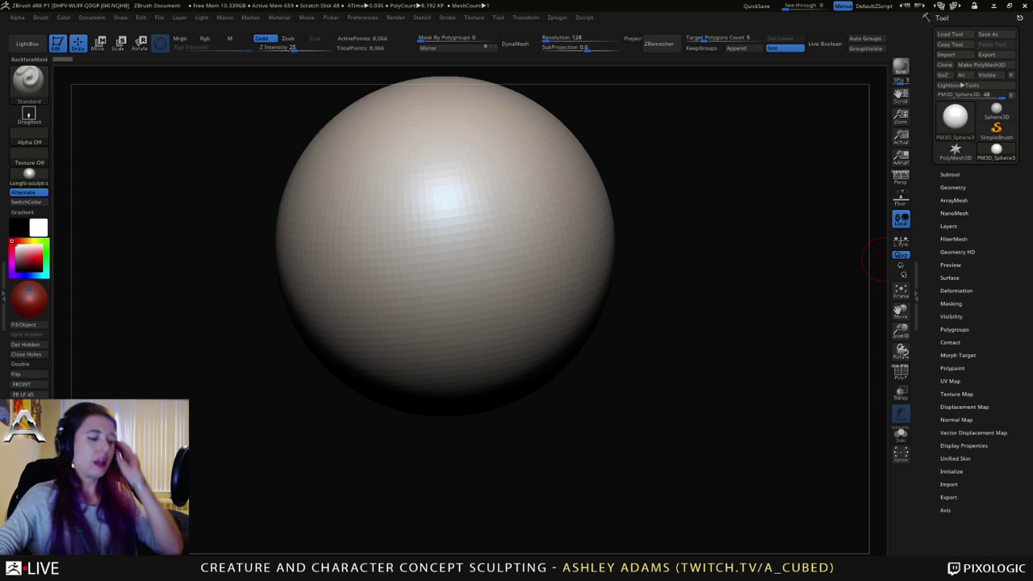
Step: Enlarge the brush and pull the front and lower side of the sphere outward with the SnakeHook brush
right_click_drag(874, 259, 745, 288, "alt")
mouse_move(383, 217)
right_mouse_down("ctrl")
mouse_move(573, 255)
mouse_move(511, 299)
mouse_move(444, 293)
right_mouse_up("ctrl")
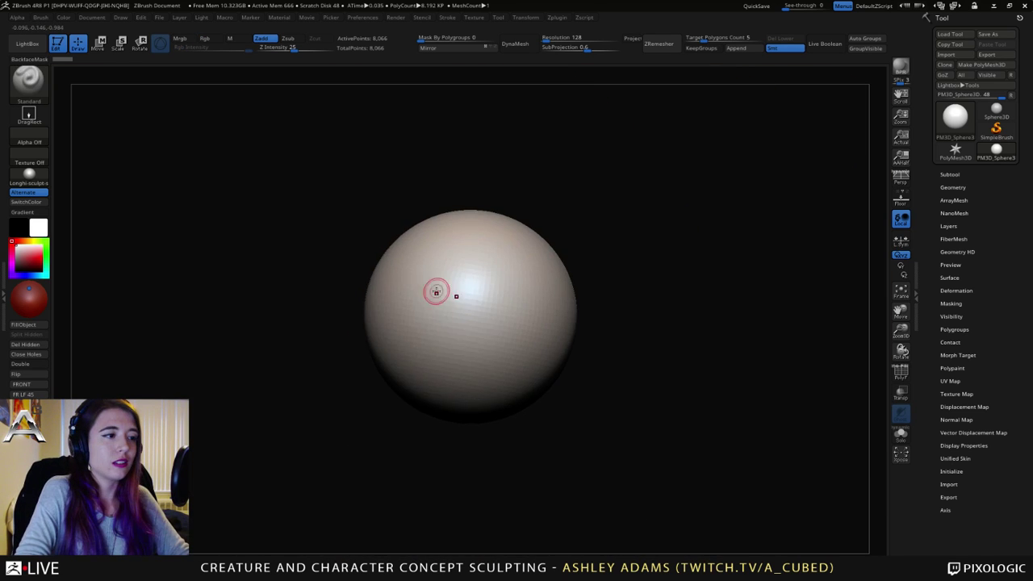
key("space")
left_click_drag(443, 283, 481, 283)
key("b")
key("s")
key("h")
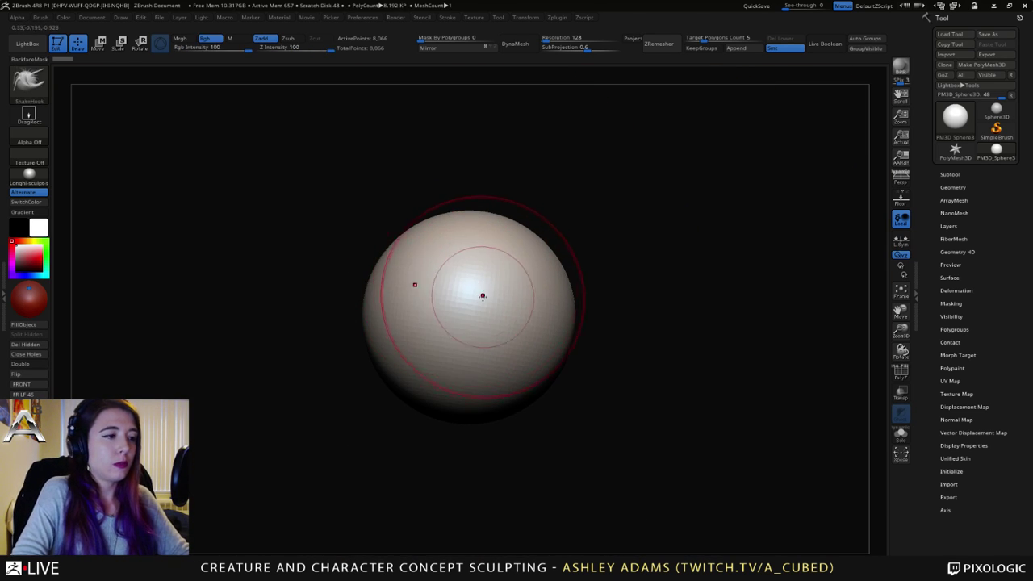
mouse_move(482, 296)
right_mouse_down()
mouse_move(428, 290)
mouse_move(573, 295)
mouse_move(560, 304)
mouse_move(616, 281)
mouse_move(510, 296)
right_mouse_up()
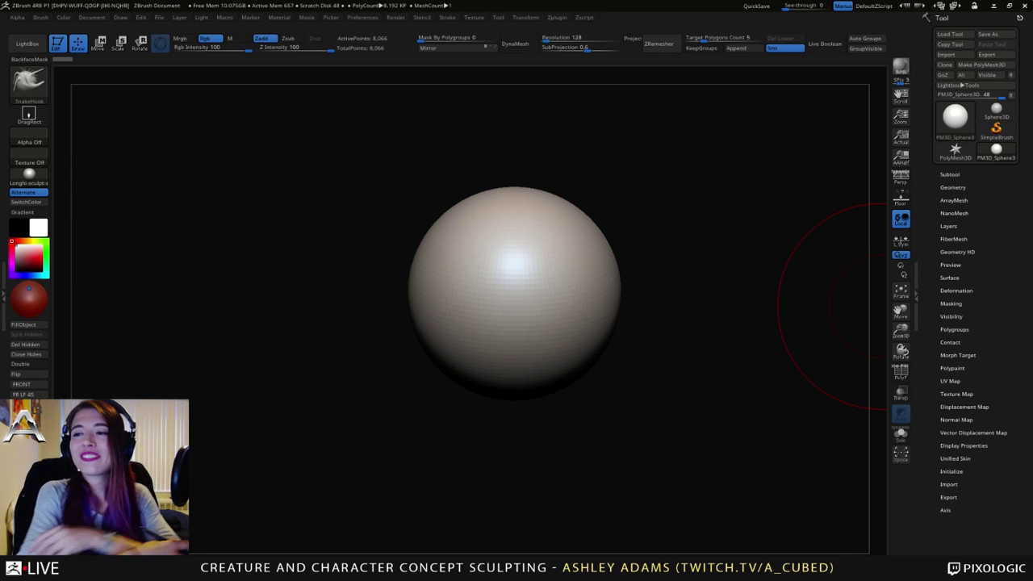
right_click_drag(501, 279, 464, 286)
left_click_drag(493, 282, 481, 300)
mouse_move(498, 349)
left_mouse_down()
mouse_move(508, 364)
mouse_move(494, 388)
left_mouse_up()
Step: Pull rounded lobes out of the upper and lower parts of the form to block in a rough head
right_click_drag(489, 424, 516, 334)
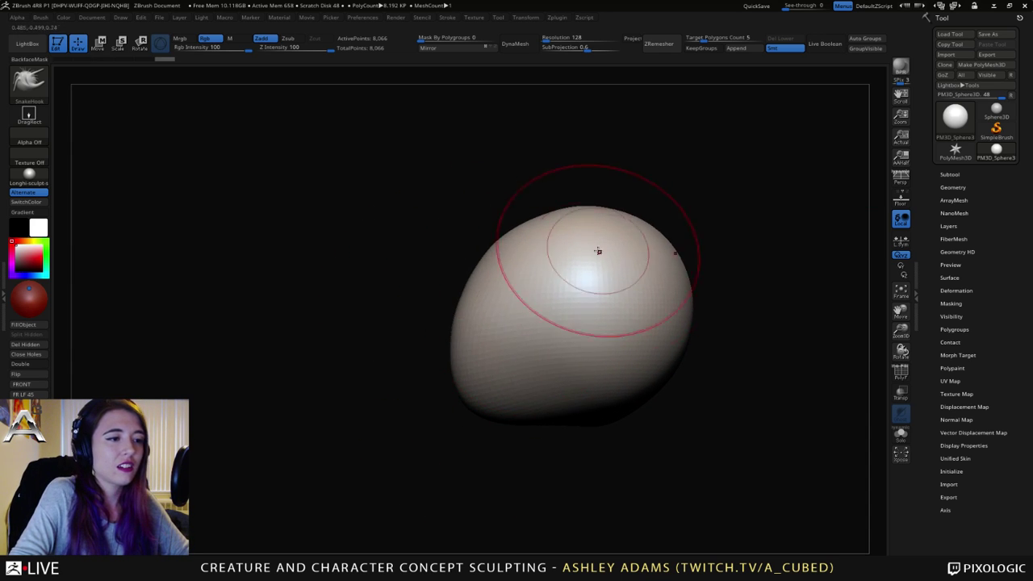
left_click_drag(599, 251, 623, 226)
left_click_drag(614, 358, 634, 396)
right_click_drag(640, 402, 551, 394)
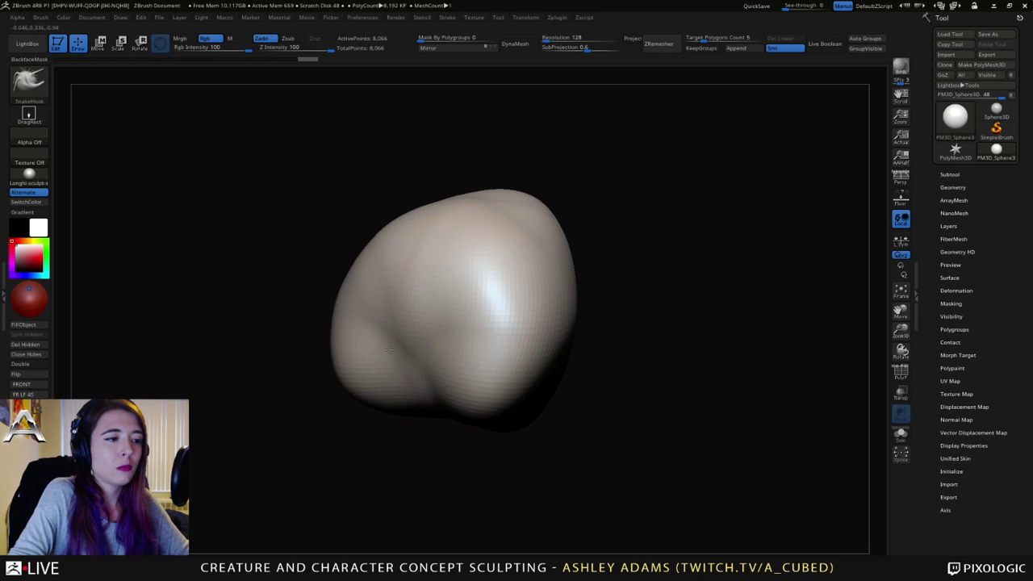
left_click_drag(420, 360, 410, 322)
left_click_drag(412, 245, 442, 180)
Step: Pull small protrusions out of the head's underside and reshape its lower side with SnakeHook
mouse_move(524, 307)
right_mouse_down("ctrl")
mouse_move(465, 311)
mouse_move(454, 299)
right_mouse_up("ctrl")
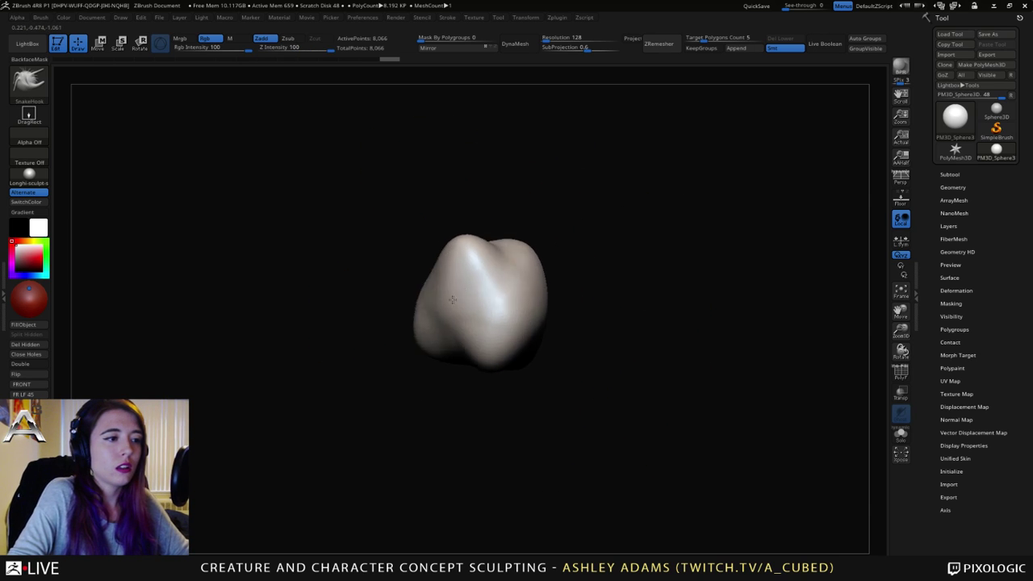
left_click_drag(465, 277, 467, 281, "shift")
right_click_drag(467, 281, 475, 295)
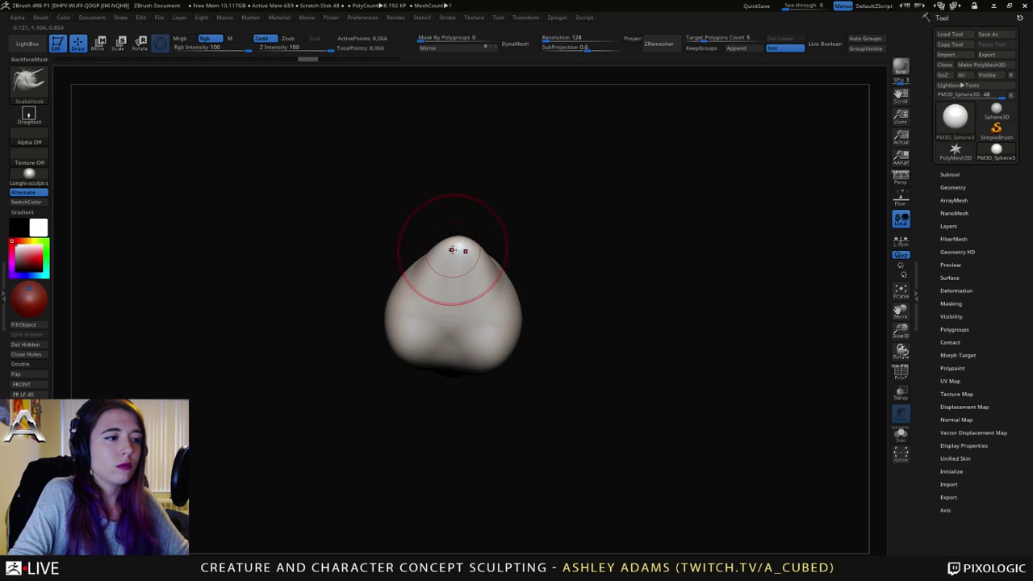
mouse_move(442, 343)
right_mouse_down()
mouse_move(449, 306)
mouse_move(488, 333)
mouse_move(572, 358)
right_mouse_up()
left_click_drag(572, 357, 608, 368)
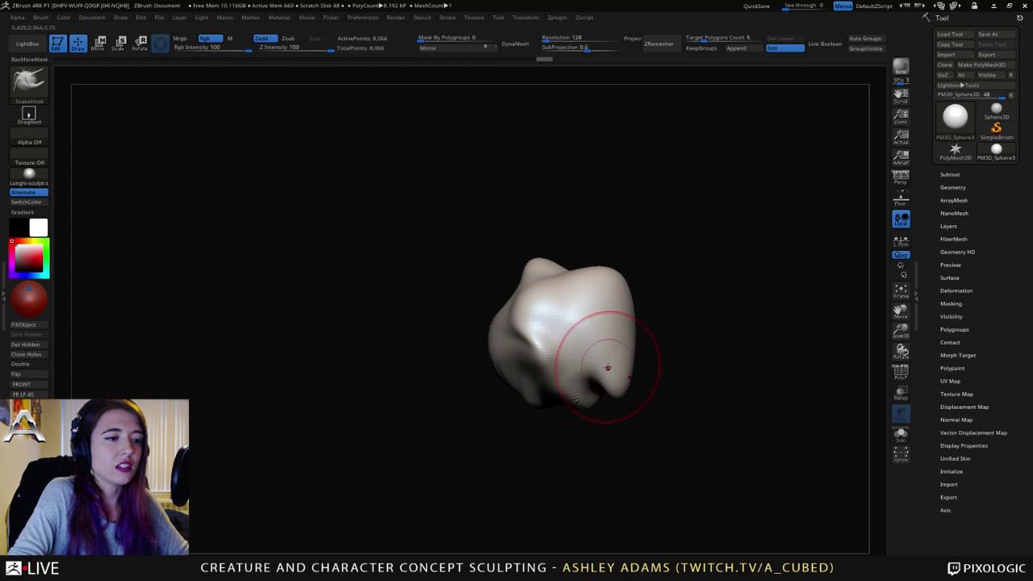
right_click_drag(608, 367, 615, 378)
mouse_move(615, 376)
left_mouse_down()
mouse_move(609, 294)
mouse_move(569, 262)
left_mouse_up()
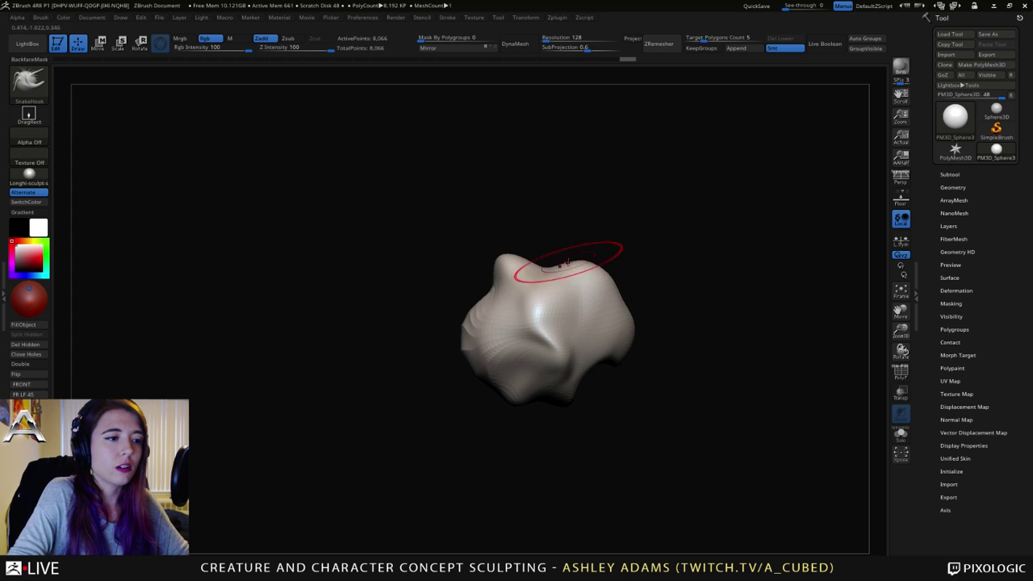
Step: Push the side of the head downward with SnakeHook to form a cheek hollow
right_click_drag(493, 307, 597, 318)
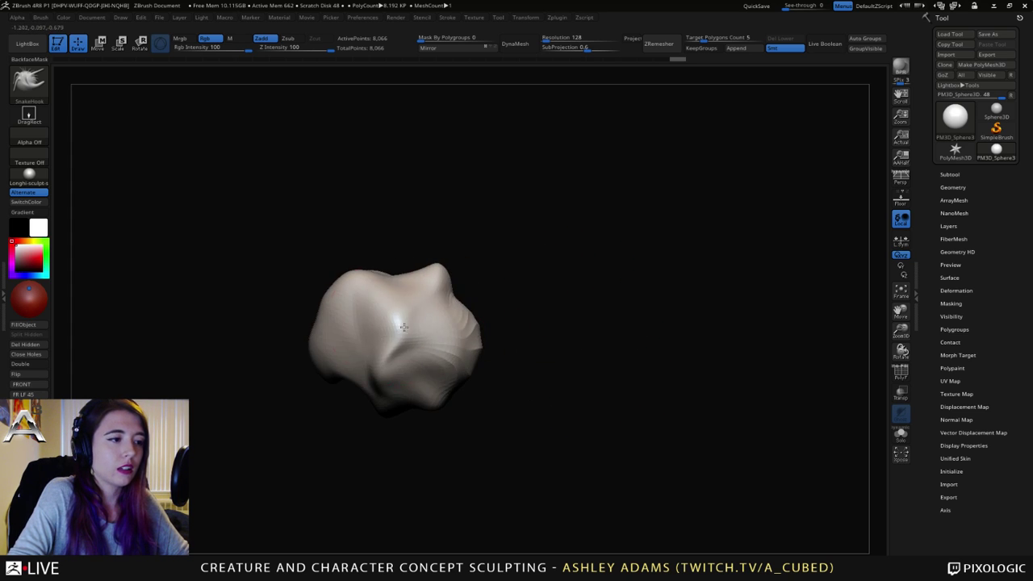
mouse_move(392, 333)
left_mouse_down()
mouse_move(339, 326)
mouse_move(384, 350)
left_mouse_up()
left_click_drag(396, 298, 382, 353)
Step: Carve eye, cheek and mouth creases across the face with a smaller DamStandard brush
mouse_move(409, 323)
right_mouse_down()
mouse_move(588, 320)
mouse_move(505, 321)
mouse_move(530, 307)
mouse_move(528, 339)
mouse_move(441, 330)
mouse_move(468, 325)
mouse_move(457, 295)
mouse_move(598, 313)
mouse_move(541, 334)
mouse_move(571, 312)
right_mouse_up()
key("b")
key("d")
key("s")
key("space")
left_click_drag(557, 307, 535, 307)
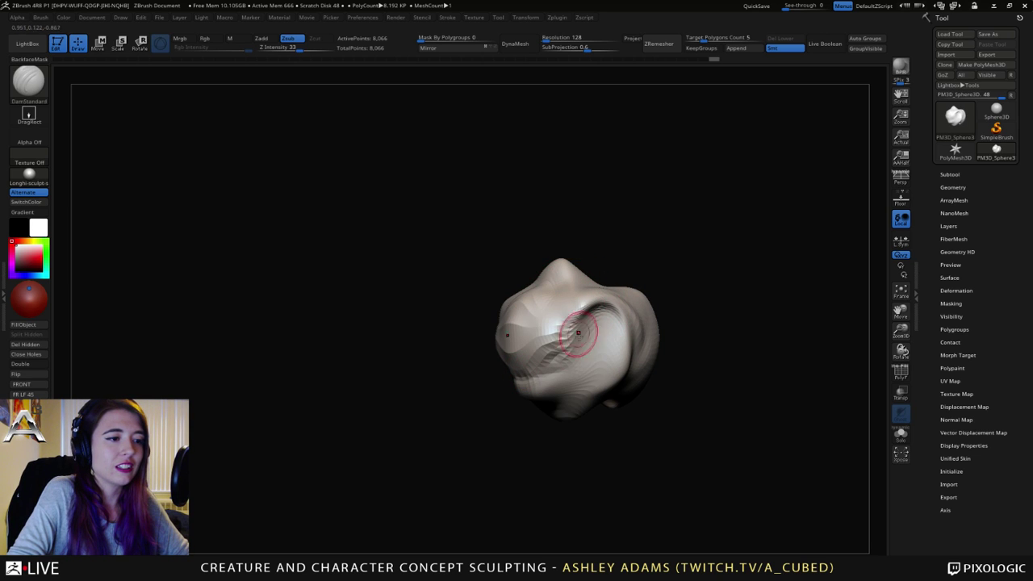
left_click_drag(589, 342, 523, 372)
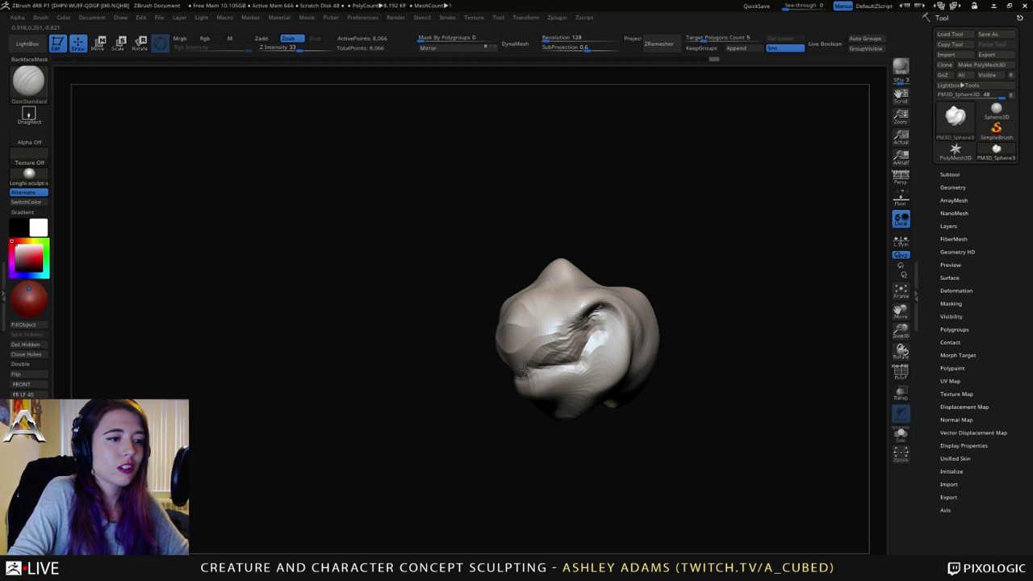
right_click_drag(554, 363, 550, 332)
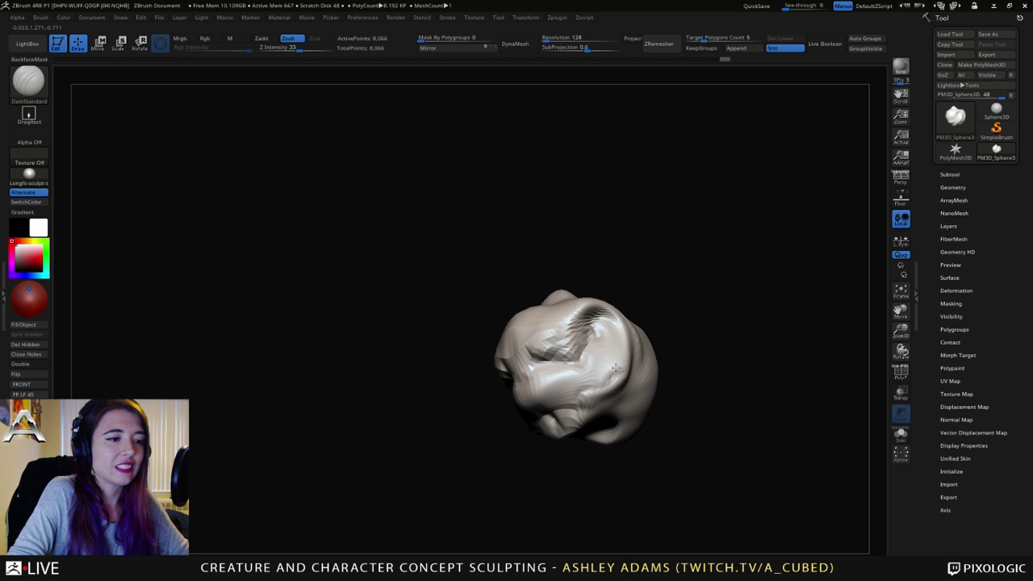
mouse_move(597, 331)
right_mouse_down()
mouse_move(565, 367)
mouse_move(590, 300)
right_mouse_up()
right_click_drag(515, 373, 608, 337, "alt")
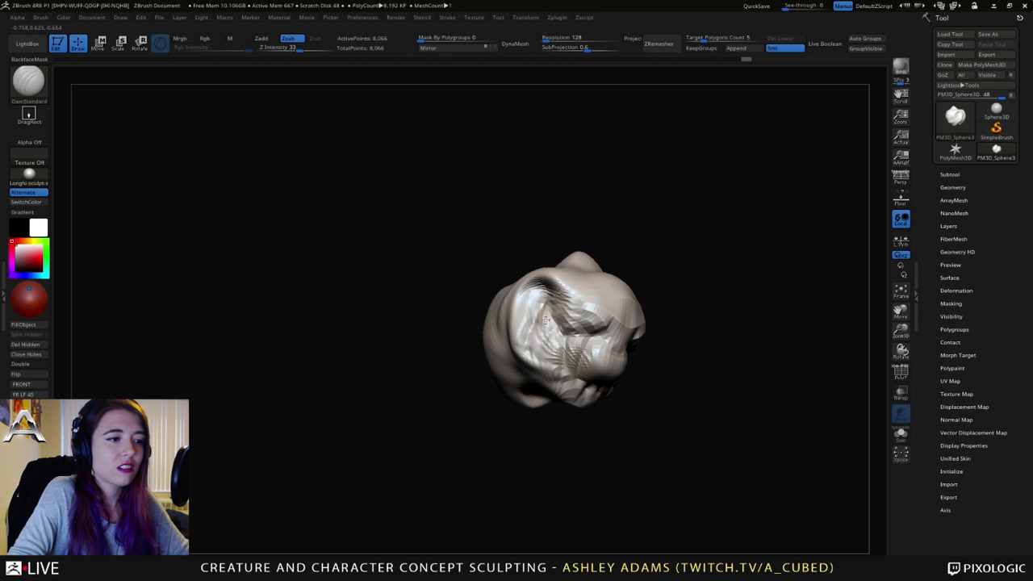
mouse_move(546, 320)
left_mouse_down()
mouse_move(600, 354)
mouse_move(638, 341)
mouse_move(560, 338)
left_mouse_up()
Step: Pull the rear edge of the jaw outward with SnakeHook and undo the last stroke
key("b")
key("s")
key("h")
right_click(569, 437)
right_click_drag(568, 437, 533, 436)
left_click_drag(644, 403, 704, 410)
left_click_drag(682, 367, 679, 373)
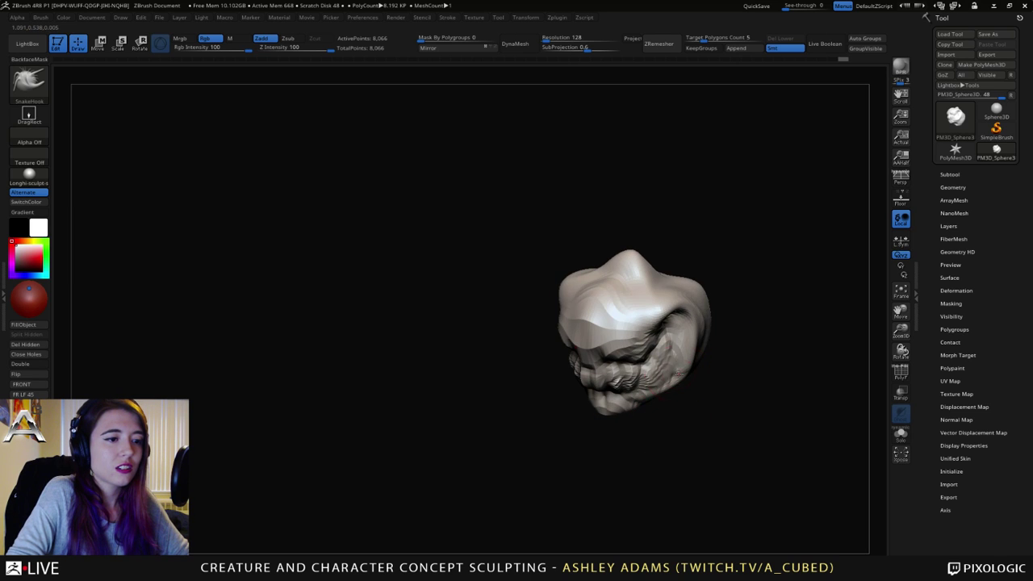
key("ctrl+z")
Step: Build up the forehead between the brow and the top peak with the ClayBuildup brush
mouse_move(646, 402)
right_mouse_down()
mouse_move(621, 352)
mouse_move(653, 327)
right_mouse_up()
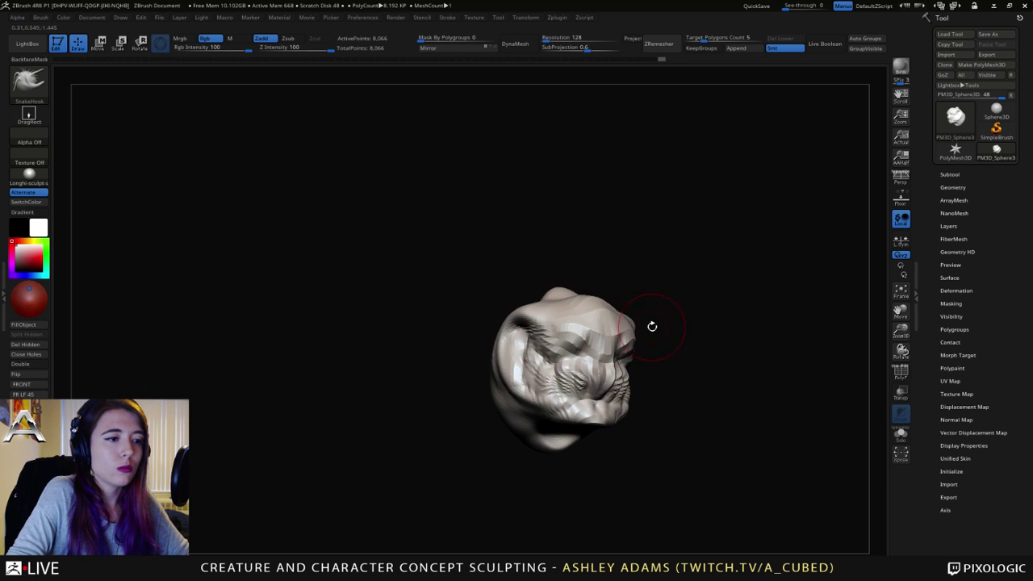
key("b")
key("c")
key("b")
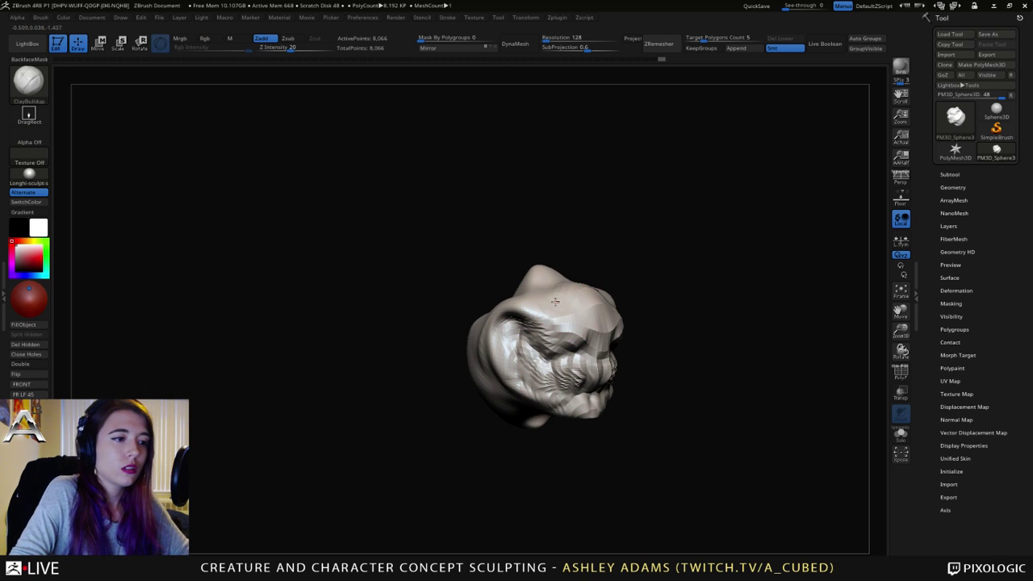
right_click_drag(556, 308, 527, 266)
Step: Pull the peak on top of the head up and back into a pointed crest with SnakeHook, adjusting the brush size
key("b")
key("s")
key("h")
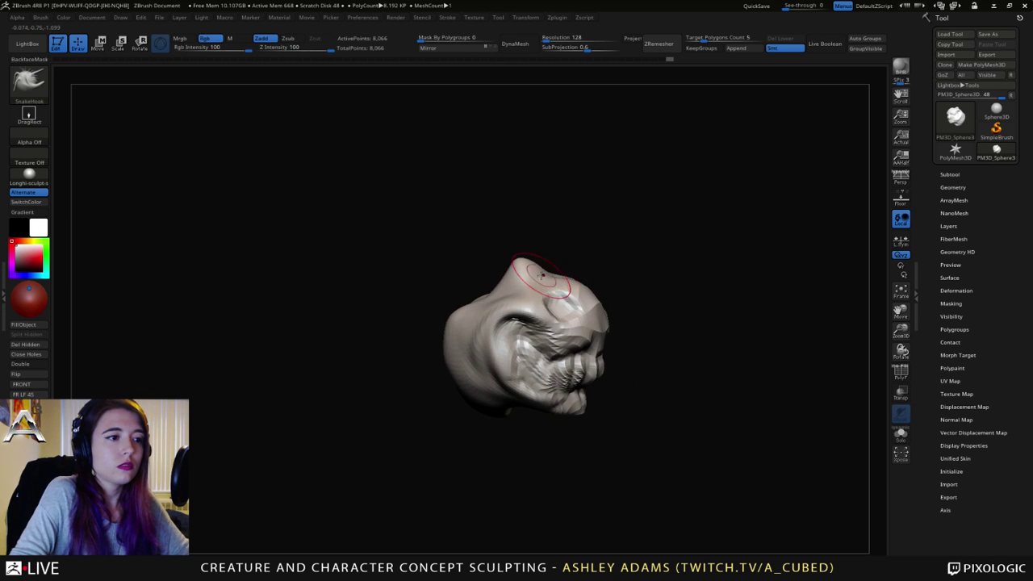
key("space")
mouse_move(528, 264)
left_mouse_down()
mouse_move(552, 264)
mouse_move(479, 248)
left_mouse_up()
mouse_move(482, 287)
right_mouse_down()
mouse_move(466, 290)
mouse_move(517, 295)
right_mouse_up()
key("space")
mouse_move(484, 301)
left_mouse_down()
mouse_move(451, 301)
mouse_move(438, 293)
mouse_move(448, 281)
left_mouse_up()
right_click_drag(452, 284, 459, 287)
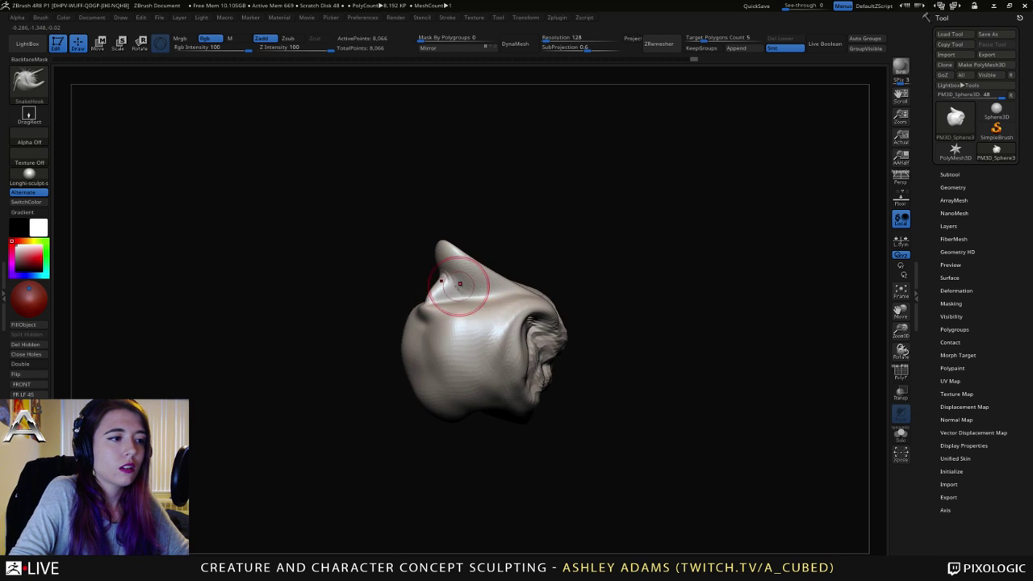
Step: Build up the back of the head with a larger ClayBuildup brush
key("b")
key("c")
key("b")
key("space")
left_click_drag(436, 300, 463, 299)
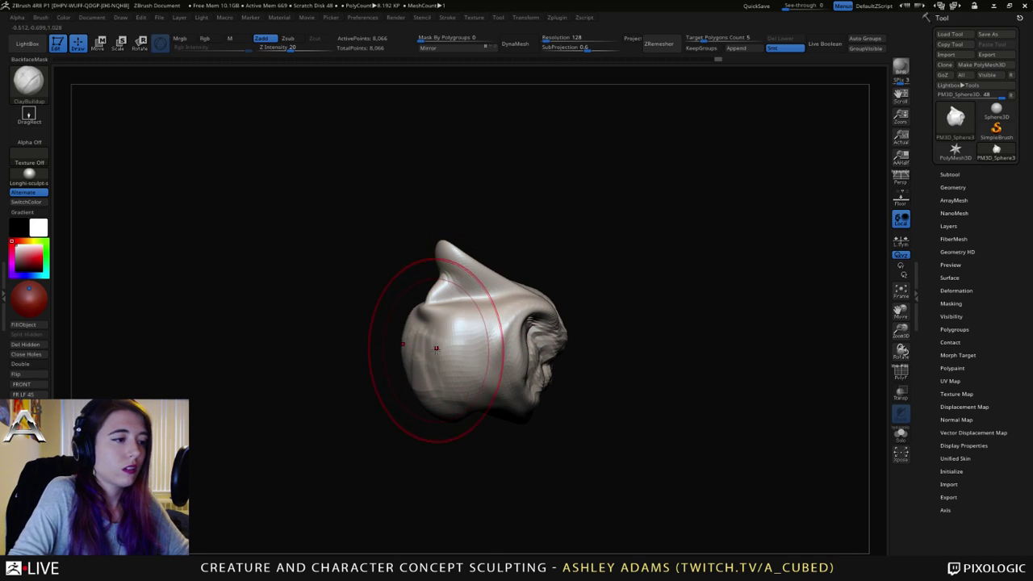
Step: Stretch the back of the head downward and upward toward the crest with SnakeHook and refine the crest's shape
key("b")
key("s")
key("h")
mouse_move(437, 348)
left_mouse_down()
mouse_move(433, 367)
mouse_move(419, 364)
left_mouse_up()
left_click_drag(423, 327, 431, 302)
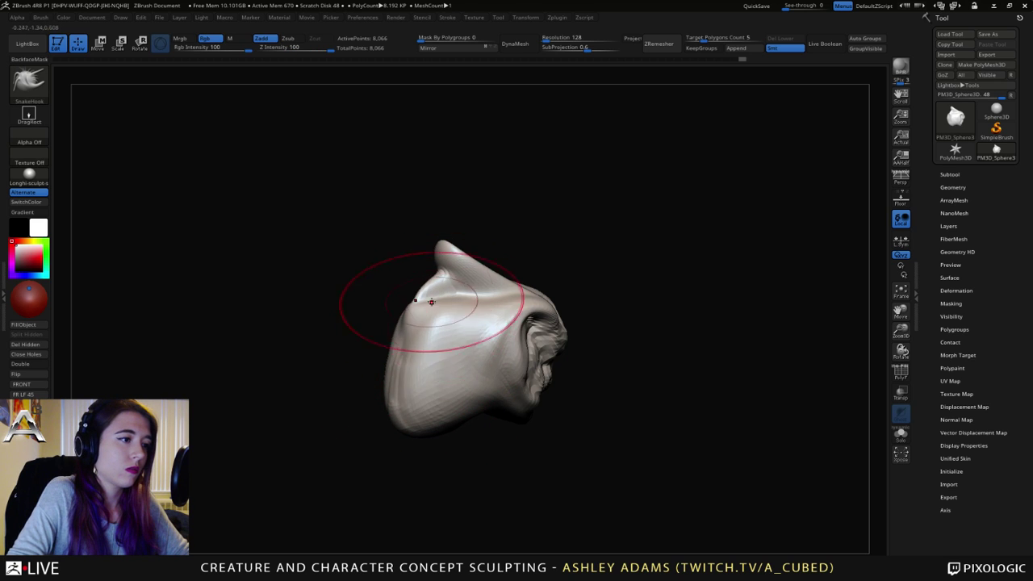
mouse_move(431, 302)
right_mouse_down()
mouse_move(380, 284)
mouse_move(436, 285)
right_mouse_up()
key("space")
mouse_move(503, 289)
left_mouse_down()
mouse_move(482, 288)
mouse_move(490, 268)
left_mouse_up()
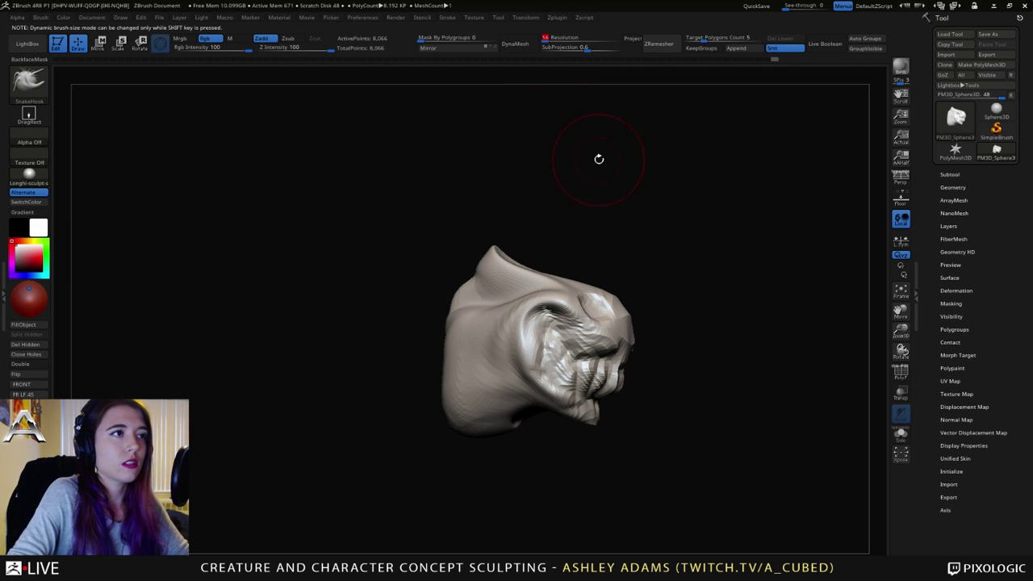
Step: Remesh the head with DynaMesh at resolution 56 and adjust the brow with SnakeHook
left_click(517, 46)
mouse_move(336, 201)
left_mouse_down()
mouse_move(520, 310)
mouse_move(482, 311)
left_mouse_up()
key("space")
right_click_drag(479, 312, 486, 316)
key("space")
mouse_move(486, 317)
left_mouse_down()
mouse_move(477, 317)
mouse_move(483, 335)
left_mouse_up()
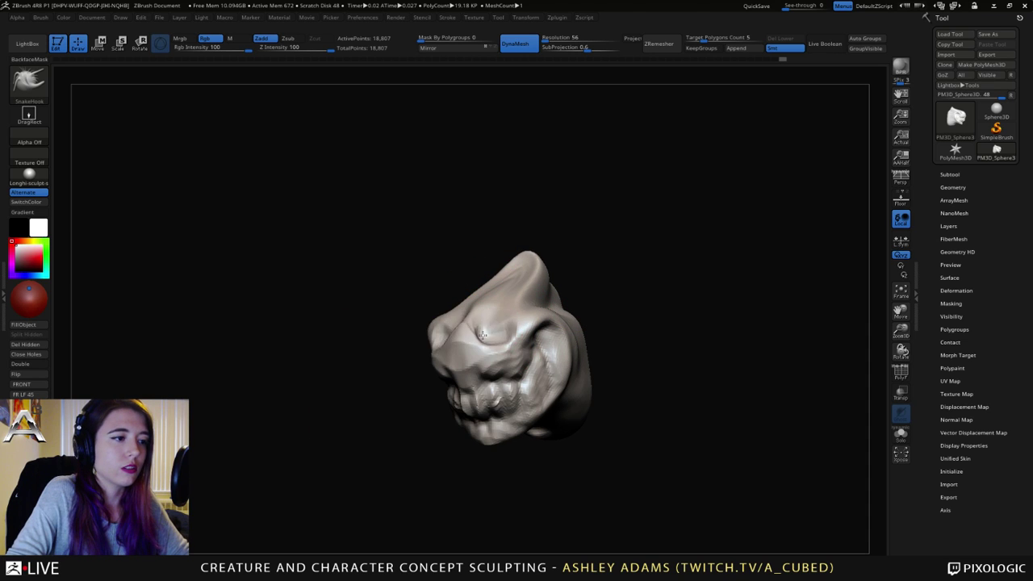
Step: Enlarge the SnakeHook brush and reshape the protruding snout under the brow
mouse_move(496, 323)
right_mouse_down()
mouse_move(469, 328)
mouse_move(539, 326)
right_mouse_up()
key("space")
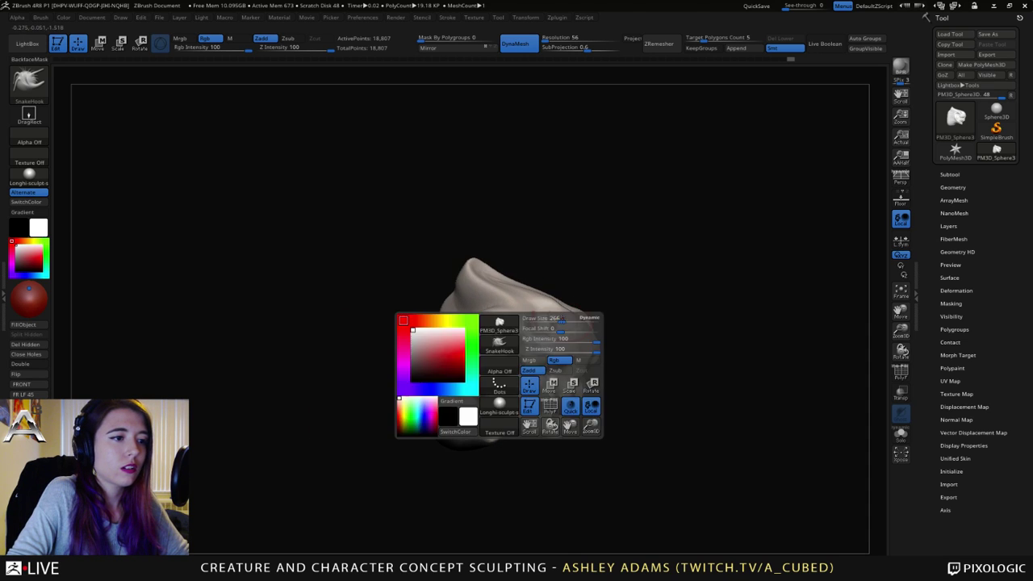
left_click_drag(559, 323, 578, 323)
right_click_drag(582, 327, 601, 330)
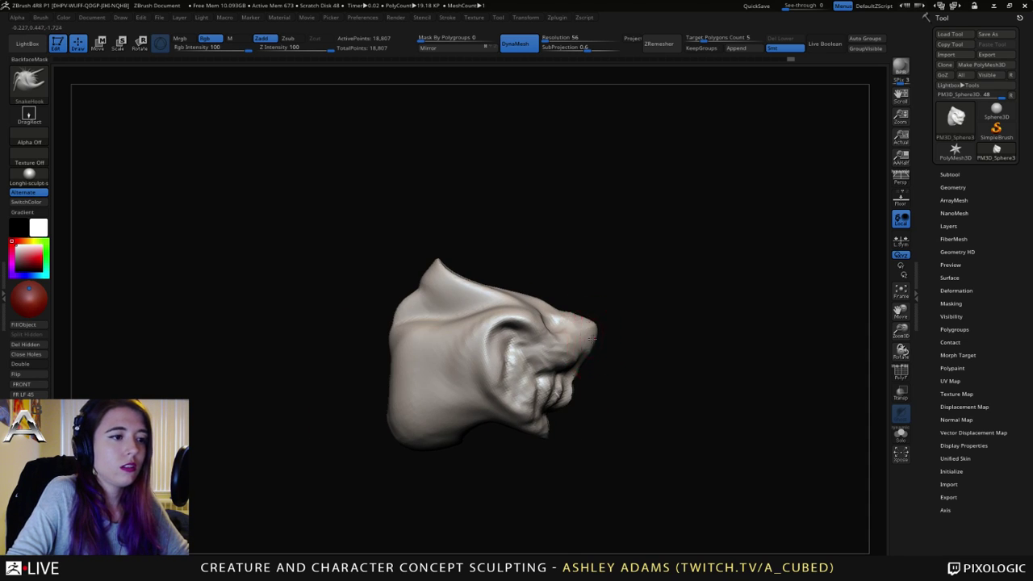
mouse_move(592, 338)
left_mouse_down()
mouse_move(560, 330)
mouse_move(589, 336)
mouse_move(567, 348)
mouse_move(549, 337)
left_mouse_up()
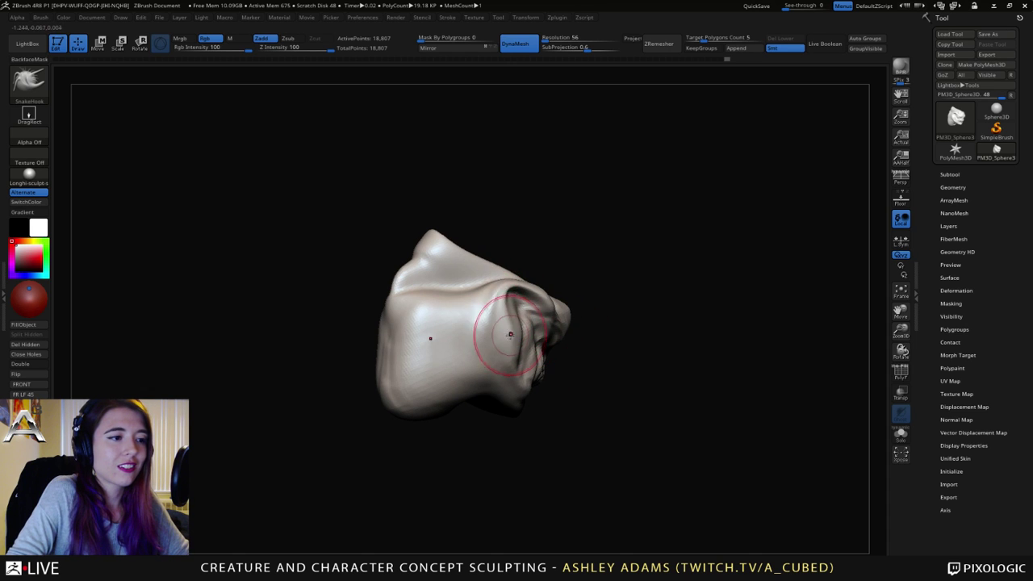
Step: Reshape the cheek and chin with SnakeHook strokes running toward the front of the lower jaw
mouse_move(488, 331)
left_mouse_down()
mouse_move(558, 385)
mouse_move(629, 392)
left_mouse_up()
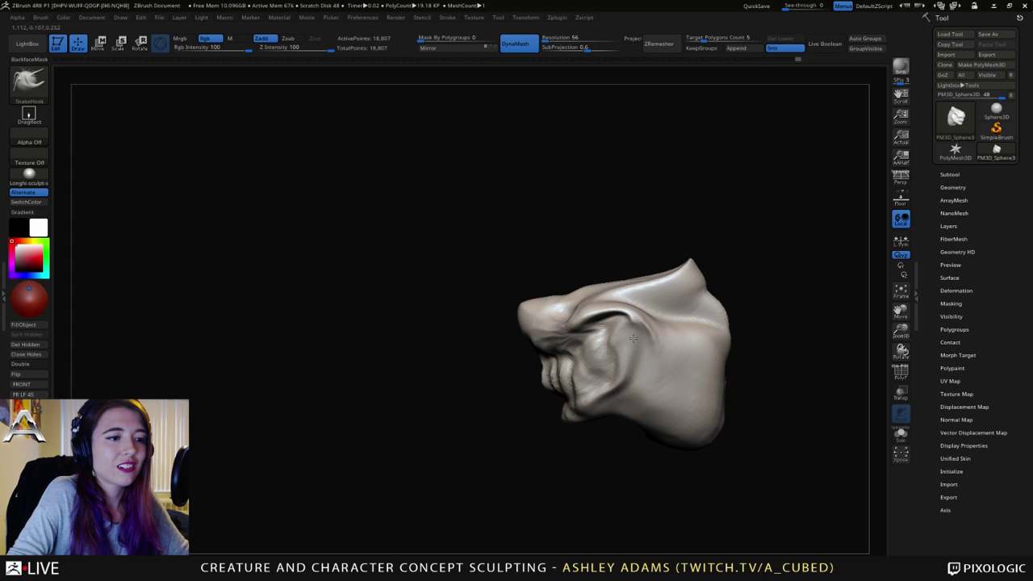
left_click_drag(622, 336, 574, 401)
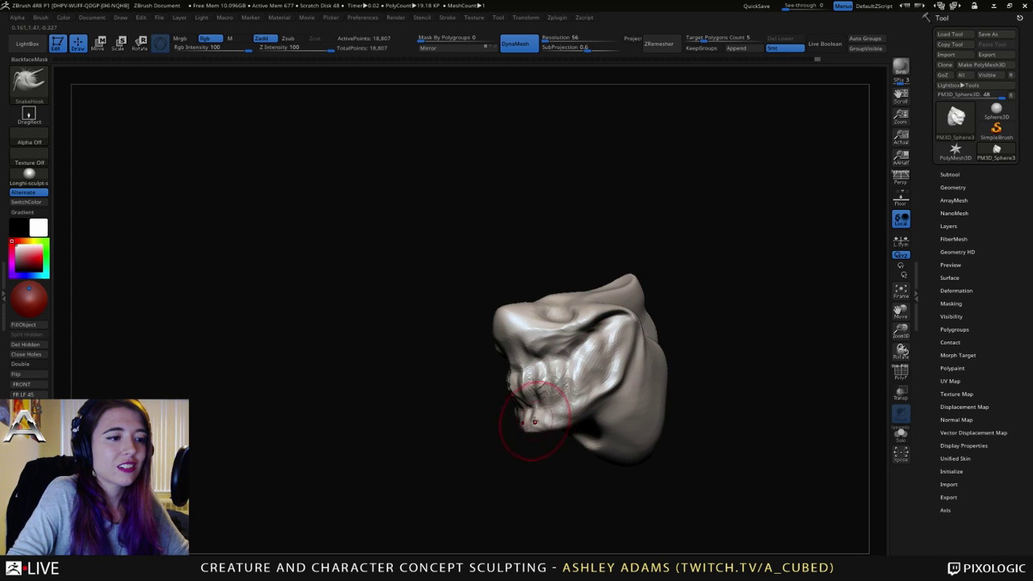
right_click_drag(534, 422, 535, 392)
key("space")
left_click_drag(516, 405, 550, 405)
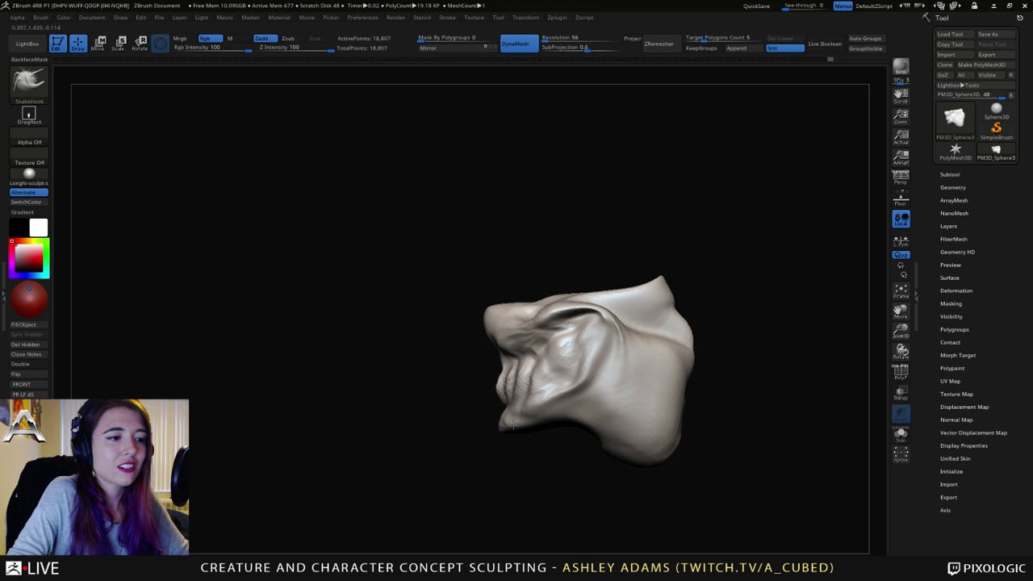
Step: Increase the SnakeHook draw size and adjust the overall profile of the lower jaw
left_click_drag(413, 420, 548, 355)
key("space")
left_click(528, 355)
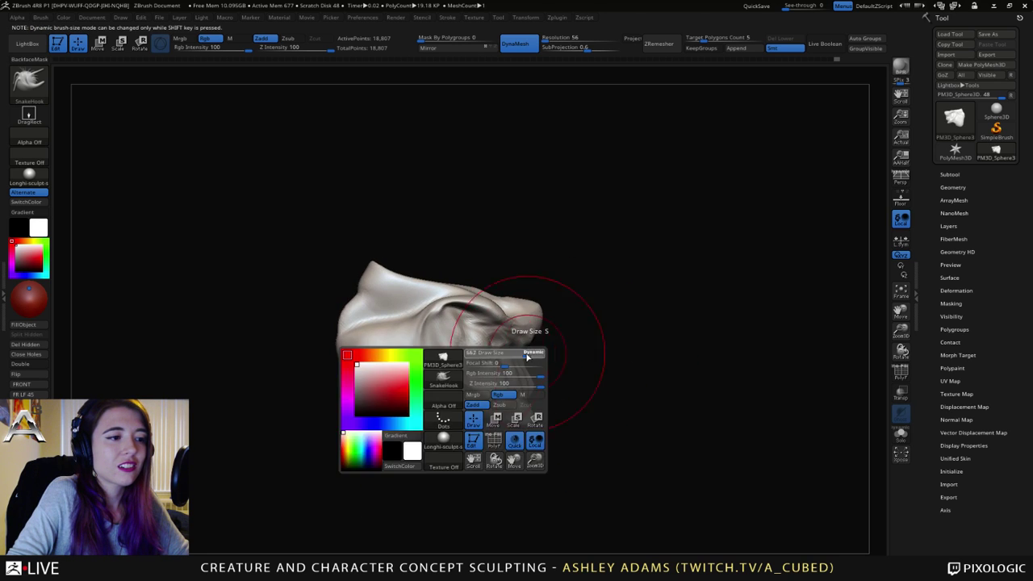
mouse_move(424, 412)
left_mouse_down("alt")
mouse_move(534, 329)
mouse_move(489, 387)
mouse_move(618, 363)
mouse_move(557, 354)
mouse_move(578, 329)
mouse_move(547, 302)
left_mouse_up("alt")
Step: Build up the jawline behind the cheek with ClayBuildup and refine the jaw and neck with SnakeHook
key("b")
key("c")
key("b")
right_click_drag(546, 303, 572, 318)
mouse_move(580, 281)
right_mouse_down()
mouse_move(588, 293)
mouse_move(669, 285)
mouse_move(692, 265)
mouse_move(530, 265)
right_mouse_up()
key("b")
key("s")
key("h")
right_click(678, 270)
right_click_drag(633, 278, 576, 268)
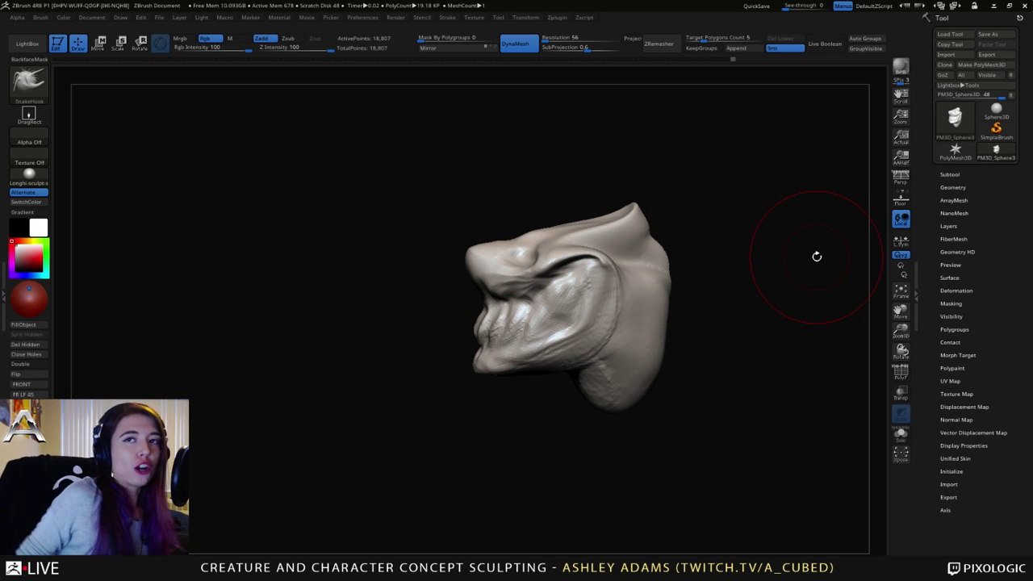
Step: Build up the top of the head and the crest with ClayBuildup strokes
right_click_drag(657, 261, 646, 242)
key("b")
key("c")
key("b")
mouse_move(631, 208)
left_mouse_down()
mouse_move(592, 211)
mouse_move(586, 224)
mouse_move(605, 237)
mouse_move(645, 233)
left_mouse_up()
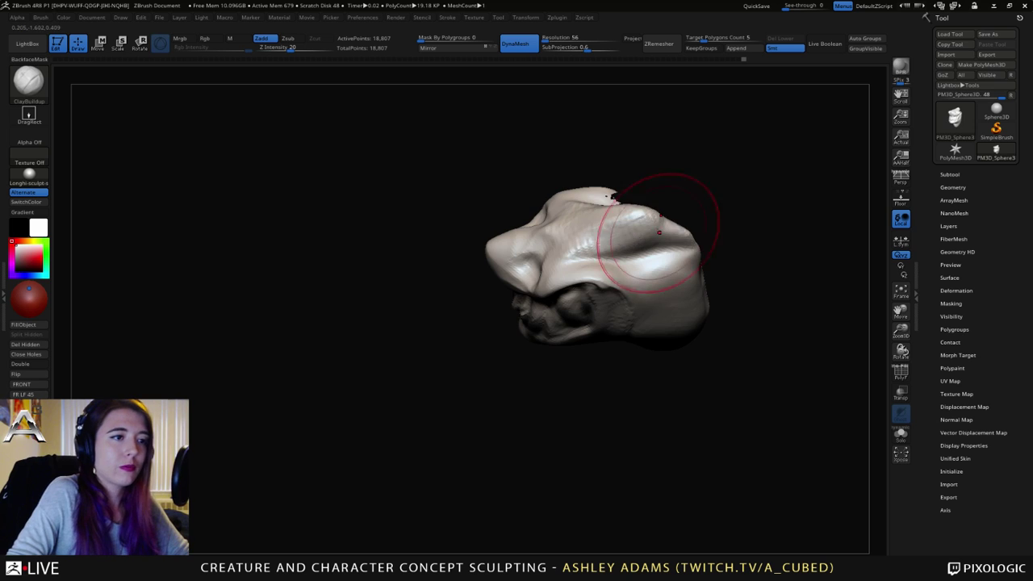
Step: Pull the crest farther back behind the head with SnakeHook and change the brush size
mouse_move(658, 234)
right_mouse_down()
mouse_move(630, 237)
mouse_move(650, 219)
right_mouse_up()
key("b")
key("s")
key("h")
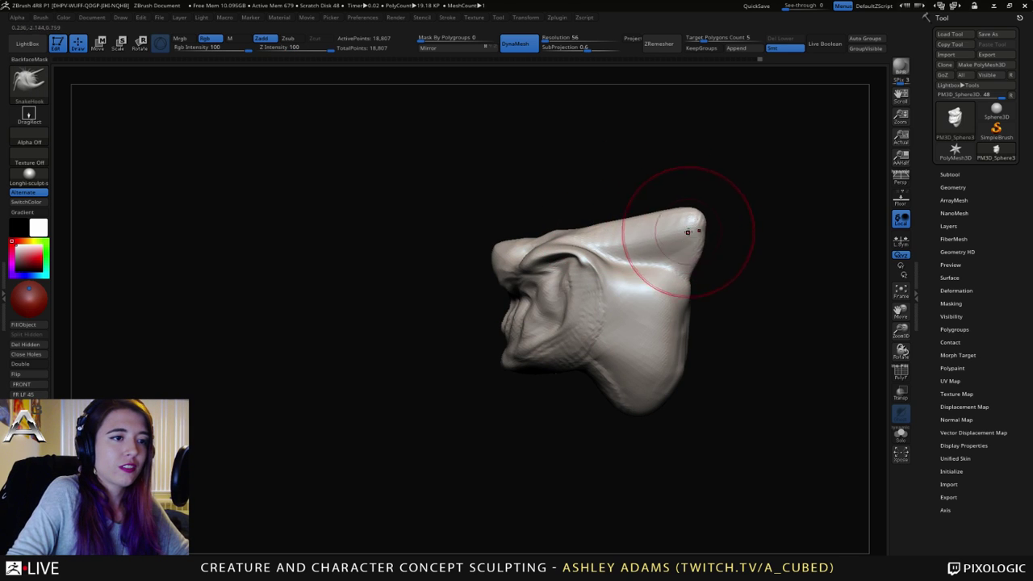
key("space")
left_click(684, 262)
Step: Add ClayBuildup strokes along the side of the extended crest
right_click_drag(701, 257, 589, 250)
key("b")
key("c")
key("b")
mouse_move(675, 260)
left_mouse_down()
mouse_move(657, 252)
mouse_move(686, 239)
left_mouse_up()
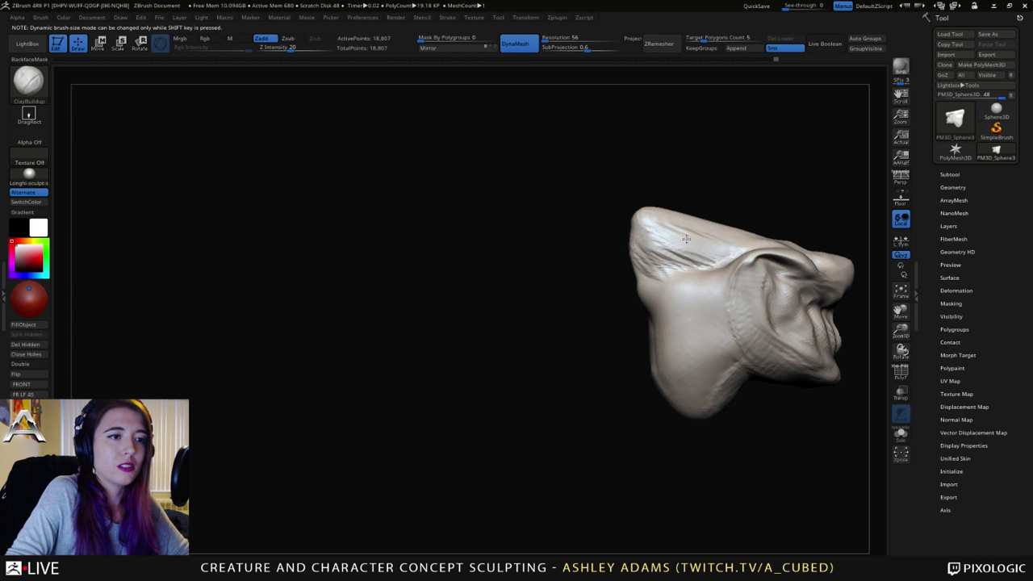
Step: Reshape the tall crest at the back of the head with the SnakeHook brush
mouse_move(685, 238)
right_mouse_down()
mouse_move(669, 270)
mouse_move(734, 247)
right_mouse_up()
key("b")
key("s")
key("h")
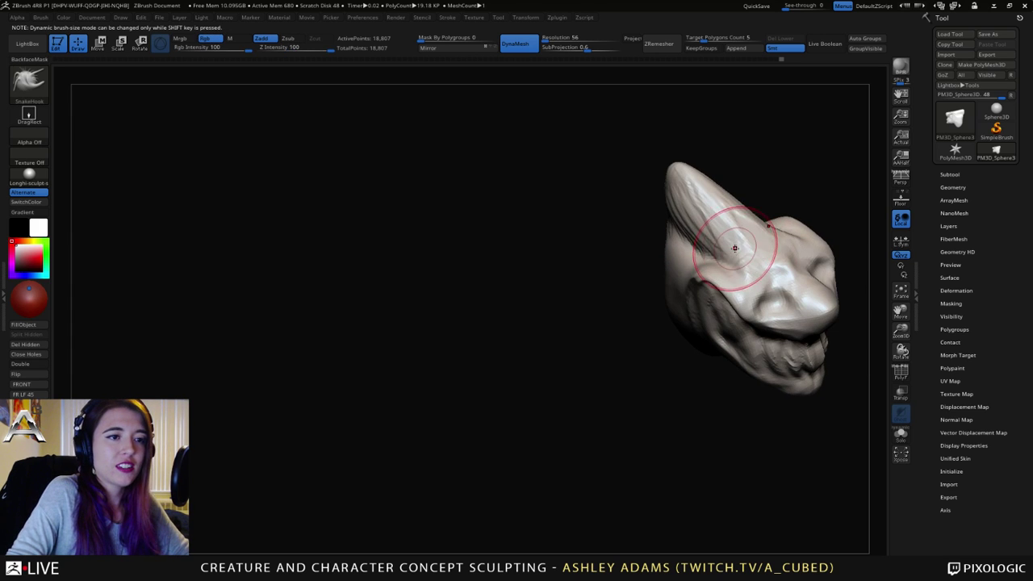
right_click_drag(691, 180, 627, 200)
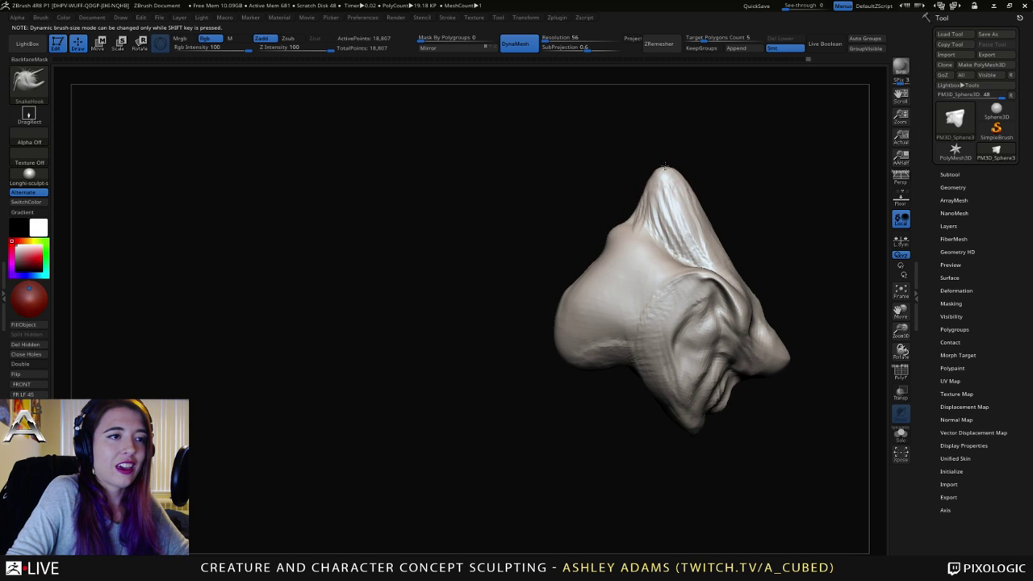
mouse_move(665, 167)
right_mouse_down()
mouse_move(654, 161)
mouse_move(657, 230)
mouse_move(620, 215)
right_mouse_up()
Step: Carve creases down the side of the cheek toward the jaw with the DamStandard brush
key("b")
key("c")
key("b")
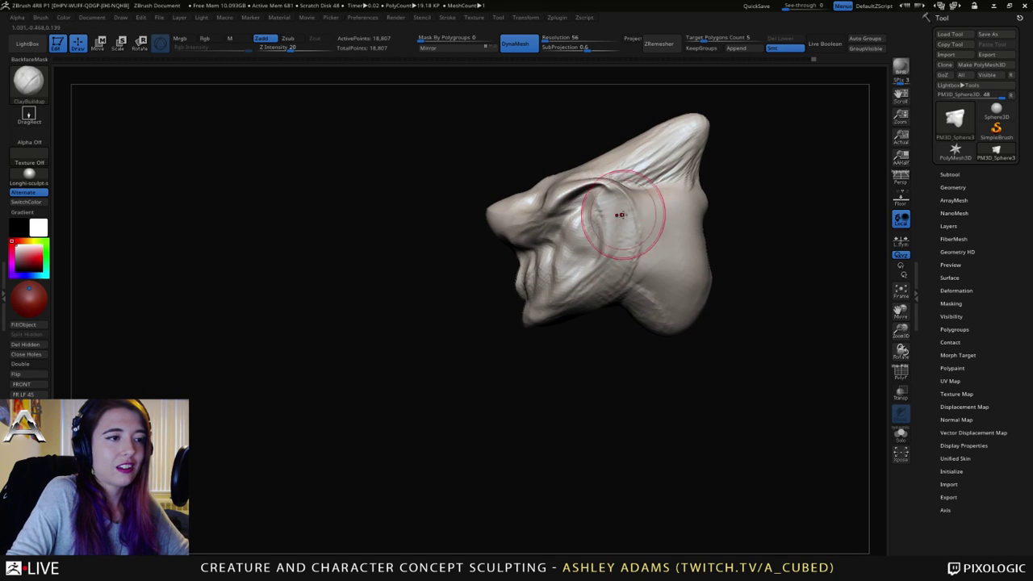
right_click(564, 243)
key("b")
key("d")
key("s")
left_click_drag(602, 190, 584, 280)
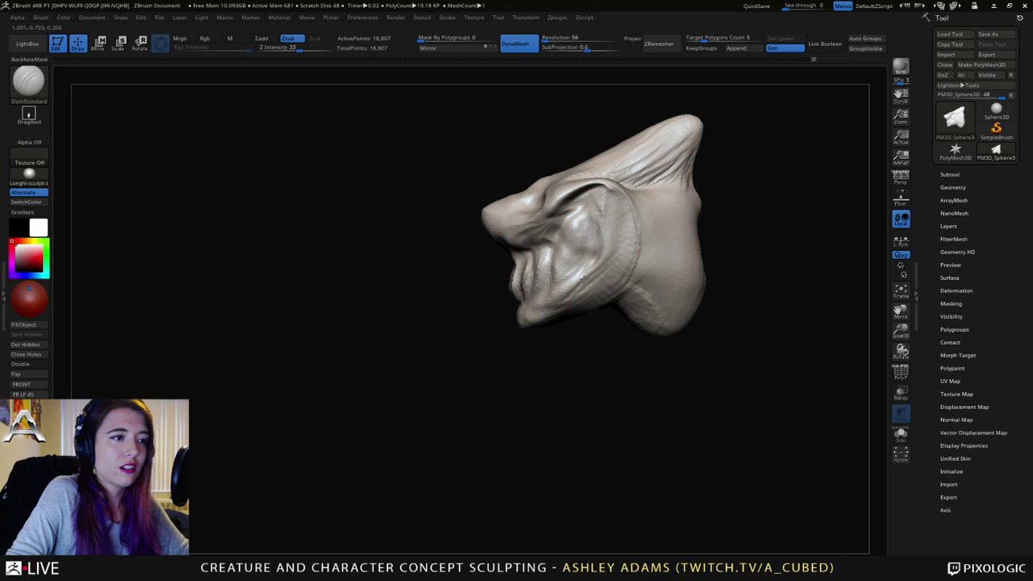
mouse_move(596, 208)
left_mouse_down()
mouse_move(570, 291)
mouse_move(568, 281)
left_mouse_up()
right_click_drag(563, 270, 600, 252)
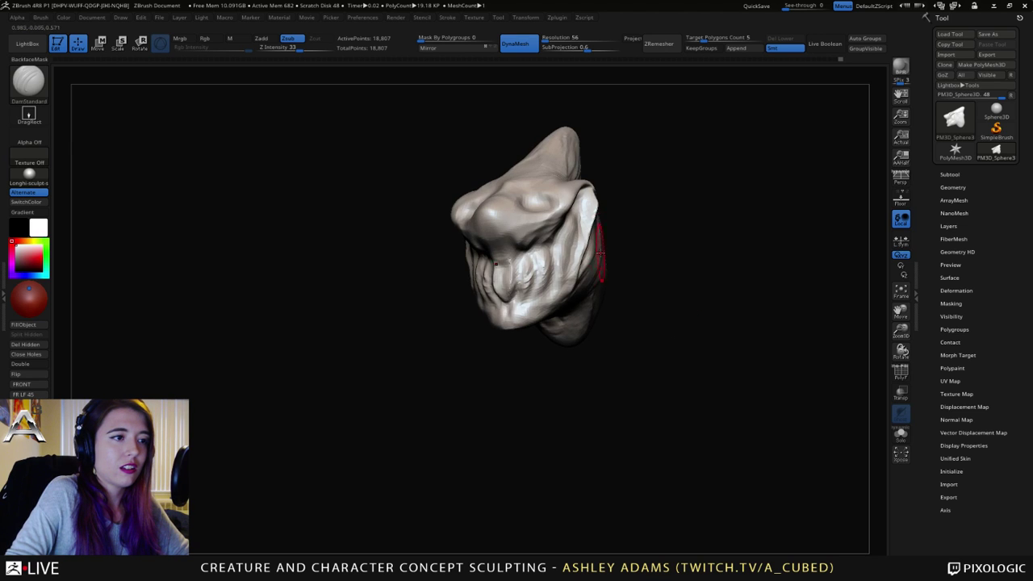
Step: Cut DamStandard grooves along the lower jaw and beneath the brow toward the mouth
left_click_drag(565, 284, 523, 292)
right_click_drag(523, 286, 573, 277)
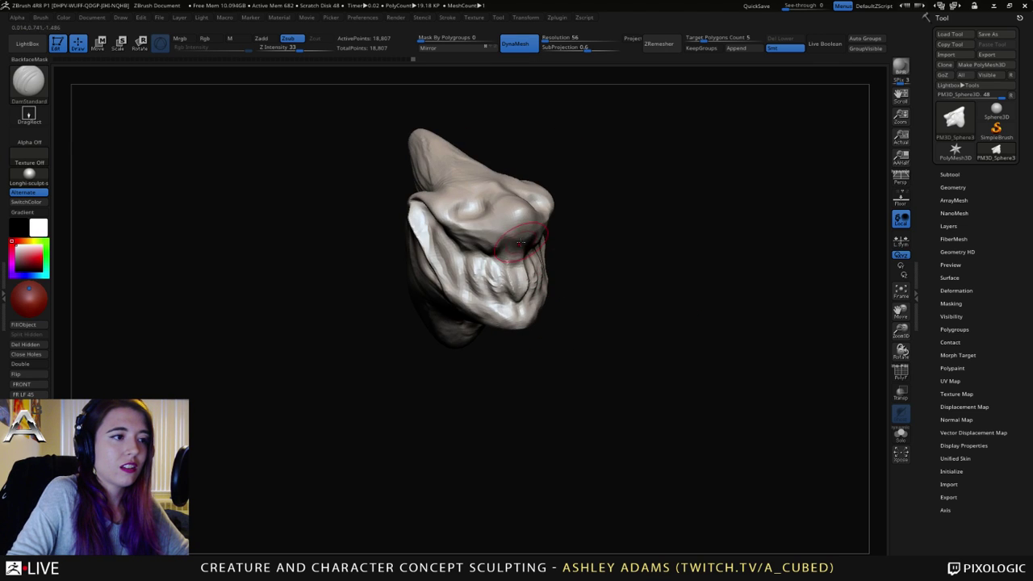
right_click_drag(424, 220, 449, 208)
left_click_drag(440, 206, 504, 238)
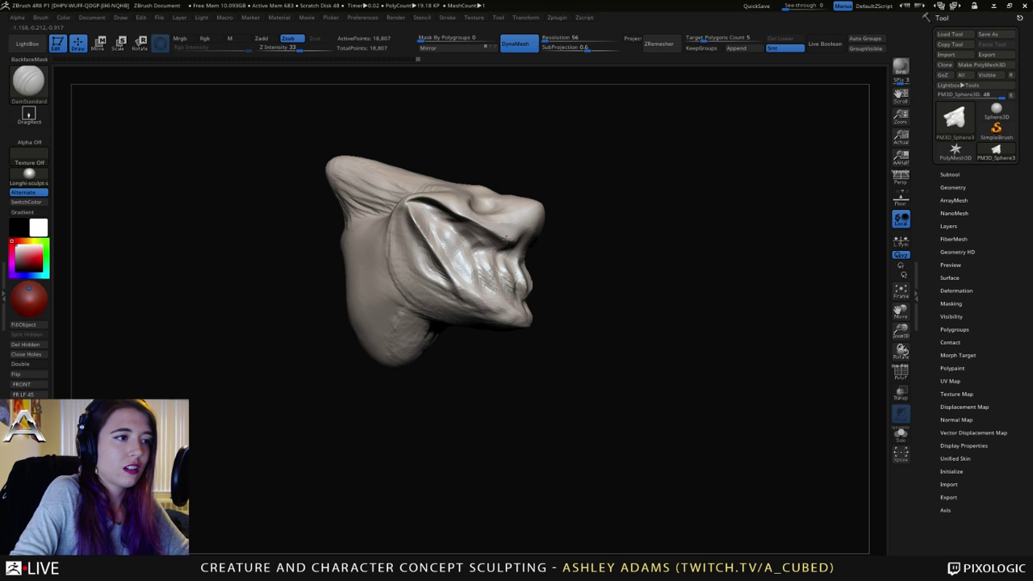
Step: Build up the upper jaw beneath the snout and across the cheek with ClayBuildup strokes
mouse_move(490, 239)
right_mouse_down()
mouse_move(420, 226)
mouse_move(483, 226)
mouse_move(482, 259)
right_mouse_up()
key("b")
key("c")
key("b")
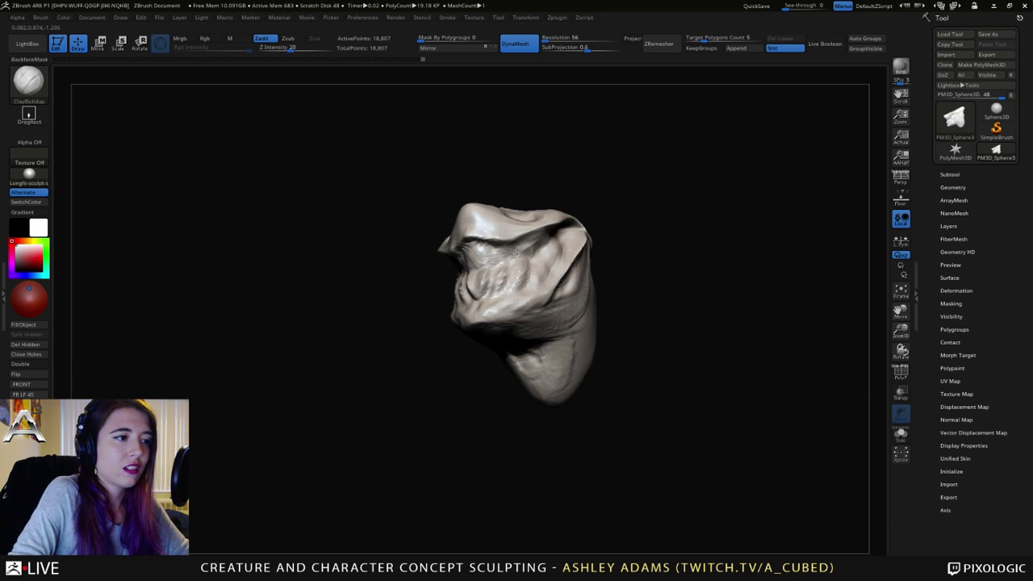
right_click_drag(550, 235, 521, 276)
left_click_drag(487, 266, 563, 244)
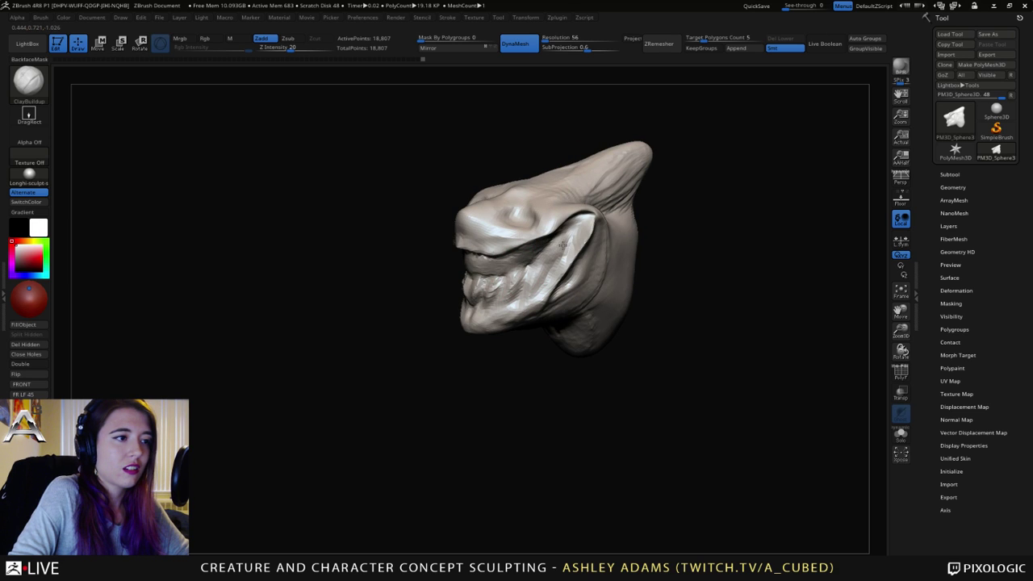
mouse_move(448, 266)
right_mouse_down()
mouse_move(464, 287)
mouse_move(454, 295)
right_mouse_up()
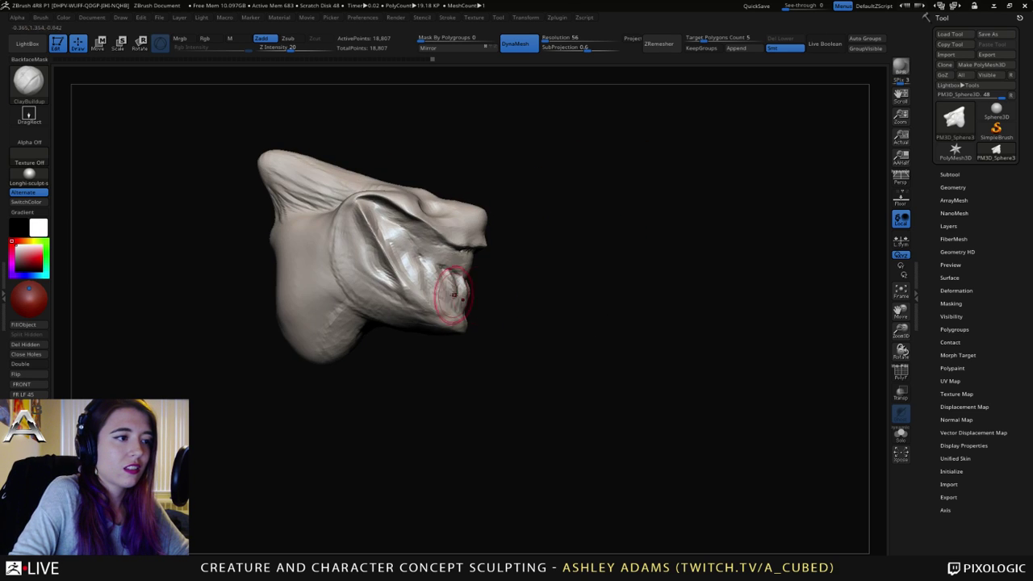
Step: Deepen the hollow between the cheek ridge and the mouth with DamStandard
mouse_move(385, 241)
right_mouse_down()
mouse_move(404, 262)
mouse_move(463, 273)
right_mouse_up()
key("b")
key("d")
key("s")
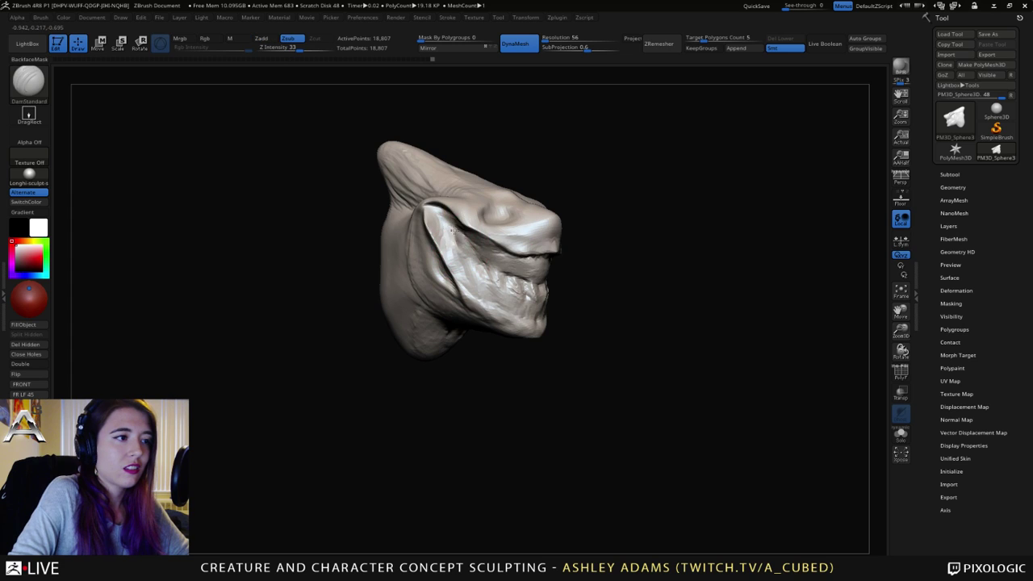
right_click_drag(434, 214, 466, 251)
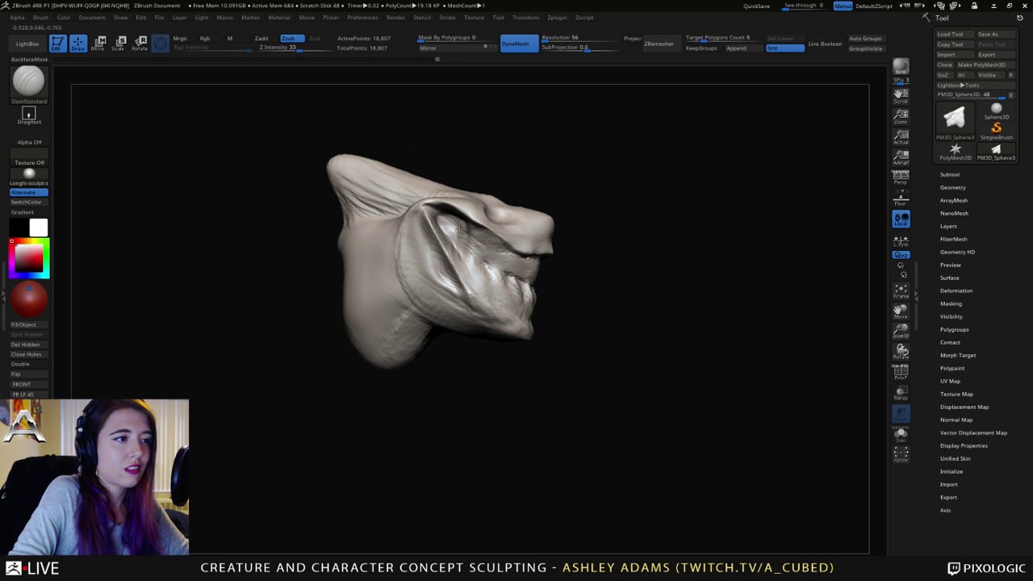
mouse_move(453, 229)
right_mouse_down()
mouse_move(415, 224)
mouse_move(415, 235)
right_mouse_up()
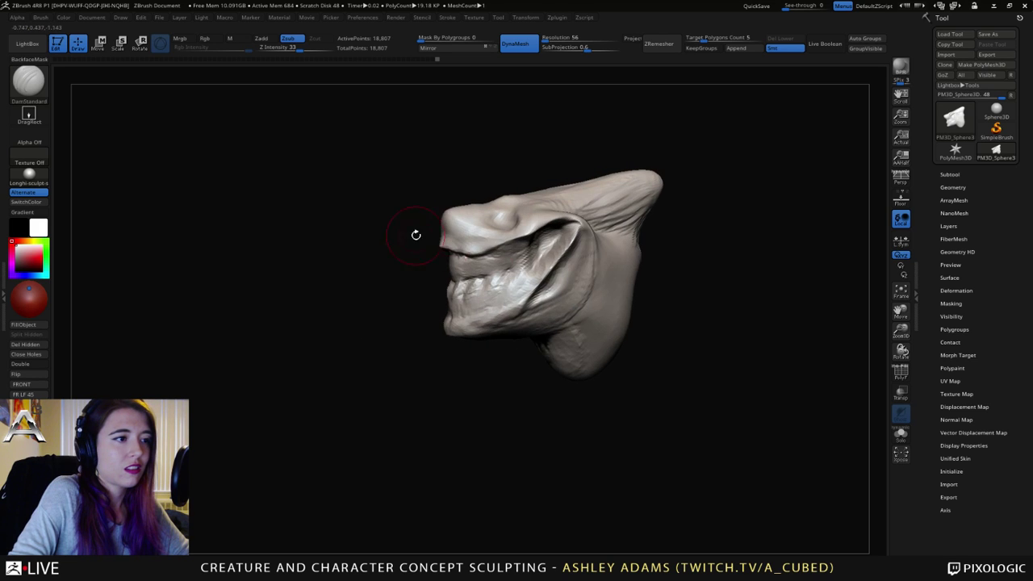
Step: Add ClayBuildup strokes inside the cheek hollow and turn on BackfaceMask for the brush
key("b")
key("c")
key("b")
right_click_drag(549, 245, 517, 248)
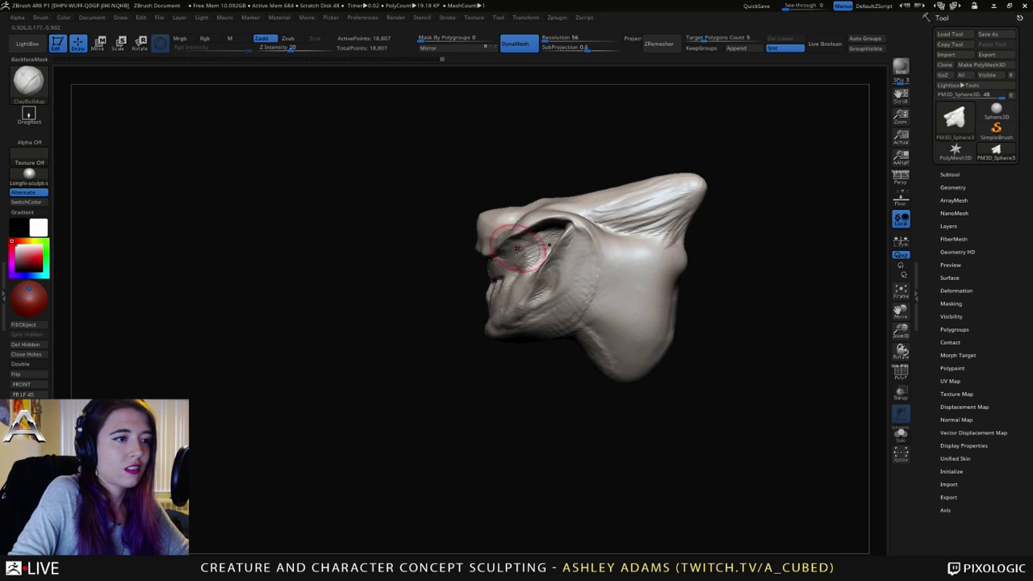
left_click(42, 17)
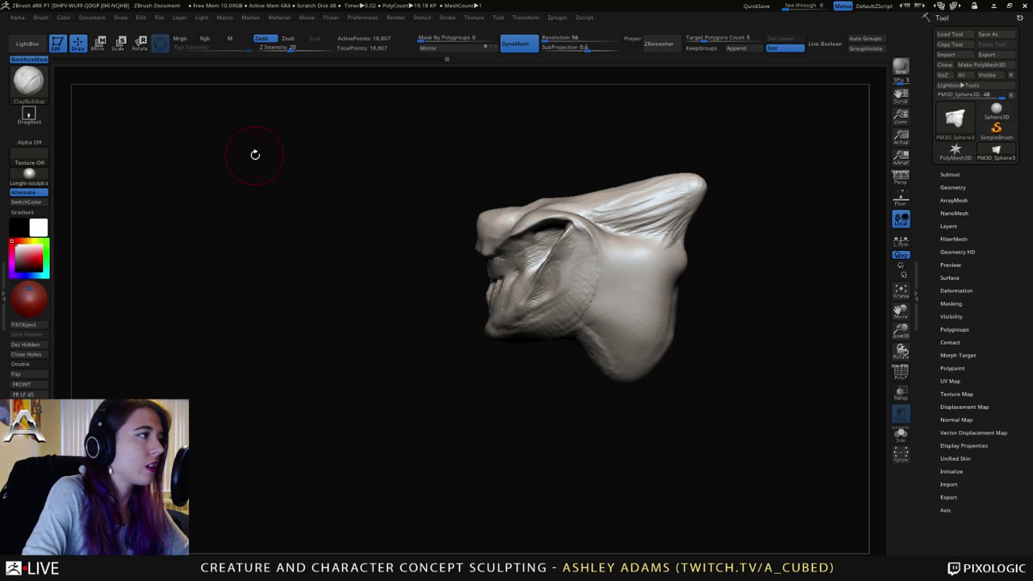
Step: Try ClayBuildup strokes inside the thin cheek with BackfaceMask off, check the outer surface, and undo them
mouse_move(255, 155)
right_mouse_down()
mouse_move(350, 207)
mouse_move(246, 177)
right_mouse_up()
mouse_move(323, 161)
right_mouse_down()
mouse_move(243, 165)
mouse_move(89, 222)
right_mouse_up()
mouse_move(244, 153)
right_mouse_down()
mouse_move(560, 210)
mouse_move(549, 213)
right_mouse_up()
mouse_move(479, 233)
right_mouse_down()
mouse_move(495, 233)
mouse_move(429, 250)
mouse_move(472, 188)
mouse_move(468, 247)
mouse_move(505, 198)
right_mouse_up()
left_click_drag(505, 198, 516, 212)
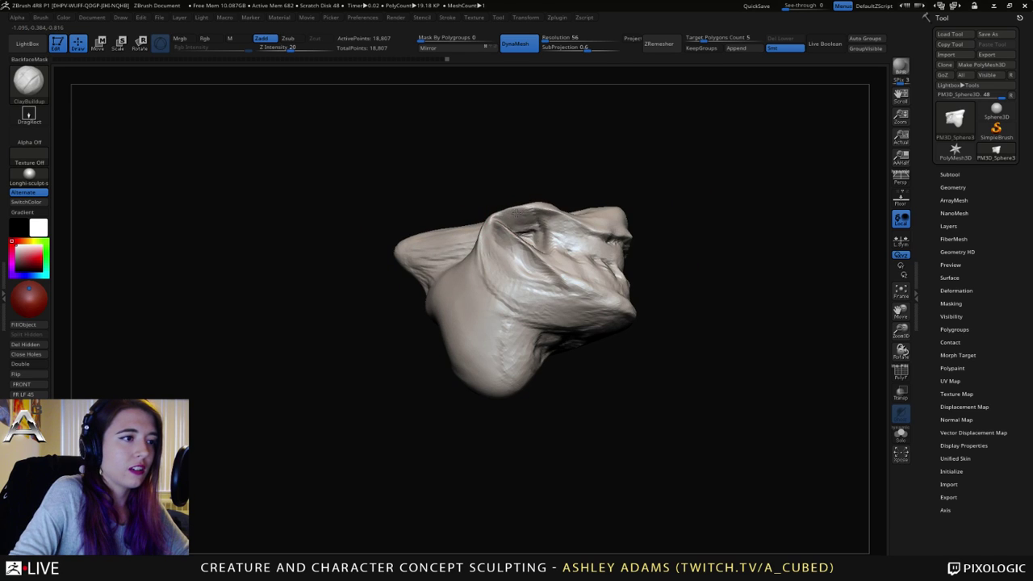
right_click_drag(528, 210, 524, 210)
mouse_move(522, 209)
left_mouse_down("shift")
mouse_move(528, 193)
mouse_move(521, 184)
mouse_move(515, 193)
left_mouse_up("shift")
mouse_move(514, 192)
right_mouse_down()
mouse_move(530, 180)
mouse_move(529, 211)
mouse_move(540, 194)
right_mouse_up()
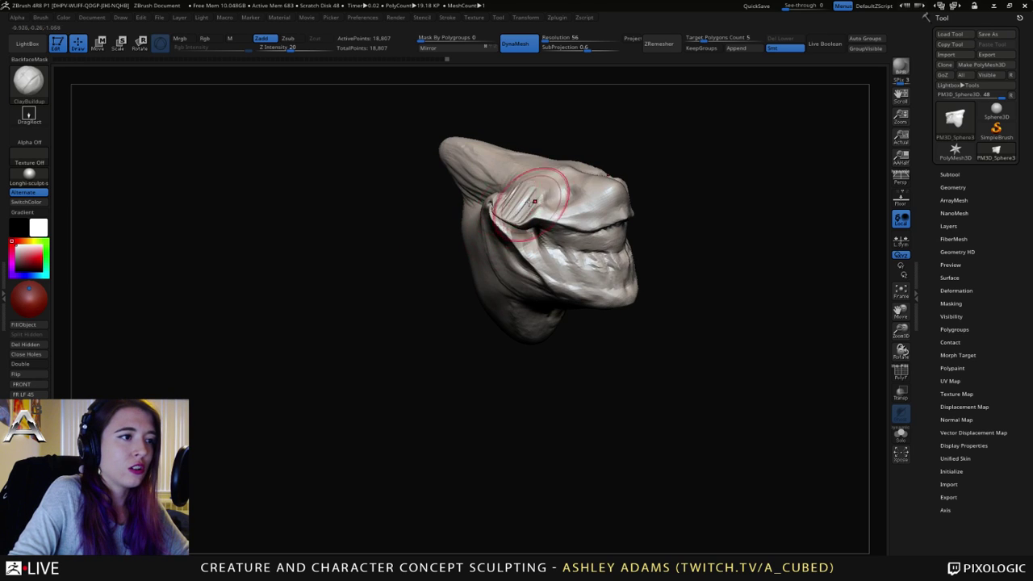
left_click_drag(540, 194, 529, 187, "shift")
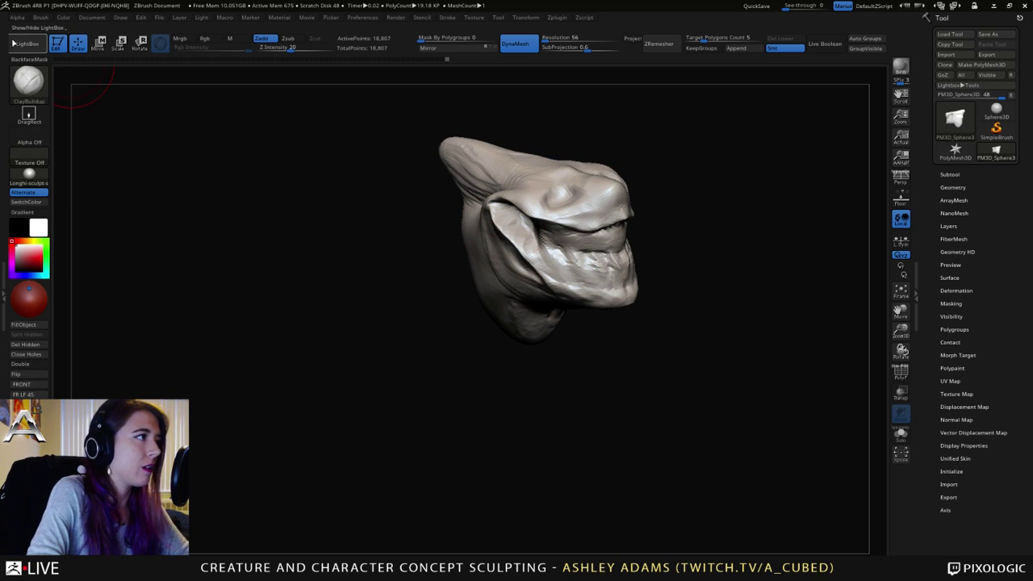
Step: Turn on BackfaceMask in the ClayBuildup brush's Auto Masking settings and add a stroke inside the cheek
left_click(41, 18)
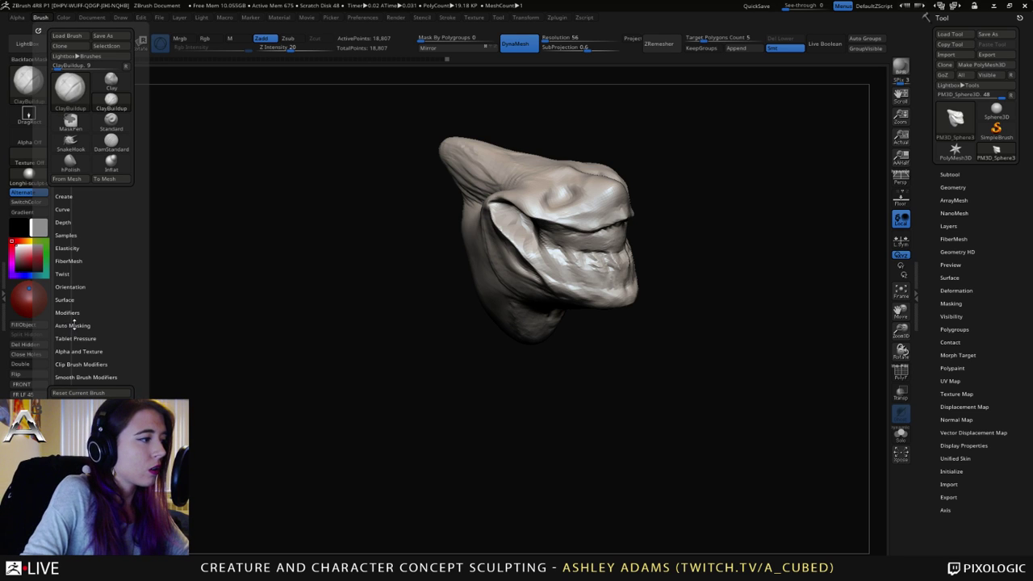
left_click(73, 325)
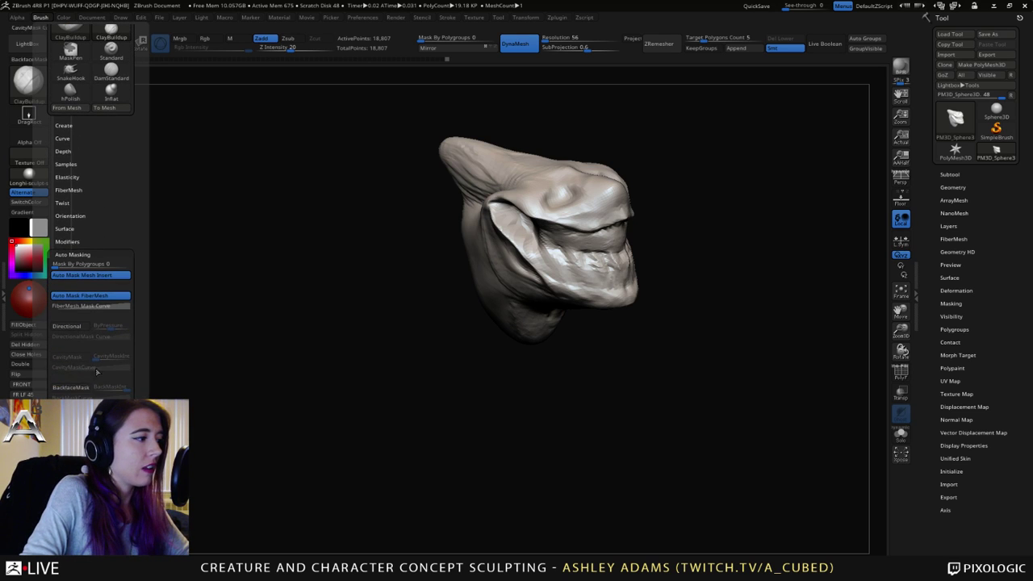
mouse_move(507, 171)
right_mouse_down()
mouse_move(557, 201)
mouse_move(515, 206)
right_mouse_up()
mouse_move(528, 210)
left_mouse_down()
mouse_move(516, 190)
mouse_move(524, 194)
mouse_move(510, 196)
left_mouse_up()
mouse_move(510, 196)
right_mouse_down()
mouse_move(550, 195)
mouse_move(489, 148)
mouse_move(517, 155)
right_mouse_up()
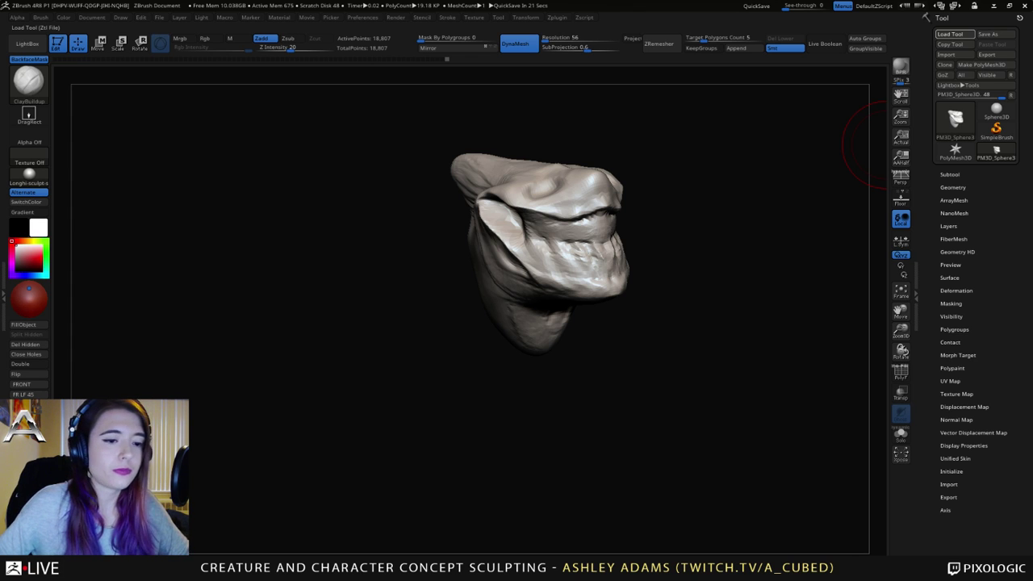
Step: Load the saved bust tool and examine its armoured head, beak and jaw from both sides
mouse_move(715, 212)
left_mouse_down()
mouse_move(664, 215)
mouse_move(693, 244)
left_mouse_up()
mouse_move(735, 209)
right_mouse_down("alt")
mouse_move(507, 202)
mouse_move(565, 245)
mouse_move(541, 248)
right_mouse_up("alt")
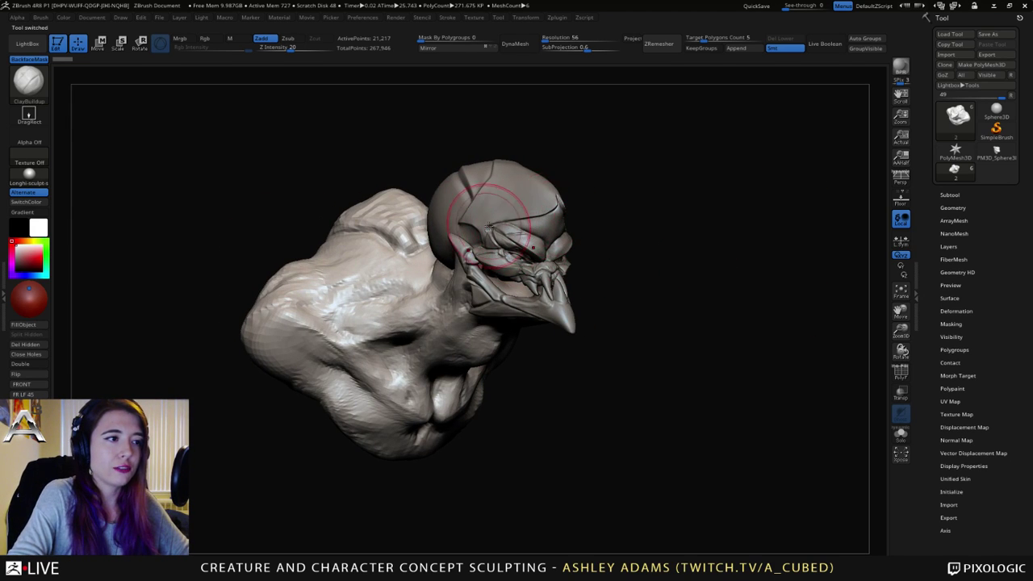
right_click(526, 223)
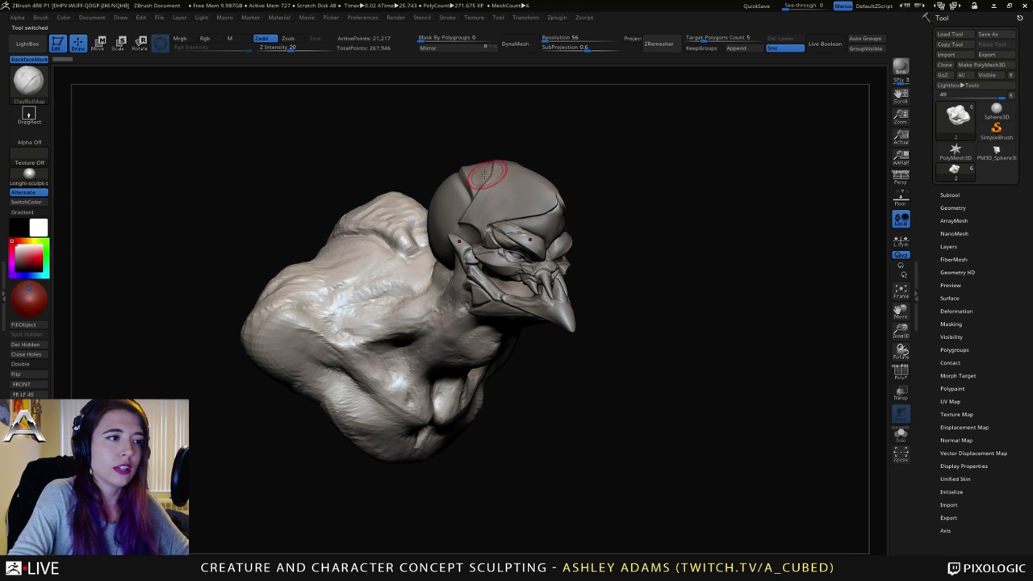
right_click_drag(489, 175, 512, 176)
right_click_drag(515, 232, 514, 198)
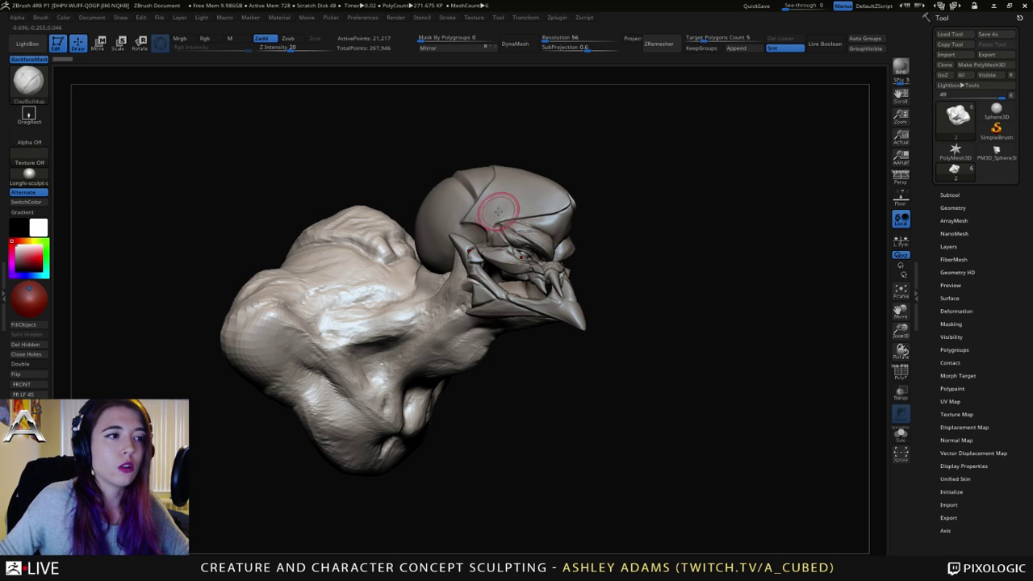
right_click_drag(500, 202, 473, 198)
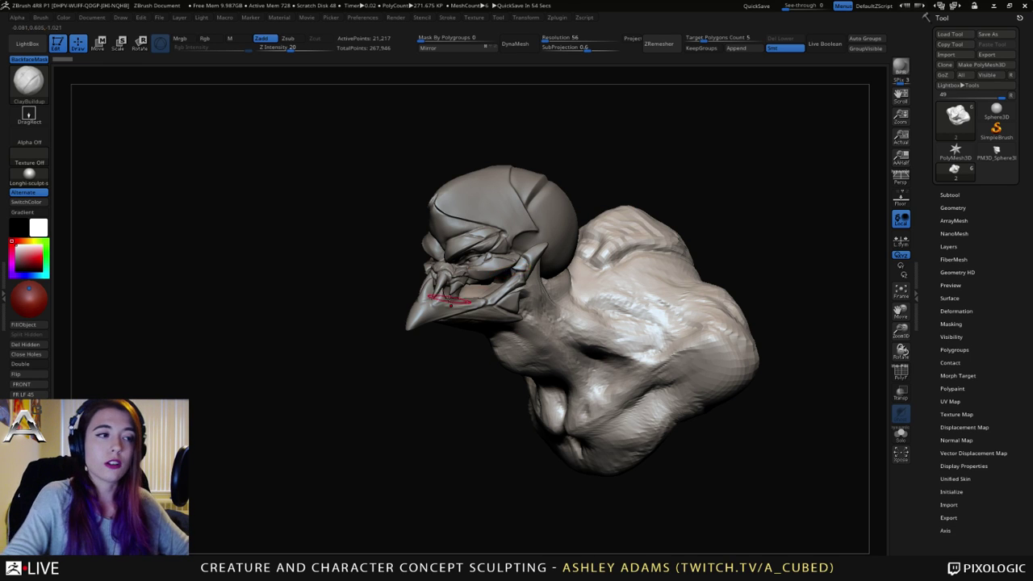
left_click_drag(379, 300, 487, 274)
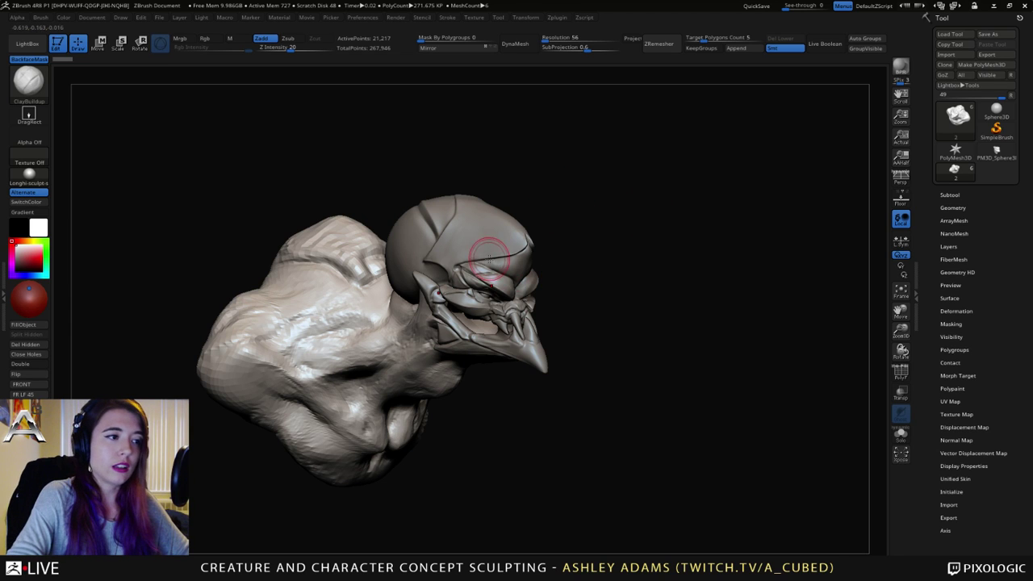
mouse_move(558, 293)
left_mouse_down()
mouse_move(516, 297)
mouse_move(521, 279)
mouse_move(495, 270)
left_mouse_up()
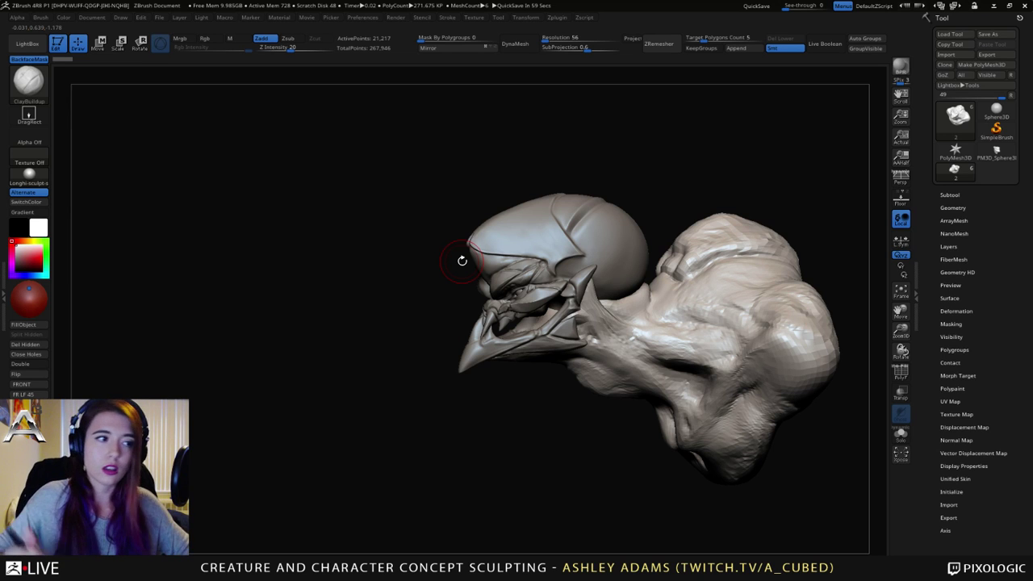
Step: Delete all subtools of the loaded bust and switch back to the PM3D_Sphere3D creature head
left_click(950, 195)
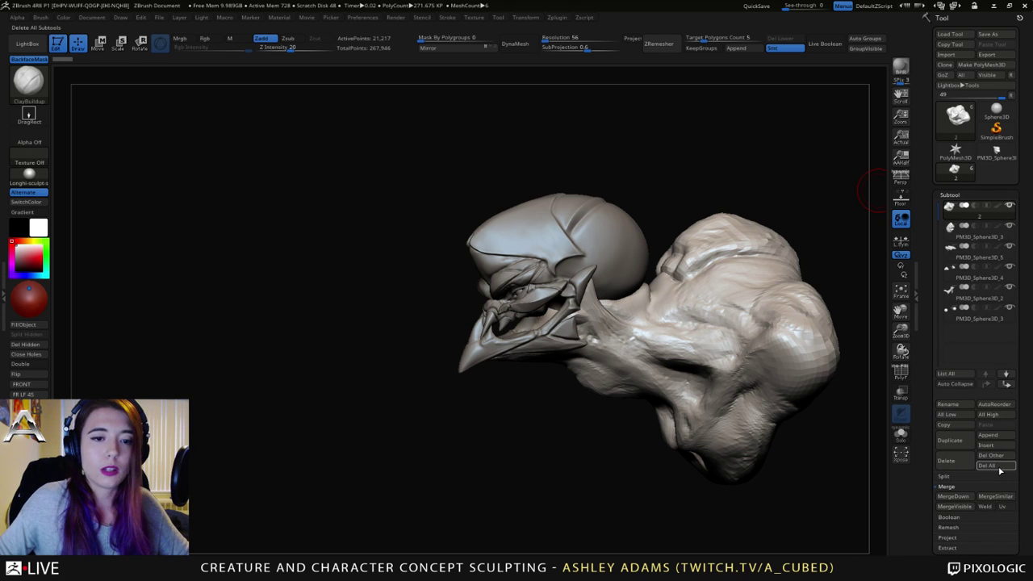
left_click(999, 467)
left_click(851, 488)
left_click(997, 153)
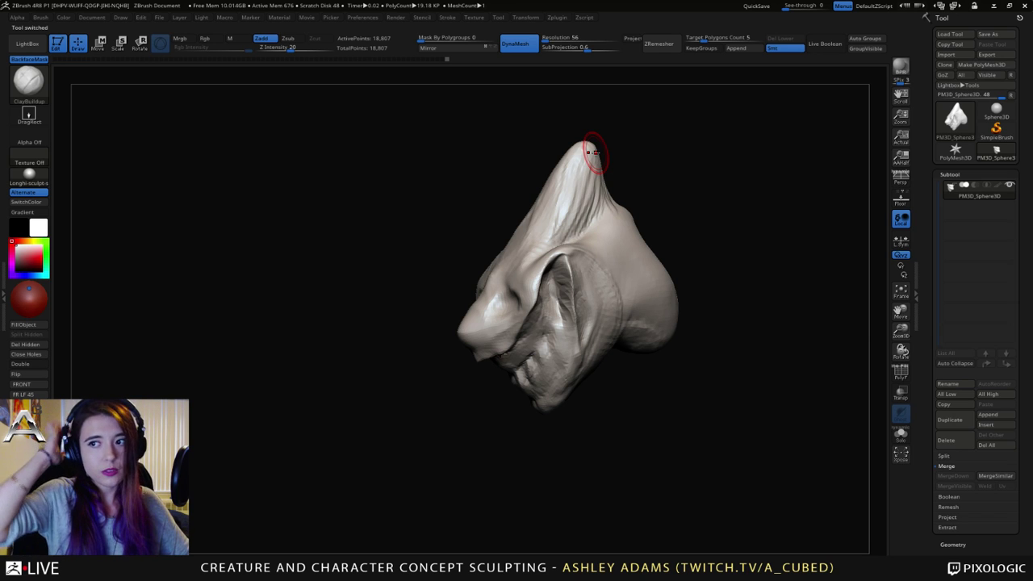
Step: Build up the inside of the cheek hollow beneath the brow with ClayBuildup strokes
mouse_move(482, 328)
right_mouse_down()
mouse_move(686, 327)
mouse_move(452, 337)
right_mouse_up()
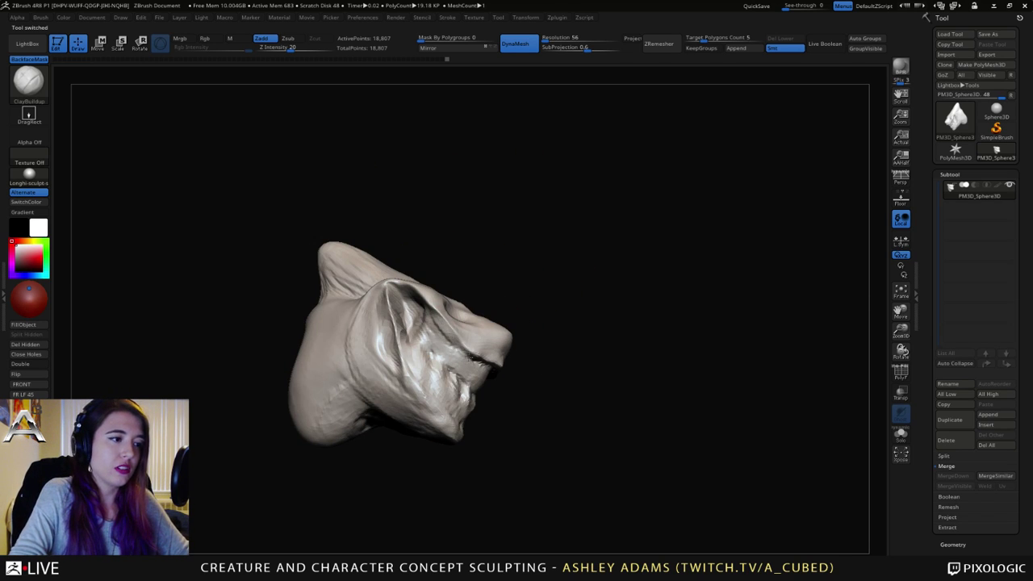
mouse_move(470, 357)
left_mouse_down()
mouse_move(452, 338)
mouse_move(483, 359)
mouse_move(466, 350)
left_mouse_up()
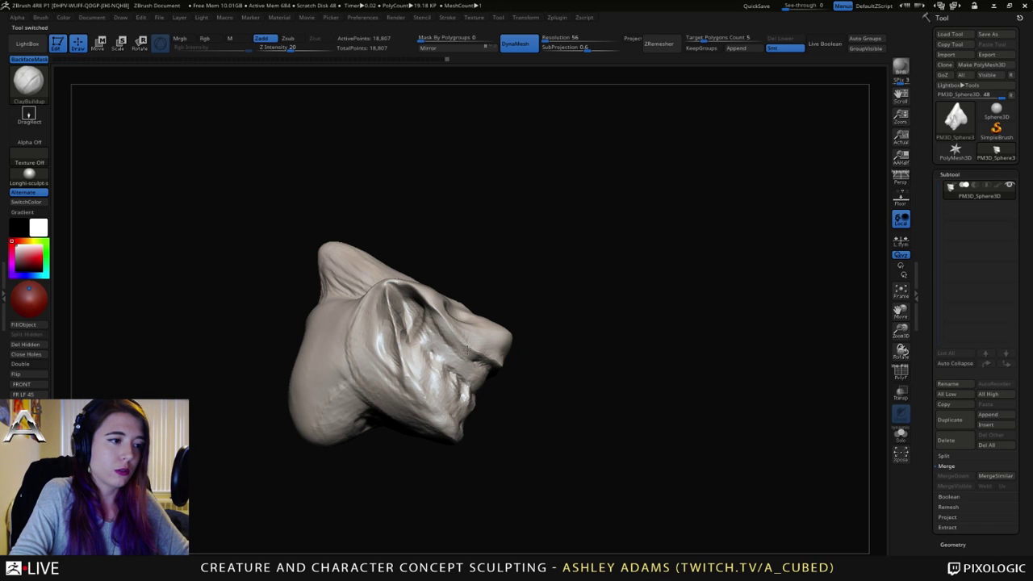
right_click_drag(435, 317, 425, 310)
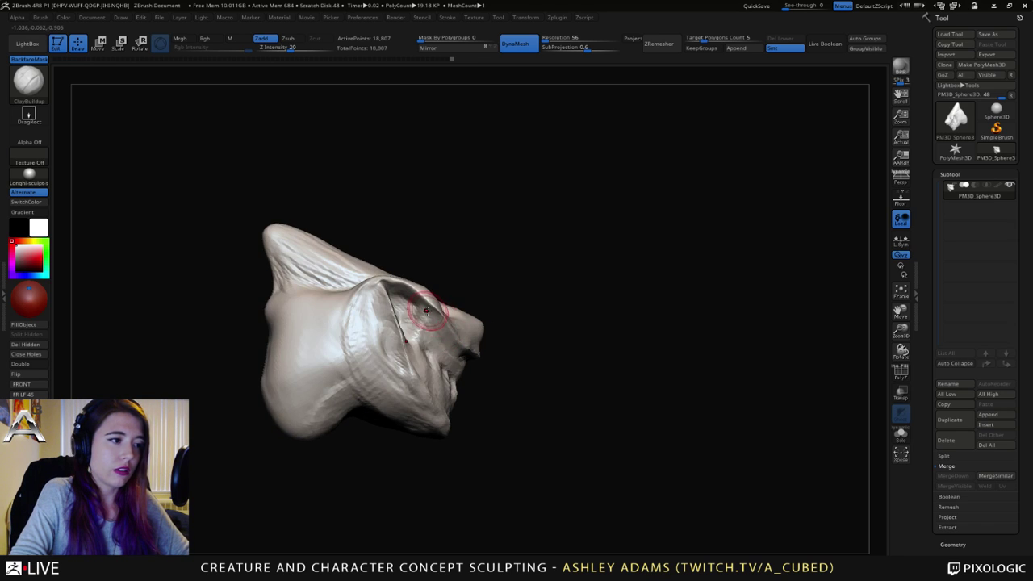
left_click_drag(426, 311, 389, 281)
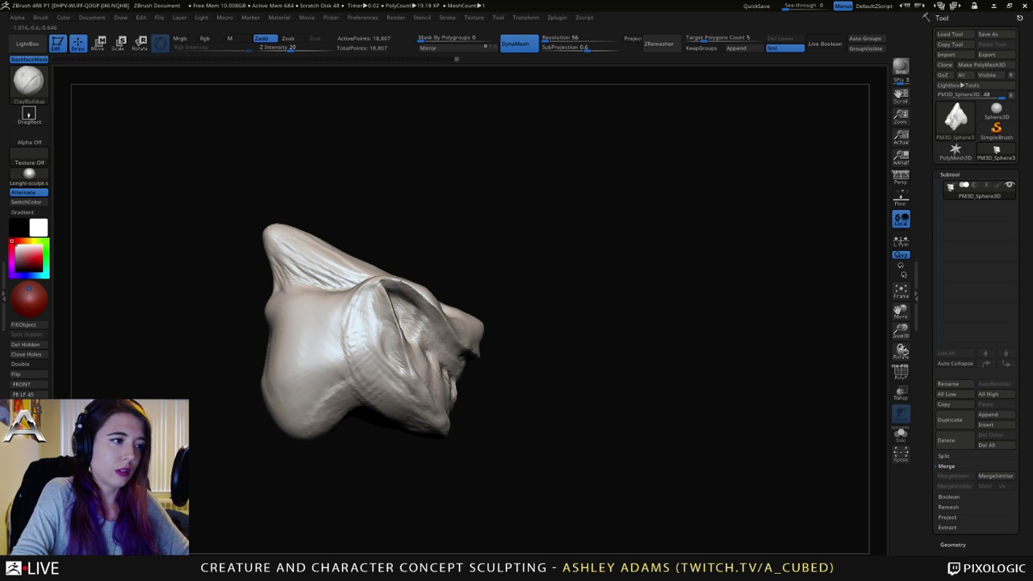
mouse_move(415, 294)
right_mouse_down()
mouse_move(399, 316)
mouse_move(424, 302)
right_mouse_up()
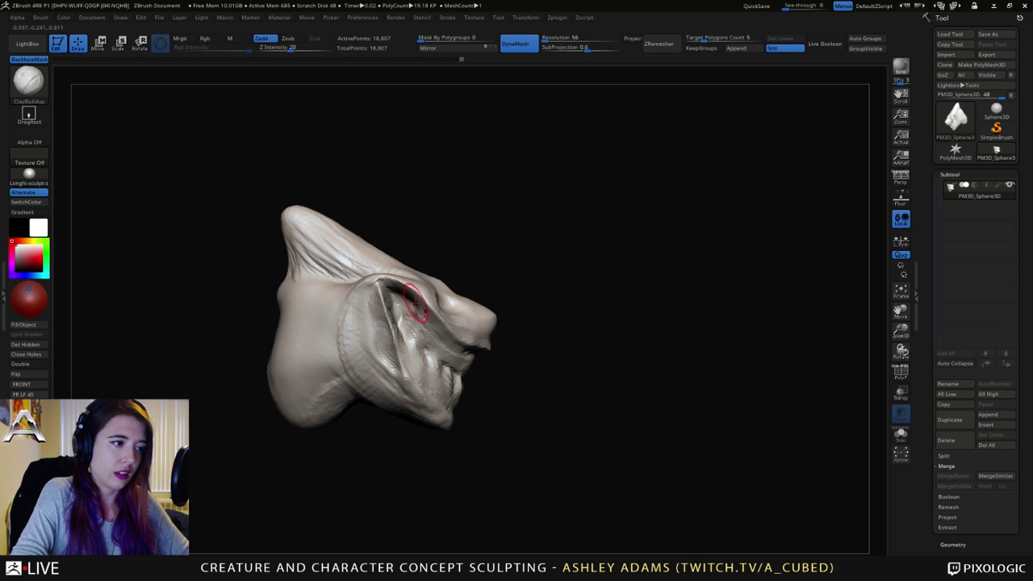
mouse_move(415, 303)
right_mouse_down()
mouse_move(393, 301)
mouse_move(373, 336)
mouse_move(384, 336)
right_mouse_up()
Step: Reshape the outer corners of the brow above the cheek hollows with the SnakeHook brush, adjusting its draw size
key("b")
key("s")
key("h")
key("space")
left_click_drag(407, 253, 420, 252)
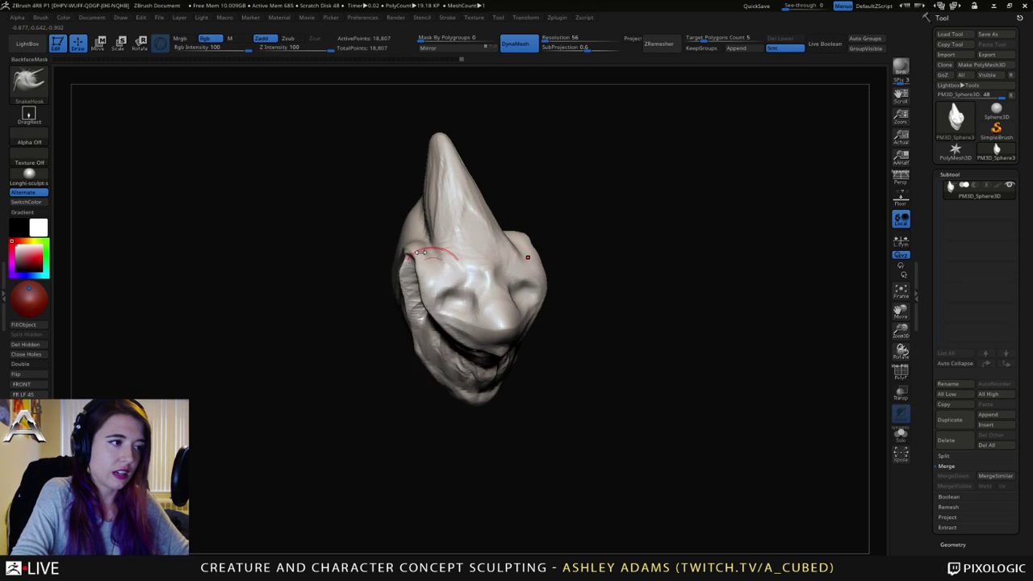
right_click_drag(420, 252, 411, 242)
key("space")
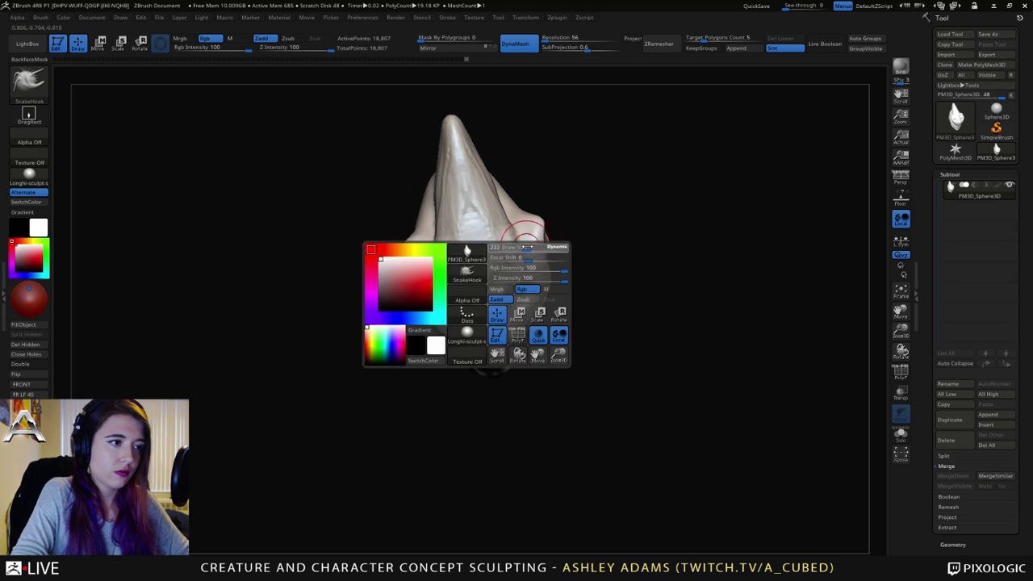
left_click_drag(527, 247, 534, 247)
mouse_move(534, 247)
right_mouse_down()
mouse_move(557, 270)
mouse_move(477, 283)
mouse_move(549, 279)
right_mouse_up()
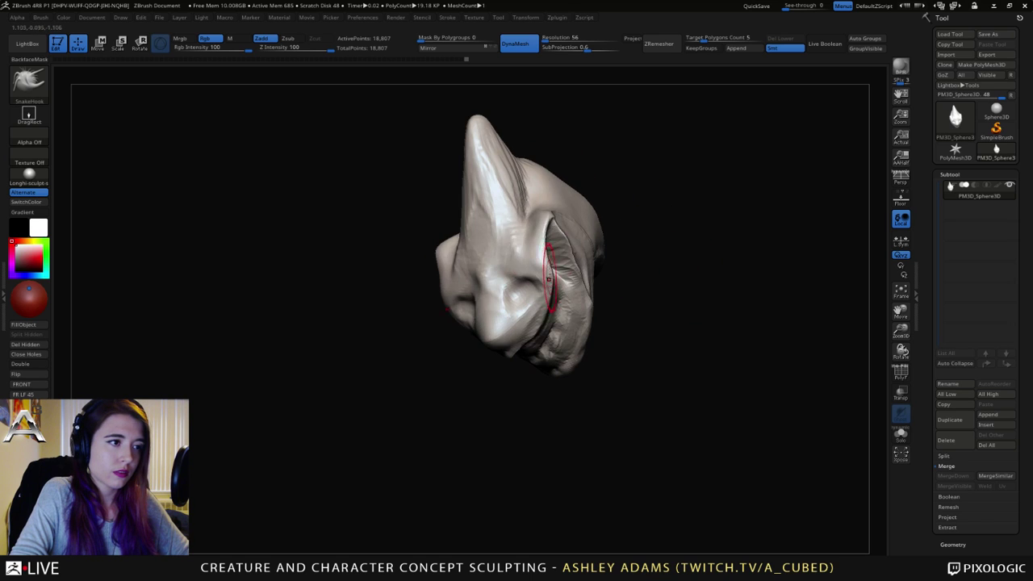
key("b")
key("c")
key("b")
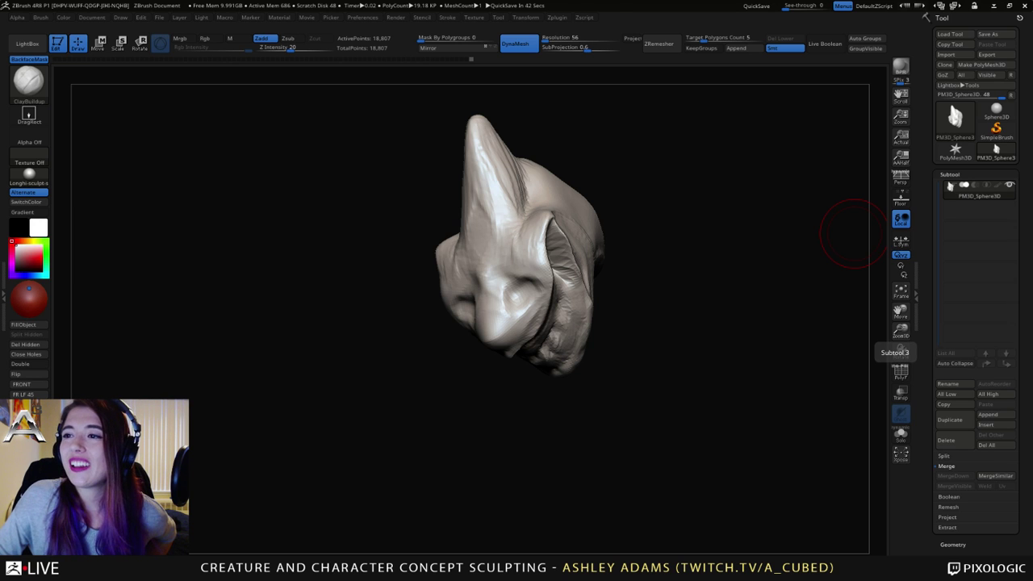
mouse_move(853, 234)
left_mouse_down()
mouse_move(508, 190)
mouse_move(634, 225)
left_mouse_up()
Step: Pull up a pair of raised bumps on top of the snout, just in front of the brow, with SnakeHook
key("b")
key("s")
key("h")
key("space")
left_click_drag(696, 222, 634, 226)
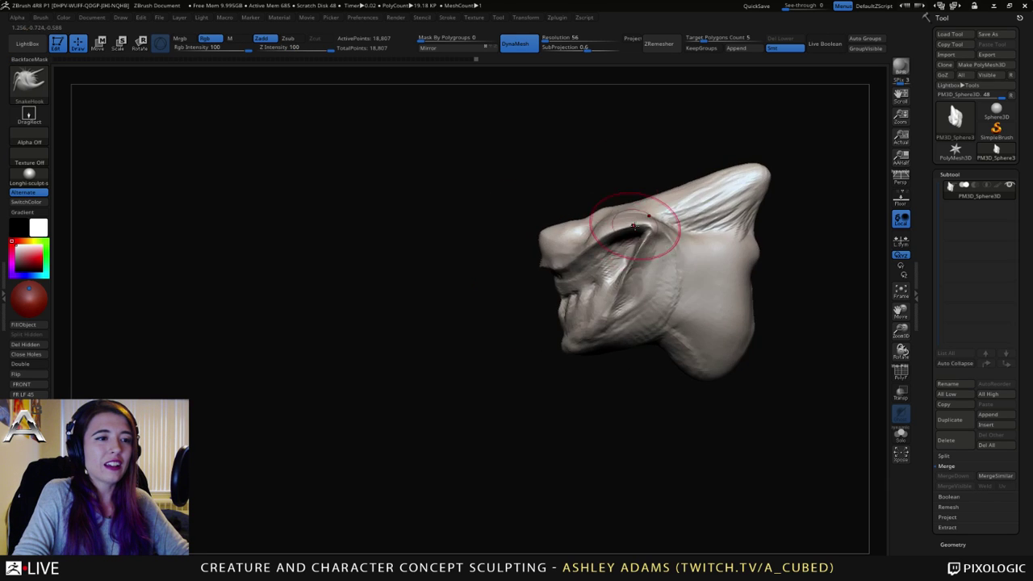
right_click_drag(634, 226, 614, 215)
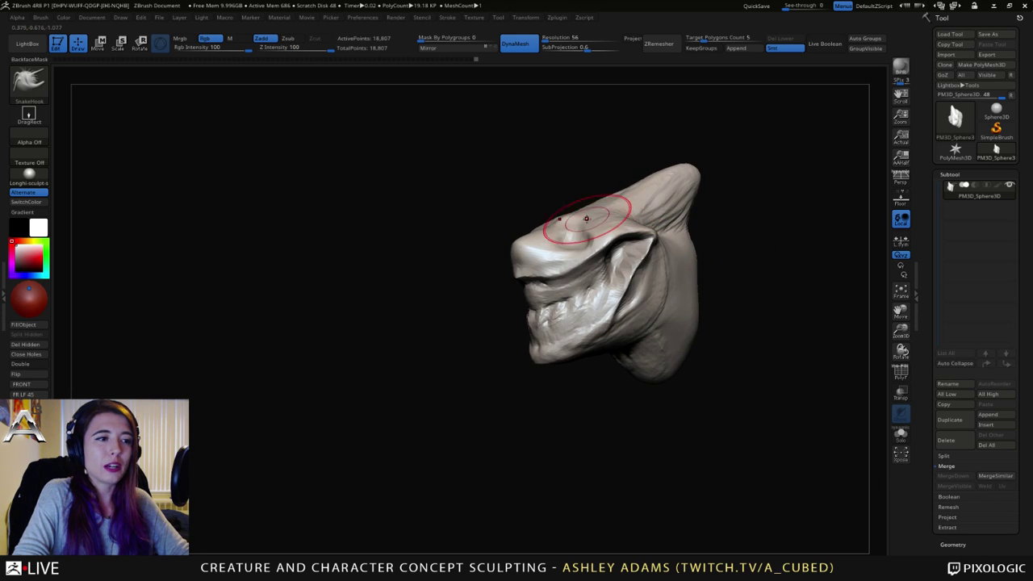
left_click_drag(583, 230, 570, 220)
right_click_drag(570, 218, 573, 216)
key("space")
left_click_drag(578, 232, 573, 226)
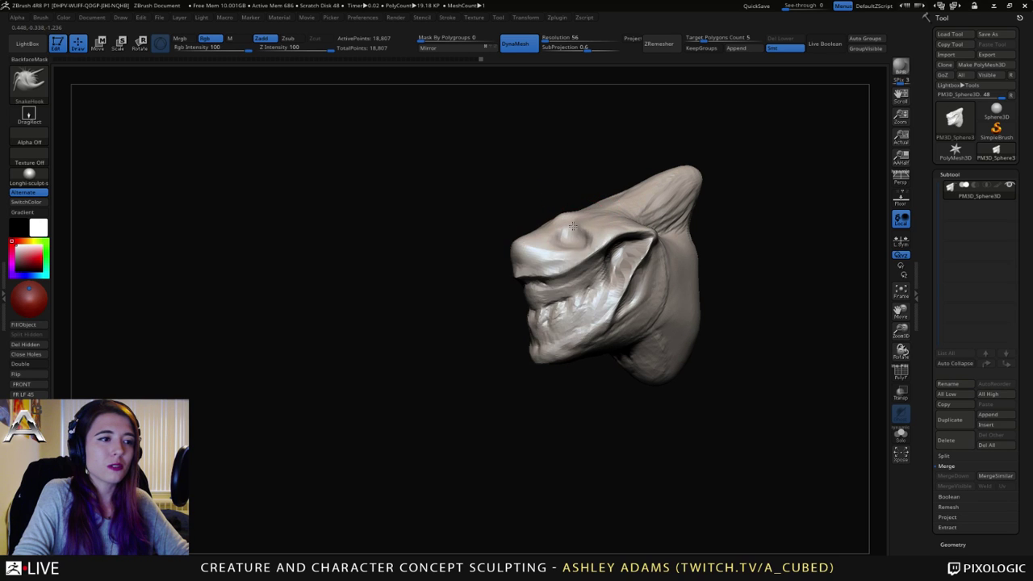
right_click_drag(584, 227, 542, 223)
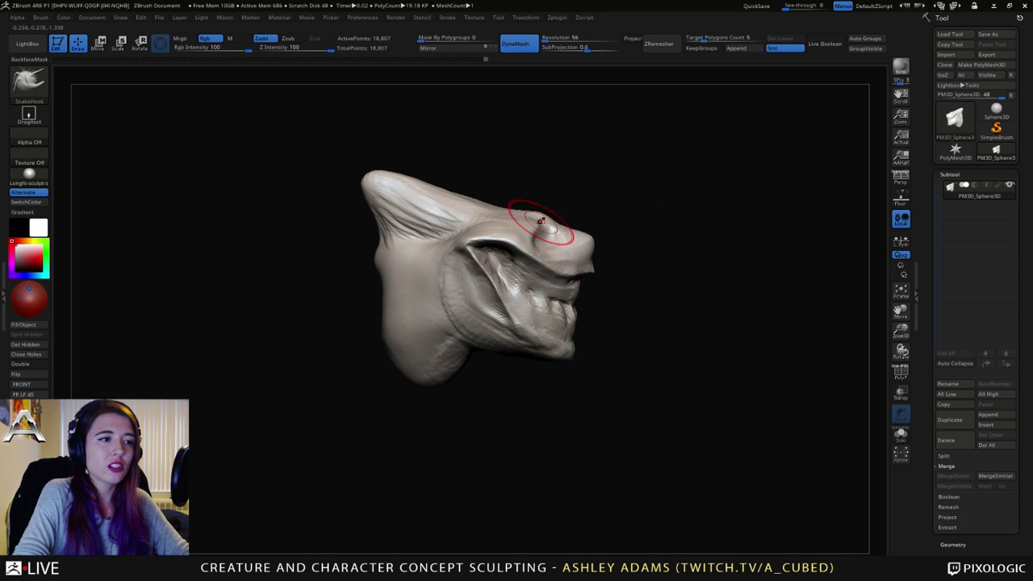
left_click_drag(540, 221, 533, 235)
Step: Carve the eye sockets into the raised bumps above the snout with DamStandard
key("b")
key("d")
key("s")
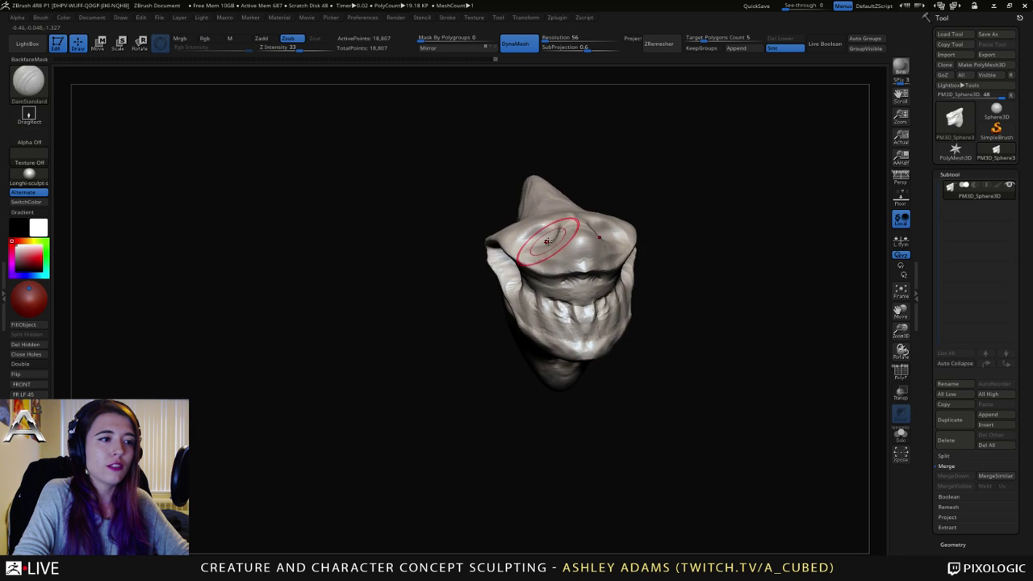
right_click(488, 296)
mouse_move(489, 296)
left_mouse_down()
mouse_move(558, 250)
mouse_move(597, 242)
mouse_move(526, 240)
left_mouse_up()
Step: Build up the rims around the eye sockets and the adjoining snout with ClayBuildup strokes
key("b")
key("c")
key("b")
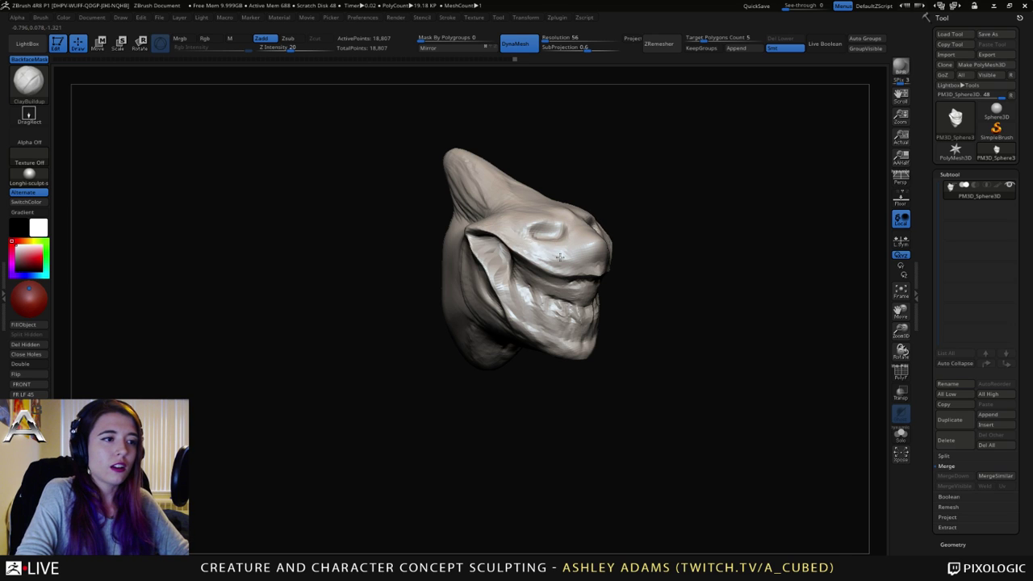
mouse_move(559, 251)
left_mouse_down()
mouse_move(598, 232)
mouse_move(568, 180)
mouse_move(603, 208)
mouse_move(592, 187)
left_mouse_up()
Step: Deepen the eye sockets and sharpen their edges with DamStandard strokes
key("b")
key("d")
key("s")
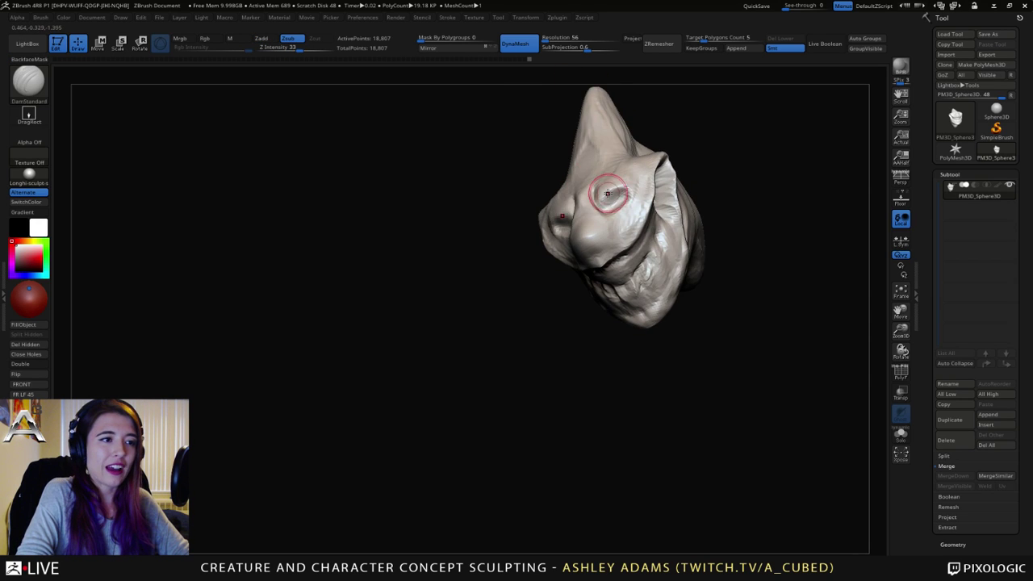
mouse_move(607, 194)
right_mouse_down()
mouse_move(646, 182)
mouse_move(574, 208)
mouse_move(589, 208)
right_mouse_up()
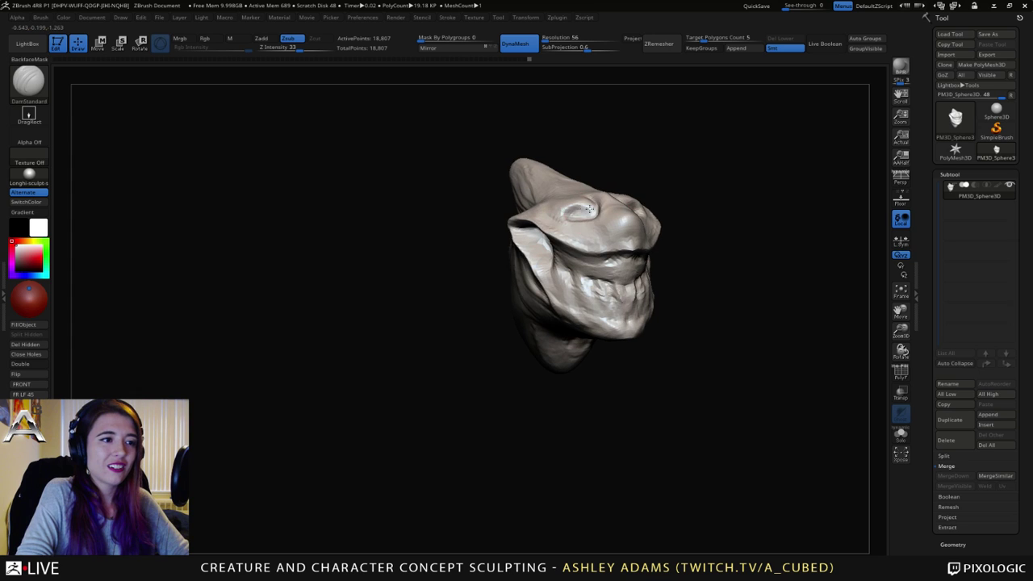
left_click_drag(591, 202, 619, 211)
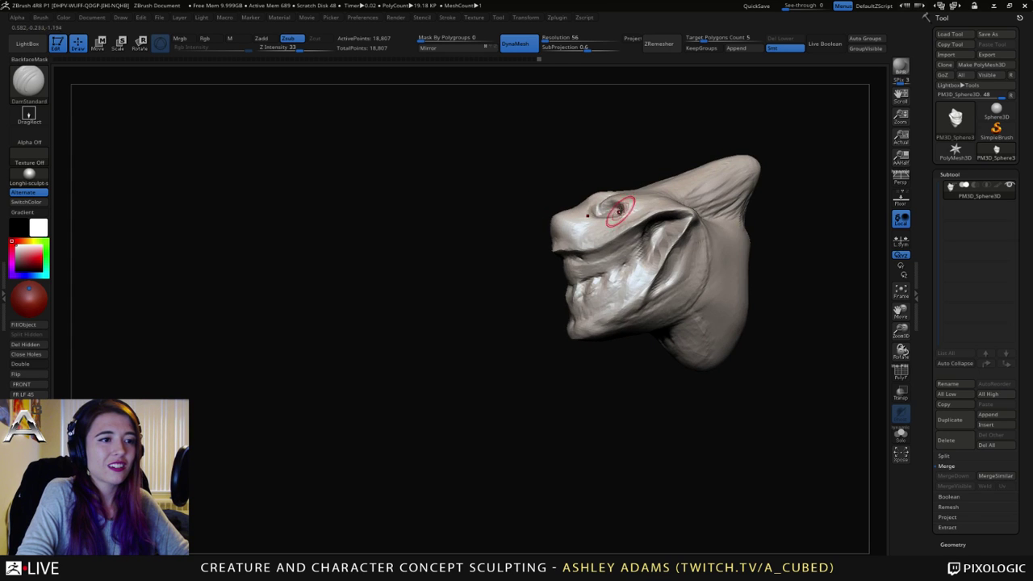
Step: Return to SnakeHook and rotate the whole head with the transform gizmo until the snout sits roughly level
key("2")
key("space")
left_click_drag(570, 233, 596, 233)
right_click_drag(595, 277, 563, 264)
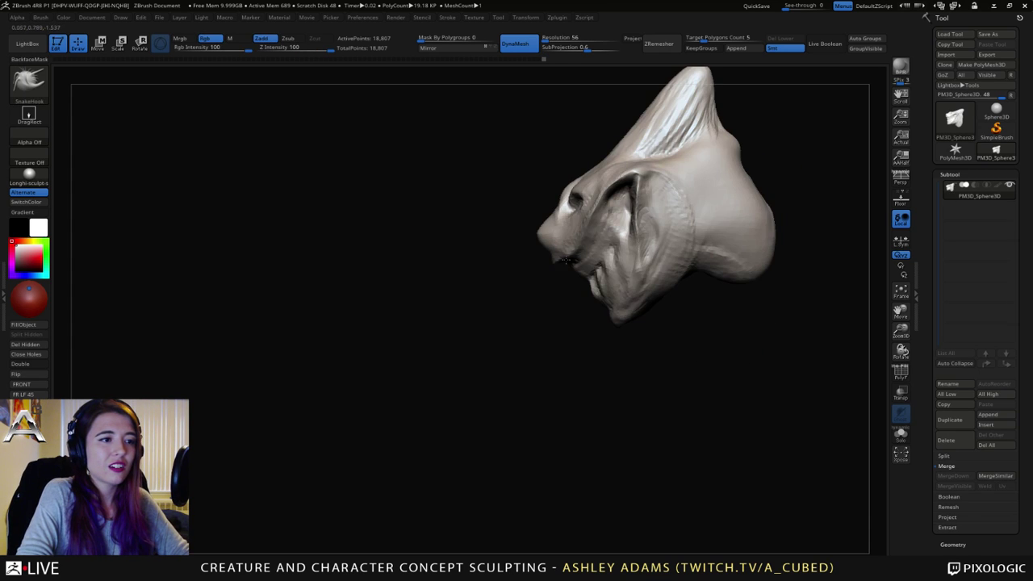
right_click_drag(672, 211, 555, 302, "alt")
key("r")
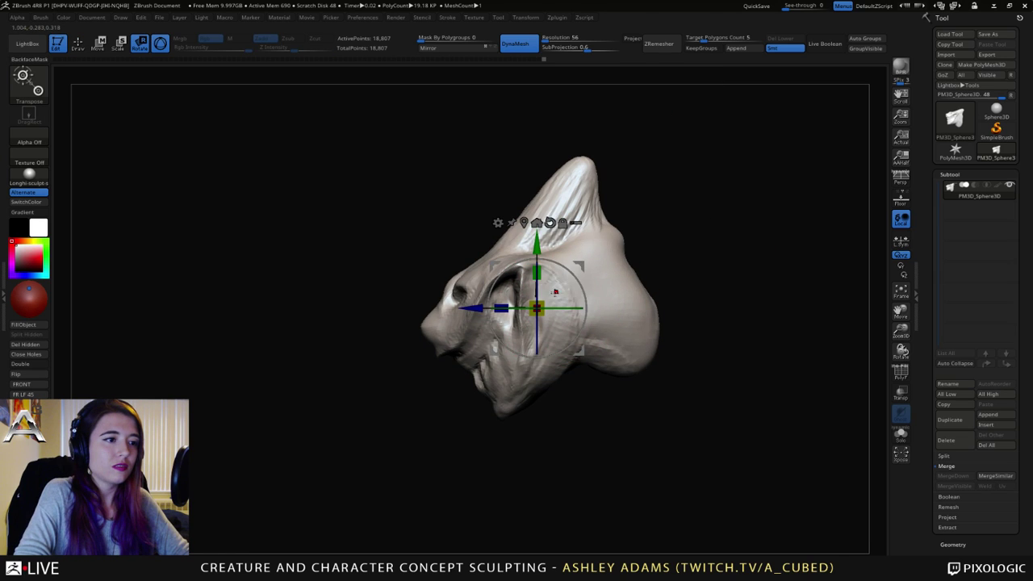
left_click_drag(565, 269, 579, 283)
key("q")
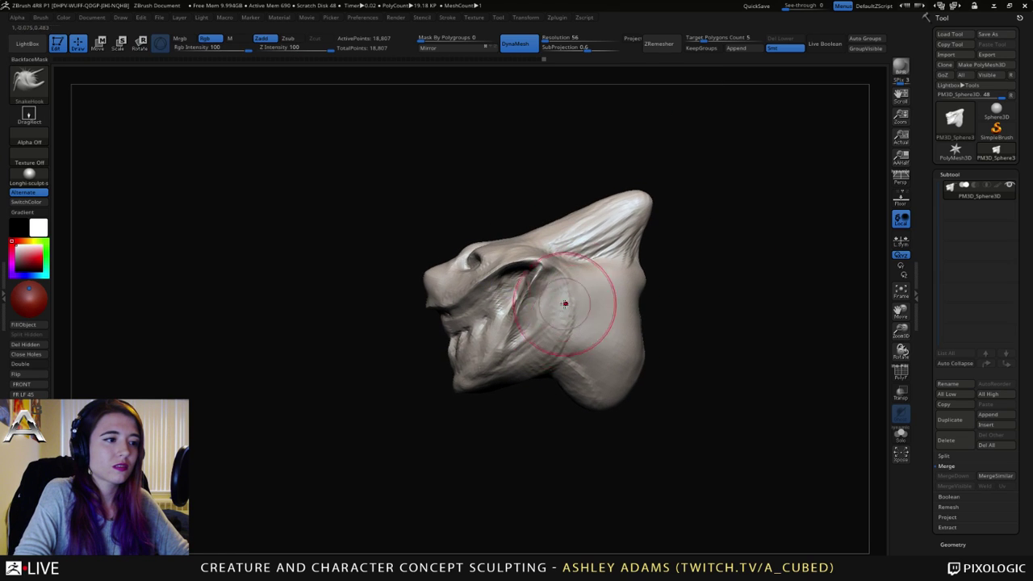
Step: Reshape the lower jaw with a large SnakeHook brush so the chin extends further forward
right_click_drag(524, 325, 558, 248, "alt")
key("space")
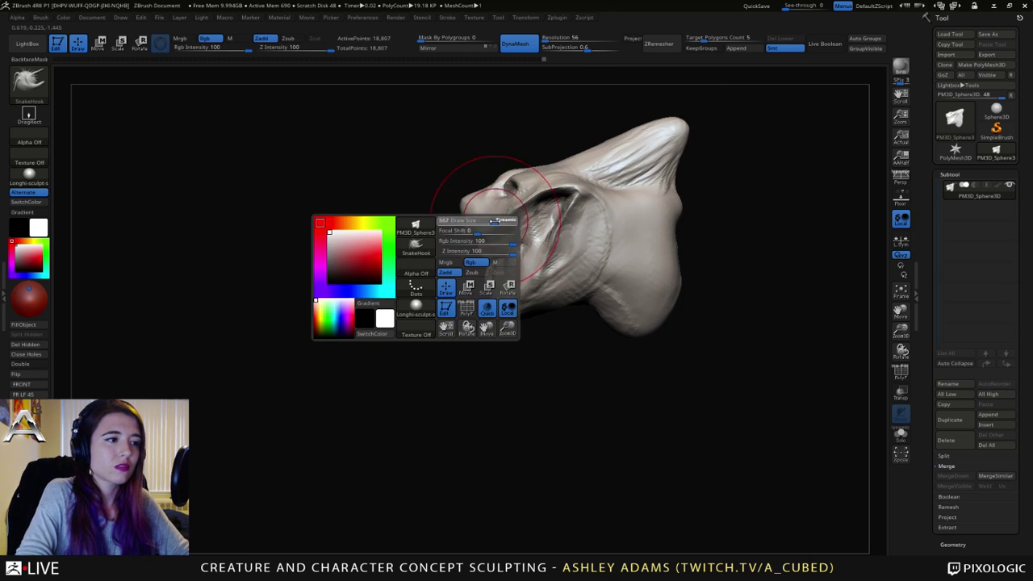
mouse_move(493, 309)
left_mouse_down()
mouse_move(480, 313)
mouse_move(507, 311)
left_mouse_up()
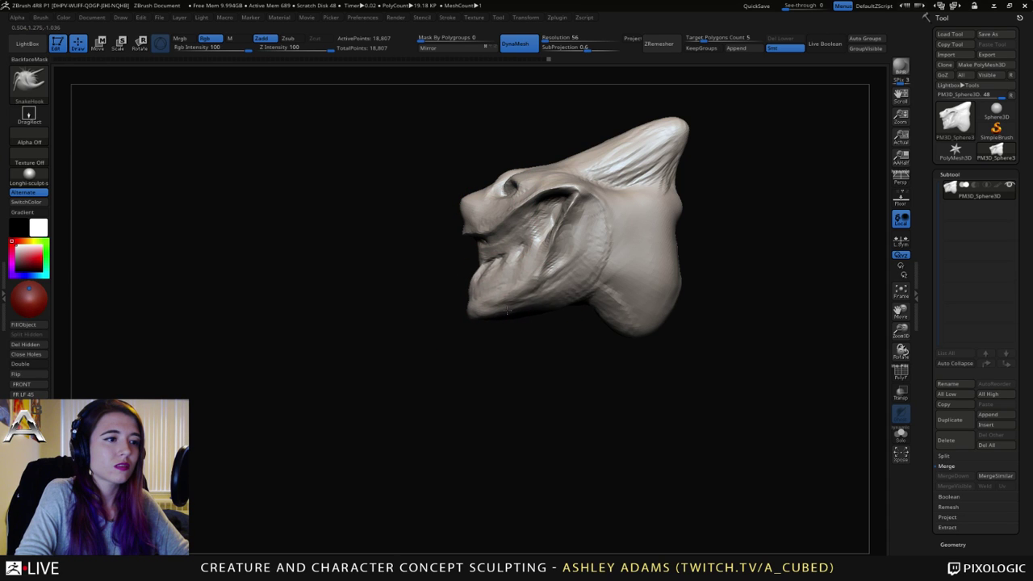
Step: Build curved ridges across the cheek, throat and back of the head with long ClayBuildup strokes
mouse_move(559, 282)
right_mouse_down()
mouse_move(615, 286)
mouse_move(569, 283)
mouse_move(496, 224)
right_mouse_up()
key("b")
key("c")
key("b")
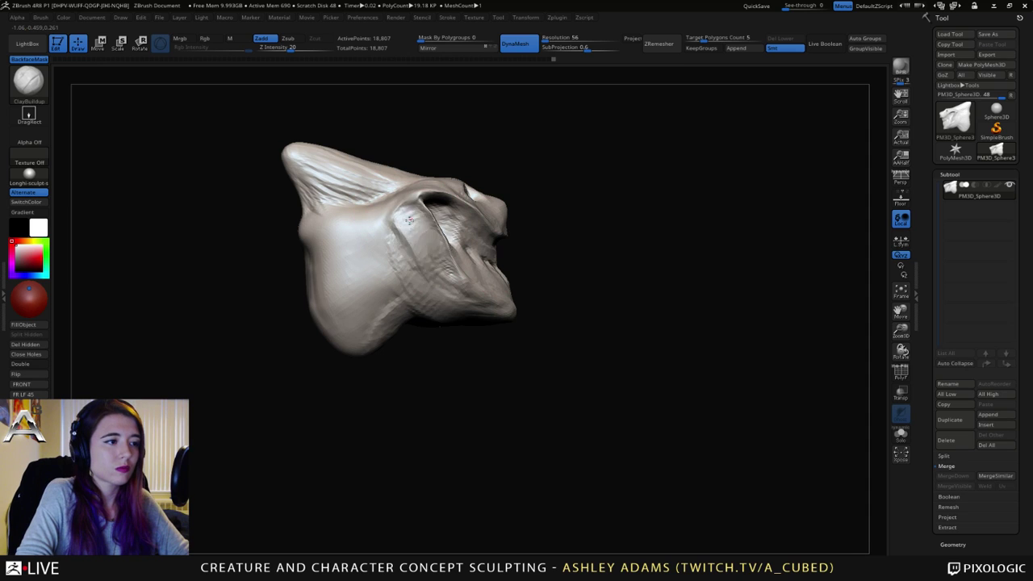
mouse_move(416, 211)
left_mouse_down()
mouse_move(436, 266)
mouse_move(396, 234)
mouse_move(369, 309)
mouse_move(347, 299)
mouse_move(322, 331)
left_mouse_up()
right_click_drag(283, 267, 388, 257)
mouse_move(442, 323)
left_mouse_down()
mouse_move(460, 347)
mouse_move(428, 323)
mouse_move(404, 343)
mouse_move(420, 355)
left_mouse_up()
mouse_move(420, 355)
right_mouse_down()
mouse_move(394, 358)
mouse_move(394, 318)
right_mouse_up()
left_click_drag(394, 314, 331, 258)
mouse_move(394, 266)
right_mouse_down()
mouse_move(277, 247)
mouse_move(202, 250)
mouse_move(360, 329)
right_mouse_up()
Step: Pull the crest at the back of the head into a long, backward-sweeping horn with SnakeHook
mouse_move(614, 234)
right_mouse_down()
mouse_move(557, 224)
mouse_move(544, 167)
right_mouse_up()
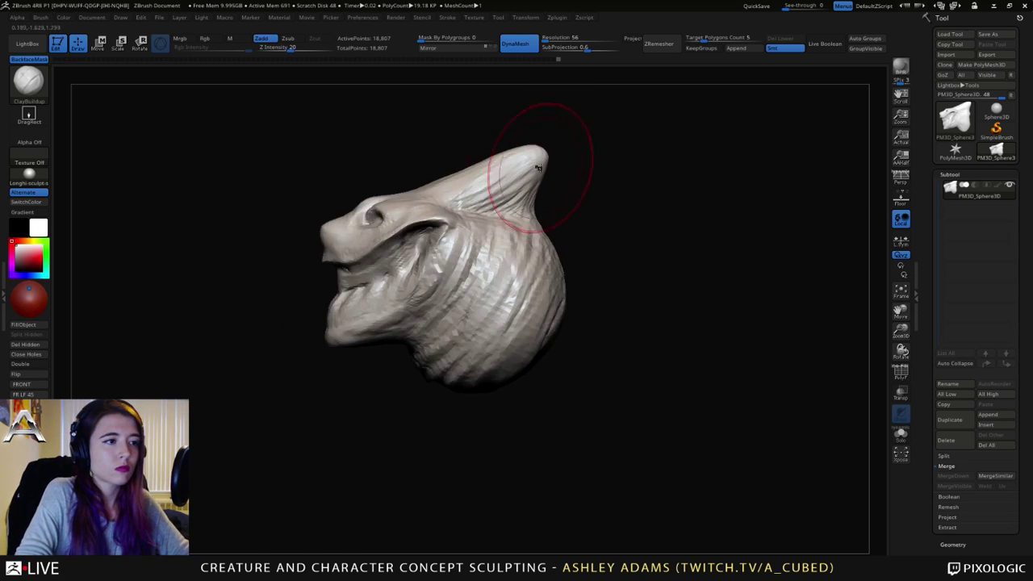
key("b")
key("s")
key("h")
mouse_move(495, 162)
left_mouse_down()
mouse_move(589, 139)
mouse_move(501, 162)
left_mouse_up()
right_click_drag(506, 166, 521, 171)
left_click_drag(535, 207, 569, 199)
mouse_move(520, 212)
left_mouse_down()
mouse_move(577, 169)
mouse_move(606, 166)
mouse_move(609, 154)
mouse_move(551, 154)
left_mouse_up()
right_click_drag(380, 298, 434, 306)
key("space")
left_click_drag(472, 185, 435, 184)
right_click_drag(442, 194, 433, 240)
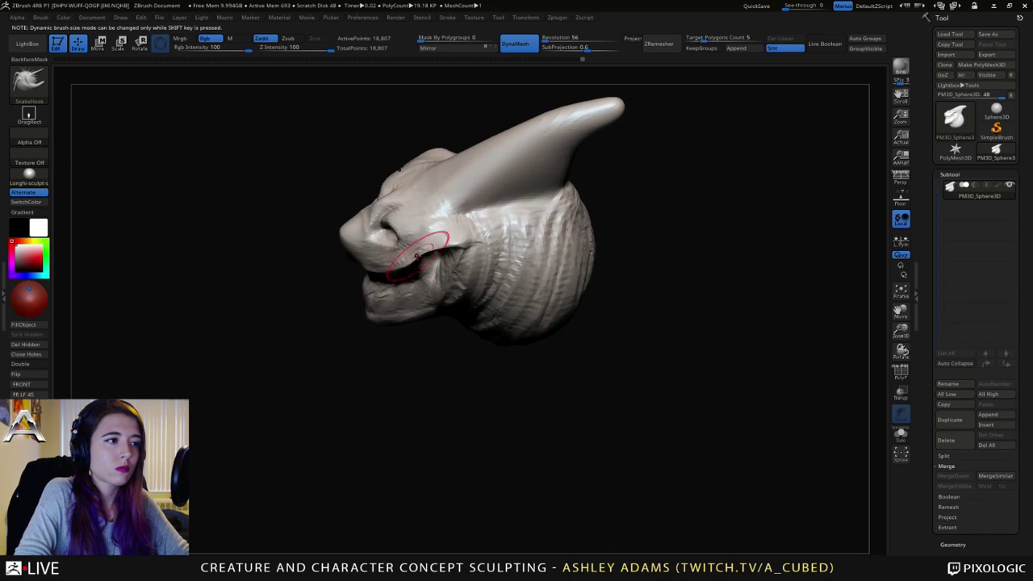
Step: Add ClayBuildup ridges running from the brow above the eye up along the horn
key("b")
key("c")
key("b")
left_click_drag(416, 212, 424, 188)
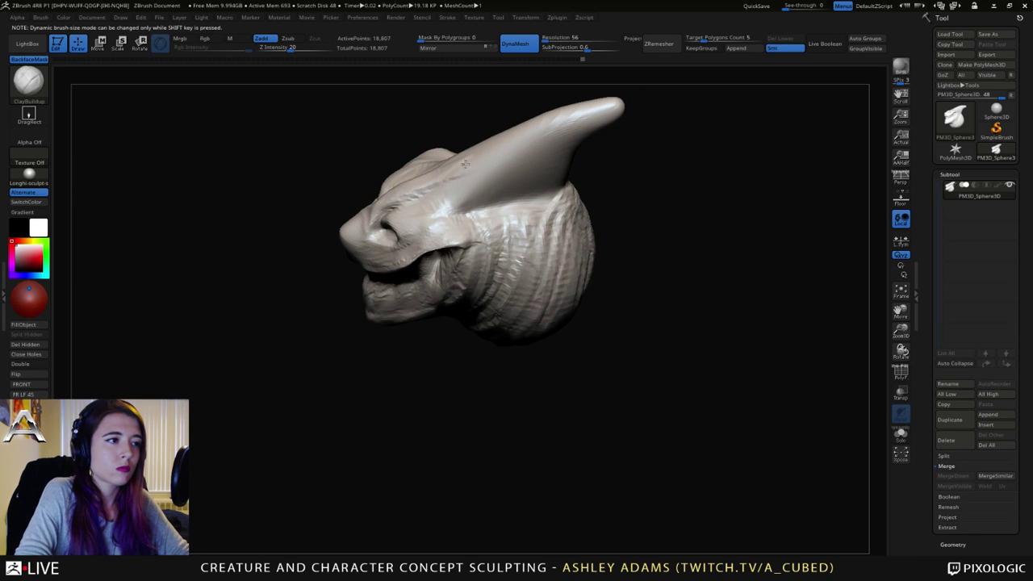
mouse_move(537, 106)
left_mouse_down()
mouse_move(484, 147)
mouse_move(512, 213)
mouse_move(492, 204)
mouse_move(532, 245)
mouse_move(580, 237)
mouse_move(591, 260)
left_mouse_up()
Step: Fill in the mouth area between the upper lip and the chin with ClayBuildup strokes
left_click_drag(682, 250, 569, 244)
key("b")
key("d")
key("s")
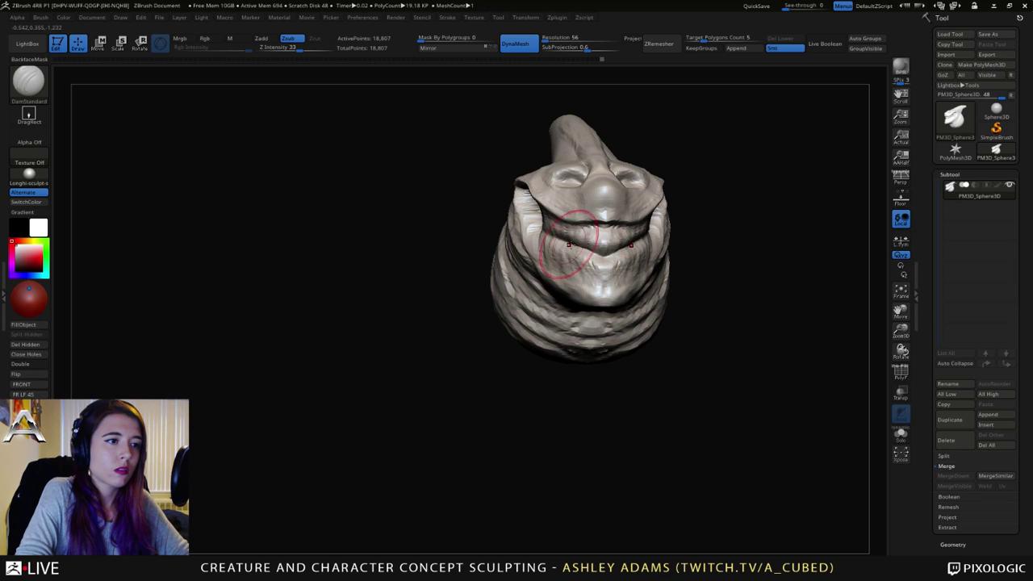
right_click_drag(569, 245, 594, 239)
key("b")
key("c")
key("b")
mouse_move(595, 241)
left_mouse_down()
mouse_move(582, 240)
mouse_move(606, 252)
left_mouse_up()
left_click_drag(554, 232, 567, 236)
Step: Build up the sides of the lower jaw into broad planes leading to the chin with ClayBuildup
right_click_drag(576, 232, 543, 235)
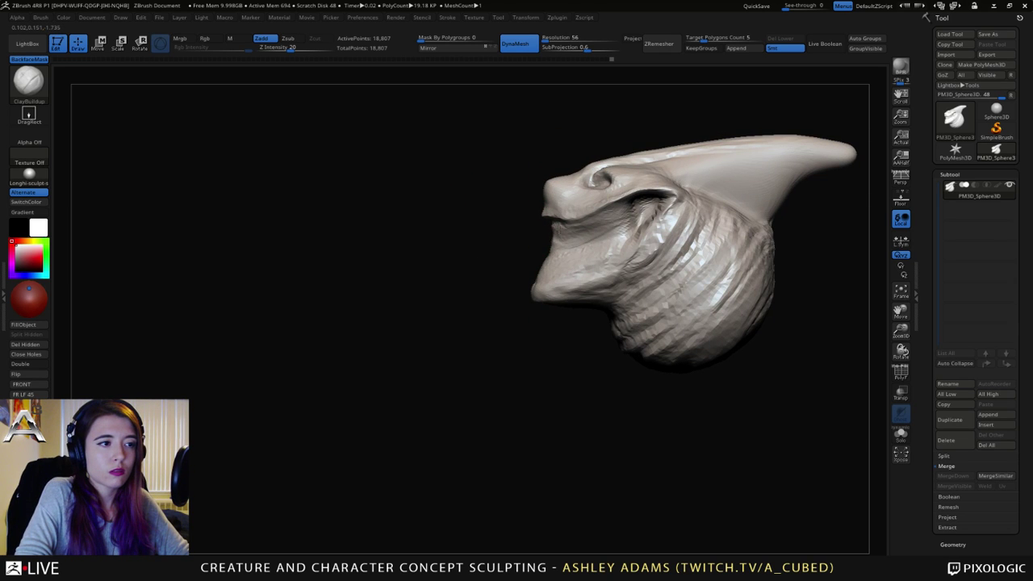
mouse_move(547, 235)
right_mouse_down()
mouse_move(535, 232)
mouse_move(617, 231)
right_mouse_up()
left_click_drag(634, 230, 600, 239)
right_click_drag(547, 246, 590, 252)
mouse_move(590, 252)
left_mouse_down()
mouse_move(553, 238)
mouse_move(523, 170)
left_mouse_up()
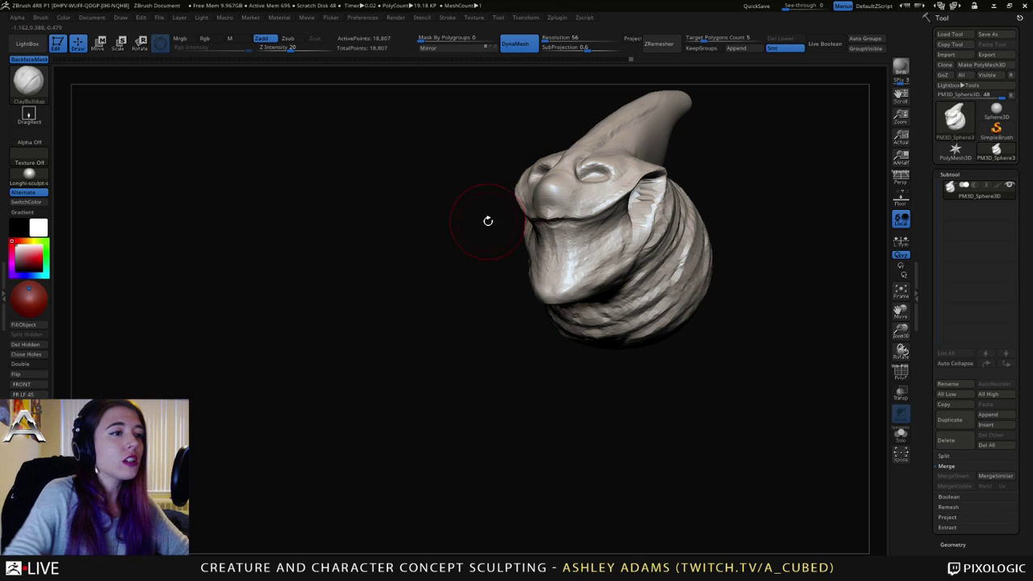
Step: Show the polygon wireframe and stretch the horn tip far out with SnakeHook to examine the elongated polygons
mouse_move(486, 221)
left_mouse_down()
mouse_move(634, 219)
mouse_move(546, 271)
left_mouse_up()
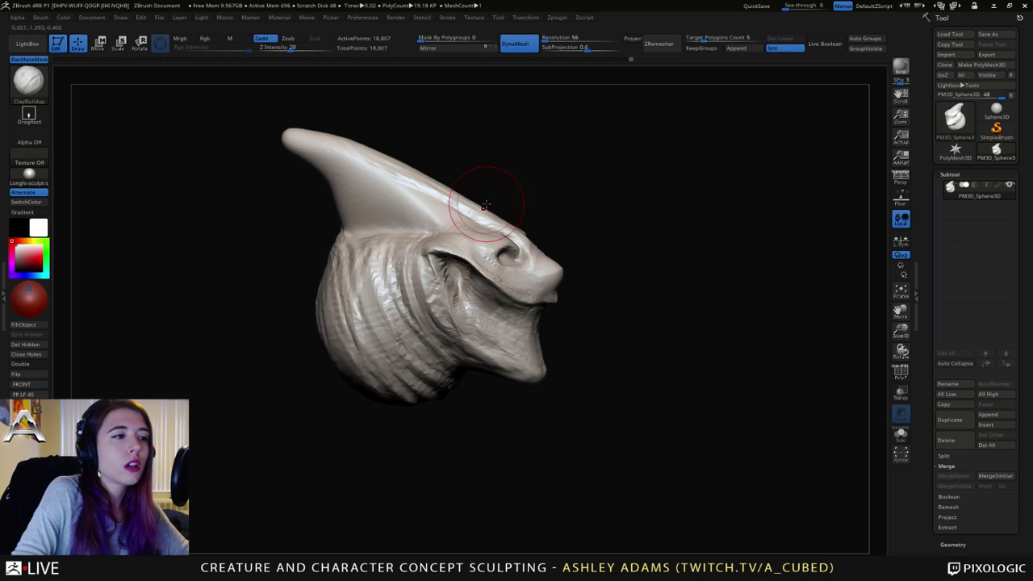
left_click_drag(369, 164, 642, 226)
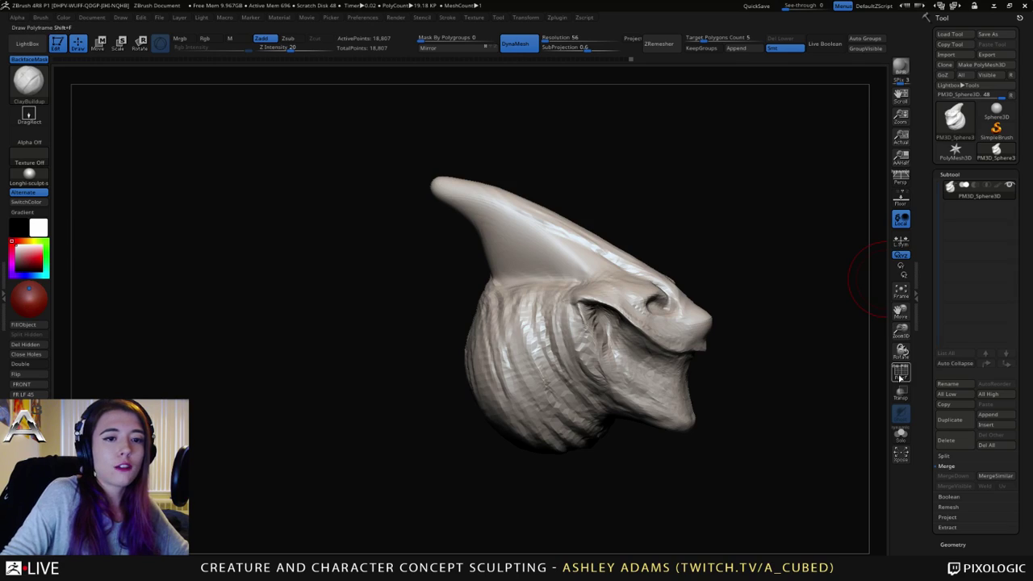
left_click(901, 373)
mouse_move(443, 187)
right_mouse_down("ctrl")
mouse_move(486, 221)
mouse_move(454, 216)
mouse_move(410, 185)
mouse_move(330, 168)
mouse_move(451, 203)
right_mouse_up("ctrl")
right_click(439, 184)
left_click_drag(455, 203, 326, 147)
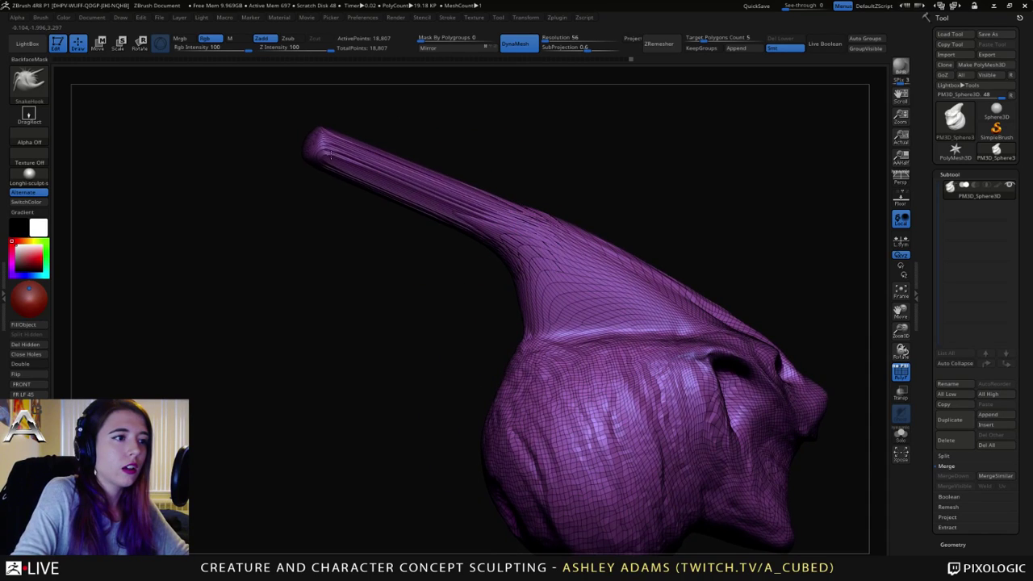
right_click_drag(326, 146, 600, 248)
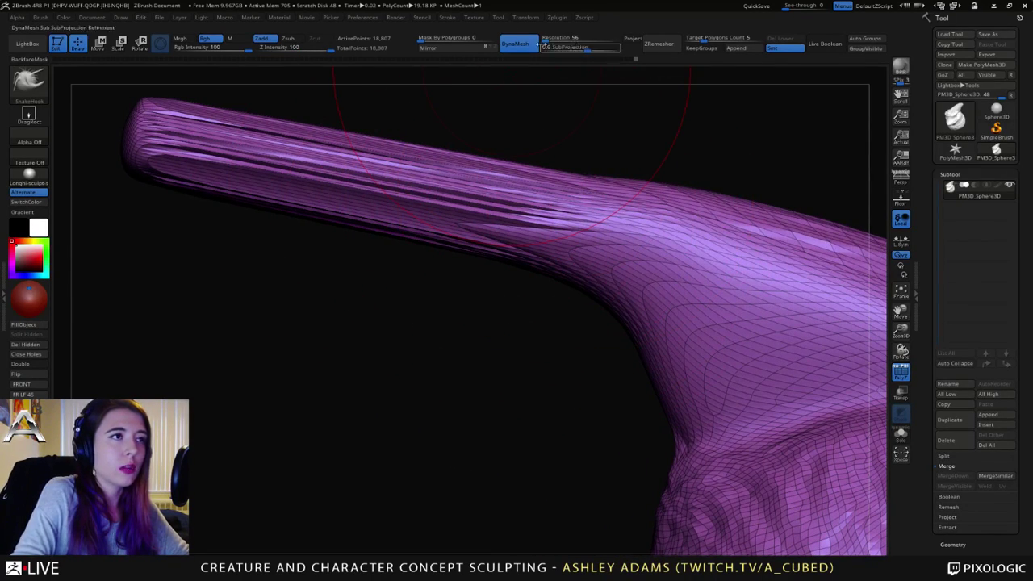
Step: Remesh the stretched head with DynaMesh at resolution 56 and inspect the even polygons along the horn
left_click_drag(565, 134, 628, 150, "ctrl")
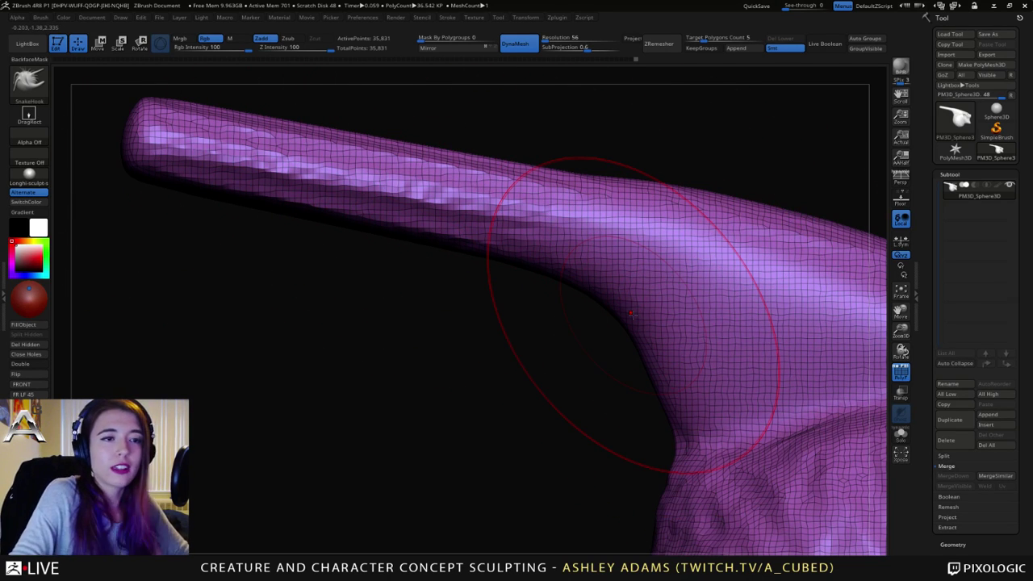
right_click_drag(632, 313, 823, 344, "ctrl")
right_click_drag(823, 344, 524, 271, "alt")
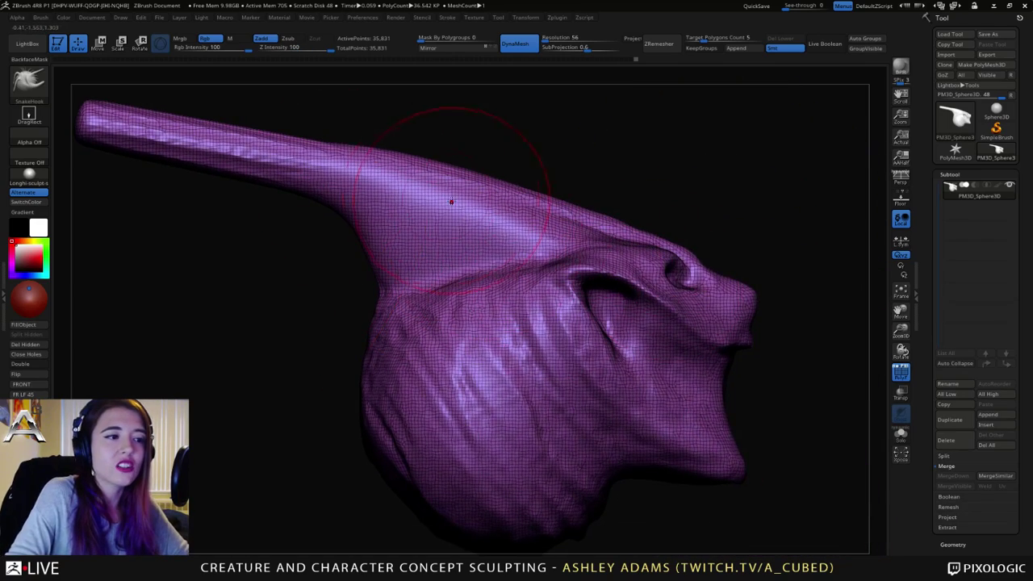
Step: Undo the DynaMesh update and the horn stretch, and hide the polygon wireframe
key("ctrl+z")
mouse_move(490, 167)
left_mouse_down()
mouse_move(556, 191)
mouse_move(537, 202)
mouse_move(440, 188)
left_mouse_up()
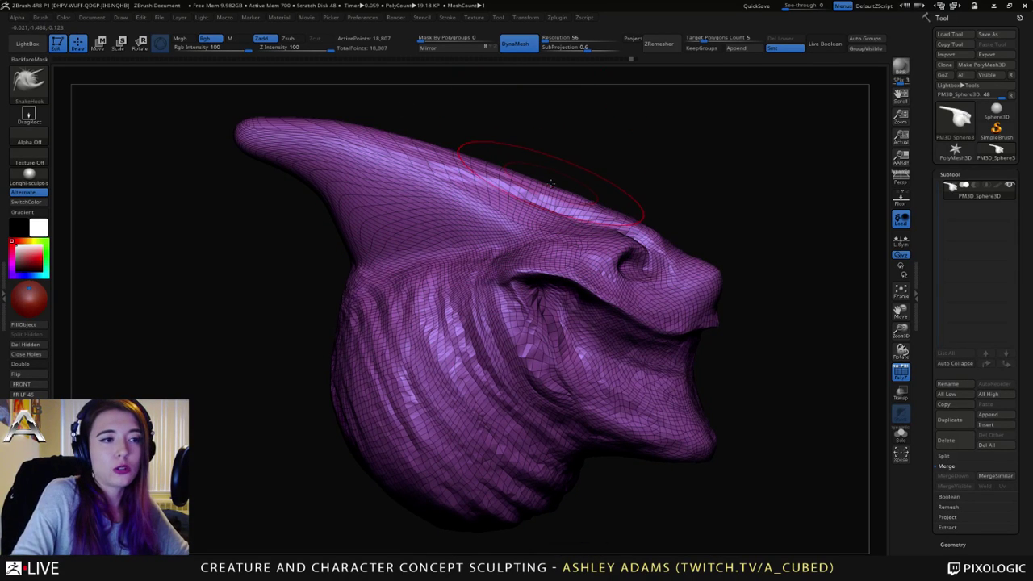
left_click(898, 375)
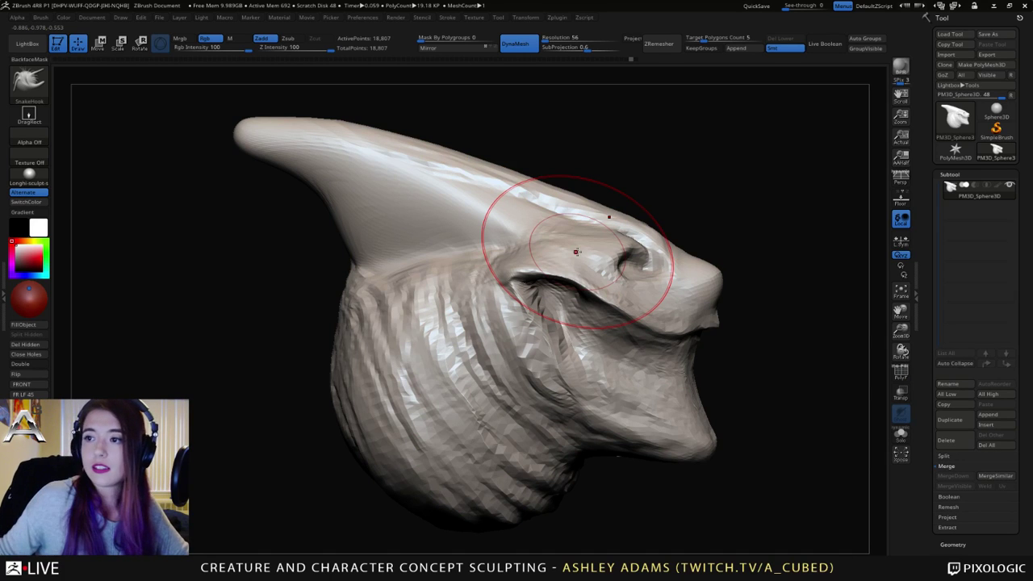
Step: Show the ZRemesher options in the tool's Geometry settings, and collapse those settings again
left_click(953, 545)
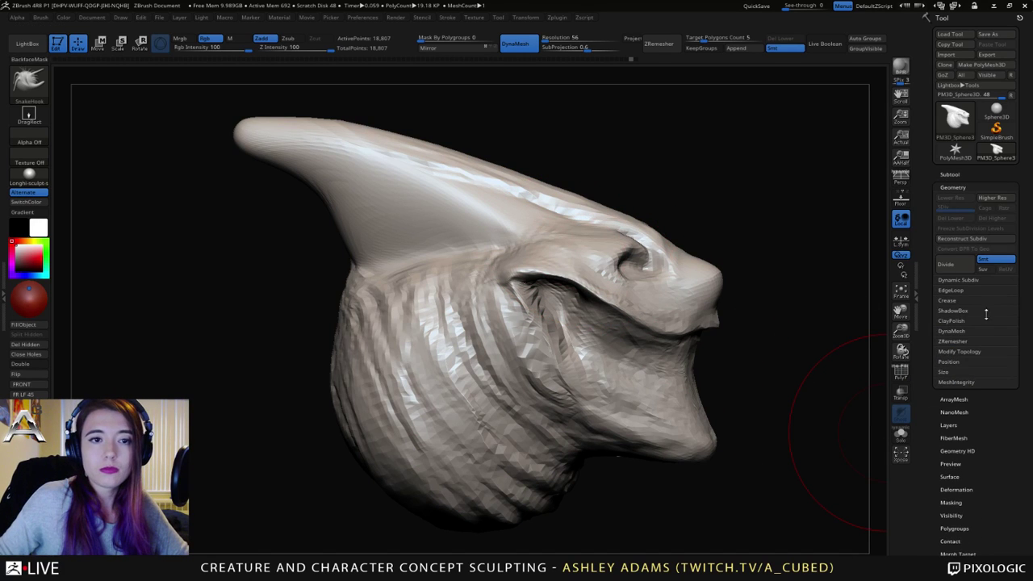
left_click(954, 341)
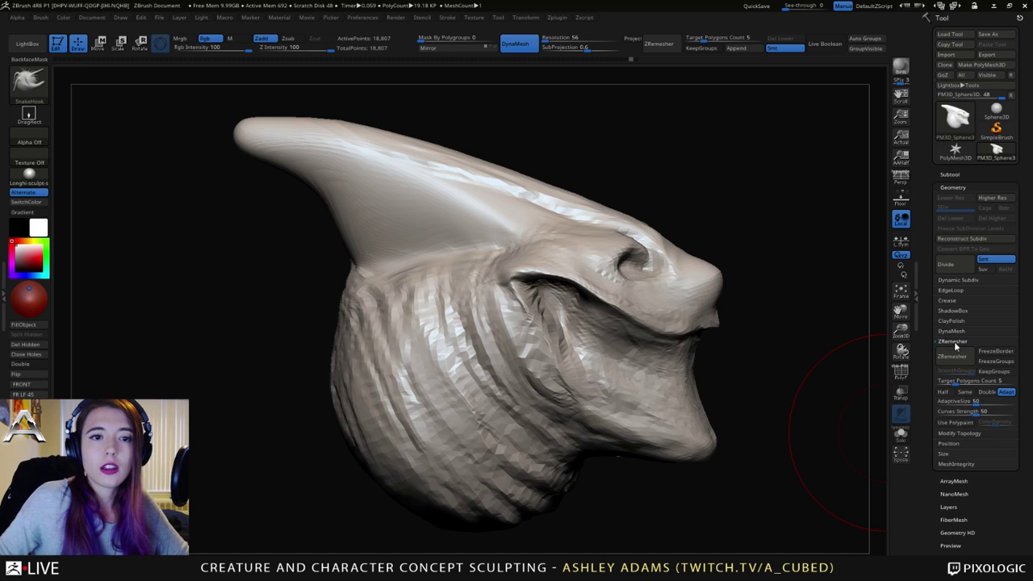
left_click(951, 188)
right_click_drag(440, 219, 477, 233)
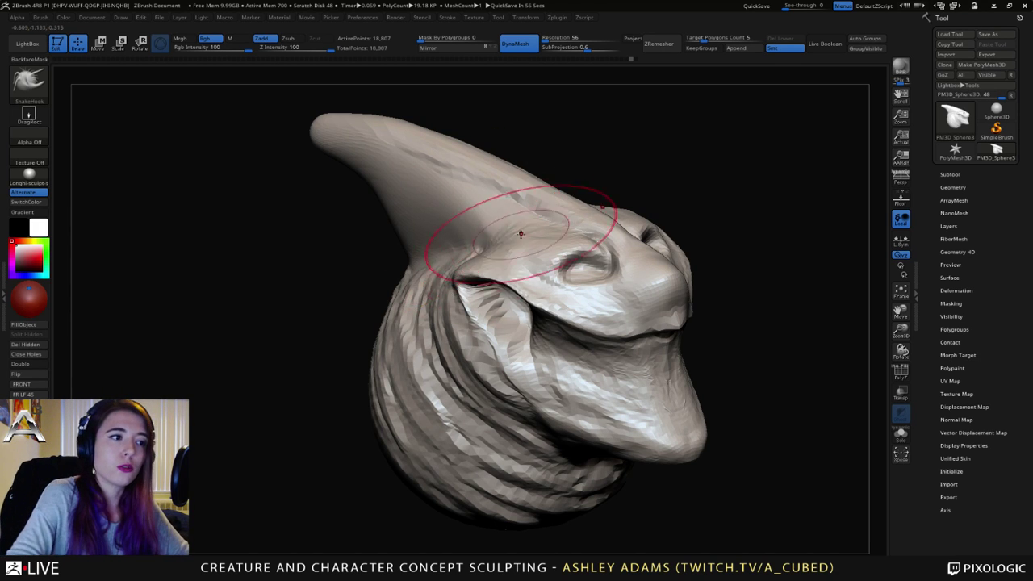
right_click_drag(521, 233, 609, 267)
mouse_move(614, 387)
right_mouse_down("ctrl")
mouse_move(606, 299)
mouse_move(712, 322)
mouse_move(555, 287)
right_mouse_up("ctrl")
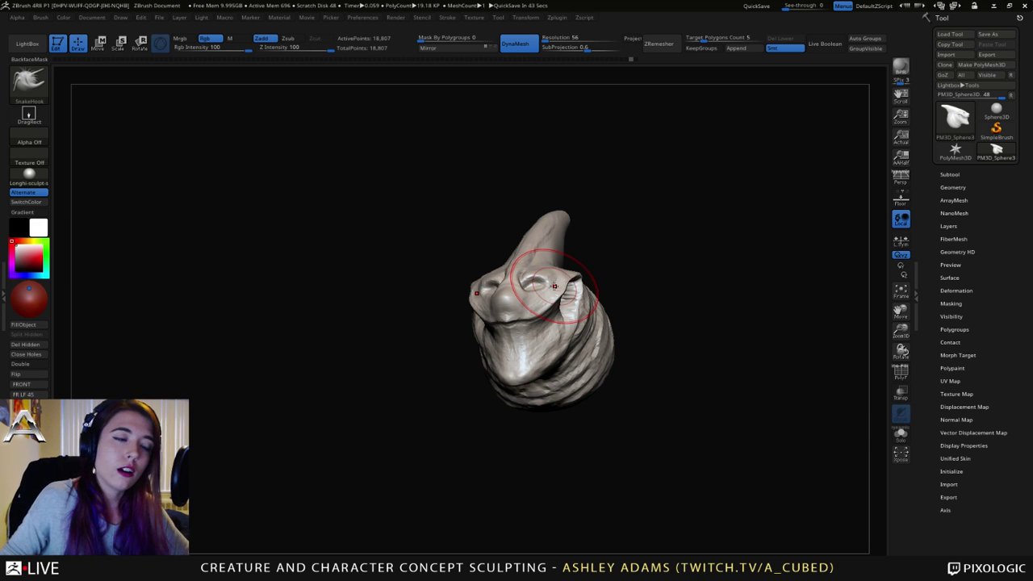
left_click_drag(456, 281, 567, 285)
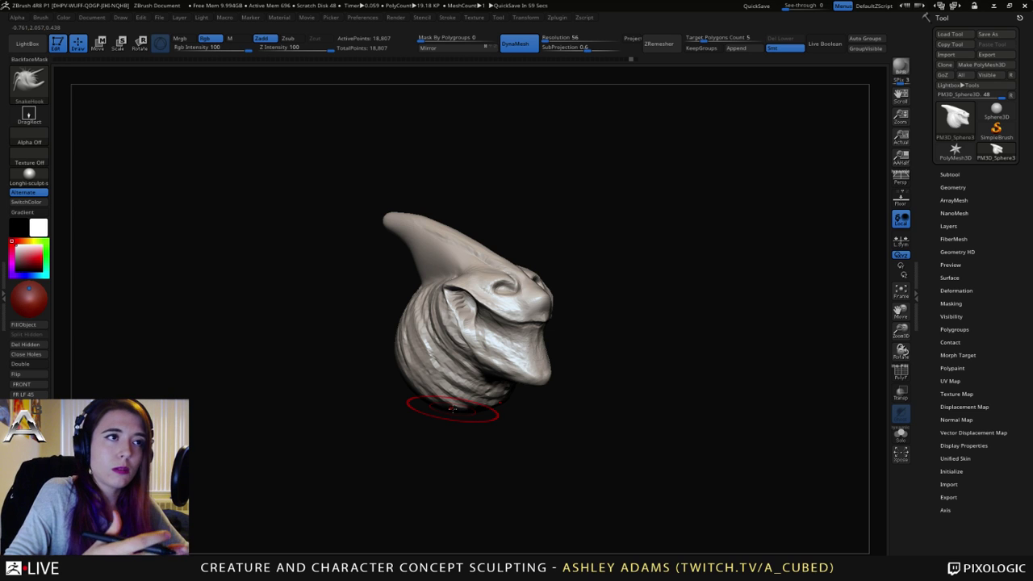
left_click_drag(547, 295, 575, 283)
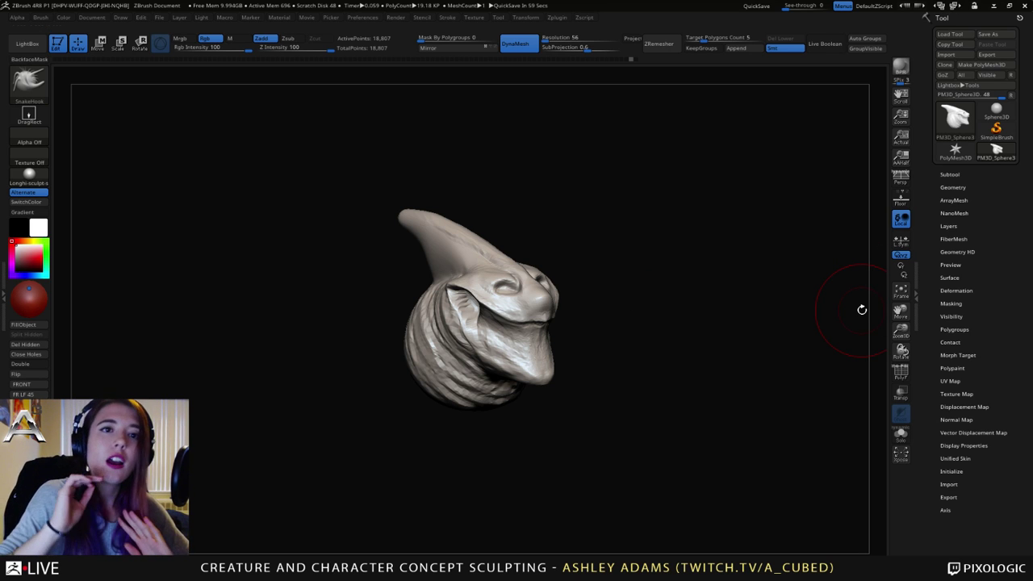
Step: Reshape the sides of the mouth and lower jaw beneath the overhanging upper jaw with SnakeHook
mouse_move(509, 226)
right_mouse_down()
mouse_move(518, 235)
mouse_move(447, 242)
right_mouse_up()
mouse_move(563, 300)
right_mouse_down("alt")
mouse_move(562, 272)
mouse_move(563, 328)
mouse_move(542, 329)
mouse_move(513, 266)
mouse_move(473, 300)
right_mouse_up("alt")
key("space")
left_click_drag(559, 246, 536, 247)
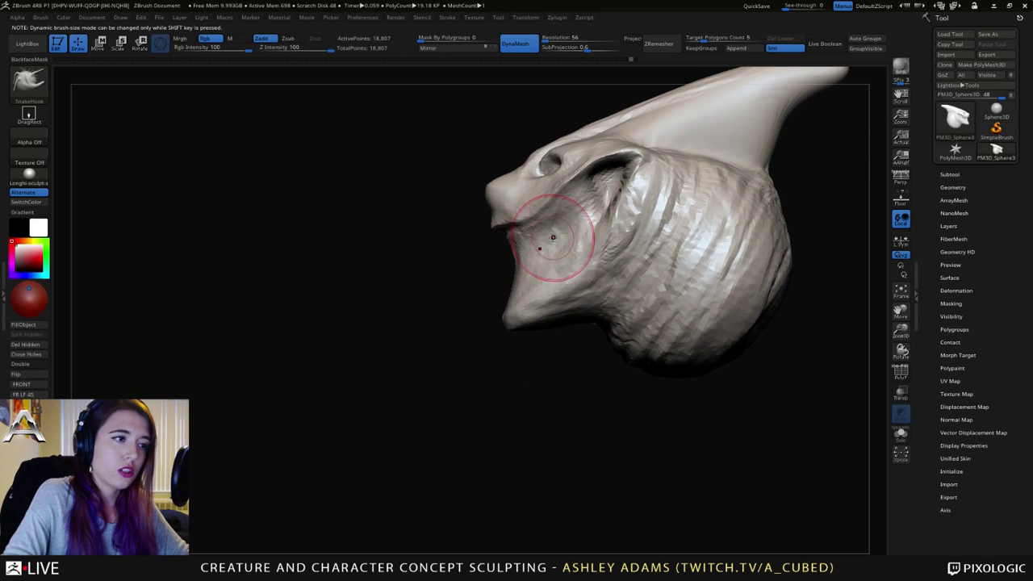
mouse_move(554, 241)
right_mouse_down()
mouse_move(498, 251)
mouse_move(541, 259)
right_mouse_up()
mouse_move(539, 259)
left_mouse_down()
mouse_move(485, 258)
mouse_move(473, 272)
mouse_move(446, 241)
left_mouse_up()
right_click_drag(453, 238, 470, 240)
right_click_drag(475, 277, 469, 243, "ctrl")
left_click_drag(468, 240, 540, 245)
key("space")
mouse_move(517, 217)
left_mouse_down()
mouse_move(510, 242)
mouse_move(461, 231)
mouse_move(516, 242)
mouse_move(489, 237)
left_mouse_up()
right_click_drag(437, 249, 505, 246, "alt")
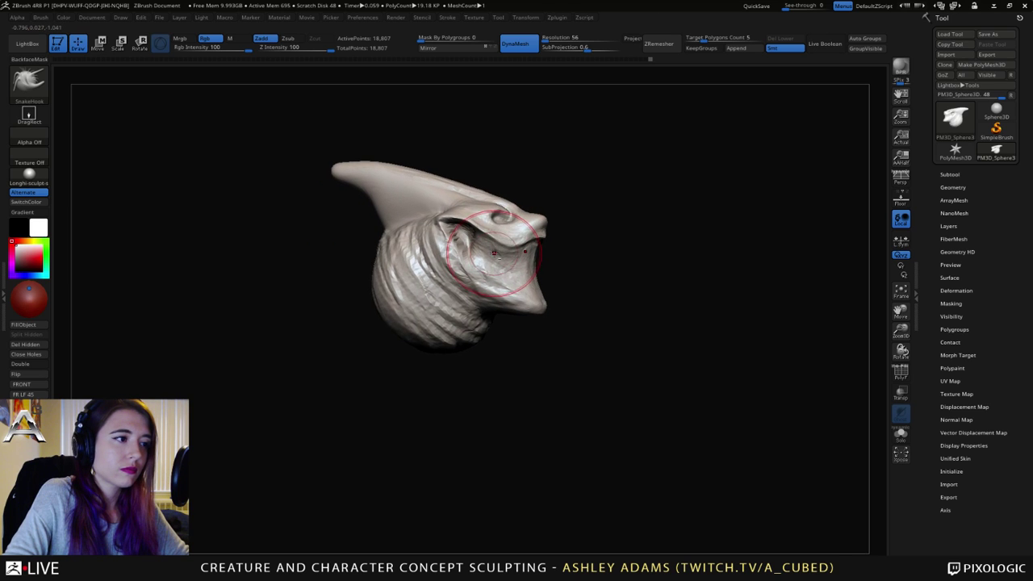
Step: Carve vertical grooves into the side of the mouth under the upper jaw with the DamStandard brush
key("b")
key("d")
key("s")
key("space")
mouse_move(484, 252)
left_mouse_down()
mouse_move(459, 252)
mouse_move(473, 238)
mouse_move(477, 263)
mouse_move(491, 242)
left_mouse_up()
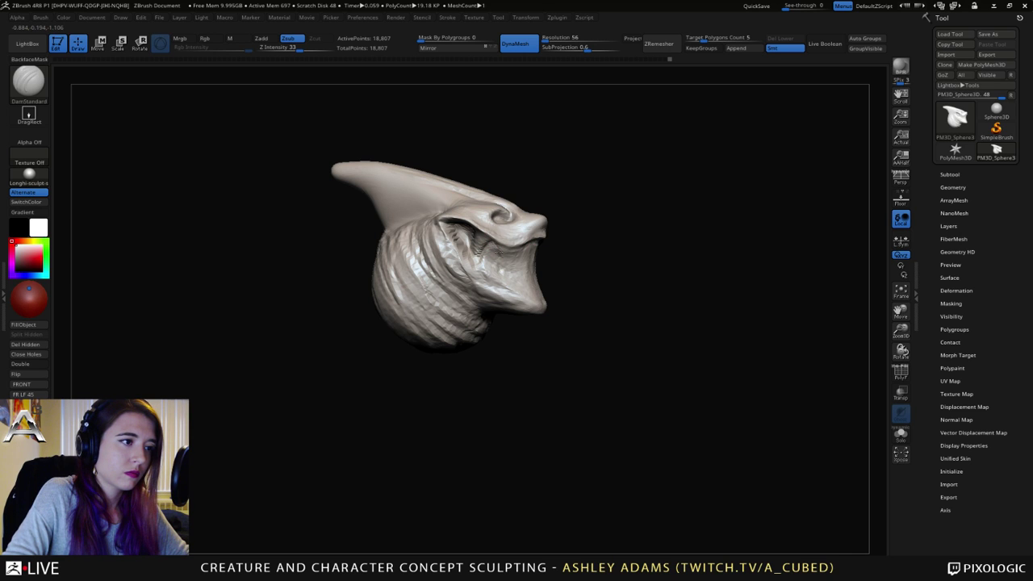
left_click_drag(493, 243, 483, 237)
Step: Undo the stray mask stroke and the last DamStandard strokes at the side of the mouth
right_click_drag(482, 238, 403, 234)
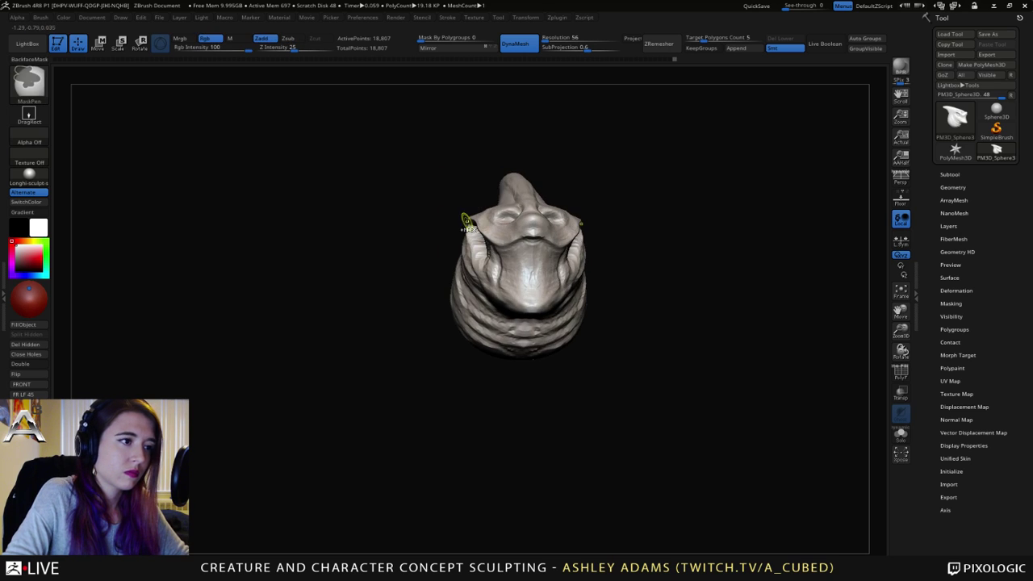
left_click_drag(467, 222, 480, 225, "ctrl")
key("ctrl+z")
key("ctrl+z")
key("ctrl+z")
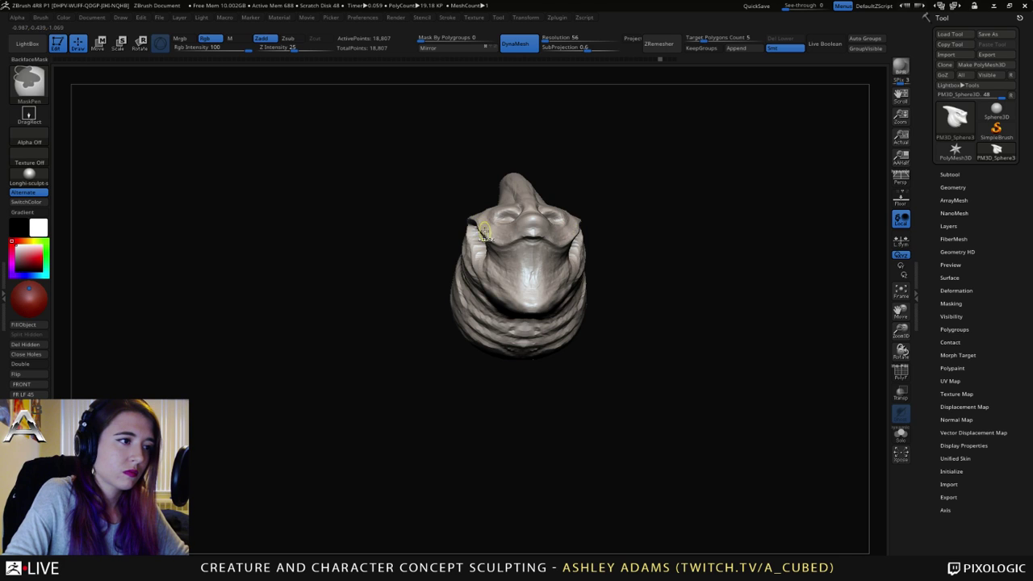
Step: Carve the gaps between pointed lower teeth along the sides and front of the jaw with DamStandard
right_click_drag(482, 229, 564, 231)
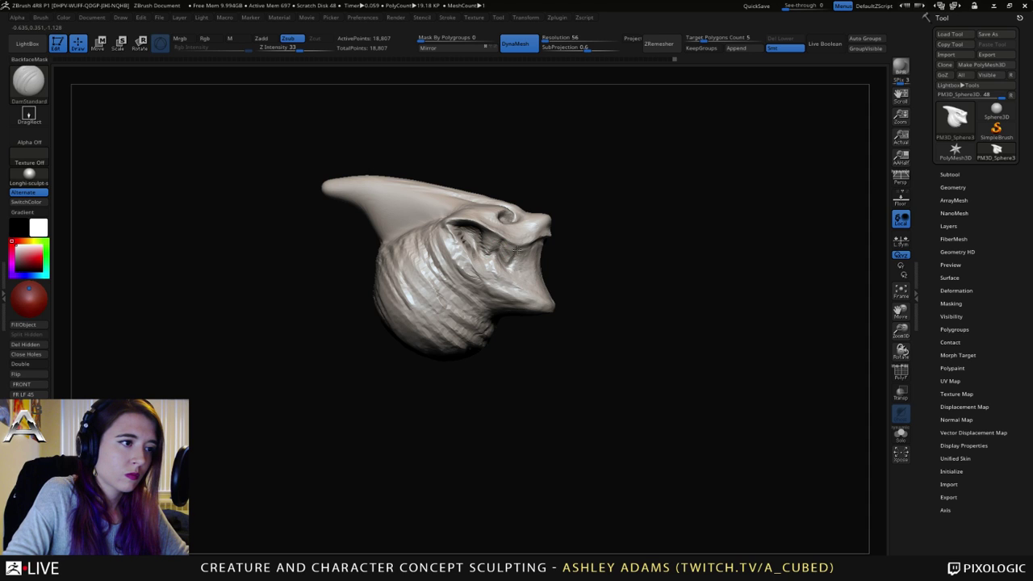
right_click_drag(518, 252, 523, 270)
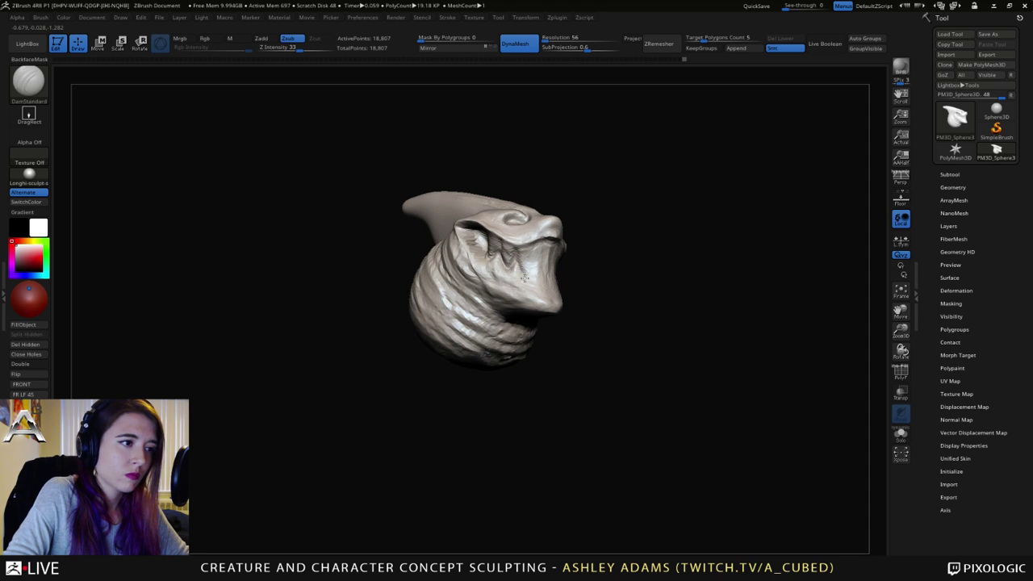
mouse_move(529, 260)
right_mouse_down()
mouse_move(511, 256)
mouse_move(509, 242)
mouse_move(572, 274)
right_mouse_up()
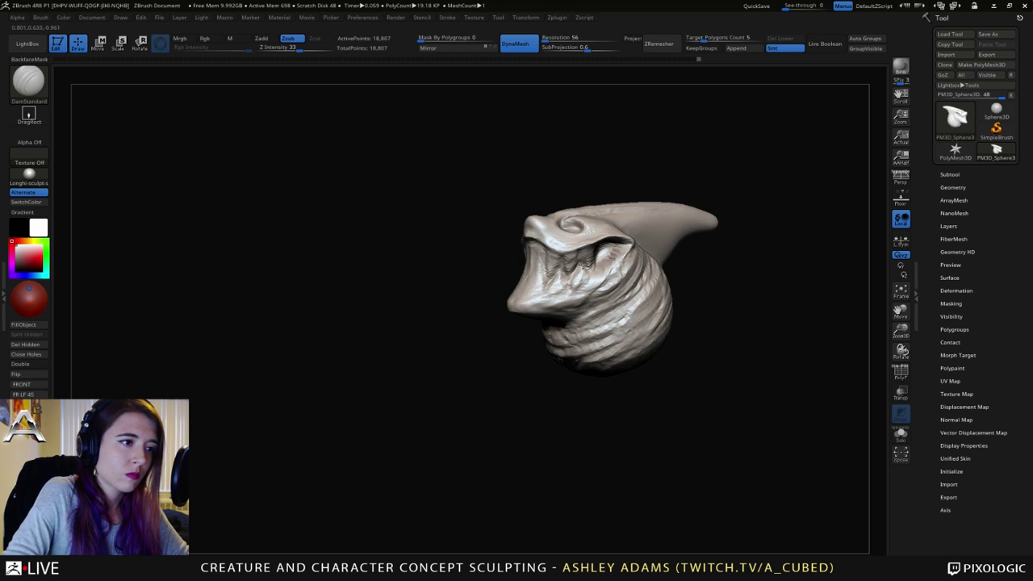
mouse_move(590, 275)
right_mouse_down()
mouse_move(556, 272)
mouse_move(620, 266)
mouse_move(557, 279)
right_mouse_up()
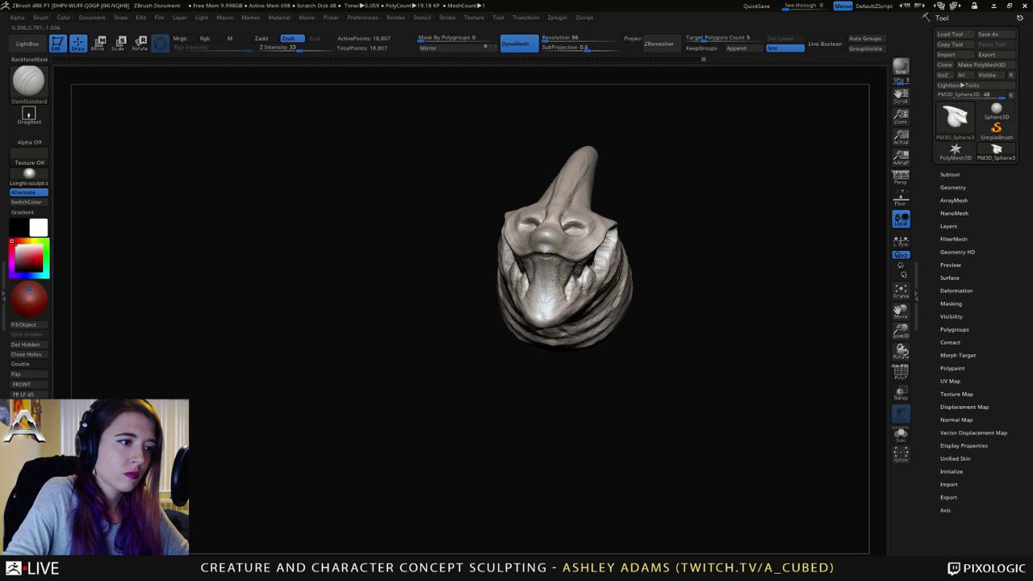
mouse_move(539, 276)
left_mouse_down()
mouse_move(542, 305)
mouse_move(545, 294)
left_mouse_up()
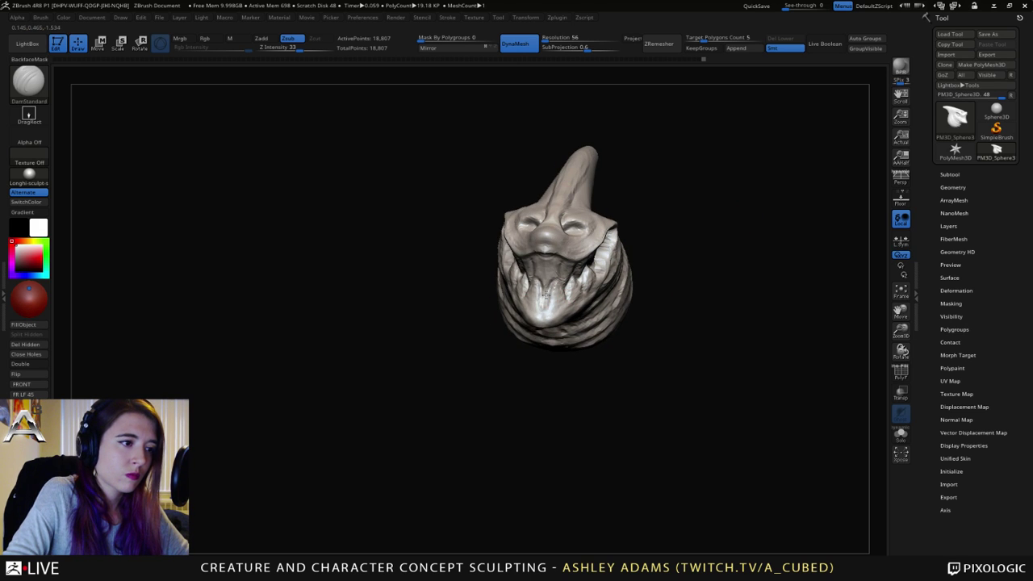
right_click_drag(568, 297, 605, 284)
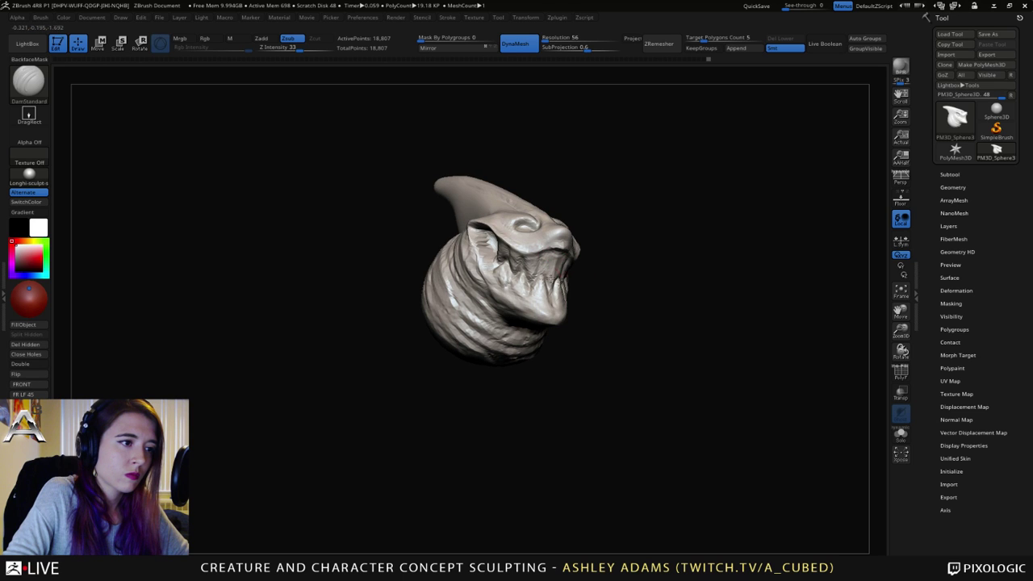
right_click_drag(545, 254, 505, 238)
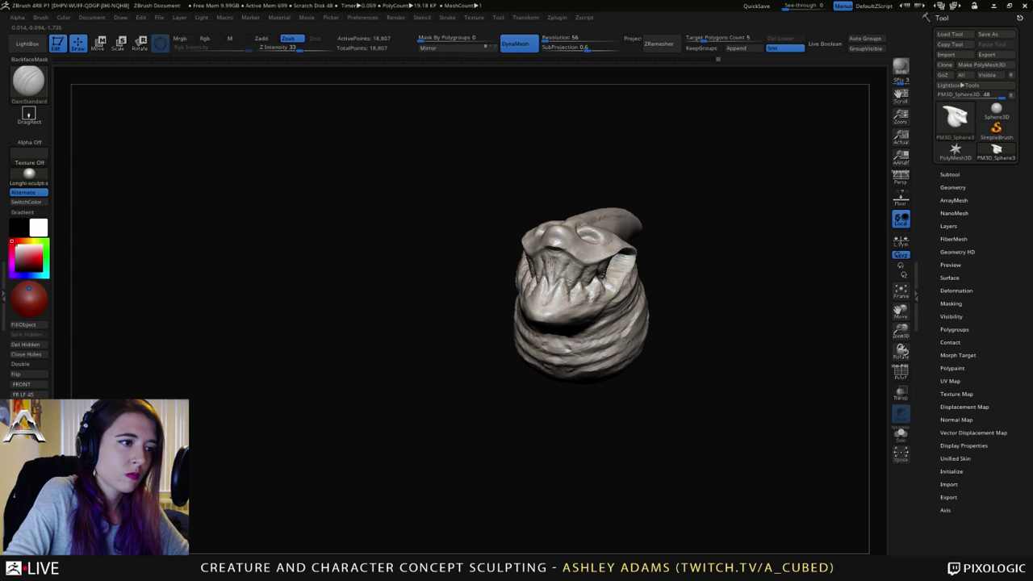
Step: Pull the lower teeth and the jaw line around them into sharper shapes with SnakeHook
mouse_move(554, 250)
right_mouse_down()
mouse_move(512, 231)
mouse_move(596, 247)
mouse_move(576, 278)
mouse_move(569, 270)
right_mouse_up()
key("b")
key("s")
key("h")
key("space")
left_click_drag(570, 269, 558, 270)
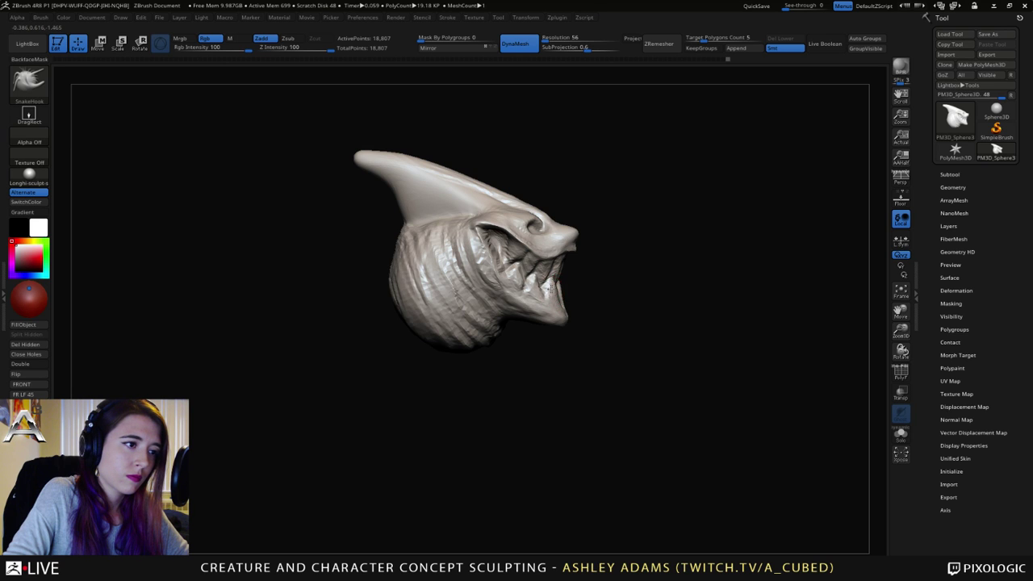
mouse_move(549, 286)
right_mouse_down()
mouse_move(539, 273)
mouse_move(603, 265)
mouse_move(609, 275)
mouse_move(701, 246)
right_mouse_up()
key("space")
key("space")
left_click_drag(597, 236, 588, 222)
right_click_drag(582, 235, 600, 241)
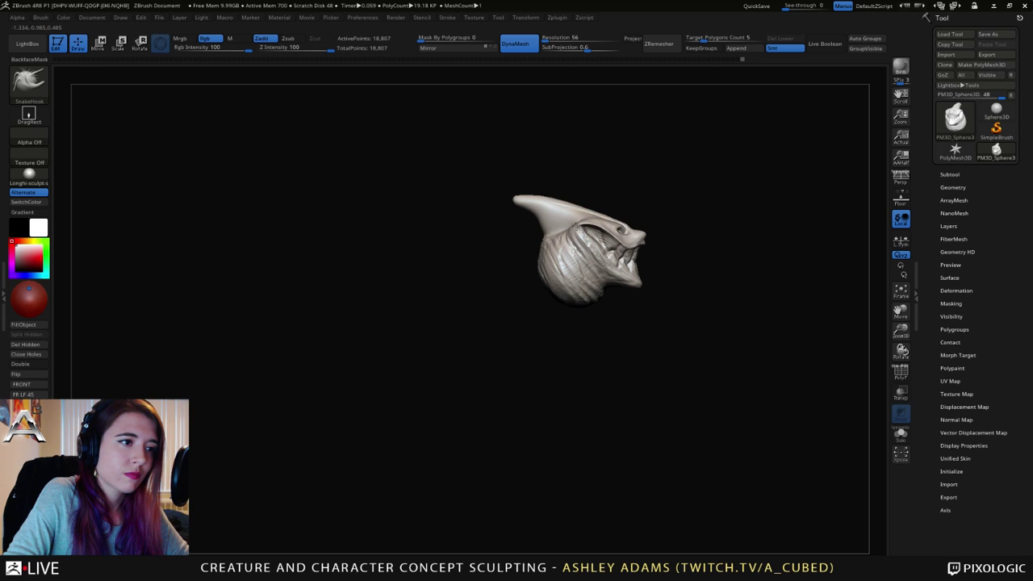
Step: Reshape the arched cheek edge behind the mouth with a resized SnakeHook brush
right_click_drag(574, 228, 480, 231)
key("space")
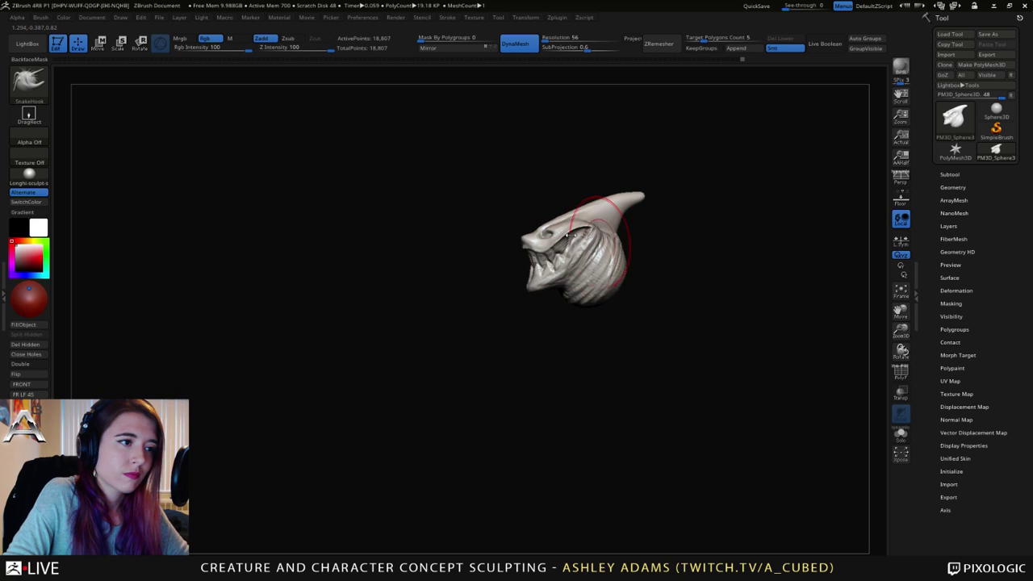
key("space")
left_click_drag(512, 235, 502, 236)
mouse_move(503, 226)
right_mouse_down("ctrl")
mouse_move(503, 242)
mouse_move(500, 231)
mouse_move(703, 233)
right_mouse_up("ctrl")
key("space")
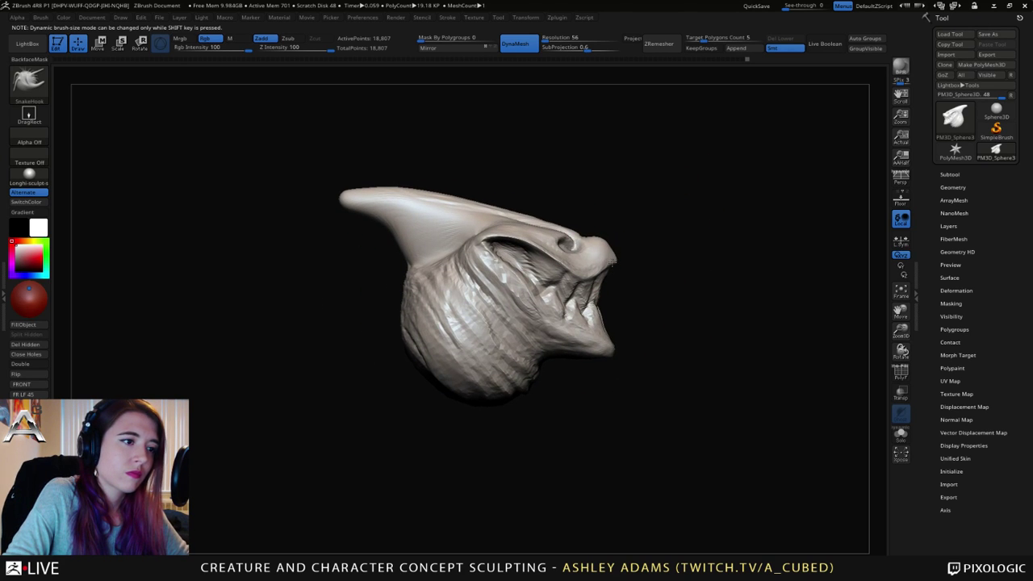
Step: Refine the snout and the rim of the upper jaw with SnakeHook, working from several angles
right_click_drag(612, 261, 520, 268)
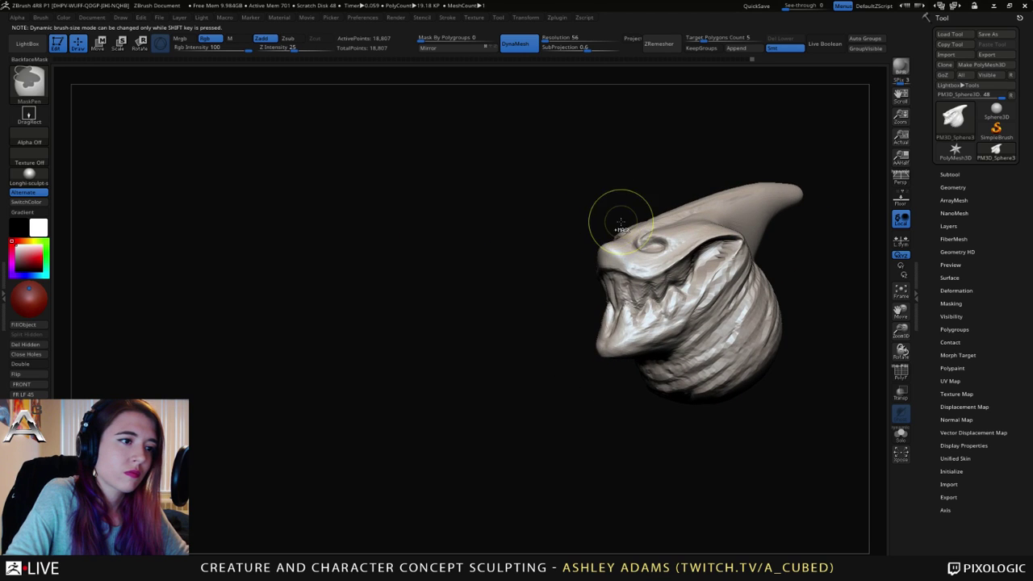
right_click_drag(621, 222, 590, 251)
key("space")
left_click_drag(590, 249, 578, 249)
mouse_move(578, 253)
right_mouse_down()
mouse_move(617, 266)
mouse_move(630, 304)
right_mouse_up()
right_click_drag(628, 258, 639, 220)
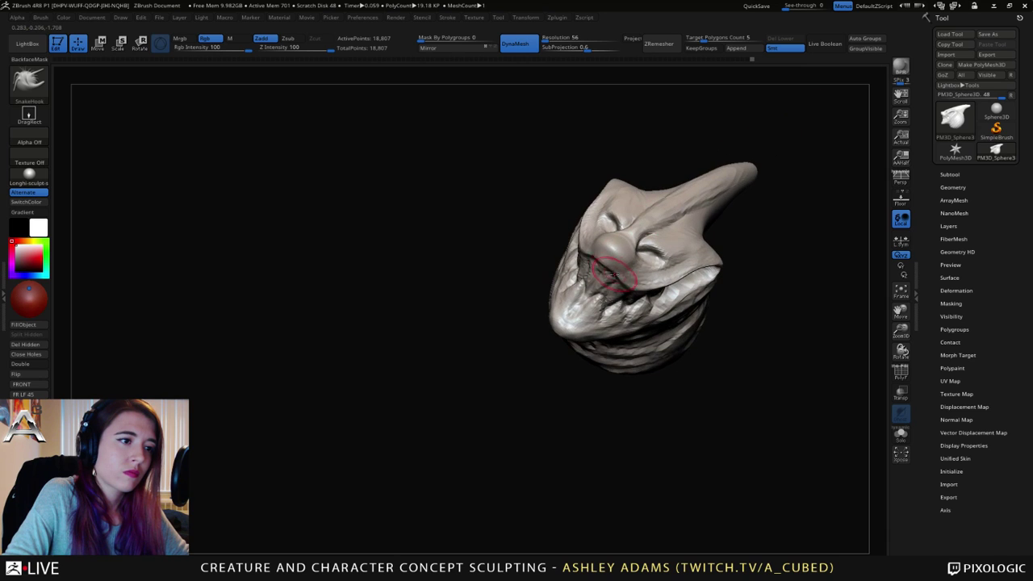
mouse_move(613, 274)
right_mouse_down()
mouse_move(613, 339)
mouse_move(594, 315)
right_mouse_up()
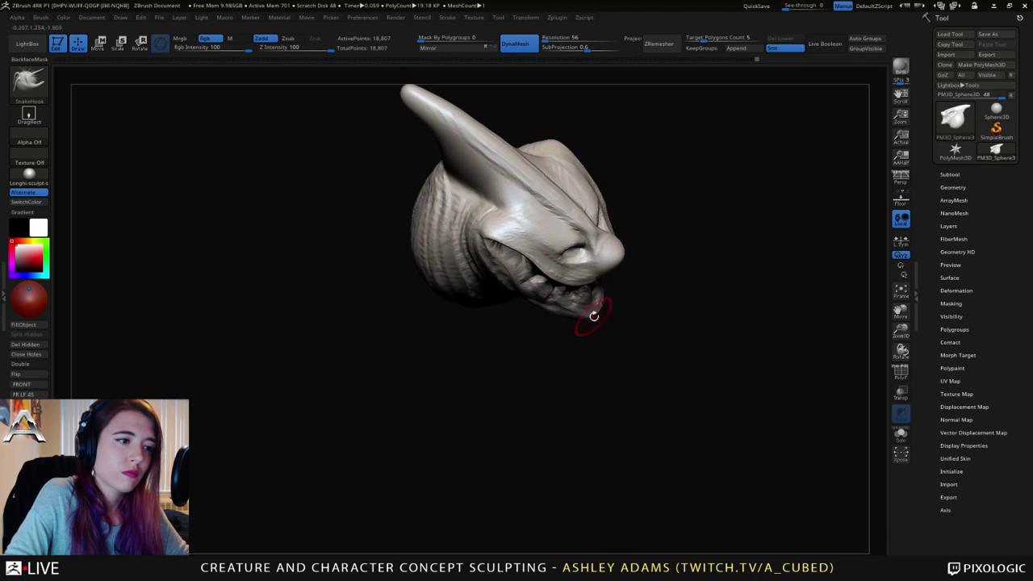
mouse_move(598, 278)
right_mouse_down()
mouse_move(604, 237)
mouse_move(636, 255)
right_mouse_up()
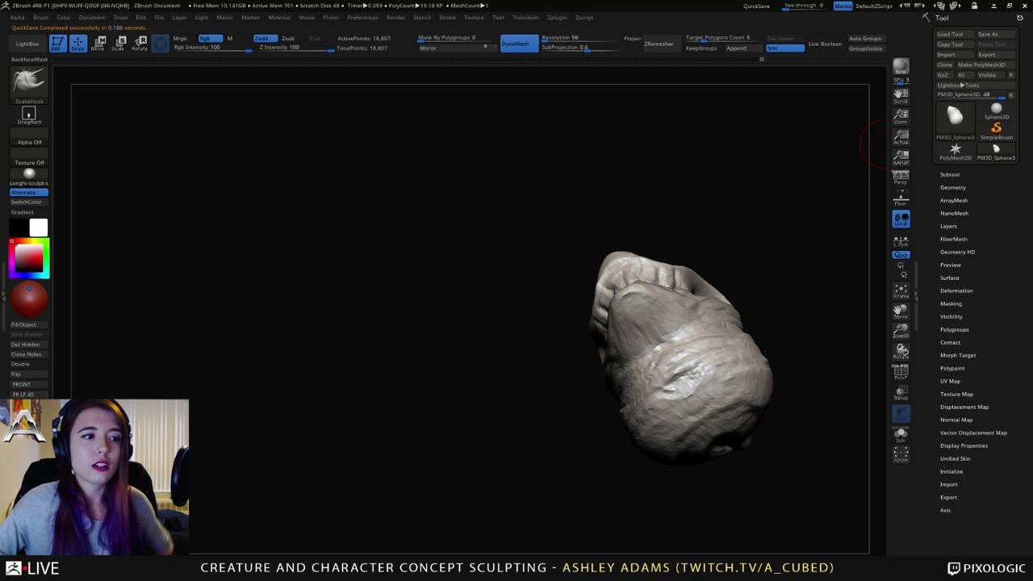
Step: Pull the tip of the snout into a more pointed shape with SnakeHook
mouse_move(655, 237)
right_mouse_down()
mouse_move(631, 258)
mouse_move(618, 227)
mouse_move(662, 226)
mouse_move(673, 246)
right_mouse_up()
mouse_move(672, 245)
left_mouse_down()
mouse_move(618, 272)
mouse_move(630, 254)
left_mouse_up()
key("space")
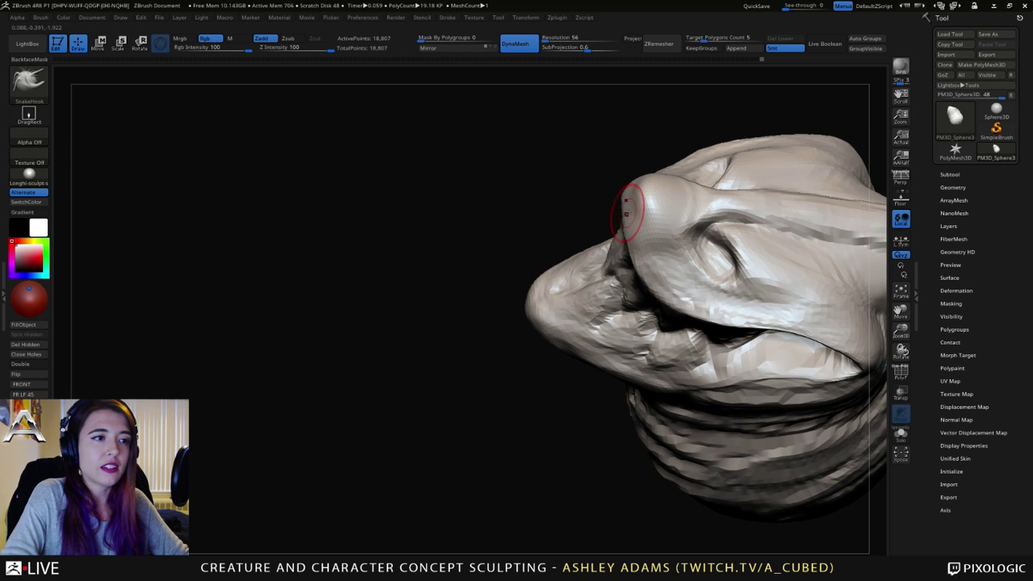
mouse_move(621, 208)
left_mouse_down()
mouse_move(641, 146)
mouse_move(487, 71)
left_mouse_up()
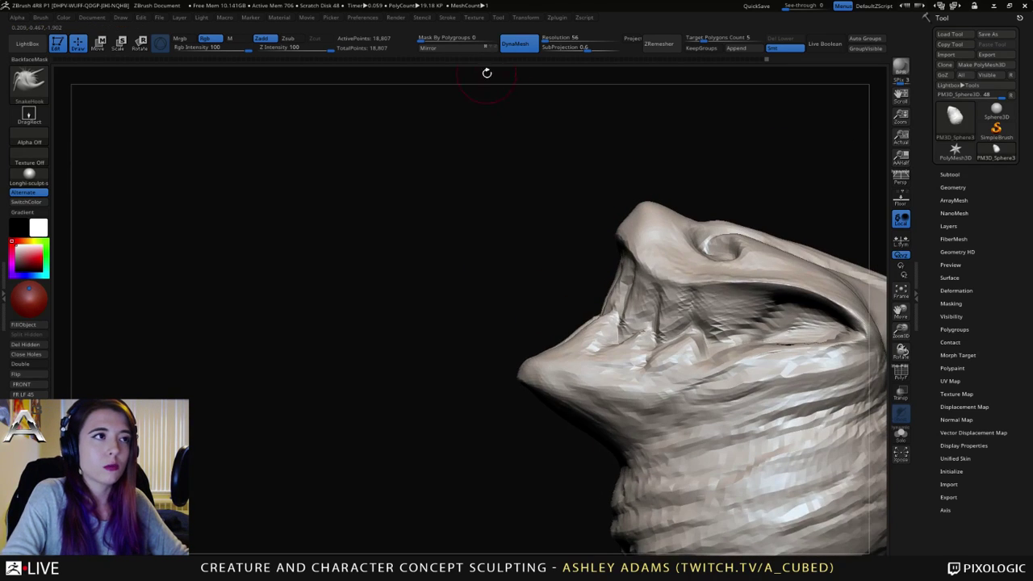
Step: Locate the Decimation Master plugin and open its options
left_click(558, 19)
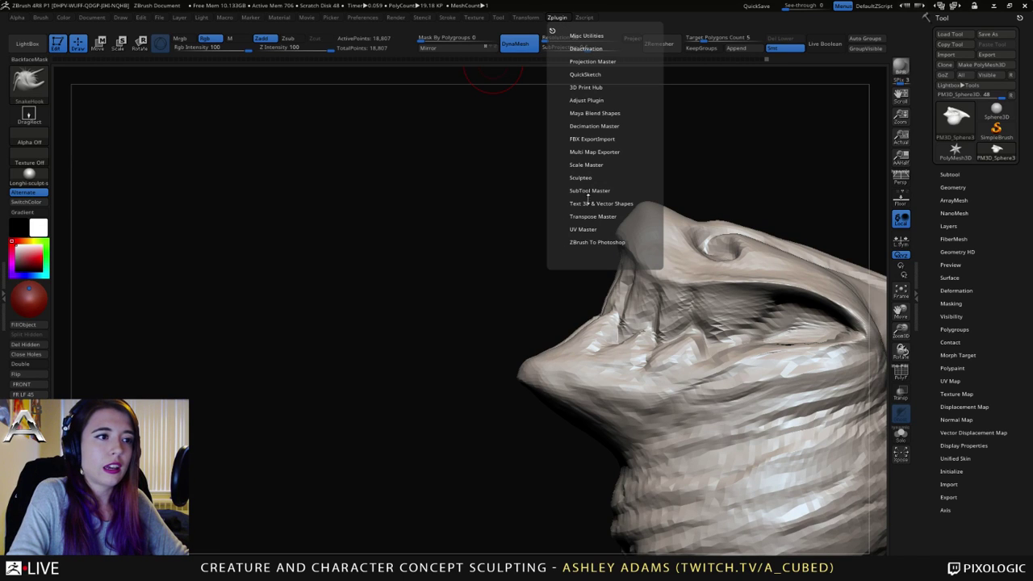
left_click(592, 126)
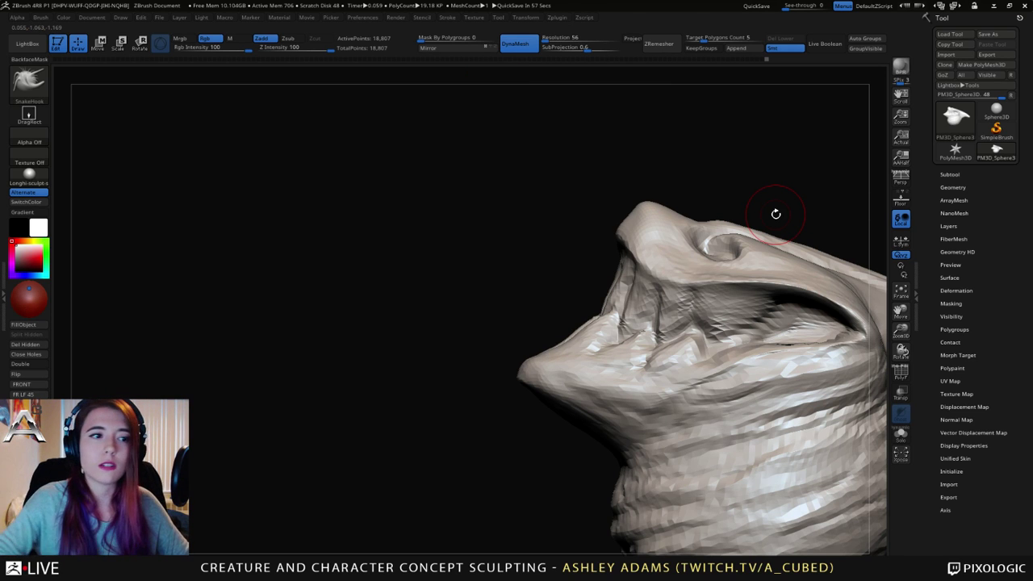
Step: Adjust the front of the snout with a resized SnakeHook brush in side view
left_click_drag(775, 213, 703, 320)
mouse_move(670, 364)
right_mouse_down("ctrl")
mouse_move(669, 305)
mouse_move(693, 245)
right_mouse_up("ctrl")
key("space")
left_click_drag(696, 245, 631, 242)
mouse_move(631, 242)
right_mouse_down("shift")
mouse_move(626, 275)
mouse_move(549, 263)
right_mouse_up("shift")
right_click_drag(675, 258, 659, 274)
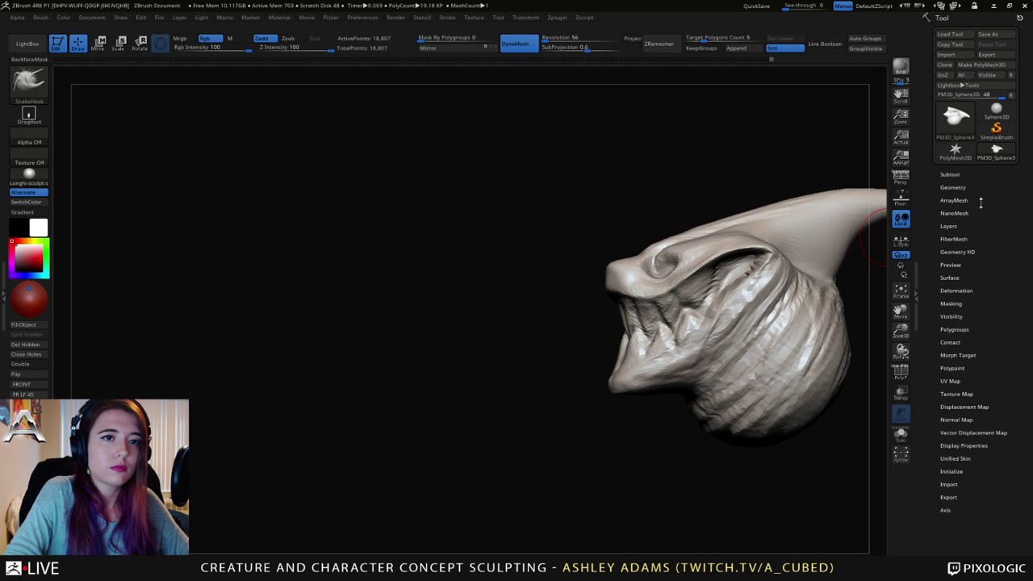
Step: Append a Sphere3D subtool to the head and make it the active subtool
left_click(951, 174)
left_click(988, 414)
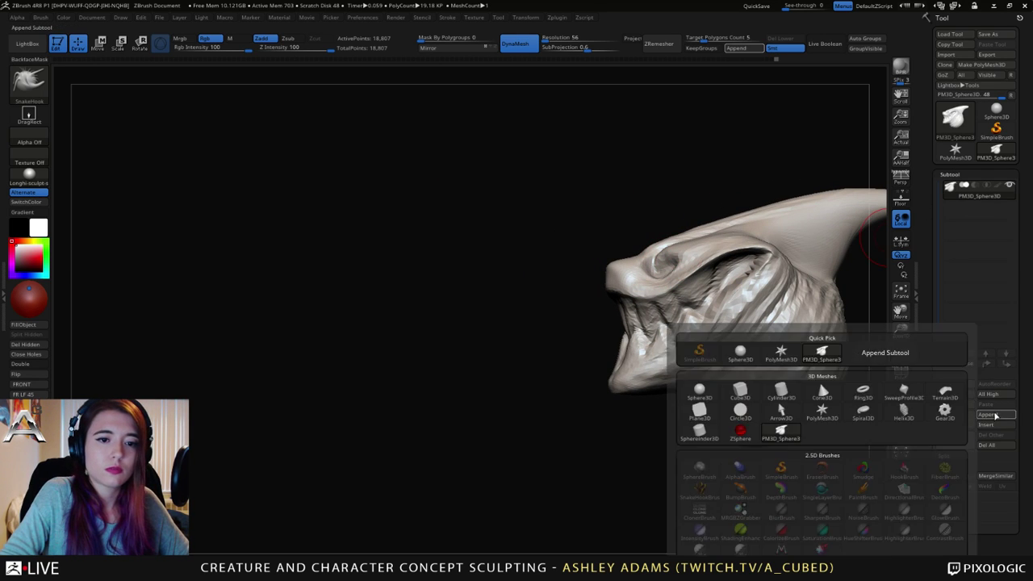
left_click(699, 392)
left_click(718, 287, "alt")
right_click_drag(718, 287, 727, 265)
Step: Scale the sphere down and move it into the creature's eye socket with the transform gizmo
key("w")
left_click_drag(776, 267, 713, 235)
left_click_drag(670, 276, 611, 207)
right_click_drag(610, 208, 726, 210)
left_click_drag(605, 276, 634, 275)
Step: Scale the eyeball sphere to fit the socket, return to Draw mode and check its placement from the front
right_click_drag(635, 275, 524, 275)
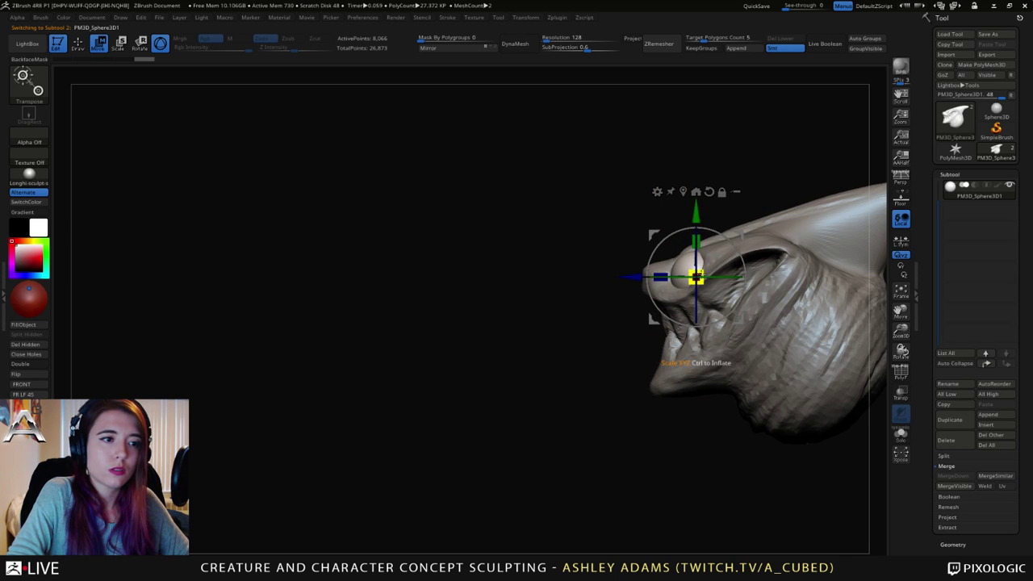
left_click_drag(696, 276, 689, 273)
right_click_drag(593, 216, 640, 214)
key("q")
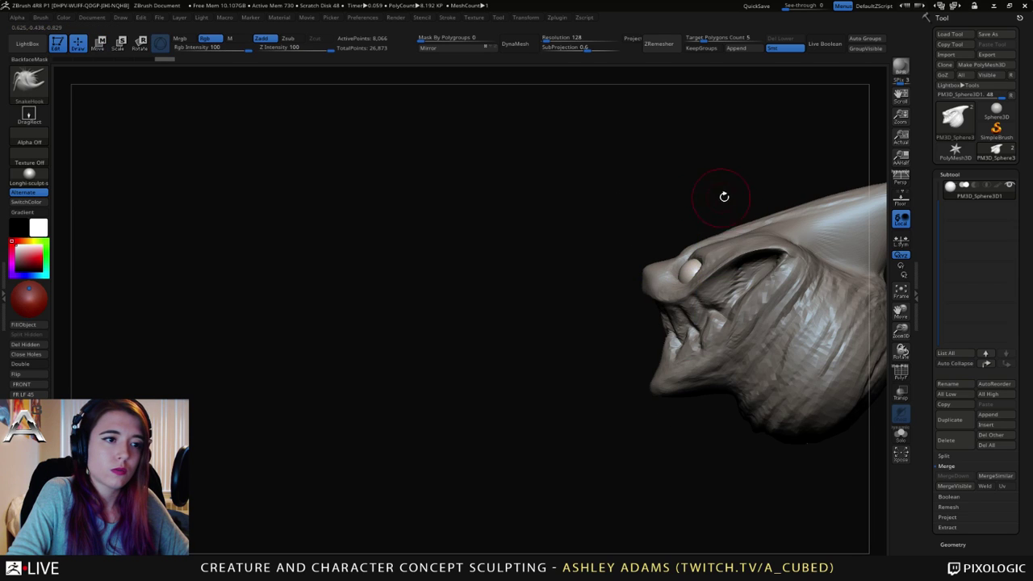
right_click_drag(799, 202, 701, 202, "alt")
right_click_drag(690, 242, 739, 252)
left_click_drag(738, 252, 740, 245)
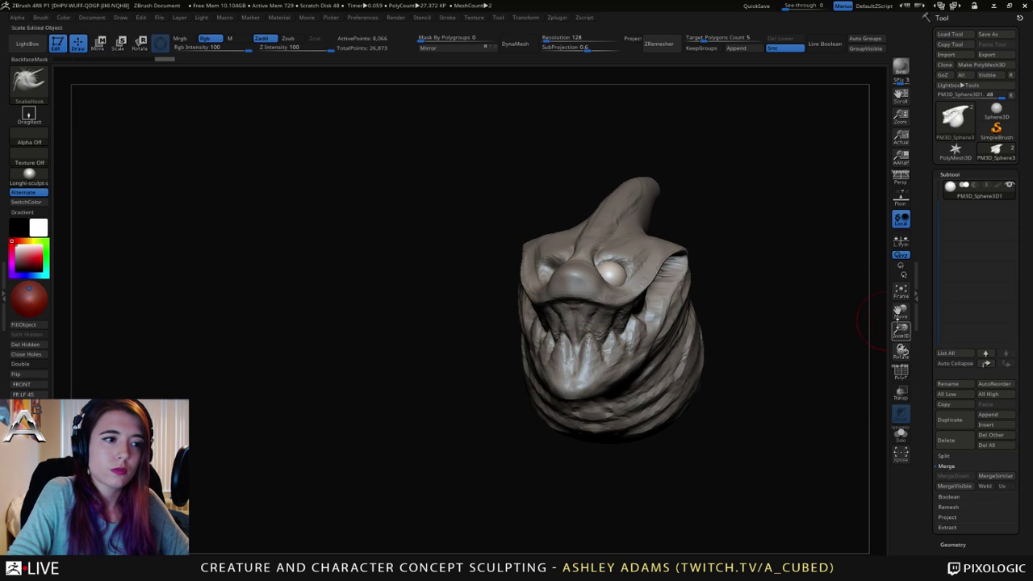
Step: Mirror a duplicate of the eyeball into the opposite socket and merge both eyeballs into one subtool
left_click(960, 423)
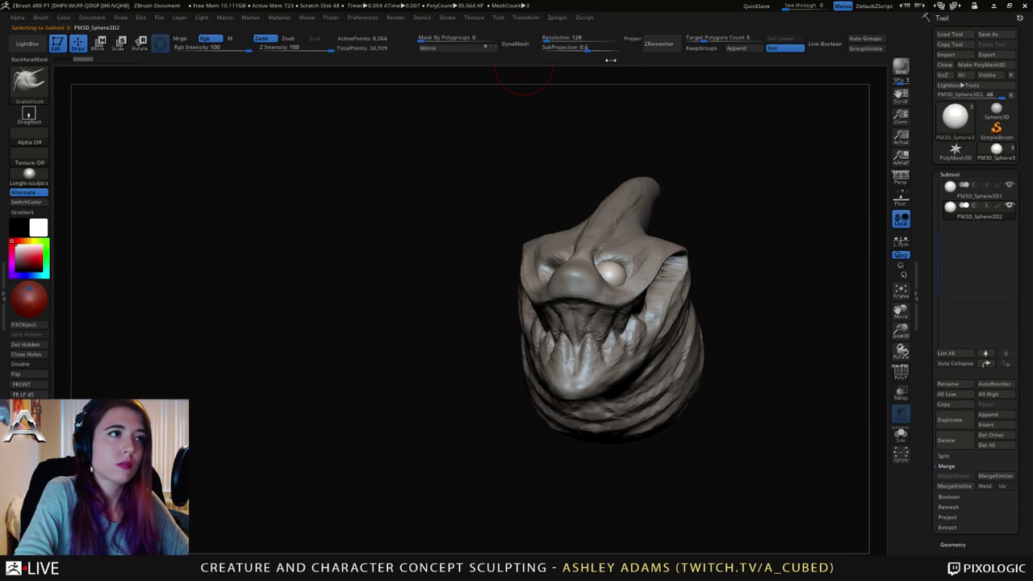
left_click(448, 48)
left_click(960, 194)
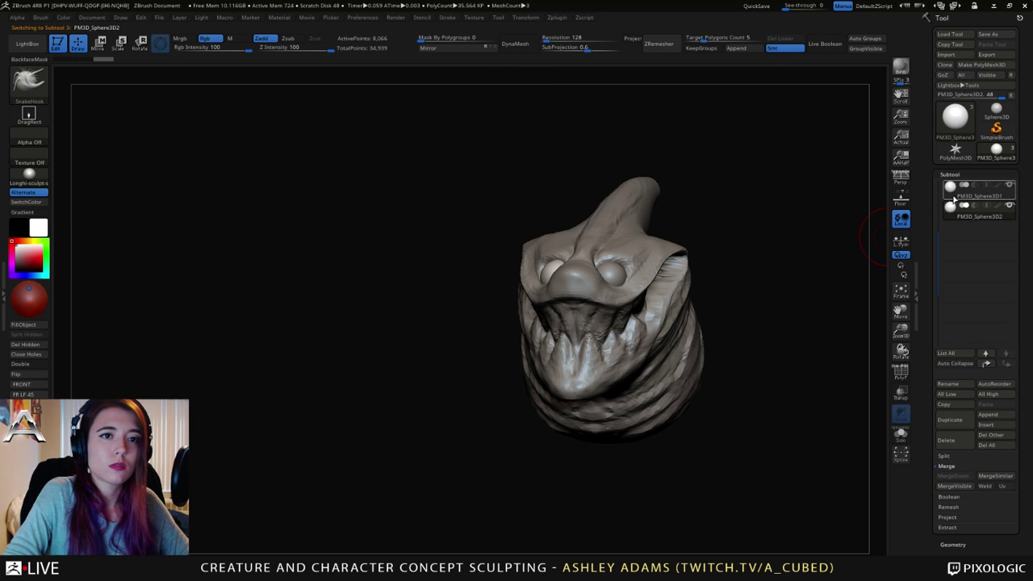
left_click(953, 475)
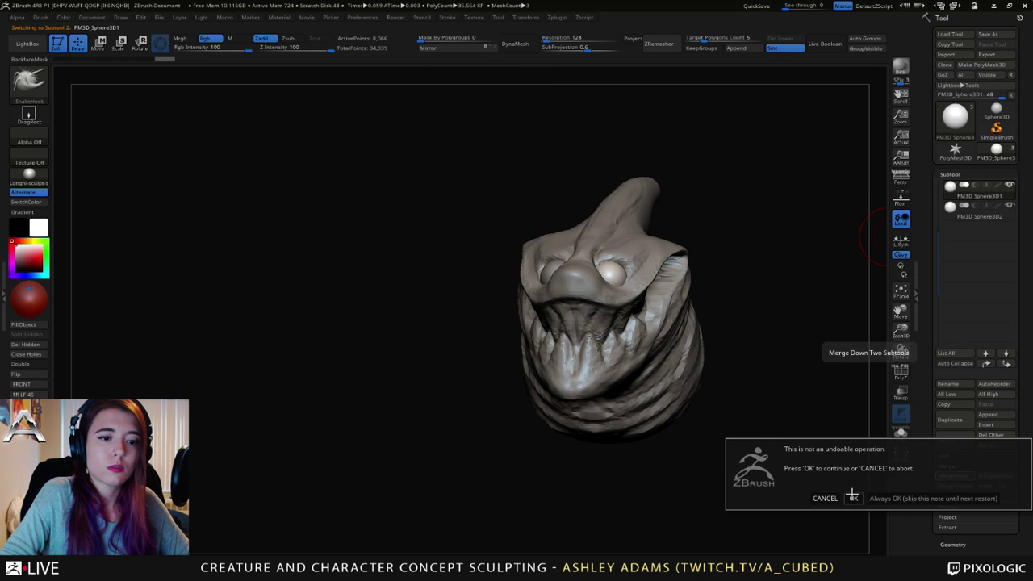
left_click(825, 498)
Step: Make the creature head the active subtool and reduce the SnakeHook brush's draw size
left_click_drag(726, 339, 565, 272)
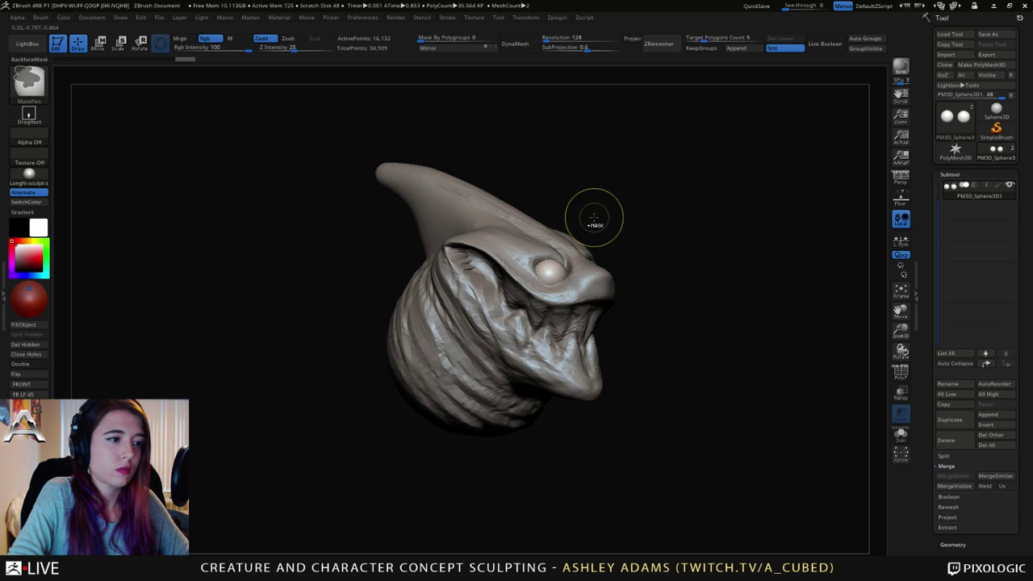
right_click_drag(595, 223, 533, 276, "ctrl")
left_click(532, 240, "alt")
mouse_move(533, 241)
right_mouse_down()
mouse_move(578, 219)
mouse_move(442, 258)
right_mouse_up()
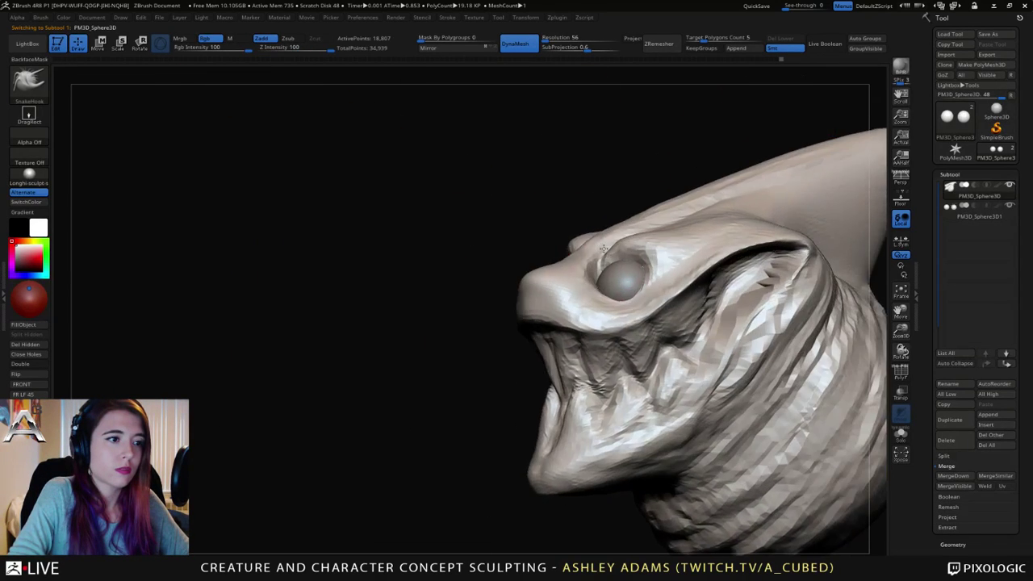
key("space")
left_click_drag(626, 271, 597, 272)
right_click_drag(677, 334, 670, 321)
Step: Carve a crease along the upper lip below the snout with the DamStandard brush
key("b")
key("d")
key("s")
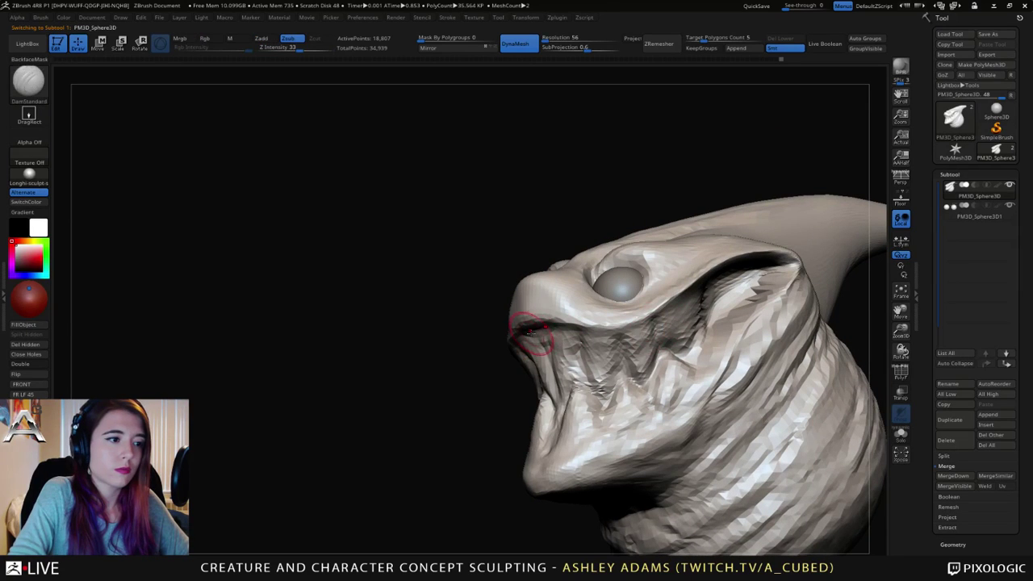
mouse_move(539, 331)
left_mouse_down()
mouse_move(650, 327)
mouse_move(706, 282)
mouse_move(632, 329)
left_mouse_up()
mouse_move(551, 313)
right_mouse_down()
mouse_move(584, 258)
mouse_move(649, 268)
mouse_move(507, 314)
mouse_move(485, 299)
right_mouse_up()
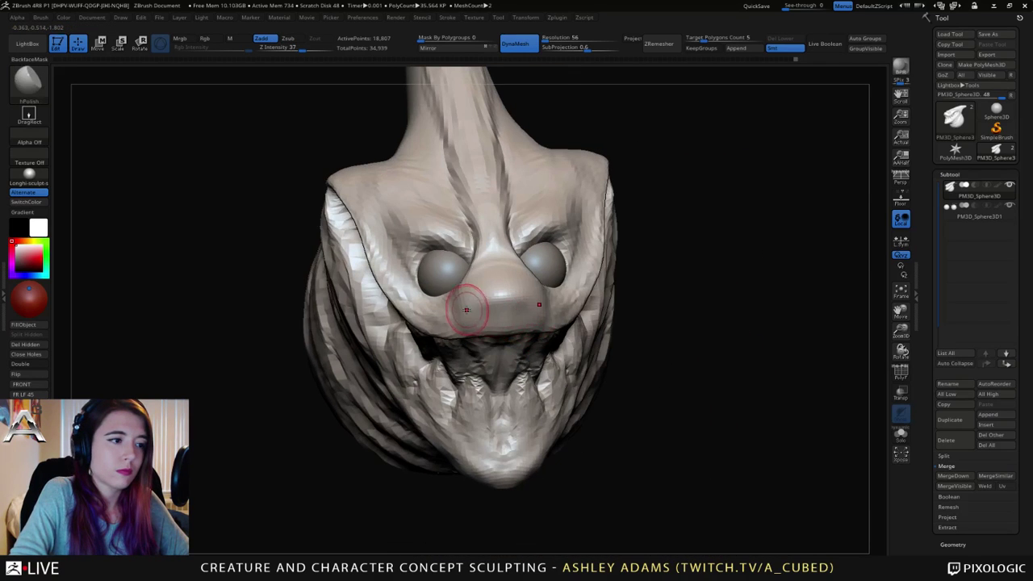
Step: Flatten the front of the snout with the hPolish brush
key("b")
key("h")
key("p")
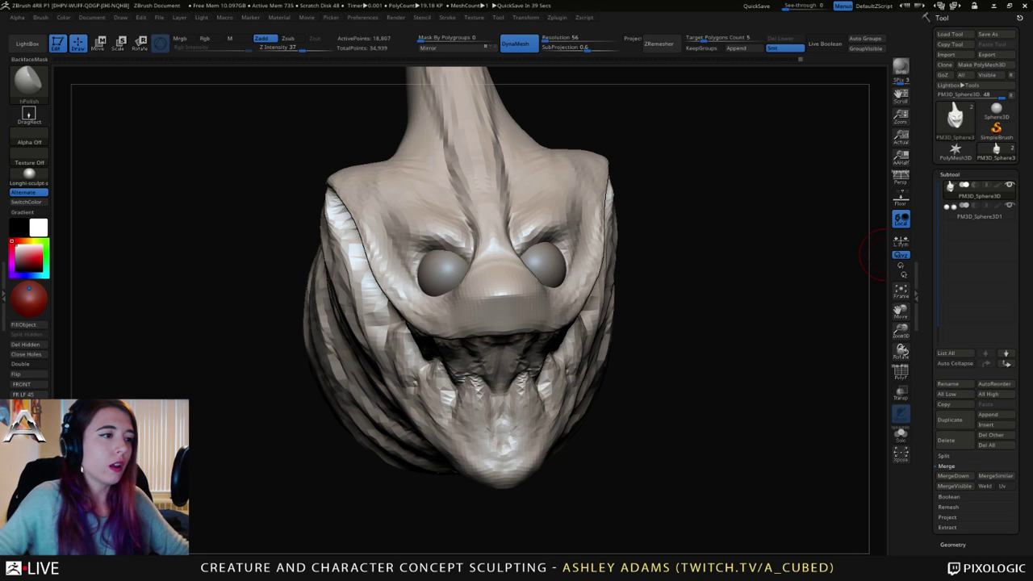
Step: Reshape the forehead and brow profile above the eyes with the SnakeHook brush
mouse_move(459, 238)
right_mouse_down()
mouse_move(449, 258)
mouse_move(481, 271)
right_mouse_up()
right_click(482, 272)
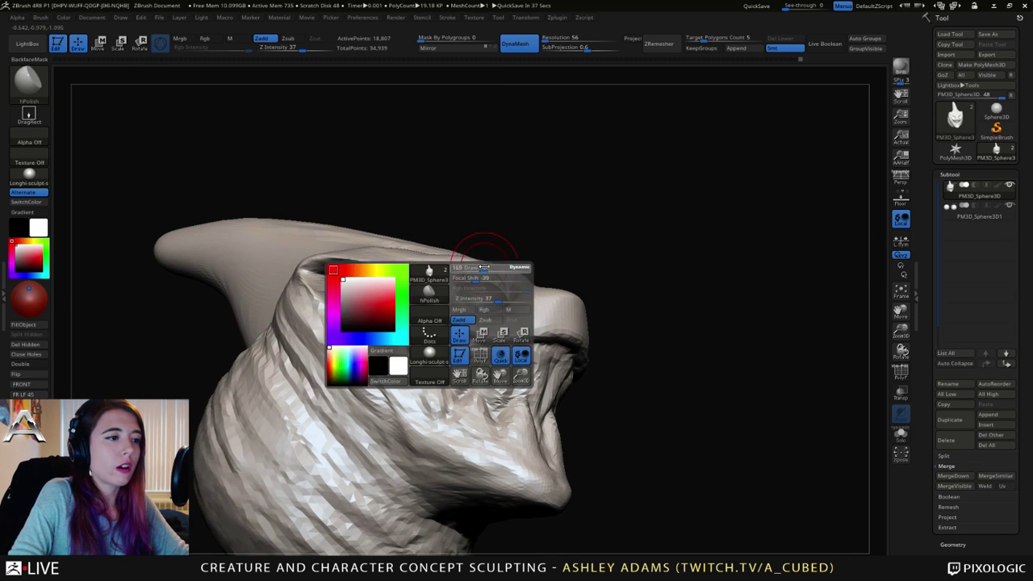
key("b")
key("s")
key("h")
left_click_drag(472, 279, 476, 262)
mouse_move(678, 267)
right_mouse_down()
mouse_move(479, 272)
mouse_move(549, 311)
right_mouse_up()
left_click_drag(550, 312, 521, 287)
Step: Pull the brow edge over the eyeball with a resized SnakeHook brush, working in side view
key("space")
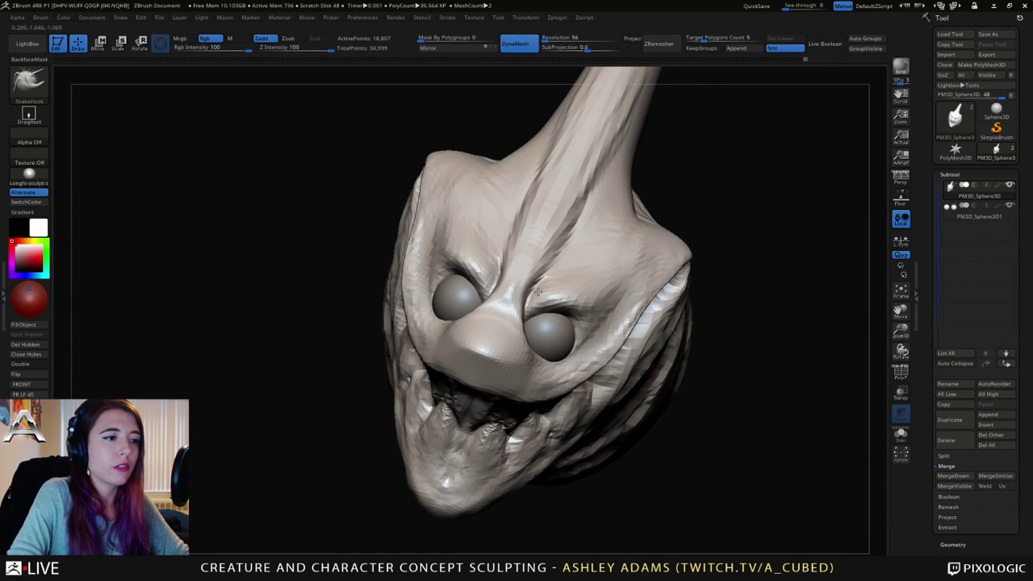
mouse_move(539, 295)
right_mouse_down()
mouse_move(452, 310)
mouse_move(537, 313)
right_mouse_up()
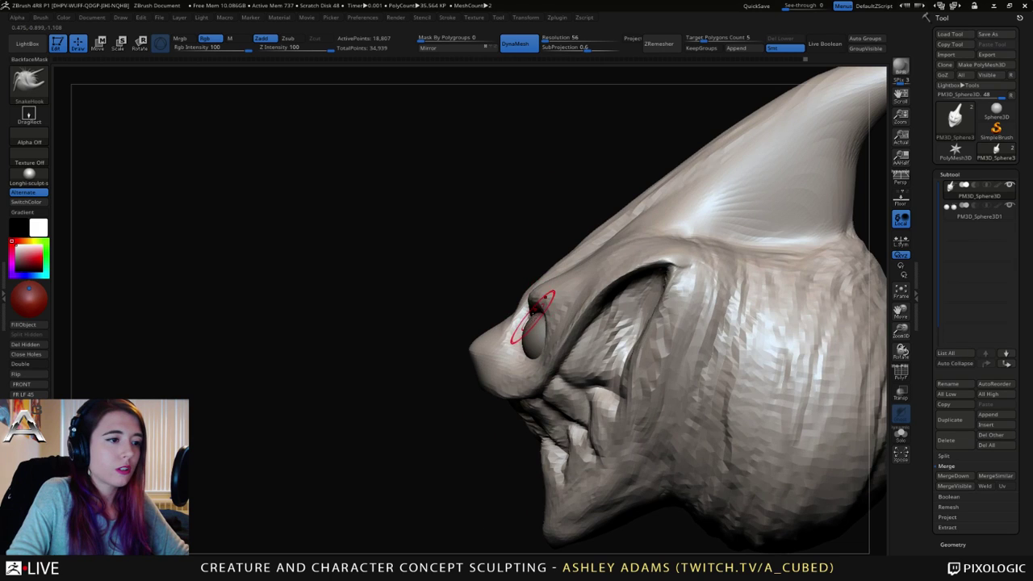
mouse_move(534, 307)
left_mouse_down()
mouse_move(539, 324)
mouse_move(526, 299)
left_mouse_up()
right_click_drag(525, 305, 613, 322)
right_click(503, 345)
right_click_drag(472, 353, 515, 285, "alt")
key("space")
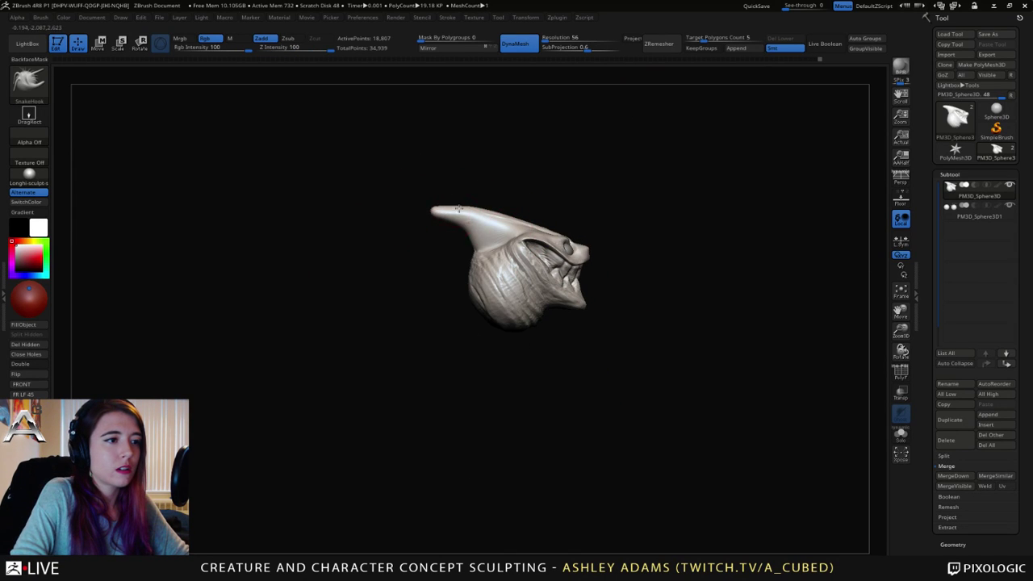
key("space")
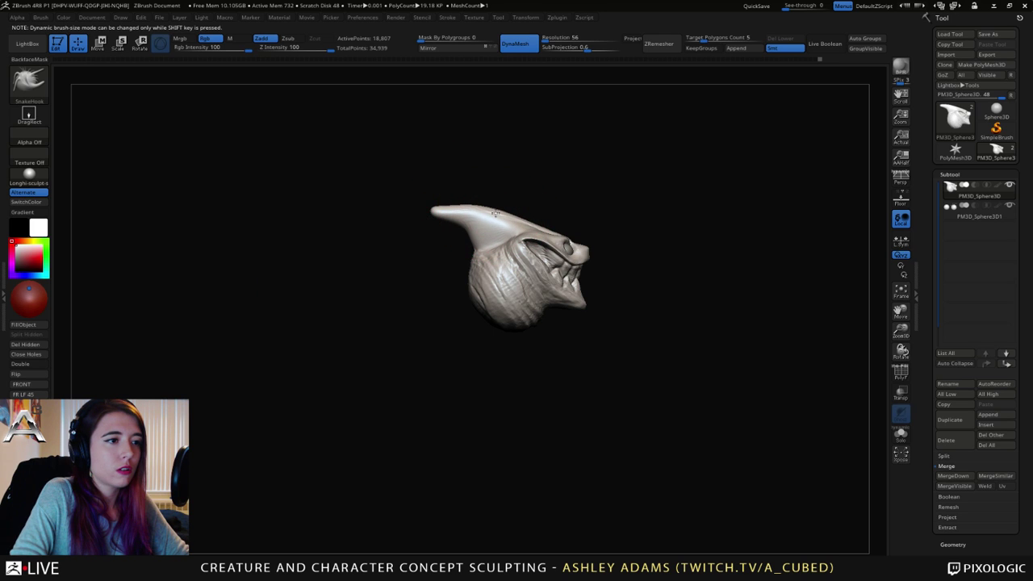
key("w")
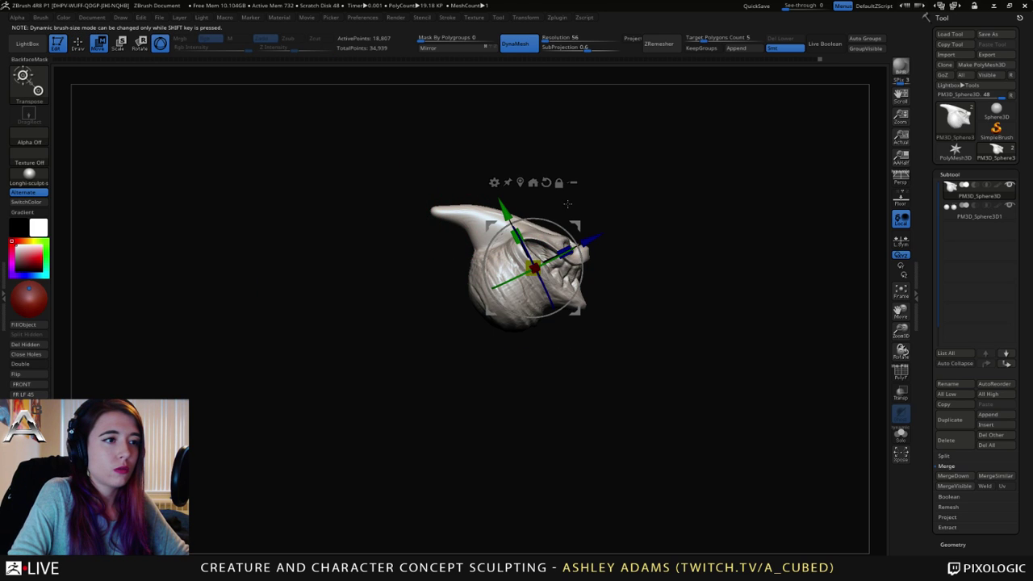
right_click_drag(634, 191, 613, 278, "alt")
mouse_move(504, 275)
left_mouse_down()
mouse_move(359, 269)
mouse_move(497, 295)
mouse_move(364, 286)
mouse_move(403, 293)
mouse_move(417, 279)
left_mouse_up()
key("q")
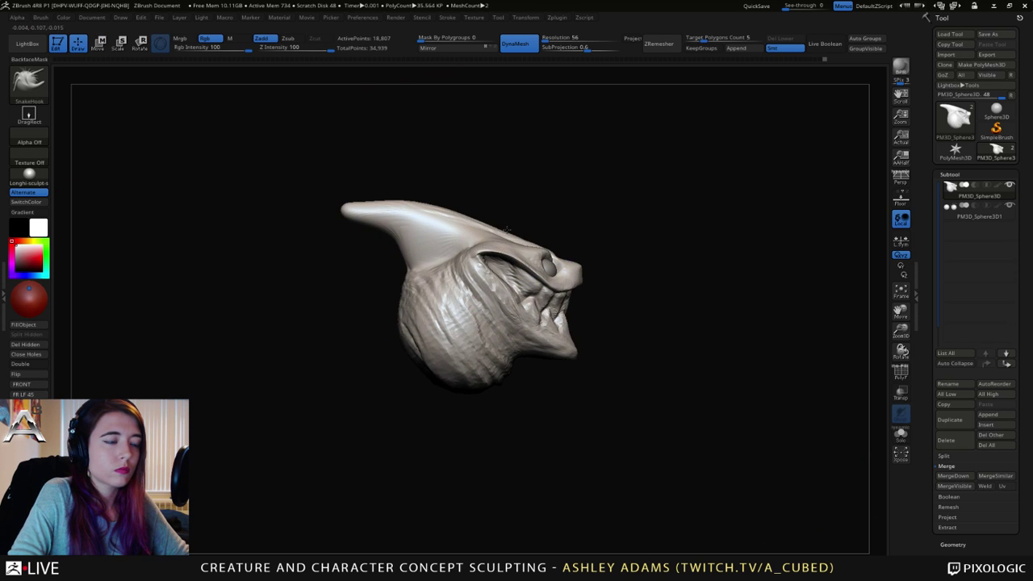
Step: Smooth the horn and round its upper contour with a resized SnakeHook brush in side view
left_click_drag(621, 321, 473, 322)
key("space")
left_click_drag(499, 266, 457, 265)
left_click_drag(387, 260, 494, 234, "shift")
left_click_drag(401, 209, 500, 233, "alt")
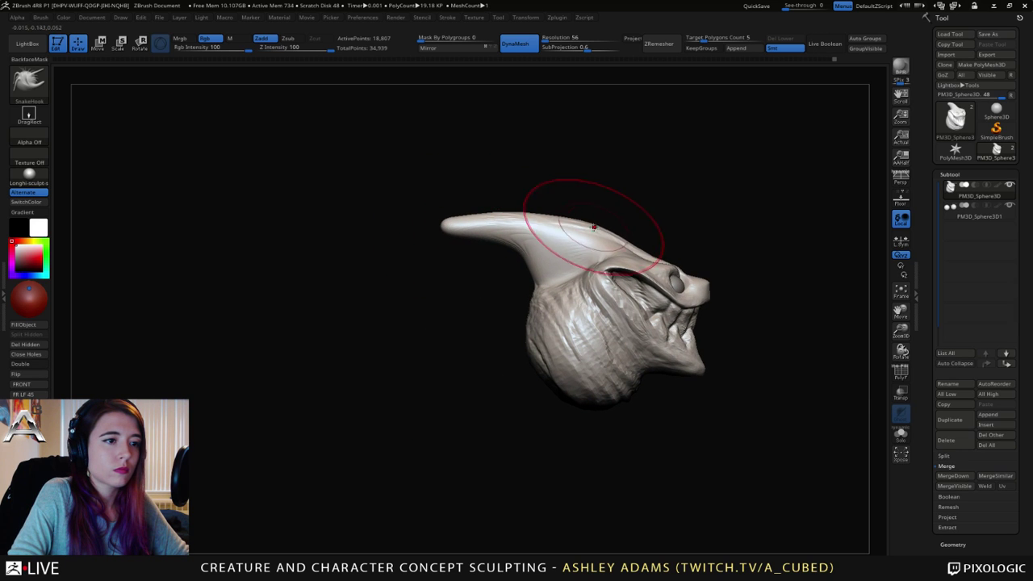
Step: Adjust the forehead contour in front of the horn with SnakeHook and smooth the horn into a pointed taper
key("space")
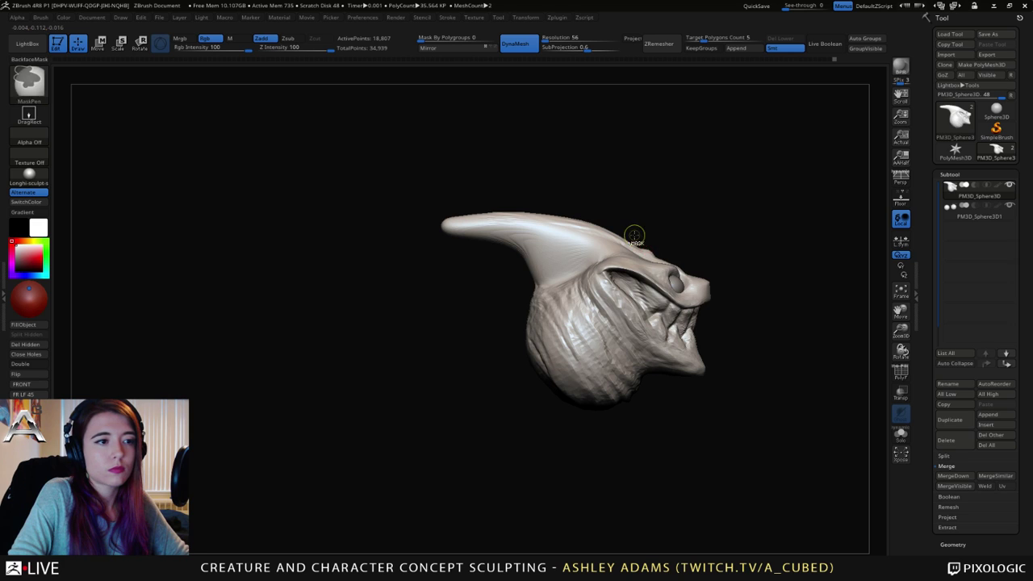
key("space")
left_click_drag(627, 213, 681, 211)
mouse_move(632, 246)
left_mouse_down()
mouse_move(633, 228)
mouse_move(632, 237)
left_mouse_up()
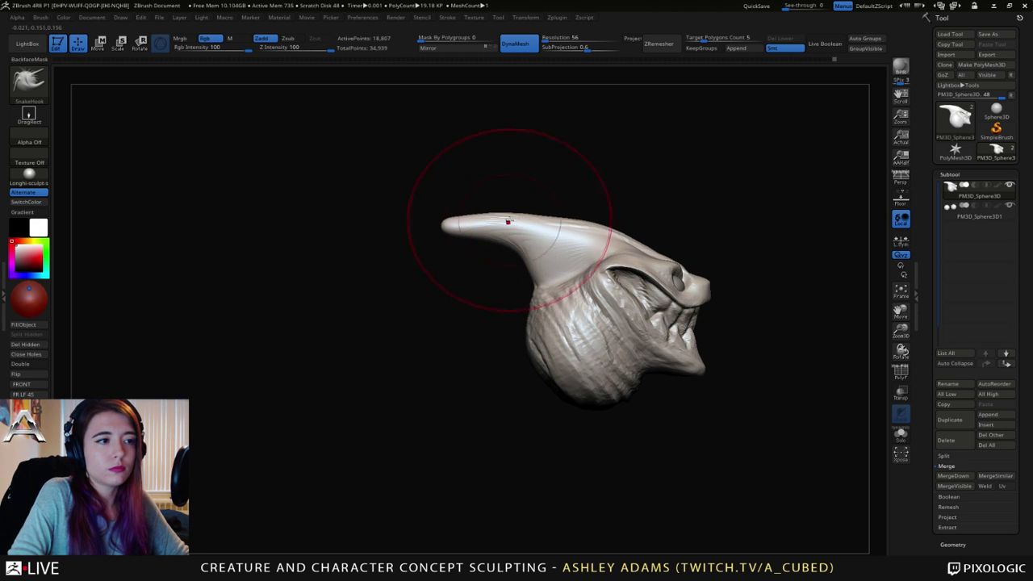
mouse_move(508, 222)
left_mouse_down("shift")
mouse_move(463, 225)
mouse_move(540, 226)
left_mouse_up("shift")
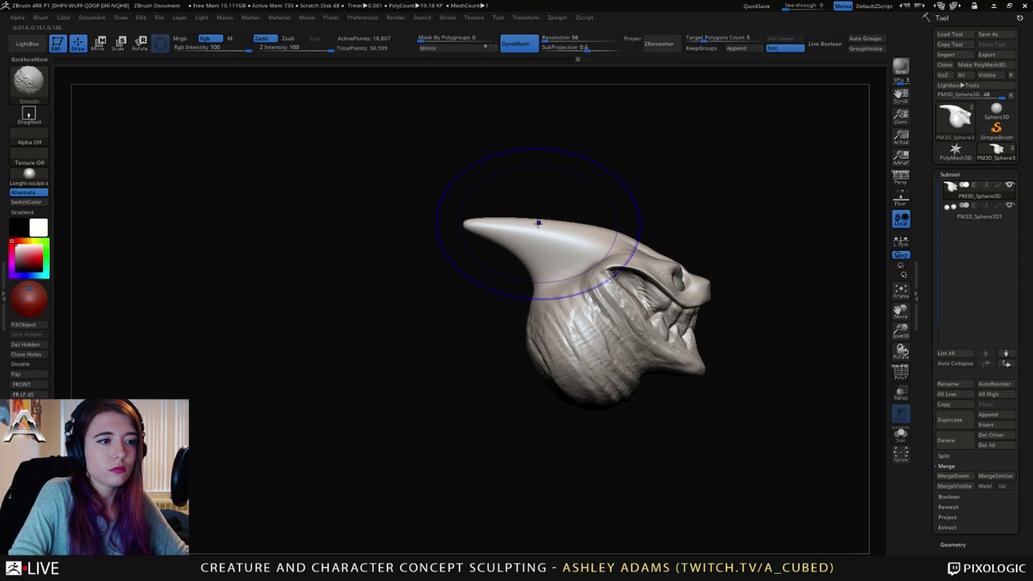
Step: Pull the back of the head and neck outward with an enlarged SnakeHook brush in side view
mouse_move(538, 223)
right_mouse_down()
mouse_move(512, 237)
mouse_move(491, 233)
mouse_move(572, 238)
mouse_move(551, 239)
right_mouse_up()
key("space")
key("space")
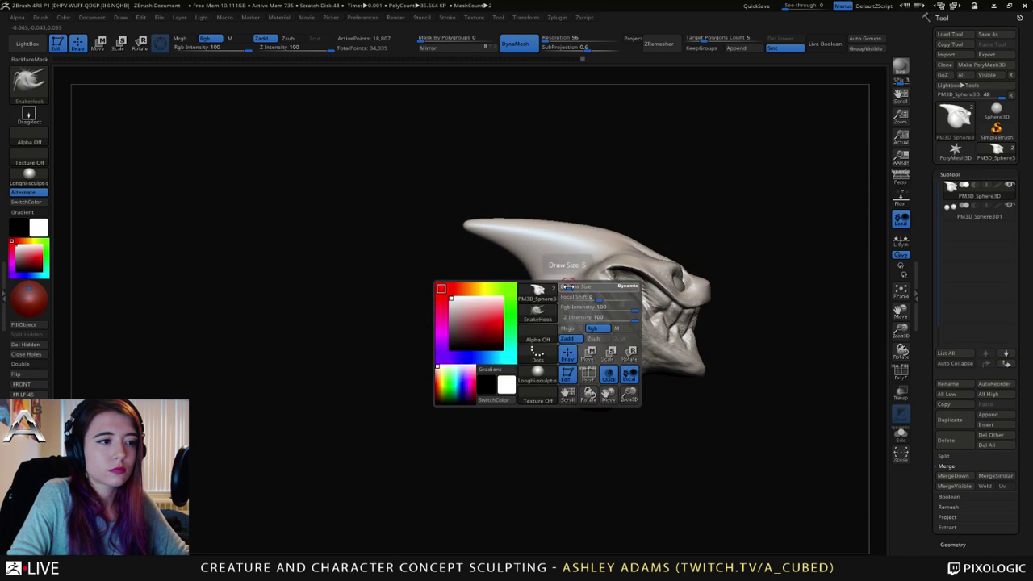
left_click_drag(568, 287, 586, 287)
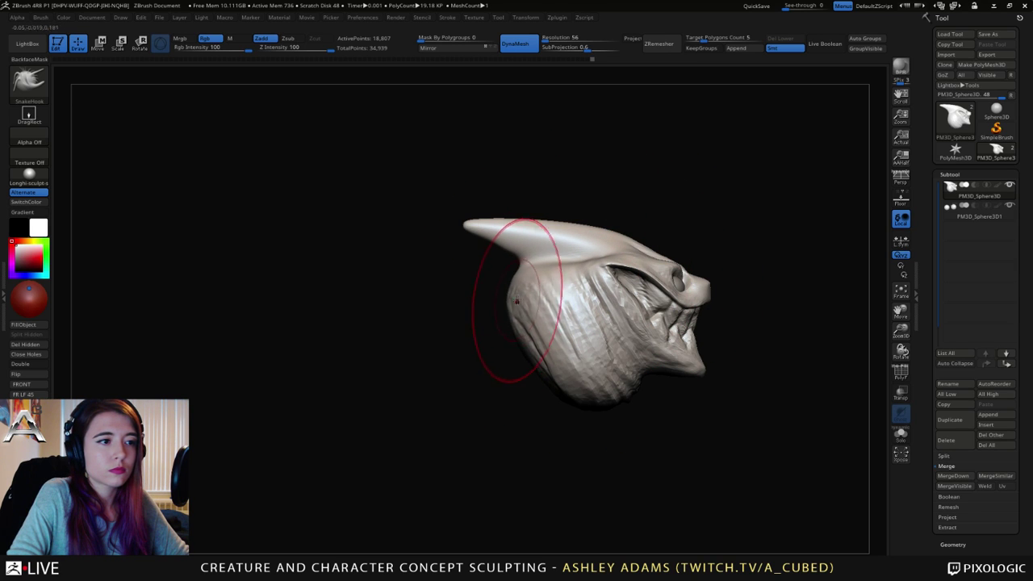
mouse_move(524, 350)
left_mouse_down()
mouse_move(493, 332)
mouse_move(478, 340)
left_mouse_up()
mouse_move(565, 403)
left_mouse_down()
mouse_move(550, 397)
mouse_move(578, 401)
left_mouse_up()
Step: Stretch the base of the neck outward and down into broad, sloping shoulders with SnakeHook
mouse_move(579, 401)
right_mouse_down("ctrl")
mouse_move(497, 340)
mouse_move(534, 355)
mouse_move(557, 288)
right_mouse_up("ctrl")
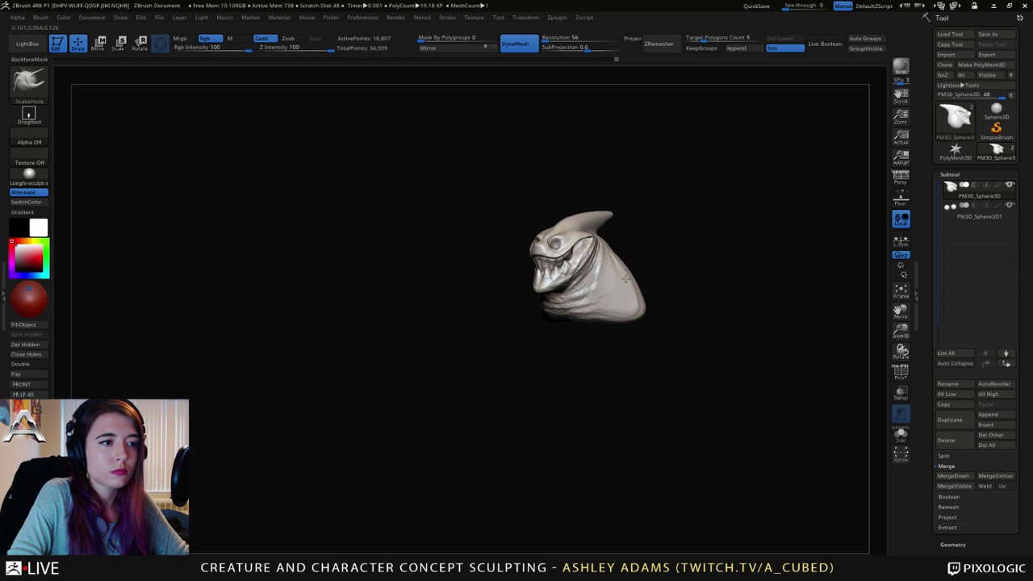
left_click_drag(626, 280, 571, 328)
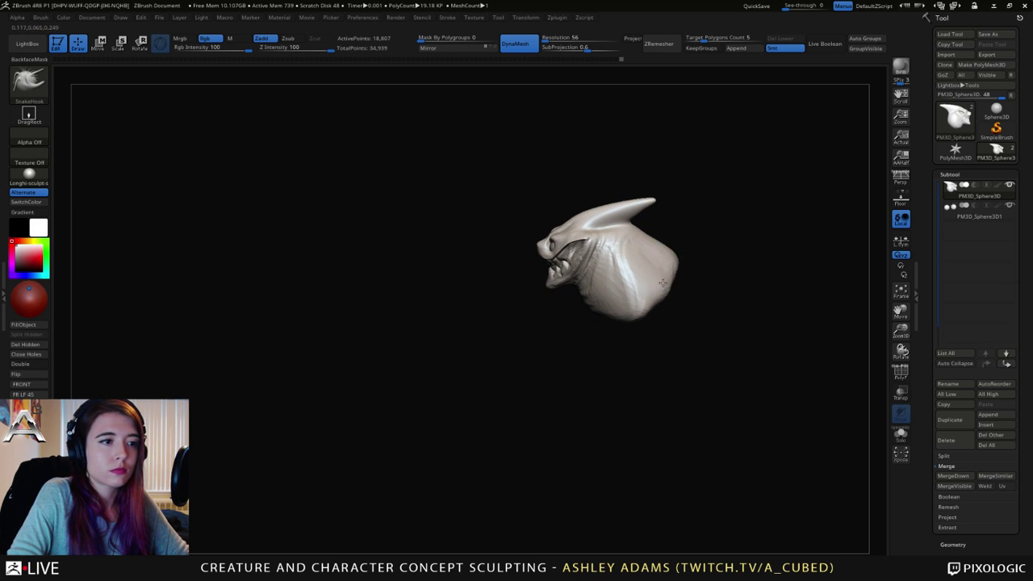
mouse_move(671, 297)
right_mouse_down()
mouse_move(654, 331)
mouse_move(650, 254)
mouse_move(710, 234)
mouse_move(685, 297)
right_mouse_up()
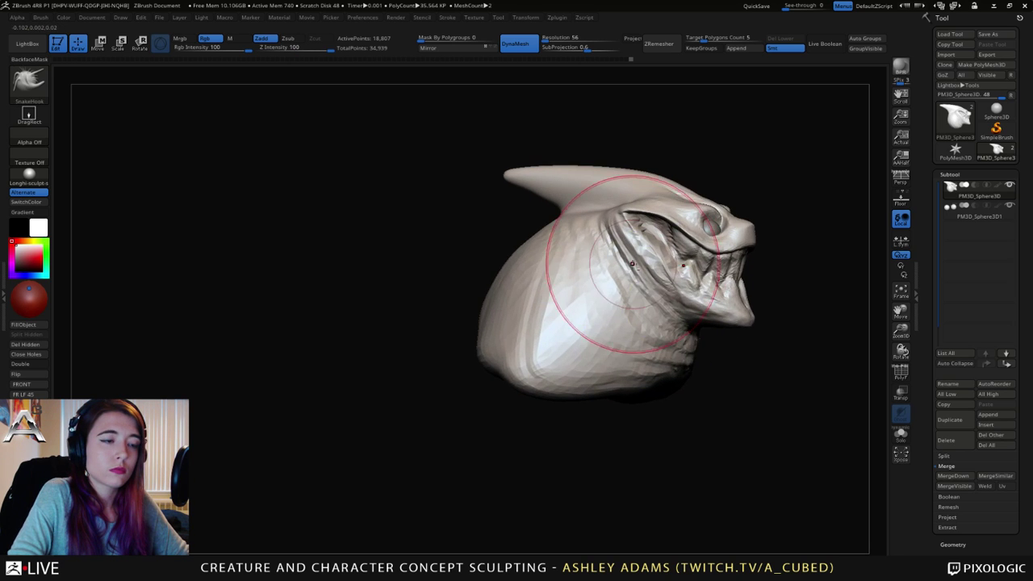
Step: Carve a crease along the jawline from behind the mouth toward the chin with the DamStandard brush
right_click_drag(632, 263, 593, 257, "alt")
key("space")
left_click_drag(611, 240, 582, 240)
key("b")
key("d")
key("s")
key("space")
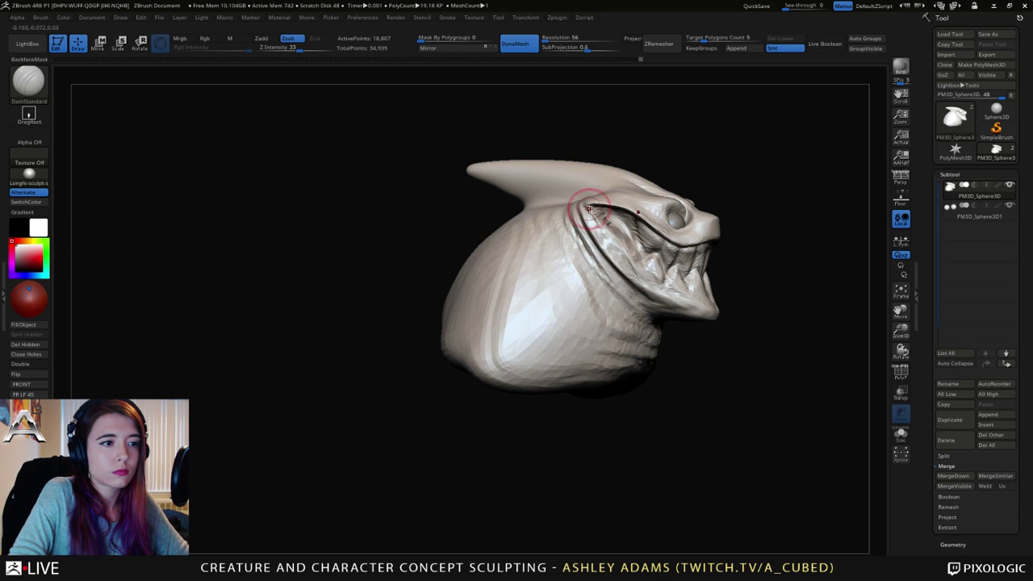
left_click_drag(633, 266, 699, 305)
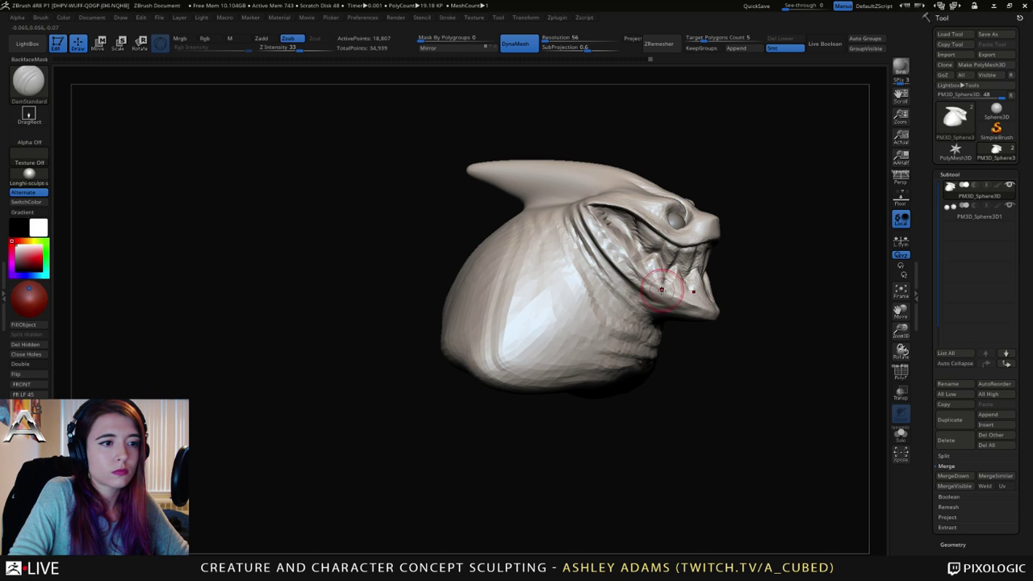
Step: Carve skin folds into the neck behind the jaw and under the chin with DamStandard
mouse_move(678, 288)
right_mouse_down()
mouse_move(638, 279)
mouse_move(674, 292)
right_mouse_up()
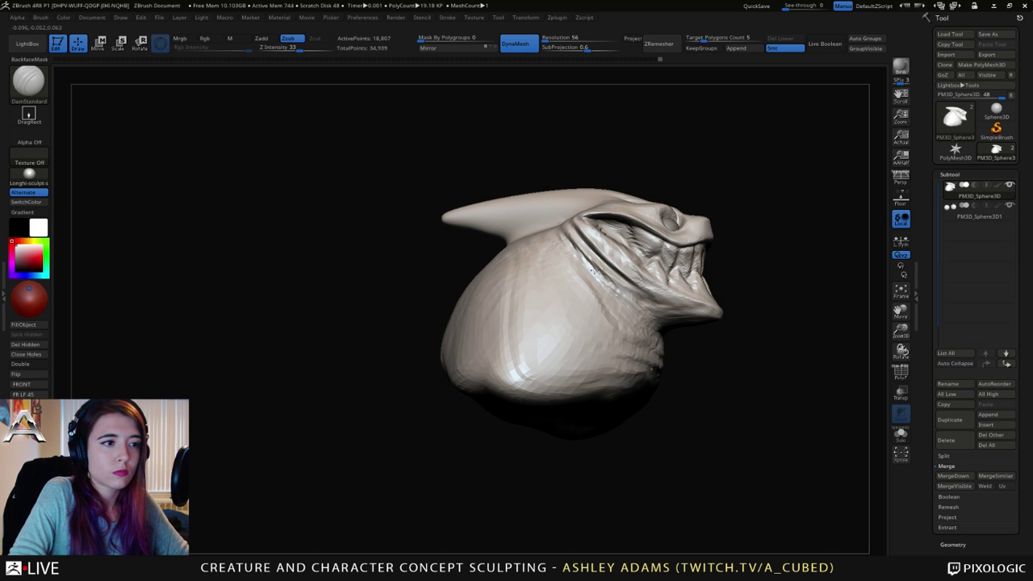
left_click_drag(552, 230, 585, 286)
left_click_drag(696, 341, 620, 305)
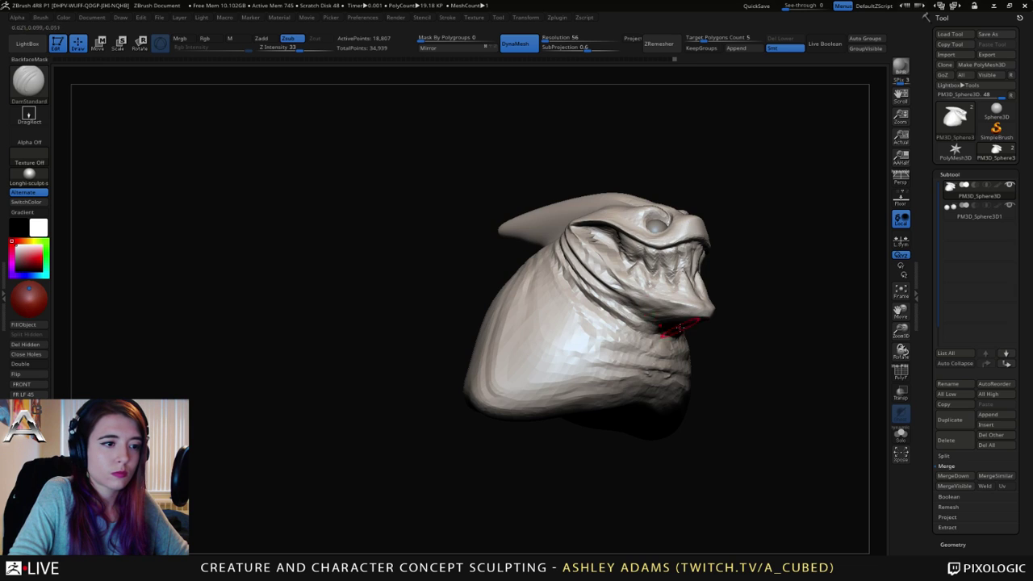
left_click_drag(676, 327, 645, 303)
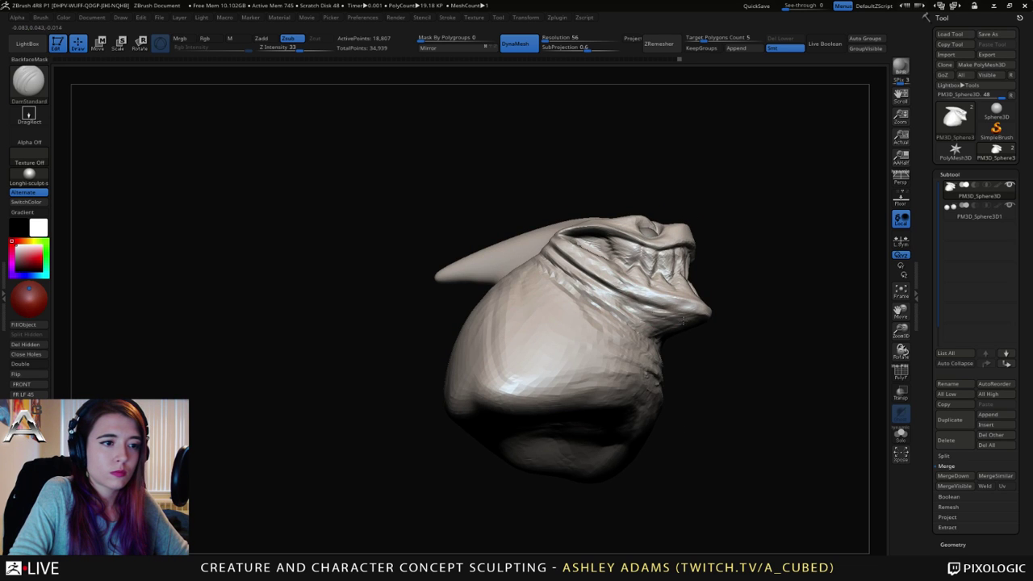
Step: Build up the neck folds below the jaw with the ClayBuildup brush
mouse_move(638, 309)
right_mouse_down()
mouse_move(650, 334)
mouse_move(638, 363)
mouse_move(618, 317)
right_mouse_up()
key("b")
key("c")
key("b")
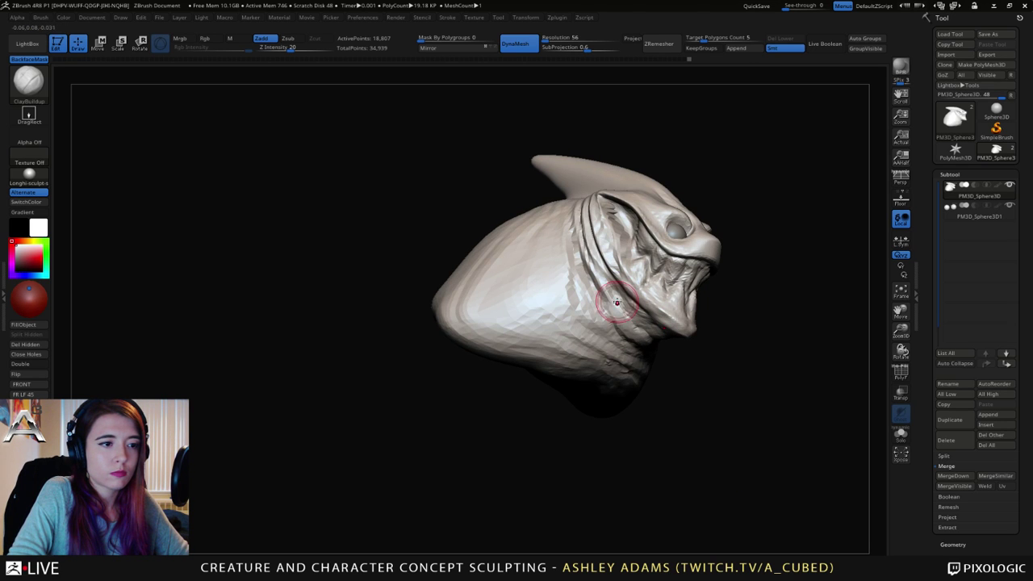
left_click_drag(617, 303, 628, 346)
Step: Adjust the form around the side of the jaw with the SnakeHook brush
right_click_drag(572, 274, 533, 288)
key("b")
key("s")
key("h")
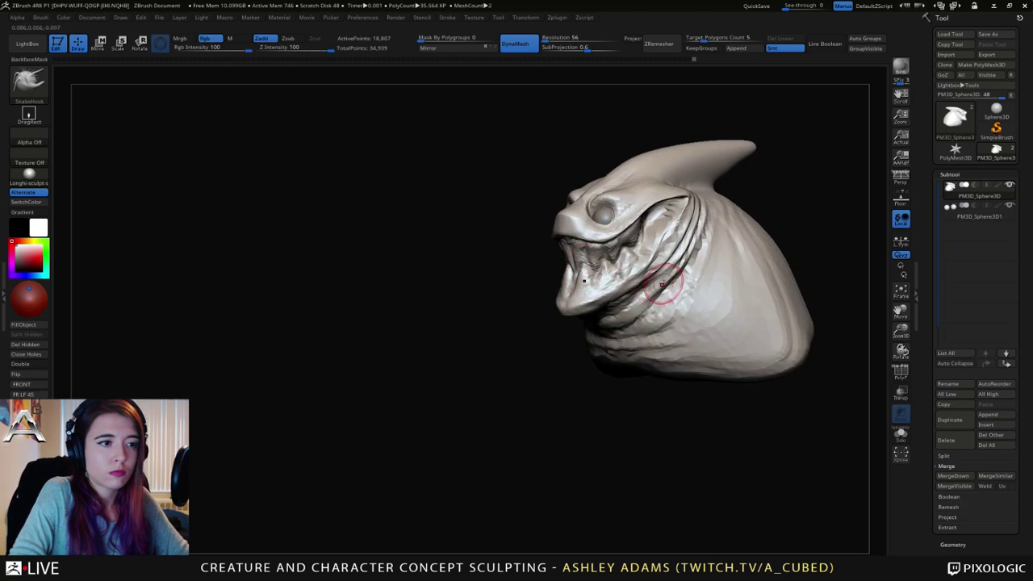
right_click_drag(630, 295, 668, 290)
key("space")
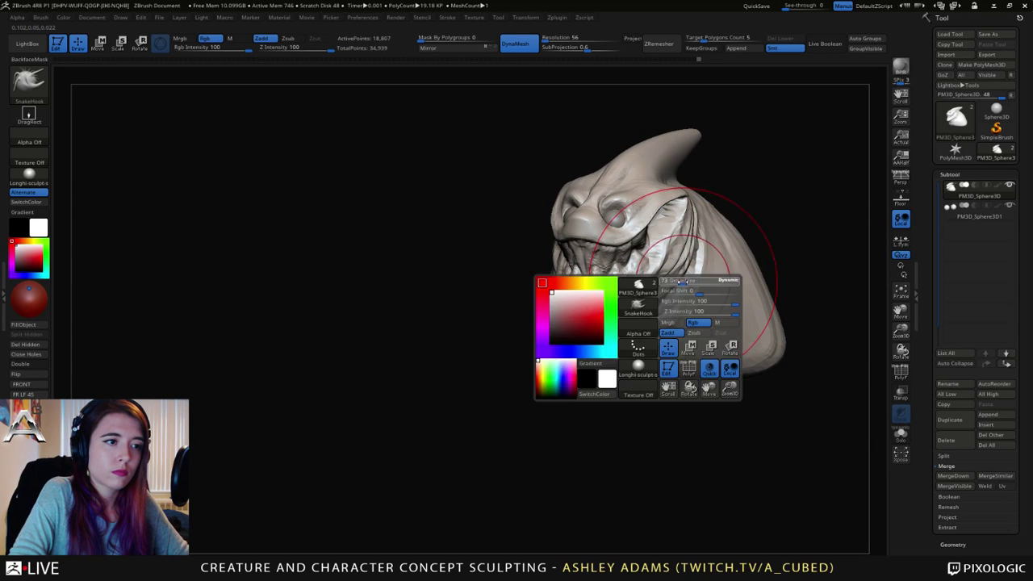
key("space")
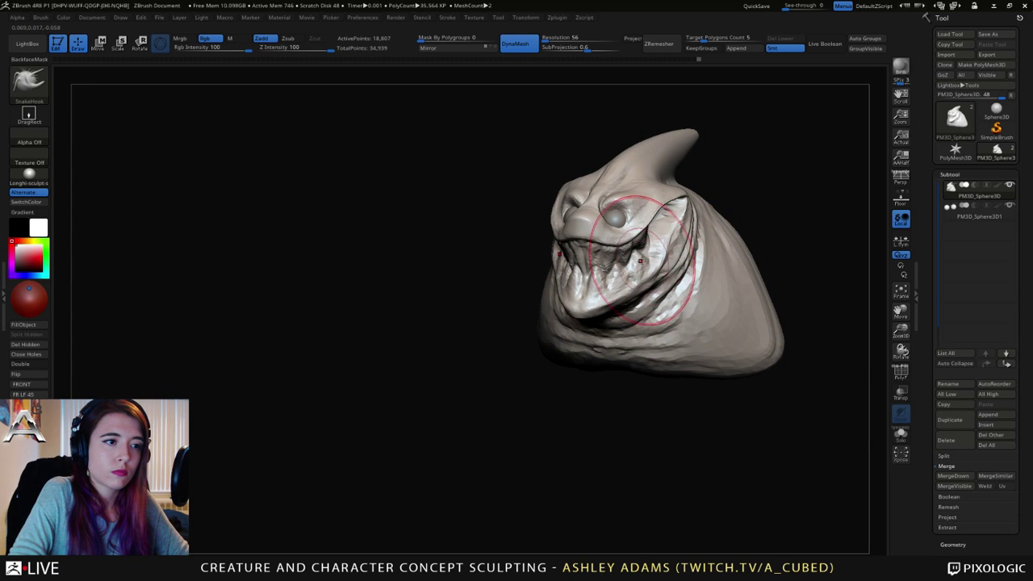
right_click_drag(645, 265, 671, 257)
key("space")
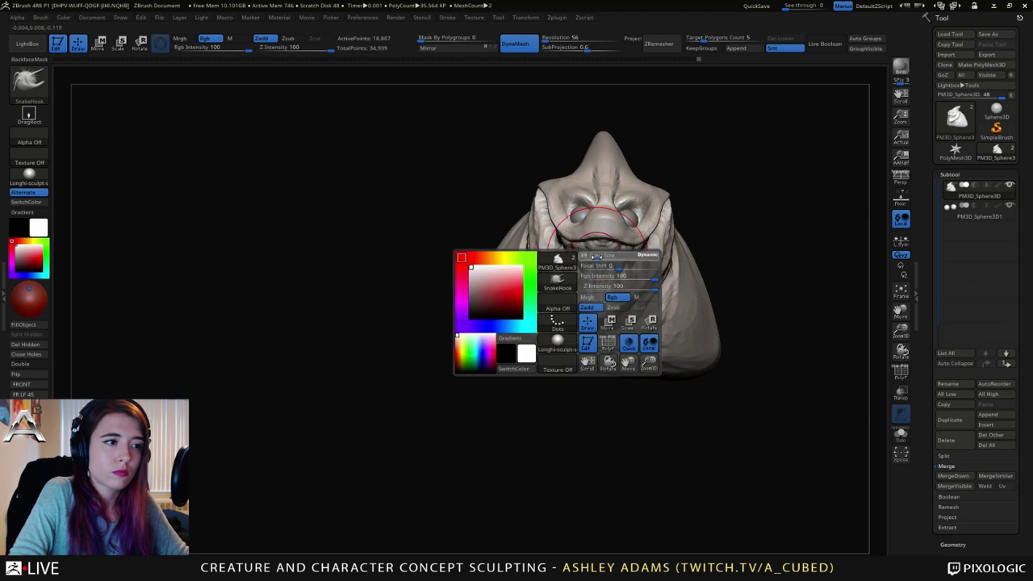
key("space")
Step: Reshape the lower teeth and the front of the lower jaw with a smaller SnakeHook brush
right_click_drag(574, 226, 594, 257)
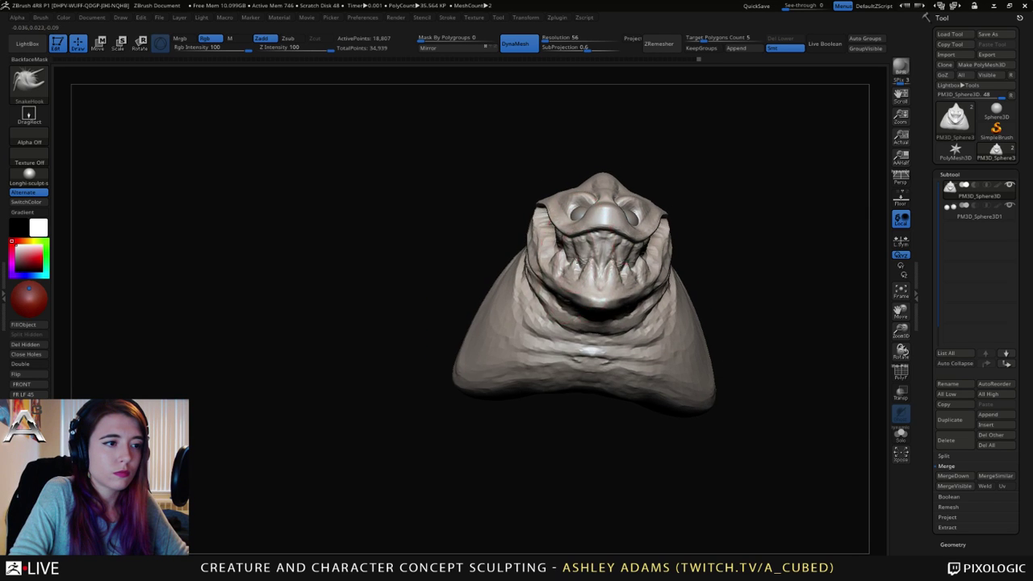
key("space")
left_click_drag(575, 257, 563, 267)
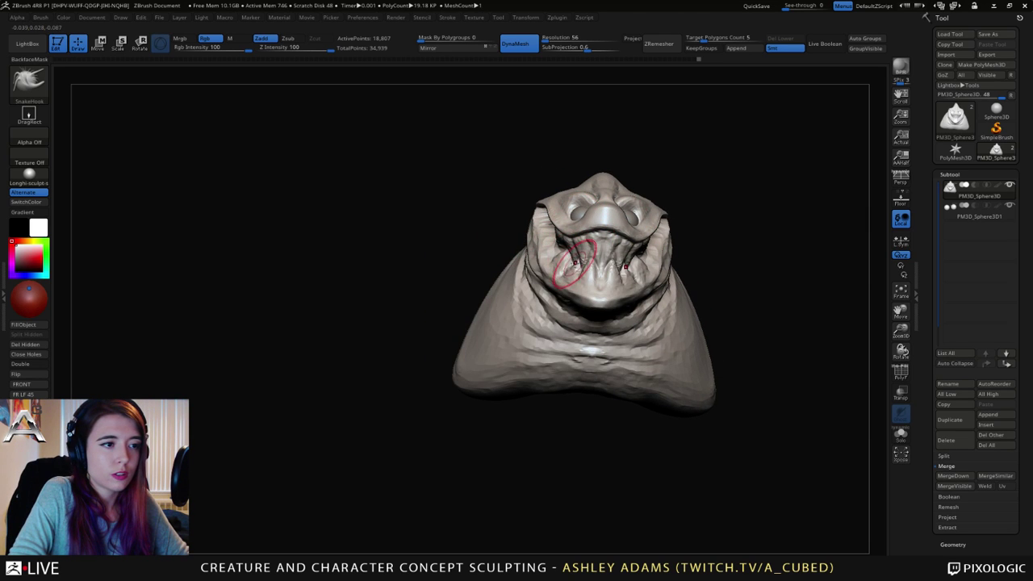
right_click_drag(563, 267, 637, 282)
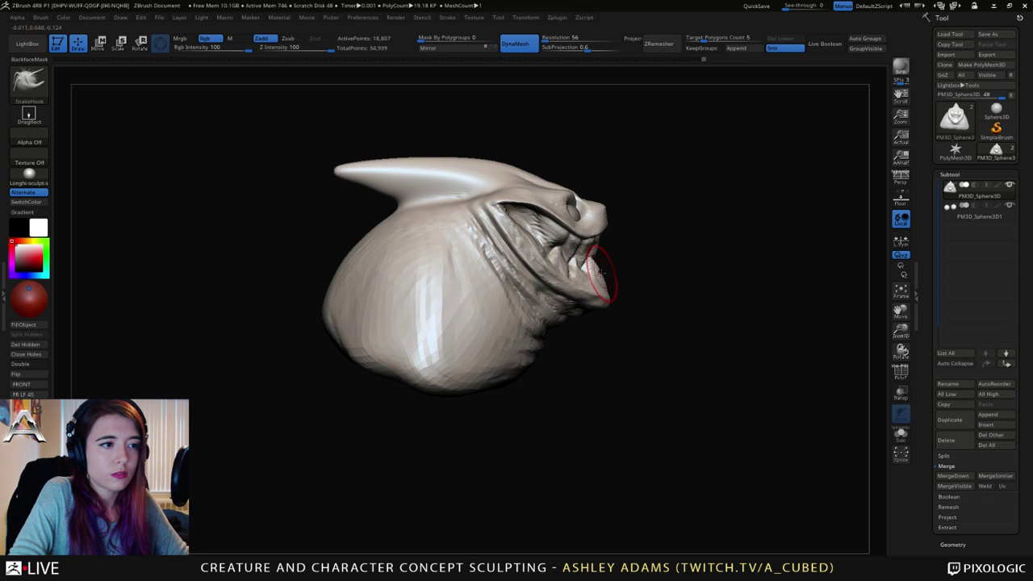
right_click_drag(600, 273, 544, 240)
left_click_drag(591, 210, 645, 157)
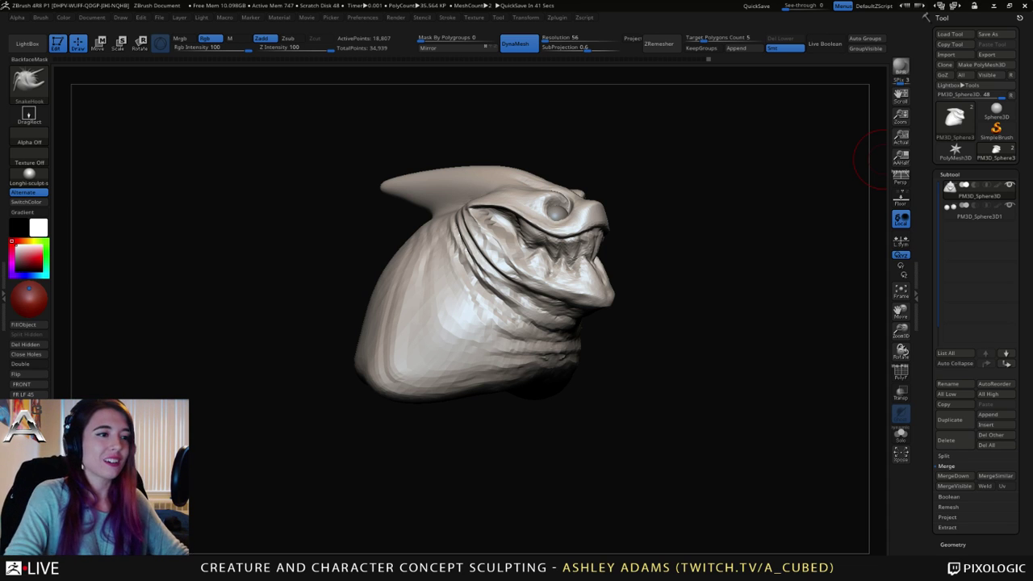
Step: Carve a crease along the base of the lower teeth with DamStandard to separate them from the lower lip
mouse_move(883, 159)
left_mouse_down()
mouse_move(535, 279)
mouse_move(597, 258)
mouse_move(516, 262)
mouse_move(561, 255)
left_mouse_up()
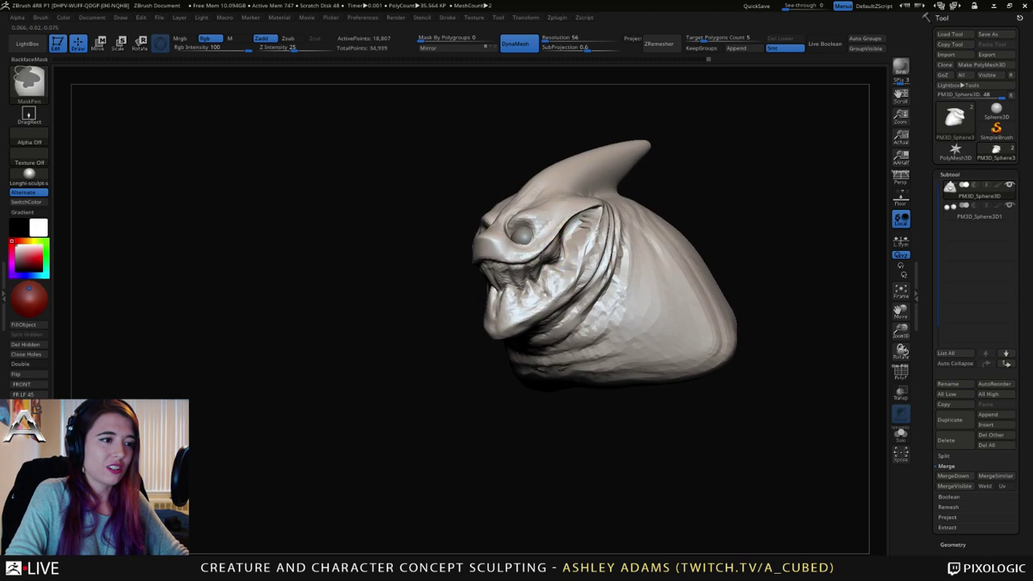
right_click_drag(561, 256, 561, 322, "ctrl")
right_click_drag(388, 323, 476, 335)
key("b")
key("d")
key("s")
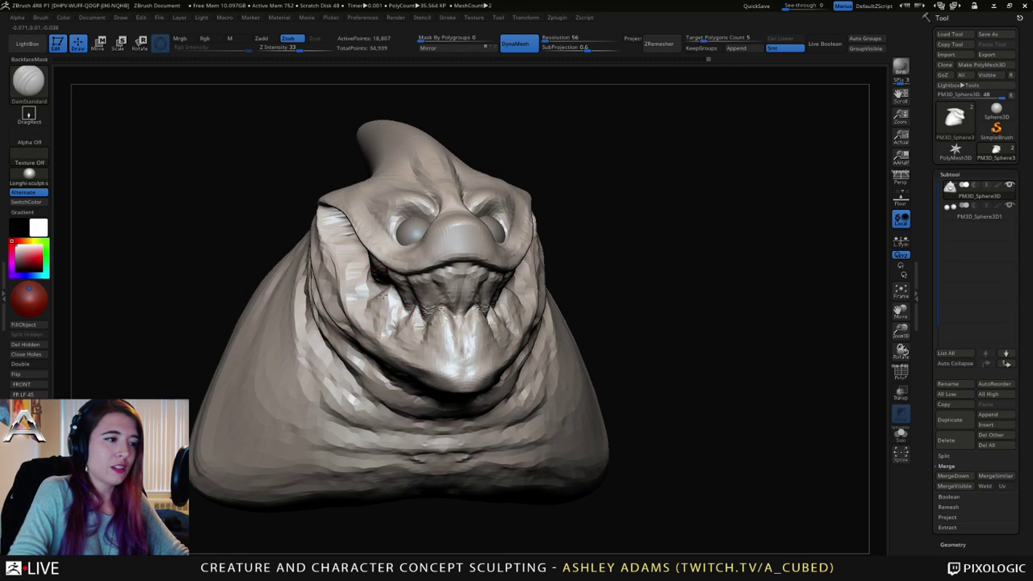
right_click_drag(383, 296, 542, 299)
key("space")
key("space")
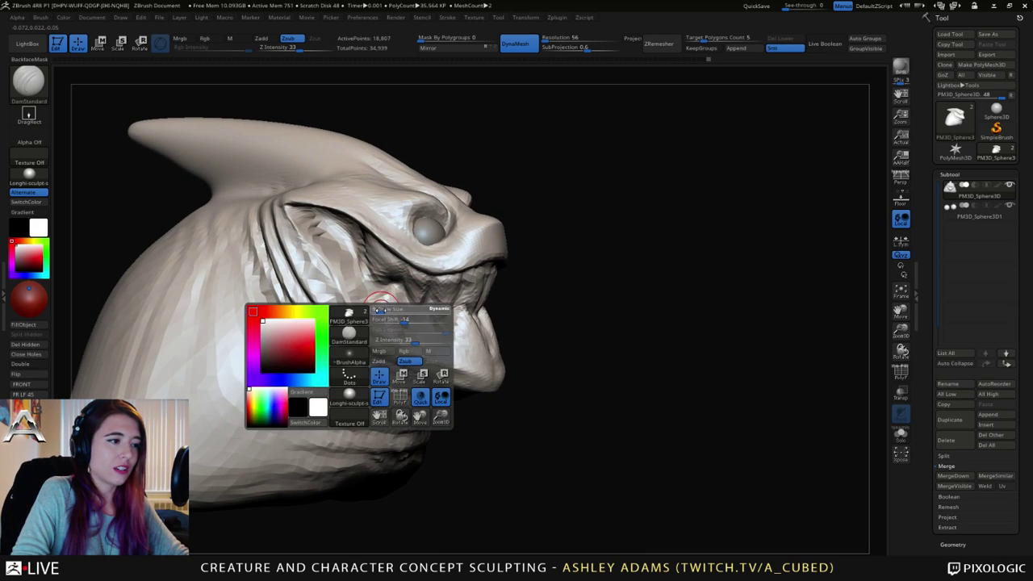
right_click_drag(380, 309, 295, 321)
mouse_move(373, 308)
left_mouse_down()
mouse_move(376, 322)
mouse_move(480, 371)
left_mouse_up()
mouse_move(406, 336)
left_mouse_down()
mouse_move(480, 362)
mouse_move(506, 355)
left_mouse_up()
mouse_move(383, 317)
left_mouse_down()
mouse_move(370, 312)
mouse_move(406, 328)
left_mouse_up()
mouse_move(374, 295)
left_mouse_down()
mouse_move(409, 327)
mouse_move(450, 352)
mouse_move(472, 348)
mouse_move(492, 370)
left_mouse_up()
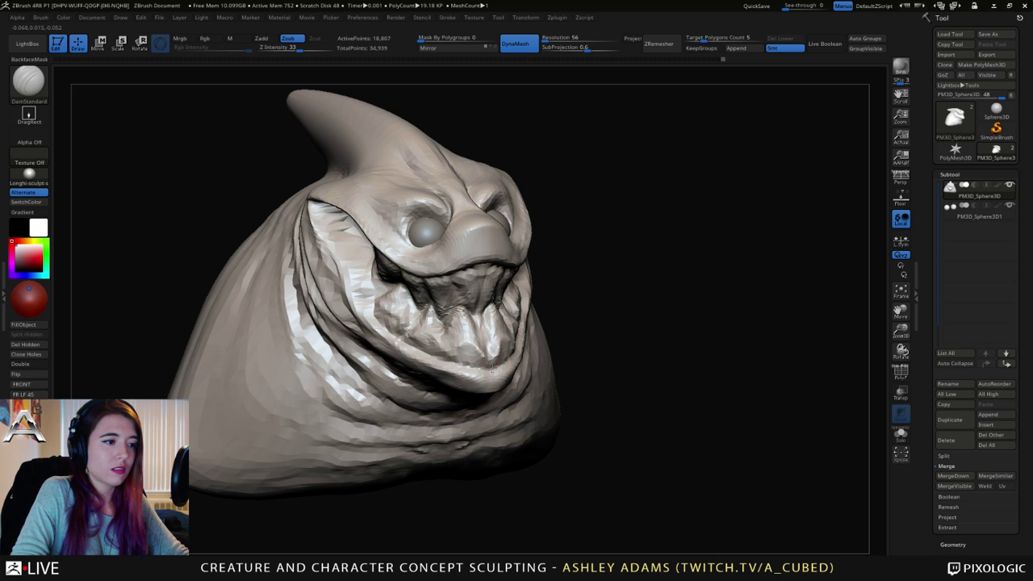
left_click_drag(613, 363, 529, 343)
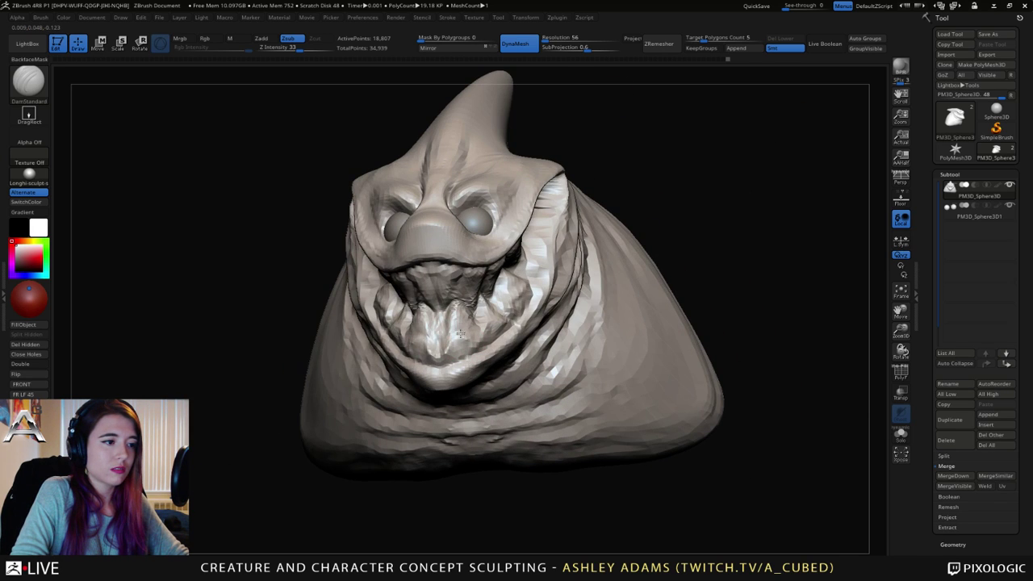
Step: Pull the lower teeth into more distinct pointed fangs with the SnakeHook brush
mouse_move(446, 332)
right_mouse_down()
mouse_move(363, 323)
mouse_move(459, 282)
mouse_move(419, 295)
mouse_move(436, 315)
mouse_move(472, 314)
right_mouse_up()
key("b")
key("s")
key("h")
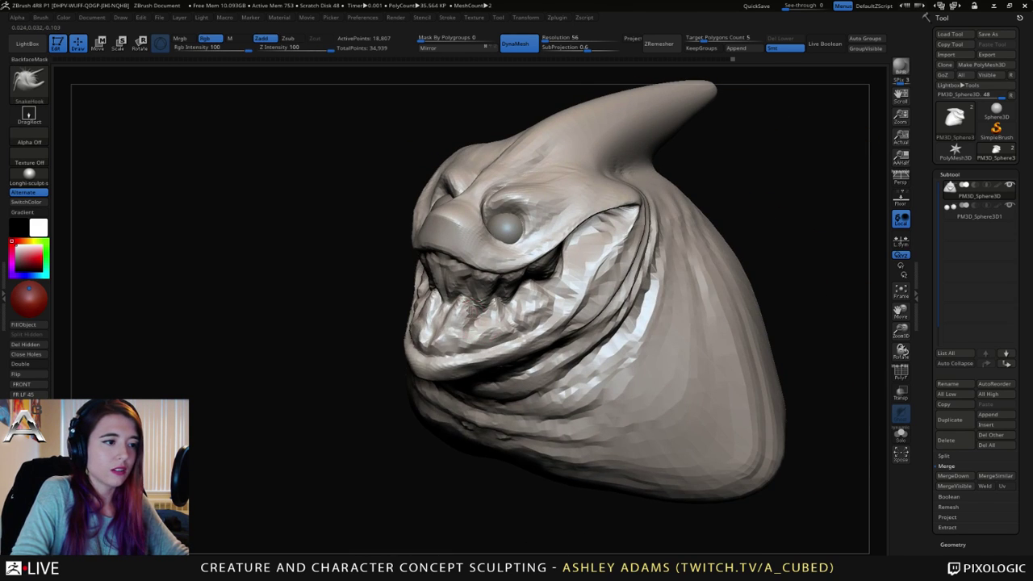
mouse_move(472, 309)
left_mouse_down()
mouse_move(460, 317)
mouse_move(497, 307)
mouse_move(371, 282)
mouse_move(387, 294)
mouse_move(363, 296)
left_mouse_up()
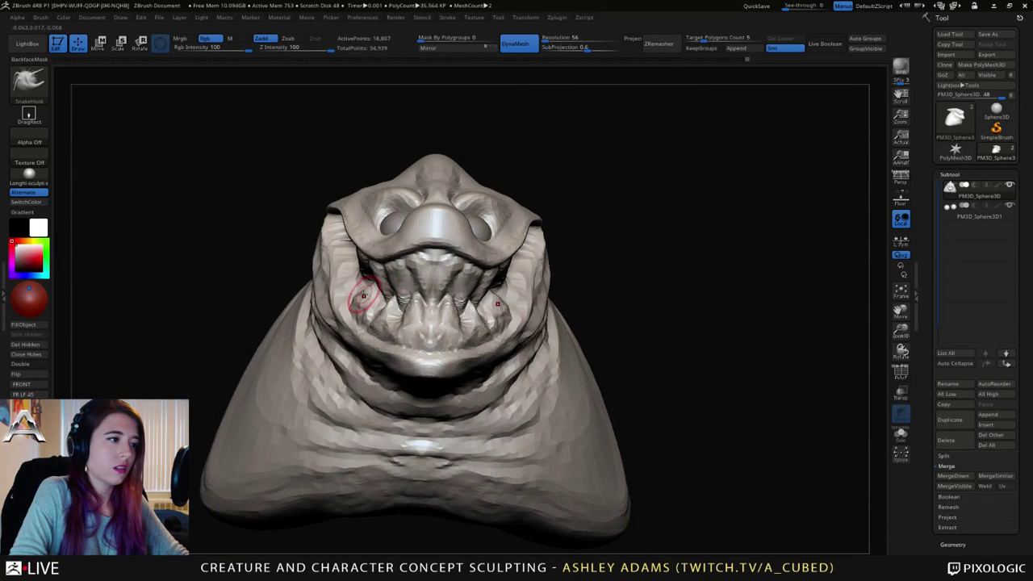
mouse_move(389, 326)
right_mouse_down("ctrl")
mouse_move(377, 253)
mouse_move(490, 279)
mouse_move(454, 287)
mouse_move(453, 327)
right_mouse_up("ctrl")
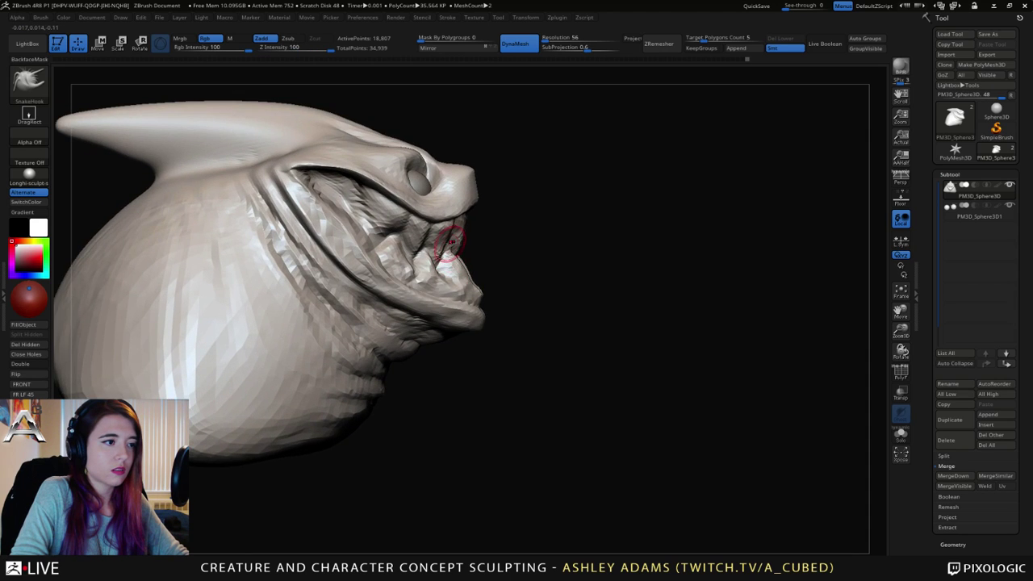
Step: Carve a gap between the front lower teeth with the DamStandard brush
right_click_drag(452, 242, 347, 244)
key("b")
key("d")
key("s")
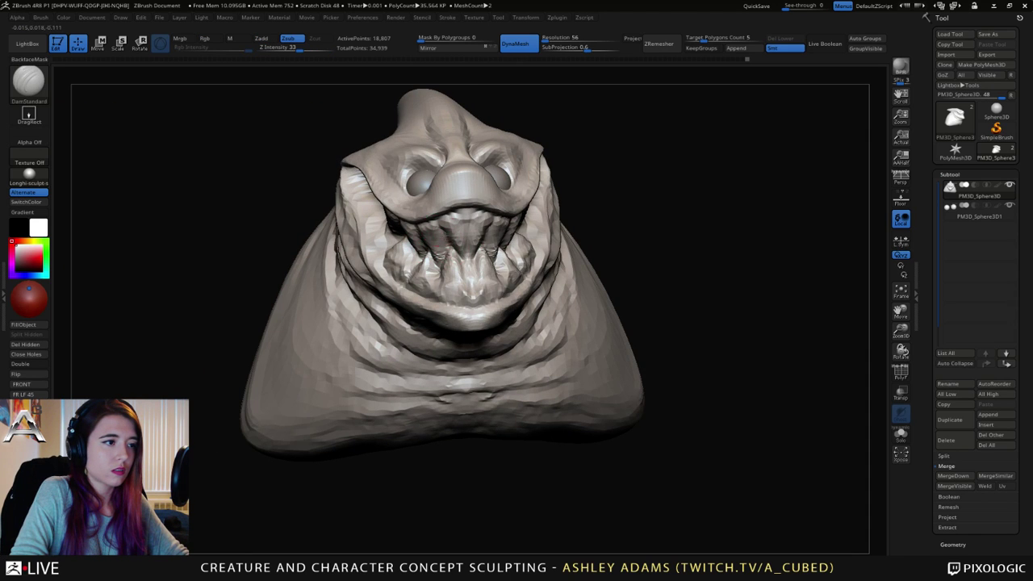
mouse_move(470, 276)
right_mouse_down()
mouse_move(473, 222)
mouse_move(473, 244)
right_mouse_up()
key("space")
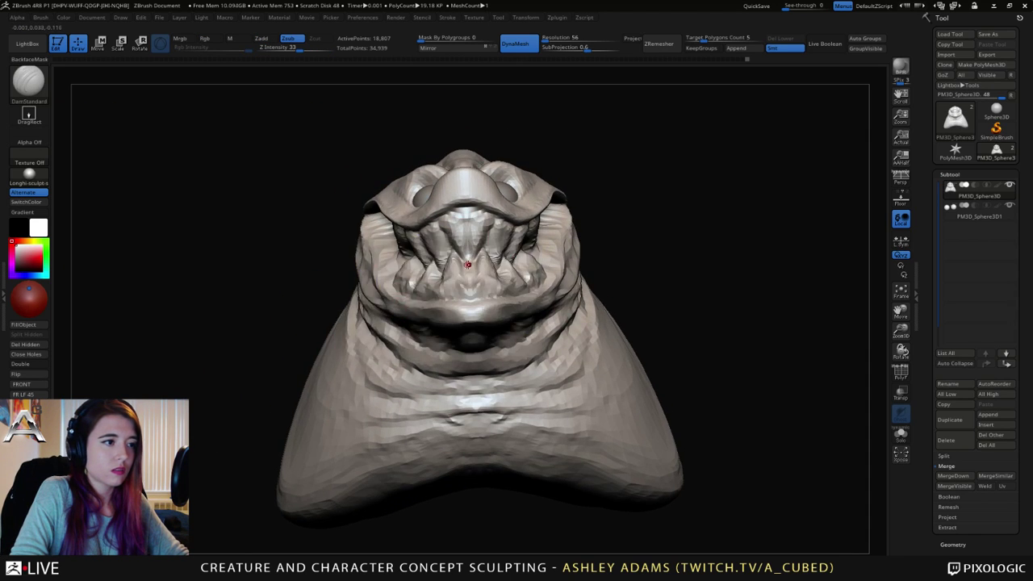
key("space")
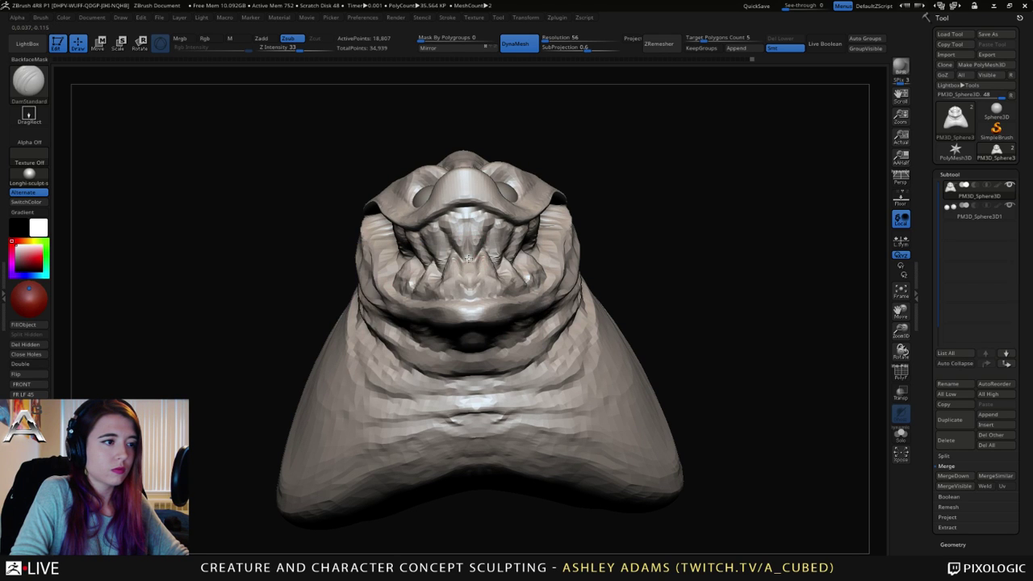
mouse_move(466, 258)
left_mouse_down()
mouse_move(440, 265)
mouse_move(468, 271)
left_mouse_up()
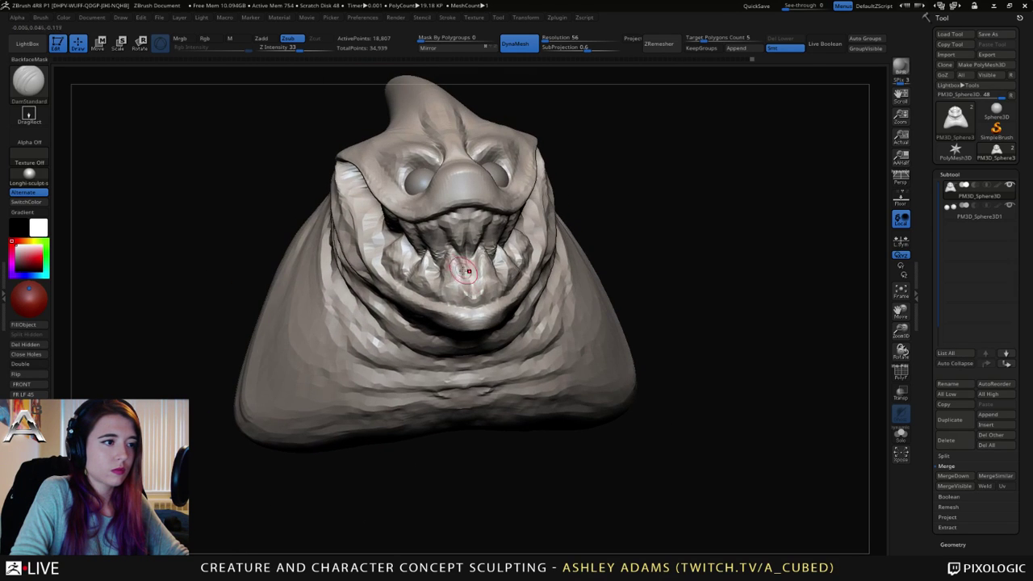
Step: Pull the chin forward and down into a heavier, more protruding shape with a larger SnakeHook brush
key("b")
key("s")
key("h")
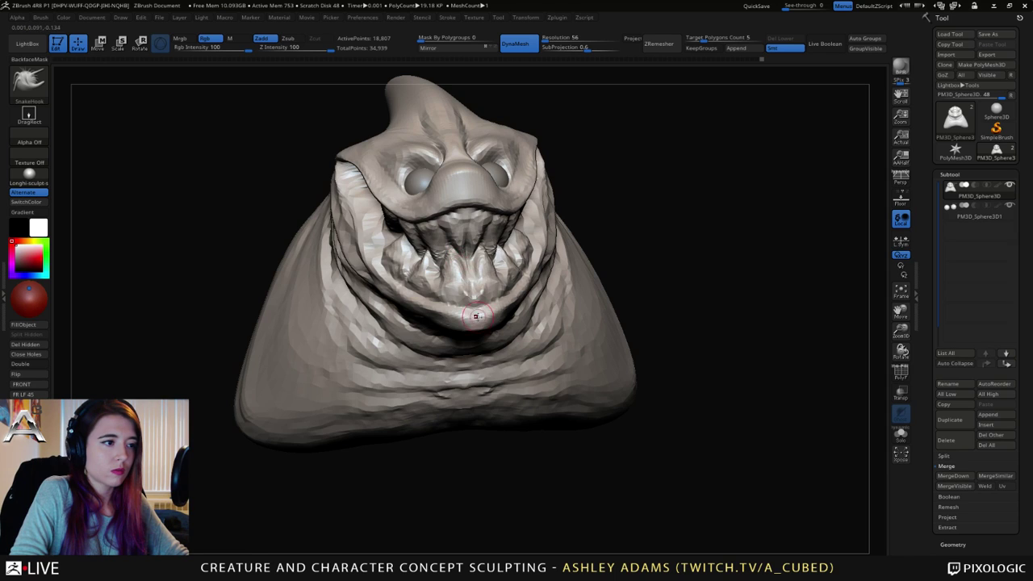
mouse_move(477, 317)
right_mouse_down("ctrl")
mouse_move(431, 256)
mouse_move(463, 283)
mouse_move(448, 248)
mouse_move(473, 255)
mouse_move(435, 235)
right_mouse_up("ctrl")
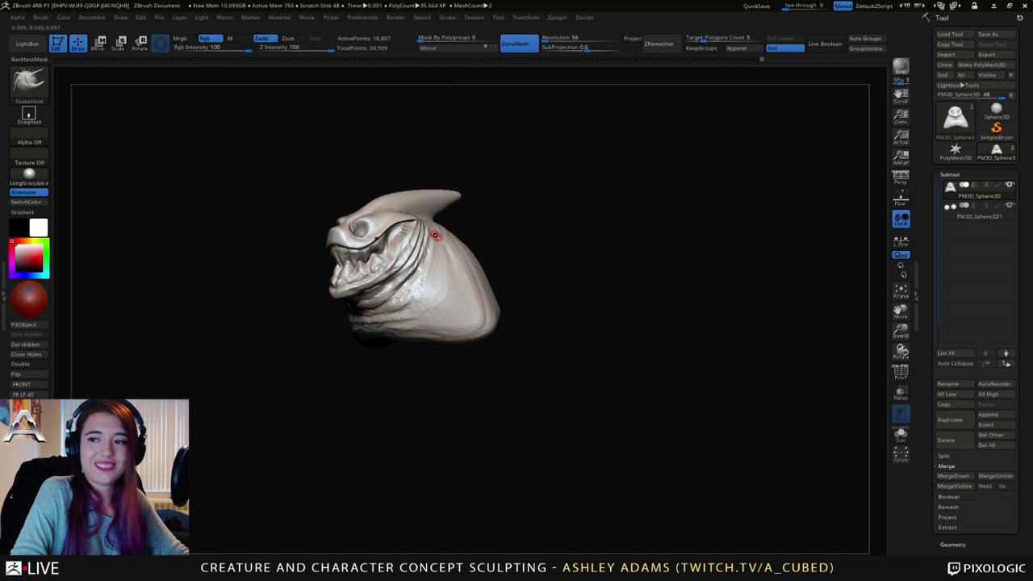
mouse_move(434, 243)
right_mouse_down()
mouse_move(426, 245)
mouse_move(442, 290)
mouse_move(459, 278)
mouse_move(434, 267)
right_mouse_up()
key("space")
key("space")
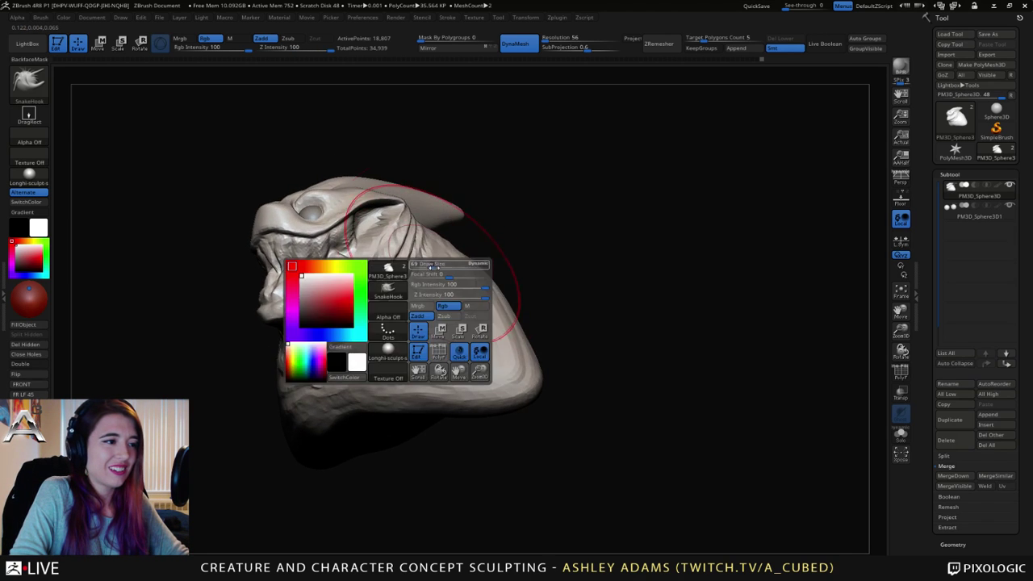
left_click_drag(433, 266, 427, 266)
mouse_move(427, 283)
right_mouse_down()
mouse_move(409, 258)
mouse_move(415, 293)
mouse_move(396, 282)
right_mouse_up()
key("space")
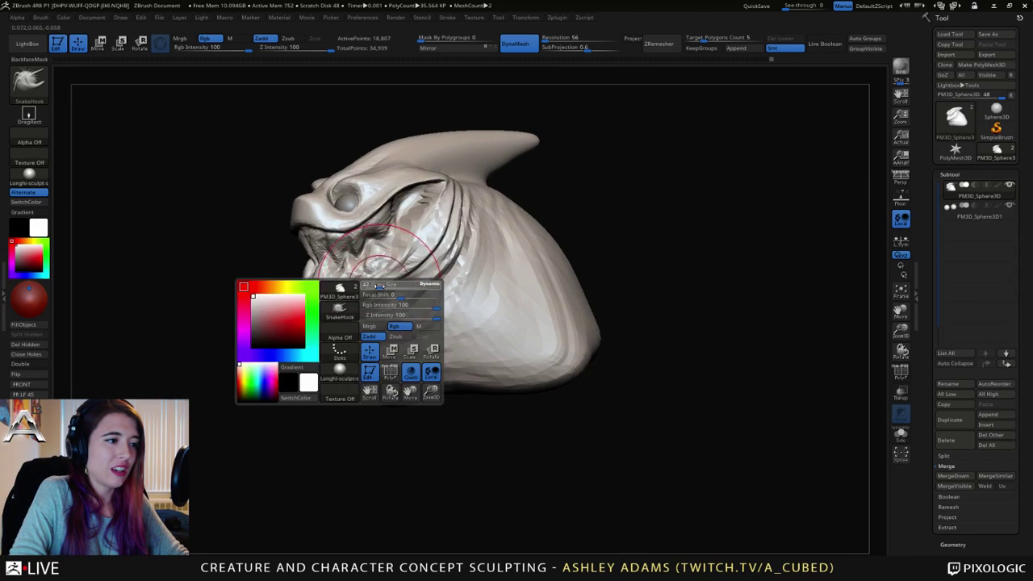
left_click_drag(396, 284, 386, 284)
mouse_move(387, 284)
right_mouse_down()
mouse_move(427, 276)
mouse_move(417, 291)
right_mouse_up()
key("space")
left_click_drag(416, 302, 410, 299)
key("space")
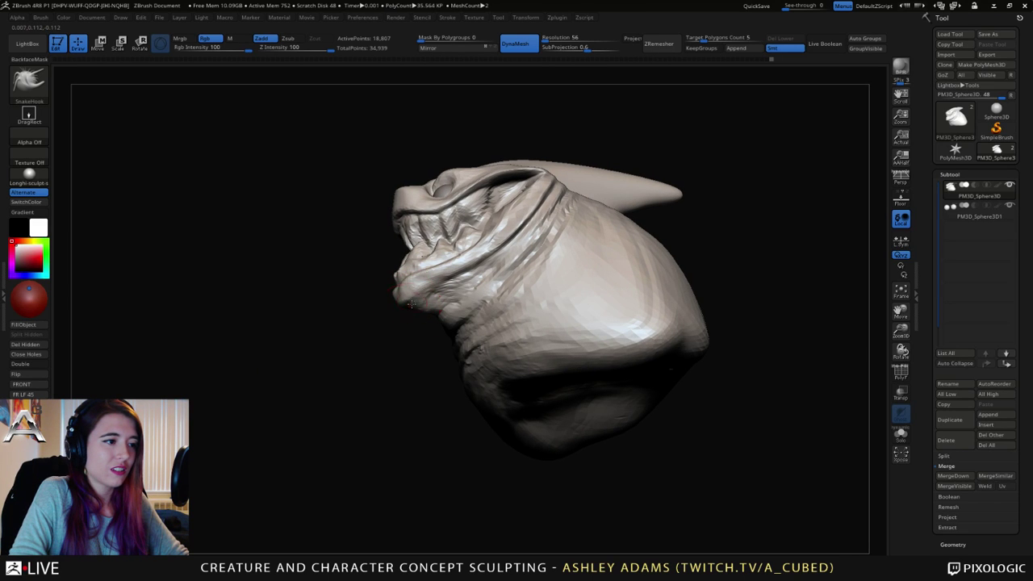
right_click_drag(429, 284, 455, 289)
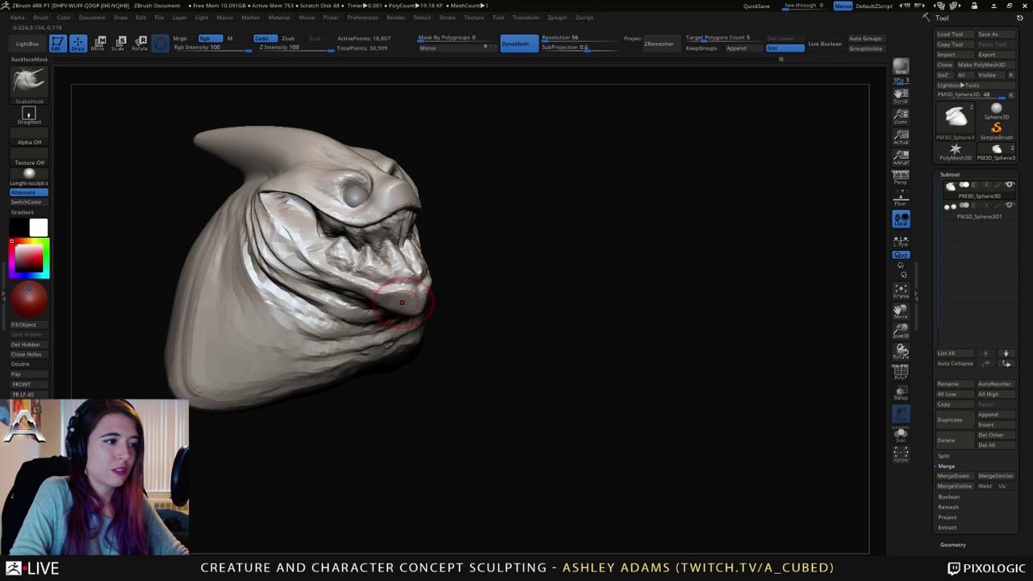
right_click_drag(389, 302, 324, 281)
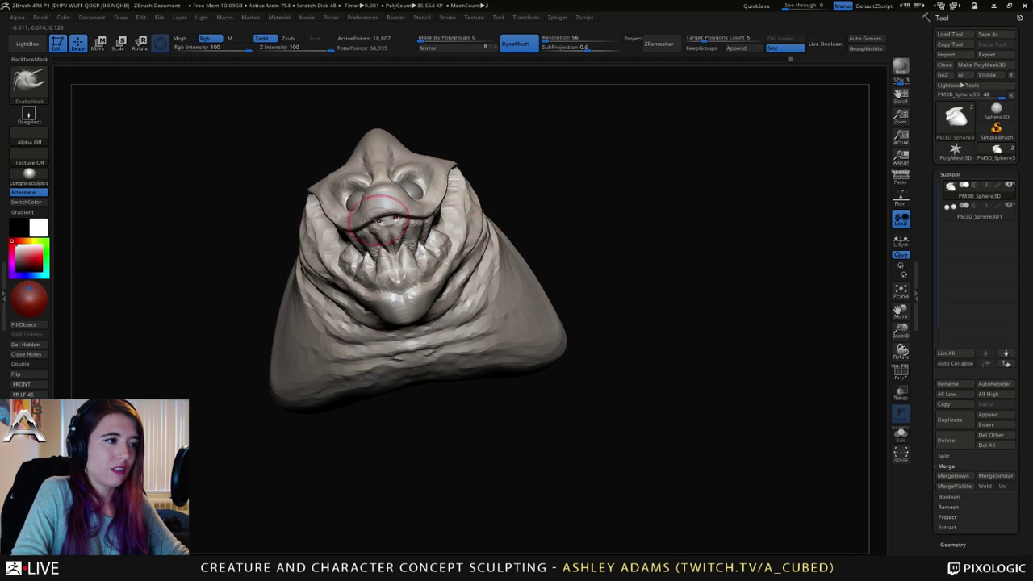
right_click_drag(379, 219, 334, 231)
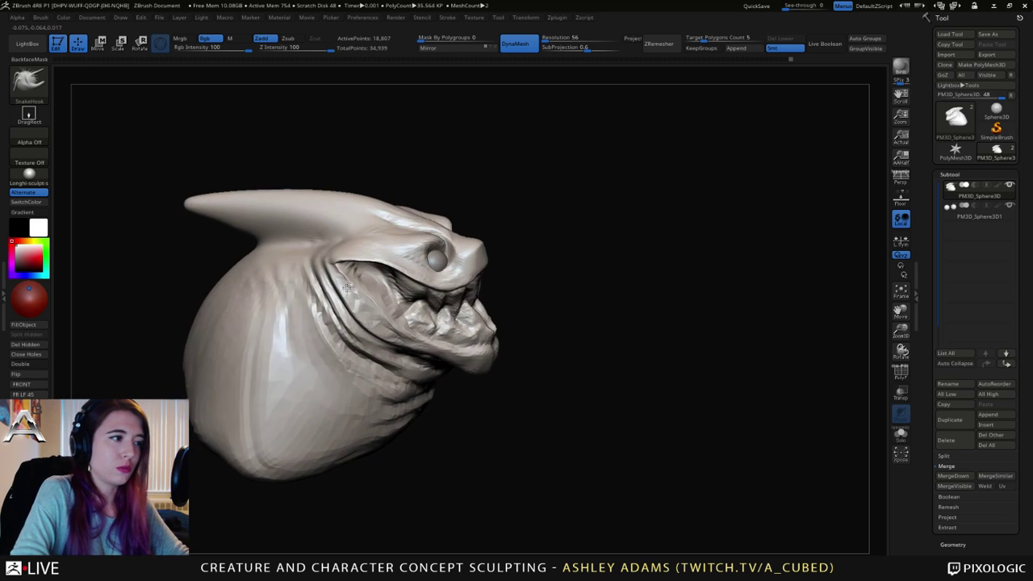
Step: Build up the upper cheek beneath the rear brow edge with ClayBuildup and smooth the transition
right_click_drag(347, 286, 346, 201)
key("b")
key("c")
key("b")
key("space")
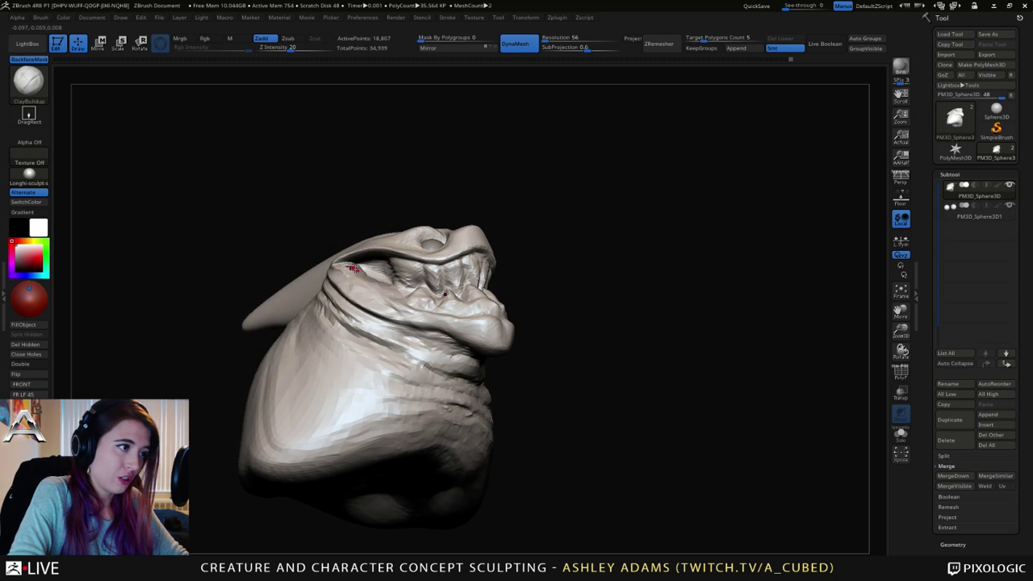
key("space")
key("shift")
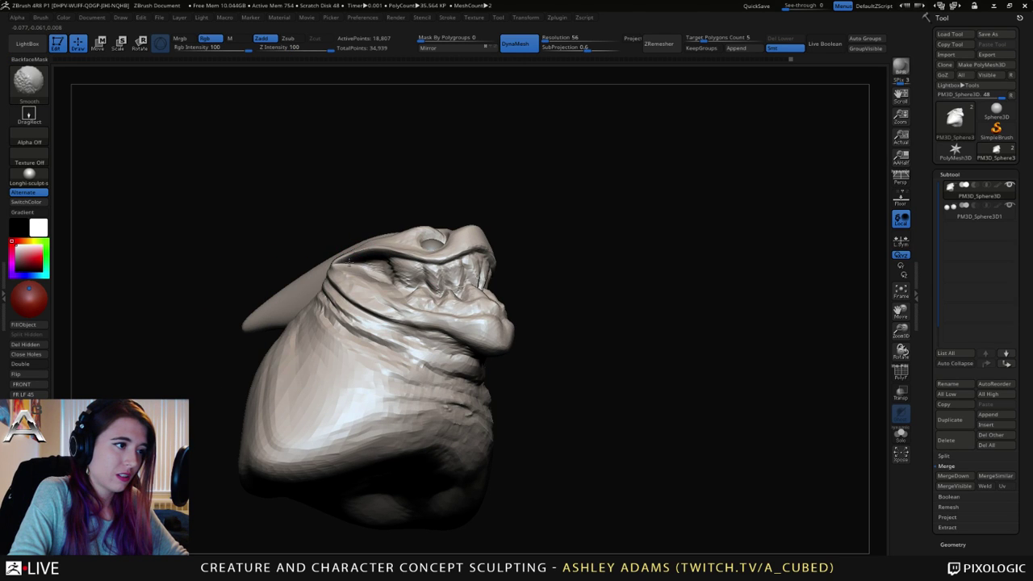
mouse_move(347, 262)
right_mouse_down()
mouse_move(337, 265)
mouse_move(366, 264)
mouse_move(354, 262)
right_mouse_up()
key("shift")
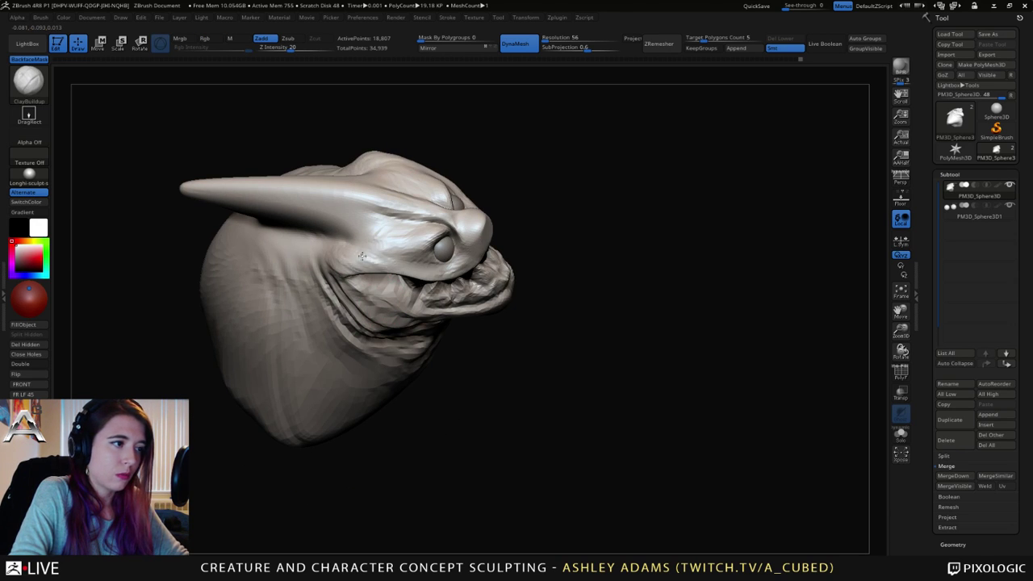
Step: Lift the rear edge of the brow plate into an arched ridge above the cheek with SnakeHook
mouse_move(423, 274)
right_mouse_down()
mouse_move(341, 249)
mouse_move(424, 295)
mouse_move(508, 260)
right_mouse_up()
key("space")
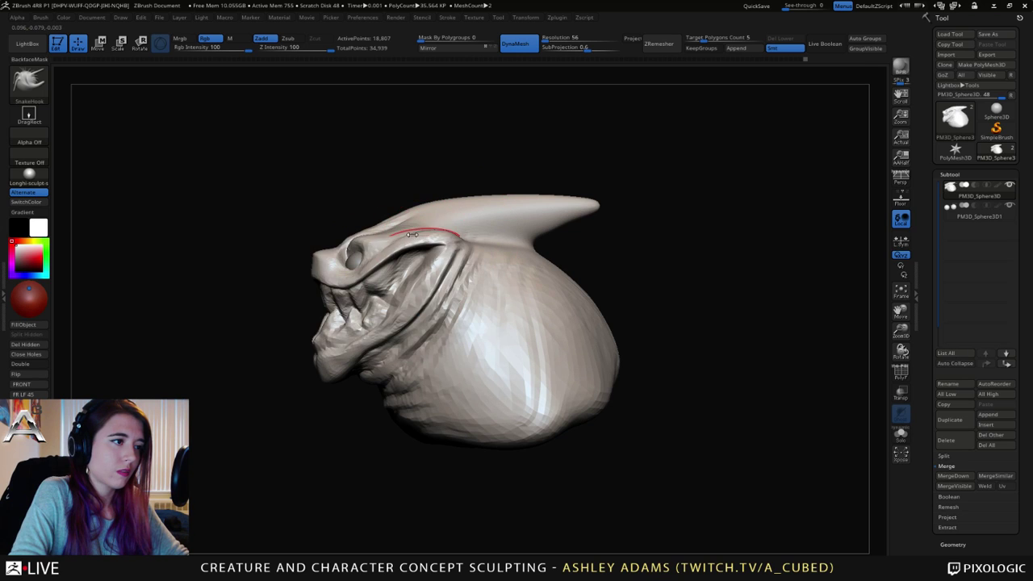
mouse_move(409, 231)
right_mouse_down()
mouse_move(384, 251)
mouse_move(496, 237)
mouse_move(481, 240)
right_mouse_up()
key("space")
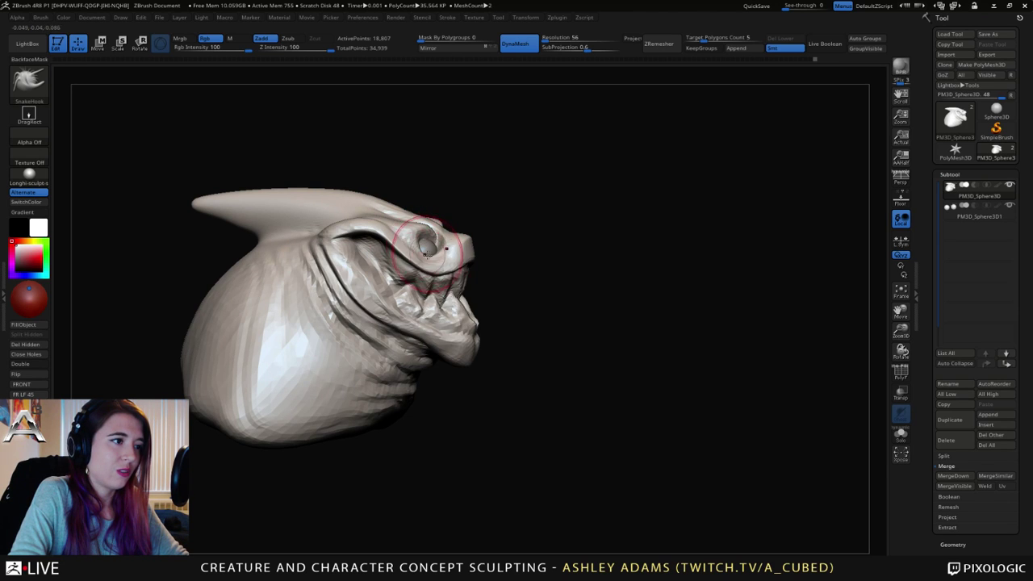
key("space")
left_click(430, 259)
right_click_drag(436, 251, 311, 253)
Step: Pull the upper rim of the eye socket upward with the SnakeHook brush to reshape the brow
key("space")
mouse_move(457, 242)
right_mouse_down()
mouse_move(448, 224)
mouse_move(507, 226)
mouse_move(445, 286)
mouse_move(438, 249)
mouse_move(438, 265)
right_mouse_up()
key("space")
key("space")
key("space")
left_click_drag(440, 265, 447, 229)
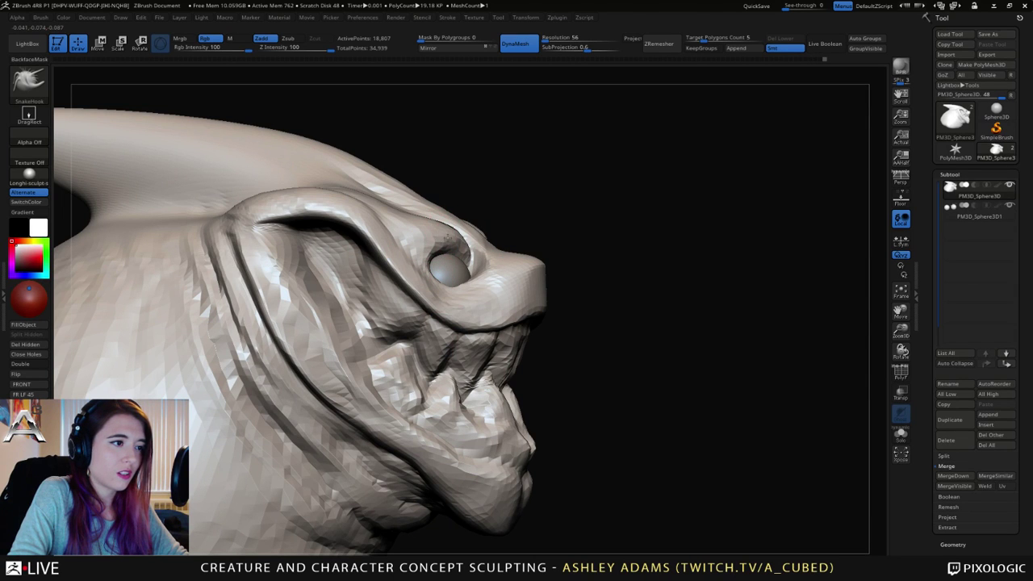
right_click_drag(458, 240, 363, 242)
right_click_drag(509, 276, 499, 237, "alt")
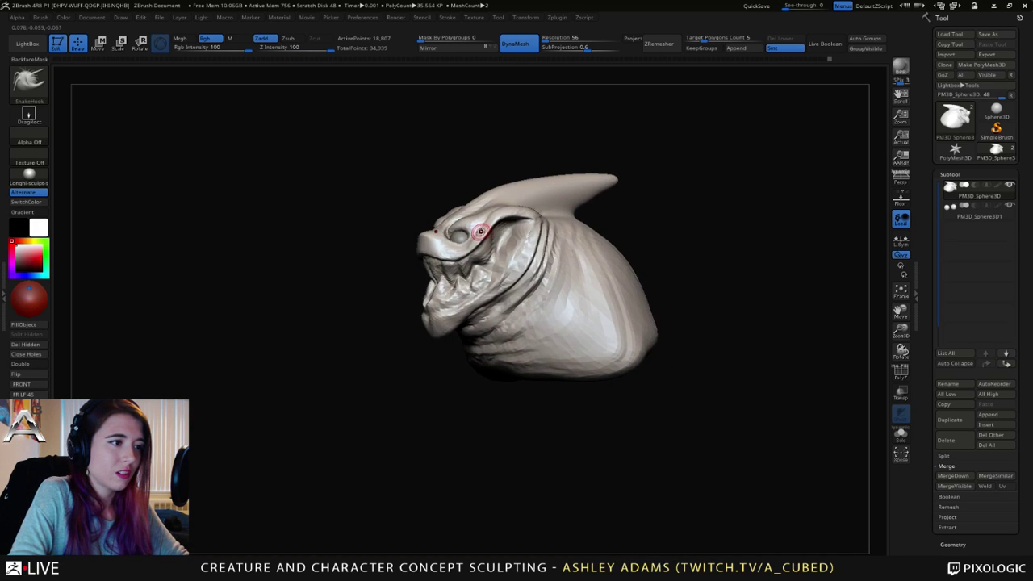
Step: Nudge the brow plate's edge behind the eye into a cleaner arch with a resized SnakeHook brush
key("space")
left_click_drag(485, 233, 508, 232)
mouse_move(508, 233)
right_mouse_down()
mouse_move(473, 225)
mouse_move(501, 220)
right_mouse_up()
left_click_drag(500, 219, 500, 216)
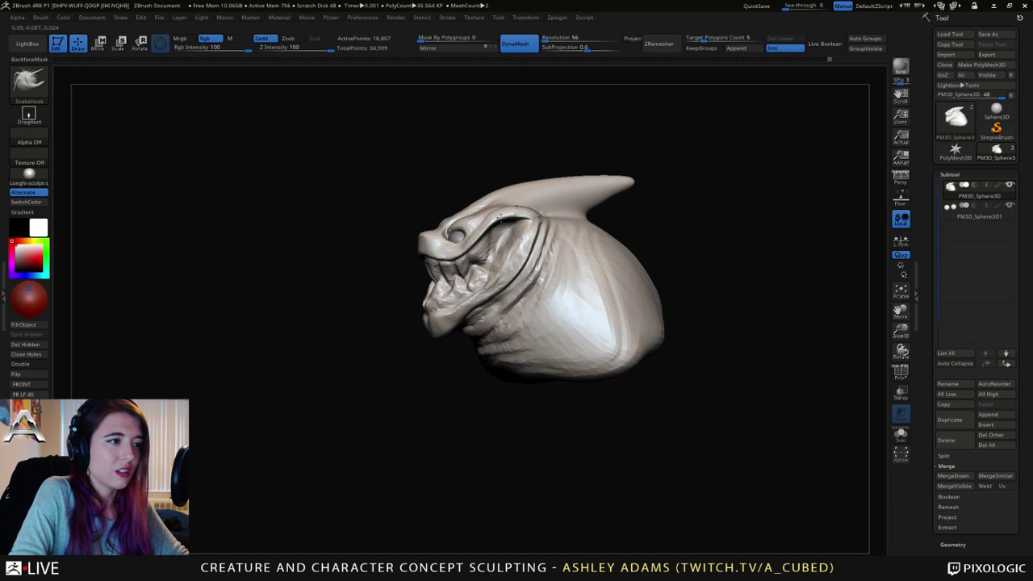
mouse_move(510, 228)
right_mouse_down()
mouse_move(558, 236)
mouse_move(512, 234)
mouse_move(563, 271)
mouse_move(557, 239)
mouse_move(535, 282)
mouse_move(477, 319)
right_mouse_up()
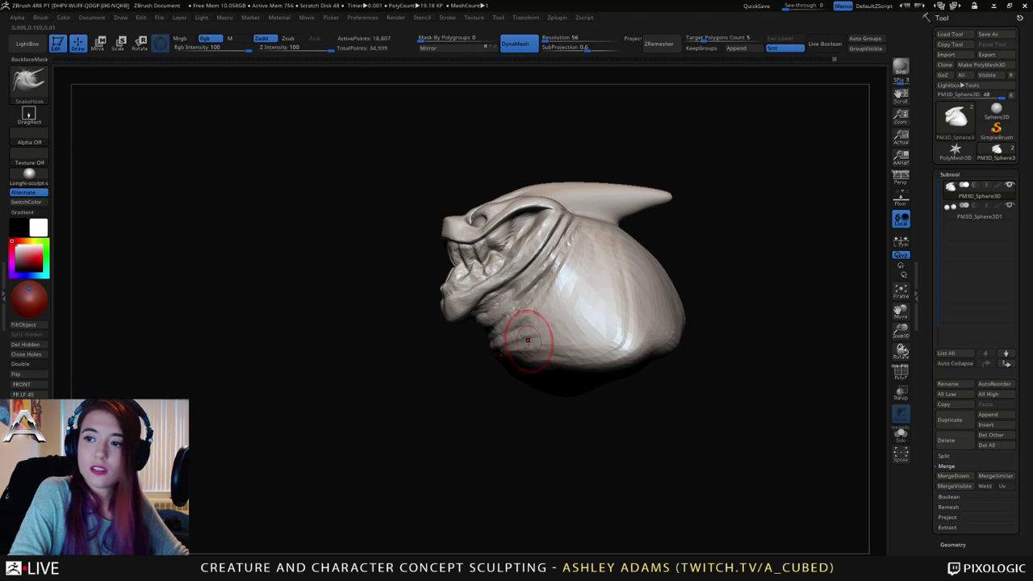
Step: Pull the skin folds behind the cheek and jaw corner into shape with the SnakeHook brush
key("ctrl")
right_click_drag(553, 352, 454, 273, "ctrl")
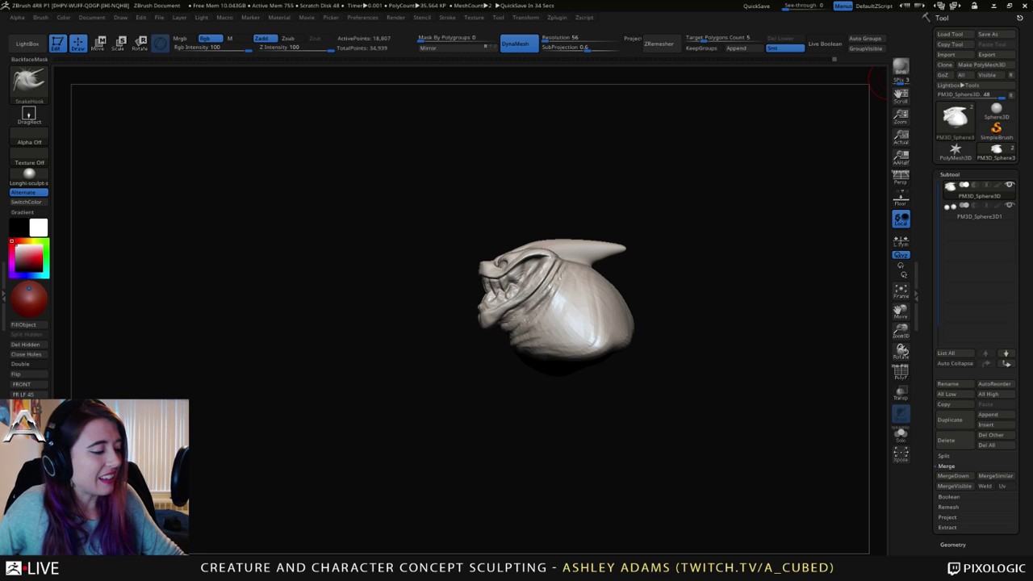
mouse_move(565, 276)
right_mouse_down()
mouse_move(831, 282)
mouse_move(464, 348)
mouse_move(458, 323)
right_mouse_up()
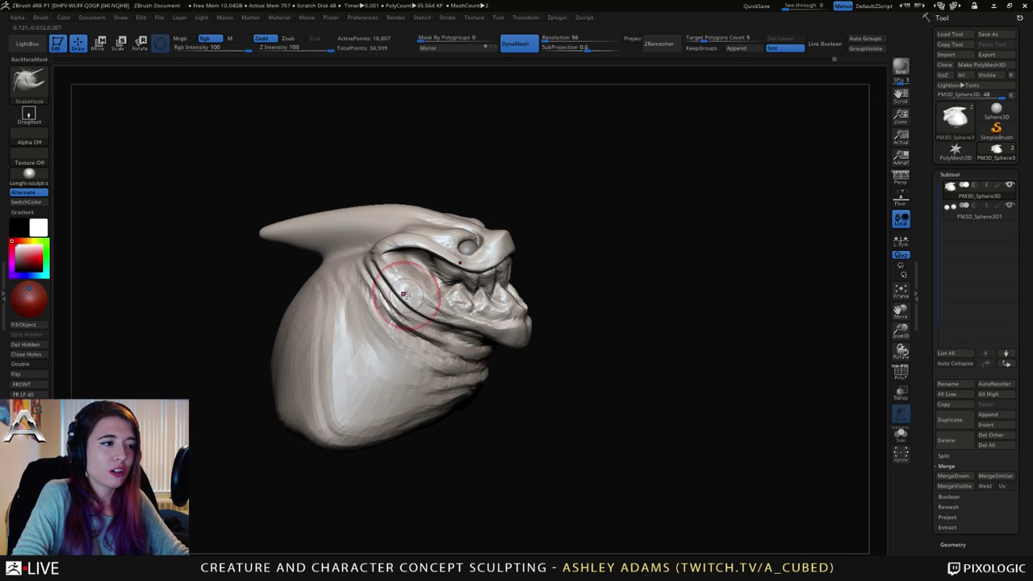
mouse_move(385, 293)
left_mouse_down()
mouse_move(376, 291)
mouse_move(414, 324)
left_mouse_up()
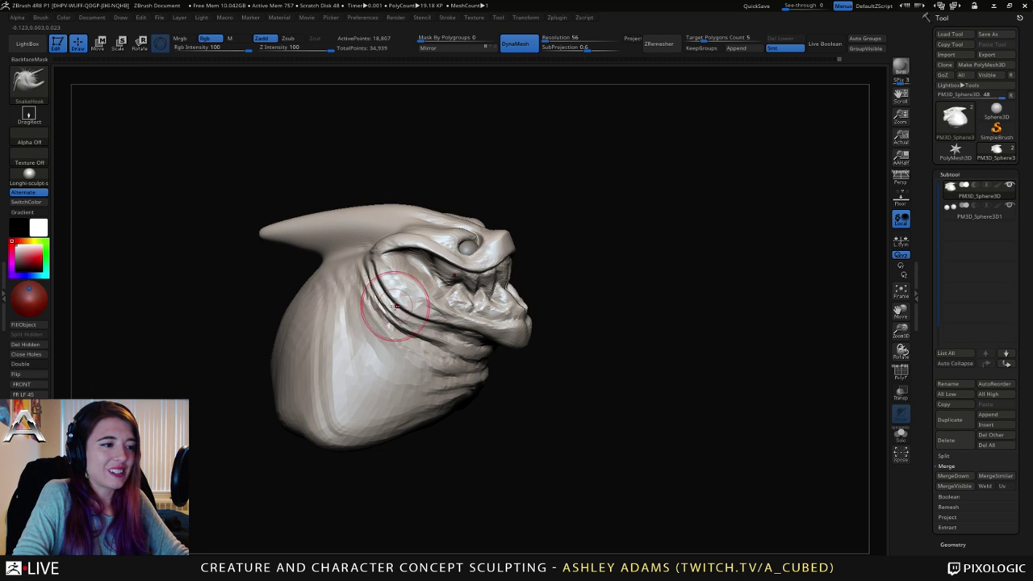
right_click_drag(430, 305, 470, 325)
key("space")
left_click_drag(489, 342, 483, 342)
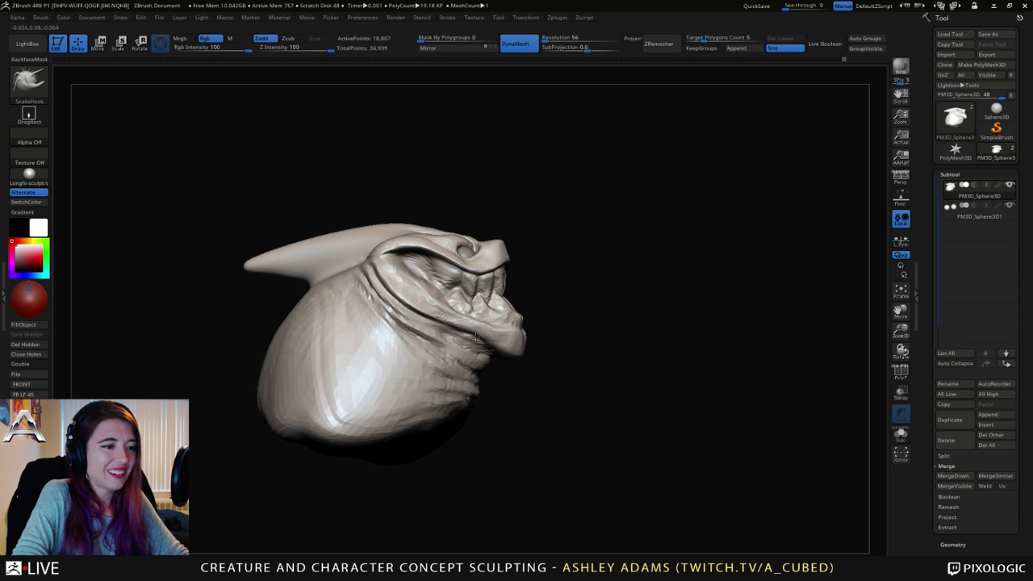
Step: Refine the cheek hollow beneath the rear brow edge with a smaller SnakeHook brush
mouse_move(488, 332)
right_mouse_down()
mouse_move(448, 310)
mouse_move(454, 287)
mouse_move(456, 307)
mouse_move(412, 331)
right_mouse_up()
key("space")
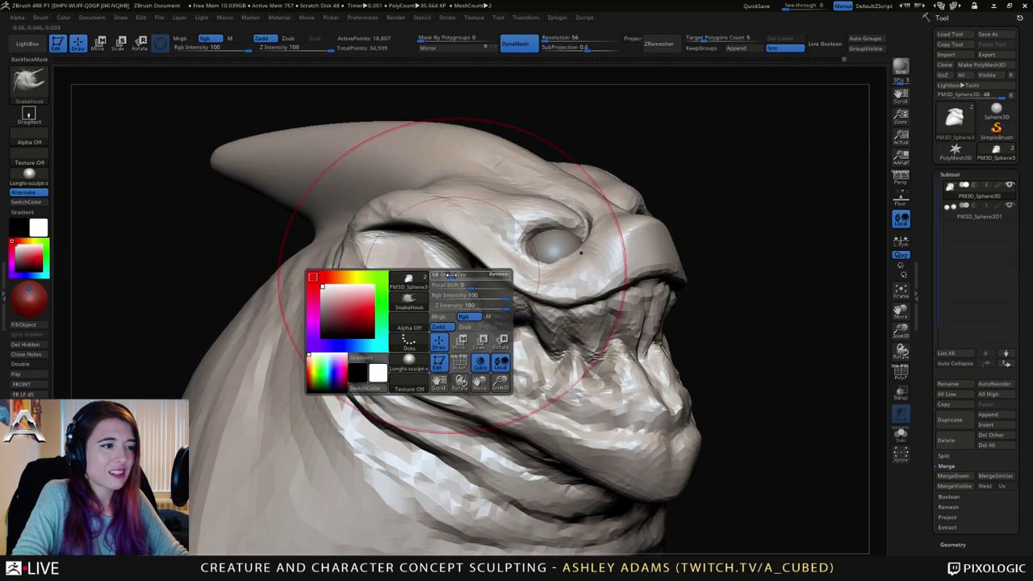
left_click_drag(464, 280, 448, 278)
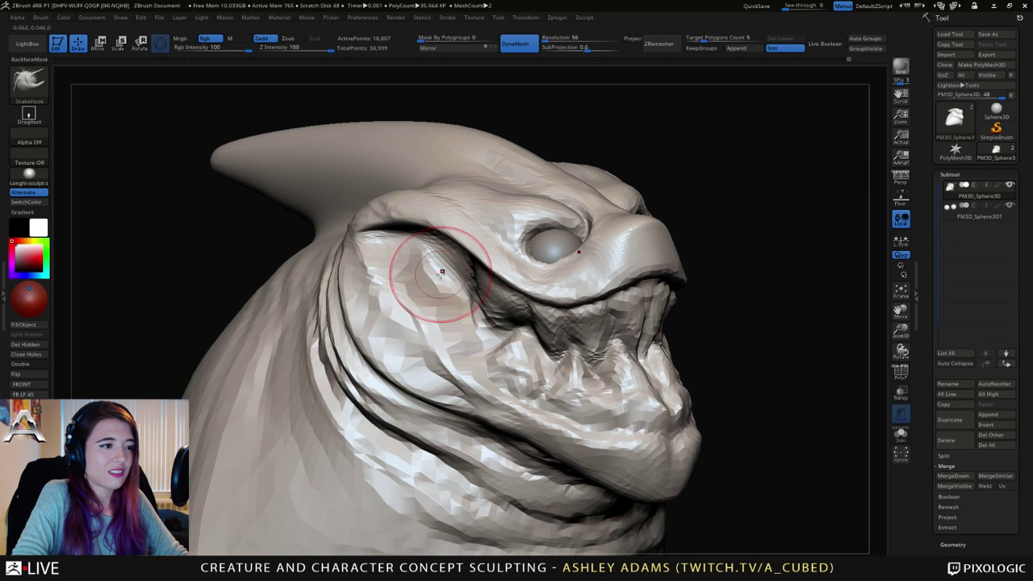
mouse_move(444, 267)
right_mouse_down()
mouse_move(457, 285)
mouse_move(438, 228)
right_mouse_up()
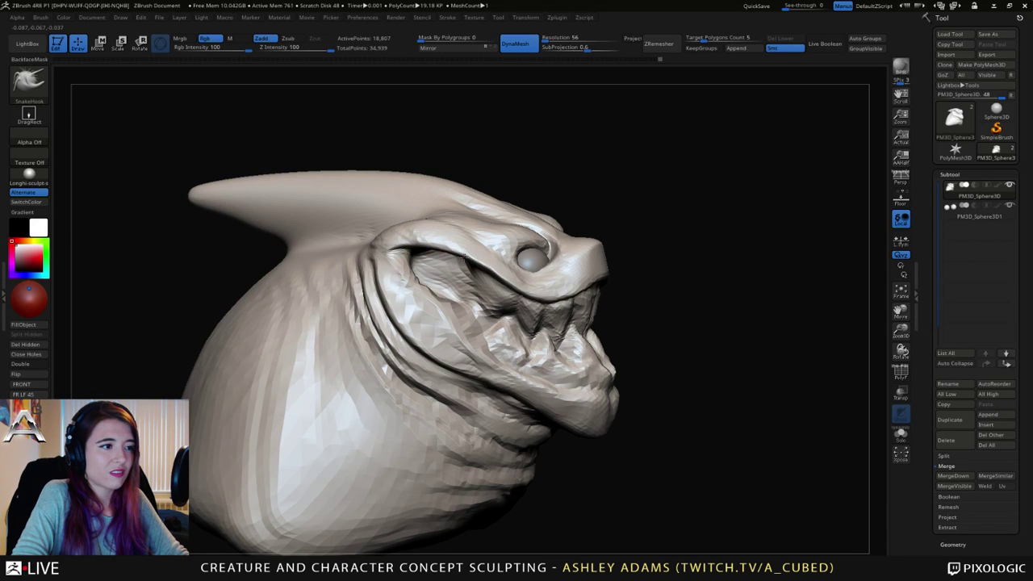
right_click_drag(491, 270, 409, 216)
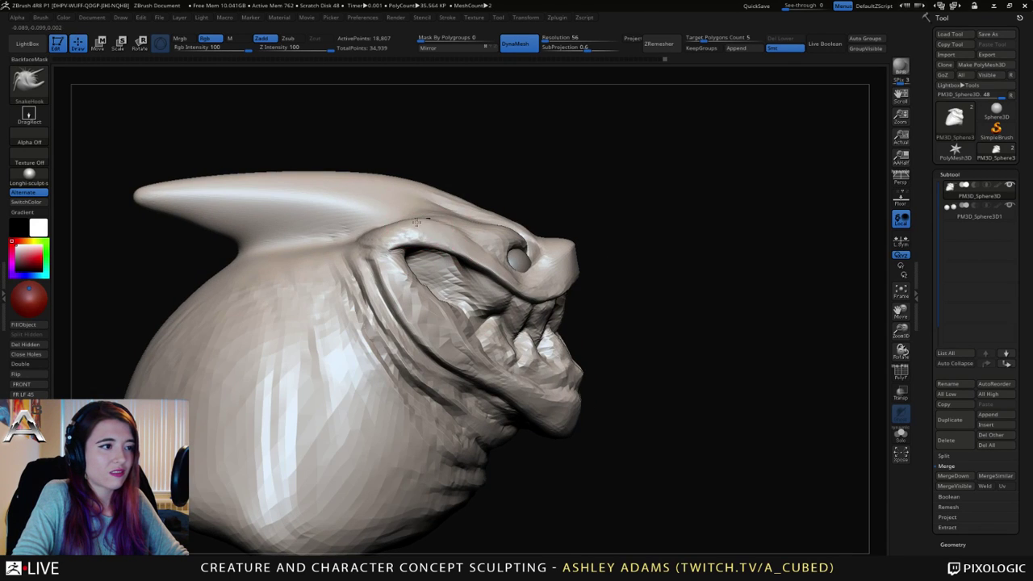
mouse_move(457, 233)
right_mouse_down()
mouse_move(512, 247)
mouse_move(461, 229)
mouse_move(470, 217)
right_mouse_up()
Step: Carve a crease along the brow plate behind the eye with the DamStandard brush
key("b")
key("d")
key("s")
key("space")
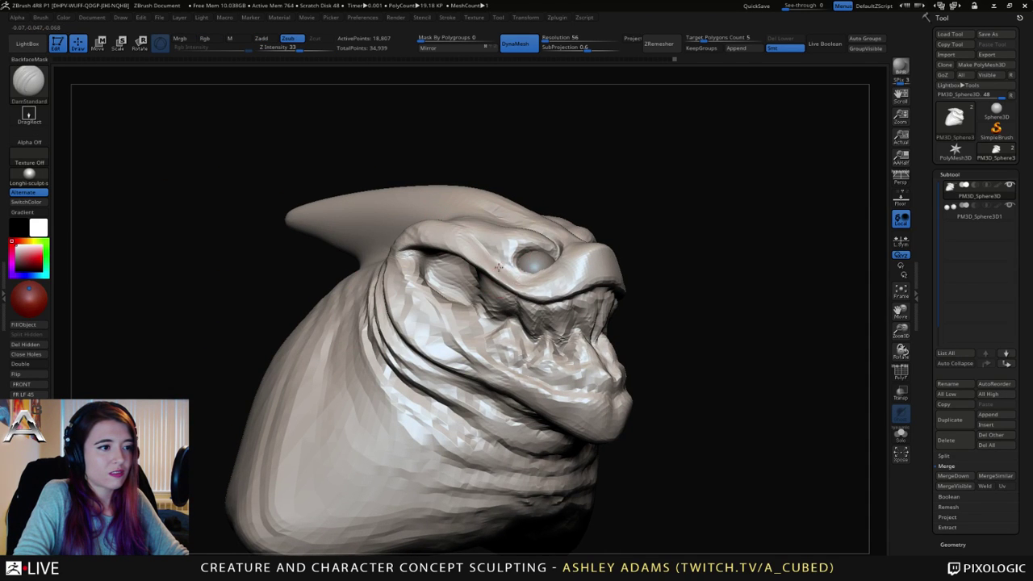
right_click_drag(466, 274, 500, 273)
Step: Build up the surface of the plate behind and beneath the eye with ClayBuildup
key("b")
key("c")
key("b")
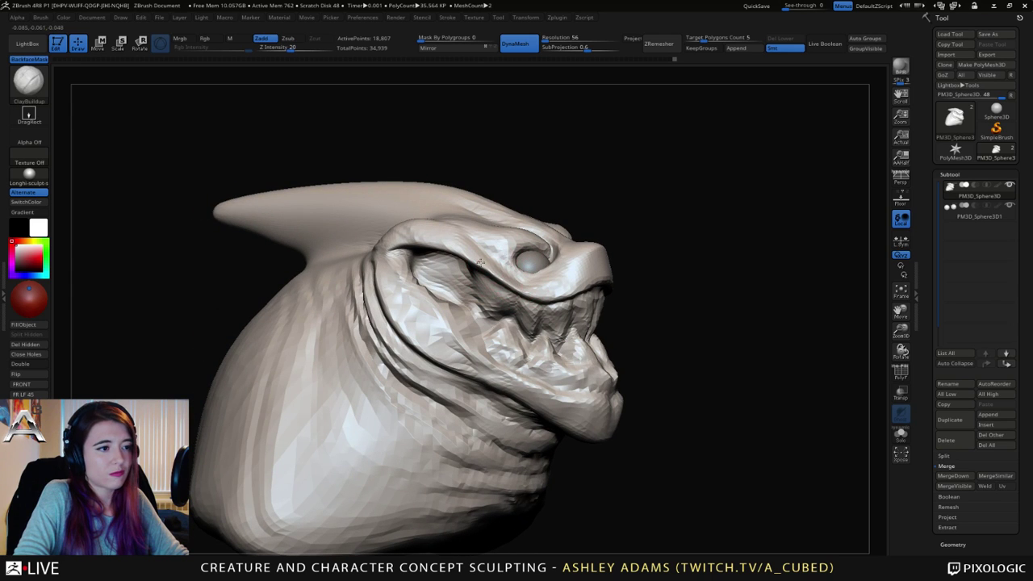
key("space")
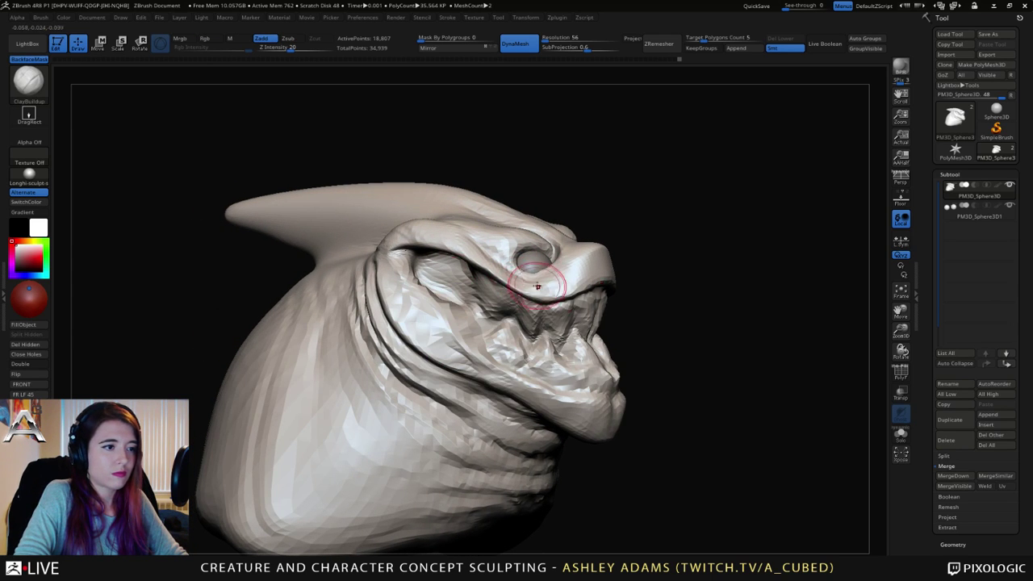
mouse_move(523, 282)
right_mouse_down()
mouse_move(565, 280)
mouse_move(532, 278)
right_mouse_up()
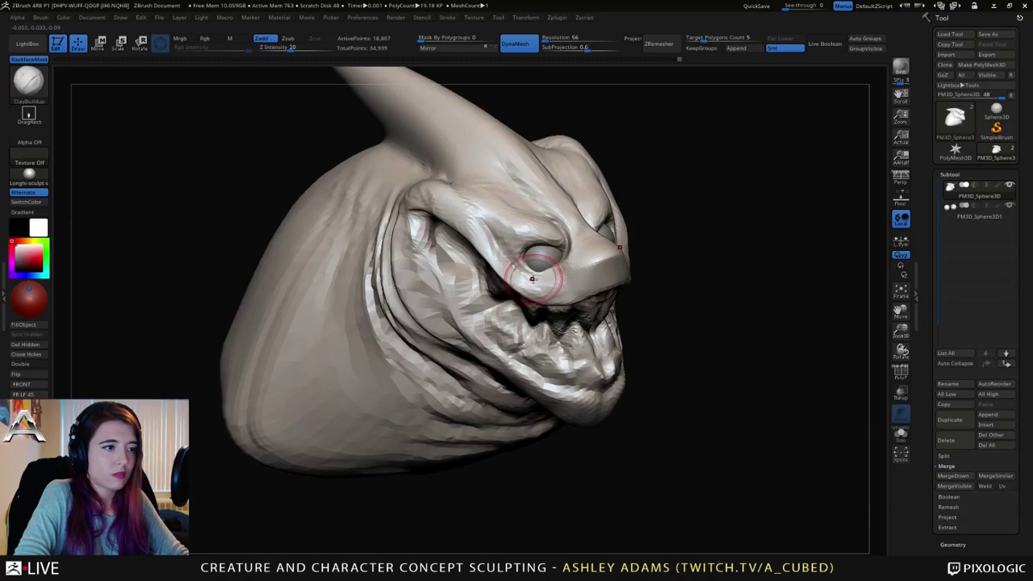
Step: Define the brow ridge with DamStandard and add volume to its top surface behind the eye with ClayBuildup
key("b")
key("d")
key("s")
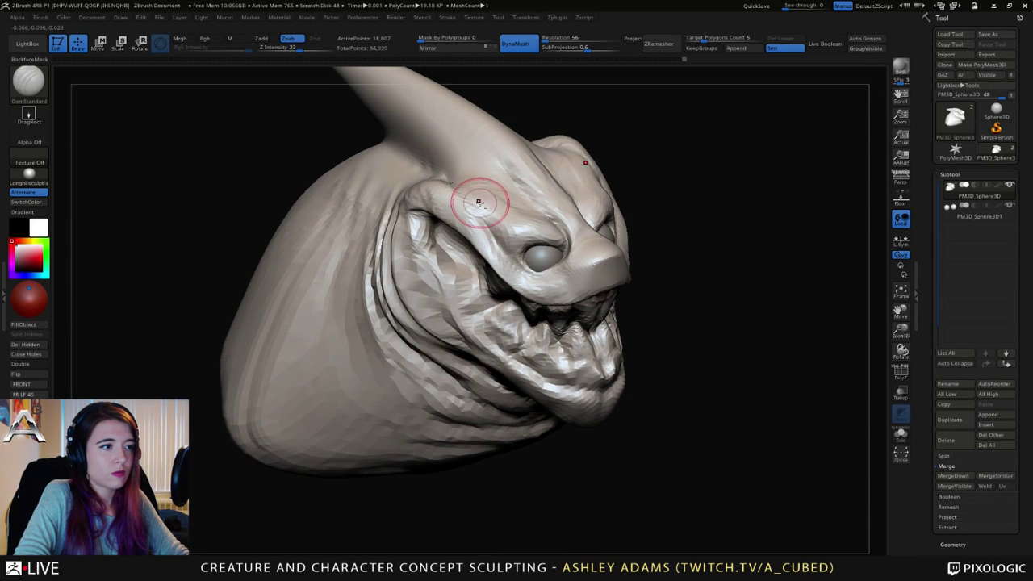
key("b")
key("c")
key("b")
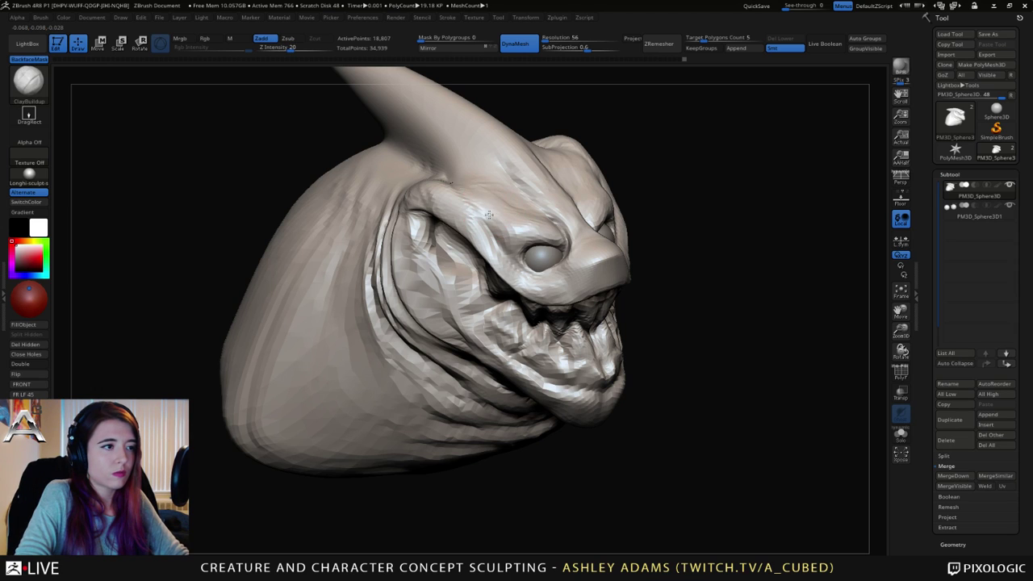
left_click_drag(477, 202, 494, 199)
mouse_move(494, 199)
right_mouse_down()
mouse_move(542, 168)
mouse_move(518, 207)
mouse_move(556, 155)
mouse_move(461, 188)
right_mouse_up()
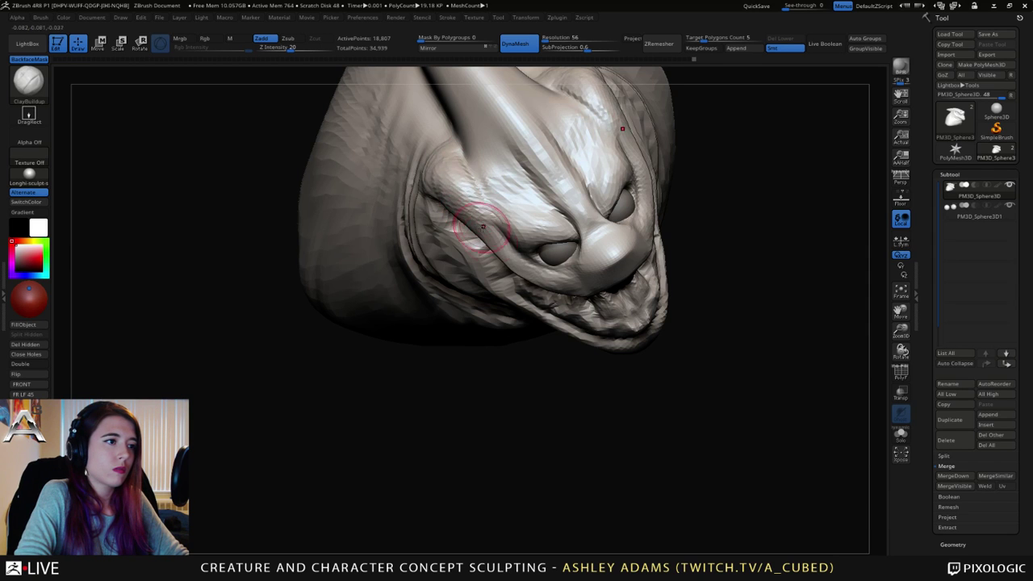
Step: Adjust the profile of the brow and the plate below the eye with a resized SnakeHook brush
right_click_drag(443, 161, 524, 193)
mouse_move(565, 138)
right_mouse_down()
mouse_move(533, 96)
mouse_move(565, 178)
right_mouse_up()
key("b")
key("s")
key("h")
key("space")
left_click_drag(506, 178, 520, 179)
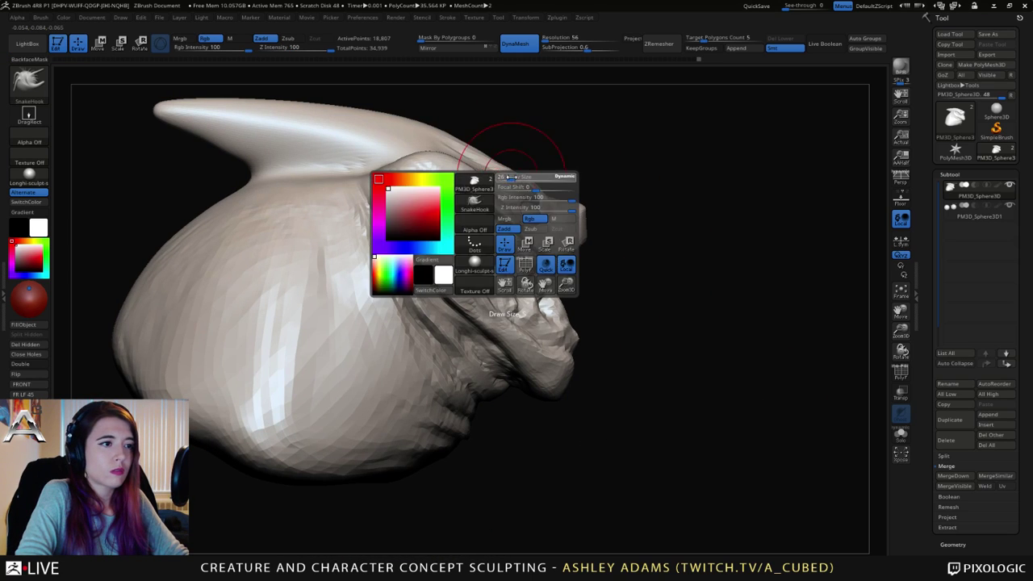
key("space")
left_click_drag(534, 227, 515, 228)
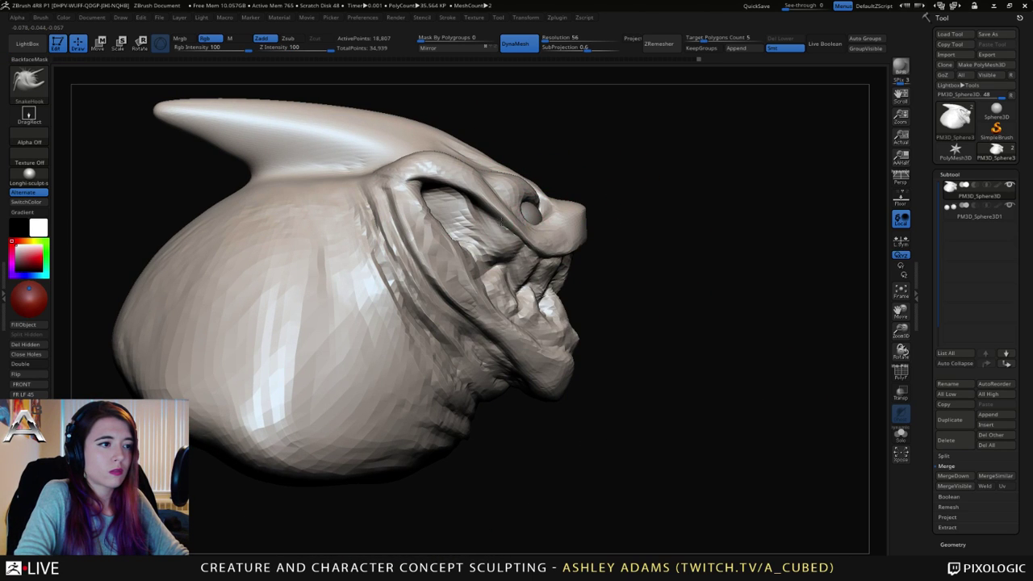
mouse_move(501, 222)
right_mouse_down()
mouse_move(555, 253)
mouse_move(550, 242)
right_mouse_up()
key("space")
left_click_drag(565, 218, 581, 218)
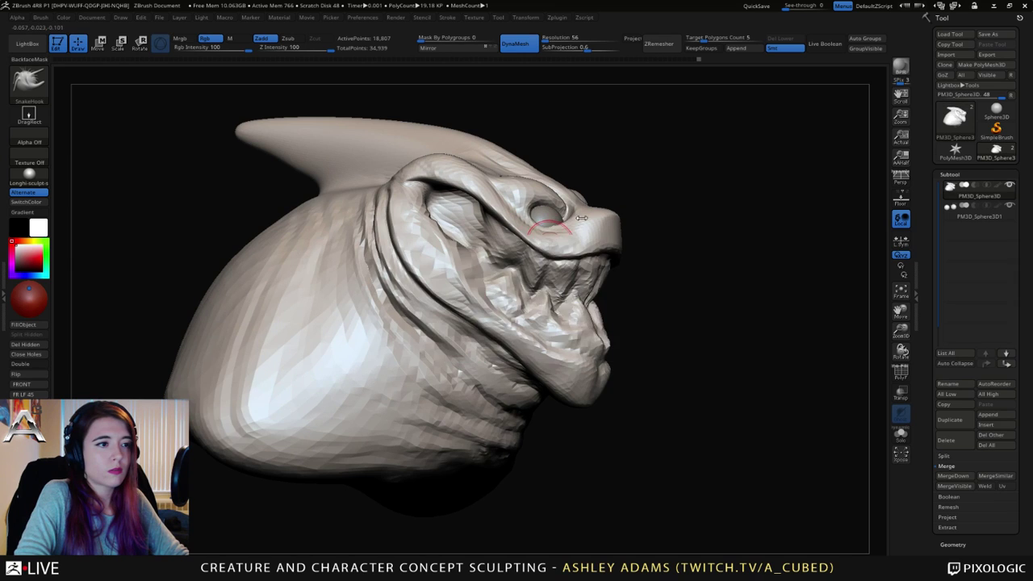
mouse_move(581, 217)
right_mouse_down()
mouse_move(535, 231)
mouse_move(461, 231)
mouse_move(535, 228)
right_mouse_up()
Step: Sharpen the form below the eye and along the snout with the DamStandard brush
key("b")
key("d")
key("s")
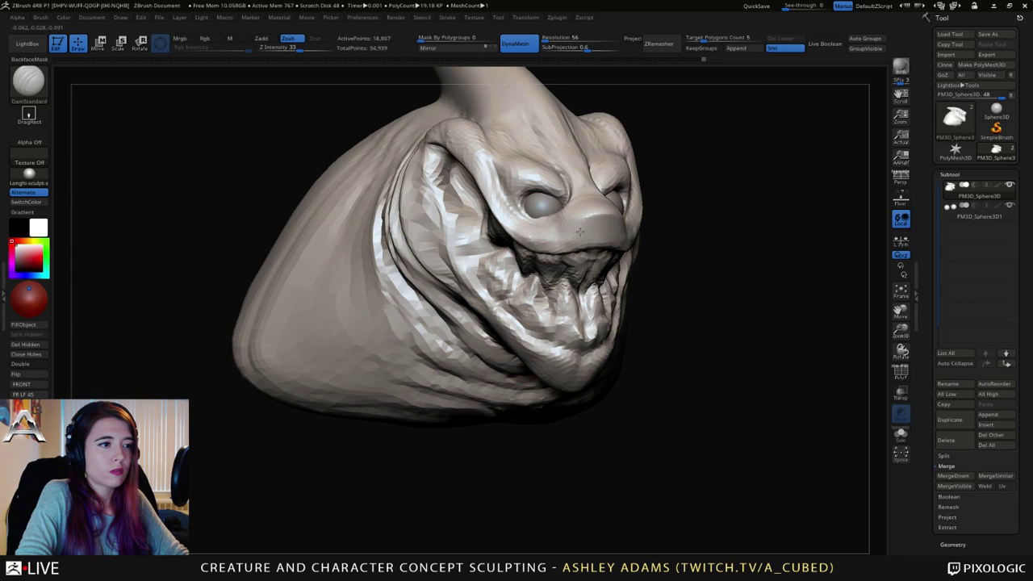
mouse_move(545, 234)
right_mouse_down()
mouse_move(602, 231)
mouse_move(643, 265)
mouse_move(592, 232)
mouse_move(575, 233)
mouse_move(561, 172)
mouse_move(561, 222)
mouse_move(595, 240)
right_mouse_up()
Step: Reshape the upper lip rim from below and pull the snout tip into a sharper profile with SnakeHook
key("b")
key("s")
key("h")
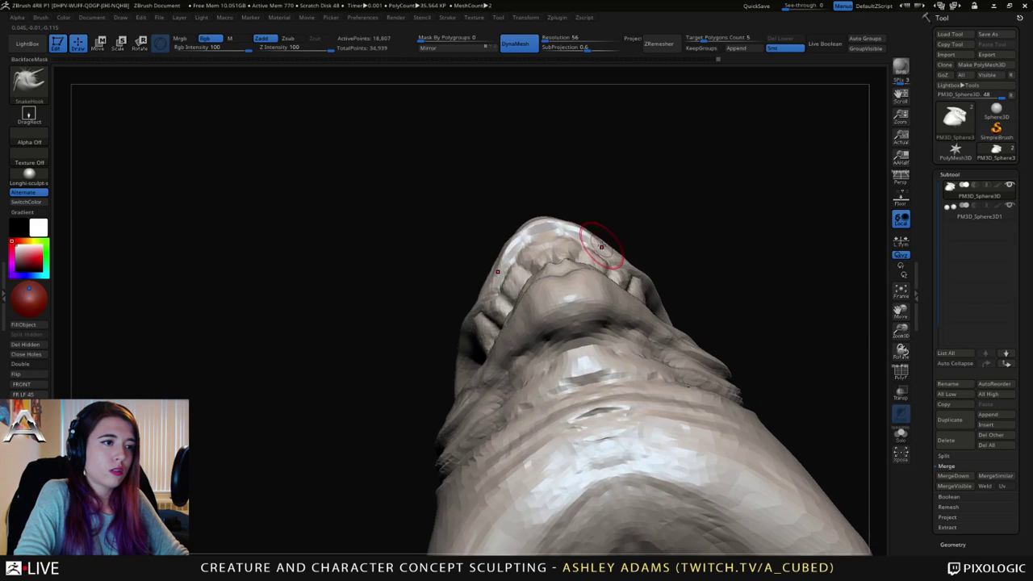
left_click_drag(595, 242, 610, 257)
right_click_drag(611, 257, 604, 196)
right_click(530, 228)
right_click_drag(536, 151, 579, 206, "ctrl")
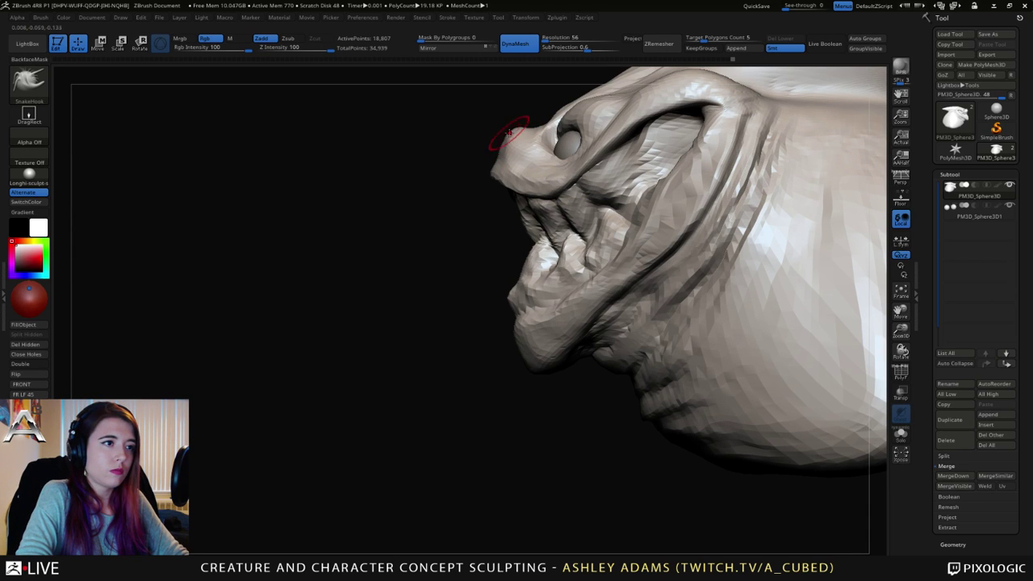
right_click_drag(509, 133, 504, 240, "alt")
Step: Flatten the top and side planes of the snout with the hPolish brush, adjusting the brush size
key("b")
key("h")
key("p")
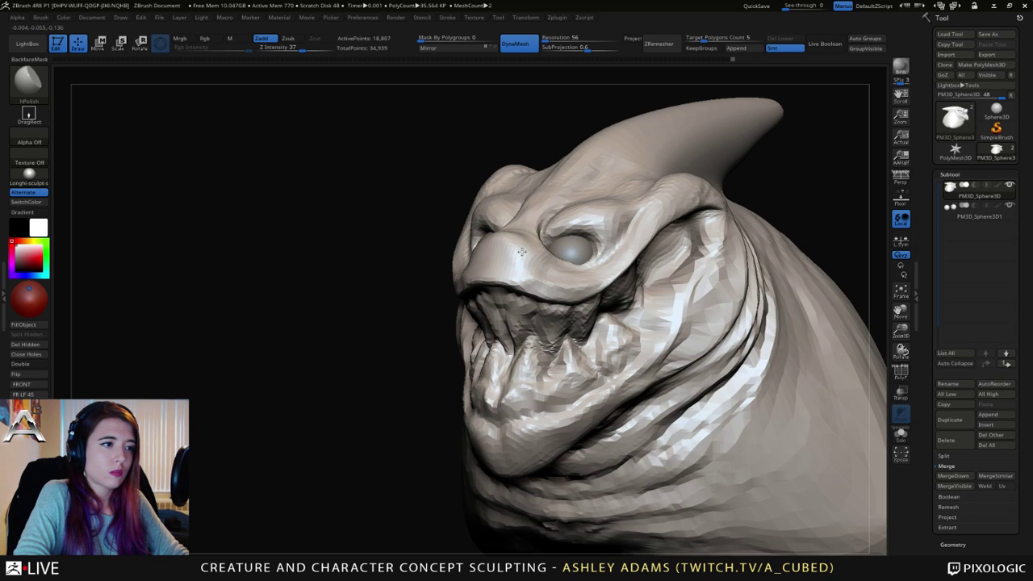
mouse_move(523, 252)
right_mouse_down()
mouse_move(595, 266)
mouse_move(521, 251)
mouse_move(463, 191)
mouse_move(523, 192)
right_mouse_up()
key("space")
left_click_drag(555, 203, 568, 203)
mouse_move(557, 215)
right_mouse_down("ctrl")
mouse_move(512, 179)
mouse_move(417, 199)
mouse_move(428, 202)
right_mouse_up("ctrl")
right_click_drag(523, 175, 600, 333, "ctrl")
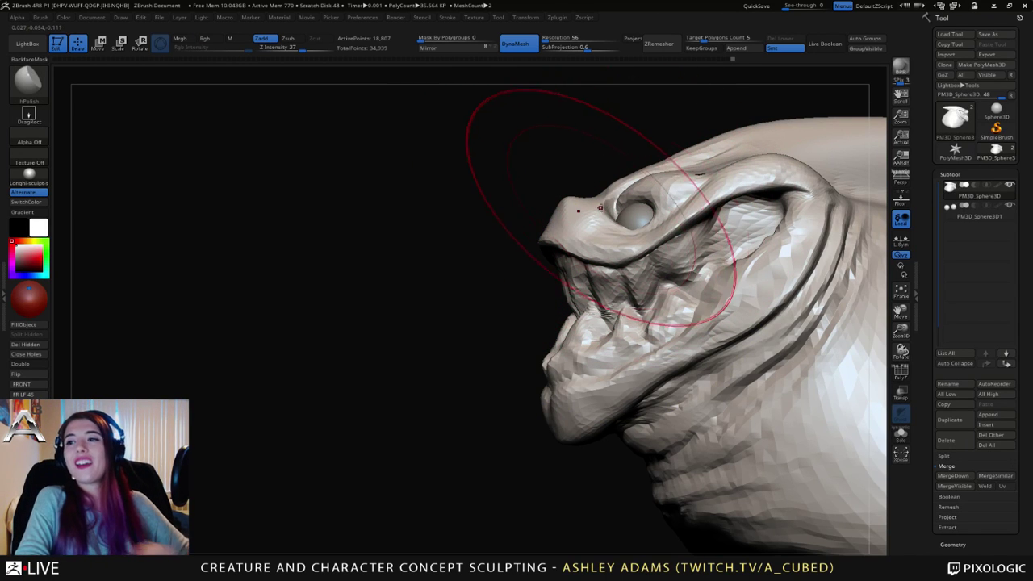
key("space")
left_click_drag(615, 203, 604, 204)
mouse_move(484, 226)
left_mouse_down()
mouse_move(605, 191)
mouse_move(595, 186)
left_mouse_up()
key("space")
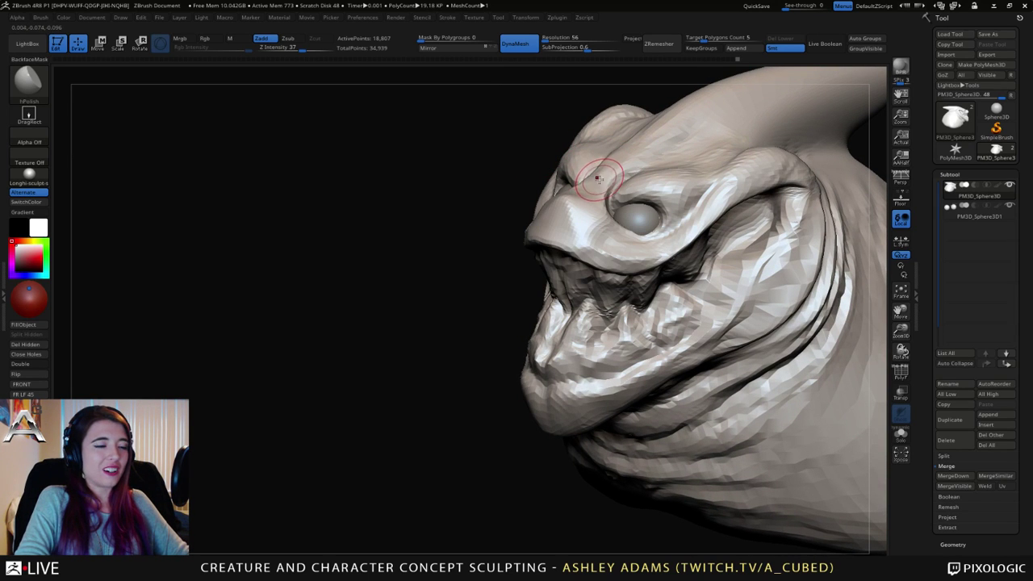
Step: Pull the rear base of the shoulders outward with a much larger SnakeHook brush
key("b")
key("s")
key("h")
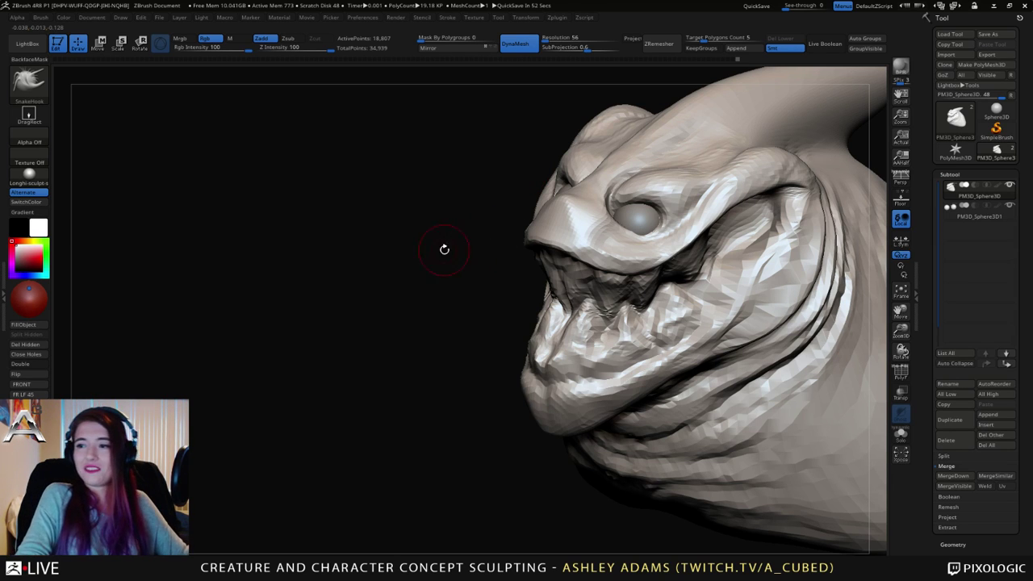
left_click_drag(539, 289, 643, 256)
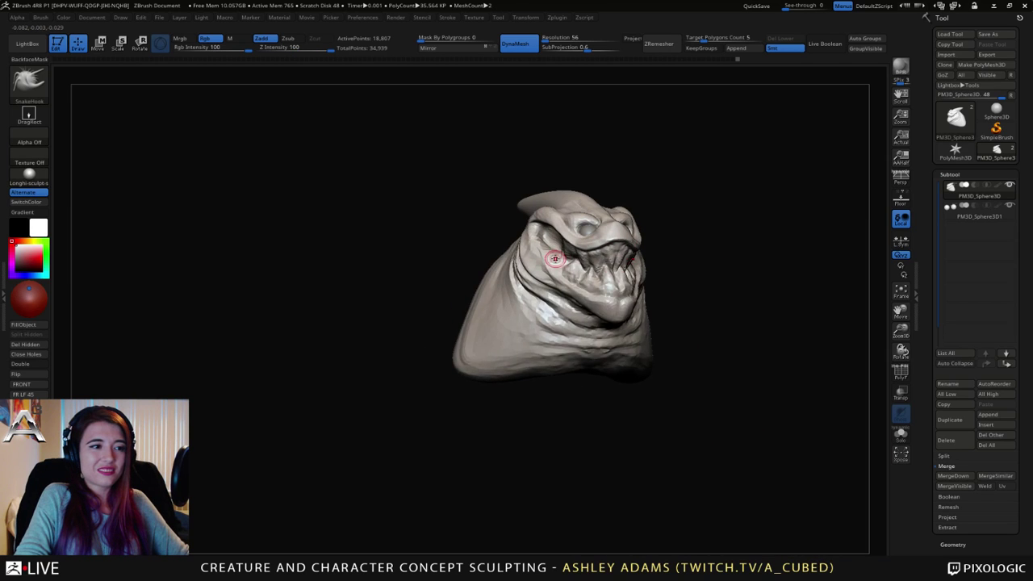
key("space")
left_click_drag(556, 258, 577, 259)
mouse_move(565, 242)
right_mouse_down()
mouse_move(607, 326)
mouse_move(519, 279)
right_mouse_up()
key("space")
left_click_drag(509, 276, 522, 276)
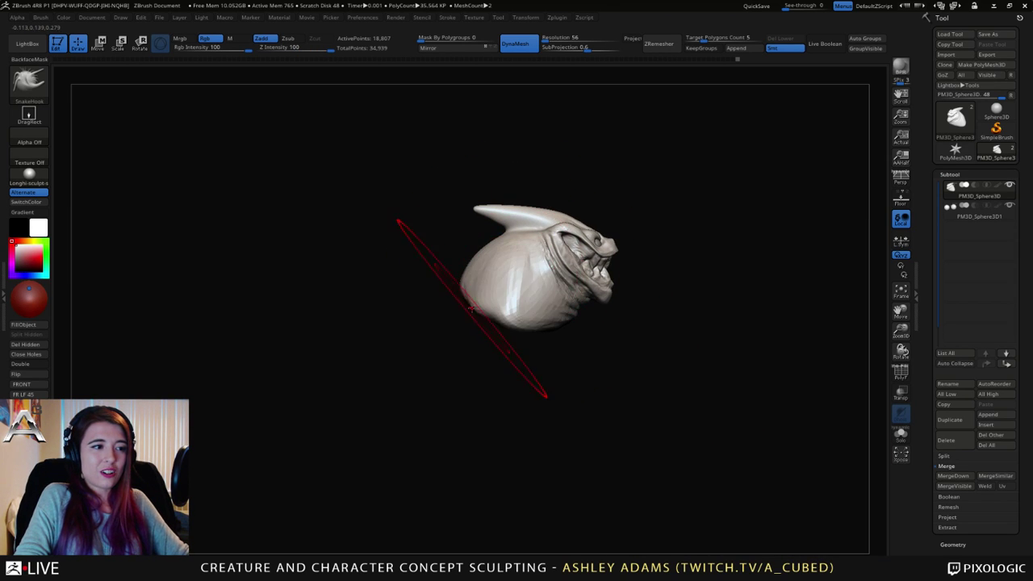
right_click(476, 317)
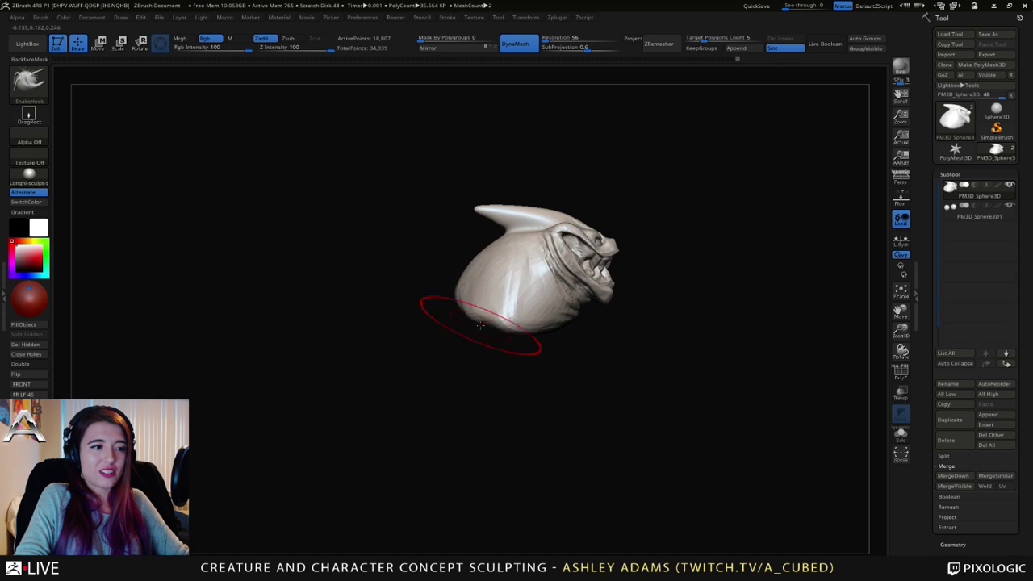
Step: Draw the chest downward and hollow the underside behind it to form a separate rear shoulder mass with SnakeHook
left_click_drag(480, 324, 571, 339)
right_click_drag(572, 339, 508, 339)
left_click_drag(627, 334, 644, 299)
right_click_drag(678, 303, 618, 307)
left_click_drag(618, 307, 626, 320)
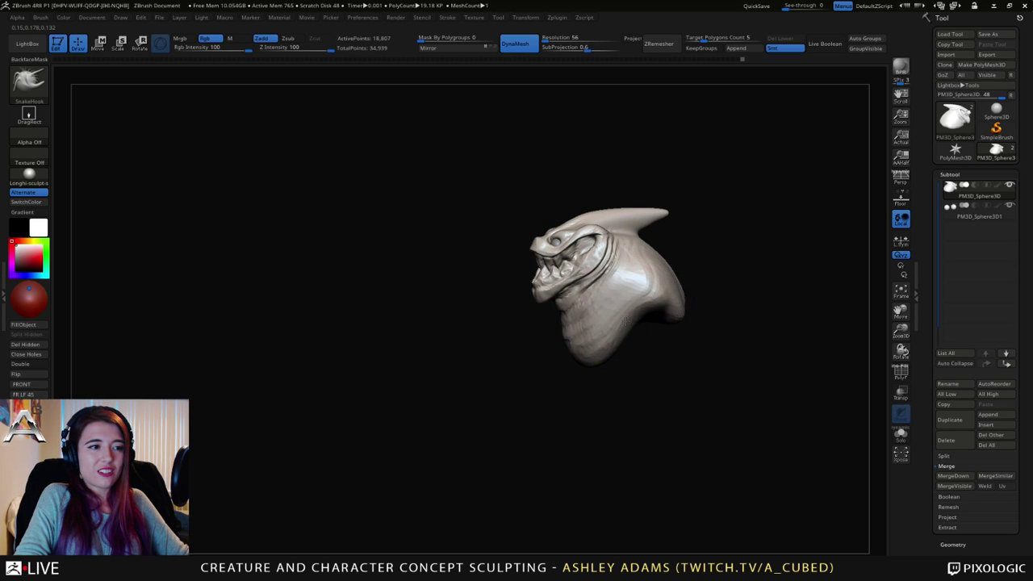
left_click_drag(692, 299, 690, 309)
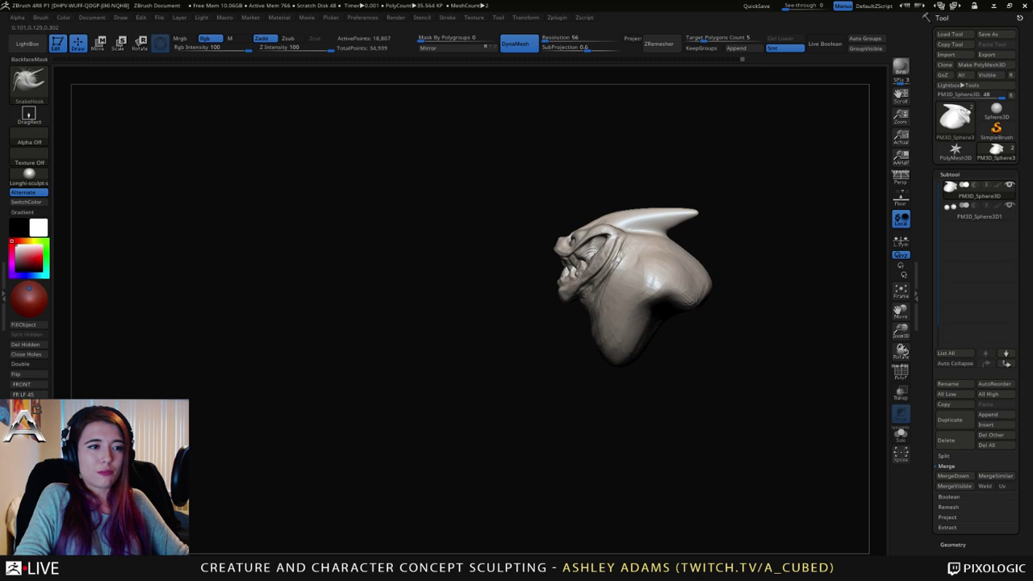
Step: Push the underside between the chest and the rear shoulder upward with the SnakeHook brush
mouse_move(665, 313)
right_mouse_down("alt")
mouse_move(618, 274)
mouse_move(622, 251)
mouse_move(537, 251)
mouse_move(525, 232)
mouse_move(517, 300)
right_mouse_up("alt")
right_click(534, 297)
mouse_move(518, 299)
left_mouse_down()
mouse_move(502, 299)
mouse_move(525, 294)
mouse_move(516, 291)
left_mouse_up()
mouse_move(516, 290)
right_mouse_down()
mouse_move(589, 272)
mouse_move(560, 247)
mouse_move(637, 249)
right_mouse_up()
Step: Adjust the SnakeHook brush size and reshape the horn into a taller, thicker backward-curving fin on the head
right_click(421, 219)
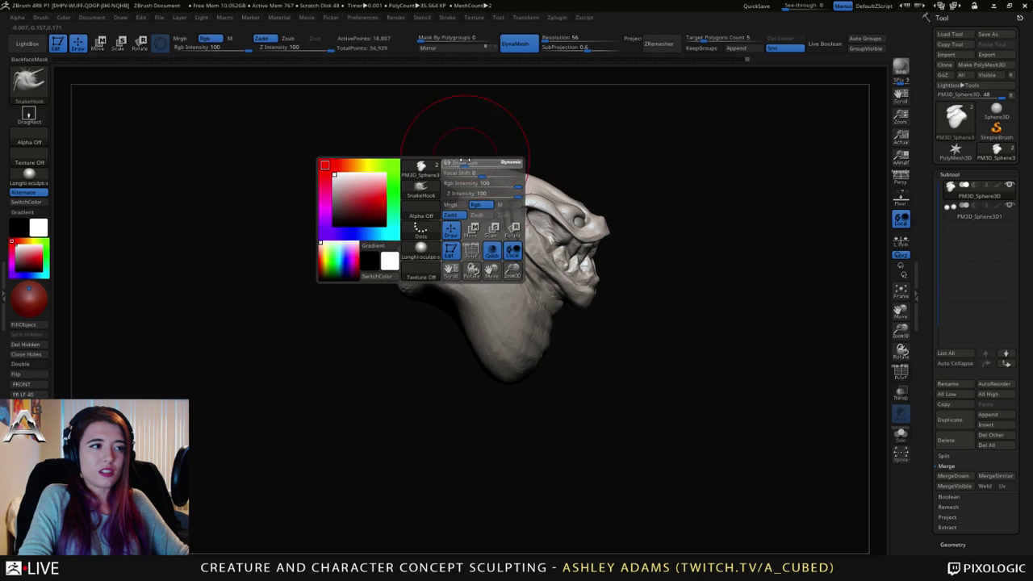
mouse_move(465, 162)
left_mouse_down()
mouse_move(481, 161)
mouse_move(457, 172)
mouse_move(505, 162)
left_mouse_up()
key("space")
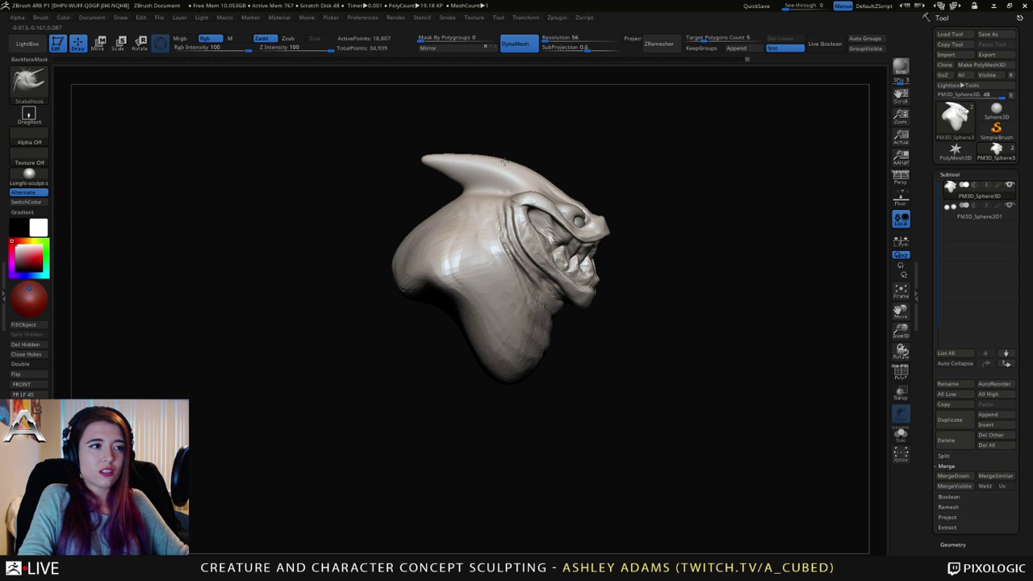
key("space")
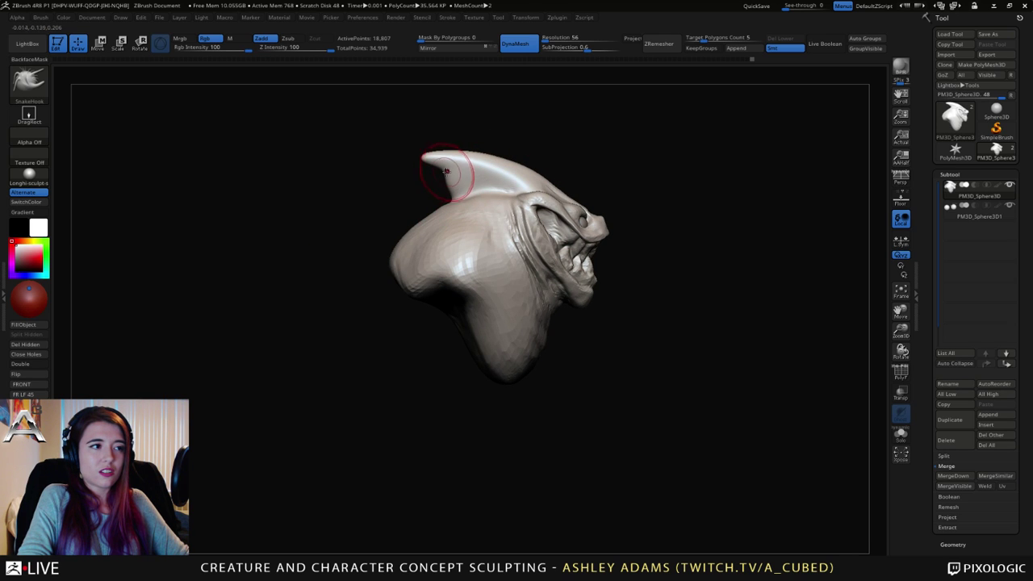
key("shift")
mouse_move(445, 171)
left_mouse_down("shift")
mouse_move(406, 173)
mouse_move(427, 156)
mouse_move(547, 212)
mouse_move(508, 231)
mouse_move(593, 232)
left_mouse_up("shift")
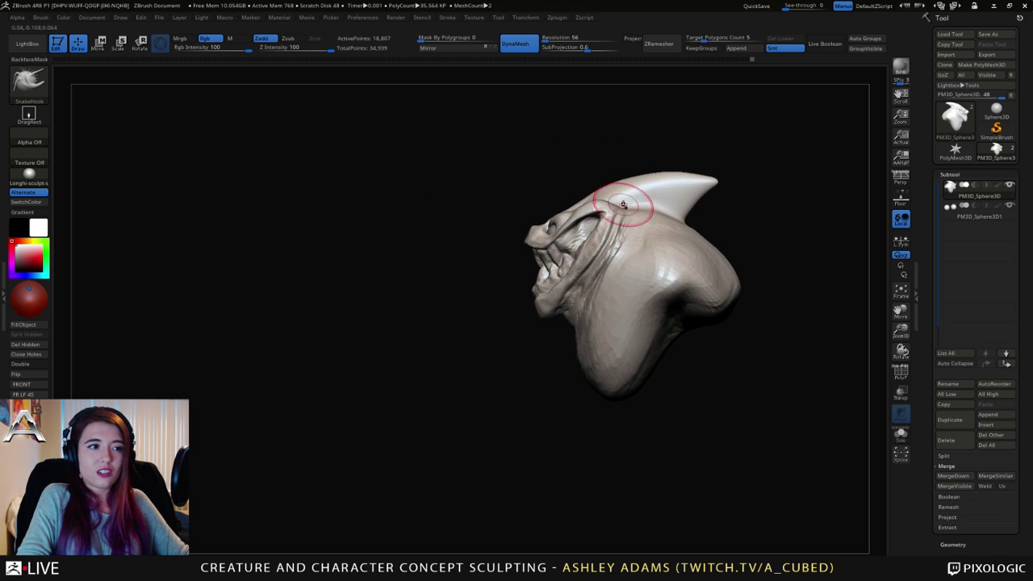
mouse_move(627, 207)
right_mouse_down()
mouse_move(619, 226)
mouse_move(560, 178)
right_mouse_up()
key("b")
key("c")
key("b")
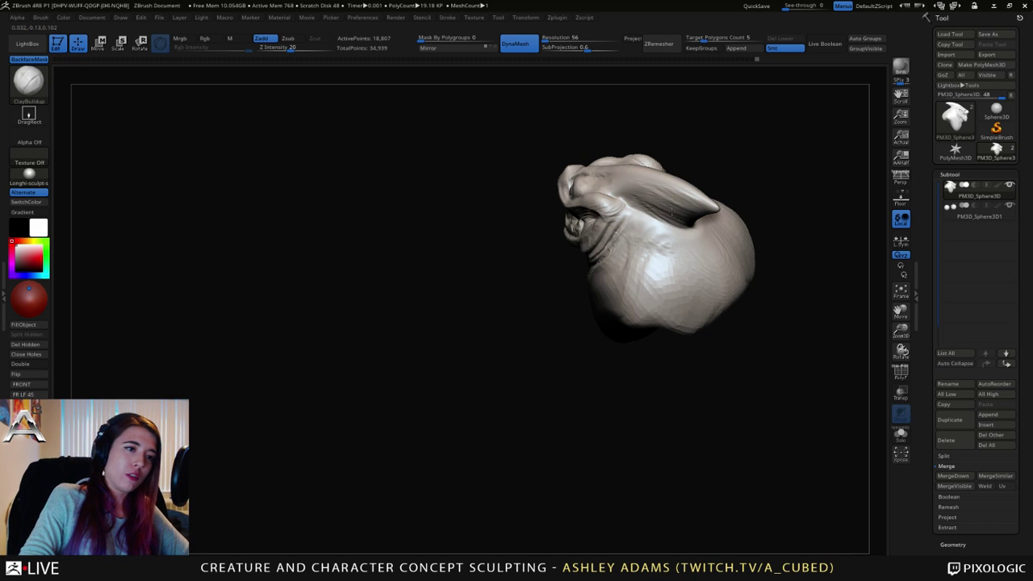
right_click_drag(630, 186, 657, 189)
mouse_move(657, 189)
left_mouse_down("shift")
mouse_move(681, 198)
mouse_move(692, 184)
left_mouse_up("shift")
mouse_move(793, 255)
left_mouse_down()
mouse_move(567, 185)
mouse_move(688, 232)
mouse_move(620, 225)
left_mouse_up()
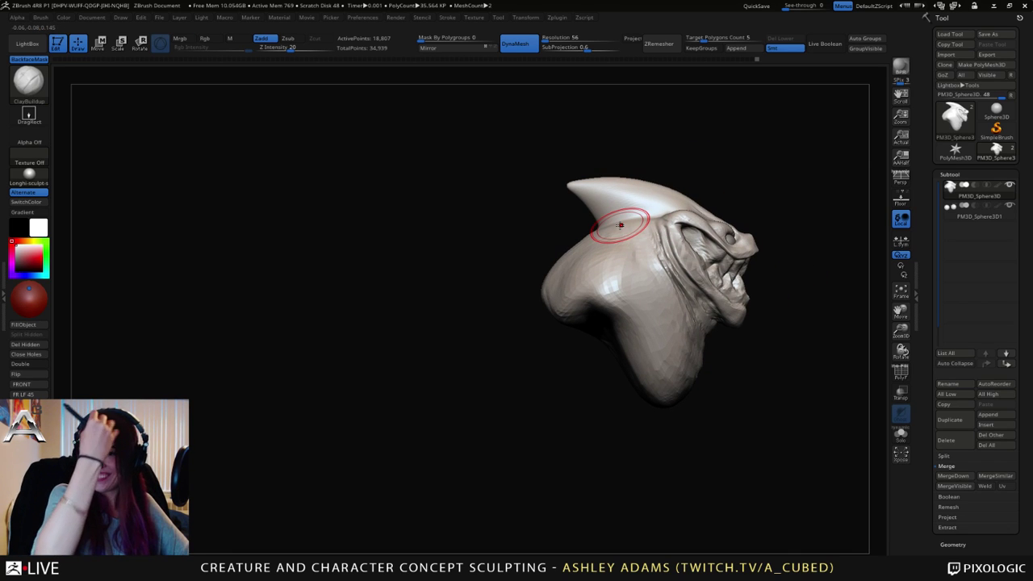
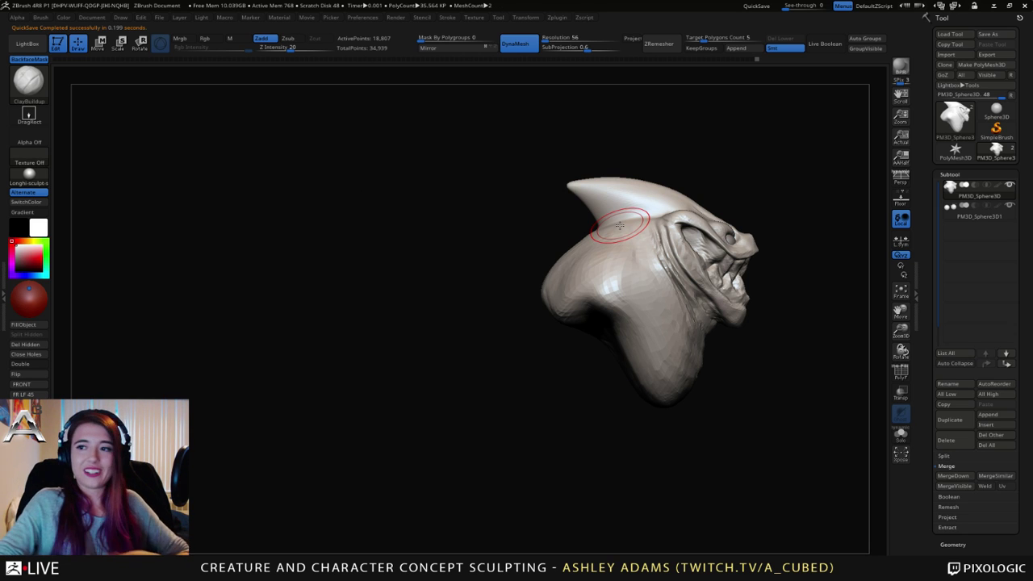
Step: Reshape the pointed chest with the SnakeHook brush, pulling its lower end forward and up into a rounded mass beneath the jaw
mouse_move(752, 270)
left_mouse_down()
mouse_move(780, 273)
mouse_move(646, 277)
mouse_move(731, 279)
left_mouse_up()
key("space")
left_click_drag(652, 306, 669, 305)
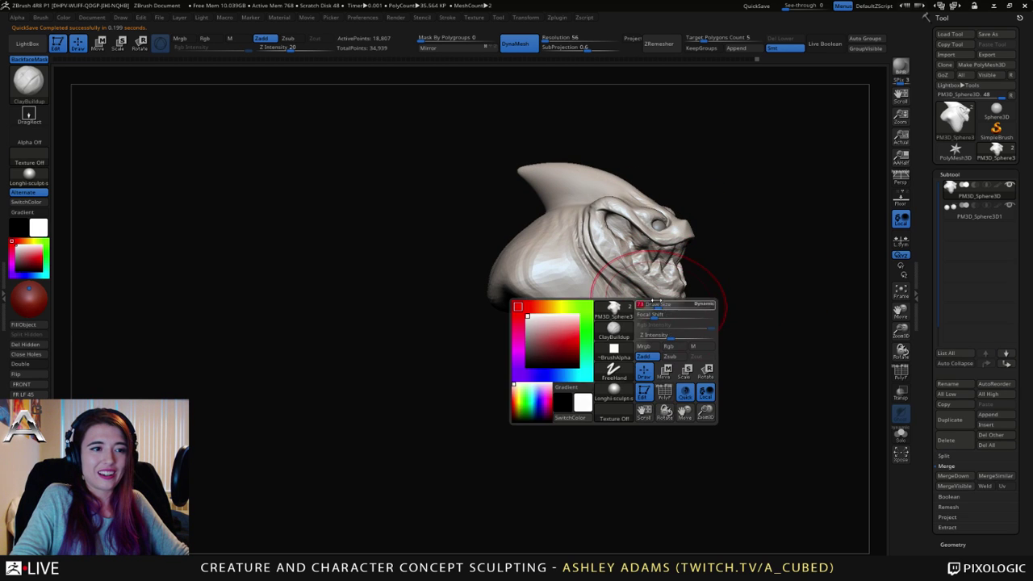
key("b")
key("s")
key("h")
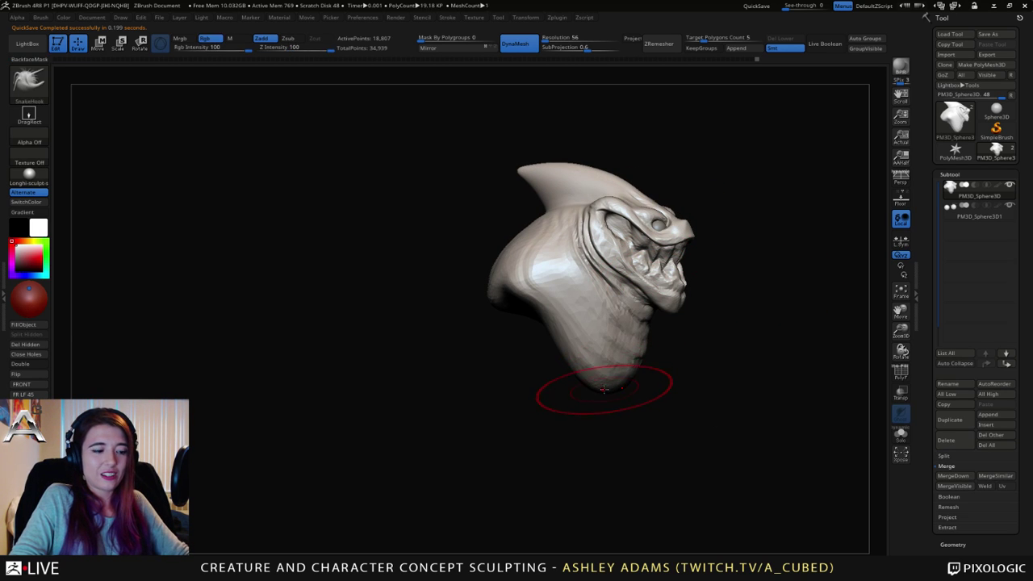
mouse_move(604, 390)
left_mouse_down()
mouse_move(609, 373)
mouse_move(568, 339)
mouse_move(440, 339)
left_mouse_up()
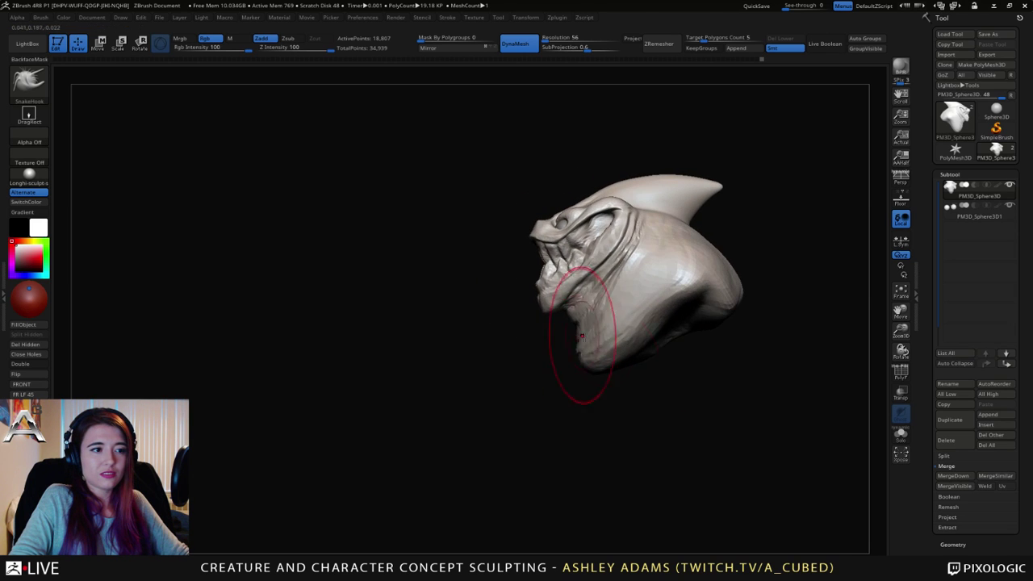
mouse_move(583, 339)
left_mouse_down()
mouse_move(603, 364)
mouse_move(639, 321)
left_mouse_up()
right_click_drag(640, 321, 679, 329)
Step: Append a Cylinder3D as a new subtool, frame it and activate the transform gizmo on it
left_click(990, 415)
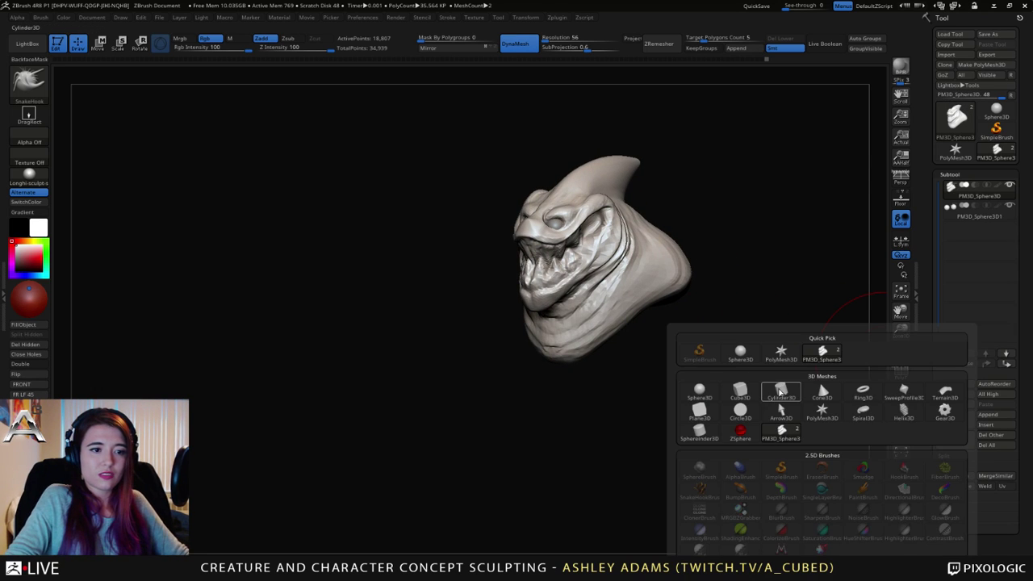
left_click(781, 392)
key("f")
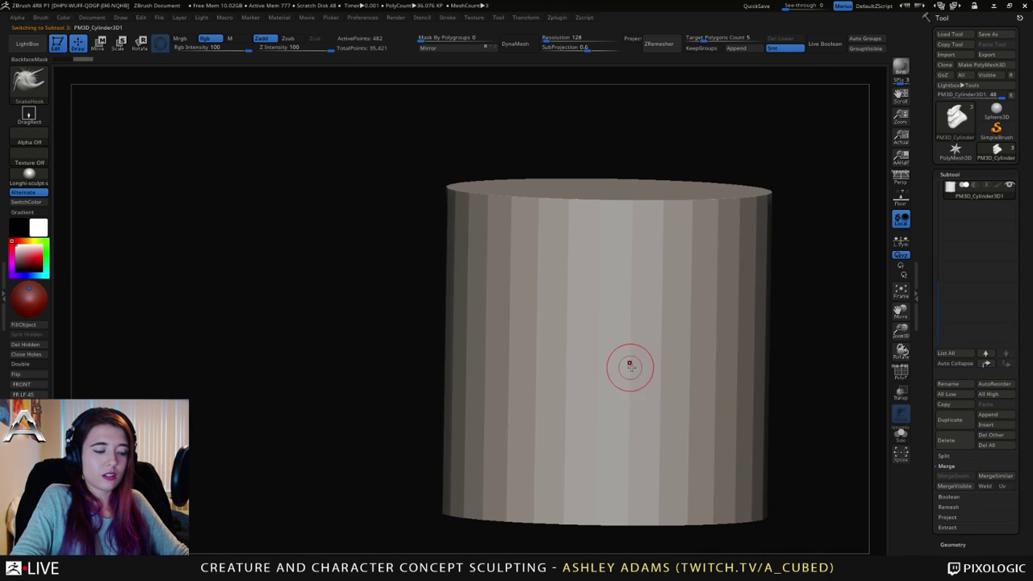
key("r")
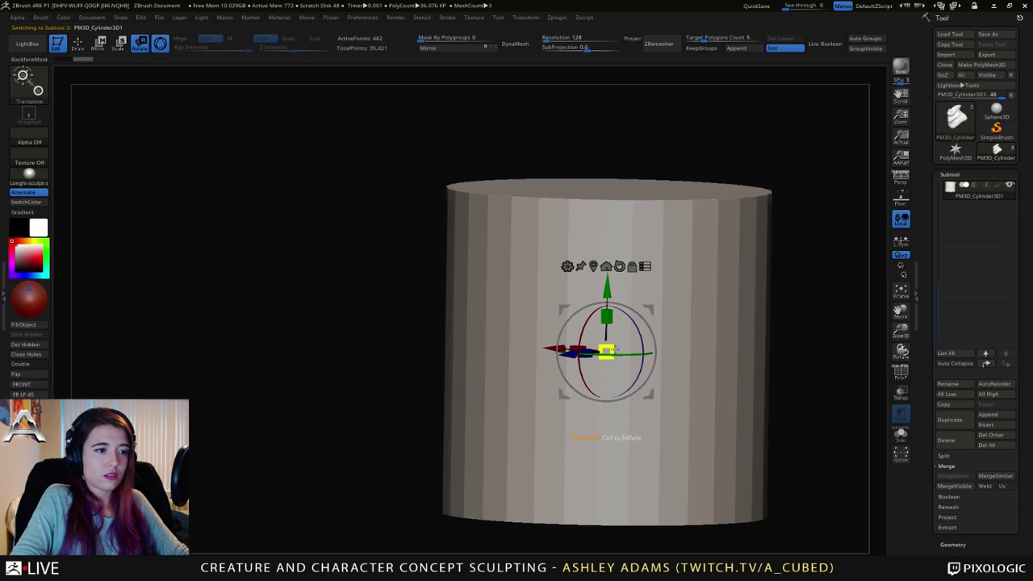
left_click_drag(606, 350, 438, 326)
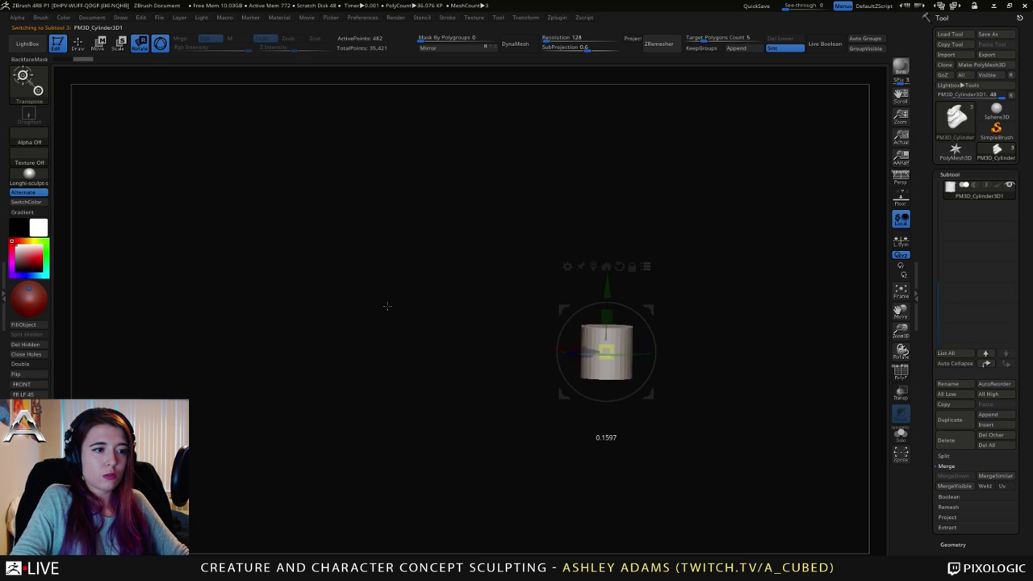
left_click_drag(357, 289, 356, 288)
right_click_drag(408, 275, 621, 454, "ctrl")
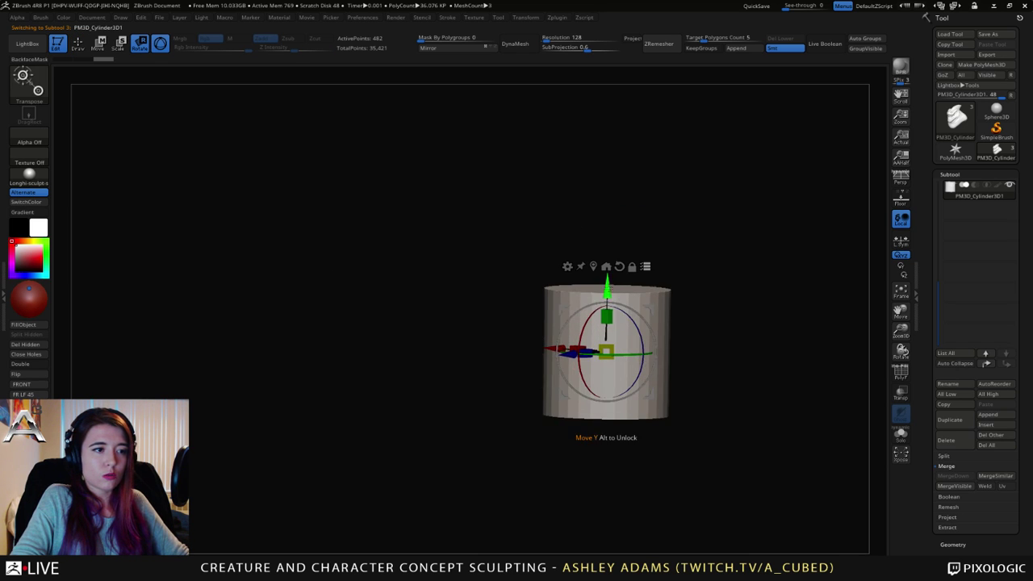
left_click_drag(606, 286, 606, 344)
right_click_drag(661, 310, 661, 252, "alt")
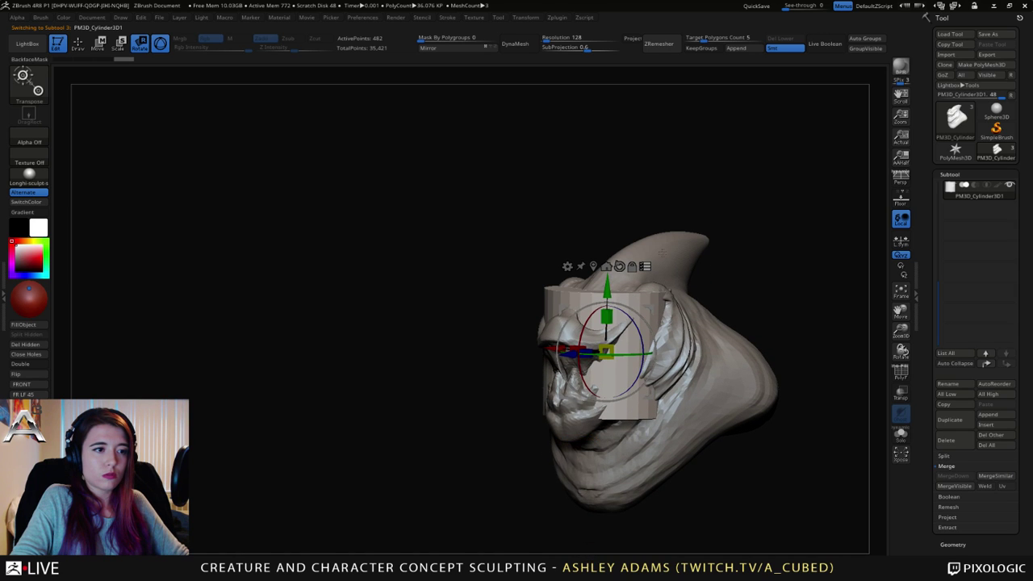
key("ctrl+z")
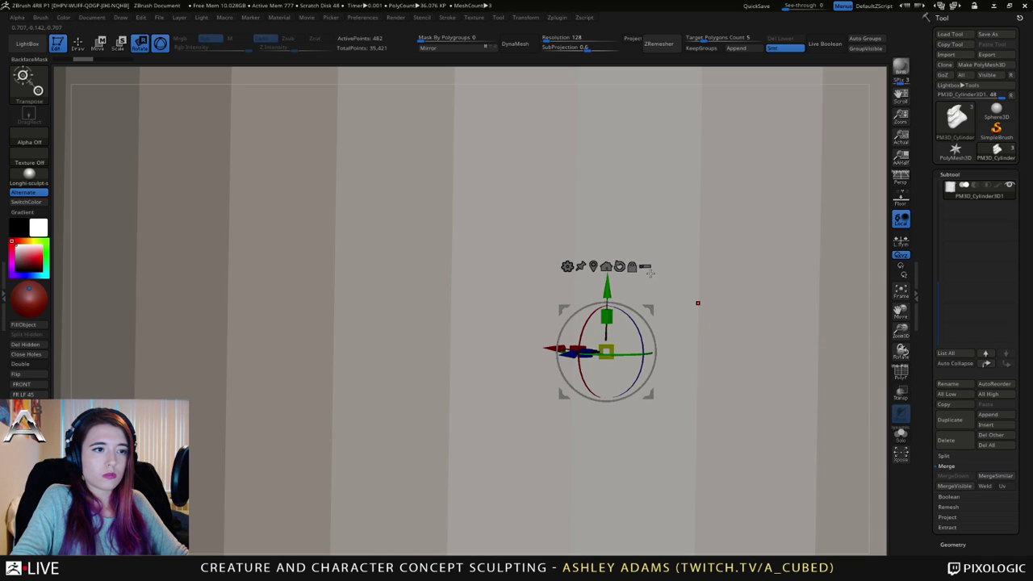
Step: Scale the cylinder down to roughly the head's size and move it beneath the neck and shoulders
left_click_drag(606, 347, 371, 327)
left_click_drag(610, 348, 152, 299)
left_click_drag(605, 346, 688, 281)
right_click_drag(688, 281, 587, 247, "alt")
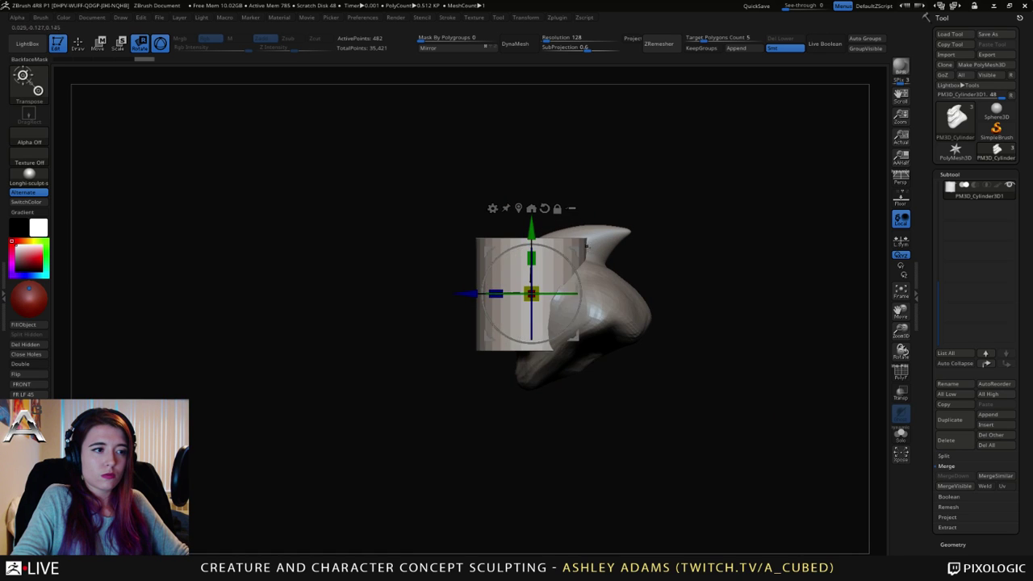
mouse_move(576, 247)
left_mouse_down()
mouse_move(654, 343)
mouse_move(626, 345)
left_mouse_up()
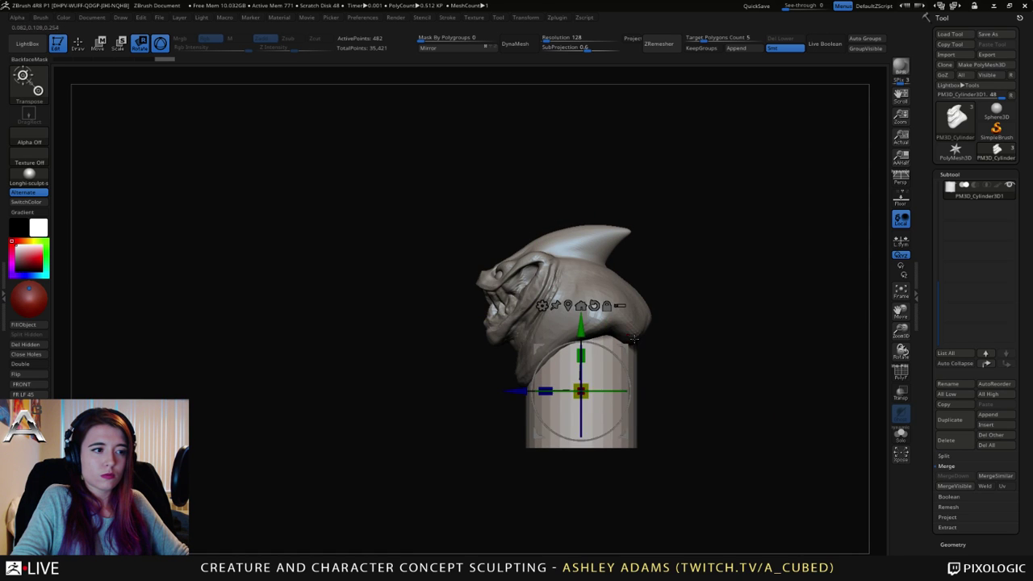
Step: Stretch the cylinder into a long torso with a large SnakeHook brush and fit its upper back against the shoulders
key("q")
right_click_drag(615, 318, 622, 252, "alt")
key("space")
left_click_drag(565, 287, 594, 287)
mouse_move(551, 360)
left_mouse_down()
mouse_move(542, 366)
mouse_move(593, 427)
mouse_move(623, 498)
mouse_move(639, 358)
mouse_move(541, 293)
left_mouse_up()
key("space")
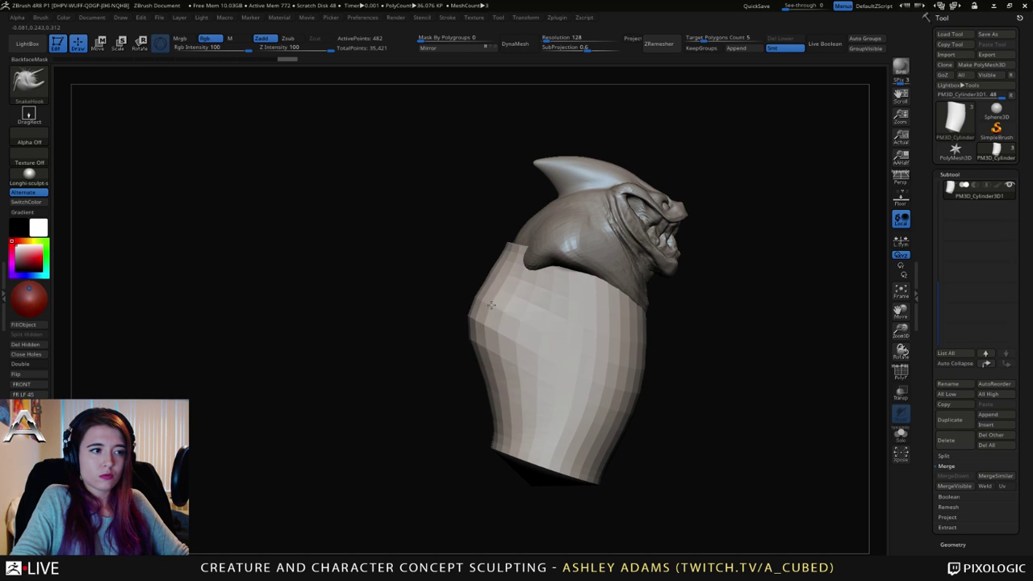
mouse_move(504, 265)
left_mouse_down()
mouse_move(560, 299)
mouse_move(505, 295)
mouse_move(550, 278)
left_mouse_up()
Step: Taper the lower torso toward a narrow waist and round out the belly and back with SnakeHook
key("space")
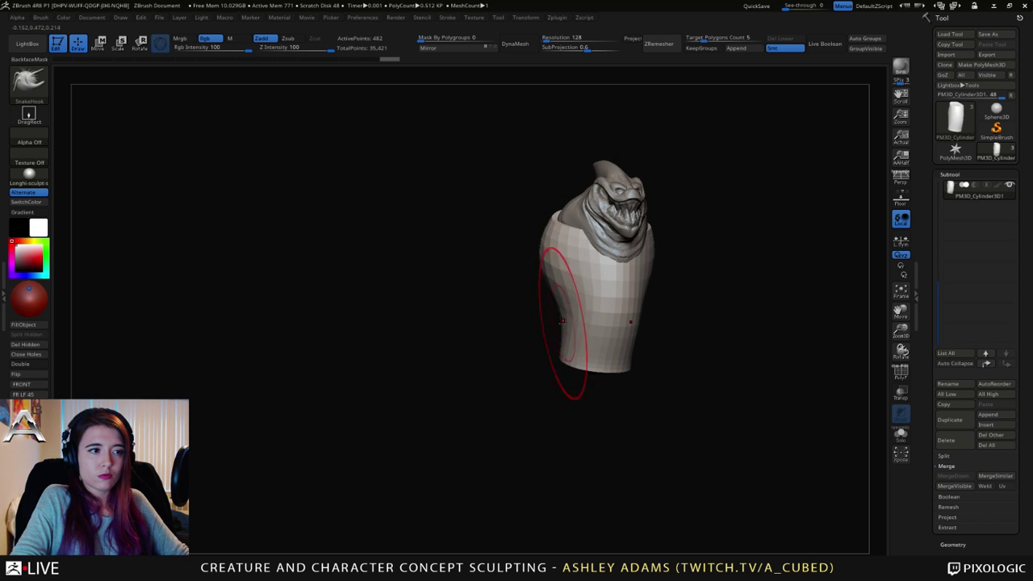
left_click_drag(576, 371, 554, 344)
mouse_move(555, 386)
left_mouse_down()
mouse_move(573, 362)
mouse_move(554, 350)
mouse_move(568, 386)
left_mouse_up()
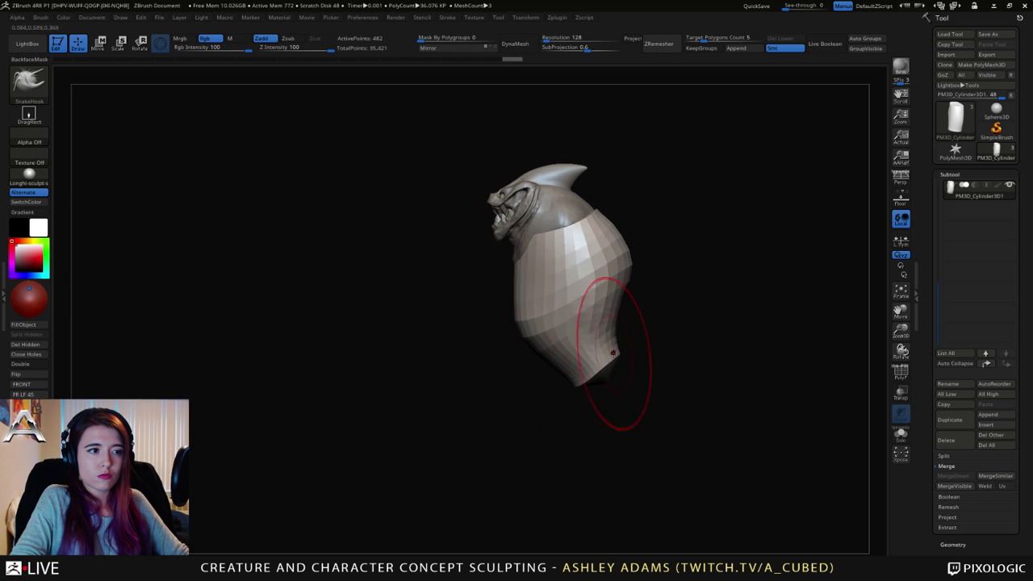
left_click_drag(634, 355, 613, 253)
left_click_drag(676, 218, 689, 215)
Step: Remesh the torso with DynaMesh at a resolution of 56
mouse_move(722, 212)
right_mouse_down("alt")
mouse_move(589, 237)
mouse_move(627, 244)
right_mouse_up("alt")
right_click_drag(689, 259, 688, 293, "ctrl")
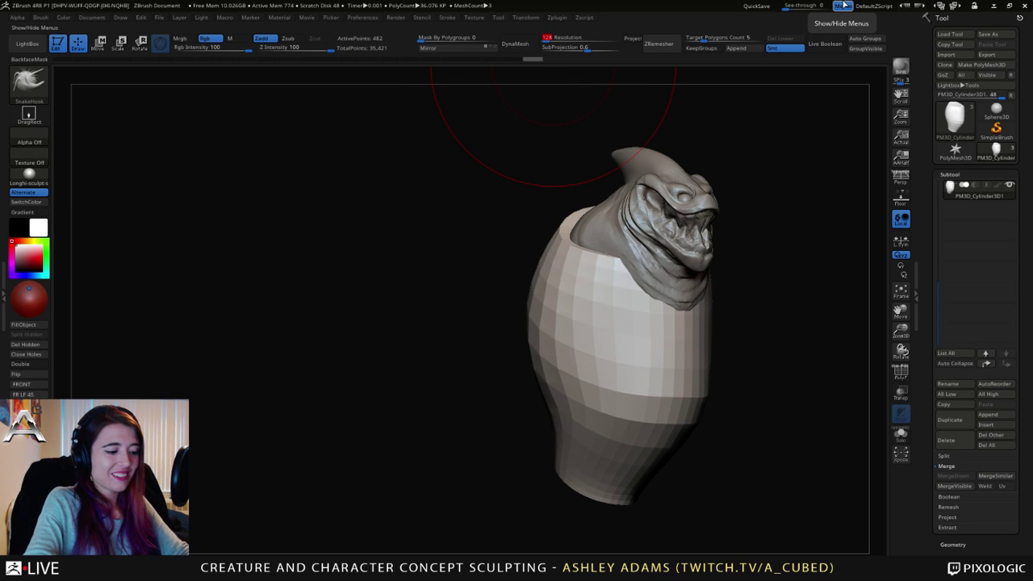
left_click(512, 44)
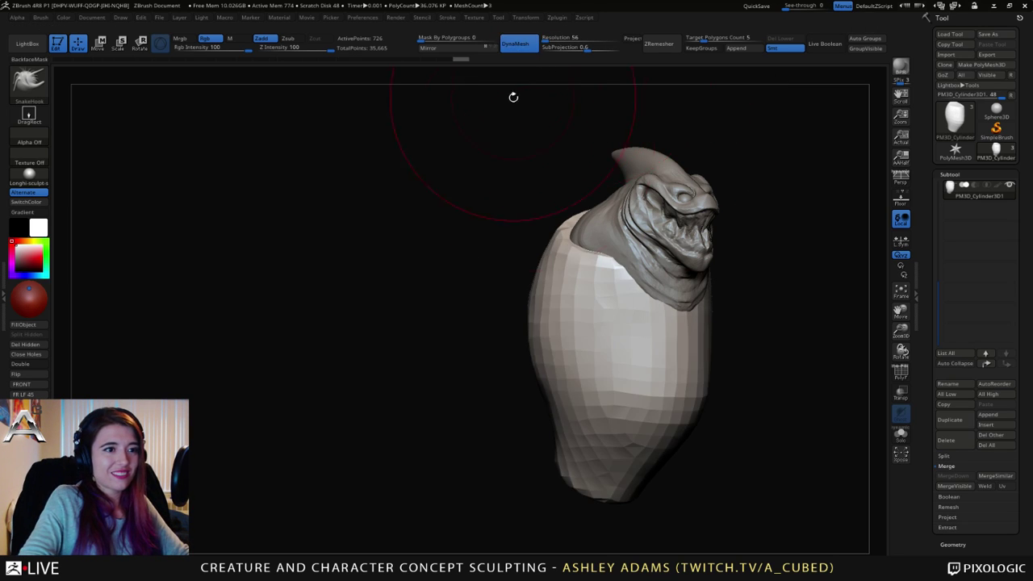
Step: Narrow the waist and draw the bottom of the torso down into a long, slim lower body with SnakeHook, varying the brush size
left_click_drag(512, 96, 629, 285)
mouse_move(818, 484)
left_mouse_down()
mouse_move(726, 272)
mouse_move(706, 266)
left_mouse_up()
right_click_drag(747, 245, 702, 237, "alt")
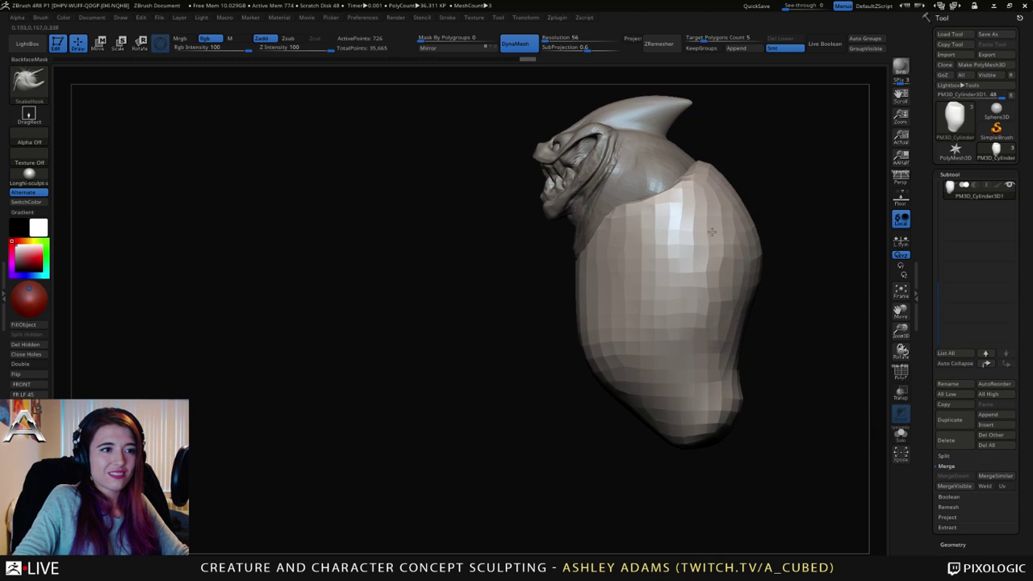
key("space")
left_click_drag(640, 219, 619, 220)
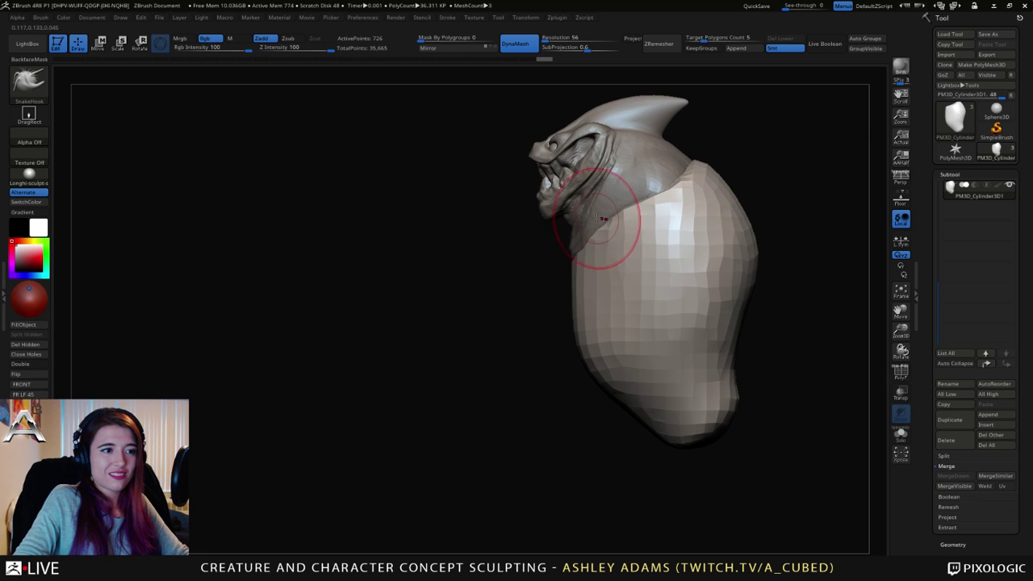
right_click_drag(605, 218, 700, 225)
key("space")
left_click_drag(630, 216, 650, 217)
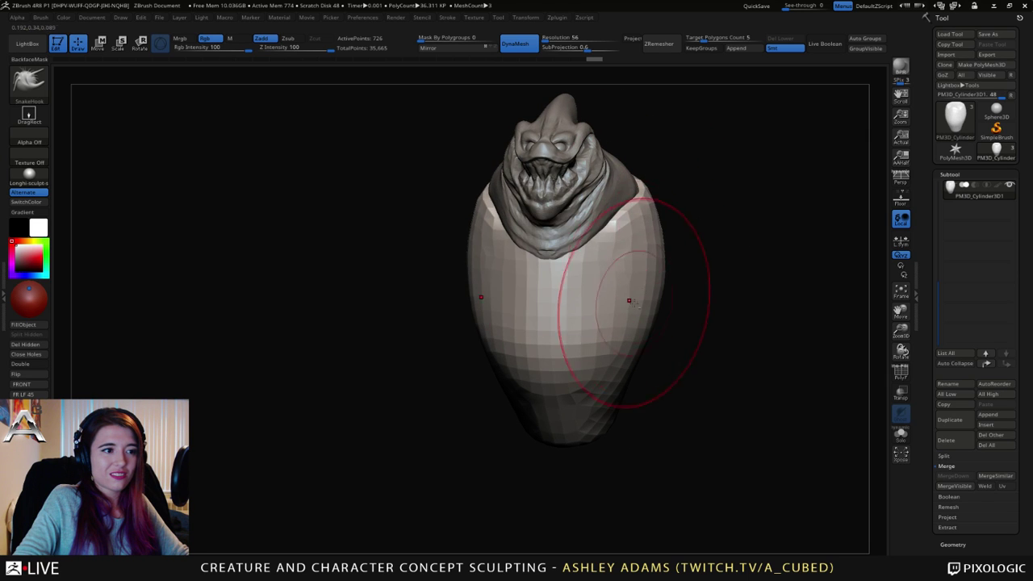
mouse_move(631, 301)
left_mouse_down()
mouse_move(622, 334)
mouse_move(678, 326)
mouse_move(631, 323)
mouse_move(637, 334)
mouse_move(613, 341)
left_mouse_up()
key("space")
key("space")
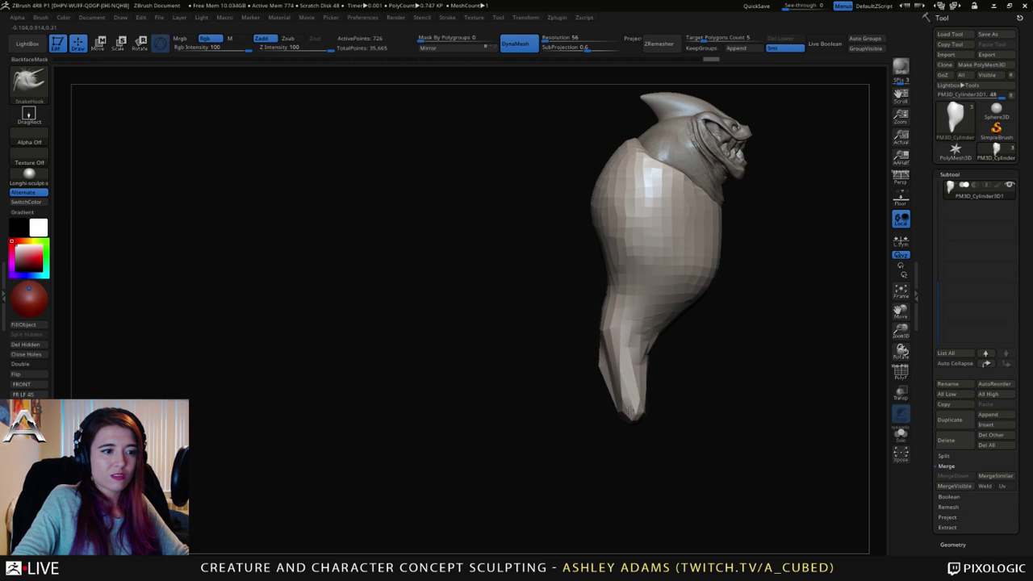
Step: Pull the lower end into two stubs that flare outward and update the DynaMesh
left_click_drag(632, 410, 568, 380)
key("space")
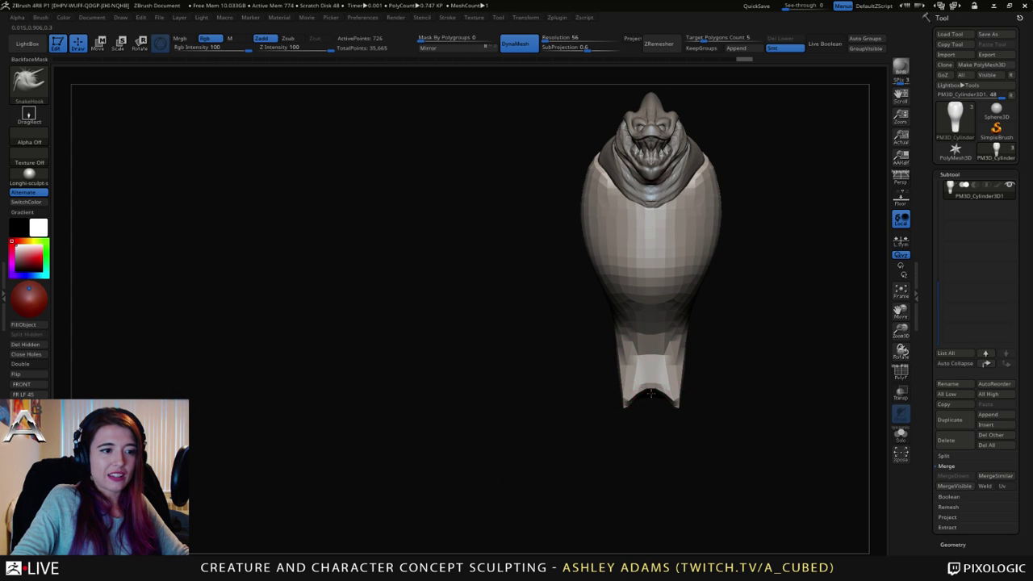
left_click_drag(727, 387, 722, 383, "ctrl")
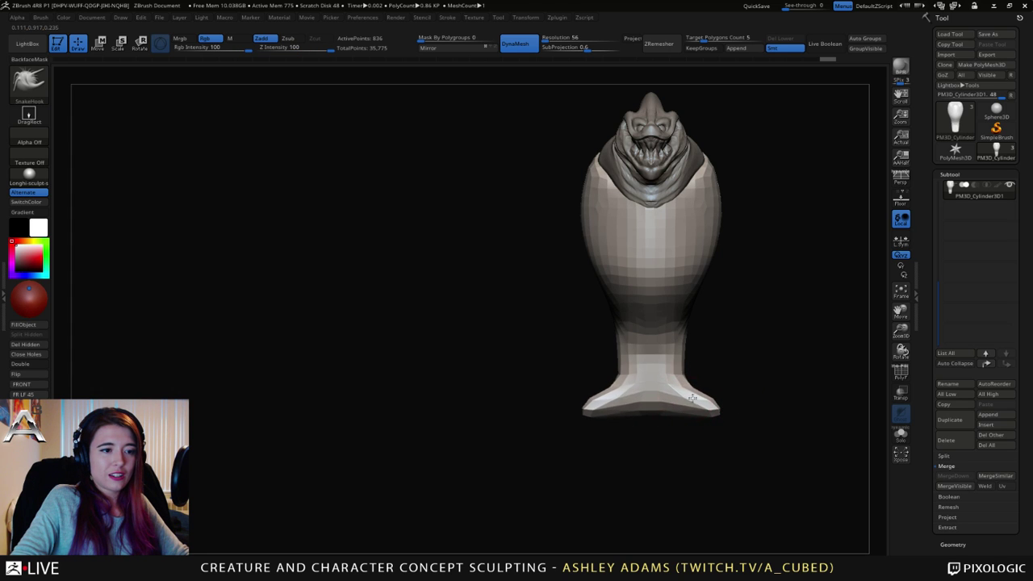
Step: Pull the two flared stubs forward and bow the lower body backward with the SnakeHook brush
mouse_move(691, 397)
right_mouse_down()
mouse_move(670, 396)
mouse_move(666, 489)
mouse_move(678, 332)
mouse_move(637, 343)
right_mouse_up()
right_click(670, 394)
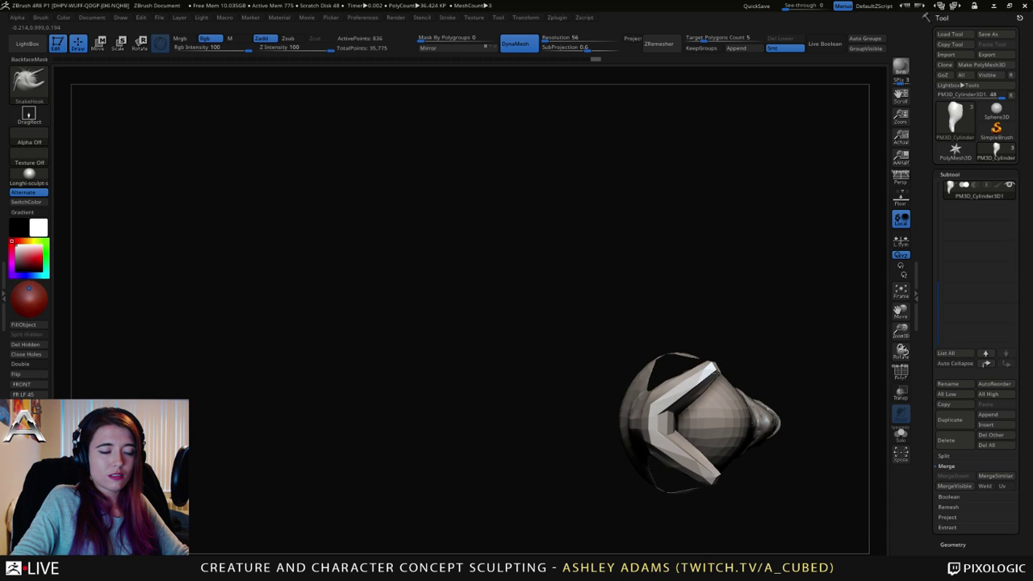
mouse_move(699, 352)
left_mouse_down()
mouse_move(626, 413)
mouse_move(645, 378)
mouse_move(662, 376)
left_mouse_up()
right_click(647, 378)
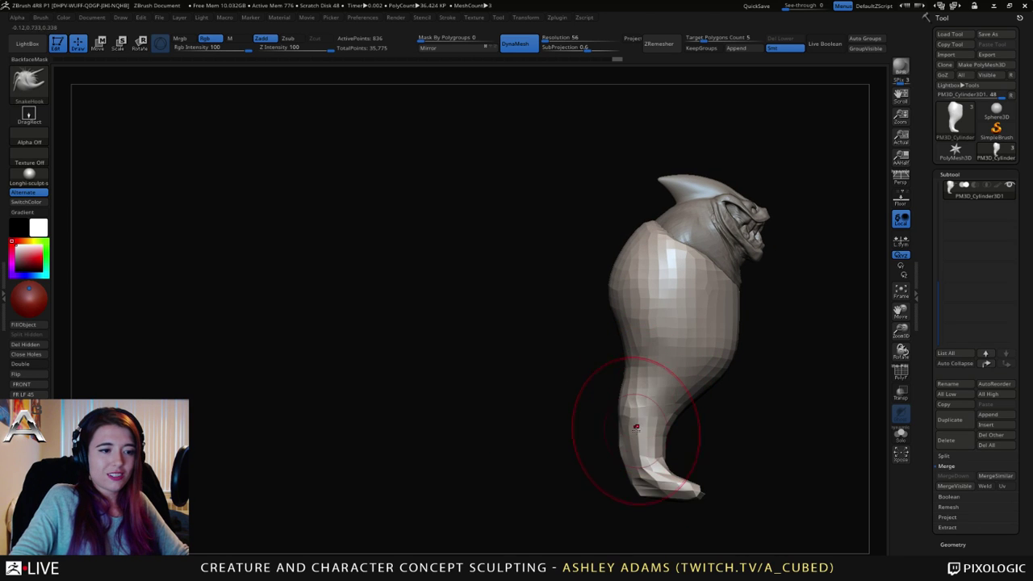
left_click_drag(644, 456, 630, 457)
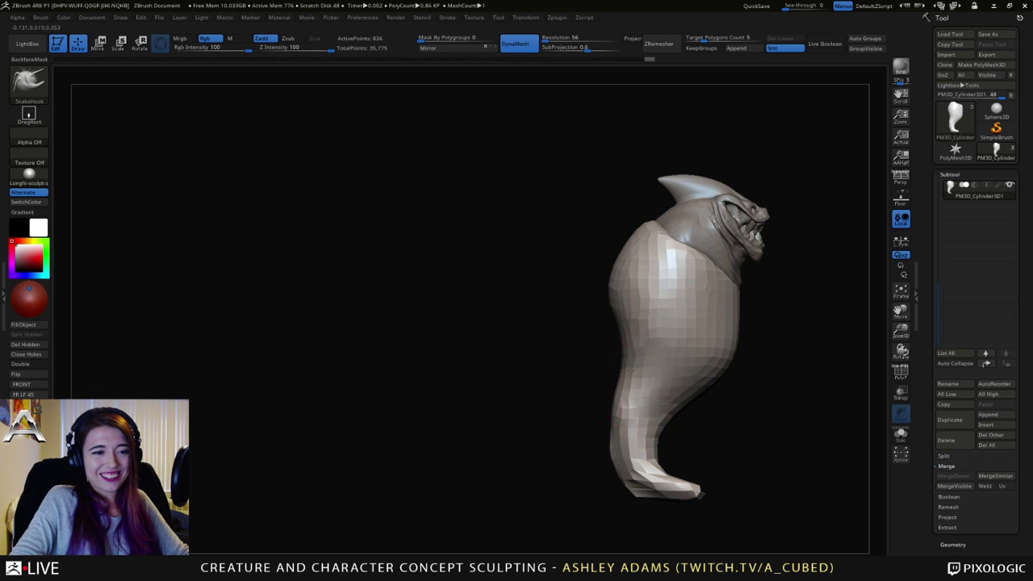
Step: Narrow the sides of the lower body above the flared base, working from the back view
mouse_move(632, 370)
right_mouse_down()
mouse_move(605, 373)
mouse_move(616, 380)
right_mouse_up()
right_click_drag(700, 425, 648, 424, "shift")
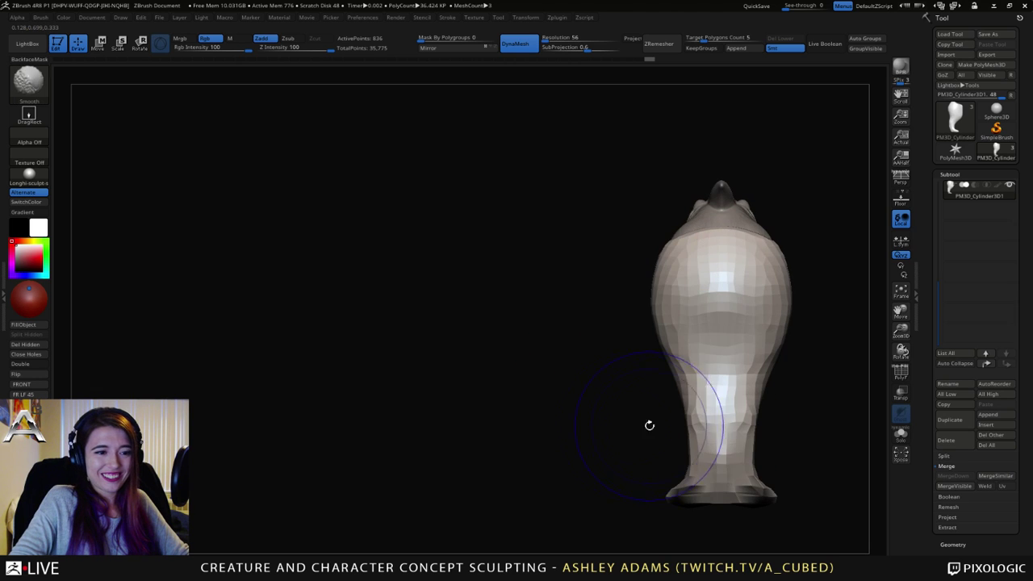
left_click_drag(677, 425, 698, 425, "shift")
right_click_drag(715, 419, 604, 417, "alt")
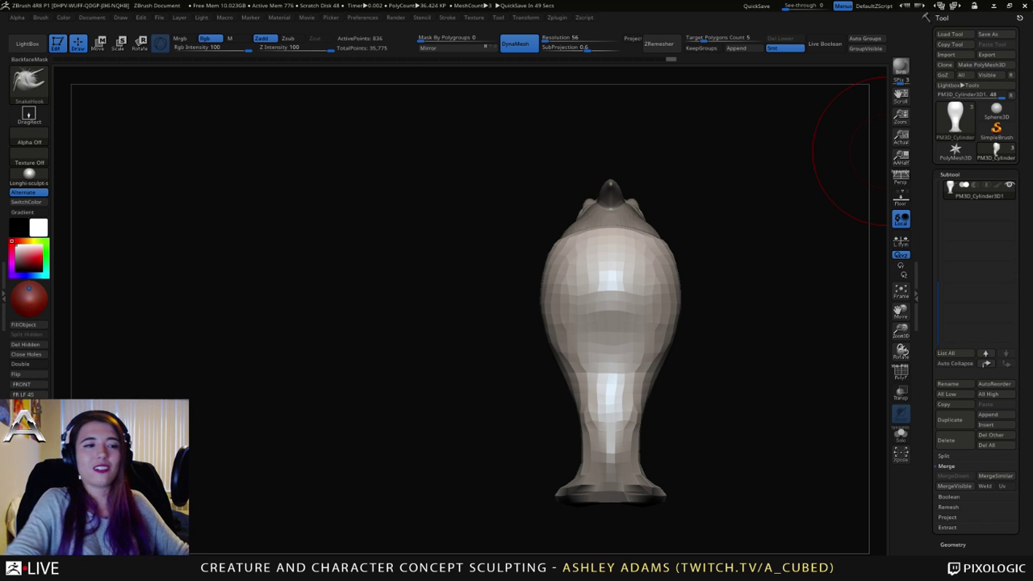
Step: Smooth away the flared base so the lower body tapers to a tip, working from the side view
mouse_move(484, 315)
left_mouse_down()
mouse_move(605, 304)
mouse_move(563, 346)
mouse_move(507, 300)
left_mouse_up()
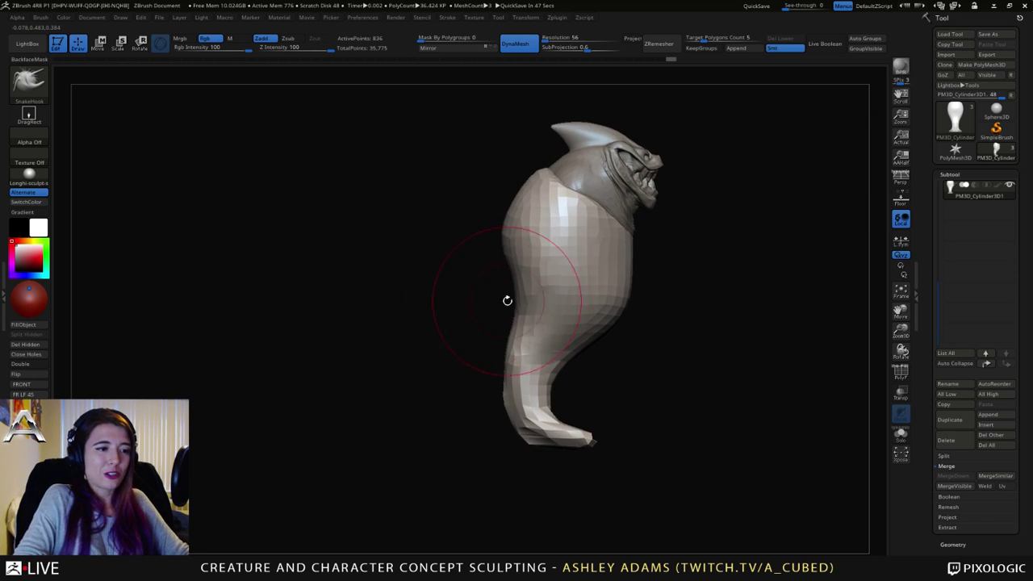
mouse_move(576, 438)
left_mouse_down("shift")
mouse_move(530, 434)
mouse_move(534, 355)
left_mouse_up("shift")
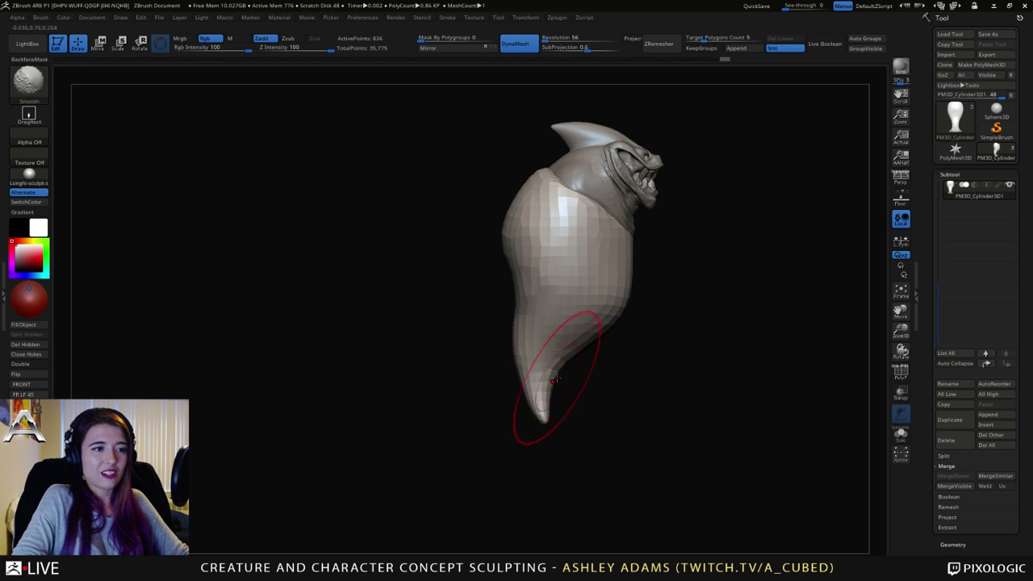
mouse_move(662, 363)
left_mouse_down()
mouse_move(568, 354)
mouse_move(600, 438)
mouse_move(643, 325)
left_mouse_up()
Step: Inflate the tapered tip of the lower body into a thicker, rounded stub
key("space")
key("b")
key("i")
key("n")
mouse_move(634, 377)
left_mouse_down()
mouse_move(639, 385)
mouse_move(629, 327)
mouse_move(643, 389)
left_mouse_up()
left_click_drag(694, 347, 500, 327)
Step: Pull the belly forward and adjust the outline above the lower stub with the SnakeHook brush
key("b")
key("m")
key("v")
key("space")
left_click_drag(586, 315, 606, 316)
right_click_drag(606, 315, 598, 321)
mouse_move(588, 366)
left_mouse_down()
mouse_move(594, 386)
mouse_move(599, 373)
left_mouse_up()
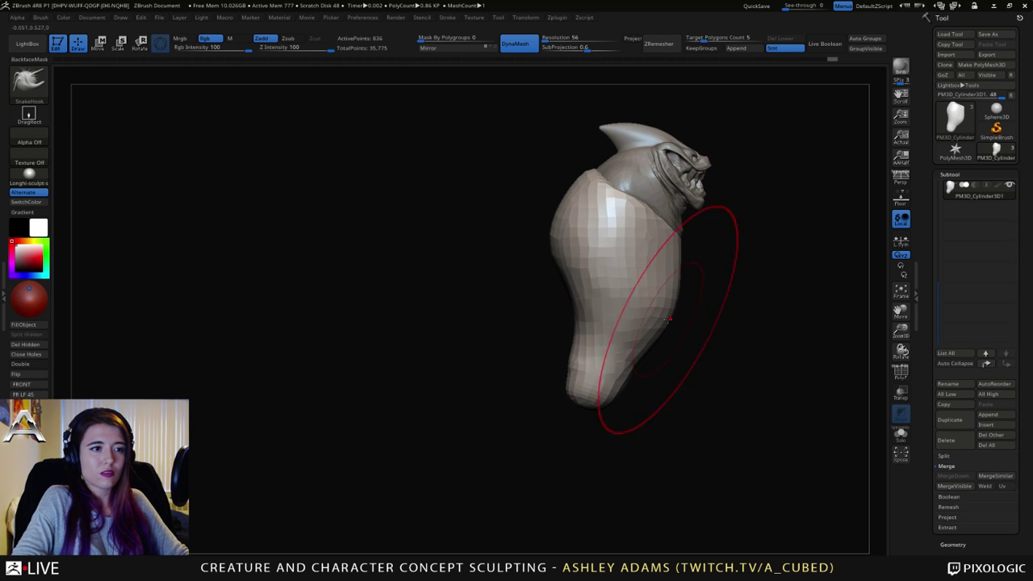
left_click_drag(666, 320, 692, 310)
left_click_drag(676, 242, 678, 242)
mouse_move(747, 243)
left_mouse_down()
mouse_move(646, 246)
mouse_move(671, 254)
left_mouse_up()
Step: Refine the front of the torso and shift the rounded lower stub forward, varying the SnakeHook brush size
key("space")
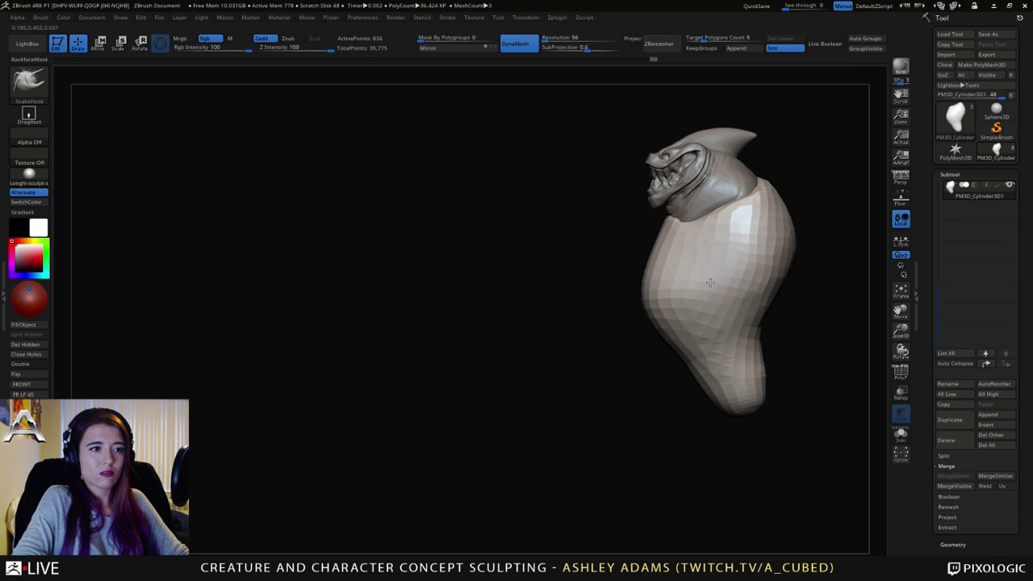
mouse_move(671, 254)
right_mouse_down()
mouse_move(699, 258)
mouse_move(632, 309)
right_mouse_up()
mouse_move(645, 294)
left_mouse_down()
mouse_move(653, 286)
mouse_move(623, 269)
left_mouse_up()
key("space")
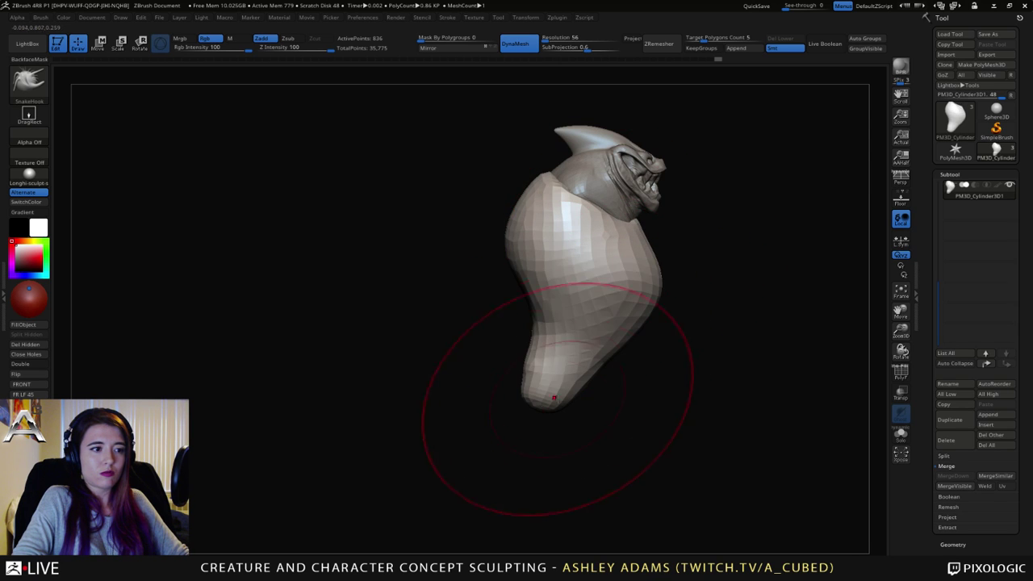
left_click_drag(535, 401, 562, 418)
key("space")
left_click(592, 370)
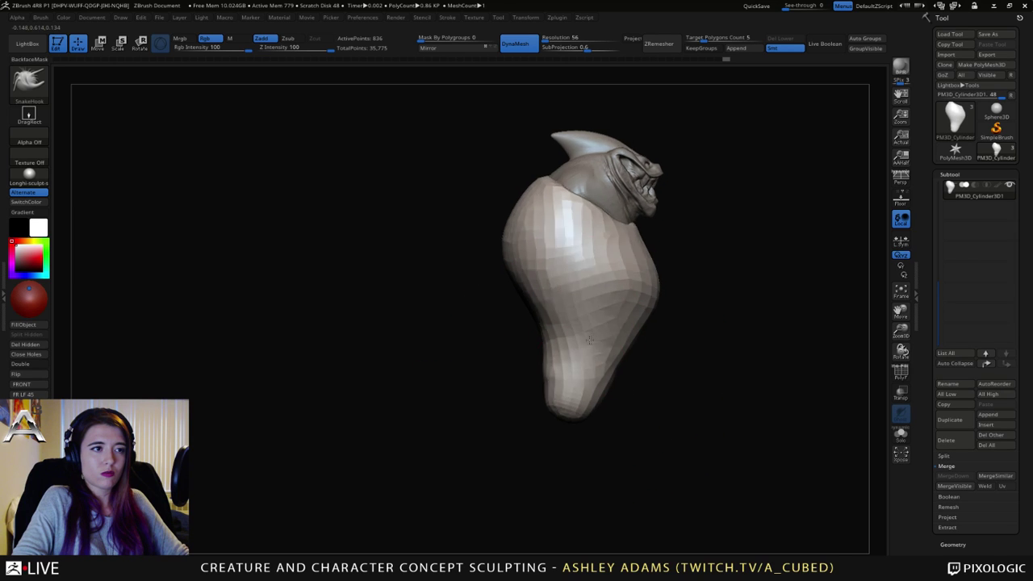
left_click_drag(594, 368, 585, 372)
left_click_drag(571, 410, 580, 413)
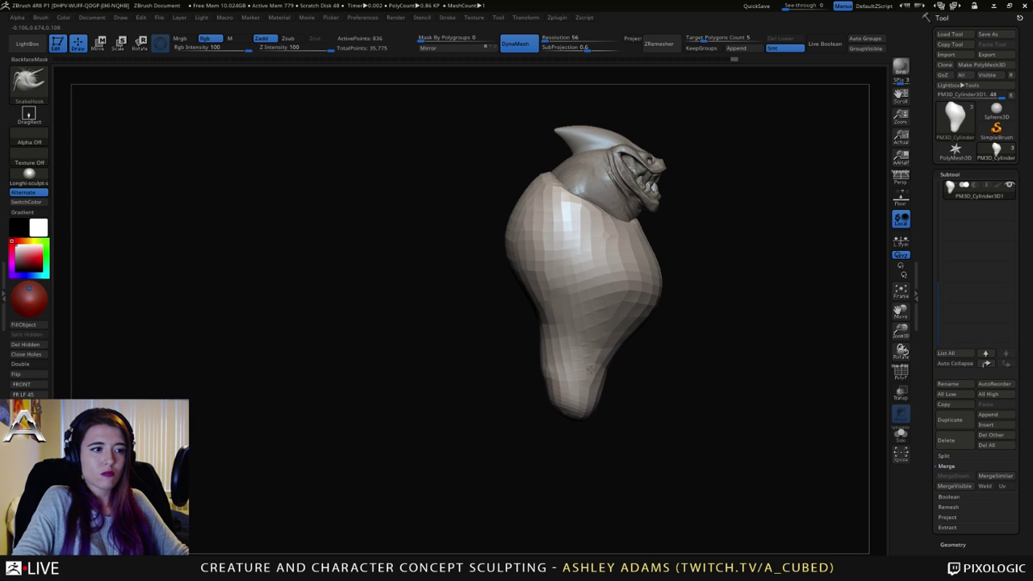
Step: Enlarge the SnakeHook brush and push the curve of the upper back slightly inward
key("space")
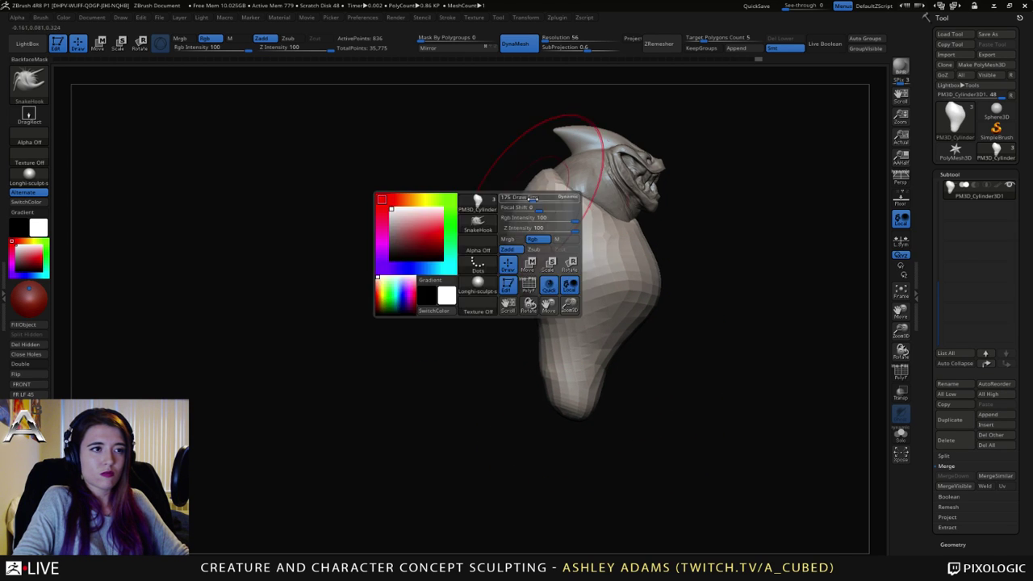
left_click_drag(532, 199, 540, 199)
left_click_drag(506, 240, 512, 235)
left_click_drag(686, 240, 489, 244)
key("space")
left_click_drag(835, 299, 759, 302)
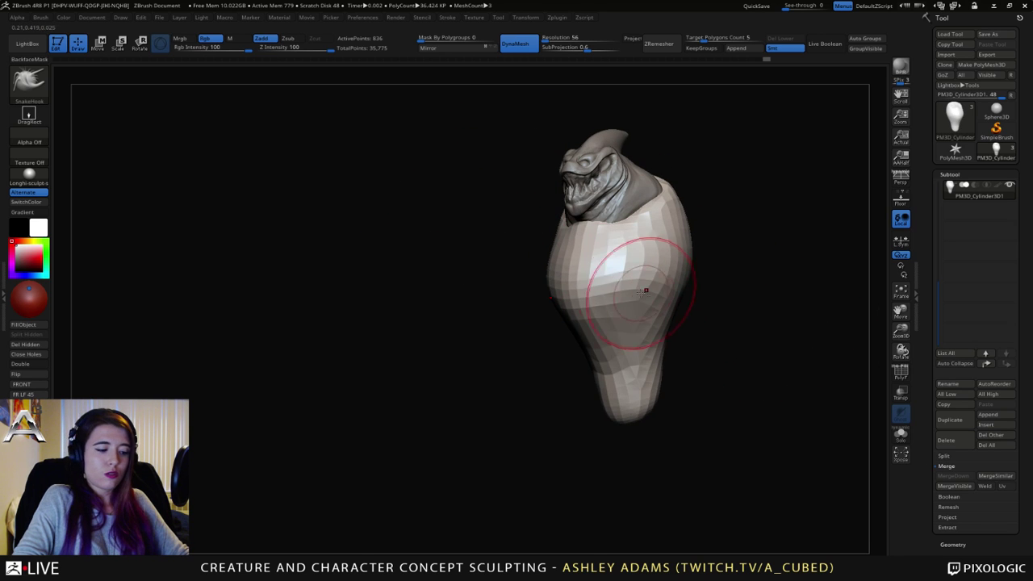
Step: Append a Cylinder3D subtool for the arm and make it the active subtool in rotate mode
key("b")
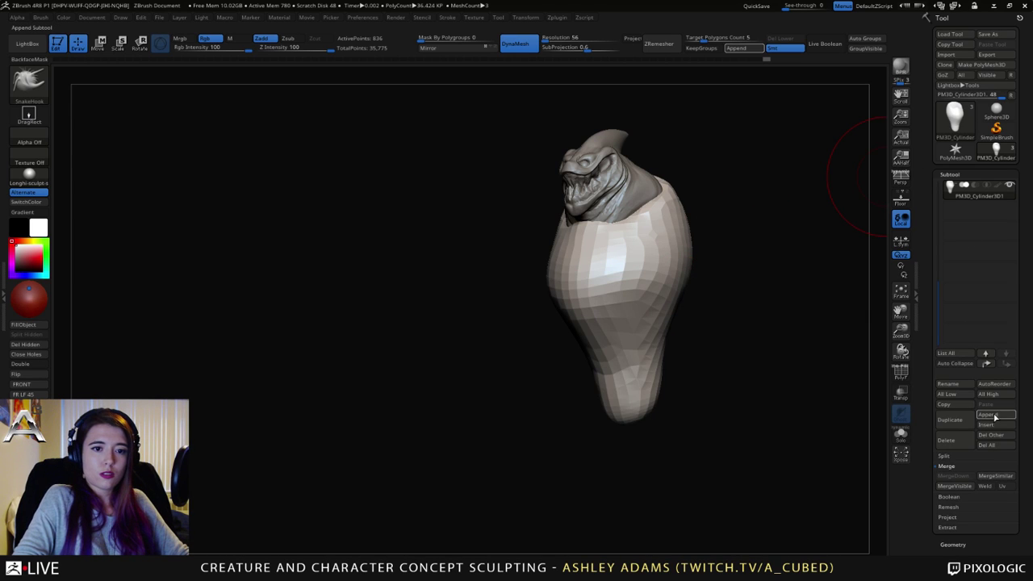
left_click(988, 414)
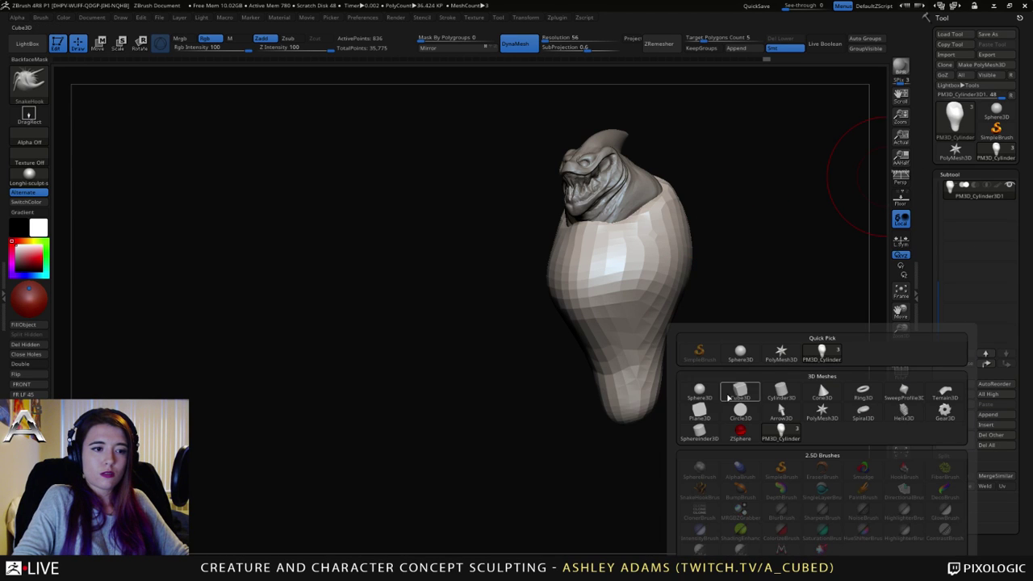
left_click(780, 393)
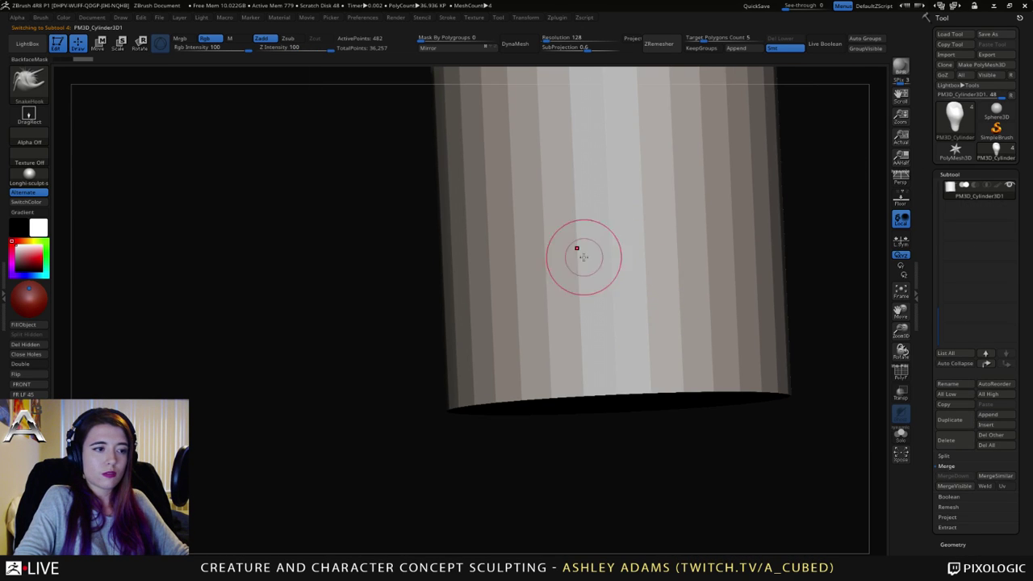
key("r")
left_click_drag(629, 264, 526, 227)
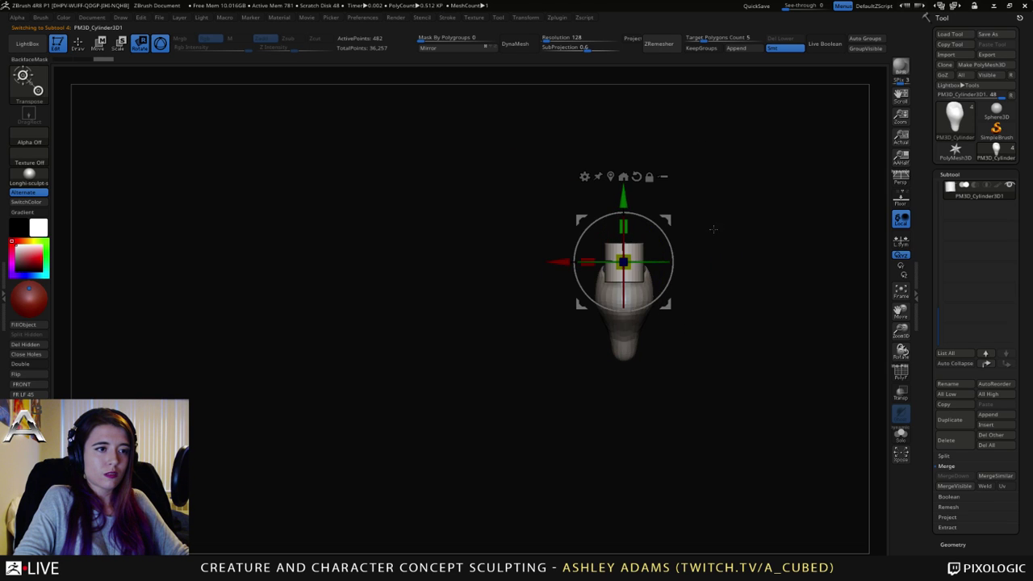
Step: Rotate the new cylinder onto its side and move it beside the torso at shoulder height, tilted slightly downward
left_click_drag(657, 234, 604, 216)
left_click_drag(670, 217, 717, 241)
mouse_move(717, 242)
right_mouse_down()
mouse_move(669, 246)
mouse_move(670, 307)
right_mouse_up()
right_click_drag(795, 273, 638, 246)
key("q")
key("w")
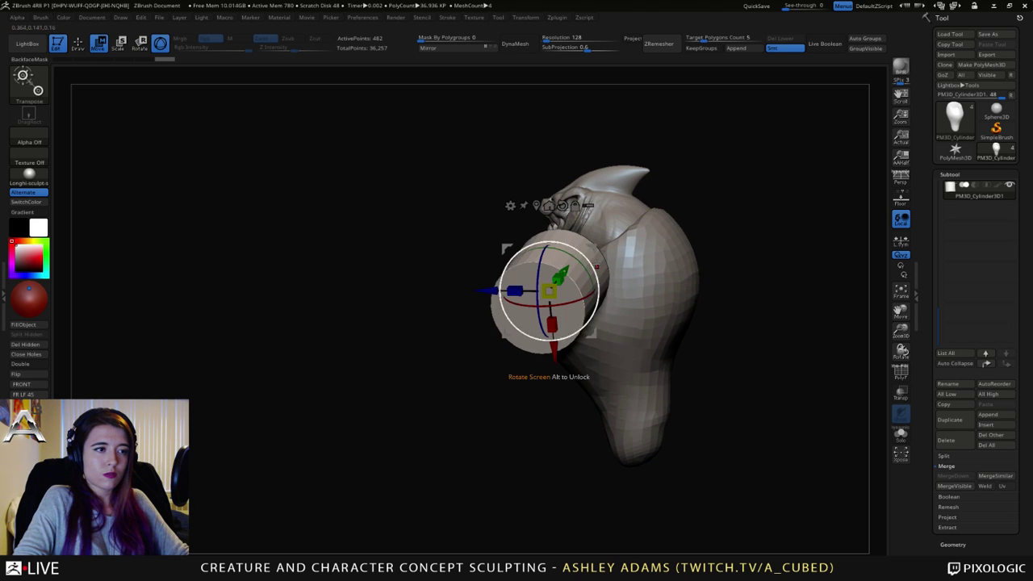
left_click_drag(596, 249, 621, 249)
left_click_drag(644, 260, 650, 260)
left_click_drag(707, 216, 738, 204, "shift")
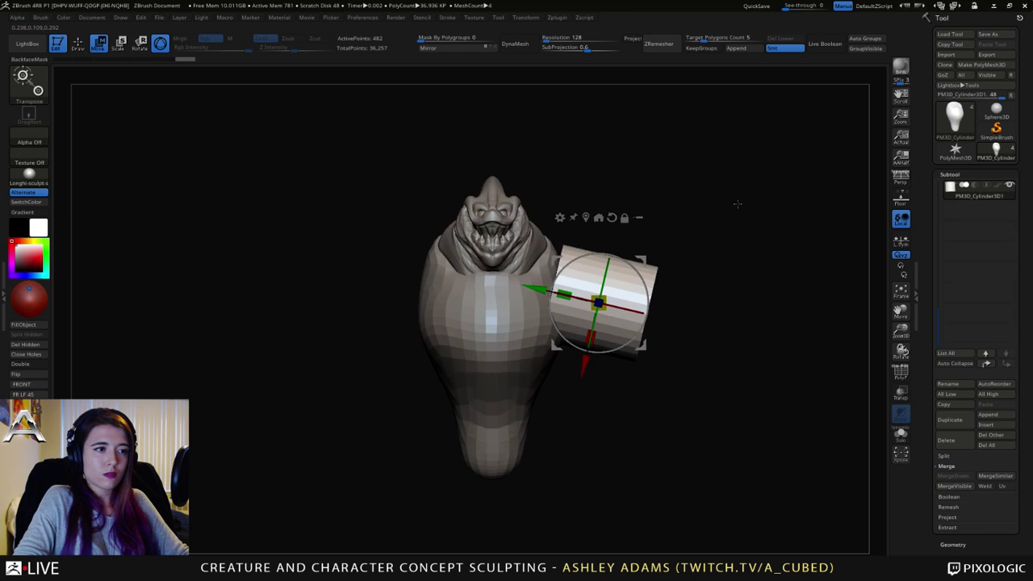
Step: Smooth the arm cylinder's outer end into a rounded form
key("q")
key("space")
left_click_drag(589, 253, 595, 253)
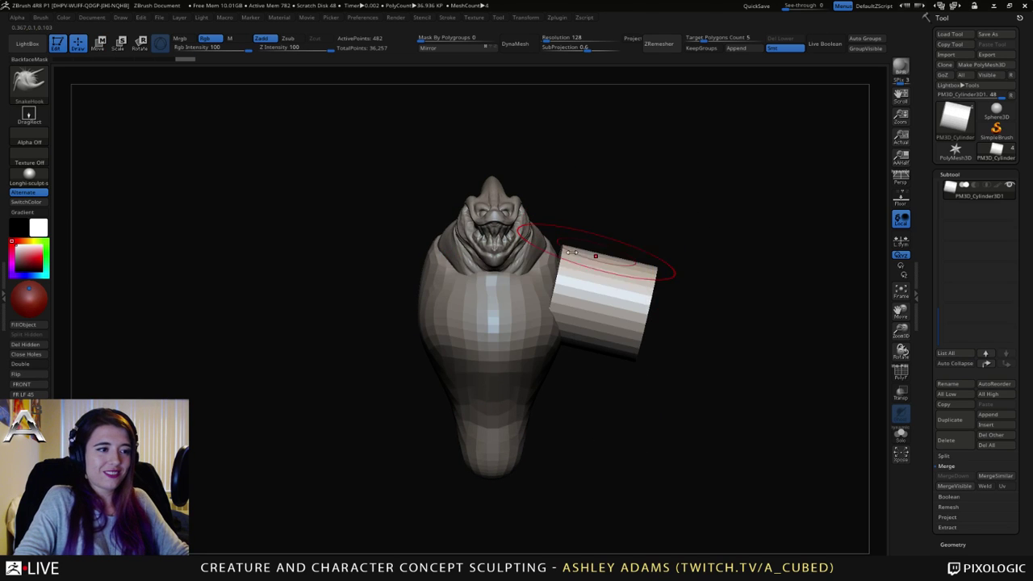
left_click_drag(710, 234, 598, 239)
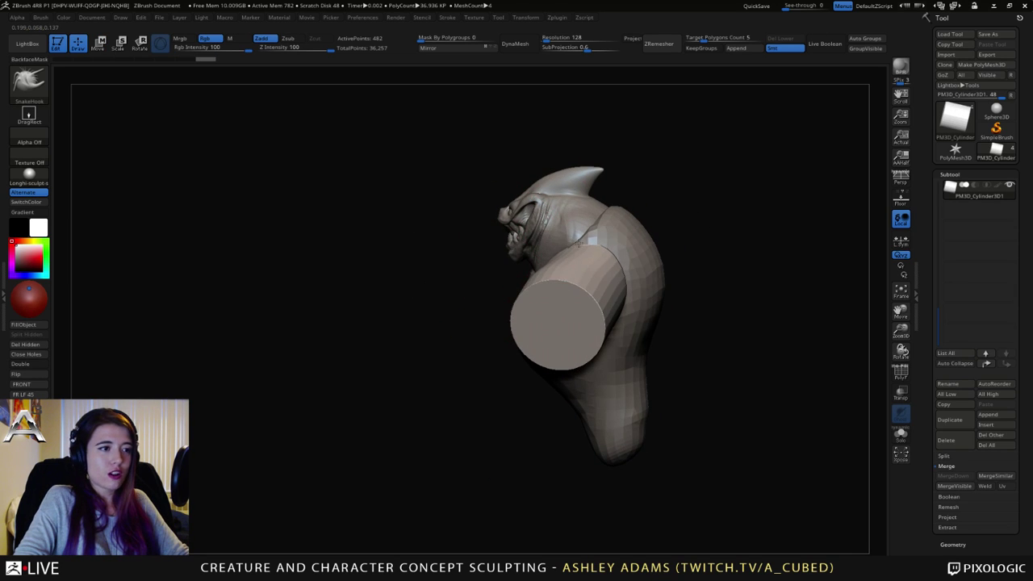
right_click_drag(570, 240, 580, 290)
mouse_move(581, 296)
left_mouse_down("shift")
mouse_move(565, 300)
mouse_move(678, 298)
left_mouse_up("shift")
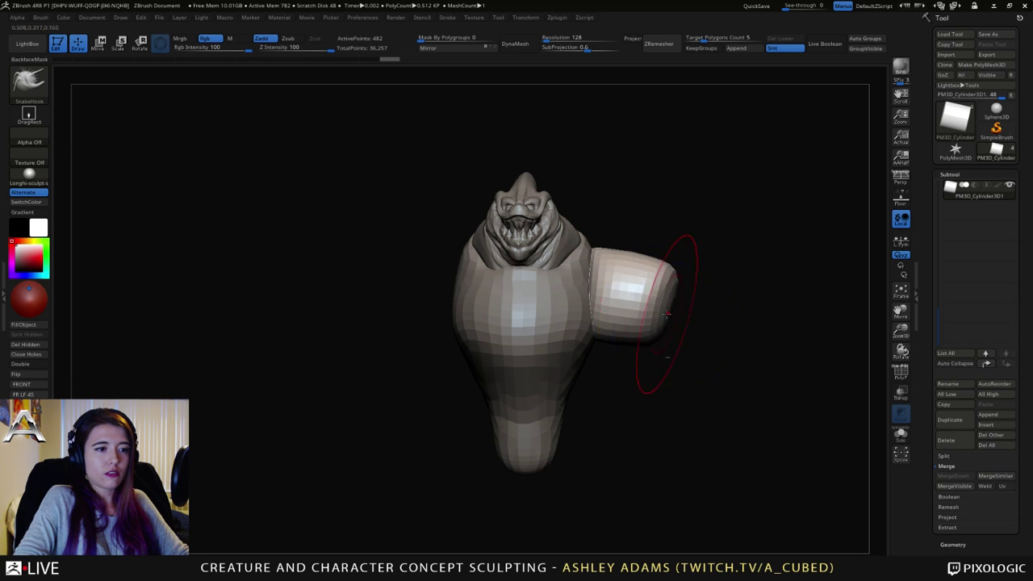
mouse_move(669, 299)
right_mouse_down()
mouse_move(613, 319)
mouse_move(622, 288)
right_mouse_up()
Step: Raise the arm's inner end to the shoulder and pull the outer end downward with the SnakeHook brush
left_click_drag(748, 255, 759, 236)
mouse_move(758, 236)
right_mouse_down()
mouse_move(820, 231)
mouse_move(749, 235)
mouse_move(838, 242)
right_mouse_up()
right_click_drag(729, 234, 768, 246, "shift")
mouse_move(768, 246)
left_mouse_down()
mouse_move(802, 300)
mouse_move(794, 281)
left_mouse_up()
key("space")
left_click_drag(807, 324, 779, 371)
mouse_move(722, 382)
right_mouse_down()
mouse_move(766, 379)
mouse_move(723, 369)
right_mouse_up()
left_click_drag(723, 369, 715, 346)
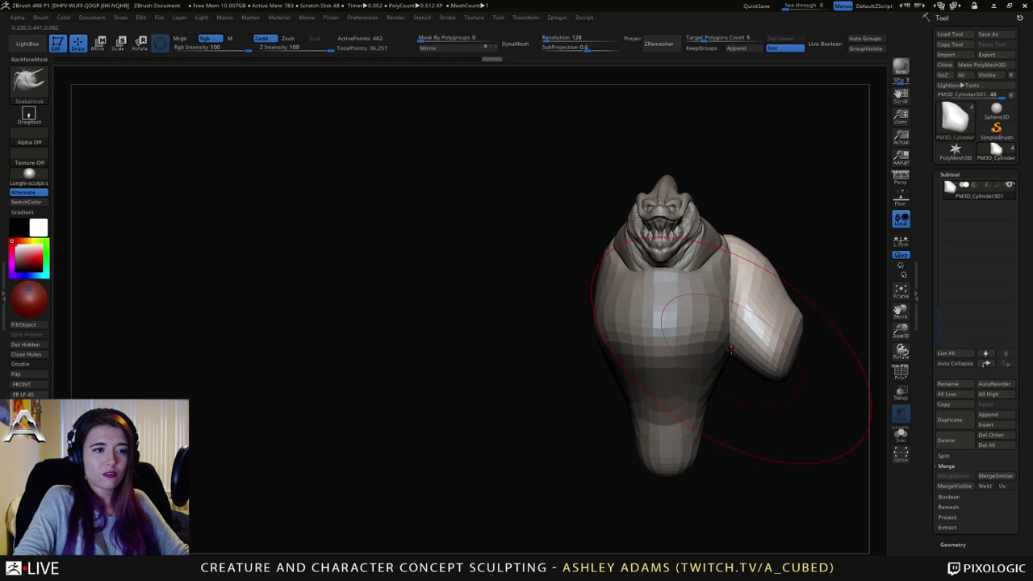
Step: Shape the upper arm into an elongated oval that hangs along the torso, working from the side
mouse_move(715, 346)
right_mouse_down()
mouse_move(692, 323)
mouse_move(710, 355)
mouse_move(581, 320)
right_mouse_up()
key("space")
mouse_move(645, 264)
left_mouse_down()
mouse_move(632, 265)
mouse_move(624, 306)
left_mouse_up()
right_click_drag(692, 292, 646, 278)
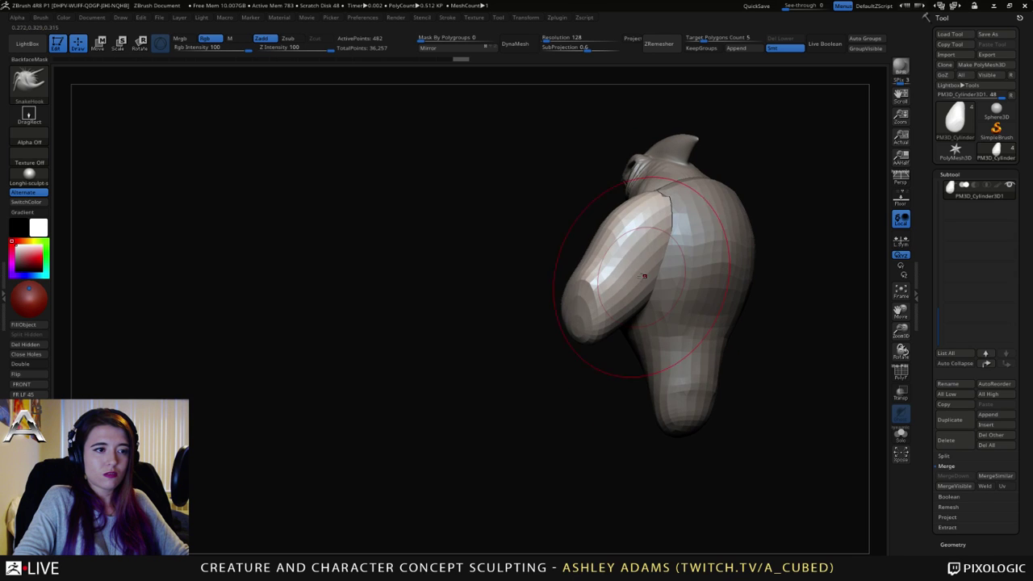
left_click_drag(646, 279, 662, 282)
mouse_move(662, 283)
right_mouse_down()
mouse_move(724, 247)
mouse_move(694, 253)
right_mouse_up()
left_click_drag(574, 329, 590, 336)
left_click_drag(572, 215, 563, 206)
right_click(528, 265)
left_click_drag(580, 300, 571, 306)
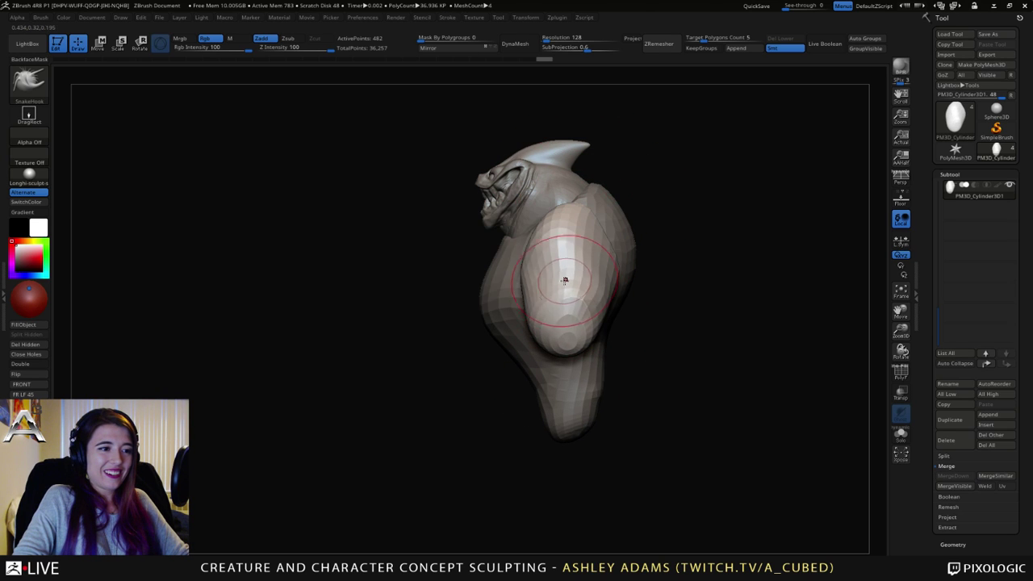
Step: Refine the shoulder slope and the lower end of the upper arm from the front and side views
key("space")
right_click_drag(561, 287, 646, 281)
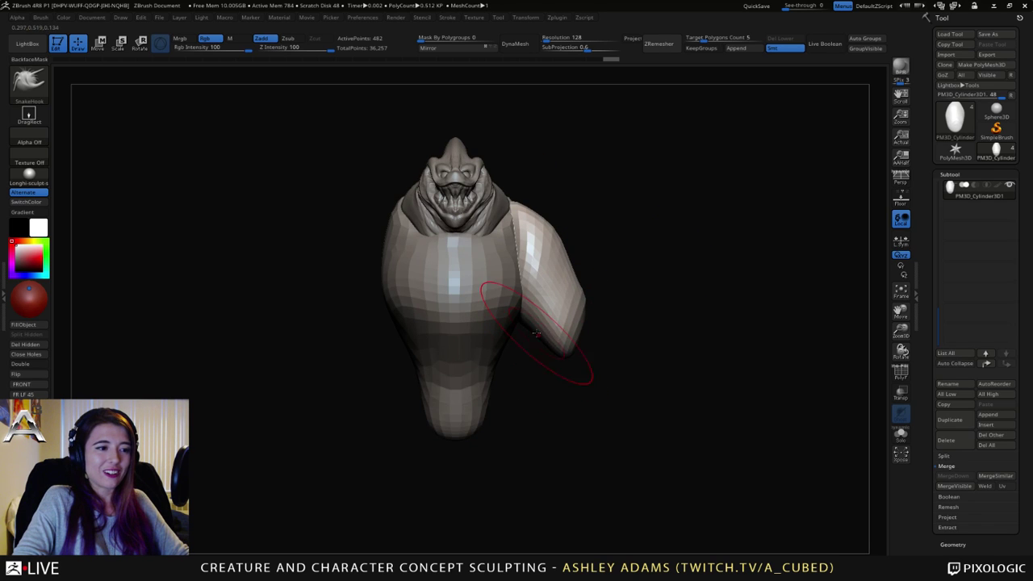
right_click_drag(583, 322, 546, 207)
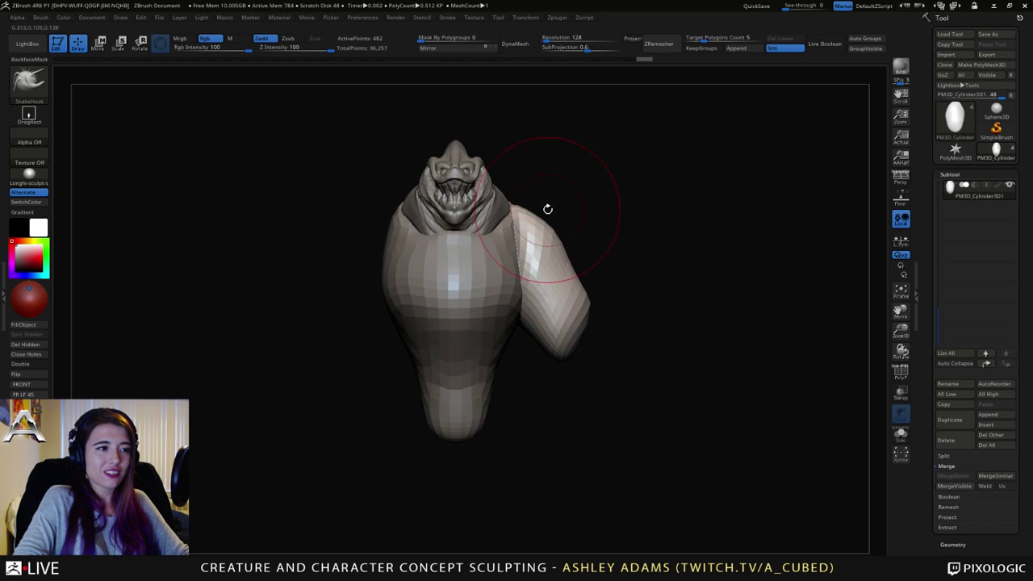
left_click_drag(546, 218, 545, 224)
right_click_drag(535, 218, 580, 236, "alt")
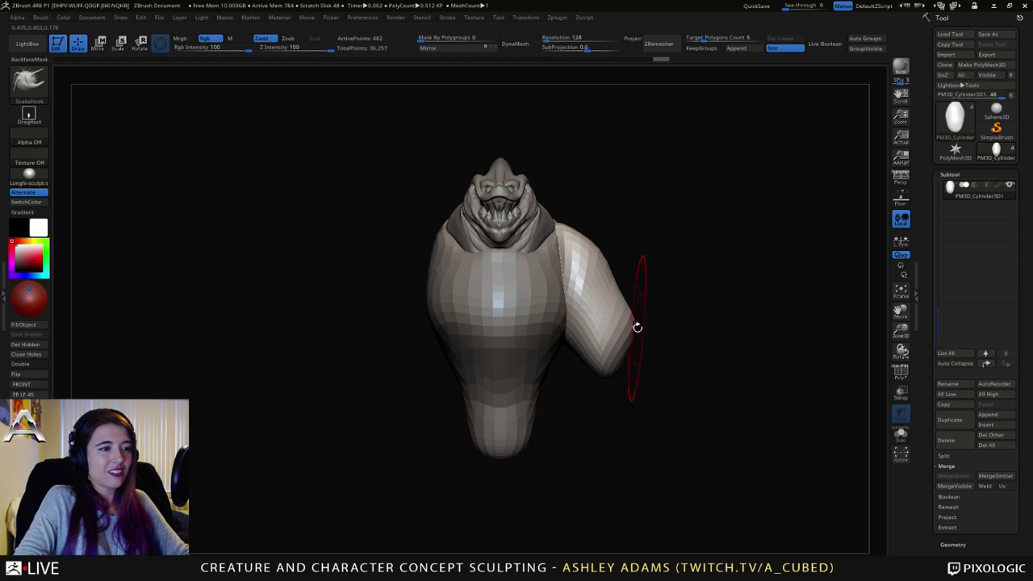
right_click_drag(636, 347, 650, 367)
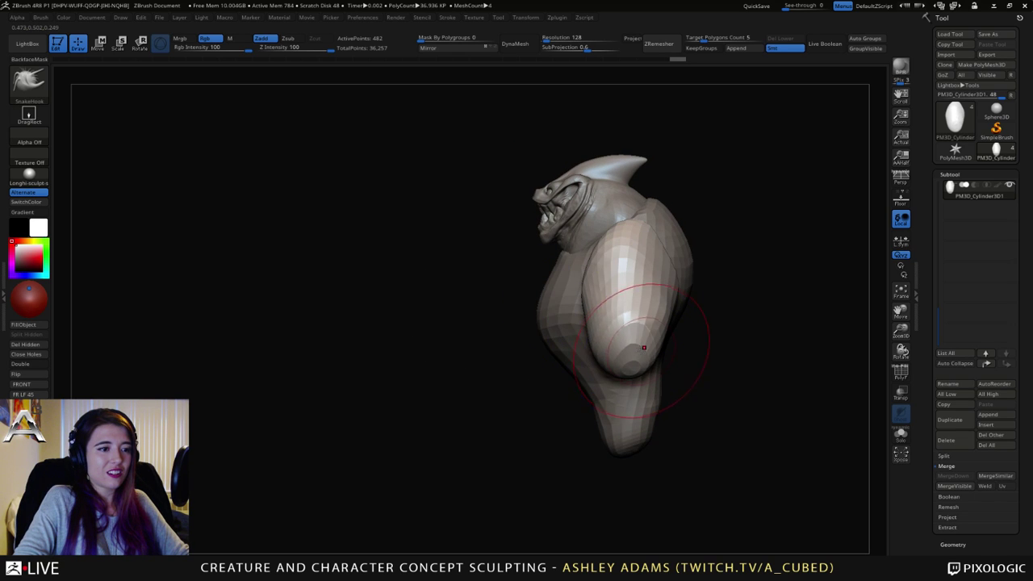
key("space")
left_click_drag(622, 327, 634, 327)
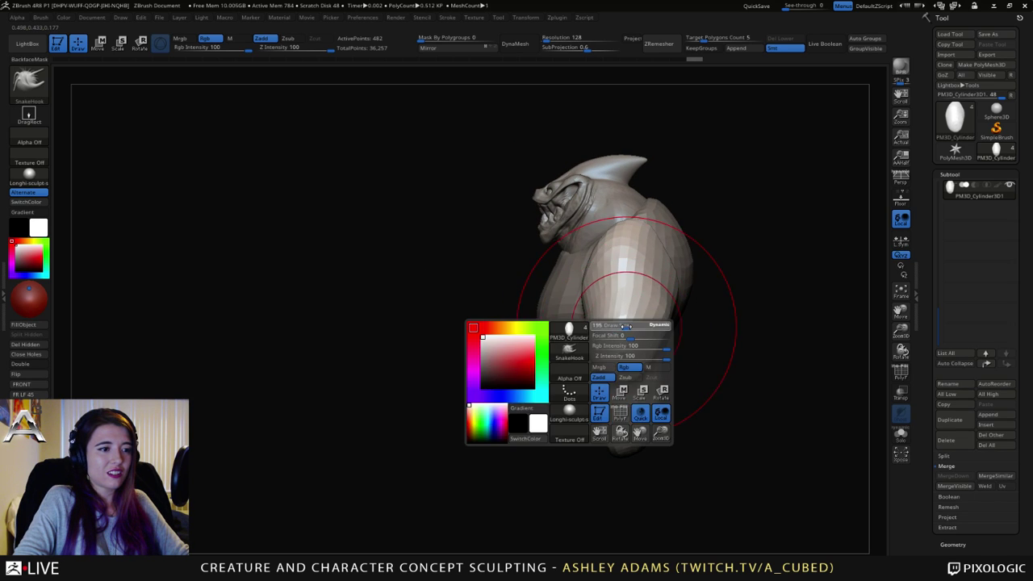
right_click_drag(597, 323, 648, 305)
right_click_drag(562, 364, 593, 351)
left_click_drag(593, 351, 586, 347)
Step: Draw the arm's lower end inward toward the waist as a bent forearm and apply DynaMesh at resolution 128
key("space")
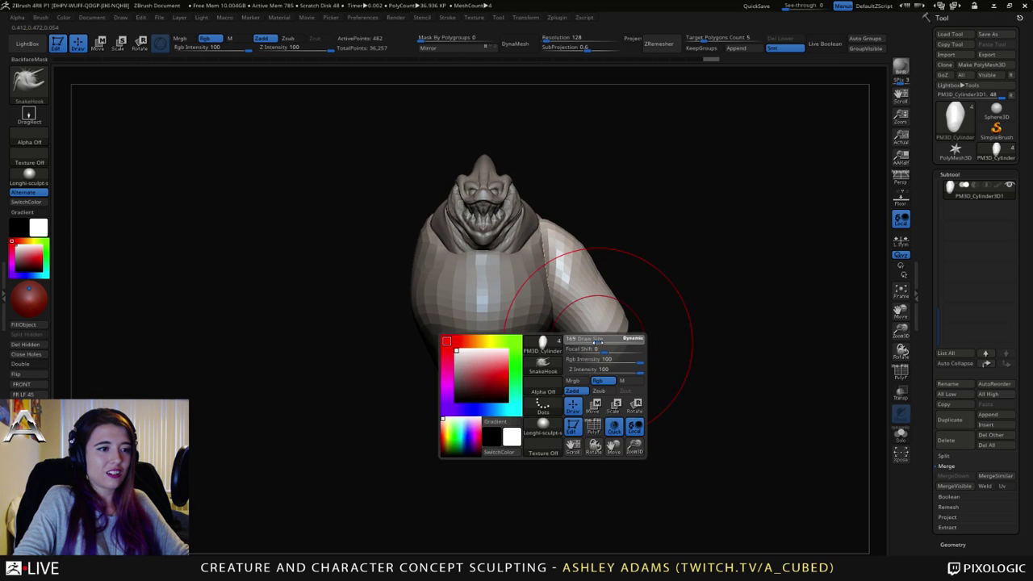
mouse_move(590, 394)
left_mouse_down()
mouse_move(613, 353)
mouse_move(548, 378)
left_mouse_up()
right_click_drag(563, 337, 613, 349, "alt")
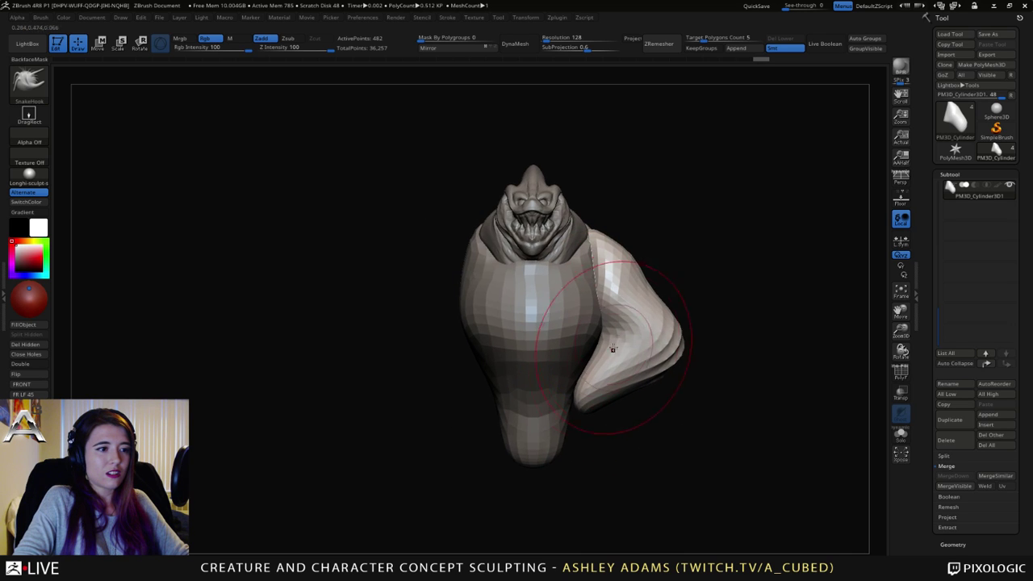
left_click_drag(612, 348, 603, 355)
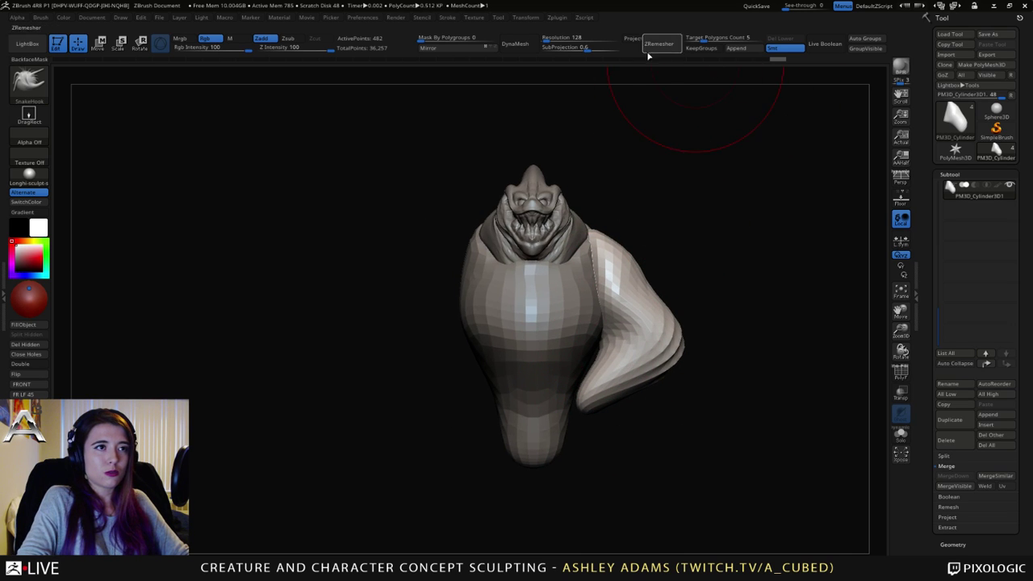
left_click(516, 43)
Step: Adjust the forearm and the inside of the elbow with the SnakeHook brush, varying its size
mouse_move(583, 411)
left_mouse_down()
mouse_move(570, 385)
mouse_move(597, 397)
left_mouse_up()
key("space")
mouse_move(710, 388)
left_mouse_down()
mouse_move(562, 392)
mouse_move(529, 306)
left_mouse_up()
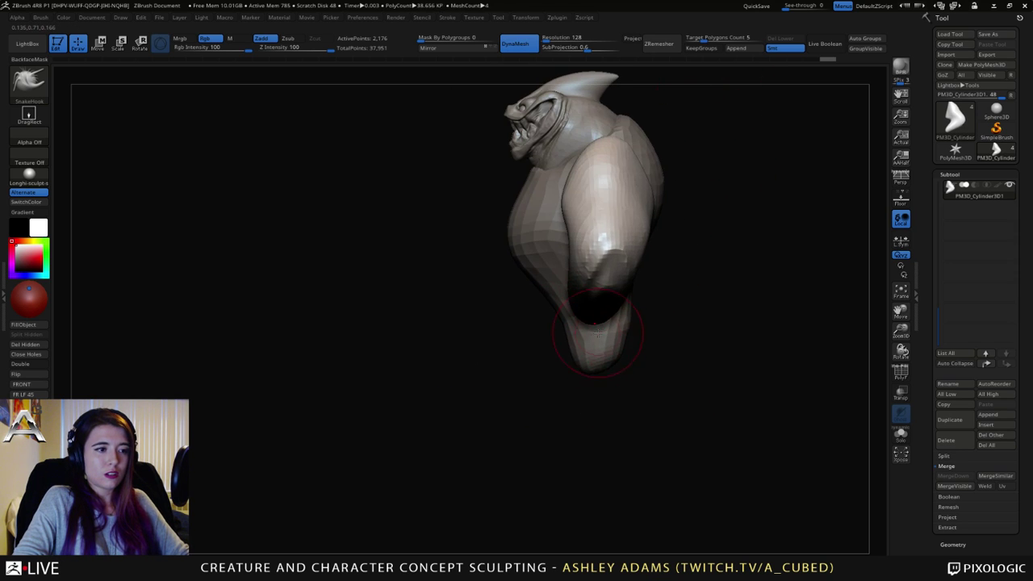
mouse_move(628, 330)
left_mouse_down()
mouse_move(639, 279)
mouse_move(687, 252)
left_mouse_up()
key("space")
left_click_drag(657, 204, 669, 204)
left_click_drag(629, 275, 616, 266)
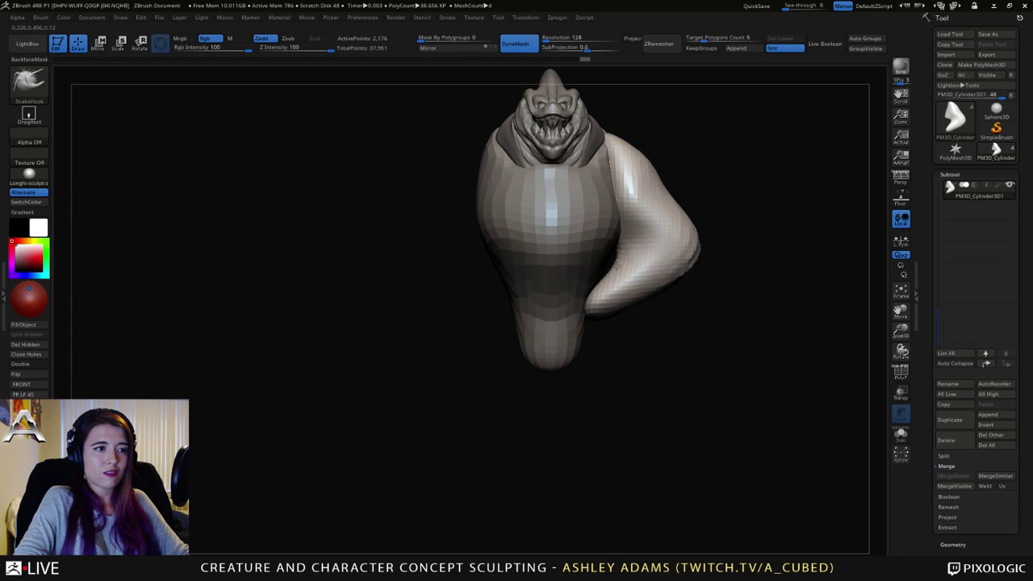
Step: Refine the contours of the upper arm, elbow and forearm tip with a resized SnakeHook brush
key("space")
left_click_drag(655, 220, 644, 220)
left_click_drag(715, 234, 652, 237)
right_click_drag(643, 202, 696, 190)
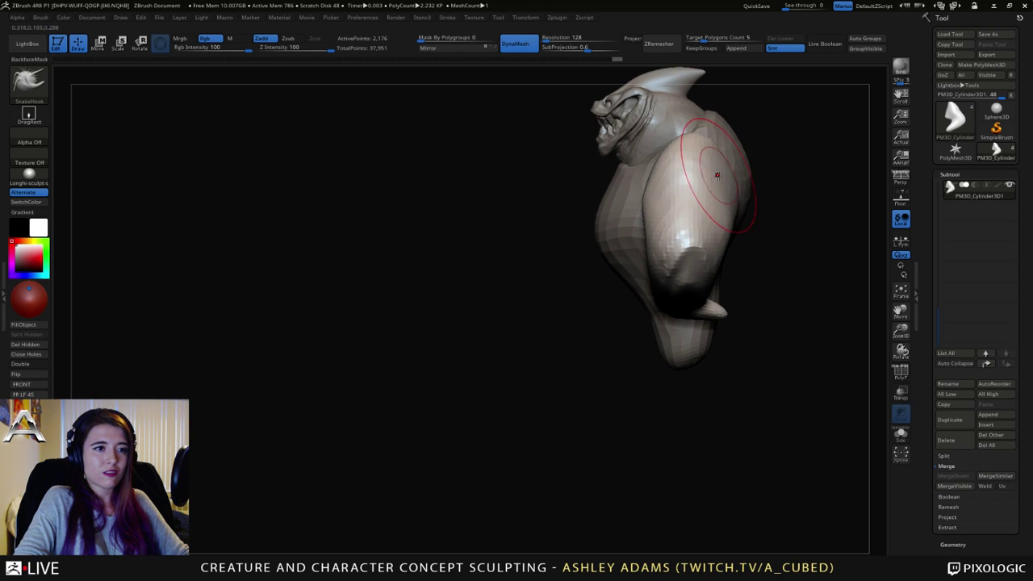
mouse_move(681, 281)
left_mouse_down()
mouse_move(724, 221)
mouse_move(699, 228)
mouse_move(676, 215)
left_mouse_up()
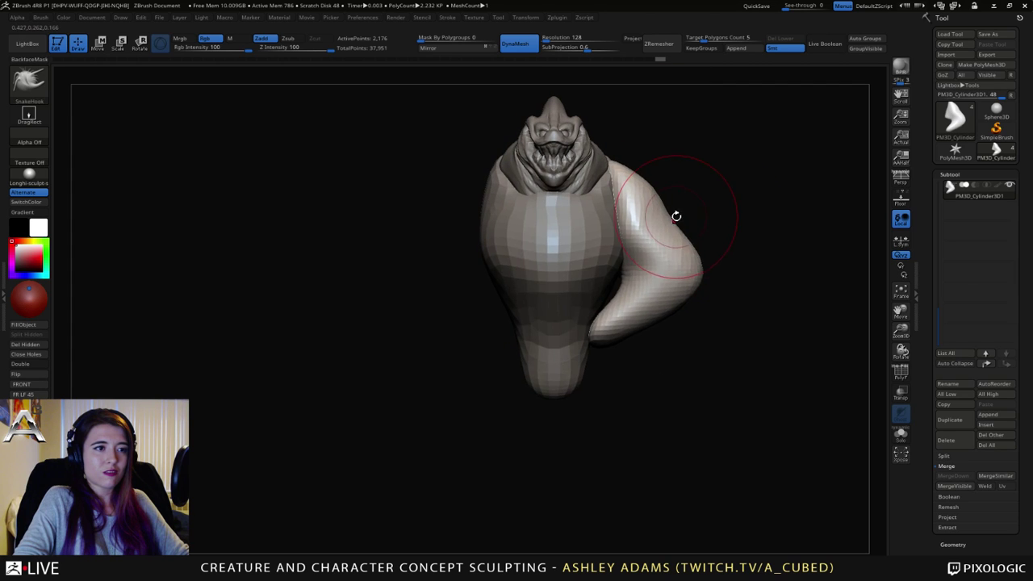
key("space")
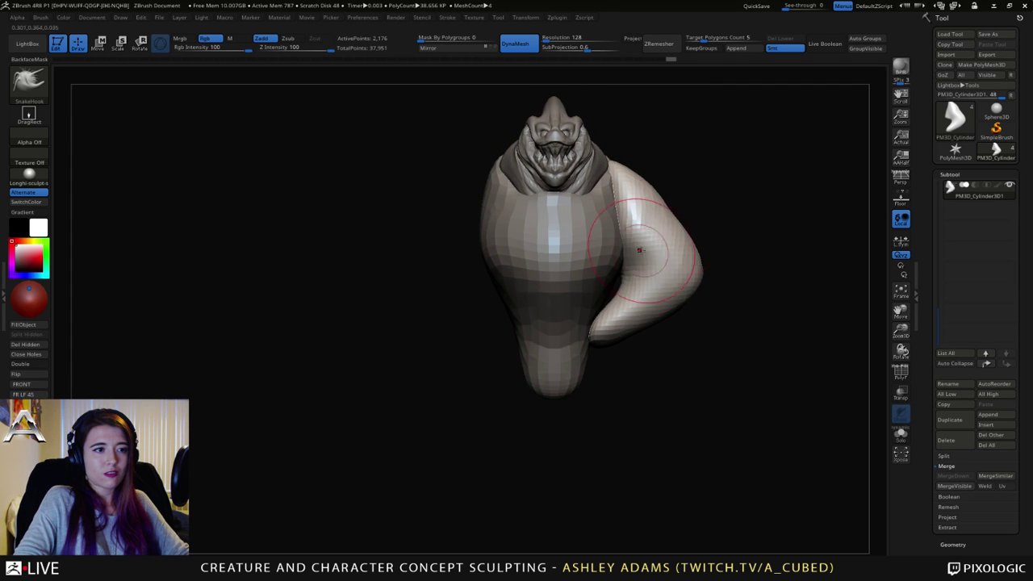
mouse_move(636, 279)
left_mouse_down()
mouse_move(623, 273)
mouse_move(611, 304)
left_mouse_up()
left_click_drag(604, 344, 595, 344)
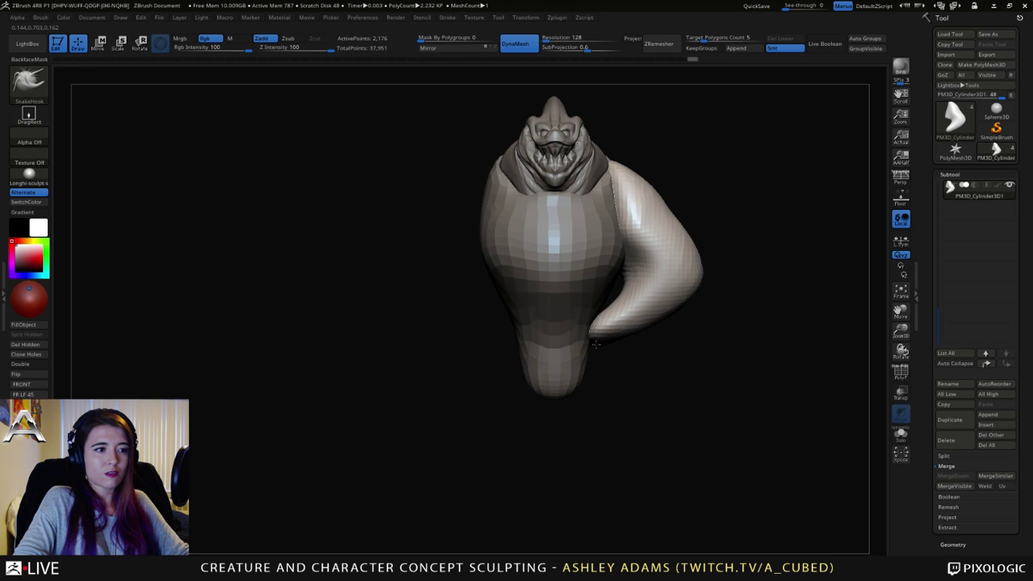
Step: Pull the end of the forearm out into a small hand stub with a resized SnakeHook brush
mouse_move(759, 339)
left_mouse_down()
mouse_move(710, 351)
mouse_move(652, 387)
left_mouse_up()
key("space")
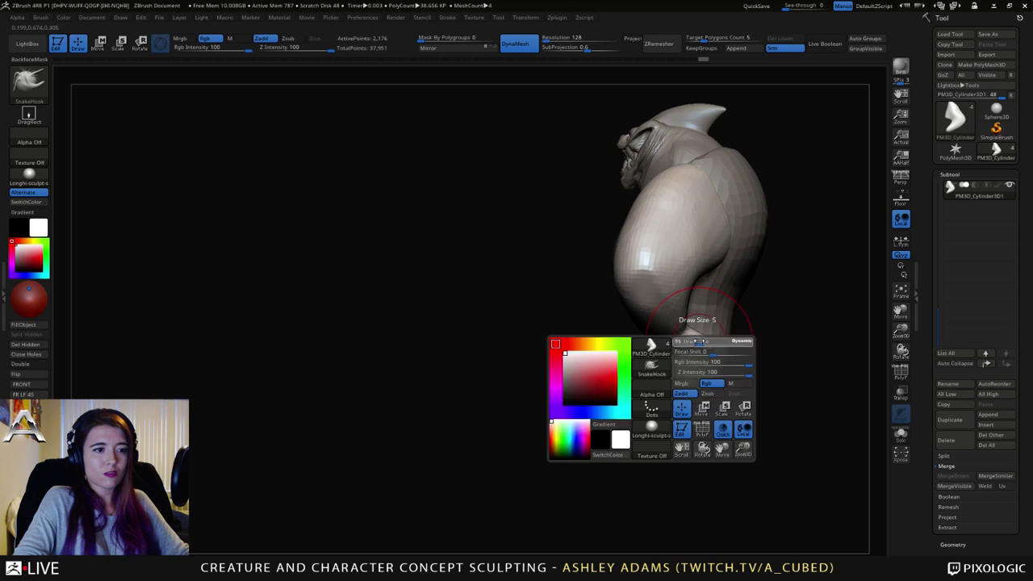
mouse_move(694, 342)
left_mouse_down()
mouse_move(707, 366)
mouse_move(749, 334)
mouse_move(684, 349)
left_mouse_up()
left_click_drag(769, 367, 739, 363)
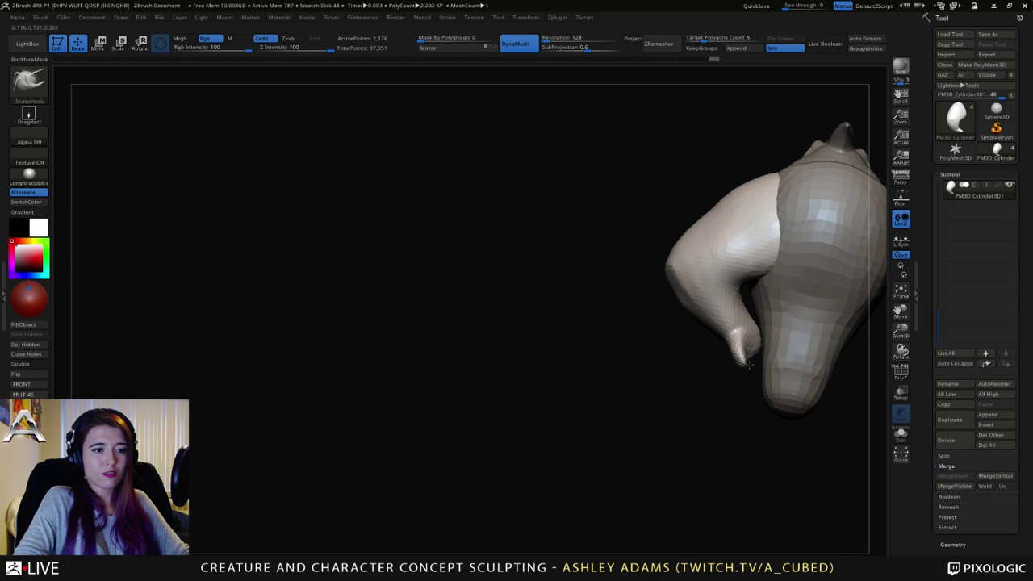
key("space")
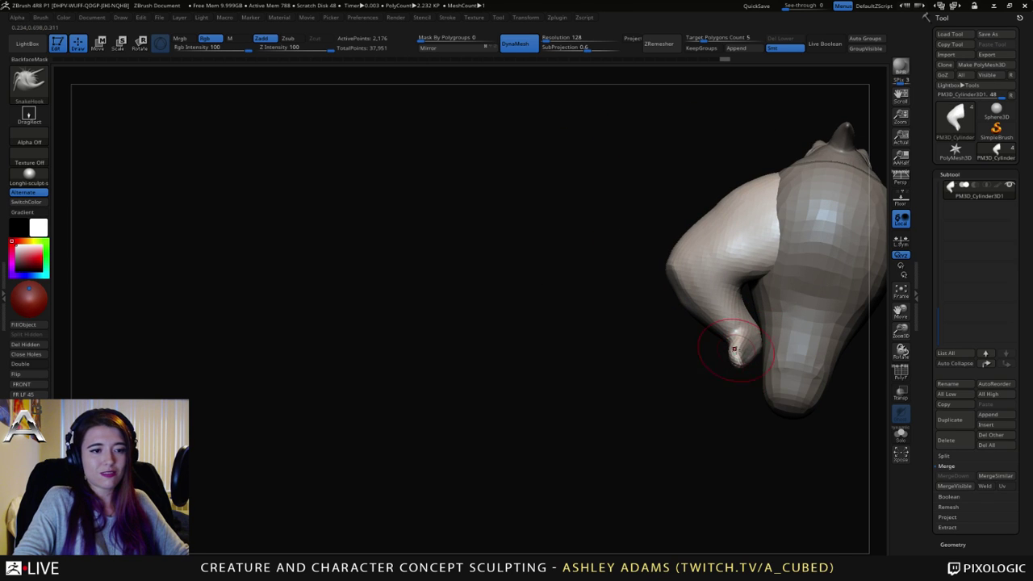
mouse_move(743, 351)
left_mouse_down()
mouse_move(799, 330)
mouse_move(800, 341)
left_mouse_up()
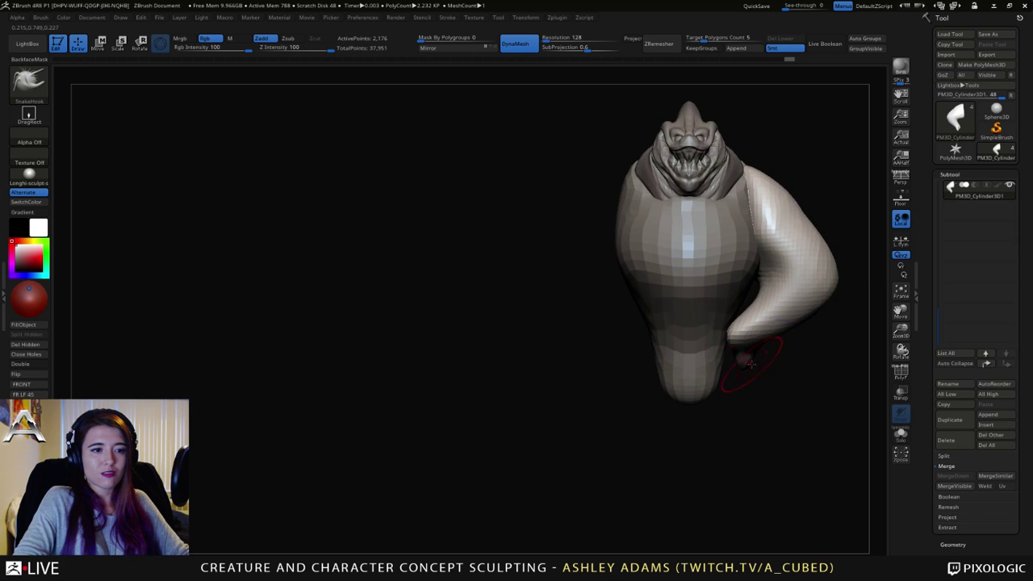
Step: Refine the hand stub and its transition into the forearm with SnakeHook from the front and side
right_click(751, 351)
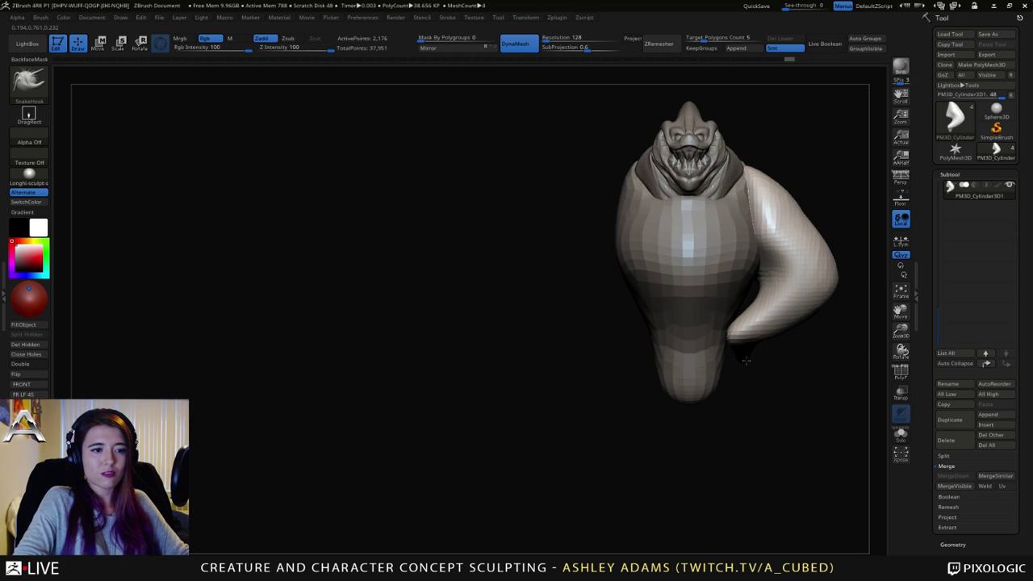
right_click(748, 357)
right_click_drag(750, 355, 724, 327)
right_click(750, 351)
left_click_drag(724, 326, 739, 350)
right_click_drag(729, 324, 742, 383, "shift")
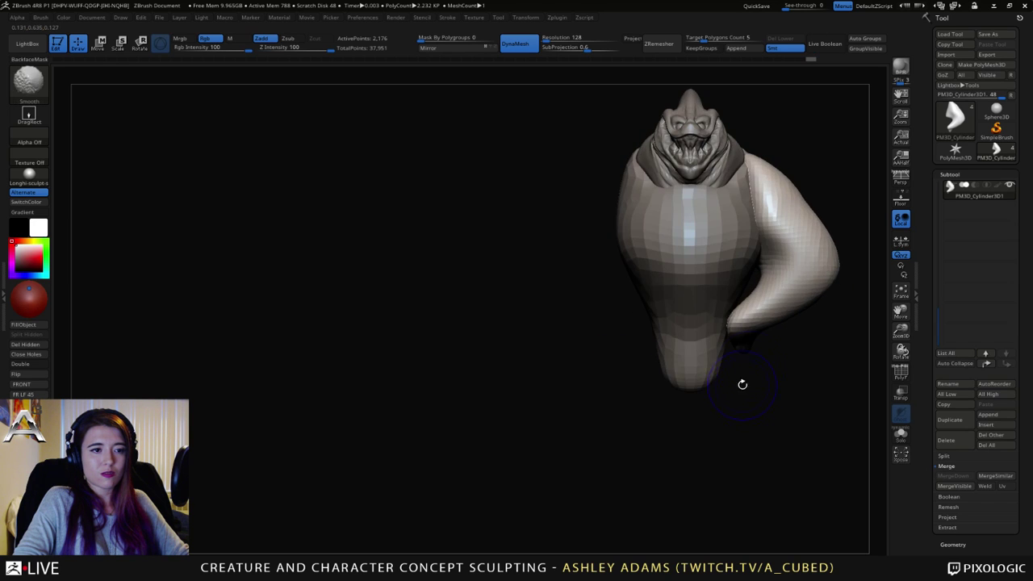
right_click(710, 360)
right_click_drag(766, 295, 733, 288)
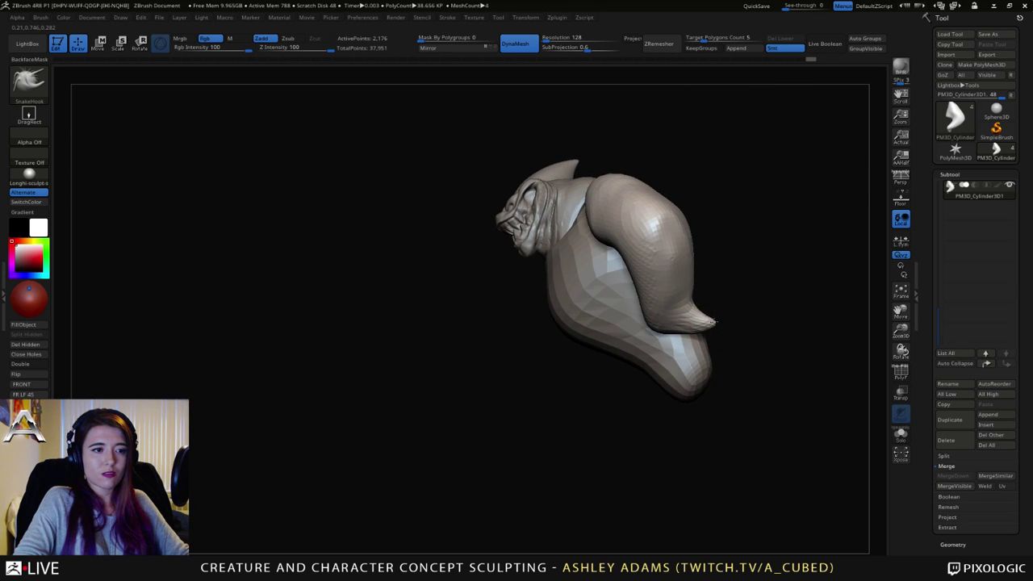
left_click_drag(714, 322, 705, 307)
mouse_move(694, 302)
right_mouse_down()
mouse_move(658, 263)
mouse_move(665, 251)
mouse_move(714, 254)
right_mouse_up()
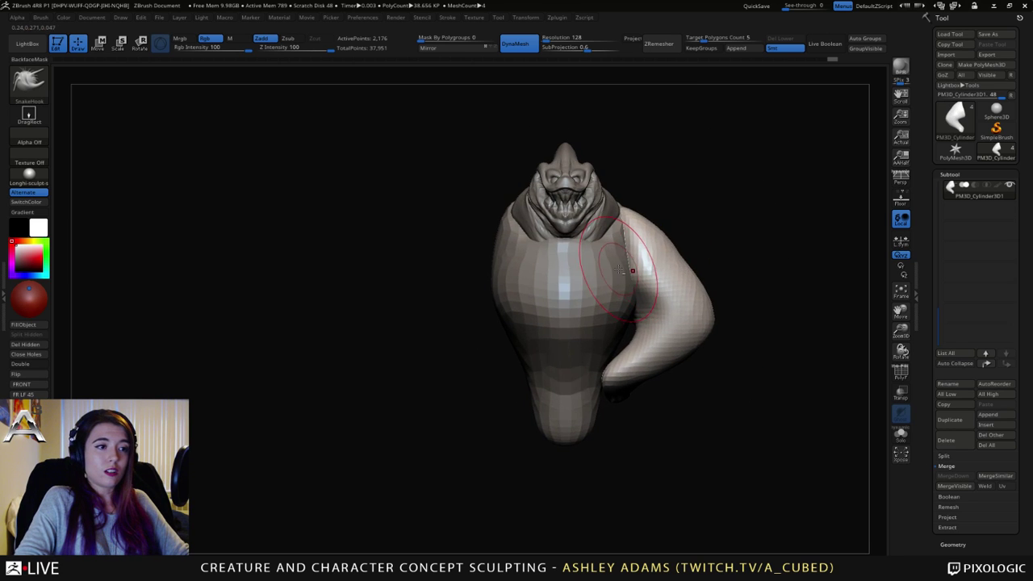
Step: Select the torso and widen its upper sides toward the arm with a resized SnakeHook brush
left_click(586, 300, "alt")
key("space")
left_click_drag(625, 255, 633, 255)
left_click_drag(621, 257, 638, 259)
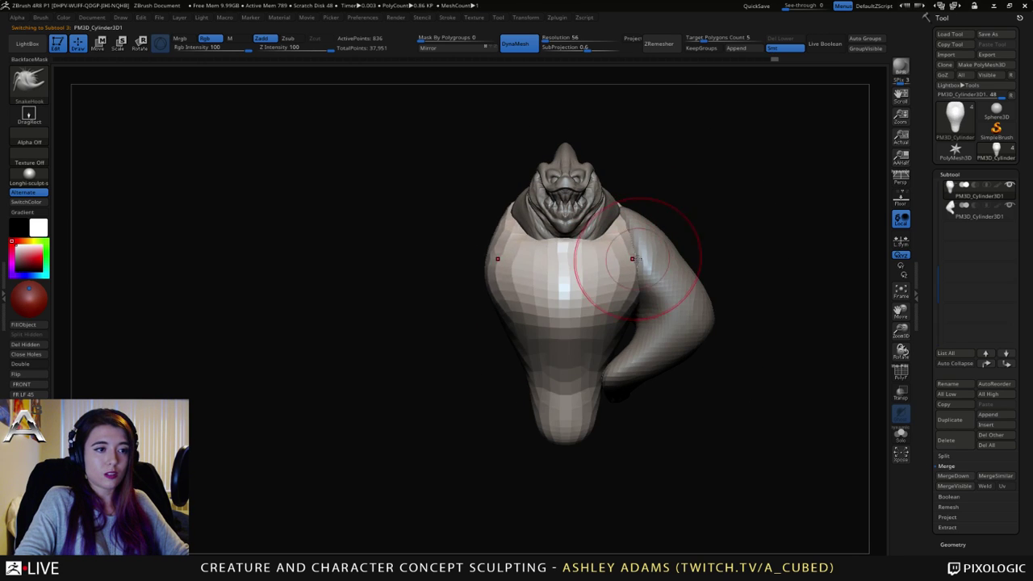
Step: Duplicate the arm, mirror the copy to the other side and merge both arms into one subtool
left_click(669, 268, "alt")
right_click_drag(669, 267, 691, 300)
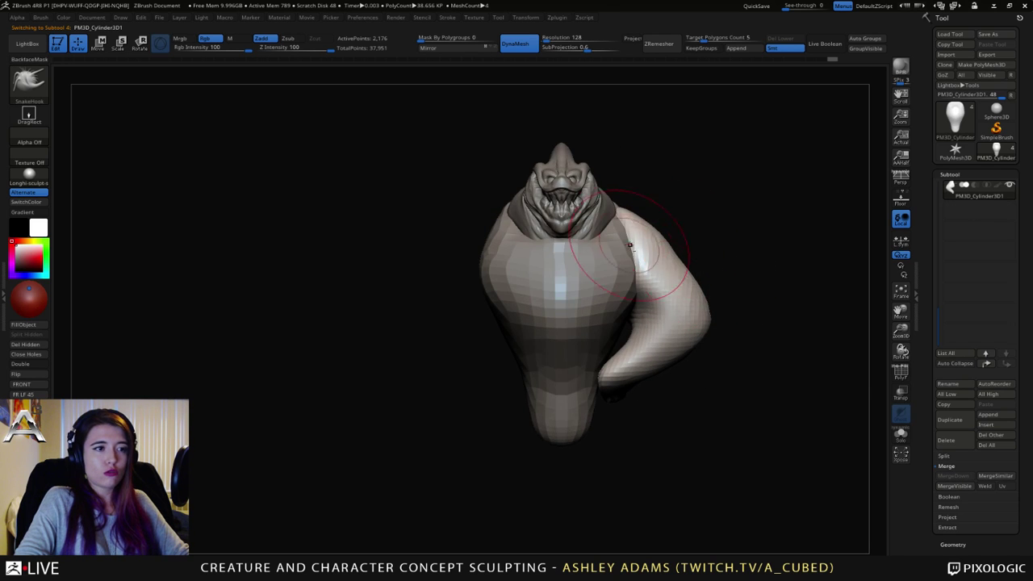
left_click(965, 424)
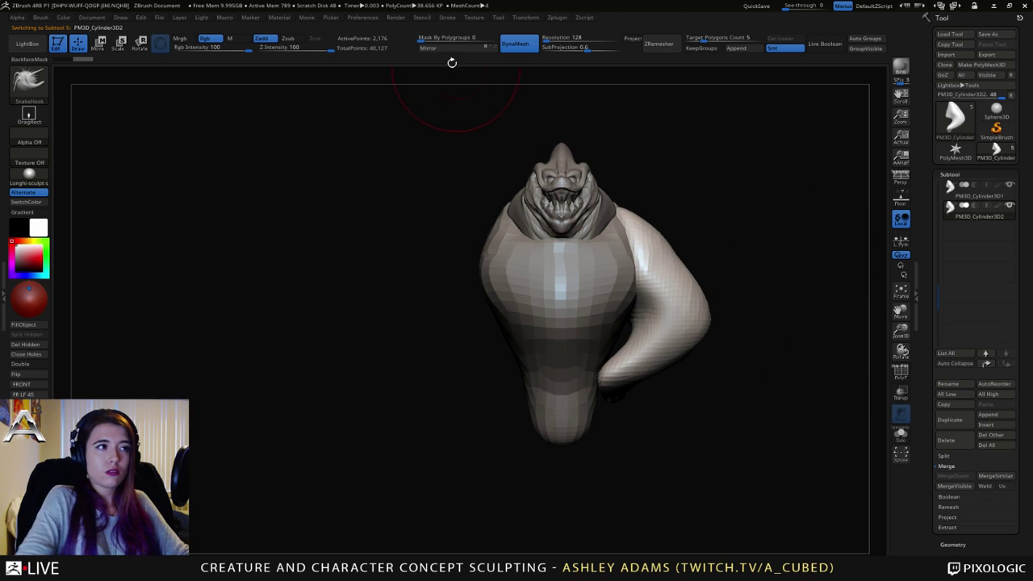
left_click(449, 48)
left_click(975, 192)
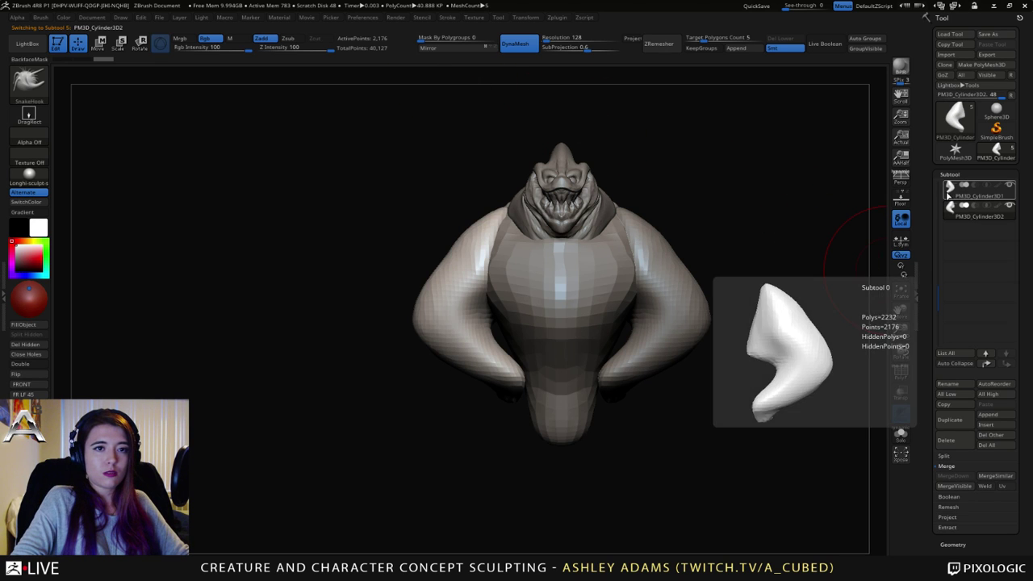
left_click(952, 476)
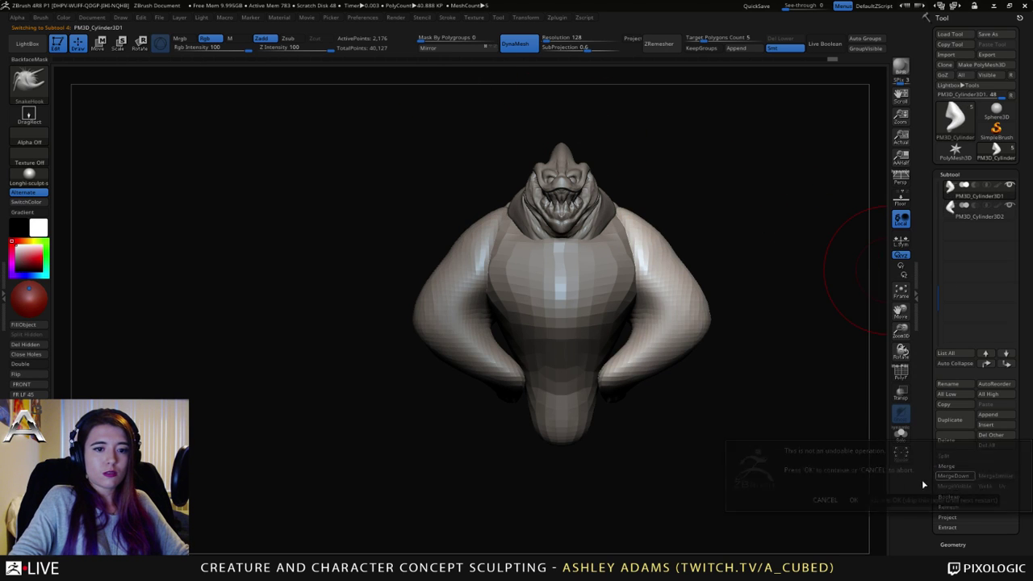
left_click(853, 498)
Step: Adjust the side profile of both arms with a resized SnakeHook brush
right_click_drag(627, 313, 642, 292, "alt")
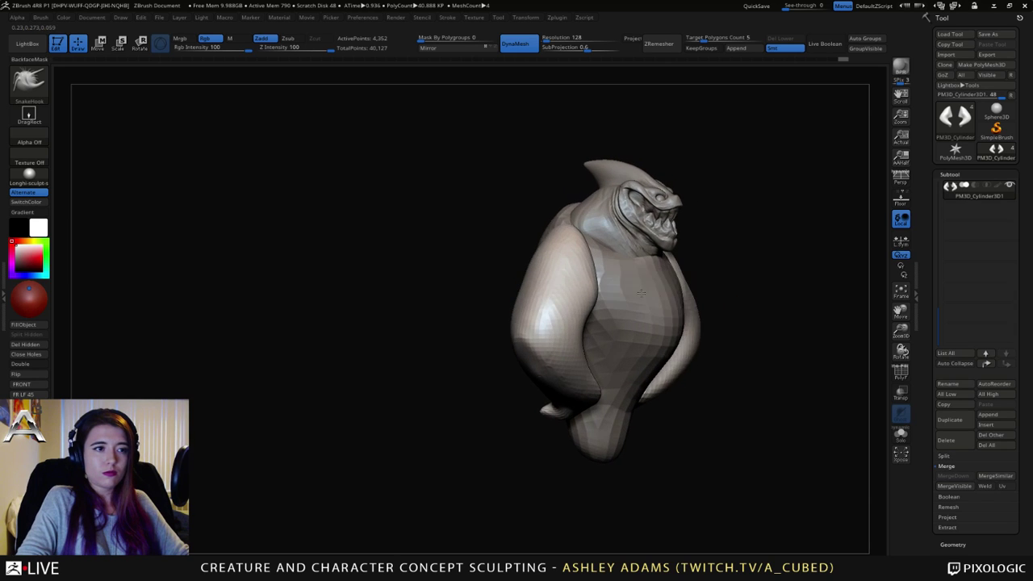
key("space")
left_click_drag(638, 286, 674, 287)
right_click_drag(524, 288, 570, 288, "shift")
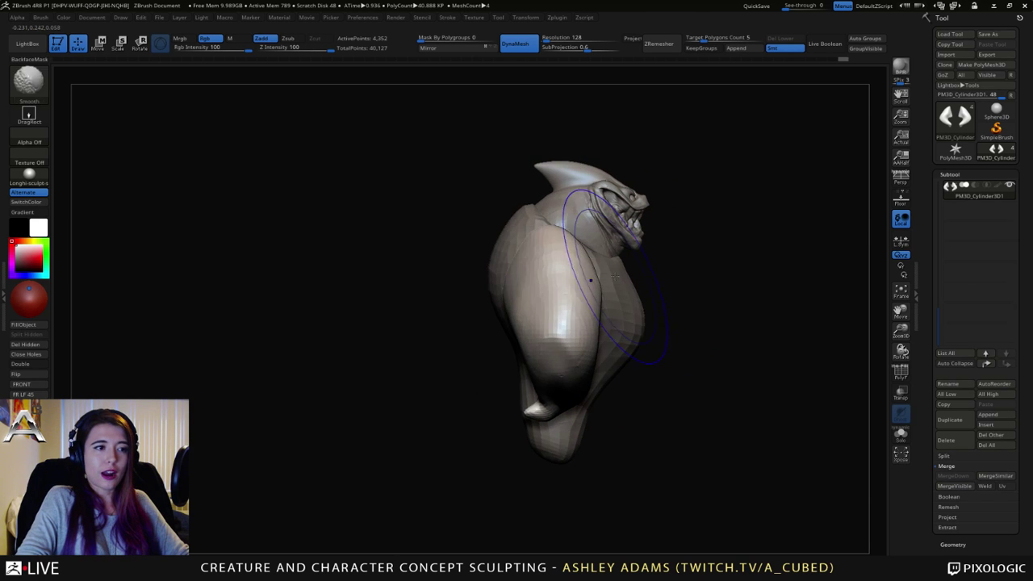
mouse_move(535, 323)
right_mouse_down()
mouse_move(755, 318)
mouse_move(734, 336)
mouse_move(557, 311)
right_mouse_up()
key("space")
mouse_move(547, 309)
left_mouse_down()
mouse_move(558, 309)
mouse_move(555, 326)
mouse_move(560, 310)
mouse_move(595, 307)
left_mouse_up()
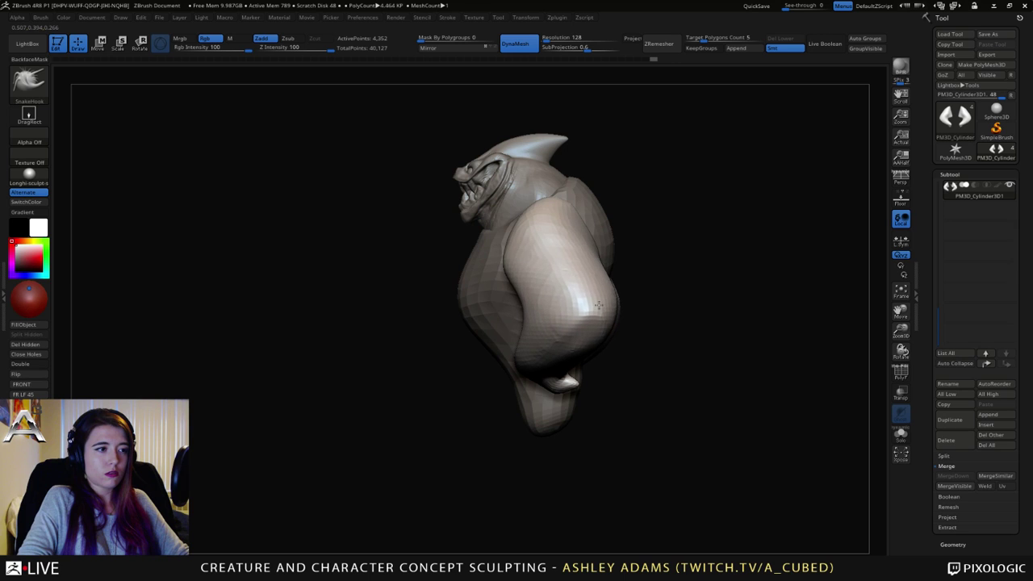
Step: Refine the upper arms, shoulder tops and elbow contours with SnakeHook from the side and back
left_click_drag(557, 239, 565, 242)
key("space")
left_click_drag(560, 202, 551, 206)
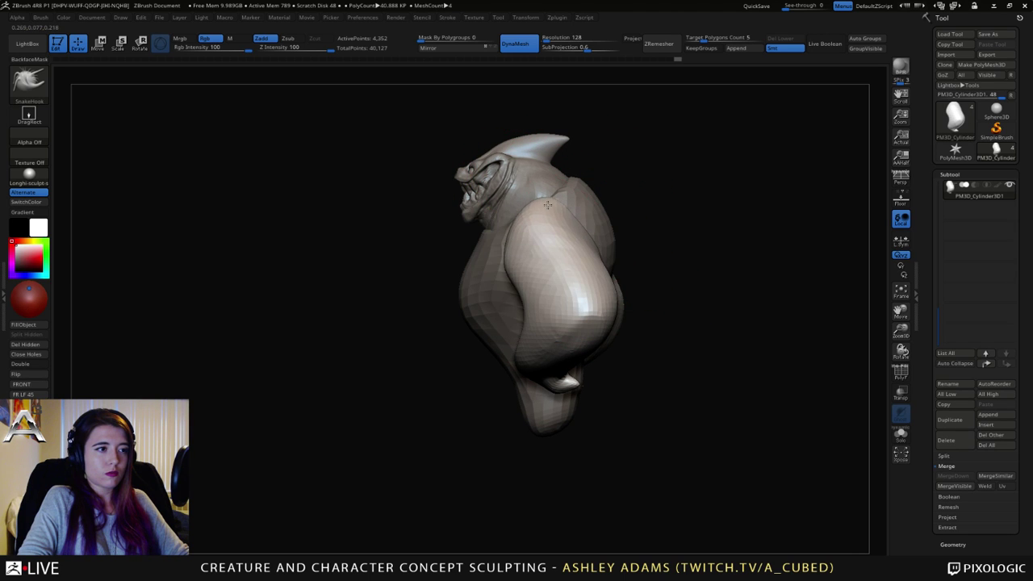
mouse_move(547, 319)
right_mouse_down("alt")
mouse_move(576, 375)
mouse_move(556, 421)
right_mouse_up("alt")
left_click_drag(596, 304, 601, 304)
left_click_drag(587, 235, 590, 228)
mouse_move(590, 229)
right_mouse_down()
mouse_move(620, 219)
mouse_move(628, 223)
mouse_move(603, 240)
mouse_move(638, 252)
right_mouse_up()
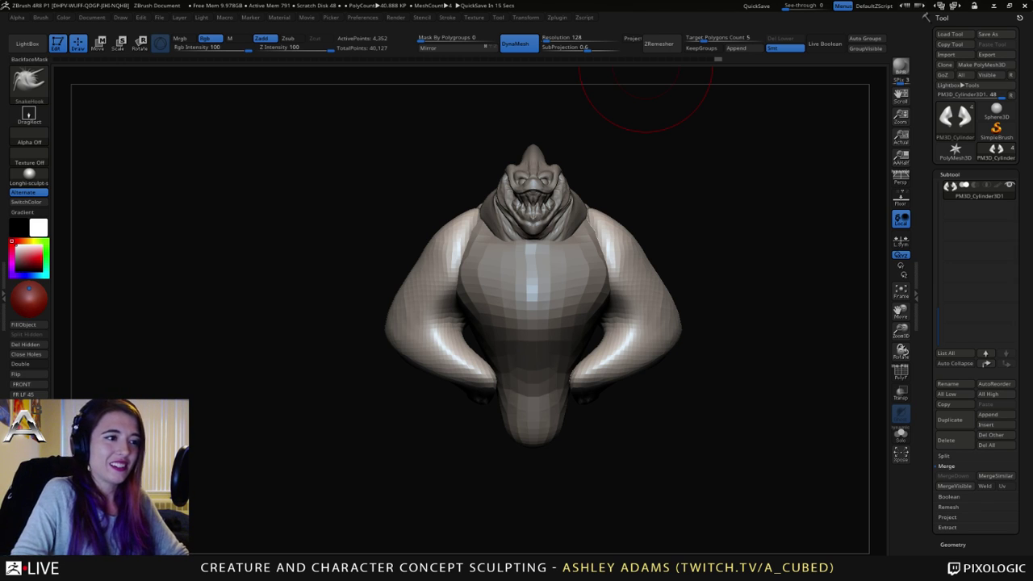
Step: Select the head mesh and reshape the back edge of its neck over the shoulders with a smaller SnakeHook brush
mouse_move(646, 88)
left_mouse_down()
mouse_move(565, 299)
mouse_move(507, 166)
left_mouse_up()
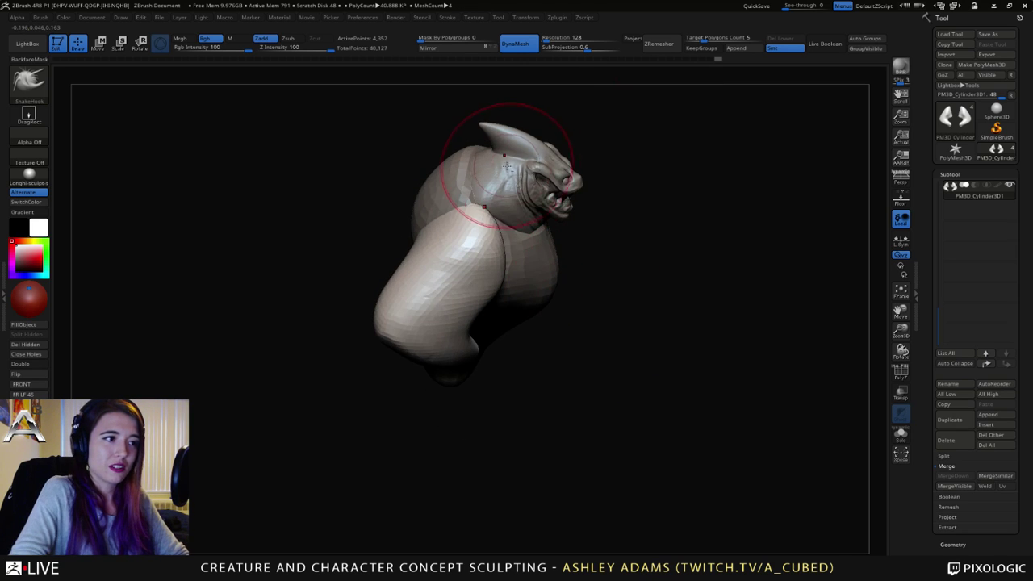
left_click(473, 180, "alt")
key("space")
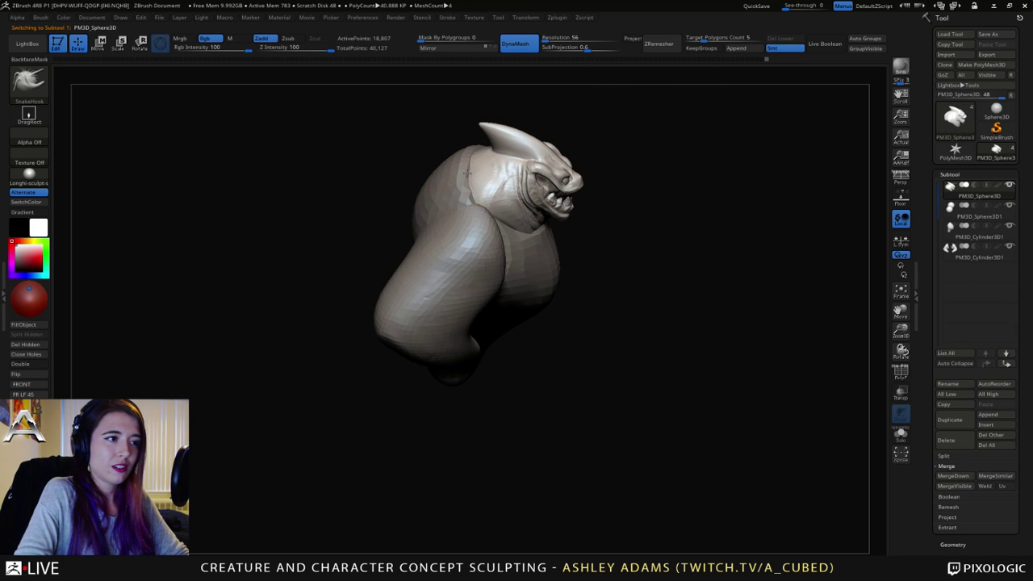
mouse_move(463, 171)
right_mouse_down()
mouse_move(436, 177)
mouse_move(468, 165)
right_mouse_up()
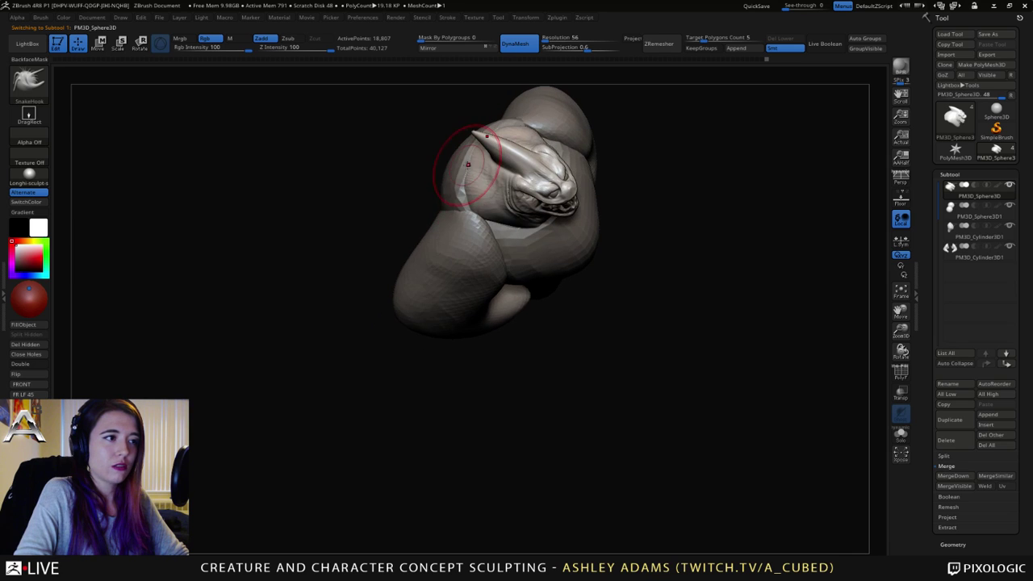
key("space")
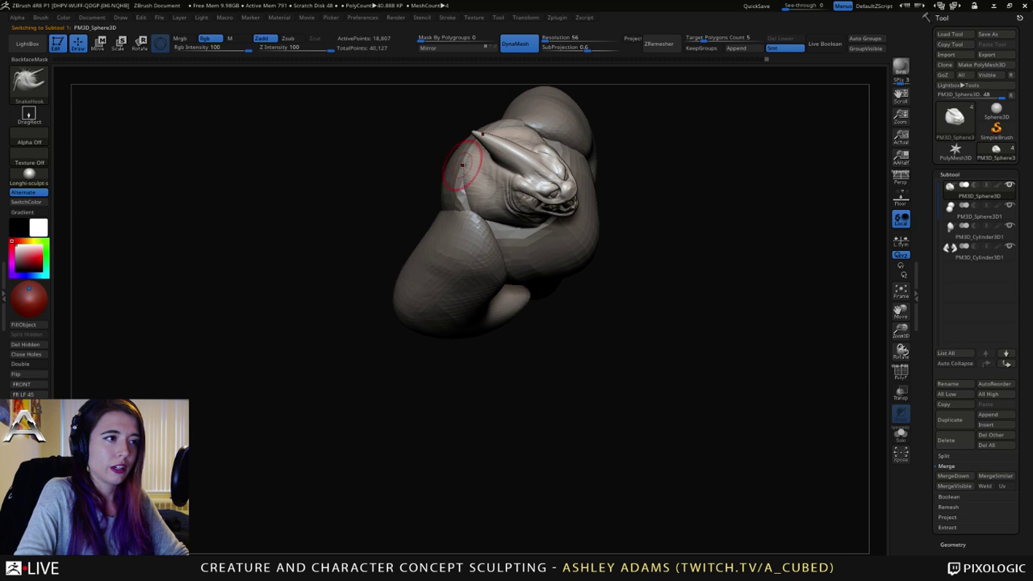
left_click_drag(461, 165, 521, 201)
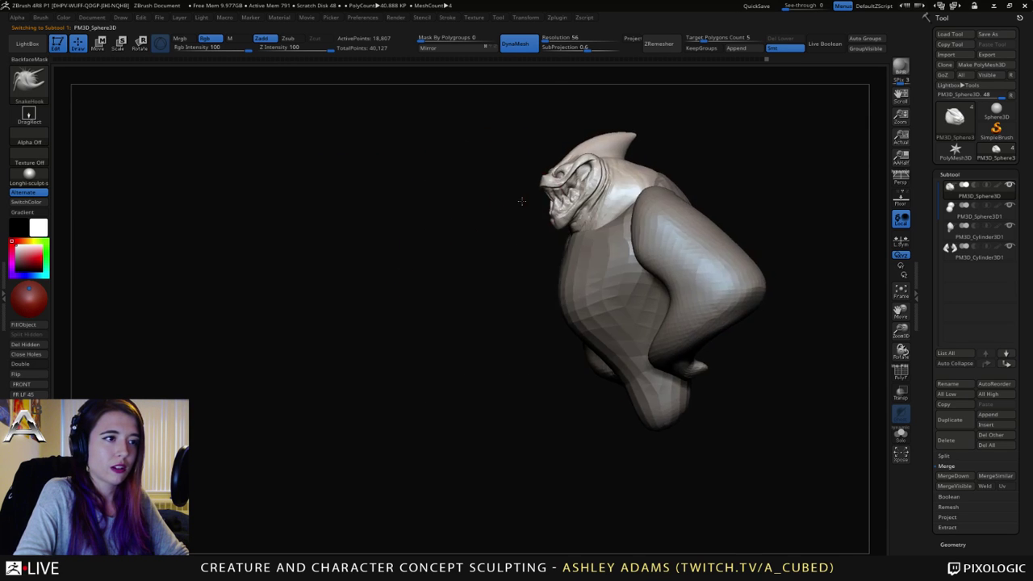
Step: Extend the front of the head mesh's neck down onto the upper chest with the SnakeHook brush
right_click_drag(644, 196, 550, 209, "alt")
right_click_drag(488, 240, 484, 281, "ctrl")
left_click(484, 255, "alt")
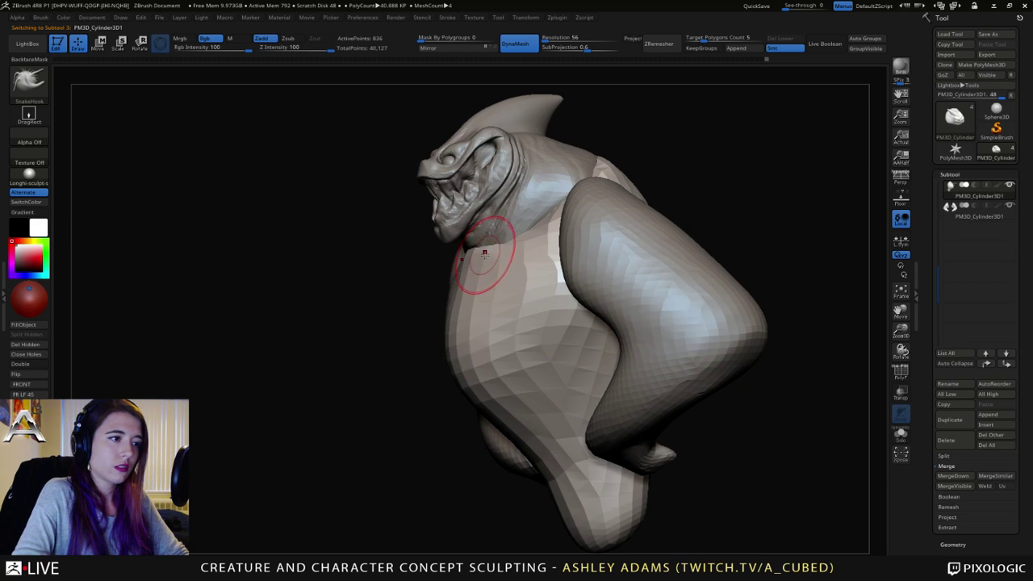
right_click(485, 255)
right_click_drag(506, 243, 479, 249)
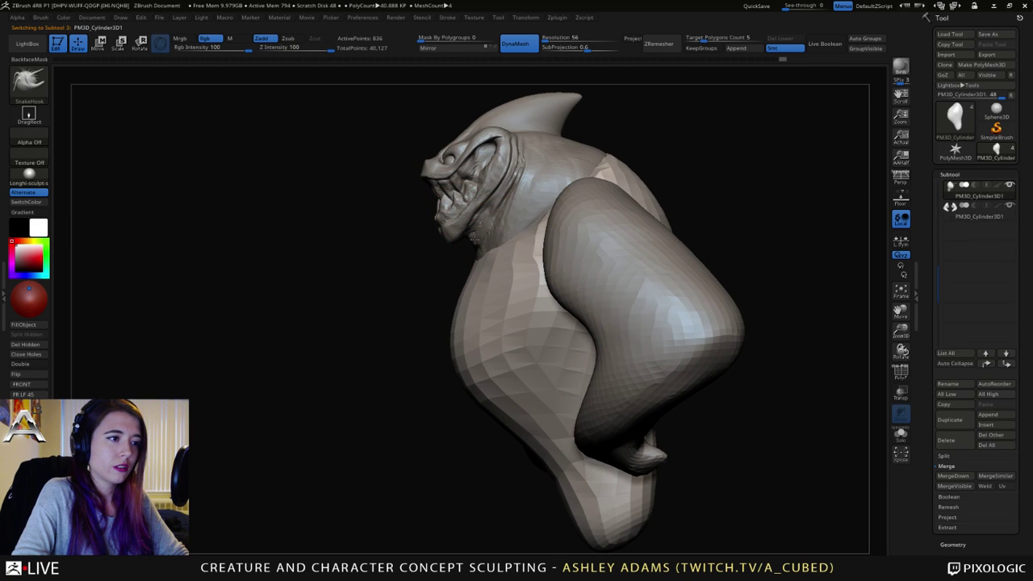
right_click_drag(355, 240, 468, 256)
left_click(470, 255, "alt")
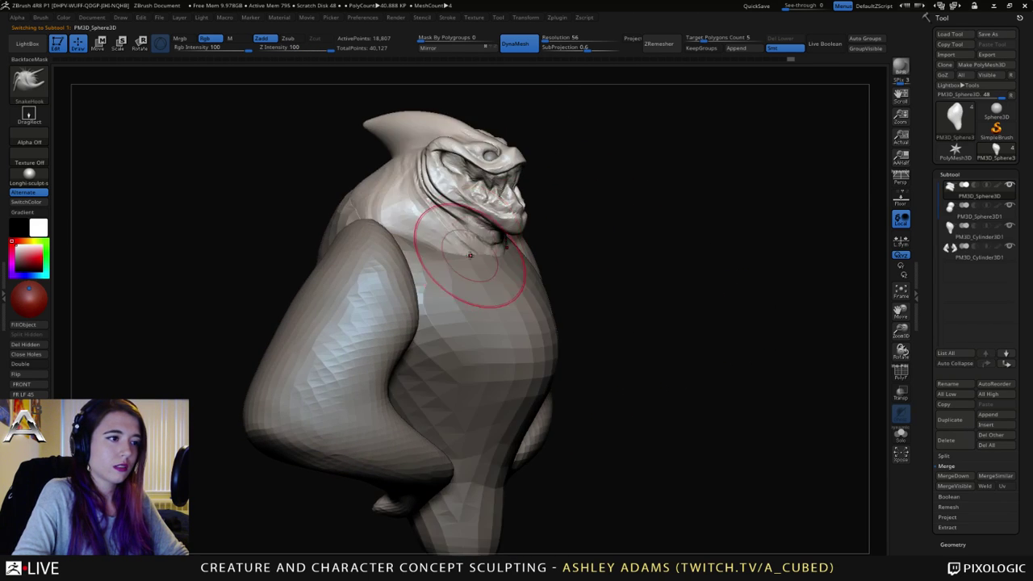
left_click_drag(470, 255, 560, 248)
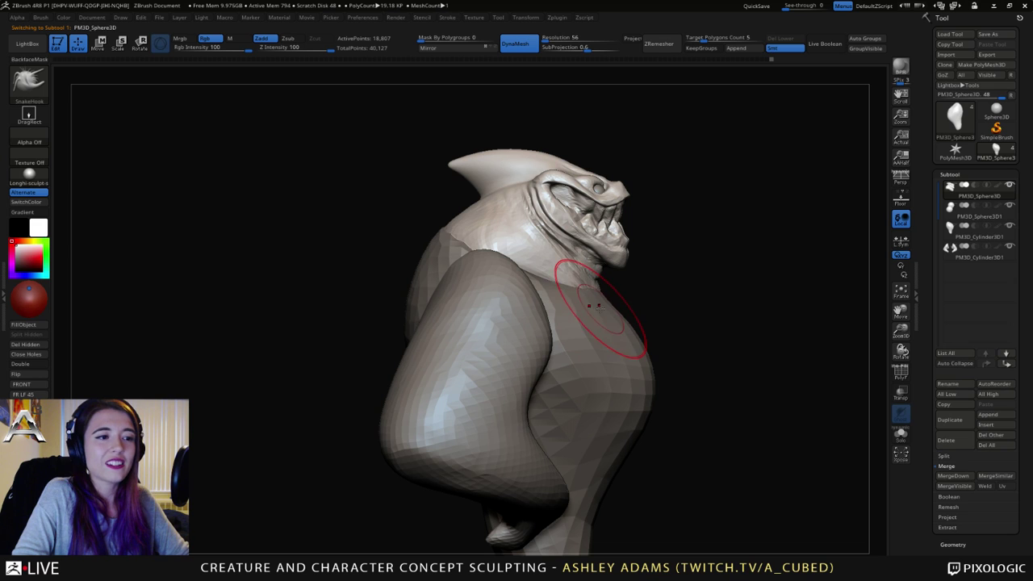
left_click_drag(751, 302, 565, 300)
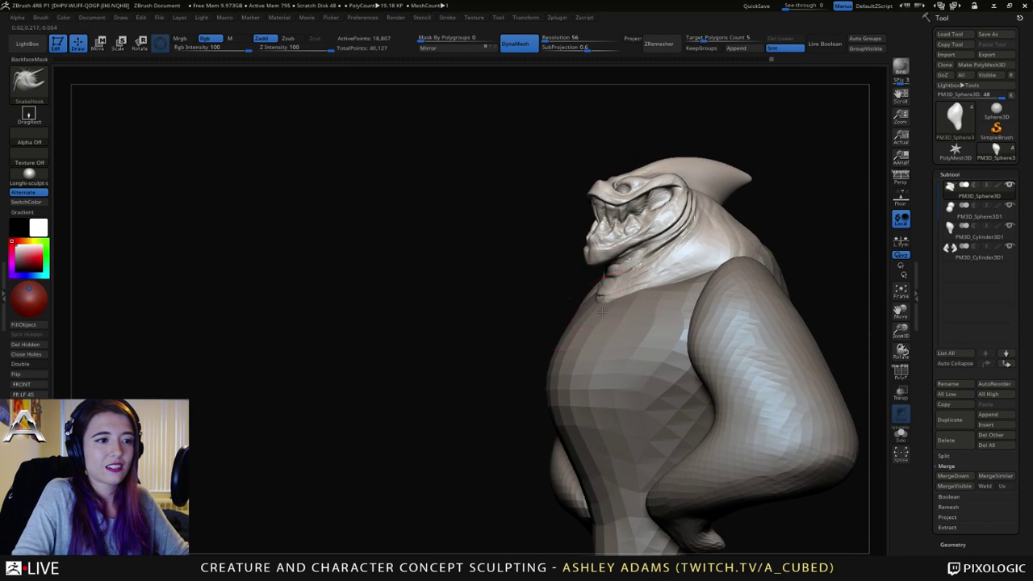
left_click_drag(452, 307, 618, 304)
right_click(567, 279)
right_click_drag(566, 280, 602, 275)
Step: Build up the skin folds around the front of the neck with the ClayBuildup brush
key("b")
key("c")
key("b")
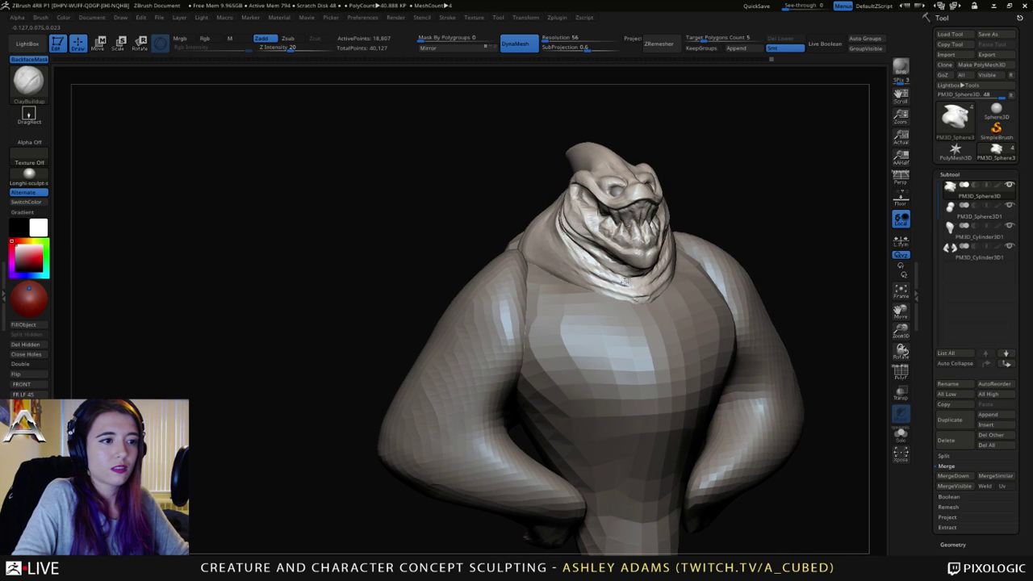
mouse_move(579, 263)
left_mouse_down()
mouse_move(558, 246)
mouse_move(580, 270)
mouse_move(629, 294)
mouse_move(663, 284)
mouse_move(661, 274)
mouse_move(634, 296)
left_mouse_up()
right_click_drag(634, 295, 610, 276)
right_click(610, 276)
right_click_drag(678, 275, 609, 267)
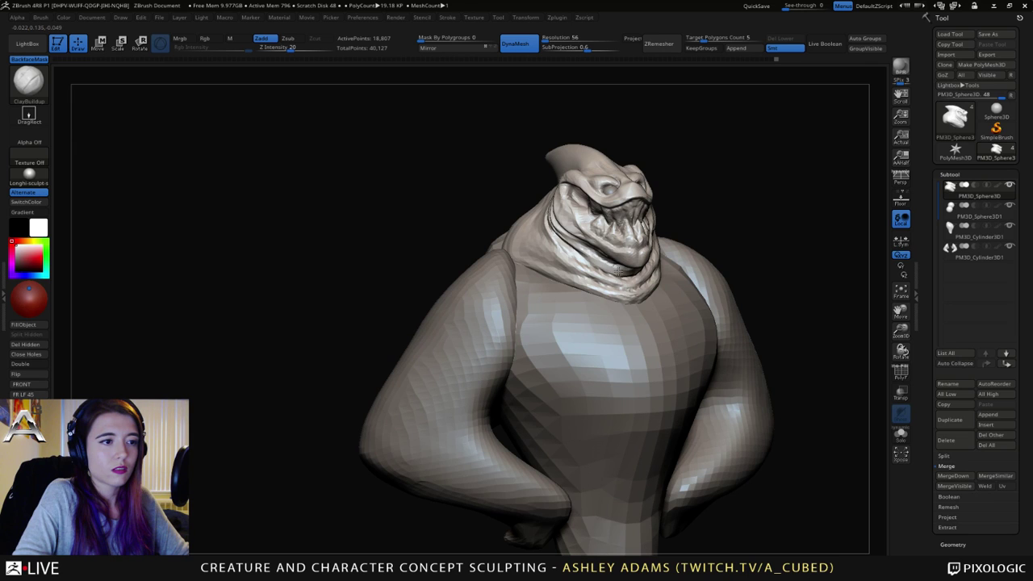
Step: Select the eyeballs and subdivide them twice
left_click_drag(628, 274, 587, 194)
left_click(581, 188, "alt")
left_click_drag(583, 141, 570, 272, "alt")
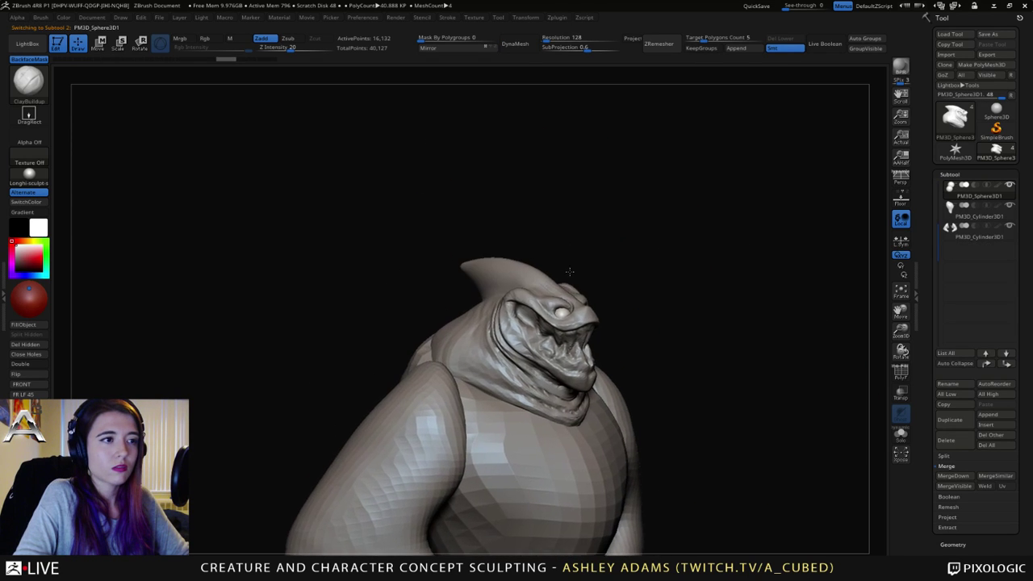
mouse_move(570, 272)
right_mouse_down("ctrl")
mouse_move(598, 278)
mouse_move(554, 237)
mouse_move(561, 289)
mouse_move(561, 272)
mouse_move(452, 242)
right_mouse_up("ctrl")
key("ctrl+d")
key("ctrl+d")
Step: Subdivide the eyeballs once more and equip the Standard brush with Alpha 14
left_click(36, 93)
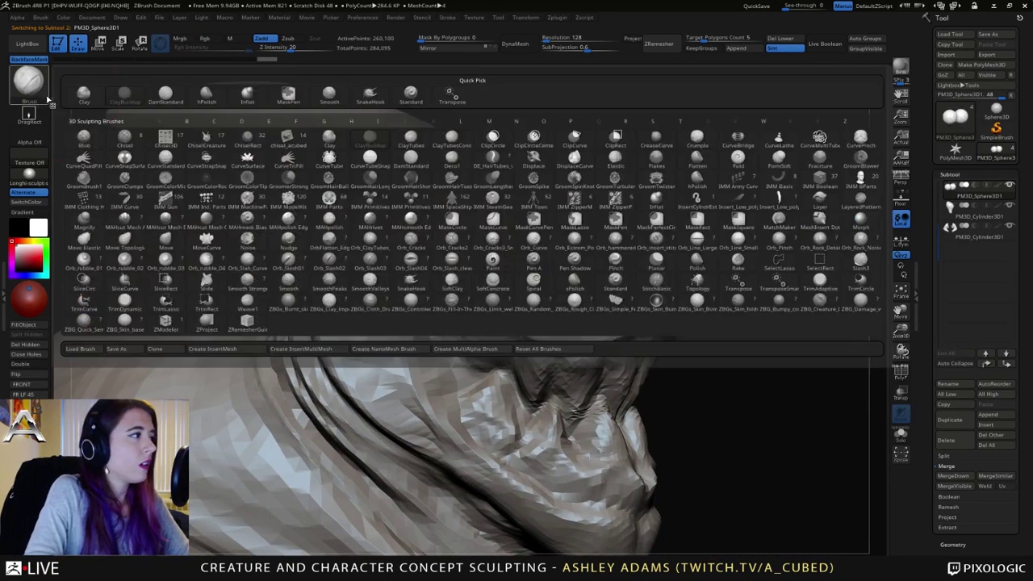
left_click(411, 94)
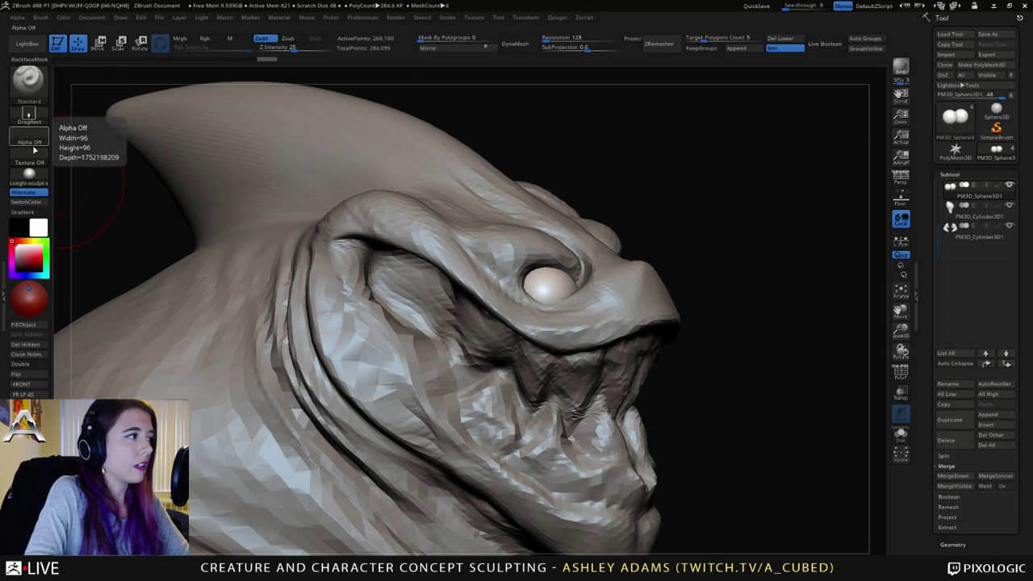
right_click_drag(562, 278, 473, 255, "alt")
key("ctrl+d")
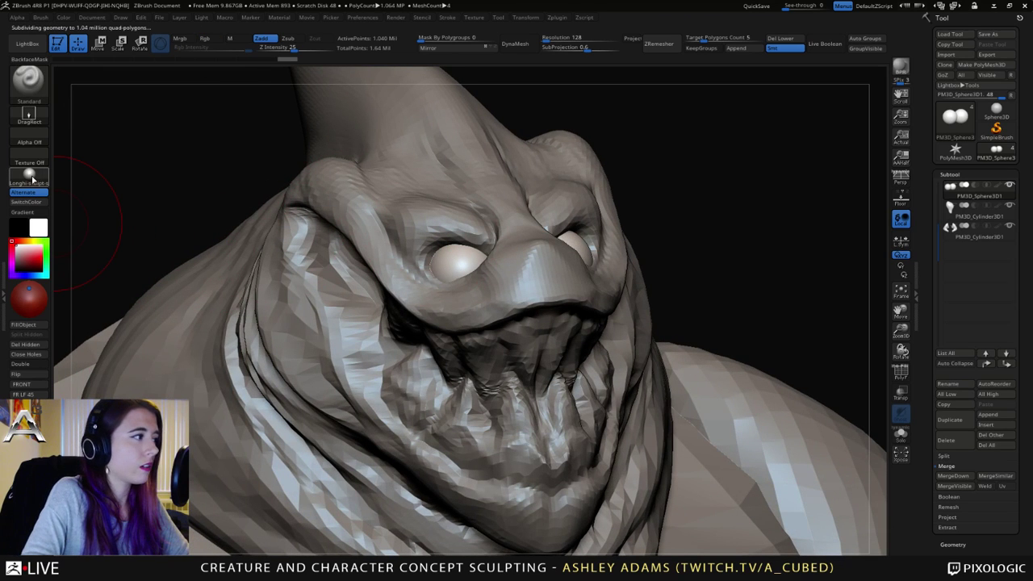
left_click(29, 132)
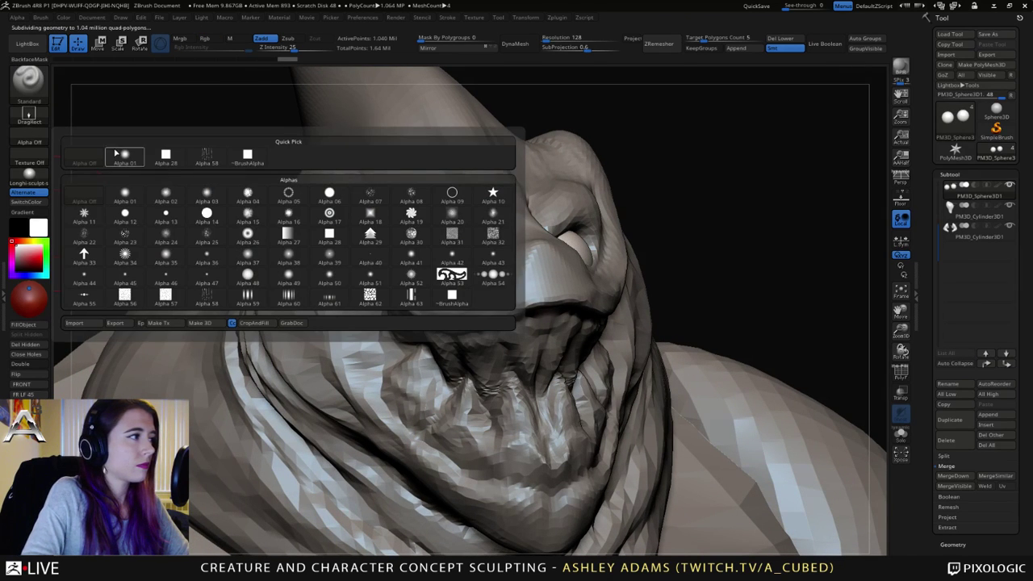
left_click(207, 214)
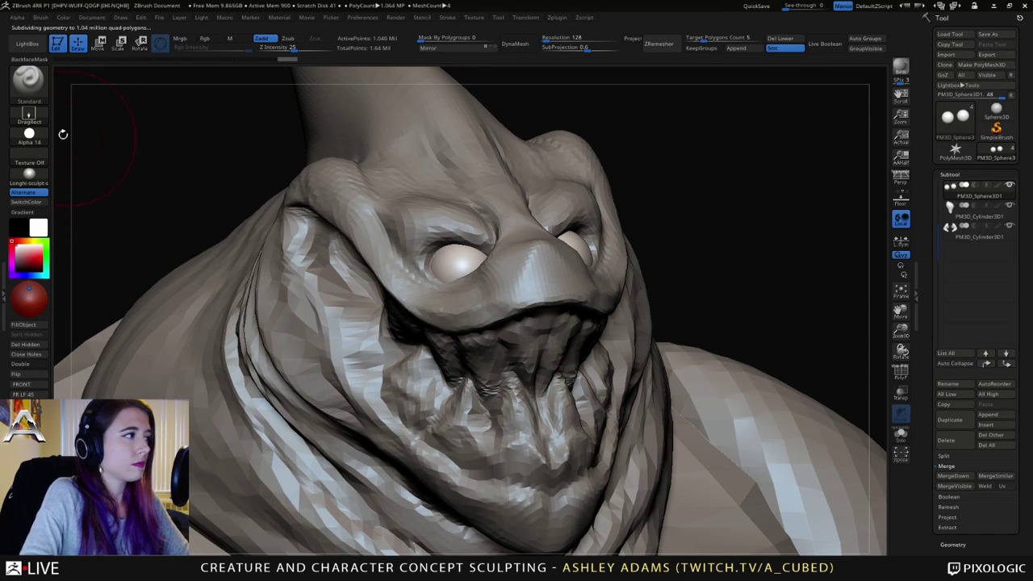
Step: Apply the ToyPlastic material to the eyeballs in M mode, switch to Rgb and restore the Longhi-sculpt-spec preview material
left_click(29, 173)
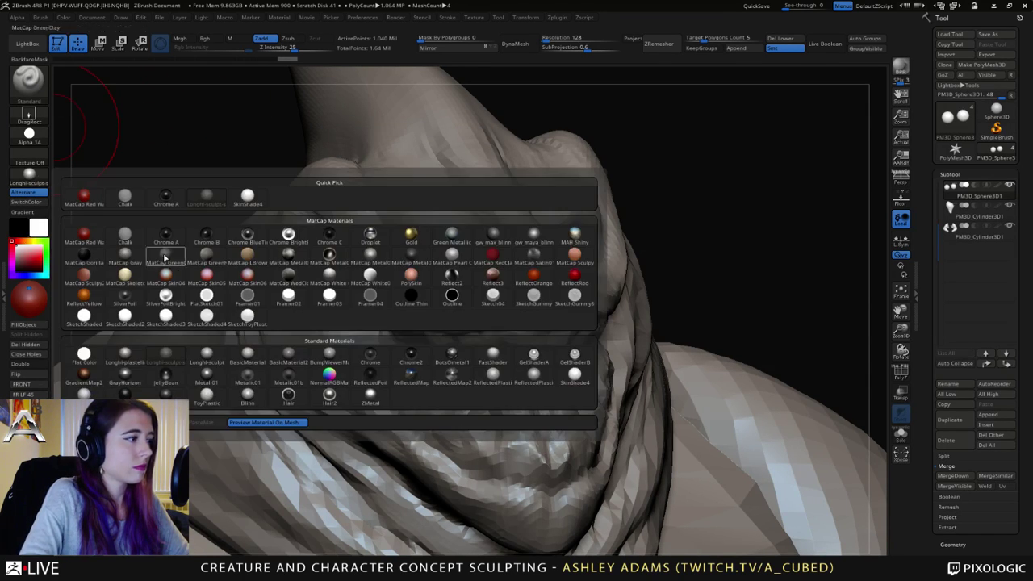
left_click(225, 400)
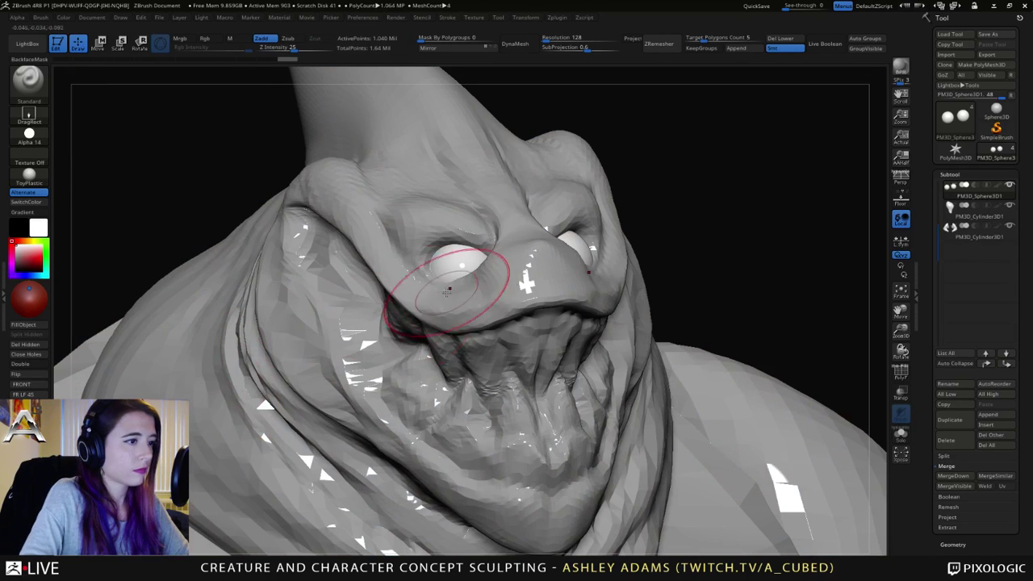
left_click(238, 41)
left_click(68, 18)
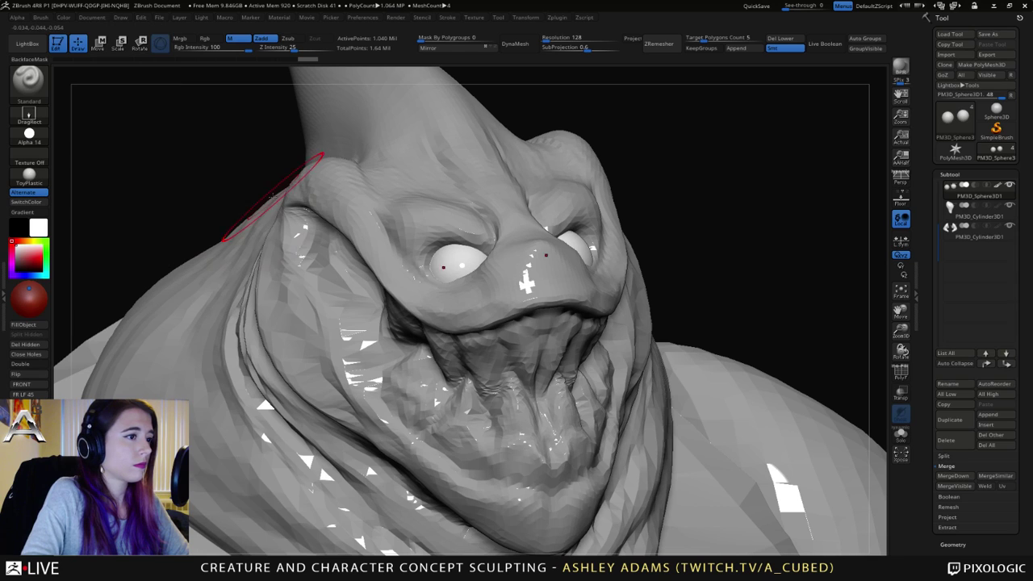
left_click(208, 38)
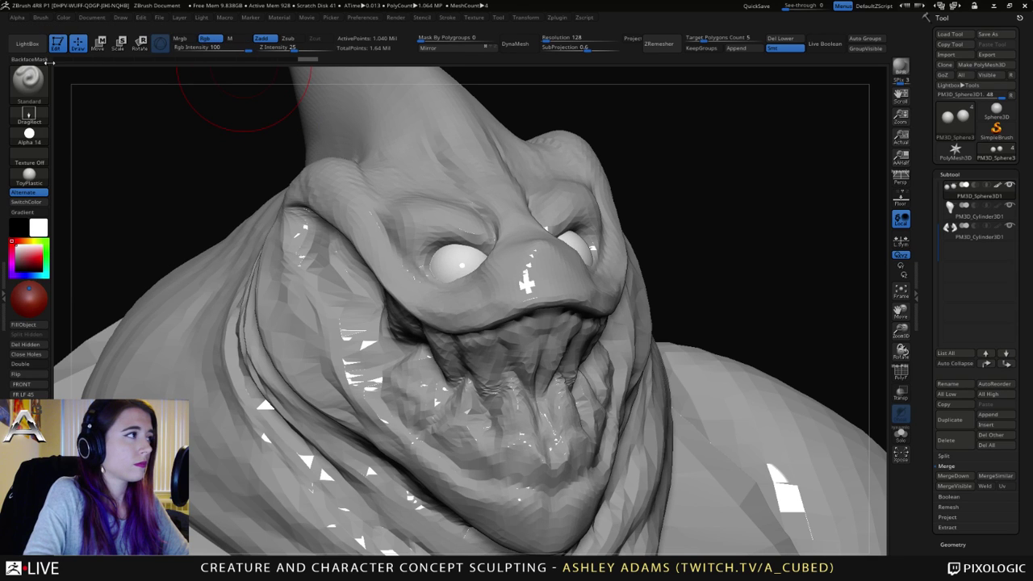
left_click(29, 174)
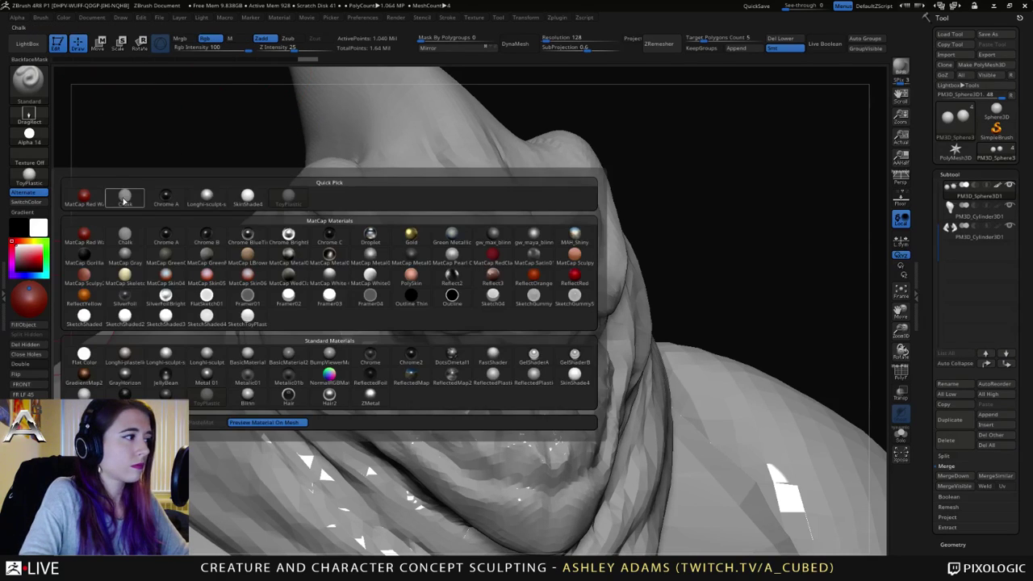
left_click(207, 196)
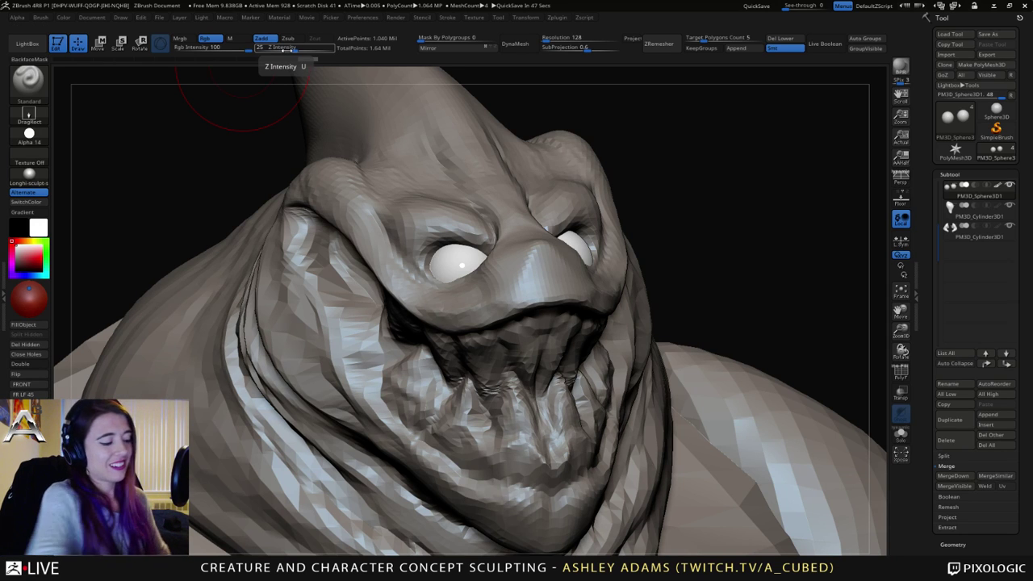
mouse_move(347, 230)
right_mouse_down()
mouse_move(557, 234)
mouse_move(498, 228)
mouse_move(560, 278)
right_mouse_up()
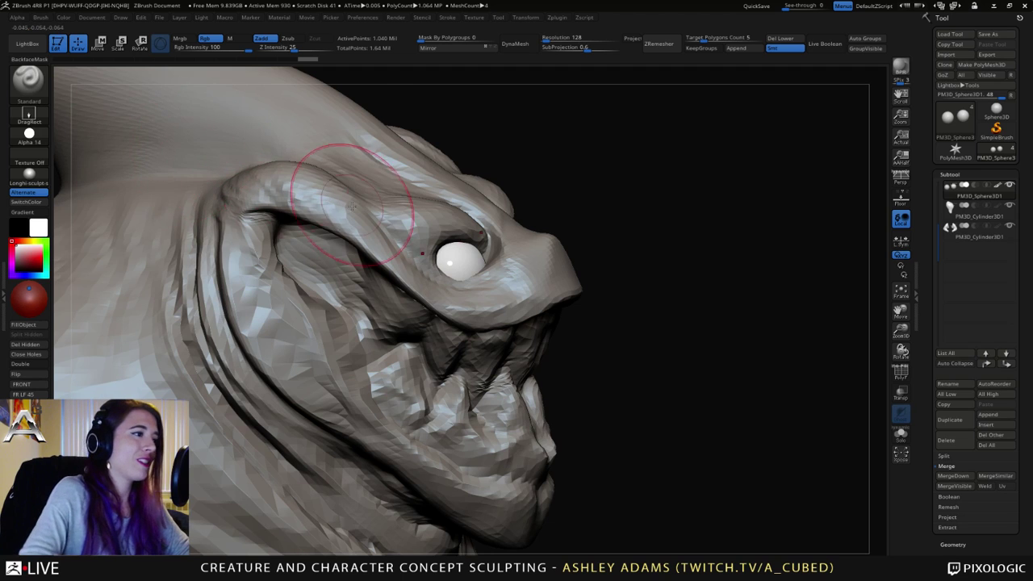
left_click_drag(581, 212, 387, 226)
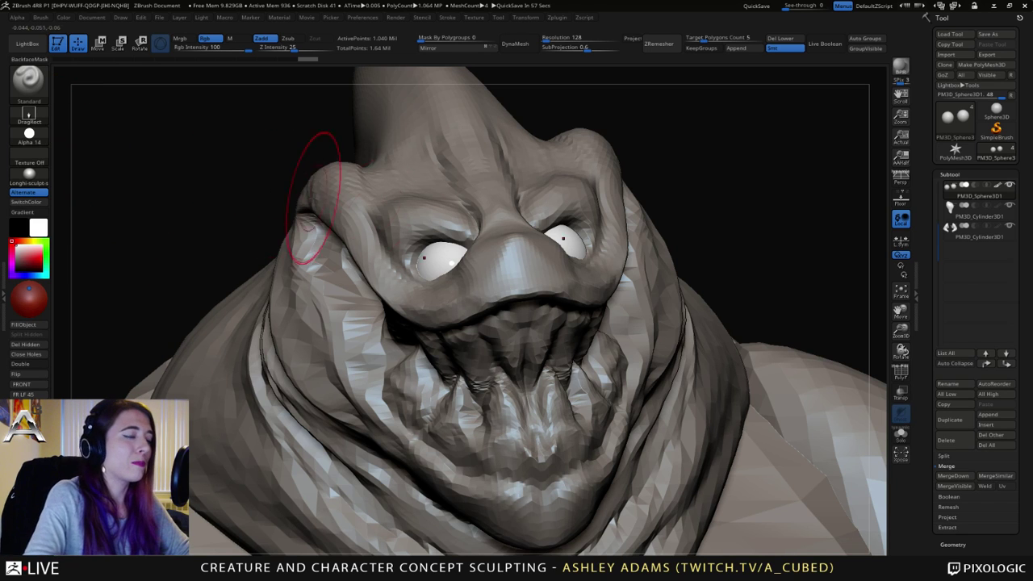
left_click_drag(323, 196, 431, 229)
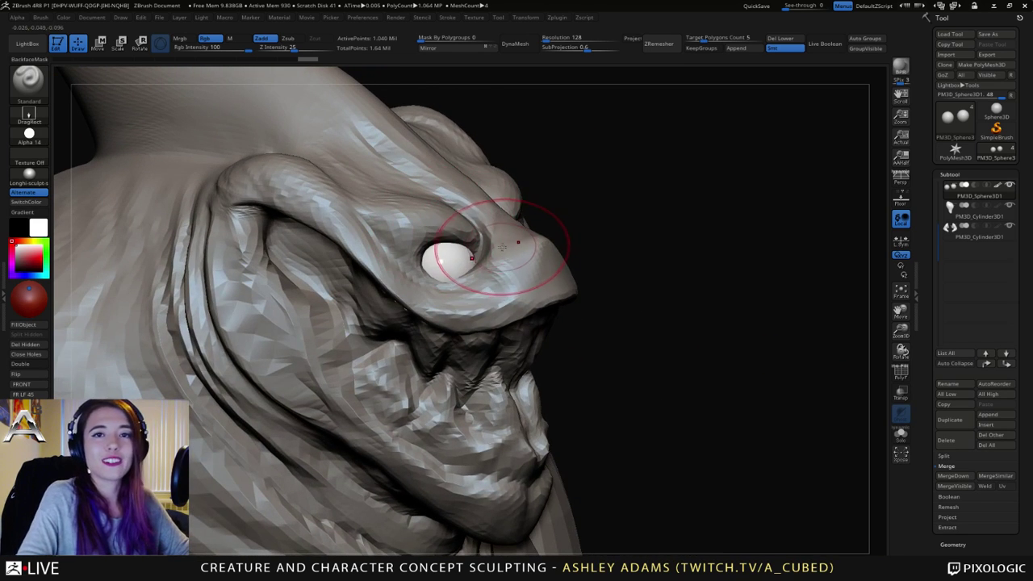
mouse_move(260, 184)
left_mouse_down()
mouse_move(357, 185)
mouse_move(373, 173)
mouse_move(382, 184)
left_mouse_up()
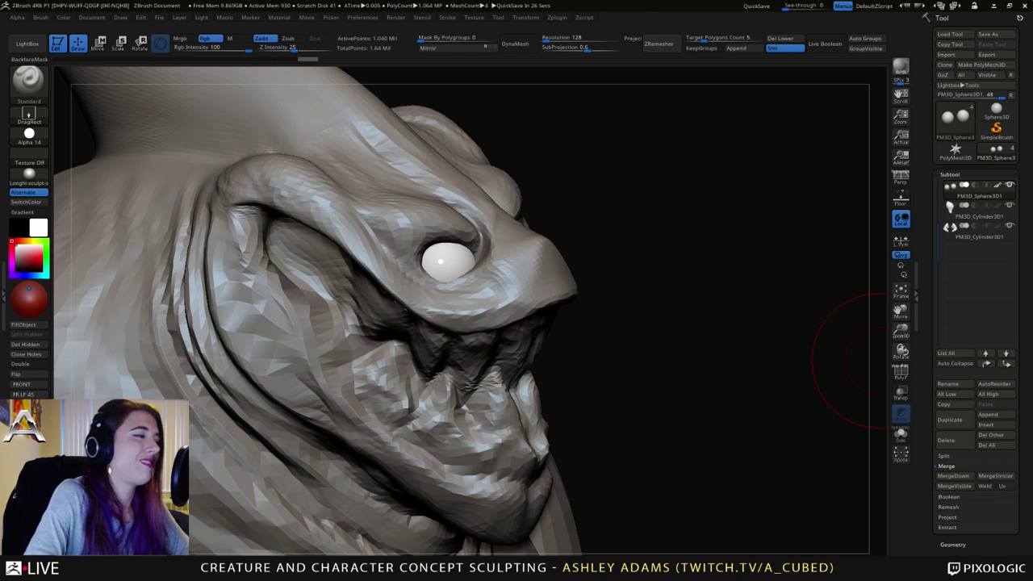
left_click(29, 155)
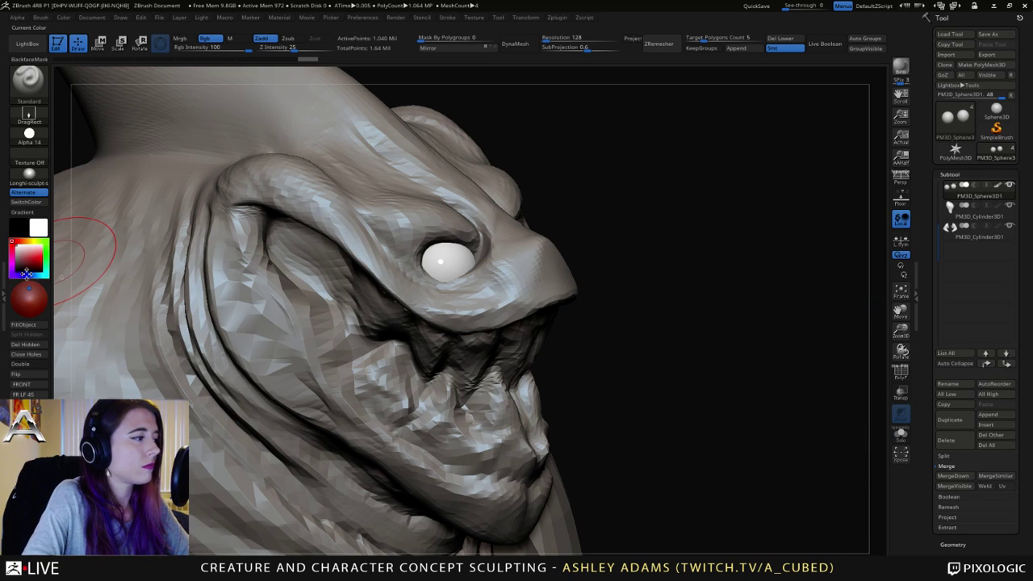
left_click(30, 275)
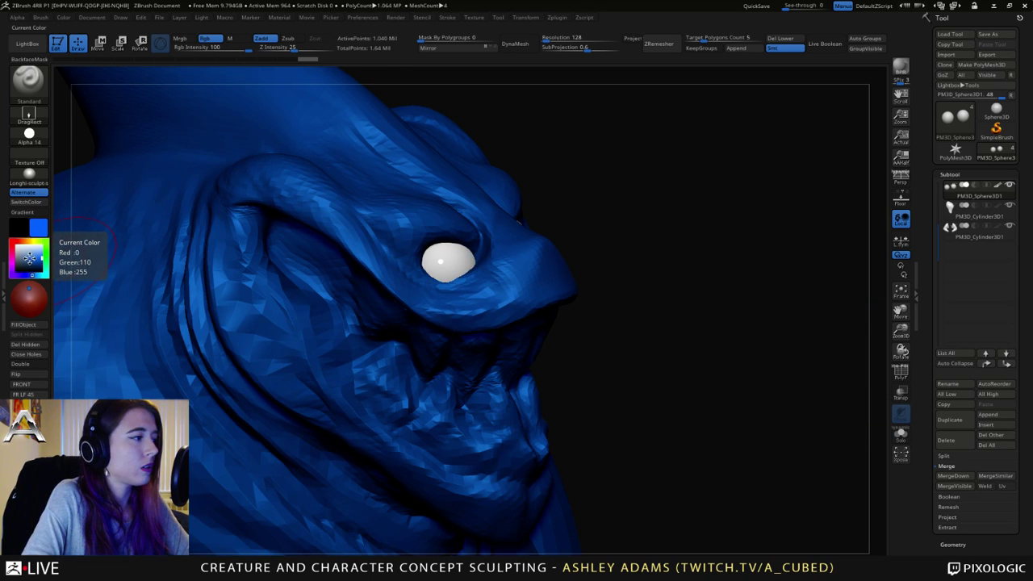
left_click_drag(28, 258, 26, 262)
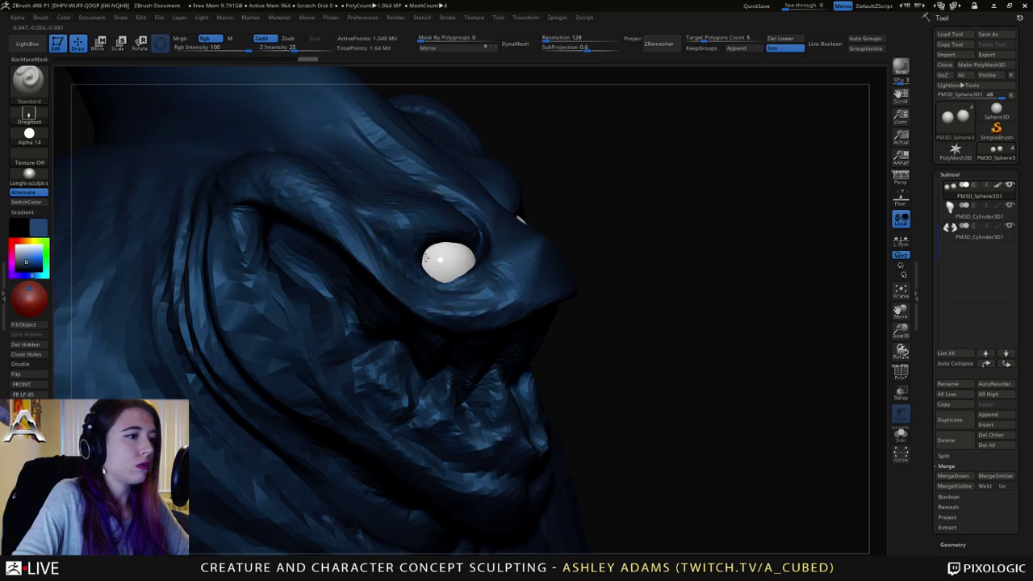
left_click_drag(521, 218, 442, 249)
key("space")
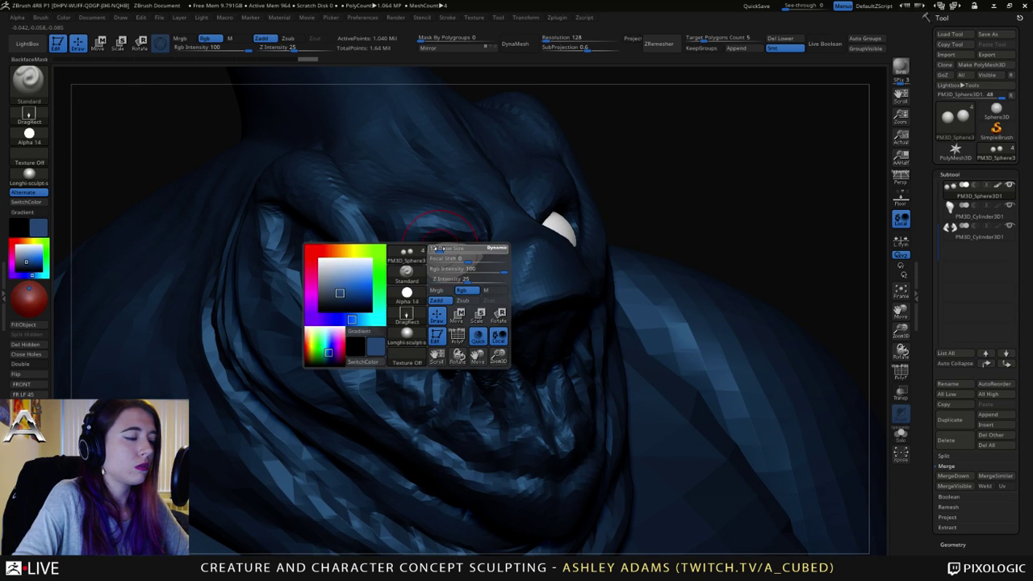
Step: Choose a pale pink near Red 215, Green 195, Blue 197 and fill the eyeballs with it
left_click(23, 258)
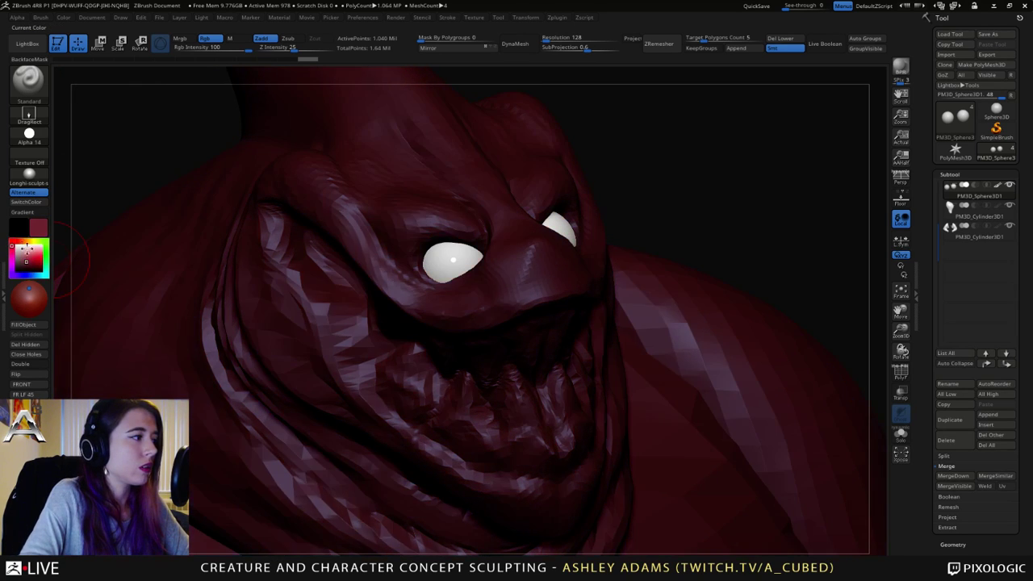
left_click(21, 256)
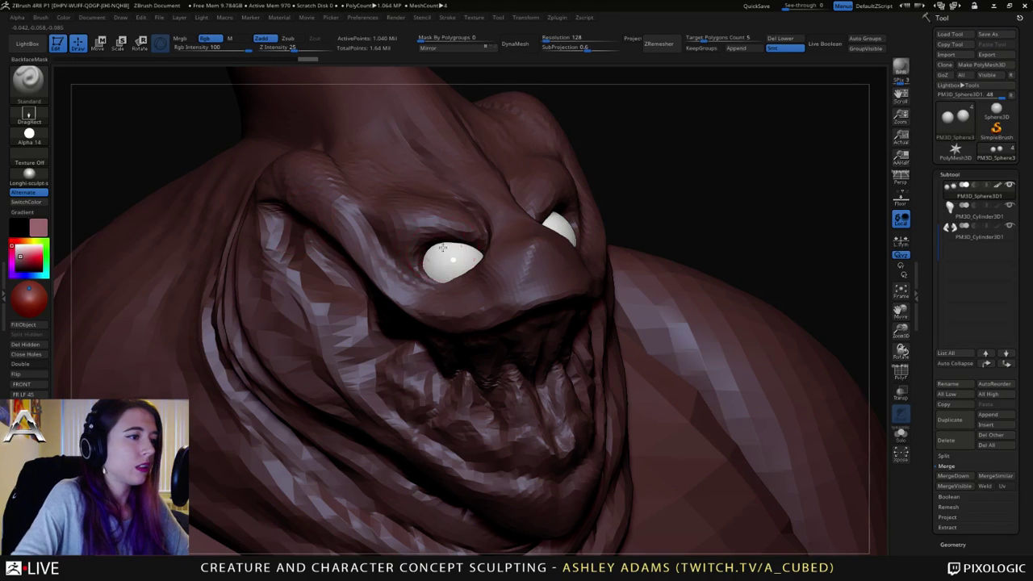
key("space")
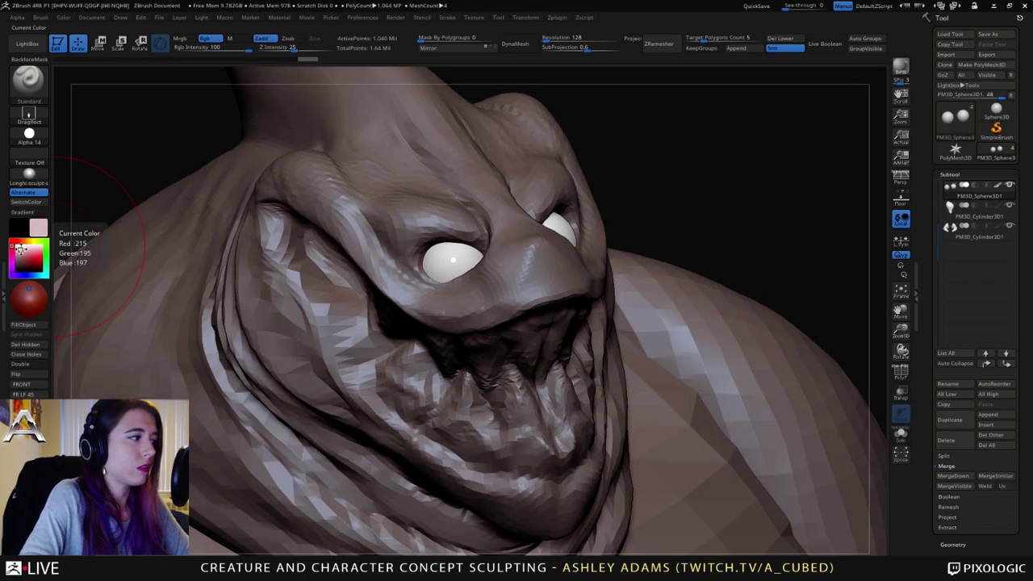
left_click(22, 247)
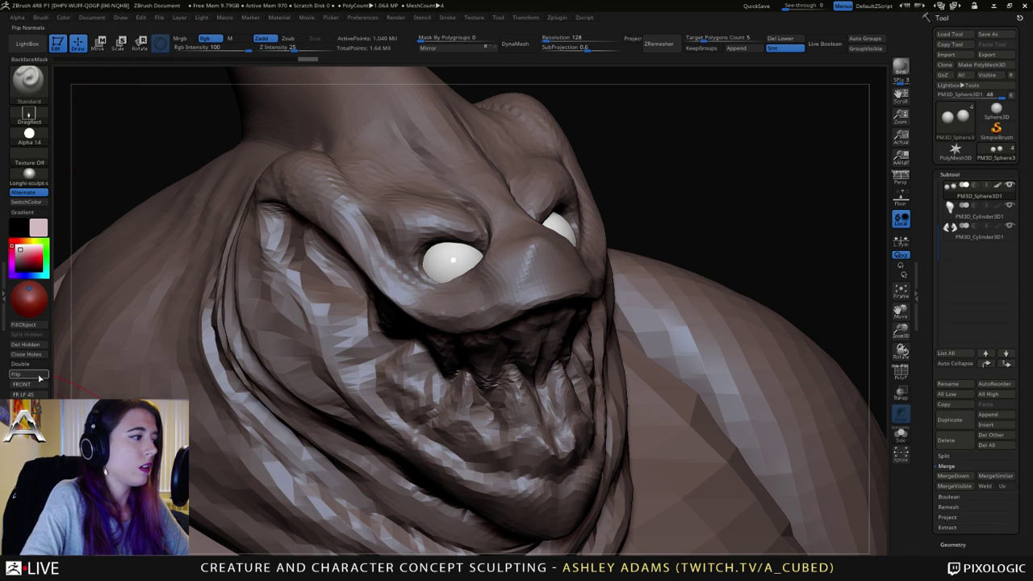
left_click(24, 325)
Step: Set the paint colour to white and give the Standard brush the Dots stroke with Alpha Off
left_click_drag(25, 252, 12, 242)
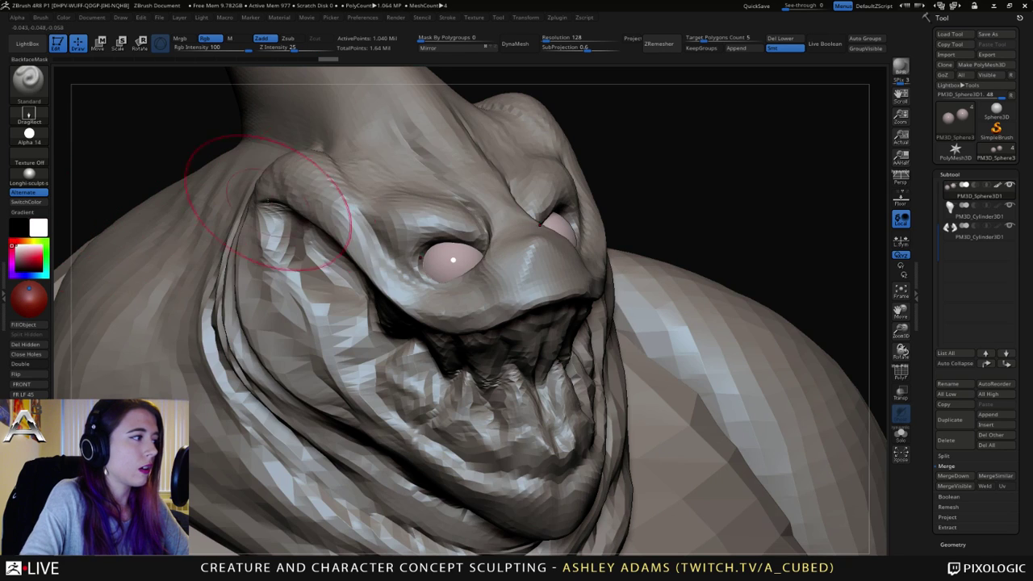
left_click(29, 113)
left_click(82, 136)
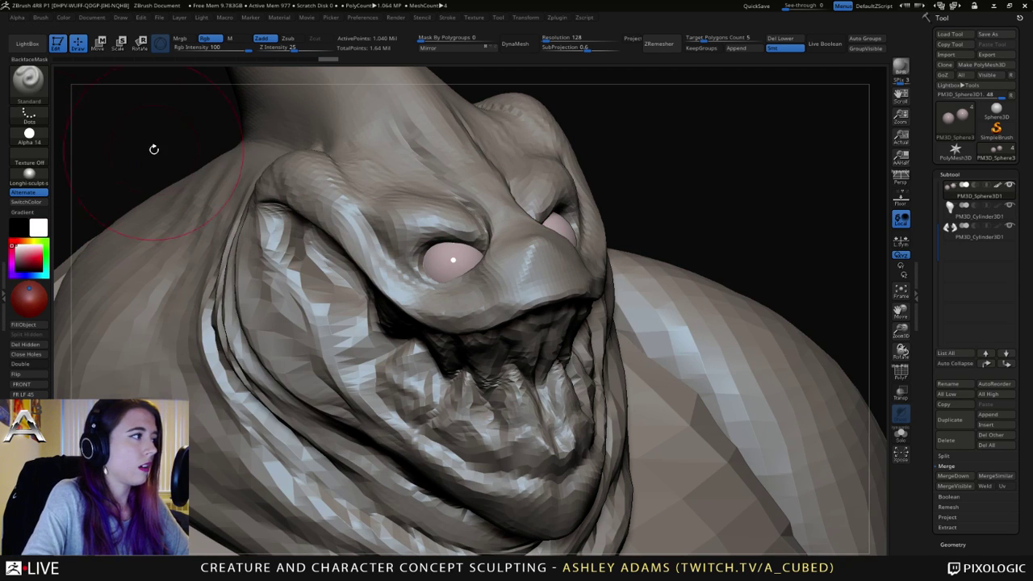
left_click(29, 134)
left_click(84, 157)
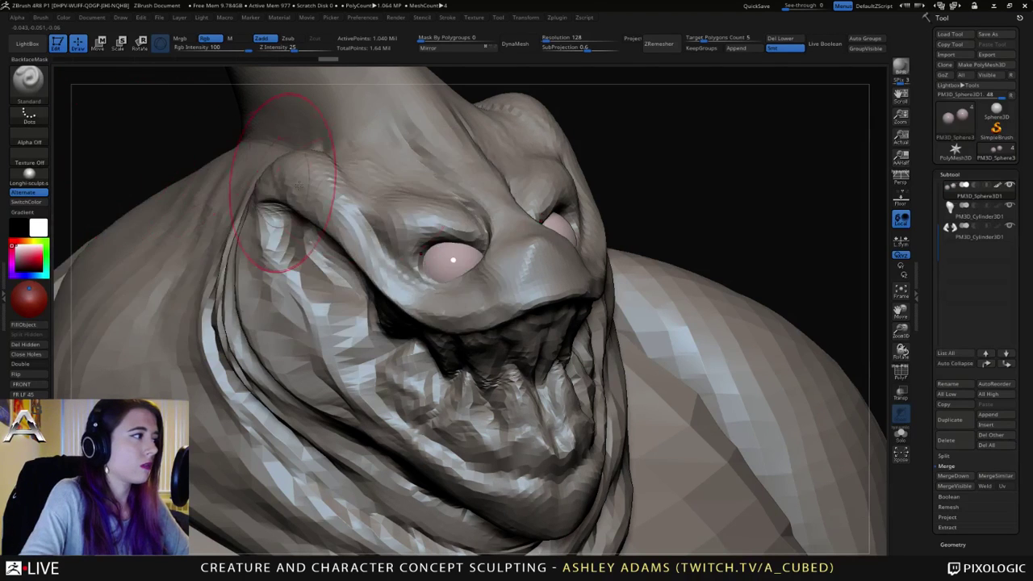
Step: Shrink the brush, disable Zadd and paint white over the middle of the eyeballs, keeping pink tones around the edges
right_click_drag(431, 247, 449, 246)
key("space")
left_click_drag(456, 257, 444, 256)
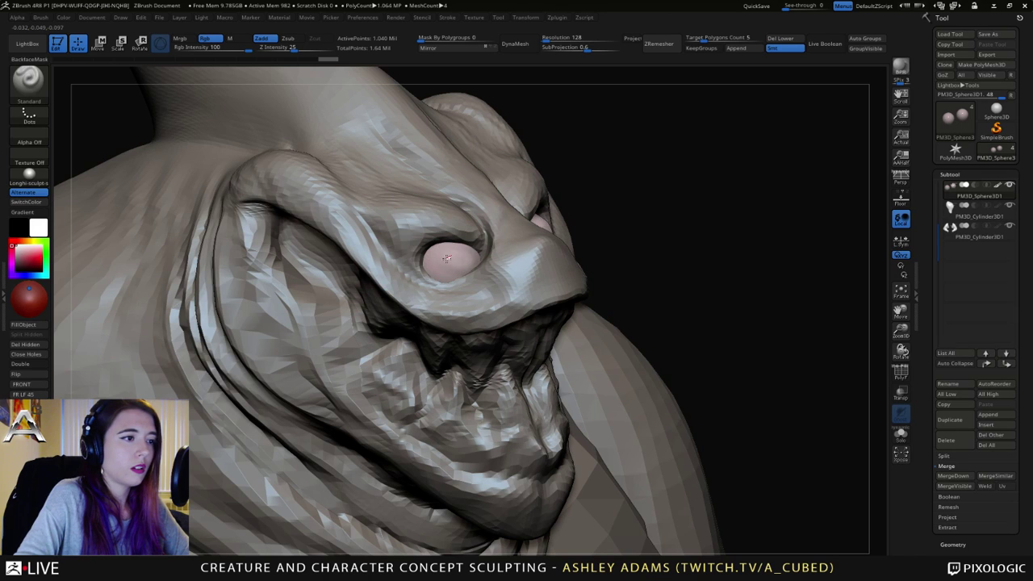
left_click(260, 38)
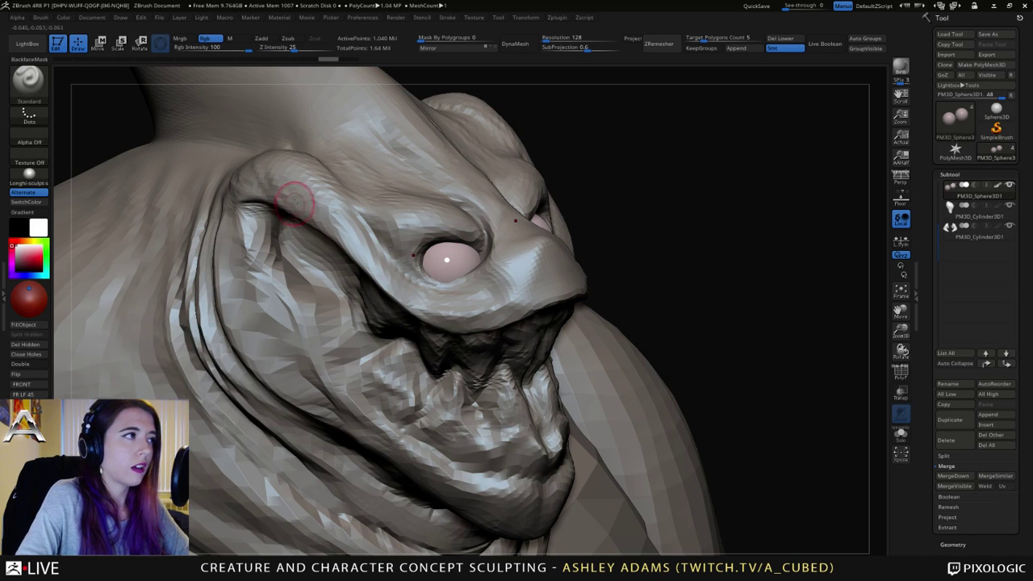
mouse_move(455, 263)
left_mouse_down()
mouse_move(467, 260)
mouse_move(451, 254)
mouse_move(434, 268)
left_mouse_up()
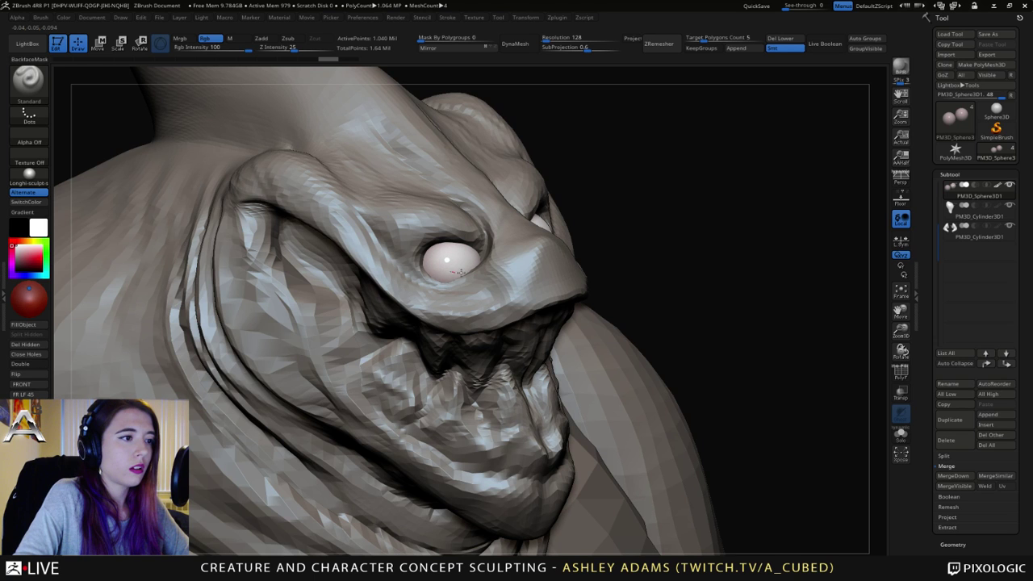
left_click_drag(711, 259, 516, 234)
left_click_drag(355, 234, 549, 222)
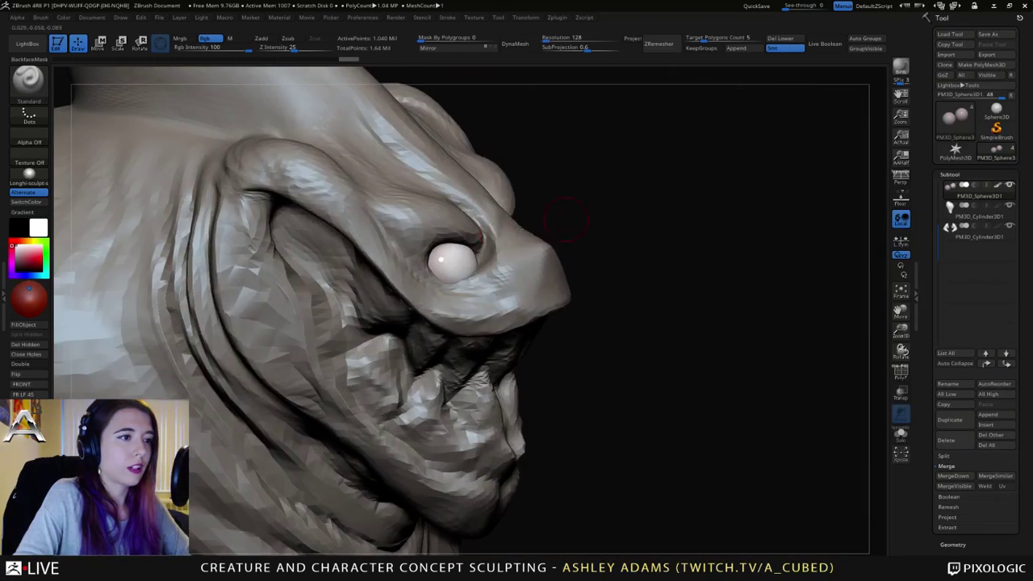
left_click_drag(686, 262, 509, 270)
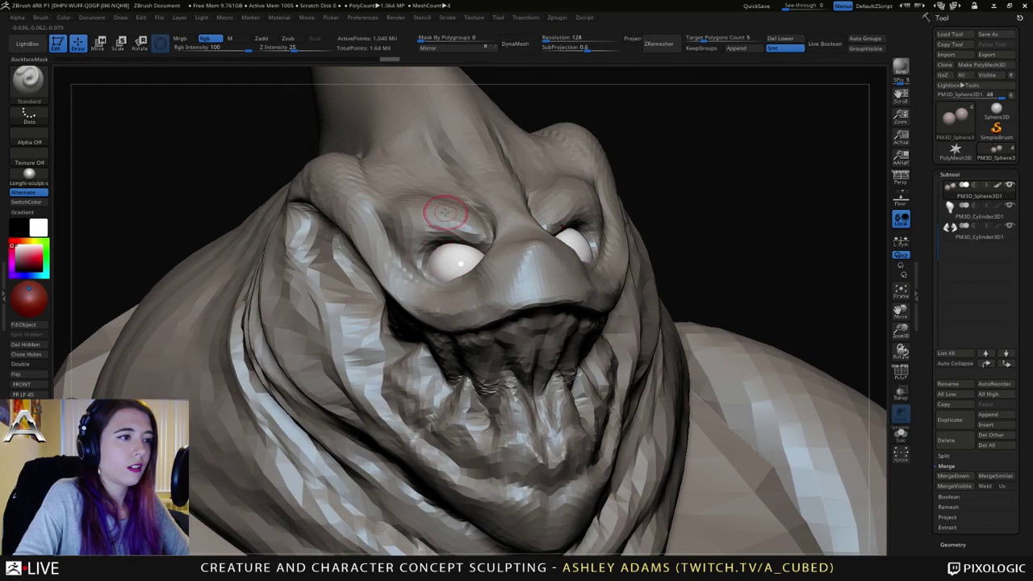
Step: Choose a muted blue near Red 64, Green 85, Blue 146 and set the brush to the DragRect stroke with Alpha 14
right_click_drag(438, 207, 104, 231)
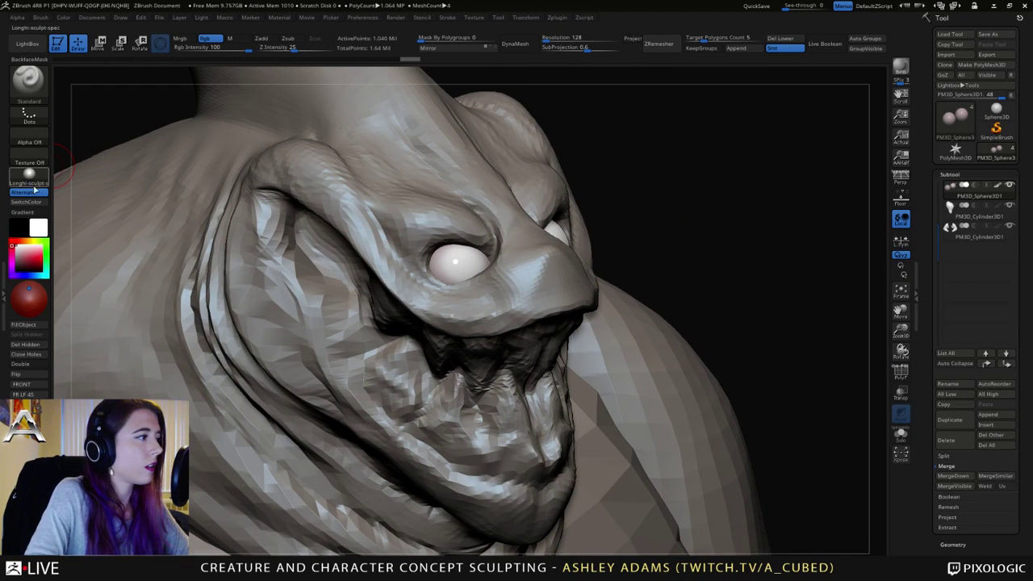
left_click(29, 275)
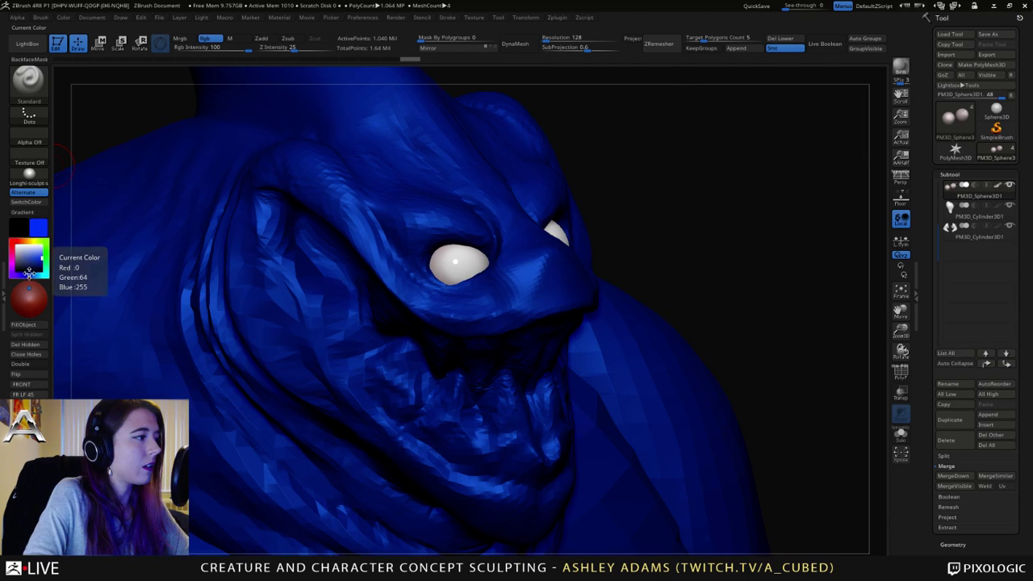
left_click(27, 261)
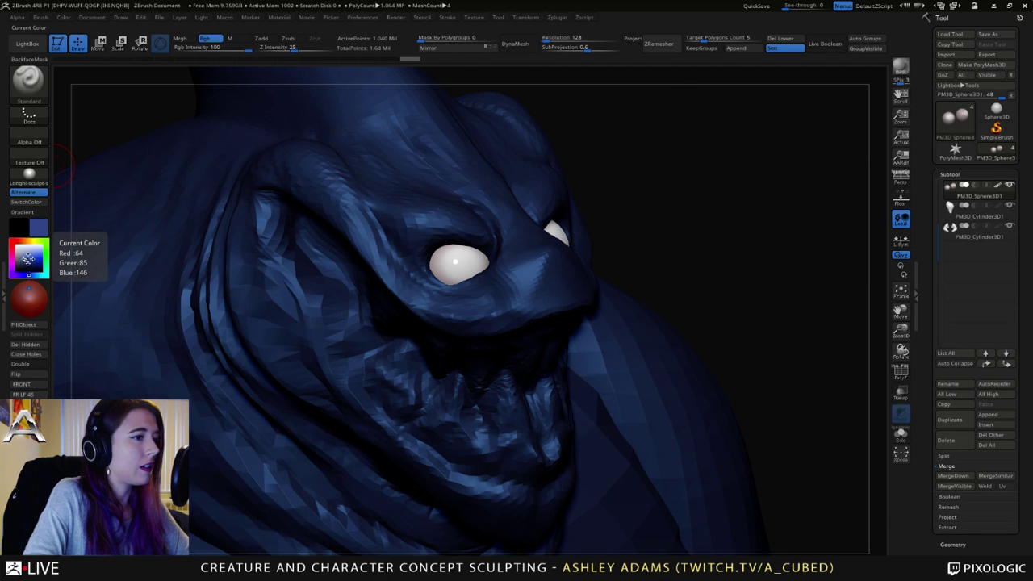
left_click(28, 117)
left_click(125, 137)
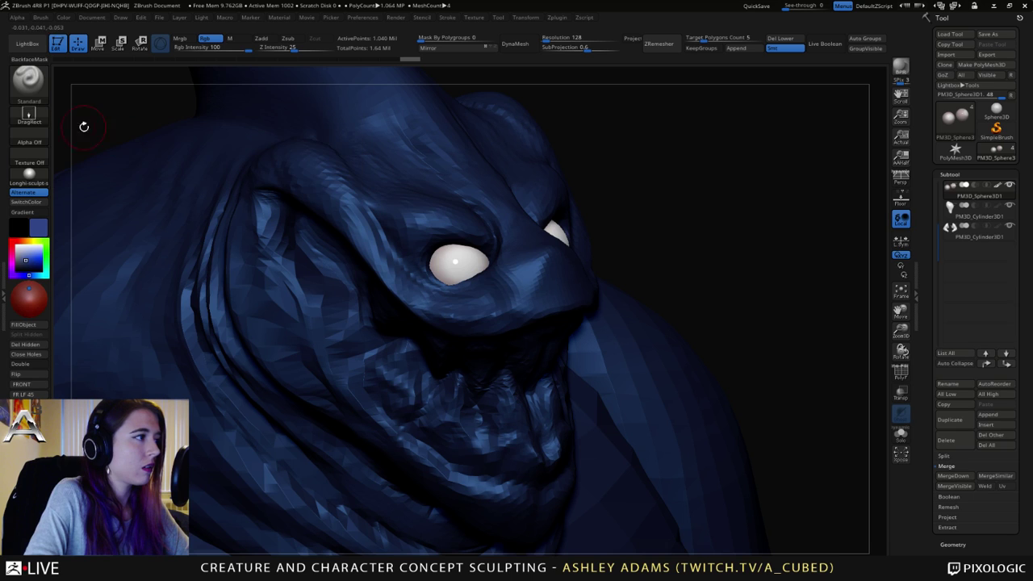
left_click(29, 138)
left_click(209, 216)
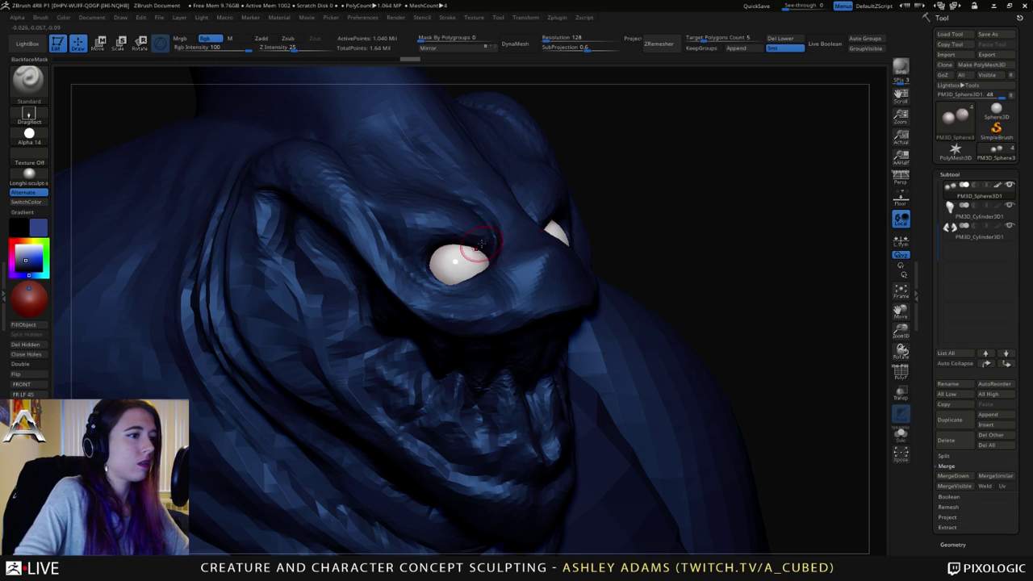
Step: Try to paint a soft blue iris on the white eyeballs with the DragRect stroke, and undo it
left_click_drag(457, 261, 493, 269)
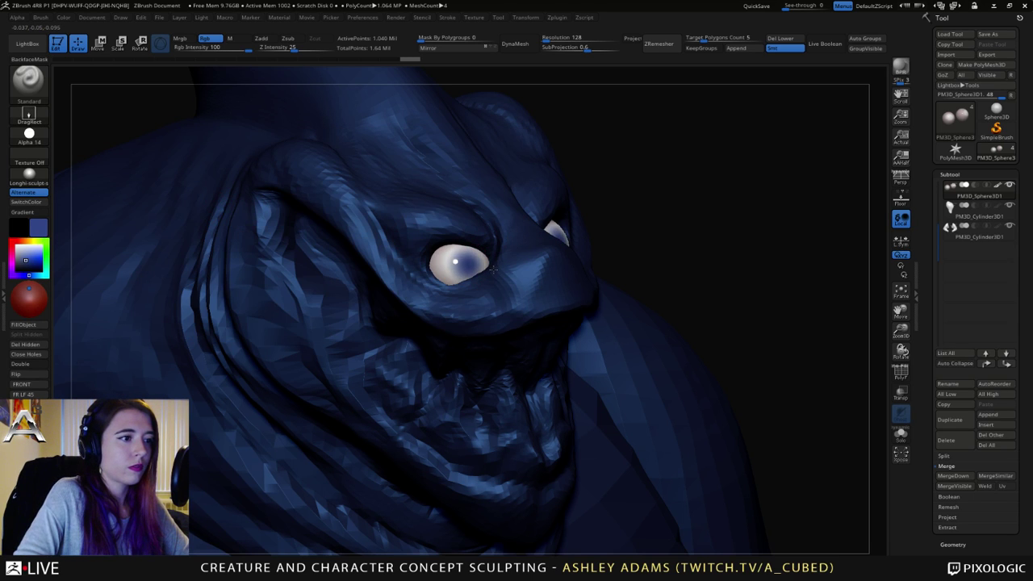
key("ctrl")
key("ctrl")
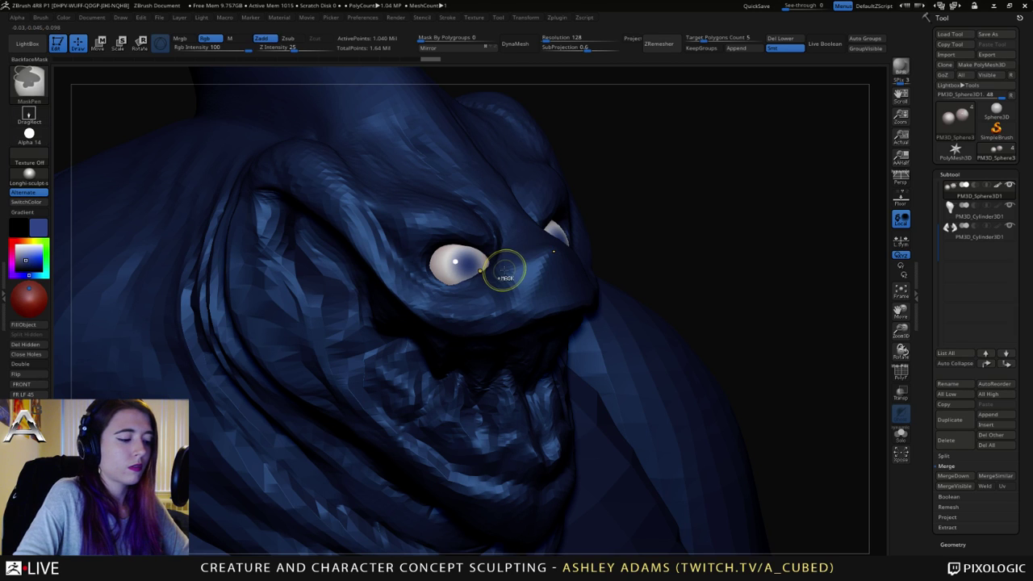
key("shift")
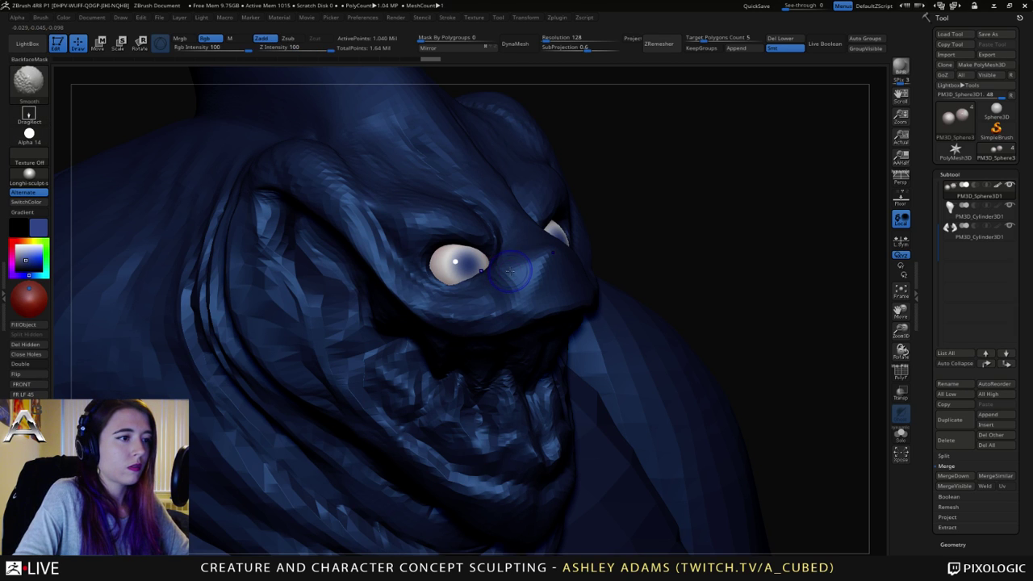
key("ctrl+shift+z")
key("ctrl+z")
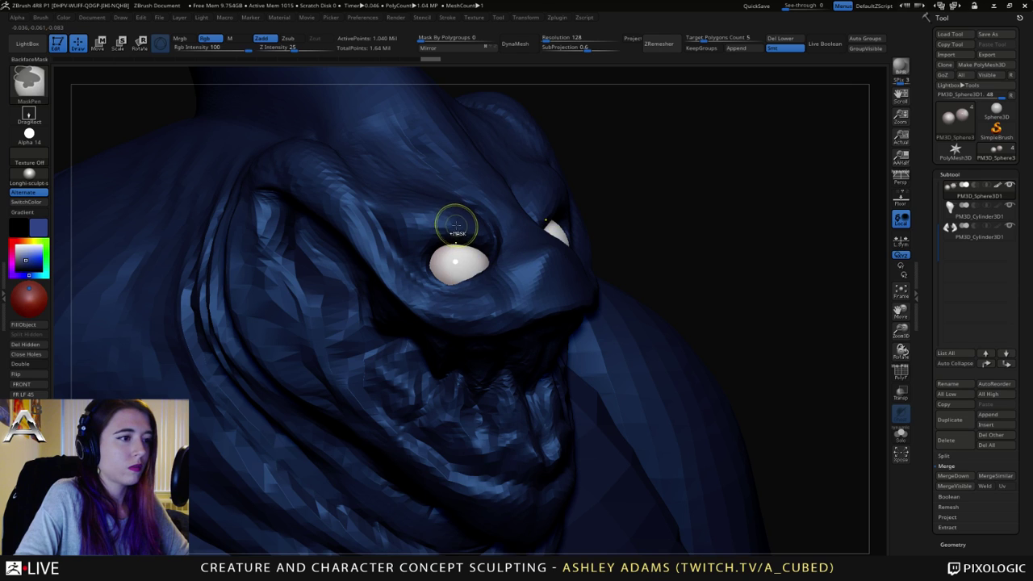
Step: Assign Shift+1 as the custom hotkey for the Replay Last stroke modifier
left_click(447, 17)
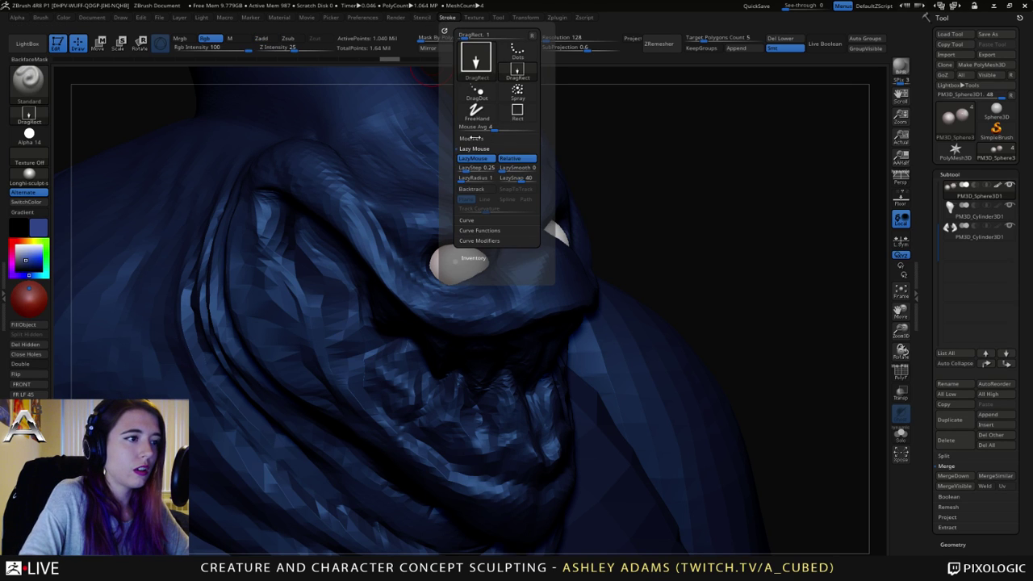
left_click(474, 138)
left_click(474, 138)
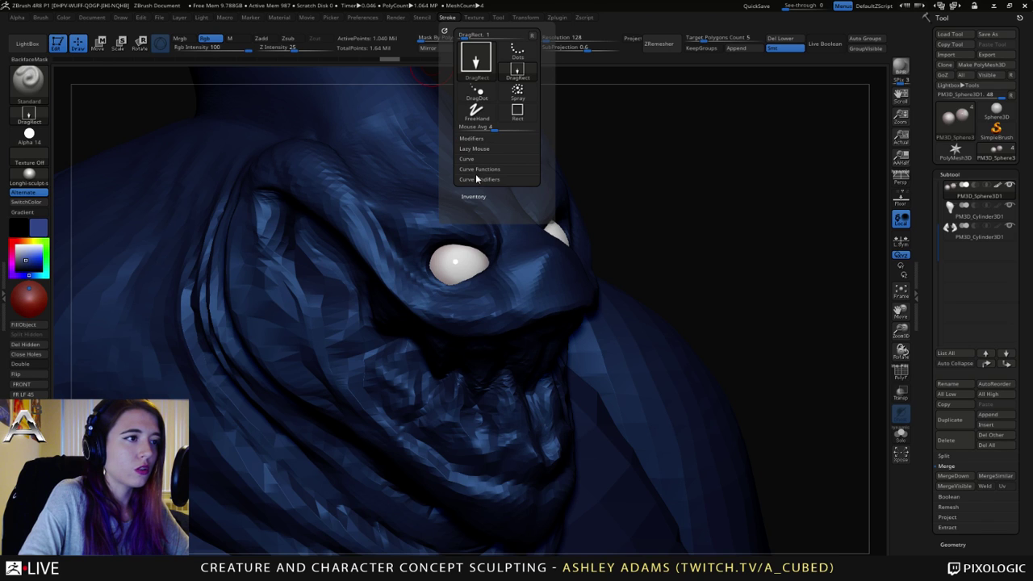
left_click(471, 159)
left_click(471, 159)
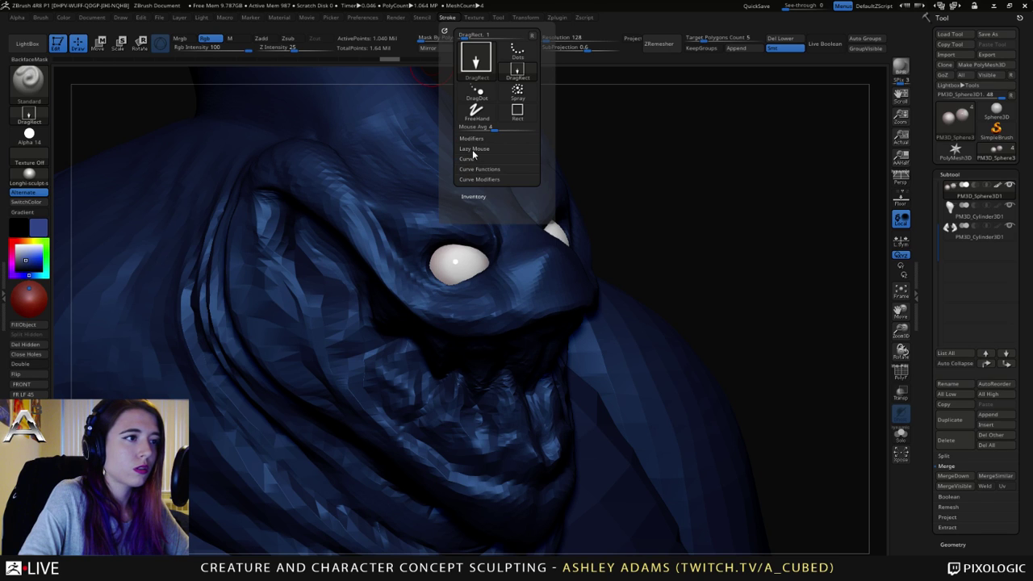
left_click(473, 139)
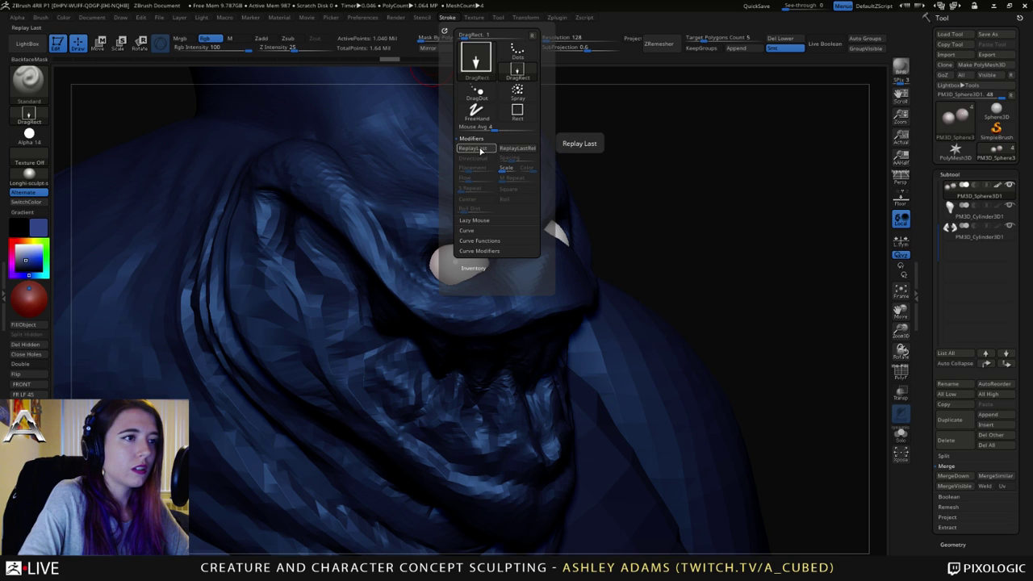
left_click(481, 154, "ctrl+alt")
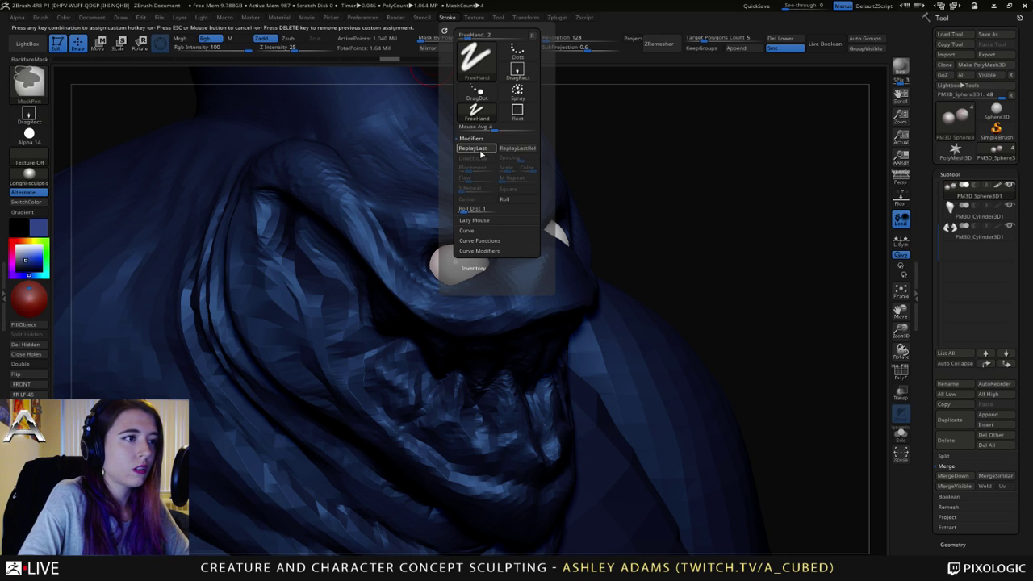
key("shift")
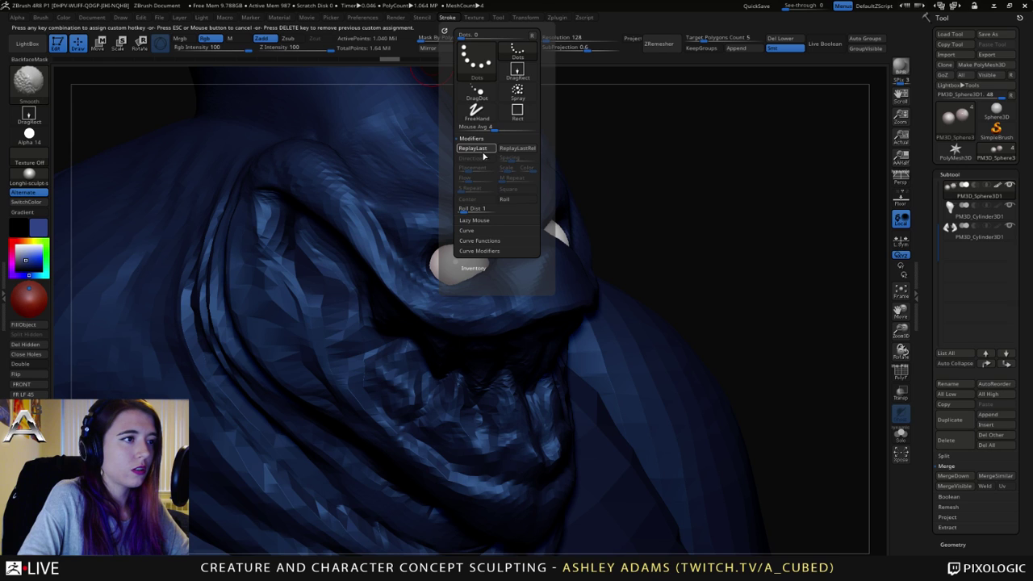
key("shift+1")
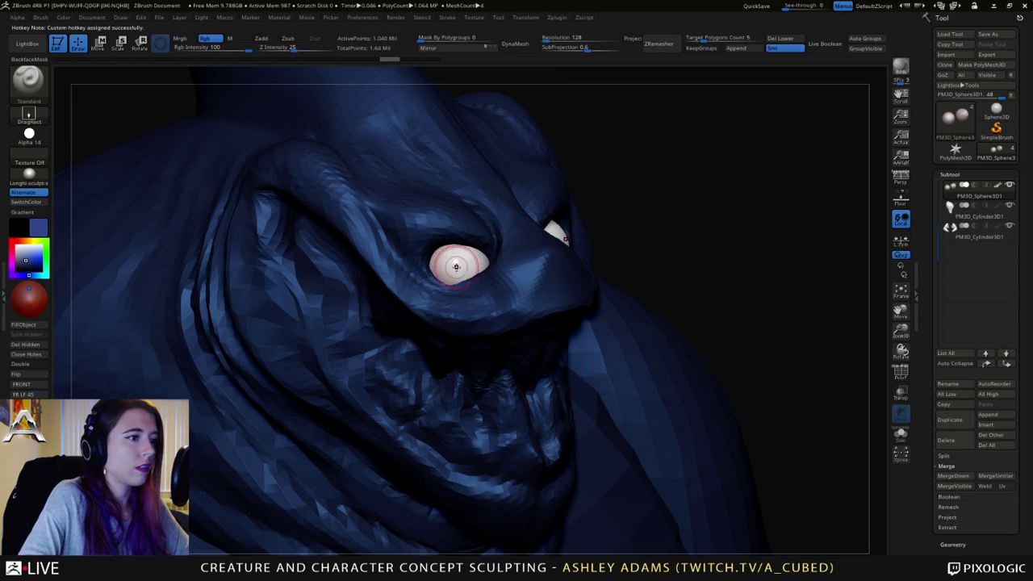
Step: Try out the new Replay Last hotkey on a blue iris dragged onto the eyes, and undo it
left_click_drag(459, 263, 489, 270)
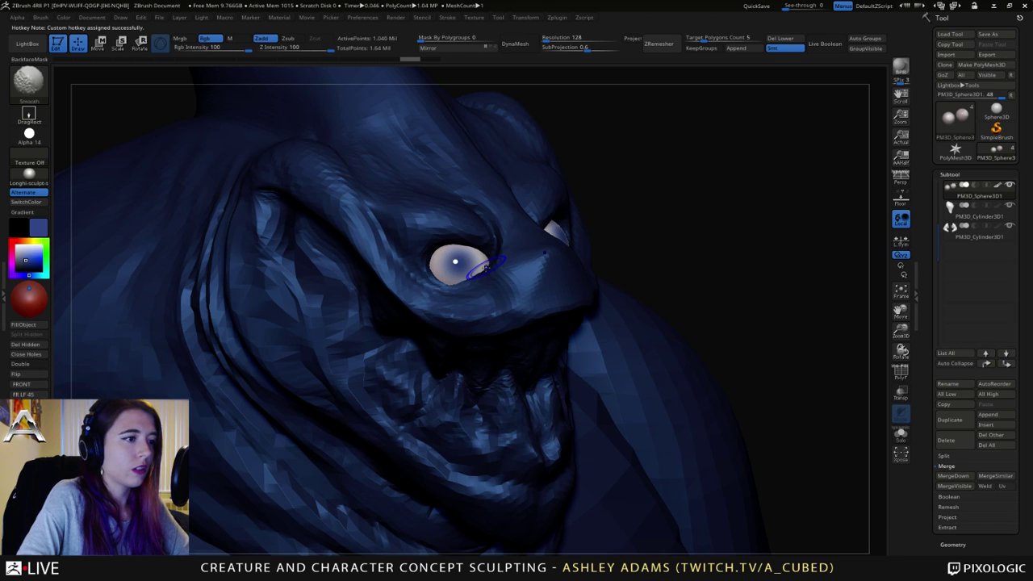
left_click(477, 267, "shift")
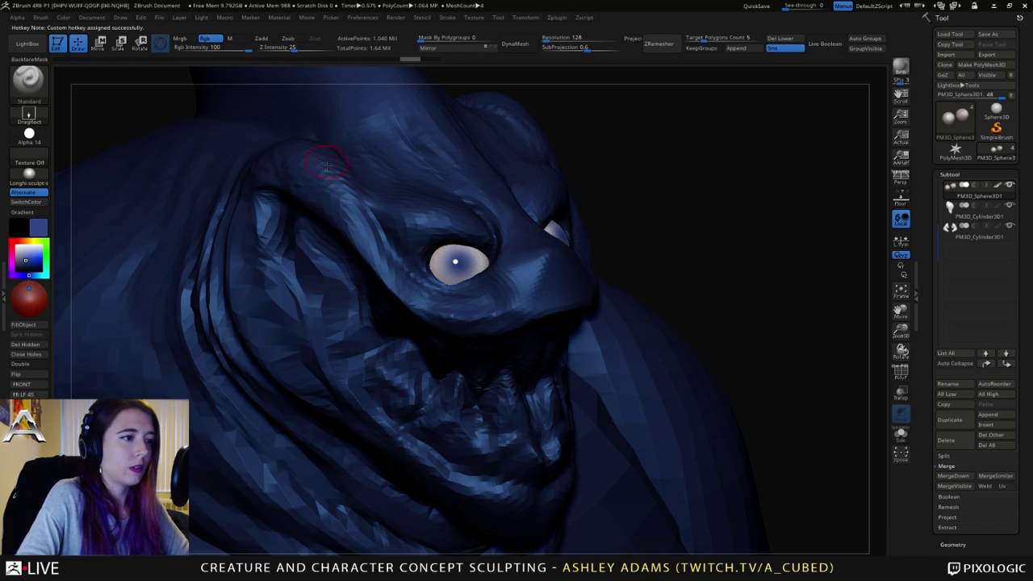
key("ctrl+z")
left_click(449, 18)
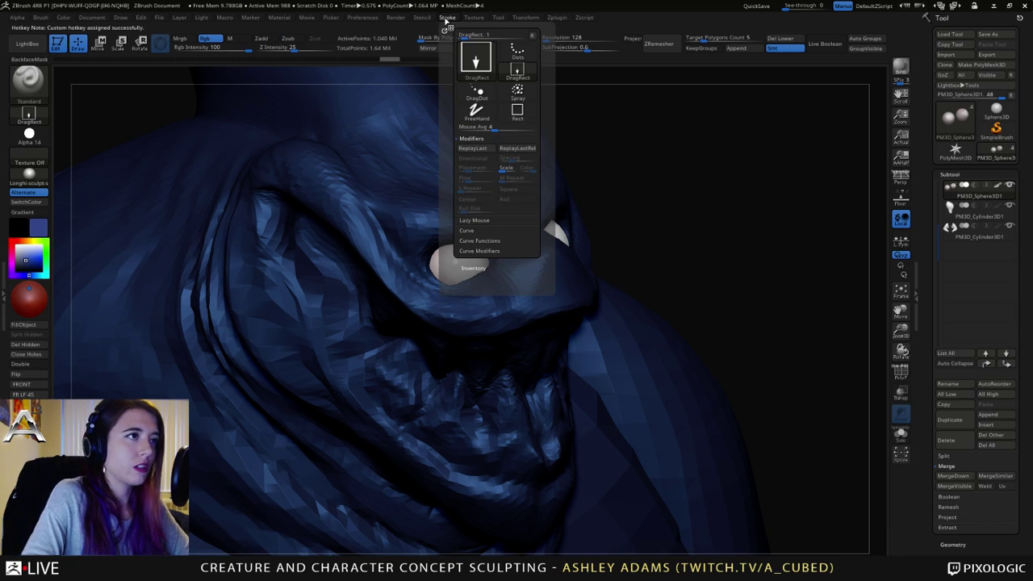
left_click(449, 18)
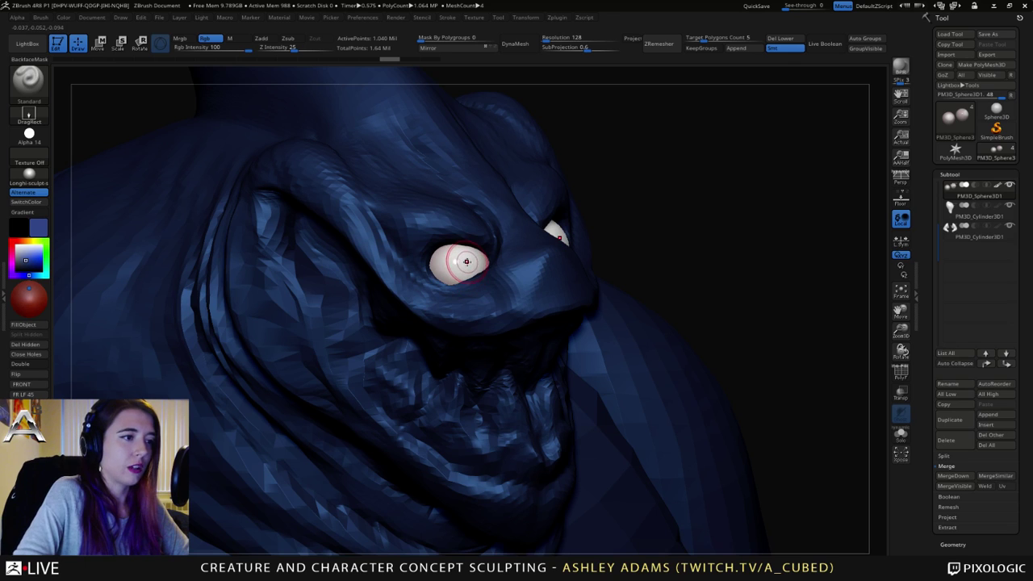
Step: Paint a large blue iris toward the inner side of the eyes and replay the stroke to strengthen it
left_click_drag(467, 261, 490, 271)
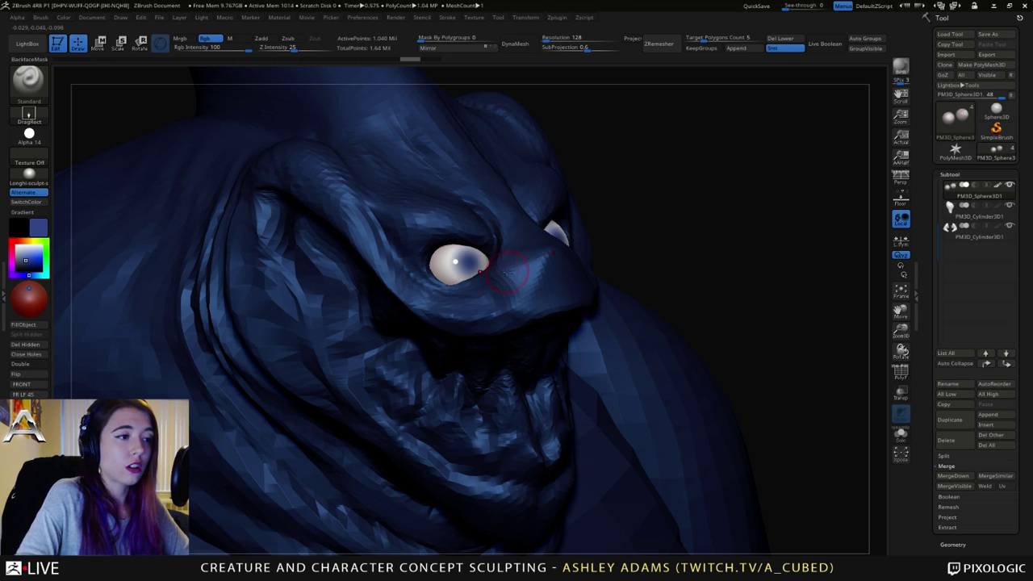
key("shift")
key("ctrl+shift+z")
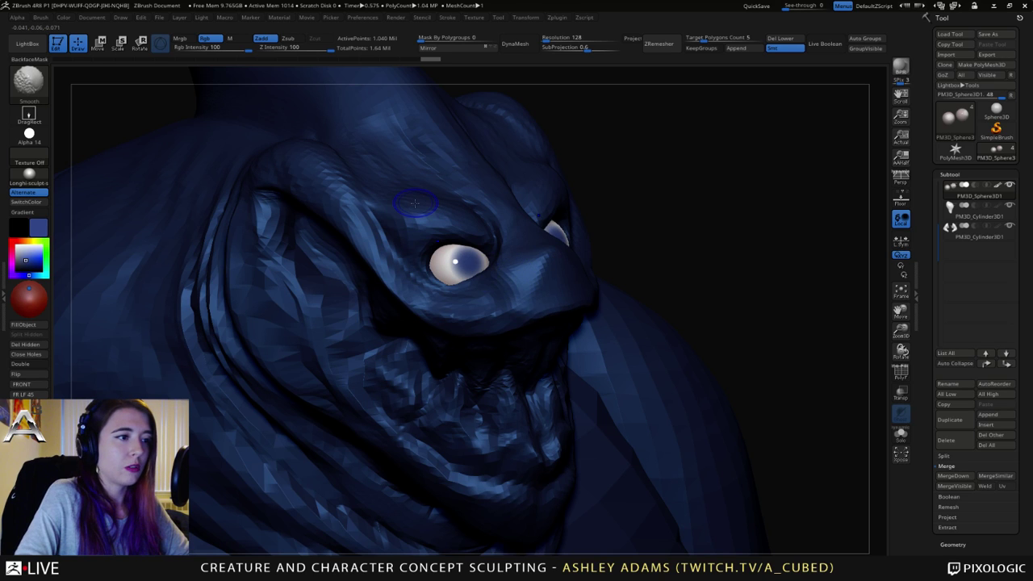
key("ctrl+shift+z")
key("ctrl+shift+z")
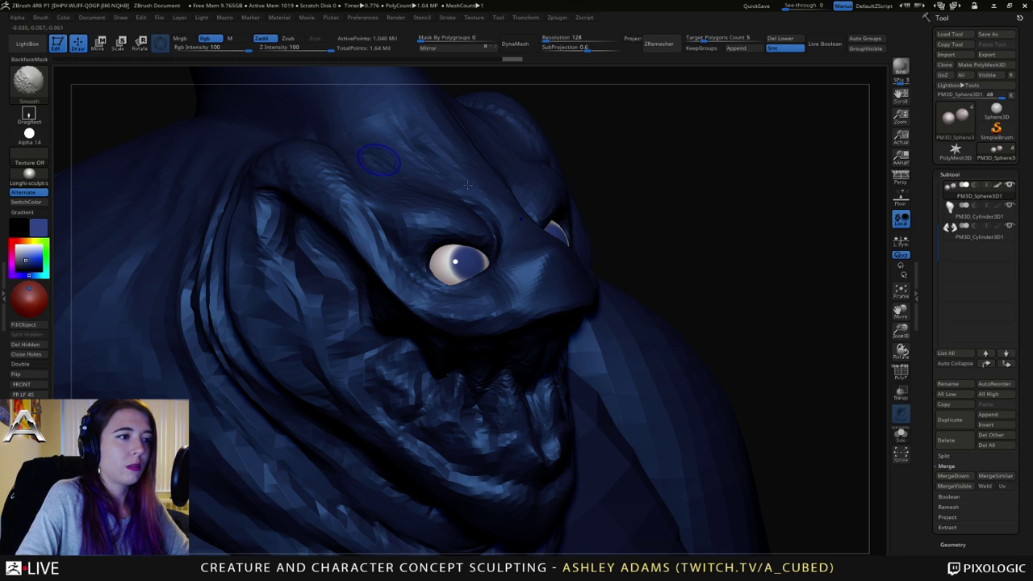
Step: Check the large irises from several angles and undo all of their paint strokes
mouse_move(527, 325)
right_mouse_down("ctrl")
mouse_move(500, 210)
mouse_move(443, 209)
mouse_move(498, 206)
mouse_move(504, 194)
mouse_move(479, 166)
mouse_move(483, 189)
right_mouse_up("ctrl")
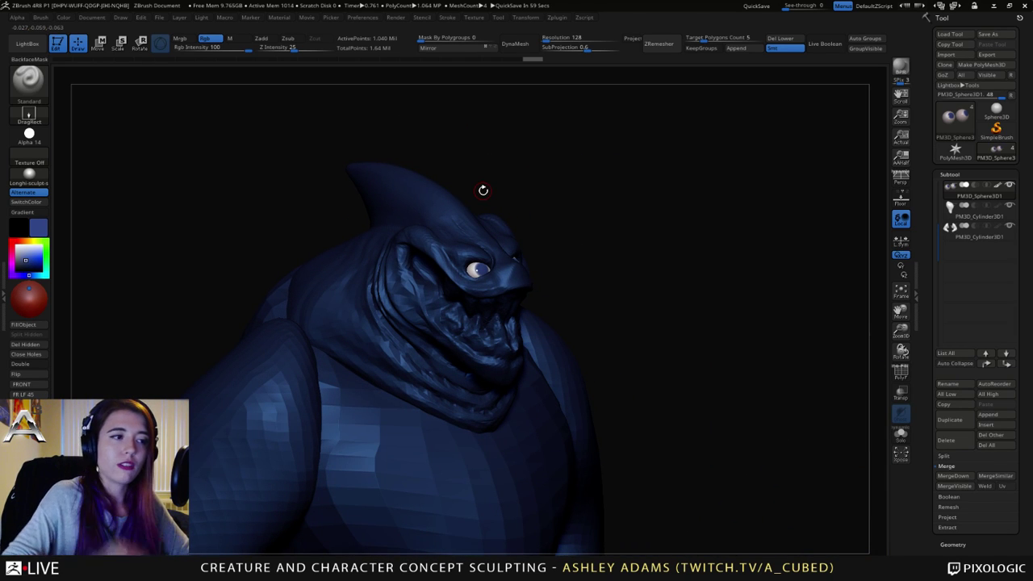
right_click_drag(527, 221, 557, 232, "ctrl")
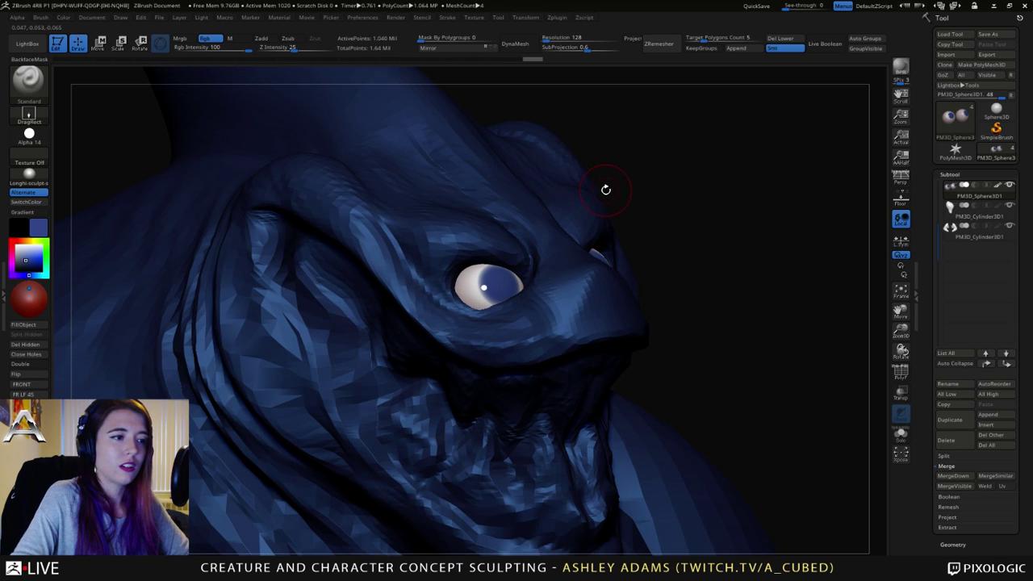
mouse_move(605, 189)
right_mouse_down()
mouse_move(571, 317)
mouse_move(401, 249)
right_mouse_up()
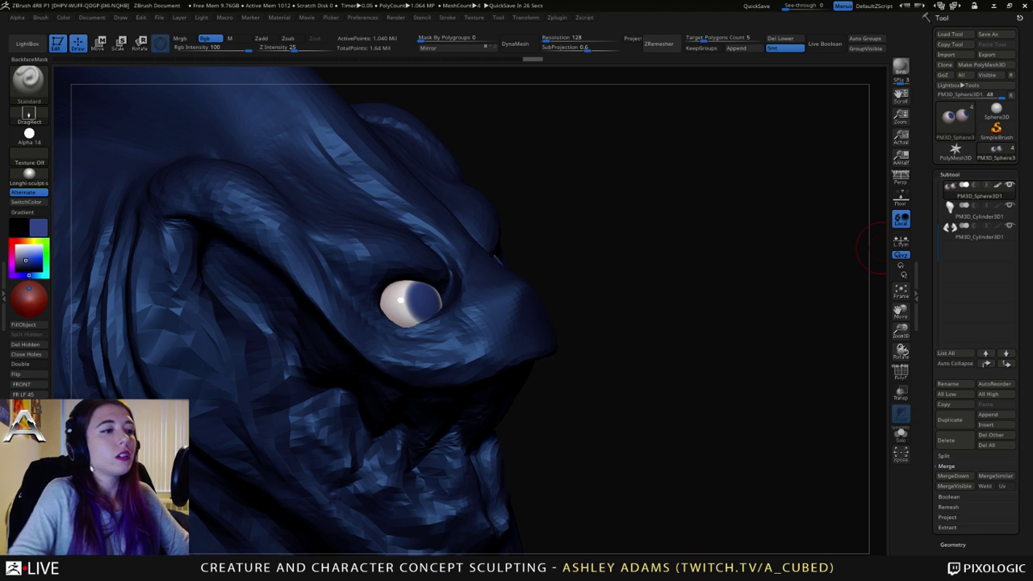
left_click_drag(442, 276, 399, 248)
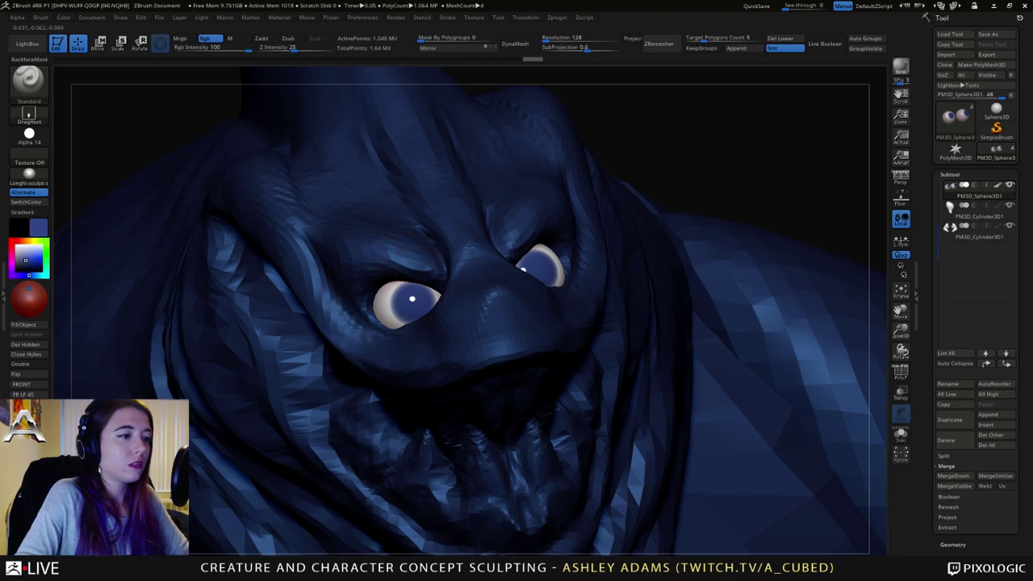
right_click_drag(395, 250, 477, 253, "alt")
key("ctrl+z")
key("ctrl+z")
key("ctrl+z")
key("ctrl+z")
key("ctrl+z")
key("ctrl+z")
key("ctrl+z")
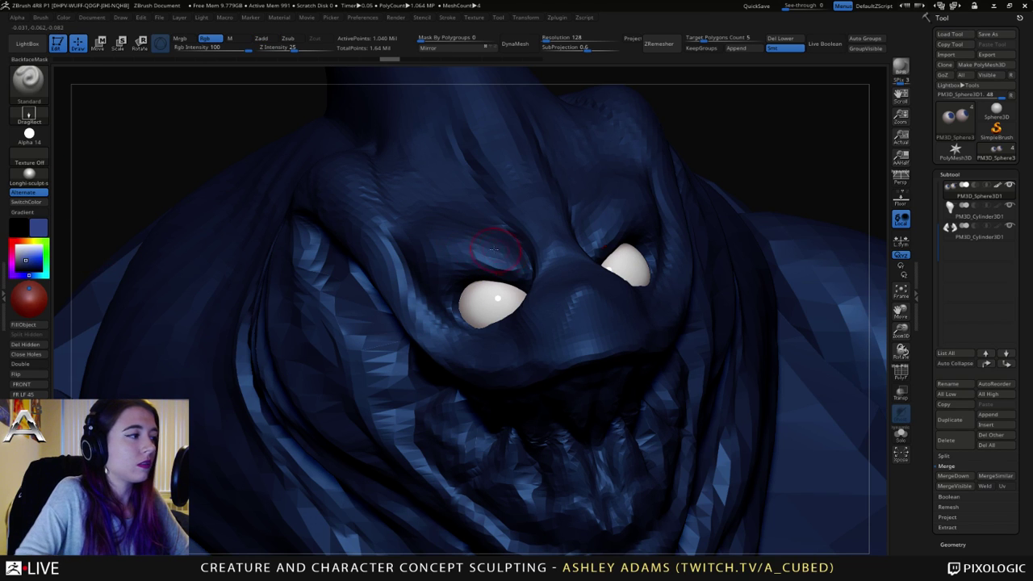
Step: Paint a smaller dark blue iris on both eyes and replay the stroke until its color is solid
mouse_move(492, 246)
left_mouse_down()
mouse_move(564, 266)
mouse_move(498, 284)
mouse_move(506, 303)
mouse_move(524, 307)
left_mouse_up()
key("ctrl+z")
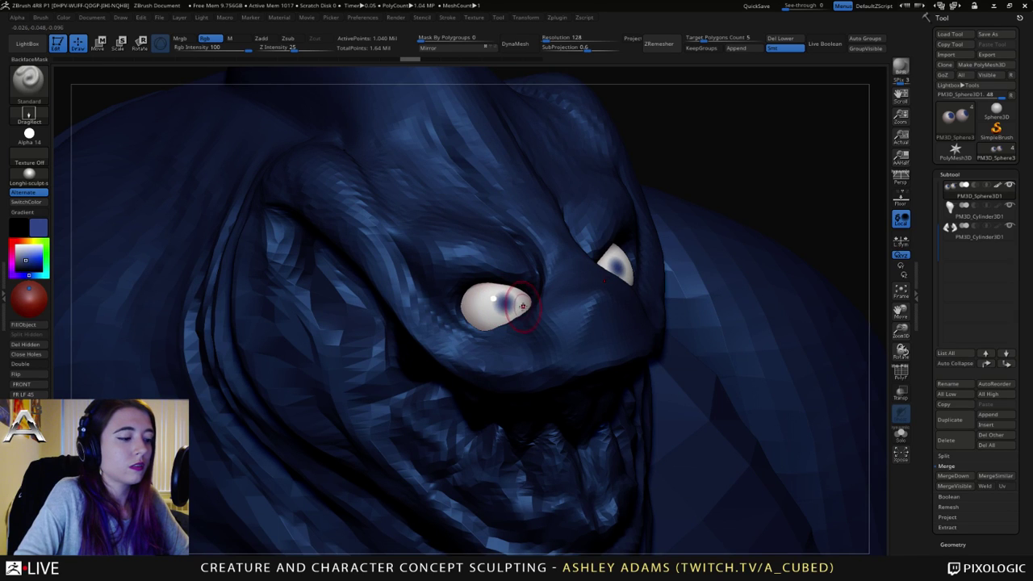
key("ctrl+shift+z")
key("ctrl+shift+z")
key("ctrl+shift+z")
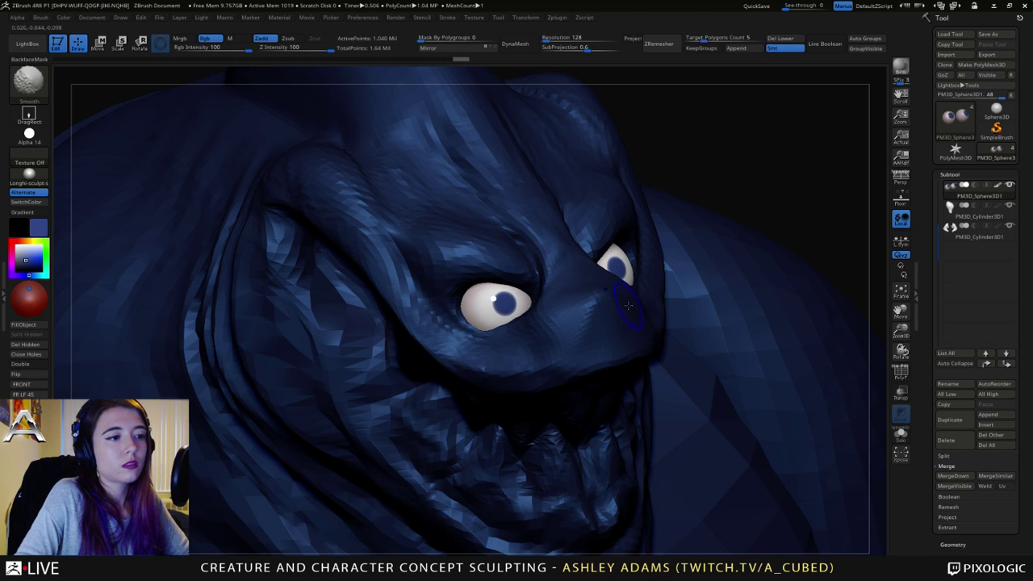
key("ctrl+shift+z")
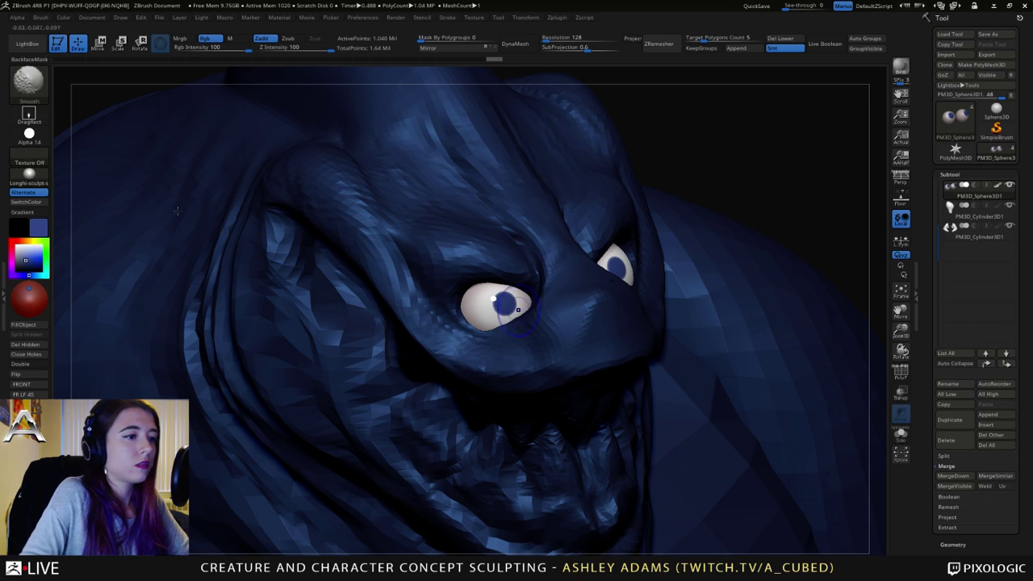
Step: Pick a lighter blue and paint it over the center of the irises, leaving a darker rim
left_click(30, 257)
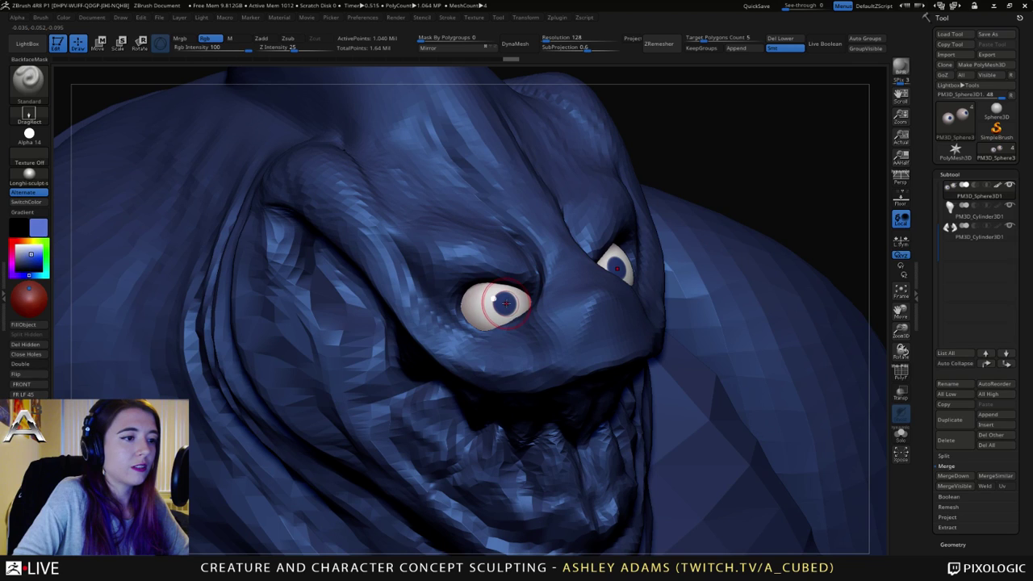
left_click_drag(505, 303, 520, 309)
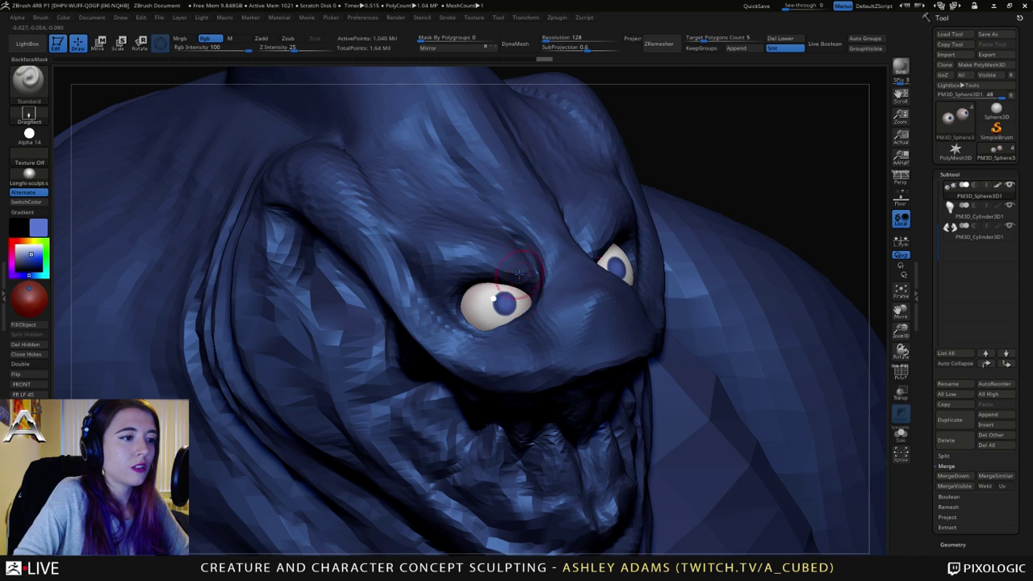
mouse_move(524, 269)
right_mouse_down()
mouse_move(443, 270)
mouse_move(524, 260)
right_mouse_up()
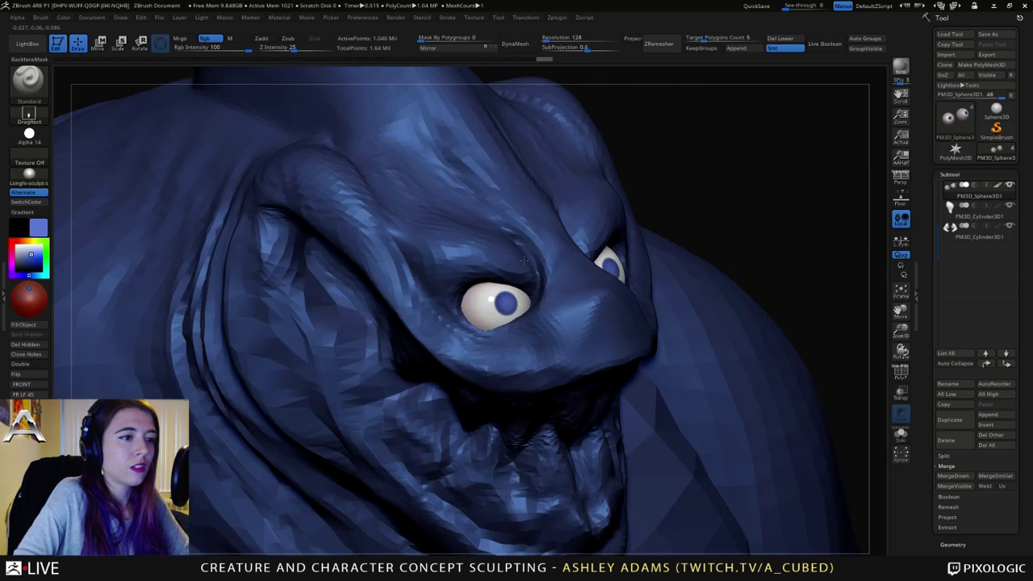
Step: Pick black and paint a small pupil in the center of each iris, replaying the stroke to darken it
left_click(15, 270)
right_click_drag(536, 313, 501, 315)
key("space")
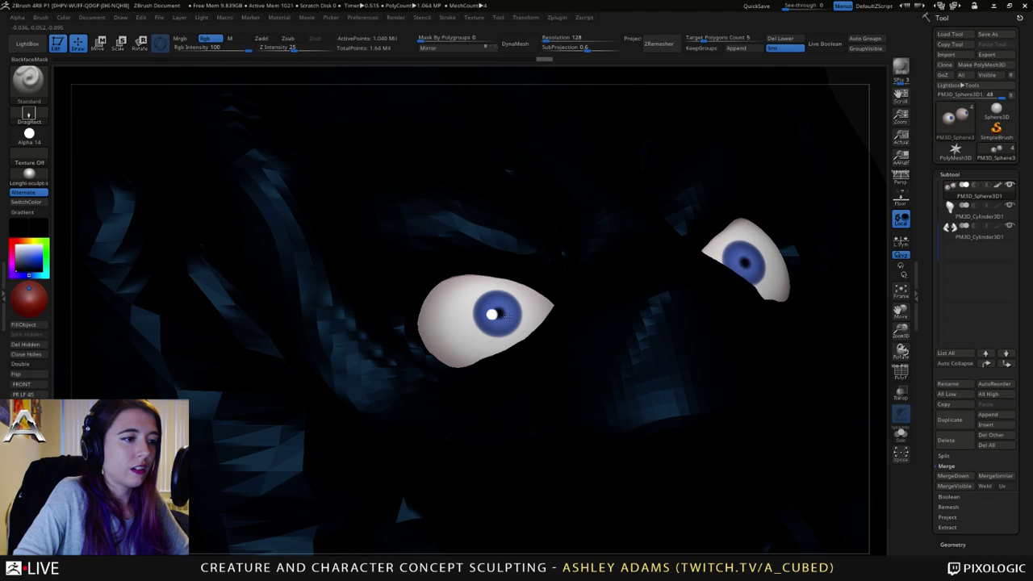
key("shift")
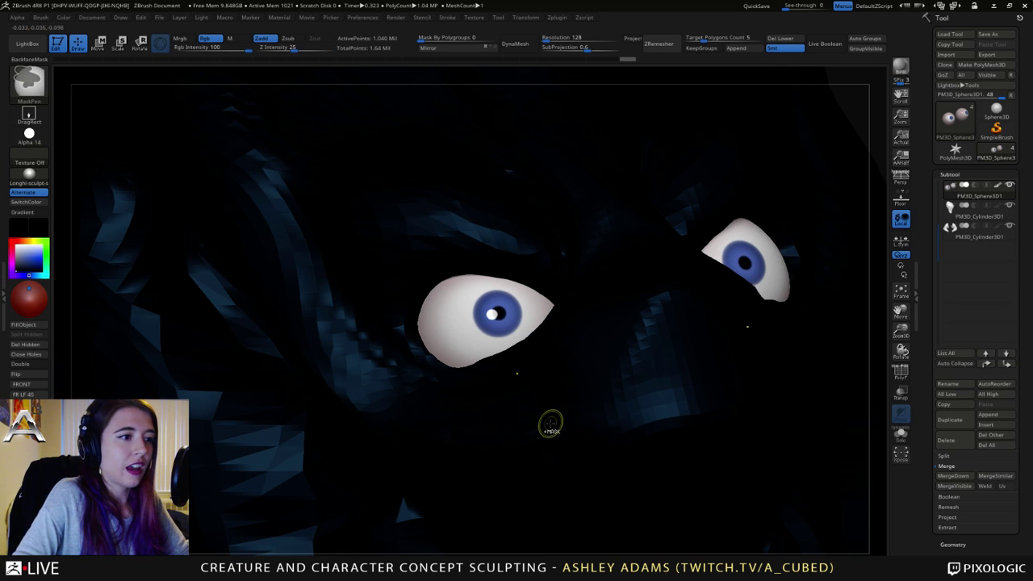
Step: Set the active color to white and switch to the ClayBuildup brush
right_click_drag(551, 424, 498, 228, "ctrl")
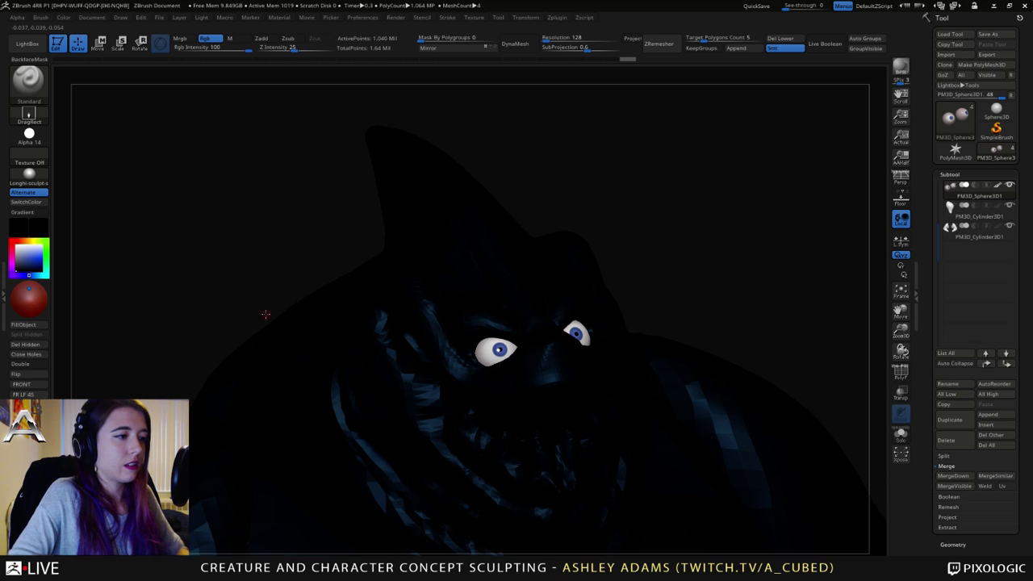
left_click(34, 229)
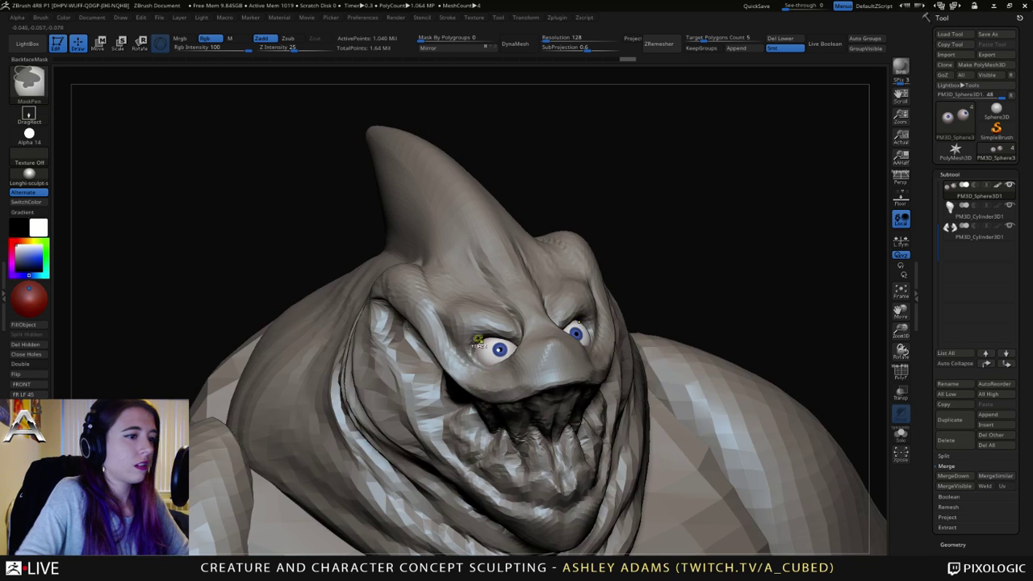
mouse_move(554, 404)
right_mouse_down("ctrl")
mouse_move(526, 279)
mouse_move(490, 348)
mouse_move(510, 231)
mouse_move(564, 223)
mouse_move(562, 168)
mouse_move(479, 234)
mouse_move(532, 235)
mouse_move(484, 298)
right_mouse_up("ctrl")
key("b")
key("c")
key("b")
right_click_drag(490, 249, 449, 288)
key("space")
left_click_drag(477, 235, 516, 234)
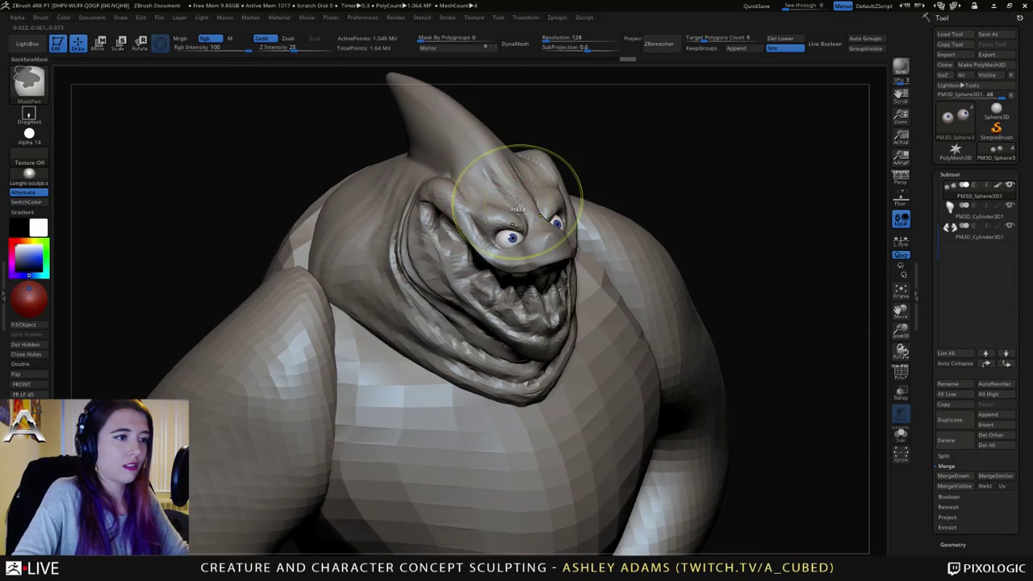
right_click_drag(529, 203, 482, 211, "ctrl")
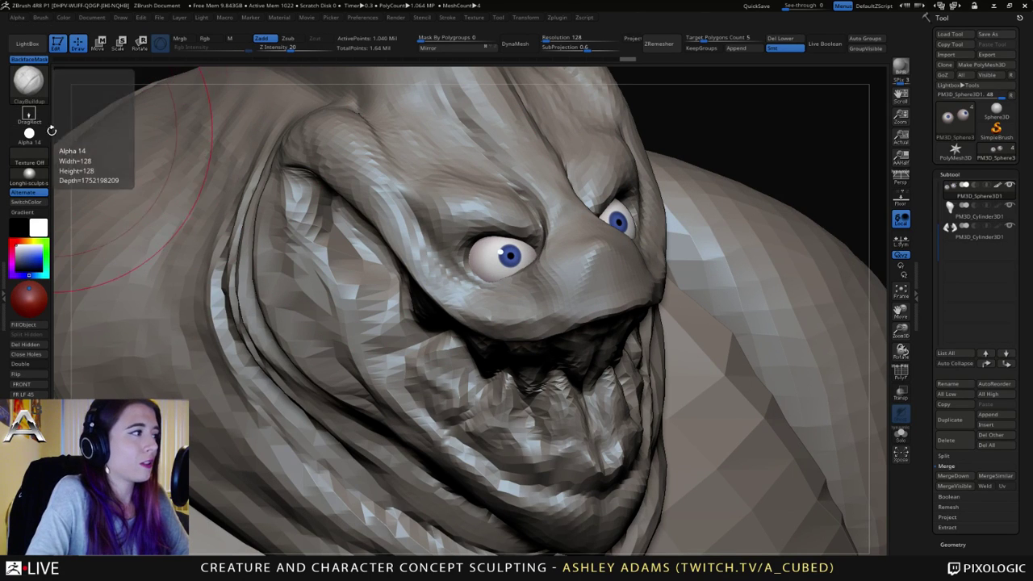
Step: Make the head the active subtool, adjust the brush size and start masking the inside of the mouth
right_click_drag(396, 240, 476, 213)
left_click(500, 210, "alt")
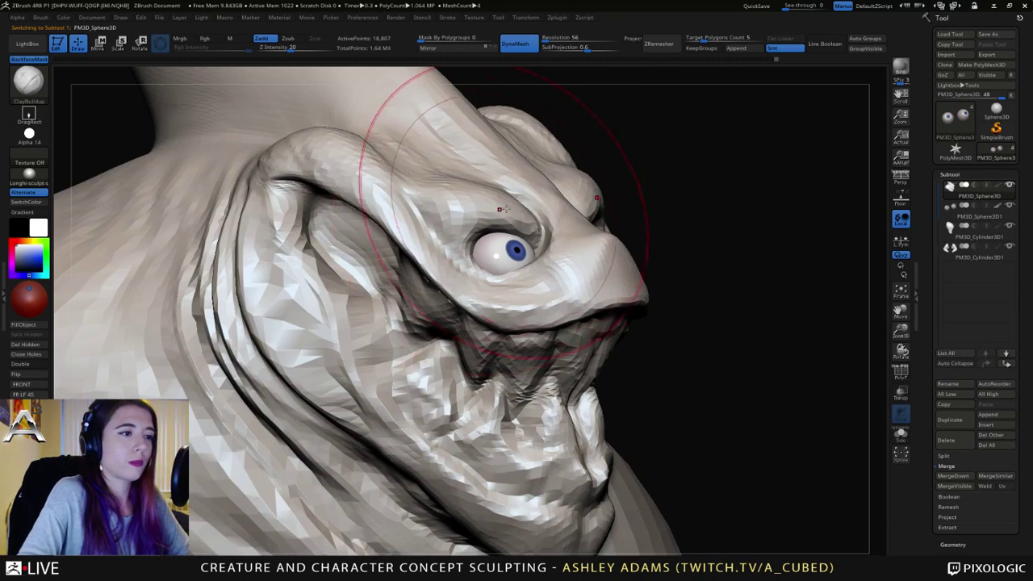
right_click_drag(543, 269, 490, 169, "alt")
key("space")
left_click_drag(520, 244, 505, 268)
mouse_move(505, 268)
right_mouse_down("ctrl")
mouse_move(476, 222)
mouse_move(444, 230)
right_mouse_up("ctrl")
mouse_move(410, 270)
left_mouse_down("ctrl")
mouse_move(452, 283)
mouse_move(421, 263)
mouse_move(458, 286)
left_mouse_up("ctrl")
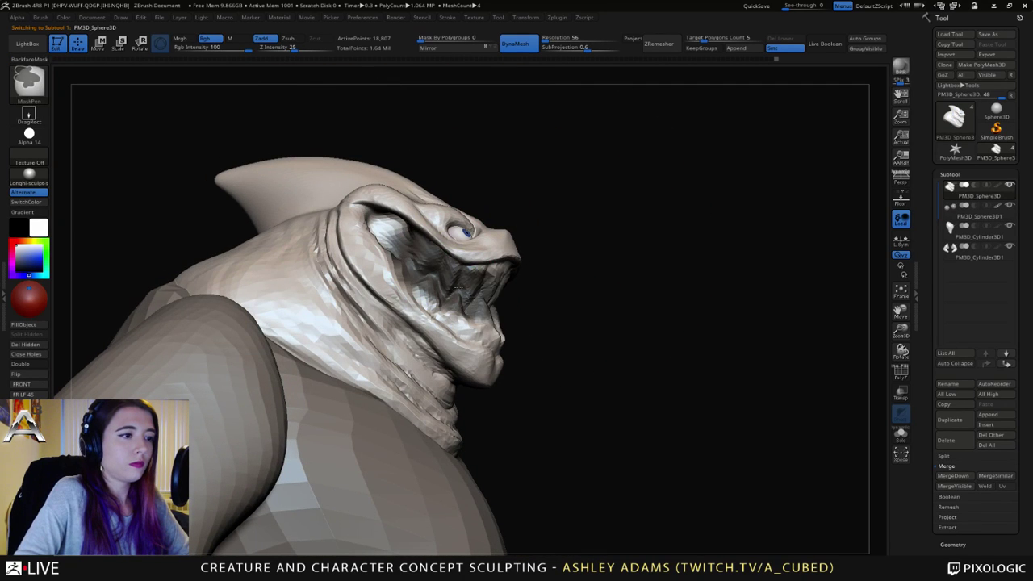
Step: Extend the mask across the lower mouth interior, the teeth area and the inner cheek
right_click_drag(498, 281, 478, 317)
left_click_drag(477, 317, 489, 353, "ctrl")
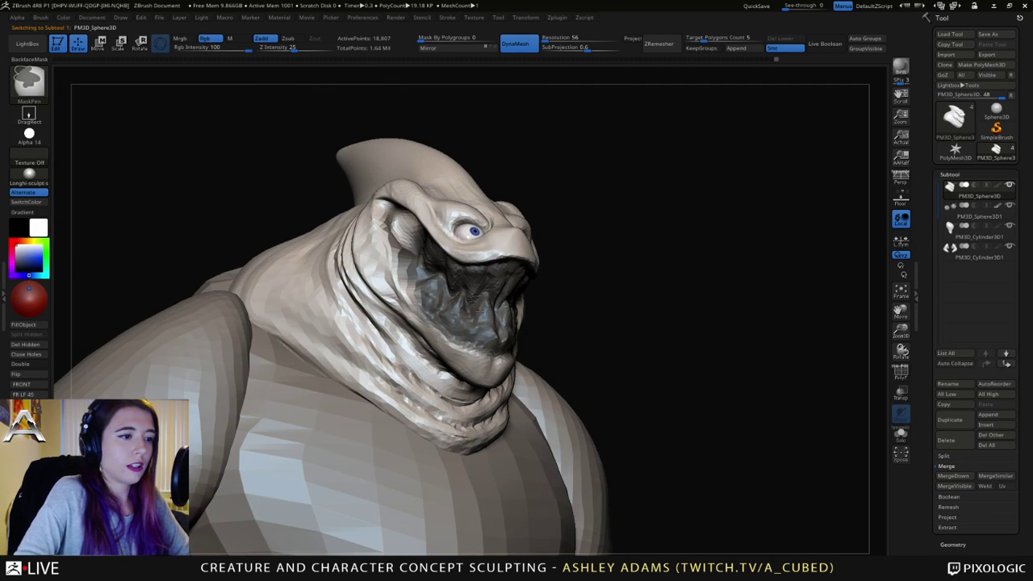
right_click_drag(408, 303, 445, 292)
left_click_drag(445, 292, 442, 280, "ctrl")
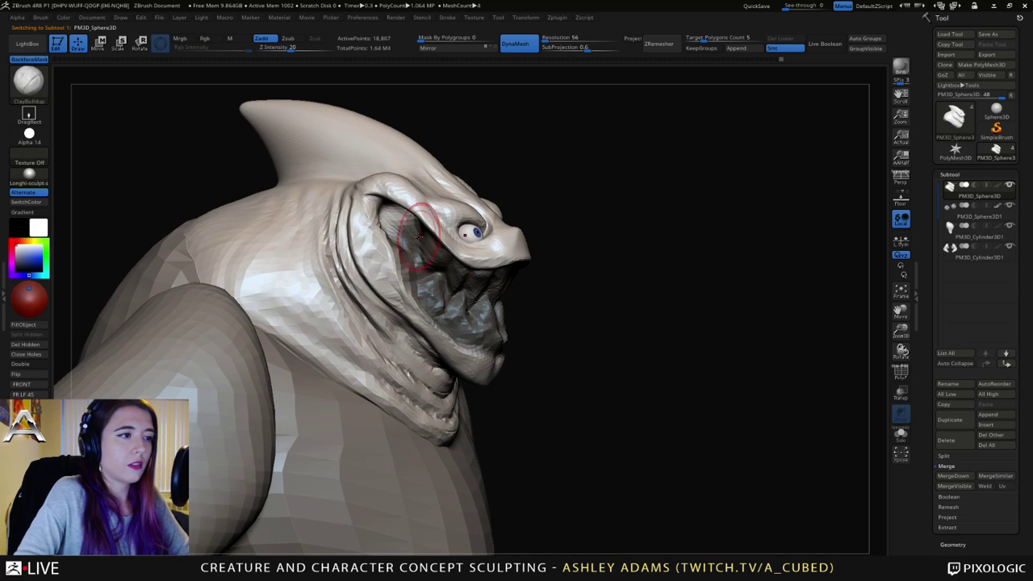
mouse_move(423, 238)
right_mouse_down()
mouse_move(416, 243)
mouse_move(452, 218)
mouse_move(424, 210)
right_mouse_up()
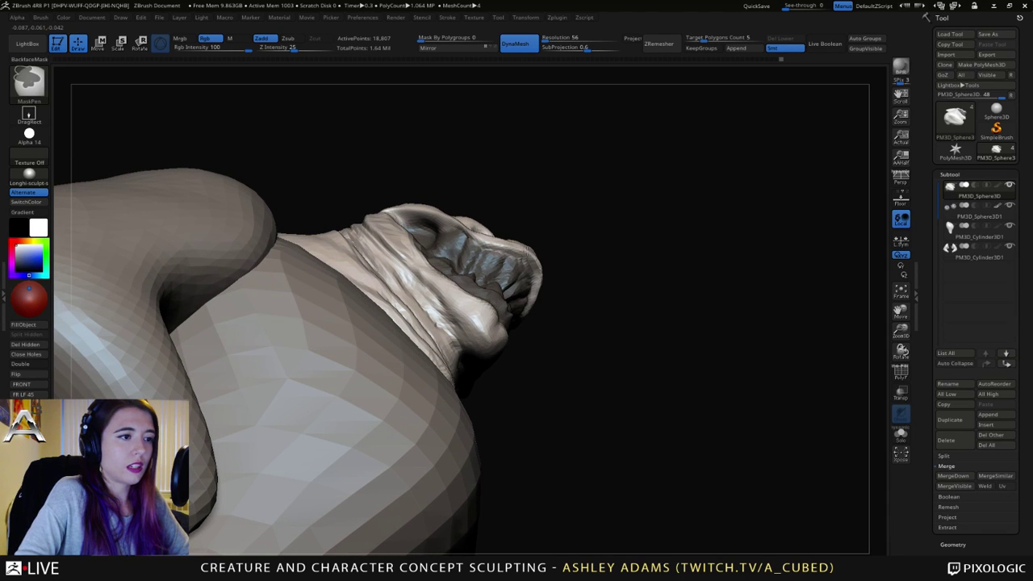
left_click_drag(494, 278, 486, 266, "ctrl")
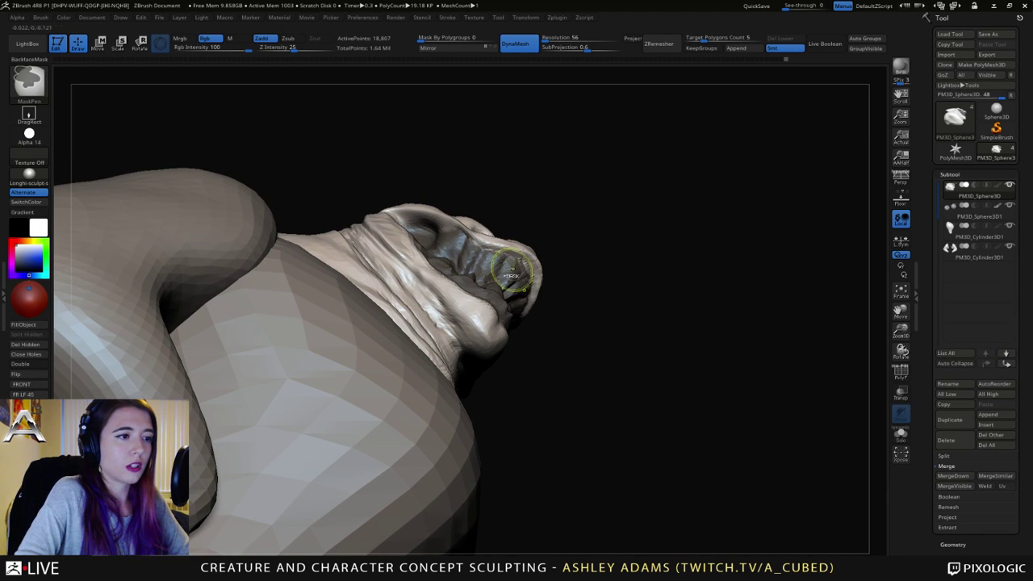
Step: Fill in the mask up to the lips and under the upper jaw with a smaller brush
mouse_move(512, 275)
right_mouse_down()
mouse_move(473, 219)
mouse_move(484, 240)
mouse_move(468, 294)
right_mouse_up()
key("ctrl")
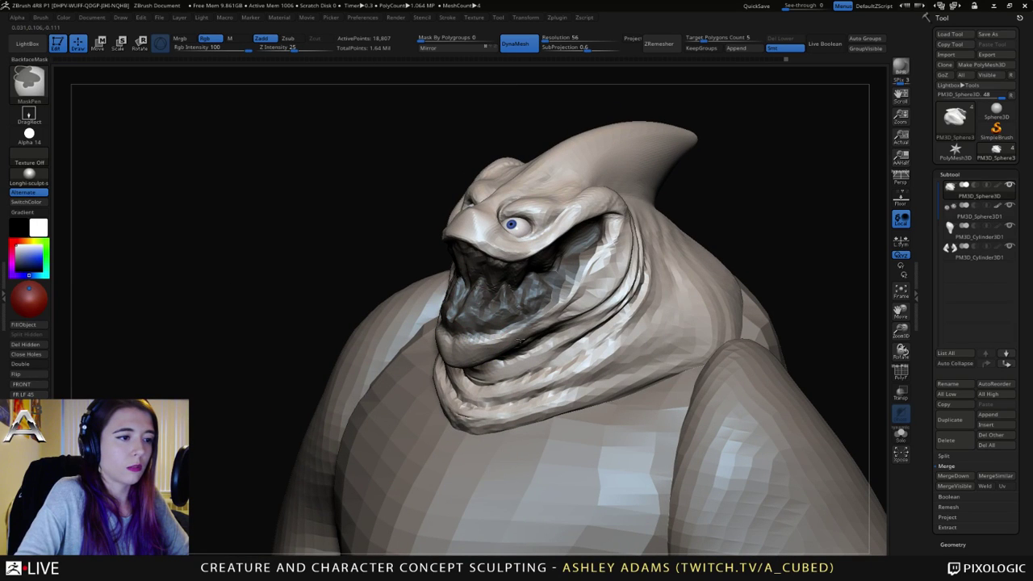
mouse_move(549, 313)
right_mouse_down()
mouse_move(579, 298)
mouse_move(553, 323)
right_mouse_up()
mouse_move(491, 364)
right_mouse_down("shift")
mouse_move(478, 274)
mouse_move(498, 233)
mouse_move(452, 234)
mouse_move(458, 262)
right_mouse_up("shift")
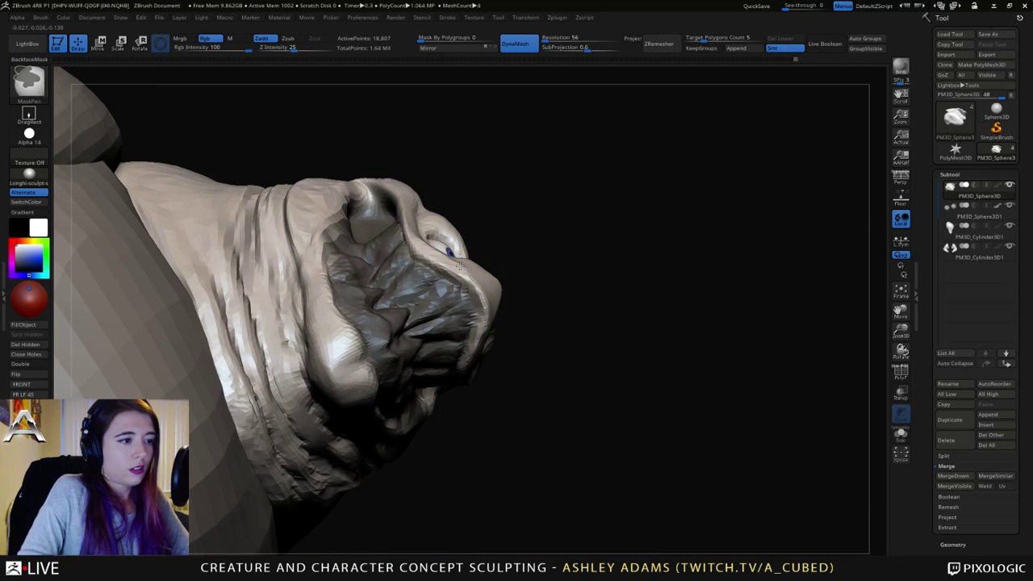
key("space")
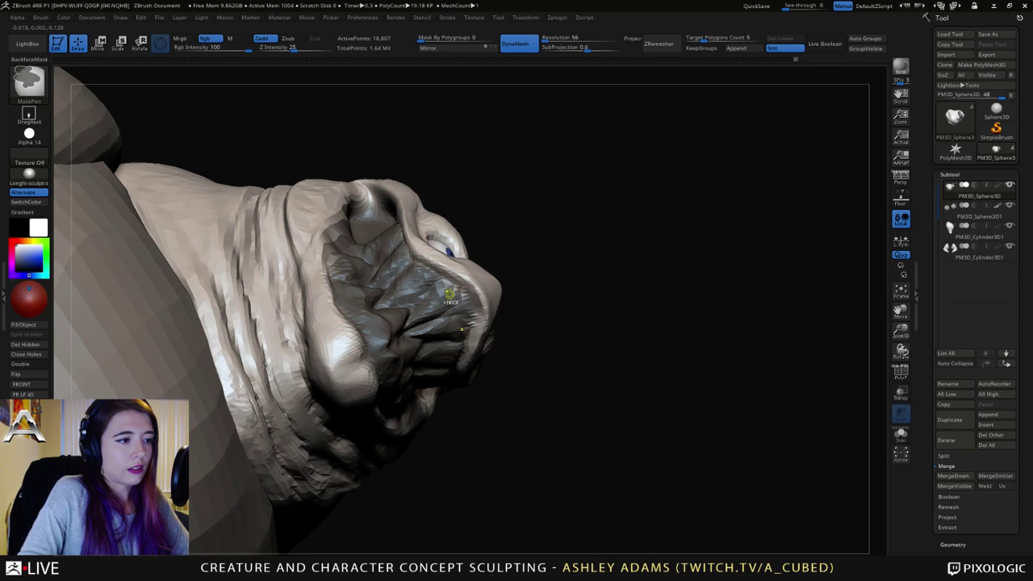
key("space")
key("ctrl")
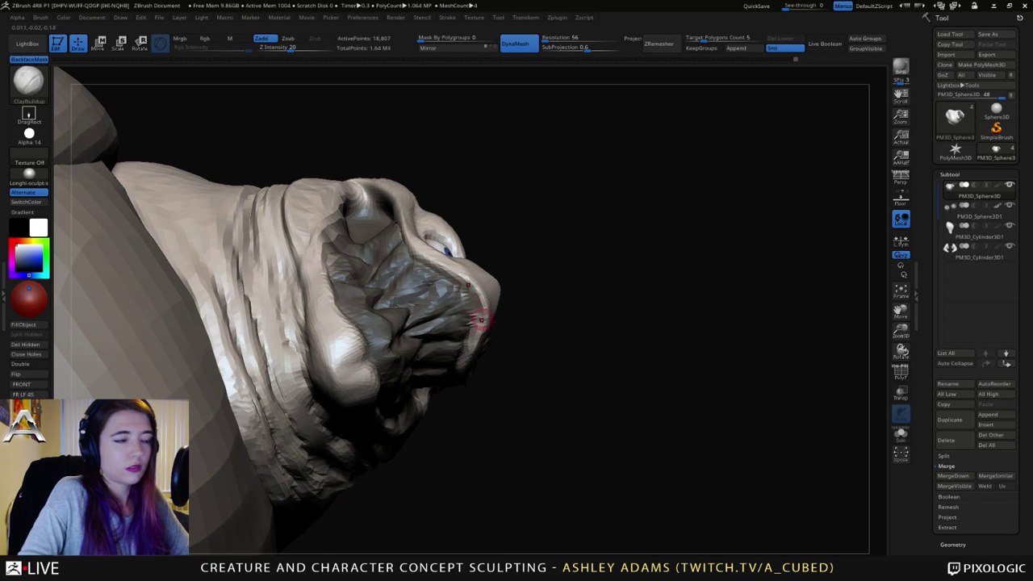
Step: Examine the creature's masked mouth, face and eyes from several angles and distances
mouse_move(446, 288)
right_mouse_down()
mouse_move(457, 332)
mouse_move(498, 331)
right_mouse_up()
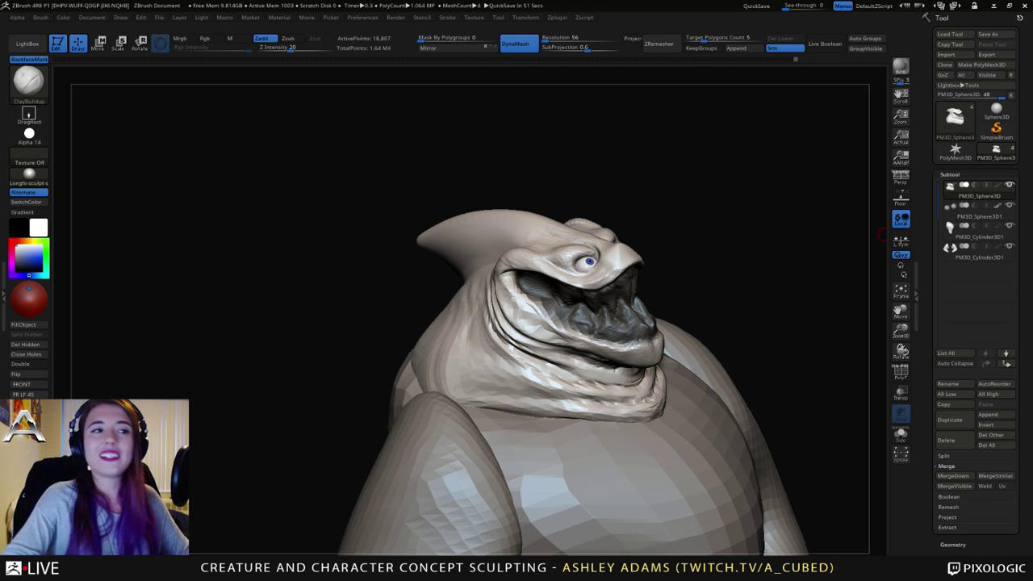
mouse_move(699, 285)
left_mouse_down()
mouse_move(581, 299)
mouse_move(702, 315)
mouse_move(695, 296)
left_mouse_up()
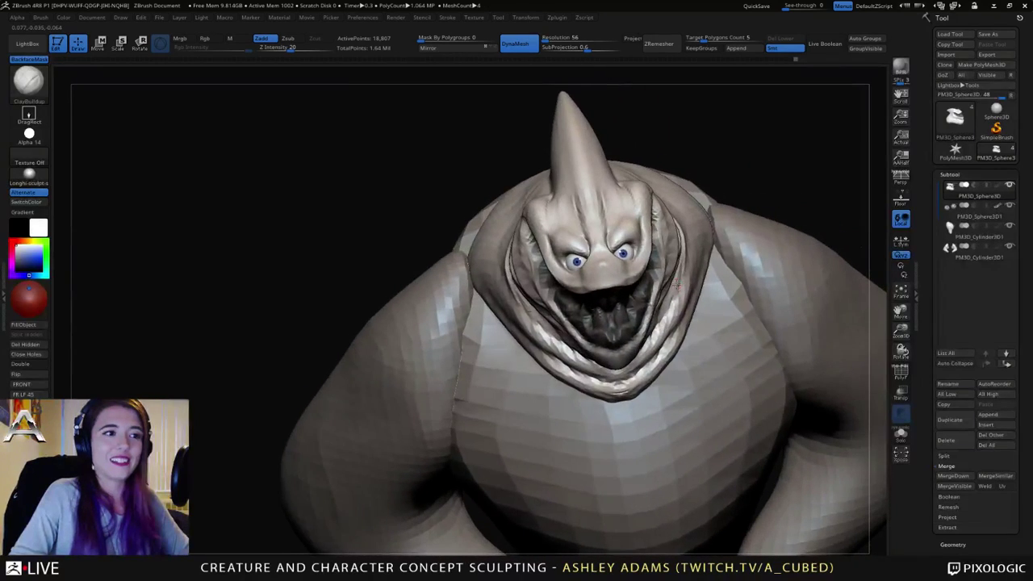
right_click_drag(696, 296, 606, 248, "alt")
right_click_drag(595, 201, 572, 302, "alt")
mouse_move(592, 263)
right_mouse_down("ctrl")
mouse_move(602, 296)
mouse_move(637, 305)
mouse_move(610, 312)
mouse_move(622, 323)
mouse_move(497, 277)
mouse_move(546, 326)
right_mouse_up("ctrl")
mouse_move(506, 259)
right_mouse_down("ctrl")
mouse_move(523, 284)
mouse_move(507, 375)
right_mouse_up("ctrl")
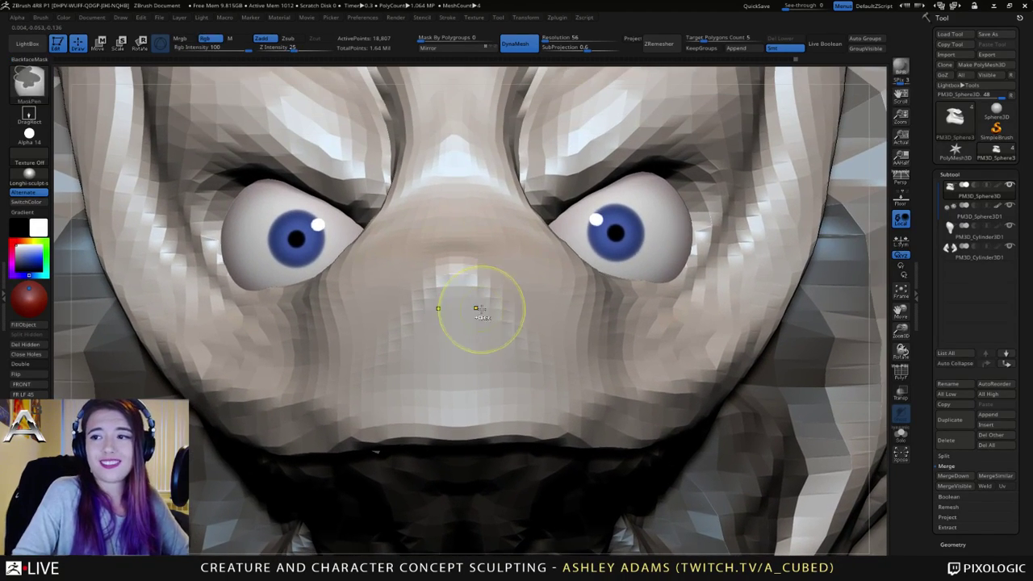
right_click_drag(479, 309, 506, 380, "ctrl")
right_click_drag(491, 345, 468, 282, "ctrl")
right_click_drag(501, 339, 533, 154, "alt")
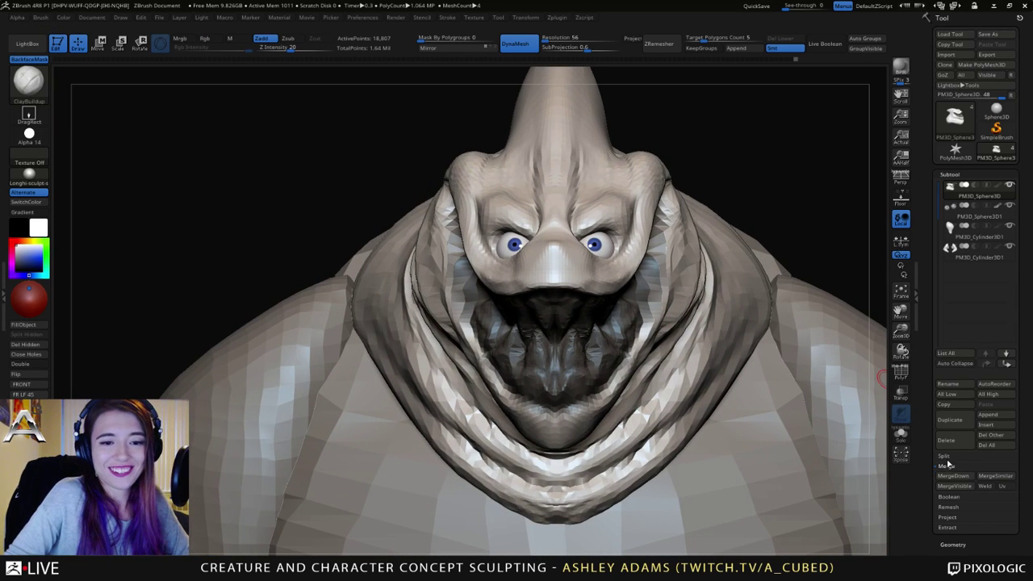
Step: Split the masked mouth interior off the head into its own subtool with Split Masked Points
left_click(944, 456)
left_click(962, 506)
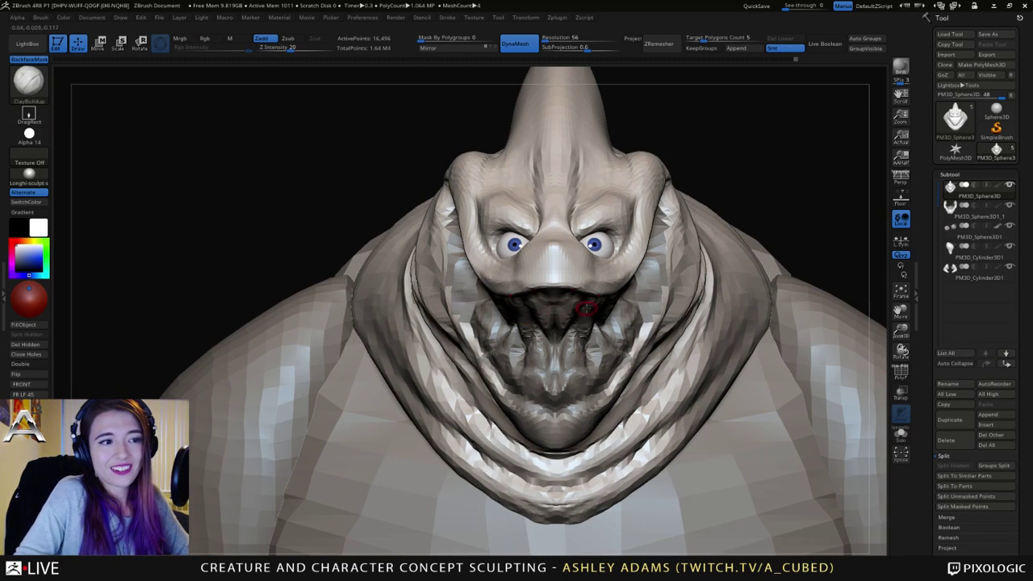
right_click_drag(602, 295, 577, 305)
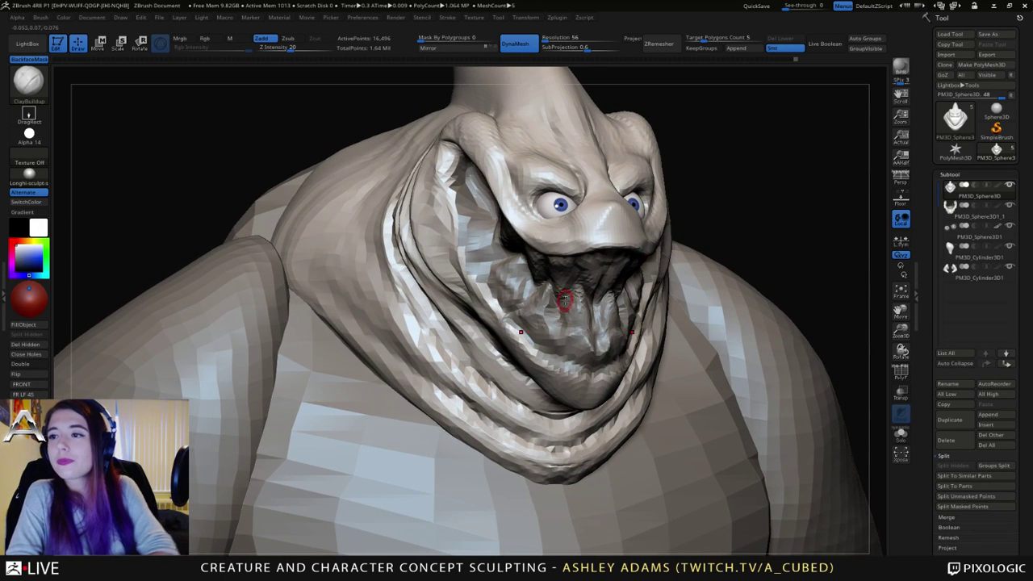
Step: Close the holes left in the head mesh around the mouth
right_click_drag(580, 284, 567, 249)
left_click(553, 281, "alt")
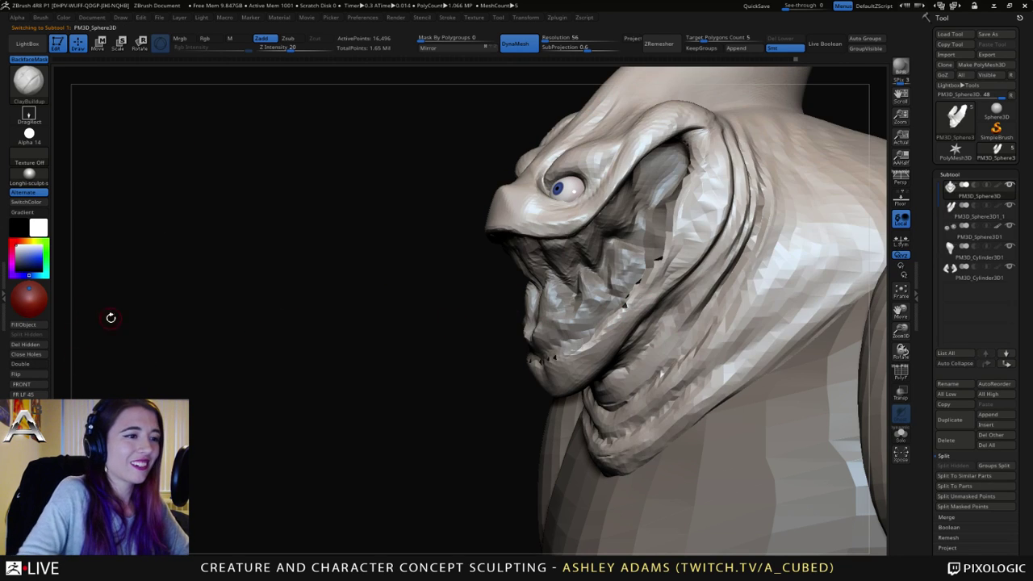
left_click(38, 355)
Step: Adjust the ClayBuildup brush size and carve the closed surface inward to reopen the head's mouth cavity
key("space")
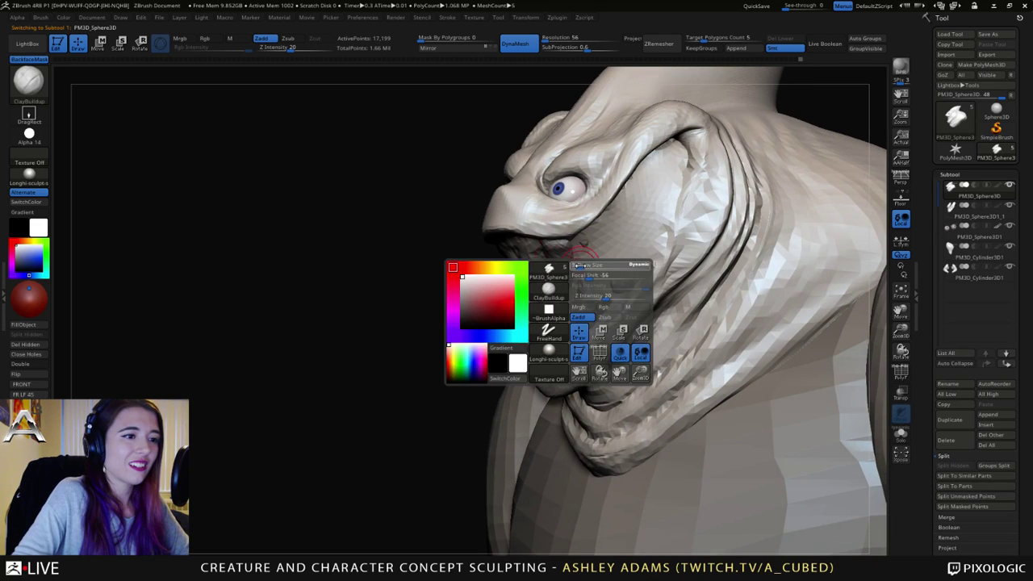
left_click(588, 307)
right_click_drag(590, 255, 606, 242)
mouse_move(606, 243)
left_mouse_down("alt")
mouse_move(605, 254)
mouse_move(649, 216)
mouse_move(565, 318)
left_mouse_up("alt")
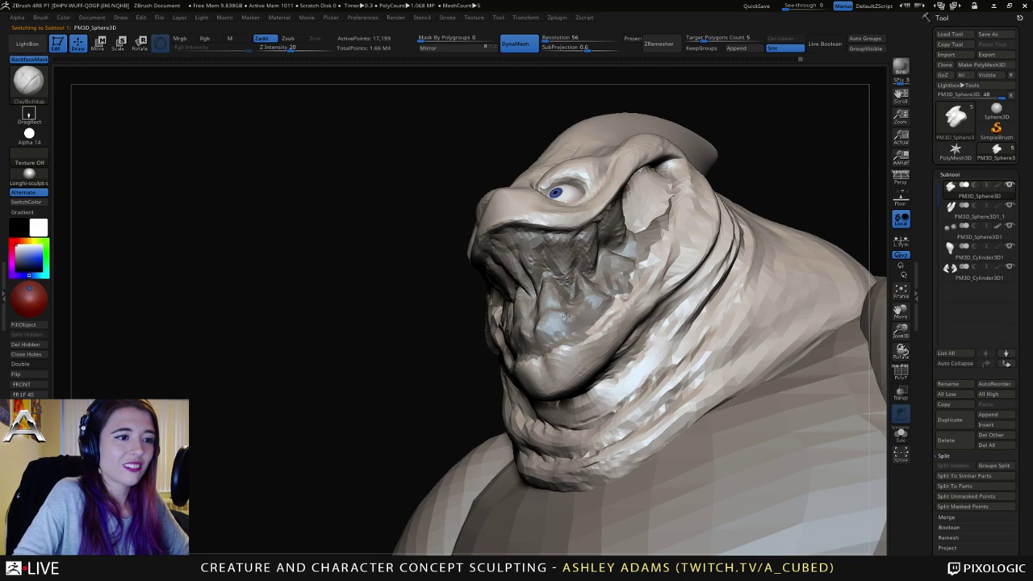
right_click_drag(623, 256, 775, 266)
mouse_move(439, 295)
left_mouse_down("alt")
mouse_move(440, 335)
mouse_move(460, 327)
mouse_move(468, 339)
left_mouse_up("alt")
Step: Open the Modify Topology options in the head's Geometry settings
left_click_drag(943, 524, 971, 377)
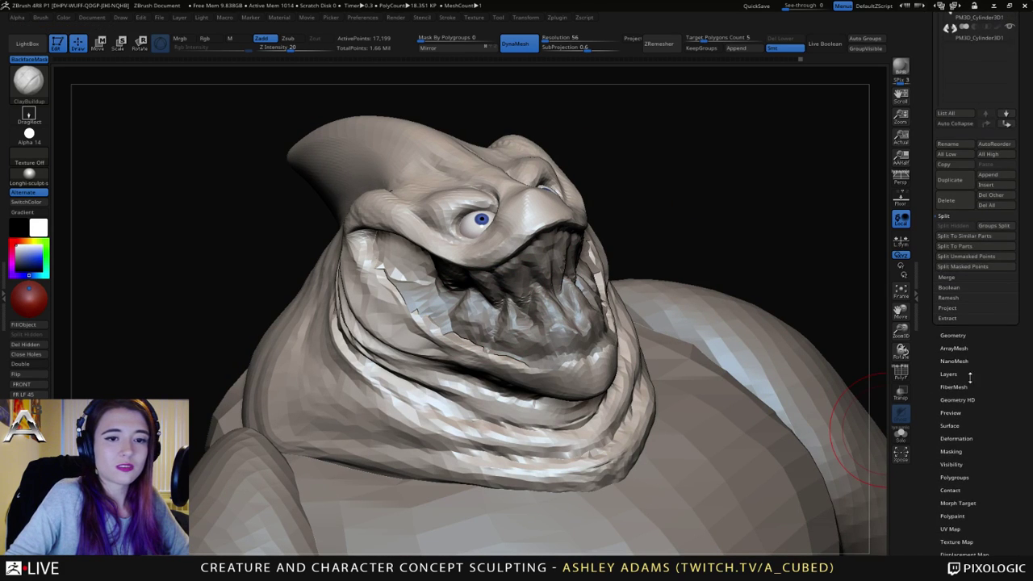
left_click(959, 338)
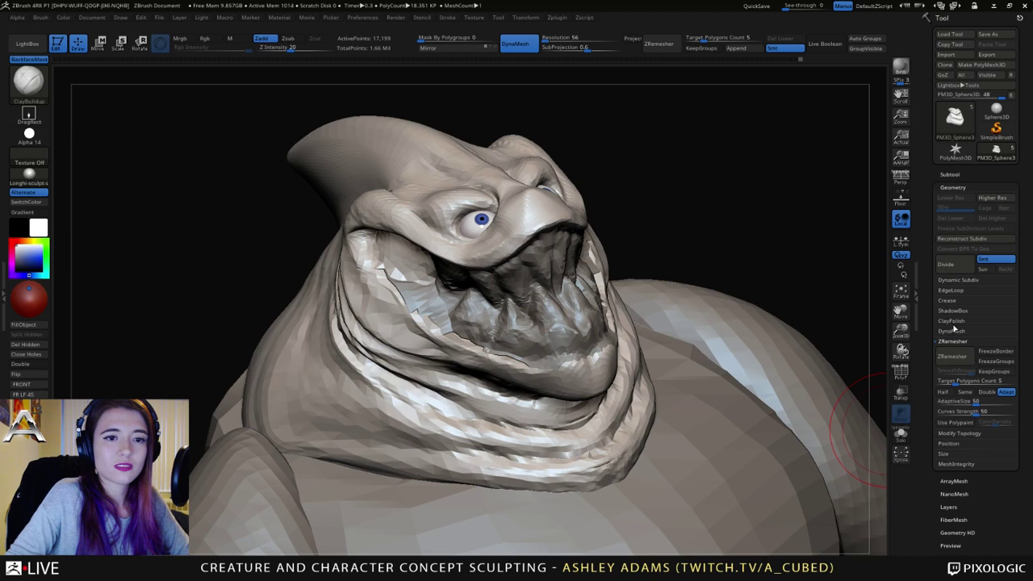
left_click(951, 342)
left_click(952, 352)
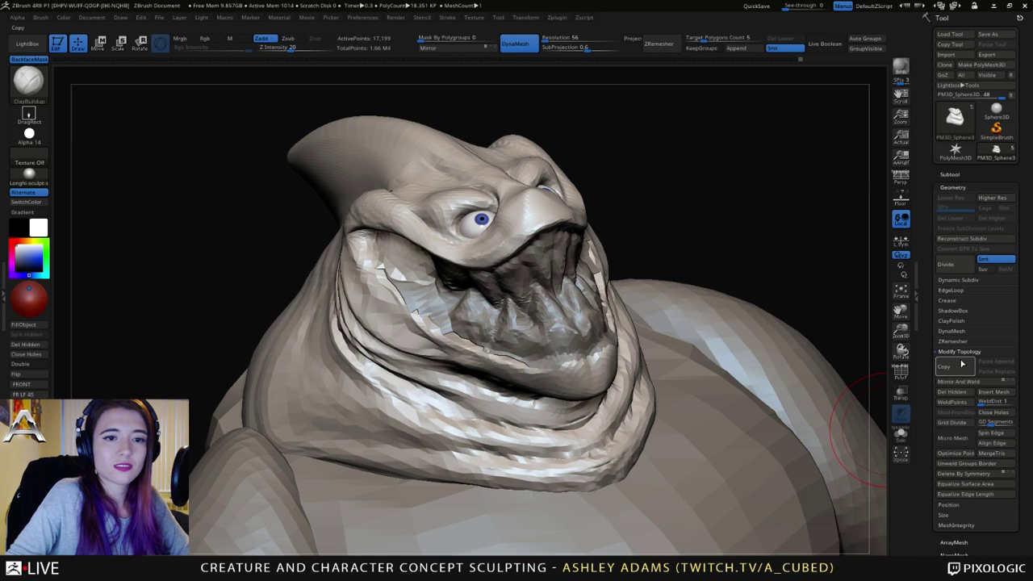
Step: Carve the head's cheek cavity deeper behind the mouth corner with ClayBuildup and smooth the surface there
right_click(389, 270)
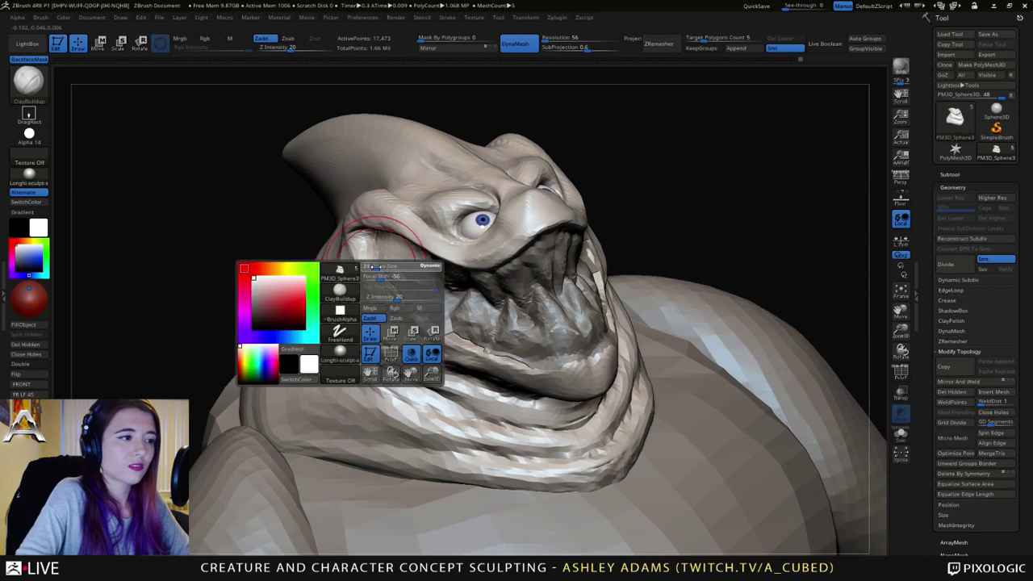
right_click_drag(342, 317, 440, 315)
left_click_drag(388, 257, 370, 256, "alt")
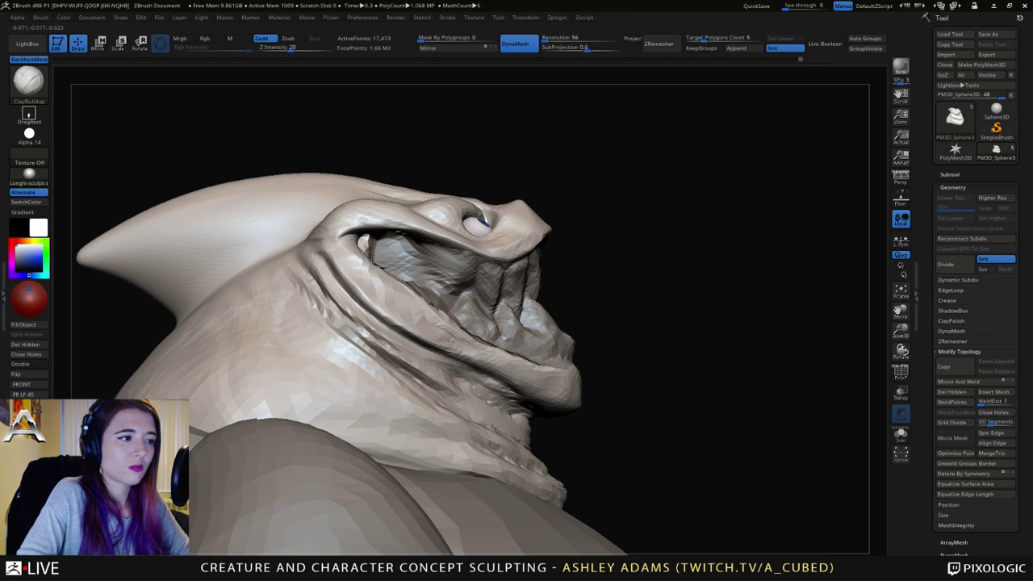
right_click_drag(454, 250, 410, 294)
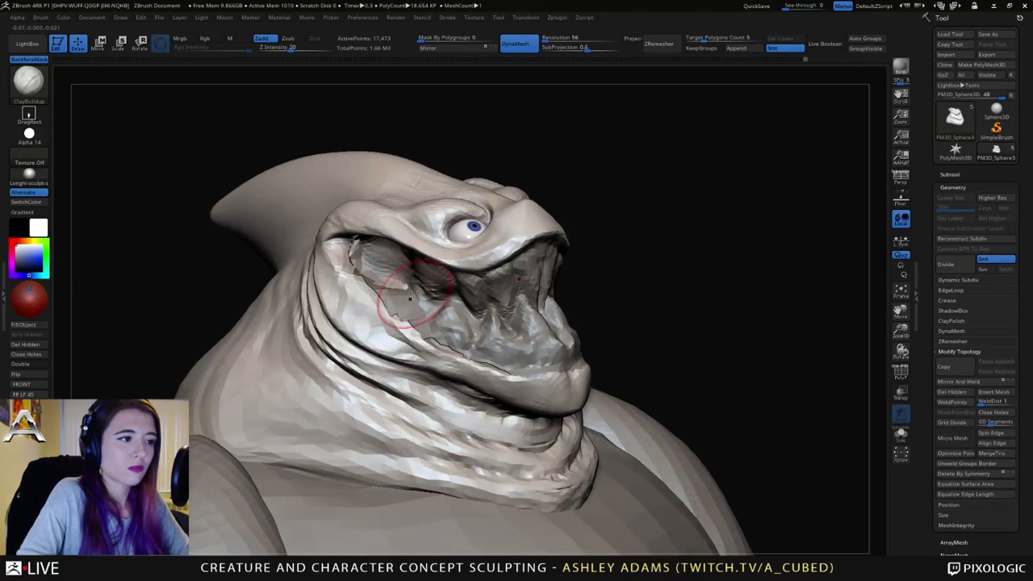
mouse_move(404, 295)
left_mouse_down("shift")
mouse_move(380, 267)
mouse_move(408, 304)
left_mouse_up("shift")
mouse_move(432, 300)
right_mouse_down()
mouse_move(408, 323)
mouse_move(425, 325)
right_mouse_up()
left_click_drag(407, 291, 359, 250)
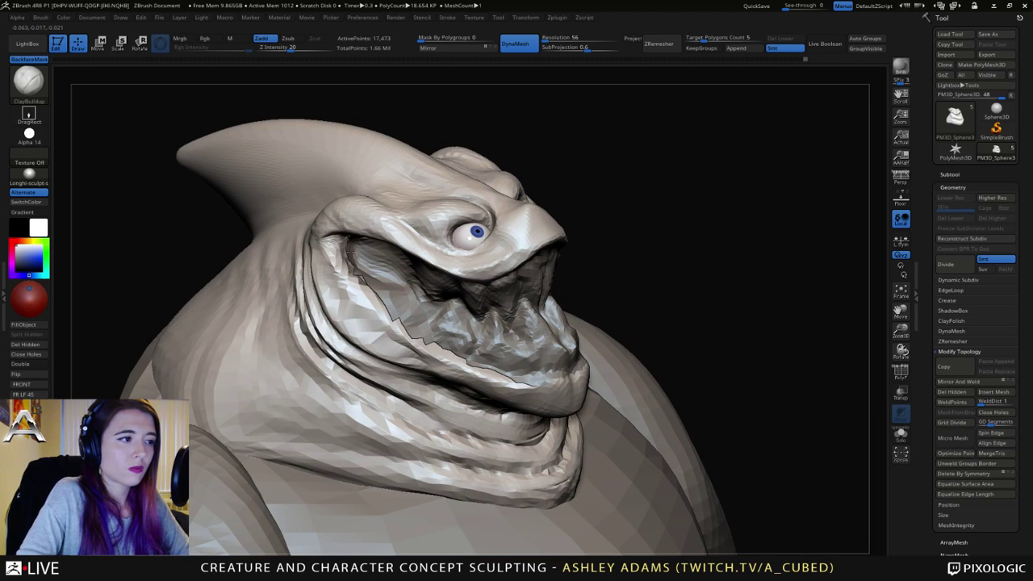
Step: Make the mouth interior the active subtool and smooth its jagged edge along the lower lip
left_click(406, 307, "alt")
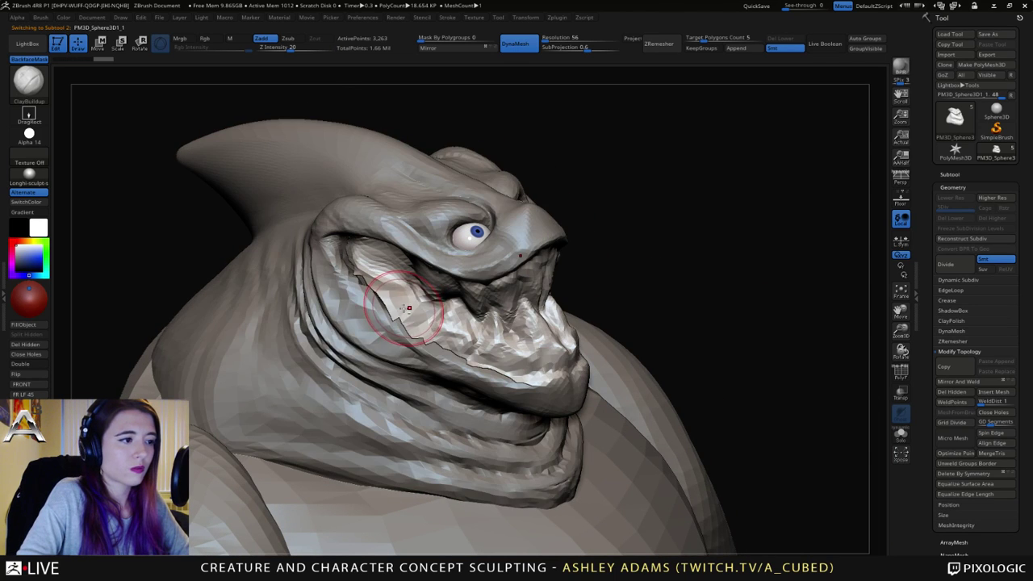
mouse_move(406, 307)
left_mouse_down("shift")
mouse_move(381, 287)
mouse_move(449, 357)
left_mouse_up("shift")
right_click_drag(448, 360, 387, 284)
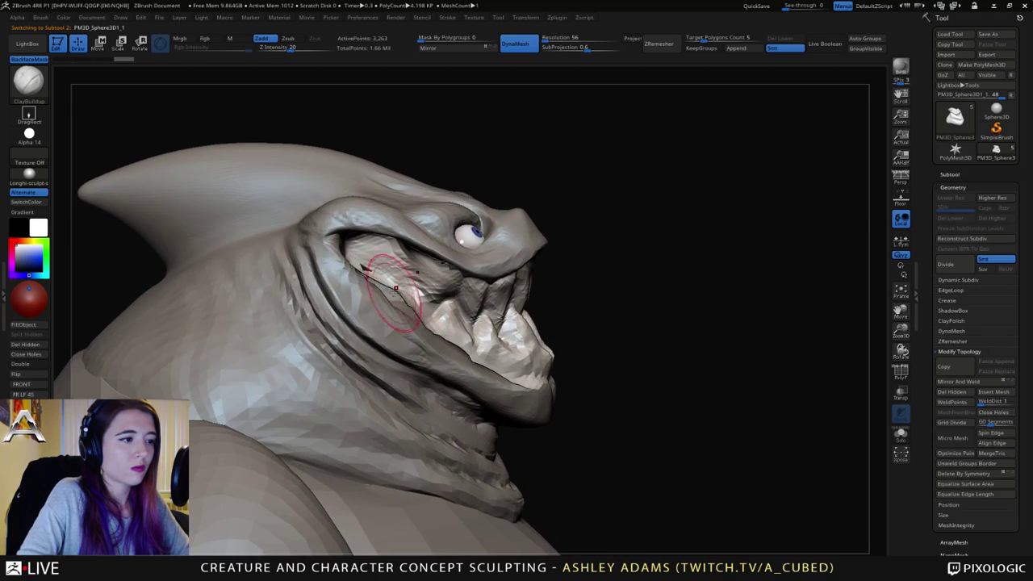
Step: Pull the mouth interior's edge behind the lips with the SnakeHook brush and smooth its upper cheek area
left_click_drag(403, 299, 415, 322)
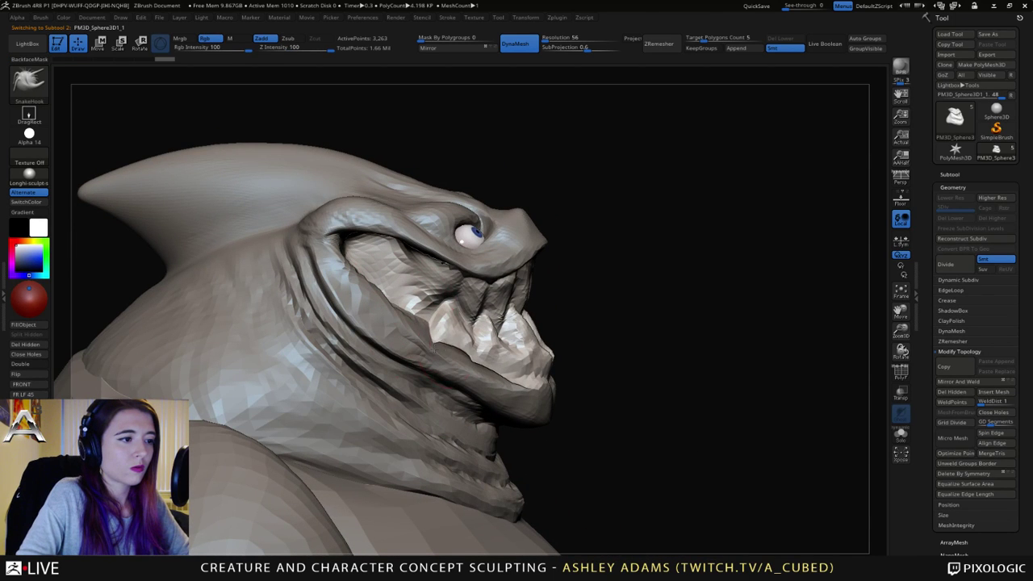
right_click_drag(441, 359, 433, 320)
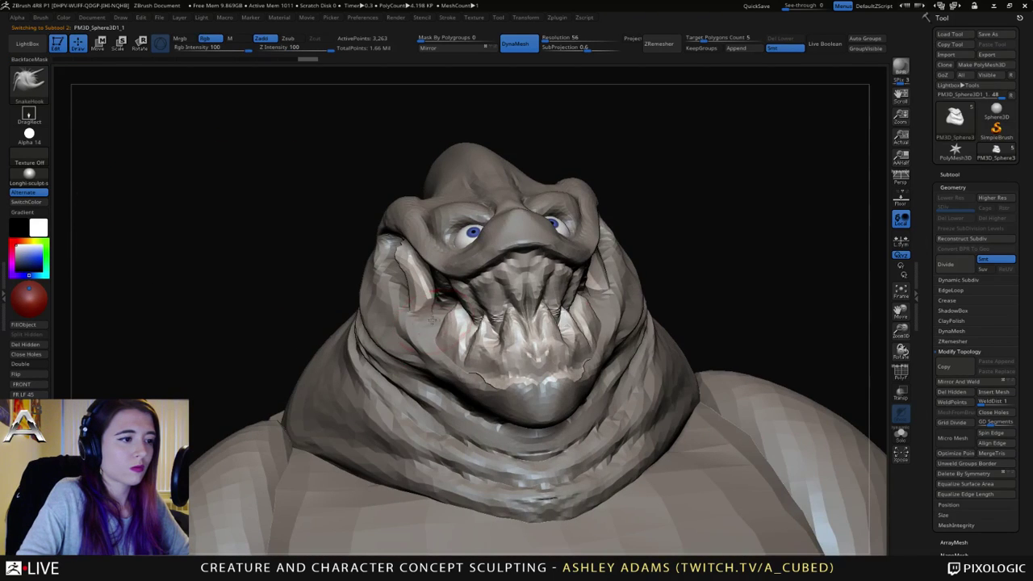
right_click_drag(481, 368, 428, 384)
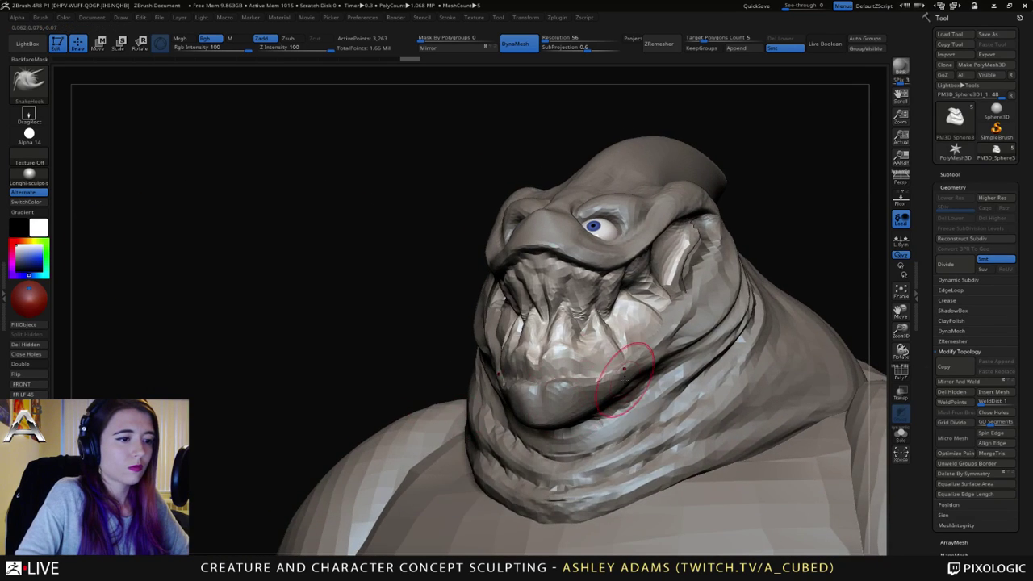
mouse_move(622, 369)
right_mouse_down()
mouse_move(606, 386)
mouse_move(694, 359)
right_mouse_up()
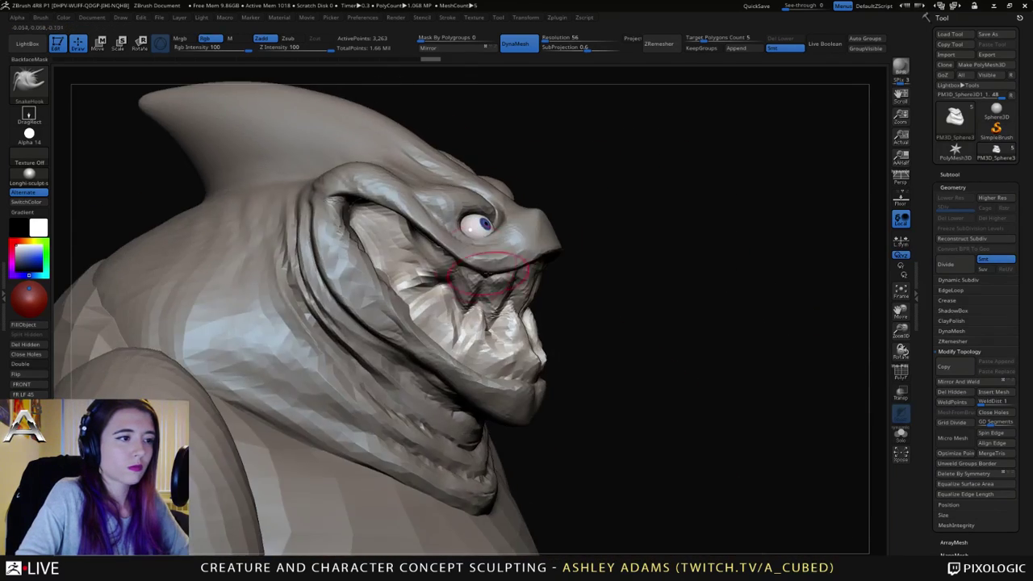
left_click_drag(440, 217, 419, 230, "shift")
mouse_move(418, 230)
right_mouse_down()
mouse_move(426, 237)
mouse_move(365, 244)
right_mouse_up()
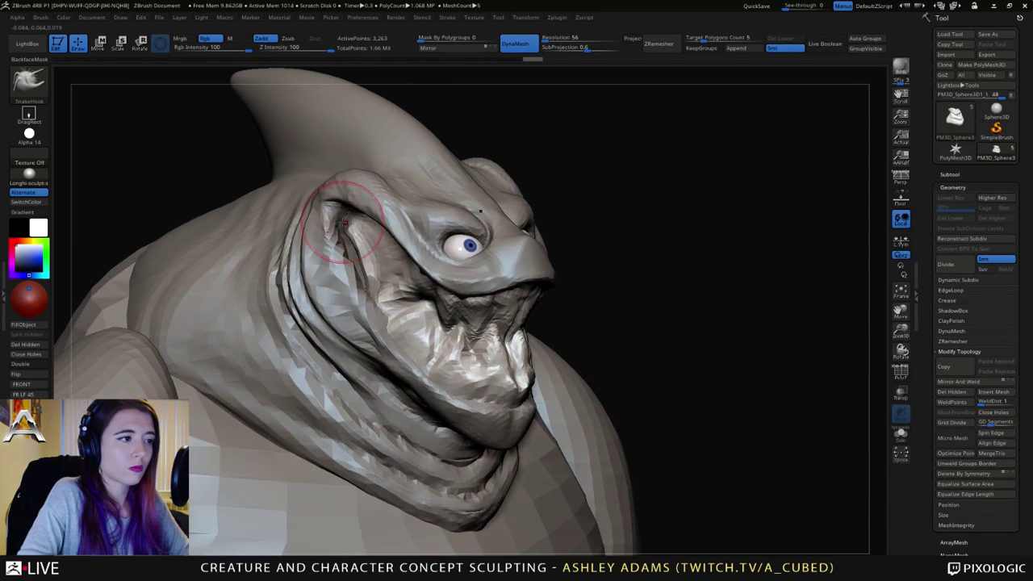
Step: Switch to the Inflat brush and inflate the mouth interior near the upper corner of the mouth
key("b")
key("i")
key("n")
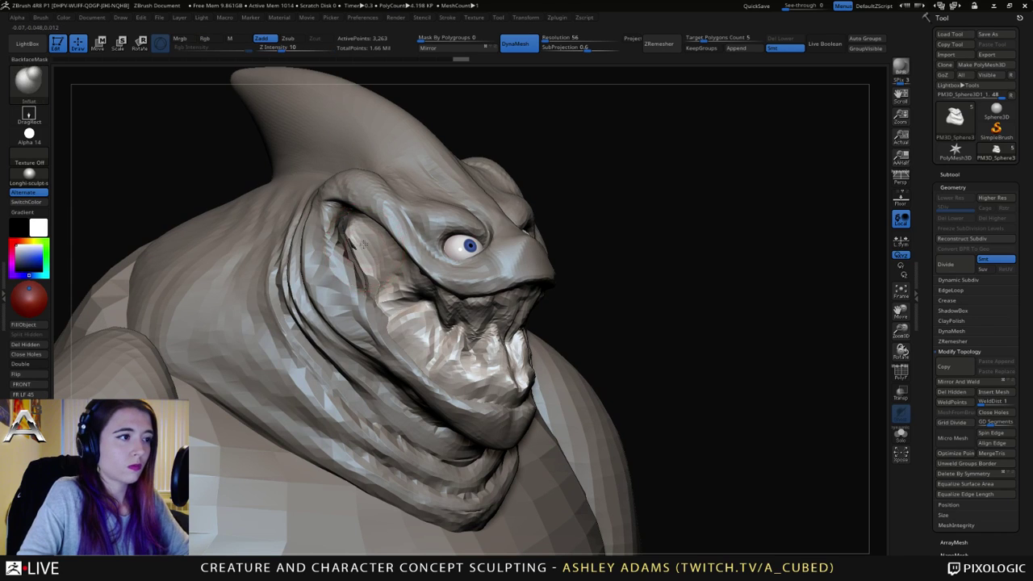
mouse_move(363, 258)
left_mouse_down()
mouse_move(355, 267)
mouse_move(343, 235)
mouse_move(369, 226)
left_mouse_up()
right_click_drag(369, 226, 392, 229)
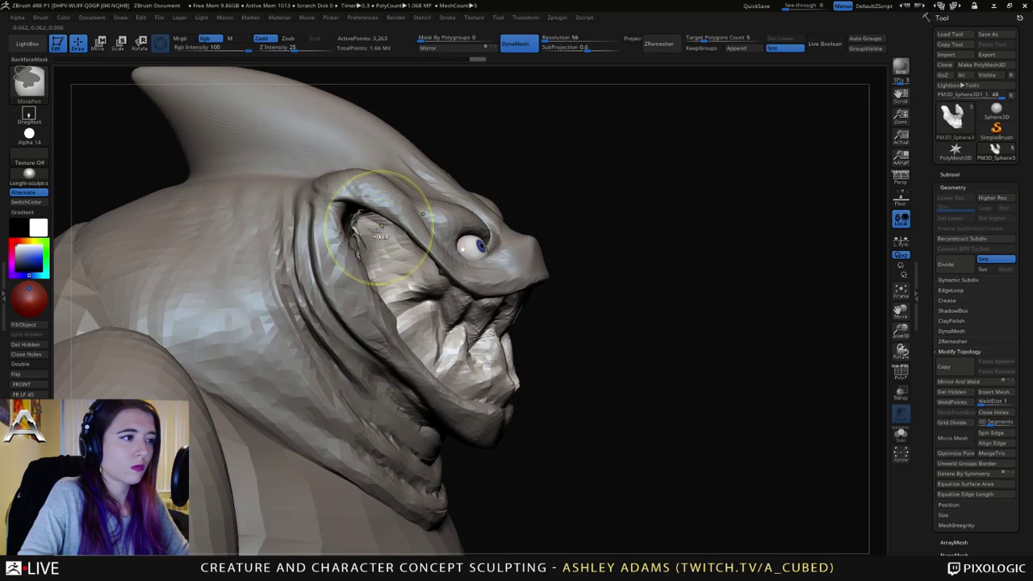
Step: Undo the last inflate change and inspect the mouth interior in isolation before showing the whole creature again
key("ctrl+z")
left_click(900, 434)
right_click_drag(484, 295, 540, 339)
left_click(901, 433)
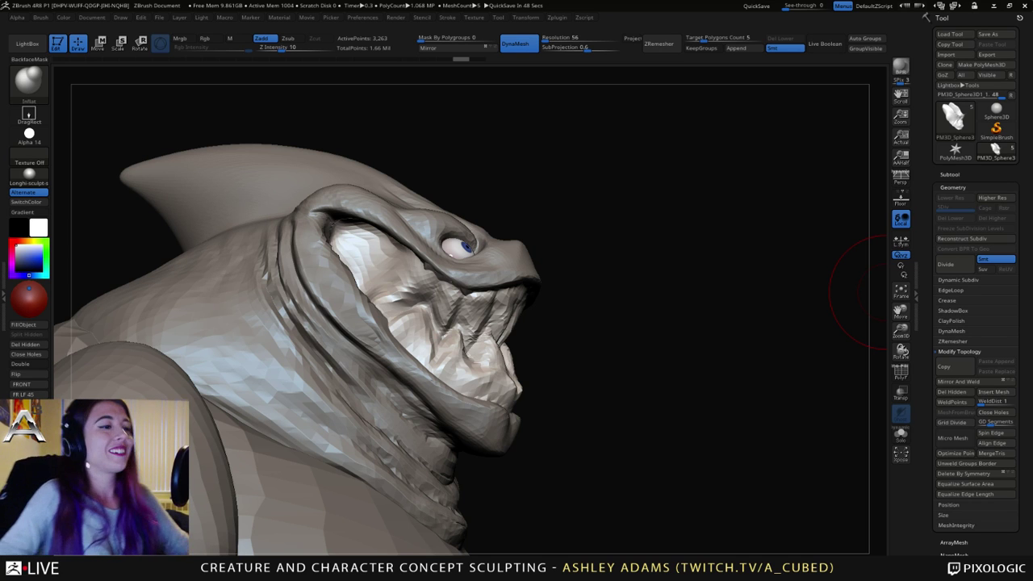
mouse_move(886, 292)
left_mouse_down()
mouse_move(726, 298)
mouse_move(840, 291)
left_mouse_up()
Step: Switch to the SnakeHook brush and reshape the mouth interior's upper edge near the mouth corner
key("b")
key("s")
key("h")
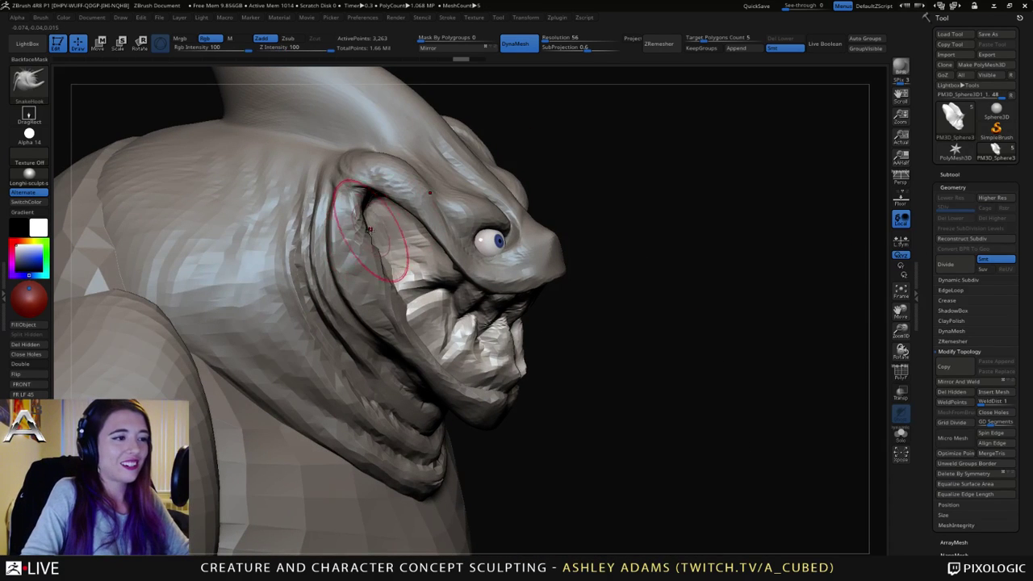
left_click_drag(597, 194, 352, 221)
right_click_drag(352, 234, 452, 242)
right_click(322, 274)
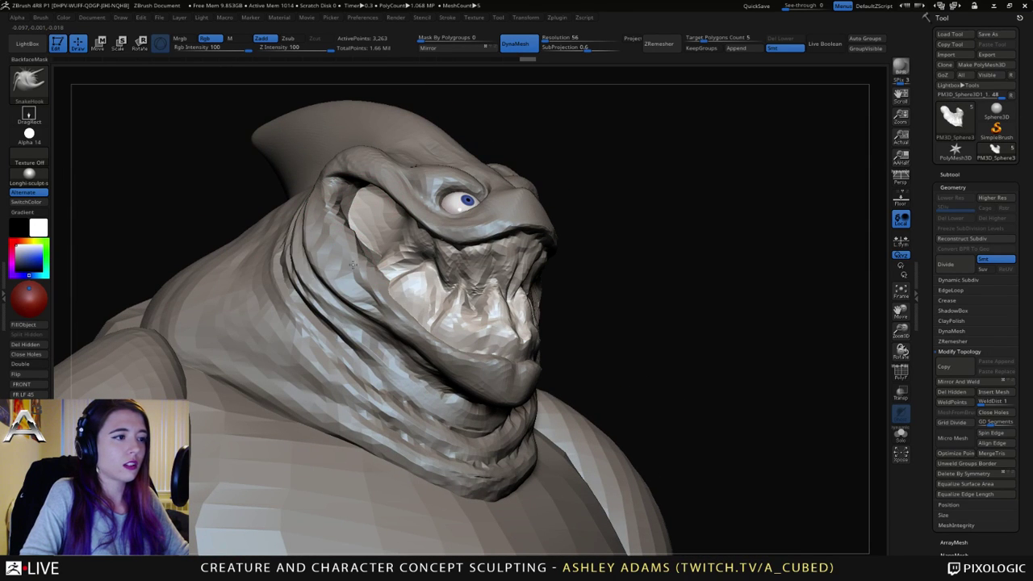
mouse_move(352, 255)
right_mouse_down()
mouse_move(403, 190)
mouse_move(394, 152)
mouse_move(434, 178)
right_mouse_up()
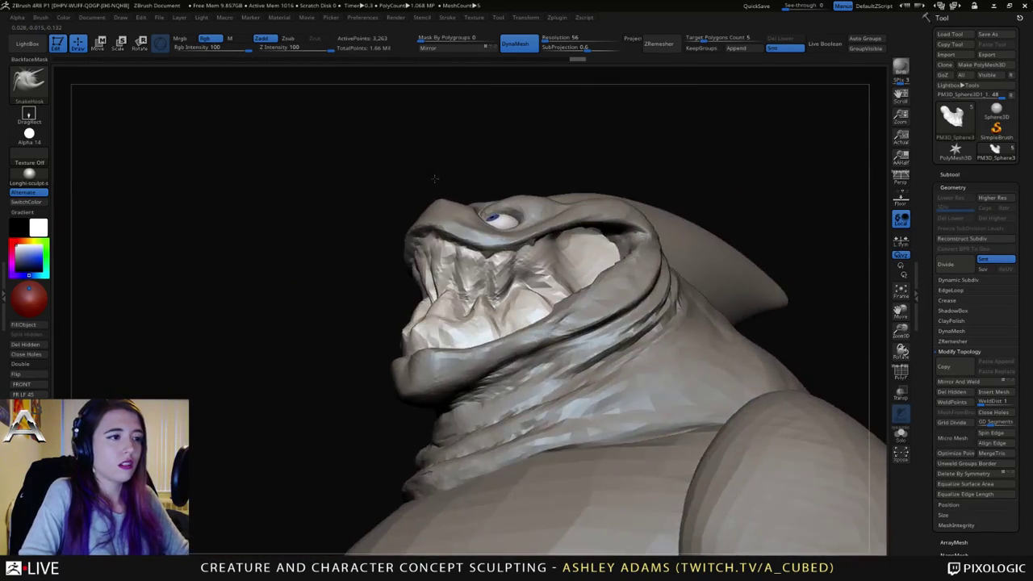
Step: Refine the mouth interior's fit behind the lips and cheeks from both sides, adjusting the brush size
mouse_move(514, 239)
right_mouse_down()
mouse_move(438, 300)
mouse_move(484, 288)
mouse_move(621, 296)
right_mouse_up()
key("space")
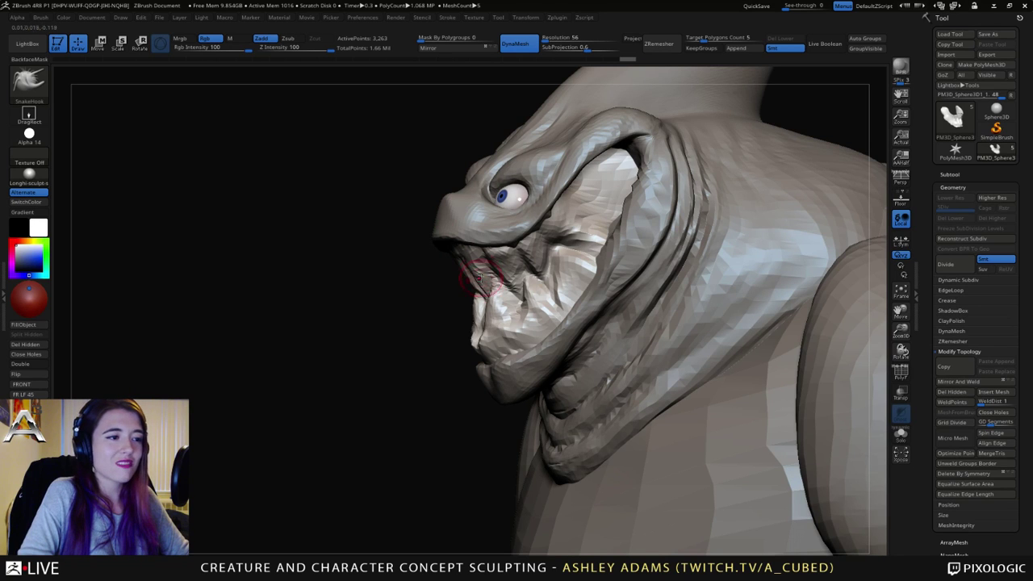
mouse_move(471, 273)
right_mouse_down()
mouse_move(557, 274)
mouse_move(456, 273)
mouse_move(582, 268)
right_mouse_up()
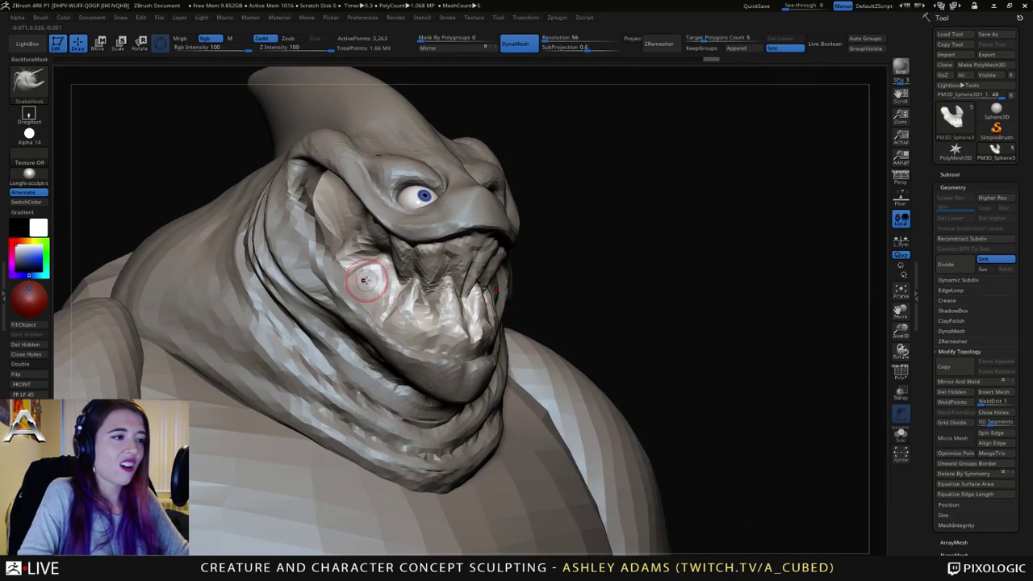
right_click_drag(362, 279, 373, 280)
key("space")
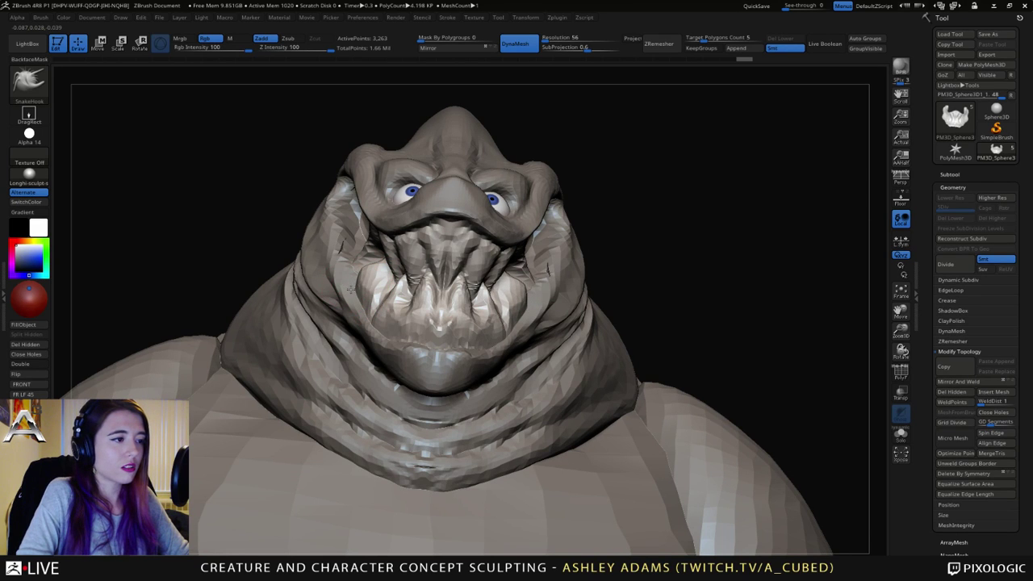
right_click_drag(404, 303, 544, 310)
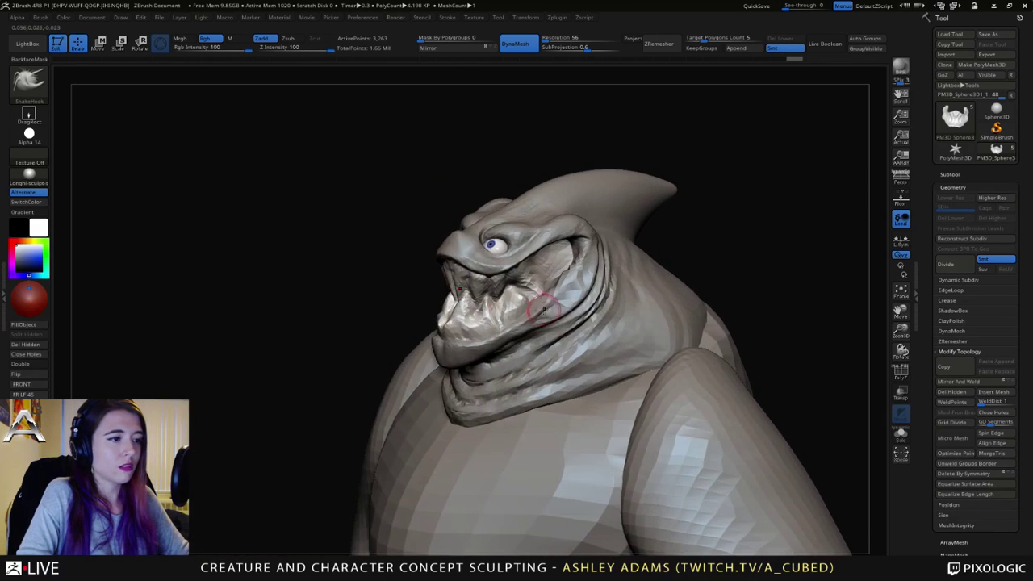
Step: Make the head the active subtool and smooth the back of its neck with a large brush
mouse_move(499, 347)
right_mouse_down("ctrl")
mouse_move(445, 275)
mouse_move(473, 289)
mouse_move(482, 268)
right_mouse_up("ctrl")
left_click(472, 258, "alt")
key("space")
left_click_drag(475, 263, 484, 266)
mouse_move(383, 306)
right_mouse_down("alt")
mouse_move(390, 258)
mouse_move(349, 257)
mouse_move(376, 273)
mouse_move(347, 257)
mouse_move(376, 233)
right_mouse_up("alt")
key("space")
key("space")
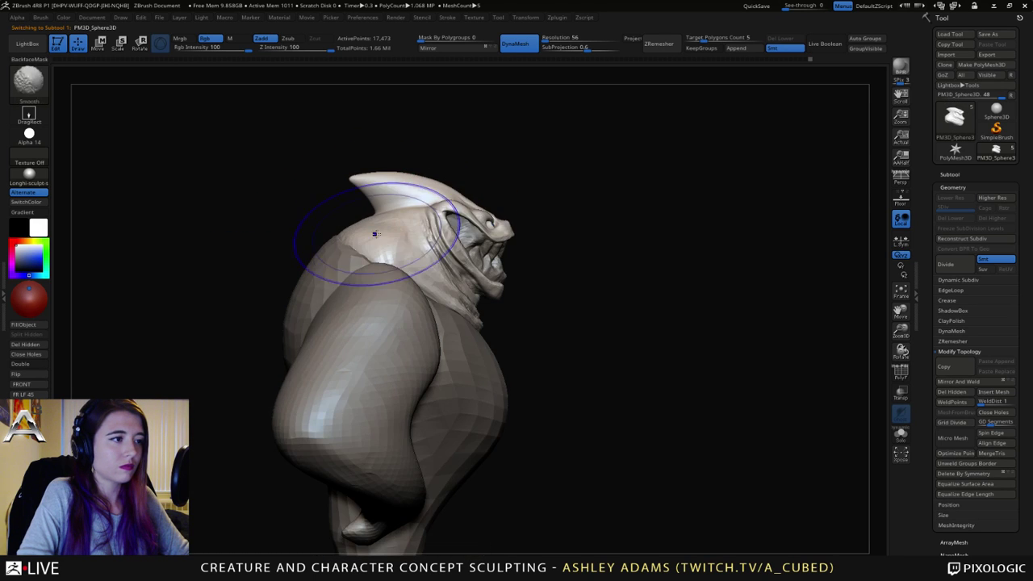
Step: Make the torso the active subtool and insert a Cylinder3D subtool below it
right_click_drag(443, 347, 404, 270, "alt")
left_click(431, 358, "alt")
right_click_drag(431, 358, 452, 322, "ctrl")
right_click_drag(539, 424, 382, 271, "alt")
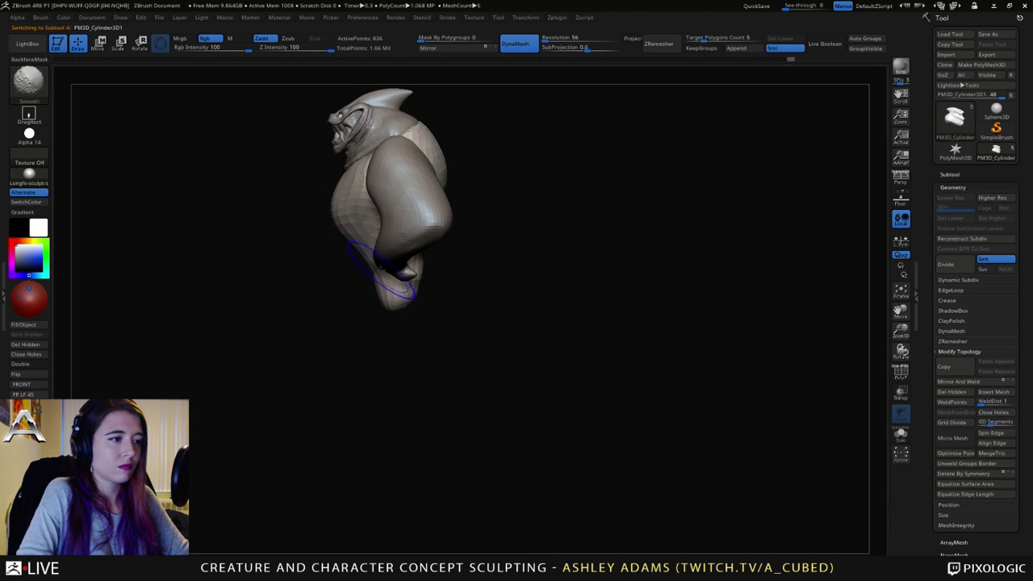
right_click_drag(399, 314, 400, 316)
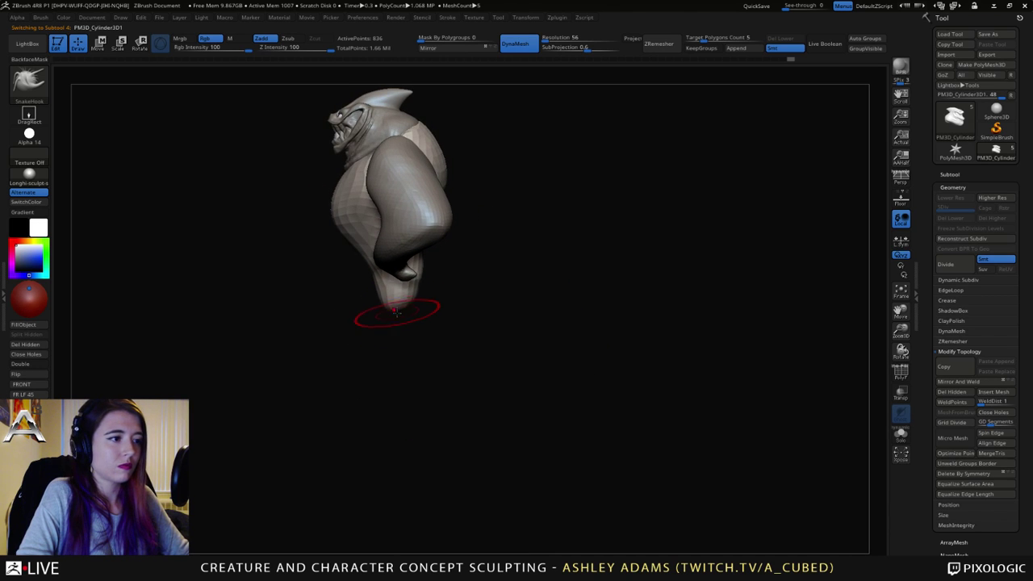
key("b")
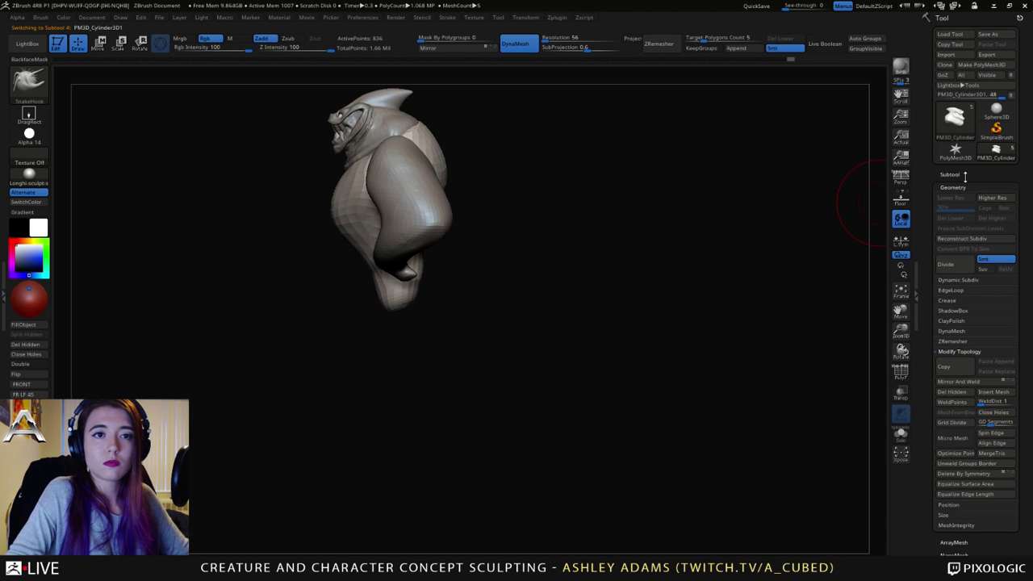
left_click(949, 174)
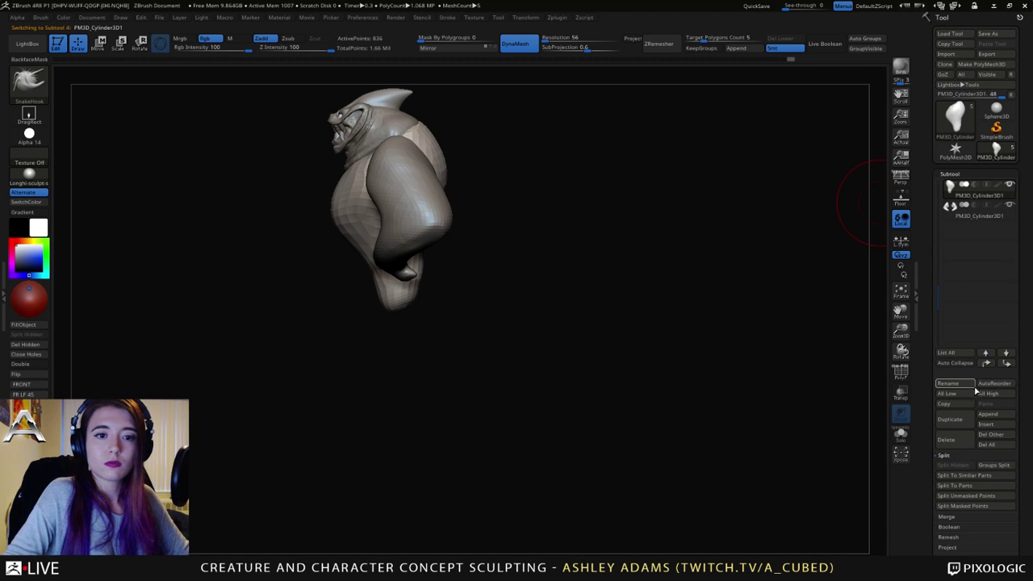
left_click(989, 423)
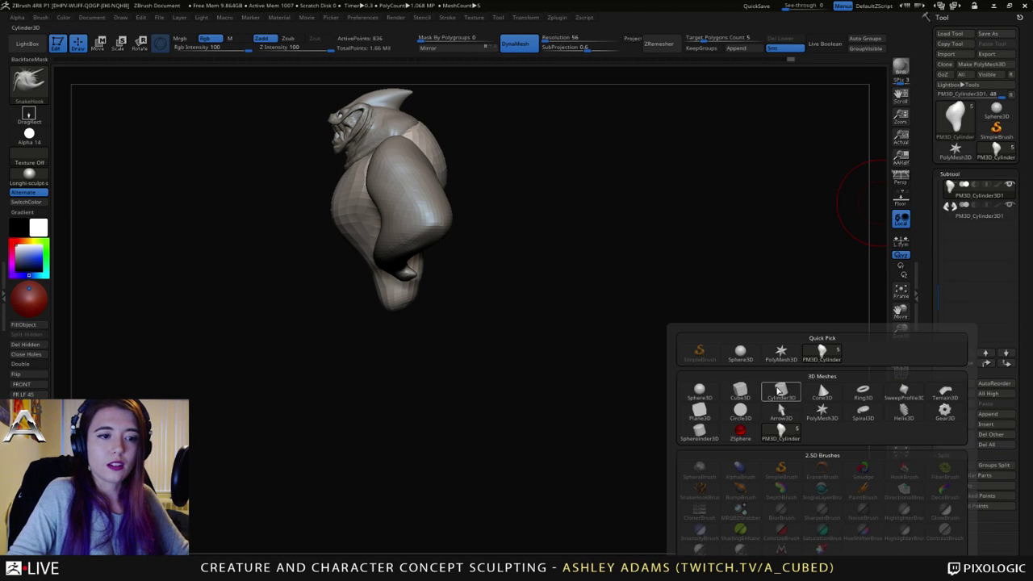
left_click(770, 390)
Step: Scale the new cylinder down to slightly wider than the waist and position it directly beneath the torso
left_click(381, 173, "alt")
right_click_drag(381, 172, 493, 325, "alt")
key("r")
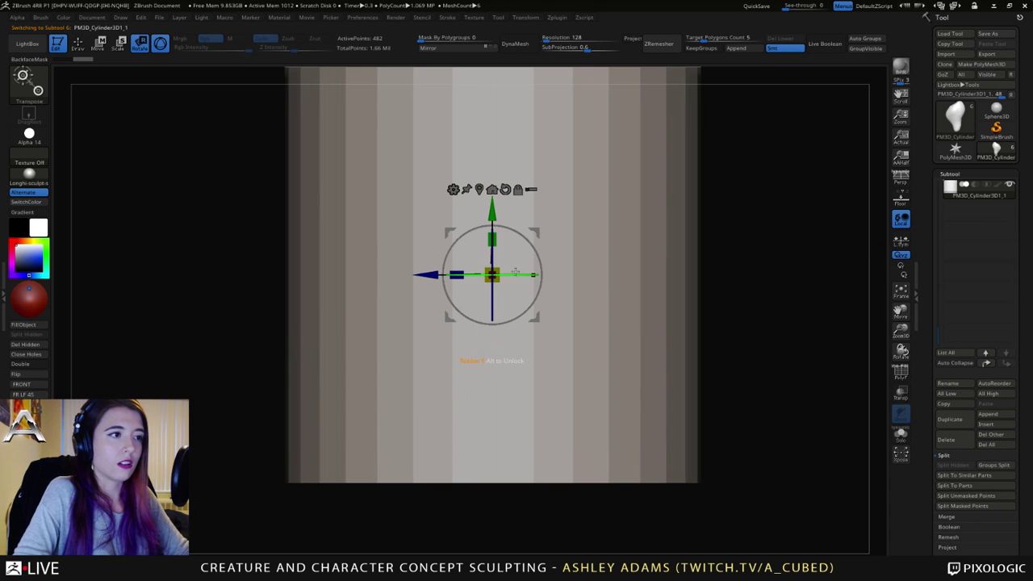
left_click_drag(489, 271, 265, 205)
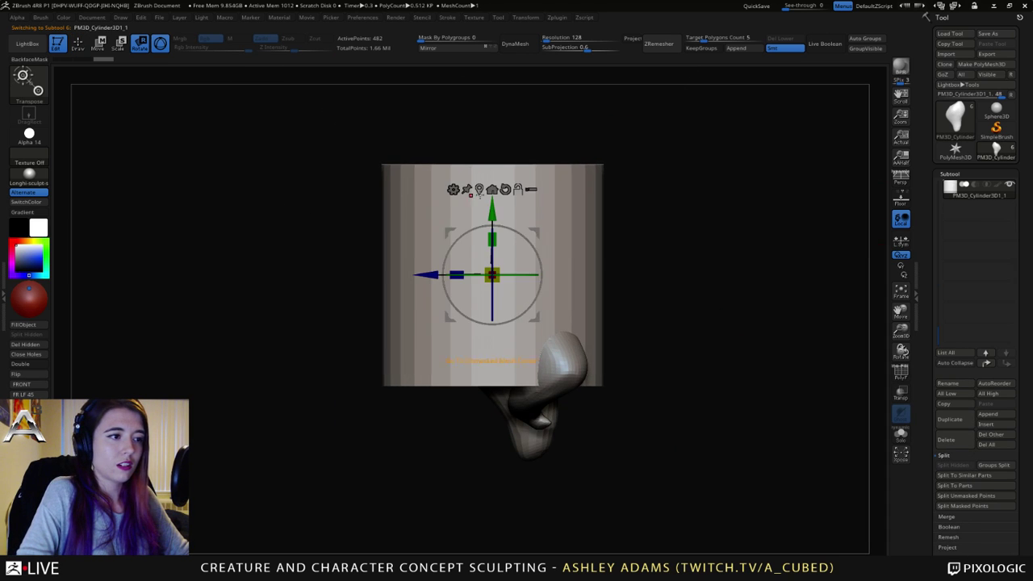
right_click_drag(554, 276, 471, 187, "alt")
right_click_drag(435, 144, 468, 381, "alt")
right_click_drag(507, 223, 687, 189)
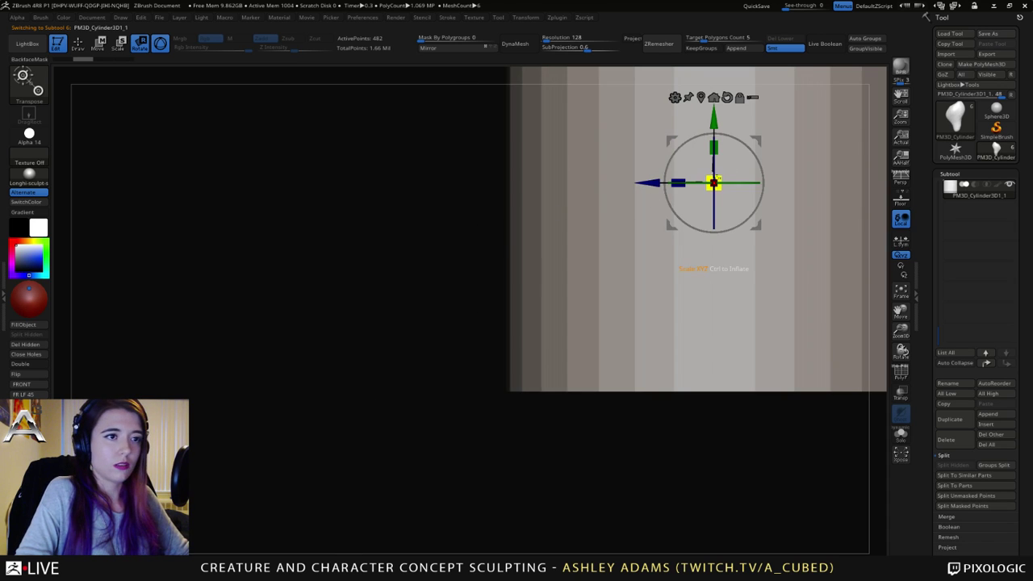
left_click_drag(717, 179, 465, 172)
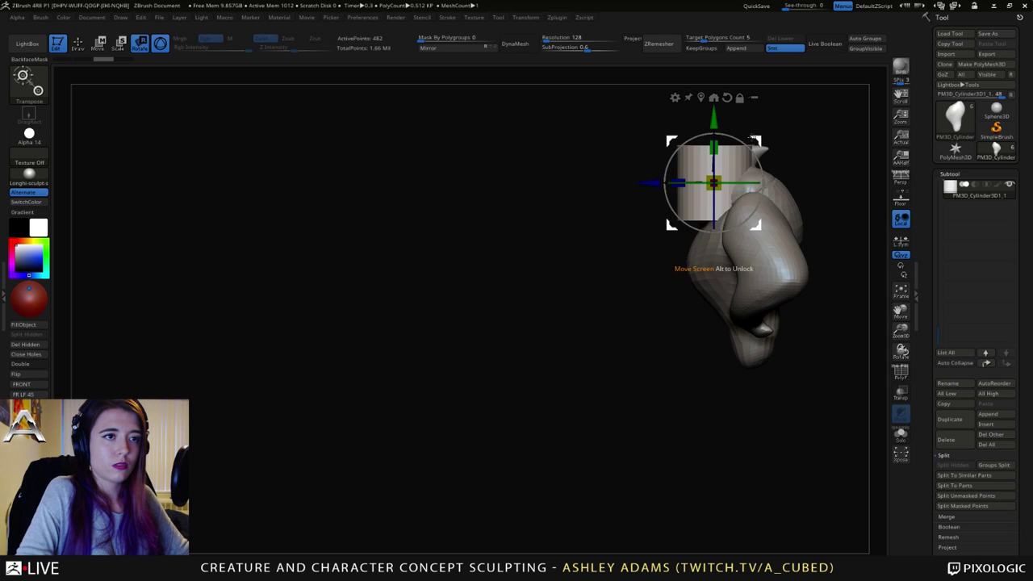
left_click_drag(752, 138, 792, 347)
right_click_drag(780, 227, 572, 169, "alt")
Step: Narrow the cylinder's upper end to the waist's width with SnakeHook and smooth its sides
key("q")
key("space")
left_click_drag(553, 260, 574, 260)
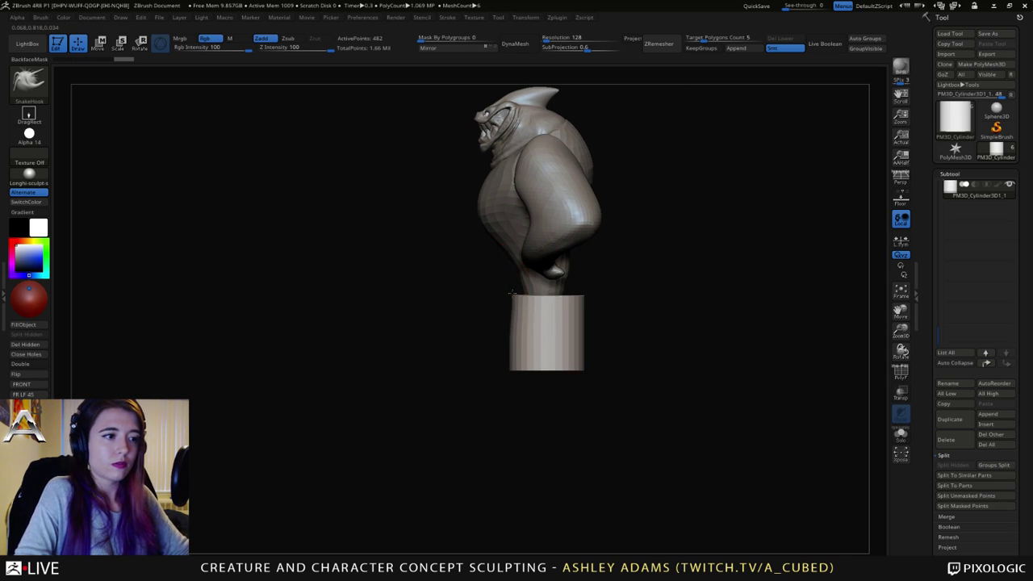
key("shift")
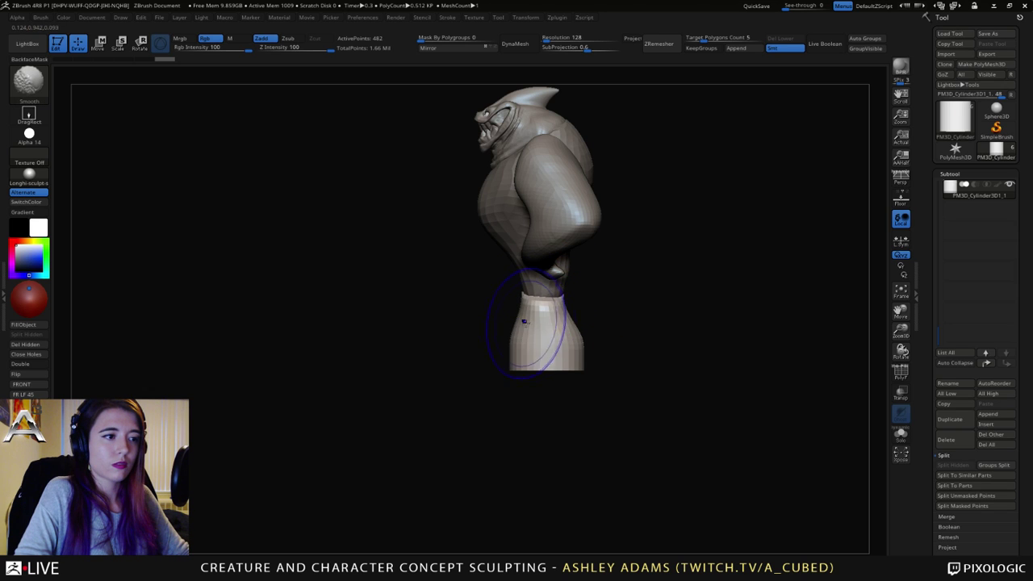
key("space")
Step: Pull the cylinder's lower end backward into a long tapered tail and adjust its front
mouse_move(558, 318)
left_mouse_down()
mouse_move(579, 353)
mouse_move(601, 356)
left_mouse_up()
mouse_move(554, 360)
left_mouse_down()
mouse_move(546, 371)
mouse_move(607, 374)
mouse_move(594, 374)
mouse_move(686, 355)
mouse_move(575, 352)
mouse_move(553, 337)
left_mouse_up()
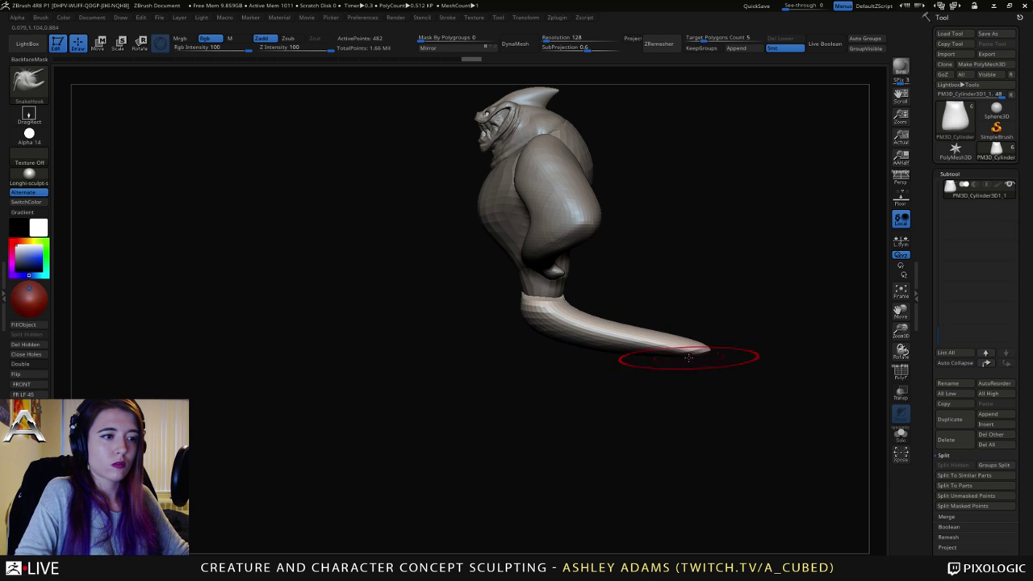
left_click_drag(689, 358, 682, 340)
mouse_move(501, 307)
left_mouse_down()
mouse_move(576, 271)
mouse_move(576, 323)
mouse_move(565, 323)
left_mouse_up()
Step: Shift the torso's lower end forward and move the tail's base beneath it
right_click(550, 300)
right_click_drag(550, 300, 637, 307)
mouse_move(486, 329)
left_mouse_down()
mouse_move(504, 338)
mouse_move(513, 299)
mouse_move(489, 299)
mouse_move(512, 288)
left_mouse_up()
left_click(505, 290, "alt")
key("space")
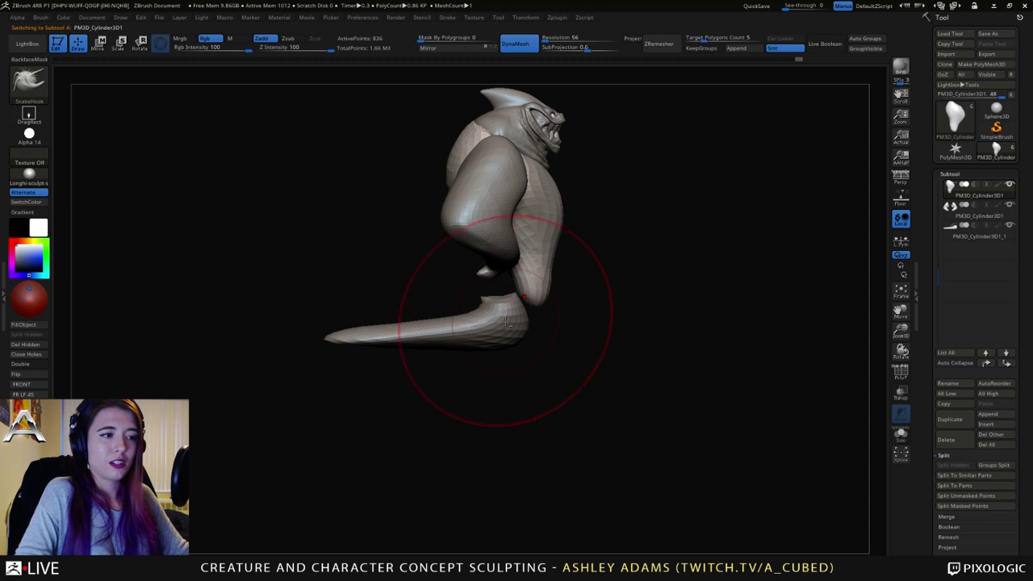
left_click(507, 321, "alt")
left_click_drag(483, 326, 511, 326)
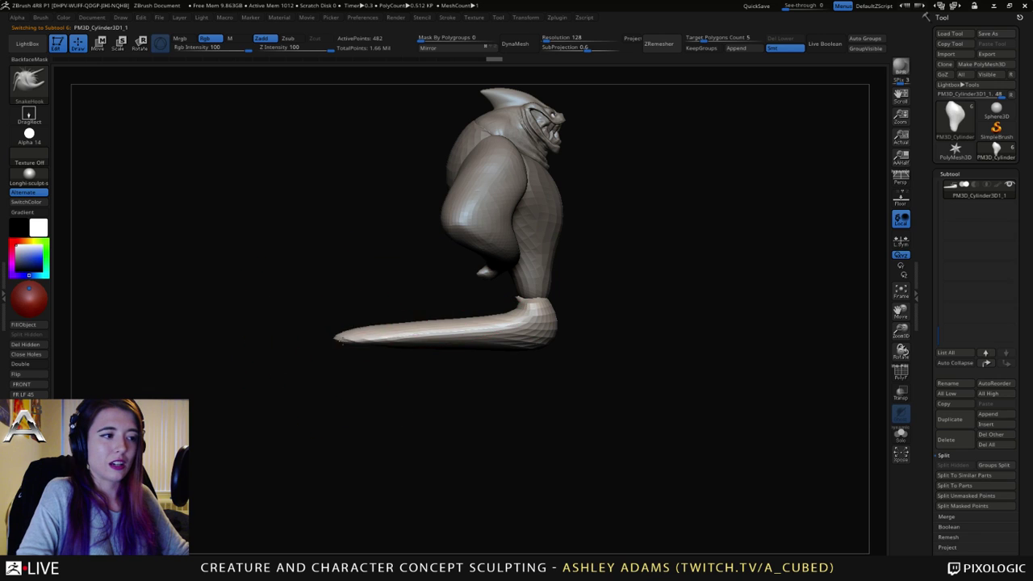
Step: Flare the tail's base into wide hips from the back and front, keeping its top fitted to the waist
key("space")
mouse_move(414, 325)
left_mouse_down()
mouse_move(468, 334)
mouse_move(416, 328)
left_mouse_up()
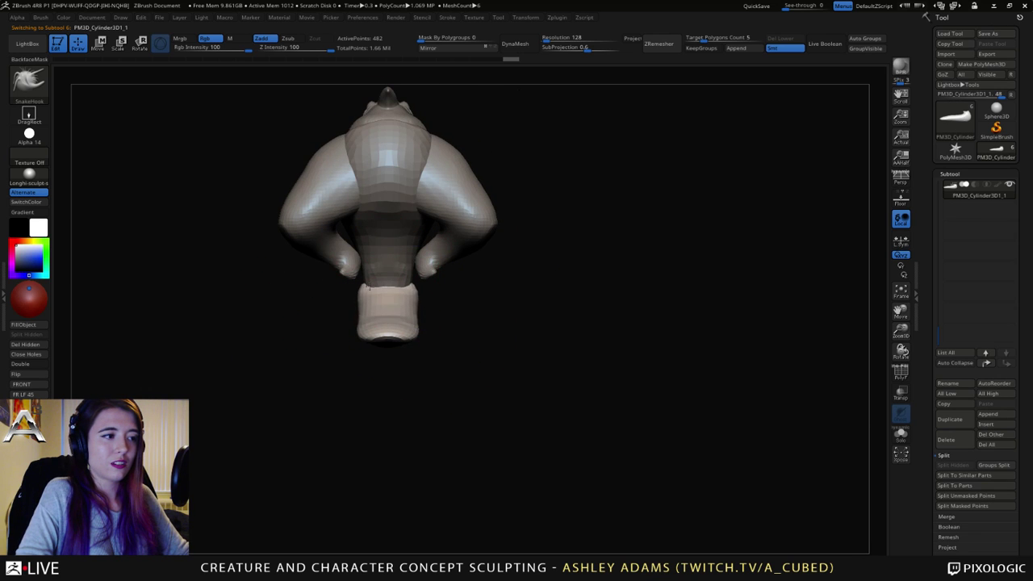
key("space")
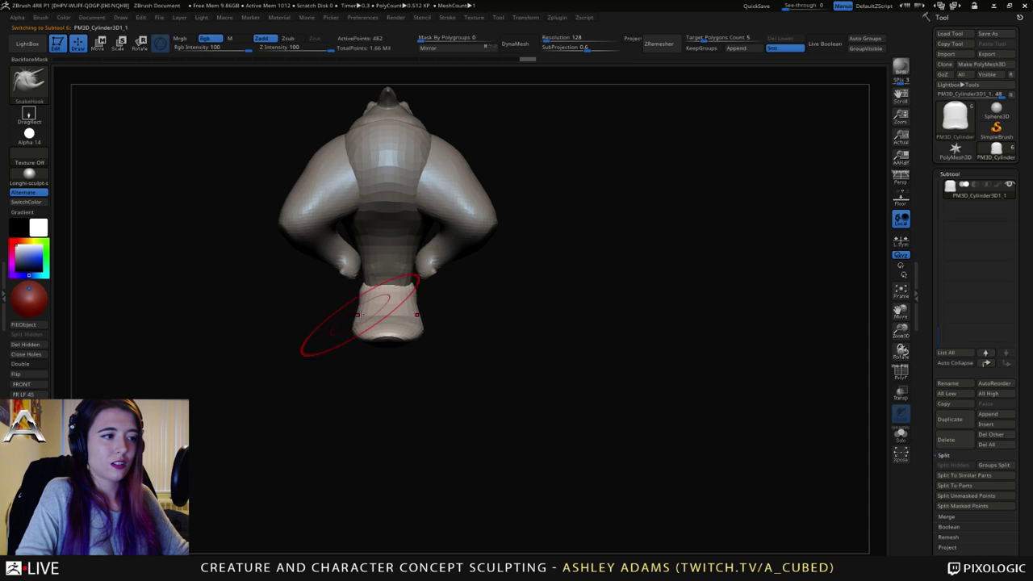
mouse_move(360, 315)
right_mouse_down()
mouse_move(371, 314)
mouse_move(364, 306)
mouse_move(409, 323)
right_mouse_up()
key("space")
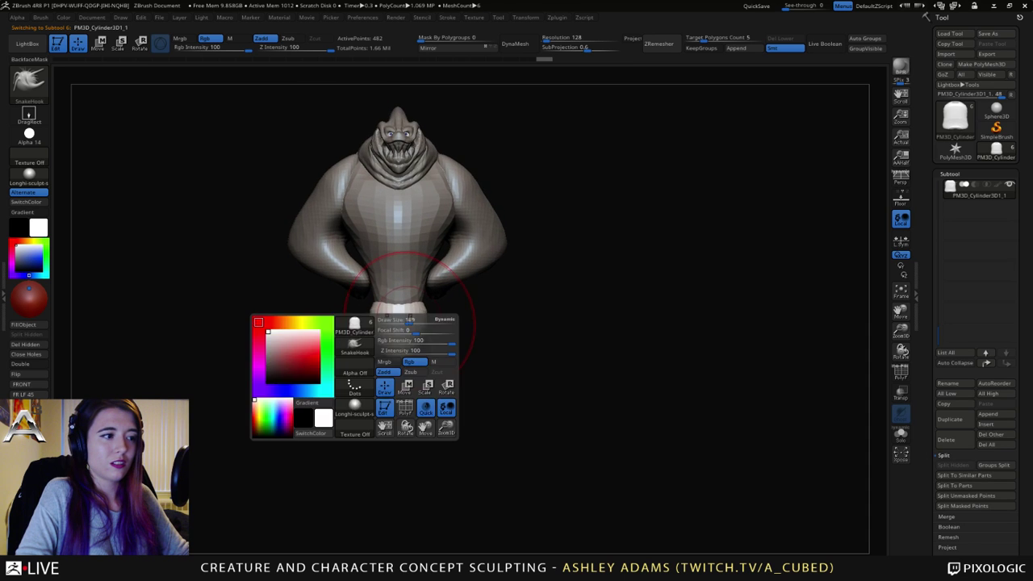
mouse_move(409, 317)
left_mouse_down()
mouse_move(379, 330)
mouse_move(391, 338)
mouse_move(368, 364)
mouse_move(380, 404)
mouse_move(377, 365)
left_mouse_up()
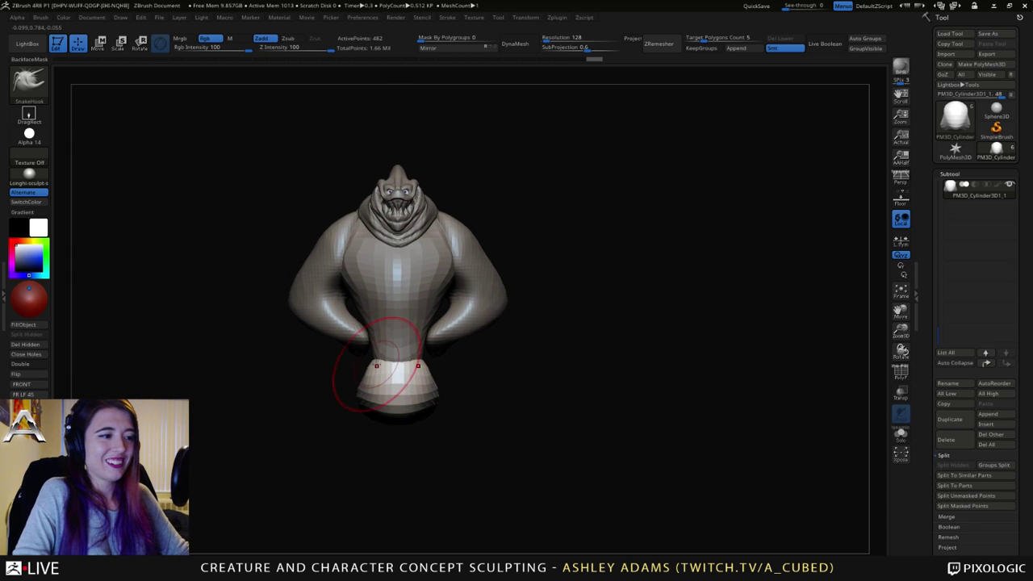
mouse_move(377, 366)
right_mouse_down("shift")
mouse_move(422, 353)
mouse_move(373, 347)
right_mouse_up("shift")
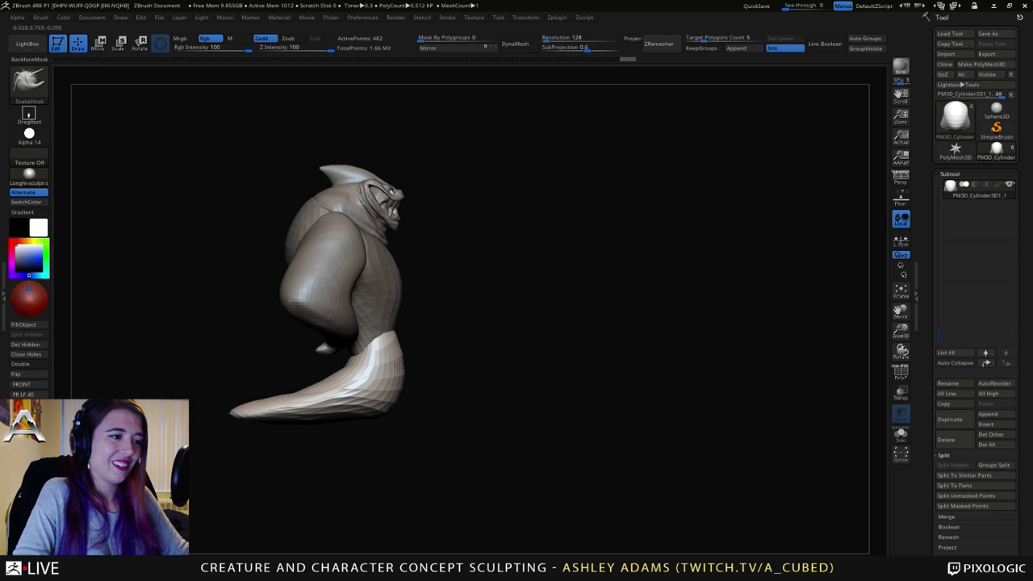
Step: Make the torso the active subtool and reshape the sides of its chest and waist with SnakeHook
left_click(401, 296, "alt")
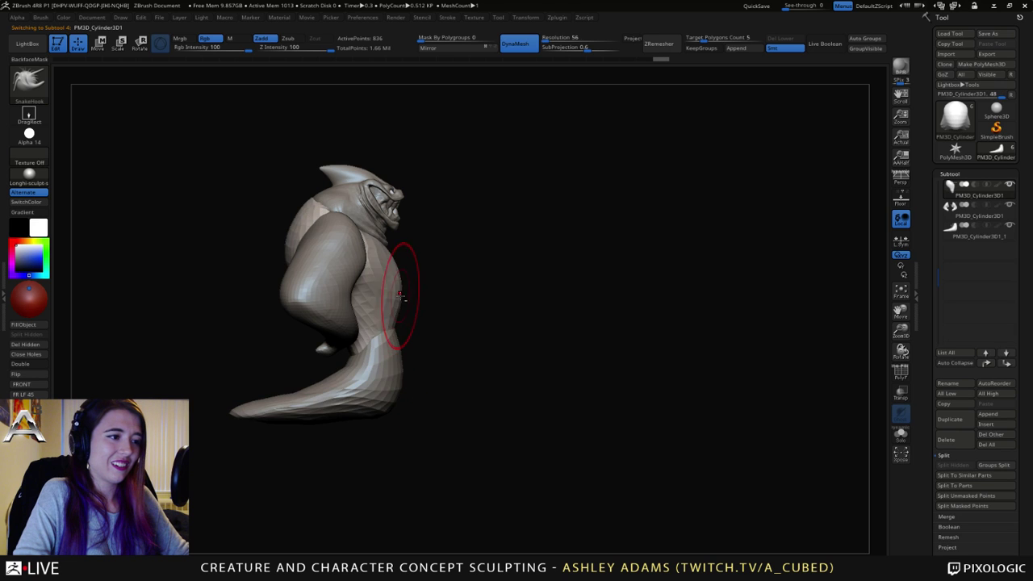
mouse_move(405, 285)
right_mouse_down()
mouse_move(374, 302)
mouse_move(433, 286)
right_mouse_up()
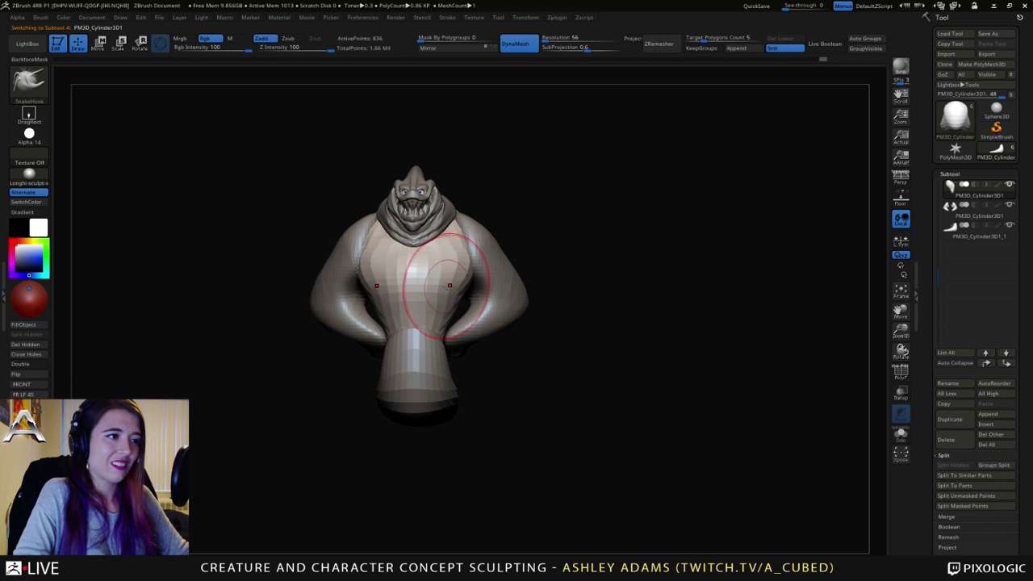
left_click_drag(376, 258, 388, 283)
left_click_drag(321, 170, 463, 339)
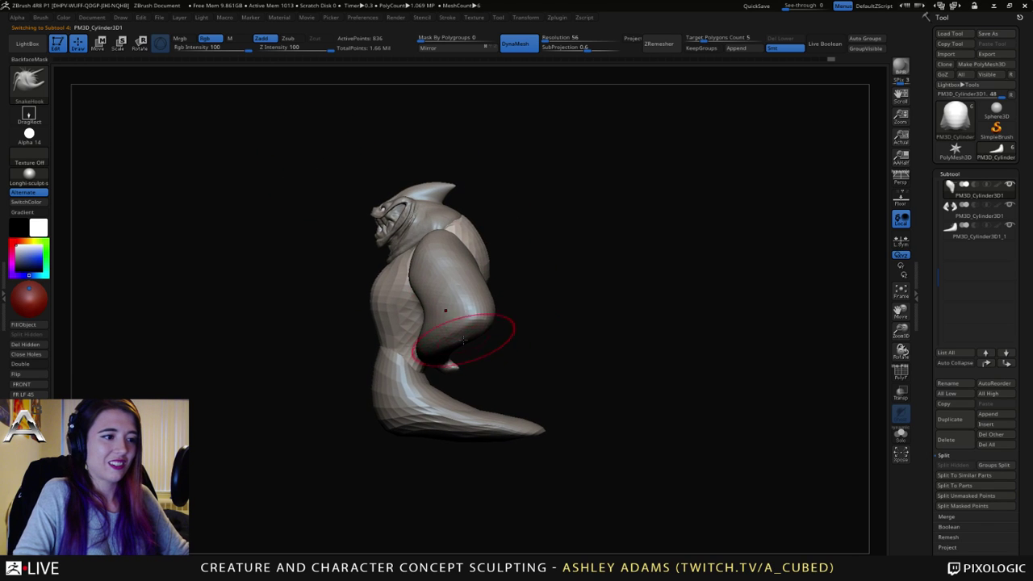
Step: Make the arms the active subtool and pull the forearms and hands forward with a larger SnakeHook brush
left_click(431, 349, "alt")
key("space")
left_click(429, 330)
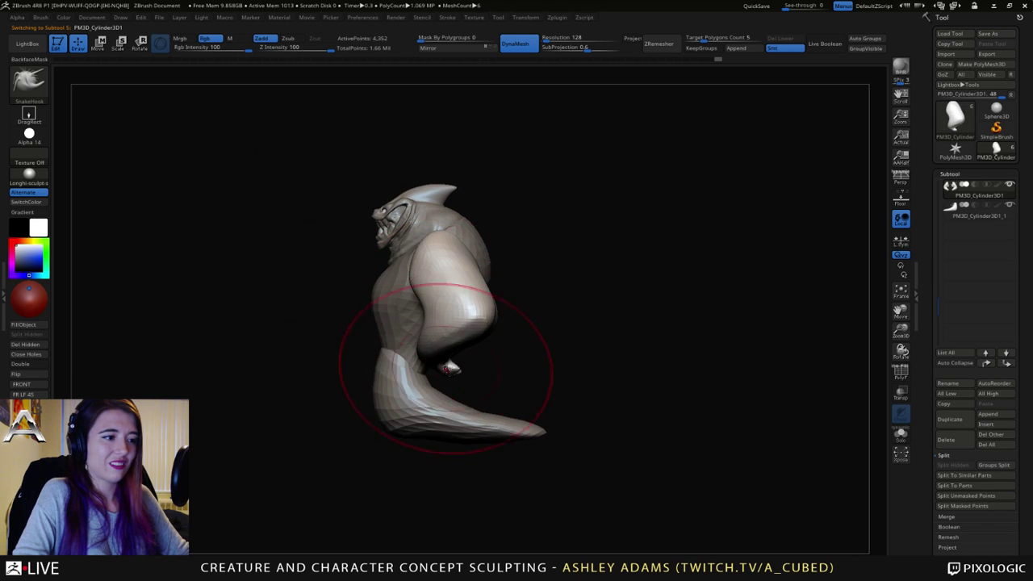
left_click_drag(439, 366, 429, 362)
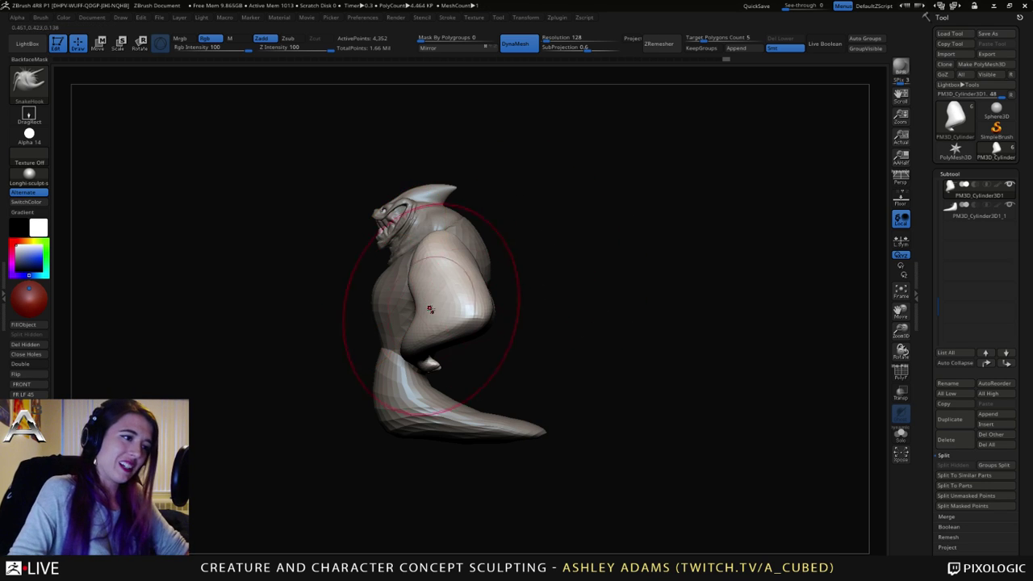
Step: Make the torso the active subtool and undo the recent reshaping of its waist and lower end
left_click(403, 339, "alt")
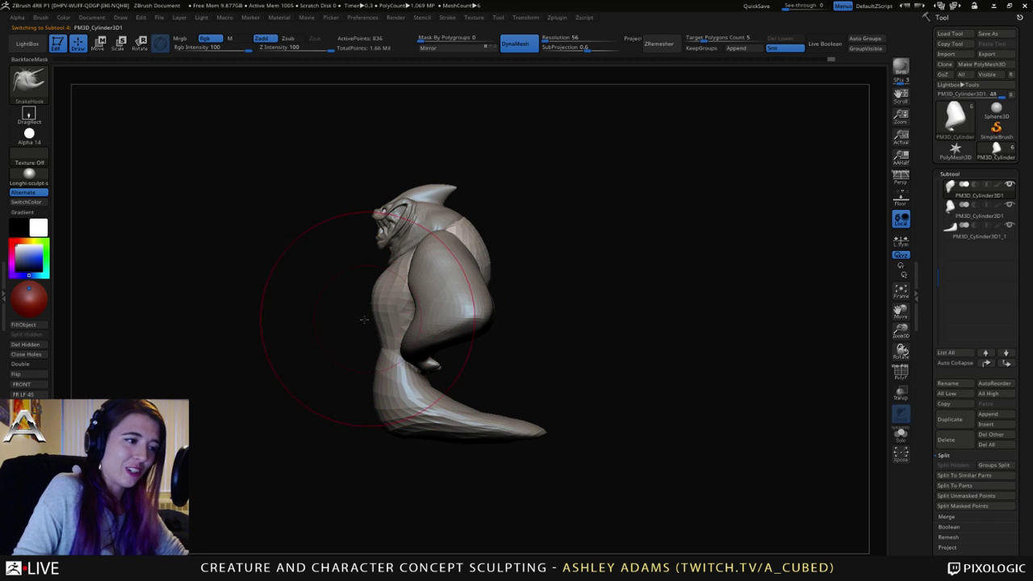
key("space")
left_click_drag(421, 331, 424, 331)
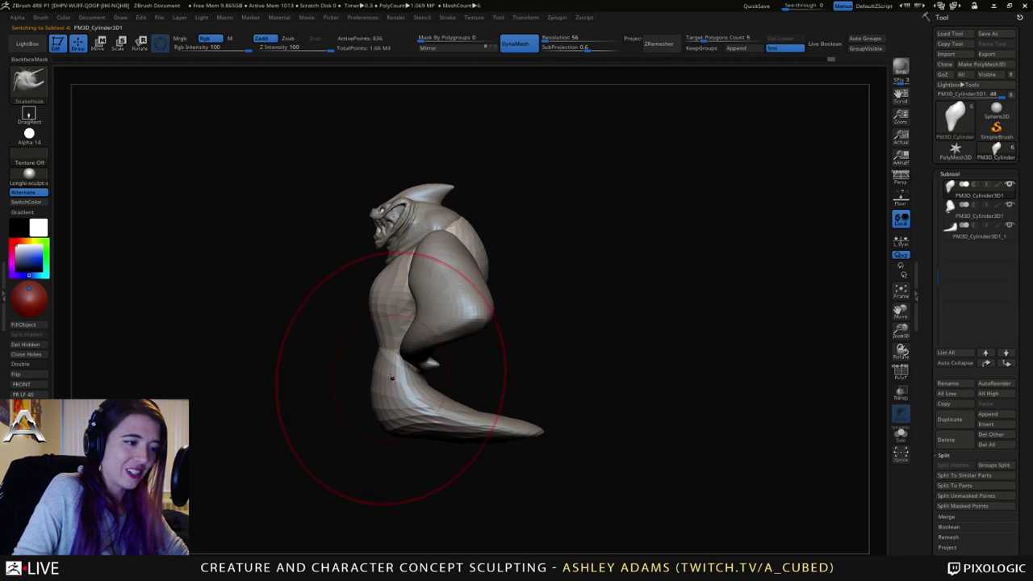
left_click_drag(401, 391, 413, 392)
key("ctrl+z")
key("ctrl+z")
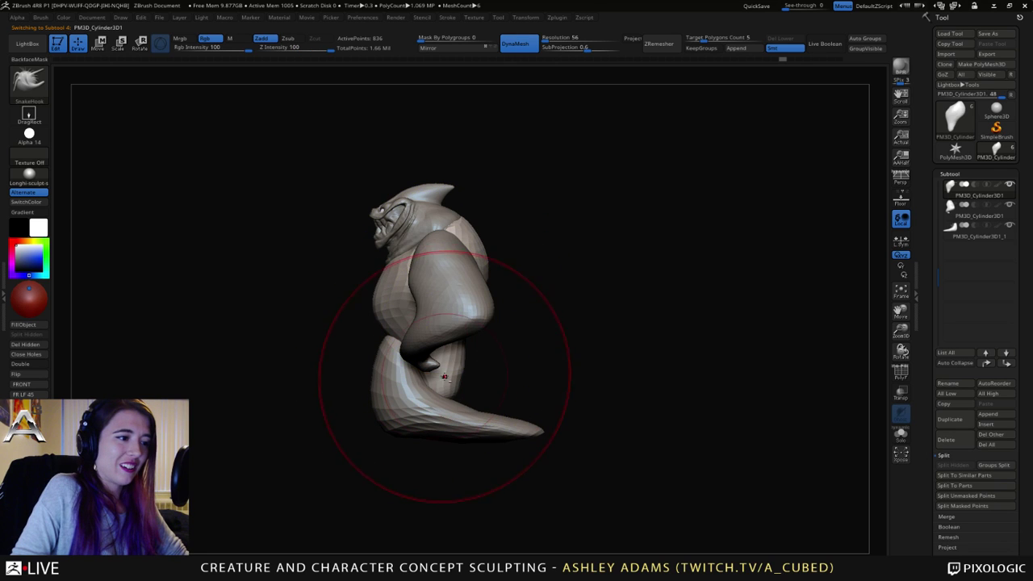
Step: Step the tail's history back to its original cylinder, then redo the move that places it beneath the torso
key("ctrl+z")
key("ctrl+z")
key("ctrl+z")
key("ctrl+z")
key("ctrl+z")
key("ctrl+z")
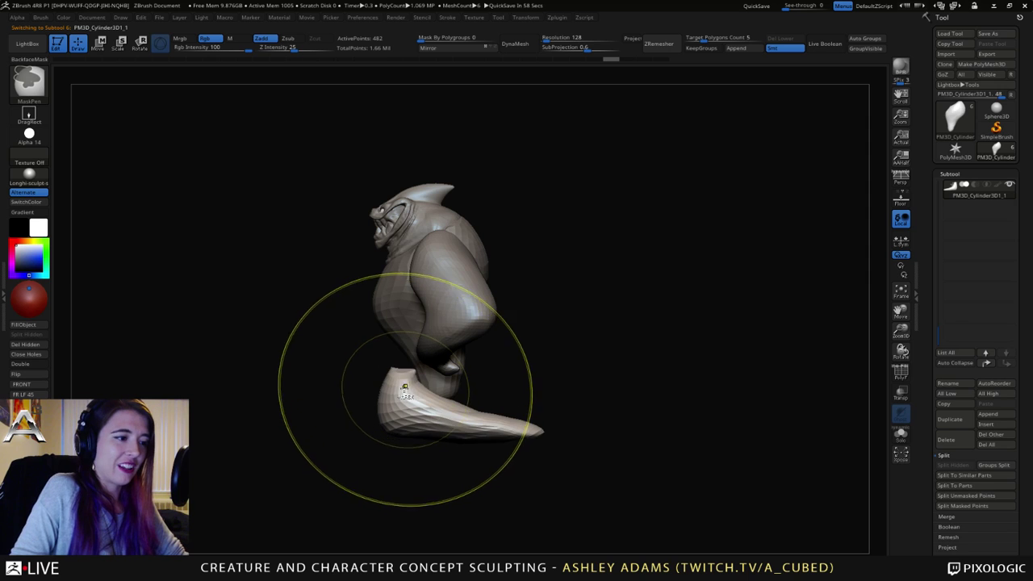
key("ctrl+z")
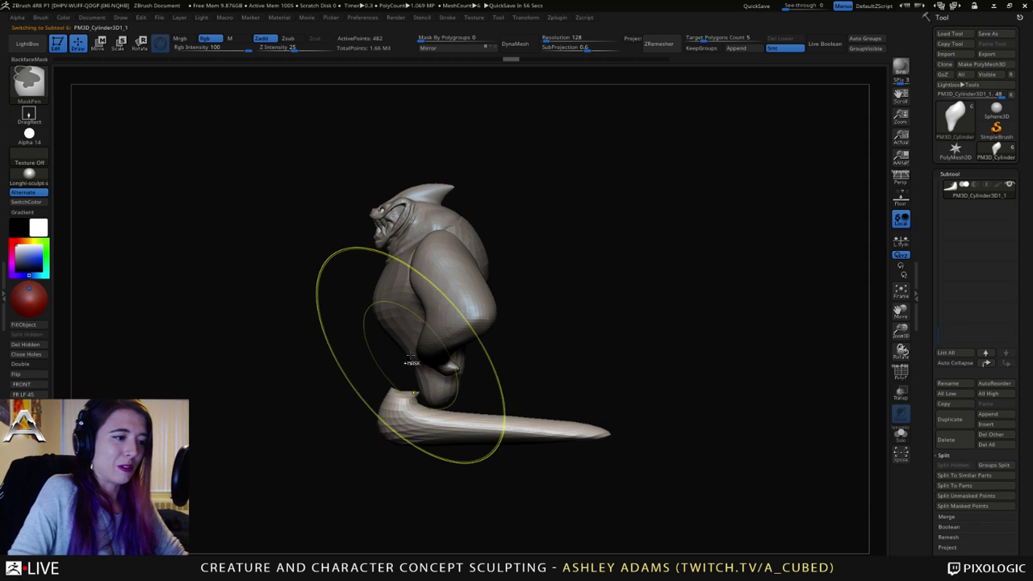
key("ctrl+z")
key("ctrl+z")
key("ctrl+z")
key("ctrl+z")
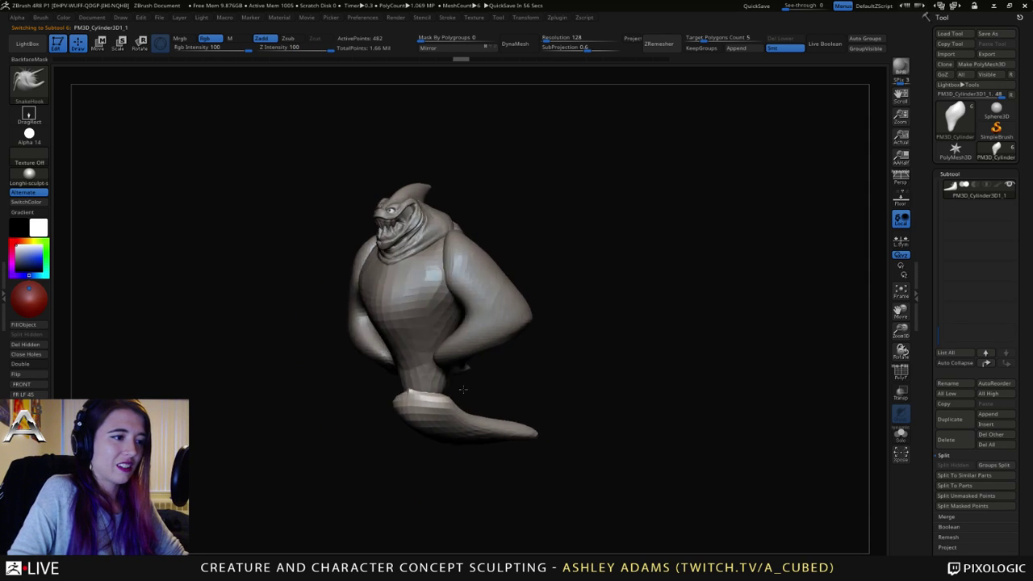
key("ctrl+z")
key("ctrl+z")
key("ctrl+z")
key("ctrl+z")
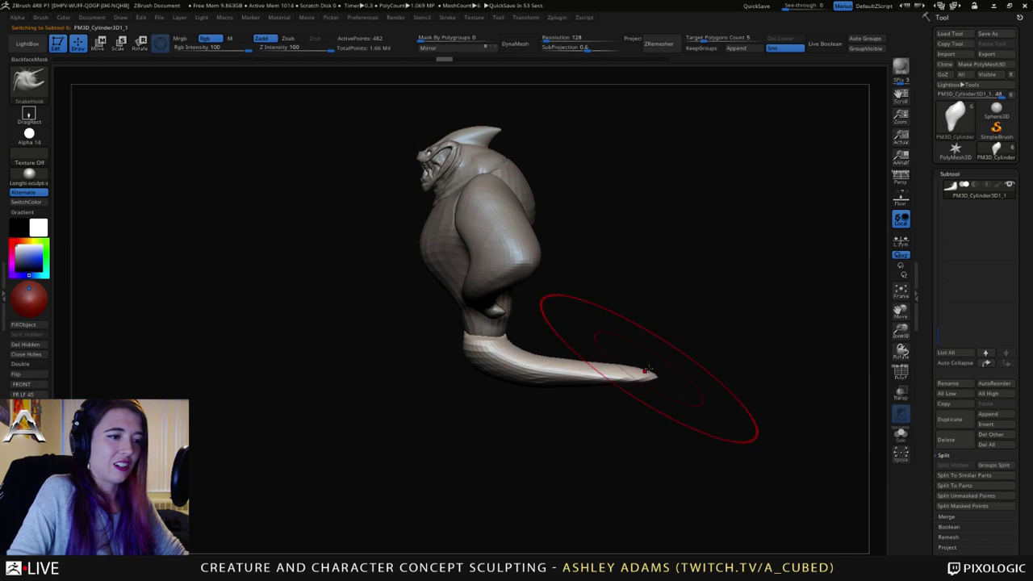
key("ctrl+z")
key("ctrl+z")
key("ctrl+z")
key("ctrl+z")
key("ctrl+z")
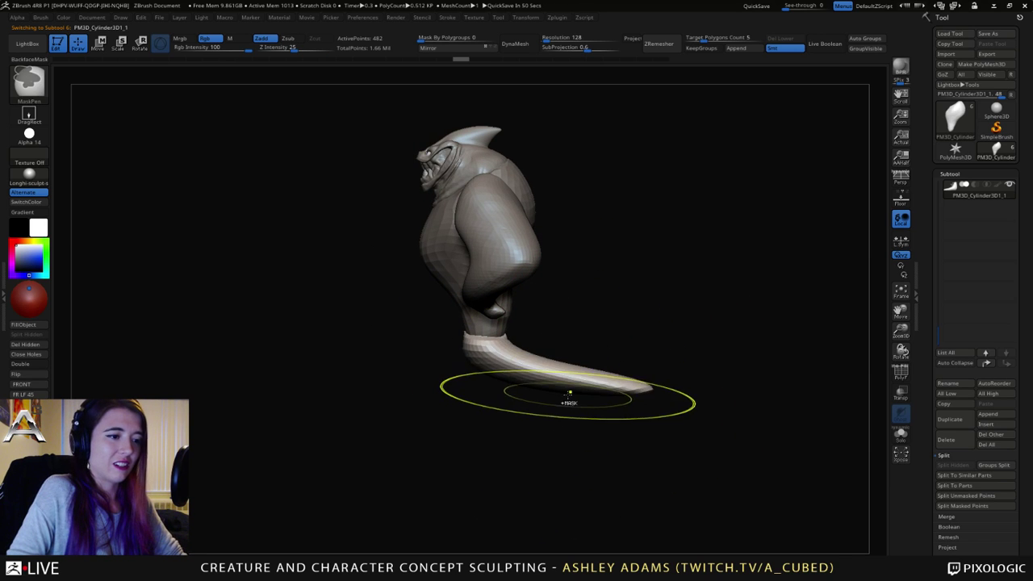
key("ctrl+z")
key("ctrl+z")
key("ctrl+z")
key("ctrl+z")
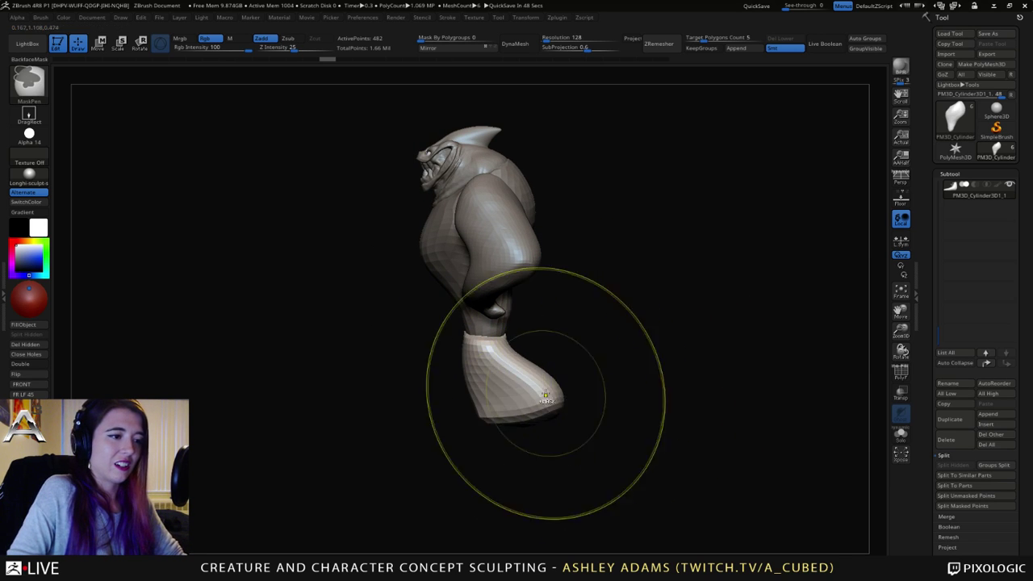
key("ctrl+z")
key("ctrl+z")
key("ctrl+z")
key("ctrl+z")
key("ctrl+z")
key("ctrl+z")
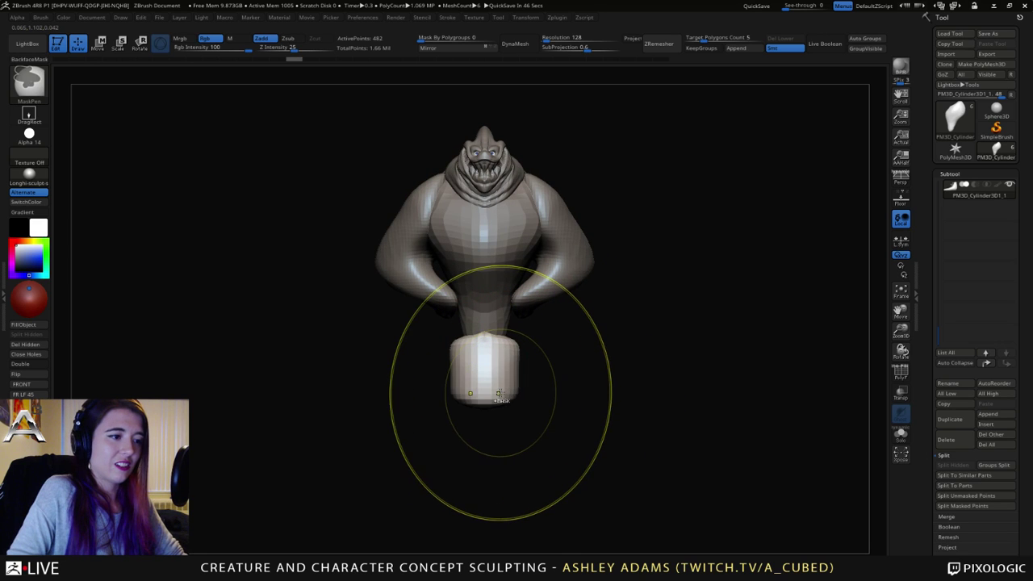
key("ctrl+z")
key("ctrl+z")
key("ctrl+z")
key("ctrl+z")
key("ctrl+z")
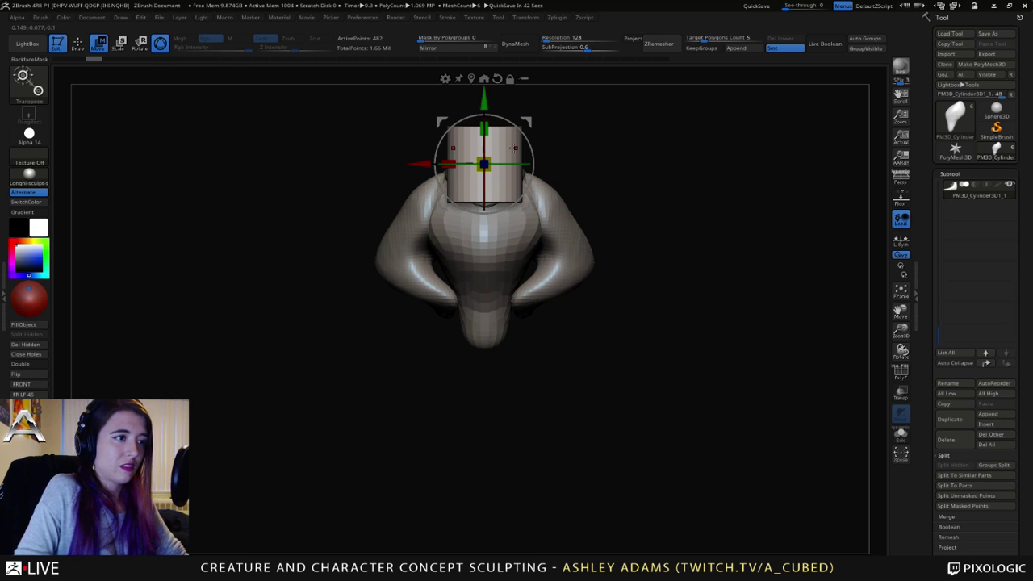
key("ctrl+shift+z")
key("ctrl+shift+z")
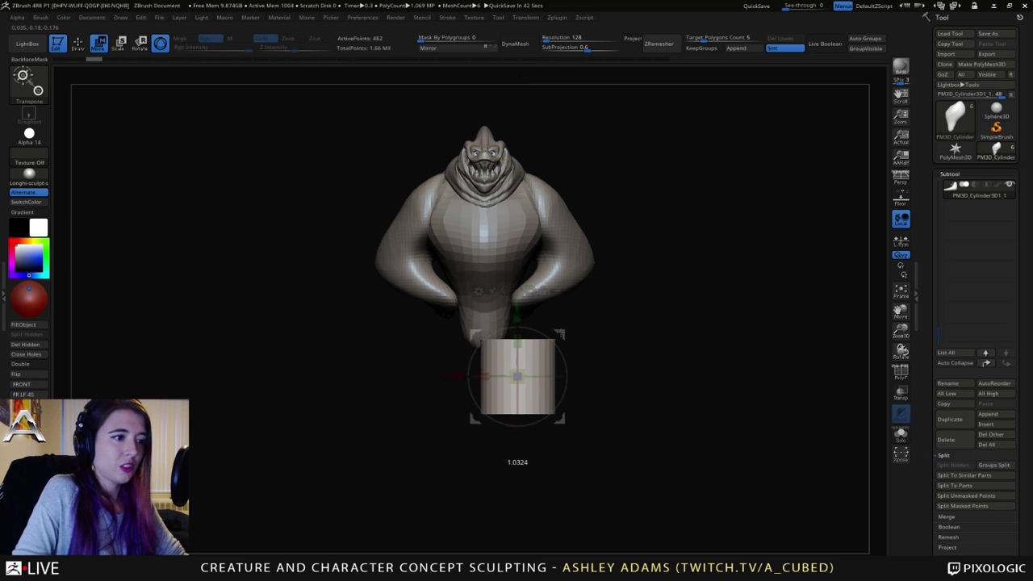
Step: Shrink the tail cylinder to a narrow post and place it directly below the torso's lower end
left_click_drag(502, 367, 457, 365)
left_click_drag(517, 341, 542, 322)
mouse_move(614, 329)
left_mouse_down("shift")
mouse_move(530, 329)
mouse_move(556, 352)
mouse_move(585, 319)
mouse_move(678, 295)
mouse_move(569, 323)
mouse_move(570, 353)
mouse_move(540, 325)
left_mouse_up("shift")
key("q")
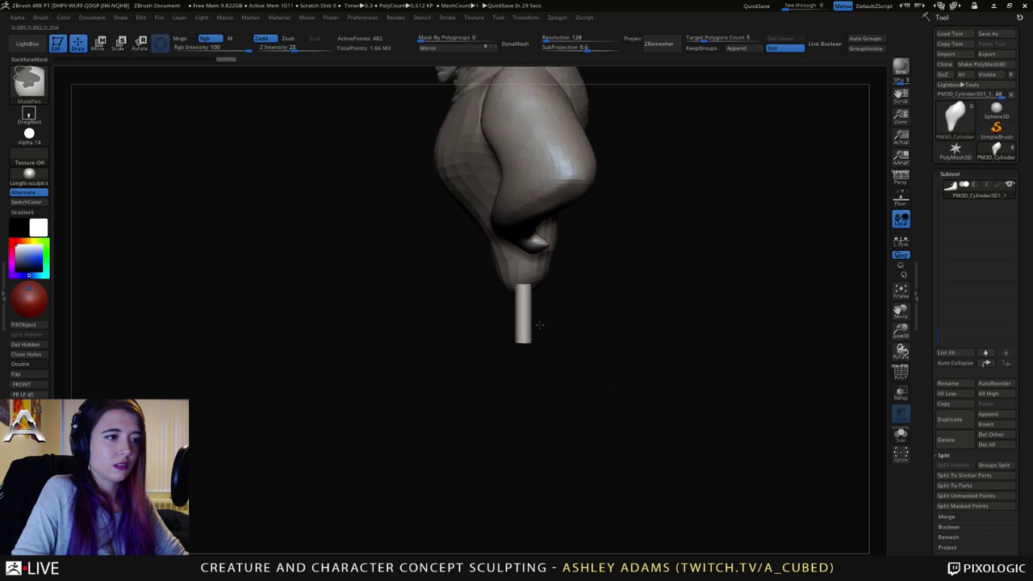
right_click_drag(540, 325, 519, 321, "ctrl")
key("space")
left_click_drag(516, 292, 483, 292)
right_click_drag(464, 267, 490, 266, "ctrl")
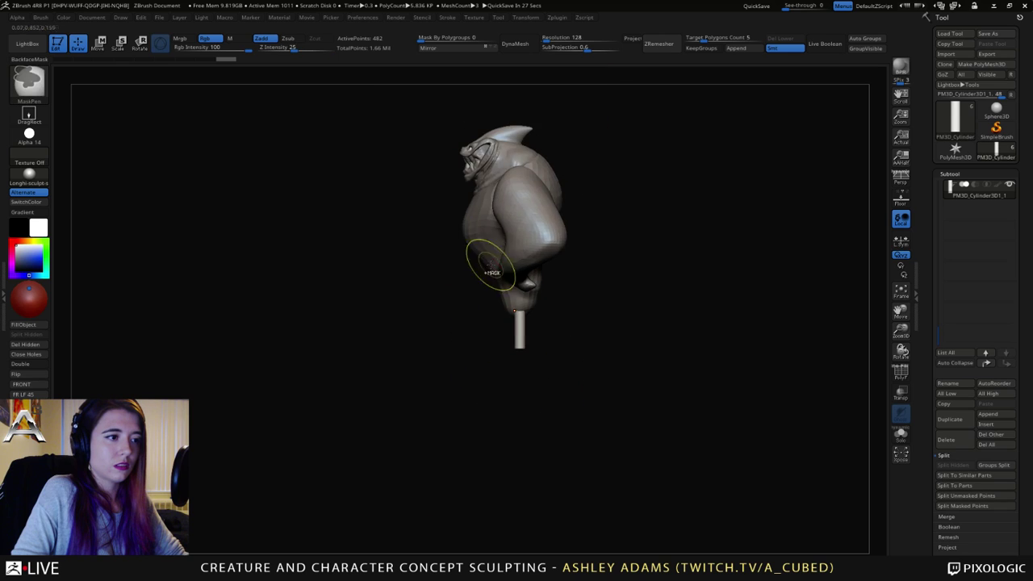
key("shift")
key("w")
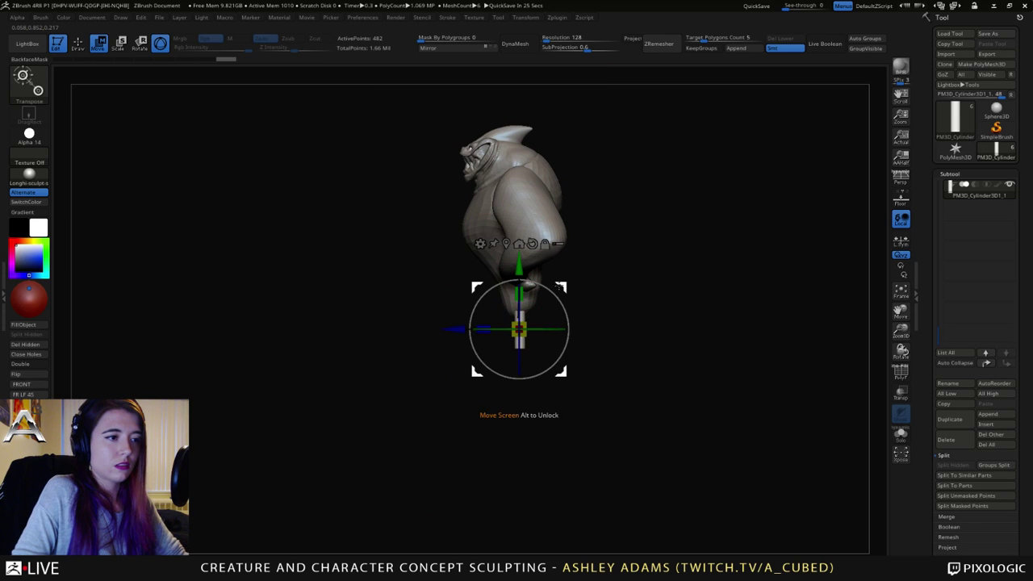
key("q")
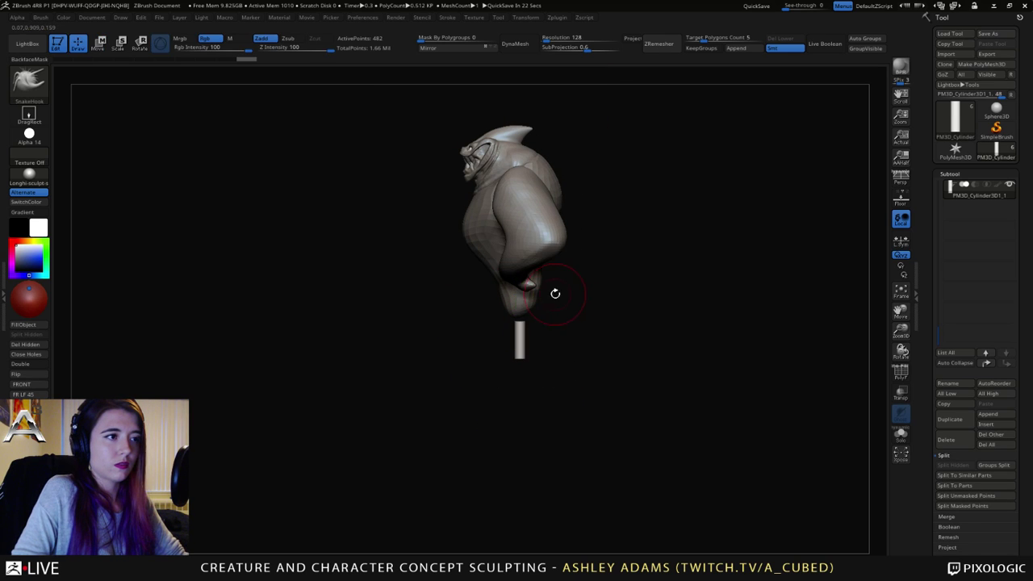
Step: Make the torso the active subtool and reshape its lower end and belly sides with SnakeHook
left_click(517, 303, "alt")
key("space")
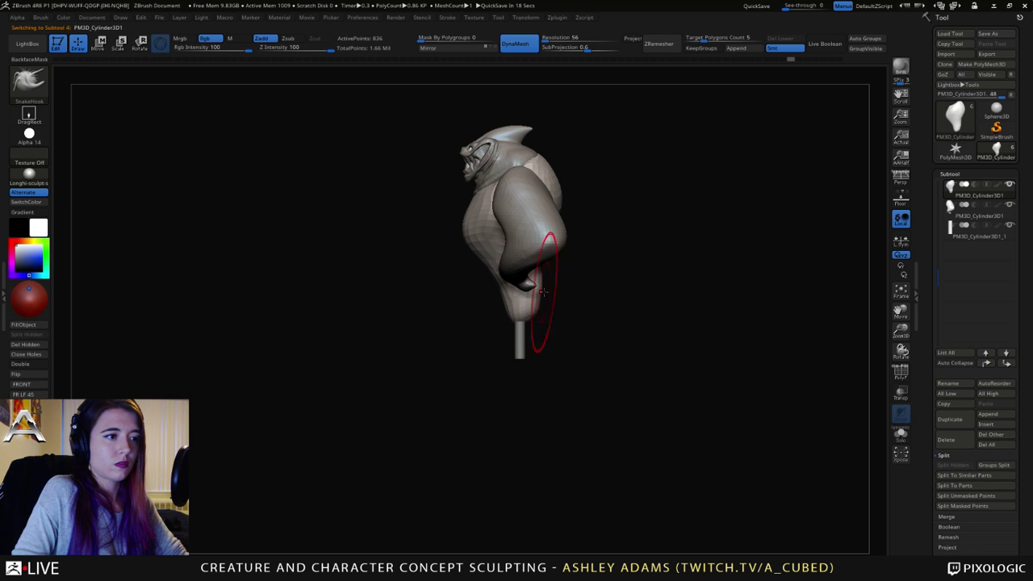
left_click_drag(545, 294, 541, 293)
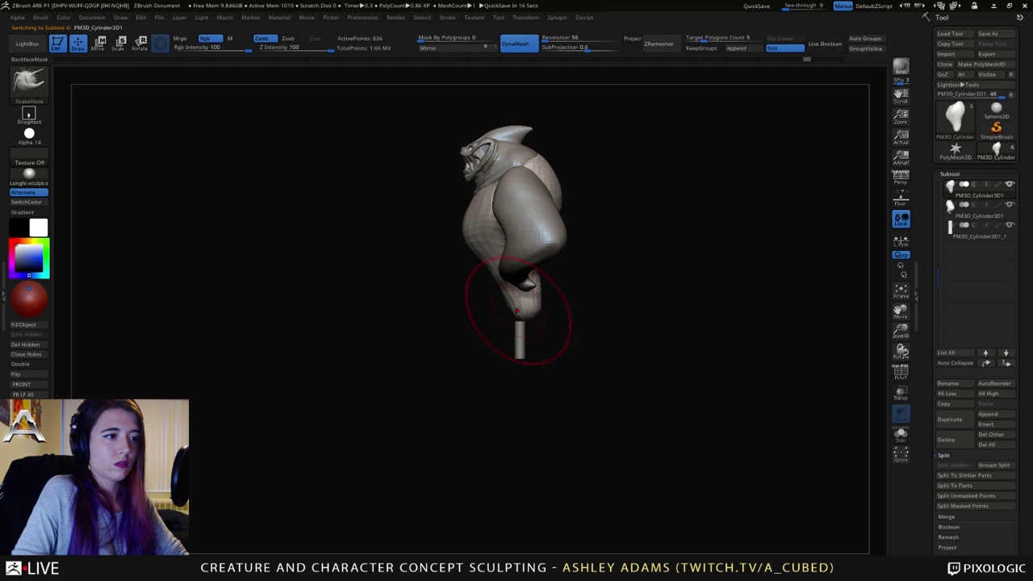
right_click_drag(502, 285, 521, 251)
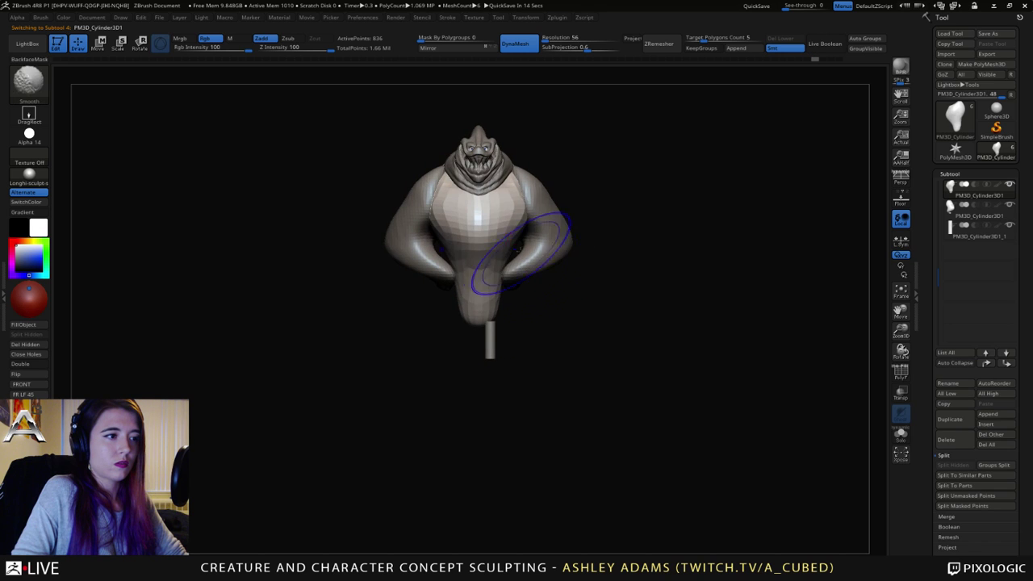
key("space")
left_click_drag(526, 245, 519, 245)
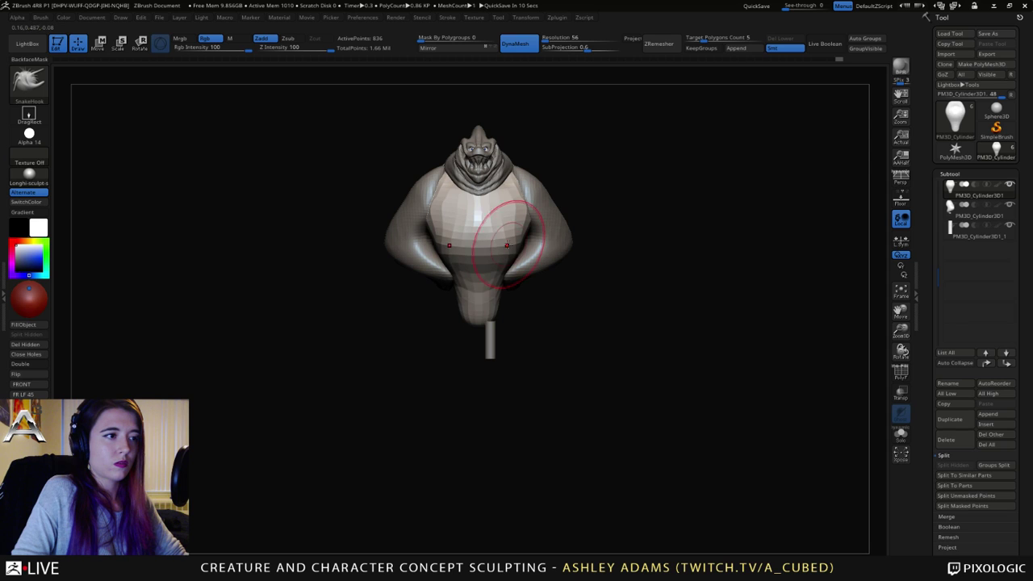
right_click_drag(531, 235, 458, 301)
Step: Make the arms the active subtool and adjust the elbows and forearms with SnakeHook from below and in front
left_click(449, 250, "alt")
right_click_drag(450, 251, 423, 161)
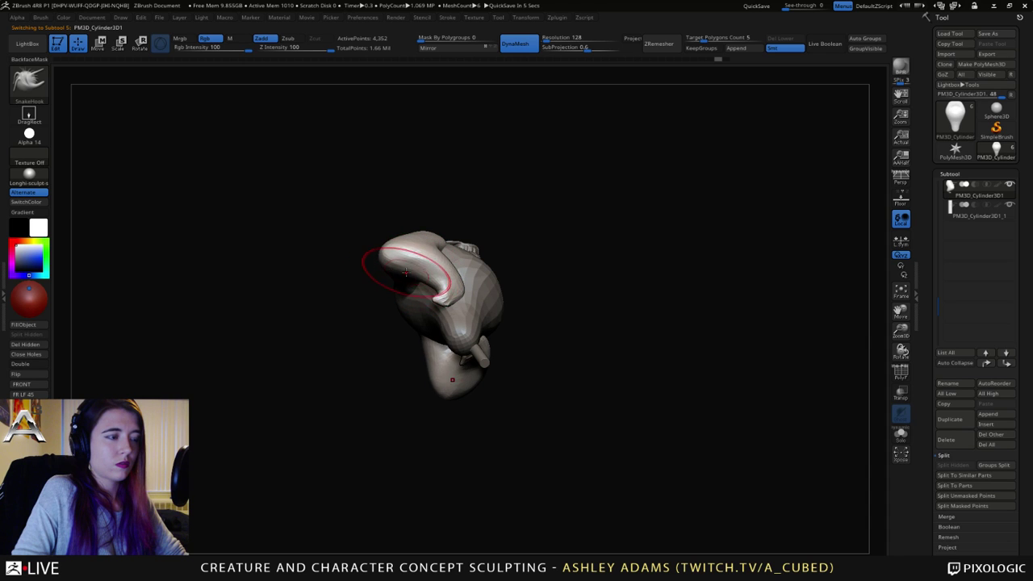
key("space")
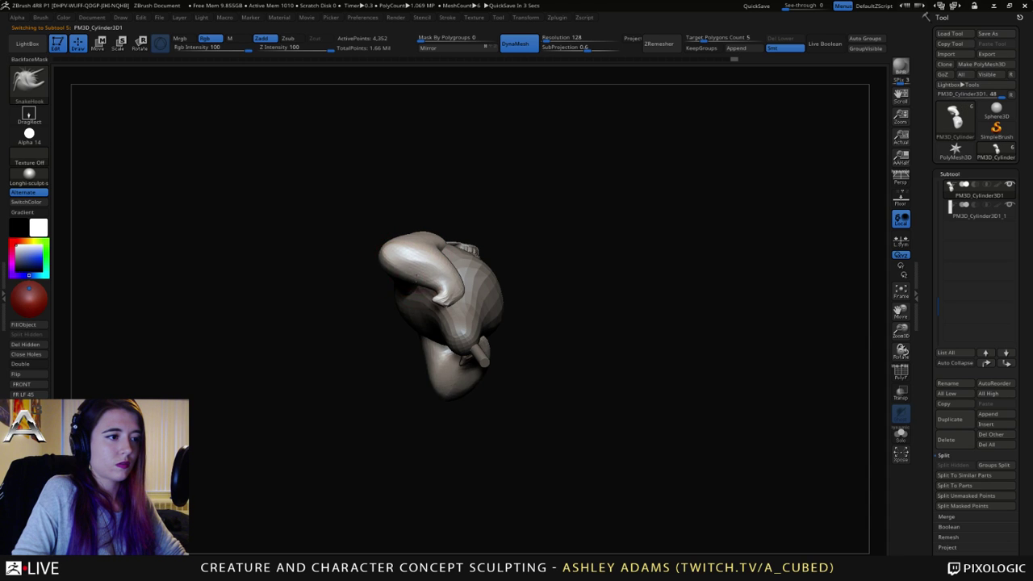
mouse_move(399, 283)
right_mouse_down()
mouse_move(394, 315)
mouse_move(410, 265)
mouse_move(479, 250)
right_mouse_up()
mouse_move(453, 256)
left_mouse_down()
mouse_move(433, 276)
mouse_move(447, 272)
left_mouse_up()
key("space")
key("space")
right_click_drag(450, 267, 443, 354)
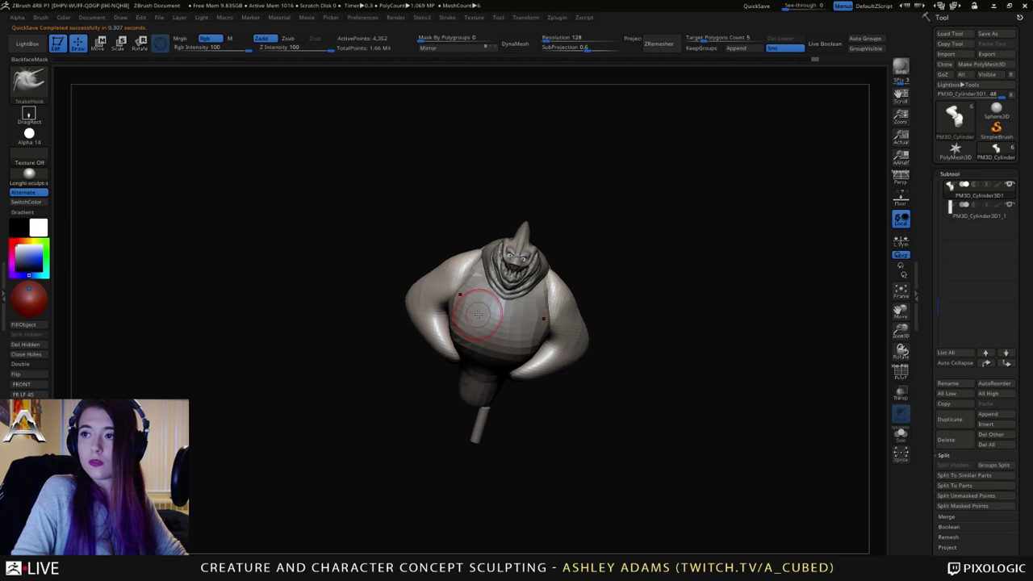
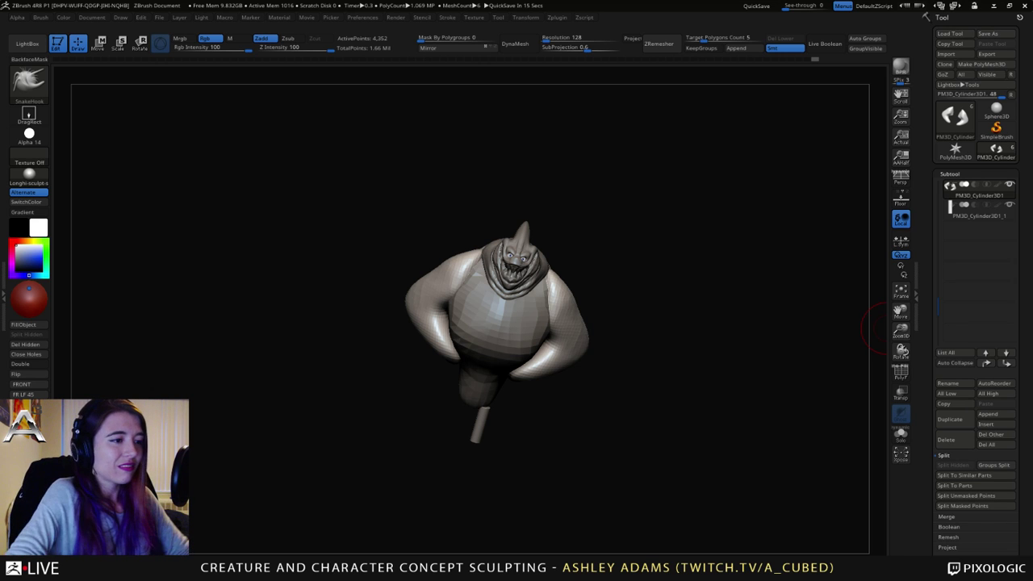
Step: Make the head the active subtool, subdivide its mesh once, and reduce the brush size for eye work
right_click_drag(646, 271, 529, 220)
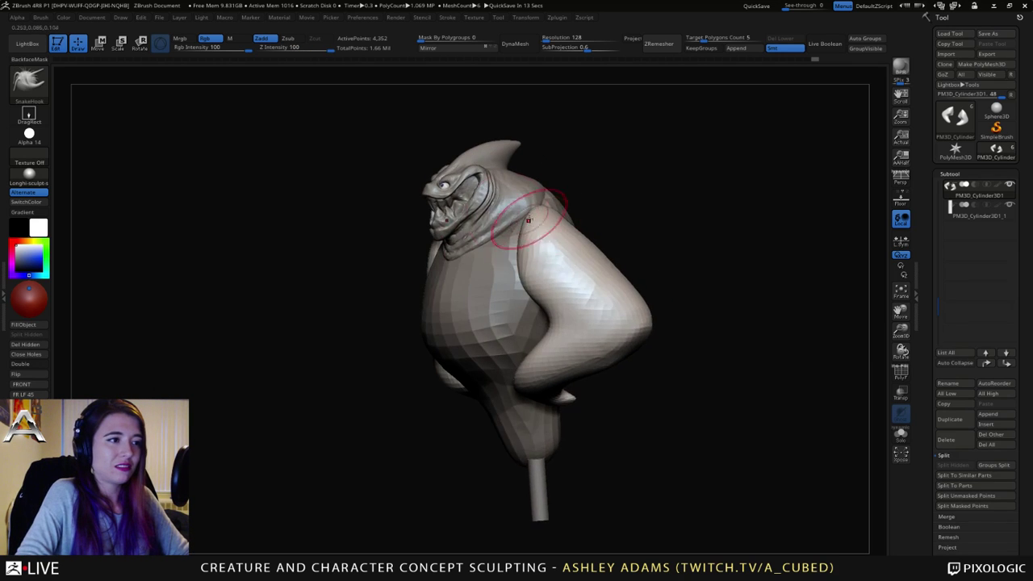
mouse_move(453, 186)
right_mouse_down("ctrl")
mouse_move(441, 263)
mouse_move(646, 286)
mouse_move(595, 188)
right_mouse_up("ctrl")
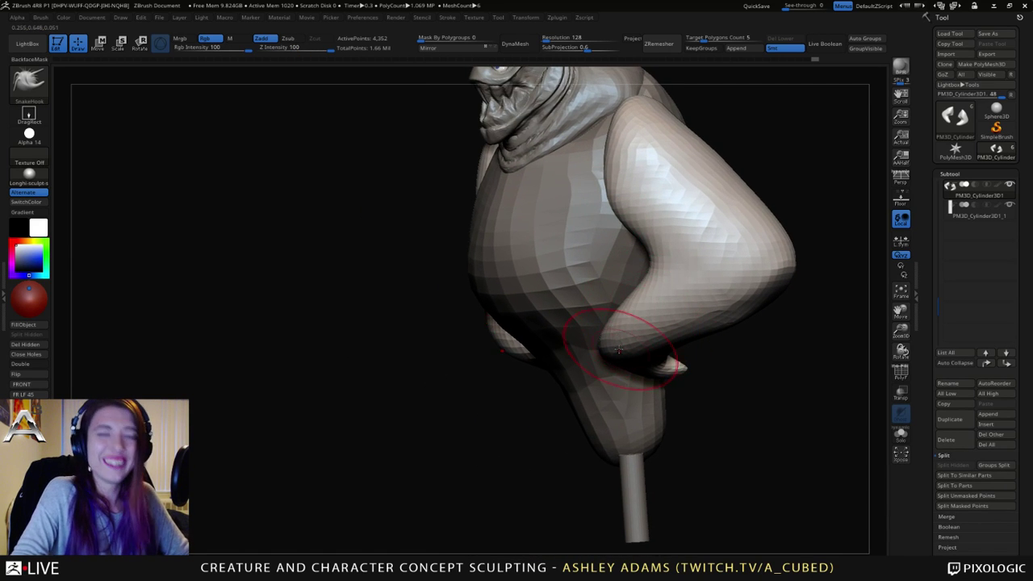
right_click_drag(508, 323, 606, 251)
right_click_drag(600, 177, 607, 300, "alt")
key("space")
left_click_drag(610, 230, 623, 229)
left_click(577, 191, "alt")
mouse_move(576, 191)
right_mouse_down("ctrl")
mouse_move(581, 222)
mouse_move(597, 231)
right_mouse_up("ctrl")
right_click_drag(597, 231, 611, 272, "alt")
key("space")
left_click_drag(595, 232, 570, 229)
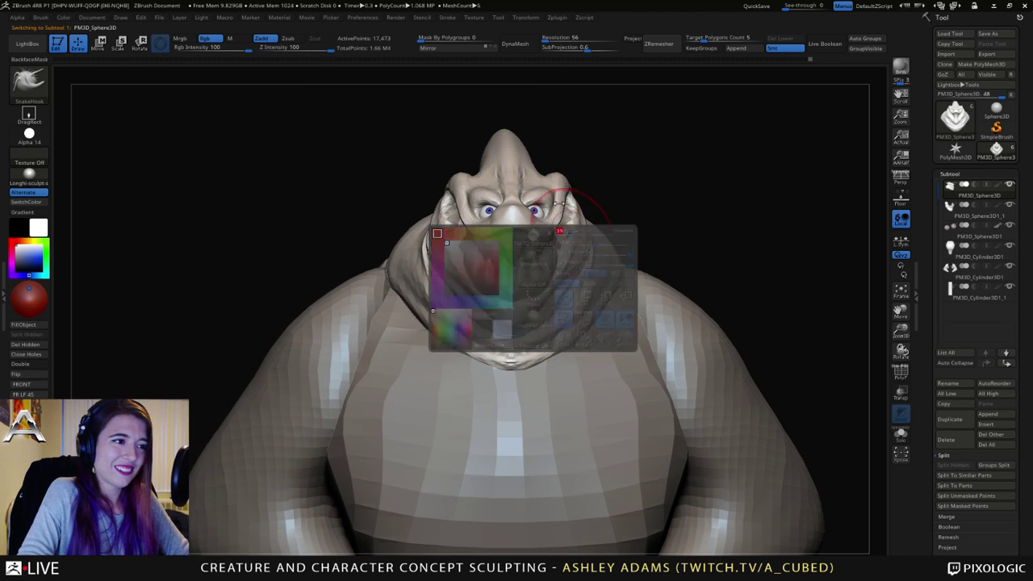
mouse_move(558, 203)
right_mouse_down()
mouse_move(524, 190)
mouse_move(540, 219)
right_mouse_up()
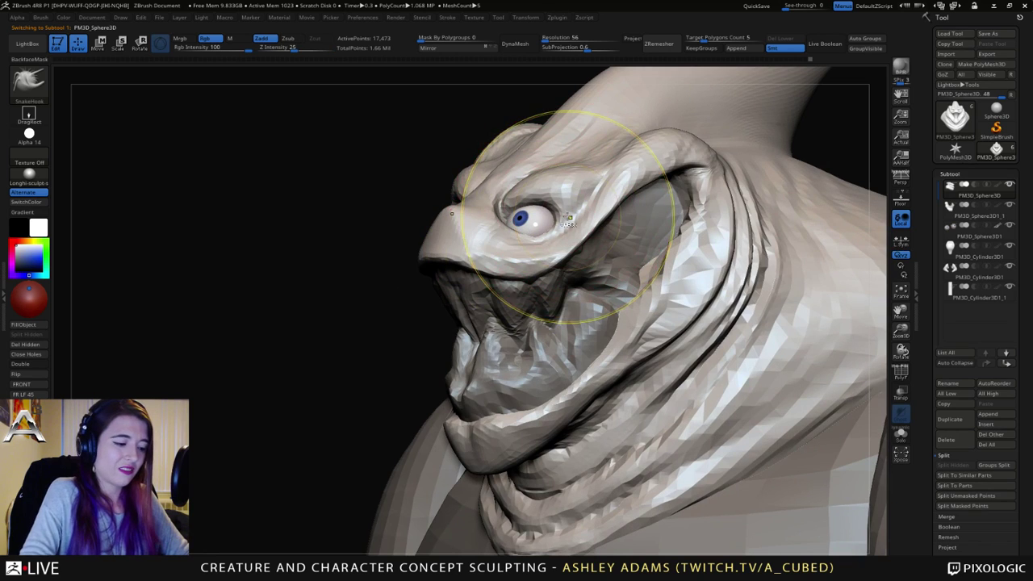
key("ctrl+d")
key("space")
left_click_drag(550, 228, 521, 229)
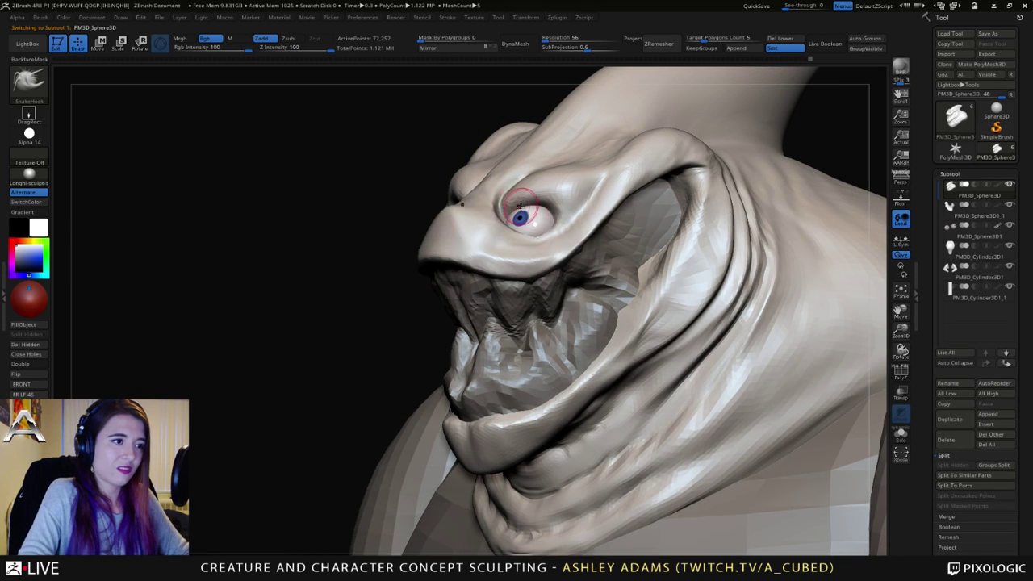
Step: Build up the upper eyelids with ClayBuildup and carve the creases around the eyes with DamStandard
key("b")
key("c")
key("b")
right_click_drag(520, 207, 515, 207)
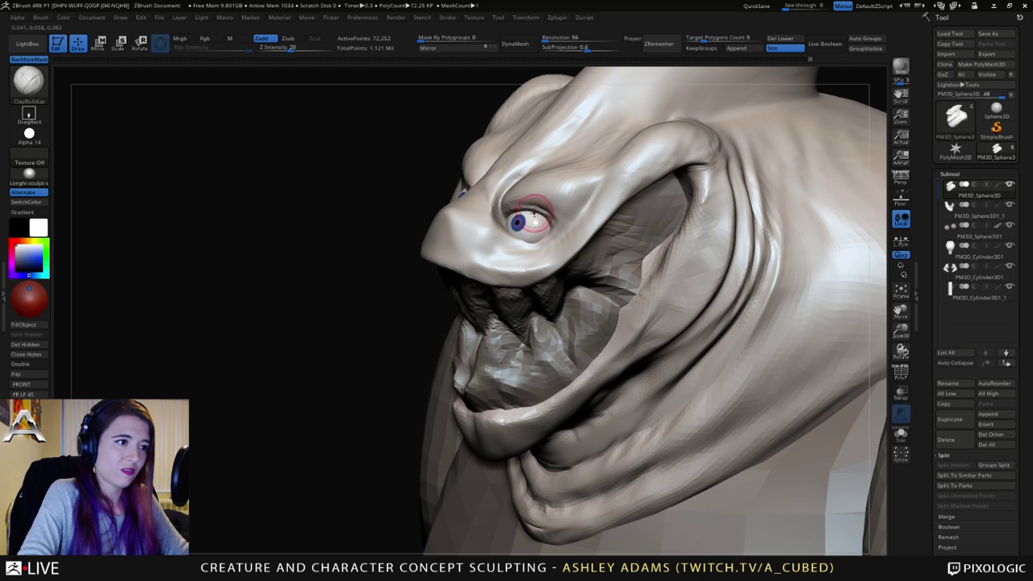
right_click_drag(545, 218, 507, 203)
key("b")
key("d")
key("s")
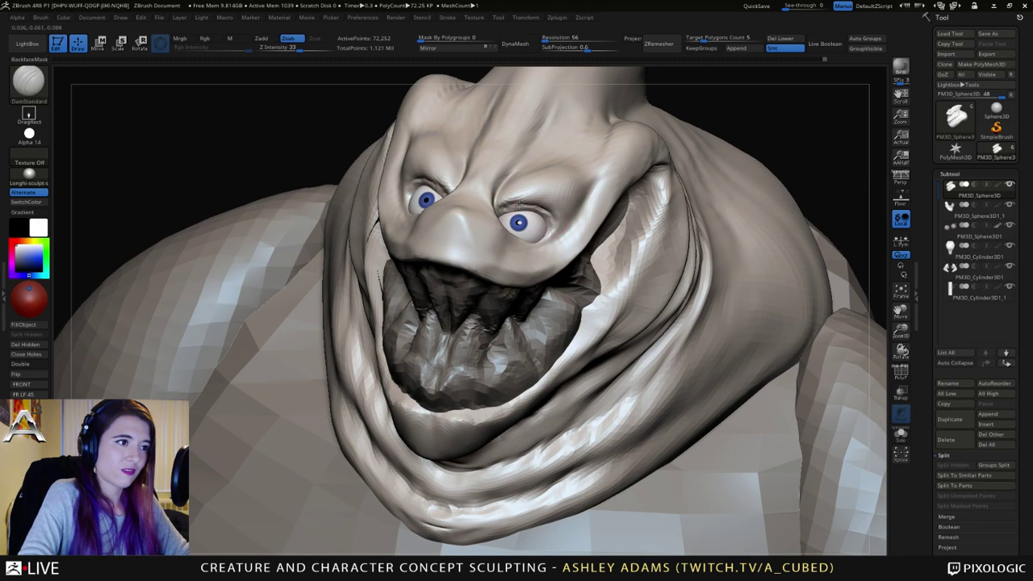
mouse_move(517, 211)
right_mouse_down()
mouse_move(501, 215)
mouse_move(540, 246)
mouse_move(516, 236)
mouse_move(511, 214)
right_mouse_up()
Step: Add lower eyelids with ClayBuildup and adjust the shape of the eye openings with SnakeHook
key("b")
key("c")
key("b")
key("b")
key("s")
key("h")
key("b")
key("c")
key("b")
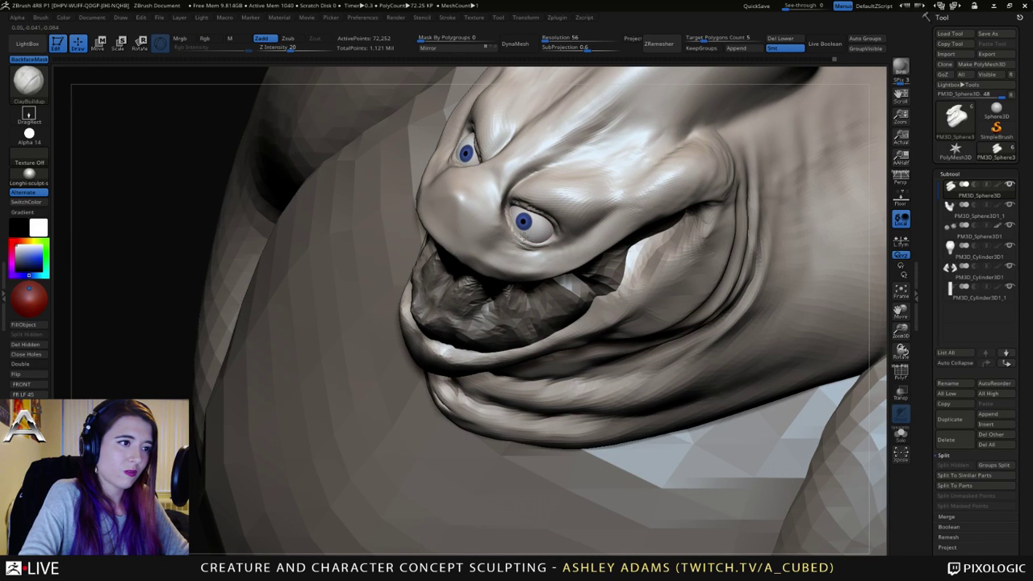
right_click_drag(516, 240, 456, 212)
mouse_move(456, 211)
right_mouse_down()
mouse_move(498, 233)
mouse_move(467, 223)
mouse_move(462, 251)
mouse_move(426, 245)
right_mouse_up()
Step: Carve creases beneath the lower eyelids and at the outer eye corners with DamStandard
key("b")
key("d")
key("s")
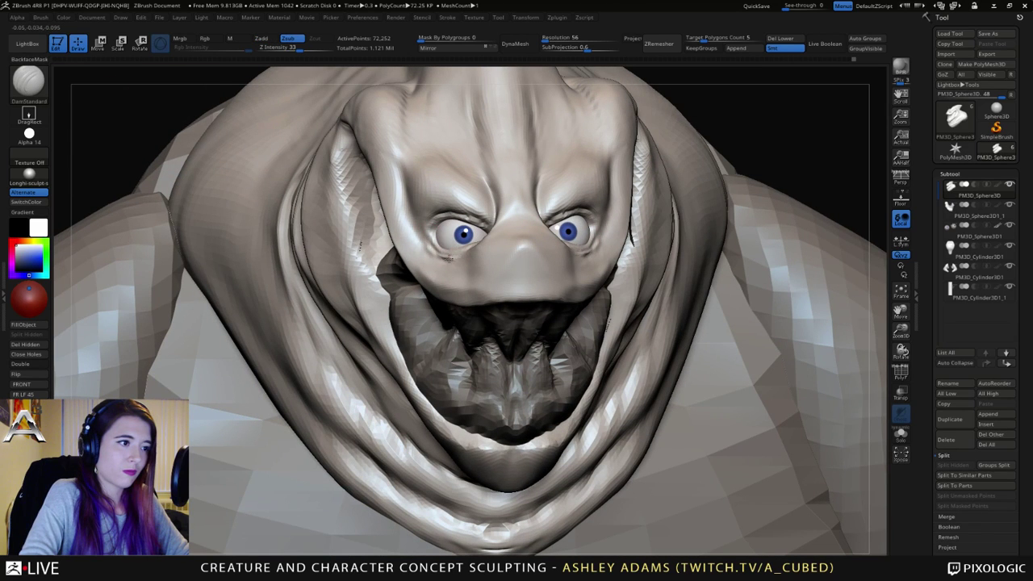
right_click_drag(450, 258, 448, 263)
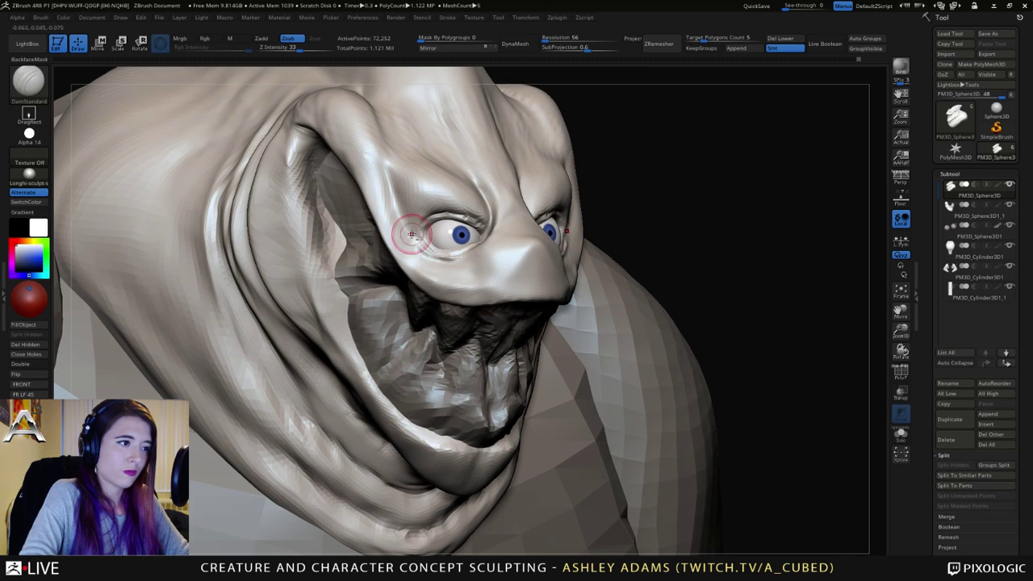
mouse_move(448, 259)
right_mouse_down()
mouse_move(435, 246)
mouse_move(456, 239)
mouse_move(441, 227)
mouse_move(434, 253)
mouse_move(427, 246)
mouse_move(489, 236)
right_mouse_up()
Step: Resize the SnakeHook brush and adjust the head's shape around the eyes and brow
key("b")
key("s")
key("h")
key("space")
key("space")
key("space")
left_click_drag(484, 230, 514, 224)
mouse_move(502, 227)
right_mouse_down()
mouse_move(473, 175)
mouse_move(477, 223)
mouse_move(468, 221)
right_mouse_up()
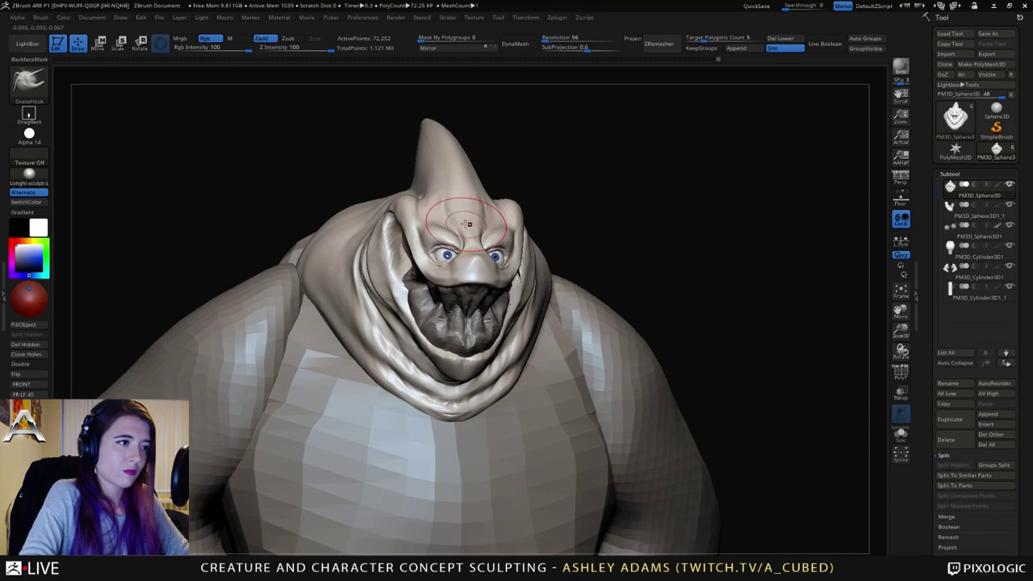
Step: Build up the forehead below the fin with ClayBuildup and smooth the transition into the fin
key("b")
key("c")
key("b")
left_click_drag(449, 198, 443, 174, "shift")
mouse_move(457, 190)
right_mouse_down()
mouse_move(435, 258)
mouse_move(454, 220)
mouse_move(445, 215)
mouse_move(457, 231)
mouse_move(438, 260)
mouse_move(441, 230)
right_mouse_up()
key("space")
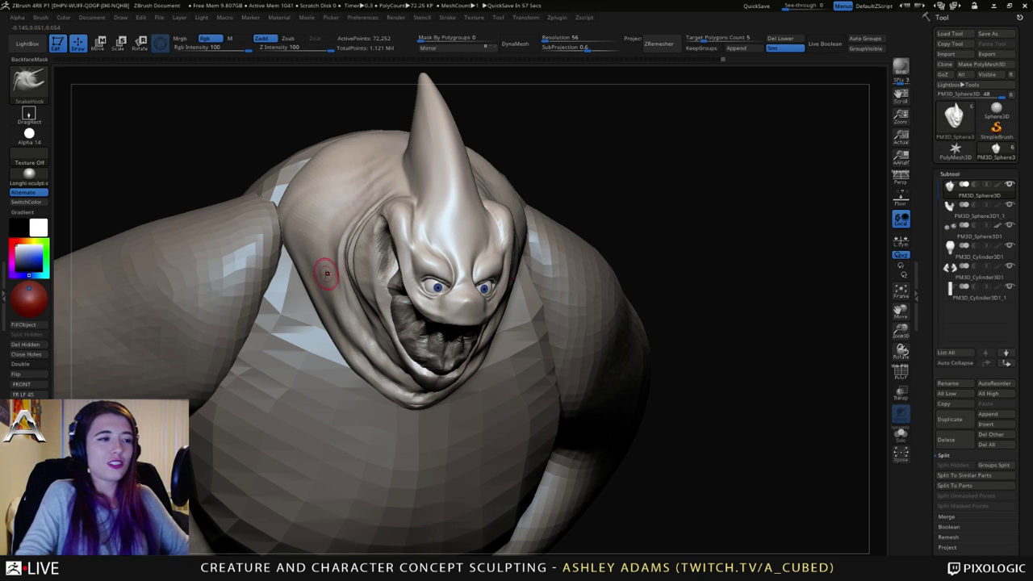
Step: Make the inner mouth the active subtool and adjust its shape inside the jaws with SnakeHook
mouse_move(276, 292)
right_mouse_down()
mouse_move(397, 230)
mouse_move(389, 225)
right_mouse_up()
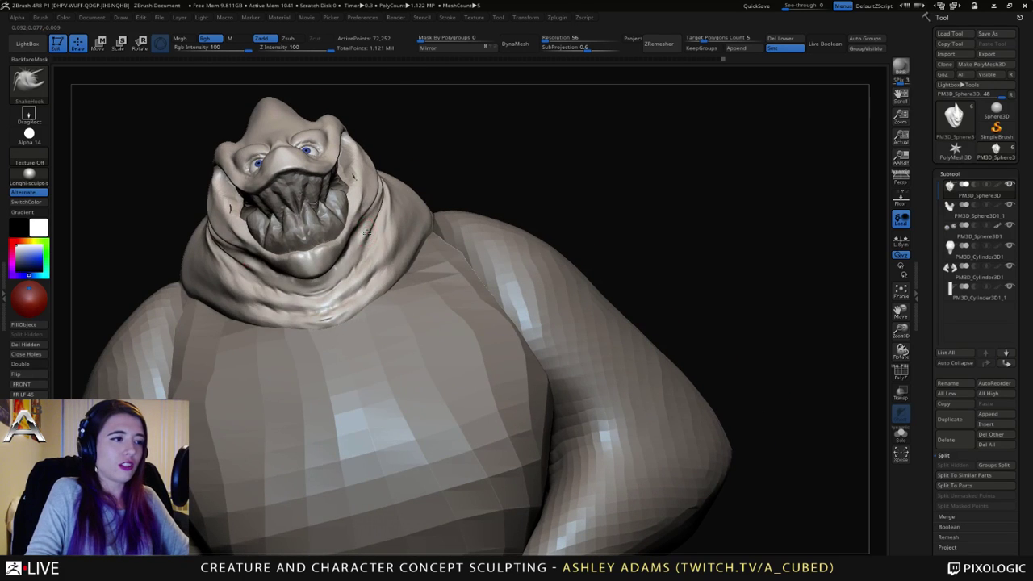
key("space")
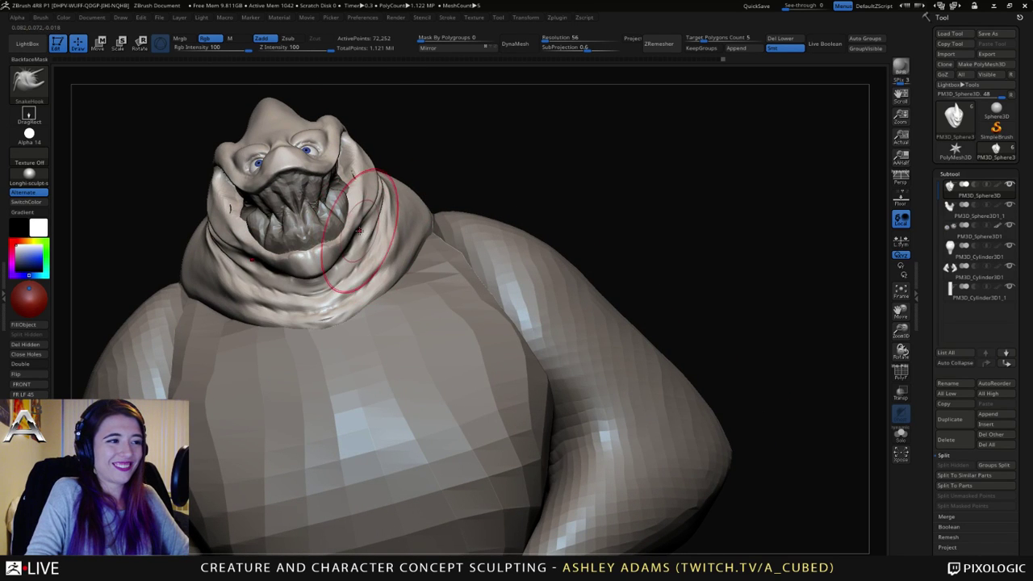
mouse_move(358, 242)
right_mouse_down()
mouse_move(380, 177)
mouse_move(386, 234)
mouse_move(406, 249)
mouse_move(333, 255)
right_mouse_up()
left_click(385, 236, "alt")
key("space")
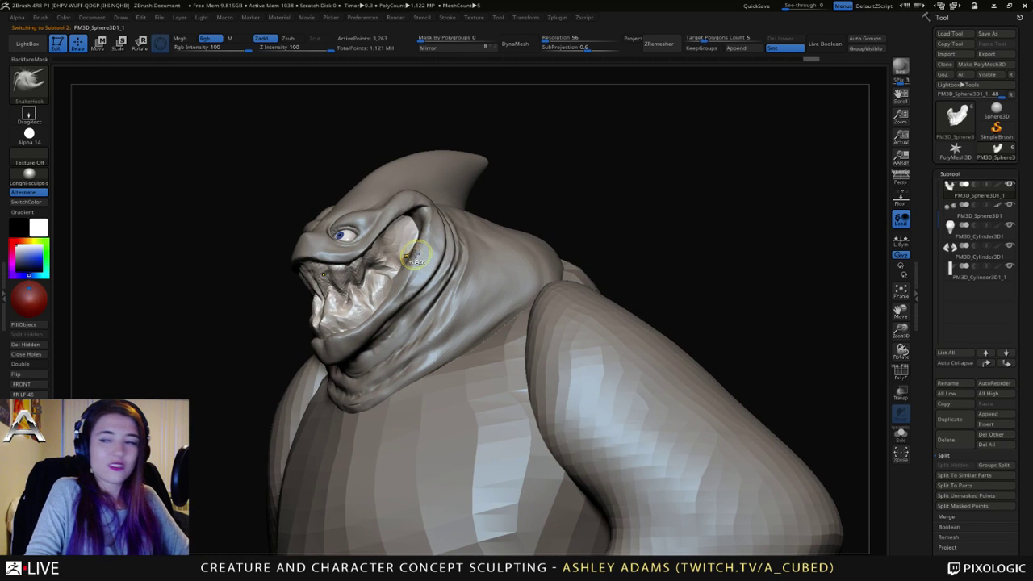
mouse_move(437, 257)
right_mouse_down()
mouse_move(452, 283)
mouse_move(410, 272)
mouse_move(440, 277)
mouse_move(438, 237)
right_mouse_up()
right_click(409, 272)
key("space")
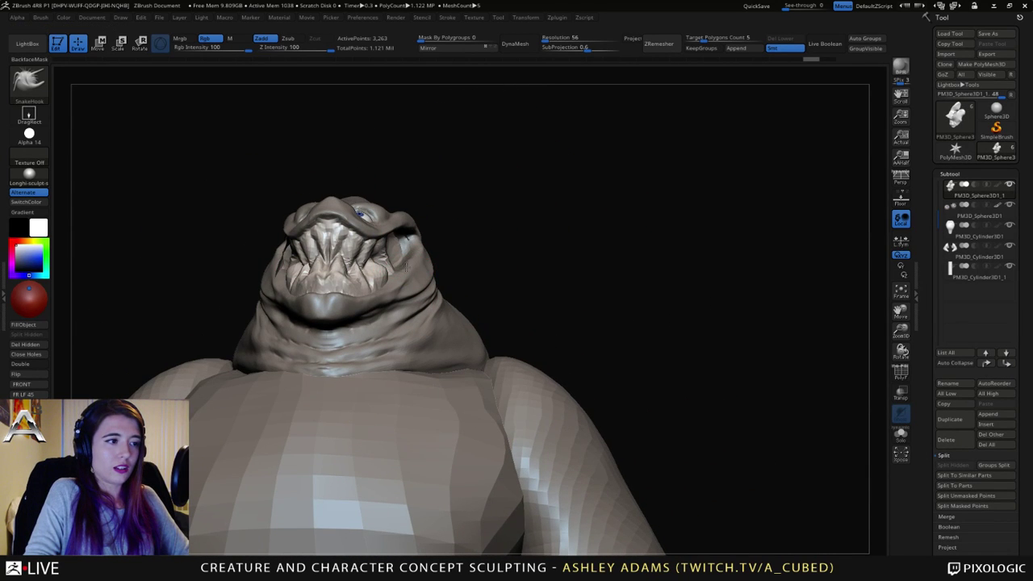
mouse_move(408, 269)
right_mouse_down()
mouse_move(416, 232)
mouse_move(424, 239)
mouse_move(394, 242)
mouse_move(428, 304)
mouse_move(476, 255)
mouse_move(383, 220)
mouse_move(461, 205)
mouse_move(457, 215)
right_mouse_up()
Step: Make the head the active subtool again, reduce the SnakeHook brush size, and refine the brows above the eyes
left_click(383, 220, "alt")
right_click_drag(457, 214, 457, 237, "ctrl")
key("space")
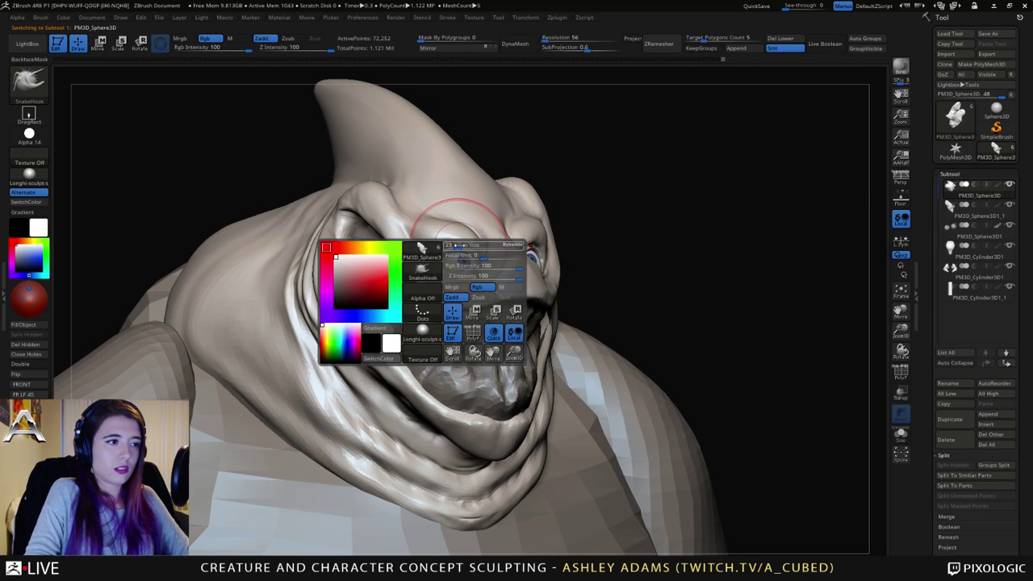
left_click_drag(458, 245, 441, 244)
right_click_drag(438, 242, 456, 248)
key("space")
left_click_drag(456, 250, 448, 250)
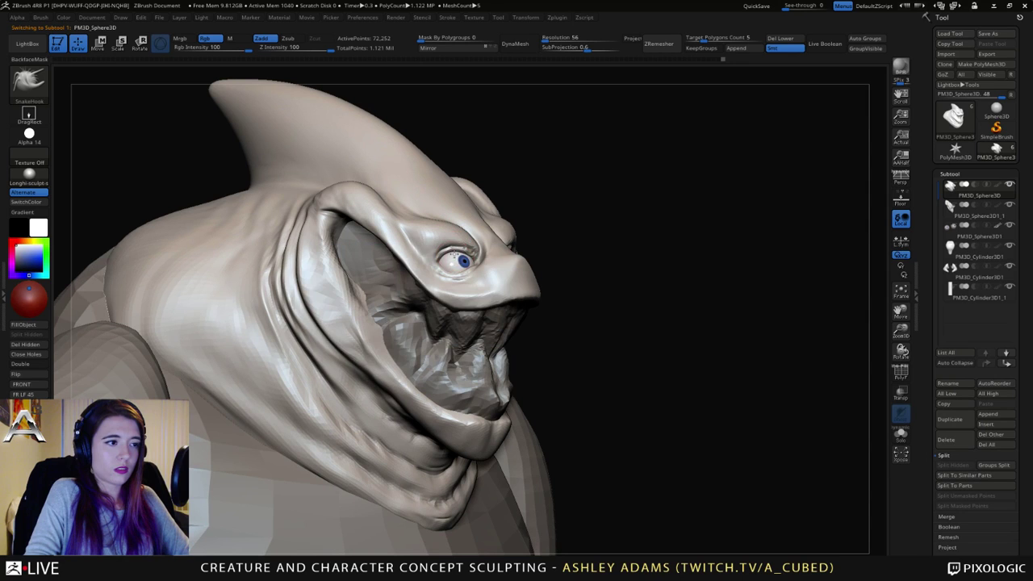
mouse_move(581, 251)
right_mouse_down()
mouse_move(462, 251)
mouse_move(560, 263)
right_mouse_up()
mouse_move(461, 299)
right_mouse_down("ctrl")
mouse_move(461, 256)
mouse_move(502, 255)
mouse_move(438, 253)
right_mouse_up("ctrl")
Step: Carve creases around the outer ends of the brows with DamStandard
key("b")
key("d")
key("s")
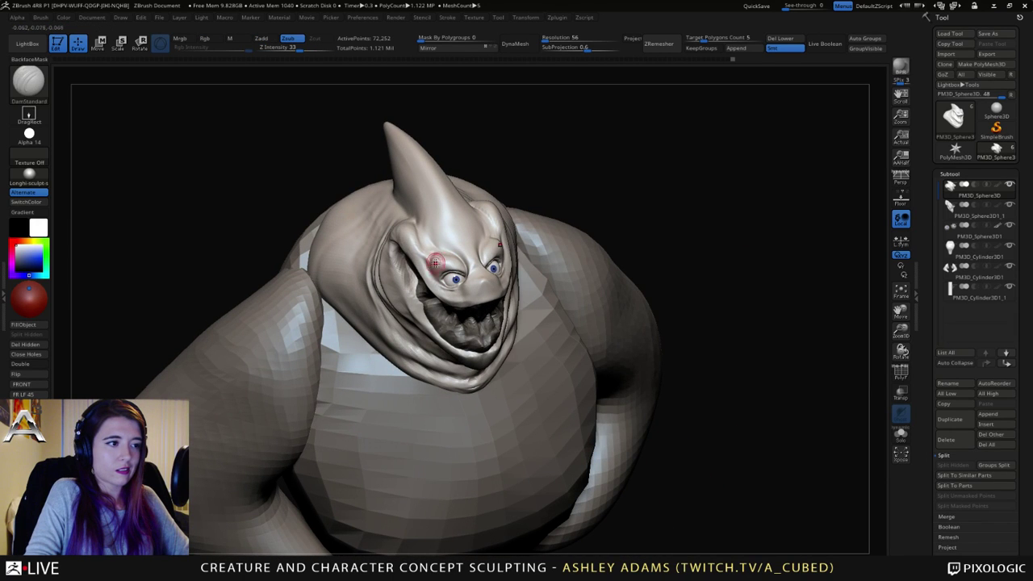
right_click_drag(429, 257, 494, 246)
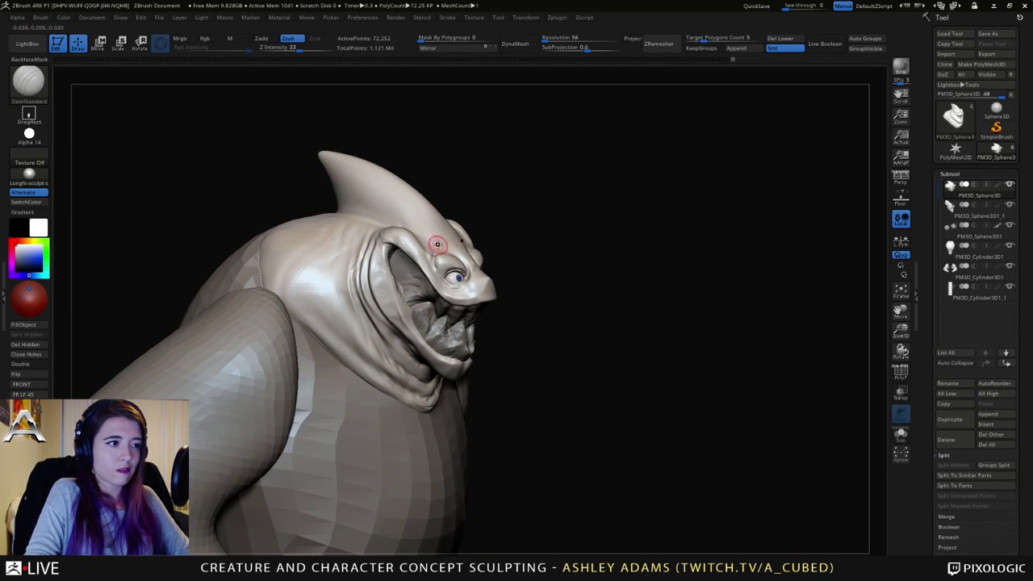
mouse_move(557, 244)
right_mouse_down()
mouse_move(431, 245)
mouse_move(436, 293)
right_mouse_up()
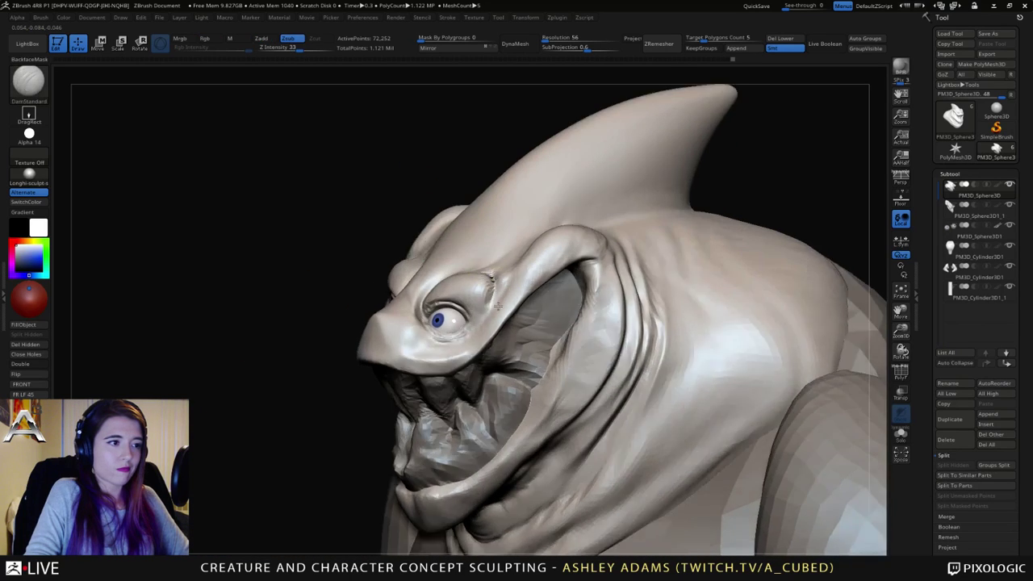
mouse_move(442, 246)
right_mouse_down()
mouse_move(497, 267)
mouse_move(491, 274)
right_mouse_up()
Step: Pull the outer brow shapes into place with SnakeHook
key("b")
key("s")
key("h")
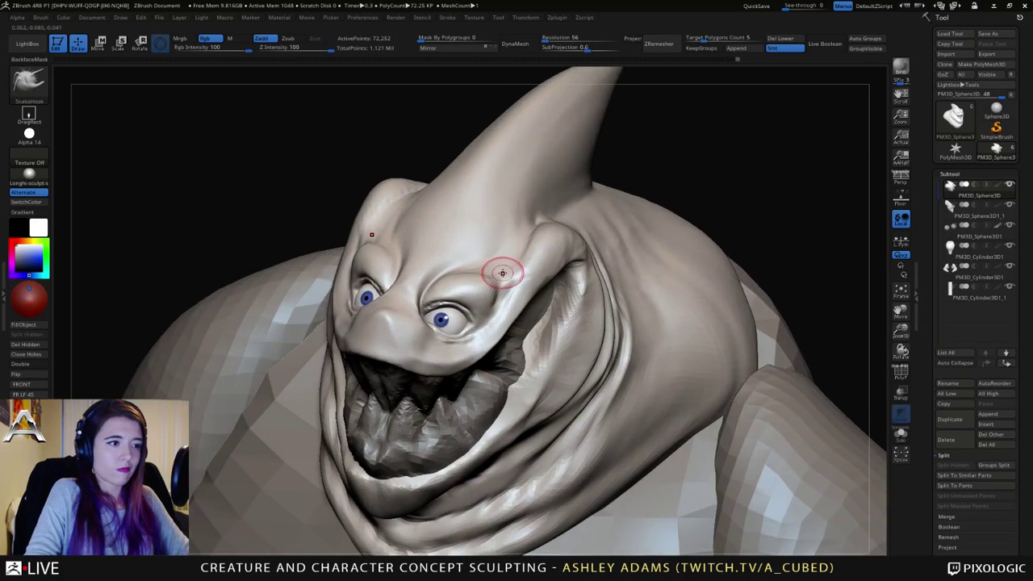
Step: Build up the ridge between the outer brow and the mouth corner with ClayBuildup and smooth it
key("b")
key("c")
key("b")
mouse_move(507, 281)
right_mouse_down()
mouse_move(581, 283)
mouse_move(515, 270)
right_mouse_up()
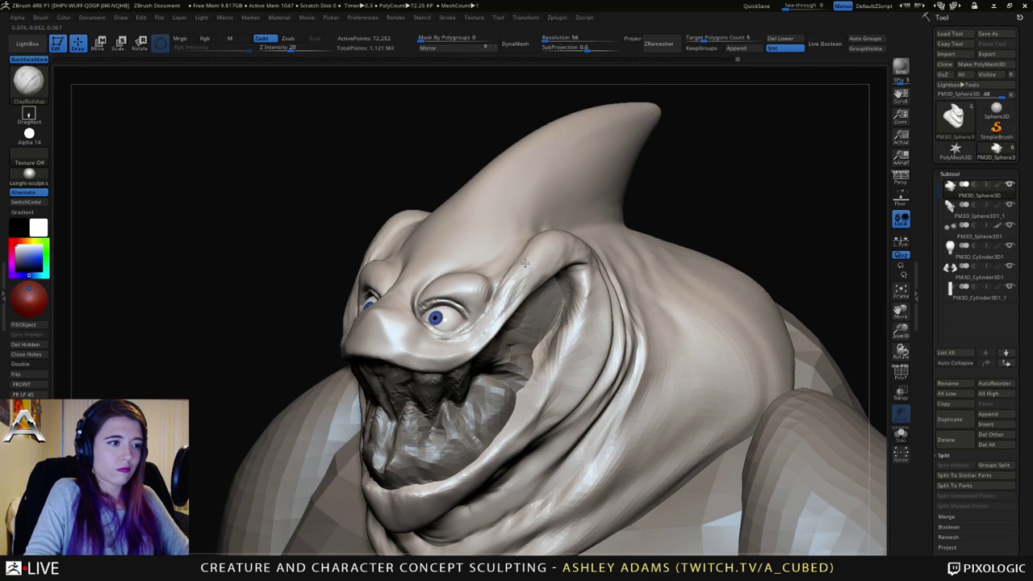
key("shift")
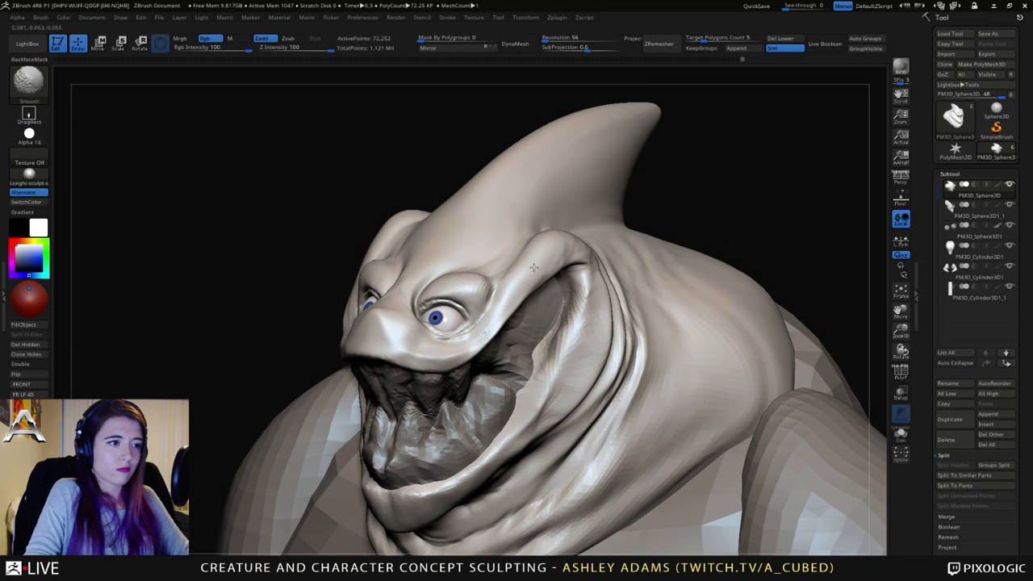
left_click_drag(533, 267, 550, 259, "shift")
Step: Add clay to the cheek area below the eyes and smooth it into the snout
mouse_move(522, 268)
right_mouse_down()
mouse_move(554, 250)
mouse_move(472, 264)
mouse_move(465, 314)
right_mouse_up()
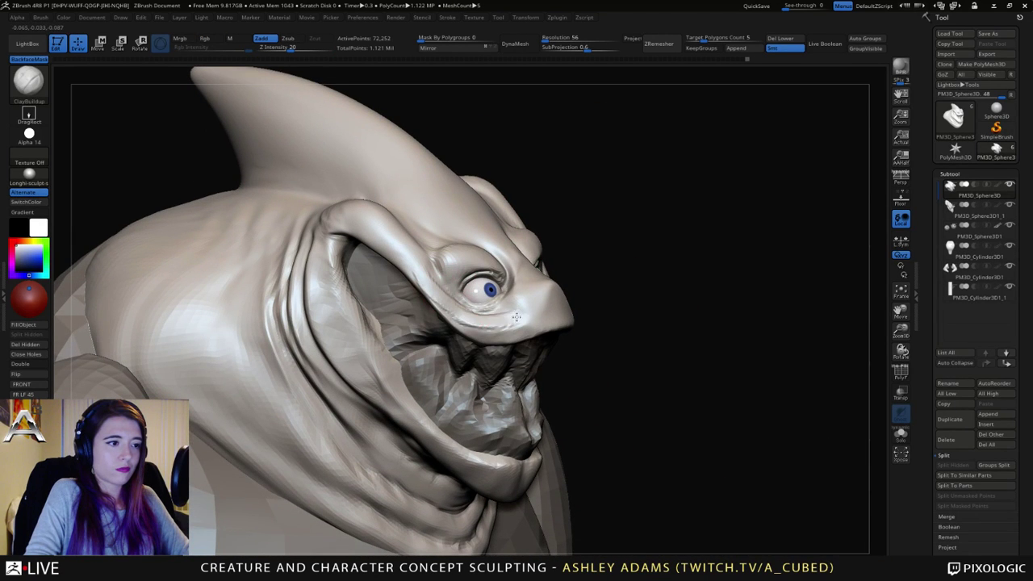
key("shift")
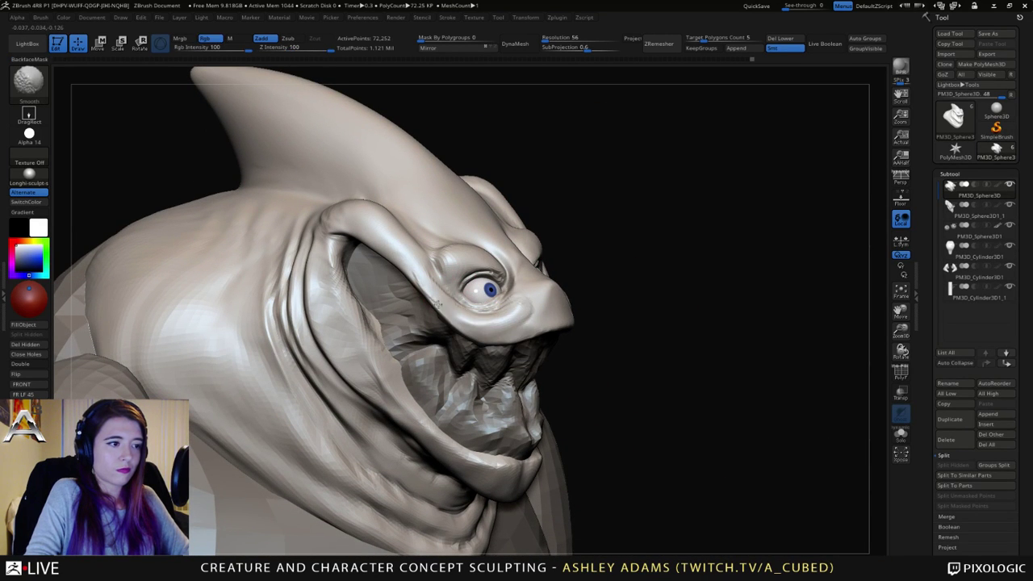
mouse_move(506, 312)
right_mouse_down()
mouse_move(454, 282)
mouse_move(525, 277)
right_mouse_up()
mouse_move(524, 277)
right_mouse_down("ctrl")
mouse_move(613, 303)
mouse_move(572, 299)
mouse_move(574, 315)
mouse_move(582, 309)
mouse_move(565, 300)
right_mouse_up("ctrl")
Step: Reshape the snout and upper lip with SnakeHook and smooth the surface above the mouth
key("b")
key("s")
key("h")
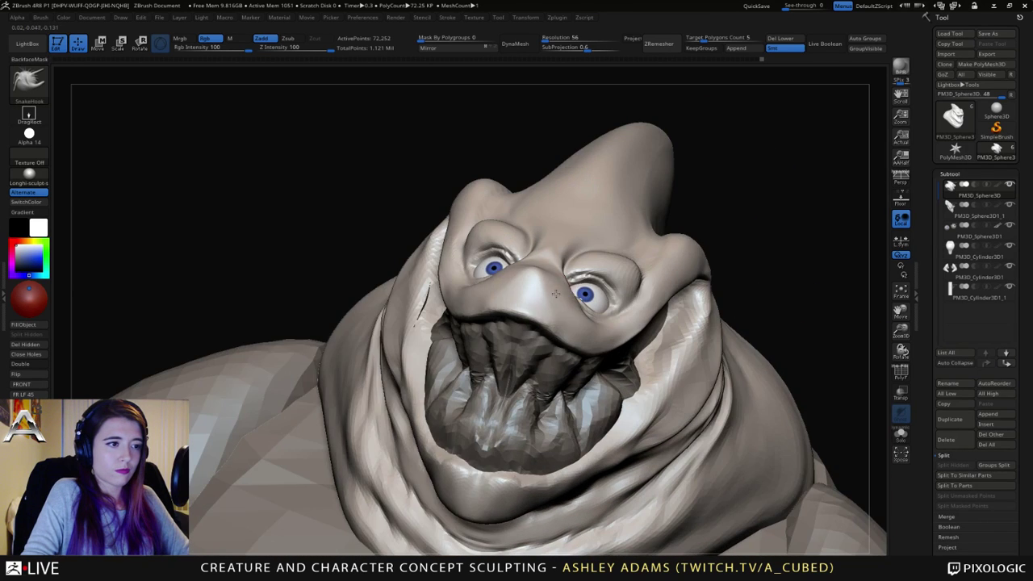
key("shift")
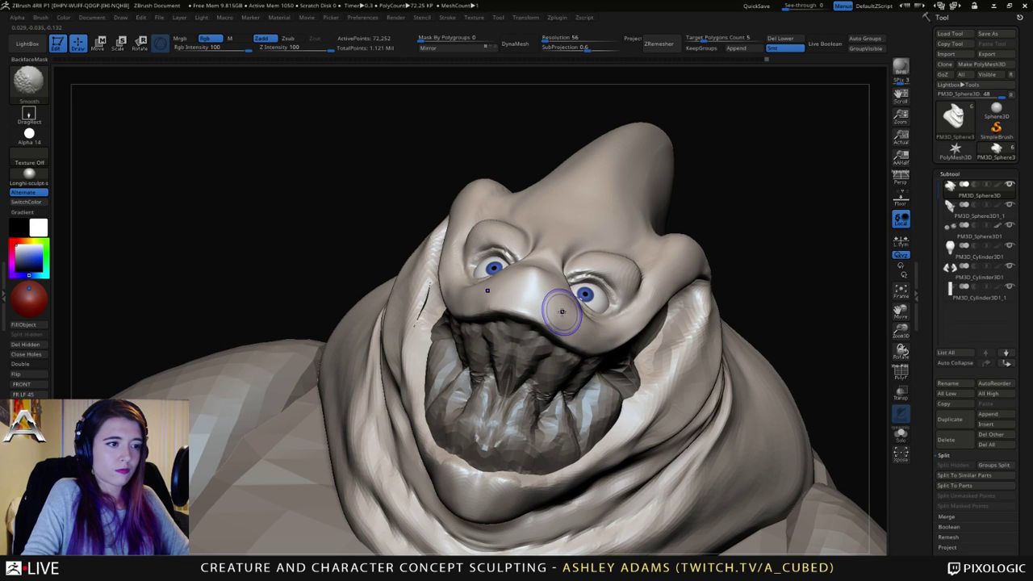
mouse_move(609, 367)
right_mouse_down("ctrl")
mouse_move(533, 339)
mouse_move(595, 344)
mouse_move(546, 355)
mouse_move(530, 347)
right_mouse_up("ctrl")
right_click_drag(530, 347, 551, 344, "ctrl")
key("shift")
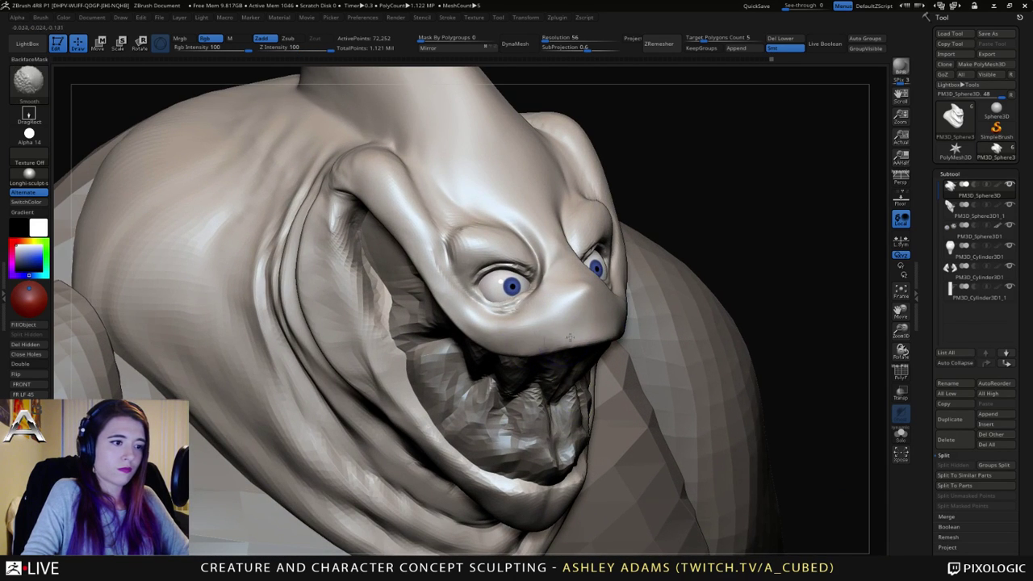
left_click_drag(569, 337, 555, 348, "shift")
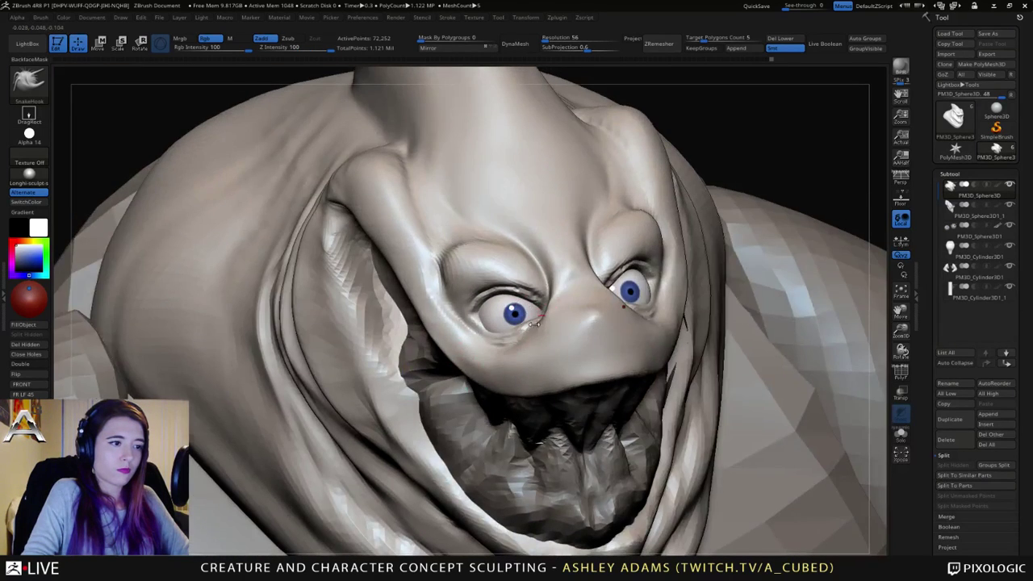
Step: Refine the inner eye corners with a smaller SnakeHook brush and smooth the skin beside the snout
key("space")
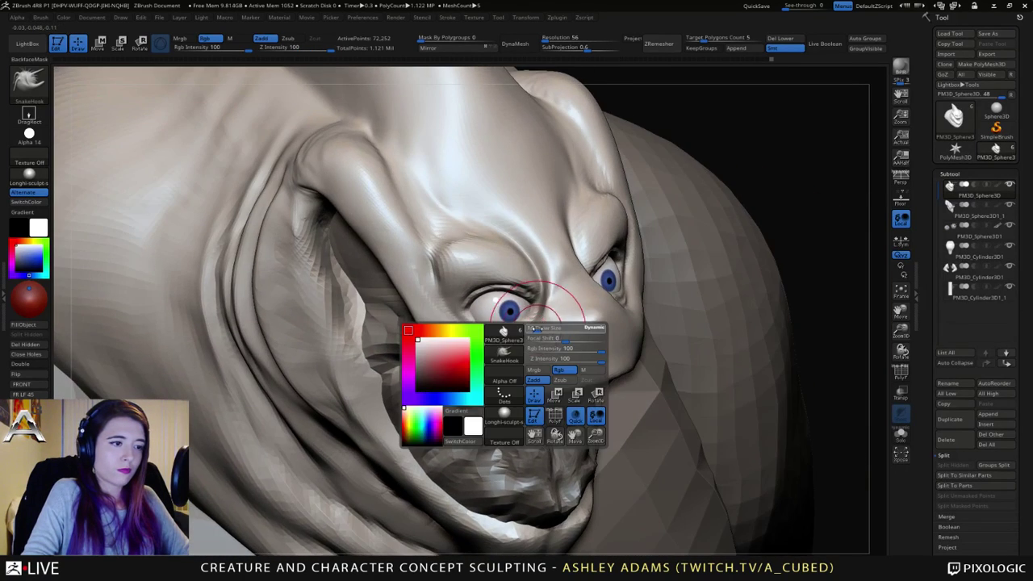
left_click_drag(533, 328, 529, 329)
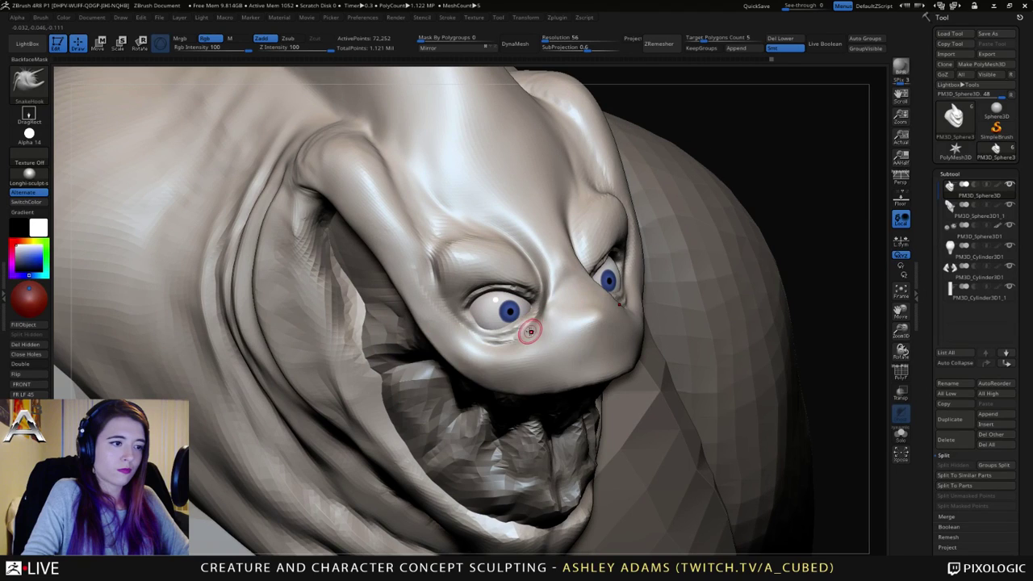
key("shift")
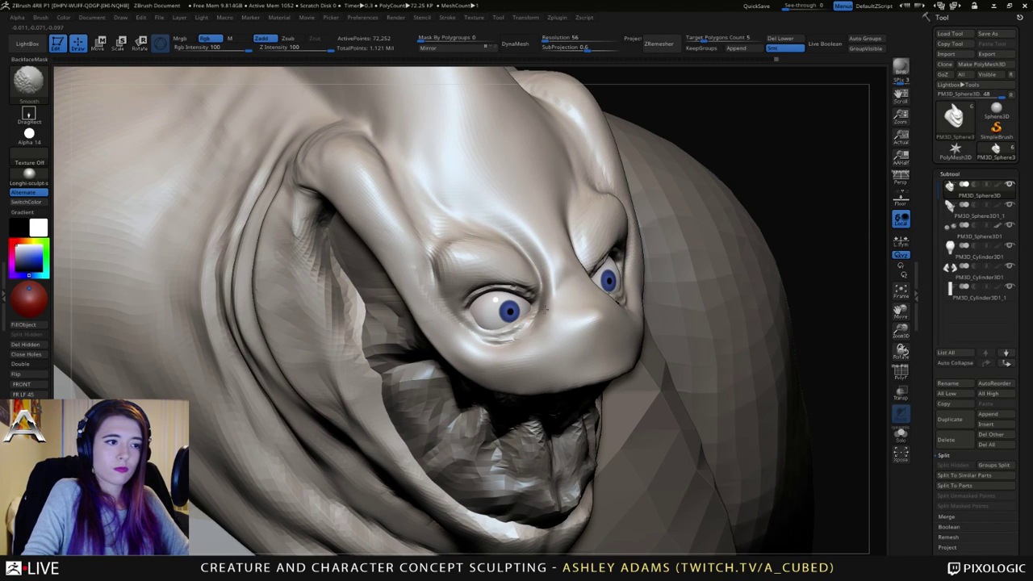
mouse_move(554, 355)
right_mouse_down("ctrl")
mouse_move(542, 300)
mouse_move(493, 301)
mouse_move(554, 307)
mouse_move(569, 419)
right_mouse_up("ctrl")
right_click(554, 321)
Step: Flatten the planes of the brow and snout with the hPolish brush
key("b")
key("h")
key("p")
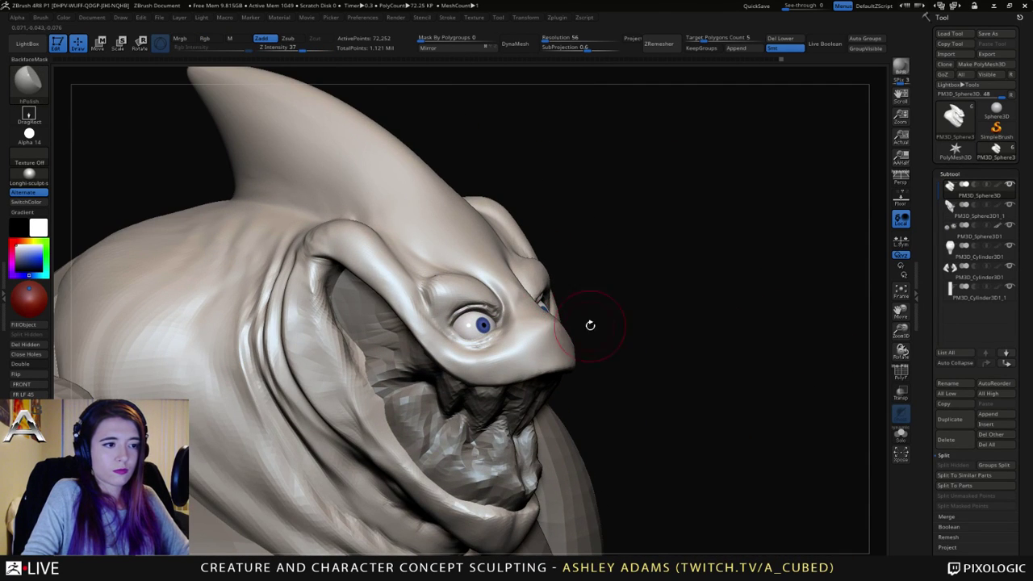
right_click_drag(590, 326, 561, 216, "ctrl")
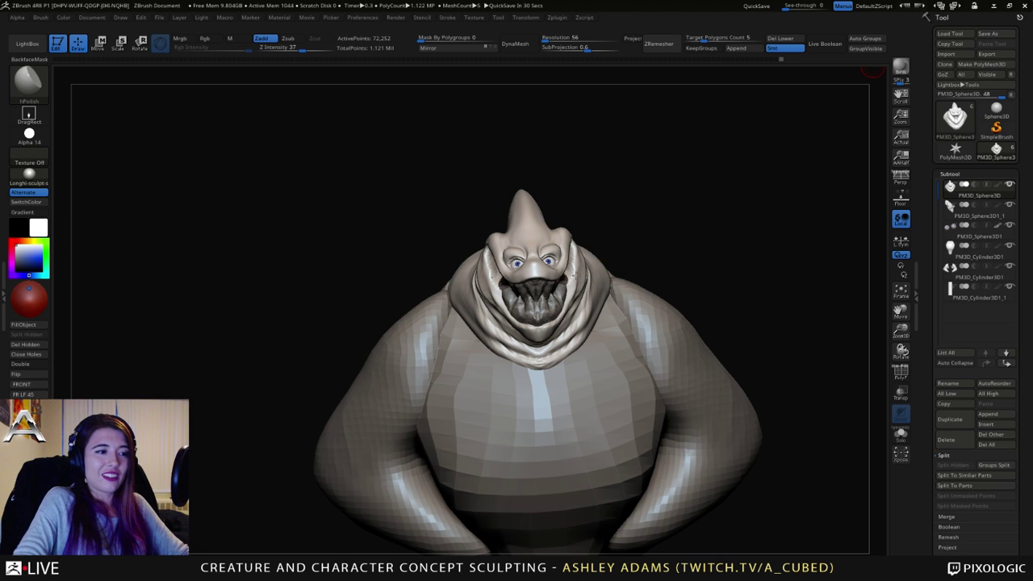
Step: Adjust the silhouette of the neck and the folds beside the jaw with SnakeHook
mouse_move(574, 275)
right_mouse_down()
mouse_move(538, 270)
mouse_move(605, 282)
mouse_move(619, 259)
mouse_move(646, 266)
mouse_move(622, 264)
mouse_move(662, 287)
right_mouse_up()
right_click(588, 323)
key("b")
key("s")
key("h")
left_click_drag(463, 308, 481, 343)
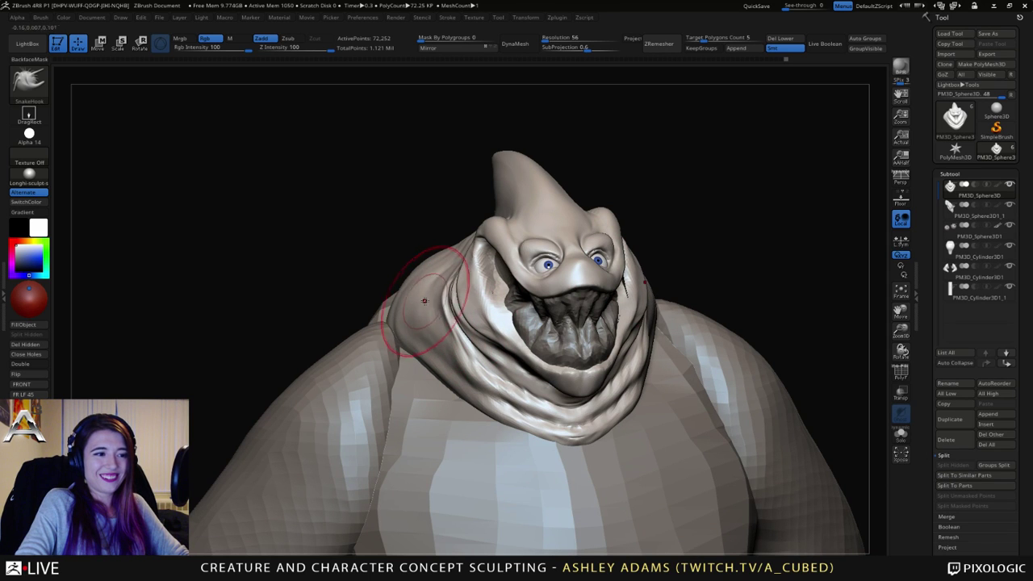
mouse_move(490, 368)
right_mouse_down("ctrl")
mouse_move(502, 295)
mouse_move(547, 396)
mouse_move(556, 395)
right_mouse_up("ctrl")
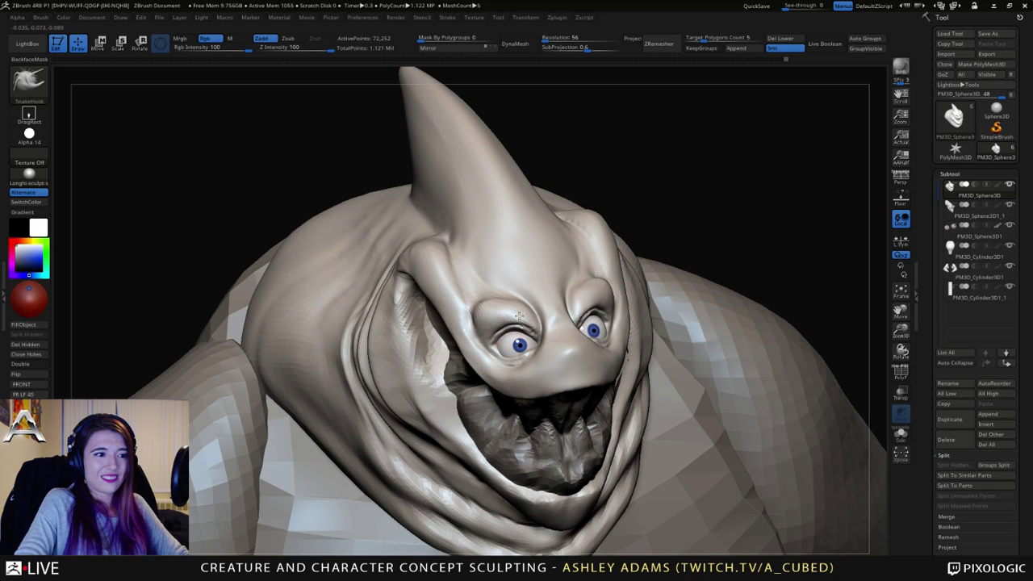
Step: Adjust the eyelids and the openings around the eyeballs with SnakeHook, checking the face from several angles
right_click_drag(530, 326, 629, 321)
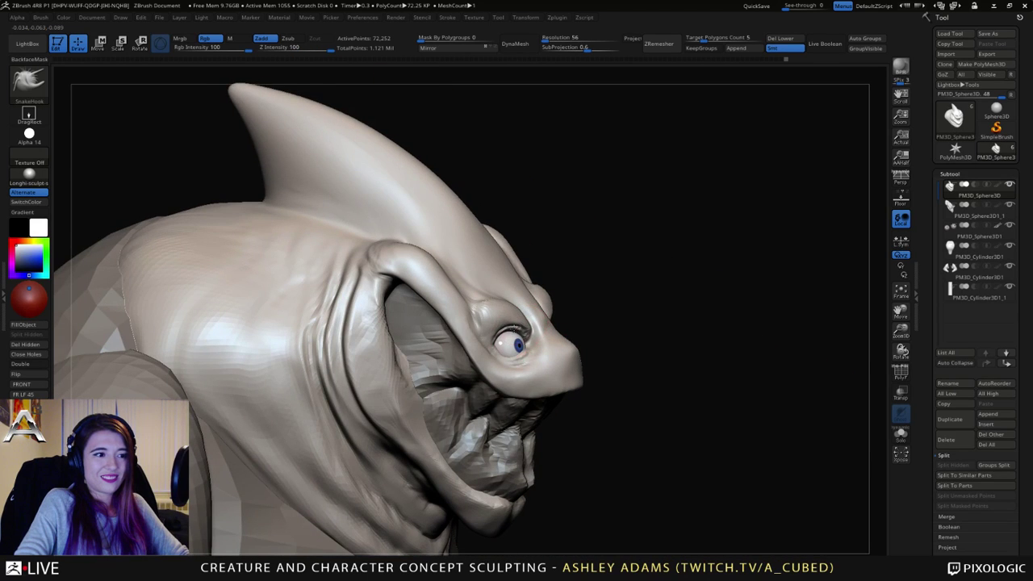
right_click_drag(526, 349, 436, 354)
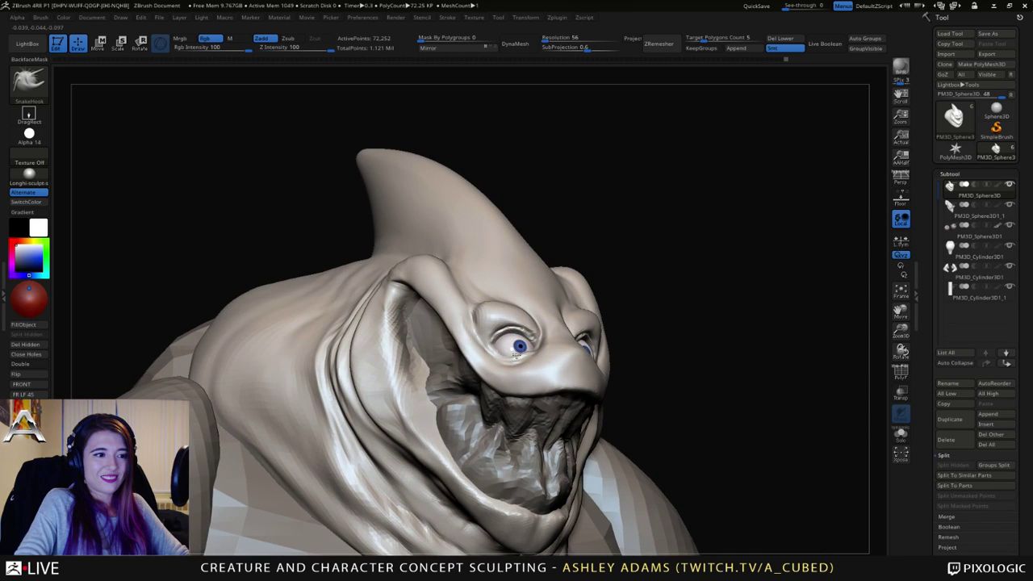
right_click_drag(517, 352, 542, 410)
right_click(541, 410)
mouse_move(586, 341)
right_mouse_down("ctrl")
mouse_move(581, 362)
mouse_move(593, 355)
right_mouse_up("ctrl")
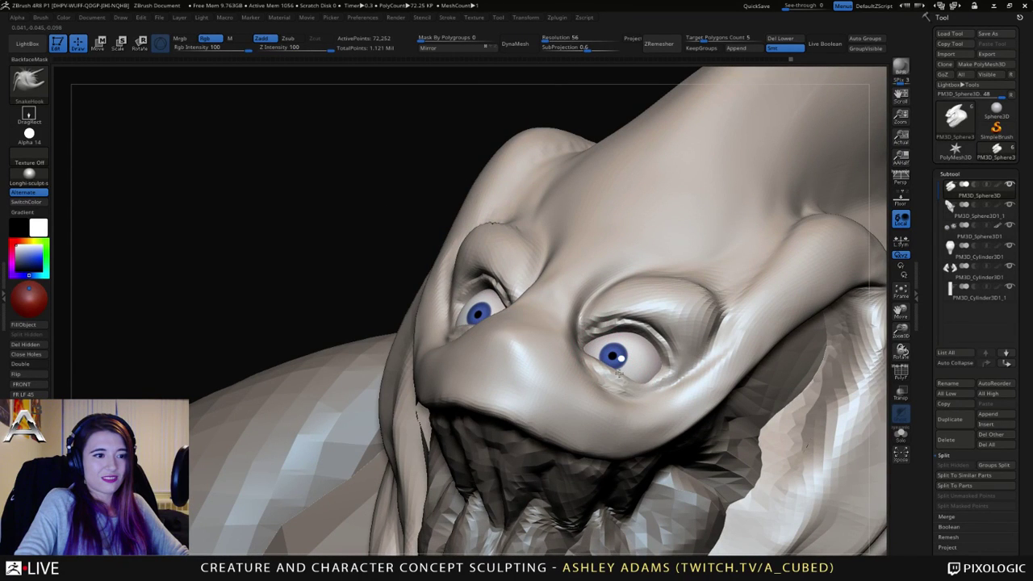
right_click_drag(648, 373, 586, 360)
Step: Make the small cylinder below the torso the active subtool, pull its upper end with SnakeHook, and smooth it
mouse_move(586, 360)
right_mouse_down("ctrl")
mouse_move(586, 413)
mouse_move(574, 290)
mouse_move(525, 293)
mouse_move(569, 204)
mouse_move(612, 355)
mouse_move(696, 355)
mouse_move(692, 323)
mouse_move(644, 333)
mouse_move(650, 314)
mouse_move(639, 302)
mouse_move(539, 301)
mouse_move(556, 257)
mouse_move(554, 351)
mouse_move(567, 319)
mouse_move(549, 307)
mouse_move(519, 403)
mouse_move(561, 430)
mouse_move(542, 281)
mouse_move(594, 285)
mouse_move(583, 274)
mouse_move(637, 257)
mouse_move(657, 267)
right_mouse_up("ctrl")
right_click(556, 254)
left_click(500, 466, "alt")
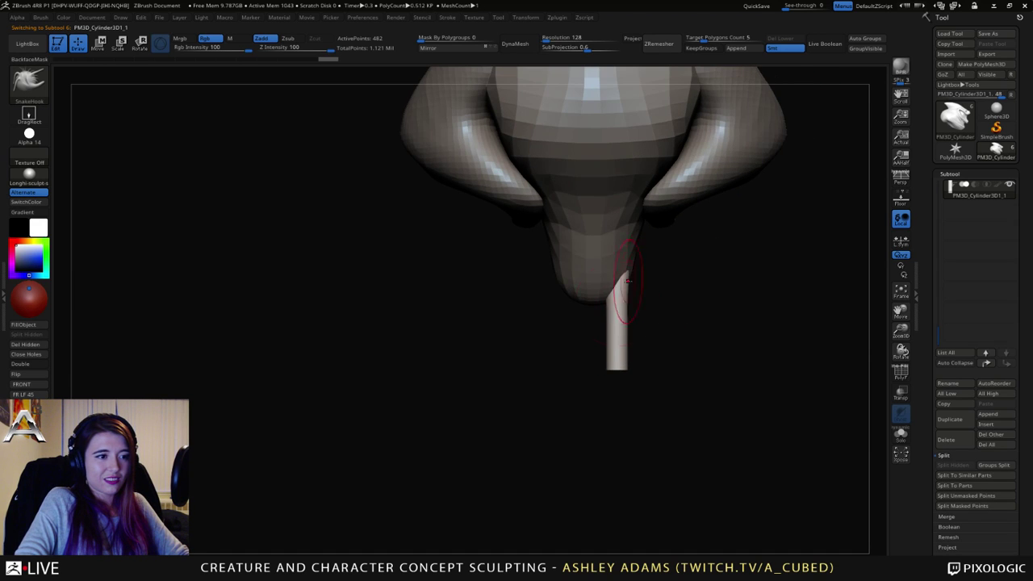
mouse_move(619, 304)
left_mouse_down("shift")
mouse_move(617, 363)
mouse_move(623, 281)
left_mouse_up("shift")
right_click_drag(623, 282, 576, 278)
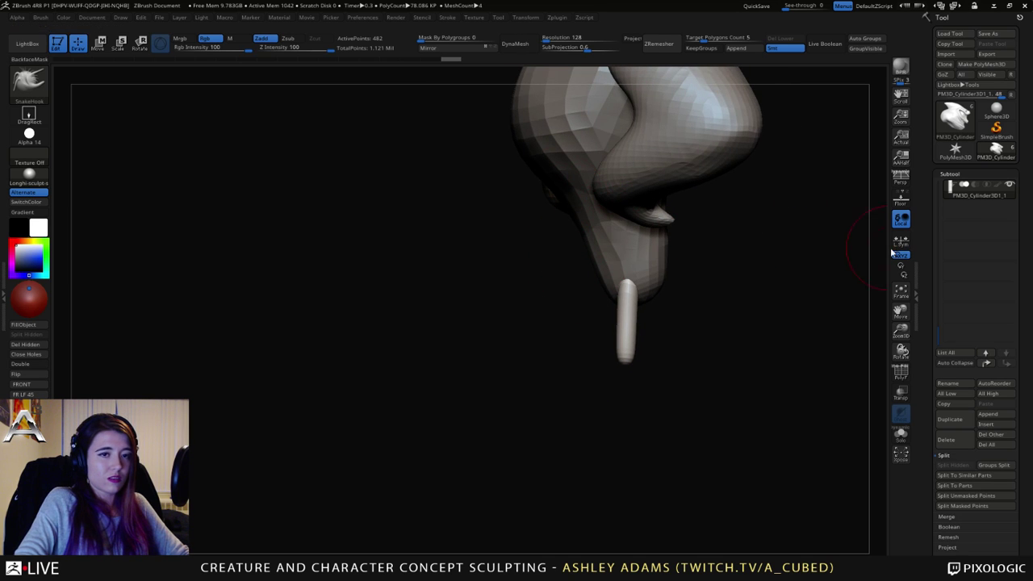
Step: Duplicate the cylinder below the torso, mirror one copy to the opposite side, and merge the two into one subtool
left_click(951, 419)
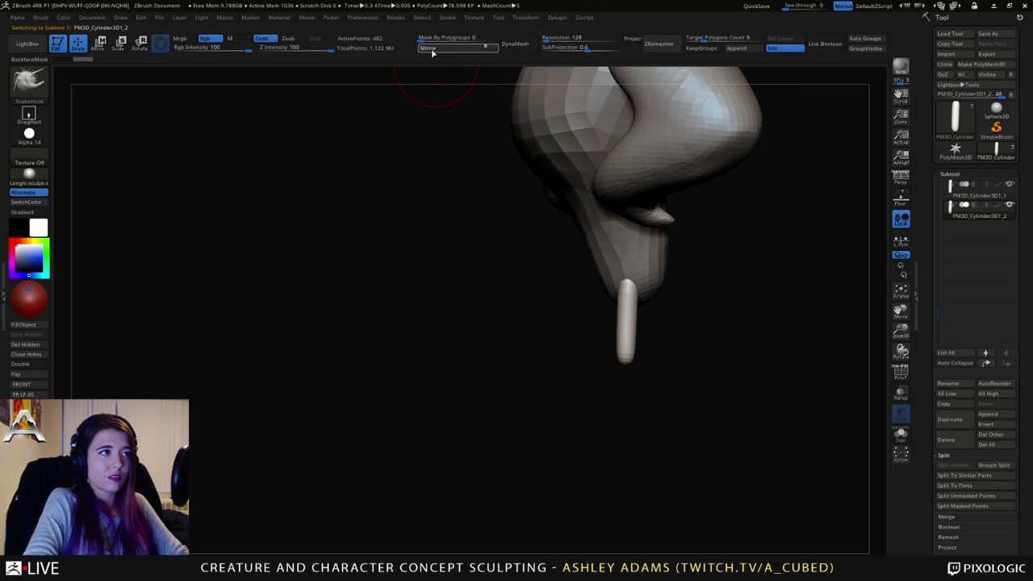
left_click(948, 192)
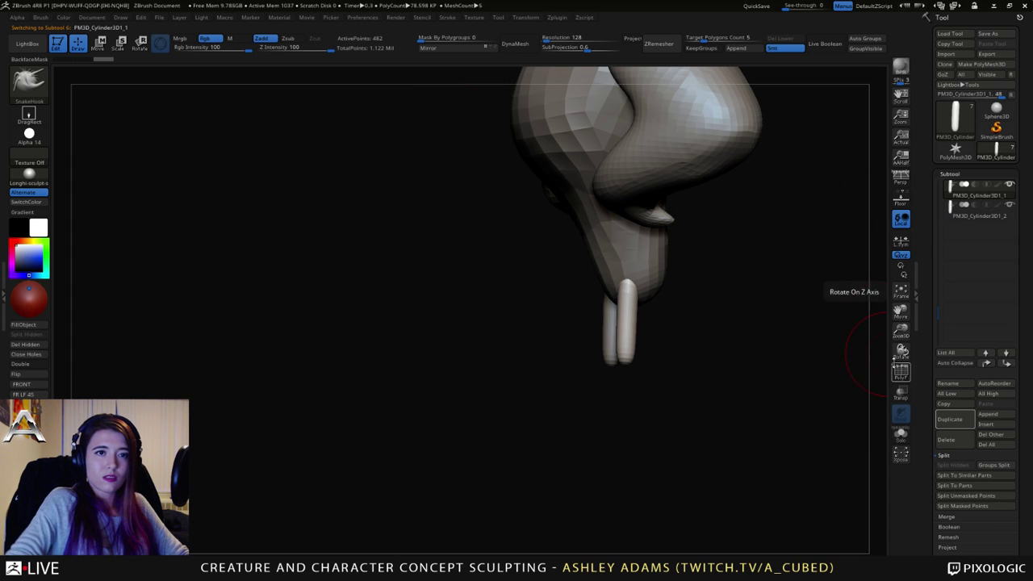
left_click(947, 517)
left_click(957, 477)
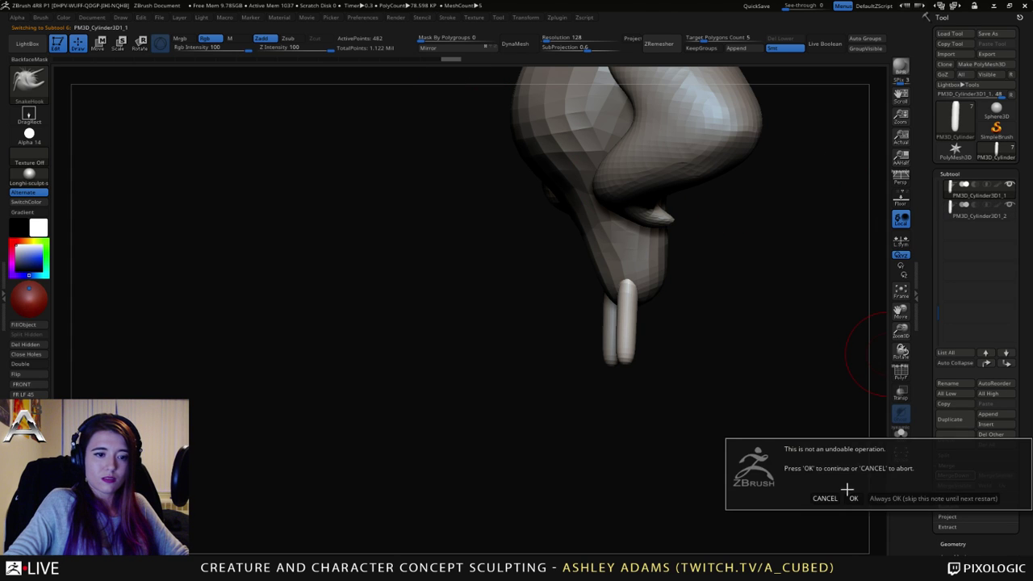
left_click(848, 491)
left_click_drag(750, 411, 630, 316)
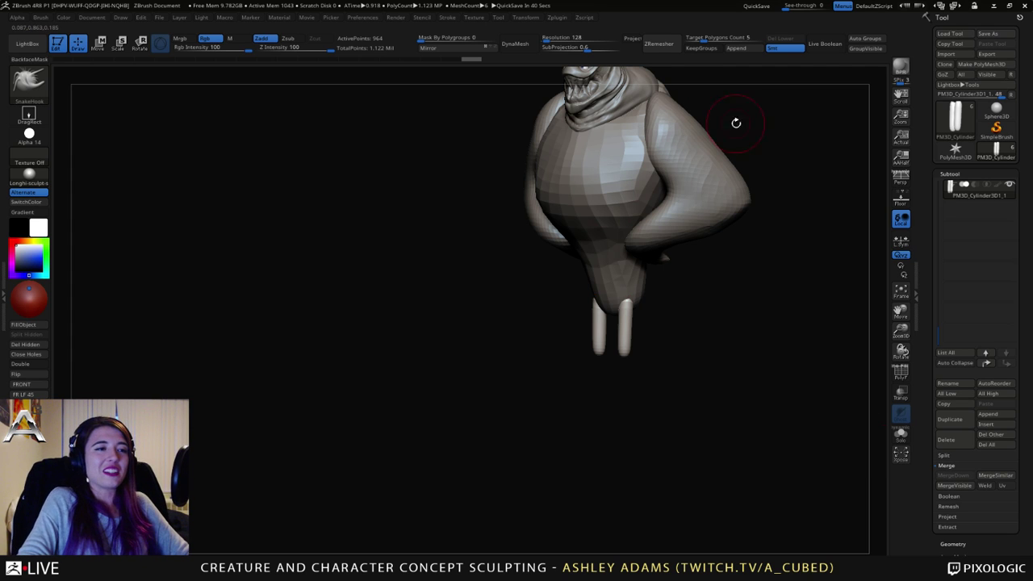
Step: Make the head the active subtool and adjust the silhouette of the neck folds below the jaw with SnakeHook
left_click_drag(753, 115, 719, 251, "alt")
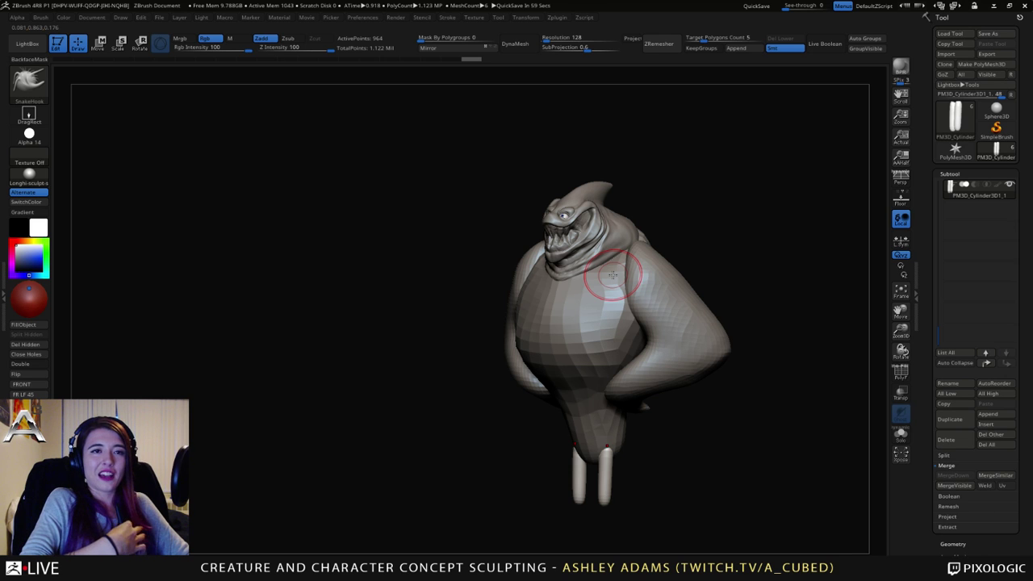
left_click_drag(412, 312, 577, 323)
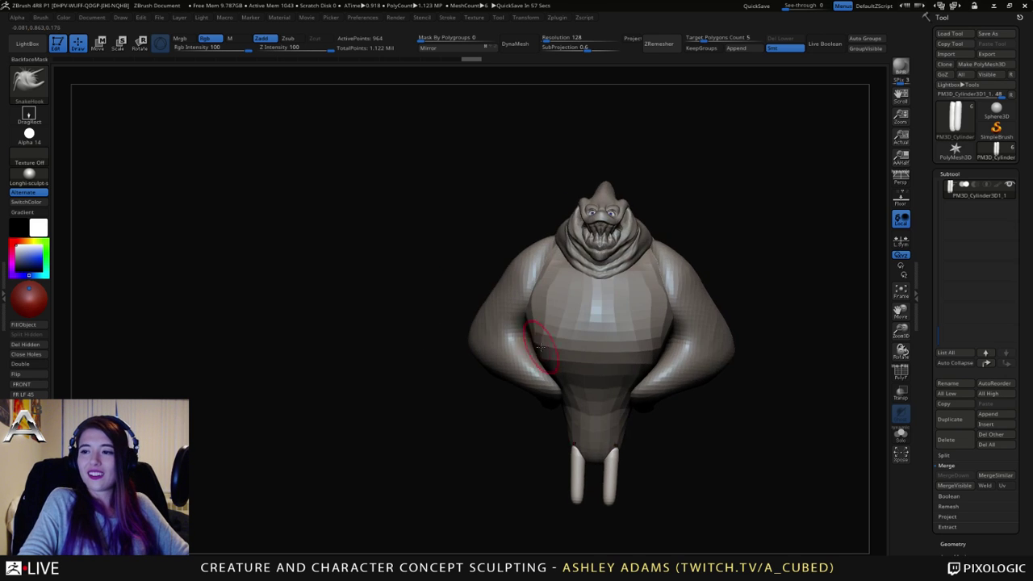
right_click_drag(879, 297, 876, 420, "ctrl")
right_click_drag(611, 251, 546, 437, "alt")
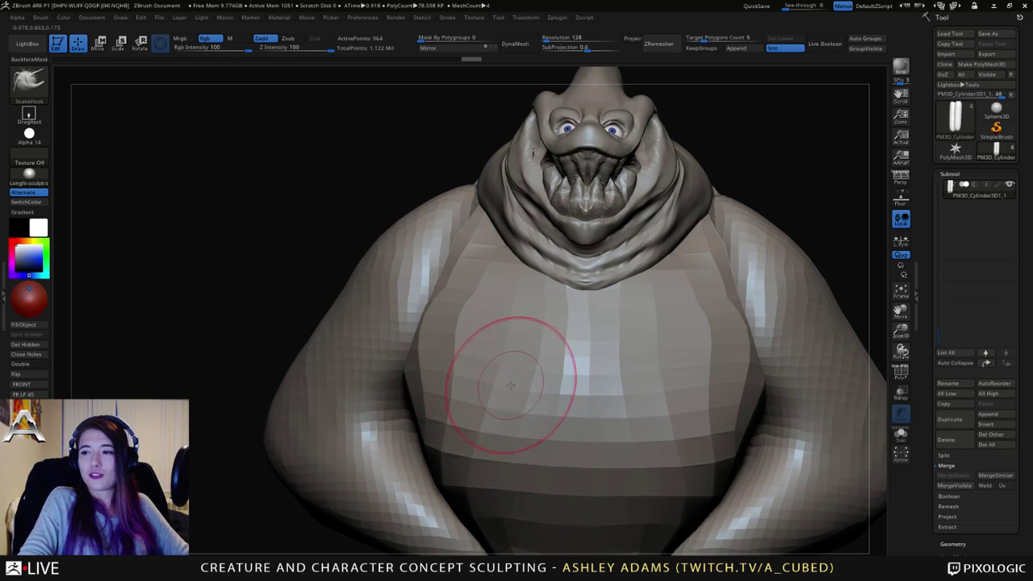
right_click_drag(611, 422, 549, 428, "ctrl")
right_click_drag(589, 330, 538, 392, "alt")
left_click(537, 392, "alt")
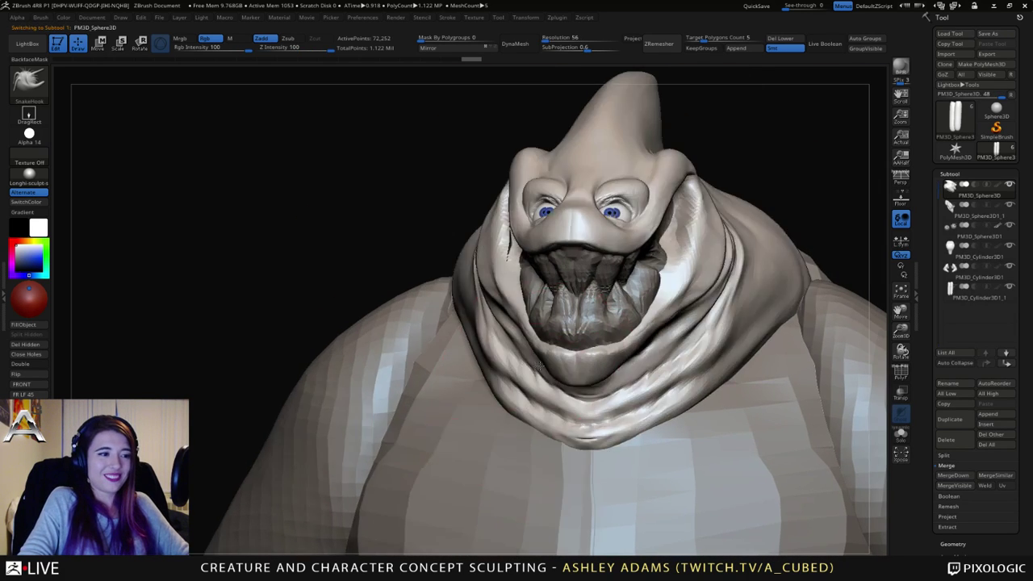
right_click_drag(398, 301, 433, 300)
key("space")
left_click_drag(432, 298, 460, 343)
left_click_drag(506, 368, 516, 379)
right_click_drag(529, 378, 494, 365)
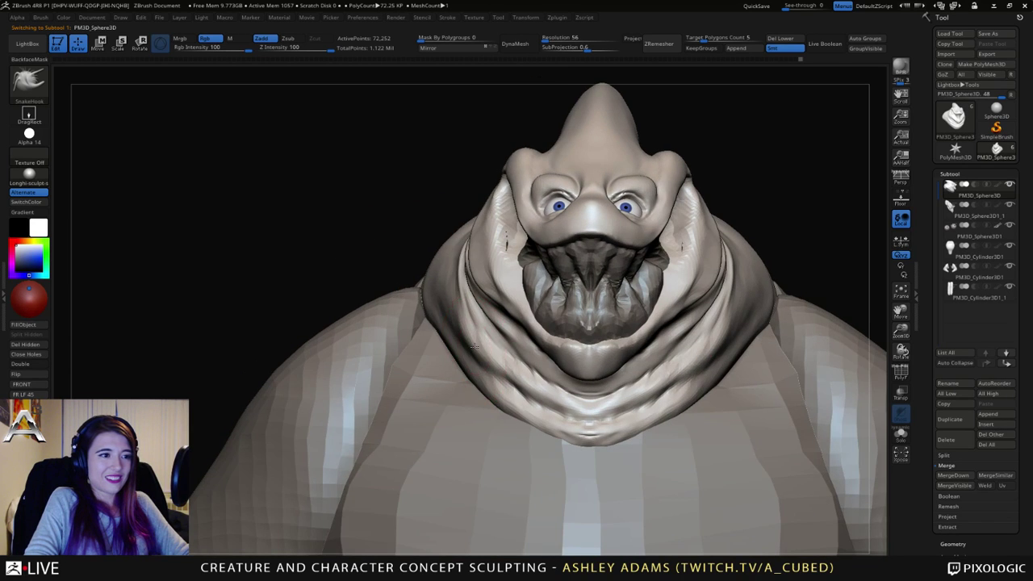
Step: Make the mouth and teeth mesh the active subtool and load the IMM BParts insert brush
right_click_drag(523, 309, 611, 264)
left_click(620, 263, "alt")
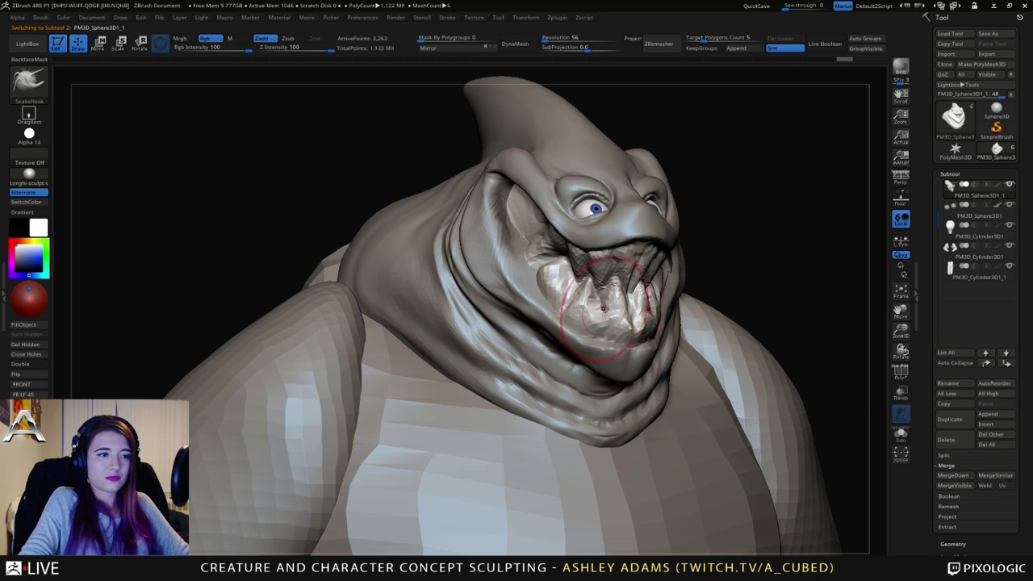
key("b")
key("Escape")
key("b")
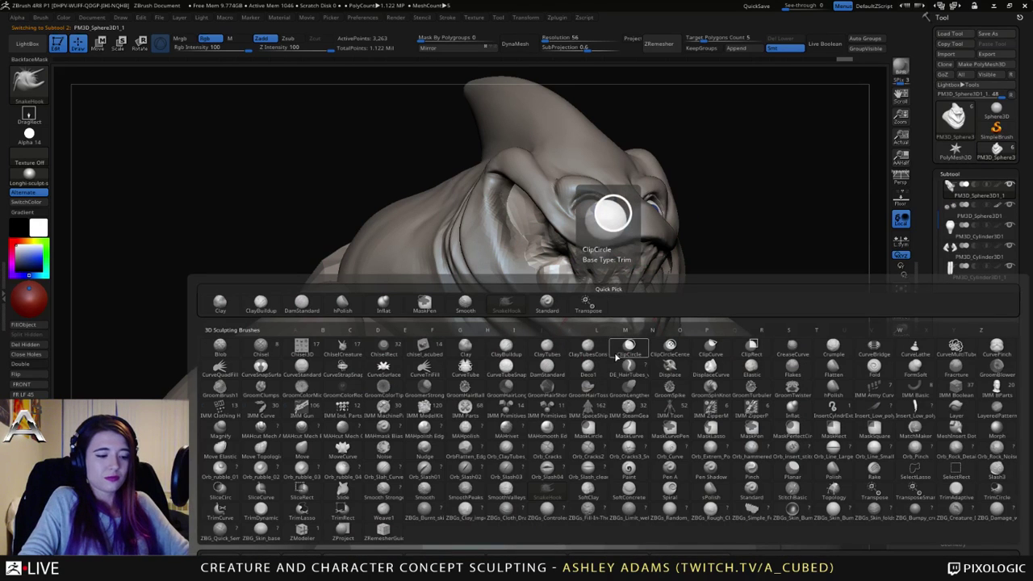
key("i")
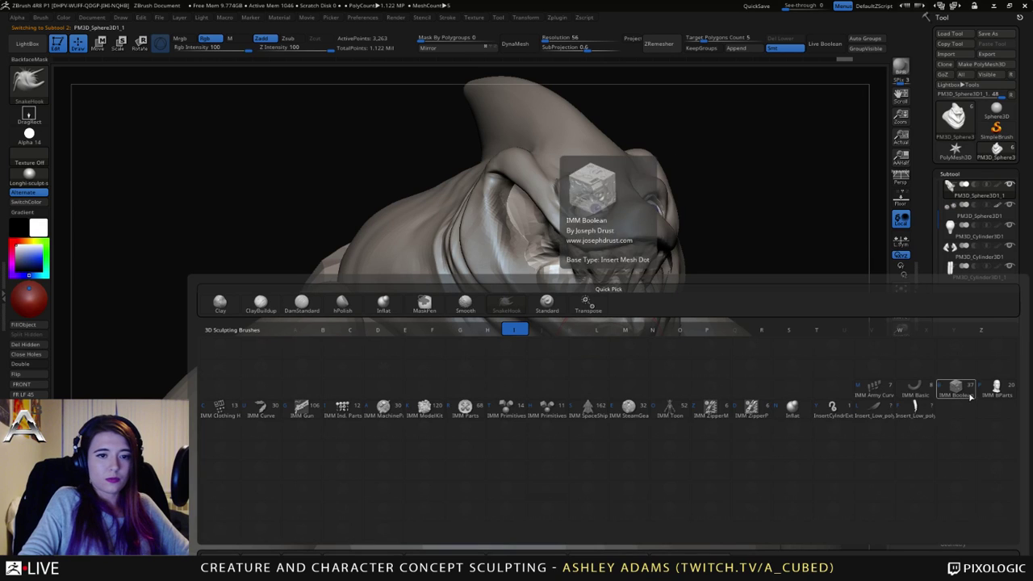
left_click(994, 388)
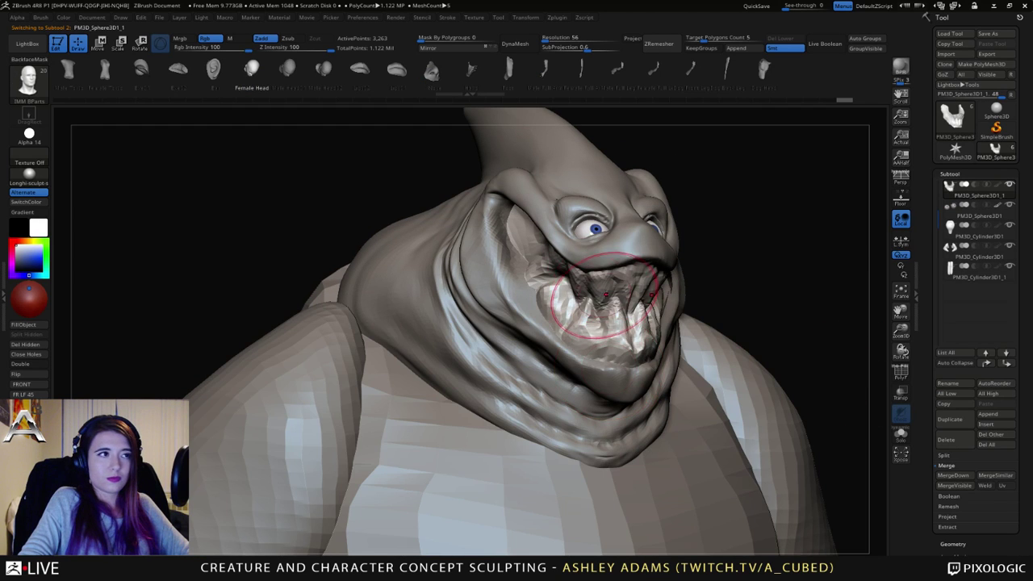
Step: Insert a capsule from the IMM Primitives brush at the corner of the open mouth, with symmetry on
key("b")
key("i")
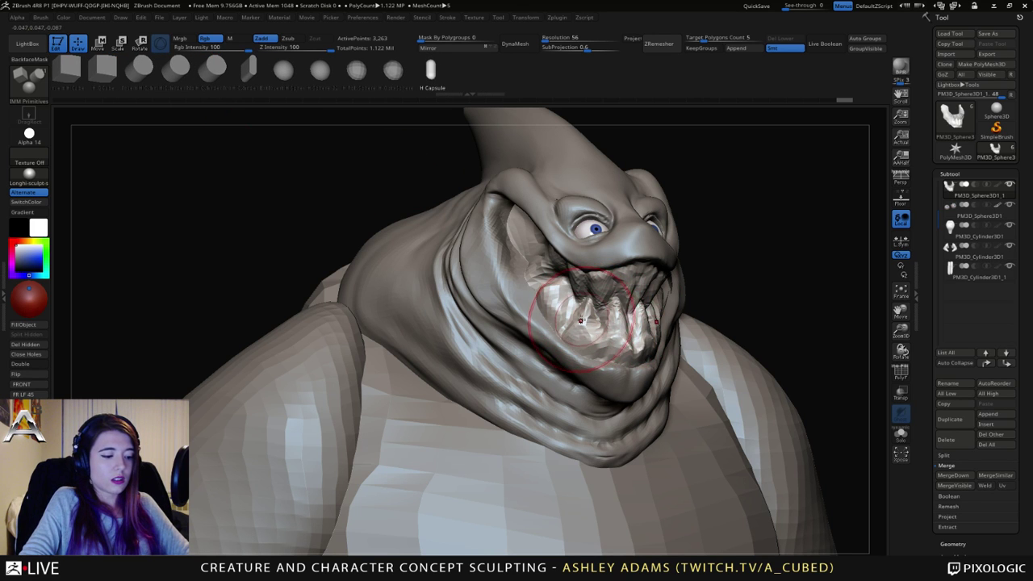
key("b")
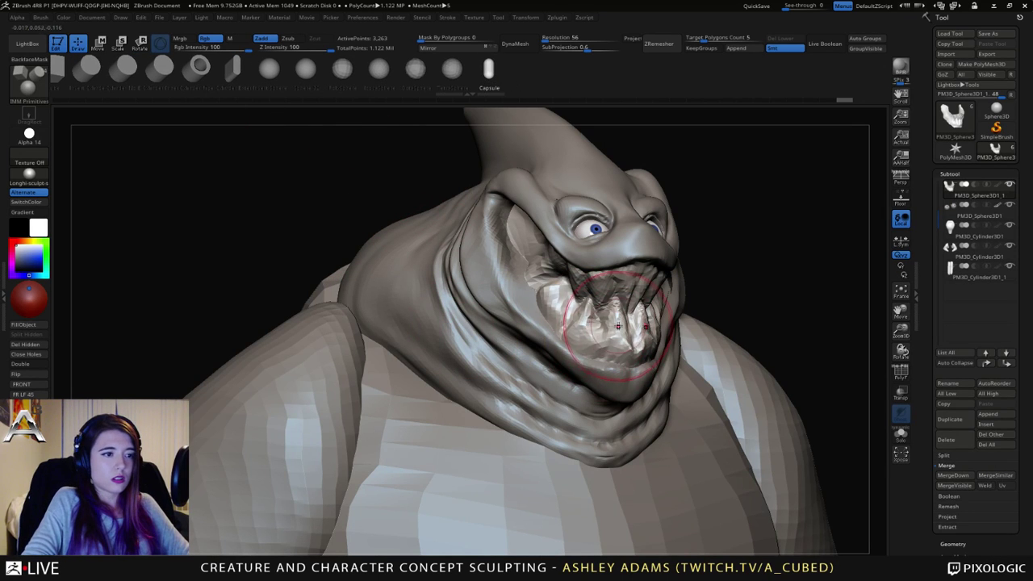
right_click_drag(618, 326, 554, 328)
left_click_drag(672, 297, 692, 324)
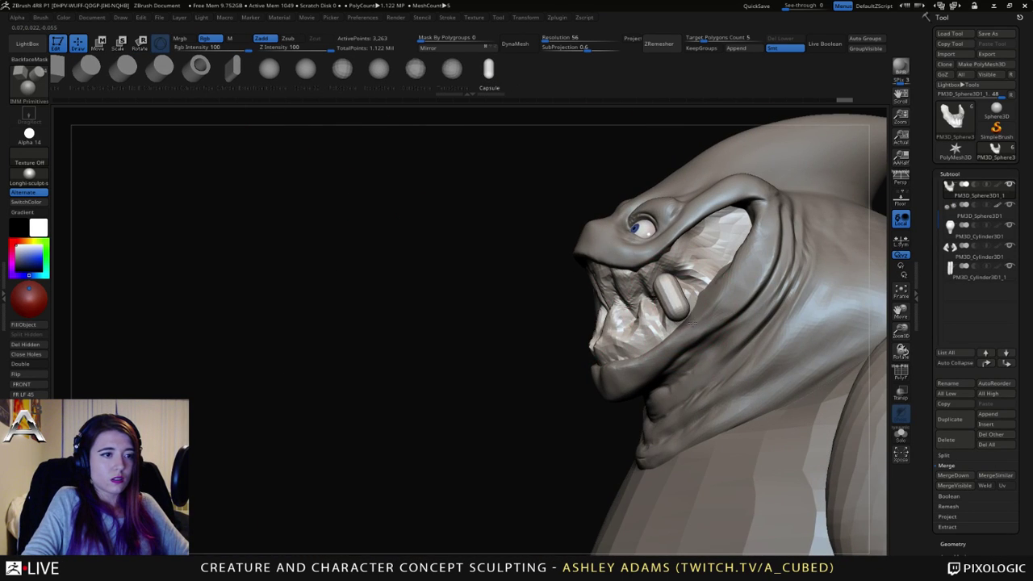
Step: Move the mirrored pair of capsules inward so they sit inside the corners of the mouth
right_click_drag(693, 323, 761, 283)
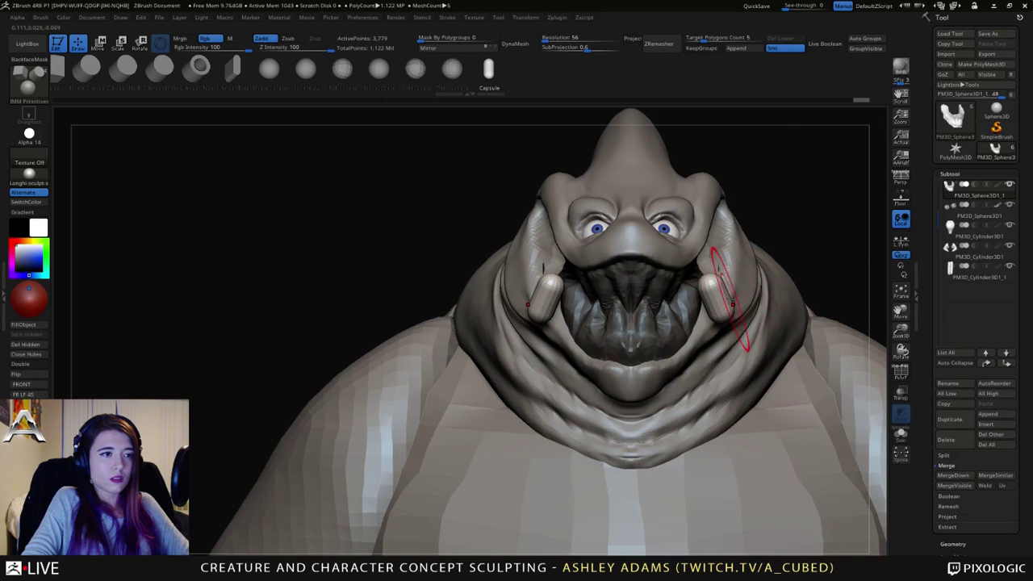
key("w")
left_click_drag(736, 339, 704, 330)
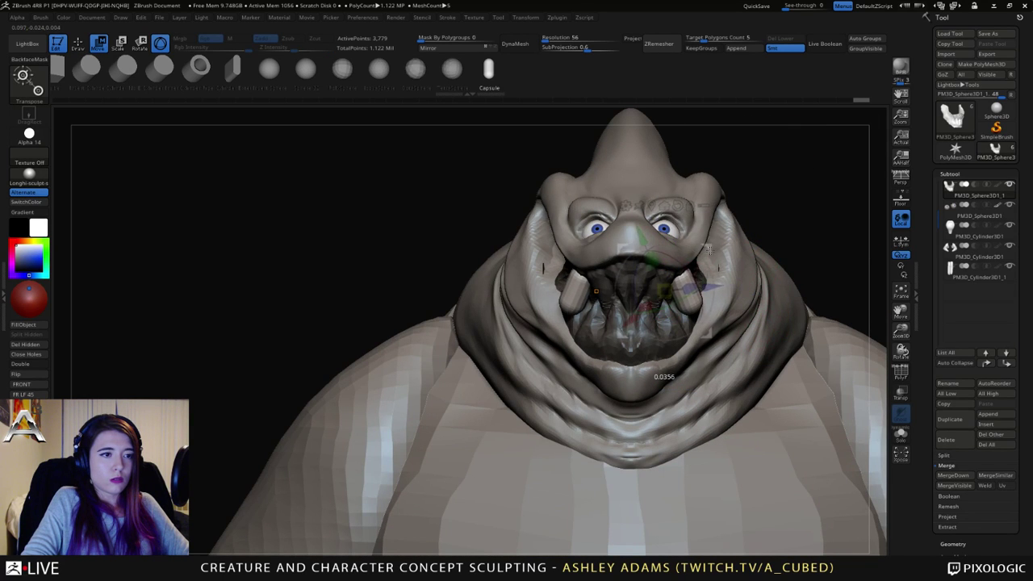
right_click_drag(783, 270, 708, 259)
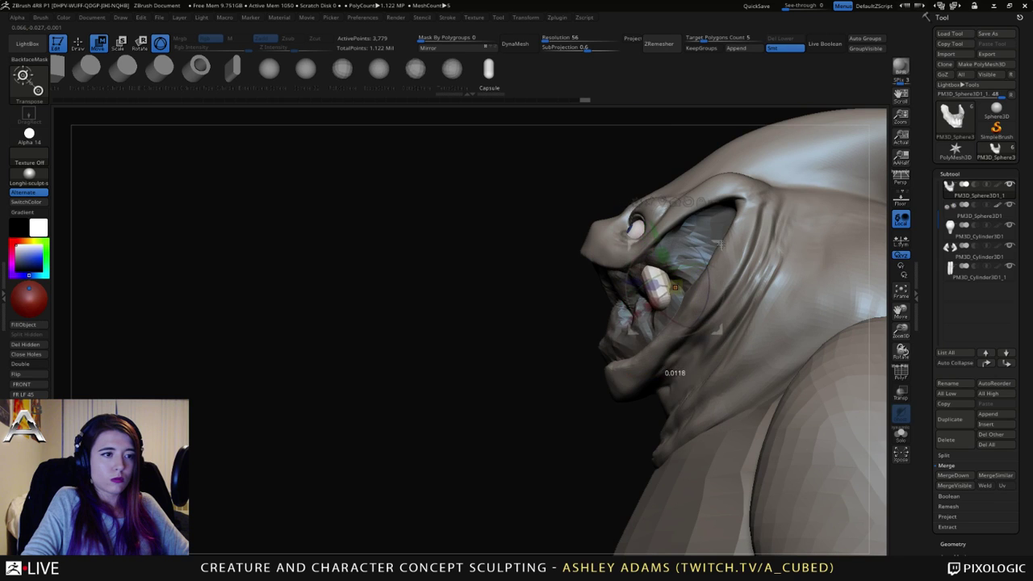
key("q")
Step: Pull and smooth the upper end of the capsule into a tapered tooth with SnakeHook
right_click_drag(613, 274, 690, 269)
key("b")
key("s")
key("h")
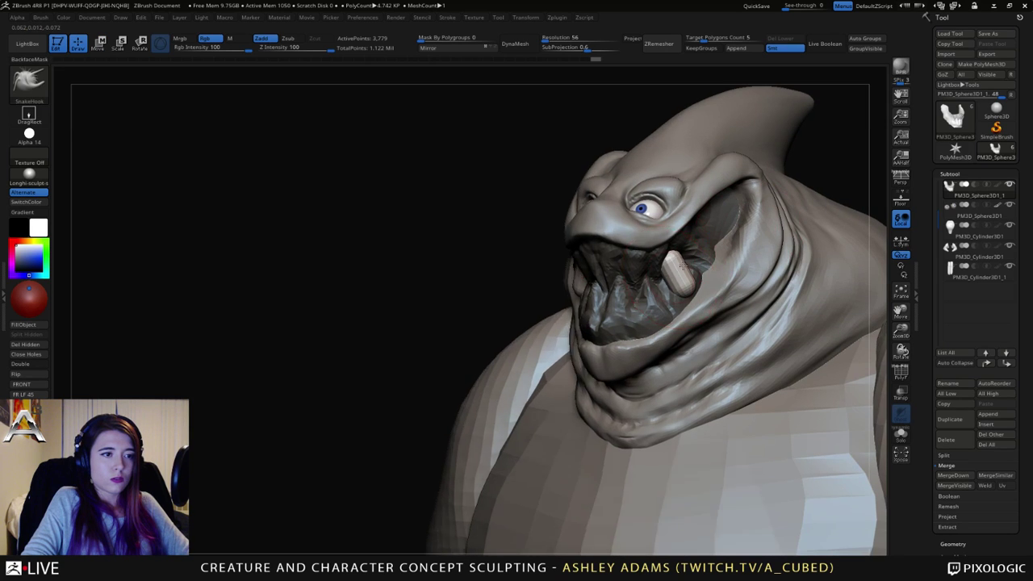
mouse_move(614, 266)
right_mouse_down()
mouse_move(687, 253)
mouse_move(673, 255)
right_mouse_up()
left_click_drag(664, 251, 666, 297)
right_click_drag(666, 297, 597, 278)
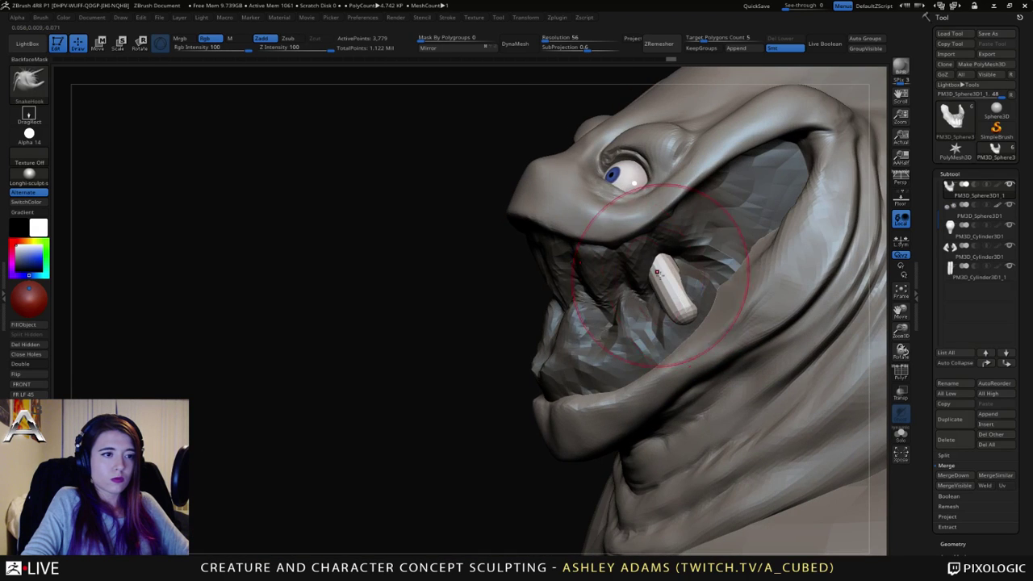
left_click_drag(645, 270, 662, 285, "shift")
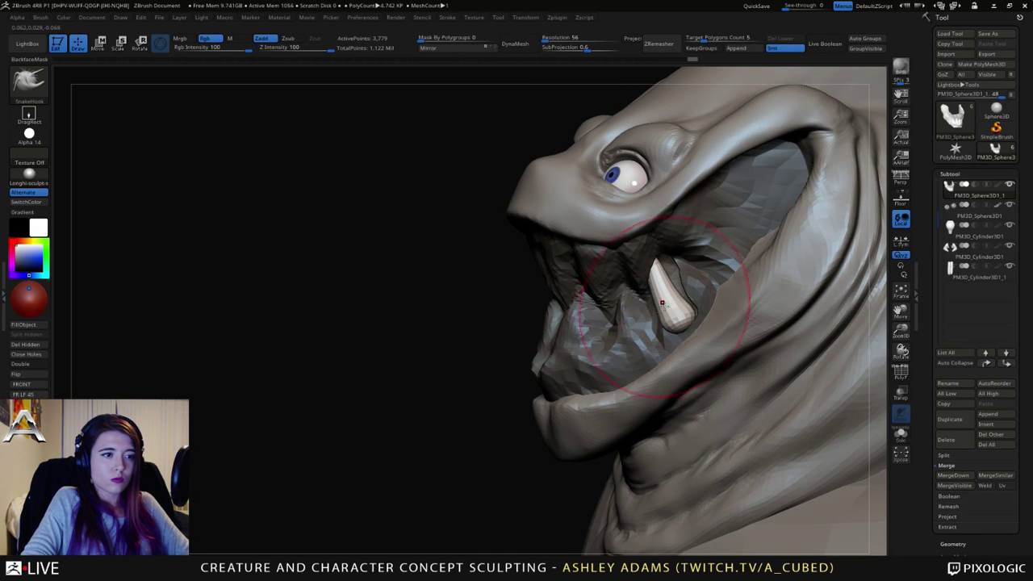
right_click_drag(684, 296, 684, 276)
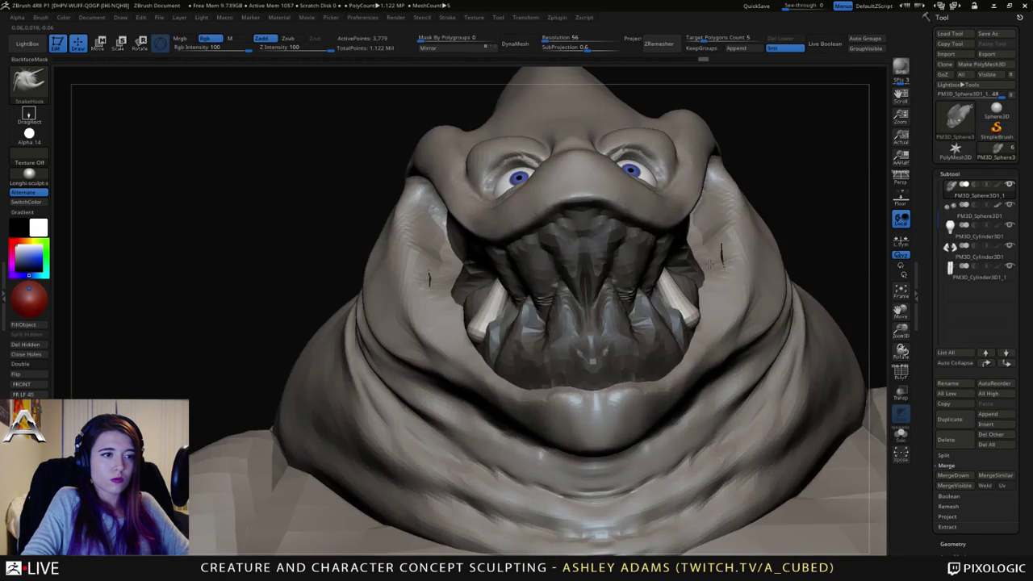
Step: Curve the tooth and narrow its base with SnakeHook, adjusting its shape from the front and side
key("space")
mouse_move(686, 276)
left_mouse_down()
mouse_move(698, 276)
mouse_move(693, 307)
left_mouse_up()
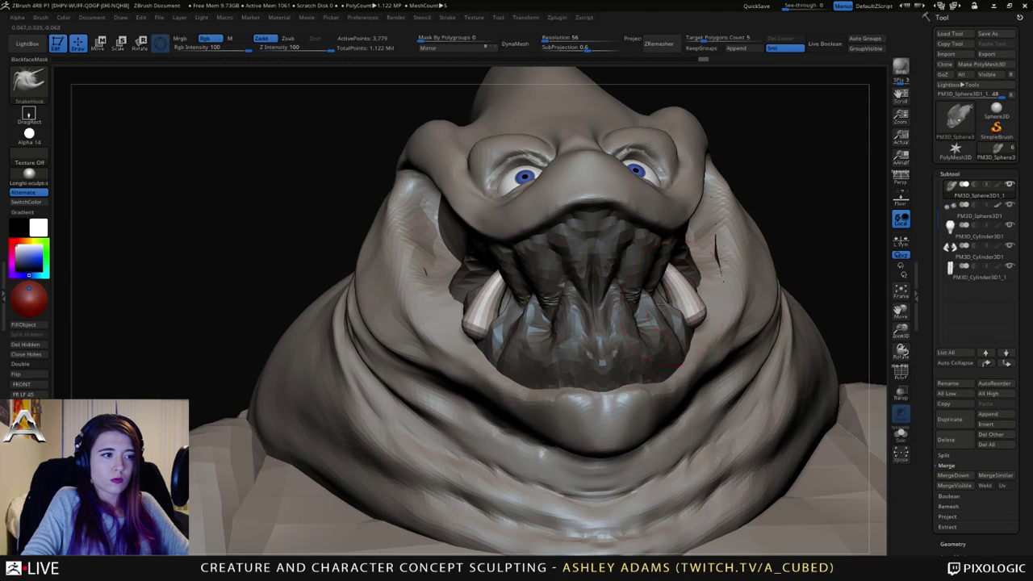
mouse_move(436, 319)
right_mouse_down()
mouse_move(514, 302)
mouse_move(499, 270)
right_mouse_up()
key("space")
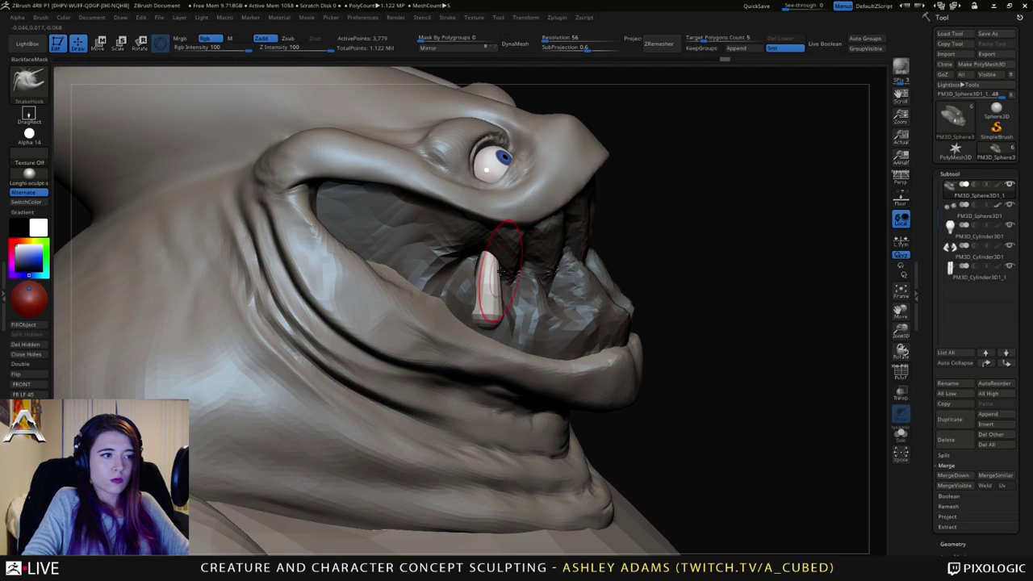
right_click_drag(481, 243, 597, 307)
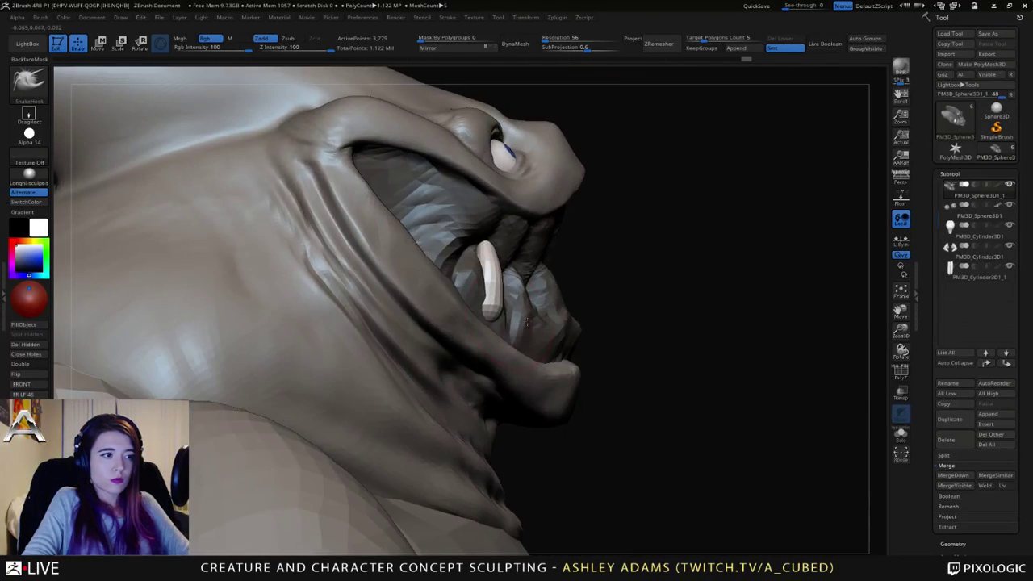
right_click_drag(484, 315, 456, 289)
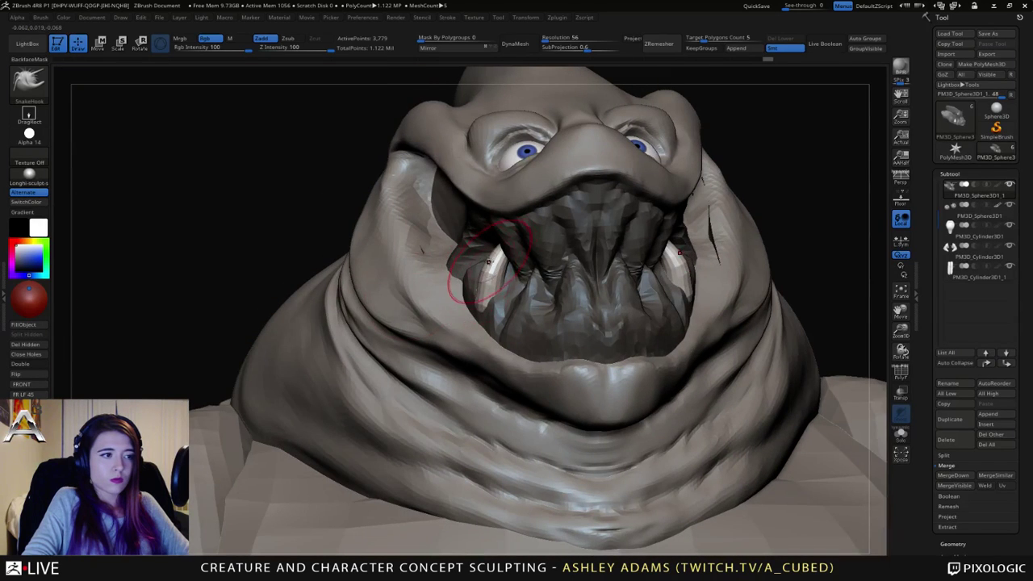
mouse_move(494, 246)
right_mouse_down()
mouse_move(496, 235)
mouse_move(509, 238)
right_mouse_up()
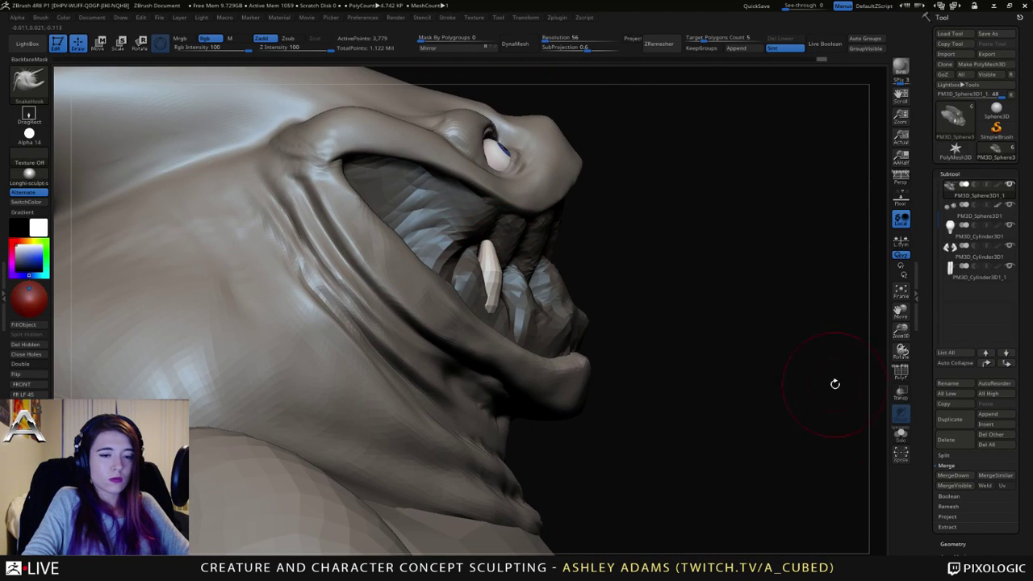
Step: Separate the masked mouth mesh from the new pair of teeth into its own subtool with Split Masked Points
left_click(944, 455)
left_click(962, 505)
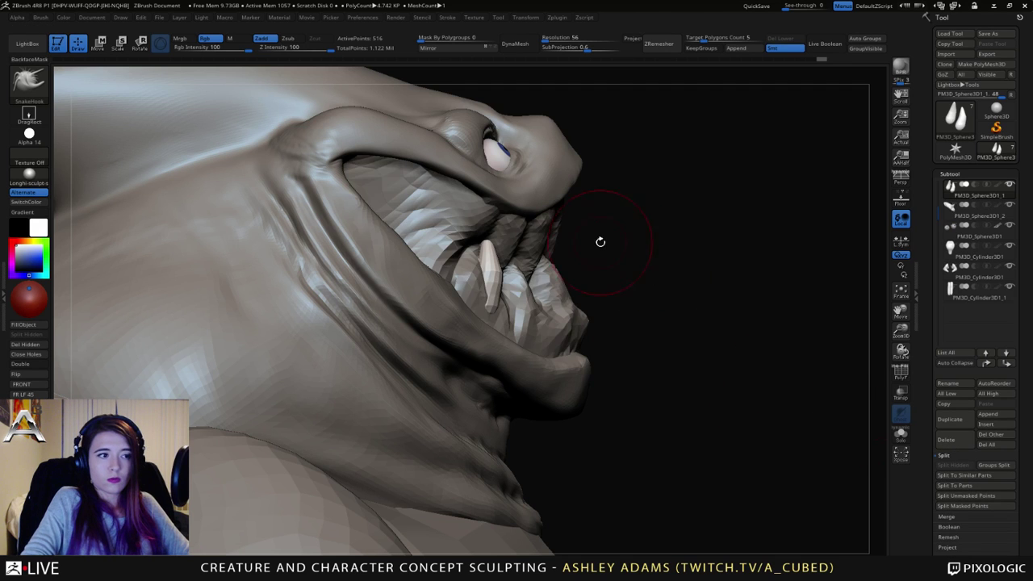
right_click_drag(601, 242, 461, 115)
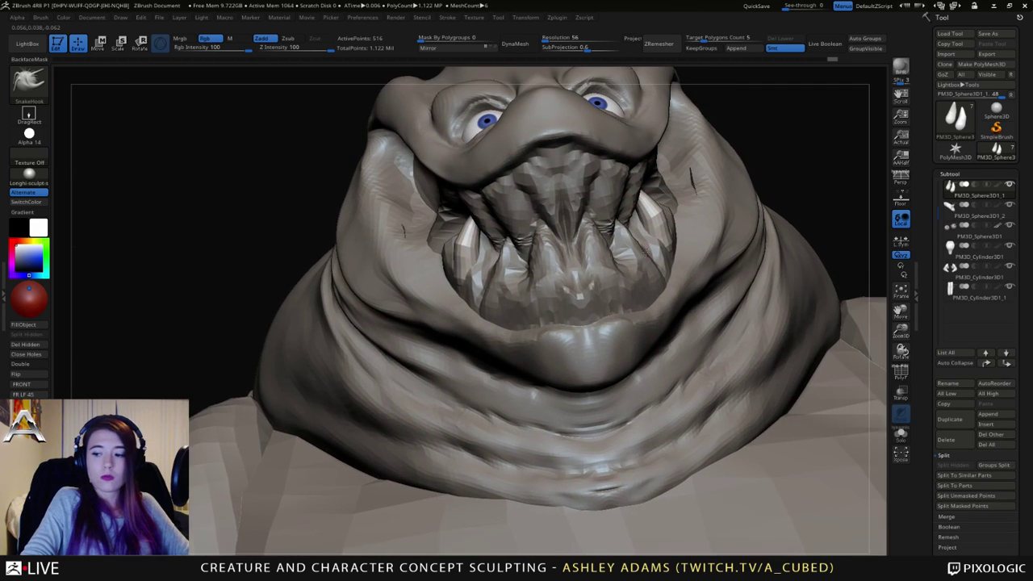
right_click_drag(645, 252, 535, 244)
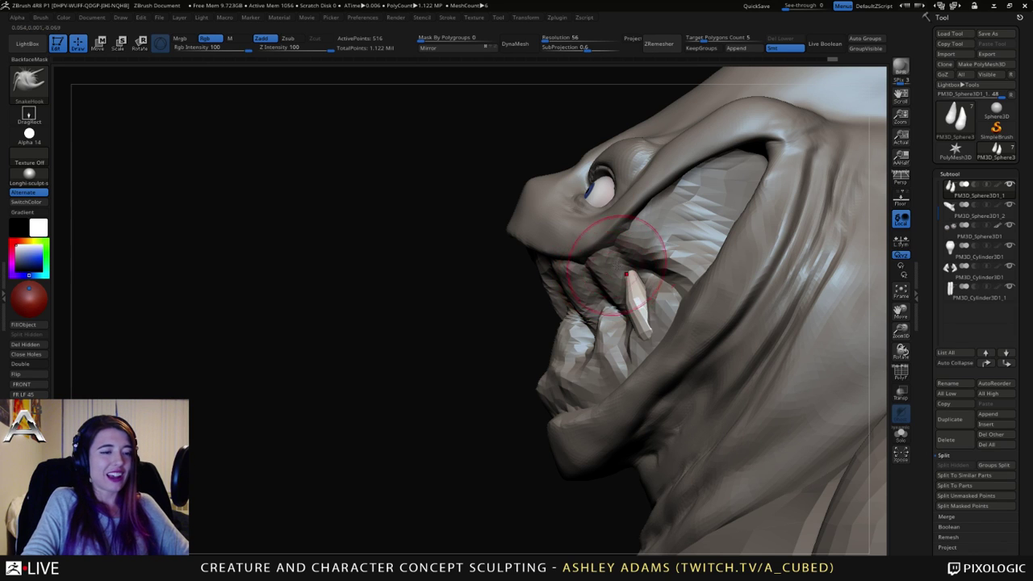
Step: Duplicate the pair of teeth with the transform gizmo and place the copy in front of the originals
key("w")
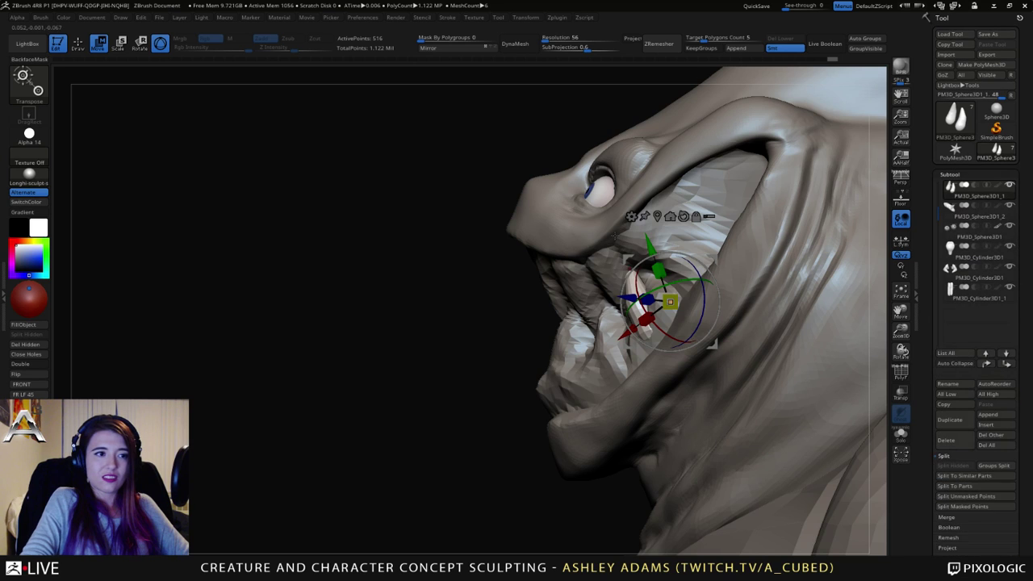
right_click_drag(615, 236, 707, 249)
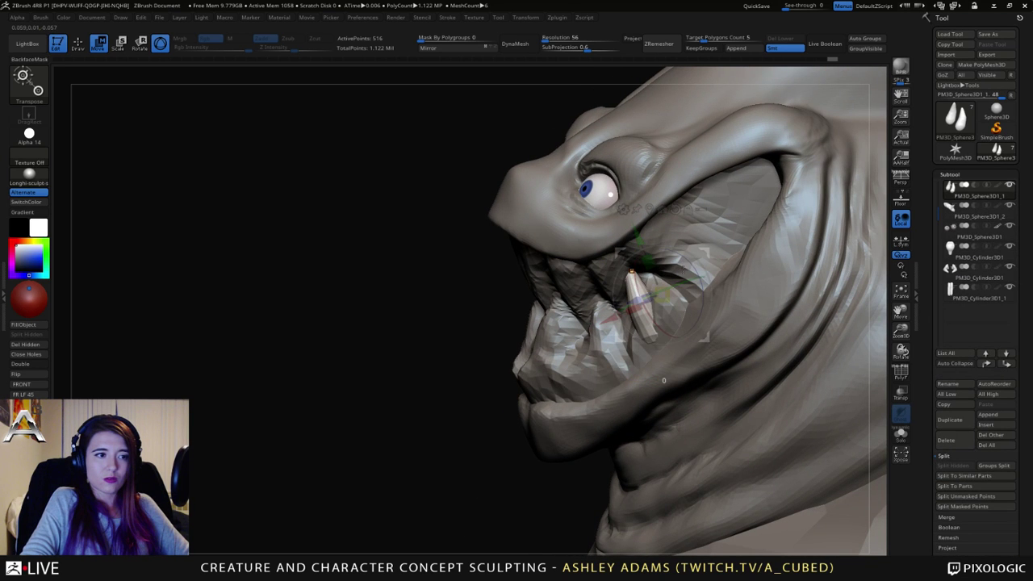
left_click_drag(684, 271, 680, 273, "ctrl")
right_click_drag(671, 282, 726, 249)
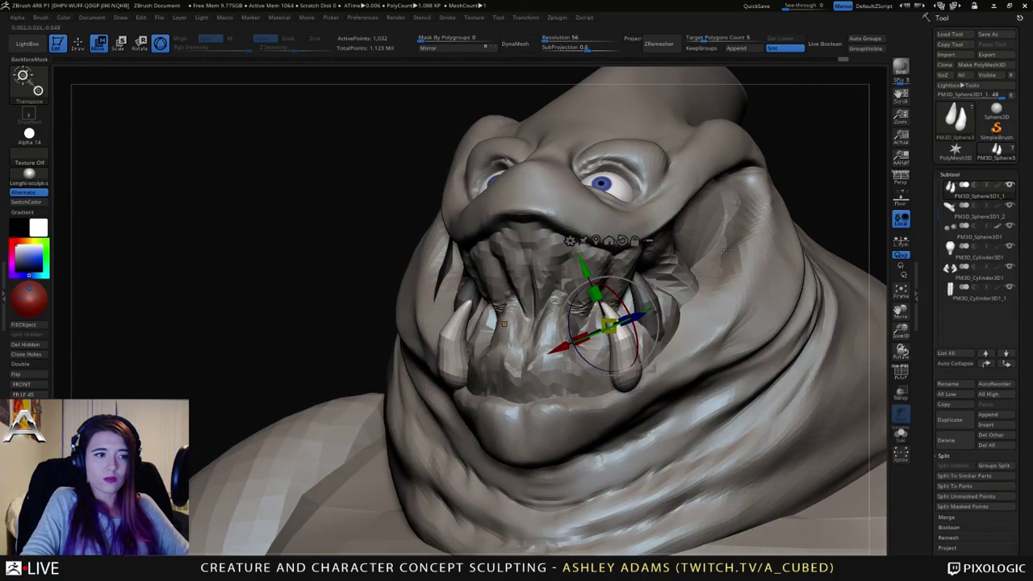
Step: Adjust the position and angle of the duplicated teeth along the lower jaw, and return to the SnakeHook brush
left_click_drag(651, 285, 645, 251)
right_click_drag(727, 251, 665, 266)
left_click_drag(639, 280, 643, 280)
right_click_drag(645, 279, 711, 273)
left_click_drag(649, 311, 641, 317)
key("q")
right_click_drag(458, 281, 492, 287)
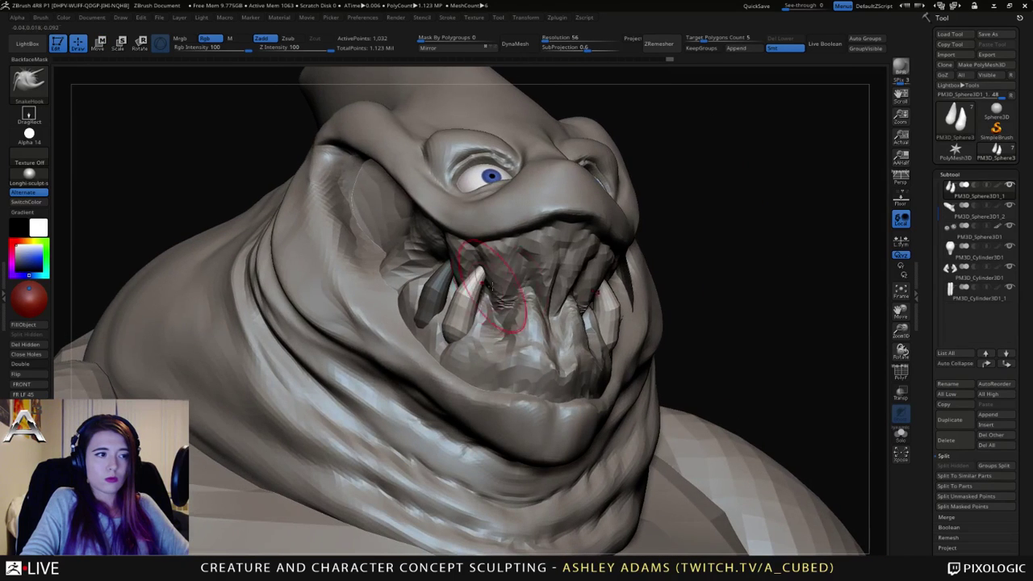
Step: Hide the rough mouth interior subtool and make the separate teeth subtool active
left_click(514, 355, "alt")
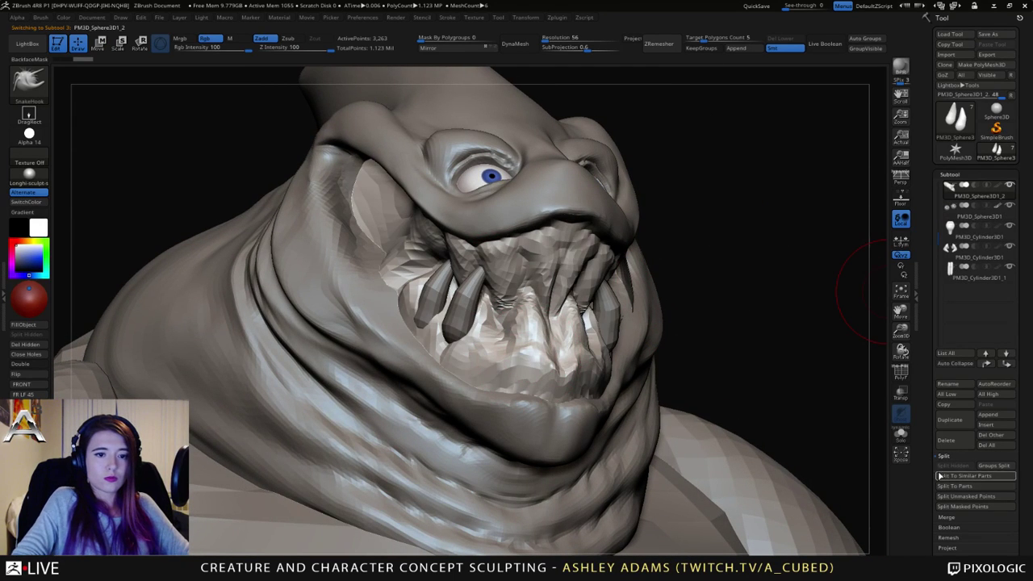
left_click(1009, 185)
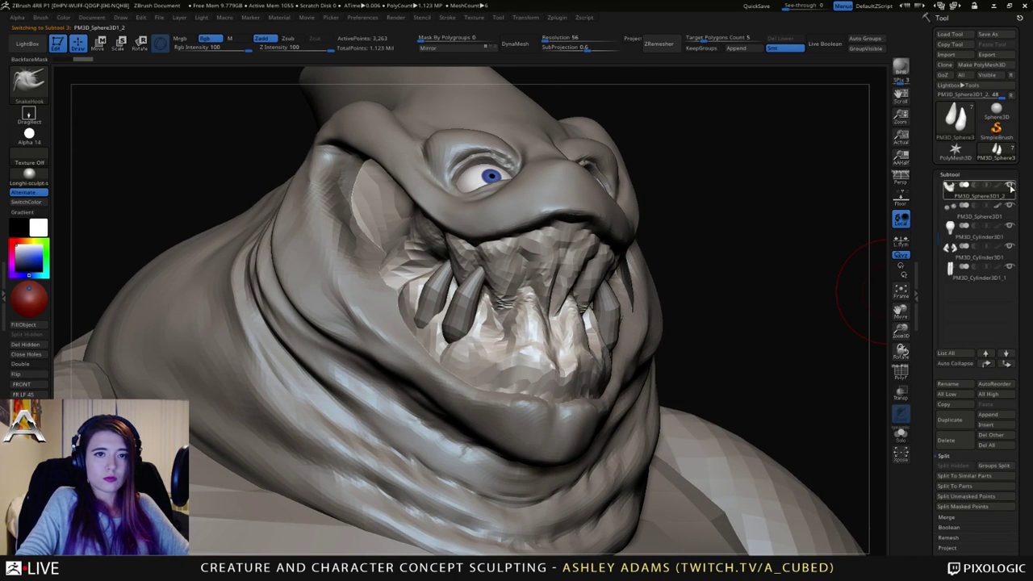
left_click(614, 308, "alt")
right_click_drag(614, 307, 507, 288)
right_click(585, 351)
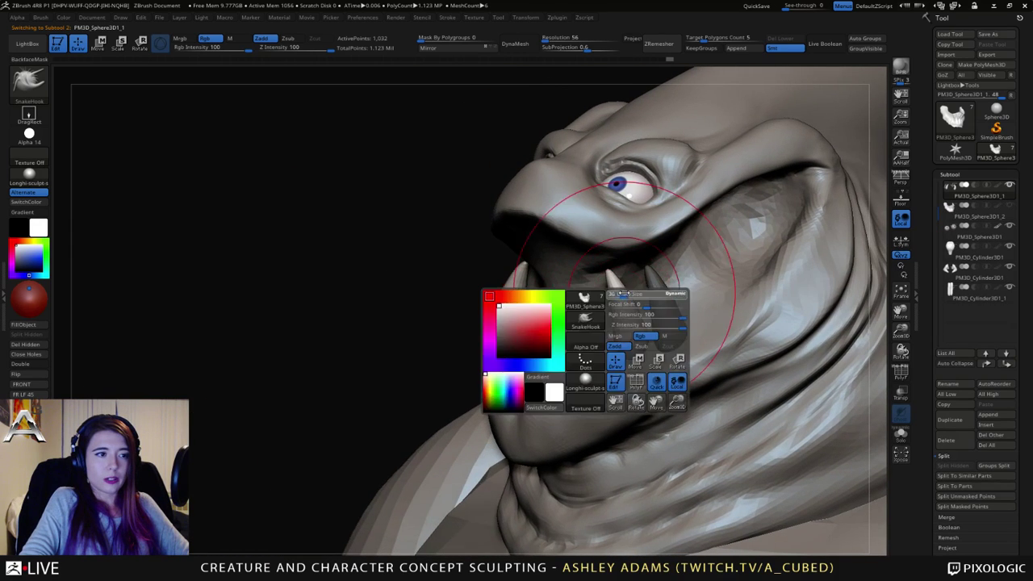
right_click_drag(642, 305, 682, 318)
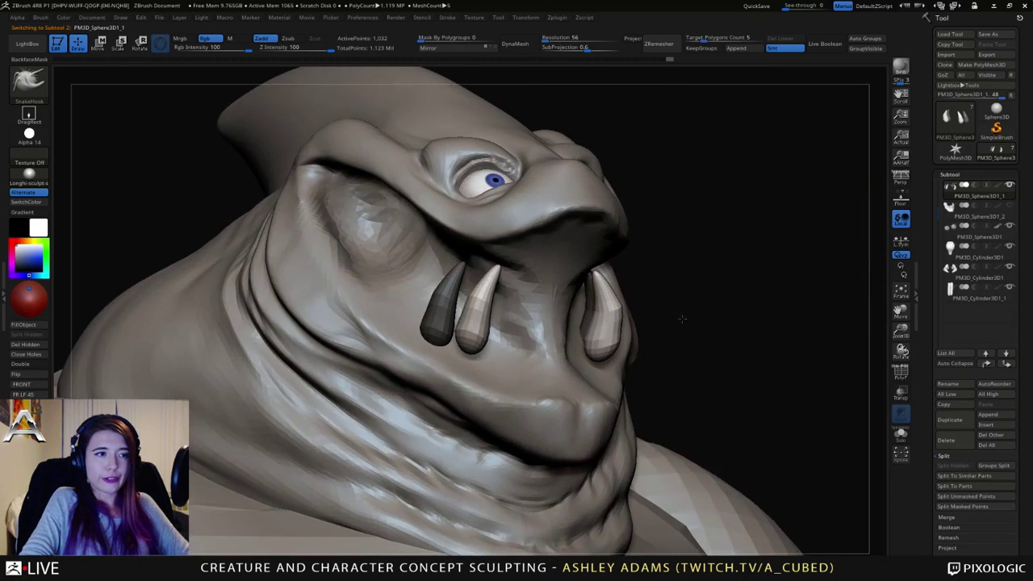
Step: Select the head subtool, adjust the brush size, and mask a band along the inside of the upper lip
right_click_drag(696, 366, 509, 309, "ctrl")
left_click(507, 310, "alt")
right_click_drag(539, 387, 538, 339)
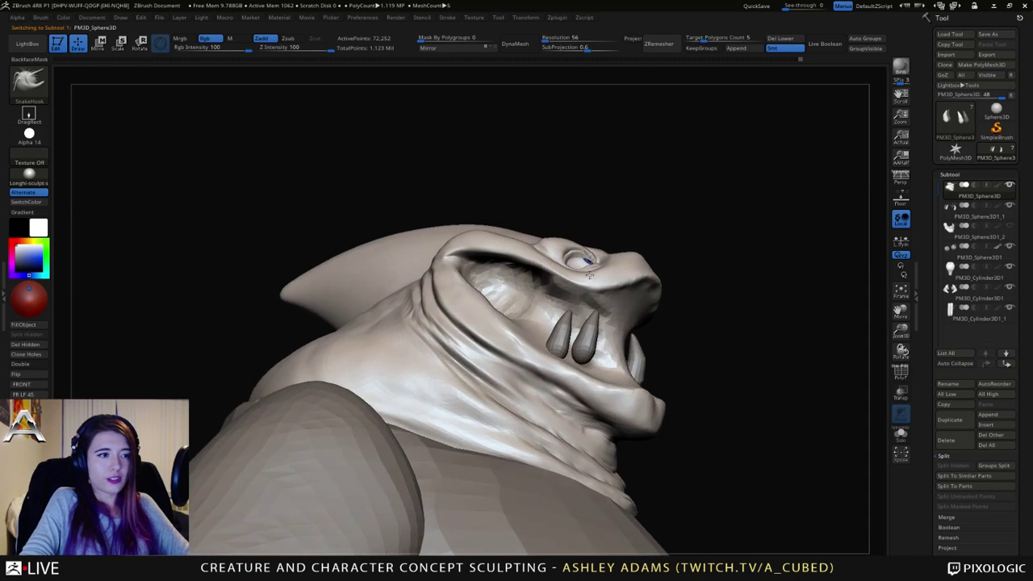
key("space")
left_click_drag(606, 286, 574, 286)
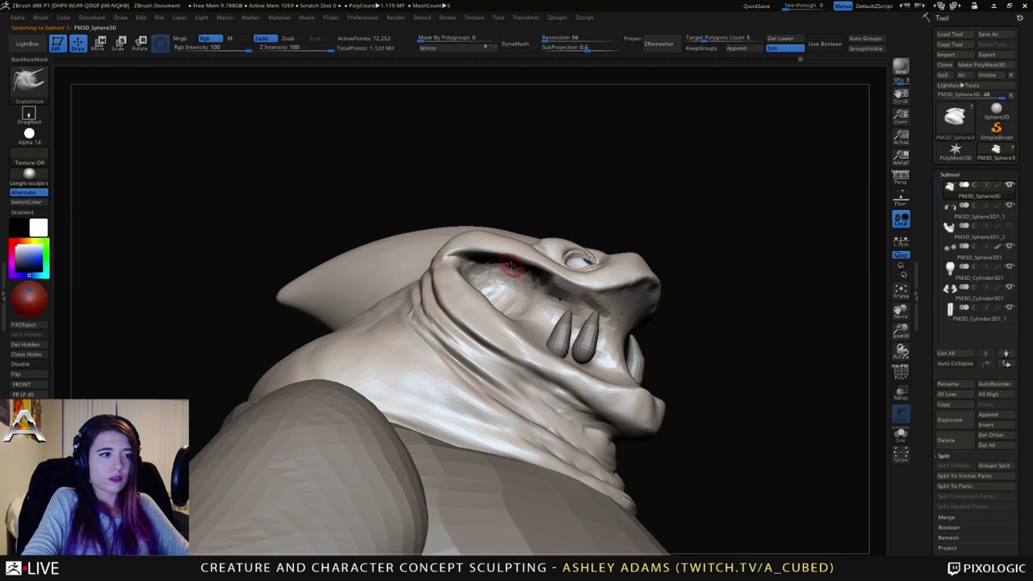
key("ctrl")
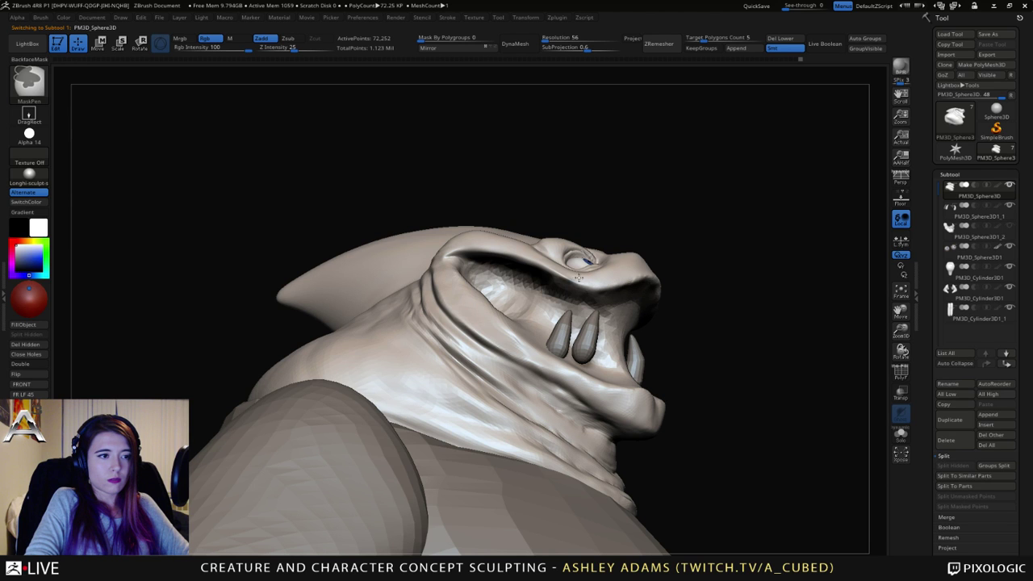
right_click_drag(758, 267, 560, 272)
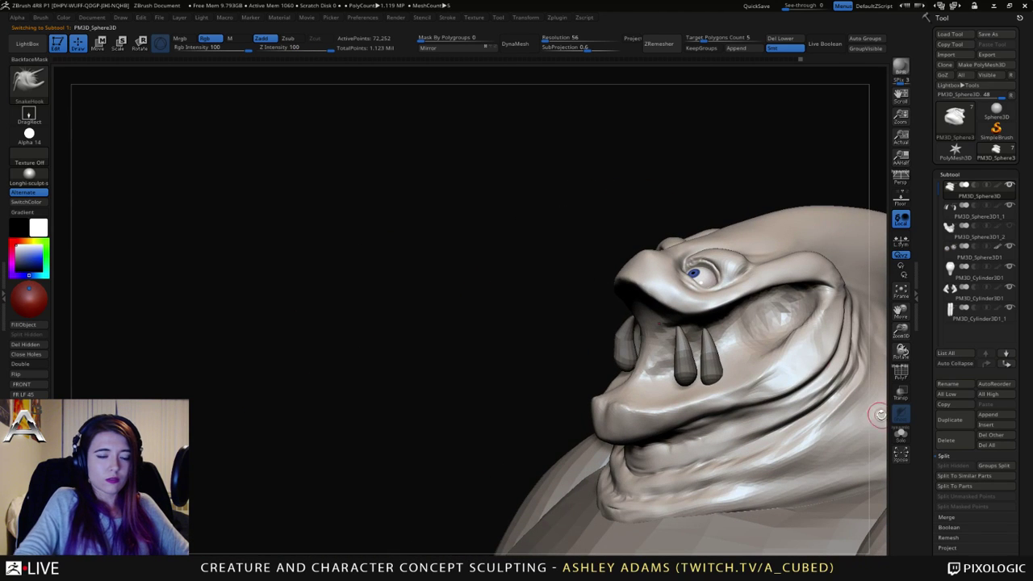
Step: Show the Extract settings and mask a gum-shaped band along the inside of the lower jaw with MaskPen
left_click(948, 556)
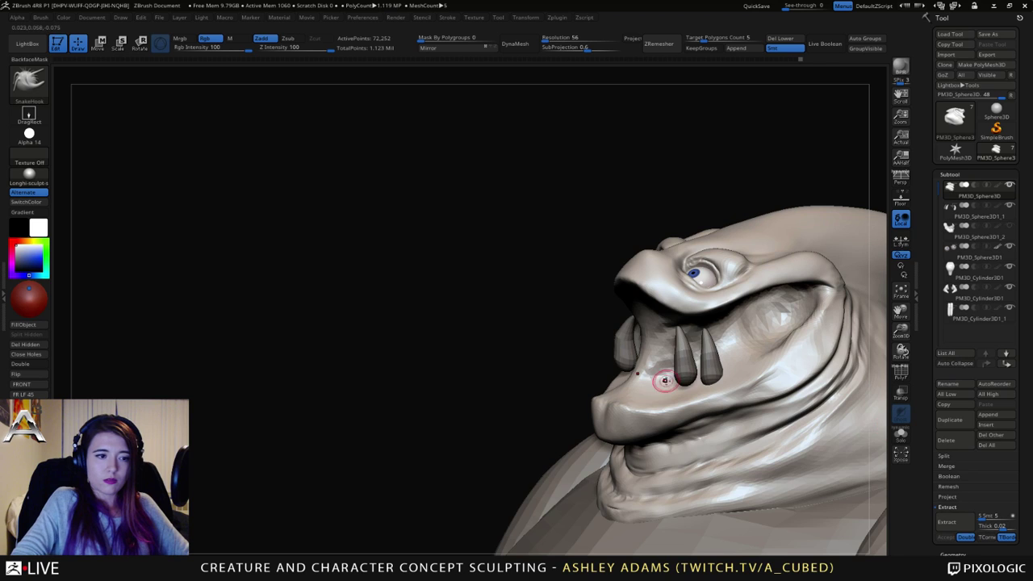
right_click_drag(667, 376, 615, 380)
key("ctrl")
mouse_move(619, 386)
left_mouse_down("ctrl")
mouse_move(674, 394)
mouse_move(736, 382)
left_mouse_up("ctrl")
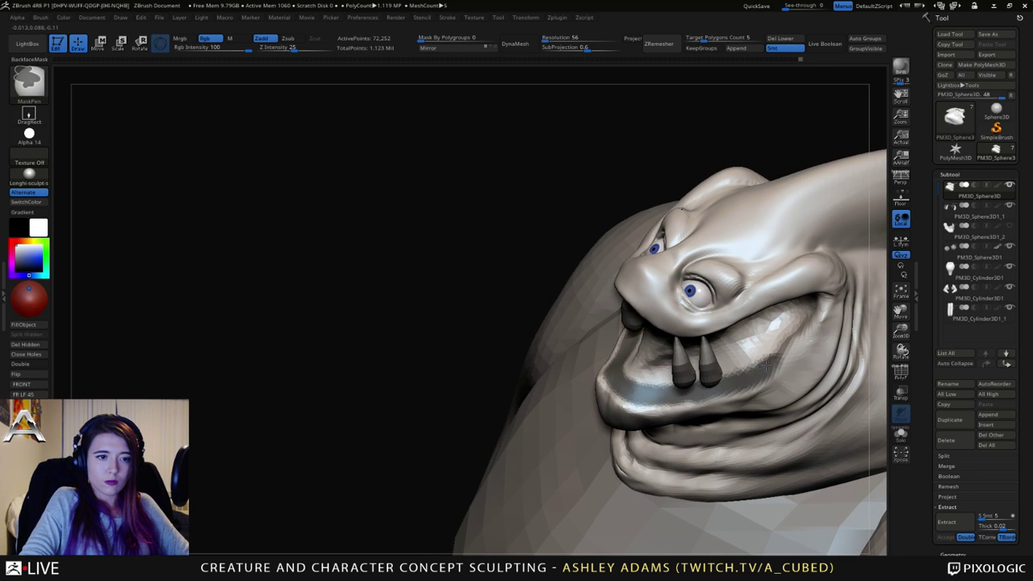
mouse_move(765, 365)
right_mouse_down()
mouse_move(803, 347)
mouse_move(751, 280)
mouse_move(783, 298)
mouse_move(767, 327)
mouse_move(798, 379)
right_mouse_up()
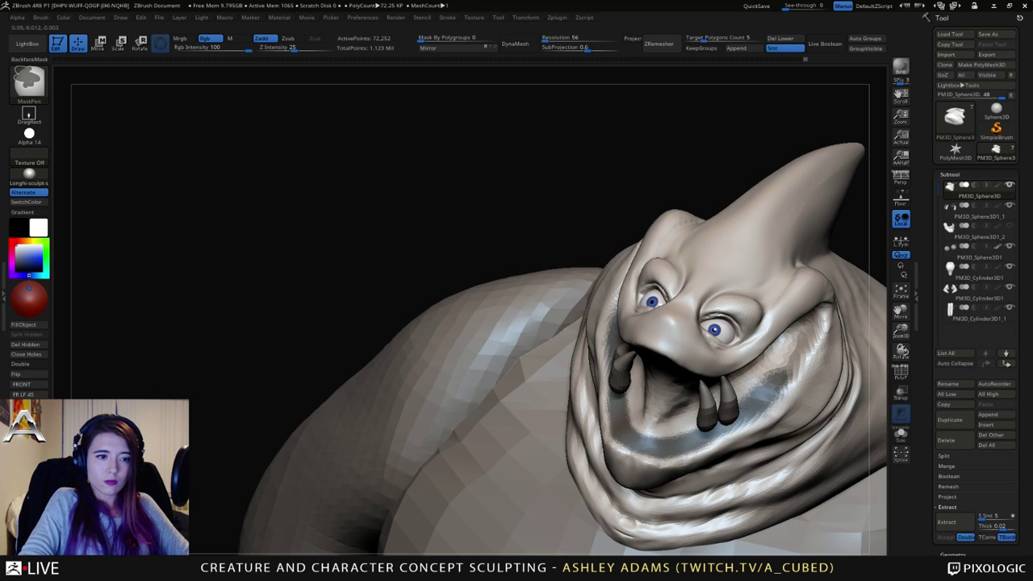
right_click_drag(730, 388, 687, 425)
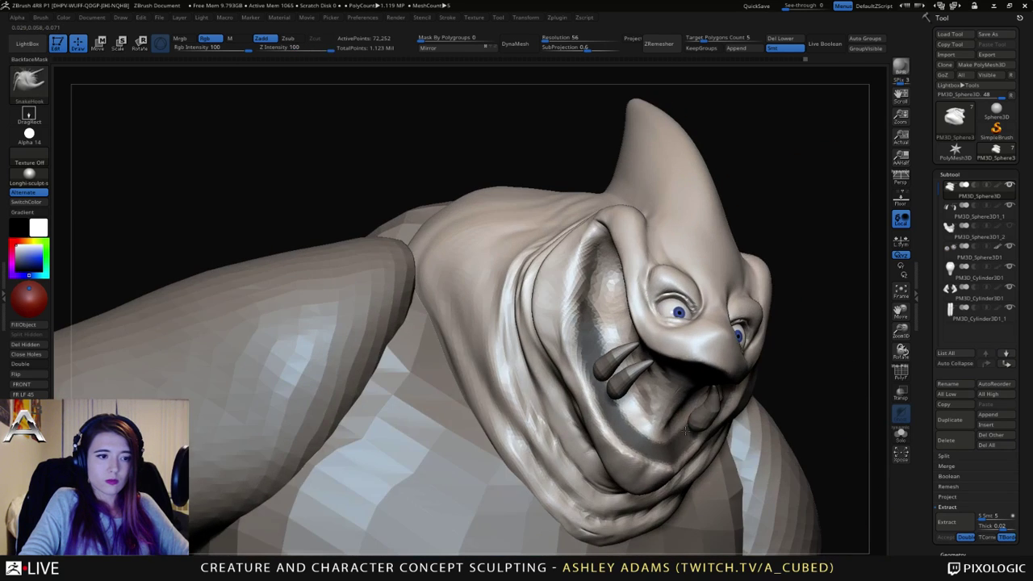
Step: Extract the masked lip bands at thickness 0.02, accept them as a new gum subtool, and clear the mask
left_click(949, 523)
left_click(945, 537)
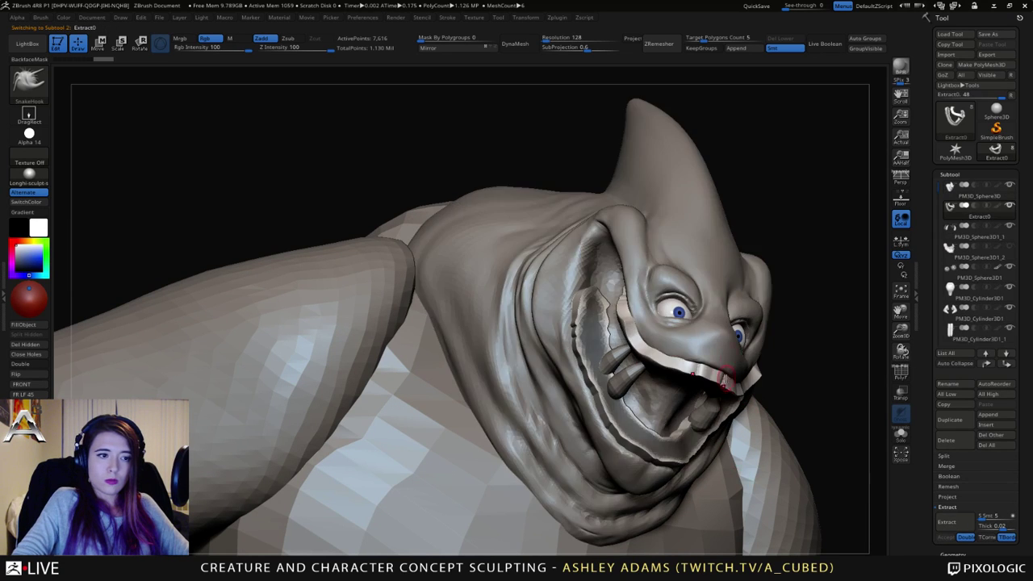
right_click_drag(815, 303, 676, 298)
left_click_drag(630, 406, 645, 424, "ctrl")
Step: Enlarge the brush and smooth the jagged edges of the extracted upper gum strip
right_click_drag(629, 406, 553, 285, "alt")
key("space")
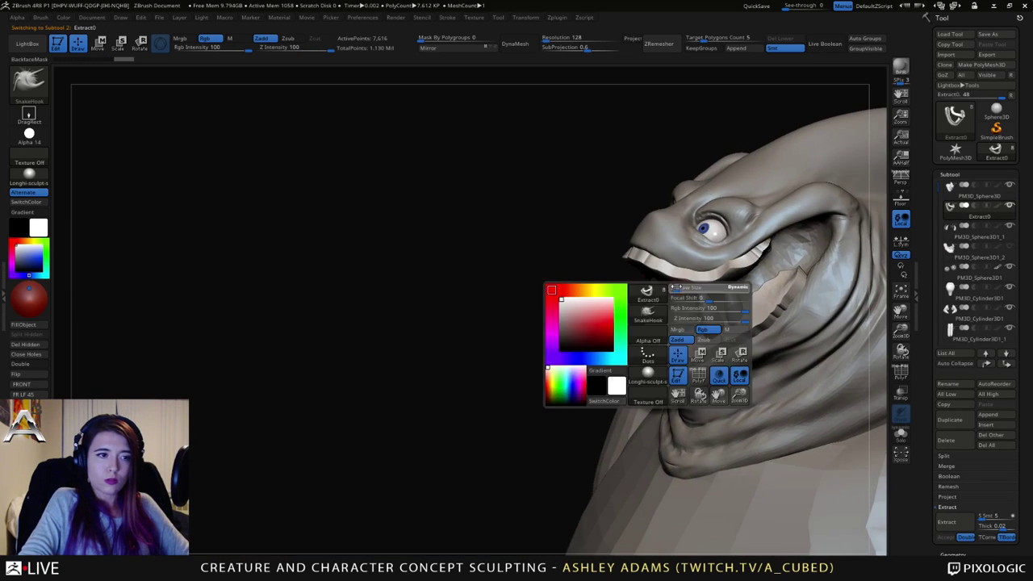
left_click_drag(686, 287, 710, 287)
right_click_drag(658, 254, 669, 218)
key("shift")
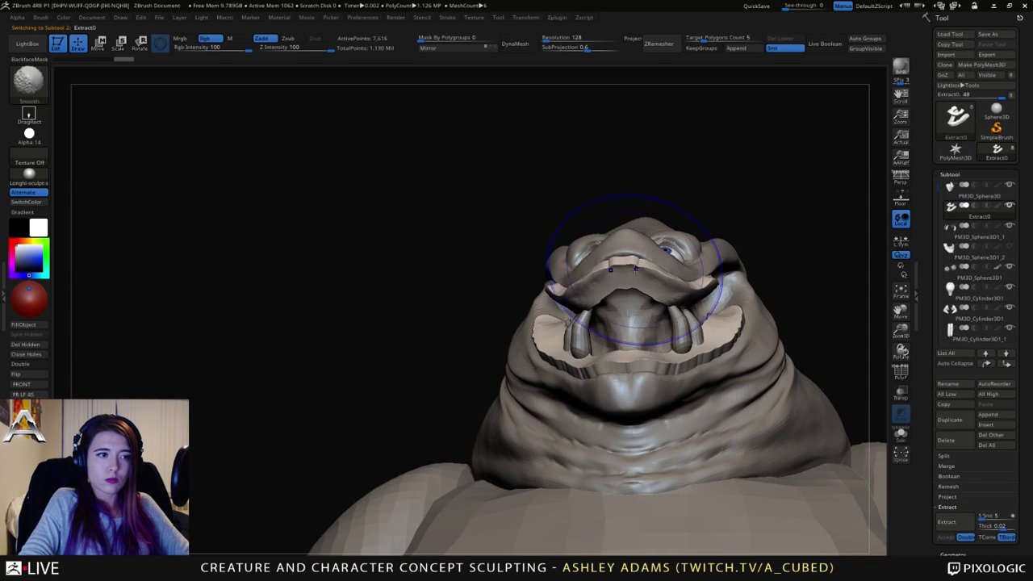
mouse_move(678, 286)
right_mouse_down()
mouse_move(637, 298)
mouse_move(588, 265)
right_mouse_up()
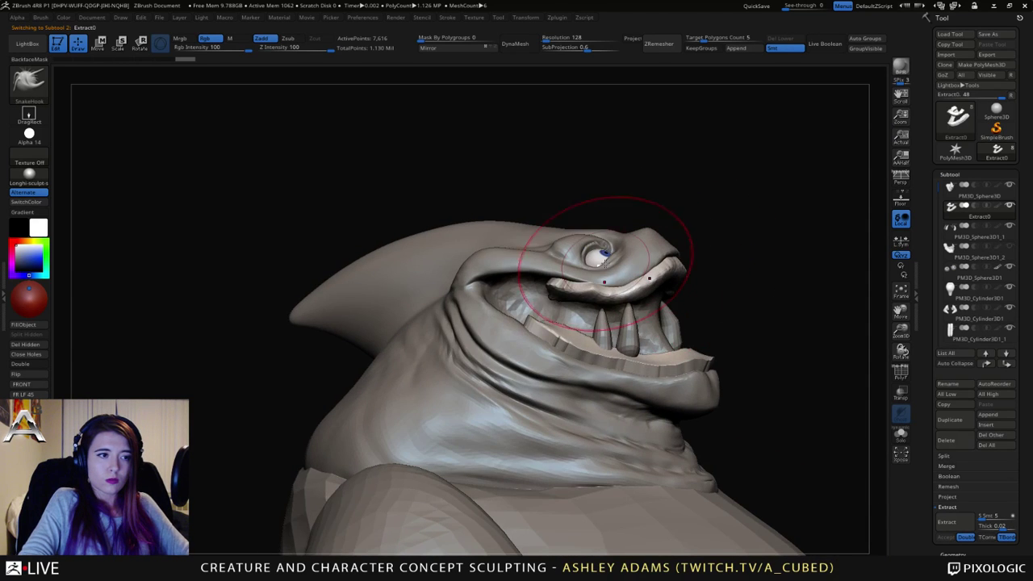
Step: Shape the upper gum strip to follow the lip line from both sides, adjusting the SnakeHook brush size and smoothing as needed
key("space")
left_click_drag(545, 272, 540, 271)
right_click_drag(435, 339, 555, 343)
key("space")
left_click_drag(591, 289, 567, 302)
right_click_drag(613, 355, 539, 331)
key("space")
left_click_drag(575, 274, 578, 275)
right_click_drag(578, 275, 603, 321)
key("space")
key("space")
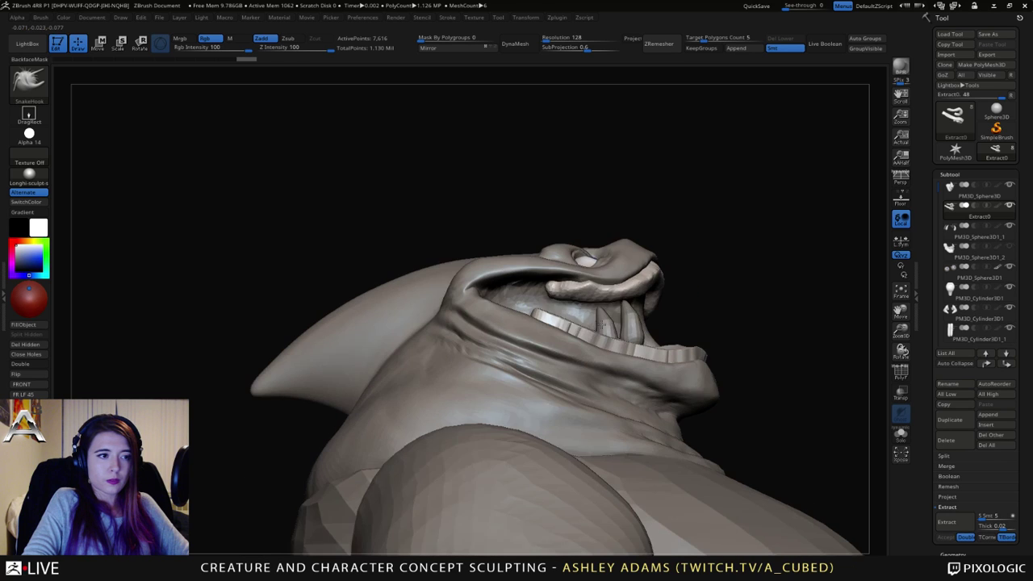
left_click_drag(579, 282, 577, 282, "shift")
Step: Thicken and round the upper gum with the Inflat brush, working from below and from the sides
key("b")
key("i")
key("n")
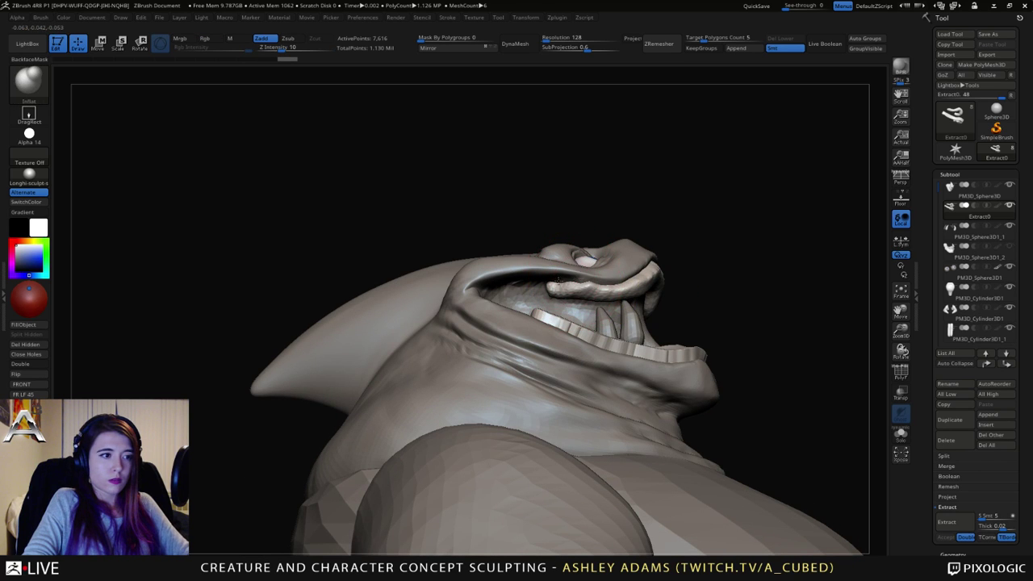
right_click_drag(597, 283, 638, 305)
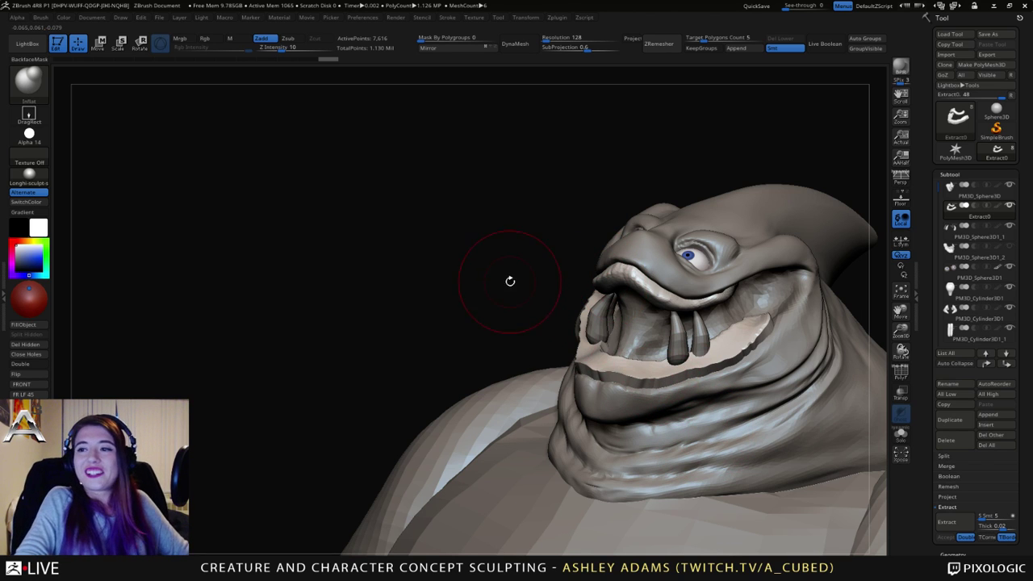
right_click_drag(662, 306, 638, 279)
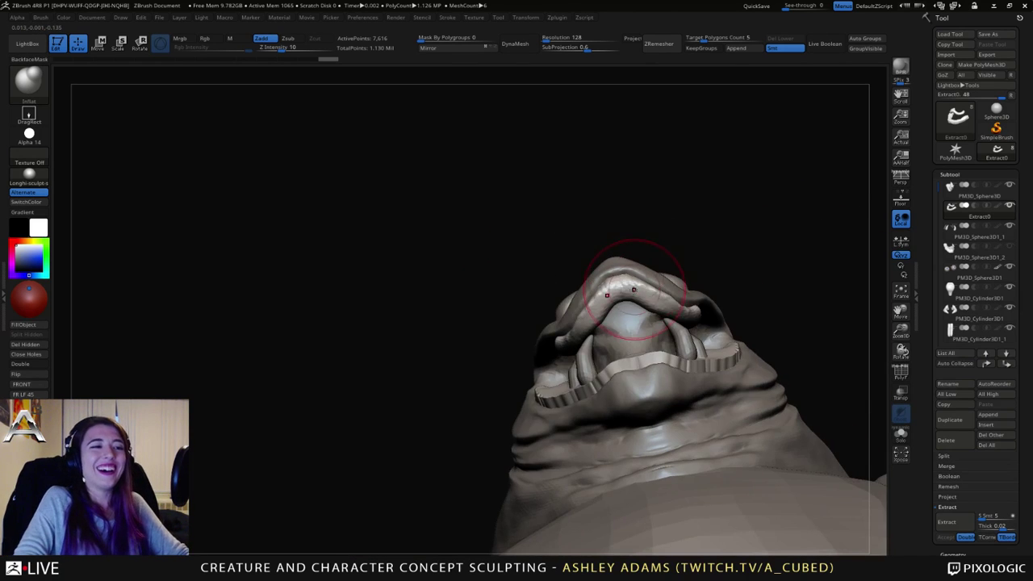
key("space")
left_click_drag(638, 282, 644, 283)
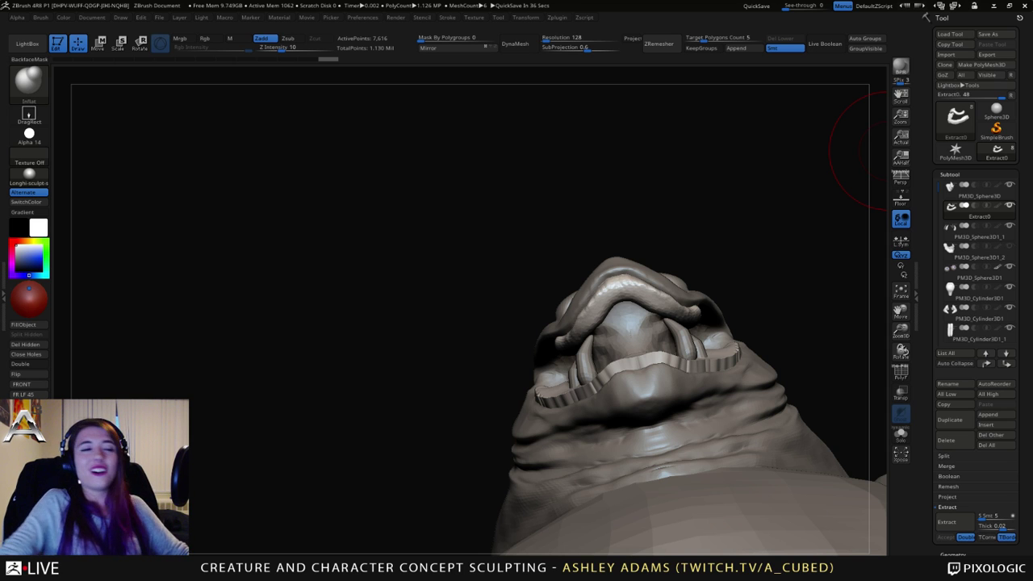
right_click_drag(569, 321, 517, 364)
mouse_move(706, 275)
right_mouse_down()
mouse_move(645, 270)
mouse_move(650, 242)
right_mouse_up()
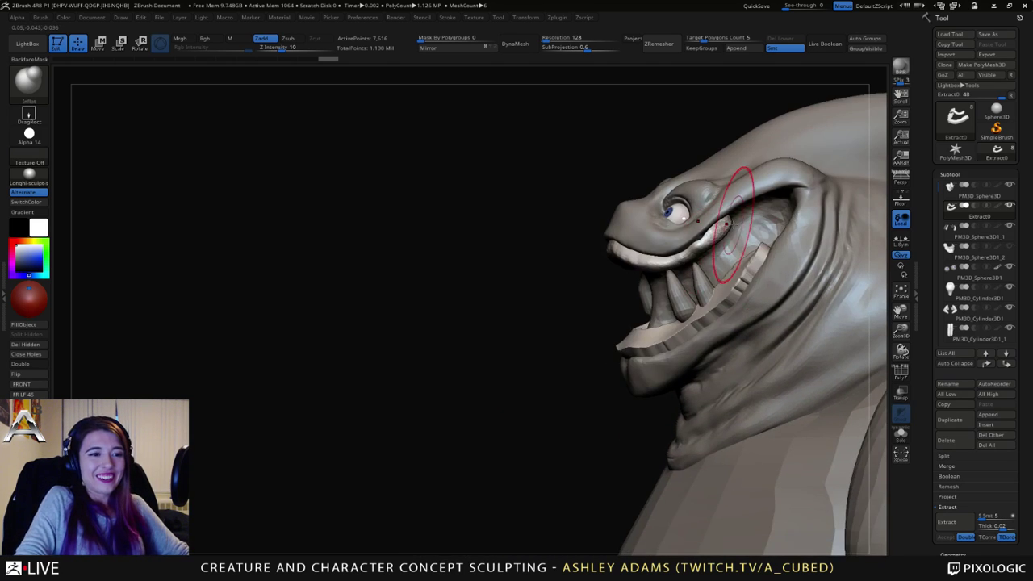
right_click(699, 279)
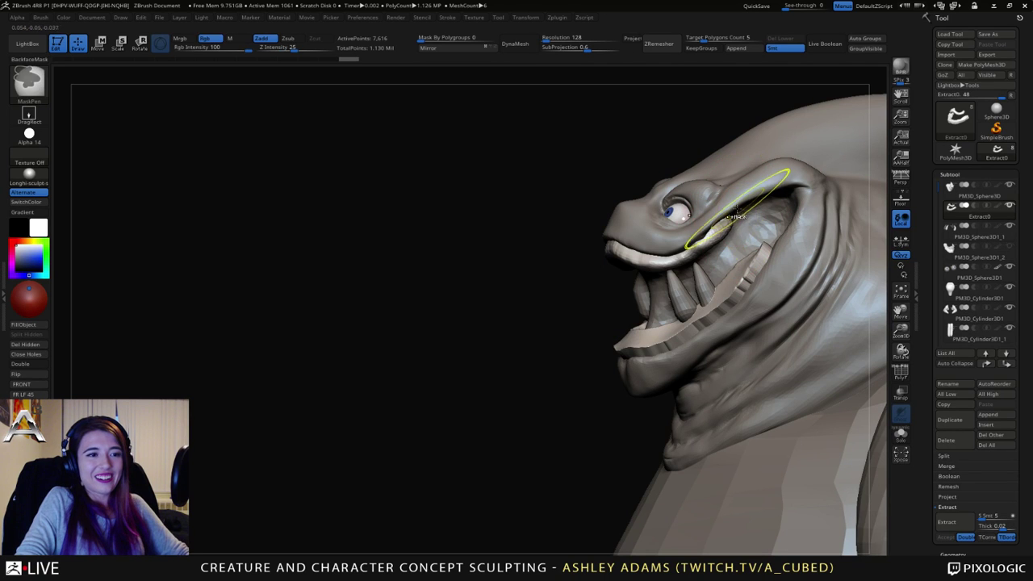
right_click_drag(734, 214, 707, 278, "alt")
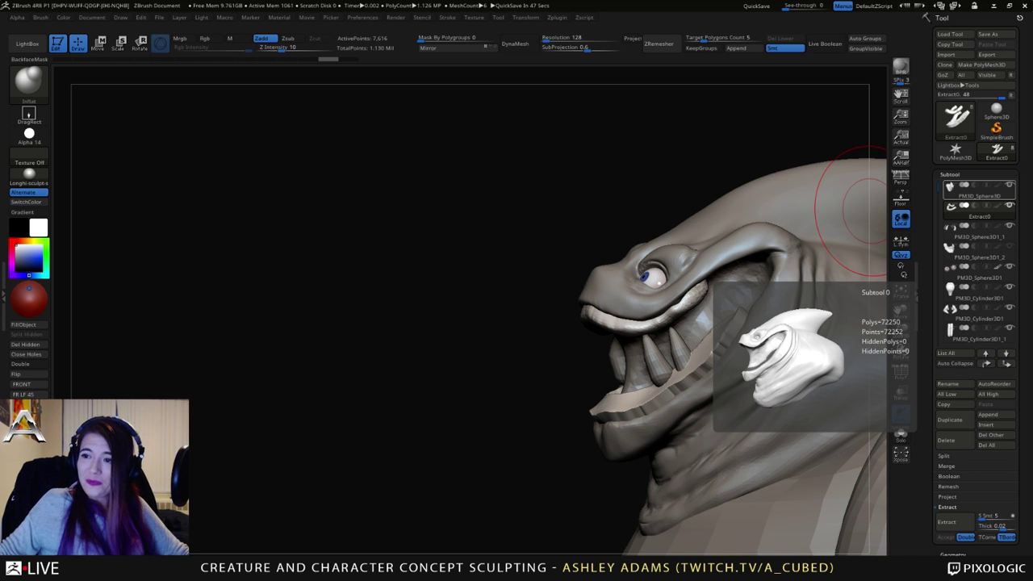
Step: Tuck the rear end of the upper gum under the lip with SnakeHook at a smaller brush size
right_click_drag(684, 306, 642, 307)
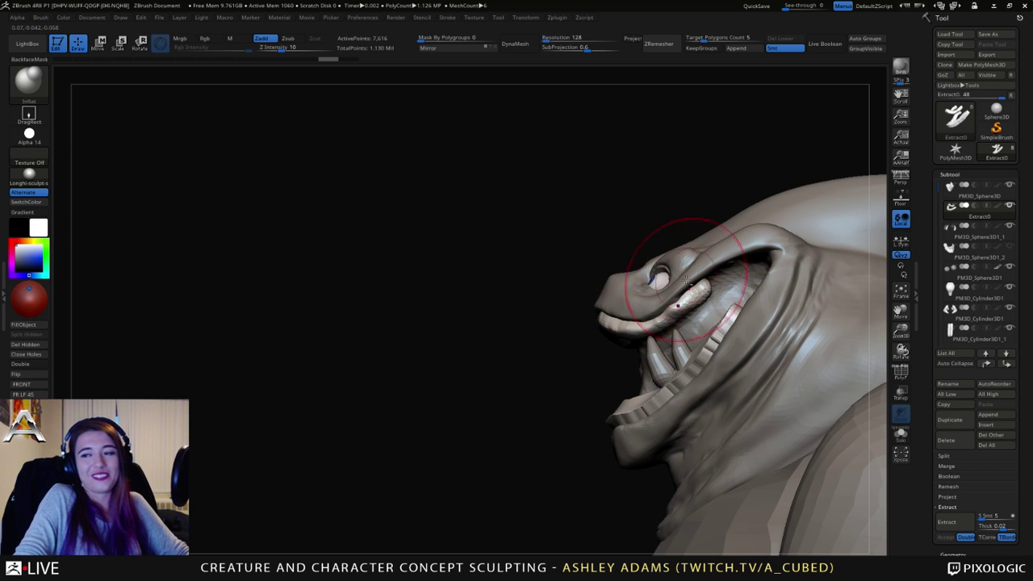
right_click_drag(692, 277, 669, 311)
mouse_move(650, 274)
right_mouse_down("ctrl")
mouse_move(661, 301)
mouse_move(650, 313)
right_mouse_up("ctrl")
key("space")
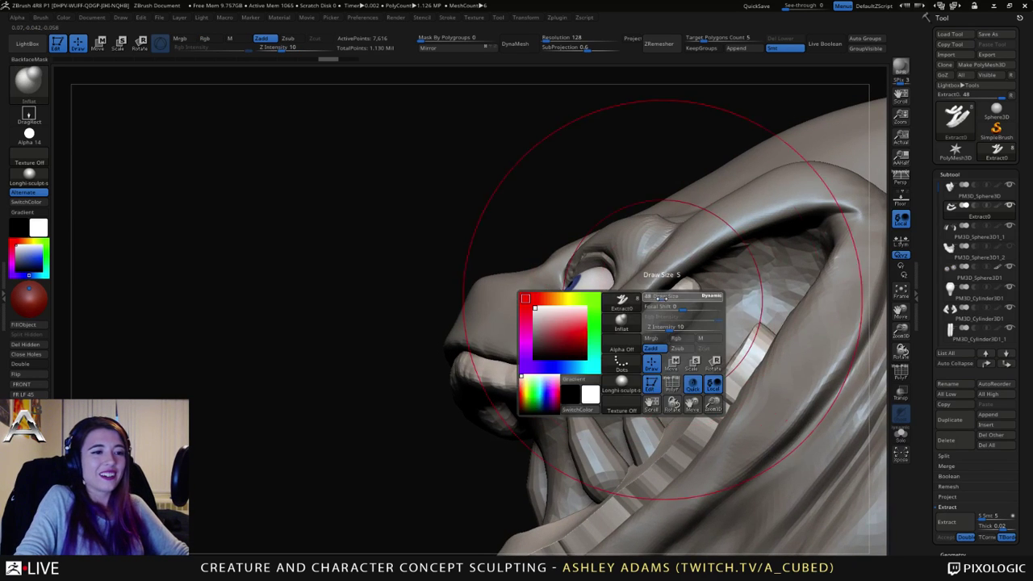
left_click_drag(660, 298, 646, 297)
key("b")
key("s")
key("h")
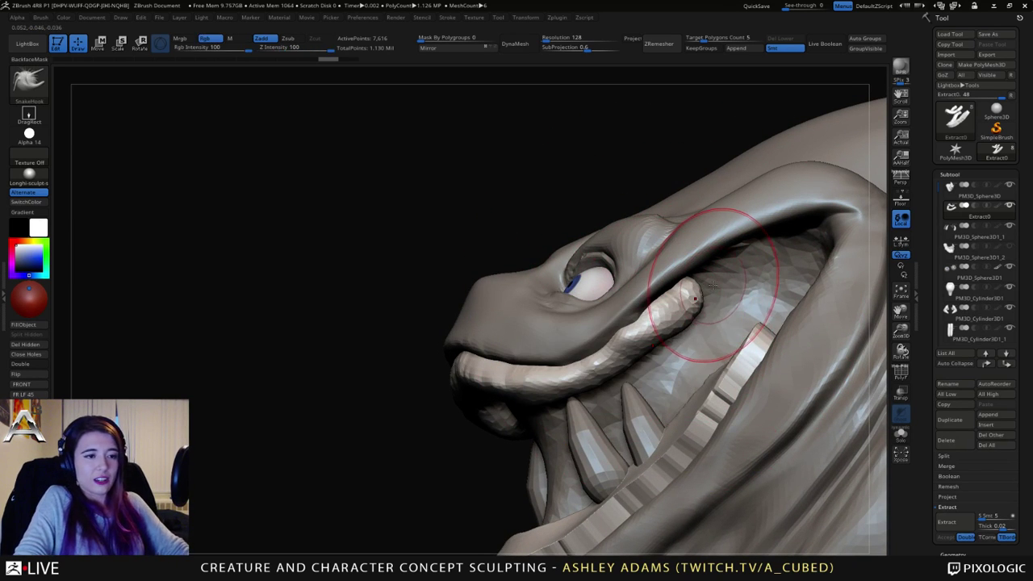
left_click_drag(710, 287, 667, 314)
mouse_move(664, 315)
right_mouse_down()
mouse_move(590, 282)
mouse_move(614, 318)
right_mouse_up()
key("space")
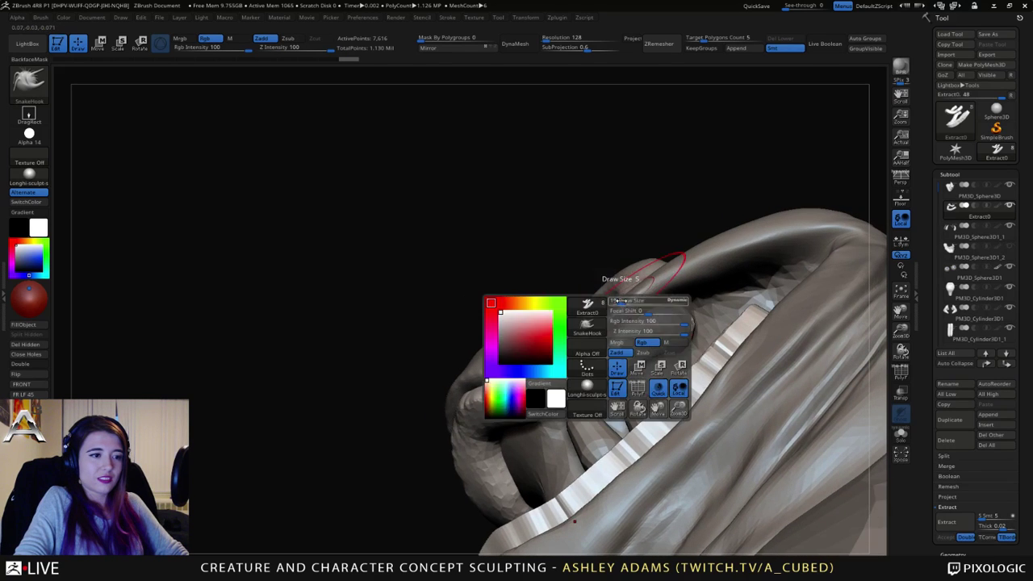
key("space")
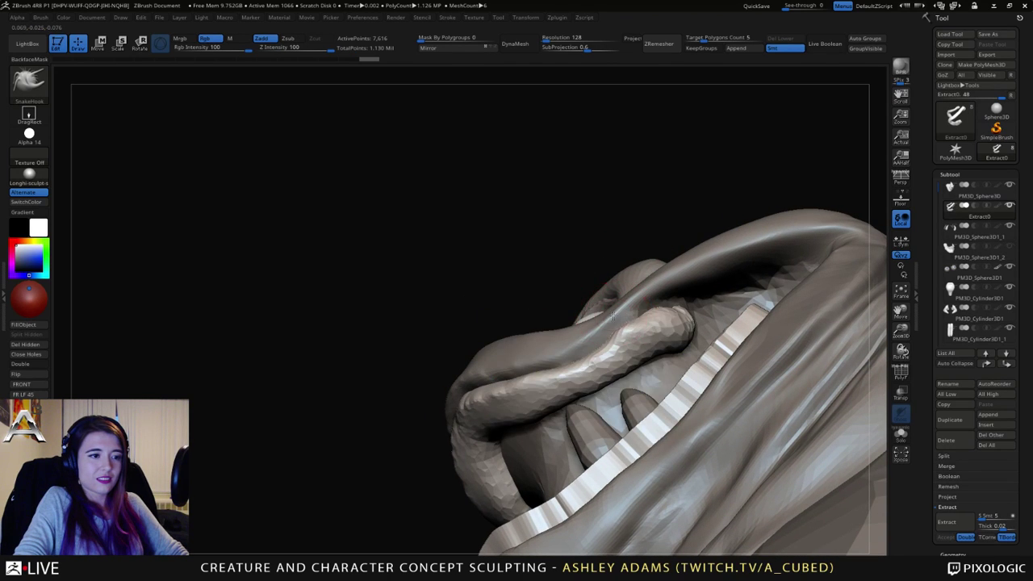
Step: Smooth the lower gum strip into a rounded ridge and fit it along the lower jaw
mouse_move(617, 379)
right_mouse_down("ctrl")
mouse_move(607, 318)
mouse_move(658, 347)
mouse_move(671, 320)
right_mouse_up("ctrl")
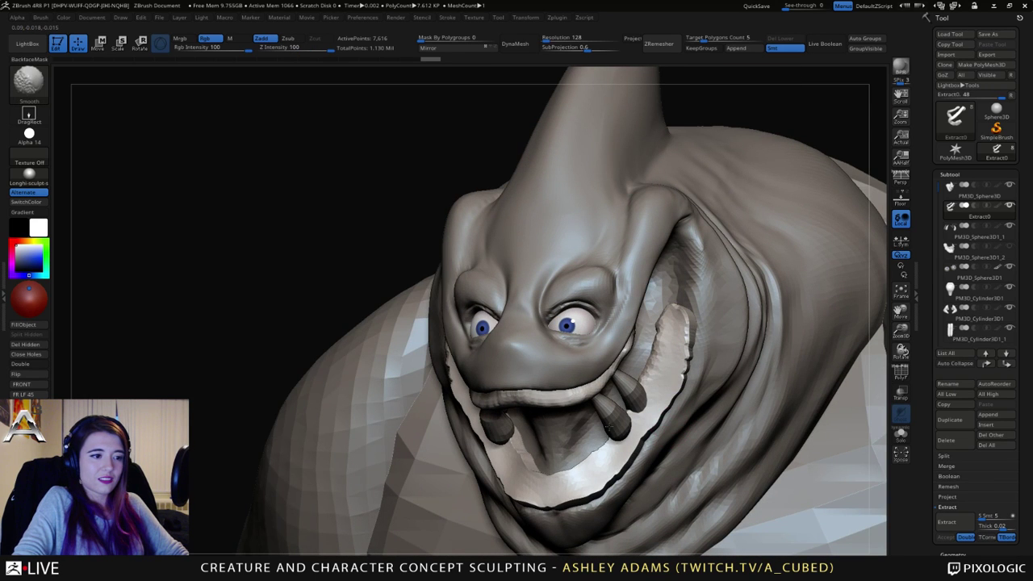
mouse_move(575, 468)
right_mouse_down()
mouse_move(590, 411)
mouse_move(560, 341)
mouse_move(568, 344)
mouse_move(557, 343)
right_mouse_up()
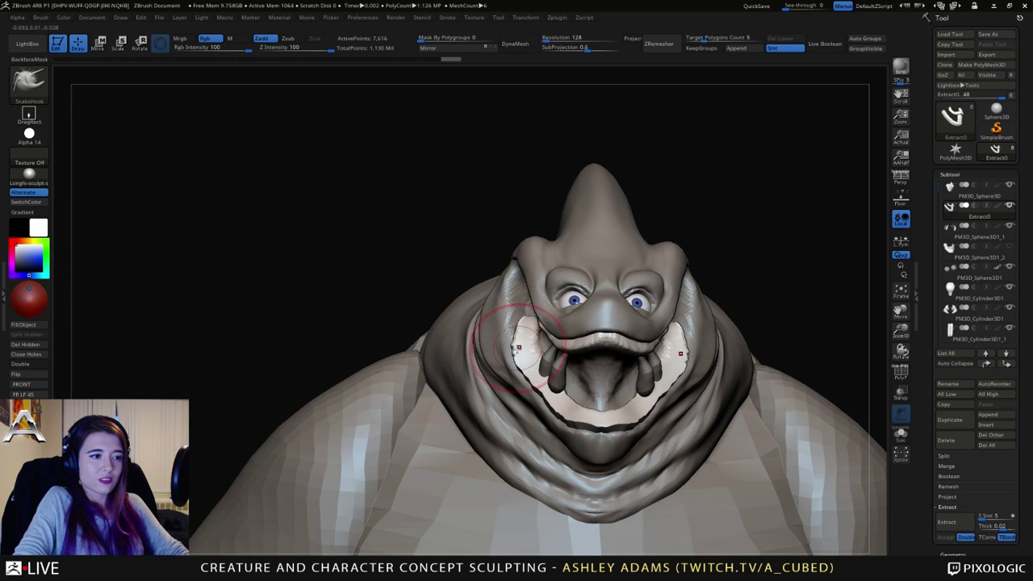
left_click_drag(520, 354, 600, 422, "shift")
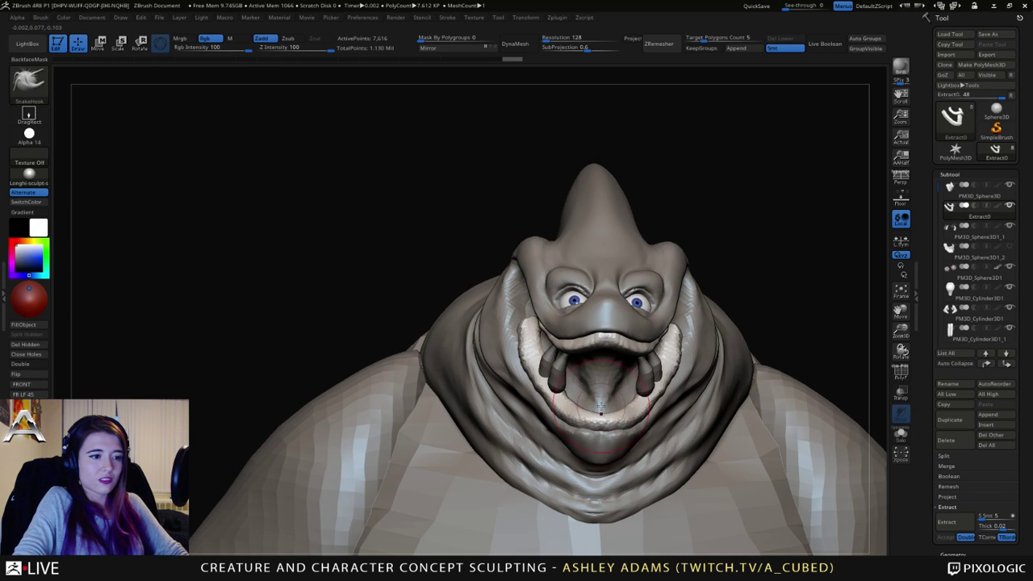
right_click_drag(599, 421, 571, 406)
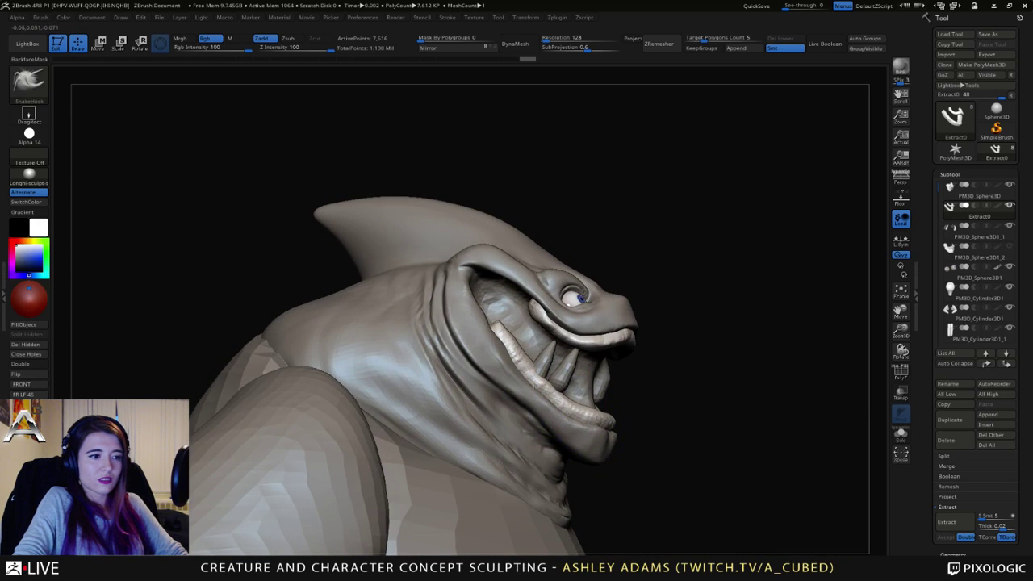
mouse_move(519, 365)
right_mouse_down()
mouse_move(589, 375)
mouse_move(593, 420)
right_mouse_up()
Step: Separate the masked rear pair of teeth into its own subtool and activate the move gizmo on the front pair
left_click(602, 386, "alt")
right_click_drag(634, 326, 574, 338, "ctrl")
right_click_drag(574, 337, 610, 339)
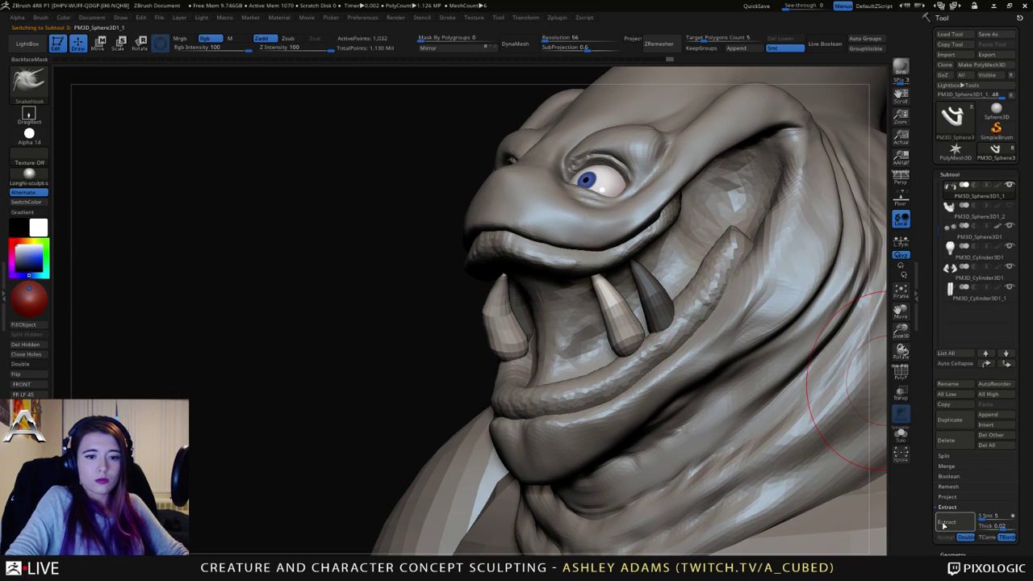
left_click(943, 458)
left_click(963, 507)
key("w")
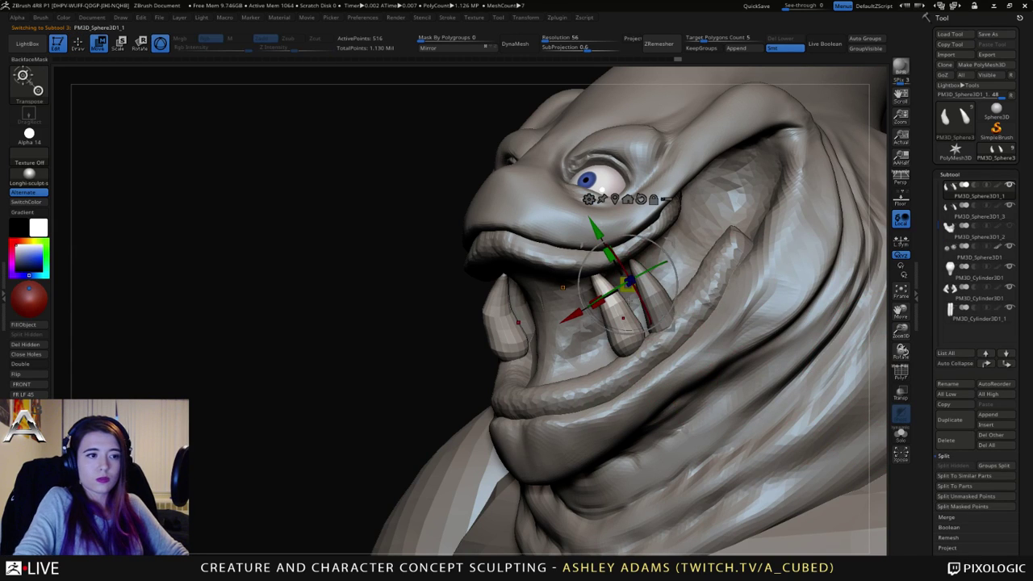
Step: Fit the active lower tooth pair onto the gum and duplicate it forward along the lower jaw
left_click_drag(669, 241, 669, 244)
right_click_drag(669, 245, 600, 242)
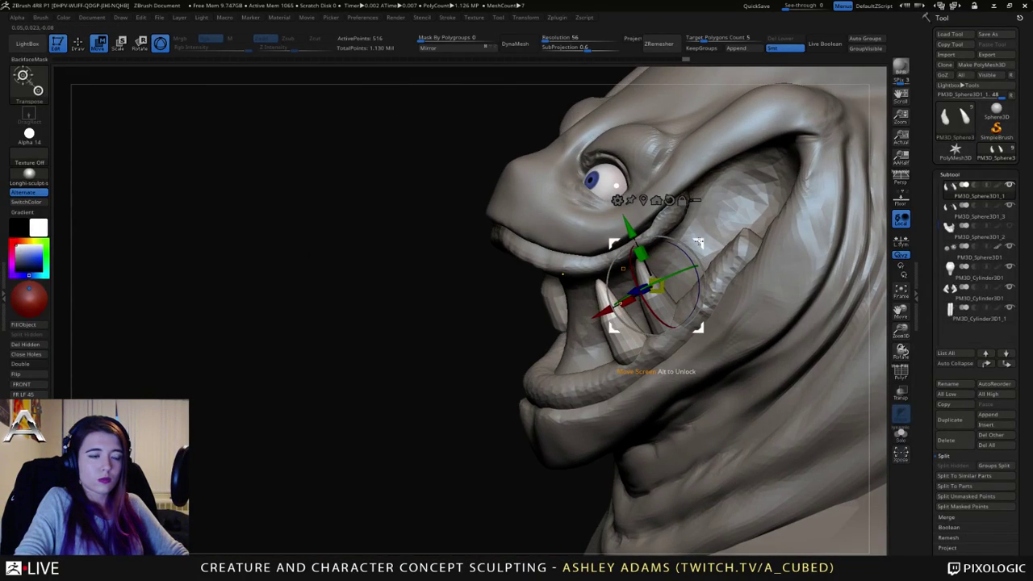
left_click_drag(699, 243, 633, 285)
right_click_drag(633, 285, 793, 199)
left_click_drag(793, 198, 680, 274)
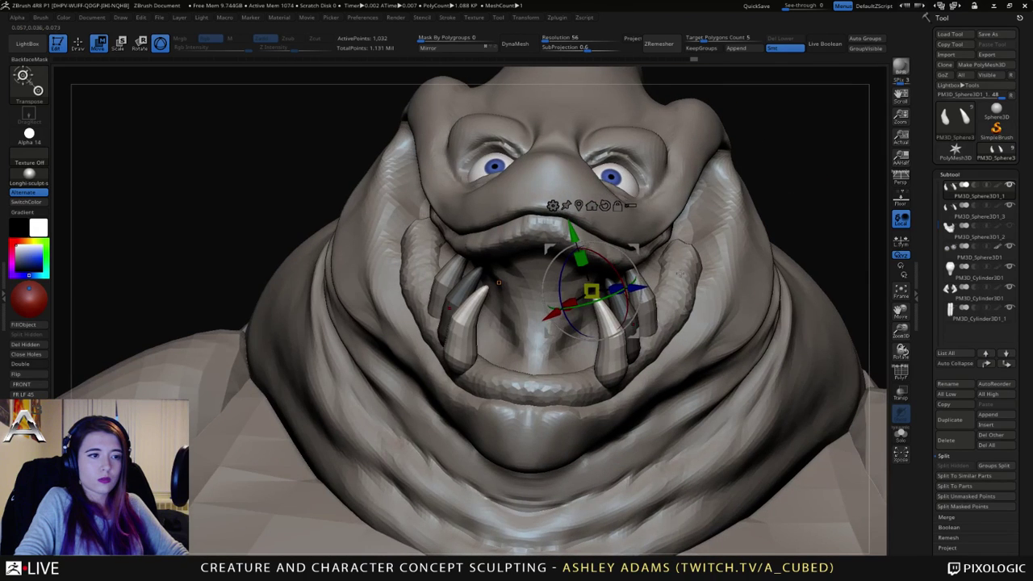
Step: Seat the duplicated pair upright on the front of the lower gum and split the masked pair into its own subtool
left_click_drag(637, 249, 617, 239)
right_click_drag(617, 239, 560, 317)
left_click_drag(556, 272, 694, 253)
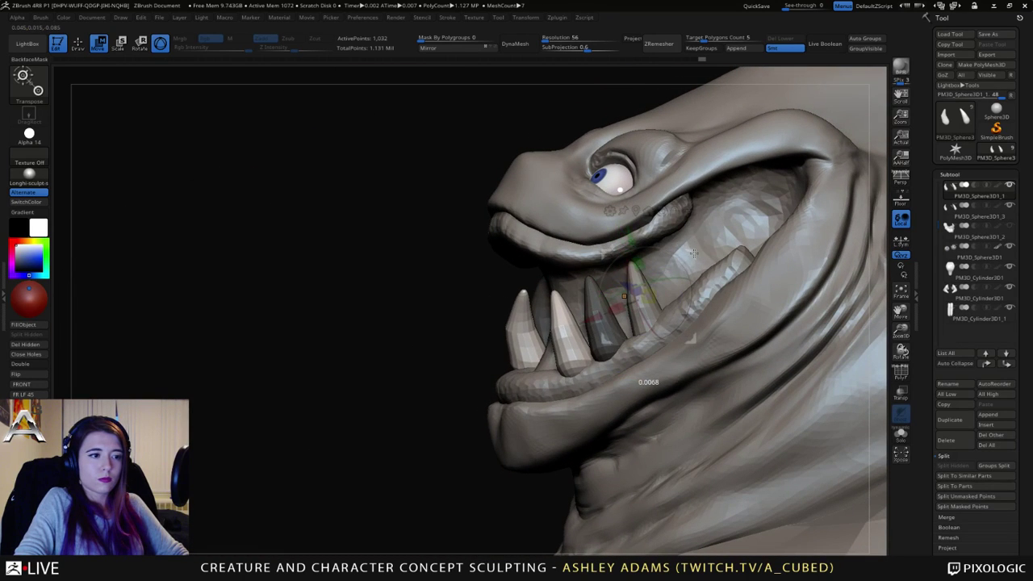
left_click(959, 506)
Step: Re-centre the gizmo on the foremost lower teeth and duplicate that pair toward the middle of the jaw
left_click(572, 336)
right_click_drag(669, 259, 799, 234, "alt")
left_click_drag(693, 270, 676, 274)
left_click_drag(634, 399, 634, 400, "ctrl")
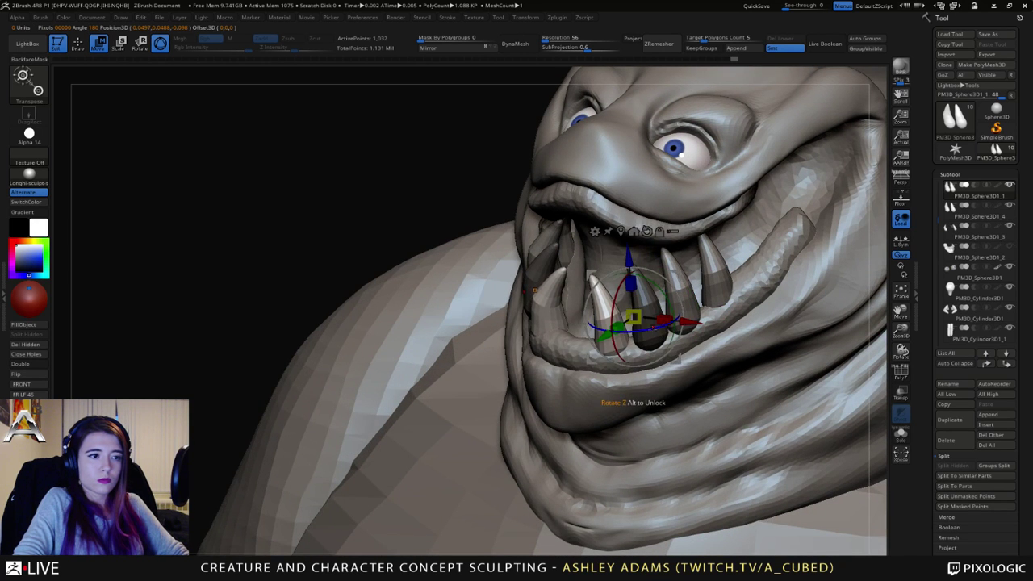
Step: Stand the new front pair upright near the middle of the lower gum and split off the masked pair
left_click_drag(653, 328, 613, 329)
left_click_drag(683, 275, 666, 288)
left_click(605, 318, "alt")
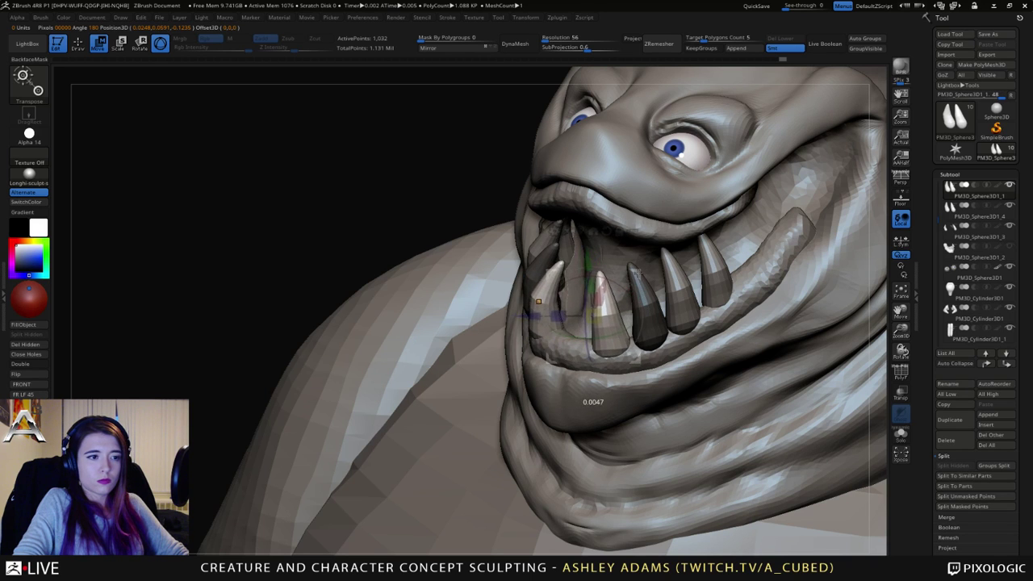
key("q")
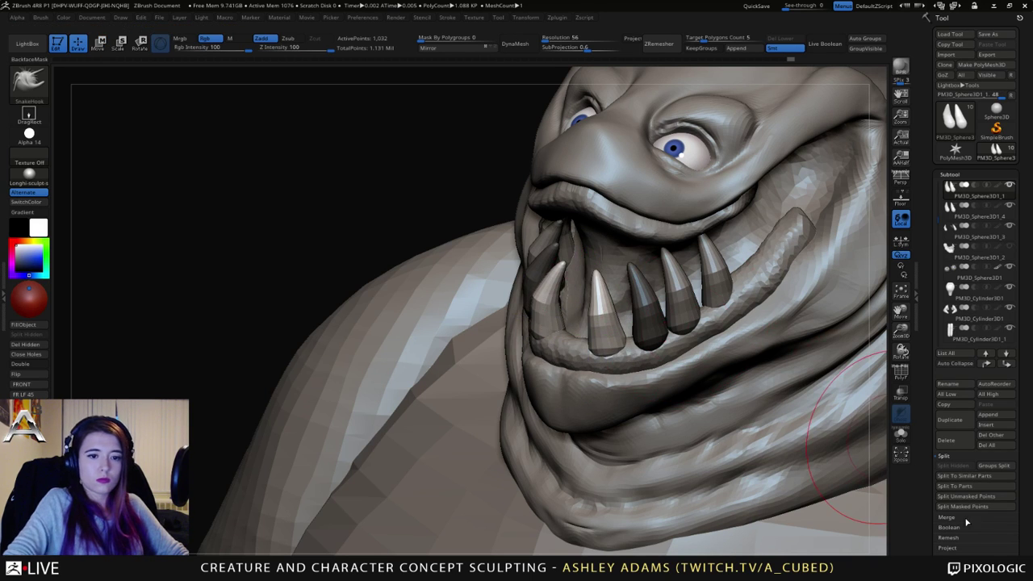
left_click(966, 506)
Step: Examine the row of lower teeth and both gums from the front and from each side of the head
left_click_drag(210, 266, 509, 293)
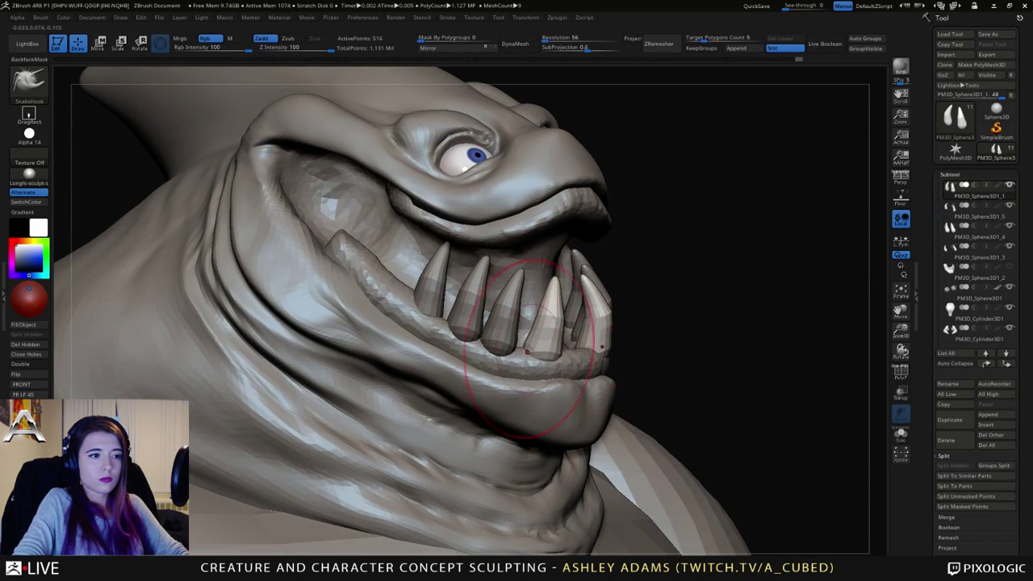
right_click_drag(662, 323, 494, 347)
left_click(505, 319, "alt")
right_click_drag(372, 315, 468, 324)
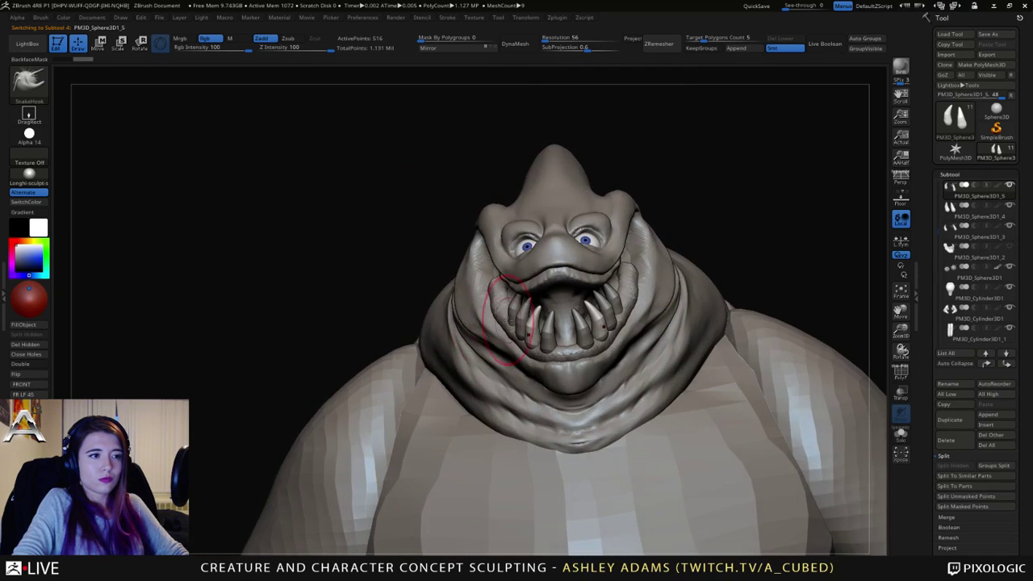
left_click_drag(440, 321, 551, 302)
left_click(563, 282, "alt")
right_click_drag(564, 282, 564, 327, "ctrl")
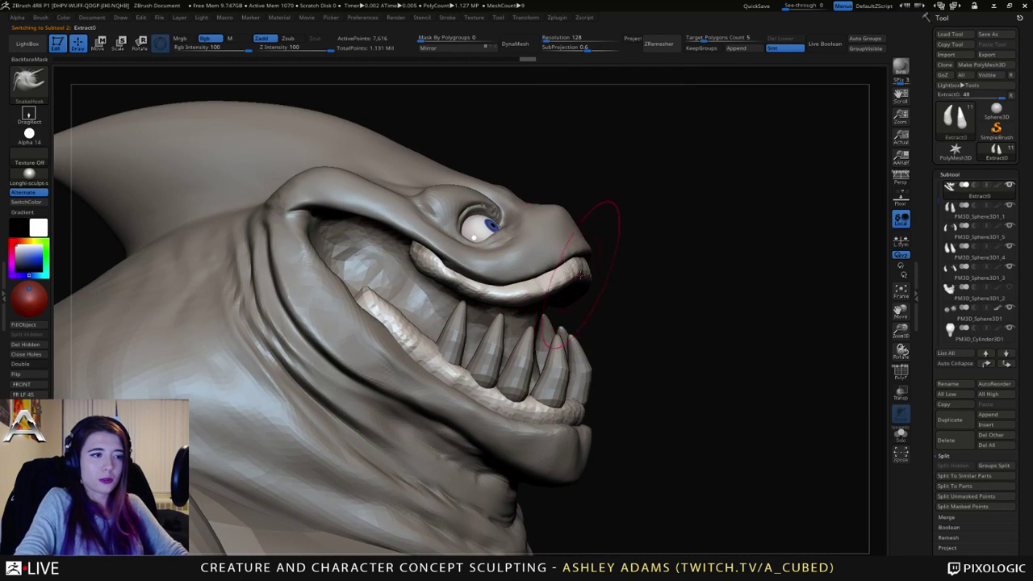
right_click_drag(542, 271, 379, 295)
right_click_drag(718, 274, 652, 296)
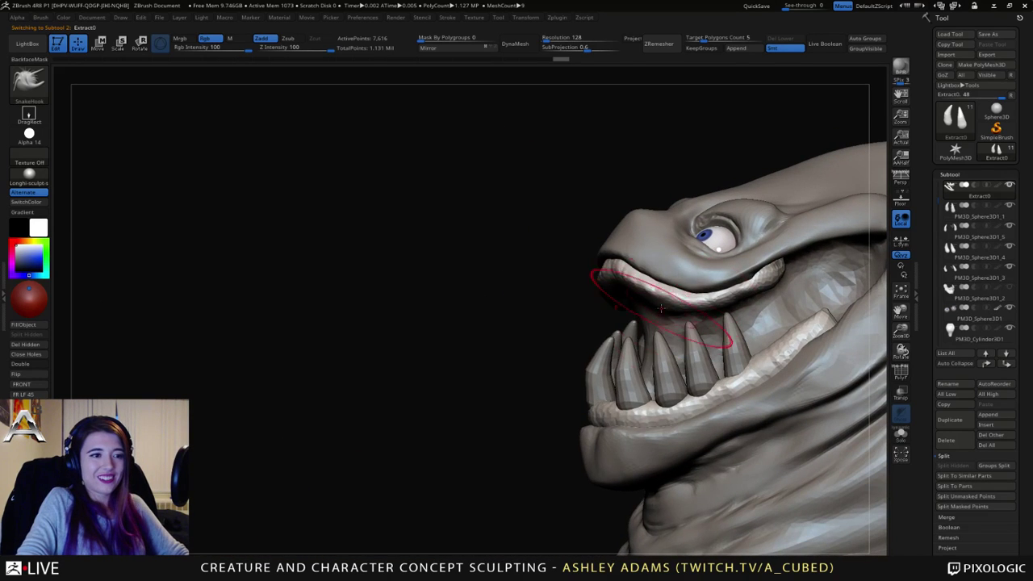
Step: Duplicate the front lower tooth pair and mirror the copy vertically so its tips point downward
left_click(623, 360, "alt")
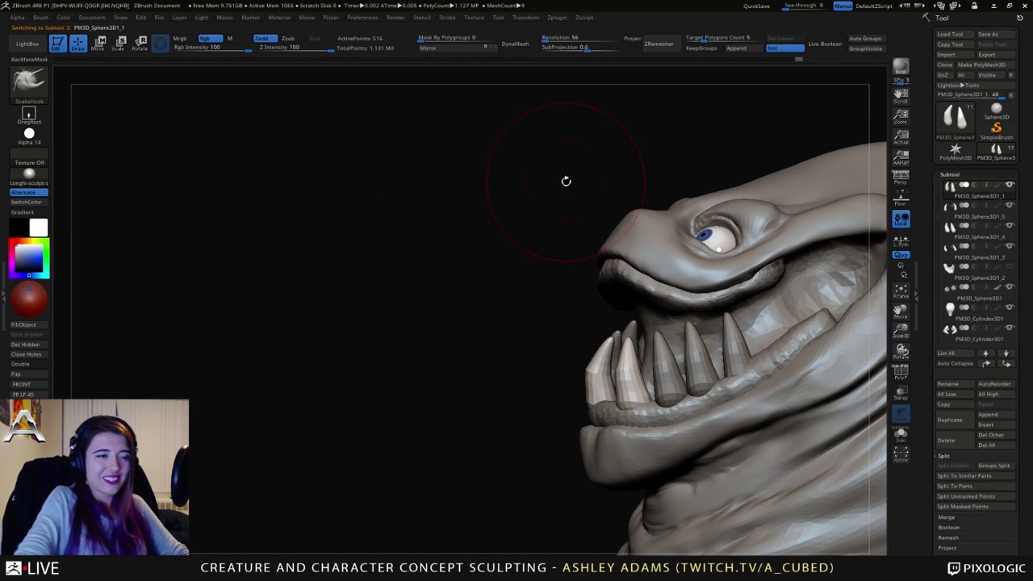
left_click(494, 50)
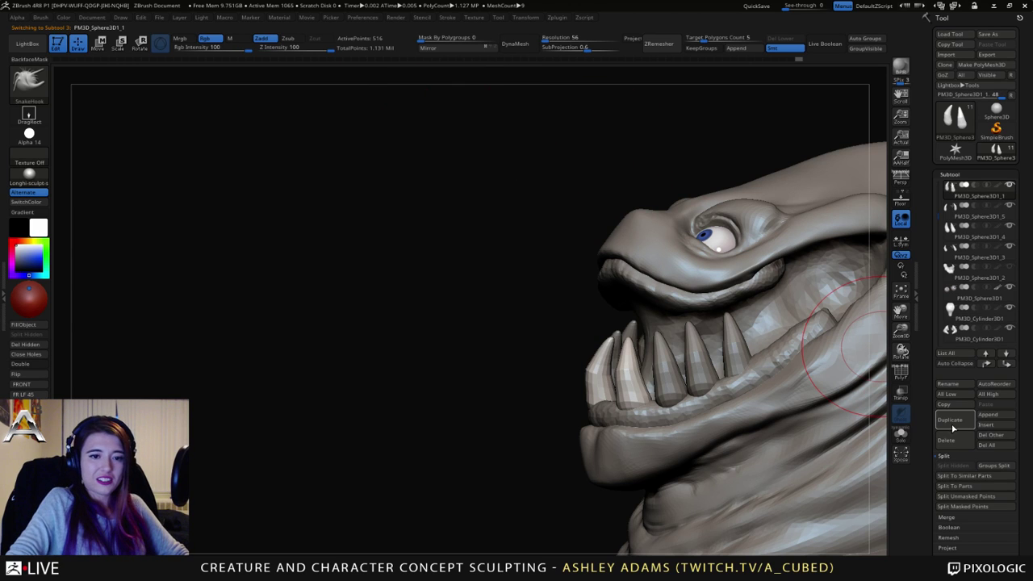
key("r")
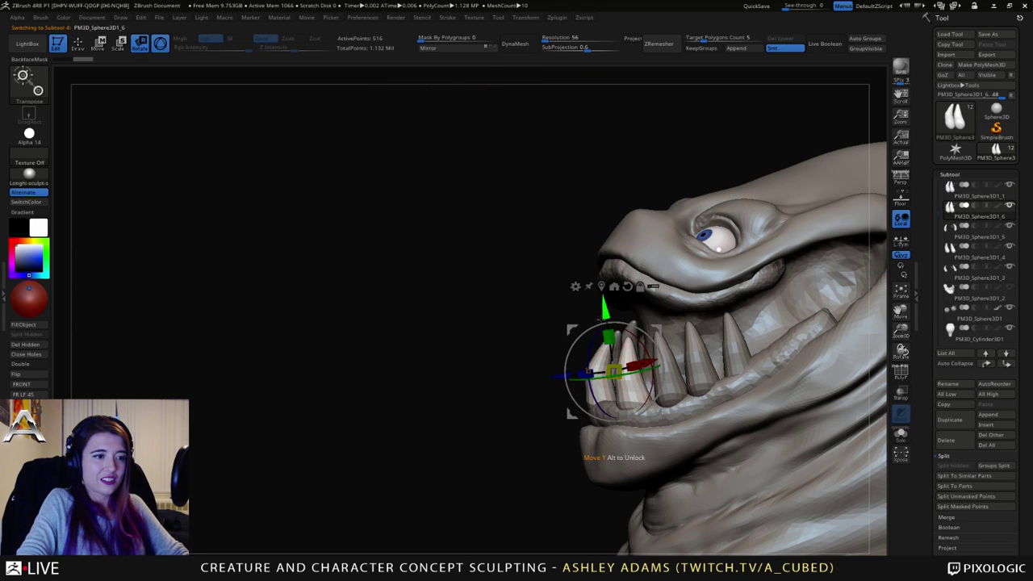
left_click_drag(591, 344, 636, 402)
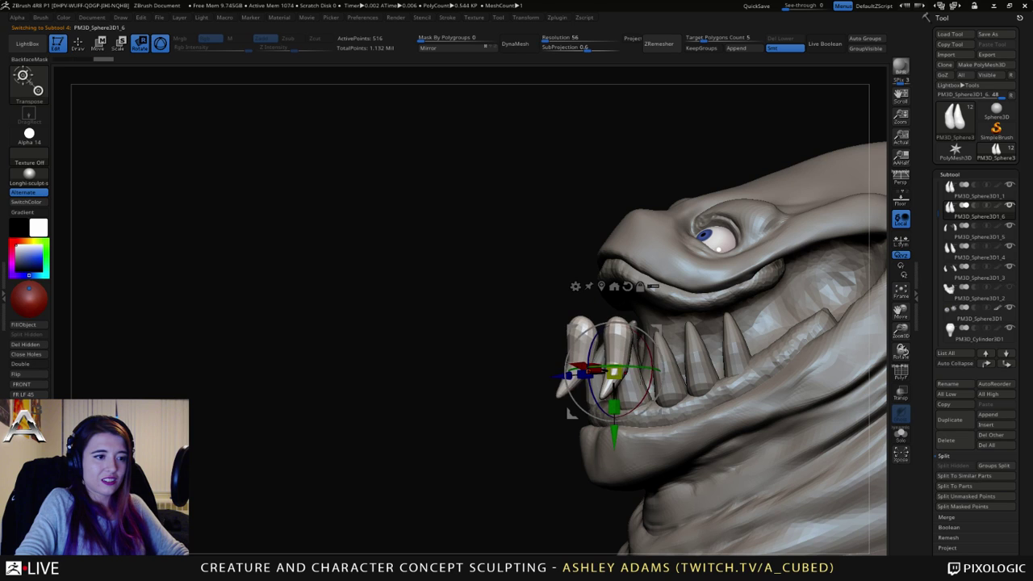
left_click(492, 50)
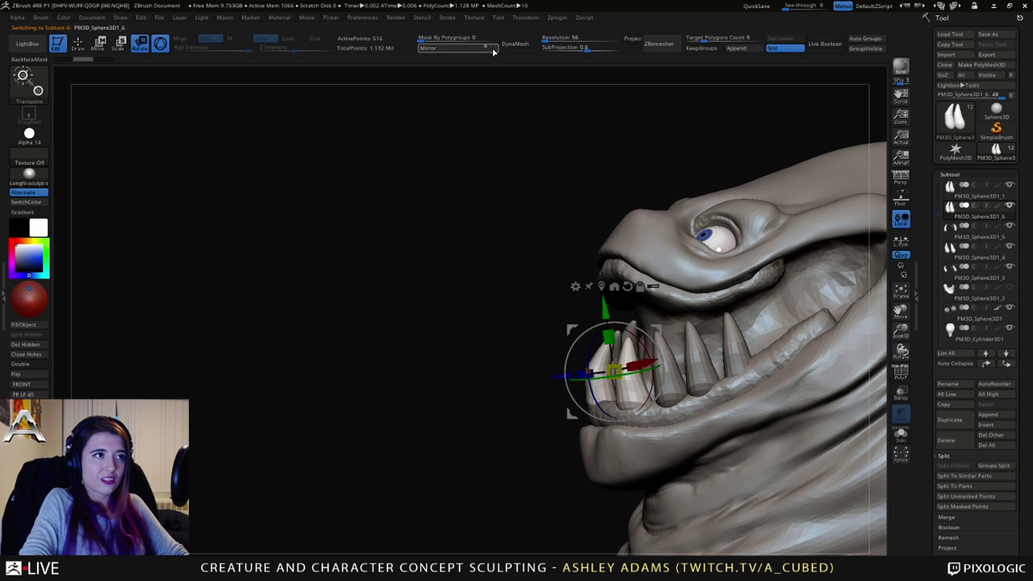
left_click(487, 51)
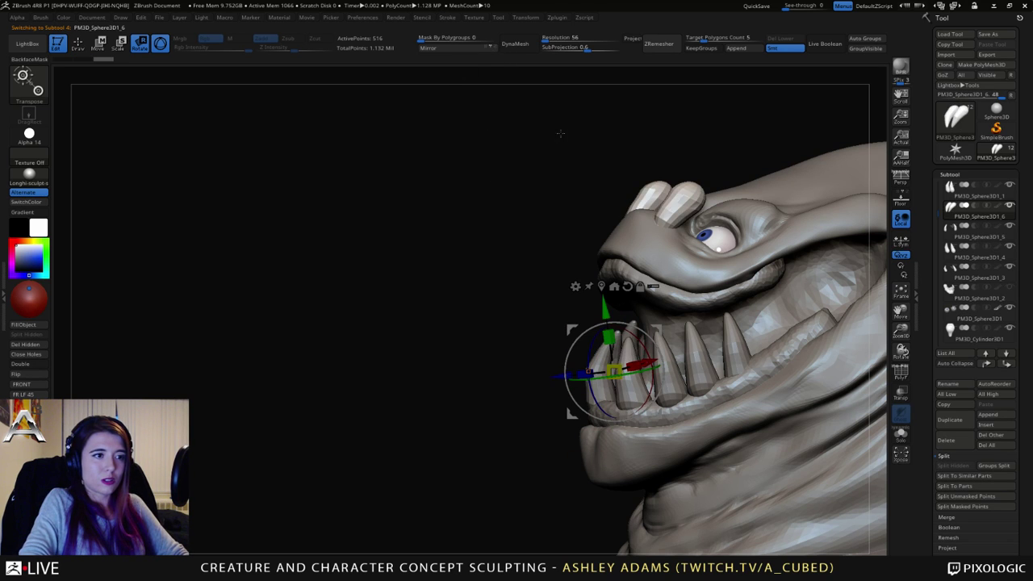
Step: Move the mirrored tooth pair down from the snout and seat it under the front of the upper gum
key("w")
left_click(679, 190)
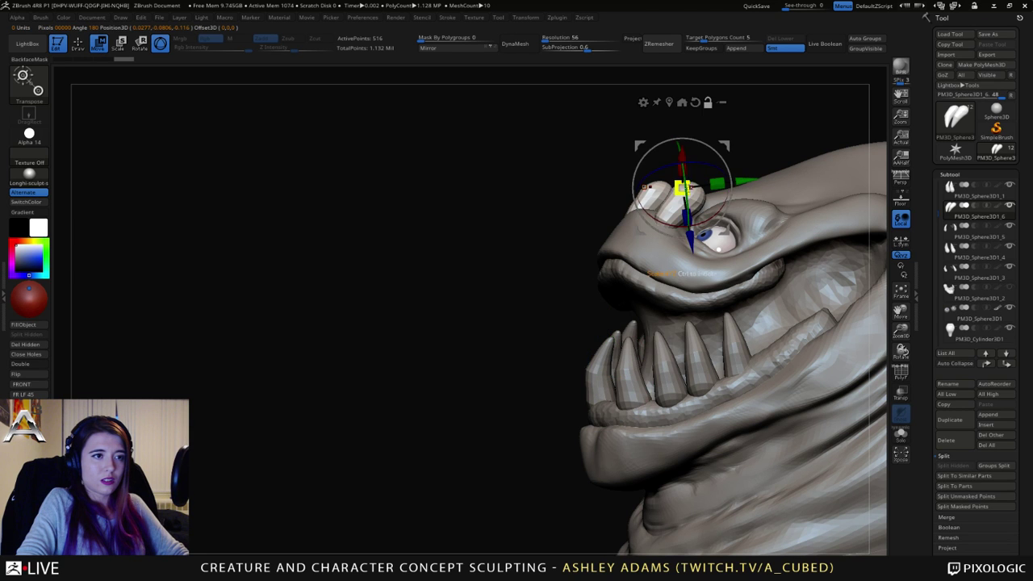
left_click_drag(725, 143, 719, 237)
left_click_drag(565, 242, 833, 184)
left_click(621, 226, "alt")
left_click(733, 323, "alt")
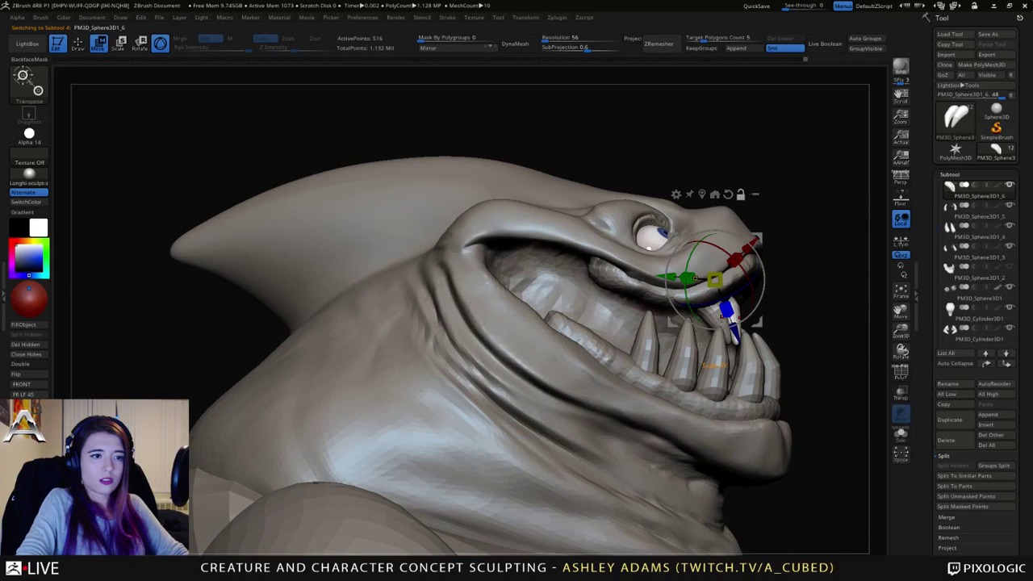
left_click_drag(839, 257, 808, 227)
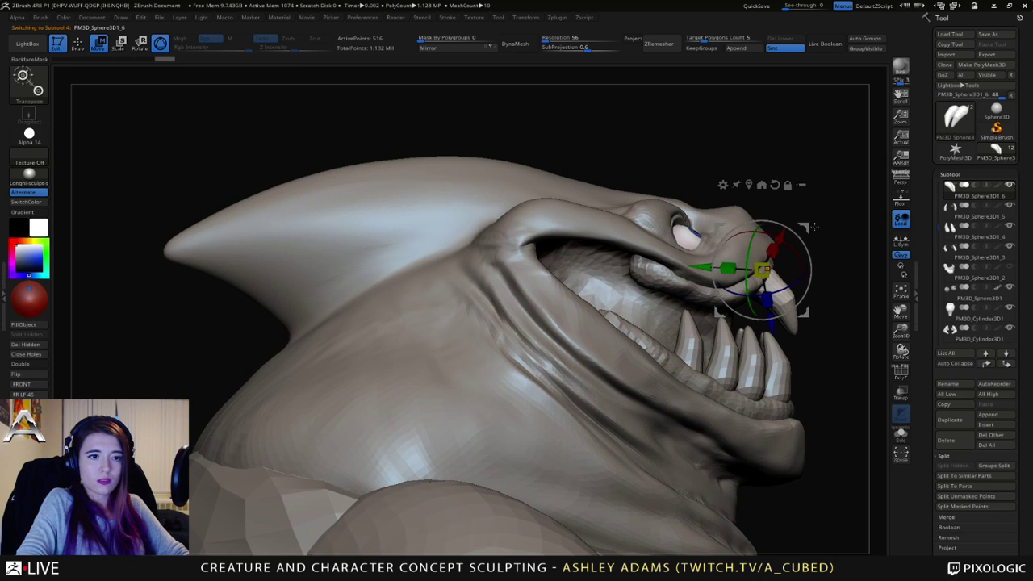
Step: Shape the tips of the upper front tooth pair with SnakeHook, working from the front
left_click_drag(811, 272, 629, 272)
key("q")
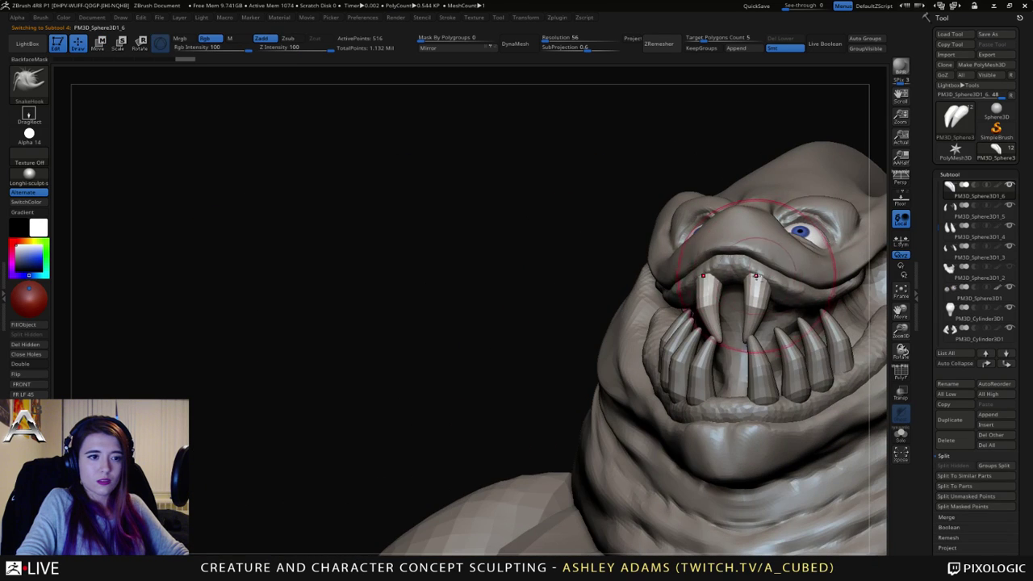
right_click_drag(773, 308, 718, 284, "alt")
left_click_drag(718, 283, 688, 311)
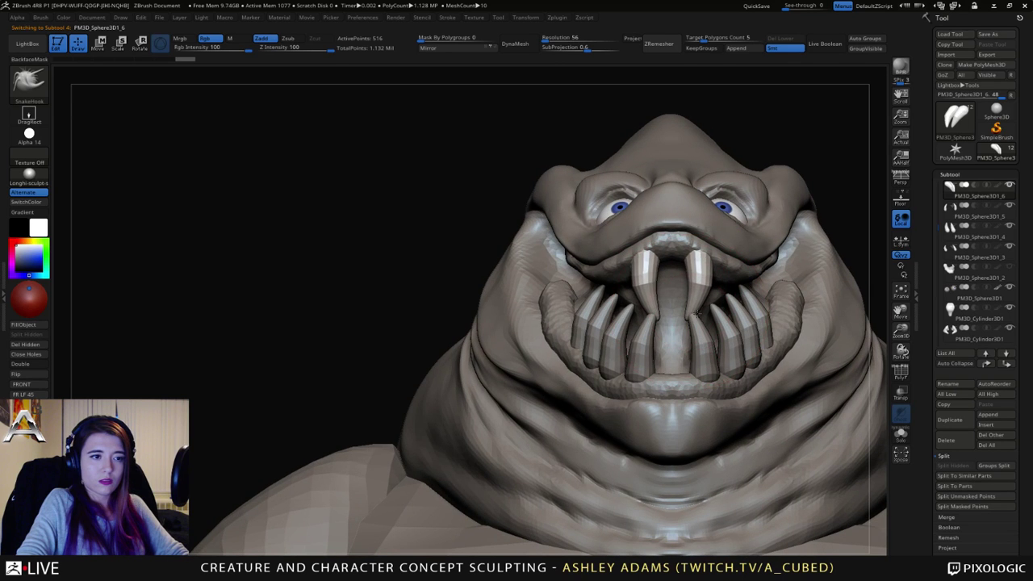
mouse_move(704, 295)
right_mouse_down()
mouse_move(645, 287)
mouse_move(686, 285)
right_mouse_up()
Step: Reposition and angle the upper front tooth pair with the gizmo so it fits the upper gum from both sides
key("w")
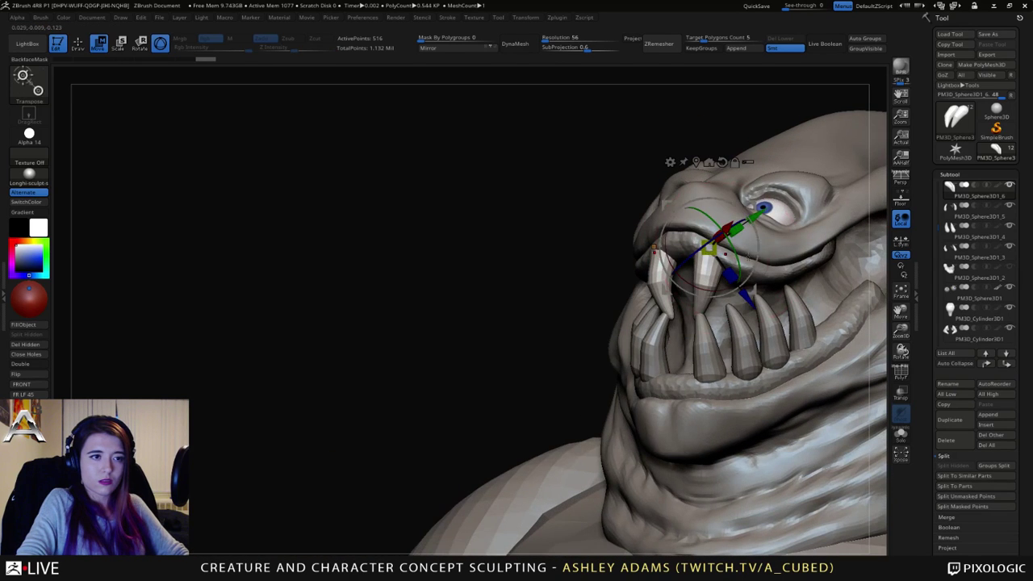
left_click_drag(654, 247, 646, 257)
right_click_drag(647, 257, 669, 247)
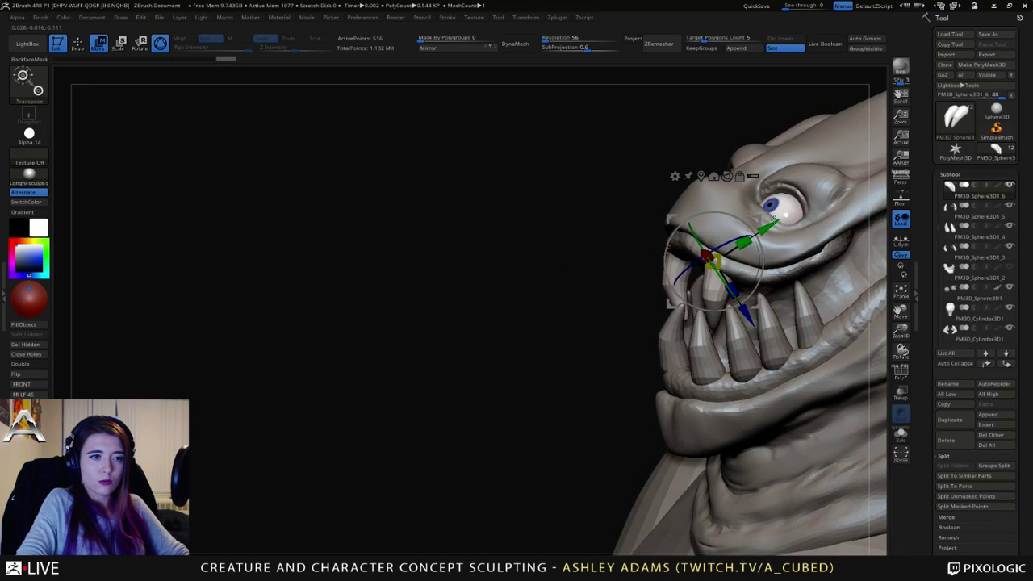
mouse_move(737, 218)
left_mouse_down()
mouse_move(752, 239)
mouse_move(751, 230)
left_mouse_up()
key("q")
mouse_move(700, 243)
right_mouse_down()
mouse_move(637, 262)
mouse_move(775, 250)
right_mouse_up()
key("w")
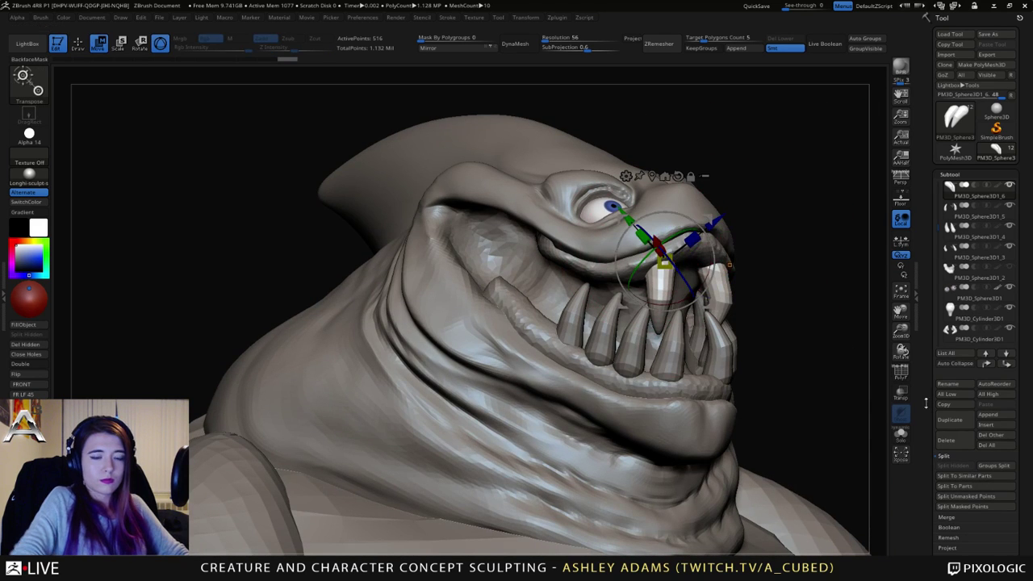
Step: Duplicate the upper front tooth pair and place the copy behind it along the upper gum
left_click(949, 422)
left_click_drag(708, 219, 673, 221)
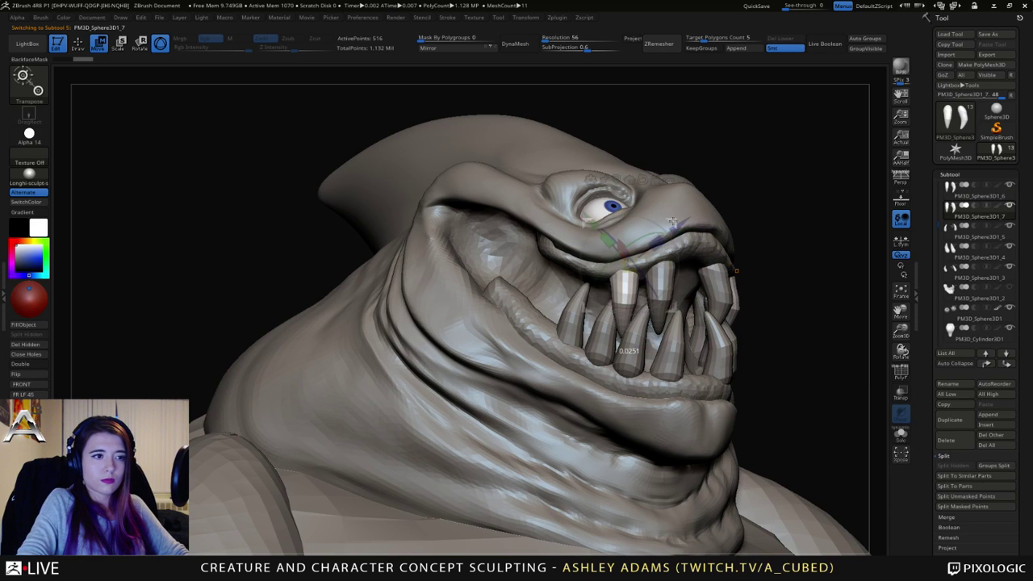
right_click_drag(678, 219, 695, 264)
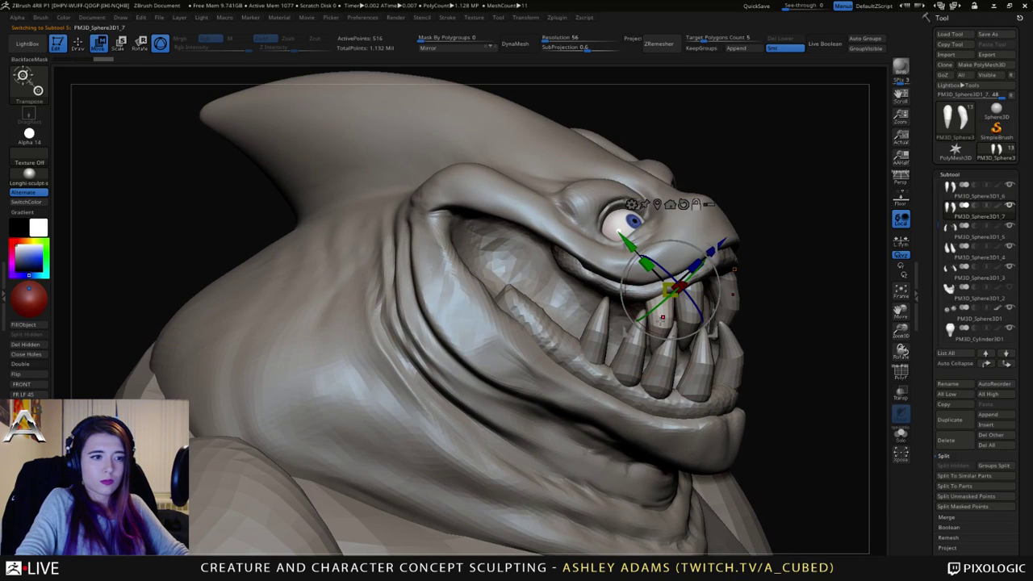
left_click(662, 321, "alt")
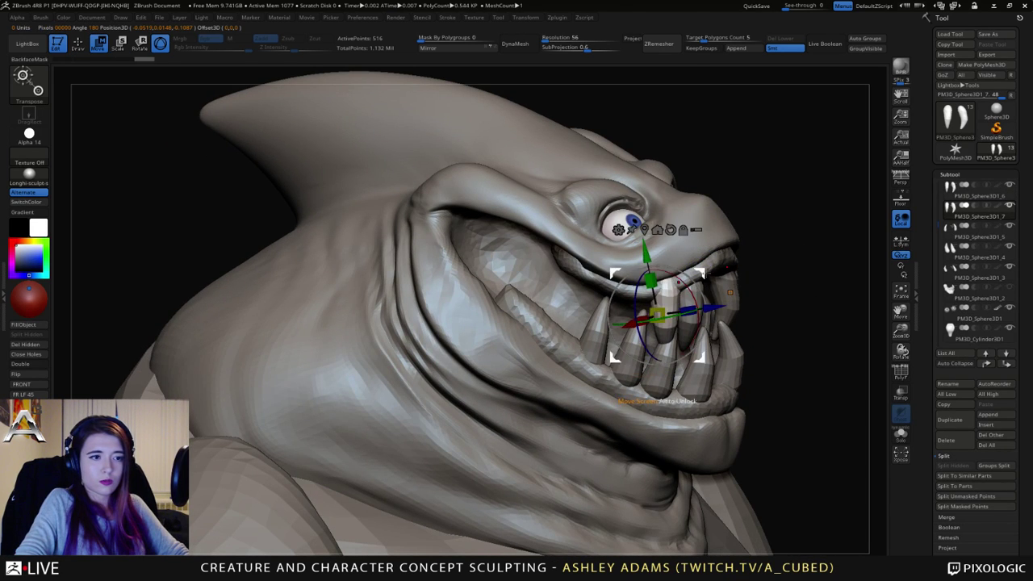
key("q")
mouse_move(699, 310)
right_mouse_down()
mouse_move(702, 277)
mouse_move(569, 252)
mouse_move(525, 275)
right_mouse_up()
mouse_move(666, 277)
right_mouse_down("alt")
mouse_move(647, 228)
mouse_move(699, 261)
mouse_move(797, 279)
mouse_move(777, 323)
mouse_move(614, 275)
right_mouse_up("alt")
mouse_move(613, 274)
right_mouse_down()
mouse_move(726, 277)
mouse_move(682, 307)
mouse_move(581, 323)
right_mouse_up()
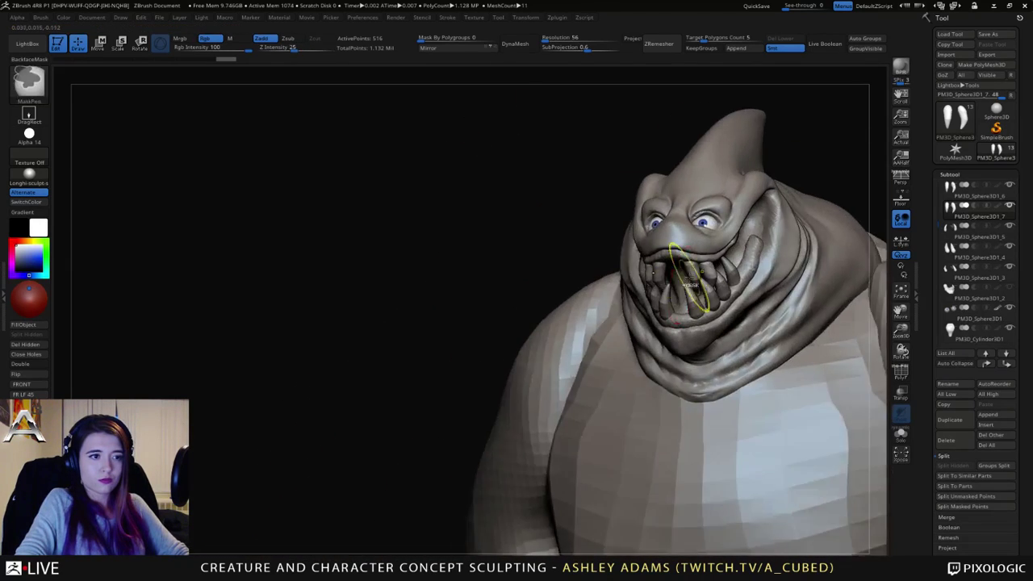
Step: Curve the front lower tooth pair with SnakeHook at a smaller brush size and smooth it
mouse_move(701, 287)
right_mouse_down("ctrl")
mouse_move(644, 314)
mouse_move(637, 300)
mouse_move(609, 296)
right_mouse_up("ctrl")
key("space")
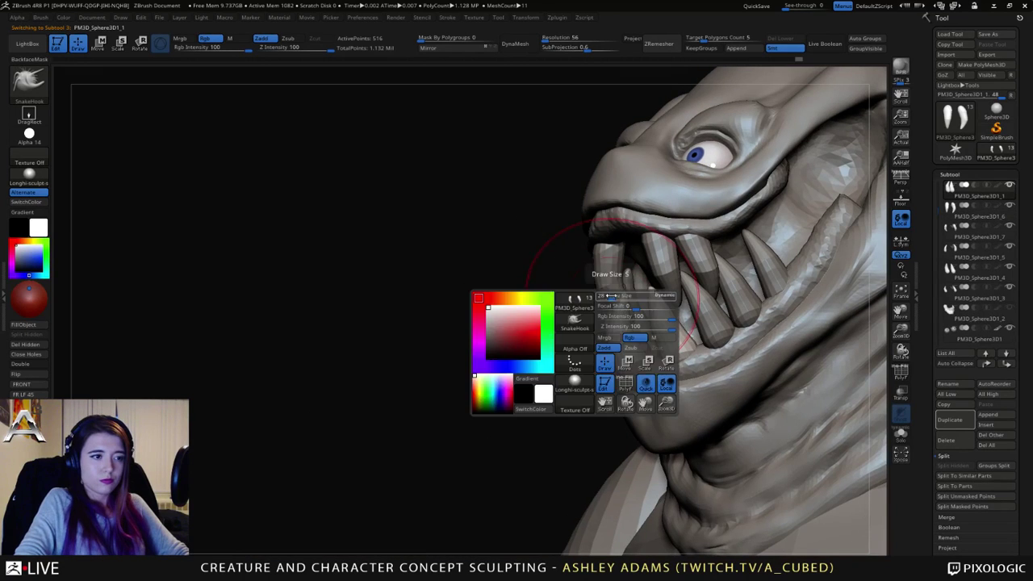
left_click_drag(615, 295, 610, 295)
key("space")
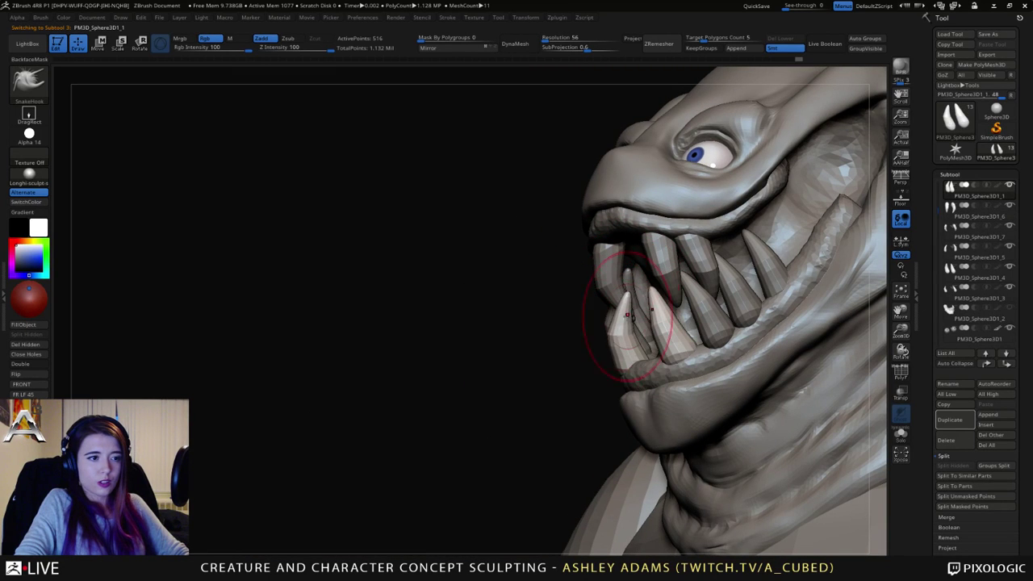
key("shift")
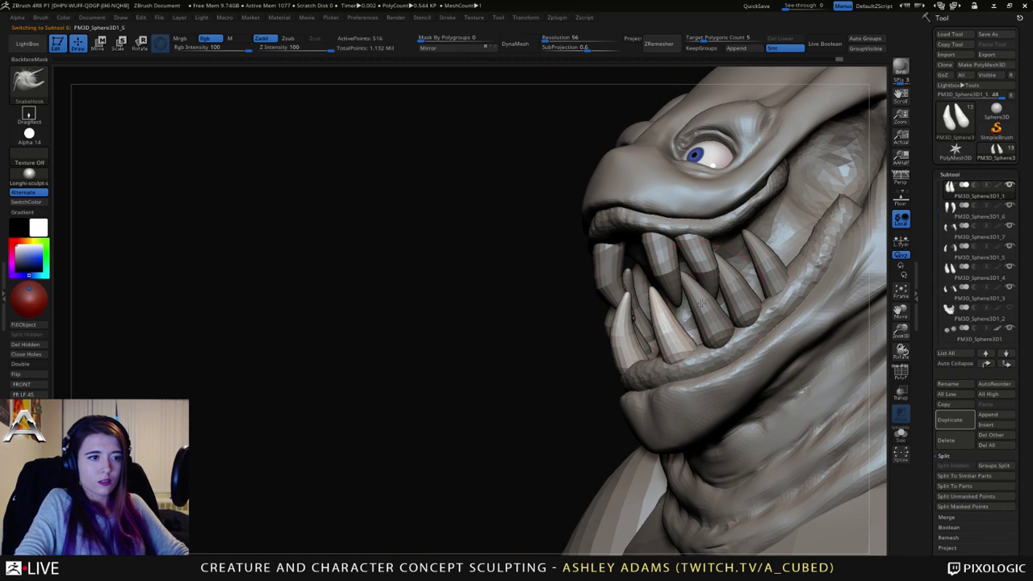
Step: Bend and smooth the second pair of lower teeth into curved fangs
left_click_drag(516, 303, 698, 299)
key("shift")
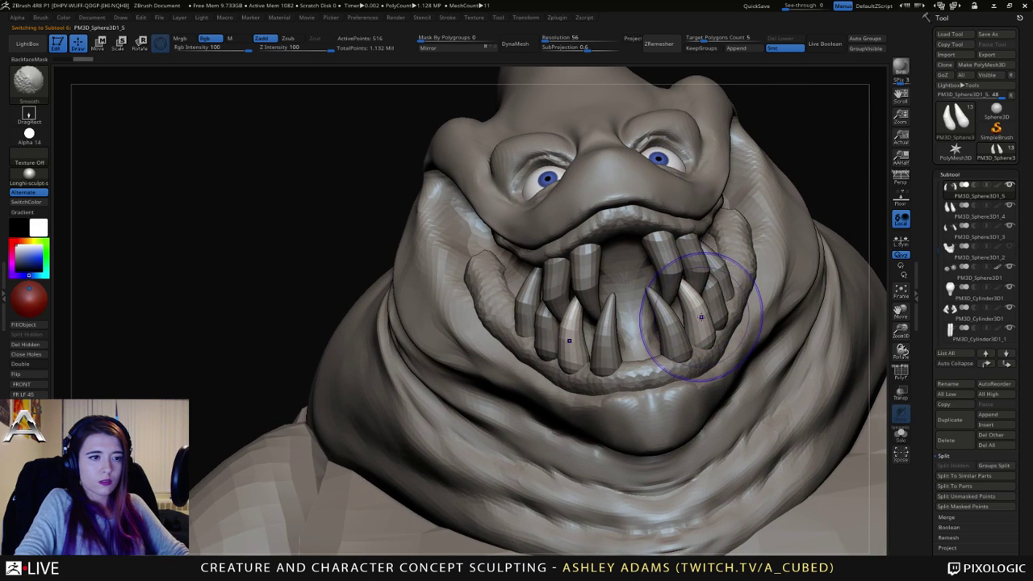
right_click_drag(702, 317, 807, 314)
left_click(679, 267, "alt")
key("shift")
Step: Thicken the front lower tooth pair with the Inflate brush and smooth its surface
left_click(613, 324, "alt")
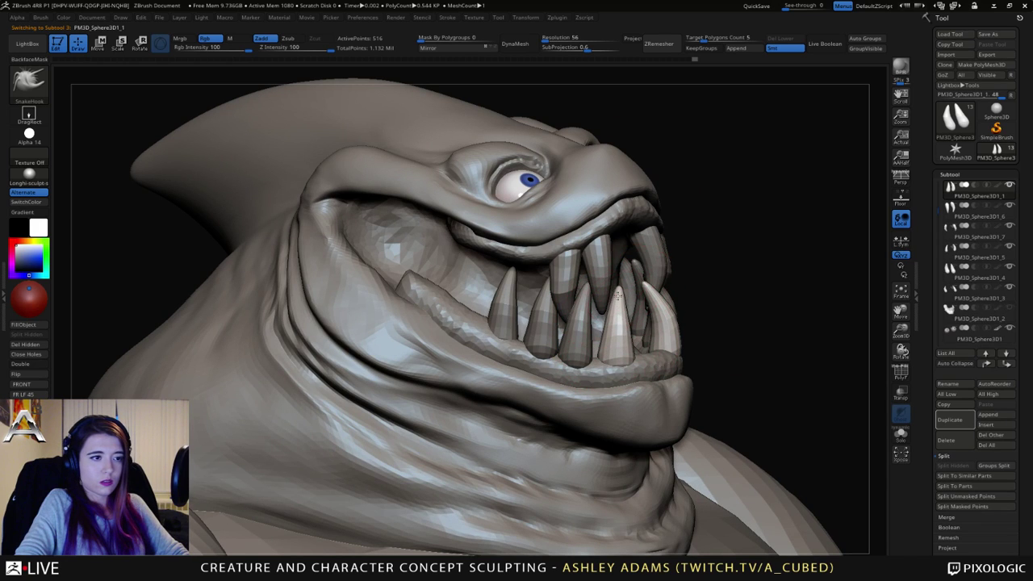
key("b")
key("i")
key("n")
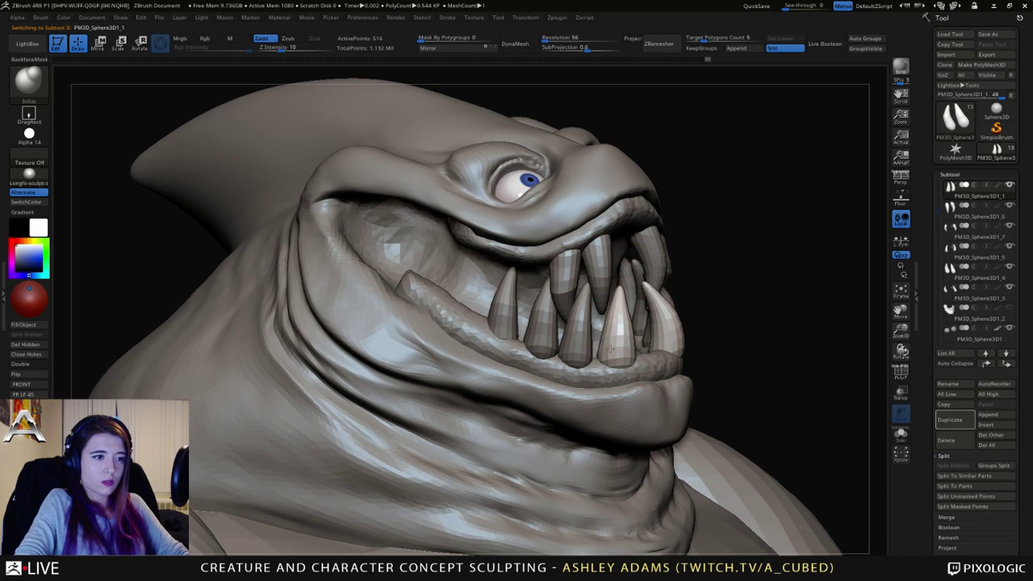
mouse_move(750, 303)
right_mouse_down()
mouse_move(623, 288)
mouse_move(598, 345)
right_mouse_up()
key("shift")
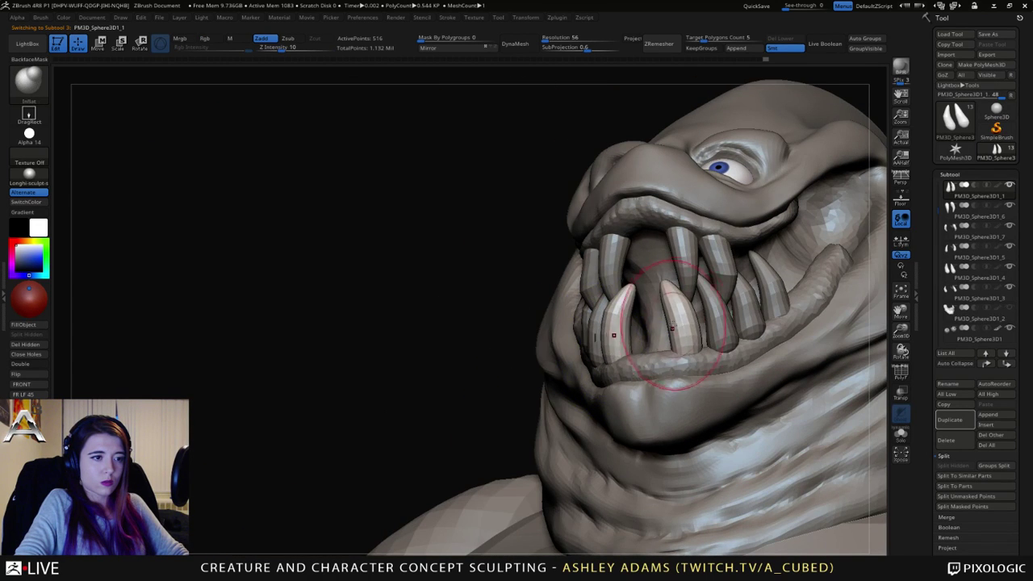
right_click_drag(675, 323, 667, 278)
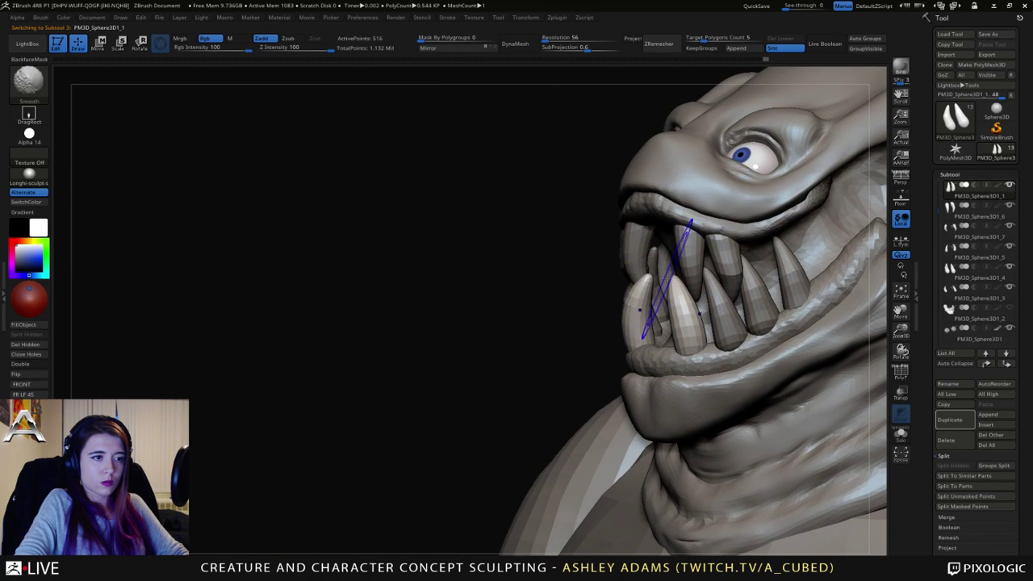
Step: Smooth the second lower tooth pair and reshape it with SnakeHook so it sits along the lower gum
left_click(723, 345, "alt")
key("shift")
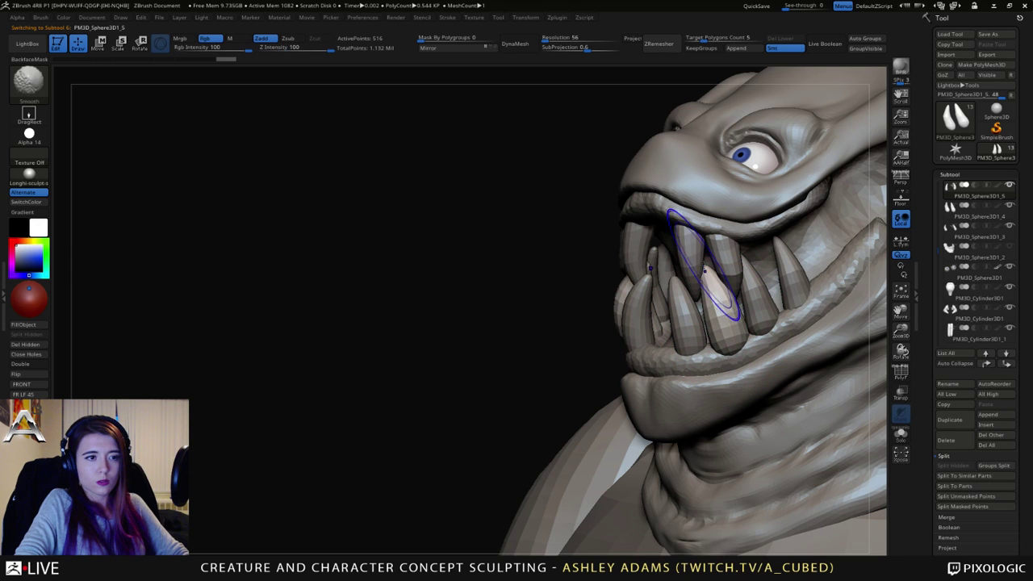
right_click_drag(719, 325, 767, 355)
key("b")
key("s")
key("h")
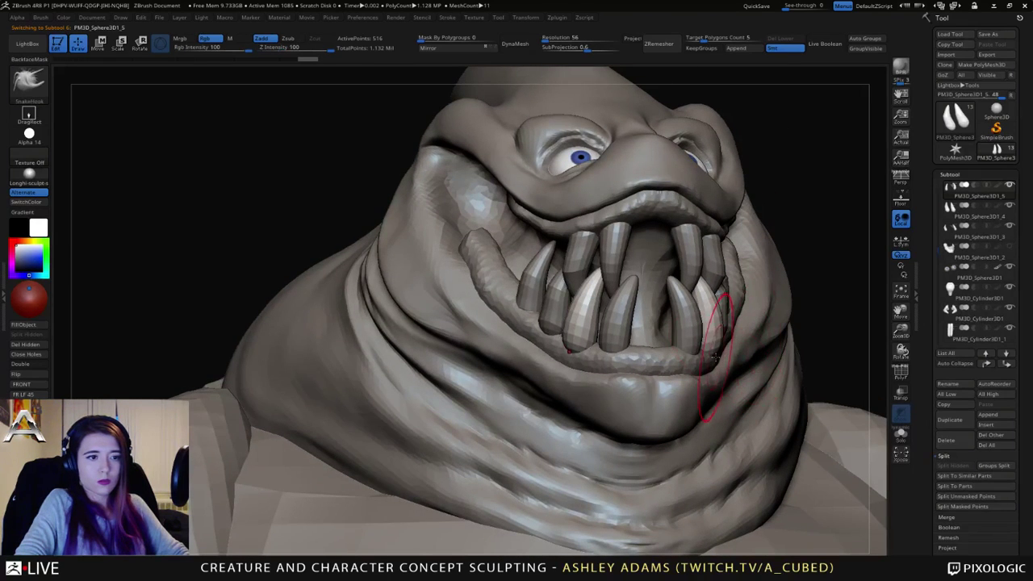
Step: Thicken the front upper tooth pair with the Inflate brush at a smaller brush size
mouse_move(615, 306)
right_mouse_down()
mouse_move(540, 307)
mouse_move(670, 300)
mouse_move(624, 280)
mouse_move(698, 290)
right_mouse_up()
left_click(621, 286, "alt")
key("ctrl+shift+d")
mouse_move(623, 269)
right_mouse_down()
mouse_move(602, 258)
mouse_move(608, 223)
right_mouse_up()
key("space")
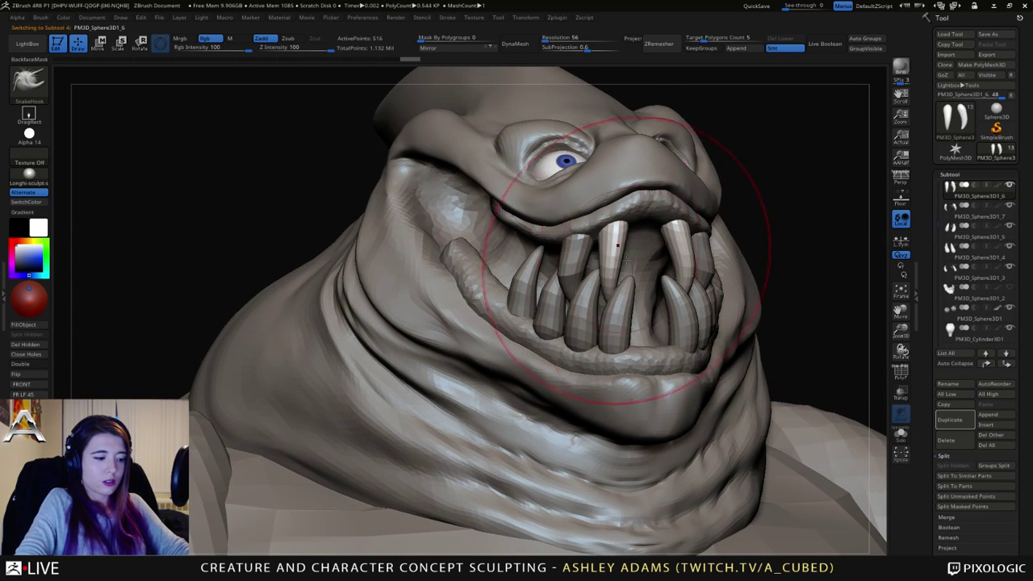
key("b")
key("i")
key("n")
key("space")
left_click_drag(638, 257, 623, 256)
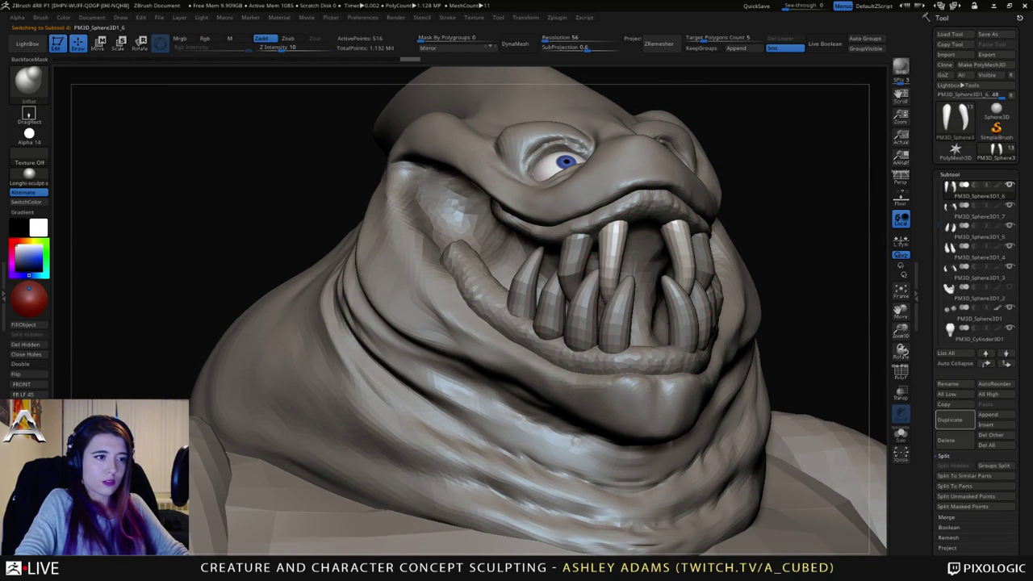
Step: Bend the front upper teeth into curved fangs with SnakeHook, smoothing them and shaping them from both sides
right_click_drag(611, 240, 565, 232)
key("b")
key("s")
key("h")
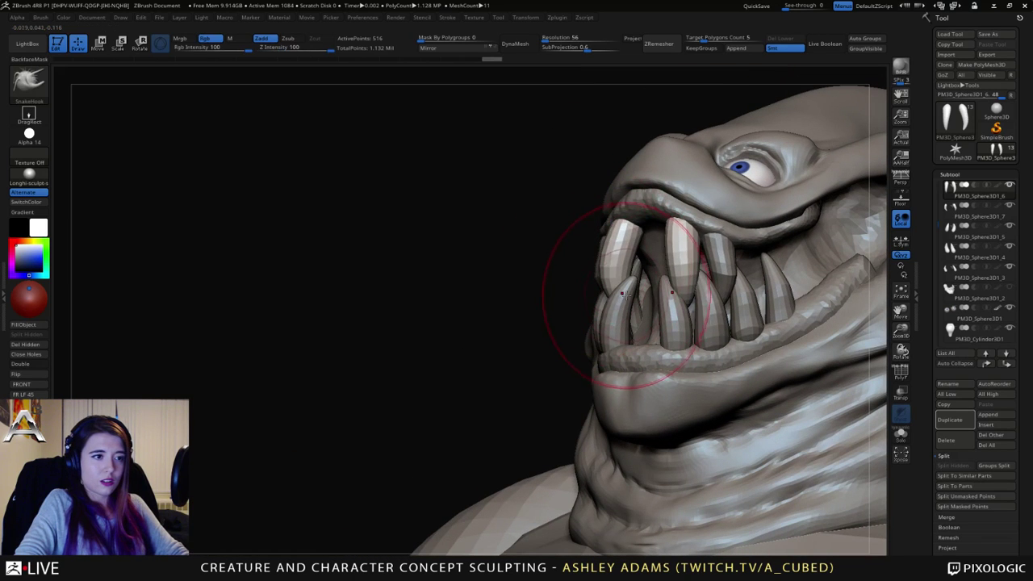
left_click_drag(667, 291, 659, 280, "shift")
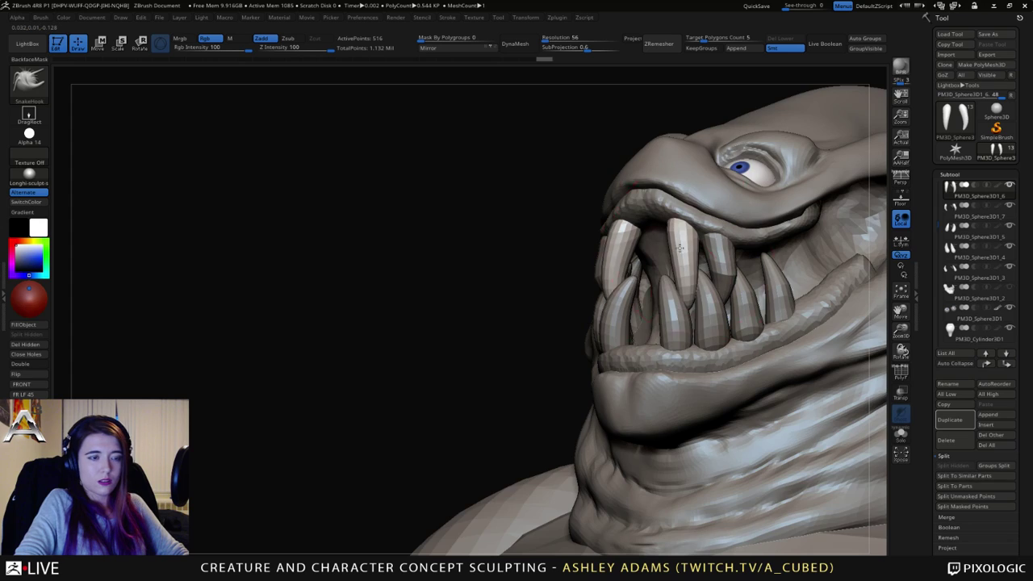
mouse_move(680, 311)
right_mouse_down()
mouse_move(670, 299)
mouse_move(674, 219)
mouse_move(710, 225)
right_mouse_up()
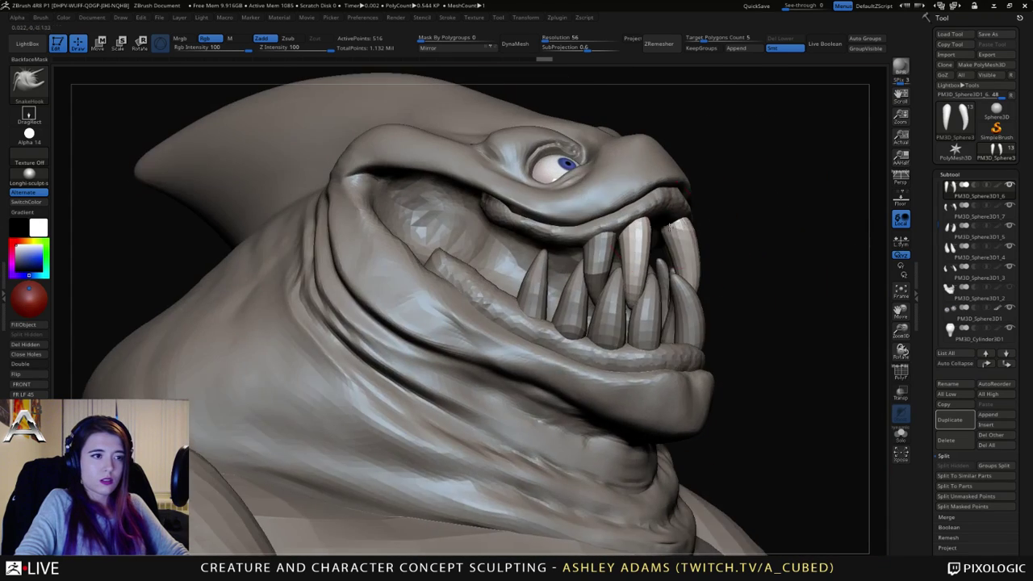
right_click_drag(678, 266, 646, 226, "ctrl")
right_click_drag(646, 226, 569, 261)
left_click_drag(569, 260, 681, 248)
right_click_drag(681, 249, 577, 287, "ctrl")
Step: Thicken the second upper tooth pair with the Inflate brush
left_click(629, 294, "alt")
key("b")
key("i")
key("n")
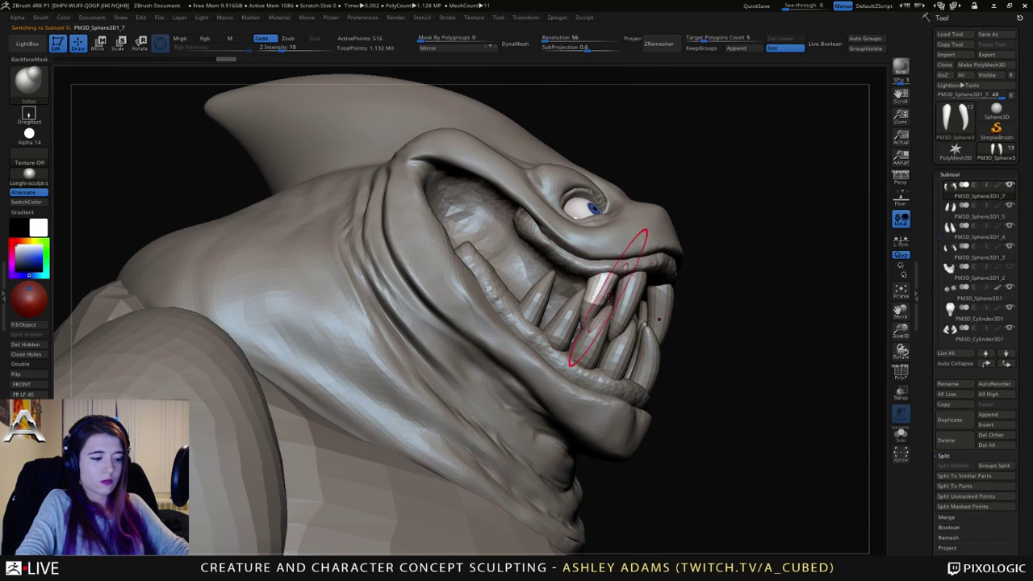
Step: Smooth and curve the third lower tooth pair with SnakeHook, and adjust the second upper pair to match
left_click(557, 337, "alt")
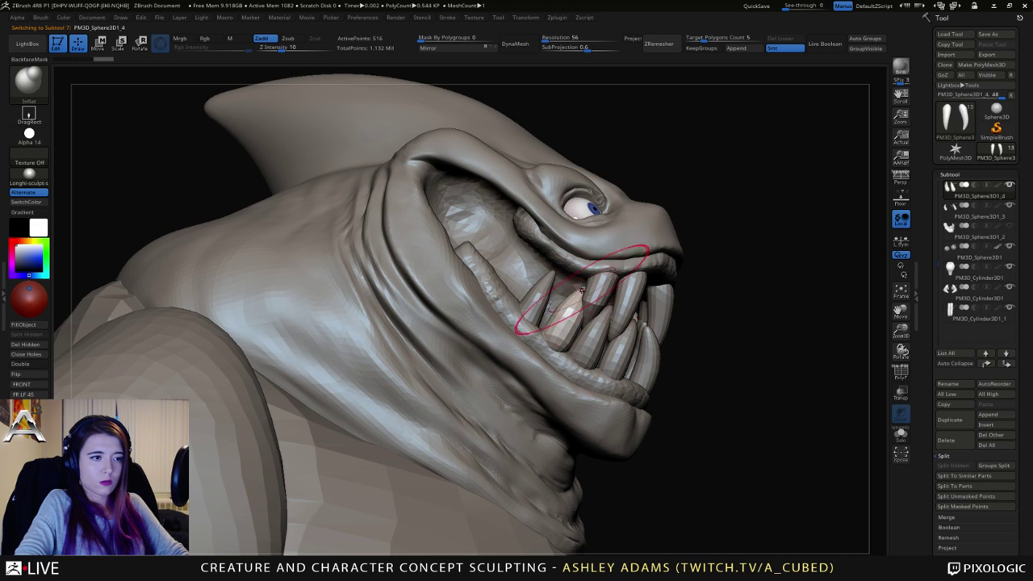
key("shift")
right_click_drag(595, 321, 576, 352)
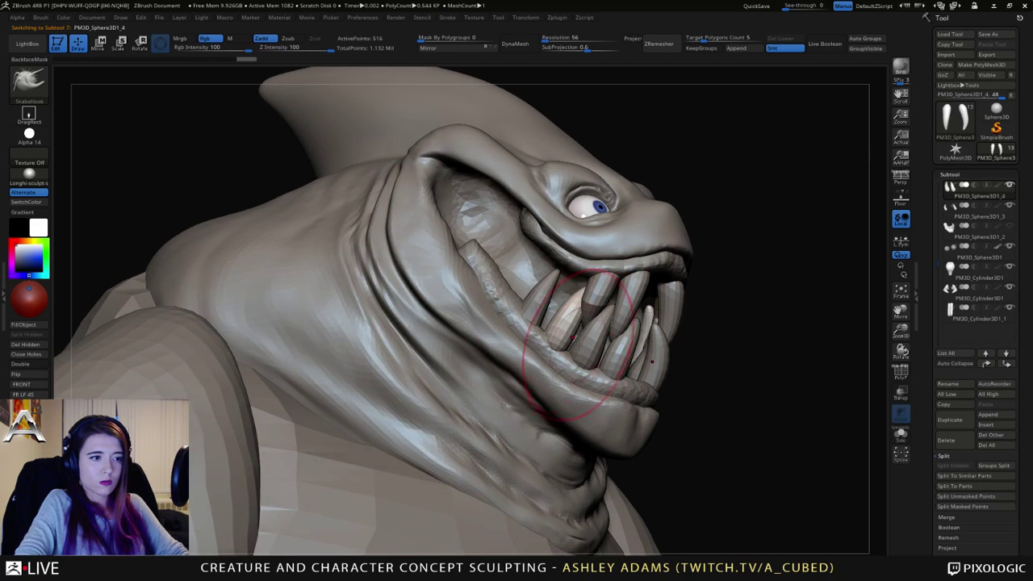
left_click_drag(546, 342, 562, 352)
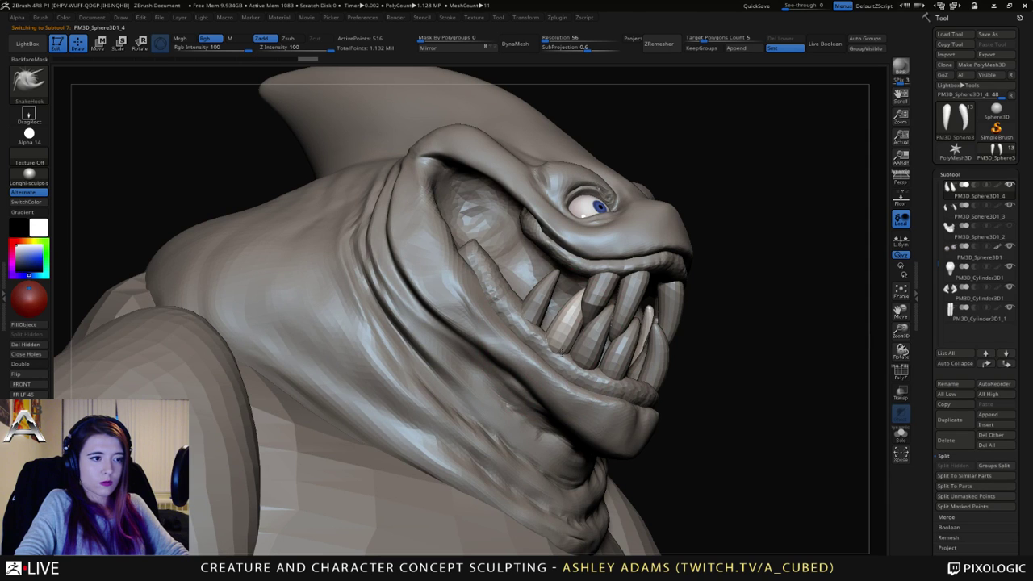
mouse_move(564, 352)
right_mouse_down()
mouse_move(521, 345)
mouse_move(578, 307)
mouse_move(607, 317)
mouse_move(554, 272)
mouse_move(592, 283)
mouse_move(599, 266)
mouse_move(607, 297)
right_mouse_up()
left_click(583, 302, "alt")
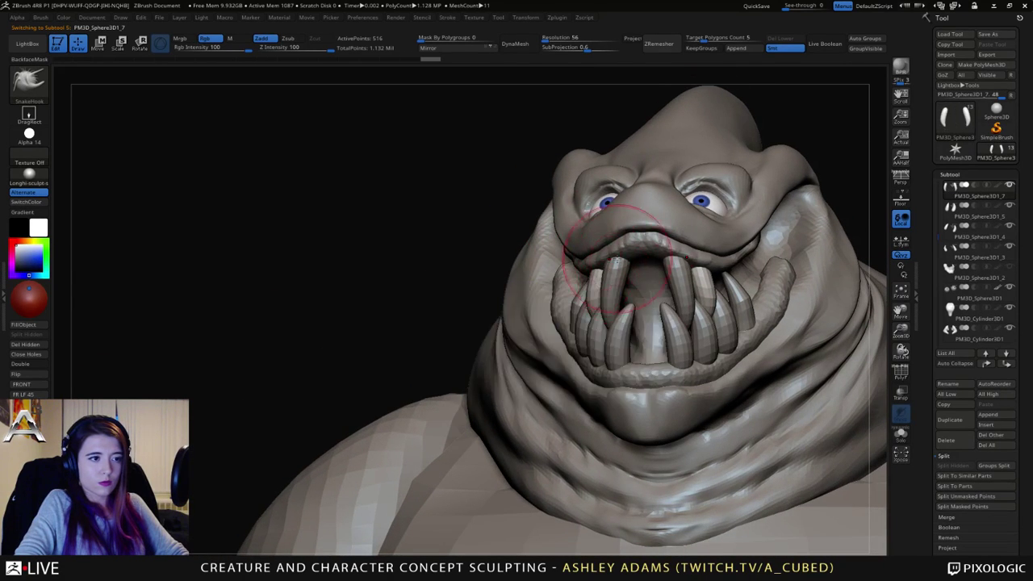
Step: Reshape the front of the lower gum upward using SnakeHook with a larger brush
left_click(645, 367, "alt")
right_click_drag(645, 366, 702, 368)
right_click(646, 369)
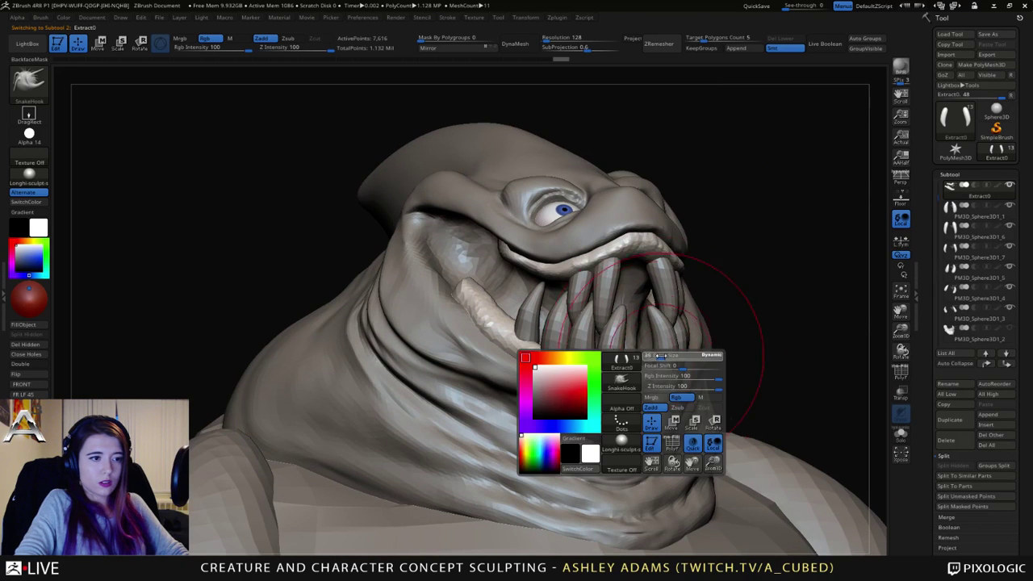
Step: Raise the front of the body's lower lip and chin around the gum with SnakeHook, redoing the first pull
left_click(647, 385, "alt")
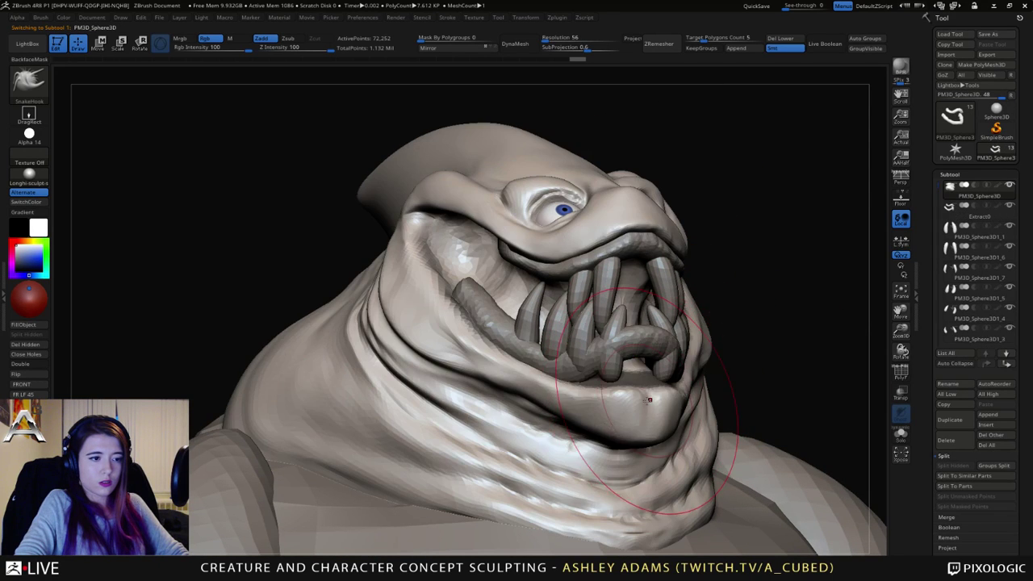
key("ctrl+z")
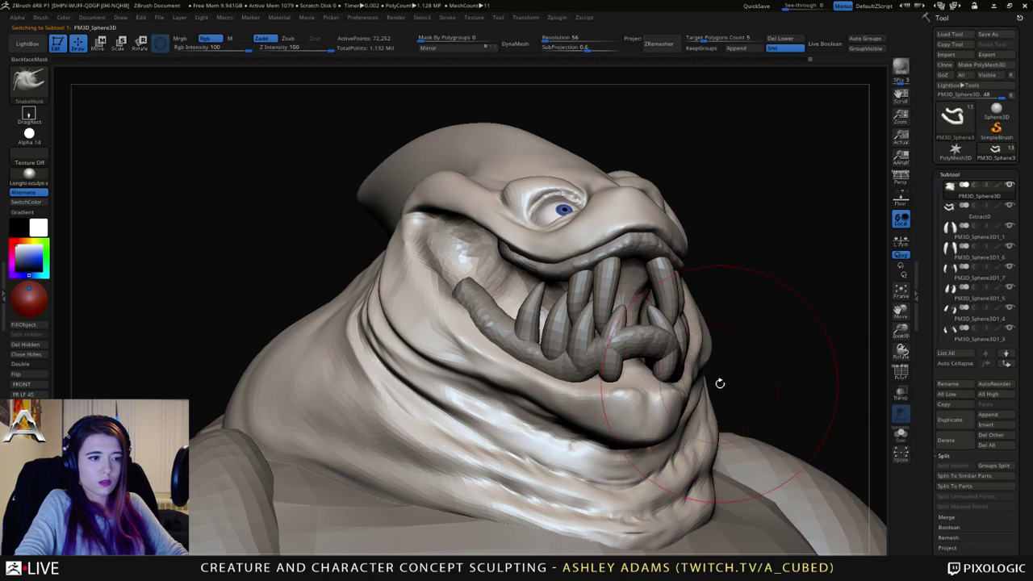
left_click_drag(647, 391, 646, 379)
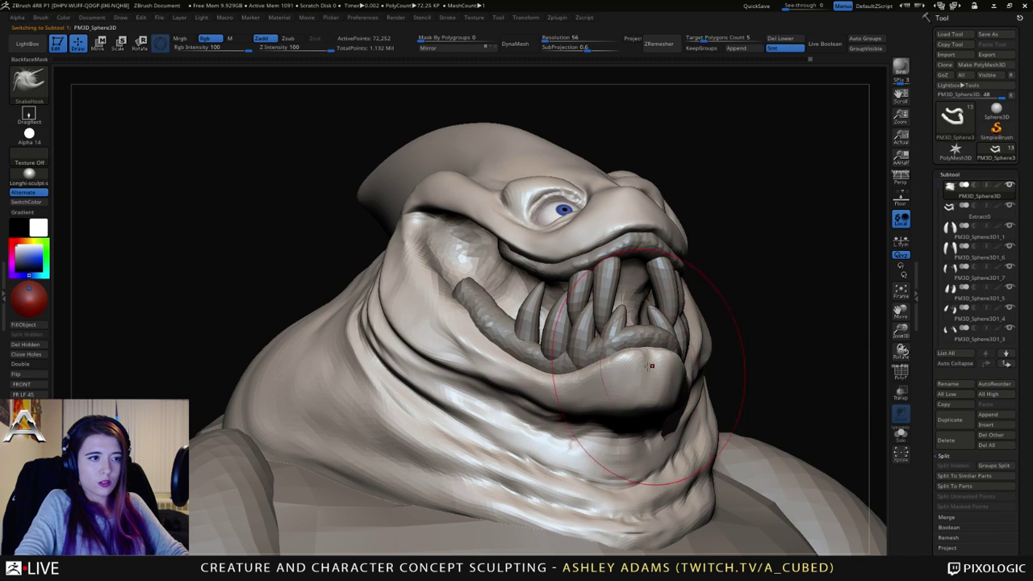
right_click_drag(652, 365, 591, 373)
mouse_move(652, 323)
right_mouse_down()
mouse_move(684, 365)
mouse_move(663, 321)
mouse_move(606, 328)
mouse_move(597, 318)
right_mouse_up()
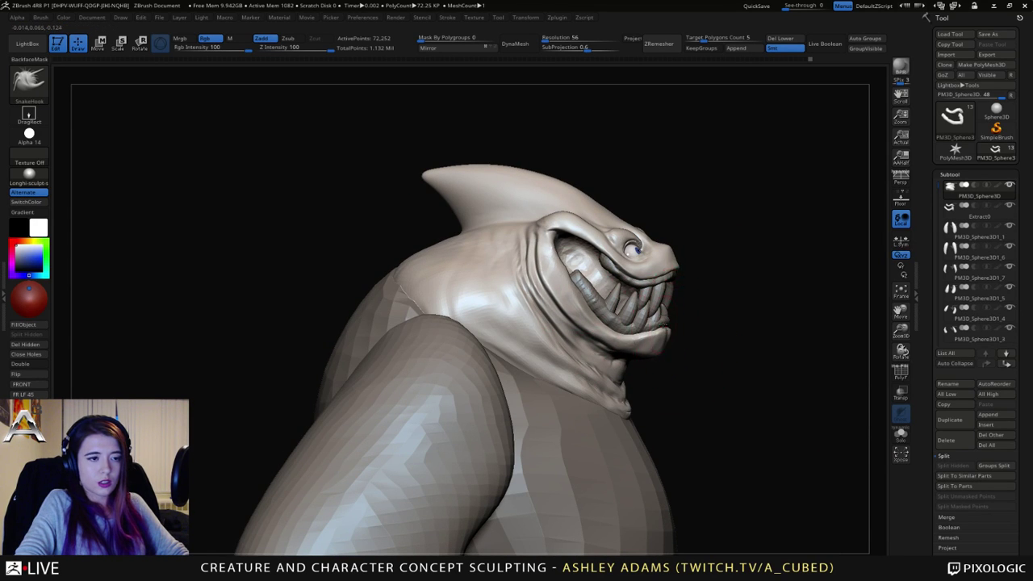
Step: Raise the front lower tooth pair with the gizmo to fit the lifted lower jaw
left_click(651, 322, "alt")
right_click_drag(746, 341, 658, 341)
key("w")
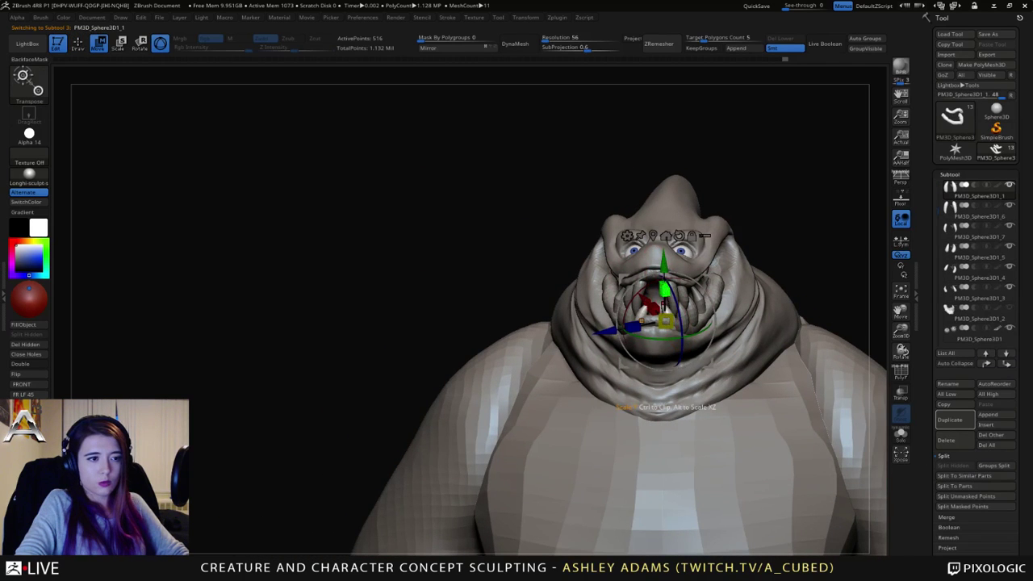
left_click_drag(665, 403, 666, 390)
key("q")
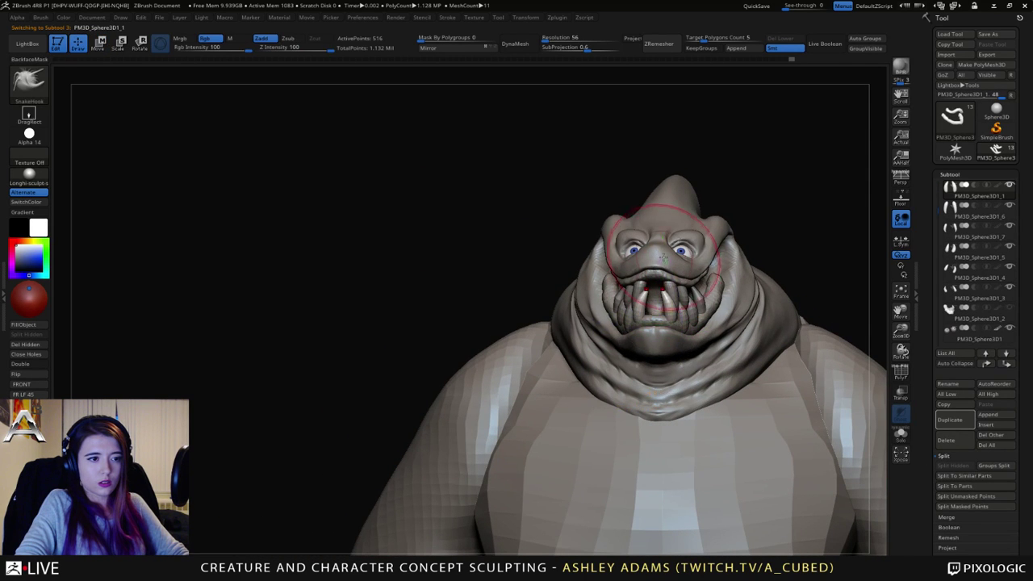
Step: Refit the lower gum around the tooth bases with SnakeHook, at the front and along the side
right_click_drag(678, 238, 674, 315, "ctrl")
mouse_move(674, 315)
right_mouse_down()
mouse_move(640, 343)
mouse_move(661, 363)
right_mouse_up()
left_click(660, 363, "alt")
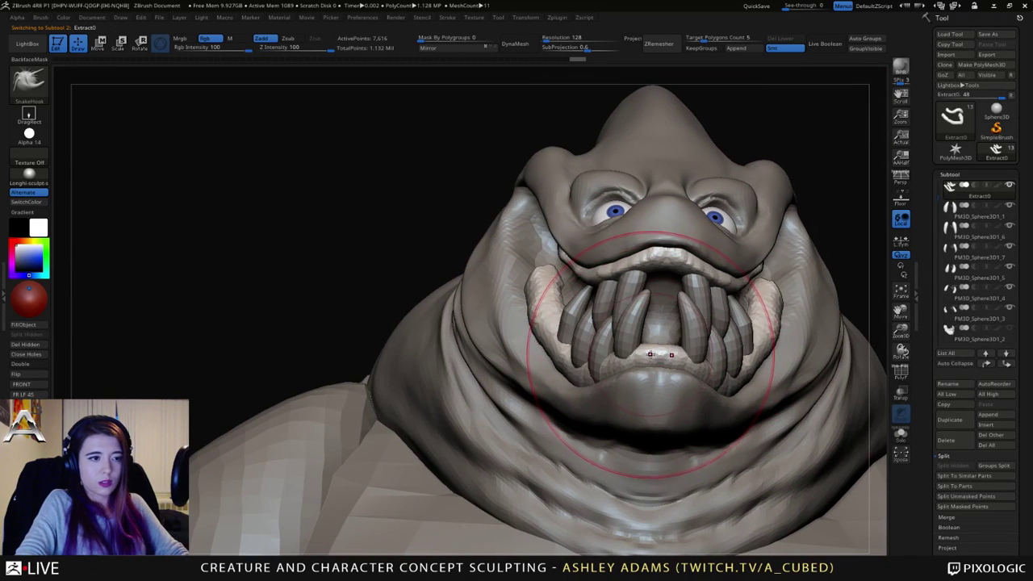
mouse_move(650, 348)
right_mouse_down()
mouse_move(669, 362)
mouse_move(649, 363)
right_mouse_up()
key("space")
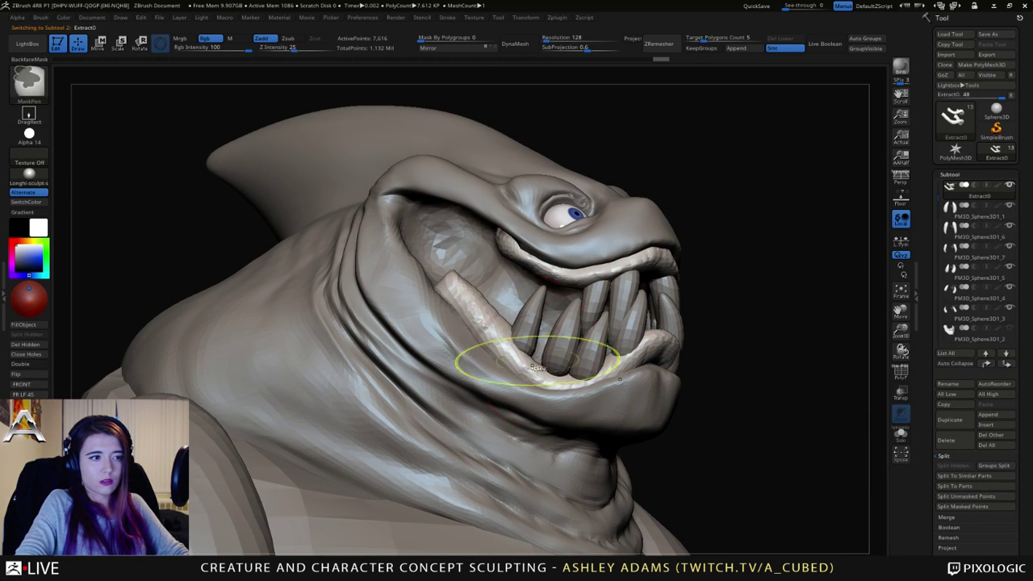
mouse_move(535, 364)
right_mouse_down("ctrl")
mouse_move(528, 328)
mouse_move(513, 349)
right_mouse_up("ctrl")
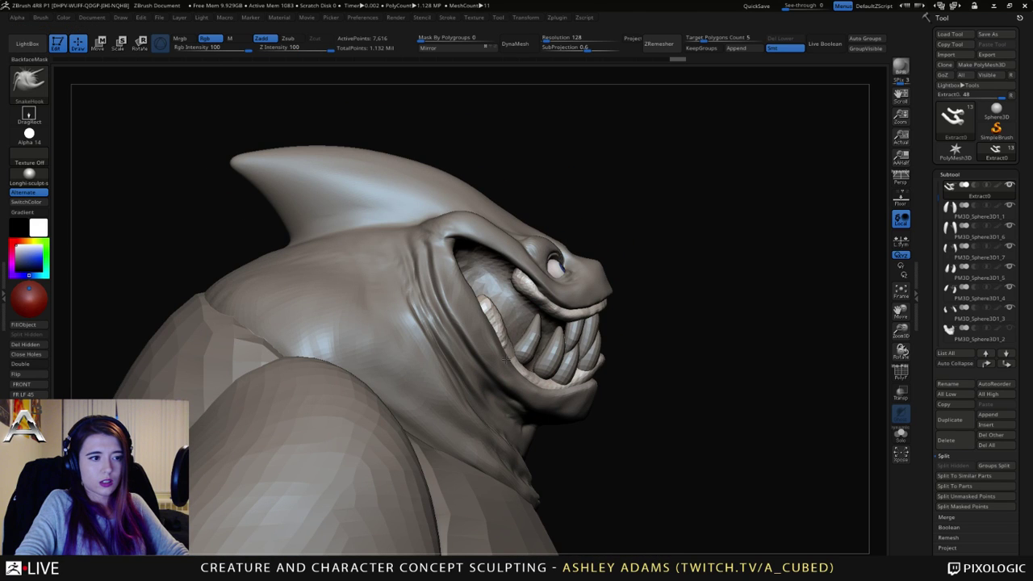
Step: Adjust the body's lower lip and the neighbouring teeth with SnakeHook from the side
mouse_move(439, 298)
right_mouse_down()
mouse_move(473, 299)
mouse_move(588, 374)
mouse_move(564, 301)
mouse_move(571, 255)
mouse_move(556, 284)
mouse_move(591, 324)
mouse_move(615, 310)
mouse_move(599, 278)
right_mouse_up()
left_click(565, 295, "alt")
left_click(556, 294, "alt")
left_click(560, 300, "alt")
left_click(565, 321, "alt")
right_click(579, 337)
right_click(602, 316)
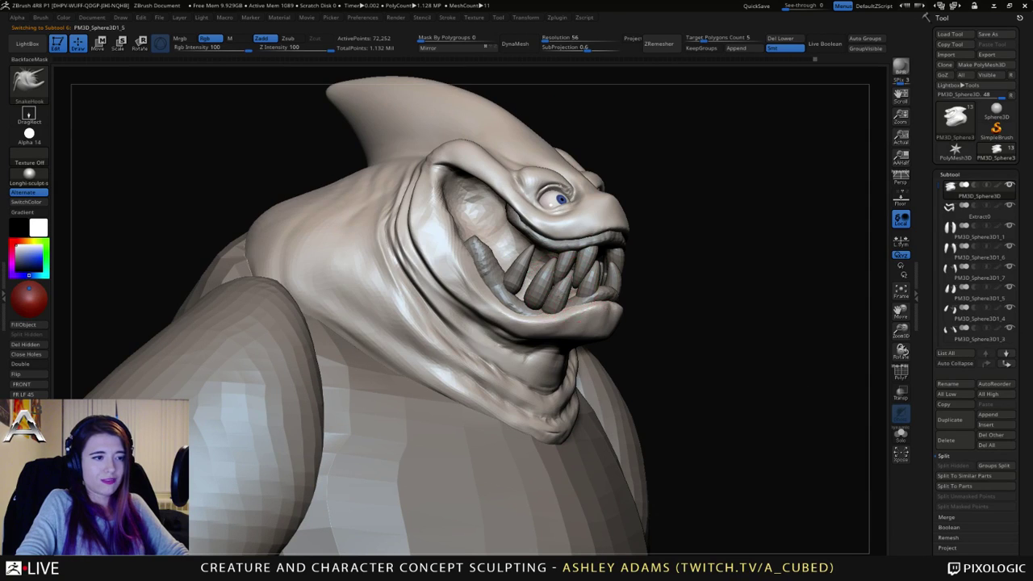
Step: Fit the second lower tooth pair and the lower gum against each other with SnakeHook
left_click(554, 311, "alt")
mouse_move(552, 316)
right_mouse_down()
mouse_move(562, 312)
mouse_move(567, 278)
right_mouse_up()
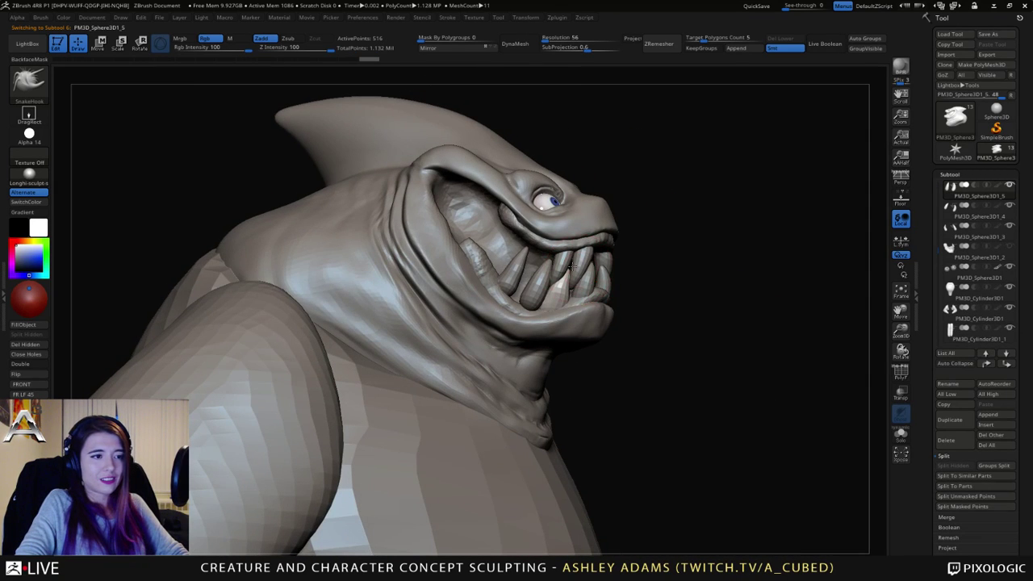
left_click(570, 300, "alt")
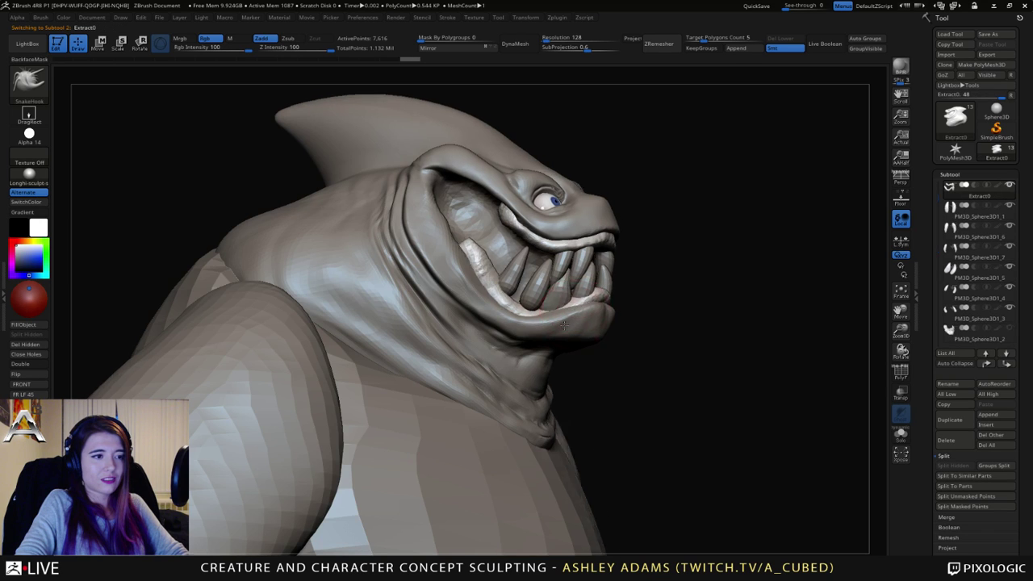
mouse_move(570, 301)
right_mouse_down()
mouse_move(563, 317)
mouse_move(580, 301)
right_mouse_up()
Step: Refine the front lower, upper and third lower tooth pairs with SnakeHook from both sides of the mouth
left_click(576, 289, "alt")
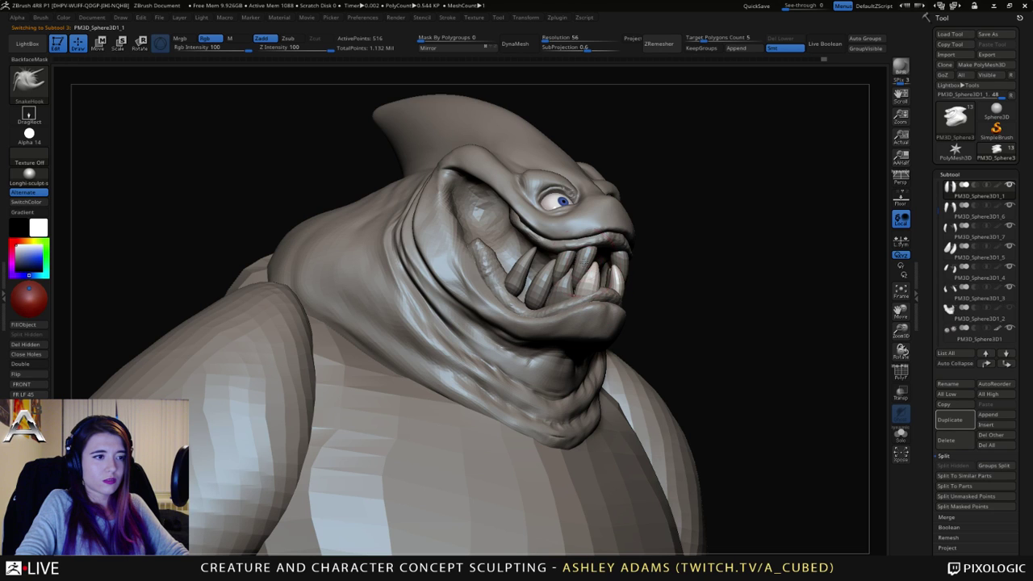
left_click(593, 250, "alt")
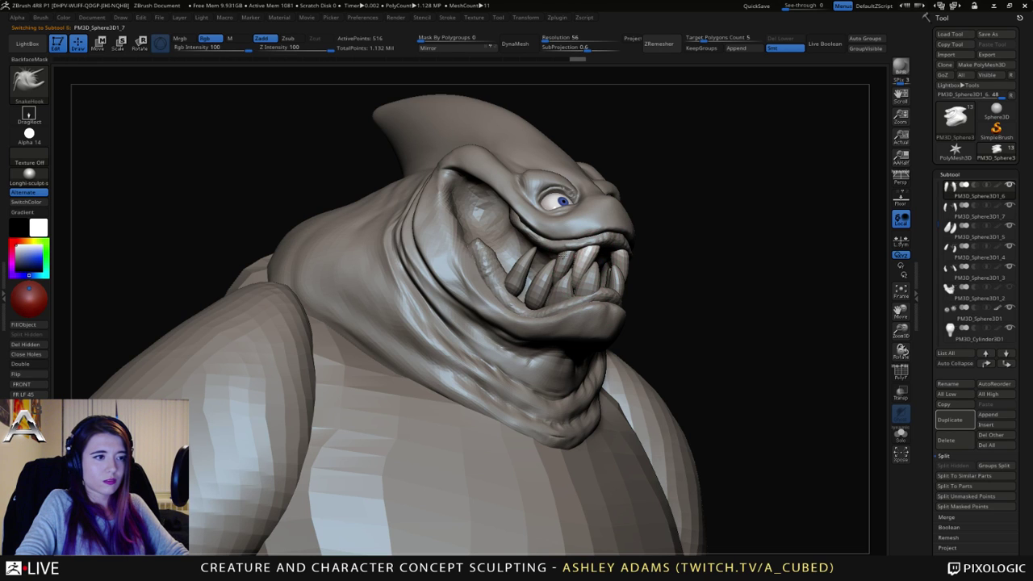
left_click_drag(686, 258, 435, 266)
left_click(654, 292, "alt")
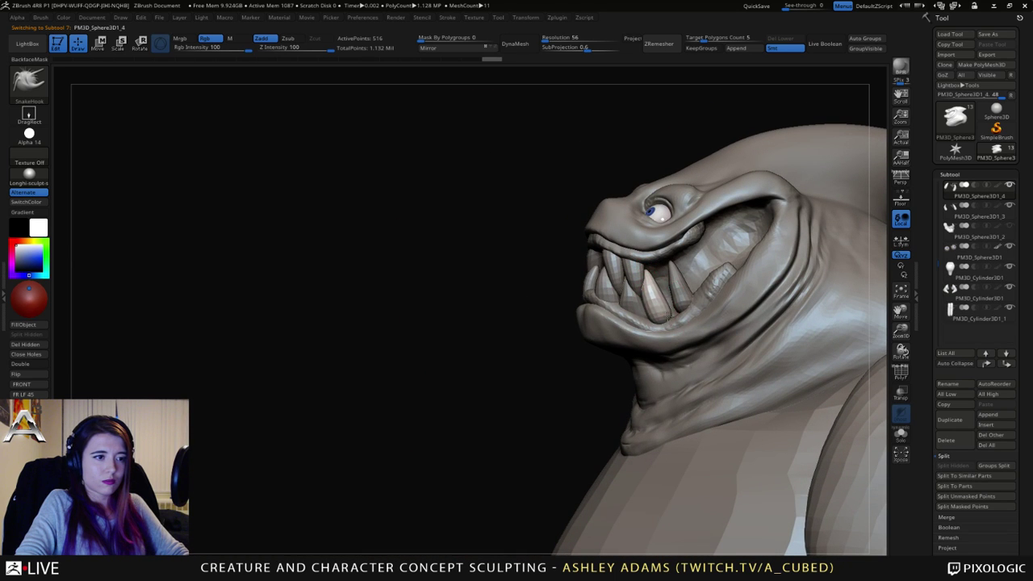
mouse_move(653, 298)
right_mouse_down()
mouse_move(667, 322)
mouse_move(594, 344)
mouse_move(642, 346)
mouse_move(695, 301)
right_mouse_up()
Step: Reshape the rearmost lower tooth pair into shorter, broader pointed teeth with SnakeHook, adjusting the brush size
left_click(696, 301, "alt")
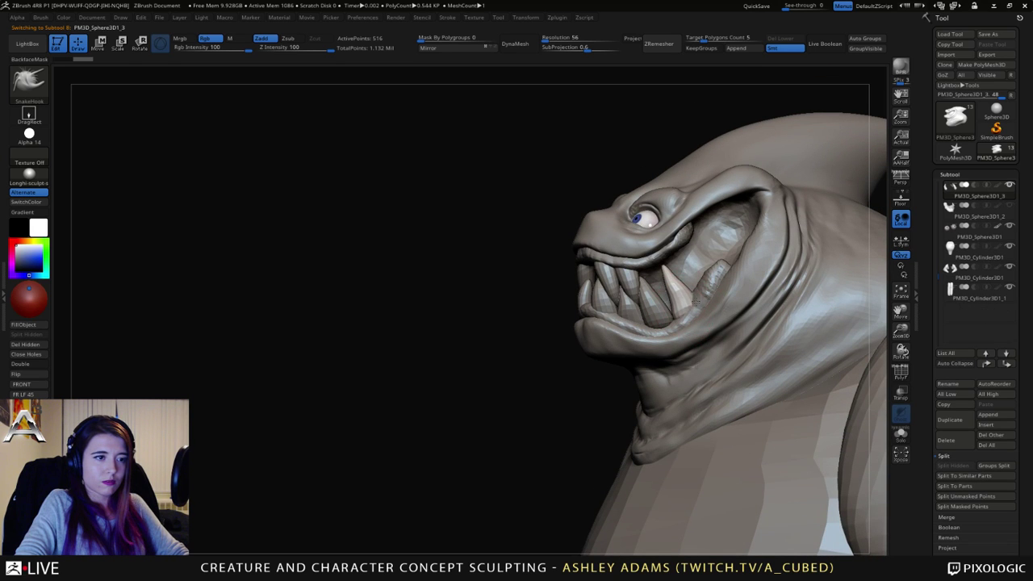
mouse_move(678, 290)
right_mouse_down()
mouse_move(690, 268)
mouse_move(567, 301)
mouse_move(585, 305)
right_mouse_up()
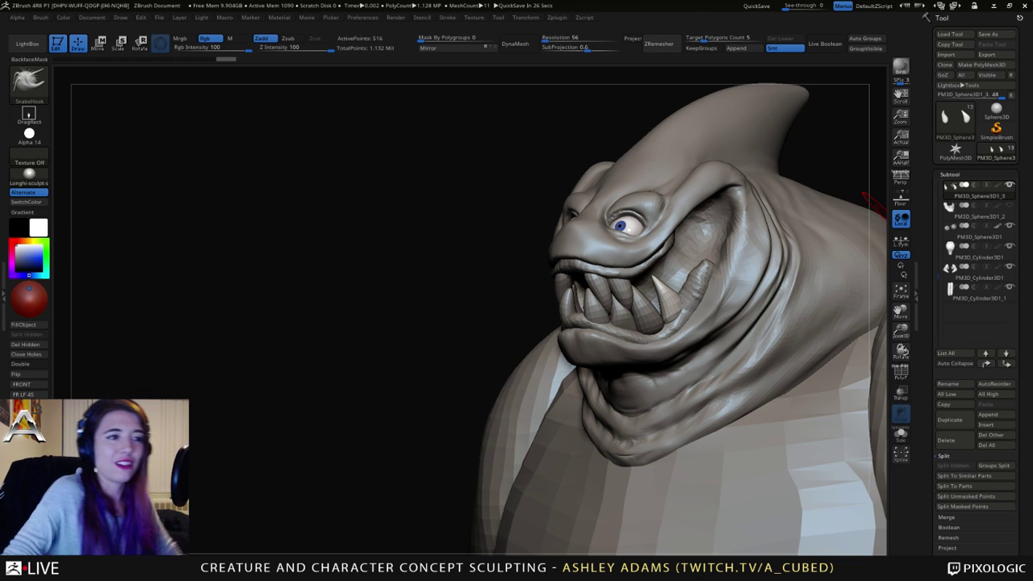
right_click_drag(662, 303, 771, 314)
mouse_move(484, 299)
right_mouse_down()
mouse_move(588, 295)
mouse_move(573, 318)
right_mouse_up()
key("space")
left_click_drag(565, 319, 547, 319)
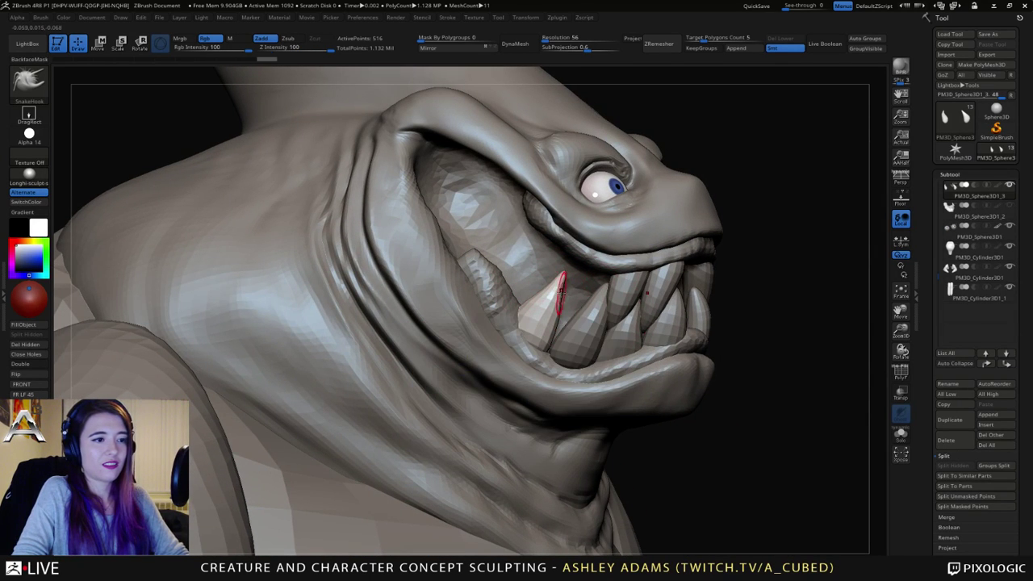
Step: Refine the rearmost lower teeth with SnakeHook and add a duplicate rear upper tooth pair, split off by its masked points
left_click_drag(563, 292, 556, 297)
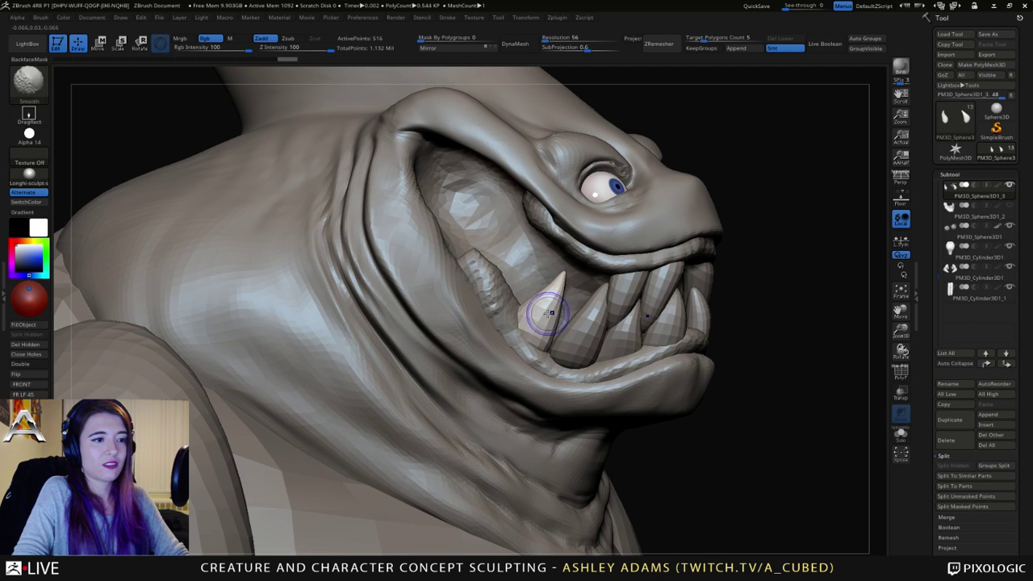
left_click(626, 288, "alt")
right_click_drag(626, 273, 631, 282)
key("w")
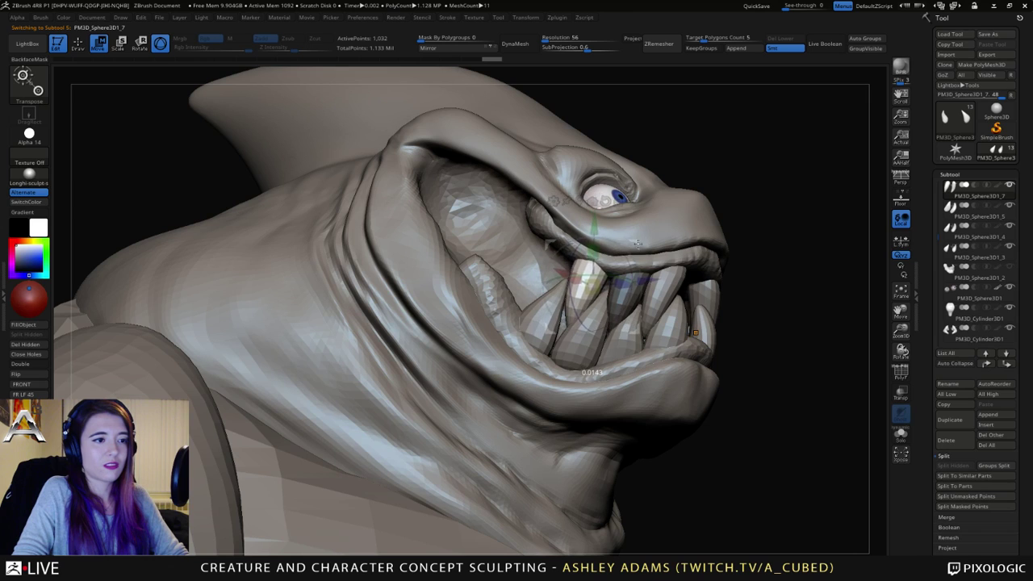
left_click_drag(641, 243, 629, 228)
right_click_drag(628, 228, 646, 229)
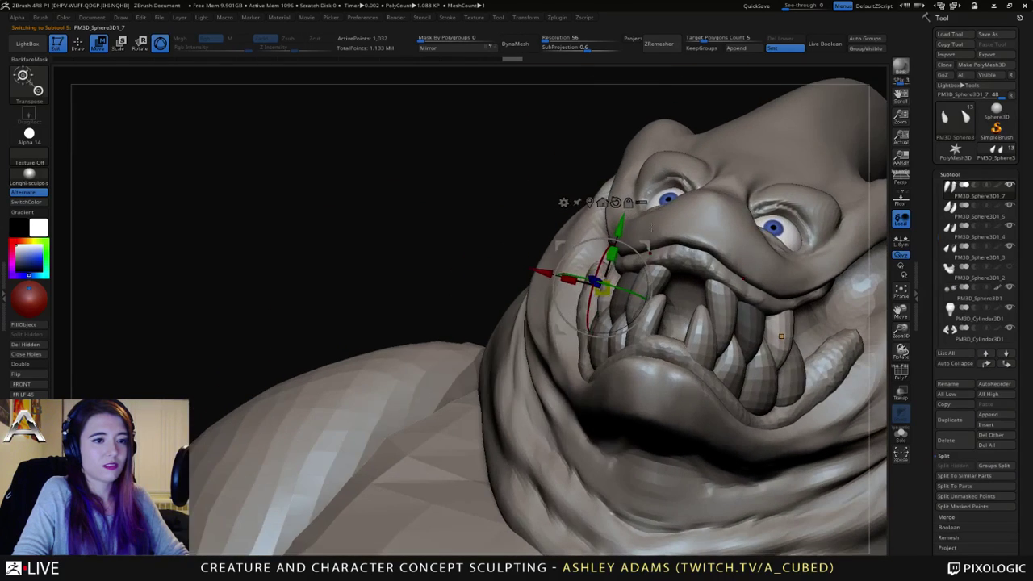
key("q")
left_click_drag(886, 476, 890, 468)
left_click(958, 508)
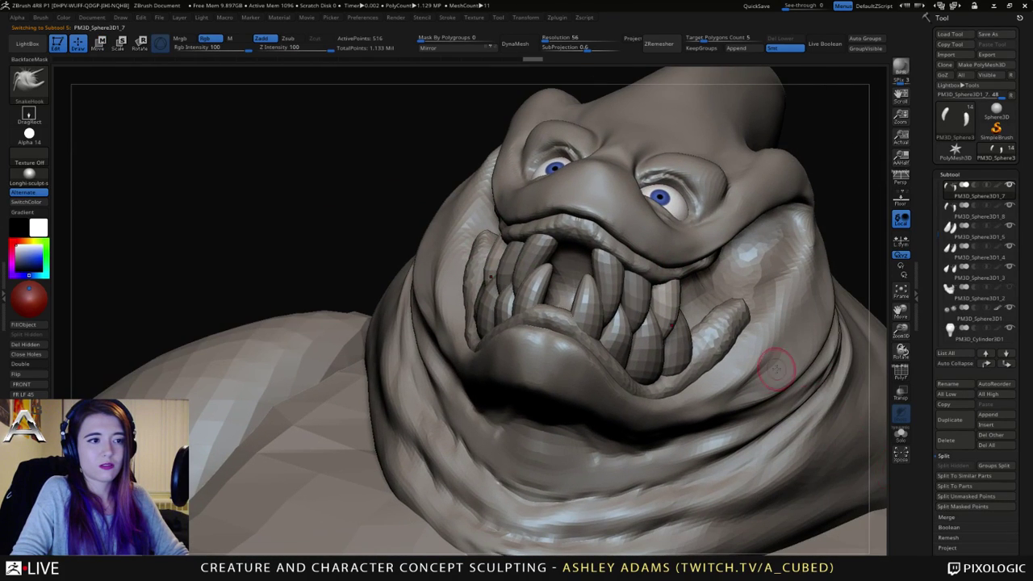
Step: Reshape the new rearmost upper tooth pair and fit it beside its neighbouring pair with SnakeHook, adjusting the brush size
right_click_drag(769, 379, 626, 309)
key("space")
left_click_drag(654, 252, 670, 252)
right_click_drag(742, 262, 686, 283)
right_click_drag(682, 350, 787, 322)
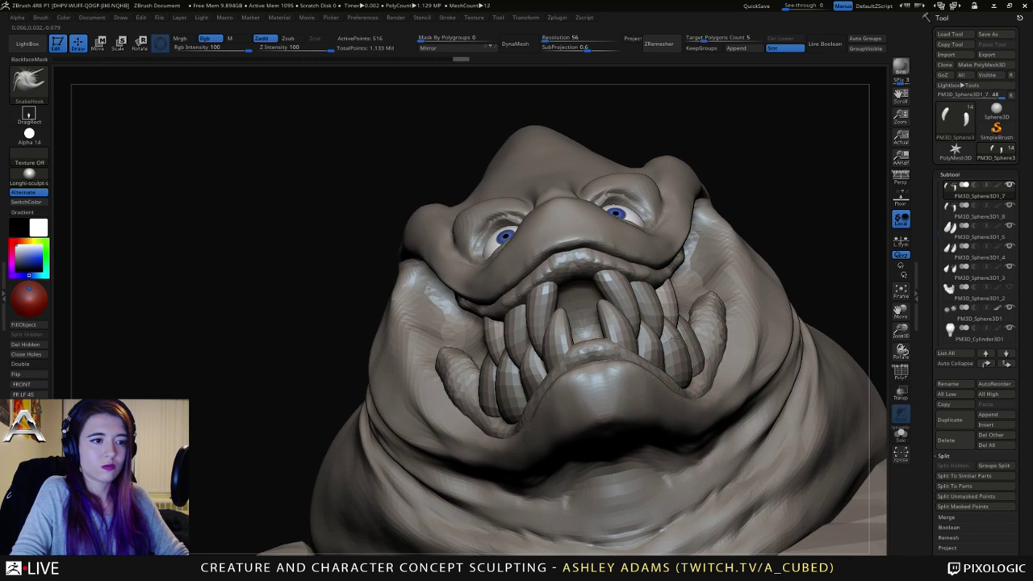
left_click(646, 294, "alt")
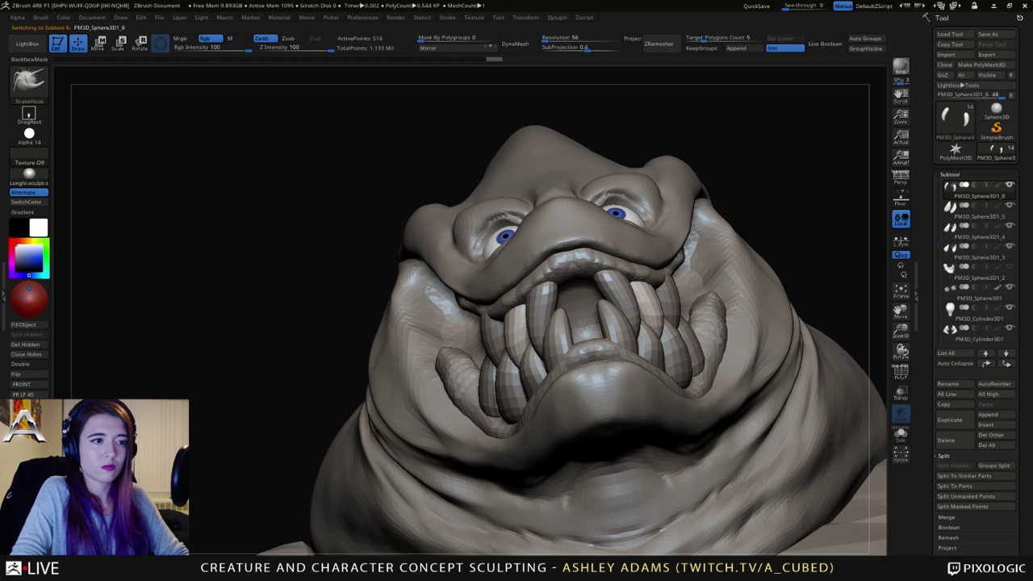
right_click_drag(648, 275, 706, 327)
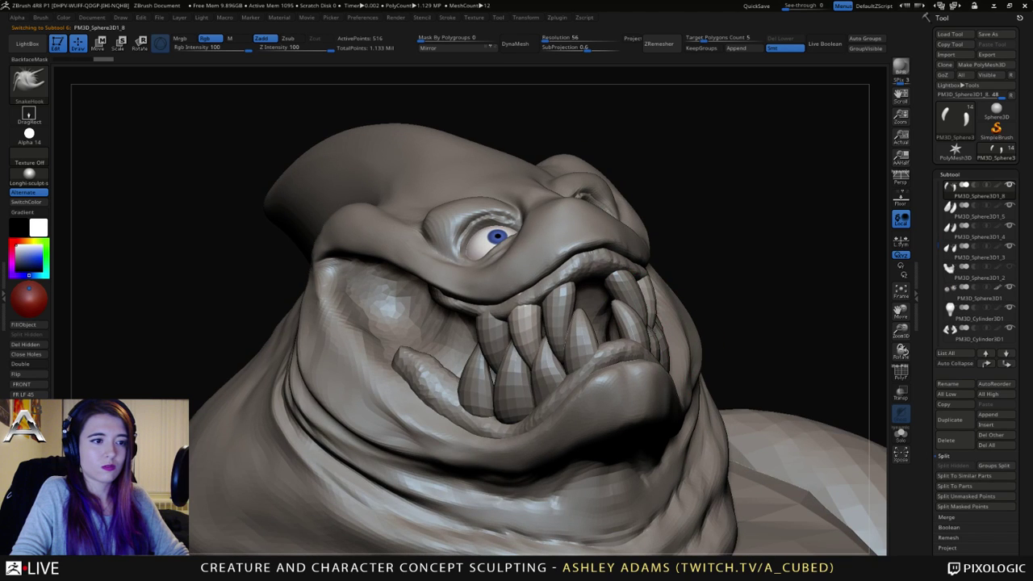
right_click_drag(616, 316, 531, 304)
Step: Reshape the front upper tooth pair with SnakeHook, redoing the first stroke with an adjusted brush size
left_click(611, 302, "alt")
left_click_drag(539, 342, 543, 350)
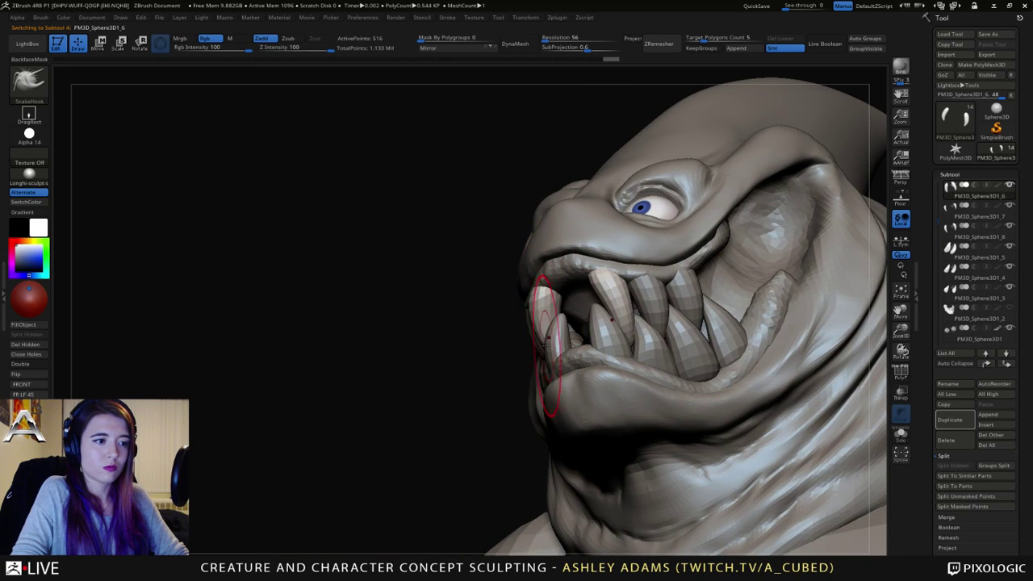
right_click_drag(546, 344, 667, 331)
key("ctrl+z")
key("space")
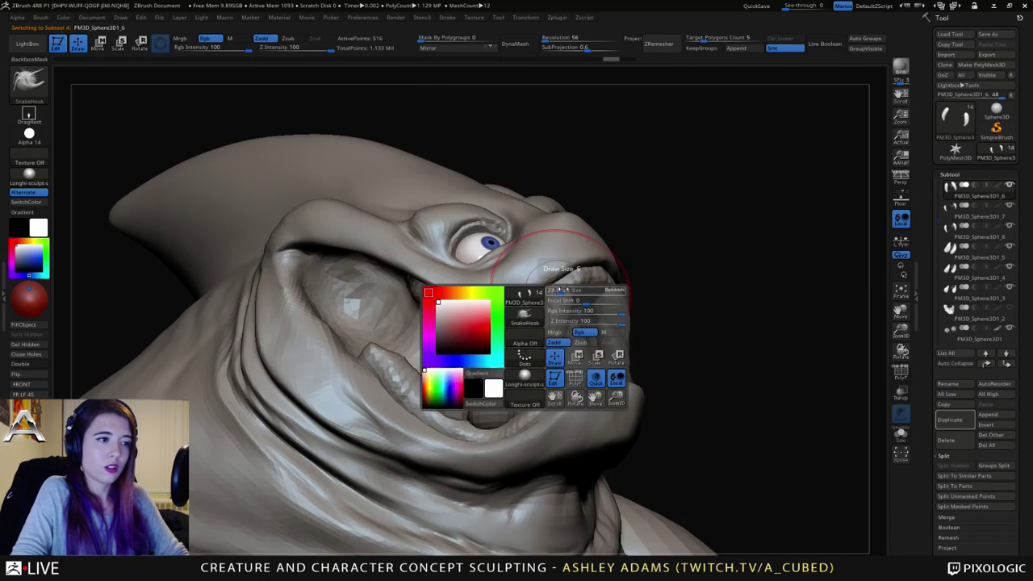
left_click_drag(563, 290, 554, 290)
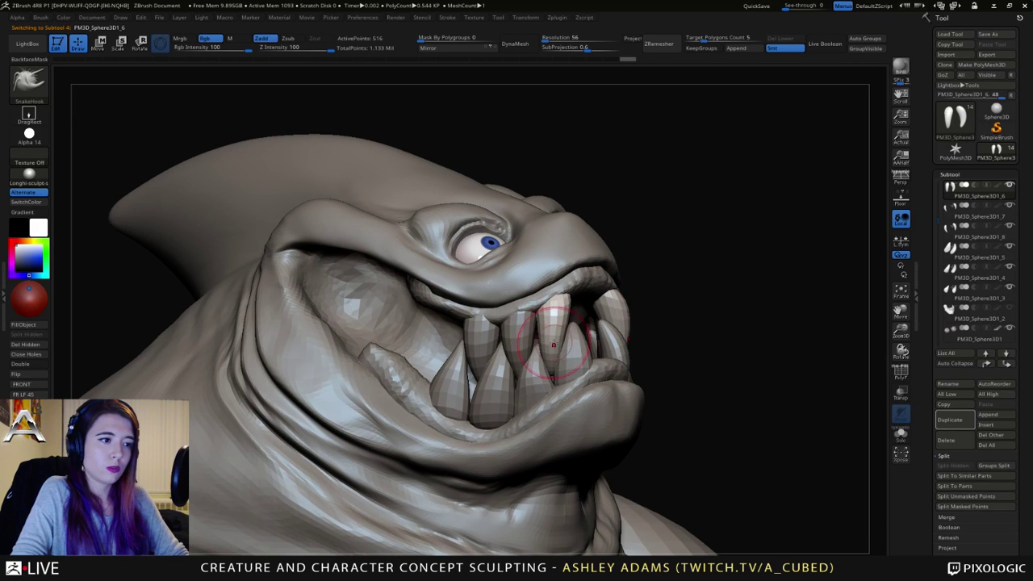
key("space")
left_click_drag(553, 369, 570, 368)
right_click_drag(565, 368, 529, 349)
Step: Adjust the second lower tooth pair with a resized SnakeHook brush from the side and front
left_click(528, 346, "alt")
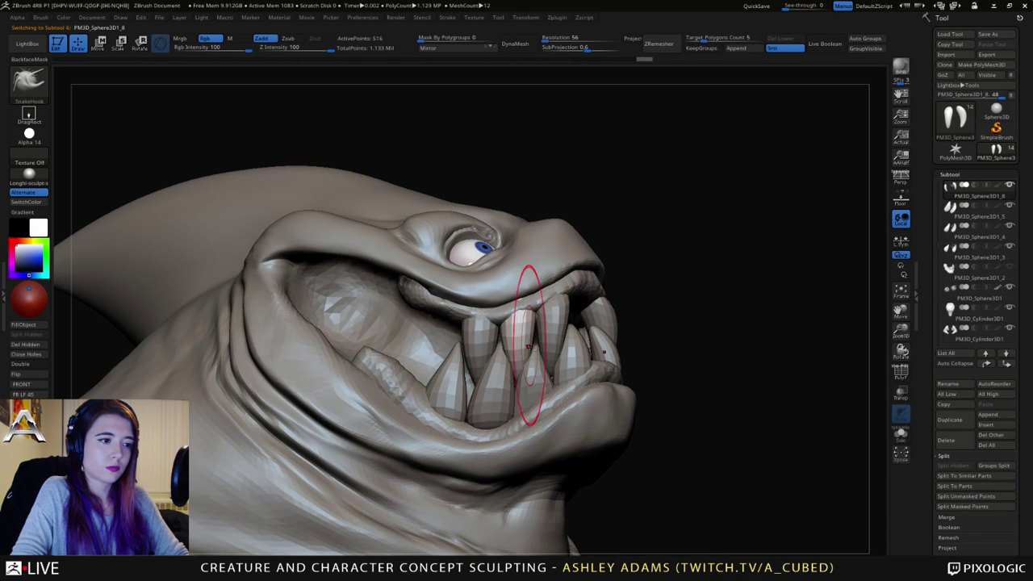
left_click(535, 368, "alt")
key("space")
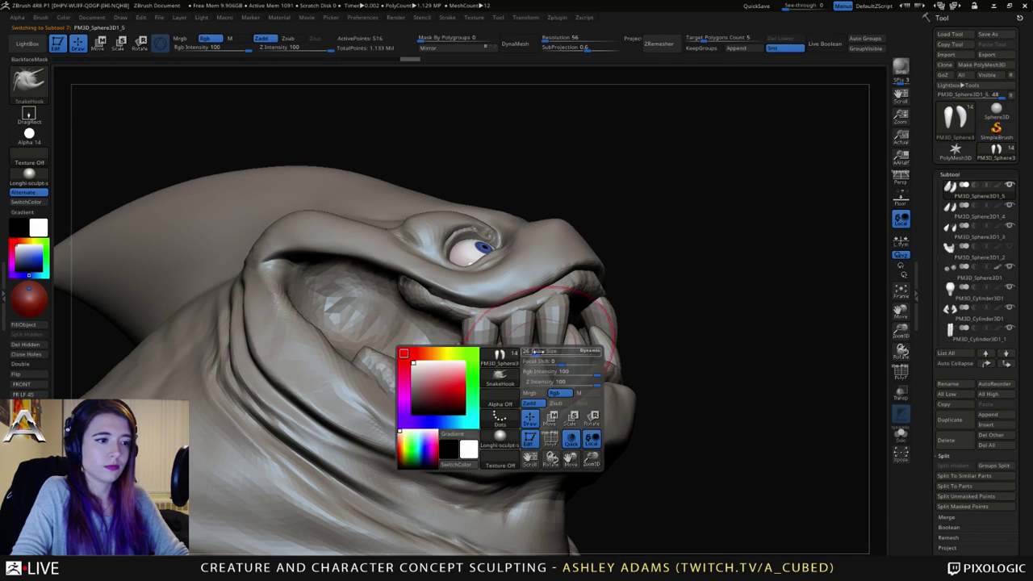
right_click_drag(565, 369, 533, 354)
mouse_move(537, 355)
left_mouse_down()
mouse_move(613, 356)
mouse_move(528, 363)
left_mouse_up()
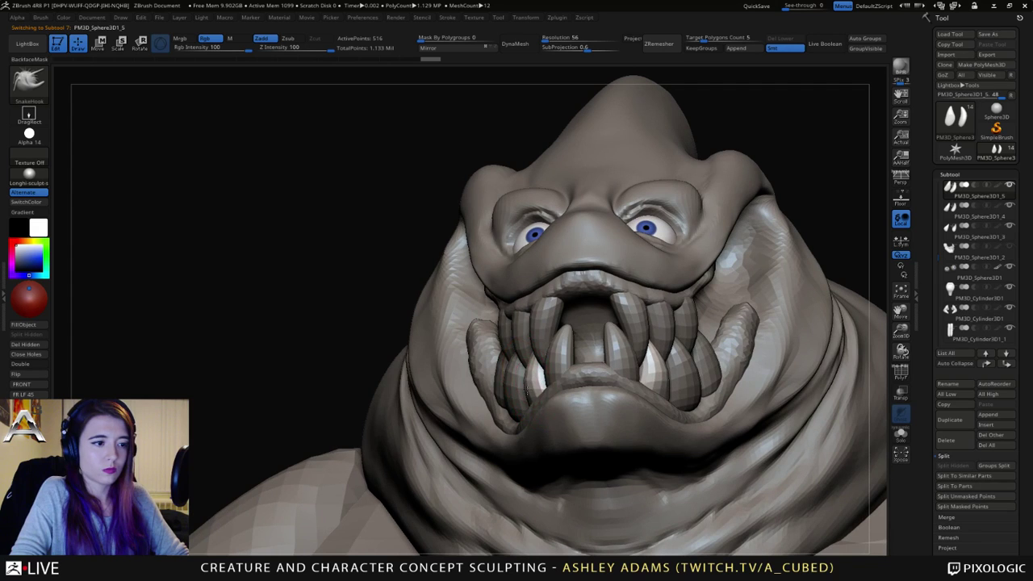
right_click_drag(539, 354, 476, 349)
Step: Pull and smooth the front lower tooth pair into broader pointed teeth
left_click(560, 339, "alt")
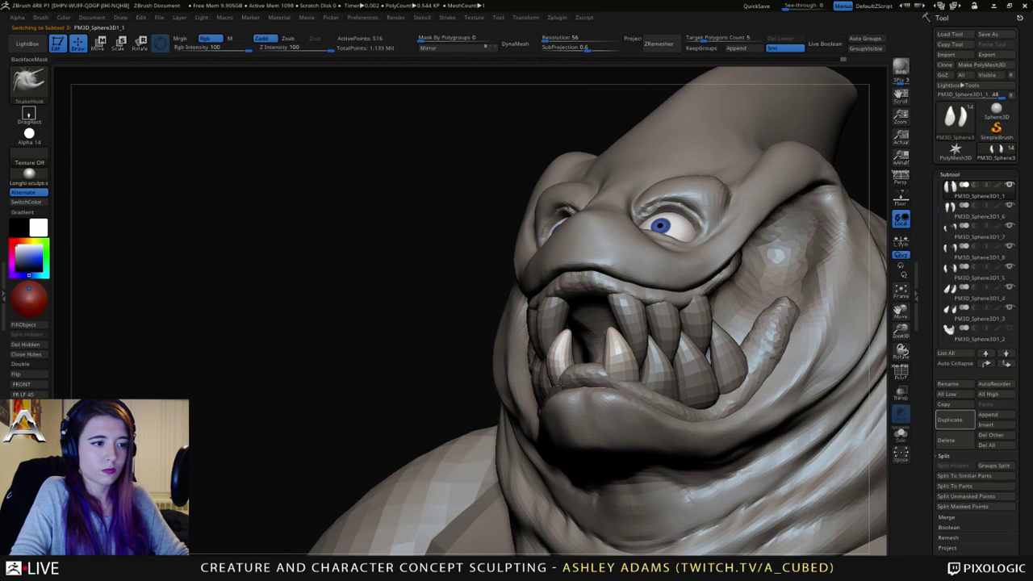
mouse_move(562, 385)
left_mouse_down()
mouse_move(594, 345)
mouse_move(554, 345)
left_mouse_up()
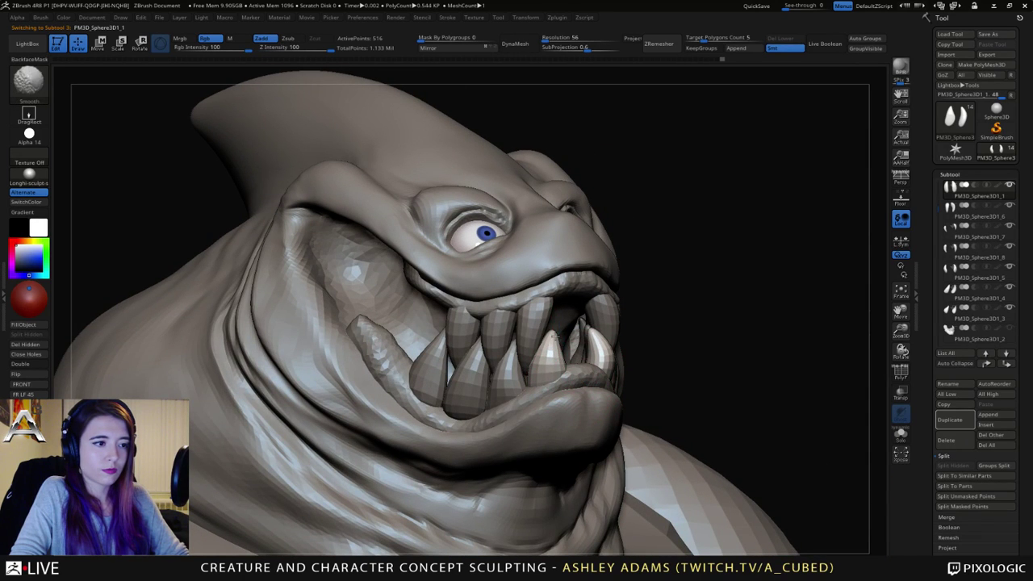
right_click_drag(472, 379, 549, 363, "alt")
Step: Smooth the third lower tooth pair and fit it against its neighbours with SnakeHook from both sides of the mouth
left_click(514, 353, "alt")
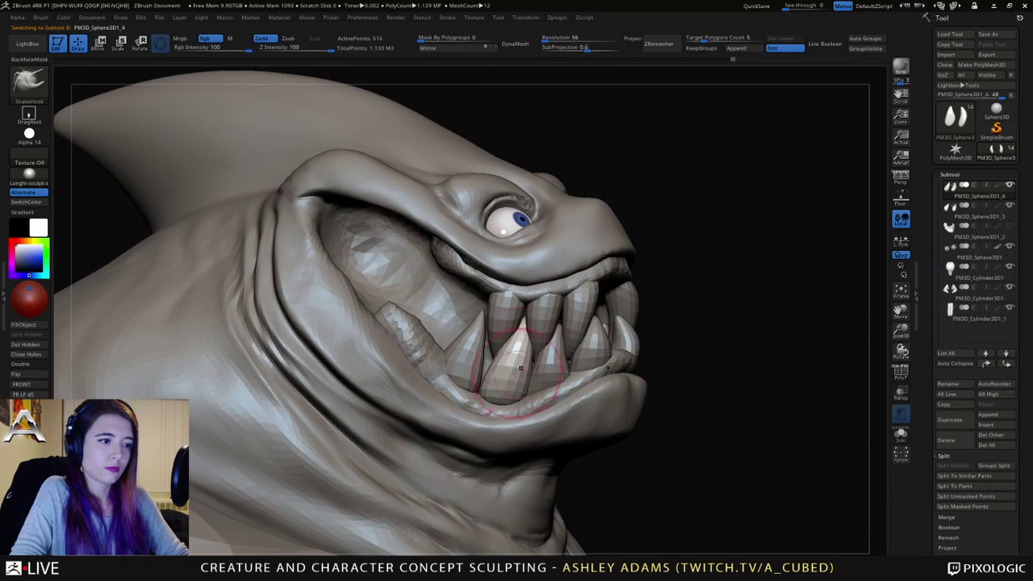
left_click_drag(525, 325, 508, 343, "shift")
right_click_drag(509, 344, 596, 345)
left_click_drag(502, 357, 489, 382)
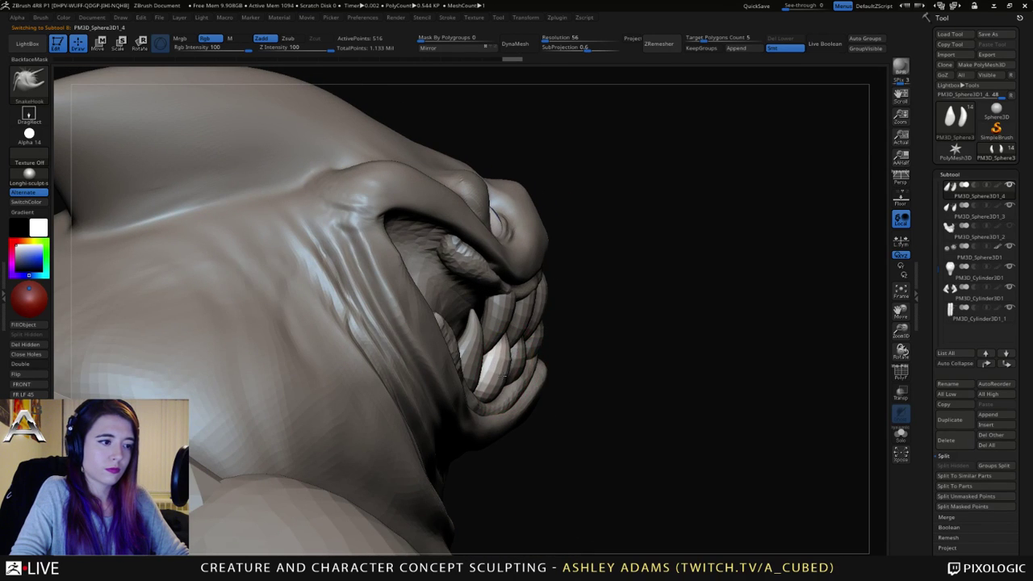
right_click_drag(597, 379, 439, 355)
left_click_drag(491, 360, 488, 365)
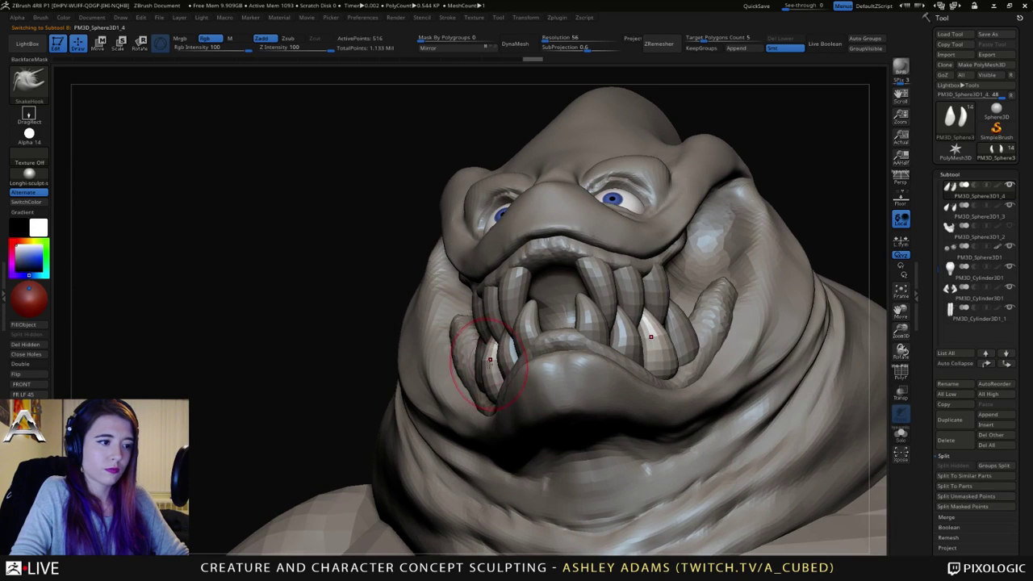
right_click_drag(487, 365, 565, 363)
Step: Select the gums, switch to the ClayBuildup brush, adjust its size and subdivide the gum mesh
left_click(501, 359, "alt")
key("b")
key("c")
key("b")
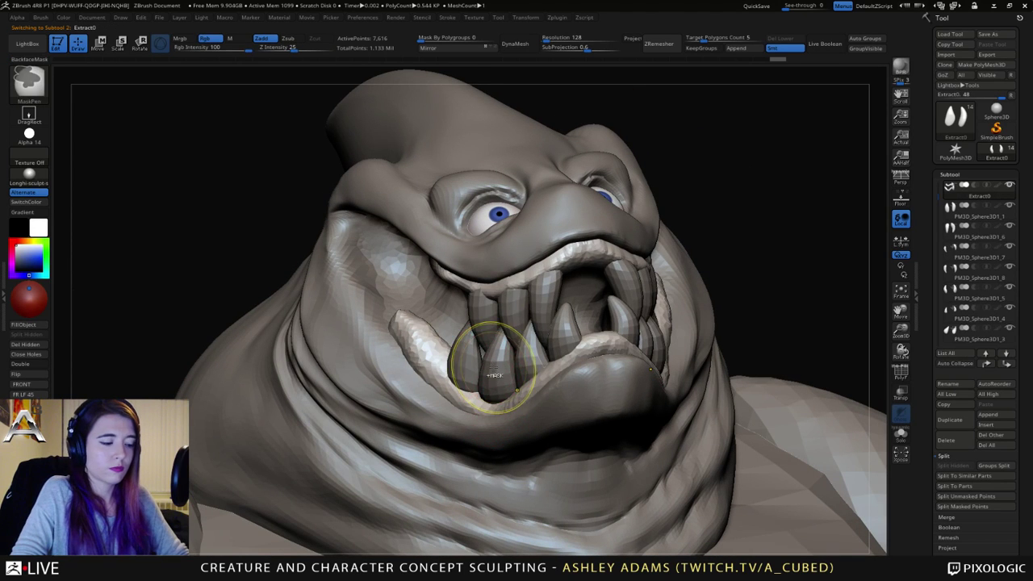
right_click_drag(517, 339, 508, 328)
key("space")
left_click_drag(543, 271, 537, 271)
right_click_drag(379, 365, 425, 371)
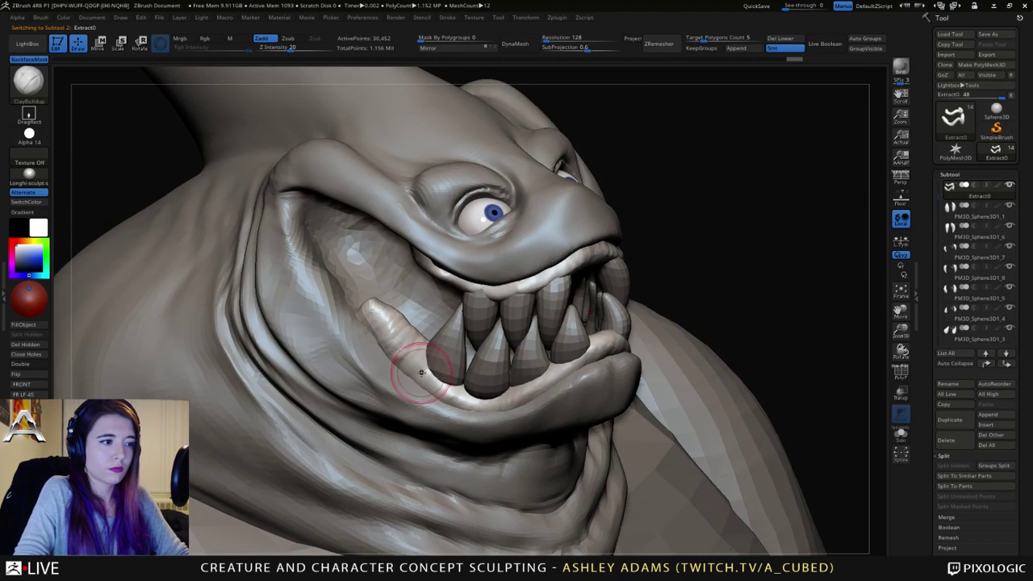
Step: Try remeshing the gums with DynaMesh, freezing the subdivision levels and using a resolution of 280
left_click(521, 43)
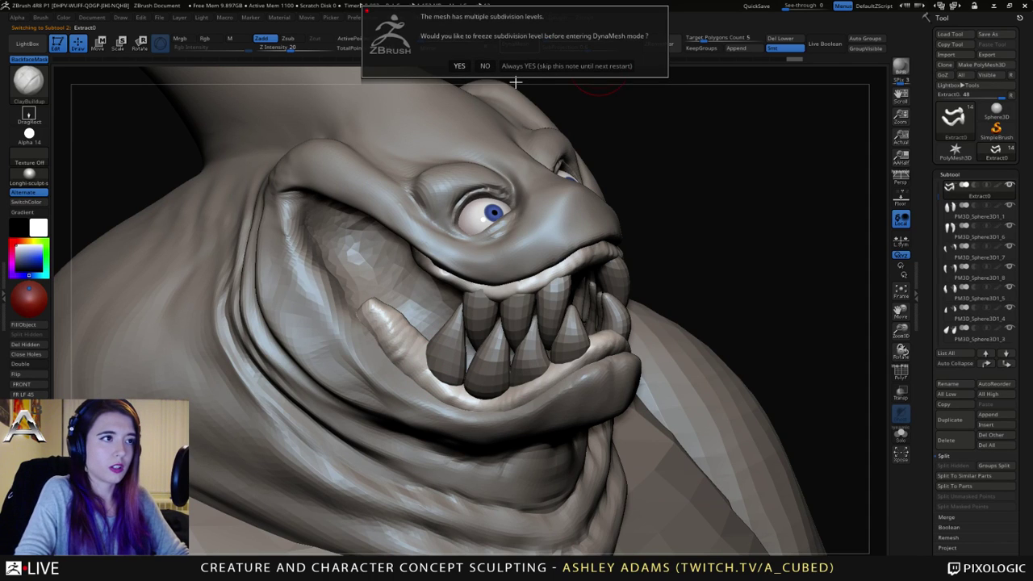
left_click(464, 69)
right_click_drag(464, 343, 528, 339, "alt")
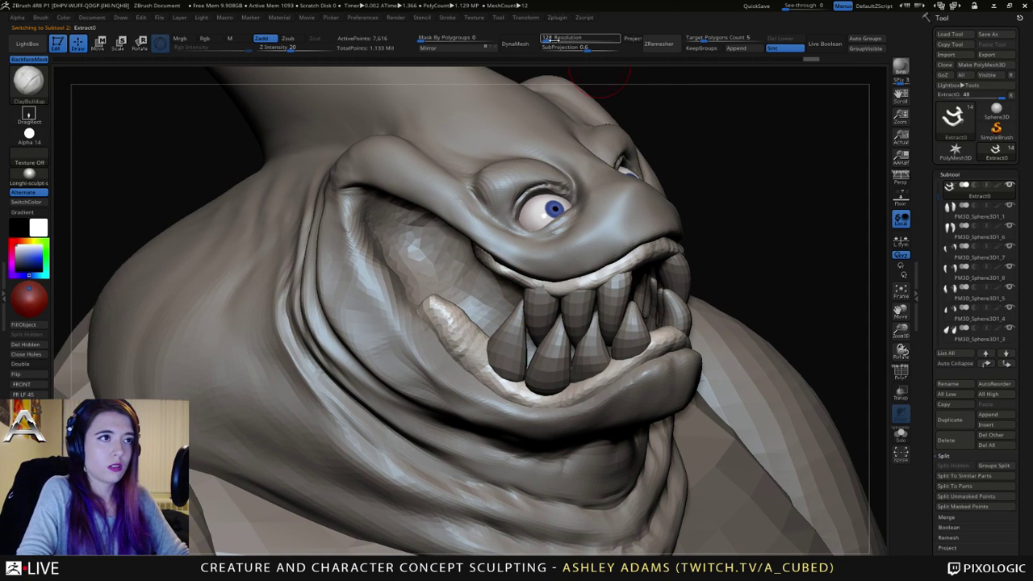
left_click(545, 41)
left_click(519, 44)
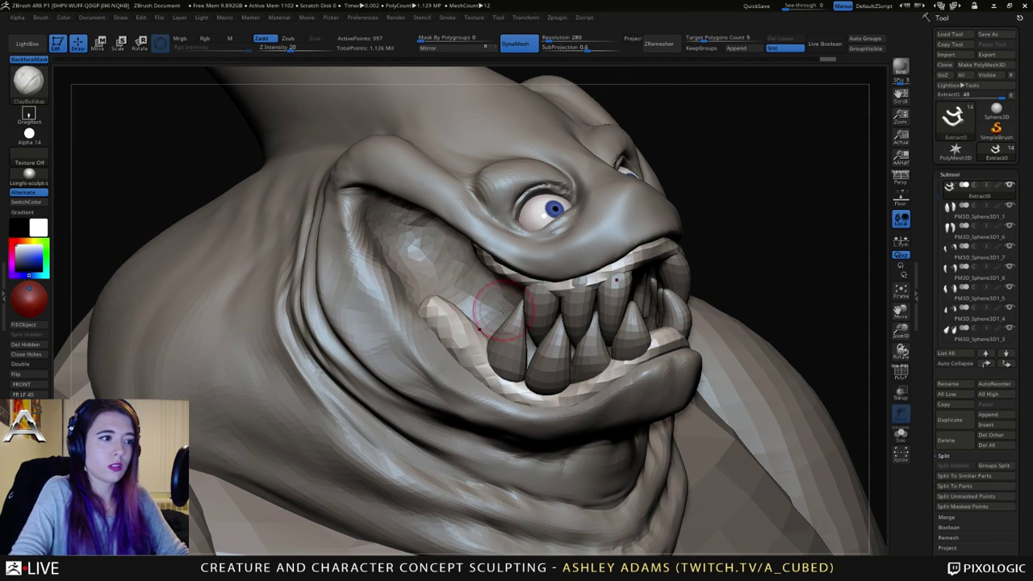
key("ctrl+z")
Step: Remesh the gums with DynaMesh at a resolution of 616
left_click_drag(547, 38, 555, 38)
left_click(519, 44)
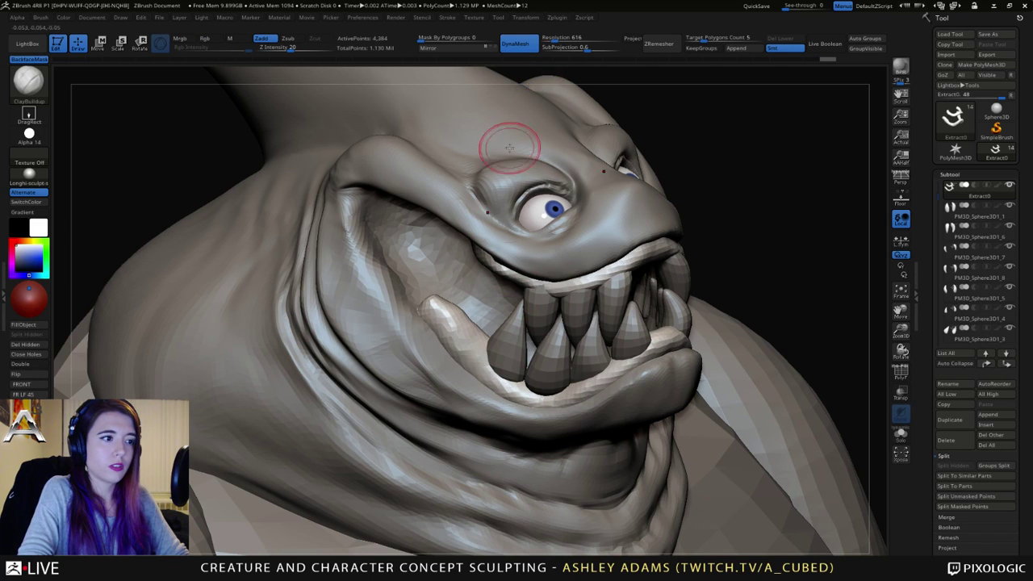
right_click_drag(509, 143, 550, 283)
key("ctrl")
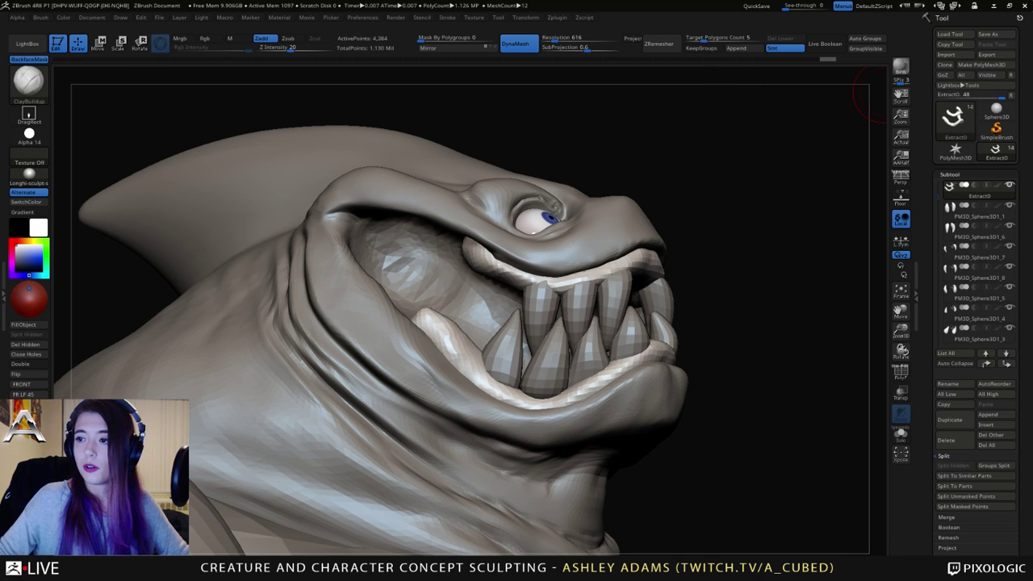
Step: Select the rearmost lower tooth pair and reshape it with the SnakeHook brush
left_click_drag(745, 266, 661, 287)
left_click(560, 338, "alt")
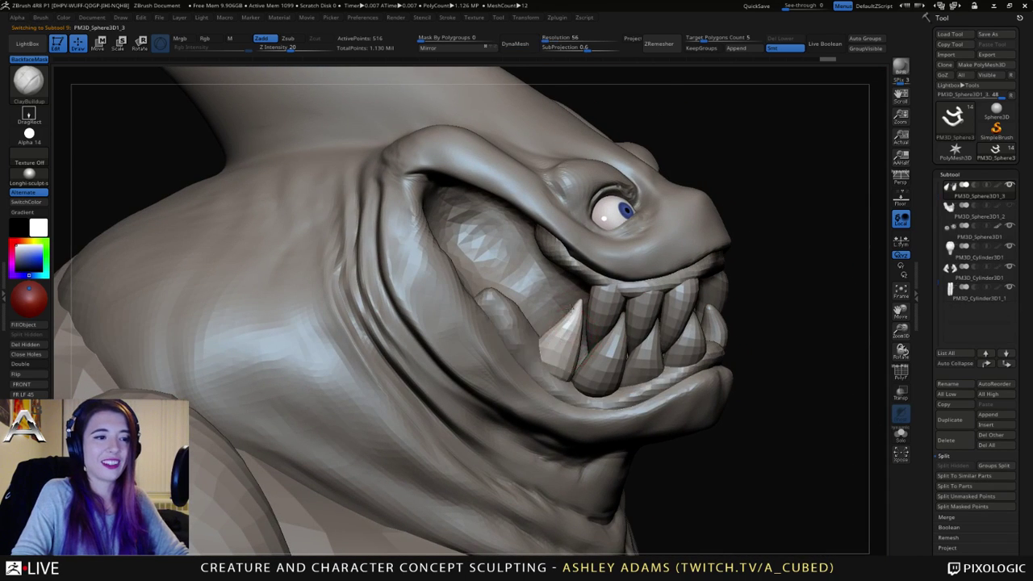
key("b")
key("s")
key("h")
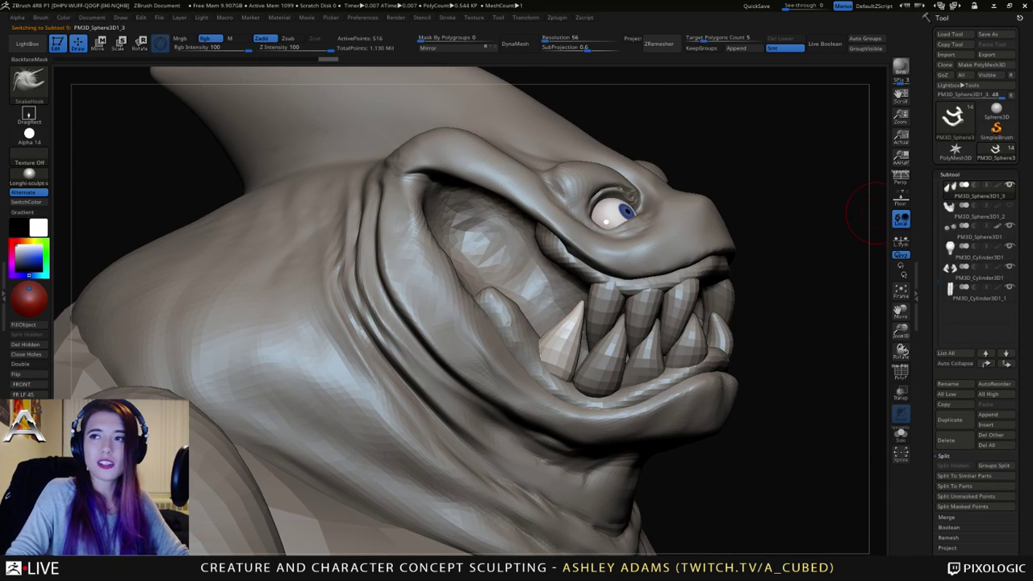
mouse_move(558, 358)
right_mouse_down()
mouse_move(562, 309)
mouse_move(575, 317)
mouse_move(565, 314)
mouse_move(569, 339)
mouse_move(591, 339)
mouse_move(569, 345)
right_mouse_up()
Step: Fit the two rear upper tooth pairs between the lower teeth with SnakeHook, adjusting the brush size
left_click(581, 314, "alt")
right_click(565, 385)
right_click(561, 346)
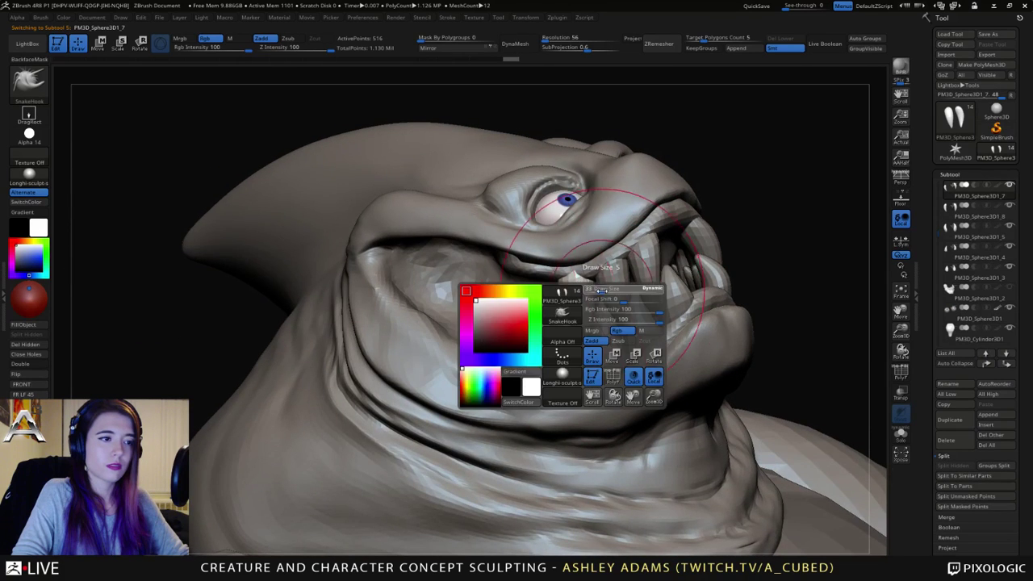
right_click_drag(600, 284, 596, 295)
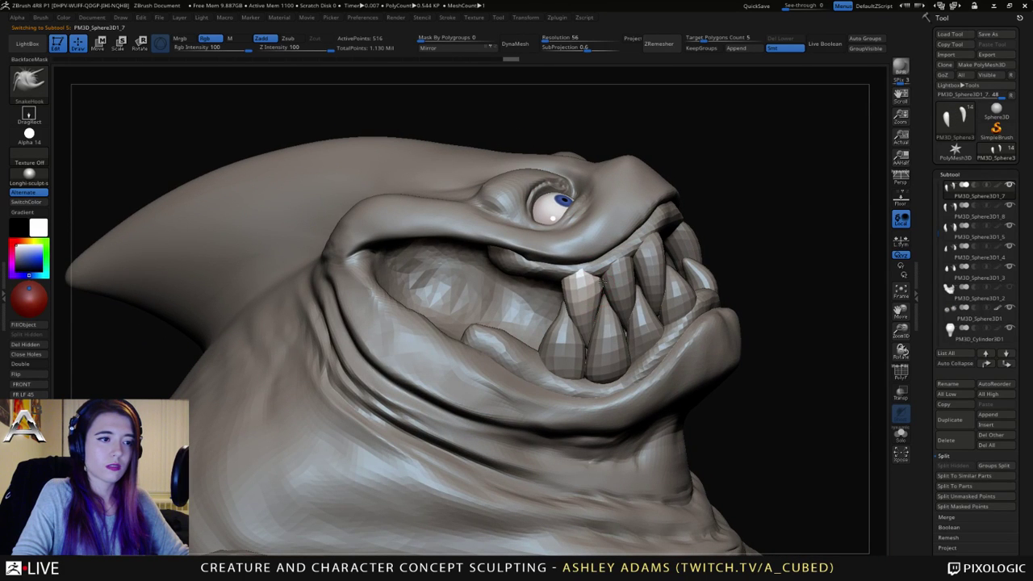
left_click(603, 288, "alt")
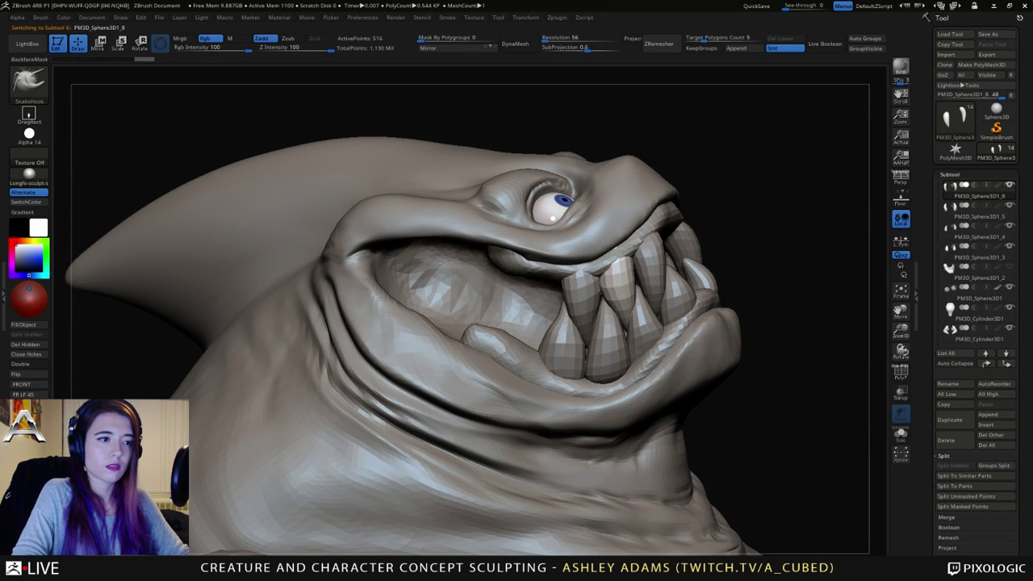
mouse_move(601, 291)
right_mouse_down()
mouse_move(564, 287)
mouse_move(590, 298)
mouse_move(570, 274)
right_mouse_up()
Step: Build up the upper gum around the rear tooth roots with ClayBuildup, adjusting the brush size
left_click(578, 267, "alt")
key("b")
key("c")
key("b")
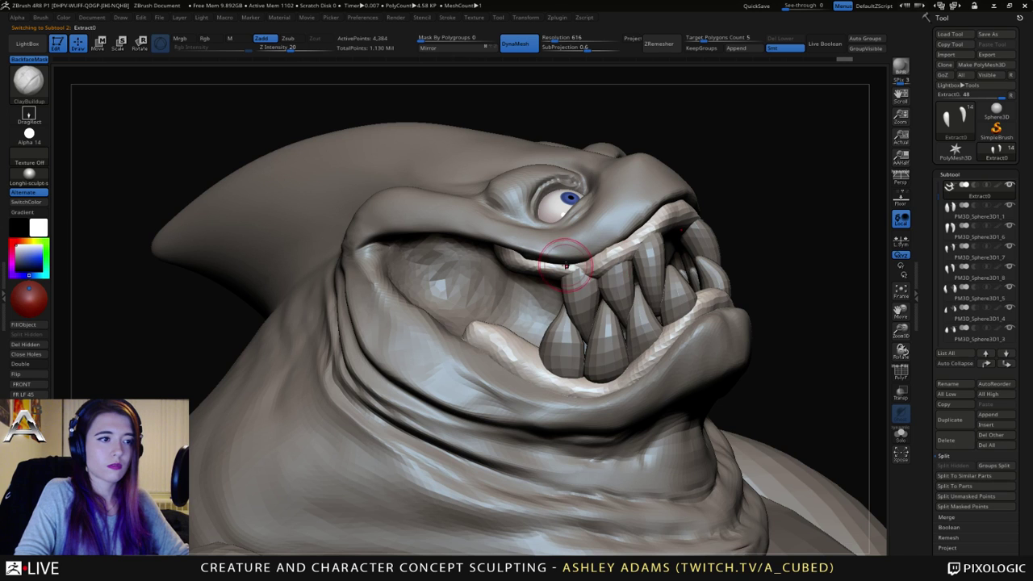
right_click_drag(611, 270, 575, 263)
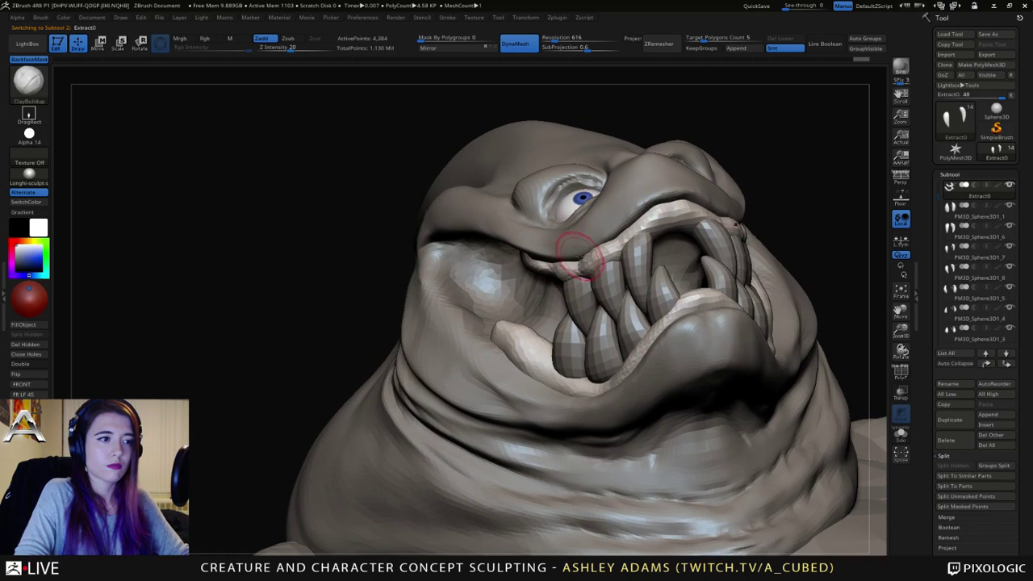
mouse_move(634, 232)
right_mouse_down("ctrl")
mouse_move(629, 261)
mouse_move(646, 255)
mouse_move(630, 265)
right_mouse_up("ctrl")
key("space")
left_click_drag(630, 264, 664, 265)
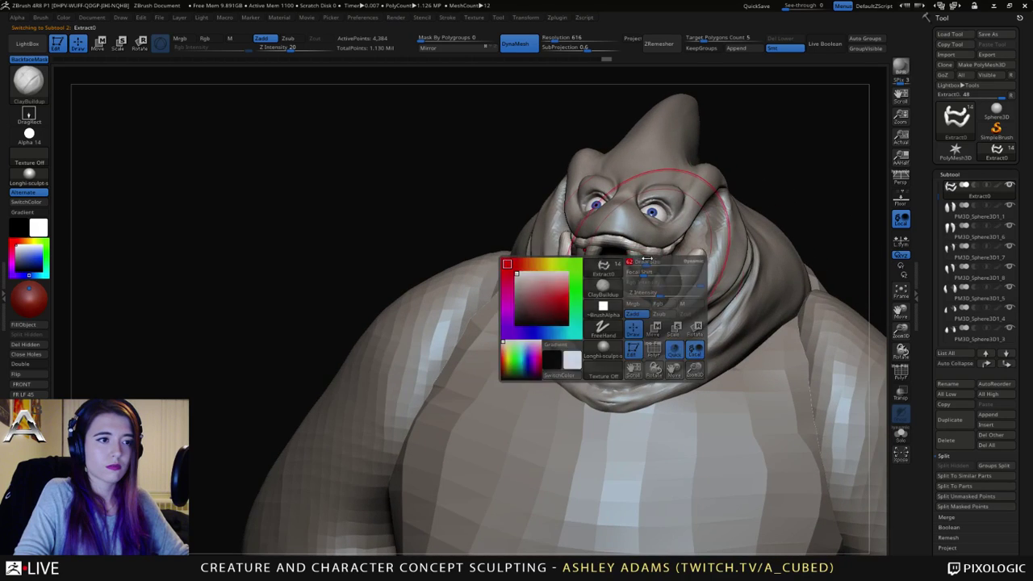
mouse_move(613, 265)
right_mouse_down()
mouse_move(648, 259)
mouse_move(577, 289)
right_mouse_up()
key("space")
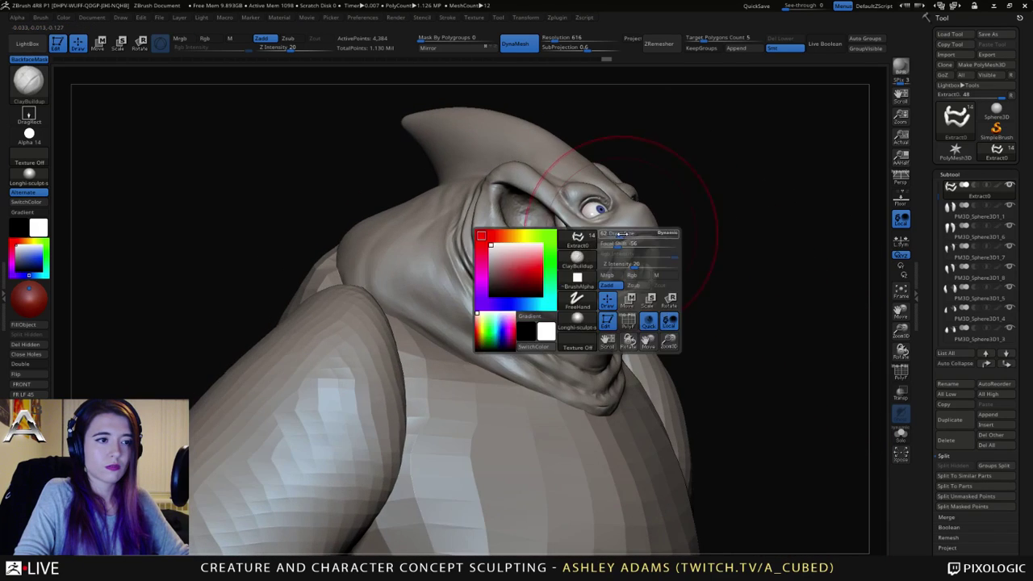
left_click_drag(642, 235, 620, 235)
Step: Reshape the rear end of the upper gum with the SnakeHook brush so it follows the mouth corner
left_click(601, 233, "alt")
mouse_move(601, 233)
right_mouse_down()
mouse_move(565, 294)
mouse_move(573, 303)
right_mouse_up()
key("space")
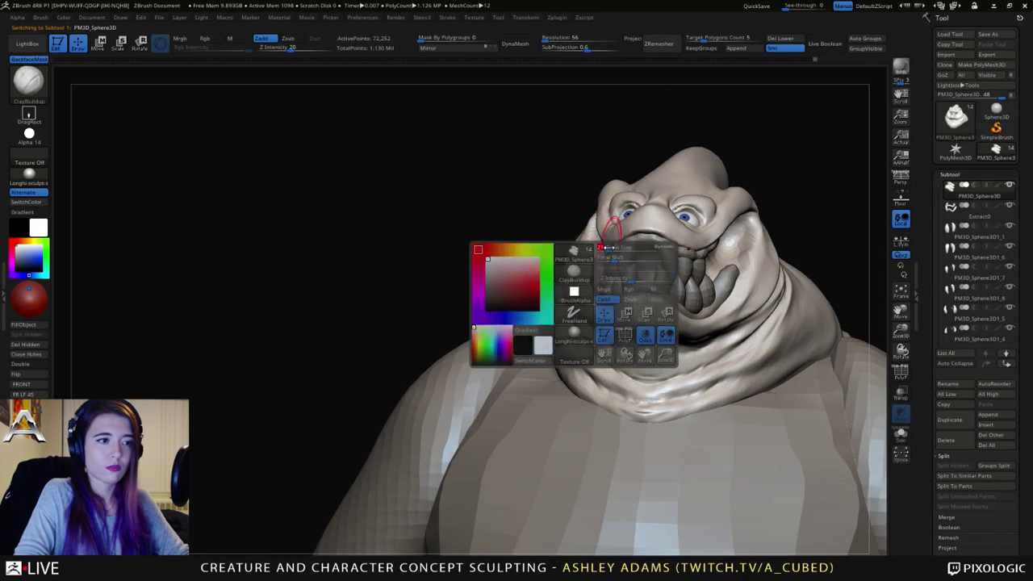
left_click_drag(617, 249, 604, 250)
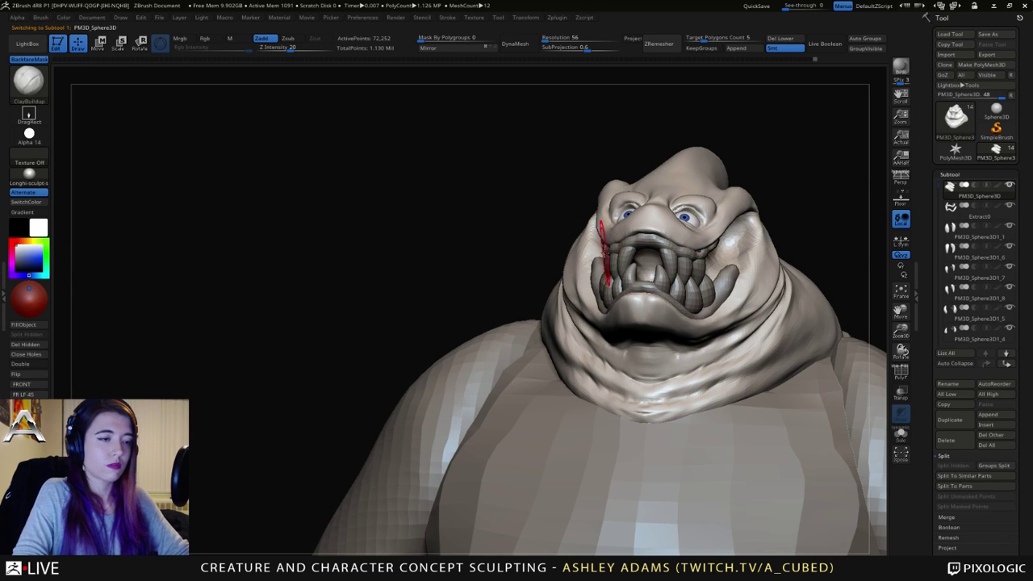
key("b")
key("s")
key("h")
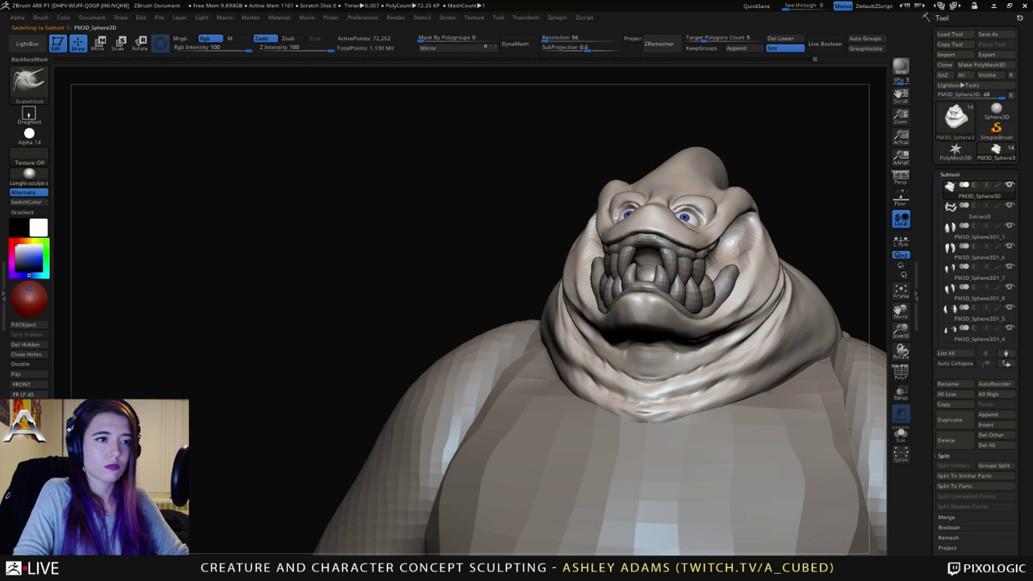
left_click(652, 242, "alt")
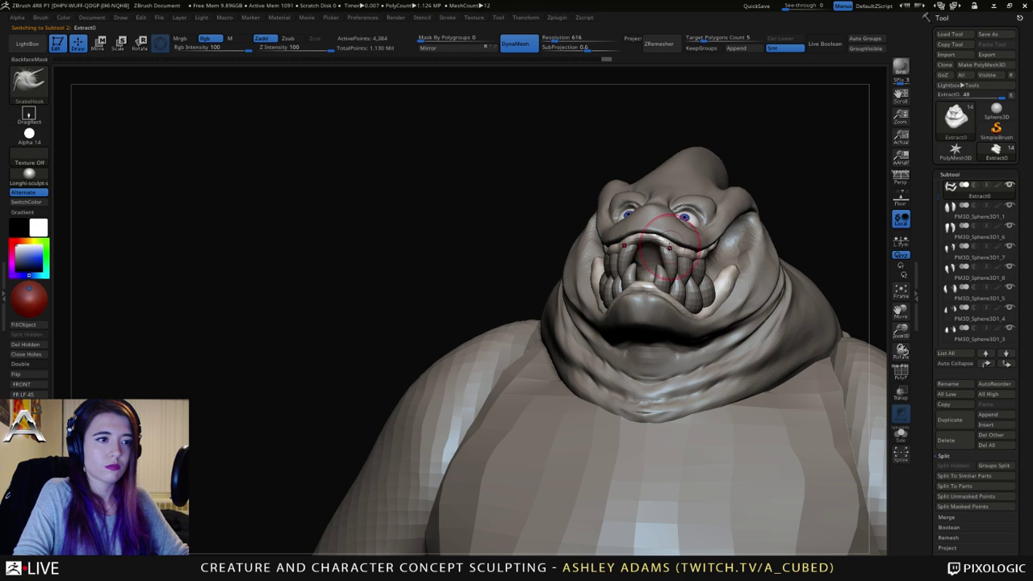
right_click_drag(669, 248, 582, 241)
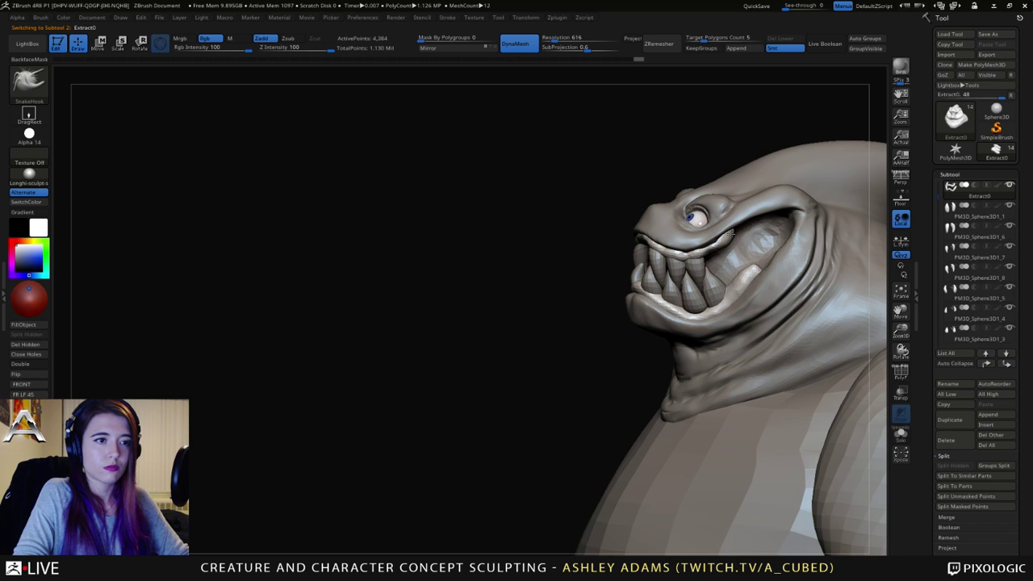
left_click_drag(694, 220, 703, 207)
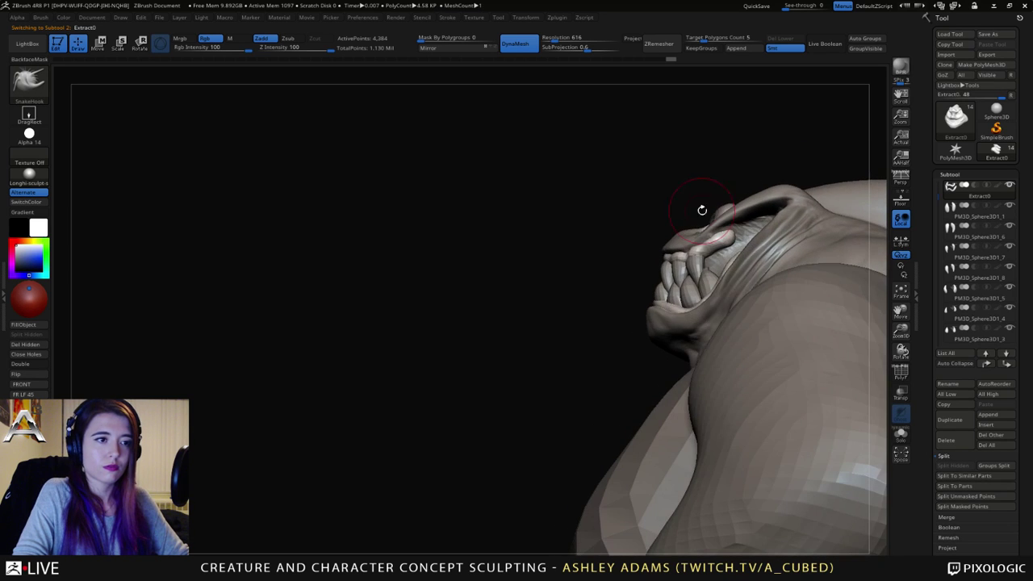
Step: Select the head and build up the flesh around the rear upper gum with ClayBuildup, reducing the brush size
left_click(713, 235, "alt")
key("b")
key("c")
key("b")
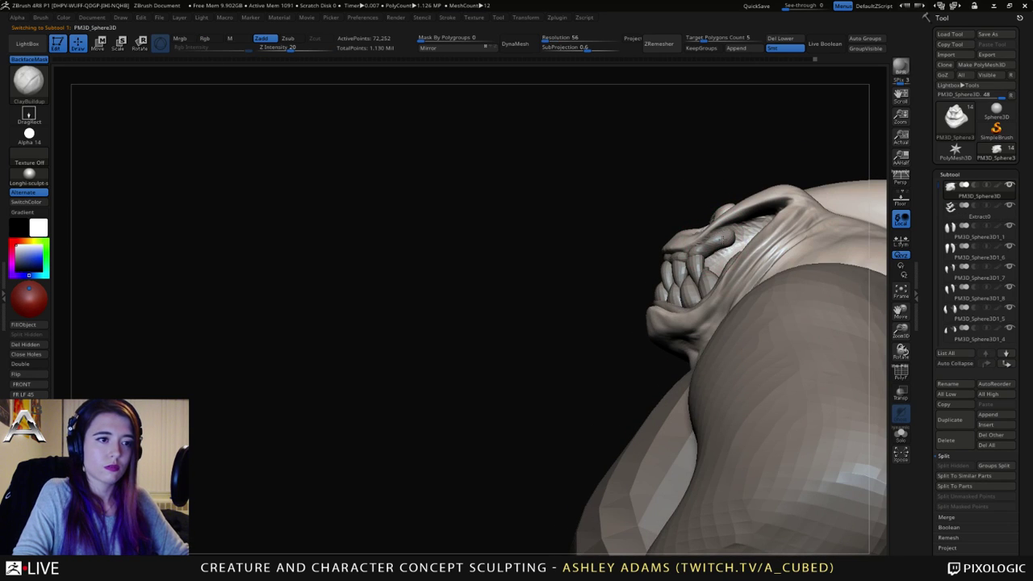
mouse_move(719, 244)
right_mouse_down()
mouse_move(734, 258)
mouse_move(684, 323)
mouse_move(682, 279)
mouse_move(725, 284)
right_mouse_up()
right_click_drag(599, 260, 631, 295, "ctrl")
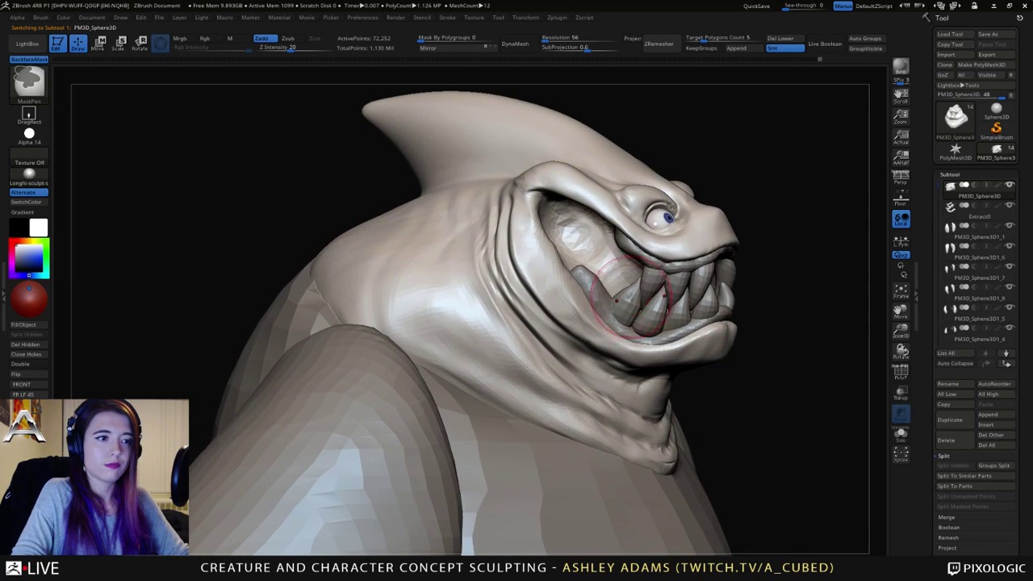
right_click_drag(697, 232, 707, 243)
key("space")
mouse_move(708, 244)
left_mouse_down()
mouse_move(721, 245)
mouse_move(671, 254)
left_mouse_up()
Step: Adjust the upper lip above the rear teeth with the SnakeHook brush
key("b")
key("s")
key("h")
key("space")
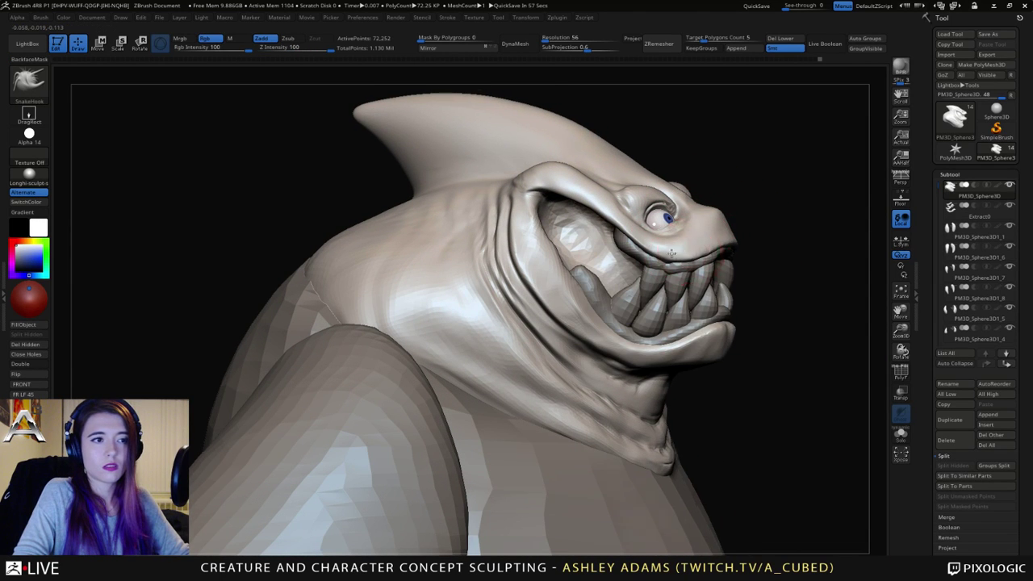
right_click_drag(672, 254, 636, 260)
Step: Duplicate the rearmost lower tooth pair with a masked move toward the mouth corner and split the masked points into separate subtools
right_click_drag(678, 307, 662, 258, "ctrl")
right_click_drag(738, 291, 710, 271)
left_click(716, 274, "alt")
key("w")
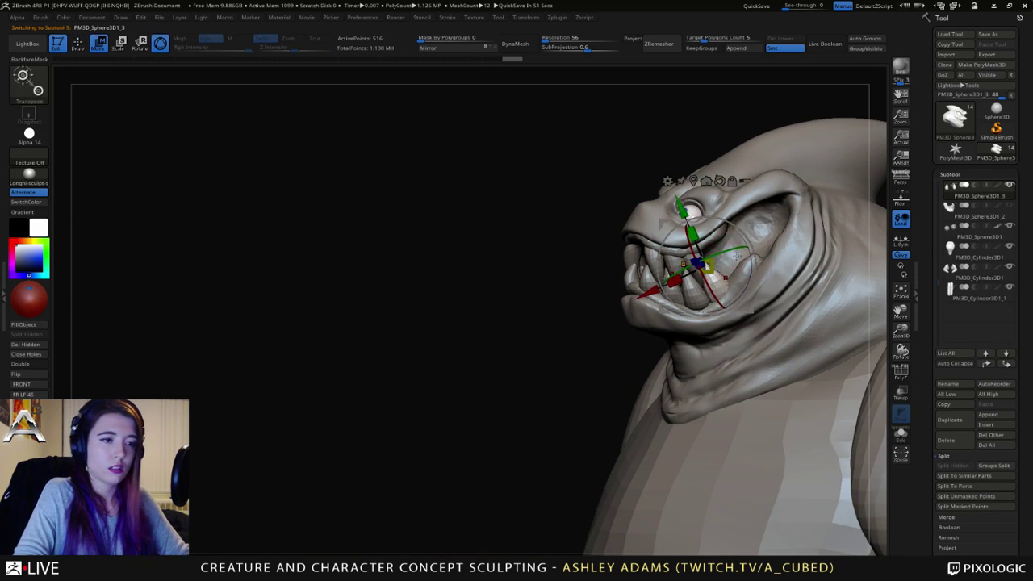
left_click_drag(751, 225, 759, 213, "ctrl")
left_click(964, 506)
key("q")
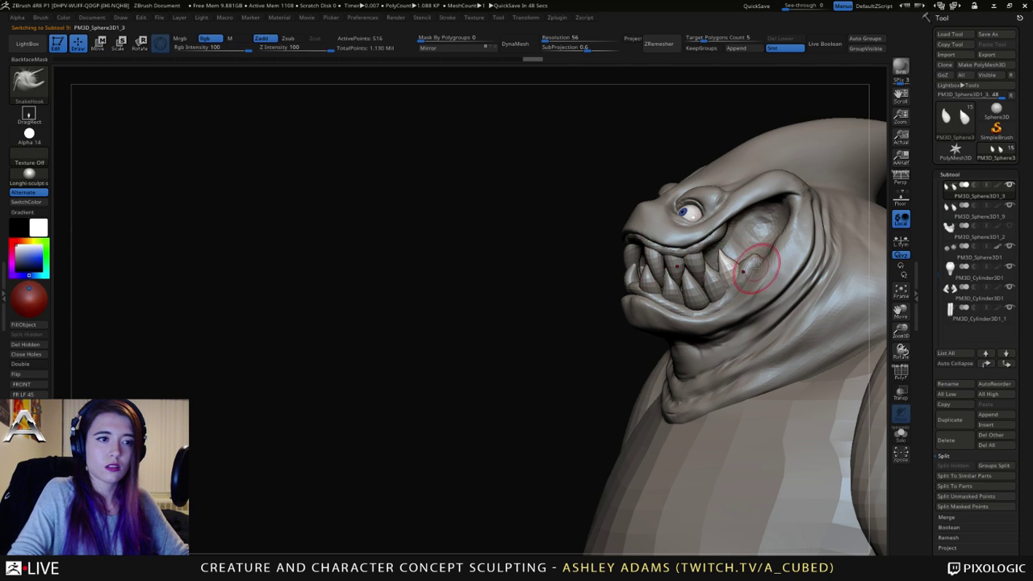
Step: Rotate, scale and move the new rearmost lower tooth pair to fit behind its neighbour
right_click_drag(754, 266, 771, 265)
key("e")
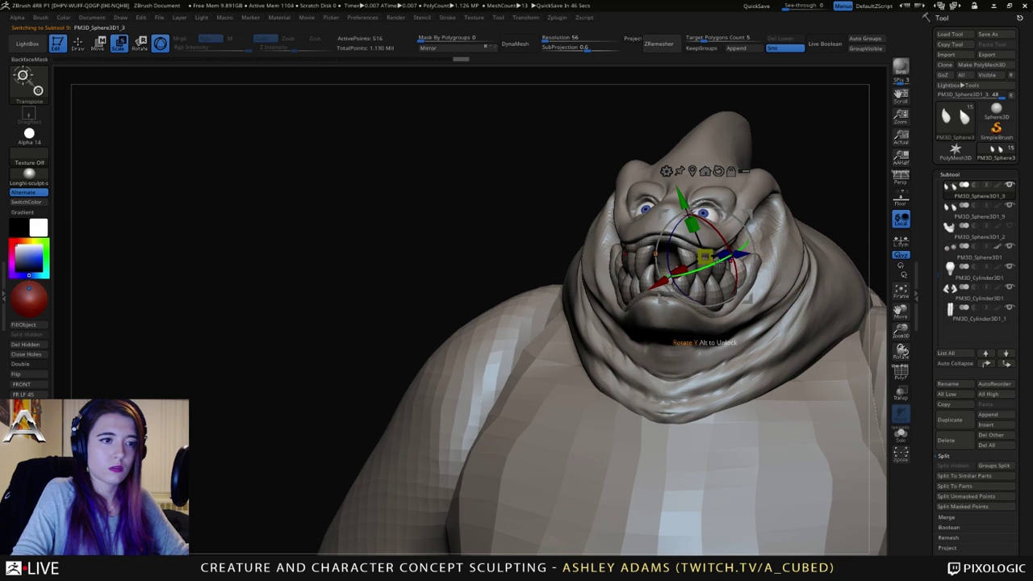
right_click_drag(766, 256, 750, 225)
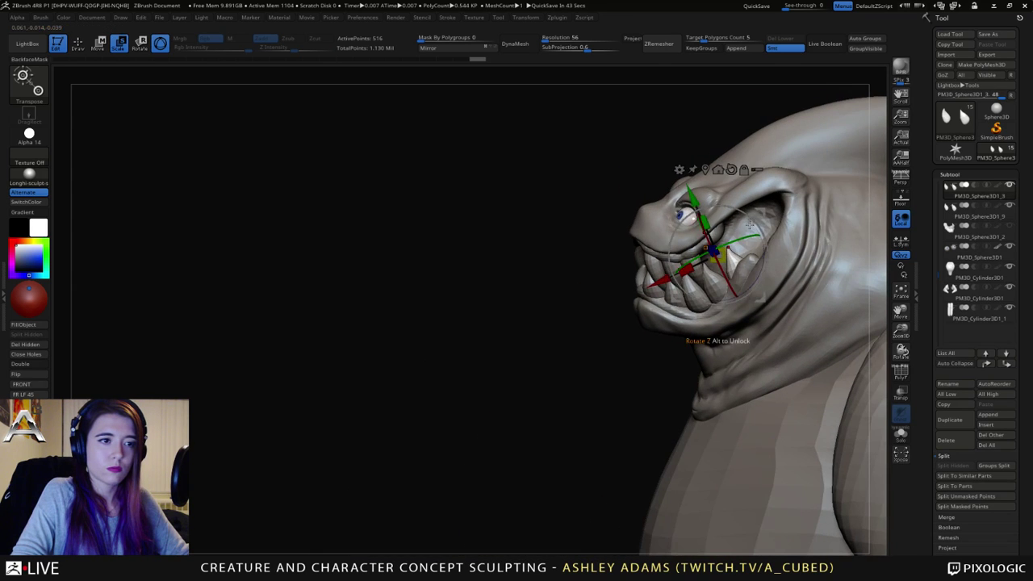
left_click_drag(758, 213, 741, 210)
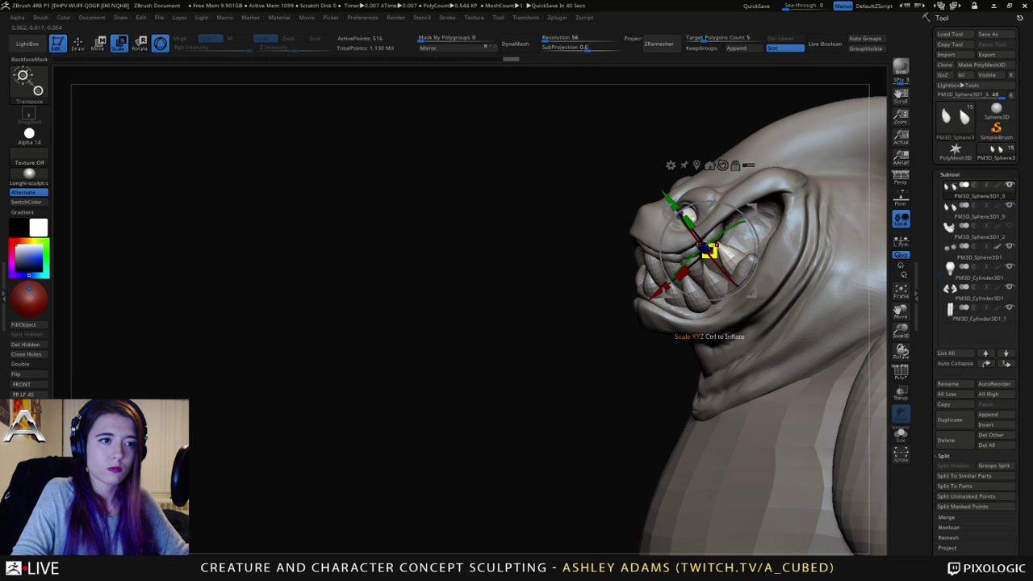
left_click_drag(712, 252, 715, 252)
left_click_drag(754, 208, 750, 212)
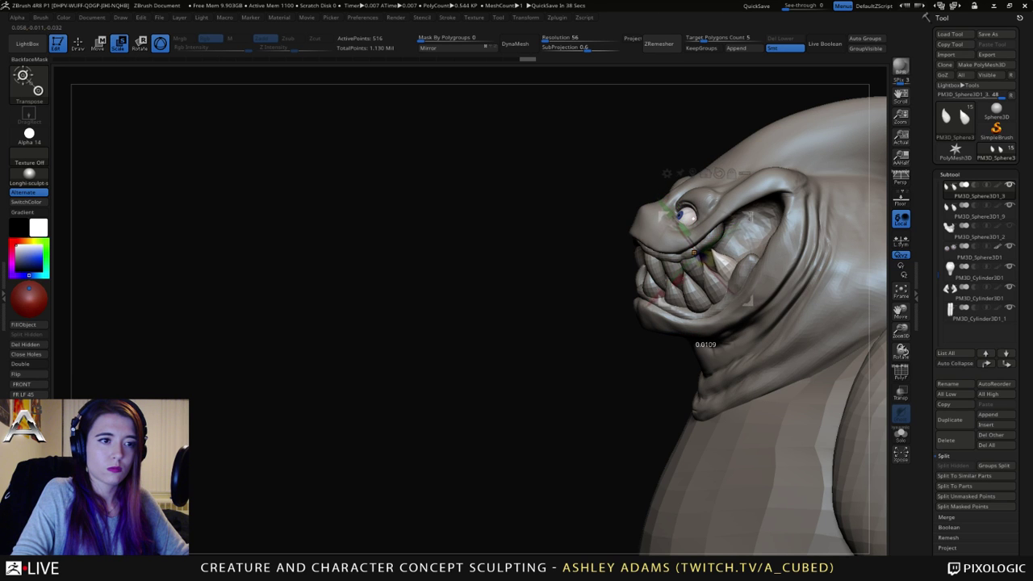
key("q")
mouse_move(749, 231)
right_mouse_down()
mouse_move(795, 242)
mouse_move(753, 265)
mouse_move(787, 266)
mouse_move(771, 266)
right_mouse_up()
key("w")
left_click_drag(744, 248, 751, 245)
key("q")
right_click_drag(751, 245, 699, 234)
Step: Thicken the new rearmost lower tooth pair with the Inflat brush and smooth it
key("space")
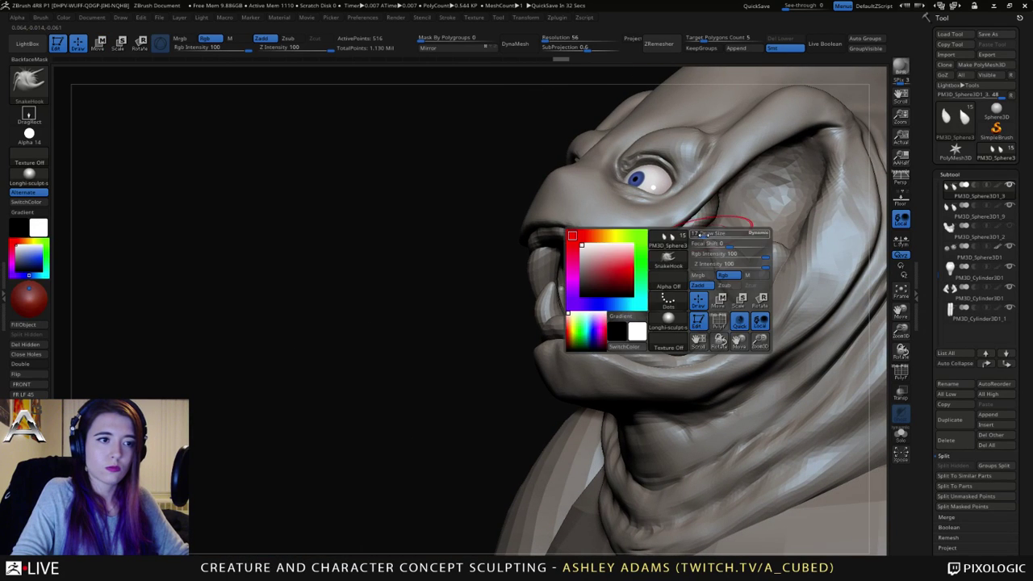
key("b")
key("i")
key("n")
mouse_move(702, 234)
left_mouse_down()
mouse_move(729, 247)
mouse_move(719, 256)
left_mouse_up()
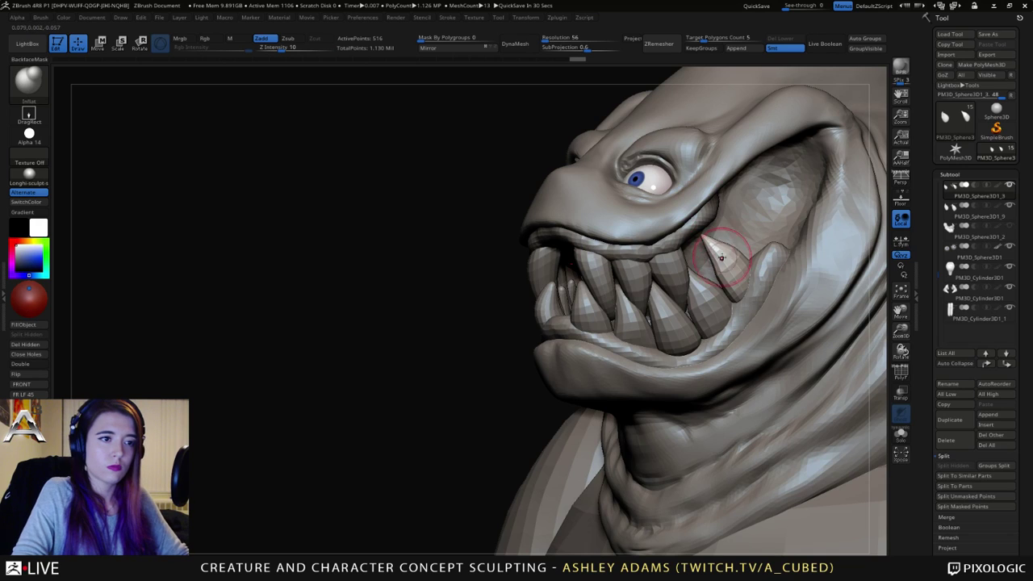
right_click_drag(719, 256, 726, 245)
key("shift")
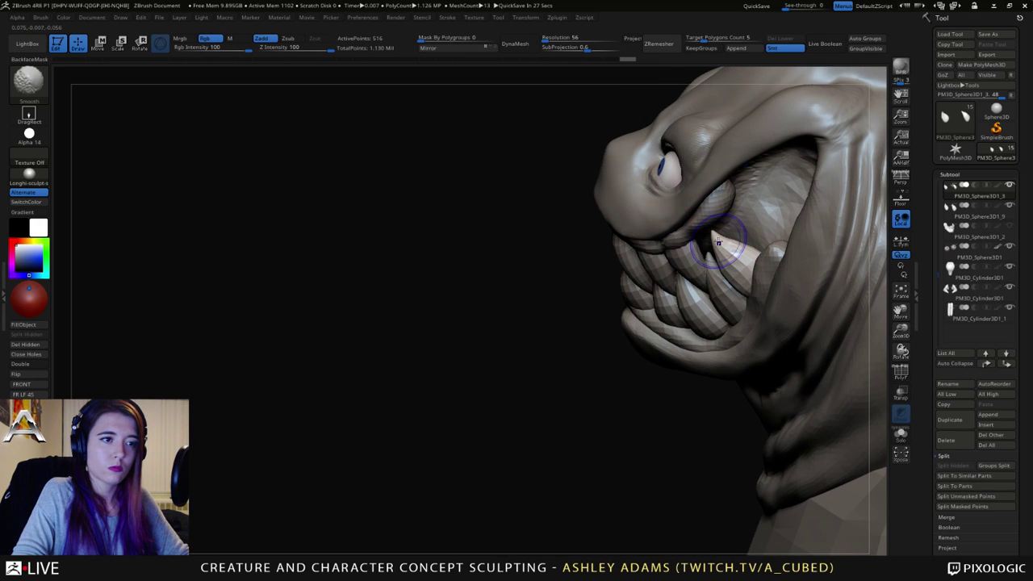
mouse_move(630, 242)
right_mouse_down()
mouse_move(725, 249)
mouse_move(765, 266)
mouse_move(759, 242)
right_mouse_up()
key("shift")
Step: Adjust the rearmost lower teeth with SnakeHook, and inflate the neighbouring lower tooth pair using a smaller brush
key("b")
key("s")
key("h")
mouse_move(774, 234)
right_mouse_down()
mouse_move(750, 263)
mouse_move(742, 258)
right_mouse_up()
left_click(744, 266, "alt")
key("space")
left_click_drag(747, 247, 736, 247)
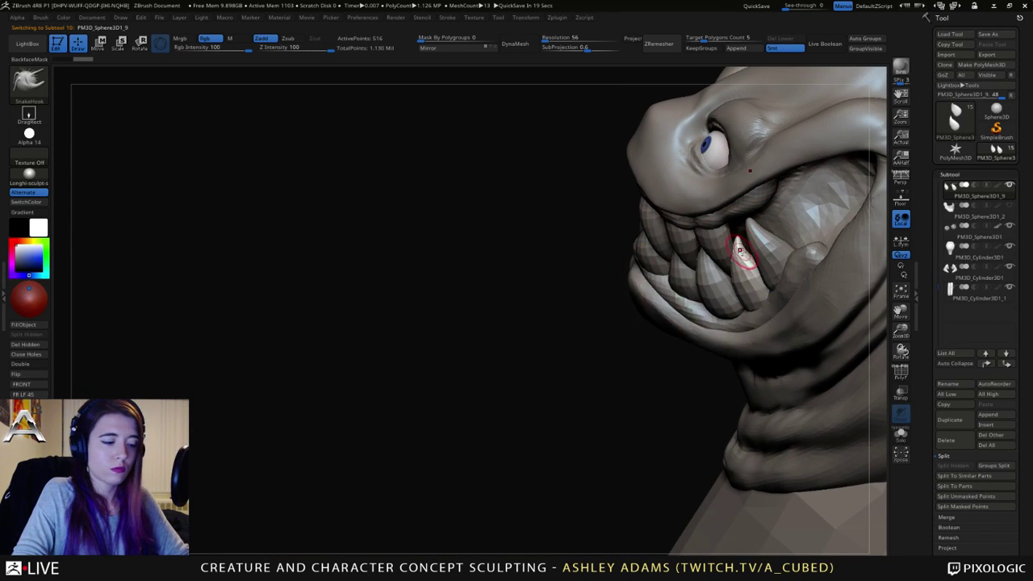
key("b")
key("i")
key("n")
mouse_move(743, 247)
right_mouse_down()
mouse_move(757, 241)
mouse_move(735, 258)
mouse_move(730, 281)
mouse_move(714, 246)
mouse_move(765, 234)
mouse_move(749, 245)
mouse_move(738, 226)
right_mouse_up()
Step: Refine the fit of the two rear lower tooth pairs with the SnakeHook brush
key("b")
key("s")
key("h")
right_click(740, 261)
left_click(740, 242, "alt")
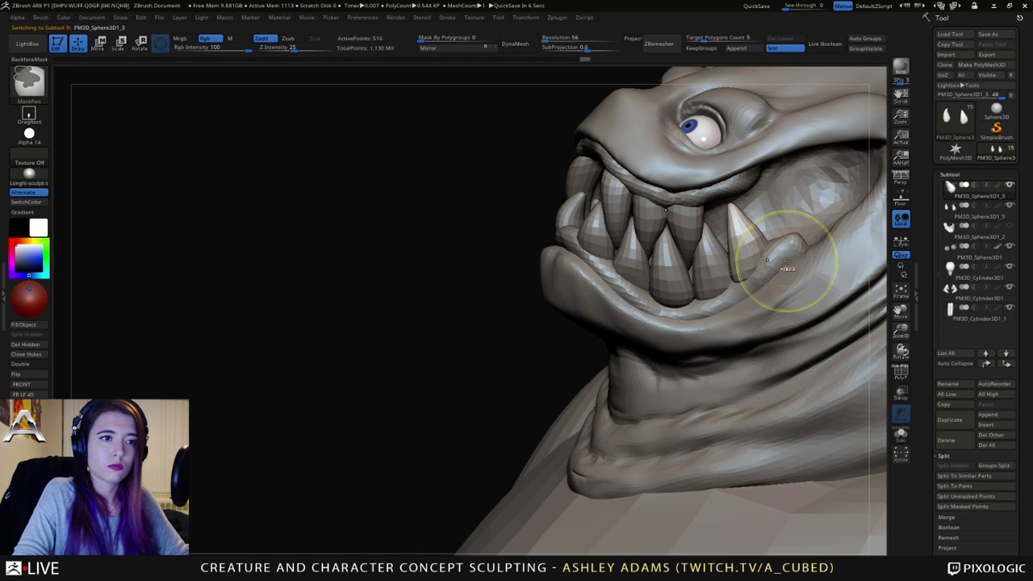
right_click_drag(783, 261, 743, 231, "ctrl")
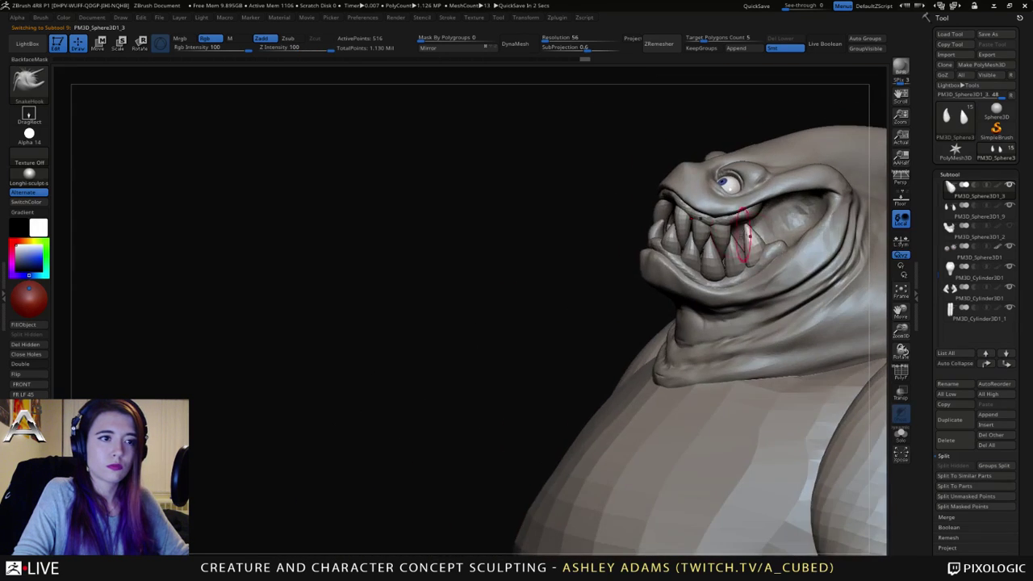
Step: Duplicate the rearmost upper tooth pair and move the duplicate back toward the mouth corner
left_click(734, 227, "alt")
key("w")
key("ctrl+shift+d")
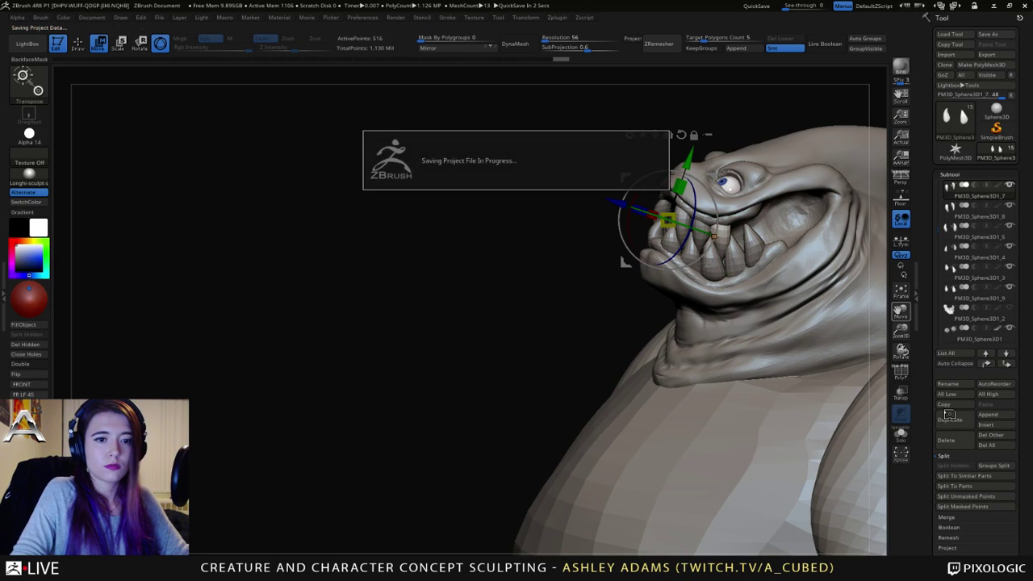
left_click_drag(711, 176, 732, 175)
right_click_drag(731, 175, 769, 194)
left_click_drag(605, 208, 587, 206)
Step: Select the duplicated upper tooth pair and position it under the rear end of the upper gum
right_click_drag(807, 230, 732, 222)
left_click(763, 219, "alt")
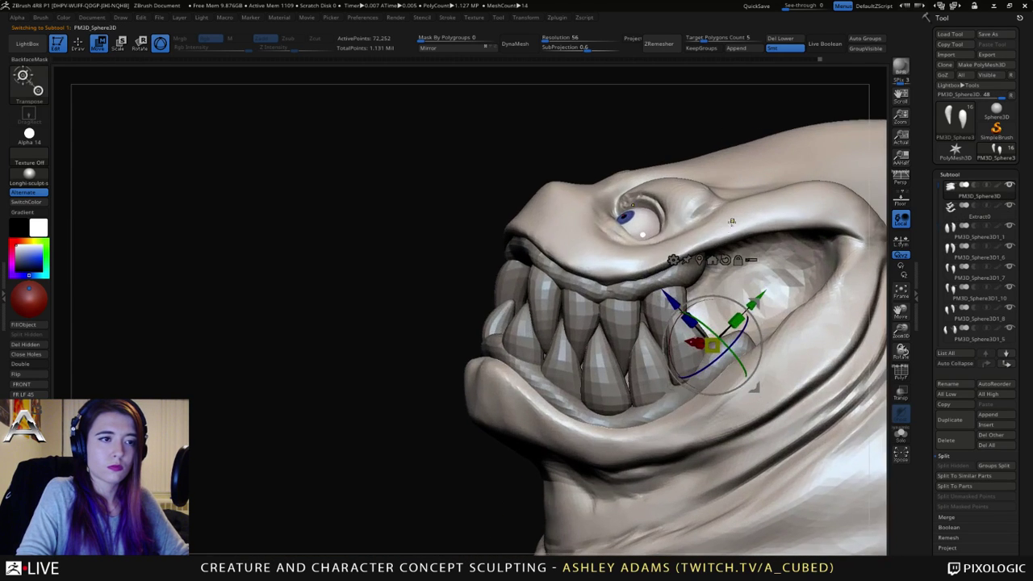
left_click(663, 301, "alt")
left_click(657, 306, "alt")
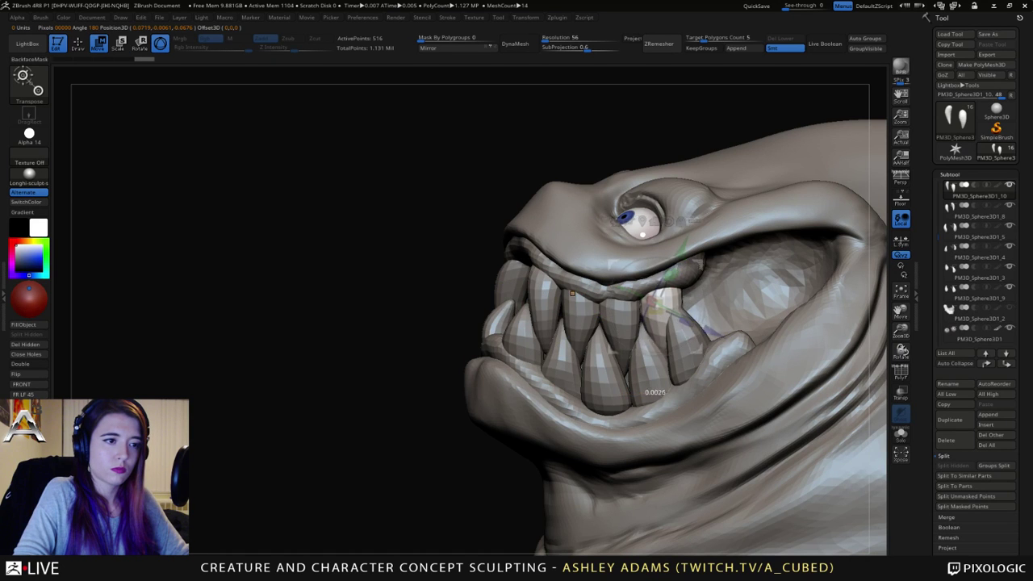
right_click_drag(658, 303, 765, 264)
mouse_move(752, 291)
left_mouse_down()
mouse_move(764, 288)
mouse_move(752, 287)
left_mouse_up()
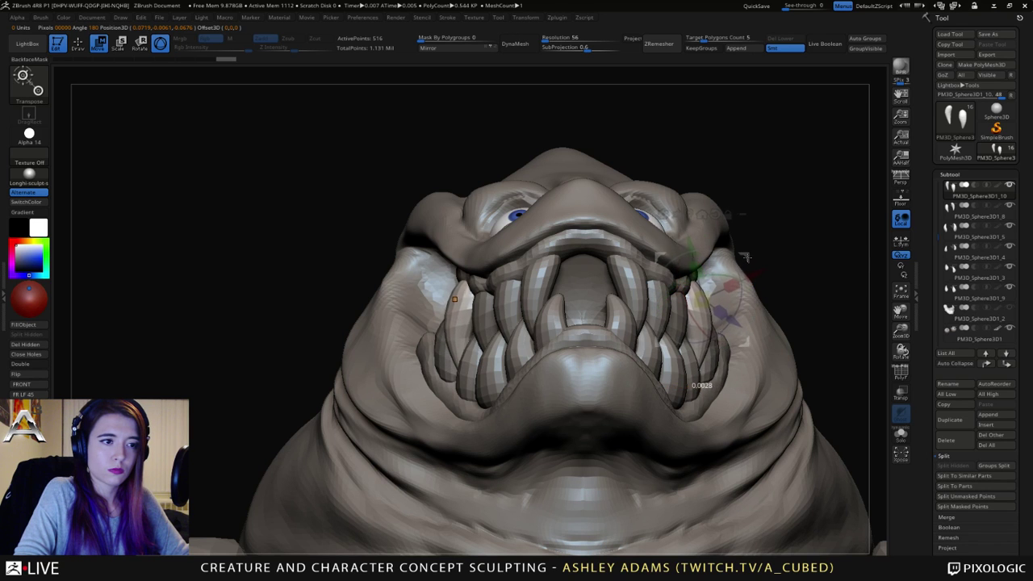
Step: Reshape the duplicated upper tooth pair with SnakeHook to fit between the rear lower teeth, adjusting the brush size
key("q")
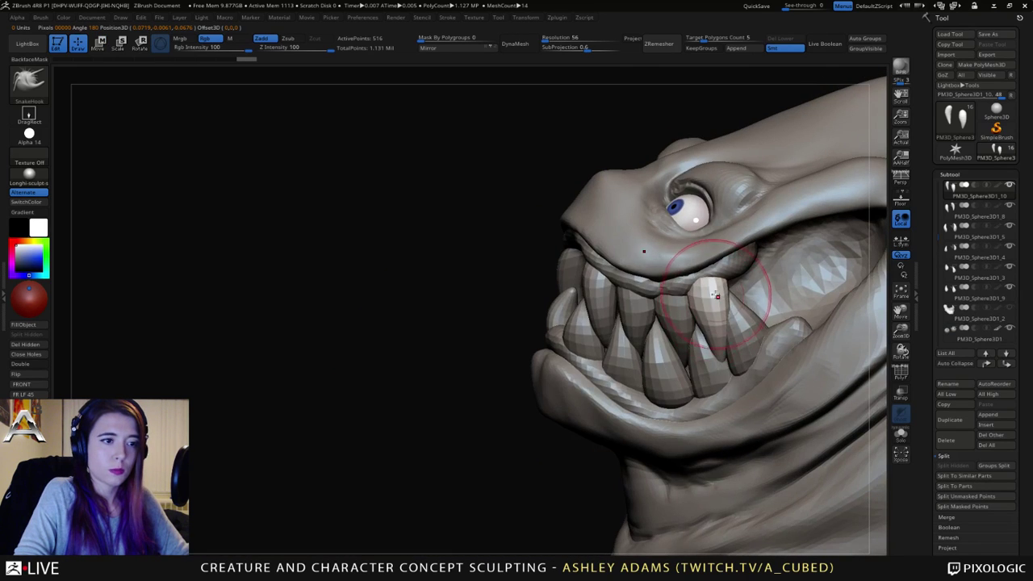
left_click(560, 301, "alt")
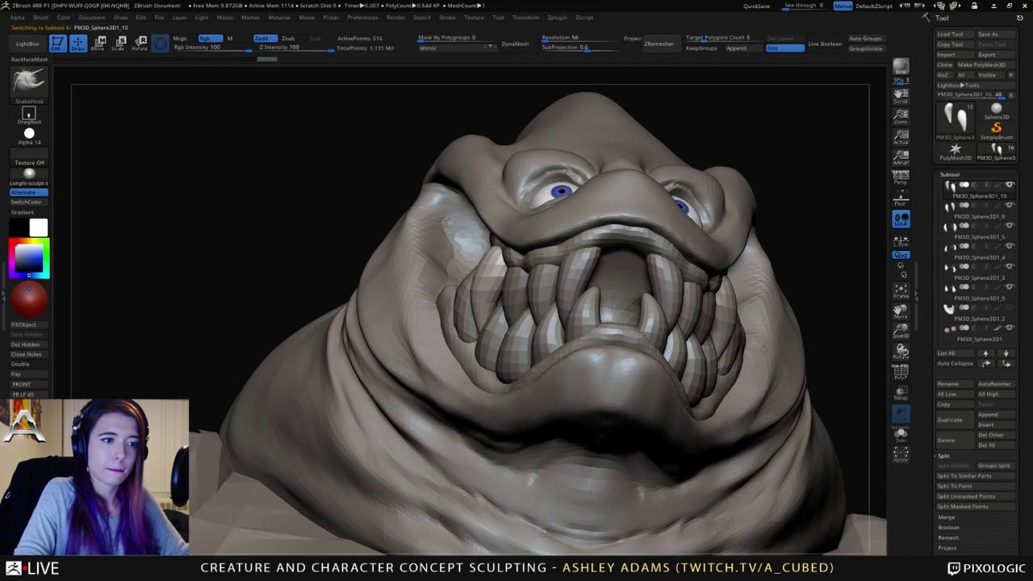
left_click_drag(725, 329, 713, 348)
mouse_move(839, 250)
left_mouse_down()
mouse_move(692, 307)
mouse_move(703, 275)
left_mouse_up()
right_click_drag(646, 275, 700, 267)
key("space")
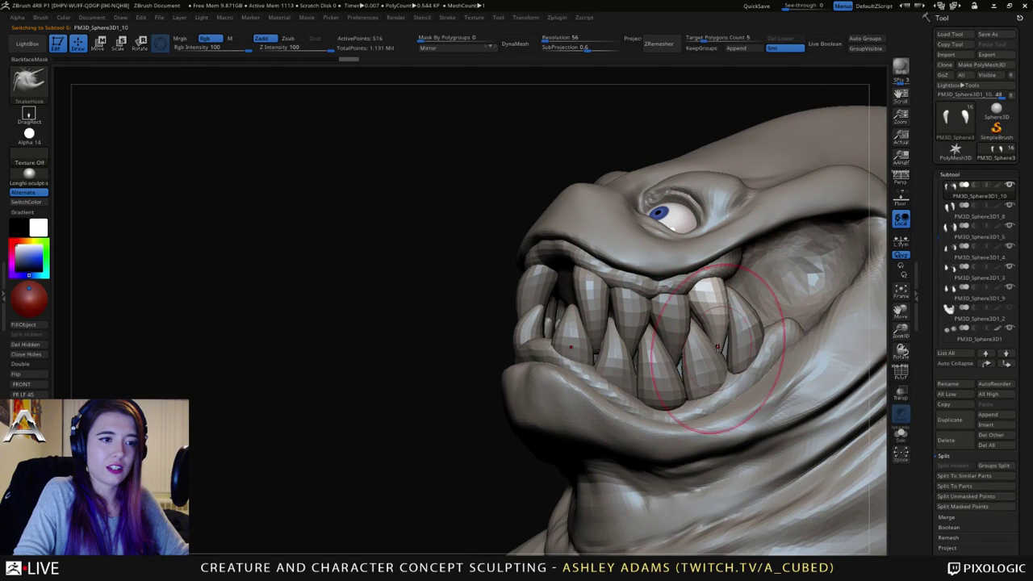
key("space")
left_click_drag(717, 338, 710, 338)
right_click_drag(710, 343, 724, 358)
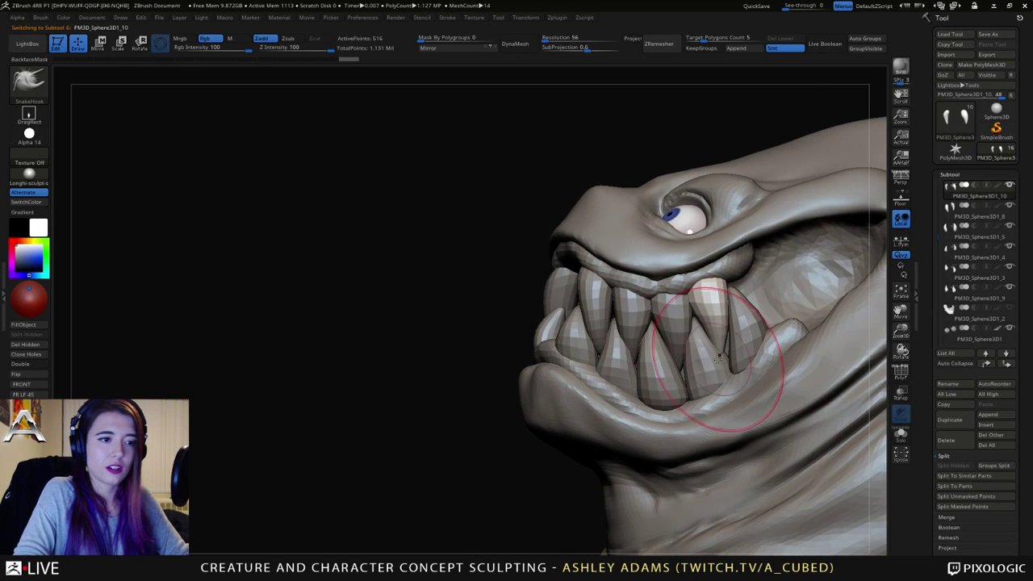
mouse_move(720, 339)
left_mouse_down()
mouse_move(729, 357)
mouse_move(741, 346)
mouse_move(717, 309)
left_mouse_up()
key("space")
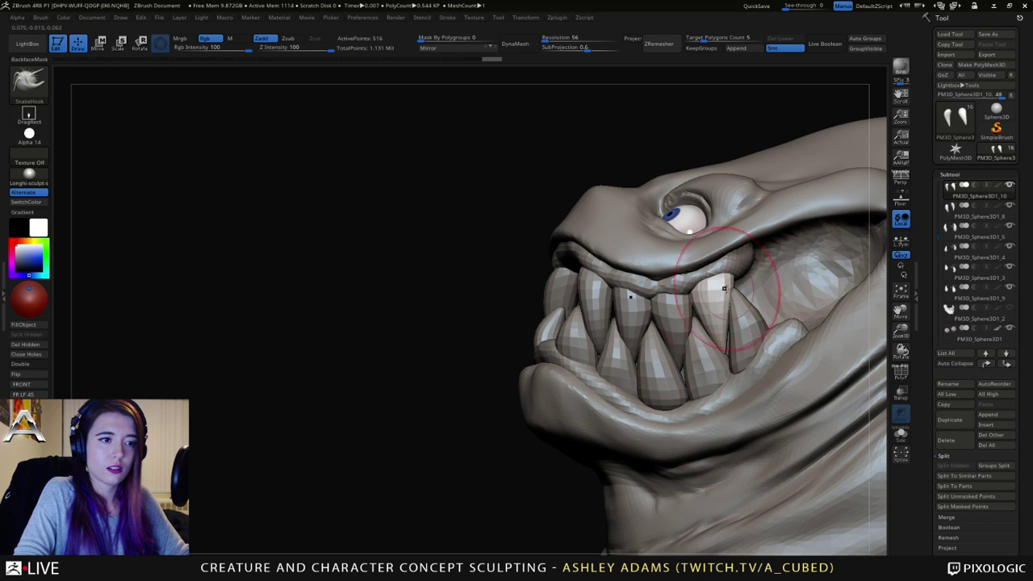
right_click_drag(724, 289, 714, 314)
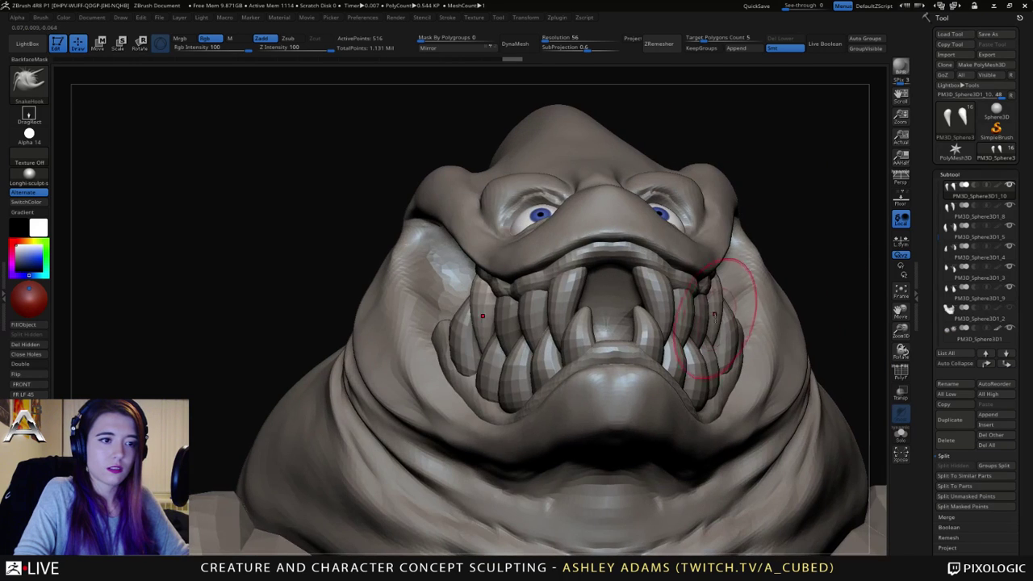
Step: Reposition the rear upper tooth pairs along the sides of the mouth with the SnakeHook brush
left_click_drag(714, 315, 717, 328)
mouse_move(645, 323)
right_mouse_down()
mouse_move(692, 303)
mouse_move(681, 305)
mouse_move(700, 334)
mouse_move(648, 329)
mouse_move(694, 313)
right_mouse_up()
left_click(702, 332, "alt")
right_click(698, 326)
left_click(695, 312, "alt")
right_click(696, 311)
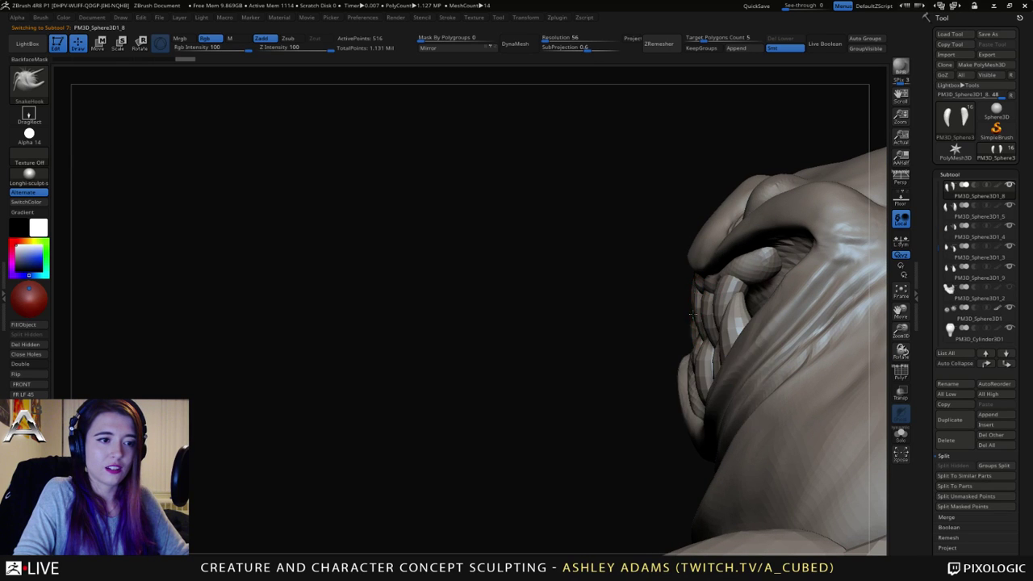
left_click_drag(692, 313, 695, 322)
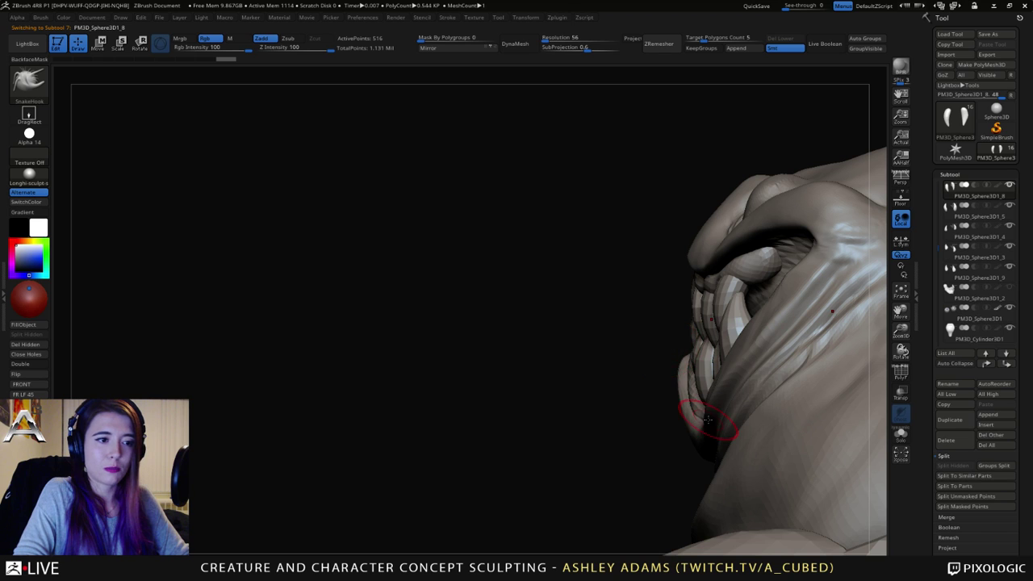
mouse_move(699, 295)
right_mouse_down()
mouse_move(673, 292)
mouse_move(740, 288)
mouse_move(761, 314)
mouse_move(693, 290)
right_mouse_up()
left_click(779, 314, "alt")
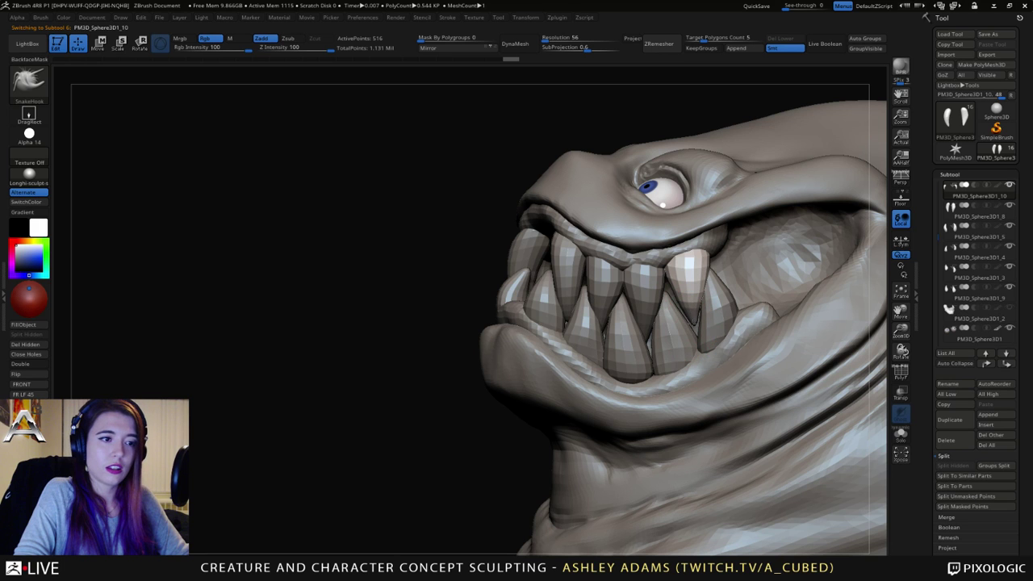
Step: Build up the upper gum line above the teeth on the Extract0 gums using the ClayBuildup brush
mouse_move(693, 329)
right_mouse_down()
mouse_move(749, 320)
mouse_move(692, 321)
mouse_move(698, 253)
right_mouse_up()
left_click(698, 253, "alt")
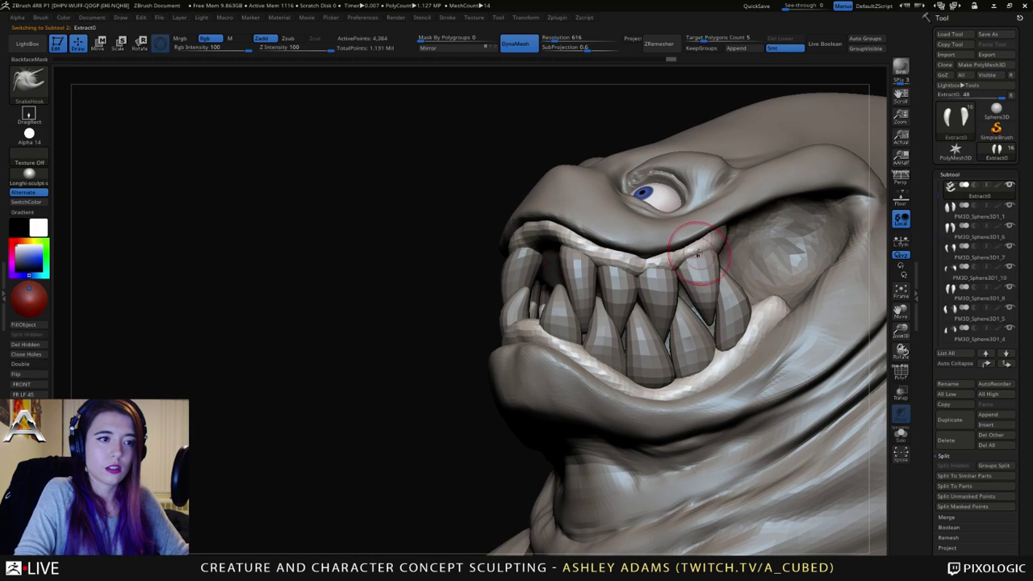
key("b")
key("c")
key("b")
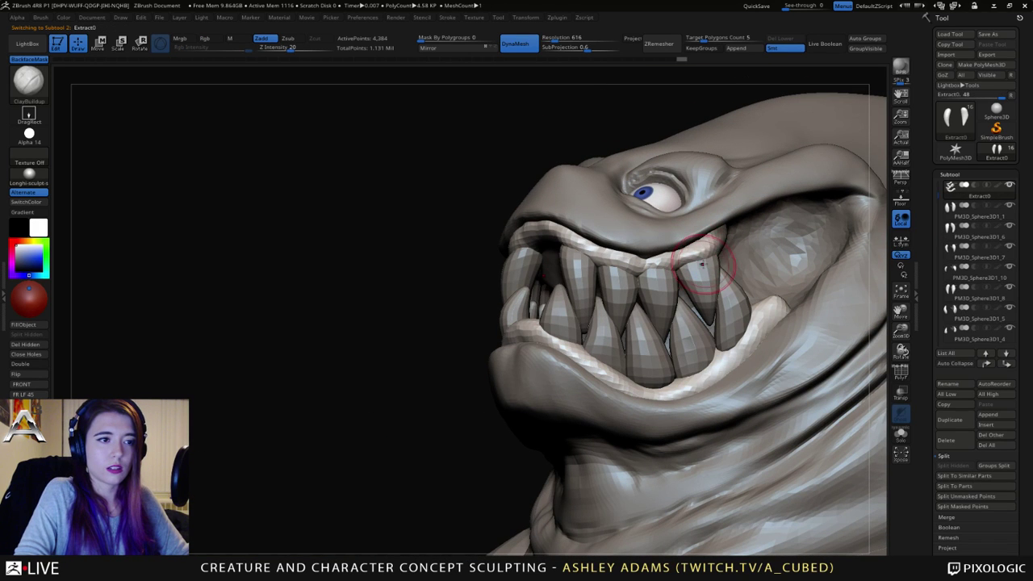
right_click_drag(519, 222, 532, 224)
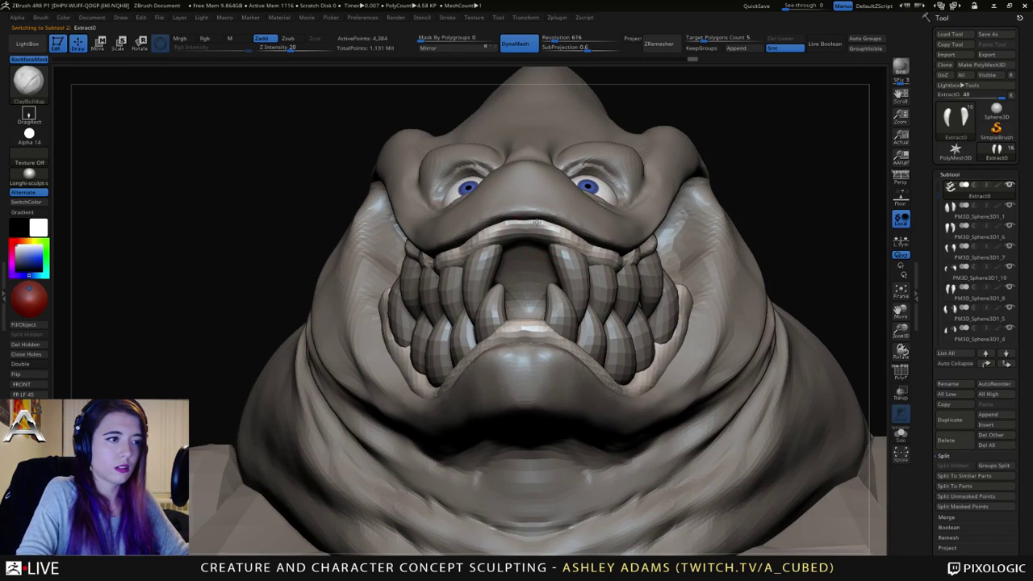
left_click_drag(537, 222, 577, 234)
mouse_move(615, 248)
right_mouse_down()
mouse_move(598, 220)
mouse_move(590, 240)
mouse_move(571, 236)
mouse_move(640, 244)
right_mouse_up()
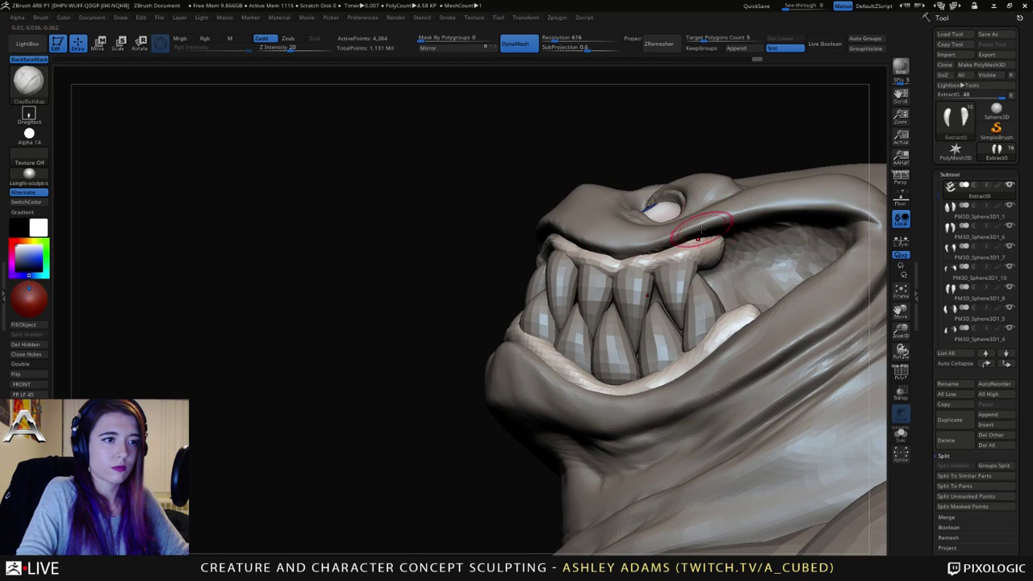
Step: Switch to the SnakeHook brush and make the rearmost upper tooth pair the active subtool
right_click_drag(702, 229, 715, 249)
left_click(645, 227, "alt")
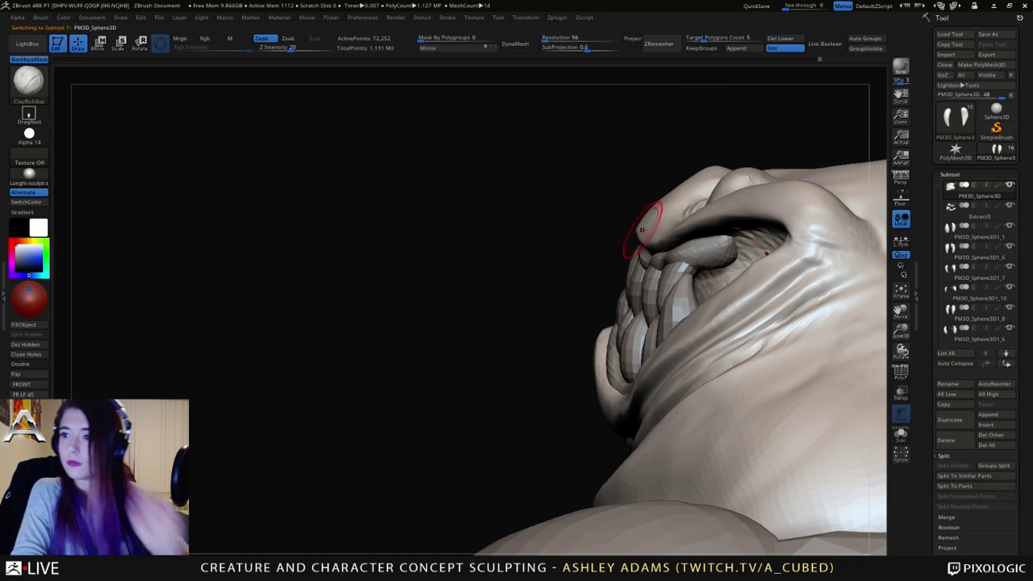
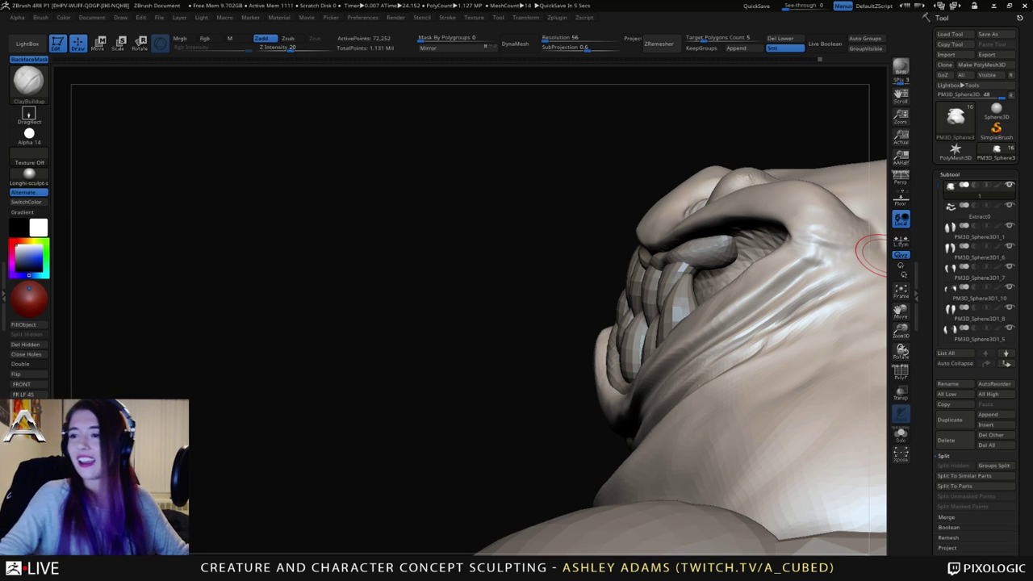
mouse_move(873, 255)
right_mouse_down()
mouse_move(669, 350)
mouse_move(540, 281)
right_mouse_up()
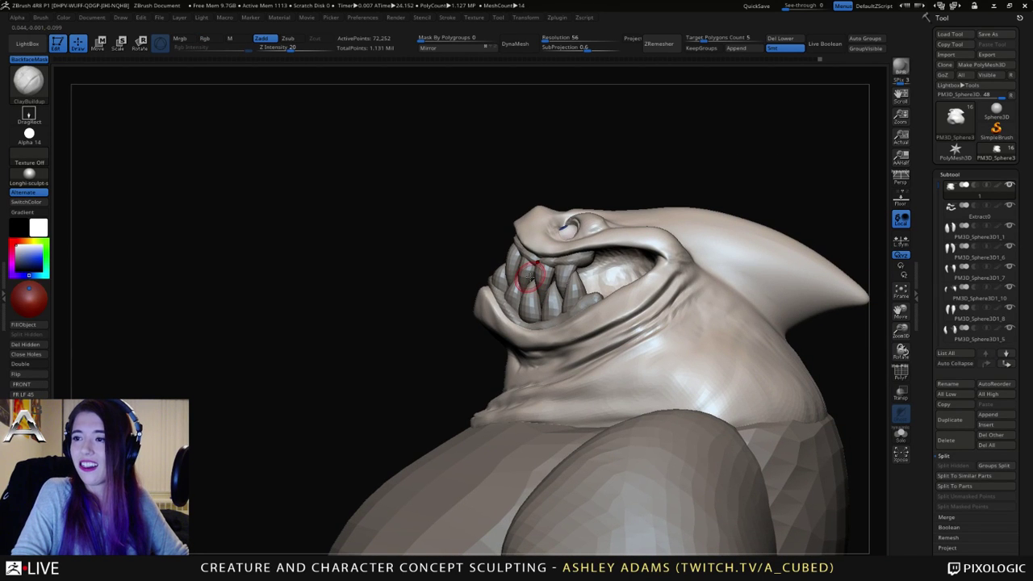
mouse_move(528, 237)
right_mouse_down()
mouse_move(535, 300)
mouse_move(540, 270)
mouse_move(597, 213)
mouse_move(552, 266)
mouse_move(549, 252)
mouse_move(618, 265)
mouse_move(651, 298)
mouse_move(635, 246)
right_mouse_up()
key("b")
key("s")
key("h")
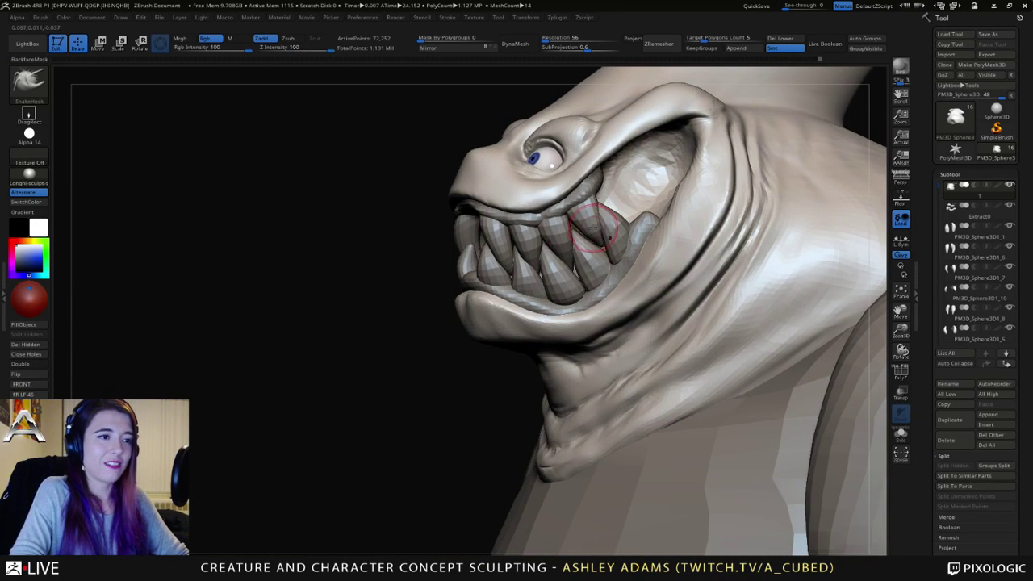
left_click(590, 217, "alt")
key("space")
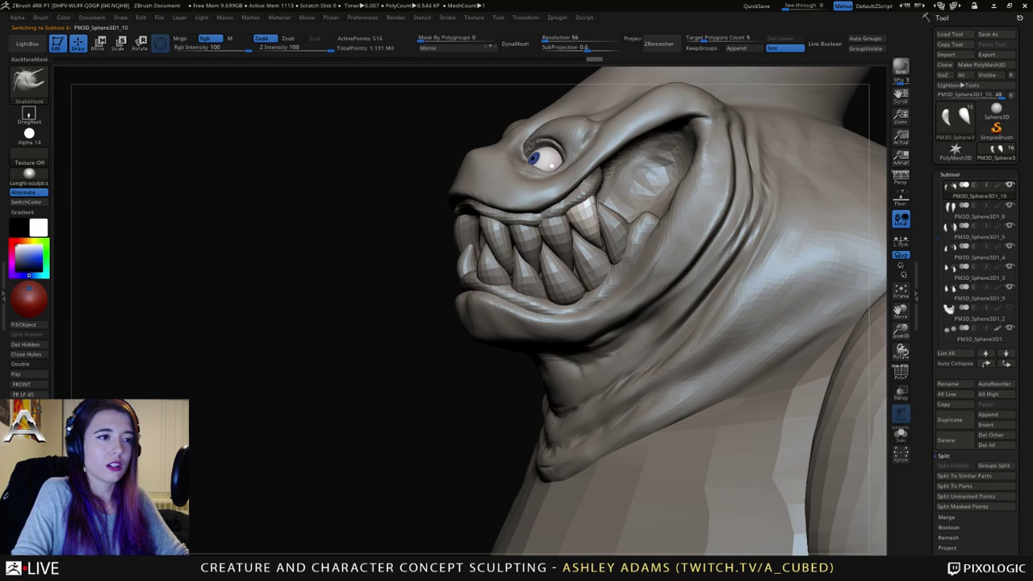
Step: Select the second-to-last lower tooth pair and adjust the SnakeHook draw size for it
right_click_drag(573, 237, 602, 239)
left_click(614, 240, "alt")
left_click(607, 252, "alt")
right_click(558, 278)
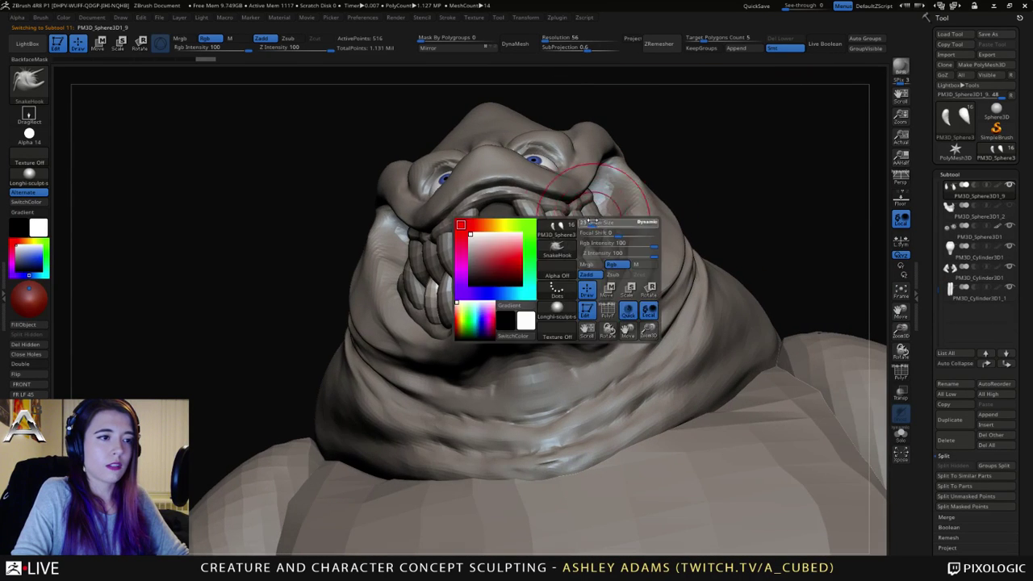
right_click_drag(565, 274, 589, 224)
left_click_drag(589, 226, 586, 242)
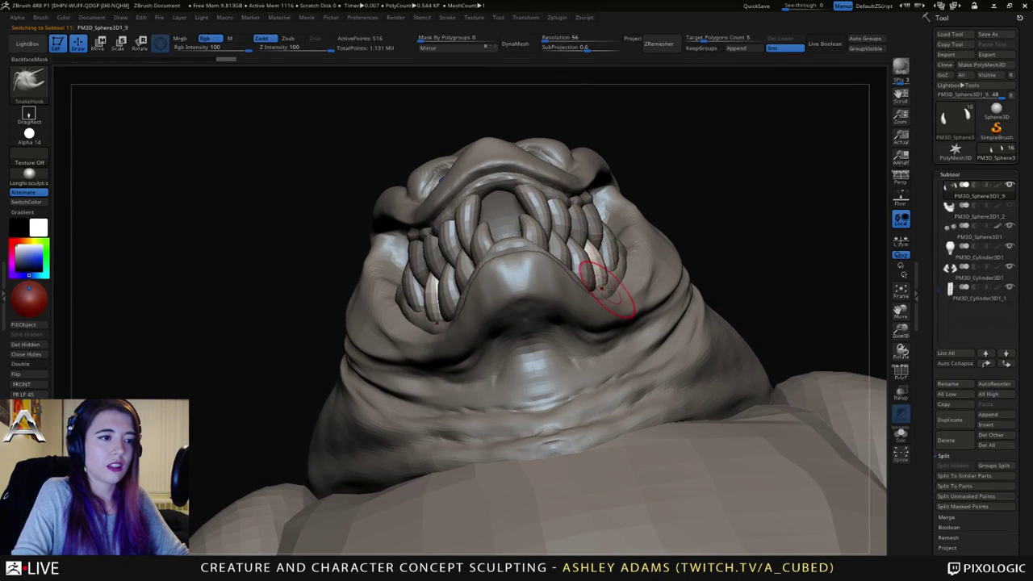
Step: Reshape the lower tooth pairs closer to the front of the jaw with SnakeHook
left_click(576, 264, "alt")
mouse_move(570, 251)
right_mouse_down()
mouse_move(588, 266)
mouse_move(585, 256)
right_mouse_up()
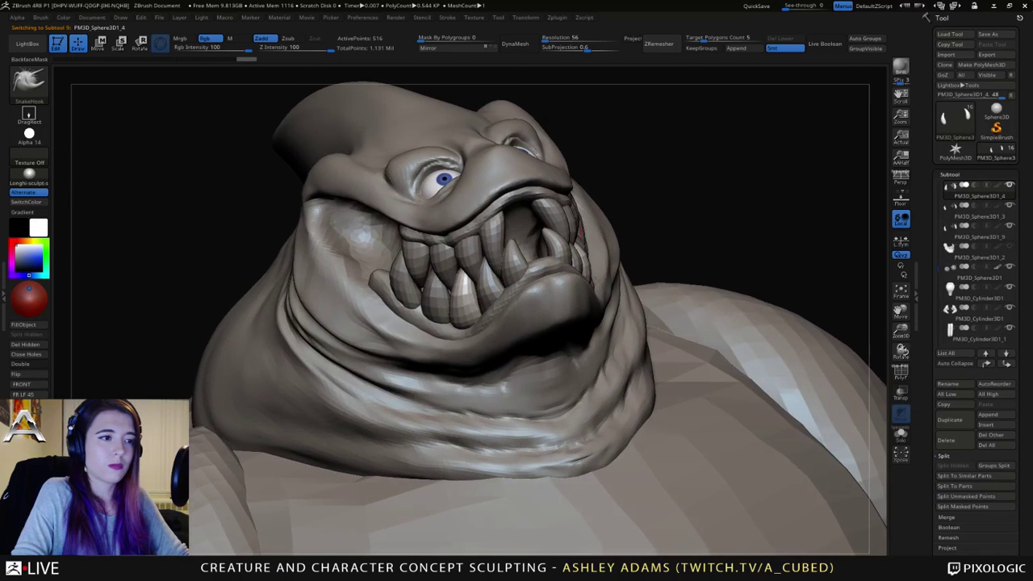
left_click(576, 257, "alt")
left_click_drag(576, 257, 566, 256)
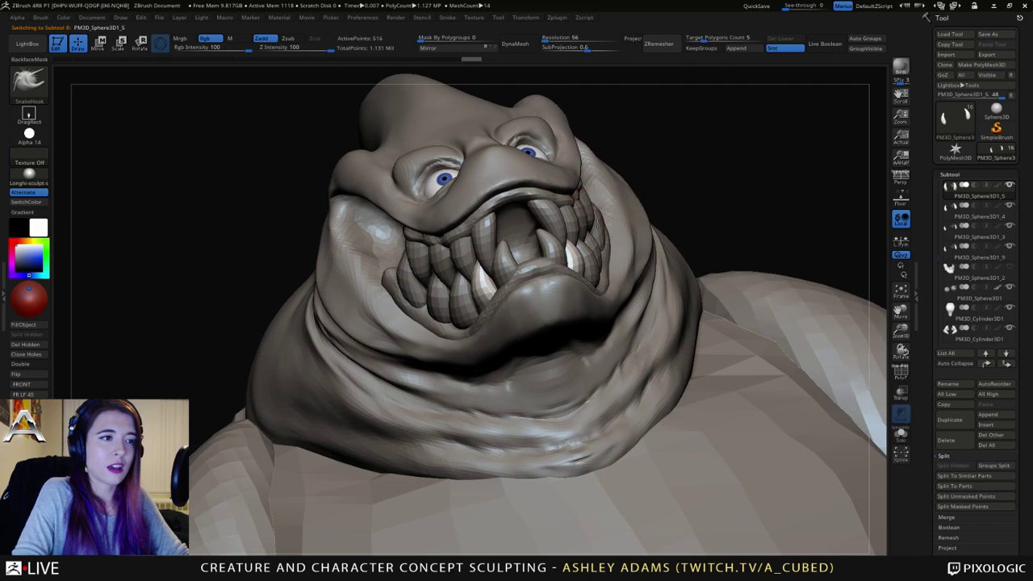
Step: Pull the second-to-last lower tooth pair into better alignment with its neighbours using SnakeHook
mouse_move(598, 226)
right_mouse_down()
mouse_move(583, 230)
mouse_move(653, 239)
mouse_move(604, 229)
right_mouse_up()
left_click(617, 242, "alt")
left_click(625, 231, "alt")
left_click_drag(636, 218, 628, 213)
right_click_drag(627, 213, 665, 215)
left_click(626, 232, "alt")
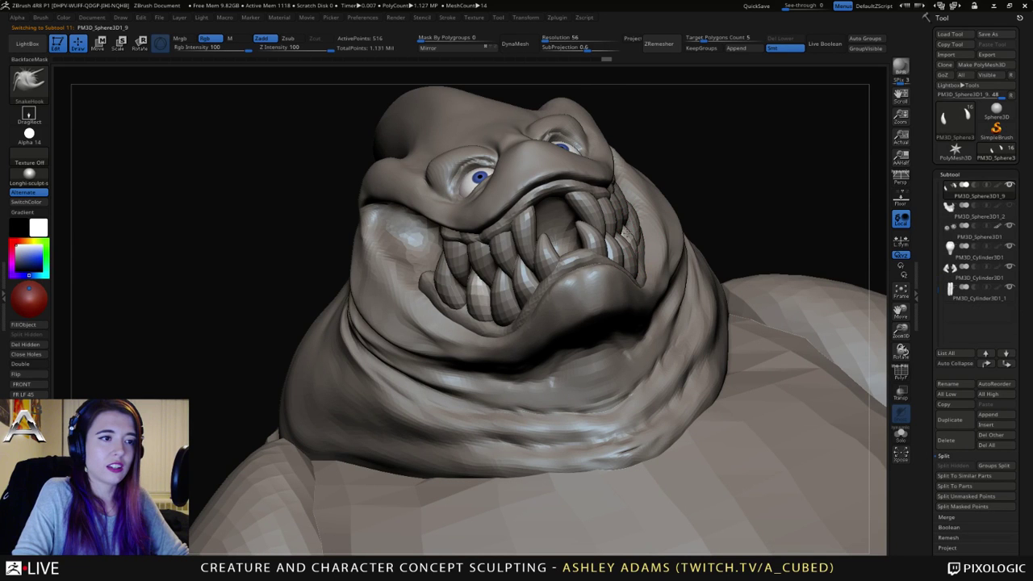
mouse_move(627, 232)
left_mouse_down()
mouse_move(646, 246)
mouse_move(634, 246)
left_mouse_up()
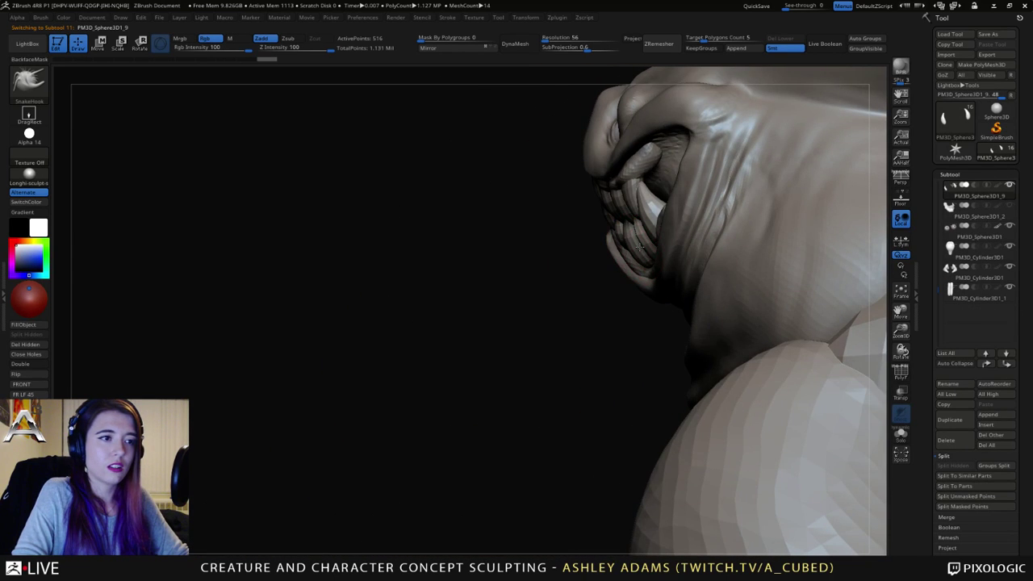
Step: Adjust the rearmost lower tooth pair at the corner of the mouth with SnakeHook
right_click_drag(639, 247, 524, 231)
left_click(668, 216, "alt")
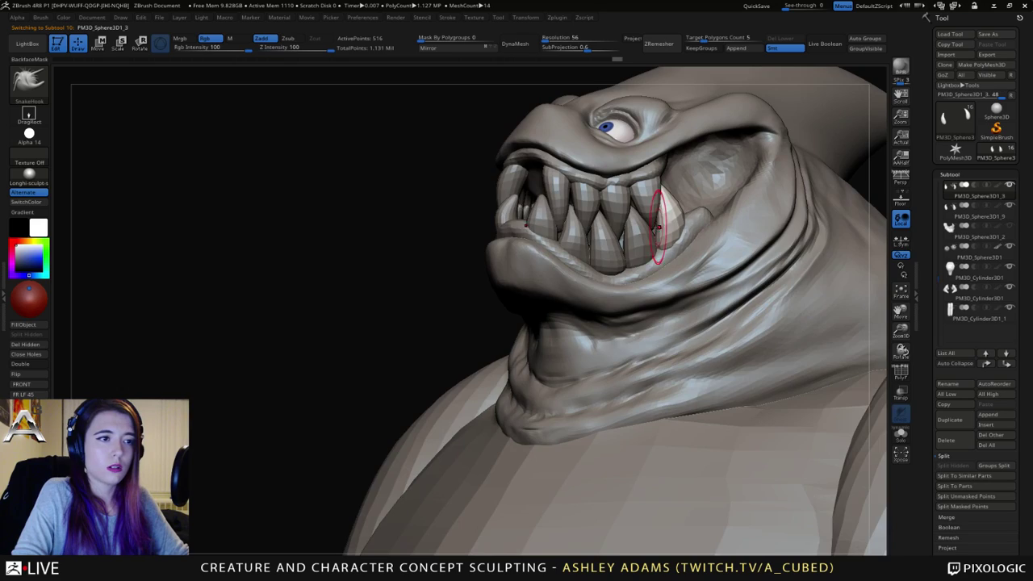
mouse_move(658, 230)
left_mouse_down()
mouse_move(638, 234)
mouse_move(662, 246)
left_mouse_up()
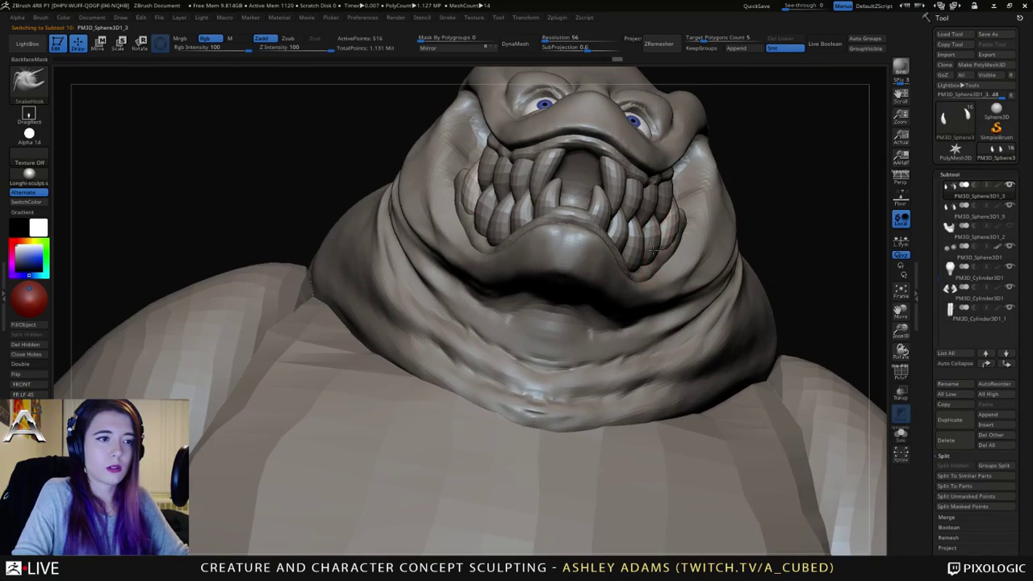
Step: Add volume to the lower gums around the tooth bases with the ClayBuildup brush
mouse_move(662, 246)
right_mouse_down()
mouse_move(678, 242)
mouse_move(653, 246)
mouse_move(652, 260)
right_mouse_up()
left_click(652, 259, "alt")
key("b")
key("c")
key("b")
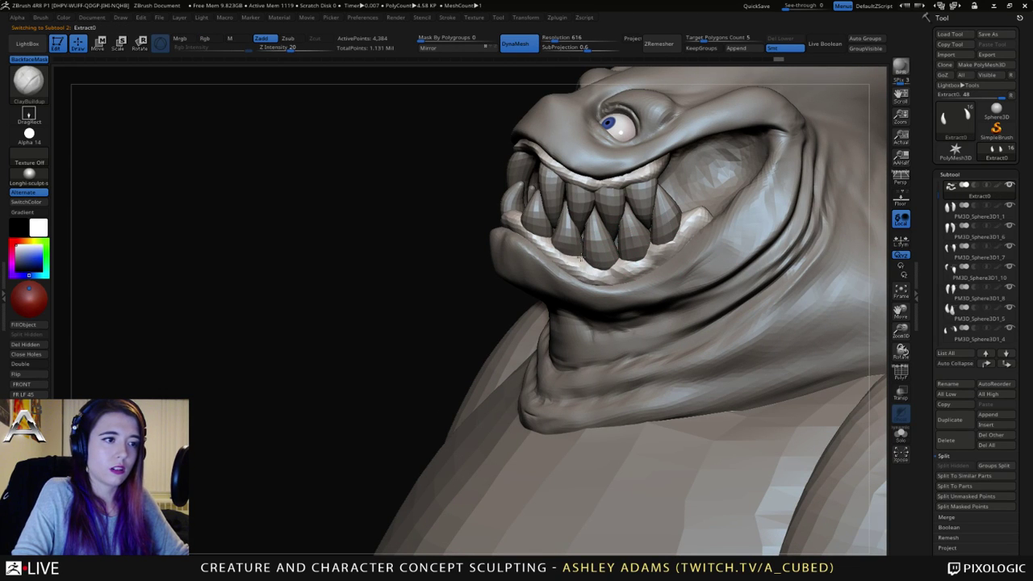
left_click_drag(581, 257, 536, 235)
mouse_move(529, 236)
right_mouse_down()
mouse_move(565, 246)
mouse_move(523, 191)
right_mouse_up()
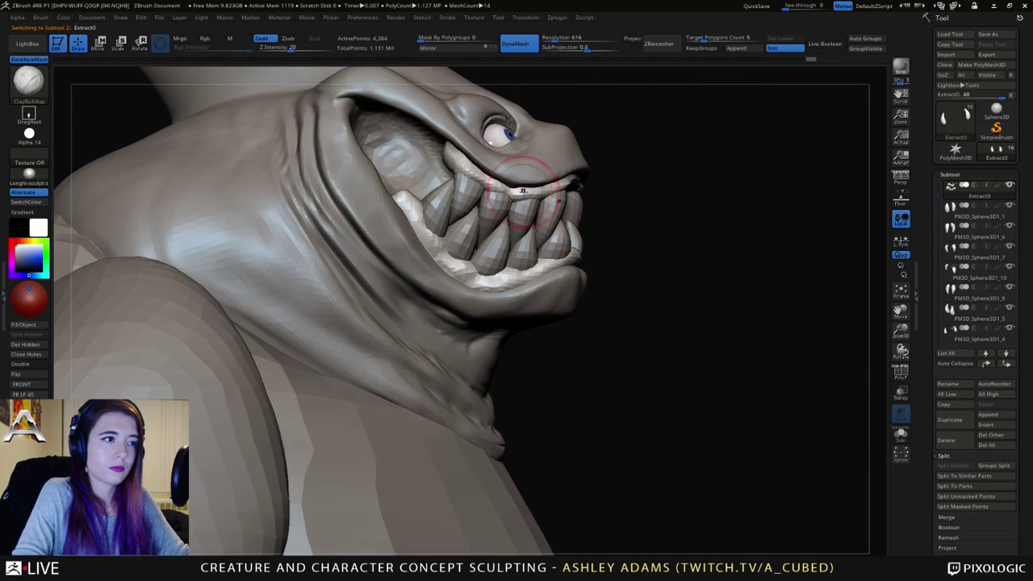
Step: Pull the upper and lower gum edges around the tooth roots with the SnakeHook brush
key("b")
key("s")
key("h")
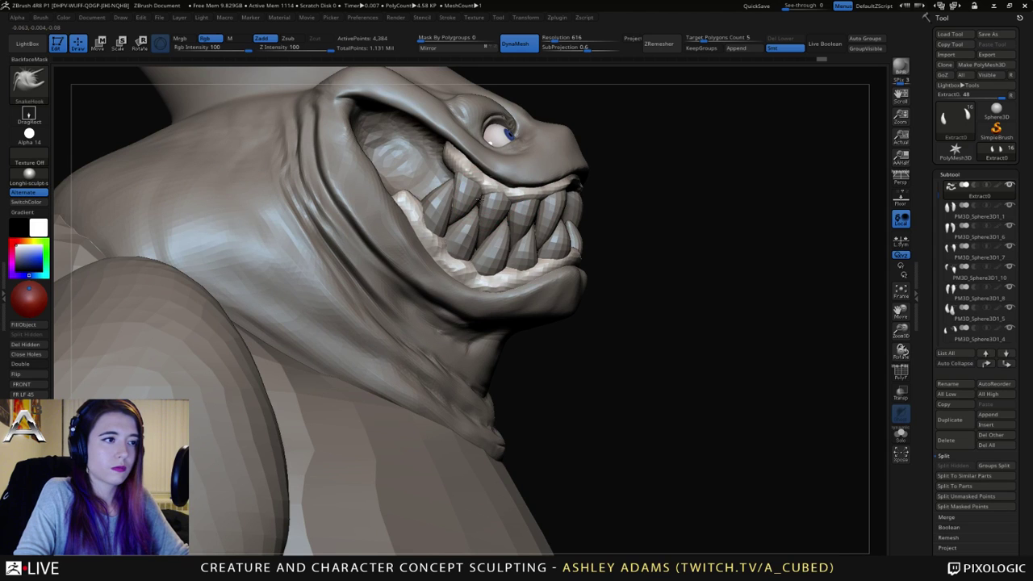
right_click_drag(491, 201, 494, 191)
left_click_drag(489, 167, 502, 191)
mouse_move(501, 198)
right_mouse_down()
mouse_move(502, 208)
mouse_move(699, 201)
mouse_move(725, 252)
right_mouse_up()
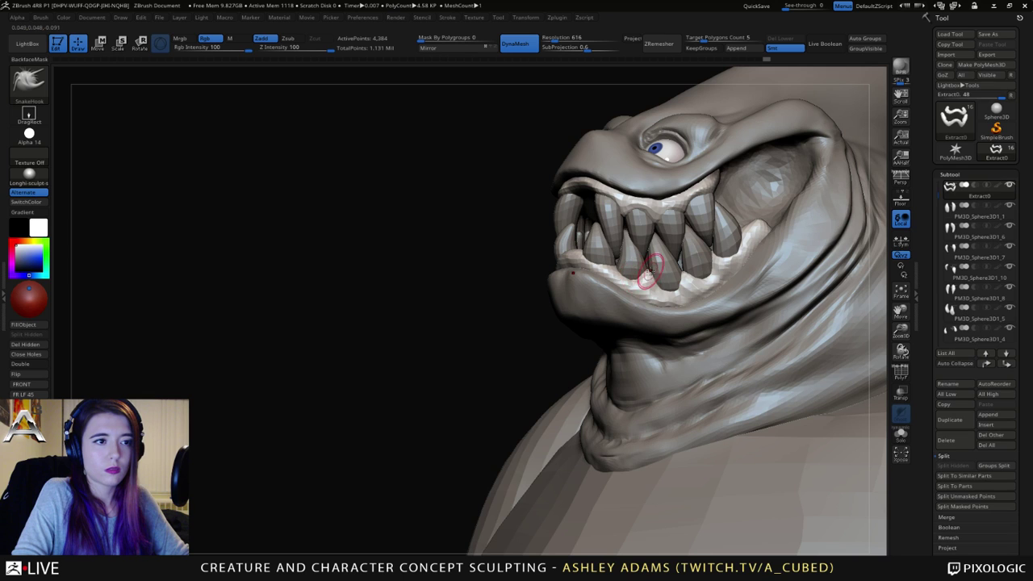
right_click_drag(655, 268, 795, 274)
right_click_drag(564, 269, 641, 266)
left_click_drag(652, 265, 646, 258)
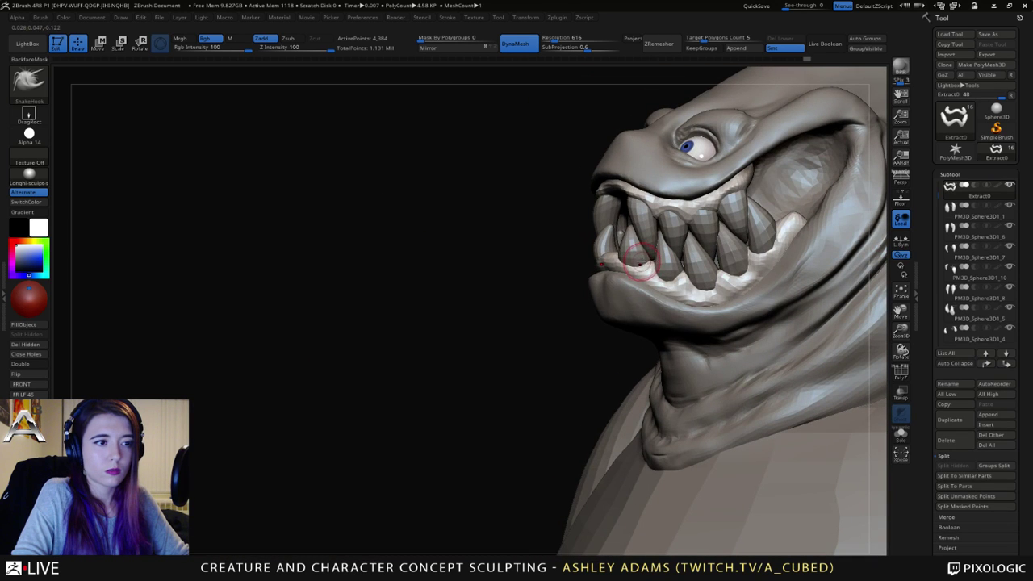
right_click_drag(658, 289, 573, 180)
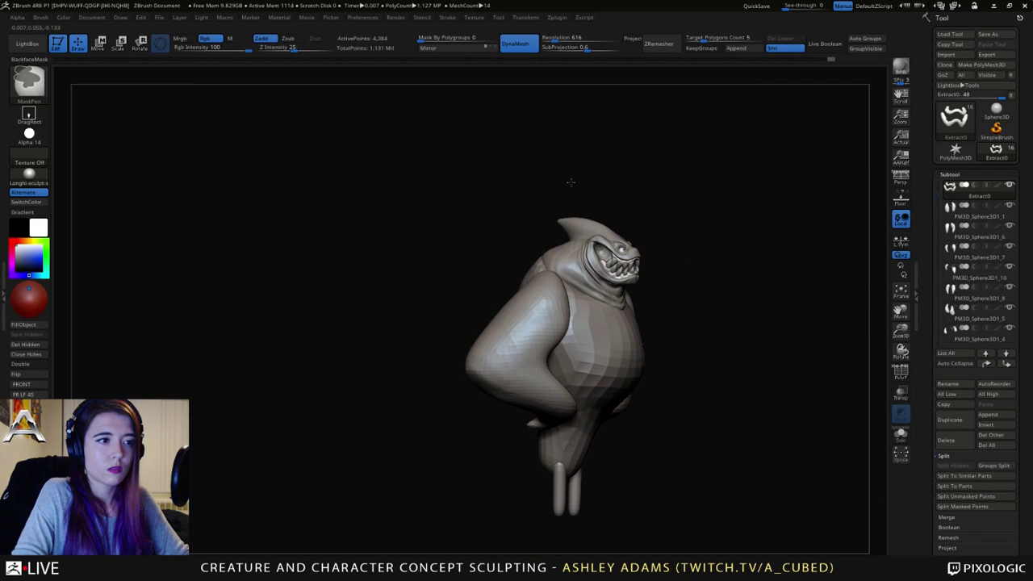
Step: Adjust the SnakeHook draw size and reposition the rearmost upper tooth pair against the rearmost lower pair
right_click_drag(622, 215, 629, 269, "ctrl")
left_click(614, 330, "alt")
key("space")
left_click_drag(628, 266, 637, 266)
left_click(605, 257, "alt")
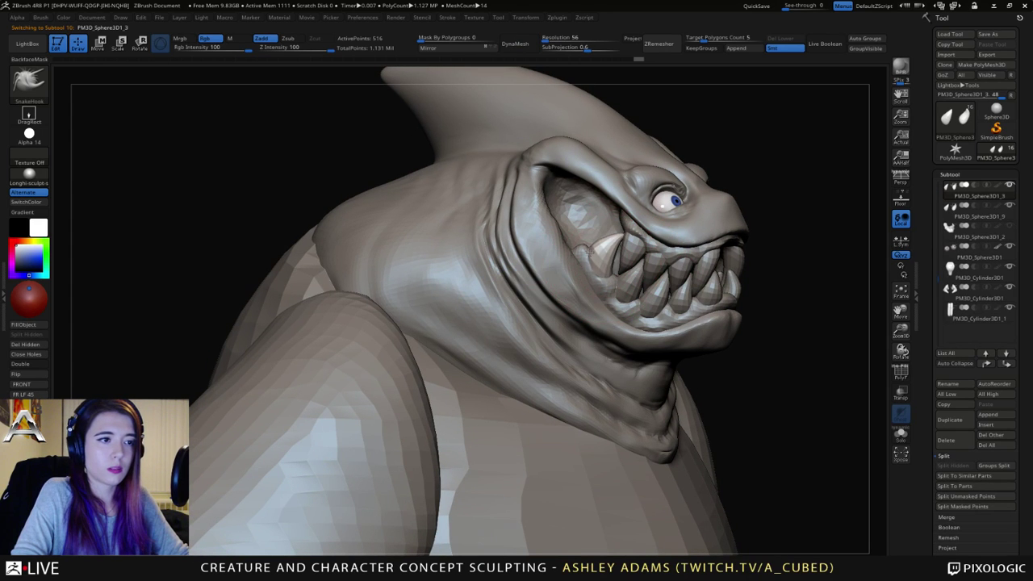
left_click(633, 246, "alt")
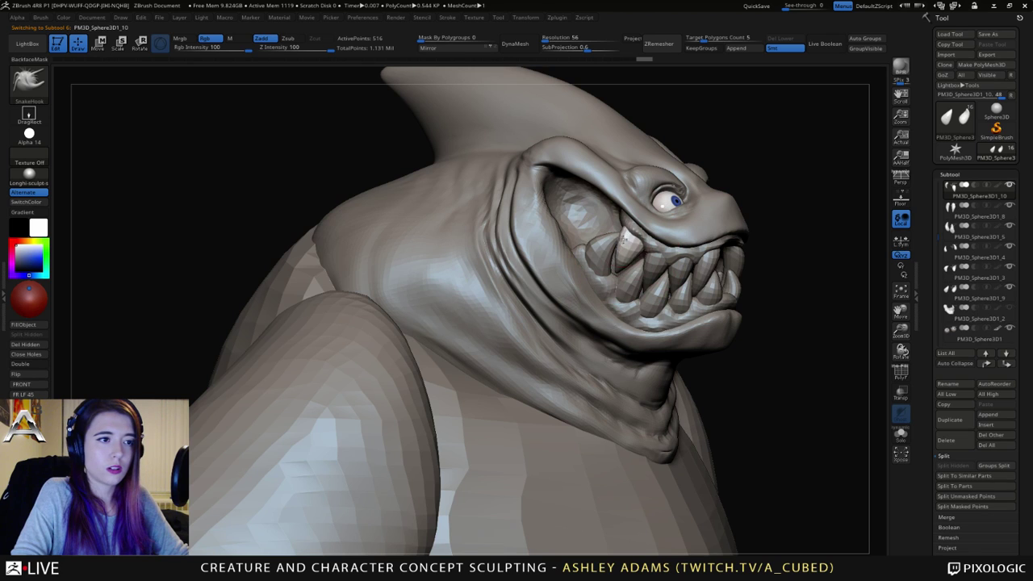
left_click(616, 236, "alt")
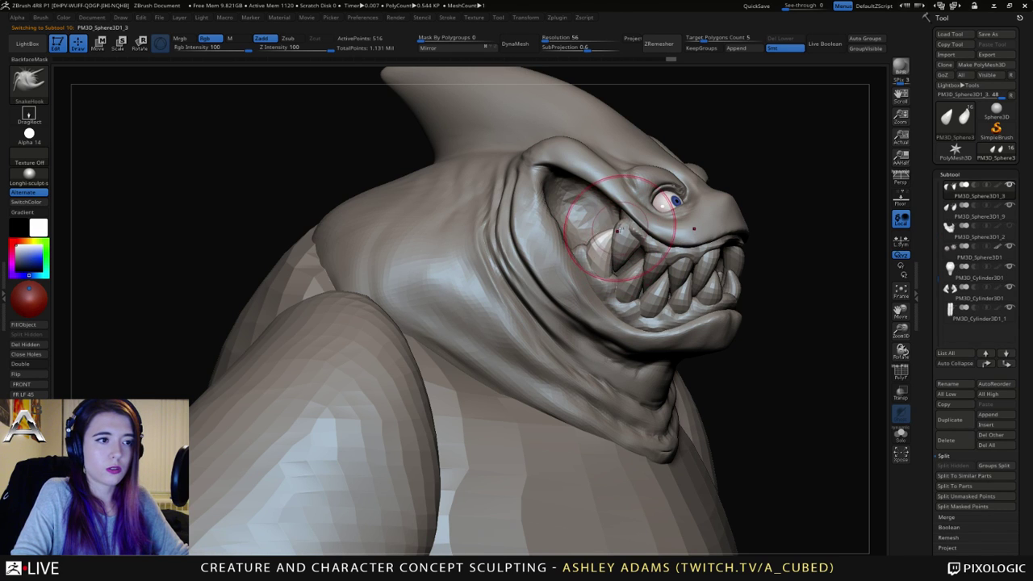
Step: Adjust the rearmost upper and lower tooth pairs at the mouth corner with the SnakeHook brush
right_click_drag(616, 232, 565, 234)
right_click_drag(617, 260, 621, 239)
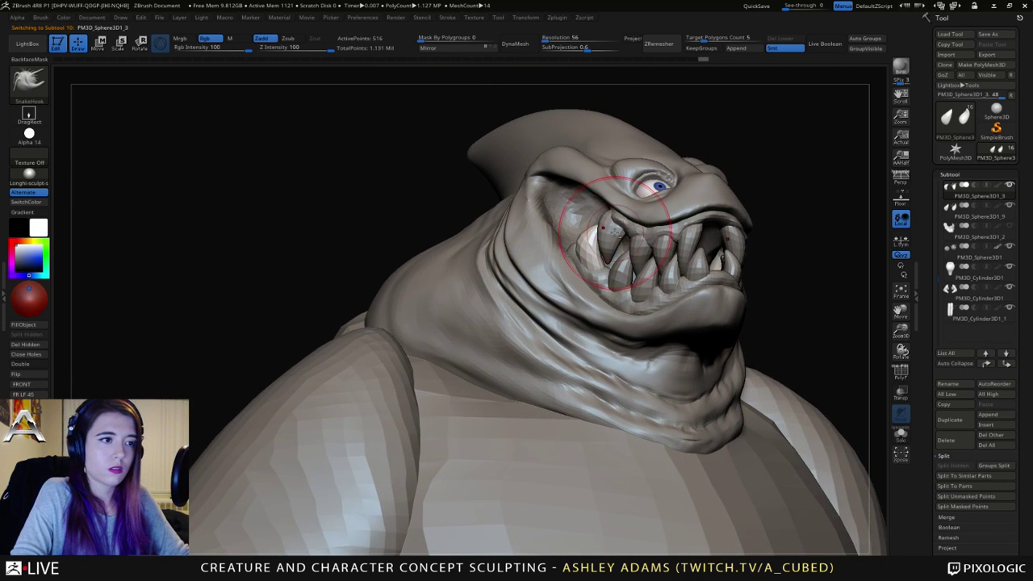
left_click(620, 233, "alt")
key("space")
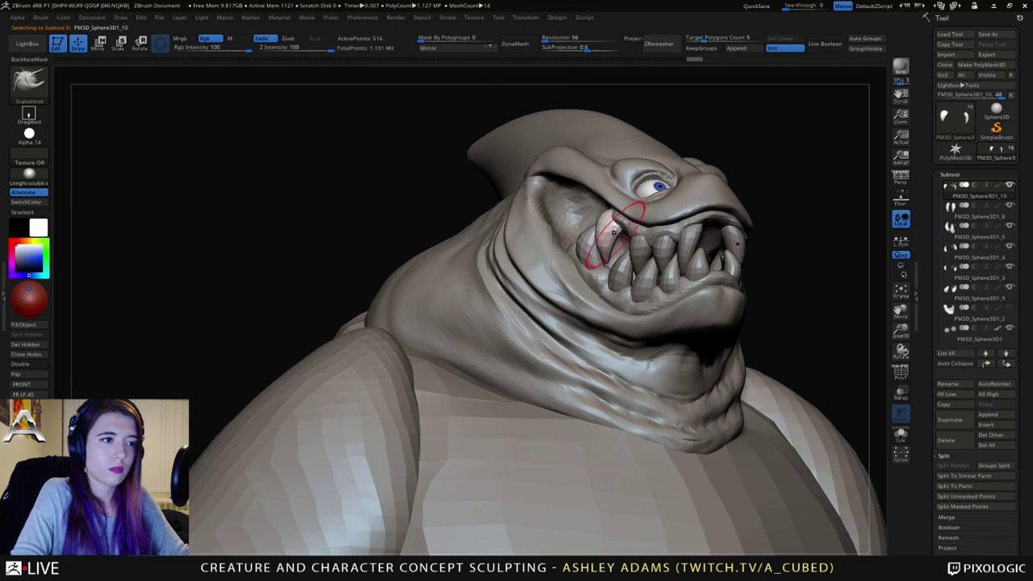
right_click_drag(615, 233, 642, 252)
left_click(622, 255, "alt")
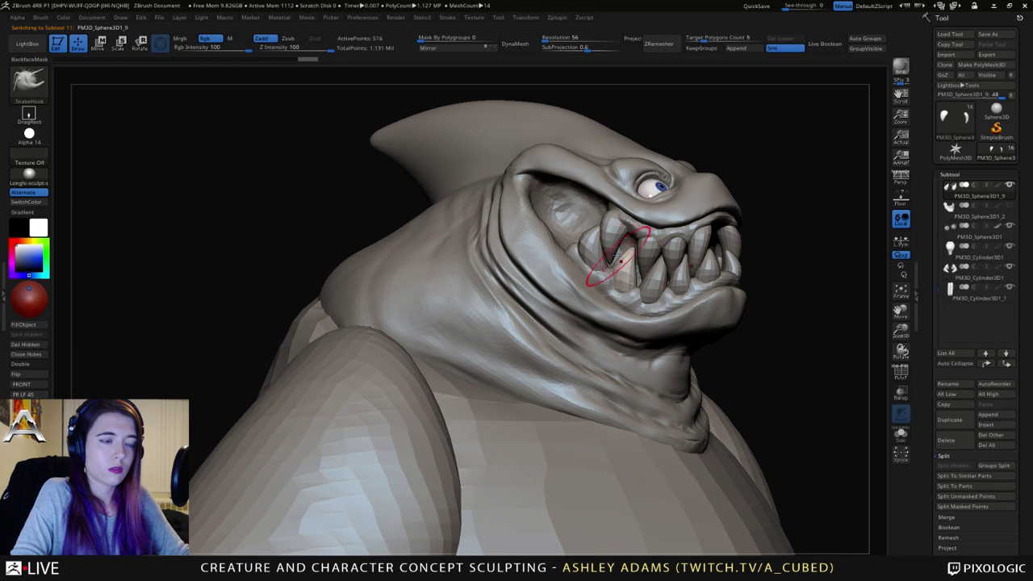
left_click(620, 232, "alt")
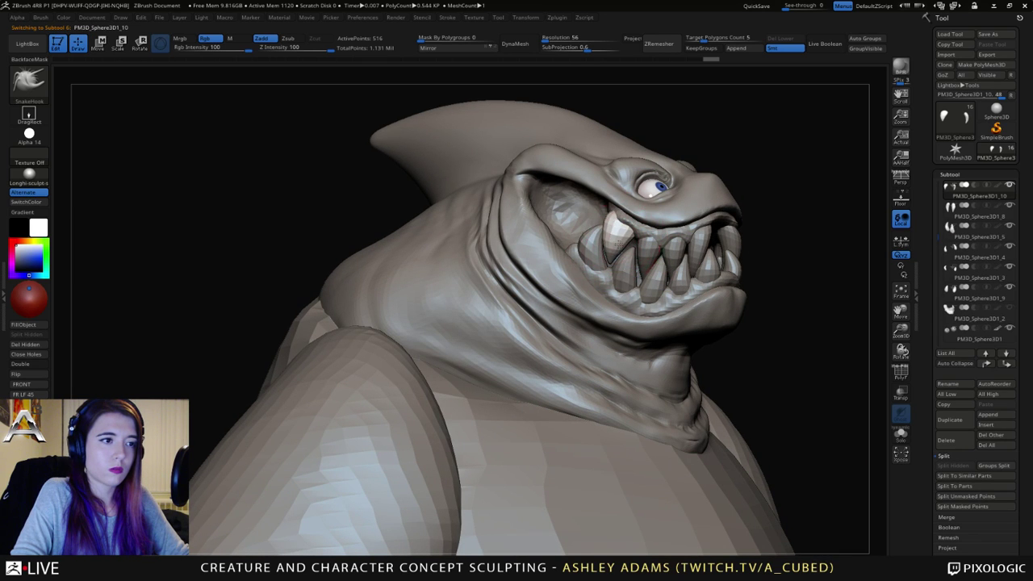
Step: Refine the spacing between the rearmost and second-to-last tooth pairs of both jaws with SnakeHook
left_click(595, 244, "alt")
mouse_move(598, 248)
right_mouse_down()
mouse_move(591, 230)
mouse_move(617, 246)
right_mouse_up()
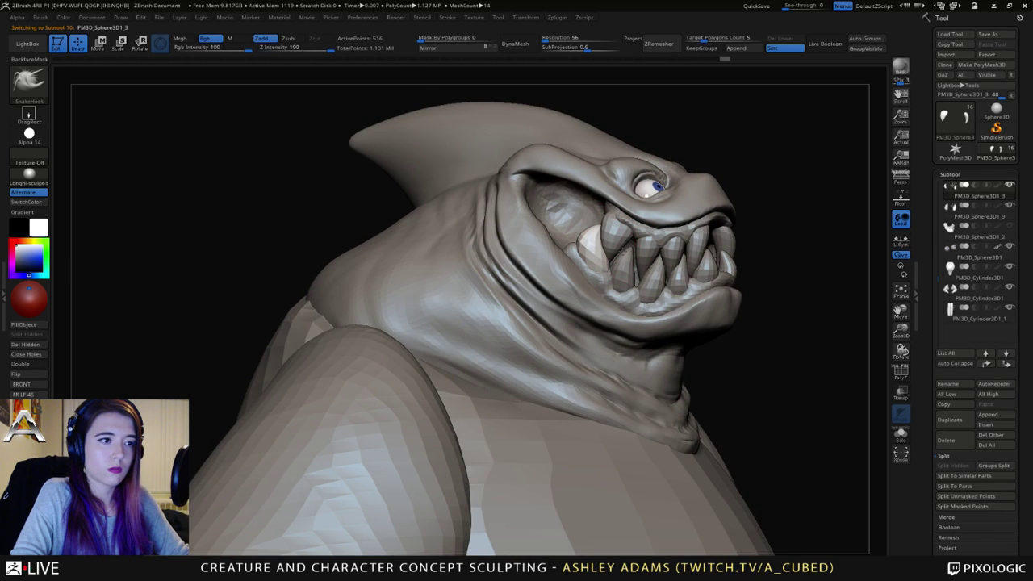
left_click(628, 235, "alt")
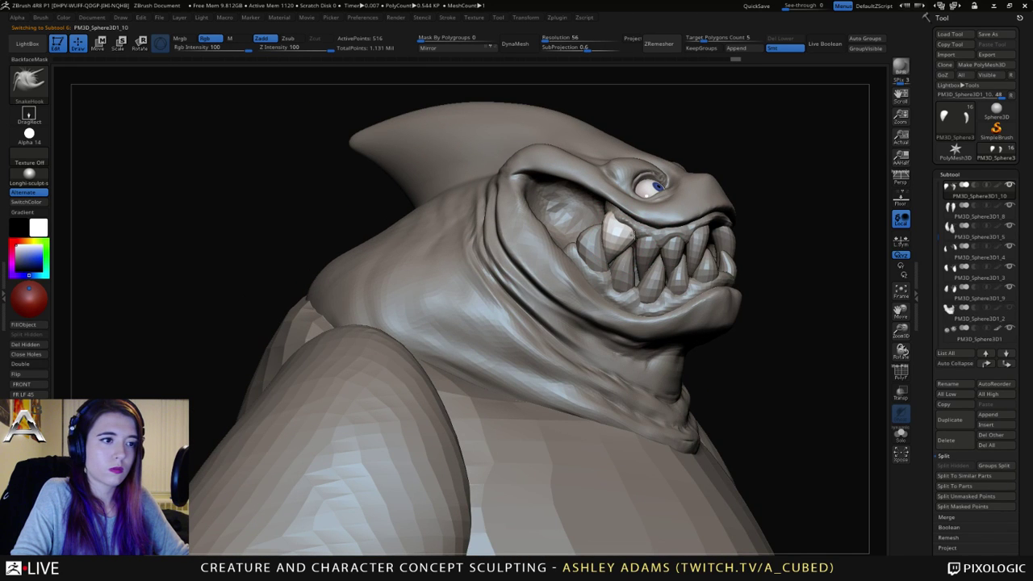
left_click(617, 262, "alt")
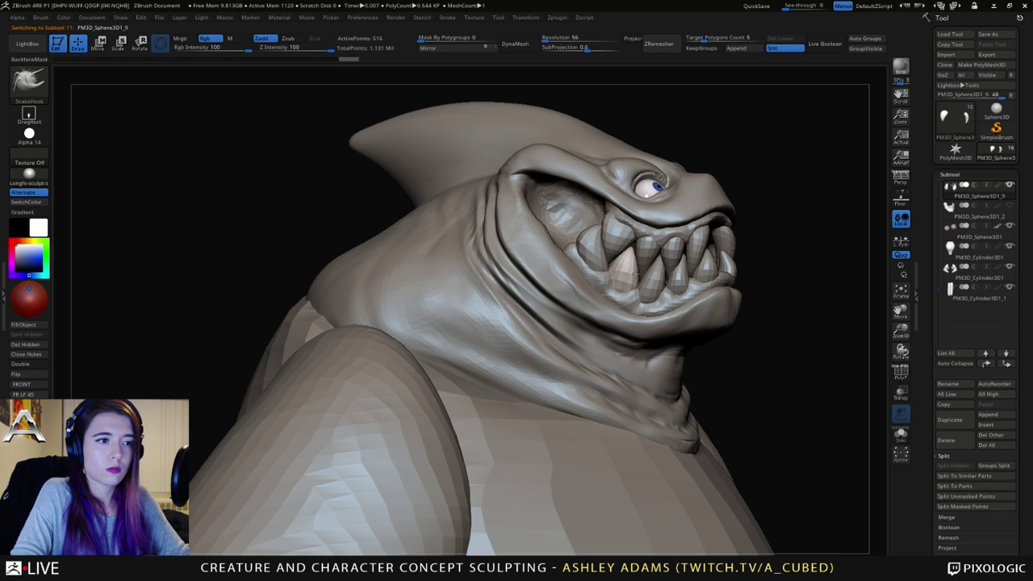
left_click(640, 240, "alt")
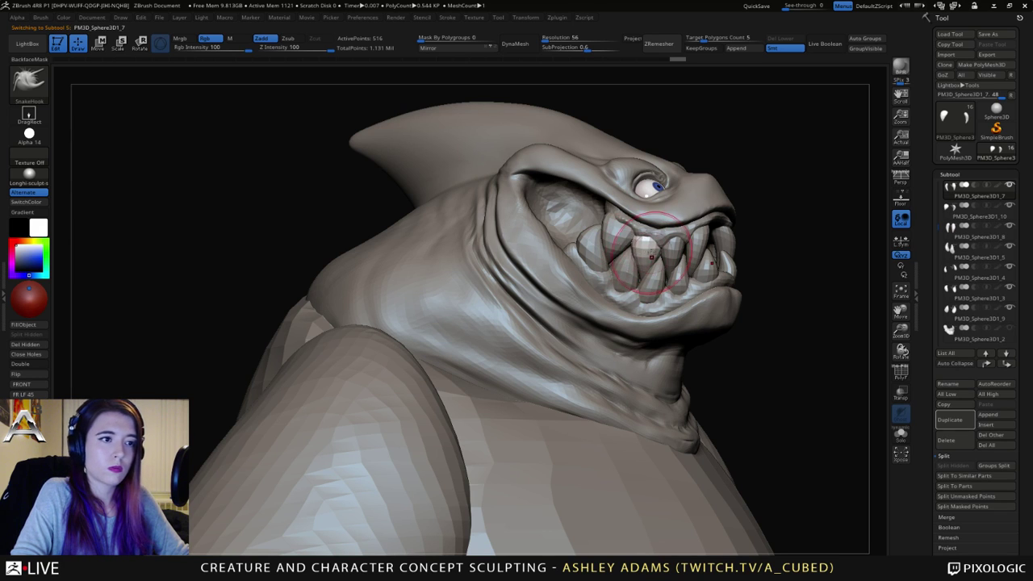
Step: Reshape the rearmost lower tooth pair from the creature's opposite side with SnakeHook
left_click_drag(795, 260, 632, 263)
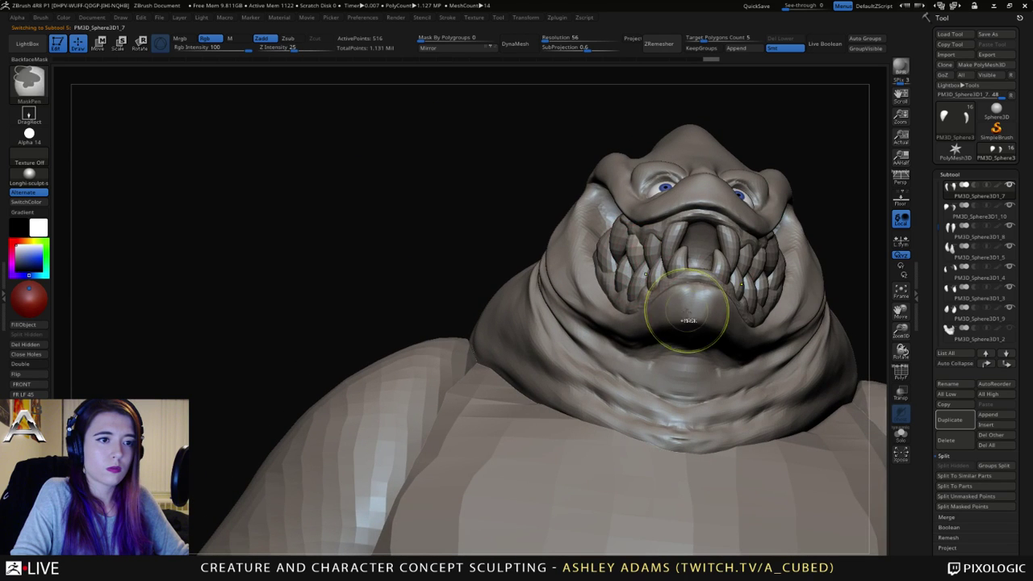
right_click_drag(687, 311, 596, 231, "ctrl")
right_click(668, 226)
right_click_drag(668, 230, 718, 231)
left_click(718, 229, "alt")
right_click(717, 231)
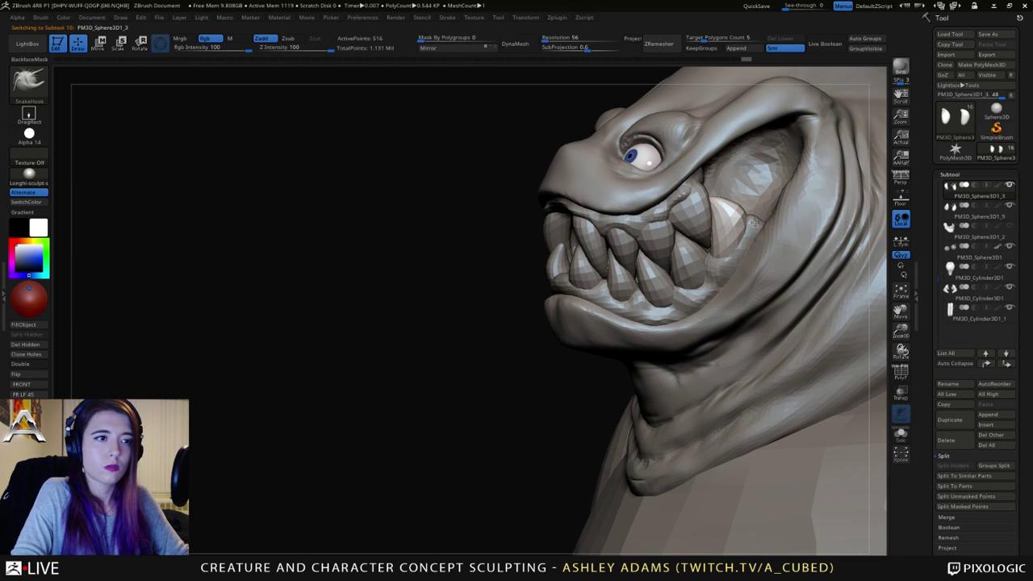
mouse_move(738, 210)
right_mouse_down()
mouse_move(664, 205)
mouse_move(678, 181)
mouse_move(759, 180)
mouse_move(712, 197)
mouse_move(710, 208)
mouse_move(703, 198)
mouse_move(719, 202)
mouse_move(717, 186)
mouse_move(703, 213)
mouse_move(680, 216)
mouse_move(683, 232)
mouse_move(655, 229)
right_mouse_up()
Step: Adjust the rear and middle upper tooth pairs and how they fit between the lower teeth with SnakeHook
left_click(703, 213, "alt")
left_click(682, 233, "alt")
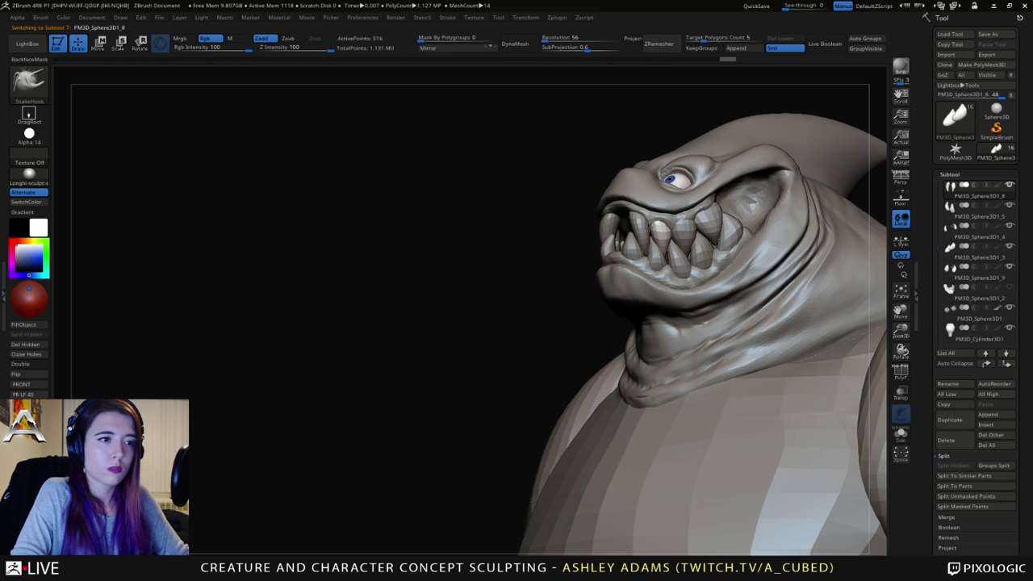
left_click(677, 234, "alt")
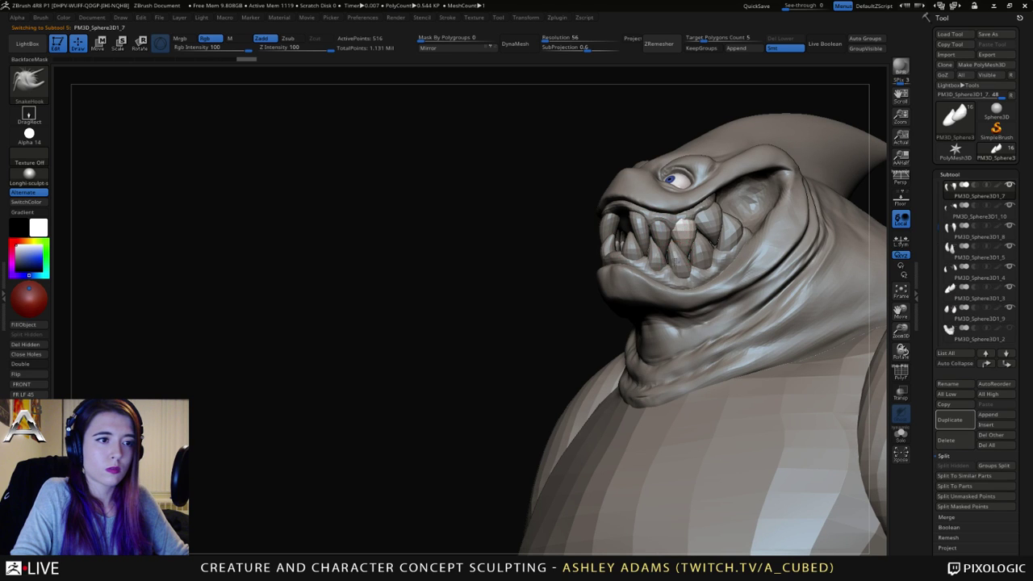
left_click(676, 262, "alt")
mouse_move(676, 262)
right_mouse_down()
mouse_move(715, 260)
mouse_move(621, 276)
right_mouse_up()
left_click(692, 249, "alt")
left_click(678, 242, "alt")
right_click(699, 255)
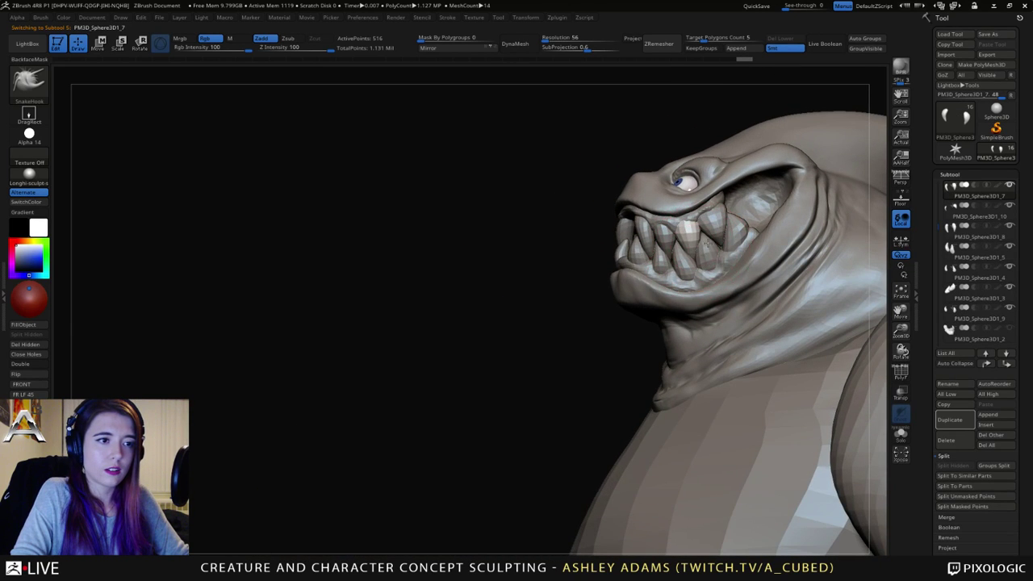
Step: Turn on transparency and reposition the second-to-last lower tooth pair in the lower gum with SnakeHook
right_click_drag(695, 252, 850, 309)
left_click(697, 247, "alt")
right_click_drag(715, 274, 714, 241)
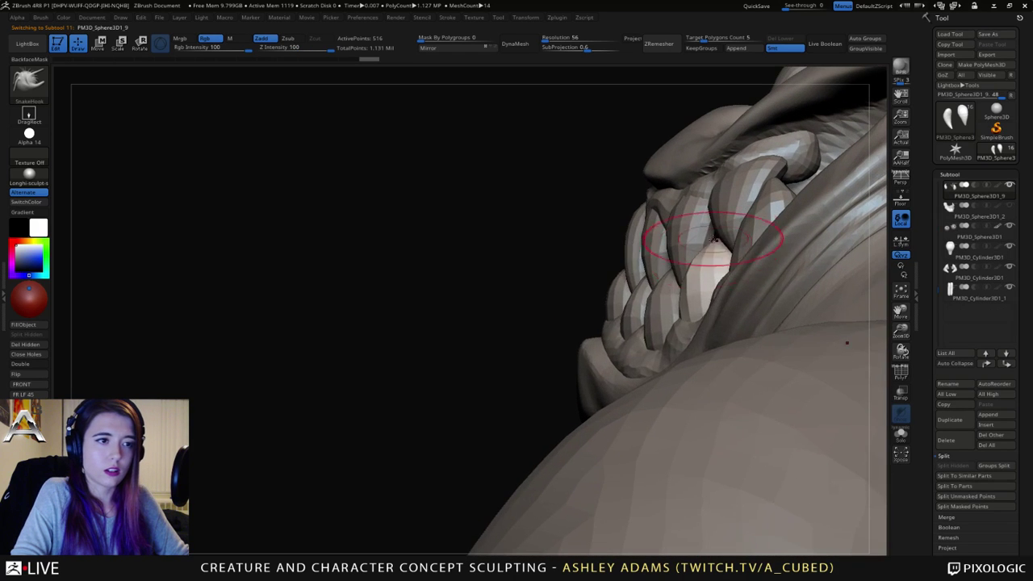
right_click(713, 240)
left_click(901, 393)
mouse_move(812, 328)
right_mouse_down()
mouse_move(741, 207)
mouse_move(707, 231)
mouse_move(746, 242)
mouse_move(759, 223)
mouse_move(727, 248)
right_mouse_up()
right_click(718, 213)
right_click(714, 232)
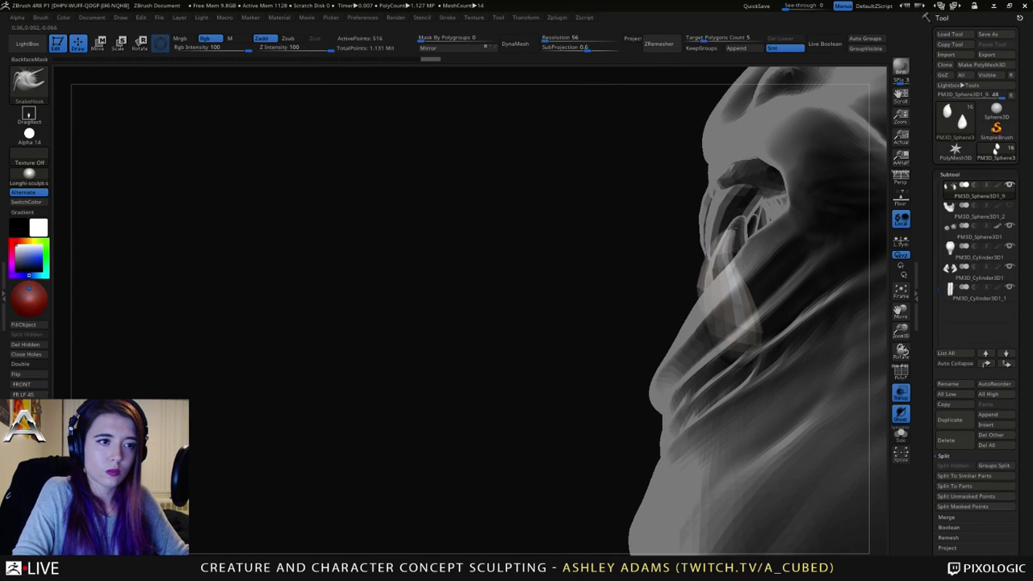
mouse_move(710, 274)
right_mouse_down()
mouse_move(720, 299)
mouse_move(716, 284)
mouse_move(746, 271)
mouse_move(694, 307)
right_mouse_up()
right_click(721, 298)
right_click(691, 312)
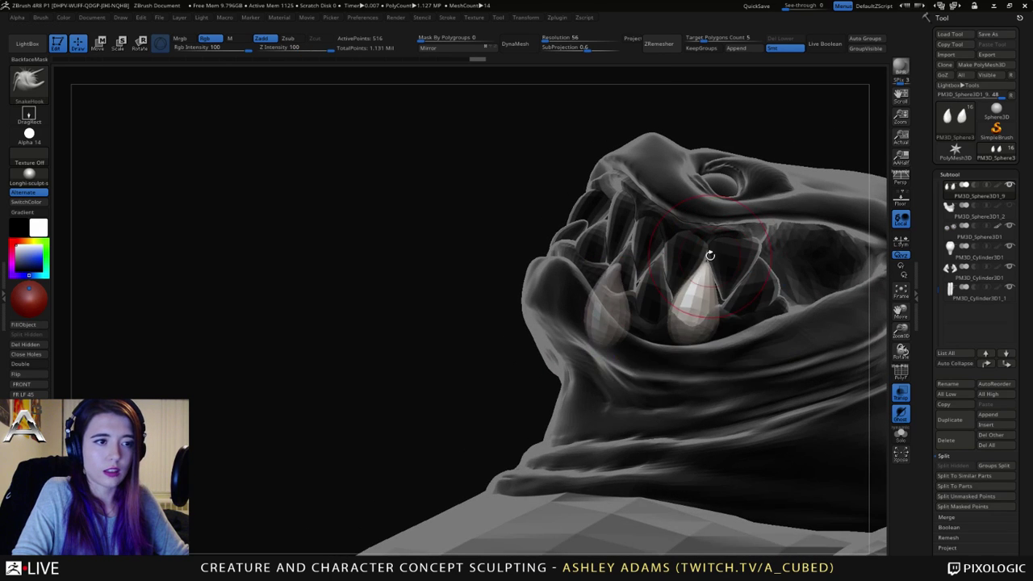
right_click_drag(710, 256, 704, 264)
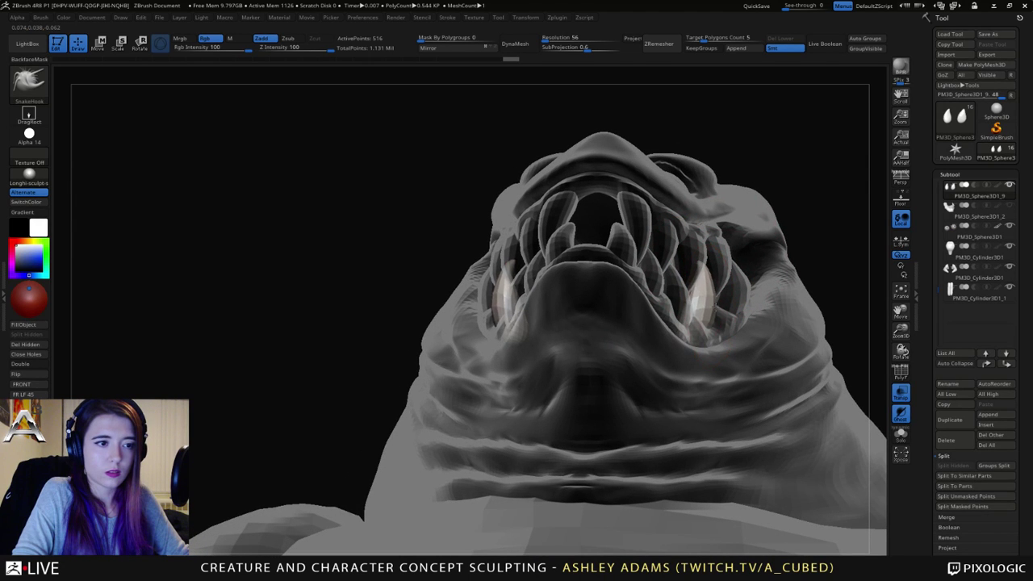
Step: Turn off transparency and refine the shape of the second-to-last lower tooth pair with SnakeHook
left_click(903, 396)
mouse_move(766, 347)
right_mouse_down()
mouse_move(598, 318)
mouse_move(624, 307)
right_mouse_up()
key("space")
key("space")
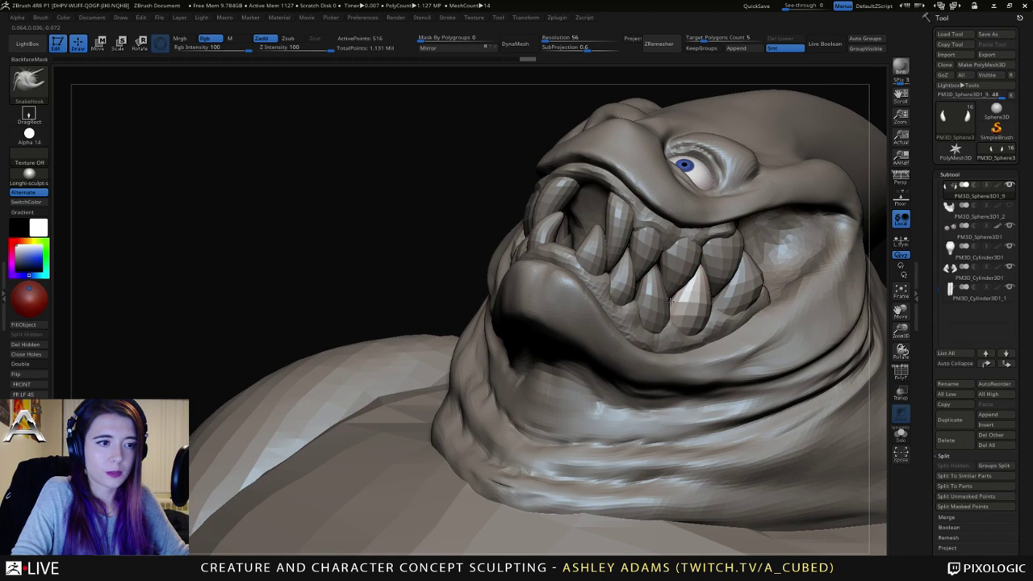
mouse_move(670, 301)
right_mouse_down()
mouse_move(719, 303)
mouse_move(717, 260)
mouse_move(755, 242)
mouse_move(733, 327)
mouse_move(718, 297)
right_mouse_up()
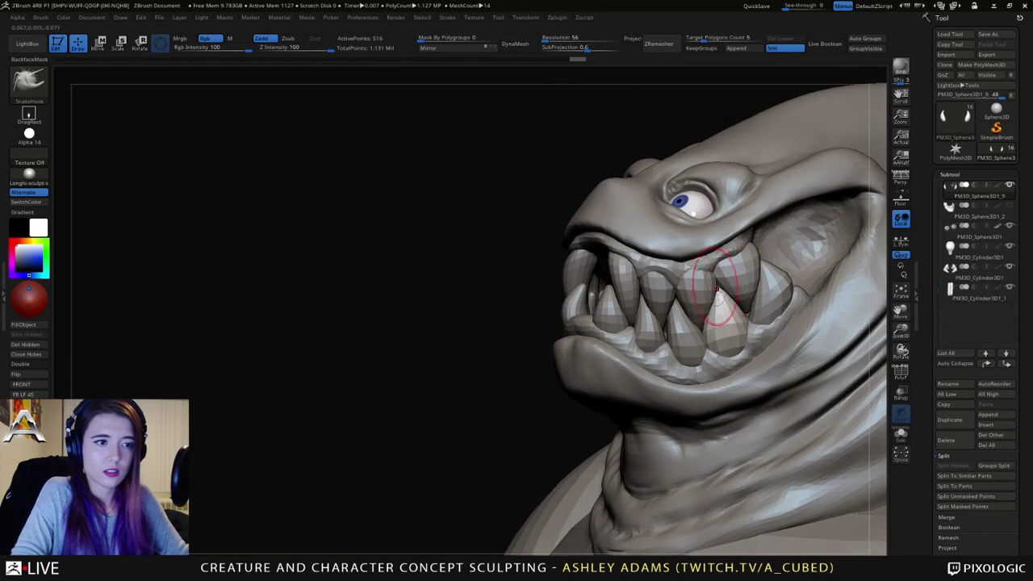
Step: Fit the second-to-last upper tooth pair between the two lower pairs beside it with SnakeHook
left_click(719, 287, "alt")
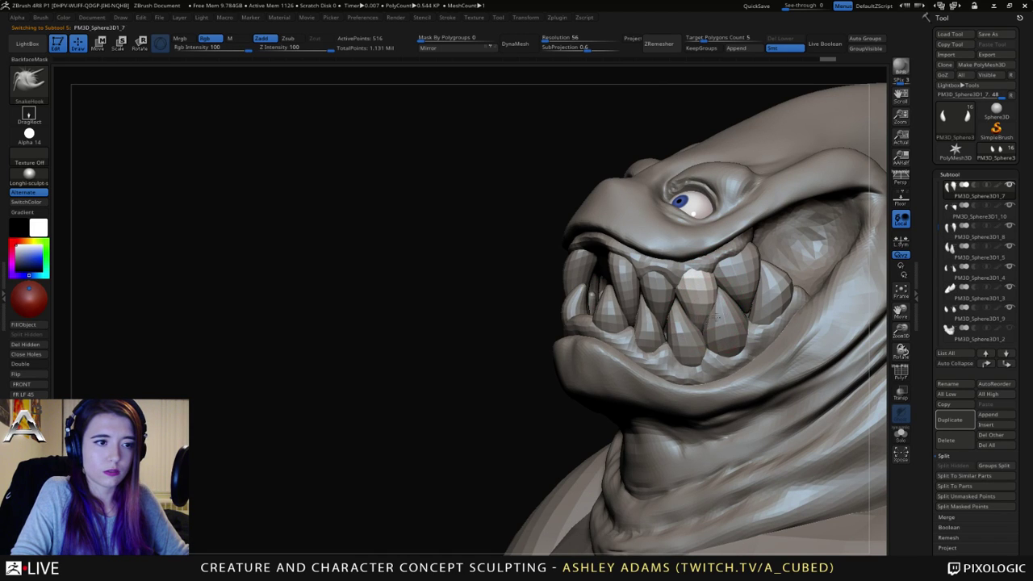
left_click(707, 324, "alt")
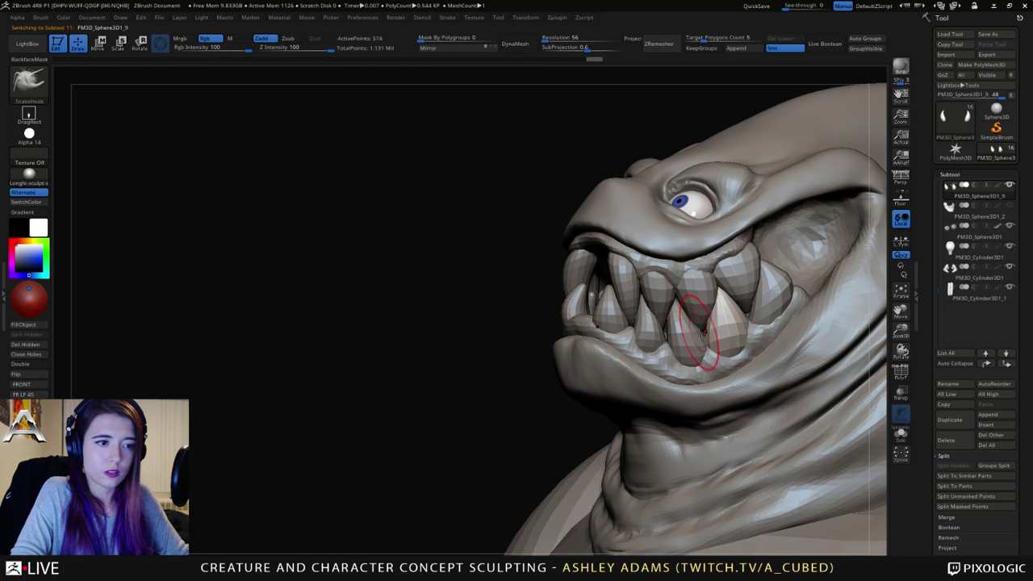
left_click(687, 317, "alt")
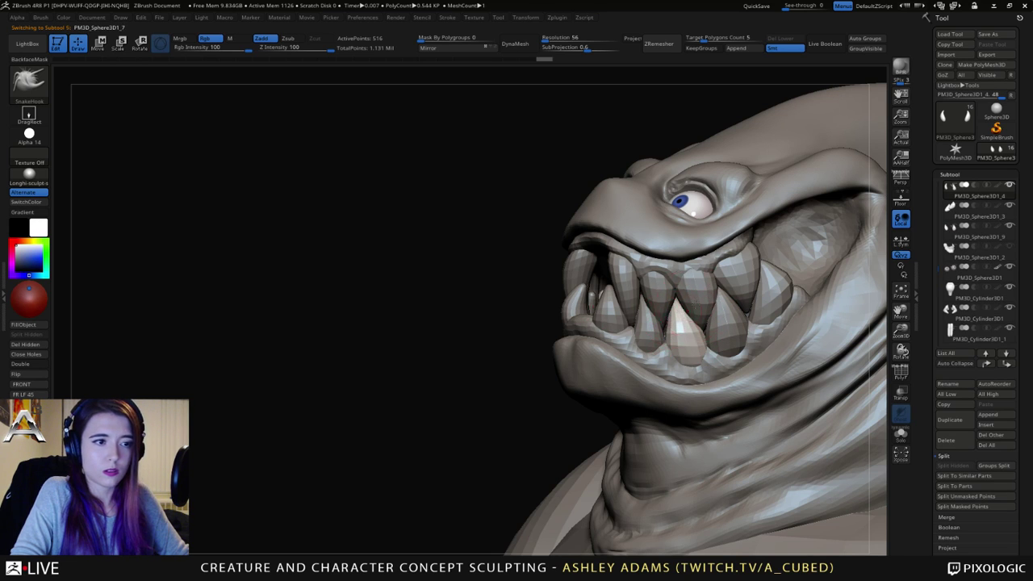
left_click(684, 325, "alt")
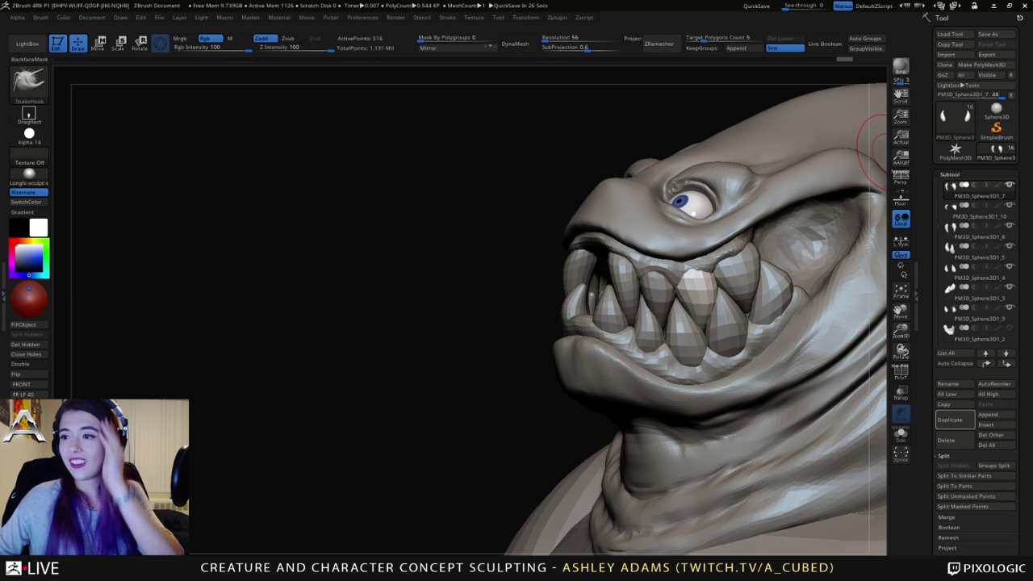
Step: Select the third lower tooth pair from the back and adjust its shape and position with SnakeHook
right_click_drag(578, 263, 774, 282)
right_click_drag(563, 291, 565, 277)
left_click(564, 311, "alt")
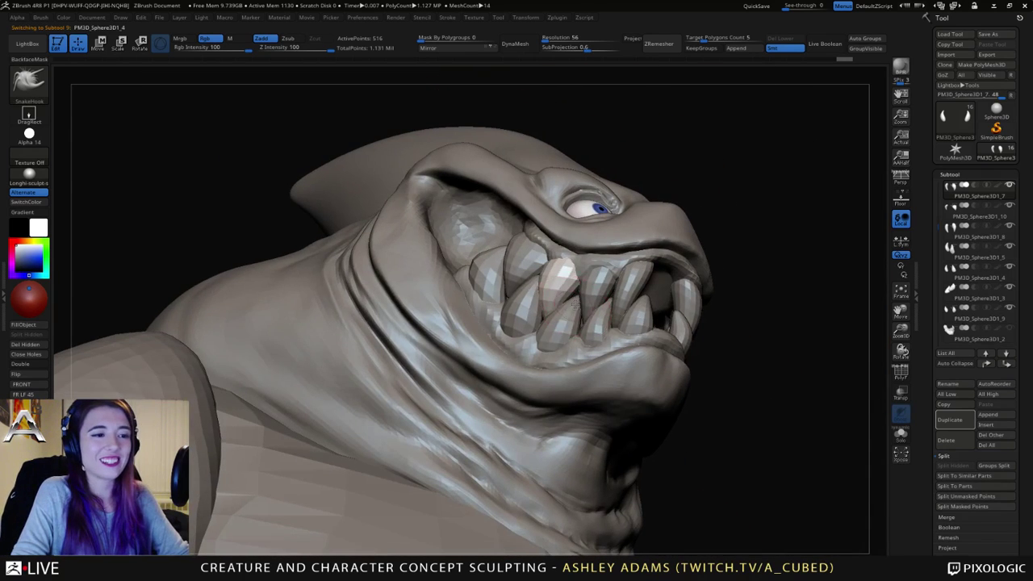
mouse_move(563, 316)
right_mouse_down()
mouse_move(579, 292)
mouse_move(460, 274)
mouse_move(558, 312)
mouse_move(557, 285)
mouse_move(575, 277)
mouse_move(547, 291)
mouse_move(538, 283)
right_mouse_up()
key("space")
right_click(557, 305)
right_click(558, 284)
left_click_drag(558, 284, 554, 285)
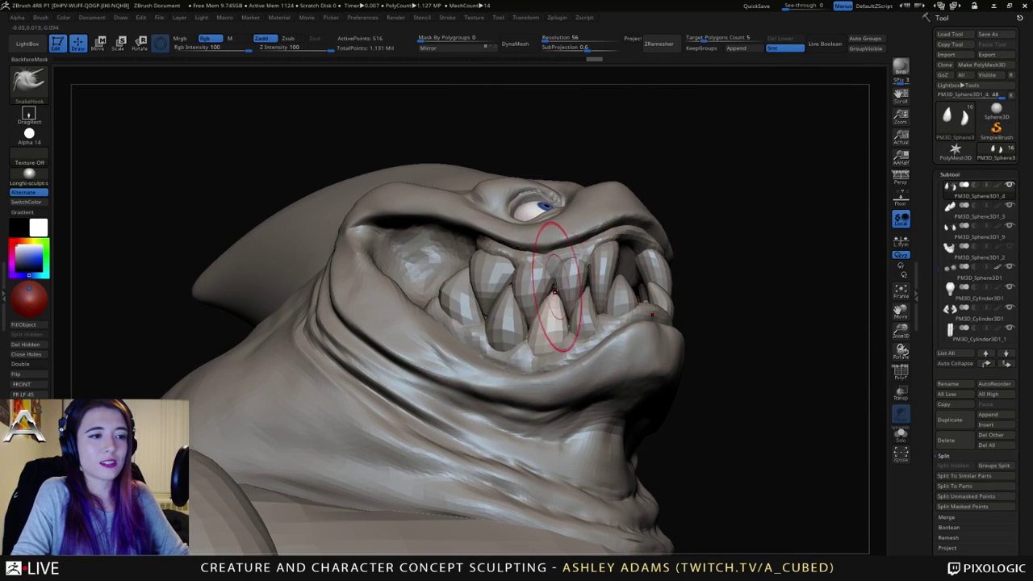
right_click_drag(554, 285, 525, 323)
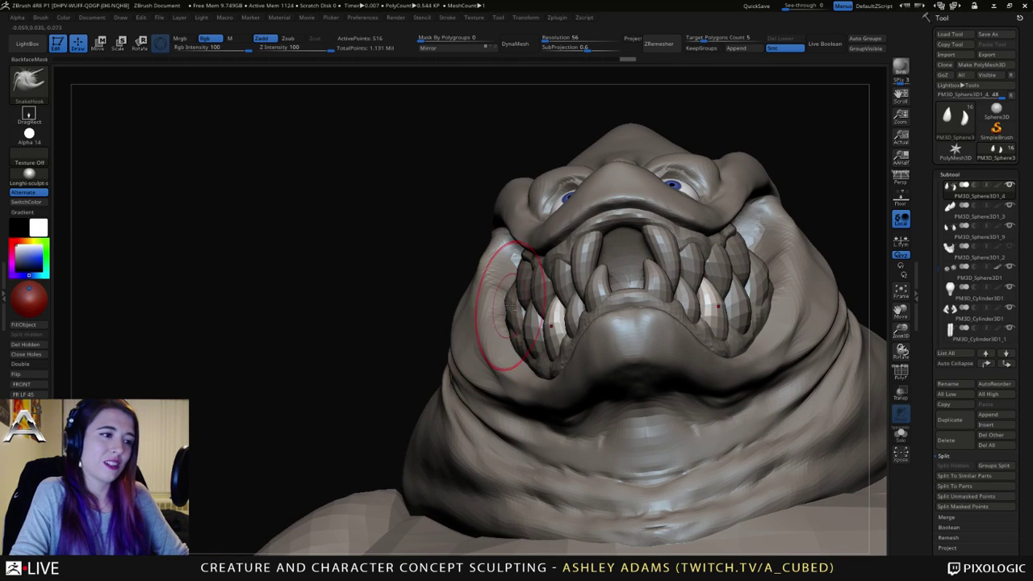
Step: Adjust the rearmost and second-to-last upper tooth pairs from the front with SnakeHook
left_click(513, 303, "alt")
left_click_drag(513, 303, 521, 287)
mouse_move(521, 287)
right_mouse_down()
mouse_move(505, 285)
mouse_move(522, 285)
right_mouse_up()
left_click(522, 285, "alt")
right_click(519, 282)
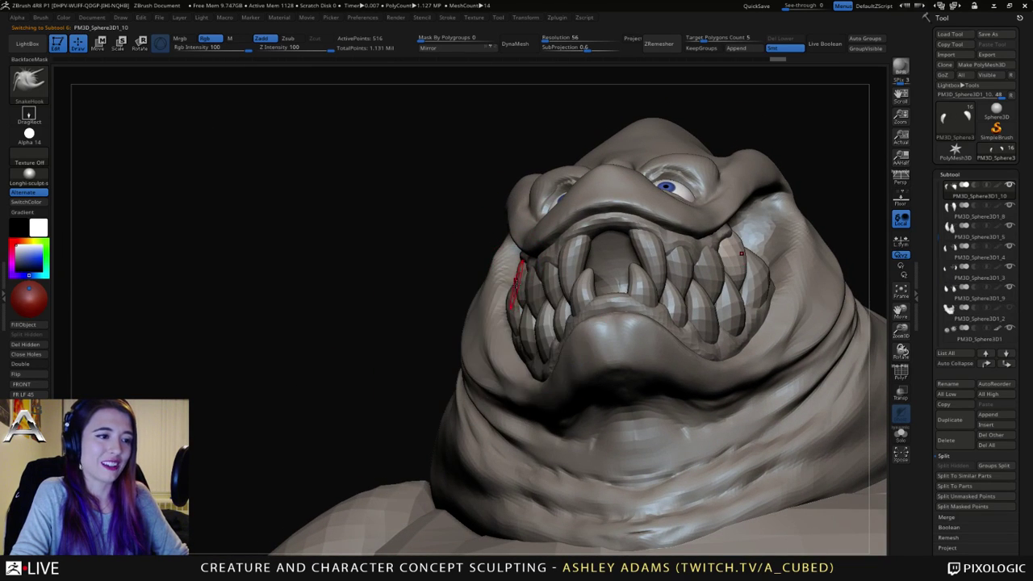
left_click(528, 282, "alt")
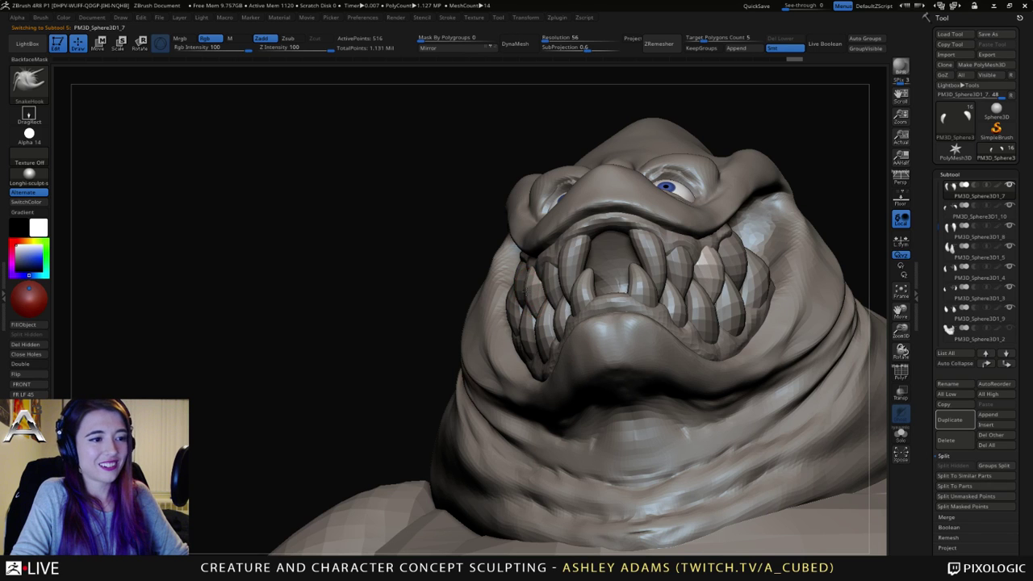
right_click_drag(529, 282, 565, 294)
Step: Adjust the SnakeHook draw size and refine the fourth lower tooth pair from the back
left_click(566, 292, "alt")
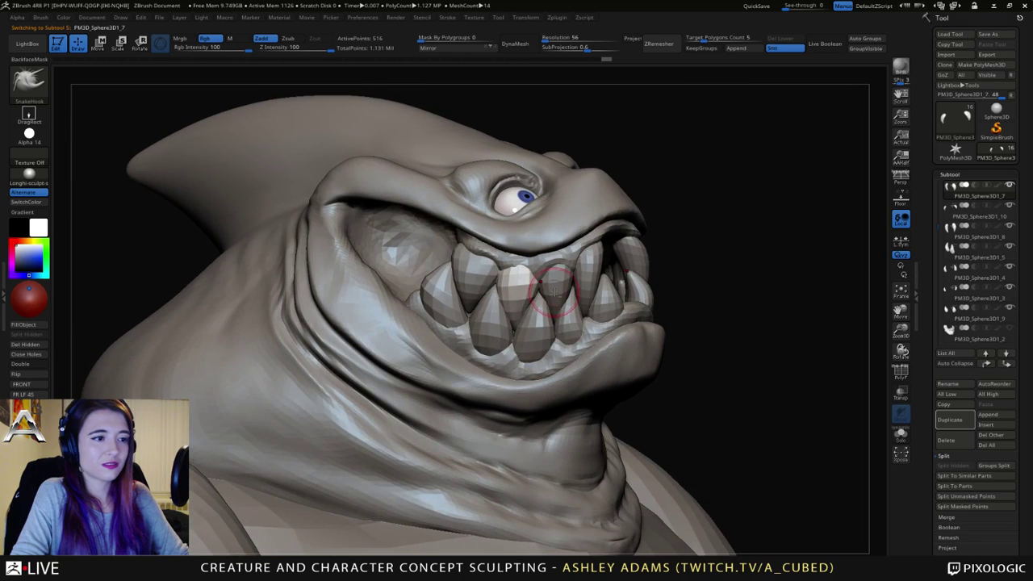
key("space")
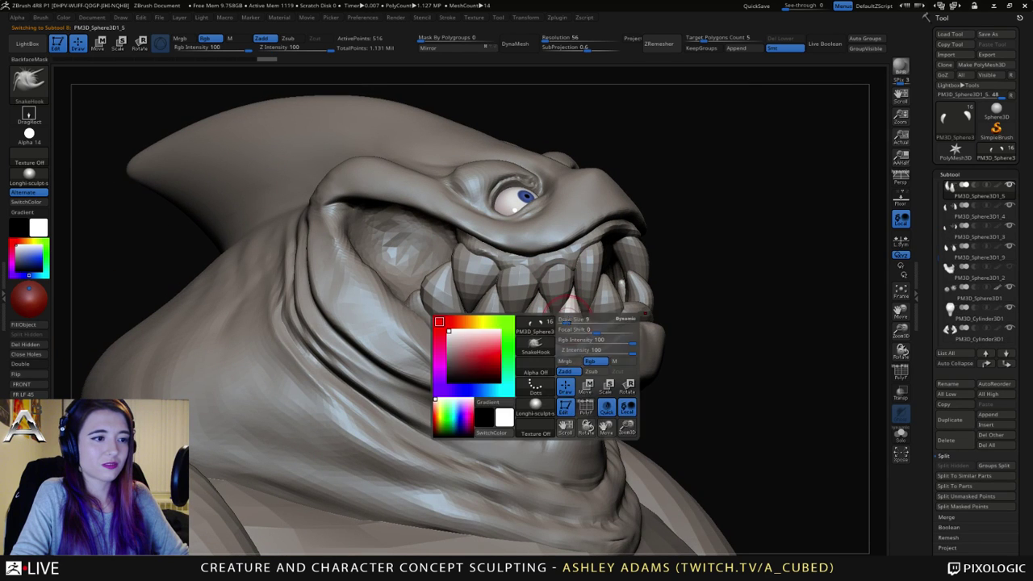
left_click(575, 323, "alt")
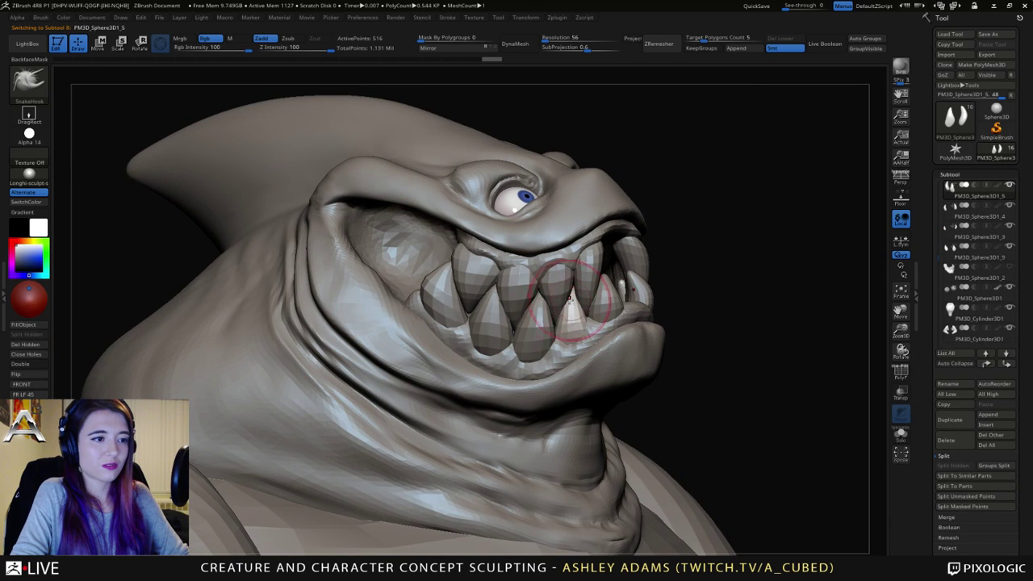
right_click_drag(569, 315, 520, 321, "ctrl")
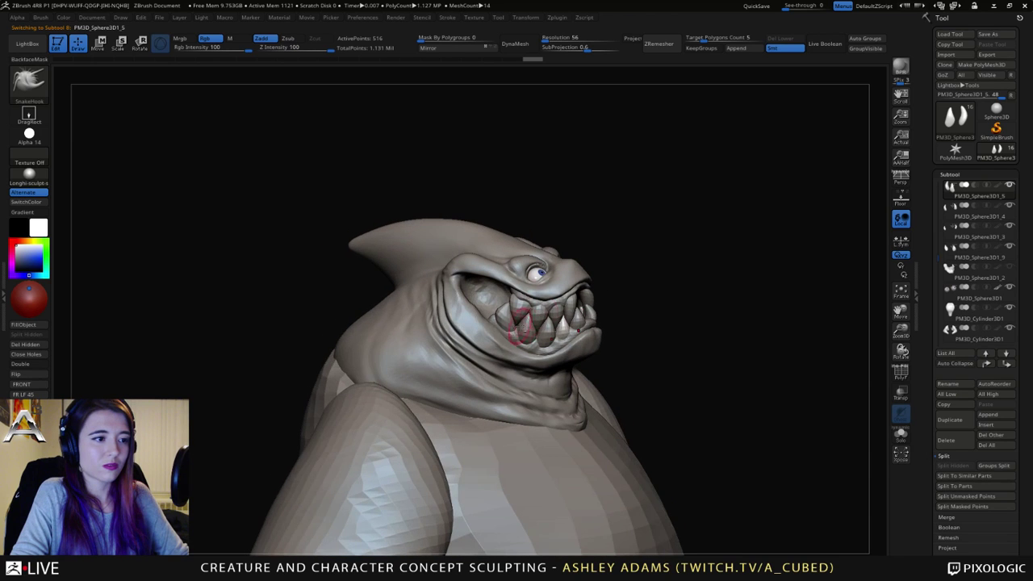
Step: Select the front lower tooth pair and refine its shape and position with SnakeHook
left_click(516, 331, "alt")
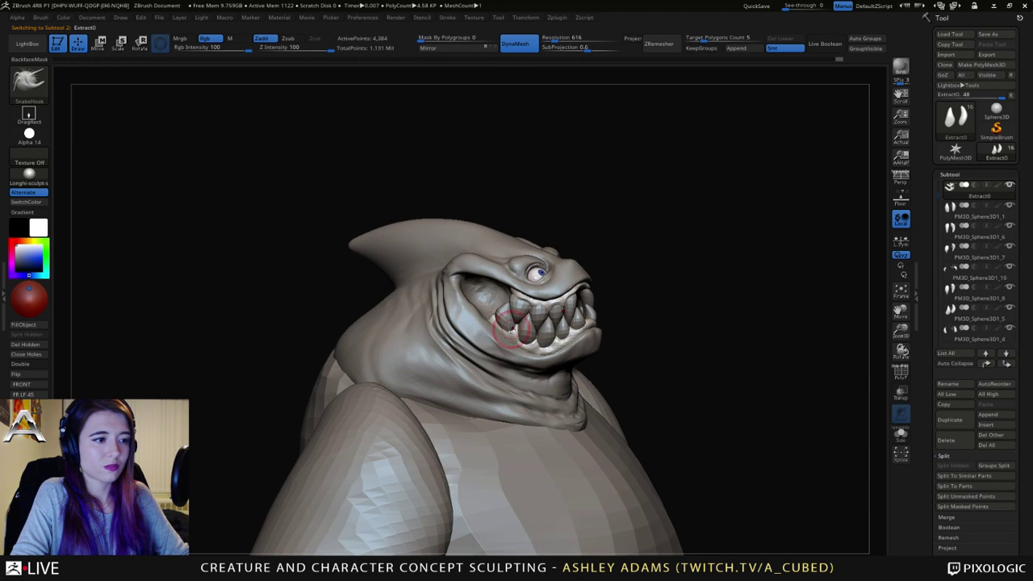
mouse_move(597, 339)
right_mouse_down()
mouse_move(517, 310)
mouse_move(526, 339)
mouse_move(551, 331)
mouse_move(549, 299)
mouse_move(486, 332)
mouse_move(507, 330)
mouse_move(528, 239)
mouse_move(539, 299)
mouse_move(582, 291)
right_mouse_up()
left_click(540, 312, "alt")
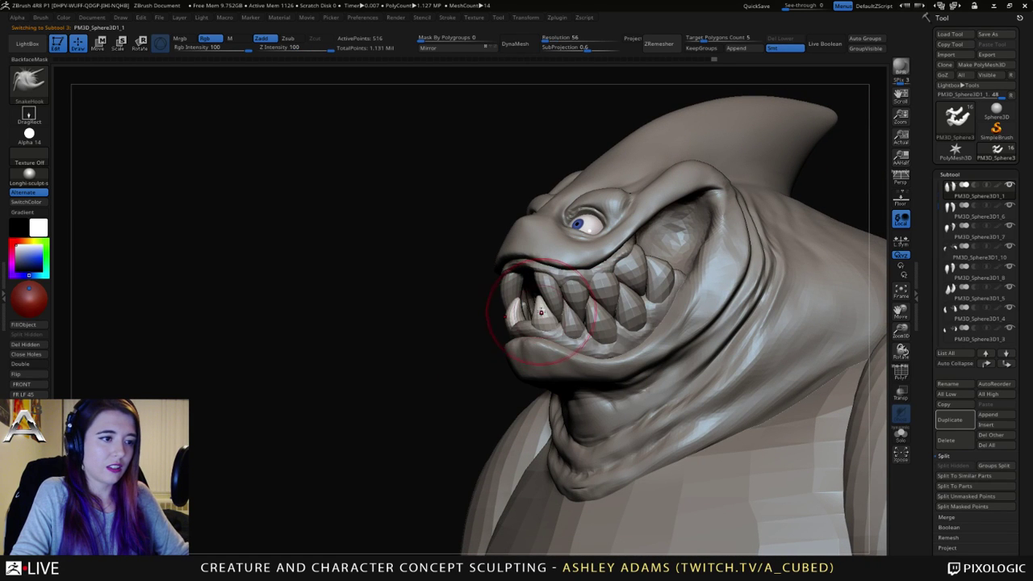
left_click(557, 318, "alt")
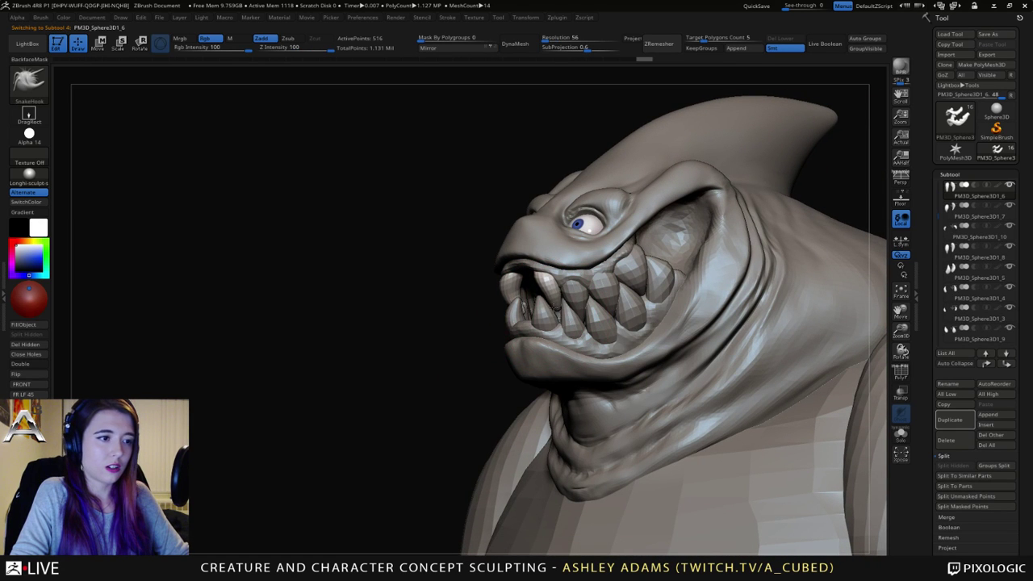
left_click(539, 329, "alt")
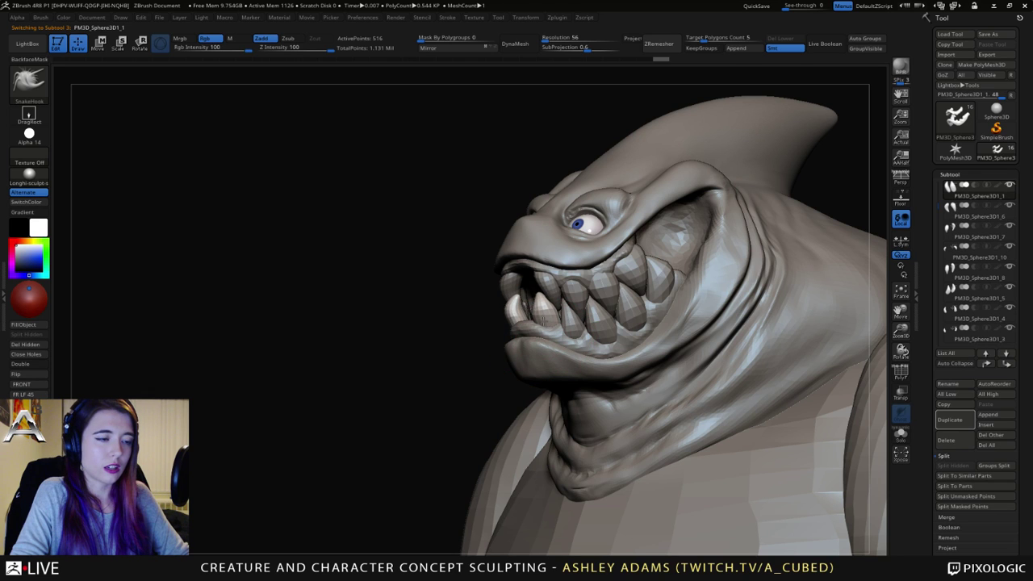
key("space")
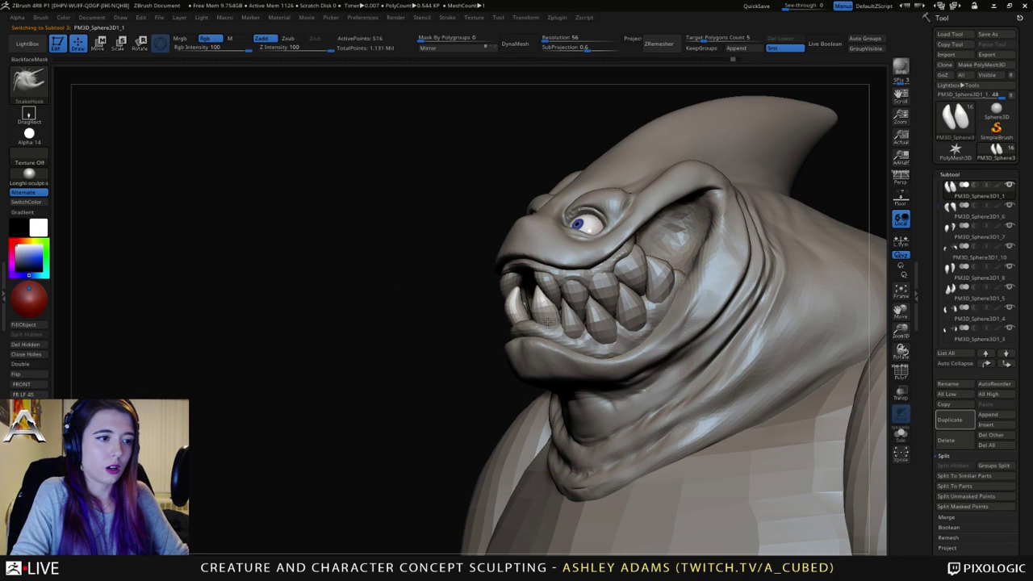
right_click_drag(547, 322, 555, 326)
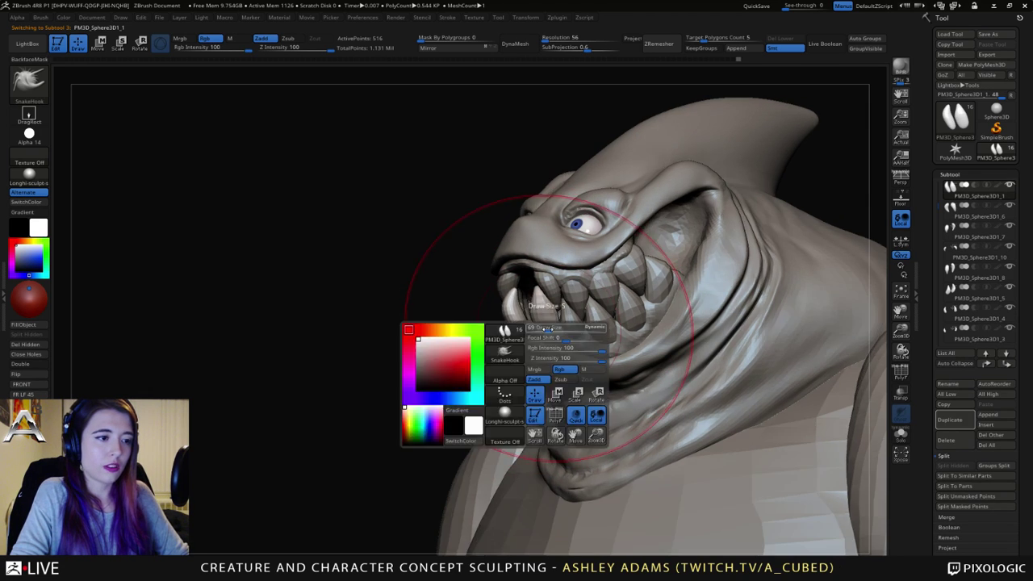
Step: Select the gum mesh and adjust it around the front lower teeth with SnakeHook
left_click(544, 337, "alt")
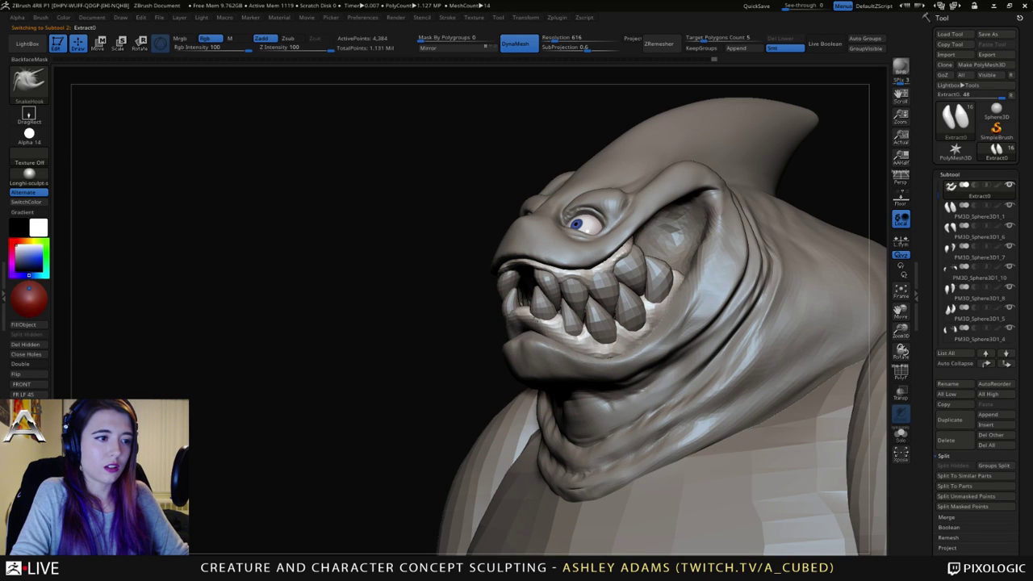
key("space")
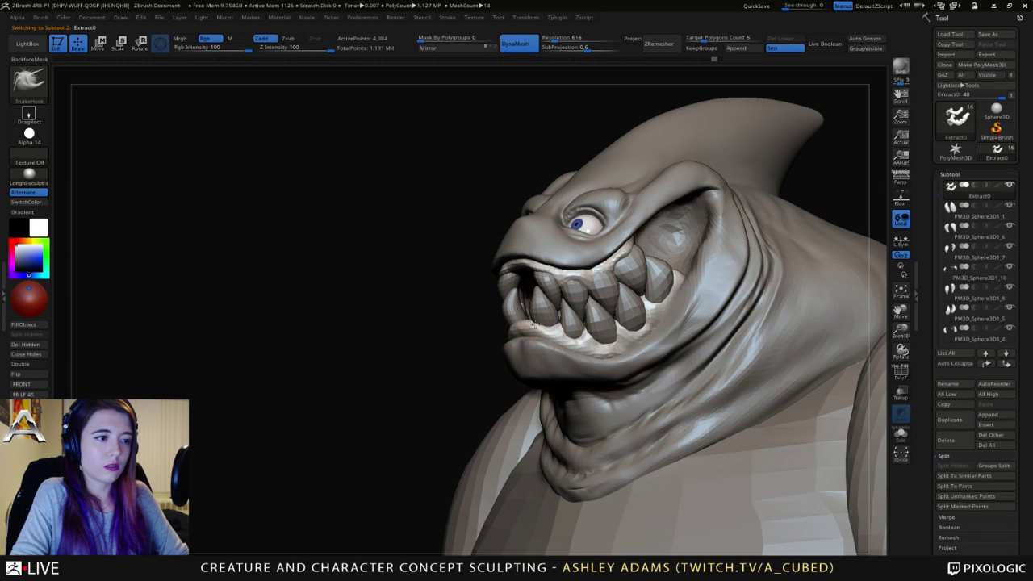
mouse_move(591, 326)
right_mouse_down()
mouse_move(507, 326)
mouse_move(614, 307)
right_mouse_up()
mouse_move(574, 259)
right_mouse_down("ctrl")
mouse_move(559, 221)
mouse_move(609, 246)
mouse_move(604, 210)
mouse_move(568, 237)
right_mouse_up("ctrl")
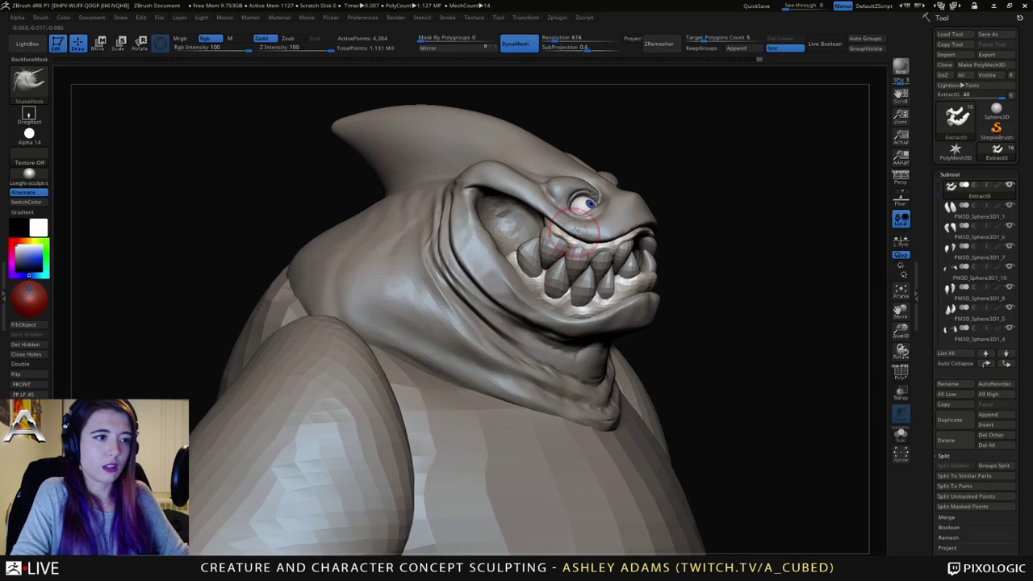
Step: Select the head mesh, adjust the SnakeHook draw size and reshape the upper lip over the teeth, undoing an unwanted stroke
left_click(565, 219, "alt")
right_click(533, 273)
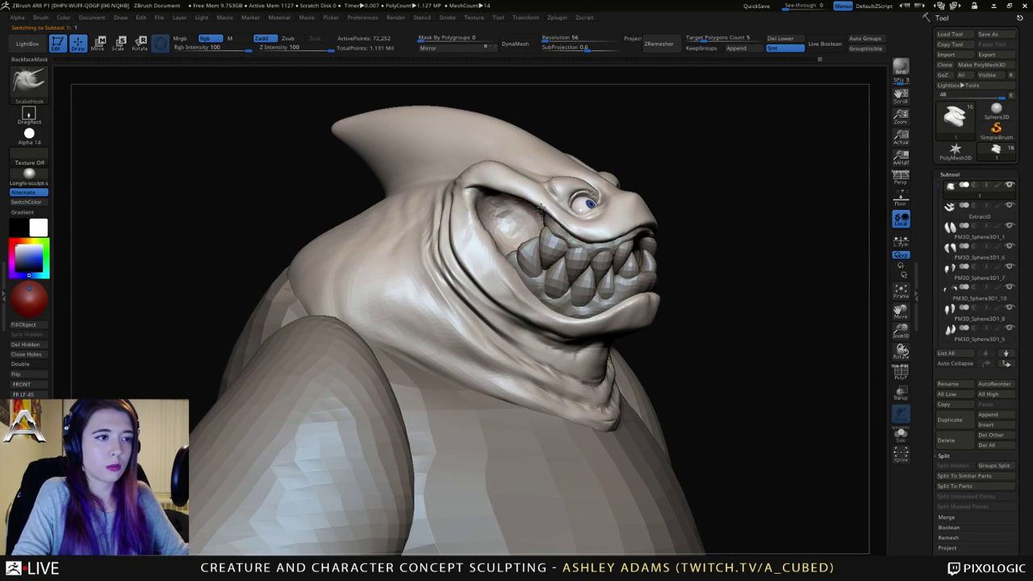
right_click_drag(458, 242, 496, 252)
right_click(496, 252)
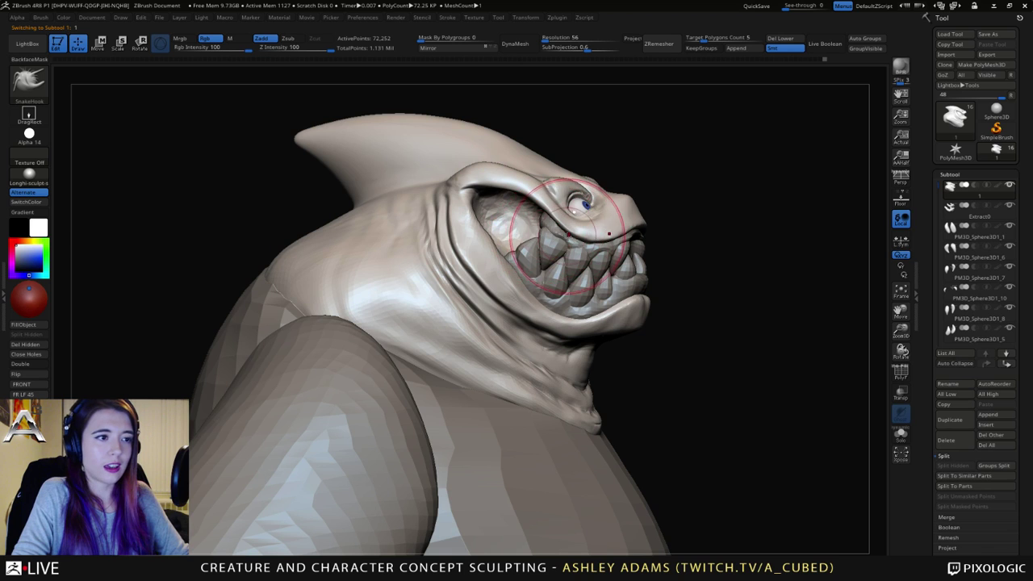
key("space")
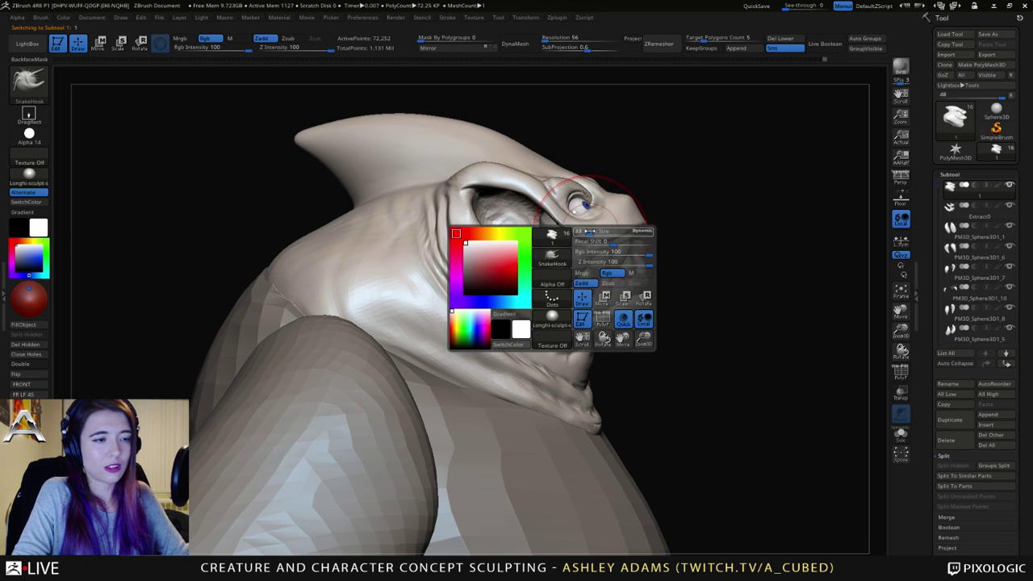
key("space")
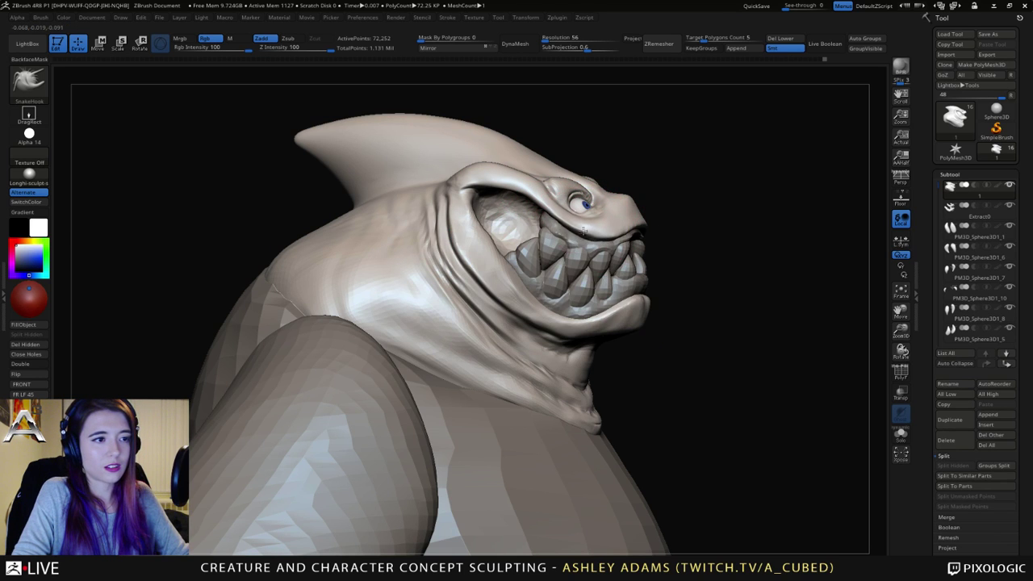
mouse_move(584, 230)
right_mouse_down()
mouse_move(541, 232)
mouse_move(586, 229)
mouse_move(563, 242)
right_mouse_up()
key("space")
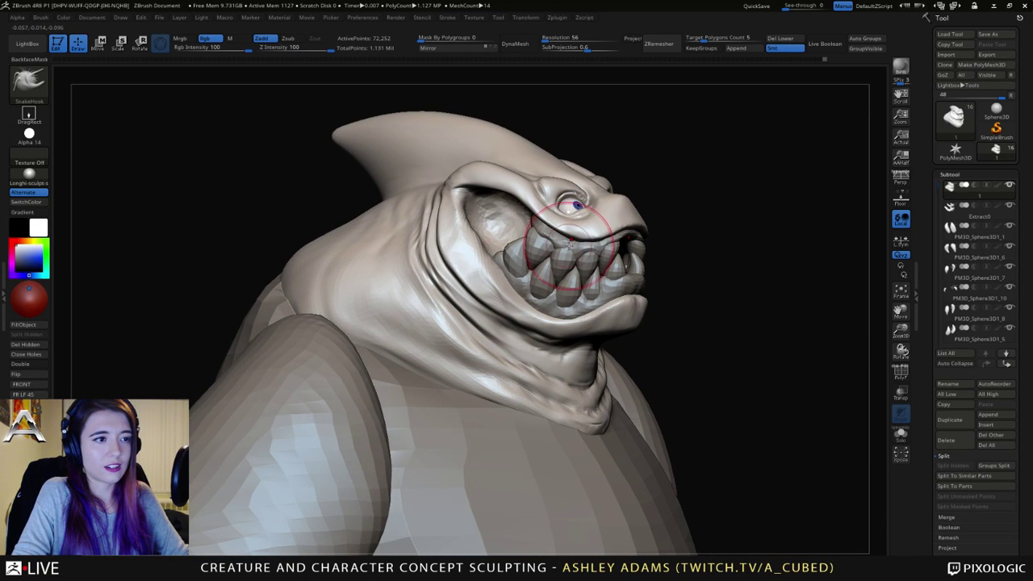
left_click_drag(573, 246, 560, 242)
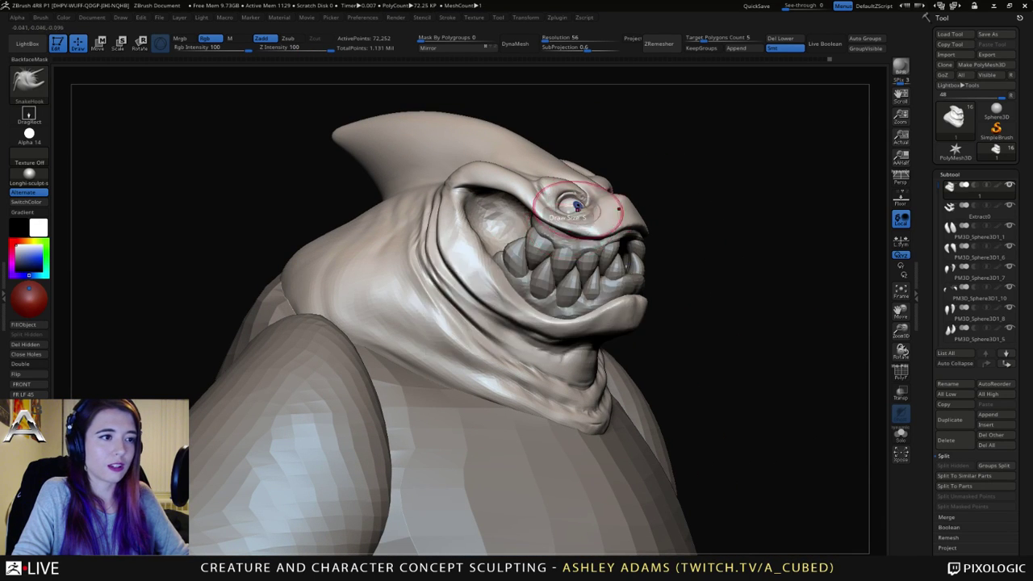
key("ctrl+z")
left_click(570, 233, "alt")
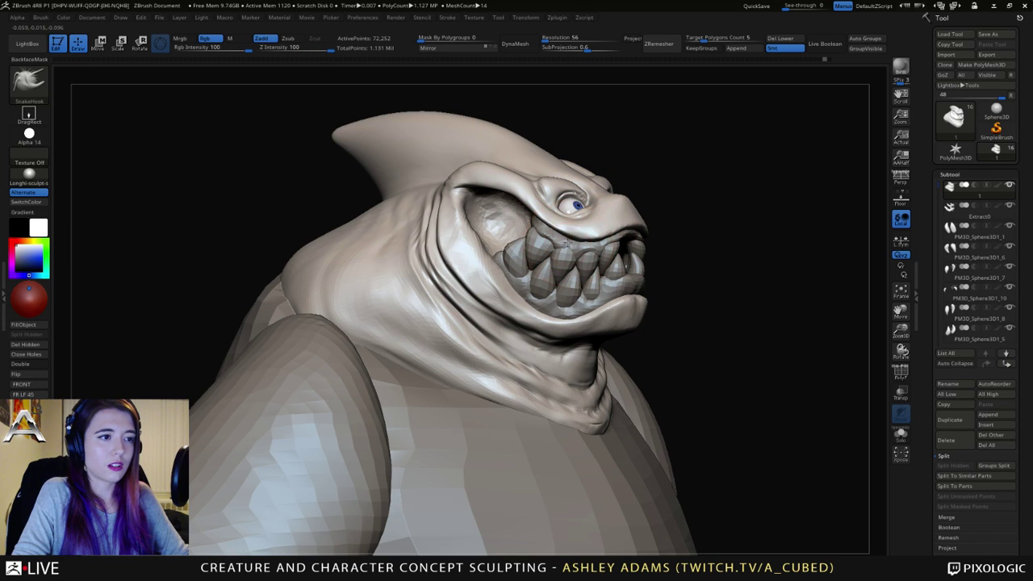
Step: Push the inner cheek back at the mouth corner behind the rearmost lower tooth with SnakeHook
right_click_drag(486, 257, 496, 249)
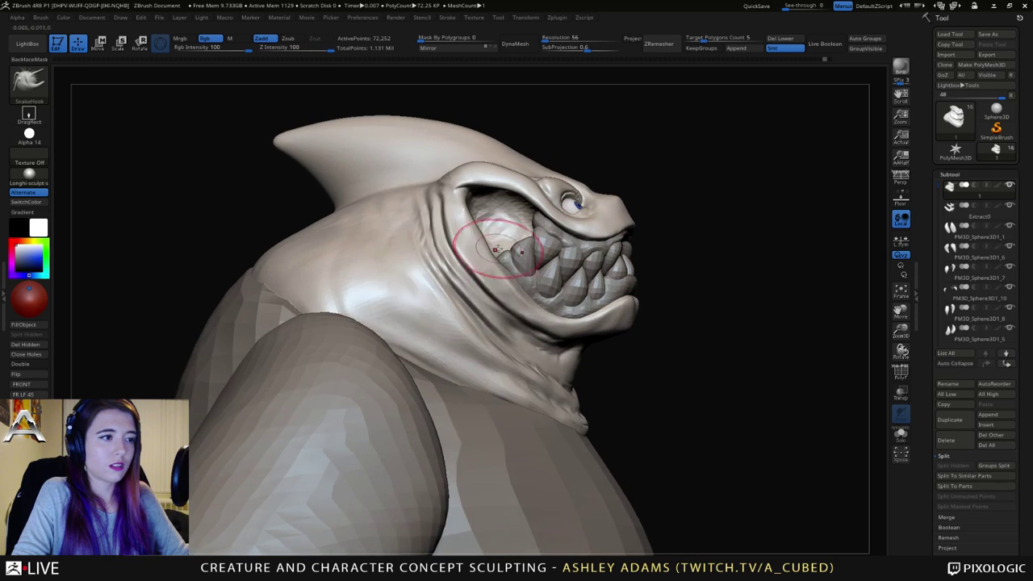
left_click_drag(495, 249, 574, 231)
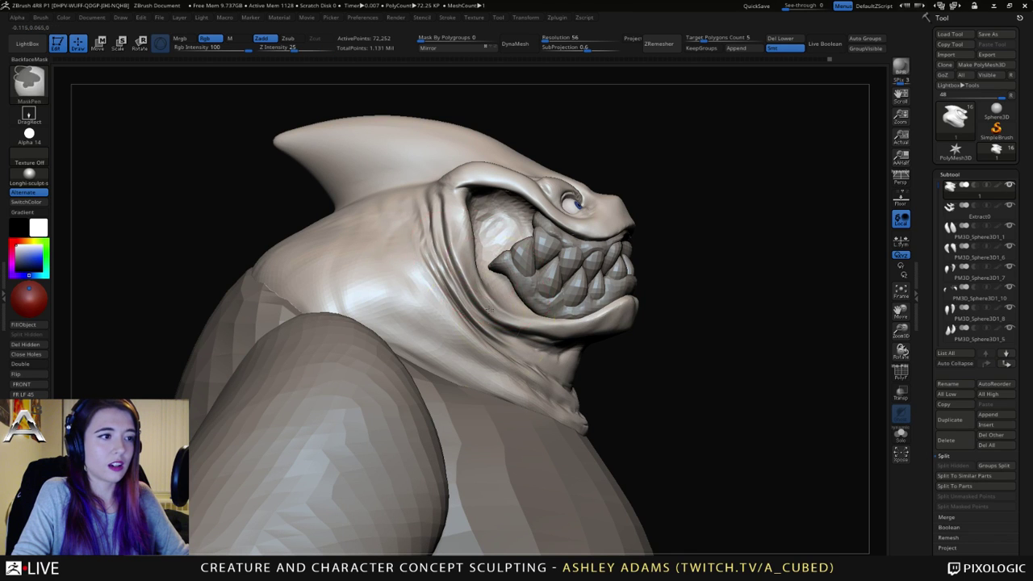
right_click_drag(452, 238, 452, 274, "ctrl")
Step: Select the gum mesh, adjust the draw size and reshape the back of the lower gum near the mouth corners
right_click_drag(565, 275, 468, 273)
mouse_move(526, 298)
right_mouse_down("alt")
mouse_move(538, 257)
mouse_move(495, 266)
mouse_move(493, 306)
right_mouse_up("alt")
left_click(485, 290, "alt")
key("space")
left_click_drag(524, 240, 519, 245)
right_click_drag(500, 246, 544, 249)
left_click_drag(544, 250, 556, 254)
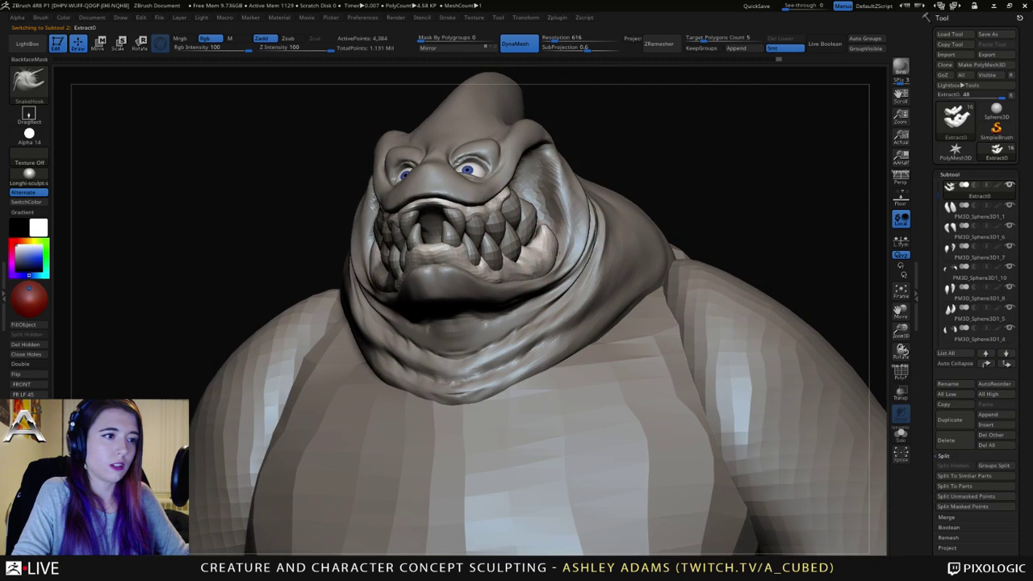
Step: Adjust the curve of the lower gum along the side of the jaw with SnakeHook, working from the front and above
right_click_drag(545, 261, 548, 285)
left_click_drag(542, 265, 534, 257)
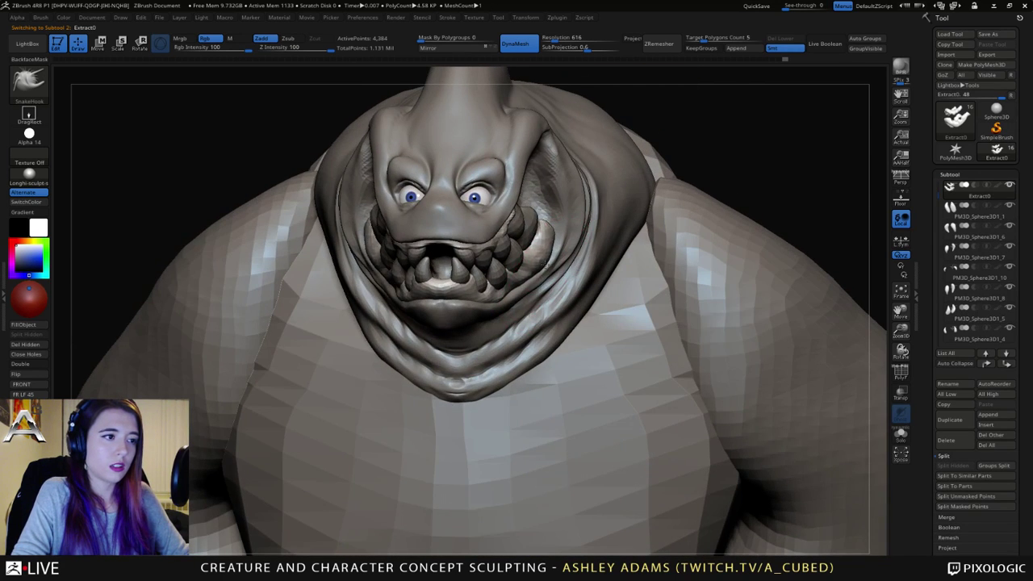
mouse_move(534, 258)
right_mouse_down()
mouse_move(530, 240)
mouse_move(525, 297)
right_mouse_up()
right_click(529, 242)
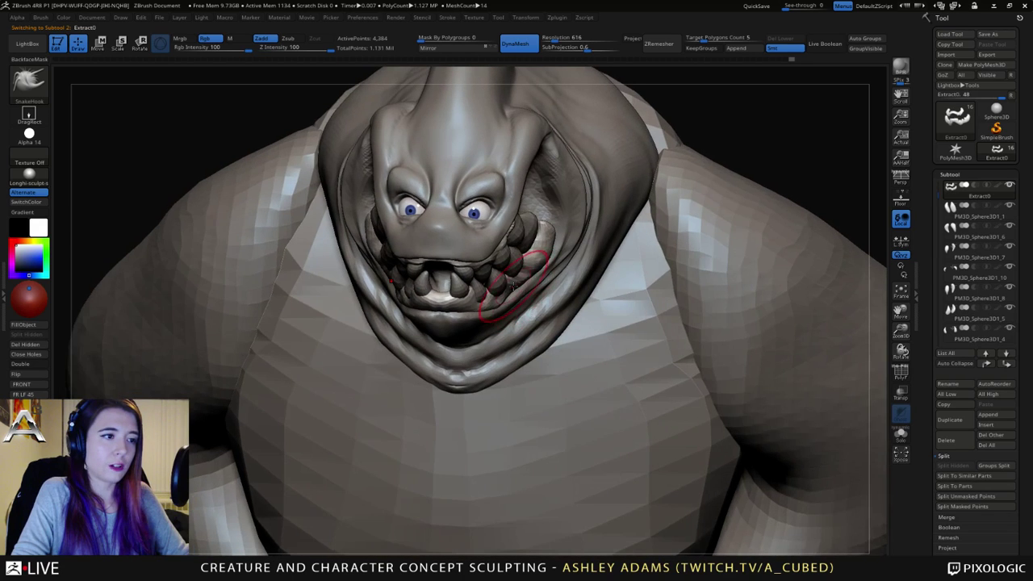
mouse_move(523, 294)
left_mouse_down()
mouse_move(517, 286)
mouse_move(500, 313)
left_mouse_up()
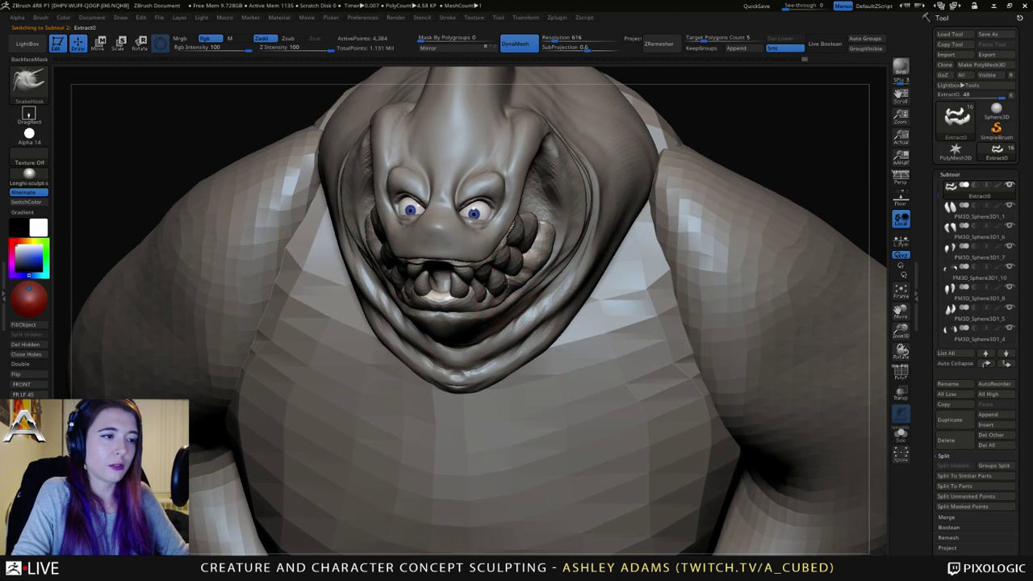
mouse_move(508, 283)
right_mouse_down()
mouse_move(403, 262)
mouse_move(553, 249)
right_mouse_up()
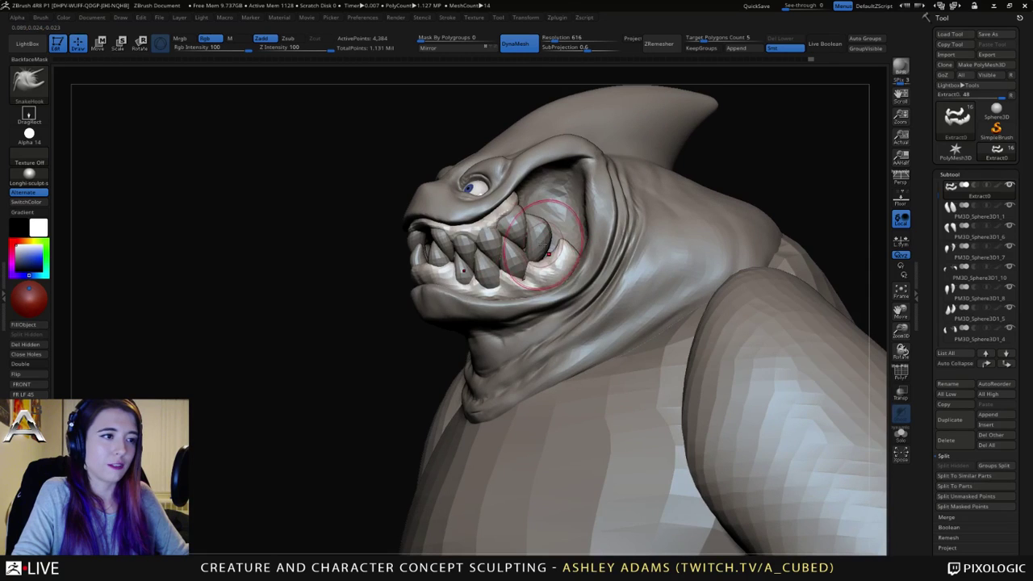
Step: Adjust the draw size and reshape the rear ends of the upper and lower gums with SnakeHook
key("space")
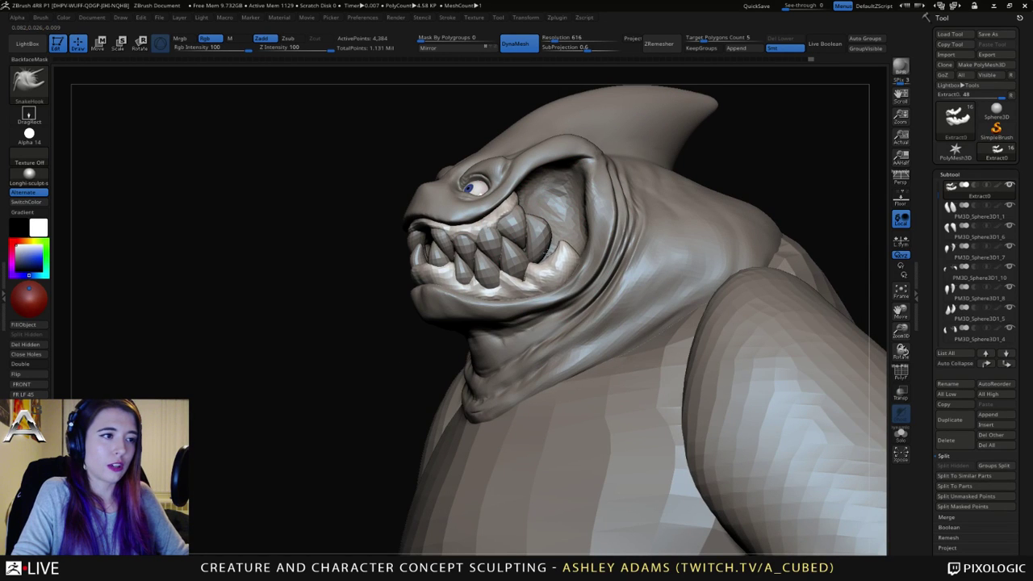
right_click_drag(542, 225, 525, 223)
key("space")
left_click_drag(539, 191, 398, 197)
key("space")
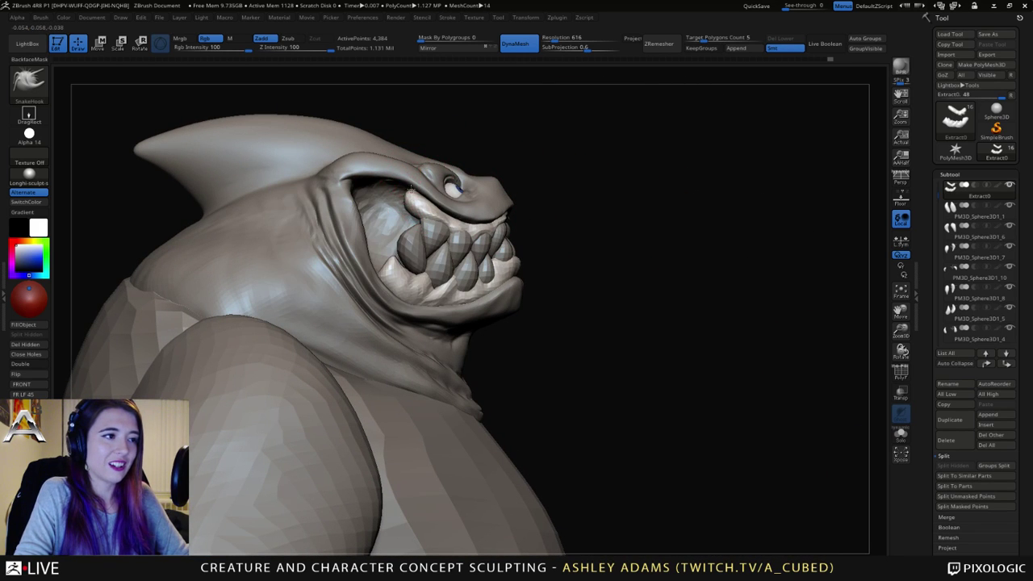
left_click_drag(541, 202, 472, 228)
left_click_drag(398, 283, 406, 271)
Step: Select the rearmost lower tooth pair and reshape it into an upward-pointing tooth seated in the gum with SnakeHook
left_click(410, 247, "alt")
right_click_drag(411, 247, 476, 255)
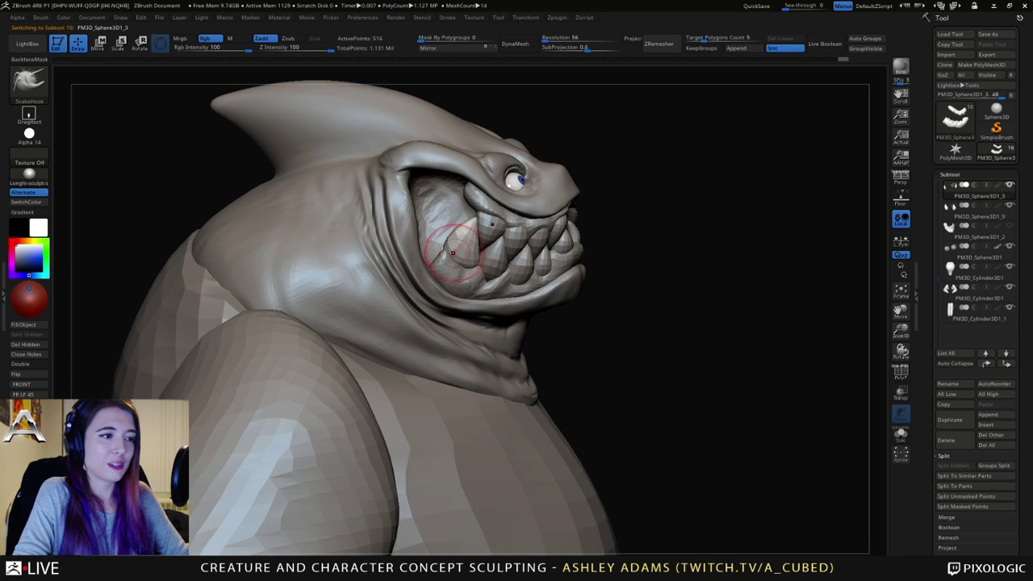
left_click_drag(452, 252, 465, 263)
right_click_drag(480, 255, 499, 247)
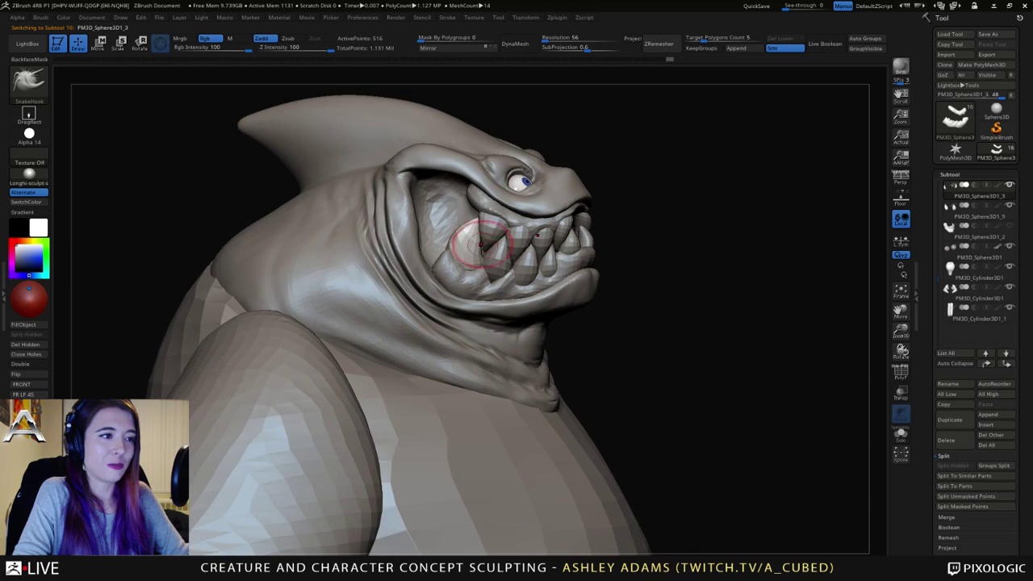
left_click(494, 245, "alt")
left_click(479, 247, "alt")
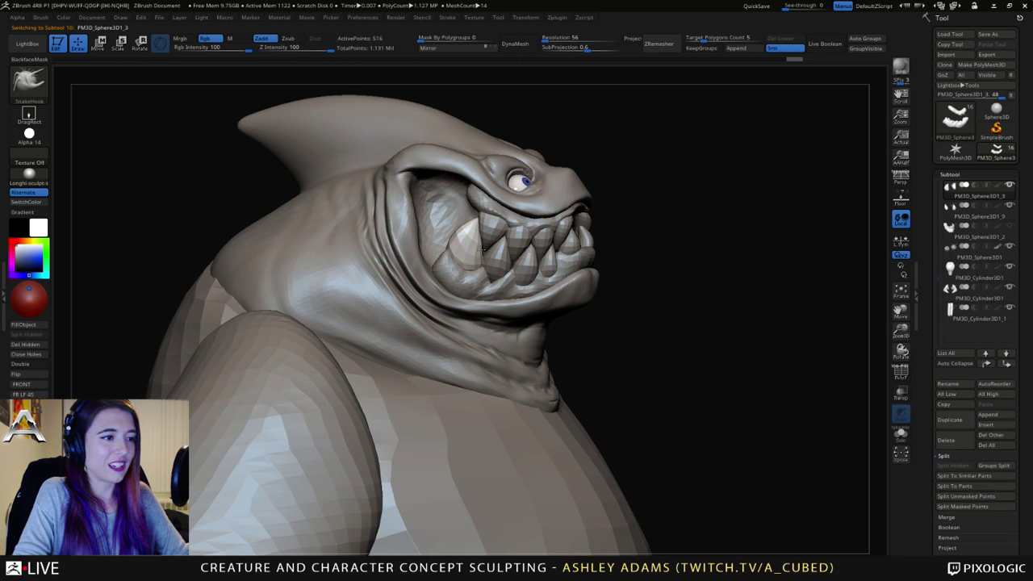
left_click_drag(481, 250, 468, 266)
Step: Fit the gum around the rearmost lower teeth and refine the rearmost upper tooth pair with SnakeHook
left_click(454, 275, "alt")
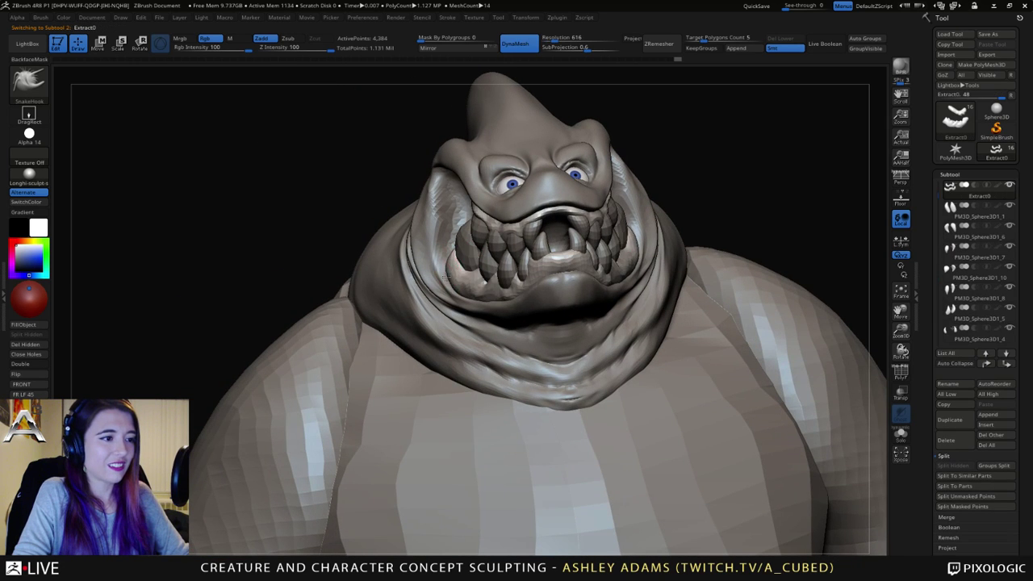
mouse_move(462, 285)
right_mouse_down()
mouse_move(465, 314)
mouse_move(502, 294)
right_mouse_up()
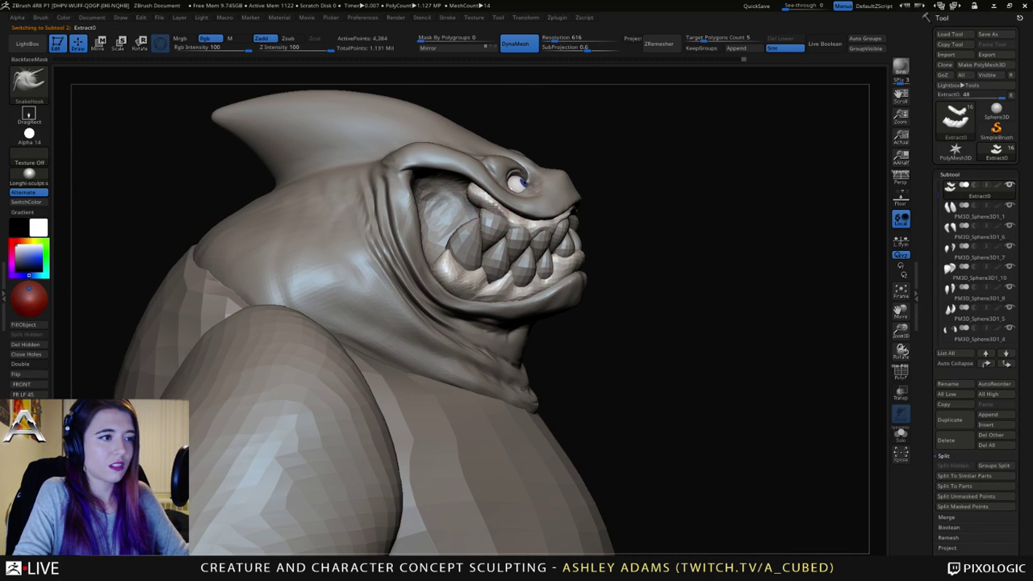
right_click_drag(496, 209, 433, 203)
left_click(488, 211, "alt")
right_click_drag(496, 242, 493, 199)
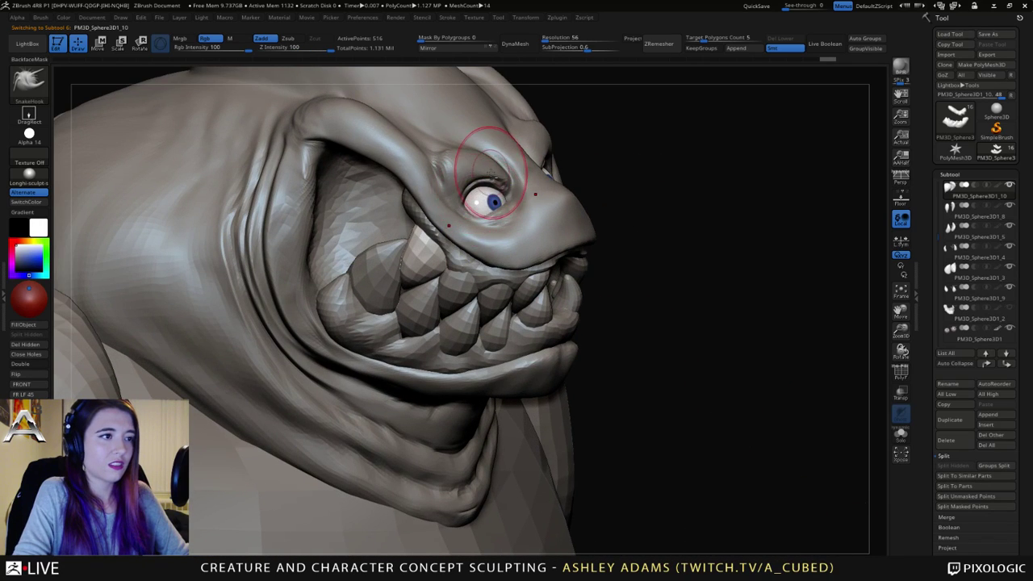
Step: Select the head mesh and adjust the face below the eyes beside the snout with SnakeHook
left_click(492, 173, "alt")
right_click(496, 173)
right_click_drag(542, 113, 503, 171)
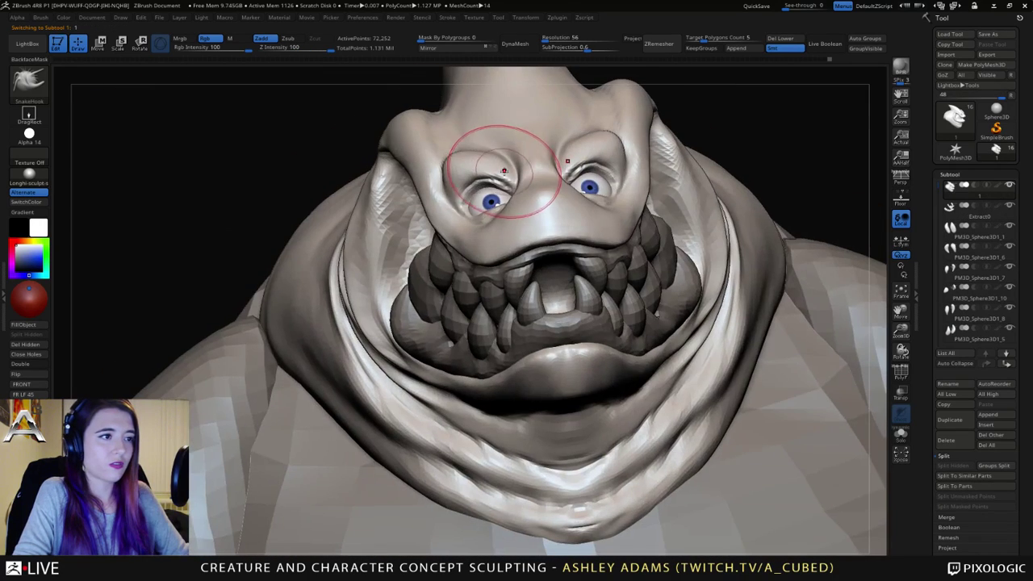
mouse_move(505, 233)
right_mouse_down("ctrl")
mouse_move(492, 185)
mouse_move(517, 229)
mouse_move(513, 197)
mouse_move(436, 194)
mouse_move(517, 240)
right_mouse_up("ctrl")
right_click(513, 237)
left_click_drag(514, 237, 525, 237)
Step: Refine the brows and eyelids of the head mesh with SnakeHook, checking the forms from several angles
right_click_drag(492, 210, 525, 250)
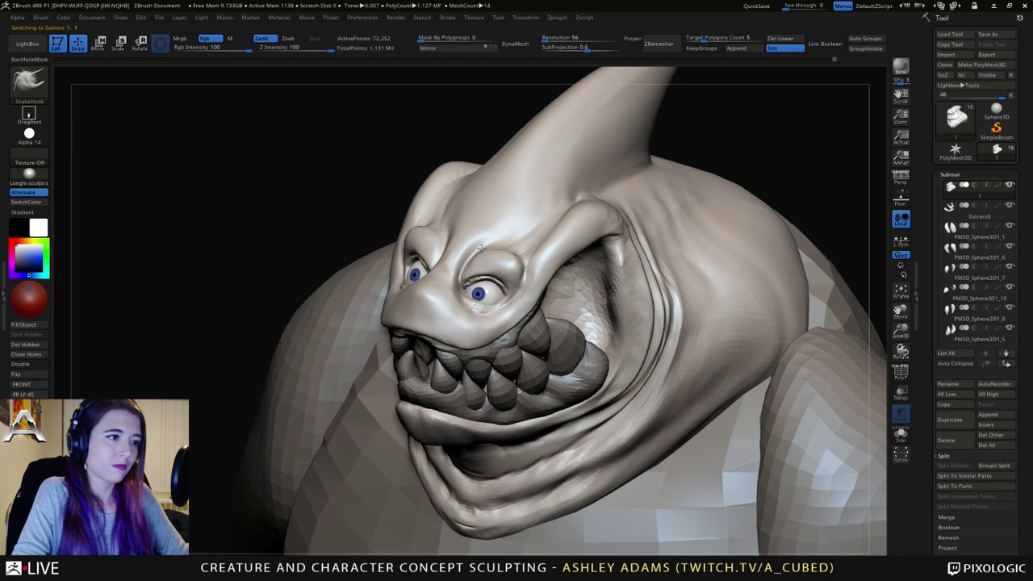
mouse_move(481, 248)
left_mouse_down()
mouse_move(576, 267)
mouse_move(534, 286)
left_mouse_up()
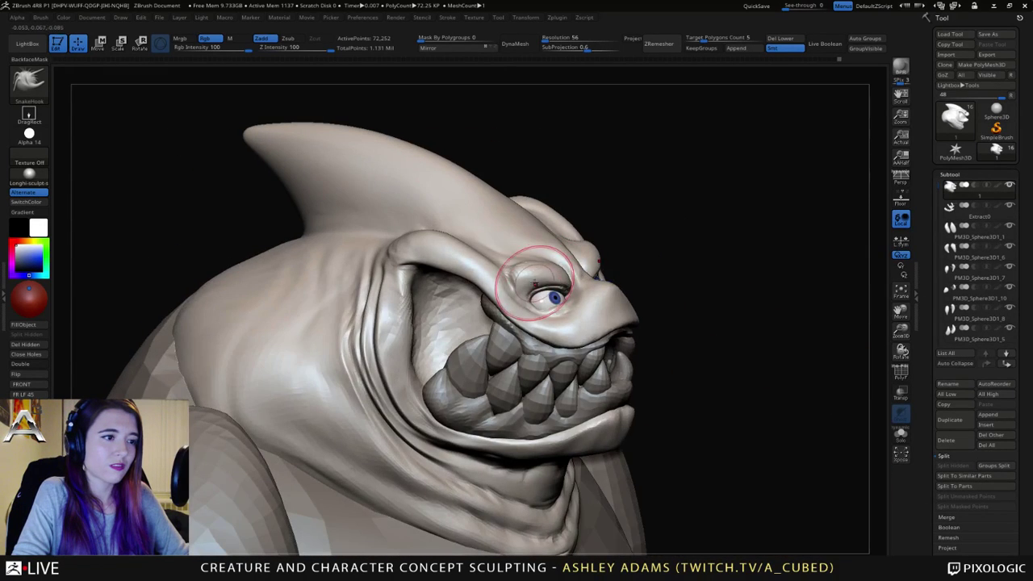
right_click_drag(532, 279, 500, 339)
right_click(519, 271)
right_click(498, 339)
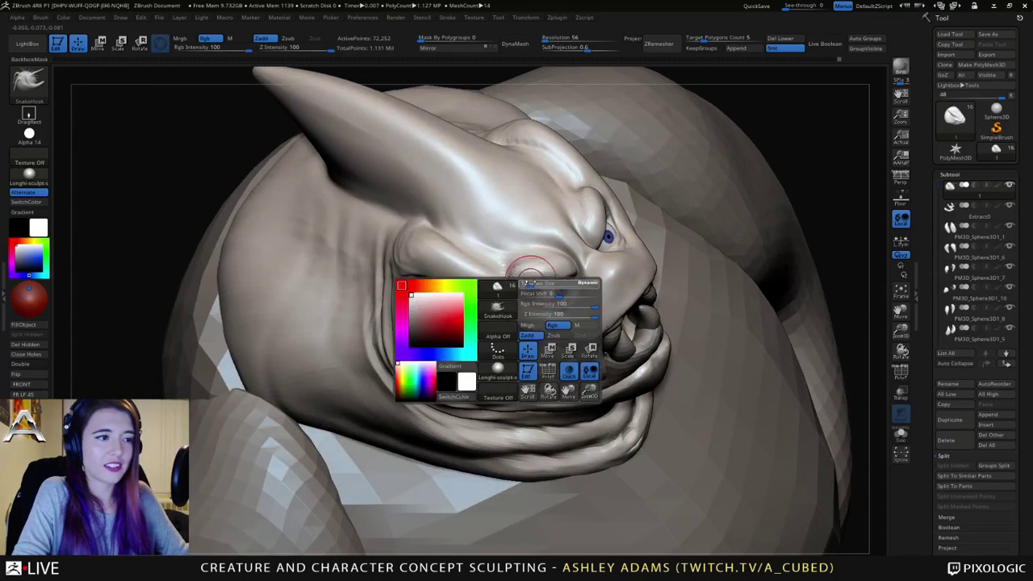
right_click_drag(504, 301, 526, 287)
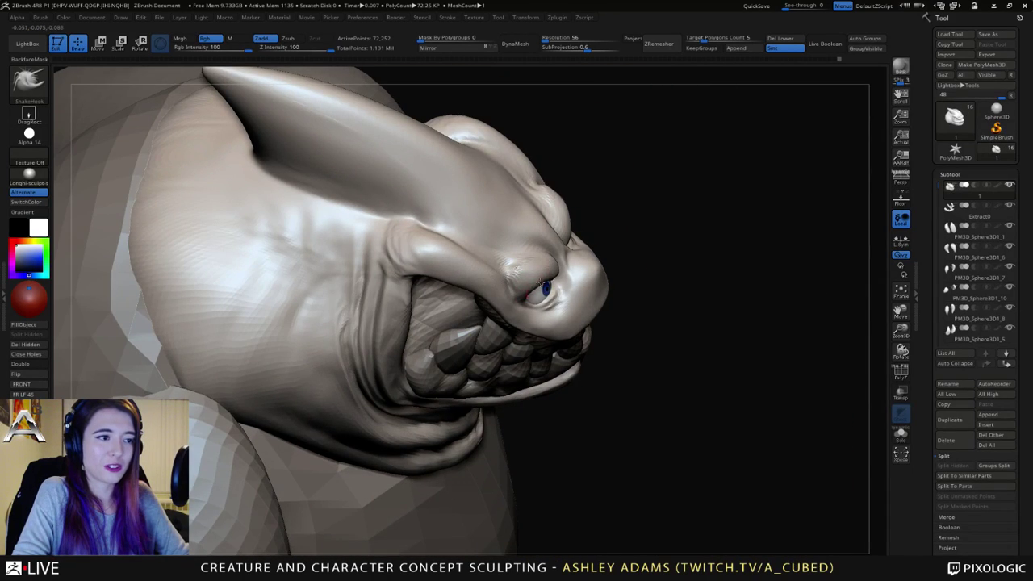
left_click_drag(540, 279, 553, 281)
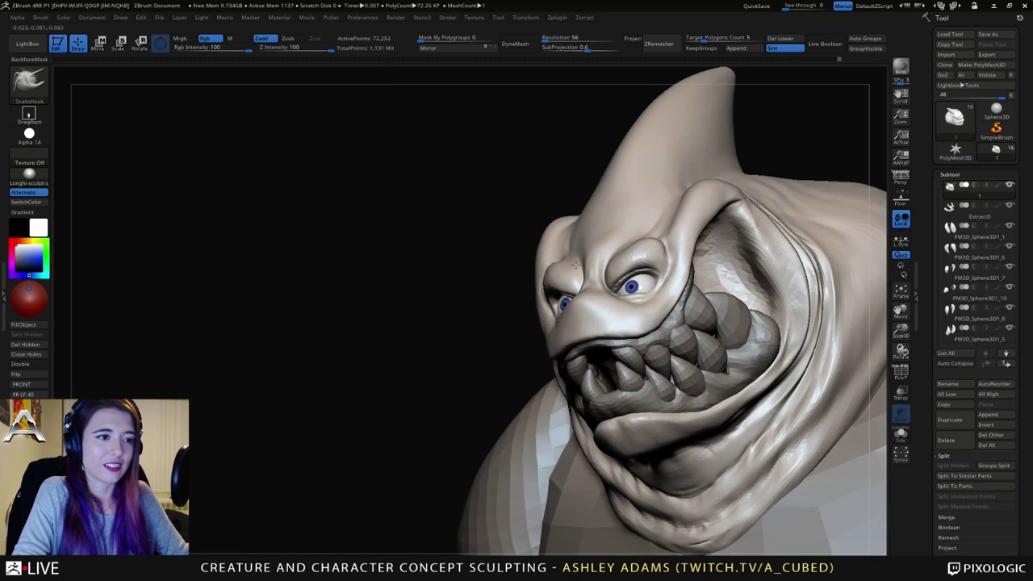
right_click_drag(576, 265, 528, 239)
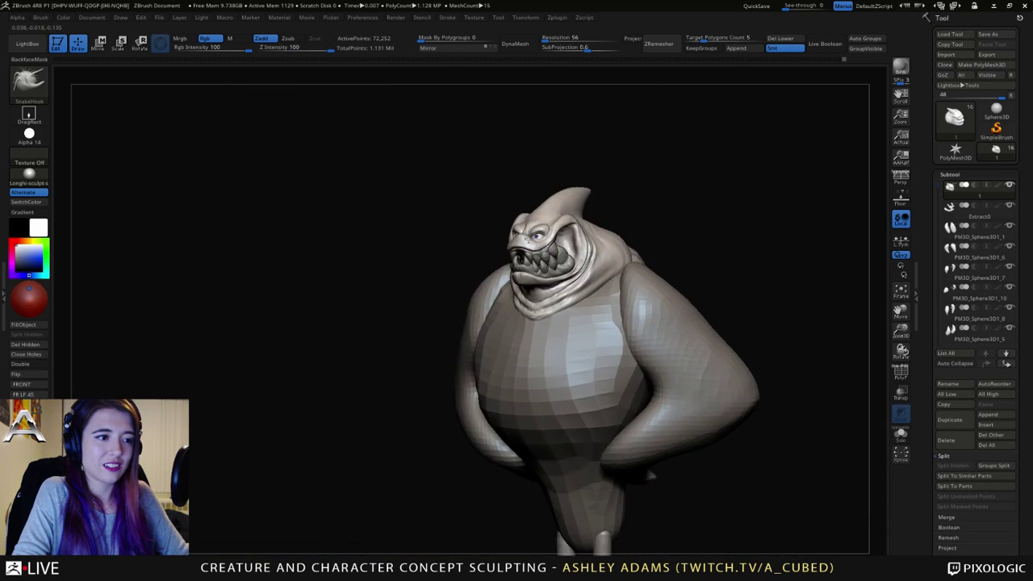
left_click_drag(527, 237, 536, 271)
Step: Select the rearmost lower tooth pair and adjust its shape against the upper teeth with SnakeHook
right_click_drag(531, 252, 492, 250, "ctrl")
left_click(463, 233, "alt")
key("space")
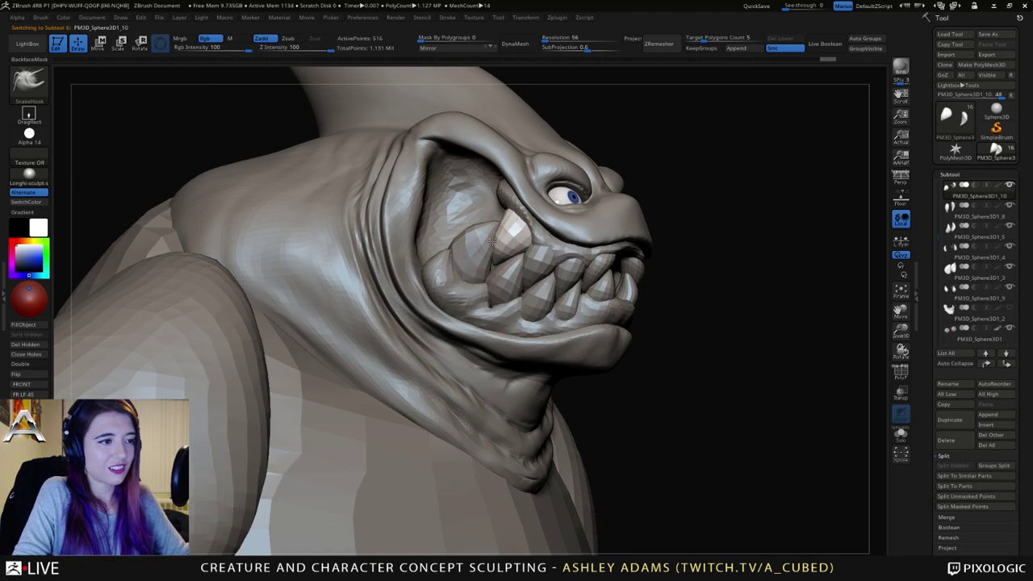
left_click(490, 241, "alt")
left_click_drag(487, 244, 486, 259)
right_click_drag(490, 255, 497, 258)
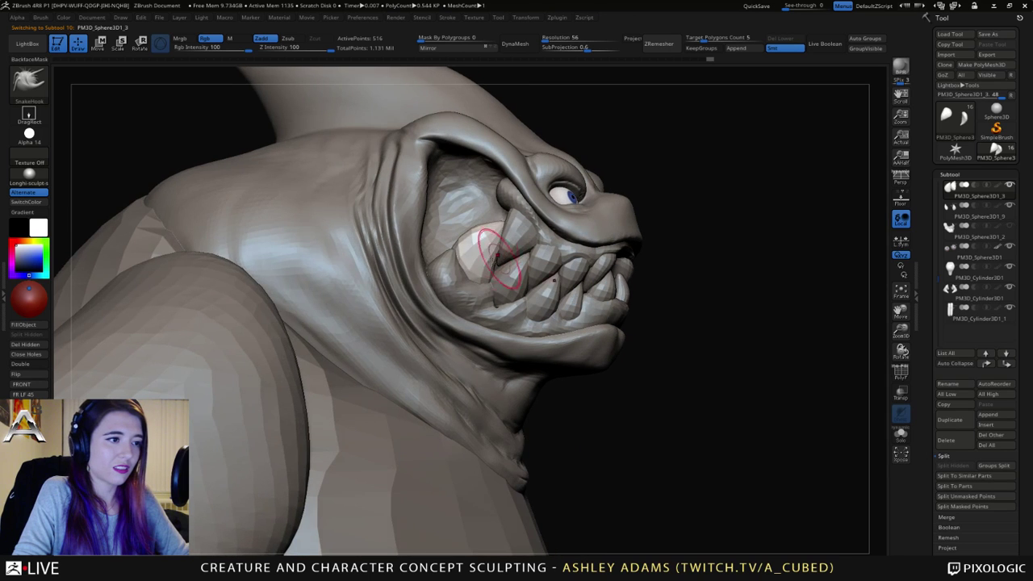
left_click_drag(497, 258, 489, 276)
Step: Select the lower tooth pair just ahead of the rearmost one and pull it into the gap between the upper teeth
left_click(504, 274, "alt")
right_click_drag(503, 275, 511, 270)
left_click_drag(508, 260, 514, 274)
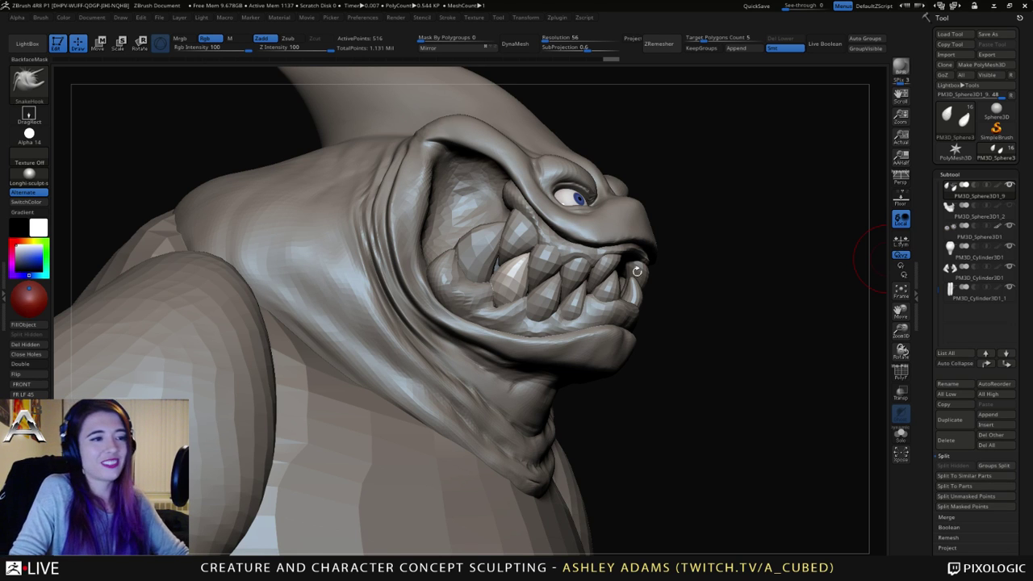
left_click_drag(840, 265, 625, 272)
Step: Select the middle and front side tooth pairs in turn and refine how the upper and lower teeth interlock
right_click_drag(626, 272, 556, 270, "ctrl")
left_click(558, 273, "alt")
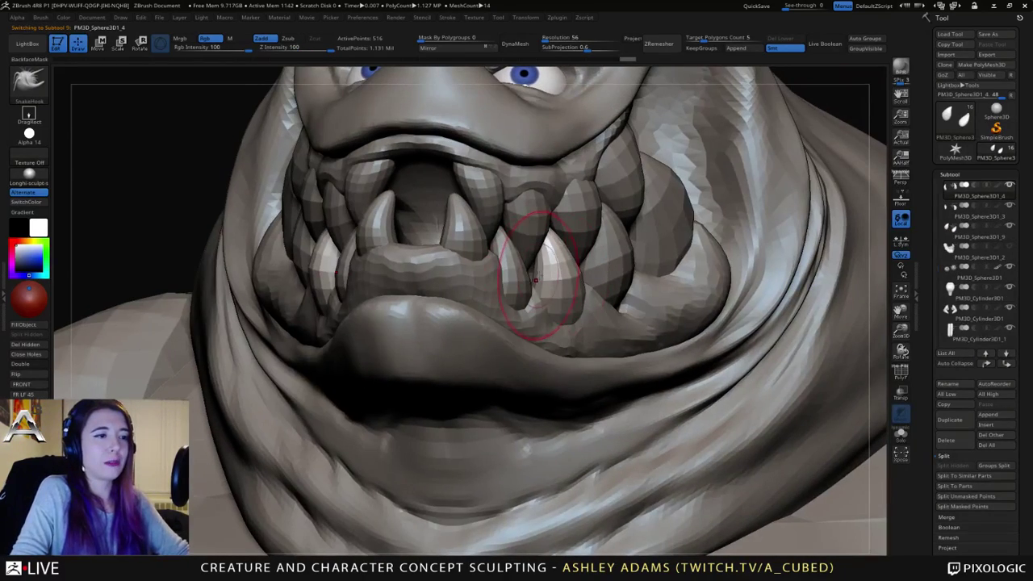
left_click_drag(528, 273, 513, 275)
mouse_move(511, 276)
right_mouse_down()
mouse_move(483, 293)
mouse_move(530, 286)
mouse_move(498, 250)
right_mouse_up()
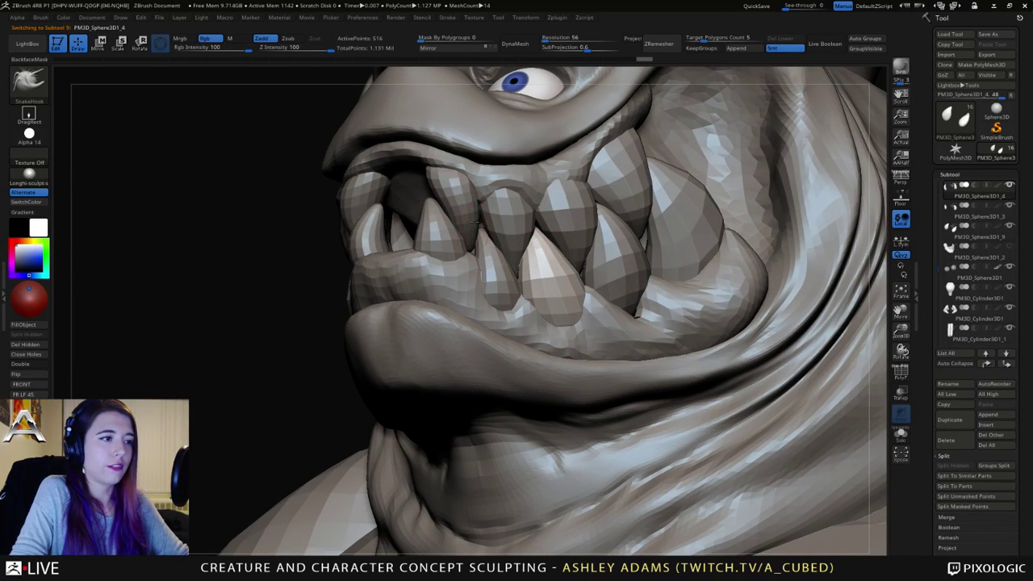
left_click(453, 216, "alt")
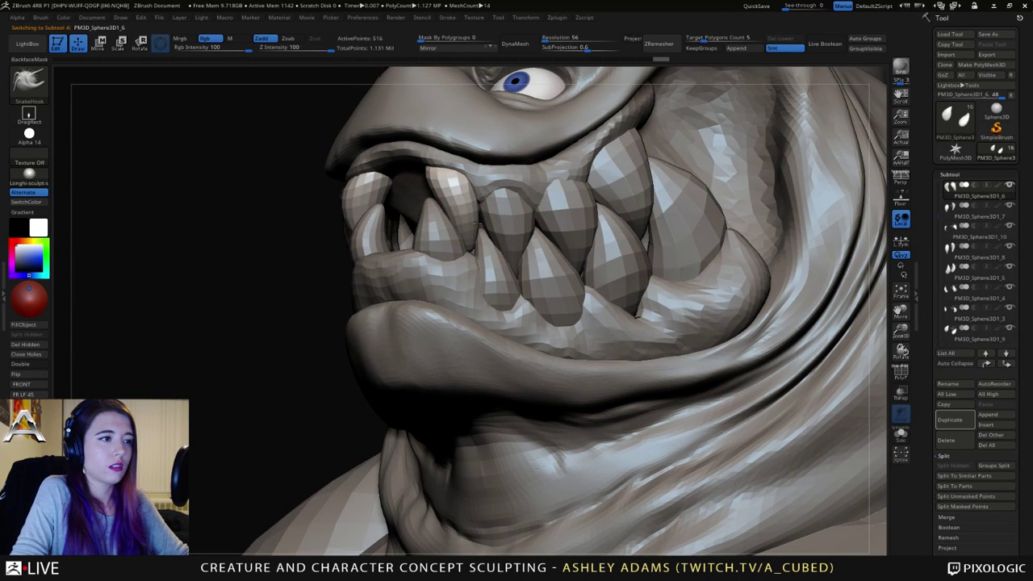
left_click(481, 228, "alt")
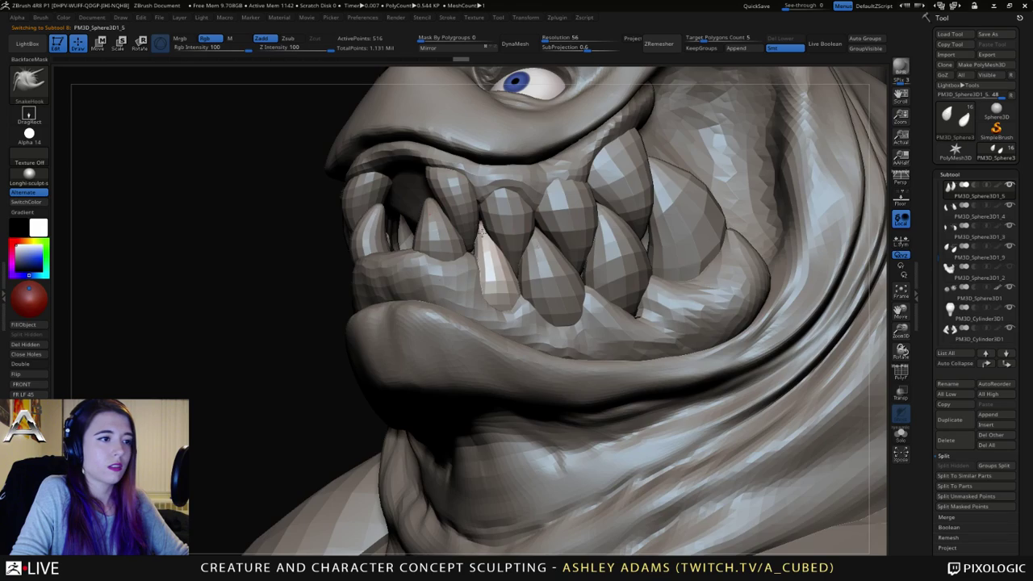
right_click_drag(481, 226, 569, 226)
Step: Select the rearmost lower tooth pair again and reshape its upward-pointing tip with SnakeHook and smoothing
right_click_drag(339, 287, 422, 294)
left_click(415, 292, "alt")
key("shift")
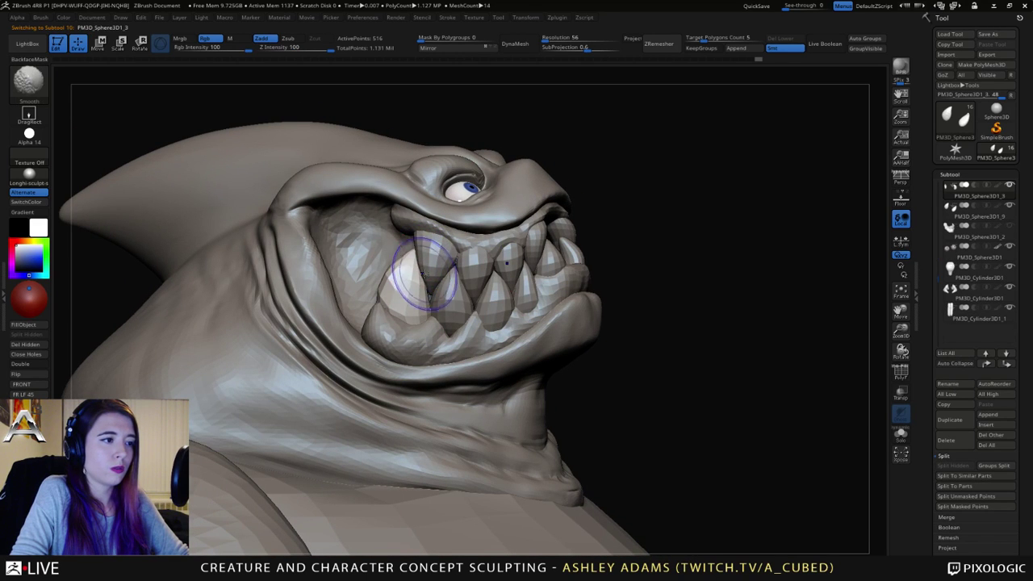
left_click_drag(424, 275, 413, 254)
Step: Duplicate the rearmost upper tooth pair and move the copy back behind the original
left_click(429, 265, "alt")
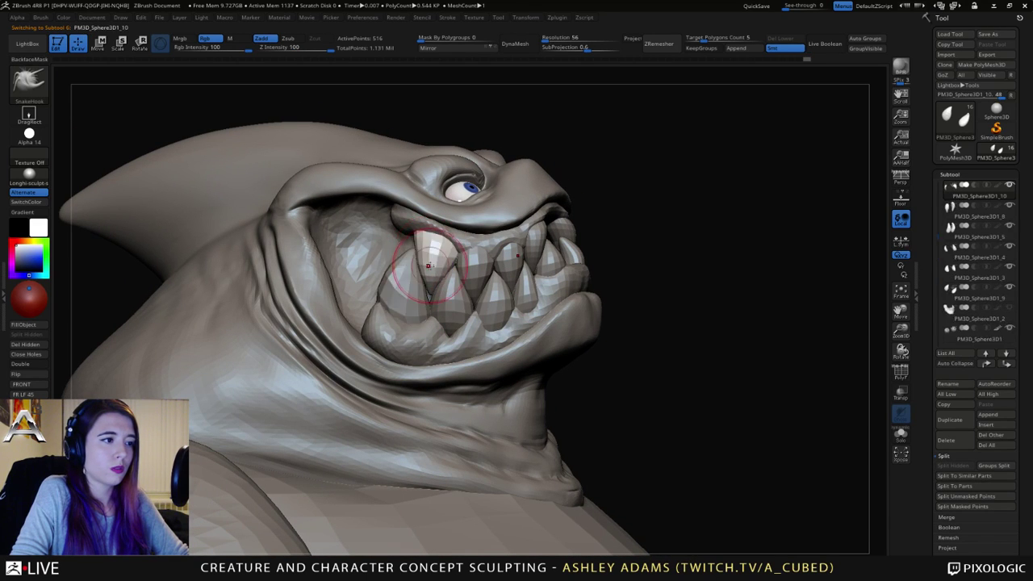
key("w")
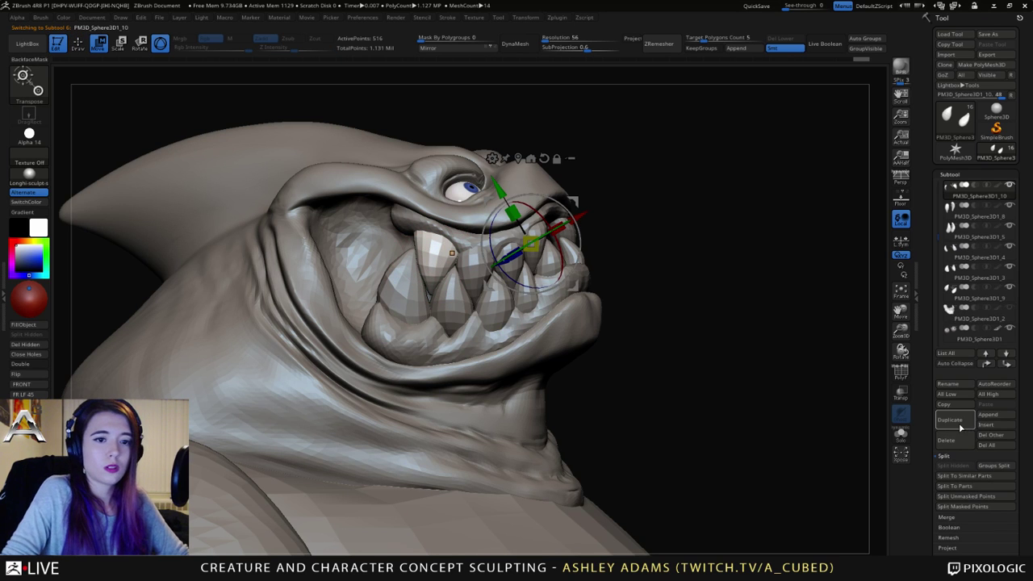
left_click(952, 422)
left_click_drag(575, 286, 515, 272)
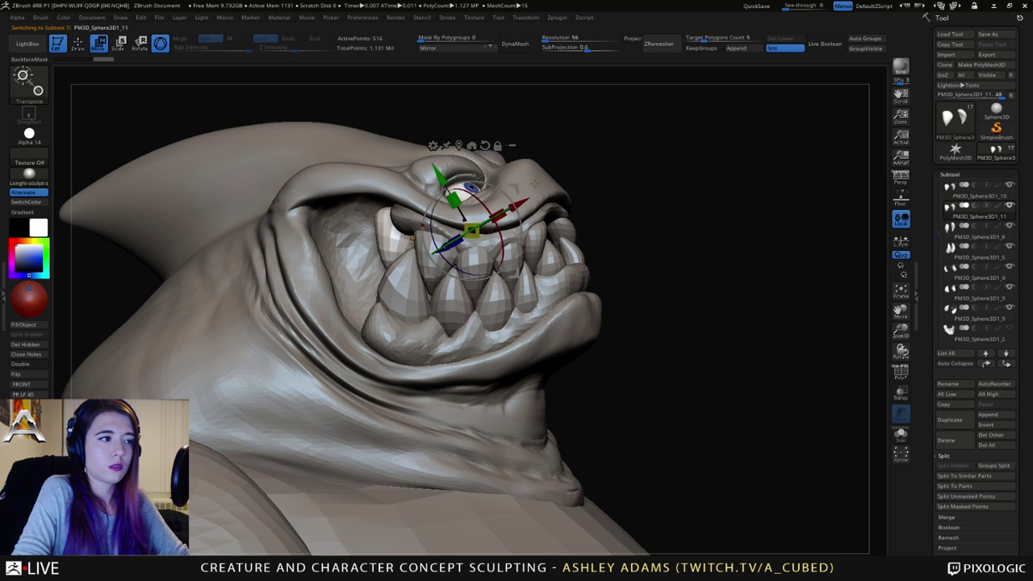
Step: Position the duplicated tooth pair inside the cheeks, behind the last upper teeth, with the transform gizmo
right_click_drag(484, 202, 618, 198)
left_click(457, 290, "alt")
left_click(436, 238, "alt")
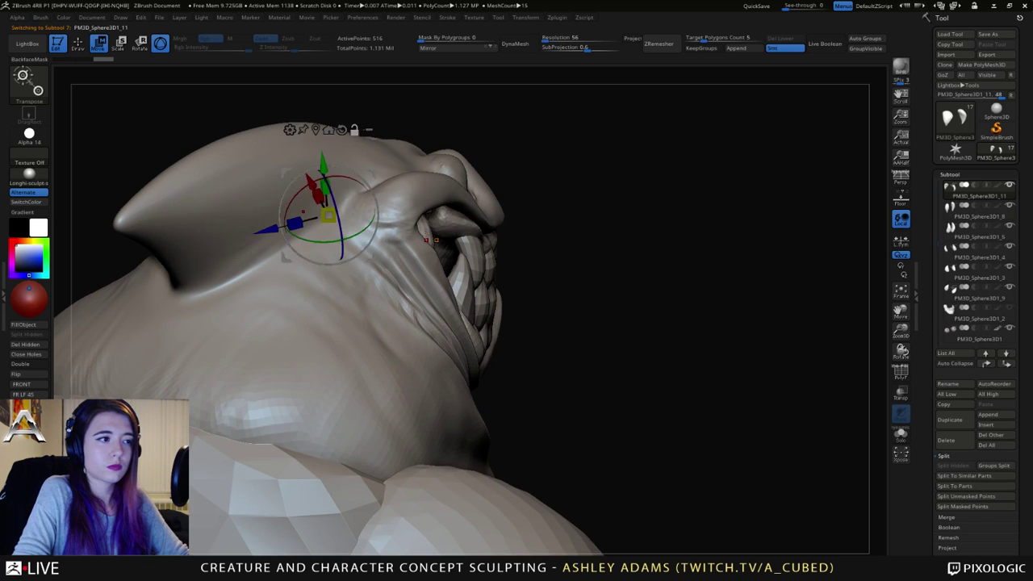
left_click_drag(485, 227, 515, 221)
right_click_drag(605, 210, 505, 171)
left_click_drag(512, 190, 513, 215)
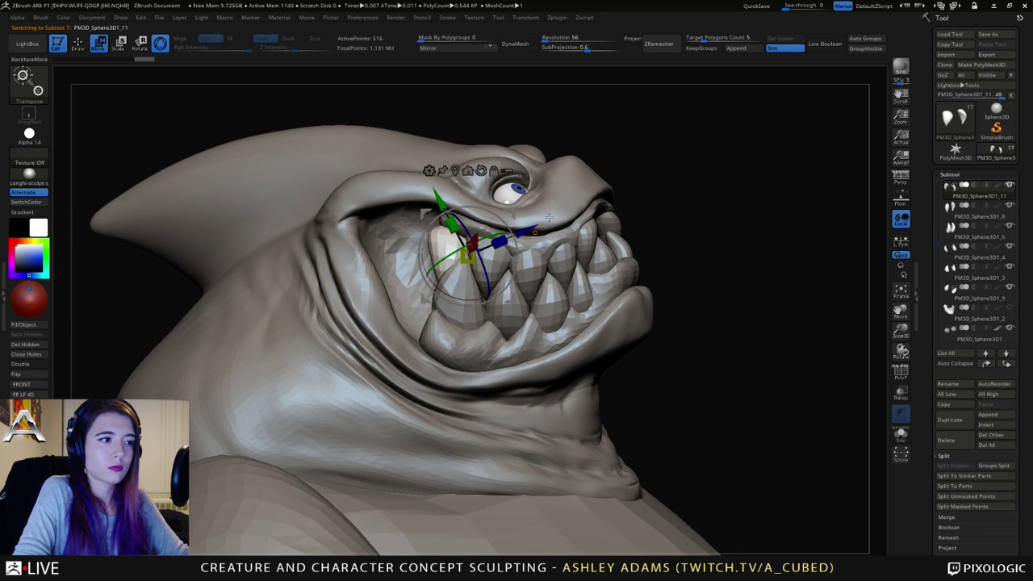
right_click_drag(513, 215, 590, 223)
mouse_move(590, 224)
left_mouse_down()
mouse_move(557, 214)
mouse_move(568, 227)
mouse_move(529, 222)
mouse_move(607, 212)
mouse_move(566, 212)
left_mouse_up()
Step: Reshape the duplicated tooth pair into downward-pointing teeth behind the rearmost lower pair with SnakeHook and smoothing
key("q")
right_click_drag(566, 212, 565, 216)
left_click_drag(528, 252, 520, 250)
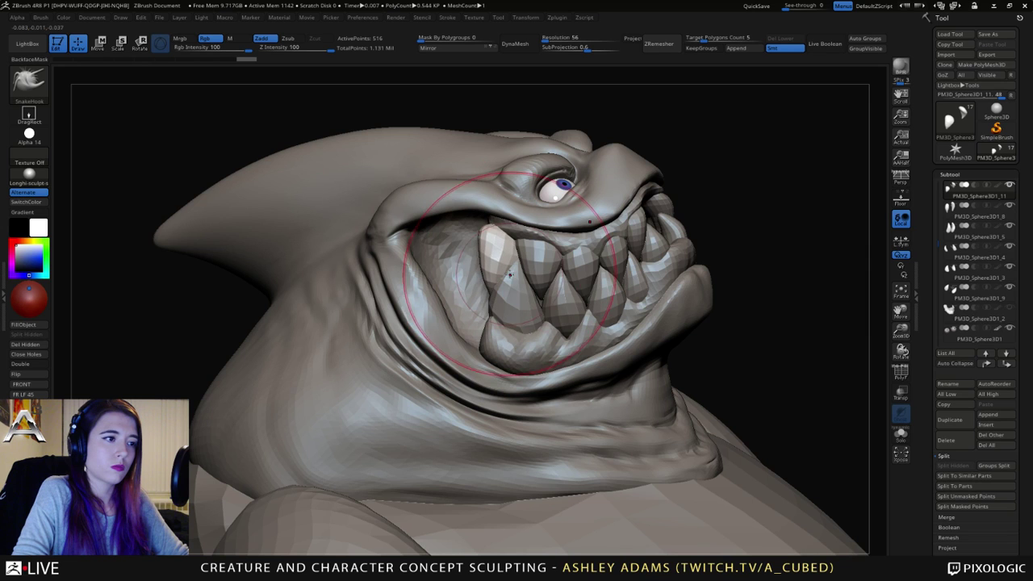
mouse_move(500, 277)
left_mouse_down()
mouse_move(494, 240)
mouse_move(508, 236)
left_mouse_up()
key("space")
mouse_move(526, 256)
right_mouse_down()
mouse_move(516, 230)
mouse_move(535, 242)
right_mouse_up()
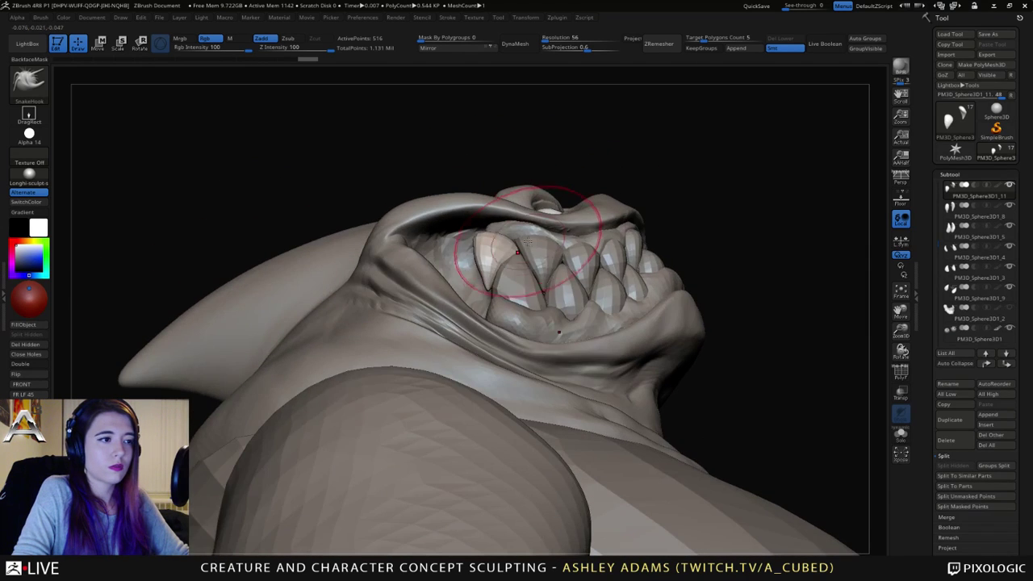
left_click_drag(495, 227, 474, 237)
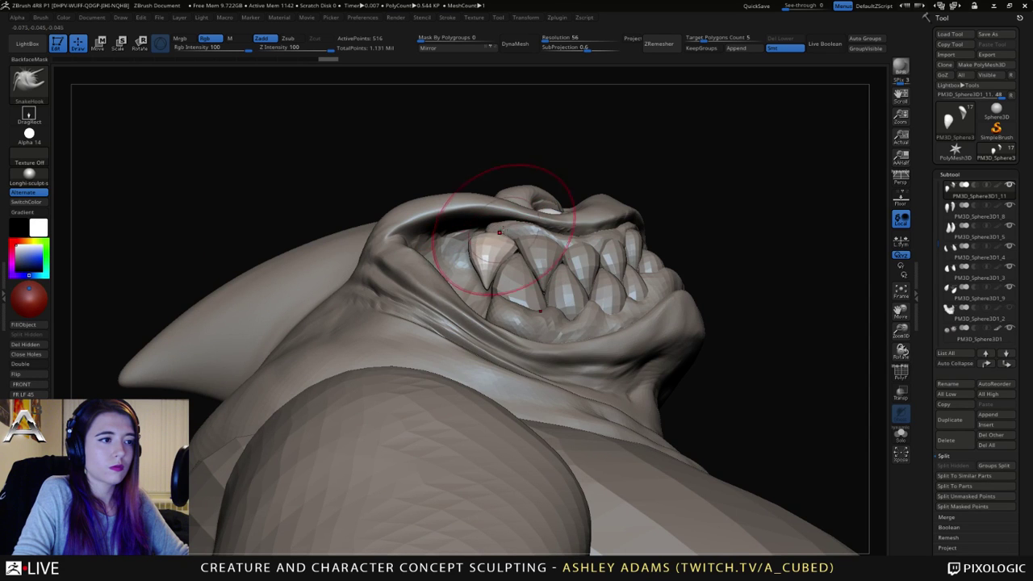
right_click_drag(500, 232, 493, 301)
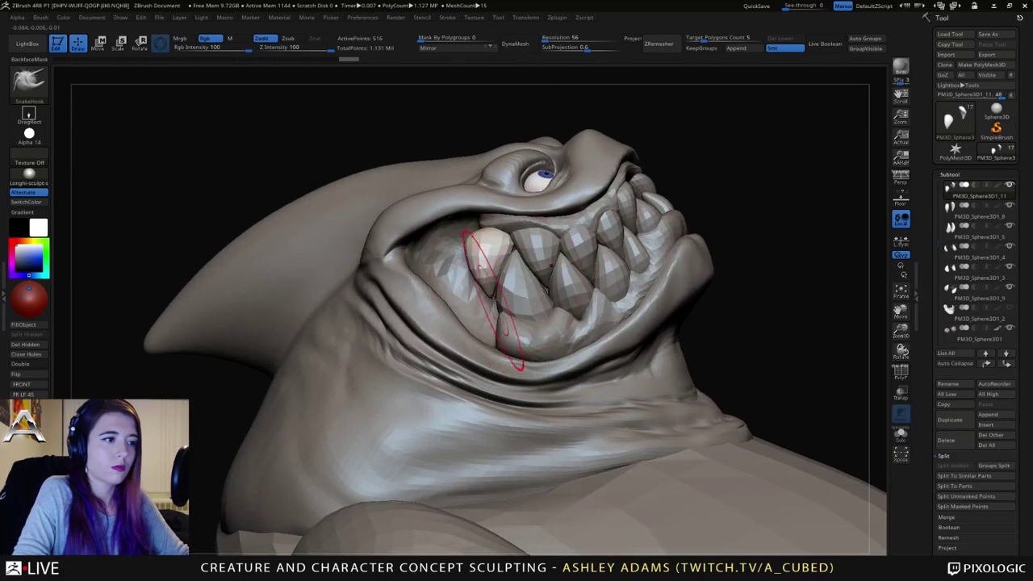
left_click_drag(493, 300, 499, 291)
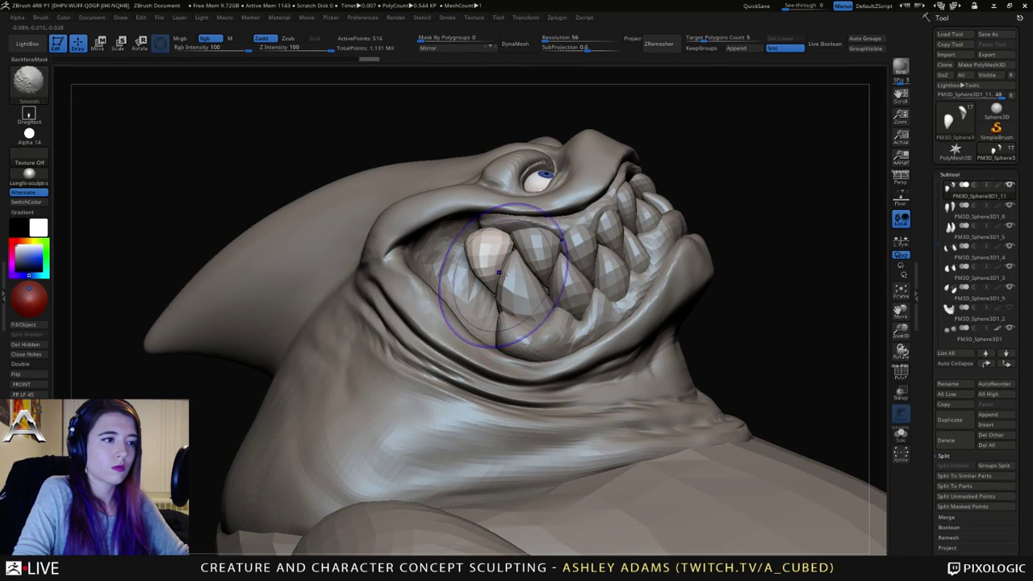
left_click_drag(473, 253, 504, 224, "shift")
Step: Select the gums and extend the rear end of the upper gum over the new tooth pair with SnakeHook
left_click(518, 216, "alt")
mouse_move(517, 216)
right_mouse_down()
mouse_move(479, 245)
mouse_move(498, 226)
right_mouse_up()
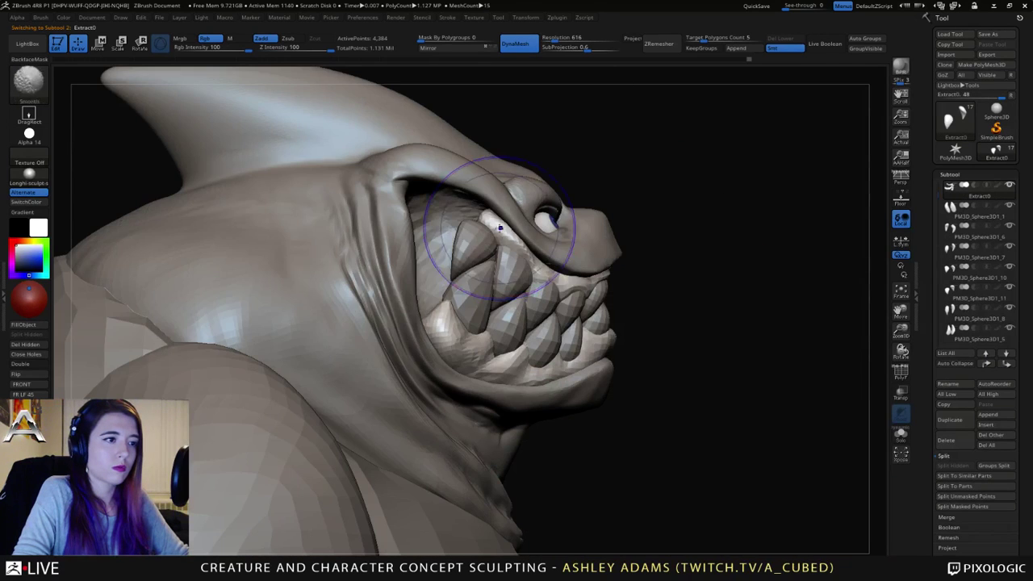
right_click(480, 218)
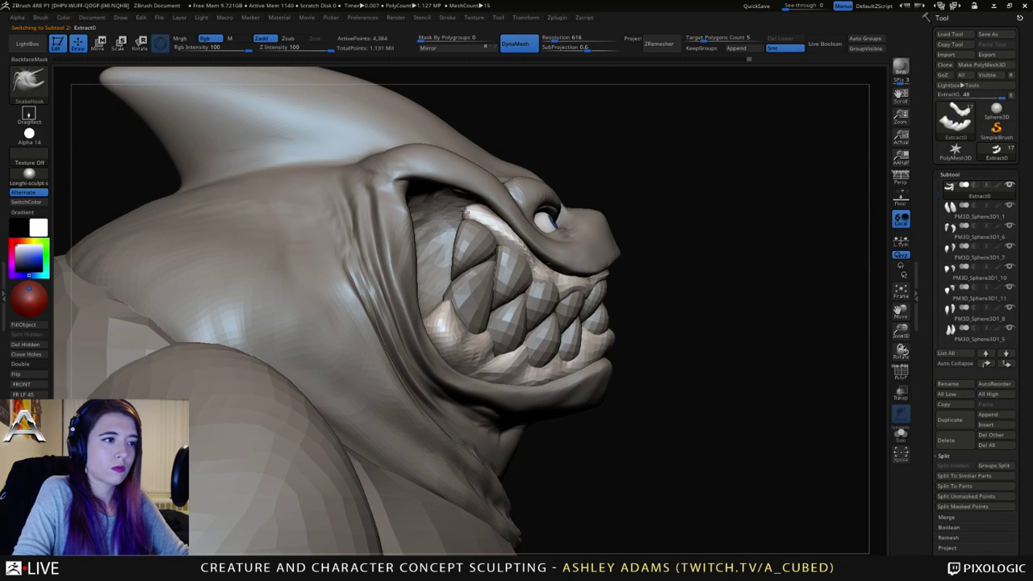
mouse_move(484, 199)
right_mouse_down()
mouse_move(466, 217)
mouse_move(488, 257)
mouse_move(505, 255)
mouse_move(489, 215)
mouse_move(473, 235)
mouse_move(444, 196)
right_mouse_up()
right_click_drag(576, 247, 580, 266)
left_click_drag(579, 266, 570, 267)
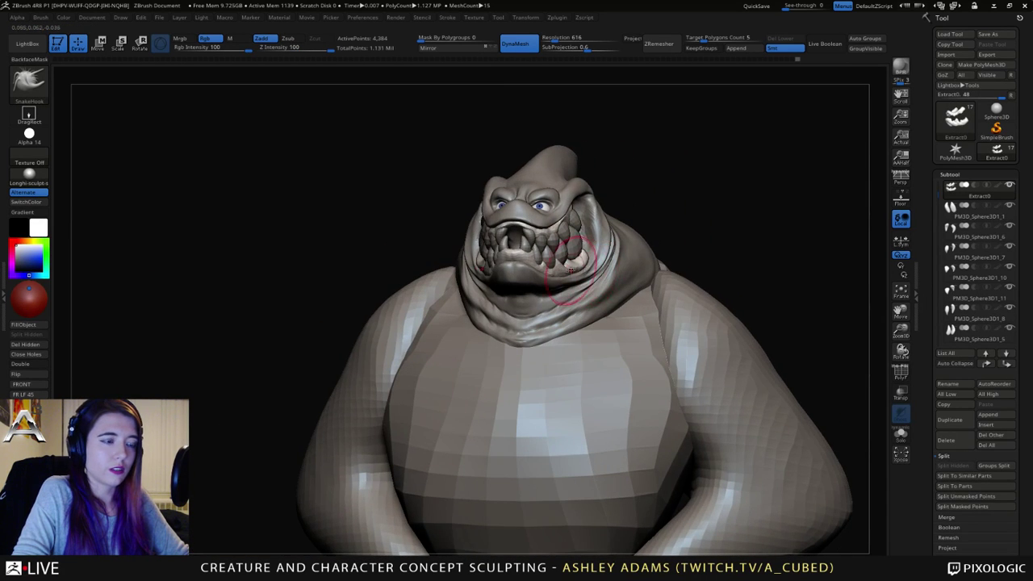
right_click_drag(570, 266, 586, 260)
Step: Refine the rearmost lower teeth and enlarge the new upper tooth pair so it seats in the gum
left_click(578, 228, "alt")
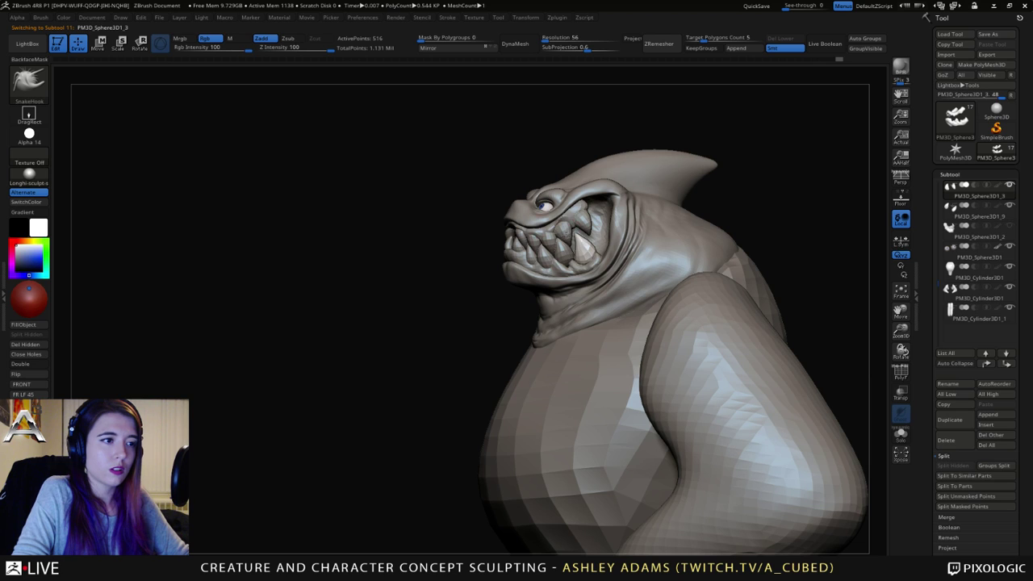
left_click(568, 233, "alt")
left_click(585, 227, "alt")
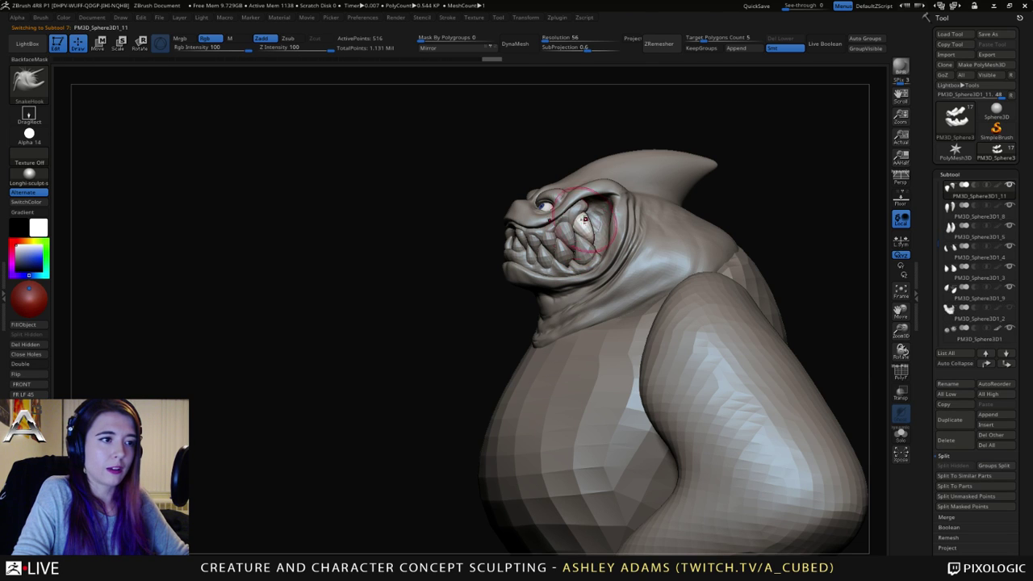
left_click(586, 216, "alt")
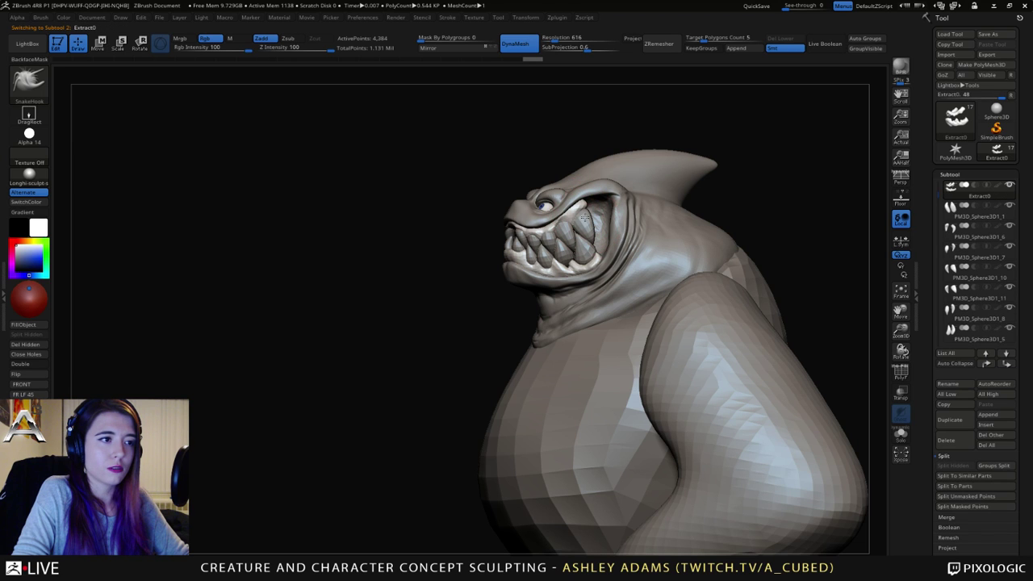
left_click(586, 216, "alt")
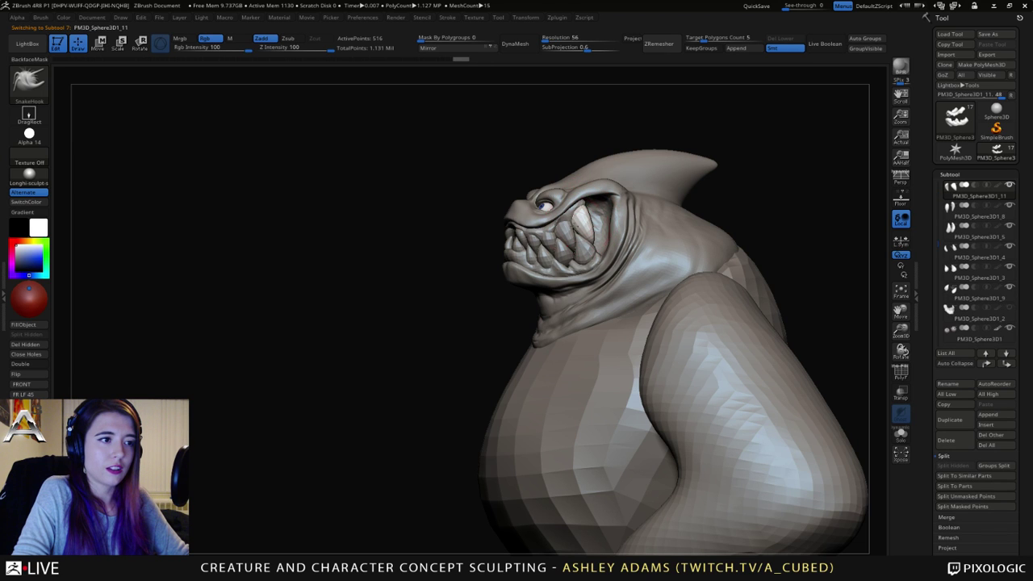
Step: Select the gums, adjust the draw size and reshape the lower gum around the front side teeth
mouse_move(486, 229)
left_mouse_down()
mouse_move(686, 222)
mouse_move(525, 227)
mouse_move(644, 229)
left_mouse_up()
right_click_drag(644, 229, 634, 276, "ctrl")
left_click(635, 277, "alt")
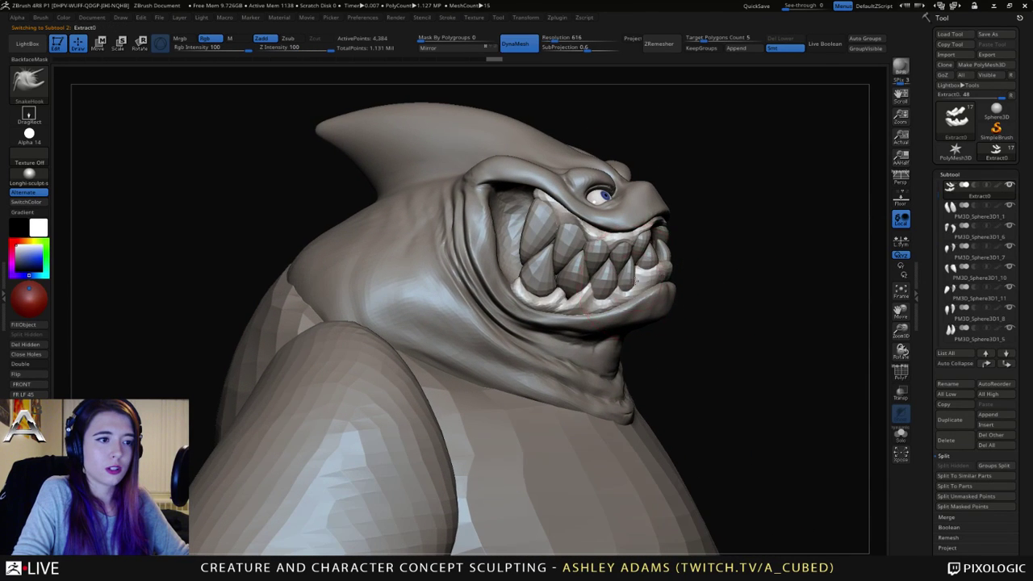
key("s")
left_click_drag(638, 281, 631, 281)
Step: Select the lower side tooth pair near the front and the front lower tooth pair, and refine their fit
left_click(629, 285, "alt")
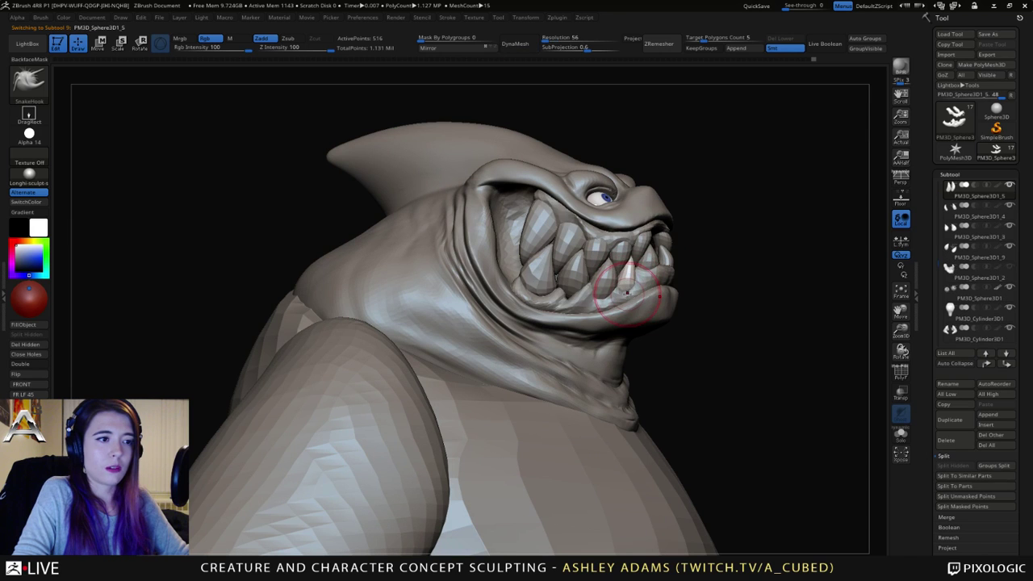
mouse_move(637, 283)
right_mouse_down()
mouse_move(564, 285)
mouse_move(645, 274)
mouse_move(635, 296)
mouse_move(650, 278)
right_mouse_up()
key("ctrl+shift+z")
left_click(646, 272, "alt")
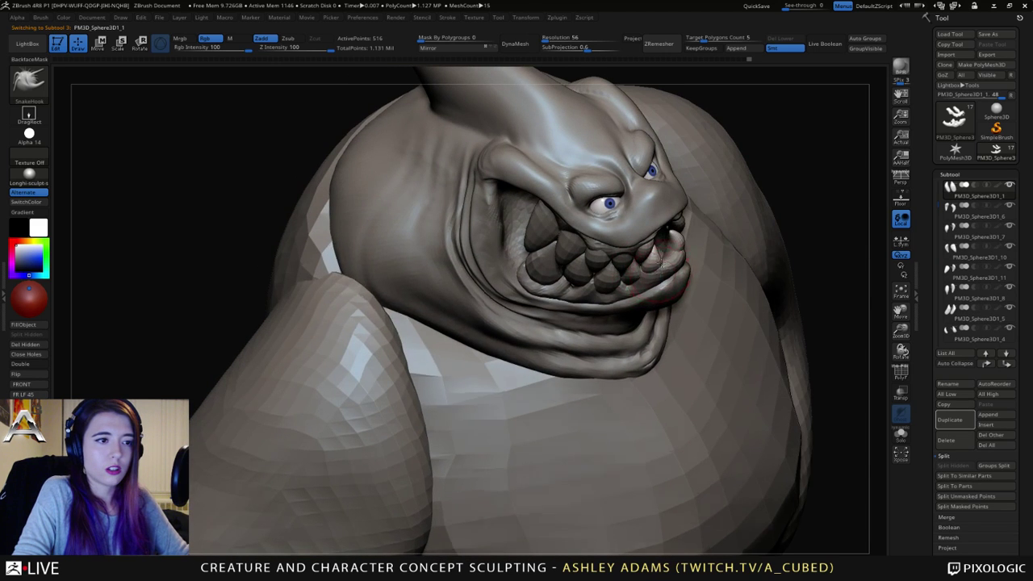
right_click_drag(656, 273, 626, 291)
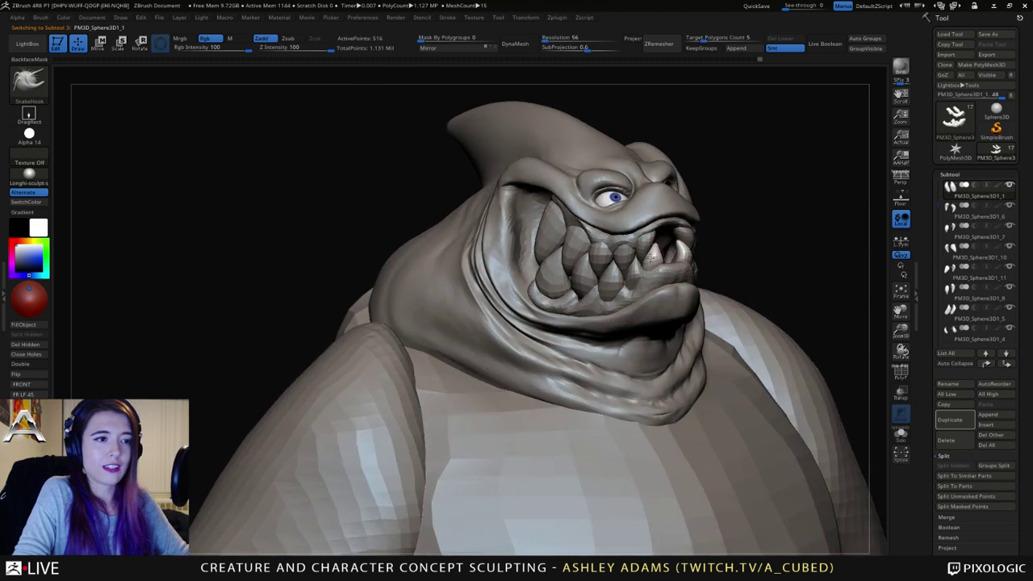
Step: Refine the curve and placement of the front lower tooth pair with SnakeHook, viewed from both sides
right_click(619, 299)
mouse_move(730, 270)
right_mouse_down()
mouse_move(606, 254)
mouse_move(657, 246)
right_mouse_up()
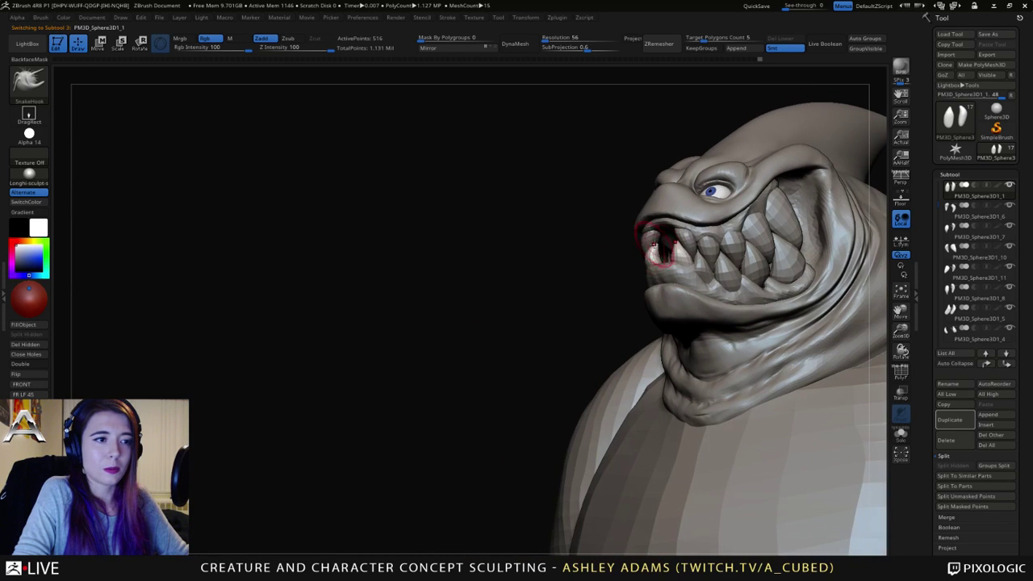
right_click(640, 254)
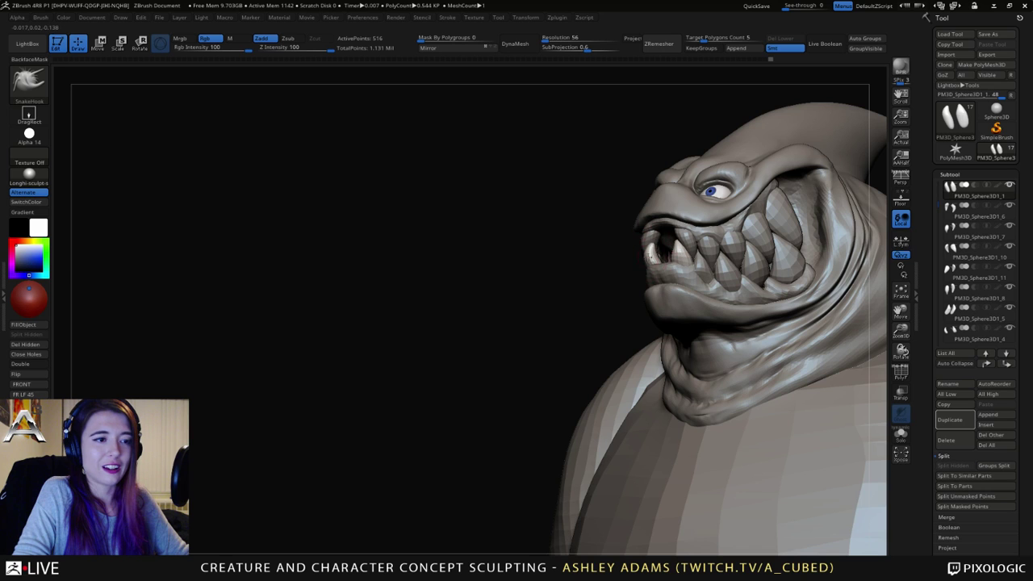
mouse_move(652, 252)
right_mouse_down()
mouse_move(685, 262)
mouse_move(642, 264)
right_mouse_up()
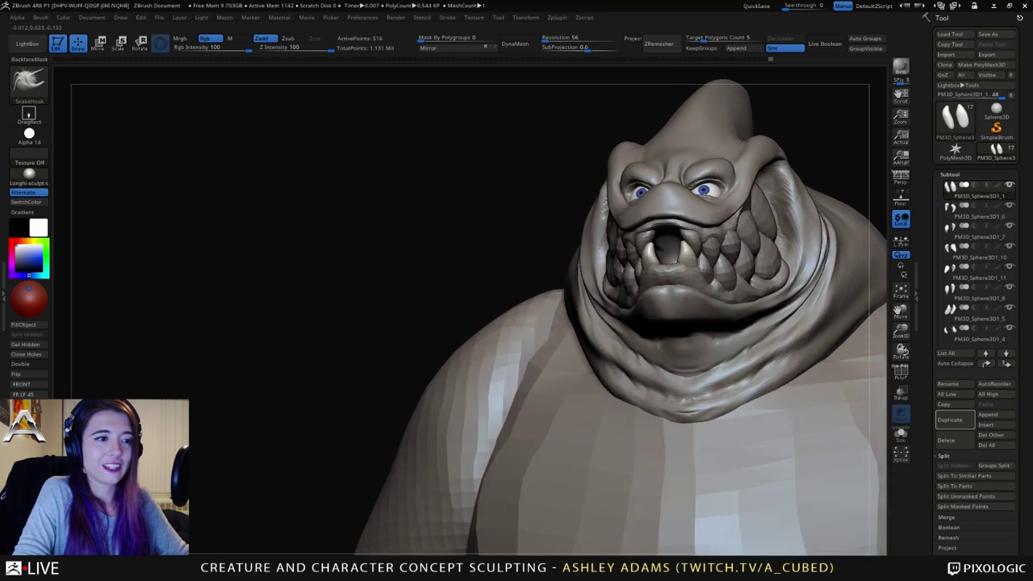
Step: Select the lower side tooth pairs in turn and adjust how they interlock with the upper teeth
left_click(636, 271, "alt")
left_click(628, 275, "alt")
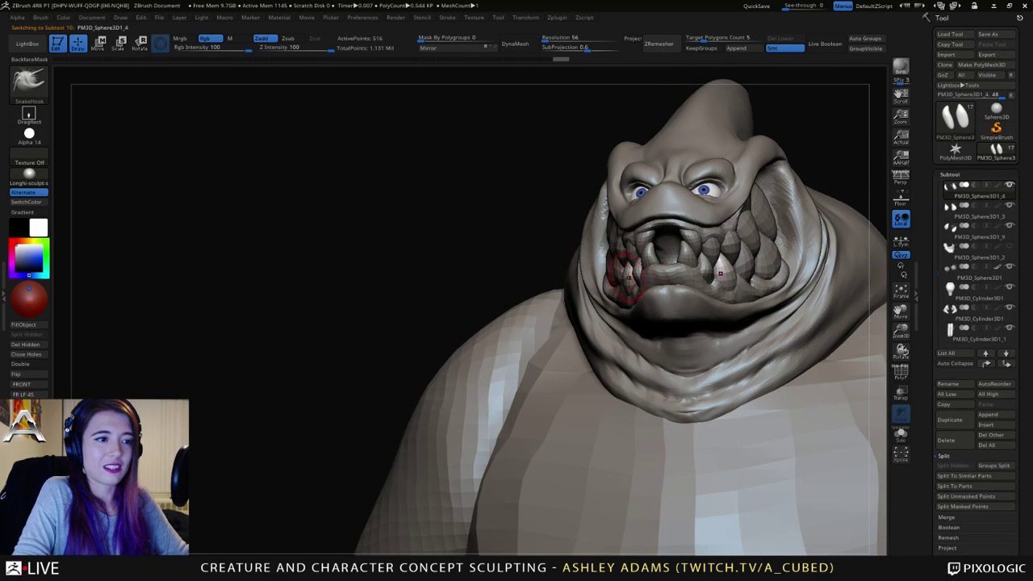
left_click(735, 267, "alt")
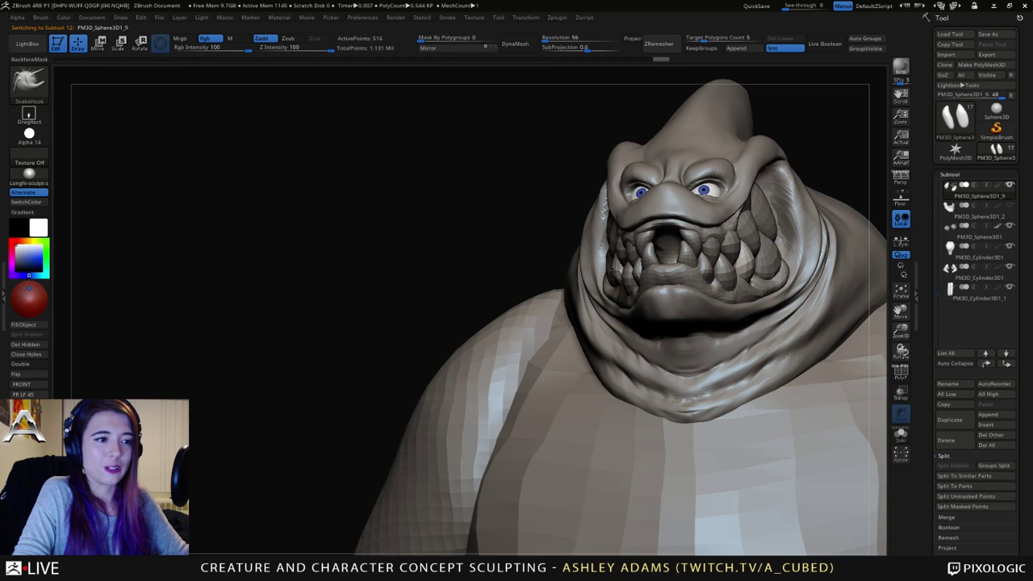
right_click_drag(615, 270, 604, 266)
left_click(597, 260, "alt")
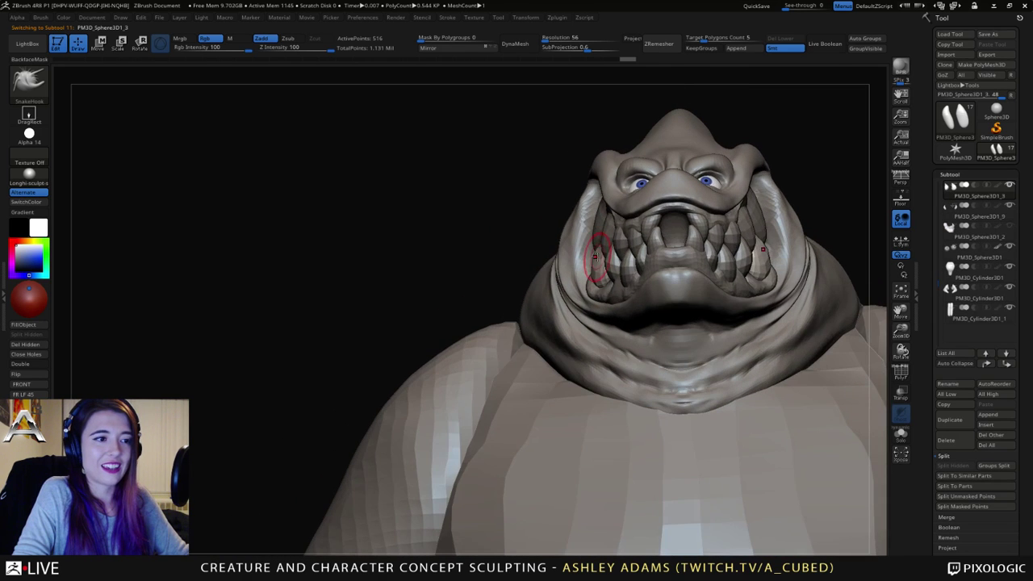
mouse_move(594, 259)
right_mouse_down()
mouse_move(651, 273)
mouse_move(598, 258)
right_mouse_up()
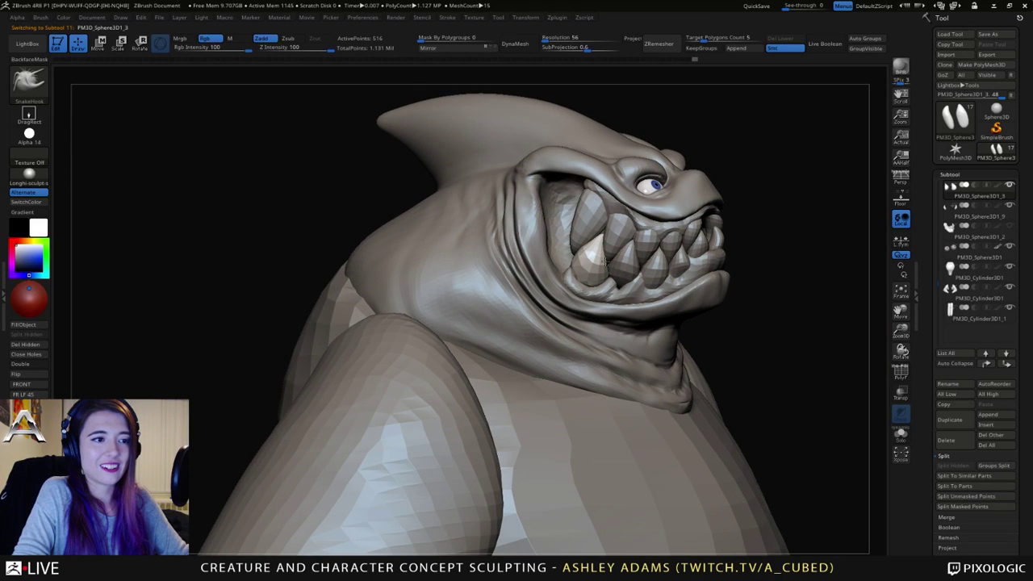
left_click(601, 261, "alt")
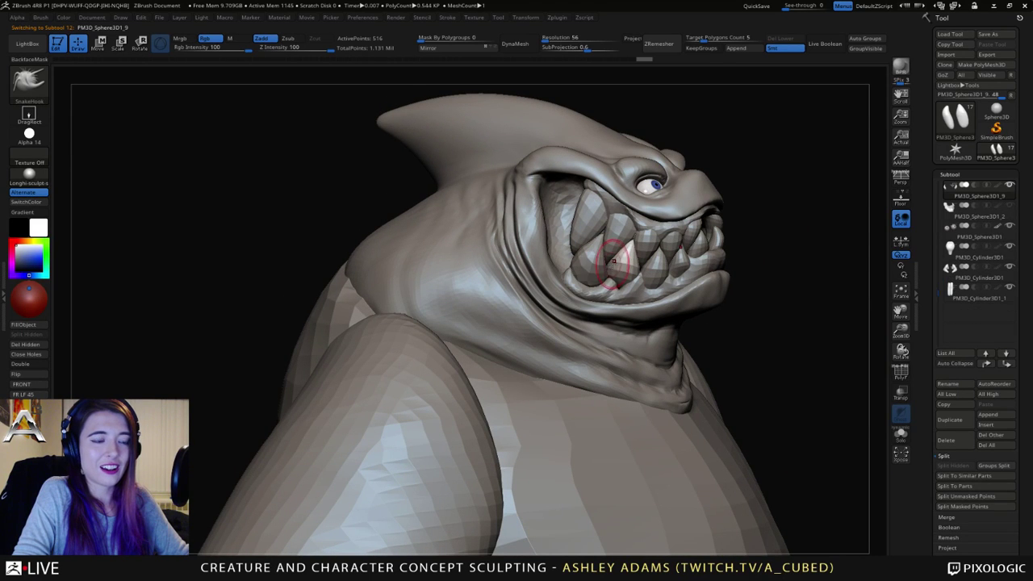
mouse_move(601, 262)
right_mouse_down()
mouse_move(612, 226)
mouse_move(623, 226)
mouse_move(566, 211)
mouse_move(601, 221)
mouse_move(641, 267)
mouse_move(692, 275)
right_mouse_up()
left_click(618, 225, "alt")
left_click(618, 236, "alt")
left_click(623, 226, "alt")
key("b")
key("c")
key("b")
left_click(678, 279, "alt")
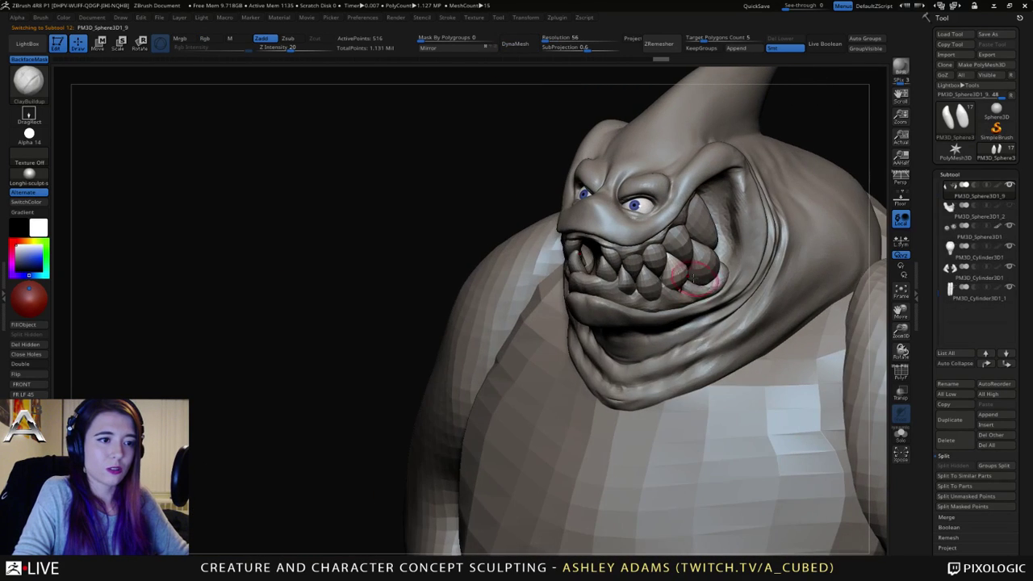
Step: Reshape the second-rearmost lower tooth pair with SnakeHook at an adjusted draw size
key("b")
key("s")
key("h")
key("space")
mouse_move(657, 242)
right_mouse_down()
mouse_move(688, 275)
mouse_move(642, 294)
mouse_move(738, 265)
mouse_move(696, 264)
mouse_move(680, 251)
right_mouse_up()
mouse_move(681, 252)
left_mouse_down()
mouse_move(673, 263)
mouse_move(682, 260)
left_mouse_up()
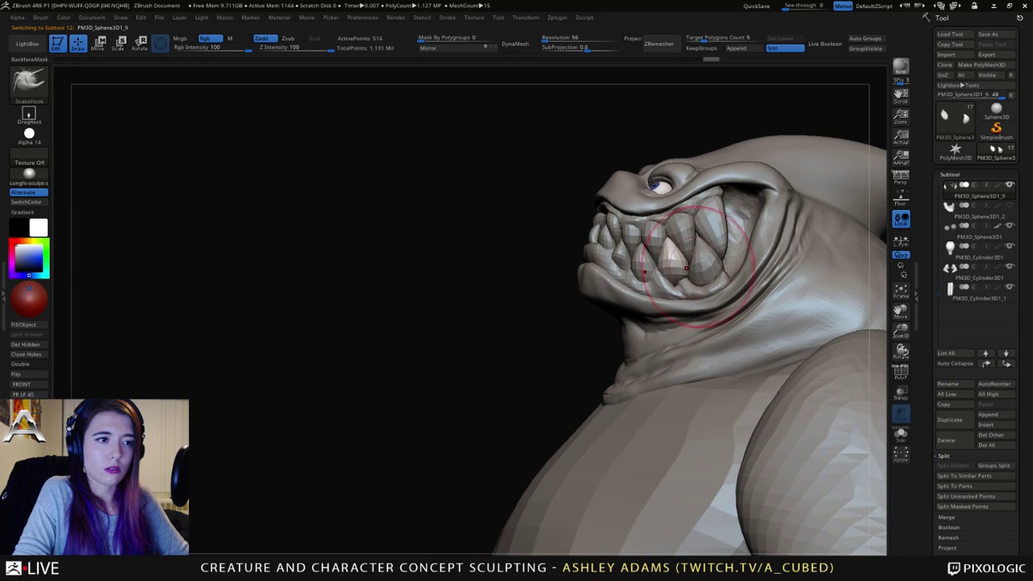
Step: Select the gums, adjust the draw size and shape the lower gum beneath the rear lower teeth
right_click_drag(696, 261, 691, 284)
left_click(682, 280, "alt")
key("space")
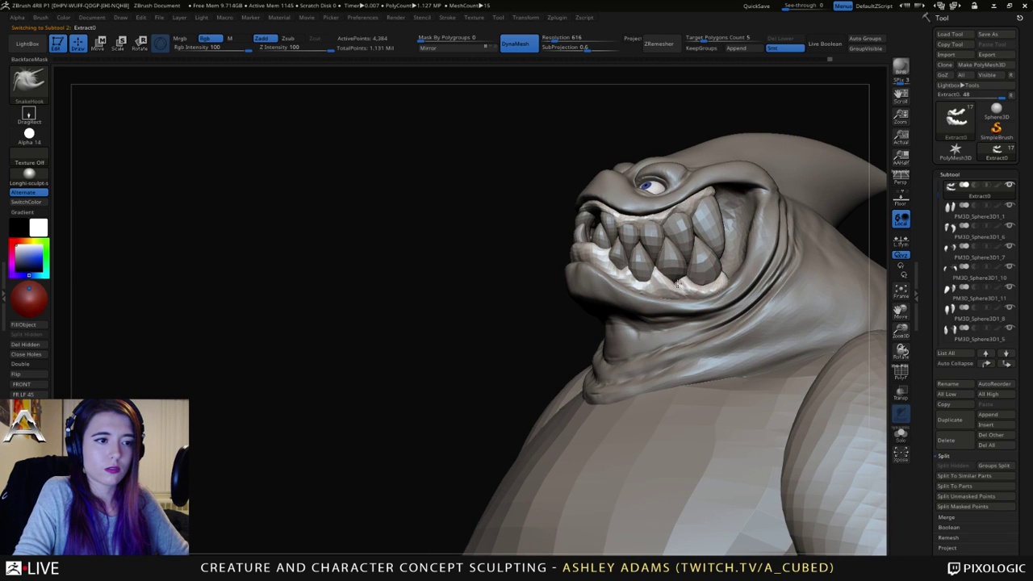
key("space")
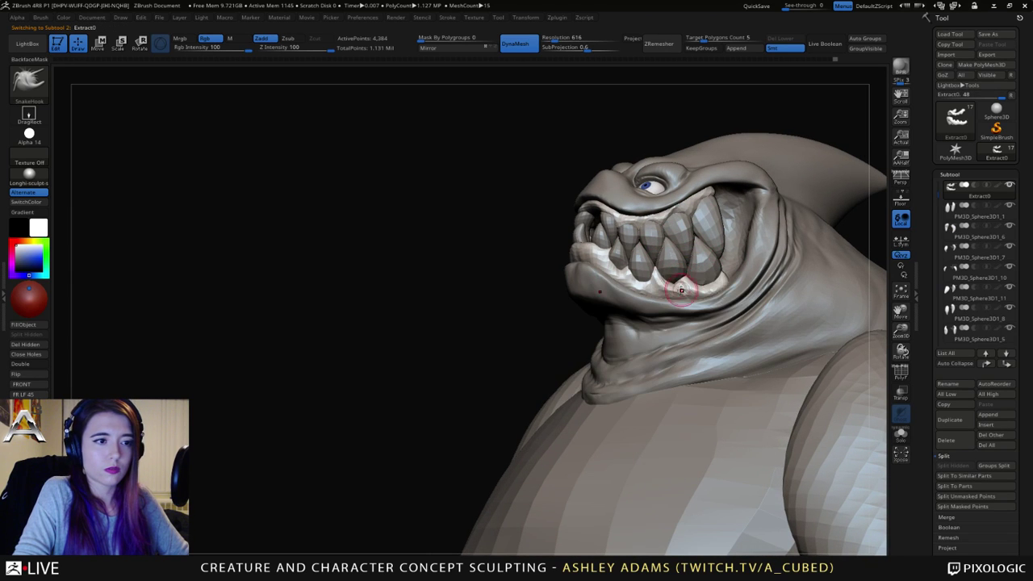
Step: Select the second-rearmost lower tooth pair and its neighbours, adjust the draw size and refine their fit from below
mouse_move(686, 264)
right_mouse_down()
mouse_move(725, 264)
mouse_move(662, 284)
mouse_move(665, 268)
mouse_move(674, 279)
right_mouse_up()
left_click(656, 287, "alt")
key("space")
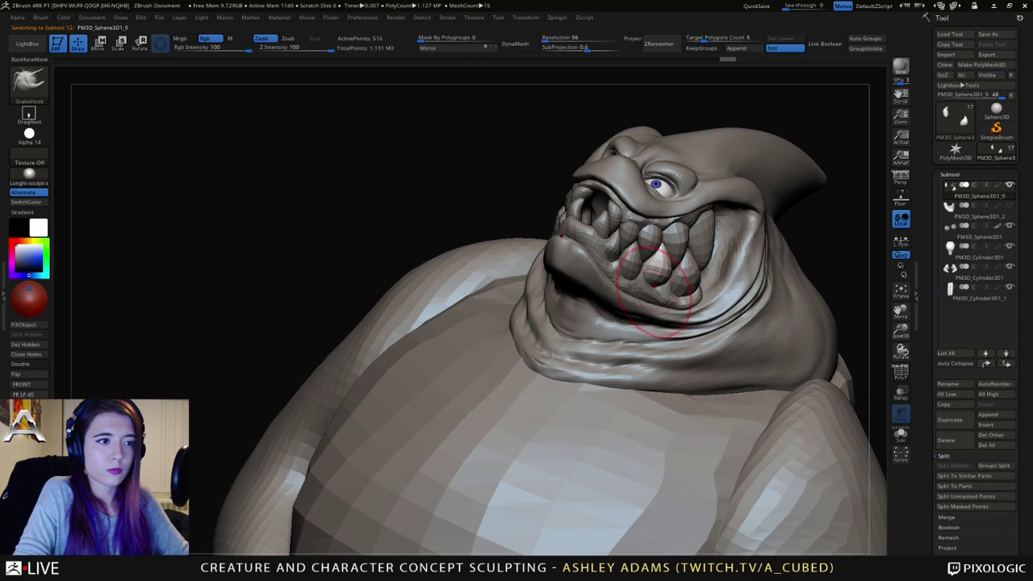
mouse_move(678, 293)
right_mouse_down()
mouse_move(646, 292)
mouse_move(675, 270)
mouse_move(666, 258)
mouse_move(638, 266)
mouse_move(611, 295)
mouse_move(619, 295)
mouse_move(637, 274)
mouse_move(620, 294)
mouse_move(628, 259)
mouse_move(637, 284)
mouse_move(644, 267)
mouse_move(600, 285)
mouse_move(627, 223)
mouse_move(653, 246)
right_mouse_up()
left_click(628, 250, "alt")
left_click(627, 302, "alt")
left_click(629, 269, "alt")
right_click(615, 300)
Step: Select the head, adjust the SnakeHook draw size and reshape the ridge above the mouth corner
mouse_move(613, 295)
right_mouse_down("alt")
mouse_move(692, 288)
mouse_move(646, 234)
right_mouse_up("alt")
left_click(686, 290, "alt")
right_click(646, 234)
mouse_move(695, 275)
right_mouse_down()
mouse_move(726, 276)
mouse_move(715, 299)
right_mouse_up()
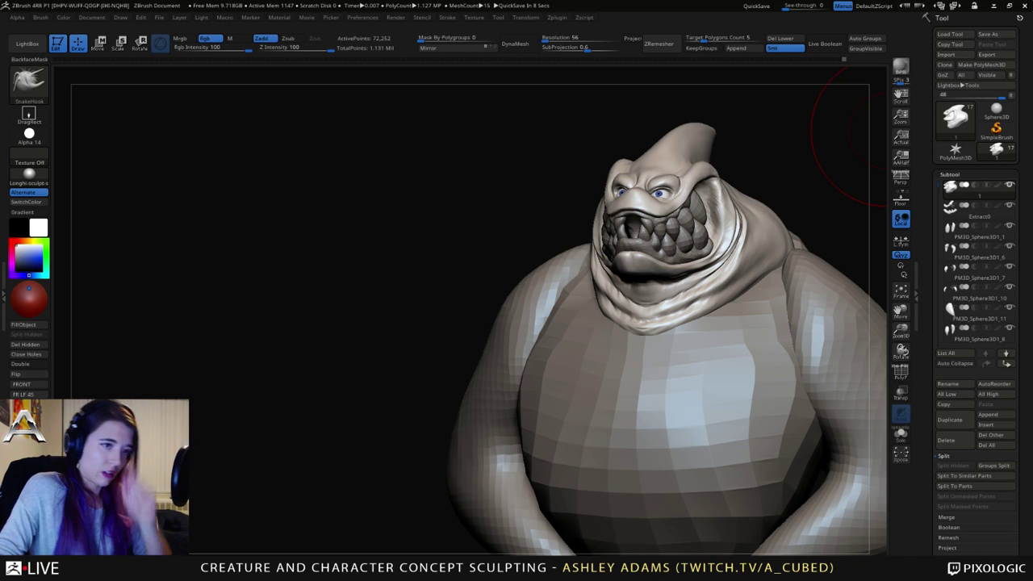
mouse_move(885, 132)
left_mouse_down()
mouse_move(742, 165)
mouse_move(678, 194)
mouse_move(645, 226)
left_mouse_up()
key("space")
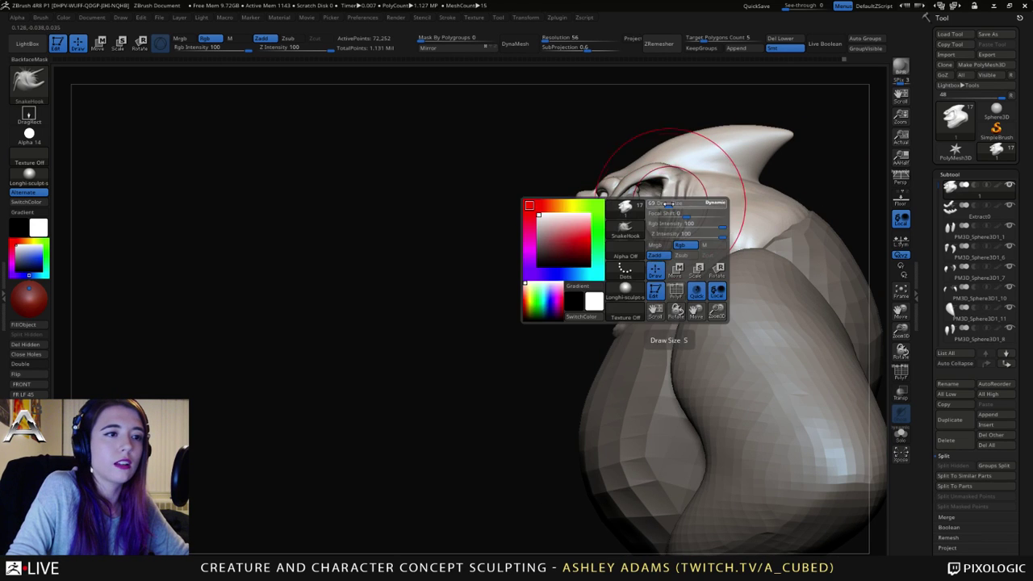
key("space")
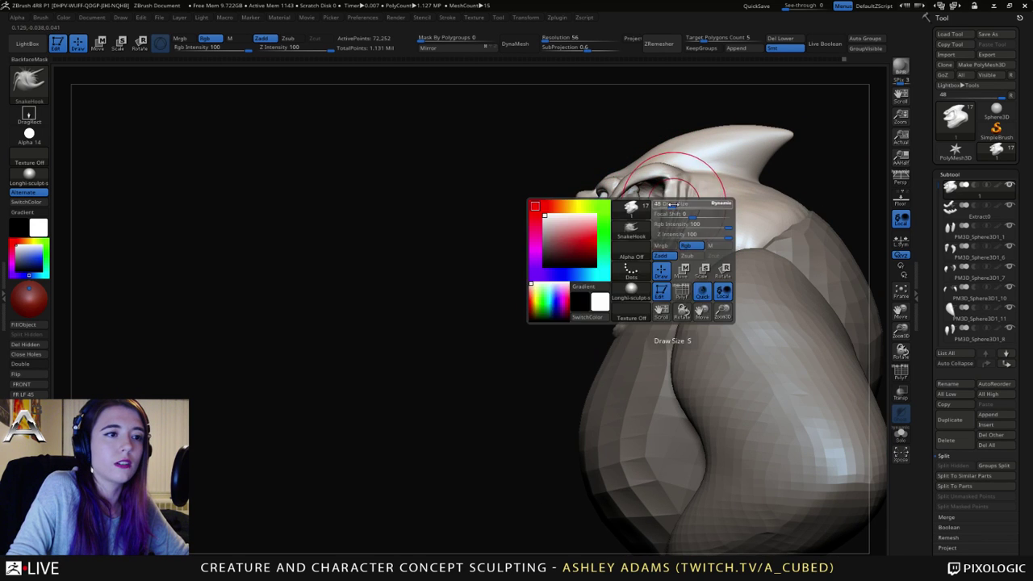
left_click_drag(669, 195, 674, 175)
key("space")
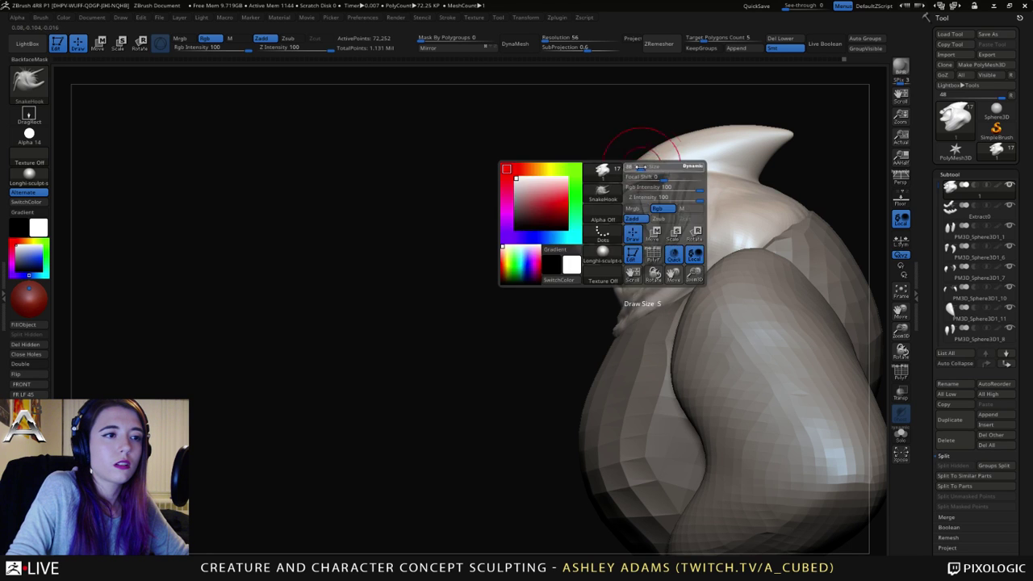
Step: Reshape the cheek folds around the mouth corner and the side of the upper lip, working from above
mouse_move(626, 165)
right_mouse_down()
mouse_move(707, 167)
mouse_move(680, 179)
mouse_move(715, 194)
right_mouse_up()
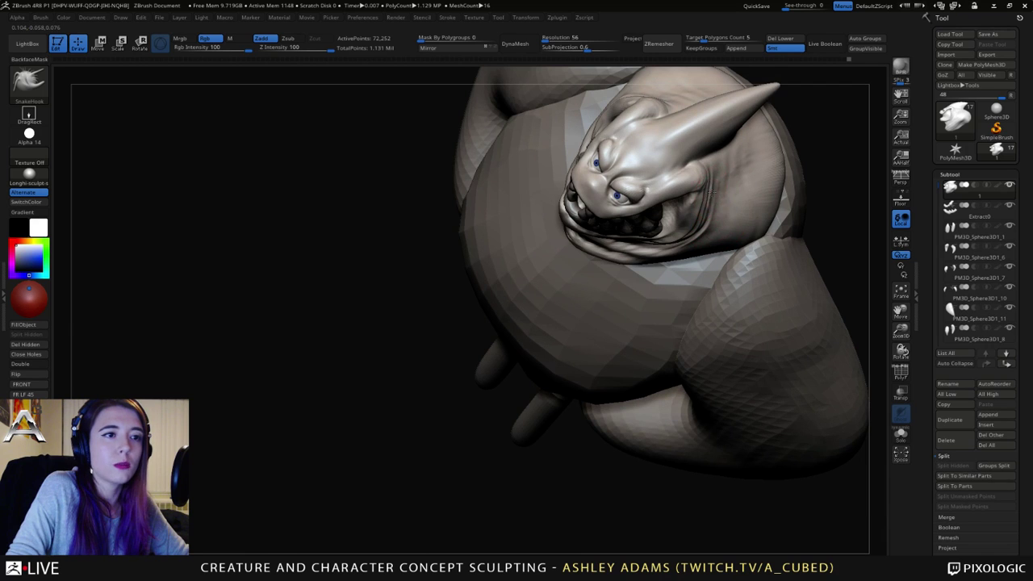
left_click_drag(710, 195, 703, 185)
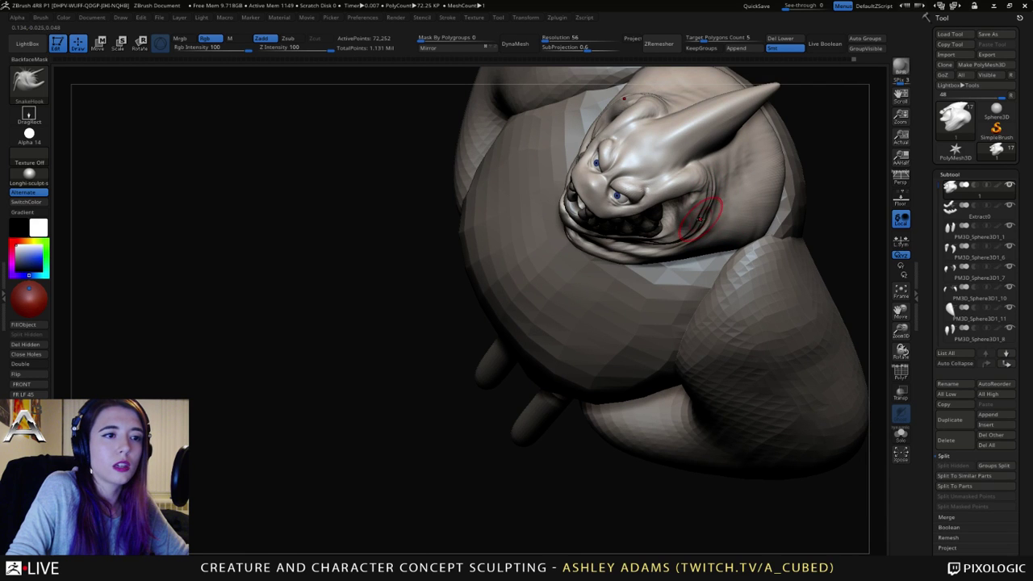
mouse_move(700, 209)
right_mouse_down()
mouse_move(684, 227)
mouse_move(692, 161)
mouse_move(703, 150)
mouse_move(673, 120)
mouse_move(724, 182)
mouse_move(686, 185)
mouse_move(728, 172)
mouse_move(707, 185)
mouse_move(685, 172)
mouse_move(715, 196)
mouse_move(680, 230)
right_mouse_up()
key("space")
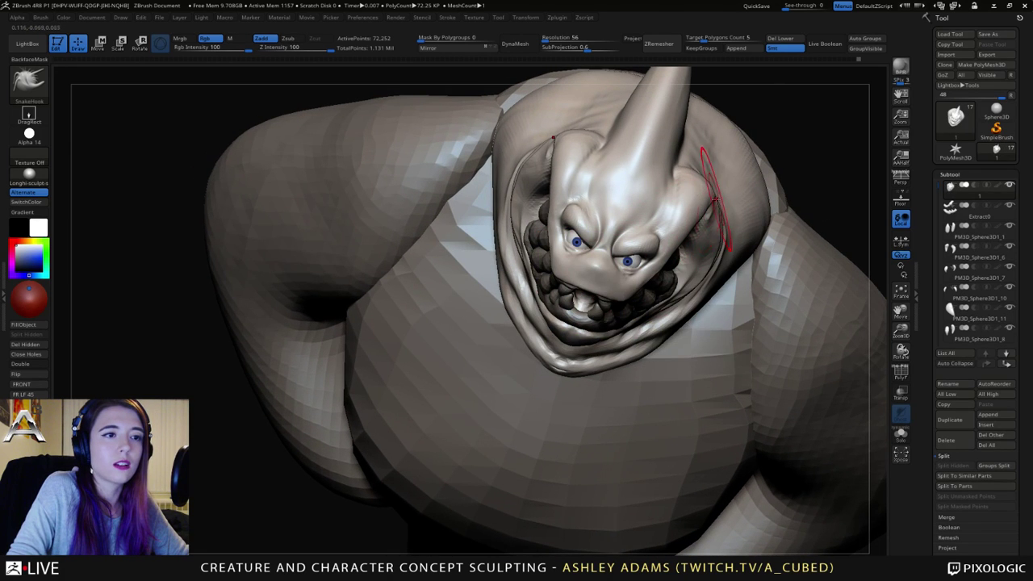
right_click_drag(701, 212, 653, 238)
key("space")
left_click_drag(654, 255, 649, 255)
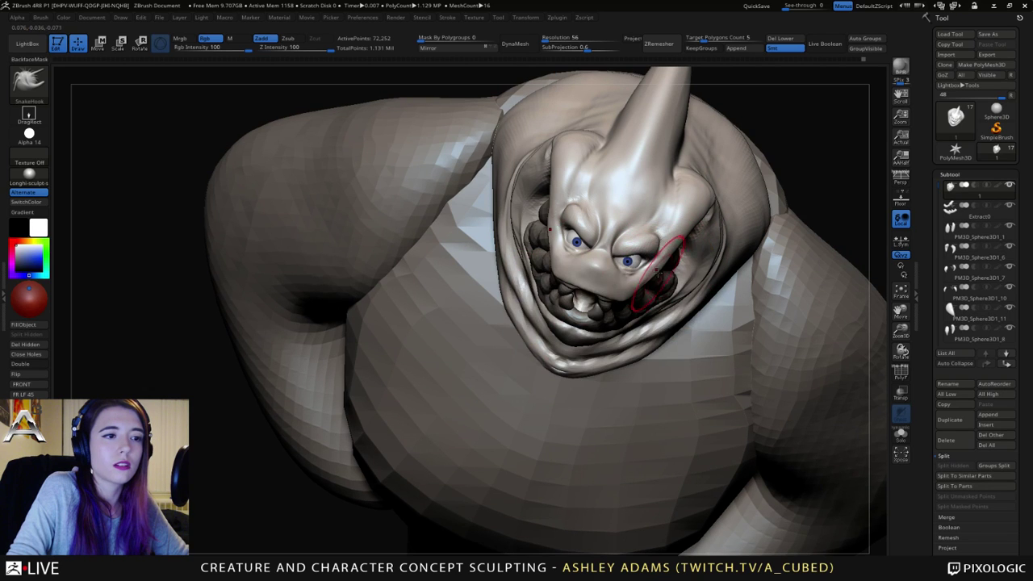
Step: Adjust the draw size and refine the head's cheek opening and the folds below the jaw in side view
mouse_move(656, 270)
right_mouse_down()
mouse_move(614, 293)
mouse_move(634, 296)
mouse_move(632, 347)
mouse_move(628, 254)
mouse_move(611, 322)
mouse_move(659, 322)
mouse_move(610, 311)
mouse_move(634, 270)
mouse_move(612, 263)
right_mouse_up()
key("space")
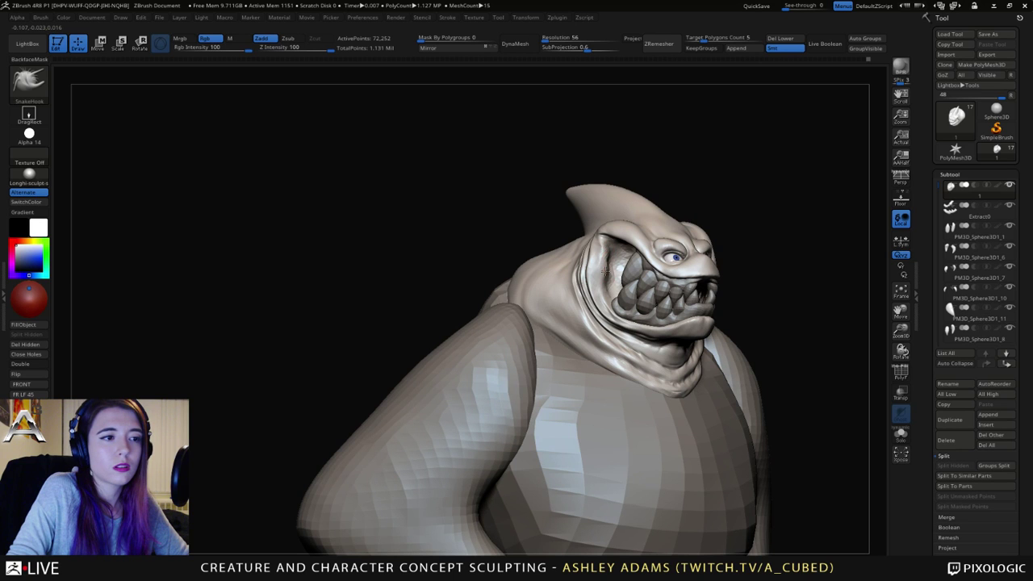
key("shift")
right_click_drag(615, 246, 651, 257)
key("space")
left_click_drag(619, 296, 629, 297)
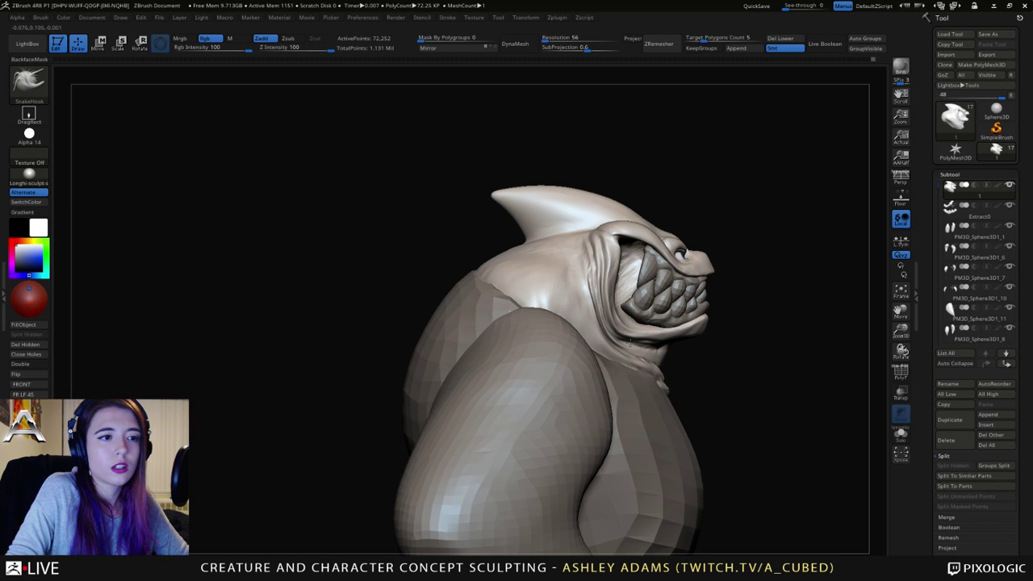
right_click_drag(630, 340, 677, 325)
key("space")
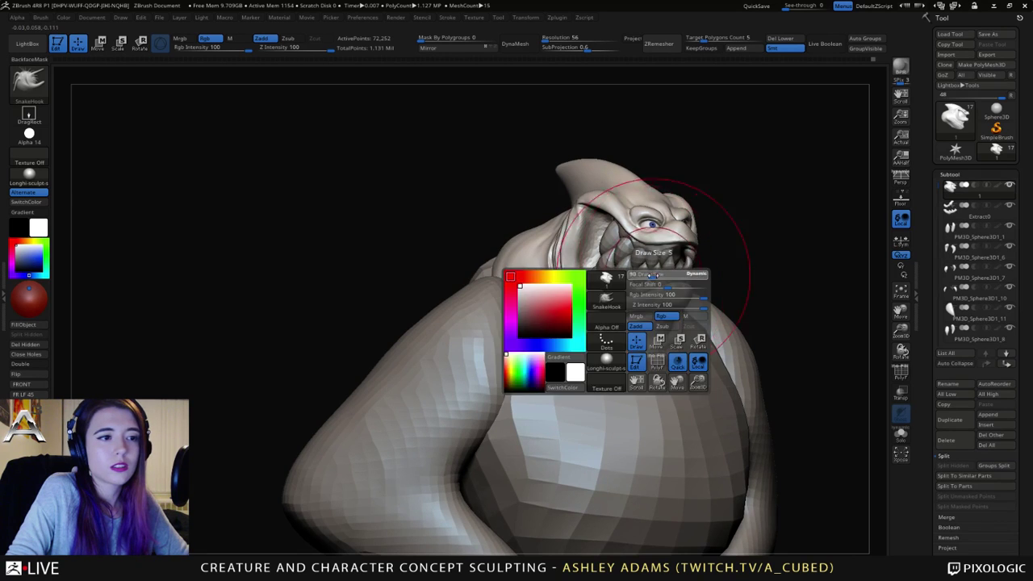
Step: Select the gums, adjust the draw size and pull the gum shape into place around the side teeth
right_click_drag(652, 274, 710, 275)
left_click(662, 268, "alt")
key("space")
left_click_drag(673, 273, 662, 273)
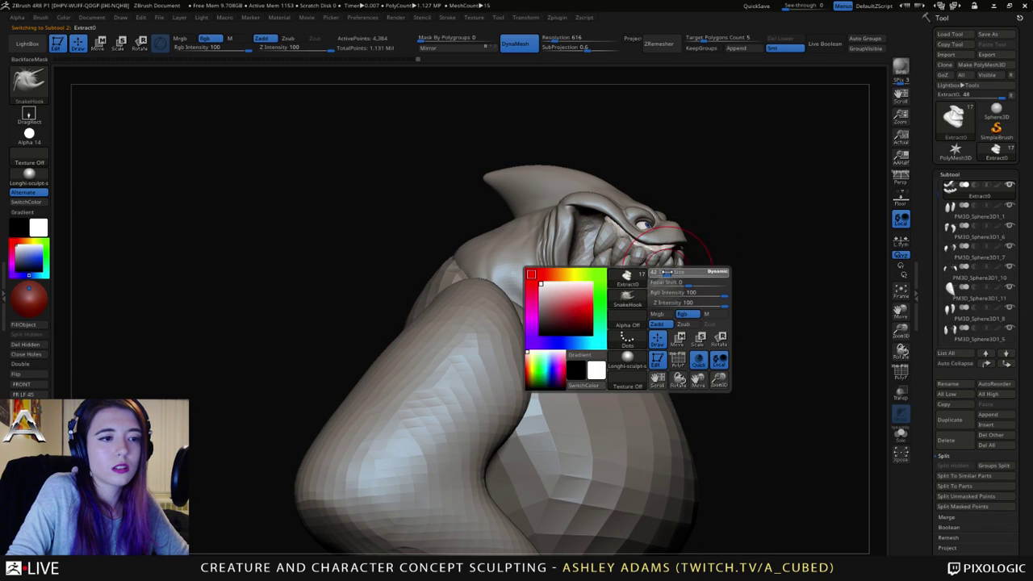
right_click_drag(662, 273, 558, 281, "ctrl")
mouse_move(558, 281)
left_mouse_down()
mouse_move(553, 272)
mouse_move(589, 302)
left_mouse_up()
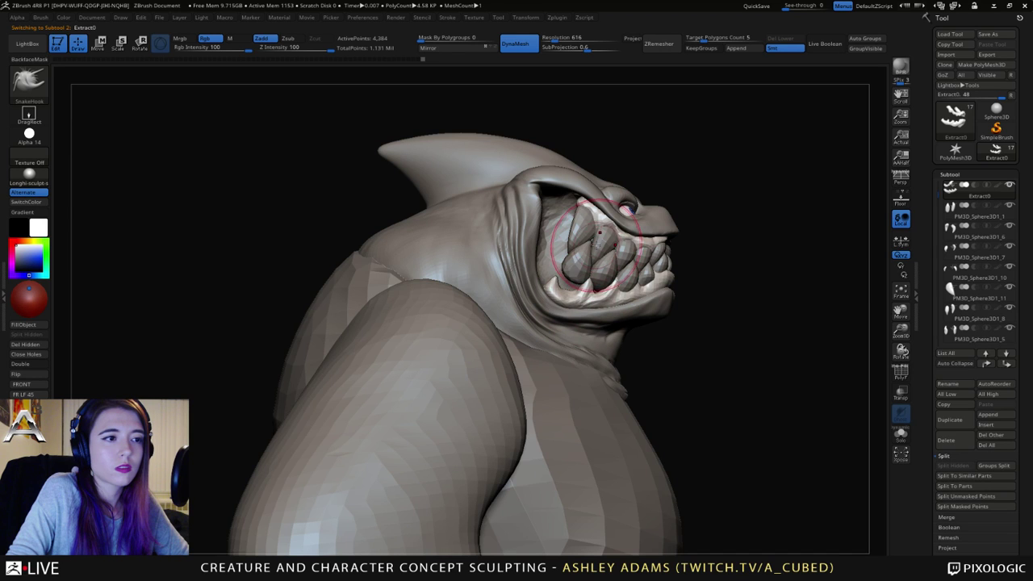
right_click_drag(589, 301, 680, 282)
key("space")
left_click_drag(680, 282, 693, 282)
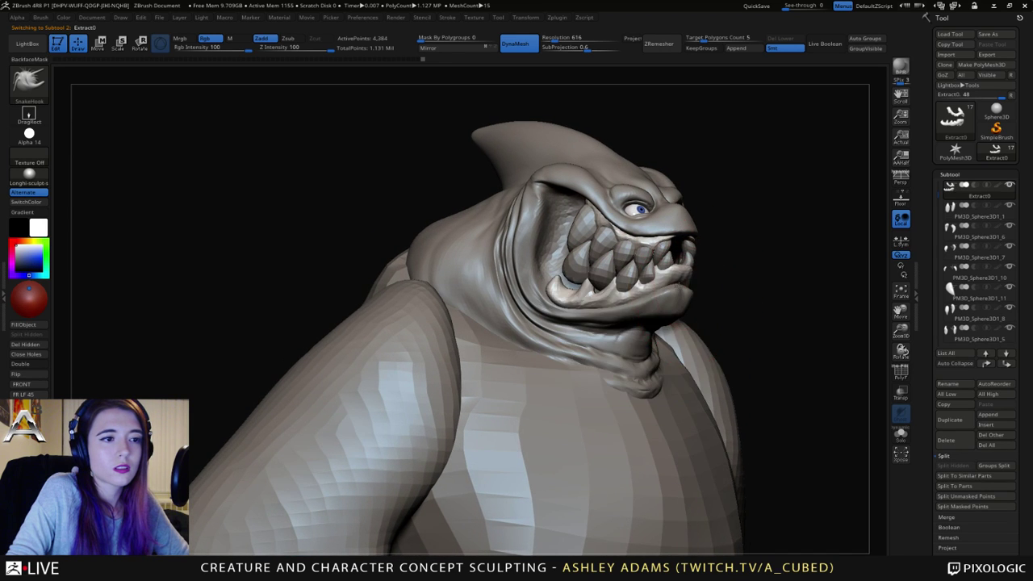
Step: Adjust the draw size and shape the front end of the lower gum
key("ctrl")
key("space")
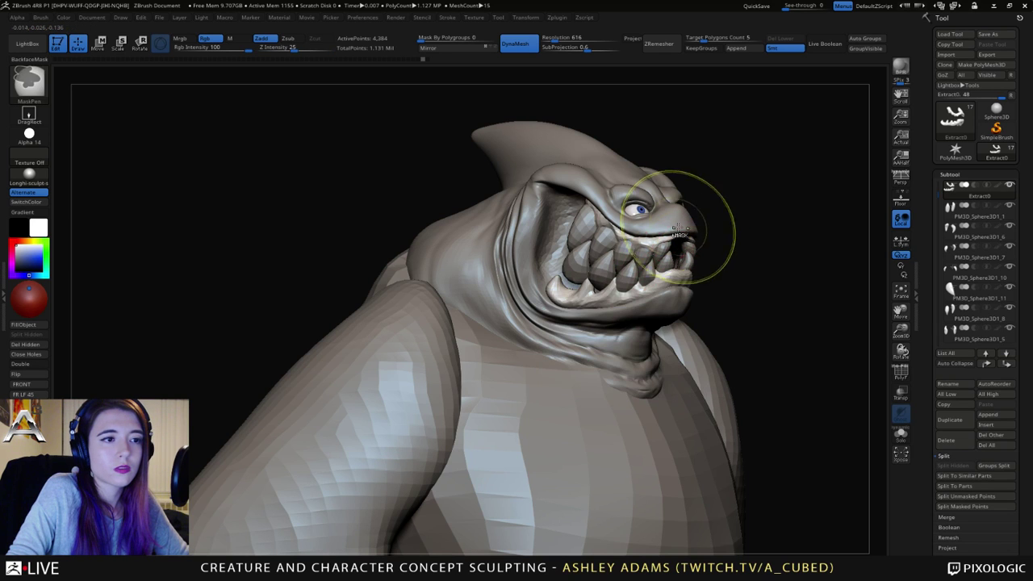
key("space")
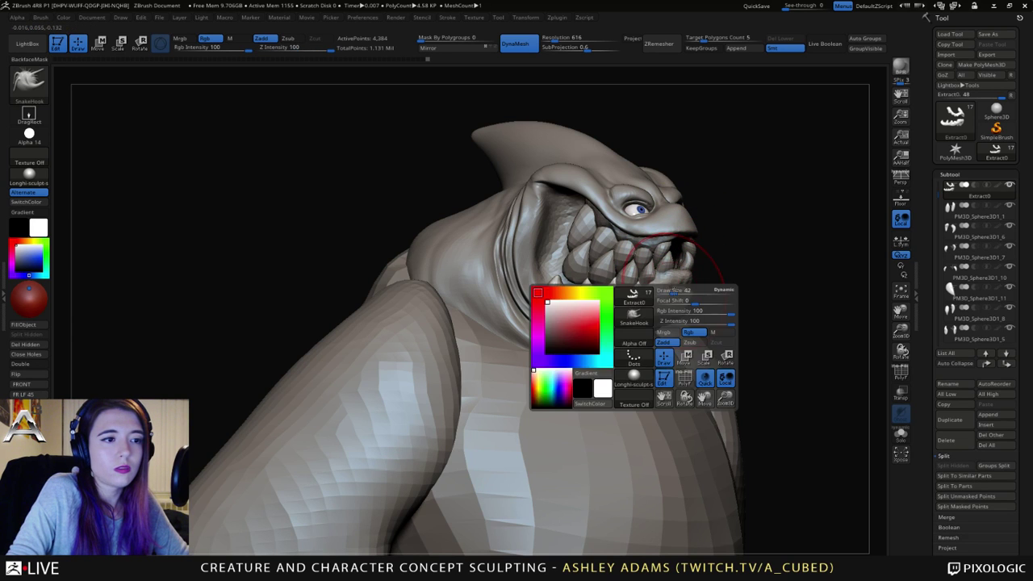
key("ctrl")
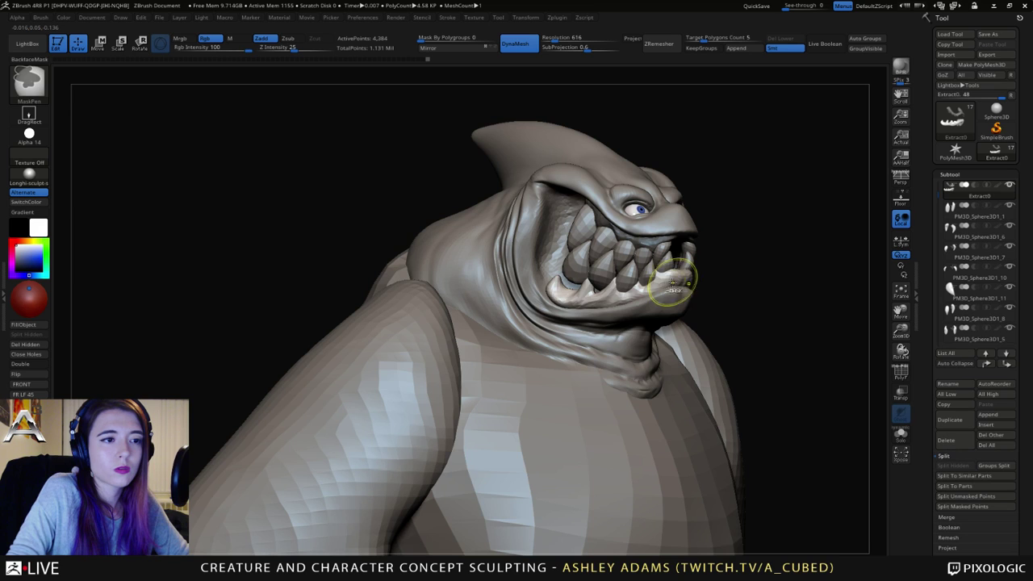
key("space")
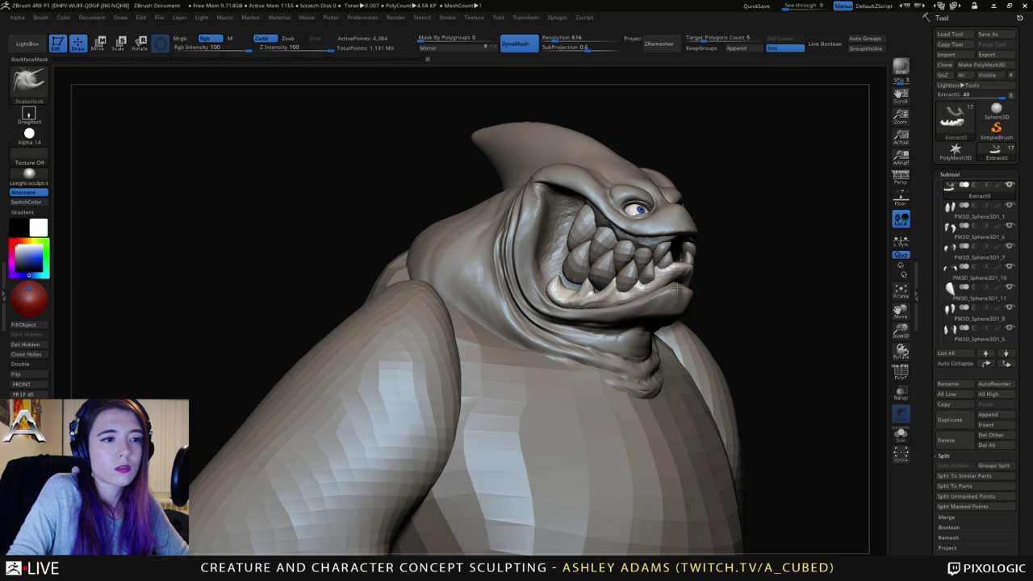
key("space")
Step: Select the head and reshape the front of the lower lip over the gum with SnakeHook, adjusting the draw size
left_click(682, 295, "alt")
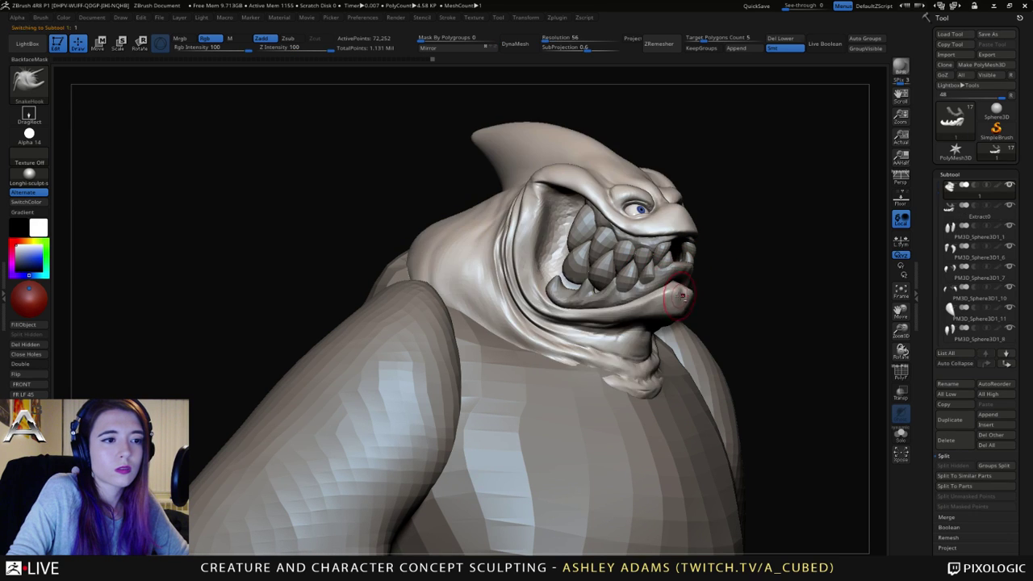
key("space")
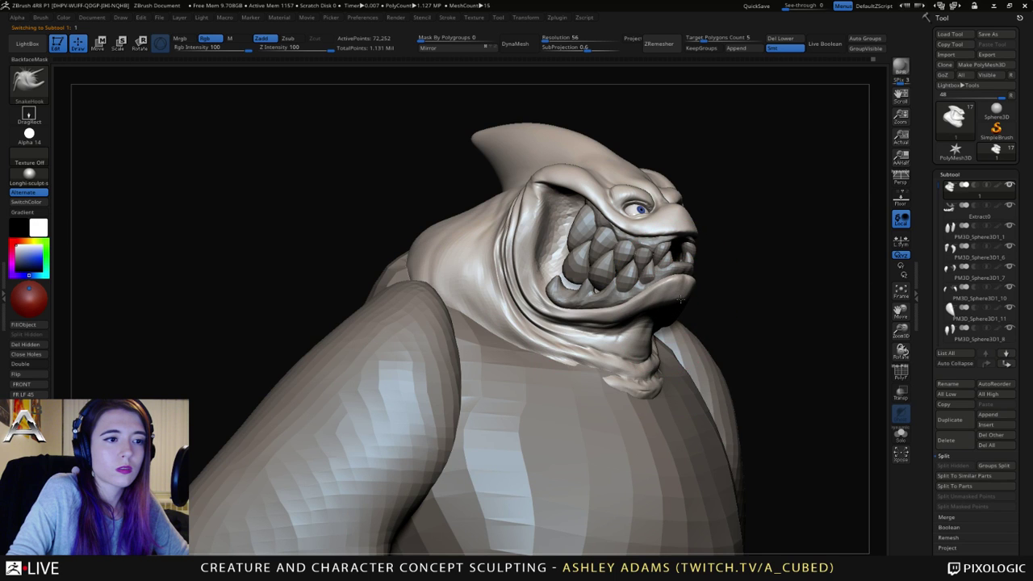
right_click_drag(736, 282, 576, 297)
right_click_drag(691, 286, 660, 262, "alt")
key("space")
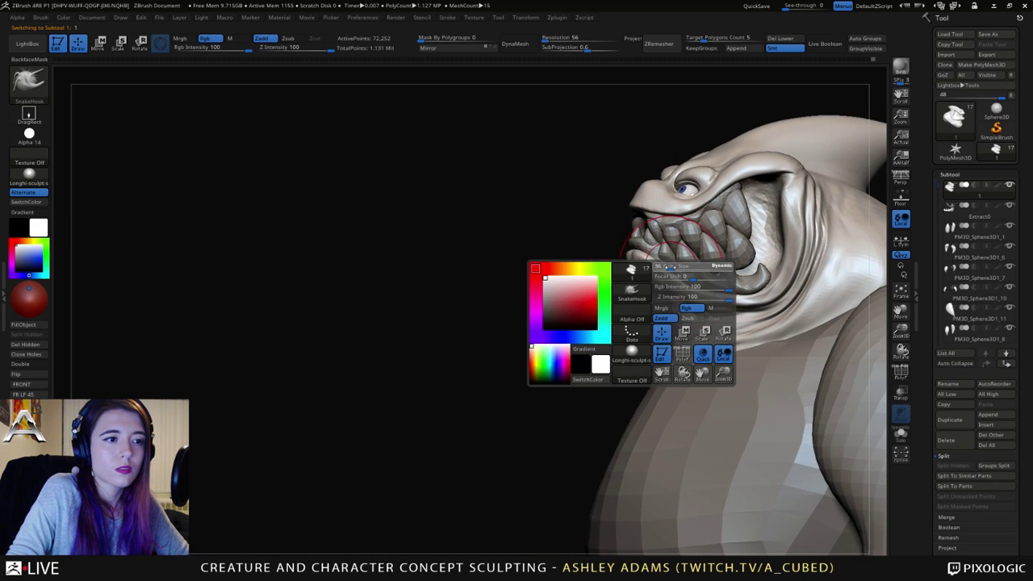
left_click_drag(670, 267, 663, 267)
Step: Build up form along the side of the lower jaw below the teeth with ClayBuildup
right_click_drag(626, 288, 710, 300)
key("b")
key("c")
key("b")
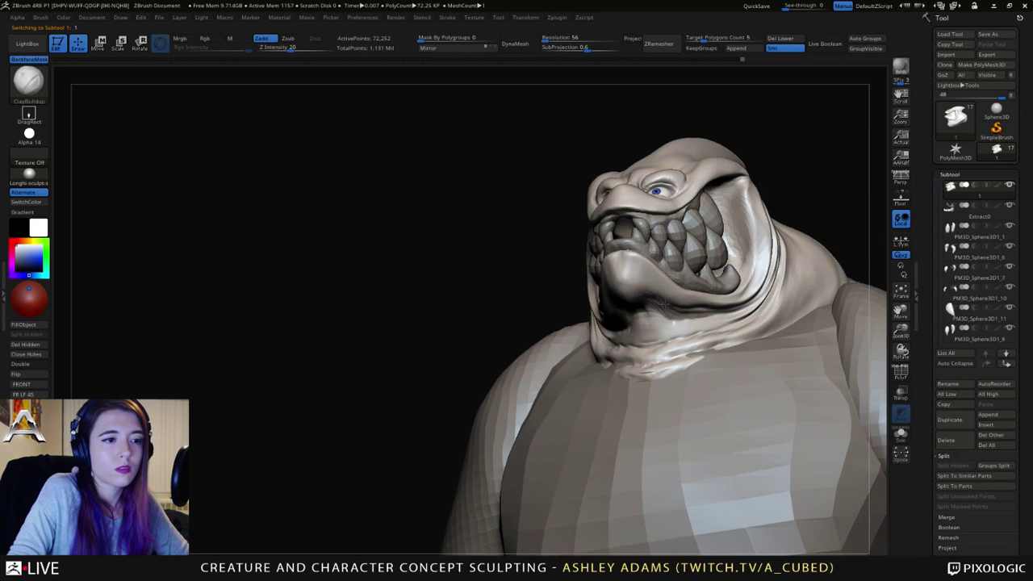
left_click_drag(662, 313, 714, 310)
right_click_drag(691, 312, 650, 334)
Step: Adjust the draw size and refine and smooth the skin folds behind and below the cheek opening
key("space")
right_click_drag(578, 272, 588, 312)
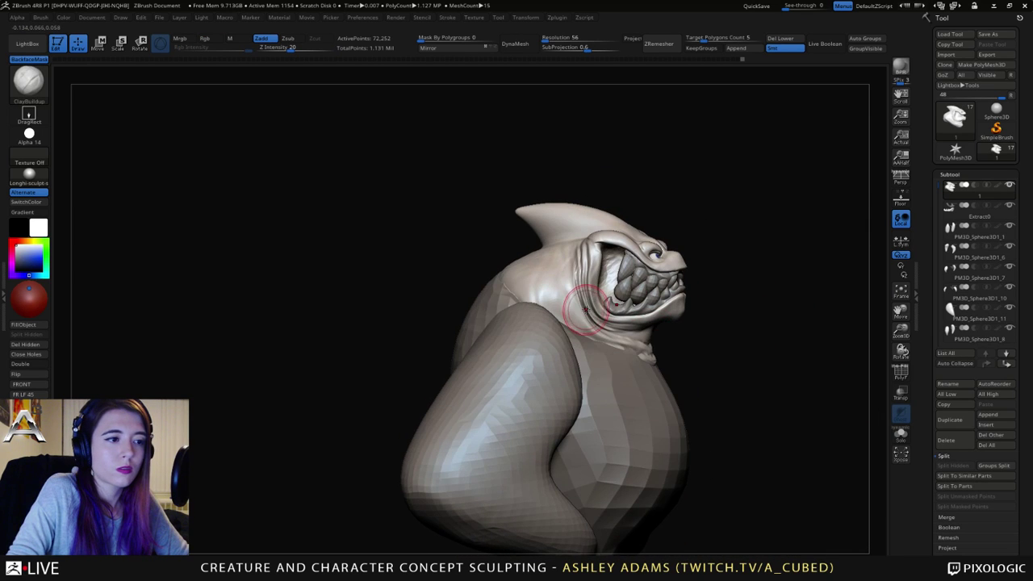
left_click_drag(588, 315, 578, 269, "shift")
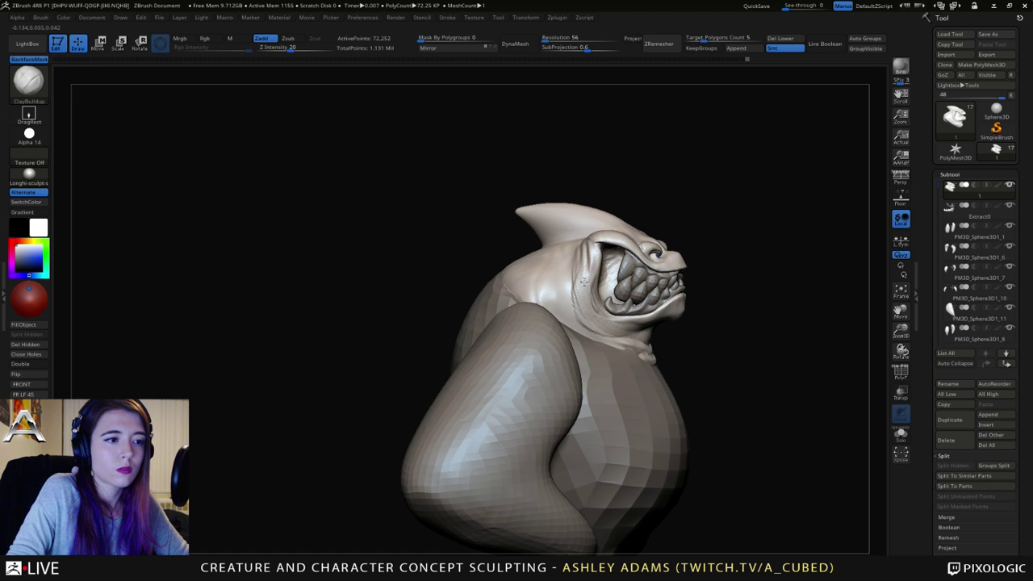
mouse_move(604, 331)
right_mouse_down()
mouse_move(549, 350)
mouse_move(587, 318)
right_mouse_up()
key("space")
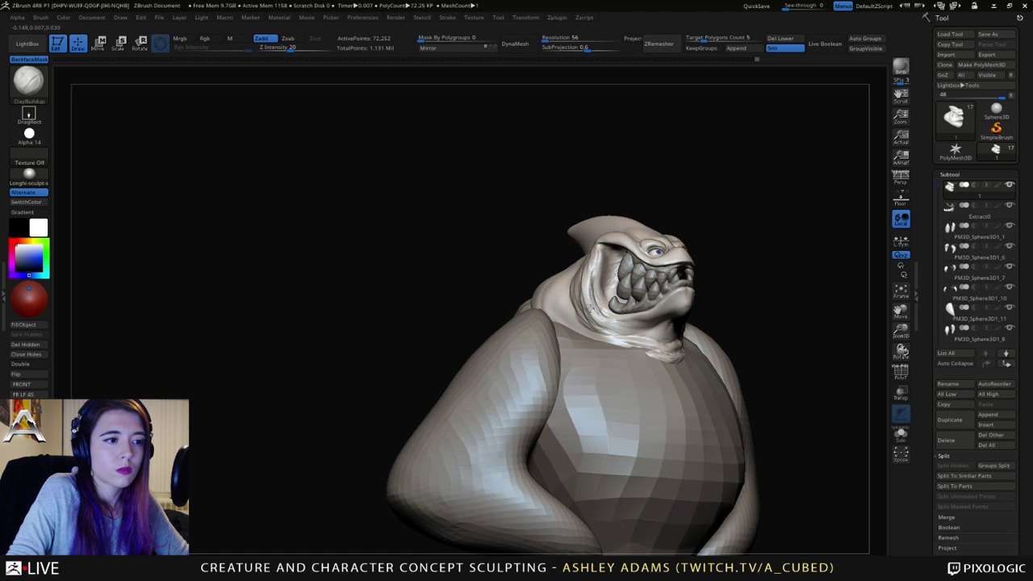
right_click_drag(611, 299, 643, 323, "shift")
key("space")
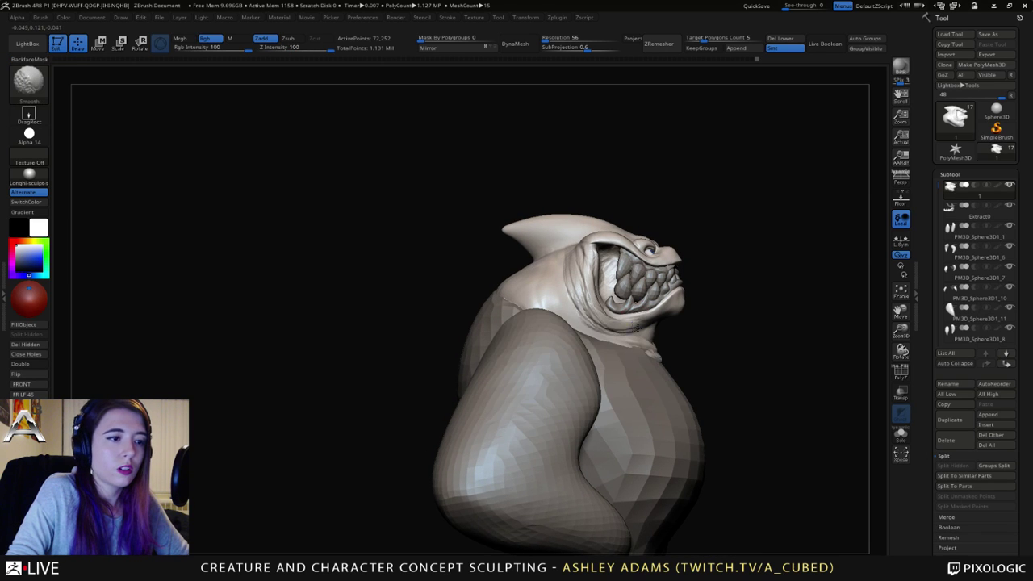
Step: Reshape the outer contour of the cheeks with SnakeHook in front view, adjusting the draw size
mouse_move(610, 314)
right_mouse_down()
mouse_move(582, 275)
mouse_move(568, 284)
mouse_move(712, 273)
right_mouse_up()
key("space")
key("b")
key("s")
key("h")
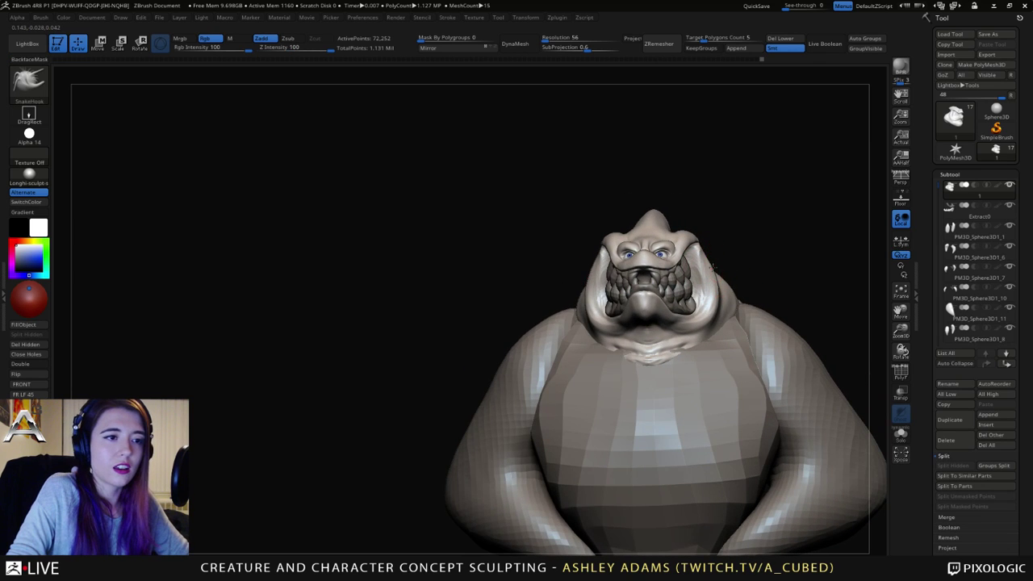
left_click_drag(709, 275, 717, 299)
Step: Build up the side of the head behind the cheek opening with ClayBuildup and smooth the folds there
mouse_move(646, 278)
right_mouse_down()
mouse_move(710, 276)
mouse_move(593, 244)
mouse_move(603, 234)
mouse_move(605, 183)
right_mouse_up()
key("b")
key("c")
key("b")
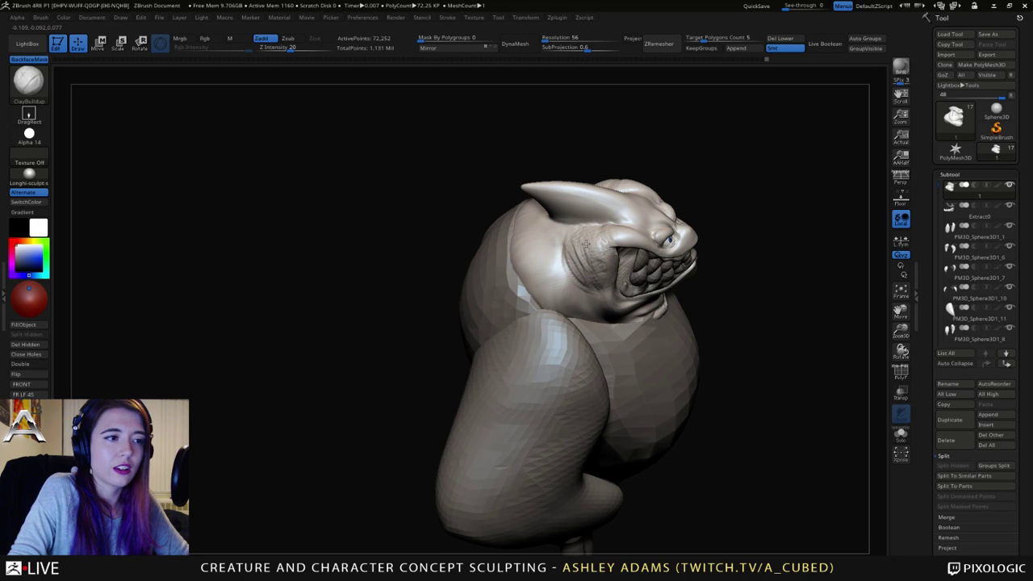
mouse_move(606, 185)
right_mouse_down()
mouse_move(604, 242)
mouse_move(610, 234)
right_mouse_up()
key("space")
key("shift")
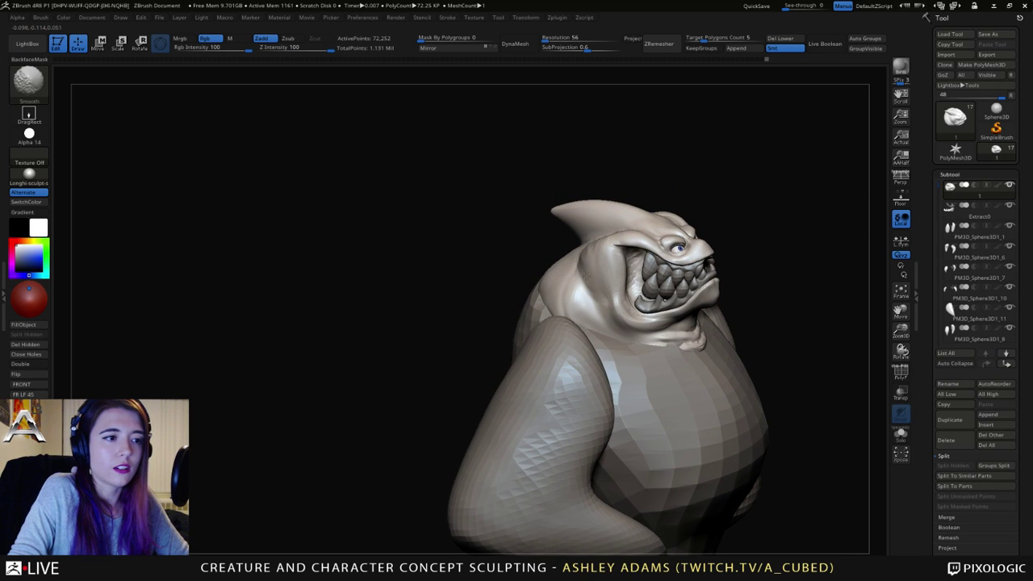
mouse_move(600, 269)
right_mouse_down("shift")
mouse_move(592, 260)
mouse_move(603, 291)
mouse_move(593, 284)
right_mouse_up("shift")
left_click_drag(565, 261, 594, 278)
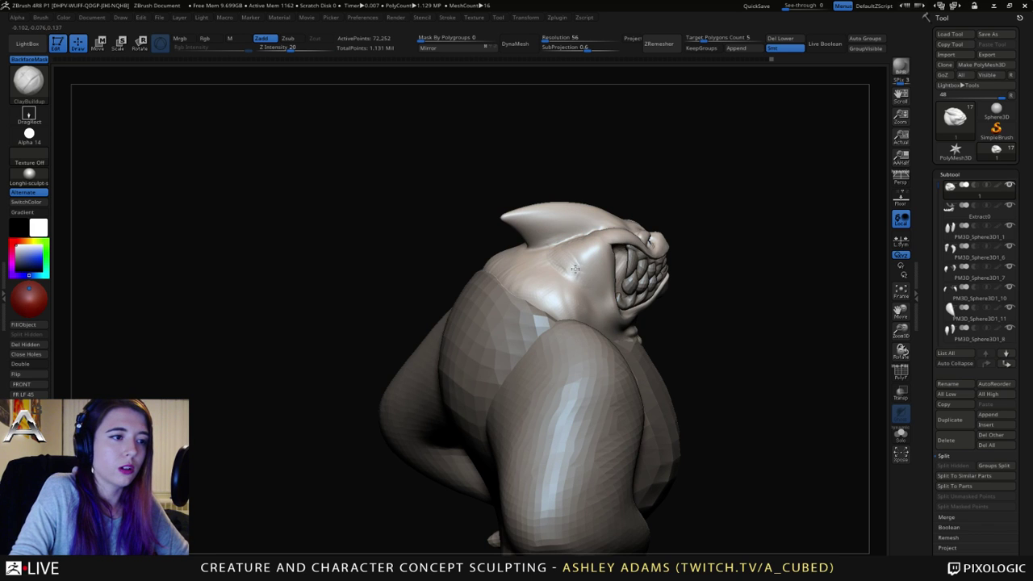
Step: Reshape the cheek opening's rim from the upper rear corner down to the mouth corner with SnakeHook, adjusting the draw size
mouse_move(597, 270)
right_mouse_down()
mouse_move(508, 268)
mouse_move(590, 260)
mouse_move(574, 279)
mouse_move(527, 277)
right_mouse_up()
key("b")
key("s")
key("h")
key("space")
left_click_drag(624, 248, 628, 248)
right_click_drag(625, 244, 605, 251)
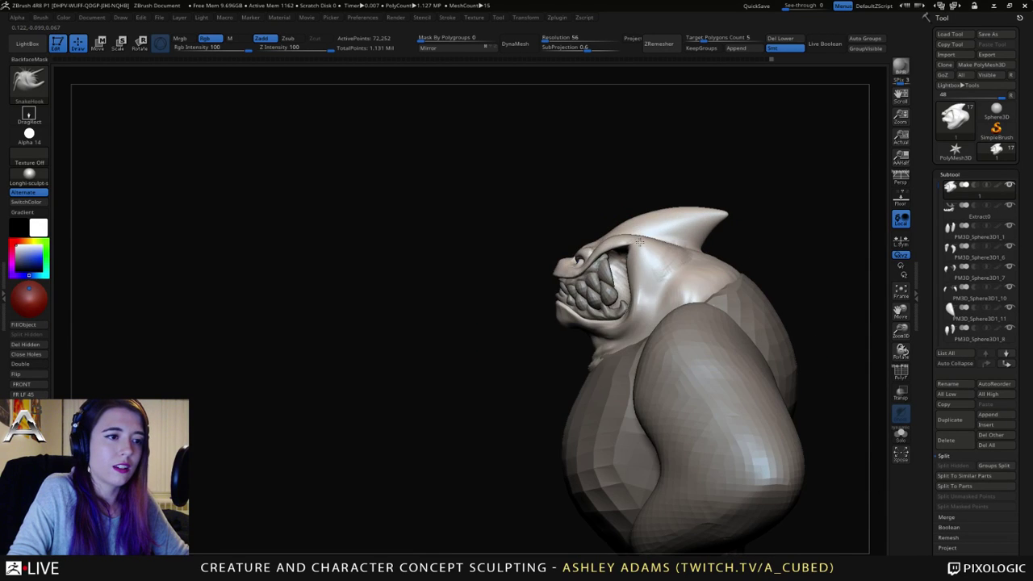
key("space")
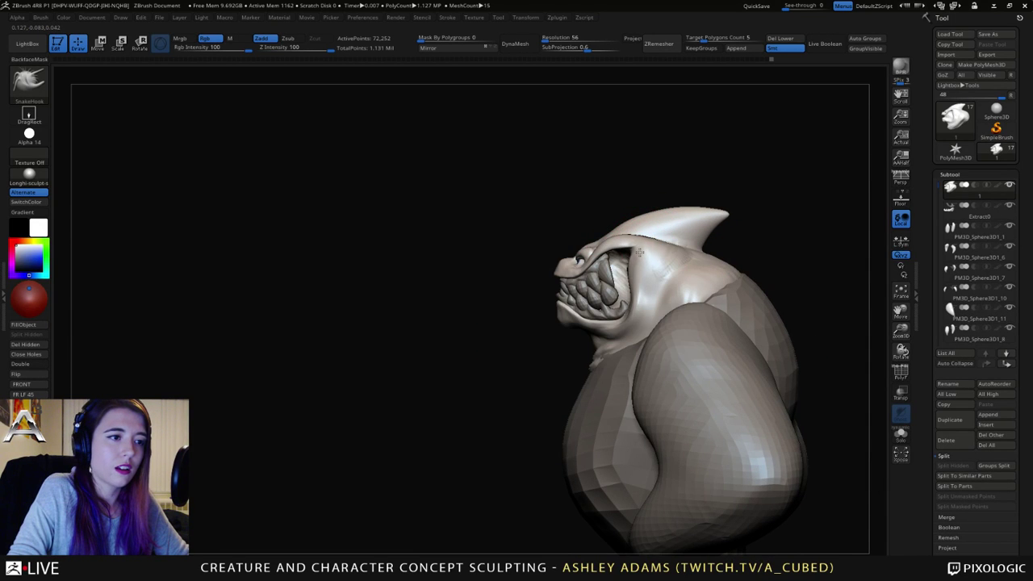
right_click(639, 252)
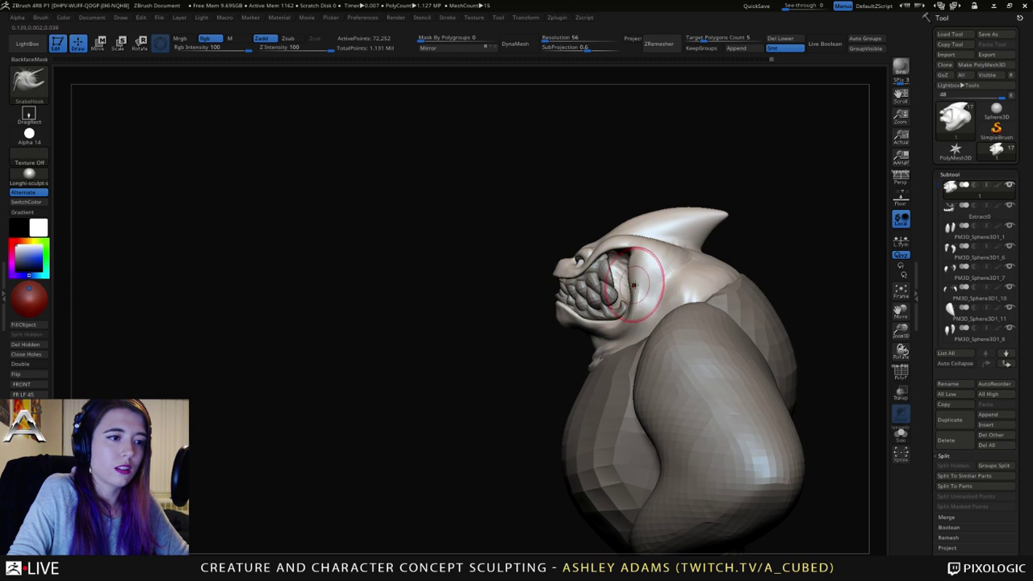
left_click_drag(630, 271, 637, 269)
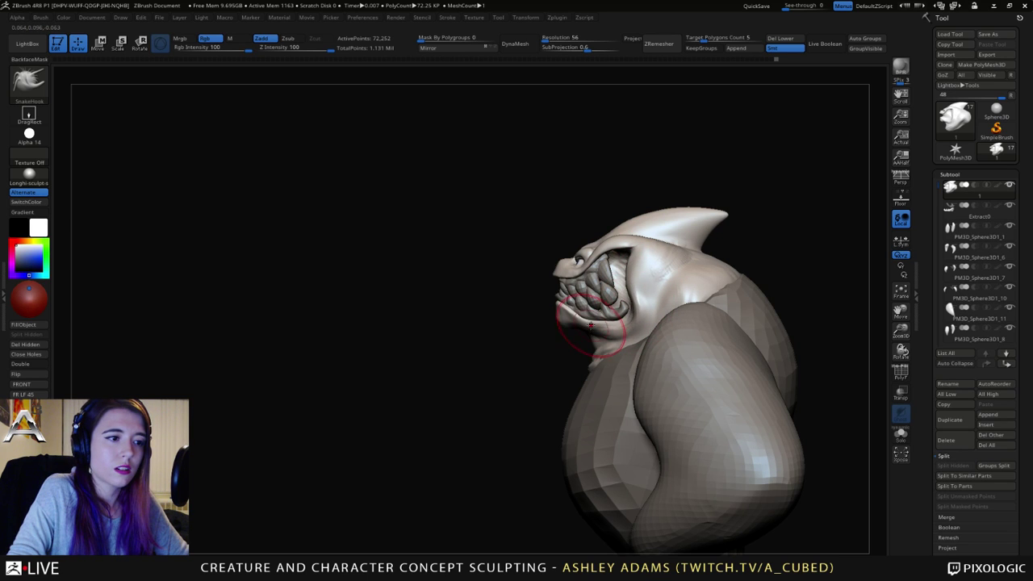
right_click_drag(594, 306, 559, 361)
right_click(558, 361)
left_click_drag(607, 306, 595, 305)
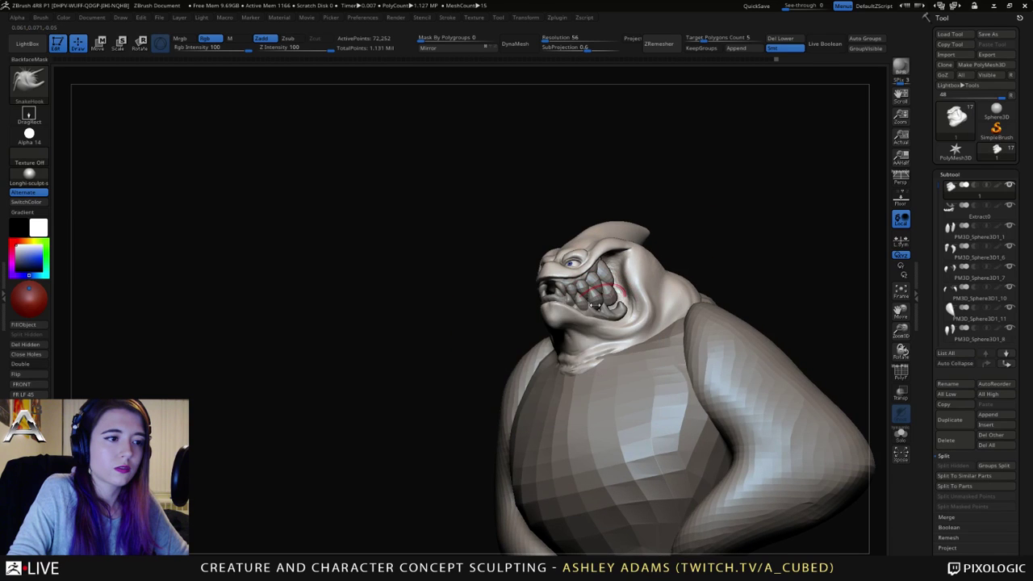
Step: Select the small lower front tooth and the gums in turn and work on how they meet, viewed close up
mouse_move(590, 308)
right_mouse_down()
mouse_move(577, 313)
mouse_move(586, 324)
mouse_move(597, 298)
mouse_move(616, 296)
mouse_move(578, 282)
mouse_move(584, 291)
right_mouse_up()
left_click(578, 284, "alt")
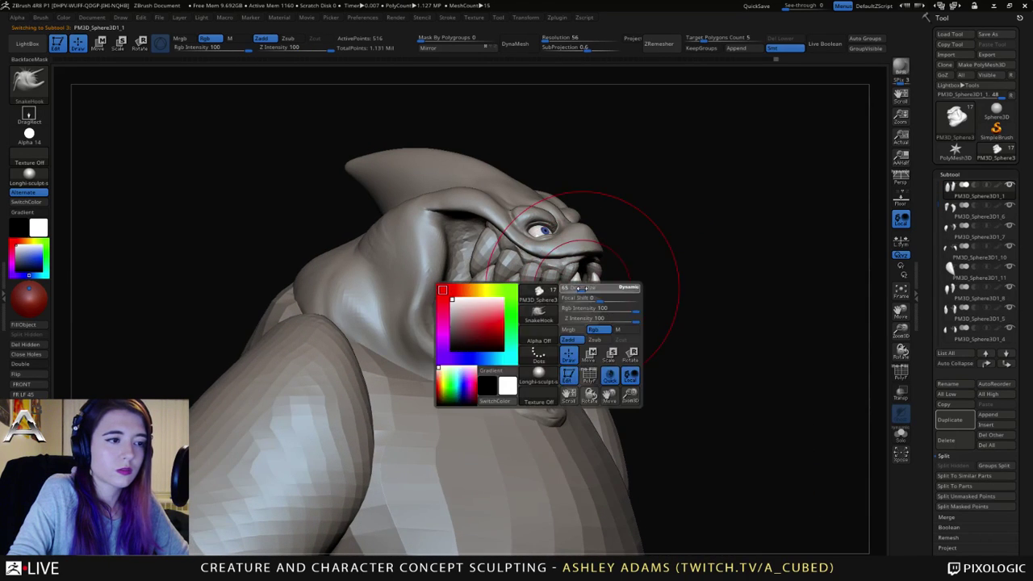
left_click(558, 294, "alt")
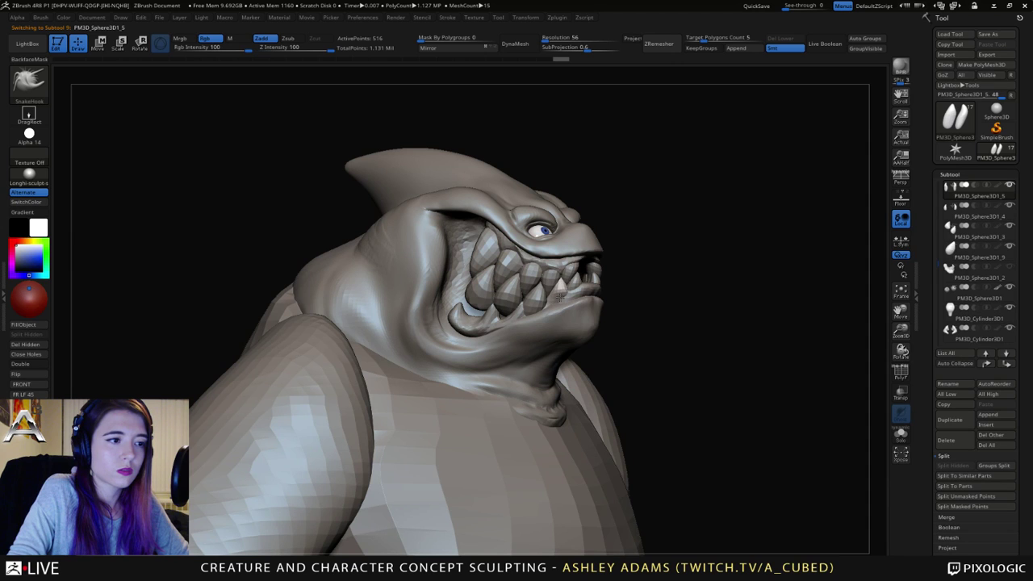
right_click_drag(561, 298, 544, 323, "ctrl")
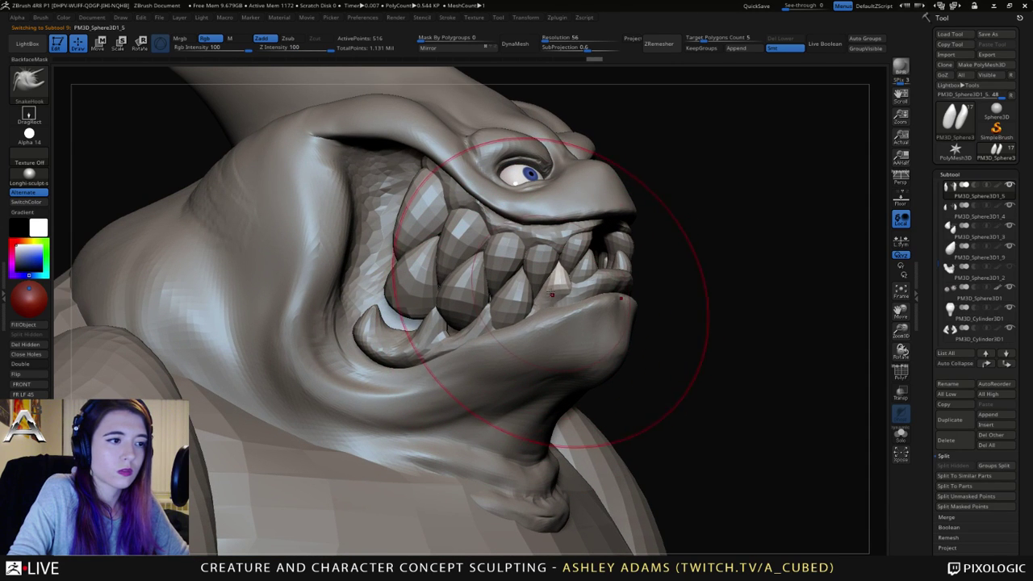
right_click(520, 321)
right_click_drag(645, 292, 566, 298)
left_click(566, 300, "alt")
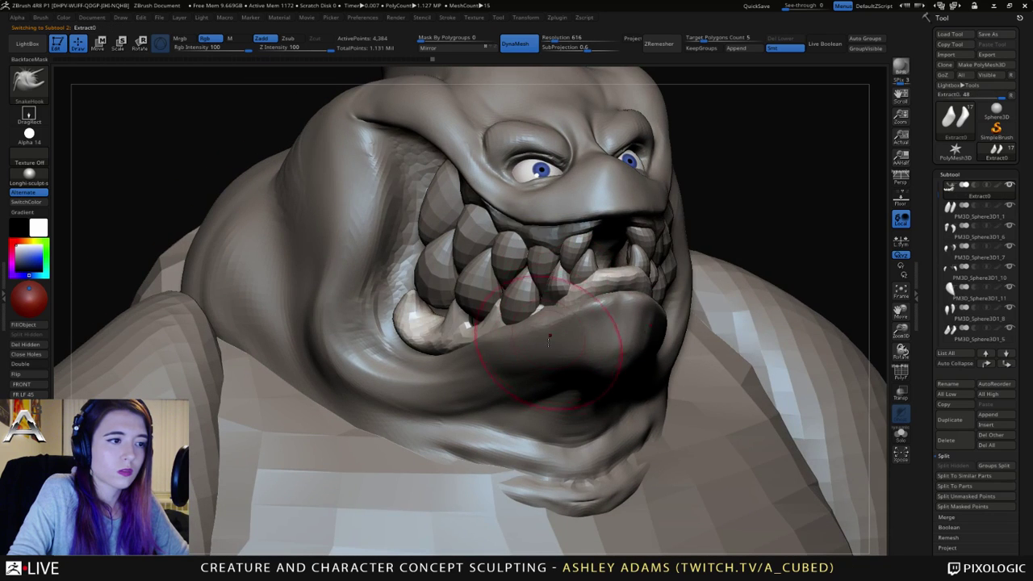
mouse_move(554, 242)
right_mouse_down()
mouse_move(543, 326)
mouse_move(525, 318)
mouse_move(565, 311)
mouse_move(529, 344)
right_mouse_up()
Step: Select the lower tooth behind the small front one and adjust its shape with SnakeHook at a smaller draw size
left_click(525, 318, "alt")
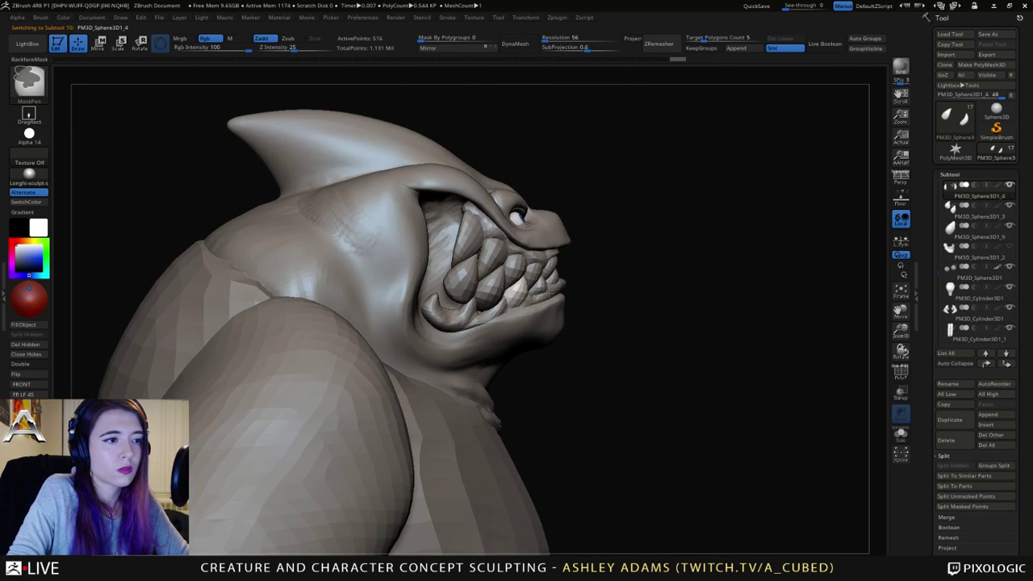
key("space")
left_click_drag(574, 287, 569, 288)
right_click_drag(597, 282, 532, 295)
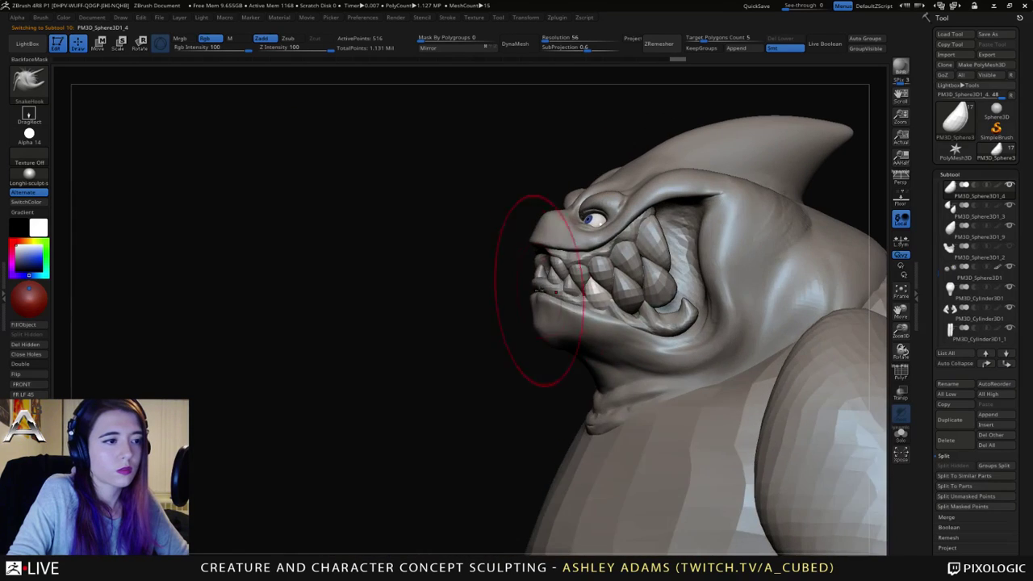
key("space")
left_click_drag(548, 290, 540, 290)
right_click_drag(540, 289, 543, 292)
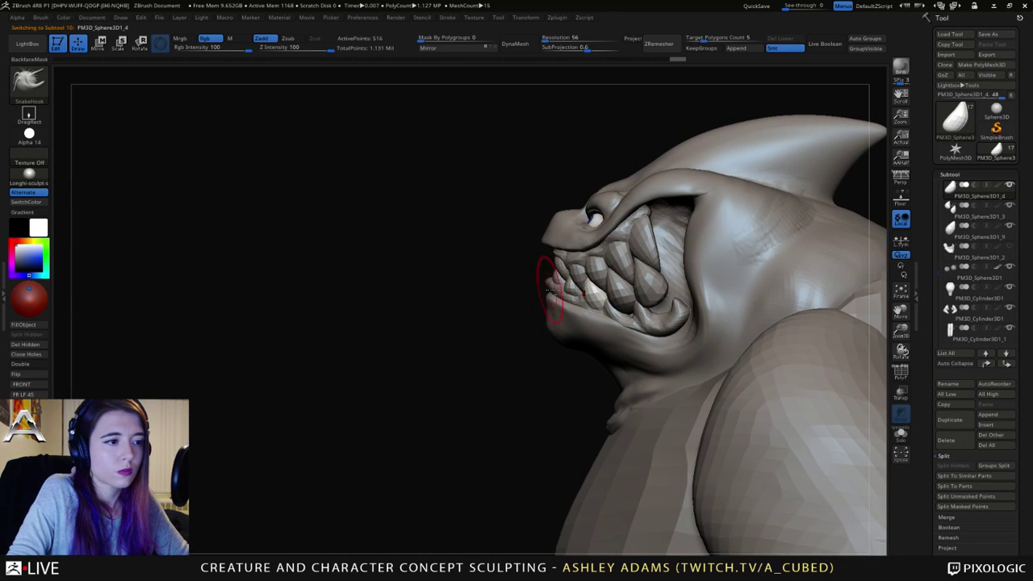
Step: Select the gums and refine the front end of the lower gum, adjusting the draw size
left_click(550, 291, "alt")
key("space")
left_click_drag(550, 278, 545, 277)
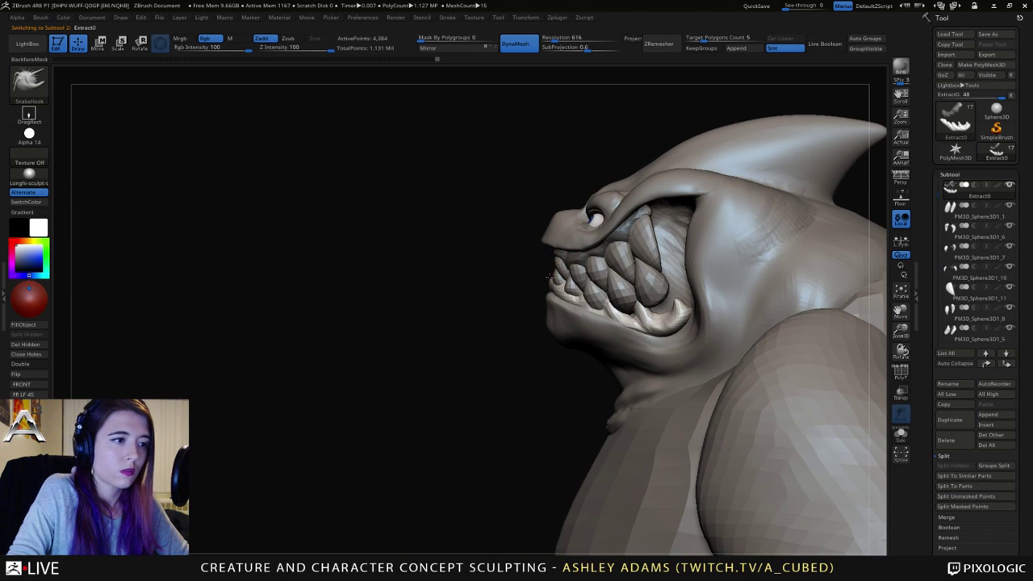
Step: Select the head and pull the front of the lower lip forward with SnakeHook, checking it from above and adjusting the draw size
left_click(549, 299, "alt")
key("space")
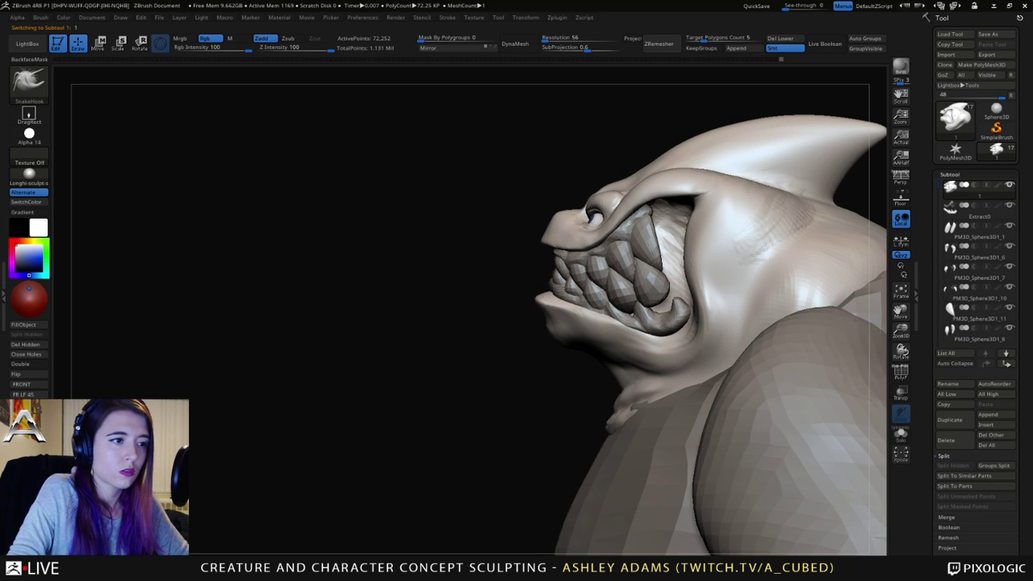
mouse_move(537, 291)
right_mouse_down()
mouse_move(573, 296)
mouse_move(538, 317)
mouse_move(595, 272)
mouse_move(605, 234)
mouse_move(597, 259)
right_mouse_up()
key("space")
key("space")
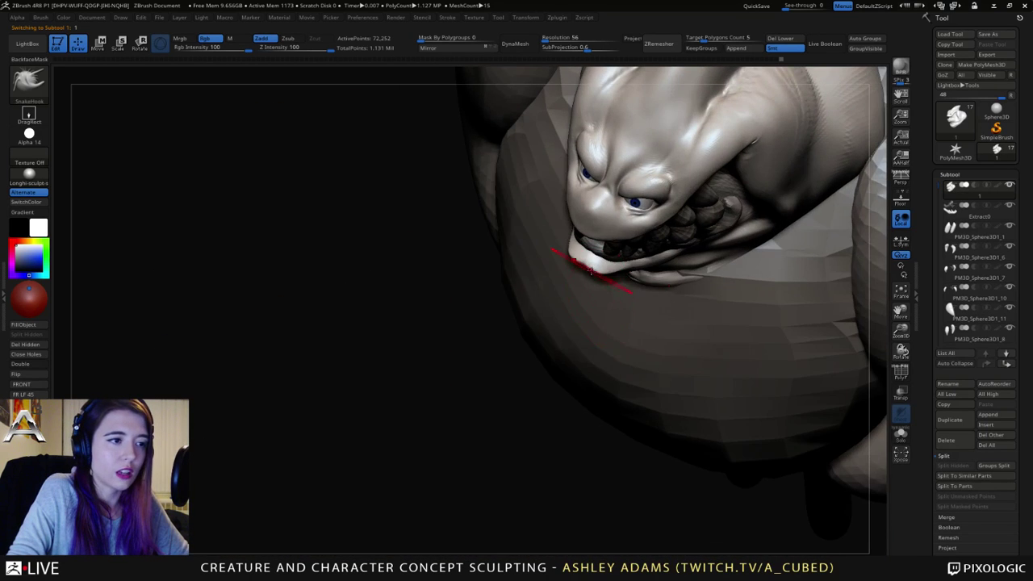
key("space")
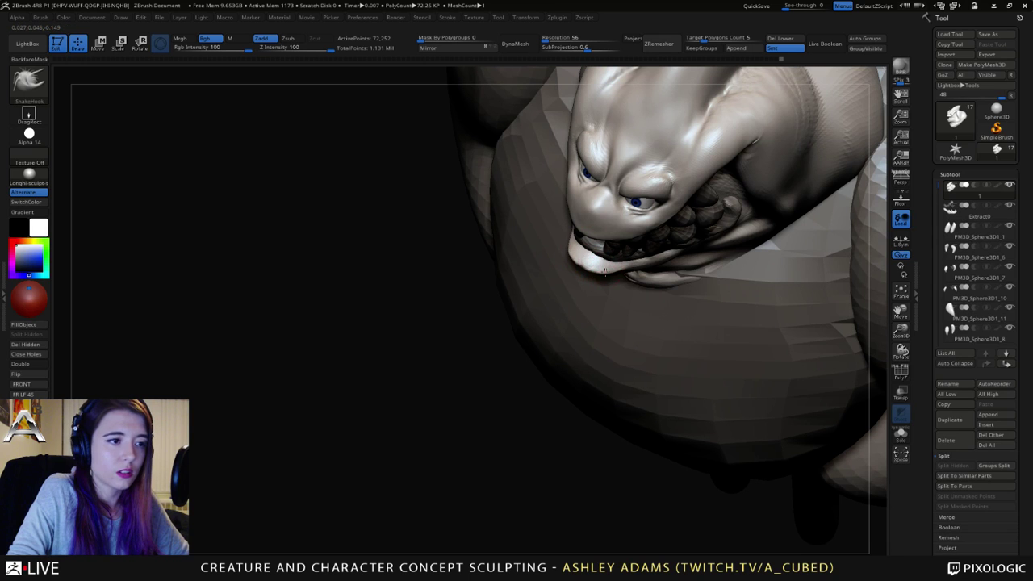
mouse_move(606, 269)
right_mouse_down()
mouse_move(593, 190)
mouse_move(560, 283)
mouse_move(561, 262)
right_mouse_up()
Step: Thicken the front edge of the lower lip with ClayBuildup
key("b")
key("c")
key("b")
mouse_move(561, 262)
left_mouse_down()
mouse_move(526, 270)
mouse_move(565, 268)
mouse_move(540, 273)
mouse_move(604, 286)
left_mouse_up()
mouse_move(602, 284)
right_mouse_down()
mouse_move(553, 233)
mouse_move(548, 262)
mouse_move(525, 266)
right_mouse_up()
Step: Refine the lower lip's profile from its front tip back along the side teeth with SnakeHook
key("b")
key("s")
key("h")
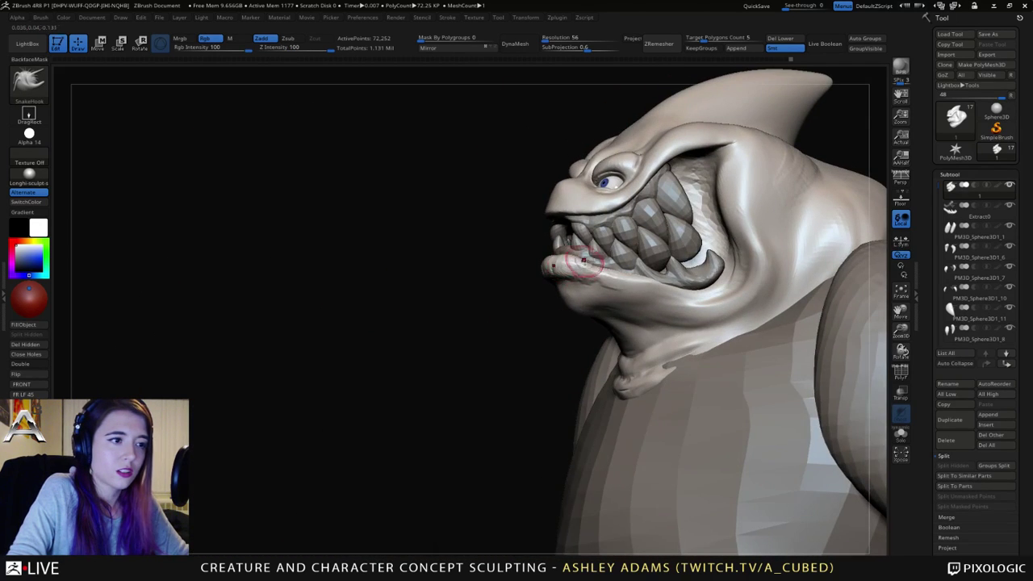
right_click_drag(618, 270, 624, 264)
left_click_drag(630, 270, 669, 290)
right_click_drag(669, 292, 593, 275)
key("space")
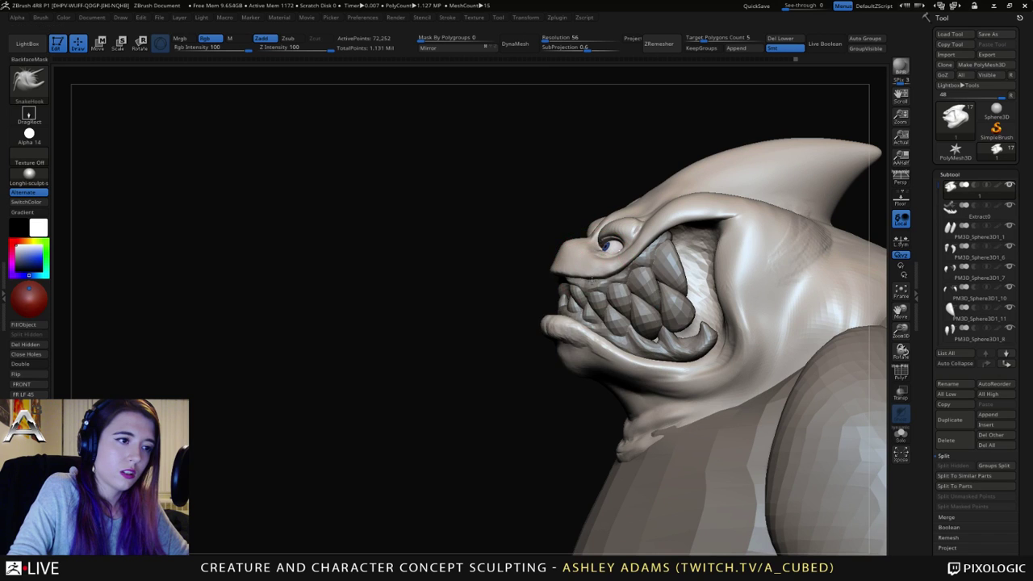
mouse_move(583, 266)
right_mouse_down()
mouse_move(562, 265)
mouse_move(616, 330)
mouse_move(609, 280)
mouse_move(622, 282)
mouse_move(604, 275)
right_mouse_up()
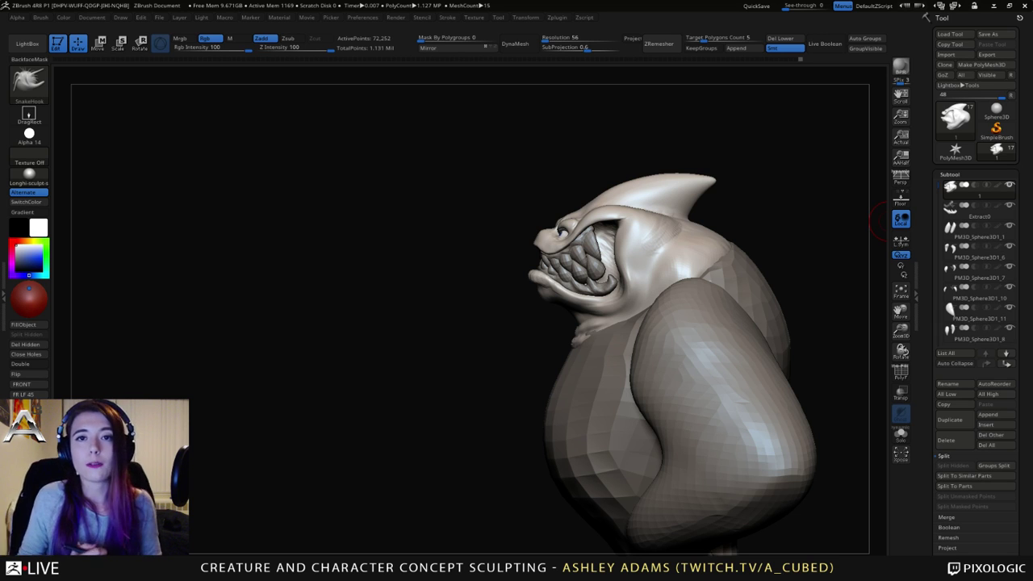
Step: Reshape the lower corners of the cheeks and the face edge beside the upper teeth with SnakeHook in front view
left_click_drag(355, 234, 404, 322)
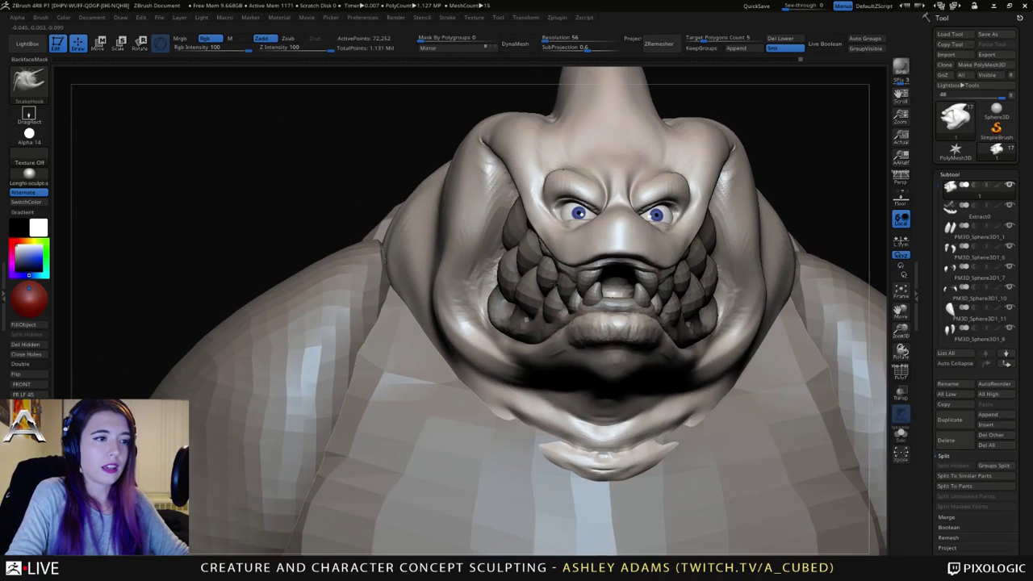
left_click_drag(613, 339, 580, 250, "alt")
mouse_move(580, 250)
right_mouse_down()
mouse_move(586, 239)
mouse_move(600, 302)
right_mouse_up()
right_click(606, 300)
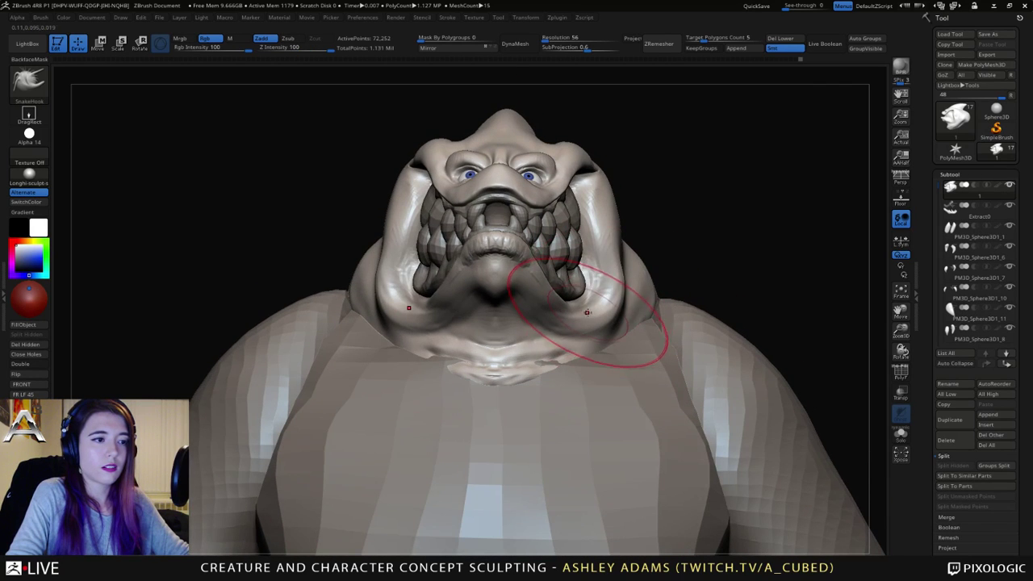
left_click_drag(591, 309, 595, 304)
mouse_move(577, 323)
right_mouse_down()
mouse_move(588, 346)
mouse_move(583, 365)
right_mouse_up()
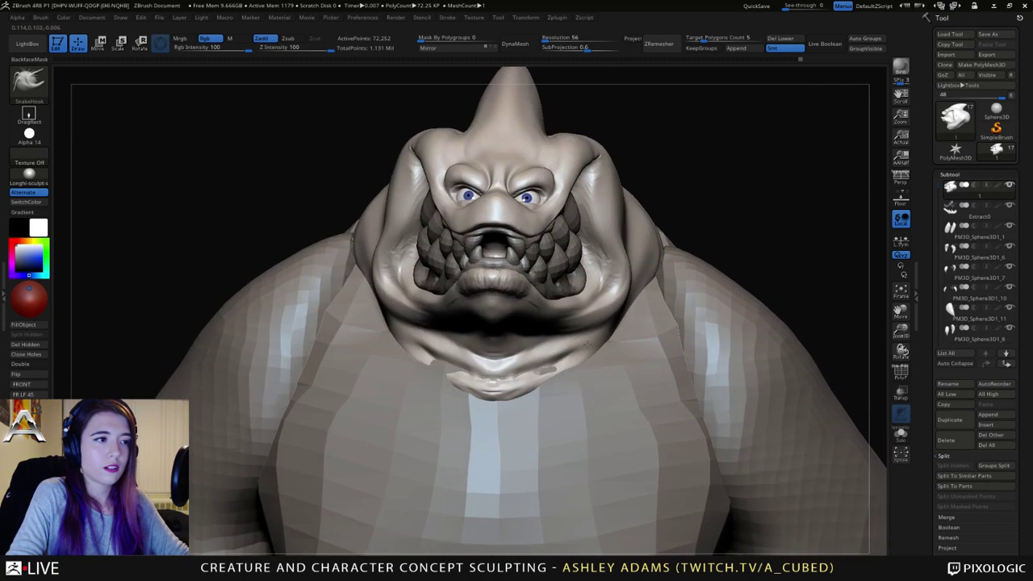
mouse_move(642, 259)
right_mouse_down()
mouse_move(464, 255)
mouse_move(635, 252)
right_mouse_up()
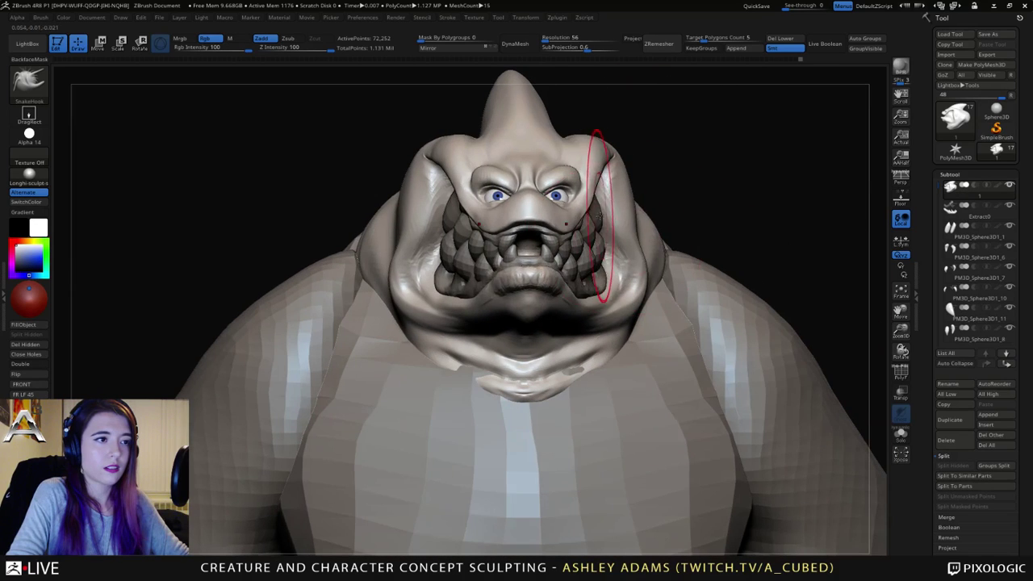
key("space")
left_click_drag(604, 216, 591, 215)
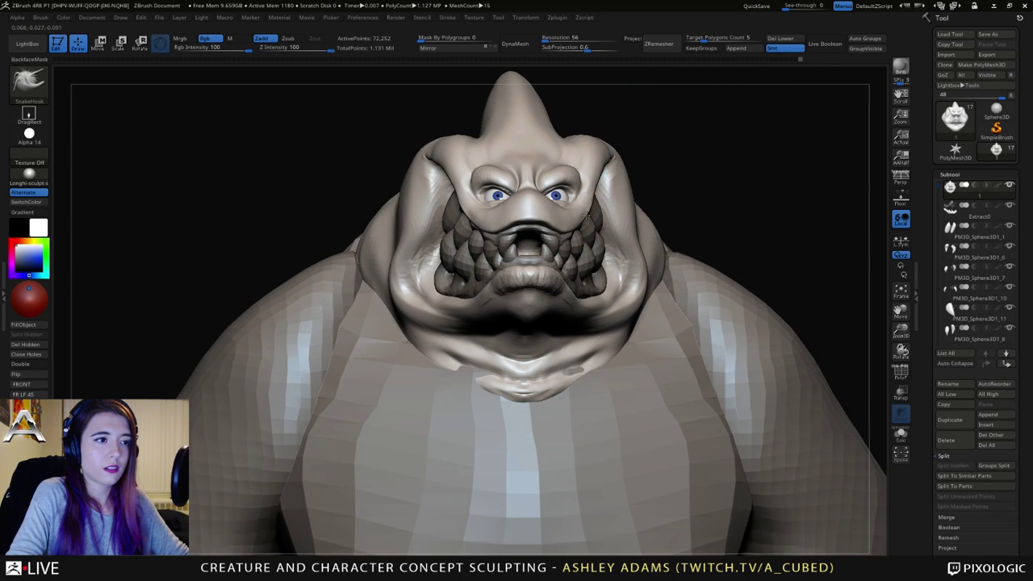
Step: Select the lower gum and adjust its side edge below the side teeth with SnakeHook
right_click_drag(489, 249, 535, 241, "alt")
mouse_move(454, 251)
right_mouse_down()
mouse_move(530, 253)
mouse_move(488, 305)
right_mouse_up()
left_click(498, 266, "alt")
key("space")
mouse_move(496, 292)
left_mouse_down()
mouse_move(512, 292)
mouse_move(490, 277)
left_mouse_up()
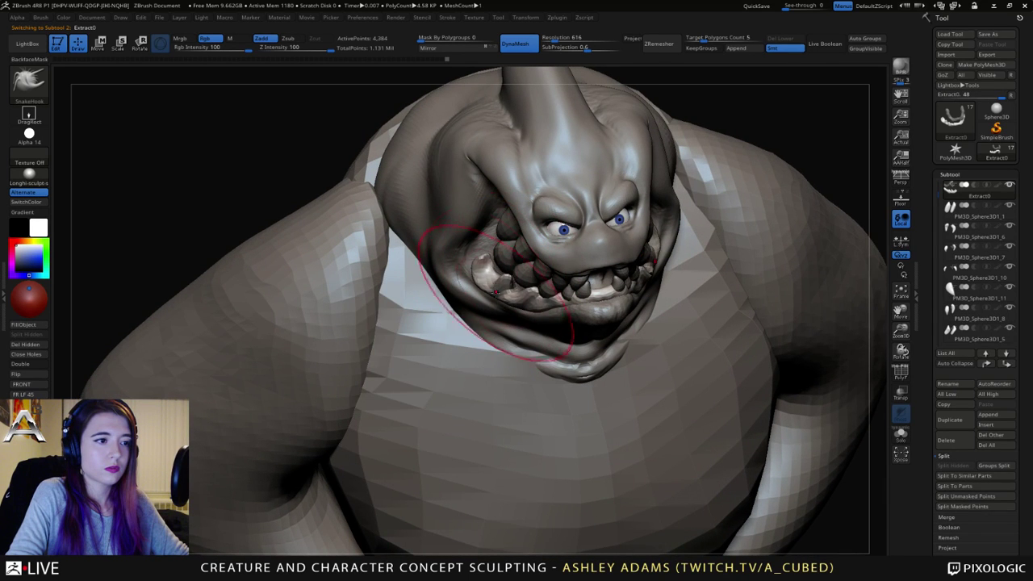
mouse_move(496, 292)
right_mouse_down()
mouse_move(457, 240)
mouse_move(492, 276)
mouse_move(483, 289)
mouse_move(521, 266)
mouse_move(509, 307)
right_mouse_up()
Step: Reshape the lower side teeth one pair after another with SnakeHook, working towards the small pair beside the front lip
left_click(493, 279, "alt")
left_click(522, 267, "alt")
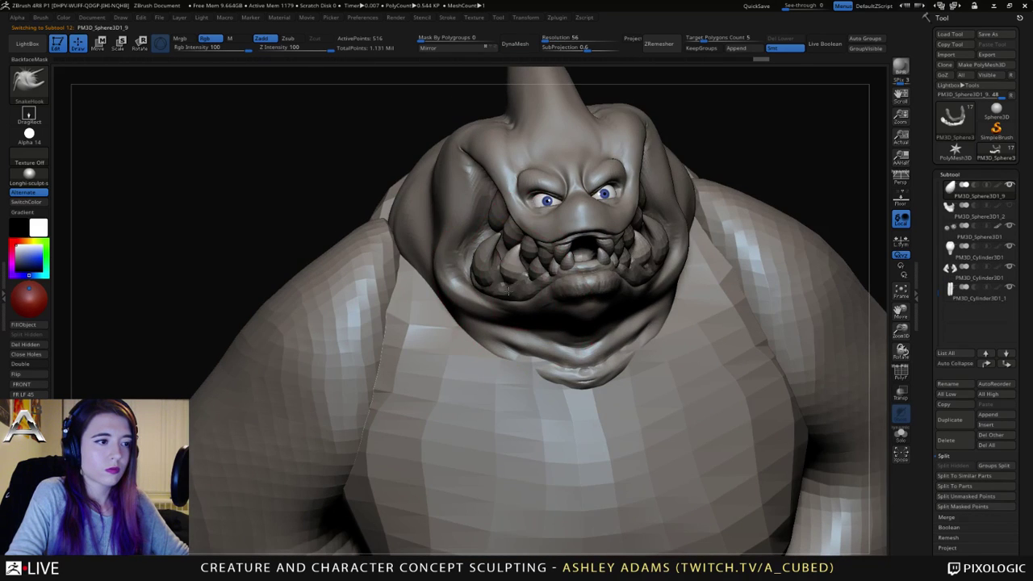
right_click_drag(505, 355, 476, 348)
left_click(545, 265, "alt")
right_click_drag(605, 355, 630, 347)
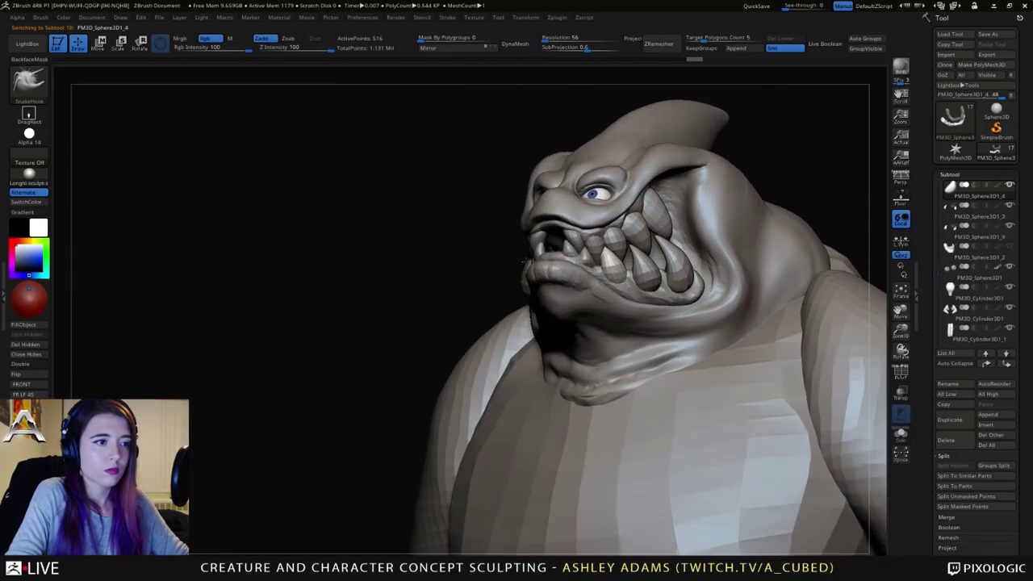
left_click(607, 264, "alt")
right_click_drag(597, 272, 593, 275)
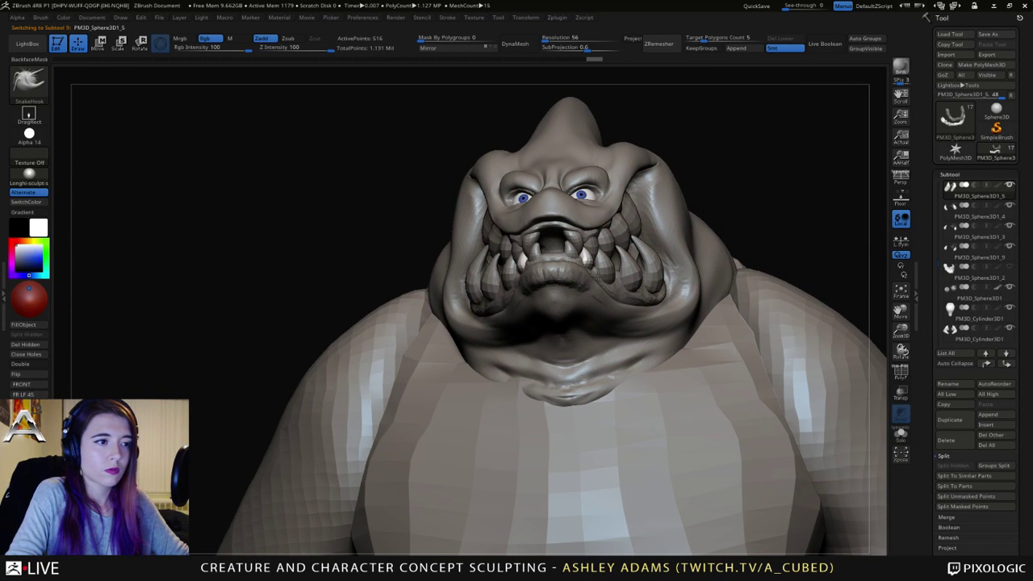
key("space")
left_click_drag(578, 262, 572, 261)
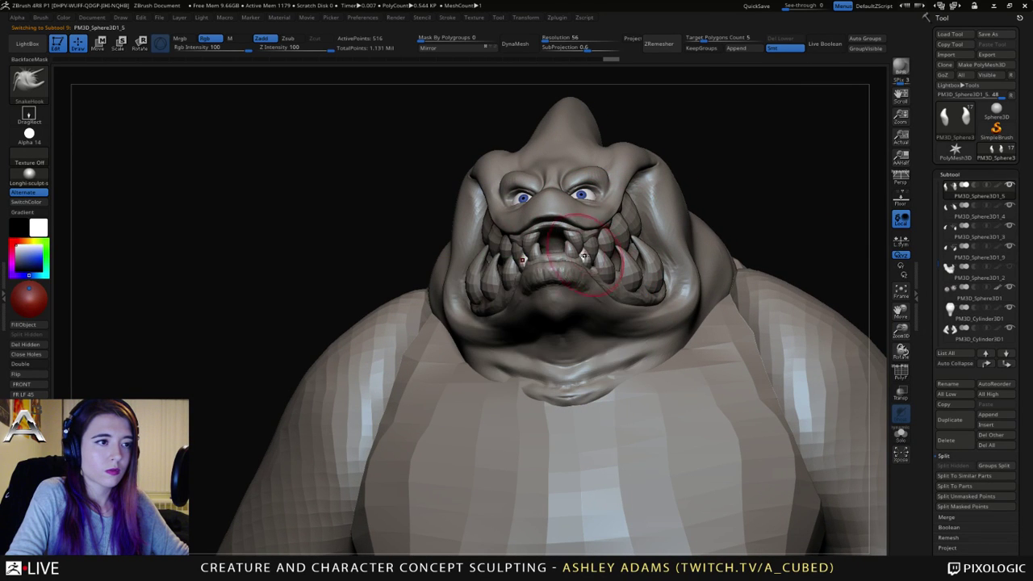
Step: Adjust the middle upper side tooth pair with SnakeHook, checking its fit from the front and both sides
right_click_drag(583, 257, 563, 271)
mouse_move(625, 248)
right_mouse_down()
mouse_move(634, 288)
mouse_move(623, 271)
mouse_move(608, 290)
mouse_move(619, 327)
right_mouse_up()
right_click(604, 315)
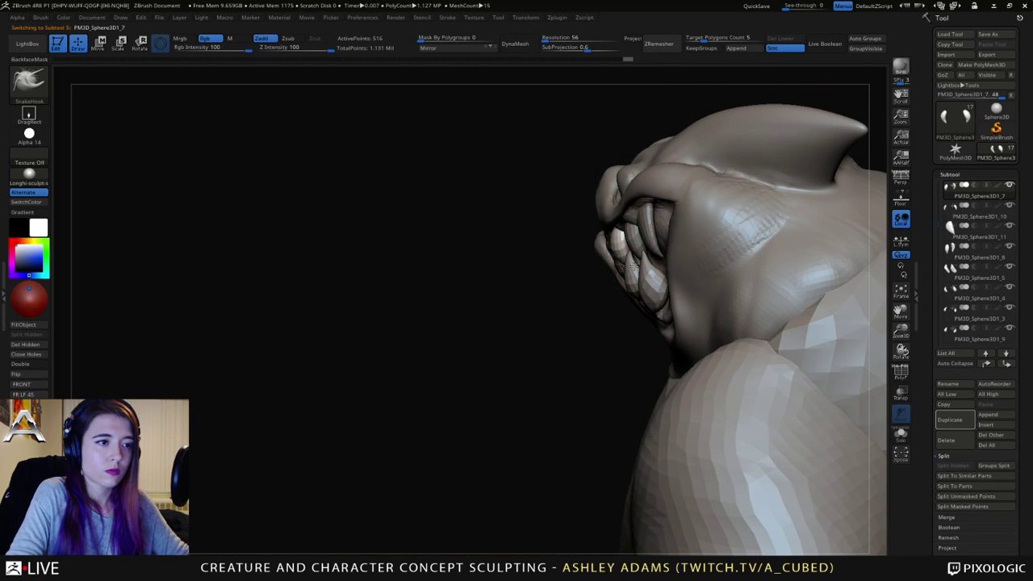
right_click_drag(637, 261, 548, 238)
right_click_drag(523, 274, 484, 292)
left_click(489, 299, "alt")
Step: Reshape the large rear upper and lower teeth with SnakeHook in side view so they interlock
left_click(468, 242, "alt")
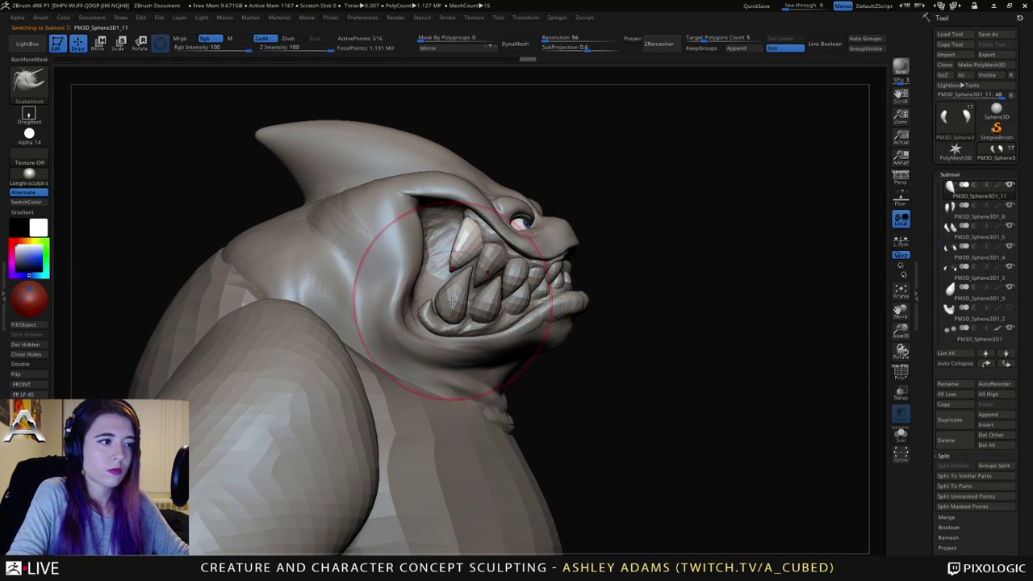
left_click(451, 303, "alt")
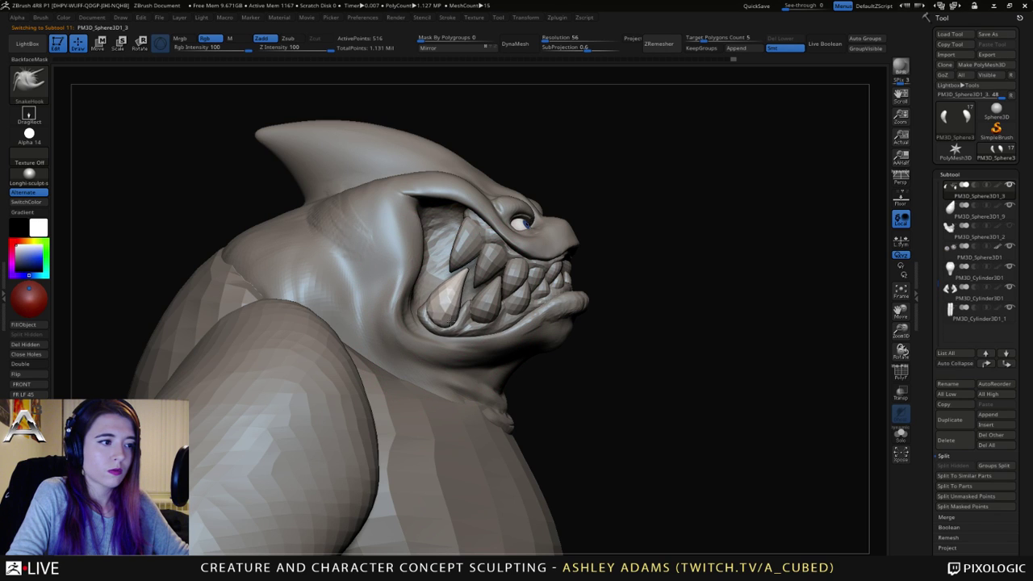
right_click(463, 292)
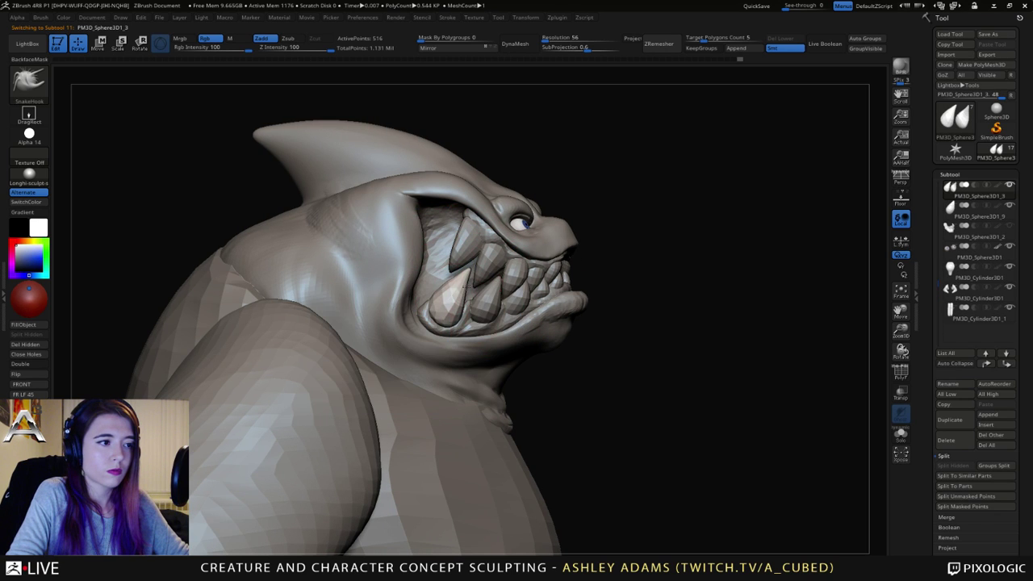
left_click(489, 271, "alt")
right_click_drag(494, 280, 455, 285)
key("space")
left_click(448, 288, "alt")
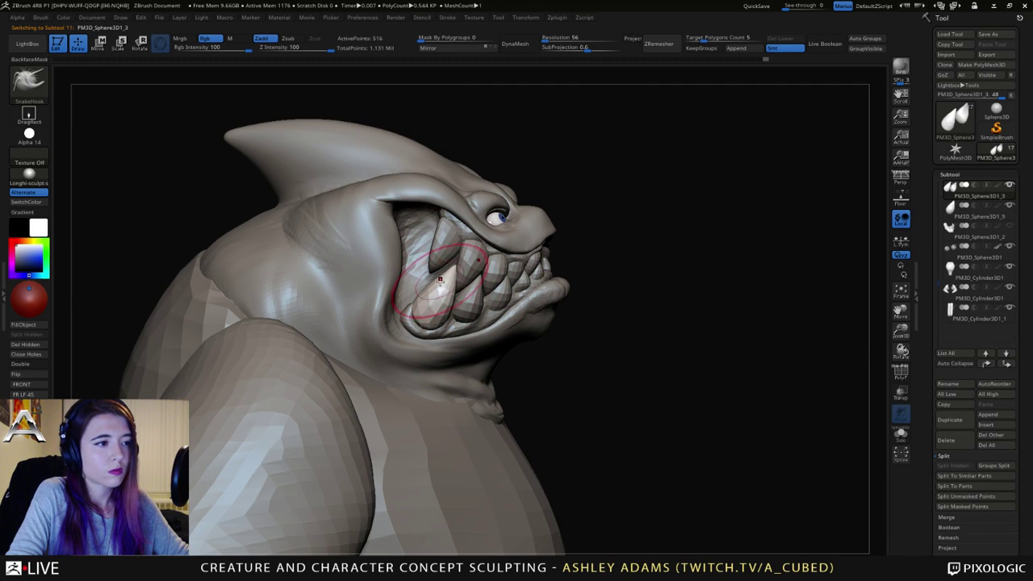
Step: Select the rearmost upper tooth pair, refine its shape with SnakeHook and thicken it with the Inflate brush
left_click(432, 275, "alt")
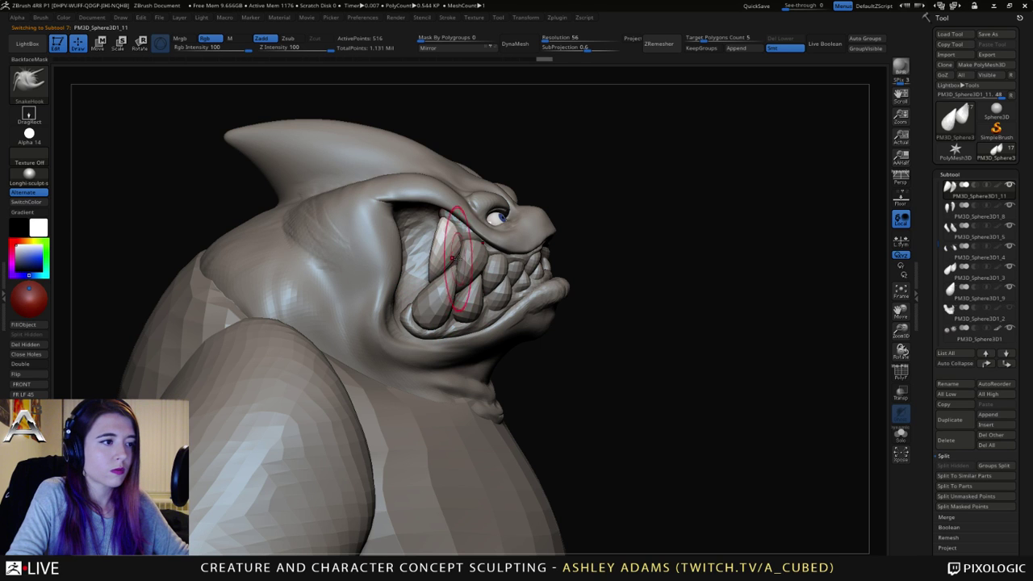
right_click_drag(403, 255, 477, 260)
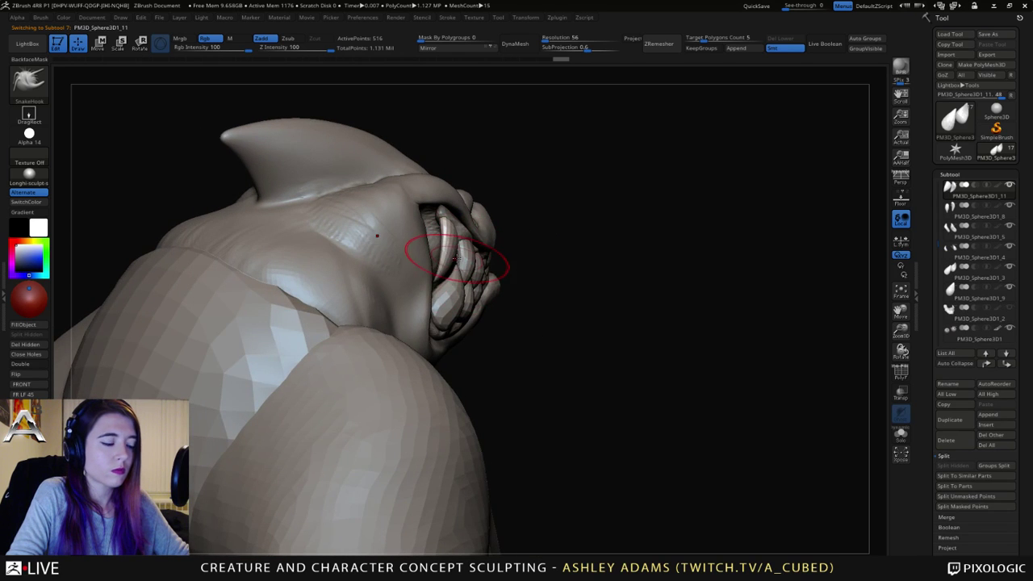
key("b")
key("i")
key("n")
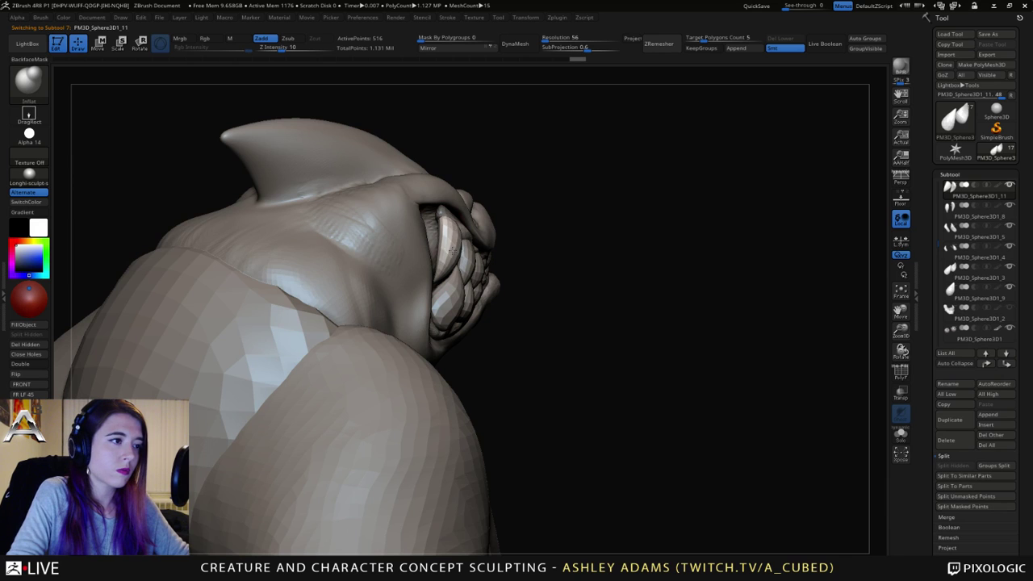
mouse_move(453, 250)
right_mouse_down()
mouse_move(387, 246)
mouse_move(427, 238)
right_mouse_up()
Step: Return to SnakeHook and adjust the back end of the lower gum around the rearmost lower tooth
key("b")
key("s")
key("h")
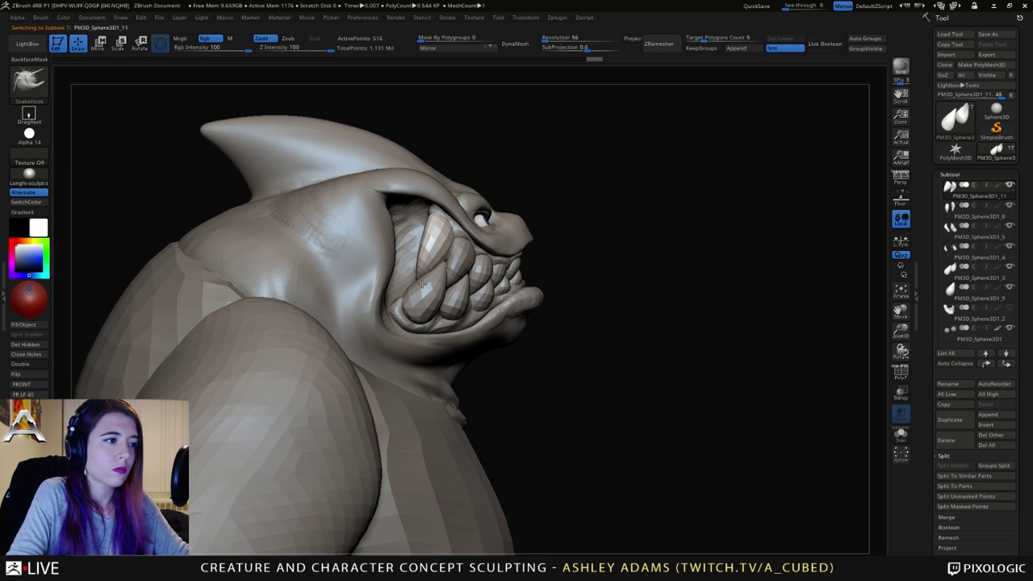
left_click(418, 290, "alt")
left_click(399, 309, "alt")
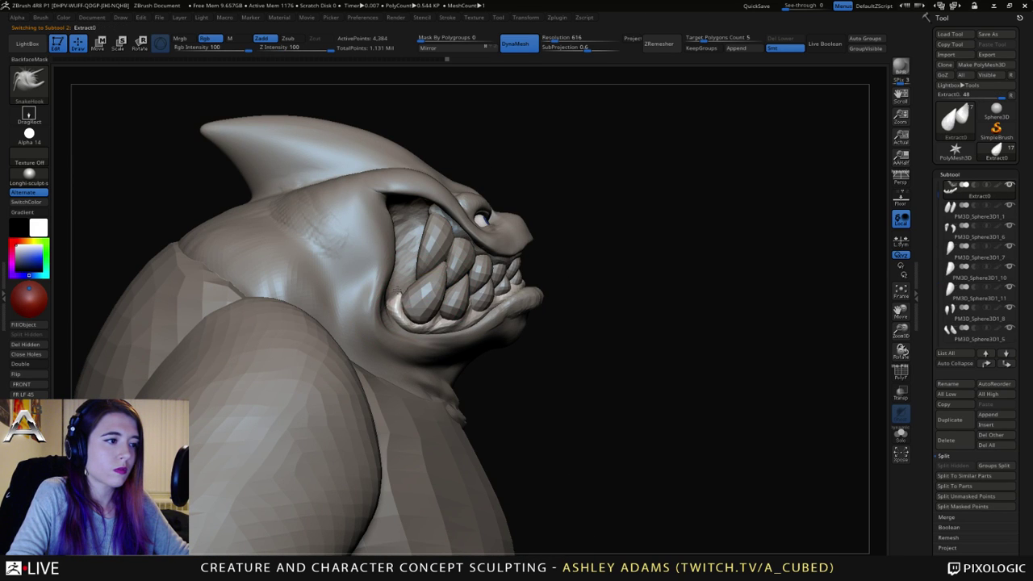
right_click_drag(452, 300, 406, 327)
Step: Select the head and pull the lower jaw's side edges outward against the teeth with SnakeHook, working from below
left_click(411, 345, "alt")
right_click_drag(452, 351, 569, 373)
right_click(556, 344)
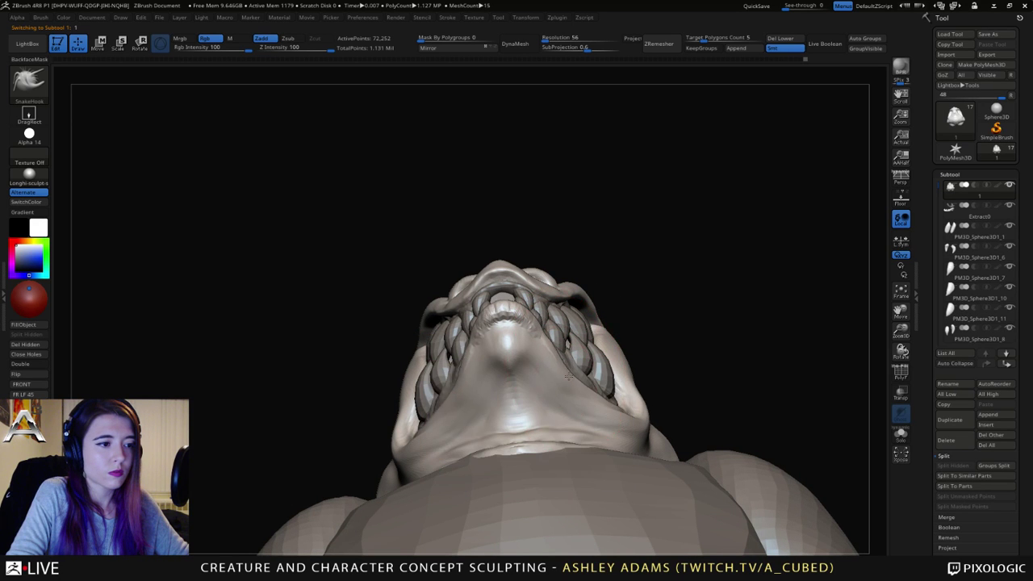
left_click_drag(569, 376, 580, 363)
left_click_drag(576, 407, 583, 369)
left_click_drag(585, 427, 600, 394)
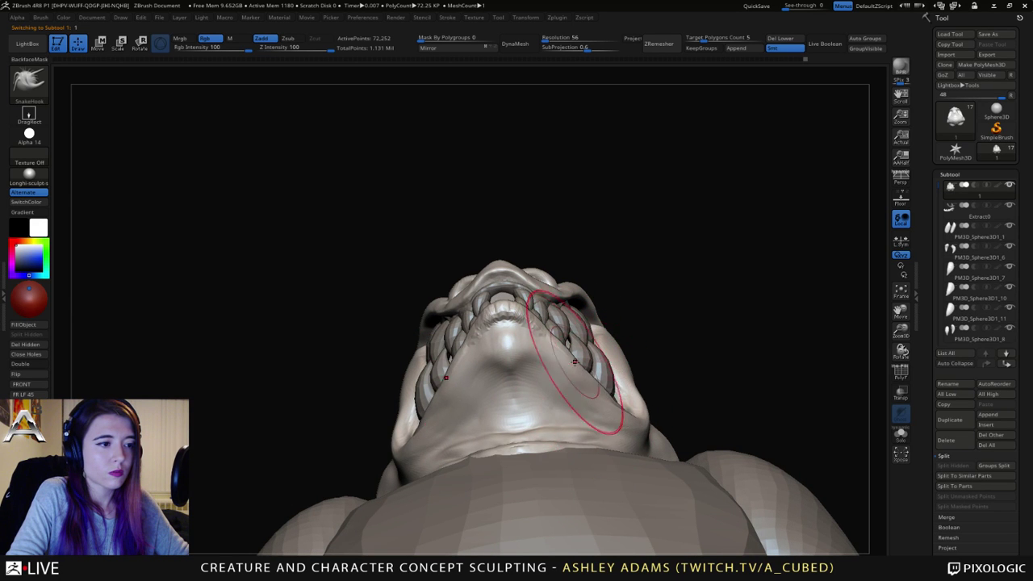
right_click_drag(574, 362, 558, 378)
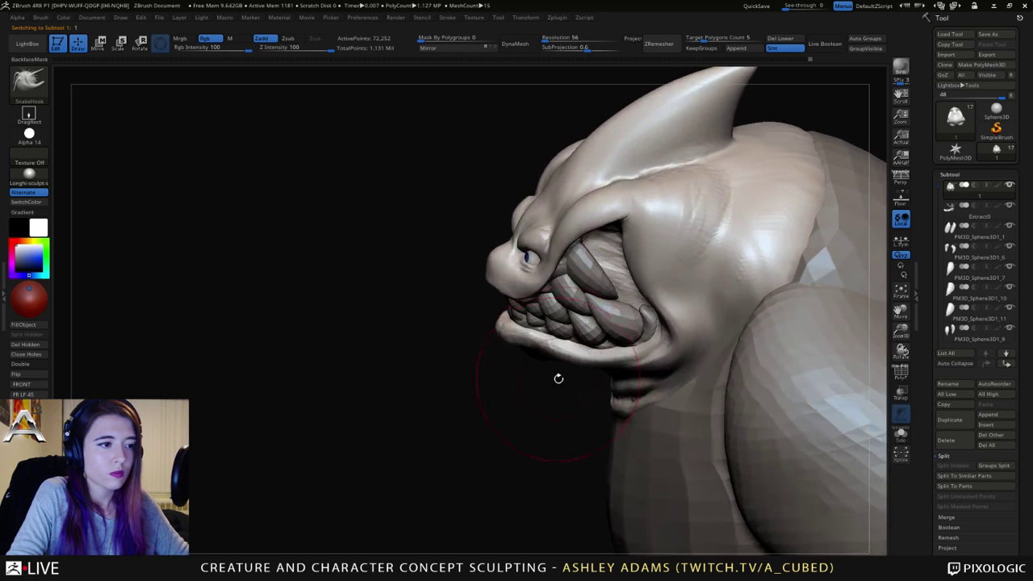
Step: Refit the smaller lower teeth towards the front of the mouth with SnakeHook, selecting each pair in turn
left_click(575, 339, "alt")
right_click_drag(576, 339, 589, 382)
left_click(565, 329, "alt")
left_click(542, 295, "alt")
right_click_drag(542, 295, 502, 385)
left_click(546, 317, "alt")
right_click(502, 384)
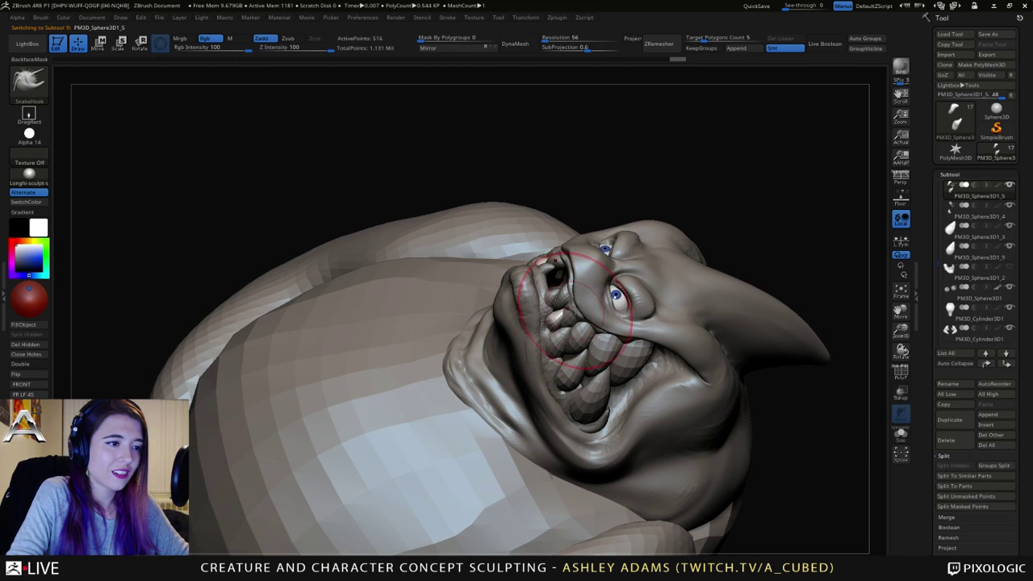
Step: Select the middle upper side tooth pair and bend it outward with SnakeHook in front view
right_click_drag(575, 309, 488, 310)
left_click(500, 313, "alt")
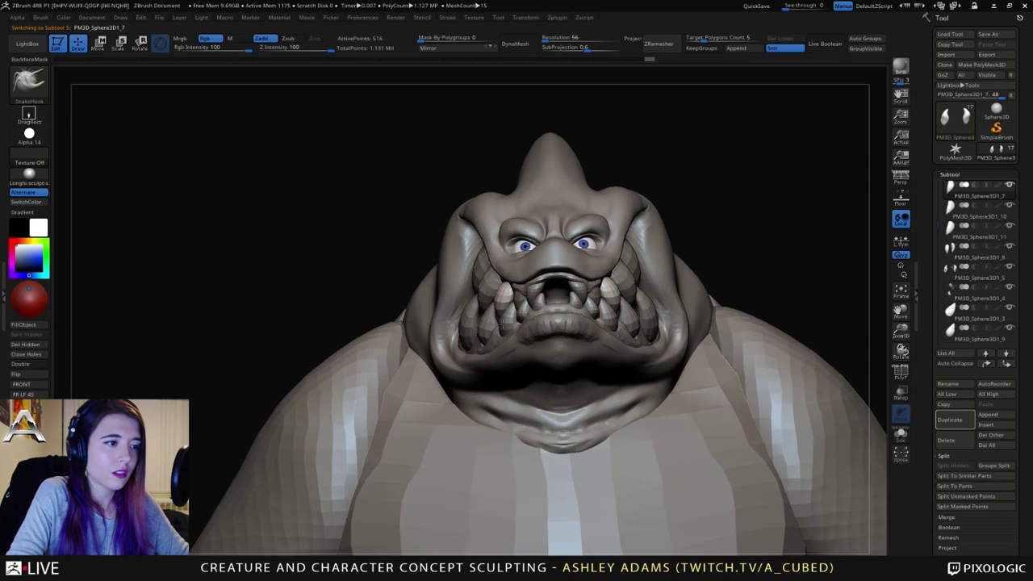
key("space")
mouse_move(509, 307)
left_mouse_down()
mouse_move(493, 308)
mouse_move(499, 301)
left_mouse_up()
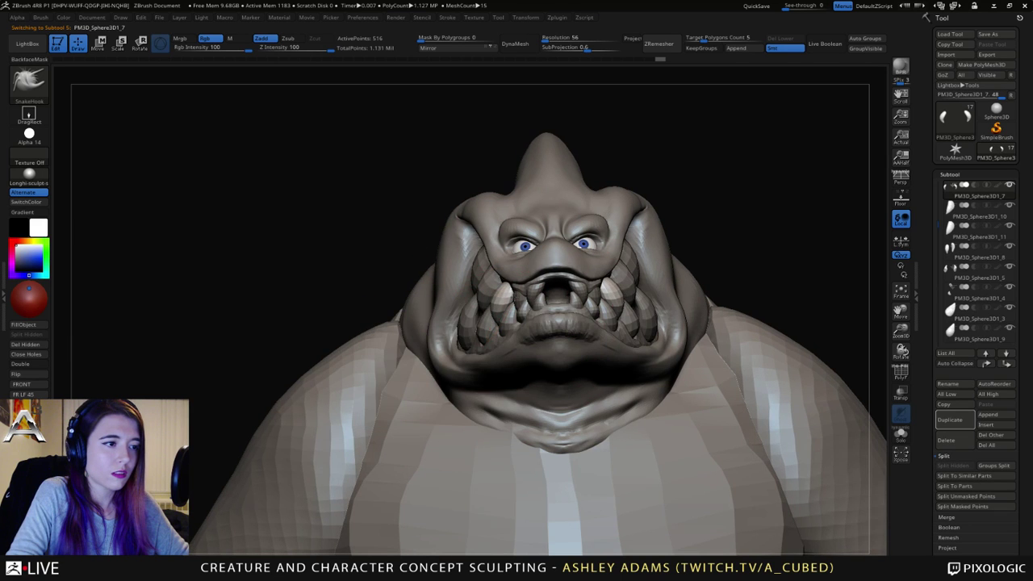
Step: Reshape the second upper tooth from the back and the lower tooth below it with SnakeHook
mouse_move(412, 310)
right_mouse_down()
mouse_move(487, 325)
mouse_move(436, 329)
mouse_move(502, 327)
right_mouse_up()
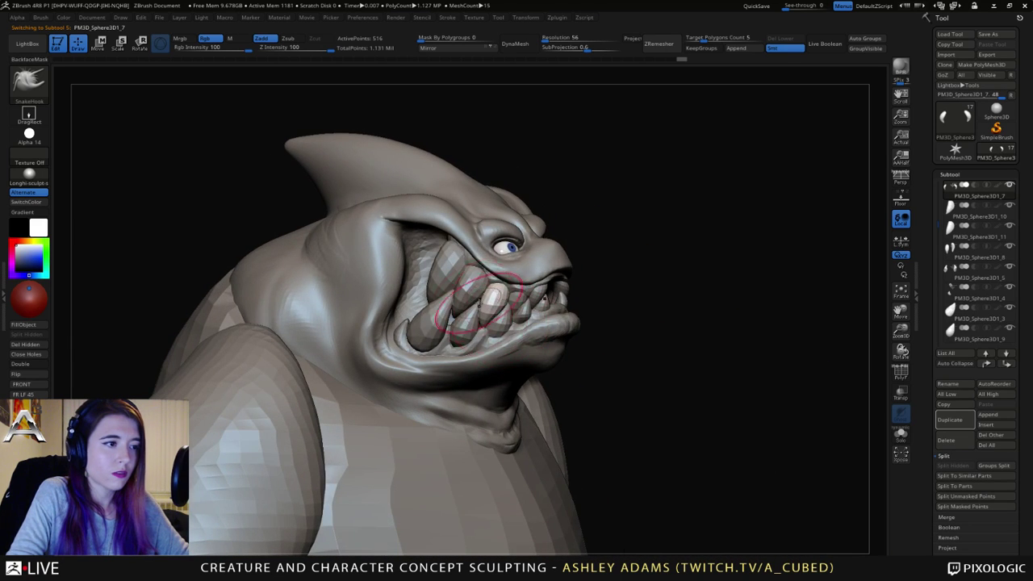
left_click(454, 316, "alt")
key("space")
left_click(464, 327, "alt")
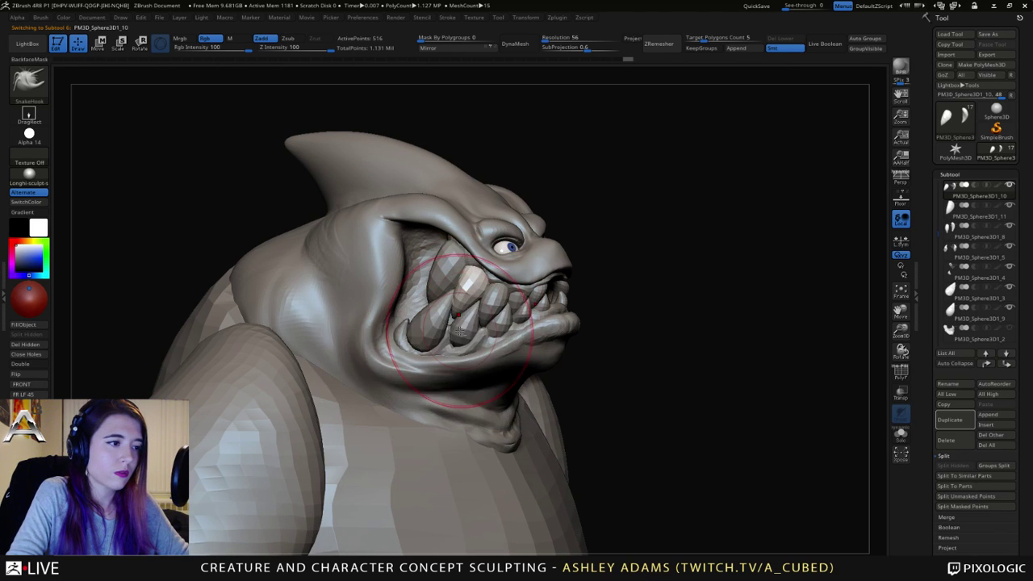
left_click(465, 315, "alt")
key("space")
left_click(451, 326)
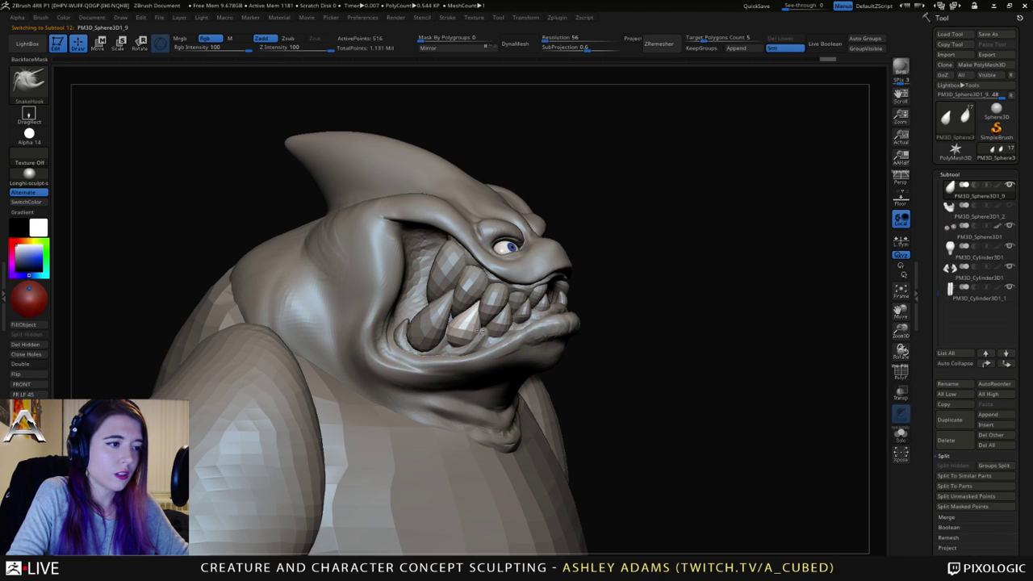
Step: Refine the rearmost lower tooth pair with SnakeHook and thicken it with the Inflate brush
left_click(444, 319, "alt")
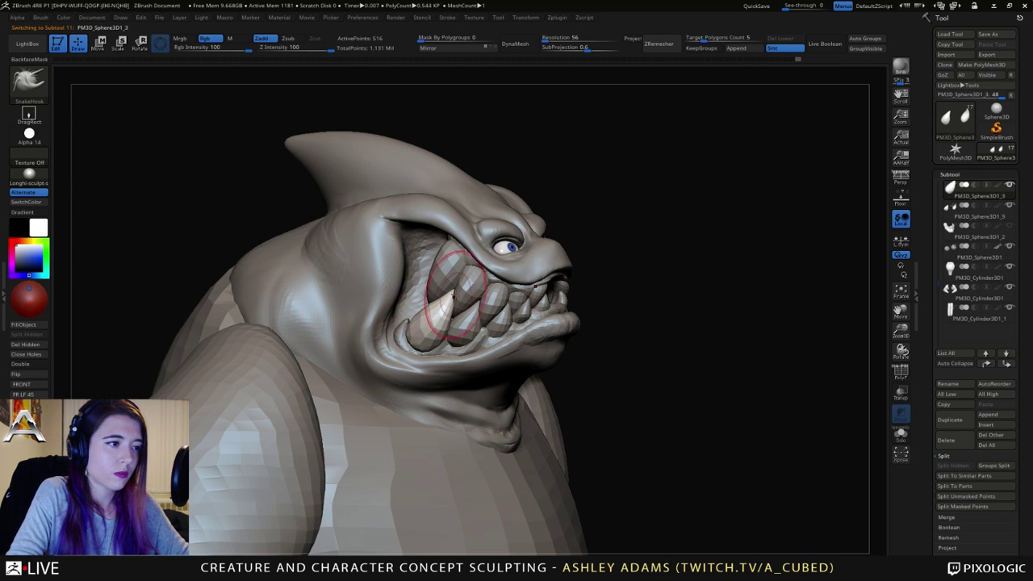
key("shift")
left_click(470, 284, "alt")
mouse_move(470, 284)
right_mouse_down()
mouse_move(429, 316)
mouse_move(504, 319)
right_mouse_up()
left_click(447, 316, "alt")
key("b")
key("i")
key("n")
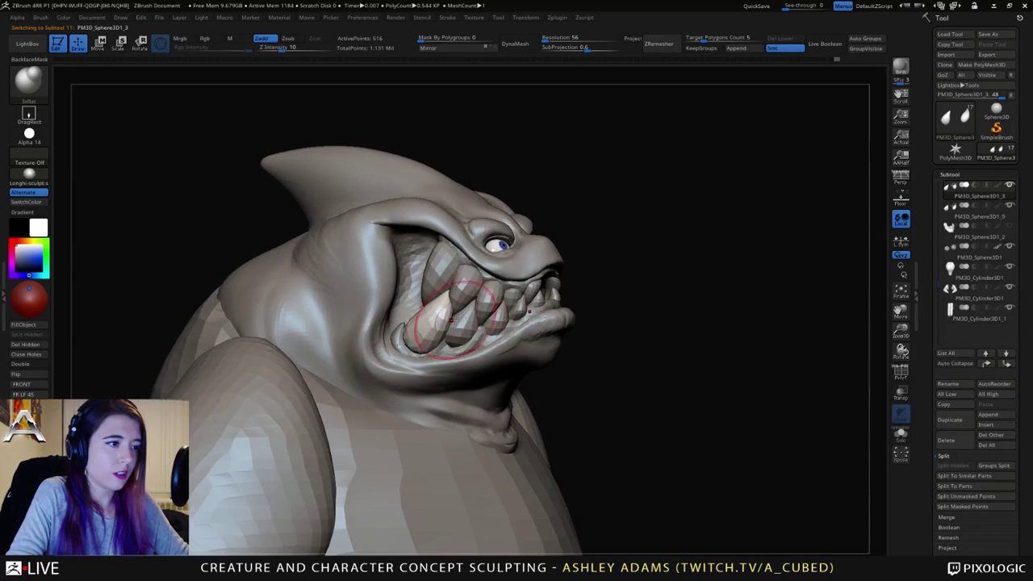
left_click_drag(472, 315, 484, 307)
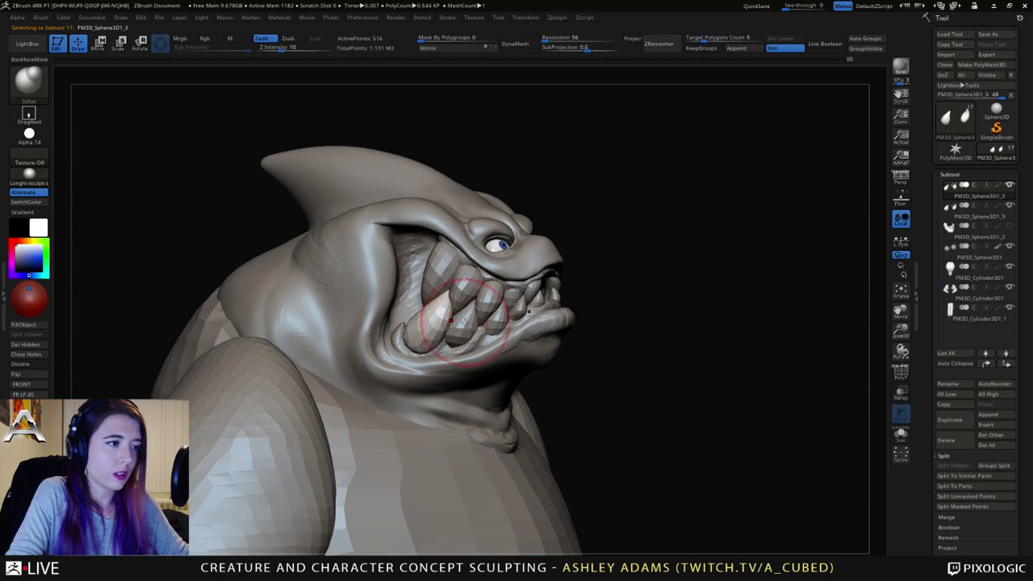
Step: Thicken the remaining side teeth with Inflate, moving through the lower pairs and on to the smaller upper pairs
left_click(469, 314, "alt")
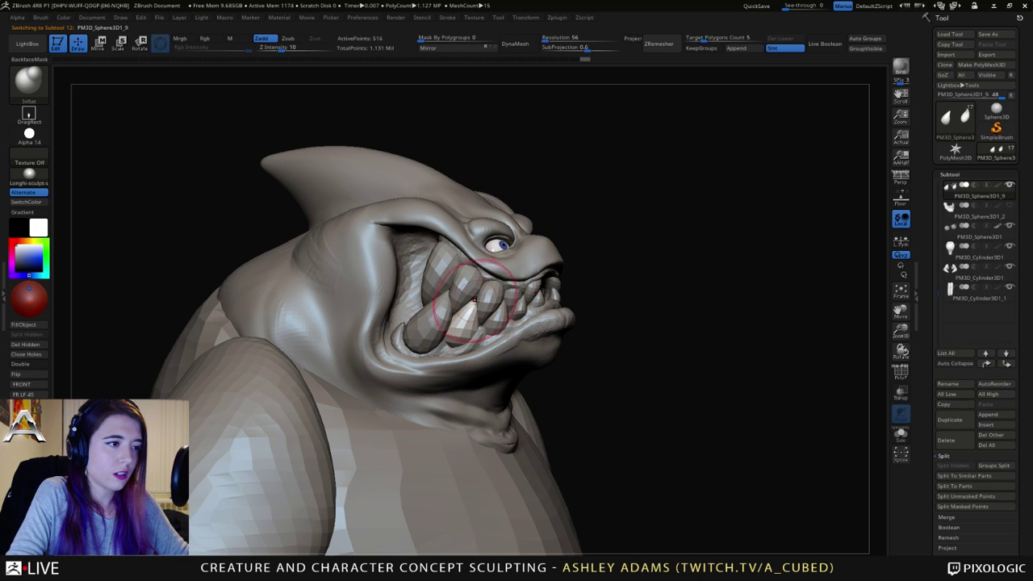
left_click(501, 315, "alt")
right_click_drag(541, 322, 469, 298)
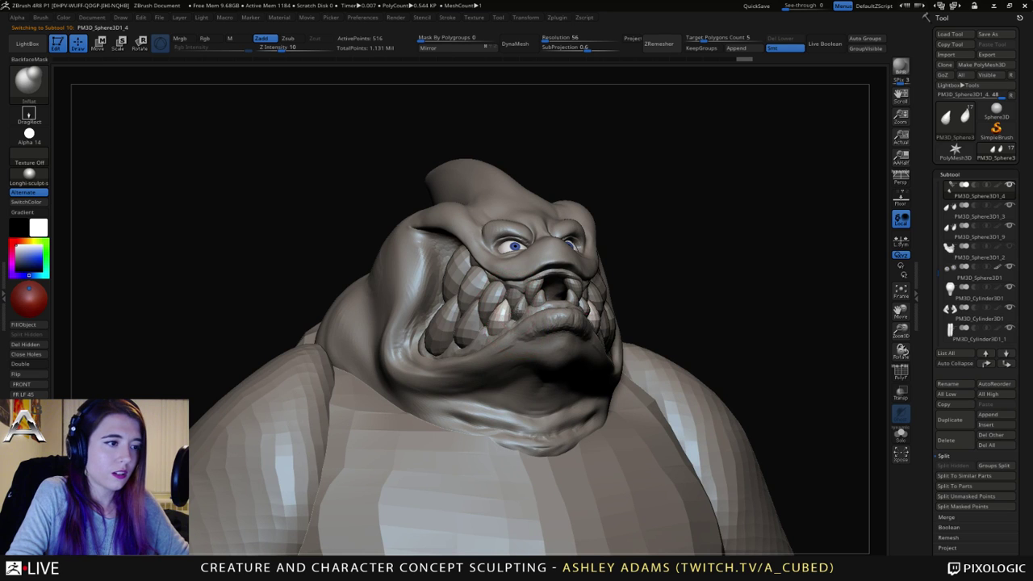
left_click(517, 311, "alt")
right_click_drag(518, 311, 588, 329)
left_click(511, 298, "alt")
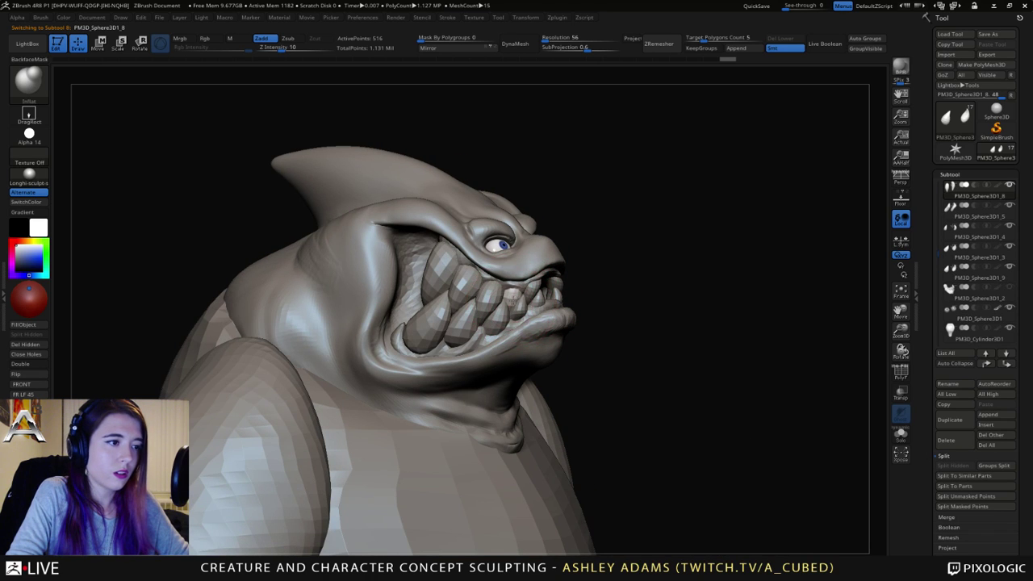
right_click_drag(512, 298, 472, 292)
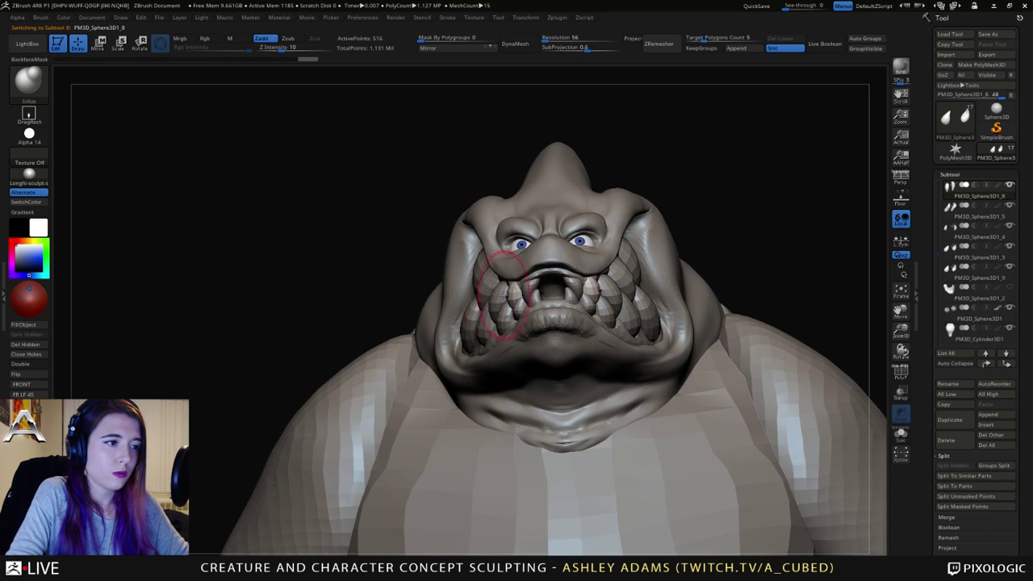
left_click(500, 284, "alt")
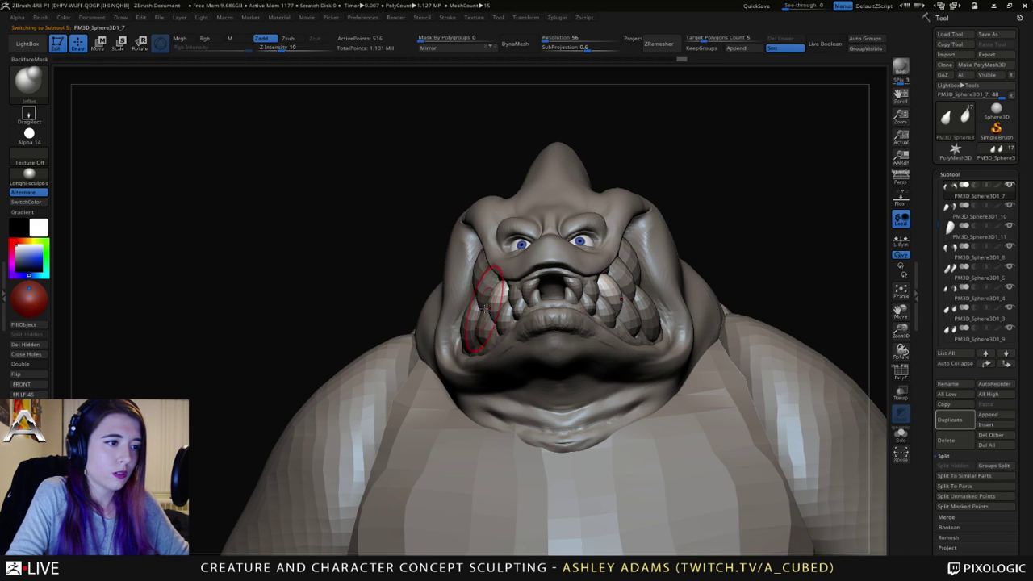
Step: Switch to SnakeHook and adjust the tip of the middle upper side tooth pair
key("b")
key("s")
key("h")
left_click_drag(484, 309, 493, 322)
right_click_drag(495, 315, 537, 327)
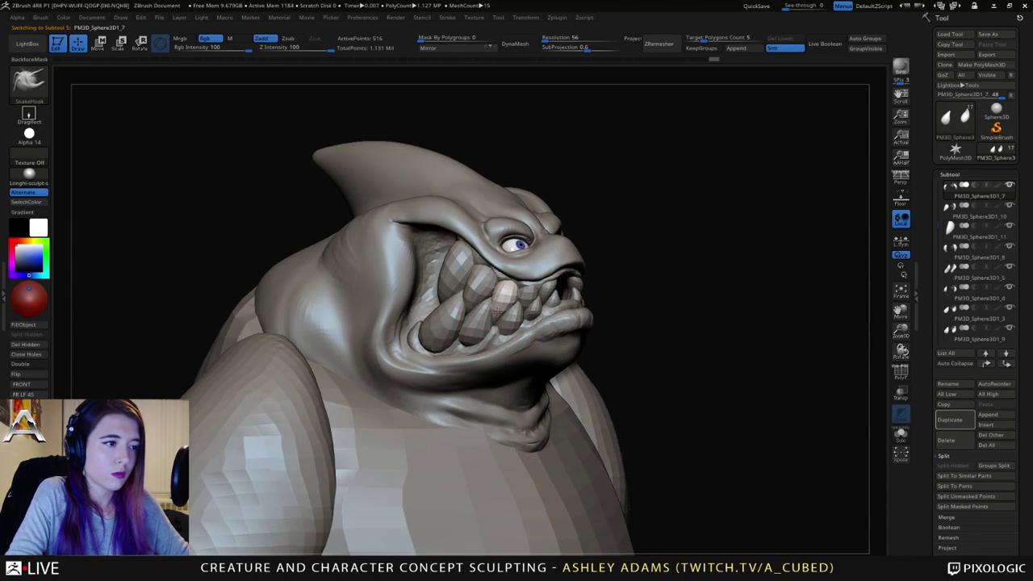
Step: Undo the last SnakeHook stroke and isolate the middle upper side tooth pair with Solo mode
left_click_drag(495, 321, 509, 329)
key("ctrl+z")
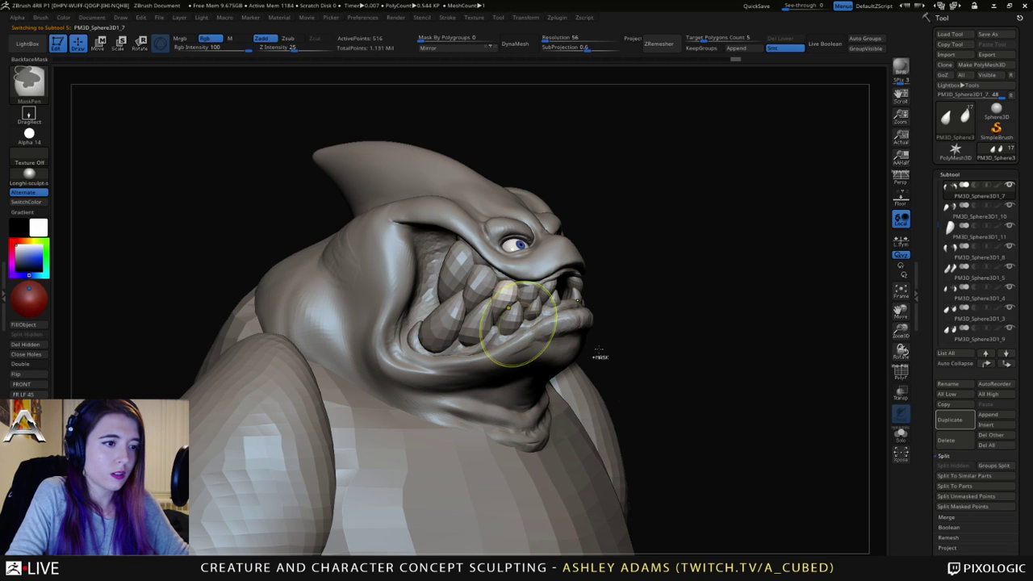
left_click(901, 435)
mouse_move(599, 311)
right_mouse_down()
mouse_move(508, 307)
mouse_move(473, 367)
right_mouse_up()
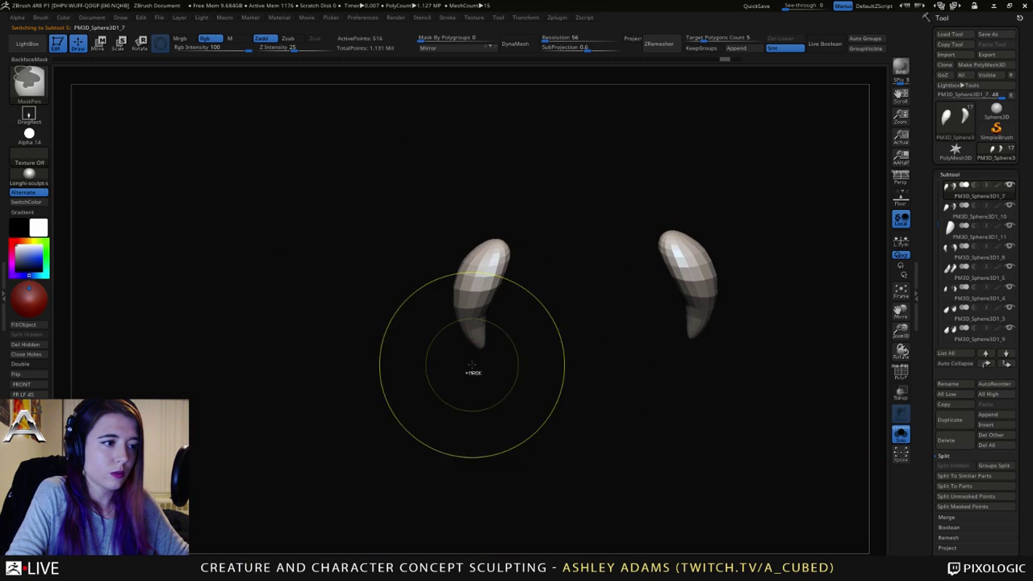
Step: Undo the stray stroke, thicken the tips of the isolated upper side tooth pair with Inflate, and leave Solo mode
left_click_drag(481, 350, 474, 341)
key("ctrl+z")
key("space")
left_click_drag(484, 352, 483, 341)
right_click_drag(453, 337, 530, 334)
mouse_move(474, 342)
left_mouse_down()
mouse_move(509, 325)
mouse_move(503, 307)
mouse_move(506, 334)
mouse_move(540, 337)
left_mouse_up()
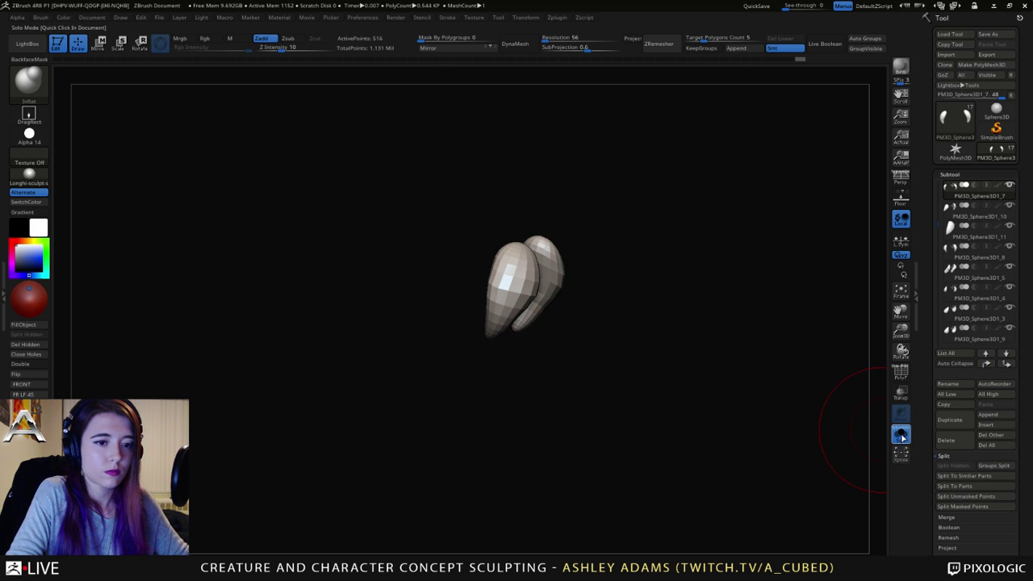
left_click(900, 434)
Step: Switch to the SnakeHook brush and make the second-rearmost lower side tooth pair the active subtool
left_click(489, 334, "alt")
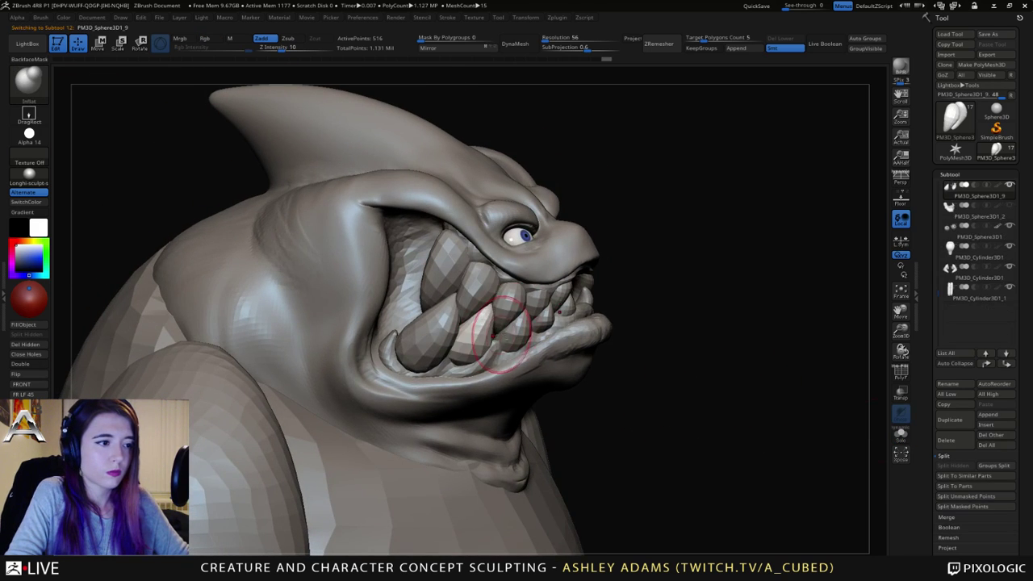
right_click_drag(497, 334, 482, 334)
left_click(502, 332, "alt")
key("b")
key("s")
key("h")
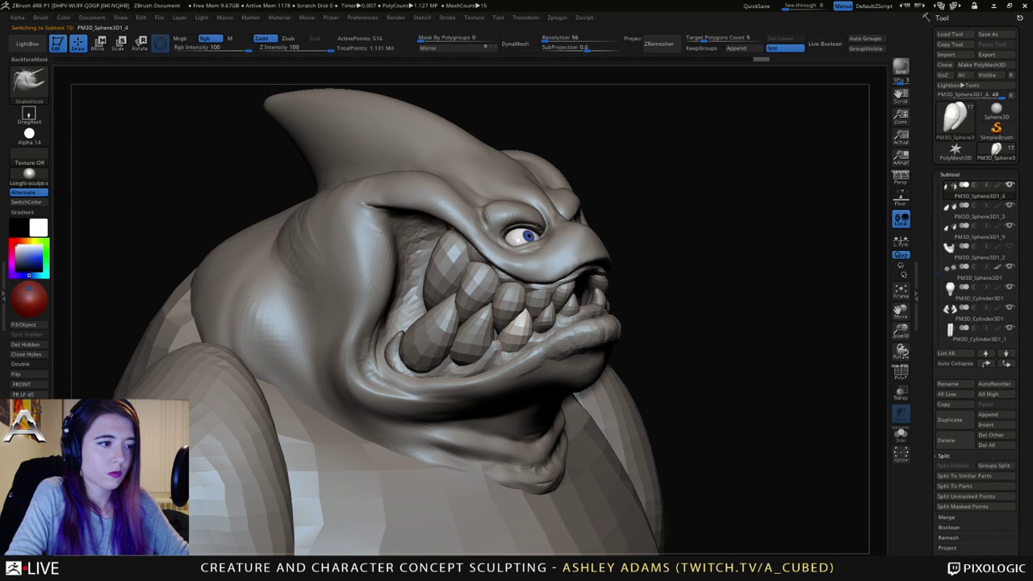
left_click(476, 335, "alt")
right_click_drag(476, 335, 495, 339)
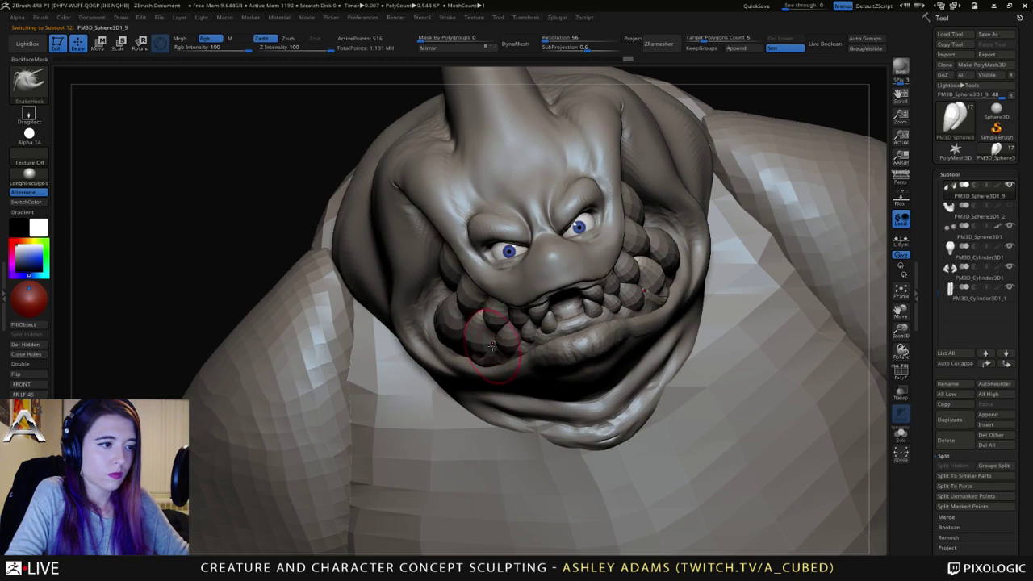
right_click_drag(493, 342, 605, 343)
right_click_drag(487, 346, 485, 298)
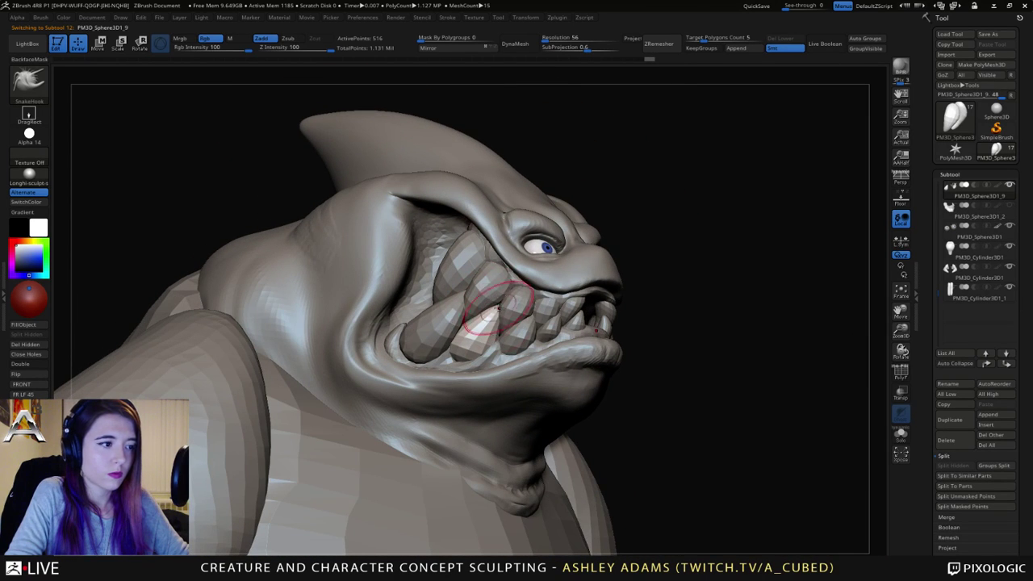
Step: Select the gums, move on to a side tooth pair, and slightly reduce the SnakeHook brush size
left_click(487, 301, "alt")
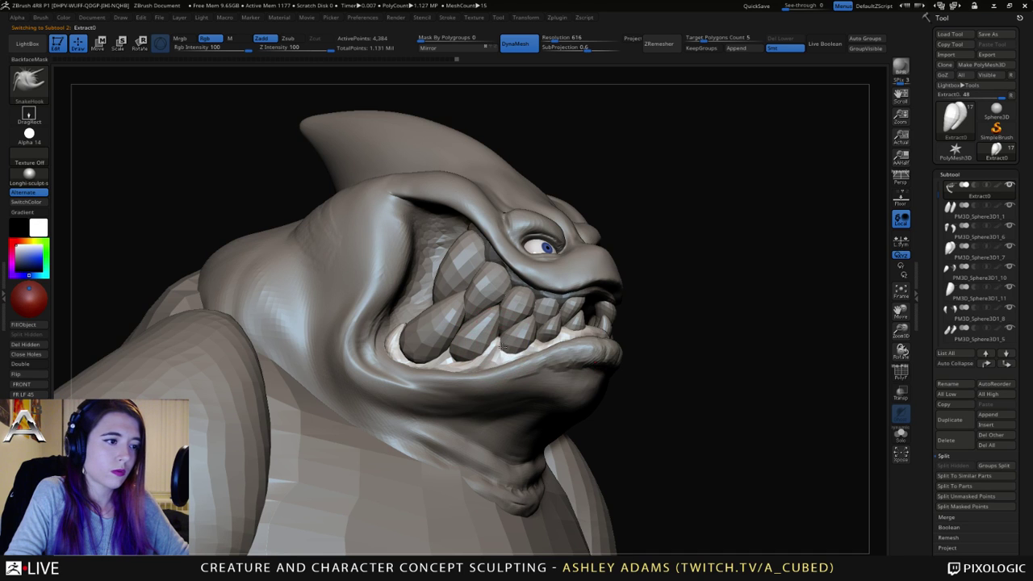
right_click_drag(503, 347, 435, 371)
right_click(495, 382)
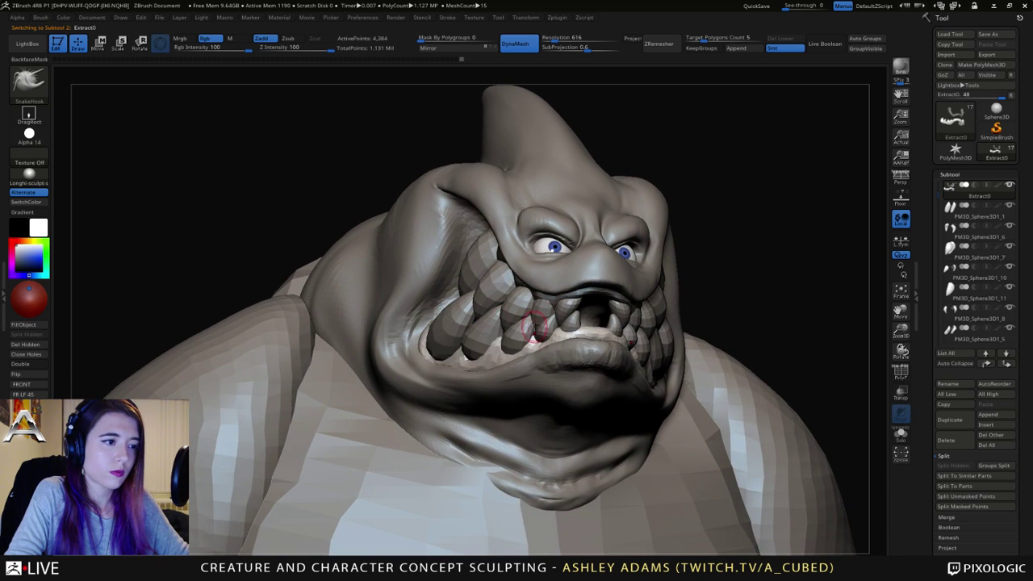
right_click_drag(535, 326, 532, 356)
left_click(546, 304, "alt")
left_click(493, 307, "alt")
right_click(526, 377)
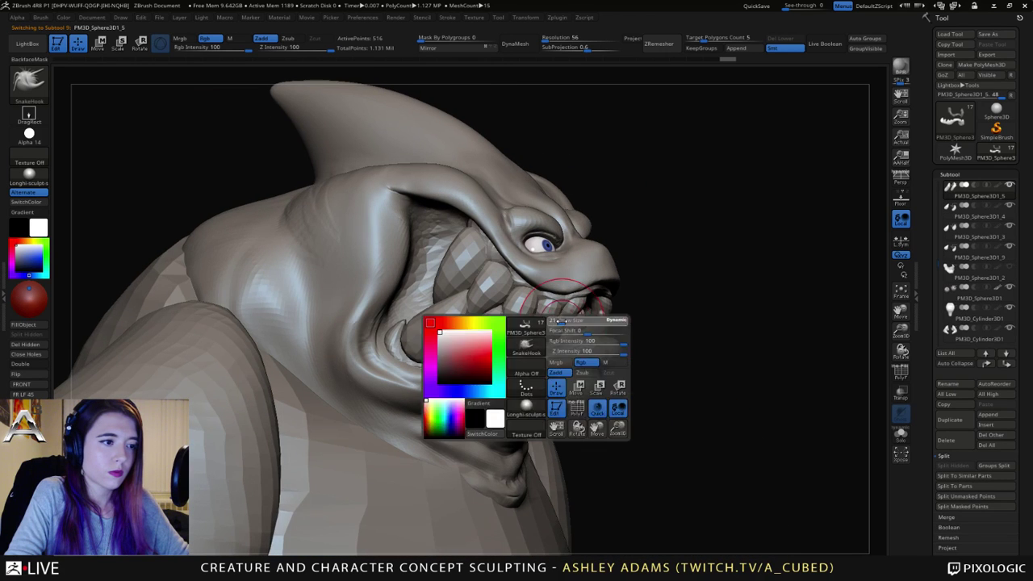
left_click_drag(561, 321, 558, 321)
Step: Check the side teeth up close and make the creature's head the active subtool
mouse_move(569, 347)
right_mouse_down("ctrl")
mouse_move(581, 302)
mouse_move(556, 301)
right_mouse_up("ctrl")
mouse_move(557, 300)
right_mouse_down("alt")
mouse_move(528, 276)
mouse_move(502, 299)
mouse_move(521, 297)
mouse_move(525, 266)
mouse_move(600, 291)
mouse_move(613, 276)
right_mouse_up("alt")
right_click_drag(613, 275, 544, 343, "ctrl")
left_click(504, 312, "alt")
mouse_move(535, 282)
right_mouse_down()
mouse_move(517, 266)
mouse_move(541, 304)
mouse_move(529, 312)
mouse_move(490, 262)
right_mouse_up()
right_click(484, 328)
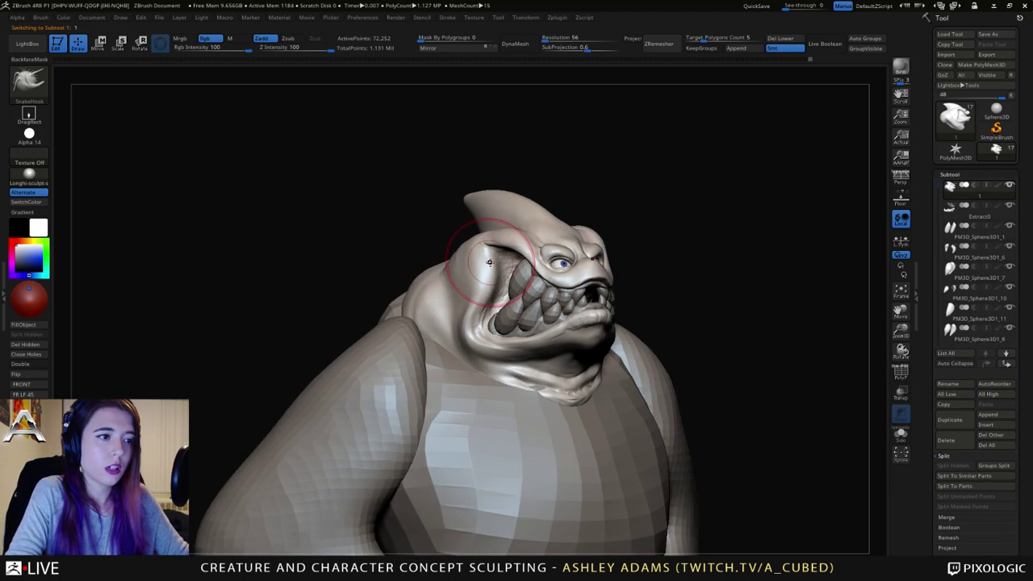
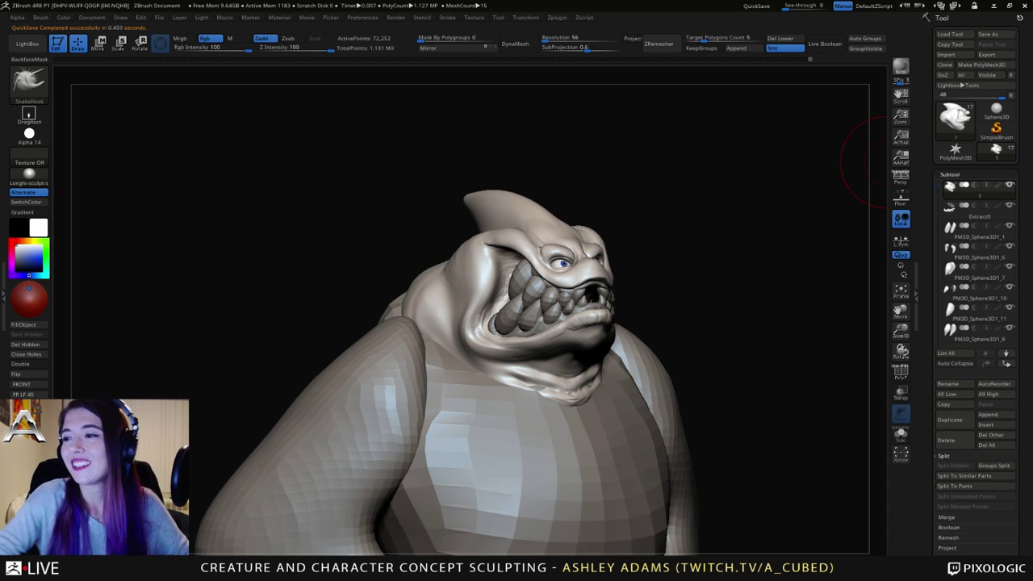
Step: Build up a rounded fold of flesh beneath the chin and across the throat with the ClayBuildup brush
left_click_drag(872, 171, 571, 284)
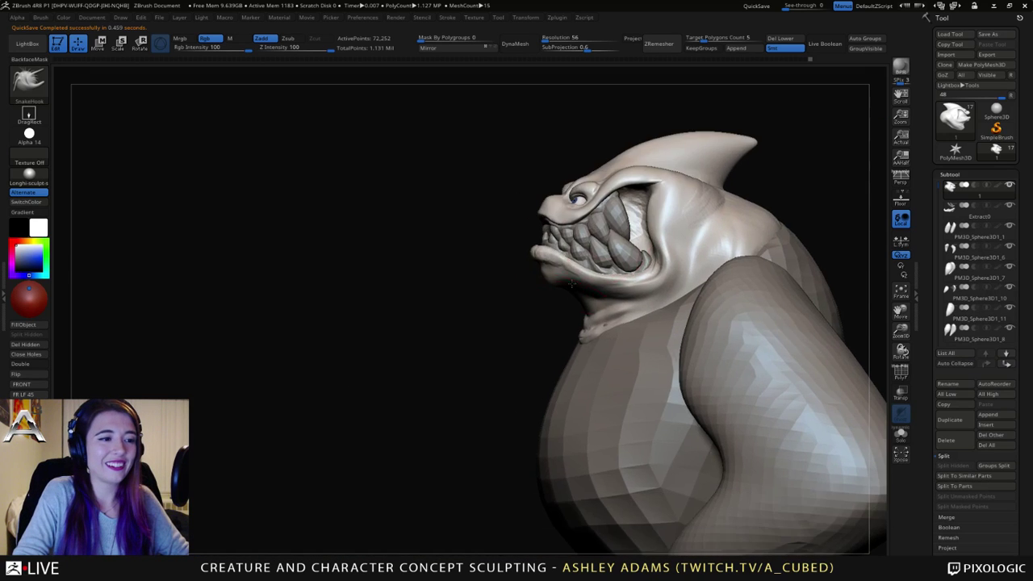
right_click_drag(571, 284, 616, 294)
right_click(562, 331)
mouse_move(563, 332)
right_mouse_down()
mouse_move(549, 355)
mouse_move(565, 355)
right_mouse_up()
key("b")
key("c")
key("b")
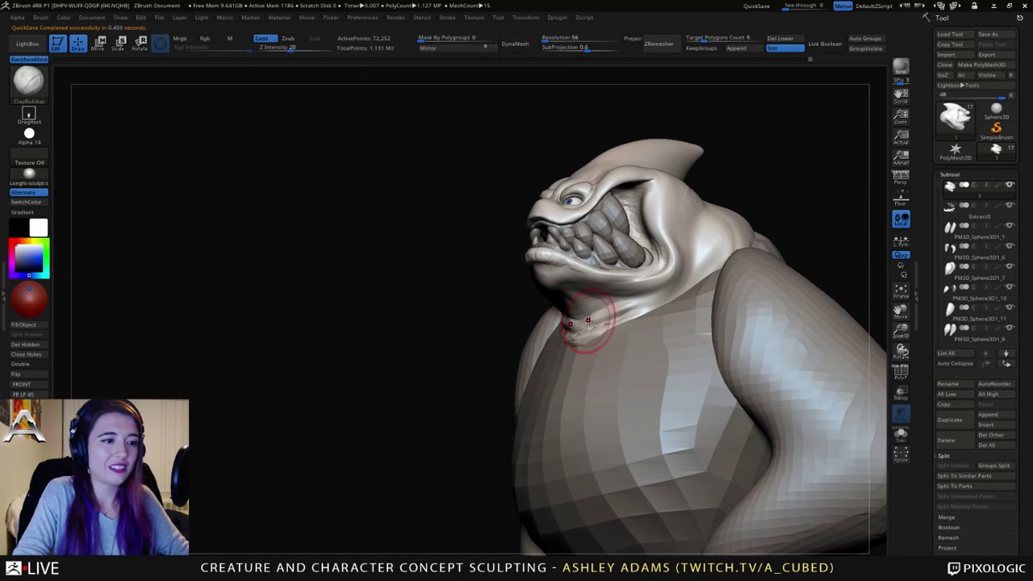
right_click_drag(589, 322, 694, 327)
mouse_move(524, 334)
left_mouse_down()
mouse_move(551, 339)
mouse_move(611, 323)
mouse_move(536, 326)
mouse_move(596, 313)
mouse_move(569, 314)
mouse_move(585, 310)
left_mouse_up()
right_click_drag(585, 310, 669, 307)
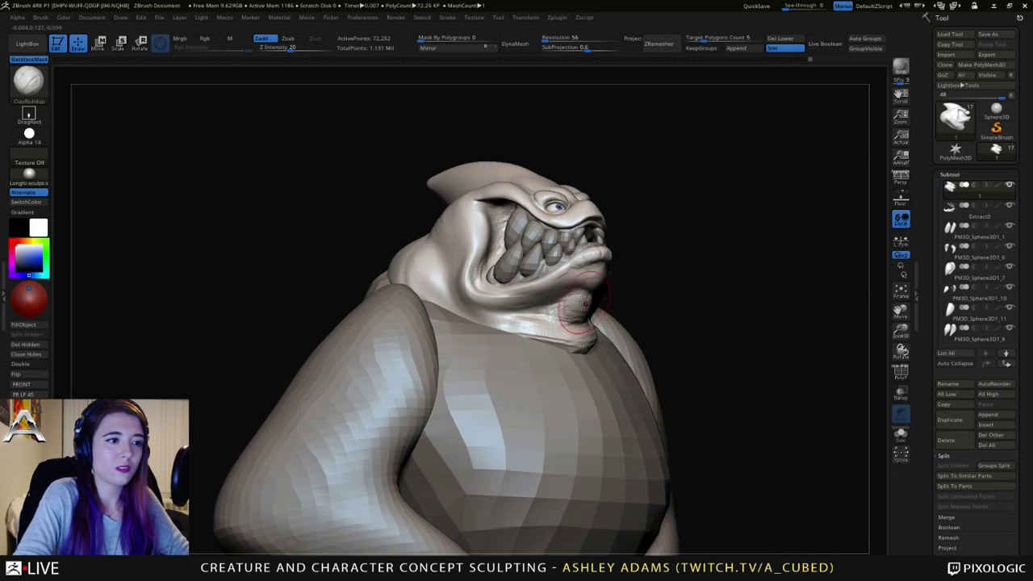
mouse_move(584, 304)
left_mouse_down()
mouse_move(548, 315)
mouse_move(571, 297)
mouse_move(548, 320)
left_mouse_up()
mouse_move(548, 320)
right_mouse_down()
mouse_move(582, 345)
mouse_move(575, 339)
right_mouse_up()
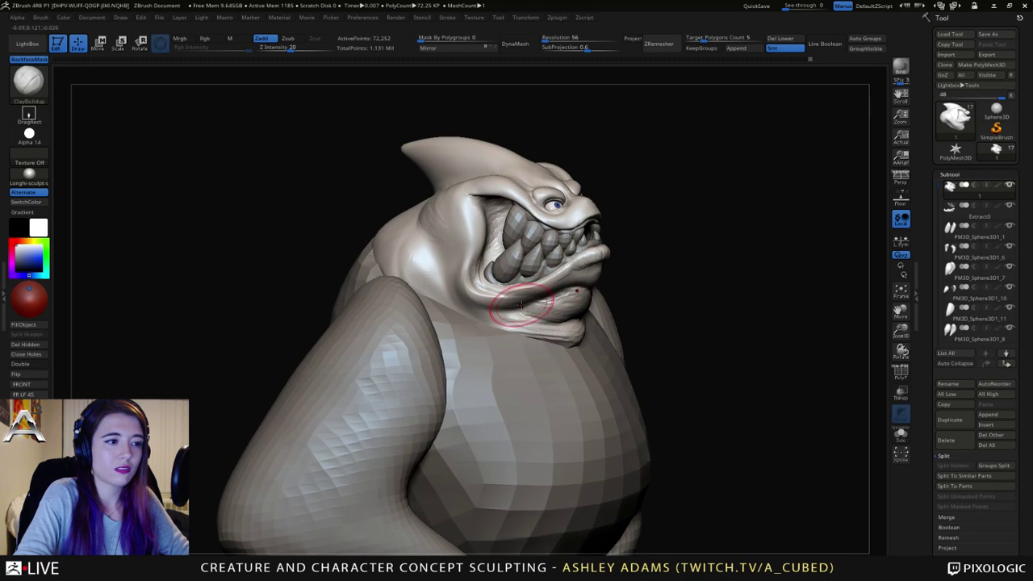
Step: Add volume with ClayBuildup along the lower jaw under the mouth and around its rear corner, smoothing the transitions
left_click_drag(550, 294, 496, 297)
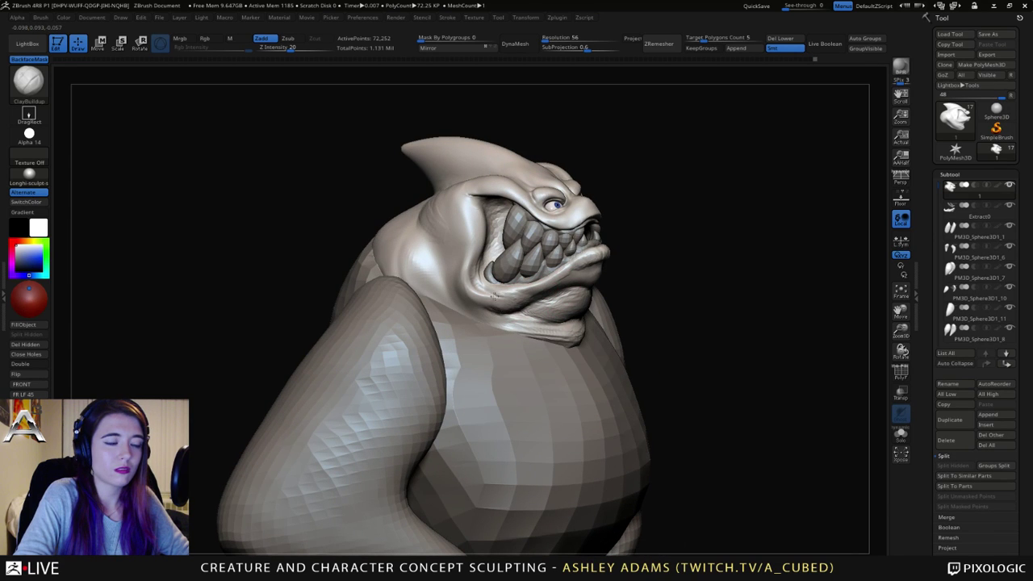
key("shift")
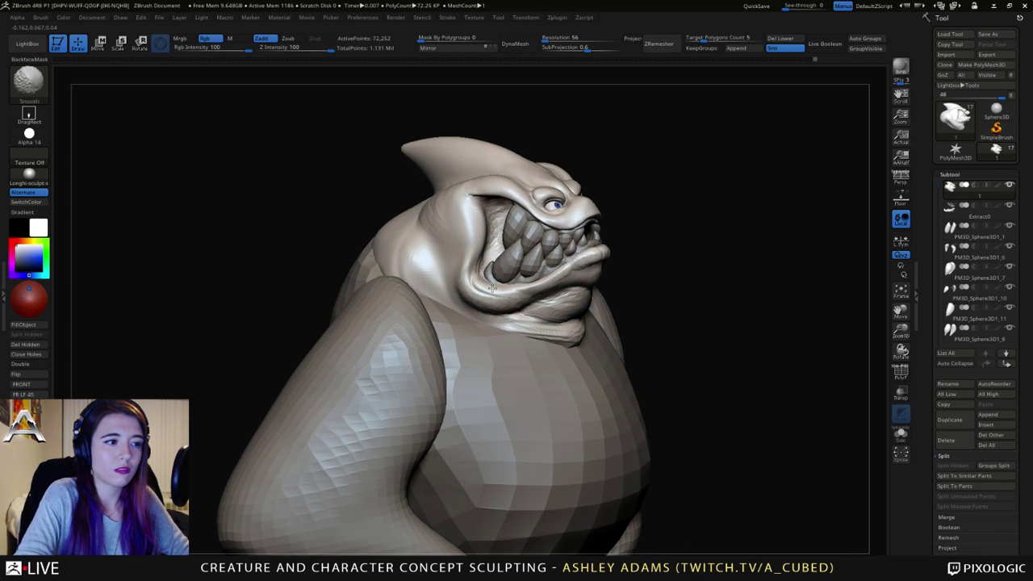
right_click_drag(775, 295, 603, 287)
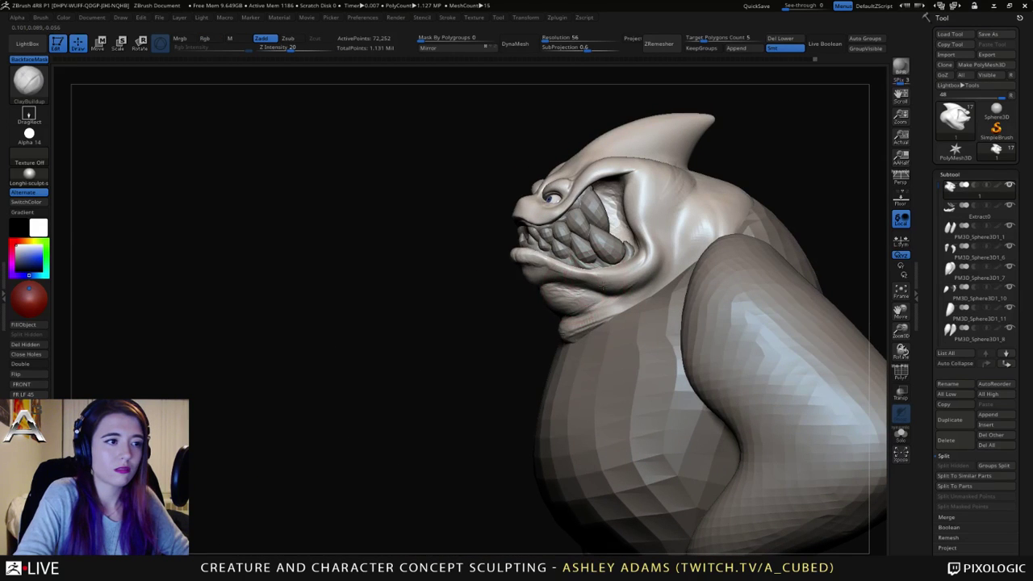
mouse_move(601, 287)
left_mouse_down()
mouse_move(633, 286)
mouse_move(655, 257)
mouse_move(626, 277)
left_mouse_up()
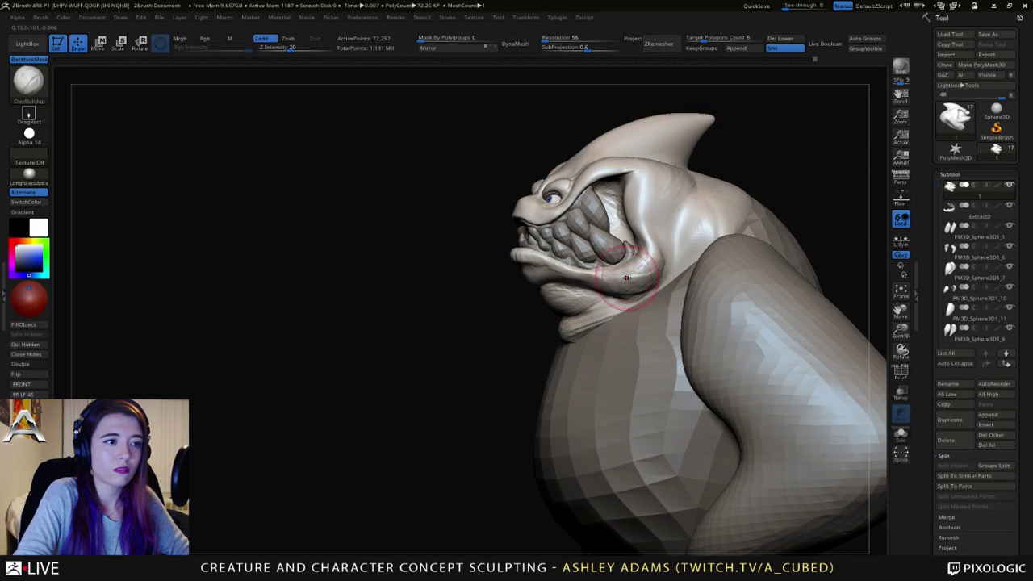
right_click_drag(577, 287, 557, 283)
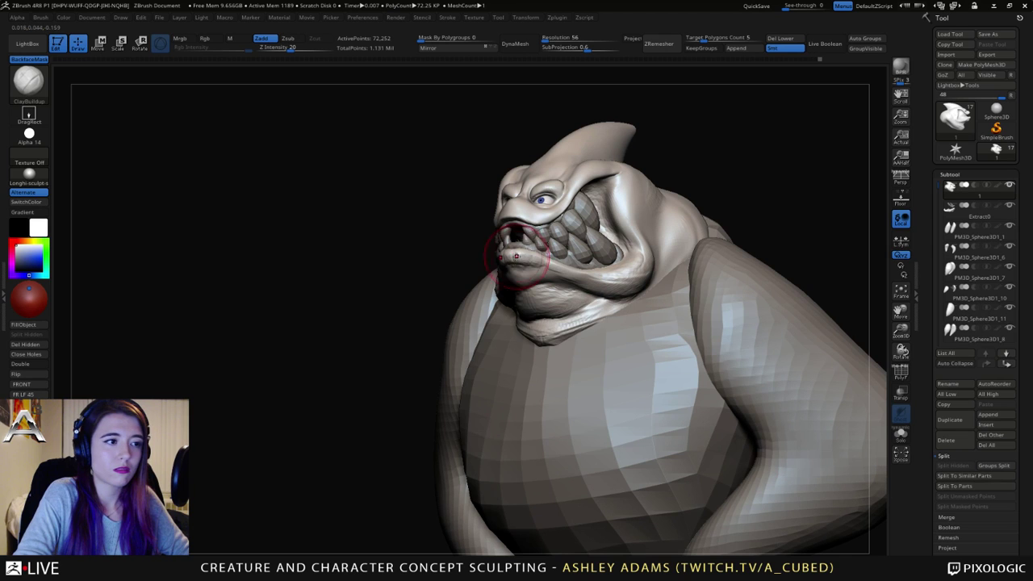
key("space")
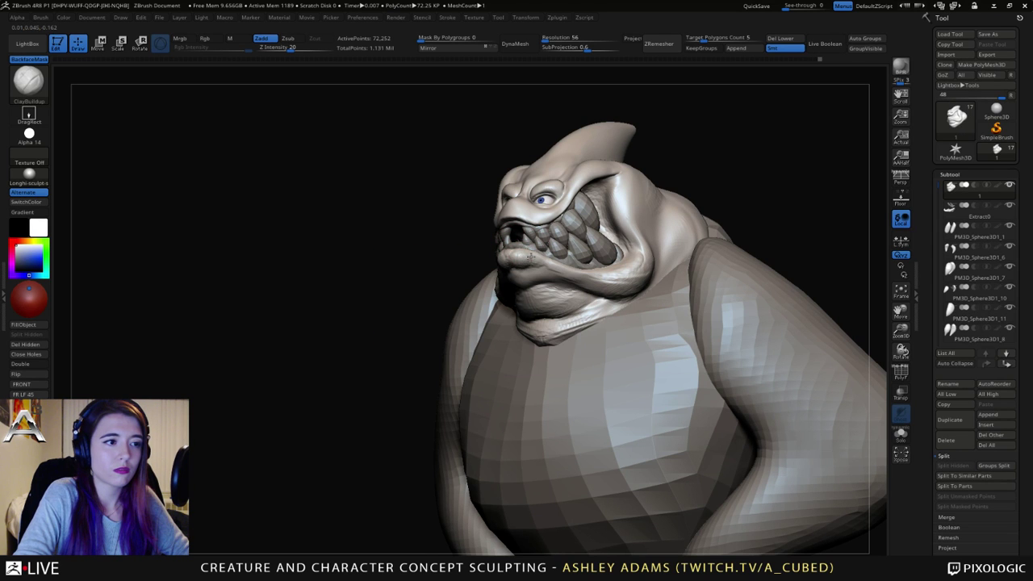
Step: Add a ClayBuildup stroke to the snout and smooth the area beside it above the upper teeth
mouse_move(510, 256)
right_mouse_down()
mouse_move(536, 282)
mouse_move(505, 256)
mouse_move(505, 223)
mouse_move(472, 228)
right_mouse_up()
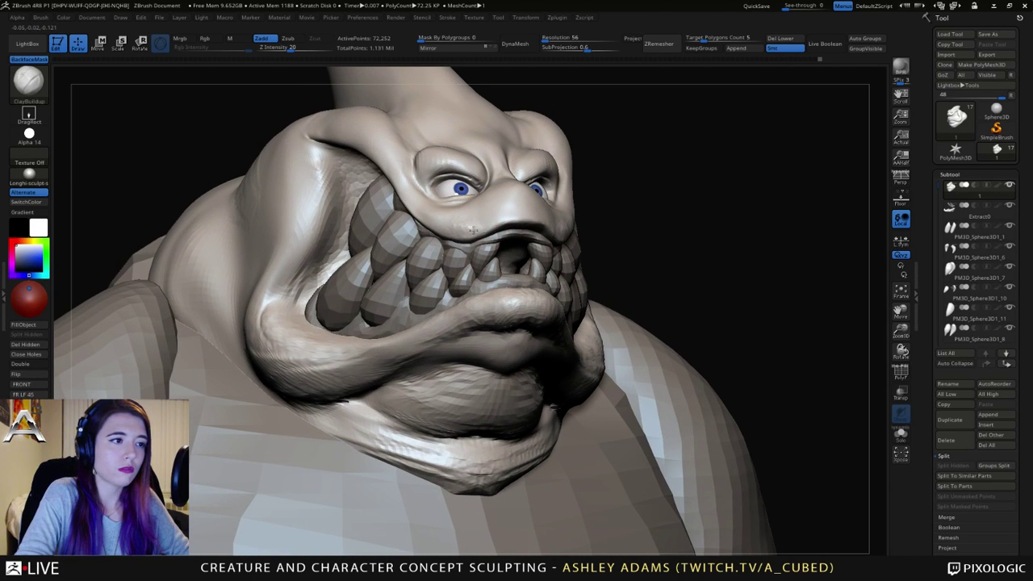
right_click_drag(516, 211, 514, 202)
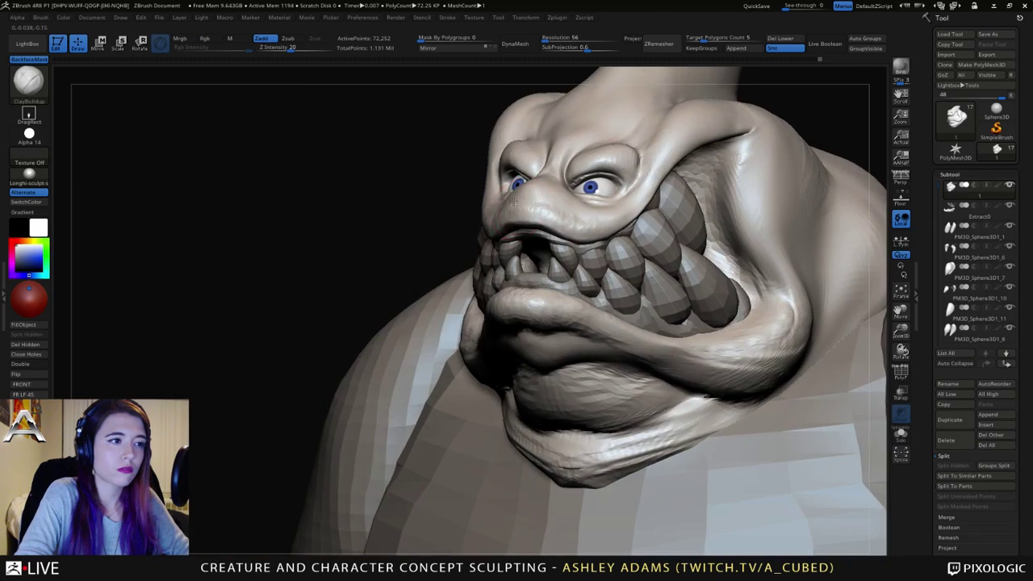
mouse_move(554, 202)
left_mouse_down()
mouse_move(585, 227)
mouse_move(560, 216)
left_mouse_up()
right_click_drag(543, 206, 565, 205)
mouse_move(578, 218)
left_mouse_down("shift")
mouse_move(570, 226)
mouse_move(606, 222)
left_mouse_up("shift")
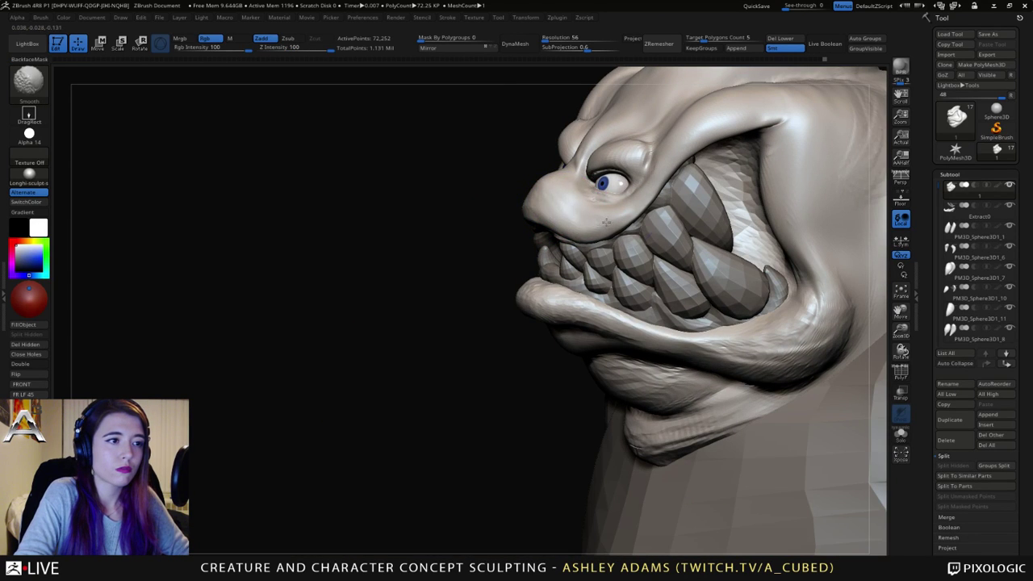
right_click_drag(546, 202, 605, 188)
right_click_drag(504, 207, 557, 209)
Step: Define the upper lip edge, the crease beneath the eye and the snout with DamStandard strokes
key("b")
key("d")
key("s")
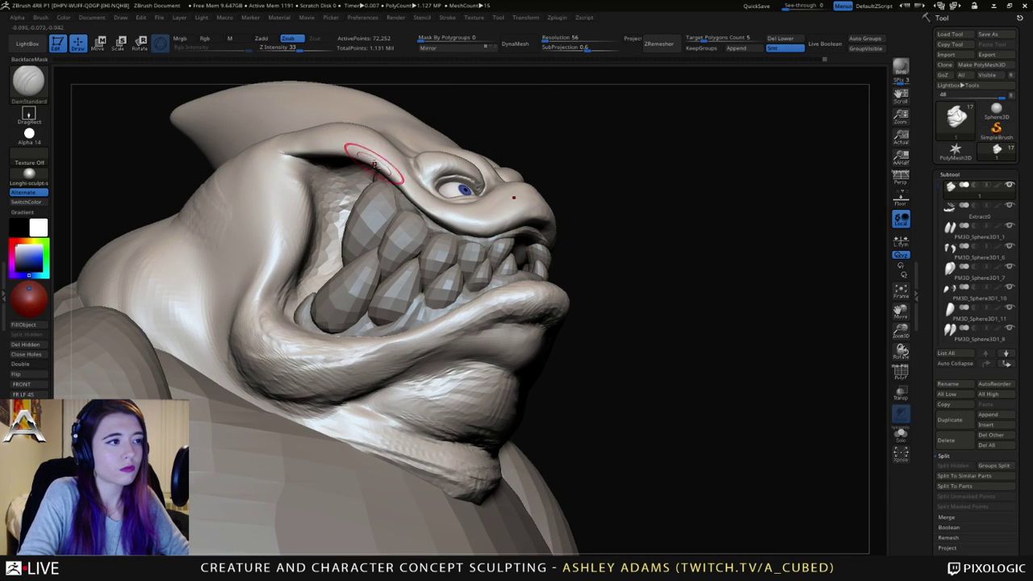
mouse_move(373, 164)
left_mouse_down()
mouse_move(387, 192)
mouse_move(423, 206)
left_mouse_up()
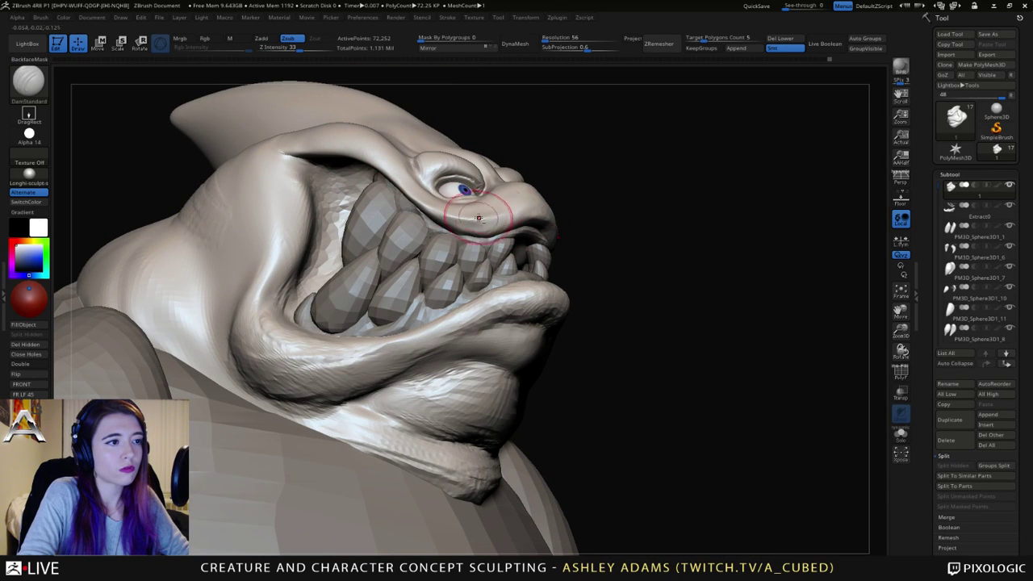
left_click_drag(483, 217, 540, 200)
left_click_drag(539, 200, 462, 221)
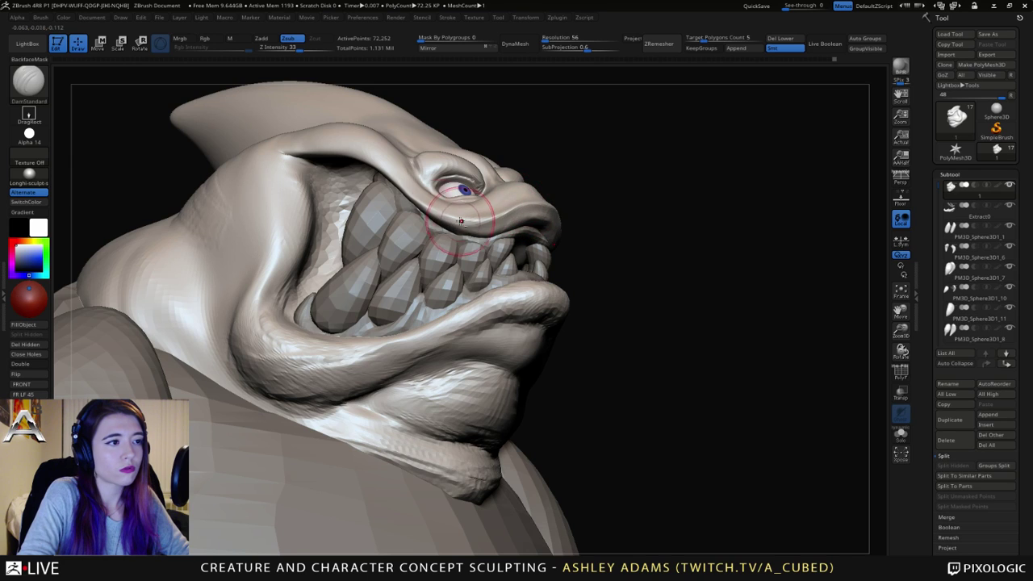
left_click_drag(710, 242, 477, 213)
mouse_move(466, 218)
right_mouse_down()
mouse_move(488, 257)
mouse_move(403, 196)
mouse_move(447, 199)
right_mouse_up()
mouse_move(444, 202)
left_mouse_down()
mouse_move(384, 203)
mouse_move(441, 203)
mouse_move(426, 197)
left_mouse_up()
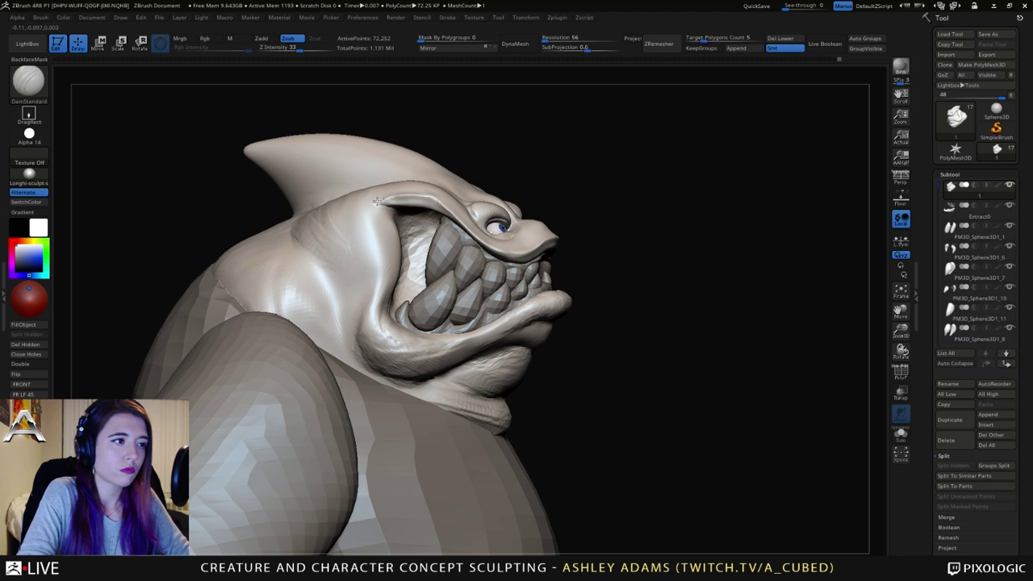
Step: Switch to SnakeHook and pull the upper rear corner of the mouth opening further back
mouse_move(444, 217)
right_mouse_down()
mouse_move(394, 235)
mouse_move(278, 229)
right_mouse_up()
key("b")
key("s")
key("h")
mouse_move(557, 192)
left_mouse_down()
mouse_move(580, 175)
mouse_move(594, 180)
left_mouse_up()
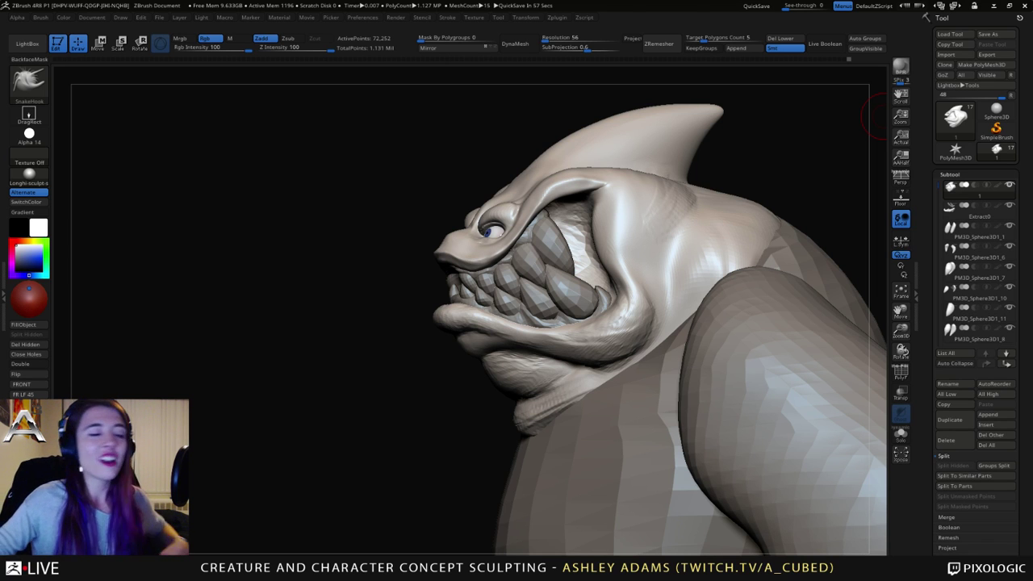
Step: Reshape the front edge of the snout and upper lip from above with SnakeHook
right_click_drag(506, 289, 403, 238)
left_click_drag(403, 239, 450, 260)
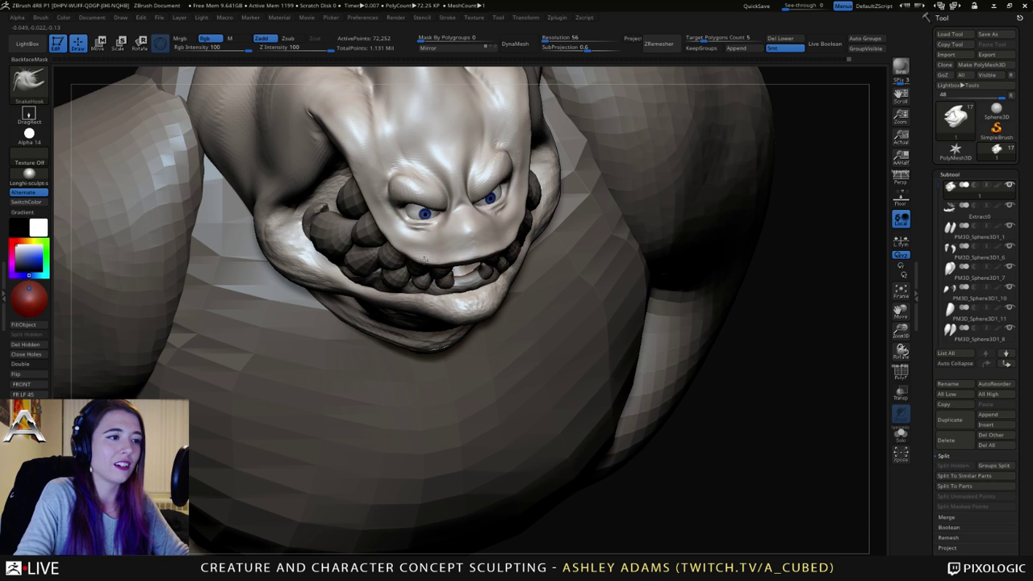
right_click_drag(410, 247, 517, 232)
key("space")
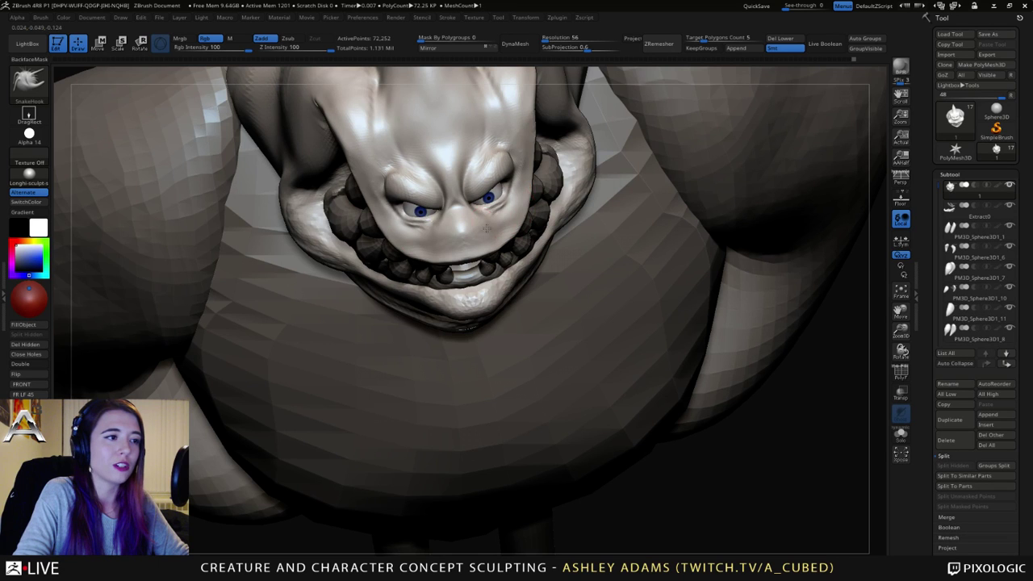
mouse_move(526, 200)
left_mouse_down()
mouse_move(424, 251)
mouse_move(456, 217)
left_mouse_up()
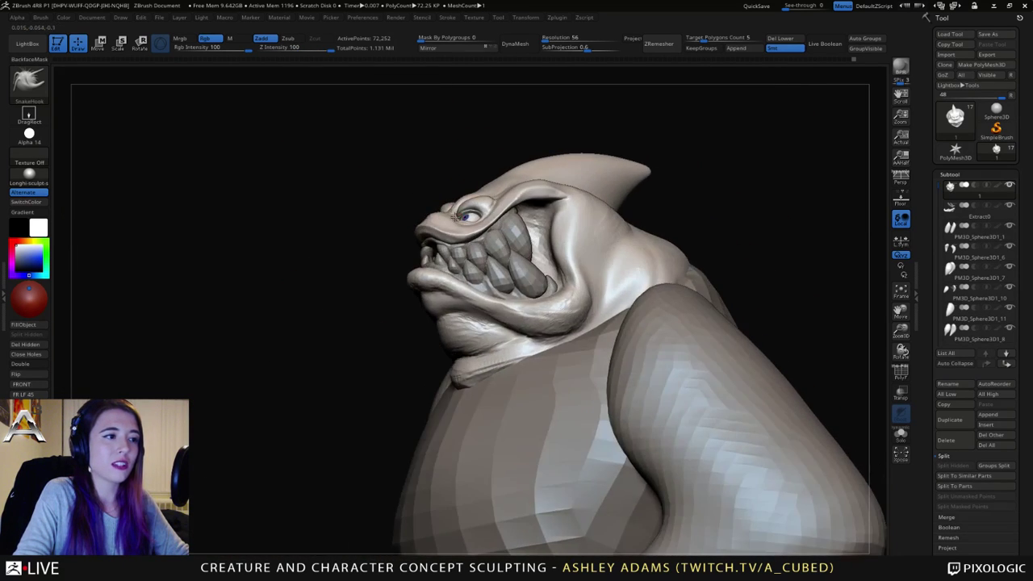
Step: Adjust the ridge at the mouth opening's upper rear corner with a small SnakeHook stroke
right_click(424, 273)
right_click_drag(509, 218, 645, 218)
right_click_drag(326, 196, 438, 215, "alt")
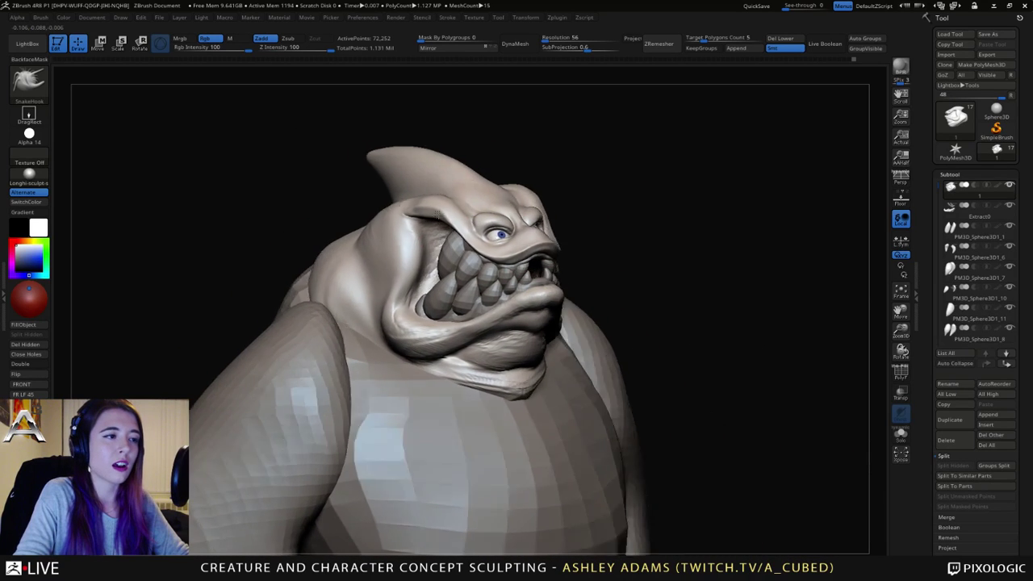
mouse_move(436, 213)
left_mouse_down()
mouse_move(415, 202)
mouse_move(429, 210)
left_mouse_up()
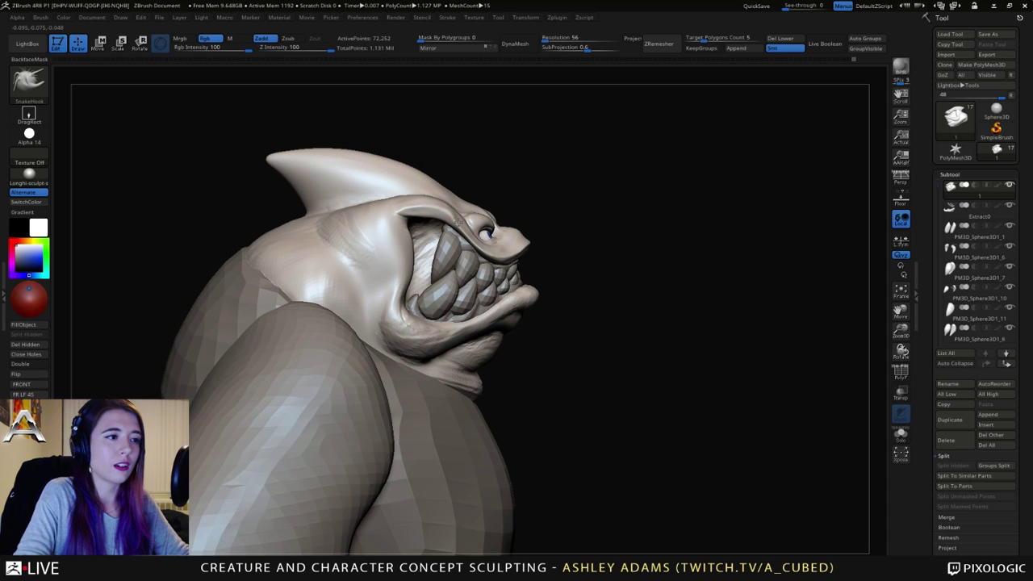
Step: Build up the side of the head behind the mouth's upper rear corner with ClayBuildup
right_click_drag(445, 222, 417, 229)
right_click(432, 207)
key("b")
key("c")
key("b")
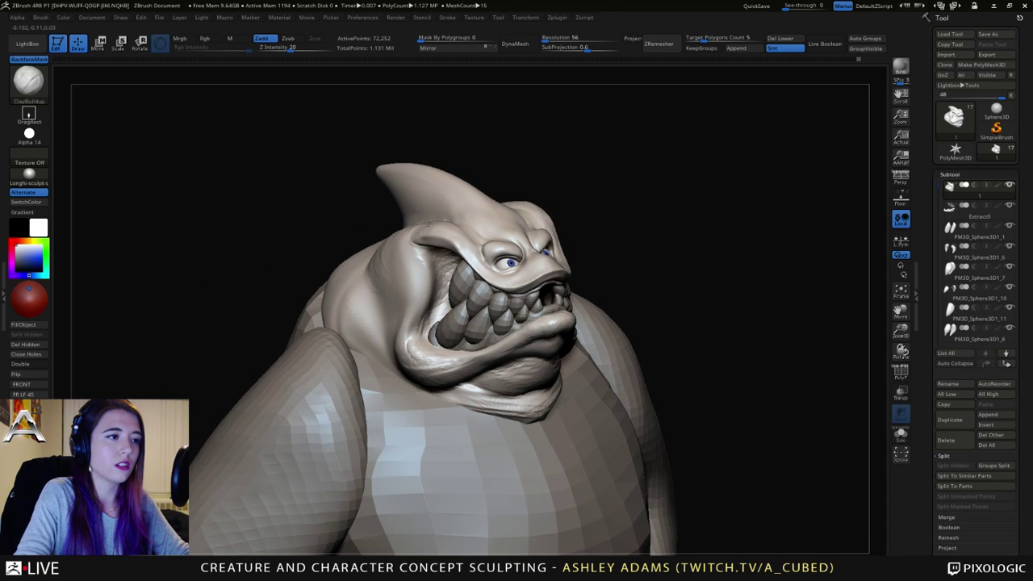
mouse_move(423, 222)
left_mouse_down()
mouse_move(431, 220)
mouse_move(412, 212)
left_mouse_up()
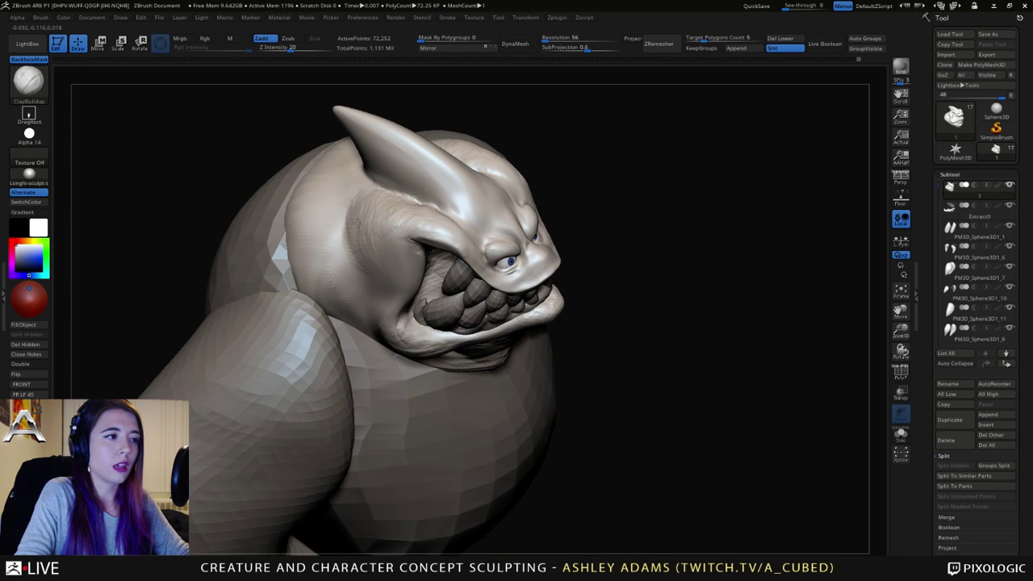
Step: Switch to SnakeHook, adjust the brush size and reshape the ridge along the top of the head beside the fin
mouse_move(357, 217)
right_mouse_down()
mouse_move(452, 213)
mouse_move(387, 212)
right_mouse_up()
key("space")
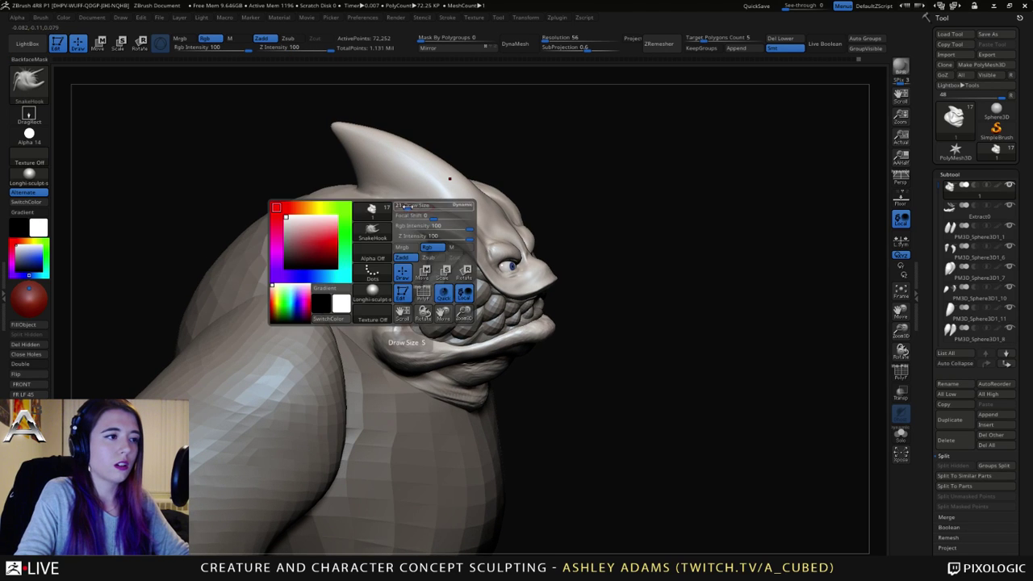
left_click_drag(403, 211, 411, 204)
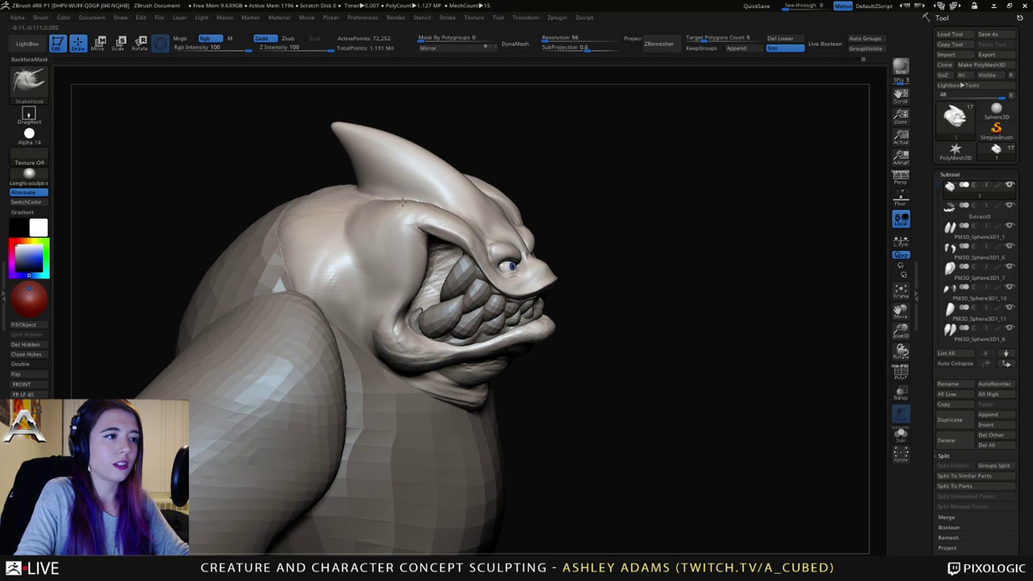
right_click_drag(401, 202, 408, 203, "shift")
key("space")
left_click_drag(436, 216, 431, 221)
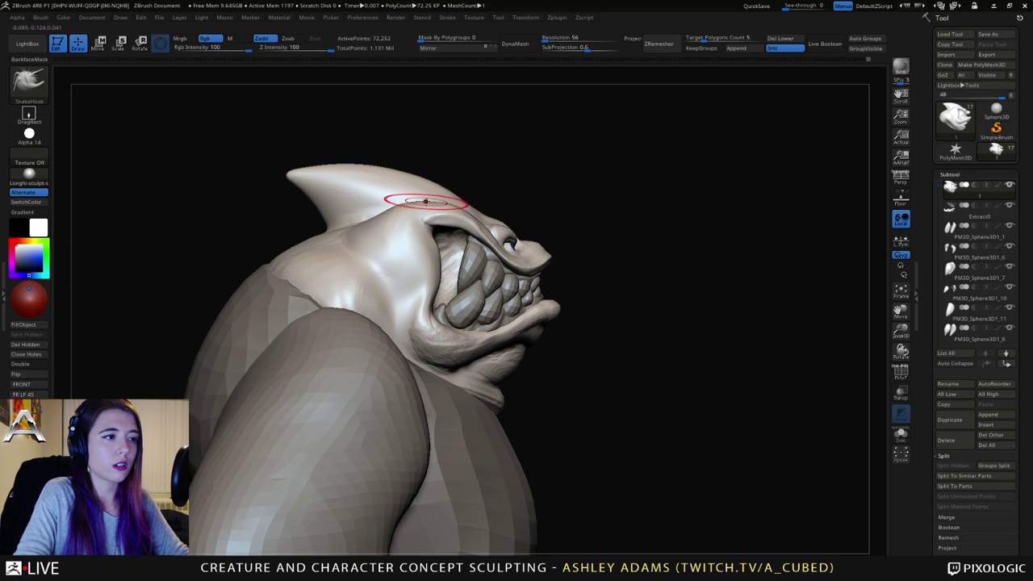
key("space")
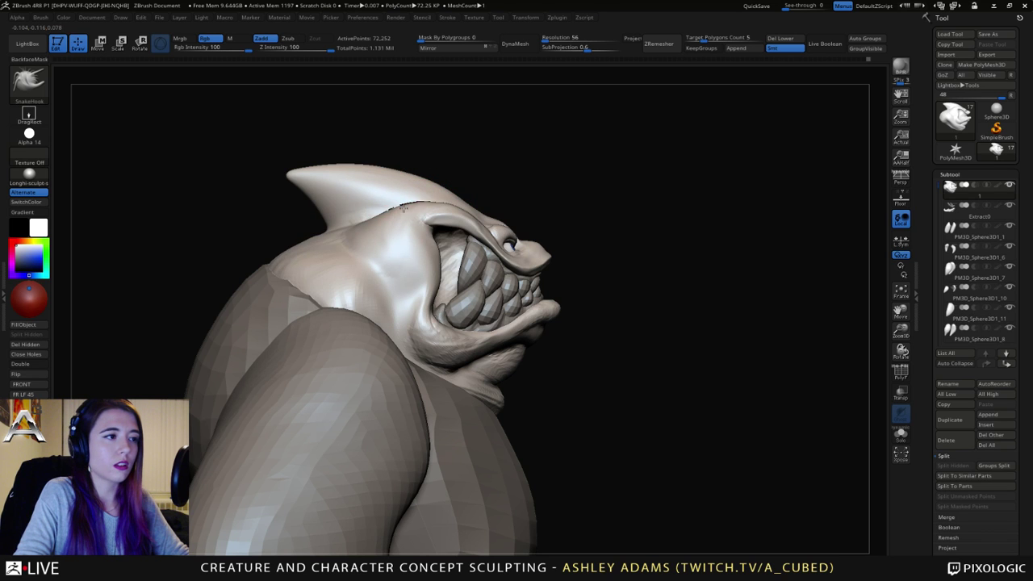
Step: Pull the upper rear corner of the mouth opening slightly upward with SnakeHook
right_click_drag(415, 231, 420, 194, "ctrl")
mouse_move(549, 234)
right_mouse_down()
mouse_move(472, 239)
mouse_move(475, 205)
mouse_move(404, 208)
right_mouse_up()
right_click_drag(484, 172, 475, 202, "ctrl")
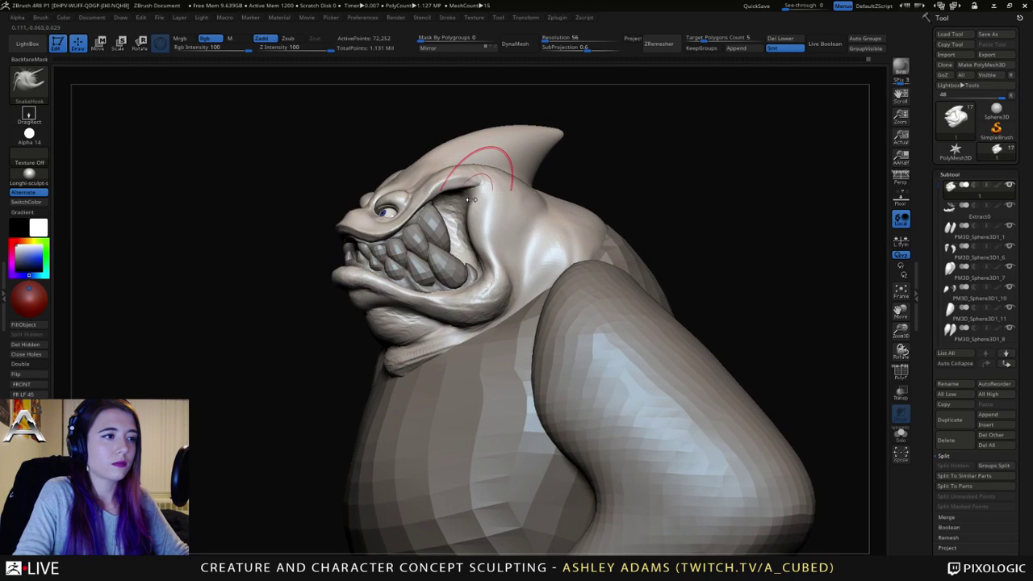
left_click_drag(471, 198, 476, 188)
key("space")
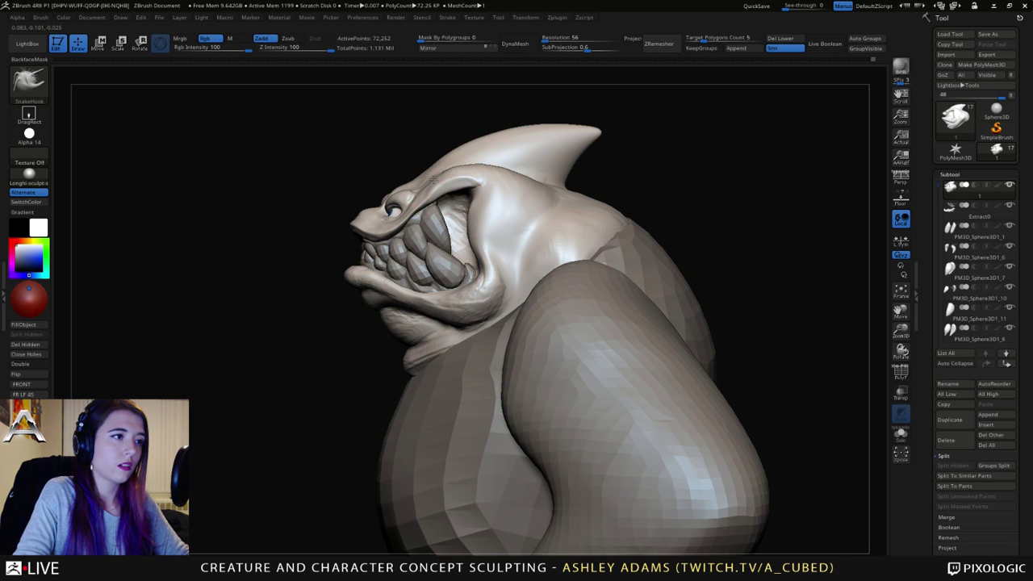
Step: Refine the face around the eye, building up the area between the eye and upper lip with ClayBuildup
right_click_drag(436, 175, 484, 186)
mouse_move(380, 207)
right_mouse_down("alt")
mouse_move(411, 210)
mouse_move(403, 273)
right_mouse_up("alt")
key("space")
left_click(442, 217)
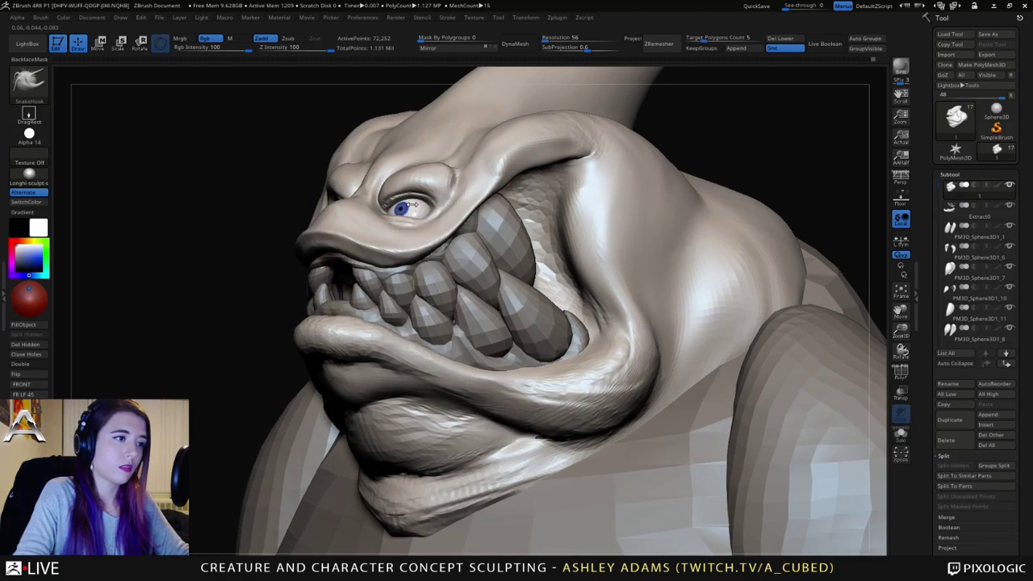
right_click_drag(440, 217, 484, 202)
key("b")
key("c")
key("b")
mouse_move(408, 218)
right_mouse_down()
mouse_move(408, 248)
mouse_move(407, 232)
right_mouse_up()
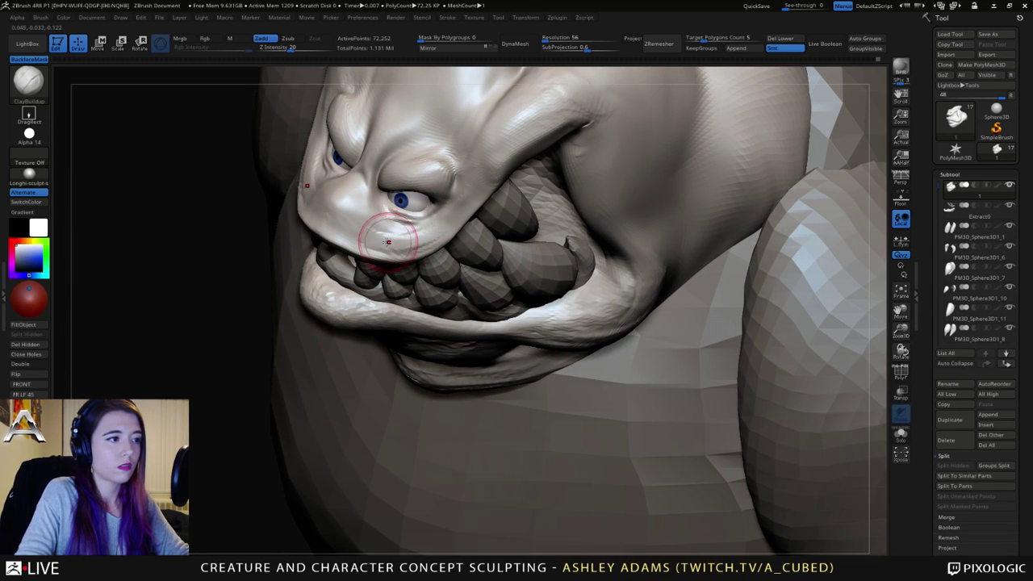
Step: Switch back to SnakeHook and make the gums (Extract0) the active subtool, seen from below the snout
key("b")
key("s")
key("h")
mouse_move(388, 242)
right_mouse_down()
mouse_move(346, 244)
mouse_move(476, 246)
right_mouse_up()
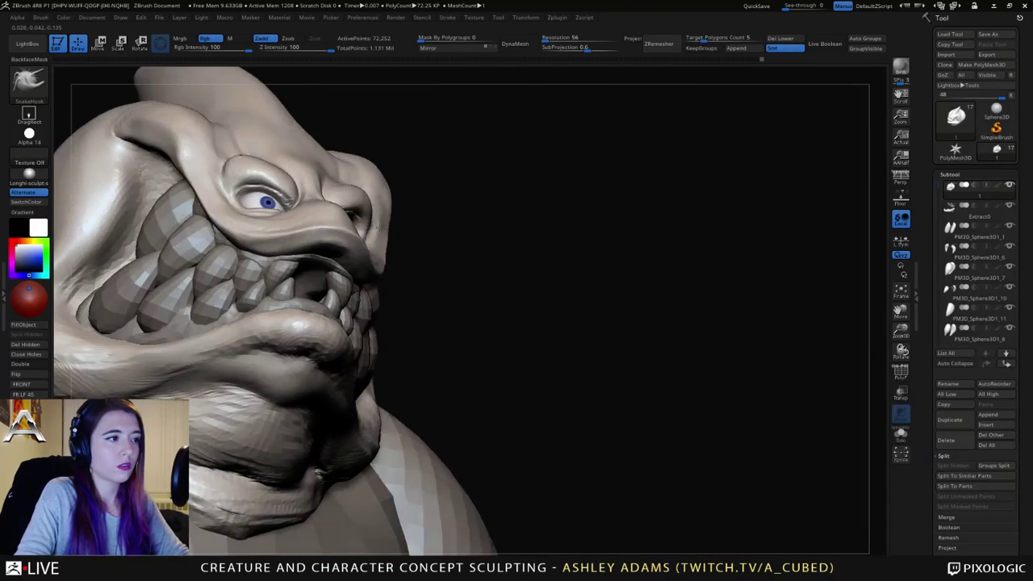
right_click_drag(355, 294, 378, 256, "ctrl")
left_click(375, 263, "alt")
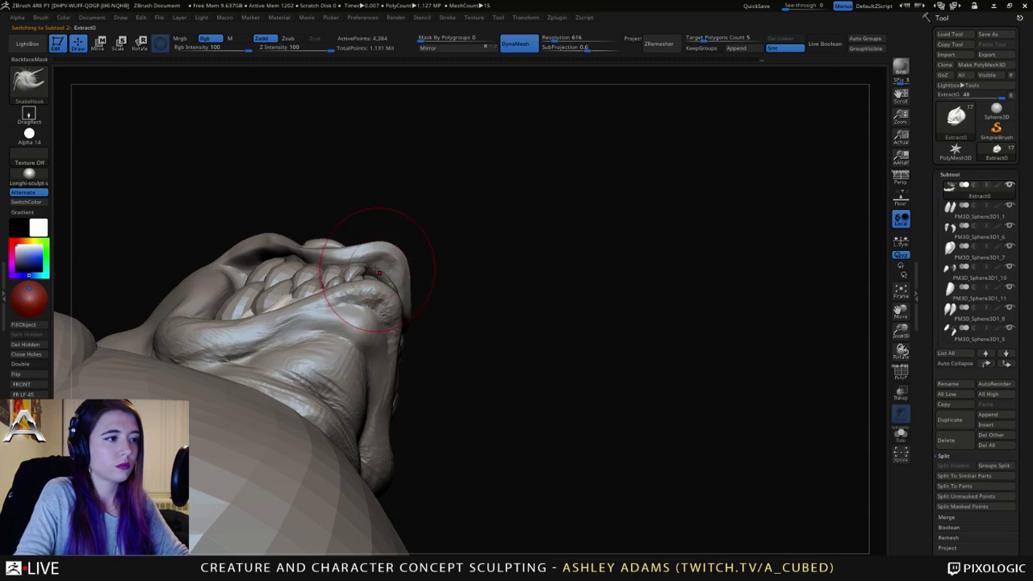
right_click(375, 265)
left_click_drag(462, 261, 476, 276, "ctrl")
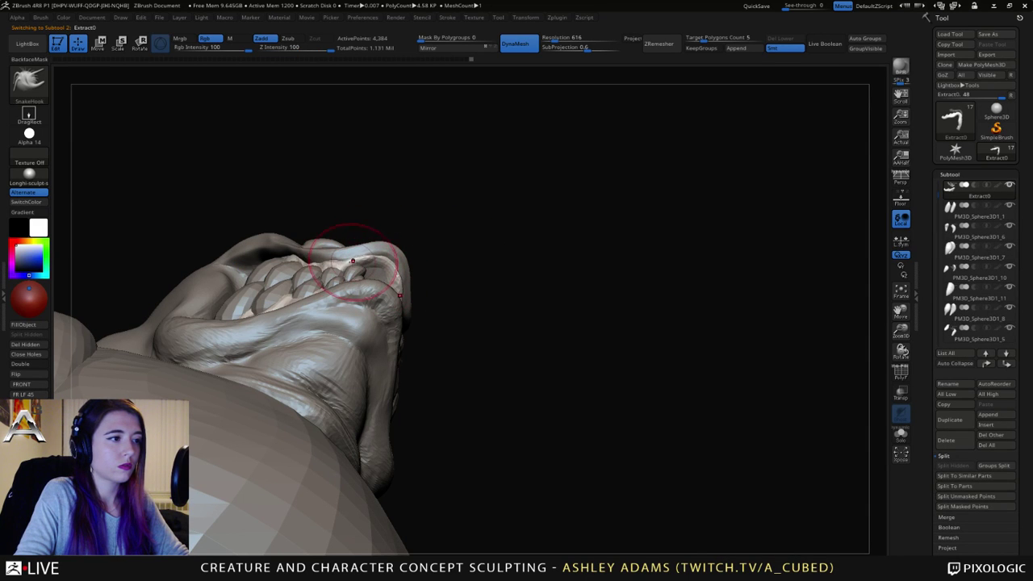
Step: Tuck the outer edge of the upper gums in behind the lip with SnakeHook strokes from below
right_click_drag(353, 261, 377, 273)
left_click(365, 266, "alt")
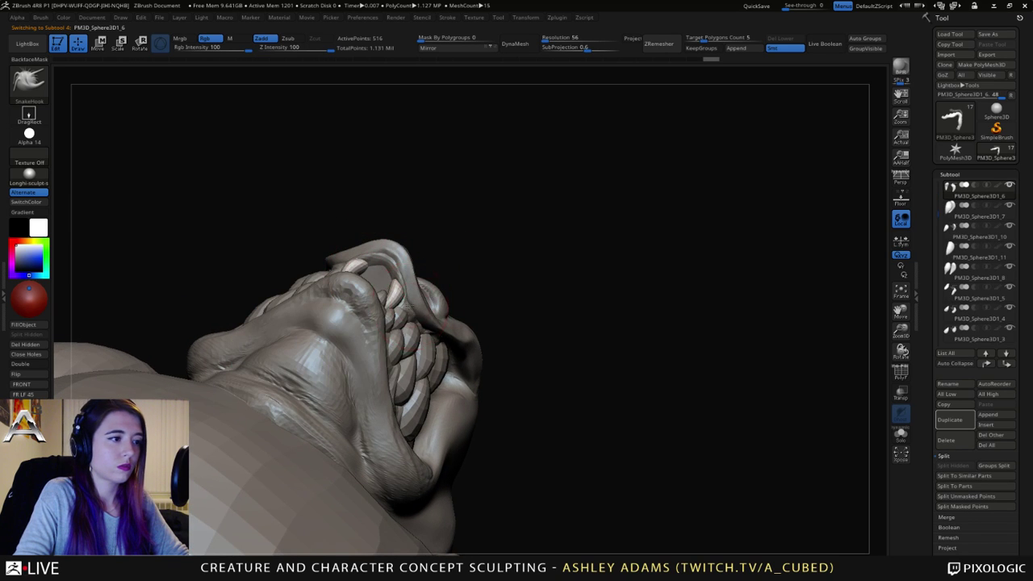
left_click(423, 313, "alt")
right_click_drag(423, 313, 404, 290)
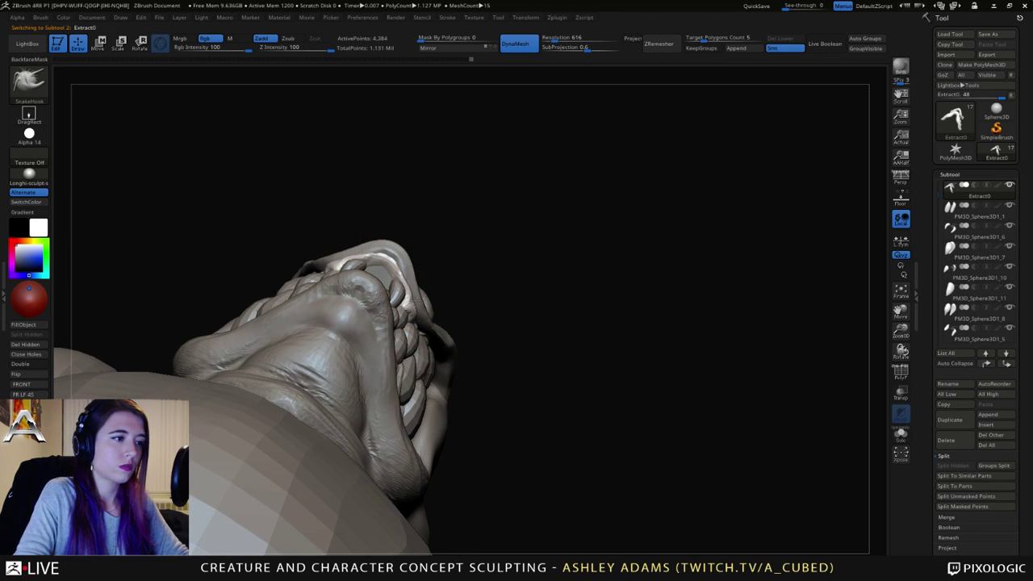
right_click_drag(423, 327, 438, 360)
left_click_drag(438, 360, 429, 355)
right_click_drag(429, 355, 441, 338)
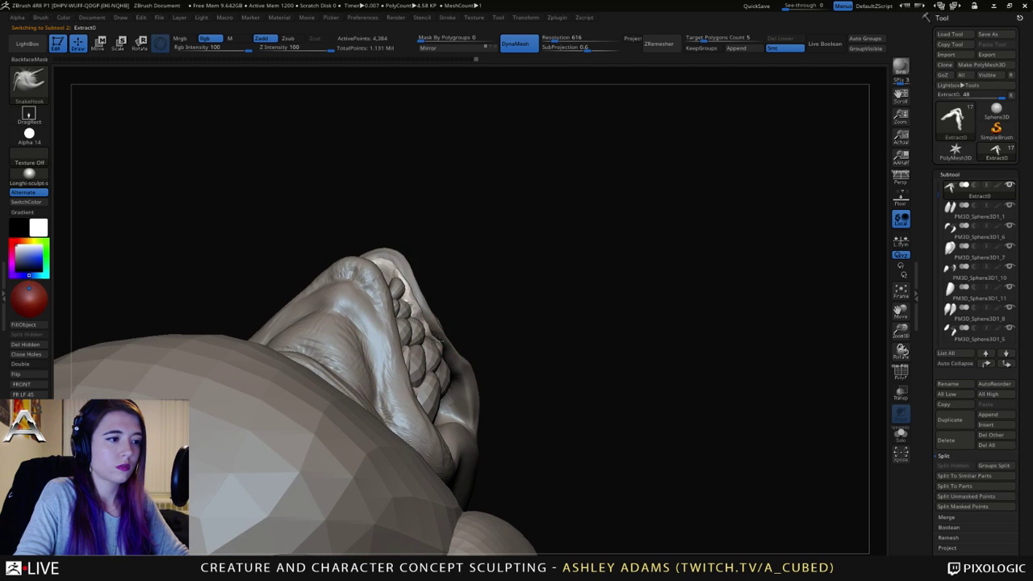
left_click_drag(440, 340, 436, 337)
Step: Reshape the front part of the upper gums under the snout with SnakeHook
right_click_drag(436, 338, 376, 315)
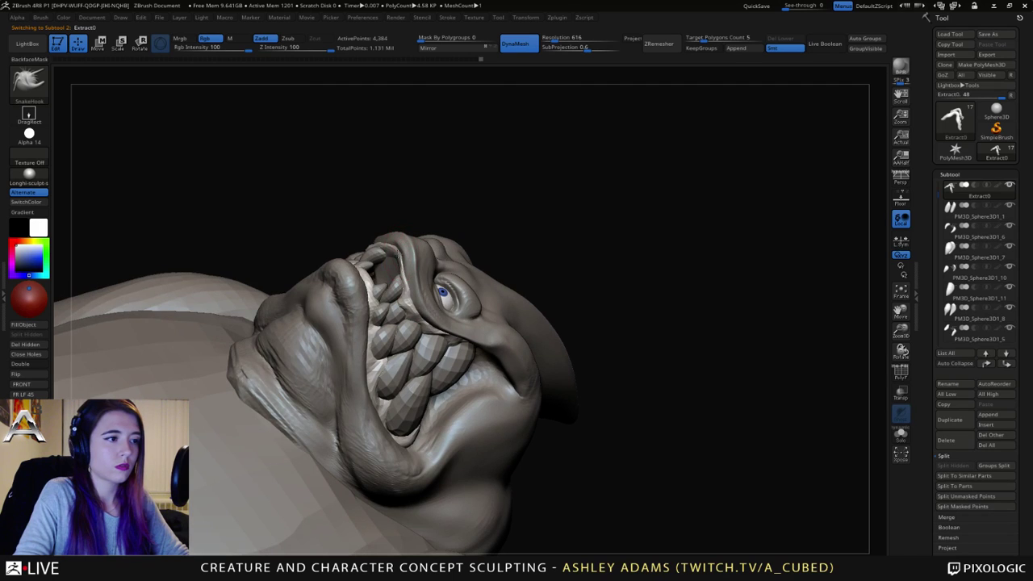
right_click_drag(399, 239, 427, 261)
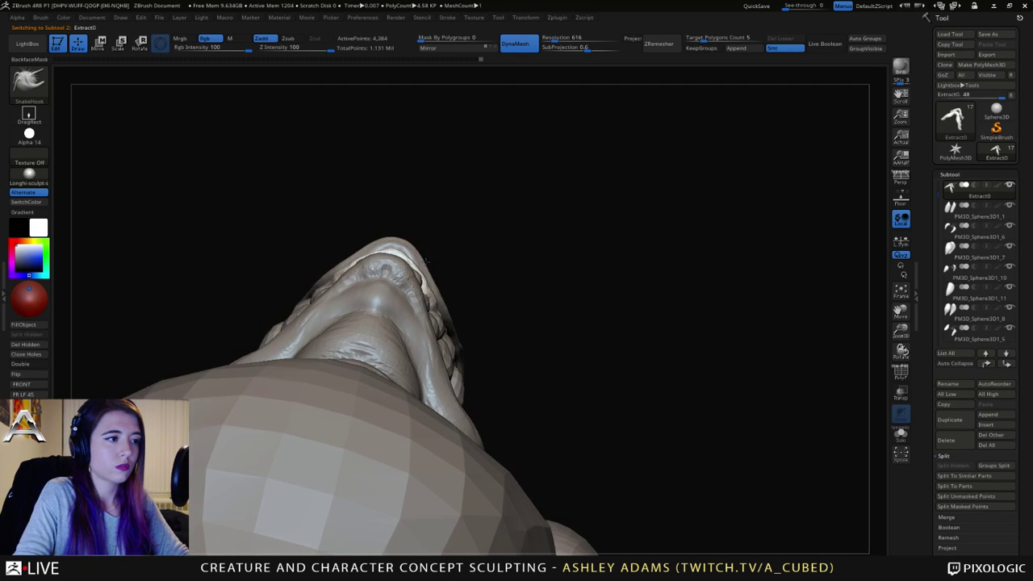
left_click_drag(423, 259, 393, 309)
right_click_drag(400, 323, 403, 283, "ctrl")
mouse_move(403, 283)
right_mouse_down()
mouse_move(417, 305)
mouse_move(387, 316)
mouse_move(406, 338)
right_mouse_up()
Step: Adjust the gums around the front teeth with SnakeHook, switching between the gums and the front tooth subtool PM3D_Sphere3D1_6
left_click(403, 277, "alt")
left_click(395, 316, "alt")
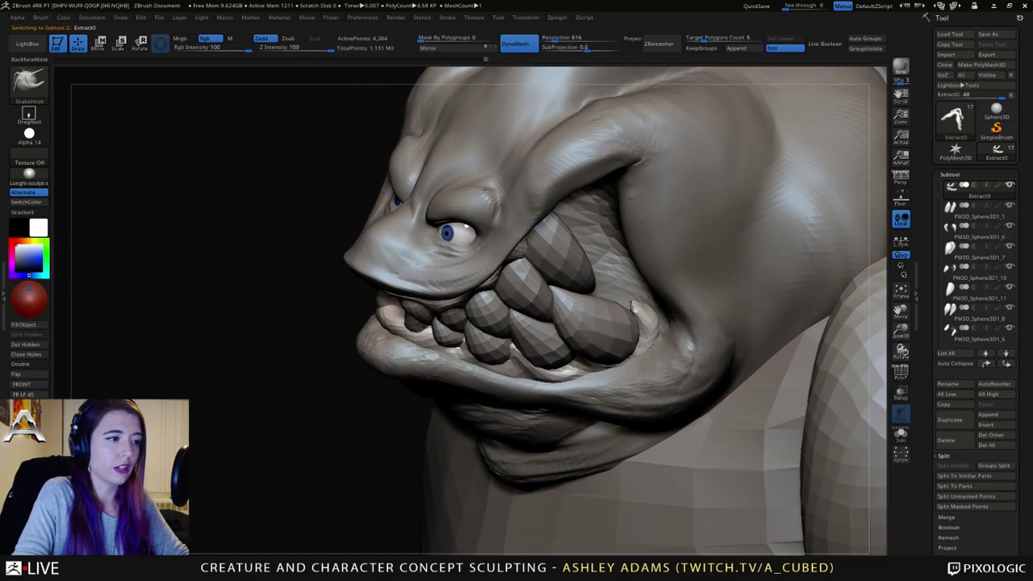
left_click_drag(392, 331, 359, 262)
left_click(360, 269, "alt")
right_click_drag(360, 269, 428, 166)
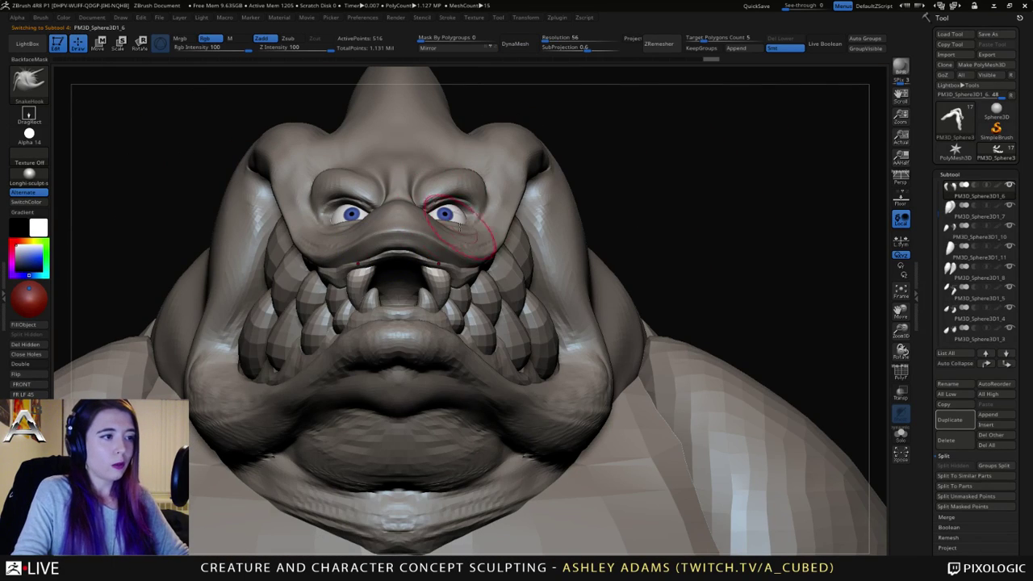
left_click(328, 271, "alt")
right_click_drag(328, 266, 294, 266)
key("space")
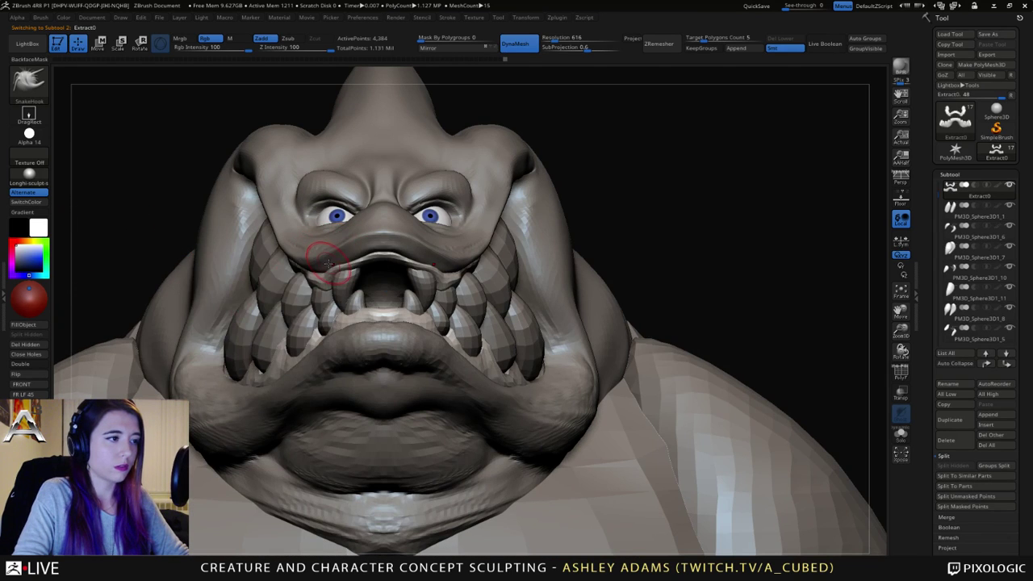
right_click_drag(438, 263, 427, 261)
Step: Select the head subtool and reshape the bulge at the side of the head behind the mouth with SnakeHook
key("space")
left_click_drag(521, 195, 533, 190)
left_click(527, 167, "alt")
key("space")
right_click_drag(560, 198, 266, 202)
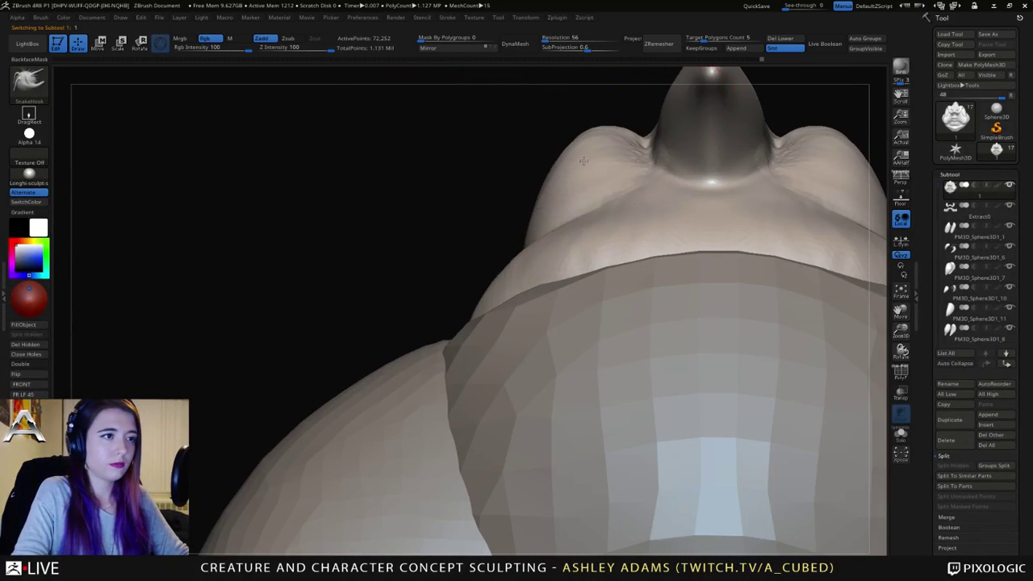
right_click_drag(584, 161, 625, 197)
mouse_move(551, 134)
left_mouse_down()
mouse_move(521, 134)
mouse_move(509, 231)
mouse_move(490, 250)
mouse_move(489, 276)
mouse_move(502, 259)
left_mouse_up()
key("space")
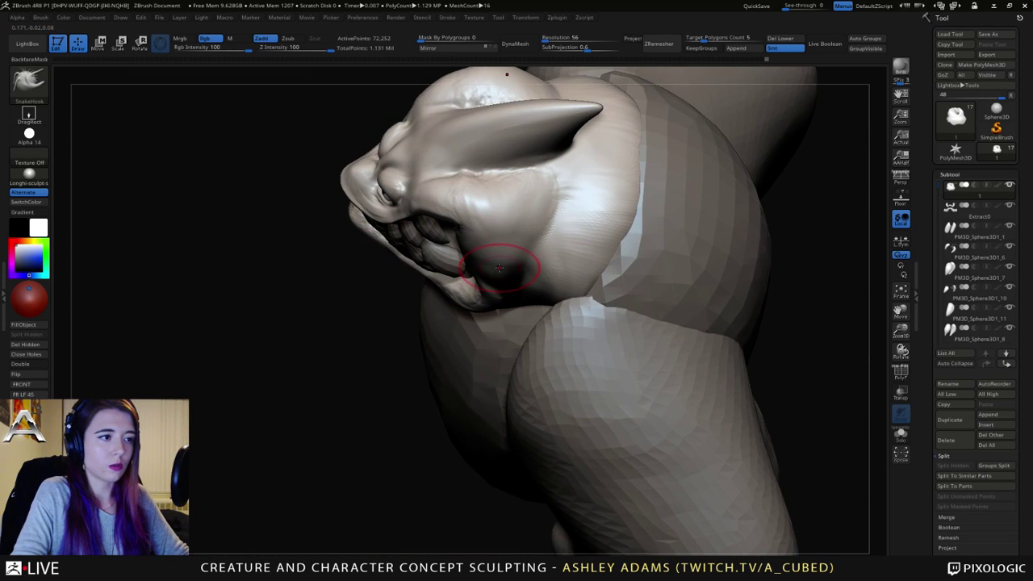
Step: Build up the side of the head between the mouth corner and the shoulder with ClayBuildup
right_click_drag(500, 268, 508, 267)
key("b")
key("c")
key("b")
key("space")
left_click_drag(520, 270, 533, 270)
right_click_drag(539, 268, 529, 223)
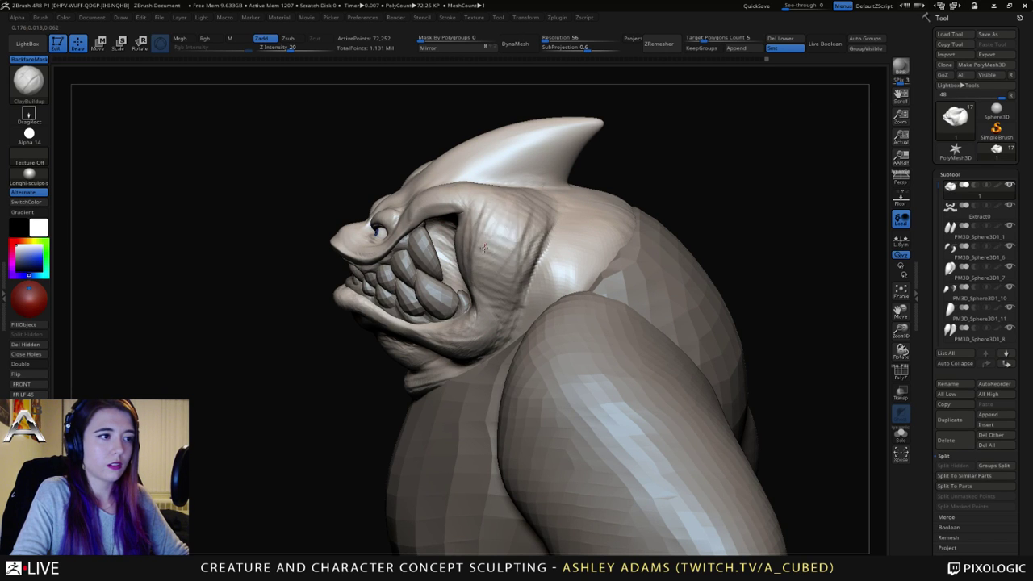
Step: Switch to SnakeHook and reshape the rear edge of the cheek bulge where it meets the neck
mouse_move(484, 248)
right_mouse_down()
mouse_move(593, 246)
mouse_move(526, 267)
mouse_move(581, 264)
right_mouse_up()
key("b")
key("s")
key("h")
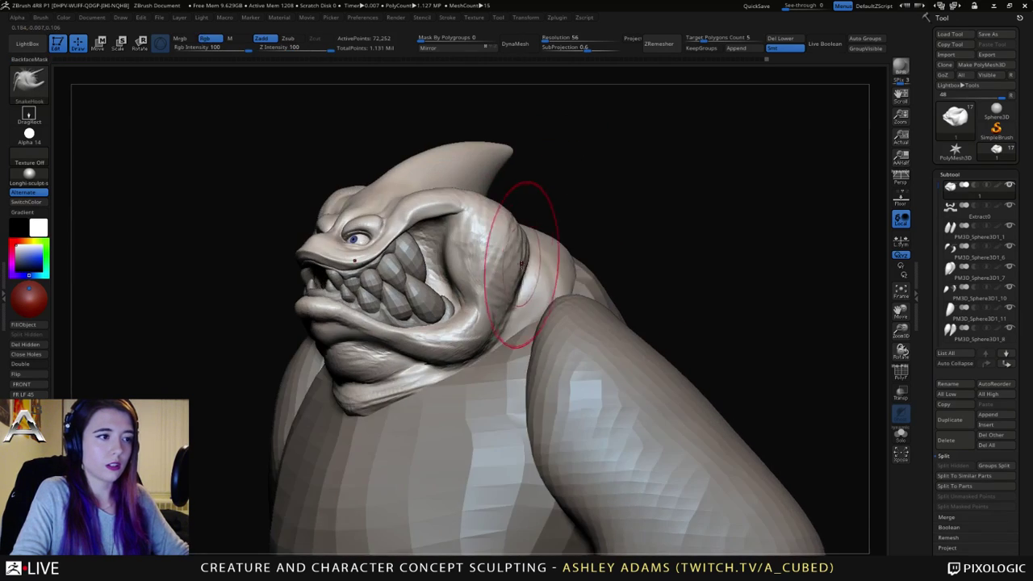
left_click_drag(533, 269, 502, 253)
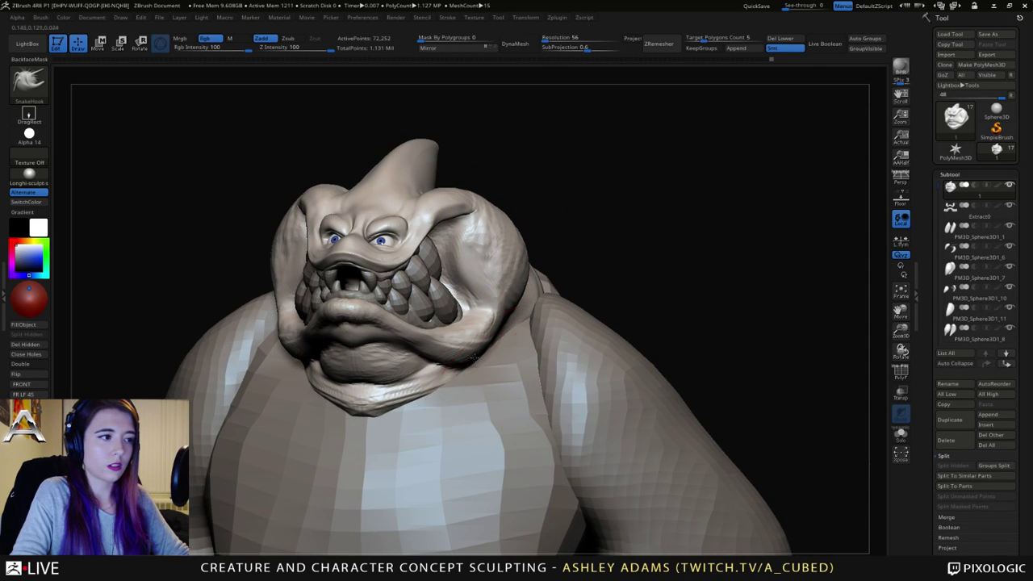
Step: Start a thick fold around the neck below the jaw with ClayBuildup and isolate the head subtool
key("b")
key("c")
key("b")
right_click_drag(434, 438, 388, 298, "ctrl")
mouse_move(386, 299)
left_mouse_down()
mouse_move(334, 288)
mouse_move(516, 330)
left_mouse_up()
left_click(901, 436)
mouse_move(540, 387)
left_mouse_down()
mouse_move(404, 269)
mouse_move(393, 288)
mouse_move(397, 240)
mouse_move(376, 252)
mouse_move(442, 288)
mouse_move(424, 270)
mouse_move(380, 262)
left_mouse_up()
Step: Thicken the neck fold along the side of the isolated head with ClayBuildup
key("b")
key("s")
key("h")
key("b")
key("c")
key("b")
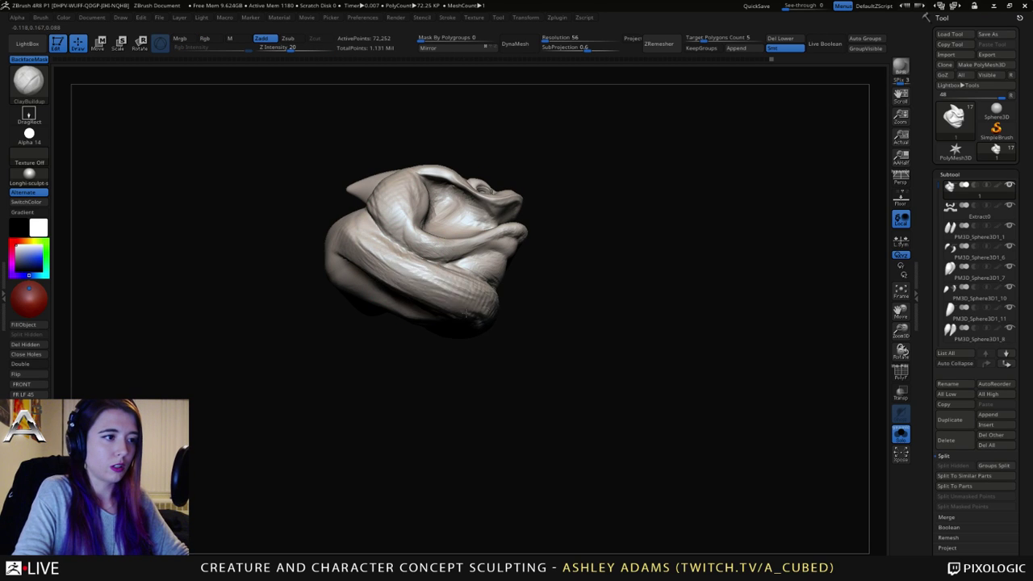
left_click_drag(323, 286, 343, 201)
mouse_move(448, 278)
left_mouse_down()
mouse_move(413, 298)
mouse_move(380, 299)
mouse_move(387, 331)
mouse_move(404, 315)
mouse_move(386, 252)
left_mouse_up()
Step: Extend the neck fold around the back of the head below the fin with ClayBuildup
right_click_drag(387, 252, 367, 304)
mouse_move(355, 230)
left_mouse_down()
mouse_move(373, 243)
mouse_move(412, 239)
left_mouse_up()
right_click_drag(405, 239, 433, 269)
left_click_drag(377, 234, 363, 212)
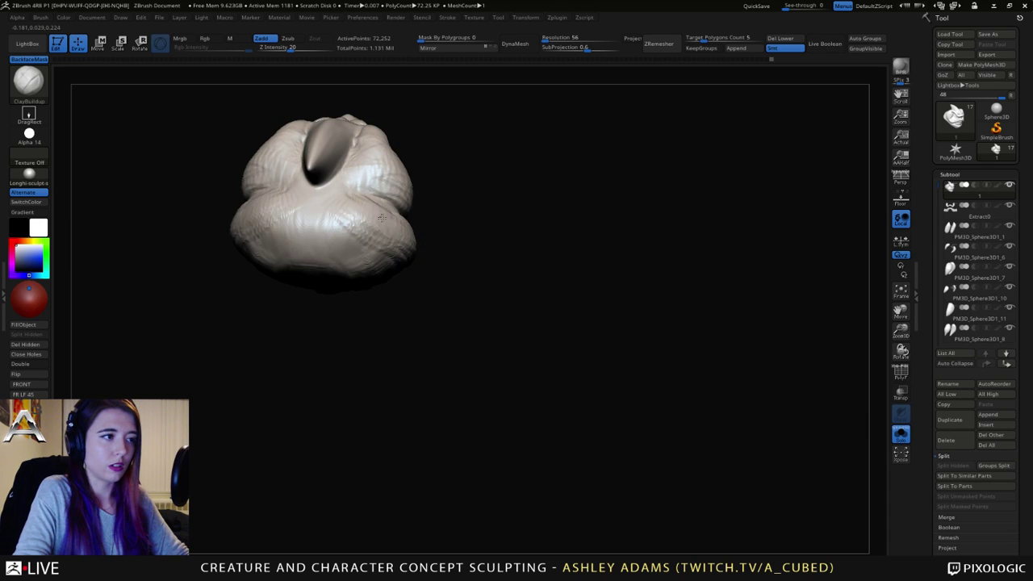
right_click_drag(428, 258, 395, 246)
mouse_move(404, 242)
left_mouse_down()
mouse_move(380, 266)
mouse_move(339, 242)
left_mouse_up()
Step: Switch to SnakeHook and reshape the front part of the neck fold under the jaw
mouse_move(322, 237)
right_mouse_down()
mouse_move(532, 209)
mouse_move(586, 215)
mouse_move(612, 200)
right_mouse_up()
key("b")
key("s")
key("h")
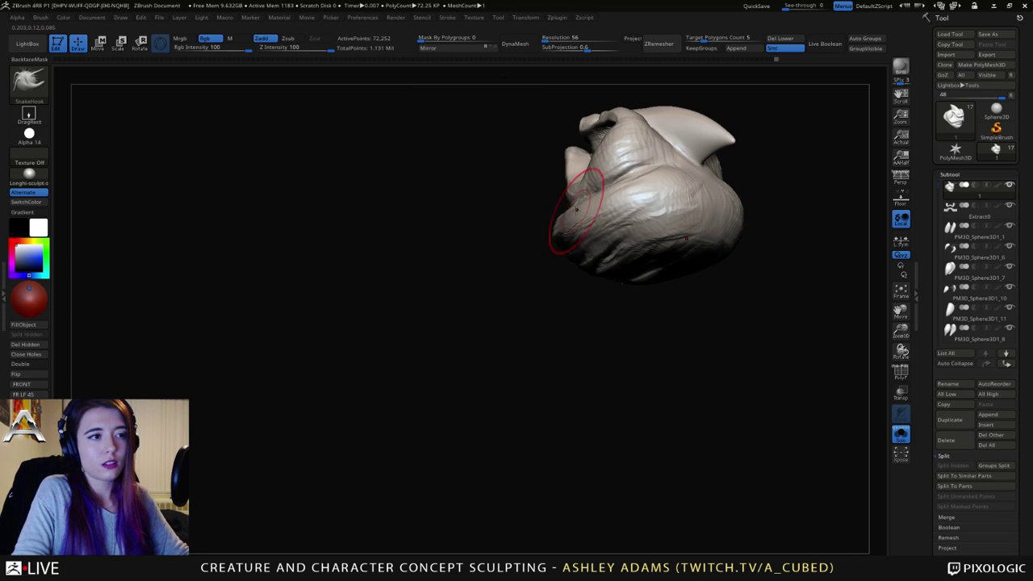
mouse_move(565, 231)
left_mouse_down()
mouse_move(611, 173)
mouse_move(630, 167)
mouse_move(584, 239)
left_mouse_up()
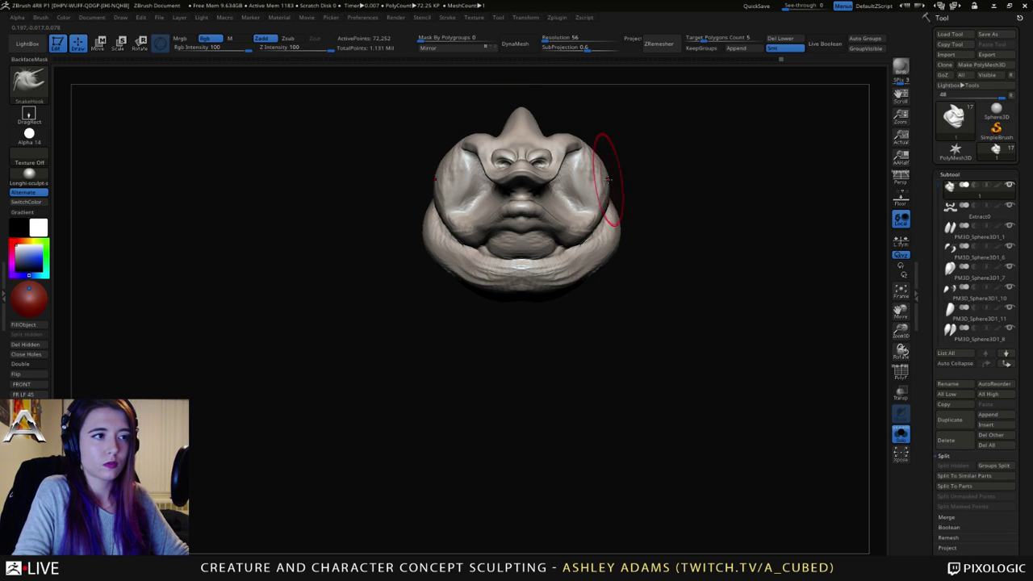
Step: Show all subtools again and push the inner cheek wall behind the teeth deeper with SnakeHook
left_click(899, 427)
left_click_drag(731, 302, 727, 335, "alt")
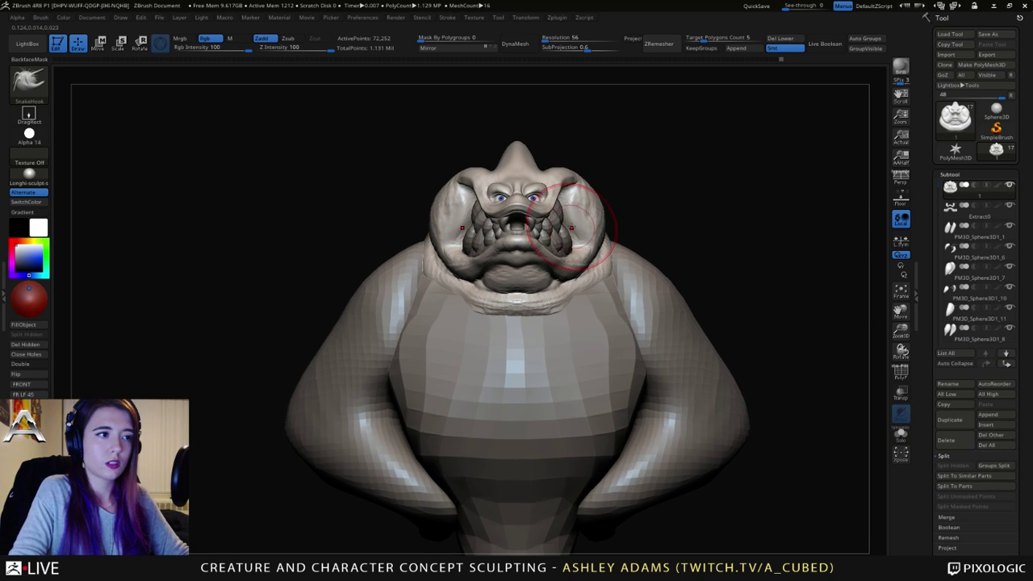
right_click_drag(588, 213, 567, 220)
right_click(529, 275)
right_click_drag(528, 274, 565, 208, "ctrl")
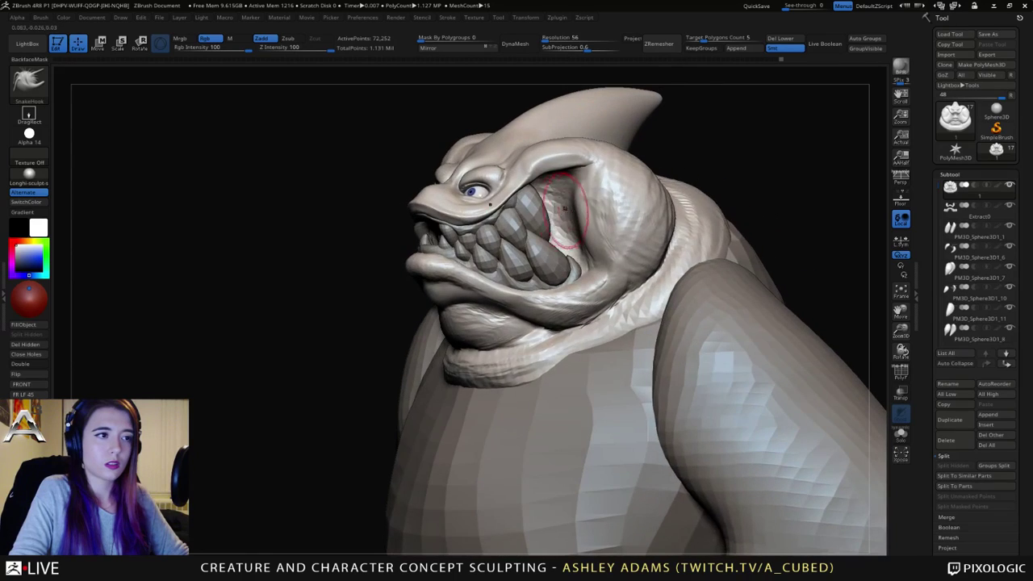
mouse_move(563, 196)
left_mouse_down()
mouse_move(540, 257)
mouse_move(534, 220)
mouse_move(558, 196)
mouse_move(535, 231)
mouse_move(476, 217)
left_mouse_up()
mouse_move(476, 225)
right_mouse_down()
mouse_move(431, 227)
mouse_move(443, 246)
right_mouse_up()
right_click(428, 242)
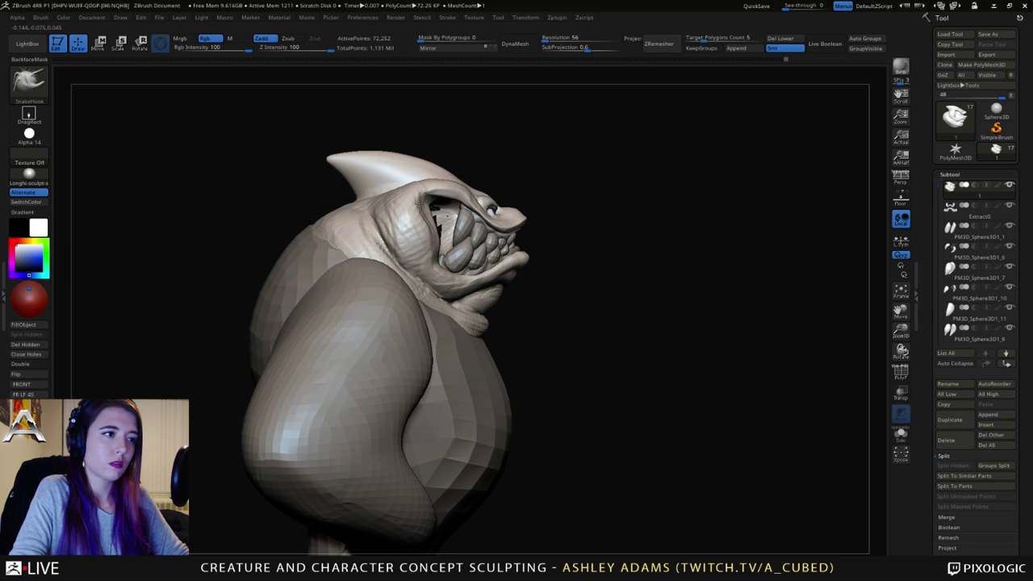
Step: Adjust the lip at the lower rear corner of the mouth with a resized SnakeHook brush
mouse_move(420, 206)
right_mouse_down()
mouse_move(336, 219)
mouse_move(369, 208)
mouse_move(339, 210)
right_mouse_up()
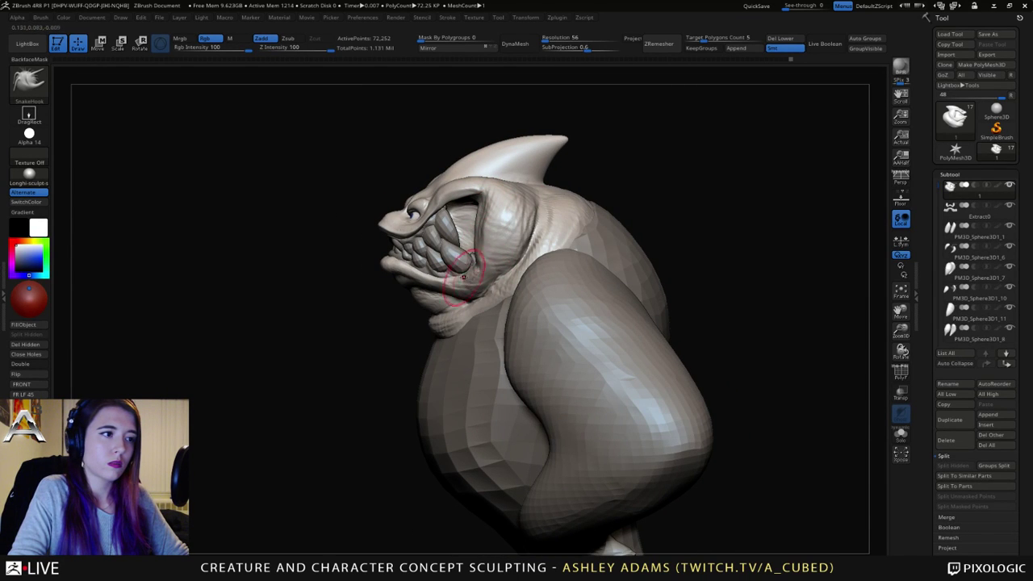
right_click_drag(464, 277, 493, 266)
key("space")
left_click_drag(476, 272, 464, 274)
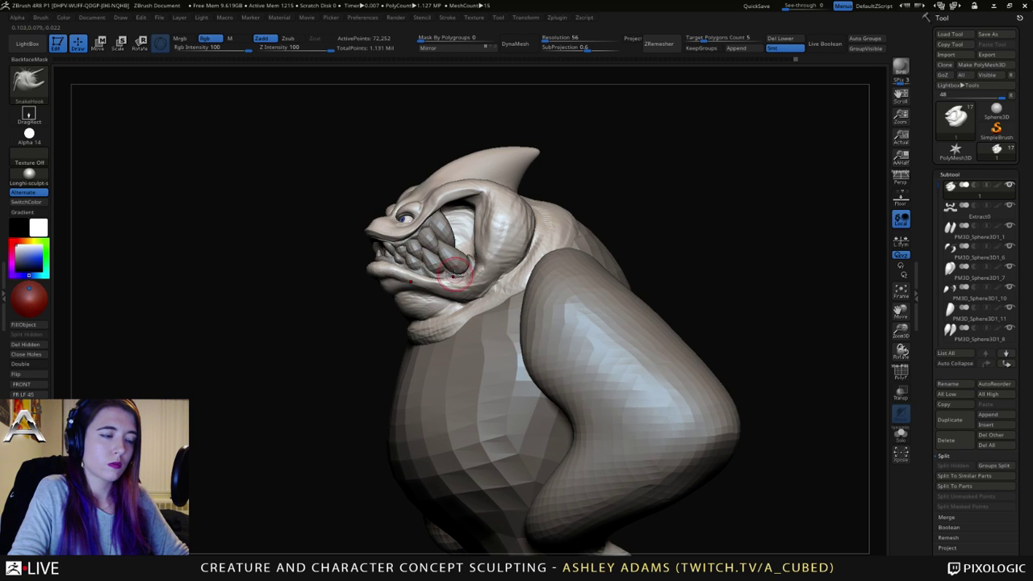
right_click_drag(473, 296, 524, 292)
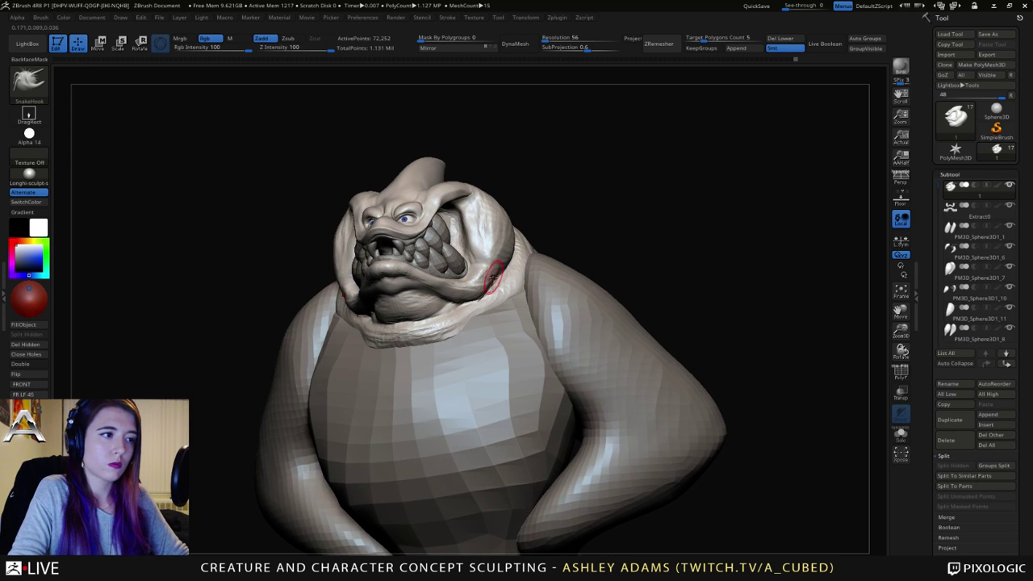
key("space")
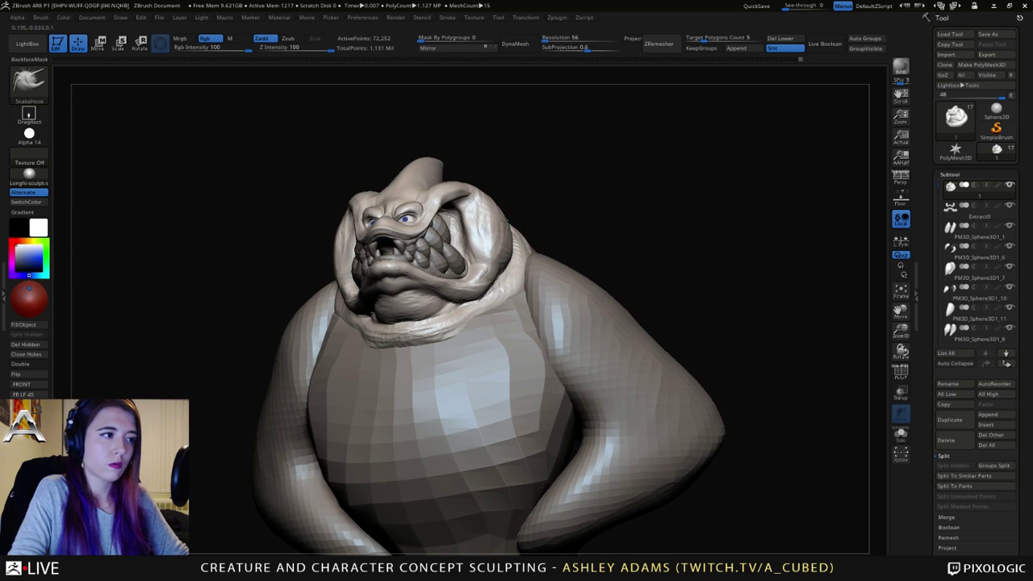
Step: Nudge the outer cheek fold behind the rear corner of the mouth with SnakeHook
left_click_drag(496, 227, 493, 234)
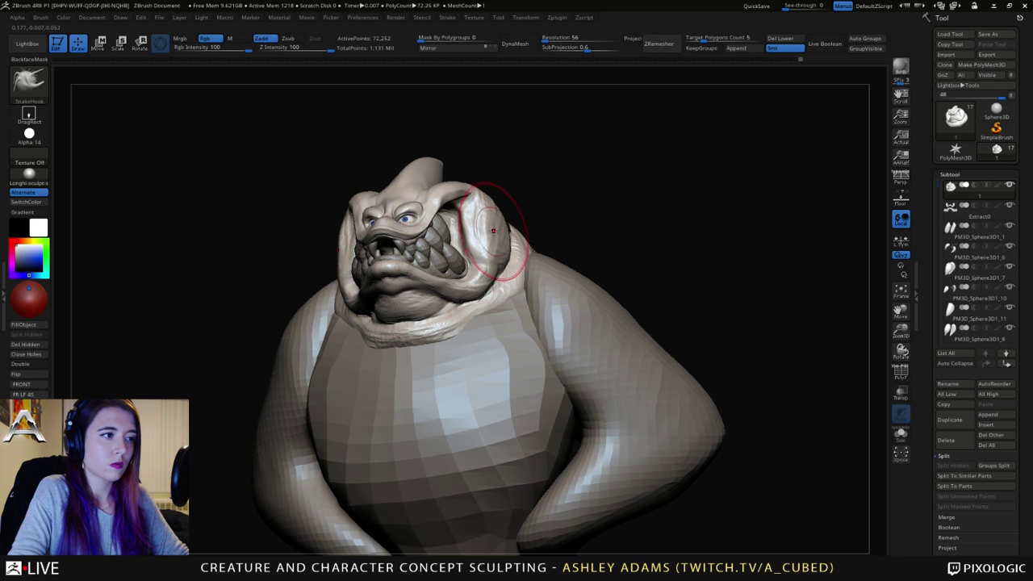
right_click_drag(494, 230, 508, 232)
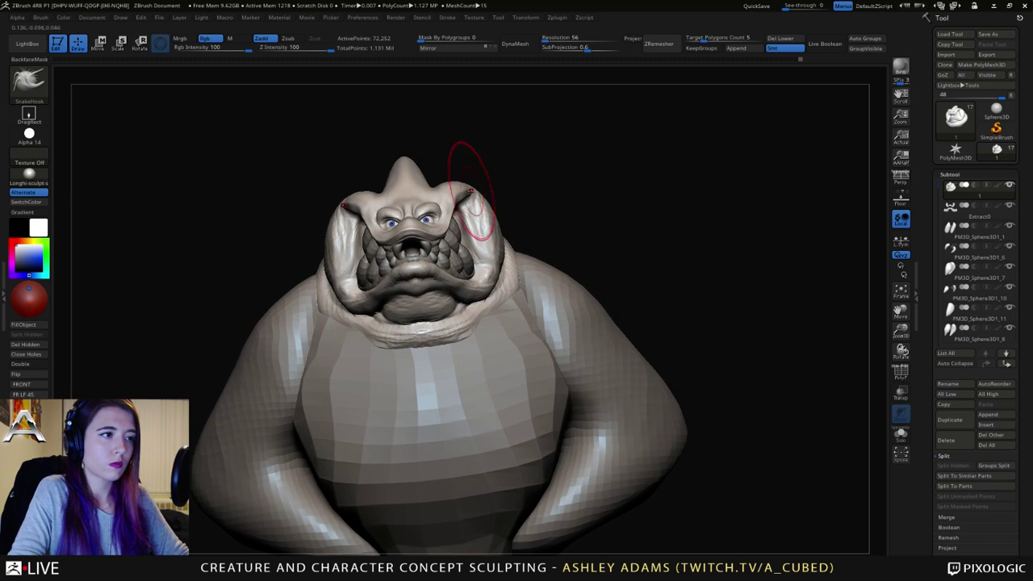
mouse_move(475, 191)
right_mouse_down()
mouse_move(428, 212)
mouse_move(473, 159)
right_mouse_up()
key("b")
key("c")
key("b")
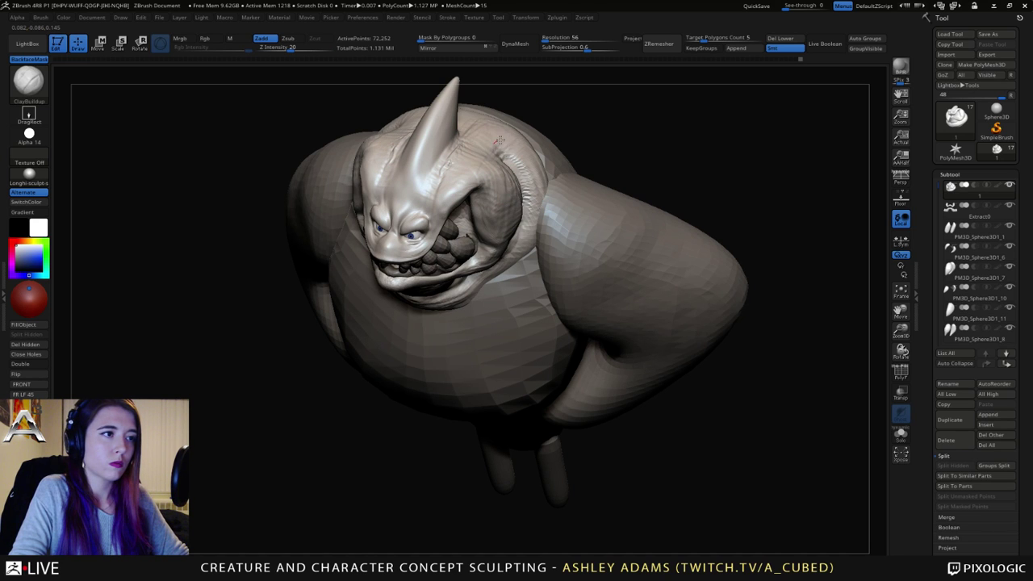
right_click_drag(517, 165, 484, 202)
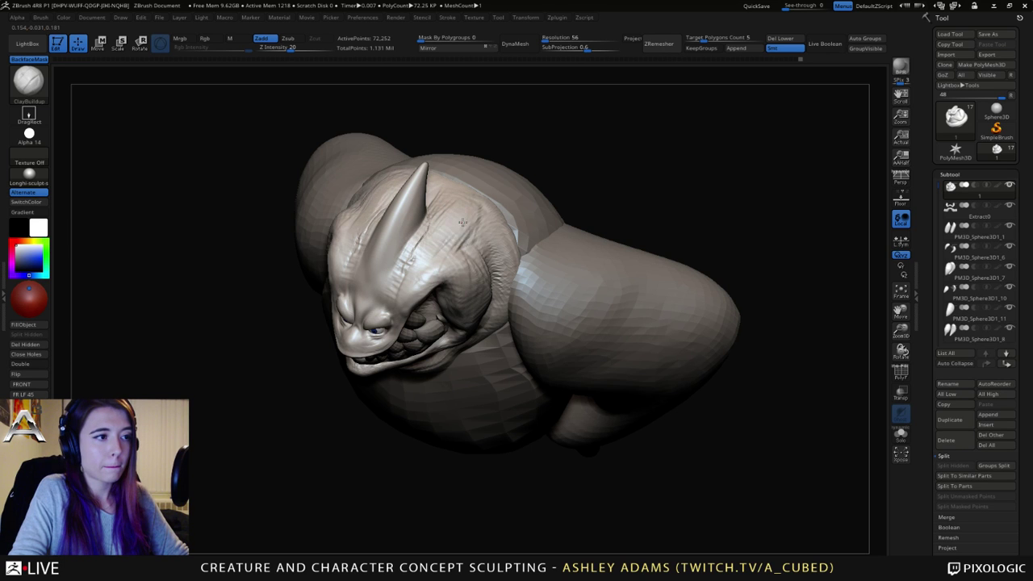
right_click_drag(371, 199, 470, 210)
Step: Reshape the neck fold around the back of the head with a larger SnakeHook brush
key("b")
key("s")
key("h")
key("space")
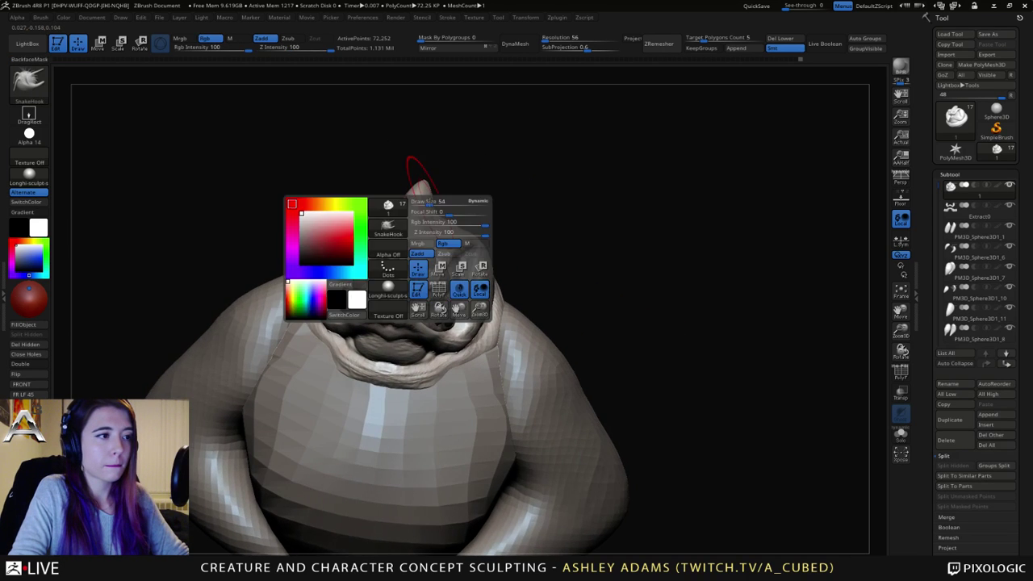
left_click_drag(429, 203, 439, 202)
mouse_move(533, 208)
right_mouse_down()
mouse_move(450, 209)
mouse_move(464, 194)
mouse_move(484, 191)
mouse_move(484, 205)
mouse_move(453, 230)
mouse_move(473, 249)
mouse_move(495, 220)
mouse_move(433, 234)
mouse_move(447, 224)
right_mouse_up()
key("space")
key("b")
key("c")
key("b")
key("shift")
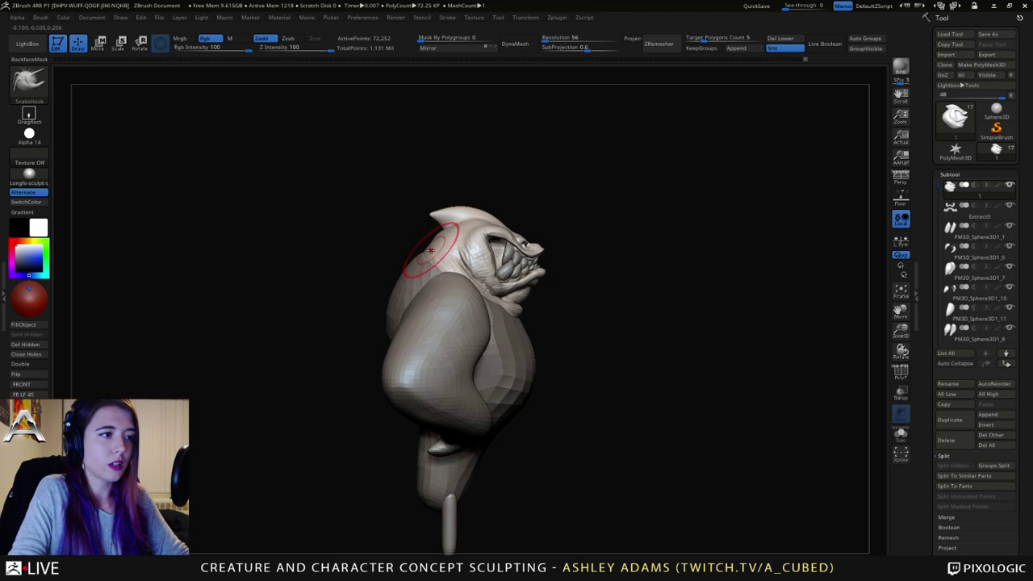
Step: Examine the creature's silhouette from both profiles and the front, checking how the head sits on the body
right_click_drag(427, 244, 401, 259)
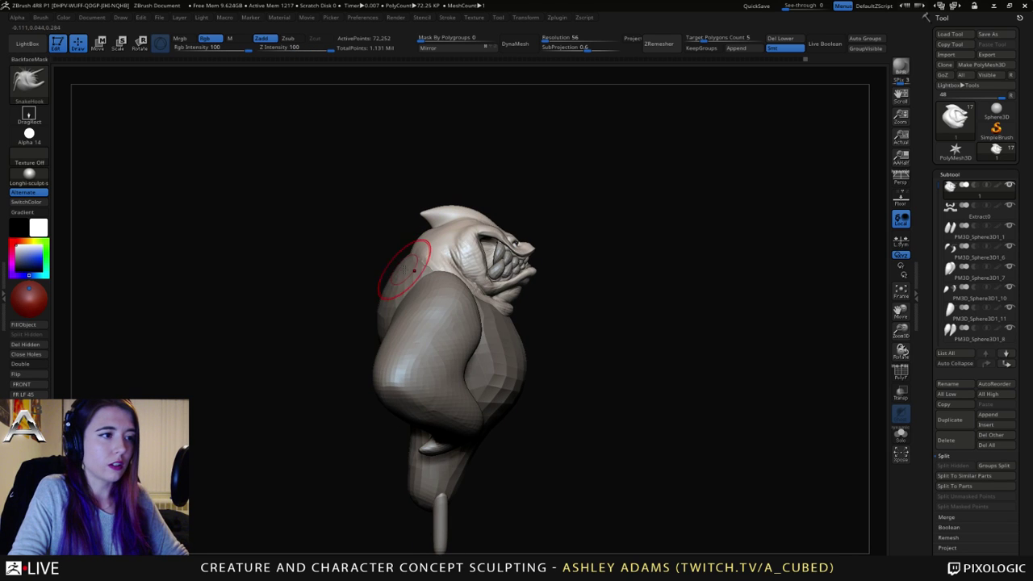
right_click_drag(414, 279, 443, 284)
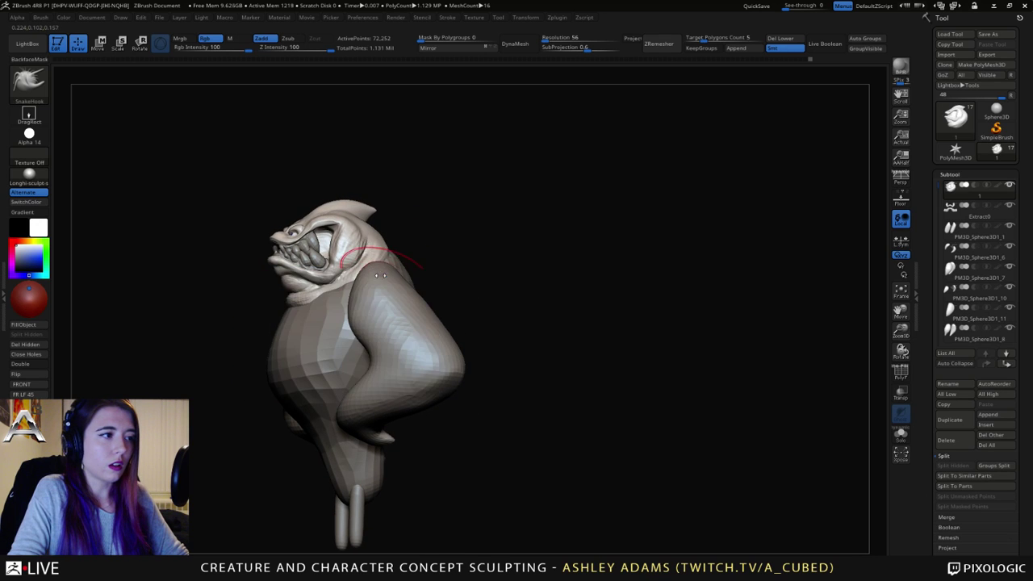
right_click_drag(380, 254, 449, 299, "alt")
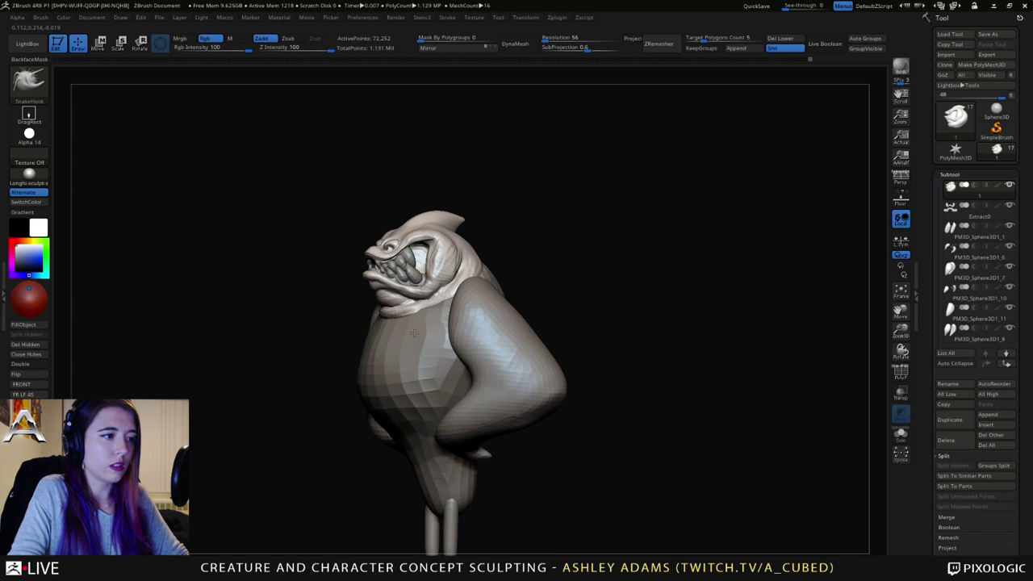
right_click_drag(414, 333, 440, 319)
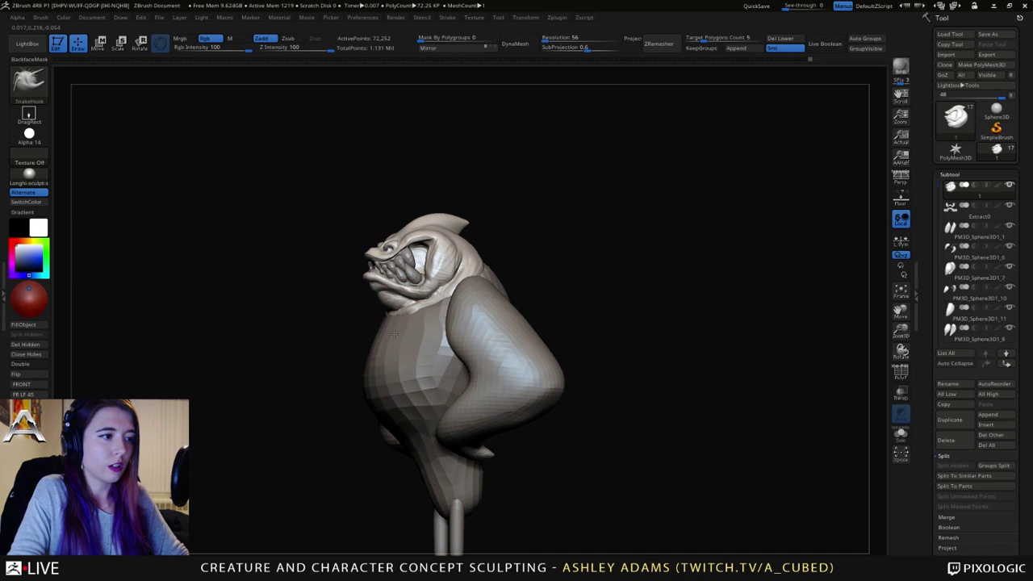
right_click_drag(403, 306, 476, 293)
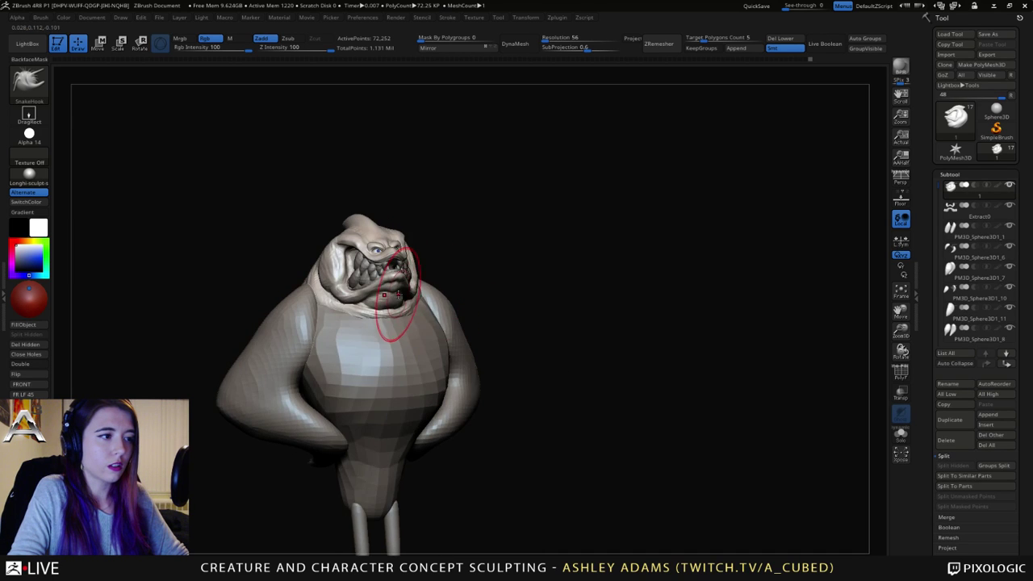
mouse_move(396, 288)
right_mouse_down()
mouse_move(452, 291)
mouse_move(444, 288)
right_mouse_up()
right_click_drag(401, 314, 364, 311)
right_click_drag(364, 311, 364, 356, "ctrl")
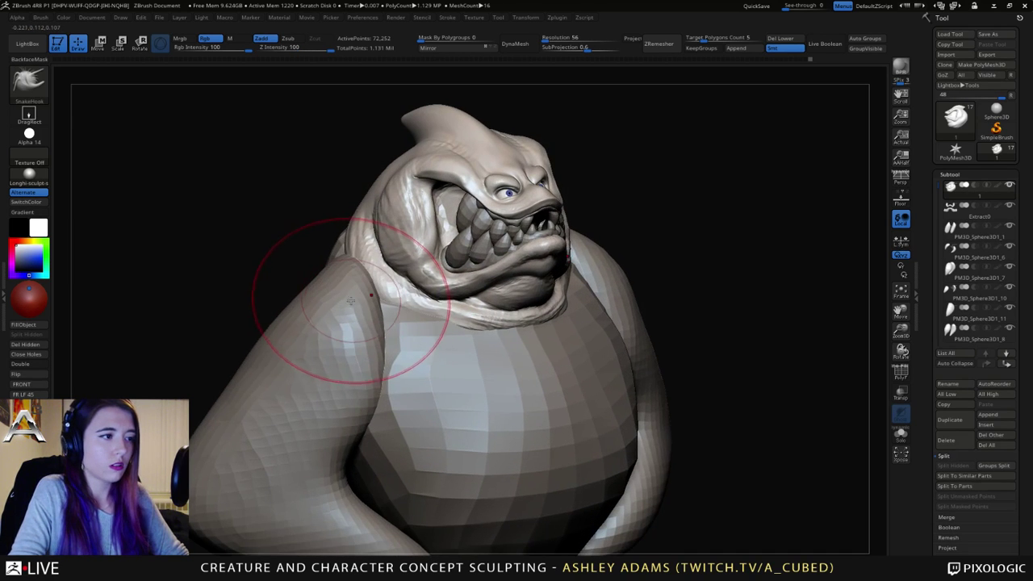
Step: Adjust the side of the neck fold where it meets the shoulder with SnakeHook
left_click_drag(341, 295, 336, 283)
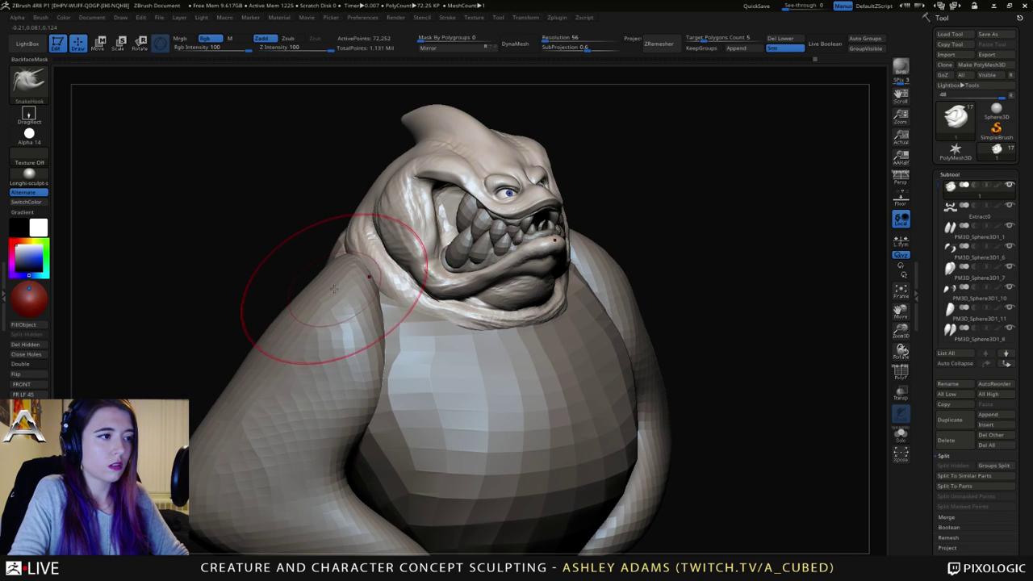
right_click_drag(353, 272, 333, 275)
key("space")
right_click_drag(557, 315, 452, 319)
left_click(435, 276, "alt")
mouse_move(451, 318)
right_mouse_down()
mouse_move(415, 288)
mouse_move(369, 300)
right_mouse_up()
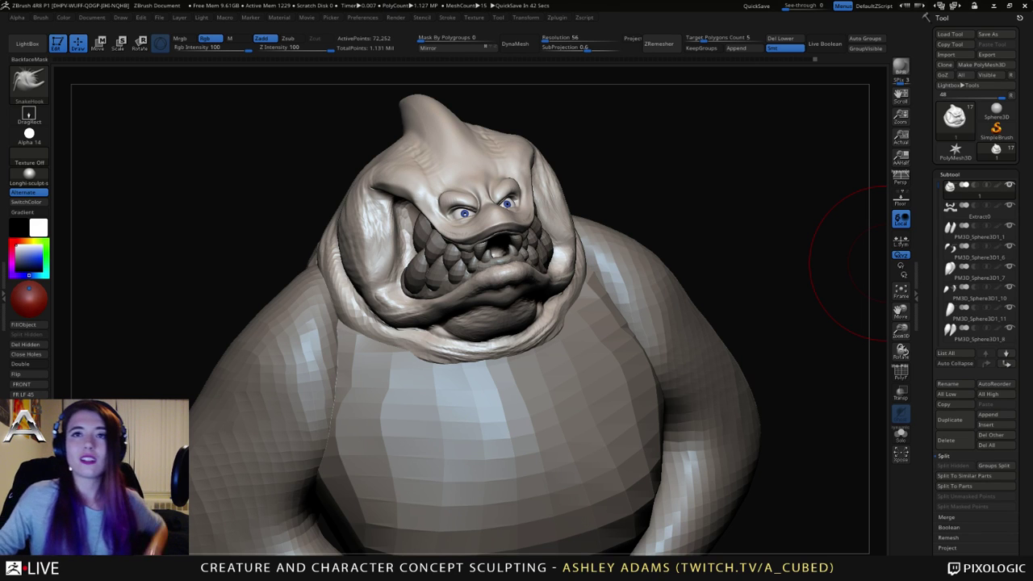
Step: Lift the upper rear rim of the mouth opening behind the eye with a smaller SnakeHook brush
mouse_move(886, 263)
left_mouse_down()
mouse_move(622, 196)
mouse_move(619, 249)
left_mouse_up()
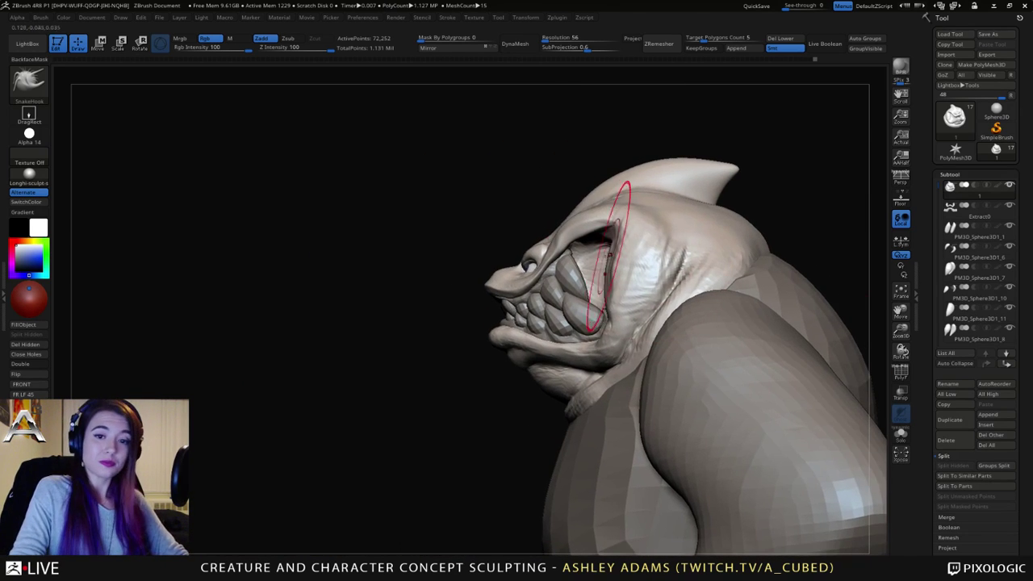
right_click_drag(634, 241, 581, 215)
right_click(572, 276)
right_click(569, 208)
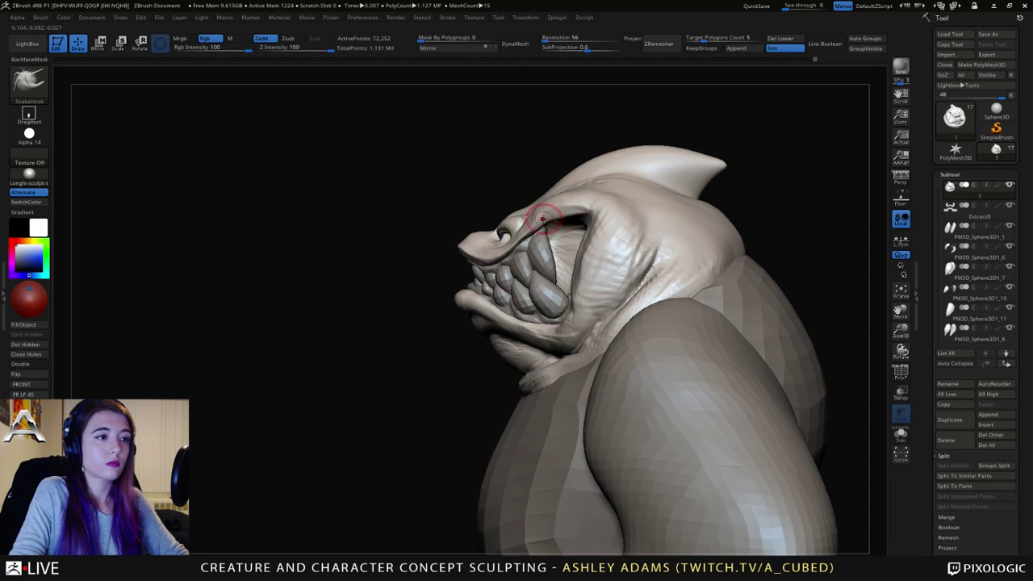
key("space")
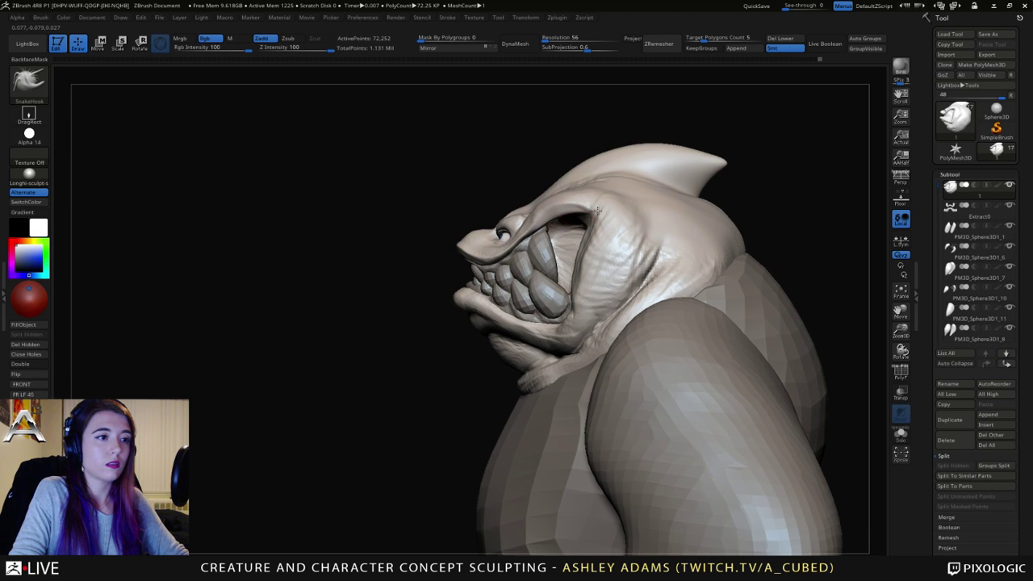
right_click_drag(590, 249, 629, 235, "alt")
key("space")
Step: Duplicate the rearmost upper tooth towards the back of the mouth and split the copy into its own subtool
left_click(580, 230, "alt")
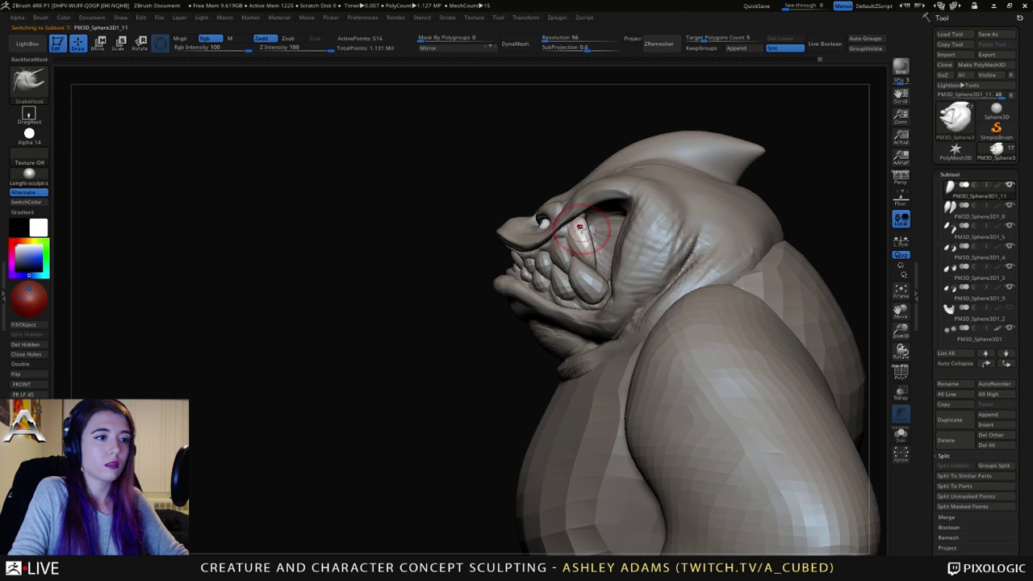
key("w")
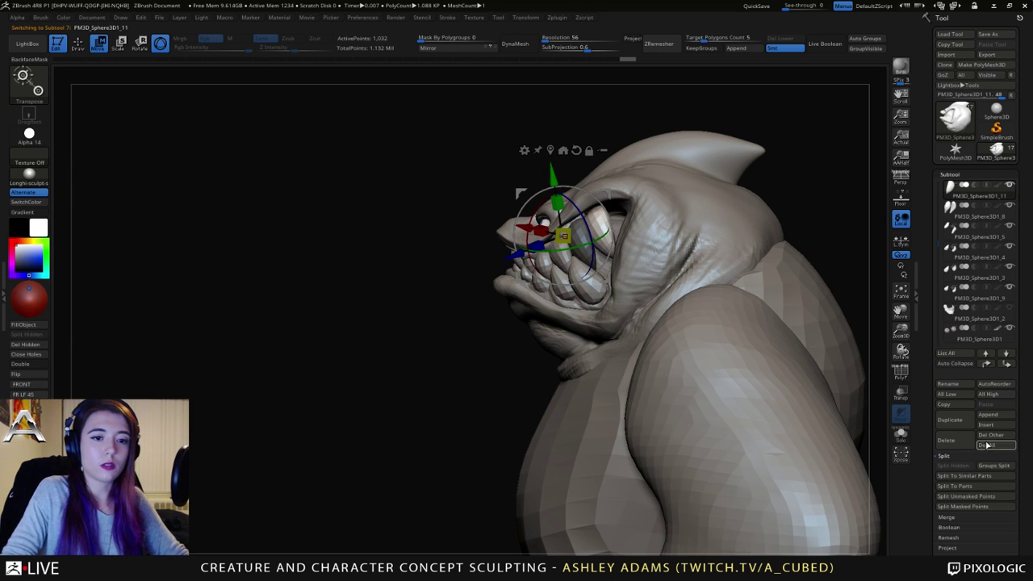
left_click(964, 487)
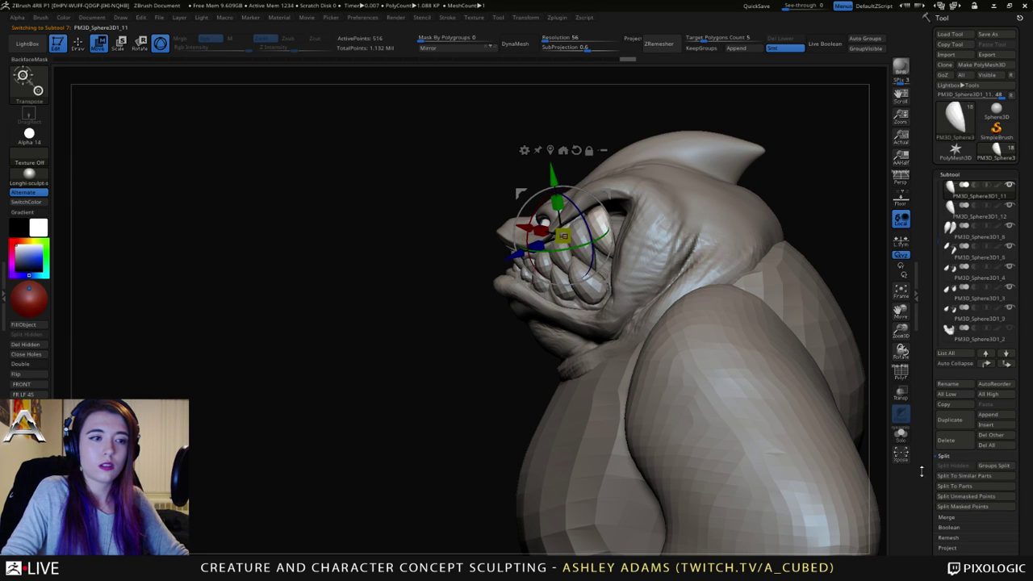
Step: Centre the gizmo on the new rear upper tooth, then rotate and position it behind its neighbour
left_click_drag(580, 240, 552, 253)
right_click_drag(565, 242, 585, 241)
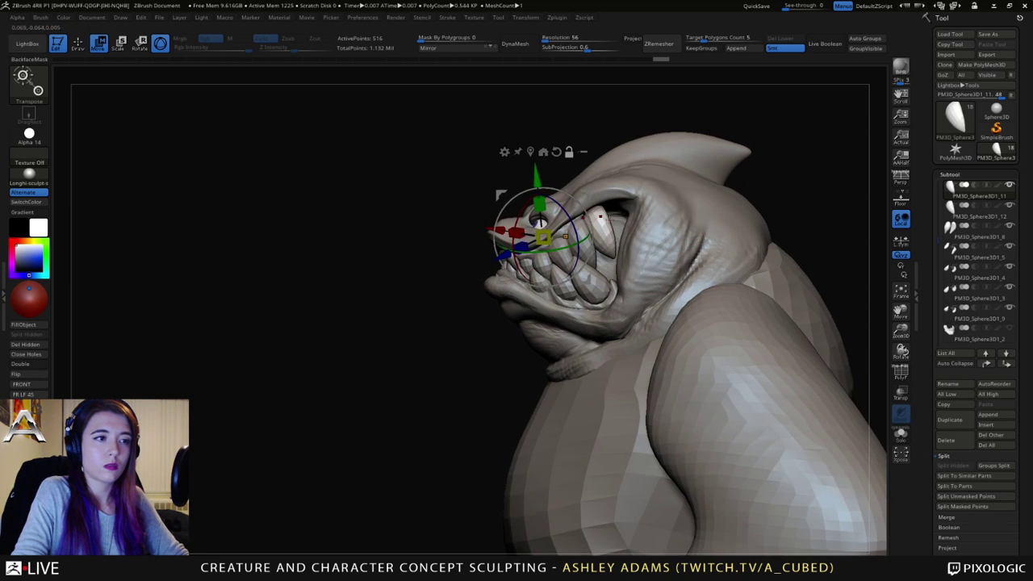
left_click(602, 228, "alt")
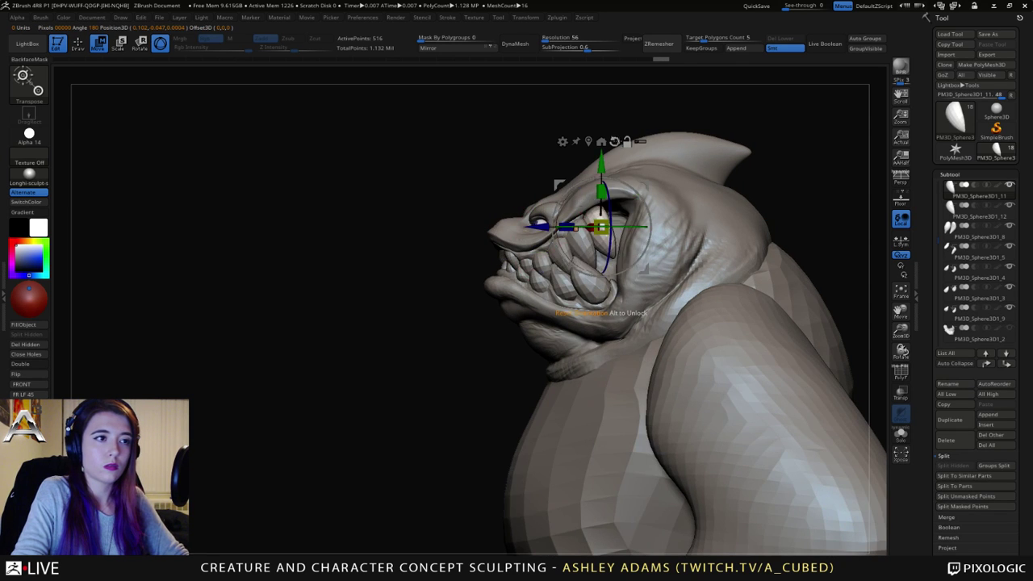
left_click_drag(623, 214, 646, 214)
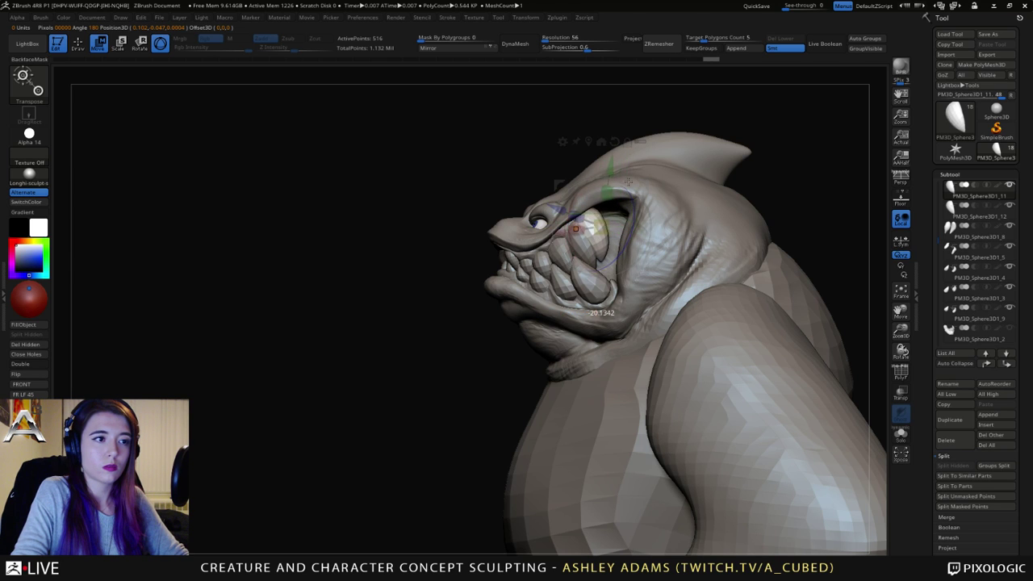
mouse_move(654, 203)
left_mouse_down()
mouse_move(636, 192)
mouse_move(654, 181)
left_mouse_up()
Step: Reshape the new rear upper tooth with SnakeHook and adjust the last lower tooth
key("q")
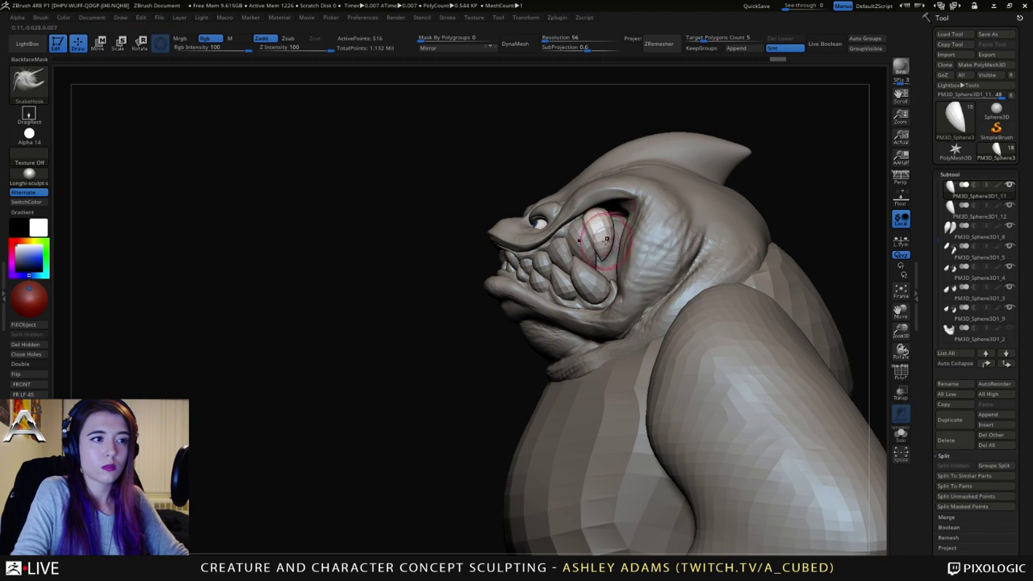
left_click_drag(586, 213, 595, 212)
mouse_move(595, 211)
right_mouse_down()
mouse_move(701, 217)
mouse_move(598, 224)
mouse_move(535, 267)
mouse_move(607, 215)
mouse_move(586, 162)
mouse_move(597, 234)
mouse_move(557, 290)
mouse_move(597, 339)
mouse_move(634, 299)
right_mouse_up()
left_click(586, 249, "alt")
left_click(617, 246, "alt")
left_click(571, 343, "alt")
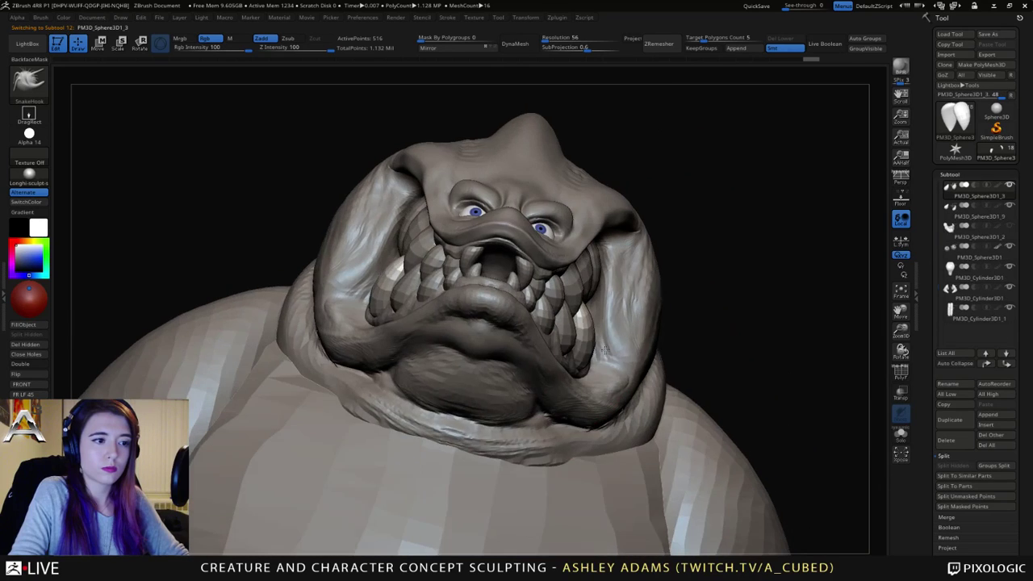
left_click_drag(582, 368, 589, 388)
Step: Try to reshape the gums beside the last lower tooth with SnakeHook, and undo the stroke
left_click(589, 368, "alt")
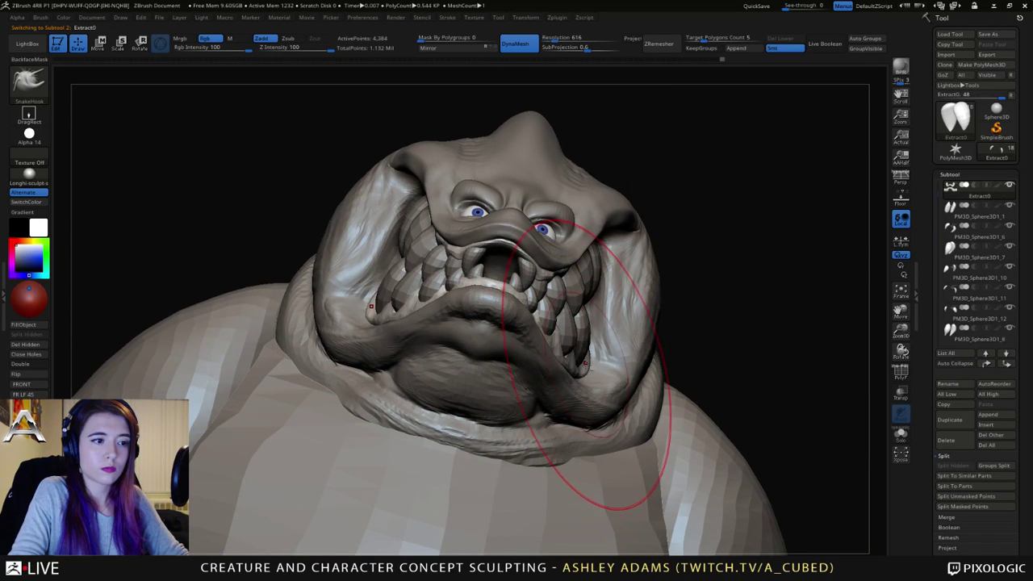
mouse_move(589, 368)
right_mouse_down()
mouse_move(597, 432)
mouse_move(594, 376)
right_mouse_up()
mouse_move(593, 377)
left_mouse_down()
mouse_move(584, 368)
mouse_move(545, 378)
mouse_move(533, 410)
left_mouse_up()
key("ctrl+z")
key("space")
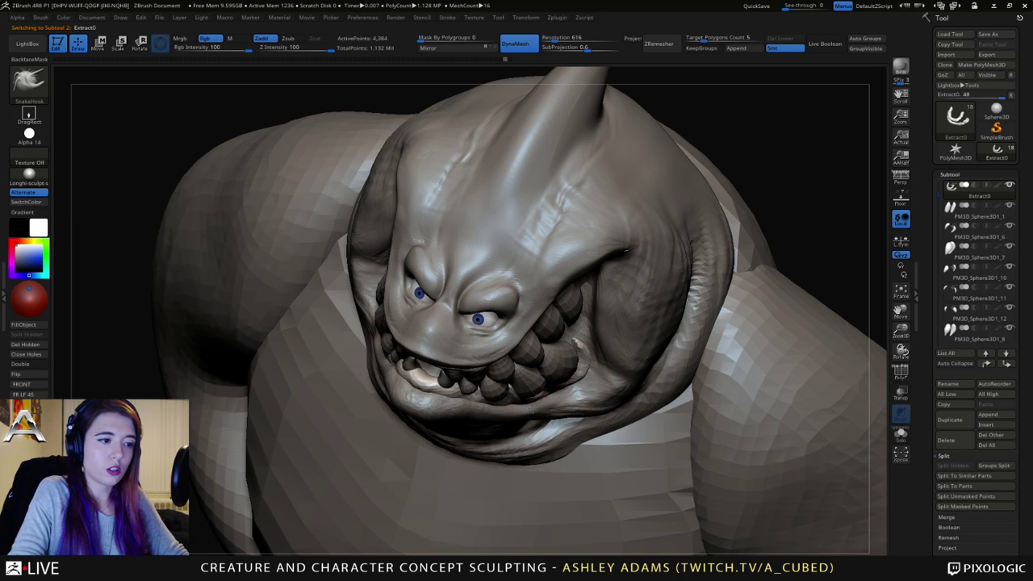
Step: Check the rear lower teeth, then fit the gums around the base of the last one with a resized SnakeHook brush
left_click(523, 382, "alt")
right_click_drag(523, 382, 622, 384)
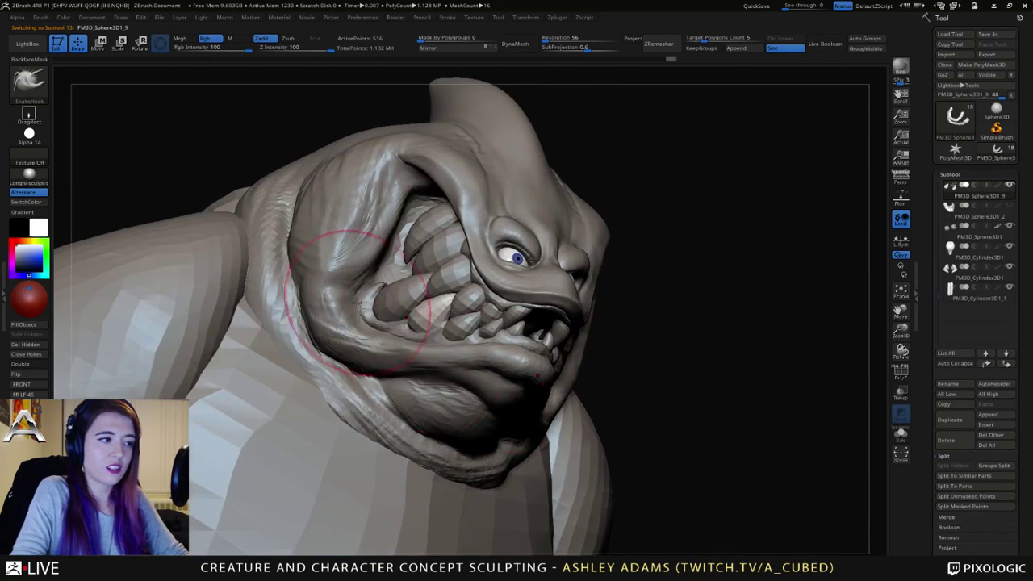
left_click(415, 305, "alt")
right_click_drag(416, 305, 357, 325)
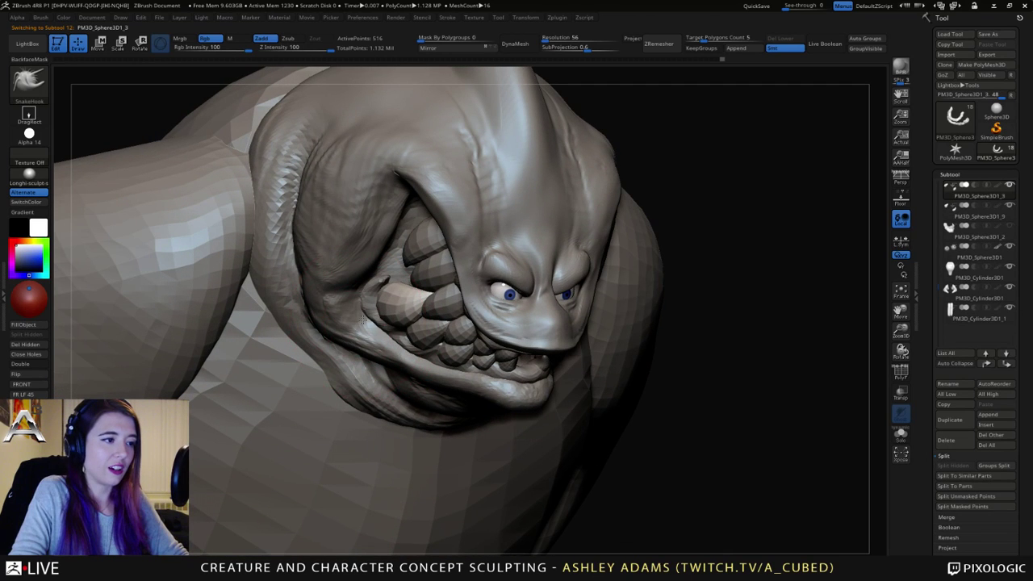
left_click(362, 321, "alt")
key("space")
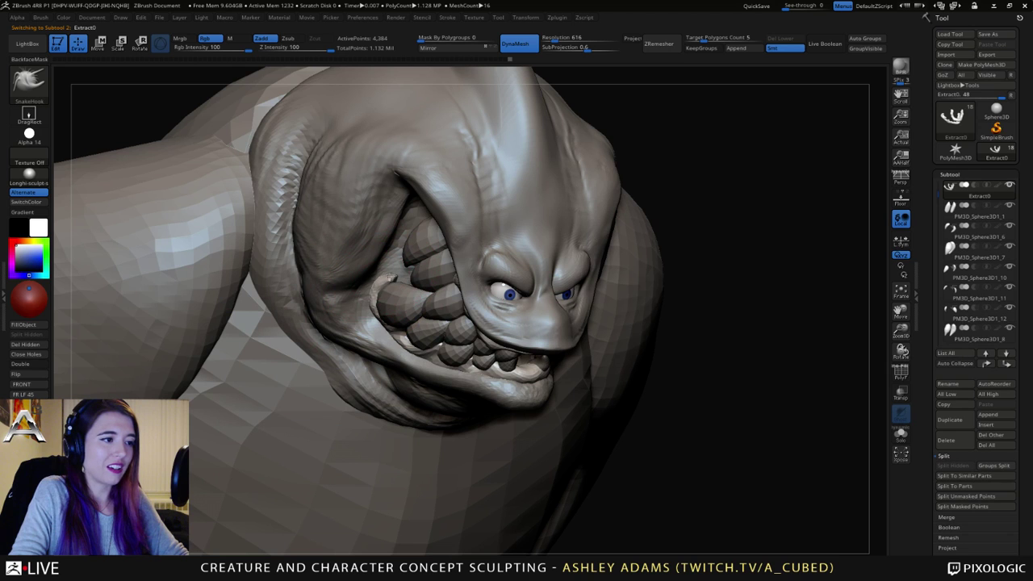
left_click_drag(391, 279, 386, 321)
right_click_drag(370, 339, 279, 327)
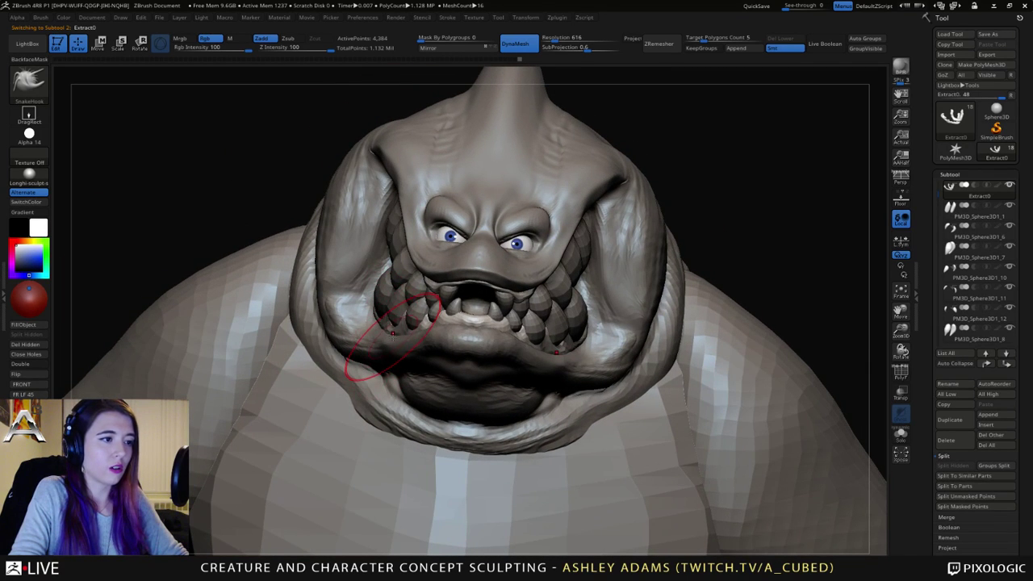
mouse_move(391, 332)
right_mouse_down()
mouse_move(689, 216)
mouse_move(542, 206)
mouse_move(603, 203)
right_mouse_up()
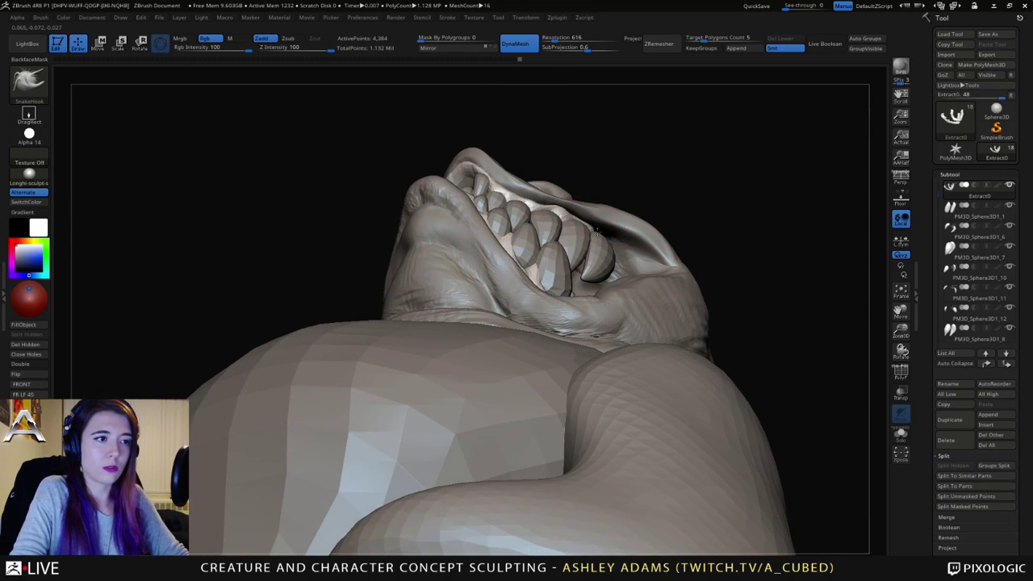
Step: Extend the rear end of the upper gums towards the new rear tooth with SnakeHook
left_click(599, 241, "alt")
right_click_drag(599, 241, 644, 238)
left_click(631, 230, "alt")
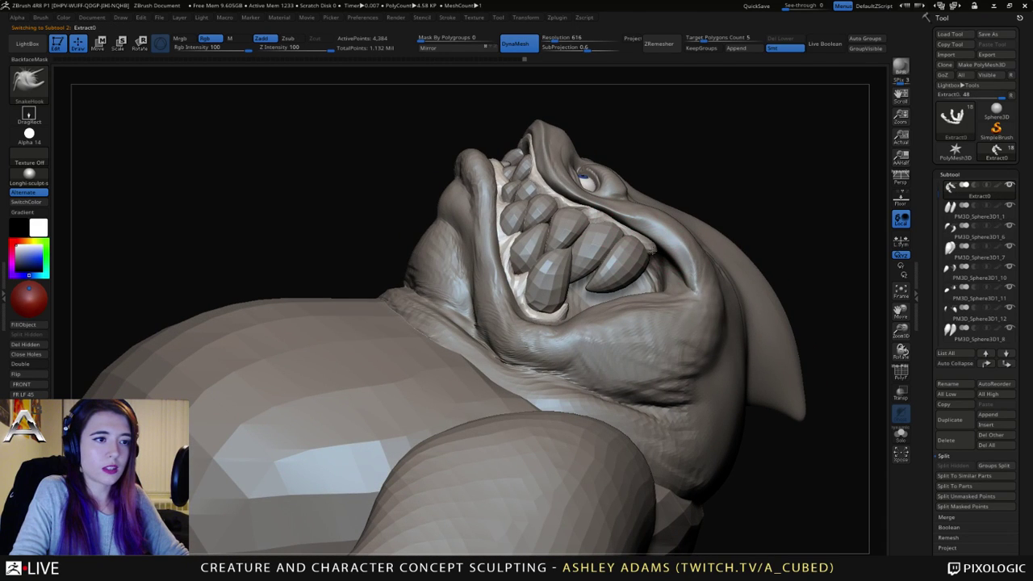
mouse_move(621, 230)
right_mouse_down()
mouse_move(616, 243)
mouse_move(643, 258)
mouse_move(599, 126)
right_mouse_up()
right_click_drag(640, 249, 658, 256)
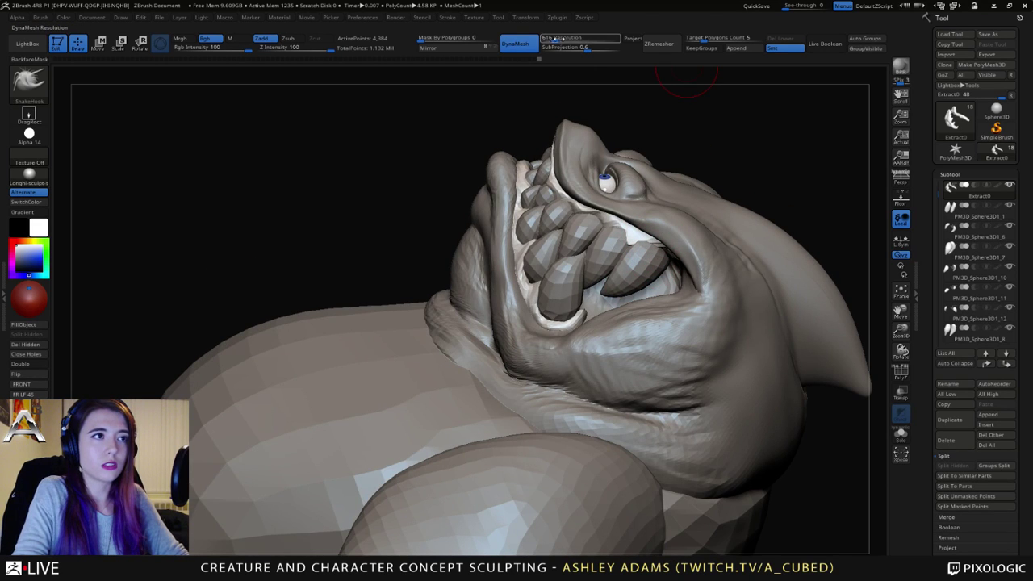
Step: Remesh the gums with DynaMesh at resolution 952 and fit them around the rear upper teeth with SnakeHook
left_click(560, 38)
left_click_drag(687, 134, 702, 150, "ctrl")
mouse_move(661, 210)
right_mouse_down()
mouse_move(639, 242)
mouse_move(619, 234)
mouse_move(656, 263)
mouse_move(555, 265)
mouse_move(602, 252)
mouse_move(592, 260)
right_mouse_up()
left_click(640, 257, "alt")
key("space")
left_click(595, 264, "alt")
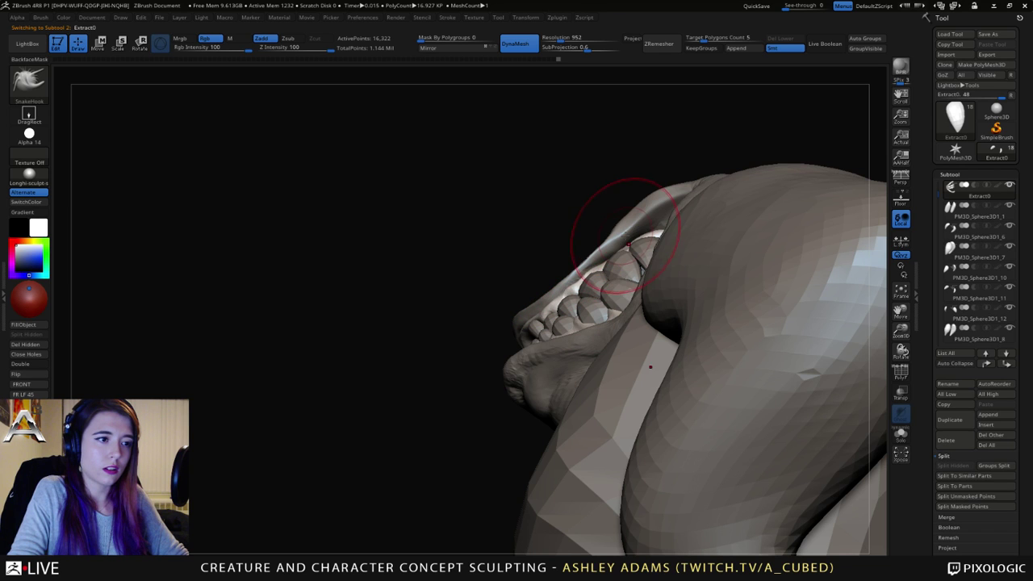
right_click_drag(637, 232, 669, 218)
key("space")
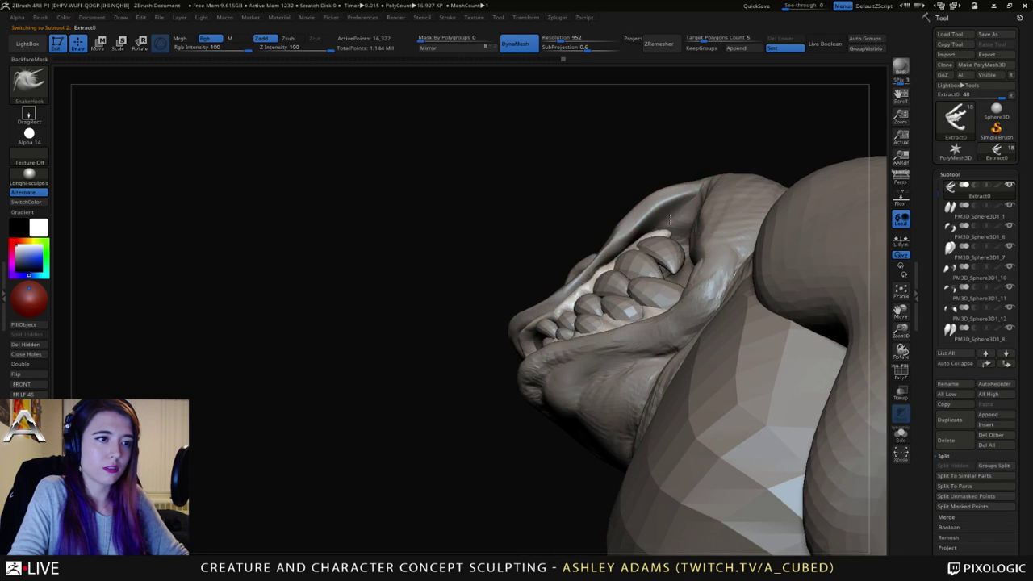
key("space")
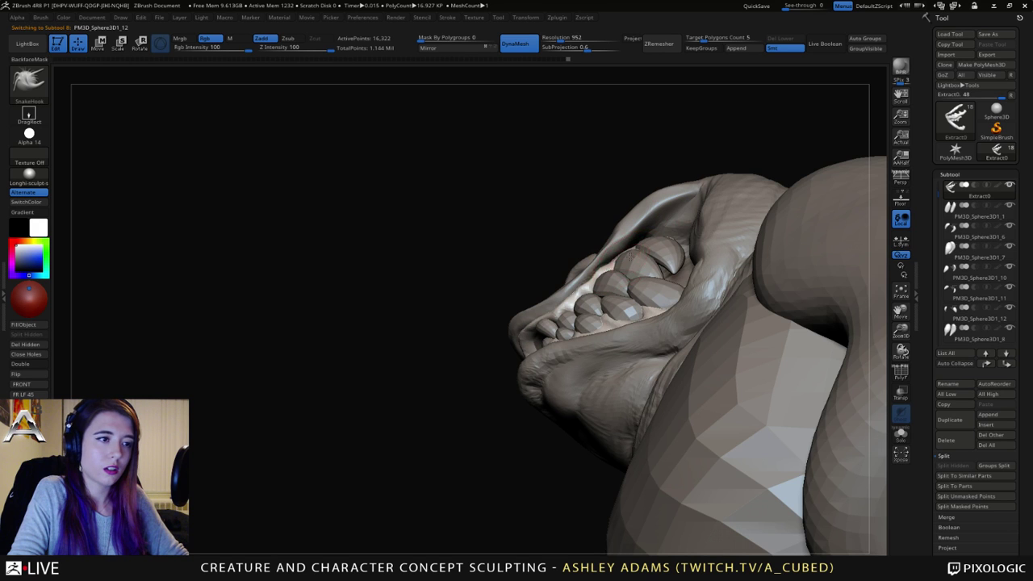
Step: Adjust the two rearmost upper teeth with a resized SnakeHook brush
left_click(629, 254, "alt")
key("space")
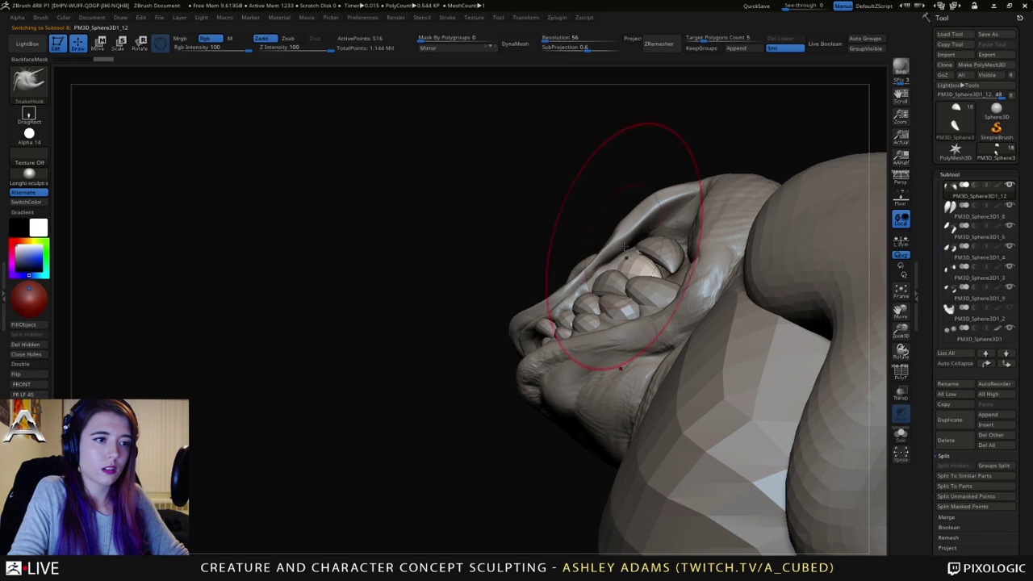
left_click(649, 237, "alt")
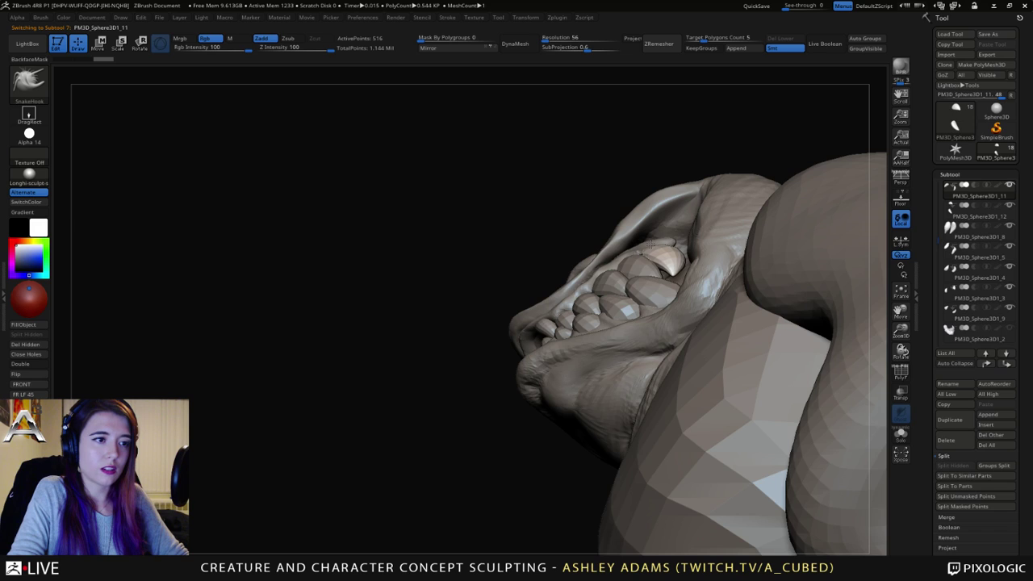
mouse_move(651, 244)
right_mouse_down()
mouse_move(635, 219)
mouse_move(617, 226)
mouse_move(641, 269)
mouse_move(558, 254)
right_mouse_up()
Step: Pull the rearmost upper tooth slightly back towards the corner of the mouth with SnakeHook
left_click(636, 214, "alt")
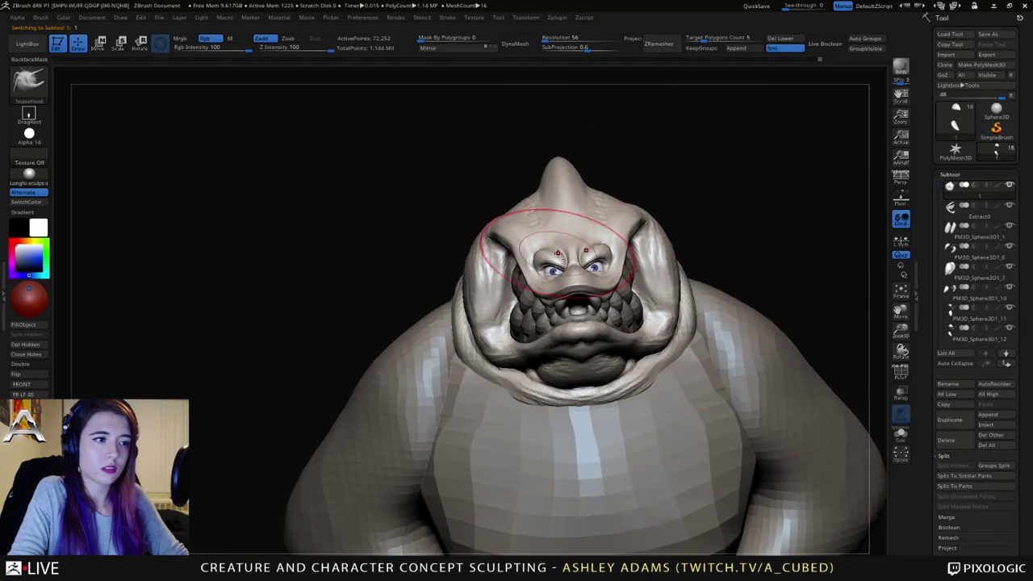
left_click_drag(556, 253, 569, 213)
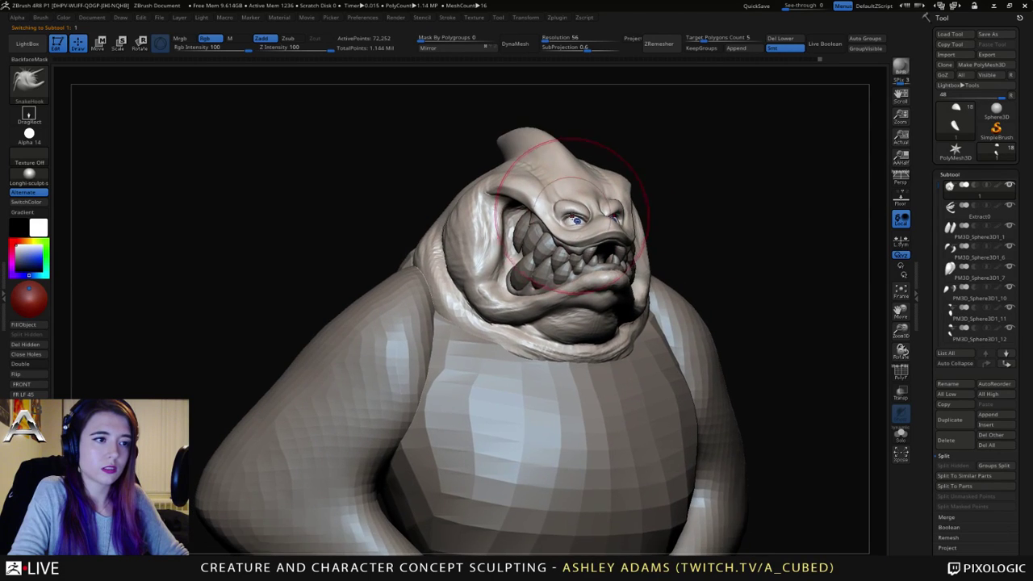
right_click_drag(571, 216, 686, 246, "ctrl")
left_click(508, 295, "alt")
right_click_drag(469, 230, 526, 247, "alt")
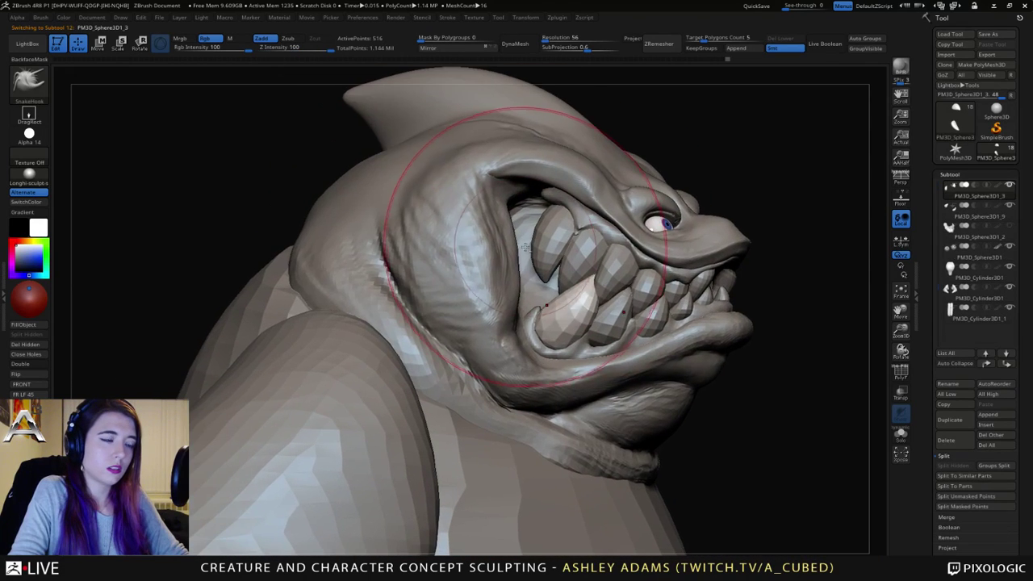
left_click(526, 247, "alt")
left_click(545, 244, "alt")
key("space")
left_click_drag(562, 278, 541, 277)
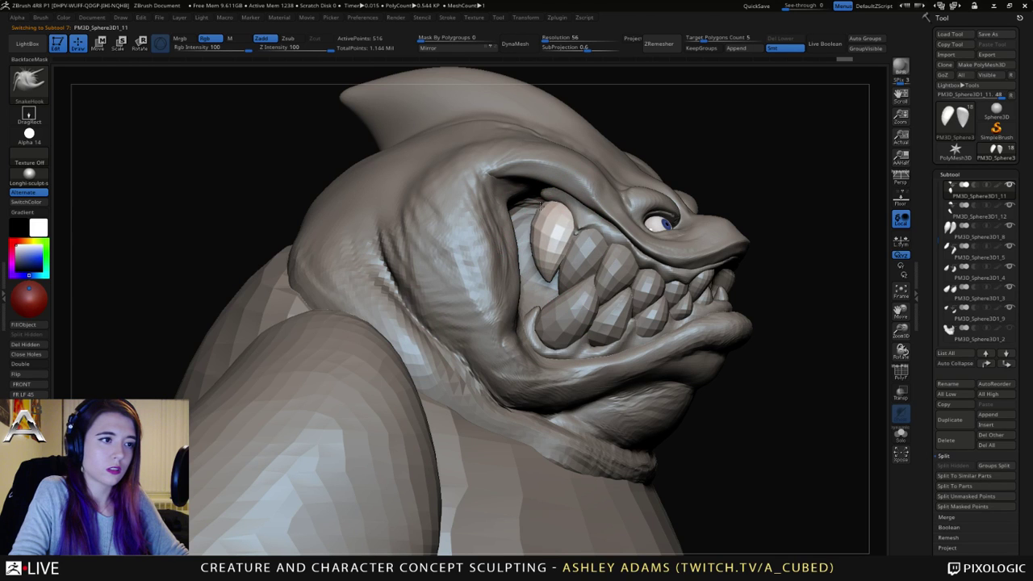
left_click(565, 259, "alt")
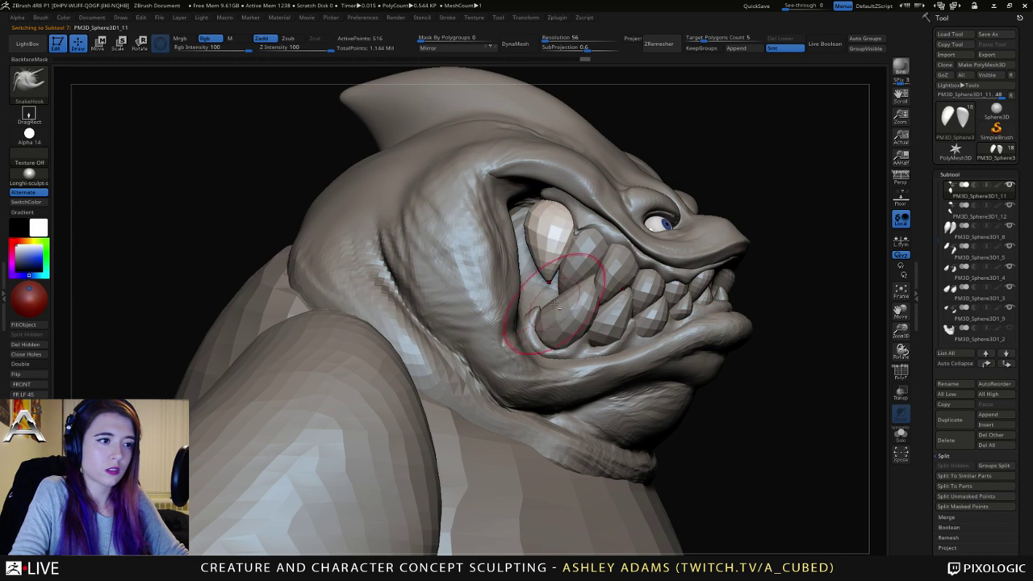
mouse_move(594, 274)
right_mouse_down()
mouse_move(557, 282)
mouse_move(549, 321)
mouse_move(528, 326)
mouse_move(504, 295)
mouse_move(513, 268)
mouse_move(530, 296)
right_mouse_up()
left_click(542, 323, "alt")
left_click(526, 292, "alt")
right_click(489, 334)
key("b")
key("c")
key("b")
key("space")
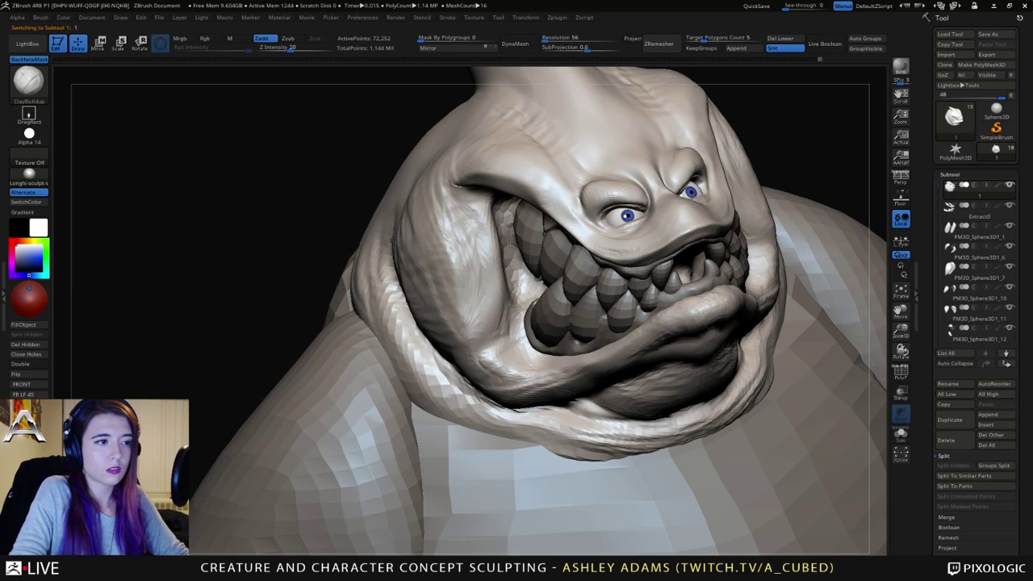
mouse_move(516, 305)
right_mouse_down()
mouse_move(555, 262)
mouse_move(577, 273)
right_mouse_up()
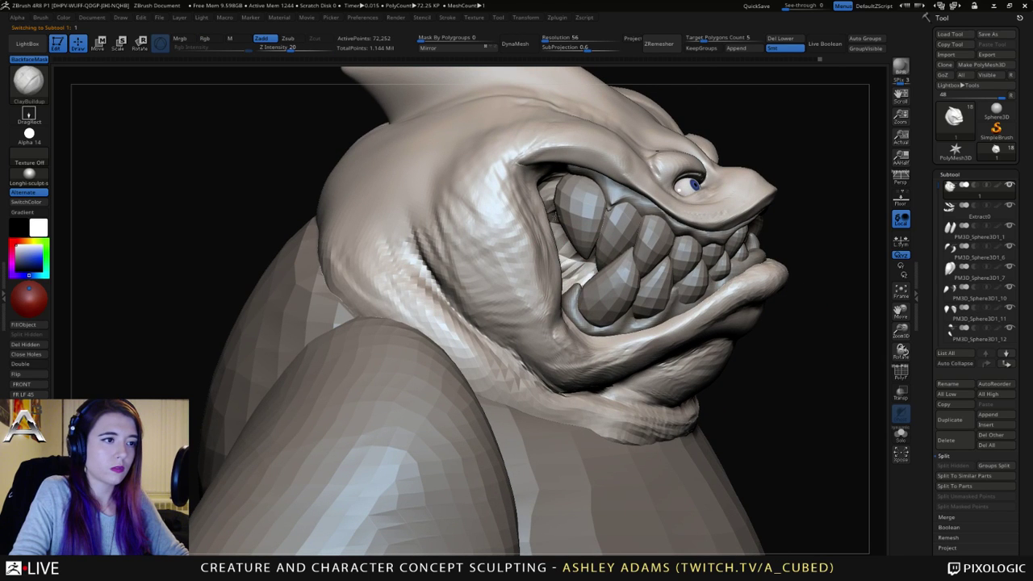
Step: Duplicate the last lower tooth, then move and rotate the copy into the gap behind it
left_click(601, 273, "alt")
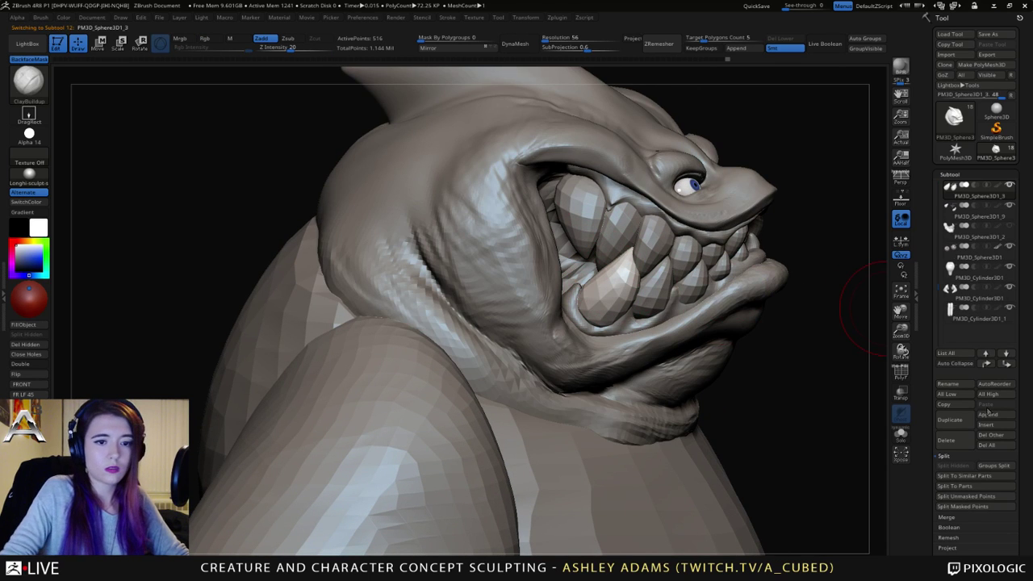
key("w")
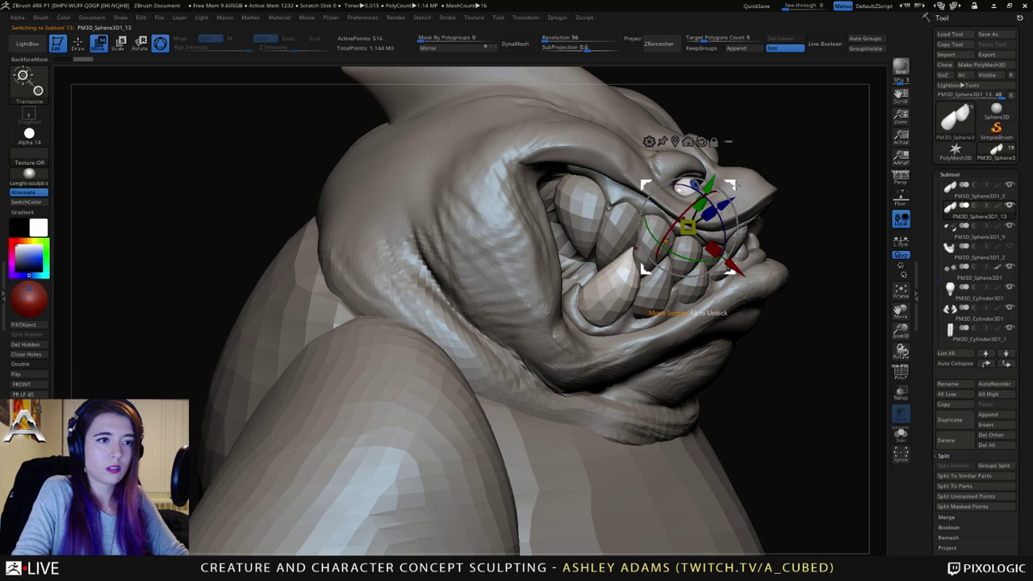
left_click_drag(732, 185, 707, 178)
right_click_drag(831, 212, 728, 188)
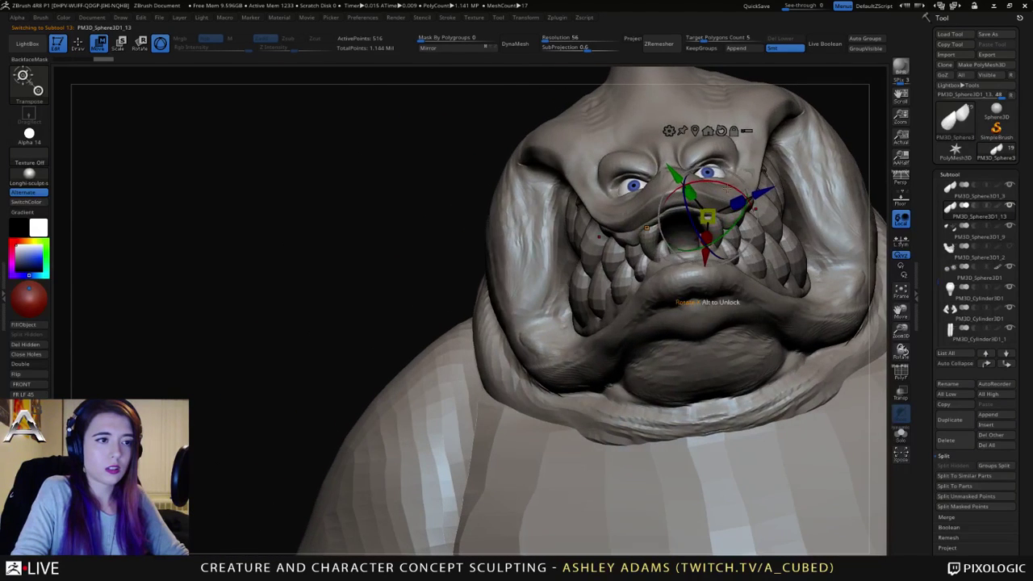
mouse_move(752, 171)
left_mouse_down()
mouse_move(728, 174)
mouse_move(768, 166)
left_mouse_up()
mouse_move(767, 166)
right_mouse_down()
mouse_move(663, 179)
mouse_move(701, 177)
mouse_move(646, 202)
right_mouse_up()
key("q")
Step: Fit the rearmost upper tooth against the new rear lower tooth with SnakeHook
key("space")
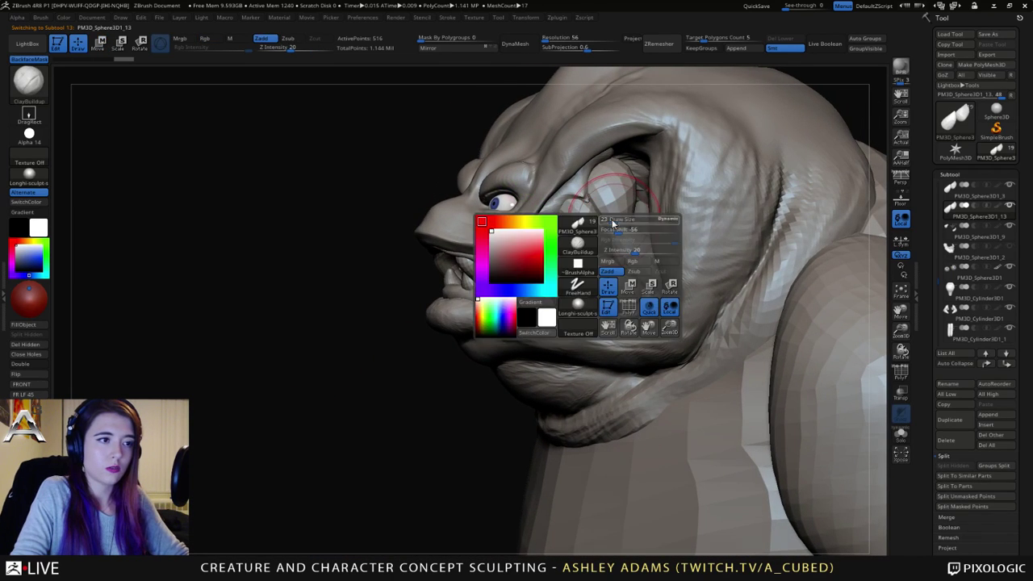
left_click(618, 214, "alt")
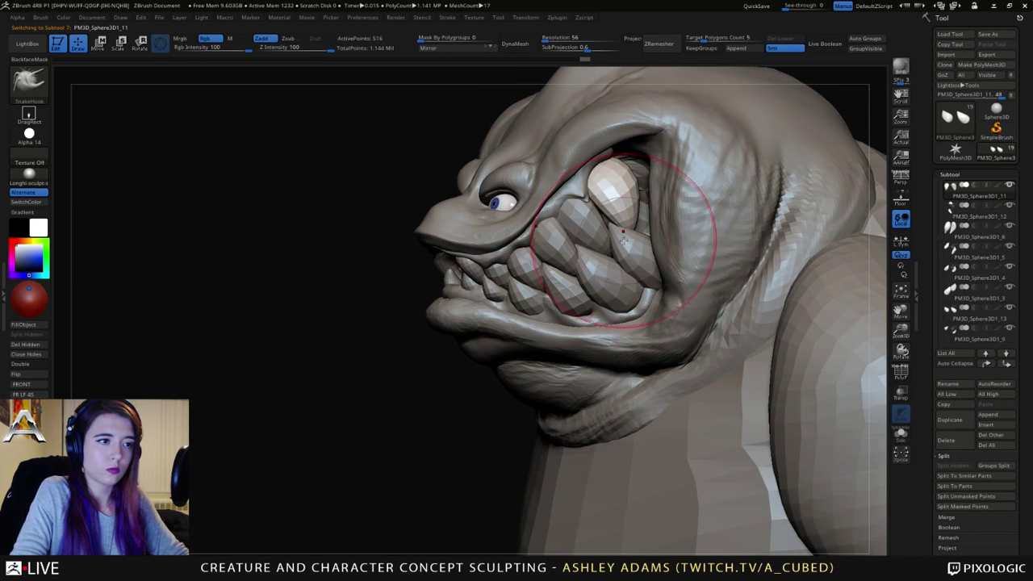
left_click(623, 241, "alt")
right_click_drag(606, 231, 603, 204)
right_click(571, 265)
left_click(601, 206, "alt")
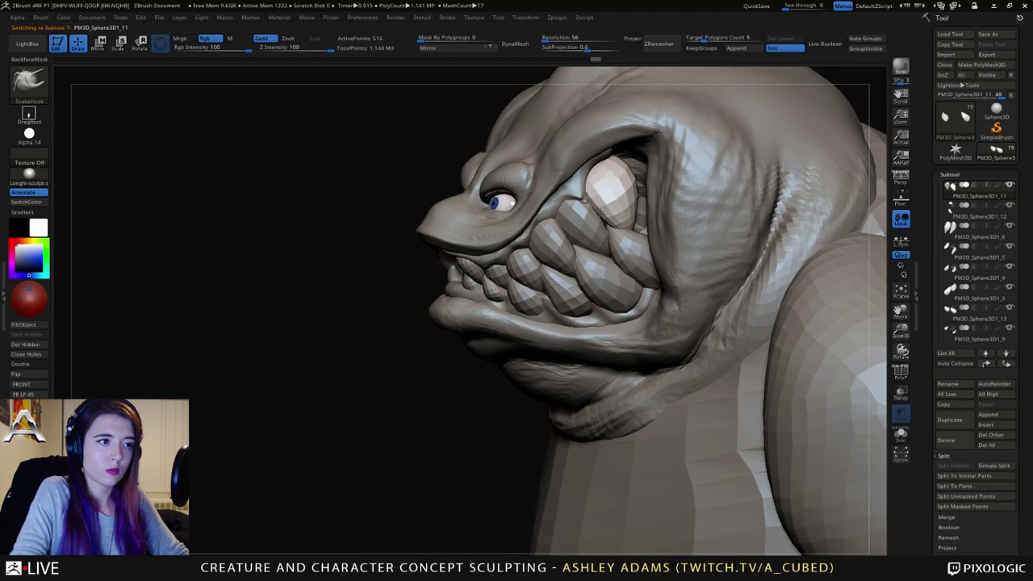
Step: Reshape the new rear lower tooth with a resized SnakeHook brush
mouse_move(624, 235)
right_mouse_down()
mouse_move(645, 259)
mouse_move(664, 252)
mouse_move(678, 268)
mouse_move(651, 305)
right_mouse_up()
left_click(634, 249, "alt")
right_click(625, 312)
key("space")
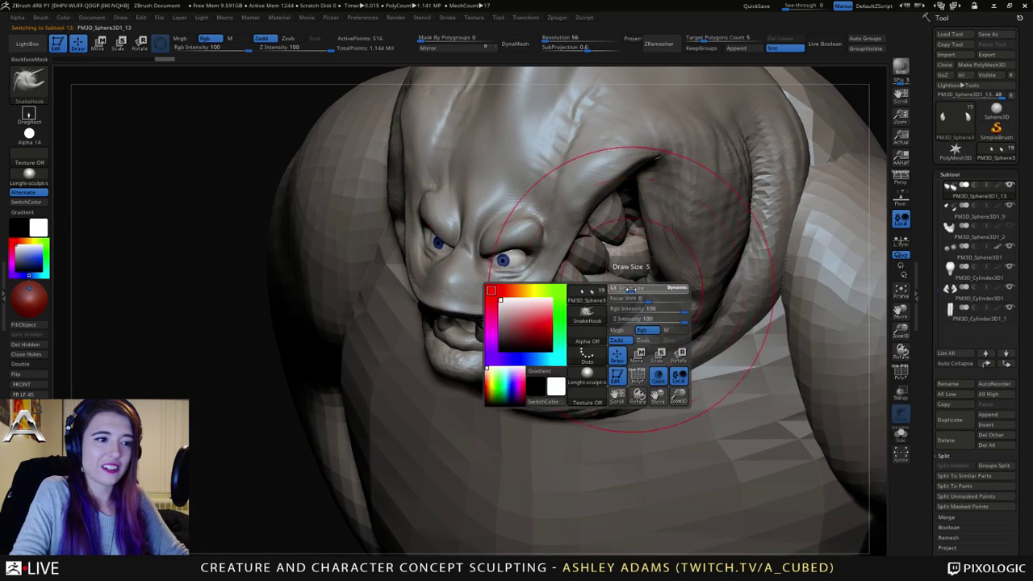
Step: Pull the rear of the lower gums around the base of the new lower tooth with SnakeHook
left_click(620, 331, "alt")
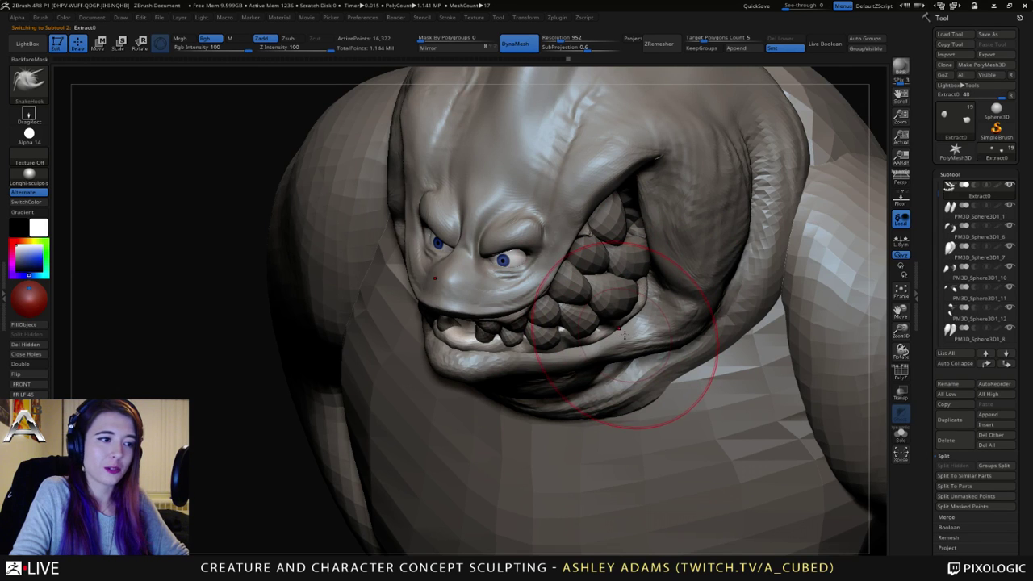
key("space")
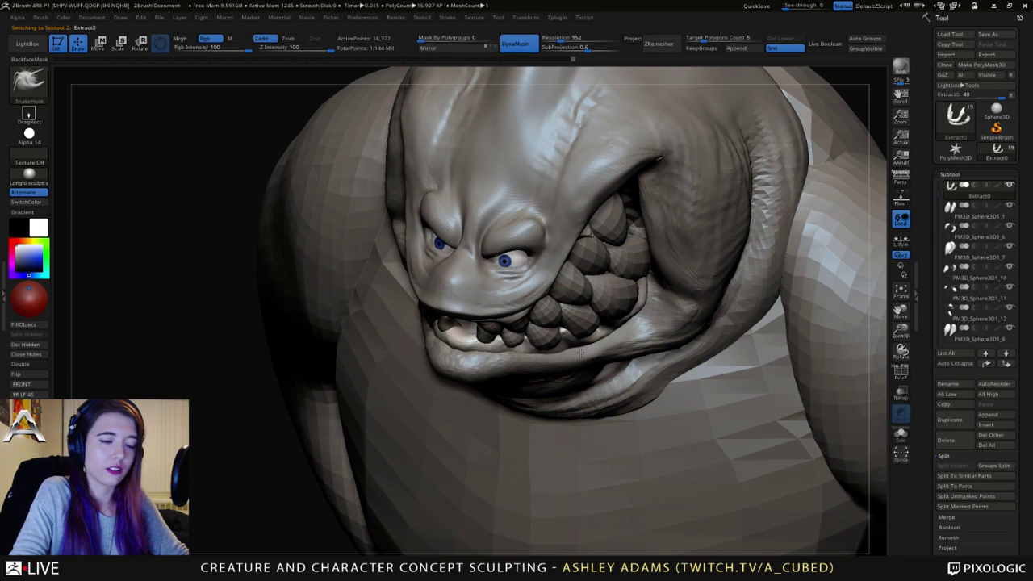
right_click_drag(652, 267, 644, 254)
left_click_drag(645, 238, 644, 267)
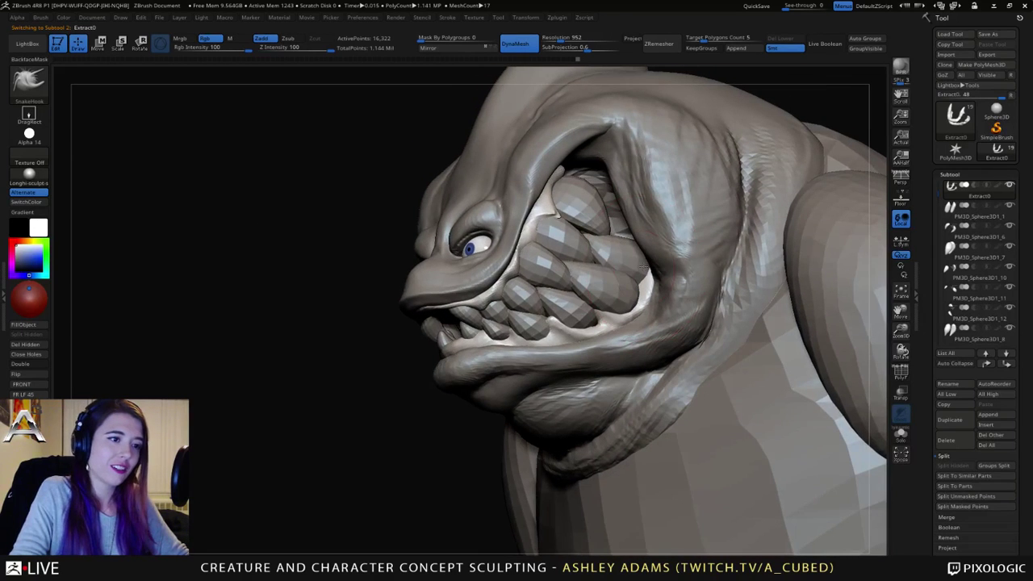
right_click(646, 268)
mouse_move(645, 268)
right_mouse_down()
mouse_move(637, 280)
mouse_move(711, 258)
mouse_move(652, 243)
mouse_move(635, 250)
mouse_move(642, 260)
right_mouse_up()
Step: Refine the new rear lower tooth with SnakeHook so it sits between its neighbours and the cheek
left_click(631, 246, "alt")
right_click(631, 244)
right_click(636, 250)
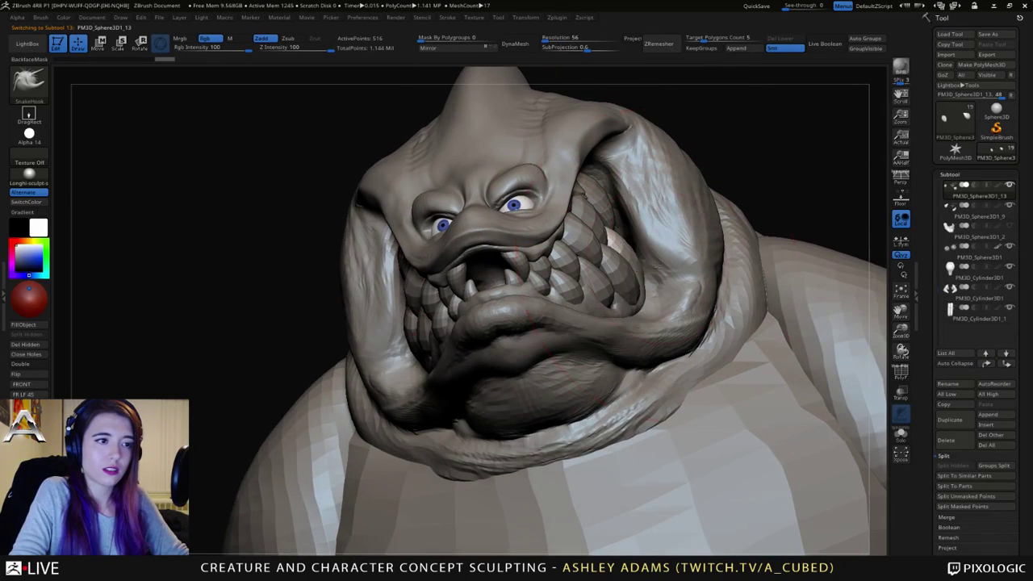
right_click(641, 250)
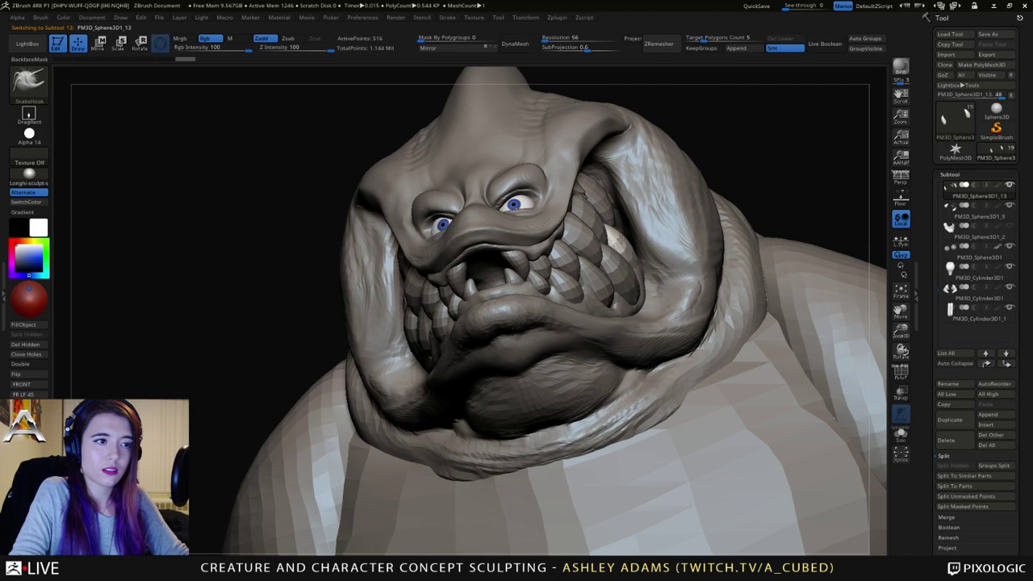
right_click_drag(642, 263, 501, 258)
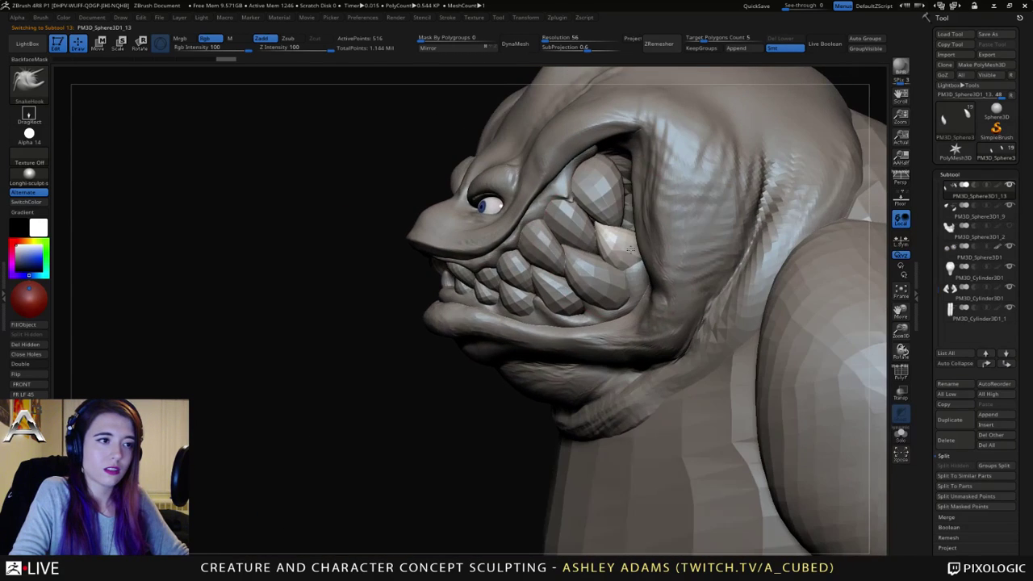
Step: Adjust the rearmost upper tooth with SnakeHook to interlock with the new lower tooth
left_click(589, 211, "alt")
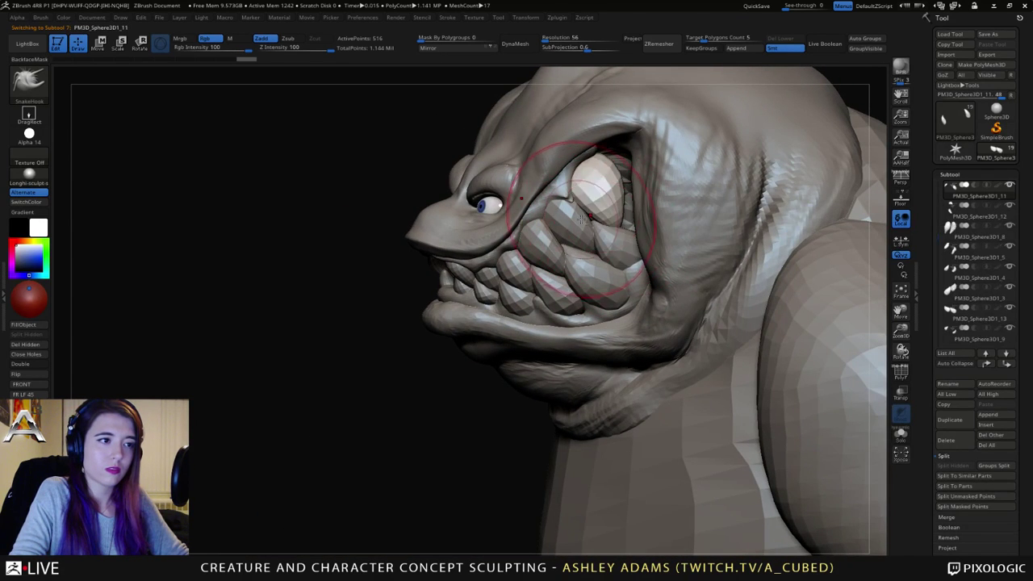
mouse_move(594, 230)
right_mouse_down()
mouse_move(686, 250)
mouse_move(565, 260)
right_mouse_up()
left_click(611, 251, "alt")
right_click_drag(565, 260, 699, 300)
Step: Select the pair of front upper fangs and reshape them with a resized SnakeHook brush
mouse_move(593, 323)
right_mouse_down("ctrl")
mouse_move(587, 266)
mouse_move(508, 254)
mouse_move(520, 323)
right_mouse_up("ctrl")
left_click(522, 245, "alt")
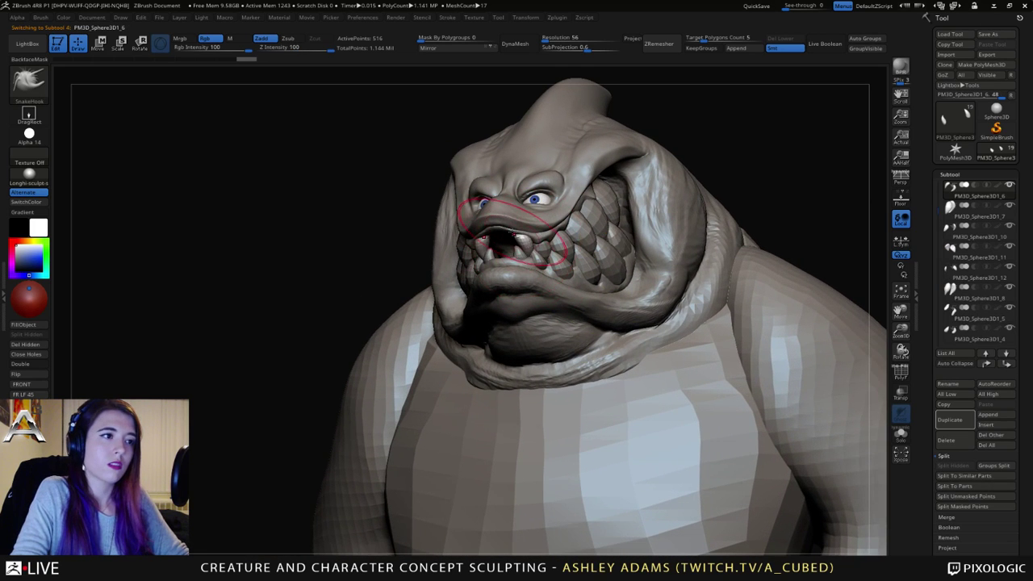
right_click_drag(522, 246, 570, 257, "alt")
right_click_drag(570, 256, 631, 298, "ctrl")
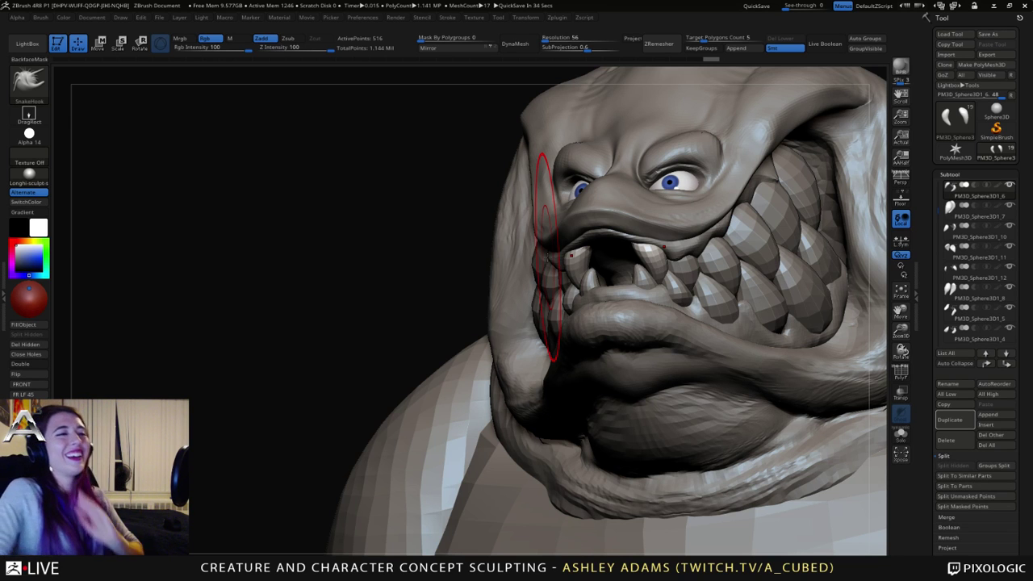
right_click_drag(736, 184, 675, 247)
mouse_move(613, 315)
right_mouse_down()
mouse_move(693, 332)
mouse_move(761, 266)
mouse_move(645, 299)
mouse_move(731, 293)
right_mouse_up()
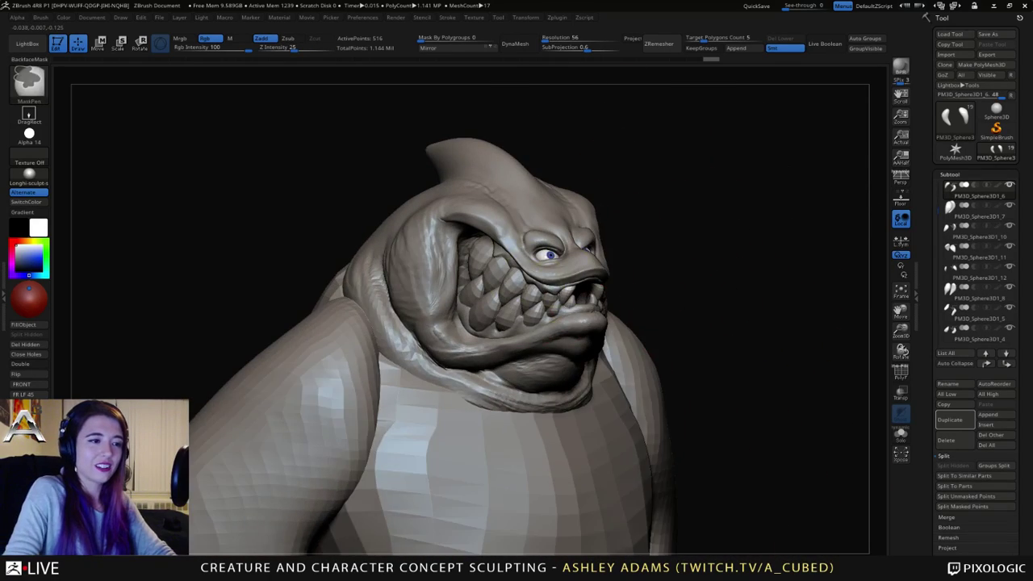
right_click_drag(563, 242, 569, 304, "ctrl")
key("space")
left_click_drag(574, 305, 563, 307)
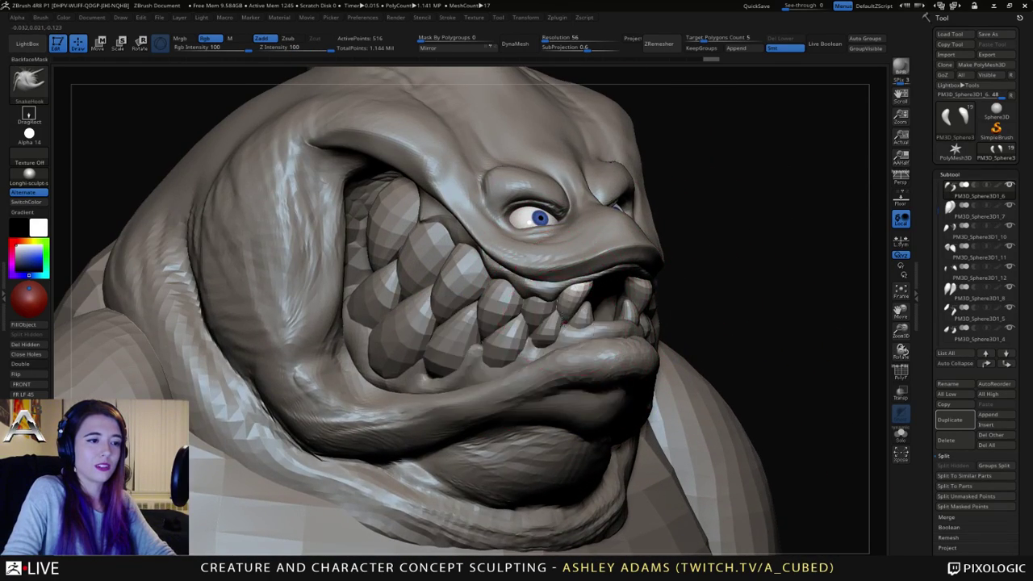
right_click_drag(562, 311, 571, 334)
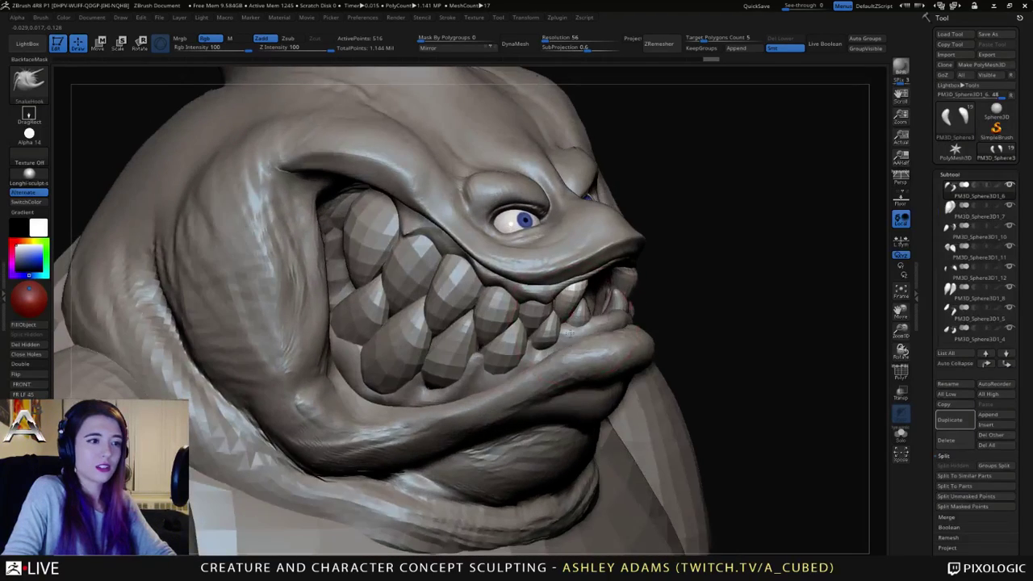
key("space")
mouse_move(569, 329)
left_mouse_down()
mouse_move(578, 329)
mouse_move(565, 329)
left_mouse_up()
right_click_drag(569, 326, 548, 313)
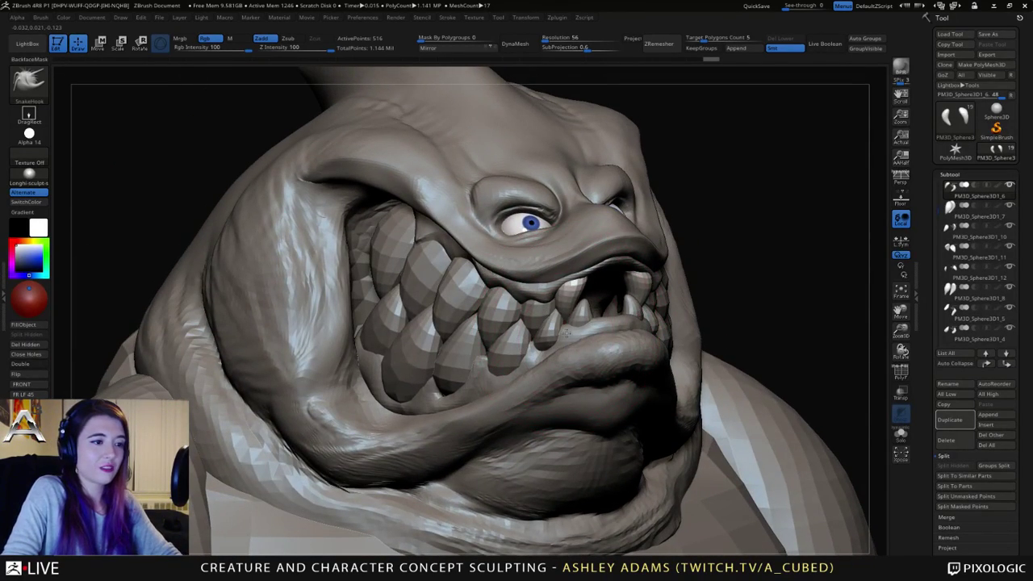
Step: Refine the front upper fangs from the opposite side of the mouth with SnakeHook
left_click(570, 324, "alt")
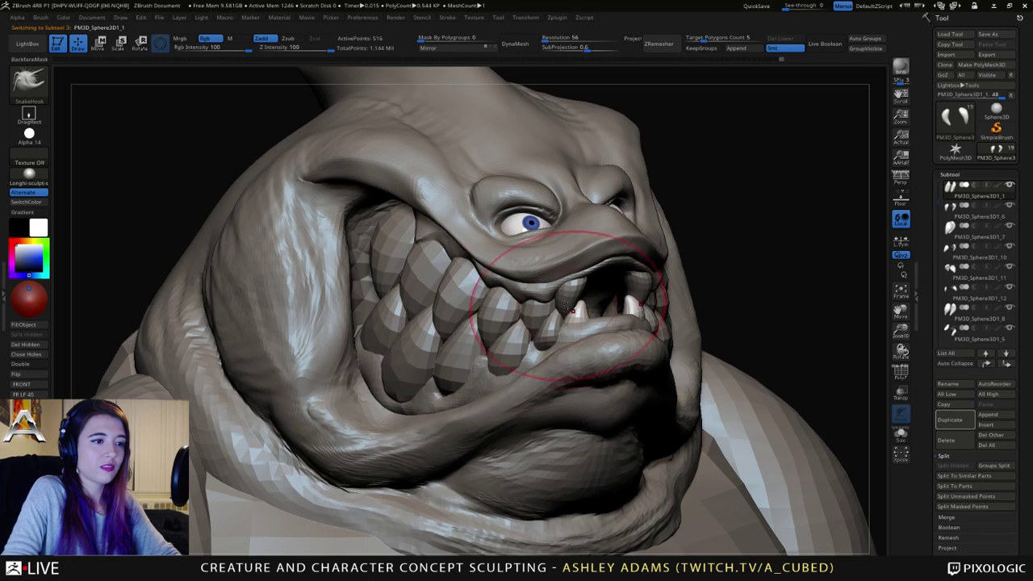
left_click(568, 302, "alt")
right_click_drag(569, 301, 387, 295)
key("space")
left_click_drag(579, 293, 570, 290)
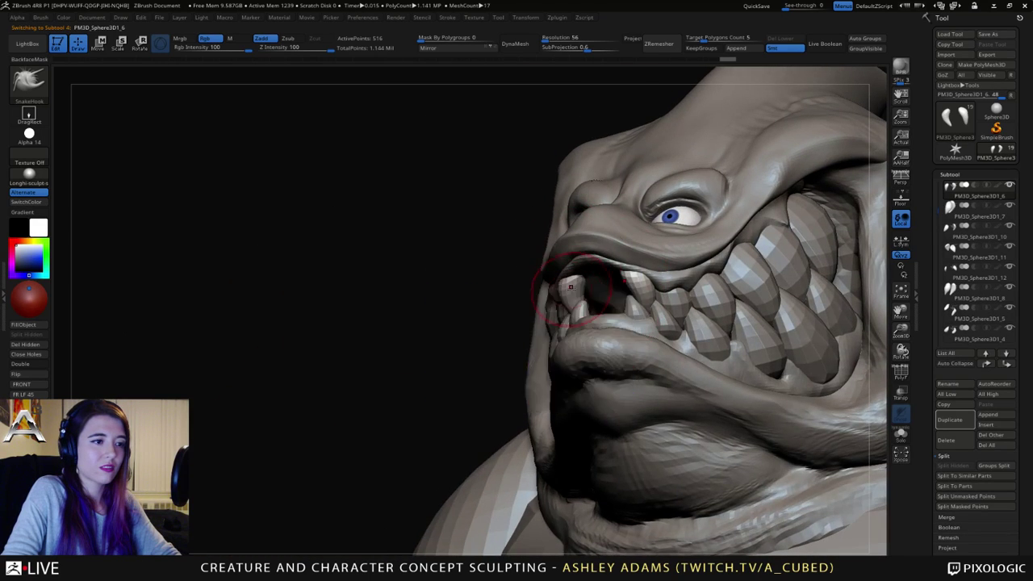
Step: Isolate the pair of front upper fangs from the rest of the model
right_click_drag(570, 286, 754, 297)
left_click(901, 435)
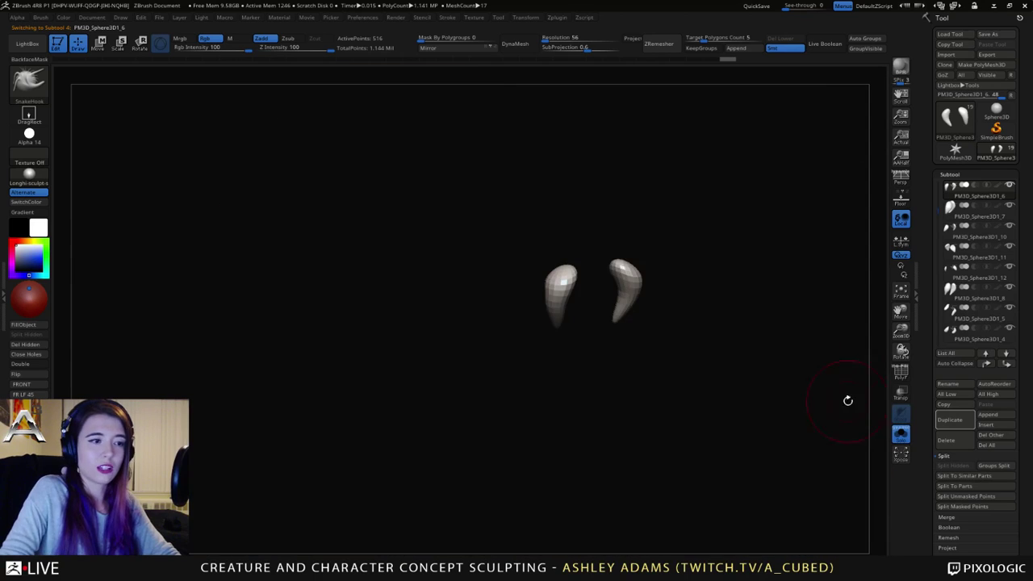
right_click_drag(565, 297, 563, 303)
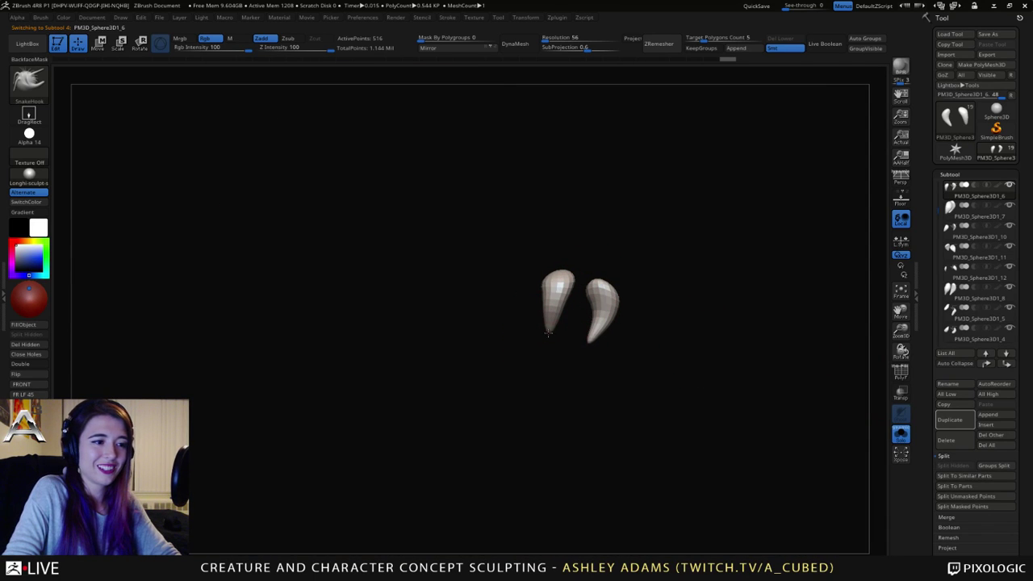
Step: Smooth the tips of the isolated pair of upper front teeth and bring the rest of the creature back into view
key("shift")
right_click_drag(525, 304, 507, 304)
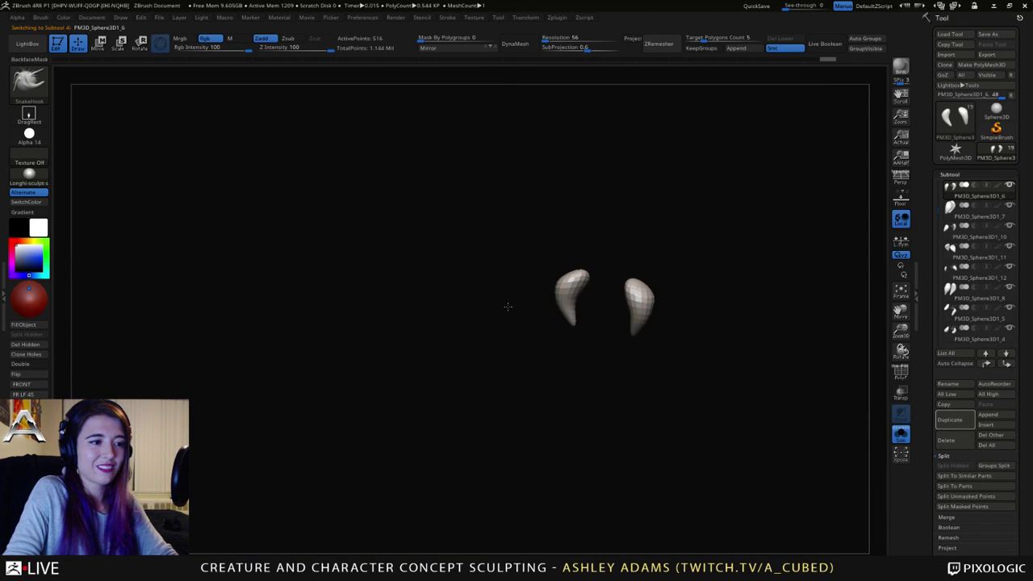
key("shift")
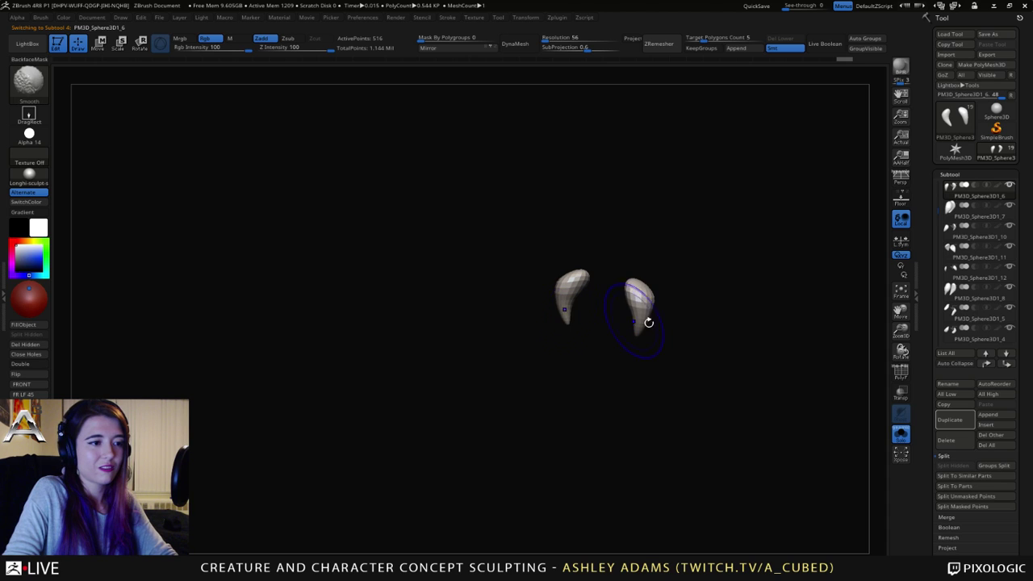
left_click(900, 435)
Step: Make the head mesh the active subtool and choose the ClayBuildup brush
mouse_move(484, 314)
right_mouse_down()
mouse_move(614, 311)
mouse_move(576, 309)
mouse_move(527, 275)
right_mouse_up()
mouse_move(595, 314)
right_mouse_down("ctrl")
mouse_move(569, 276)
mouse_move(607, 308)
mouse_move(559, 320)
mouse_move(570, 307)
mouse_move(578, 328)
mouse_move(554, 283)
mouse_move(533, 322)
mouse_move(535, 349)
mouse_move(562, 326)
mouse_move(547, 272)
mouse_move(506, 295)
mouse_move(516, 264)
mouse_move(521, 293)
mouse_move(516, 268)
mouse_move(492, 287)
mouse_move(461, 279)
mouse_move(474, 283)
right_mouse_up("ctrl")
left_click(598, 304, "alt")
left_click(557, 319, "alt")
left_click(542, 325, "alt")
left_click(519, 331, "alt")
left_click(473, 281, "alt")
key("b")
key("c")
key("b")
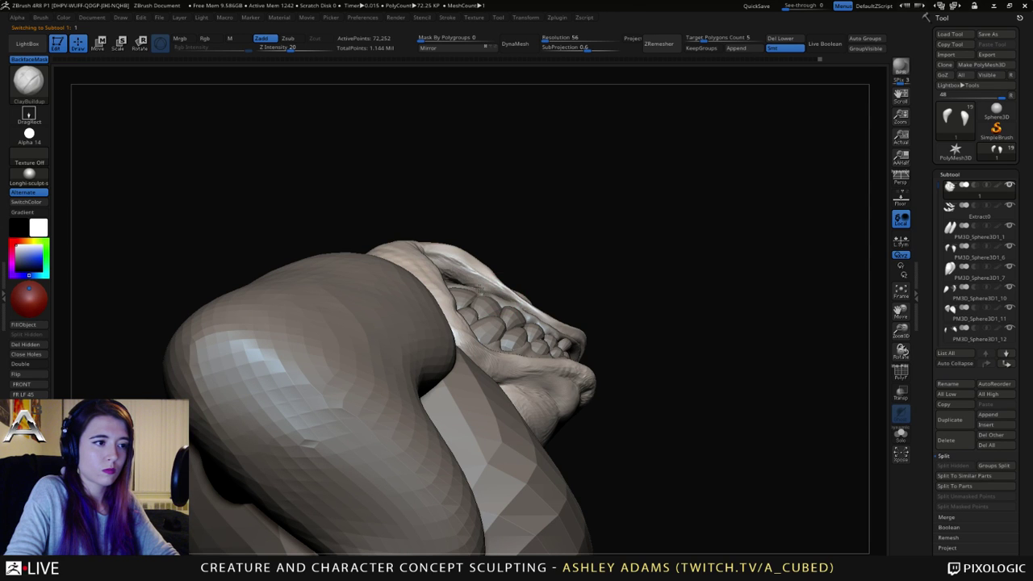
Step: Build up and smooth the upper lip along the mouth side, below the eye and around the snout with ClayBuildup
mouse_move(478, 287)
right_mouse_down()
mouse_move(452, 267)
mouse_move(456, 279)
right_mouse_up()
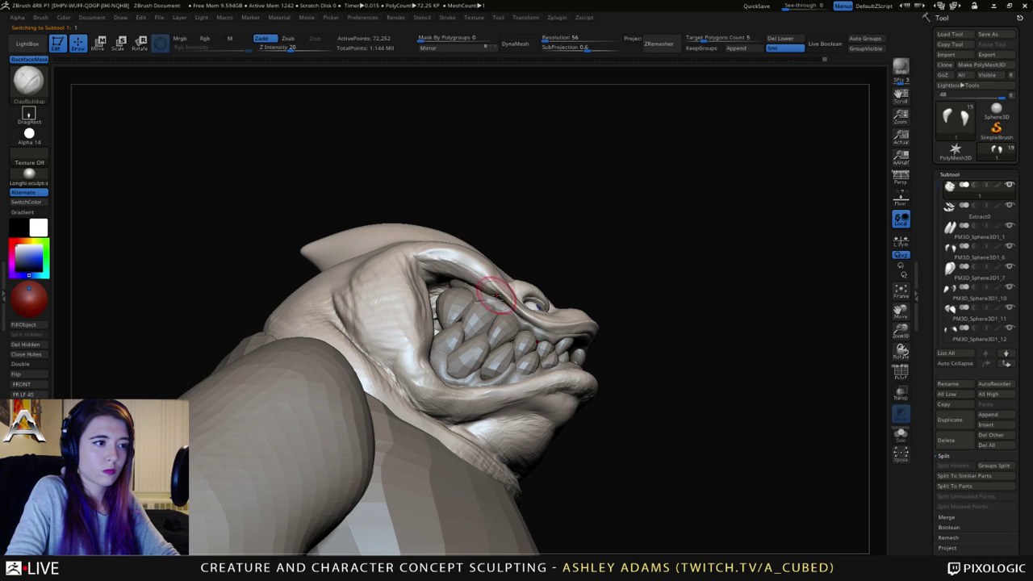
key("shift")
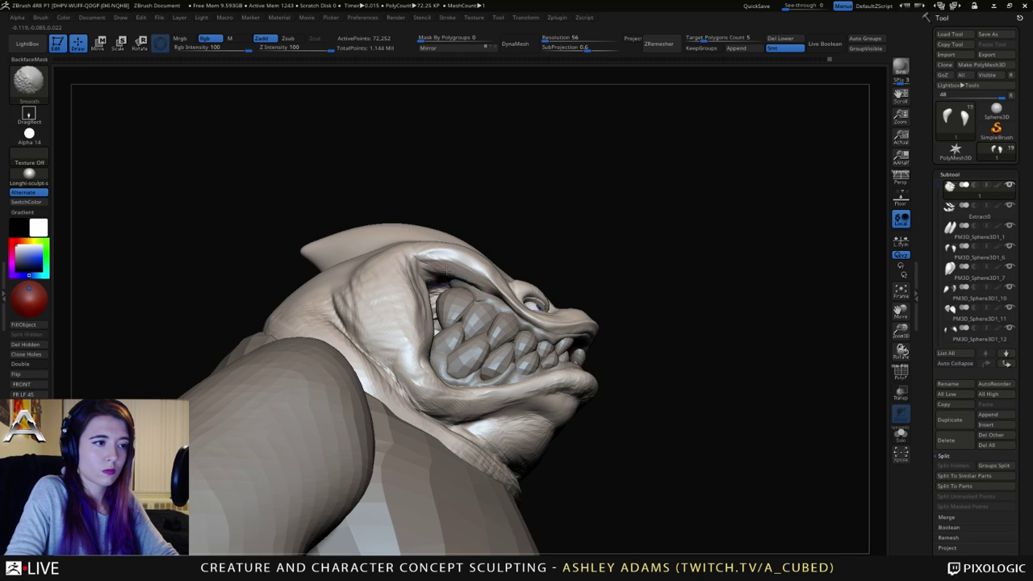
right_click_drag(473, 277, 468, 263)
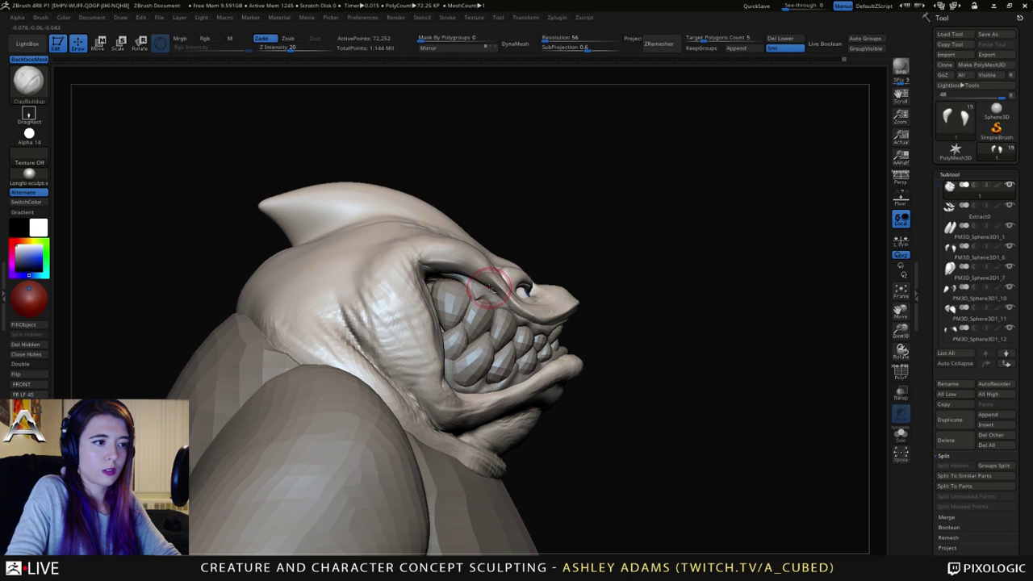
right_click_drag(510, 303, 489, 302)
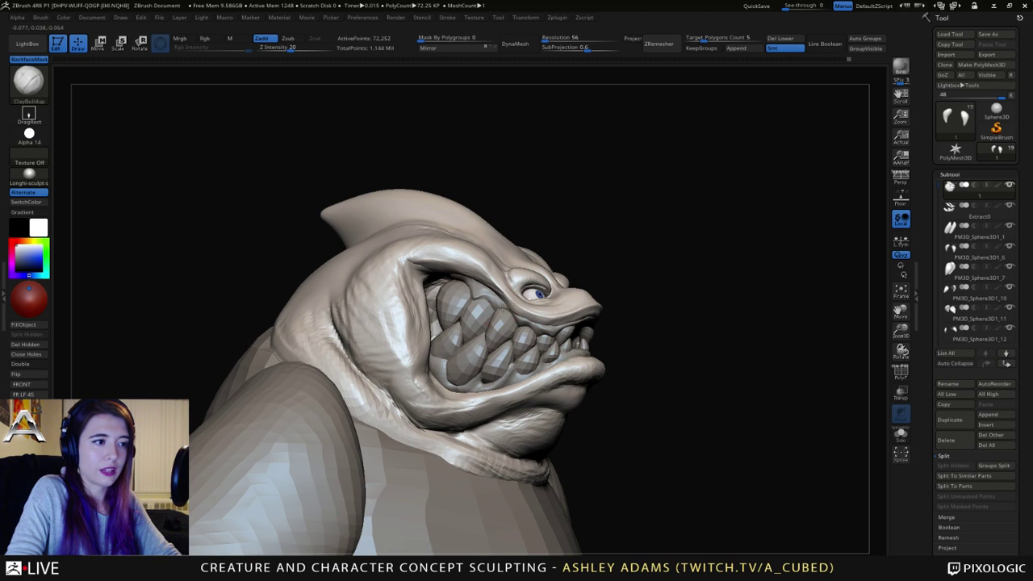
left_click_drag(557, 328, 552, 315)
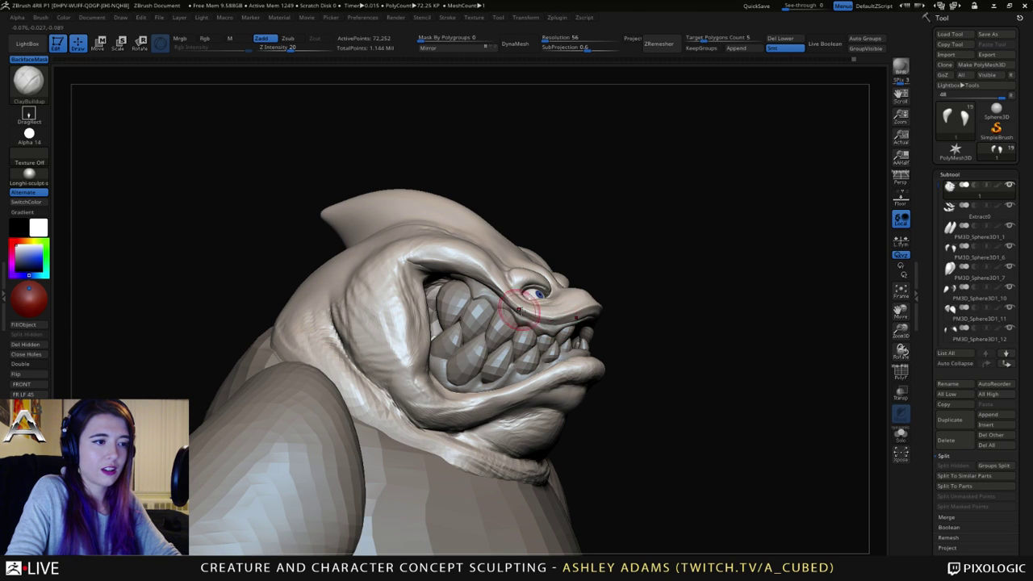
right_click_drag(480, 274, 410, 286)
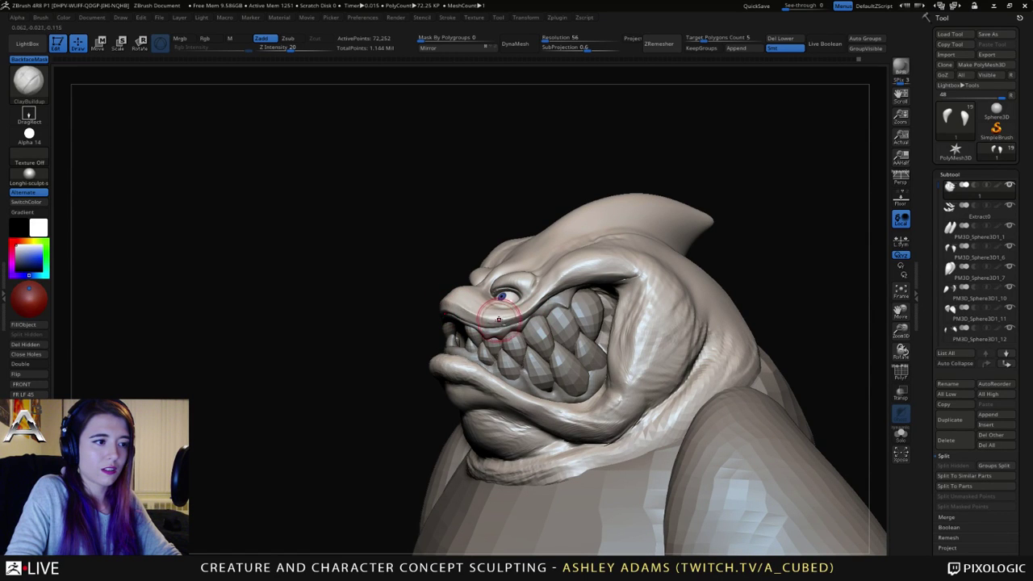
left_click_drag(436, 304, 444, 306)
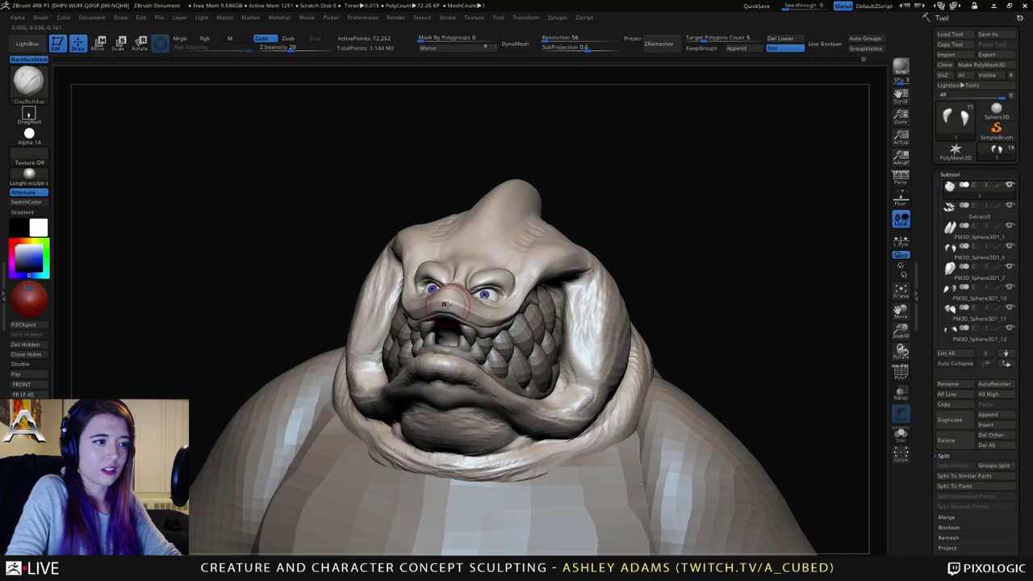
right_click_drag(503, 322, 460, 302)
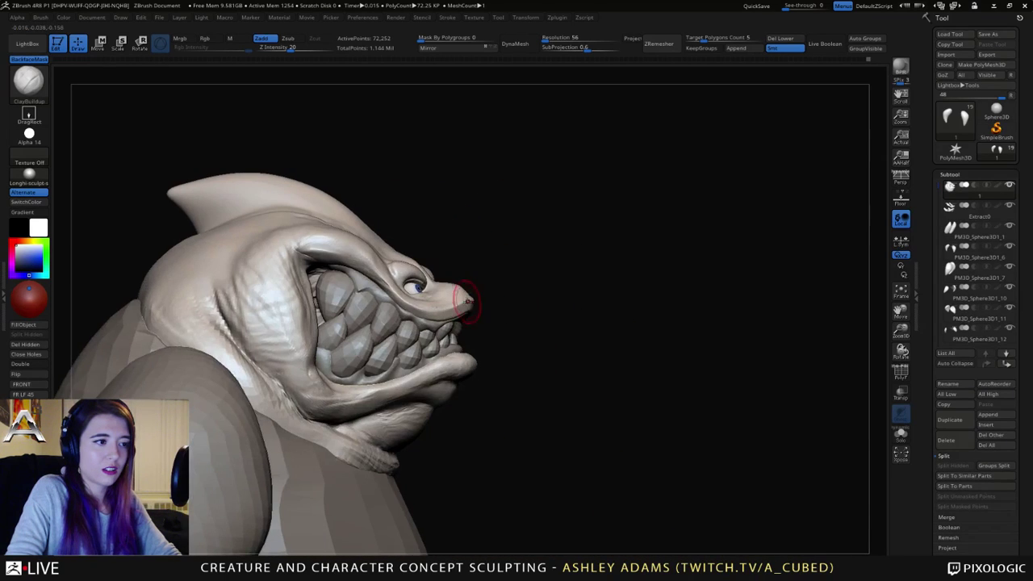
Step: Reshape the creature's snout and nose tip with the SnakeHook brush, adjusting it from front and side views
key("b")
key("s")
key("h")
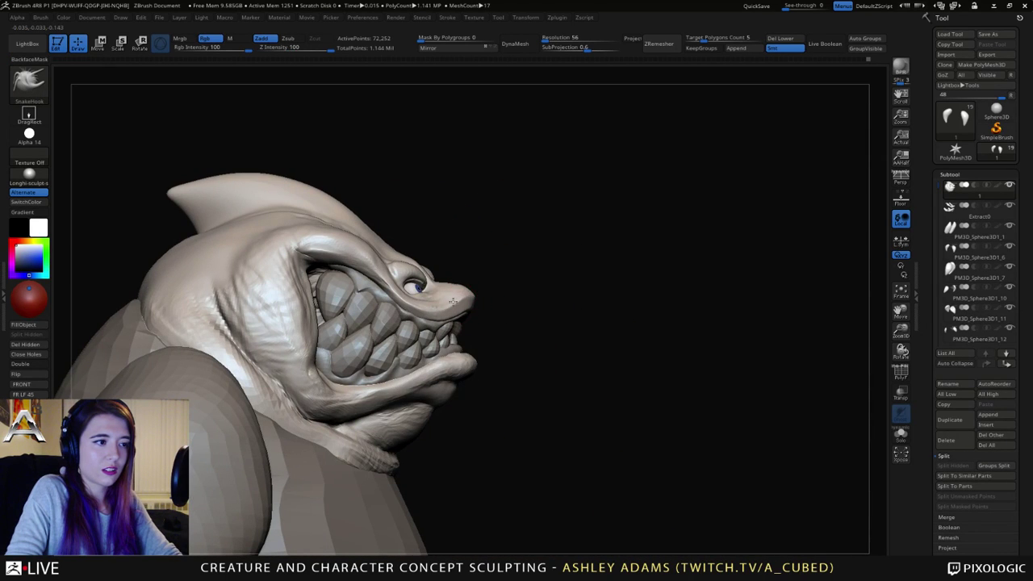
right_click_drag(454, 302, 487, 299, "shift")
left_click_drag(478, 299, 476, 297)
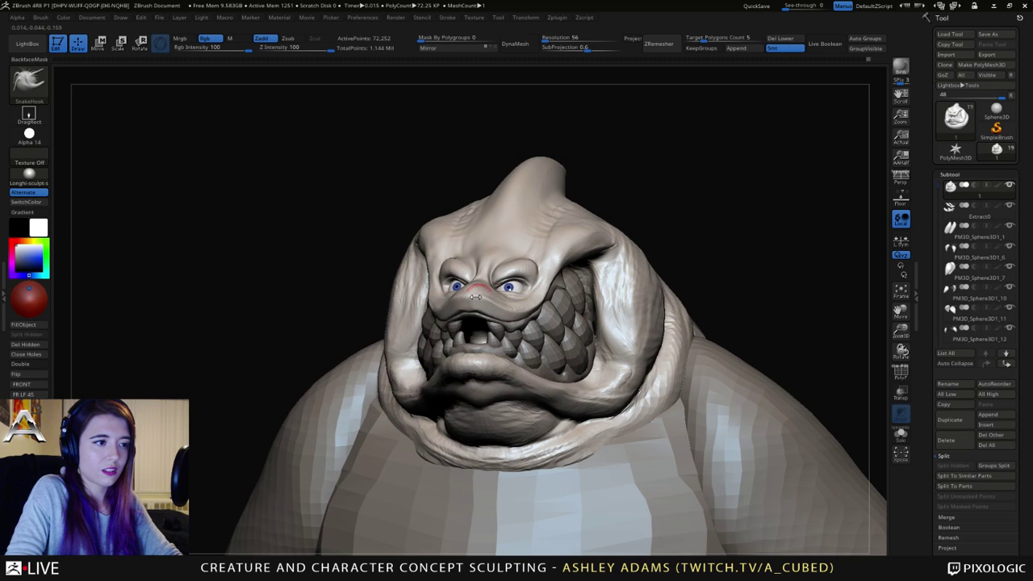
right_click_drag(466, 308, 466, 302)
key("space")
left_click_drag(465, 297, 469, 294)
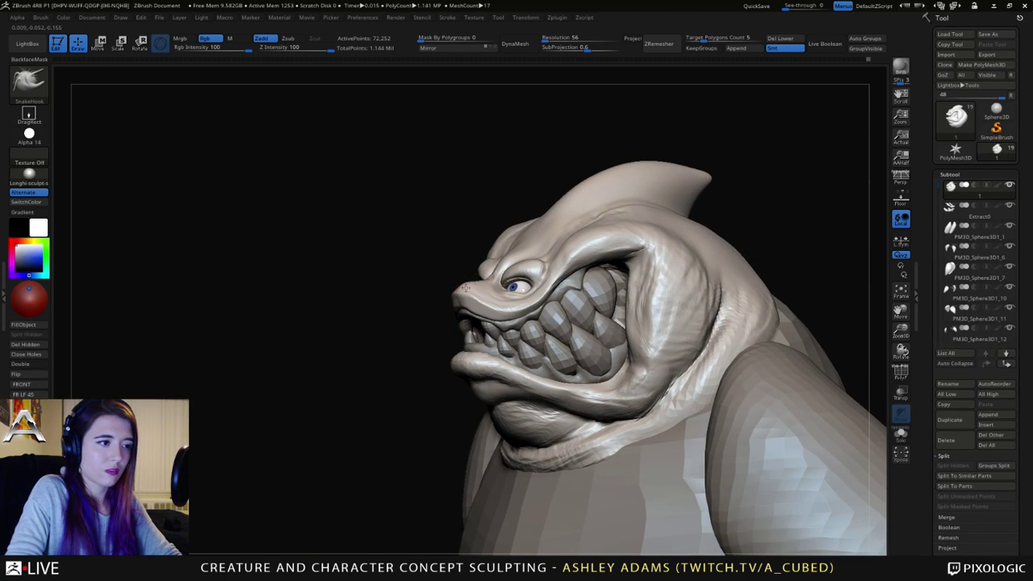
right_click_drag(468, 288, 472, 282)
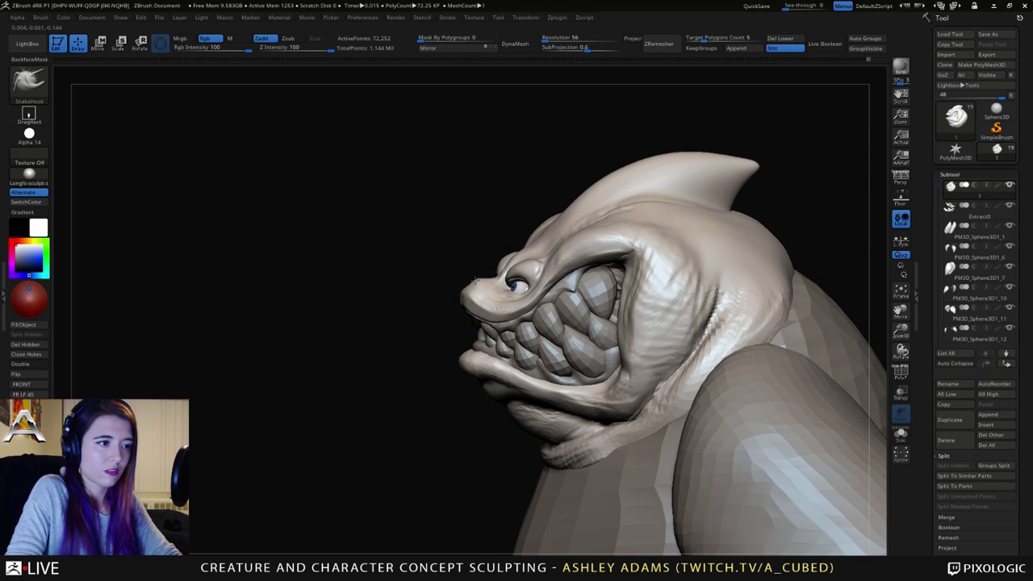
left_click_drag(475, 282, 480, 290)
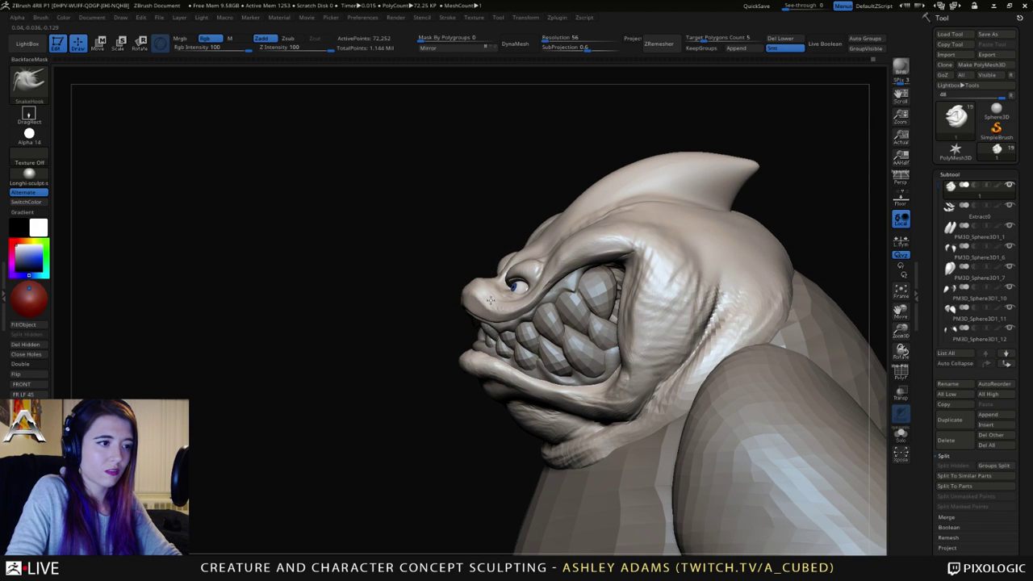
Step: Refine the brow and the fold running from the eye to the upper mouth corner with SnakeHook at varying brush sizes
mouse_move(490, 300)
right_mouse_down()
mouse_move(559, 285)
mouse_move(466, 277)
mouse_move(489, 291)
mouse_move(469, 289)
mouse_move(479, 279)
mouse_move(436, 242)
right_mouse_up()
key("space")
key("space")
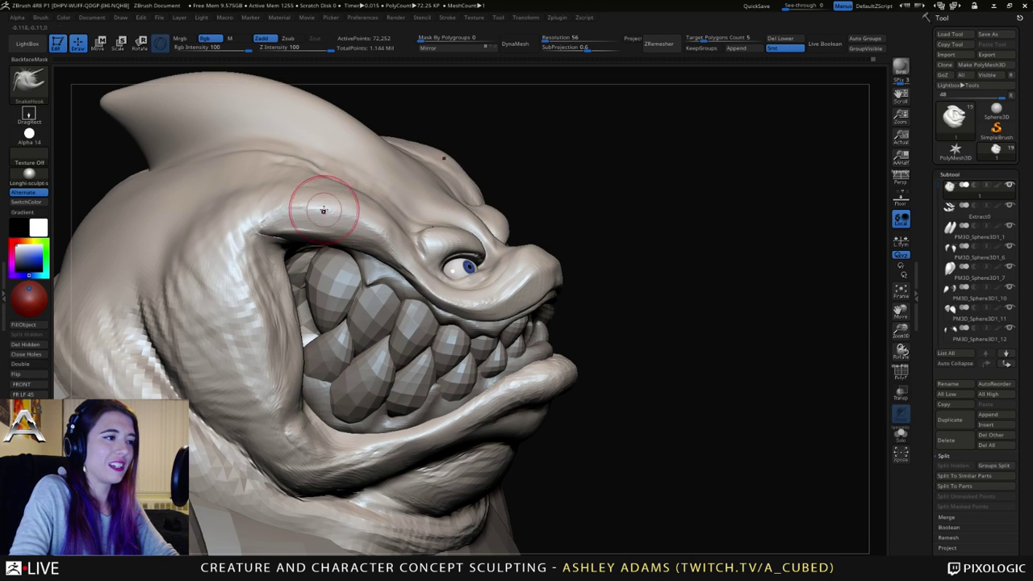
right_click_drag(301, 202, 326, 202)
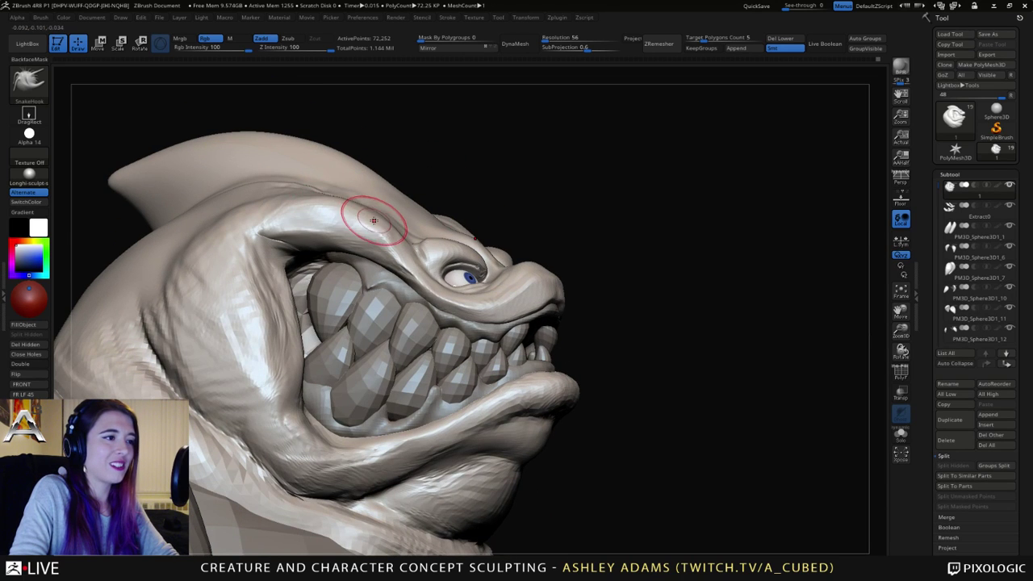
key("space")
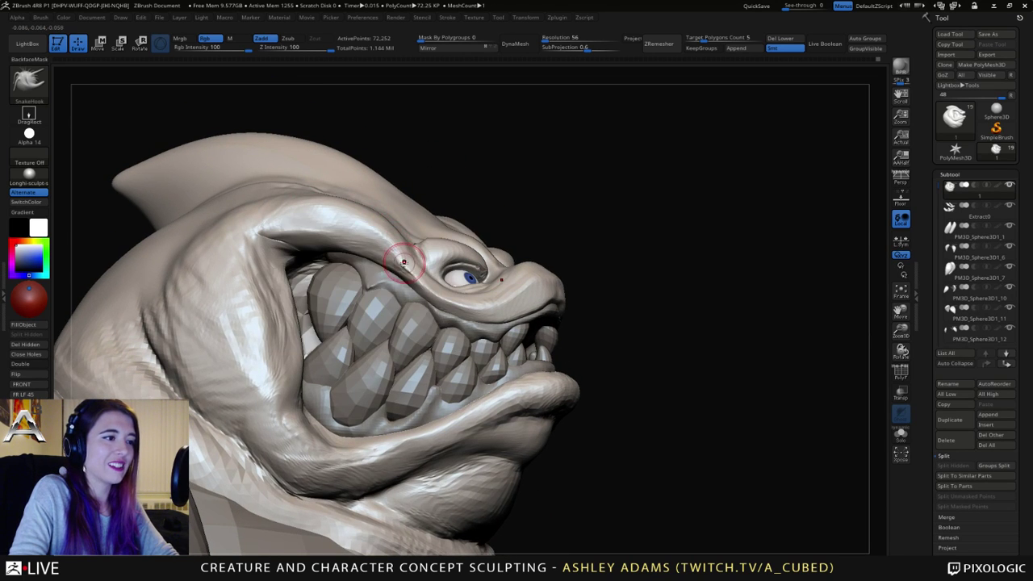
right_click_drag(710, 242, 517, 242)
key("space")
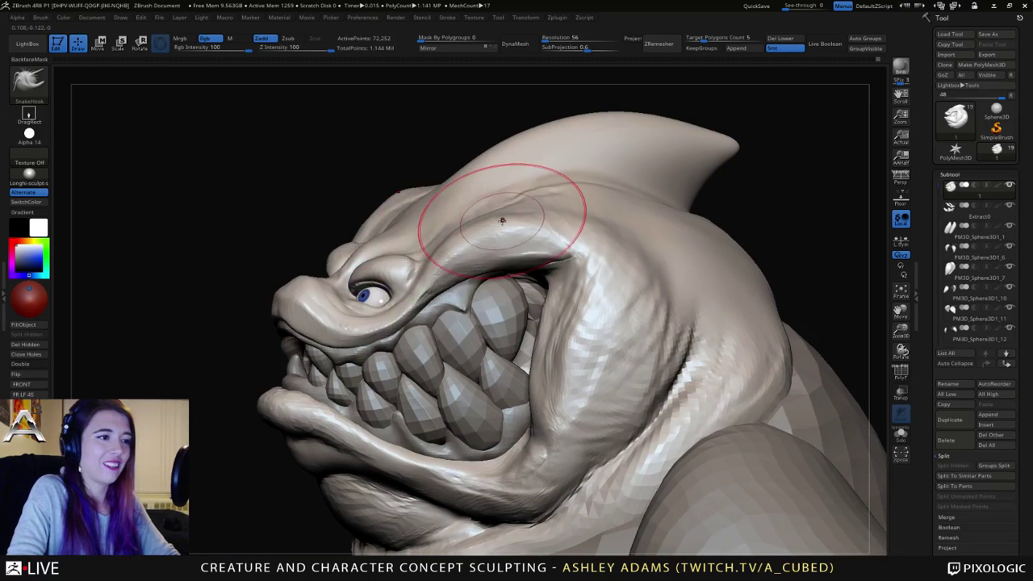
key("space")
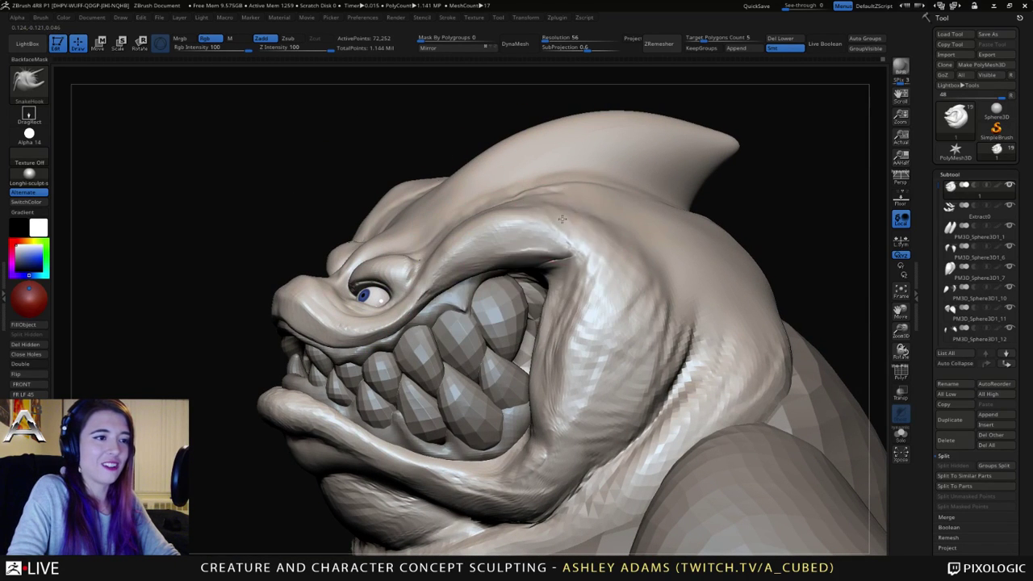
Step: Reshape the ridge above the upper mouth corners and the adjoining head profile with a larger SnakeHook brush
mouse_move(525, 199)
right_mouse_down()
mouse_move(508, 199)
mouse_move(560, 183)
mouse_move(486, 184)
mouse_move(479, 200)
right_mouse_up()
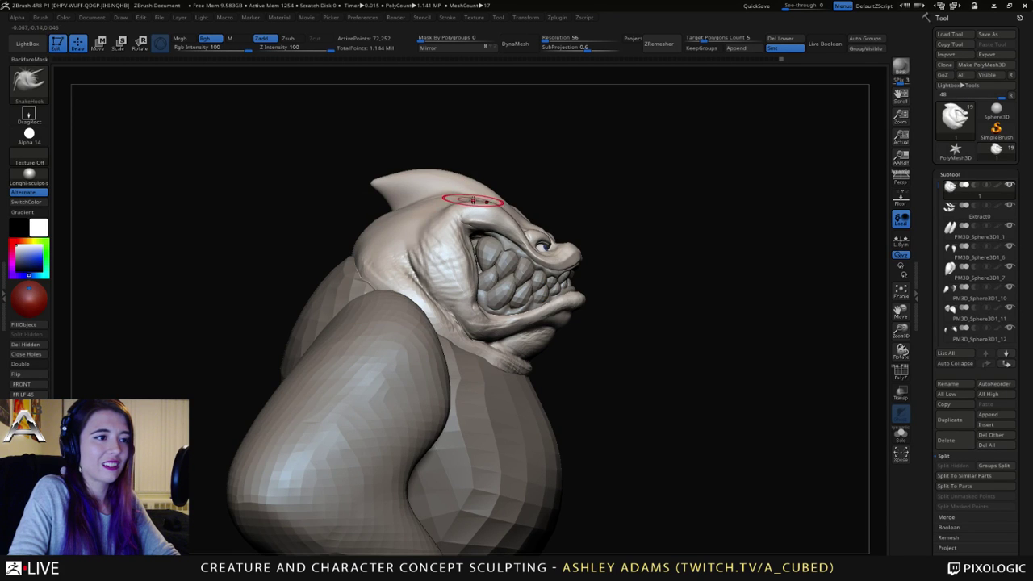
right_click_drag(475, 198, 461, 201)
key("space")
left_click_drag(482, 203, 473, 204)
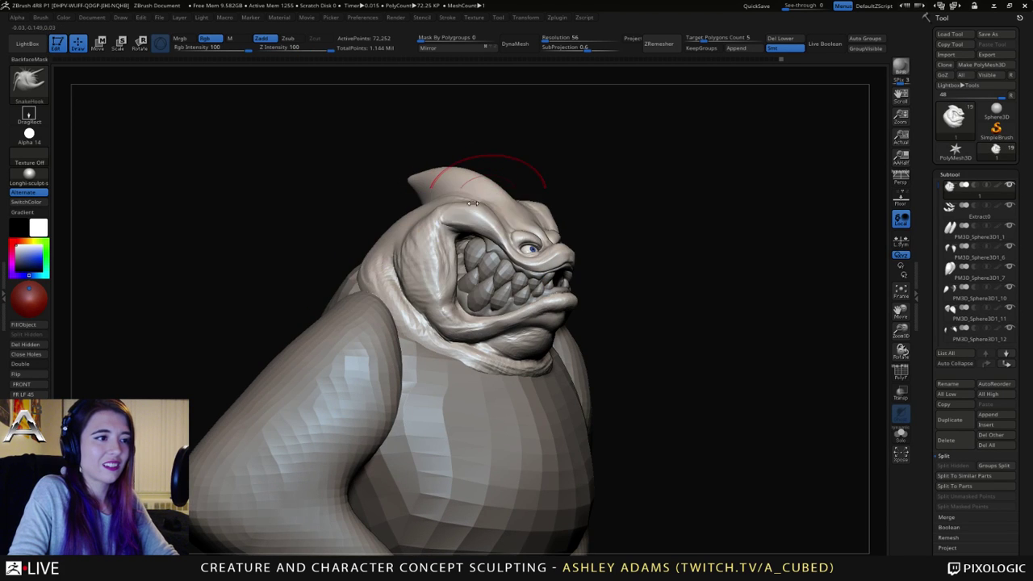
right_click_drag(460, 202, 472, 204)
key("space")
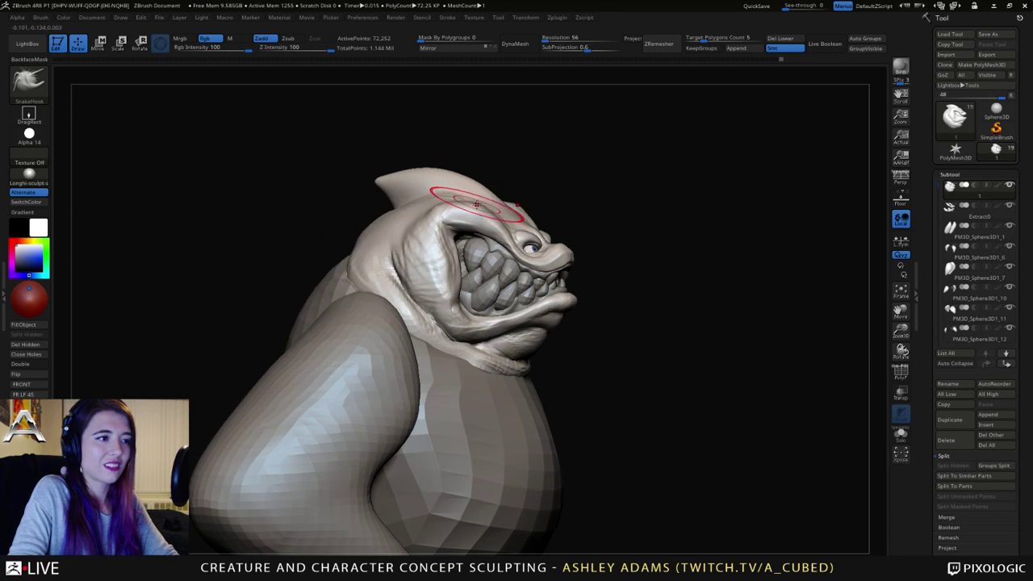
key("space")
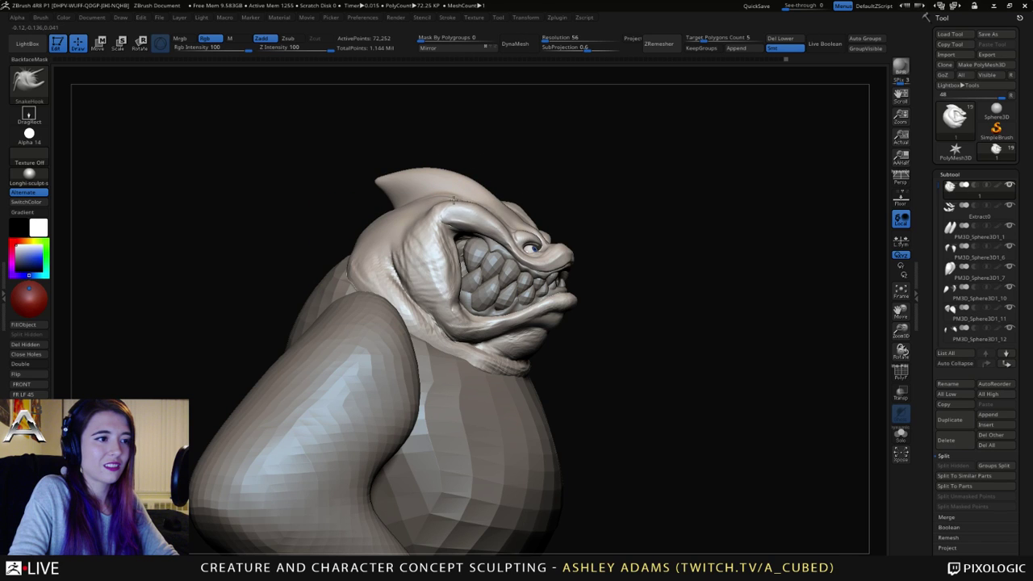
right_click_drag(422, 211, 420, 209)
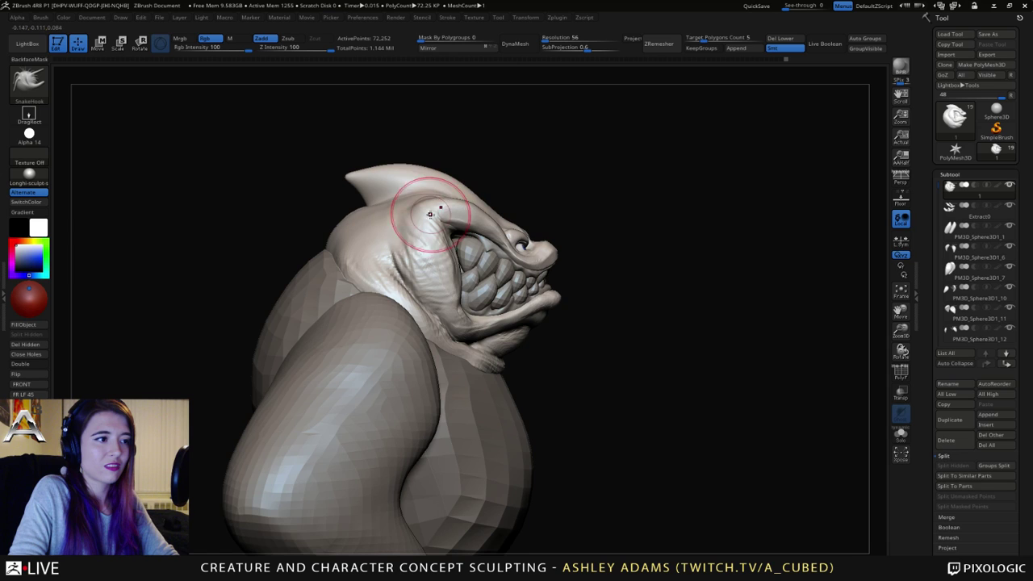
Step: Adjust the cheeks, jaw corners and brow silhouette with SnakeHook, checking the head from the side and front
right_click_drag(430, 214, 395, 233)
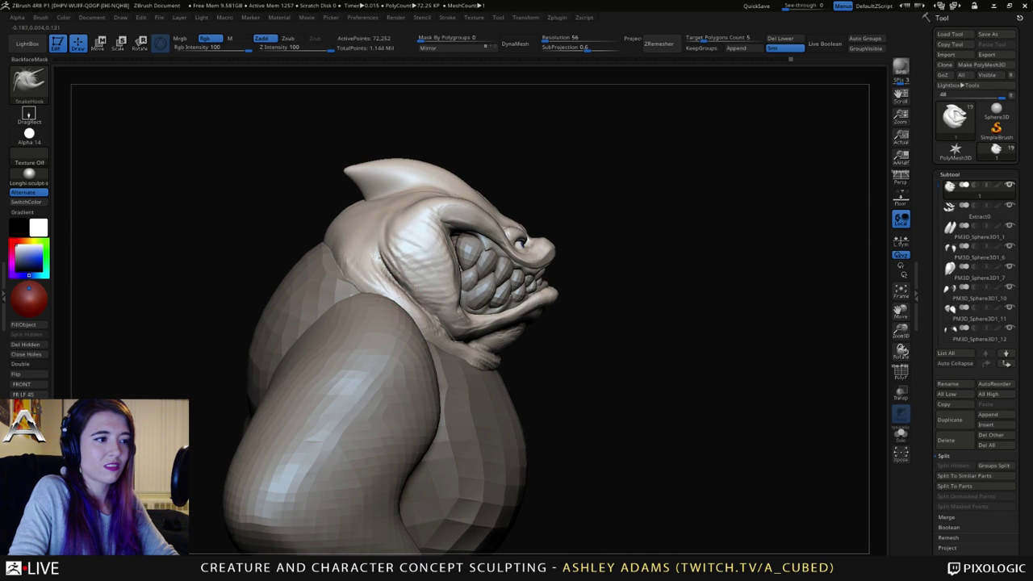
mouse_move(415, 282)
right_mouse_down()
mouse_move(374, 274)
mouse_move(410, 250)
mouse_move(408, 240)
mouse_move(392, 246)
right_mouse_up()
left_click_drag(427, 305, 422, 310)
right_click_drag(422, 310, 392, 310)
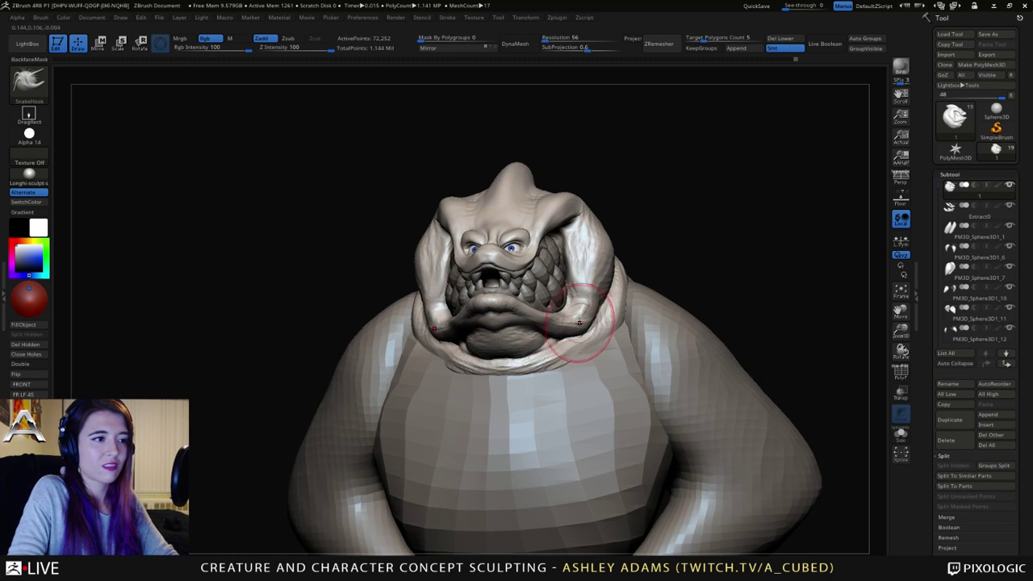
mouse_move(549, 339)
right_mouse_down()
mouse_move(477, 191)
mouse_move(500, 211)
right_mouse_up()
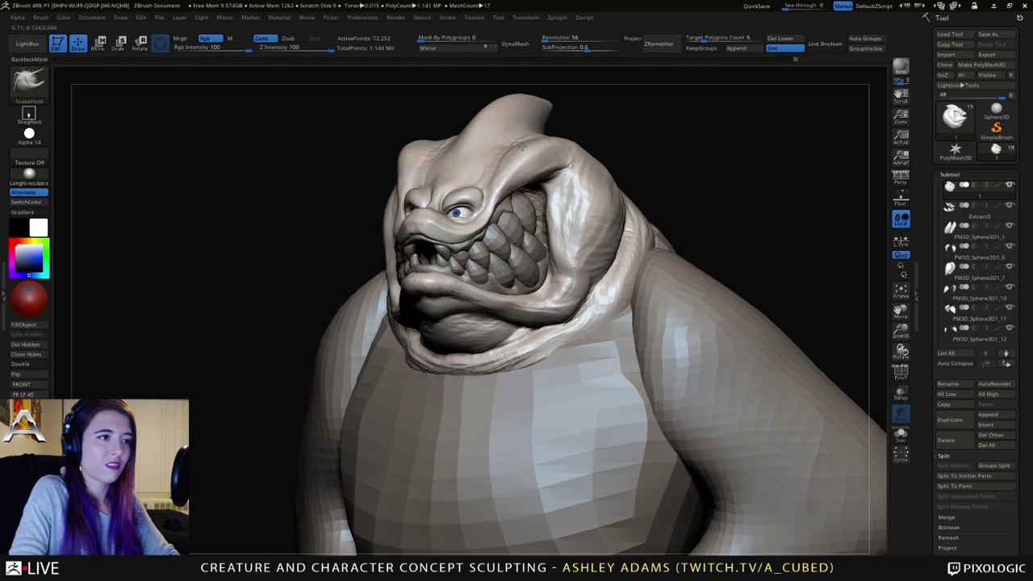
right_click_drag(532, 173, 476, 175)
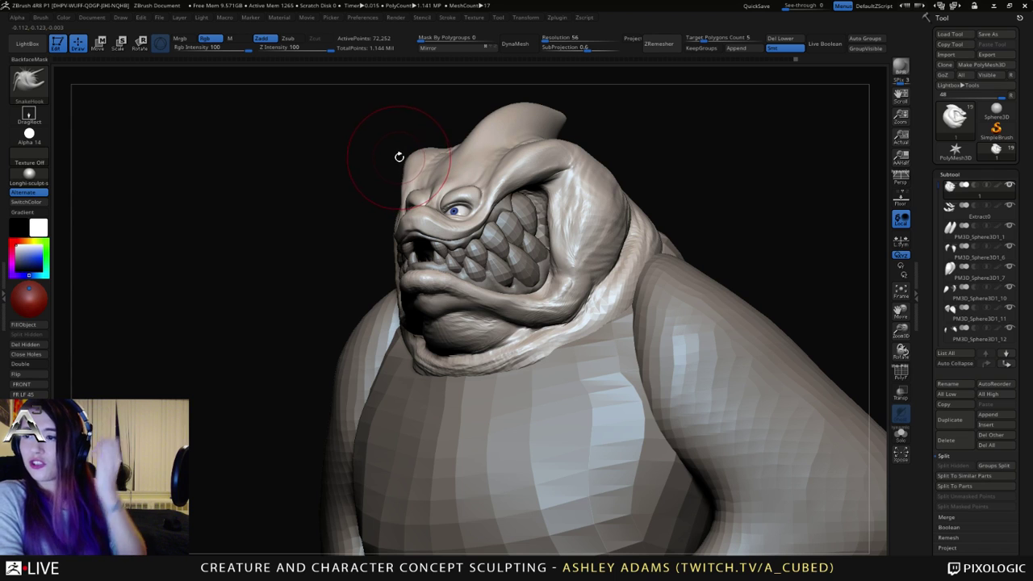
right_click_drag(502, 200, 512, 222)
Step: Select the pair of lower front teeth, activate the Move gizmo and duplicate their subtool
left_click(504, 229, "alt")
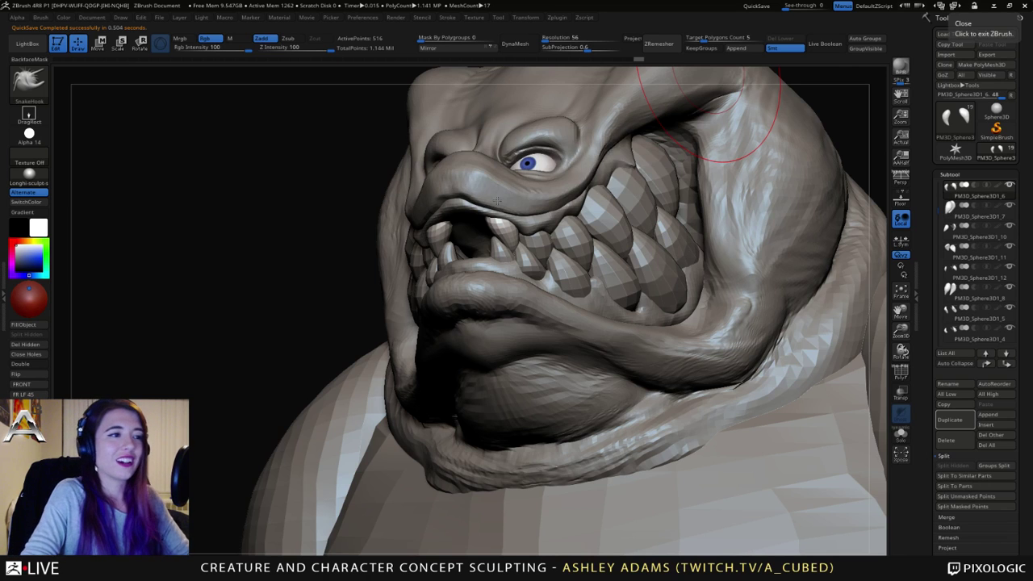
left_click_drag(267, 237, 432, 236)
right_click_drag(431, 236, 347, 258)
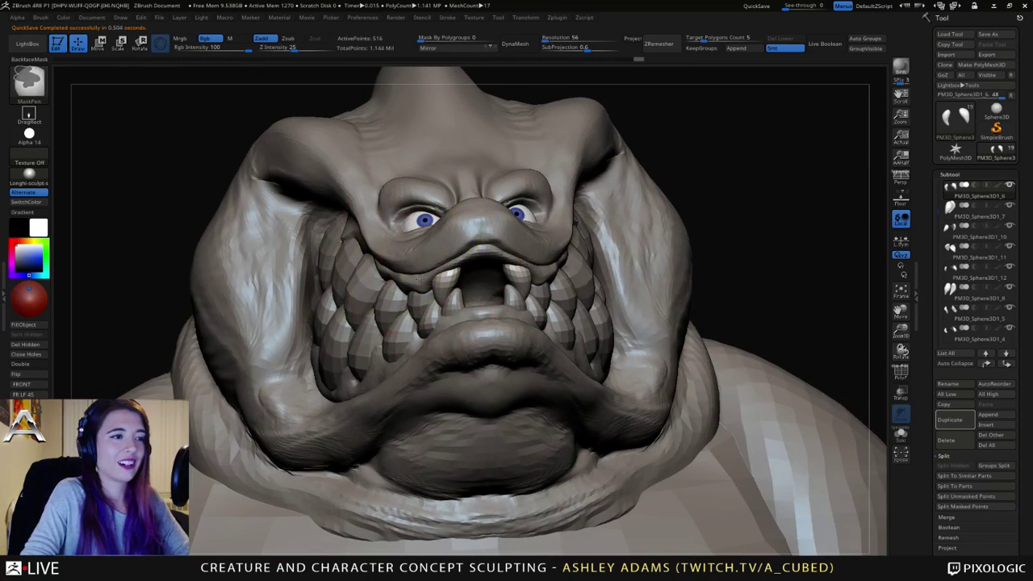
right_click_drag(432, 258, 433, 296, "ctrl")
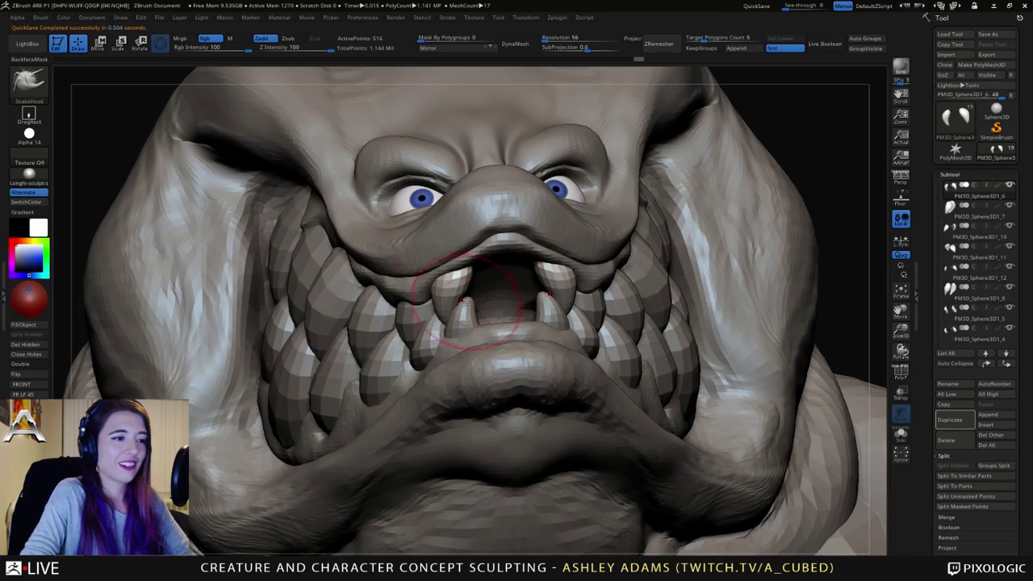
right_click_drag(613, 317, 553, 334)
left_click(545, 316, "alt")
key("w")
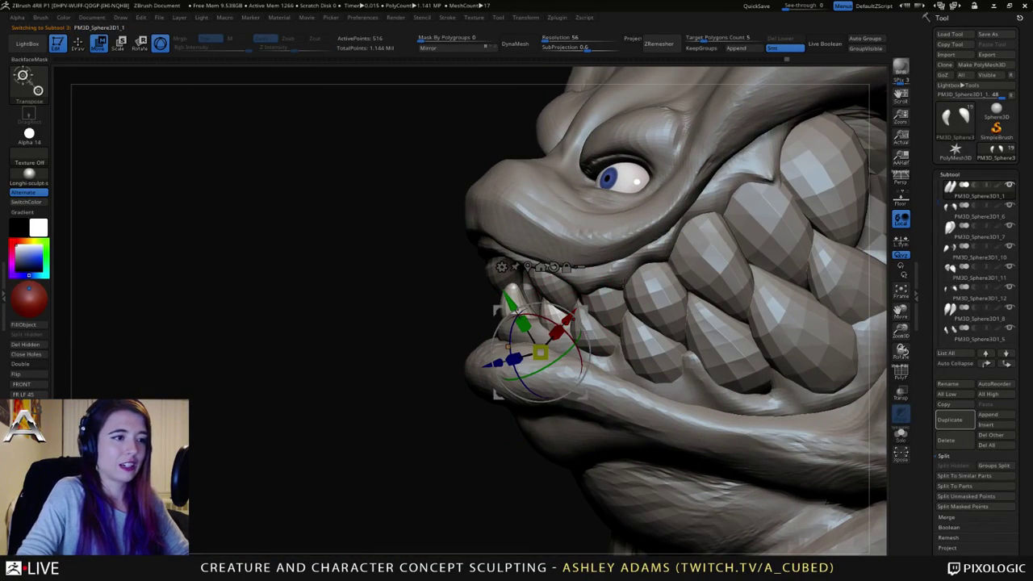
left_click(952, 419)
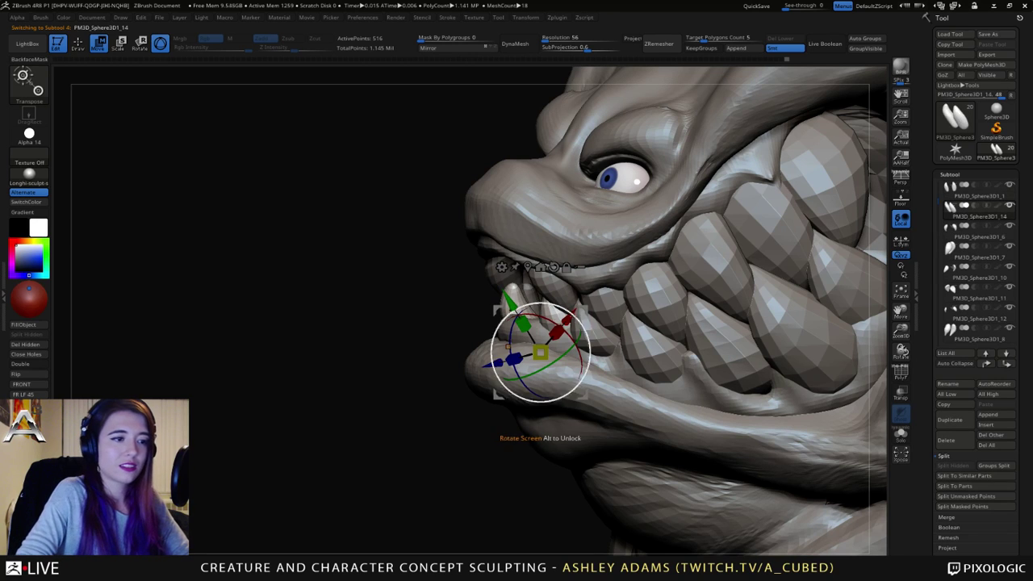
Step: Move the duplicated lower front teeth inward toward the middle of the jaw, seating them in the gum from the front and both sides
left_click_drag(585, 309, 566, 306)
right_click_drag(566, 306, 614, 311)
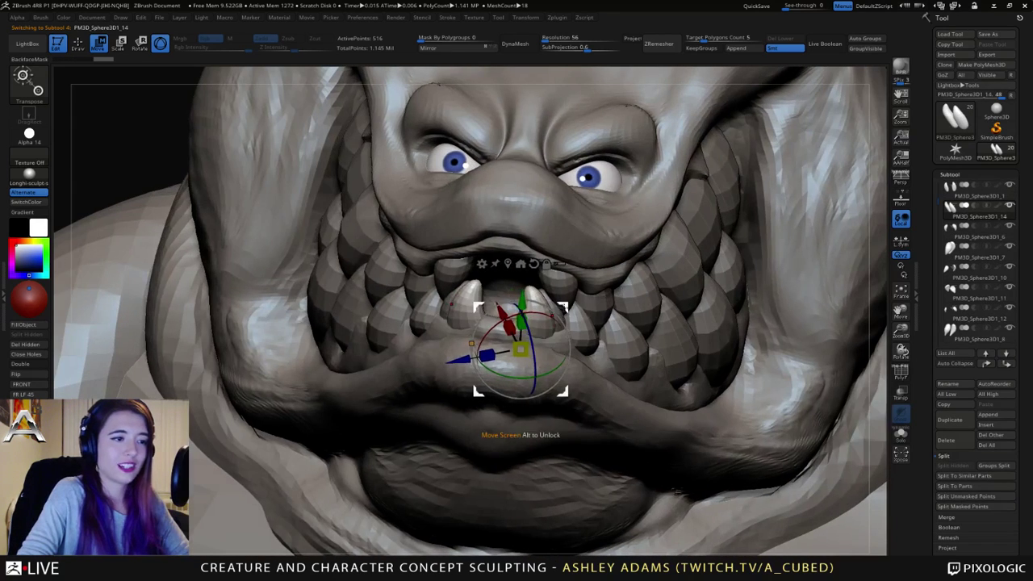
left_click_drag(568, 303, 555, 300)
right_click_drag(548, 305, 524, 351)
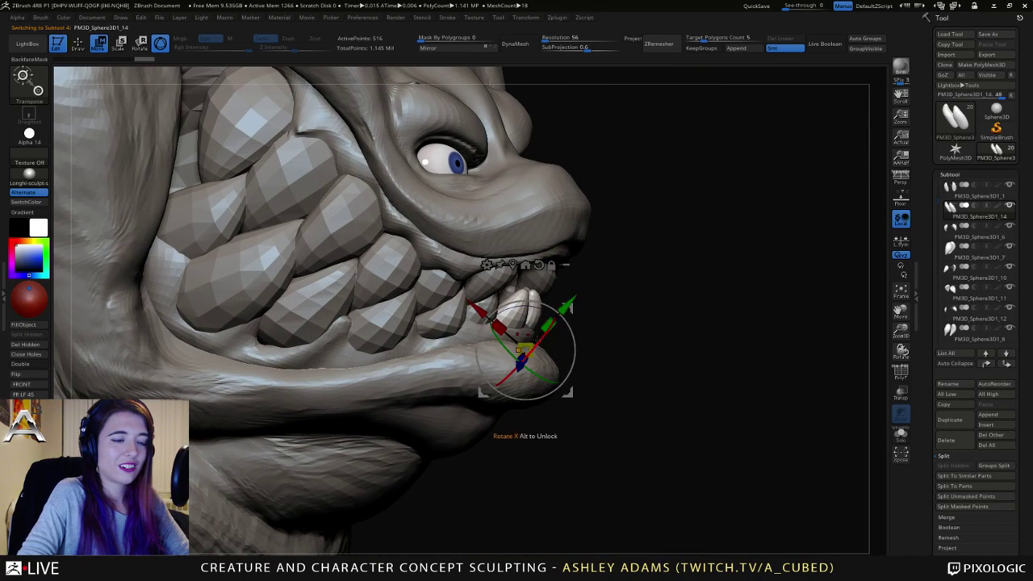
mouse_move(562, 390)
right_mouse_down()
mouse_move(611, 280)
mouse_move(581, 315)
mouse_move(565, 307)
mouse_move(555, 281)
mouse_move(587, 265)
mouse_move(535, 323)
right_mouse_up()
Step: Reshape the duplicated lower front teeth with a resized SnakeHook brush so they fit between the neighbouring teeth
key("q")
key("space")
left_click_drag(564, 299, 536, 299)
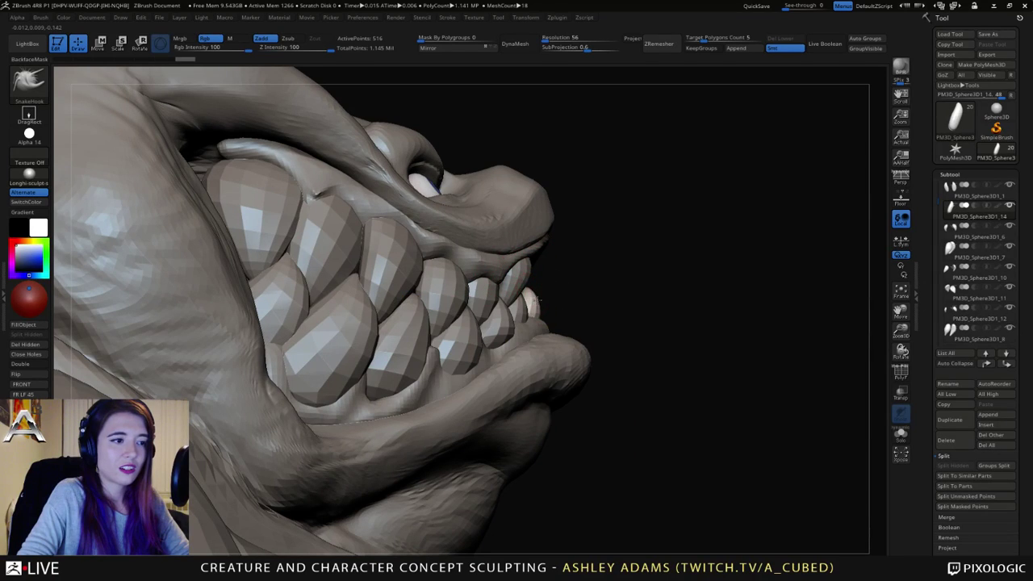
right_click_drag(539, 300, 458, 266)
left_click(568, 319, "alt")
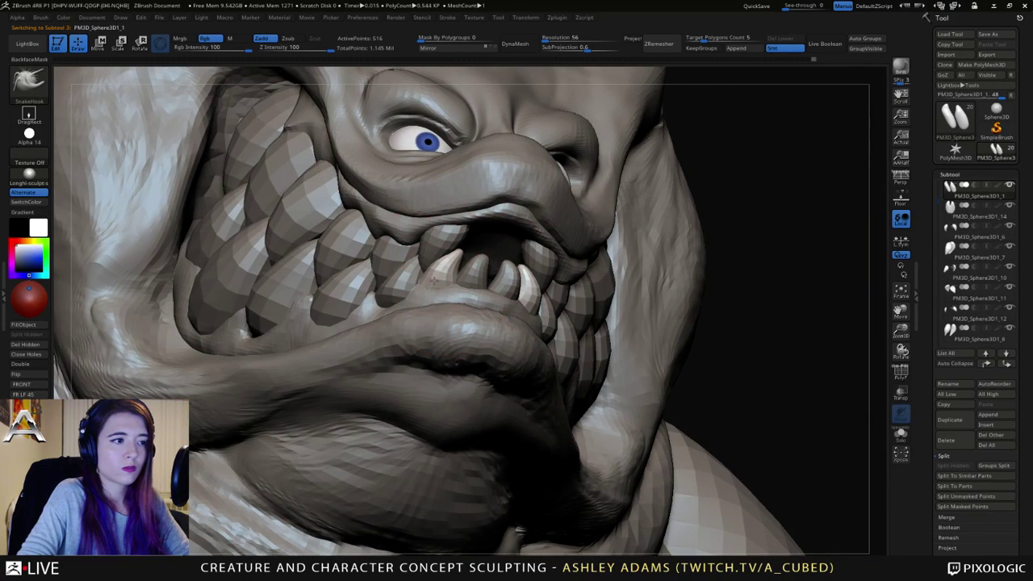
Step: Duplicate the pair of upper front teeth and move the copy inward and forward under the upper lip
left_click(450, 245, "alt")
key("ctrl+shift+d")
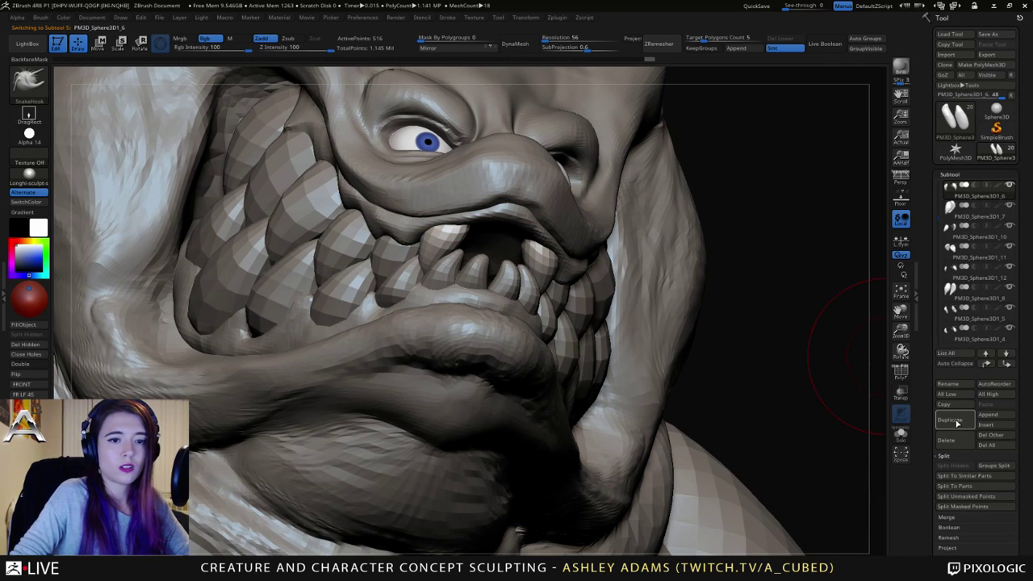
left_click(476, 230, "alt")
key("w")
right_click_drag(581, 234, 491, 218)
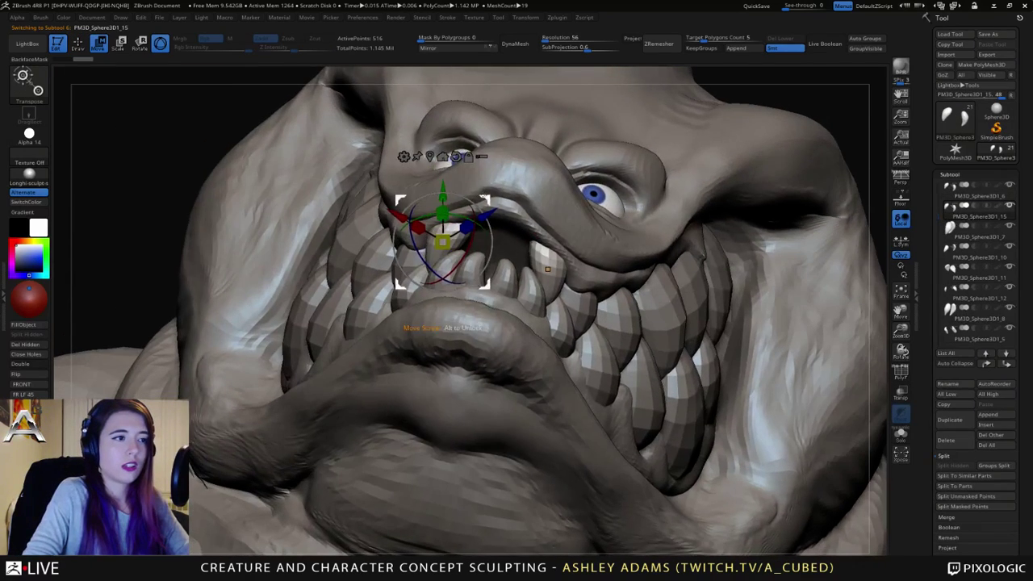
left_click_drag(491, 216, 523, 205)
mouse_move(546, 193)
right_mouse_down()
mouse_move(476, 202)
mouse_move(550, 211)
right_mouse_up()
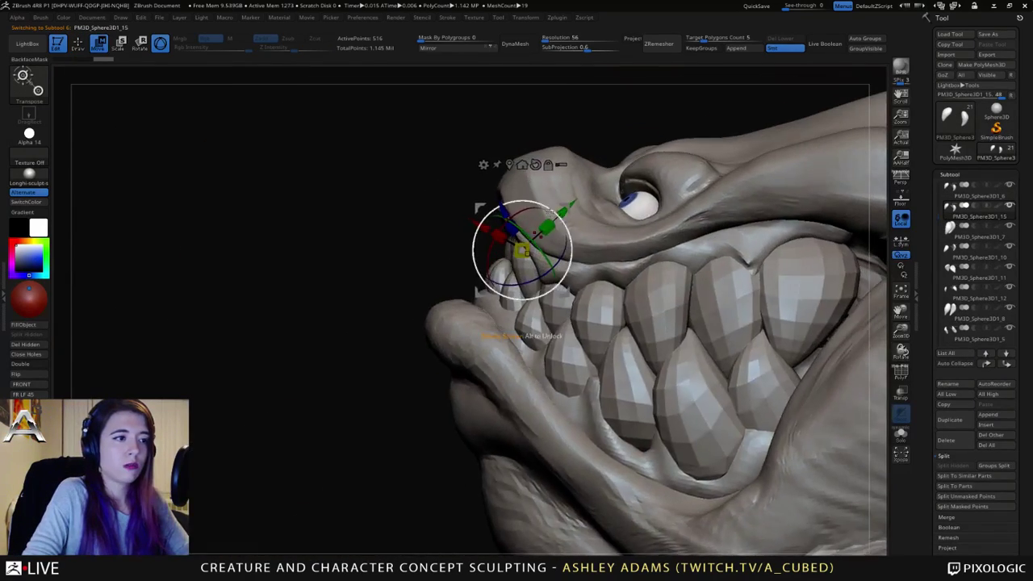
left_click_drag(566, 208, 549, 205)
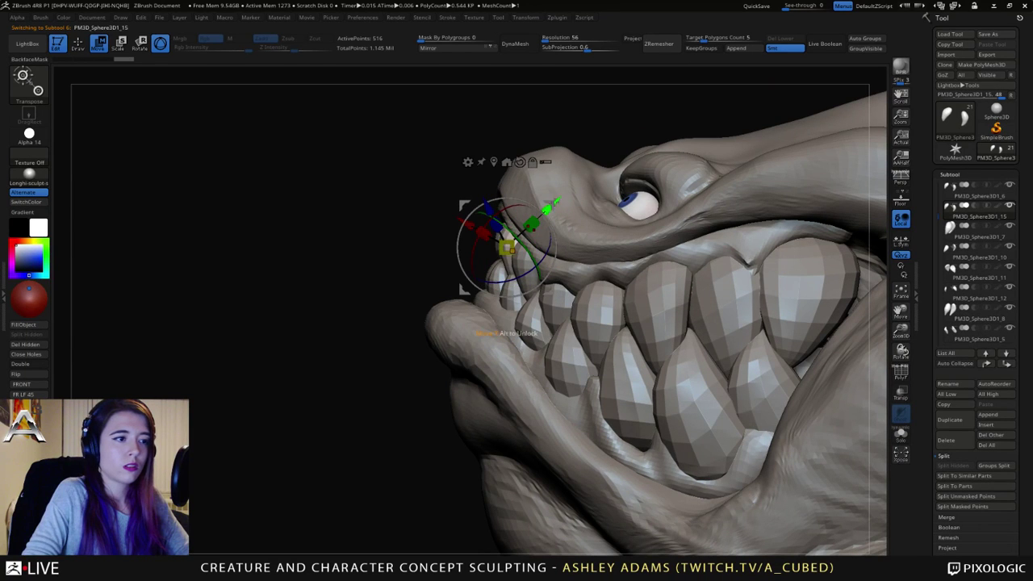
right_click_drag(420, 287, 528, 248)
Step: Shape the duplicated upper teeth and the inner lower pair with SnakeHook, adjusting the brush size
key("q")
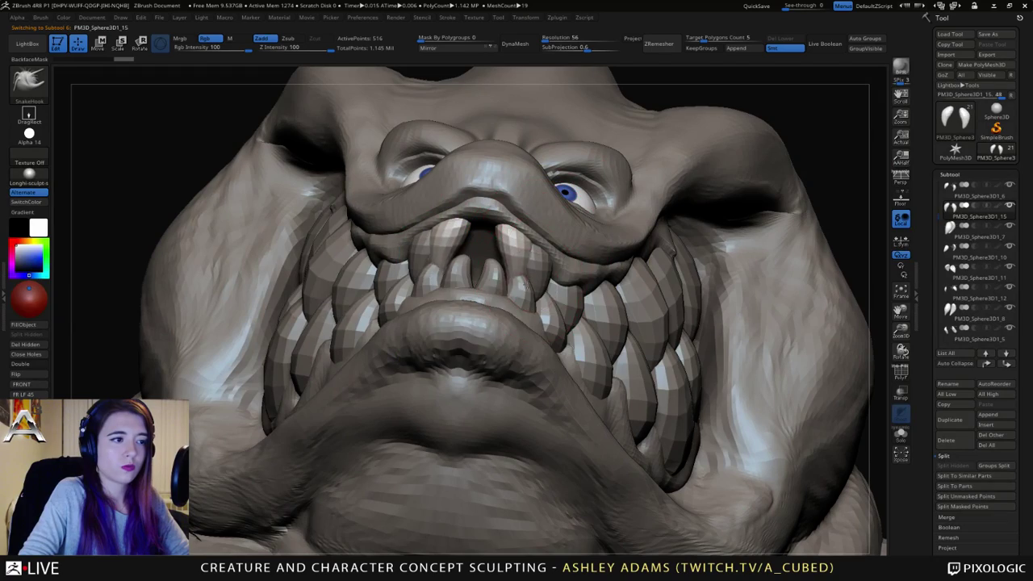
right_click_drag(518, 289, 484, 217)
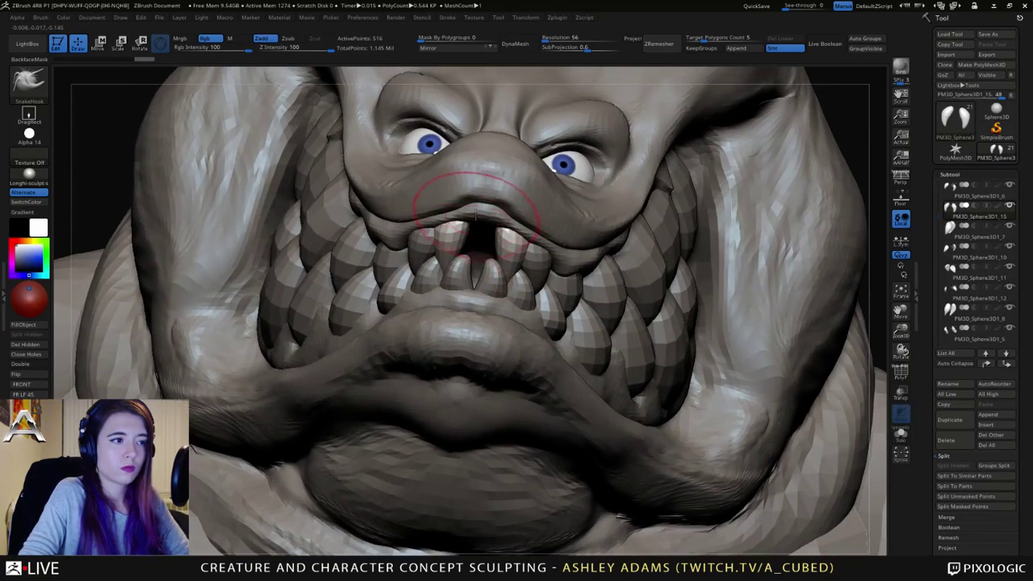
mouse_move(507, 326)
right_mouse_down("alt")
mouse_move(547, 339)
mouse_move(509, 292)
mouse_move(527, 290)
mouse_move(504, 260)
mouse_move(549, 335)
mouse_move(544, 305)
mouse_move(560, 273)
mouse_move(496, 306)
right_mouse_up("alt")
left_click(529, 271, "alt")
key("space")
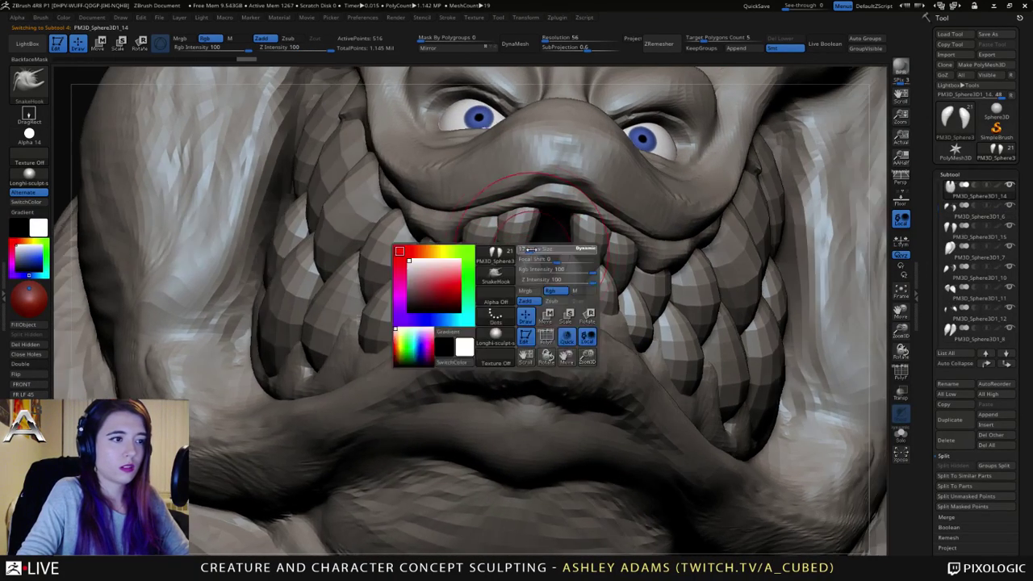
left_click_drag(530, 250, 537, 250)
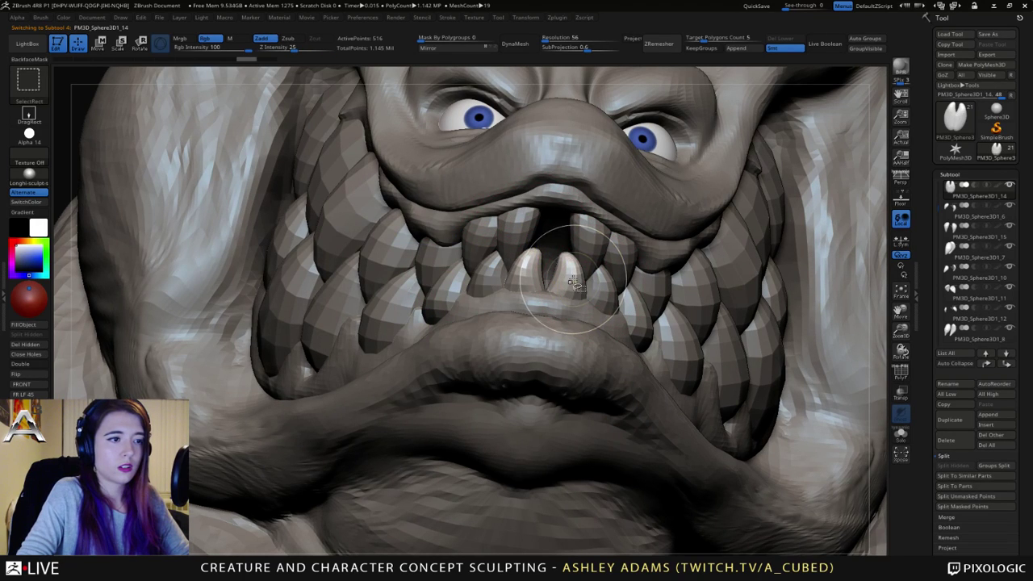
Step: Auto-group the inner lower front teeth and split the pair into two separate subtools
left_click(865, 38)
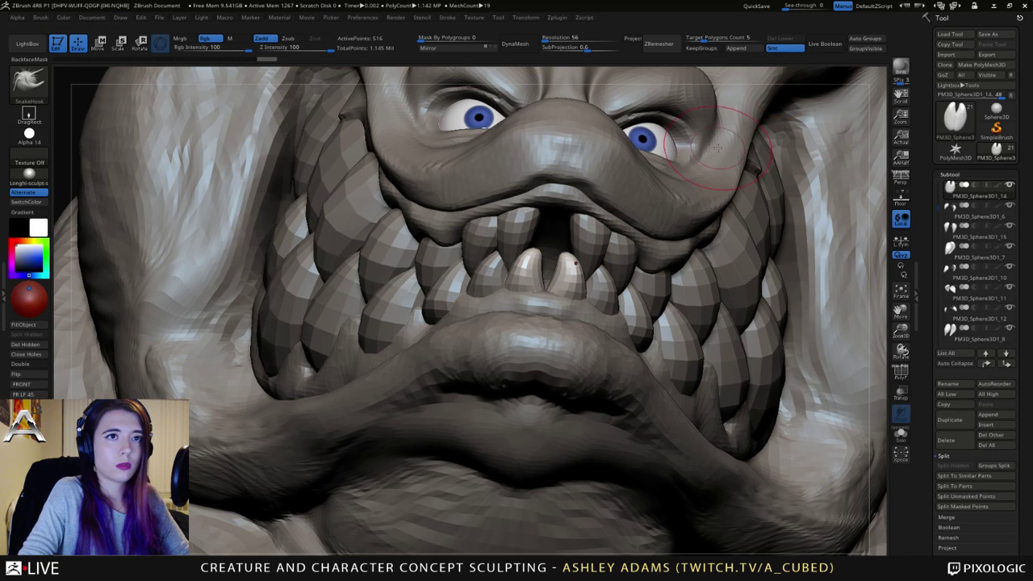
left_click(529, 268, "ctrl+alt+shift")
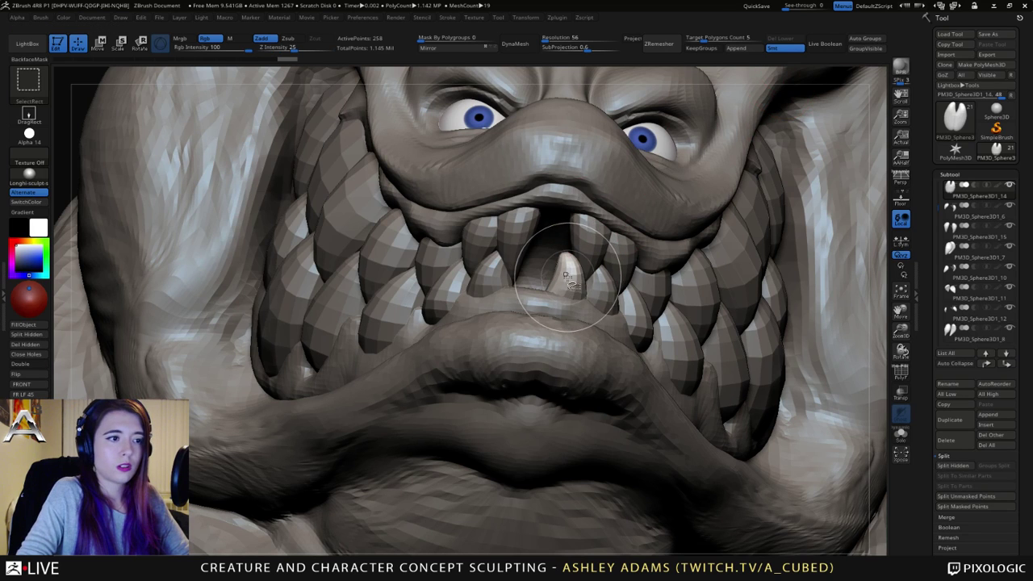
left_click(953, 465)
Step: Isolate one of the inner upper front teeth and split the pair into two separate subtools
left_click(526, 233, "alt")
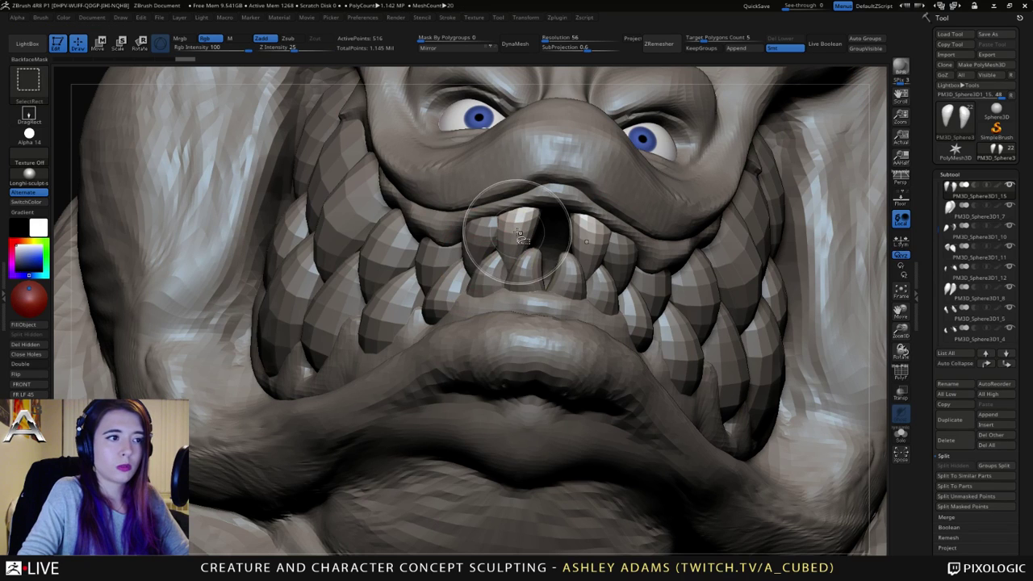
left_click(502, 231, "ctrl+shift")
left_click(952, 465)
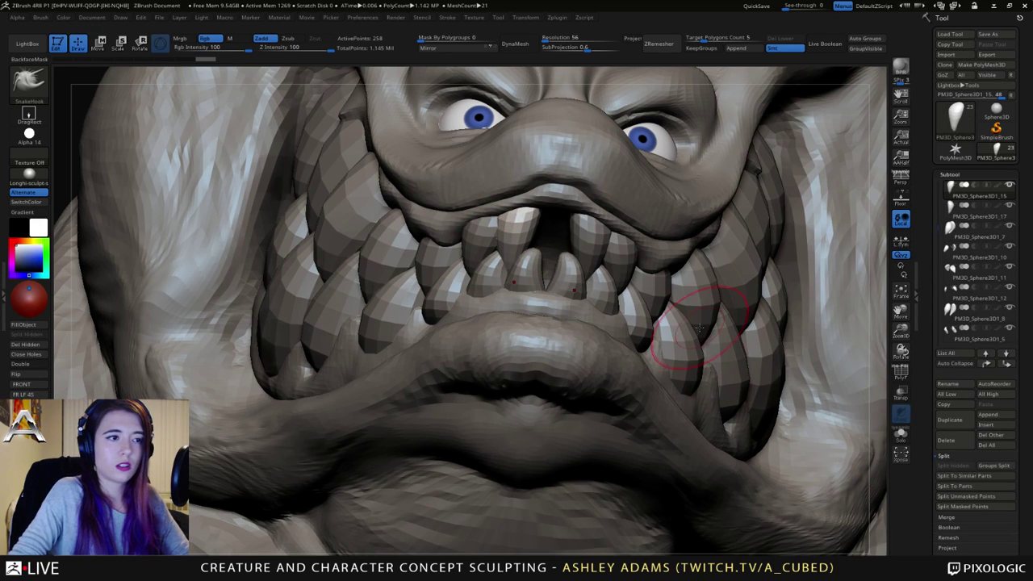
Step: Select the four central teeth individually and begin varying their shapes with SnakeHook
key("space")
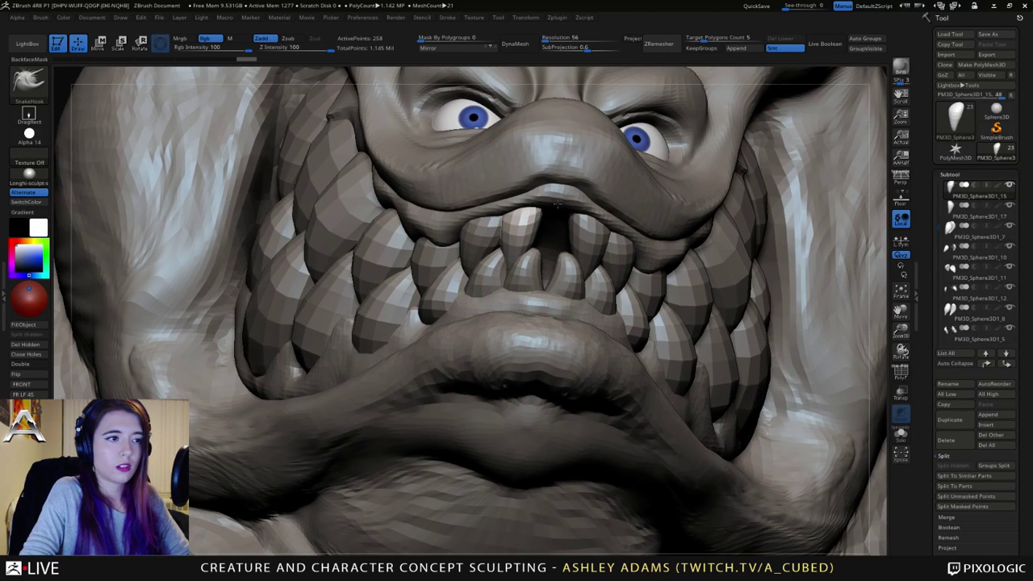
left_click(531, 269, "alt")
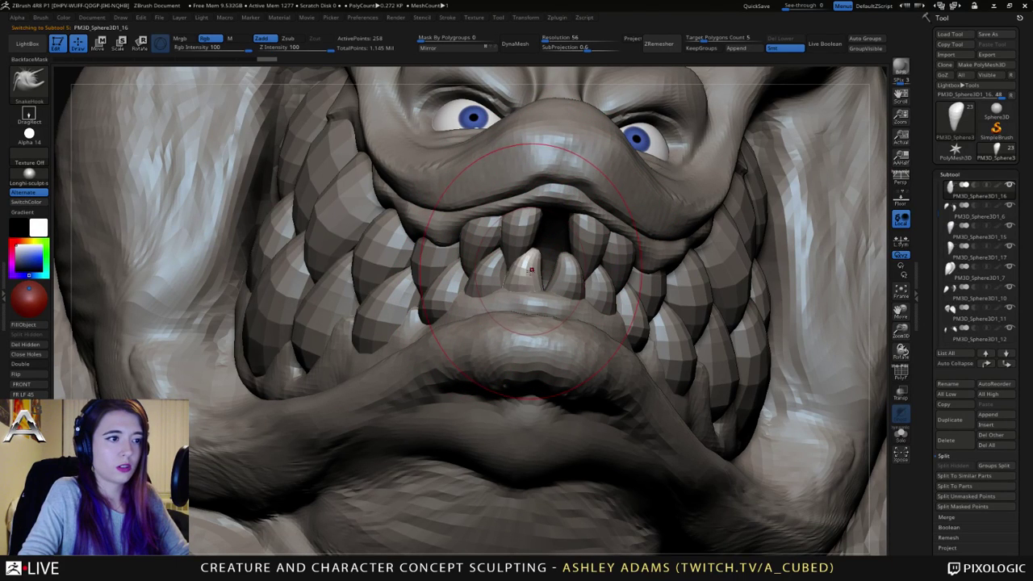
left_click(568, 271, "alt")
left_click(593, 236, "alt")
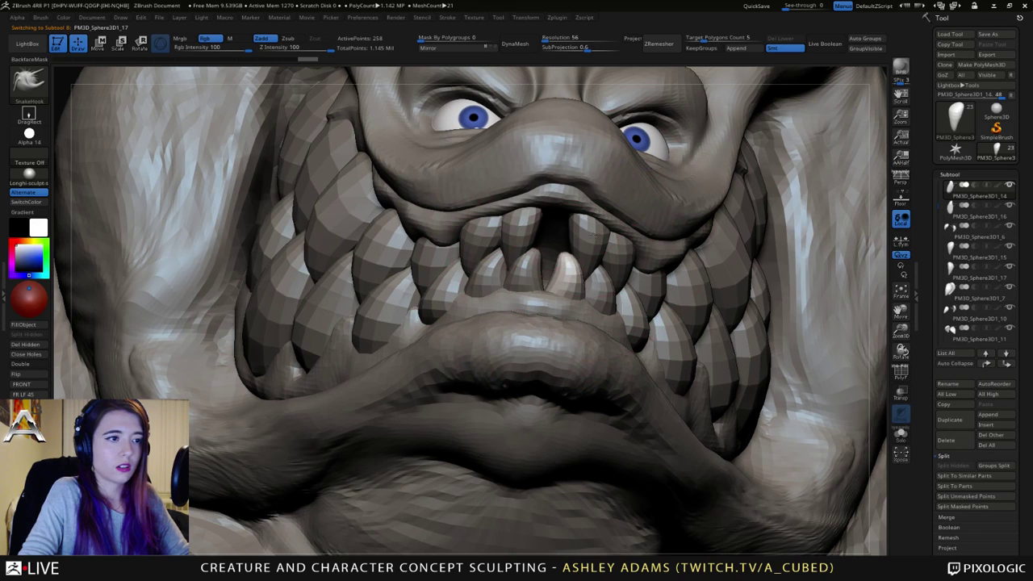
left_click(528, 227, "alt")
mouse_move(591, 226)
right_mouse_down()
mouse_move(531, 163)
mouse_move(556, 225)
mouse_move(549, 261)
mouse_move(538, 238)
mouse_move(534, 254)
right_mouse_up()
left_click(528, 260, "alt")
key("space")
left_click(537, 259, "alt")
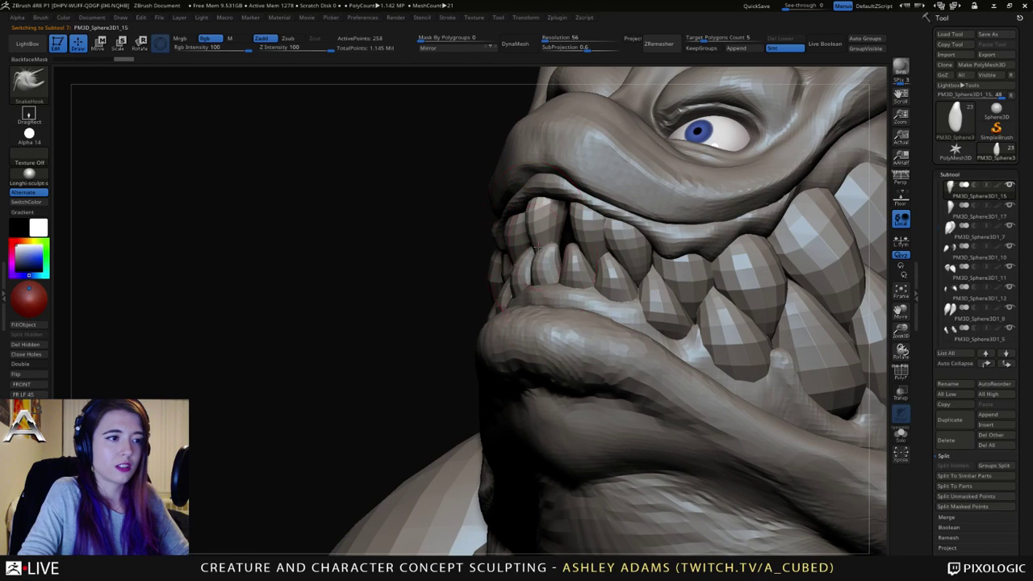
Step: Tilt one inner upper tooth and broaden the inner lower tooth beneath it using SnakeHook at different brush sizes
key("space")
right_click_drag(533, 254, 575, 216)
key("space")
left_click_drag(568, 221, 543, 222)
mouse_move(542, 222)
right_mouse_down()
mouse_move(533, 254)
mouse_move(469, 264)
mouse_move(524, 279)
mouse_move(517, 272)
right_mouse_up()
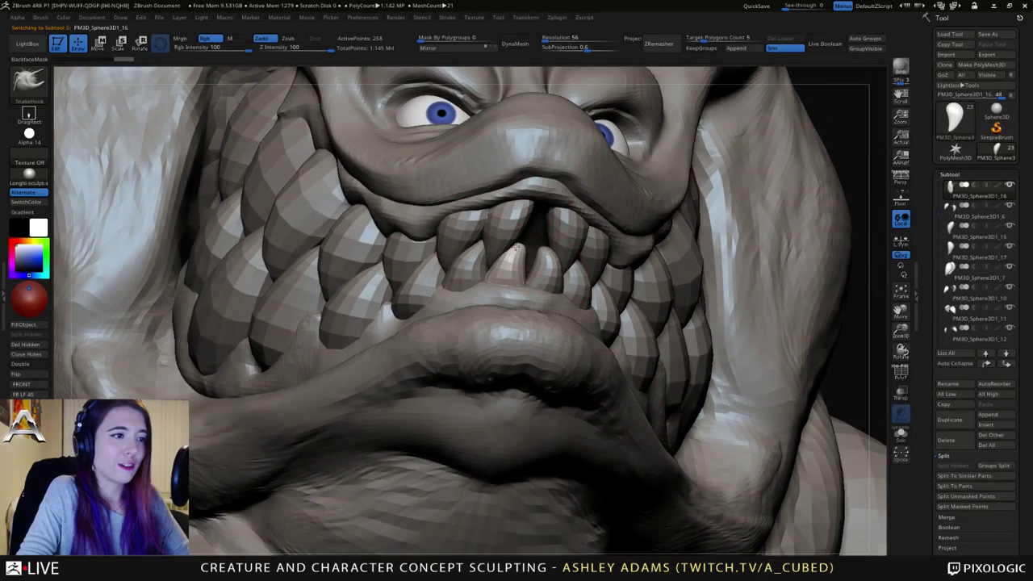
right_click_drag(516, 247, 601, 254)
left_click(448, 265, "alt")
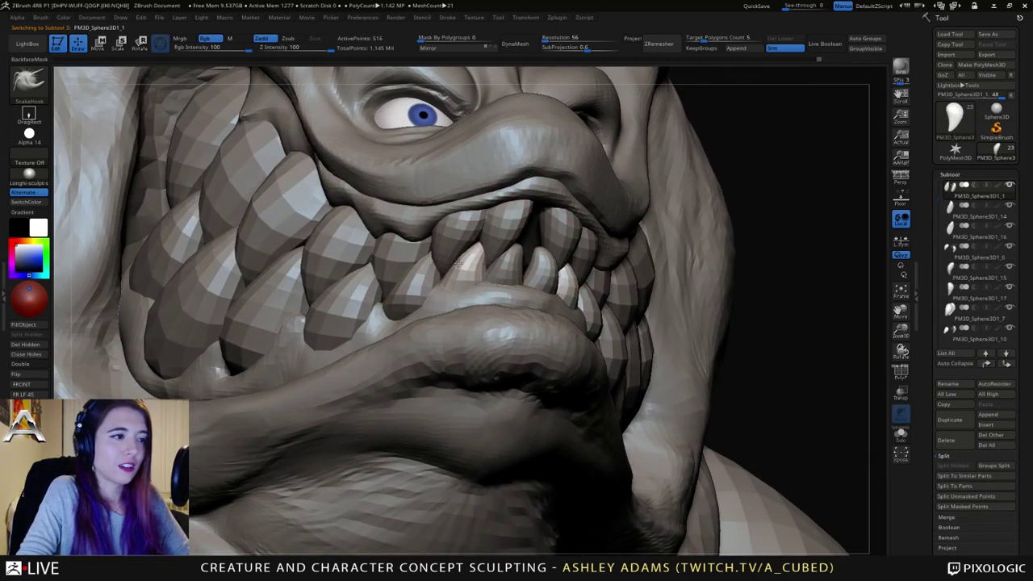
Step: Adjust the other inner upper front tooth with SnakeHook, working from the front and from below
right_click_drag(482, 238, 408, 231)
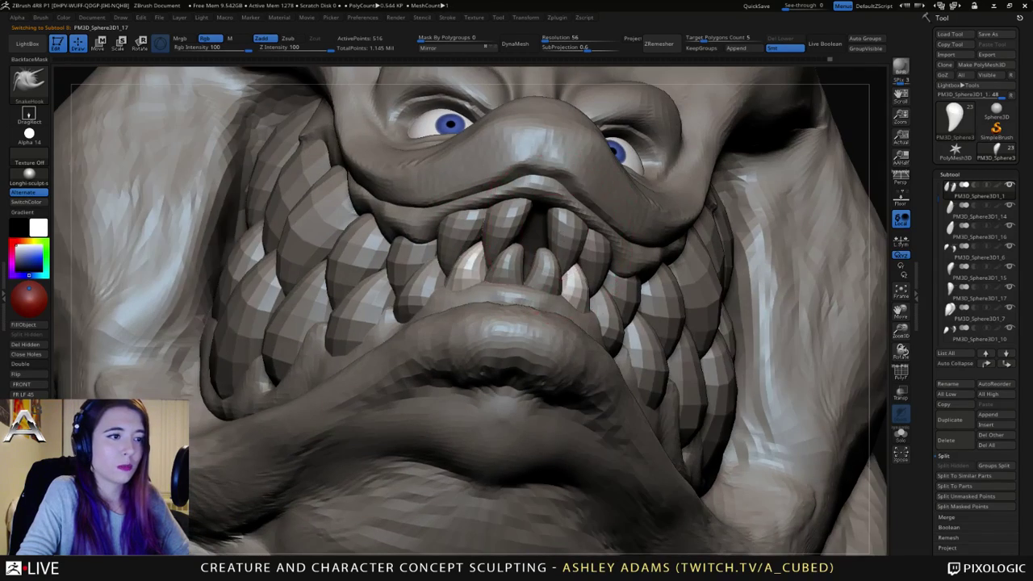
right_click_drag(552, 230, 464, 242)
left_click(566, 247, "alt")
right_click_drag(567, 248, 593, 190)
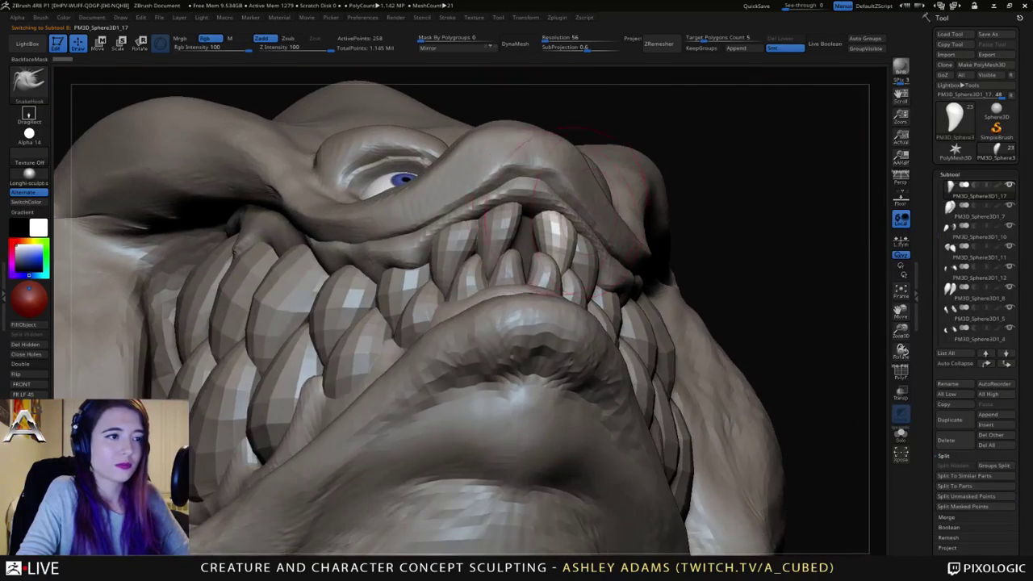
mouse_move(565, 242)
right_mouse_down()
mouse_move(484, 278)
mouse_move(507, 293)
mouse_move(542, 266)
mouse_move(528, 216)
right_mouse_up()
Step: Refine the inner upper tooth and the two inner lower teeth individually with a resized SnakeHook brush
left_click(465, 216, "alt")
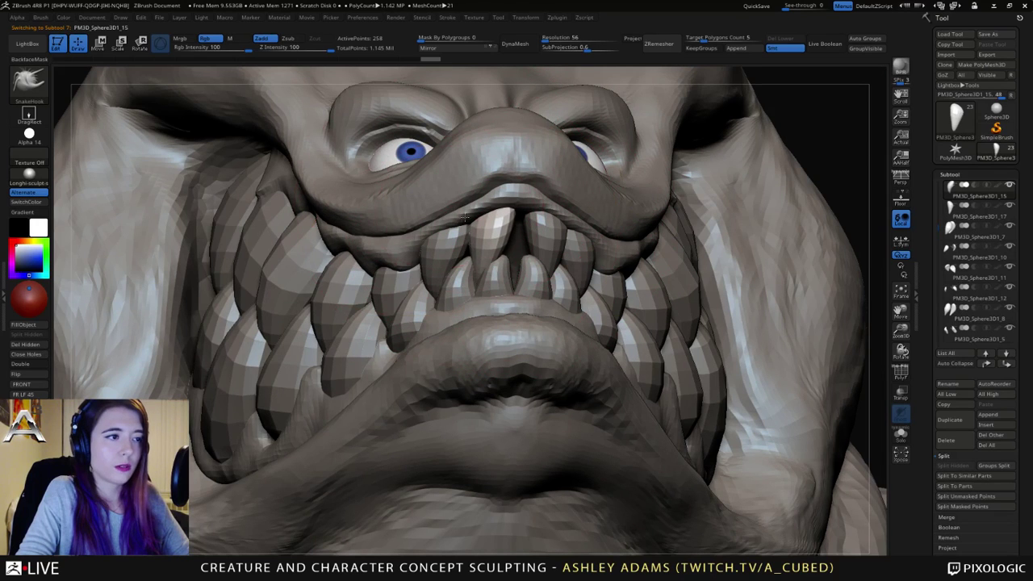
left_click(486, 258, "alt")
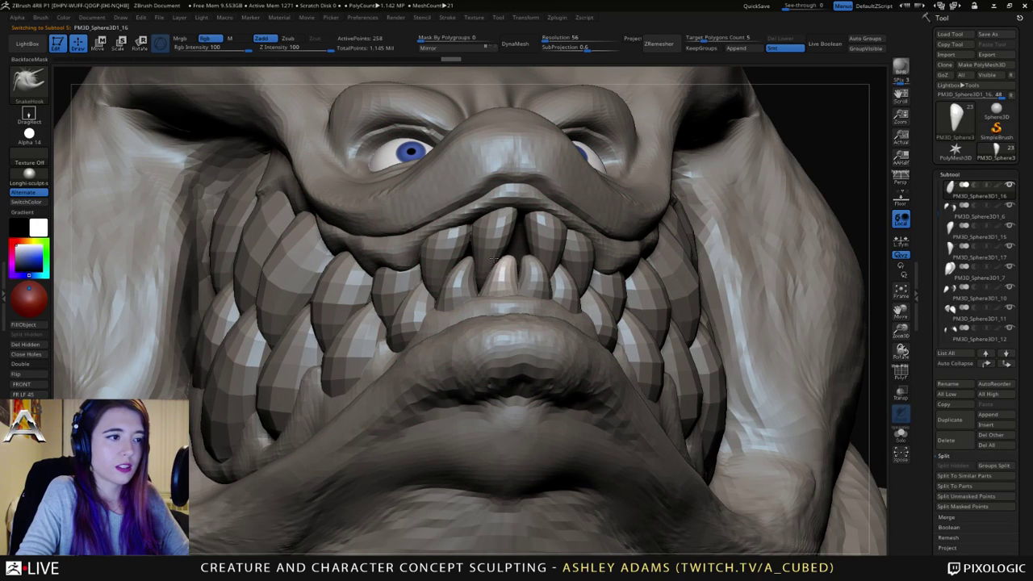
left_click(530, 277, "alt")
right_click_drag(530, 276, 478, 337)
key("space")
left_click_drag(523, 281, 513, 281)
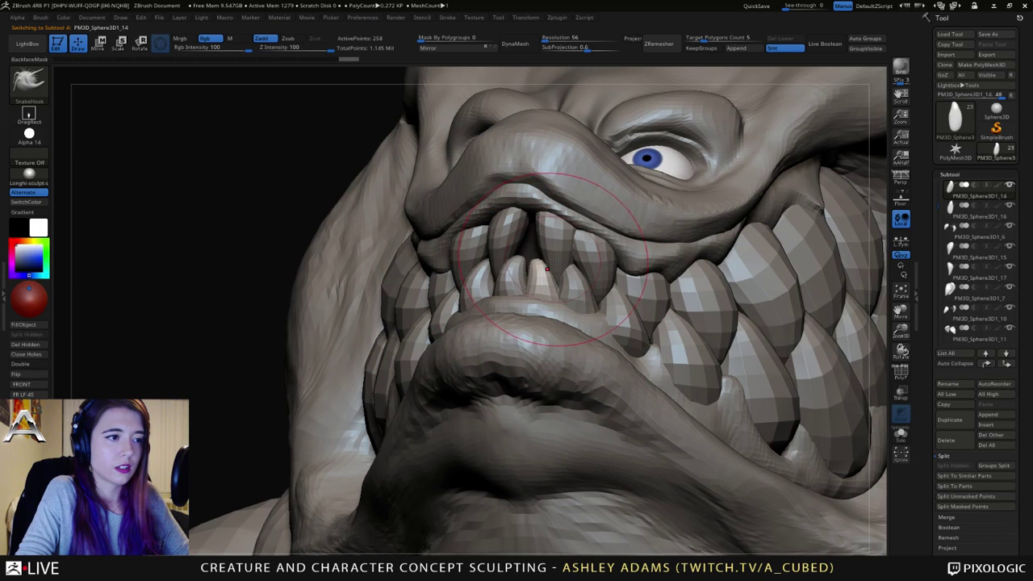
Step: Curve the inner upper front tooth toward its tip with SnakeHook, isolating it in Solo mode to shape it
right_click_drag(547, 269, 484, 262)
key("space")
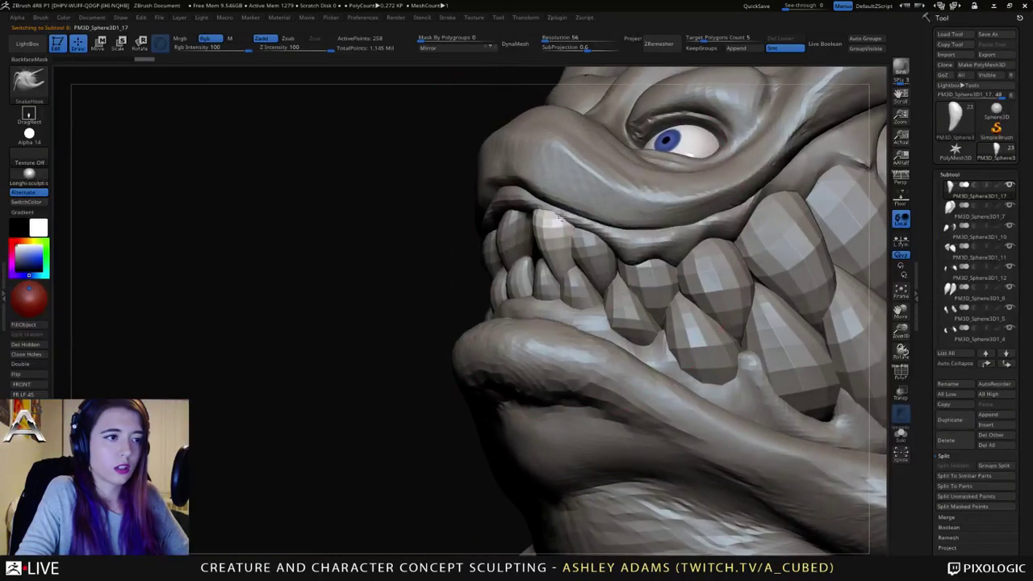
mouse_move(570, 219)
right_mouse_down()
mouse_move(557, 206)
mouse_move(553, 283)
mouse_move(619, 282)
right_mouse_up()
key("space")
mouse_move(556, 281)
right_mouse_down()
mouse_move(589, 286)
mouse_move(589, 263)
mouse_move(570, 260)
mouse_move(548, 278)
right_mouse_up()
left_click(900, 434)
key("space")
key("space")
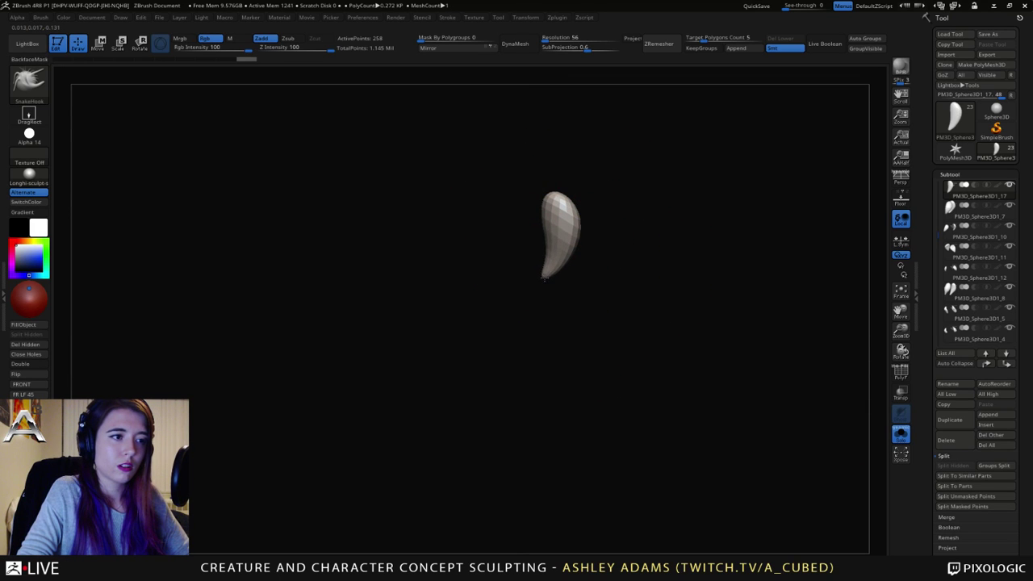
left_click(901, 434)
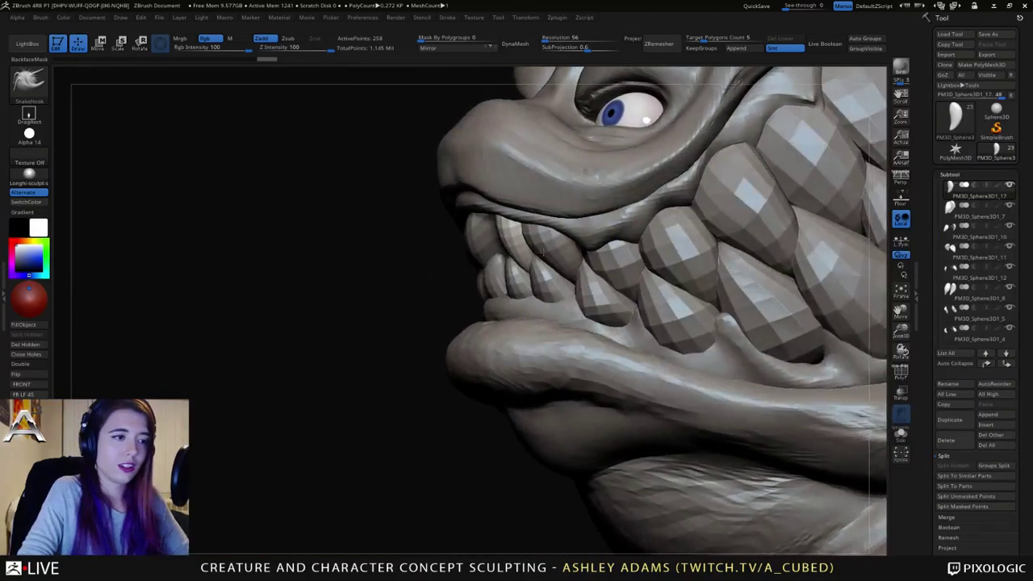
Step: Adjust the outer upper and outer lower front tooth pairs with SnakeHook to fit beside the central teeth
right_click_drag(543, 251, 567, 239)
left_click(568, 239, "alt")
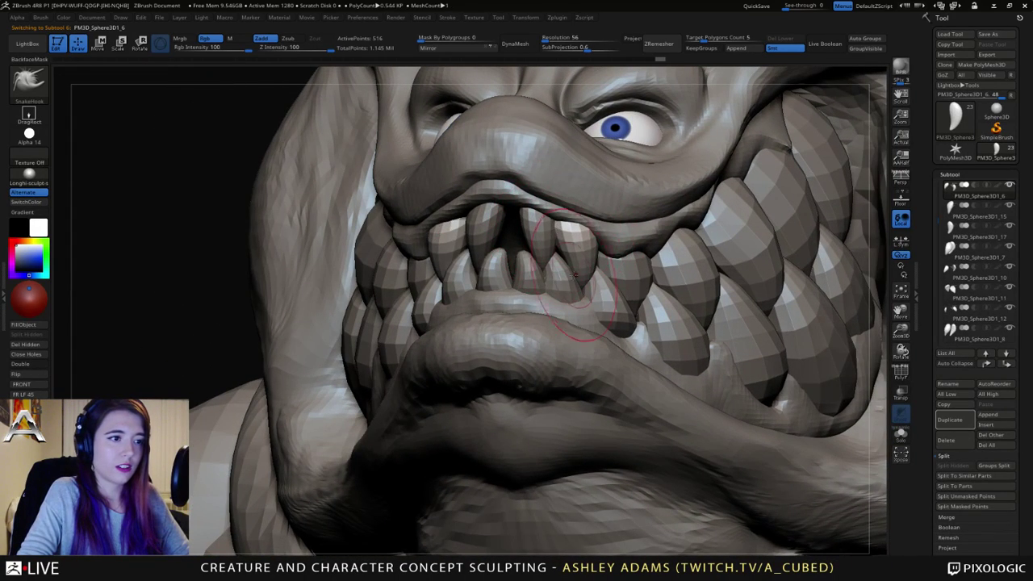
left_click(557, 267, "alt")
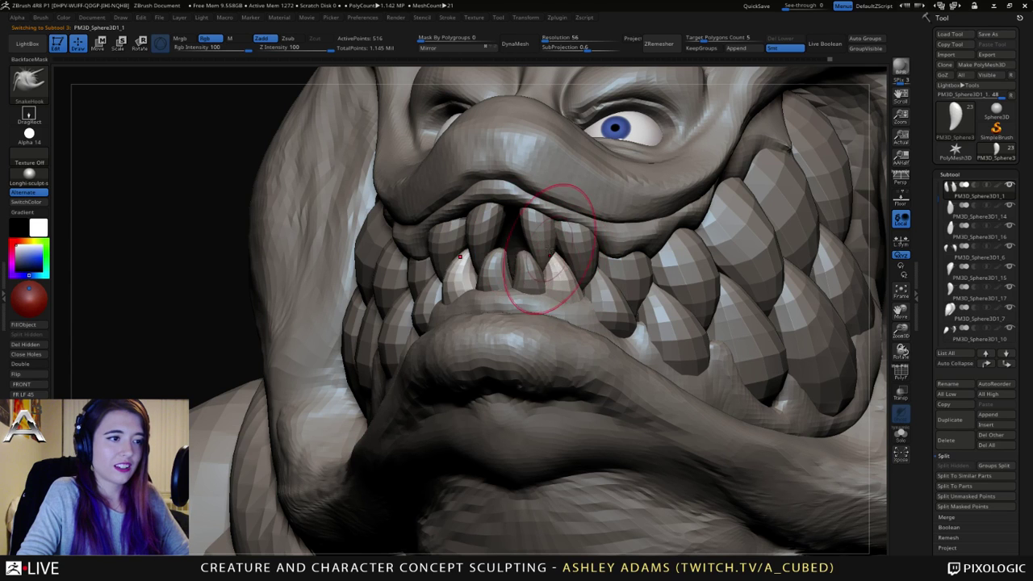
key("space")
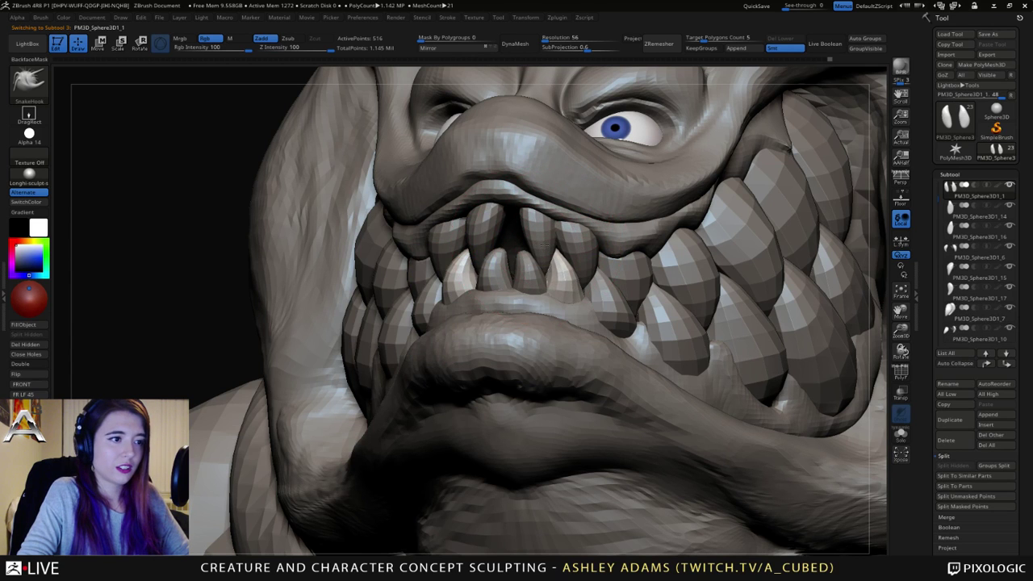
mouse_move(554, 262)
right_mouse_down()
mouse_move(535, 246)
mouse_move(481, 284)
mouse_move(524, 258)
mouse_move(531, 238)
mouse_move(484, 270)
mouse_move(516, 268)
mouse_move(516, 257)
mouse_move(430, 234)
right_mouse_up()
Step: Reshape the outer upper and outer lower front tooth pairs with SnakeHook so their tips fit between each other
right_click(511, 311)
left_click(498, 265, "alt")
left_click(474, 243, "alt")
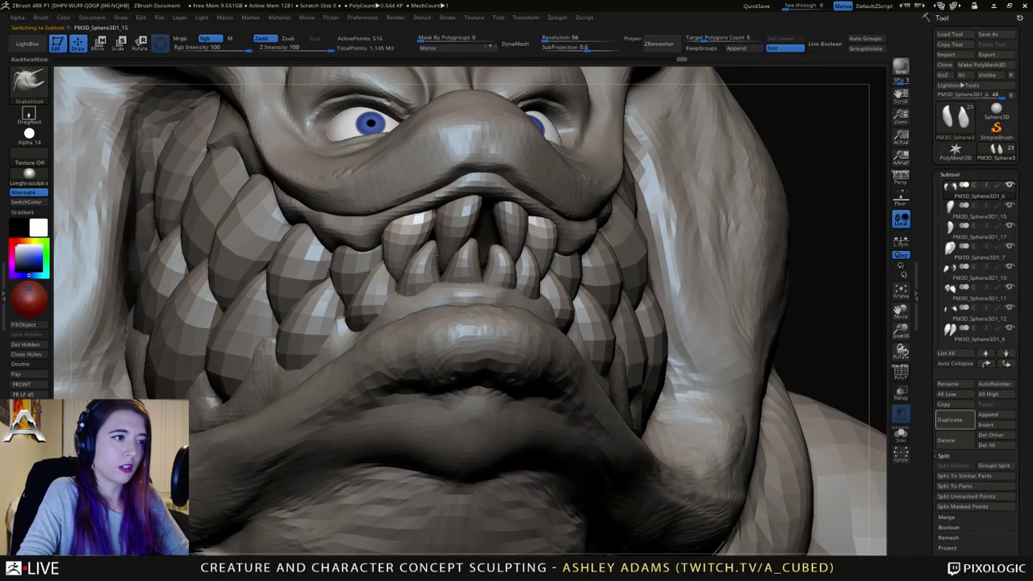
left_click(433, 240, "alt")
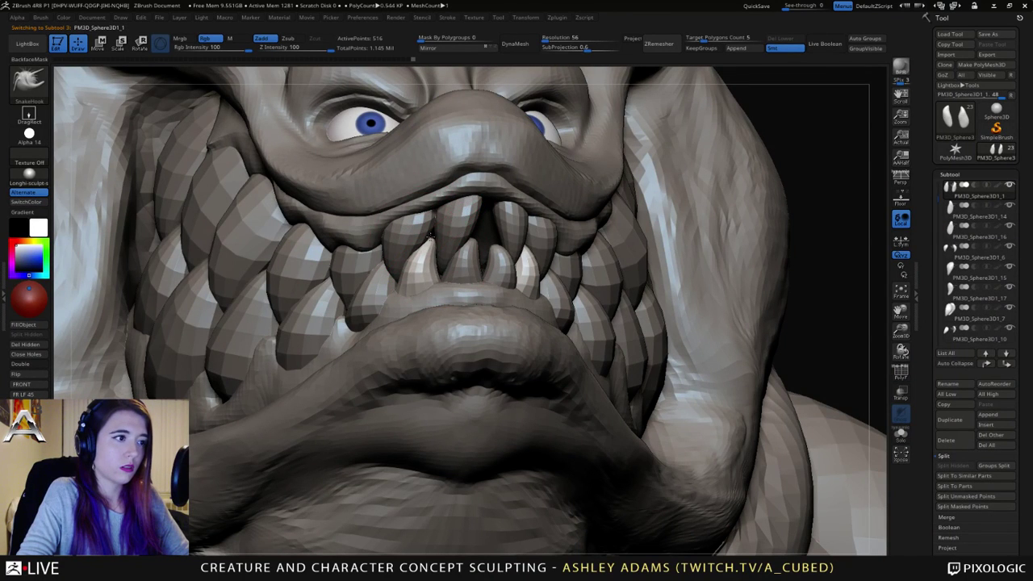
mouse_move(430, 236)
right_mouse_down()
mouse_move(414, 252)
mouse_move(452, 234)
mouse_move(434, 246)
right_mouse_up()
Step: Adjust the inner upper and inner lower front teeth individually with SnakeHook to refine their spacing
left_click(457, 223, "alt")
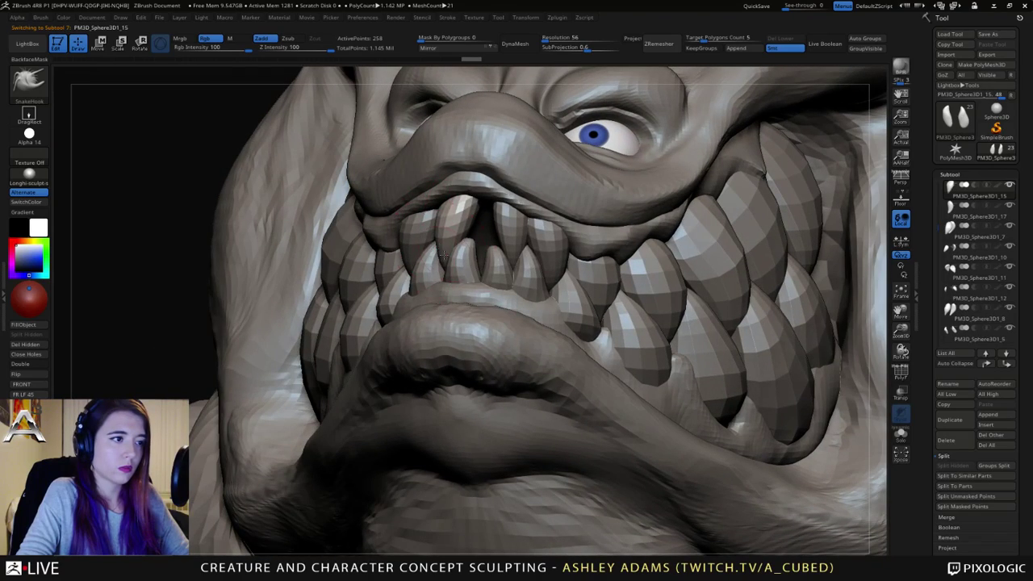
left_click(467, 229, "alt")
right_click_drag(473, 210, 512, 228)
left_click(513, 230, "alt")
mouse_move(472, 295)
right_mouse_down("ctrl")
mouse_move(473, 252)
mouse_move(489, 244)
mouse_move(466, 245)
right_mouse_up("ctrl")
left_click(468, 241, "alt")
left_click(462, 260, "alt")
Step: Refine the outer lower pair and the inner front teeth with a resized SnakeHook brush, working from both sides and the front
key("space")
left_click_drag(458, 242, 466, 243)
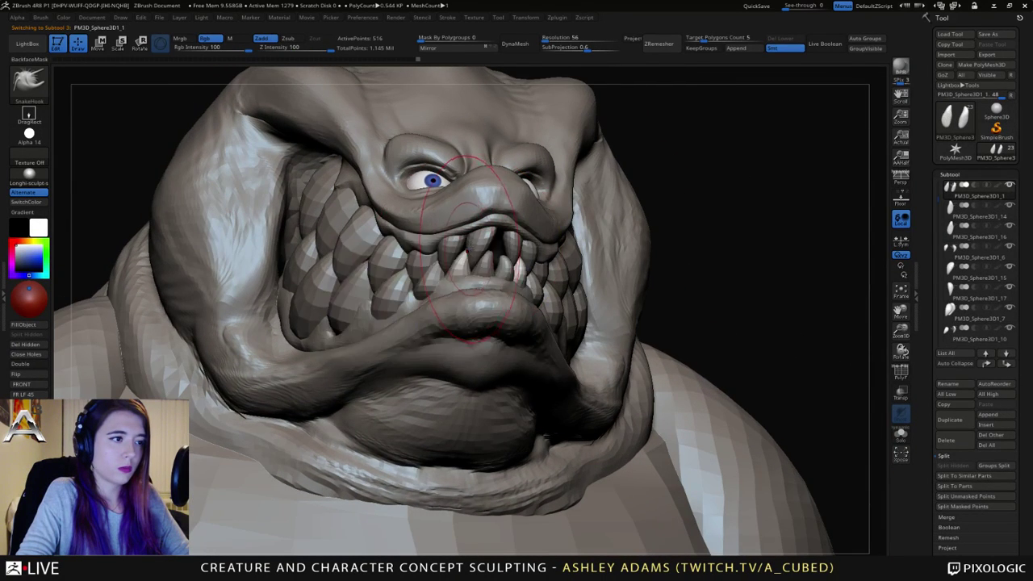
key("space")
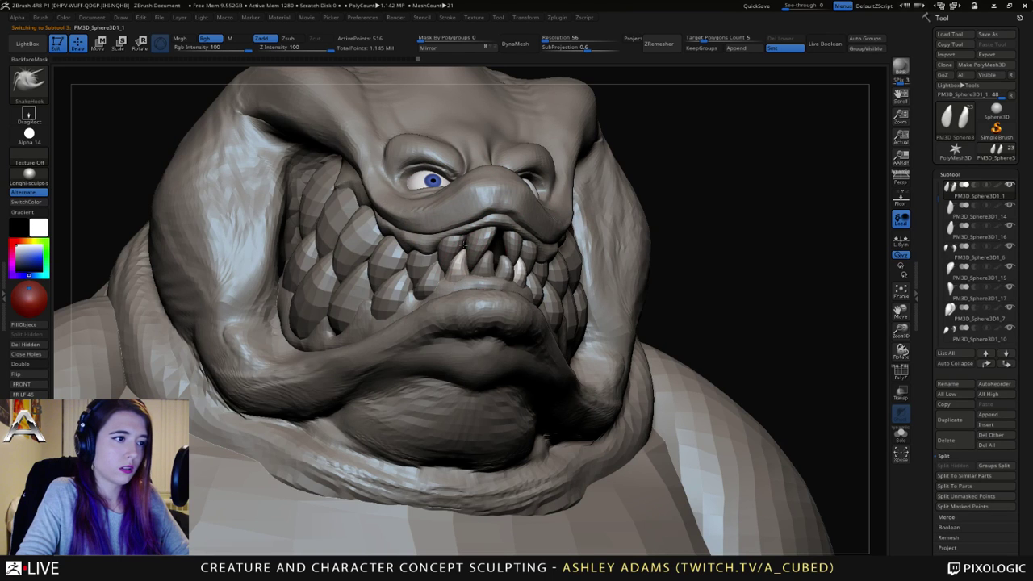
left_click(476, 243, "alt")
mouse_move(476, 243)
right_mouse_down()
mouse_move(504, 242)
mouse_move(472, 243)
right_mouse_up()
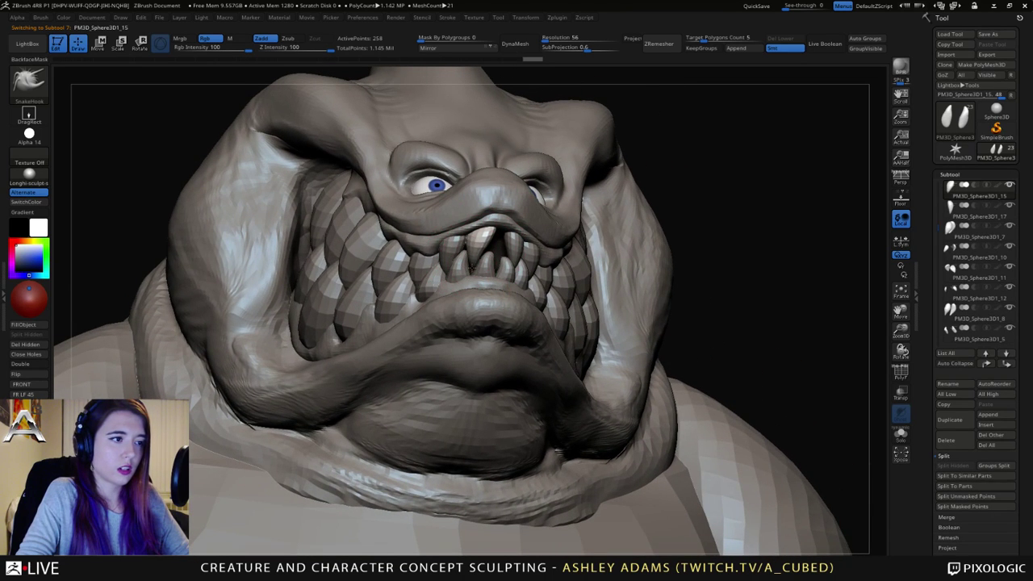
mouse_move(472, 242)
right_mouse_down()
mouse_move(438, 254)
mouse_move(450, 242)
mouse_move(477, 249)
right_mouse_up()
left_click(527, 270, "alt")
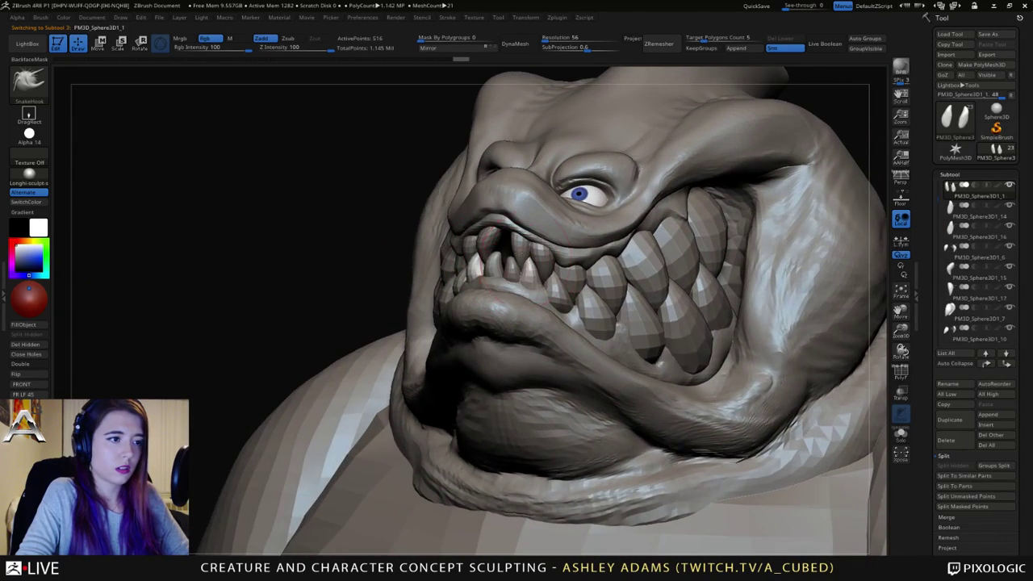
right_click_drag(557, 259, 513, 251)
left_click(515, 267, "alt")
Step: Duplicate an inner upper front tooth and move the copy into the gap at the centre of the upper row
left_click(518, 252, "alt")
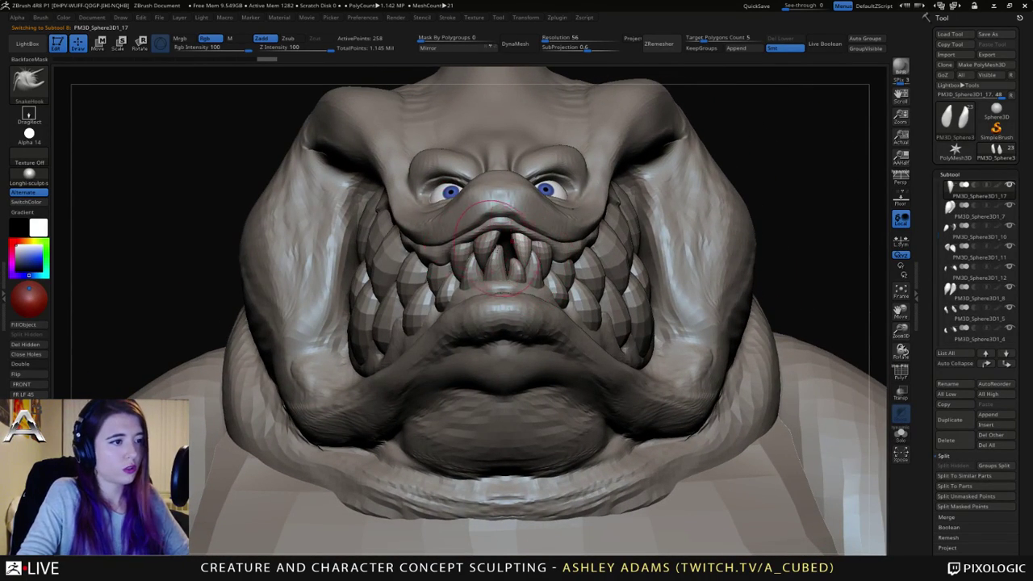
left_click(949, 419)
key("w")
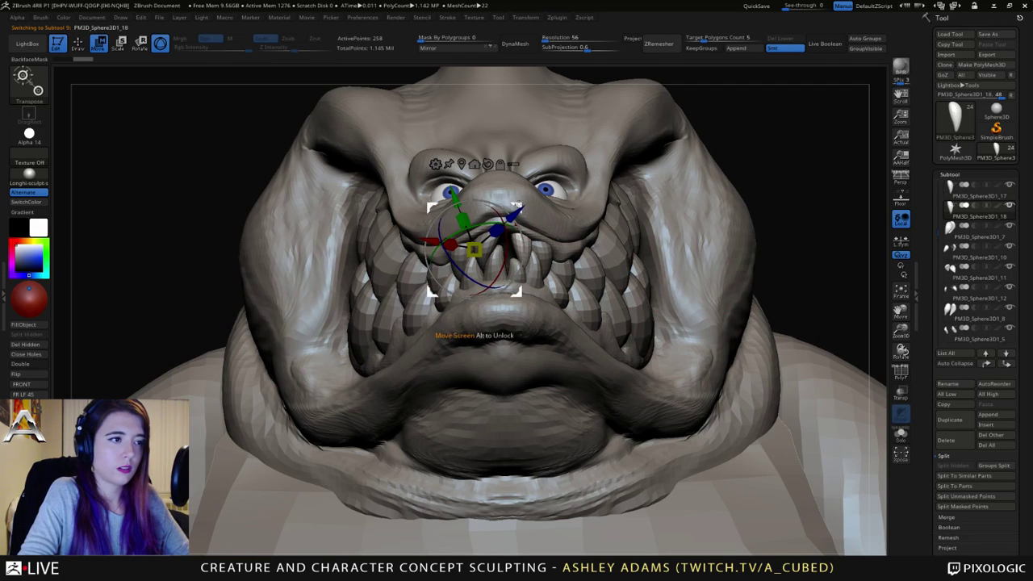
left_click_drag(514, 211, 500, 208)
key("q")
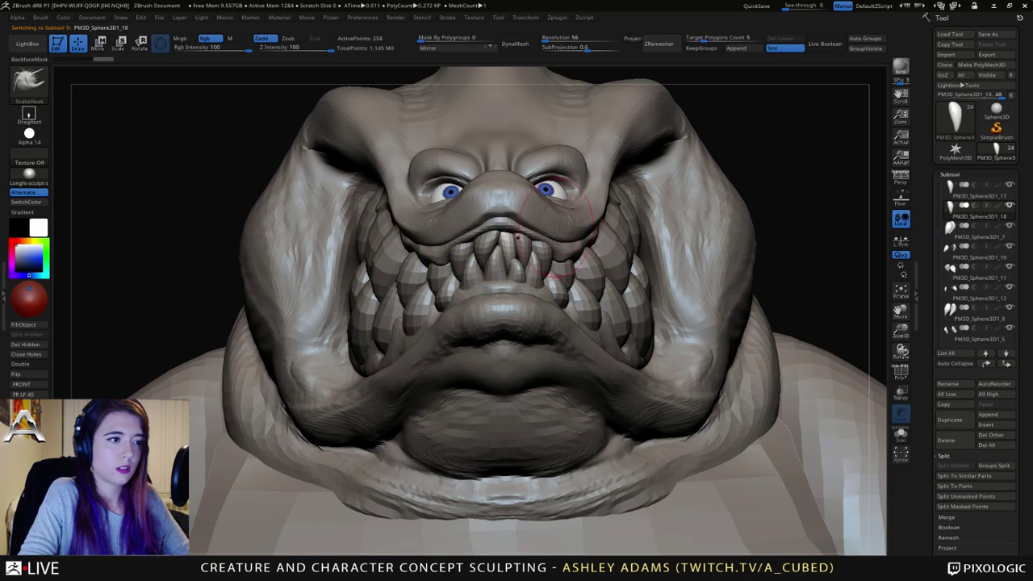
mouse_move(645, 234)
right_mouse_down()
mouse_move(507, 245)
mouse_move(507, 266)
mouse_move(650, 256)
right_mouse_up()
Step: Shape the inner lower front tooth with SnakeHook, working from the front and side
right_click(507, 245)
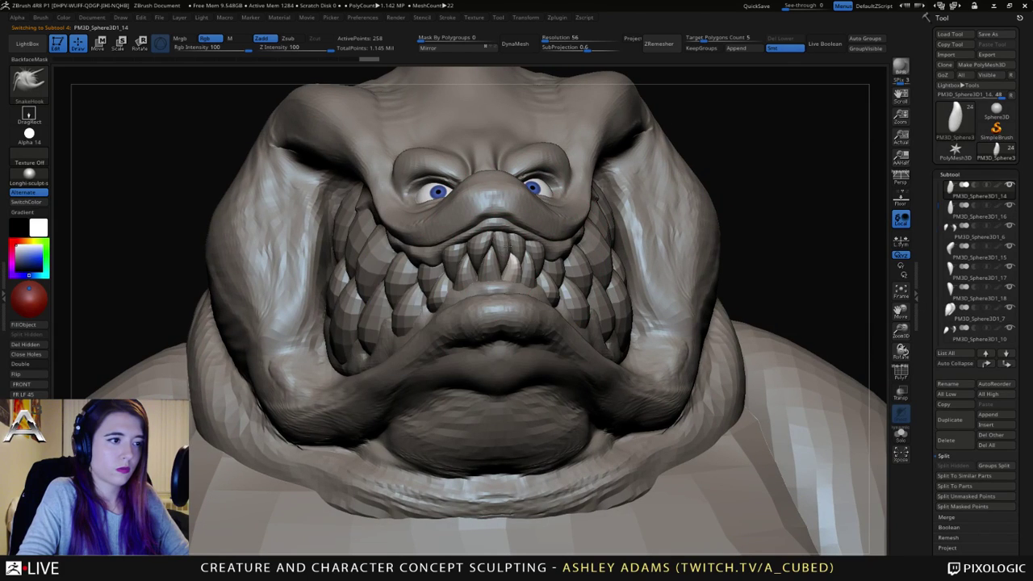
right_click_drag(507, 248, 527, 242)
left_click_drag(529, 241, 512, 262)
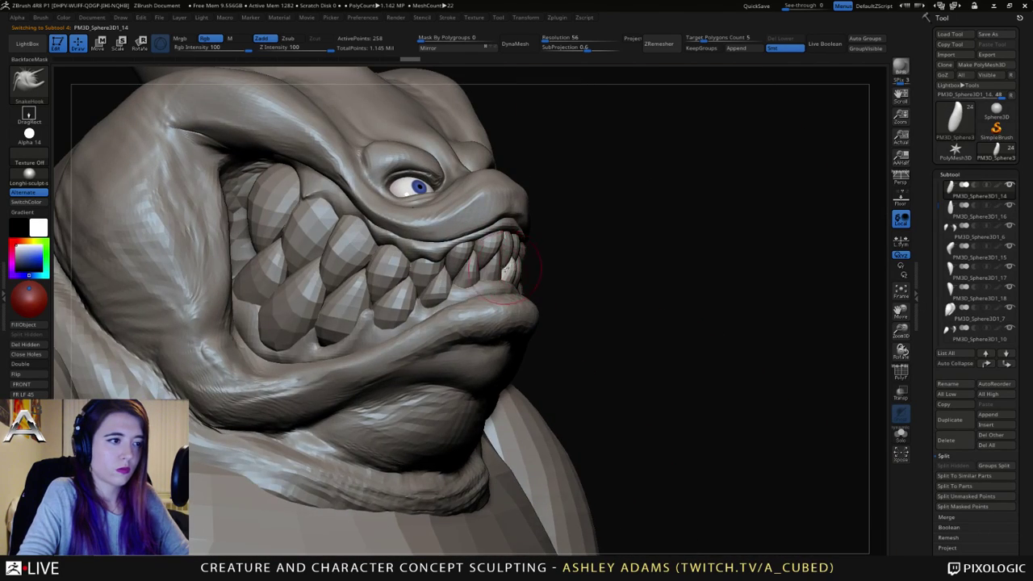
right_click_drag(506, 269, 498, 152)
Step: Adjust the central upper tooth and the inner upper teeth on either side of it with SnakeHook from below
left_click(488, 245, "alt")
right_click(488, 248)
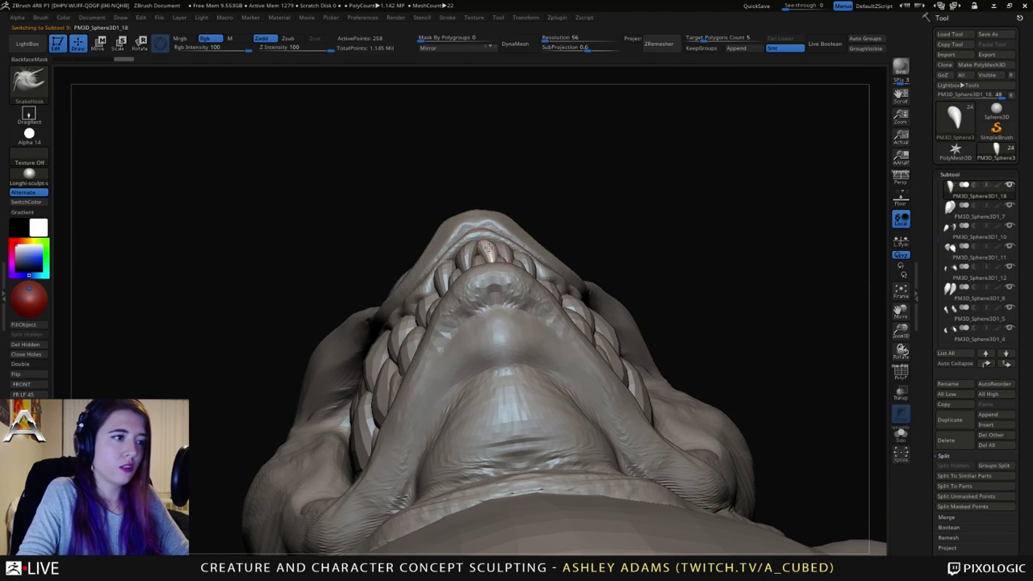
left_click(465, 246, "alt")
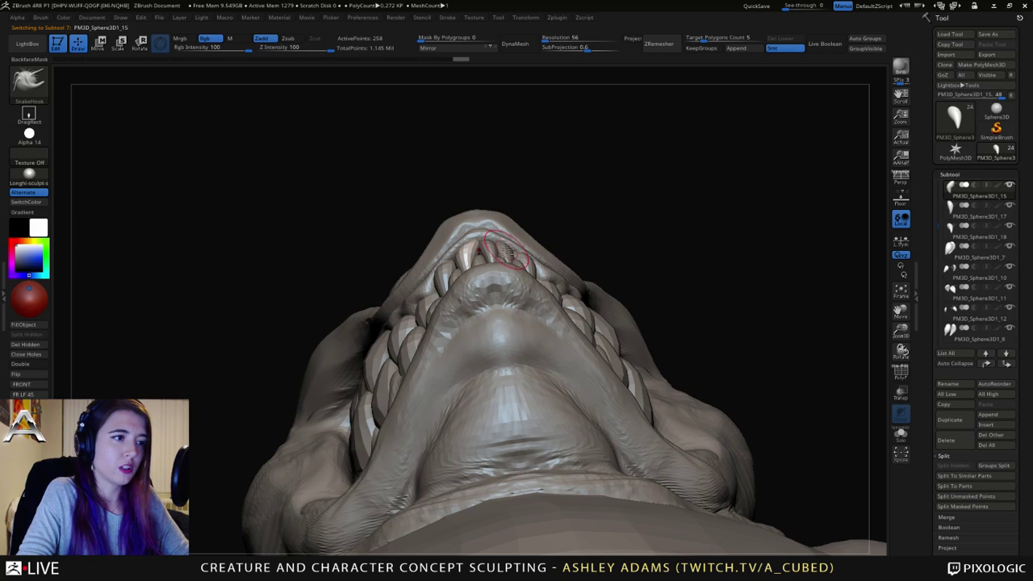
left_click(507, 247, "alt")
right_click_drag(507, 240, 557, 262)
left_click(493, 256, "alt")
left_click(470, 266, "alt")
right_click_drag(471, 267, 492, 226)
Step: Fit the neighbouring front teeth around the new one, shaping the outer upper pair with a resized SnakeHook brush
left_click(445, 283, "alt")
left_click(438, 249, "alt")
left_click(431, 247, "alt")
left_click(508, 255, "alt")
key("space")
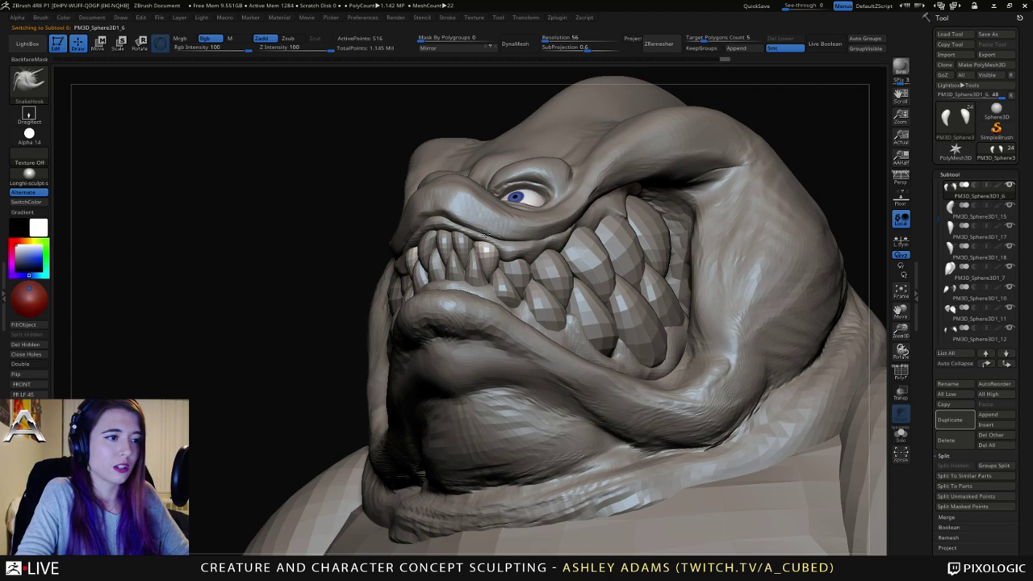
right_click_drag(486, 234, 488, 286)
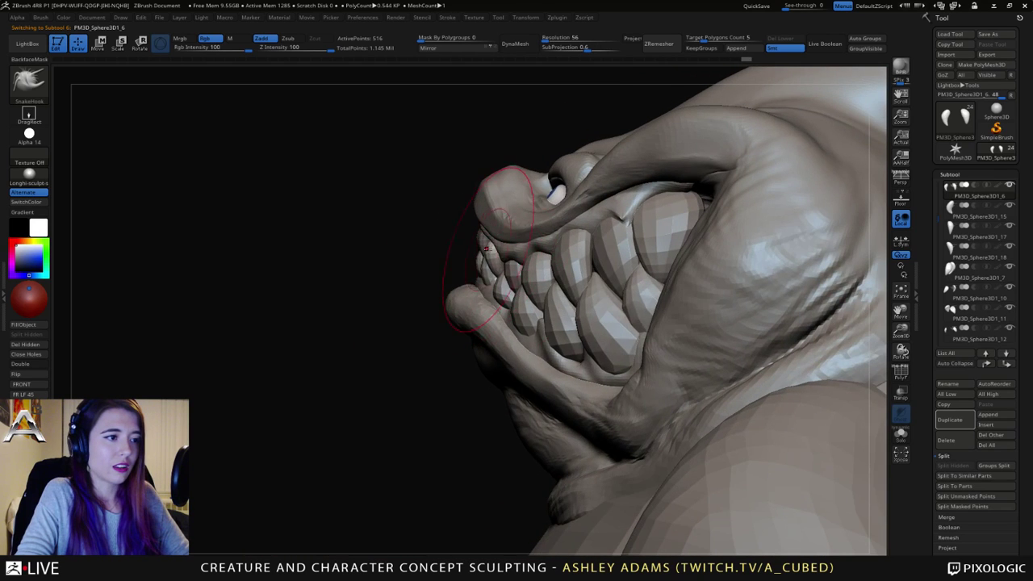
right_click_drag(486, 249, 508, 256)
Step: Adjust the outer lower pair, an inner upper tooth and an inner lower tooth with a resized SnakeHook brush
left_click(478, 269, "alt")
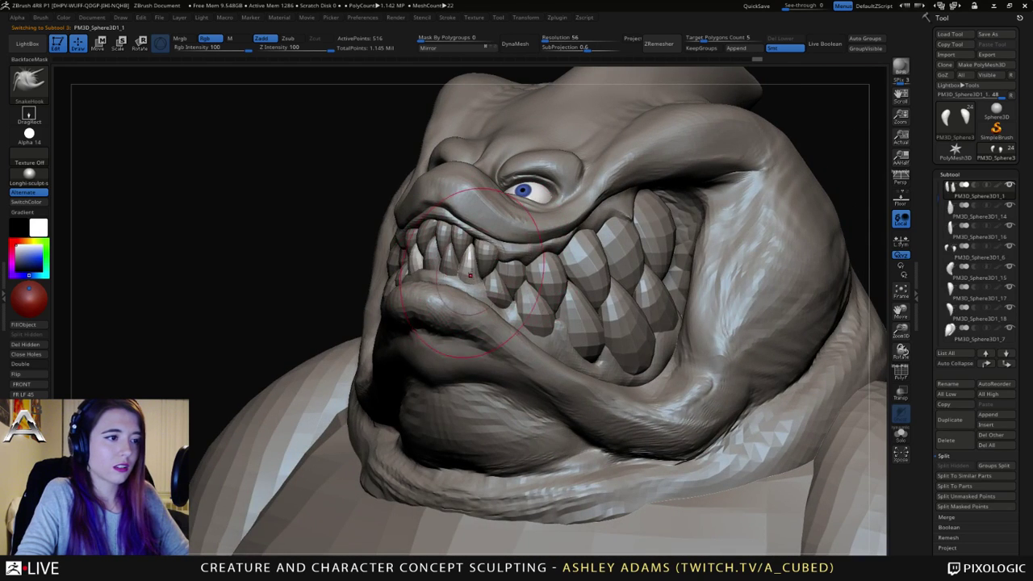
key("space")
left_click(472, 253, "alt")
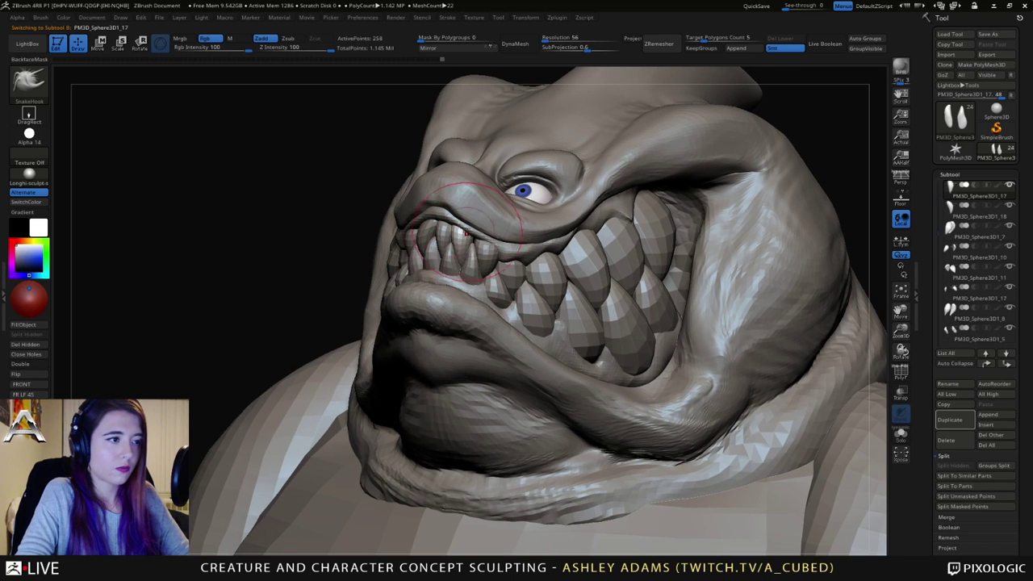
right_click_drag(472, 252, 457, 227)
left_click(453, 254, "alt")
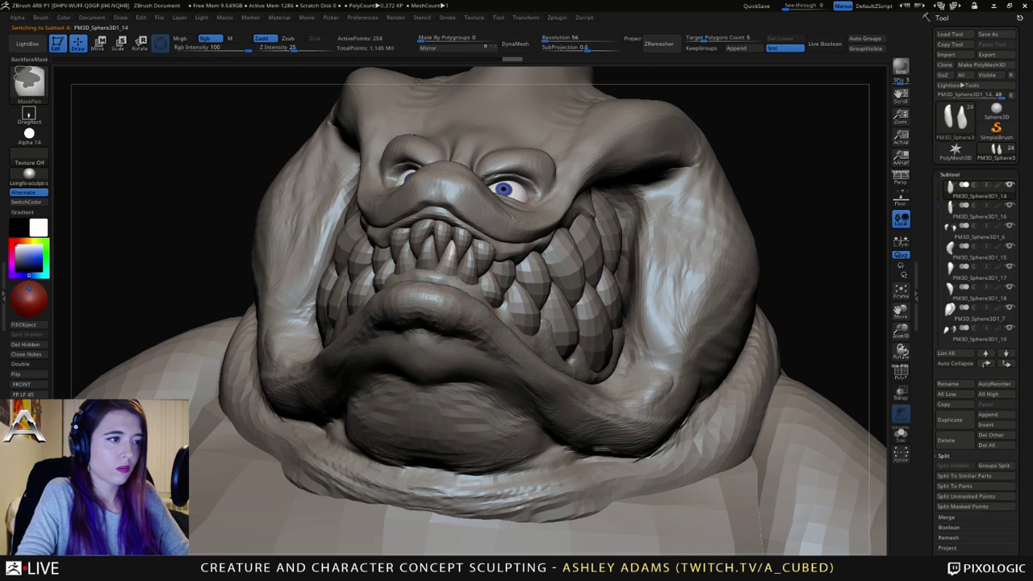
Step: Refine the outer upper front tooth pair with a resized SnakeHook brush from the front and below
right_click_drag(450, 259, 477, 267, "ctrl")
right_click(436, 293)
left_click(478, 267, "alt")
right_click(454, 318)
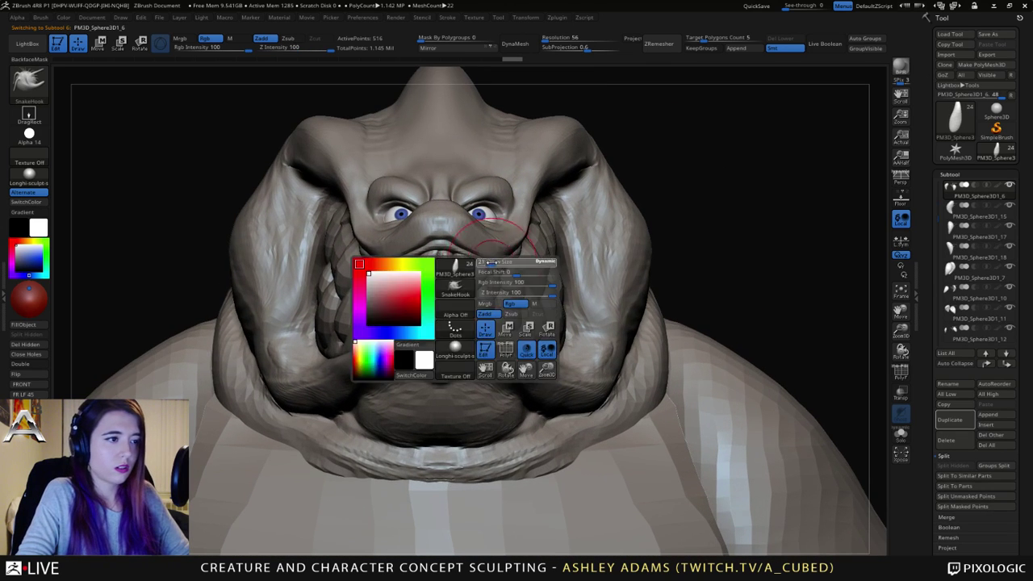
right_click_drag(476, 339, 488, 268)
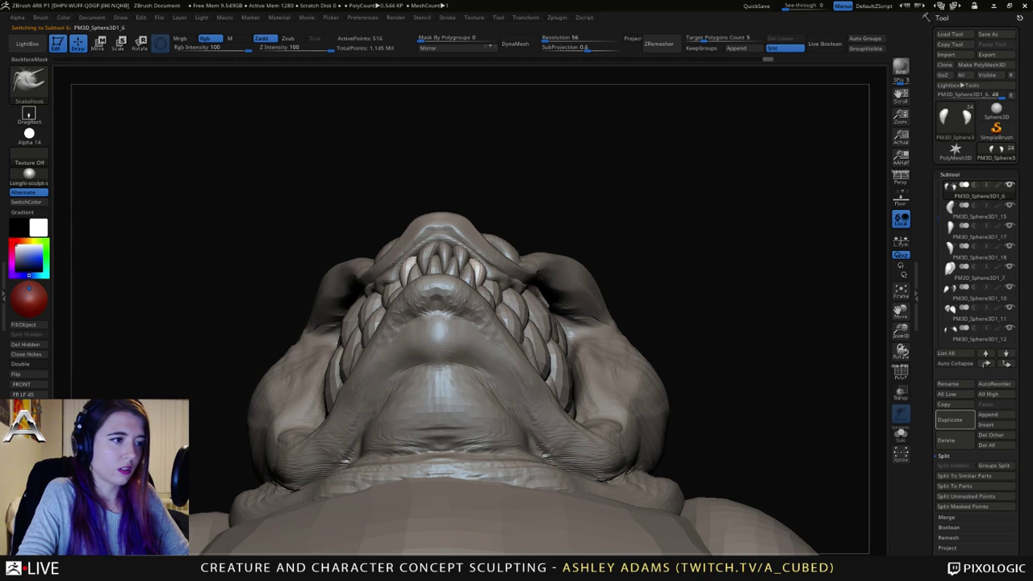
Step: Reshape the gums around the front teeth with SnakeHook, working from below, the front and the side
left_click(492, 239, "alt")
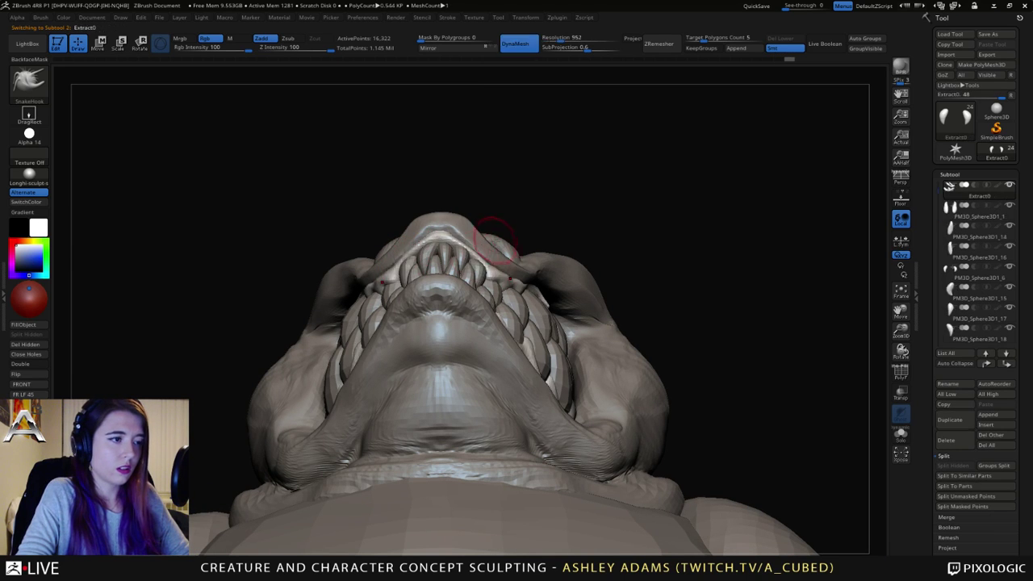
right_click_drag(493, 239, 452, 272)
right_click(451, 314)
right_click(452, 272)
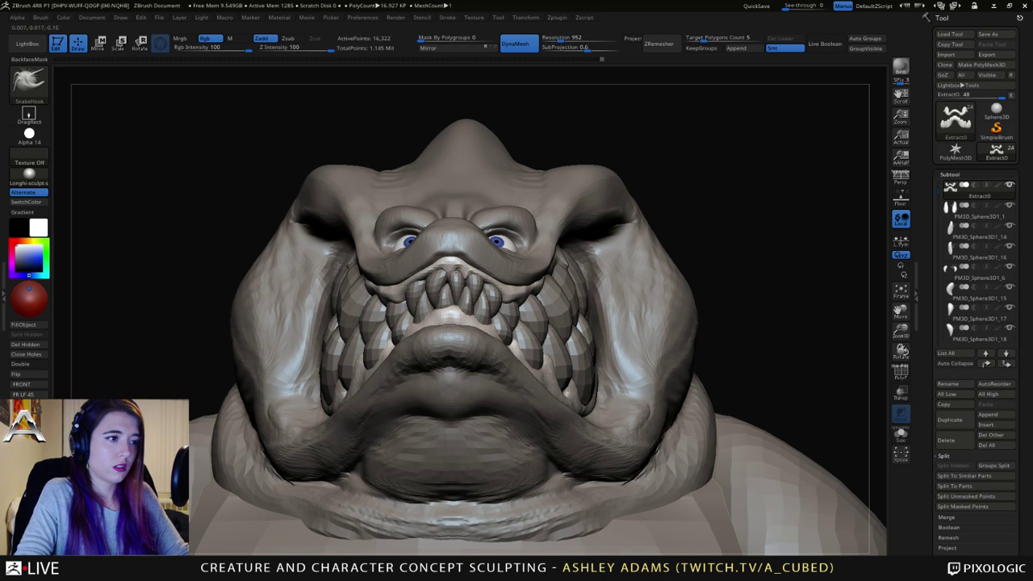
mouse_move(456, 268)
right_mouse_down()
mouse_move(485, 279)
mouse_move(468, 292)
mouse_move(436, 282)
right_mouse_up()
key("space")
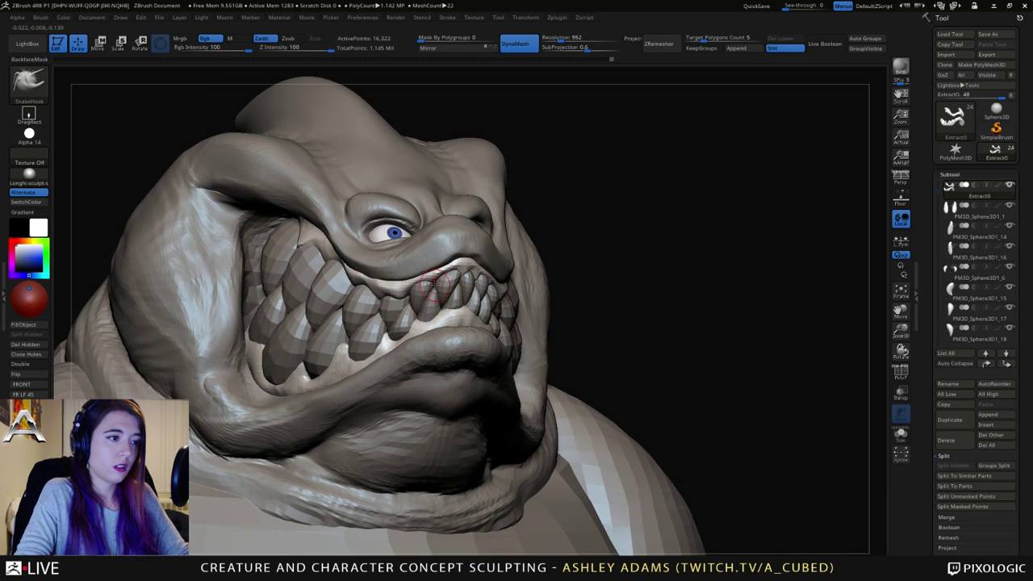
right_click_drag(443, 308, 470, 275, "ctrl")
mouse_move(508, 329)
right_mouse_down("ctrl")
mouse_move(484, 305)
mouse_move(418, 325)
mouse_move(403, 310)
mouse_move(431, 327)
mouse_move(437, 277)
mouse_move(425, 260)
mouse_move(422, 323)
mouse_move(436, 276)
right_mouse_up("ctrl")
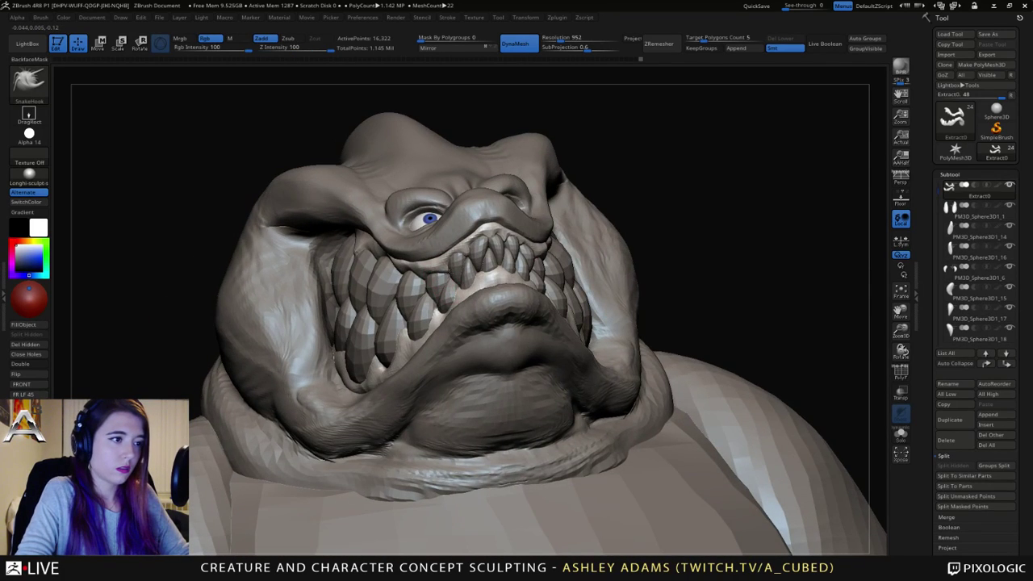
Step: Adjust the upper gum line above the side teeth from below with a resized SnakeHook brush
mouse_move(334, 356)
right_mouse_down()
mouse_move(424, 300)
mouse_move(454, 265)
mouse_move(420, 215)
mouse_move(396, 295)
right_mouse_up()
key("space")
left_click_drag(420, 249, 456, 249)
key("space")
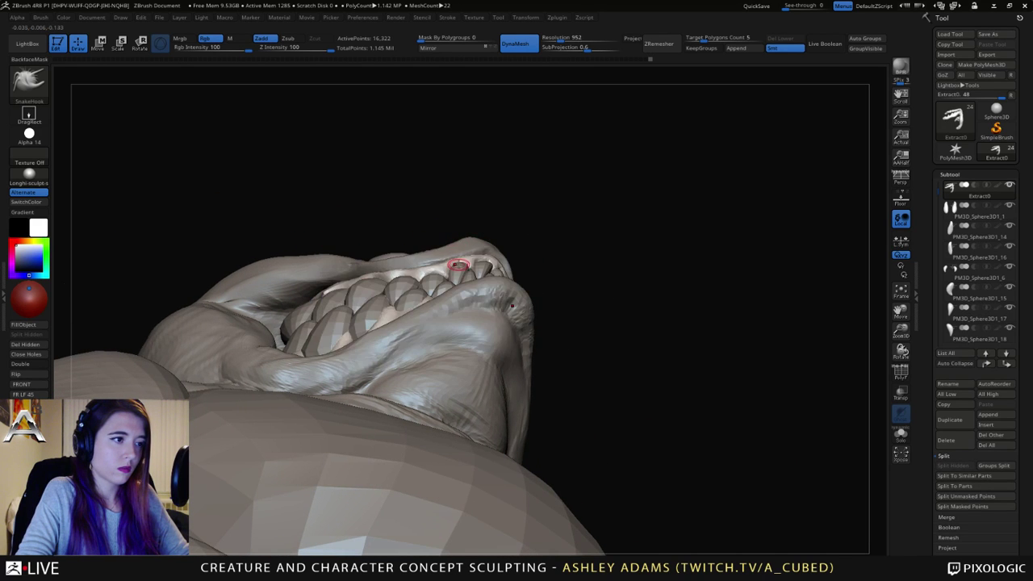
mouse_move(458, 271)
right_mouse_down()
mouse_move(452, 344)
mouse_move(444, 224)
mouse_move(416, 250)
mouse_move(404, 218)
mouse_move(521, 282)
right_mouse_up()
Step: Reshape the head's lower jaw and neck fold above the torso with a resized SnakeHook brush
left_click(491, 321, "alt")
mouse_move(491, 322)
right_mouse_down()
mouse_move(514, 239)
mouse_move(511, 269)
mouse_move(487, 280)
right_mouse_up()
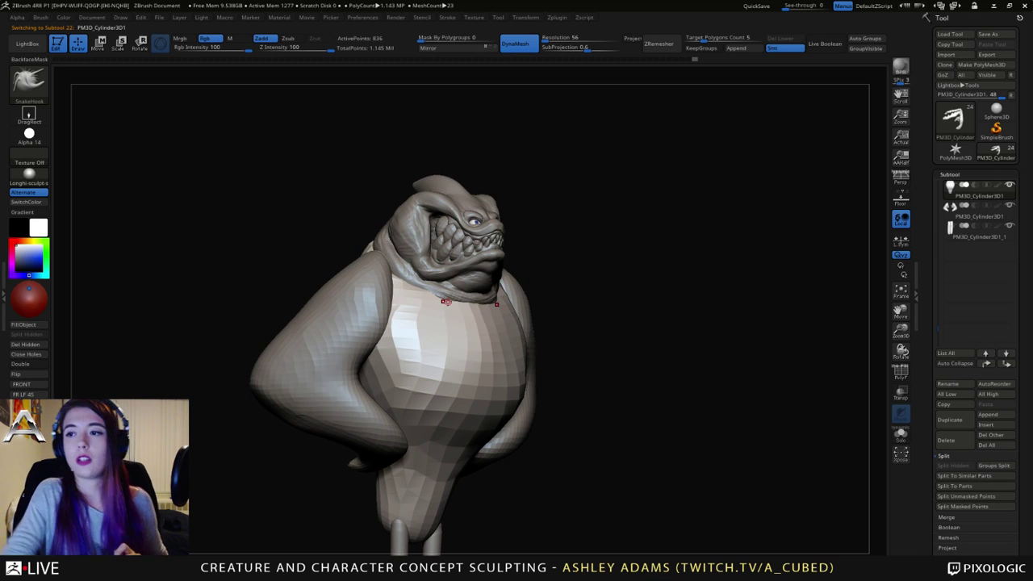
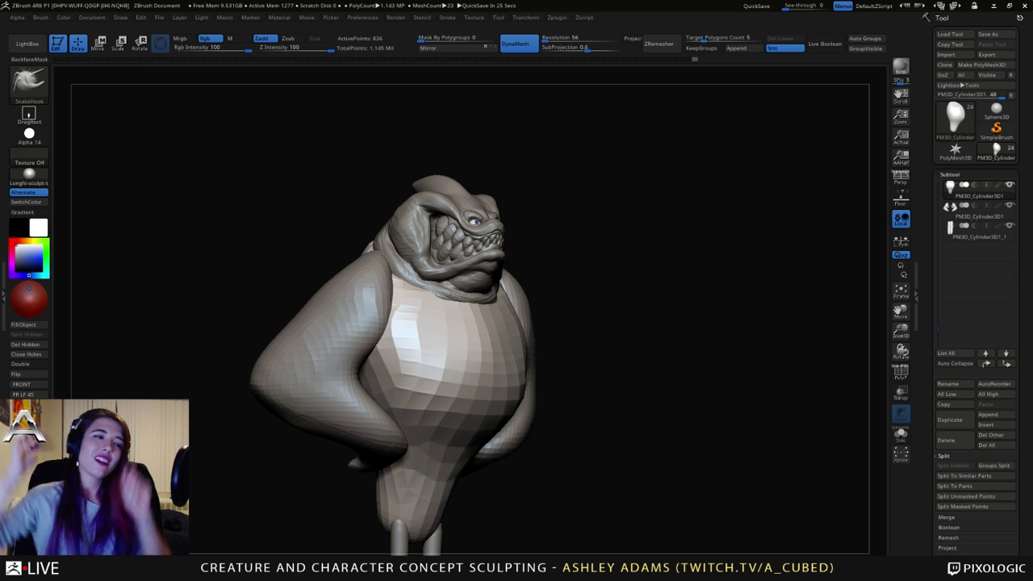
left_click_drag(613, 280, 508, 280)
right_click_drag(509, 280, 487, 297, "ctrl")
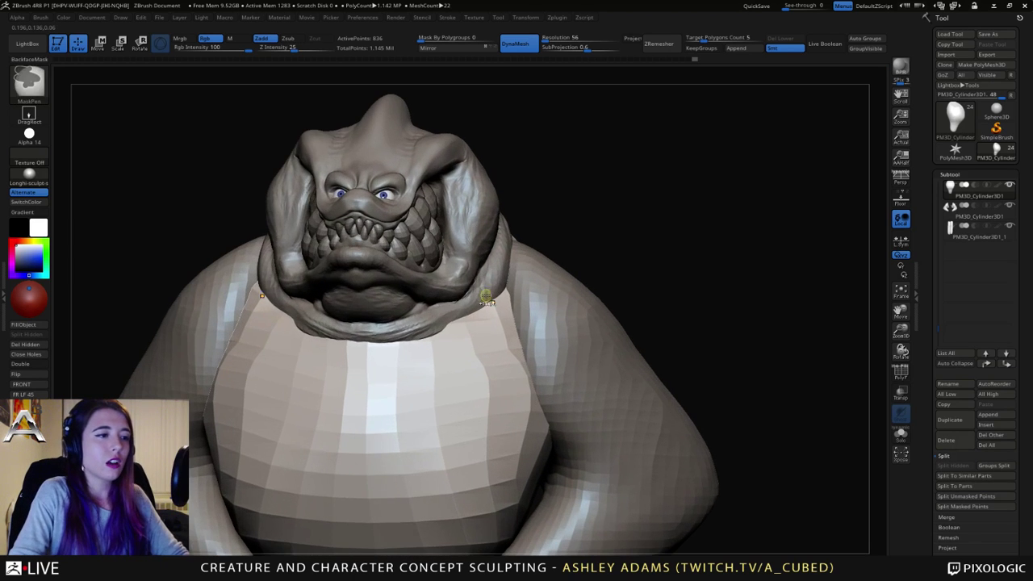
left_click(468, 265, "alt")
key("space")
left_click_drag(473, 256, 480, 257)
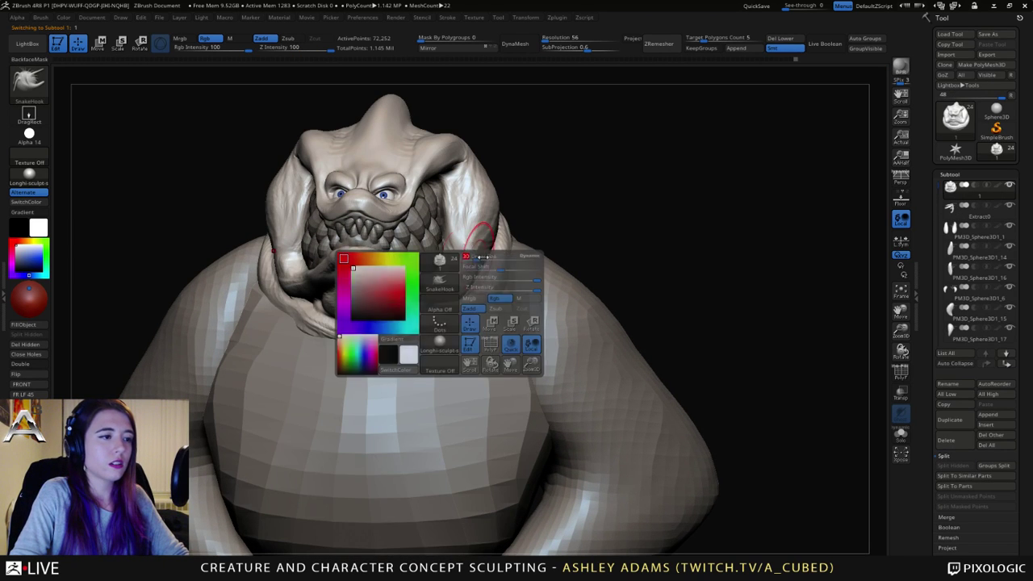
mouse_move(479, 245)
right_mouse_down()
mouse_move(339, 251)
mouse_move(391, 213)
mouse_move(383, 194)
right_mouse_up()
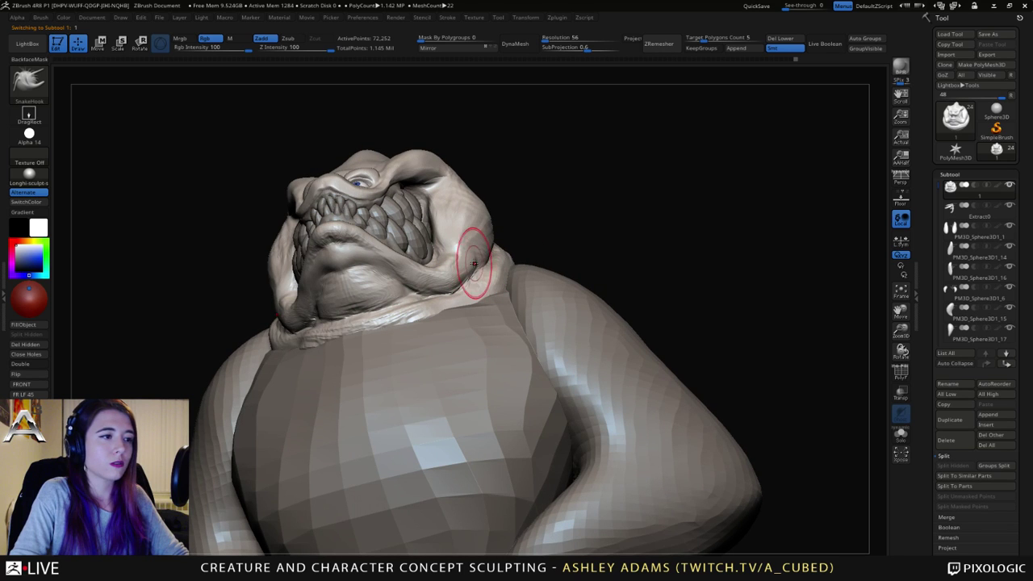
mouse_move(476, 200)
right_mouse_down()
mouse_move(422, 285)
mouse_move(452, 300)
mouse_move(514, 293)
mouse_move(492, 282)
mouse_move(519, 270)
mouse_move(476, 282)
right_mouse_up()
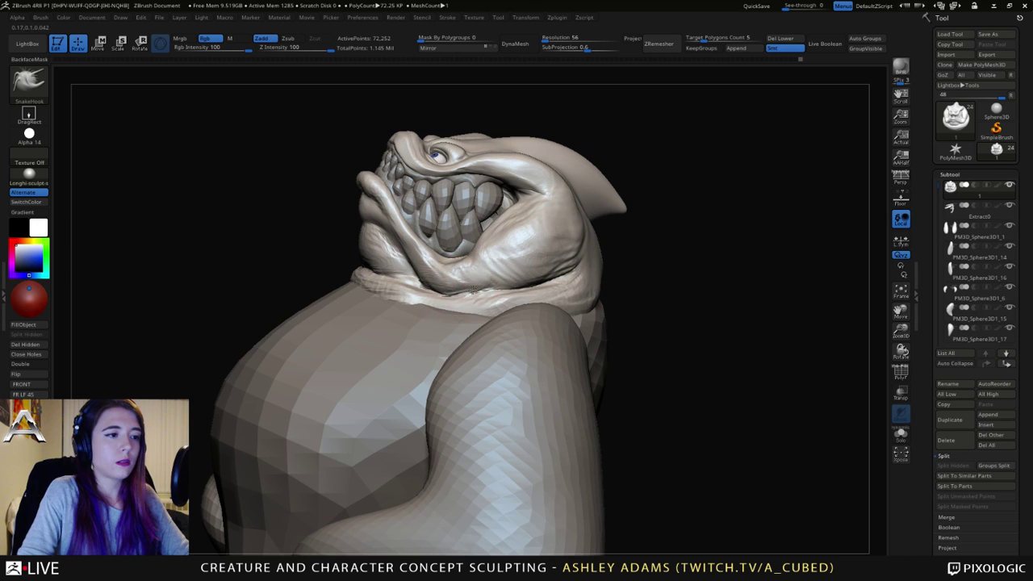
Step: Smooth the inner cheek edge behind the back teeth, working from the side
right_click_drag(469, 284, 469, 253)
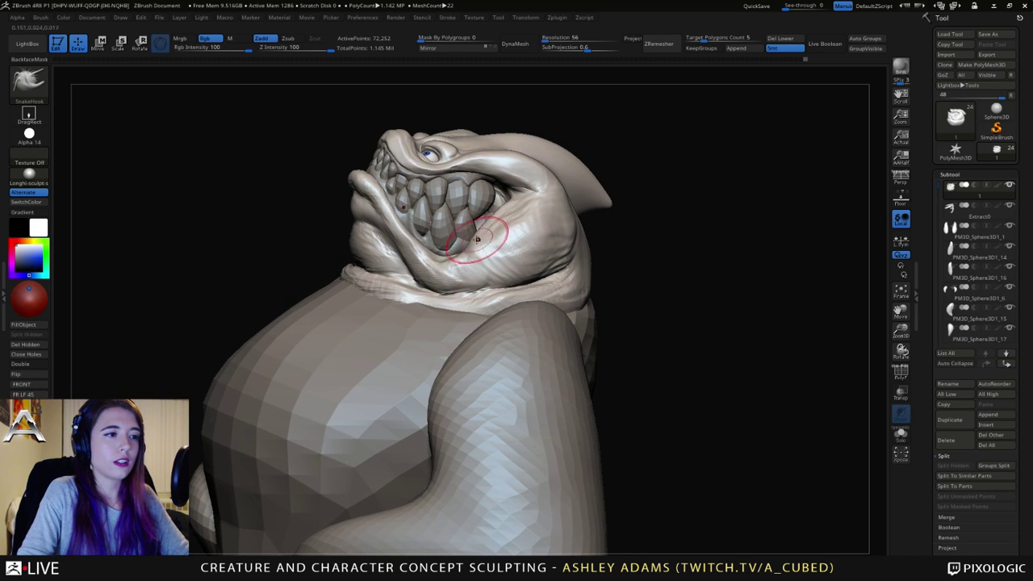
mouse_move(484, 233)
right_mouse_down()
mouse_move(430, 226)
mouse_move(396, 254)
mouse_move(370, 255)
mouse_move(346, 300)
mouse_move(367, 279)
right_mouse_up()
right_click(367, 252)
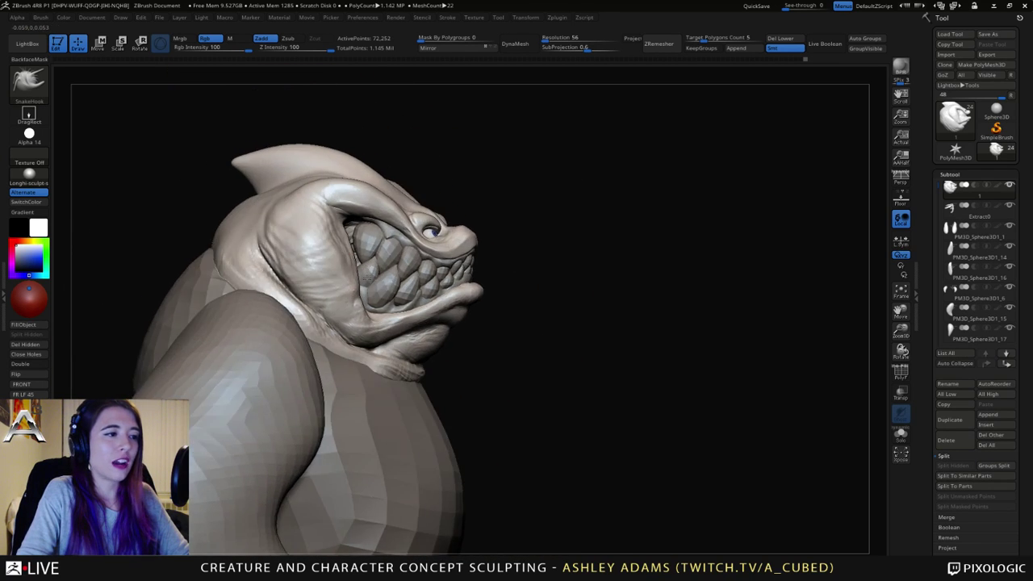
left_click_drag(361, 309, 357, 293, "shift")
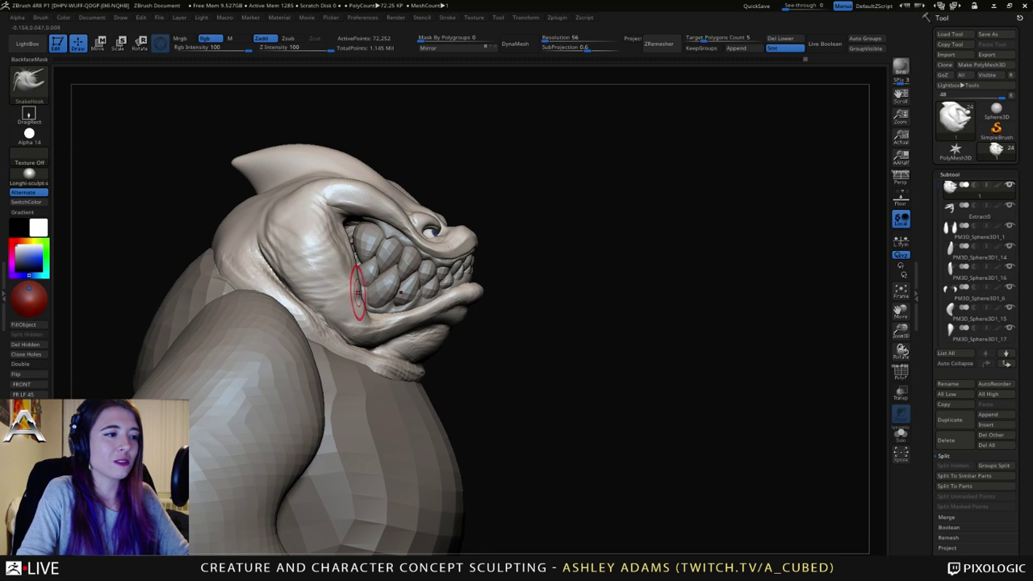
Step: Adjust the inner cheek edges beside the teeth from the front with a resized SnakeHook brush
mouse_move(342, 238)
right_mouse_down()
mouse_move(338, 253)
mouse_move(345, 231)
right_mouse_up()
right_click(366, 232)
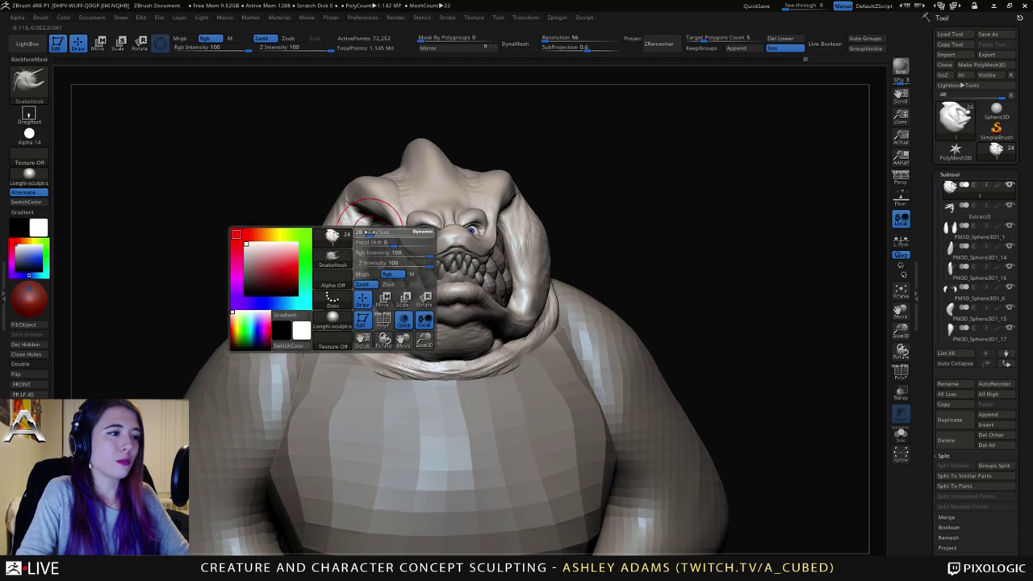
right_click_drag(391, 218, 421, 233)
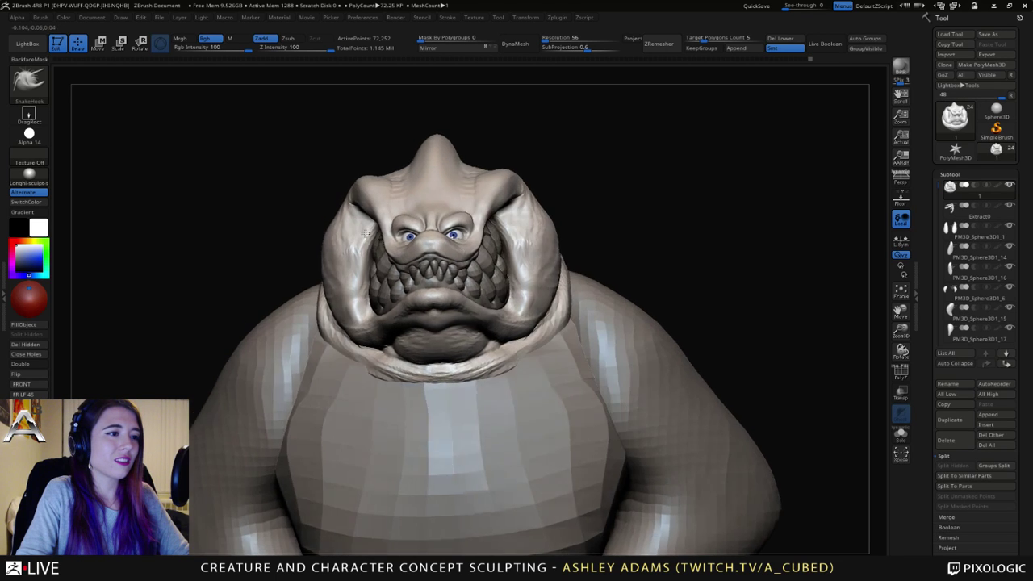
right_click_drag(507, 229, 481, 216)
right_click(478, 213)
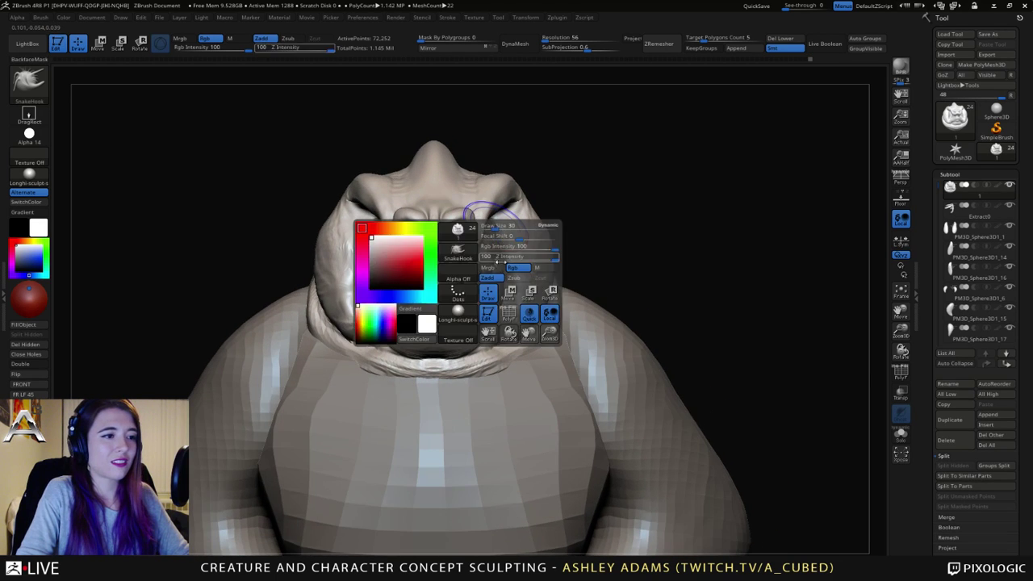
left_click_drag(509, 253, 501, 261)
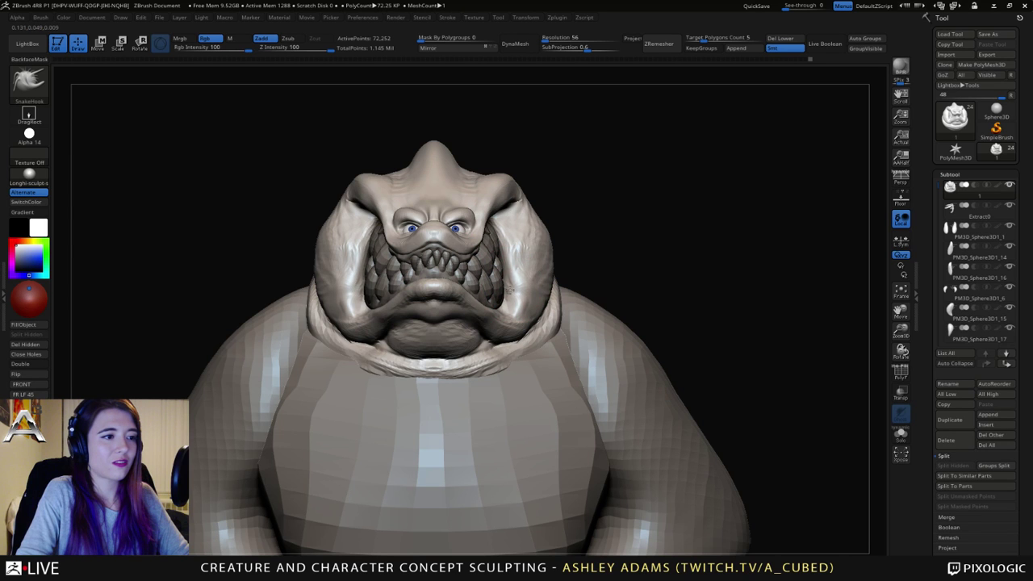
Step: Smooth the skin above the rear upper teeth at the mouth's back corner, viewed from the side and below
mouse_move(503, 202)
right_mouse_down()
mouse_move(469, 210)
mouse_move(490, 212)
right_mouse_up()
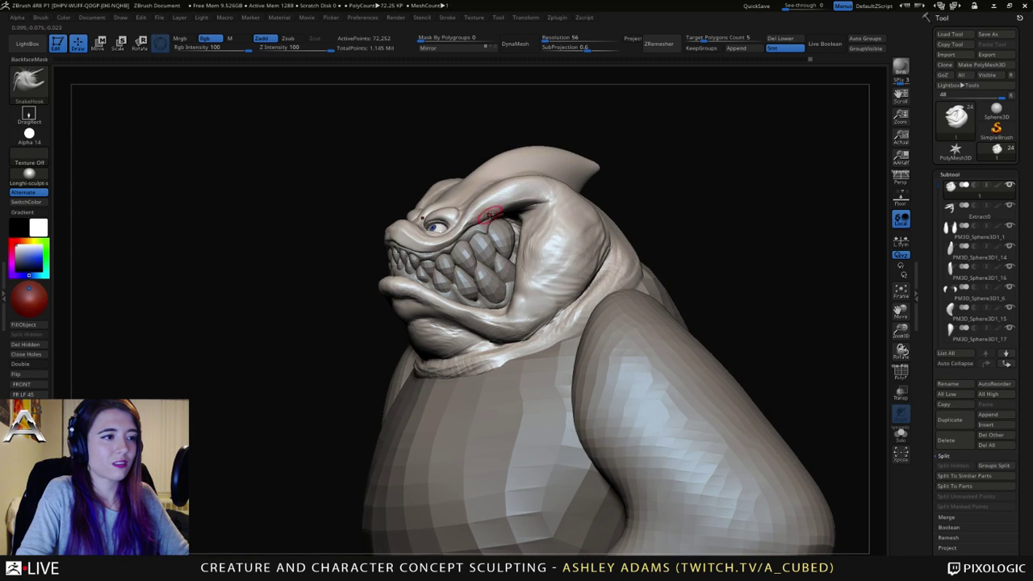
key("shift")
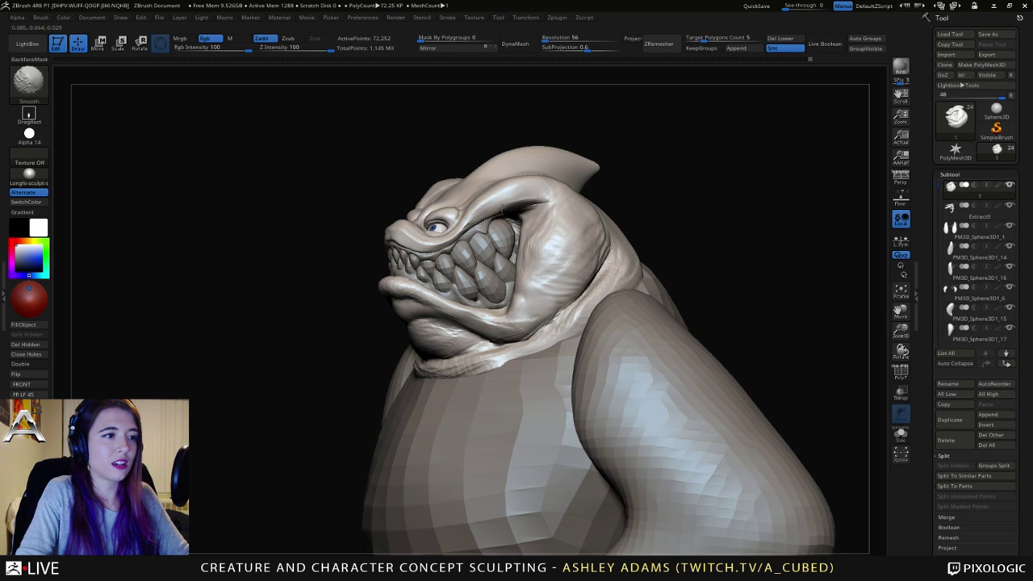
mouse_move(502, 209)
right_mouse_down()
mouse_move(526, 203)
mouse_move(491, 196)
mouse_move(515, 186)
right_mouse_up()
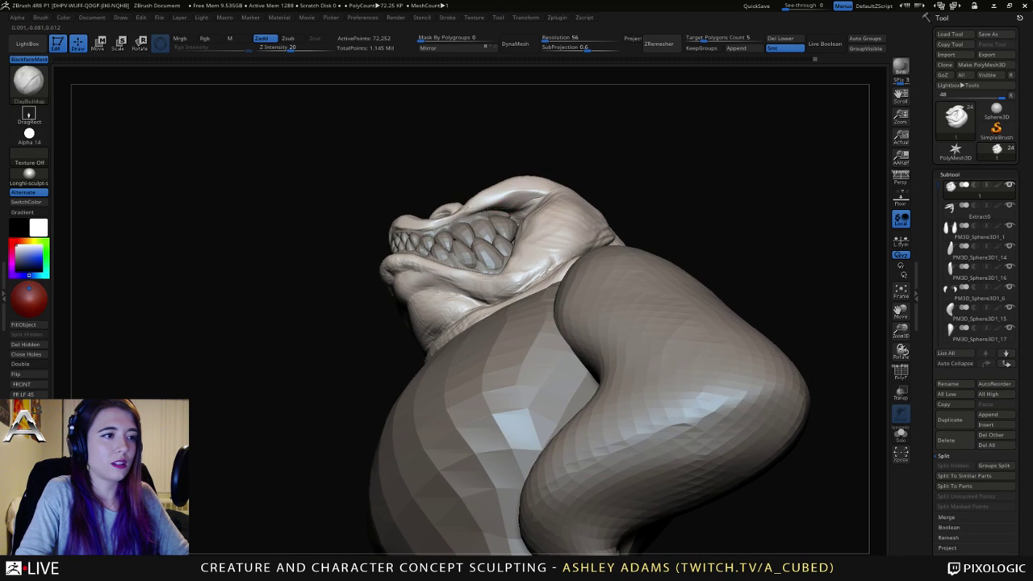
key("shift")
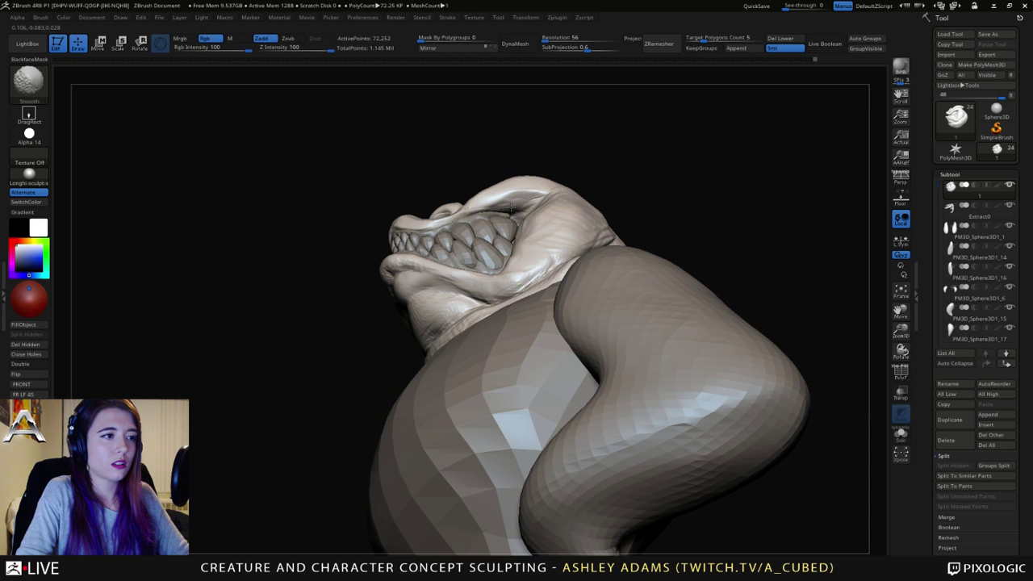
mouse_move(526, 204)
right_mouse_down()
mouse_move(513, 196)
mouse_move(474, 213)
right_mouse_up()
mouse_move(473, 213)
right_mouse_down("ctrl")
mouse_move(510, 231)
mouse_move(456, 205)
right_mouse_up("ctrl")
Step: Carve a crease along the upper edge of the mouth above the side teeth with DamStandard
key("b")
key("d")
key("s")
left_click_drag(472, 209, 494, 226)
mouse_move(494, 226)
right_mouse_down()
mouse_move(608, 237)
mouse_move(468, 253)
right_mouse_up()
Step: Build up the lower lip along the jaw with ClayBuildup and smooth the strokes
key("ctrl")
key("1")
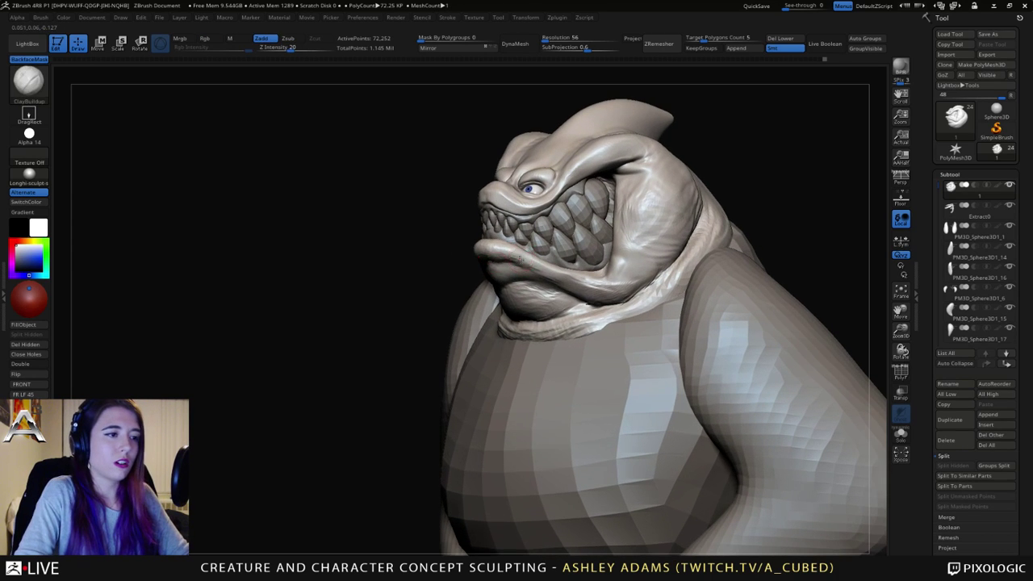
key("s")
mouse_move(493, 262)
left_mouse_down()
mouse_move(565, 278)
mouse_move(613, 279)
mouse_move(634, 266)
mouse_move(607, 272)
mouse_move(615, 288)
mouse_move(563, 285)
mouse_move(630, 278)
mouse_move(639, 256)
mouse_move(615, 287)
mouse_move(640, 266)
left_mouse_up()
left_click_drag(571, 276, 562, 280, "shift")
mouse_move(528, 270)
right_mouse_down()
mouse_move(505, 260)
mouse_move(482, 268)
right_mouse_up()
Step: Carve a crease into the front of the lower lip with DamStandard
key("b")
key("d")
key("s")
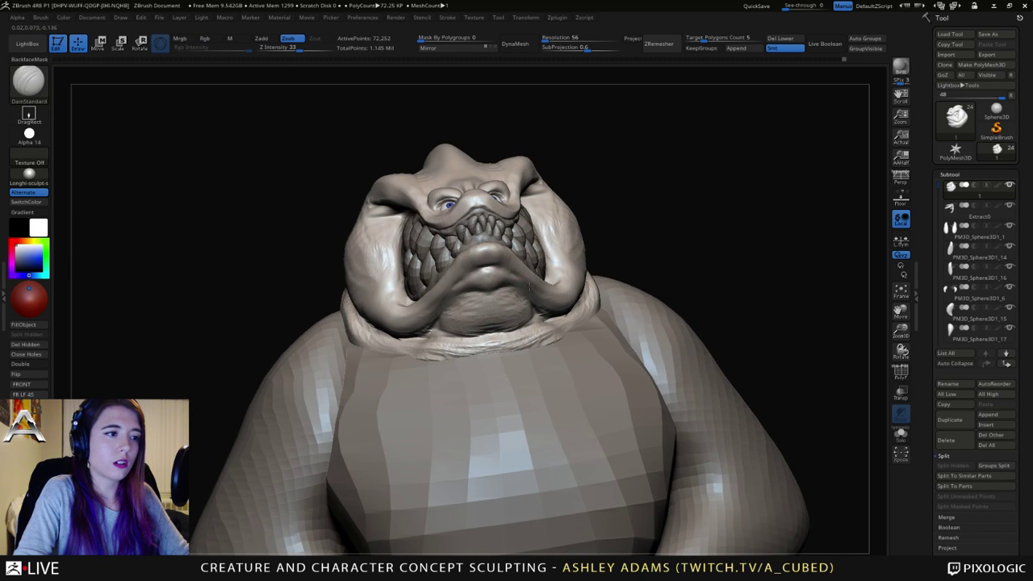
left_click_drag(483, 267, 492, 272)
Step: Reshape the front of the lower lip with a resized SnakeHook brush, working from both sides
key("b")
key("s")
key("h")
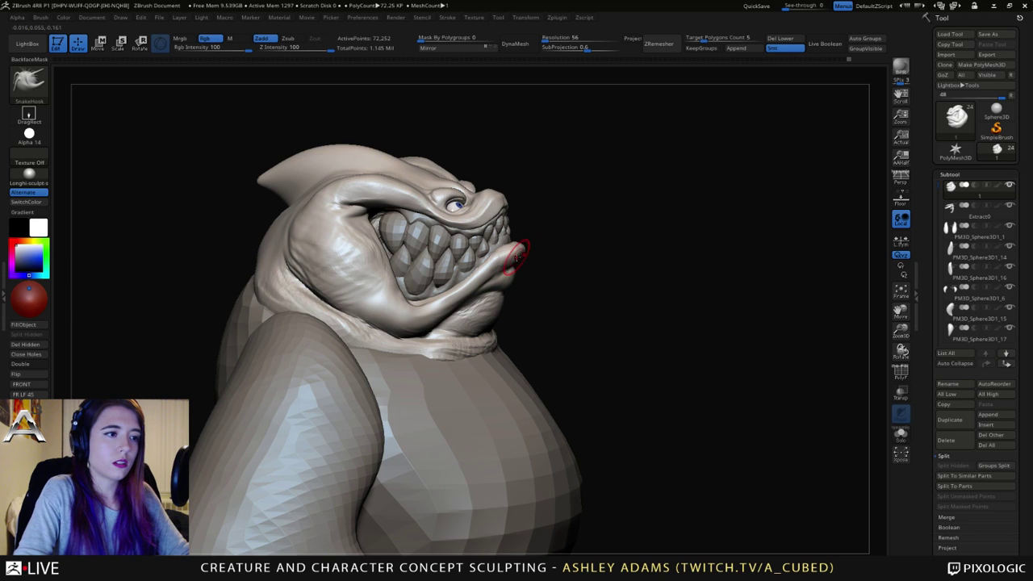
left_click_drag(512, 250, 538, 266)
right_click(539, 260)
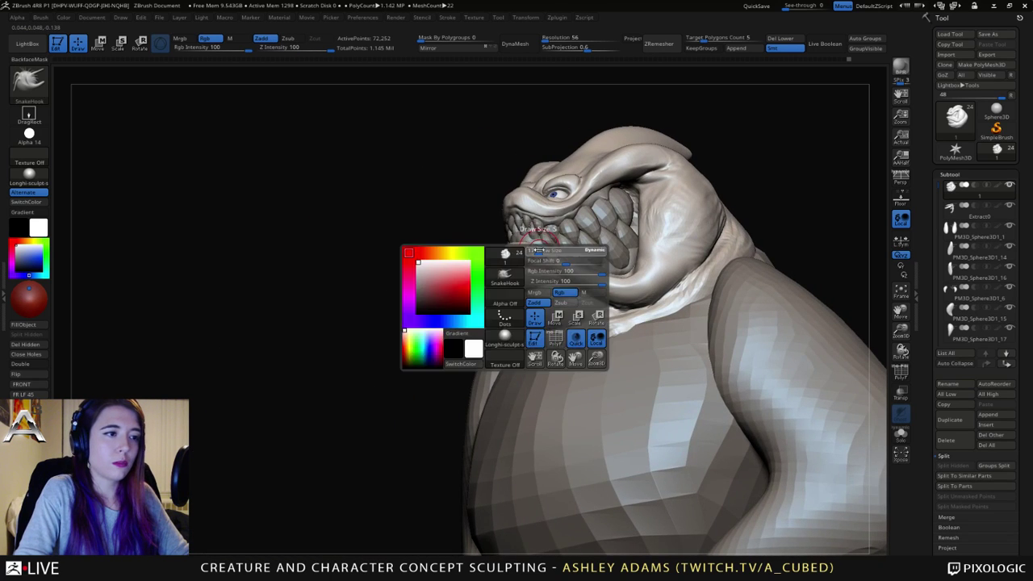
right_click_drag(537, 242, 541, 257)
left_click_drag(534, 255, 533, 258)
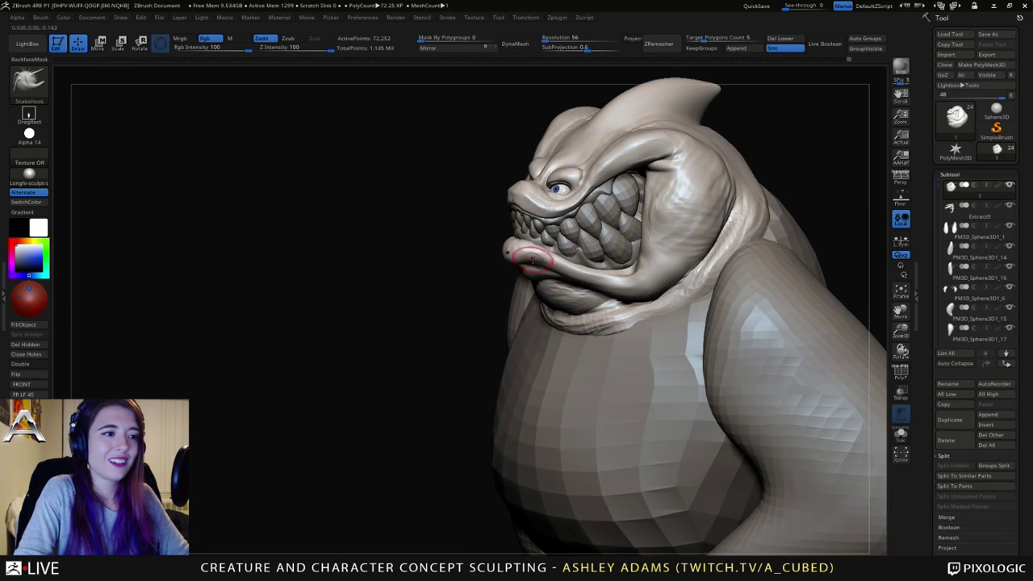
Step: Refine the lower lip's contour beneath the side teeth with SnakeHook from the three-quarter and side views
right_click_drag(541, 263, 645, 264)
right_click_drag(387, 263, 518, 270)
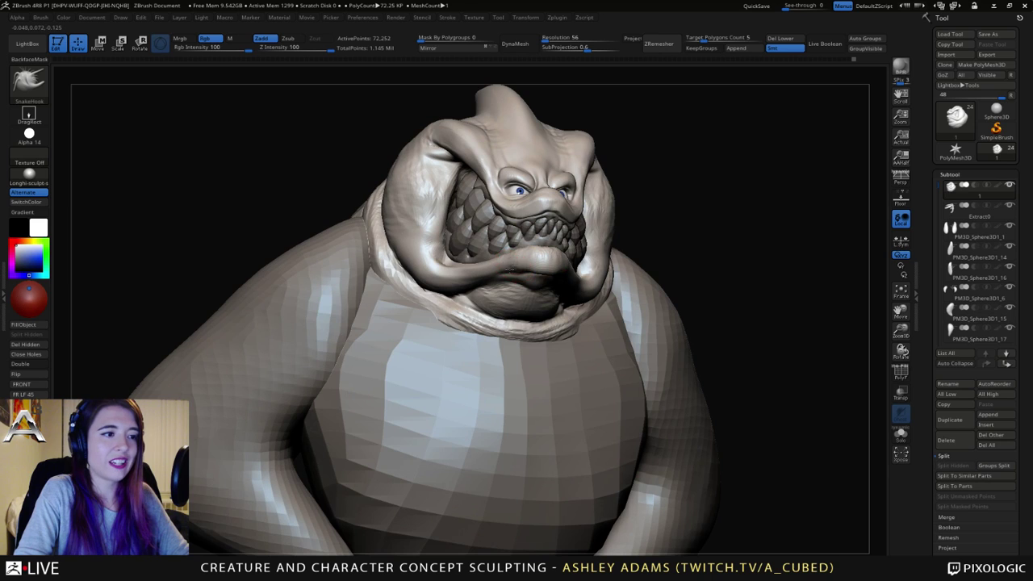
left_click_drag(514, 272, 512, 276)
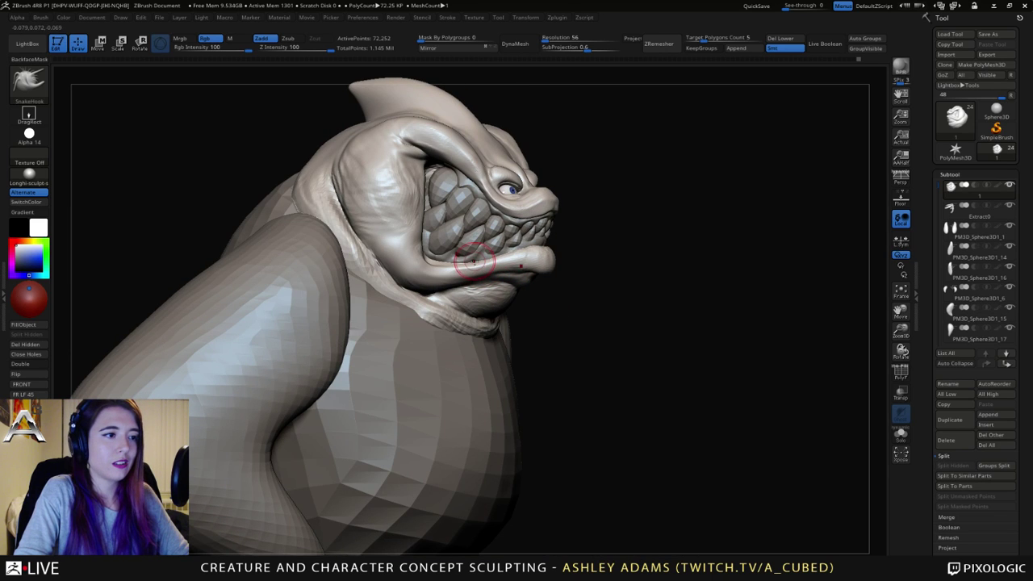
right_click_drag(458, 250, 414, 252)
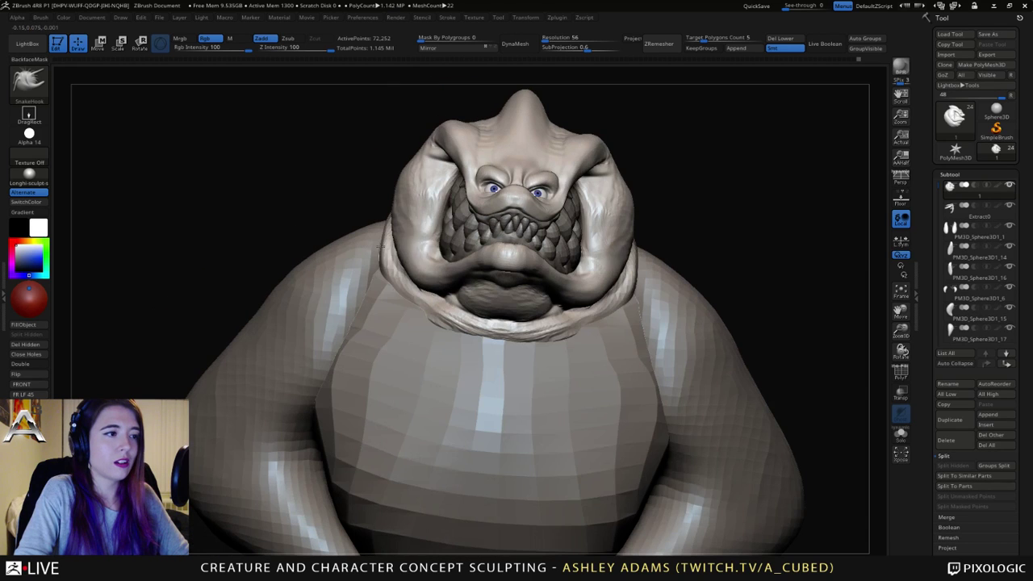
Step: Adjust the outer contour of the cheeks against the full body with a resized SnakeHook brush
right_click_drag(473, 291, 521, 256, "ctrl")
right_click_drag(568, 225, 539, 220)
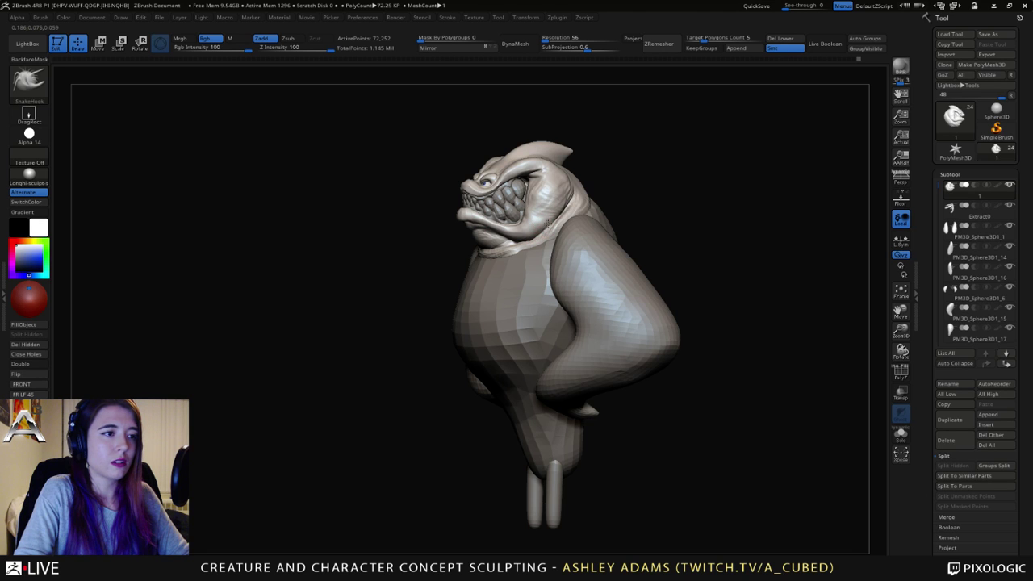
mouse_move(550, 225)
right_mouse_down()
mouse_move(564, 219)
mouse_move(561, 181)
right_mouse_up()
right_click(544, 188)
left_click_drag(428, 157, 433, 166)
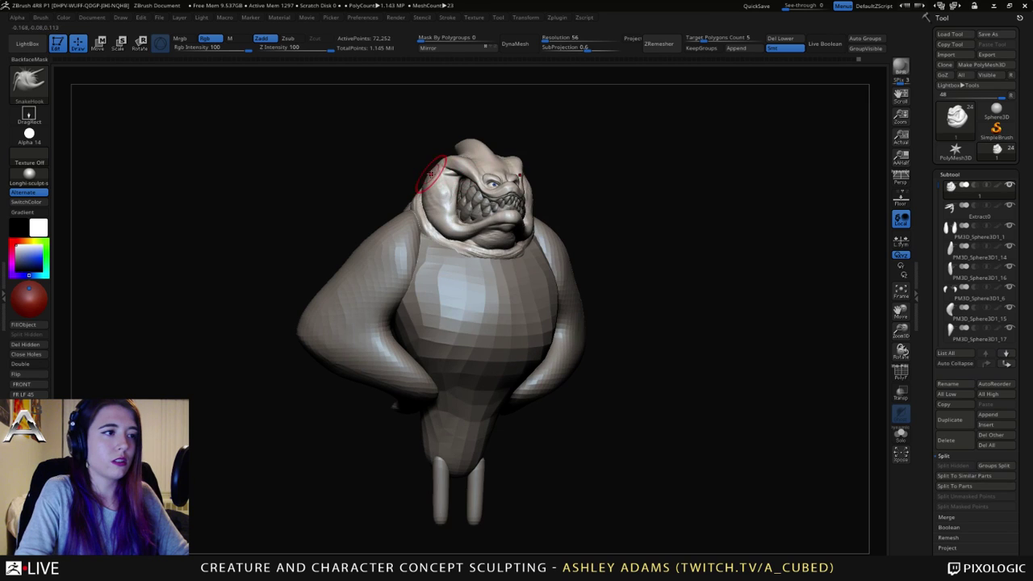
key("space")
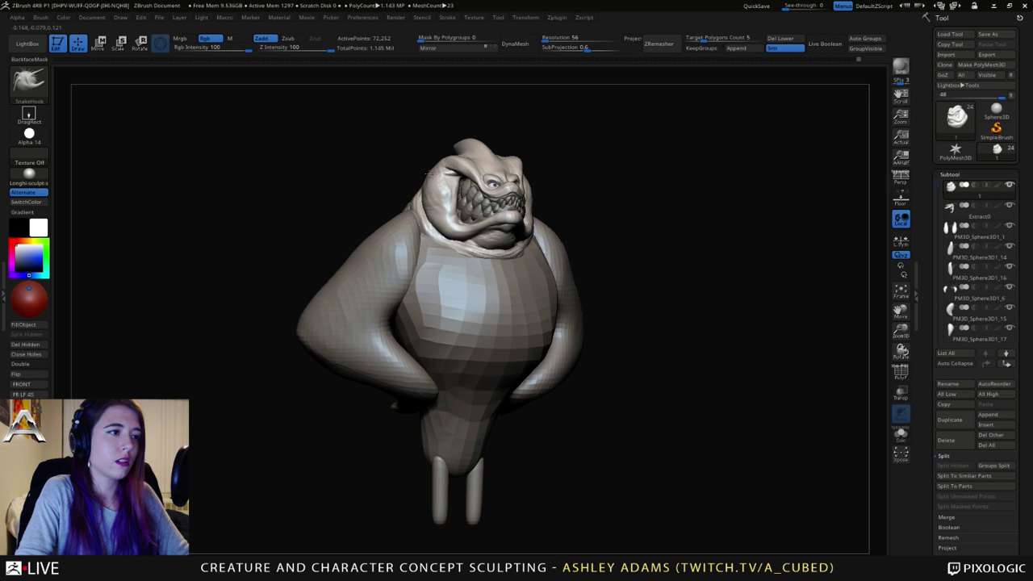
left_click_drag(430, 171, 474, 239)
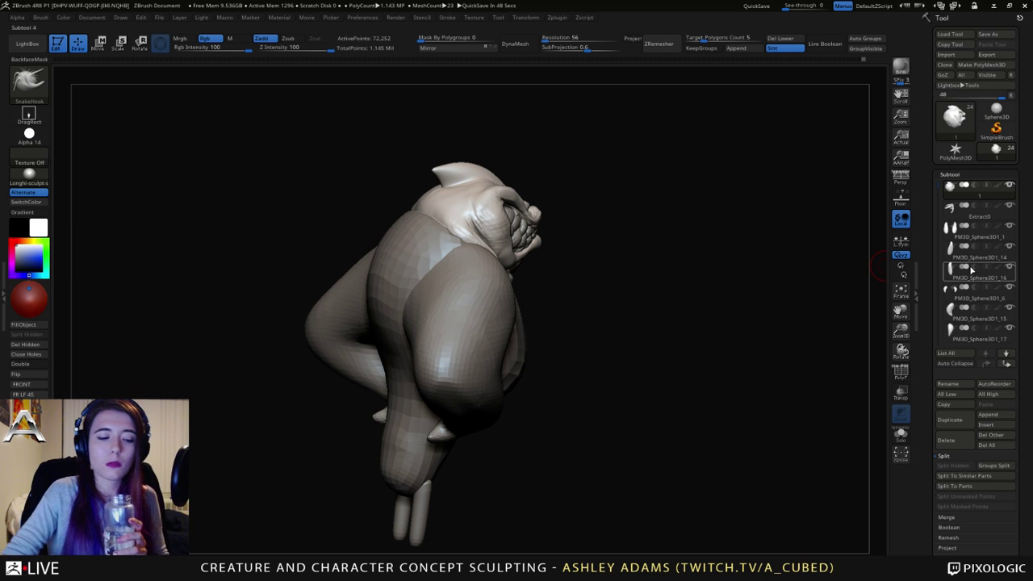
Step: Examine the full body's proportions from several angles, activating the torso subtool and the arms subtool in turn
mouse_move(874, 267)
left_mouse_down()
mouse_move(766, 293)
mouse_move(757, 332)
mouse_move(735, 346)
left_mouse_up()
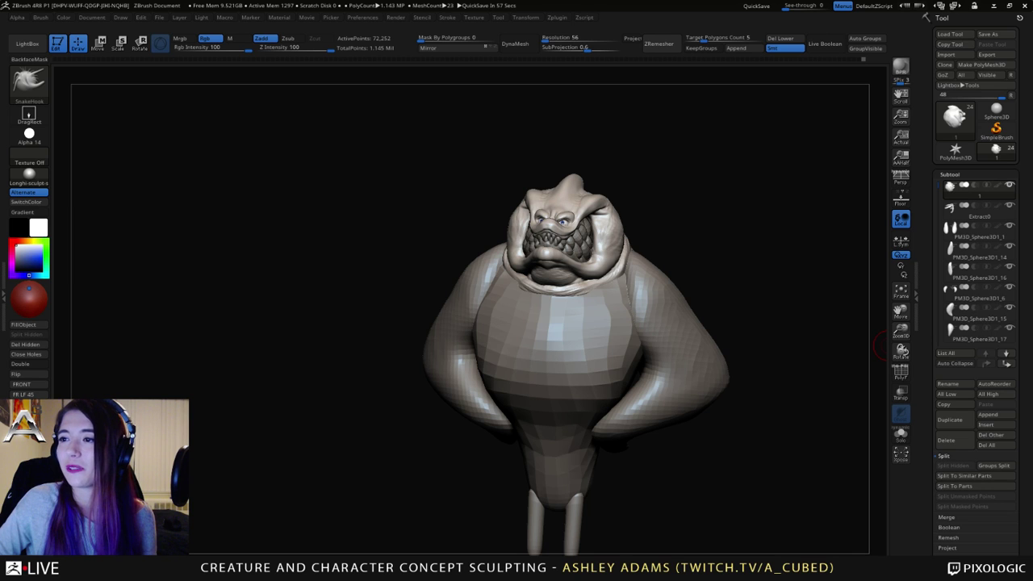
mouse_move(878, 345)
left_mouse_down()
mouse_move(651, 214)
mouse_move(695, 272)
mouse_move(592, 237)
left_mouse_up()
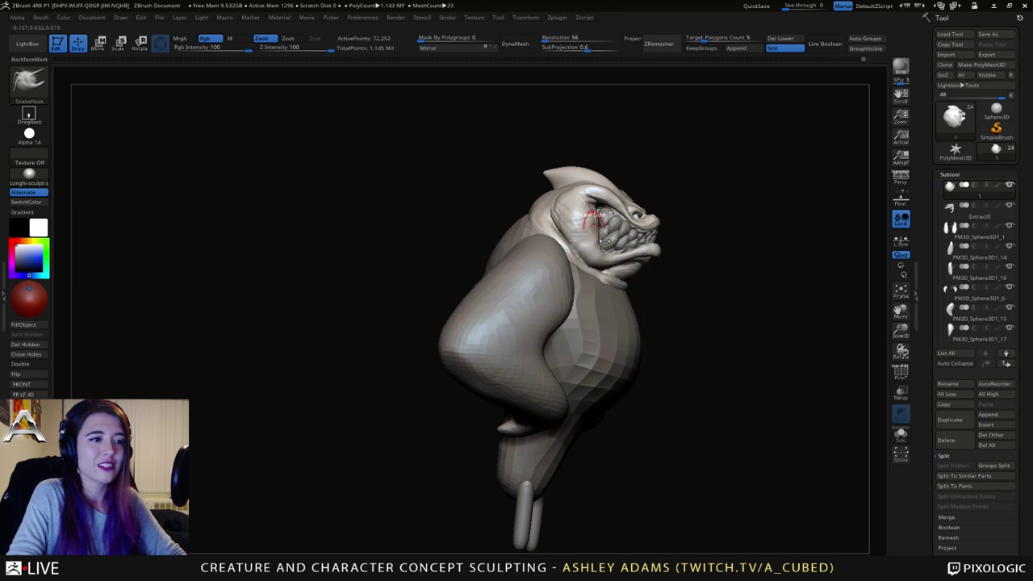
left_click_drag(710, 290, 616, 328)
left_click(616, 328, "alt")
left_click_drag(714, 408, 541, 264)
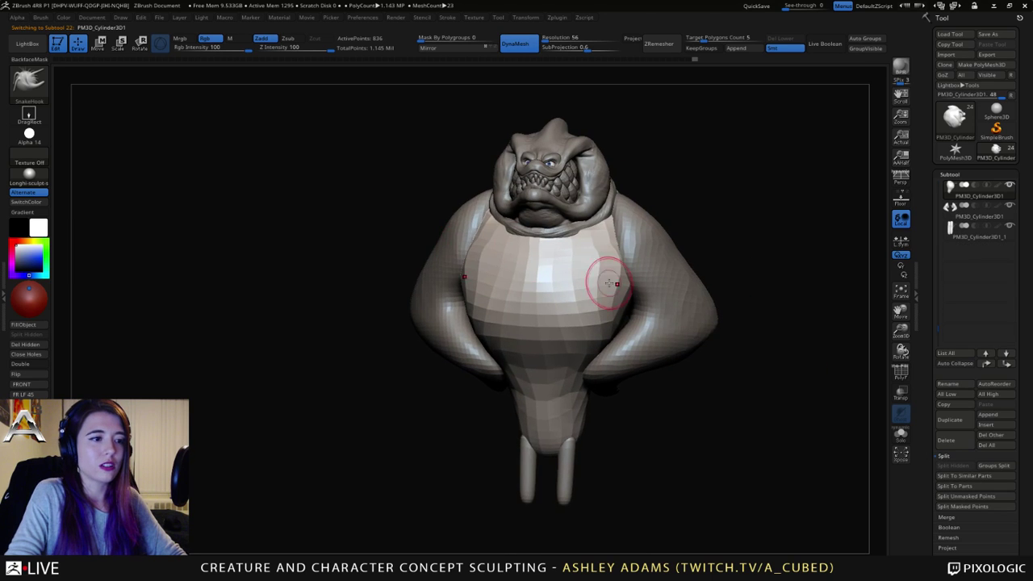
left_click_drag(739, 283, 565, 283)
mouse_move(708, 309)
right_mouse_down("ctrl")
mouse_move(625, 286)
mouse_move(650, 251)
mouse_move(652, 216)
right_mouse_up("ctrl")
left_click(624, 258, "alt")
mouse_move(507, 266)
left_mouse_down()
mouse_move(609, 272)
mouse_move(596, 290)
left_mouse_up()
key("space")
right_click_drag(583, 305, 600, 288, "alt")
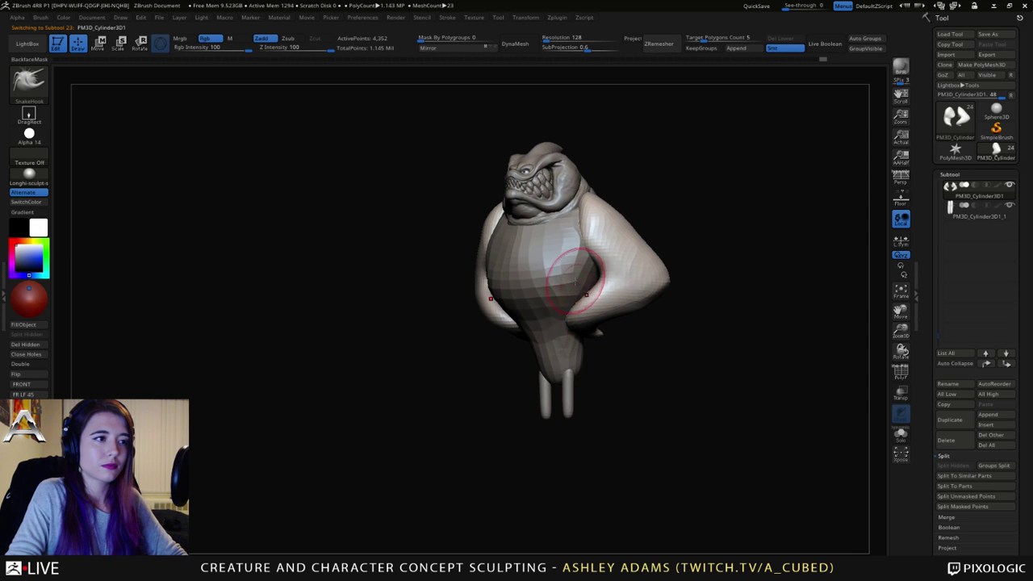
Step: Inspect the head up close, then make the eyes the active subtool in a straight front view
mouse_move(587, 253)
right_mouse_down("ctrl")
mouse_move(468, 166)
mouse_move(553, 220)
right_mouse_up("ctrl")
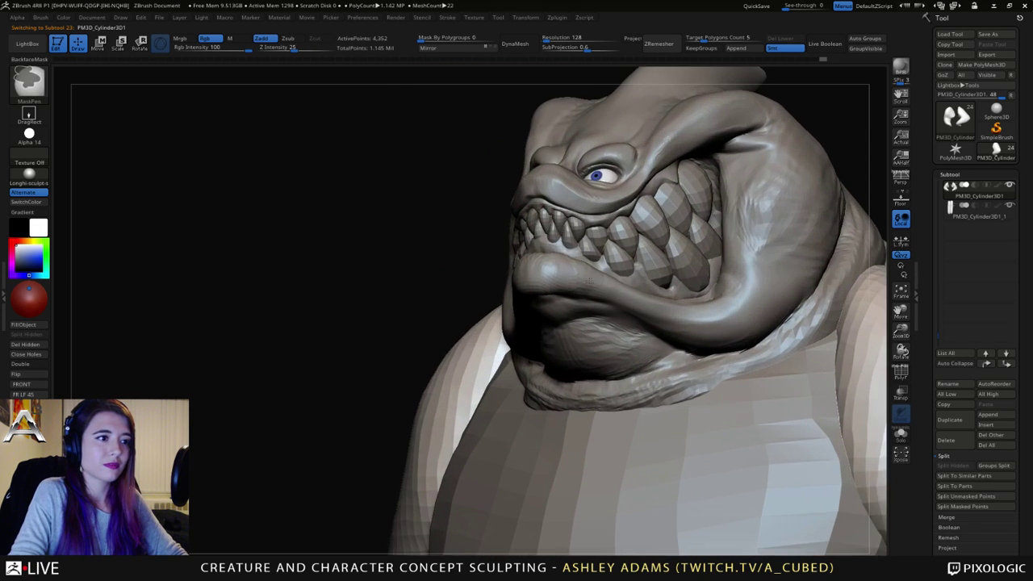
key("space")
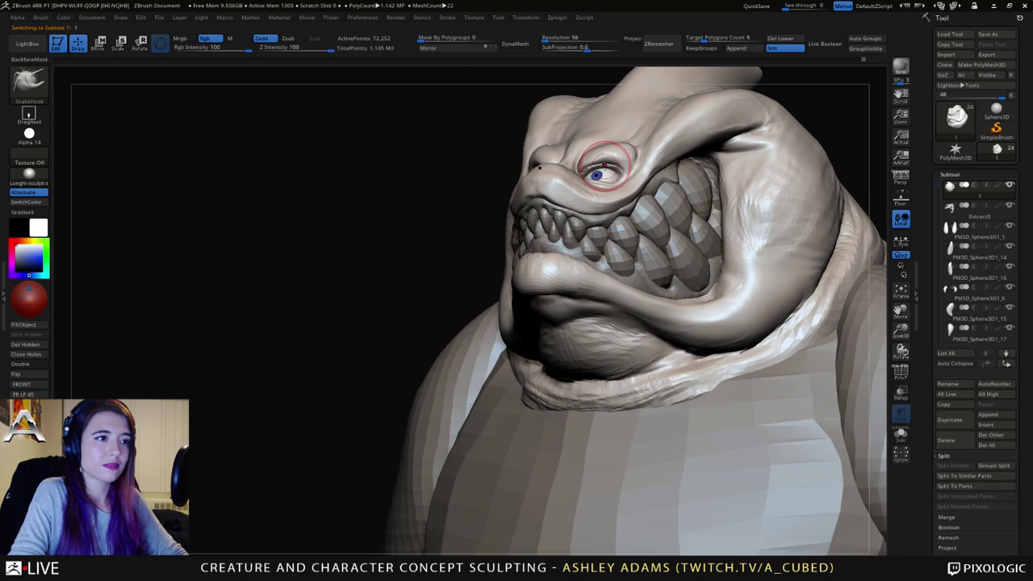
right_click_drag(605, 169, 472, 181)
key("f")
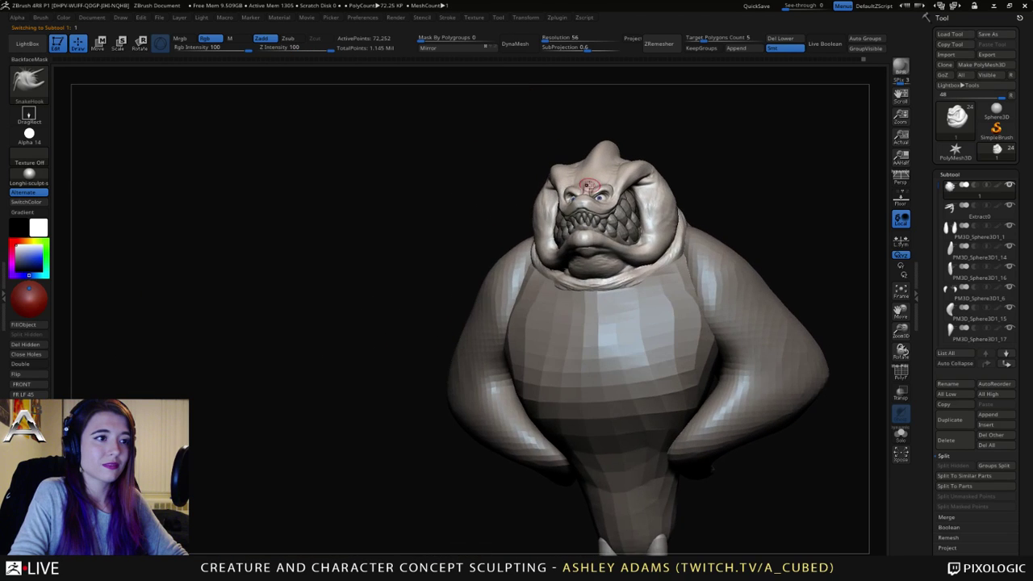
left_click(602, 195, "alt")
right_click_drag(608, 182, 614, 183, "shift")
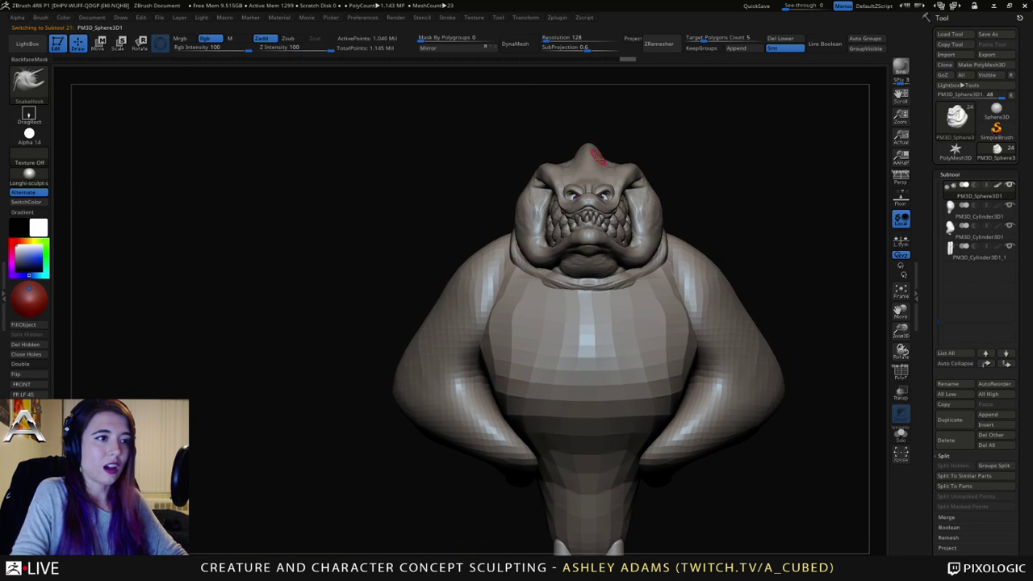
Step: Bring up the transform gizmo unlocked on the eyes, centre it on one eyeball and shift the eyes slightly inward
key("w")
key("e")
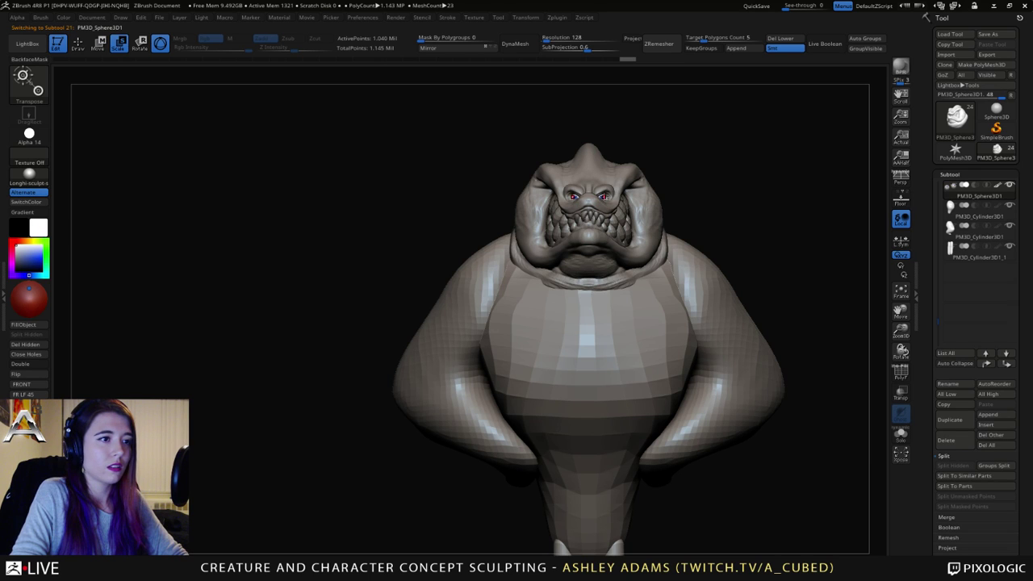
key("y")
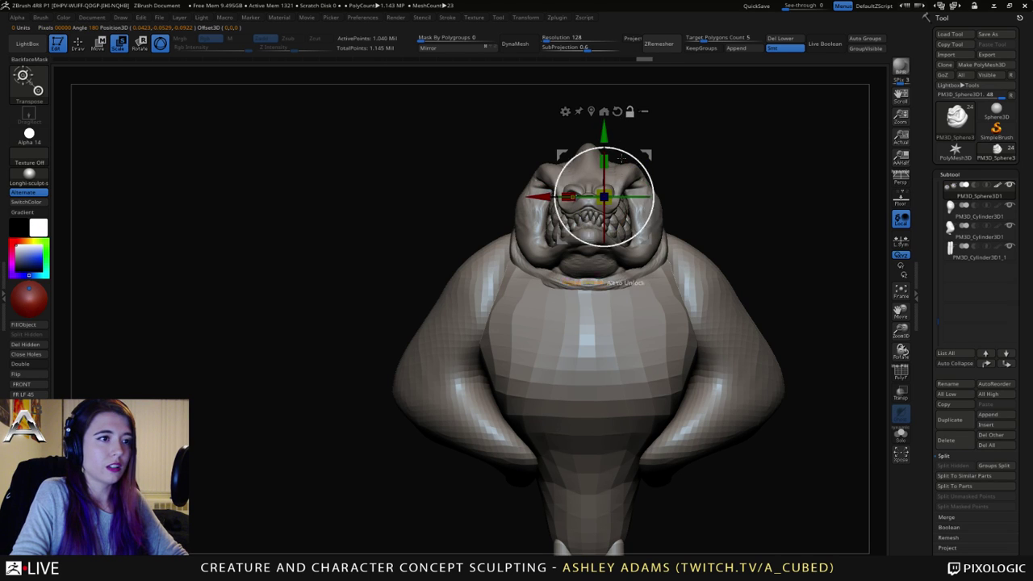
left_click_drag(604, 196, 604, 196)
left_click(572, 196)
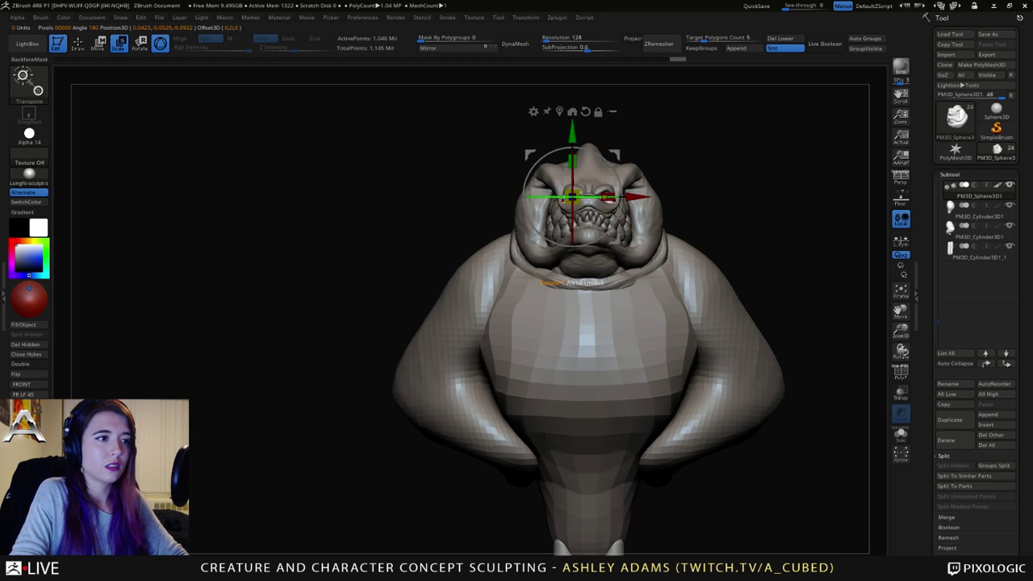
left_click(603, 196)
left_click(572, 196)
left_click(604, 196)
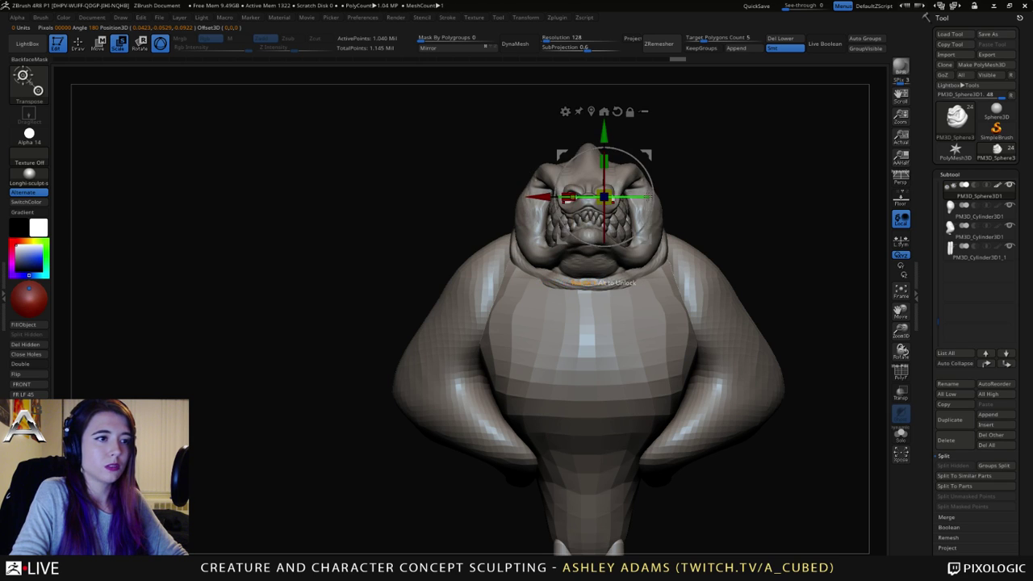
left_click_drag(649, 240, 639, 240)
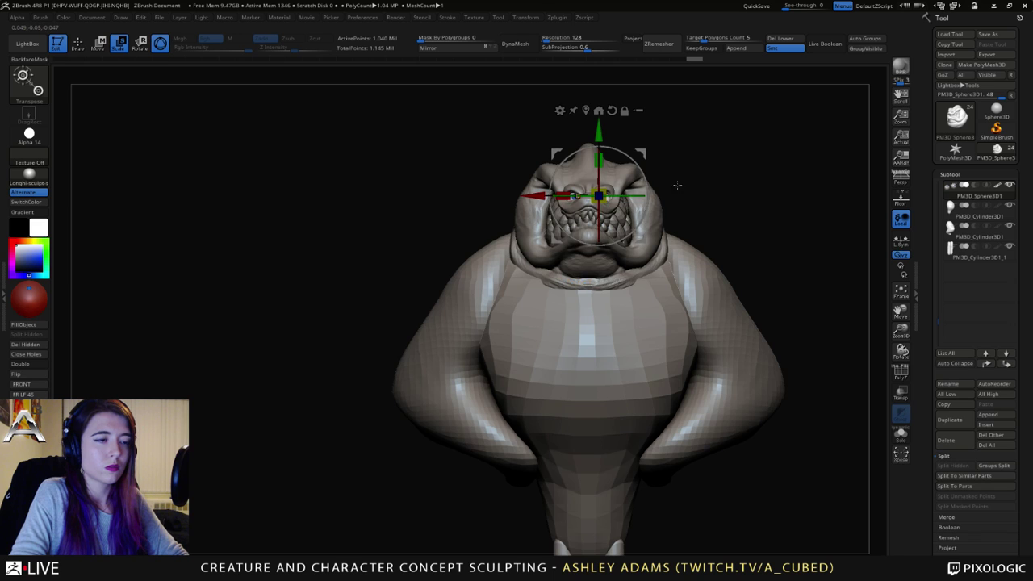
Step: Adjust the eyeballs' depth and sideways position in their sockets with the gizmo from three-quarter and front close-up views
right_click_drag(677, 185, 677, 274, "ctrl")
left_click_drag(641, 195, 635, 196)
right_click_drag(635, 196, 662, 260)
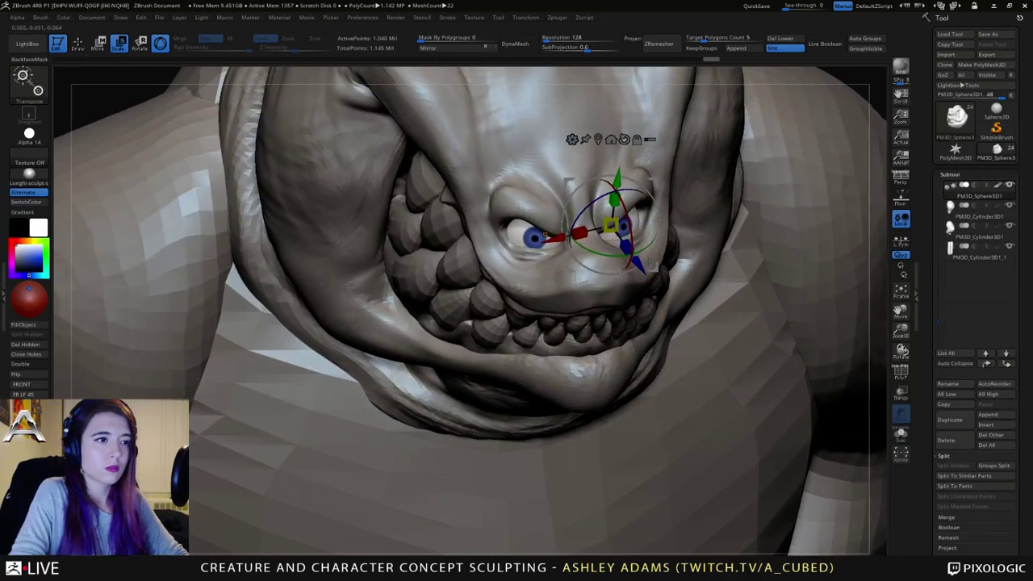
left_click_drag(636, 260, 637, 262)
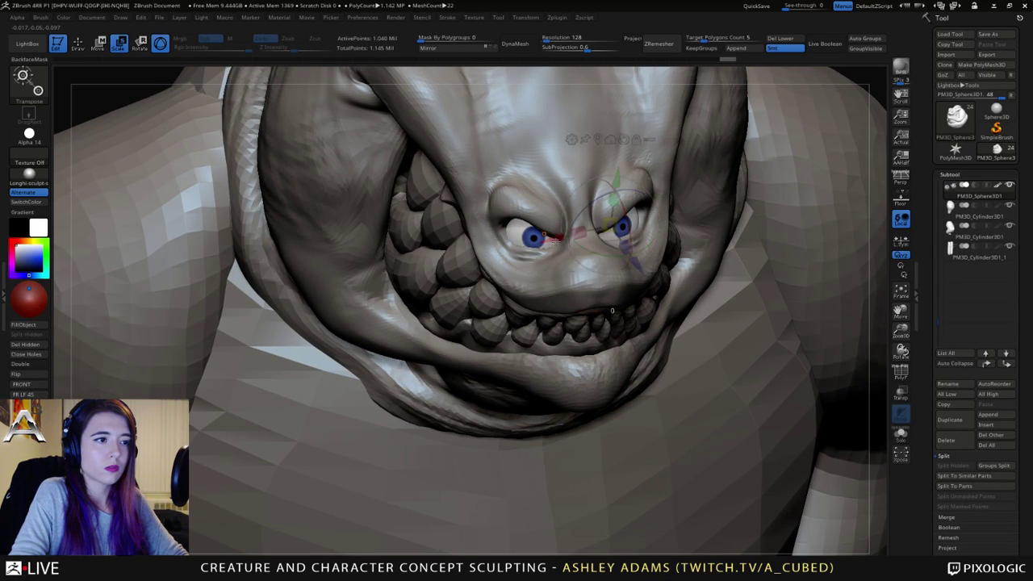
left_click_drag(555, 241, 563, 239)
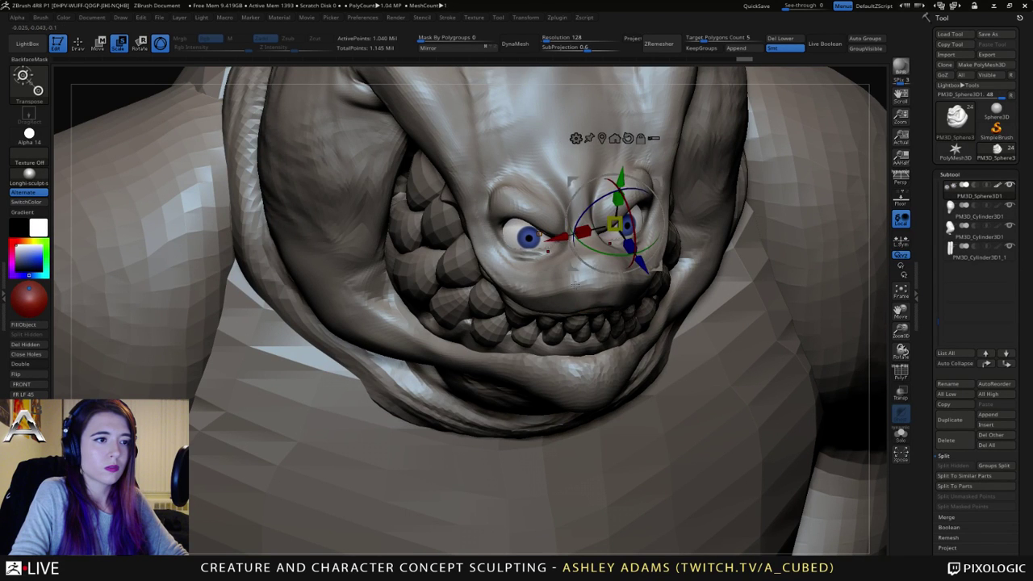
right_click_drag(670, 243, 681, 305)
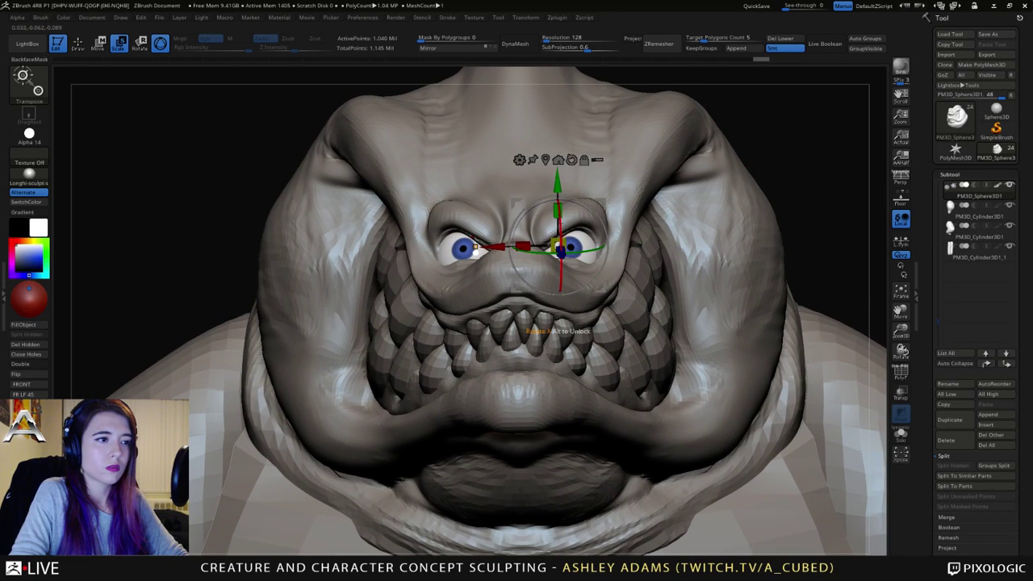
left_click_drag(560, 241, 565, 241)
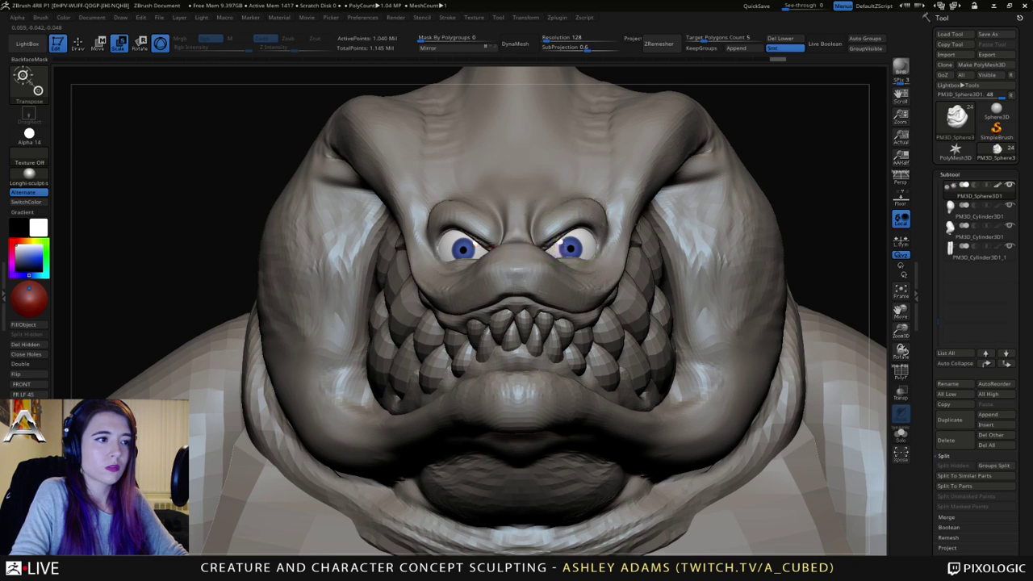
right_click_drag(581, 258, 557, 185, "ctrl")
right_click_drag(557, 186, 675, 179)
left_click_drag(658, 227, 650, 201)
Step: Return to drawing mode and make the head the active subtool in a close view of the face
key("q")
right_click_drag(701, 199, 472, 208)
mouse_move(637, 243)
right_mouse_down("alt")
mouse_move(660, 303)
mouse_move(644, 263)
mouse_move(625, 253)
mouse_move(627, 262)
mouse_move(611, 240)
mouse_move(529, 266)
right_mouse_up("alt")
left_click(637, 264, "alt")
right_click_drag(551, 327, 569, 228, "ctrl")
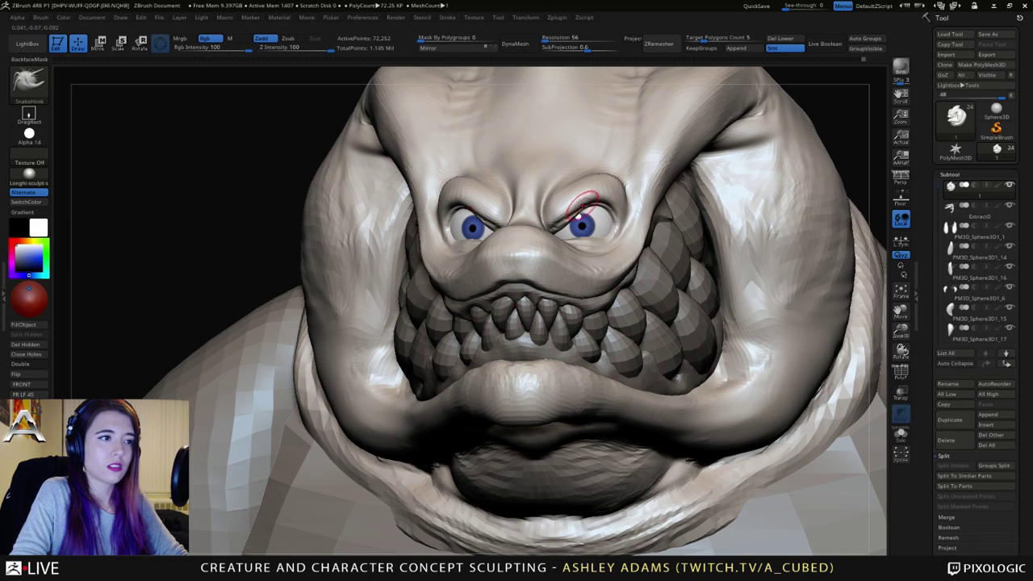
Step: Adjust the outer eyelids and brow folds around the eyes with a resized SnakeHook brush
key("space")
left_click_drag(582, 205, 570, 186)
key("space")
key("space")
right_click_drag(440, 190, 478, 187)
key("space")
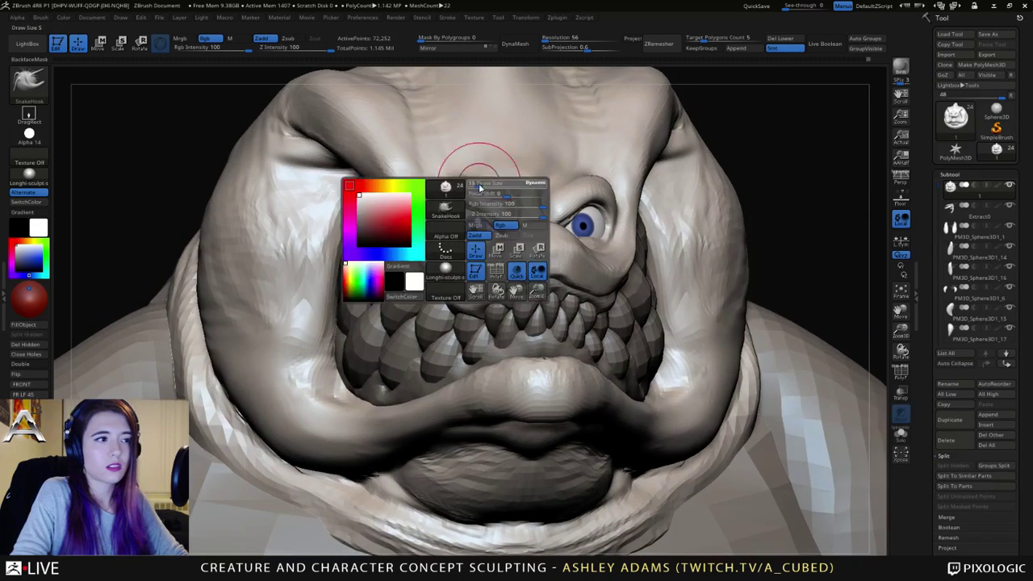
left_click_drag(481, 187, 468, 185)
mouse_move(480, 191)
right_mouse_down()
mouse_move(510, 192)
mouse_move(431, 178)
mouse_move(450, 196)
right_mouse_up()
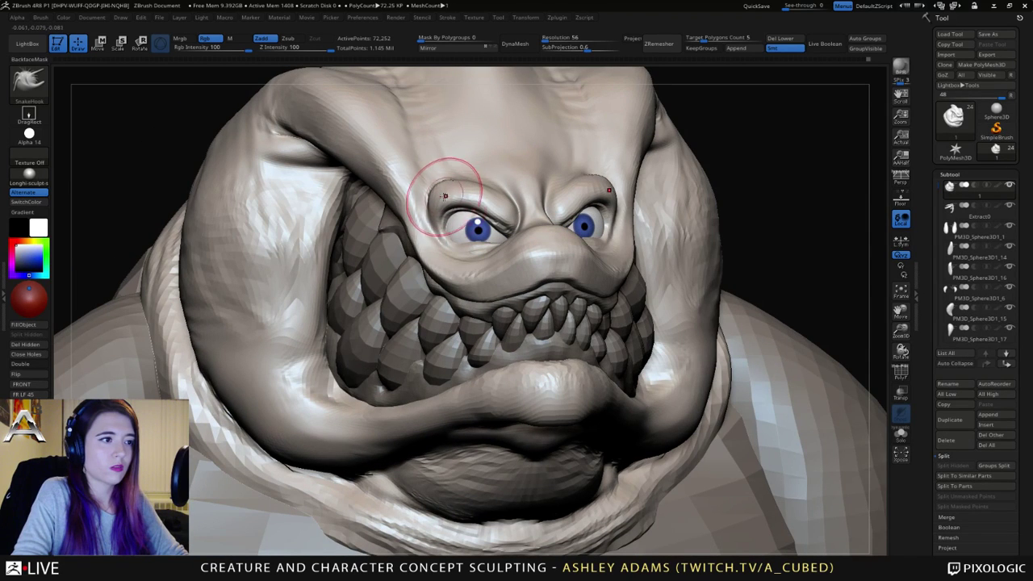
key("space")
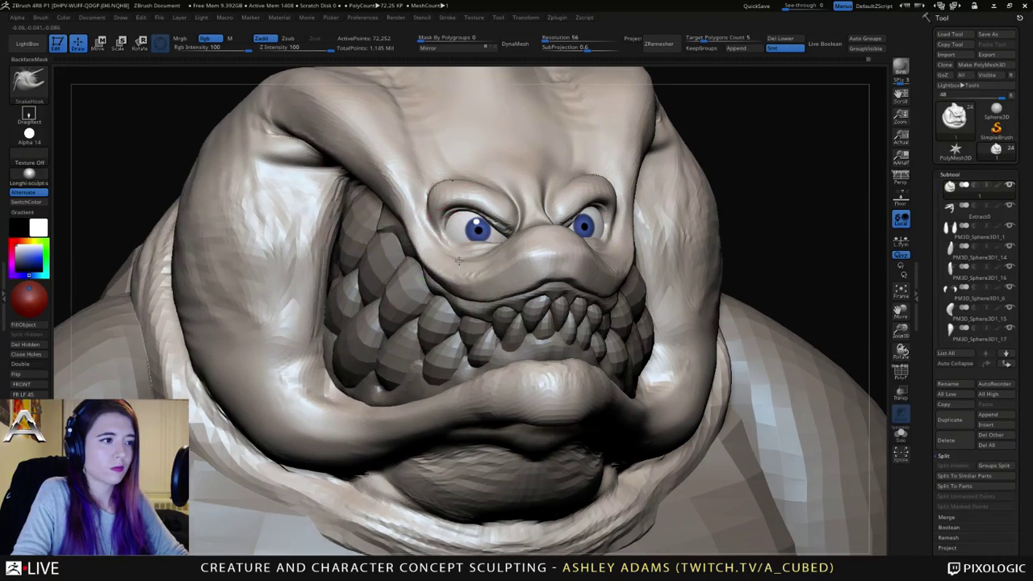
Step: Build up the area beneath the eyes with ClayBuildup and smooth it into the cheek and snout
key("b")
key("c")
key("b")
mouse_move(373, 228)
right_mouse_down()
mouse_move(427, 230)
mouse_move(453, 252)
right_mouse_up()
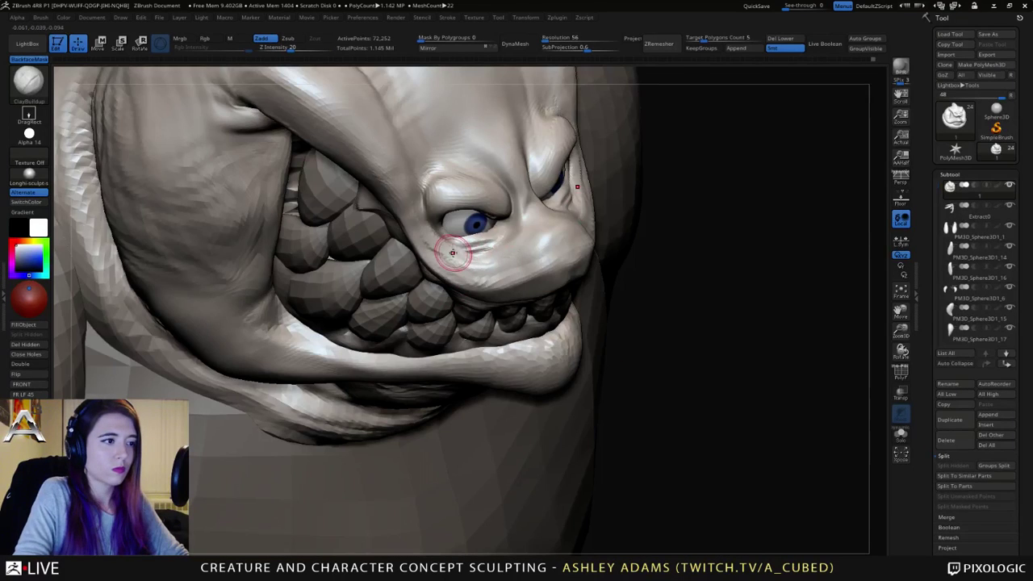
mouse_move(510, 248)
left_mouse_down()
mouse_move(521, 237)
mouse_move(500, 258)
left_mouse_up()
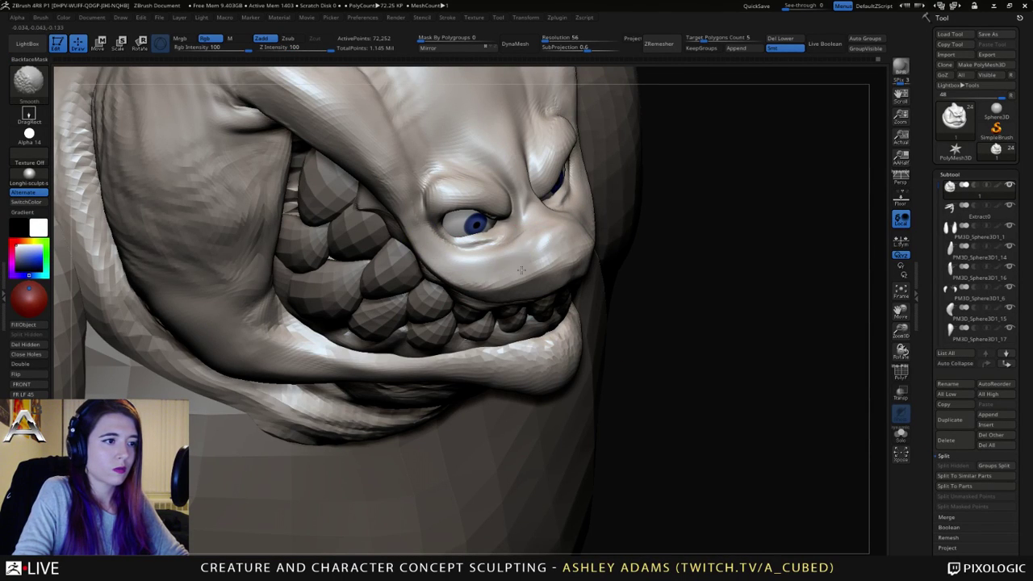
mouse_move(483, 255)
right_mouse_down()
mouse_move(456, 256)
mouse_move(444, 242)
right_mouse_up()
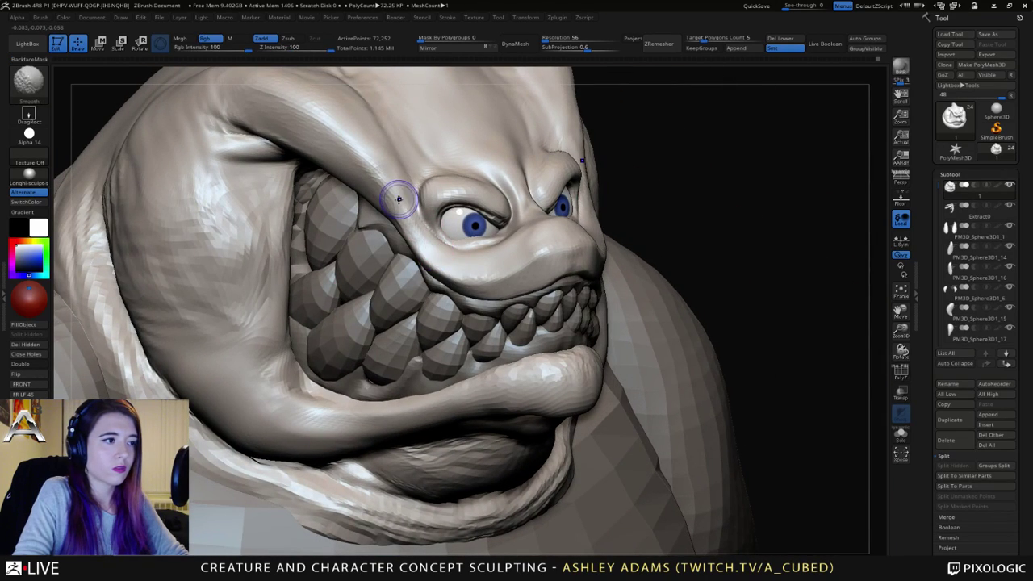
Step: Refine the inner corners of the eyes with SnakeHook in an extreme close-up
mouse_move(427, 242)
right_mouse_down()
mouse_move(422, 206)
mouse_move(446, 212)
mouse_move(456, 231)
mouse_move(491, 235)
mouse_move(487, 246)
mouse_move(477, 242)
mouse_move(478, 267)
mouse_move(499, 252)
right_mouse_up()
key("b")
key("s")
key("h")
right_click(487, 243)
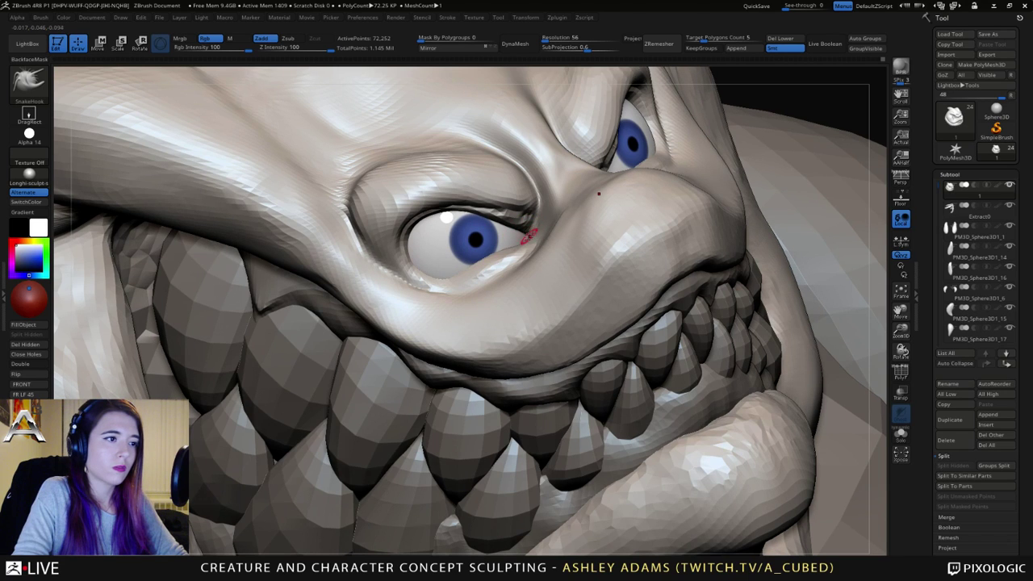
mouse_move(529, 237)
right_mouse_down("ctrl")
mouse_move(529, 194)
mouse_move(500, 226)
mouse_move(527, 213)
mouse_move(544, 265)
mouse_move(502, 247)
mouse_move(510, 229)
mouse_move(614, 295)
mouse_move(565, 274)
right_mouse_up("ctrl")
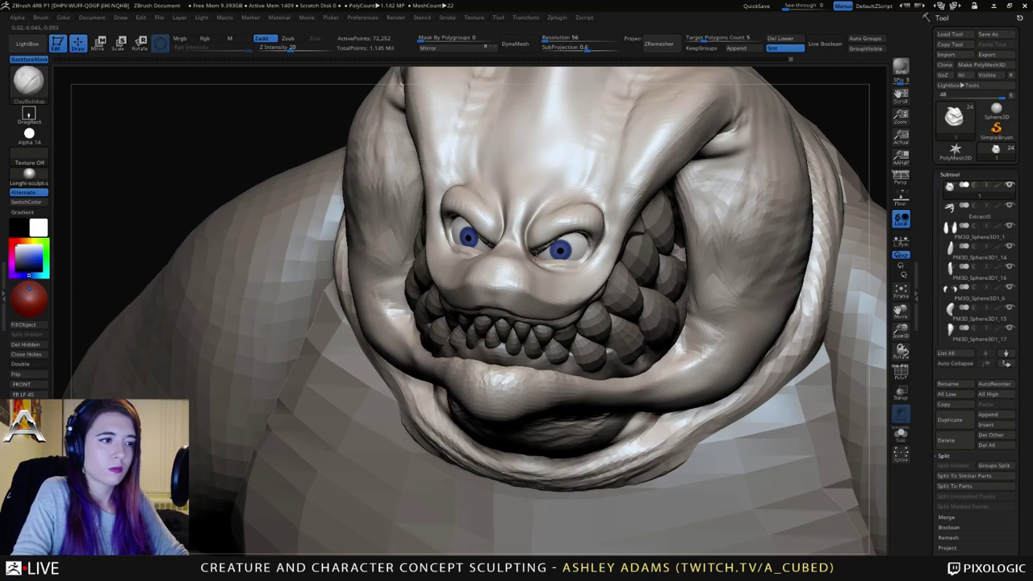
Step: Reshape the upper eyelids and brows with a resized SnakeHook brush from front and three-quarter views
key("shift")
key("b")
key("s")
key("h")
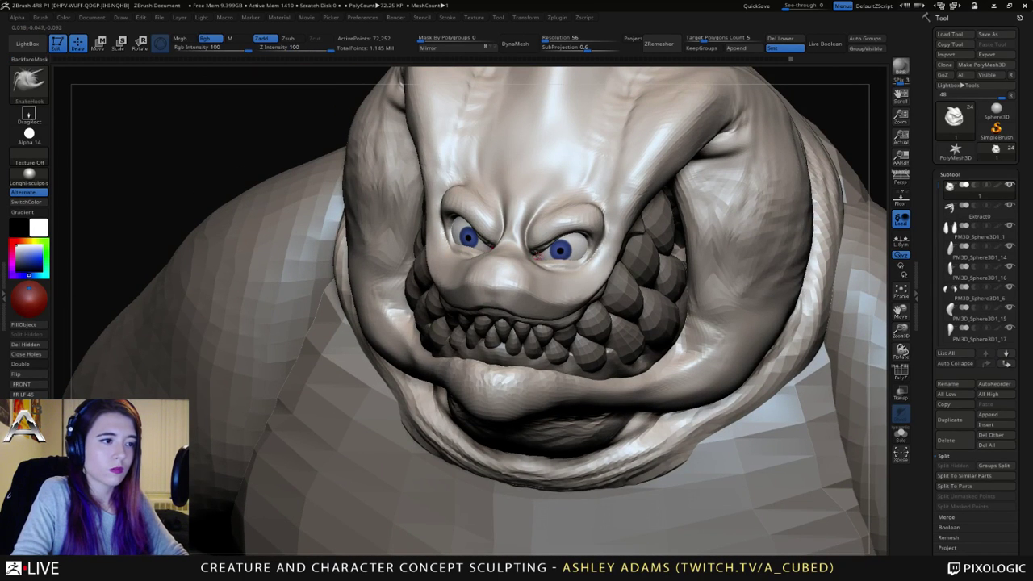
key("space")
mouse_move(536, 255)
right_mouse_down()
mouse_move(557, 259)
mouse_move(545, 267)
mouse_move(524, 242)
mouse_move(548, 251)
mouse_move(524, 258)
mouse_move(544, 257)
mouse_move(557, 279)
mouse_move(547, 293)
right_mouse_up()
key("shift")
right_click(547, 293)
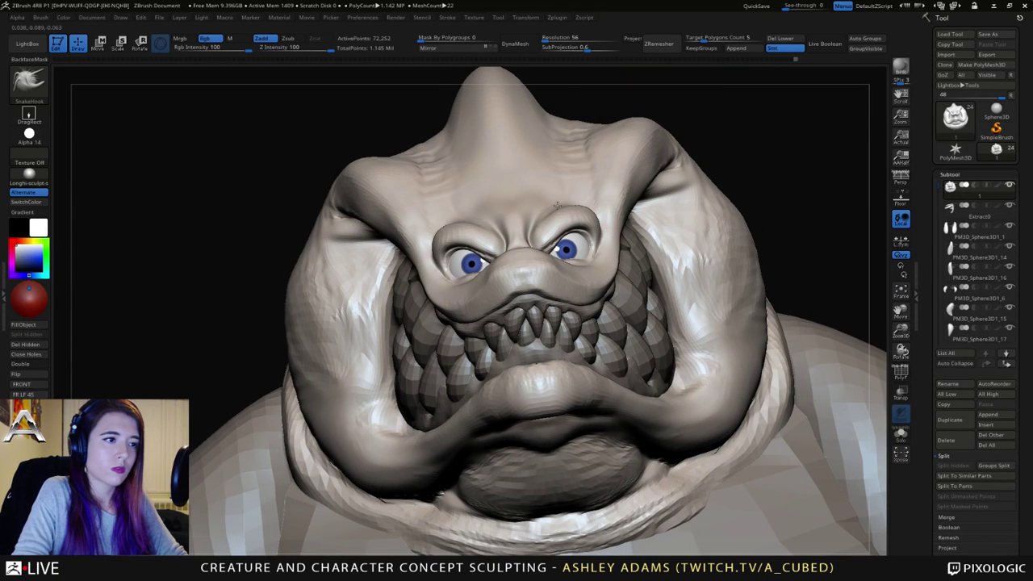
left_click(575, 207)
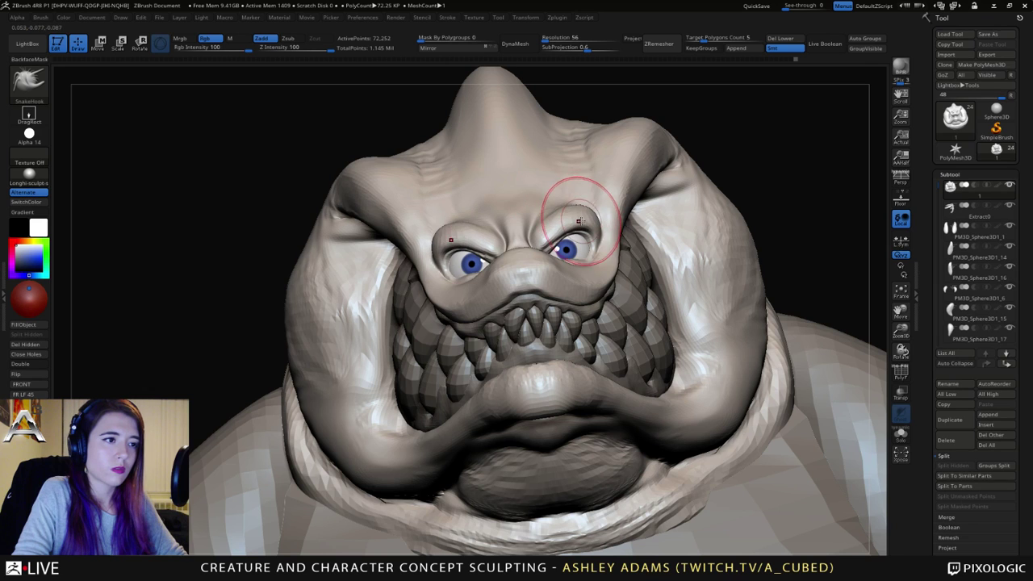
right_click_drag(476, 278, 502, 280)
right_click(501, 280)
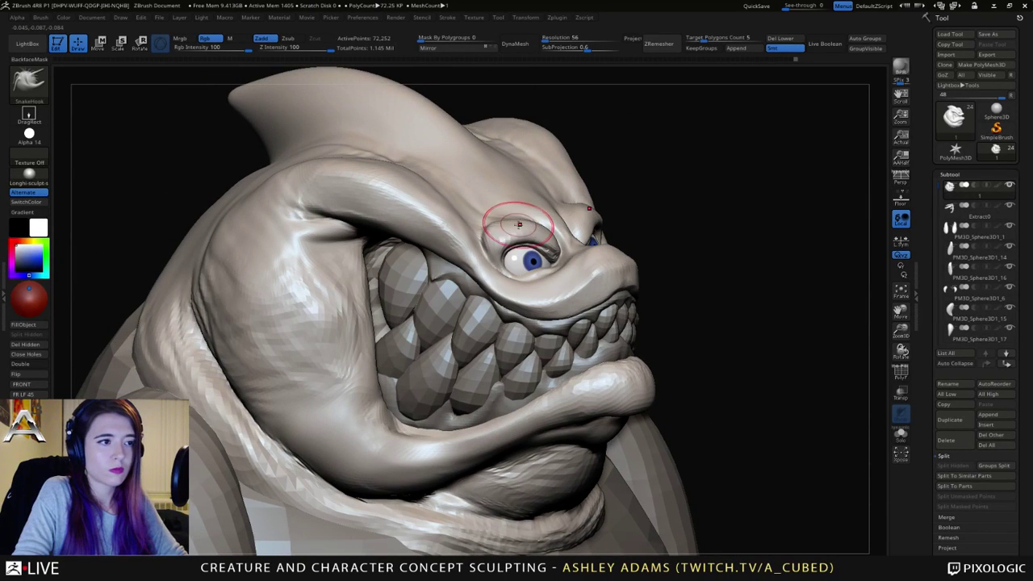
Step: Carve creases into the folds above the eyes with DamStandard and soften them with Smooth
right_click(512, 223)
key("b")
key("d")
key("s")
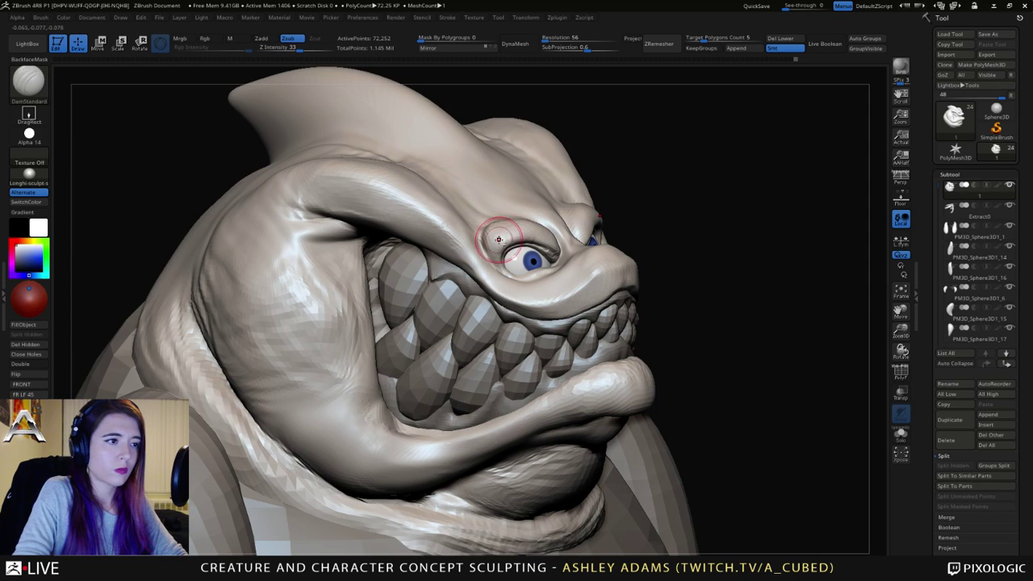
right_click_drag(548, 230, 528, 218)
left_click_drag(497, 213, 535, 223)
left_click_drag(503, 213, 545, 225)
mouse_move(524, 218)
left_mouse_down()
mouse_move(551, 222)
mouse_move(496, 192)
left_mouse_up()
right_click_drag(481, 194, 513, 204)
left_click_drag(502, 198, 531, 218)
mouse_move(531, 218)
left_mouse_down("shift")
mouse_move(506, 203)
mouse_move(520, 208)
left_mouse_up("shift")
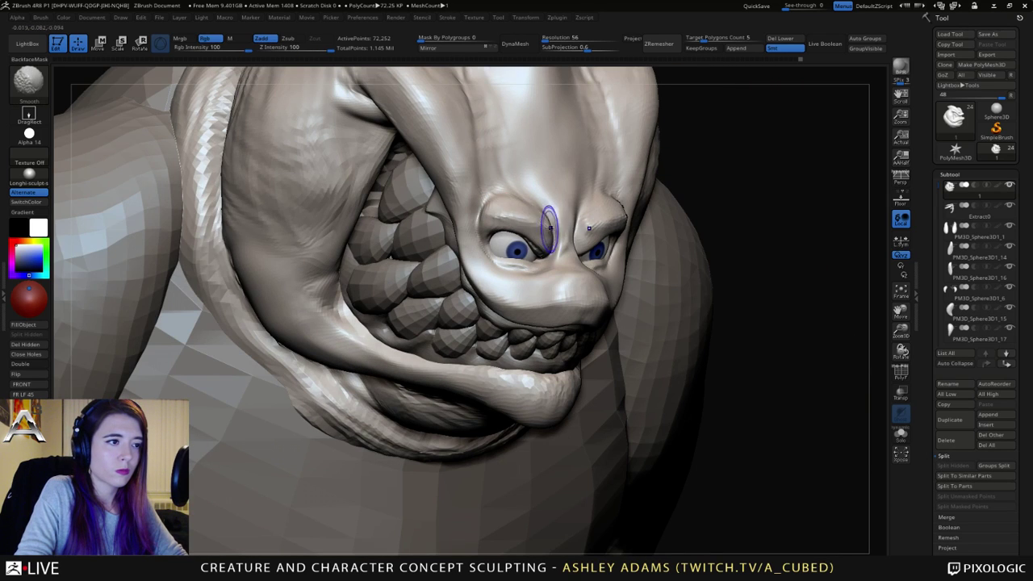
mouse_move(553, 226)
right_mouse_down()
mouse_move(516, 227)
mouse_move(560, 218)
mouse_move(525, 199)
mouse_move(520, 164)
right_mouse_up()
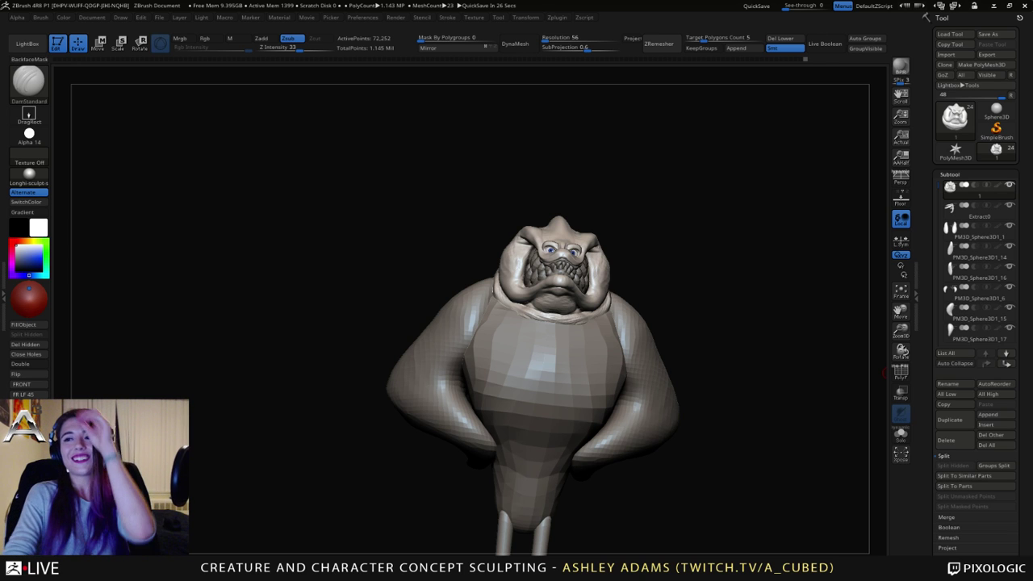
Step: Choose the SnakeHook brush and smooth the cheeks and forehead while turning the upper body
mouse_move(517, 306)
right_mouse_down()
mouse_move(622, 306)
mouse_move(524, 275)
mouse_move(484, 242)
mouse_move(549, 234)
mouse_move(536, 232)
right_mouse_up()
key("b")
key("s")
key("h")
key("space")
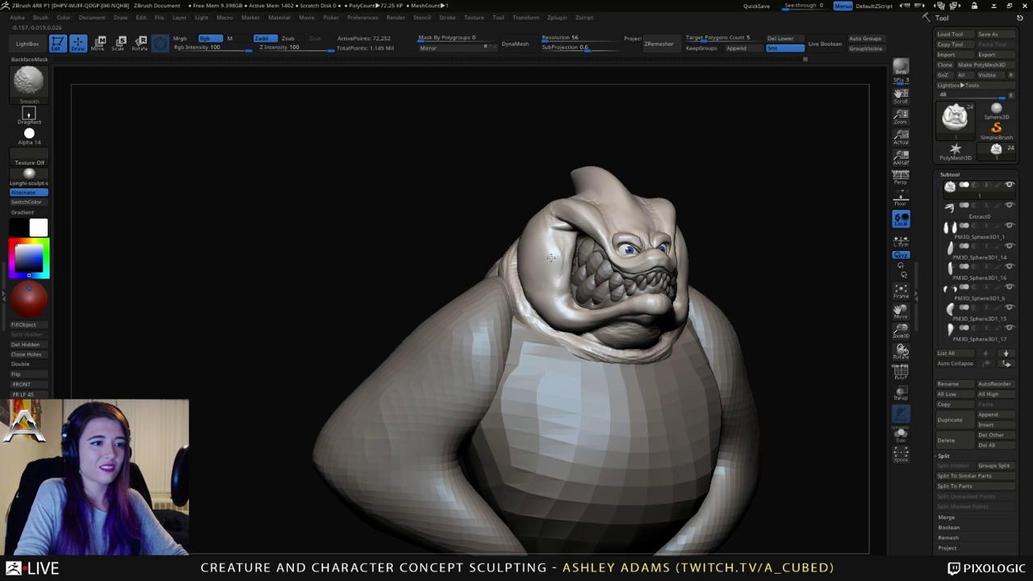
right_click_drag(575, 219, 673, 200)
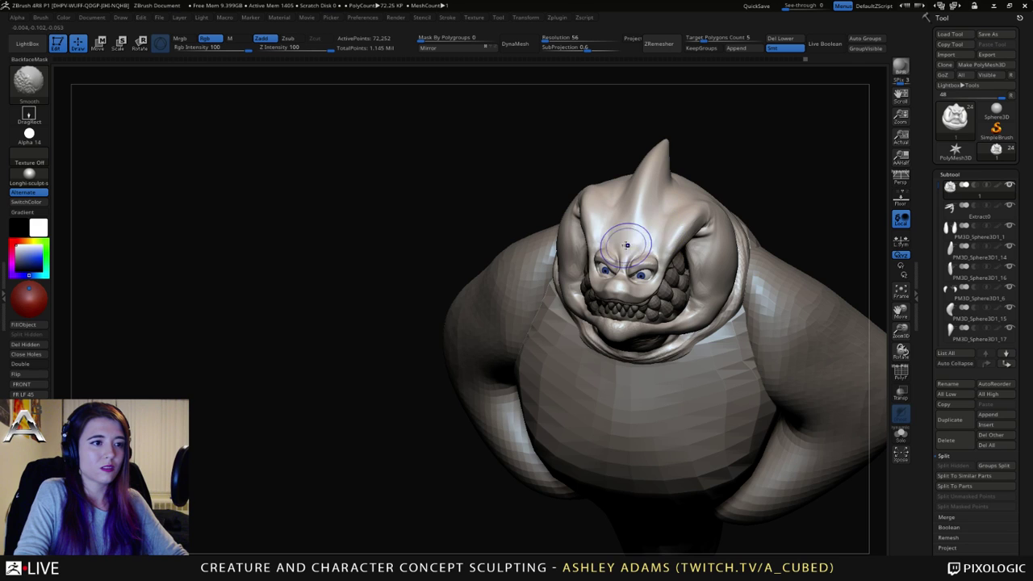
mouse_move(627, 246)
right_mouse_down()
mouse_move(618, 230)
mouse_move(599, 240)
mouse_move(609, 266)
mouse_move(618, 229)
mouse_move(598, 239)
right_mouse_up()
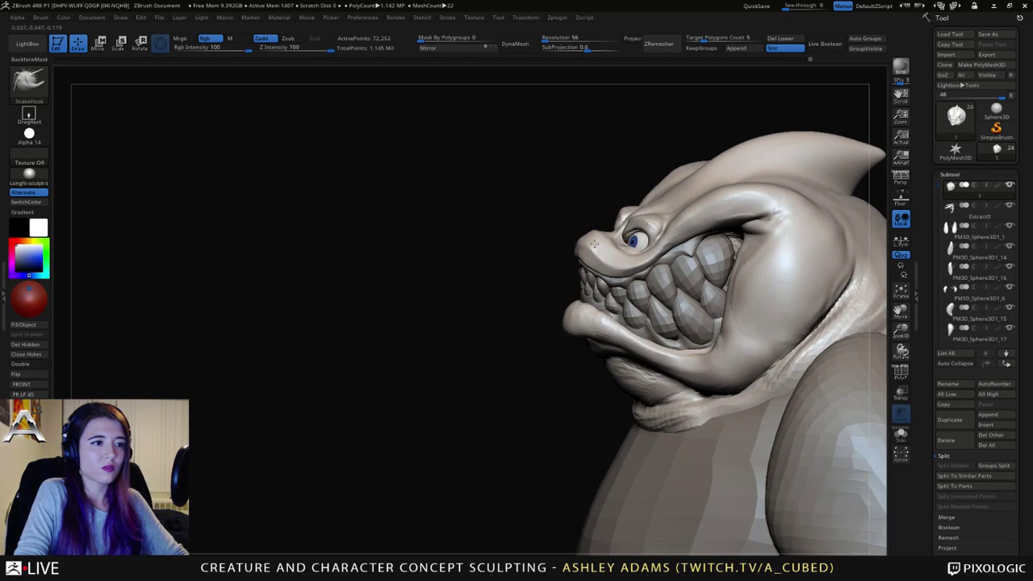
Step: Reshape the tip of the snout with a resized SnakeHook brush from side and low views
key("space")
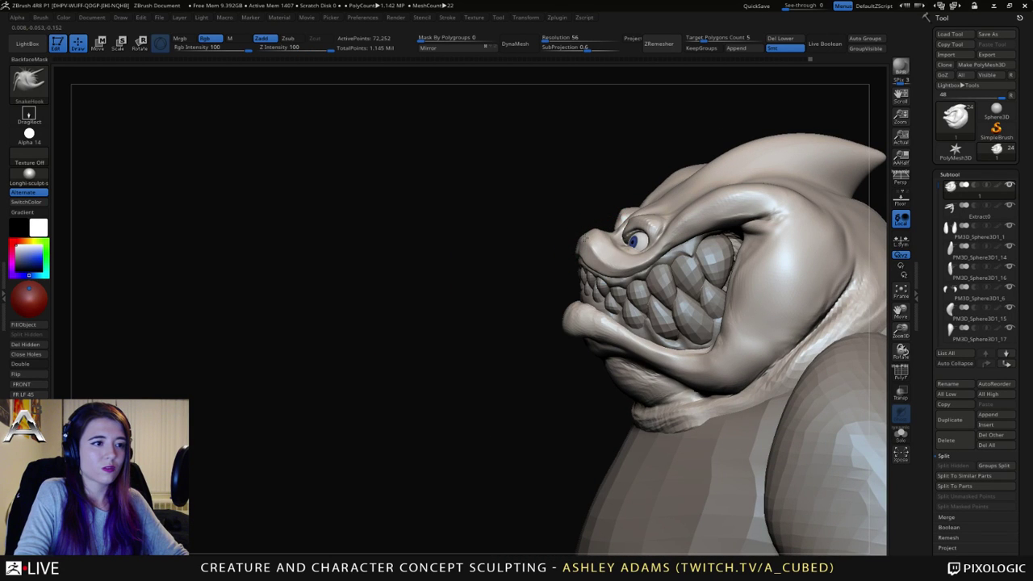
right_click_drag(594, 247, 568, 297)
key("space")
key("space")
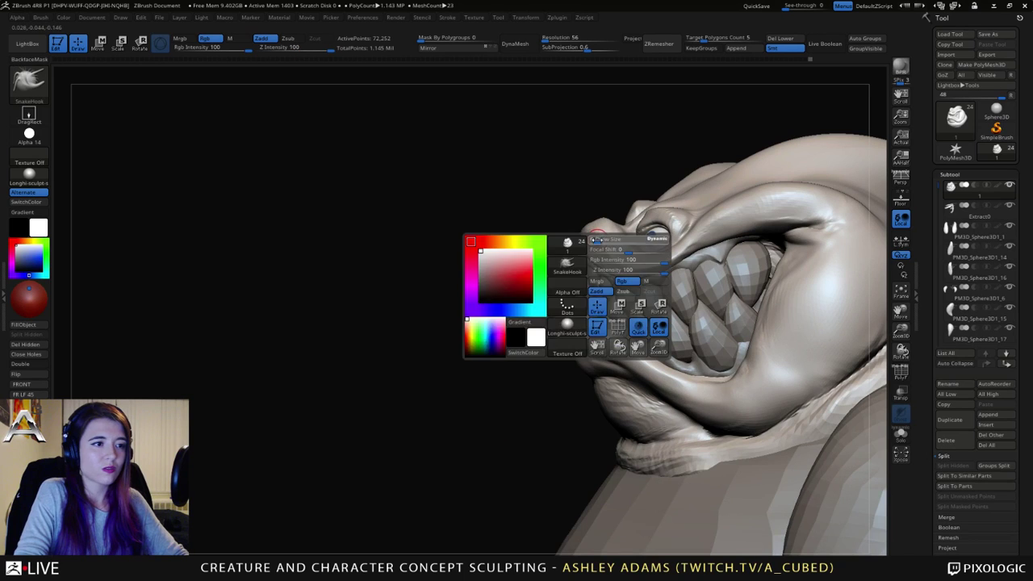
right_click_drag(589, 234, 583, 230)
left_click_drag(588, 234, 589, 241)
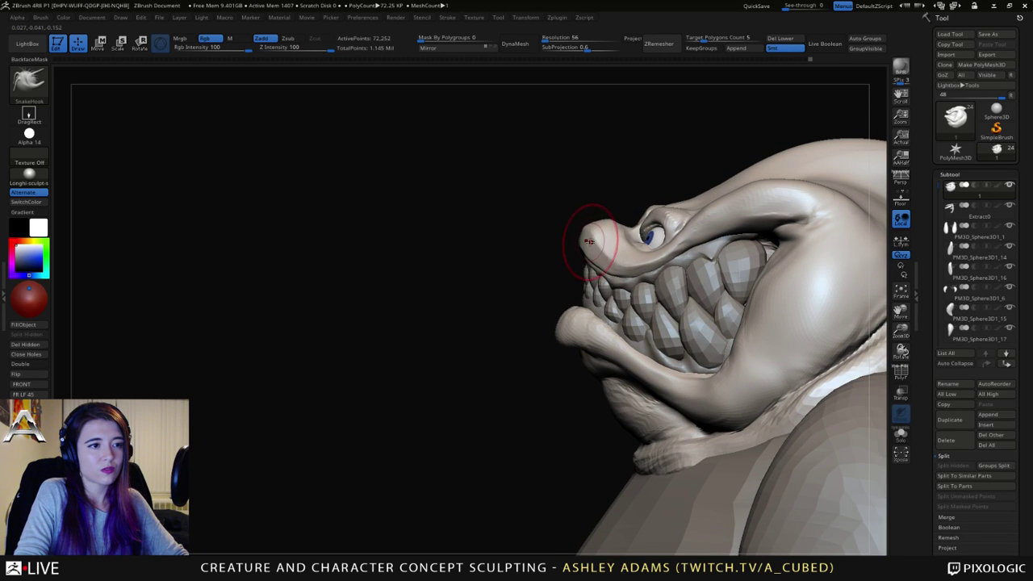
right_click_drag(609, 252, 579, 232)
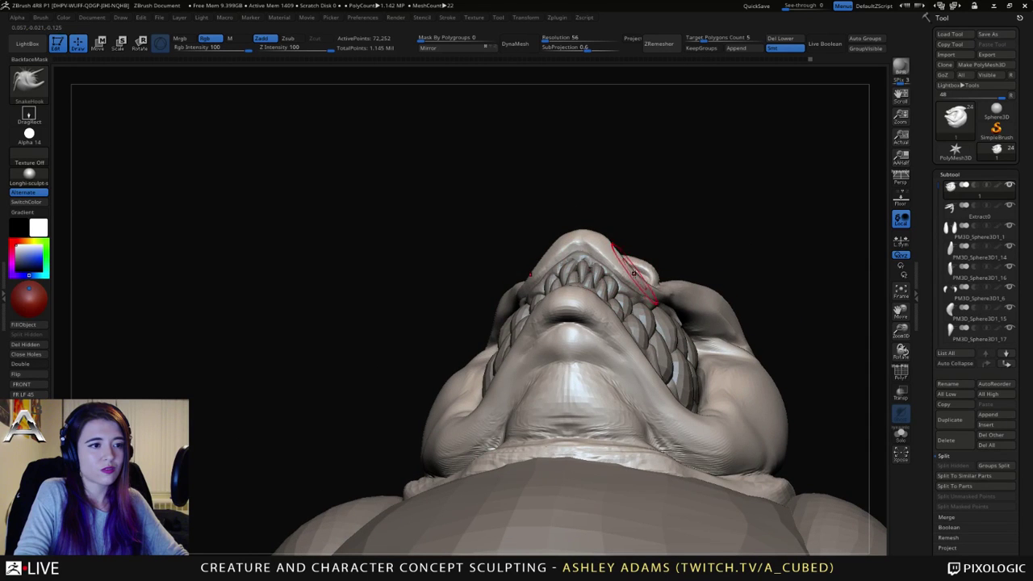
Step: Refine the outer upper eyelids with a resized SnakeHook brush from front and low three-quarter views
mouse_move(656, 289)
right_mouse_down()
mouse_move(569, 256)
mouse_move(557, 275)
mouse_move(622, 219)
right_mouse_up()
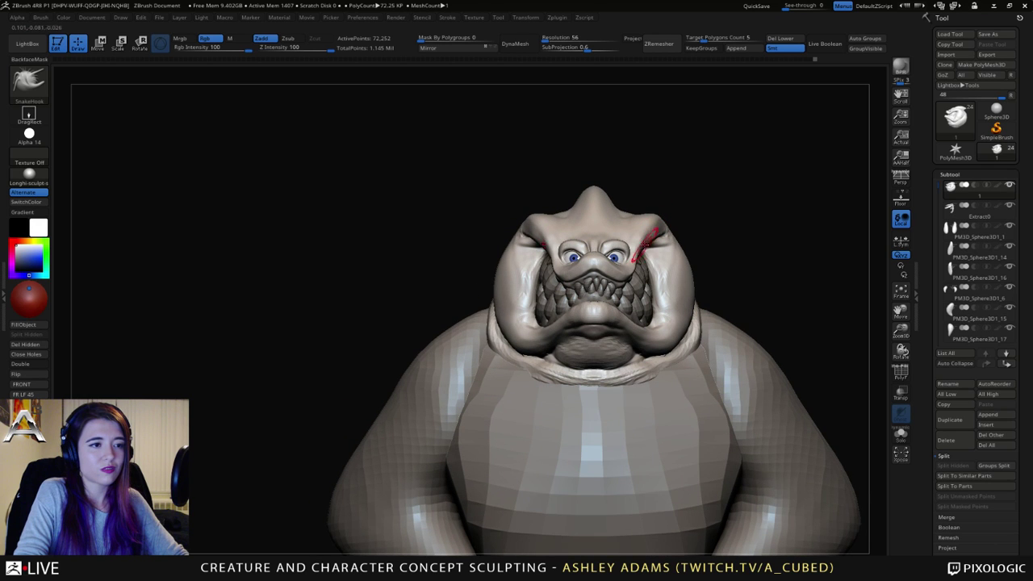
right_click(562, 239)
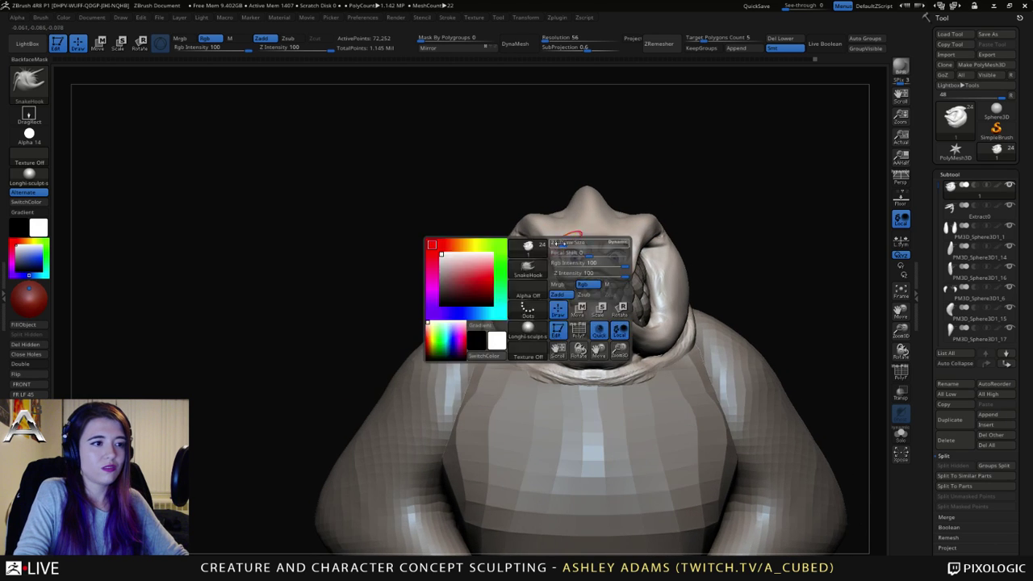
mouse_move(560, 240)
right_mouse_down("ctrl")
mouse_move(570, 248)
mouse_move(565, 233)
right_mouse_up("ctrl")
right_click(565, 233)
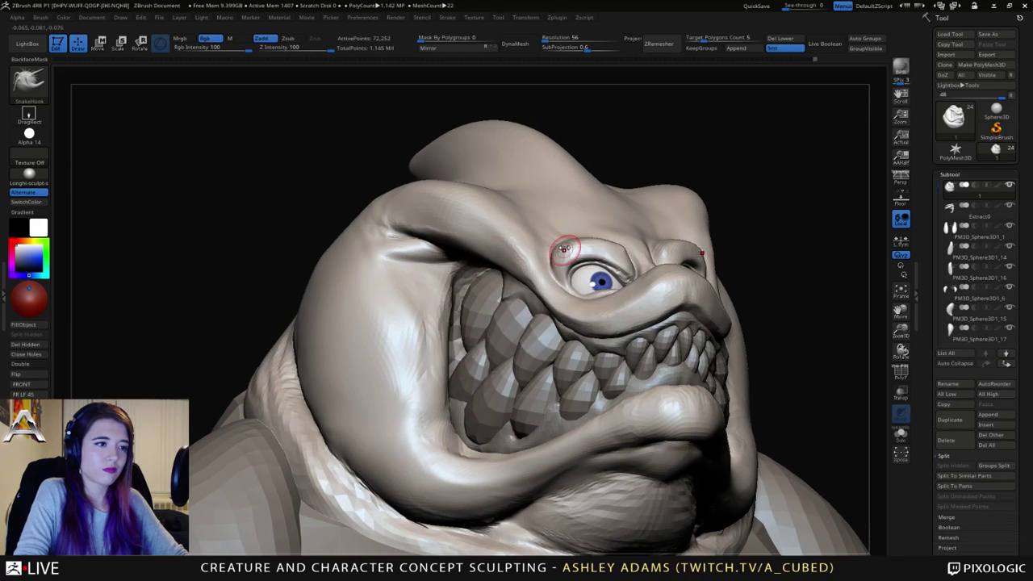
right_click(565, 232)
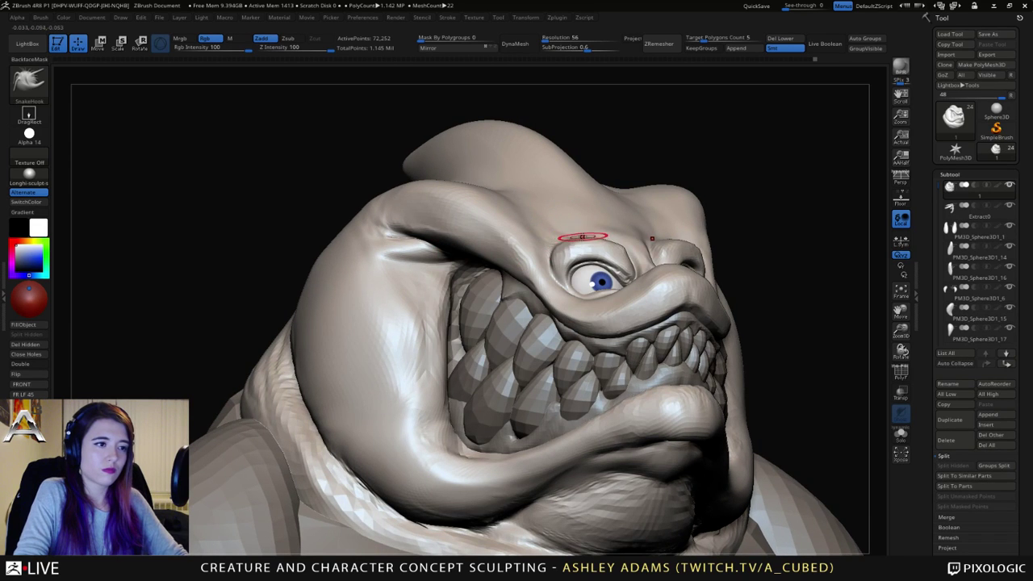
Step: Flatten the surface of the upper eyelids with hPolish and soften it with Smooth
right_click_drag(581, 237, 581, 243)
key("b")
key("h")
key("p")
left_click_drag(580, 243, 565, 247)
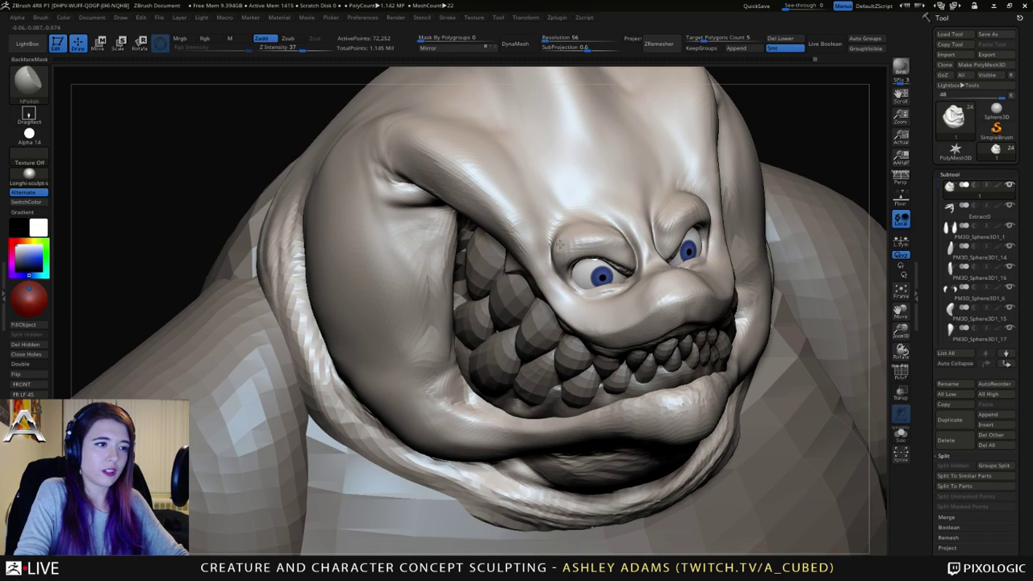
key("shift")
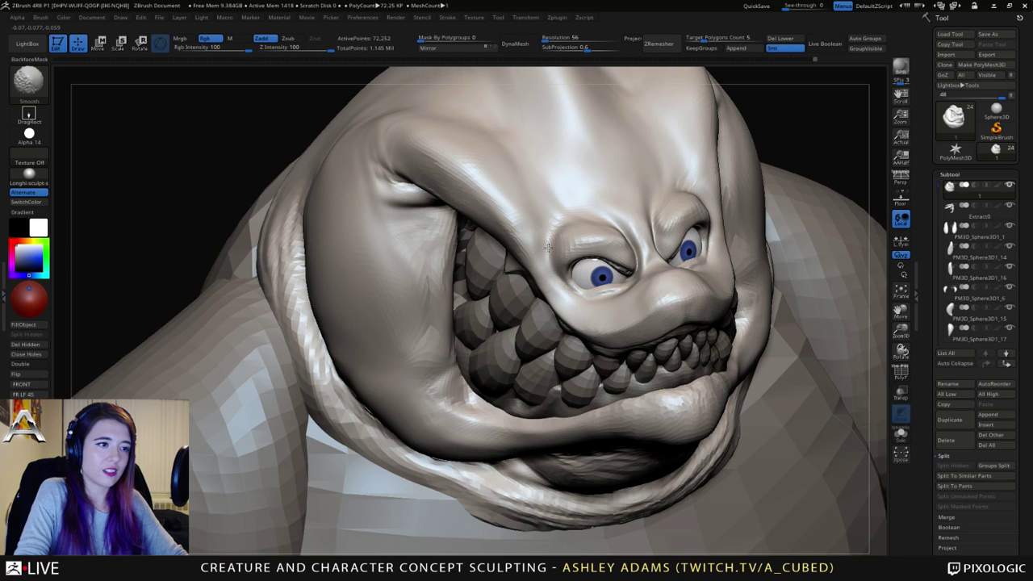
Step: Build up the skin beside the outer eye corners with ClayBuildup and smooth it
mouse_move(552, 240)
right_mouse_down()
mouse_move(569, 234)
mouse_move(548, 260)
right_mouse_up()
key("b")
key("d")
key("s")
key("b")
key("c")
key("b")
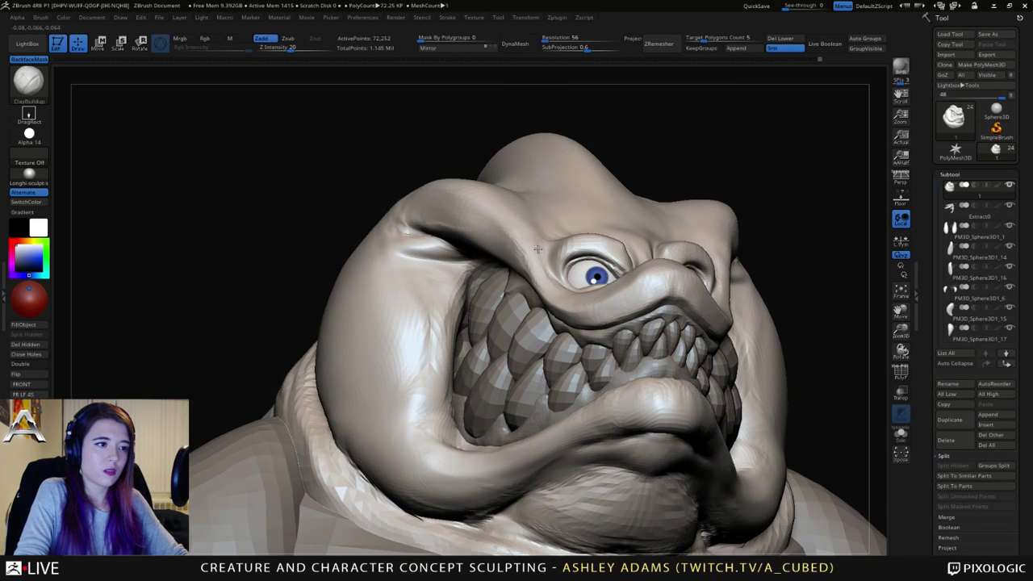
right_click_drag(547, 267, 534, 253)
key("shift")
Step: Polish the outer upper eyelids with a resized hPolish brush from a low view
right_click_drag(560, 288, 543, 225)
key("b")
key("h")
key("p")
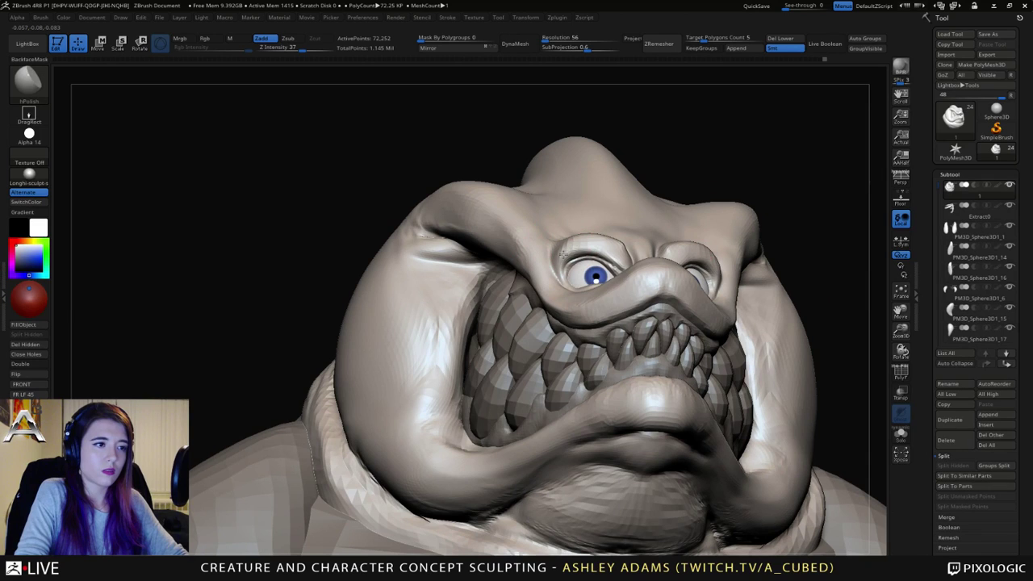
key("space")
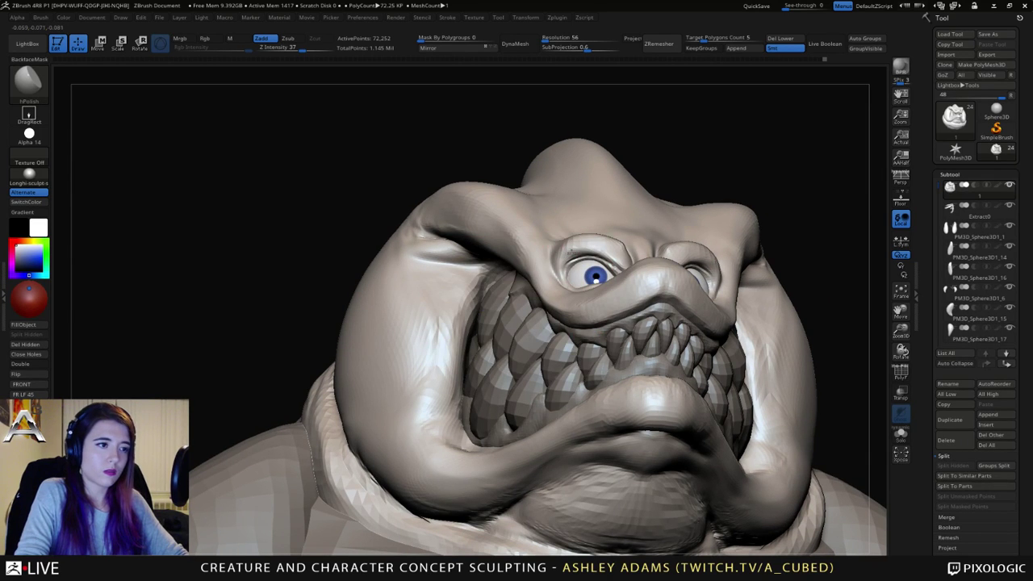
Step: Sharpen the upper eyelid creases with a resized DamStandard brush from the opposite three-quarter view
mouse_move(599, 254)
right_mouse_down()
mouse_move(615, 265)
mouse_move(710, 259)
mouse_move(674, 313)
right_mouse_up()
key("1")
key("space")
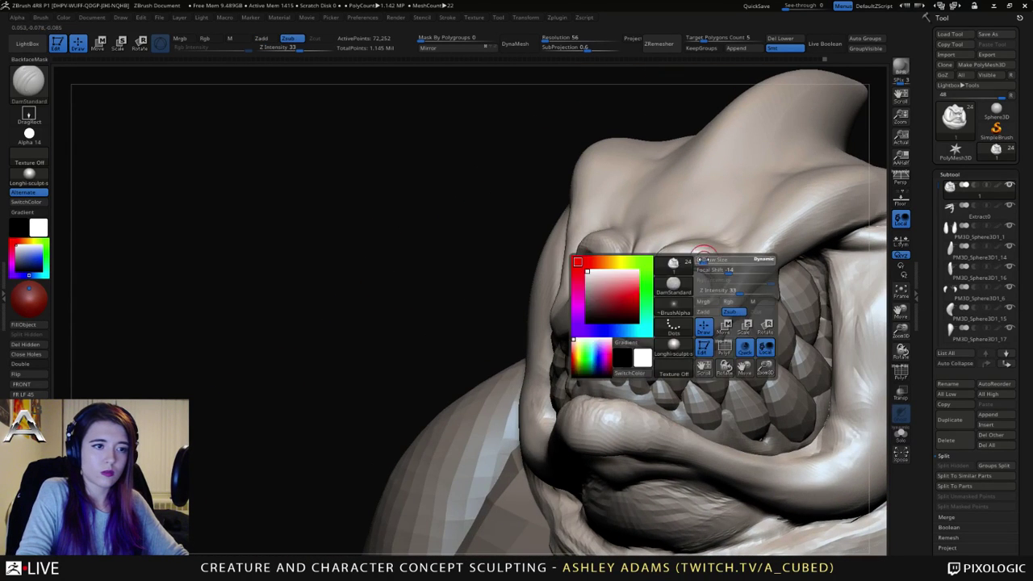
Step: Add volume to the outer upper eyelids with ClayBuildup and blend it with Smooth
key("2")
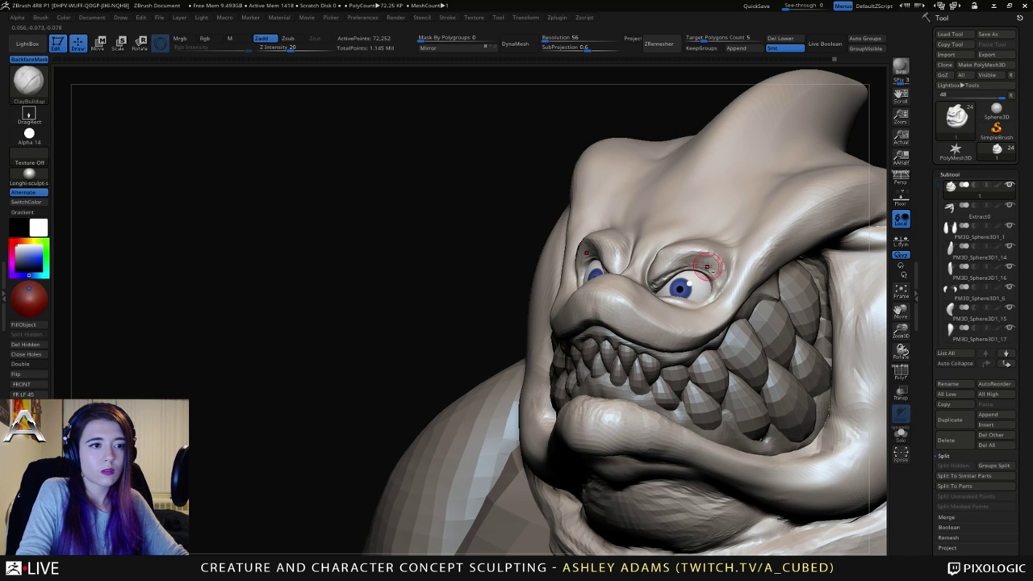
key("space")
key("shift")
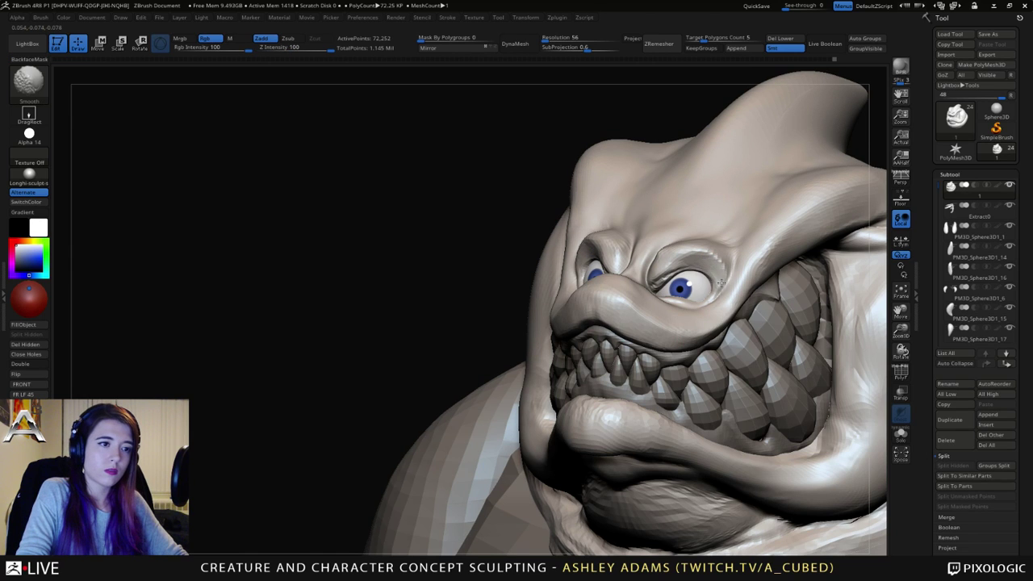
key("alt")
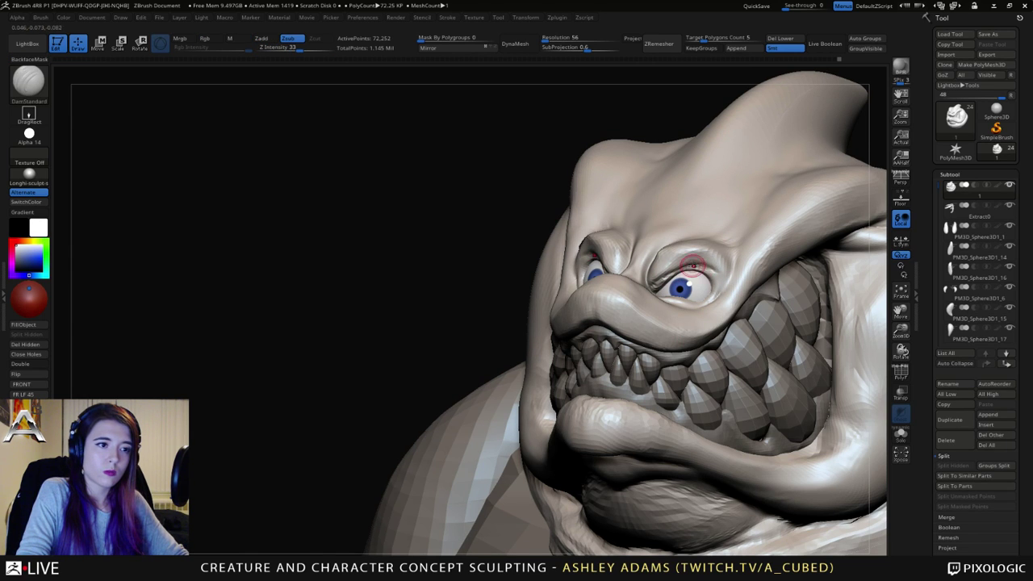
Step: Carve creases beneath the lower eyelids with DamStandard
right_click_drag(704, 256, 876, 252)
mouse_move(651, 245)
right_mouse_down()
mouse_move(577, 285)
mouse_move(571, 311)
mouse_move(581, 288)
right_mouse_up()
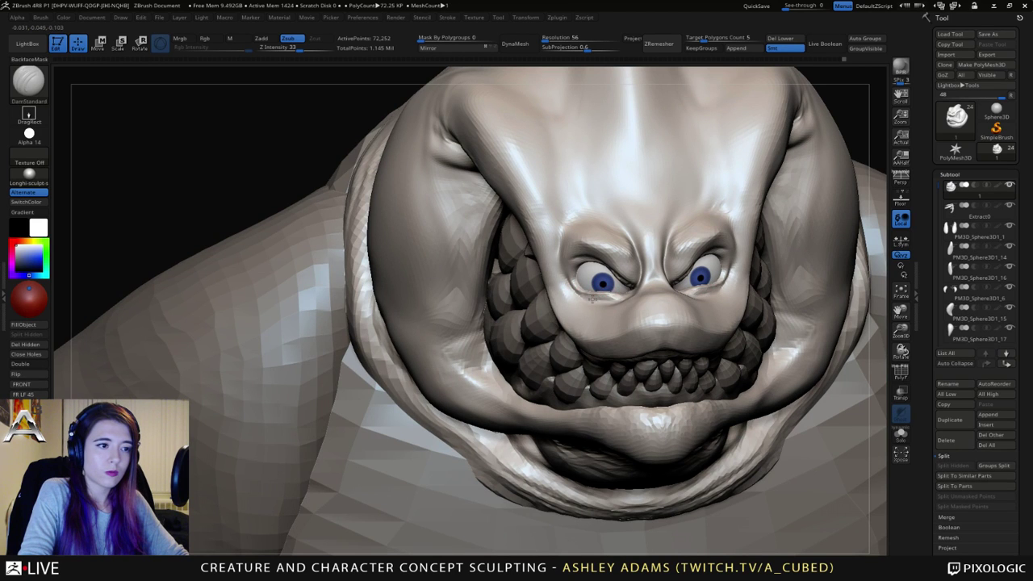
left_click_drag(569, 293, 609, 299)
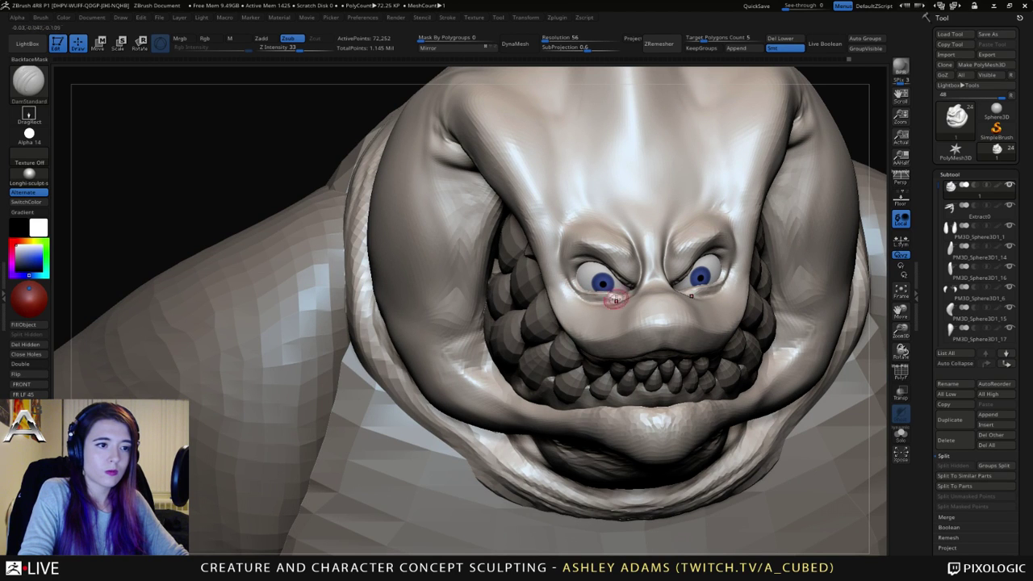
mouse_move(611, 299)
right_mouse_down()
mouse_move(678, 304)
mouse_move(671, 297)
right_mouse_up()
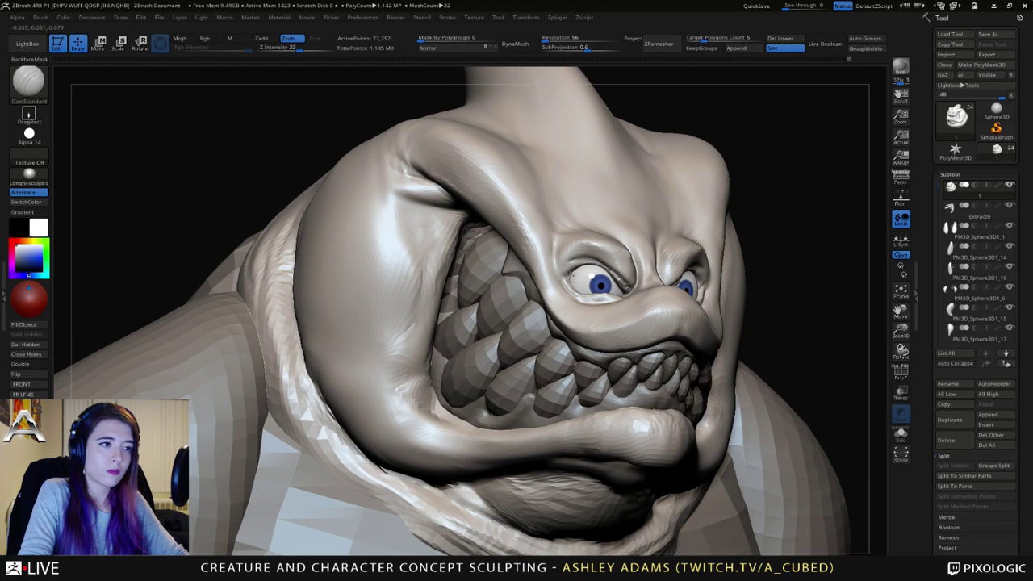
Step: Smooth the outer eye corners and adjust their shape with SnakeHook
right_click_drag(571, 275, 565, 277)
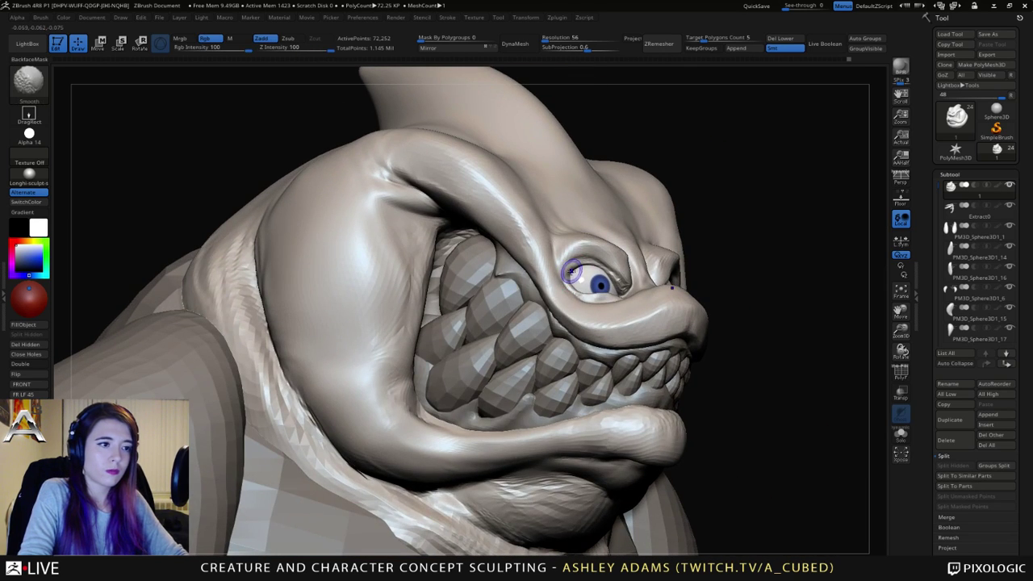
key("shift")
right_click_drag(568, 268, 570, 261)
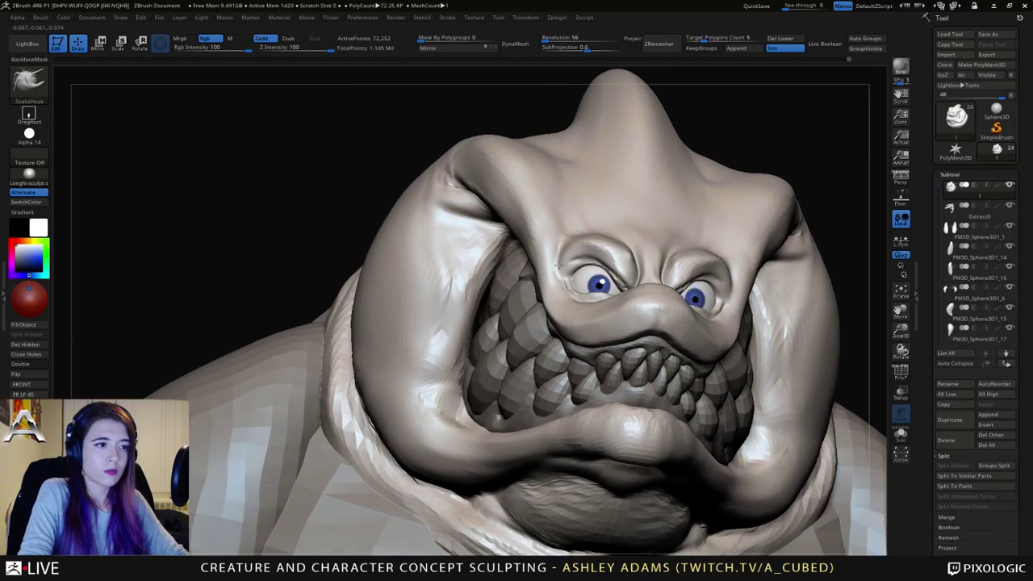
Step: Thicken the outer ends of the upper eyelids with ClayBuildup and smooth them
key("b")
key("c")
key("b")
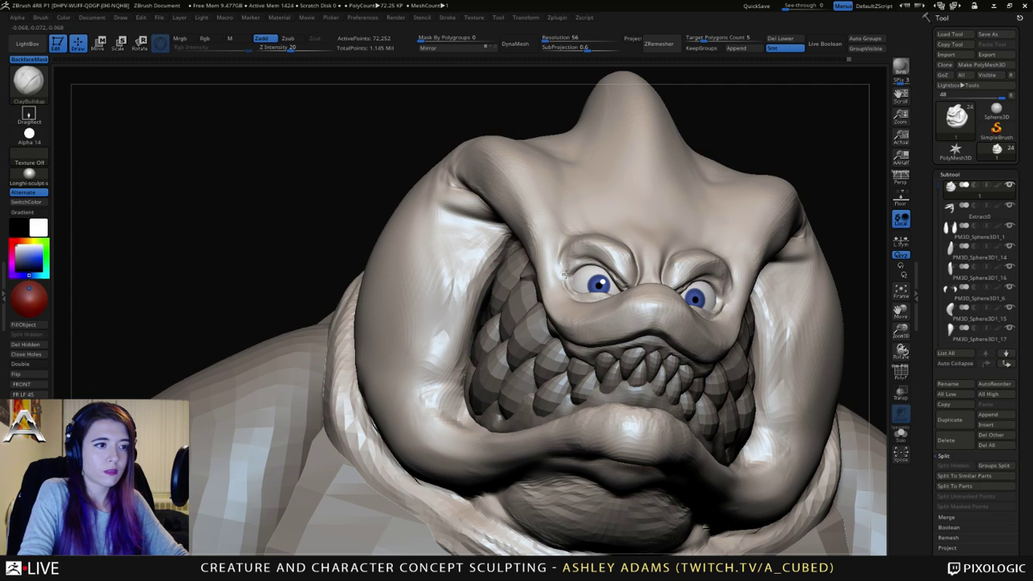
key("shift")
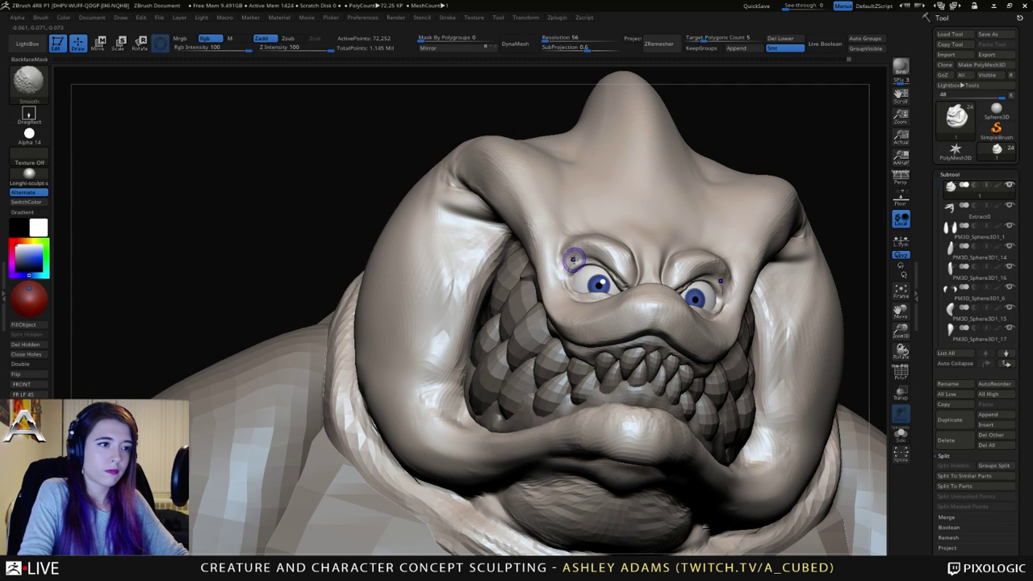
left_click_drag(572, 252, 595, 249, "shift")
mouse_move(595, 249)
right_mouse_down("ctrl")
mouse_move(615, 238)
mouse_move(538, 231)
right_mouse_up("ctrl")
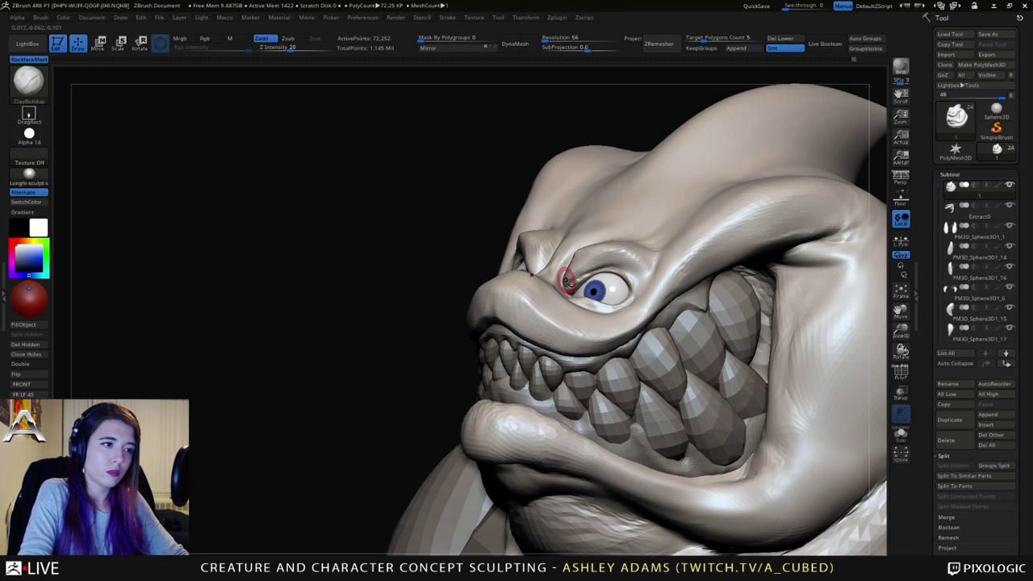
Step: Reshape the brow above the eye with a resized SnakeHook brush from a side view
right_click_drag(604, 255, 586, 253)
key("b")
key("s")
key("h")
key("space")
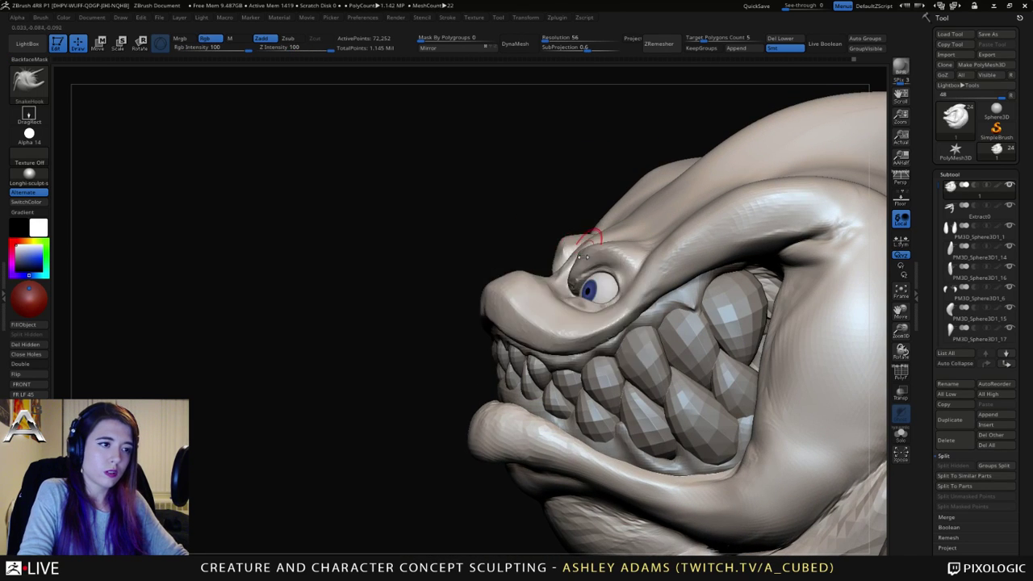
mouse_move(592, 255)
right_mouse_down()
mouse_move(617, 257)
mouse_move(579, 249)
mouse_move(523, 260)
mouse_move(555, 245)
mouse_move(484, 250)
mouse_move(524, 243)
right_mouse_up()
Step: Pull the inner ends of the brows into an angrier shape with SnakeHook and smooth them
key("space")
key("shift")
key("shift")
key("shift")
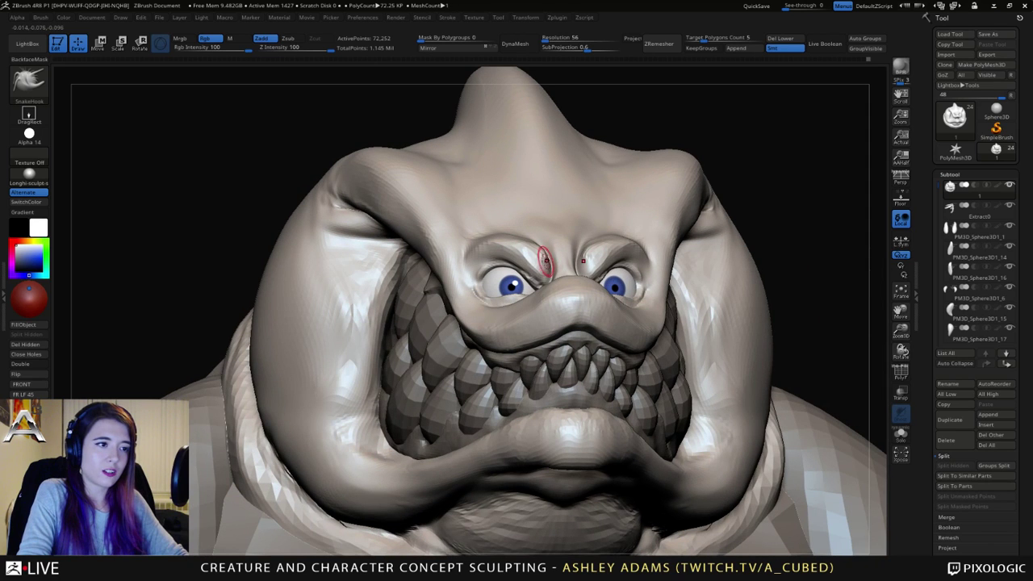
right_click_drag(539, 266, 521, 250)
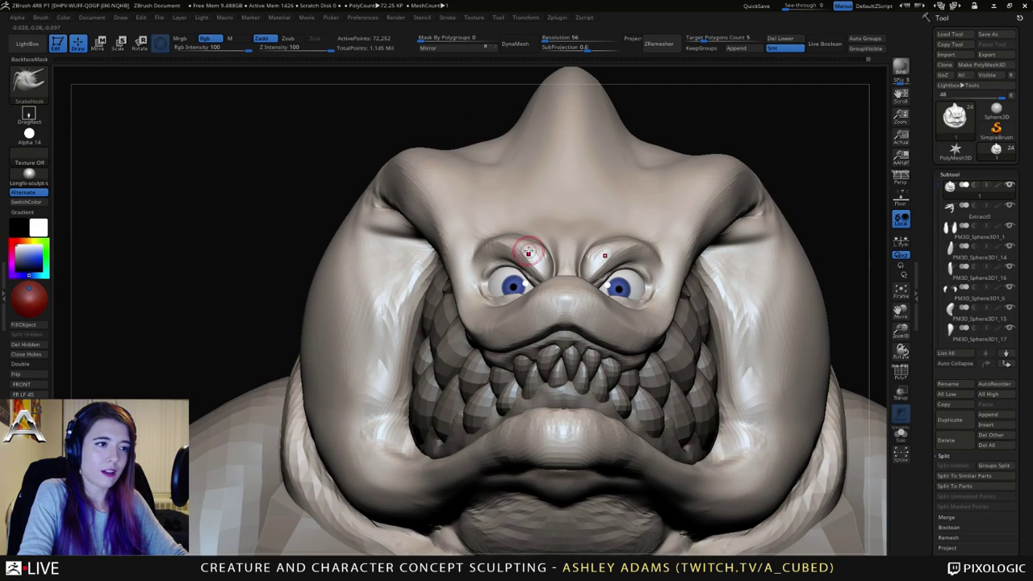
Step: Adjust the upper contours of the brows with a resized SnakeHook brush from front and raised views
key("space")
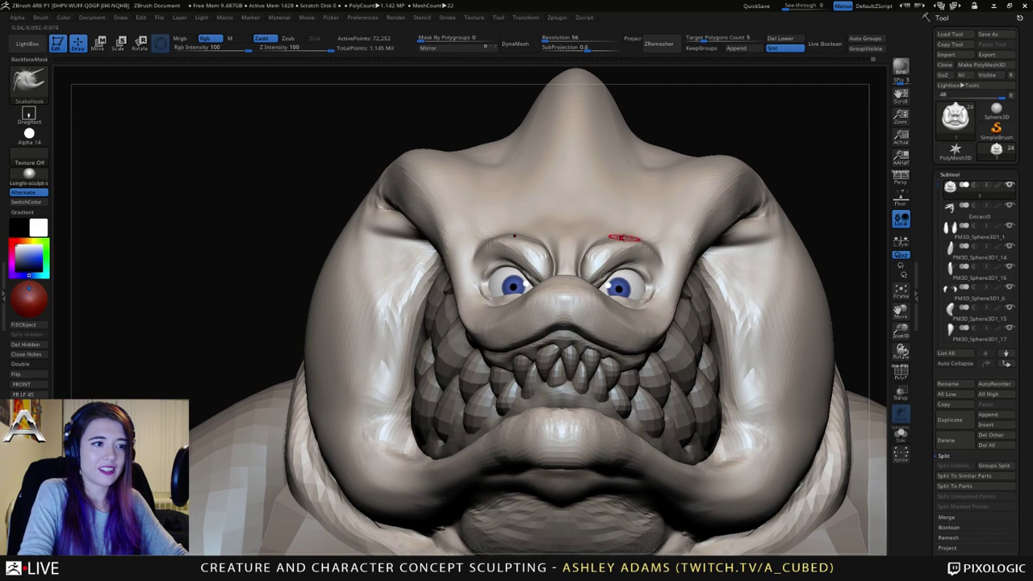
mouse_move(623, 238)
right_mouse_down()
mouse_move(570, 246)
mouse_move(535, 233)
right_mouse_up()
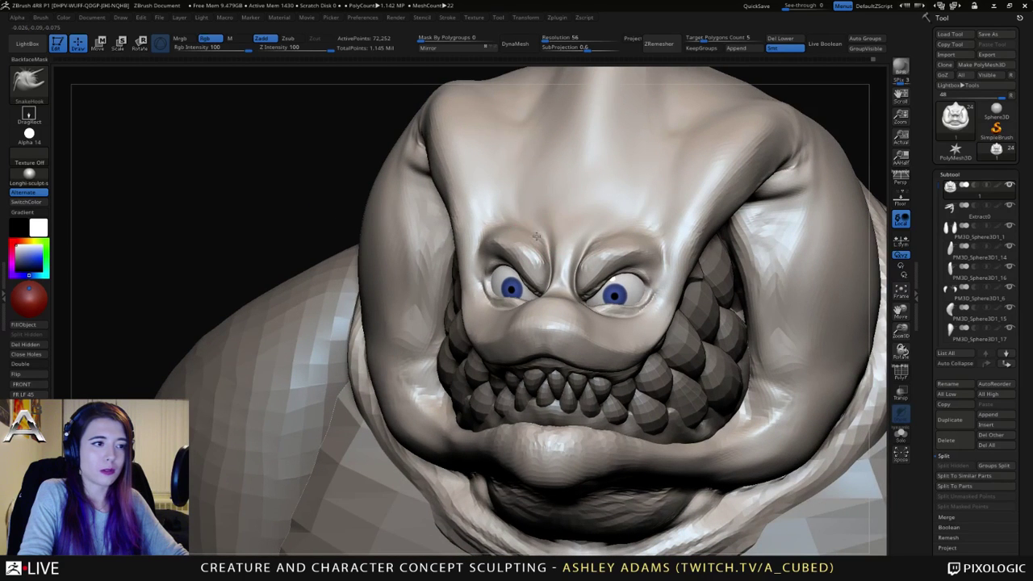
left_click_drag(606, 231, 584, 242)
mouse_move(584, 242)
right_mouse_down()
mouse_move(560, 251)
mouse_move(557, 287)
right_mouse_up()
right_click(560, 249)
Step: Detail the folds between the inner eye corners with ClayBuildup and DamStandard, and soften them with Smooth
key("b")
key("c")
key("b")
key("space")
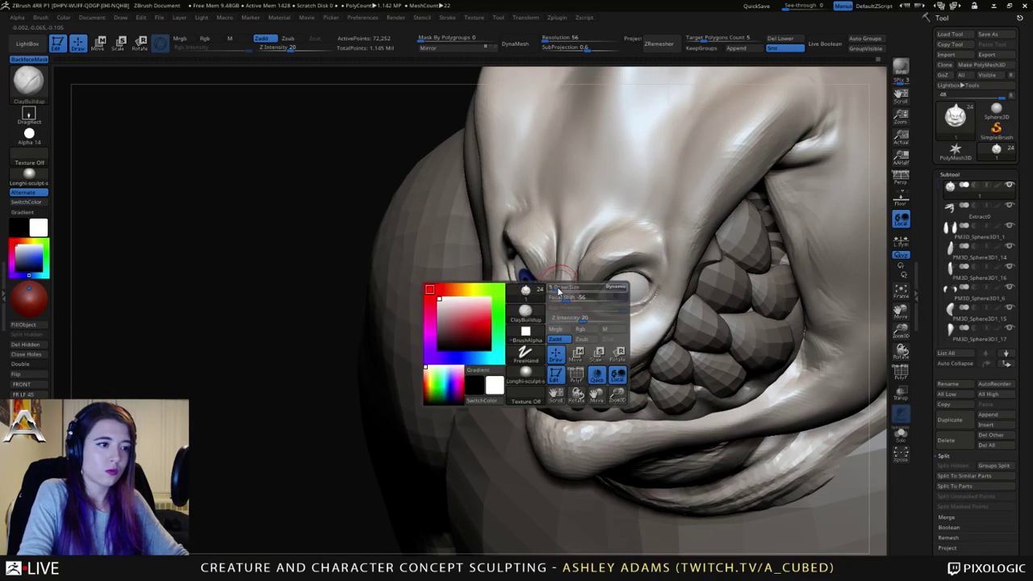
key("b")
key("d")
key("s")
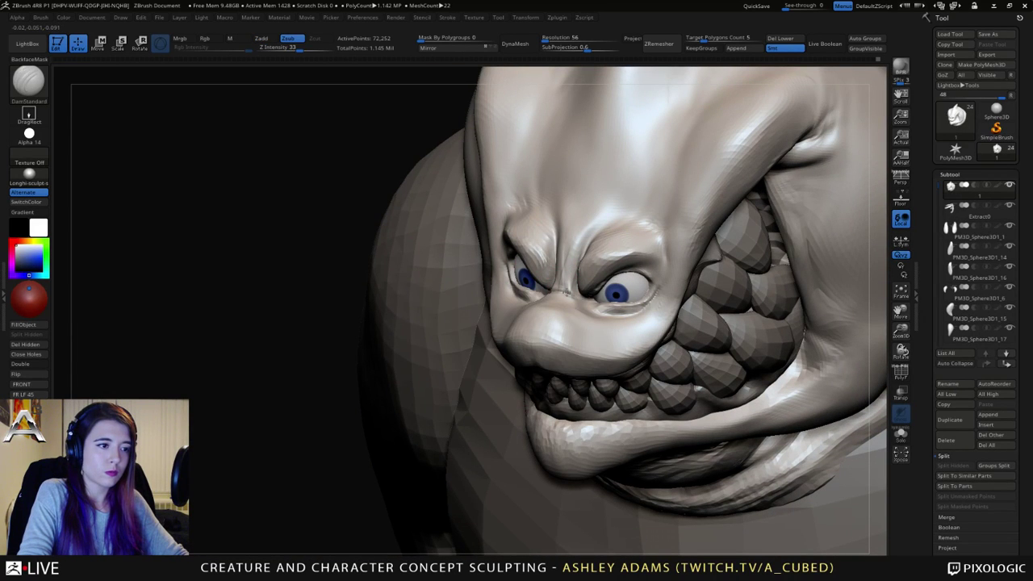
key("shift")
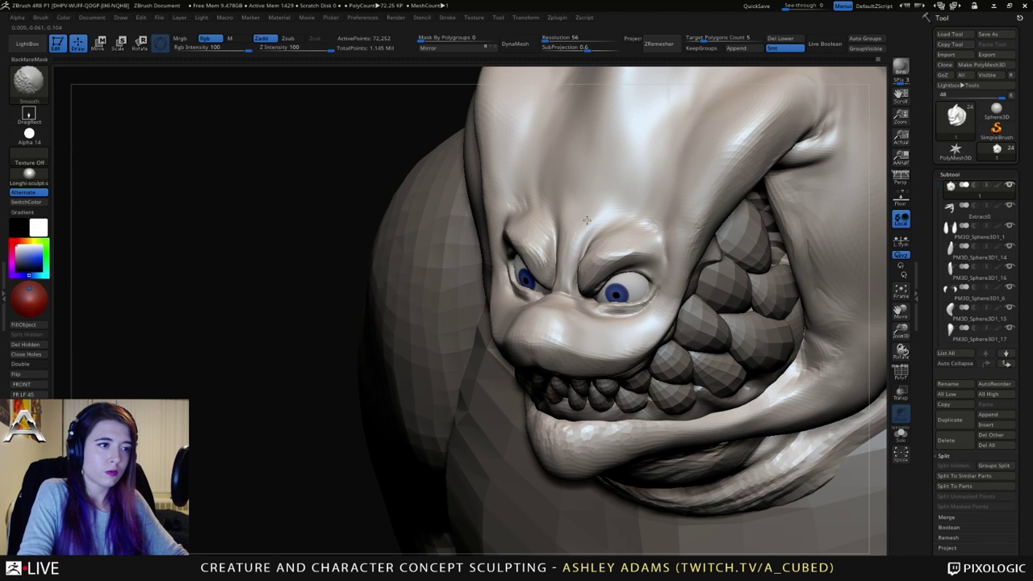
Step: Deepen the bridge of the snout with a resized DamStandard brush, add clay there with ClayBuildup and smooth it
right_click_drag(560, 271, 613, 319)
right_click(537, 331)
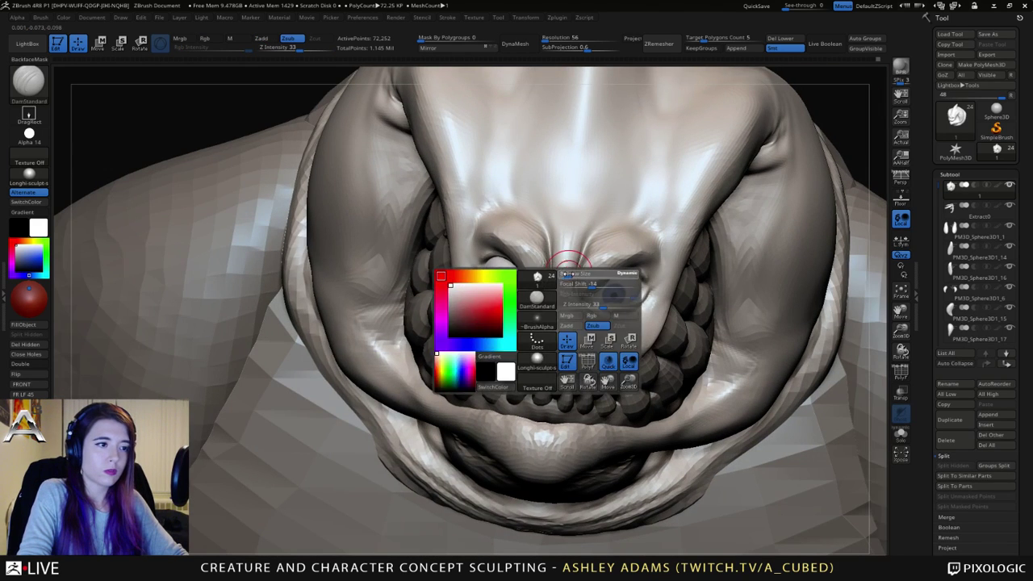
mouse_move(565, 258)
right_mouse_down()
mouse_move(550, 305)
mouse_move(563, 286)
right_mouse_up()
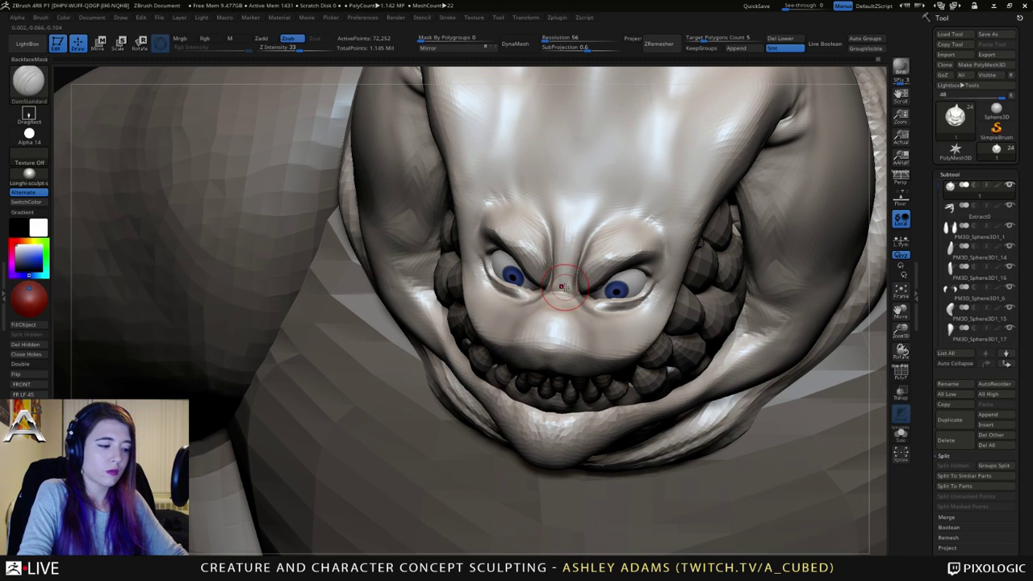
key("b")
key("c")
key("b")
right_click_drag(564, 286, 476, 294)
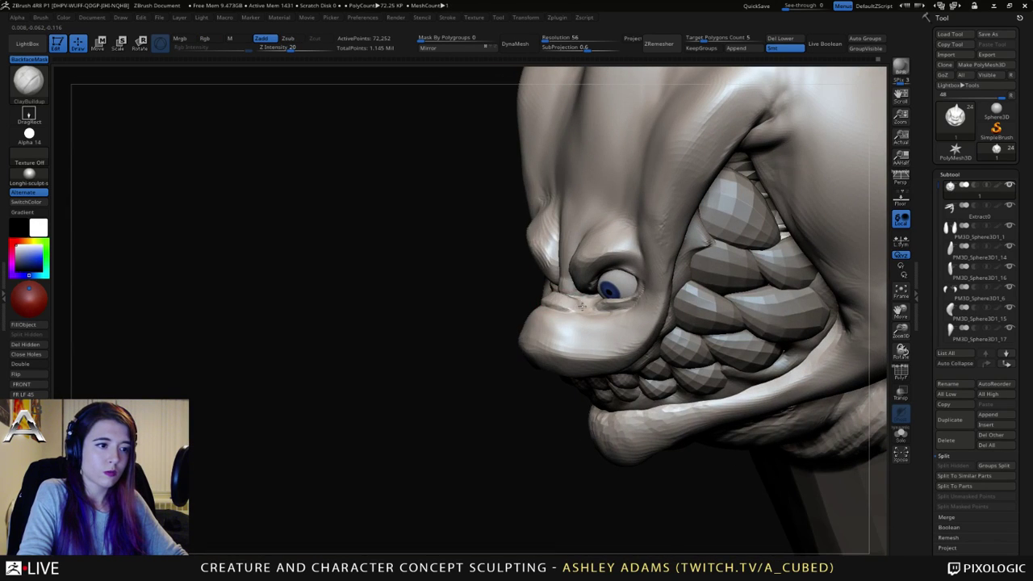
key("shift")
left_click_drag(573, 311, 566, 297, "shift")
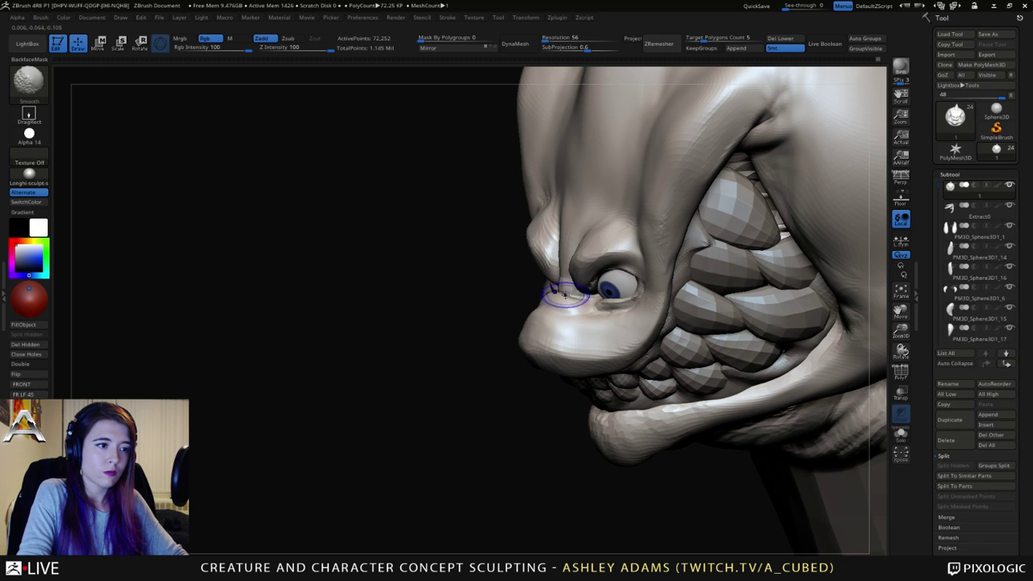
Step: Build up a wrinkle across the lower forehead above the brows with ClayBuildup and smooth it
mouse_move(484, 302)
right_mouse_down()
mouse_move(594, 296)
mouse_move(594, 331)
right_mouse_up()
right_click_drag(594, 331, 670, 355)
mouse_move(670, 356)
right_mouse_down()
mouse_move(569, 296)
mouse_move(525, 234)
mouse_move(480, 254)
right_mouse_up()
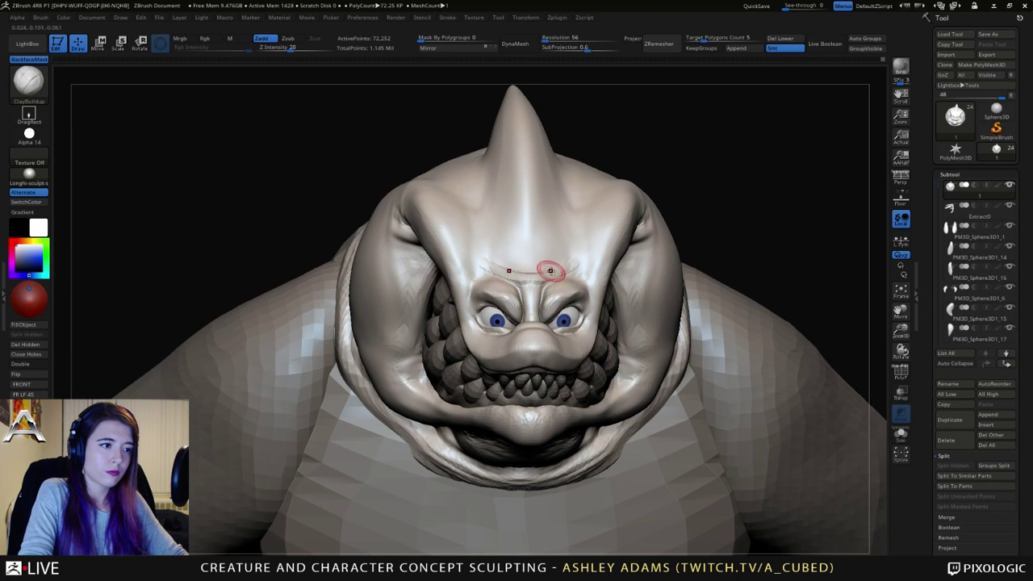
key("shift")
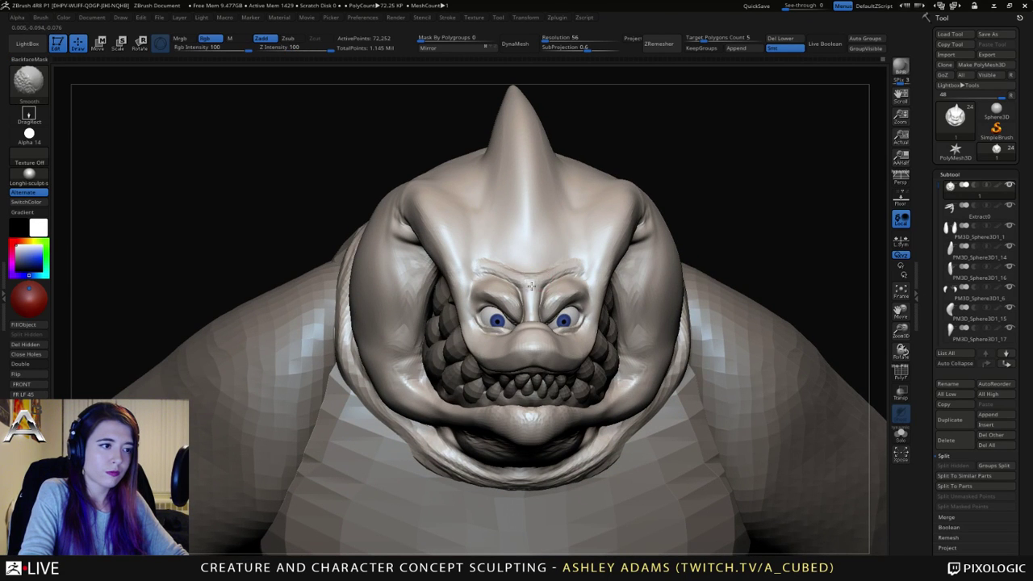
Step: Sharpen the forehead wrinkle above the brows with DamStandard and soften it with Smooth
mouse_move(543, 274)
right_mouse_down()
mouse_move(506, 266)
mouse_move(521, 260)
mouse_move(514, 257)
right_mouse_up()
key("b")
key("d")
key("s")
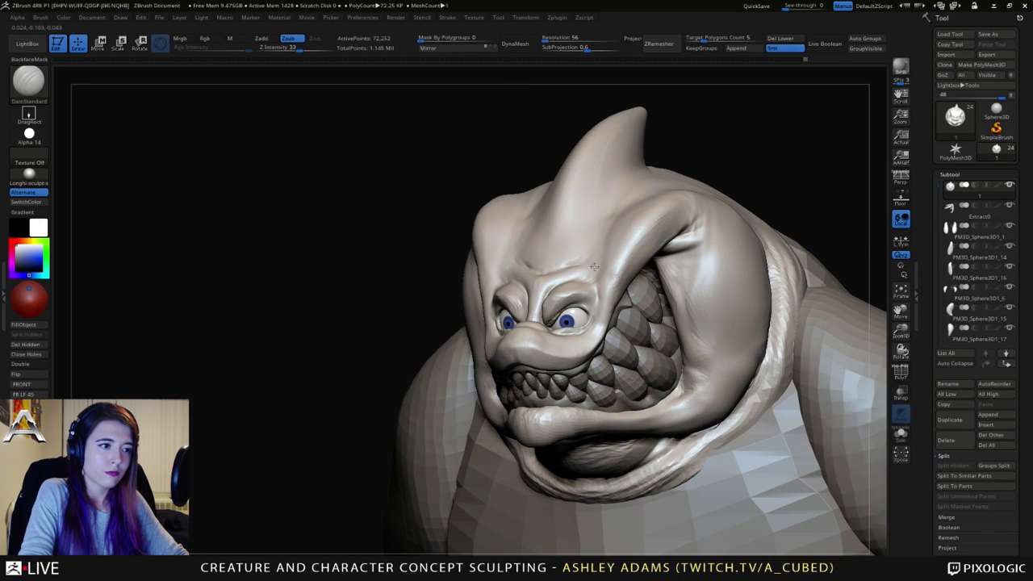
key("shift")
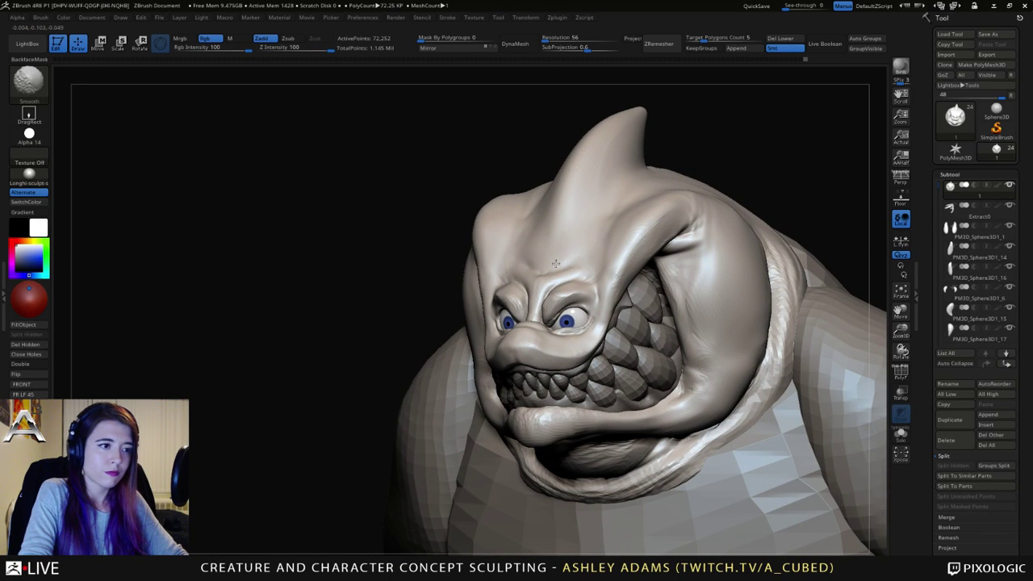
mouse_move(555, 264)
right_mouse_down("shift")
mouse_move(571, 260)
mouse_move(540, 269)
right_mouse_up("shift")
Step: Reshape the forehead fold above the brows with a resized SnakeHook brush
key("space")
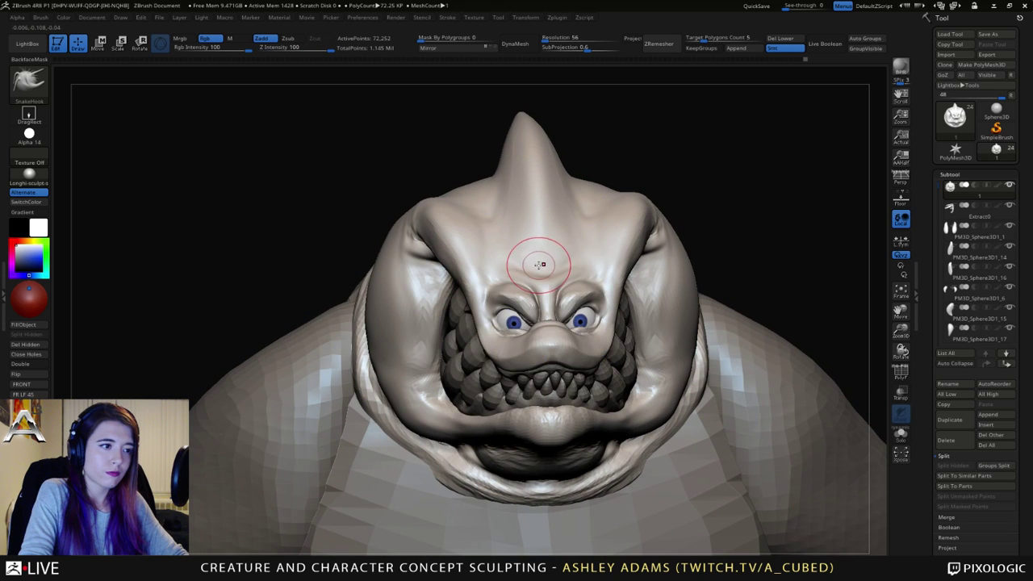
key("space")
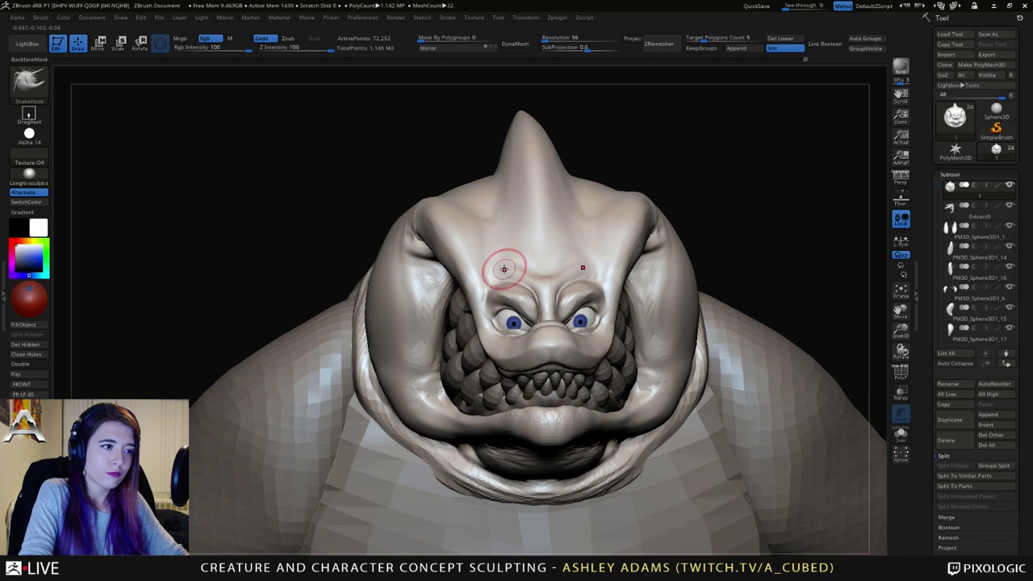
right_click_drag(518, 264, 540, 196)
key("shift")
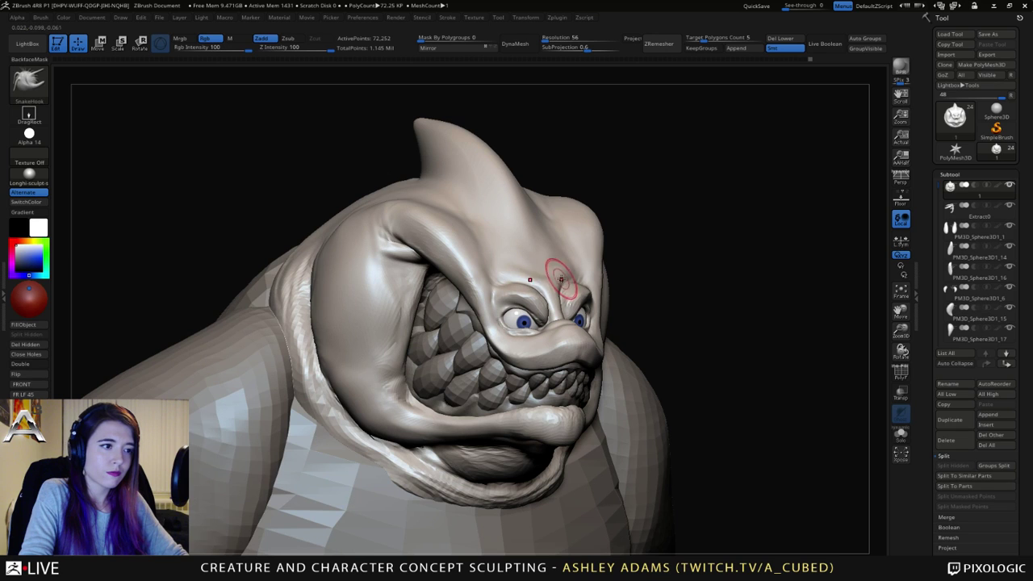
Step: Refine the furrows and inner brows with DamStandard and SnakeHook, and smooth the surface
key("b")
key("d")
key("s")
mouse_move(554, 275)
right_mouse_down()
mouse_move(549, 286)
mouse_move(565, 294)
mouse_move(525, 300)
mouse_move(546, 307)
mouse_move(533, 311)
mouse_move(552, 336)
mouse_move(514, 382)
right_mouse_up()
right_click(514, 382)
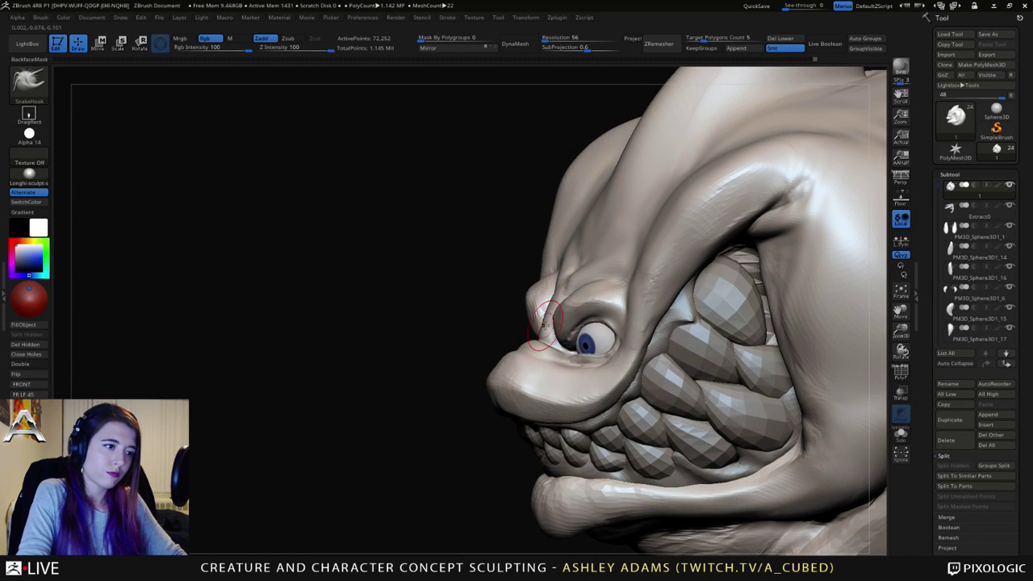
key("shift")
mouse_move(549, 336)
right_mouse_down()
mouse_move(534, 338)
mouse_move(484, 298)
mouse_move(523, 325)
mouse_move(524, 316)
mouse_move(431, 265)
mouse_move(507, 338)
right_mouse_up()
Step: Carve a crease across the snout bridge between the brows with a resized DamStandard brush
key("b")
key("d")
key("s")
key("space")
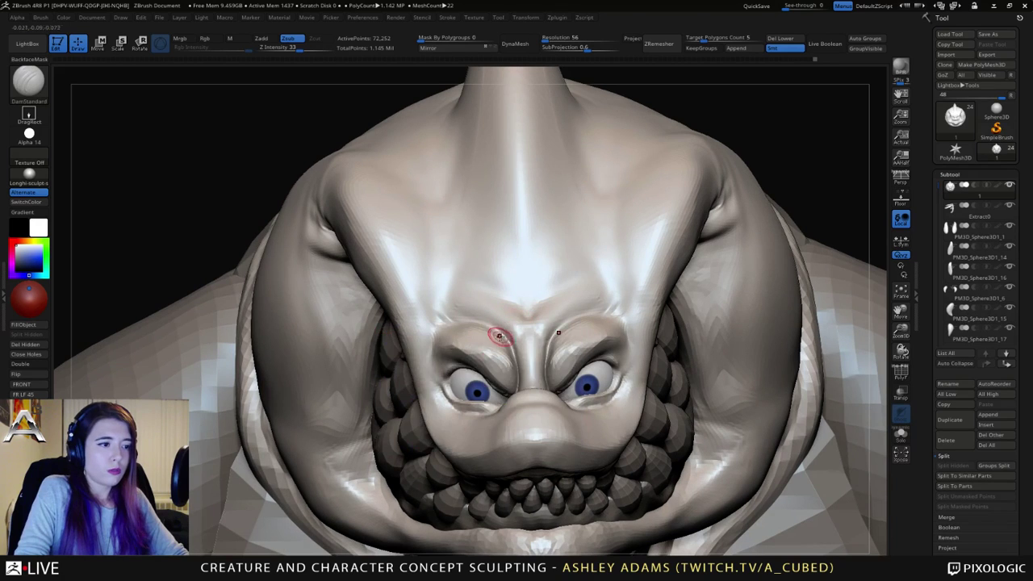
left_click_drag(524, 363, 536, 358)
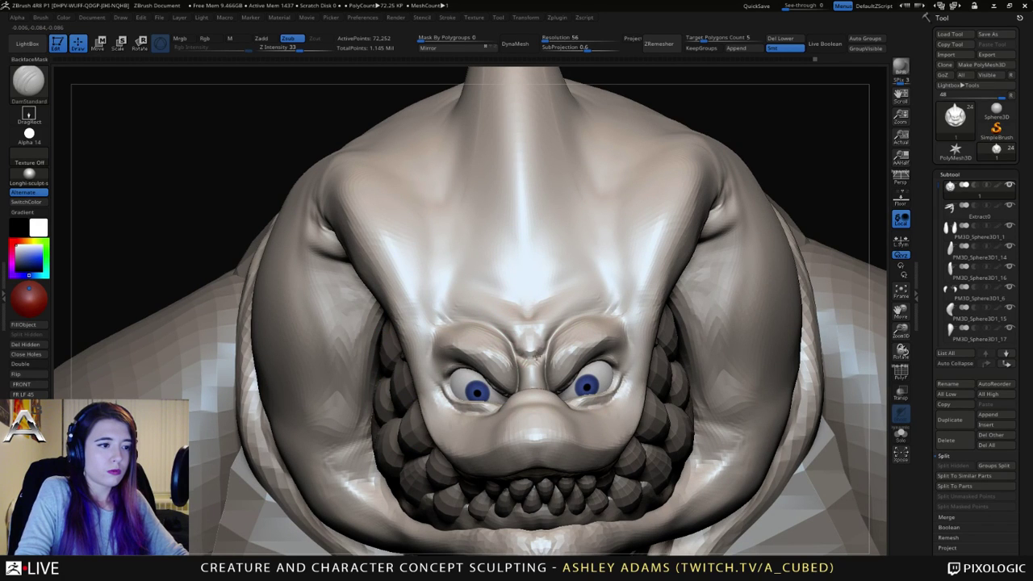
right_click_drag(544, 353, 629, 329)
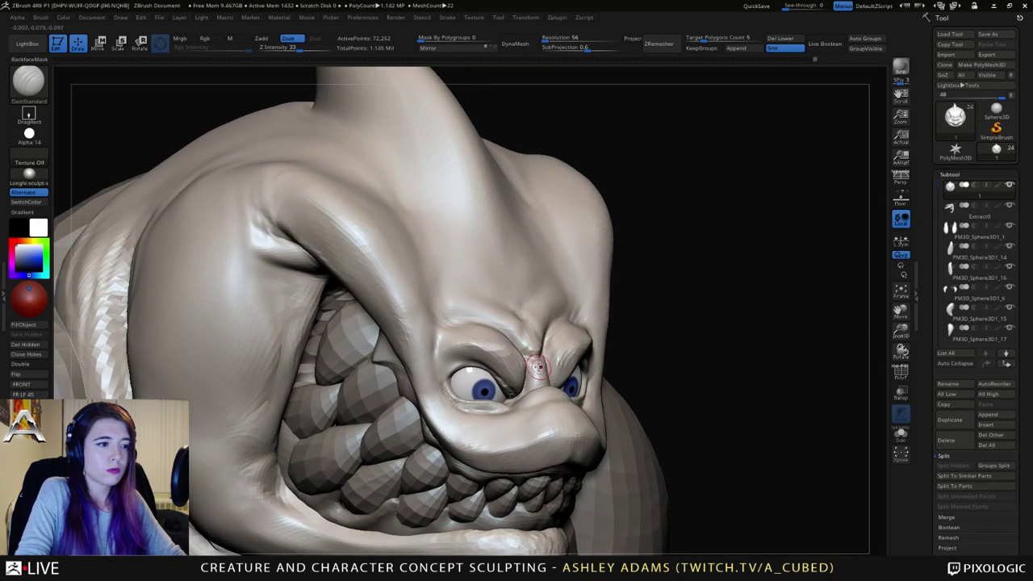
Step: Smooth the folds between the eyes, add volume there with ClayBuildup and refine the bridge crease
key("shift")
mouse_move(513, 328)
right_mouse_down()
mouse_move(514, 312)
mouse_move(389, 326)
right_mouse_up()
key("b")
key("c")
key("b")
key("ctrl")
right_click_drag(530, 363, 528, 326, "ctrl")
mouse_move(529, 327)
right_mouse_down()
mouse_move(492, 355)
mouse_move(524, 360)
mouse_move(562, 295)
mouse_move(535, 328)
mouse_move(565, 341)
right_mouse_up()
key("ctrl")
left_click_drag(578, 356, 584, 355)
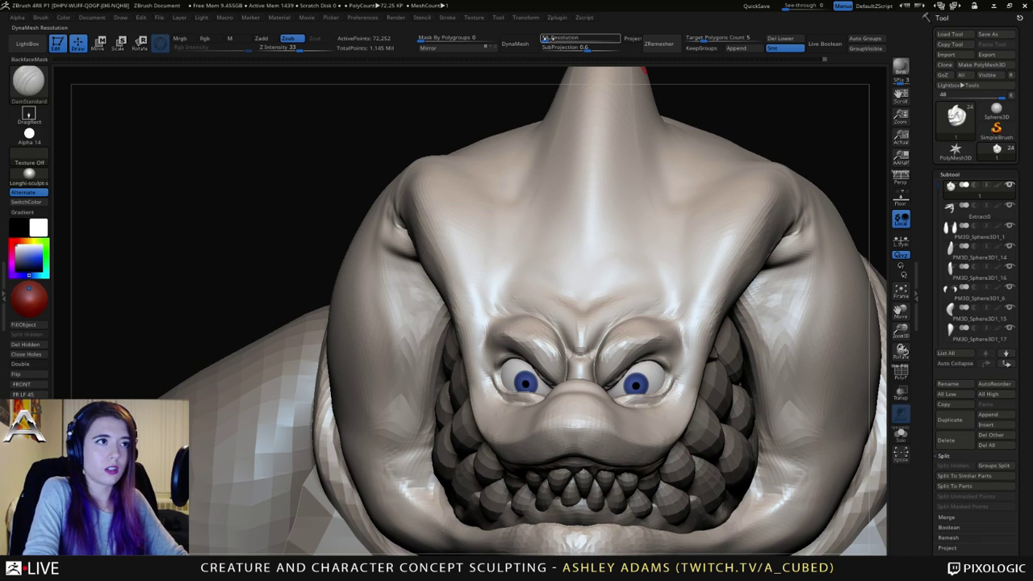
Step: Try to DynaMesh the head at resolution 896, freezing its subdivision levels, and undo it
left_click_drag(546, 39, 550, 39)
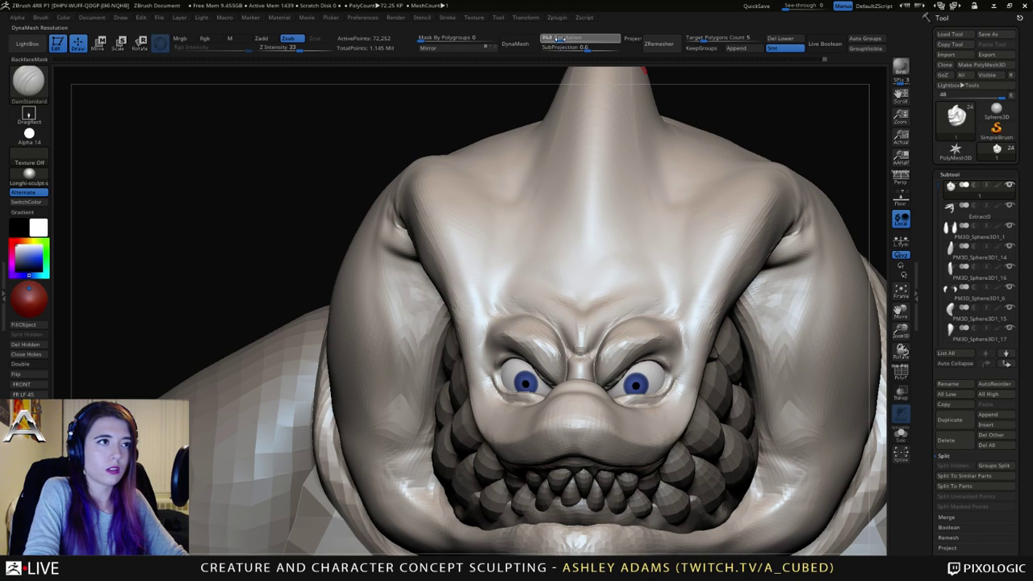
left_click(525, 48)
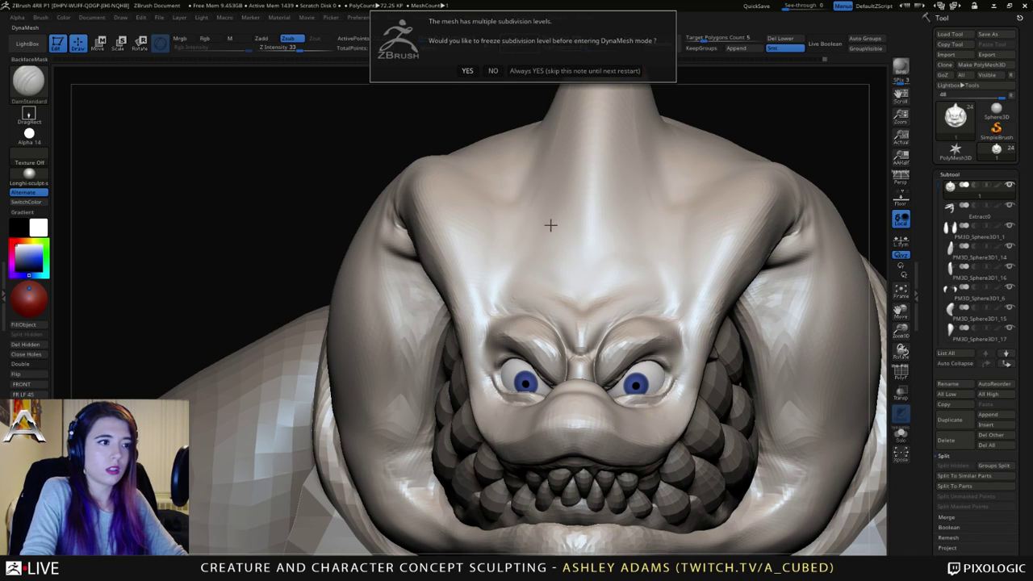
left_click(468, 70)
key("ctrl+z")
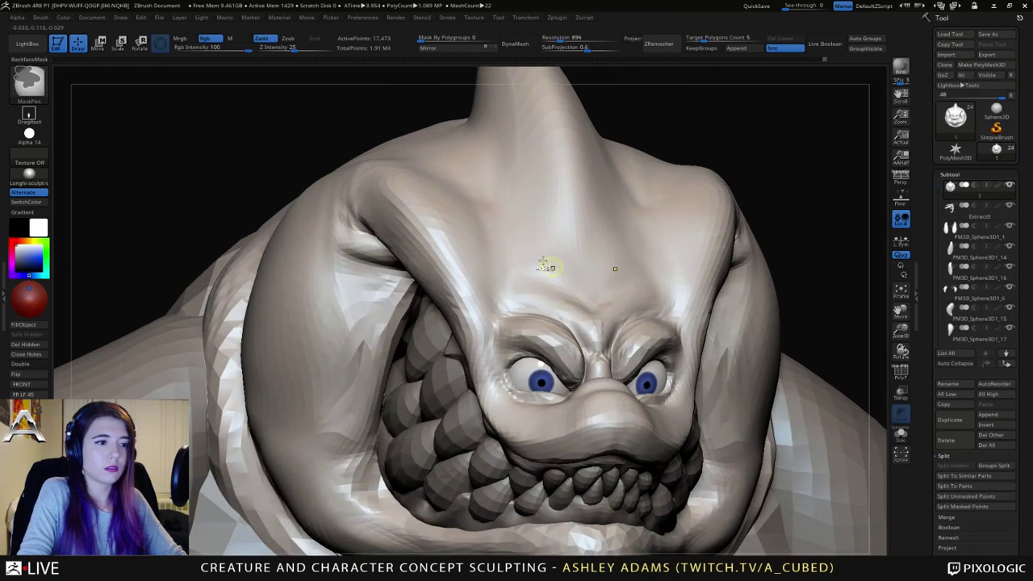
Step: Try to DynaMesh the head at resolution 1320 with frozen subdivision levels, and undo the remesh
left_click_drag(555, 39, 562, 39)
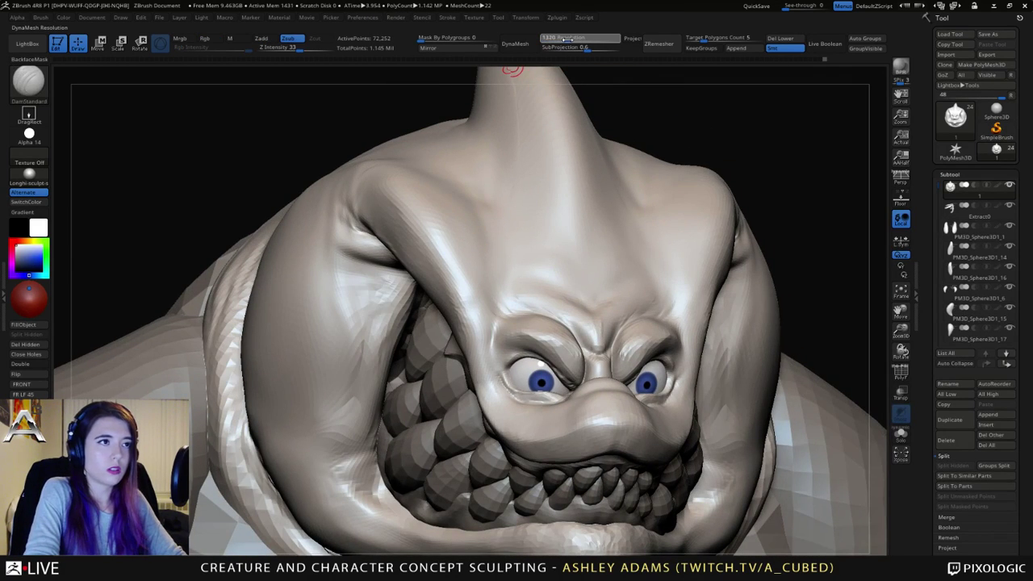
left_click(514, 42)
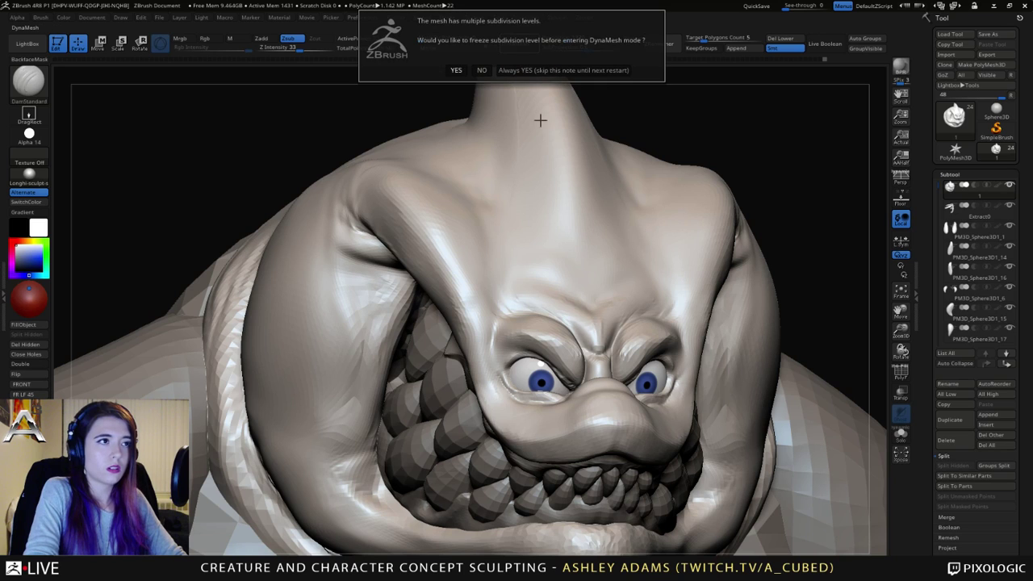
left_click(460, 71)
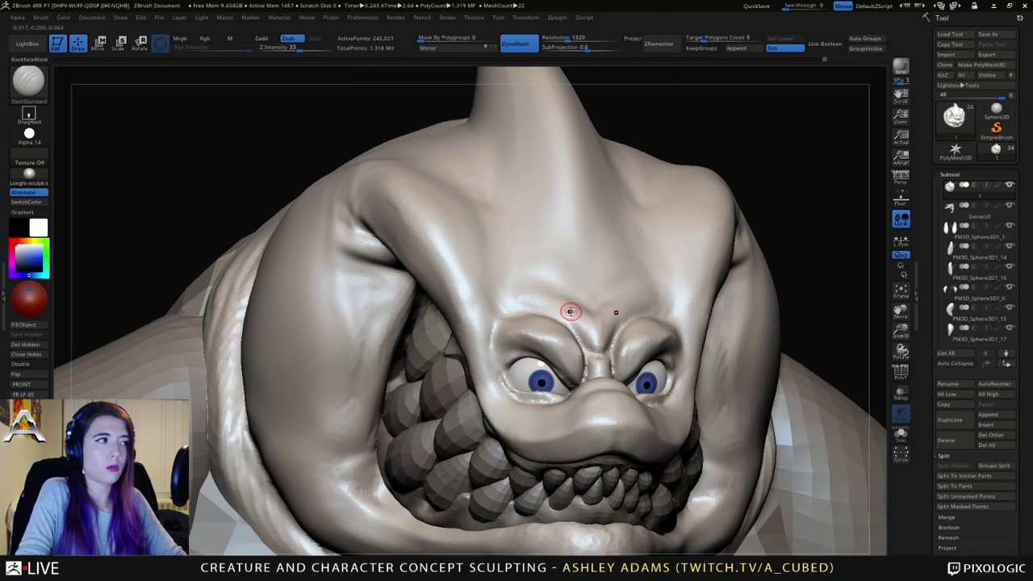
right_click_drag(657, 269, 615, 269, "ctrl")
key("ctrl+z")
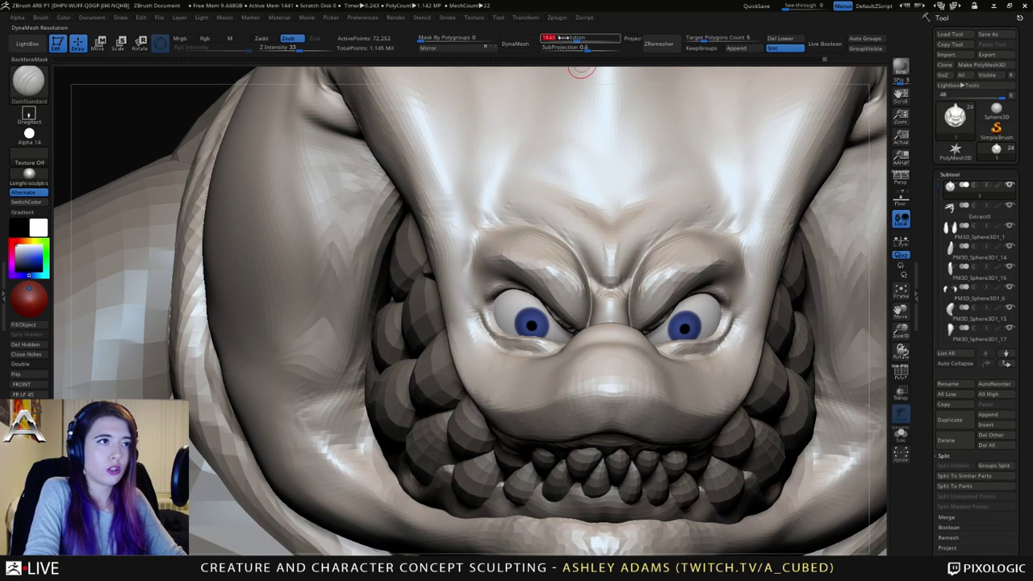
Step: DynaMesh the head at resolution 1840, freezing its subdivision levels
left_click(513, 44)
left_click(473, 71)
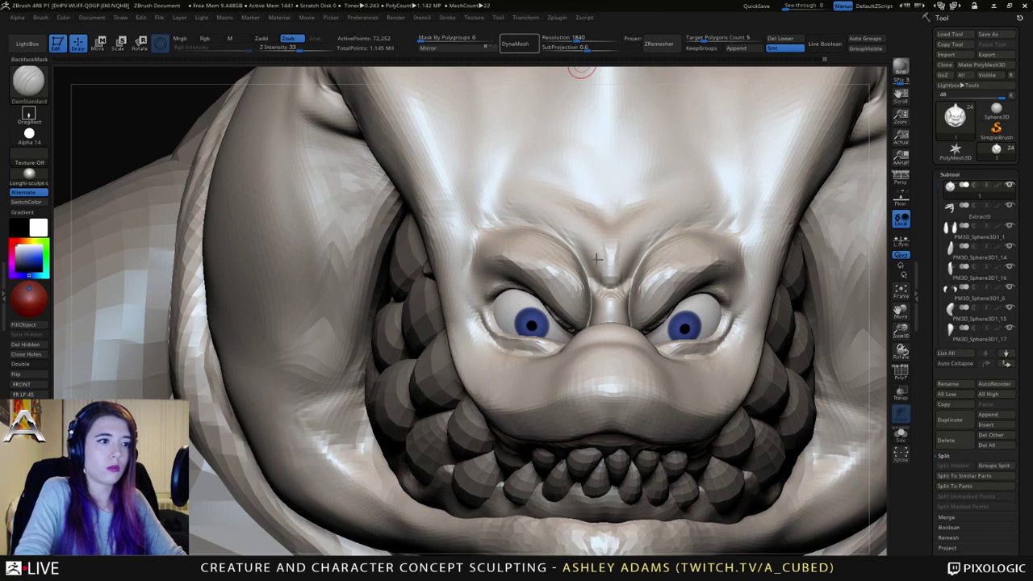
mouse_move(592, 254)
right_mouse_down("ctrl")
mouse_move(590, 222)
mouse_move(589, 274)
mouse_move(670, 301)
right_mouse_up("ctrl")
Step: Examine the remeshed head and its proportions to the body from side and front views
key("space")
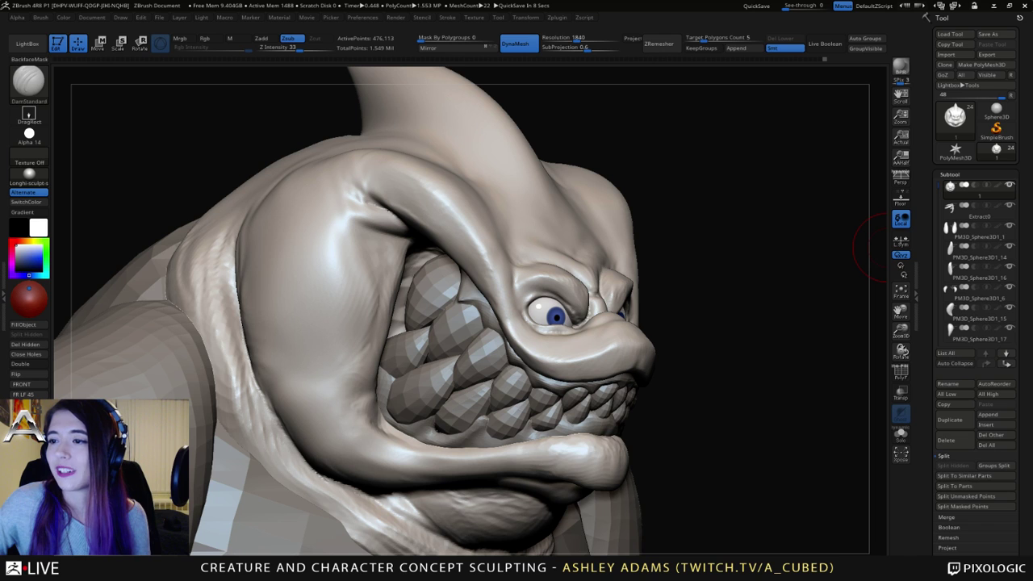
right_click_drag(886, 247, 658, 326)
mouse_move(581, 316)
right_mouse_down()
mouse_move(664, 293)
mouse_move(673, 269)
right_mouse_up()
right_click(663, 274)
mouse_move(563, 271)
right_mouse_down()
mouse_move(583, 284)
mouse_move(551, 307)
mouse_move(514, 390)
right_mouse_up()
right_click(514, 392)
mouse_move(565, 338)
left_mouse_down()
mouse_move(546, 334)
mouse_move(581, 328)
mouse_move(582, 280)
mouse_move(580, 309)
left_mouse_up()
mouse_move(580, 309)
right_mouse_down()
mouse_move(583, 292)
mouse_move(596, 291)
right_mouse_up()
Step: Adjust the cheek shape beside the mouth with the SnakeHook brush
key("b")
key("s")
key("h")
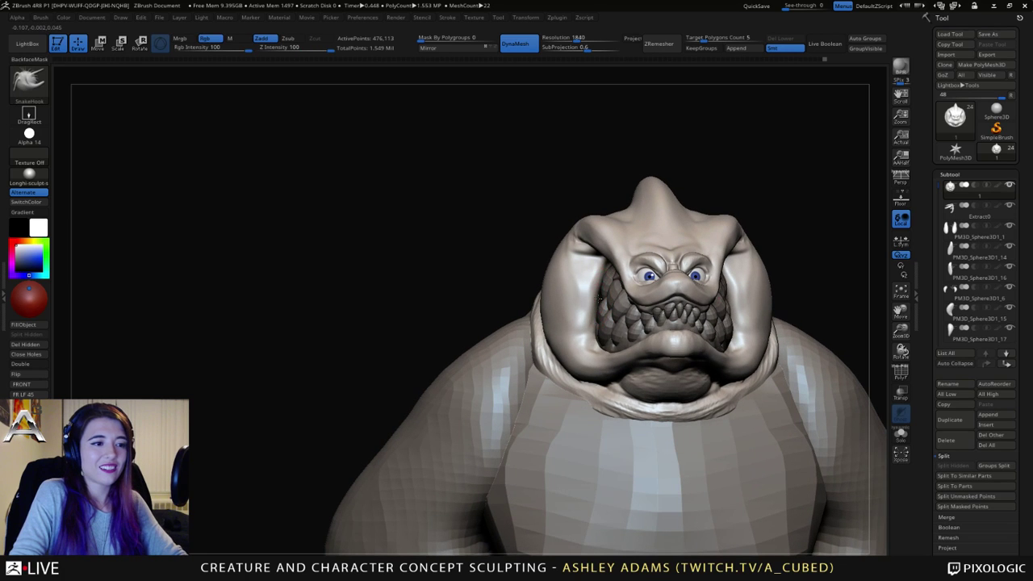
right_click_drag(591, 327, 576, 324)
Step: Add volume to the cheek with ClayBuildup and smooth the cheek and the skin fold around the neck
key("b")
key("c")
key("b")
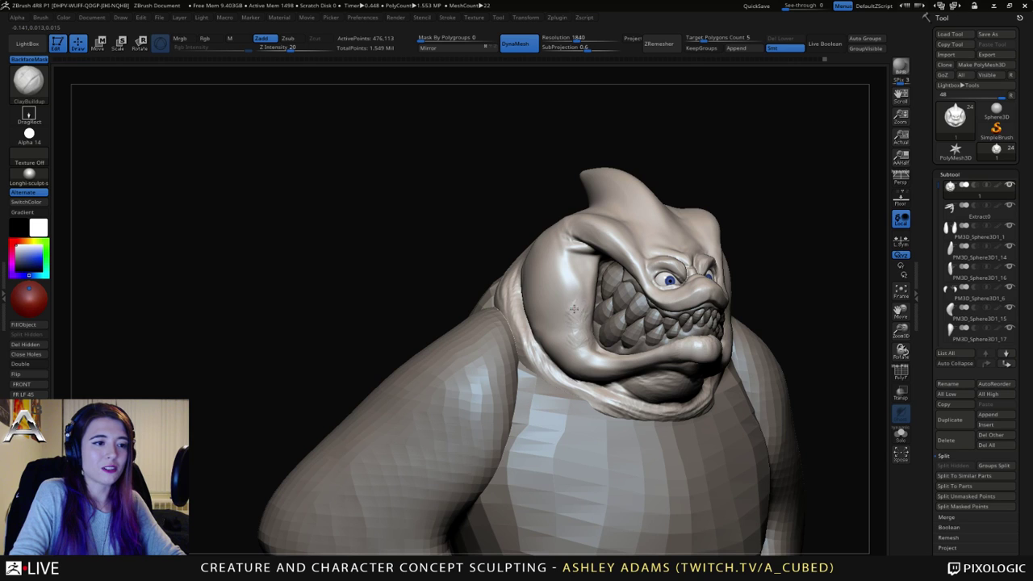
key("shift")
left_click_drag(581, 333, 541, 322, "shift")
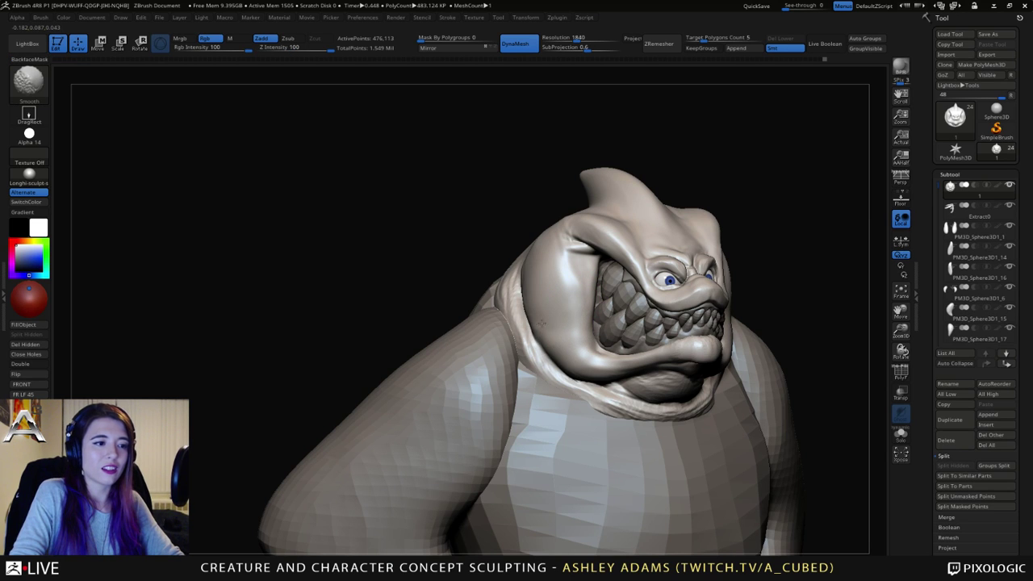
left_click_drag(541, 371, 677, 425, "shift")
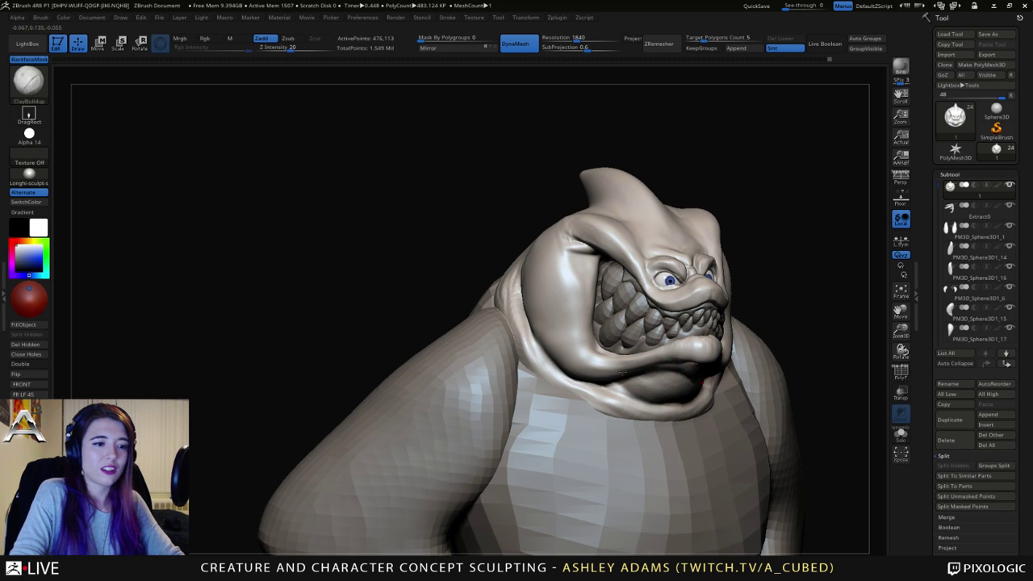
Step: Pull the neck fold beneath the chin downward with a resized SnakeHook brush
right_click_drag(672, 371, 662, 428, "shift")
key("b")
key("s")
key("h")
key("space")
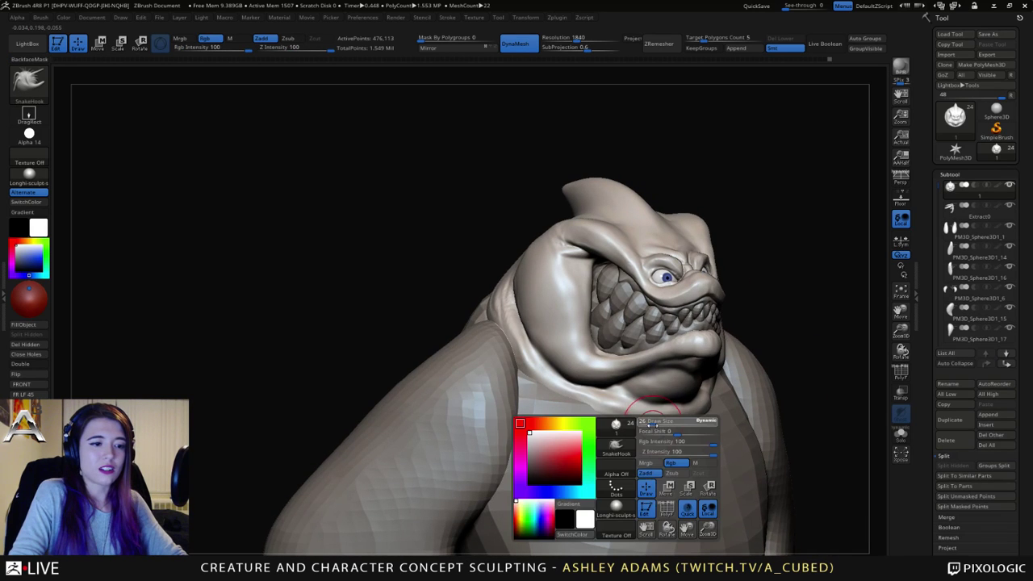
left_click(657, 428)
left_click_drag(658, 423, 660, 431)
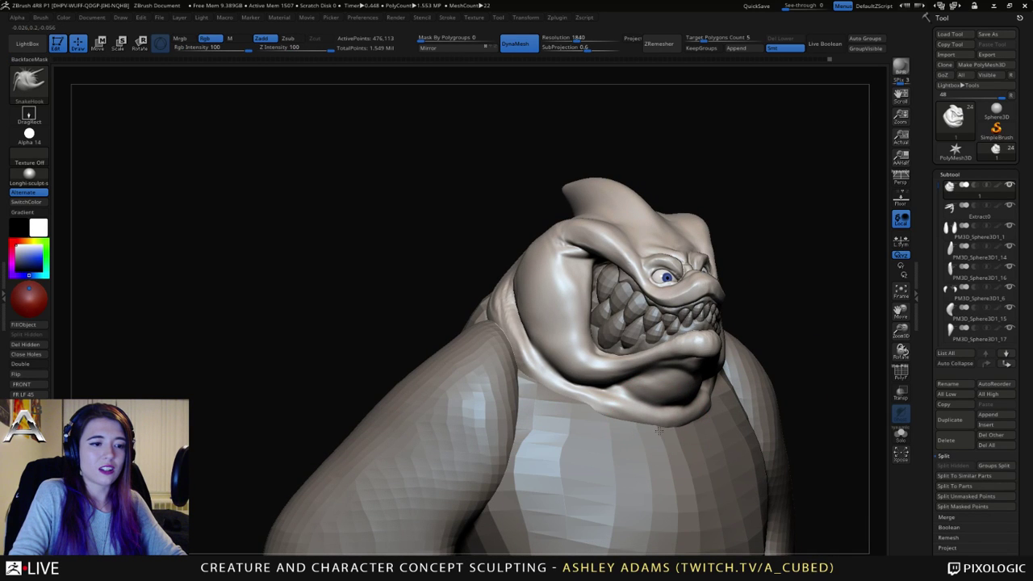
Step: Save the shark creature as a tool file named 2
right_click_drag(619, 425, 585, 406)
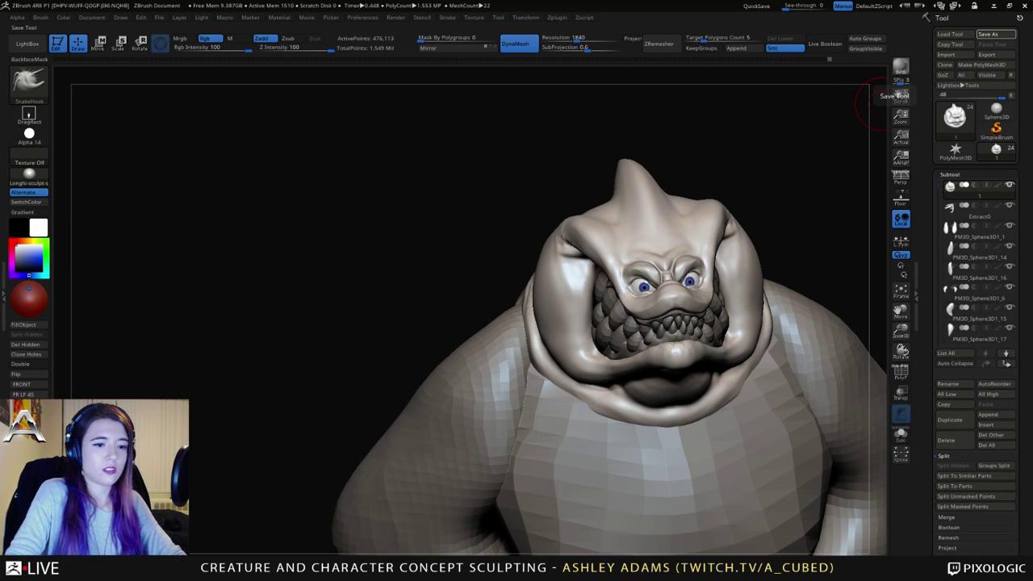
left_click(996, 33)
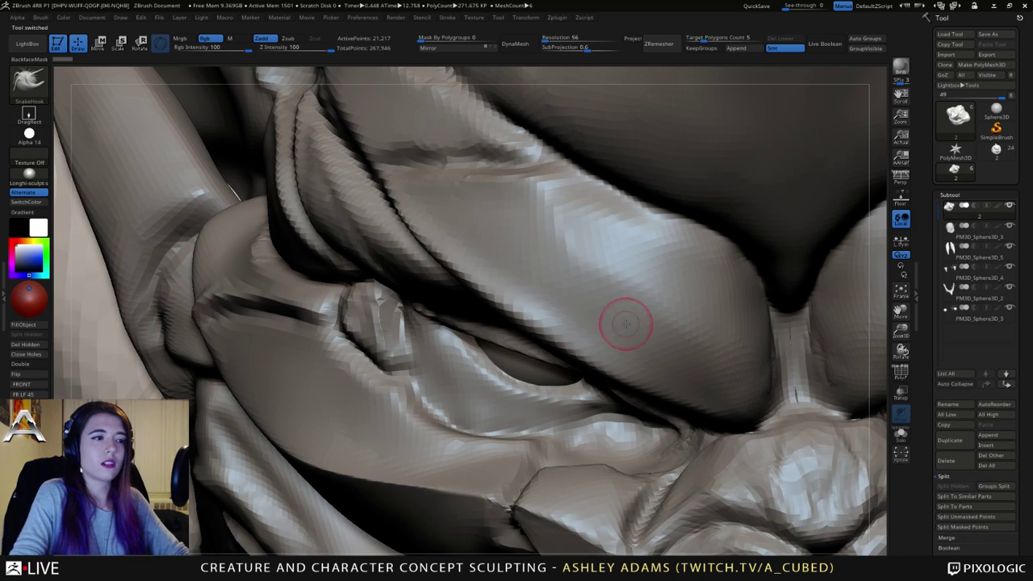
Step: Examine the beaked creature bust from side and three-quarter views
right_click_drag(625, 325, 617, 267, "ctrl")
left_click_drag(617, 267, 671, 405)
left_click_drag(772, 364, 722, 362)
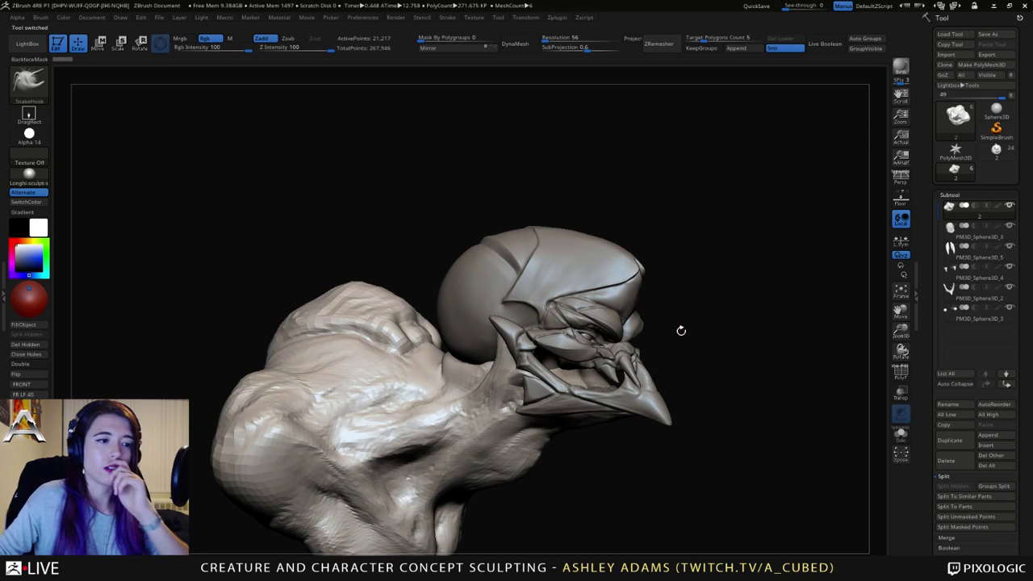
left_click_drag(681, 330, 783, 341)
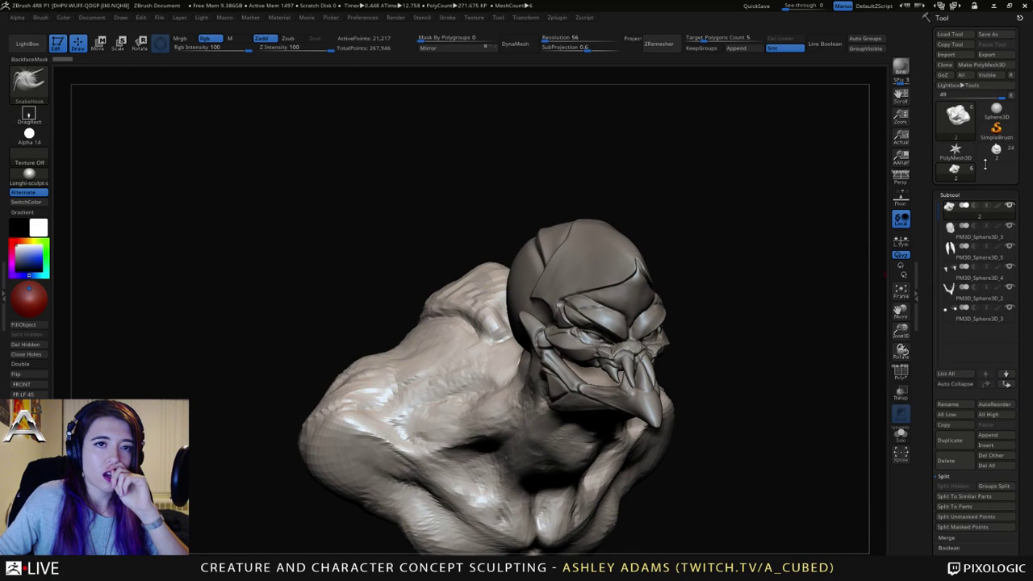
mouse_move(997, 156)
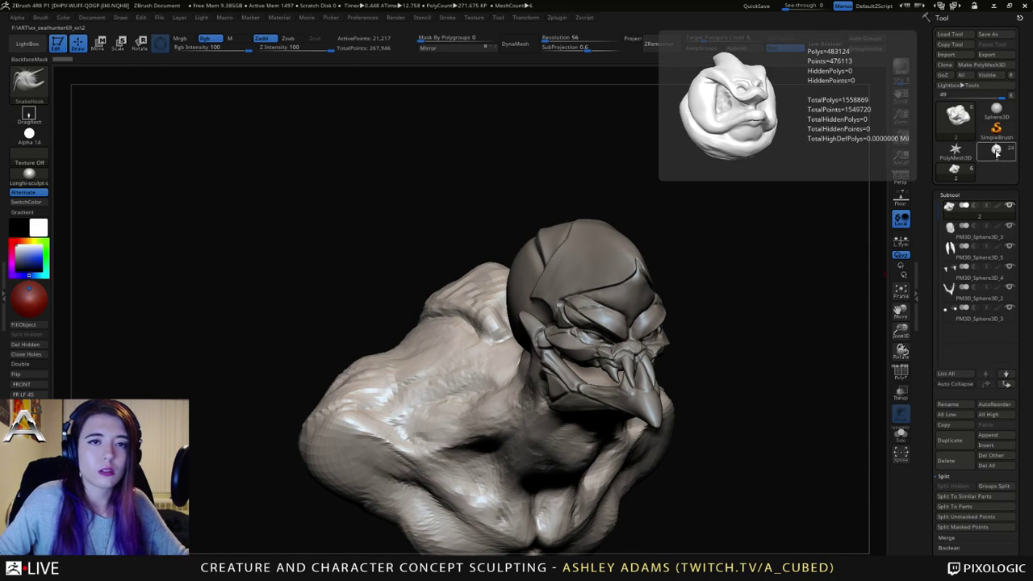
Step: Switch back to the shark-headed creature and reshape its lower cheek near the jaw corner with SnakeHook
left_click(996, 153)
right_click_drag(683, 175, 615, 379, "ctrl")
mouse_move(501, 307)
right_mouse_down()
mouse_move(584, 292)
mouse_move(594, 315)
right_mouse_up()
mouse_move(444, 290)
right_mouse_down()
mouse_move(490, 290)
mouse_move(493, 273)
right_mouse_up()
right_click(490, 290)
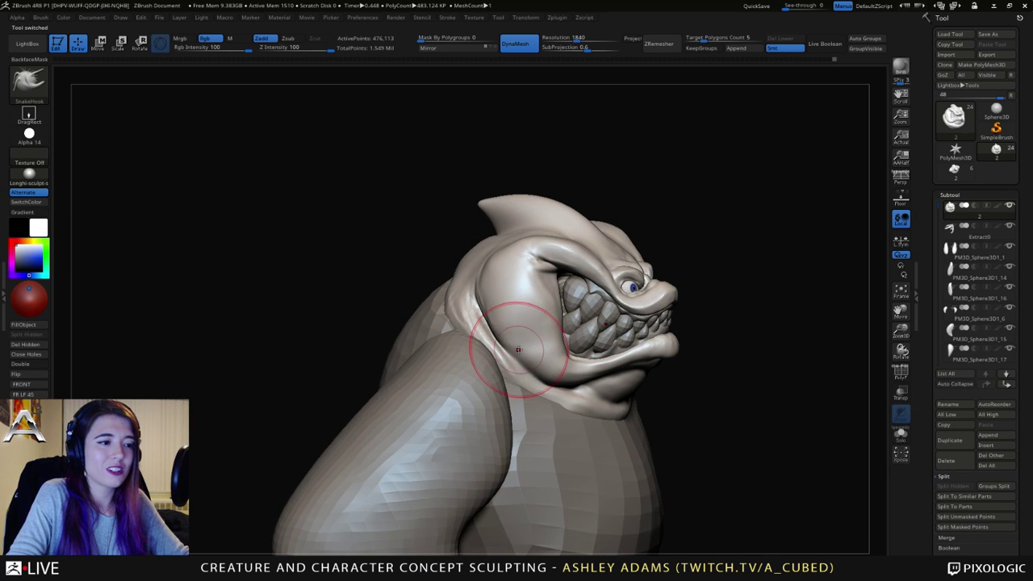
left_click_drag(519, 350, 522, 329)
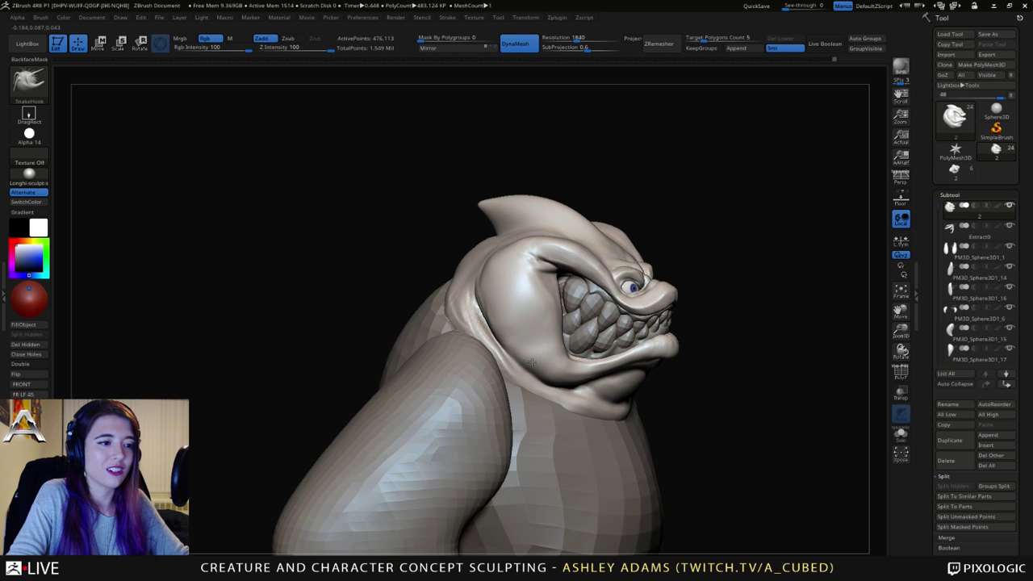
mouse_move(531, 362)
right_mouse_down()
mouse_move(452, 363)
mouse_move(528, 367)
right_mouse_up()
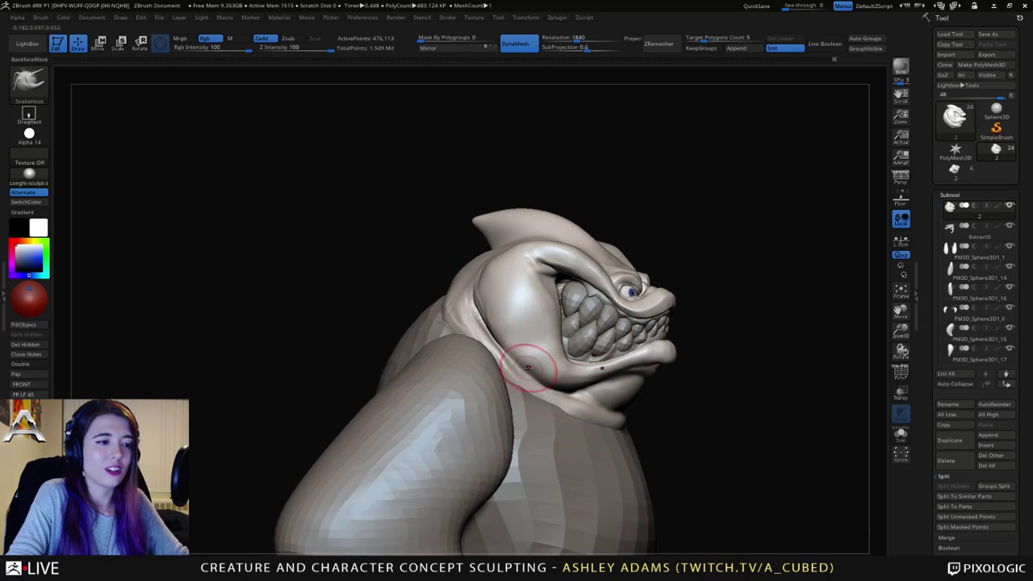
Step: Carve a crease along the back edge of the cheek with the DamStandard brush
left_click_drag(527, 368, 455, 267)
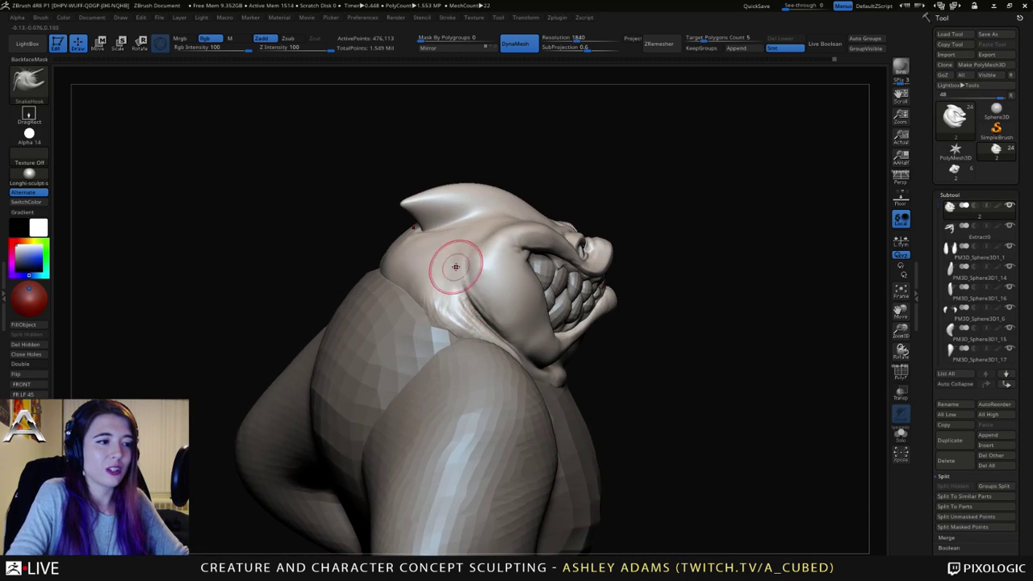
key("b")
key("d")
key("s")
right_click_drag(456, 267, 466, 260)
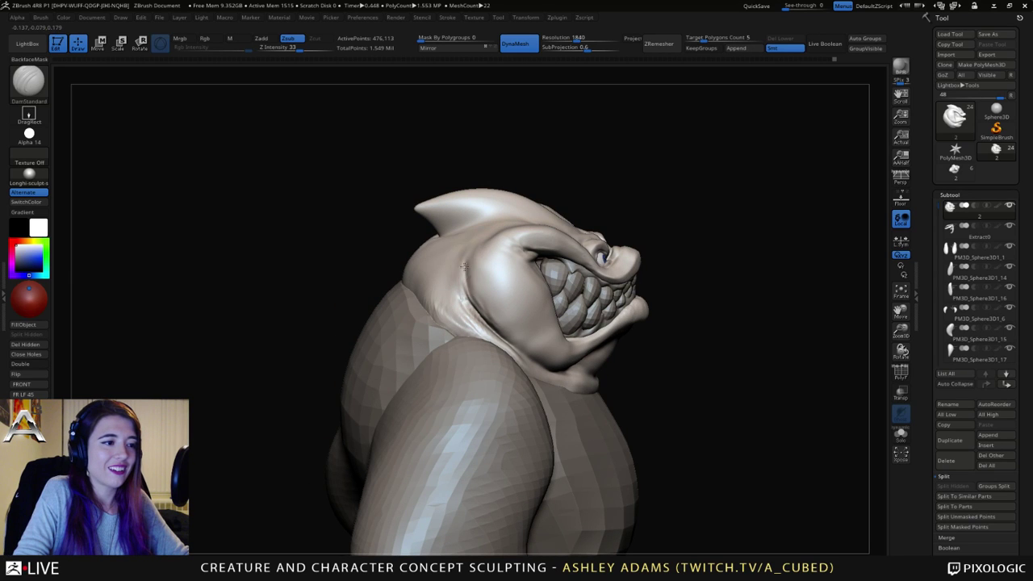
left_click_drag(464, 267, 474, 316)
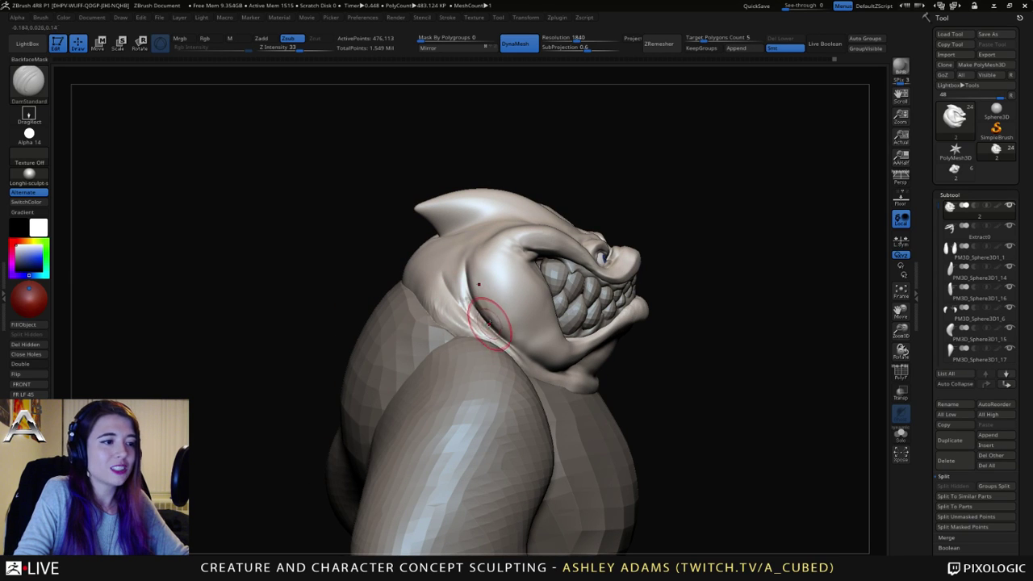
Step: Build up the skin between the cheek and the head fin with ClayBuildup and smooth it
key("b")
key("c")
key("b")
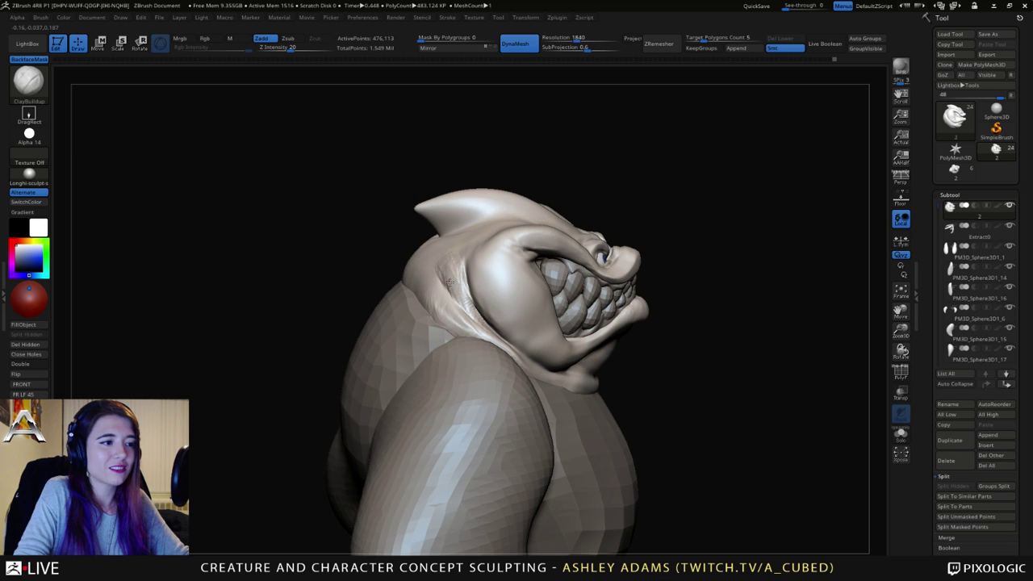
key("shift")
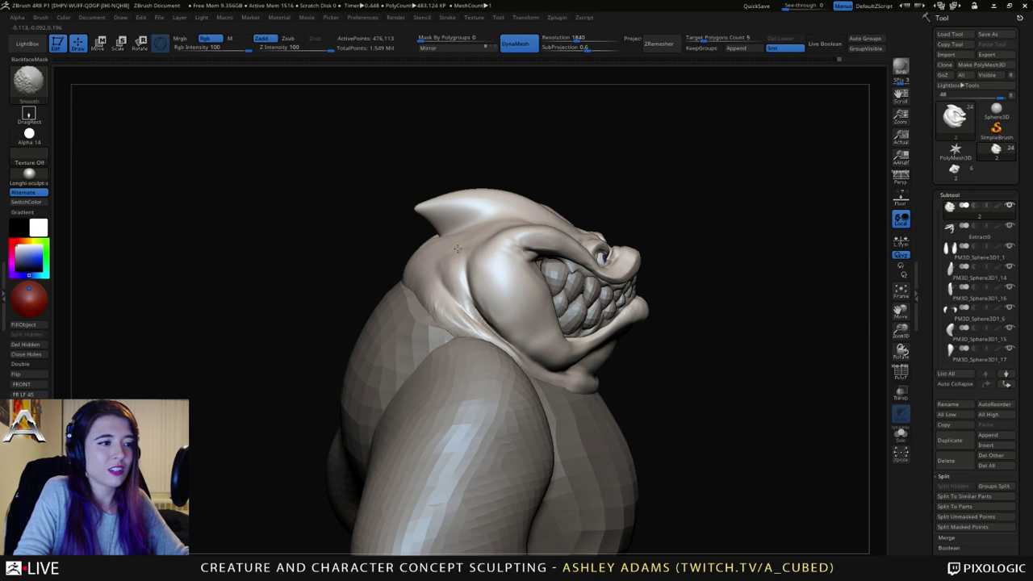
right_click_drag(449, 268, 461, 256)
left_click_drag(461, 256, 440, 252)
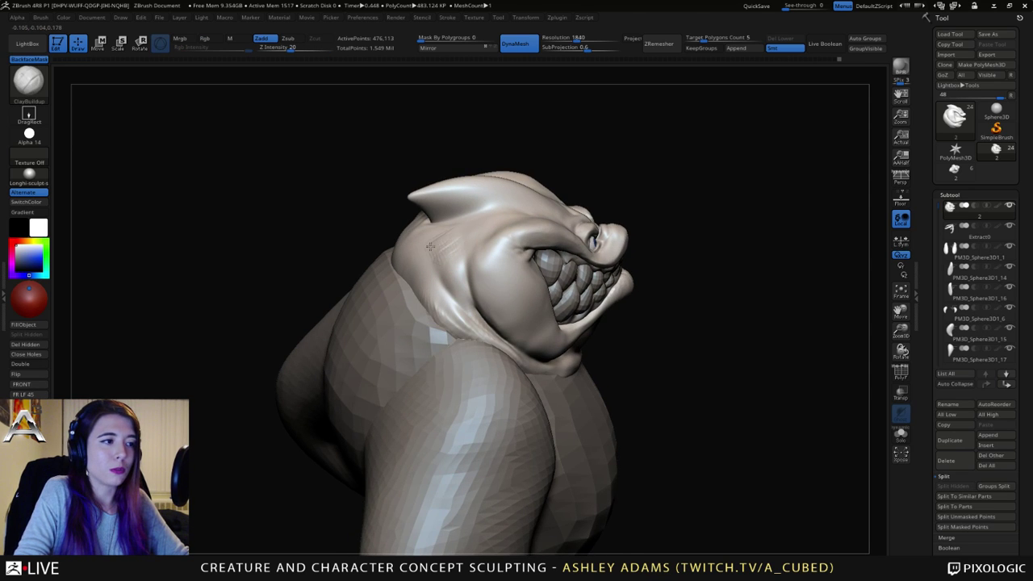
key("shift")
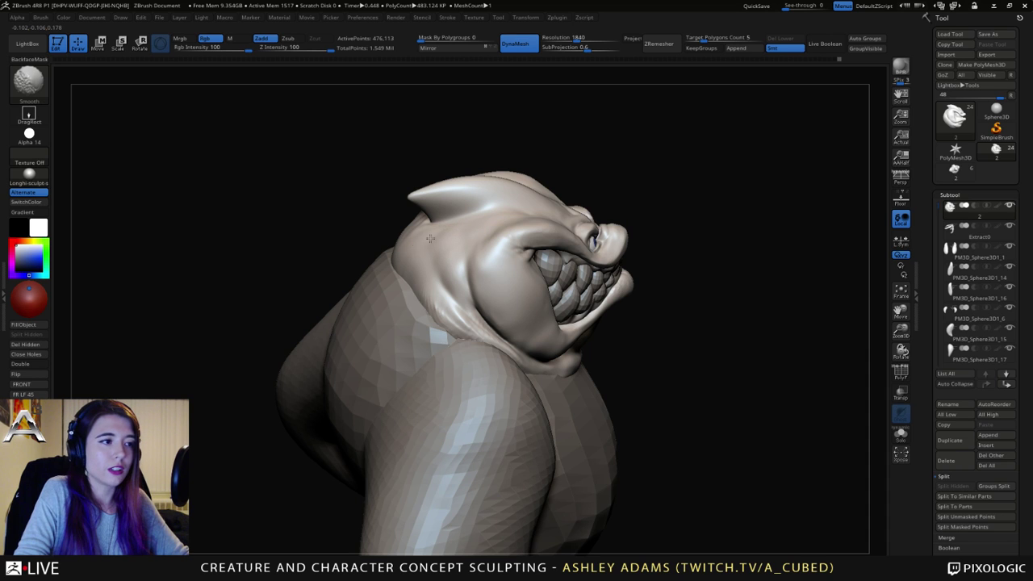
Step: Adjust the top contour of the head fin with a resized SnakeHook brush
right_click_drag(454, 224, 480, 225)
key("space")
mouse_move(480, 225)
left_mouse_down()
mouse_move(489, 224)
mouse_move(457, 236)
mouse_move(493, 237)
mouse_move(484, 237)
left_mouse_up()
key("space")
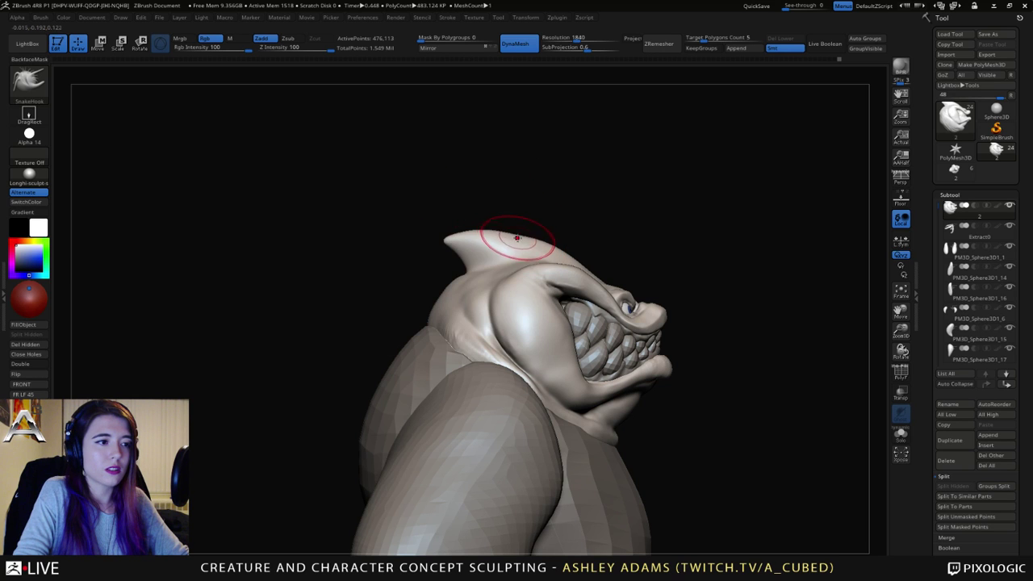
mouse_move(520, 238)
right_mouse_down()
mouse_move(425, 255)
mouse_move(511, 243)
right_mouse_up()
key("space")
left_click_drag(520, 242, 529, 242)
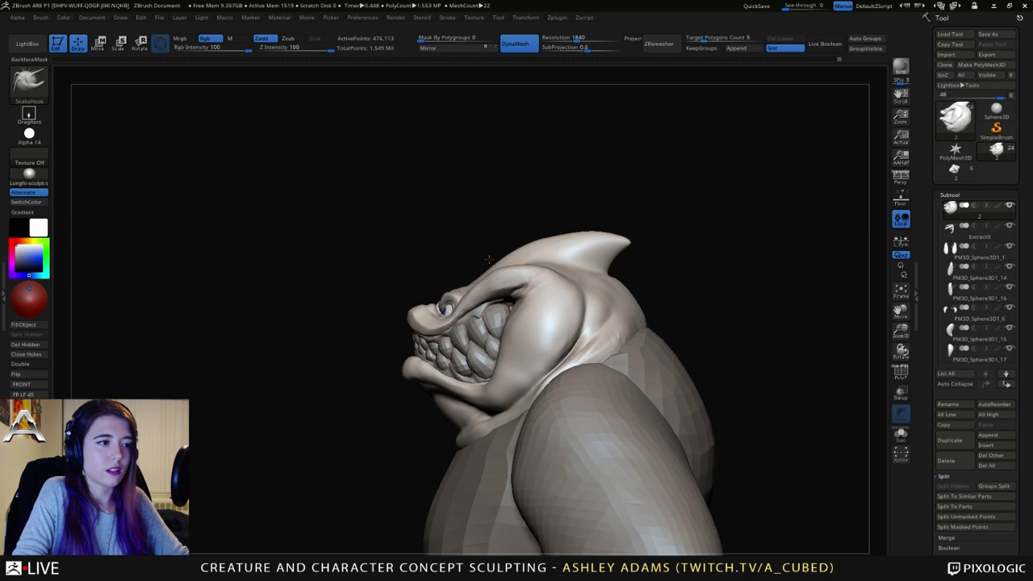
Step: Pull the fin's upper edge into a fuller backward arch and refine its rear edge with SnakeHook
right_click_drag(529, 242, 519, 280, "ctrl")
mouse_move(519, 281)
left_mouse_down()
mouse_move(491, 287)
mouse_move(507, 275)
left_mouse_up()
right_click_drag(531, 253, 497, 257)
right_click_drag(597, 234, 565, 234)
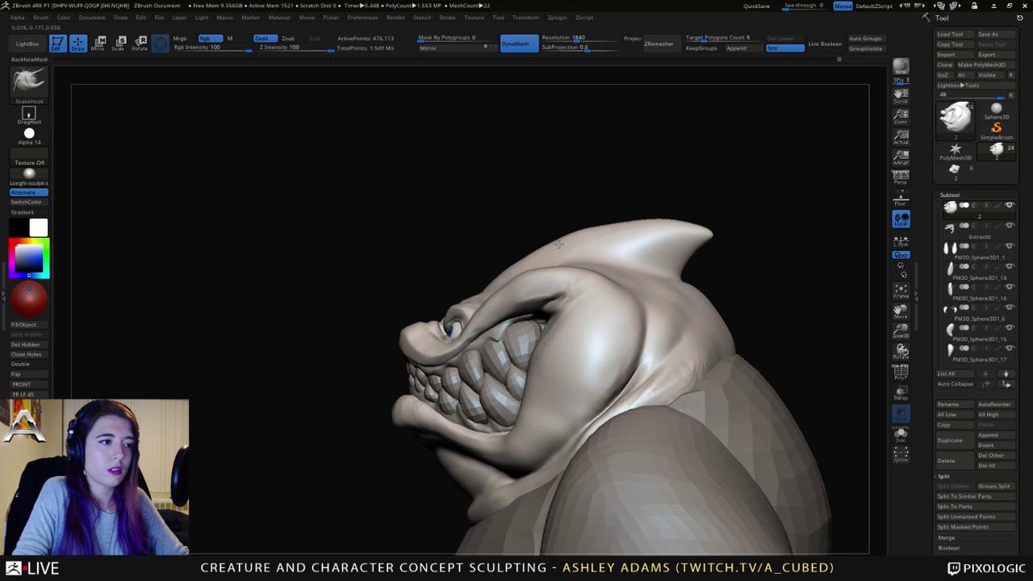
mouse_move(574, 233)
left_mouse_down()
mouse_move(699, 230)
mouse_move(643, 239)
mouse_move(712, 225)
left_mouse_up()
key("space")
left_click_drag(629, 220, 661, 214)
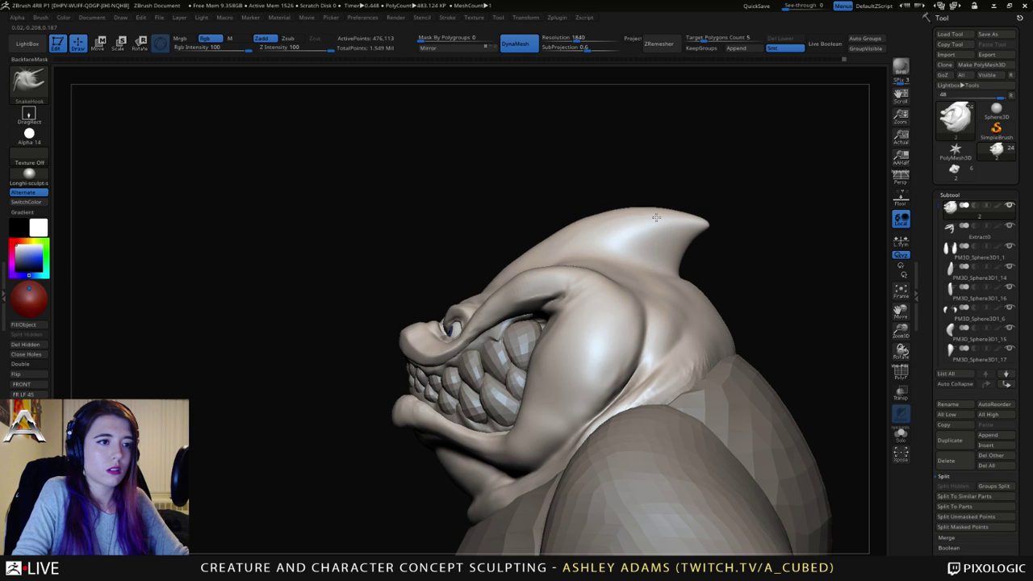
mouse_move(661, 251)
right_mouse_down("ctrl")
mouse_move(601, 174)
mouse_move(689, 240)
mouse_move(610, 245)
mouse_move(594, 298)
right_mouse_up("ctrl")
key("space")
right_click_drag(494, 240, 535, 233)
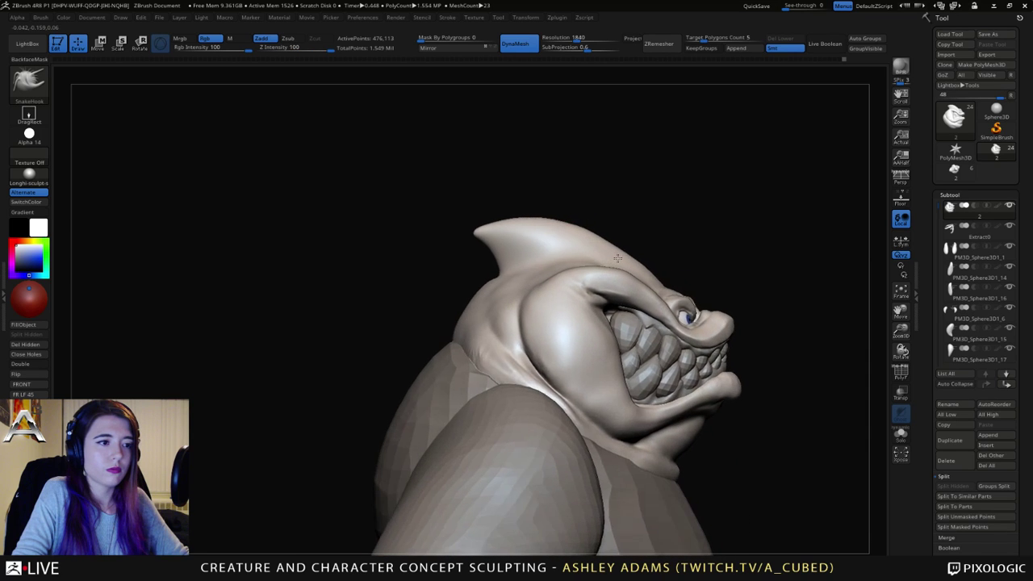
left_click_drag(492, 223, 483, 279)
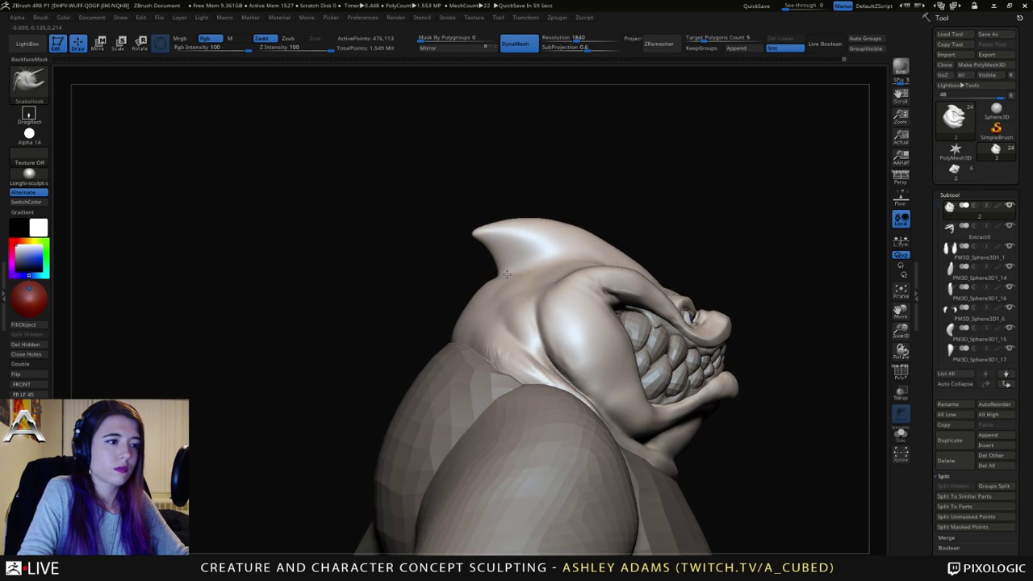
Step: Build up a thick skin fold around the back of the neck with ClayBuildup
key("b")
key("c")
key("b")
right_click_drag(484, 293, 505, 288)
mouse_move(505, 288)
left_mouse_down()
mouse_move(461, 275)
mouse_move(477, 270)
mouse_move(444, 322)
mouse_move(486, 343)
left_mouse_up()
right_click_drag(488, 346, 461, 327)
left_click_drag(435, 311, 410, 260)
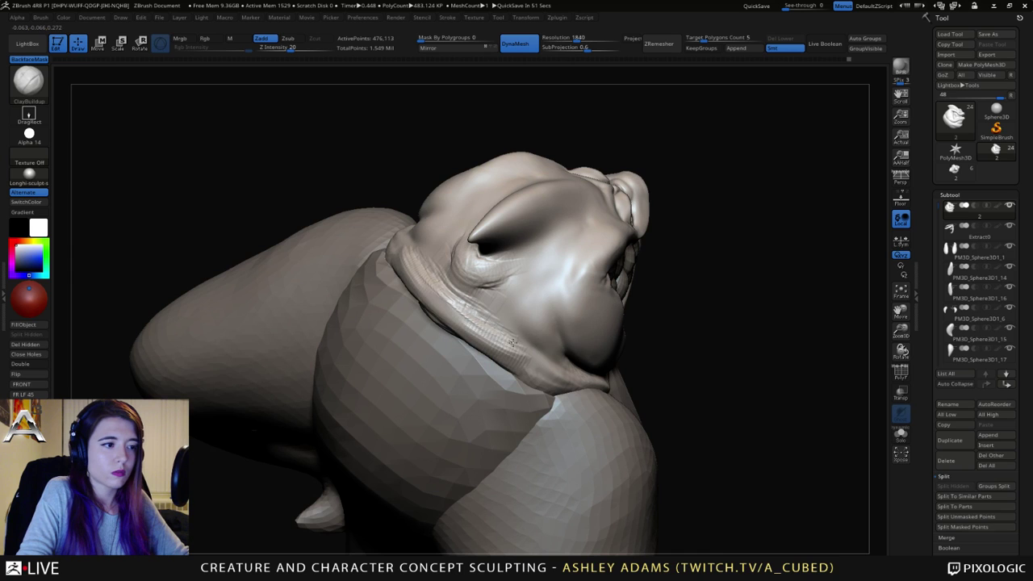
Step: Reshape the rear neck fold with SnakeHook and smooth its surface
mouse_move(411, 266)
right_mouse_down()
mouse_move(503, 369)
mouse_move(468, 330)
mouse_move(525, 323)
mouse_move(561, 343)
right_mouse_up()
key("b")
key("s")
key("h")
key("shift")
right_click(461, 344)
mouse_move(505, 327)
right_mouse_down()
mouse_move(448, 318)
mouse_move(509, 347)
right_mouse_up()
Step: Add more volume to the rear neck fold with ClayBuildup and blend it toward the side of the neck
key("b")
key("c")
key("b")
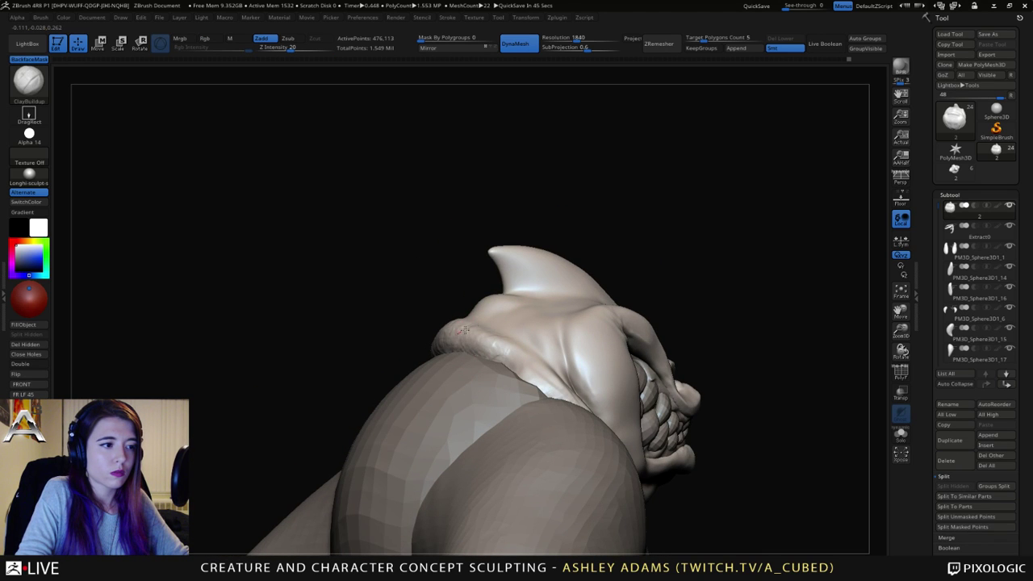
mouse_move(501, 356)
right_mouse_down()
mouse_move(553, 369)
mouse_move(517, 341)
mouse_move(539, 368)
right_mouse_up()
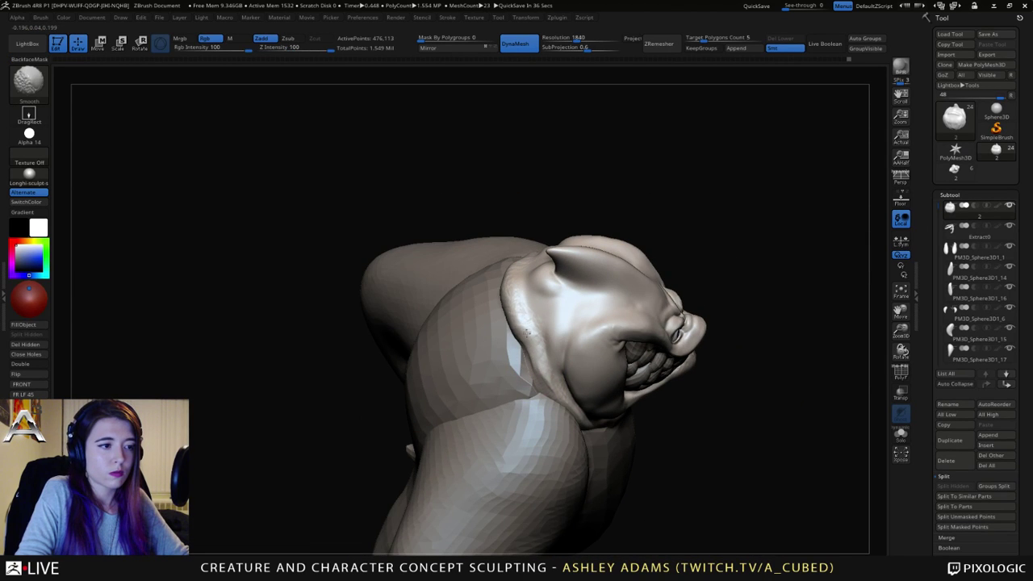
right_click_drag(511, 313, 477, 269)
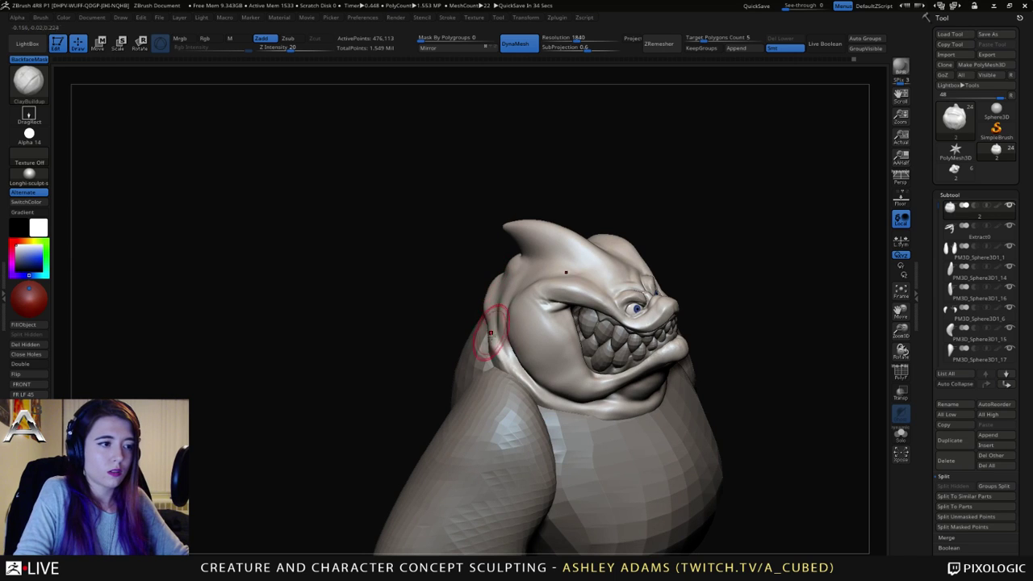
mouse_move(494, 334)
right_mouse_down()
mouse_move(560, 336)
mouse_move(482, 309)
mouse_move(478, 323)
mouse_move(615, 371)
right_mouse_up()
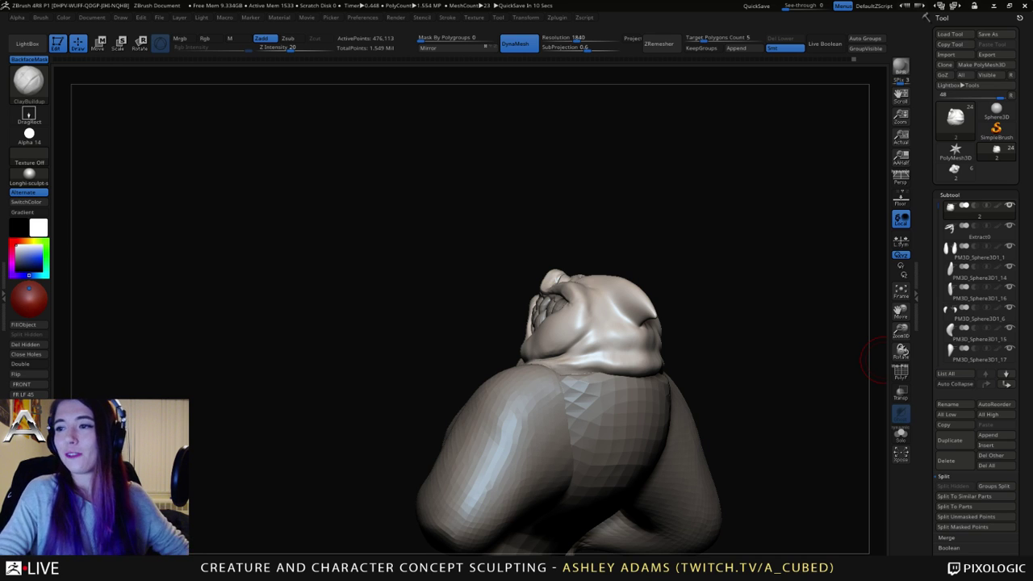
Step: Reshape the upper corner of the mouth where the cheek meets the brow ridge with a resized SnakeHook brush
right_click_drag(884, 360, 537, 376)
mouse_move(453, 300)
right_mouse_down("alt")
mouse_move(507, 257)
mouse_move(571, 266)
right_mouse_up("alt")
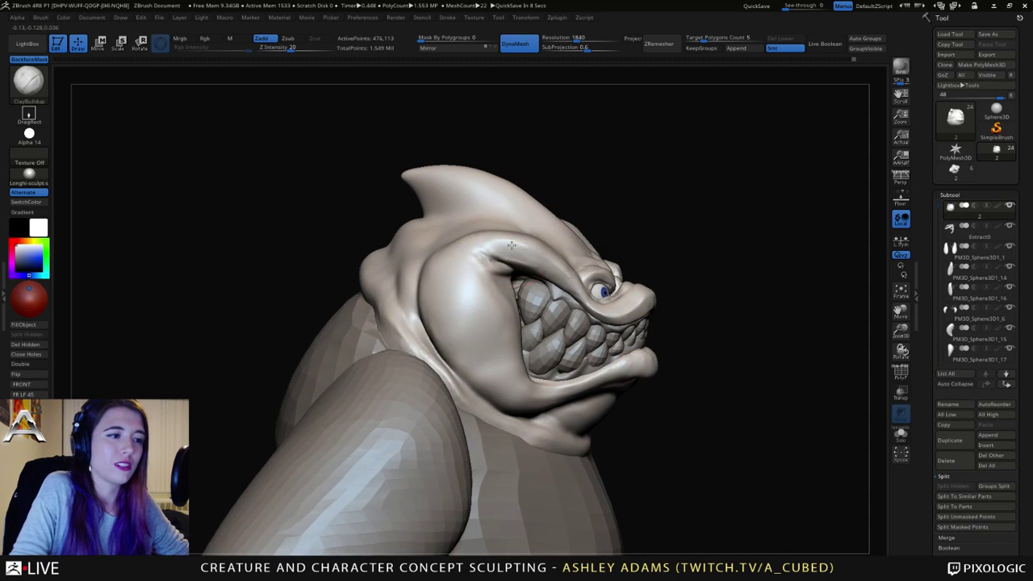
key("space")
left_click_drag(513, 244, 507, 243)
key("b")
key("s")
key("h")
mouse_move(501, 261)
right_mouse_down()
mouse_move(516, 249)
mouse_move(504, 263)
right_mouse_up()
left_click_drag(504, 263, 506, 256)
right_click_drag(557, 257, 507, 253)
Step: Carve creases running from the cheek into the upper mouth corner with a resized DamStandard brush
key("b")
key("d")
key("s")
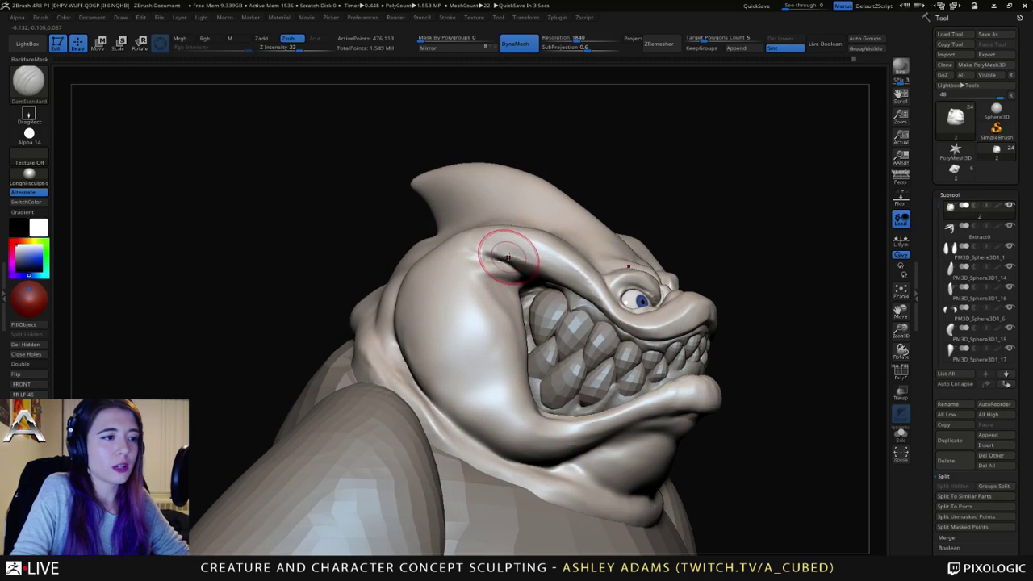
key("space")
left_click_drag(510, 255, 502, 257)
right_click_drag(502, 257, 493, 240)
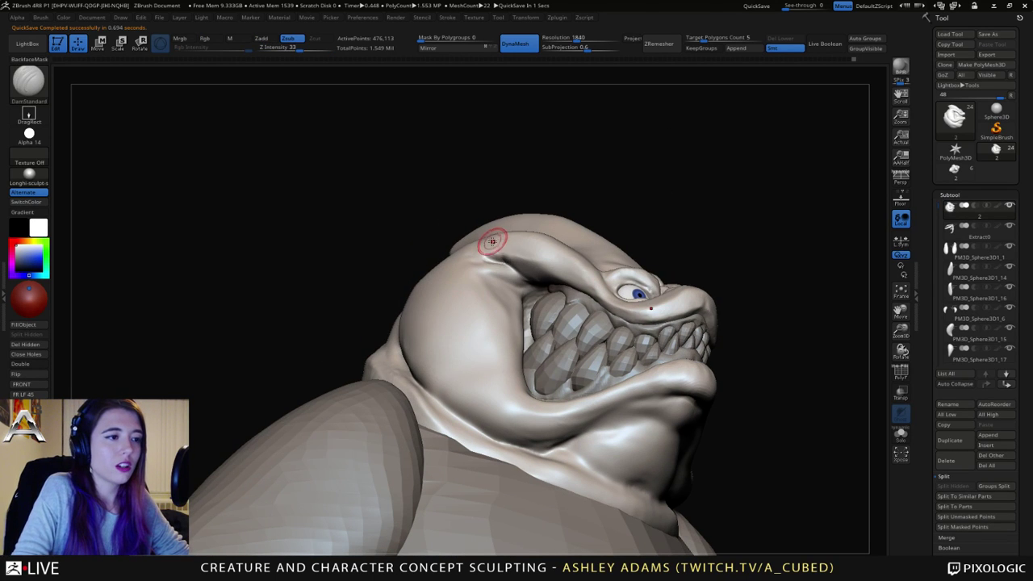
mouse_move(490, 244)
left_mouse_down()
mouse_move(494, 292)
mouse_move(539, 292)
left_mouse_up()
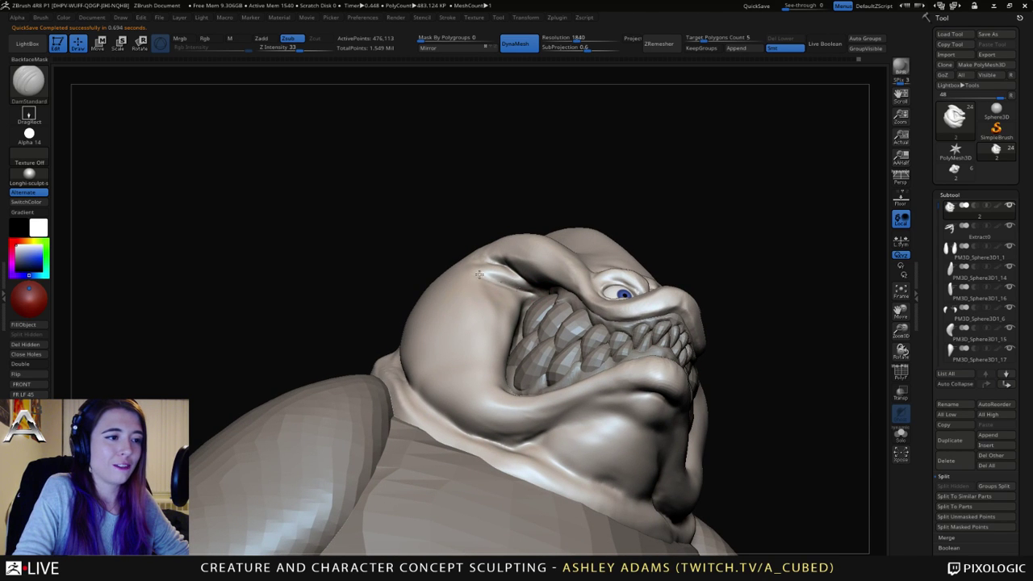
left_click_drag(478, 274, 532, 289)
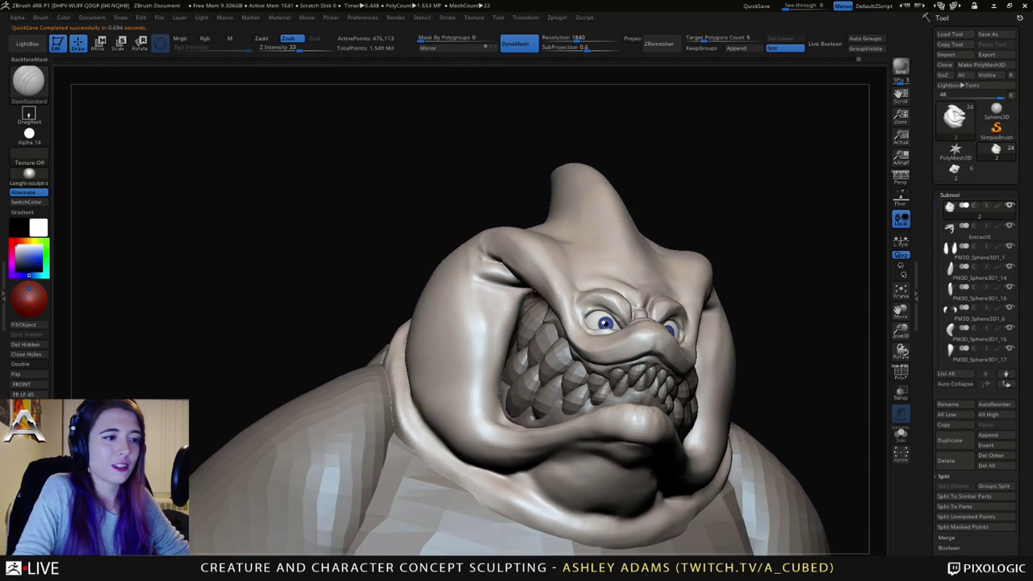
right_click_drag(528, 286, 532, 295)
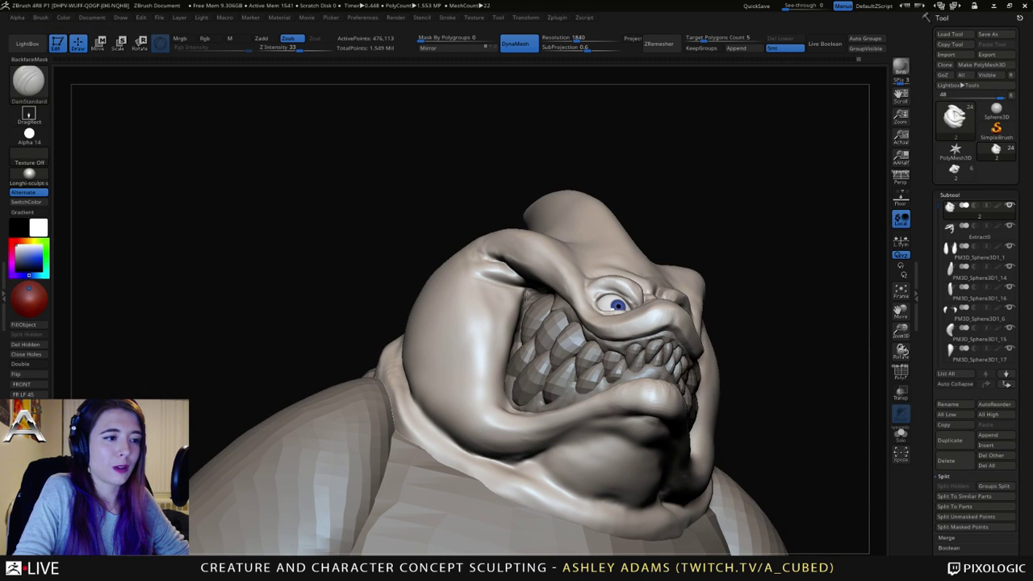
mouse_move(548, 289)
left_mouse_down()
mouse_move(532, 286)
mouse_move(542, 288)
left_mouse_up()
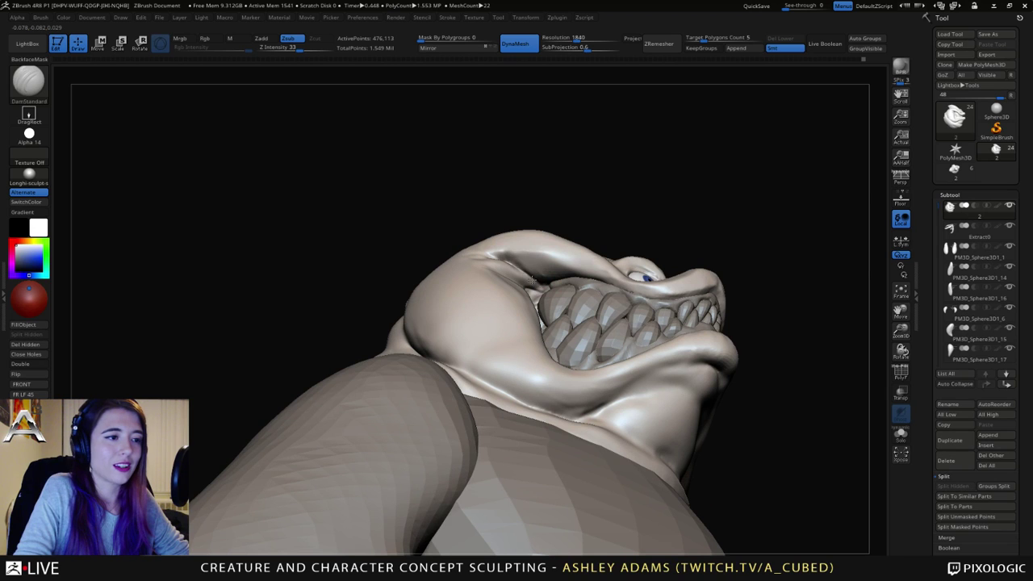
Step: Build up the underside of the ridge above the mouth corner with a resized ClayBuildup brush
mouse_move(510, 259)
right_mouse_down()
mouse_move(521, 323)
mouse_move(544, 263)
right_mouse_up()
key("b")
key("c")
key("b")
key("space")
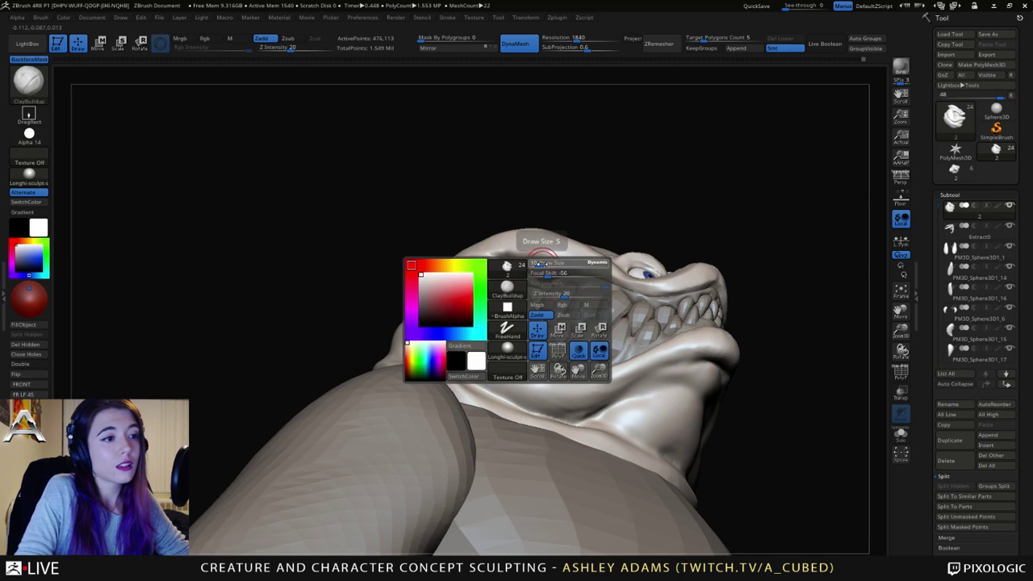
left_click_drag(534, 270, 548, 277)
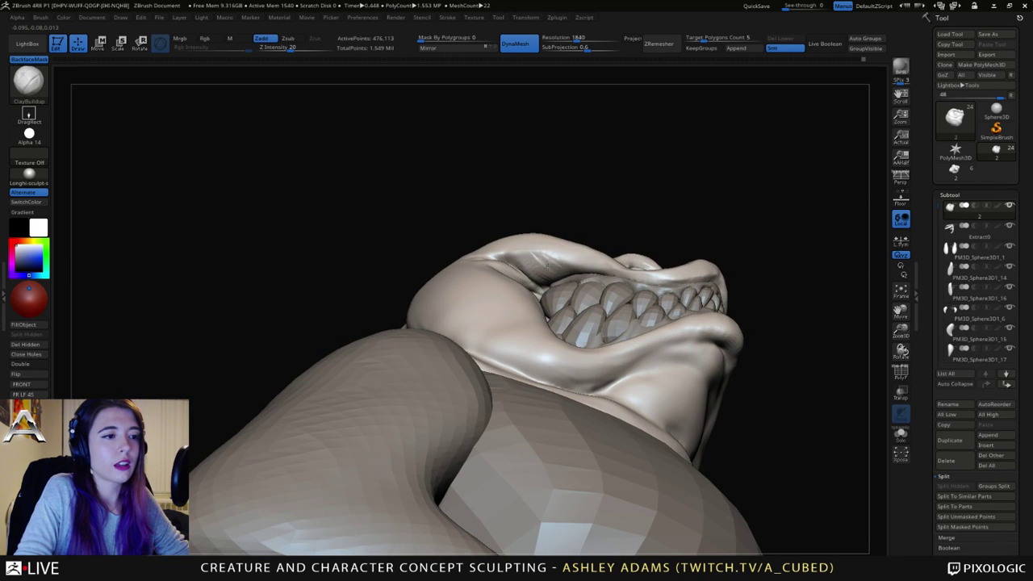
mouse_move(548, 266)
right_mouse_down()
mouse_move(508, 260)
mouse_move(484, 283)
right_mouse_up()
Step: Deepen the crease at the upper mouth corner with DamStandard and soften it with smoothing
key("space")
right_click_drag(506, 238, 490, 255)
key("b")
key("d")
key("s")
left_click_drag(490, 254, 494, 247)
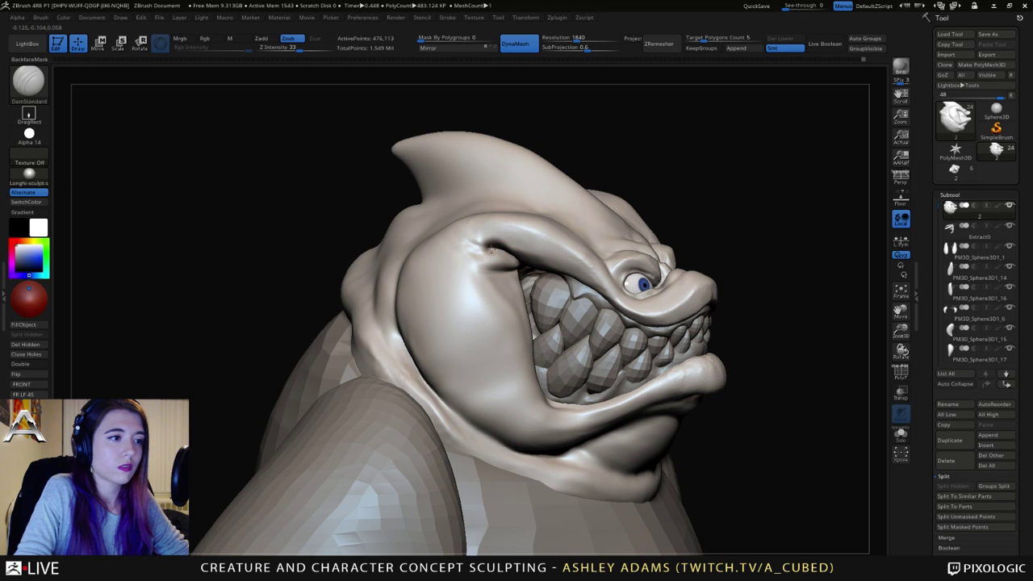
mouse_move(499, 250)
left_mouse_down("shift")
mouse_move(482, 248)
mouse_move(500, 251)
left_mouse_up("shift")
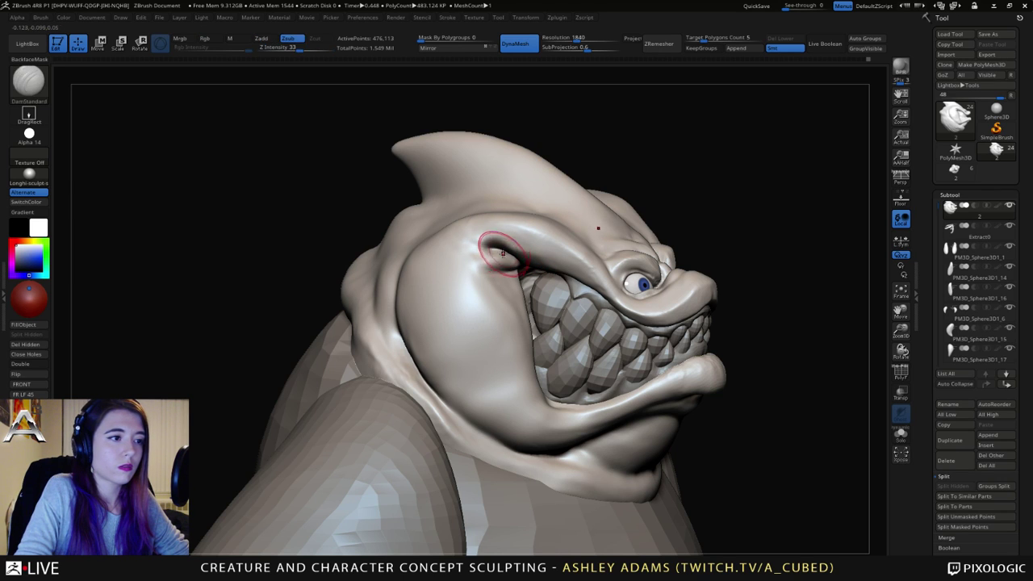
Step: Inflate the small skin fold just below the mouth-corner crease with the Inflat brush
key("b")
key("c")
key("b")
key("b")
key("i")
key("n")
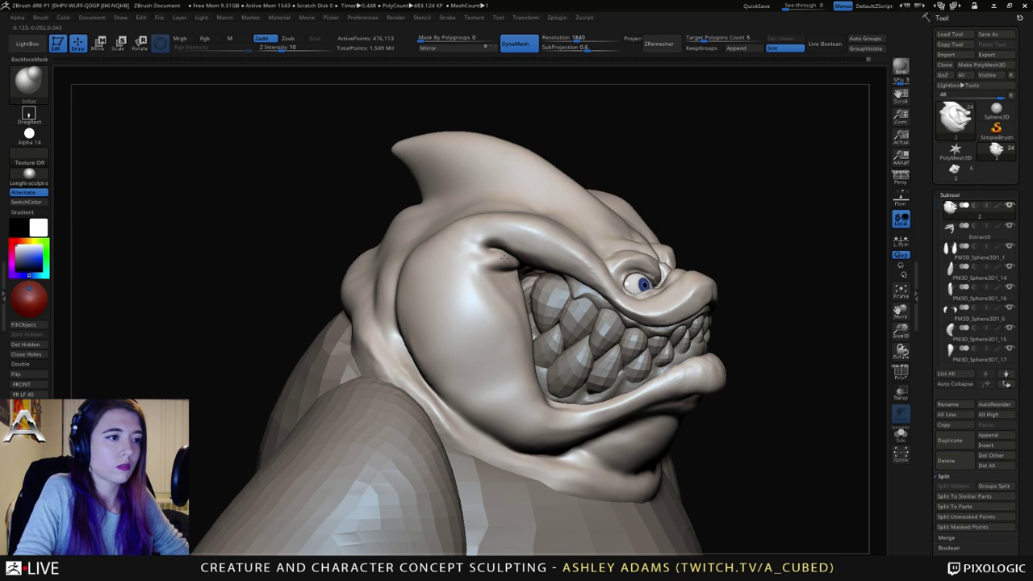
right_click_drag(476, 259, 502, 256)
left_click_drag(492, 259, 482, 258)
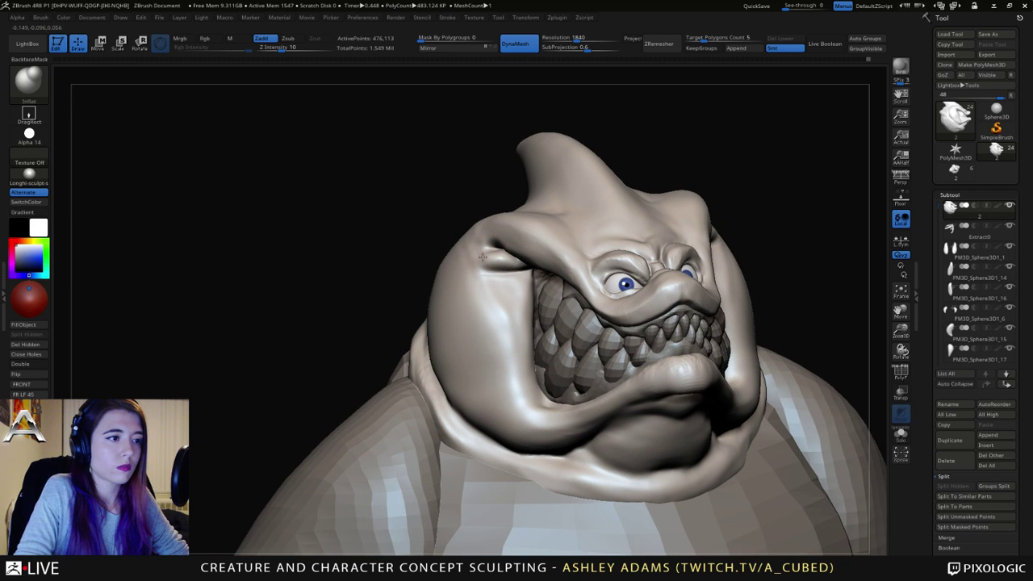
Step: Resize the Inflat brush and puff up the skin around the outer end of the mouth-corner crease
right_click_drag(476, 254, 525, 248)
key("space")
mouse_move(489, 242)
left_mouse_down()
mouse_move(480, 240)
mouse_move(502, 241)
left_mouse_up()
key("space")
key("space")
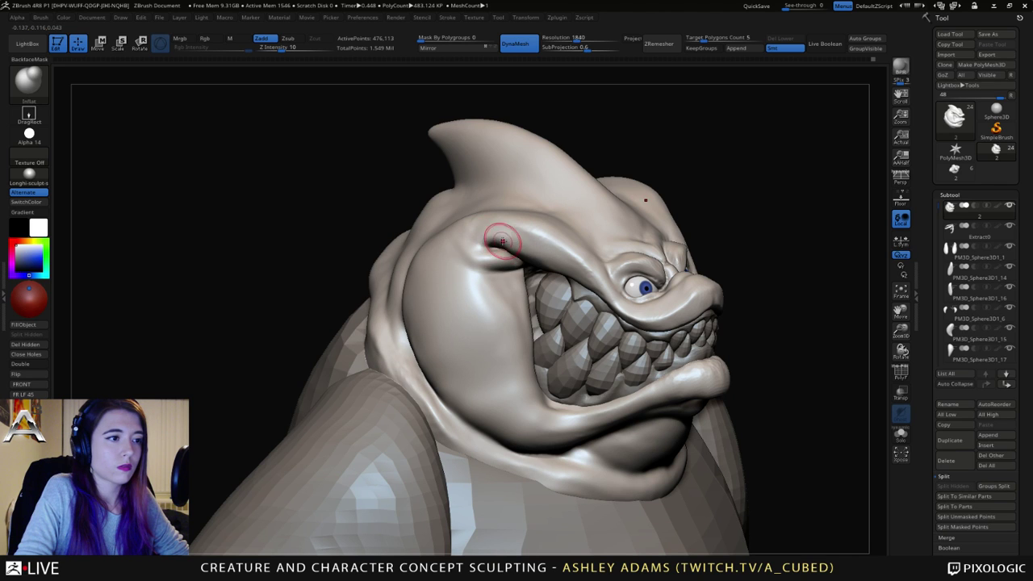
Step: Adjust the shape of the mouth-corner fold with SnakeHook and smooth it into the cheek
key("b")
key("s")
key("h")
right_click_drag(515, 250, 501, 241)
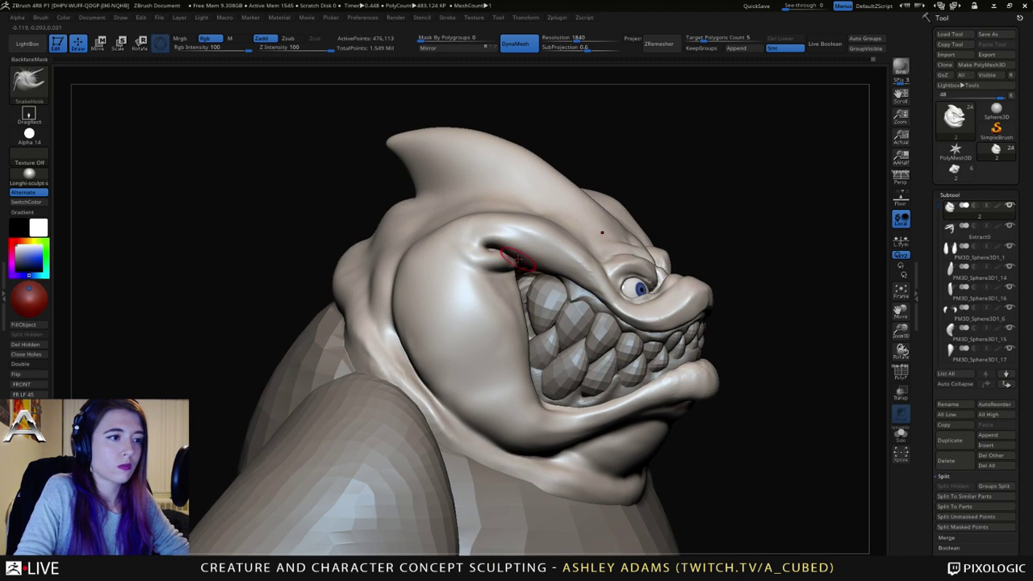
left_click_drag(516, 257, 499, 261, "shift")
mouse_move(512, 247)
right_mouse_down("ctrl")
mouse_move(526, 270)
mouse_move(498, 260)
mouse_move(515, 235)
mouse_move(508, 201)
right_mouse_up("ctrl")
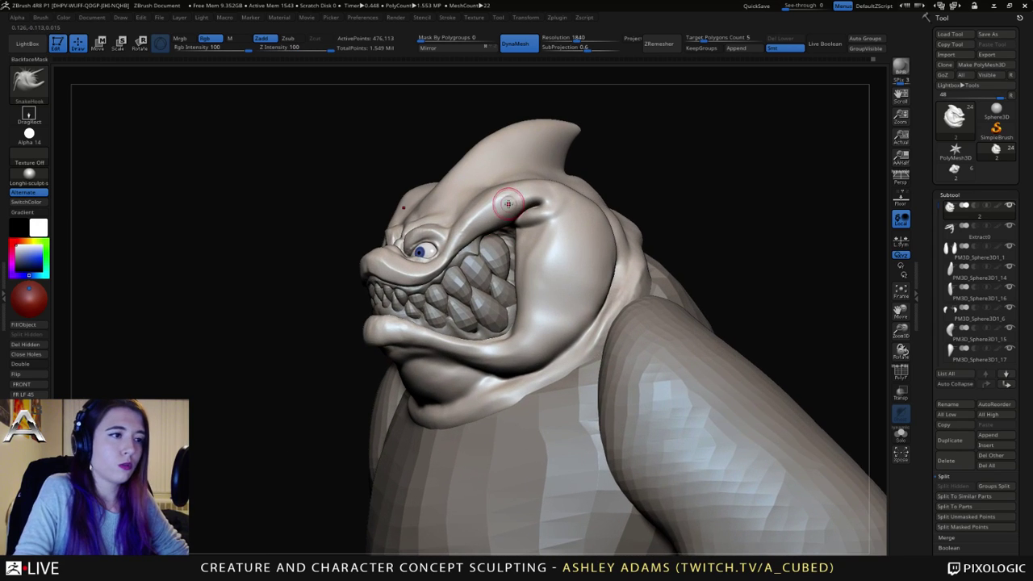
Step: Puff up the cheek skin beside the mouth corner with the Inflat brush and smooth it
key("b")
key("i")
key("n")
mouse_move(534, 244)
right_mouse_down()
mouse_move(528, 235)
mouse_move(517, 242)
right_mouse_up()
right_click(498, 288)
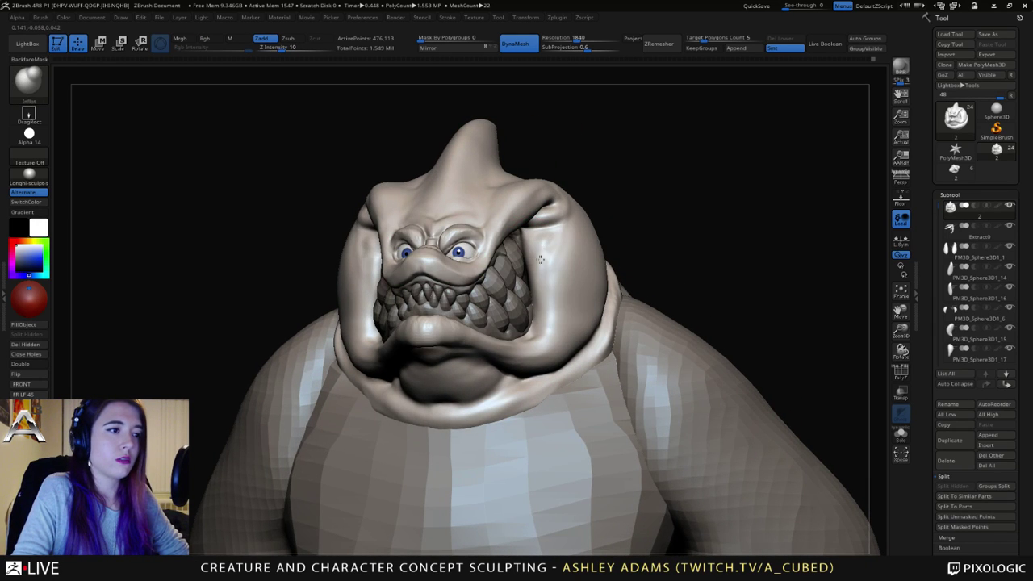
key("shift")
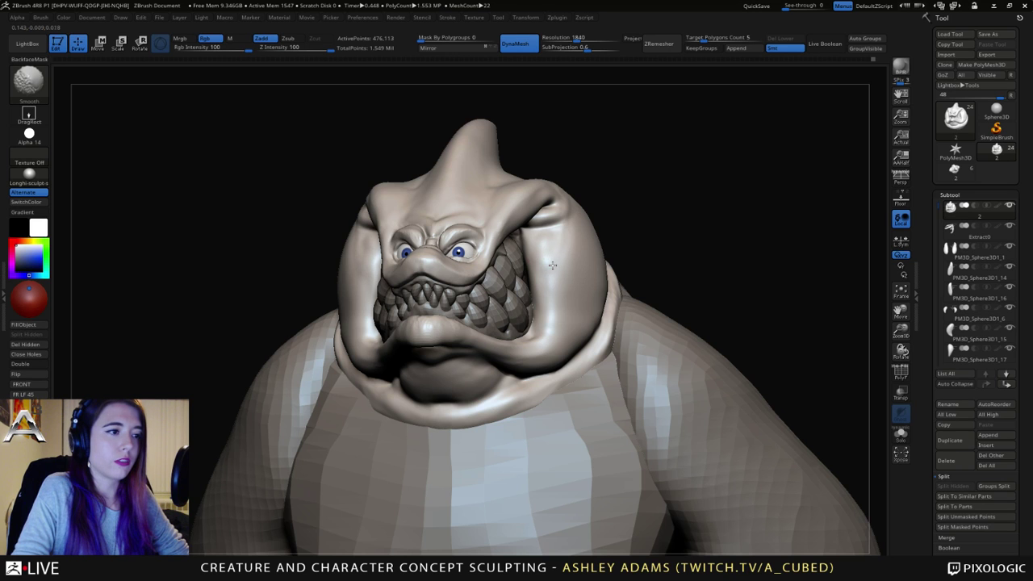
mouse_move(552, 265)
right_mouse_down()
mouse_move(564, 237)
mouse_move(511, 231)
mouse_move(516, 216)
mouse_move(504, 213)
mouse_move(442, 236)
right_mouse_up()
right_click(481, 290)
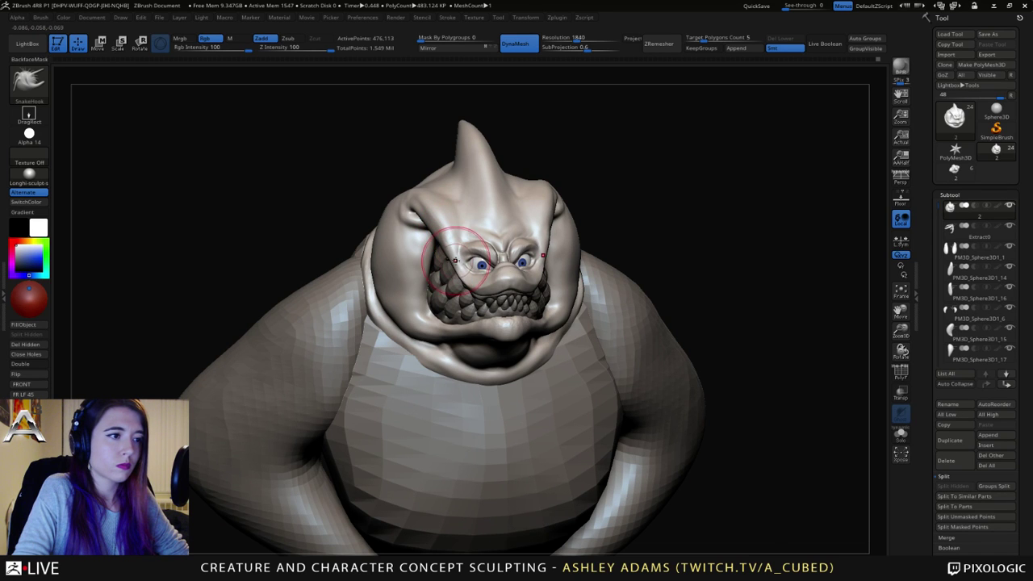
Step: Adjust the edge of the upper lip between the eye and the mouth-corner fold with SnakeHook
mouse_move(455, 260)
right_mouse_down()
mouse_move(438, 247)
mouse_move(460, 242)
mouse_move(475, 268)
mouse_move(431, 236)
mouse_move(447, 235)
mouse_move(428, 237)
mouse_move(487, 232)
mouse_move(496, 256)
mouse_move(512, 202)
right_mouse_up()
right_click(526, 211)
right_click(512, 215)
left_click_drag(517, 224, 510, 225)
right_click(509, 225)
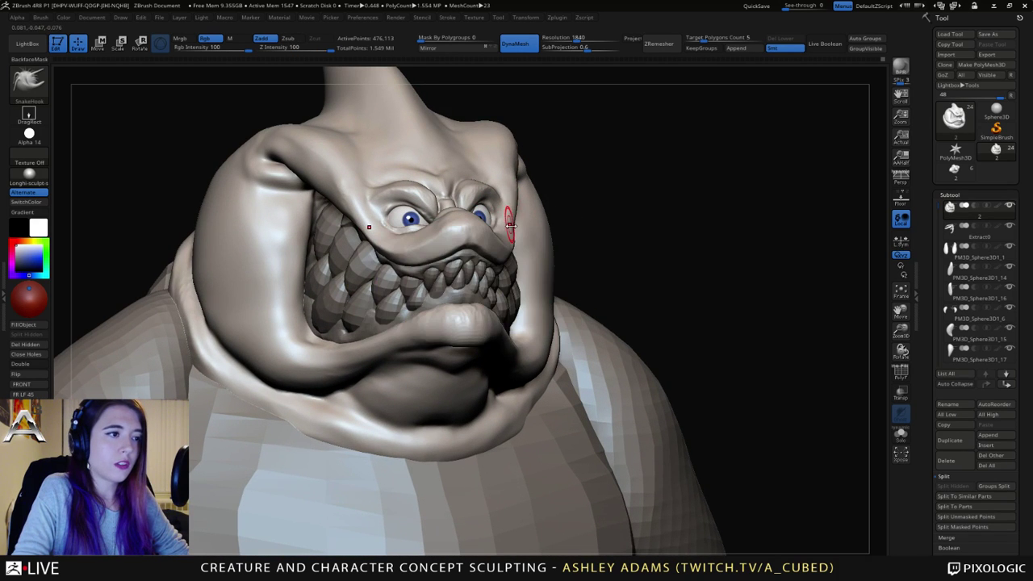
right_click_drag(512, 230, 500, 226, "shift")
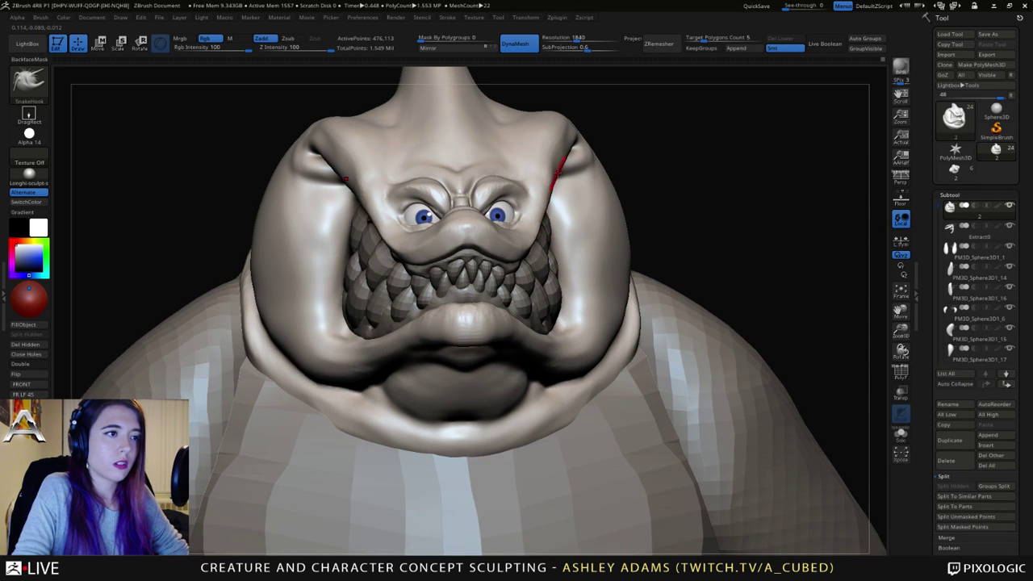
right_click_drag(556, 170, 533, 249)
right_click(506, 282)
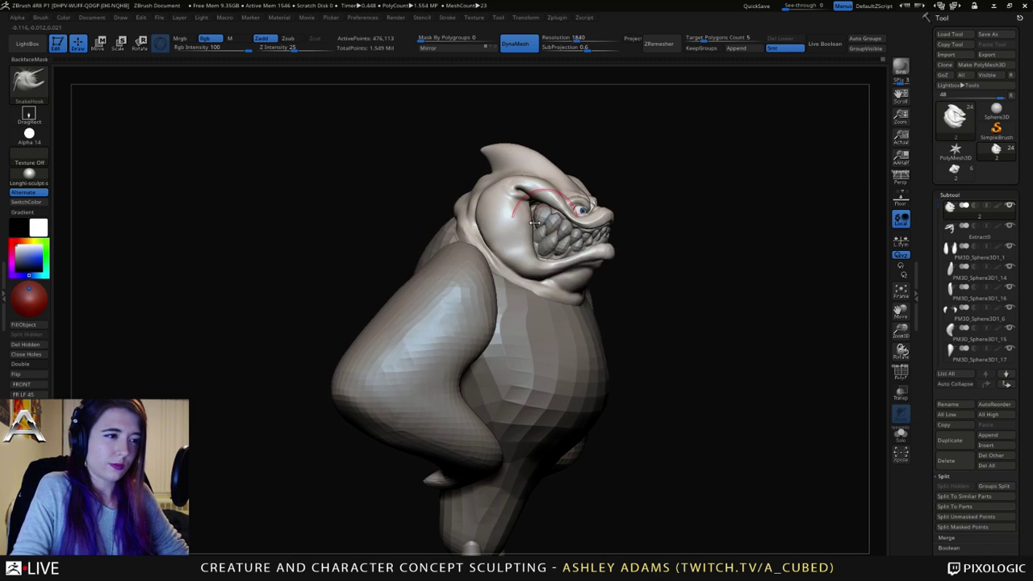
Step: Resize the SnakeHook brush and adjust the lower lip line along the side of the mouth
right_click_drag(576, 207, 531, 250, "ctrl")
key("space")
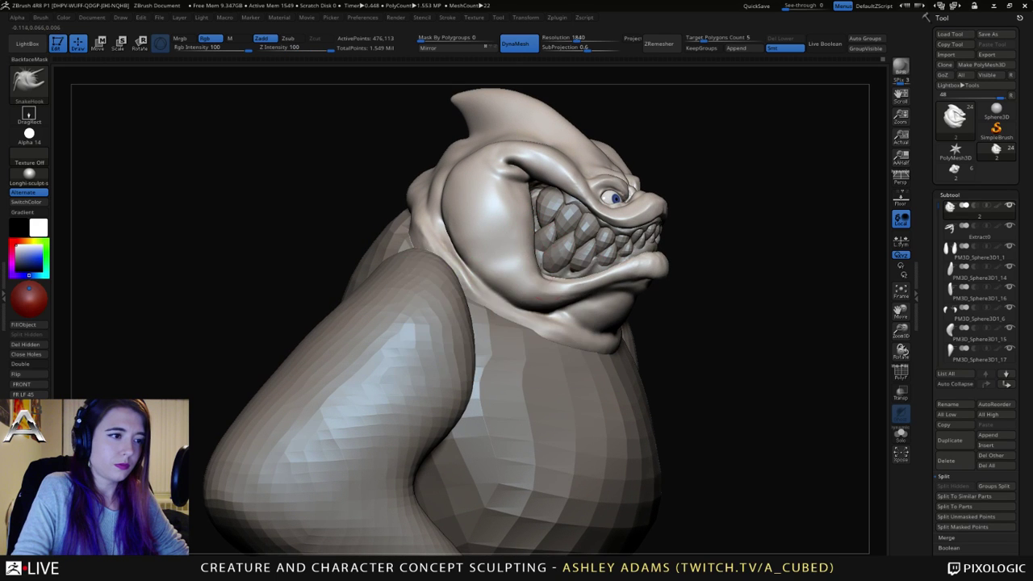
right_click_drag(537, 266, 530, 295)
key("space")
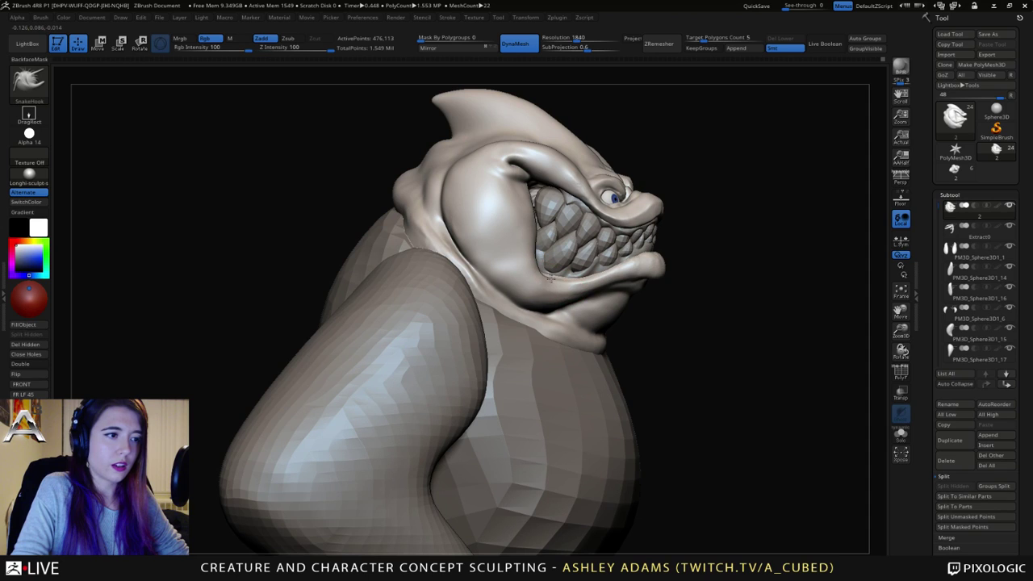
key("space")
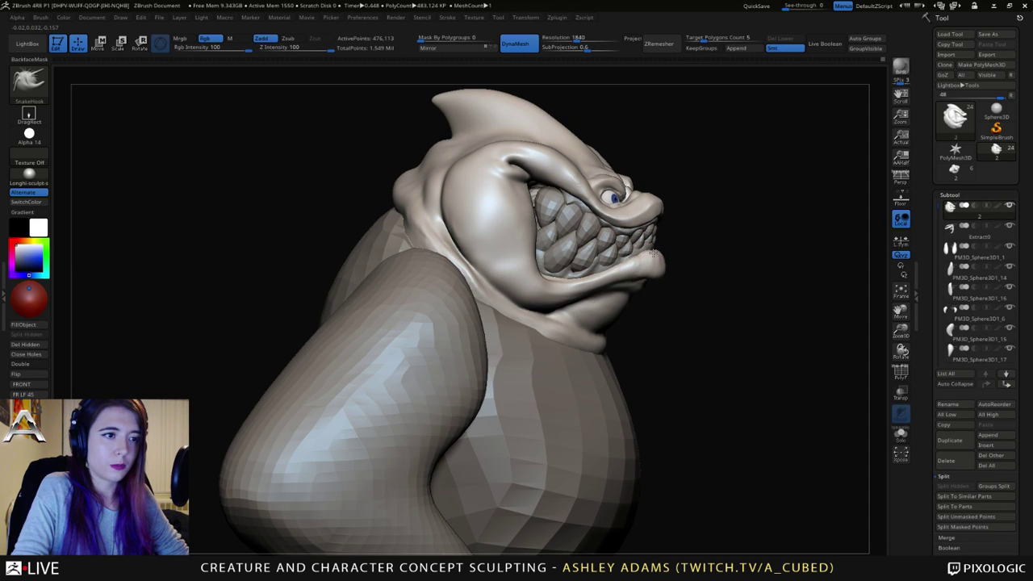
right_click_drag(641, 259, 641, 277)
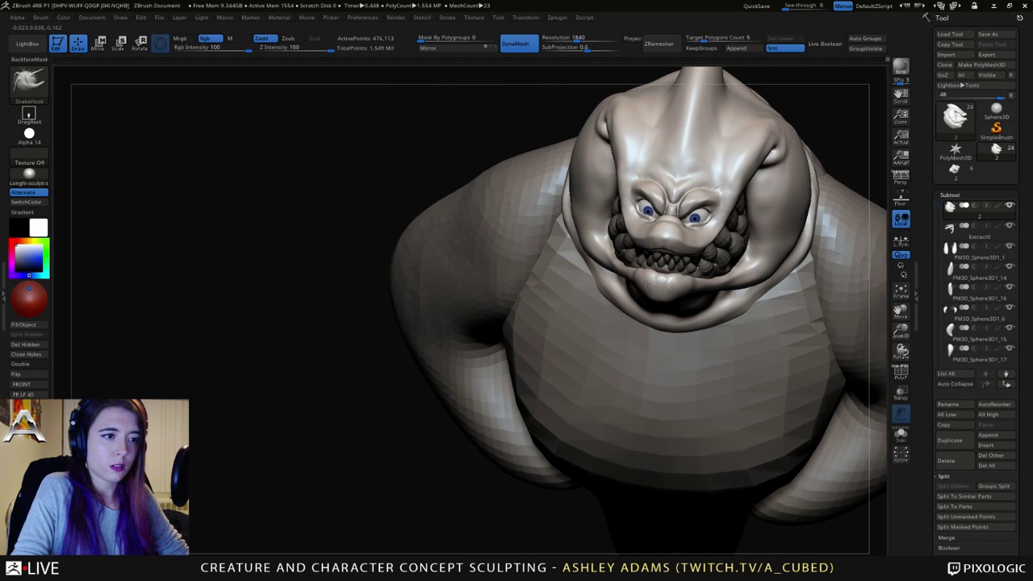
Step: Reshape the sides of the lower lip from above with SnakeHook and smooth them from below
right_click_drag(652, 283, 652, 347)
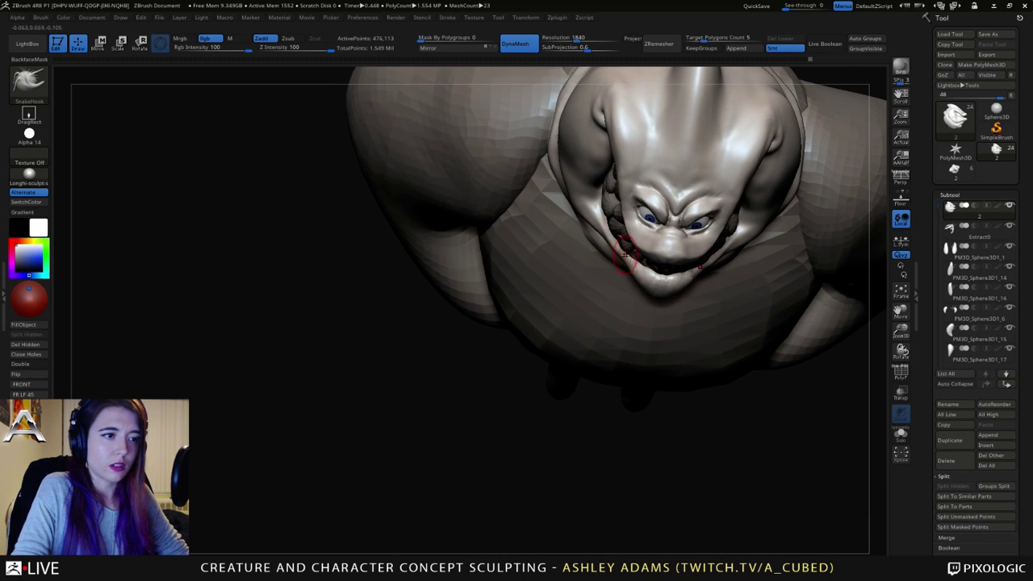
left_click_drag(628, 263, 623, 255)
mouse_move(577, 250)
right_mouse_down()
mouse_move(629, 339)
mouse_move(634, 244)
right_mouse_up()
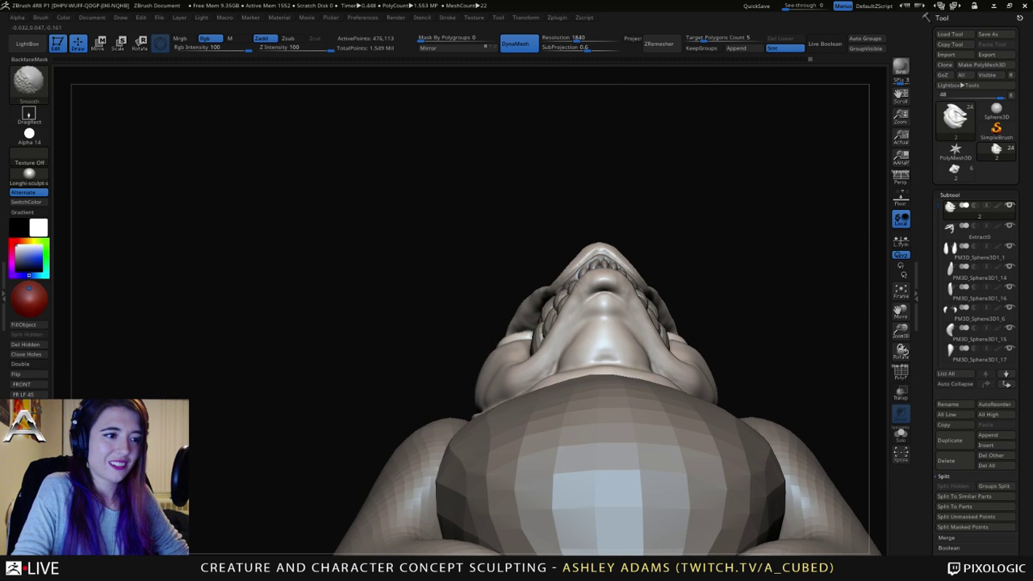
left_click_drag(570, 295, 609, 276)
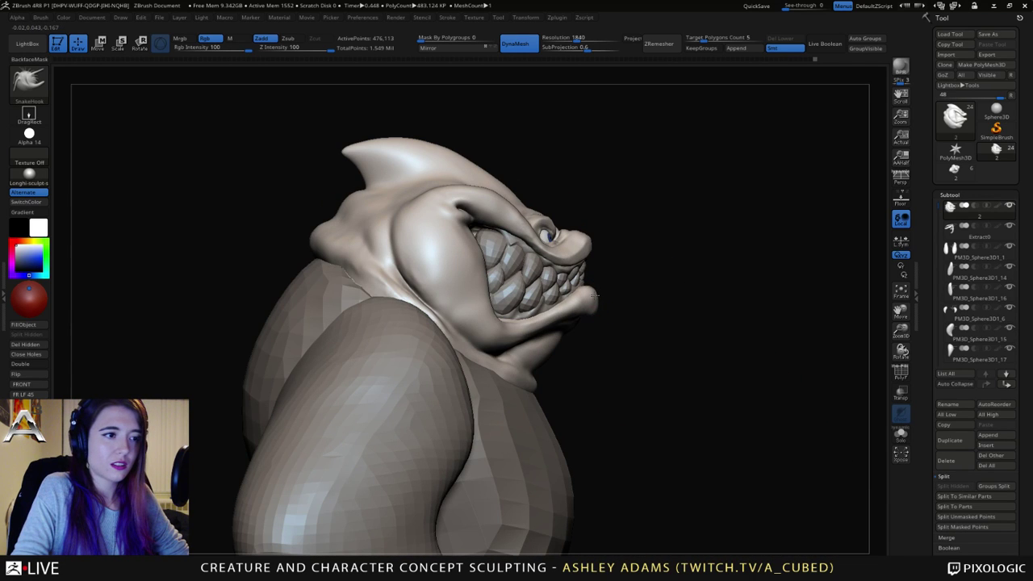
Step: Refine the protruding front tip of the lower lip in side view with a resized SnakeHook brush
right_click(528, 368)
mouse_move(568, 286)
right_mouse_down()
mouse_move(553, 329)
mouse_move(561, 325)
right_mouse_up()
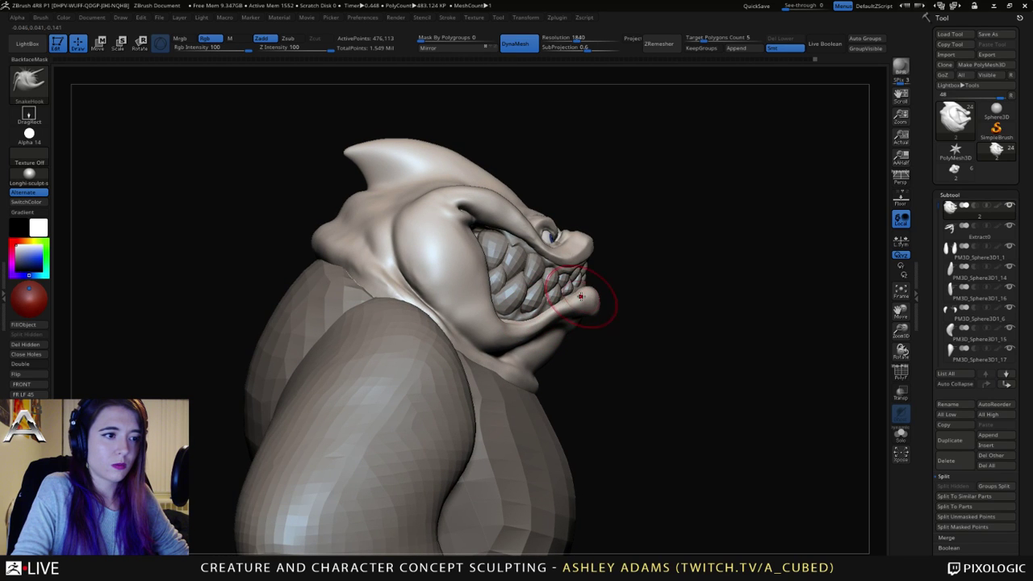
right_click_drag(582, 292, 539, 293)
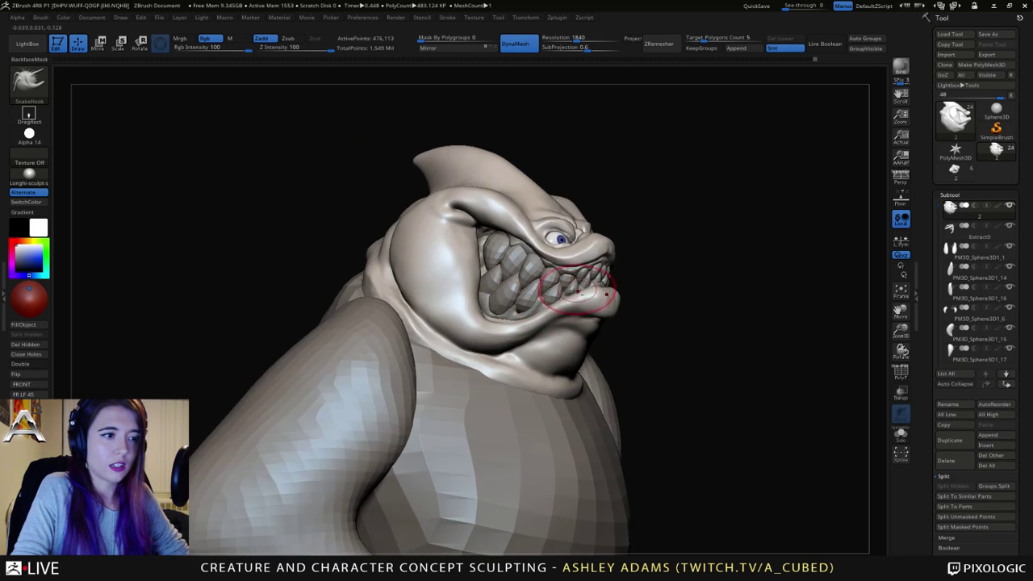
left_click(605, 296, "alt")
mouse_move(605, 296)
right_mouse_down()
mouse_move(569, 293)
mouse_move(588, 312)
mouse_move(577, 297)
mouse_move(590, 307)
mouse_move(547, 318)
mouse_move(546, 303)
mouse_move(552, 321)
right_mouse_up()
key("space")
left_click(572, 285, "alt")
left_click(542, 297, "alt")
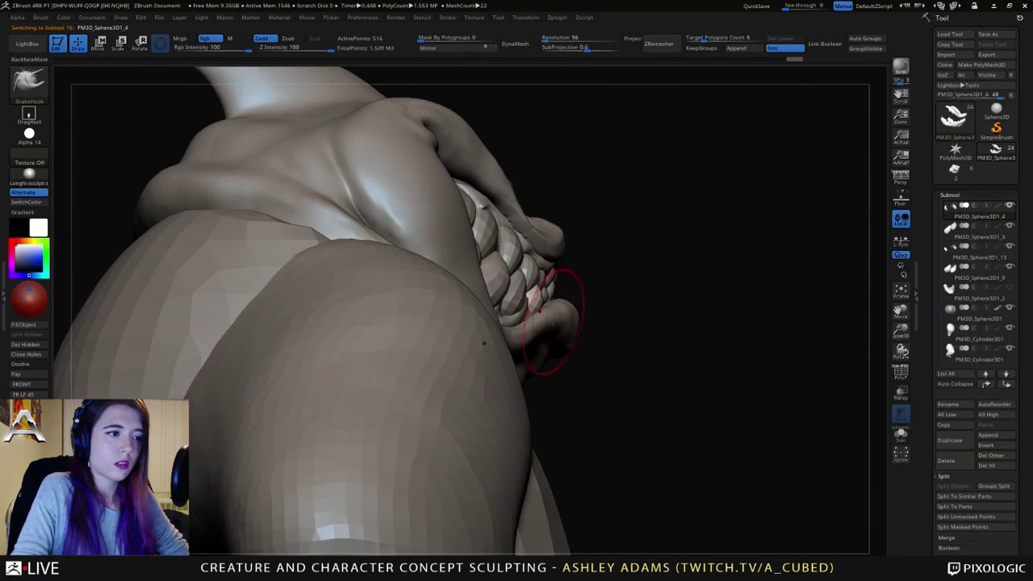
mouse_move(560, 357)
right_mouse_down()
mouse_move(535, 343)
mouse_move(569, 344)
mouse_move(569, 315)
mouse_move(595, 374)
right_mouse_up()
left_click(582, 324, "alt")
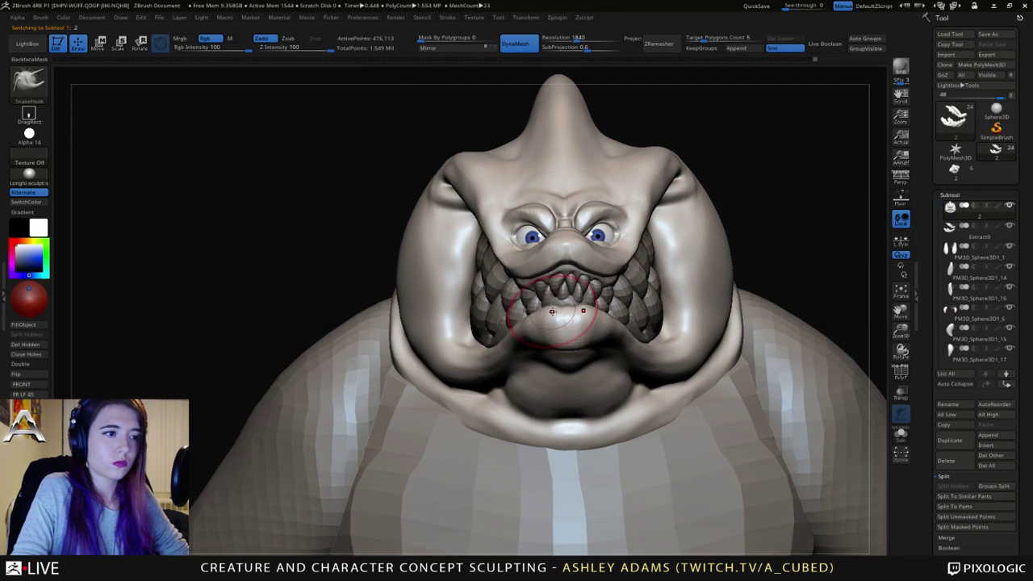
Step: Adjust the front of the lower lip below the small front teeth with SnakeHook from several angles
right_click_drag(552, 312, 574, 298)
right_click(478, 384)
right_click_drag(533, 343, 509, 323)
right_click_drag(509, 323, 452, 306)
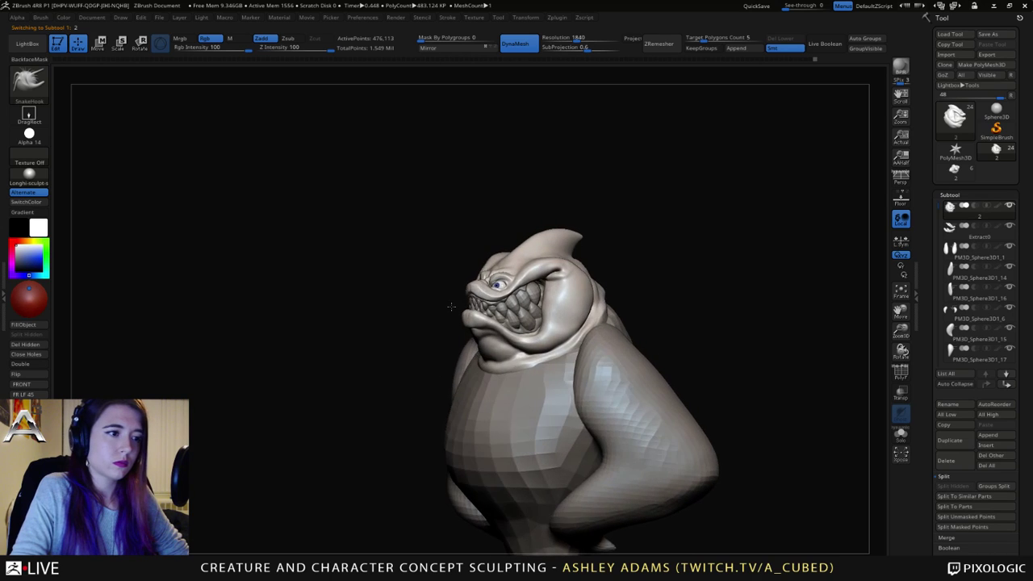
mouse_move(539, 304)
right_mouse_down("alt")
mouse_move(554, 285)
mouse_move(586, 318)
mouse_move(542, 312)
right_mouse_up("alt")
right_click(517, 347)
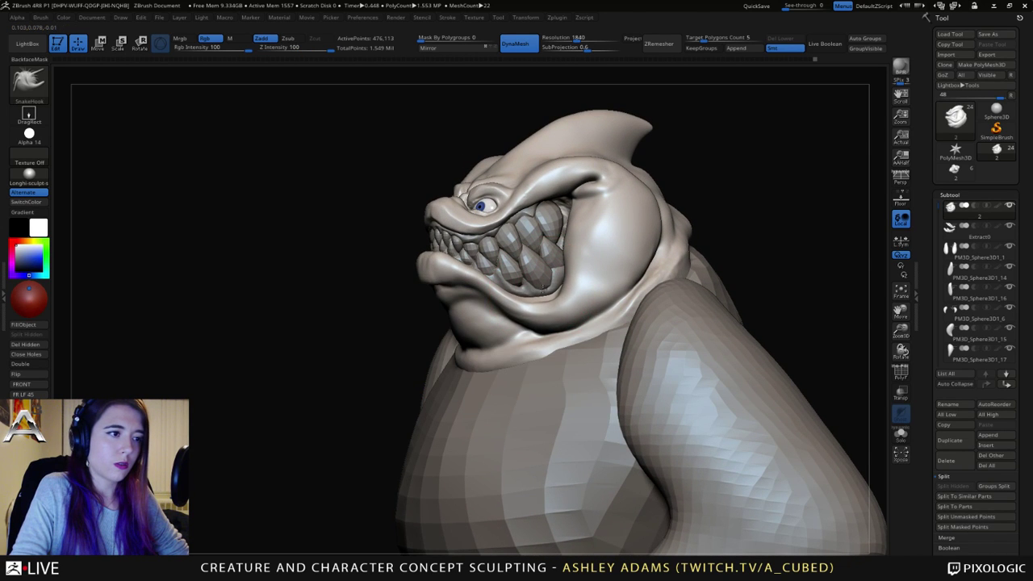
Step: Make the gum mesh Extract0 the active subtool and resize SnakeHook to adjust the lower gums near the mouth corner
left_click(536, 289, "alt")
right_click_drag(436, 323, 511, 340)
right_click(510, 339)
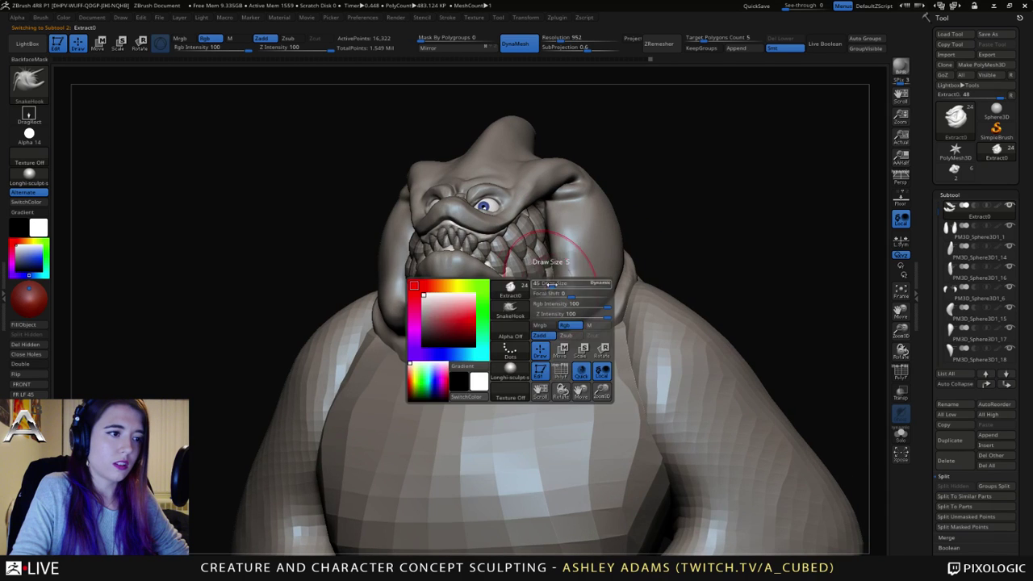
mouse_move(613, 288)
right_mouse_down()
mouse_move(492, 298)
mouse_move(519, 310)
right_mouse_up()
right_click(540, 300)
left_click(539, 296)
Step: Isolate the gums and build up the outer rear part of the lower gum with ClayBuildup
left_click(897, 440)
key("b")
key("c")
key("b")
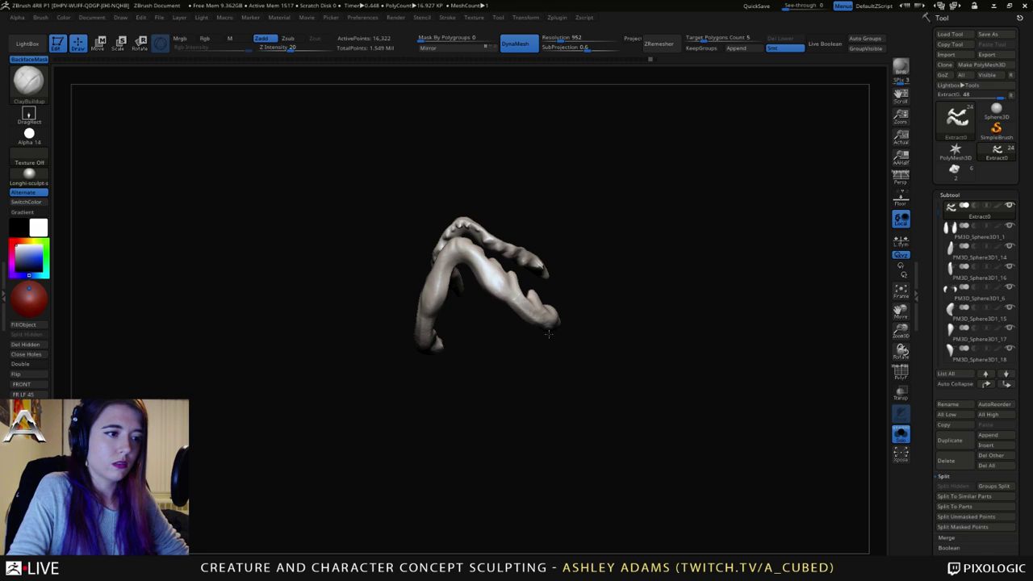
right_click_drag(523, 317, 558, 270)
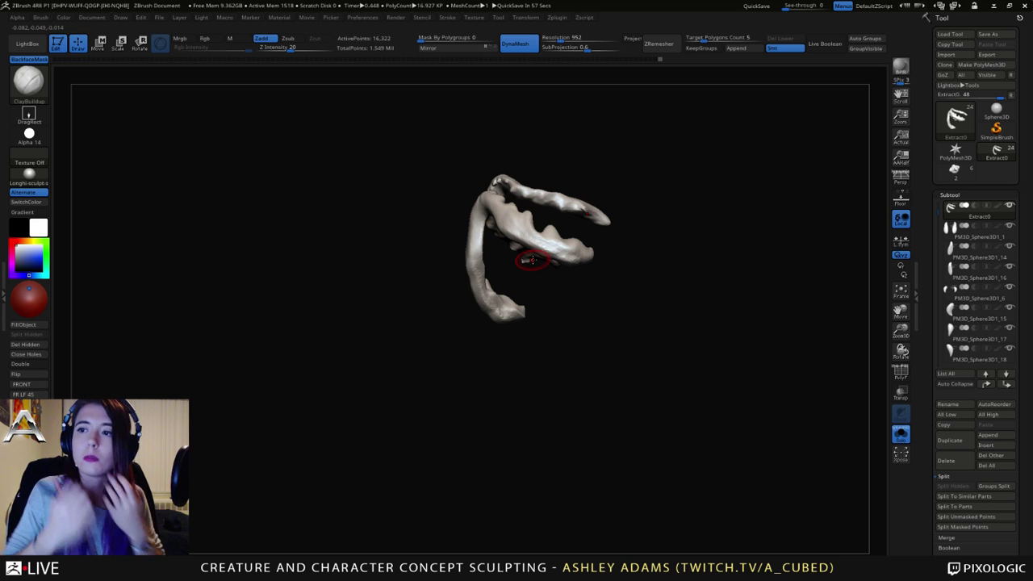
mouse_move(619, 244)
left_mouse_down()
mouse_move(549, 263)
mouse_move(586, 245)
left_mouse_up()
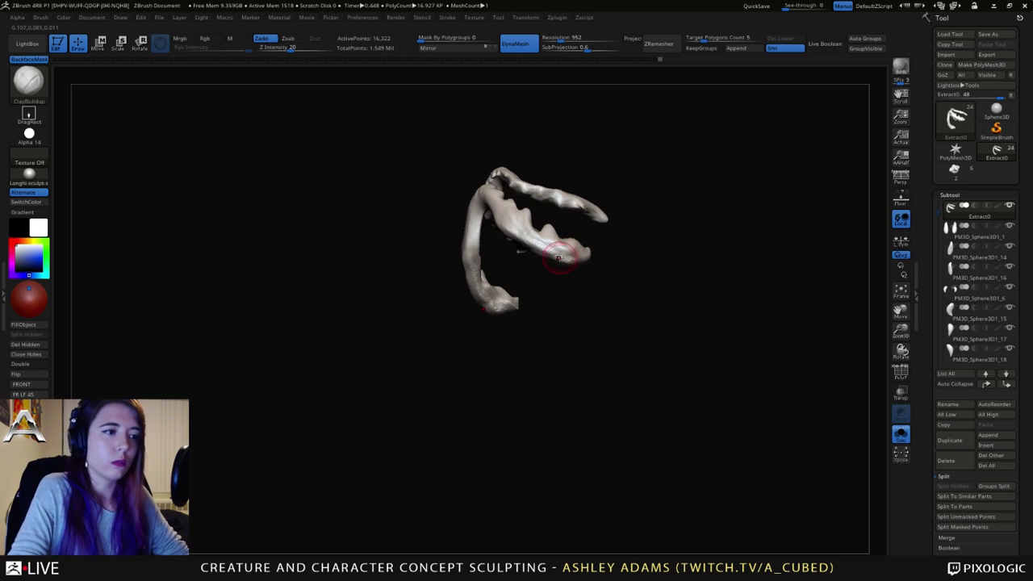
Step: Show the whole creature again and pull the rear of the lower gum against the lip with SnakeHook
left_click(900, 433)
key("b")
key("s")
key("h")
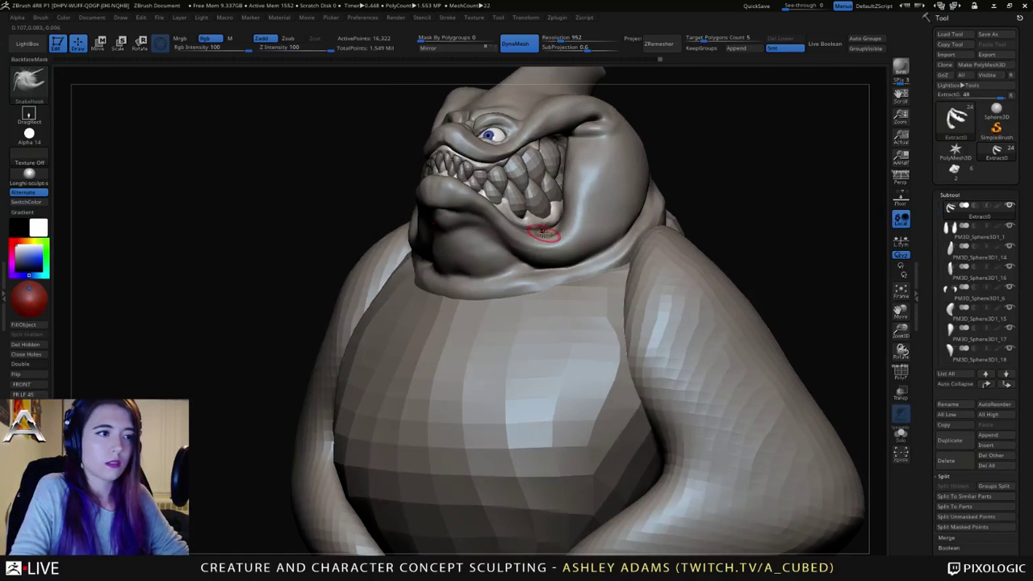
left_click_drag(543, 231, 550, 239)
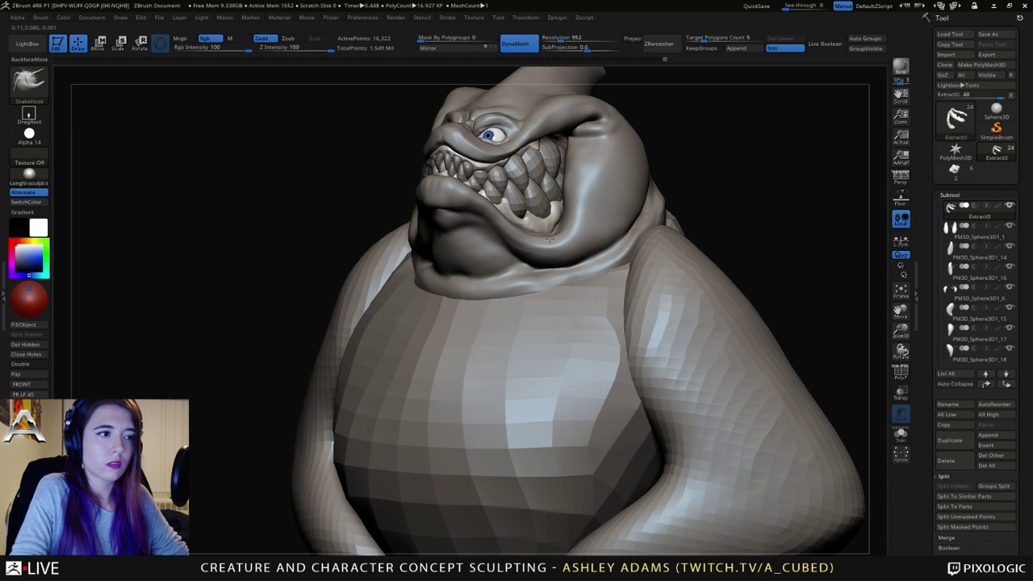
right_click_drag(558, 228, 645, 242)
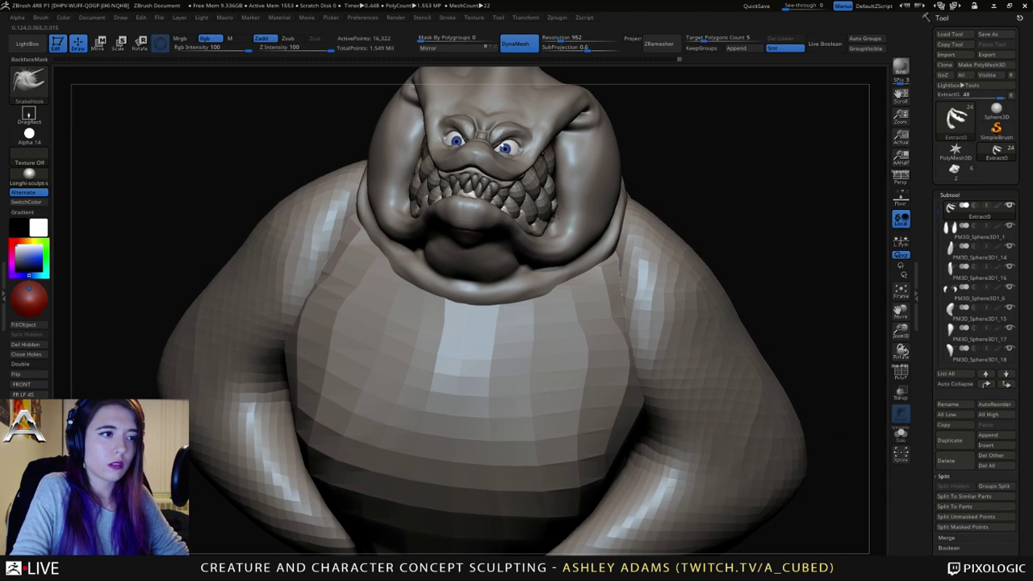
mouse_move(557, 230)
right_mouse_down()
mouse_move(543, 214)
mouse_move(532, 235)
right_mouse_up()
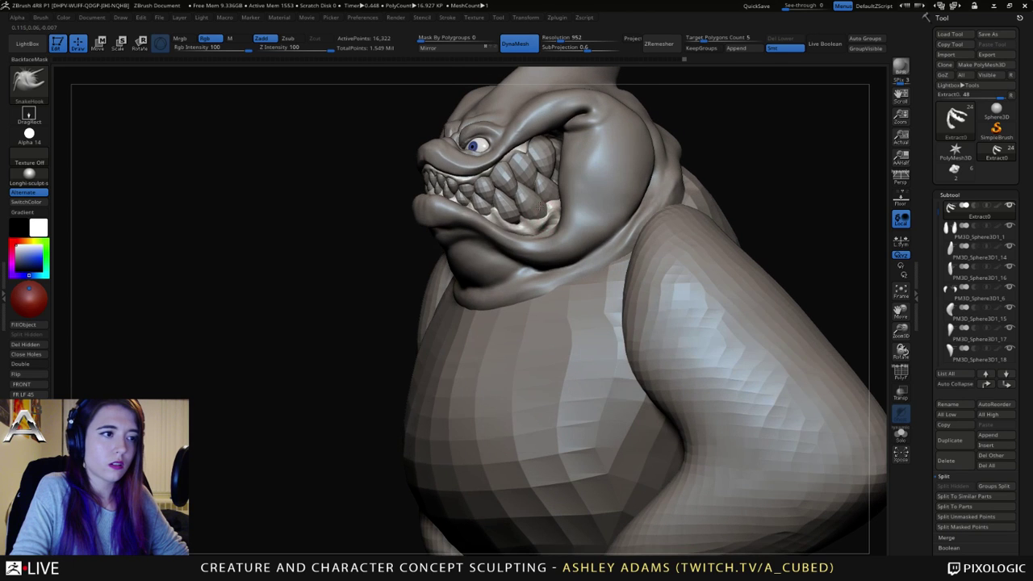
Step: Add volume to the lower gums around the rear teeth with ClayBuildup
key("b")
key("c")
key("b")
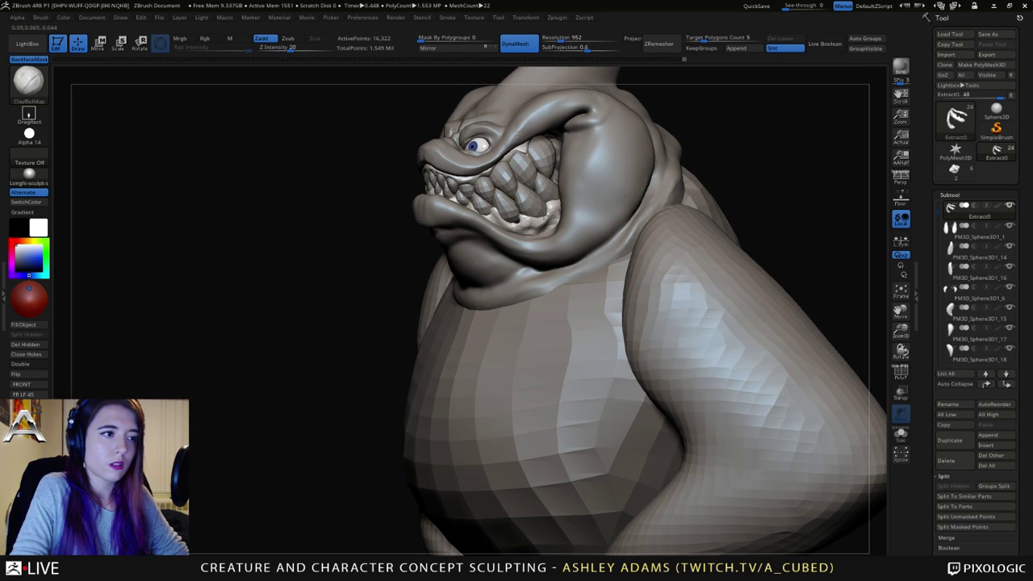
mouse_move(527, 242)
right_mouse_down()
mouse_move(530, 210)
mouse_move(549, 233)
right_mouse_up()
Step: Adjust the rear lower gum with SnakeHook and carve creases below the back teeth with DamStandard
key("b")
key("s")
key("h")
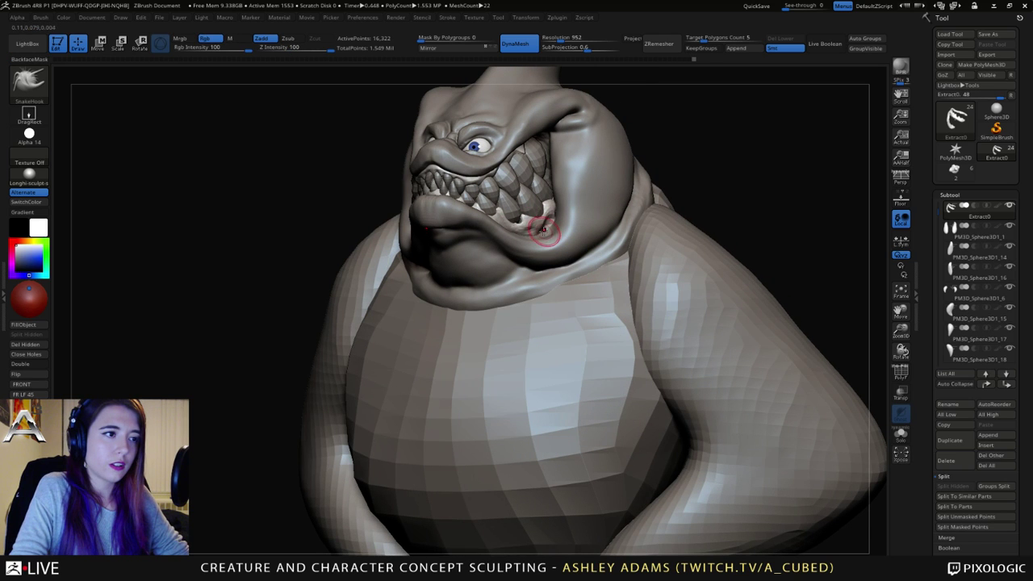
key("b")
key("d")
key("s")
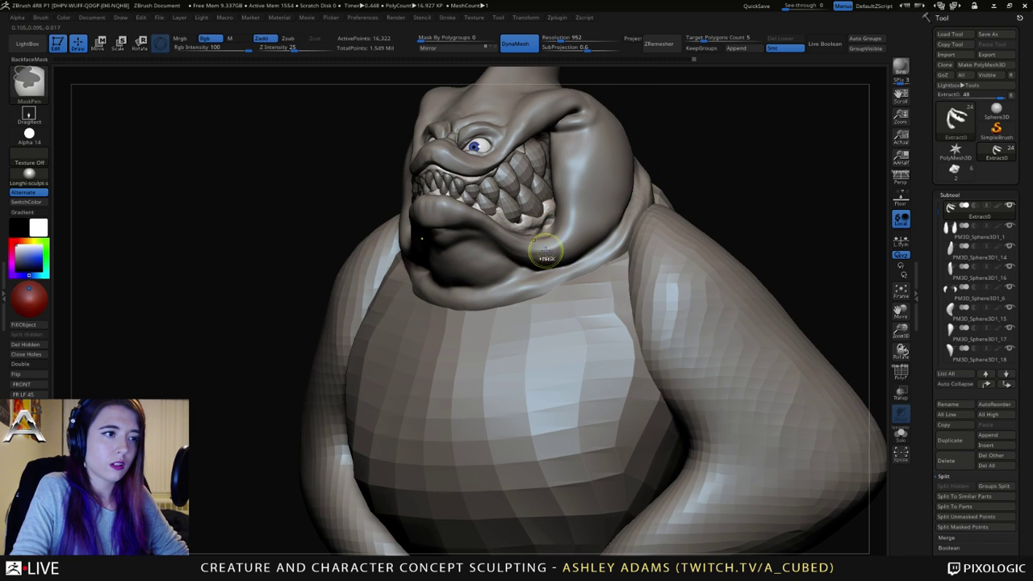
right_click_drag(544, 250, 537, 223, "ctrl")
mouse_move(537, 222)
right_mouse_down()
mouse_move(502, 217)
mouse_move(526, 246)
right_mouse_up()
Step: Enlarge the SnakeHook brush and pull the rear lower gum up into the mouth corner, isolating the gums to check their shape
key("b")
key("s")
key("h")
key("space")
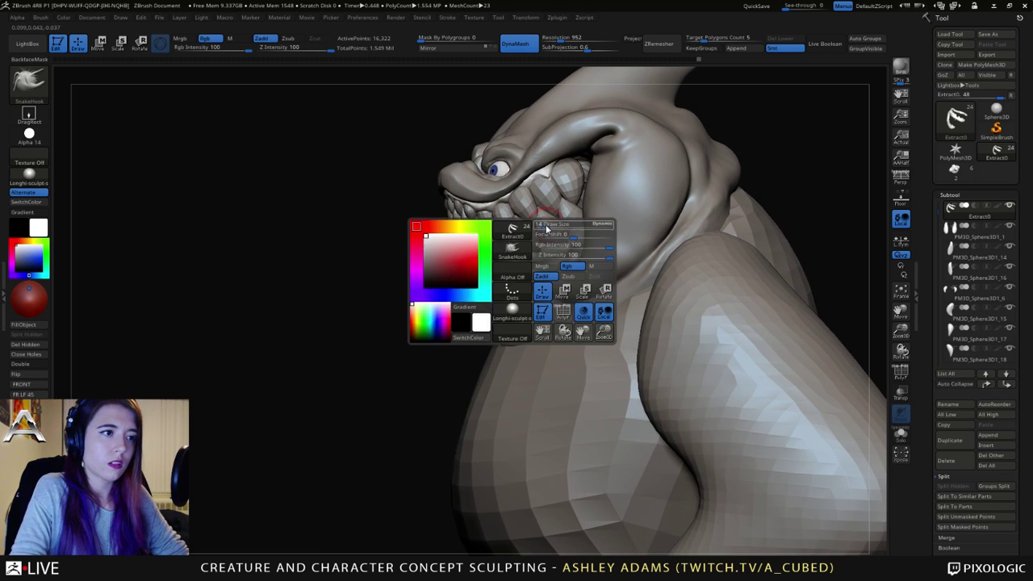
left_click_drag(547, 230, 581, 218)
mouse_move(588, 222)
right_mouse_down()
mouse_move(584, 229)
mouse_move(601, 226)
mouse_move(593, 219)
right_mouse_up()
left_click(900, 434)
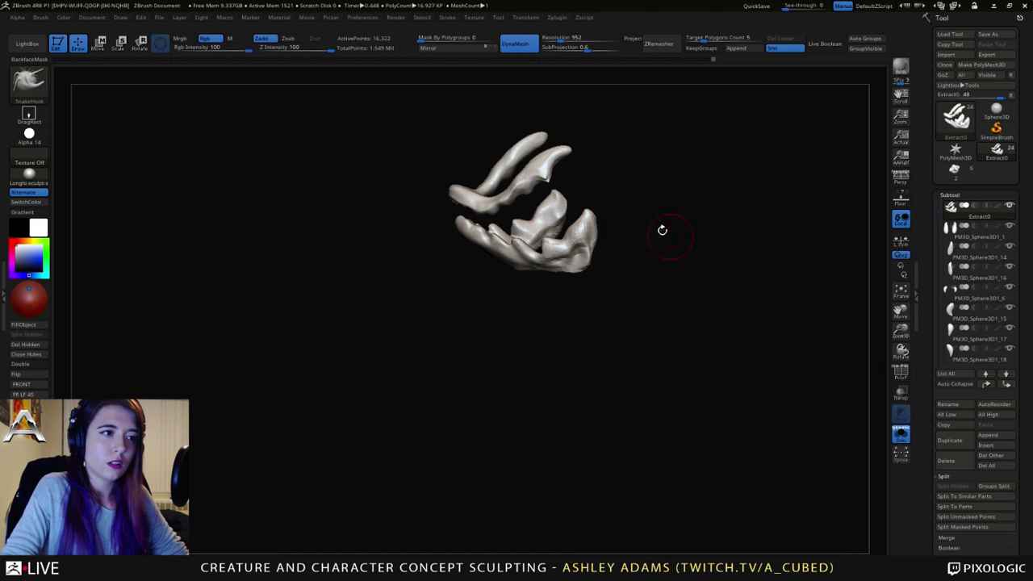
right_click_drag(661, 230, 582, 215)
left_click(900, 433)
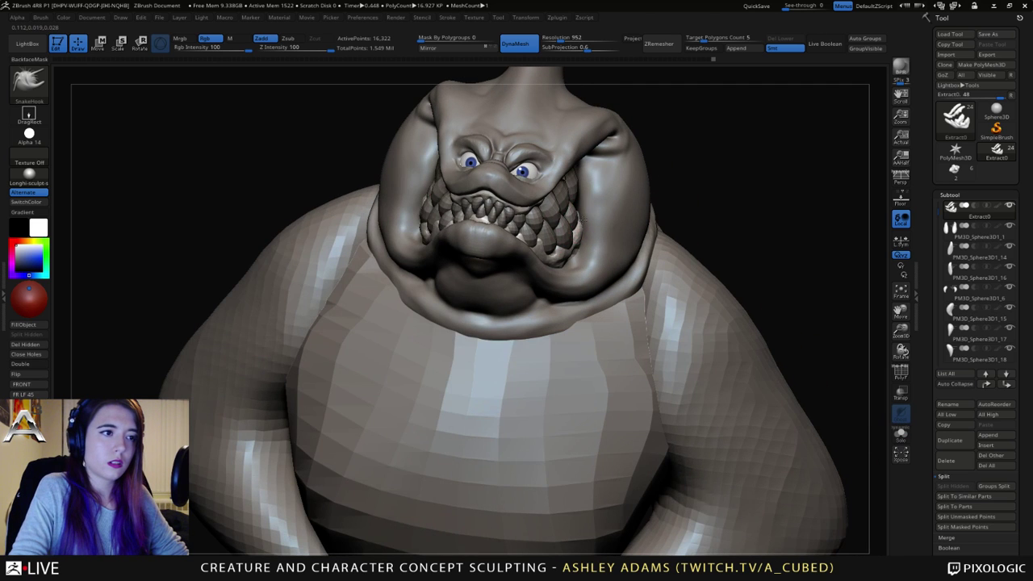
right_click_drag(588, 202, 581, 264)
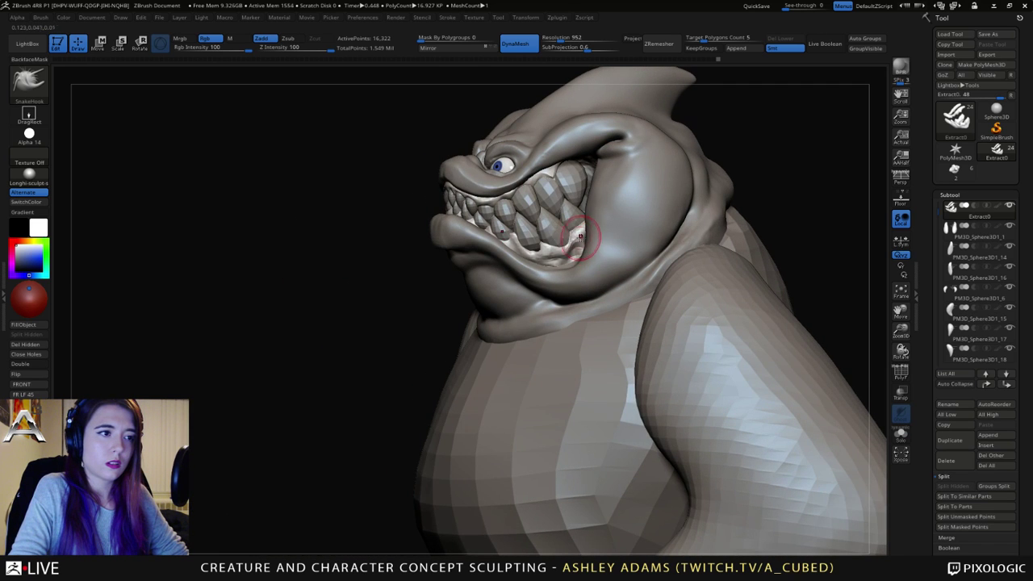
Step: Select the rearmost lower teeth, resize the SnakeHook brush and adjust their shape inside the mouth corner
left_click(570, 234, "alt")
key("space")
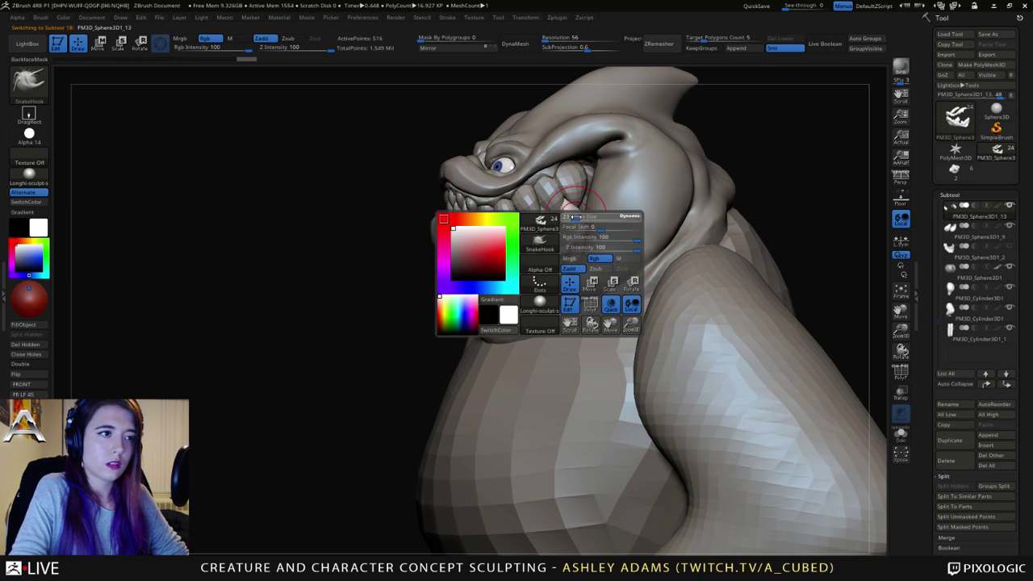
left_click_drag(576, 217, 583, 217)
mouse_move(571, 220)
left_mouse_down()
mouse_move(555, 195)
mouse_move(558, 228)
left_mouse_up()
mouse_move(587, 272)
right_mouse_down("ctrl")
mouse_move(541, 212)
mouse_move(590, 213)
right_mouse_up("ctrl")
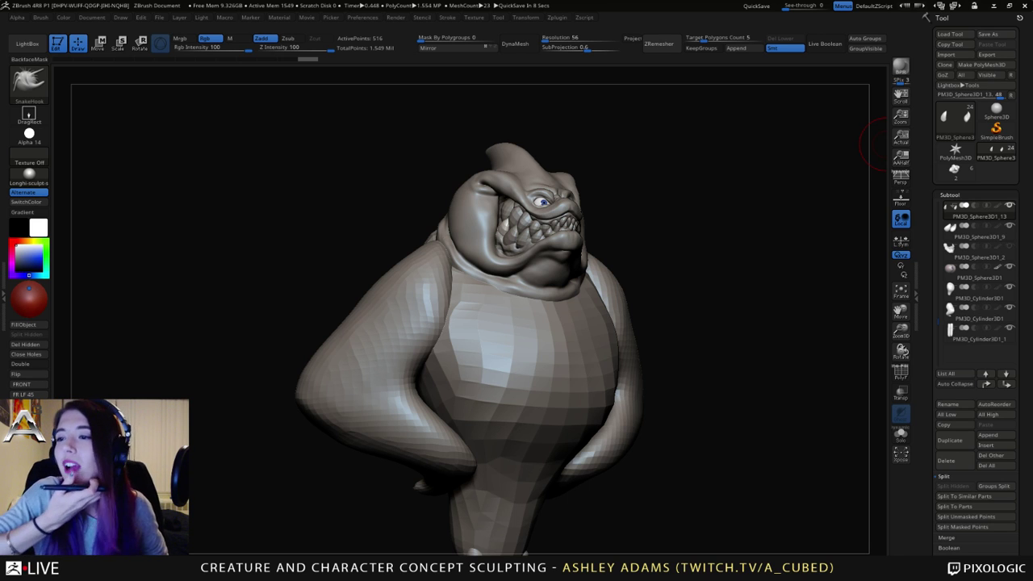
right_click_drag(886, 145, 794, 145)
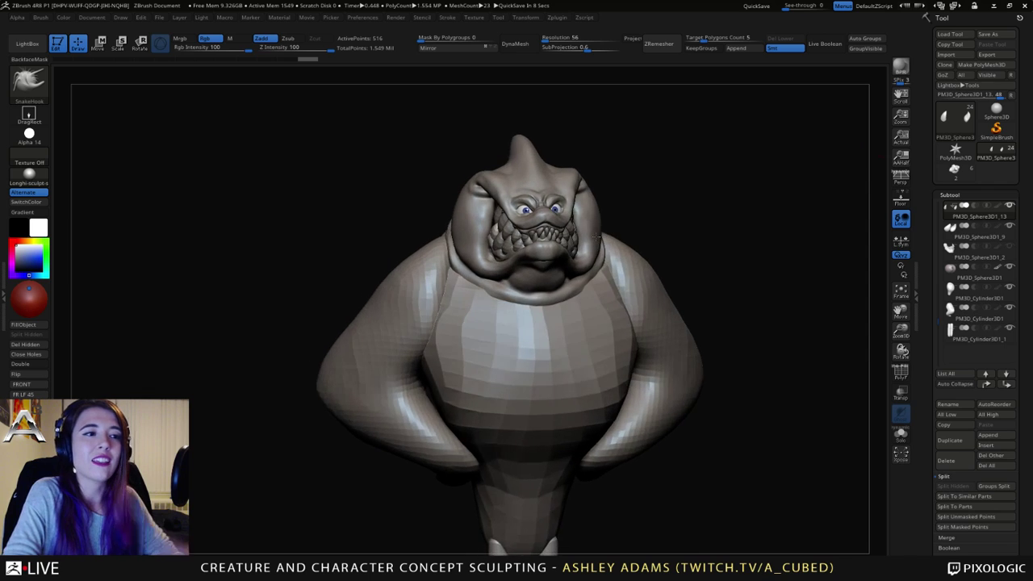
Step: Pull the rearmost upper teeth into place under the cheek fold with SnakeHook
right_click_drag(565, 162, 466, 209, "ctrl")
left_click_drag(466, 210, 379, 194)
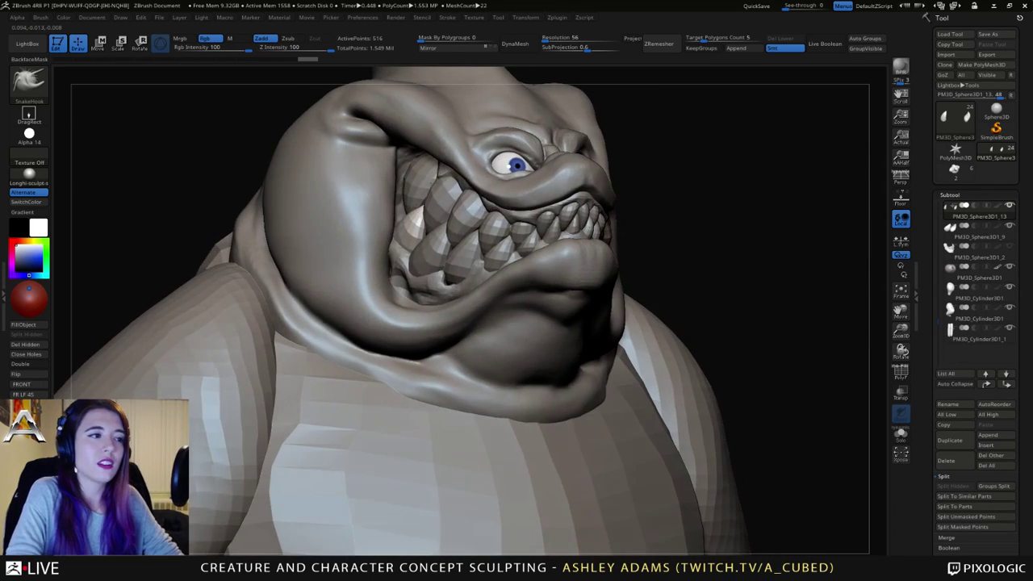
left_click(423, 176, "alt")
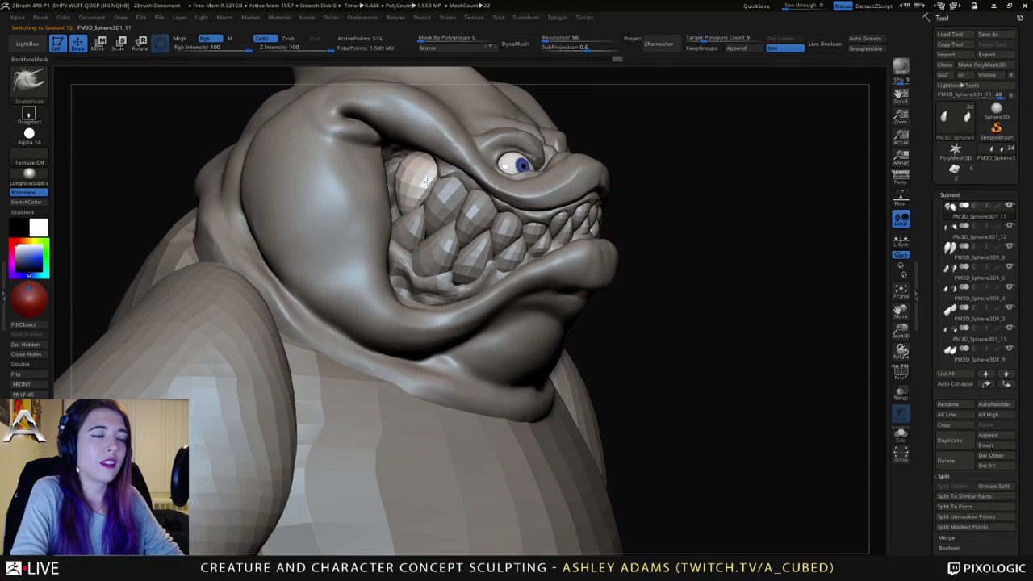
right_click_drag(678, 230, 562, 231)
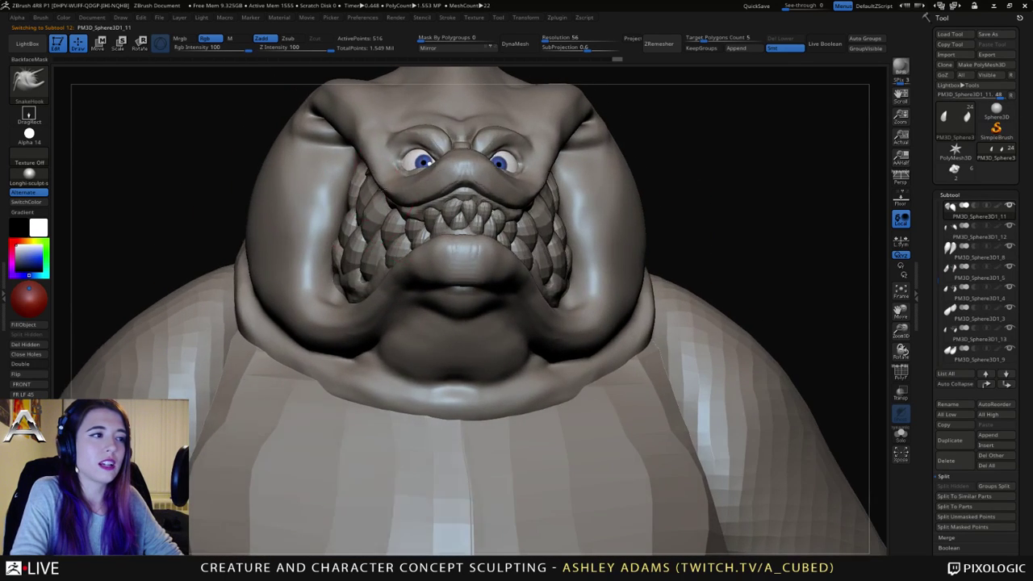
left_click_drag(561, 232, 388, 192)
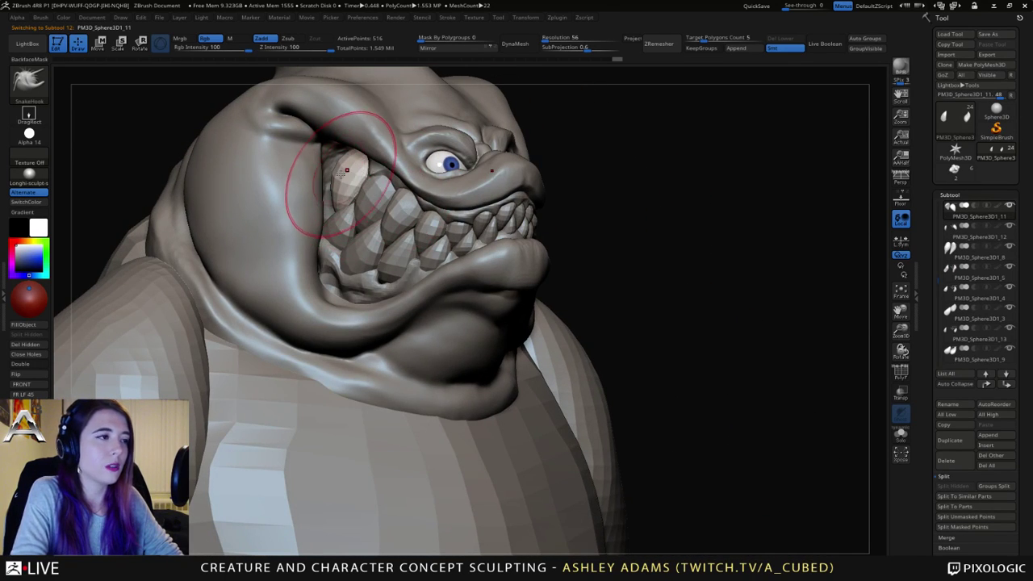
right_click(301, 218)
mouse_move(300, 217)
right_mouse_down()
mouse_move(340, 179)
mouse_move(360, 202)
mouse_move(379, 200)
mouse_move(369, 181)
right_mouse_up()
Step: Adjust the second, third and fourth upper teeth from the back, selecting each pair in turn
left_click(375, 201, "alt")
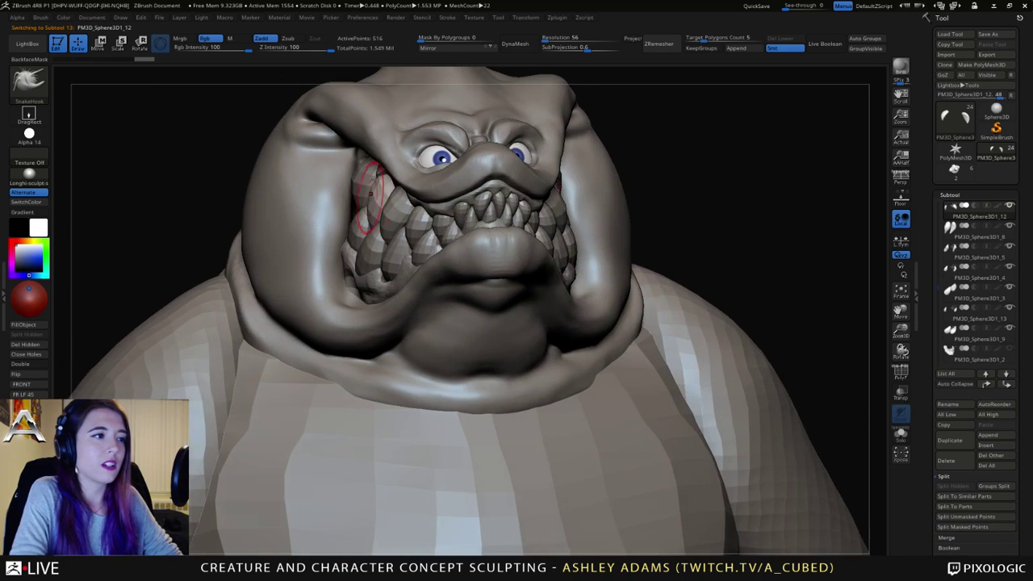
left_click_drag(369, 182, 371, 222)
left_click(373, 228, "alt")
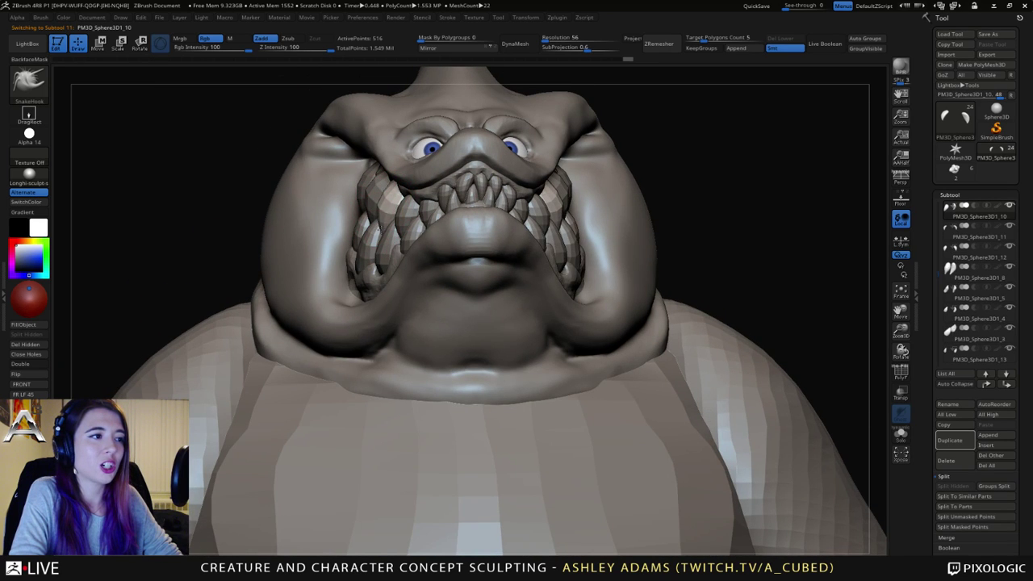
left_click(388, 203, "alt")
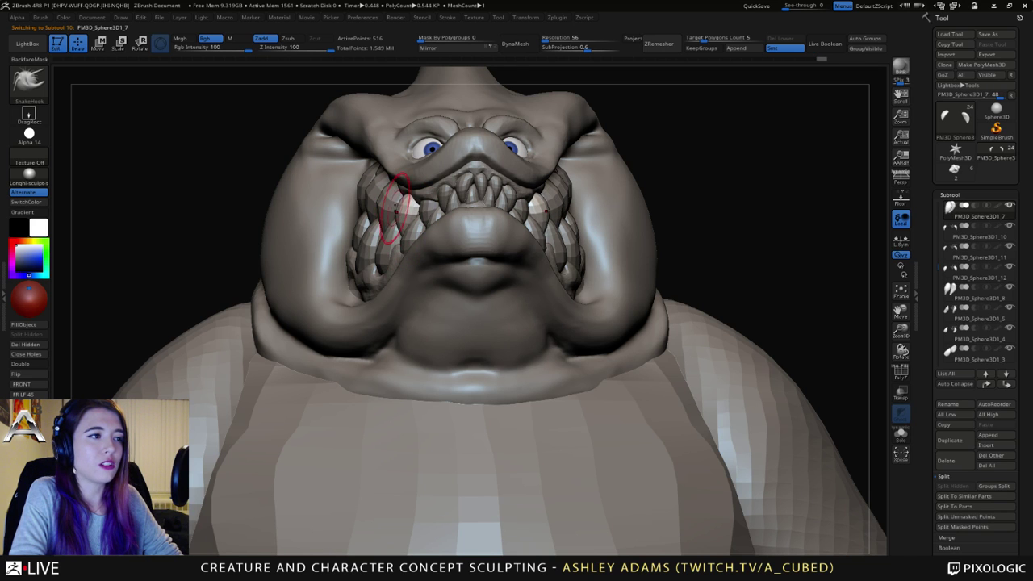
mouse_move(396, 209)
right_mouse_down()
mouse_move(467, 282)
mouse_move(405, 212)
right_mouse_up()
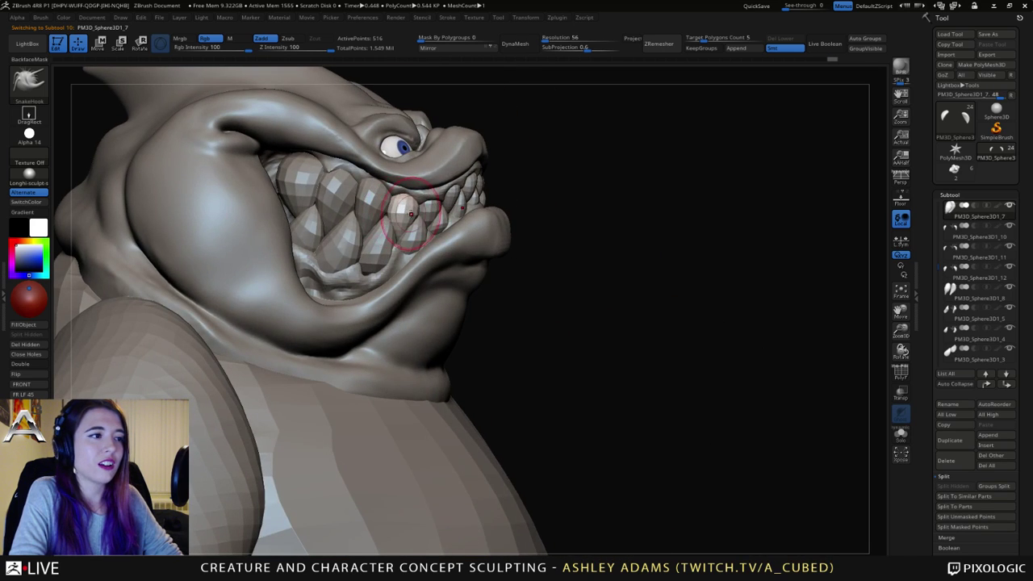
Step: Refine the smaller upper side teeth nearer the snout with SnakeHook
left_click(426, 208, "alt")
right_click_drag(549, 218, 425, 212)
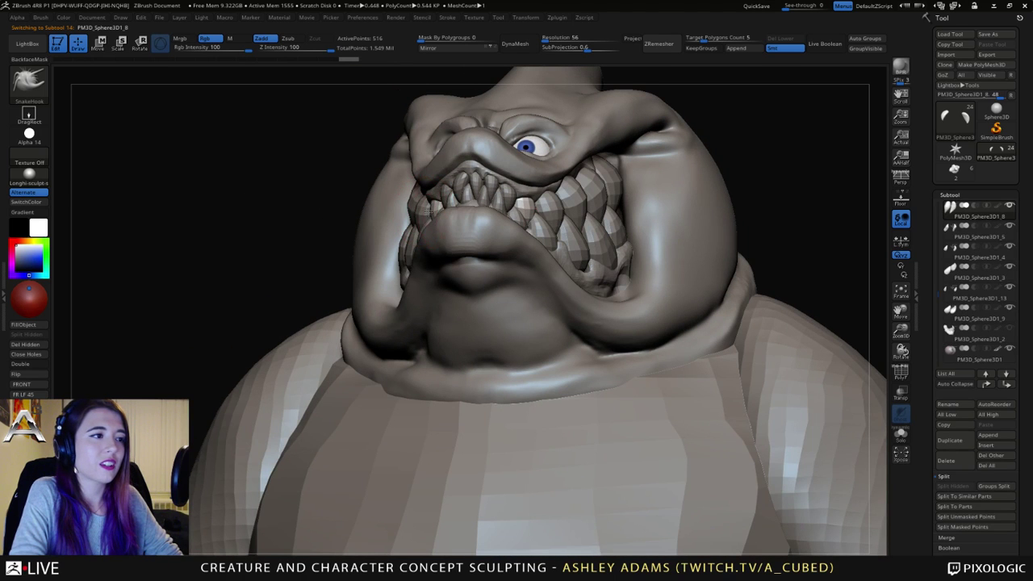
left_click_drag(430, 211, 427, 209)
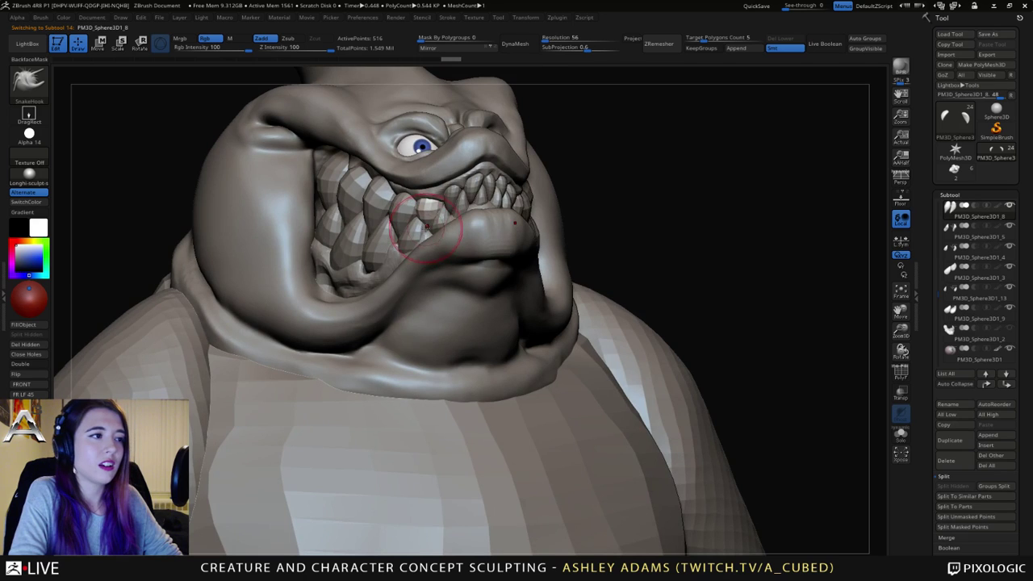
right_click_drag(443, 232, 396, 222, "shift")
left_click(449, 201, "alt")
right_click_drag(449, 200, 446, 201)
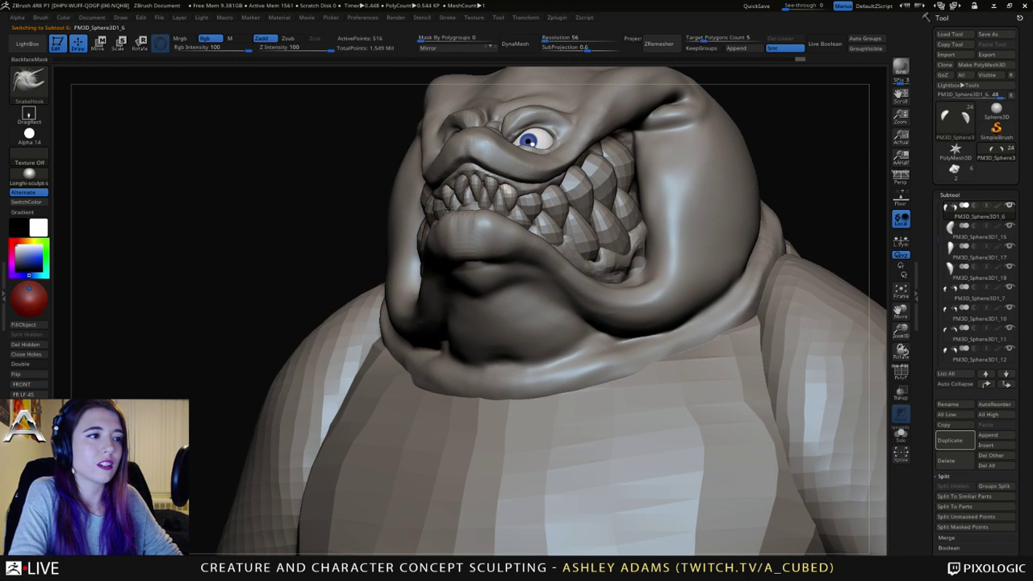
key("space")
mouse_move(446, 202)
right_mouse_down()
mouse_move(479, 120)
mouse_move(489, 136)
mouse_move(468, 175)
mouse_move(440, 208)
mouse_move(423, 198)
mouse_move(438, 196)
mouse_move(426, 209)
mouse_move(468, 202)
mouse_move(490, 184)
mouse_move(406, 190)
mouse_move(418, 194)
right_mouse_up()
Step: Resize the SnakeHook brush and adjust the small upper teeth beside the front ones
left_click(436, 214, "alt")
left_click(420, 201, "alt")
left_click(472, 186, "alt")
key("space")
left_click(440, 195, "alt")
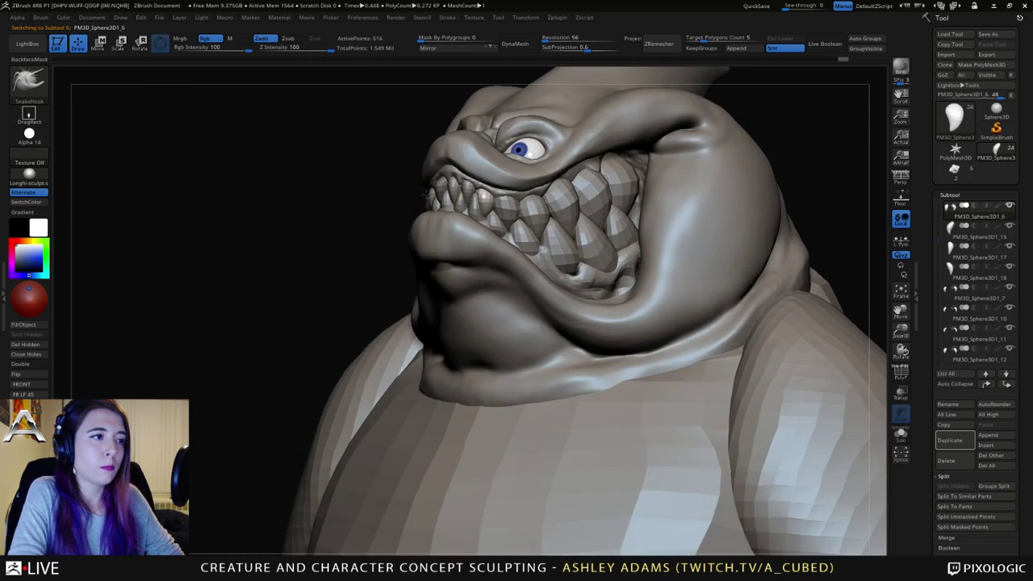
right_click(422, 195)
key("space")
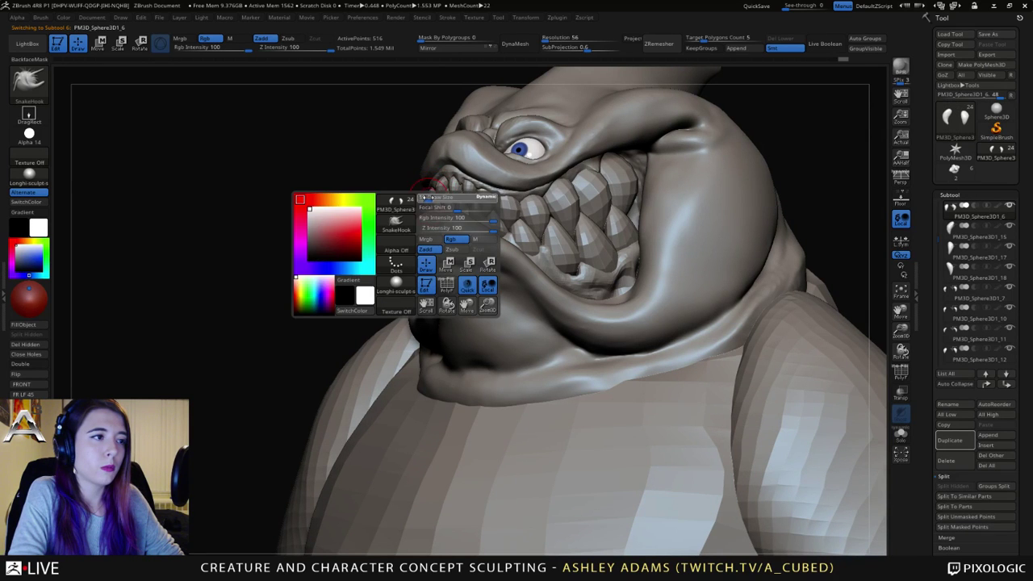
mouse_move(428, 196)
right_mouse_down()
mouse_move(456, 194)
mouse_move(443, 195)
right_mouse_up()
Step: Select the individual upper front teeth and adjust how they sit beneath the upper lip
left_click(468, 194, "alt")
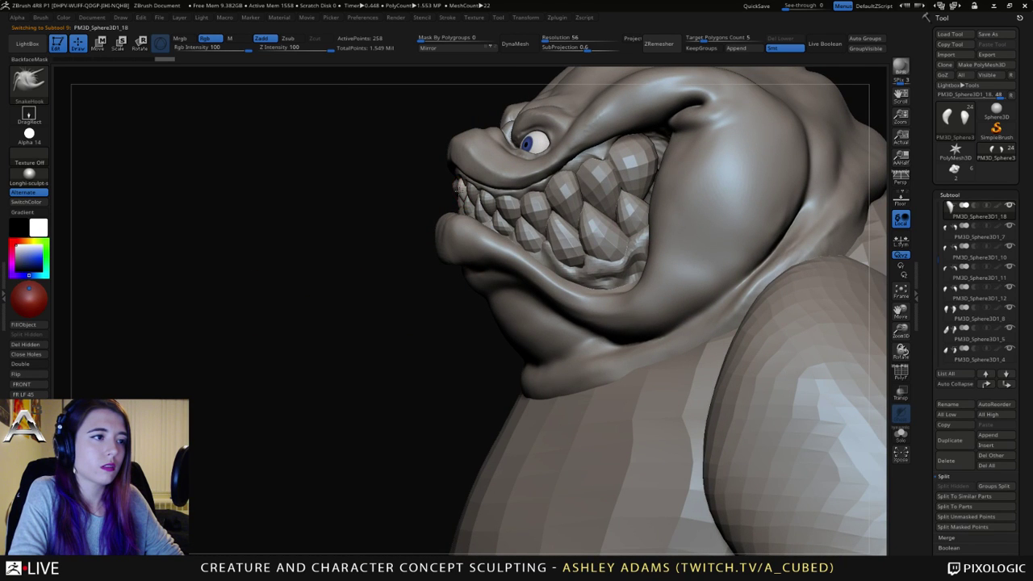
left_click(458, 187, "alt")
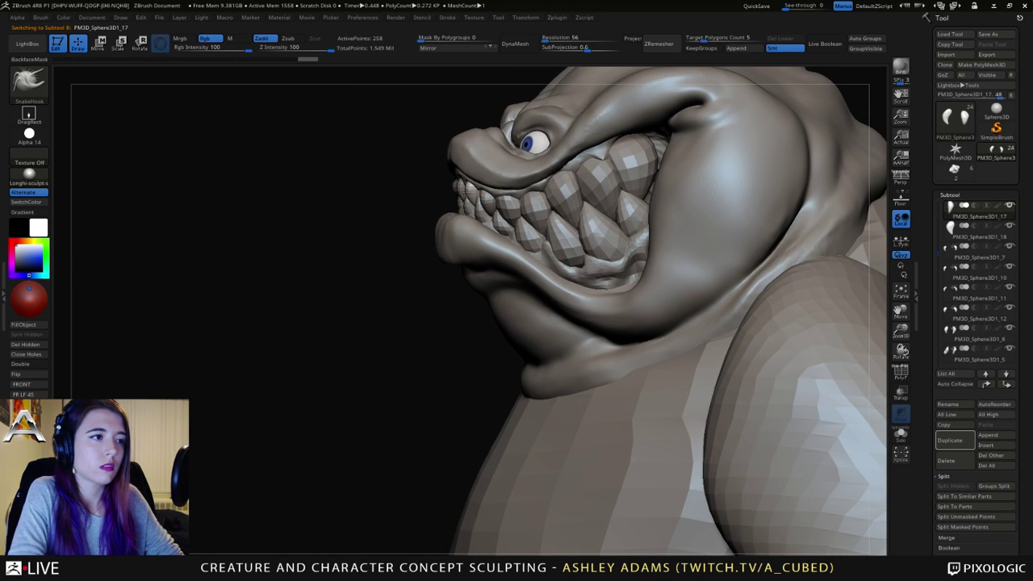
right_click_drag(469, 191, 496, 207)
left_click(493, 202, "alt")
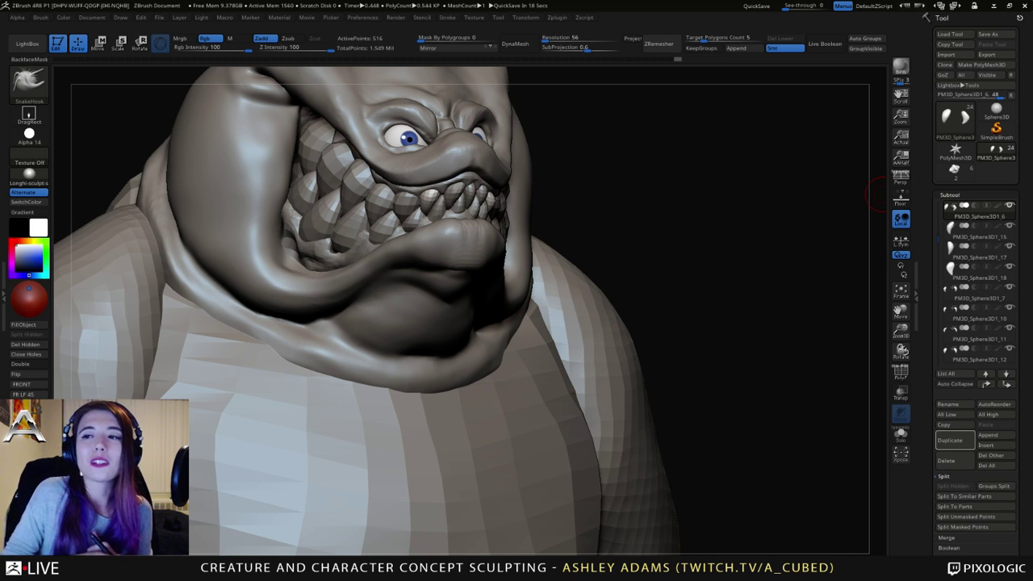
Step: Reshape the large upper front tooth beside the centre with SnakeHook
mouse_move(463, 231)
right_mouse_down()
mouse_move(491, 231)
mouse_move(408, 222)
right_mouse_up()
mouse_move(389, 182)
right_mouse_down("alt")
mouse_move(415, 261)
mouse_move(420, 238)
mouse_move(440, 222)
right_mouse_up("alt")
left_click(446, 215, "alt")
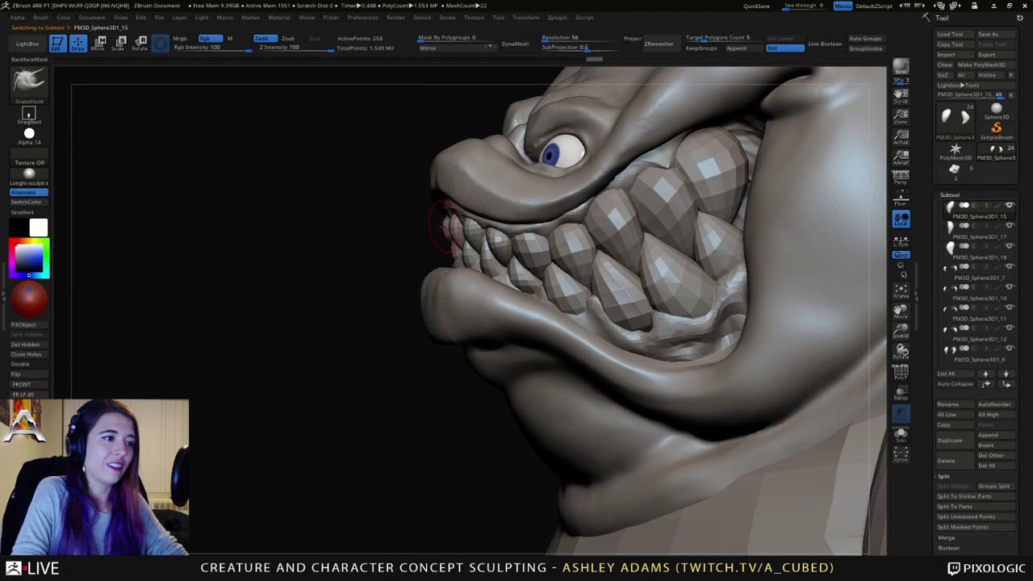
right_click_drag(448, 231, 557, 242)
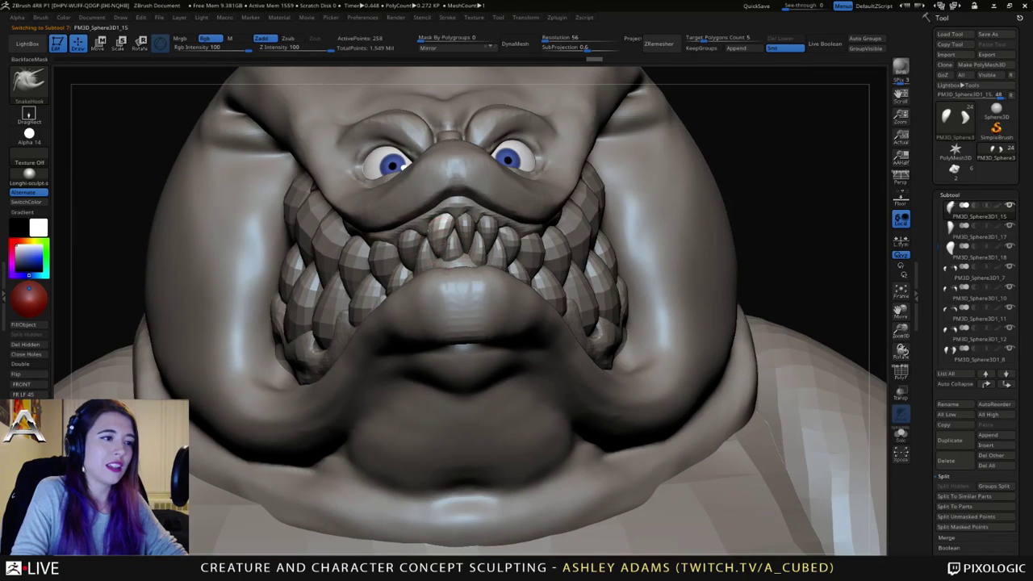
mouse_move(451, 234)
right_mouse_down()
mouse_move(492, 238)
mouse_move(421, 243)
mouse_move(483, 247)
mouse_move(460, 260)
mouse_move(444, 233)
mouse_move(415, 231)
right_mouse_up()
Step: Adjust the small front teeth and the lower centre tooth behind the lower lip
left_click(458, 231, "alt")
left_click(406, 257, "alt")
left_click(478, 251, "alt")
right_click(478, 247)
left_click(454, 258, "alt")
left_click(458, 260, "alt")
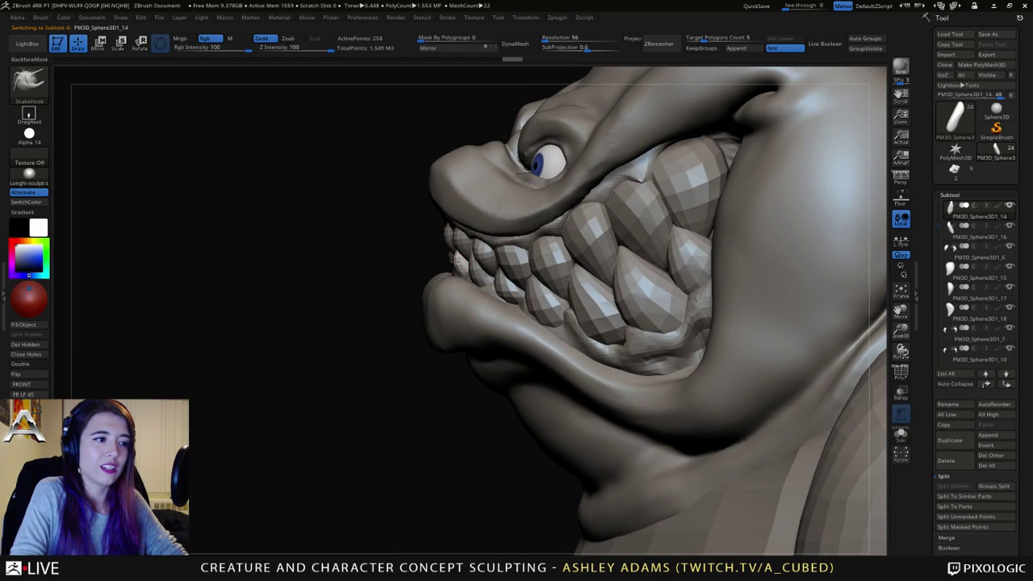
right_click_drag(455, 260, 466, 262)
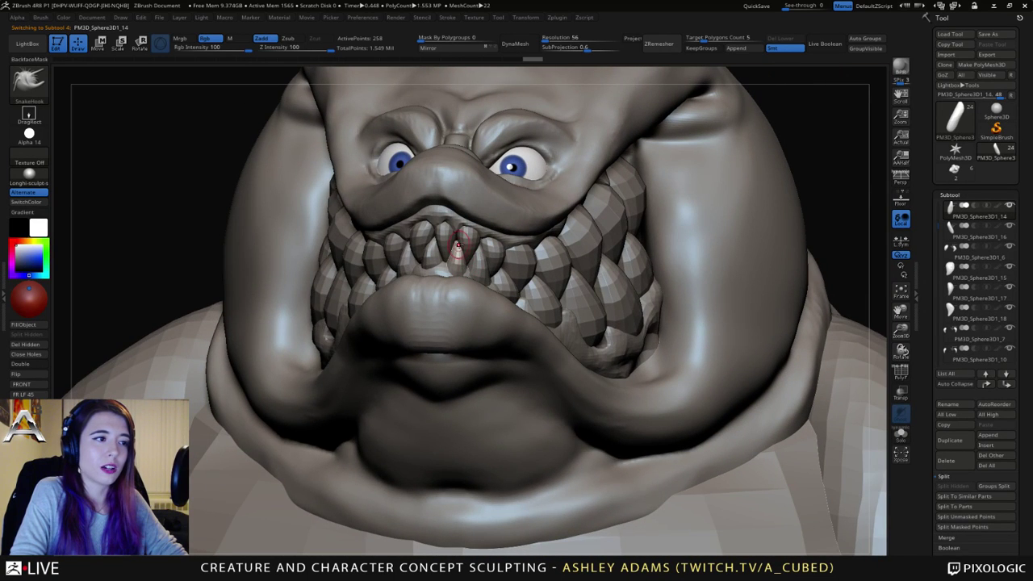
Step: Select the lower teeth flanking the front ones and resize the SnakeHook brush to shape them
right_click_drag(456, 252, 490, 279)
left_click(461, 264, "alt")
key("space")
left_click(492, 286, "alt")
key("space")
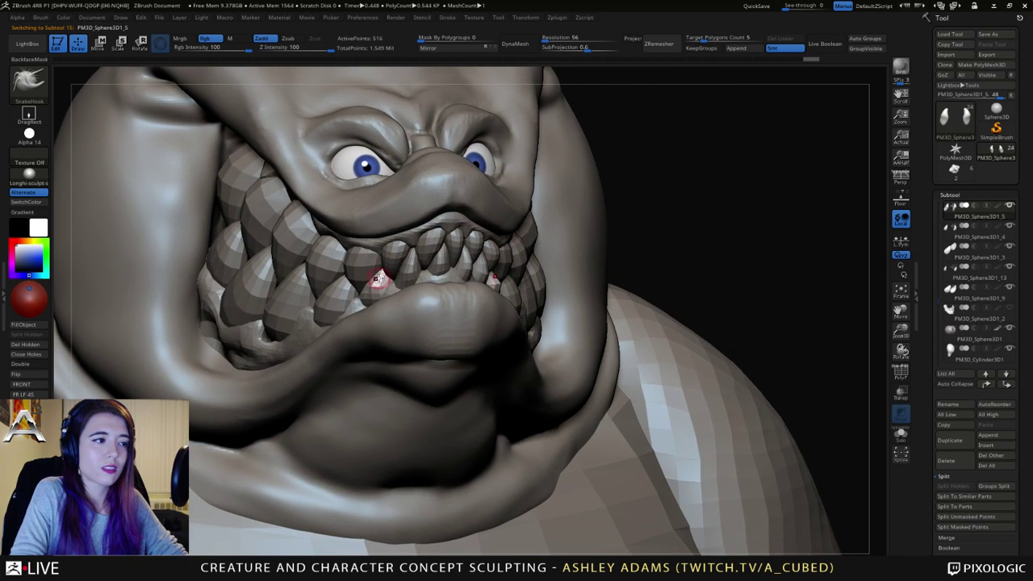
Step: Reshape the first pair of lower side teeth so they sit between the upper teeth
mouse_move(376, 284)
right_mouse_down()
mouse_move(536, 290)
mouse_move(514, 292)
right_mouse_up()
key("space")
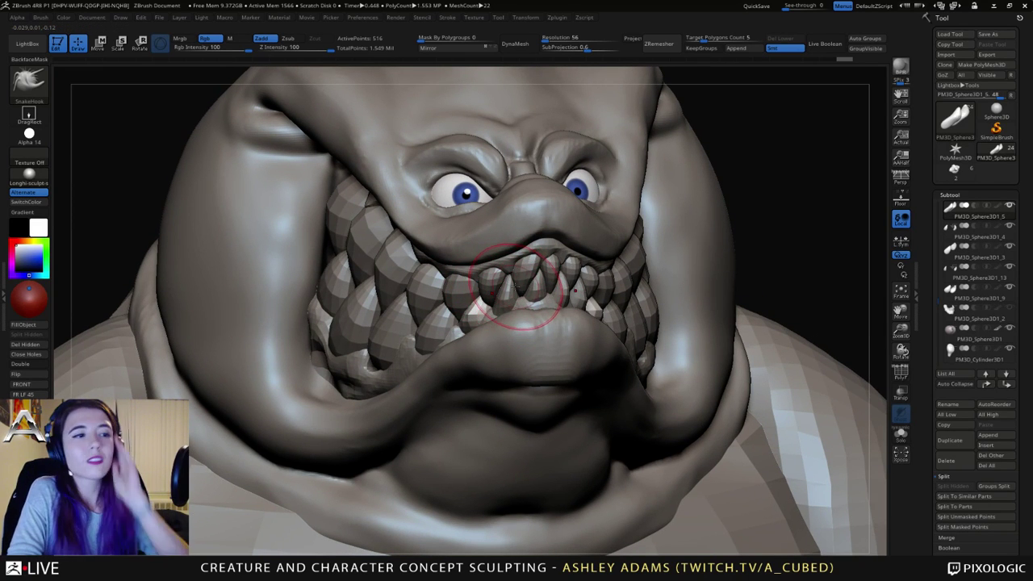
key("space")
right_click_drag(514, 293, 470, 313)
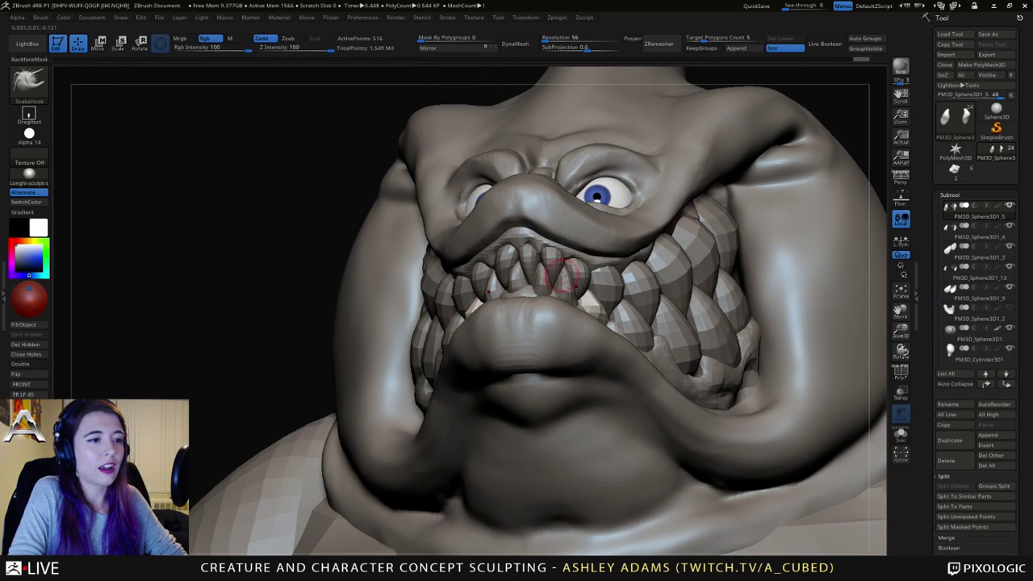
mouse_move(604, 281)
right_mouse_down("alt")
mouse_move(551, 305)
mouse_move(513, 303)
right_mouse_up("alt")
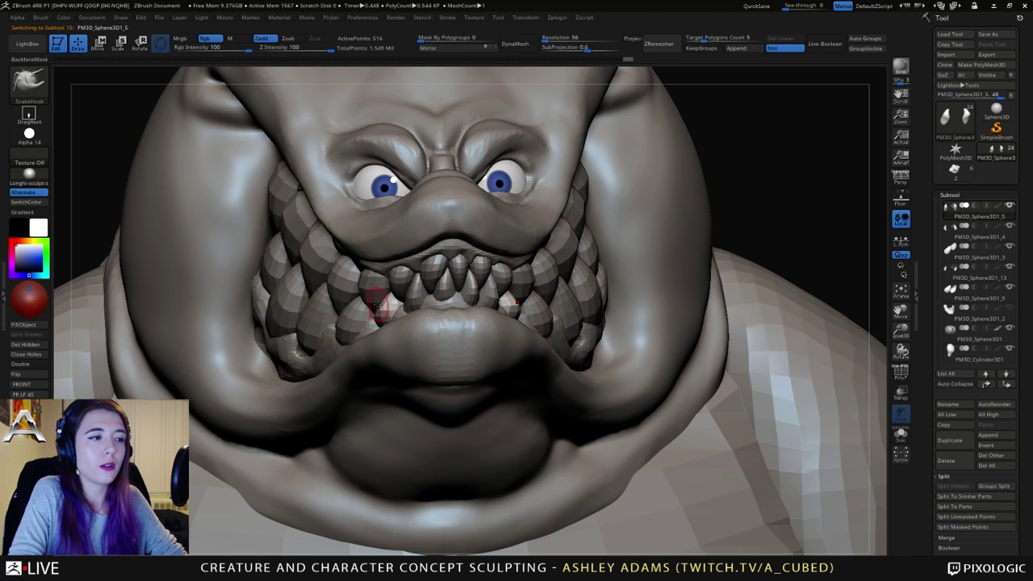
right_click_drag(372, 309, 452, 309)
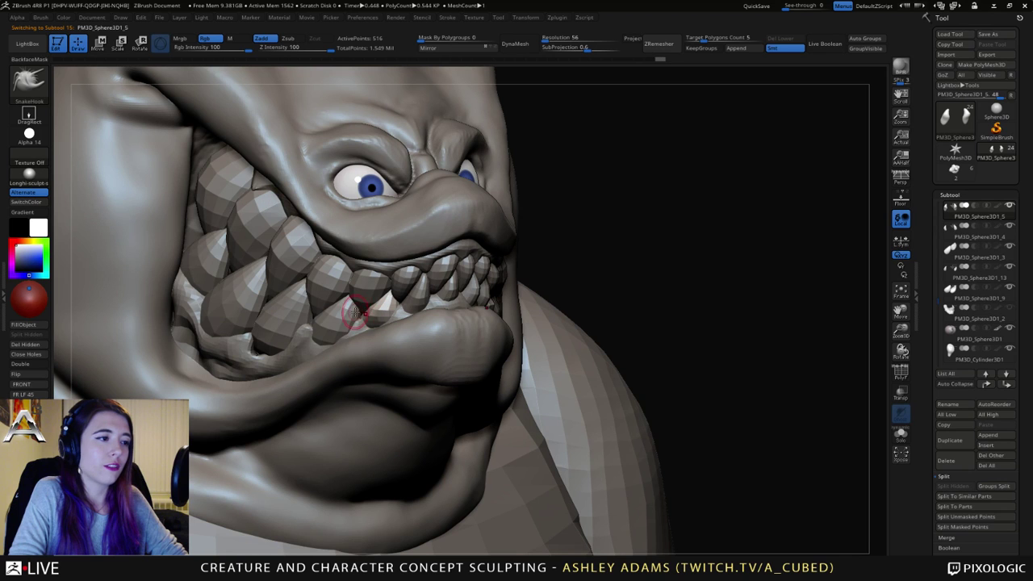
Step: Select the next pair of lower side teeth and adjust them with a resized SnakeHook brush
left_click(349, 313, "alt")
right_click_drag(348, 313, 291, 313)
right_click_drag(349, 339, 295, 360)
right_click(295, 360)
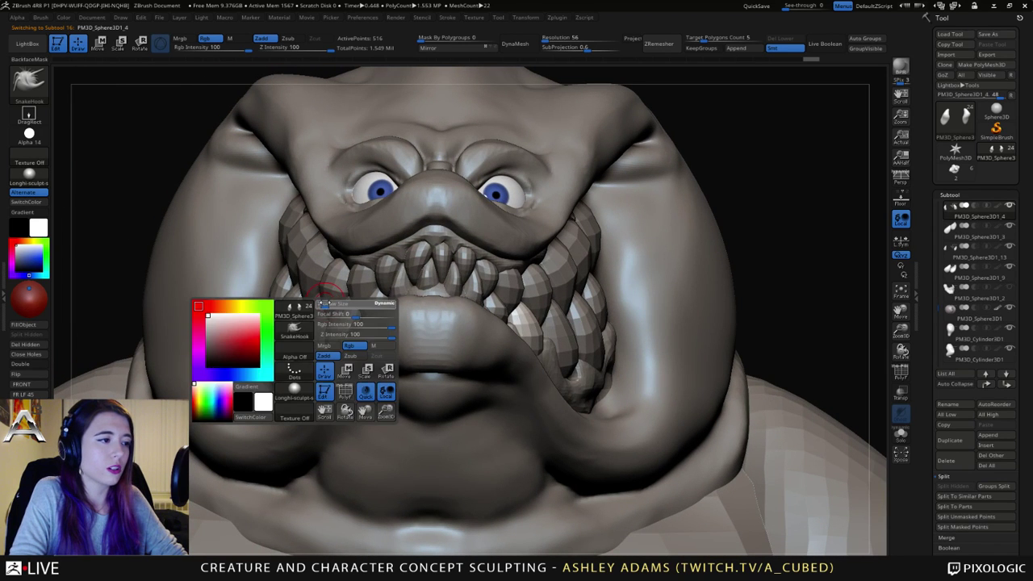
mouse_move(330, 319)
right_mouse_down()
mouse_move(371, 318)
mouse_move(322, 317)
mouse_move(347, 326)
mouse_move(303, 331)
mouse_move(346, 323)
right_mouse_up()
Step: Adjust the large lower teeth midway along the jaw with a resized SnakeHook brush
left_click(315, 330, "alt")
key("space")
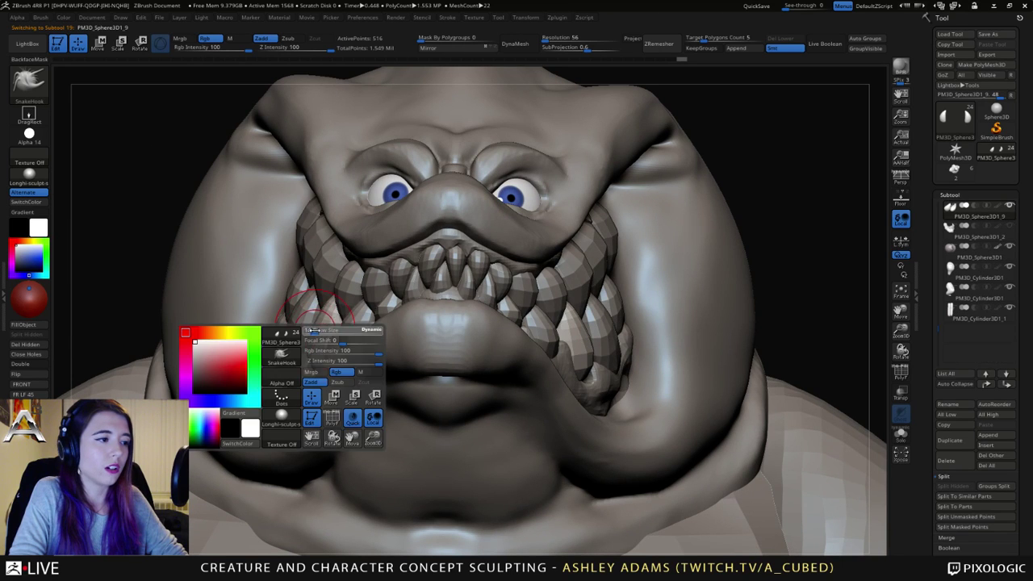
mouse_move(307, 343)
right_mouse_down()
mouse_move(331, 340)
mouse_move(293, 334)
mouse_move(242, 347)
right_mouse_up()
right_click_drag(279, 314, 350, 328, "alt")
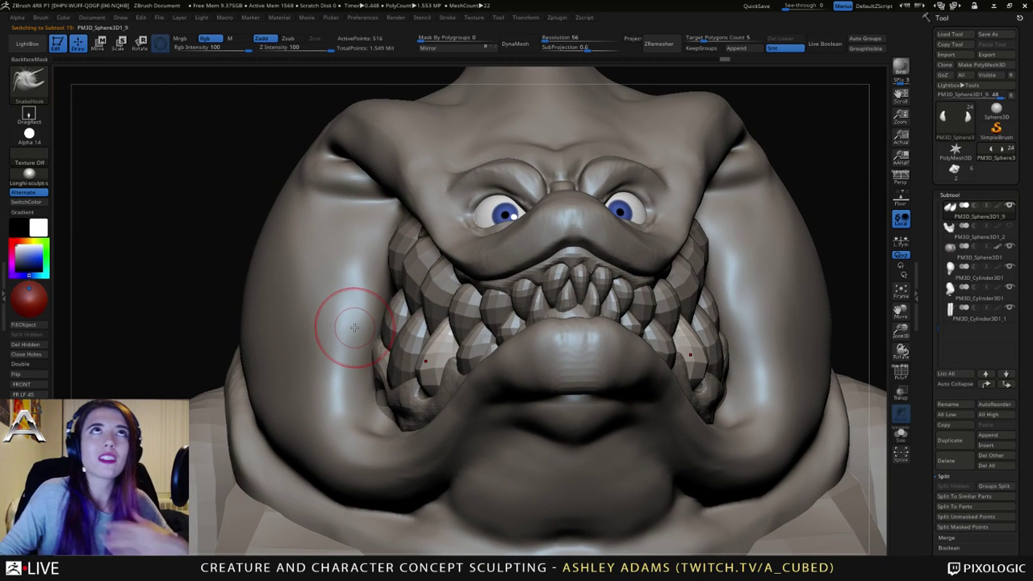
Step: Refine the last two pairs of lower teeth near the mouth corners with SnakeHook
left_click(397, 362, "alt")
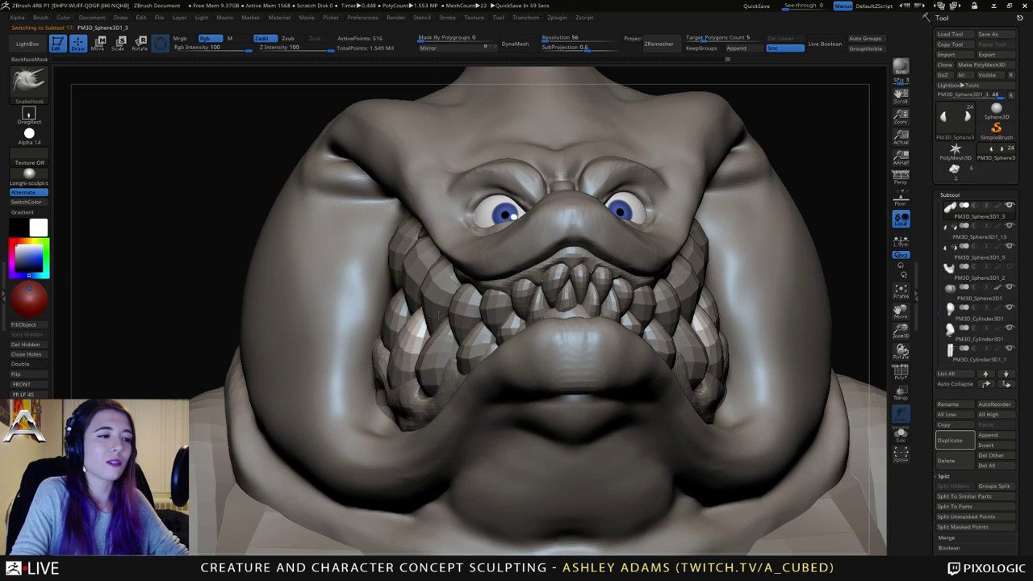
mouse_move(394, 365)
right_mouse_down("alt")
mouse_move(443, 352)
mouse_move(424, 343)
mouse_move(433, 325)
mouse_move(411, 318)
mouse_move(447, 307)
mouse_move(400, 316)
mouse_move(472, 327)
mouse_move(438, 287)
mouse_move(337, 315)
mouse_move(389, 304)
mouse_move(412, 283)
mouse_move(402, 325)
right_mouse_up("alt")
left_click(410, 311, "alt")
mouse_move(255, 310)
left_mouse_down("alt")
mouse_move(427, 282)
mouse_move(582, 292)
mouse_move(424, 307)
left_mouse_up("alt")
mouse_move(424, 307)
right_mouse_down("ctrl")
mouse_move(447, 299)
mouse_move(414, 363)
mouse_move(456, 296)
right_mouse_up("ctrl")
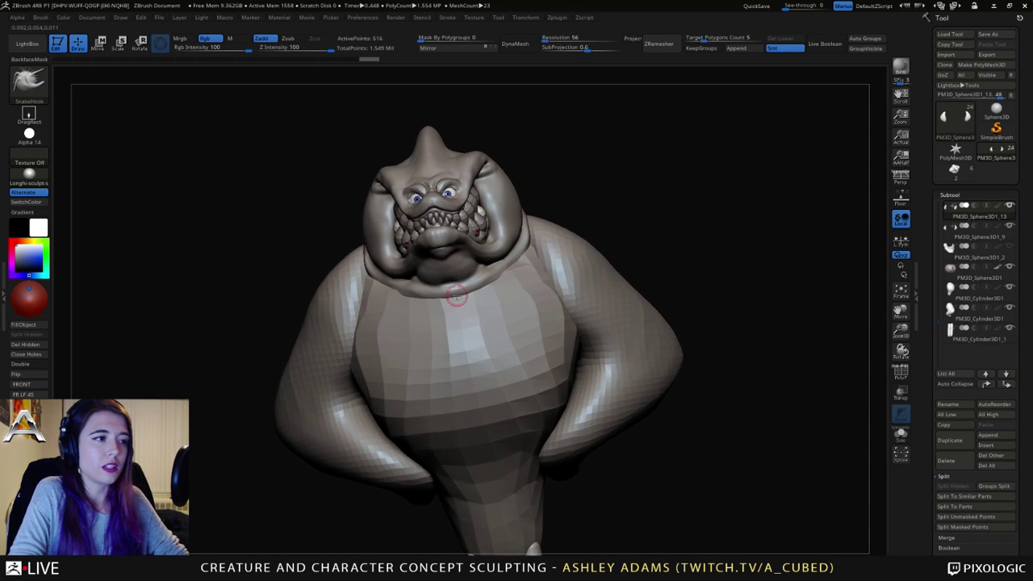
Step: Select the torso and examine its silhouette against the head and arms from the front and both sides
left_click(483, 331, "alt")
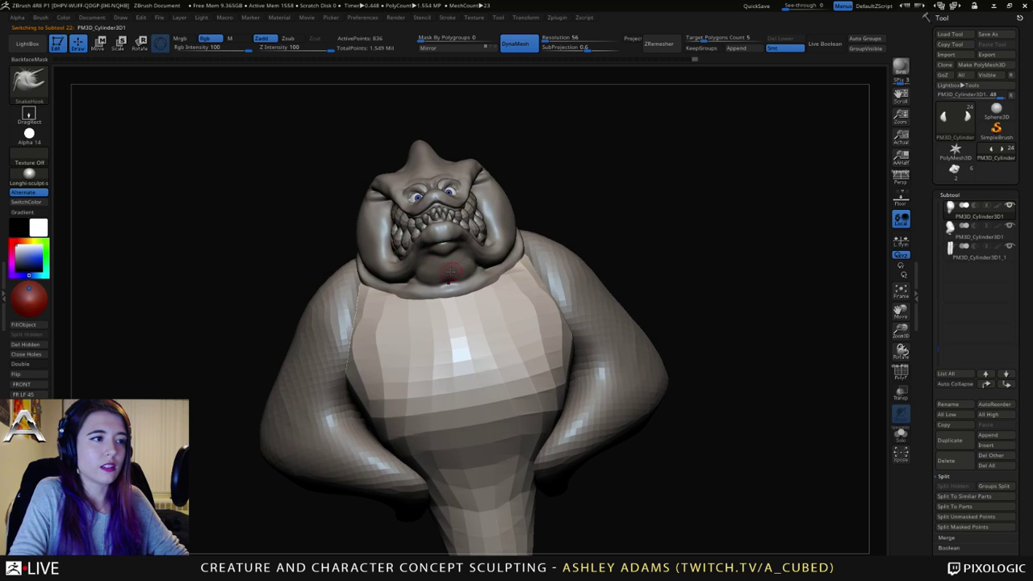
left_click_drag(449, 275, 440, 192)
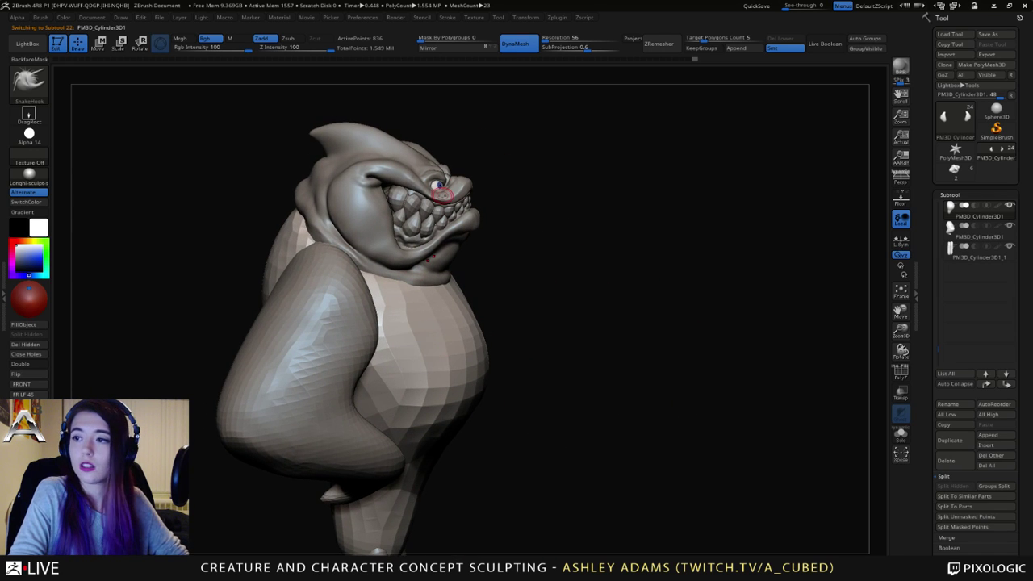
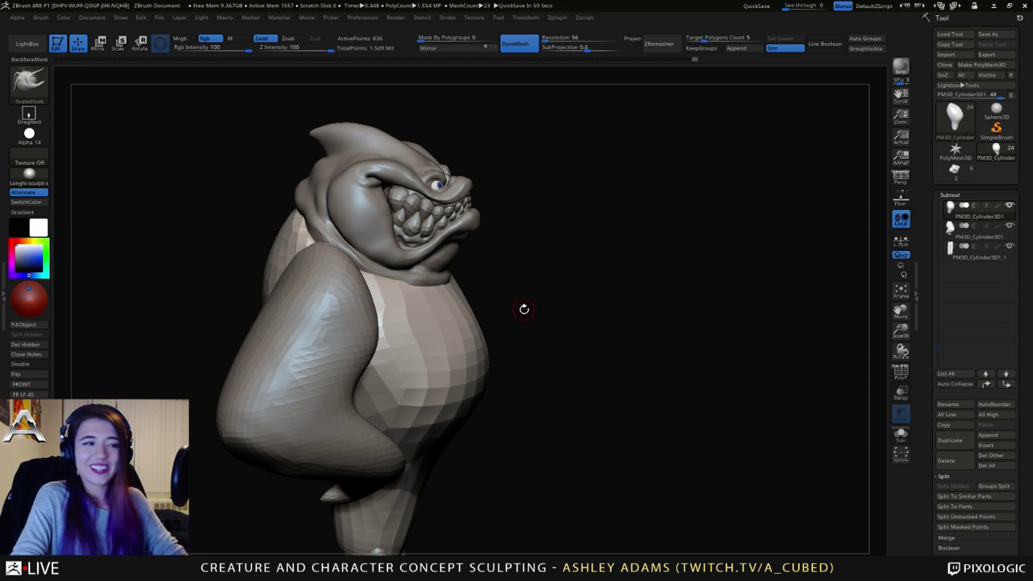
left_click_drag(524, 309, 436, 310)
right_click_drag(382, 279, 452, 282)
key("space")
left_click_drag(372, 268, 393, 268)
right_click_drag(472, 327, 355, 327)
mouse_move(474, 290)
right_mouse_down("alt")
mouse_move(511, 280)
mouse_move(500, 217)
right_mouse_up("alt")
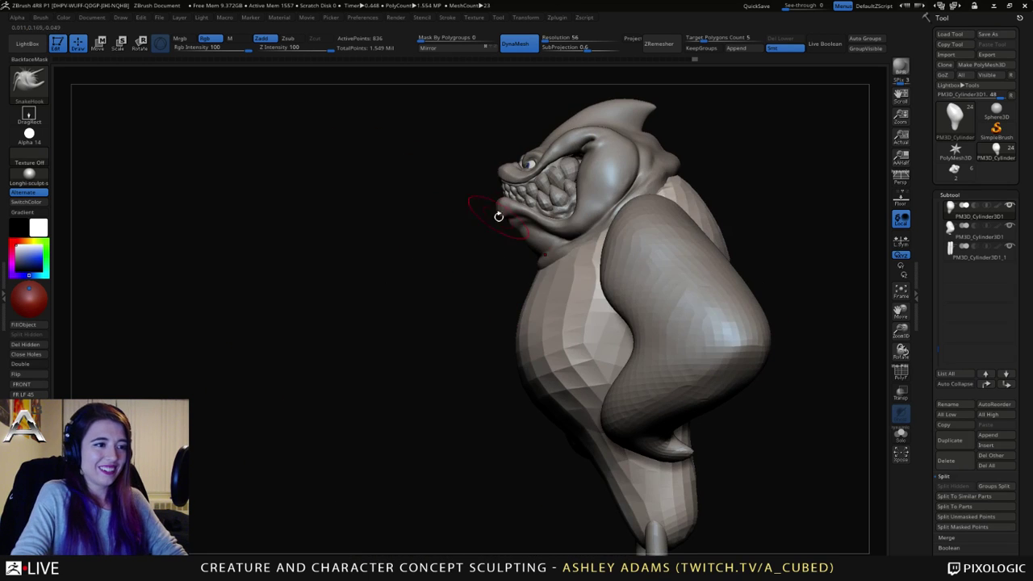
right_click_drag(570, 277, 583, 286, "shift")
right_click_drag(621, 403, 595, 324, "alt")
Step: Select the arms and reshape the shoulders and upper arms with an enlarged SnakeHook brush
mouse_move(611, 361)
right_mouse_down("ctrl")
mouse_move(596, 319)
mouse_move(687, 296)
mouse_move(656, 270)
right_mouse_up("ctrl")
key("space")
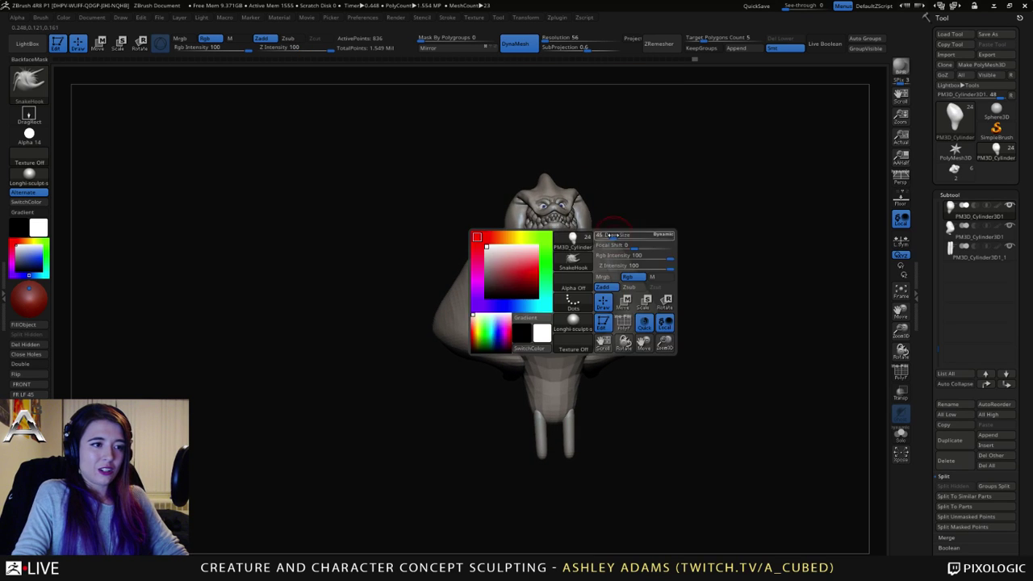
left_click_drag(612, 236, 619, 236)
left_click(622, 265, "alt")
right_click_drag(622, 265, 613, 244, "shift")
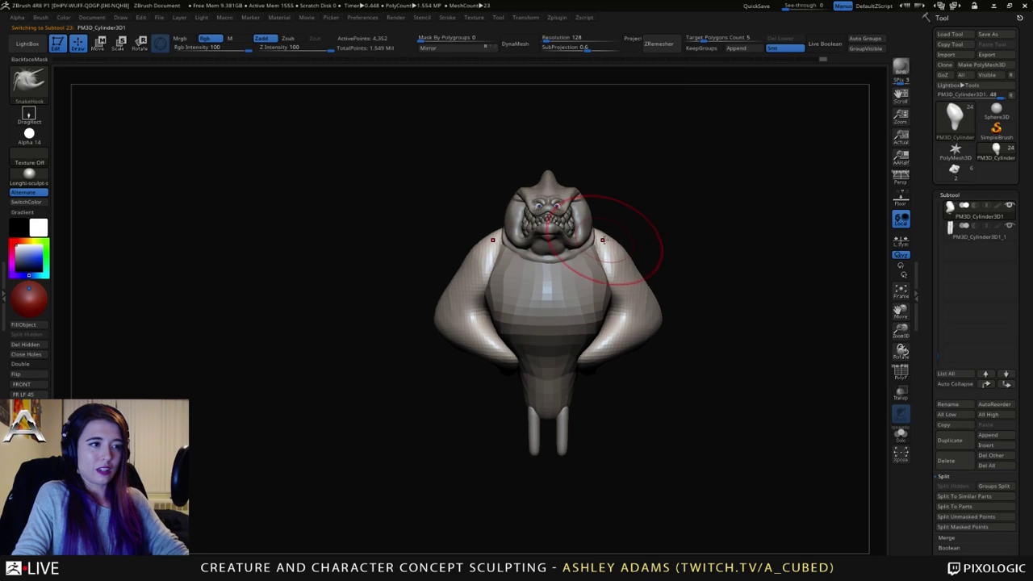
left_click_drag(608, 242, 607, 242)
mouse_move(613, 283)
left_mouse_down()
mouse_move(605, 248)
mouse_move(646, 276)
left_mouse_up()
Step: Pull the elbows outward and adjust the forearms with a resized SnakeHook brush
key("space")
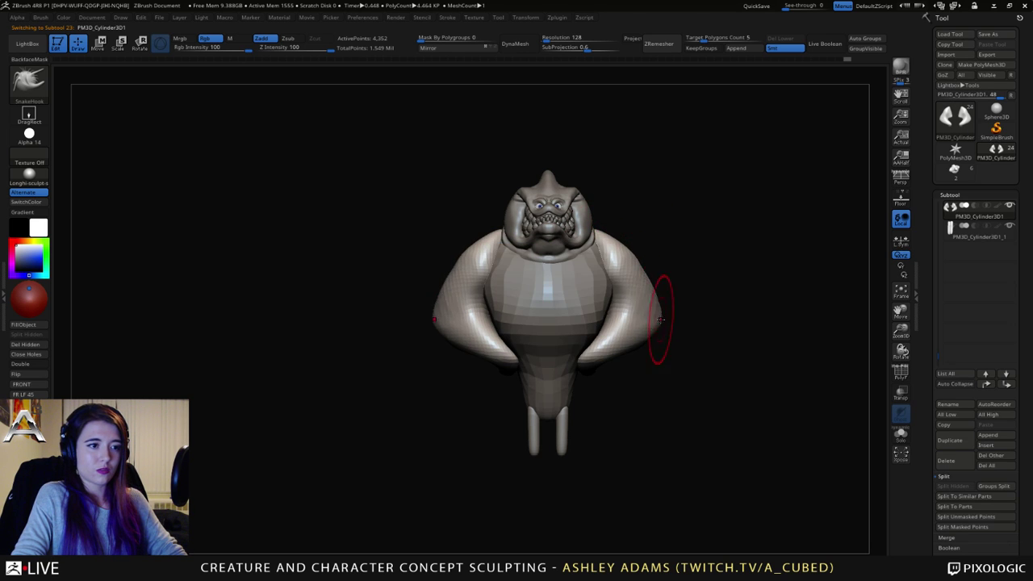
key("space")
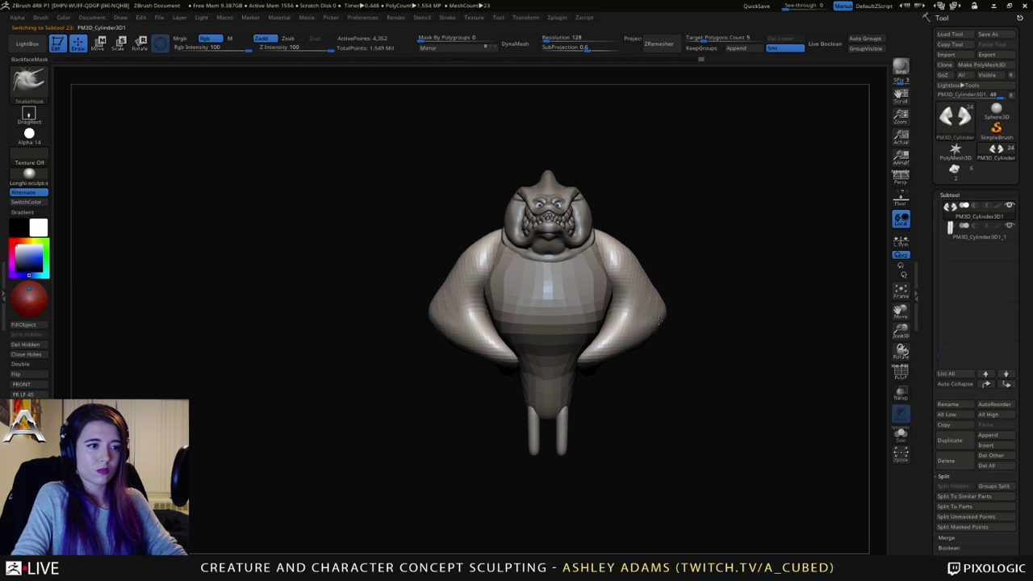
left_click_drag(658, 307, 643, 277)
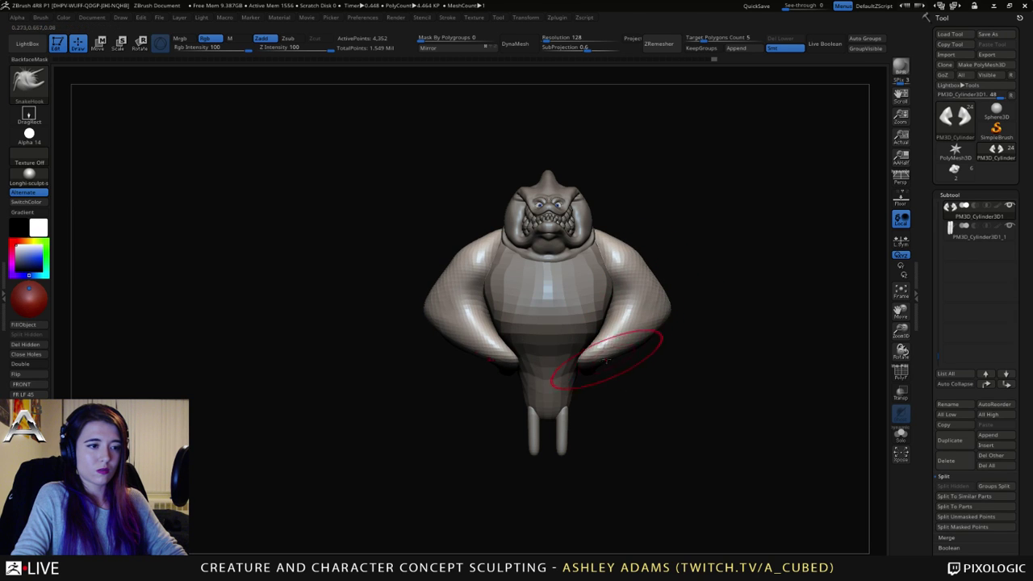
right_click(585, 359)
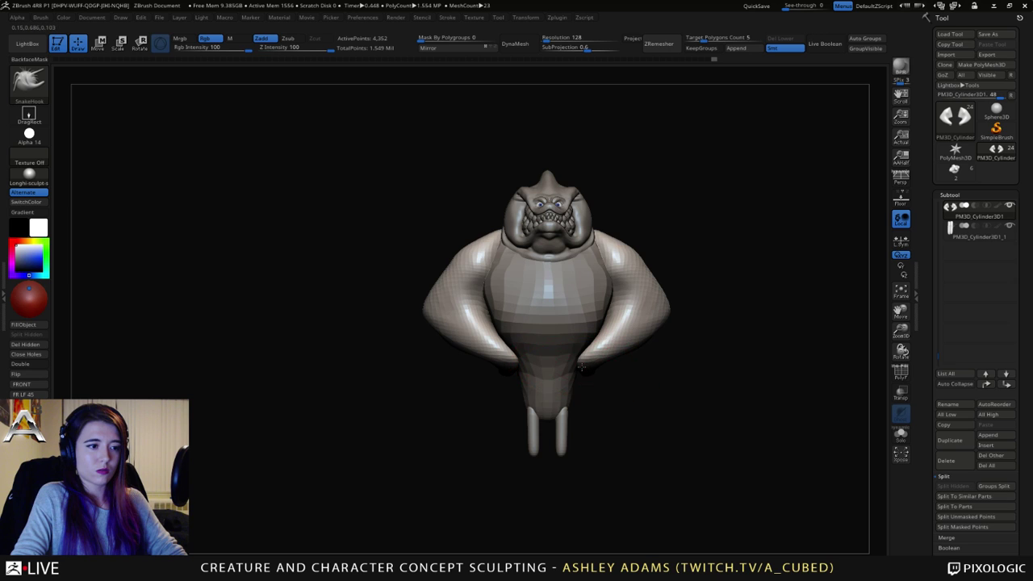
Step: Select the torso and reshape its lower end, waist and sides with a resized SnakeHook brush
left_click(531, 327, "alt")
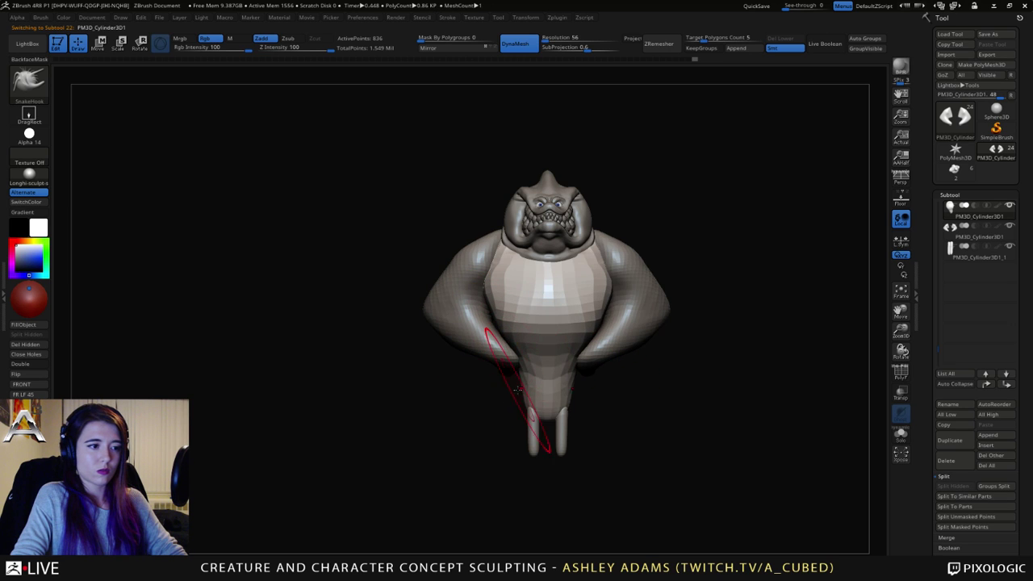
mouse_move(538, 400)
left_mouse_down()
mouse_move(537, 391)
mouse_move(539, 407)
left_mouse_up()
mouse_move(697, 374)
left_mouse_down()
mouse_move(484, 343)
mouse_move(591, 329)
mouse_move(584, 302)
left_mouse_up()
key("space")
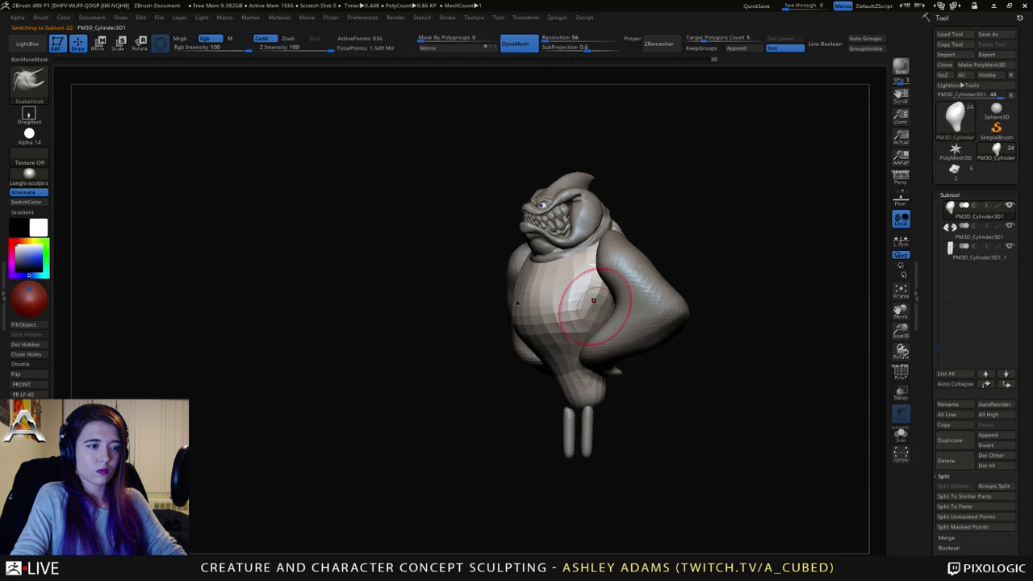
right_click_drag(592, 299, 613, 305, "shift")
left_click_drag(576, 312, 565, 307)
mouse_move(565, 306)
right_mouse_down()
mouse_move(590, 312)
mouse_move(476, 334)
right_mouse_up()
left_click_drag(478, 346, 473, 369)
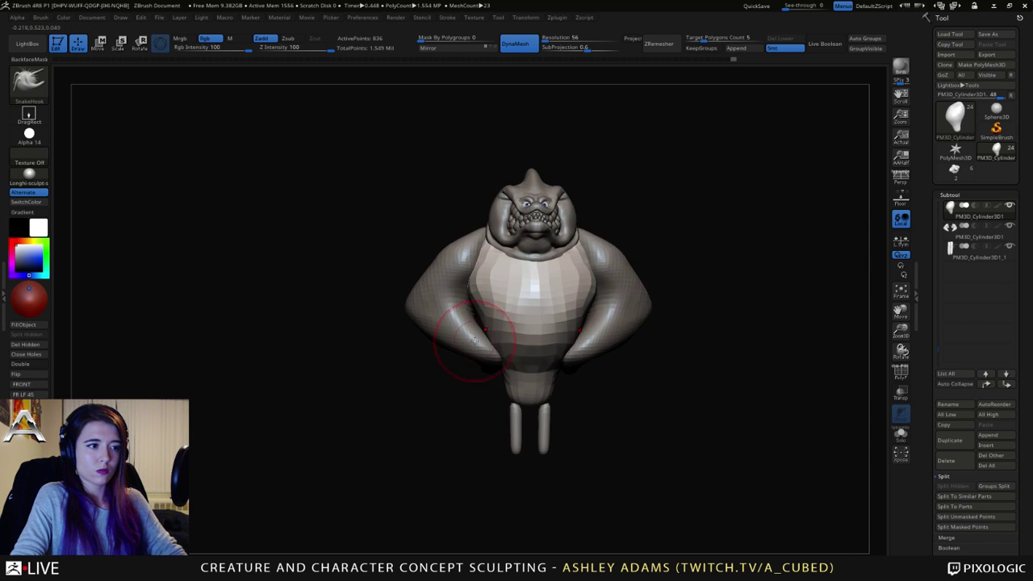
left_click_drag(480, 318, 468, 332)
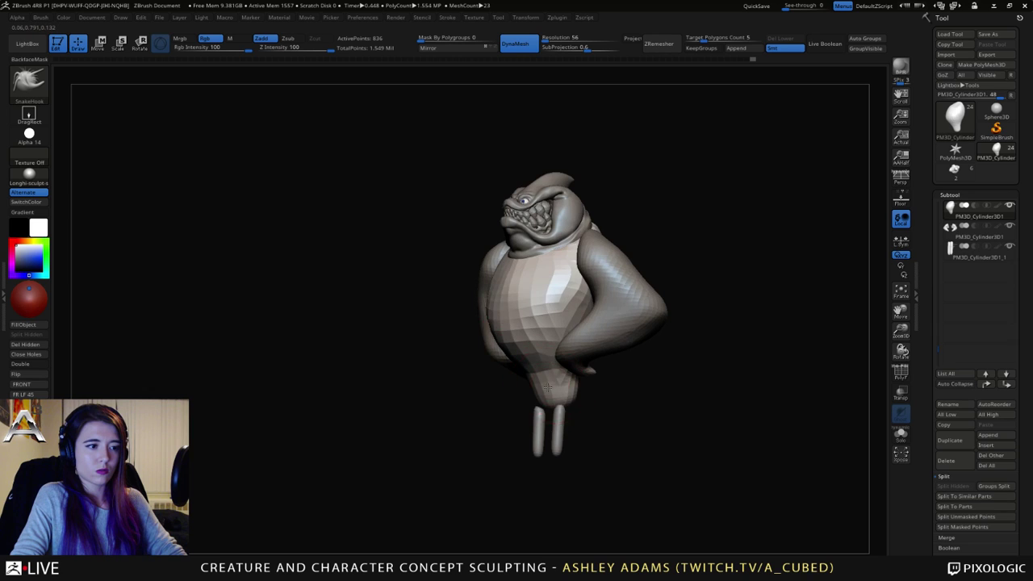
Step: Round out the pelvis above the legs with SnakeHook
left_click_drag(548, 388, 542, 392)
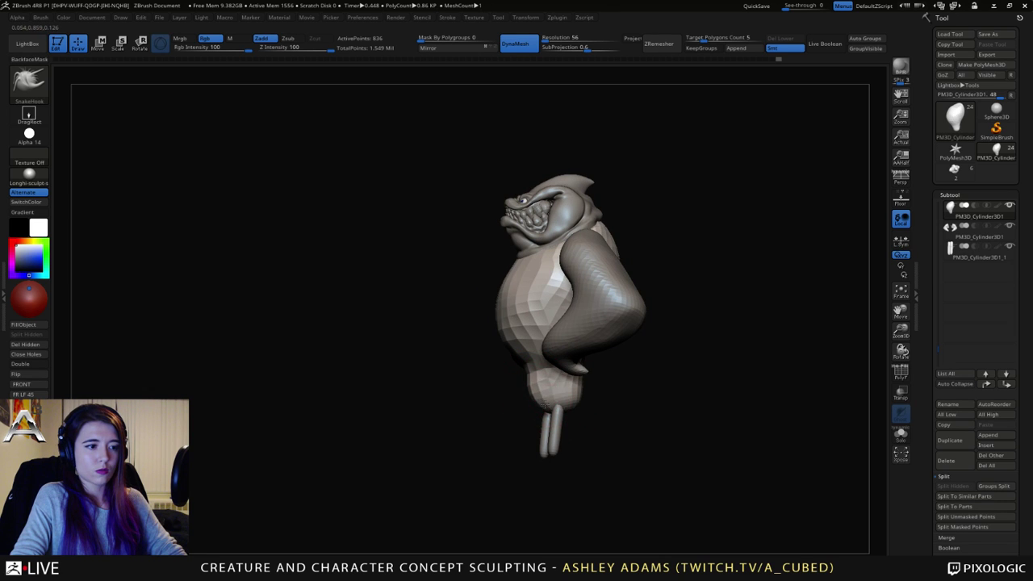
left_click_drag(546, 403, 565, 402)
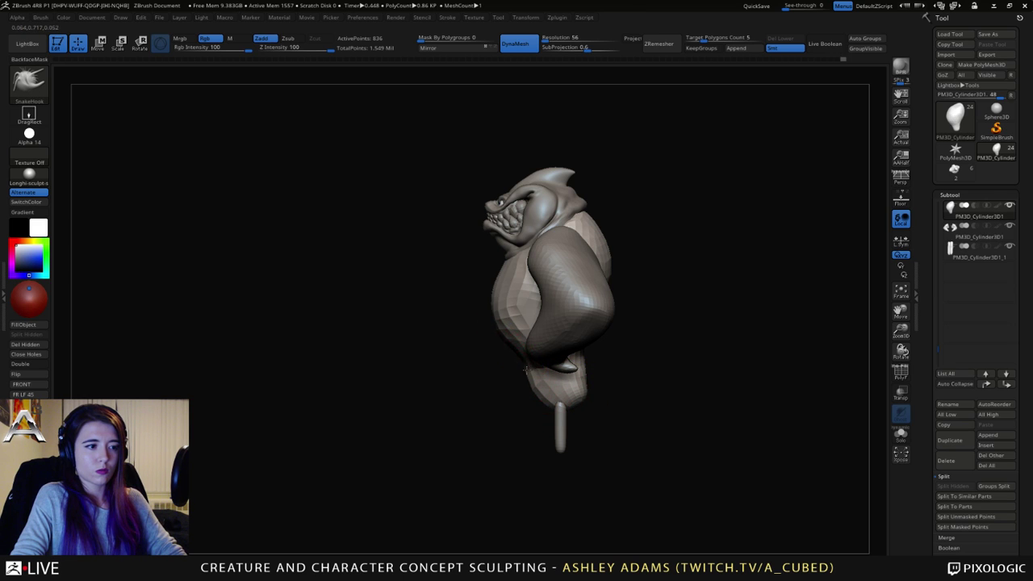
left_click_drag(710, 373, 560, 374)
Step: Subdivide the torso once to give it a smoother surface
right_click_drag(581, 368, 658, 359)
key("ctrl+d")
right_click_drag(621, 294, 670, 295)
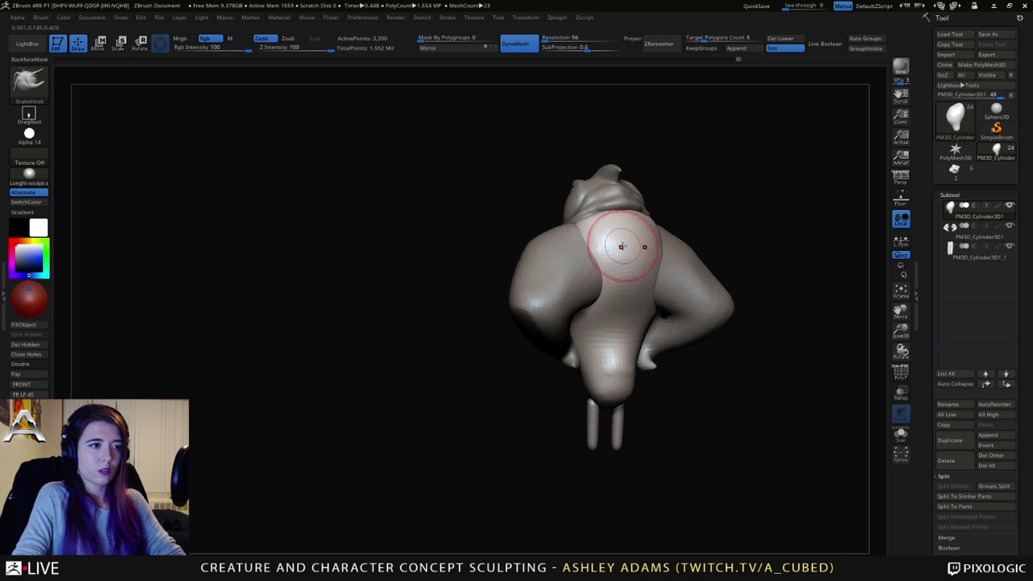
Step: Select the arms and reshape the backs of the shoulders with a resized SnakeHook brush
right_click_drag(622, 244, 560, 228)
left_click(585, 251, "alt")
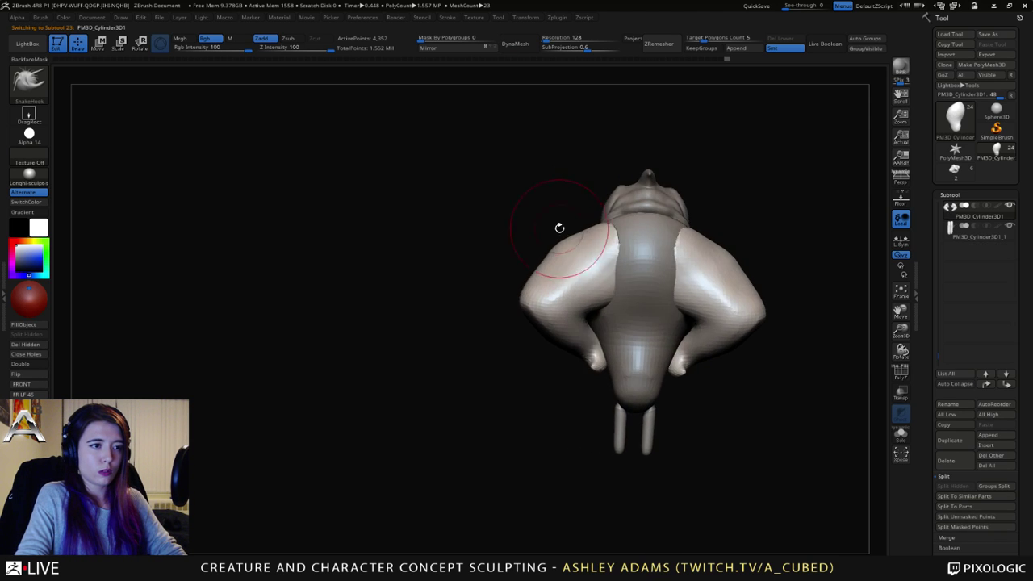
mouse_move(621, 297)
left_mouse_down()
mouse_move(581, 272)
mouse_move(536, 279)
mouse_move(553, 272)
mouse_move(530, 212)
mouse_move(544, 227)
mouse_move(528, 235)
left_mouse_up()
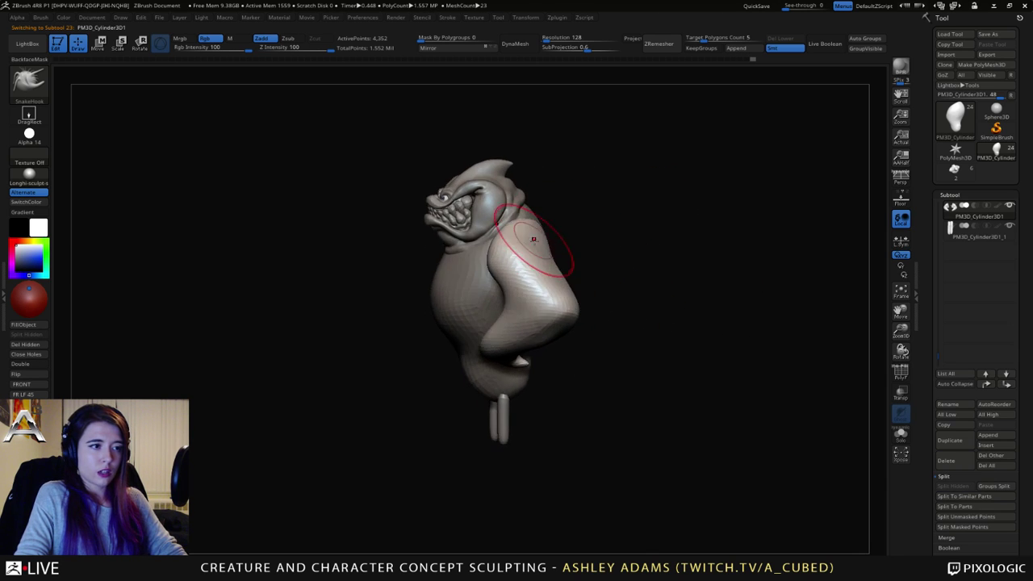
key("space")
key("space")
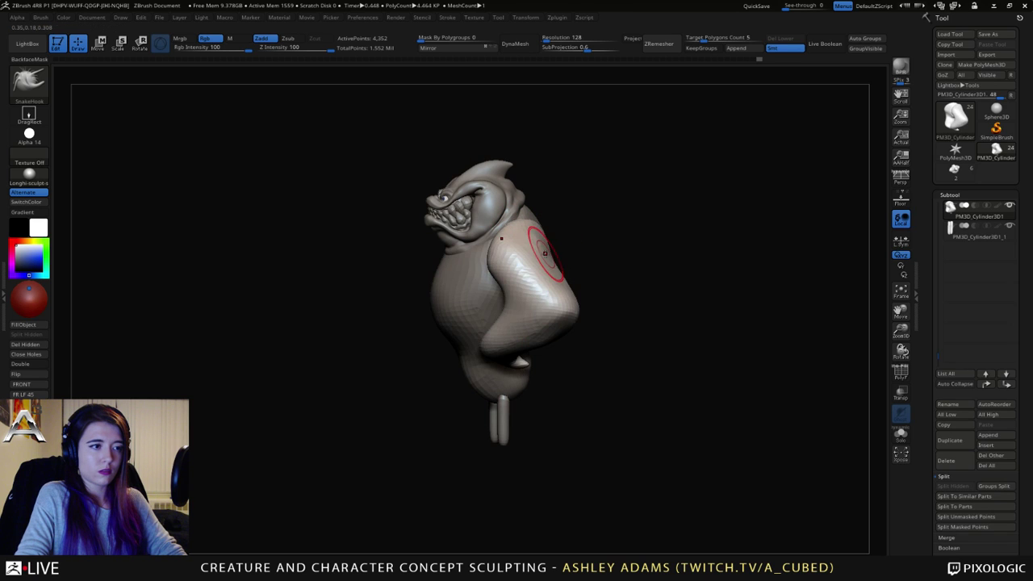
right_click_drag(556, 268, 553, 243)
key("shift")
Step: Adjust the outer upper arms with an enlarged SnakeHook brush and smooth their surface
key("space")
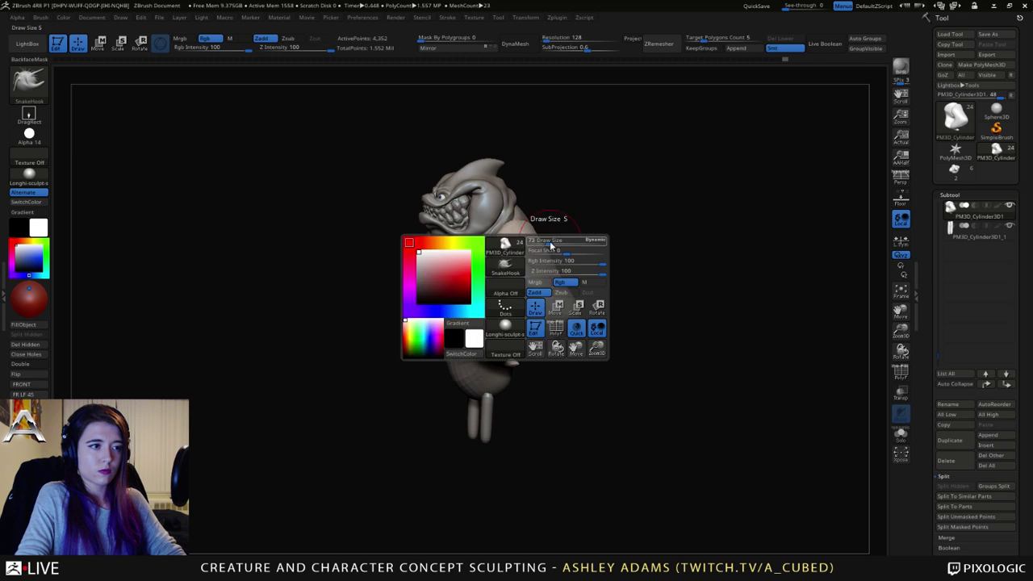
left_click_drag(552, 244, 556, 244)
mouse_move(551, 264)
right_mouse_down()
mouse_move(545, 240)
mouse_move(561, 242)
mouse_move(584, 309)
right_mouse_up()
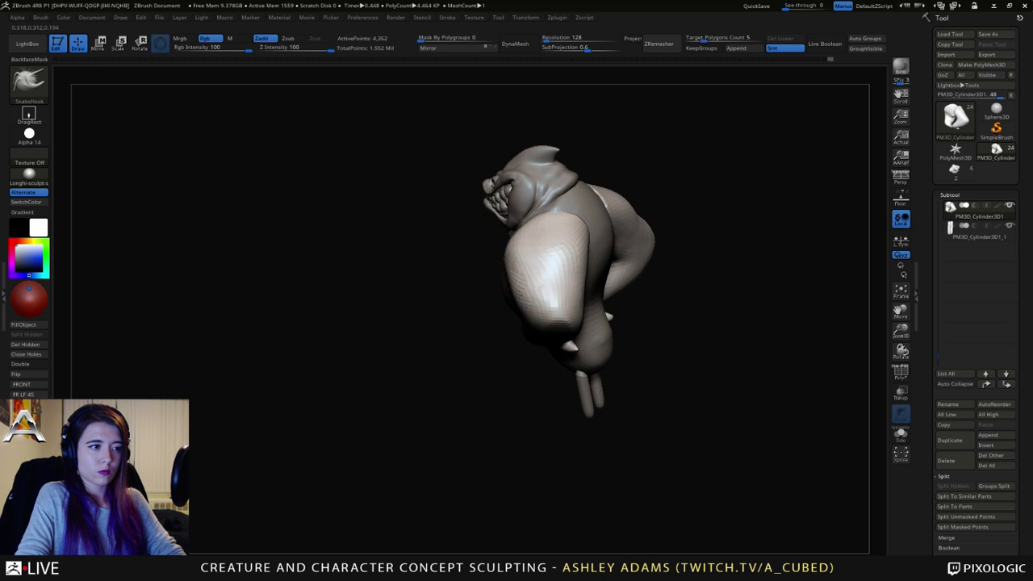
right_click_drag(508, 251, 517, 254)
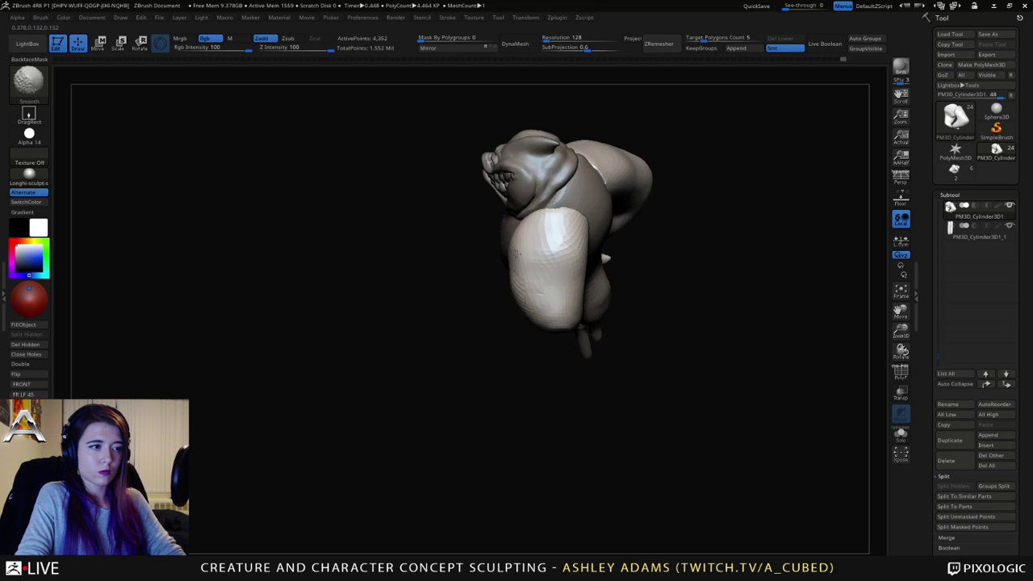
right_click_drag(578, 246, 573, 237)
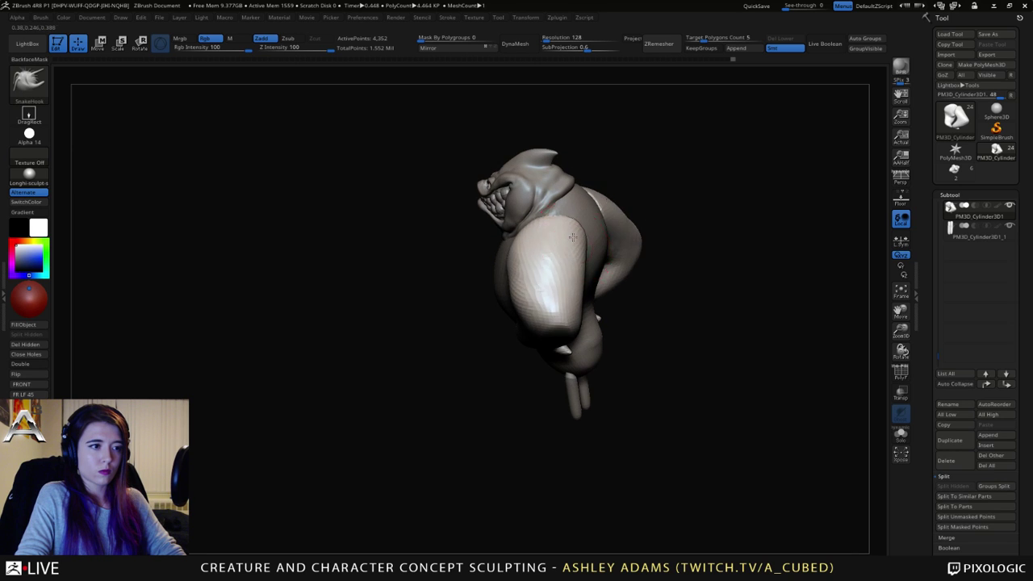
right_click_drag(581, 289, 531, 357)
Step: Reshape the inner bend of the elbows beside the torso with a resized SnakeHook brush
key("space")
left_click_drag(501, 325, 489, 325)
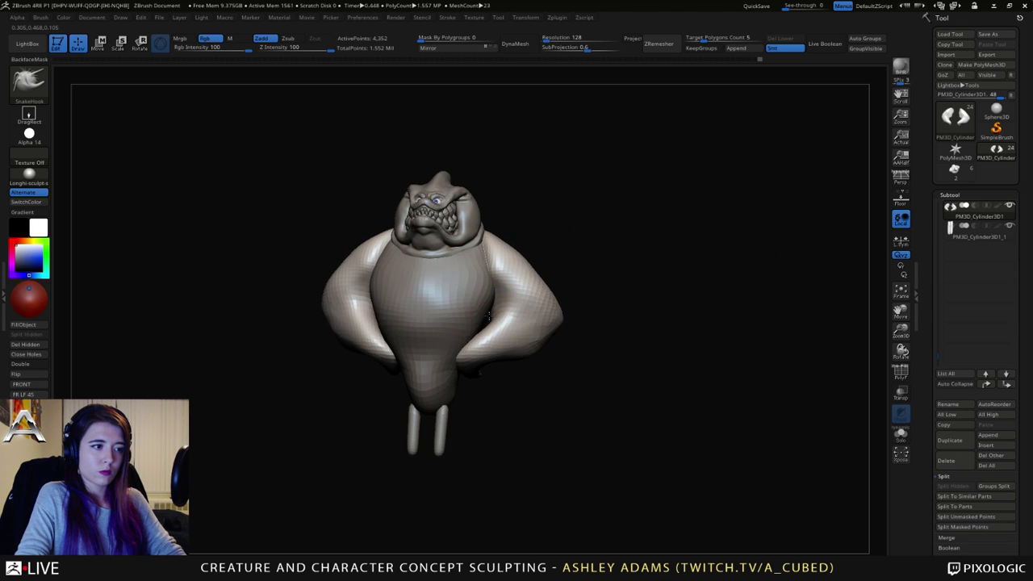
right_click_drag(513, 303, 571, 304, "alt")
key("space")
left_click_drag(535, 307, 542, 307)
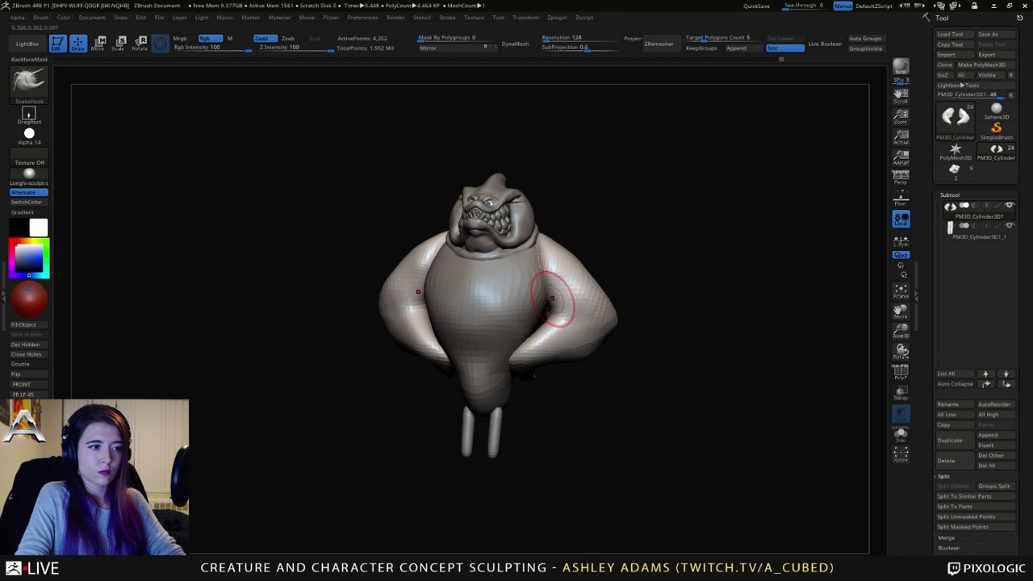
Step: Carve creases at the inner elbows with the DamStandard brush
key("b")
key("d")
key("s")
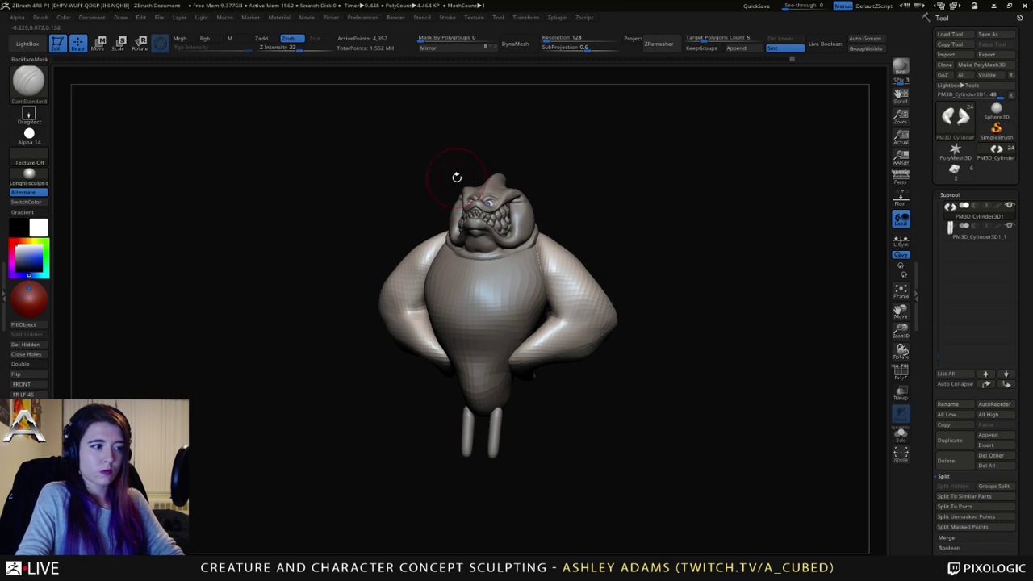
mouse_move(483, 289)
right_mouse_down()
mouse_move(557, 297)
mouse_move(479, 319)
mouse_move(473, 349)
mouse_move(549, 384)
right_mouse_up()
Step: Reshape the forearms near the wrists with a resized SnakeHook brush and undo the last stroke
key("b")
key("s")
key("h")
key("space")
left_click_drag(440, 381, 433, 370)
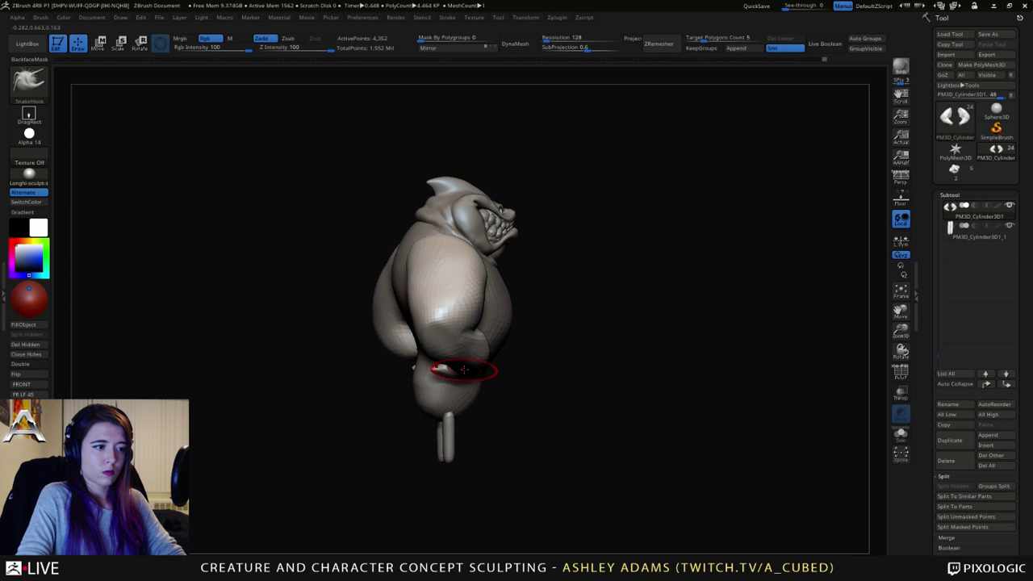
mouse_move(464, 370)
right_mouse_down()
mouse_move(449, 369)
mouse_move(473, 373)
right_mouse_up()
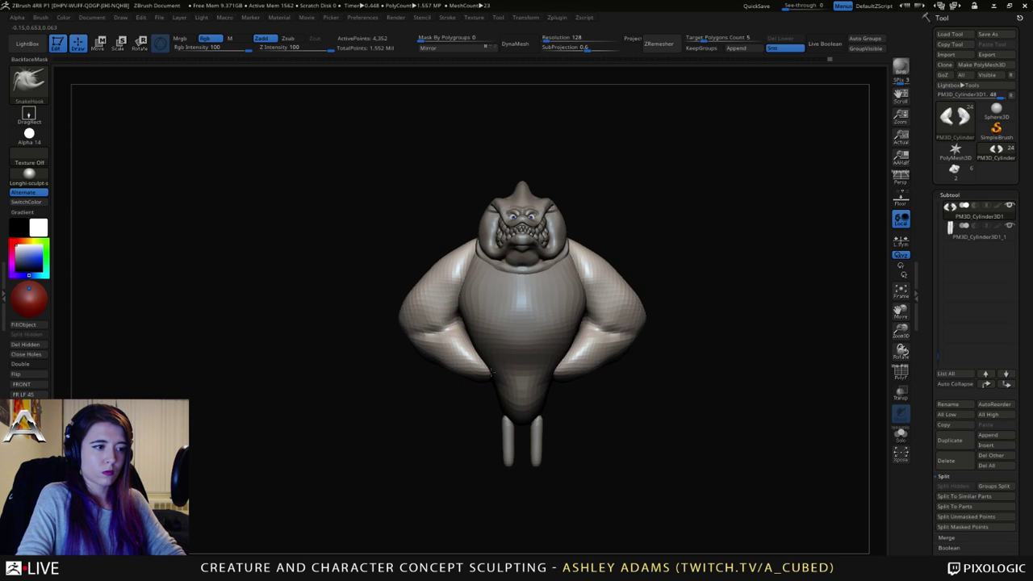
key("ctrl+z")
Step: Smooth the forearms below the elbows and reshape the wrist ends with a resized SnakeHook brush
right_click_drag(542, 326, 504, 326)
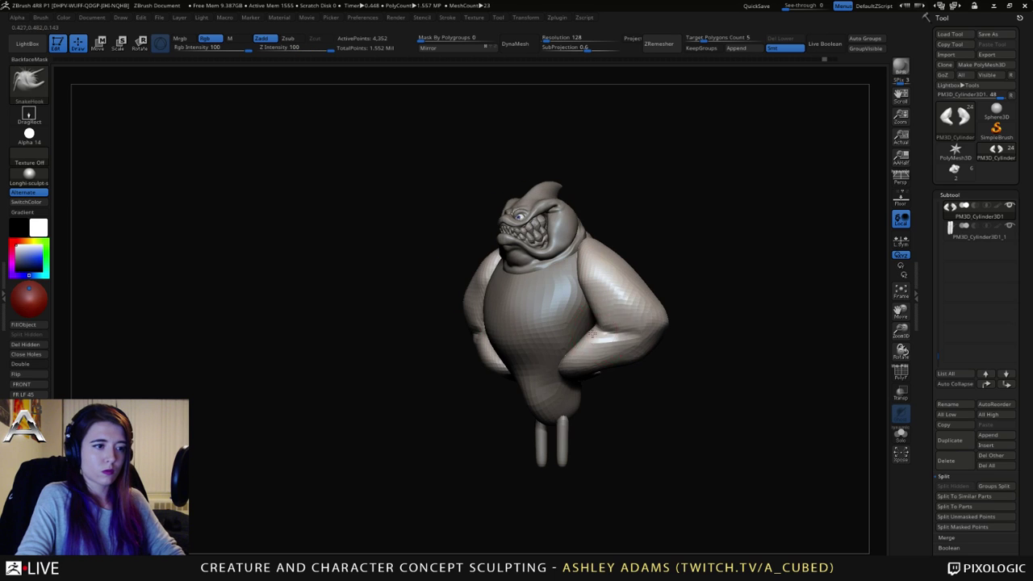
mouse_move(626, 327)
left_mouse_down("shift")
mouse_move(598, 334)
mouse_move(634, 337)
left_mouse_up("shift")
mouse_move(643, 349)
right_mouse_down()
mouse_move(613, 373)
mouse_move(597, 362)
right_mouse_up()
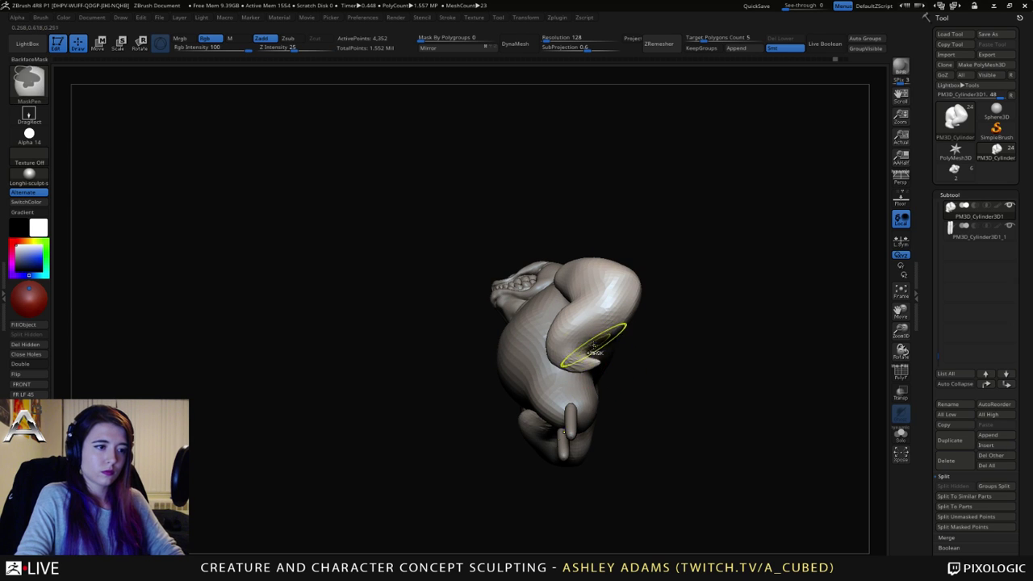
key("space")
key("space")
key("space")
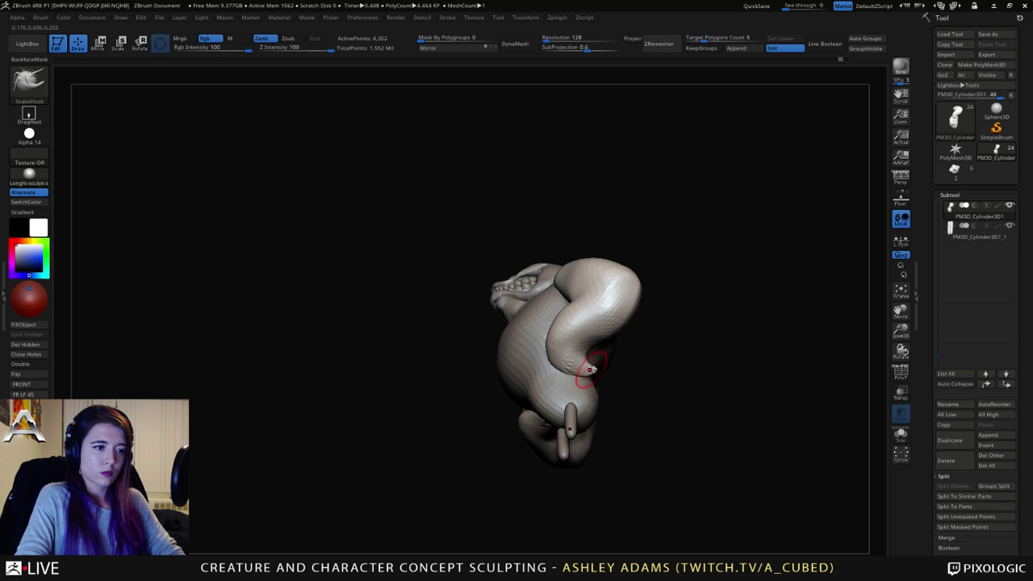
key("shift")
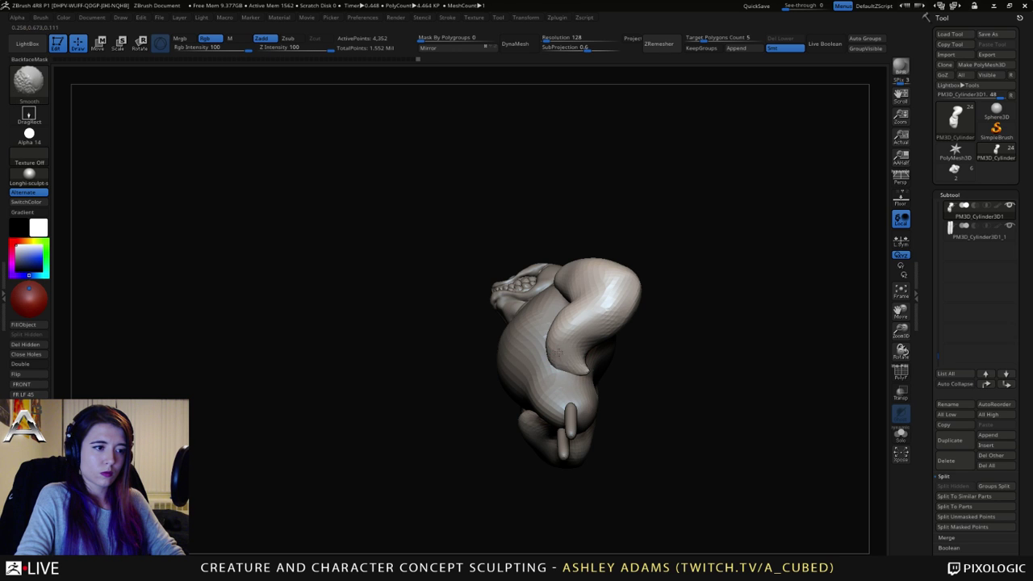
Step: Fill out the elbows and pull the wrist ends into shape from below with SnakeHook
mouse_move(553, 339)
right_mouse_down()
mouse_move(589, 366)
mouse_move(497, 380)
right_mouse_up()
right_click(498, 379)
right_click_drag(537, 311, 556, 352)
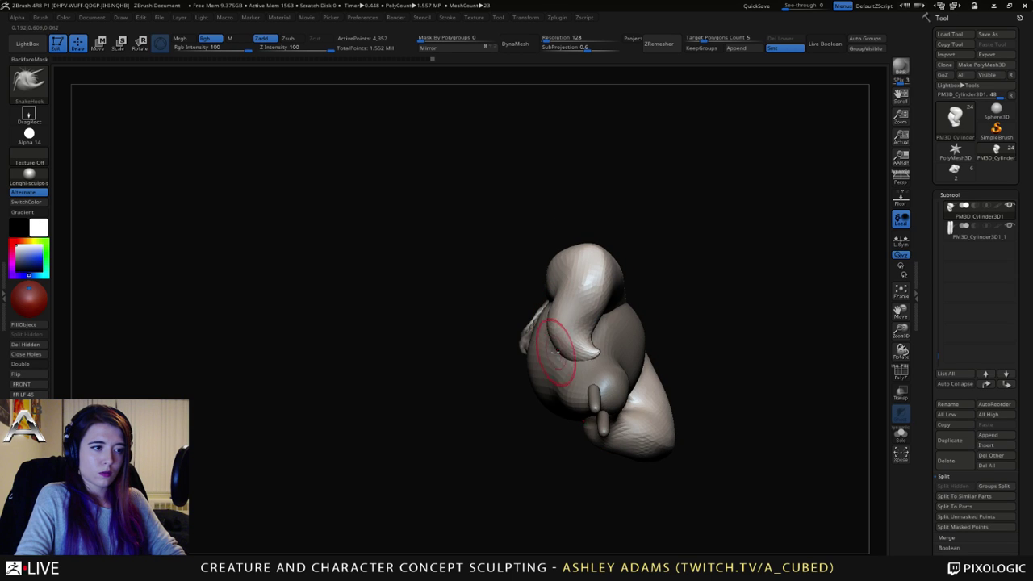
key("space")
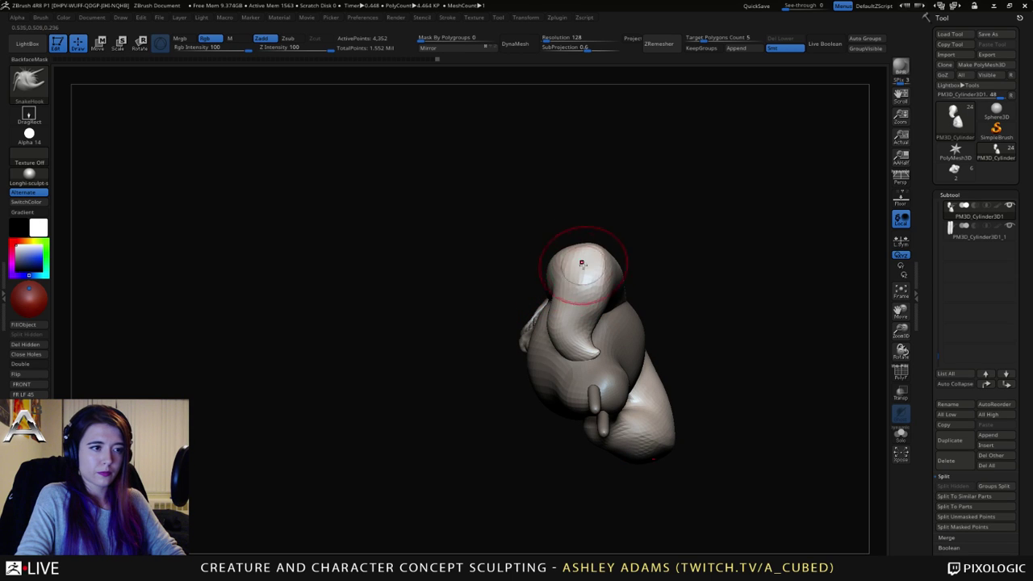
right_click_drag(595, 298, 557, 332)
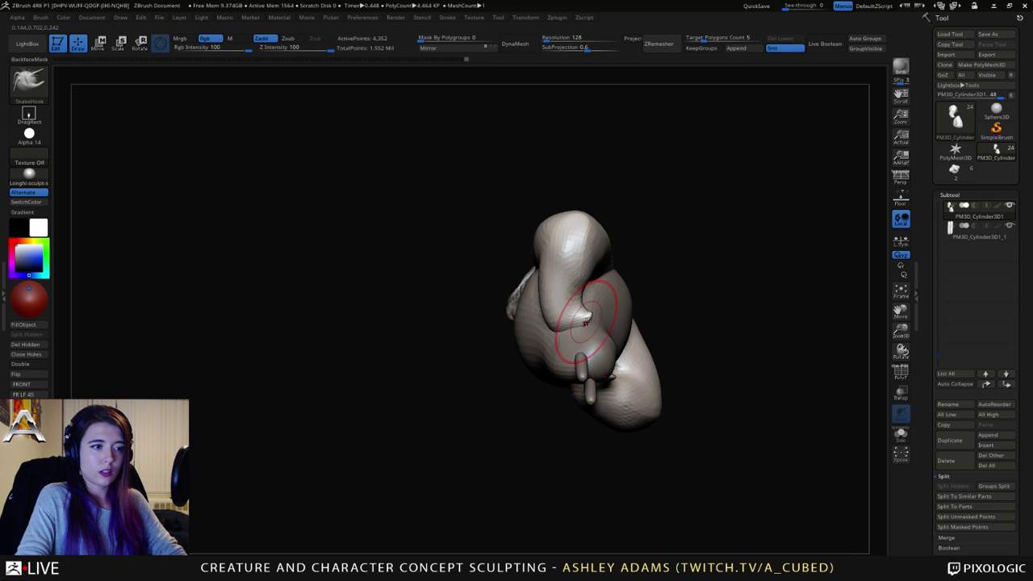
left_click_drag(586, 323, 576, 322)
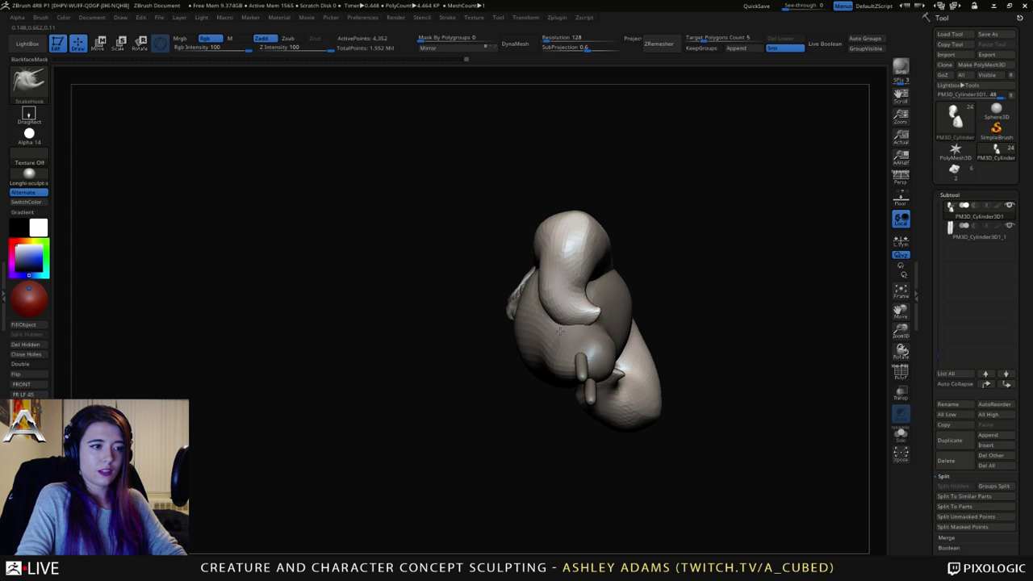
mouse_move(560, 329)
right_mouse_down()
mouse_move(574, 339)
mouse_move(578, 302)
mouse_move(541, 277)
mouse_move(517, 292)
right_mouse_up()
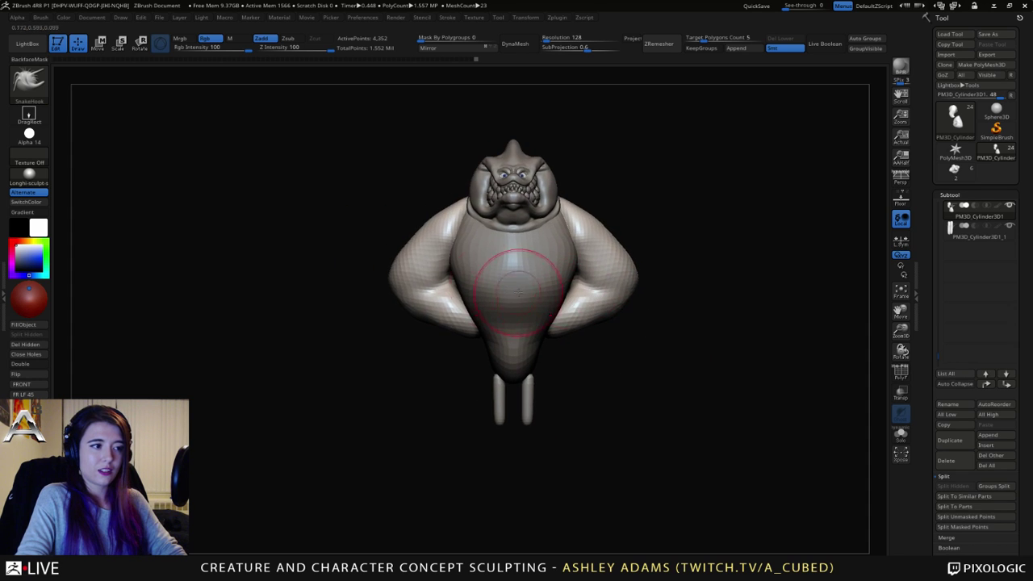
Step: Nudge the forearm outline with SnakeHook, and switch to the torso subtool to adjust its side contour
mouse_move(444, 316)
left_mouse_down()
mouse_move(427, 314)
mouse_move(434, 322)
left_mouse_up()
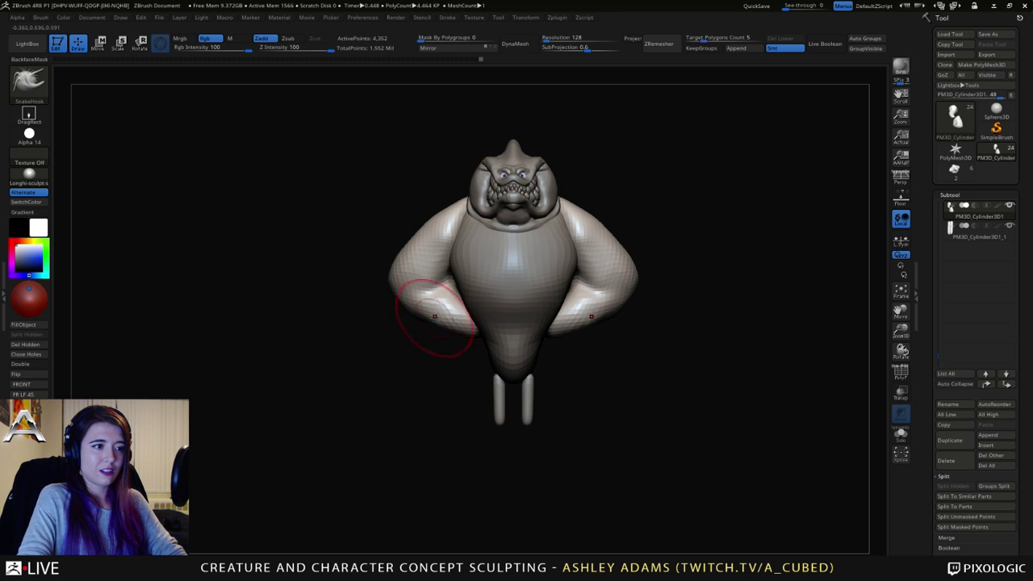
mouse_move(435, 316)
right_mouse_down()
mouse_move(472, 297)
mouse_move(489, 304)
right_mouse_up()
left_click(476, 292, "alt")
left_click_drag(489, 304, 475, 314)
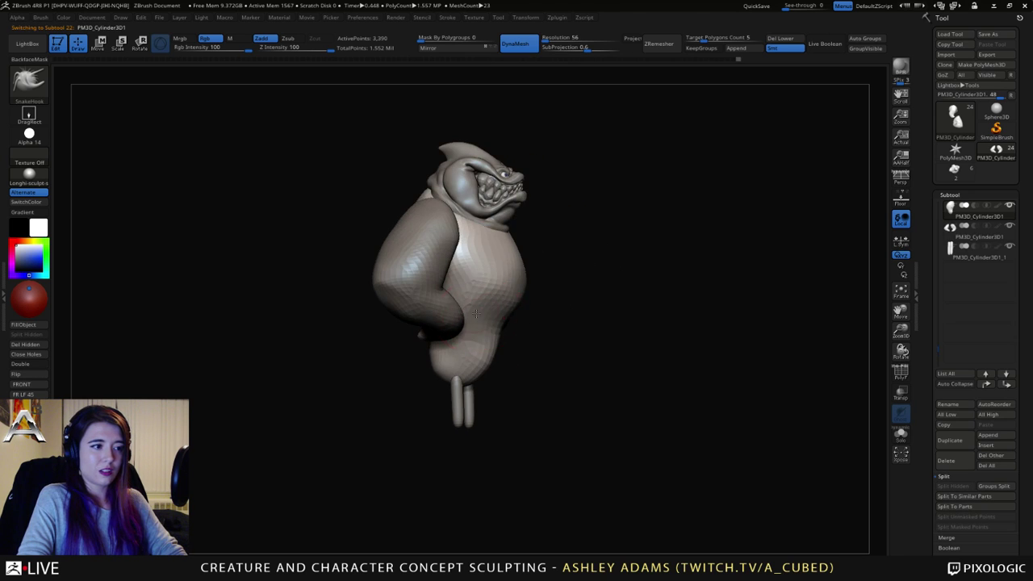
right_click_drag(476, 313, 464, 313)
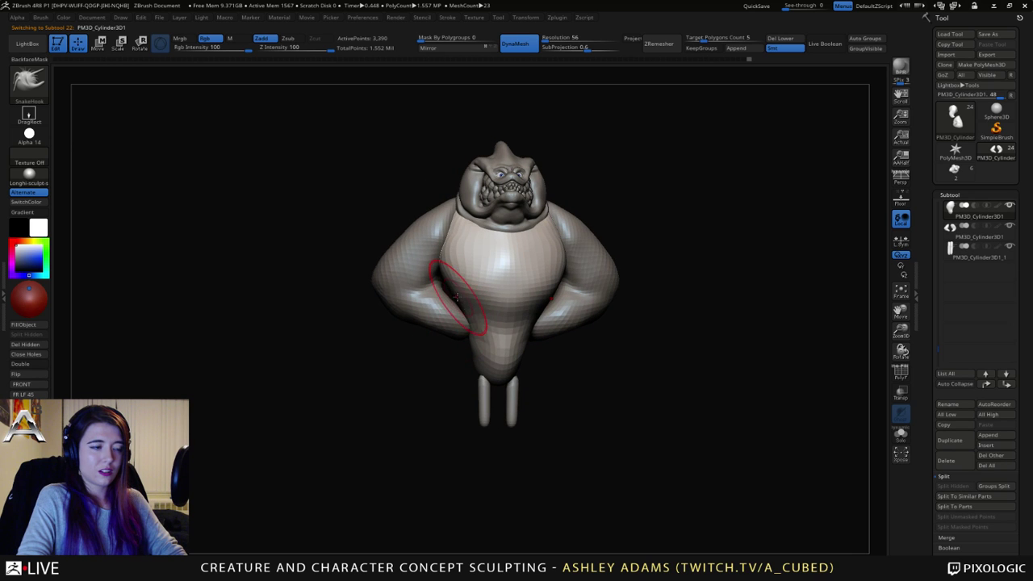
key("space")
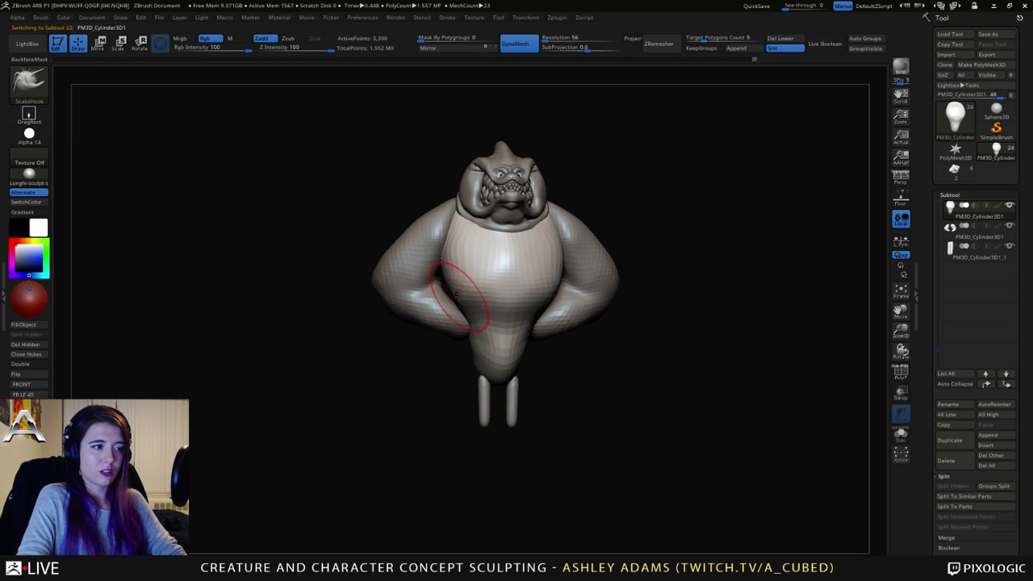
right_click_drag(457, 294, 481, 287)
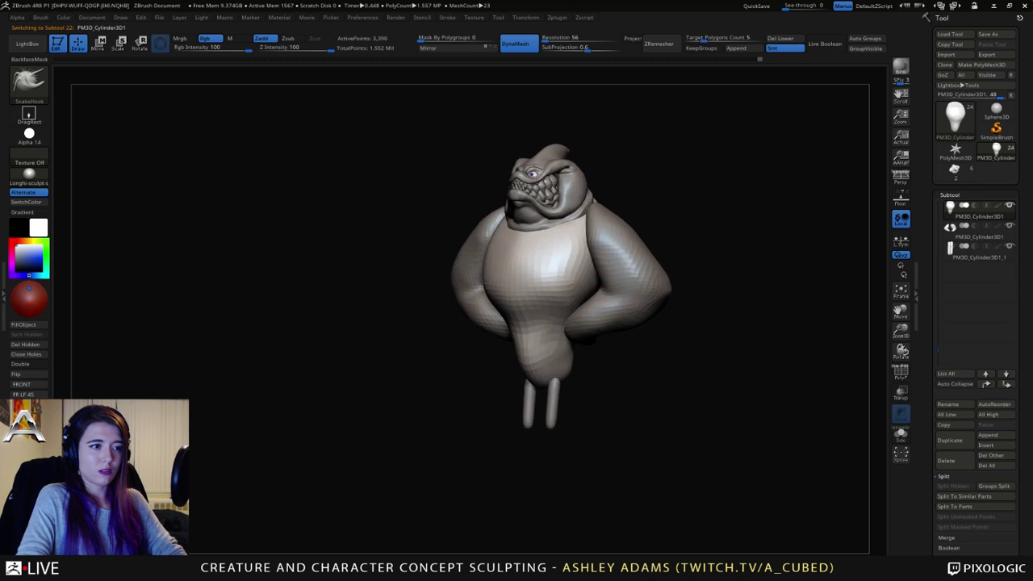
right_click_drag(533, 266, 565, 281)
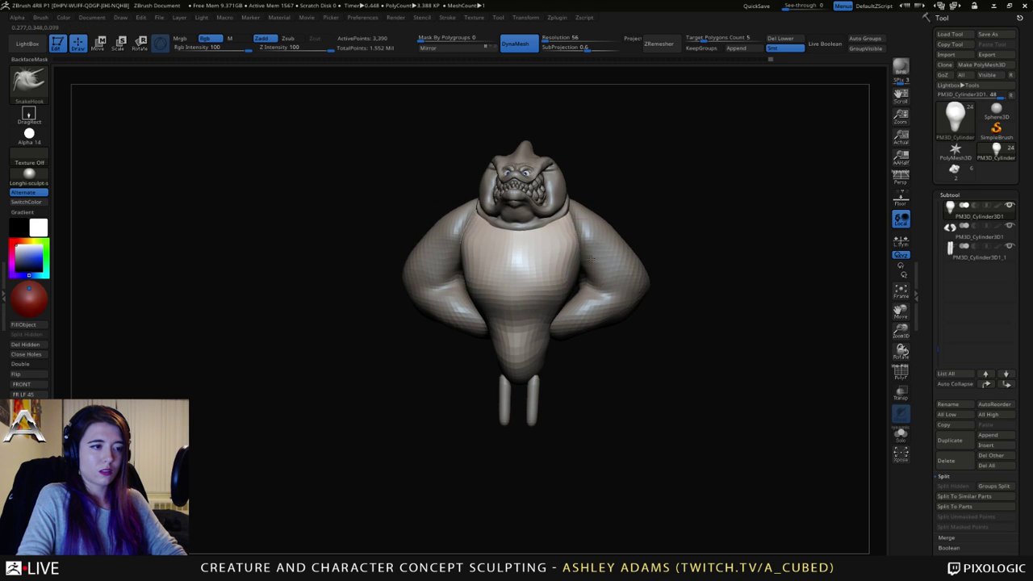
right_click_drag(592, 258, 608, 256)
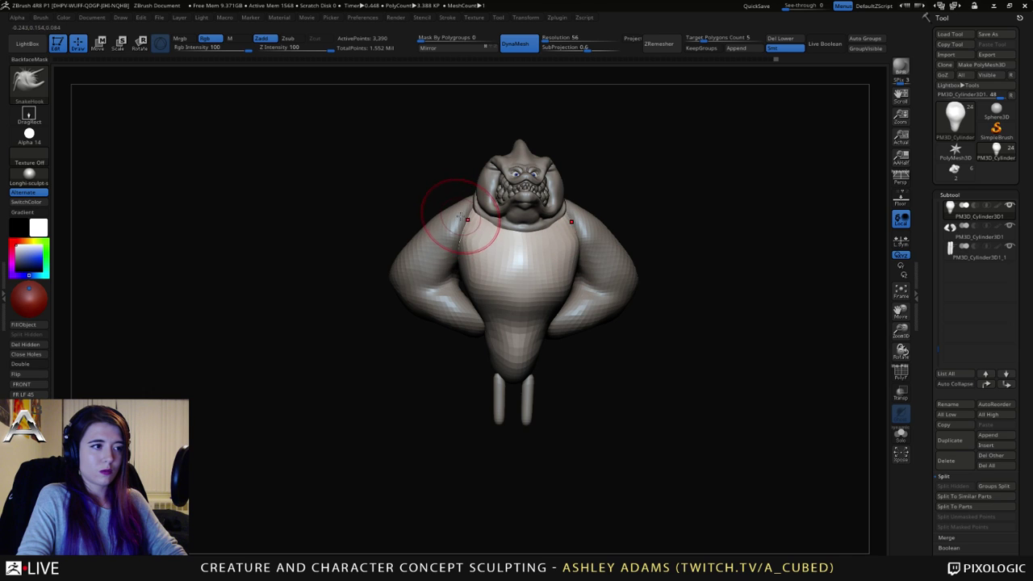
Step: Select the arms subtool, reshape the shoulders and elbows with SnakeHook, and spread both arms outward along X with the gizmo
left_click(462, 228, "alt")
mouse_move(471, 218)
right_mouse_down("shift")
mouse_move(526, 226)
mouse_move(581, 213)
mouse_move(564, 216)
mouse_move(588, 332)
mouse_move(544, 221)
mouse_move(517, 223)
mouse_move(592, 221)
right_mouse_up("shift")
mouse_move(592, 221)
left_mouse_down()
mouse_move(627, 213)
mouse_move(574, 212)
left_mouse_up()
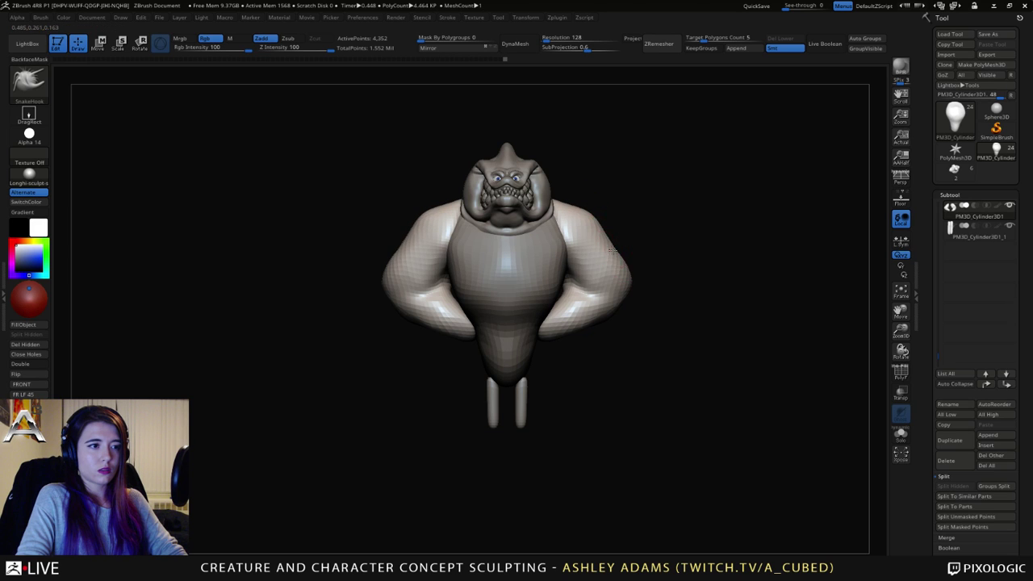
mouse_move(629, 276)
left_mouse_down()
mouse_move(646, 276)
mouse_move(626, 275)
left_mouse_up()
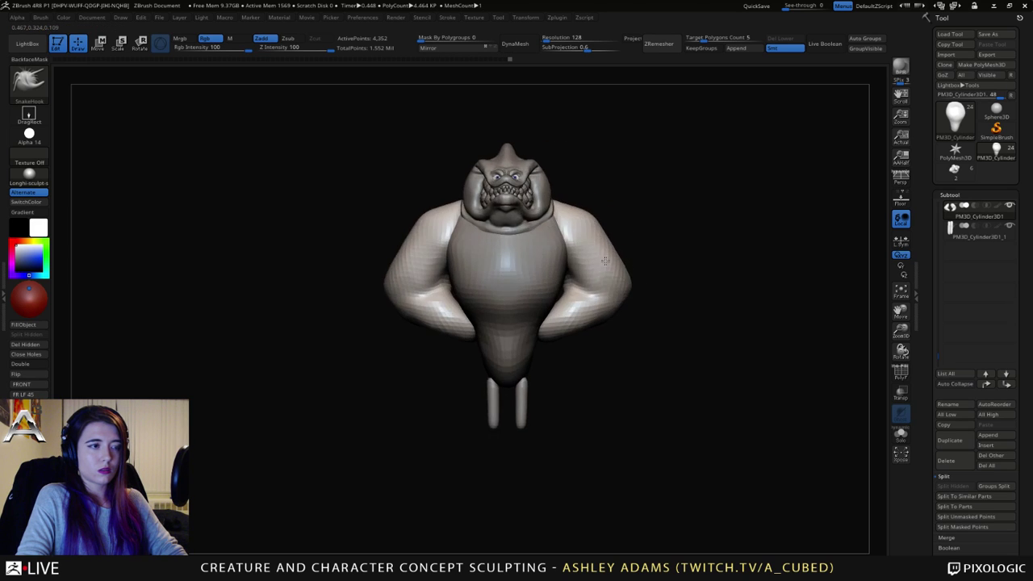
key("w")
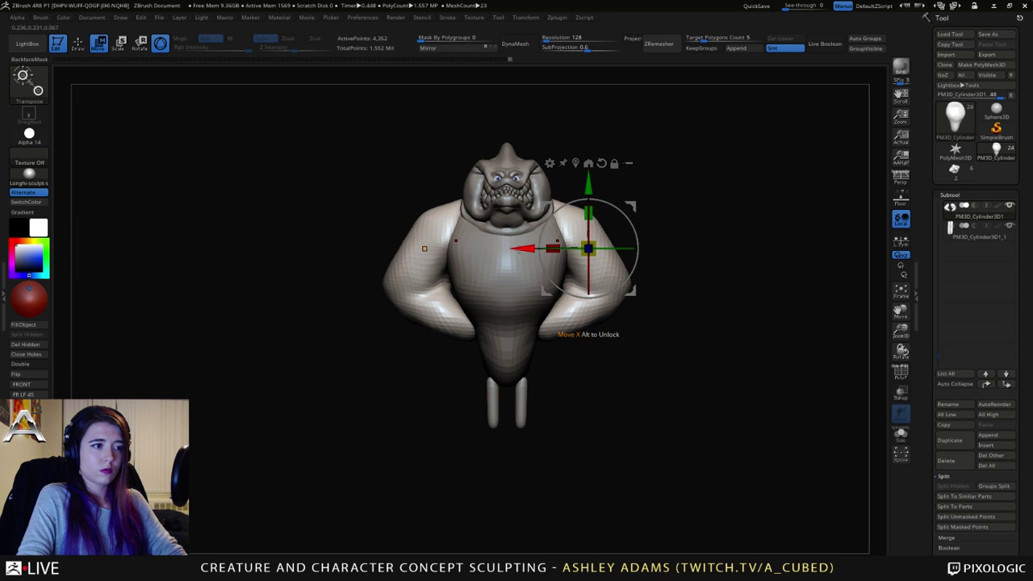
left_click_drag(552, 249, 538, 249)
key("q")
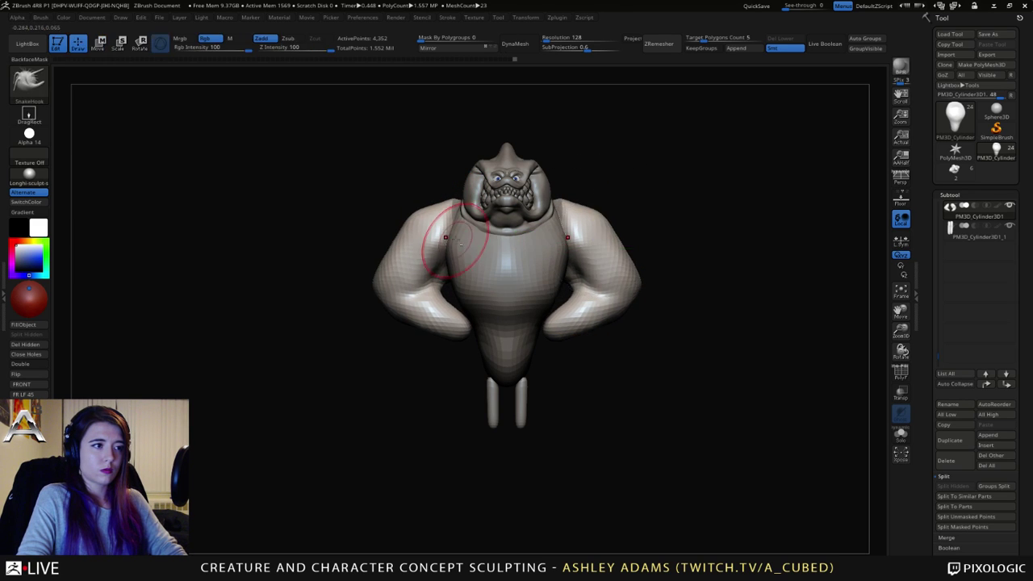
Step: Select the torso subtool and pull its upper chest and back outward to meet the shoulders with SnakeHook
left_click(470, 242, "alt")
key("space")
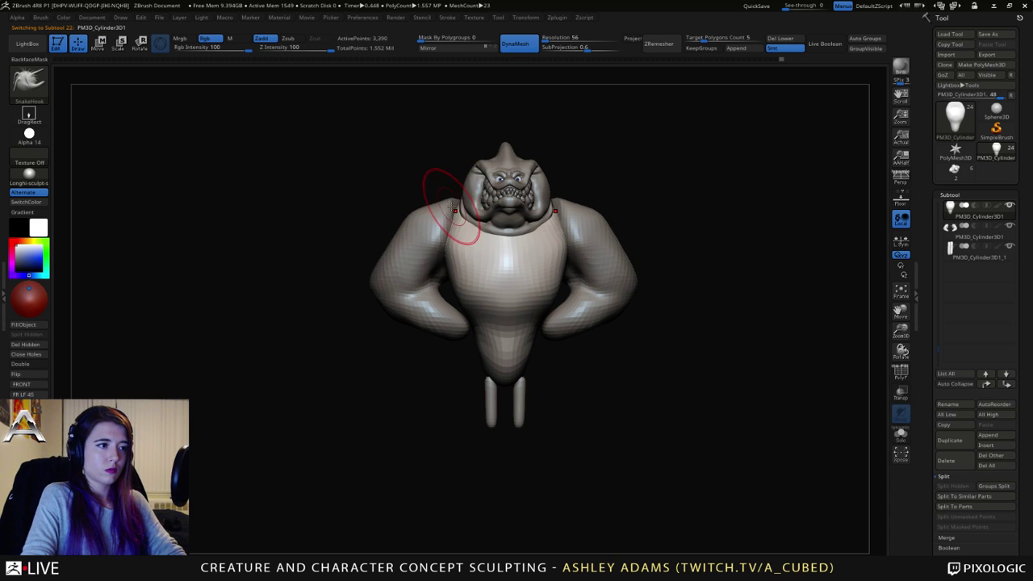
left_click_drag(441, 197, 464, 226)
mouse_move(492, 229)
left_mouse_down()
mouse_move(392, 192)
mouse_move(380, 219)
mouse_move(452, 241)
mouse_move(500, 275)
left_mouse_up()
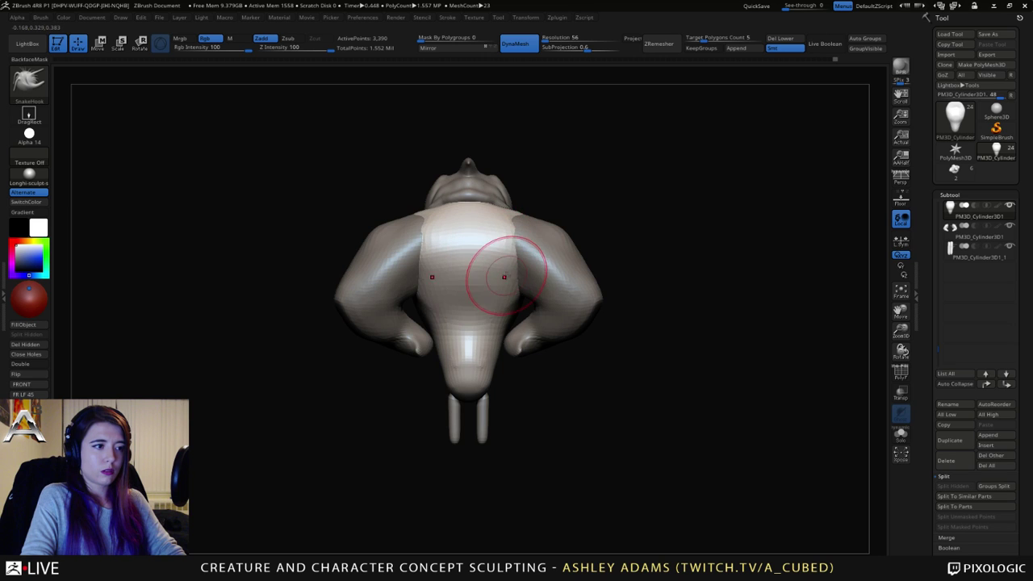
Step: Widen the torso's hips below the waist with SnakeHook and smooth the lower torso
right_click_drag(452, 274, 494, 276)
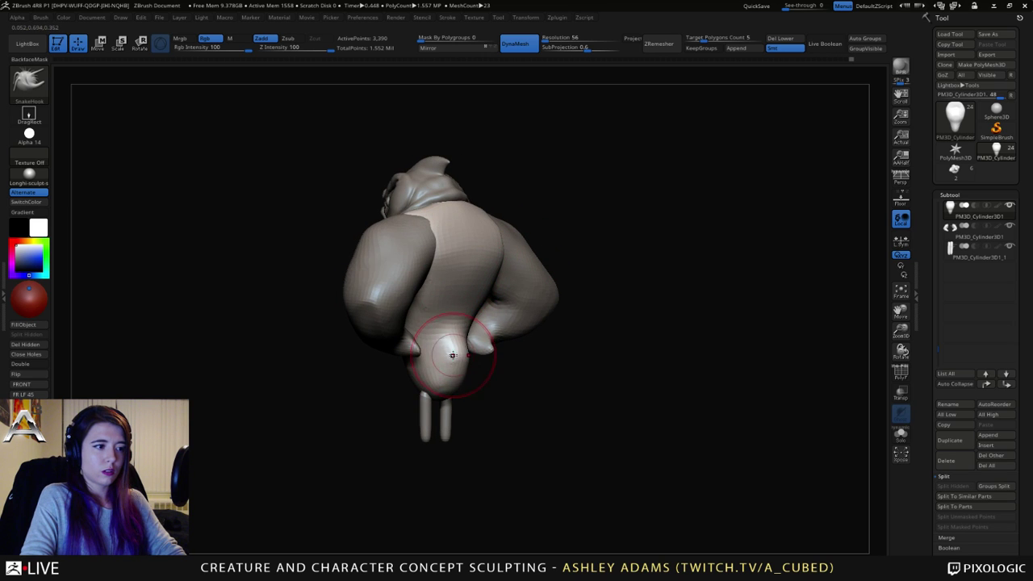
mouse_move(436, 356)
right_mouse_down("shift")
mouse_move(473, 346)
mouse_move(438, 334)
mouse_move(427, 315)
mouse_move(484, 306)
right_mouse_up("shift")
key("space")
mouse_move(425, 353)
left_mouse_down()
mouse_move(411, 352)
mouse_move(408, 382)
mouse_move(415, 374)
mouse_move(396, 361)
left_mouse_up()
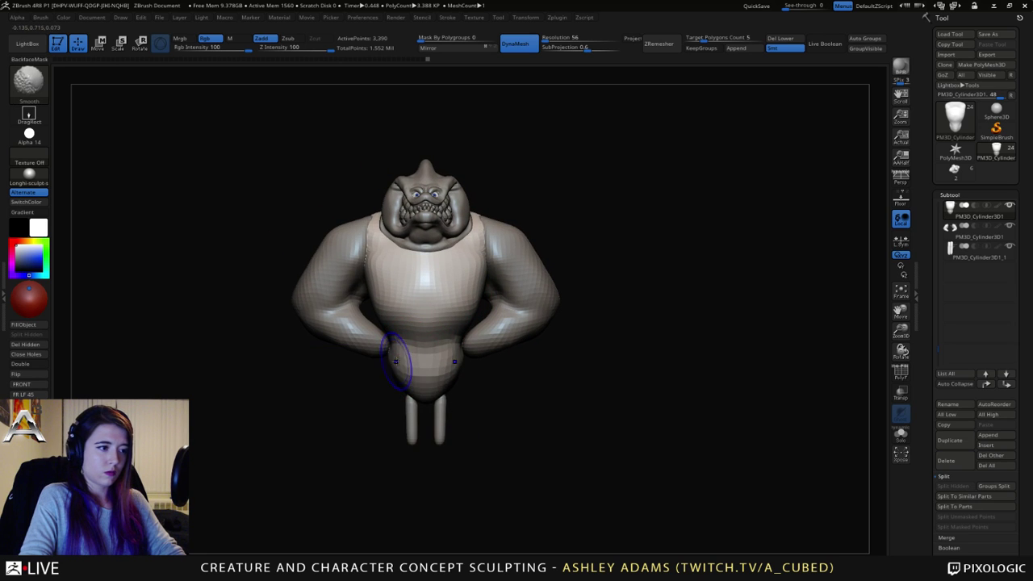
right_click_drag(402, 299, 461, 312, "alt")
mouse_move(446, 347)
right_mouse_down()
mouse_move(437, 317)
mouse_move(423, 336)
mouse_move(411, 332)
right_mouse_up()
left_click_drag(422, 311, 445, 352, "shift")
Step: Select the arms subtool and pull the inner elbows and outer elbow contours inward with SnakeHook
left_click(412, 321, "alt")
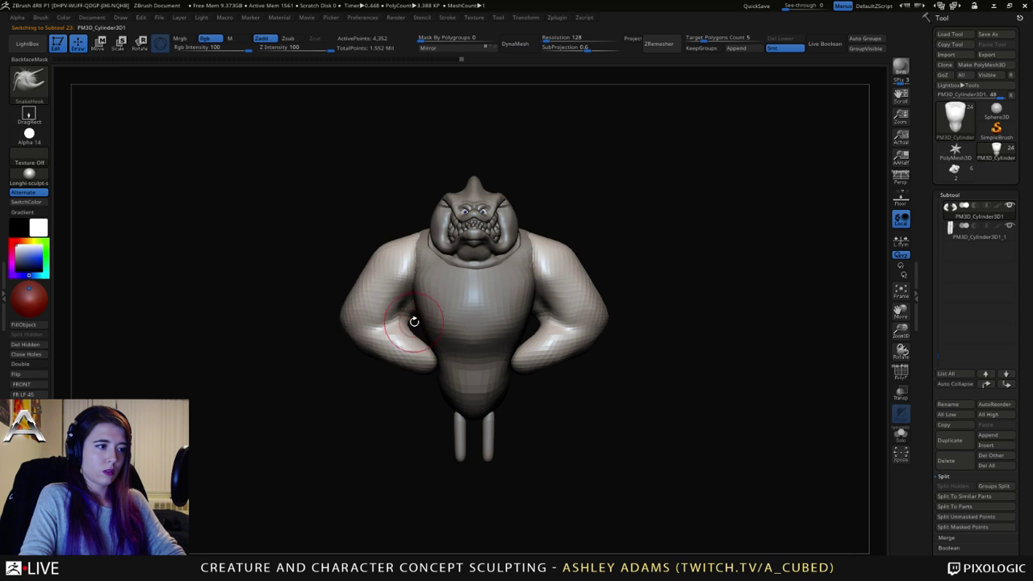
key("space")
left_click_drag(408, 320, 436, 319)
left_click_drag(352, 329, 363, 326)
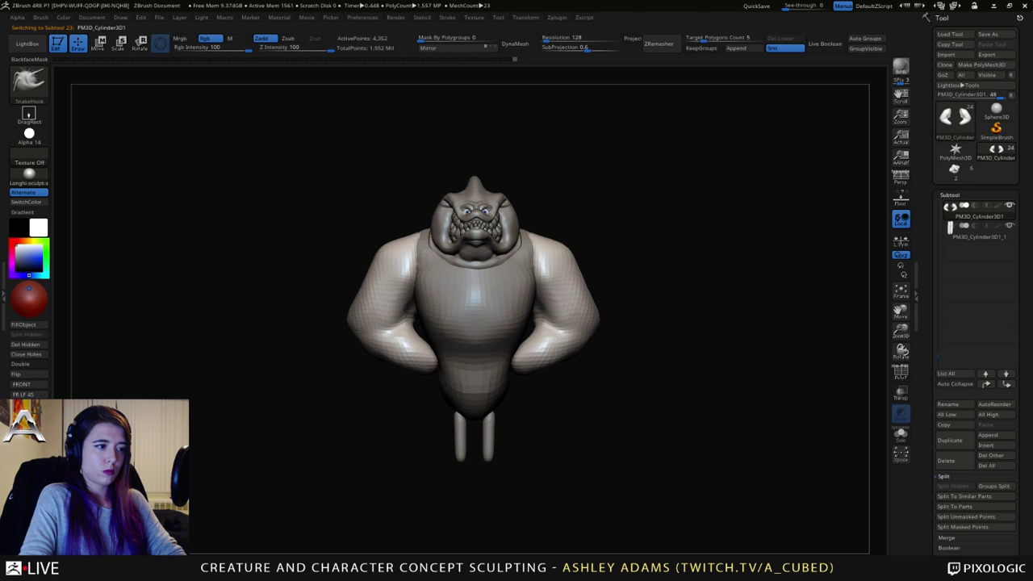
key("space")
left_click_drag(545, 299, 508, 298)
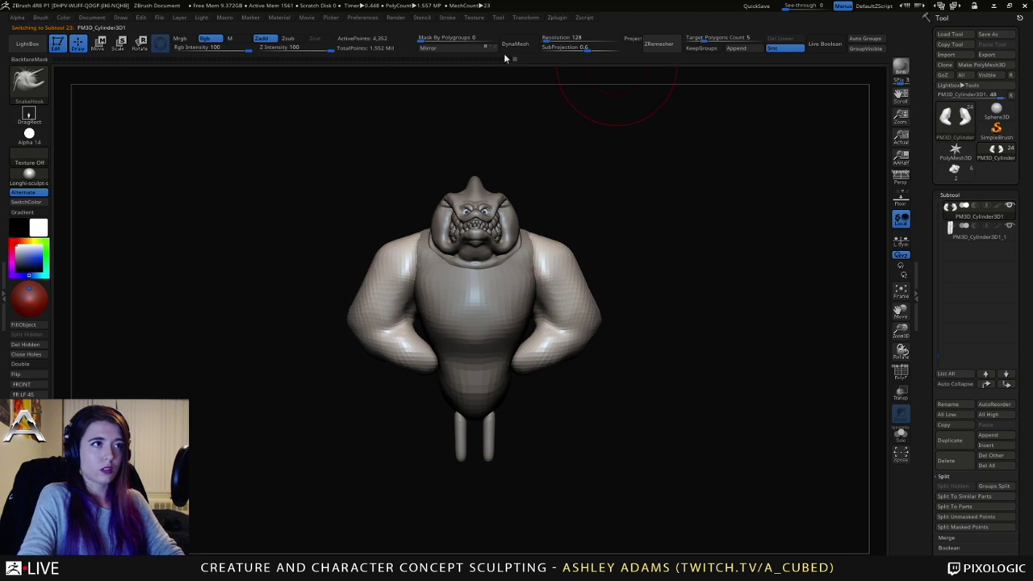
left_click(548, 38)
left_click(515, 43)
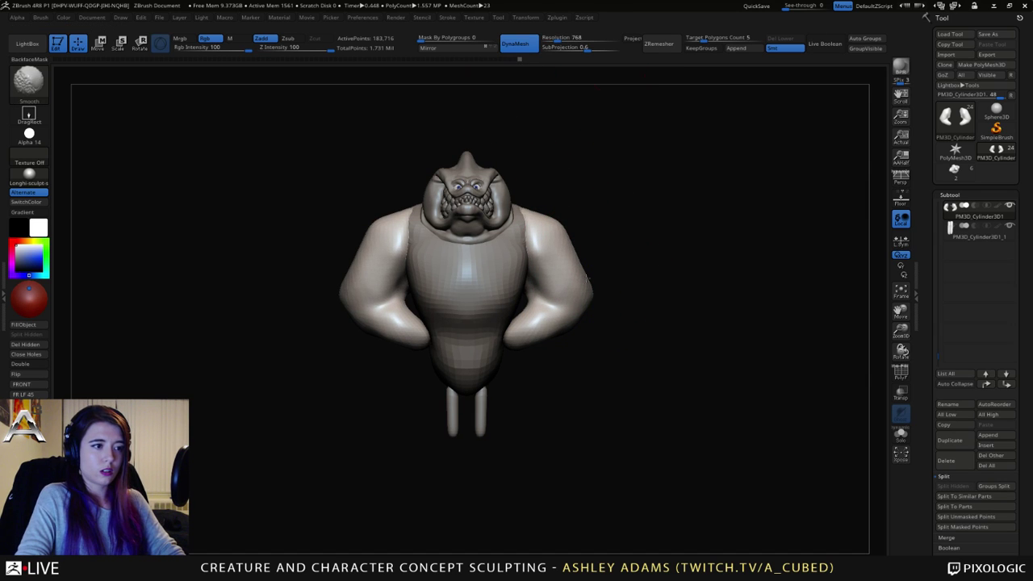
left_click_drag(559, 40, 553, 40)
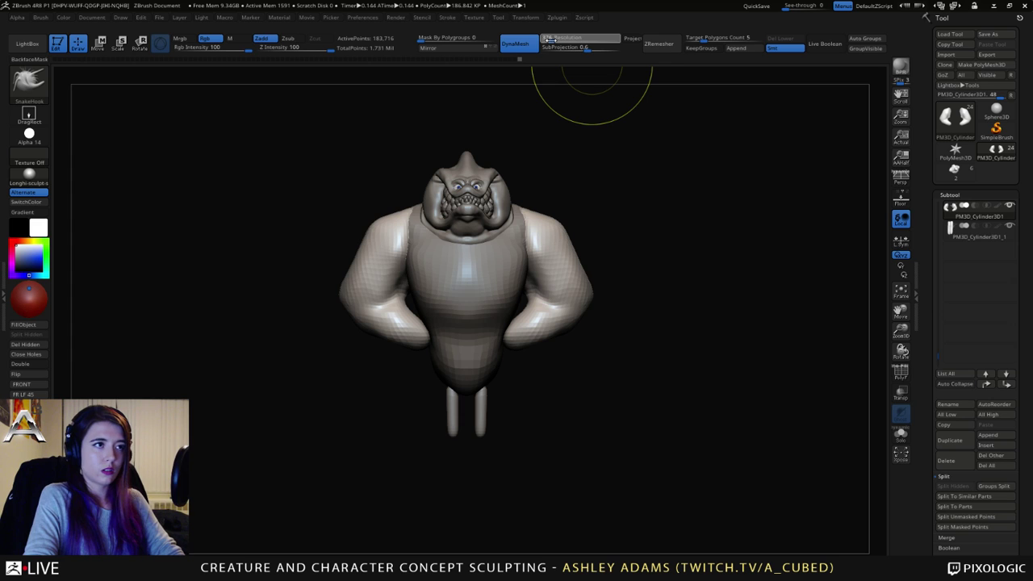
type("344")
key("Return")
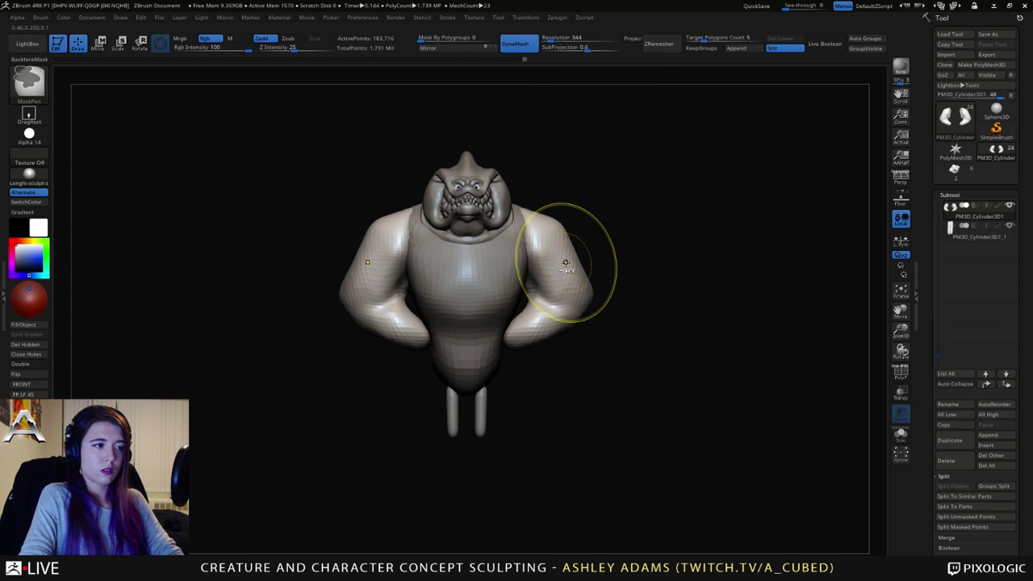
key("ctrl+z")
Step: DynaMesh the arms at resolution 408 and smooth their surface
left_click(547, 38)
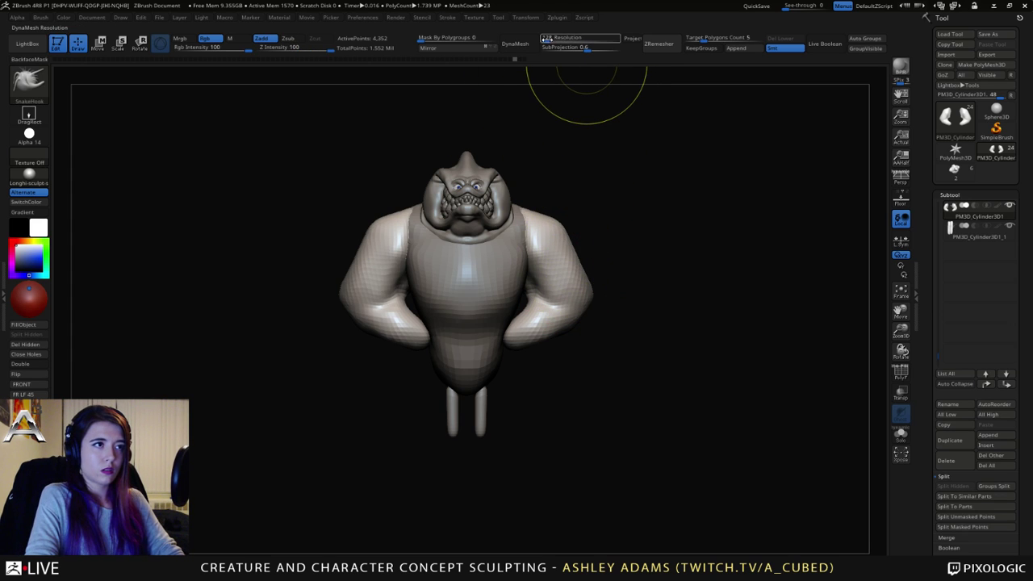
type("408")
key("Return")
left_click(515, 43)
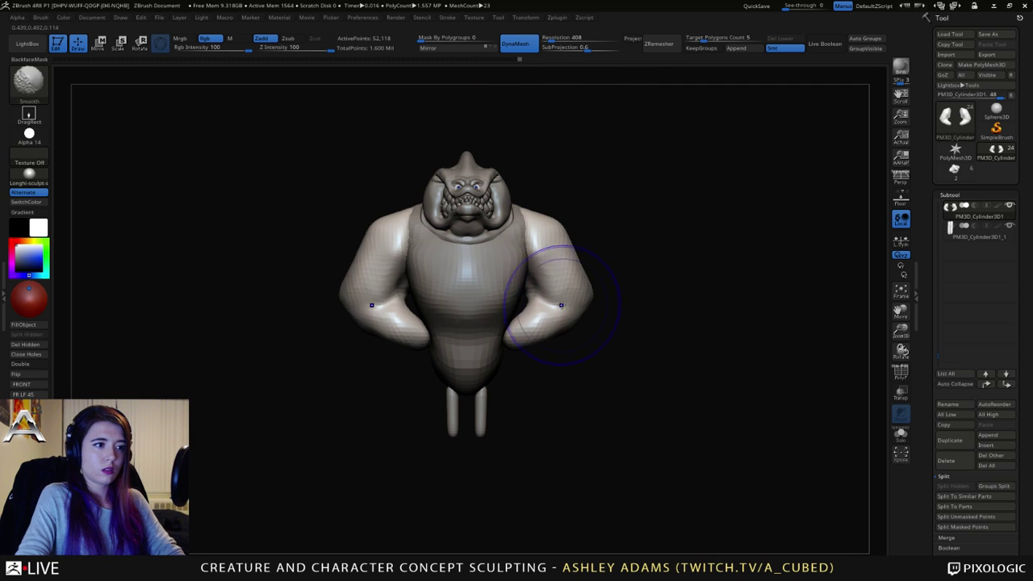
mouse_move(569, 272)
left_mouse_down("shift")
mouse_move(530, 318)
mouse_move(529, 293)
left_mouse_up("shift")
Step: Refine the inner elbow, forearm and upper arm forms with closer sculpting strokes and smoothing
key("space")
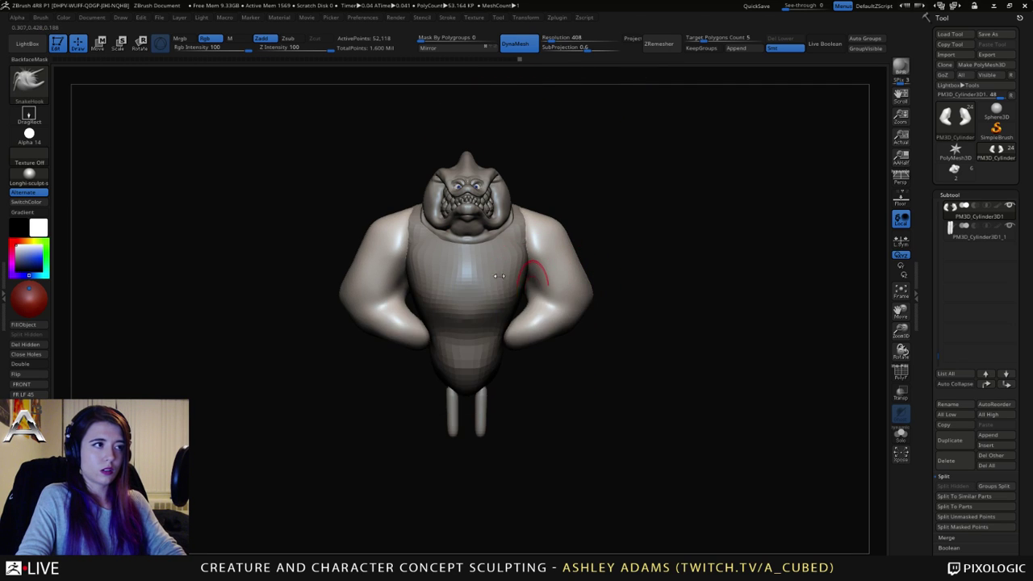
right_click_drag(534, 271, 529, 355, "ctrl")
mouse_move(521, 309)
left_mouse_down()
mouse_move(559, 292)
mouse_move(541, 262)
mouse_move(569, 241)
mouse_move(542, 318)
mouse_move(532, 315)
left_mouse_up()
key("b")
key("c")
key("b")
key("b")
key("d")
key("s")
mouse_move(539, 310)
right_mouse_down()
mouse_move(565, 300)
mouse_move(557, 294)
mouse_move(524, 320)
right_mouse_up()
right_click(535, 292)
mouse_move(523, 319)
left_mouse_down()
mouse_move(511, 320)
mouse_move(537, 318)
mouse_move(542, 256)
mouse_move(557, 266)
left_mouse_up()
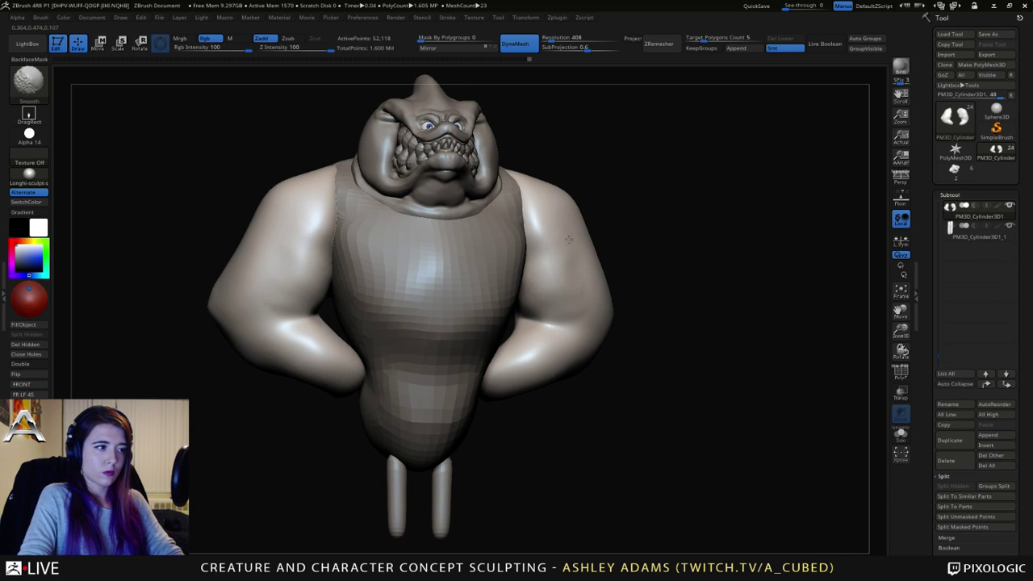
Step: Reshape the elbow bends and forearms with a resized SnakeHook brush, checking the silhouette from several angles
mouse_move(555, 315)
right_mouse_down("ctrl")
mouse_move(514, 288)
mouse_move(544, 314)
right_mouse_up("ctrl")
key("space")
left_click_drag(547, 325, 551, 321)
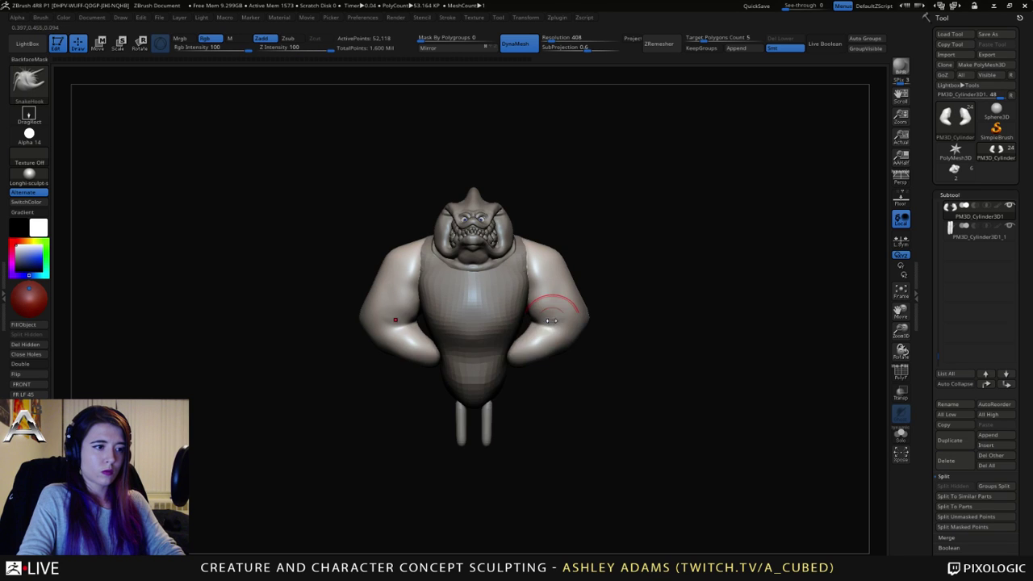
right_click_drag(551, 320, 553, 334)
left_click_drag(554, 334, 541, 329)
mouse_move(541, 329)
right_mouse_down()
mouse_move(558, 321)
mouse_move(534, 342)
right_mouse_up()
left_click_drag(522, 349, 530, 346)
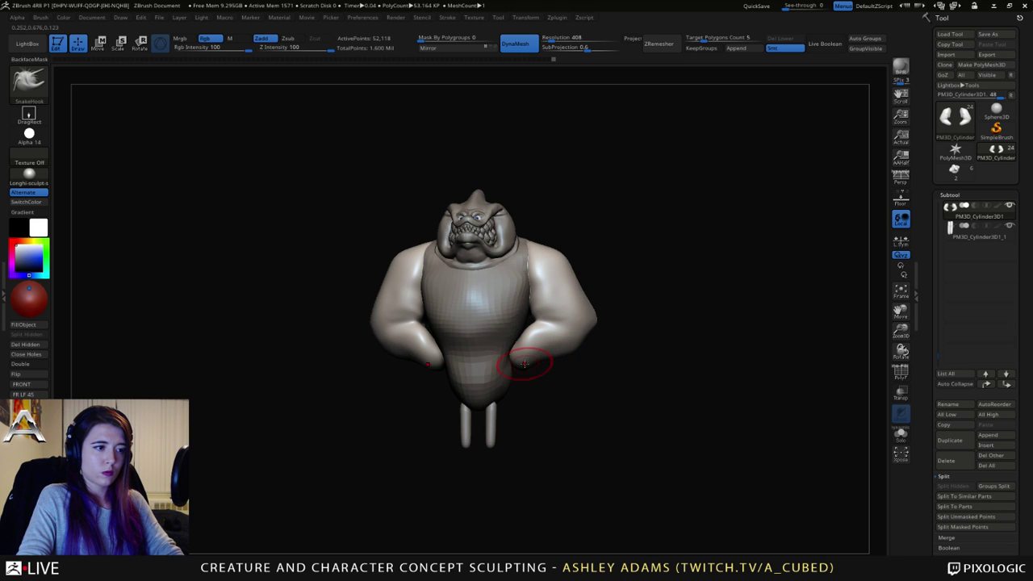
Step: Adjust the inner upper arm and tuck in the outer elbow silhouette with SnakeHook from the front
right_click_drag(523, 348, 507, 358, "shift")
right_click_drag(395, 310, 429, 317, "alt")
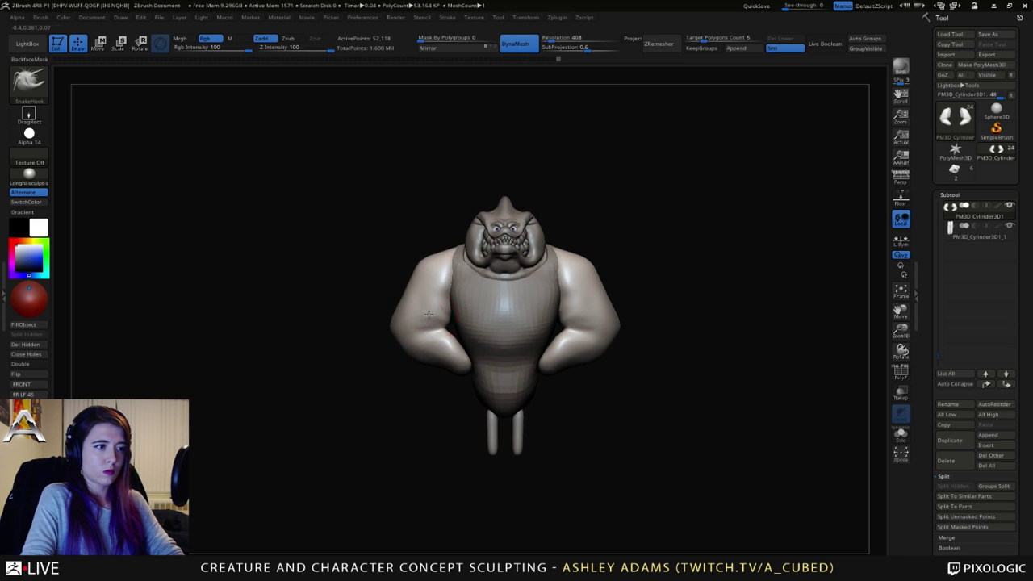
key("space")
left_click_drag(433, 317, 443, 315)
mouse_move(443, 315)
right_mouse_down()
mouse_move(484, 322)
mouse_move(440, 331)
right_mouse_up()
key("space")
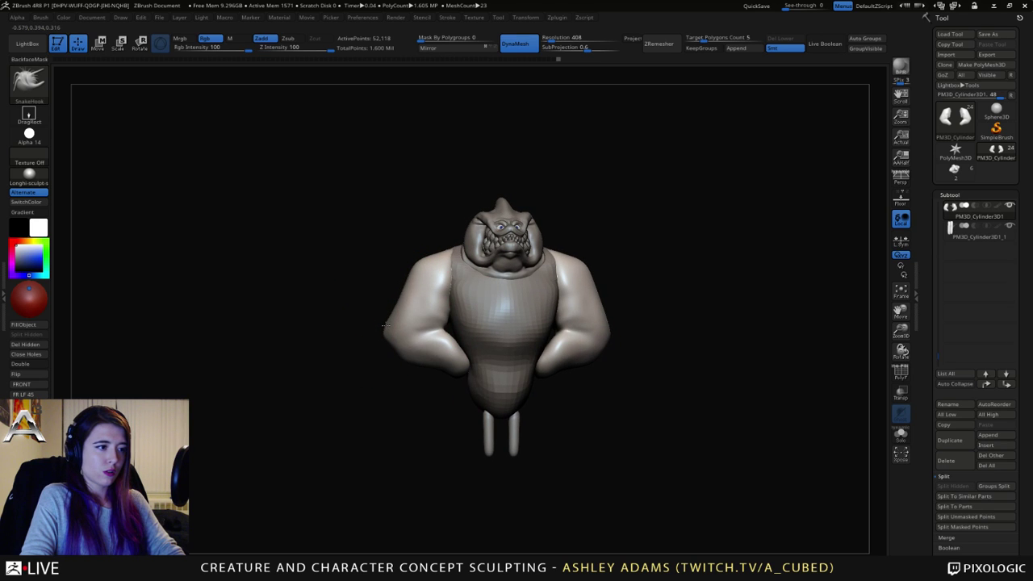
left_click_drag(384, 326, 388, 330)
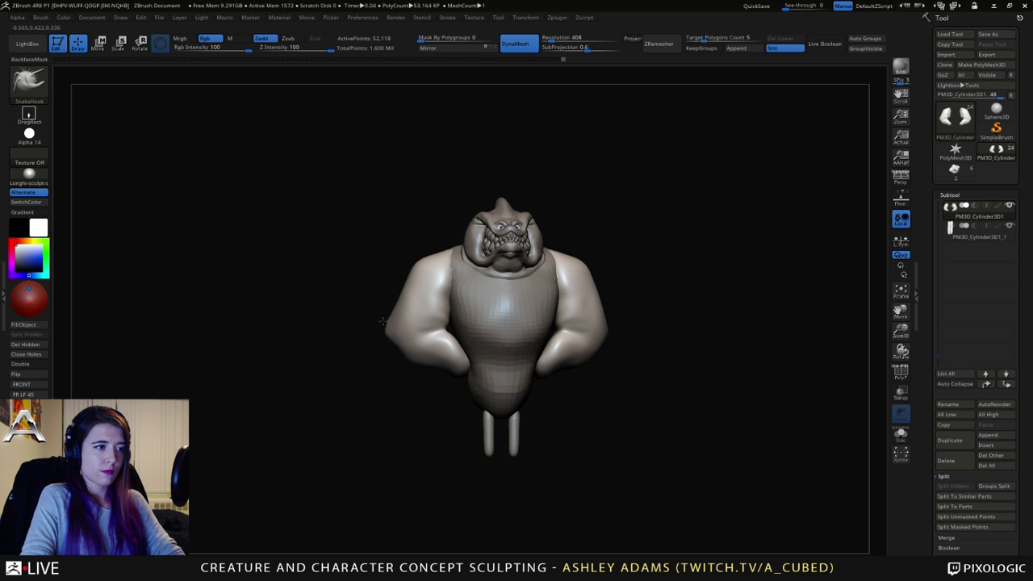
key("space")
left_click_drag(403, 336, 413, 331)
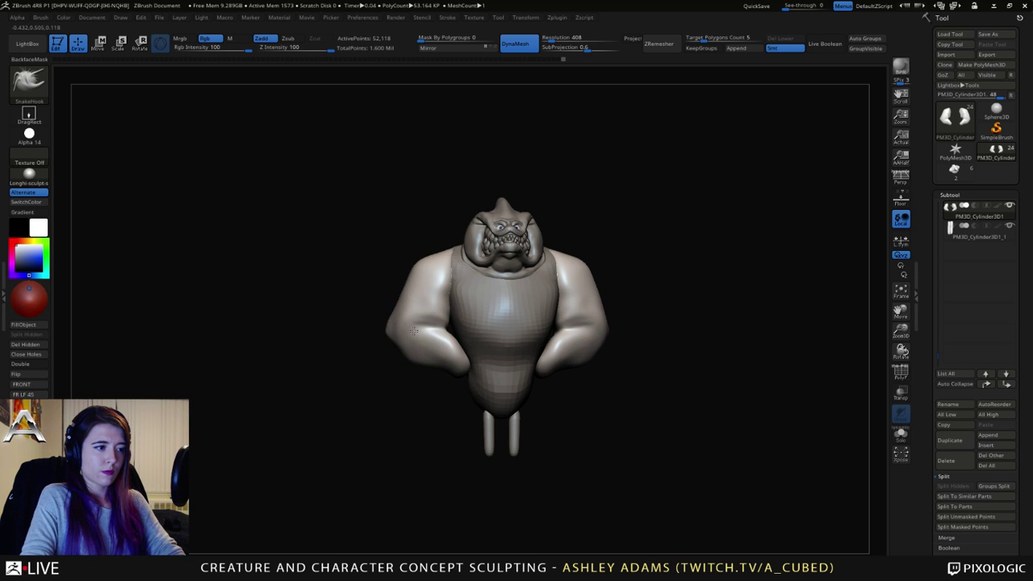
Step: Pull the forearms and wrist ends into shape around the hips with SnakeHook from the side and below
right_click_drag(574, 321, 488, 315)
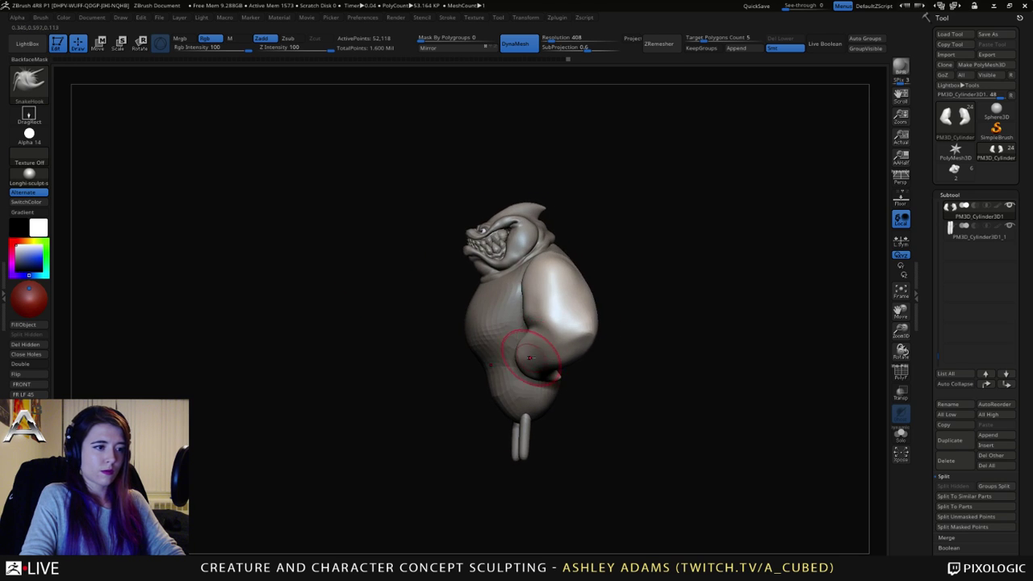
left_click_drag(530, 358, 518, 358)
mouse_move(518, 357)
right_mouse_down()
mouse_move(502, 342)
mouse_move(513, 353)
right_mouse_up()
mouse_move(516, 357)
left_mouse_down()
mouse_move(524, 315)
mouse_move(555, 387)
mouse_move(539, 387)
mouse_move(548, 394)
left_mouse_up()
key("space")
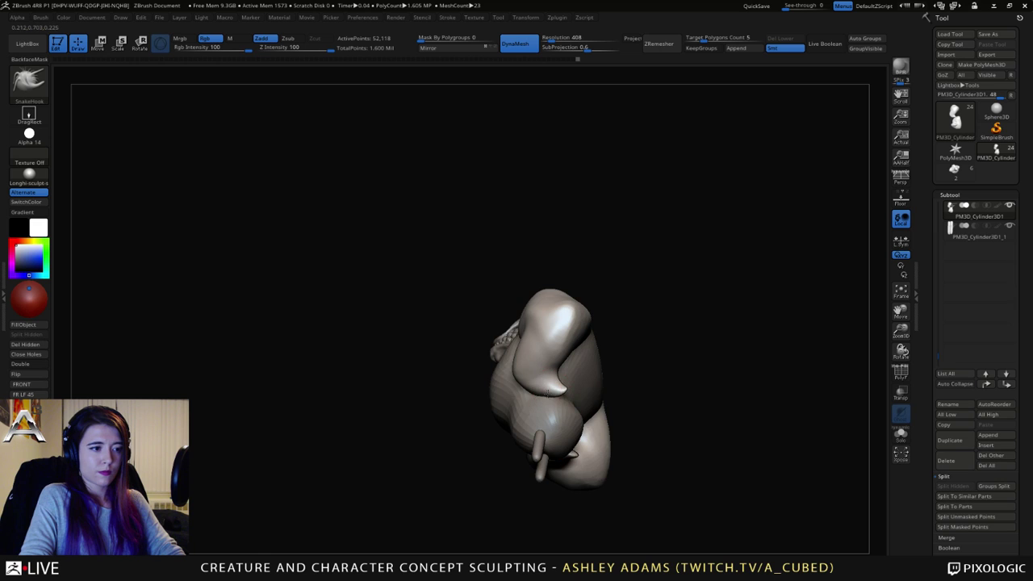
mouse_move(548, 394)
right_mouse_down()
mouse_move(532, 369)
mouse_move(547, 388)
mouse_move(527, 298)
mouse_move(422, 264)
right_mouse_up()
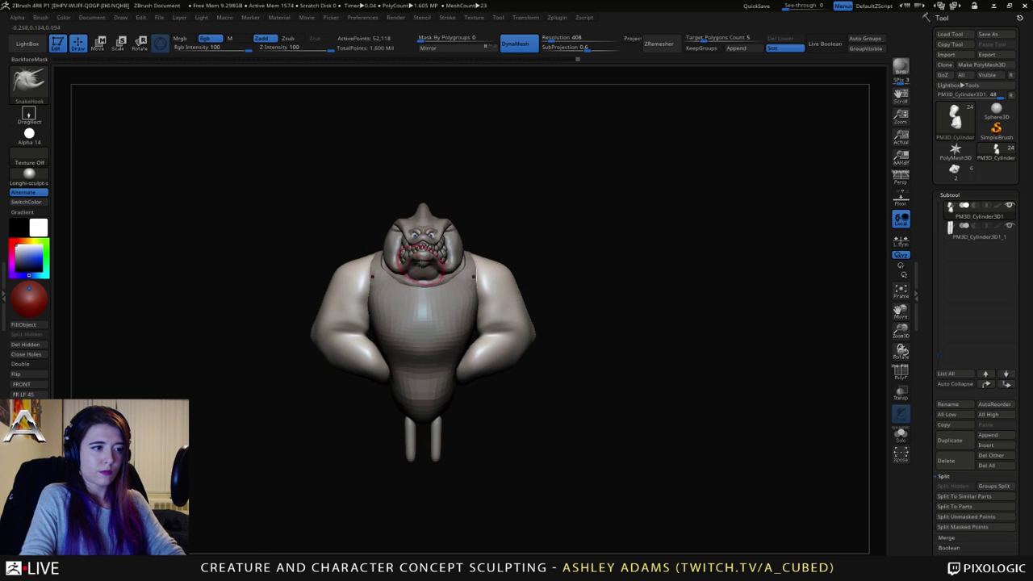
Step: Carve the inner elbow creases deeper with the DamStandard brush
key("b")
key("d")
key("s")
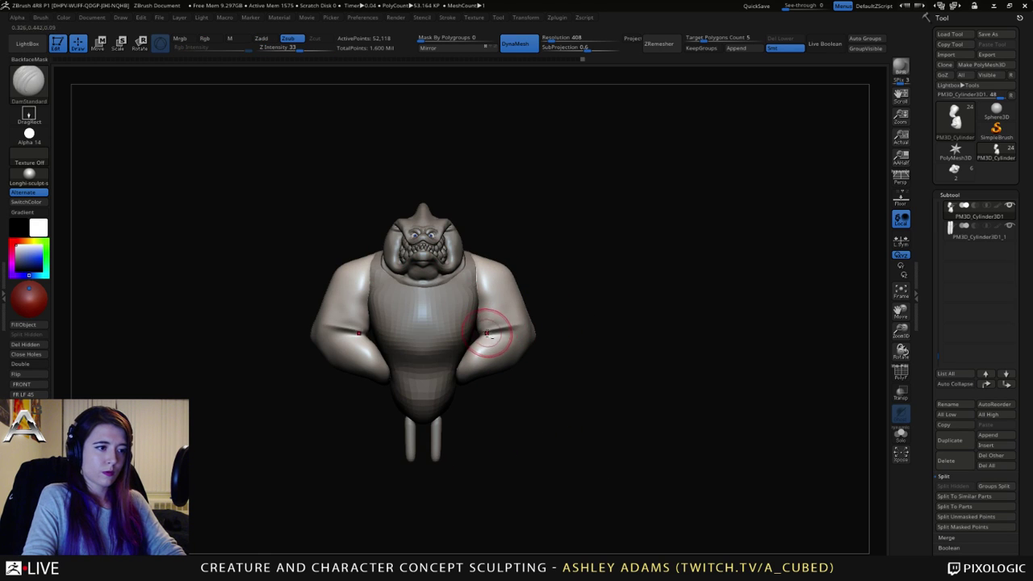
mouse_move(477, 278)
right_mouse_down()
mouse_move(468, 276)
mouse_move(485, 283)
mouse_move(466, 292)
mouse_move(486, 319)
right_mouse_up()
Step: Soften and blend the upper arm surface just above the elbow crease with ClayBuildup and smoothing
key("b")
key("s")
key("h")
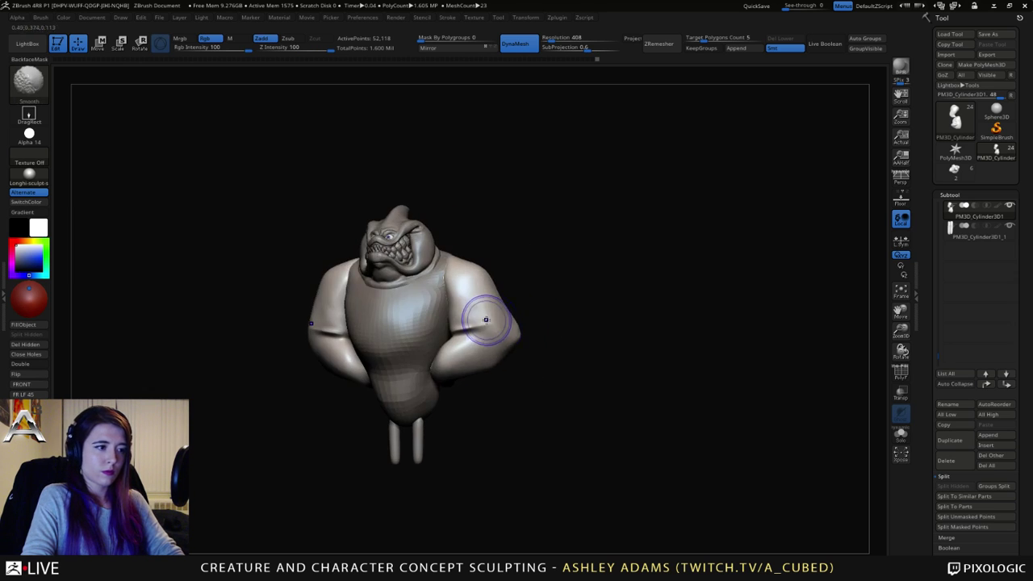
key("b")
key("c")
key("b")
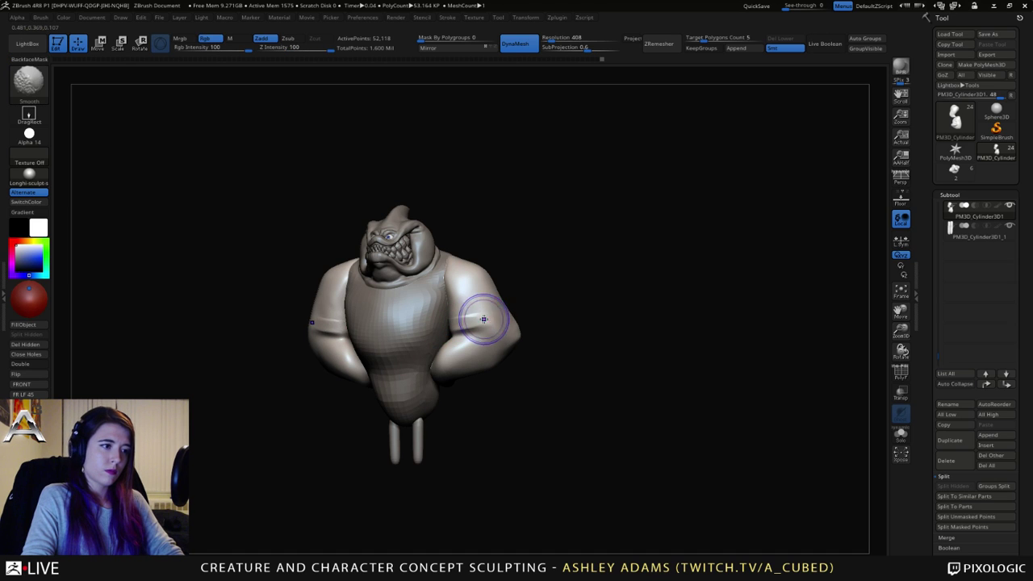
left_click_drag(482, 318, 488, 311, "shift")
right_click_drag(498, 315, 565, 375, "shift")
Step: Reshape the elbow points and backs of the arms with a resized SnakeHook brush from the rear and side
key("b")
key("s")
key("h")
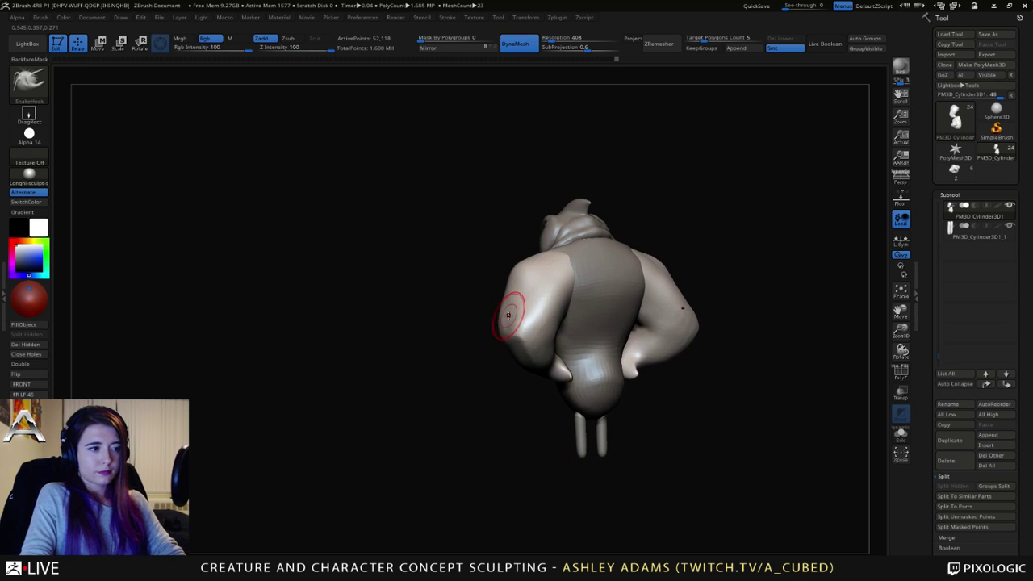
key("space")
left_click(507, 314)
right_click_drag(510, 307, 528, 327)
key("shift")
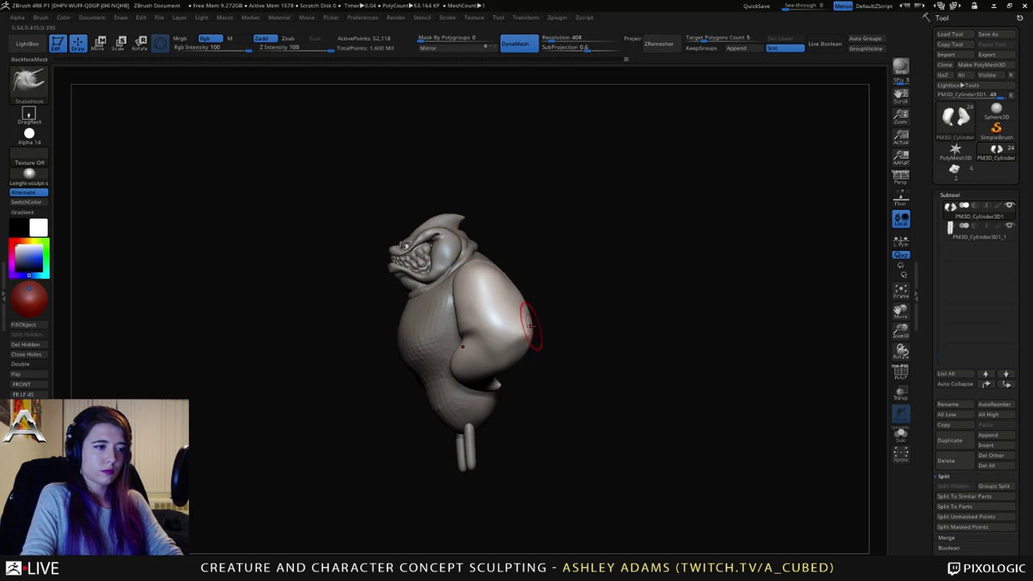
left_click_drag(528, 327, 512, 340)
right_click_drag(512, 341, 424, 345)
Step: Adjust the shoulder tops from behind with SnakeHook and DamStandard, smoothing the surface
key("space")
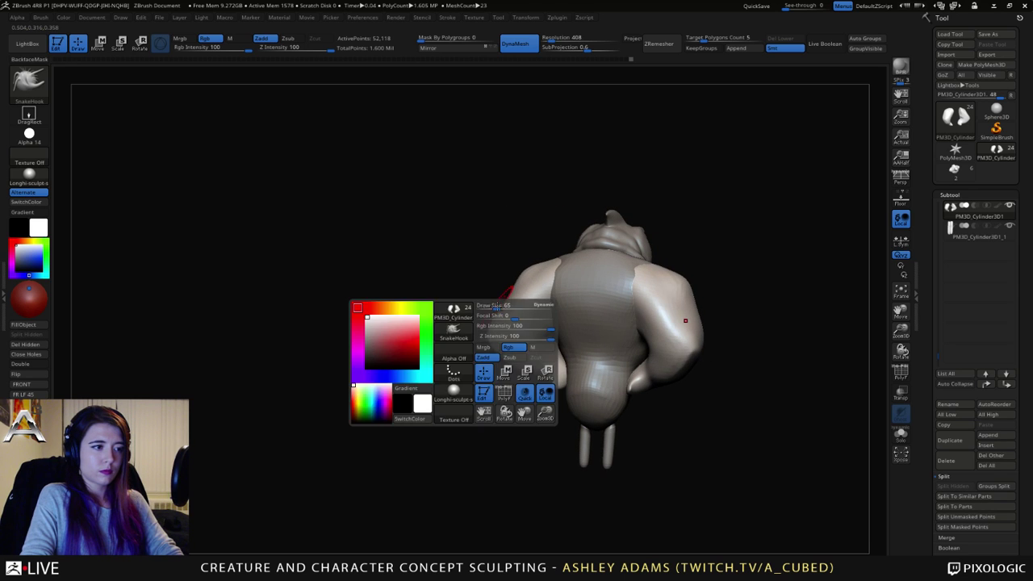
left_click_drag(535, 279, 532, 272)
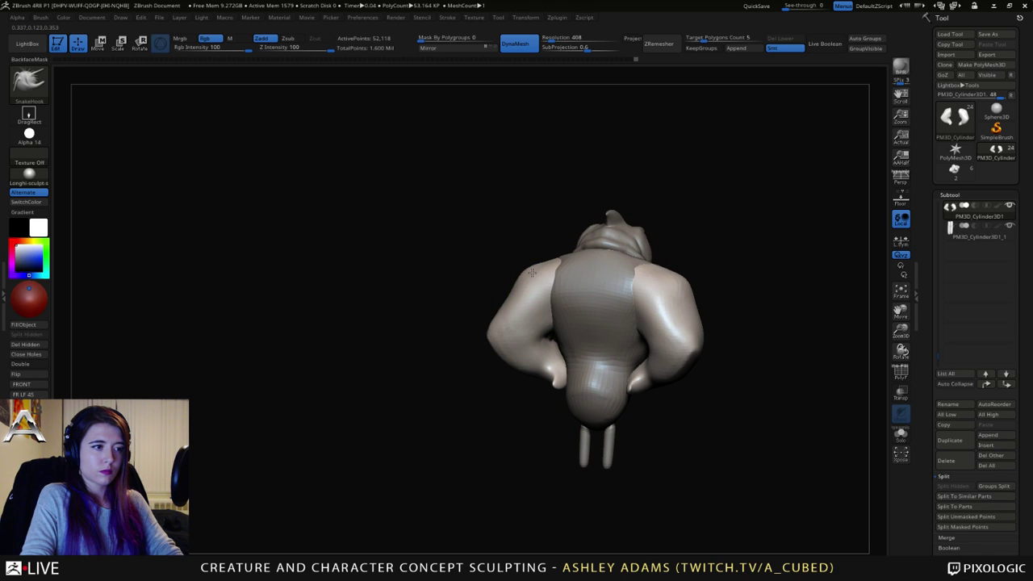
mouse_move(529, 273)
right_mouse_down()
mouse_move(546, 277)
mouse_move(569, 322)
right_mouse_up()
key("b")
key("d")
key("s")
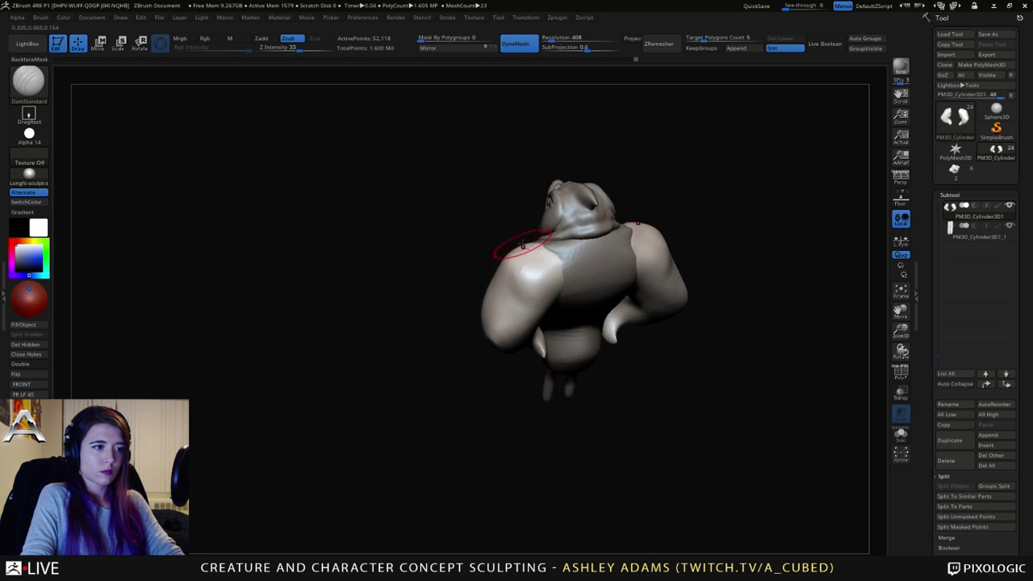
key("shift")
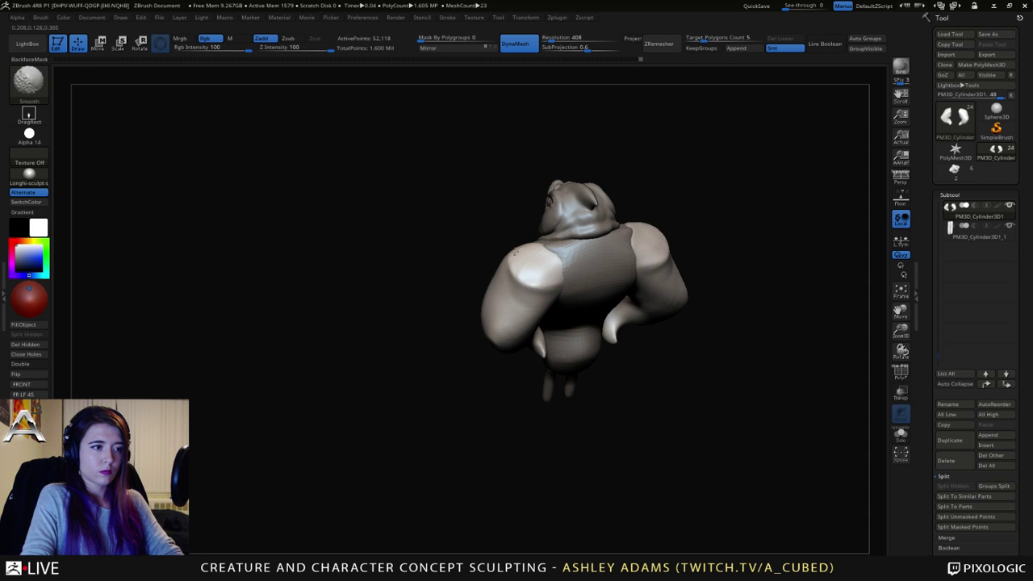
Step: Switch to the torso subtool and shape its upper back between the shoulders with SnakeHook and smoothing
key("b")
key("s")
key("h")
left_click(570, 259, "alt")
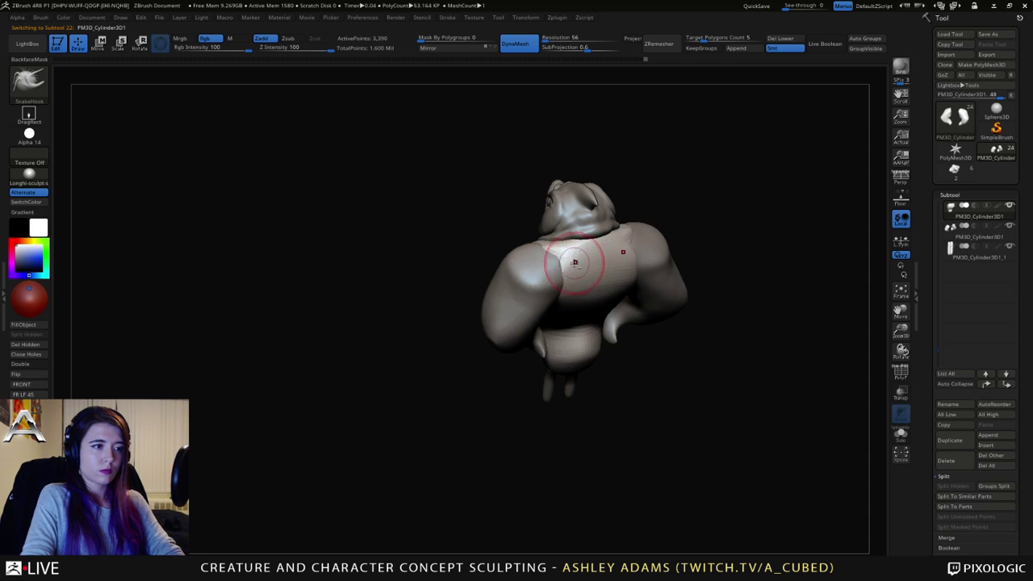
right_click_drag(571, 255, 575, 262)
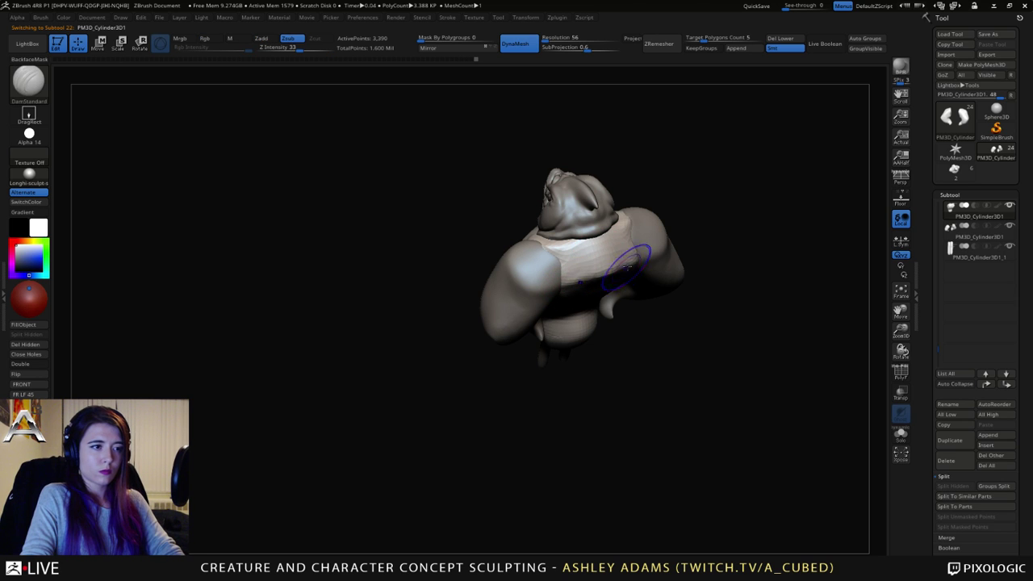
mouse_move(685, 339)
right_mouse_down()
mouse_move(658, 323)
mouse_move(619, 257)
mouse_move(625, 289)
mouse_move(602, 291)
mouse_move(605, 279)
right_mouse_up()
key("b")
key("s")
key("h")
key("shift")
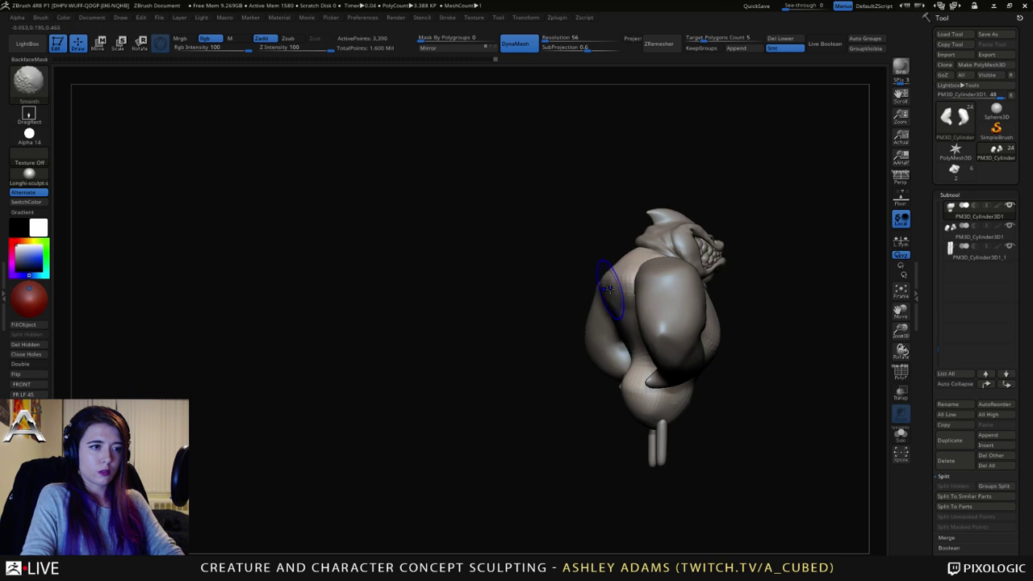
mouse_move(686, 283)
right_mouse_down()
mouse_move(587, 300)
mouse_move(566, 347)
mouse_move(533, 306)
mouse_move(539, 363)
right_mouse_up()
Step: Switch to the arms subtool and build up the outer upper arm with ClayBuildup, smoothing the strokes
left_click(570, 303, "alt")
key("b")
key("c")
key("b")
mouse_move(542, 312)
left_mouse_down()
mouse_move(534, 323)
mouse_move(538, 279)
mouse_move(543, 323)
mouse_move(509, 292)
left_mouse_up()
left_click_drag(552, 338, 536, 312, "shift")
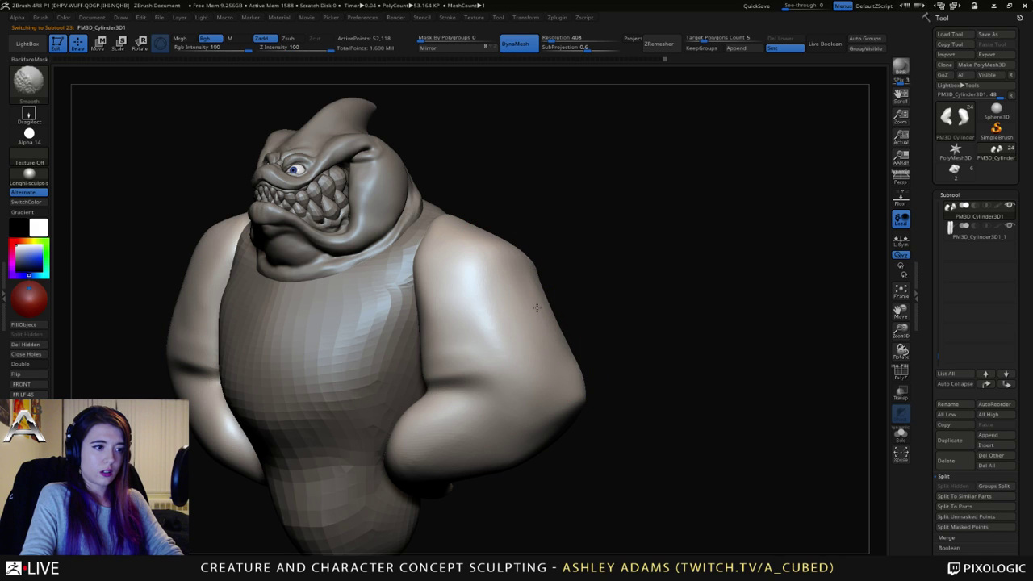
mouse_move(537, 308)
right_mouse_down("ctrl")
mouse_move(503, 300)
mouse_move(512, 309)
mouse_move(548, 275)
right_mouse_up("ctrl")
right_click_drag(548, 274, 553, 331, "ctrl")
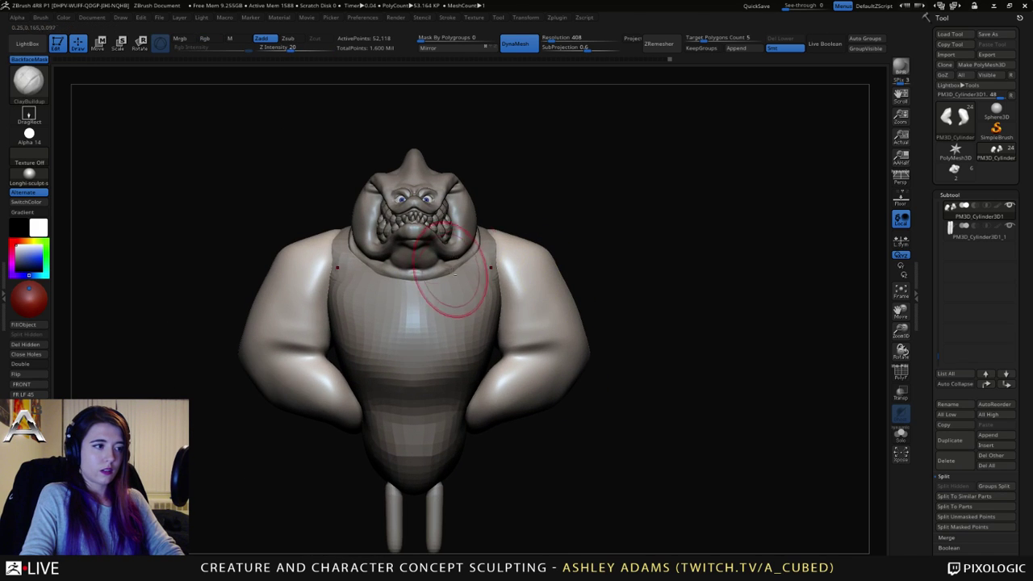
Step: Adjust the shoulder silhouette with a resized SnakeHook from the front, and choose ClipCurve as the selection brush
right_click_drag(454, 272, 510, 260, "alt")
key("b")
key("s")
key("h")
key("space")
mouse_move(576, 213)
left_mouse_down()
mouse_move(585, 213)
mouse_move(578, 219)
left_mouse_up()
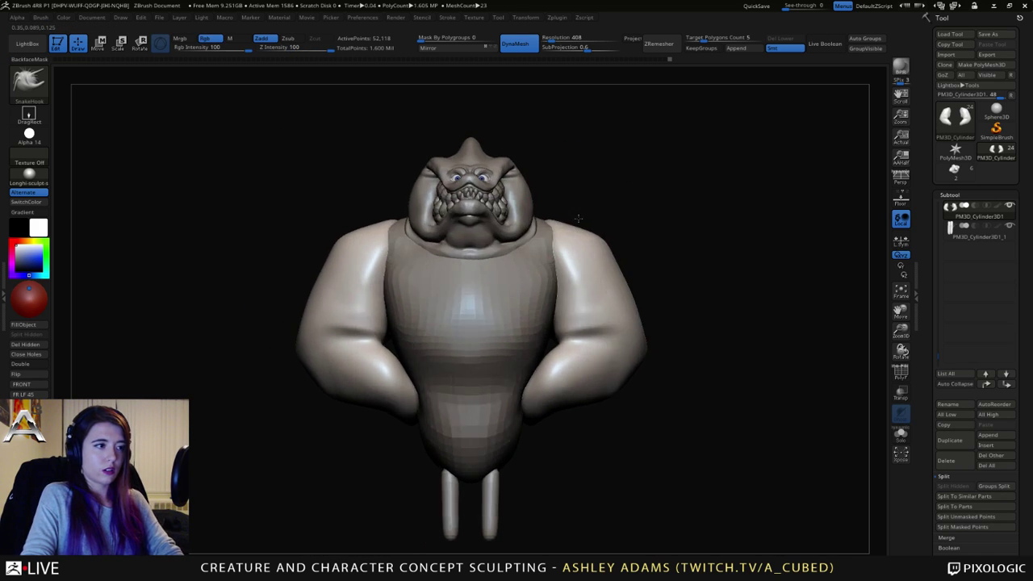
left_click(29, 78, "ctrl+shift")
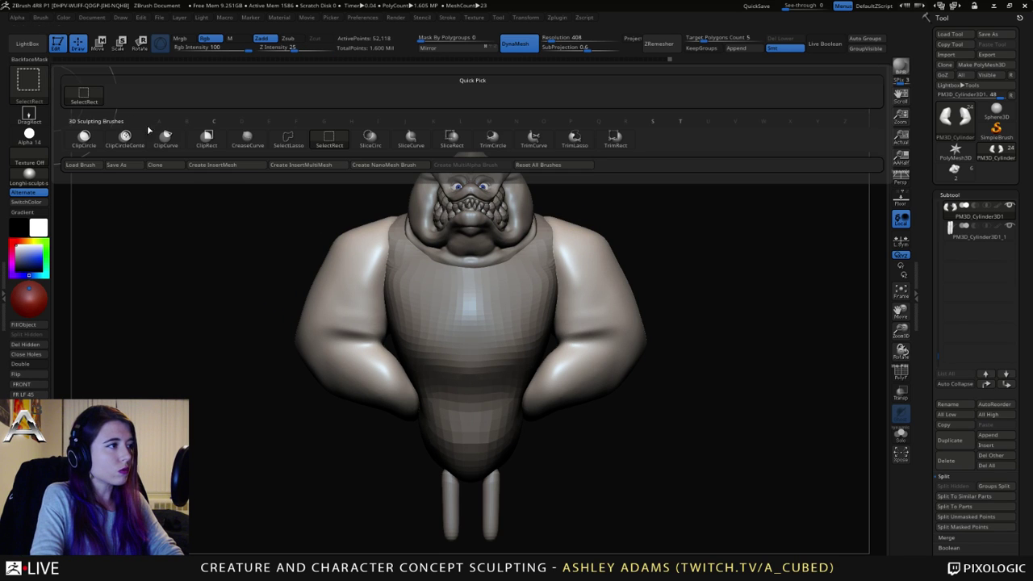
left_click(171, 138, "ctrl+shift")
Step: Switch to the head subtool and pull the protruding outer brow corners down with a resized SnakeHook brush
mouse_move(491, 152)
right_mouse_down("alt")
mouse_move(505, 177)
mouse_move(476, 249)
right_mouse_up("alt")
left_click(519, 195, "alt")
key("space")
left_click_drag(534, 213, 528, 213)
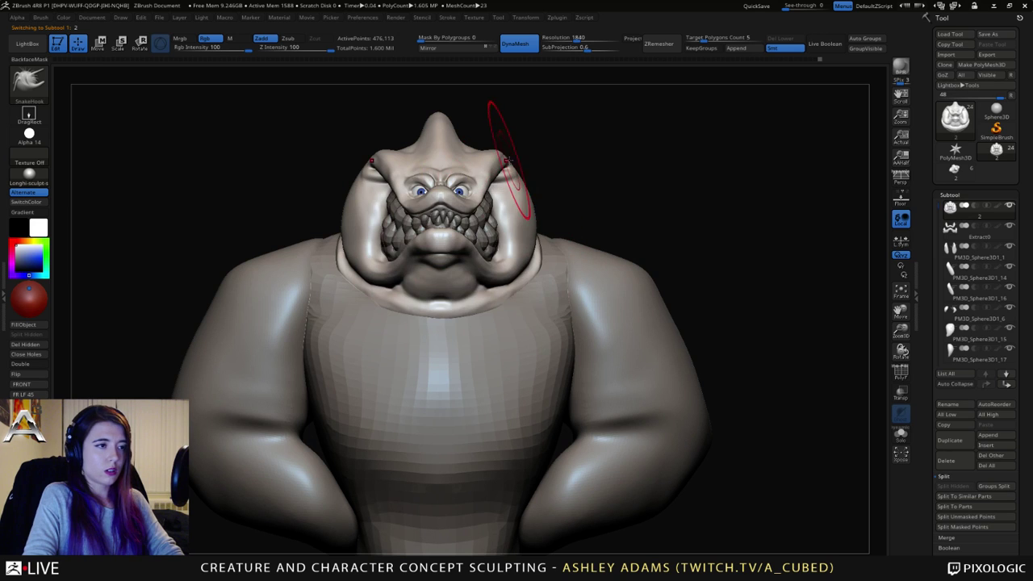
left_click_drag(508, 159, 506, 179)
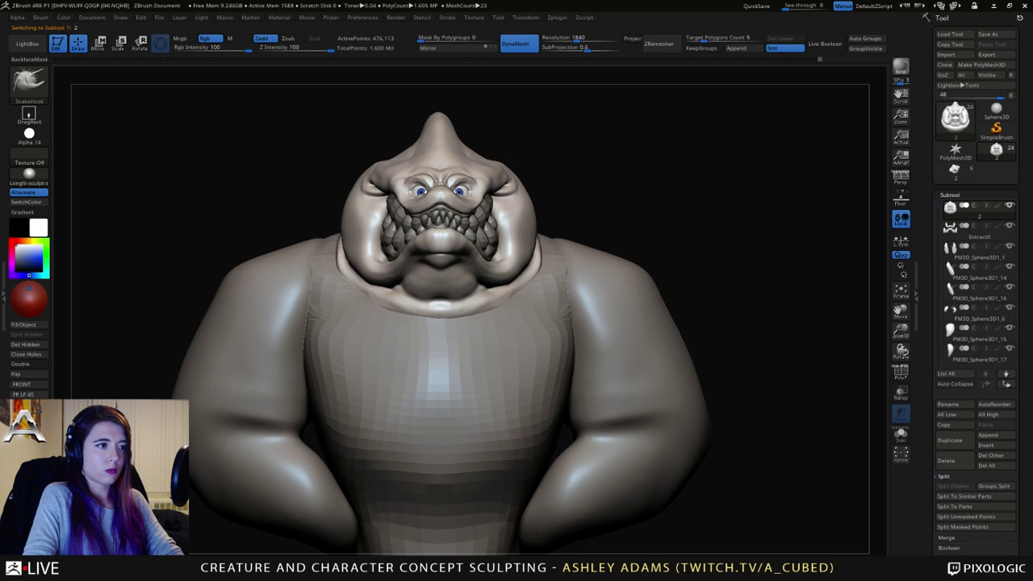
right_click_drag(506, 179, 349, 179)
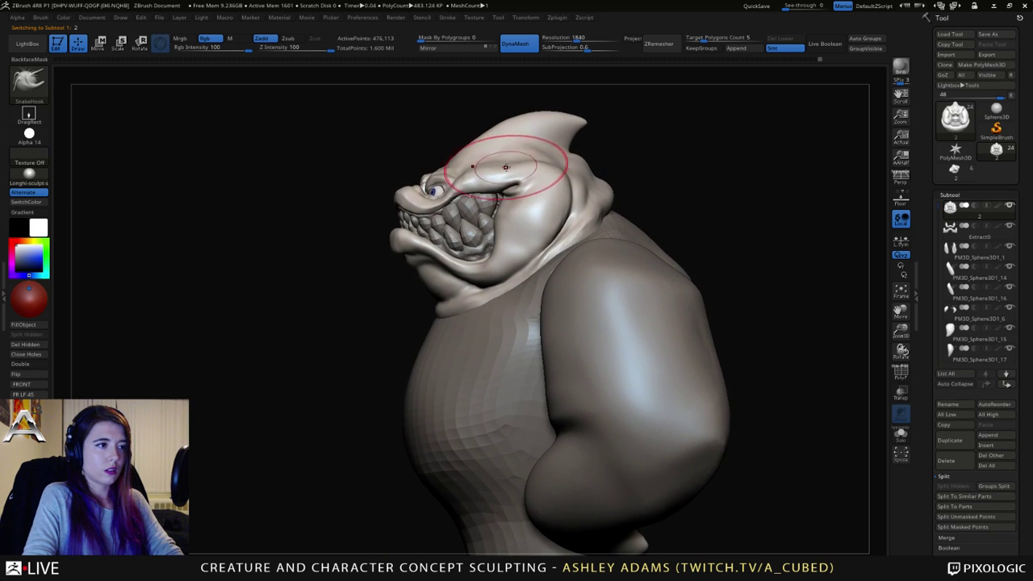
Step: Refine the fold above the mouth corner with smaller SnakeHook strokes from the side, undoing one stroke
key("space")
left_click_drag(510, 166, 504, 166)
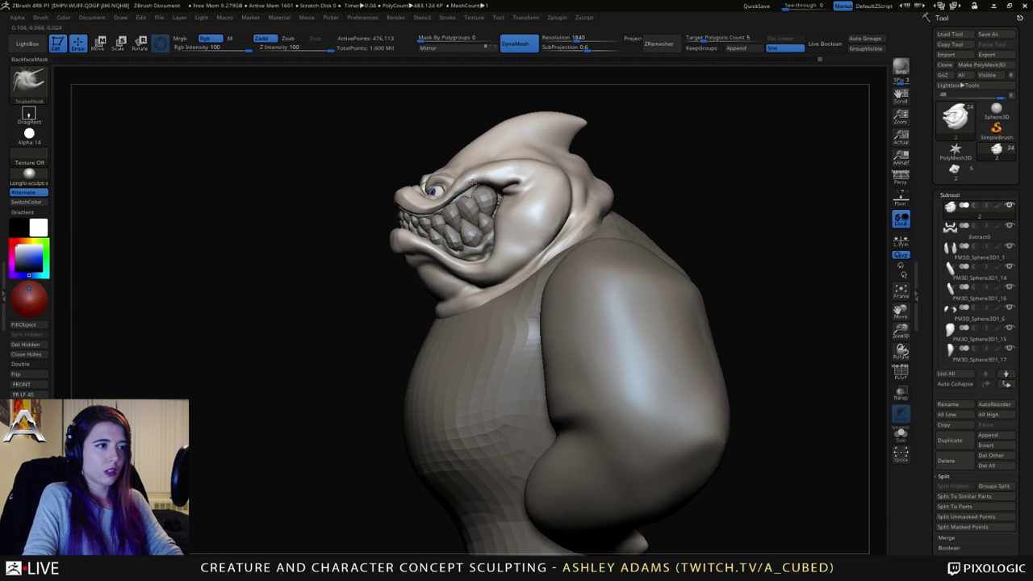
mouse_move(502, 177)
right_mouse_down()
mouse_move(591, 177)
mouse_move(498, 174)
right_mouse_up()
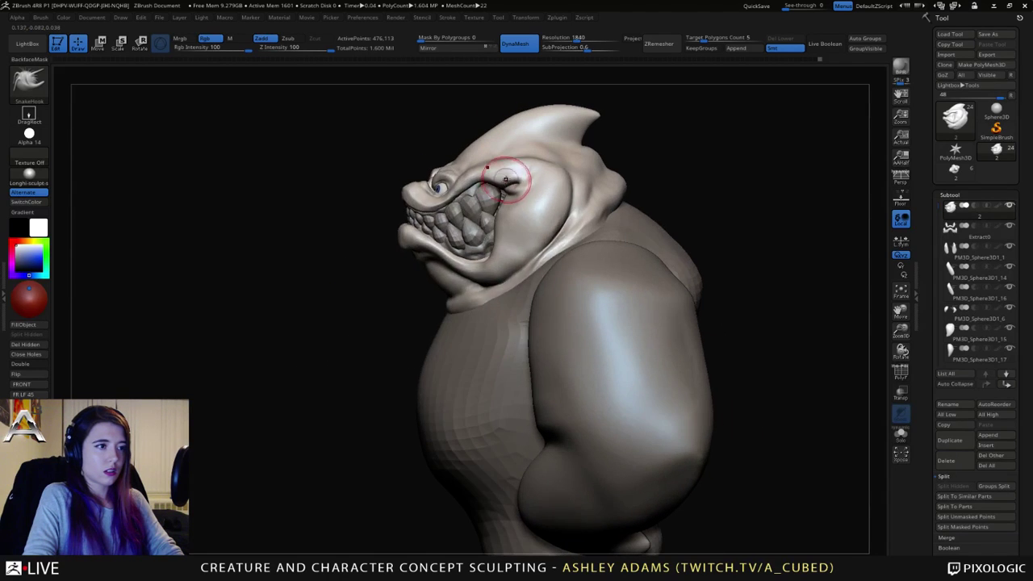
key("space")
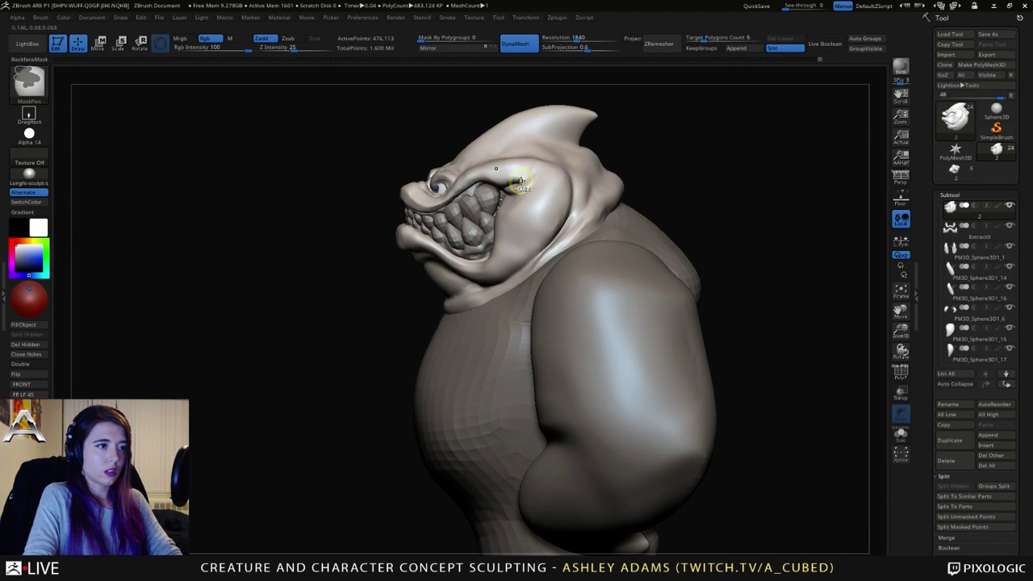
key("ctrl+z")
key("space")
left_click_drag(514, 184, 522, 184)
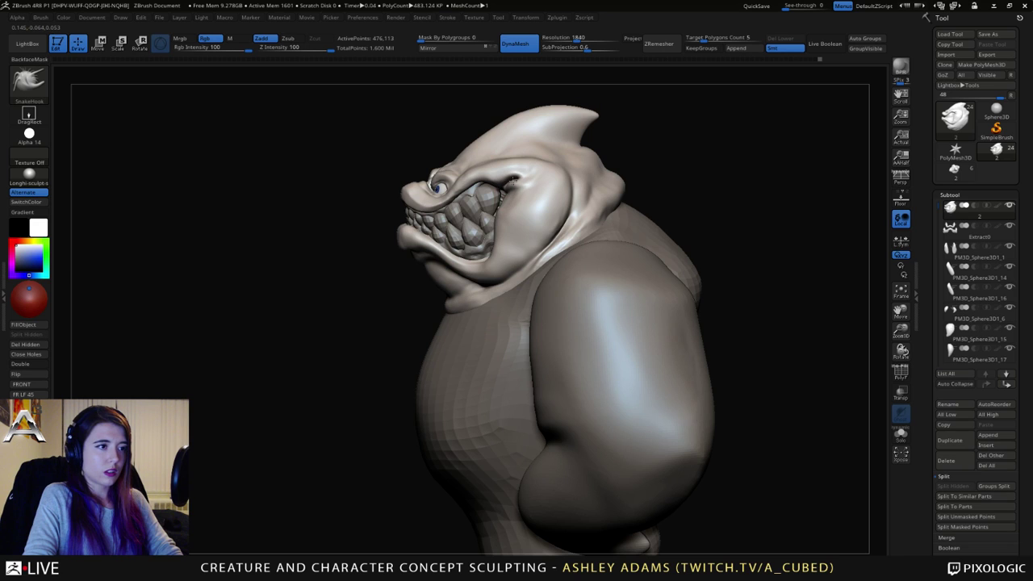
right_click_drag(514, 180, 590, 177)
right_click_drag(510, 177, 614, 189)
key("space")
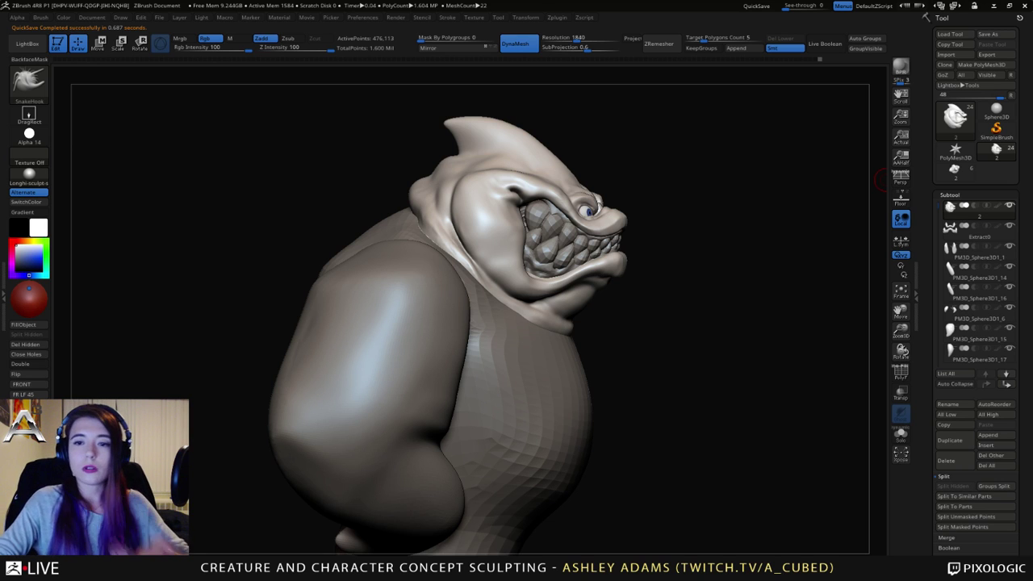
Step: Reshape the brow ridge above the mouth corner with a resized SnakeHook brush in a closer side view
mouse_move(881, 179)
left_mouse_down()
mouse_move(602, 265)
mouse_move(786, 272)
mouse_move(759, 272)
left_mouse_up()
key("space")
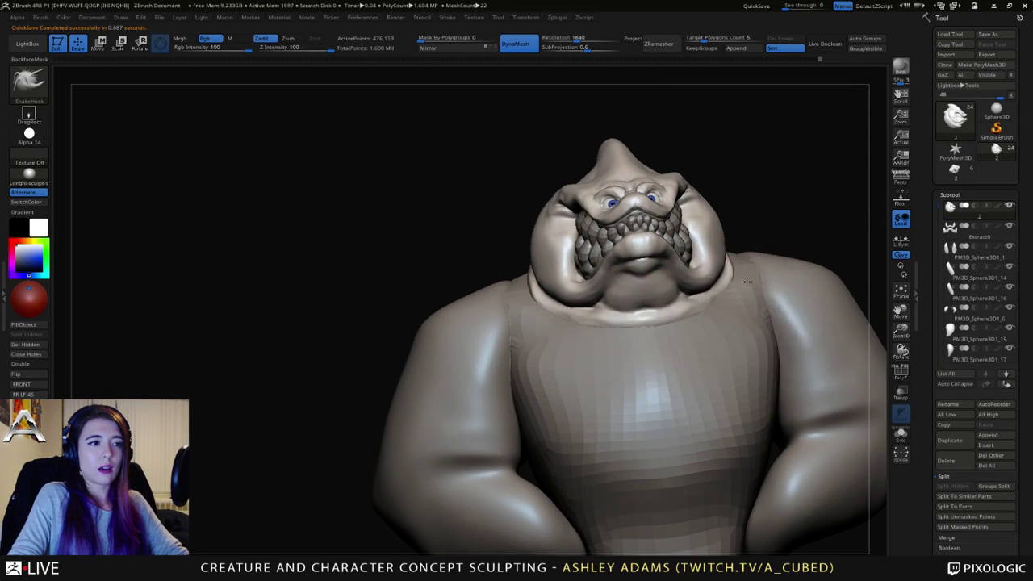
mouse_move(785, 270)
right_mouse_down()
mouse_move(729, 267)
mouse_move(752, 254)
mouse_move(677, 302)
mouse_move(641, 277)
right_mouse_up()
key("space")
left_click_drag(594, 216, 578, 215)
right_click_drag(585, 217, 590, 233, "ctrl")
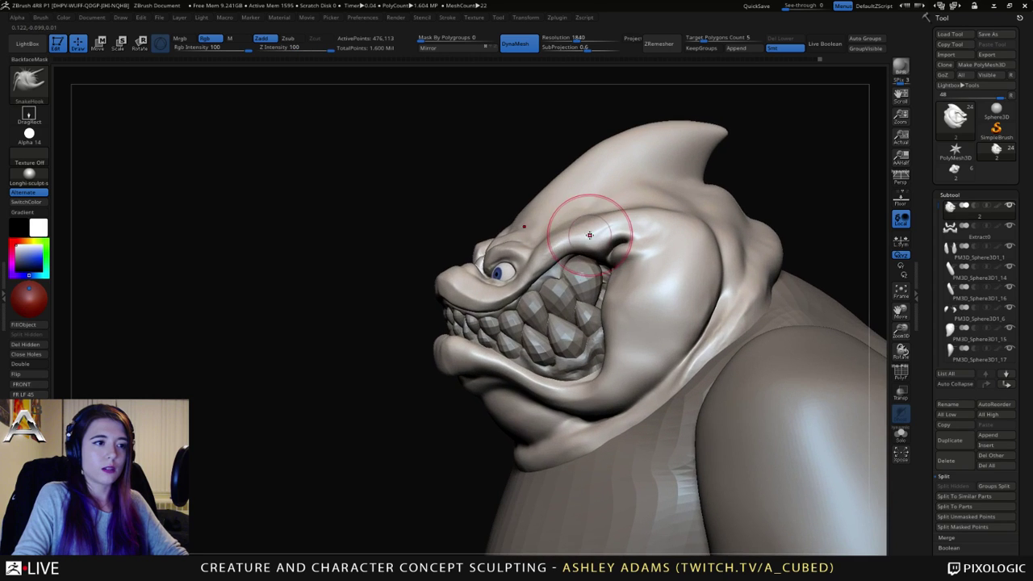
mouse_move(585, 235)
left_mouse_down()
mouse_move(601, 225)
mouse_move(597, 265)
left_mouse_up()
Step: Pull the fold where the upper lip meets the cheek into shape with further resized SnakeHook strokes
key("space")
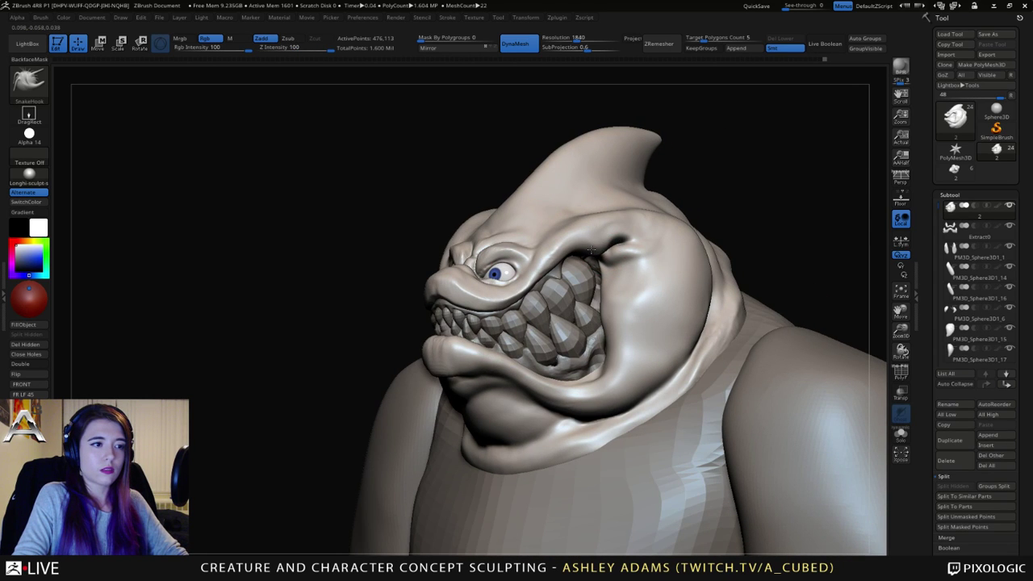
right_click_drag(599, 263, 591, 246)
key("space")
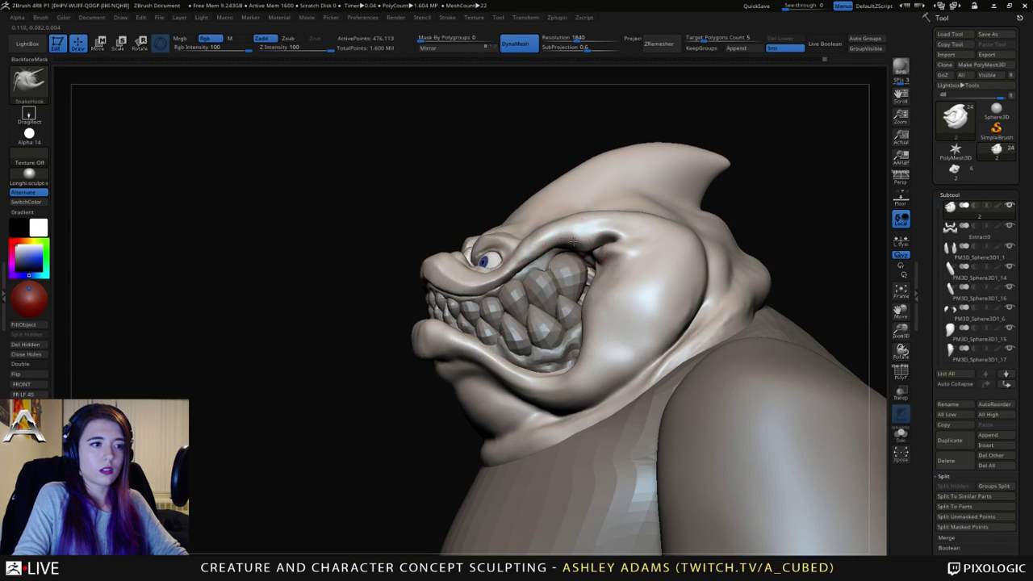
key("space")
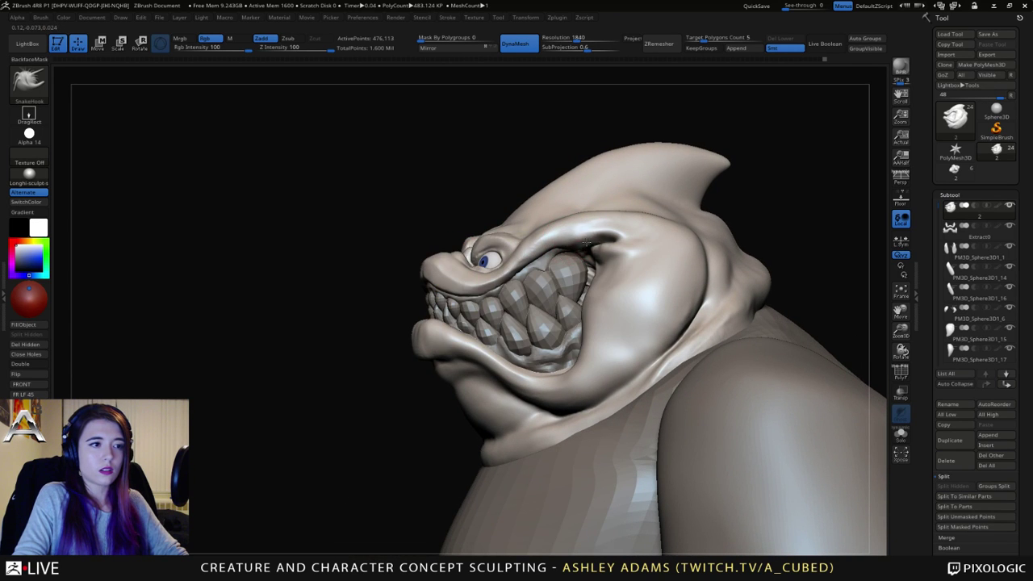
mouse_move(579, 241)
right_mouse_down()
mouse_move(599, 239)
mouse_move(571, 245)
right_mouse_up()
Step: Fill the underside of the fold above the back teeth with ClayBuildup and smooth it
key("b")
key("c")
key("b")
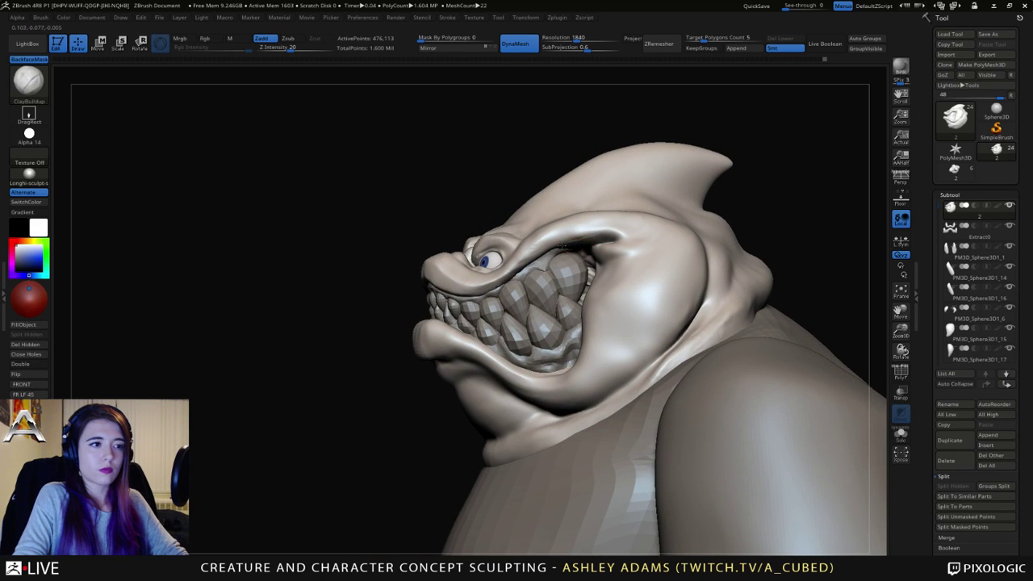
left_click_drag(601, 237, 542, 244)
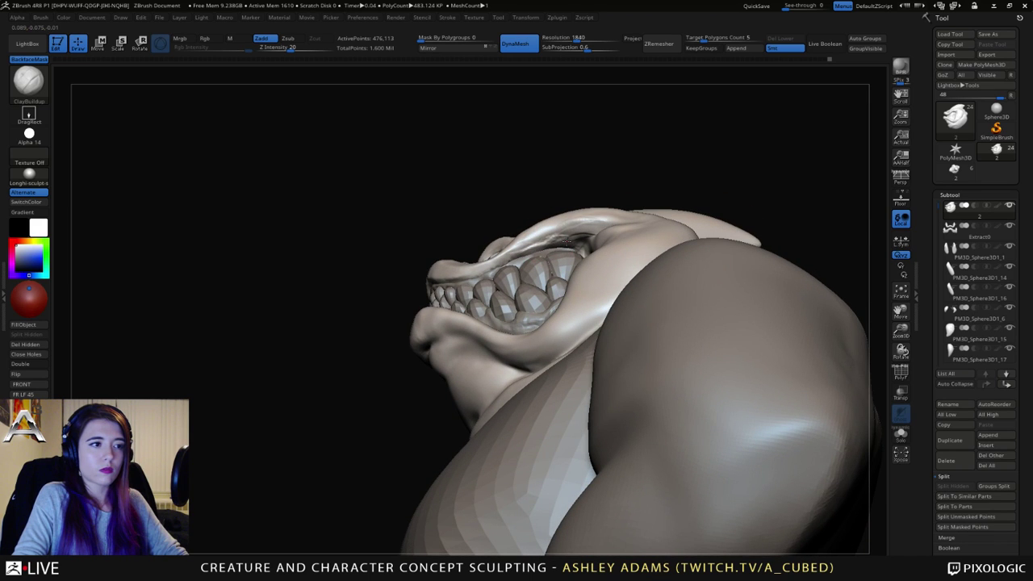
key("shift")
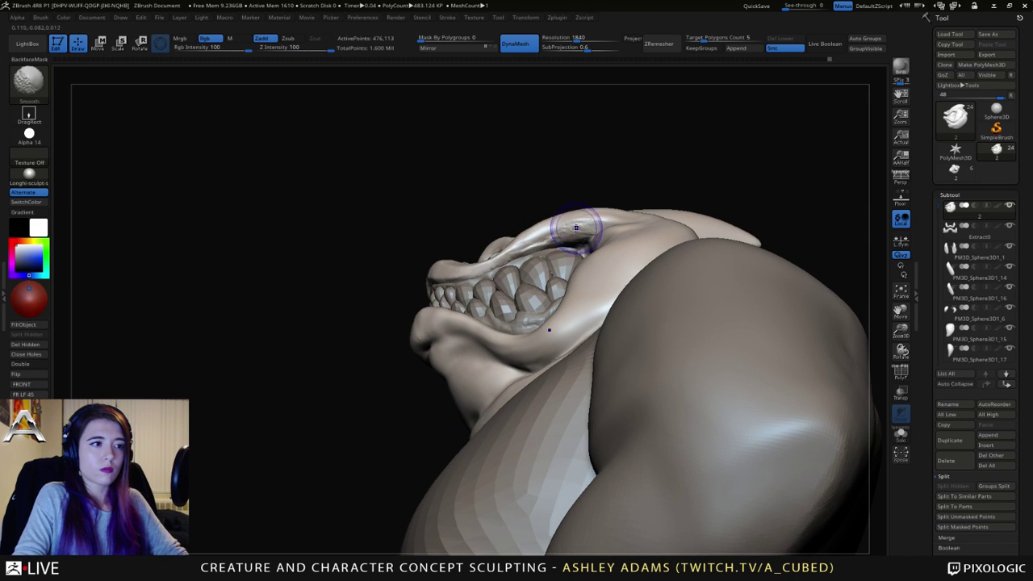
mouse_move(607, 267)
right_mouse_down("ctrl")
mouse_move(600, 212)
mouse_move(611, 242)
mouse_move(593, 240)
mouse_move(640, 231)
right_mouse_up("ctrl")
Step: Adjust the outer brow and the forehead beside the head crest with the SnakeHook brush
key("b")
key("s")
key("h")
right_click_drag(503, 208, 483, 236)
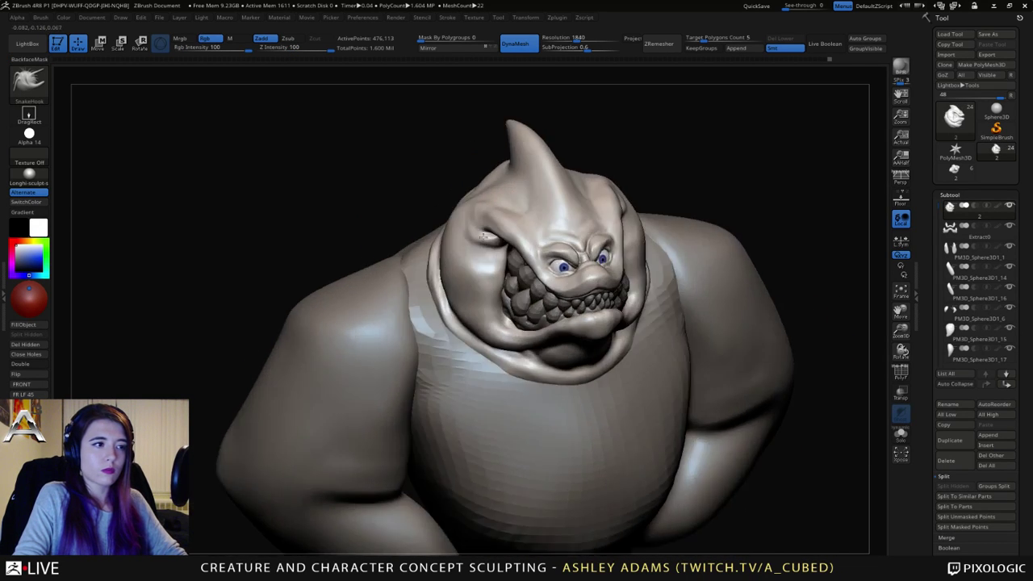
left_click_drag(483, 236, 503, 208)
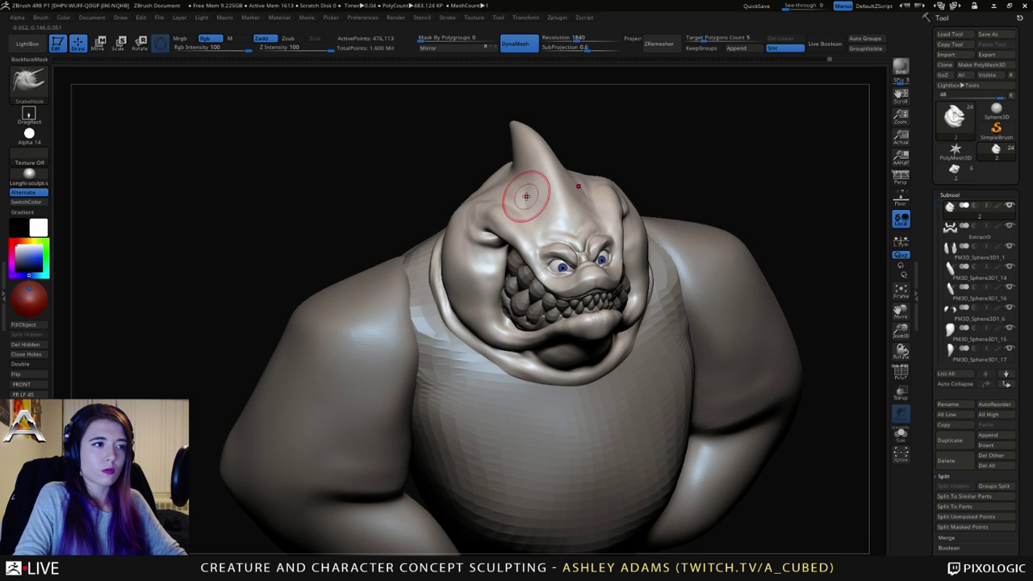
right_click_drag(527, 176, 500, 143)
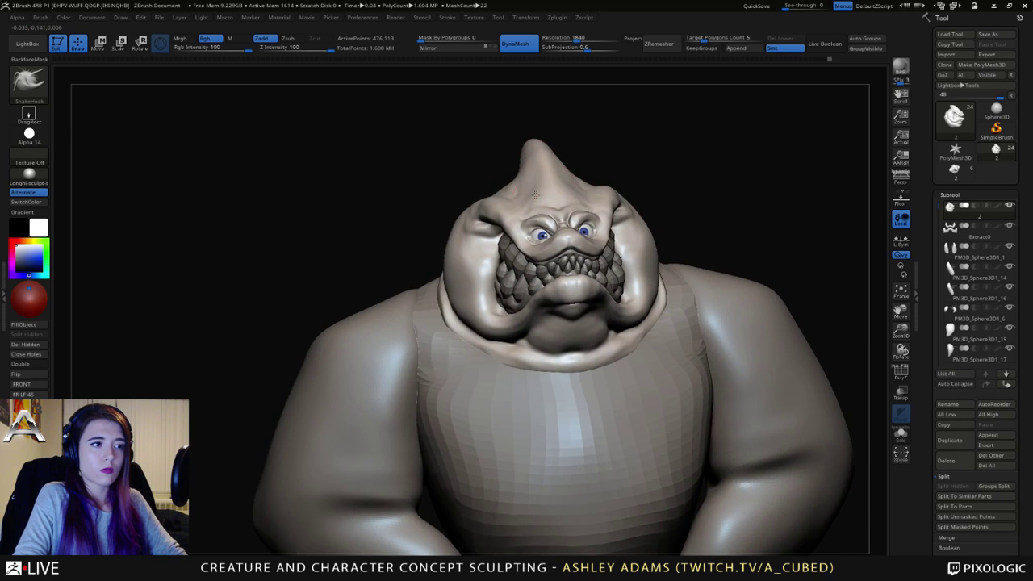
Step: Reshape the outer brow and side of the head with a resized SnakeHook brush from several side angles
mouse_move(533, 193)
right_mouse_down()
mouse_move(519, 219)
mouse_move(535, 230)
mouse_move(507, 225)
mouse_move(531, 229)
right_mouse_up()
key("space")
left_click_drag(547, 255, 532, 259)
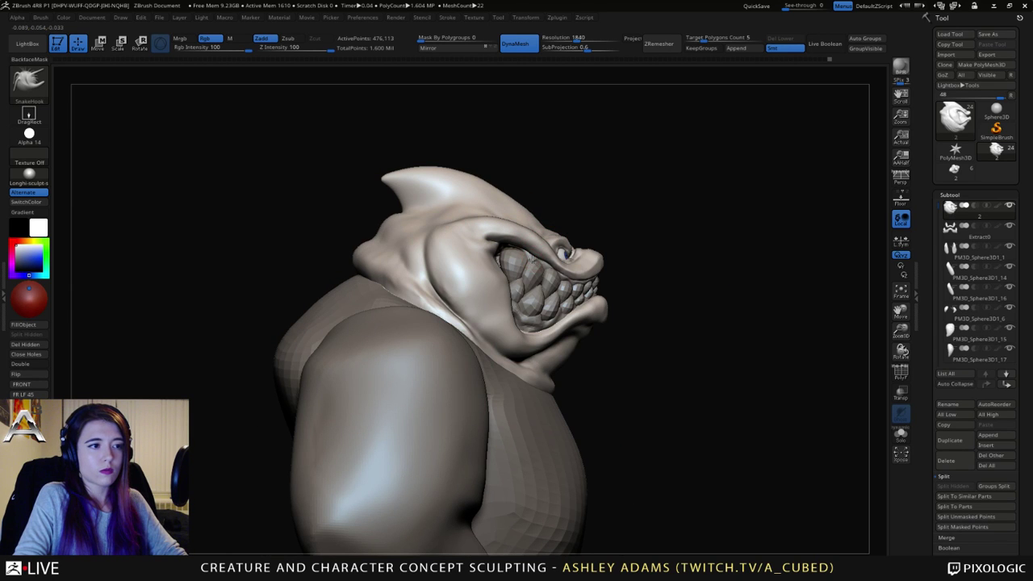
mouse_move(527, 228)
right_mouse_down()
mouse_move(513, 274)
mouse_move(560, 257)
right_mouse_up()
key("space")
left_click_drag(570, 257, 561, 256)
Step: Build up the cheek behind the mouth corner with ClayBuildup and smooth its surface
mouse_move(561, 255)
right_mouse_down("ctrl")
mouse_move(556, 293)
mouse_move(584, 283)
mouse_move(558, 285)
right_mouse_up("ctrl")
key("b")
key("c")
key("b")
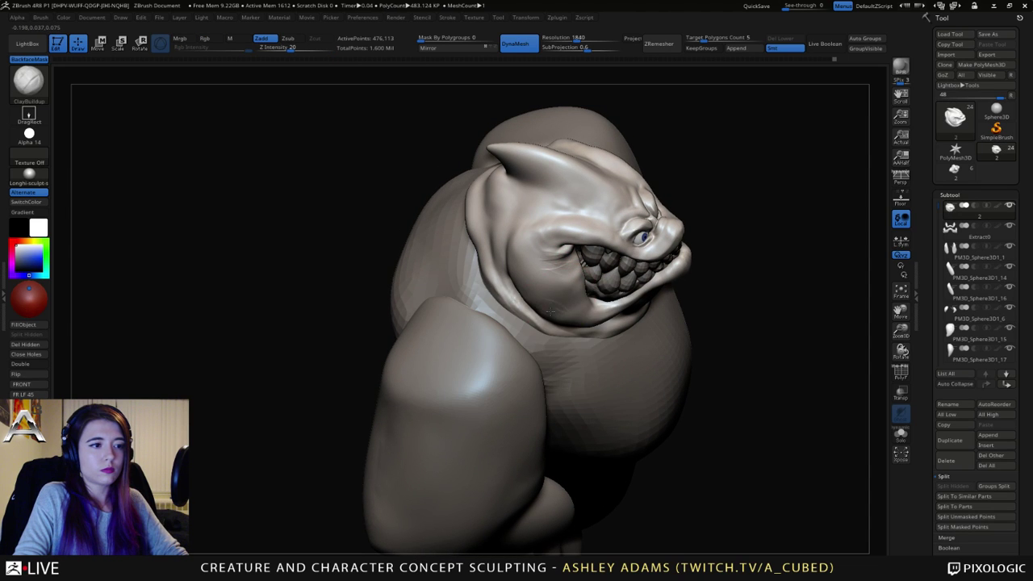
key("shift")
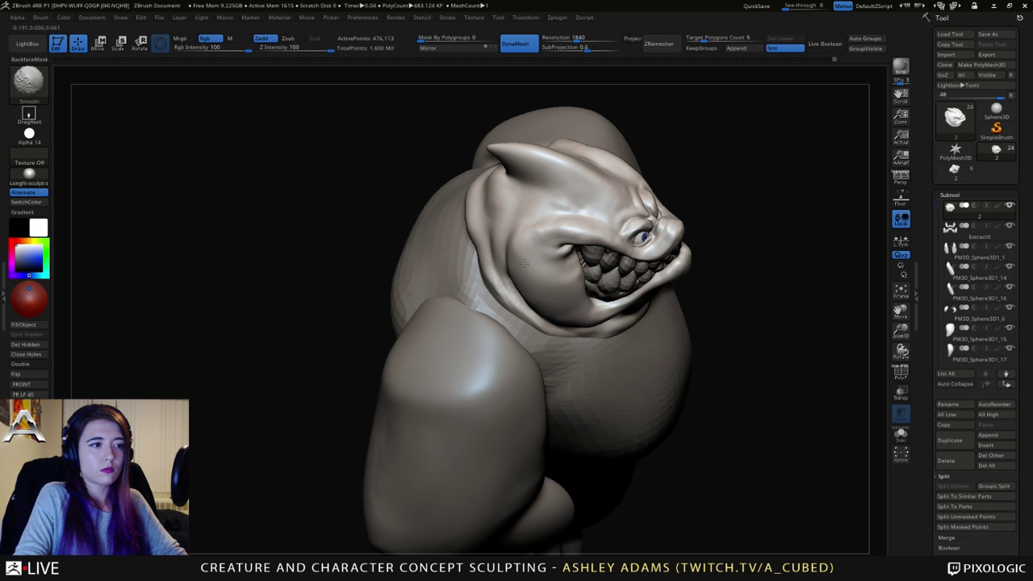
Step: Adjust the cheek and head silhouette with a resized SnakeHook brush while judging the full figure
mouse_move(529, 242)
right_mouse_down()
mouse_move(542, 214)
mouse_move(535, 267)
right_mouse_up()
key("b")
key("s")
key("h")
key("space")
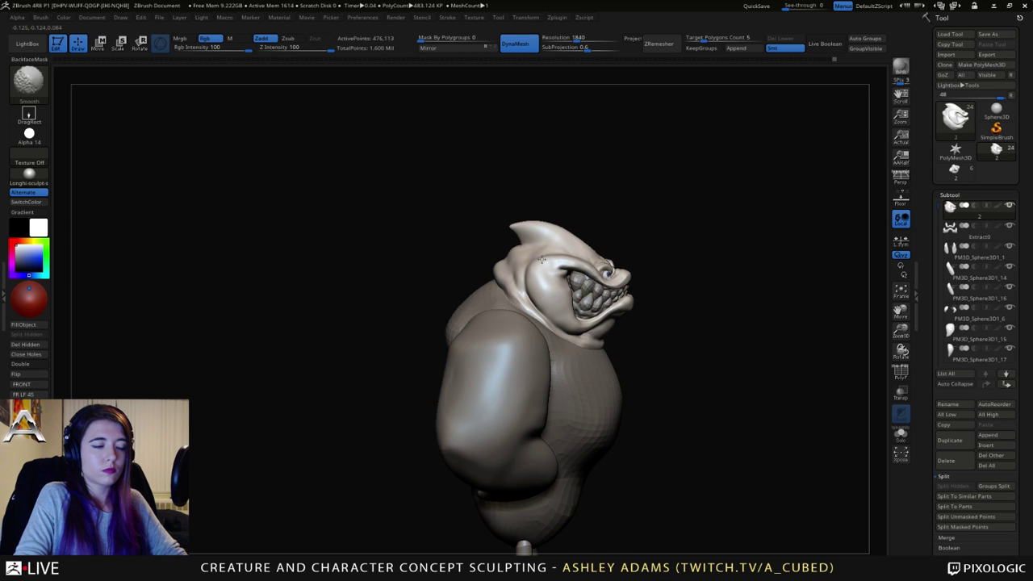
right_click_drag(549, 259, 595, 273)
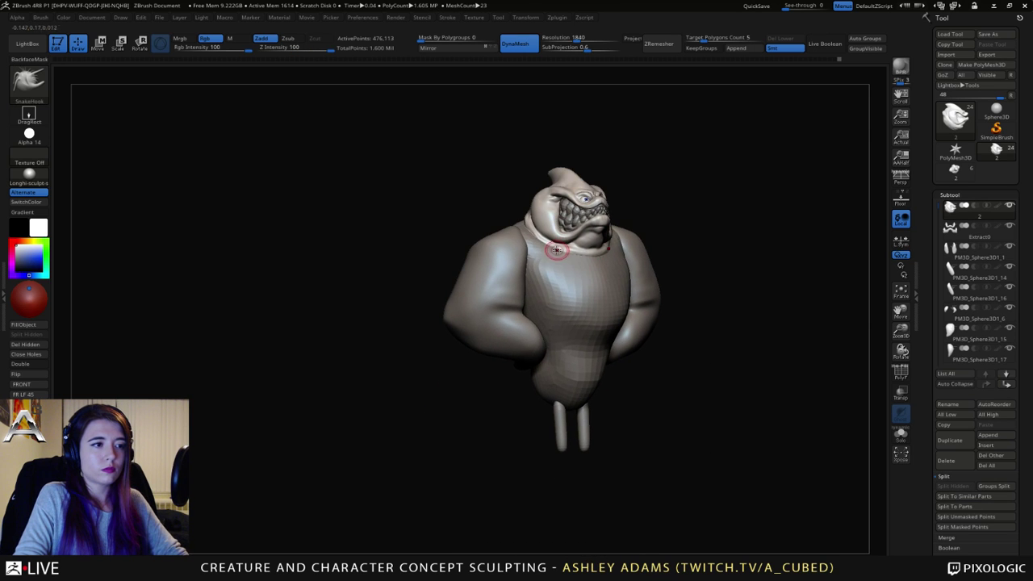
key("space")
left_click_drag(557, 249, 574, 249)
right_click_drag(565, 254, 571, 316, "ctrl")
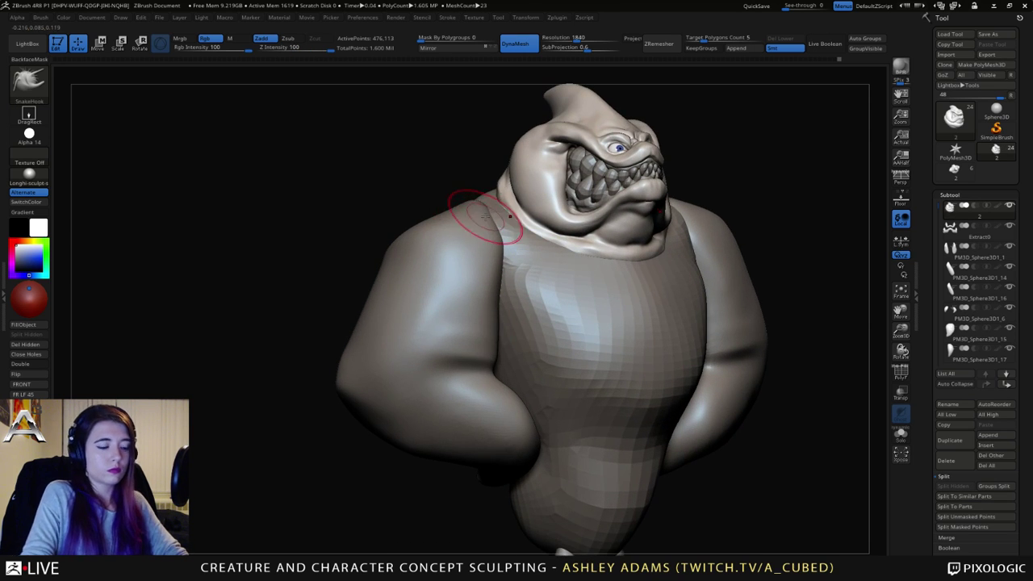
Step: Thicken the collar-like skin fold around the neck with the Inflate brush, working from front to back
key("b")
key("i")
key("n")
left_click_drag(504, 221, 630, 253)
left_click_drag(564, 248, 634, 255)
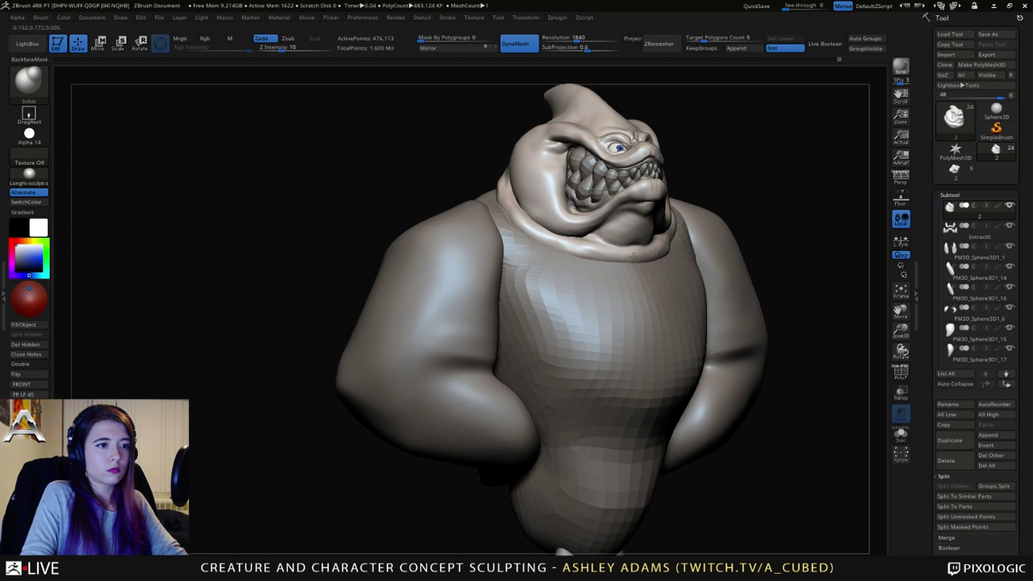
right_click_drag(499, 222, 671, 258)
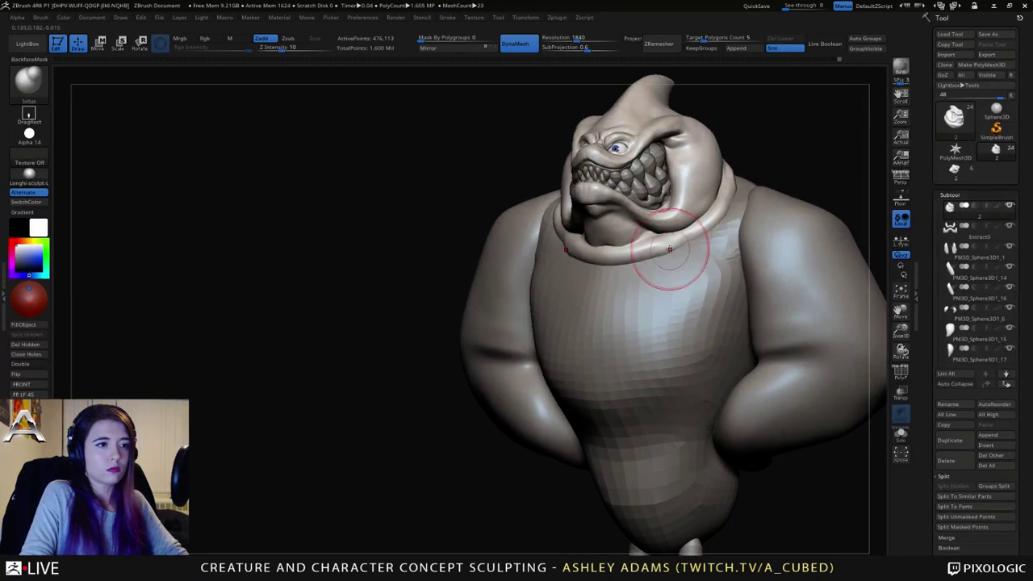
mouse_move(707, 228)
left_mouse_down("shift")
mouse_move(737, 185)
mouse_move(680, 203)
mouse_move(622, 293)
left_mouse_up("shift")
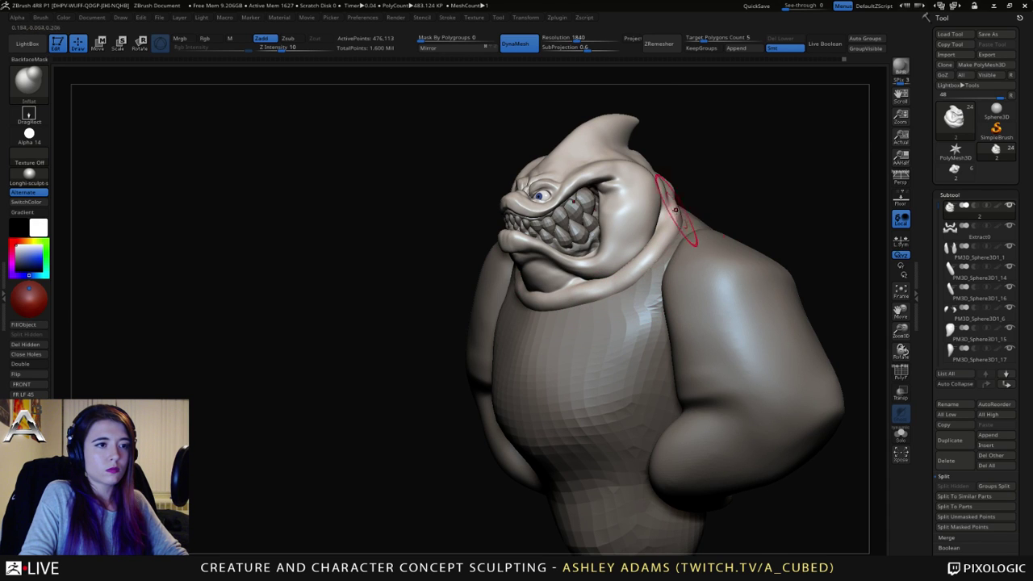
left_click_drag(730, 184, 686, 219)
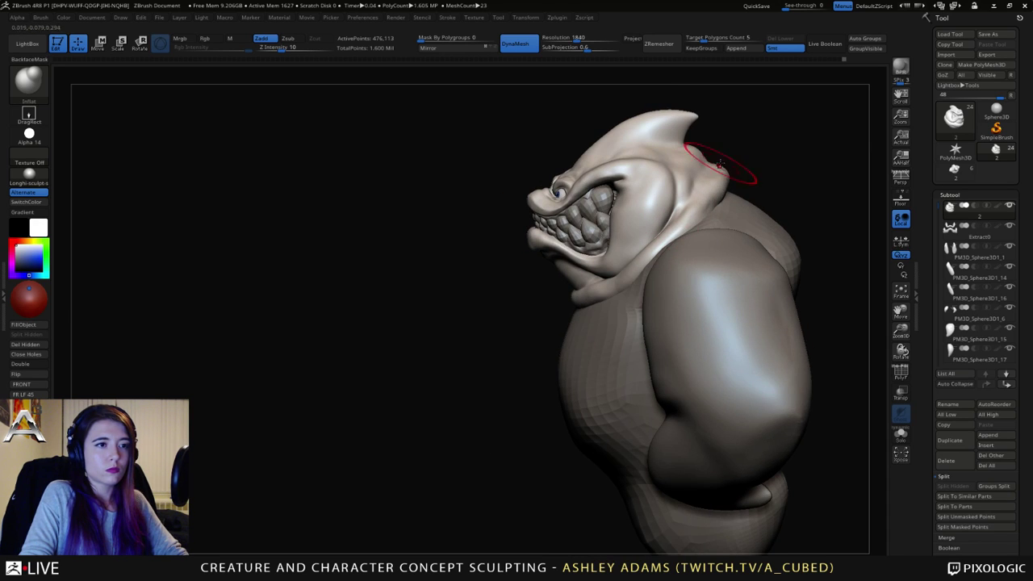
mouse_move(721, 164)
left_mouse_down()
mouse_move(646, 190)
mouse_move(577, 194)
mouse_move(517, 226)
mouse_move(502, 247)
mouse_move(515, 249)
left_mouse_up()
Step: Pull the neck fold closer to the shoulder line with a resized SnakeHook brush
key("space")
key("b")
key("s")
key("h")
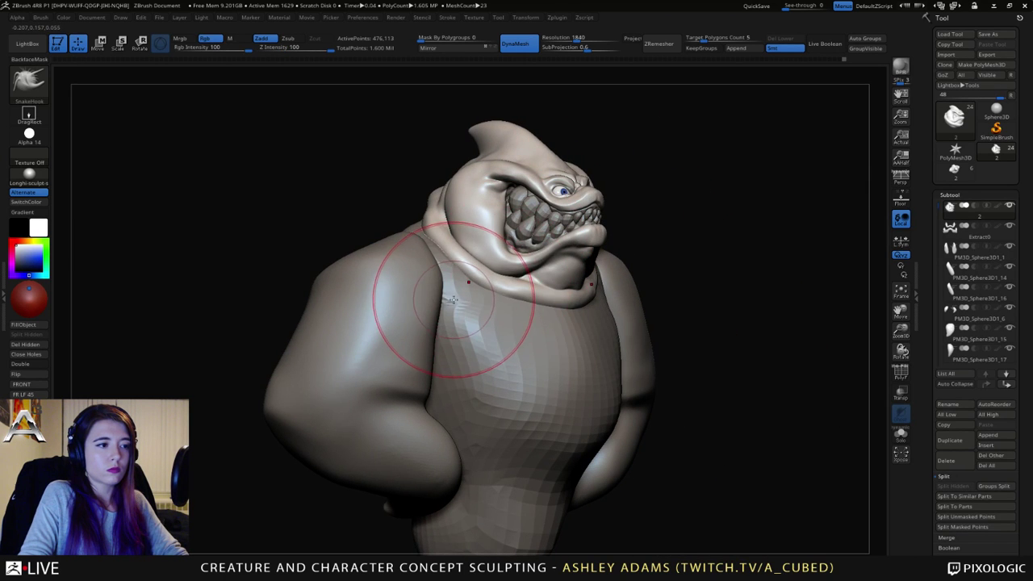
left_click_drag(454, 299, 448, 256)
key("space")
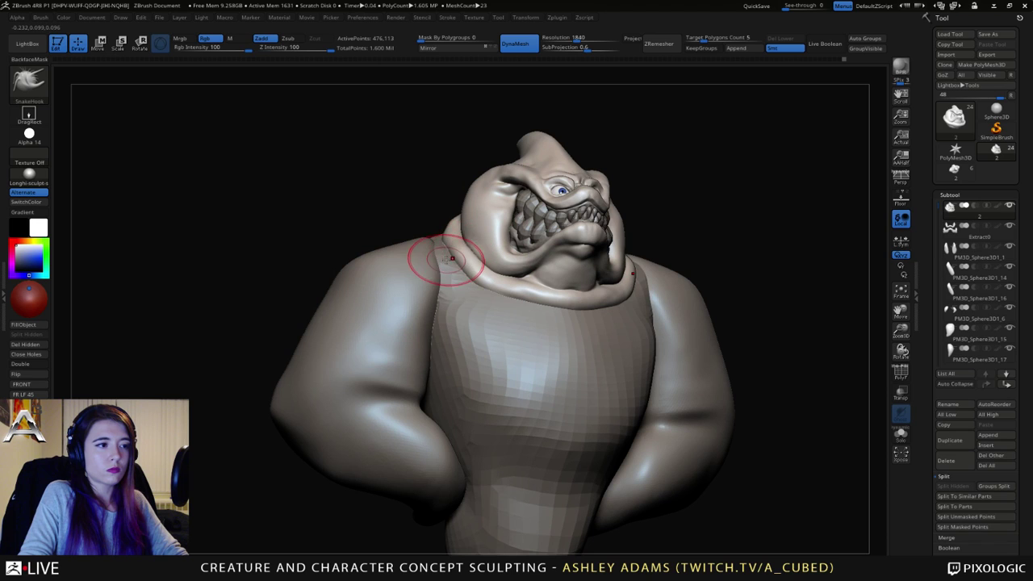
Step: Make the torso the active subtool and build up its neckline and chest muscles with ClayBuildup
left_click(443, 273, "alt")
key("b")
key("c")
key("b")
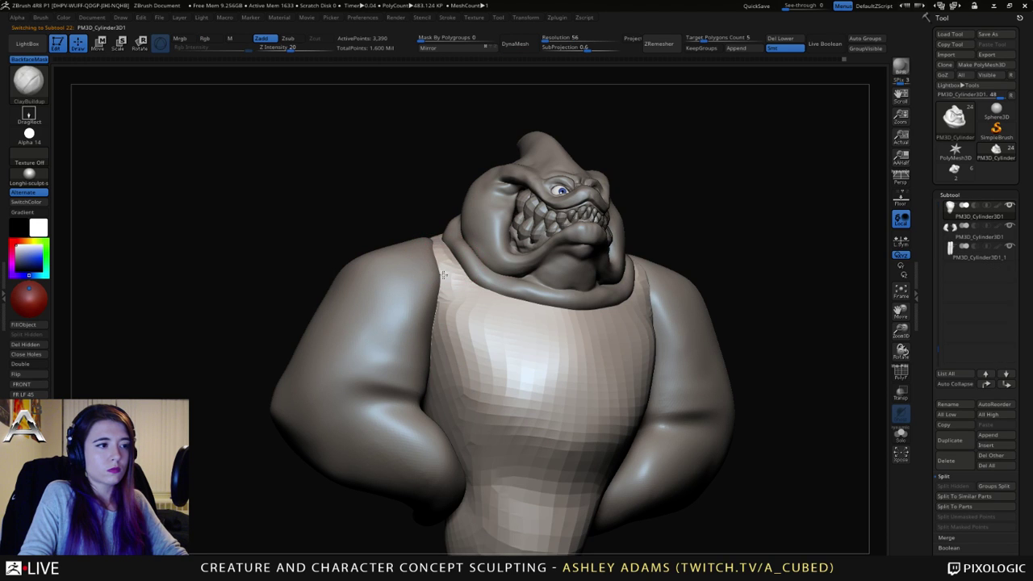
mouse_move(431, 251)
left_mouse_down()
mouse_move(453, 278)
mouse_move(440, 260)
mouse_move(452, 250)
left_mouse_up()
right_click_drag(452, 251, 423, 265)
mouse_move(451, 265)
left_mouse_down()
mouse_move(472, 295)
mouse_move(521, 319)
mouse_move(478, 304)
mouse_move(484, 339)
mouse_move(532, 390)
mouse_move(476, 330)
mouse_move(481, 313)
mouse_move(464, 316)
mouse_move(539, 323)
mouse_move(549, 346)
left_mouse_up()
Step: Carve the centre line down the chest with DamStandard and reshape the torso with SnakeHook
key("b")
key("d")
key("s")
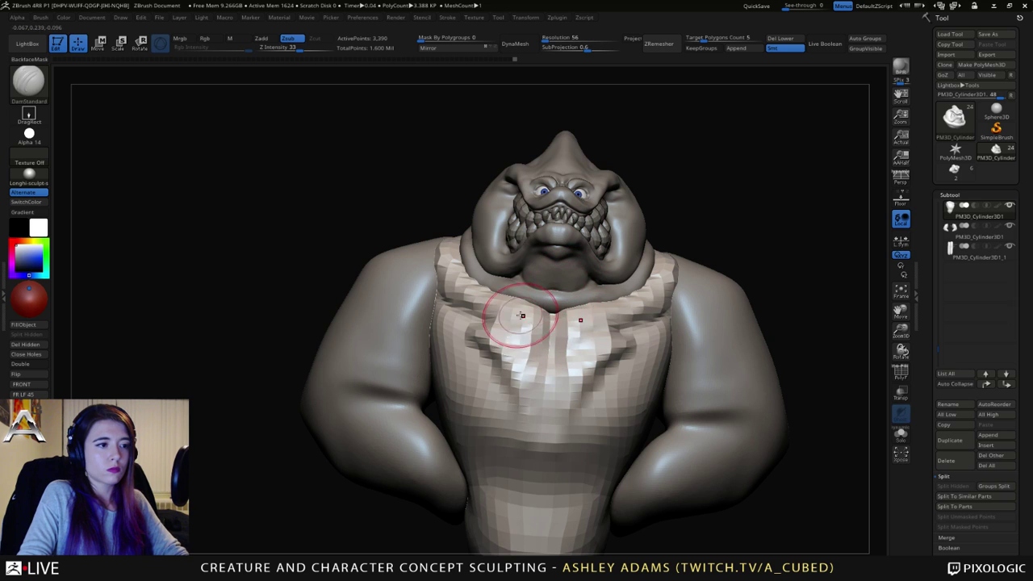
key("b")
key("s")
key("h")
right_click_drag(517, 298, 538, 312)
mouse_move(537, 311)
left_mouse_down()
mouse_move(553, 371)
mouse_move(542, 438)
left_mouse_up()
mouse_move(543, 438)
right_mouse_down()
mouse_move(476, 438)
mouse_move(543, 394)
mouse_move(560, 308)
right_mouse_up()
left_click_drag(559, 307, 574, 299)
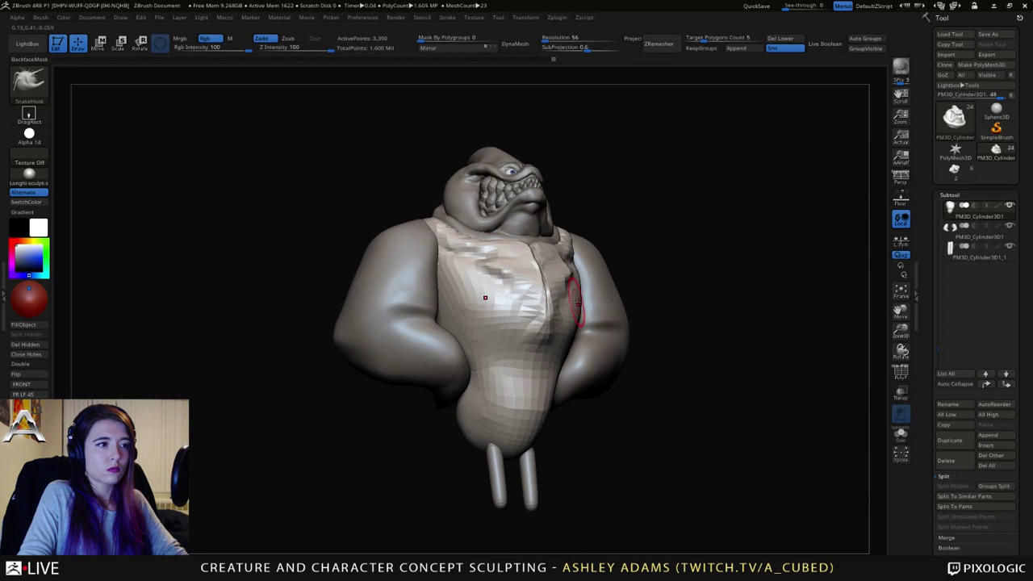
left_click_drag(534, 346, 478, 255)
Step: Build up the muscle band from the back of the neck to the shoulder with ClayBuildup
mouse_move(535, 171)
right_mouse_down("alt")
mouse_move(549, 230)
mouse_move(595, 219)
right_mouse_up("alt")
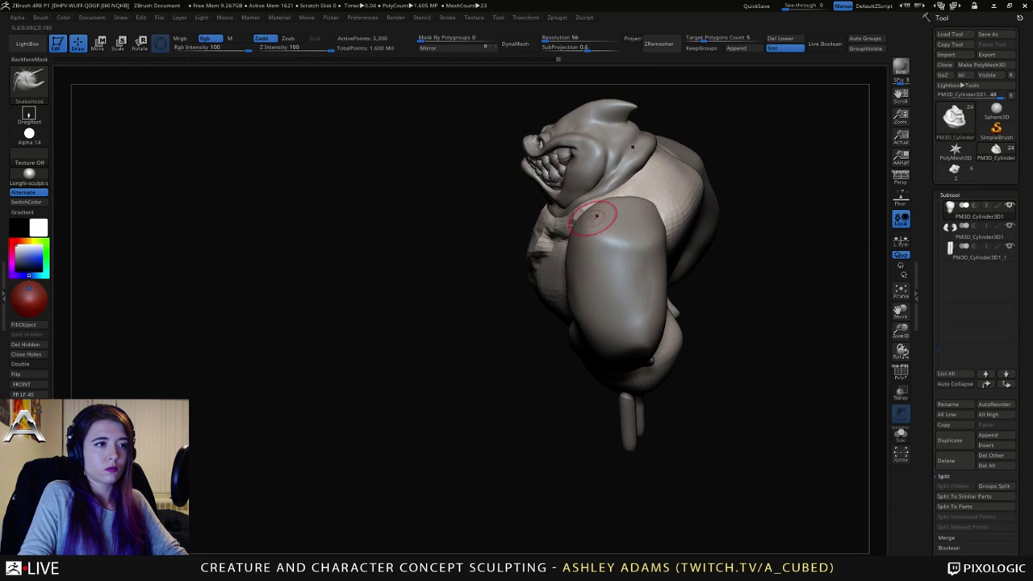
left_click_drag(660, 145, 633, 178)
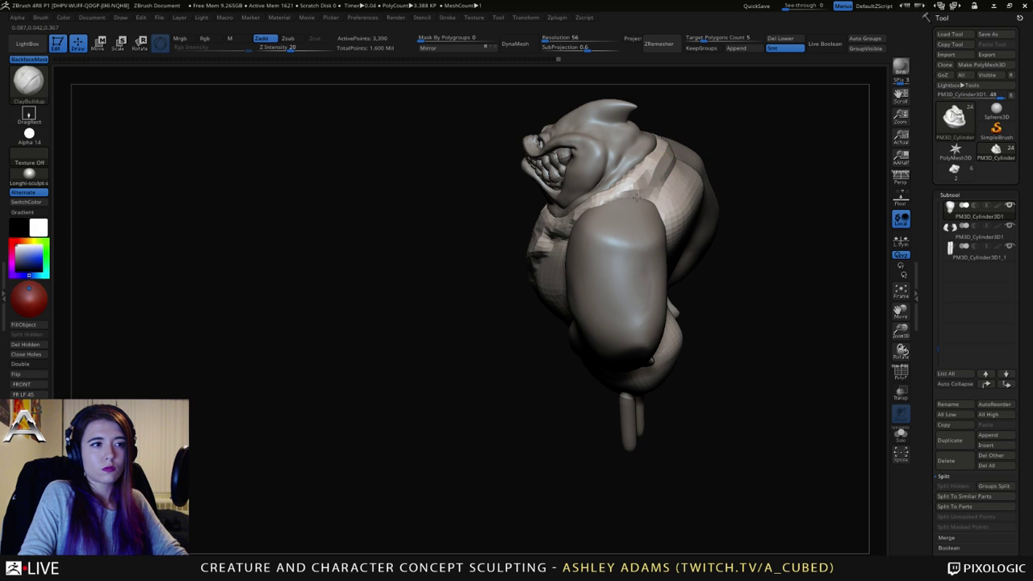
mouse_move(626, 191)
right_mouse_down()
mouse_move(638, 194)
mouse_move(571, 230)
mouse_move(613, 240)
mouse_move(635, 276)
right_mouse_up()
Step: Adjust the silhouette of the back and shoulders on the torso with a resized SnakeHook brush
key("b")
key("s")
key("h")
key("s")
left_click_drag(634, 276, 658, 273)
mouse_move(637, 275)
right_mouse_down()
mouse_move(670, 284)
mouse_move(602, 341)
right_mouse_up()
Step: Build up the lower back and pelvis with ClayBuildup
key("b")
key("c")
key("b")
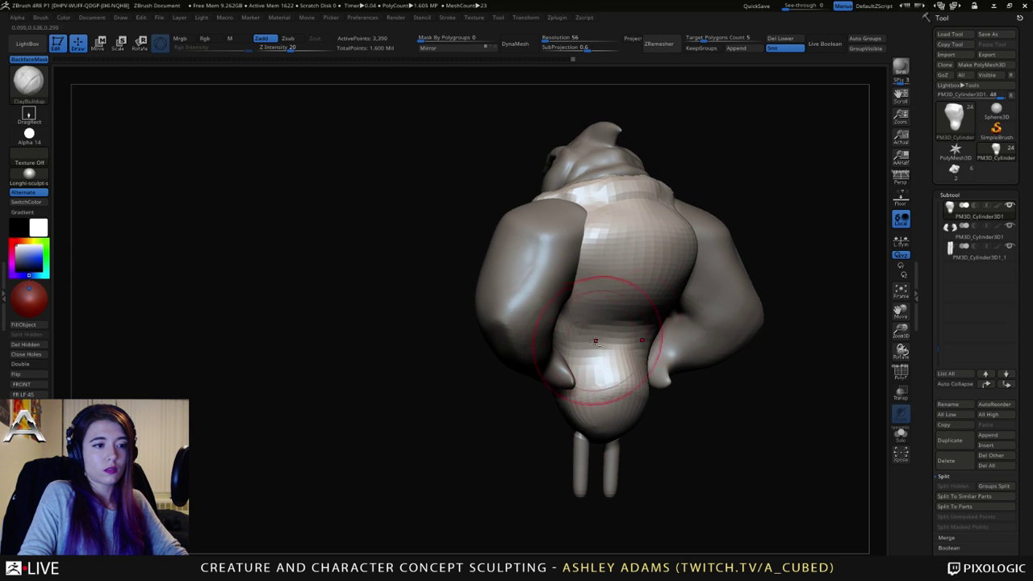
mouse_move(595, 340)
left_mouse_down()
mouse_move(586, 339)
mouse_move(630, 347)
mouse_move(605, 339)
mouse_move(622, 363)
mouse_move(612, 379)
mouse_move(623, 397)
mouse_move(581, 353)
left_mouse_up()
right_click_drag(581, 347, 654, 337)
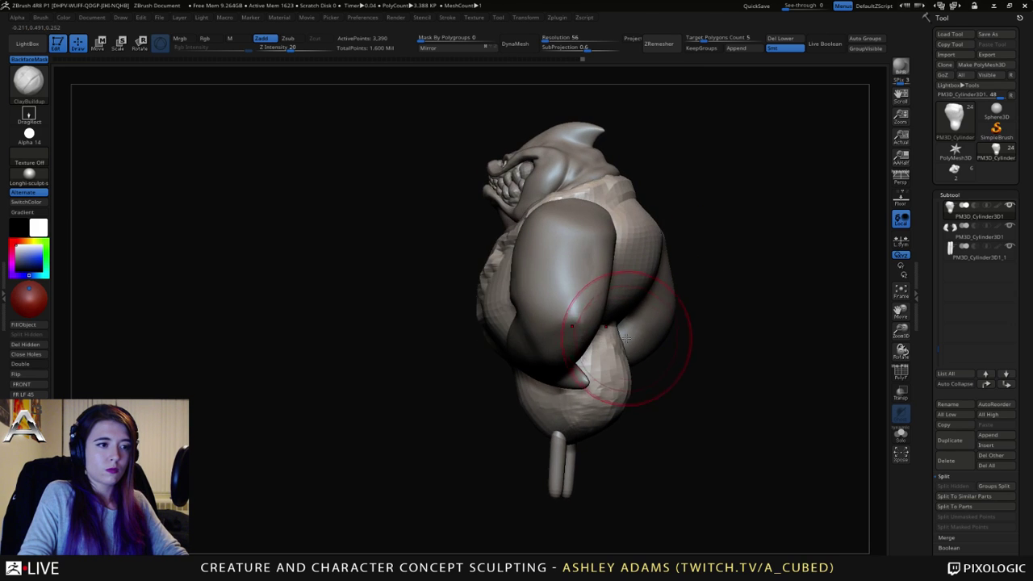
Step: Reshape the chest and waist of the torso with a resized SnakeHook brush from the side and front
key("b")
key("s")
key("h")
right_click_drag(575, 297, 610, 282)
mouse_move(498, 261)
right_mouse_down()
mouse_move(599, 254)
mouse_move(617, 262)
right_mouse_up()
key("space")
left_click_drag(574, 274, 561, 274)
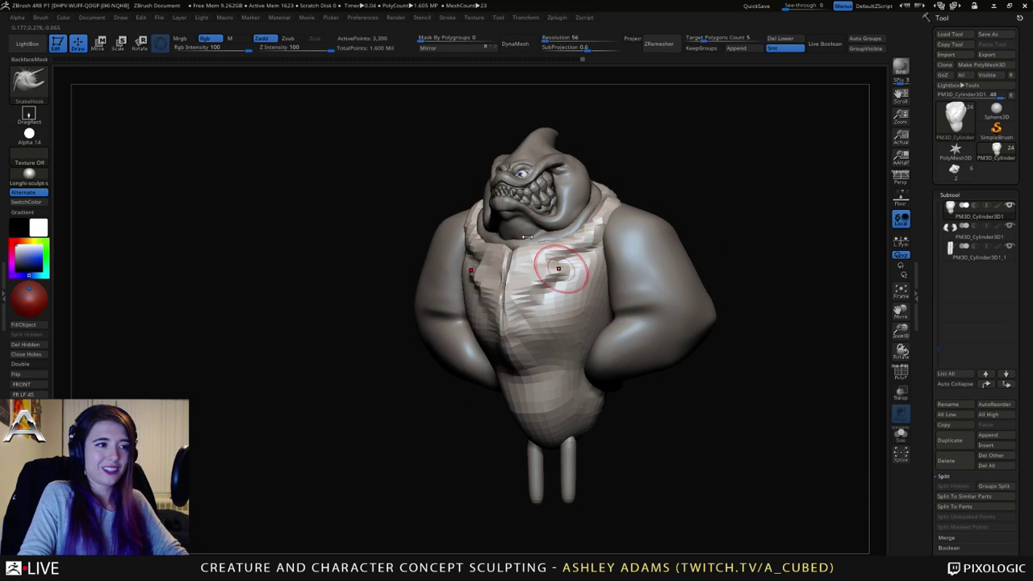
Step: Flatten the planes of the chest and abdomen with the hPolish brush
mouse_move(527, 310)
right_mouse_down("shift")
mouse_move(537, 310)
mouse_move(530, 327)
right_mouse_up("shift")
key("b")
key("h")
key("p")
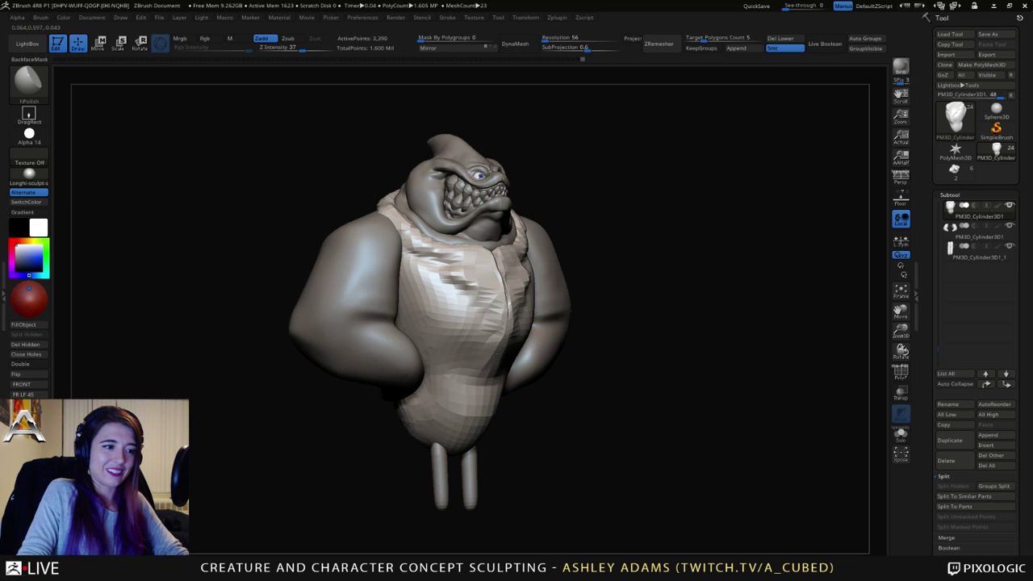
mouse_move(494, 355)
right_mouse_down()
mouse_move(463, 355)
mouse_move(515, 353)
right_mouse_up()
right_click_drag(525, 392, 514, 369)
key("space")
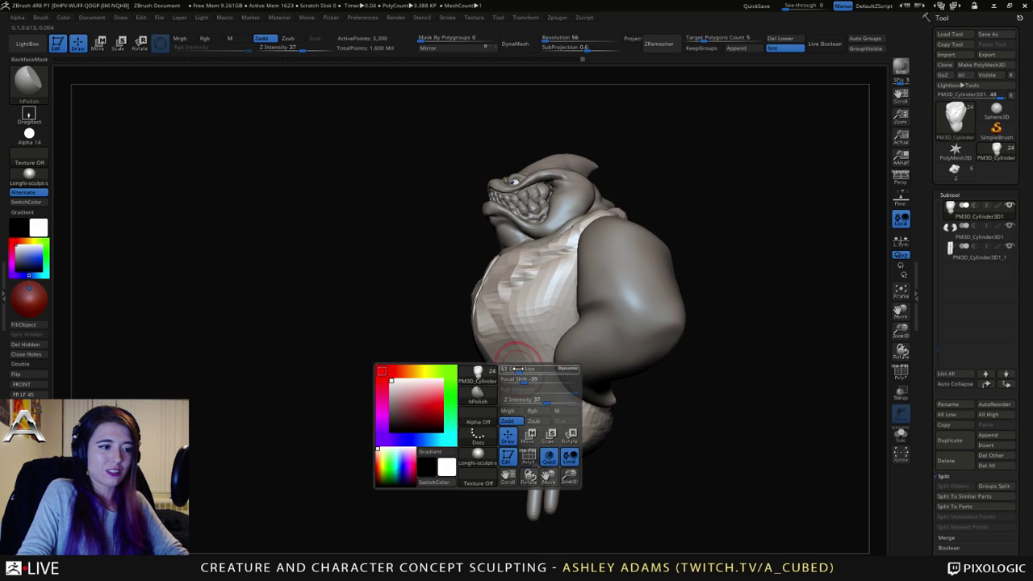
Step: Build up the abdomen and waist with ClayBuildup and smooth the side of the torso
key("b")
key("c")
key("b")
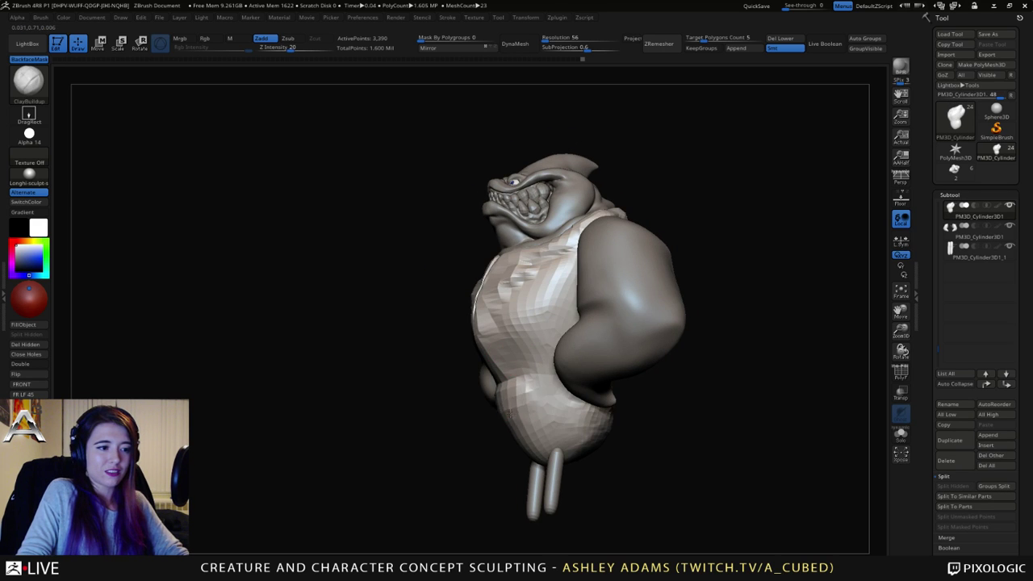
mouse_move(521, 436)
right_mouse_down()
mouse_move(539, 456)
mouse_move(545, 396)
mouse_move(496, 407)
mouse_move(521, 339)
right_mouse_up()
right_click_drag(581, 331, 590, 315, "shift")
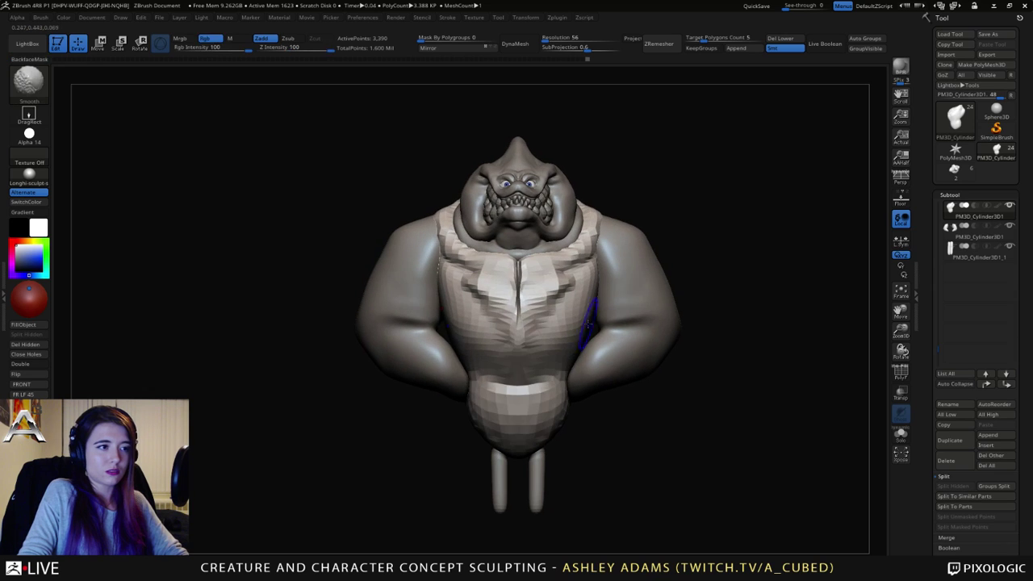
Step: Make the arms the active subtool and trim the tops of the shoulders with ClipCurve
left_click(634, 260, "alt")
key("space")
left_click_drag(633, 231, 643, 232)
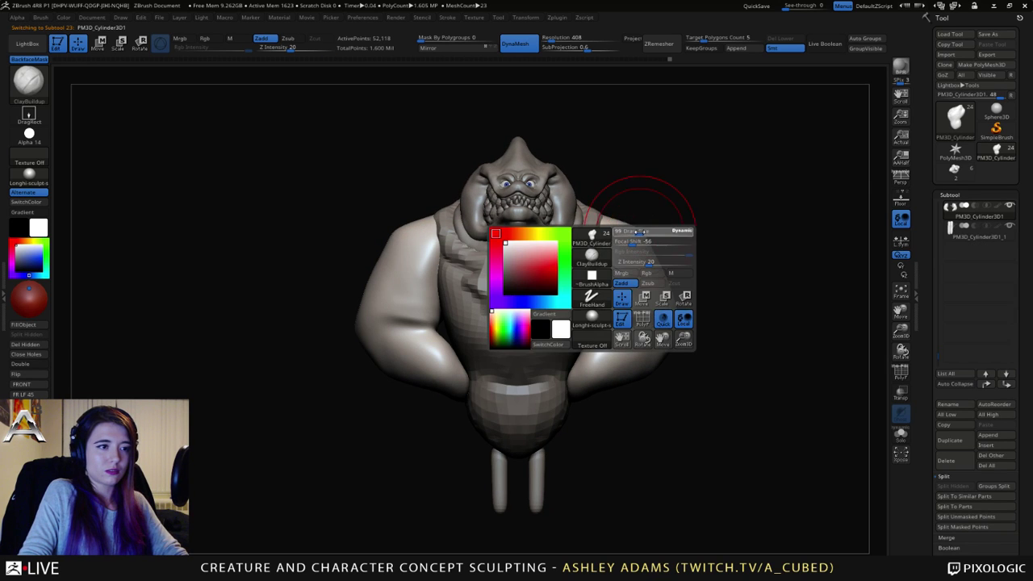
key("ctrl+shift")
mouse_move(530, 184)
left_mouse_down("ctrl+shift")
mouse_move(726, 237)
mouse_move(715, 269)
mouse_move(738, 281)
left_mouse_up("ctrl+shift")
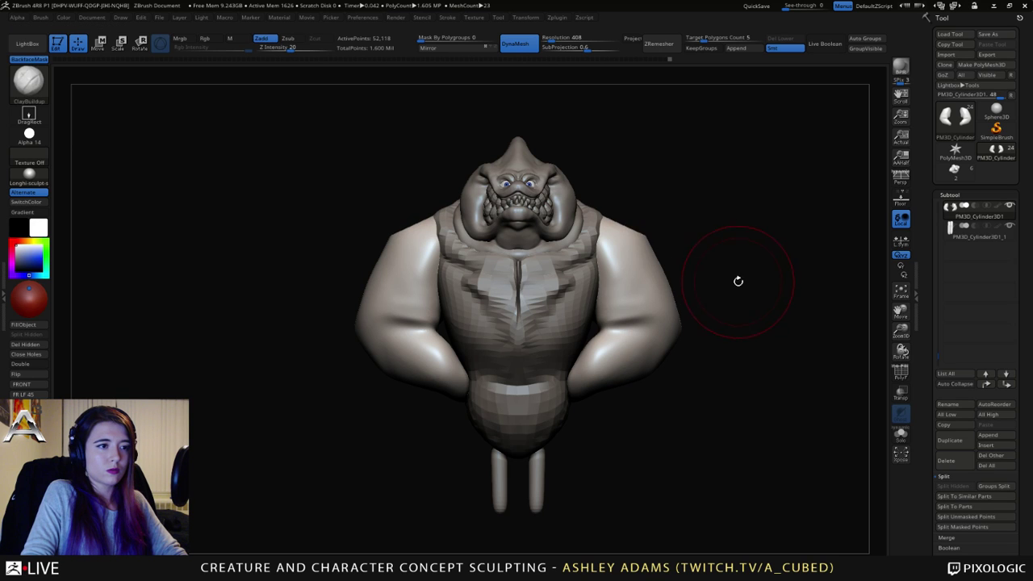
Step: Trim the outer contour of the shoulders and upper arms with further curved ClipCurve cuts
key("ctrl+shift")
mouse_move(607, 155)
left_mouse_down("ctrl+shift")
mouse_move(694, 387)
mouse_move(736, 402)
left_mouse_up("ctrl+shift")
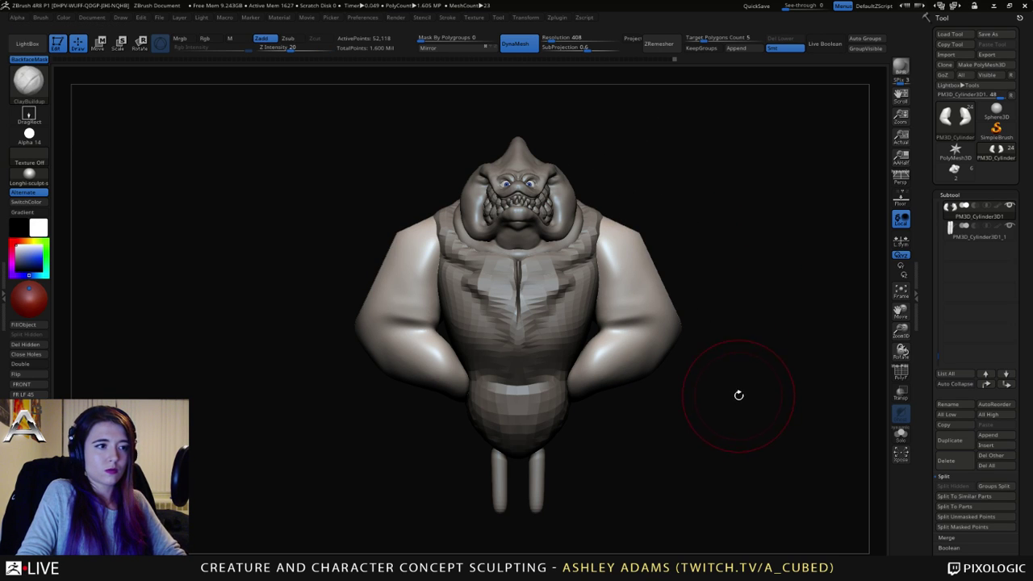
key("ctrl+shift")
left_click_drag(613, 194, 702, 287, "ctrl+shift")
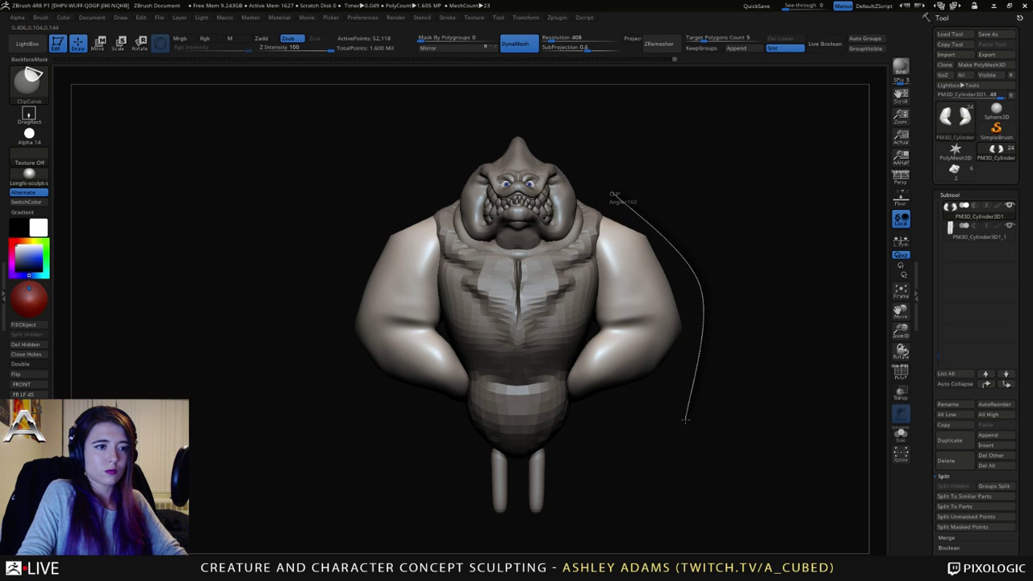
left_click_drag(685, 419, 759, 431, "ctrl+shift")
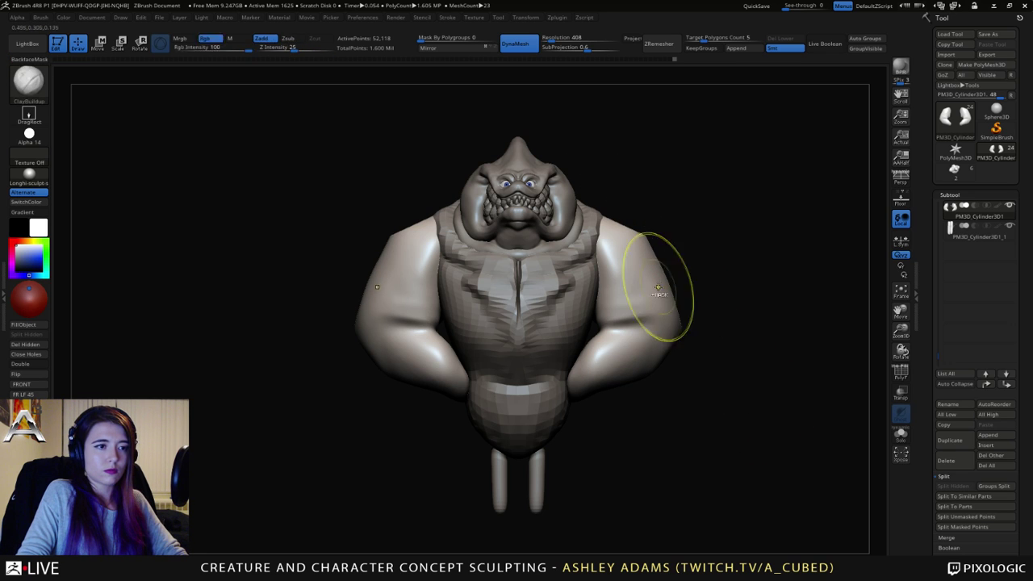
left_click_drag(615, 208, 644, 242, "ctrl+shift")
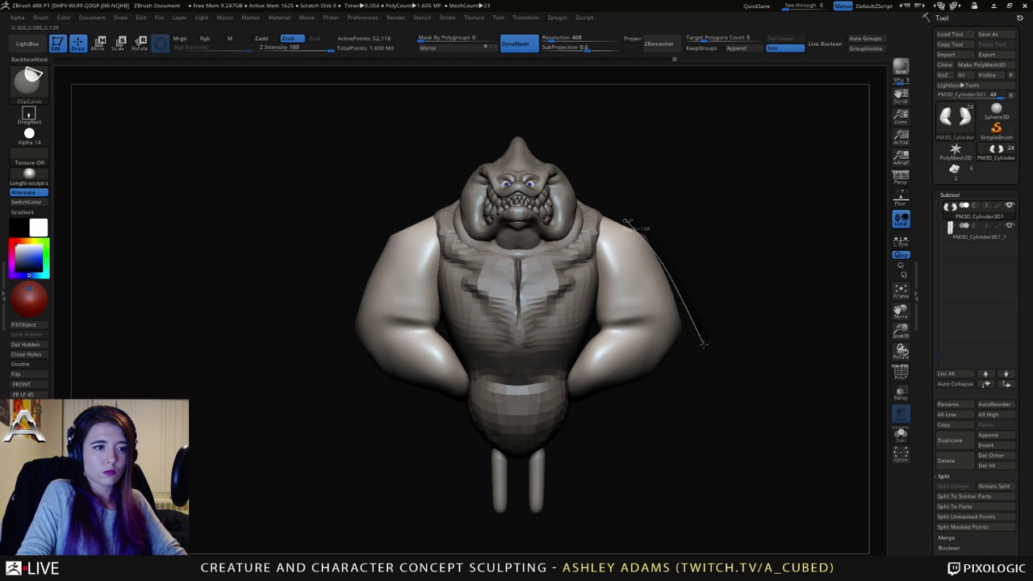
mouse_move(688, 454)
left_mouse_down()
mouse_move(694, 490)
mouse_move(670, 479)
mouse_move(675, 469)
left_mouse_up()
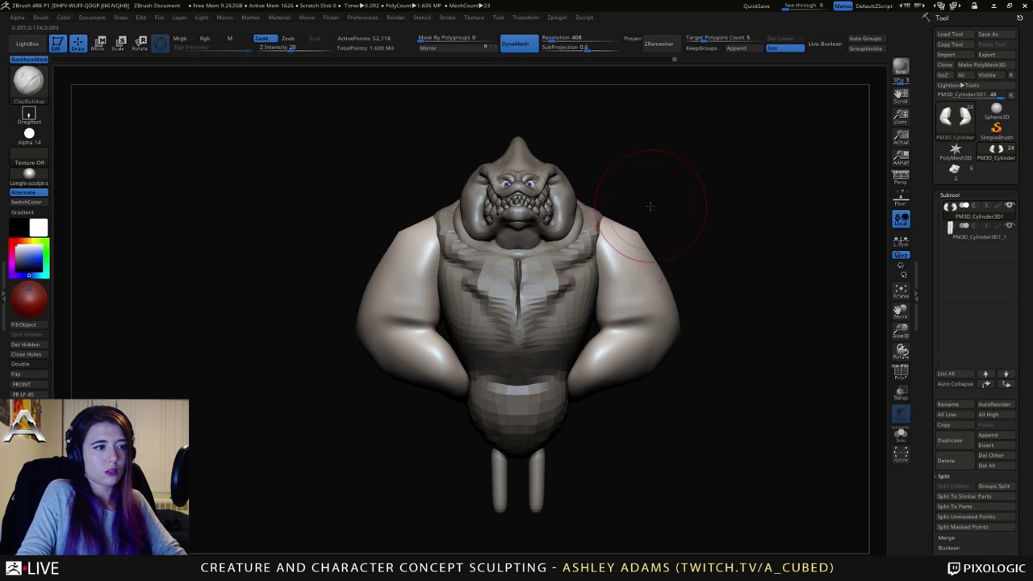
Step: Flatten the clipped shoulder and outer upper arm into clean planes with the hPolish brush
mouse_move(624, 226)
right_mouse_down()
mouse_move(593, 258)
mouse_move(615, 222)
mouse_move(642, 229)
right_mouse_up()
key("b")
key("h")
key("p")
left_click_drag(641, 230, 638, 228)
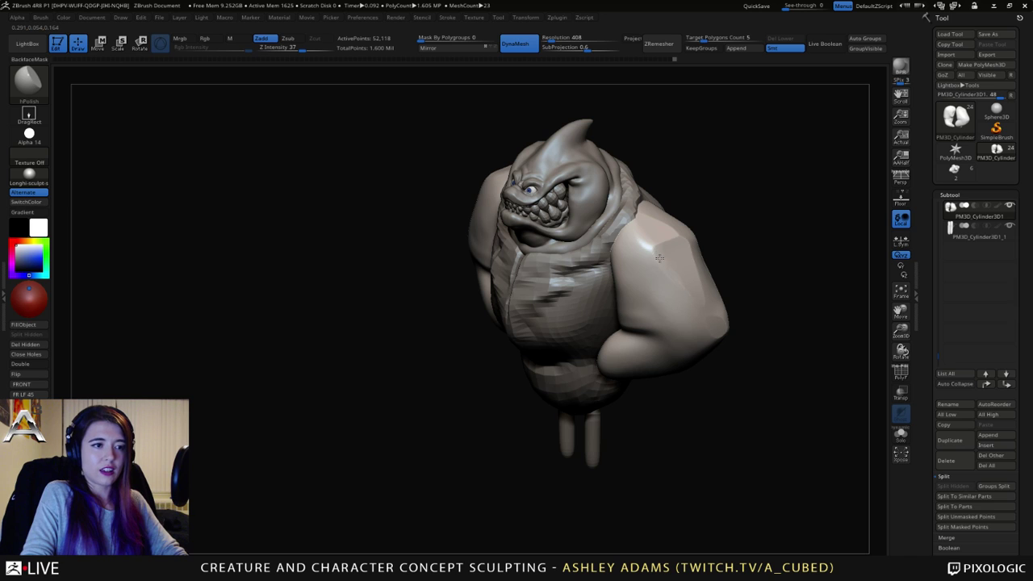
right_click_drag(676, 275, 704, 283)
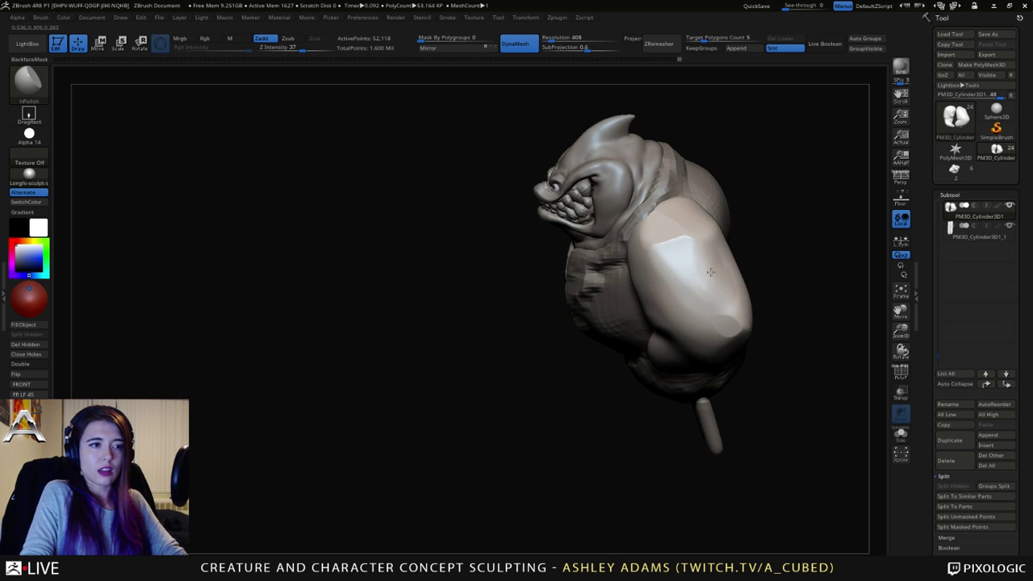
mouse_move(711, 272)
left_mouse_down()
mouse_move(687, 260)
mouse_move(662, 223)
mouse_move(694, 234)
left_mouse_up()
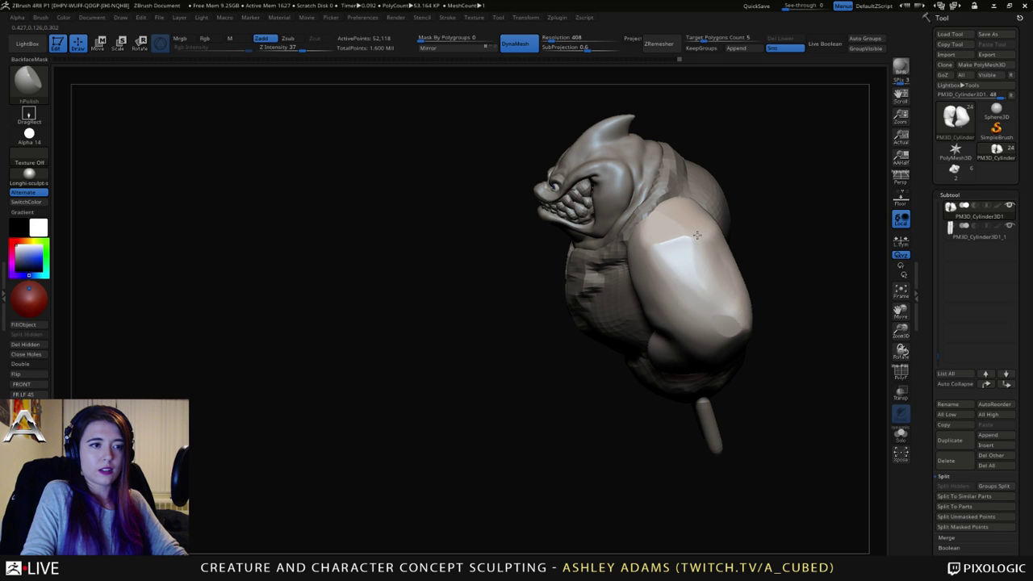
Step: Refine the top of the shoulder from above with the DamStandard, Smooth and hPolish brushes
mouse_move(680, 223)
right_mouse_down()
mouse_move(681, 237)
mouse_move(710, 212)
mouse_move(678, 249)
mouse_move(681, 274)
right_mouse_up()
key("b")
key("d")
key("s")
key("shift")
key("b")
key("h")
key("p")
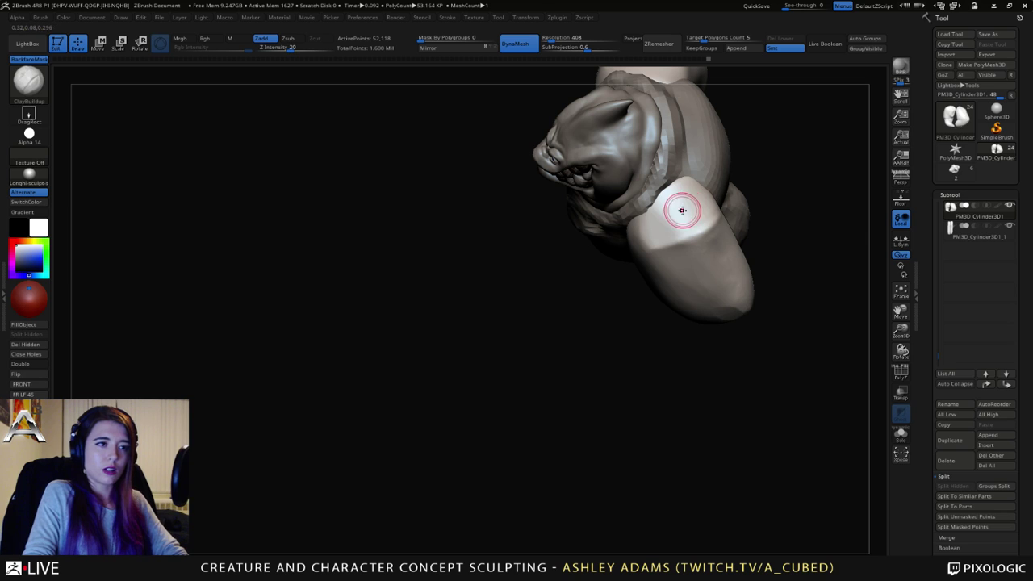
Step: Build up the top of the shoulder with the ClayBuildup brush and smooth the added clay
key("space")
key("b")
key("c")
key("b")
mouse_move(702, 212)
left_mouse_down()
mouse_move(707, 222)
mouse_move(683, 201)
left_mouse_up()
mouse_move(708, 388)
left_mouse_down()
mouse_move(714, 274)
mouse_move(741, 284)
left_mouse_up()
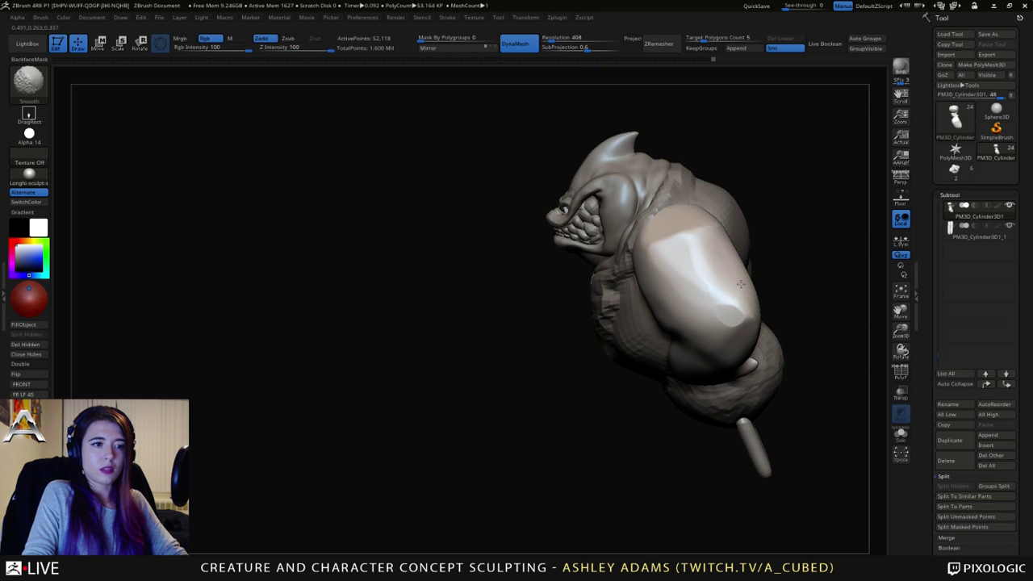
mouse_move(740, 284)
right_mouse_down()
mouse_move(734, 328)
mouse_move(729, 288)
right_mouse_up()
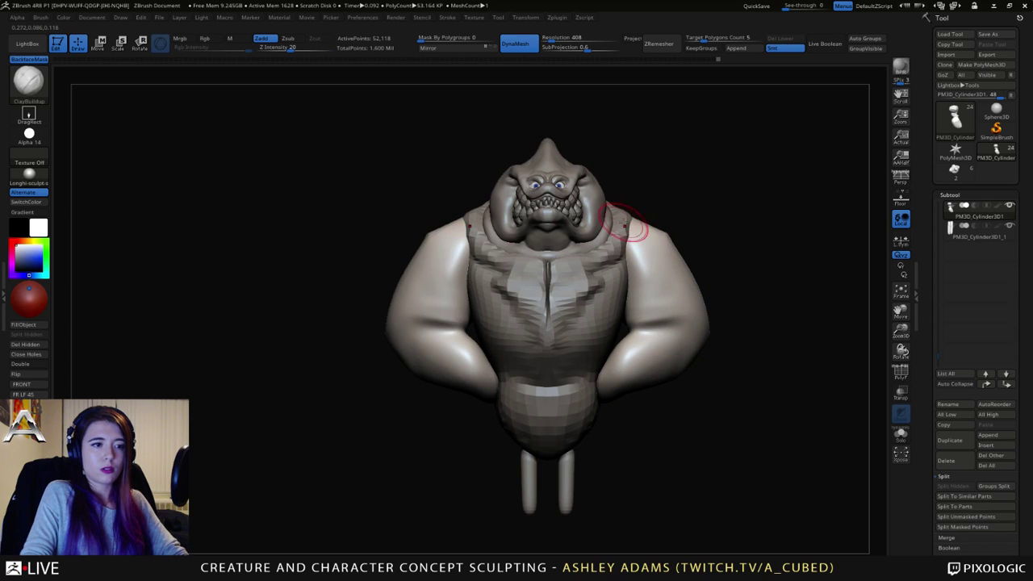
Step: Adjust the front shoulder and armpit contour with the SnakeHook brush
key("b")
key("s")
key("h")
left_click_drag(466, 262, 463, 279)
mouse_move(463, 279)
right_mouse_down()
mouse_move(478, 278)
mouse_move(463, 254)
right_mouse_up()
right_click_drag(424, 285, 347, 258)
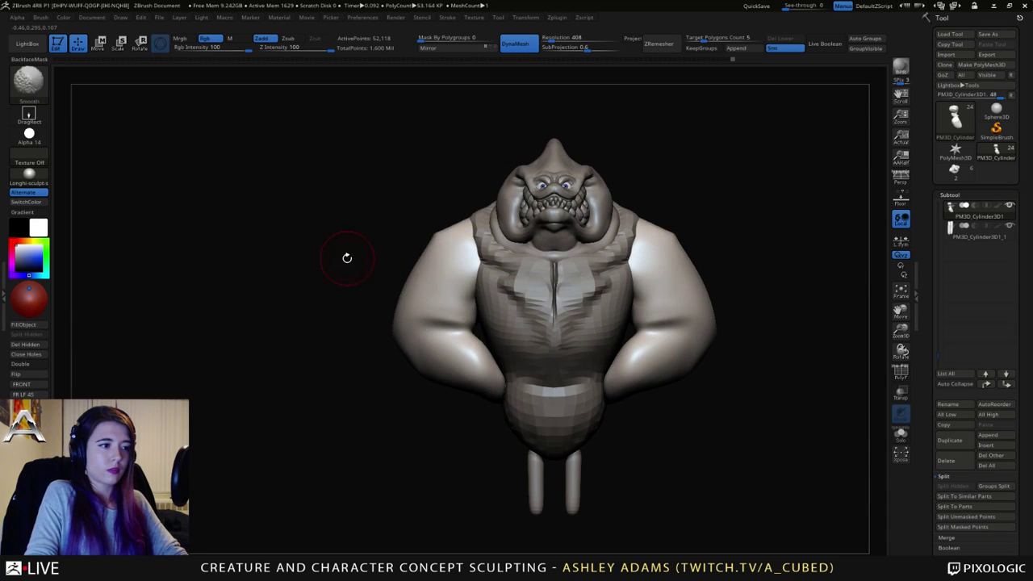
Step: Cut a sharp crease across the inner elbow with the MAHcut Mech A brush
key("1")
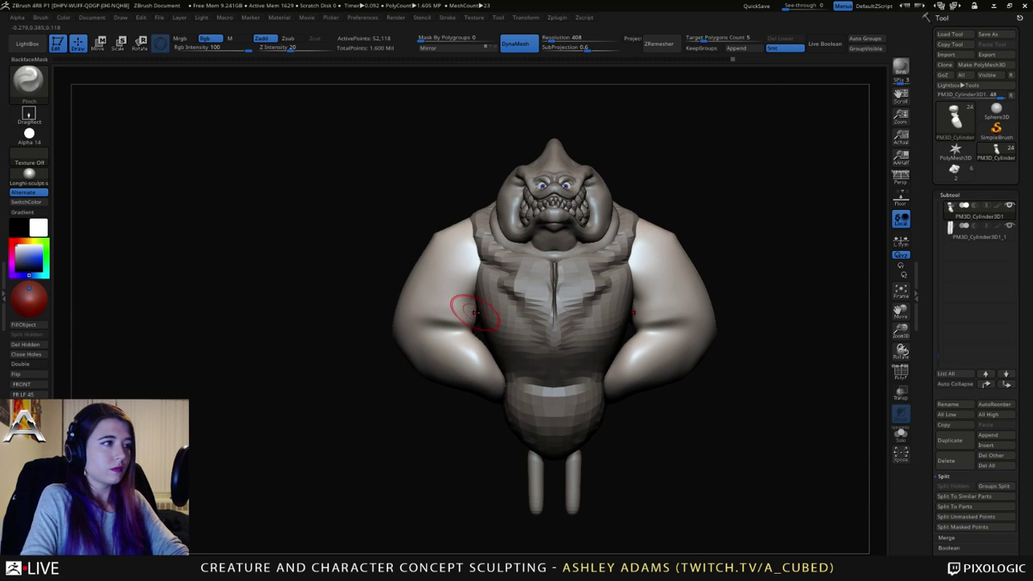
key("2")
left_click_drag(410, 323, 408, 322)
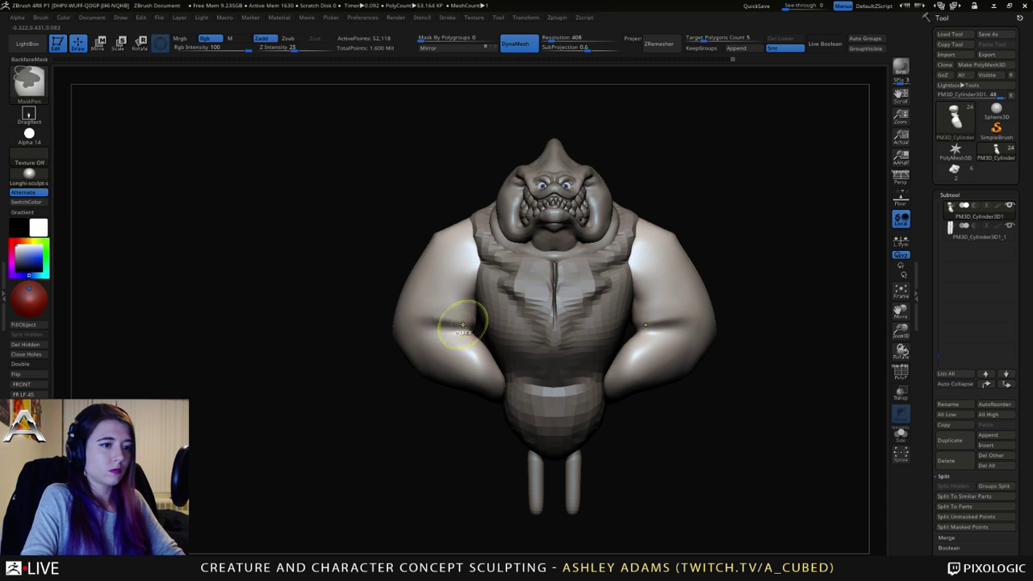
key("space")
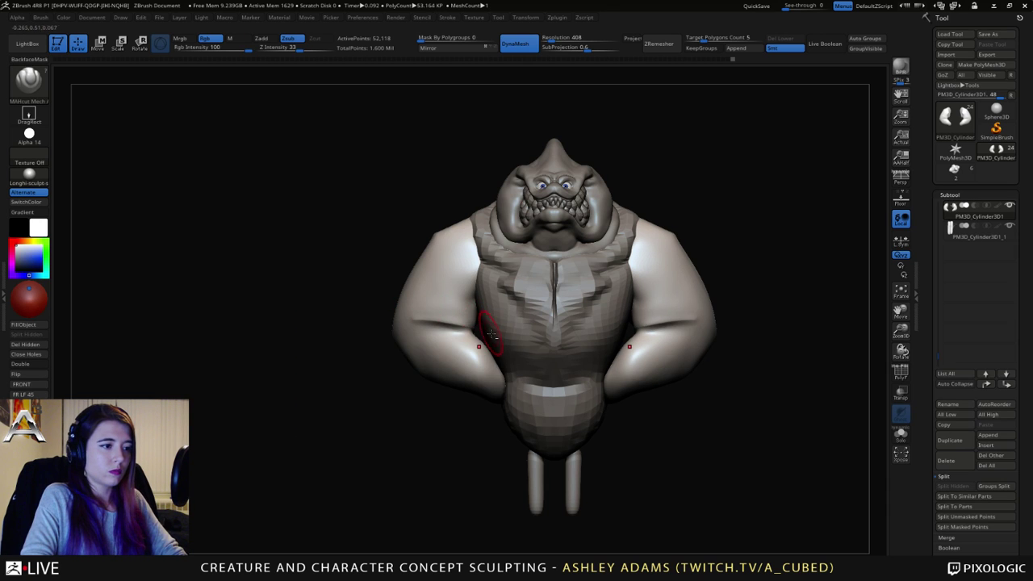
mouse_move(417, 323)
left_mouse_down()
mouse_move(476, 331)
mouse_move(421, 330)
mouse_move(449, 320)
left_mouse_up()
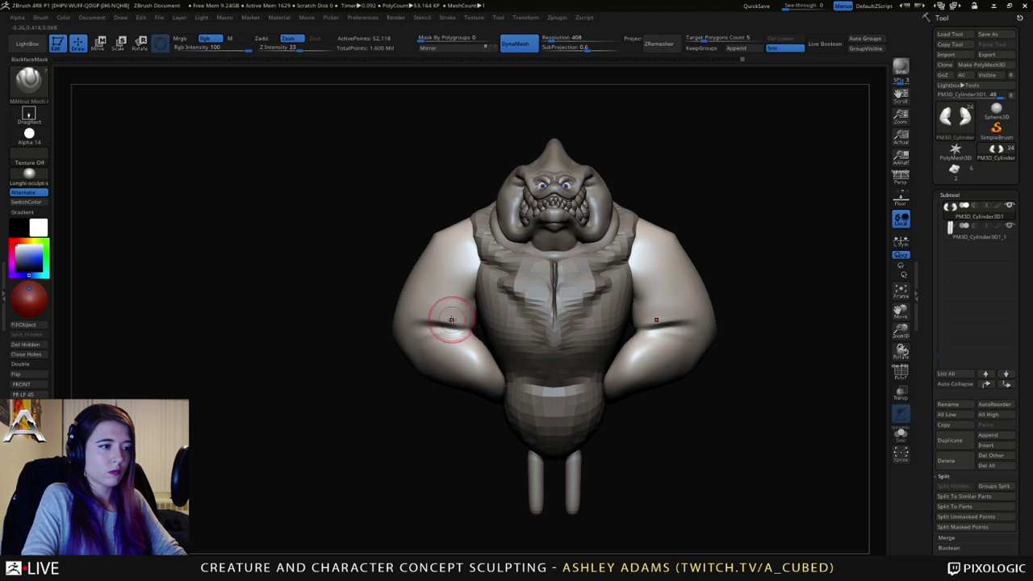
mouse_move(355, 330)
left_mouse_down()
mouse_move(460, 335)
mouse_move(420, 341)
left_mouse_up()
left_click_drag(315, 347, 384, 349)
Step: Flatten the front plane of the shoulder from above with the hPolish brush
mouse_move(382, 349)
right_mouse_down()
mouse_move(404, 327)
mouse_move(431, 241)
right_mouse_up()
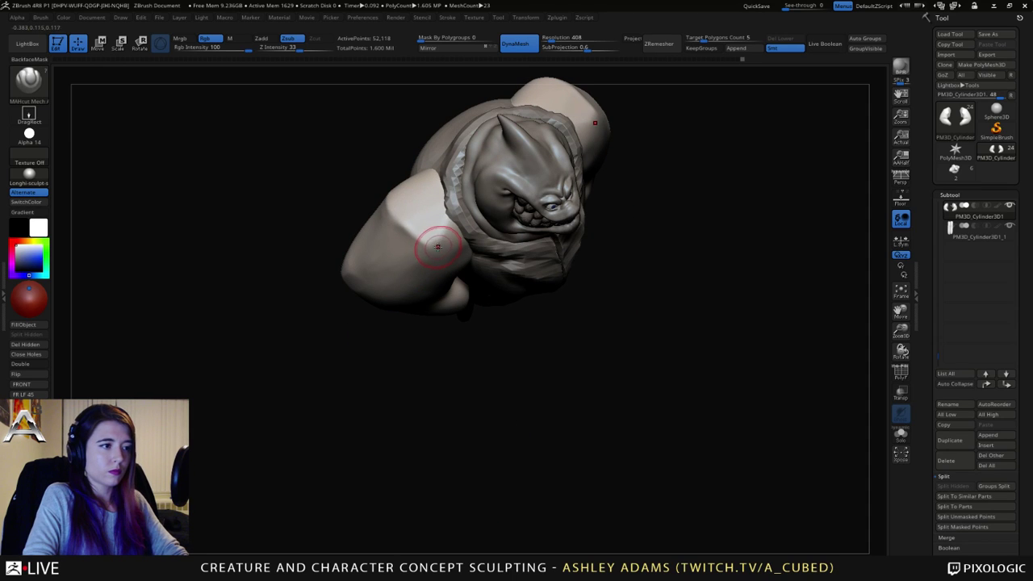
key("b")
key("h")
key("p")
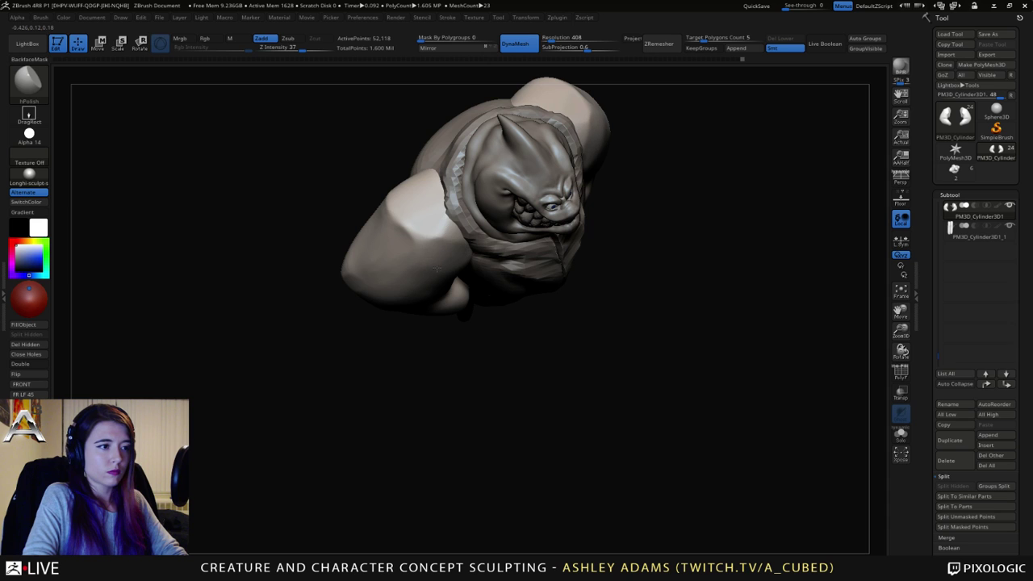
Step: Push the top of the shoulder into shape from above with a large SnakeHook brush
key("b")
key("s")
key("h")
mouse_move(440, 262)
right_mouse_down()
mouse_move(459, 248)
mouse_move(410, 202)
right_mouse_up()
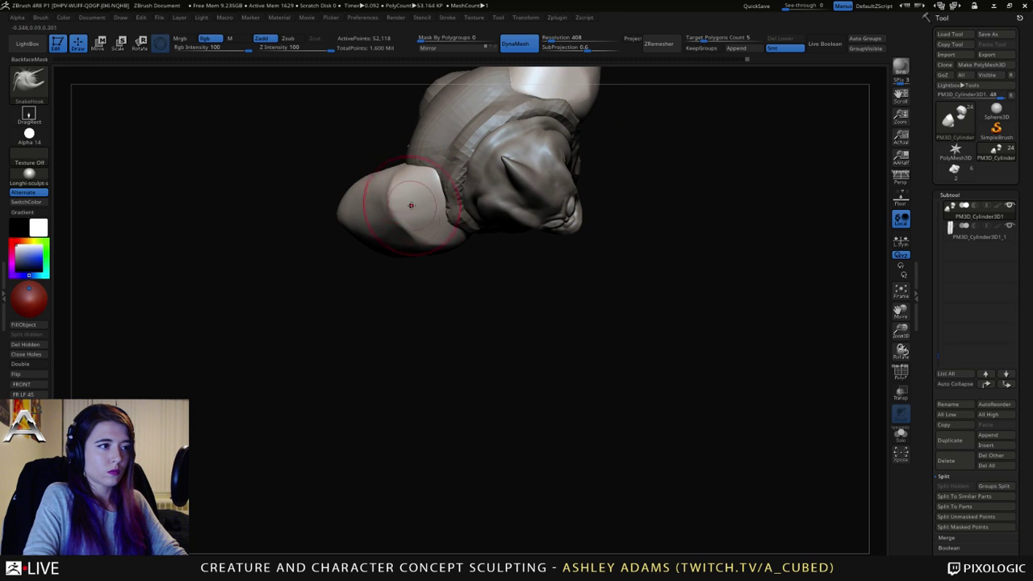
key("space")
mouse_move(409, 230)
right_mouse_down()
mouse_move(385, 151)
mouse_move(413, 122)
mouse_move(385, 180)
mouse_move(388, 250)
mouse_move(473, 259)
mouse_move(409, 248)
mouse_move(389, 256)
mouse_move(396, 231)
right_mouse_up()
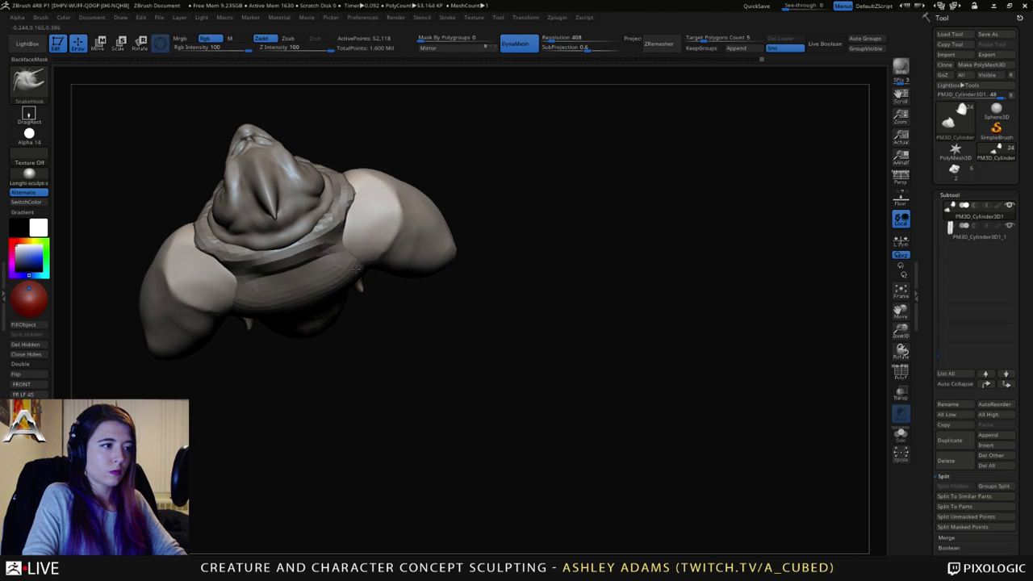
Step: Keep the arms as the active subtool and refine the shoulder and upper arm outline from the back and side with SnakeHook and Smooth
mouse_move(347, 264)
right_mouse_down()
mouse_move(346, 200)
mouse_move(331, 226)
mouse_move(351, 230)
mouse_move(343, 240)
mouse_move(288, 253)
mouse_move(362, 271)
right_mouse_up()
left_click(341, 249, "alt")
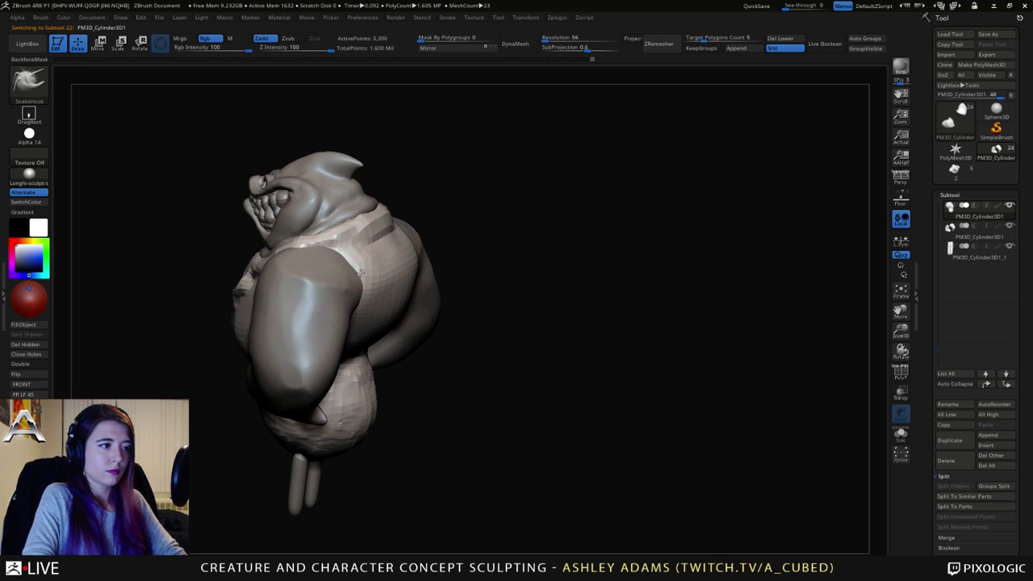
left_click(362, 287, "alt")
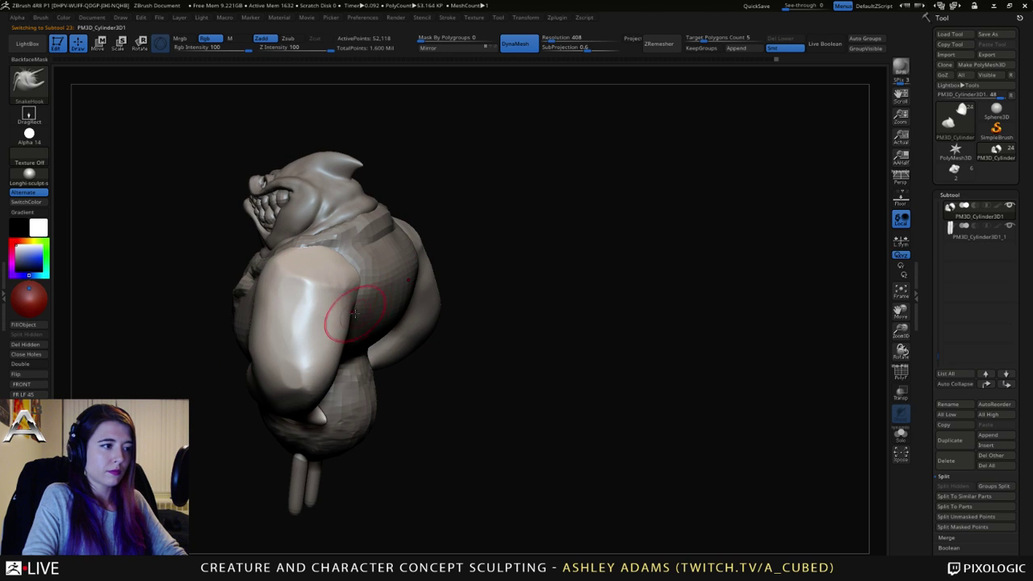
right_click_drag(349, 310, 395, 317)
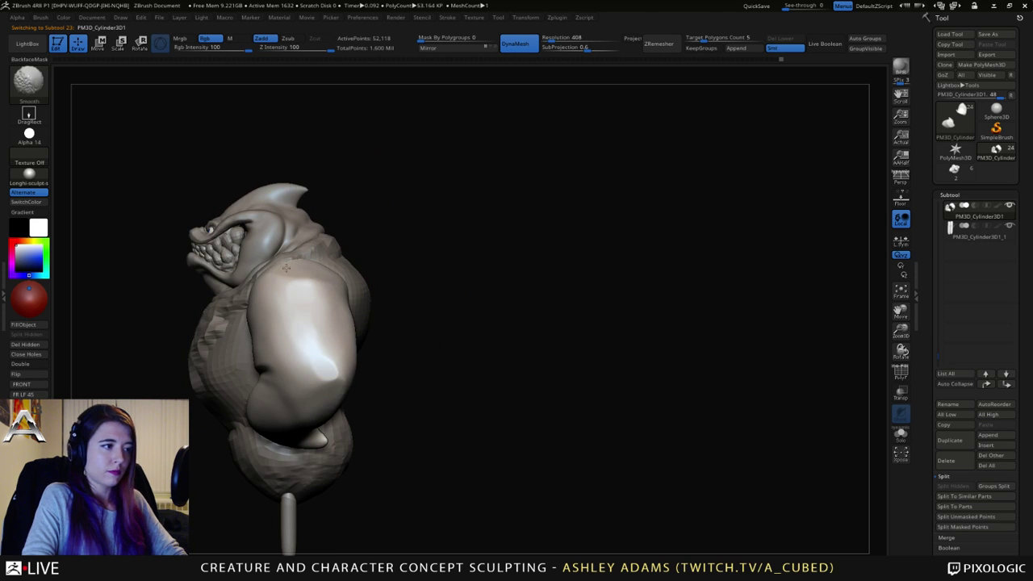
right_click_drag(307, 249, 358, 242, "alt")
mouse_move(358, 242)
right_mouse_down()
mouse_move(403, 245)
mouse_move(355, 248)
right_mouse_up()
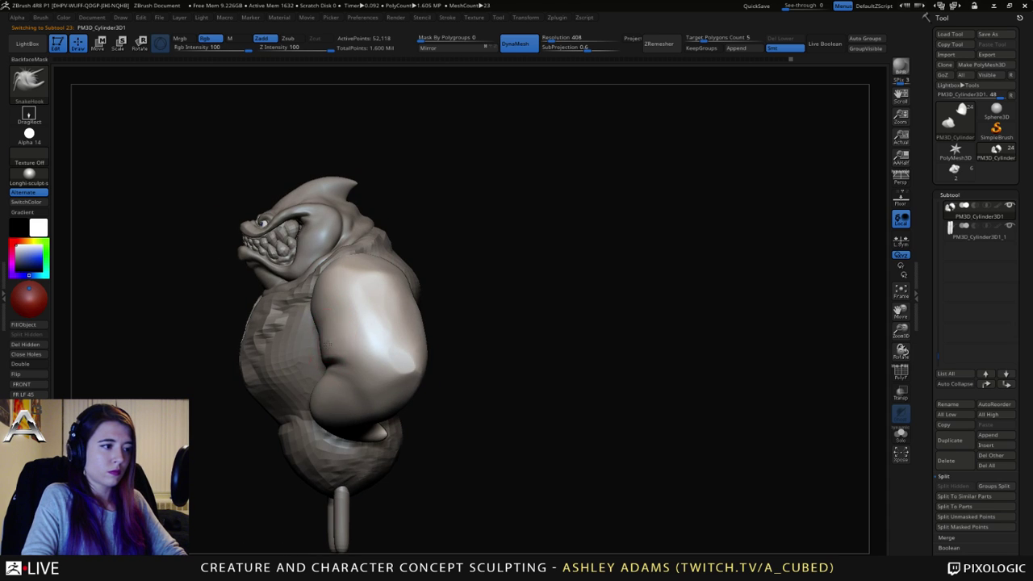
mouse_move(325, 349)
right_mouse_down()
mouse_move(337, 368)
mouse_move(409, 321)
mouse_move(404, 333)
mouse_move(443, 330)
right_mouse_up()
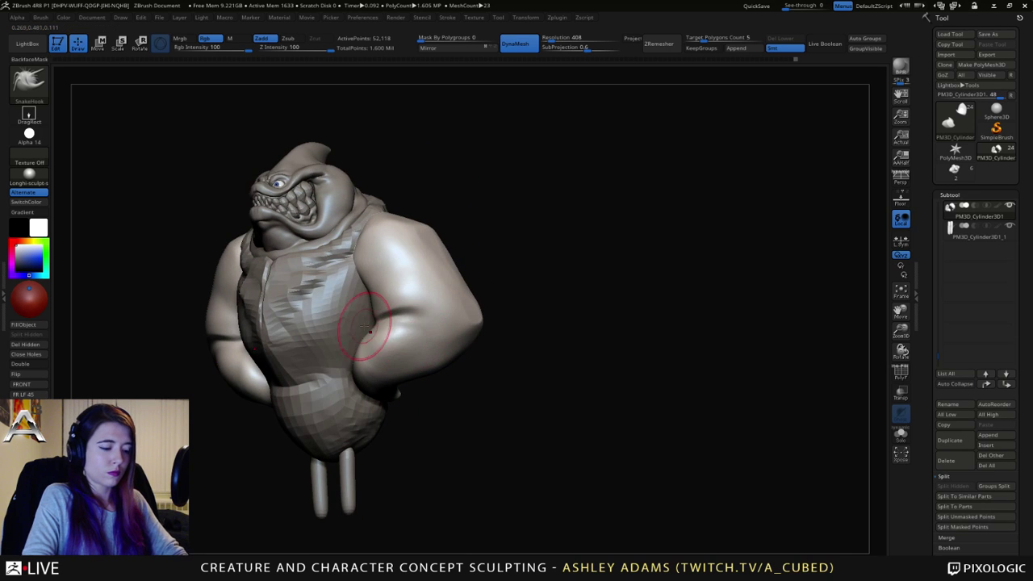
Step: Add volume to the forearms and upper arms around the elbow with the Inflat brush
key("b")
key("i")
key("n")
right_click_drag(399, 301, 375, 331)
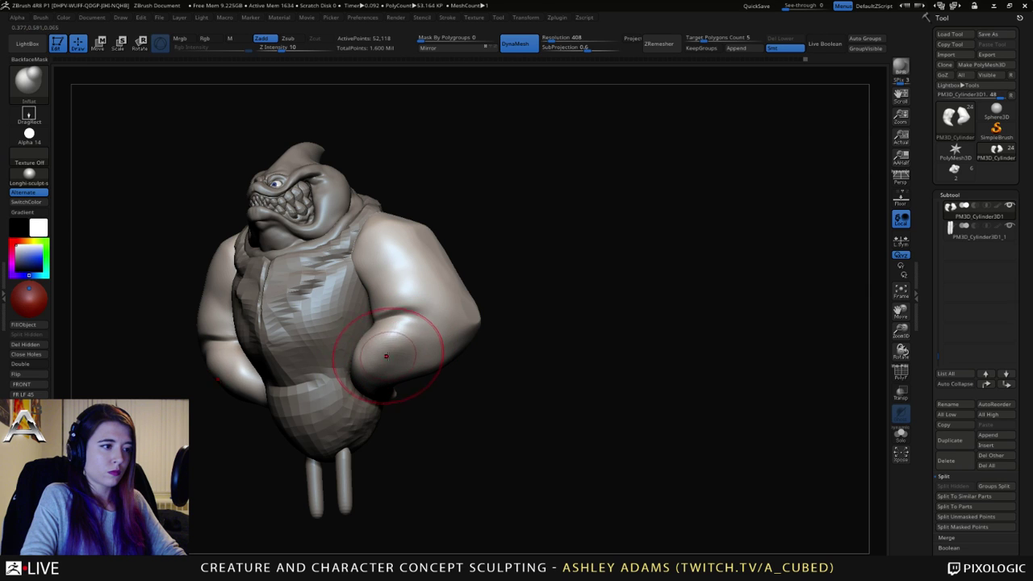
mouse_move(406, 347)
right_mouse_down()
mouse_move(378, 328)
mouse_move(461, 315)
right_mouse_up()
right_click(253, 321)
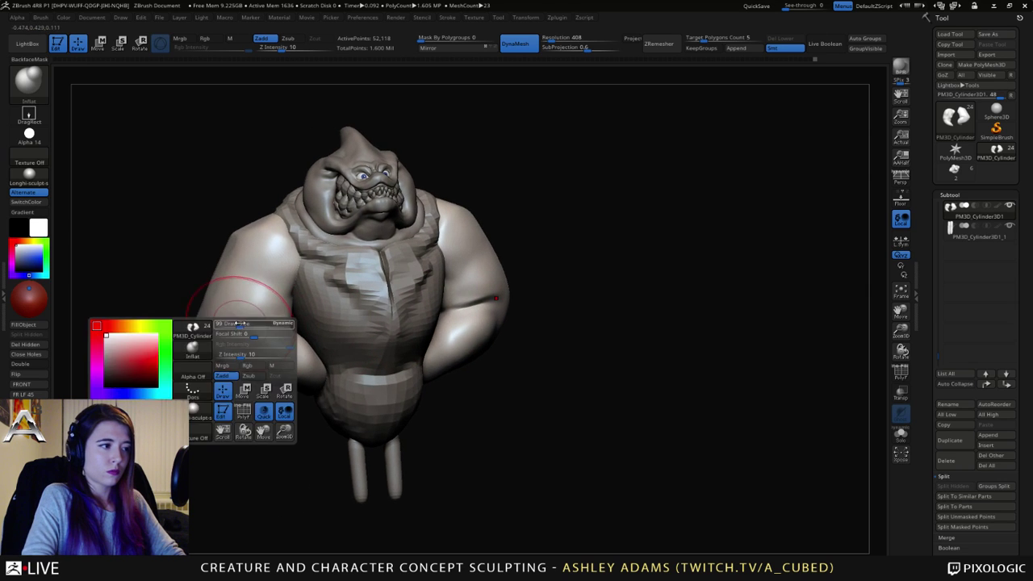
mouse_move(254, 319)
right_mouse_down()
mouse_move(347, 299)
mouse_move(332, 324)
mouse_move(379, 331)
mouse_move(415, 323)
mouse_move(420, 300)
mouse_move(408, 299)
mouse_move(429, 312)
right_mouse_up()
key("space")
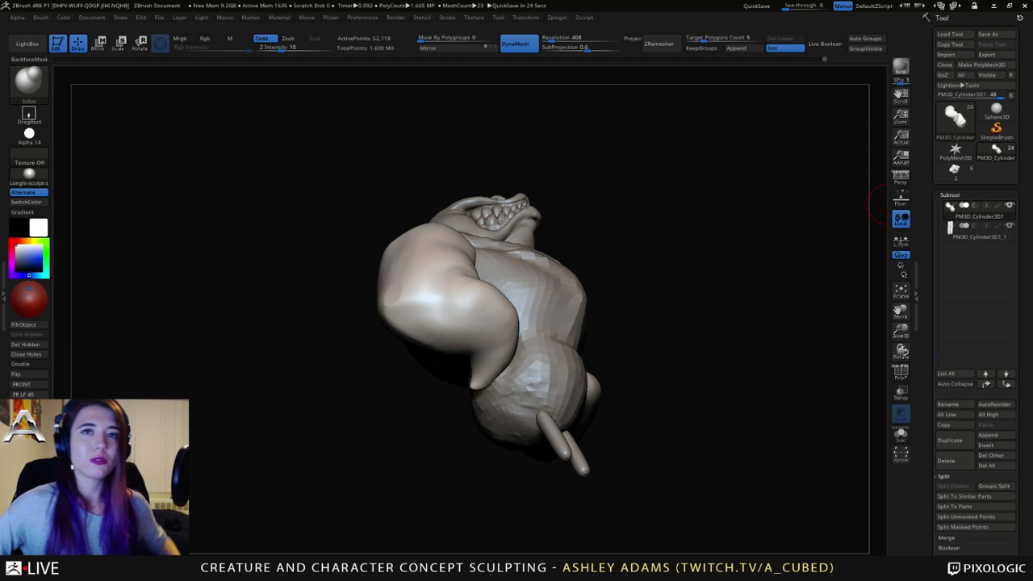
Step: Isolate the arms and mask the tapered hand ends of both forearms with the MaskPen brush
right_click_drag(570, 283, 590, 300)
mouse_move(532, 344)
right_mouse_down("alt")
mouse_move(527, 280)
mouse_move(549, 283)
mouse_move(520, 266)
mouse_move(501, 300)
right_mouse_up("alt")
left_click_drag(489, 294, 533, 277, "ctrl")
mouse_move(532, 277)
right_mouse_down()
mouse_move(556, 303)
mouse_move(542, 265)
mouse_move(444, 317)
mouse_move(534, 298)
mouse_move(468, 300)
mouse_move(589, 278)
mouse_move(544, 282)
right_mouse_up()
left_click(557, 303, "ctrl")
left_click(556, 303, "ctrl")
left_click(539, 297, "ctrl")
left_click(901, 435)
mouse_move(484, 273)
left_mouse_down("ctrl")
mouse_move(501, 261)
mouse_move(525, 270)
mouse_move(502, 292)
left_mouse_up("ctrl")
right_click_drag(502, 297, 508, 235)
left_click_drag(493, 284, 465, 324, "ctrl")
mouse_move(476, 303)
right_mouse_down()
mouse_move(466, 351)
mouse_move(490, 267)
mouse_move(479, 260)
right_mouse_up()
left_click_drag(477, 295, 461, 333, "ctrl")
right_click_drag(462, 323, 462, 344)
mouse_move(462, 345)
left_mouse_down("ctrl")
mouse_move(459, 328)
mouse_move(456, 342)
left_mouse_up("ctrl")
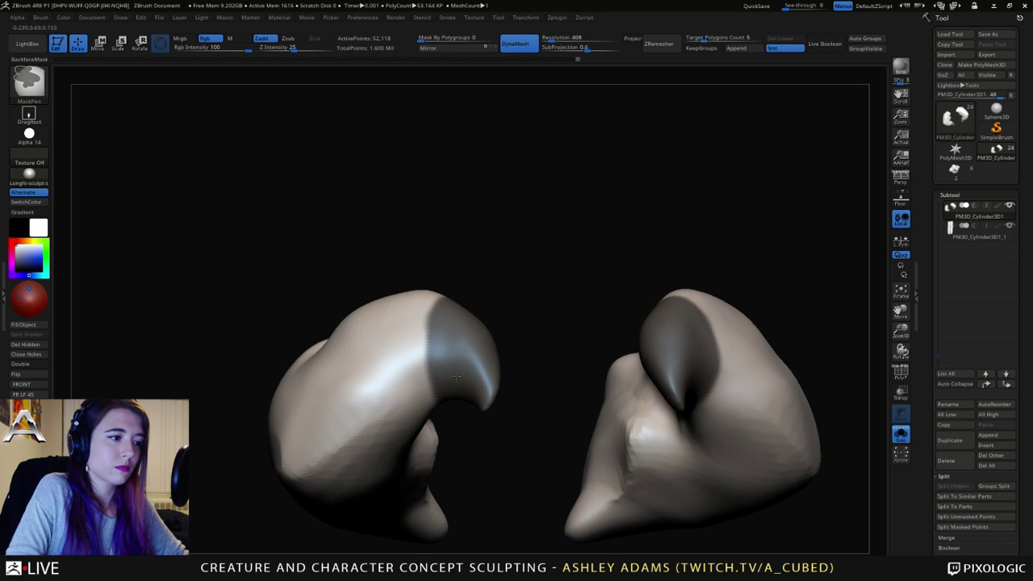
Step: Split the masked hand ends into a separate subtool and show the whole character again
left_click_drag(461, 300, 532, 321)
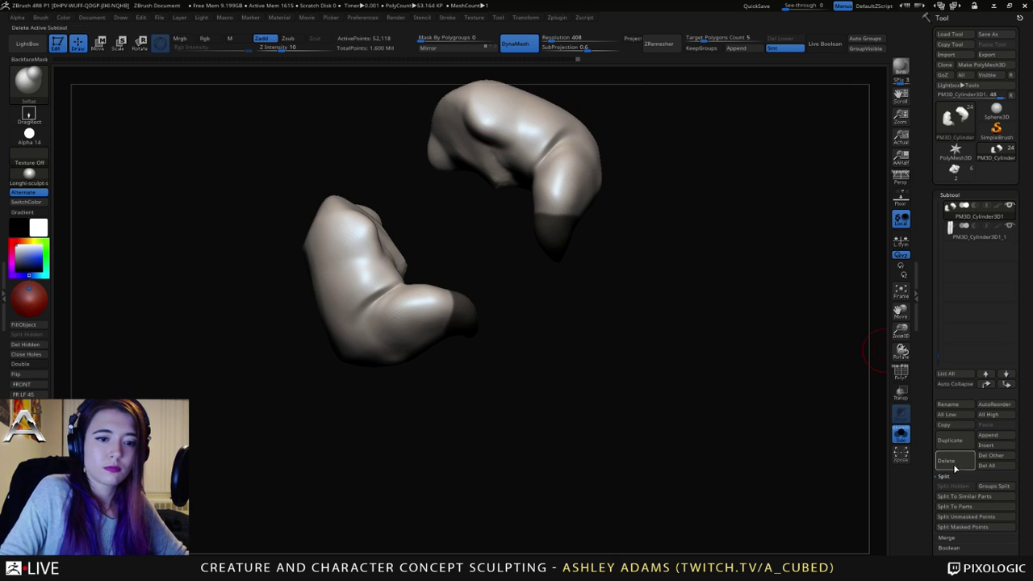
left_click(962, 526)
left_click(900, 433)
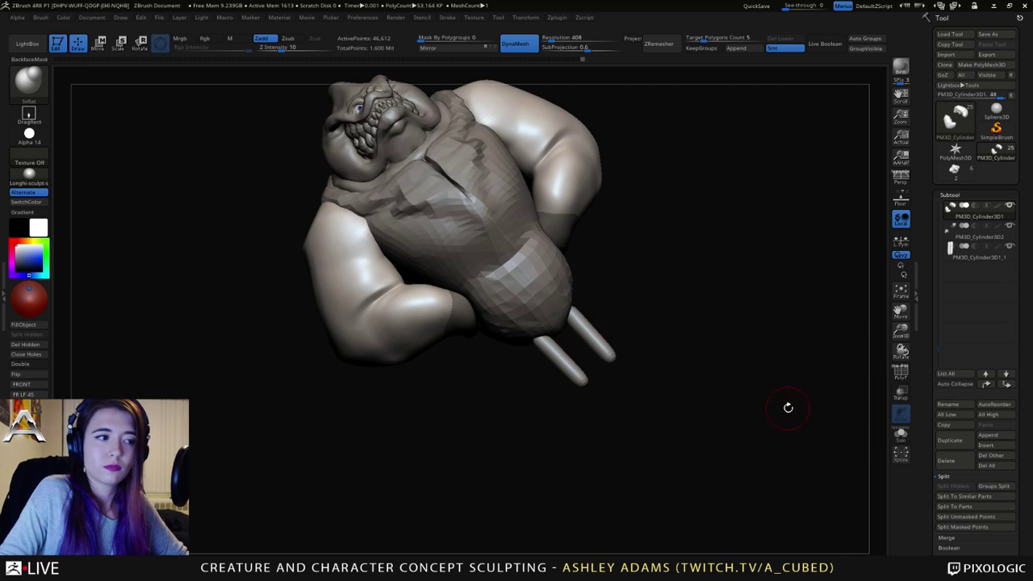
Step: Close the open holes left by the split on both the hand and the arm subtools
left_click_drag(788, 408, 710, 364)
left_click(558, 213, "alt")
left_click_drag(75, 190, 74, 269, "alt")
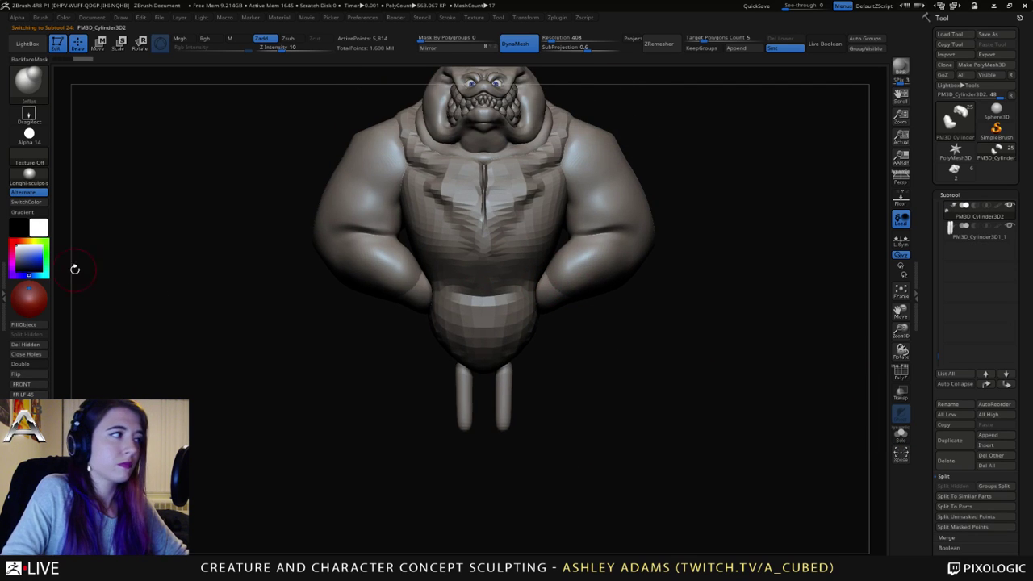
left_click(36, 356)
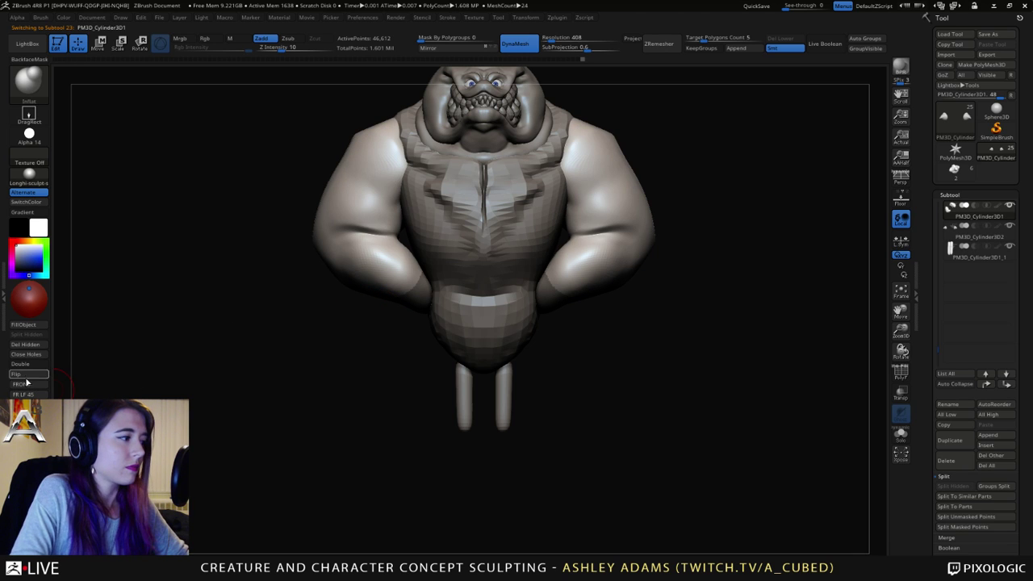
left_click(24, 354)
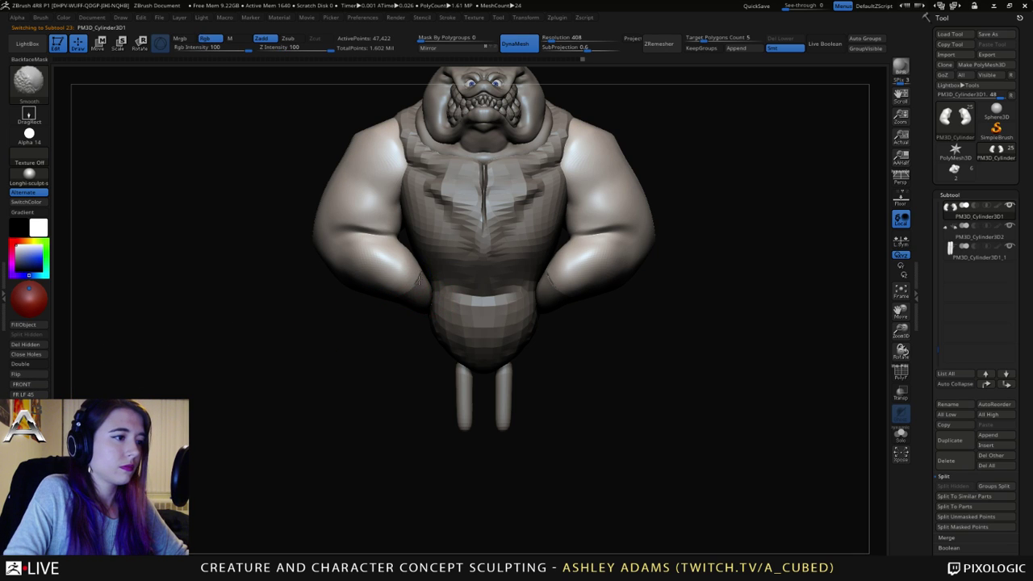
Step: Smooth the cut wrist ends of the arms, and make the hands the active subtool
left_click_drag(363, 331, 442, 248)
mouse_move(371, 299)
right_mouse_down()
mouse_move(363, 314)
mouse_move(375, 326)
right_mouse_up()
left_click(375, 326, "alt")
key("space")
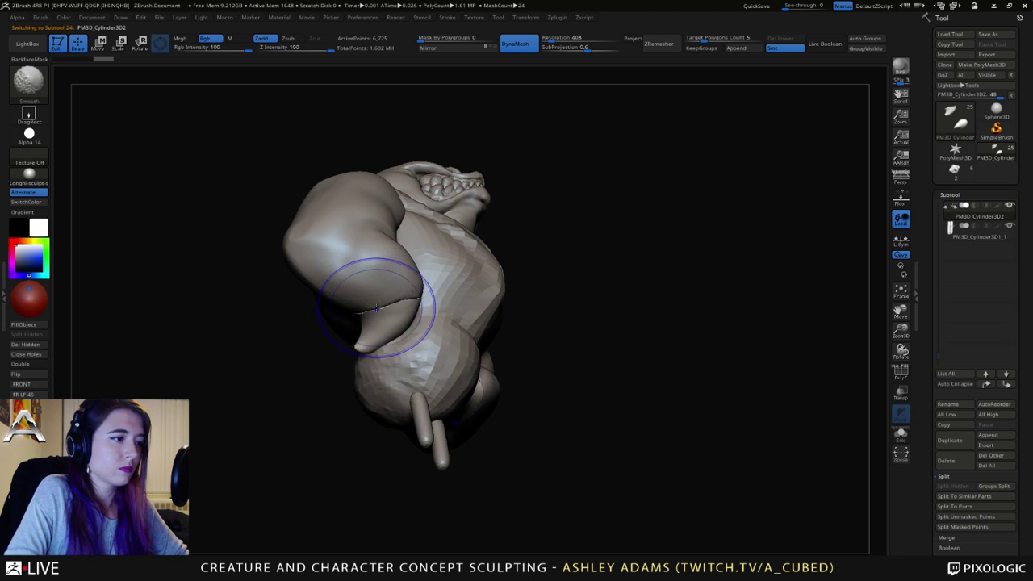
Step: Pull the hands outward from the wrists against the hips with the SnakeHook brush
mouse_move(371, 282)
right_mouse_down()
mouse_move(387, 273)
mouse_move(432, 289)
mouse_move(538, 351)
mouse_move(549, 258)
right_mouse_up()
key("b")
key("s")
key("h")
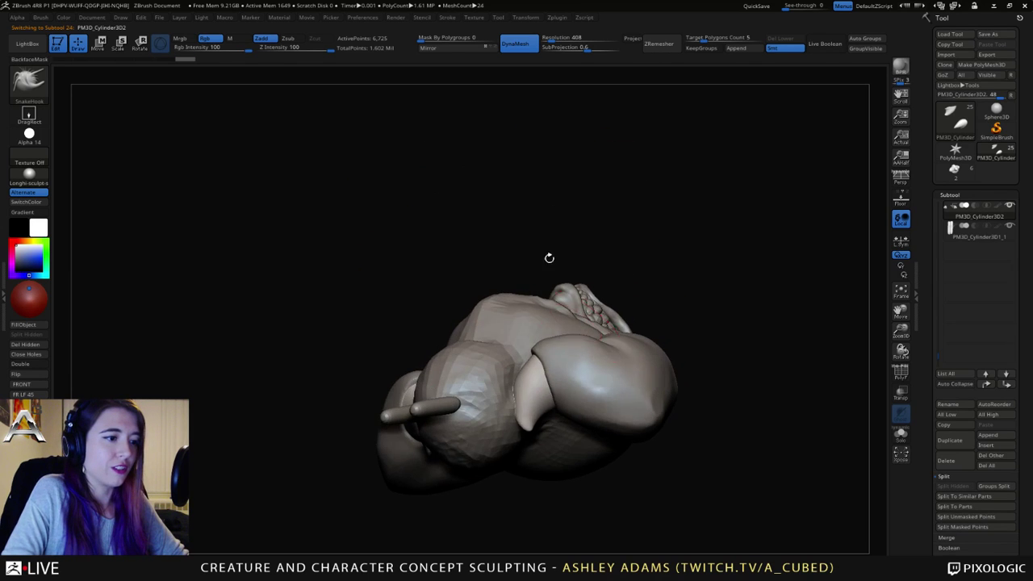
mouse_move(540, 363)
right_mouse_down()
mouse_move(567, 436)
mouse_move(512, 422)
mouse_move(549, 356)
right_mouse_up()
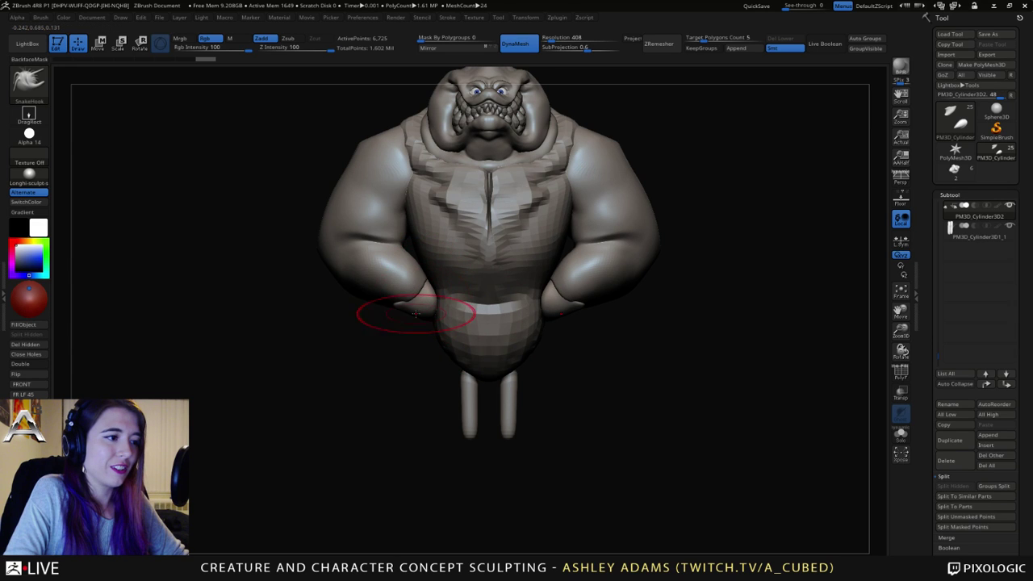
right_click_drag(415, 314, 489, 309)
left_click_drag(394, 321, 378, 311)
left_click_drag(516, 321, 331, 303)
Step: Make the arms the active subtool and reshape the forearm's wrist end with SnakeHook
left_click(403, 294, "alt")
key("space")
left_click_drag(441, 300, 435, 299)
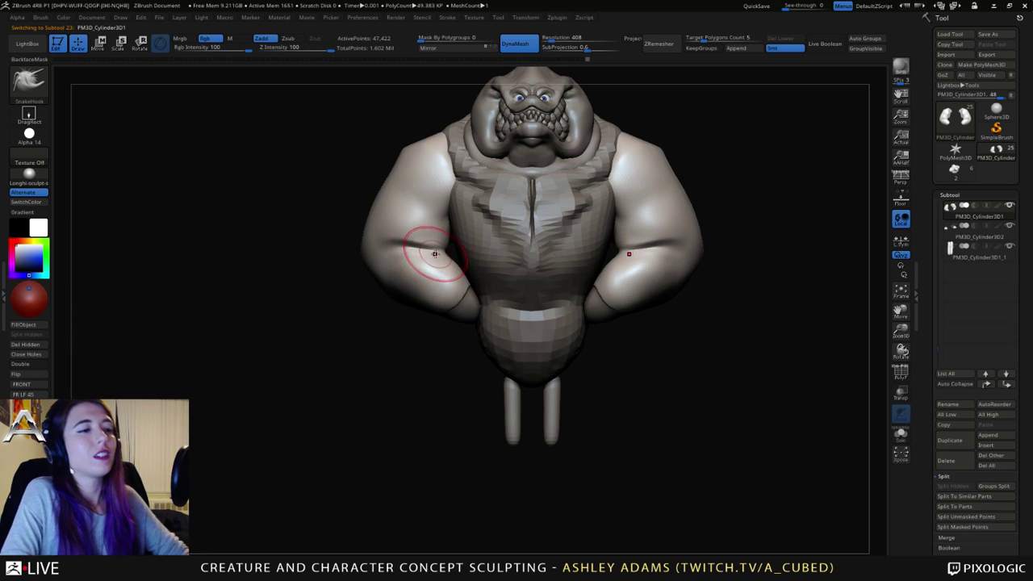
key("space")
Step: Select the hands subtool and refine the hand shape beneath the wrist with the SnakeHook and Smooth brushes
left_click(436, 311, "alt")
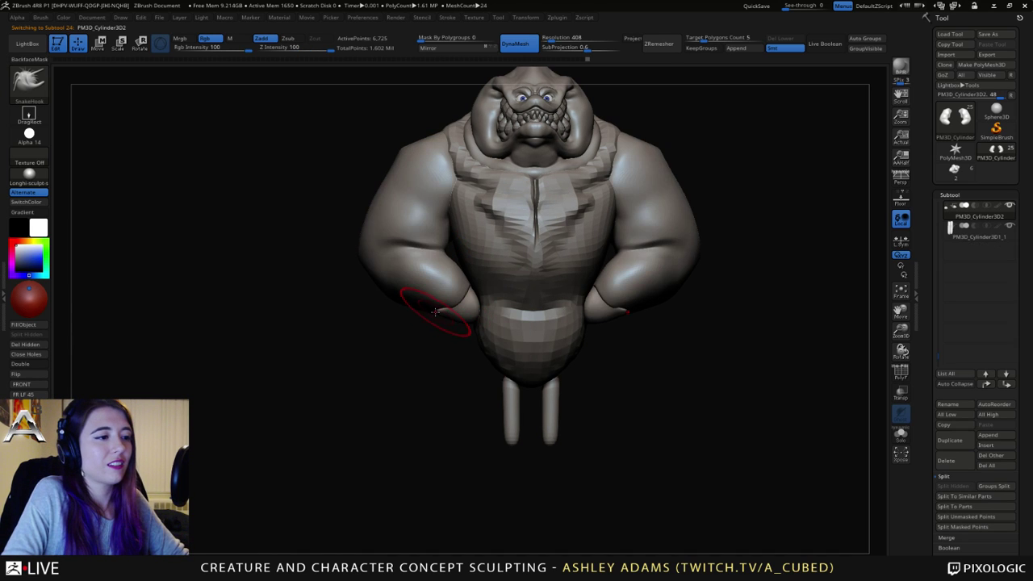
right_click_drag(446, 314, 467, 321)
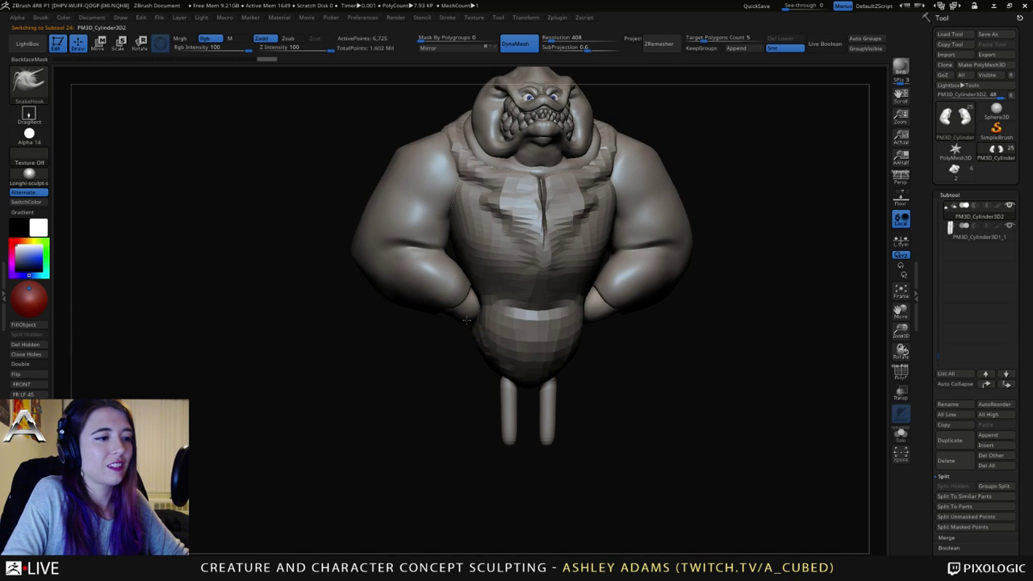
left_click_drag(467, 307, 450, 310)
mouse_move(476, 315)
right_mouse_down()
mouse_move(455, 312)
mouse_move(477, 294)
mouse_move(461, 296)
mouse_move(478, 298)
right_mouse_up()
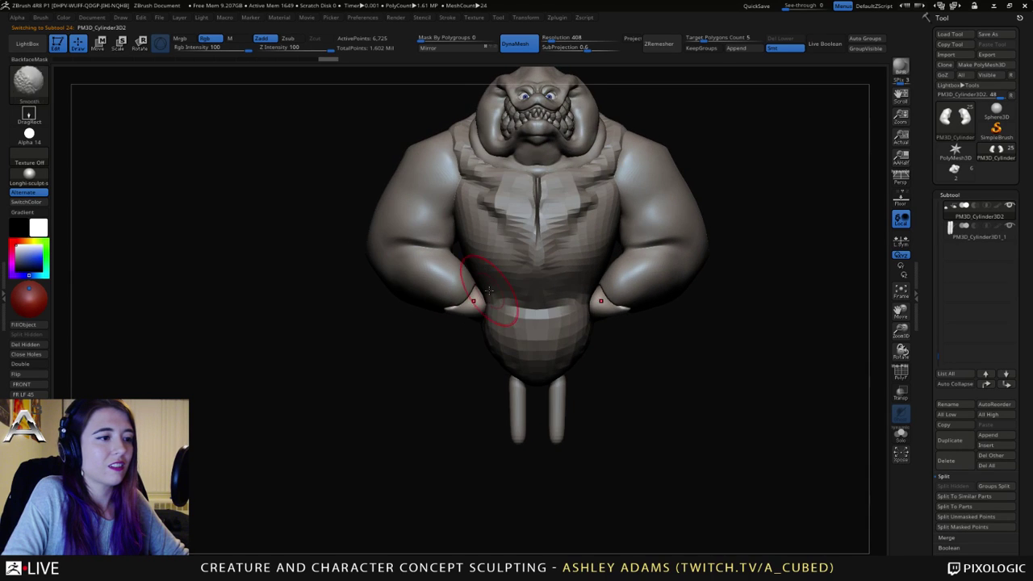
left_click_drag(474, 302, 484, 308)
right_click_drag(484, 306, 521, 310)
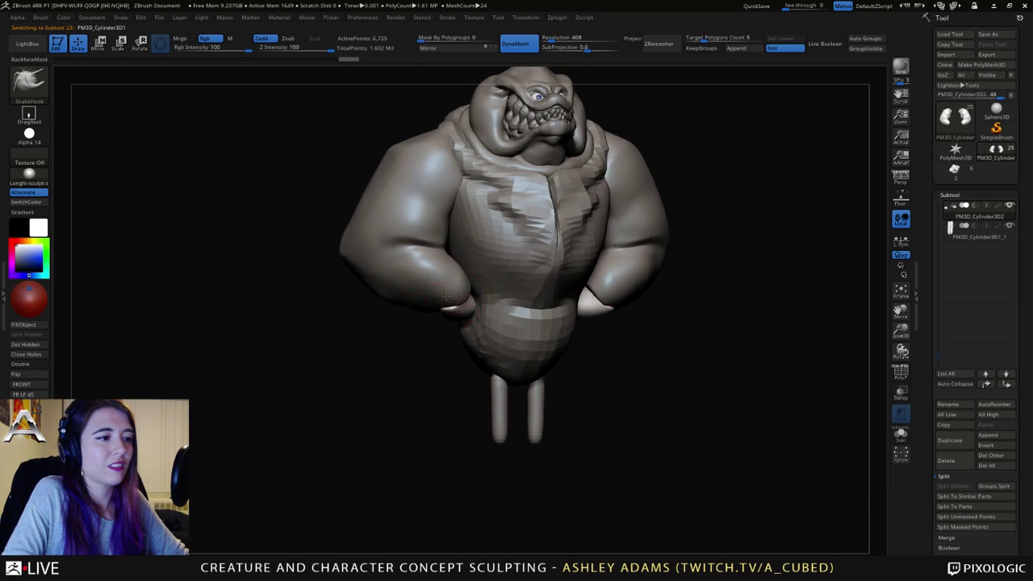
Step: Switch to the arms subtool and adjust the forearm's lower edge above the hand with SnakeHook
left_click(443, 300, "alt")
left_click_drag(434, 313, 442, 306)
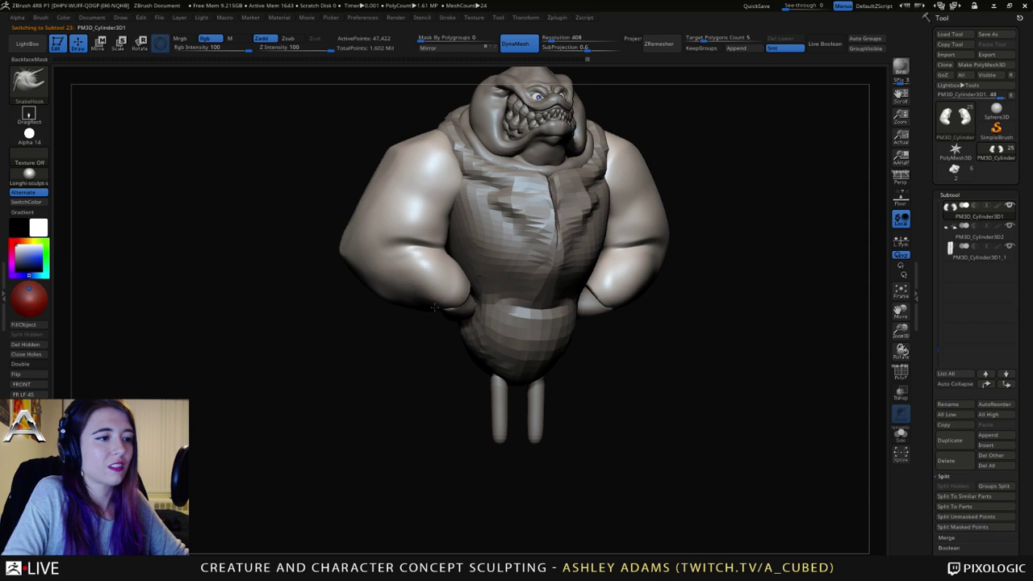
mouse_move(442, 305)
right_mouse_down("shift")
mouse_move(426, 288)
mouse_move(443, 308)
mouse_move(438, 299)
mouse_move(426, 334)
mouse_move(431, 353)
mouse_move(420, 320)
right_mouse_up("shift")
Step: Select the hands subtool and adjust the hands' shape where they meet the wrists with the SnakeHook brush
left_click(418, 355, "alt")
mouse_move(419, 355)
right_mouse_down()
mouse_move(451, 353)
mouse_move(416, 367)
right_mouse_up()
key("space")
left_click_drag(410, 368, 416, 381)
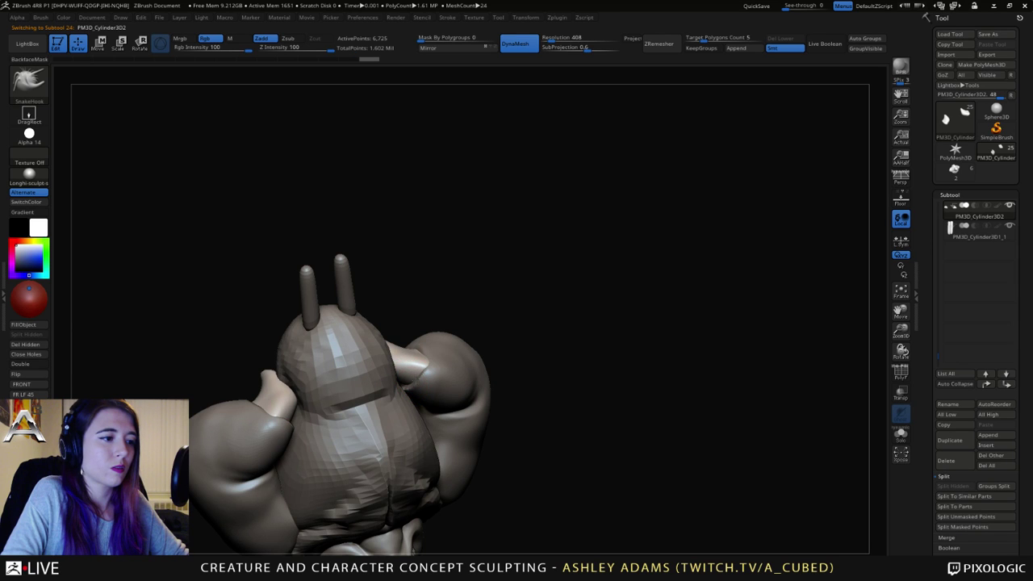
mouse_move(415, 376)
right_mouse_down()
mouse_move(426, 371)
mouse_move(390, 373)
mouse_move(345, 300)
mouse_move(415, 323)
right_mouse_up()
key("space")
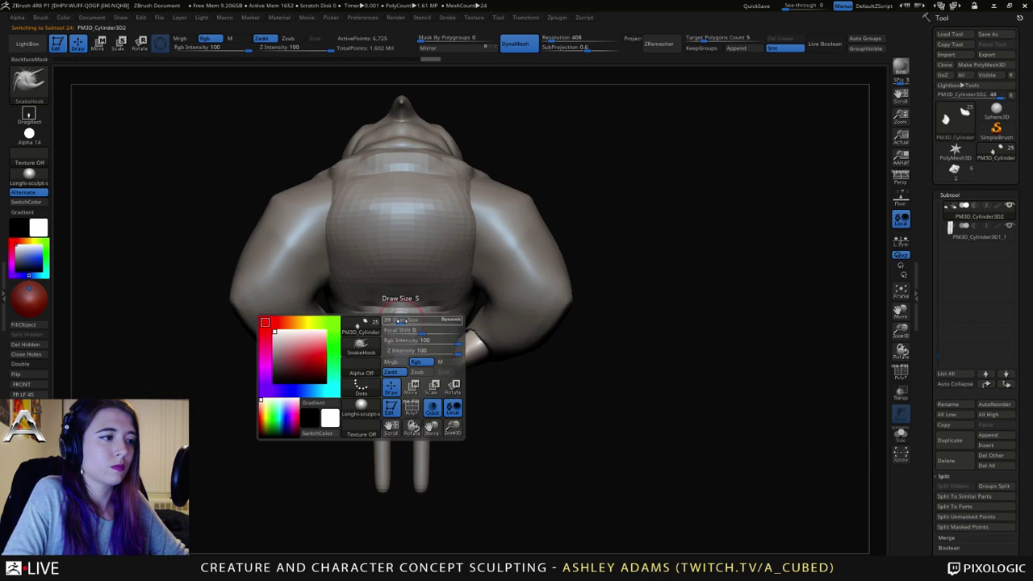
Step: Switch to the arms subtool and build up the back of the arm around the elbow with ClayBuildup, smoothing the strokes
left_click(291, 285, "alt")
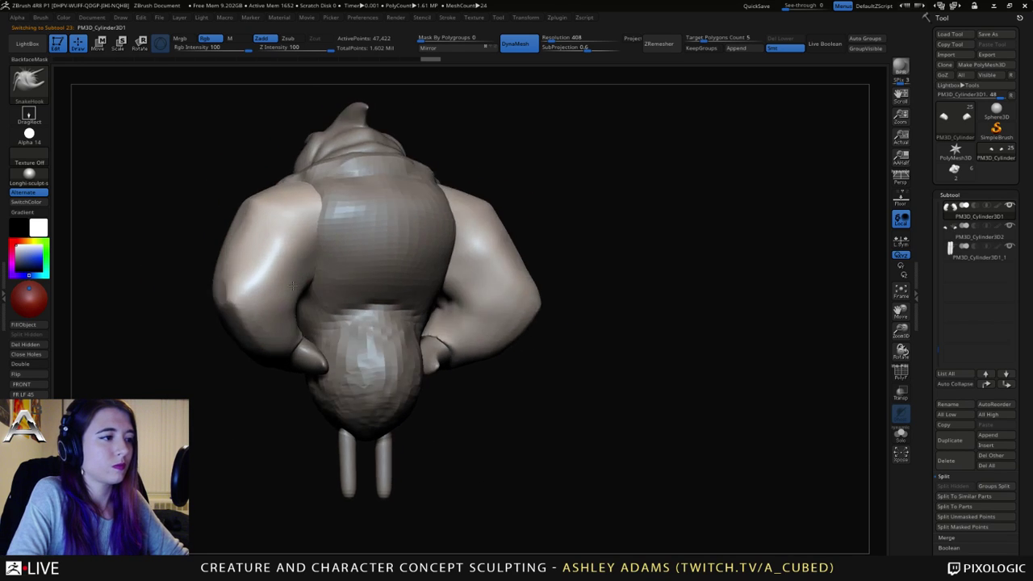
mouse_move(292, 285)
right_mouse_down()
mouse_move(304, 255)
mouse_move(286, 293)
right_mouse_up()
key("b")
key("c")
key("b")
mouse_move(286, 293)
left_mouse_down()
mouse_move(259, 295)
mouse_move(270, 282)
mouse_move(307, 279)
mouse_move(288, 265)
mouse_move(323, 237)
mouse_move(296, 279)
left_mouse_up()
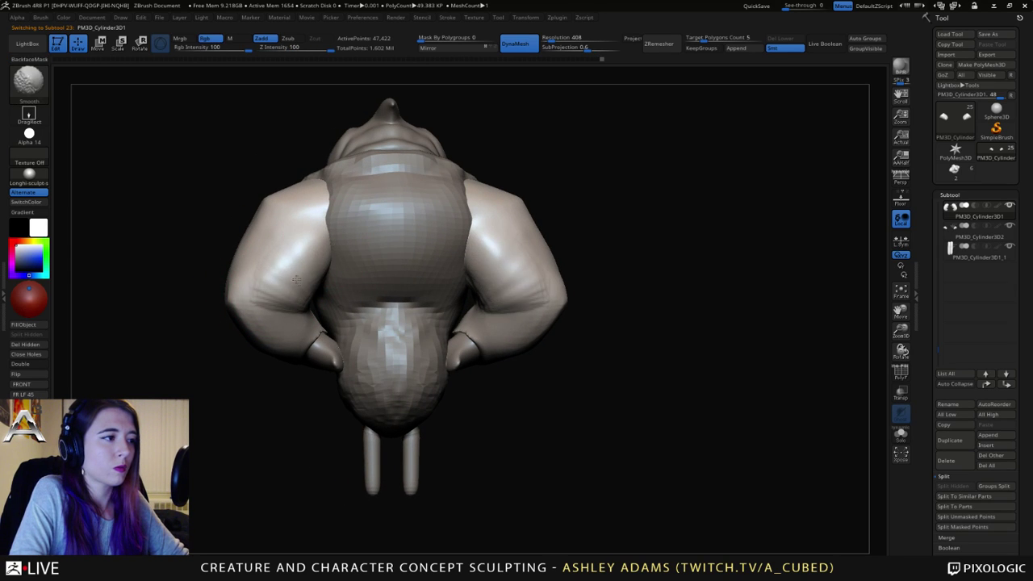
Step: Reshape and smooth the forearm toward the wrist with SnakeHook, and add volume to its outer side with ClayBuildup
mouse_move(316, 226)
right_mouse_down()
mouse_move(282, 292)
mouse_move(299, 300)
mouse_move(291, 290)
right_mouse_up()
key("b")
key("s")
key("h")
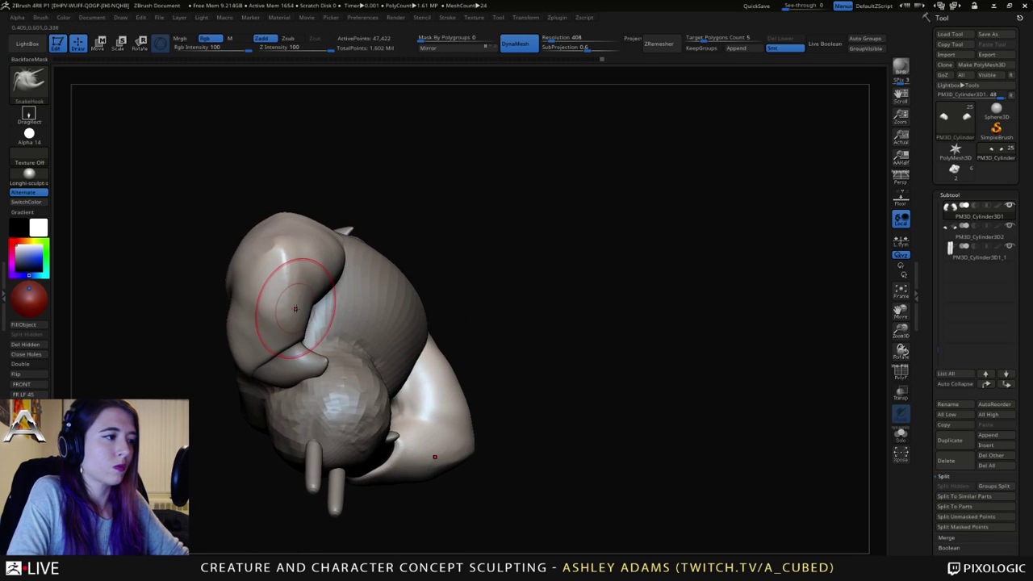
key("space")
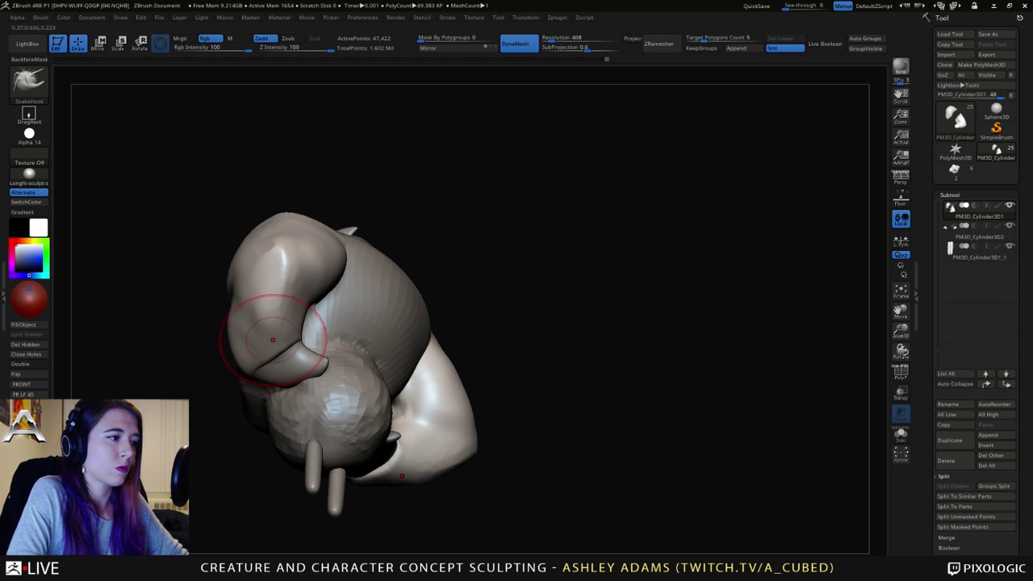
left_click_drag(273, 340, 259, 312, "shift")
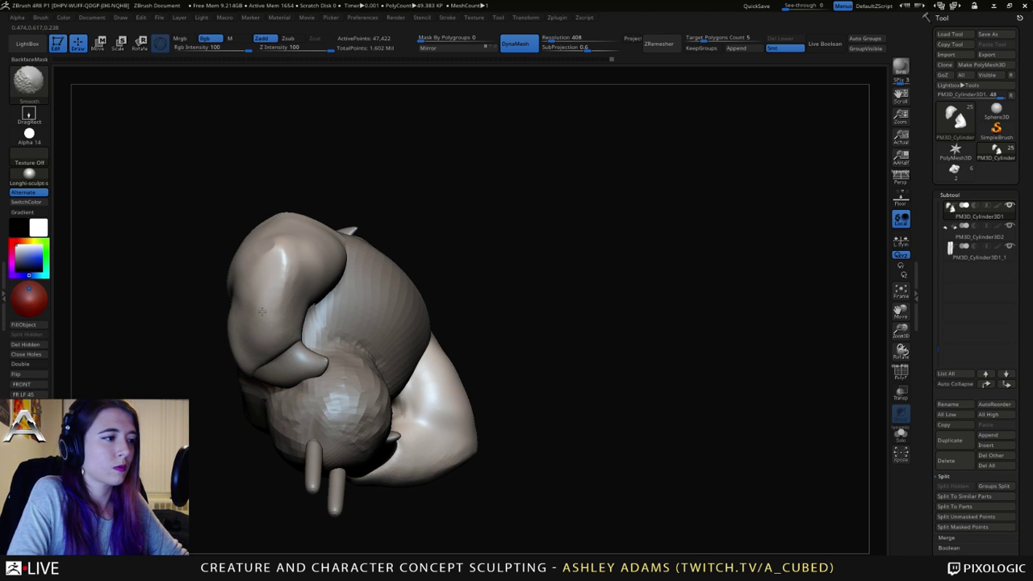
mouse_move(283, 286)
right_mouse_down()
mouse_move(331, 295)
mouse_move(274, 237)
mouse_move(236, 277)
mouse_move(215, 338)
right_mouse_up()
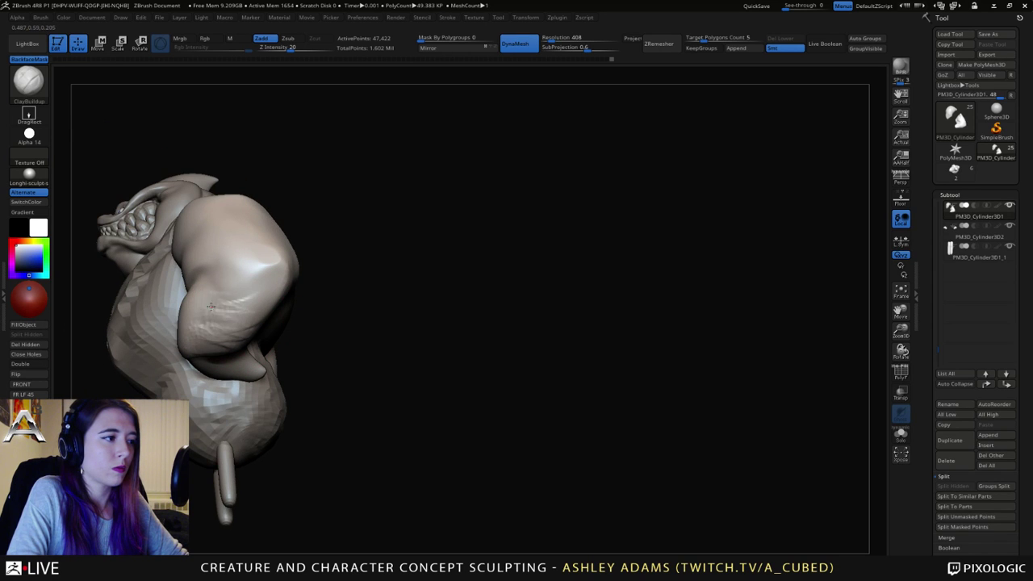
mouse_move(198, 301)
right_mouse_down()
mouse_move(191, 294)
mouse_move(249, 300)
right_mouse_up()
Step: Refine the forearm and wrist silhouette from the front with the SnakeHook and Smooth brushes
key("b")
key("s")
key("h")
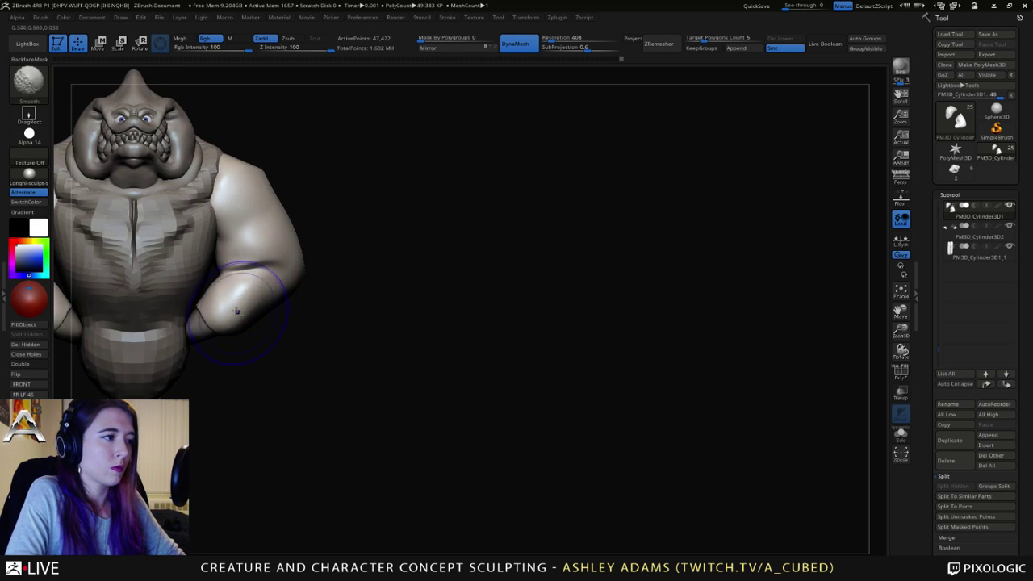
key("f")
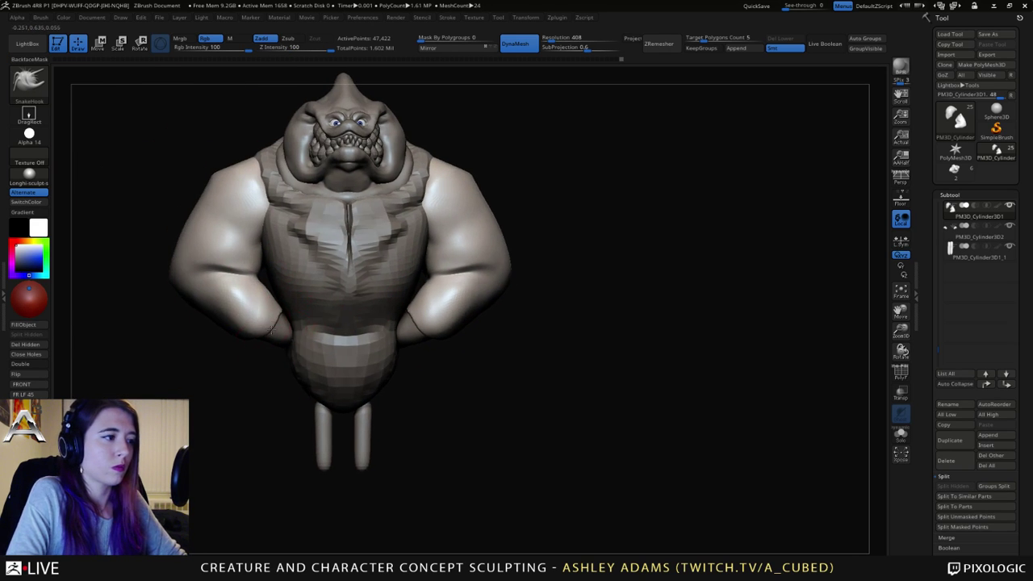
mouse_move(254, 346)
right_mouse_down()
mouse_move(242, 343)
mouse_move(269, 329)
right_mouse_up()
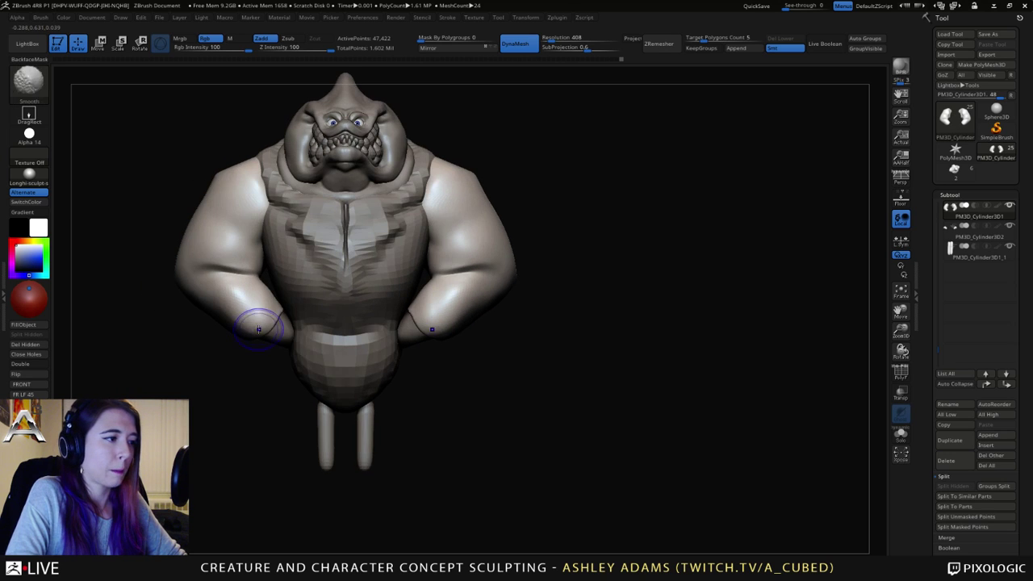
key("shift")
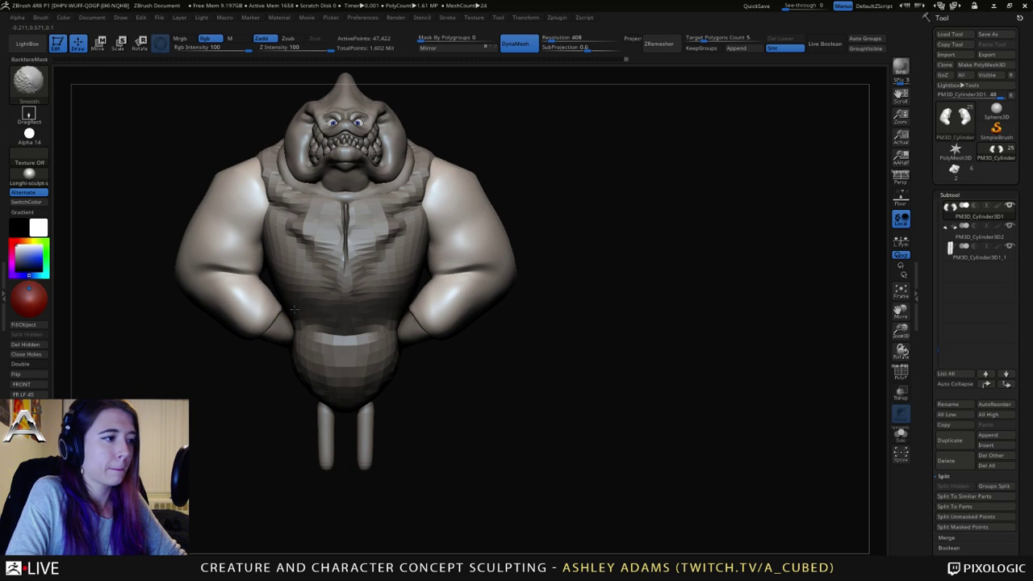
mouse_move(419, 309)
right_mouse_down()
mouse_move(424, 289)
mouse_move(448, 292)
mouse_move(426, 316)
right_mouse_up()
right_click_drag(436, 266, 450, 296, "alt")
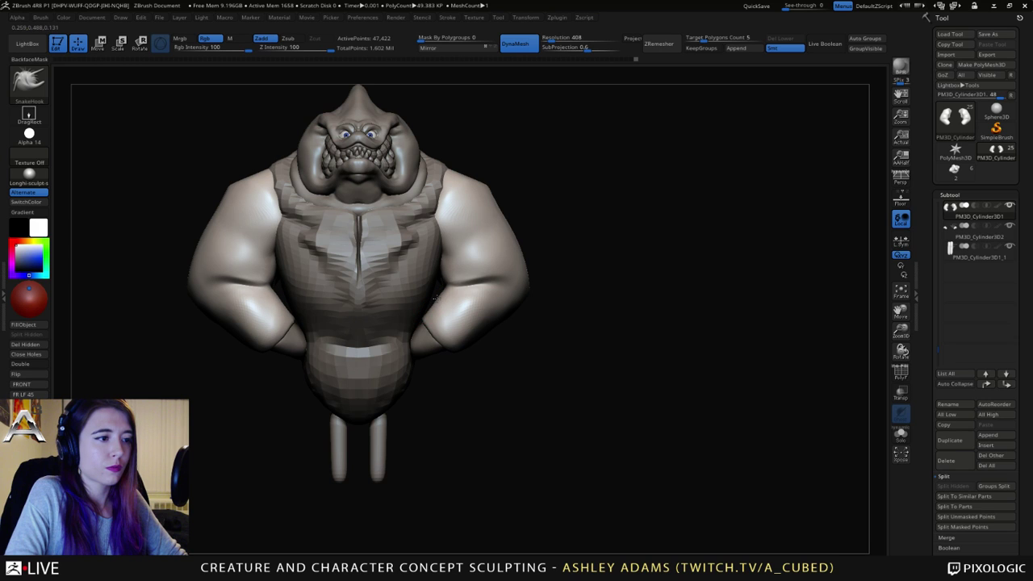
key("space")
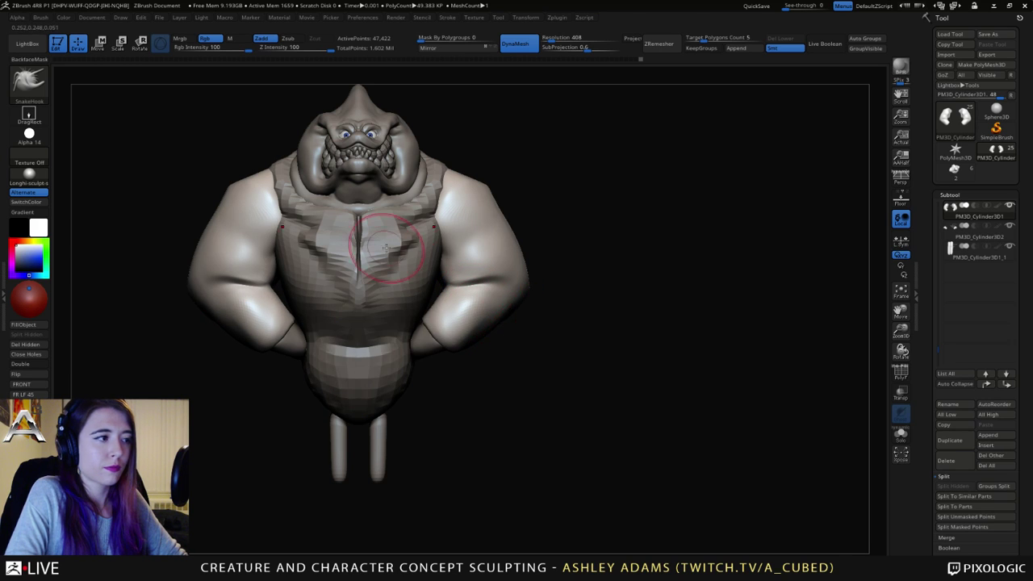
Step: Select the torso subtool and reshape the collar and upper back around the neck with the SnakeHook brush
mouse_move(393, 296)
right_mouse_down("ctrl")
mouse_move(431, 173)
mouse_move(477, 294)
mouse_move(468, 318)
mouse_move(415, 315)
right_mouse_up("ctrl")
left_click(396, 300, "alt")
right_click_drag(321, 256, 338, 281)
right_click(343, 276)
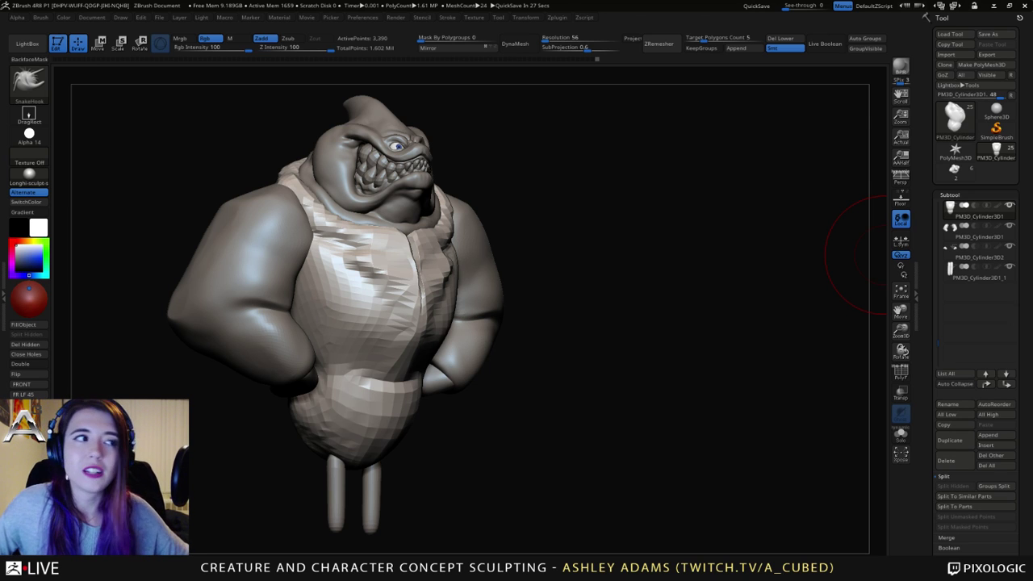
right_click_drag(884, 255, 726, 251)
mouse_move(449, 166)
right_mouse_down("alt")
mouse_move(525, 286)
mouse_move(568, 245)
right_mouse_up("alt")
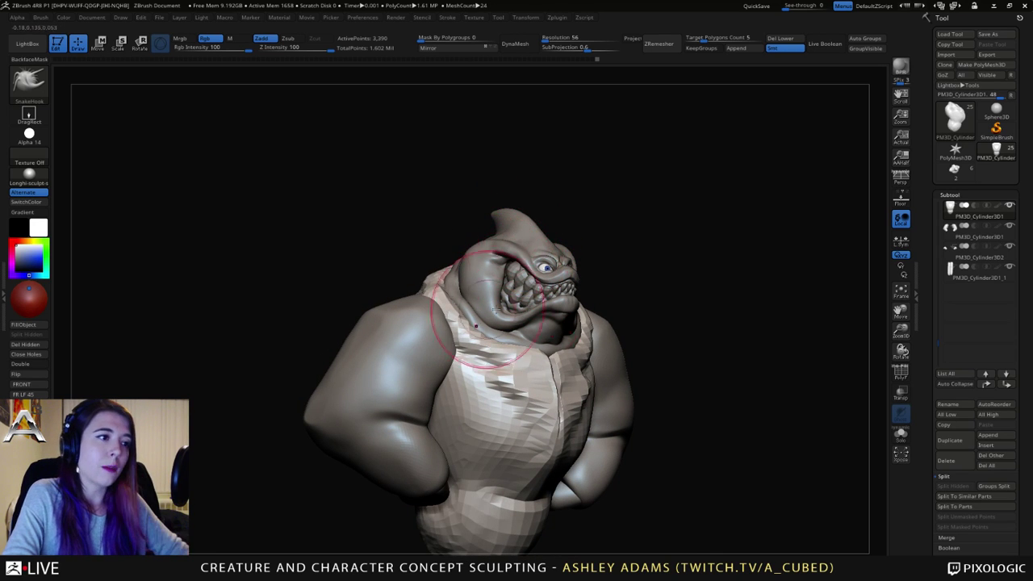
mouse_move(590, 246)
right_mouse_down()
mouse_move(510, 260)
mouse_move(533, 275)
mouse_move(557, 248)
right_mouse_up()
left_click_drag(557, 252, 444, 201)
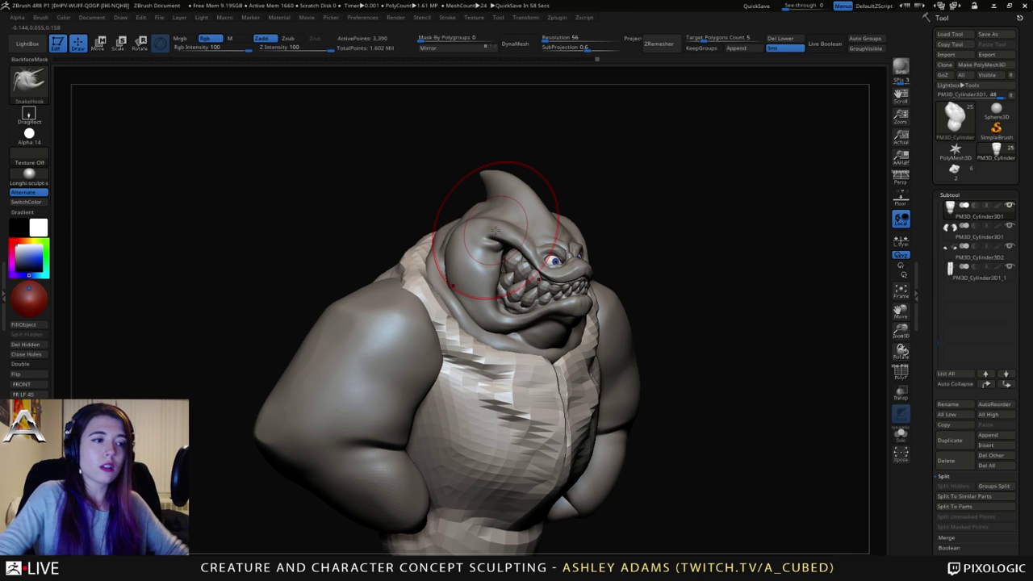
right_click_drag(583, 255, 520, 266)
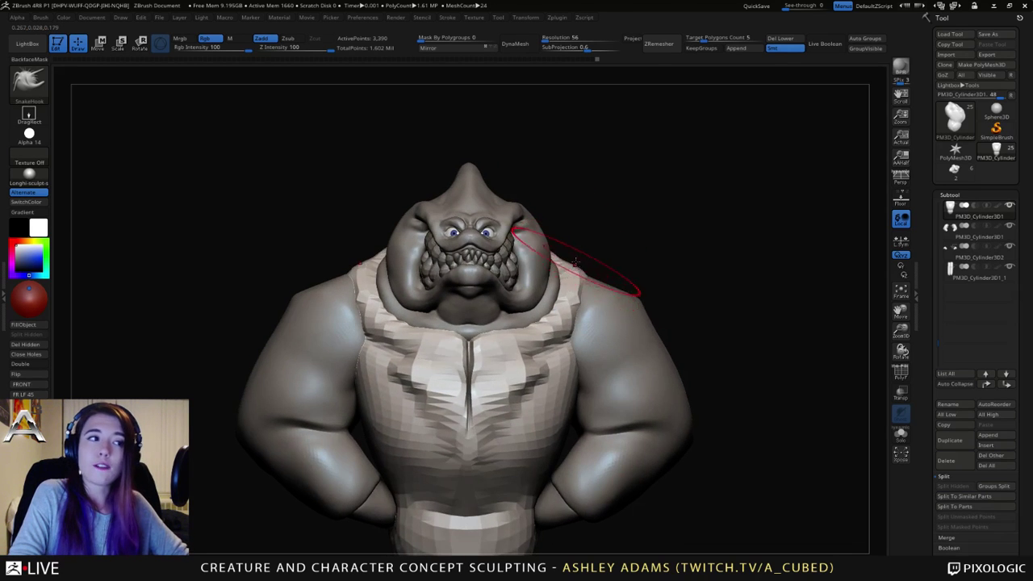
right_click_drag(524, 313, 569, 311)
mouse_move(461, 180)
left_mouse_down()
mouse_move(512, 180)
mouse_move(529, 252)
mouse_move(564, 267)
mouse_move(546, 280)
left_mouse_up()
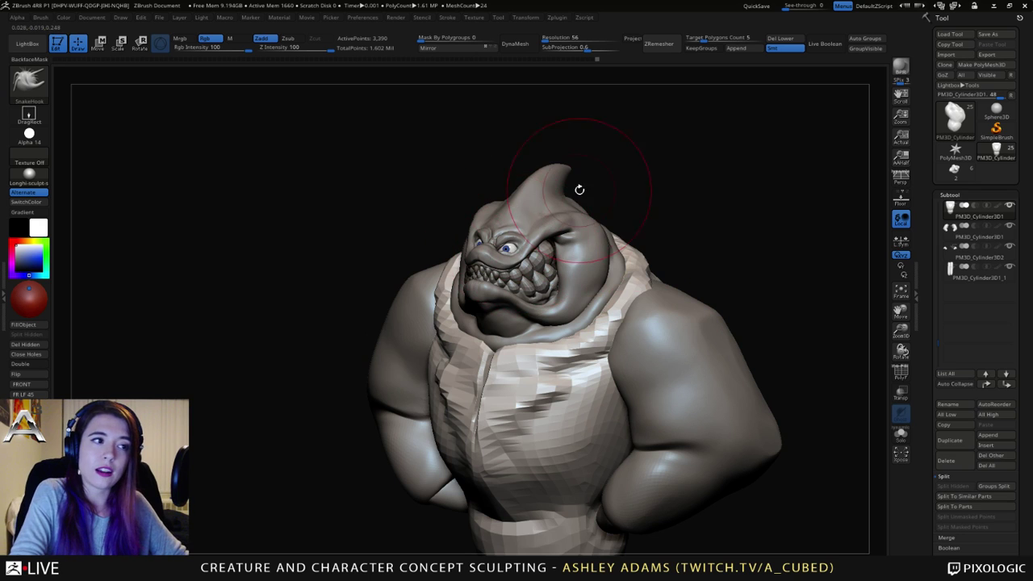
mouse_move(472, 207)
left_mouse_down()
mouse_move(420, 211)
mouse_move(517, 202)
mouse_move(517, 226)
left_mouse_up()
Step: Select the head subtool and adjust the cheek beside the mouth with the SnakeHook and Smooth brushes
key("space")
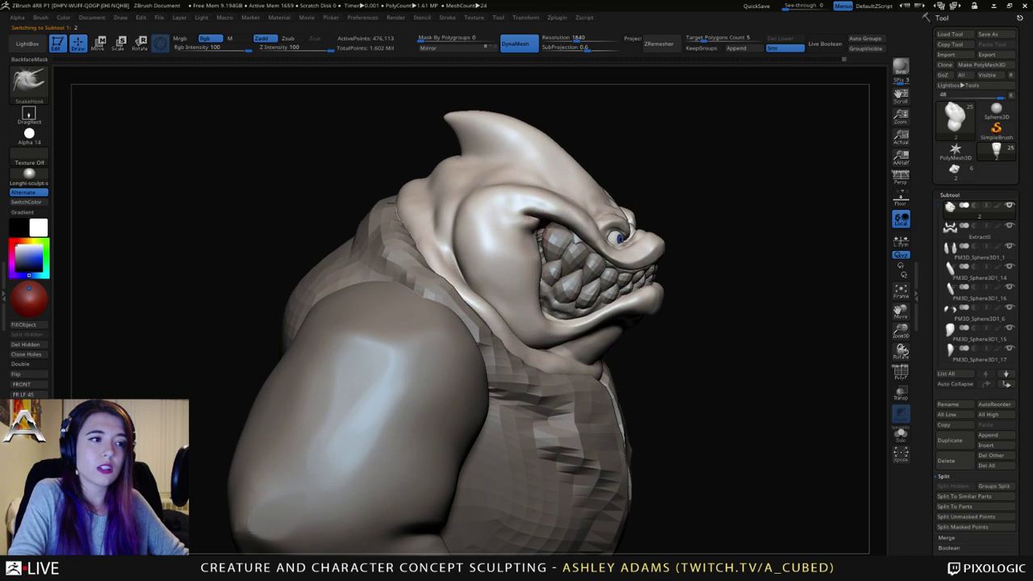
key("space")
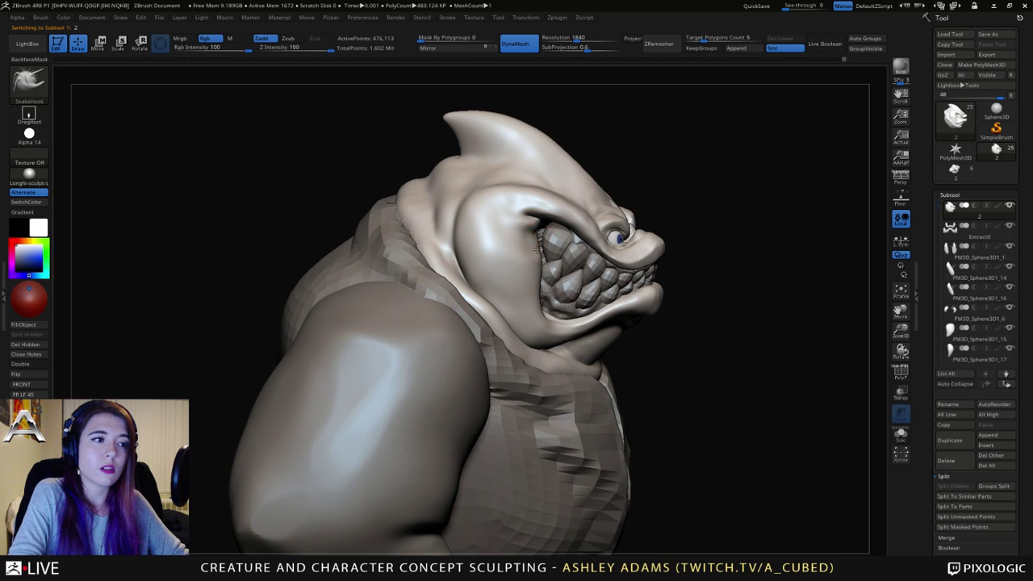
key("shift")
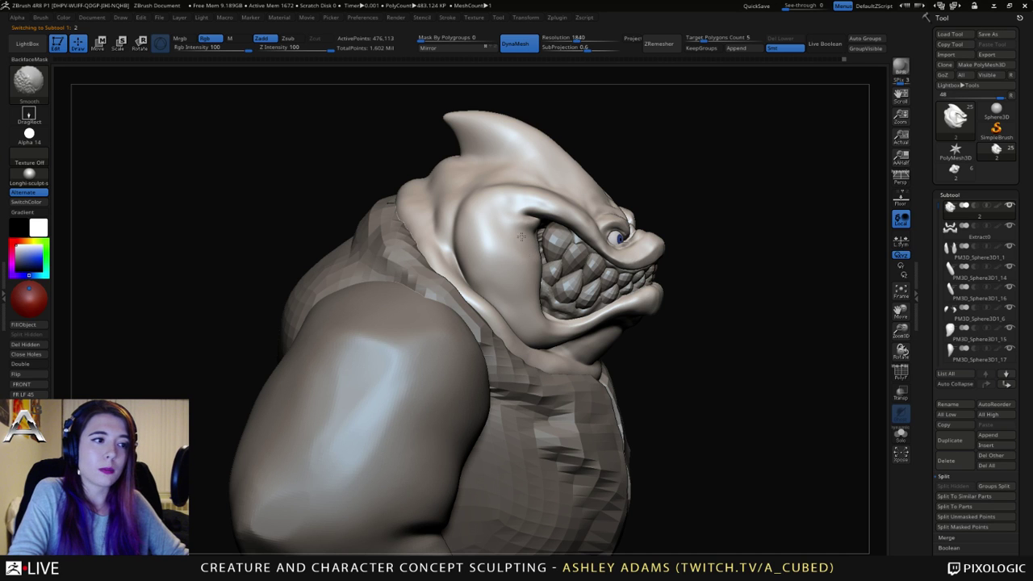
mouse_move(524, 233)
right_mouse_down()
mouse_move(511, 231)
mouse_move(528, 241)
right_mouse_up()
key("space")
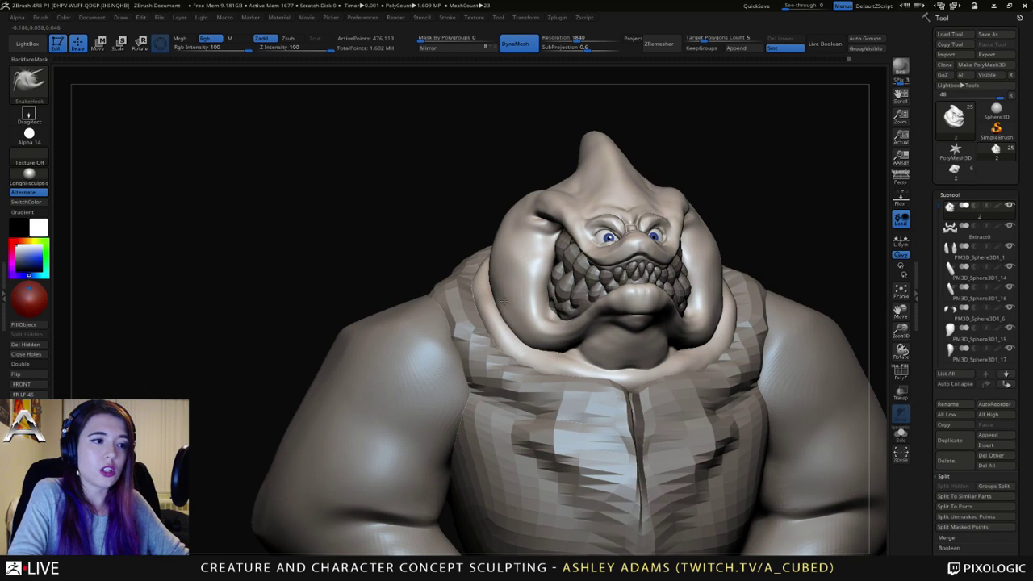
Step: Refine the neck fold and the lower cheek contour around the jaw with the SnakeHook and Smooth brushes
right_click_drag(499, 294, 507, 295, "shift")
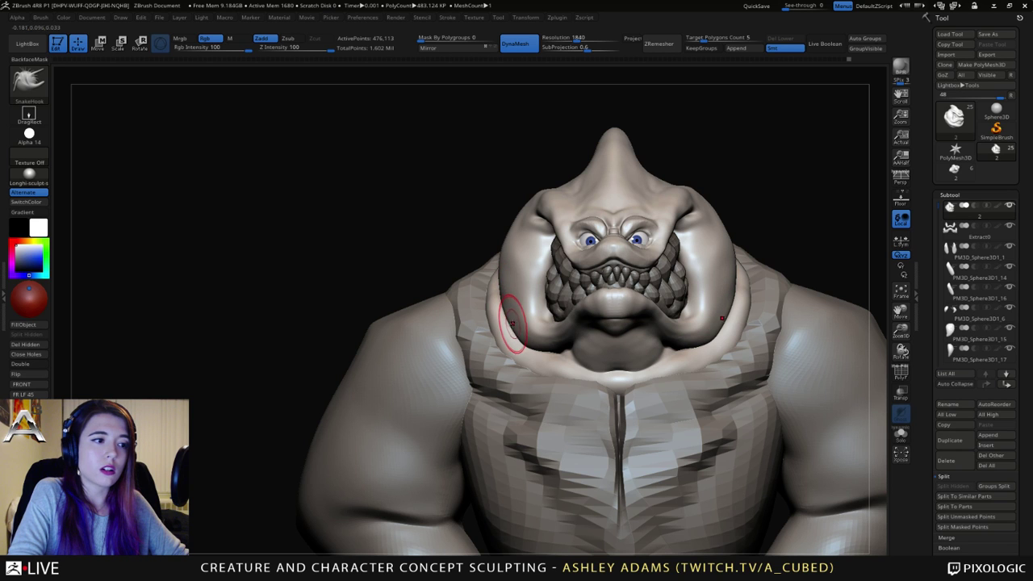
key("shift")
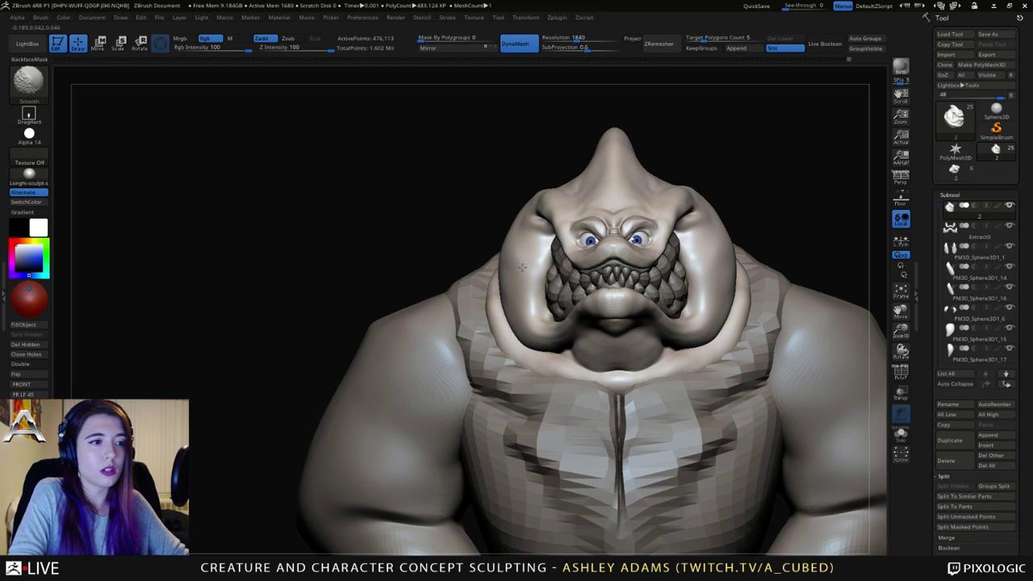
mouse_move(522, 267)
right_mouse_down()
mouse_move(637, 271)
mouse_move(606, 258)
right_mouse_up()
mouse_move(519, 250)
right_mouse_down()
mouse_move(588, 262)
mouse_move(577, 271)
right_mouse_up()
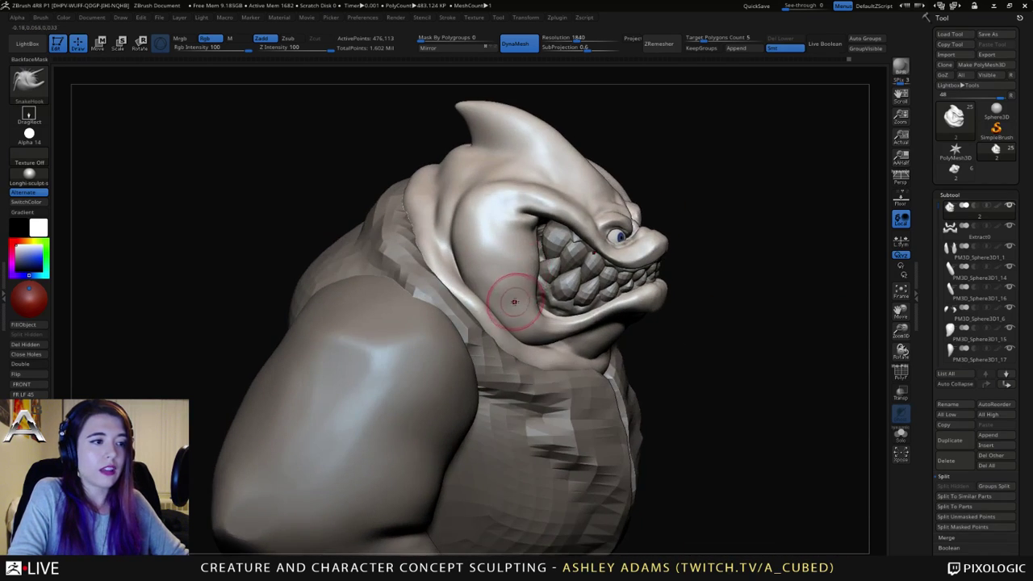
mouse_move(515, 302)
right_mouse_down()
mouse_move(524, 298)
mouse_move(515, 305)
right_mouse_up()
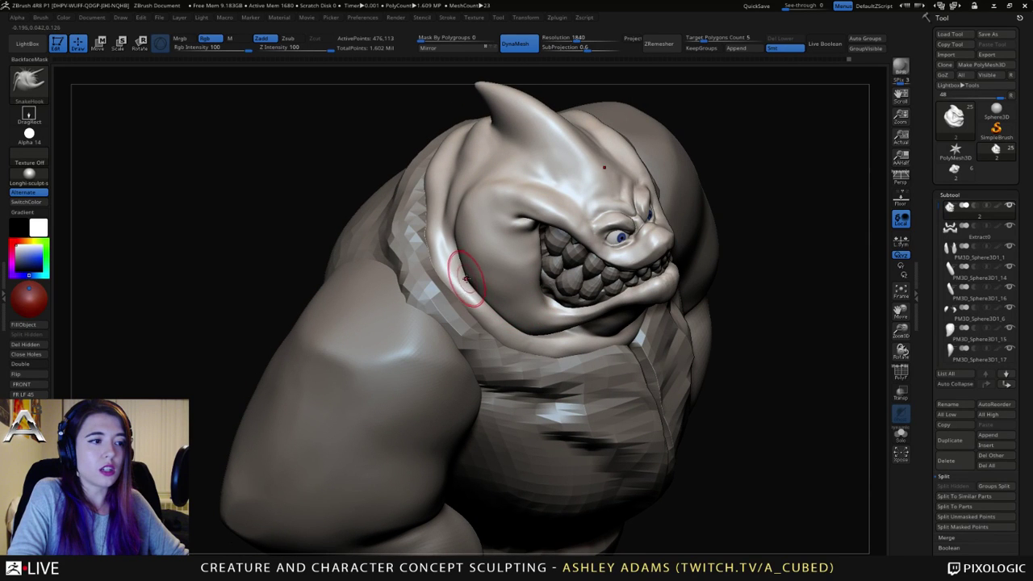
left_click_drag(469, 281, 468, 267)
mouse_move(470, 260)
right_mouse_down()
mouse_move(473, 230)
mouse_move(503, 237)
mouse_move(496, 276)
right_mouse_up()
mouse_move(512, 298)
left_mouse_down()
mouse_move(508, 286)
mouse_move(517, 315)
left_mouse_up()
right_click_drag(530, 334, 523, 305)
key("ctrl")
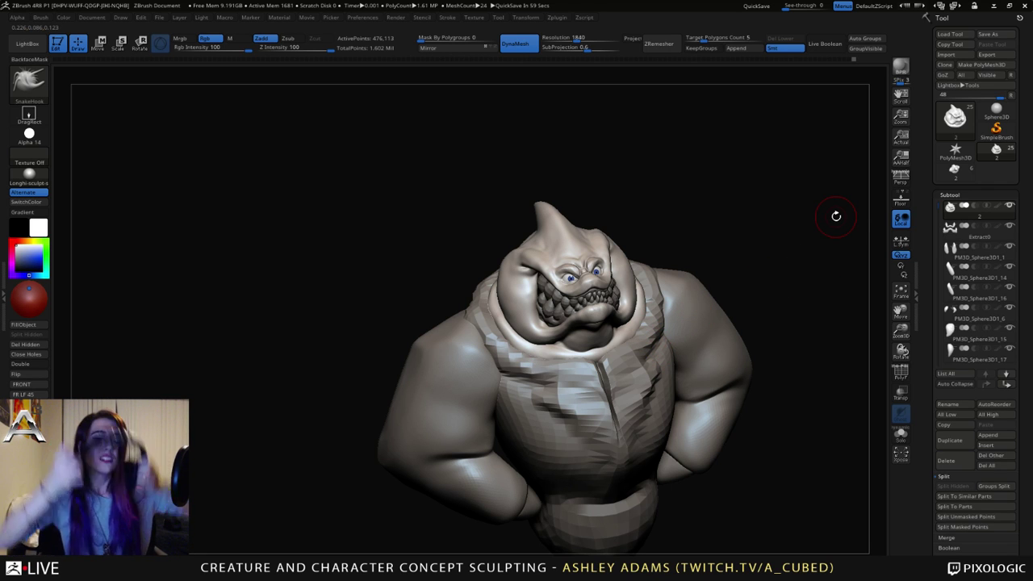
left_click(900, 290)
left_click_drag(737, 199, 749, 172)
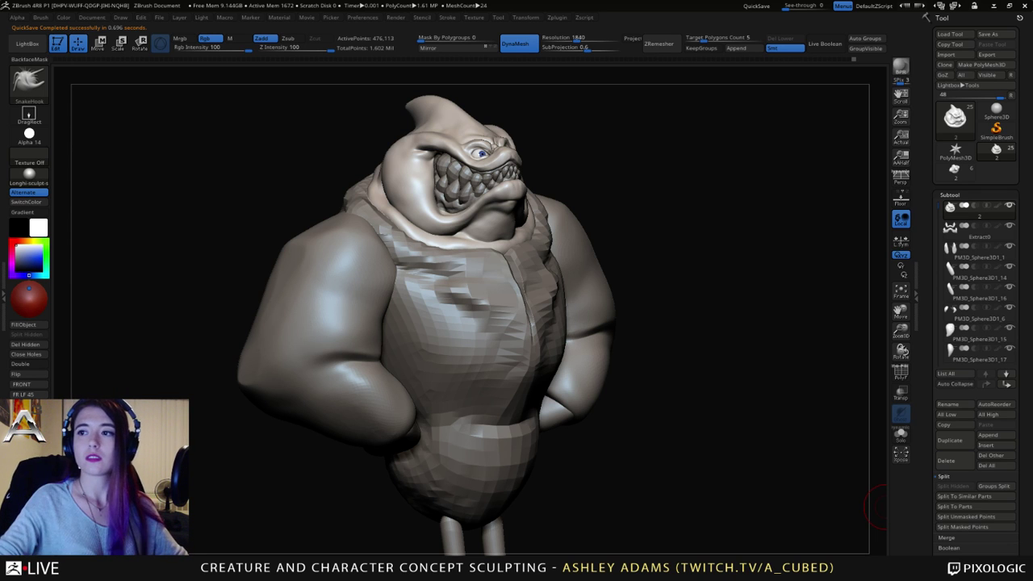
Step: Select the legs subtool and pull the upper ends of the legs wider beneath the pelvis with SnakeHook
mouse_move(886, 506)
right_mouse_down()
mouse_move(686, 484)
mouse_move(627, 245)
mouse_move(694, 207)
right_mouse_up()
right_click_drag(687, 295, 648, 301)
left_click(643, 387, "alt")
mouse_move(644, 387)
right_mouse_down("alt")
mouse_move(664, 300)
mouse_move(674, 282)
mouse_move(685, 286)
right_mouse_up("alt")
key("space")
mouse_move(655, 259)
left_mouse_down()
mouse_move(666, 259)
mouse_move(644, 283)
mouse_move(680, 277)
mouse_move(686, 286)
mouse_move(638, 291)
left_mouse_up()
left_click_drag(660, 331, 652, 334)
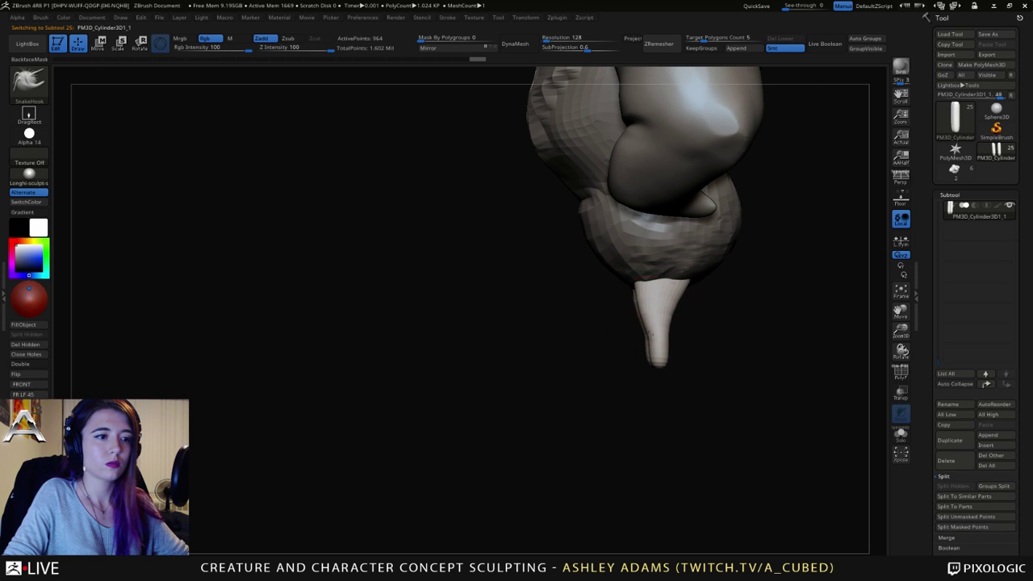
mouse_move(652, 333)
right_mouse_down()
mouse_move(657, 323)
mouse_move(627, 318)
mouse_move(618, 285)
right_mouse_up()
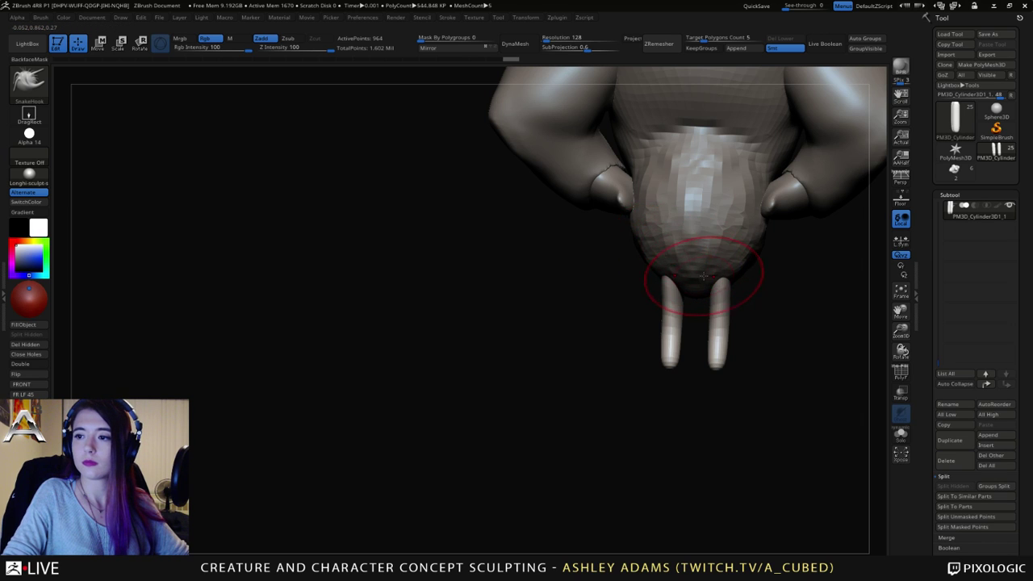
right_click_drag(704, 275, 669, 272)
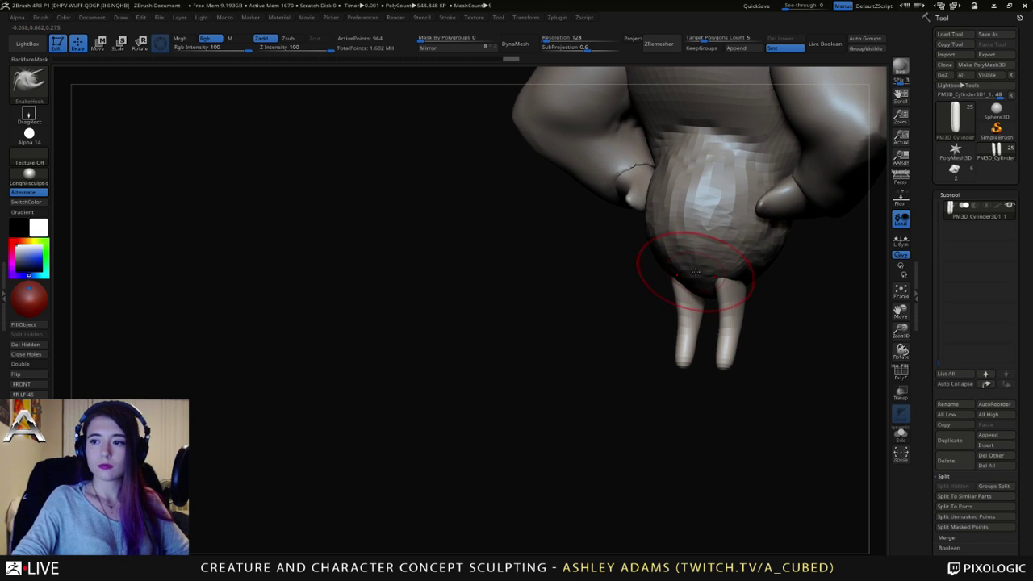
mouse_move(669, 272)
right_mouse_down()
mouse_move(710, 285)
mouse_move(658, 253)
mouse_move(681, 272)
right_mouse_up()
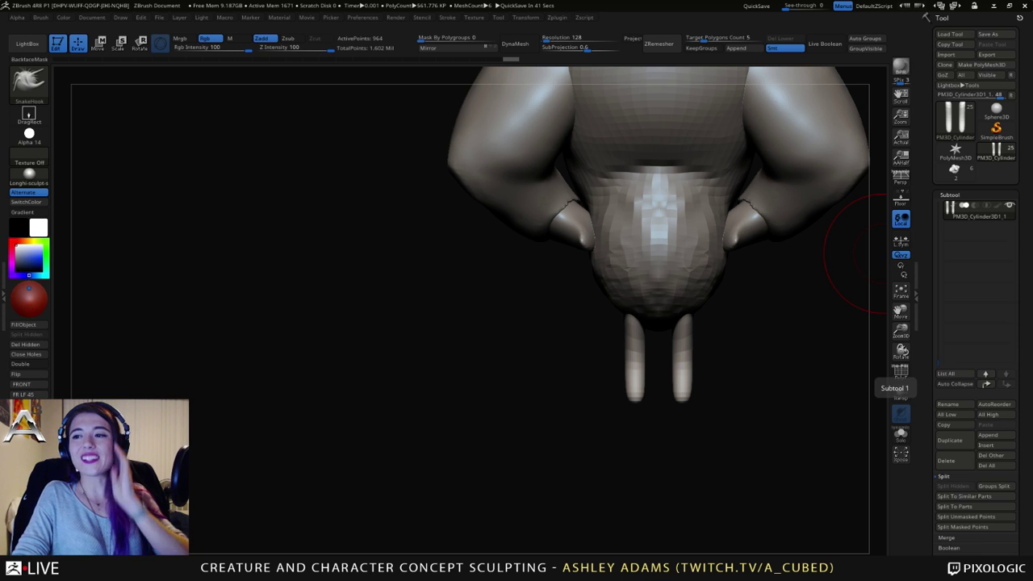
mouse_move(363, 267)
left_mouse_down()
mouse_move(600, 268)
mouse_move(599, 167)
left_mouse_up()
Step: Return to the arms subtool and reshape the forearm above the hand from below with SnakeHook
left_click(600, 167, "alt")
right_click_drag(606, 155, 524, 243)
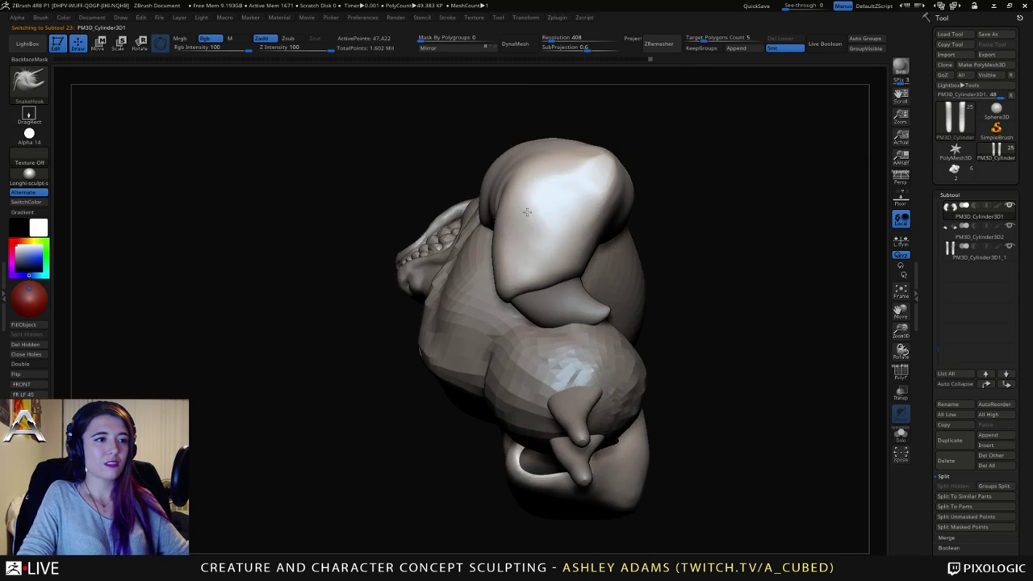
key("space")
mouse_move(546, 199)
left_mouse_down()
mouse_move(588, 185)
mouse_move(572, 217)
left_mouse_up()
right_click_drag(606, 226, 581, 288)
left_click_drag(581, 288, 578, 284)
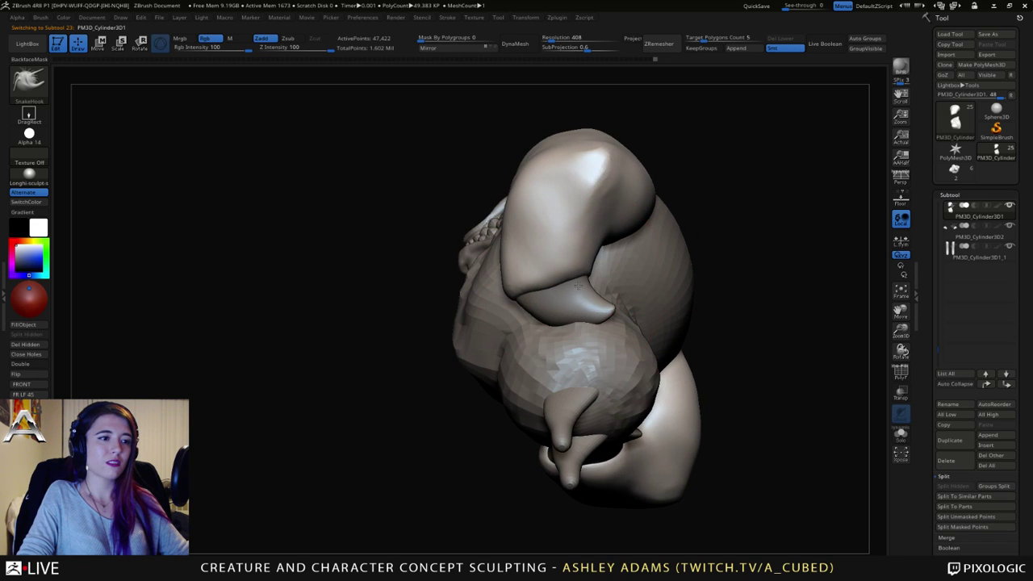
Step: Reshape the elbow and the back of the upper arm from the side and rear with SnakeHook
mouse_move(581, 246)
right_mouse_down()
mouse_move(604, 224)
mouse_move(578, 334)
mouse_move(558, 237)
right_mouse_up()
key("space")
left_click_drag(610, 179, 600, 179)
mouse_move(599, 179)
right_mouse_down()
mouse_move(616, 224)
mouse_move(641, 202)
right_mouse_up()
left_click_drag(678, 202, 673, 196)
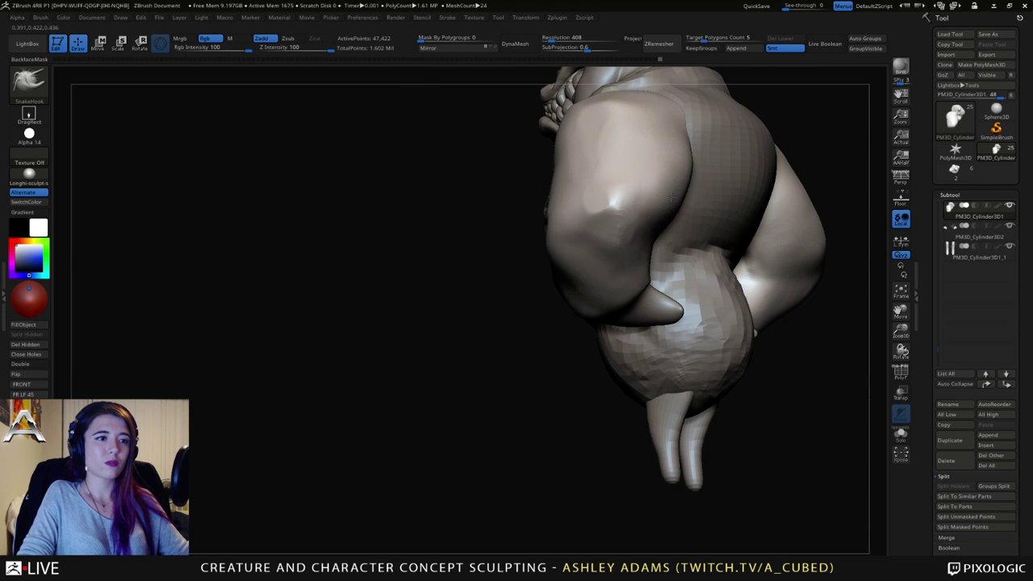
right_click_drag(655, 208, 626, 256)
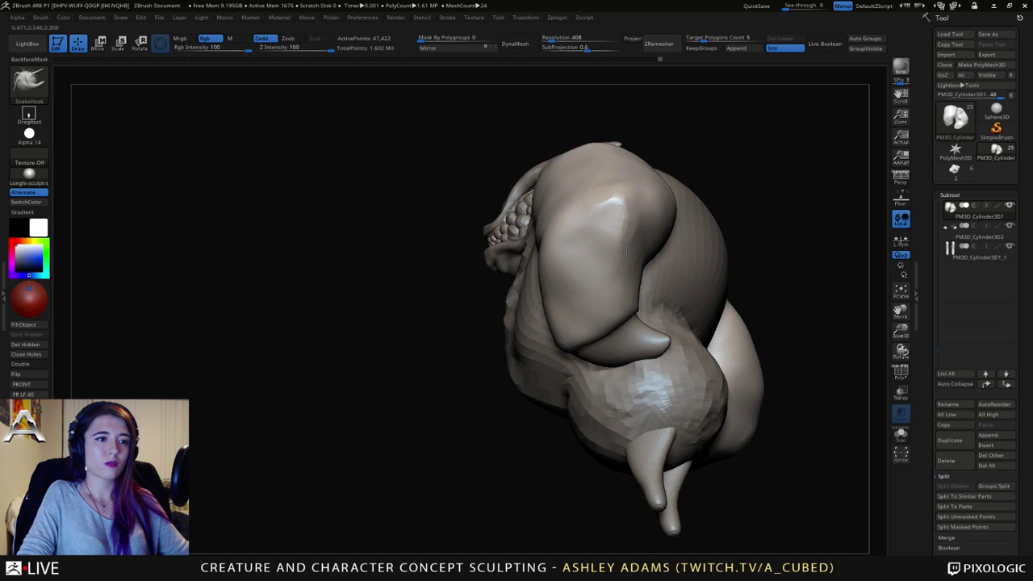
mouse_move(645, 303)
right_mouse_down()
mouse_move(654, 228)
mouse_move(581, 302)
mouse_move(588, 296)
right_mouse_up()
left_click_drag(669, 230, 673, 238)
mouse_move(673, 237)
right_mouse_down()
mouse_move(674, 184)
mouse_move(722, 251)
right_mouse_up()
left_click_drag(722, 251, 733, 231)
mouse_move(734, 231)
right_mouse_down()
mouse_move(743, 243)
mouse_move(726, 219)
mouse_move(744, 230)
right_mouse_up()
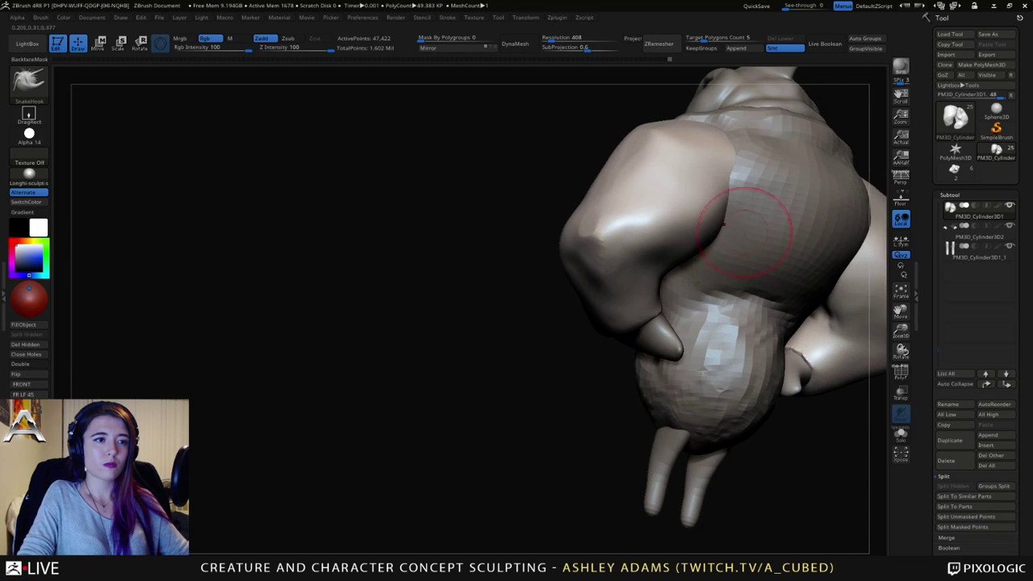
Step: Flatten and soften the back of the upper arm above the elbow with the hPolish and Smooth brushes
key("b")
key("h")
key("p")
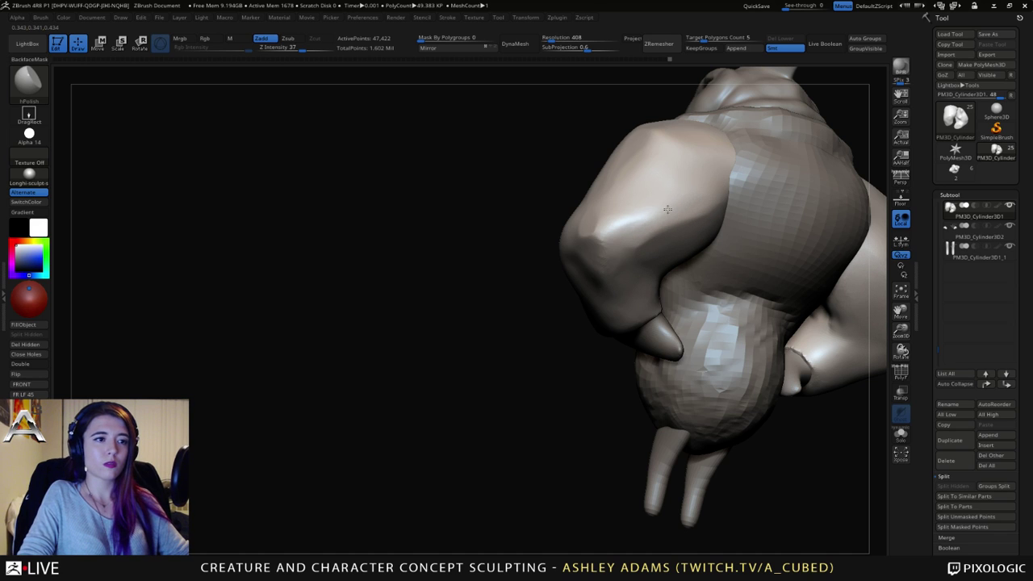
key("shift")
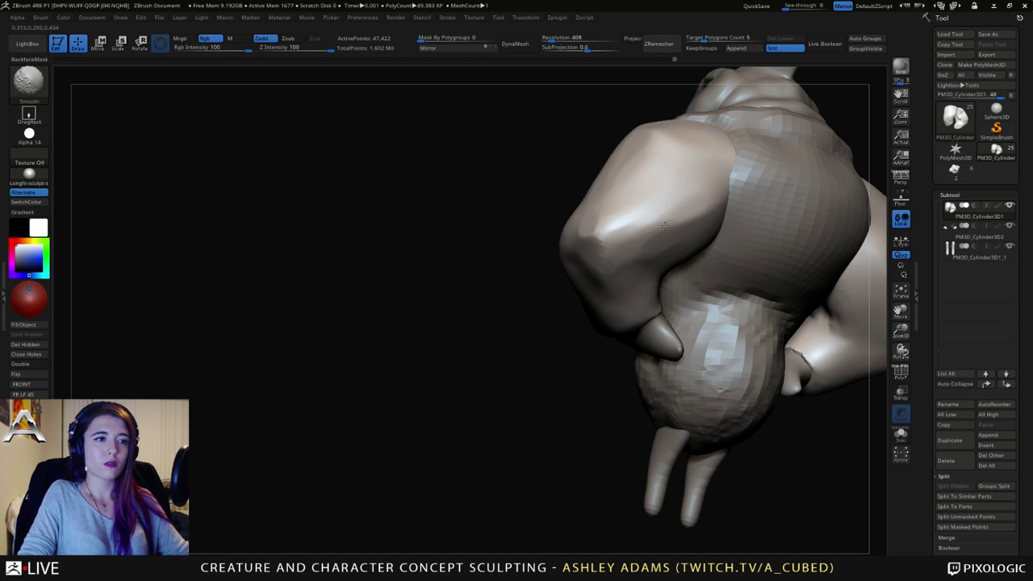
mouse_move(689, 215)
right_mouse_down("ctrl")
mouse_move(711, 215)
mouse_move(678, 215)
mouse_move(752, 185)
mouse_move(699, 199)
right_mouse_up("ctrl")
Step: Adjust the rear of the upper arm with SnakeHook, build up its muscle with ClayBuildup and smooth it
key("b")
key("s")
key("h")
key("space")
key("b")
key("c")
key("b")
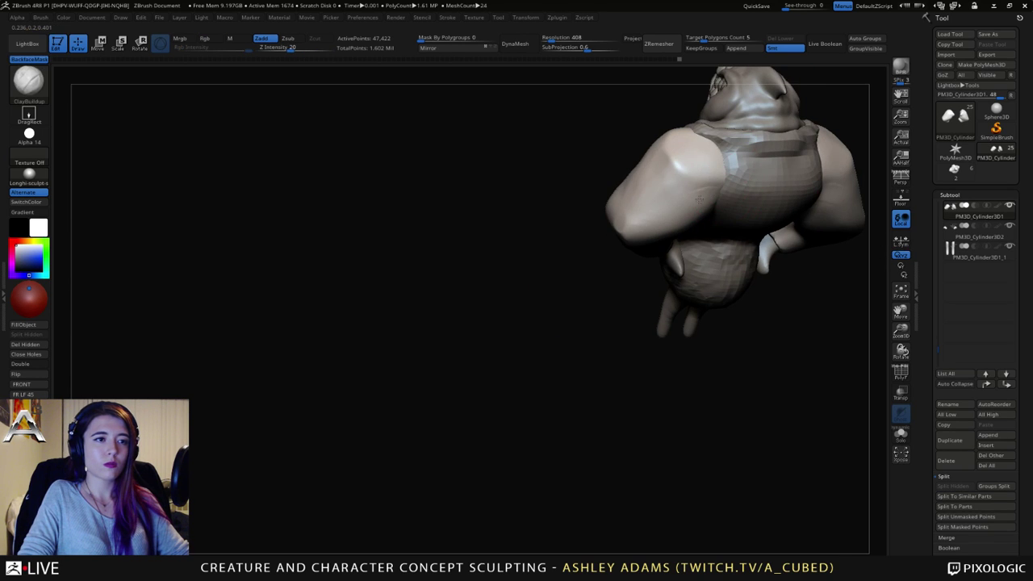
left_click_drag(704, 188, 721, 179, "shift")
mouse_move(687, 190)
right_mouse_down()
mouse_move(712, 191)
mouse_move(691, 219)
mouse_move(628, 171)
mouse_move(648, 172)
mouse_move(639, 201)
right_mouse_up()
Step: Reshape the shoulder and upper arm as seen from above with SnakeHook
key("b")
key("s")
key("h")
key("space")
key("space")
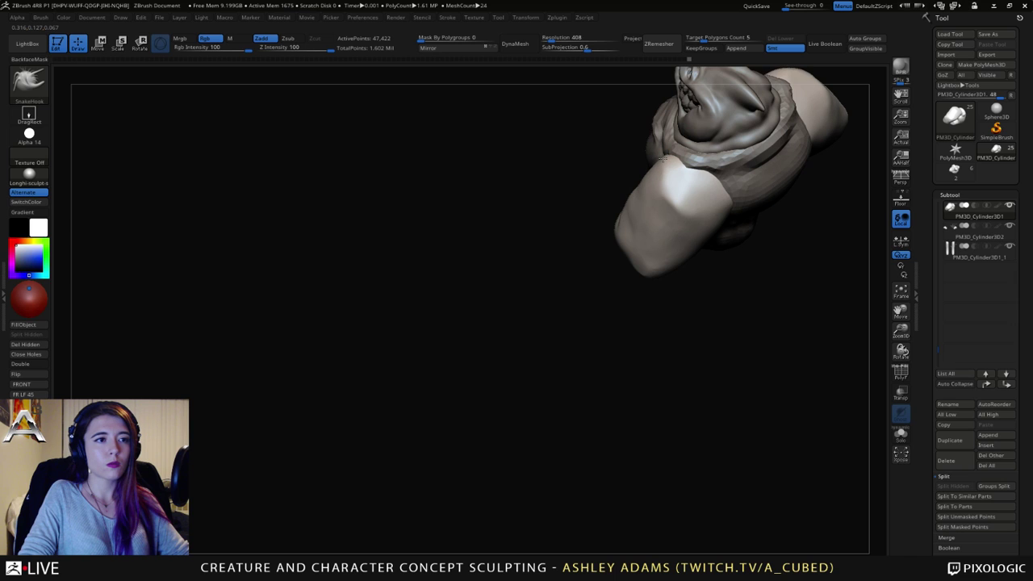
Step: Save the current sculpt as a tool file
right_click(626, 234)
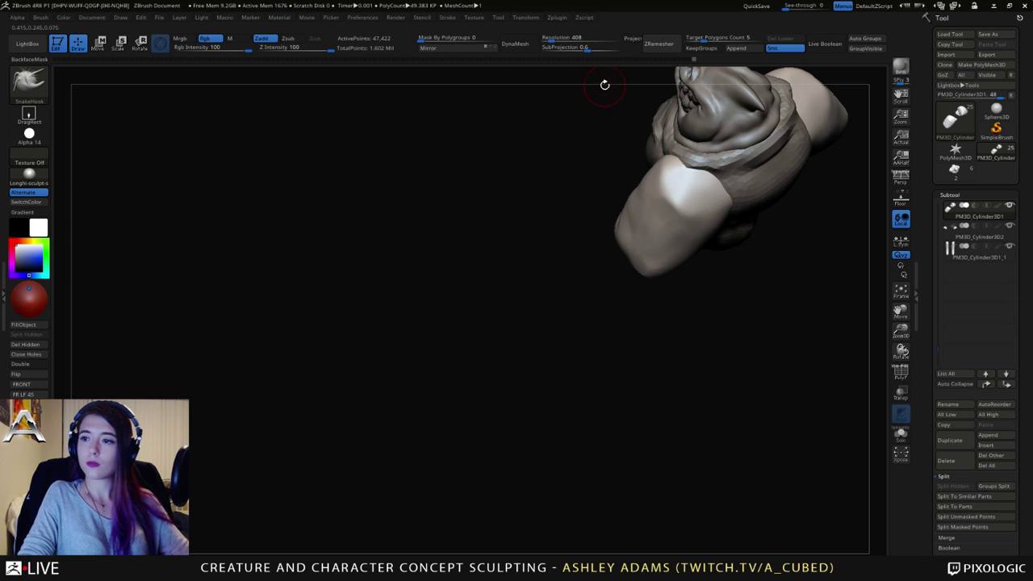
right_click_drag(592, 81, 688, 206)
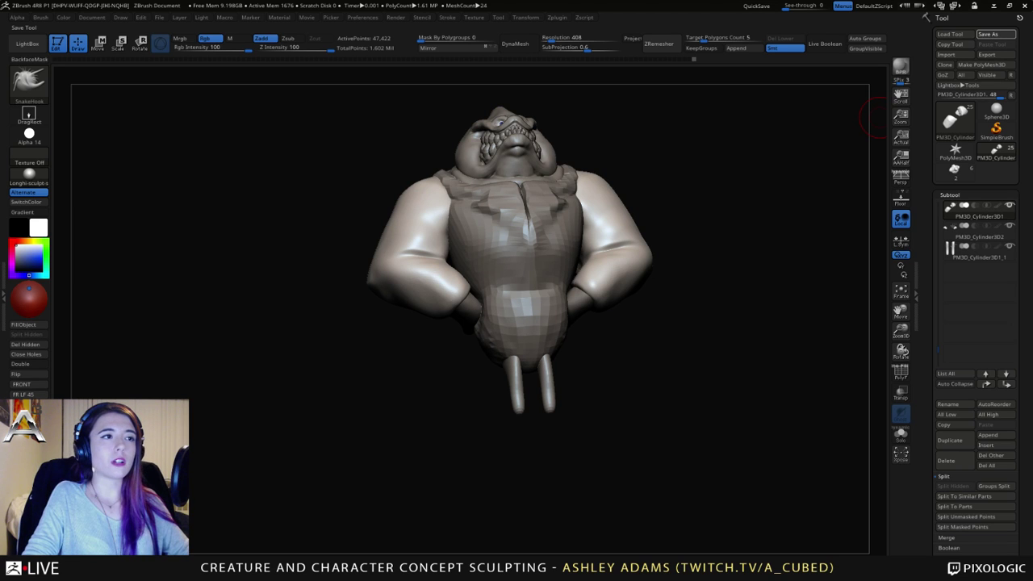
left_click(832, 537)
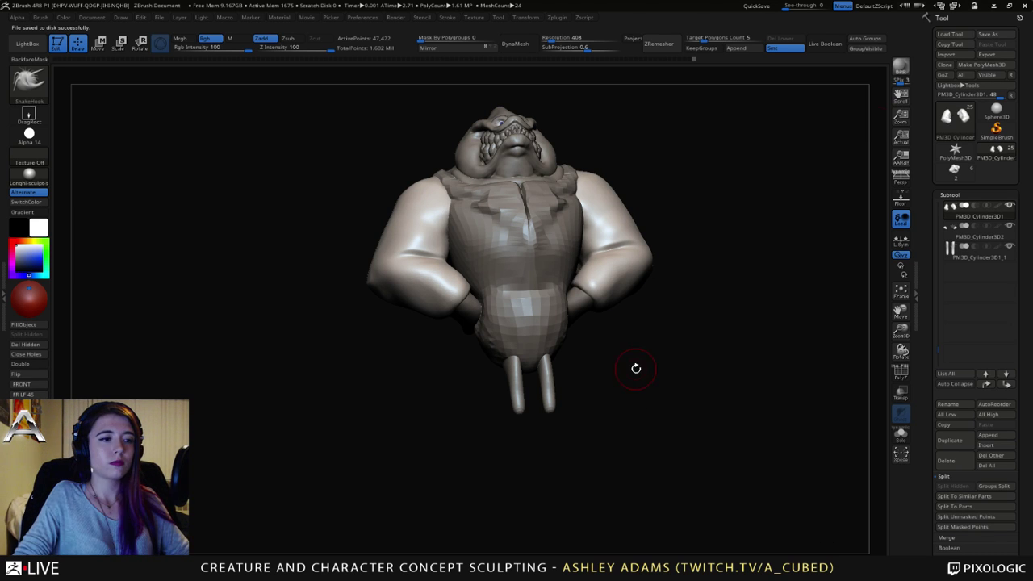
Step: Build up the outer forearm near the elbow with ClayBuildup, undo an unwanted stroke and smooth the added volume
right_click_drag(546, 212, 516, 225)
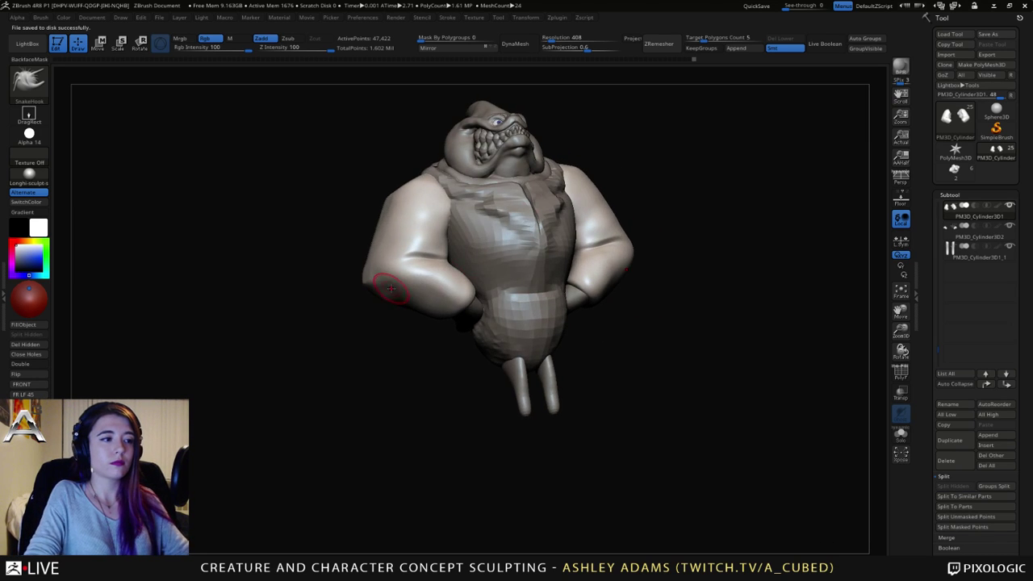
key("b")
key("c")
key("b")
right_click_drag(391, 288, 396, 283)
left_click_drag(397, 283, 406, 296)
key("ctrl+z")
right_click_drag(403, 276, 405, 298)
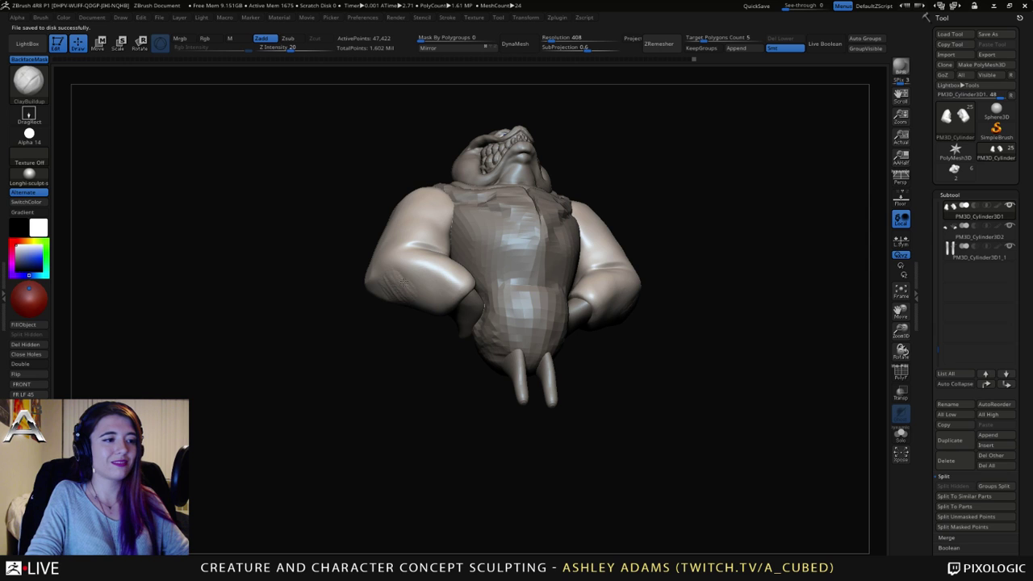
key("shift")
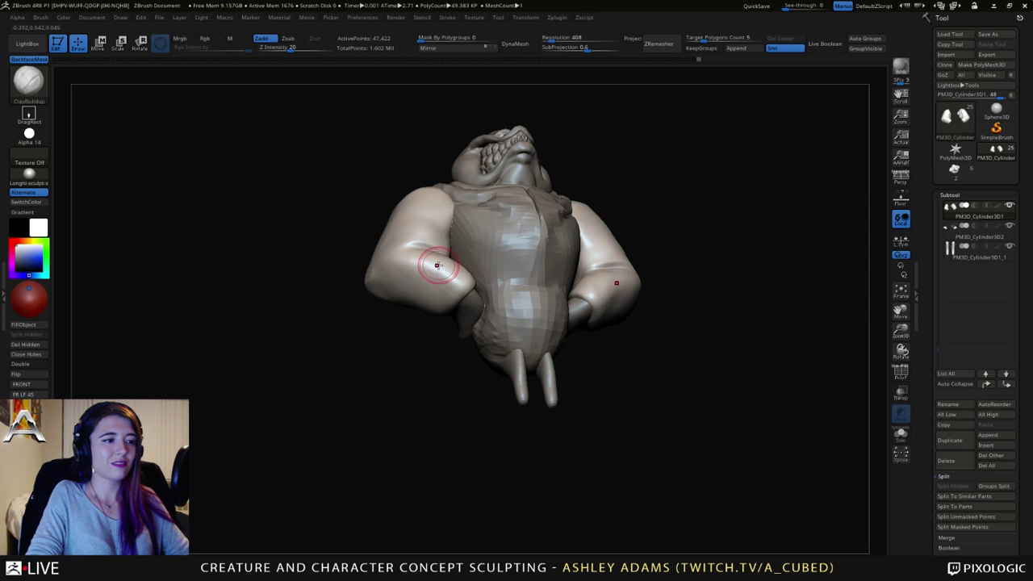
Step: Add more muscle volume along the forearm toward the wrist with ClayBuildup and blend it with the Smooth brush
right_click_drag(438, 266, 447, 288)
right_click(417, 286)
mouse_move(422, 245)
right_mouse_down("shift")
mouse_move(419, 312)
mouse_move(411, 272)
right_mouse_up("shift")
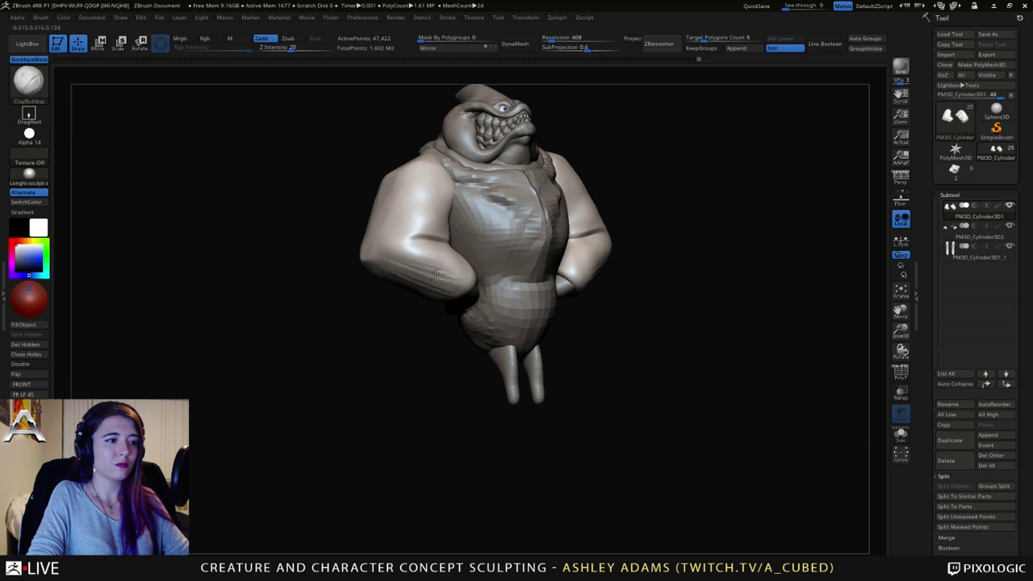
key("shift")
mouse_move(565, 258)
left_mouse_down()
mouse_move(412, 257)
mouse_move(452, 272)
left_mouse_up()
right_click_drag(406, 265, 406, 277, "shift")
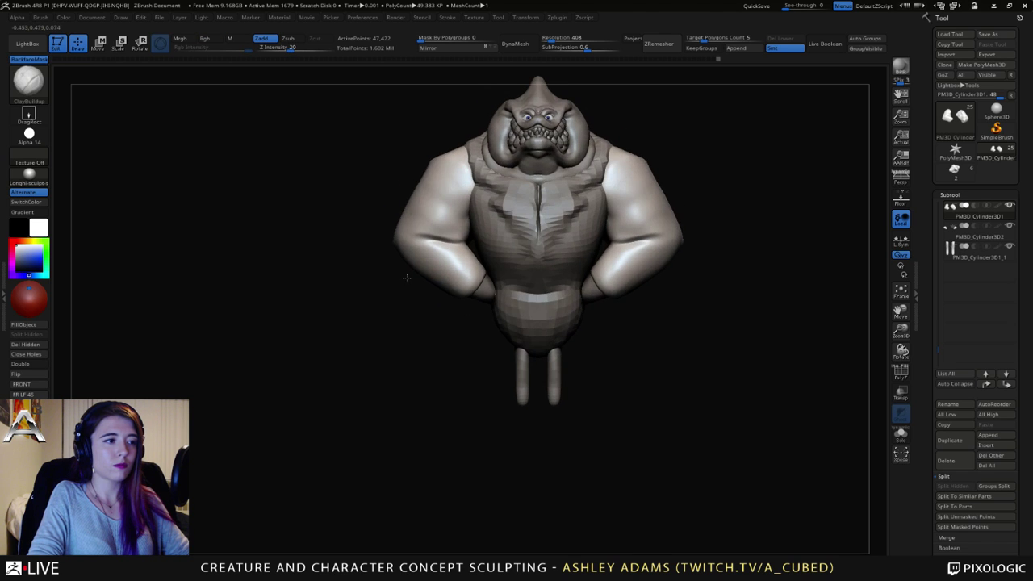
right_click_drag(406, 184, 380, 235, "alt")
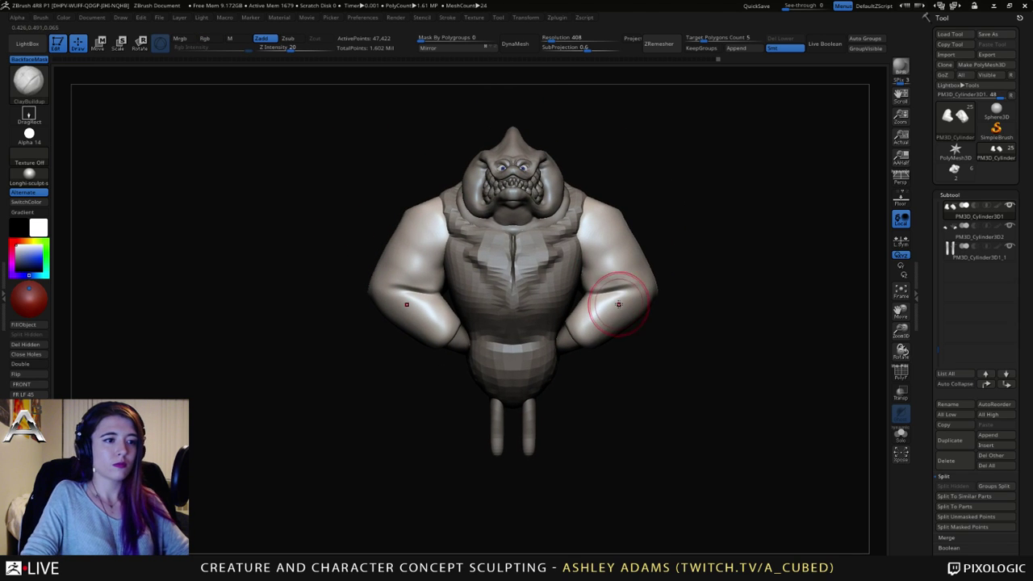
Step: Pull the elbows outward and refine the lower forearm silhouette from the front with SnakeHook
key("b")
key("s")
key("h")
key("space")
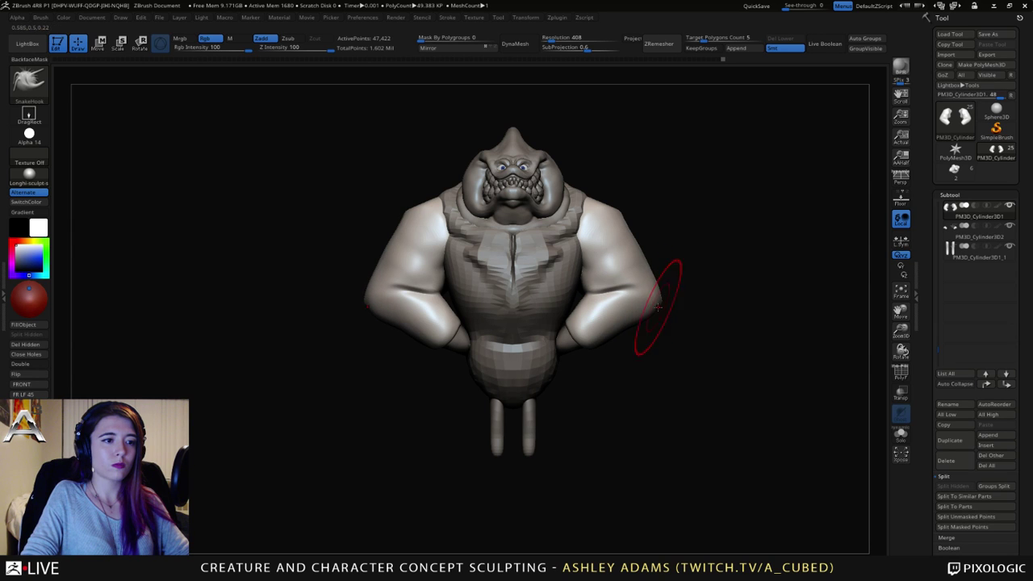
key("space")
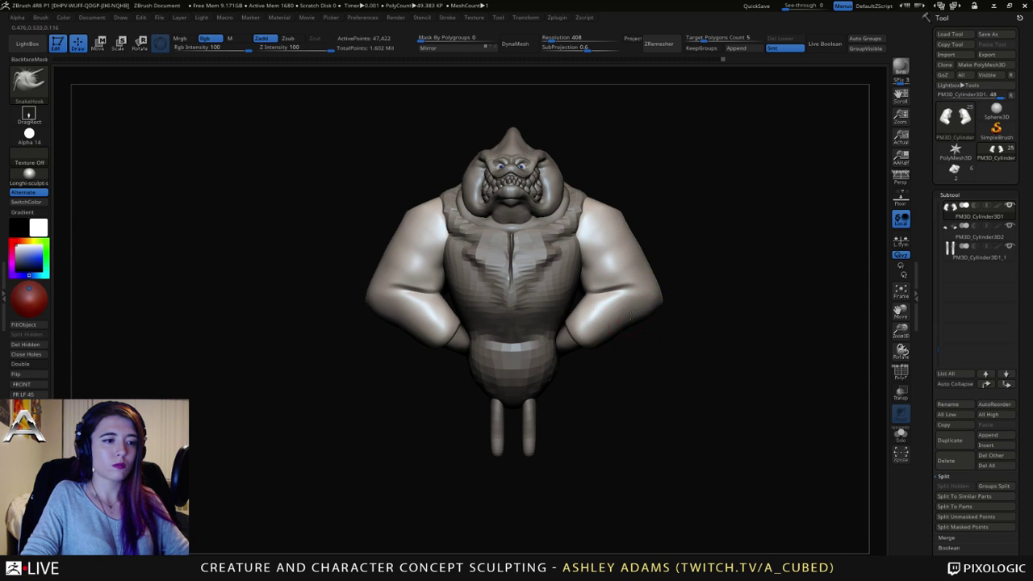
key("space")
key("space")
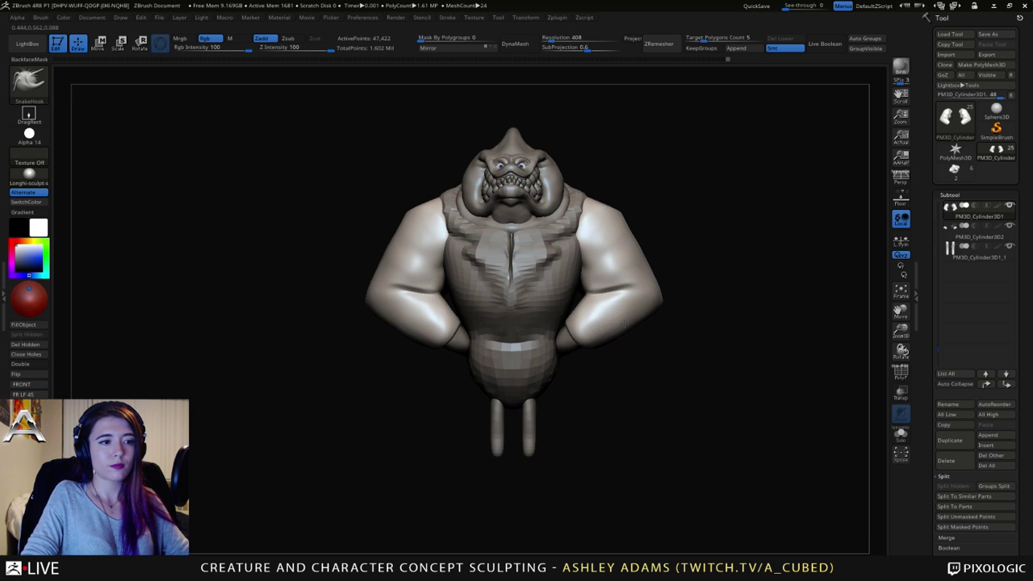
left_click_drag(643, 321, 655, 320)
right_click_drag(524, 190, 512, 212, "alt")
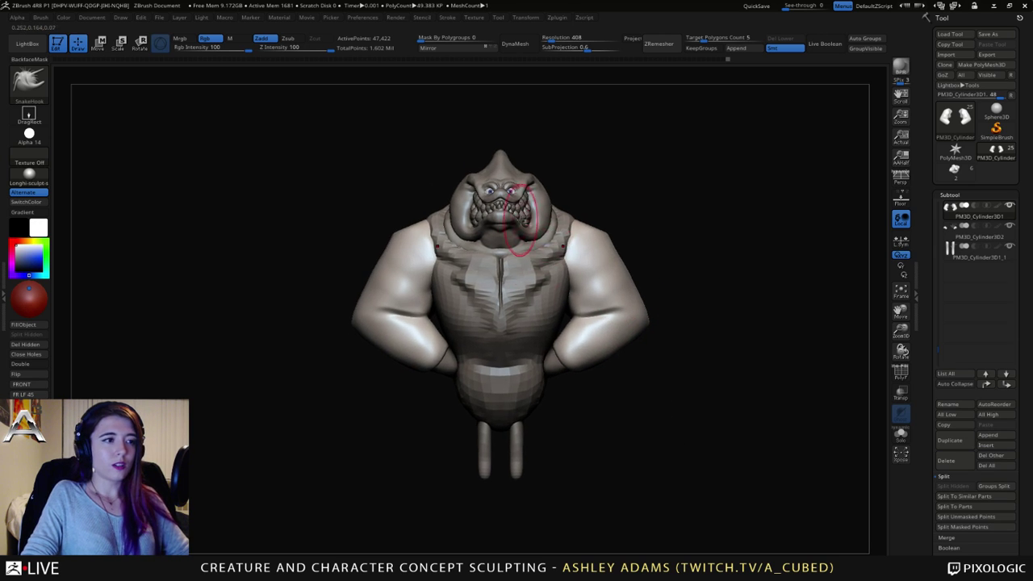
Step: Smooth the upper arms from the front and slightly adjust their silhouette
key("shift")
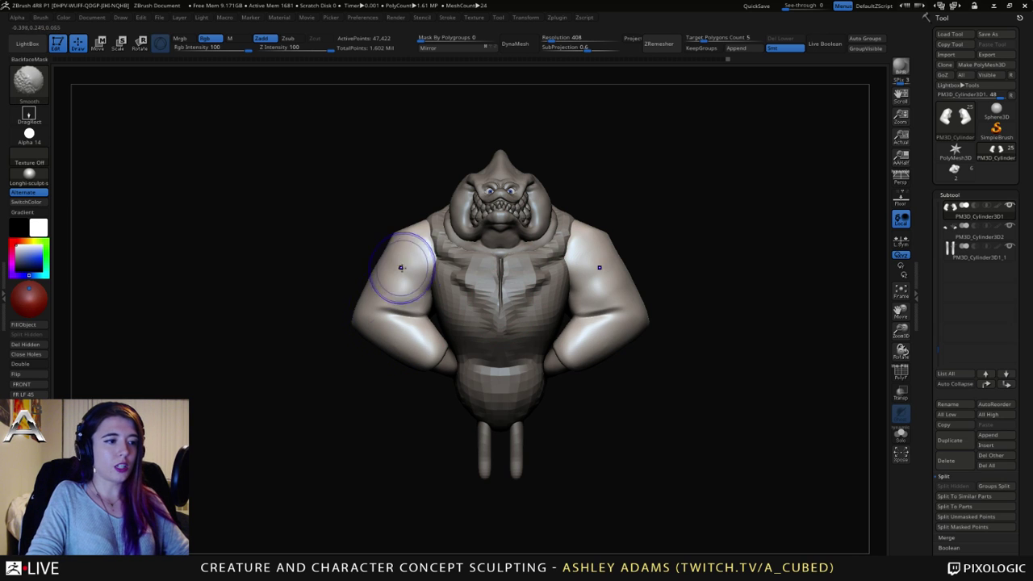
mouse_move(386, 285)
right_mouse_down()
mouse_move(431, 298)
mouse_move(411, 288)
mouse_move(427, 292)
right_mouse_up()
key("space")
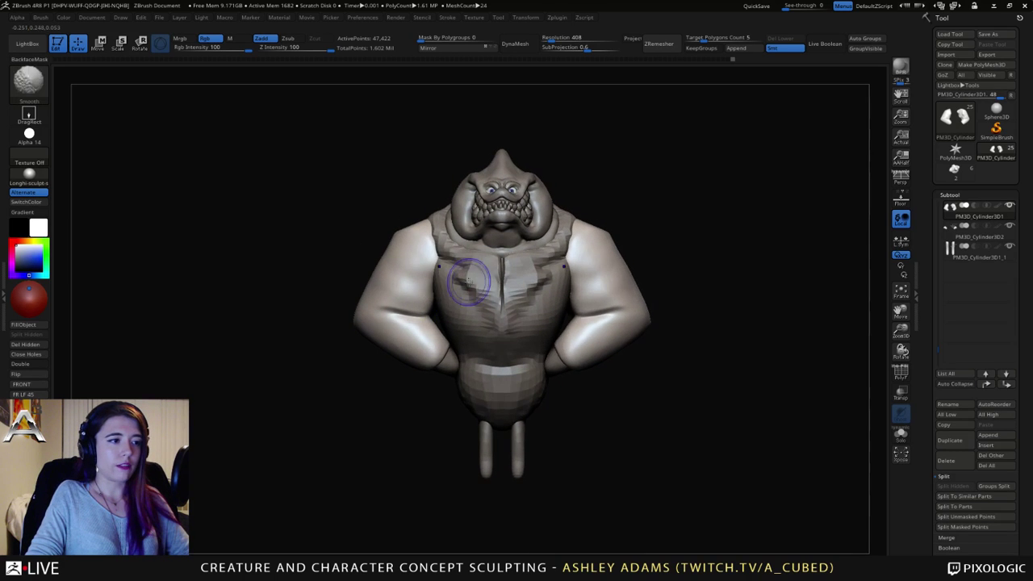
Step: Select the torso subtool and mask the collar and the central chest folds with MaskPen
left_click(436, 278, "alt")
key("space")
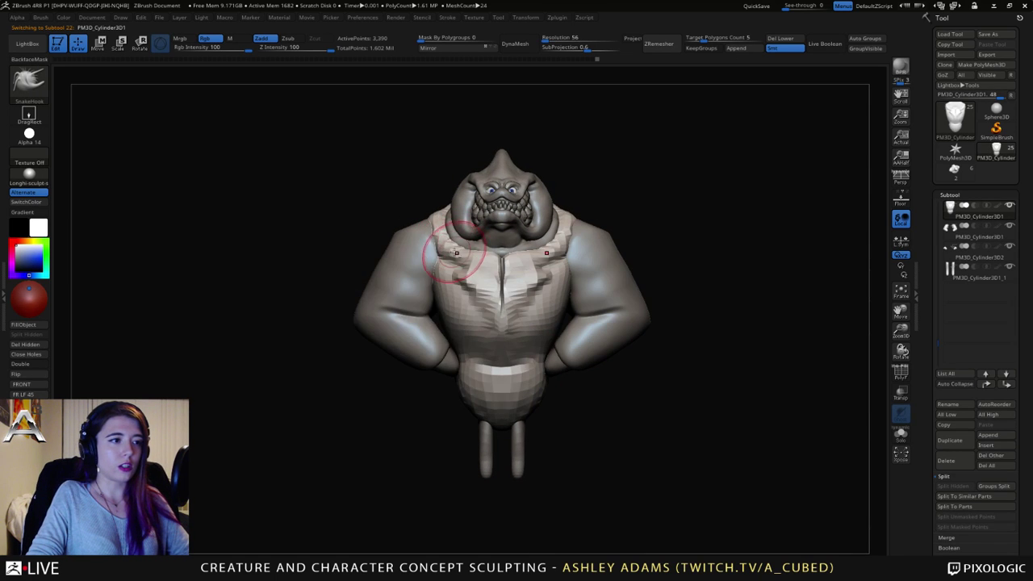
key("space")
key("ctrl")
mouse_move(436, 219)
left_mouse_down("ctrl")
mouse_move(447, 246)
mouse_move(481, 259)
mouse_move(480, 290)
mouse_move(500, 327)
mouse_move(503, 250)
left_mouse_up("ctrl")
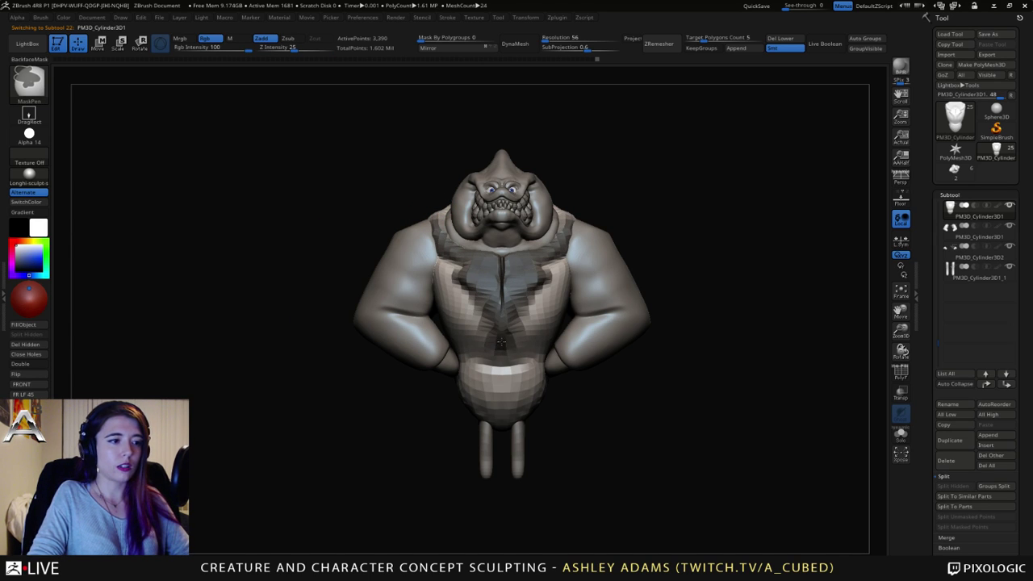
Step: Extend the mask over the shoulders and around the back of the neck so it covers the whole collar
right_click_drag(484, 242, 462, 275)
left_click_drag(450, 219, 433, 194, "ctrl")
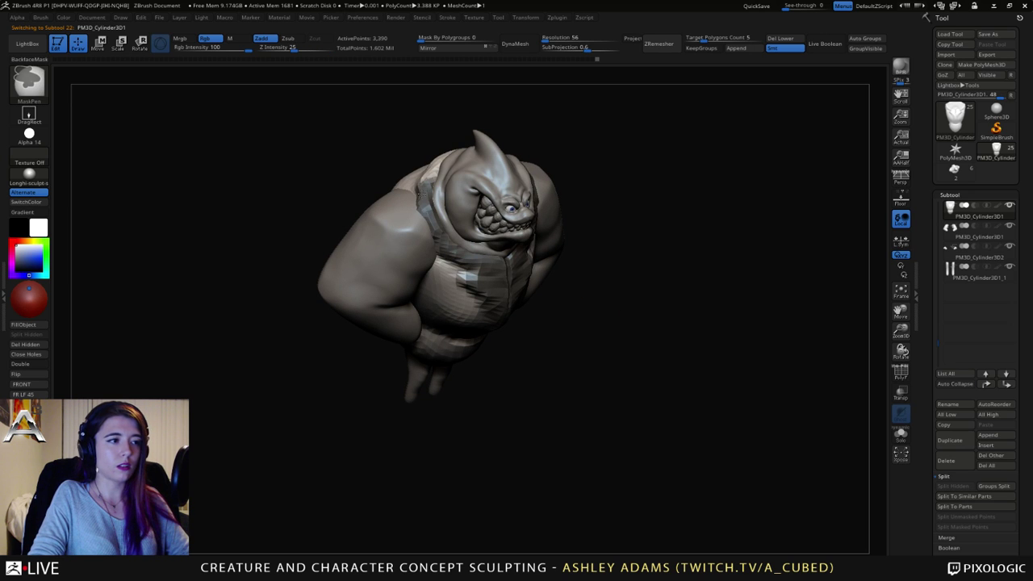
right_click_drag(452, 97, 454, 159)
left_click_drag(449, 147, 472, 129, "ctrl")
right_click_drag(507, 132, 476, 120)
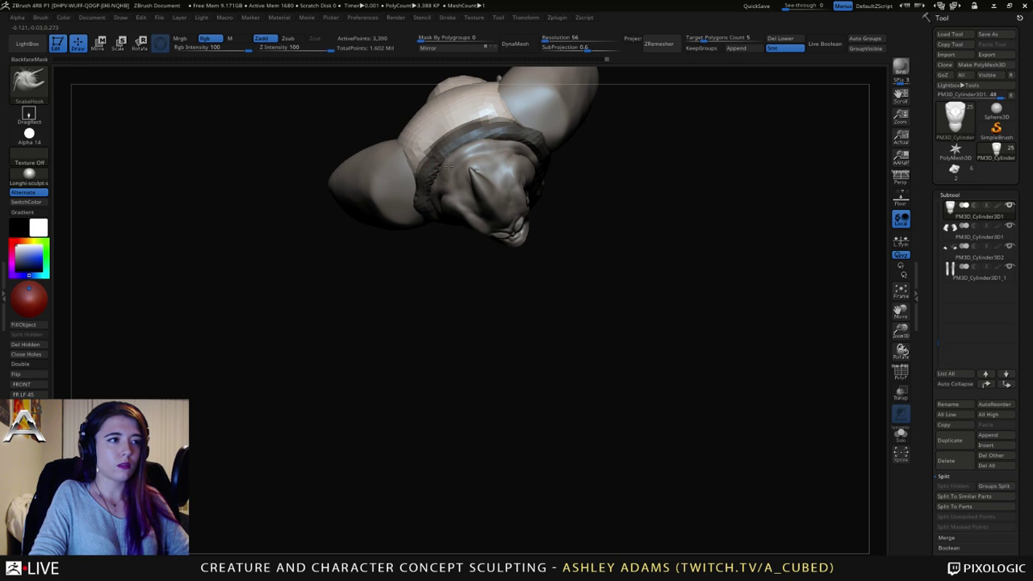
right_click_drag(489, 142, 453, 137)
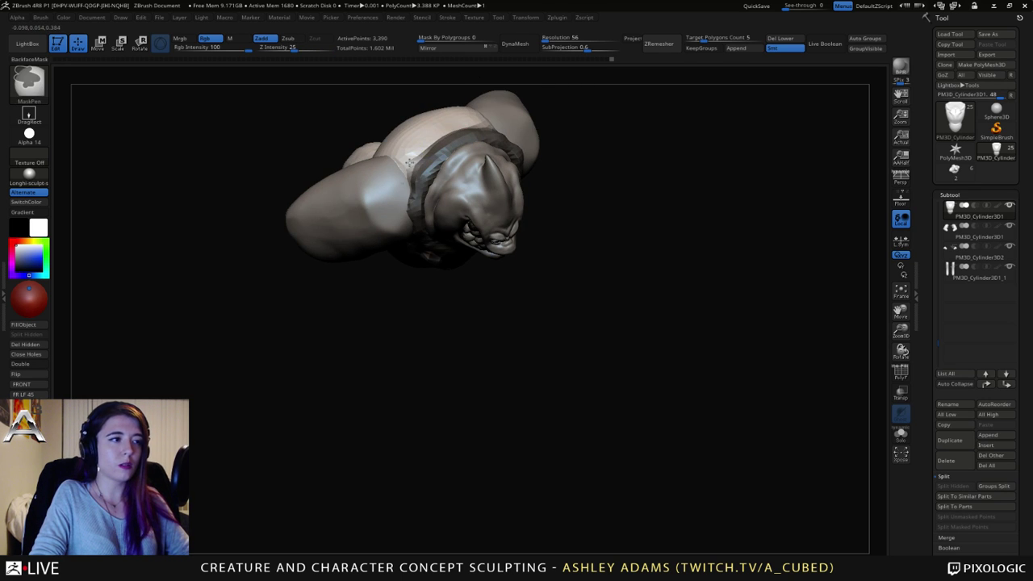
right_click_drag(400, 187, 438, 178)
right_click_drag(418, 262, 426, 244)
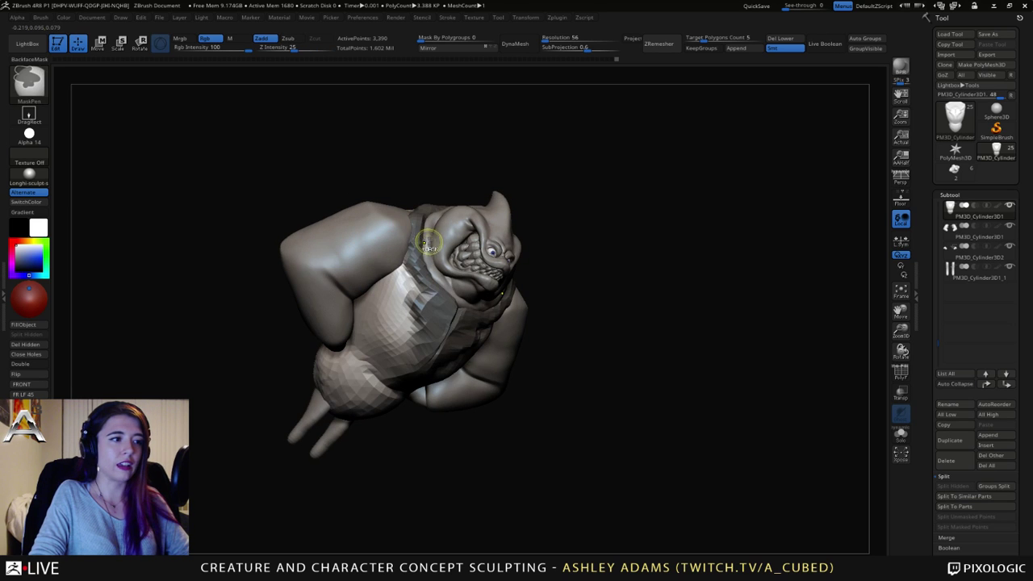
right_click_drag(400, 279, 411, 274)
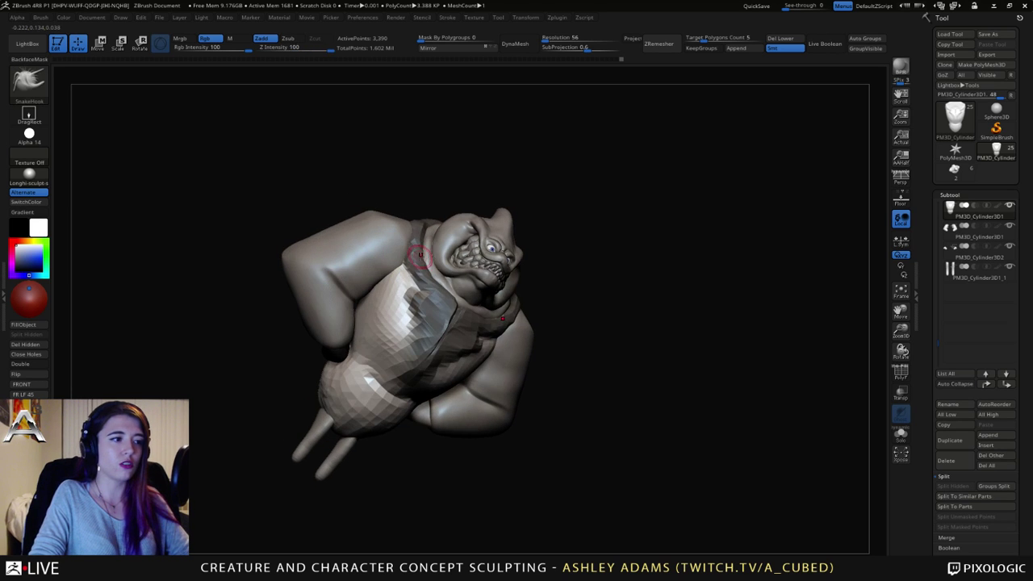
right_click_drag(417, 326, 423, 282)
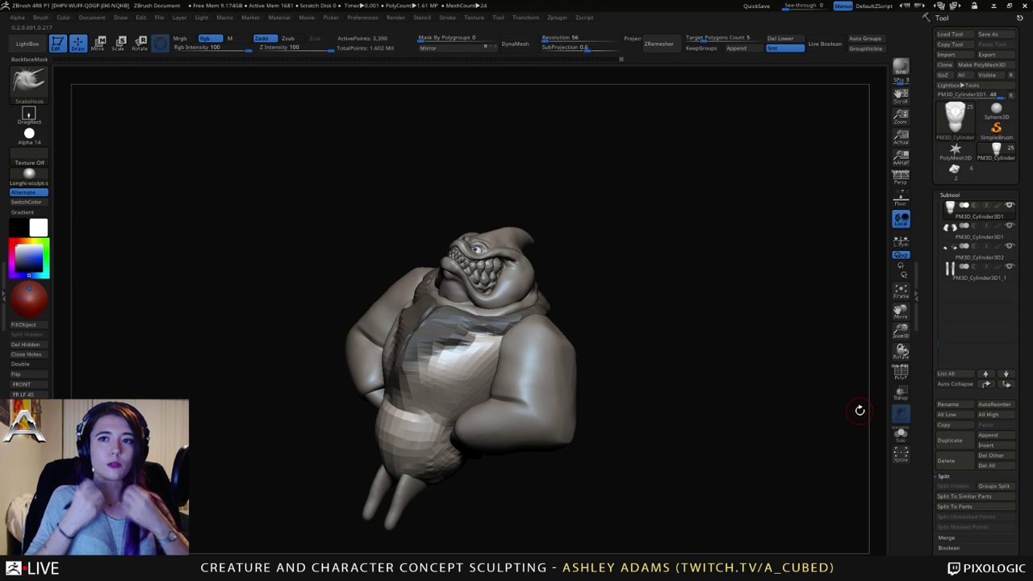
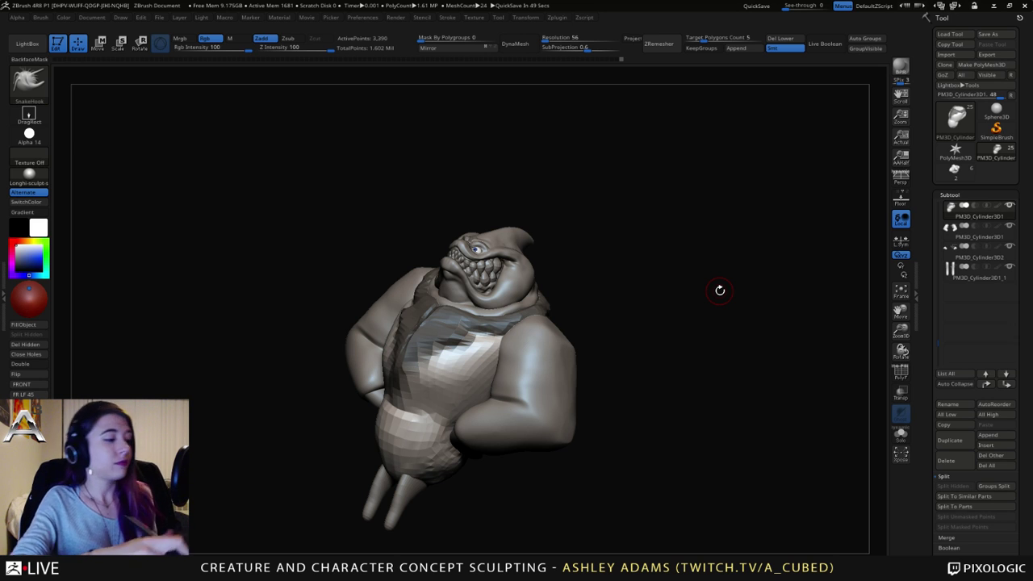
Step: Split the masked collar and chest area of the torso into a separate subtool with Split Masked Points
right_click_drag(523, 283, 505, 343)
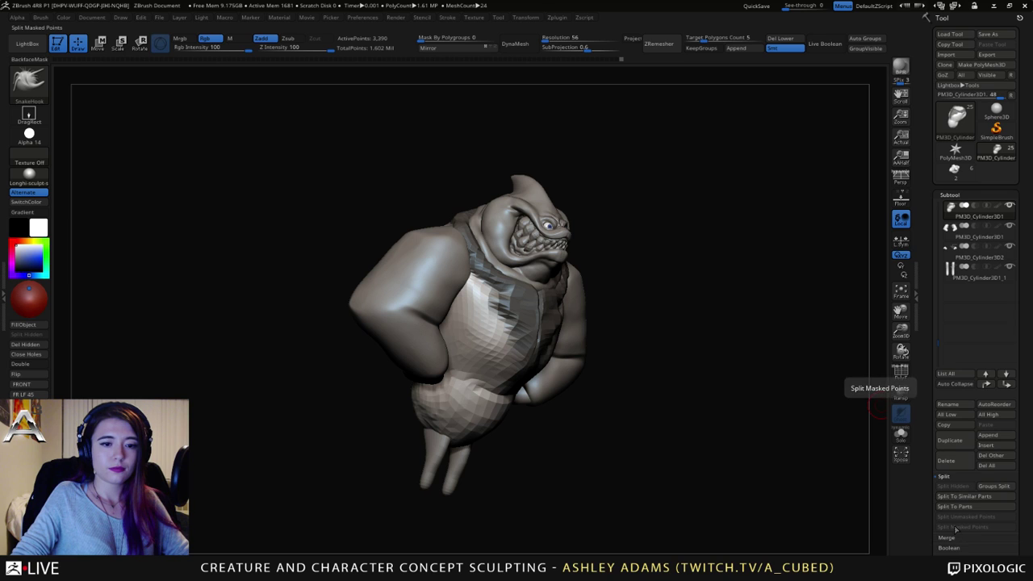
left_click_drag(932, 517, 940, 418)
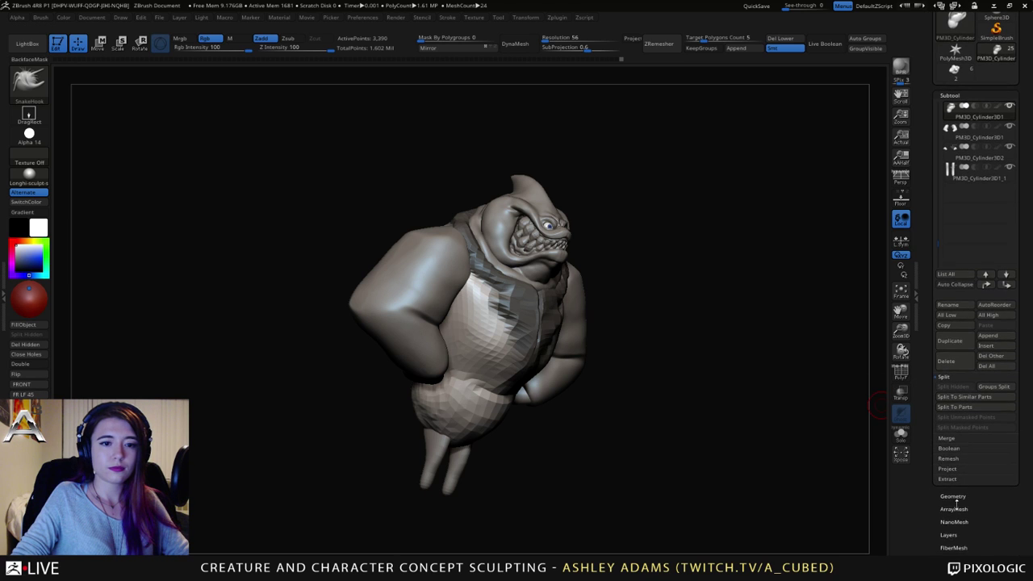
left_click(956, 497)
left_click(951, 139)
left_click(949, 95)
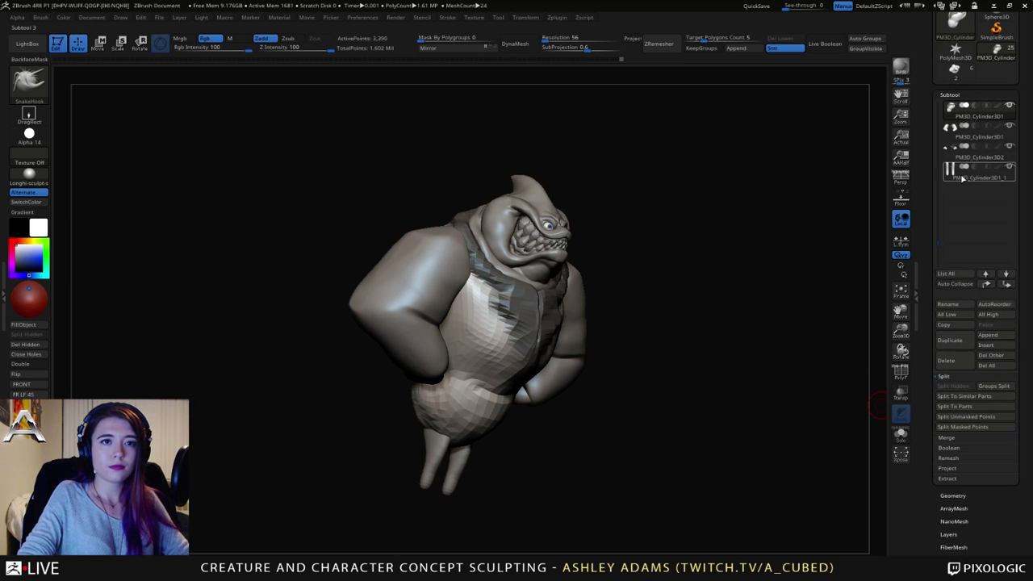
left_click(955, 427)
left_click_drag(600, 284, 553, 317)
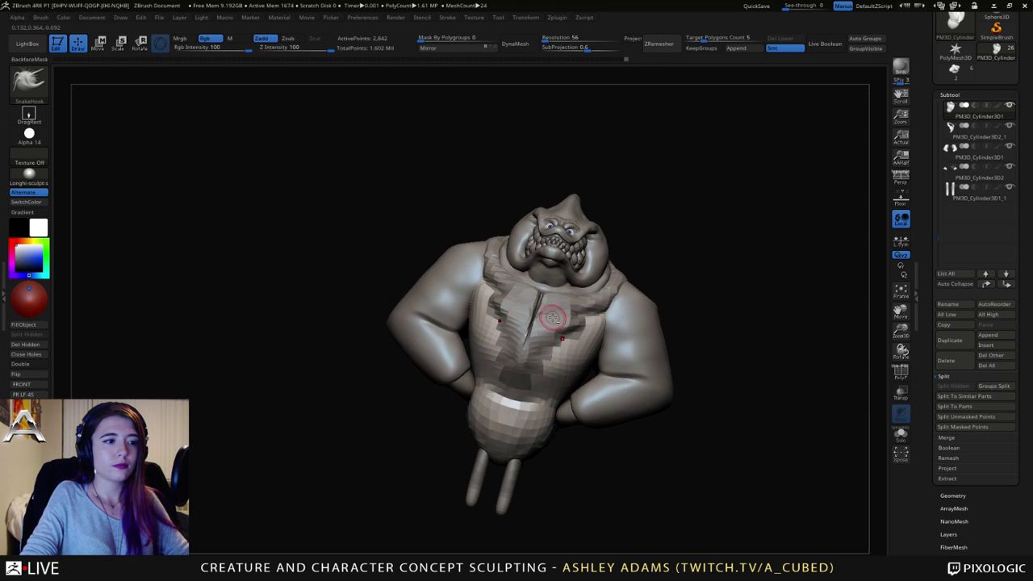
Step: Delete the separated collar and chest subtool and undo the split on the torso so its masked area returns
left_click(554, 316, "alt")
mouse_move(570, 291)
right_mouse_down("ctrl")
mouse_move(590, 324)
mouse_move(560, 336)
right_mouse_up("ctrl")
key("space")
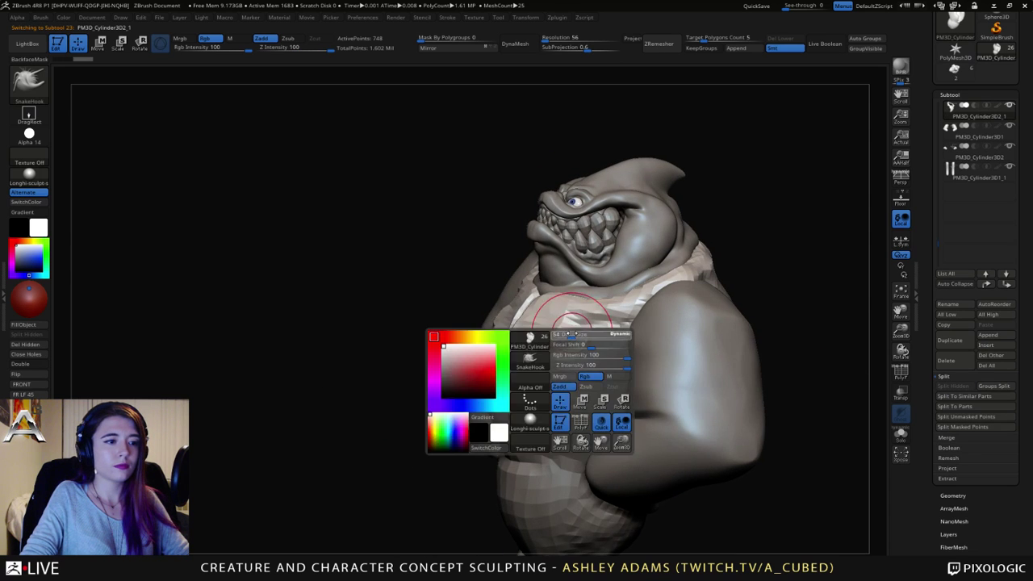
left_click_drag(562, 353, 569, 355)
right_click_drag(569, 355, 663, 335)
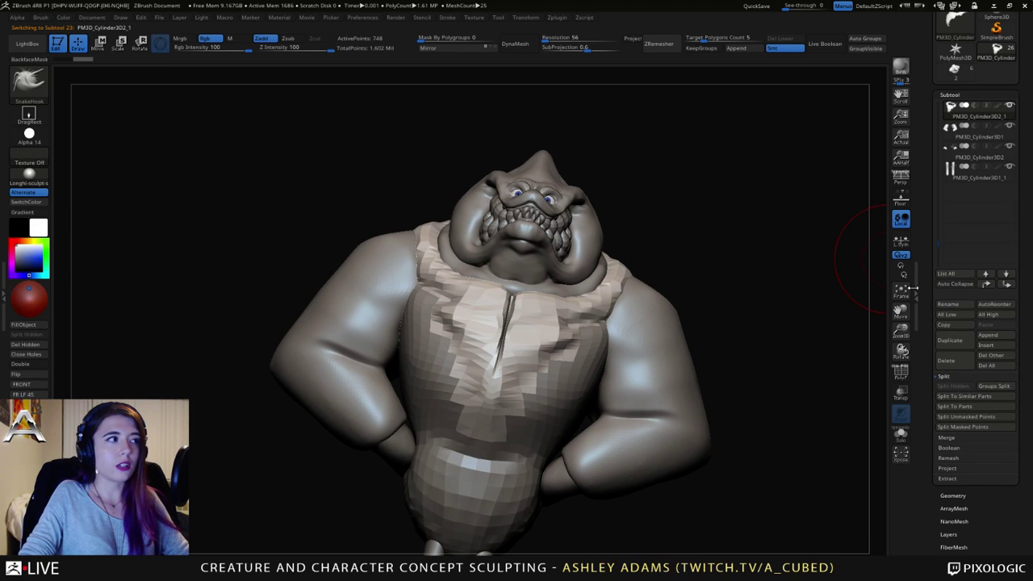
left_click(949, 359)
left_click(852, 384)
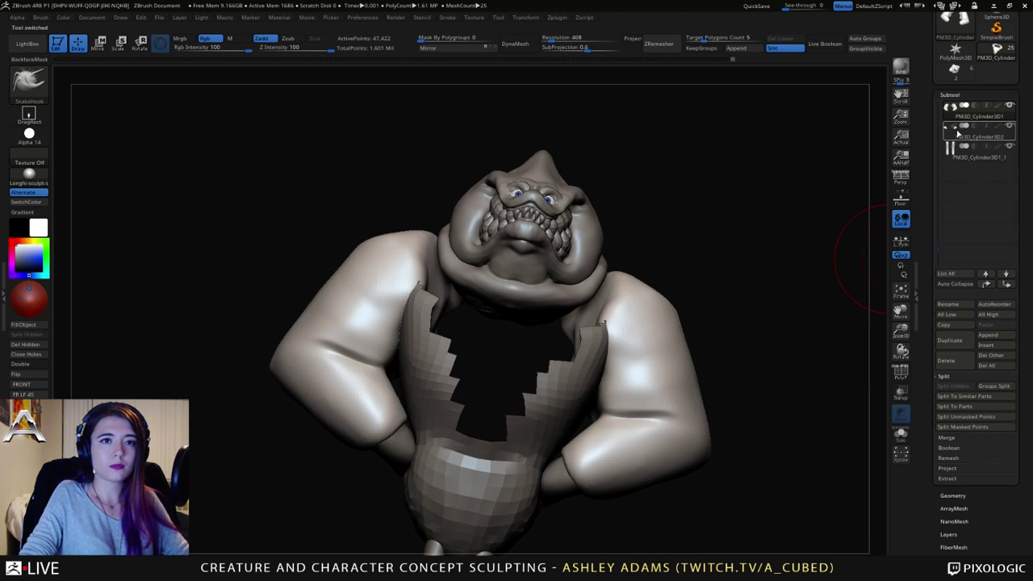
key("ctrl+z")
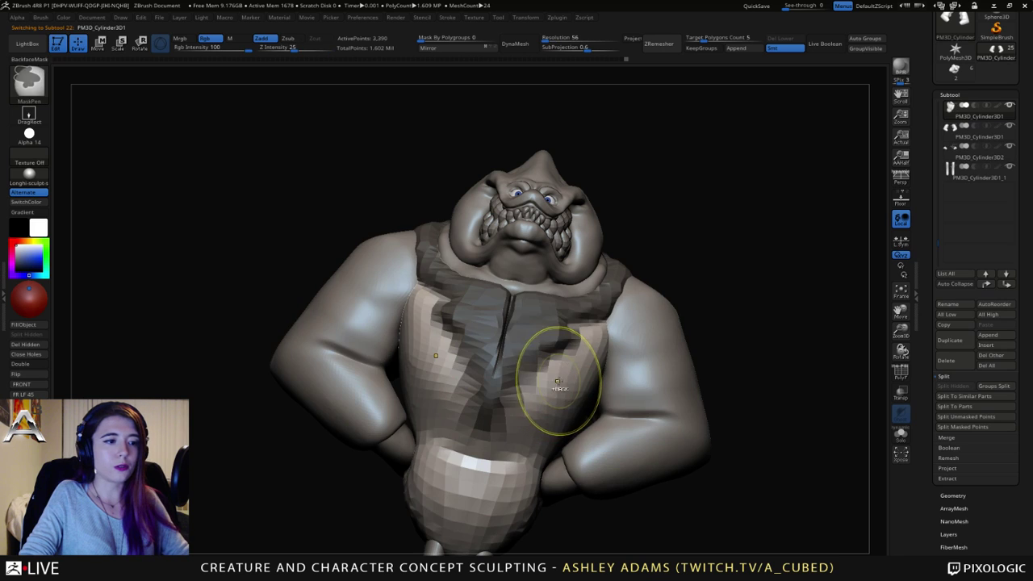
Step: Extract the masked collar area as a new subtool with a thickness of 0.02, accept it and clear its mask
left_click(948, 478)
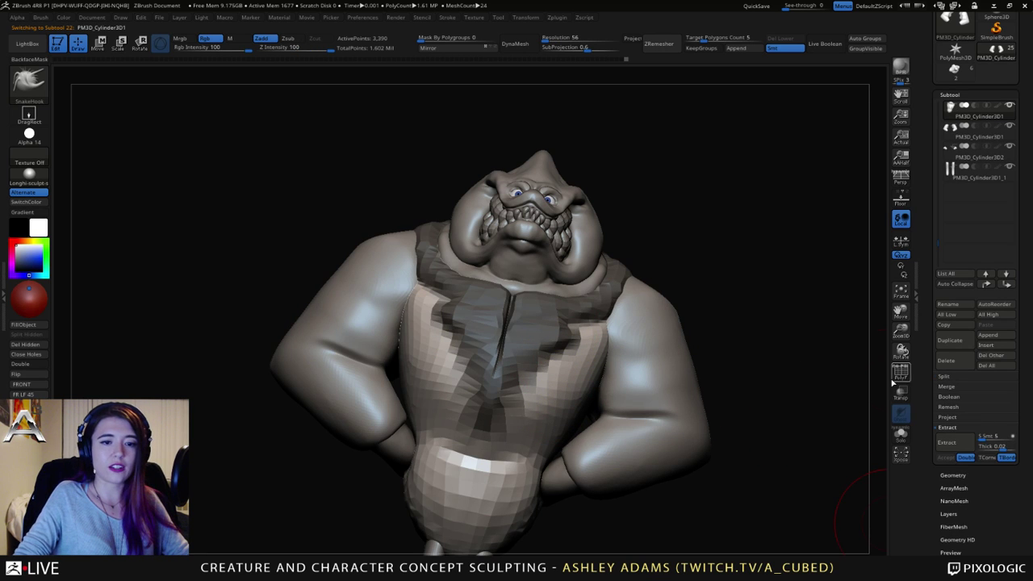
left_click(947, 443)
left_click(947, 457)
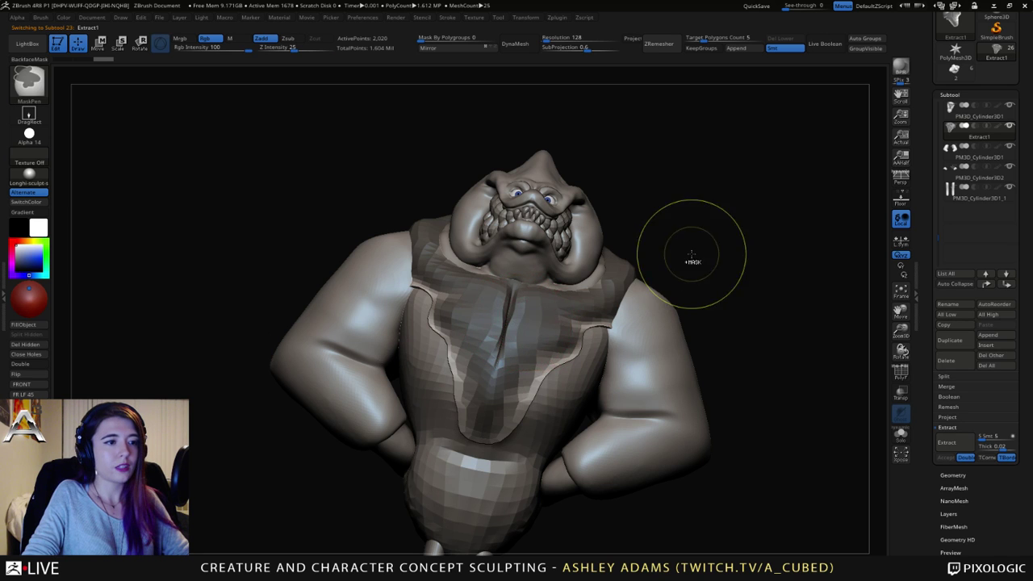
left_click_drag(692, 259, 714, 283, "ctrl")
Step: Select the torso subtool and smooth its chest folds beneath the extracted collar
left_click(567, 362, "alt")
right_click_drag(570, 367, 620, 310)
key("shift")
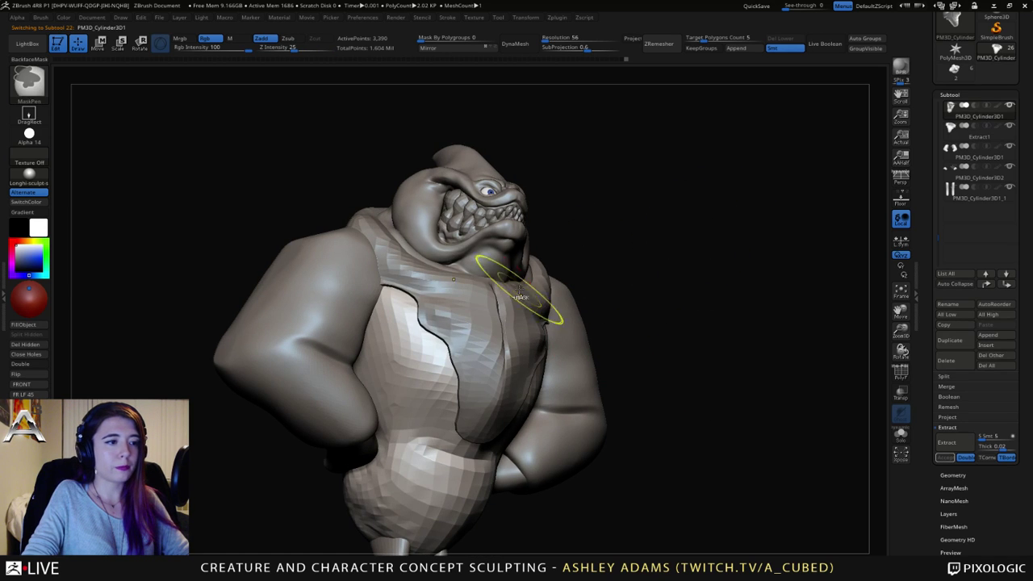
left_click_drag(489, 379, 415, 265, "shift")
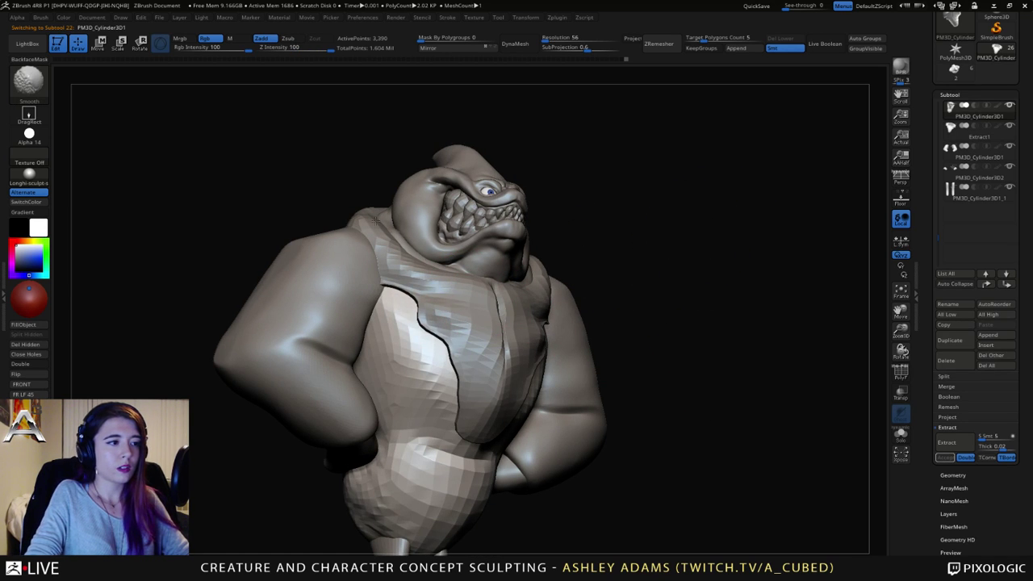
mouse_move(375, 220)
right_mouse_down()
mouse_move(331, 193)
mouse_move(356, 211)
mouse_move(342, 224)
mouse_move(417, 227)
mouse_move(385, 209)
mouse_move(375, 220)
right_mouse_up()
Step: Select the extracted collar and adjust its back edge from behind with SnakeHook, undoing the last pull
left_click(329, 218, "alt")
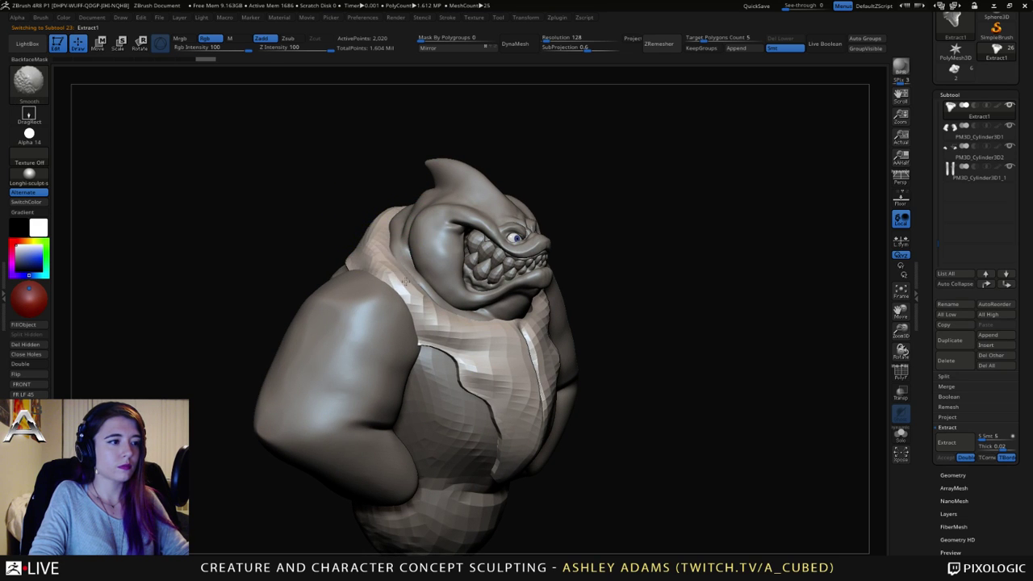
mouse_move(405, 280)
right_mouse_down()
mouse_move(405, 267)
mouse_move(322, 242)
right_mouse_up()
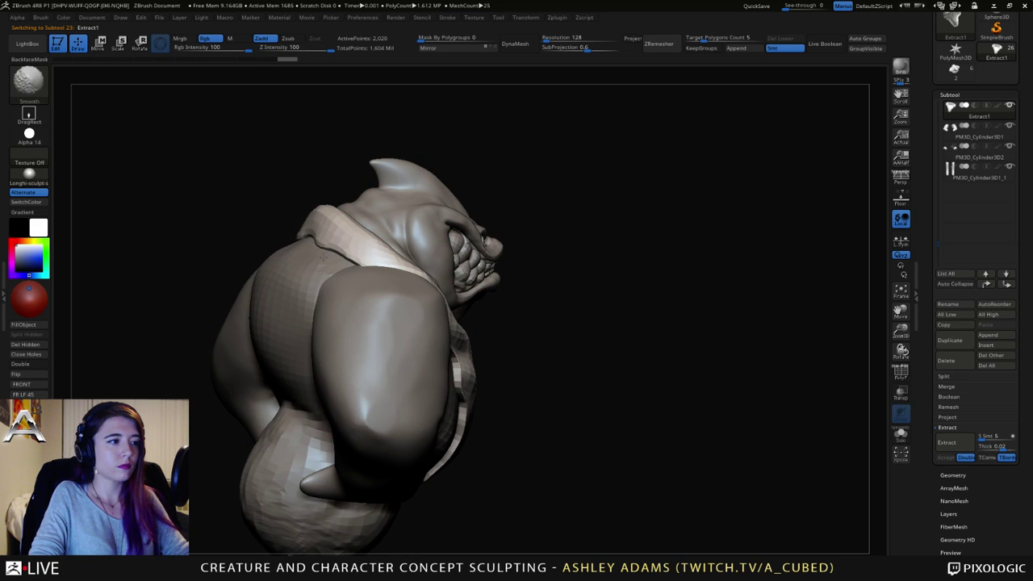
left_click_drag(322, 256, 313, 241, "shift")
mouse_move(280, 234)
right_mouse_down("alt")
mouse_move(363, 247)
mouse_move(427, 231)
mouse_move(387, 263)
right_mouse_up("alt")
right_click(360, 245)
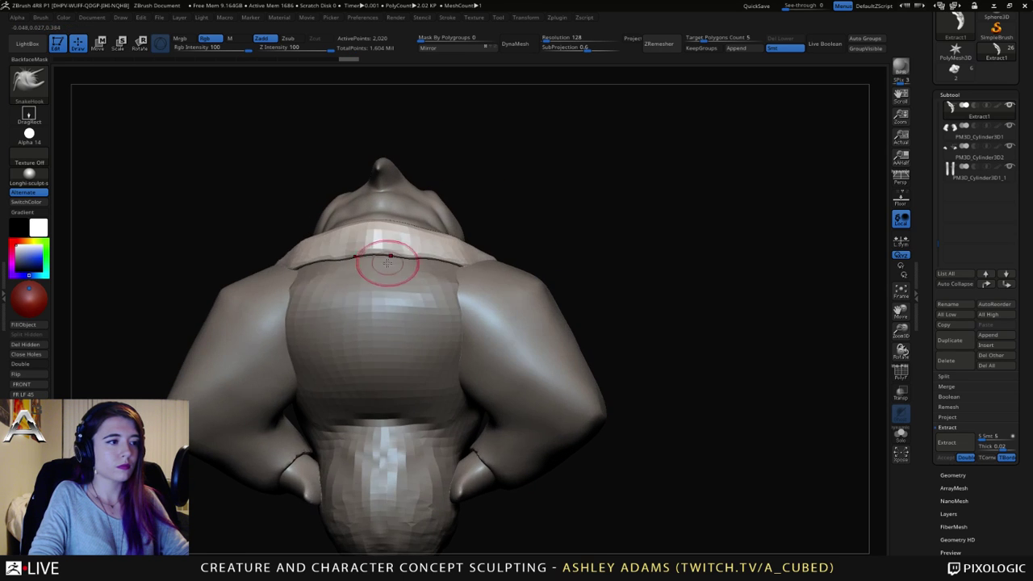
right_click(394, 262)
mouse_move(435, 258)
left_mouse_down()
mouse_move(444, 249)
mouse_move(396, 248)
left_mouse_up()
key("ctrl+z")
Step: Inflate the back rim of the collar with the Inflat brush
key("b")
key("i")
key("n")
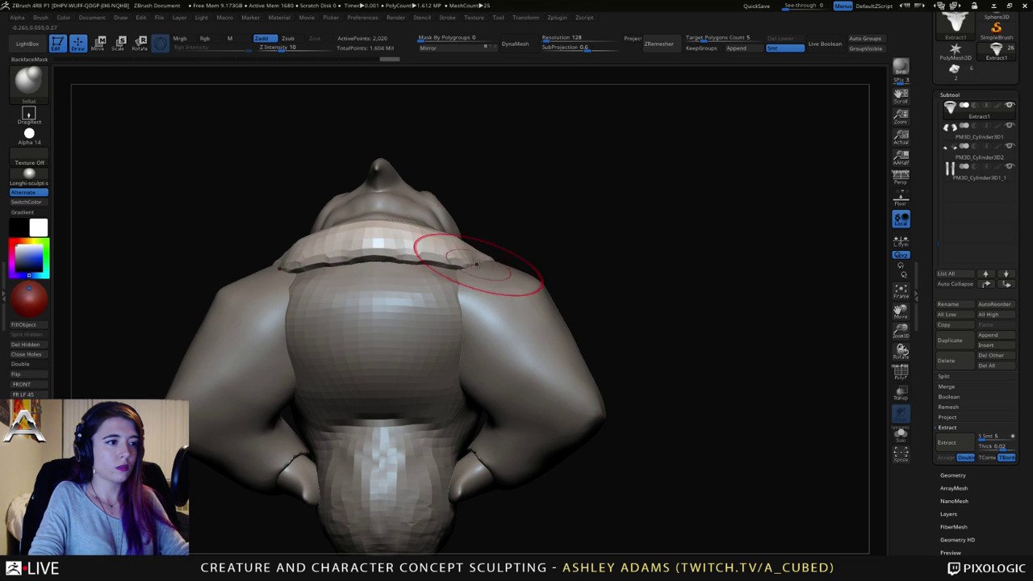
right_click_drag(476, 263, 452, 258)
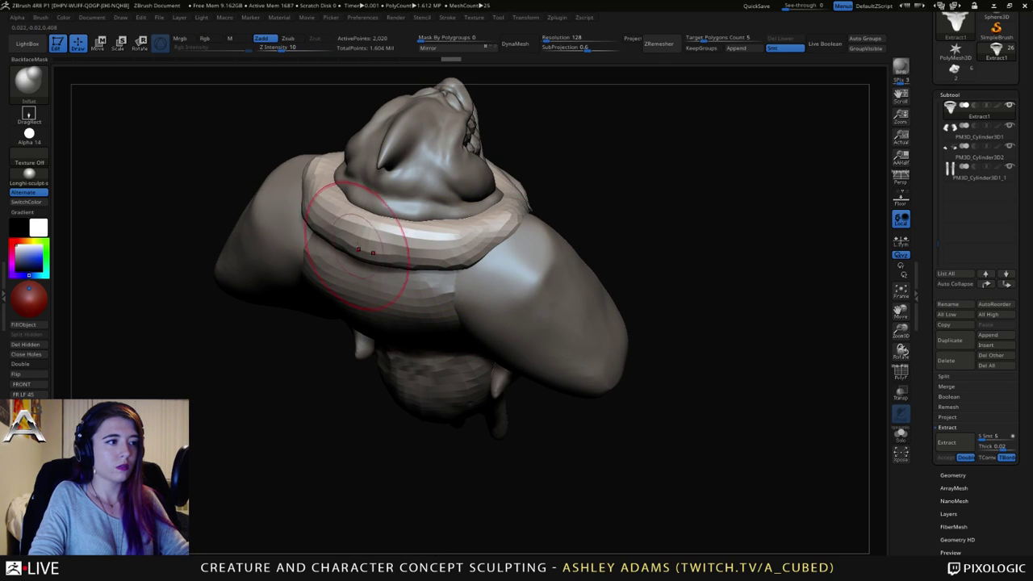
Step: Flatten the back of the collar into a clean band with the hPolish brush
key("b")
key("h")
key("p")
left_click_drag(389, 243, 431, 253)
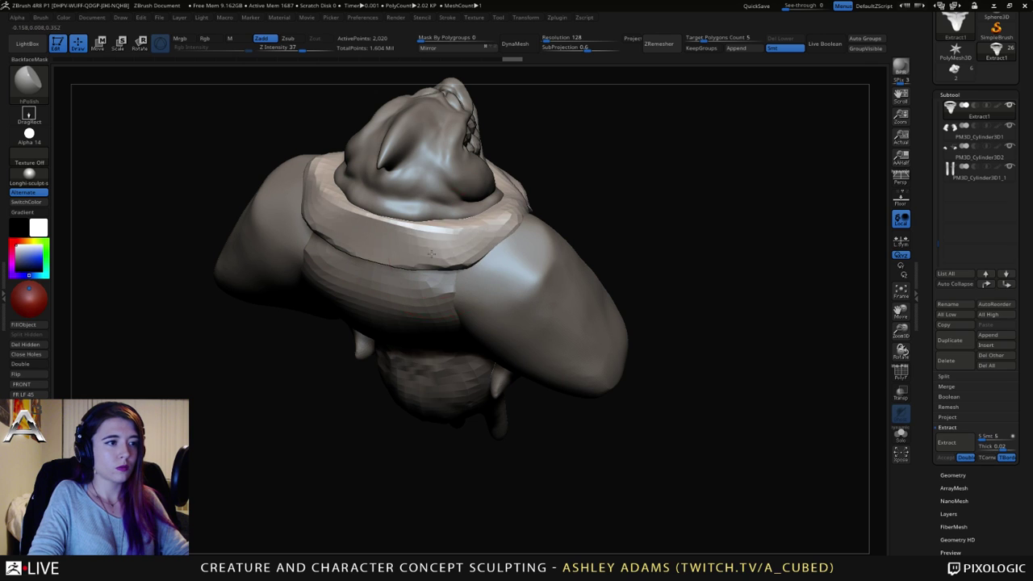
right_click_drag(509, 208, 467, 249)
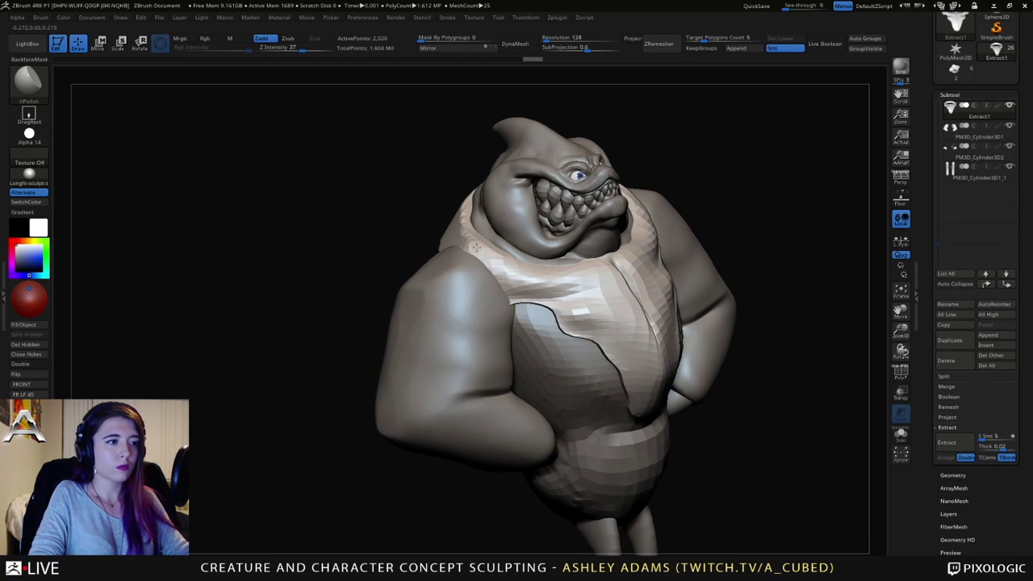
Step: Pull the collar's shoulder edges outward over the upper arms with the SnakeHook brush
key("b")
key("s")
key("h")
right_click_drag(380, 263, 468, 263)
key("space")
left_click_drag(442, 283, 457, 282)
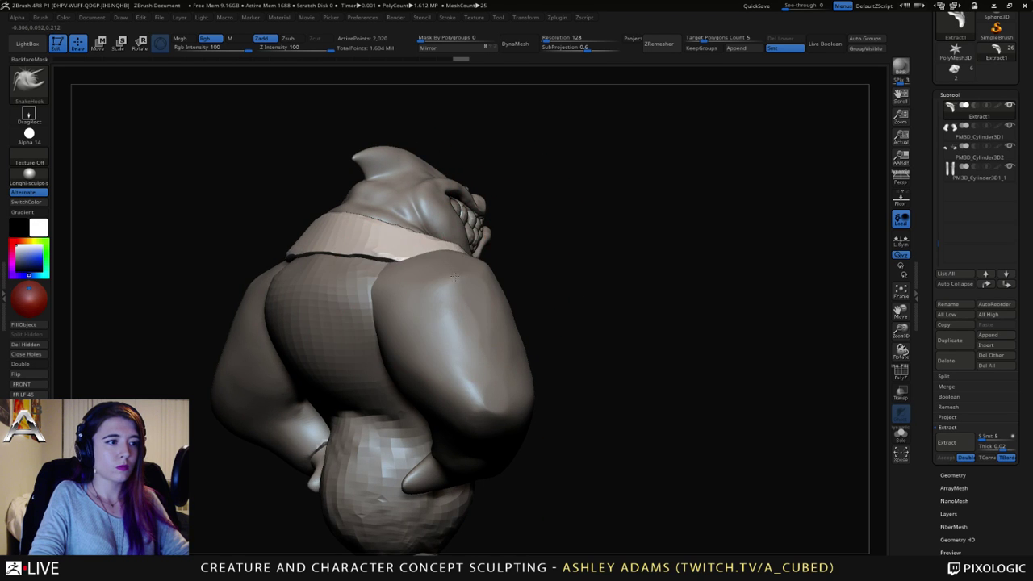
right_click_drag(473, 257, 429, 255)
Step: Set the SnakeHook brush's RGB intensity to 0 and its Z intensity to 100
key("space")
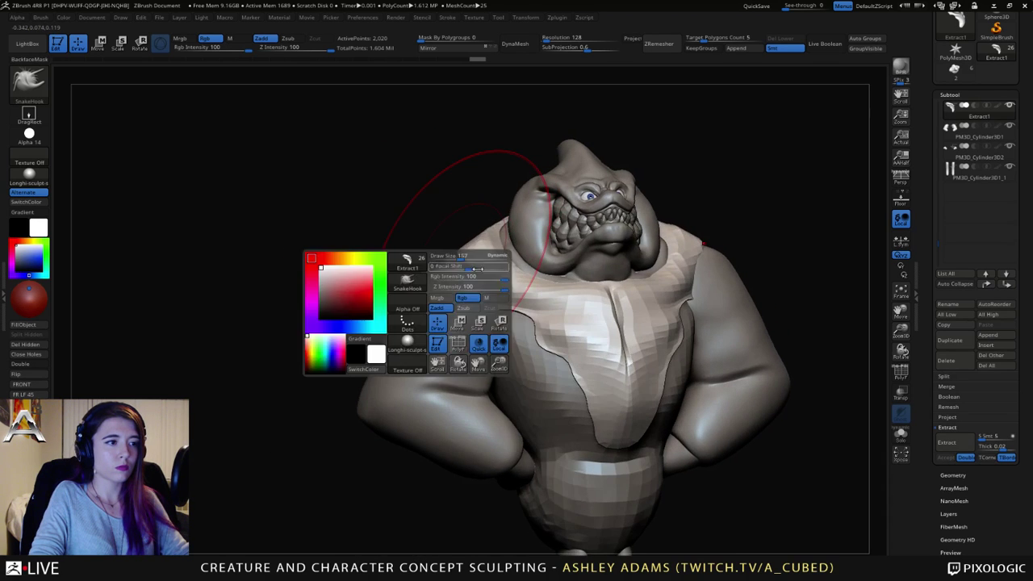
key("space")
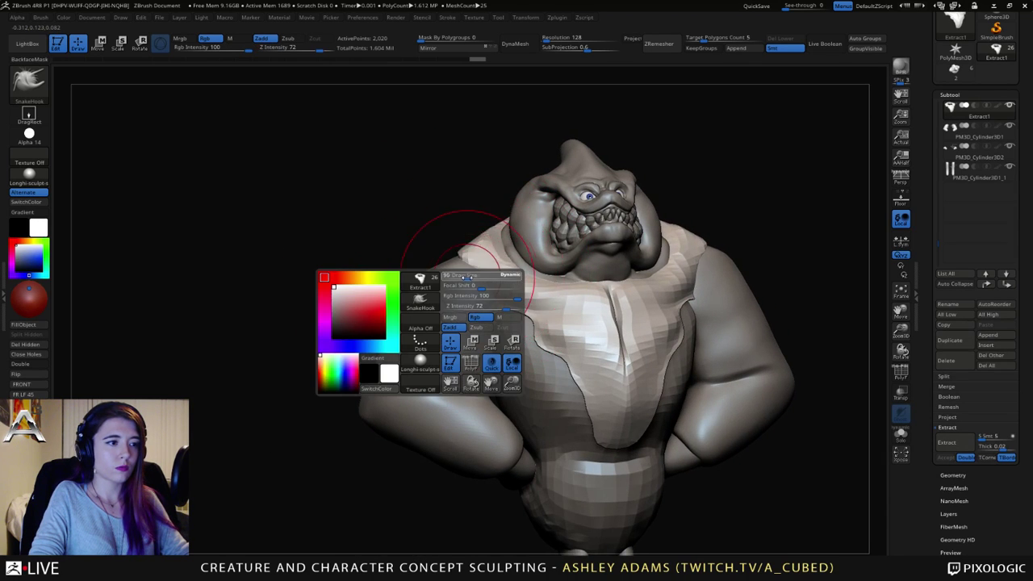
key("space")
left_click(490, 312)
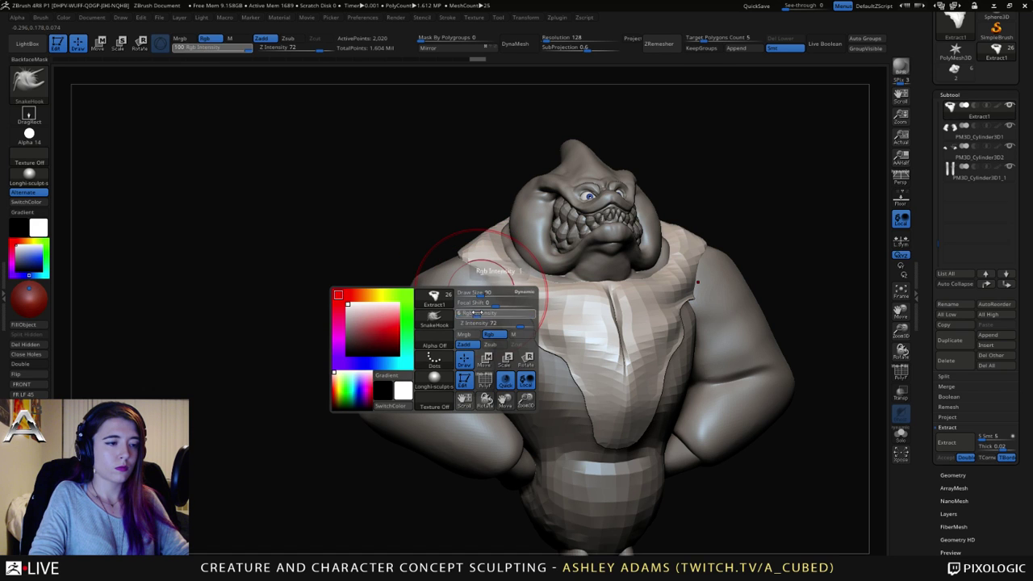
left_click_drag(477, 313, 457, 313)
key("space")
left_click_drag(516, 341, 560, 340)
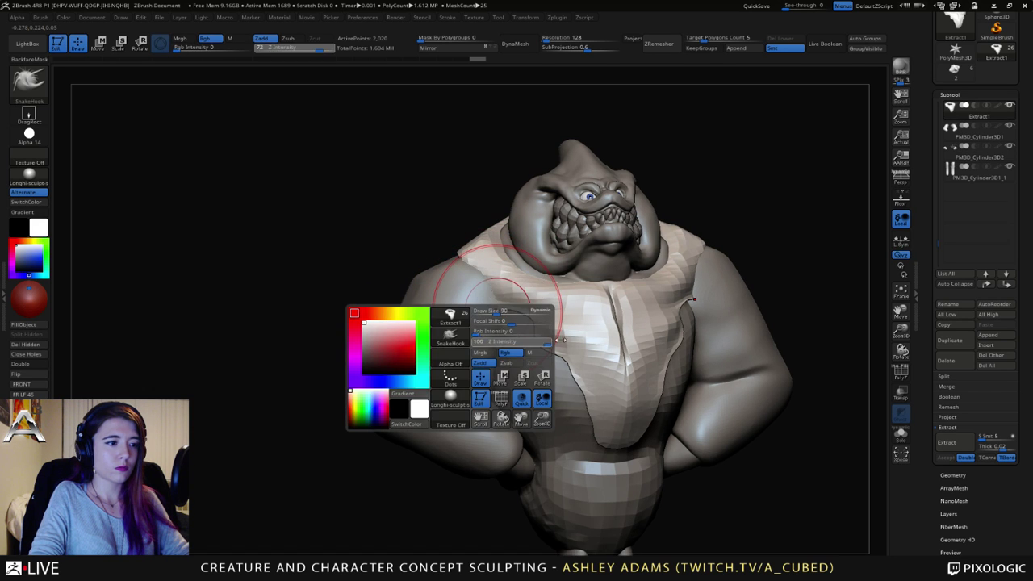
Step: Reshape the collar's shoulder corners with a larger SnakeHook brush and display the other subtools as transparent
right_click_drag(495, 281, 468, 273)
key("space")
left_click_drag(482, 292, 493, 292)
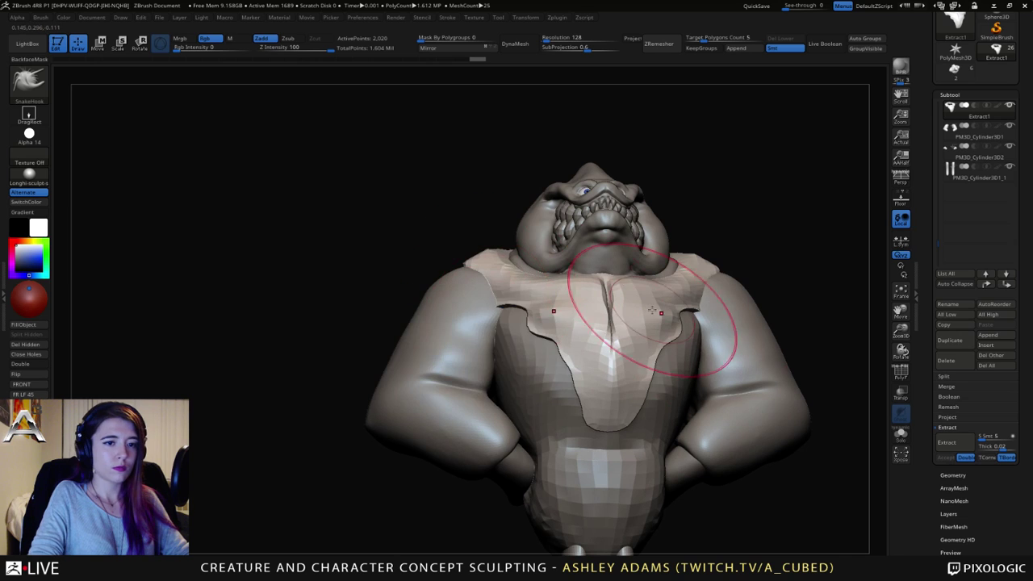
left_click(902, 395)
key("space")
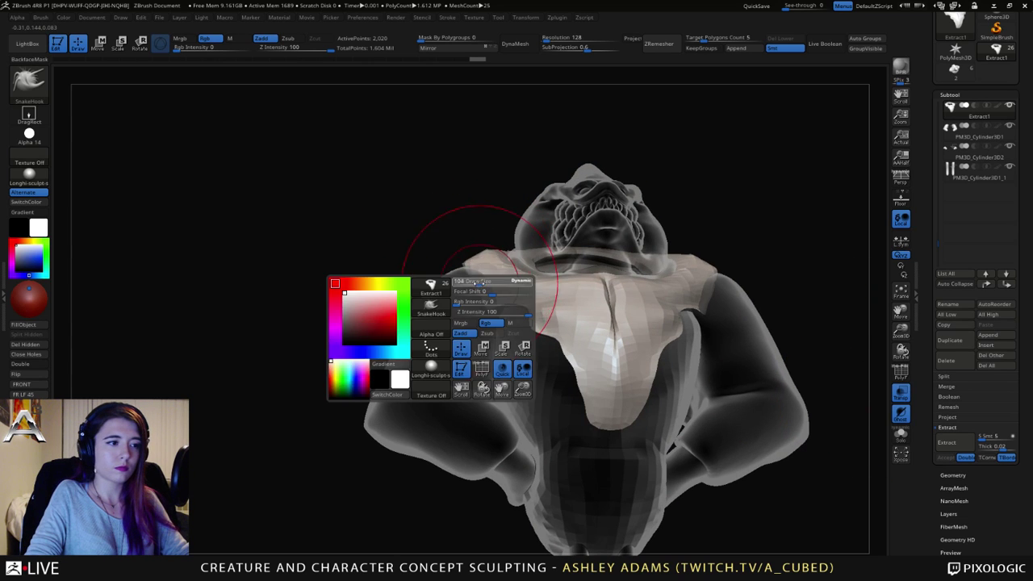
right_click_drag(482, 282, 484, 302)
key("ctrl")
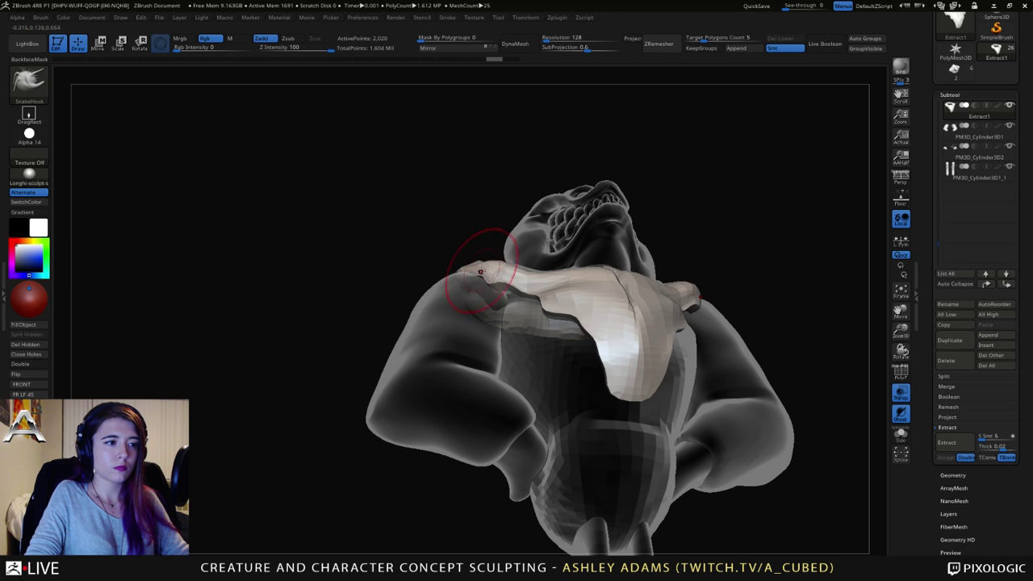
Step: Smooth the collar's shoulder tips and the side edges of its chest panel
left_click_drag(480, 271, 486, 270, "shift")
right_click_drag(486, 269, 483, 347)
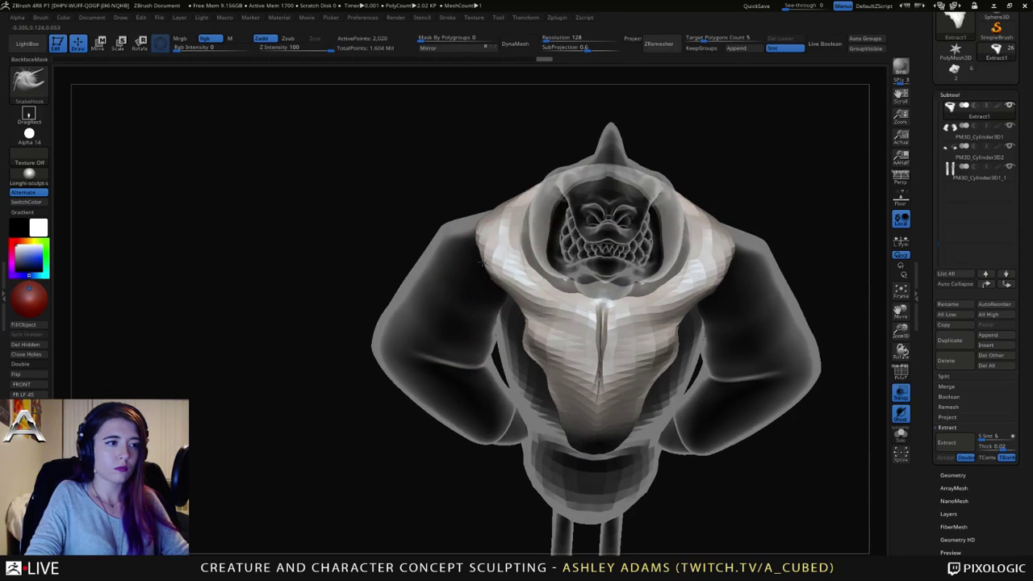
key("shift")
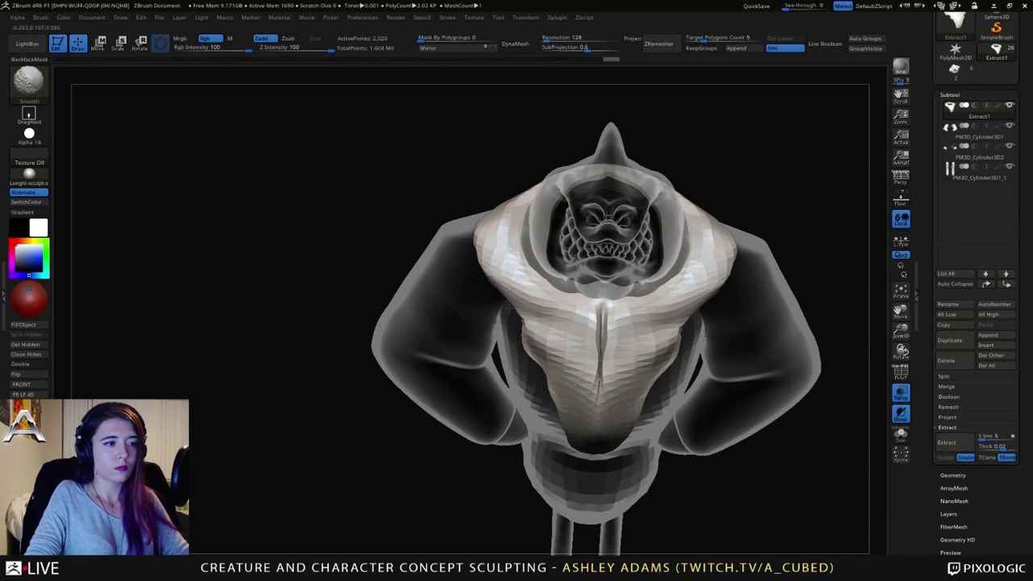
left_click_drag(514, 310, 567, 413, "shift")
mouse_move(568, 413)
right_mouse_down()
mouse_move(564, 323)
mouse_move(560, 341)
mouse_move(532, 348)
right_mouse_up()
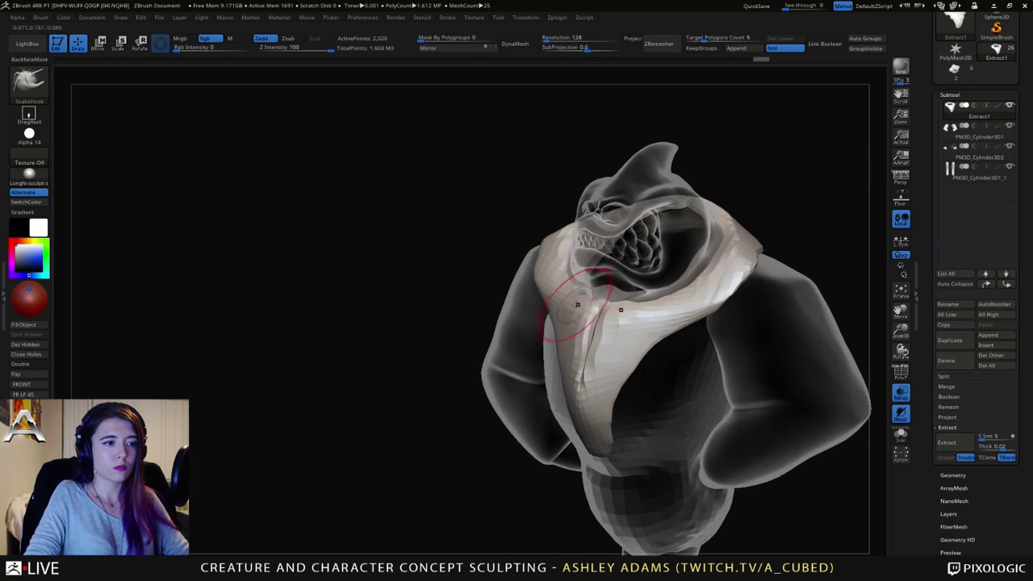
Step: Reshape the collar's neckline around the neck with SnakeHook and turn transparency off
key("space")
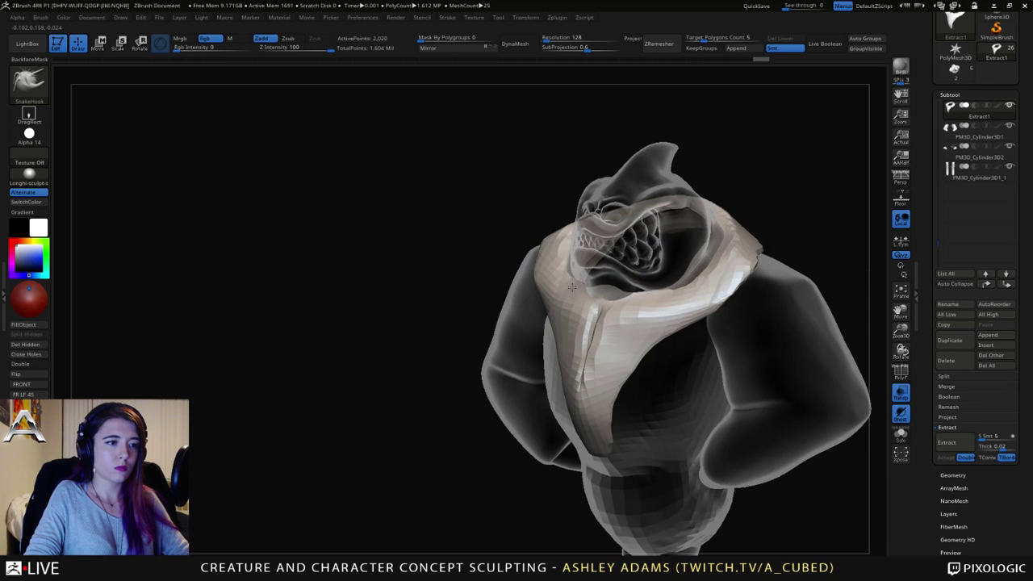
right_click_drag(572, 287, 594, 275)
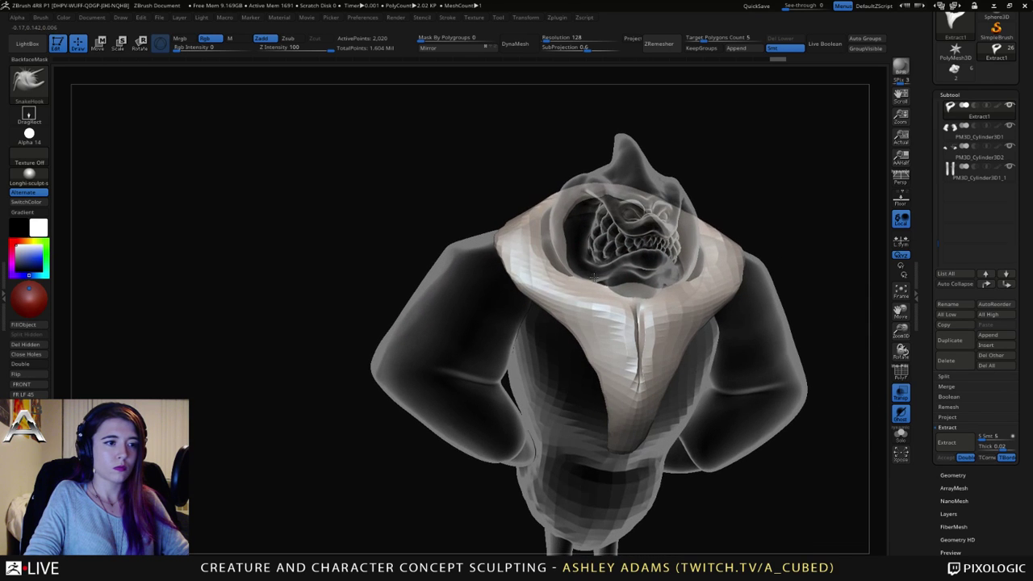
left_click_drag(594, 277, 598, 284)
mouse_move(599, 281)
right_mouse_down("alt")
mouse_move(557, 277)
mouse_move(546, 263)
mouse_move(560, 285)
right_mouse_up("alt")
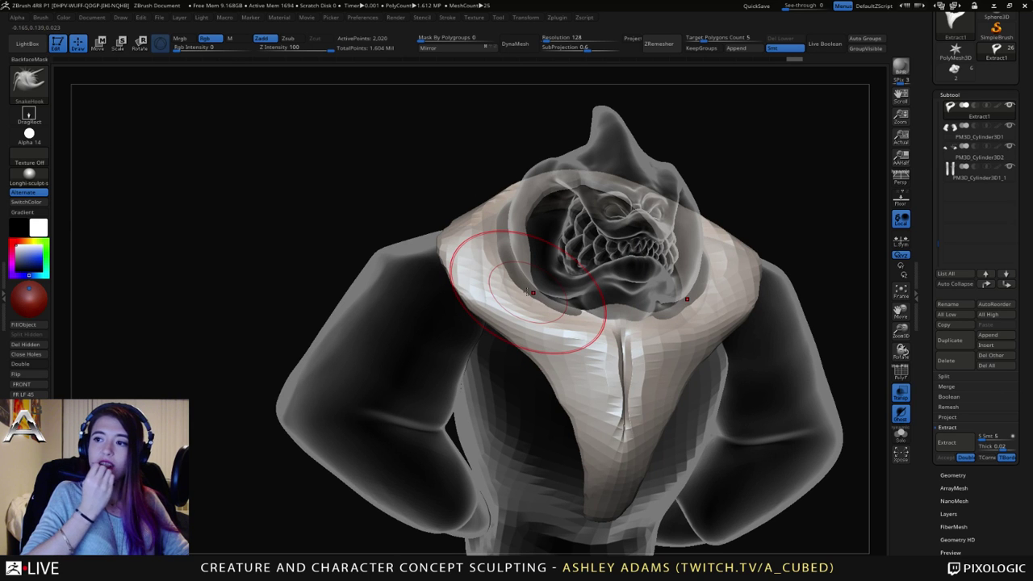
right_click(507, 252)
mouse_move(494, 251)
right_mouse_down()
mouse_move(517, 256)
mouse_move(449, 253)
right_mouse_up()
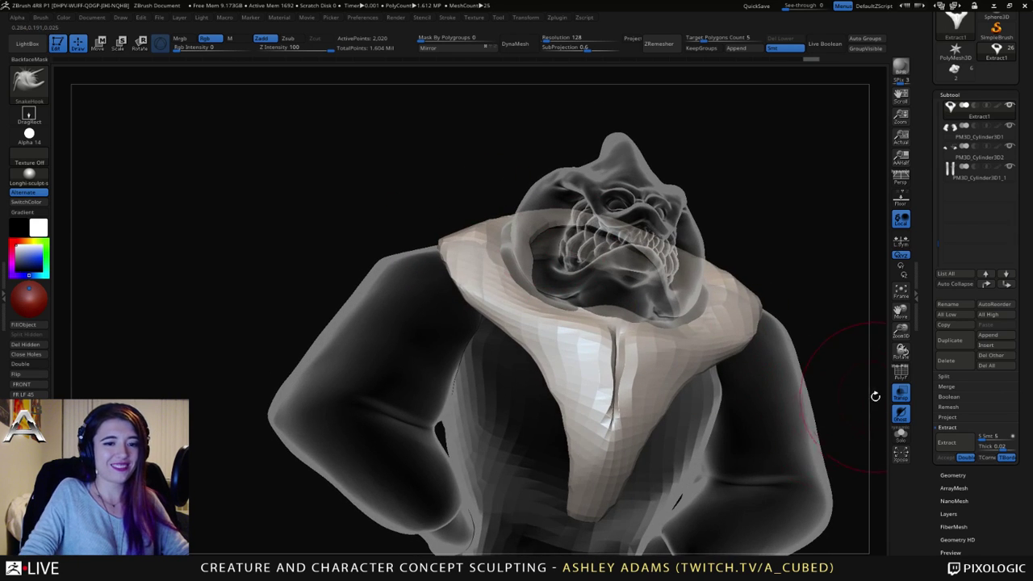
left_click(900, 393)
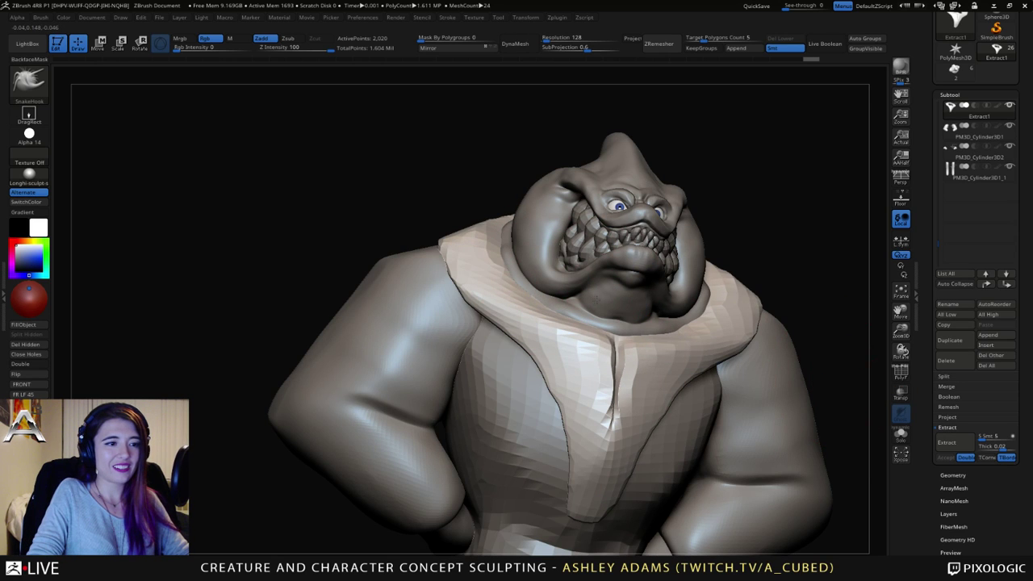
Step: Pull the collar's outer front edges outward and down over the chest to form pointed upper lapels
right_click(534, 341)
left_click_drag(545, 347, 538, 348)
right_click_drag(534, 341, 488, 290)
right_click(487, 291)
left_click(486, 297)
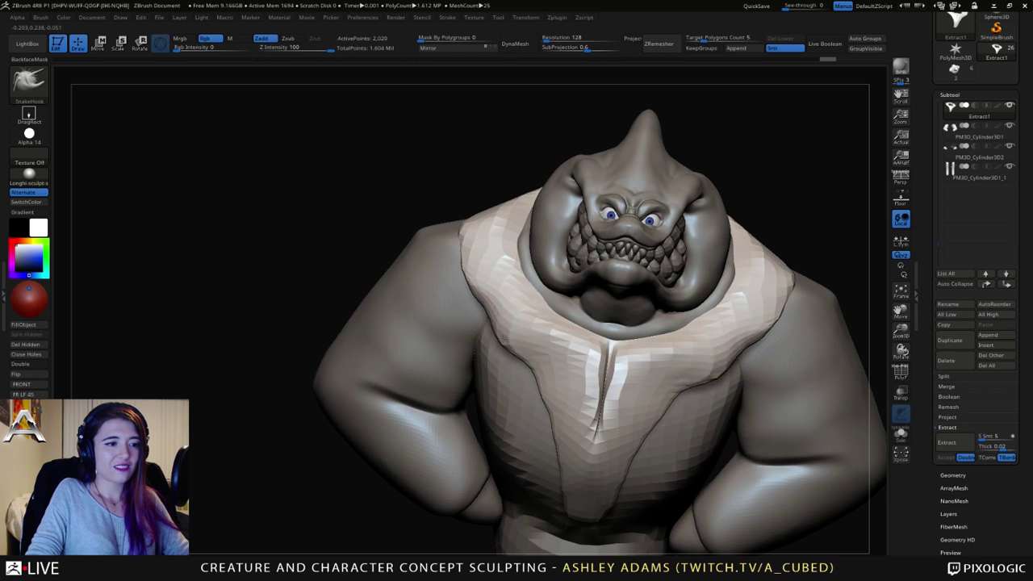
left_click_drag(485, 323, 477, 317)
right_click_drag(477, 316, 524, 353)
left_click_drag(523, 355, 532, 373)
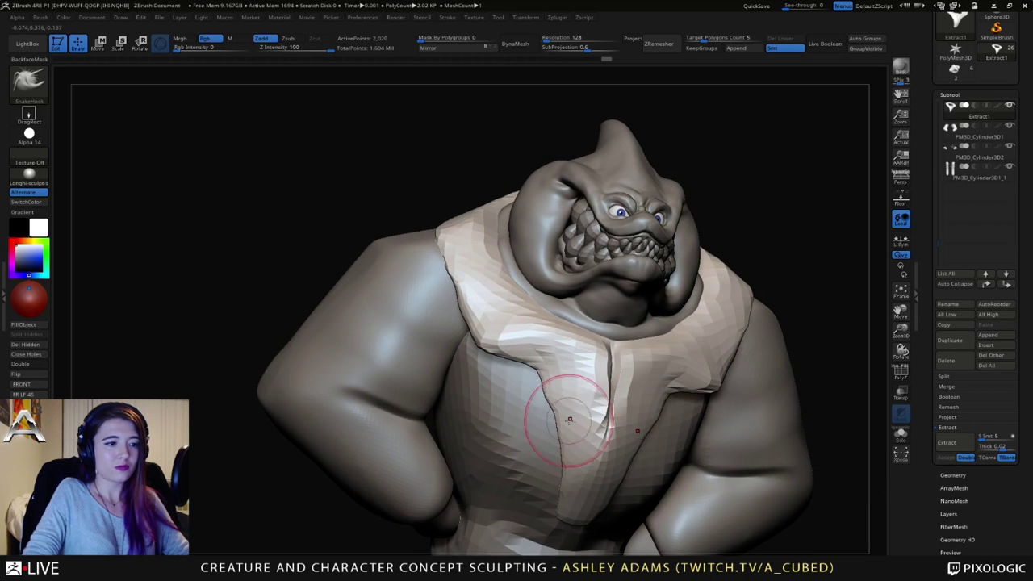
Step: Pull the sides of the chest panel outward below the upper lapels to form a notched lower lapel
left_click_drag(569, 420, 525, 401)
left_click_drag(557, 451, 555, 436)
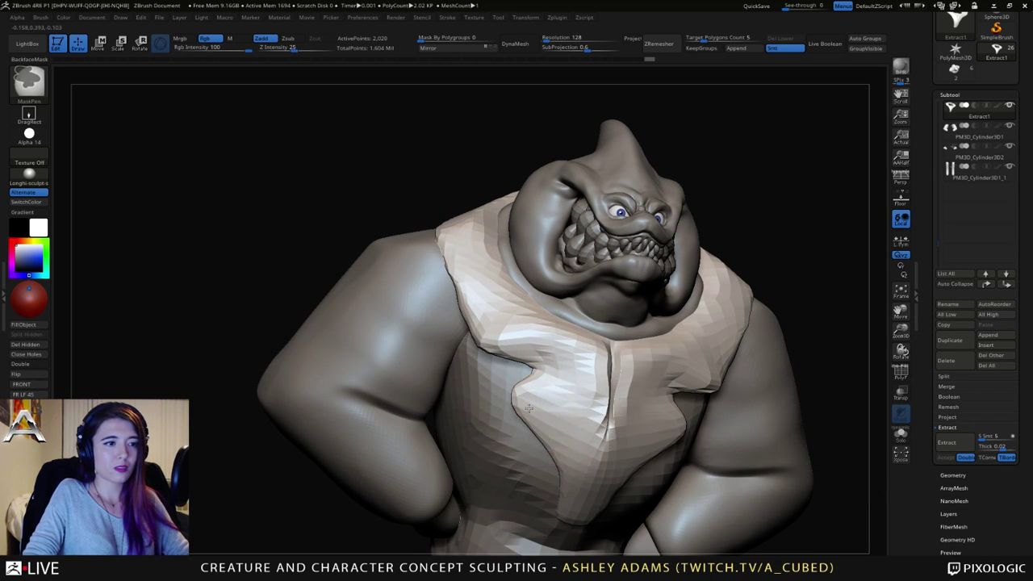
right_click_drag(555, 436, 551, 364, "ctrl")
mouse_move(550, 363)
right_mouse_down()
mouse_move(515, 349)
mouse_move(565, 347)
right_mouse_up()
key("space")
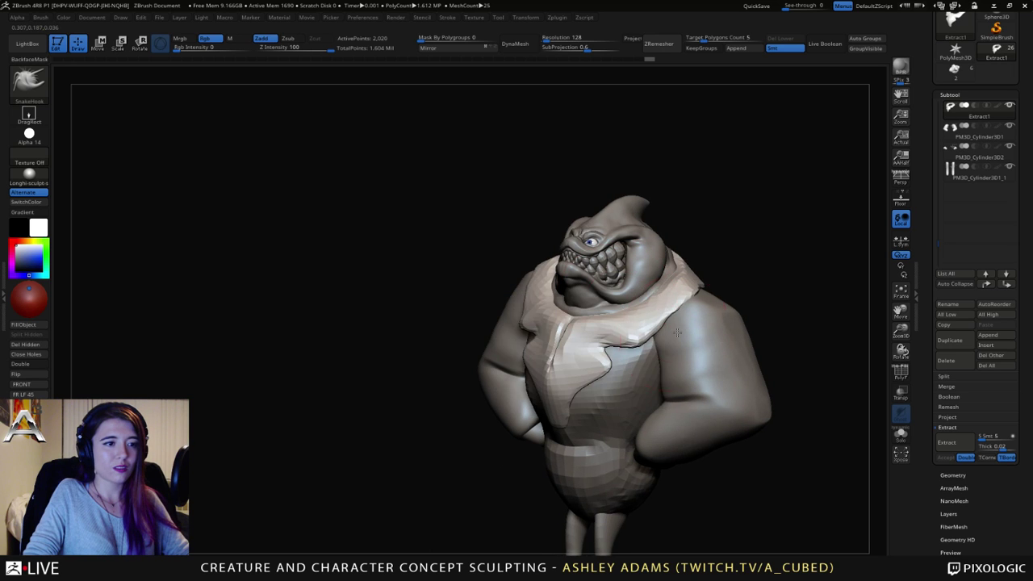
Step: Reshape the collar's shoulder edges with SnakeHook and smooth the corners of its upper lapels
right_click_drag(680, 327, 662, 303)
right_click_drag(694, 335, 615, 323)
mouse_move(717, 280)
right_mouse_down()
mouse_move(674, 282)
mouse_move(708, 284)
right_mouse_up()
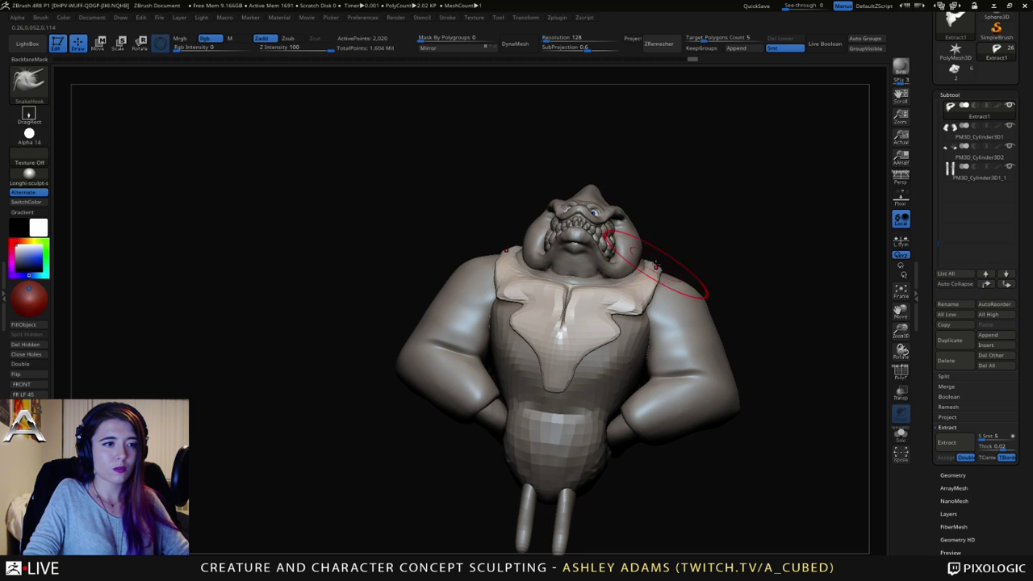
mouse_move(638, 266)
right_mouse_down()
mouse_move(548, 270)
mouse_move(549, 298)
mouse_move(537, 283)
mouse_move(525, 315)
mouse_move(565, 306)
right_mouse_up()
key("space")
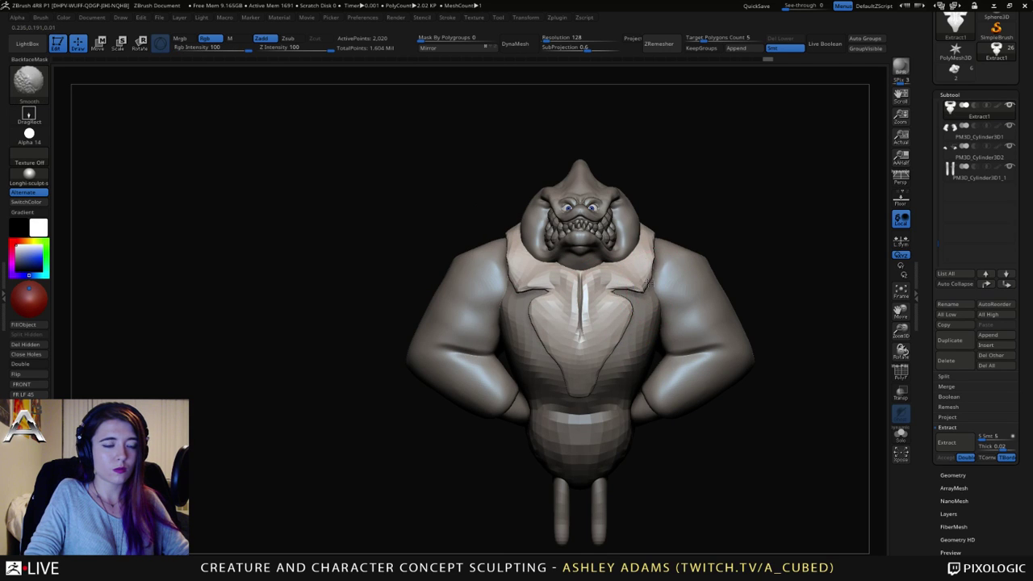
left_click_drag(645, 288, 641, 266, "shift")
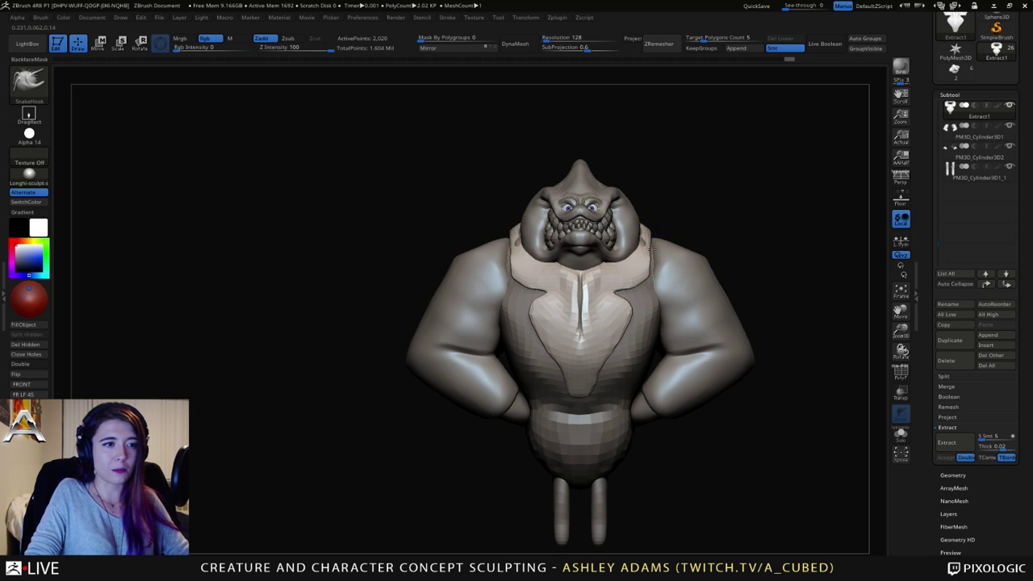
right_click_drag(640, 250, 565, 252)
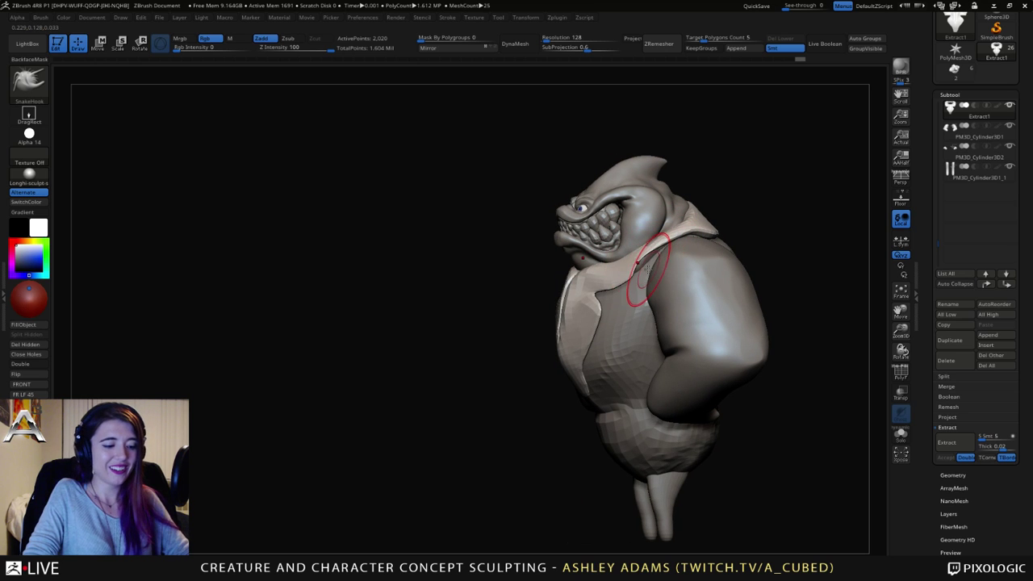
Step: Thicken the collar's side edge over the shoulder with the Inflat brush
key("b")
key("i")
key("n")
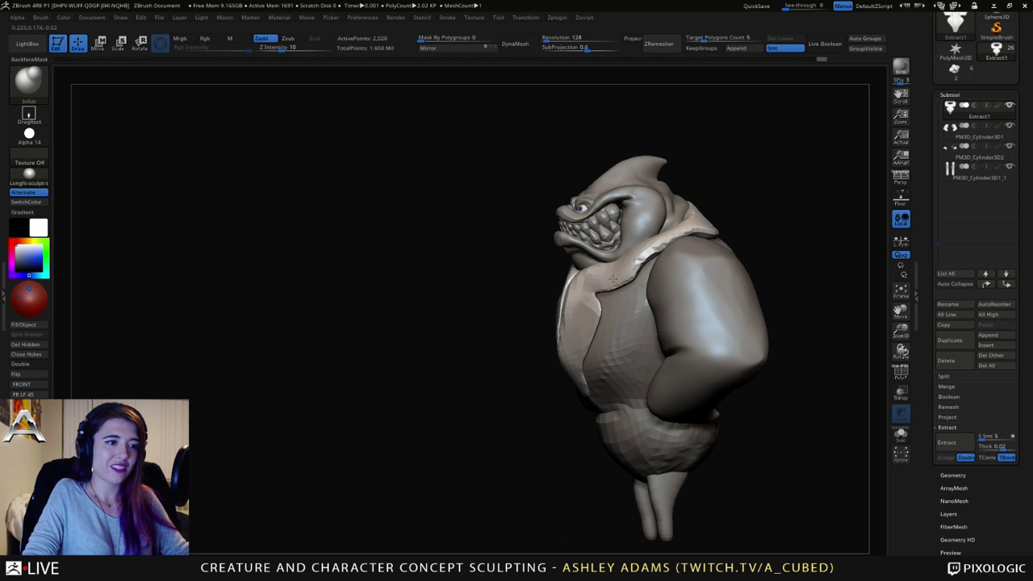
right_click_drag(613, 279, 688, 284)
Step: Adjust the lower end of the chest panel with SnakeHook and smooth the side edges of the lower lapels
key("b")
key("s")
key("h")
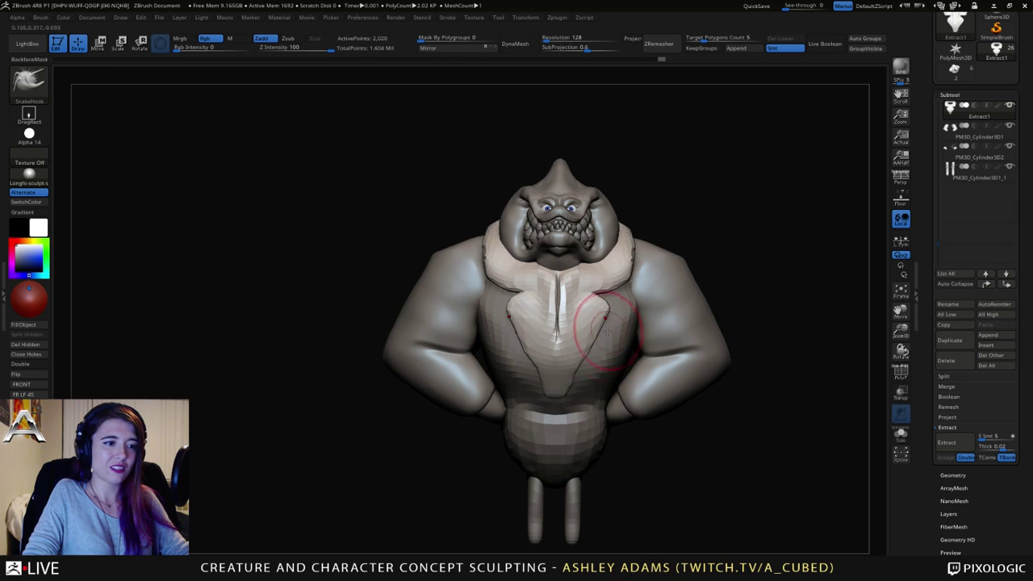
right_click_drag(557, 414, 586, 385)
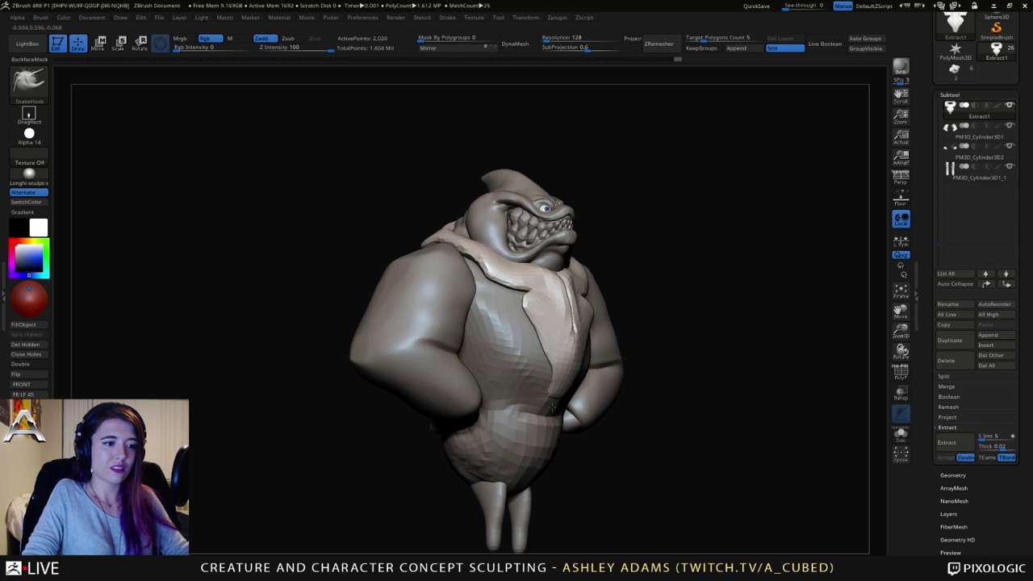
left_click_drag(542, 417, 531, 419)
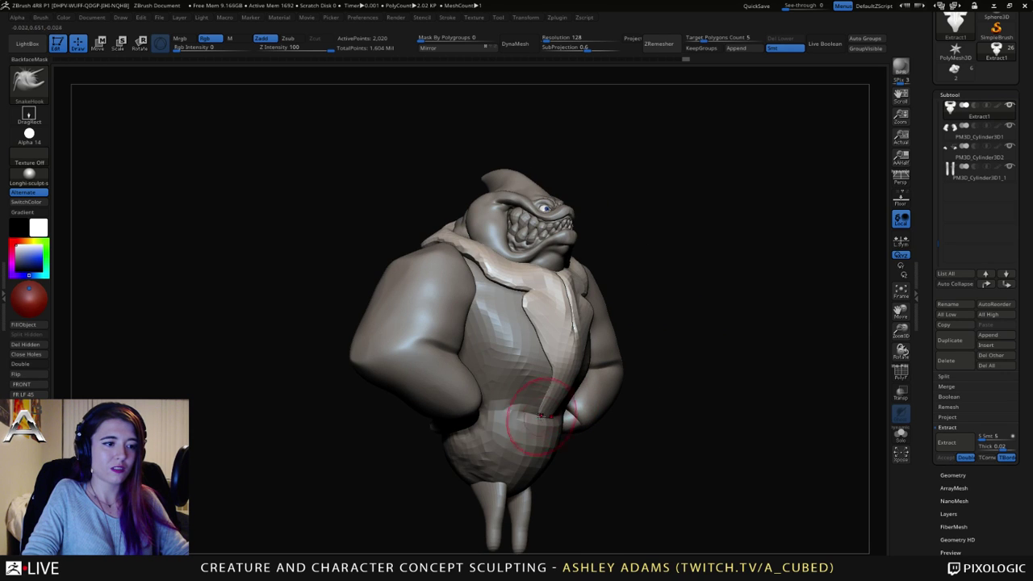
left_click_drag(545, 383, 525, 320, "shift")
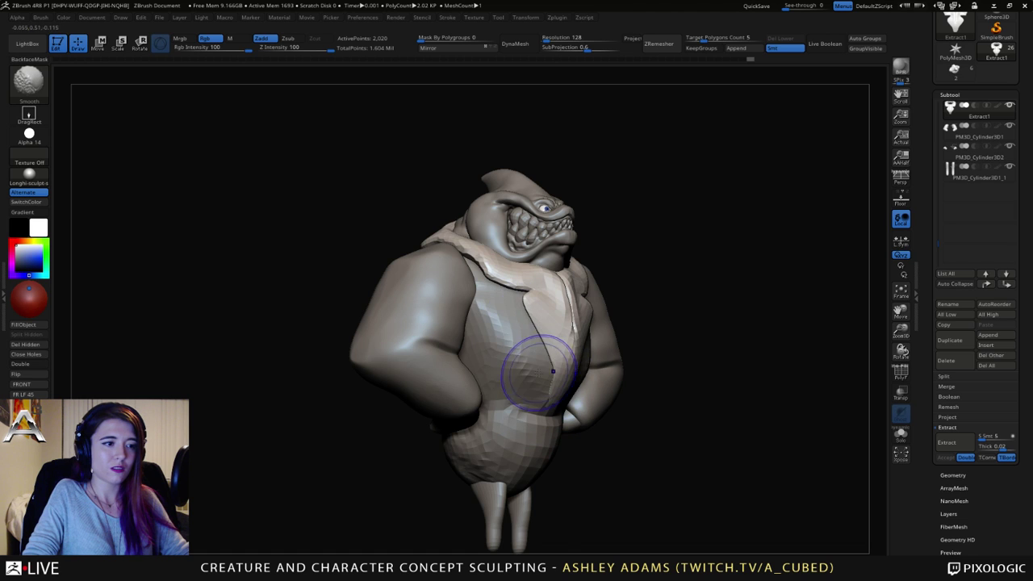
Step: Flatten the front of the collar's chest panel with the SPolish brush
right_click_drag(542, 369, 509, 356)
right_click(526, 360)
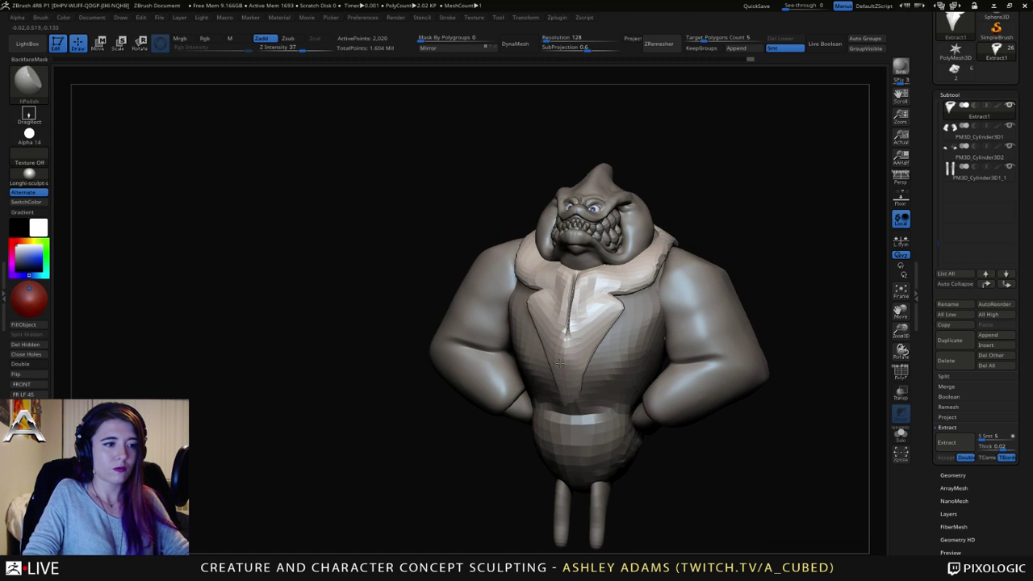
mouse_move(565, 349)
left_mouse_down()
mouse_move(581, 279)
mouse_move(650, 270)
mouse_move(625, 277)
mouse_move(645, 281)
left_mouse_up()
Step: Sharpen the notch between the upper and lower lapels with SnakeHook and smooth the upper lapels up to the shoulders
key("b")
key("s")
key("h")
right_click_drag(643, 281, 649, 284)
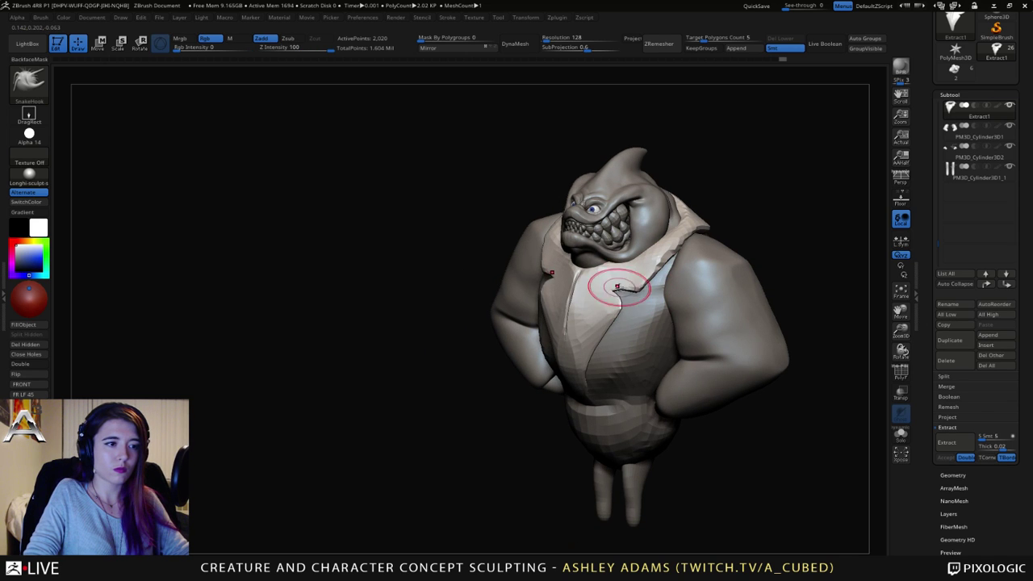
key("space")
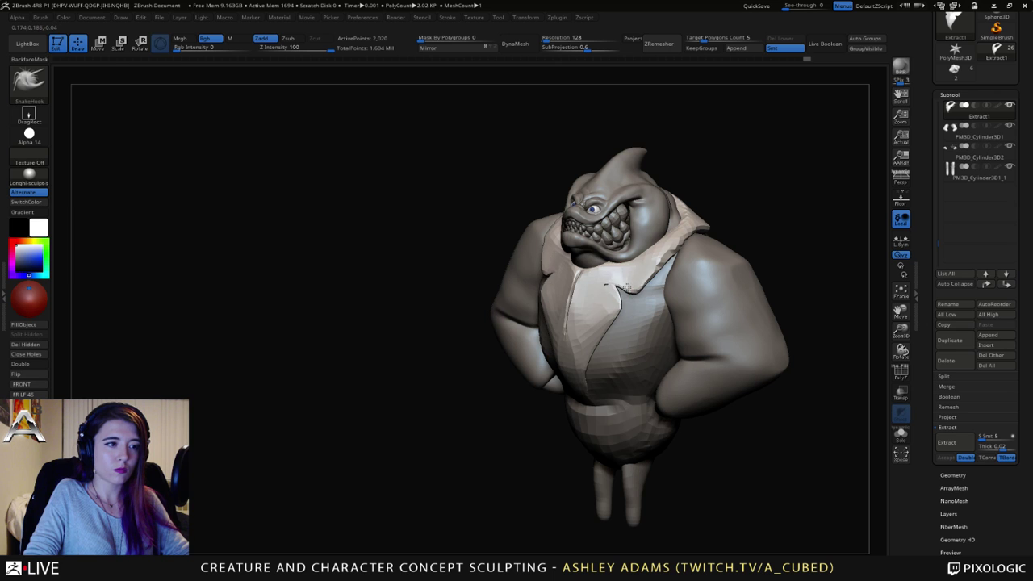
right_click_drag(610, 286, 586, 276, "shift")
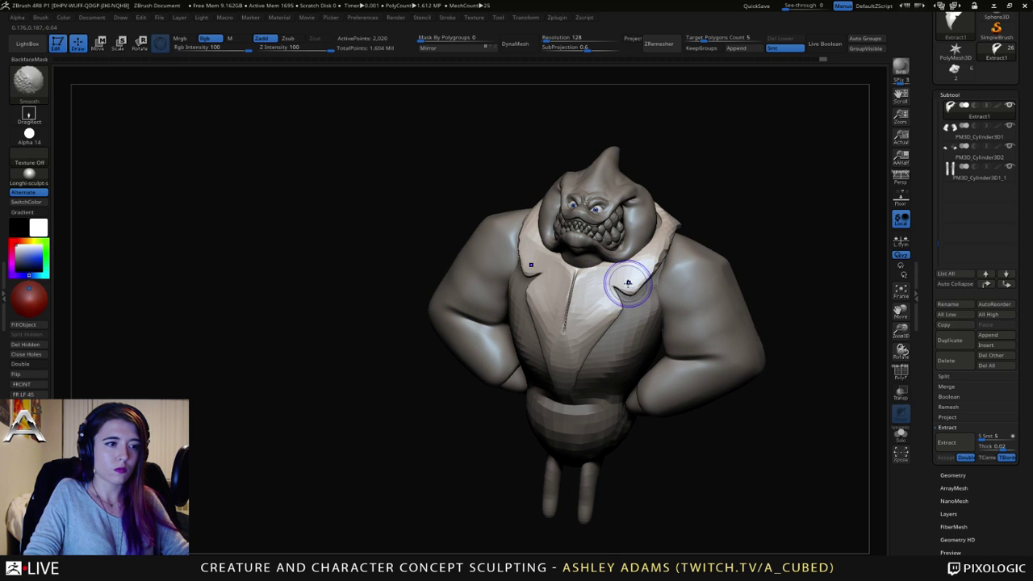
mouse_move(649, 273)
left_mouse_down("shift")
mouse_move(672, 229)
mouse_move(664, 242)
left_mouse_up("shift")
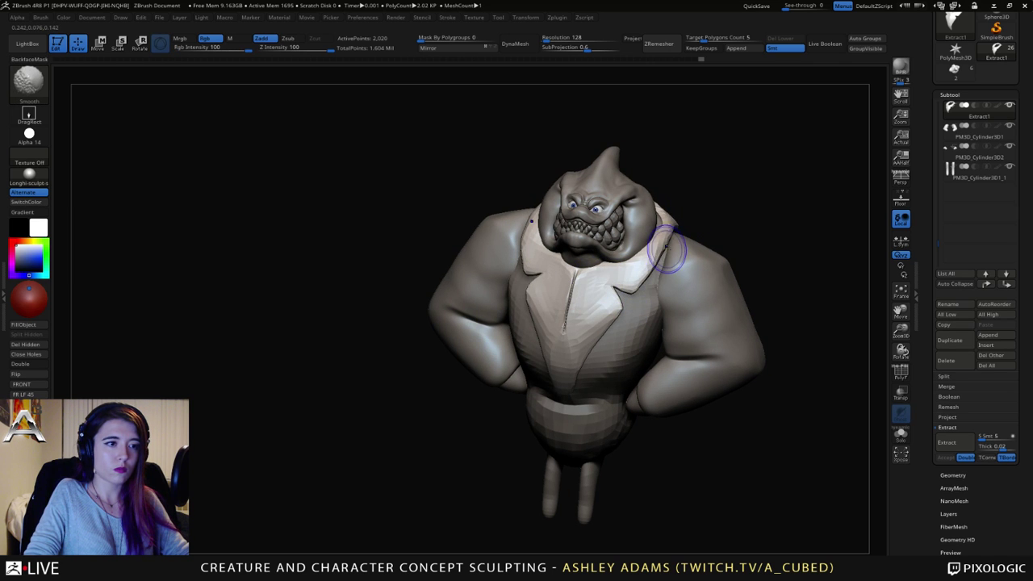
mouse_move(664, 242)
right_mouse_down()
mouse_move(642, 253)
mouse_move(636, 241)
mouse_move(621, 244)
mouse_move(633, 246)
mouse_move(600, 260)
mouse_move(548, 242)
right_mouse_up()
right_click(594, 308)
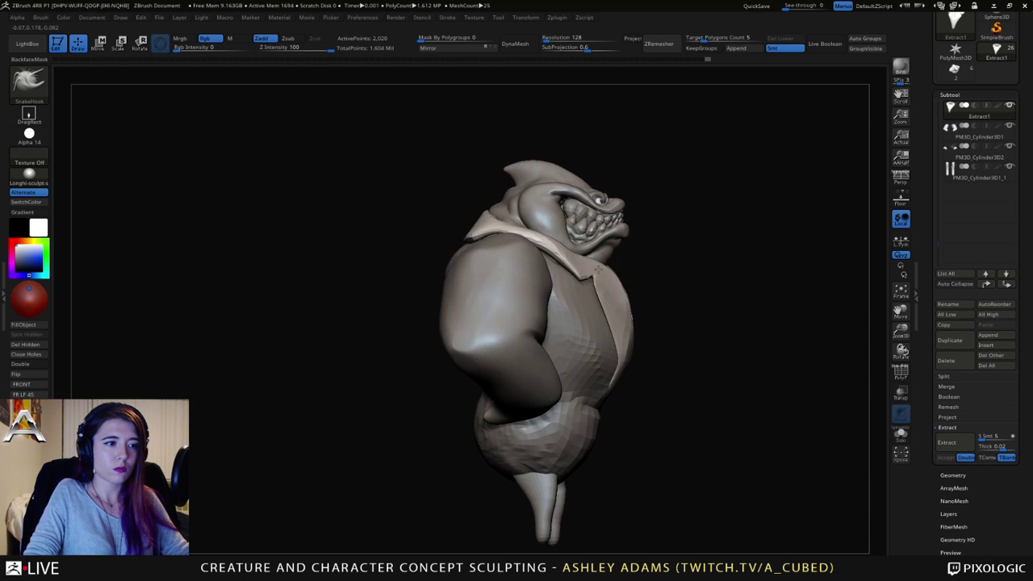
Step: Adjust the head mesh around the neck with SnakeHook and make the collar the active subtool again
left_click(546, 245, "alt")
right_click(542, 240)
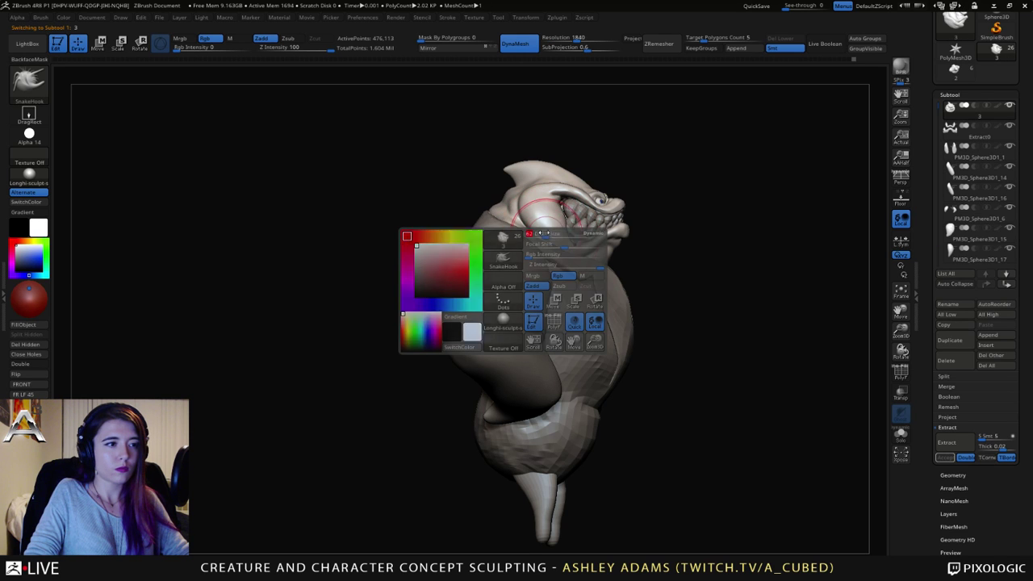
mouse_move(540, 237)
right_mouse_down()
mouse_move(492, 257)
mouse_move(570, 255)
mouse_move(487, 199)
right_mouse_up()
left_click(535, 251, "alt")
right_click(570, 255)
right_click_drag(569, 295, 591, 313)
right_click(590, 341)
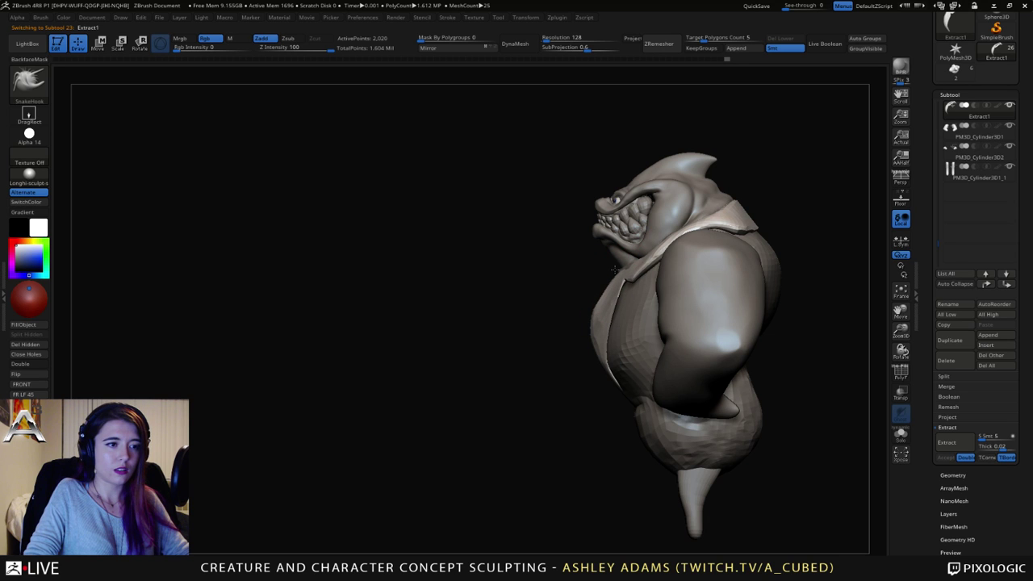
Step: Reshape the collar's back point and its side edge along the shoulder with SnakeHook
right_click_drag(613, 268, 648, 257)
right_click(645, 286)
left_click(739, 230, "alt")
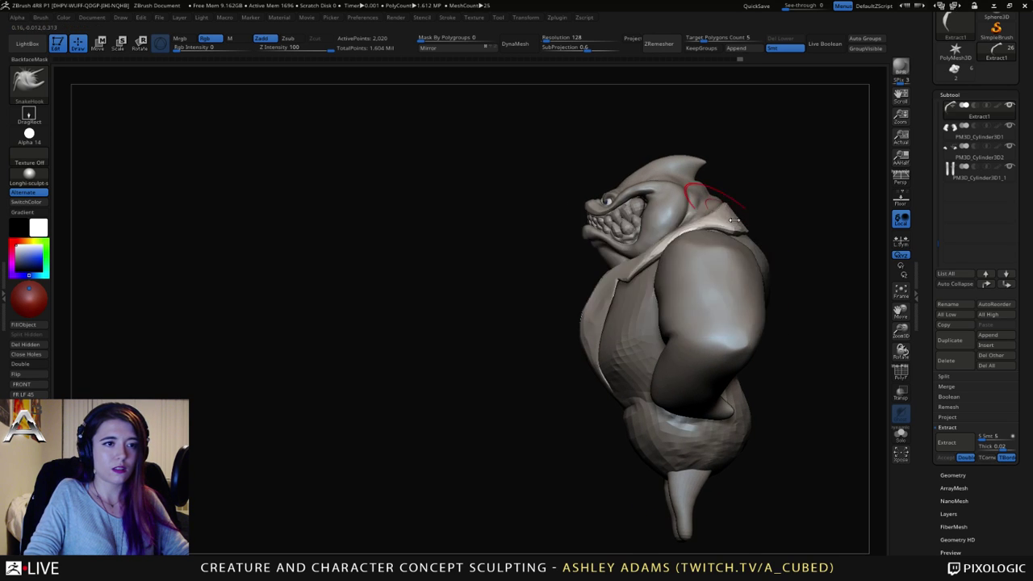
right_click(626, 290)
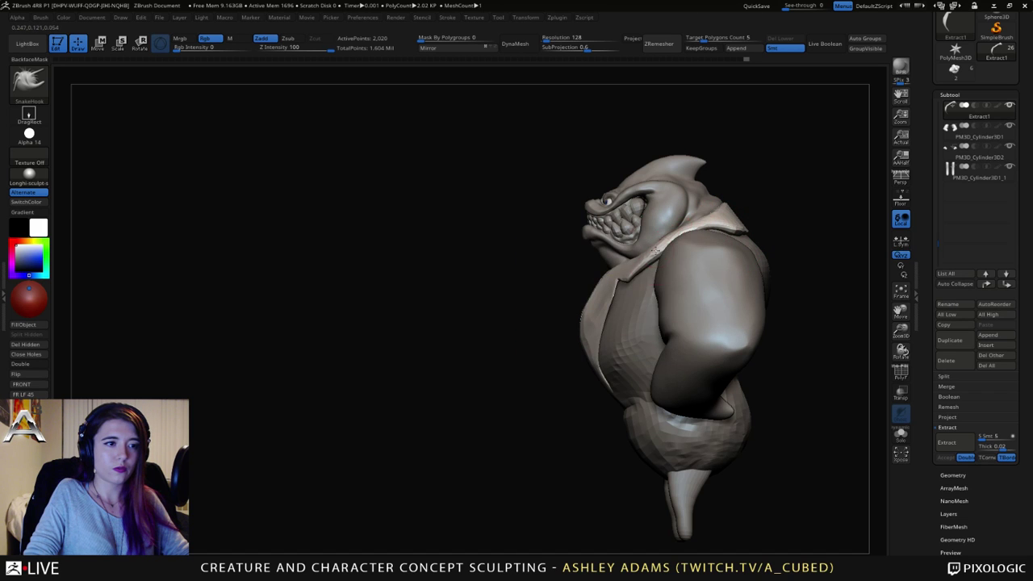
left_click(676, 238, "alt")
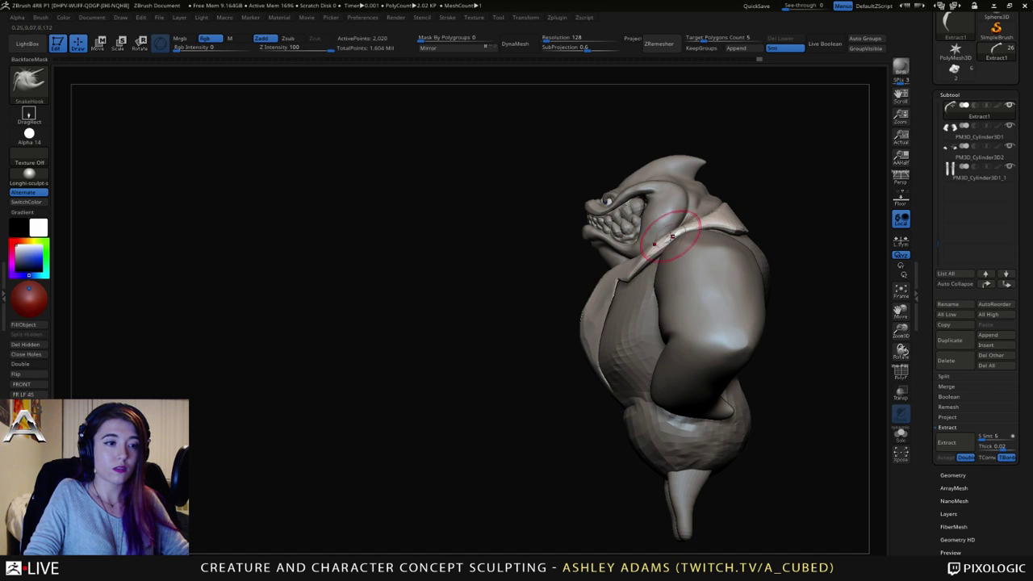
Step: Thicken the collar's side edge and lapels with the Inflat brush
key("b")
key("i")
key("n")
right_click(605, 292)
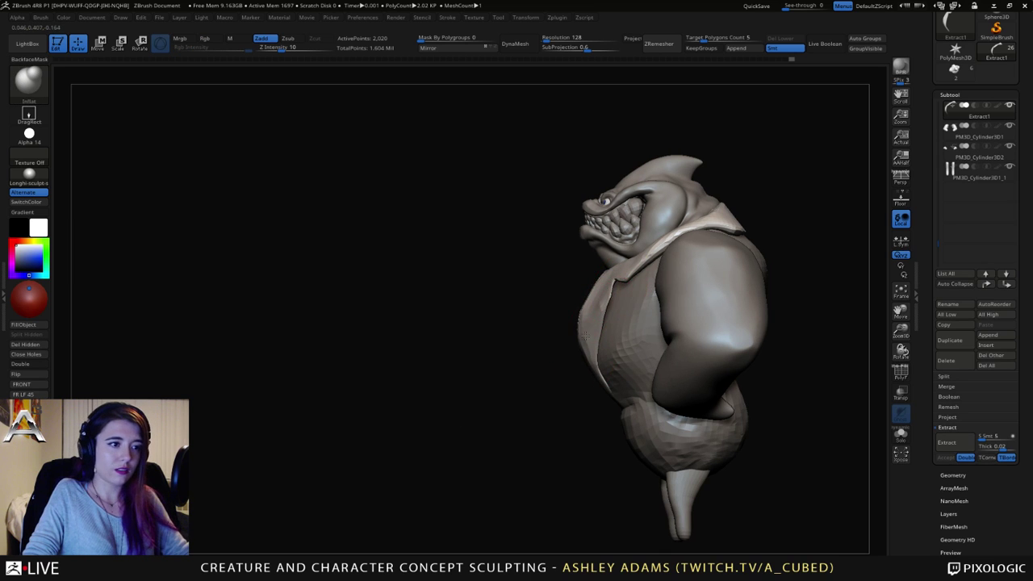
mouse_move(615, 272)
right_mouse_down()
mouse_move(730, 275)
mouse_move(624, 272)
right_mouse_up()
Step: Refine the outline of the lapels and the collar's shoulder corners with SnakeHook
key("b")
key("s")
key("h")
mouse_move(641, 271)
left_mouse_down()
mouse_move(626, 271)
mouse_move(643, 279)
left_mouse_up()
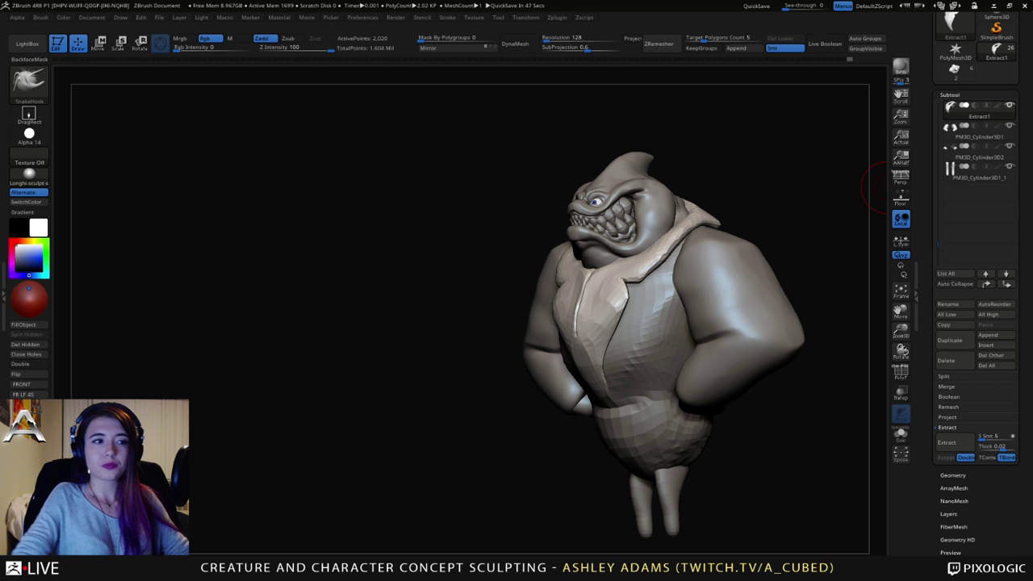
left_click_drag(887, 188, 952, 197)
key("space")
mouse_move(533, 279)
left_mouse_down()
mouse_move(552, 279)
mouse_move(535, 292)
mouse_move(519, 265)
left_mouse_up()
right_click_drag(517, 271, 510, 301)
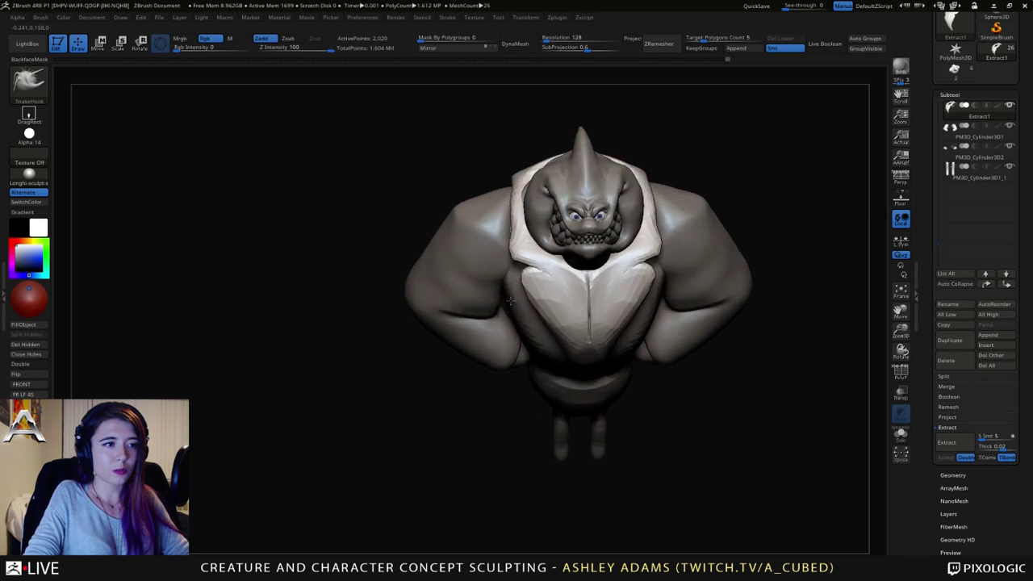
left_click_drag(510, 300, 531, 230)
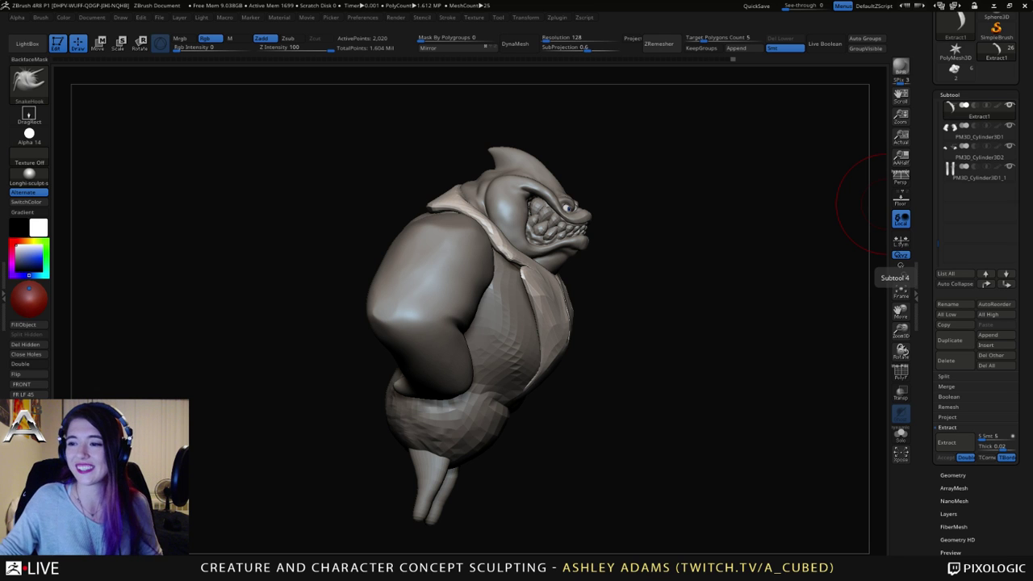
Step: Select the torso and adjust its shoulder area beneath the collar with SnakeHook
mouse_move(847, 211)
left_mouse_down()
mouse_move(634, 235)
mouse_move(673, 236)
left_mouse_up()
key("space")
left_click_drag(710, 194, 597, 210)
left_click(645, 308, "alt")
key("space")
left_click_drag(636, 280, 642, 280)
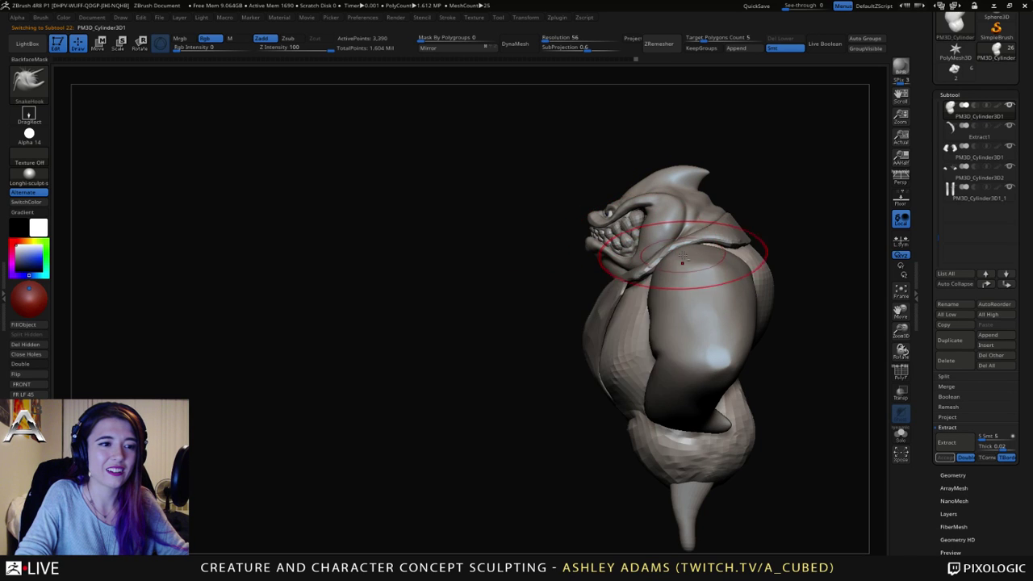
Step: Select the arms and reshape the tops of the shoulders beside the collar with SnakeHook
left_click(690, 262, "alt")
left_click_drag(509, 283, 629, 293)
key("space")
left_click_drag(671, 247, 651, 260)
left_click_drag(692, 216, 721, 260, "shift")
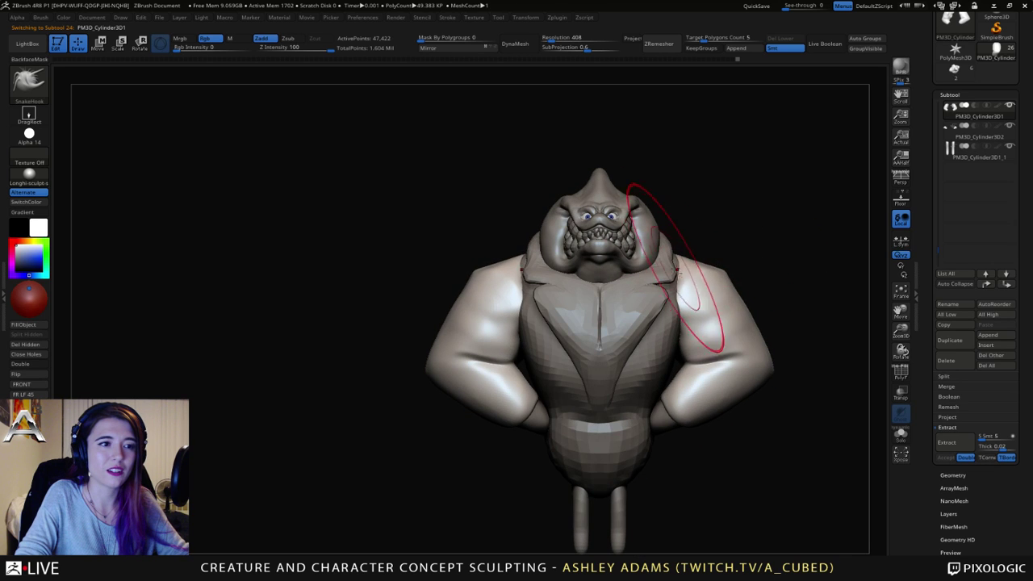
Step: Select the collar and fit its shoulder corners against the arms with SnakeHook
left_click(669, 273, "alt")
mouse_move(710, 242)
left_mouse_down()
mouse_move(641, 249)
mouse_move(662, 273)
left_mouse_up()
mouse_move(791, 237)
left_mouse_down()
mouse_move(734, 232)
mouse_move(761, 247)
mouse_move(701, 249)
left_mouse_up()
key("space")
right_click_drag(674, 263, 699, 264)
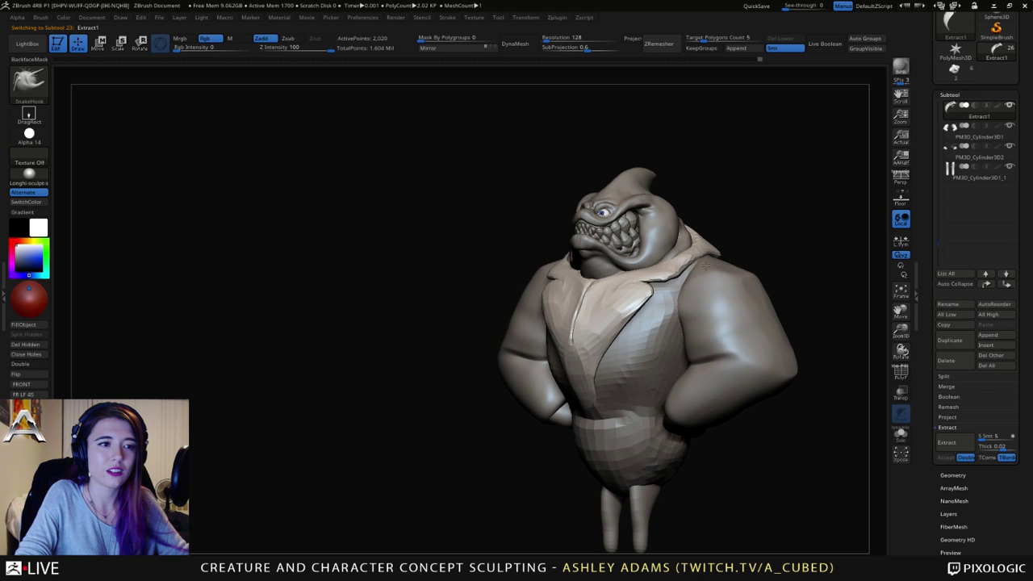
Step: Adjust the torso under the collar at the shoulder and reselect the collar to refine its outer edge
left_click(688, 271, "alt")
left_click_drag(747, 246, 705, 242)
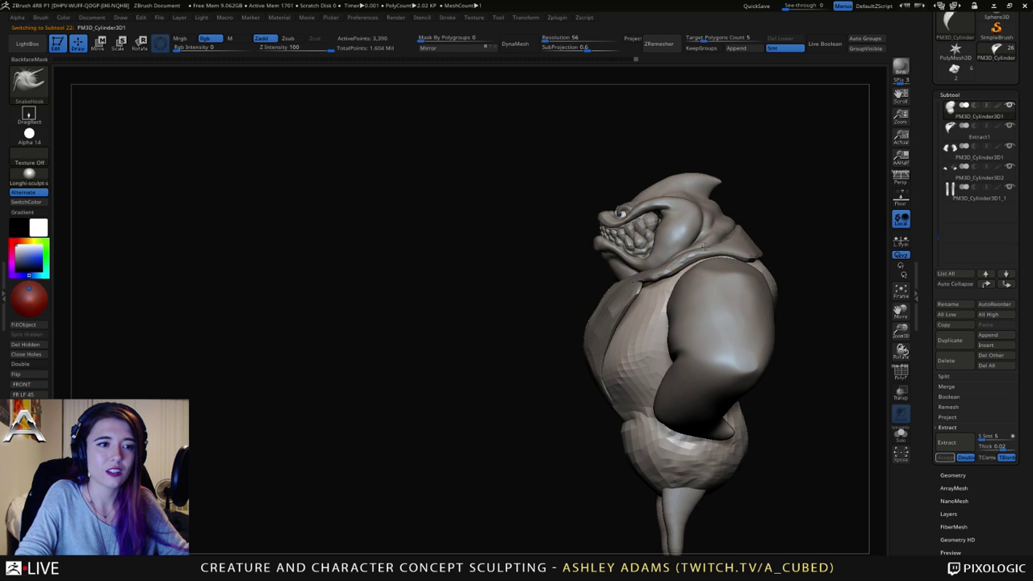
mouse_move(706, 249)
right_mouse_down()
mouse_move(736, 257)
mouse_move(710, 258)
right_mouse_up()
left_click(707, 251, "alt")
left_click_drag(699, 258, 708, 256)
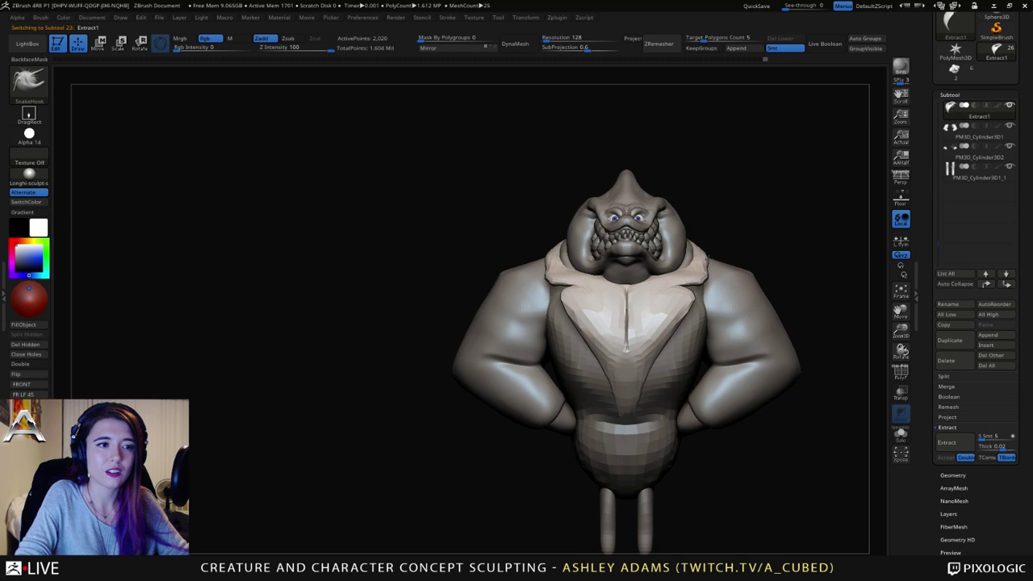
Step: Select the head and mask its bulging cheeks
left_click(698, 257, "alt")
key("space")
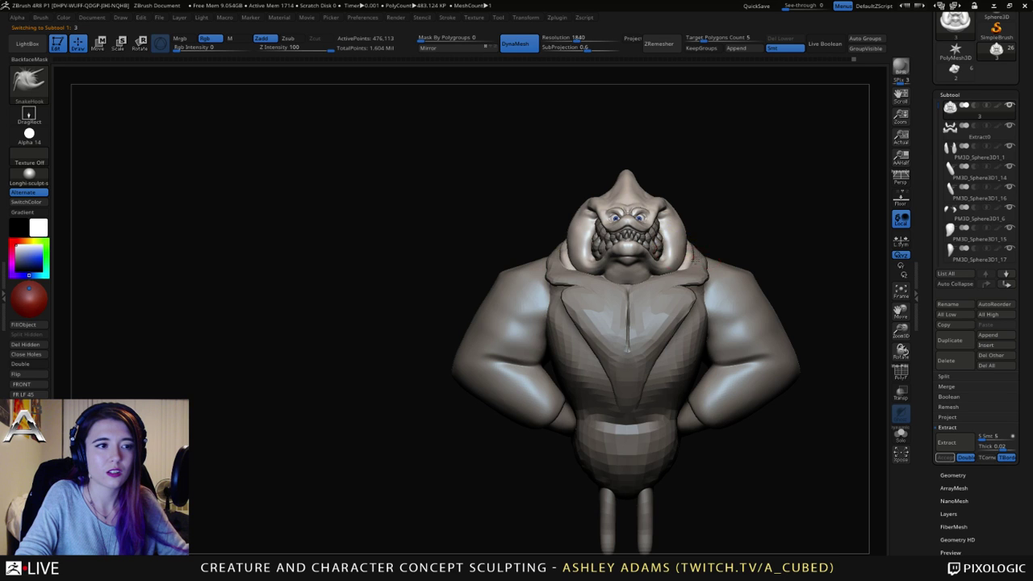
mouse_move(696, 260)
right_mouse_down()
mouse_move(629, 262)
mouse_move(699, 242)
right_mouse_up()
key("space")
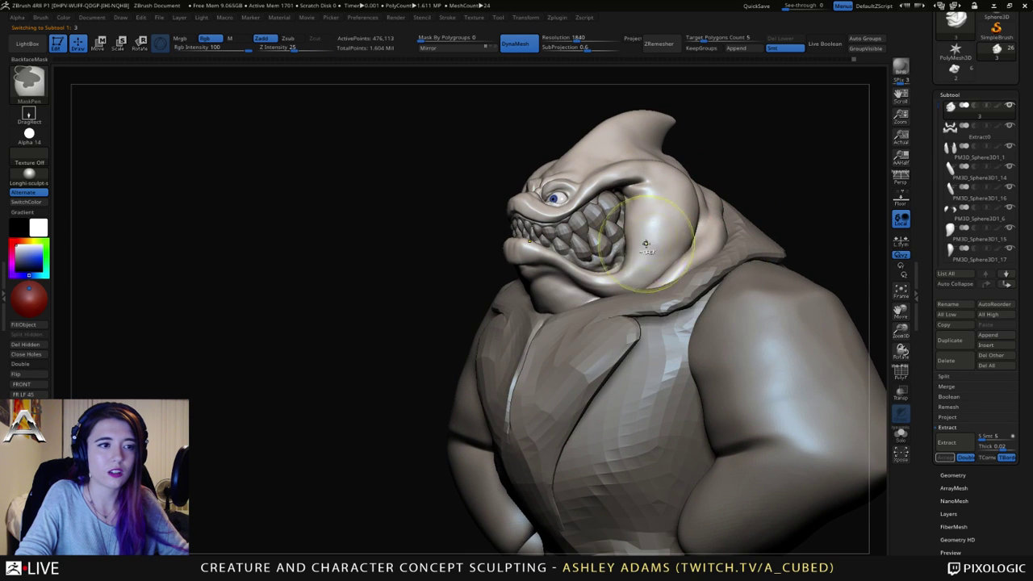
mouse_move(646, 243)
left_mouse_down("ctrl")
mouse_move(624, 265)
mouse_move(663, 222)
mouse_move(672, 184)
left_mouse_up("ctrl")
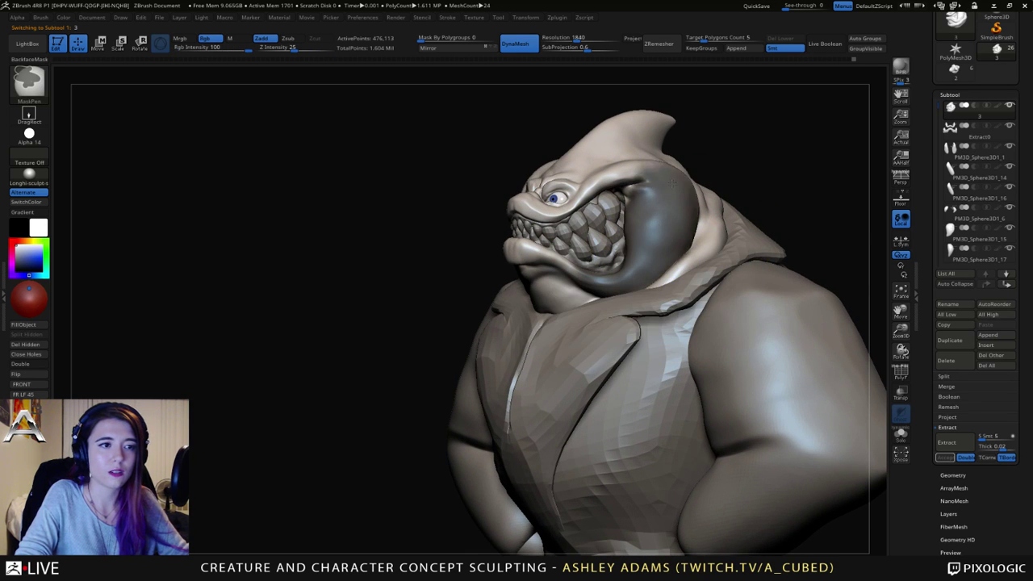
Step: Reshape the neck flesh behind the head's masked cheeks with SnakeHook so it wraps around inside the collar
mouse_move(638, 206)
right_mouse_down()
mouse_move(690, 246)
mouse_move(673, 271)
right_mouse_up()
key("space")
key("space")
key("ctrl")
key("space")
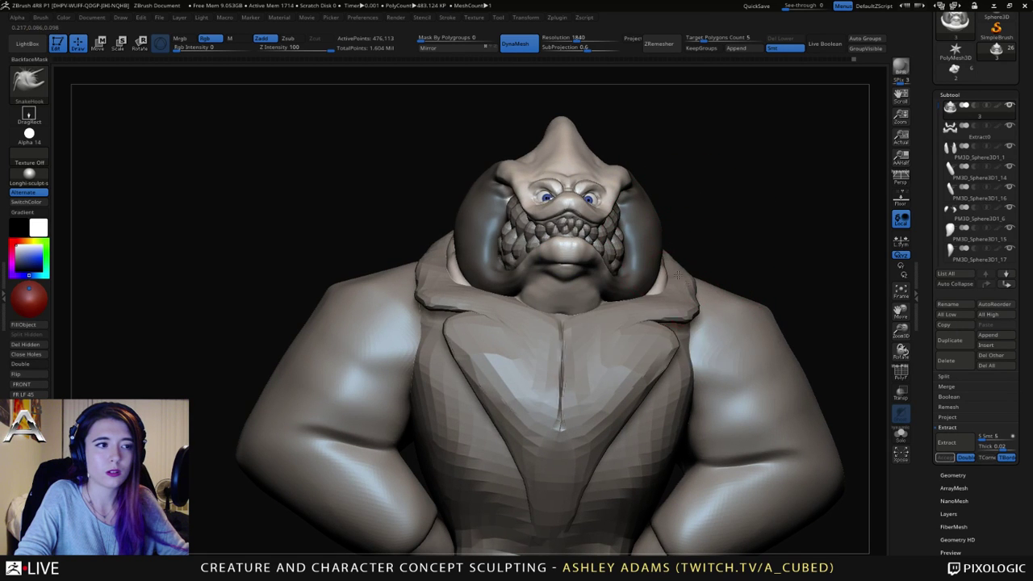
mouse_move(690, 284)
right_mouse_down()
mouse_move(652, 267)
mouse_move(639, 277)
mouse_move(666, 272)
mouse_move(654, 289)
right_mouse_up()
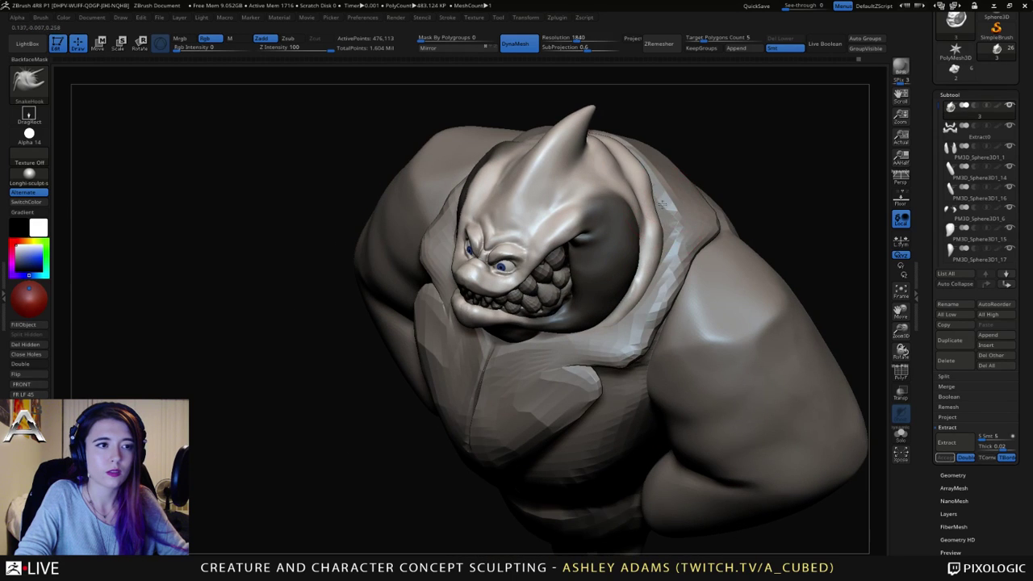
mouse_move(669, 202)
right_mouse_down()
mouse_move(683, 219)
mouse_move(692, 202)
right_mouse_up()
key("space")
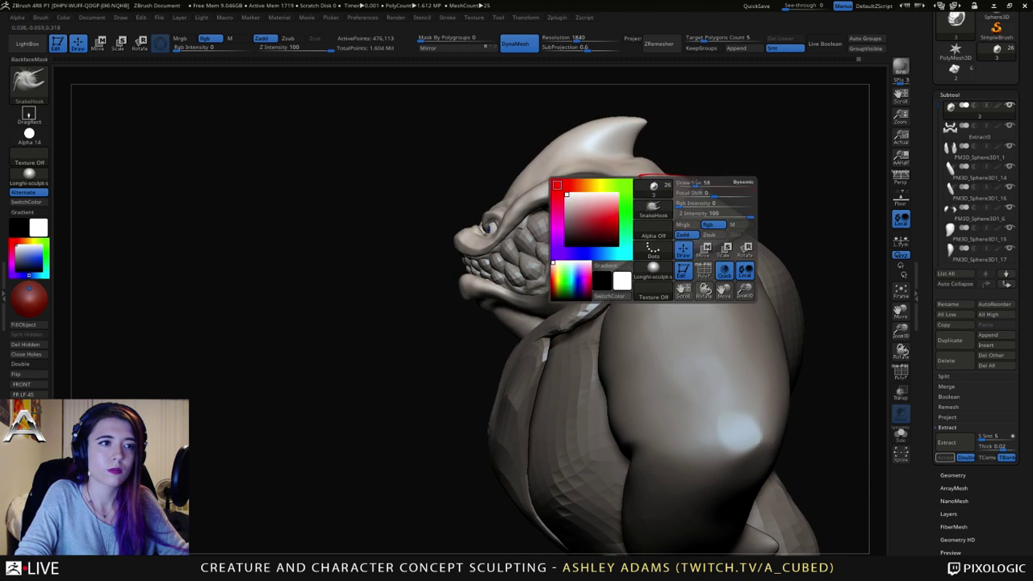
Step: Carve the neck folds between the masked cheek and the collar using the MAHcut Mech brush at Z Intensity 7
key("7")
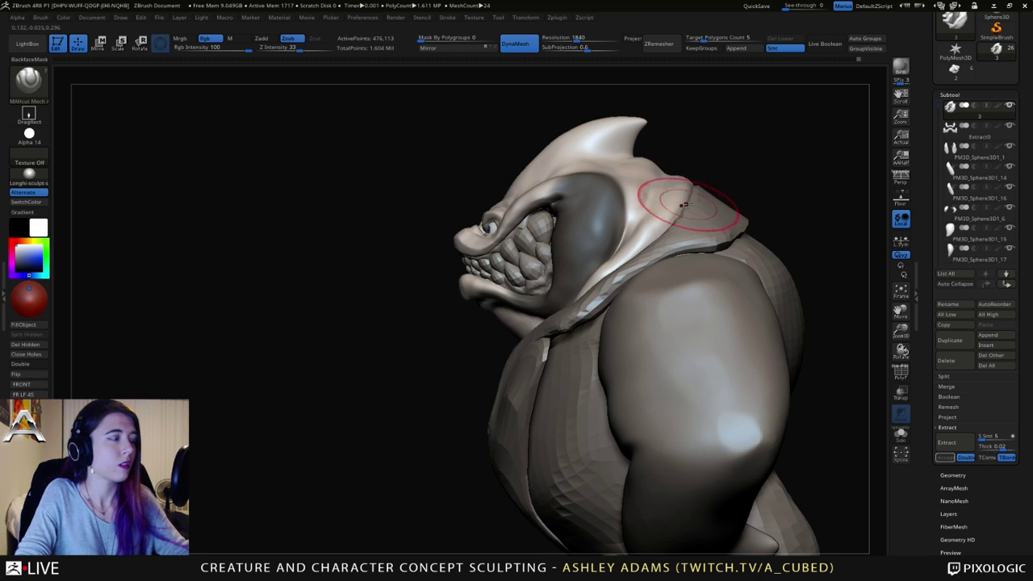
right_click_drag(683, 202, 680, 216)
left_click_drag(291, 48, 274, 48)
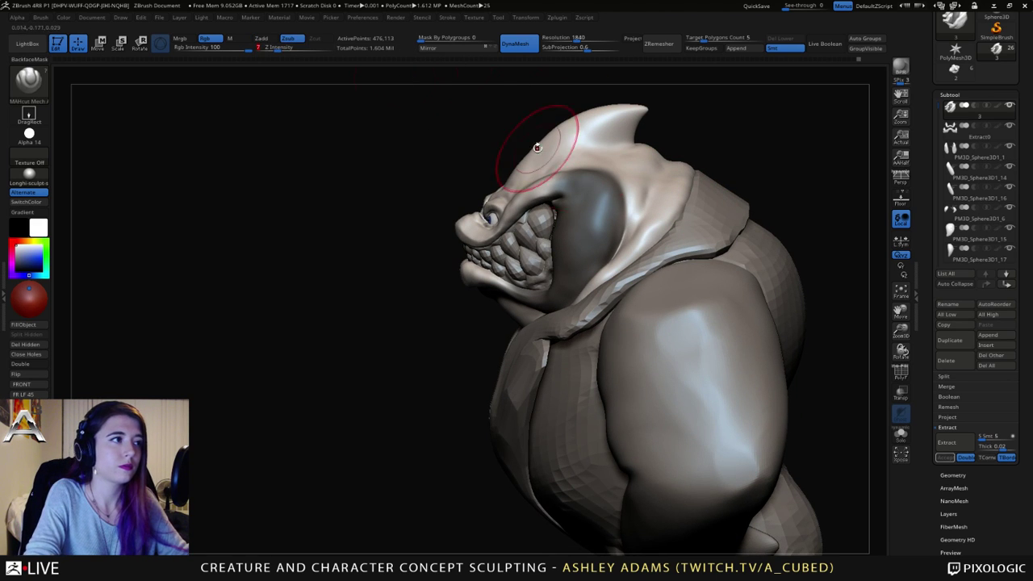
right_click_drag(640, 238, 586, 303, "alt")
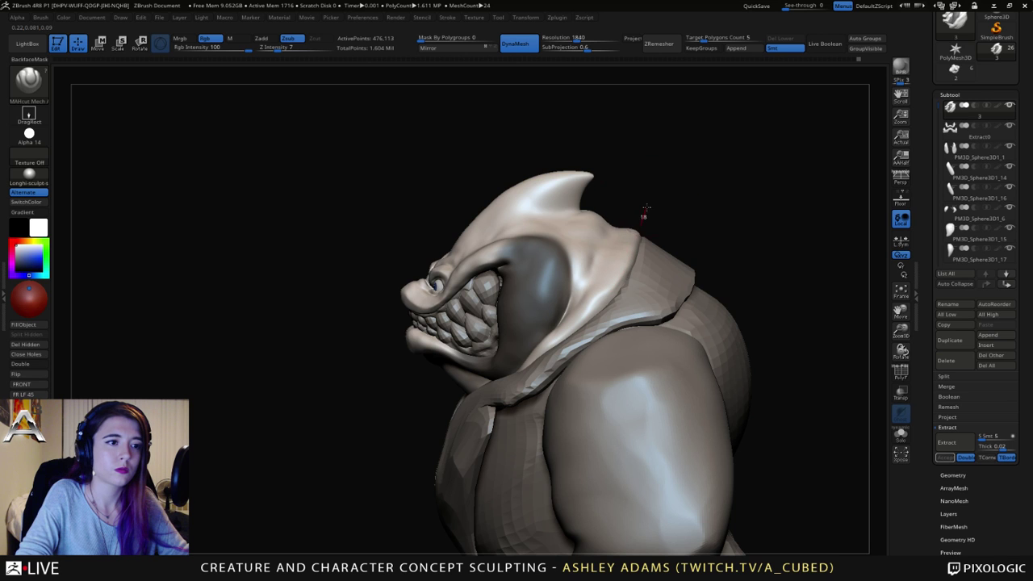
right_click_drag(646, 209, 622, 231)
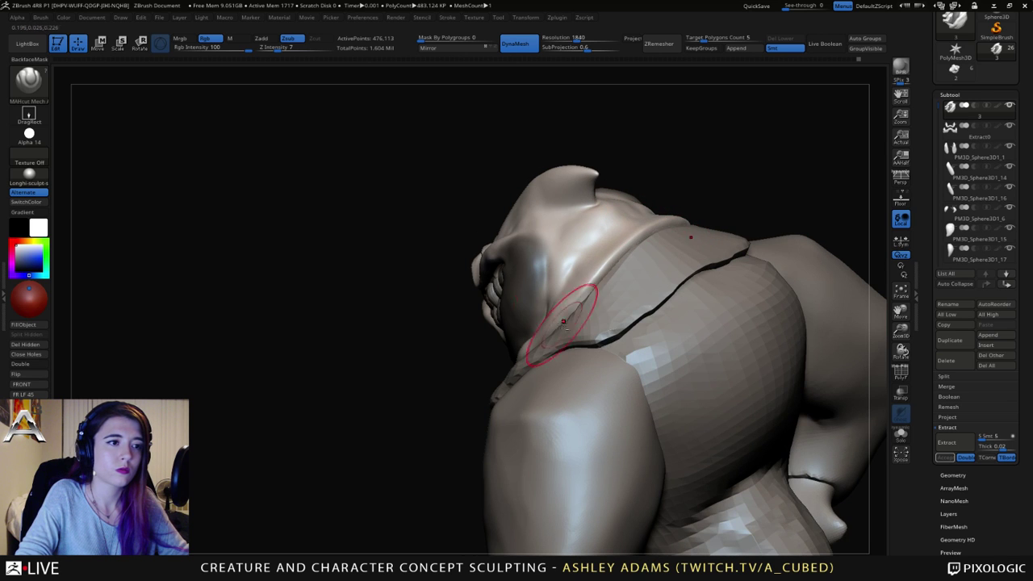
right_click_drag(544, 328, 669, 259)
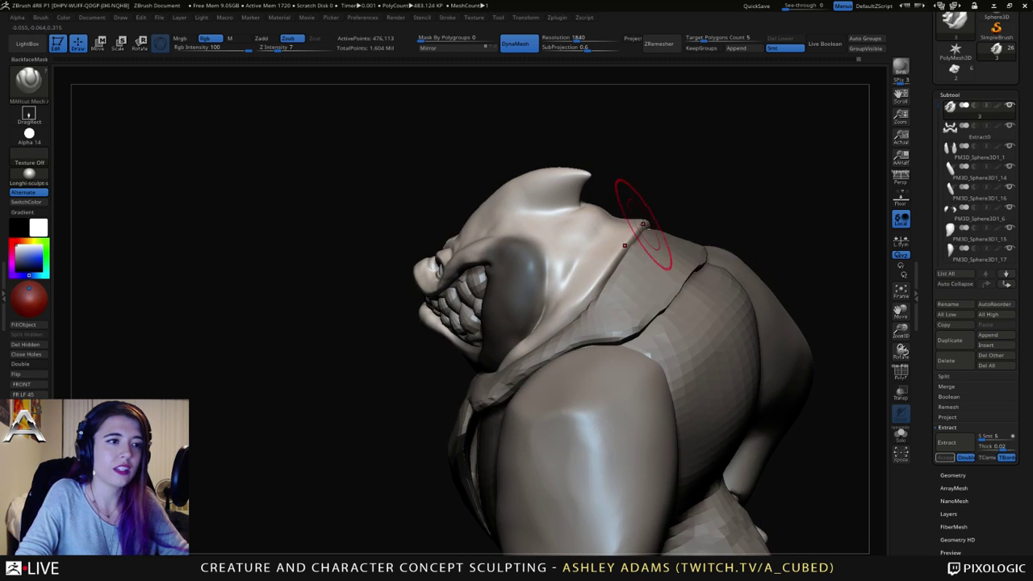
right_click_drag(537, 339, 589, 260)
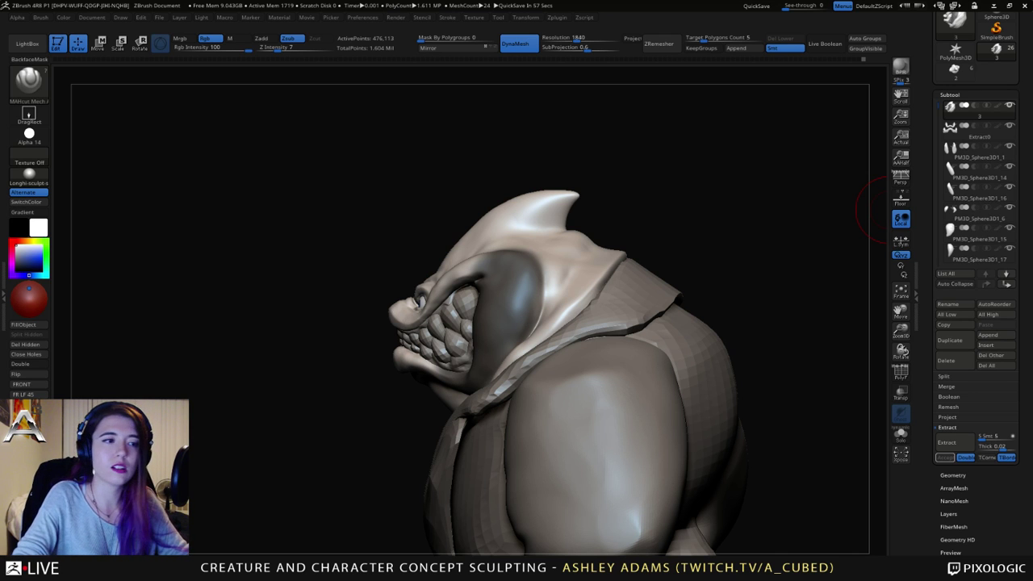
Step: Define the neck roll across the nape above the collar with the MAHcut Mech brush
mouse_move(888, 209)
left_mouse_down()
mouse_move(677, 226)
mouse_move(619, 257)
mouse_move(614, 232)
left_mouse_up()
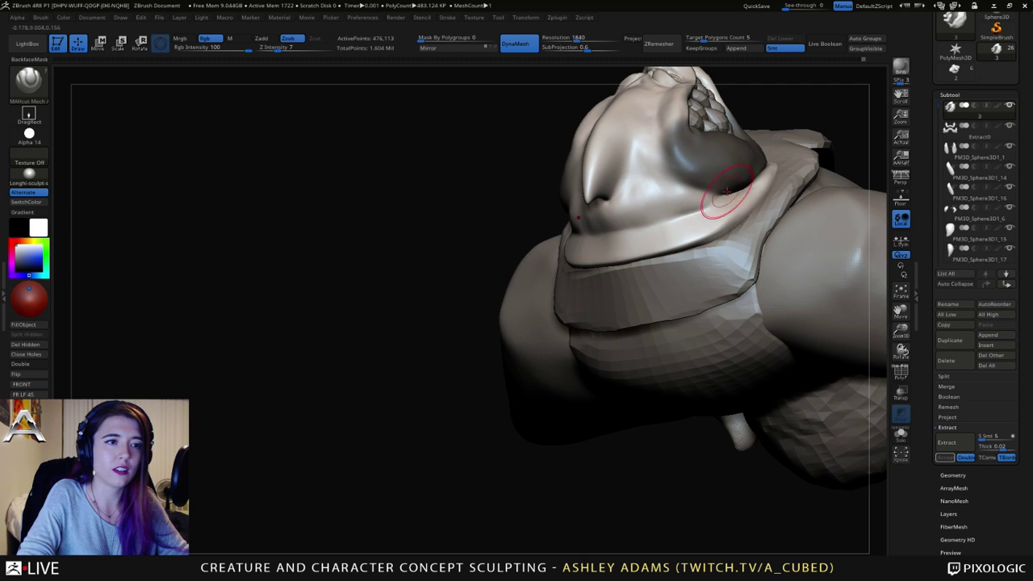
right_click_drag(659, 208, 715, 202)
mouse_move(625, 226)
left_mouse_down()
mouse_move(523, 226)
mouse_move(576, 246)
mouse_move(578, 232)
left_mouse_up()
mouse_move(561, 251)
right_mouse_down()
mouse_move(560, 286)
mouse_move(578, 246)
right_mouse_up()
Step: Select the collar and reshape its upper back edge beneath the neck roll with SnakeHook
left_click(564, 288, "alt")
key("space")
left_click_drag(584, 244, 559, 269)
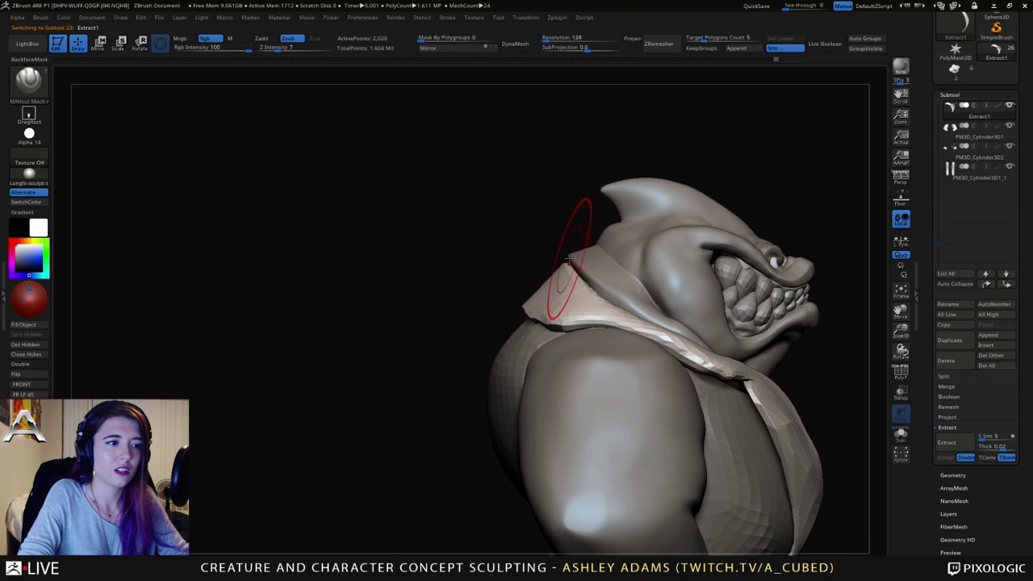
key("b")
key("s")
key("h")
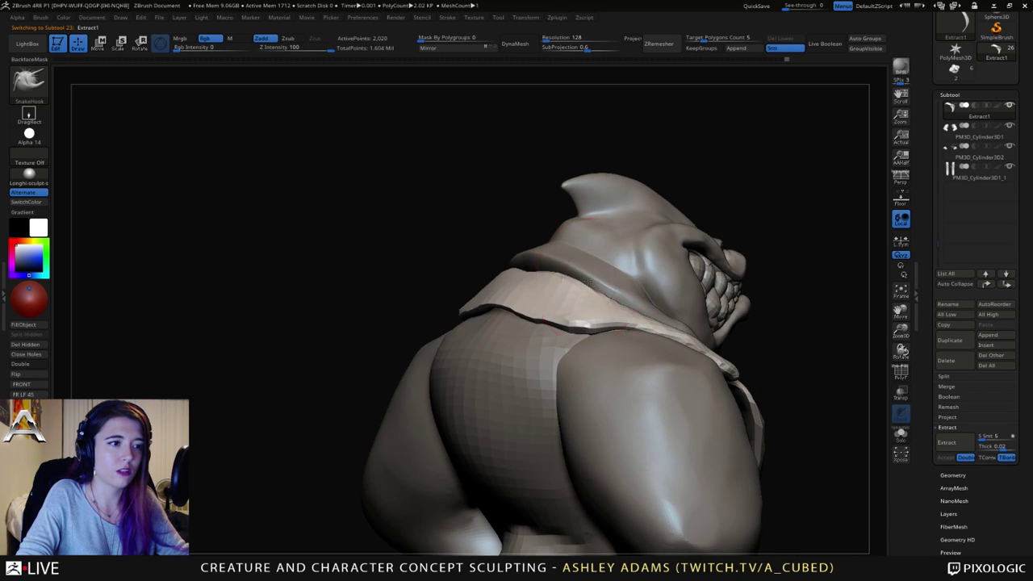
Step: Reselect the head and pull the neck roll at the nape into shape with SnakeHook
left_click(516, 314, "alt")
key("space")
left_click_drag(452, 278, 539, 276)
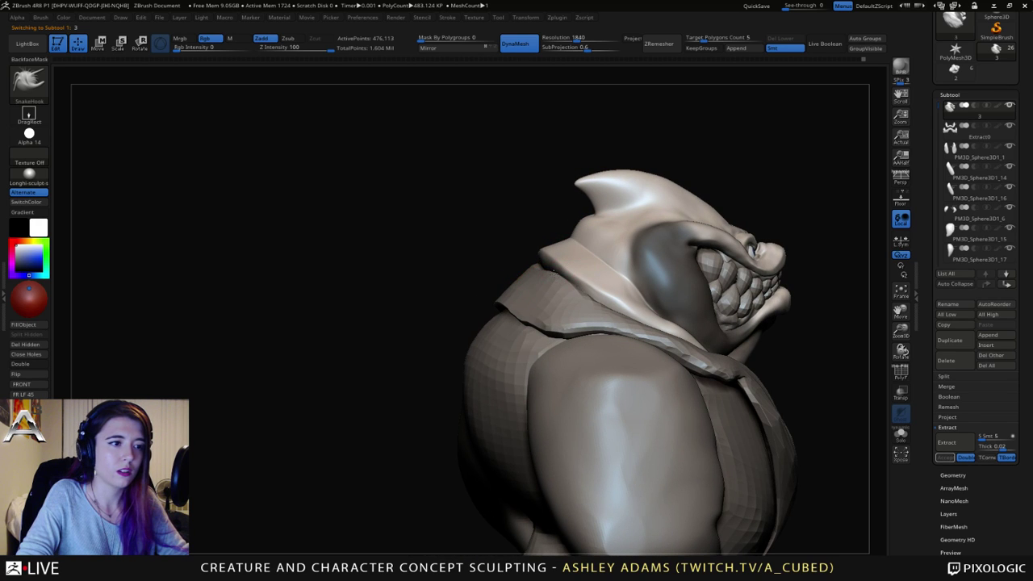
left_click_drag(476, 246, 527, 249)
Step: Flatten and smooth the surface of the head's neck roll with hPolish
key("b")
key("h")
key("p")
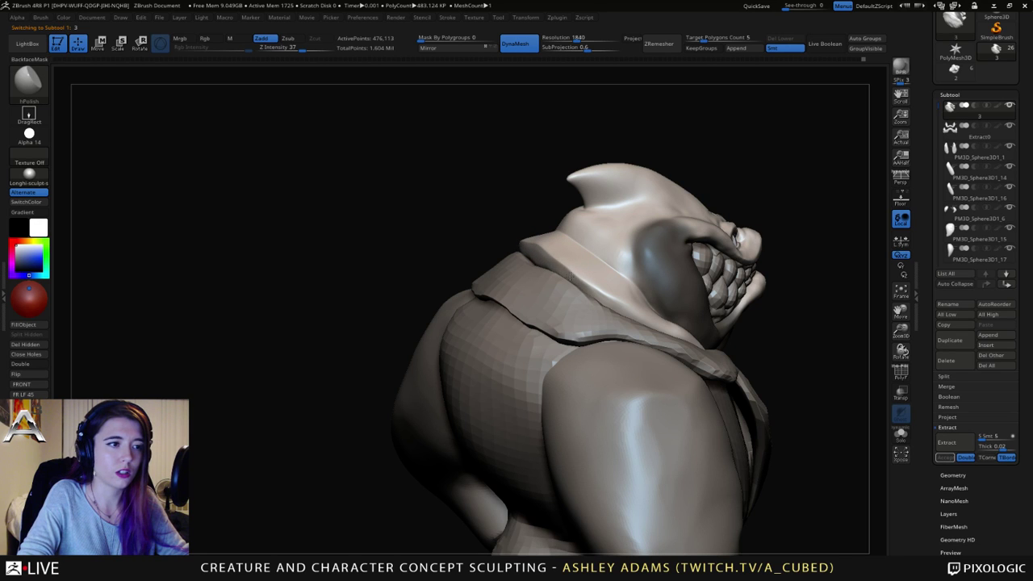
key("shift")
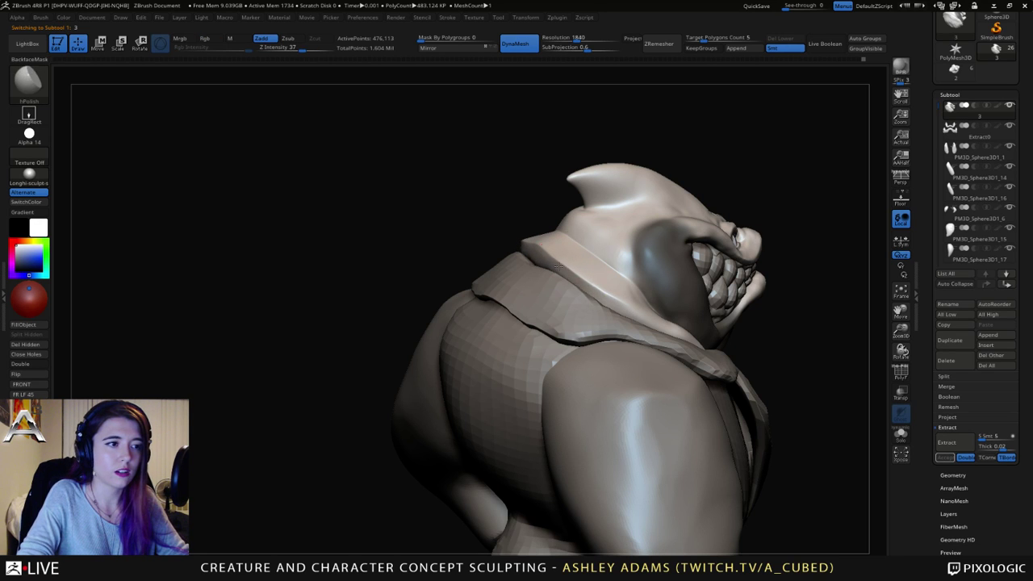
mouse_move(575, 275)
right_mouse_down()
mouse_move(555, 257)
mouse_move(565, 256)
right_mouse_up()
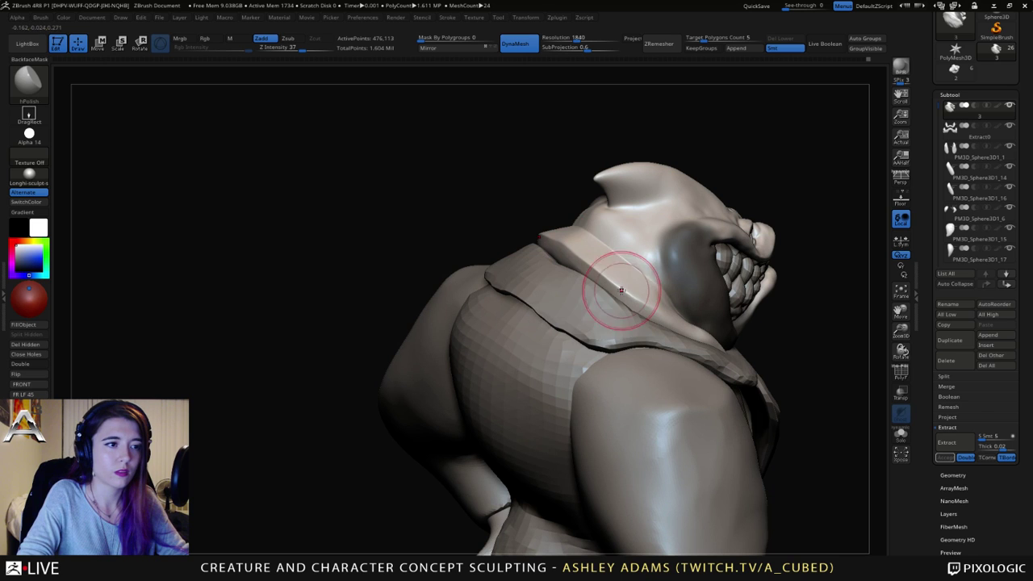
mouse_move(555, 249)
right_mouse_down()
mouse_move(654, 244)
mouse_move(601, 242)
right_mouse_up()
Step: Adjust the neck roll's contour across the back of the head with SnakeHook
key("b")
key("s")
key("h")
key("space")
left_click_drag(561, 241, 547, 239)
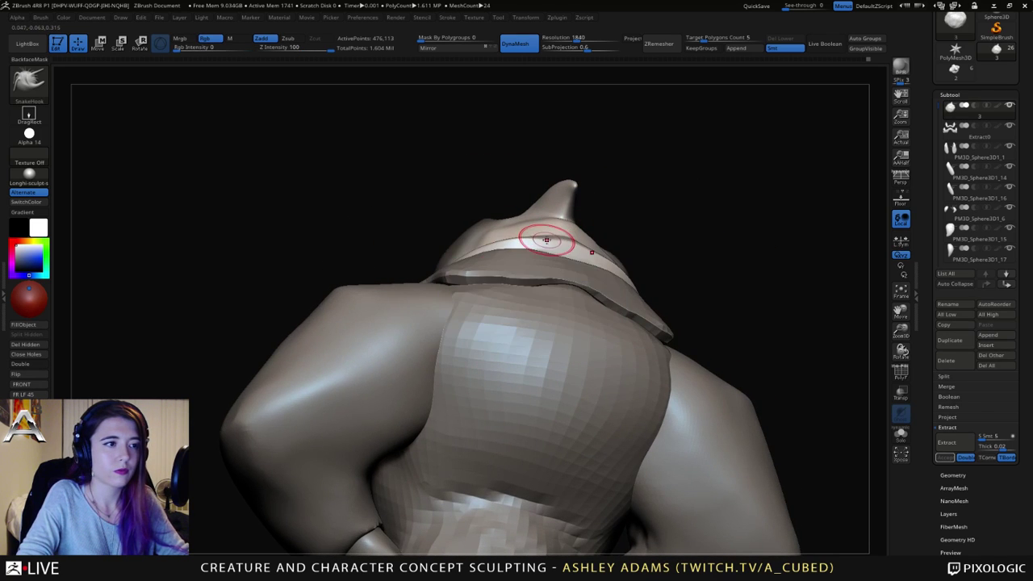
mouse_move(548, 237)
right_mouse_down()
mouse_move(551, 268)
mouse_move(586, 263)
right_mouse_up()
Step: Select the collar and reshape its raised back section using a larger SnakeHook brush
left_click(601, 270, "alt")
key("space")
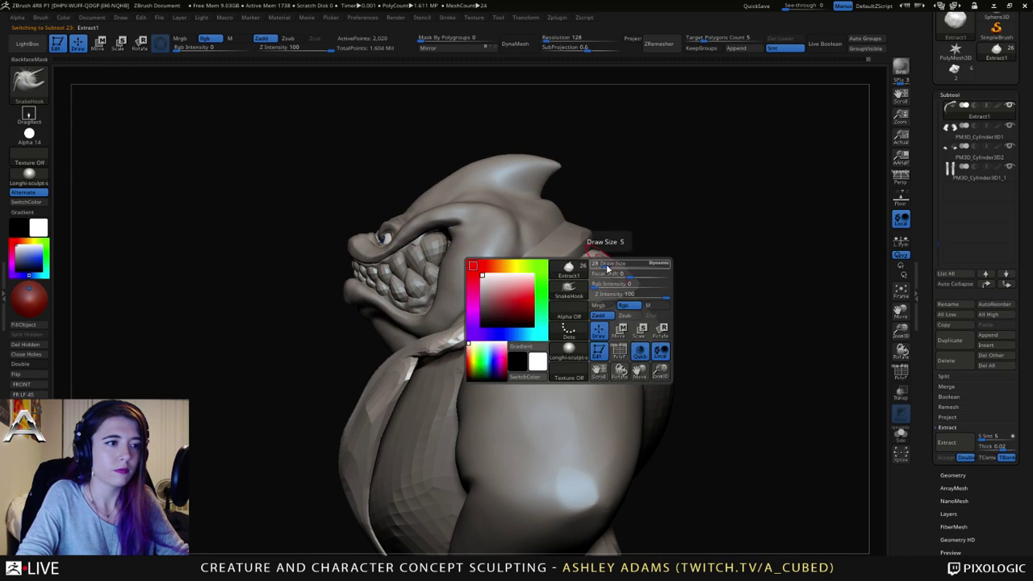
left_click_drag(608, 271, 615, 270)
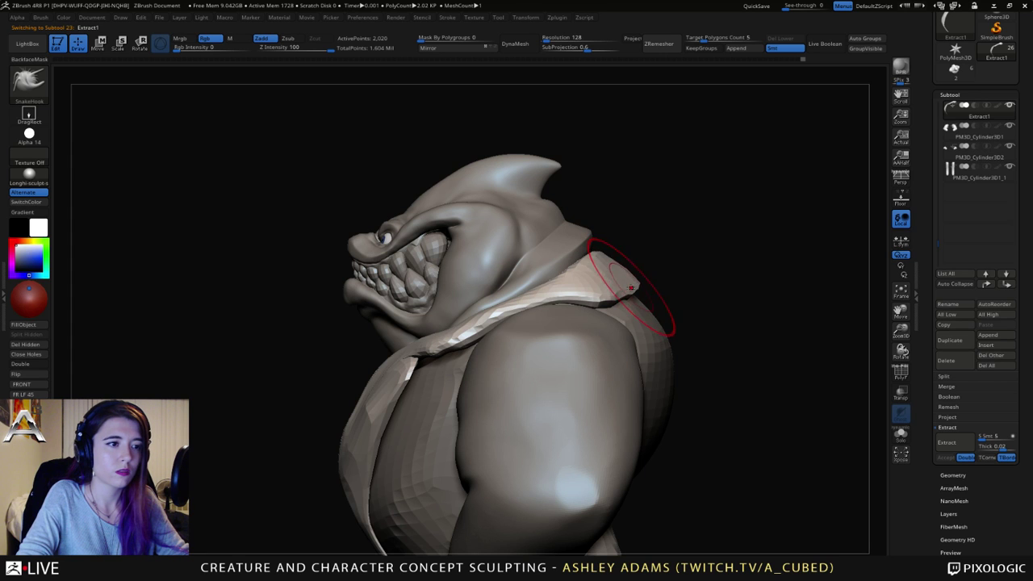
mouse_move(631, 288)
right_mouse_down()
mouse_move(602, 282)
mouse_move(560, 304)
right_mouse_up()
Step: Fit the side of the collar over the shoulder with SnakeHook at draw size 28, and smooth its surface
key("space")
left_click_drag(607, 304, 591, 303)
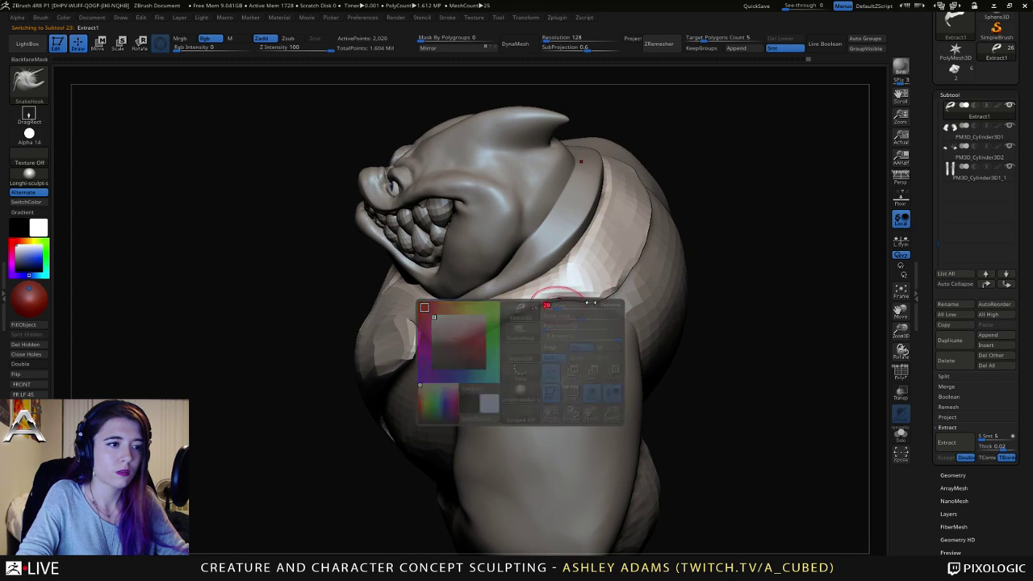
key("shift")
key("space")
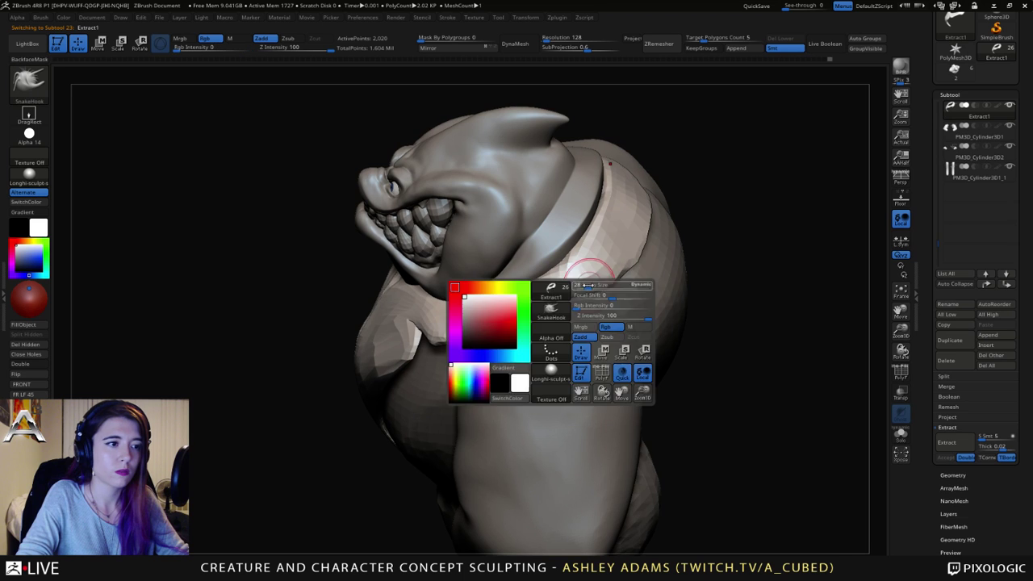
mouse_move(634, 278)
right_mouse_down()
mouse_move(564, 318)
mouse_move(530, 315)
mouse_move(619, 330)
mouse_move(618, 300)
mouse_move(627, 297)
mouse_move(473, 350)
mouse_move(484, 376)
mouse_move(427, 473)
mouse_move(471, 323)
right_mouse_up()
key("space")
key("space")
Step: Isolate the collar, refine its inner neck opening and rim with SnakeHook, and show all subtools again
left_click(901, 434)
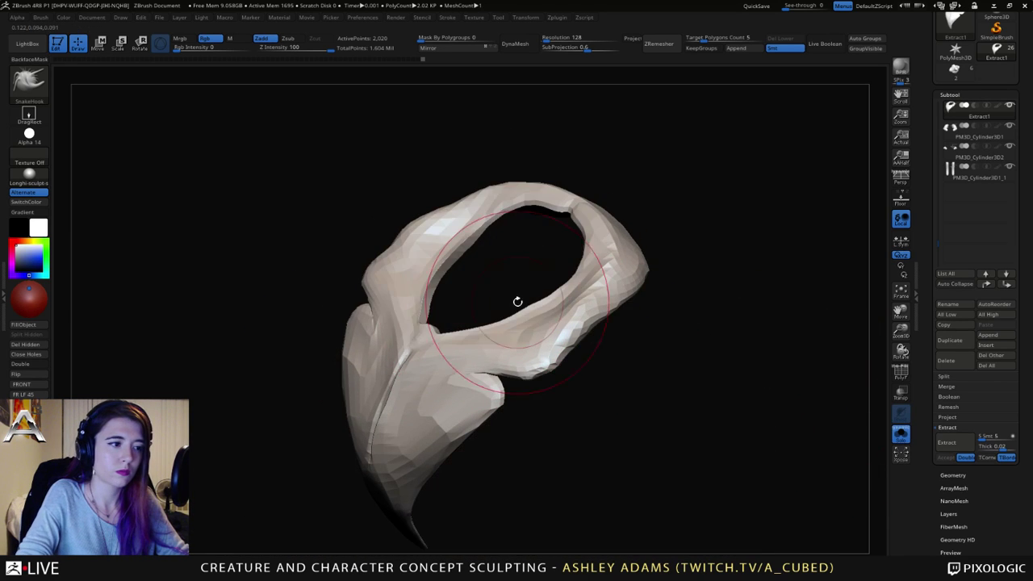
mouse_move(516, 300)
right_mouse_down()
mouse_move(417, 353)
mouse_move(515, 321)
mouse_move(533, 299)
right_mouse_up()
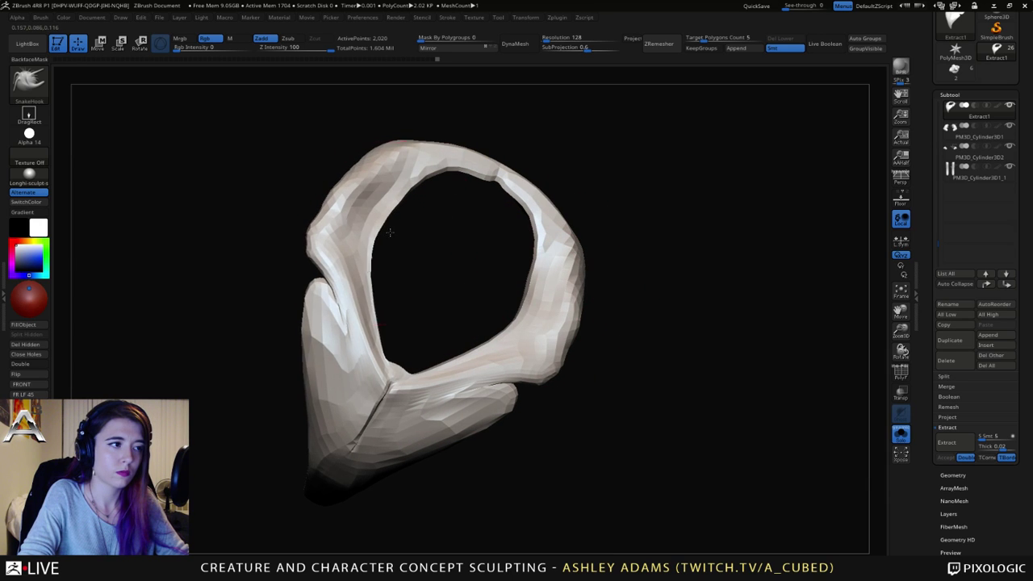
key("space")
right_click_drag(385, 238, 355, 185)
right_click_drag(352, 227, 382, 203)
key("space")
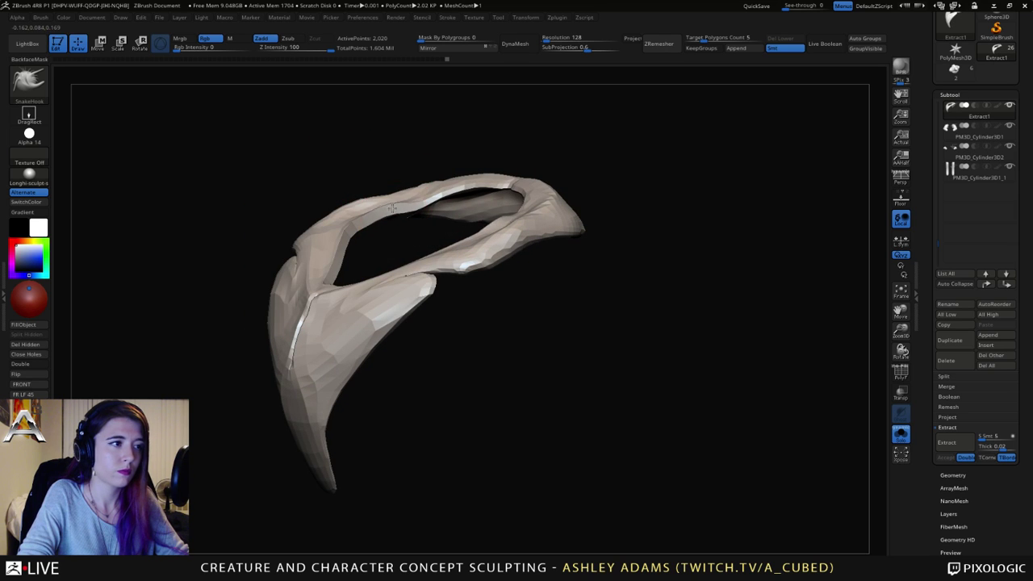
mouse_move(346, 219)
right_mouse_down()
mouse_move(318, 230)
mouse_move(346, 208)
mouse_move(398, 209)
mouse_move(451, 179)
mouse_move(508, 171)
mouse_move(615, 188)
mouse_move(535, 209)
right_mouse_up()
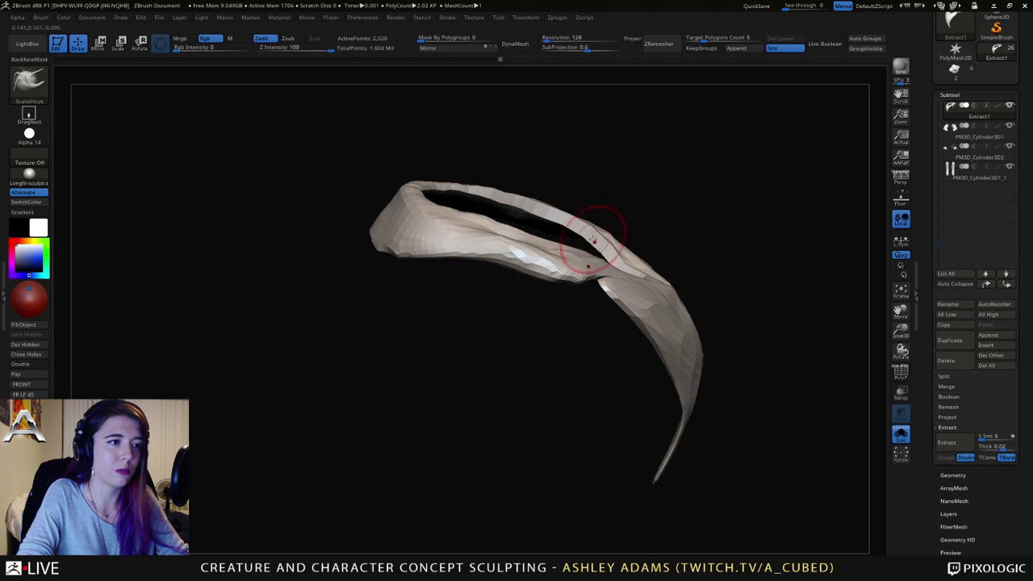
mouse_move(627, 239)
right_mouse_down()
mouse_move(646, 270)
mouse_move(673, 282)
mouse_move(614, 278)
mouse_move(557, 296)
right_mouse_up()
left_click(901, 434)
Step: Adjust the collar's outer edge where it rests on the shoulder with a resized SnakeHook brush
right_click(554, 297)
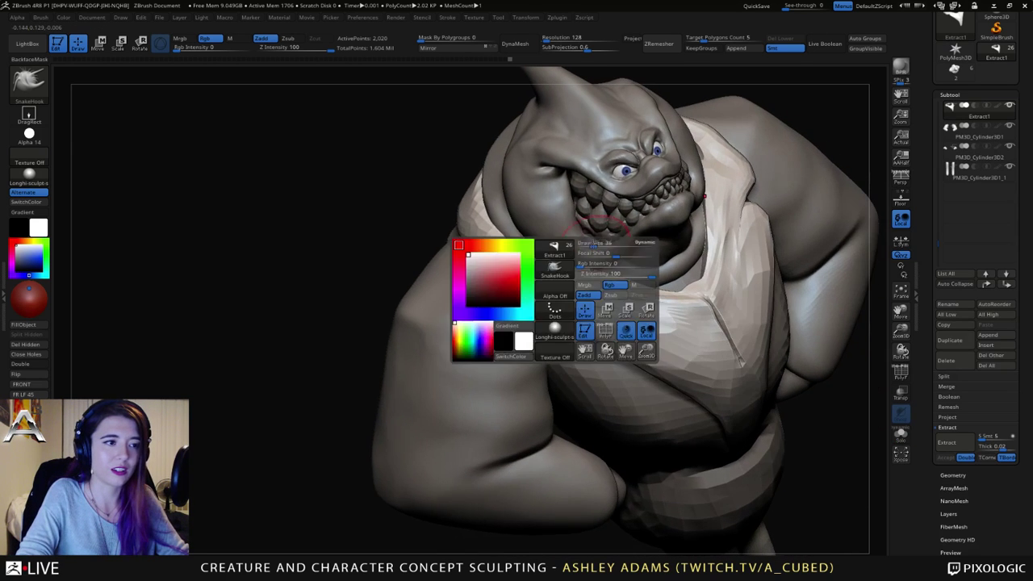
right_click_drag(578, 248, 565, 236)
left_click_drag(565, 235, 546, 229)
right_click_drag(547, 229, 523, 218)
mouse_move(523, 217)
left_mouse_down()
mouse_move(498, 218)
mouse_move(464, 242)
left_mouse_up()
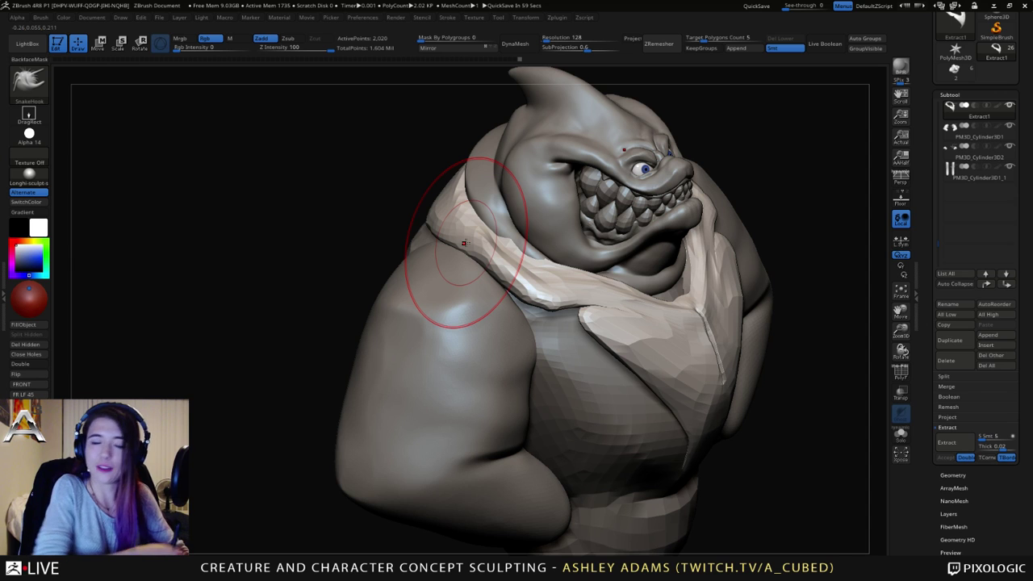
Step: Reshape the lower point of the lapels against the torso with a large SnakeHook brush
mouse_move(588, 323)
right_mouse_down()
mouse_move(628, 325)
mouse_move(597, 313)
mouse_move(635, 301)
mouse_move(610, 289)
mouse_move(664, 353)
right_mouse_up()
right_click_drag(648, 410, 664, 337, "ctrl")
mouse_move(664, 336)
right_mouse_down("alt")
mouse_move(664, 300)
mouse_move(618, 295)
mouse_move(607, 283)
mouse_move(652, 292)
mouse_move(660, 280)
mouse_move(645, 300)
mouse_move(677, 318)
right_mouse_up("alt")
mouse_move(677, 380)
right_mouse_down("alt")
mouse_move(670, 312)
mouse_move(645, 315)
right_mouse_up("alt")
key("space")
left_click_drag(665, 355, 674, 354)
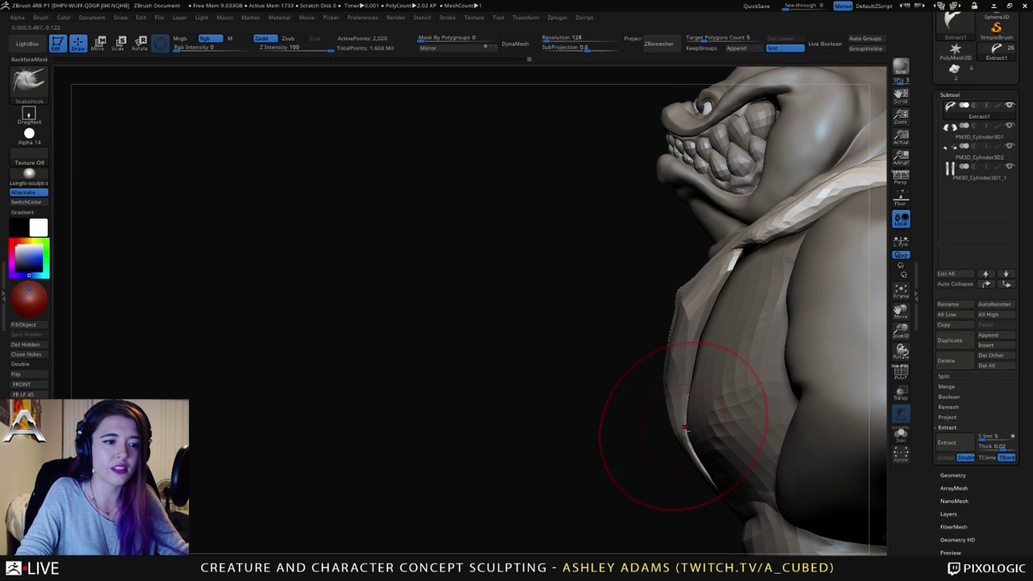
mouse_move(684, 427)
right_mouse_down()
mouse_move(668, 361)
mouse_move(680, 281)
right_mouse_up()
left_click_drag(681, 282, 681, 277)
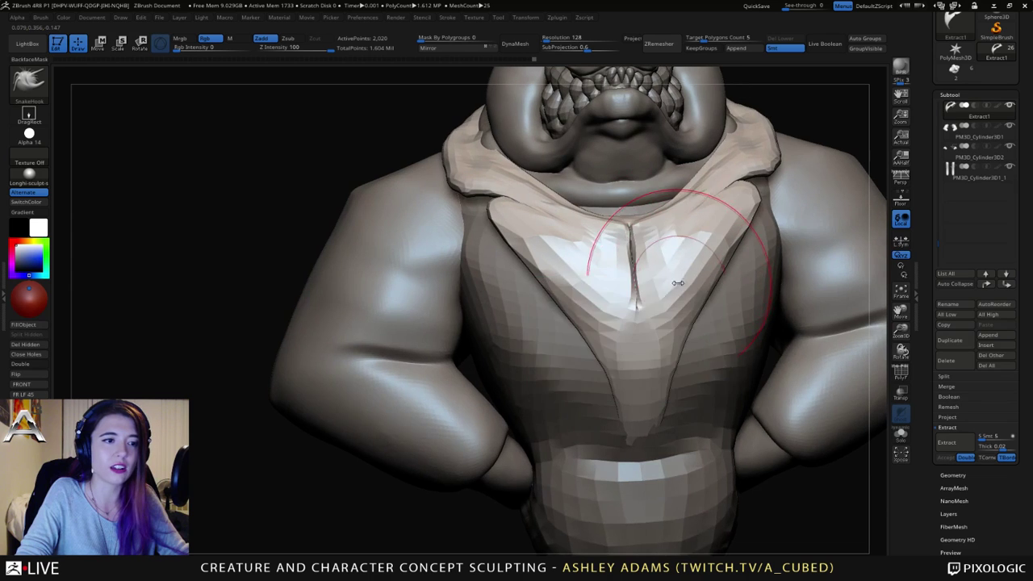
mouse_move(516, 404)
right_mouse_down()
mouse_move(597, 416)
mouse_move(563, 418)
mouse_move(581, 455)
mouse_move(630, 347)
right_mouse_up()
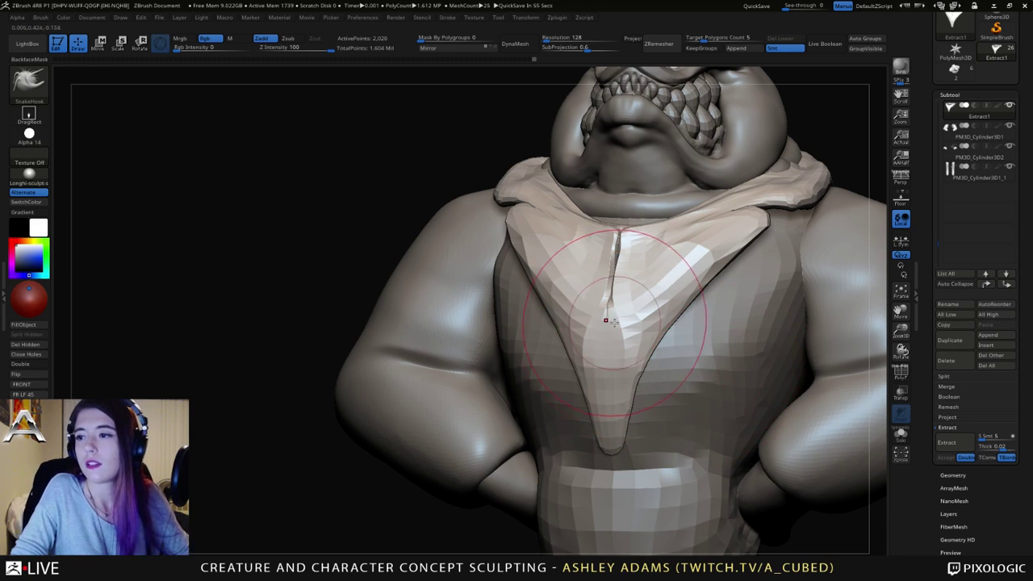
Step: Refine the collar and lapel notch on the side of the chest with a smaller SnakeHook brush
mouse_move(605, 317)
right_mouse_down()
mouse_move(613, 302)
mouse_move(622, 330)
mouse_move(667, 355)
right_mouse_up()
right_click(655, 330)
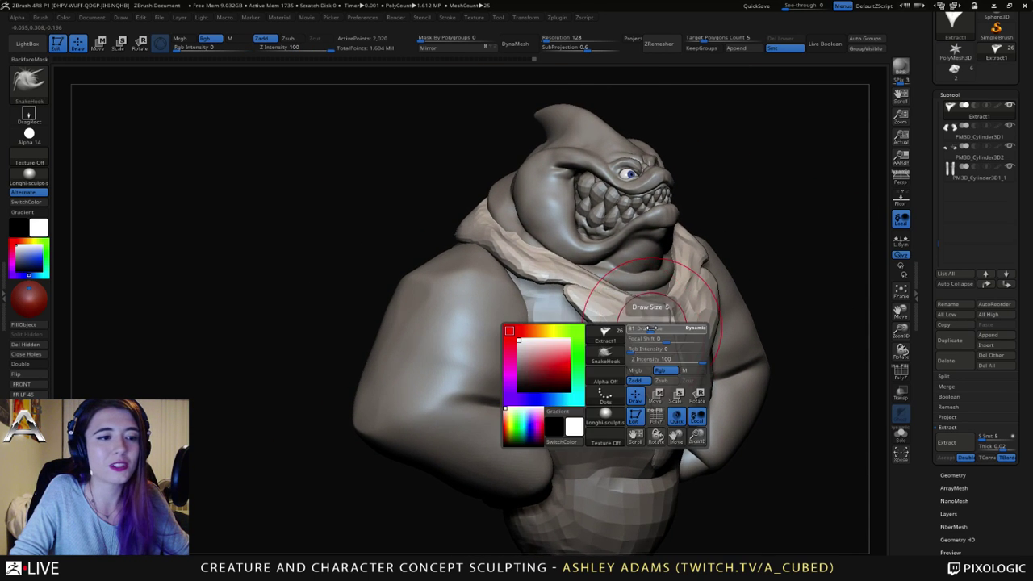
left_click_drag(652, 331, 632, 331)
right_click_drag(569, 316, 620, 314)
right_click(591, 294)
left_click_drag(590, 296, 607, 296)
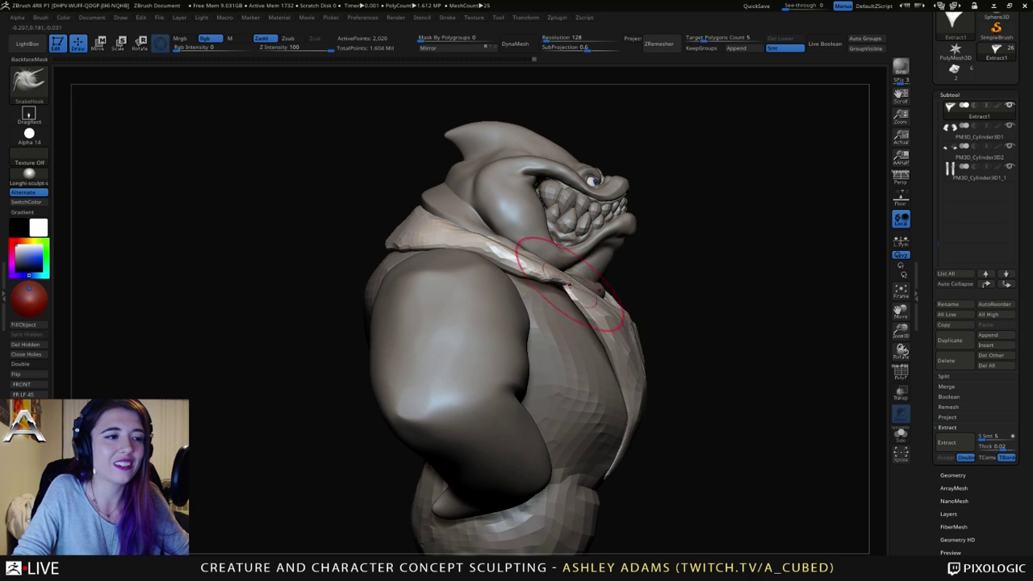
right_click_drag(528, 242, 461, 206)
Step: Flatten the collar surface beside the neck and above the shoulder with the hPolish brush
key("b")
key("h")
key("p")
right_click(460, 205)
left_click_drag(470, 209, 459, 209)
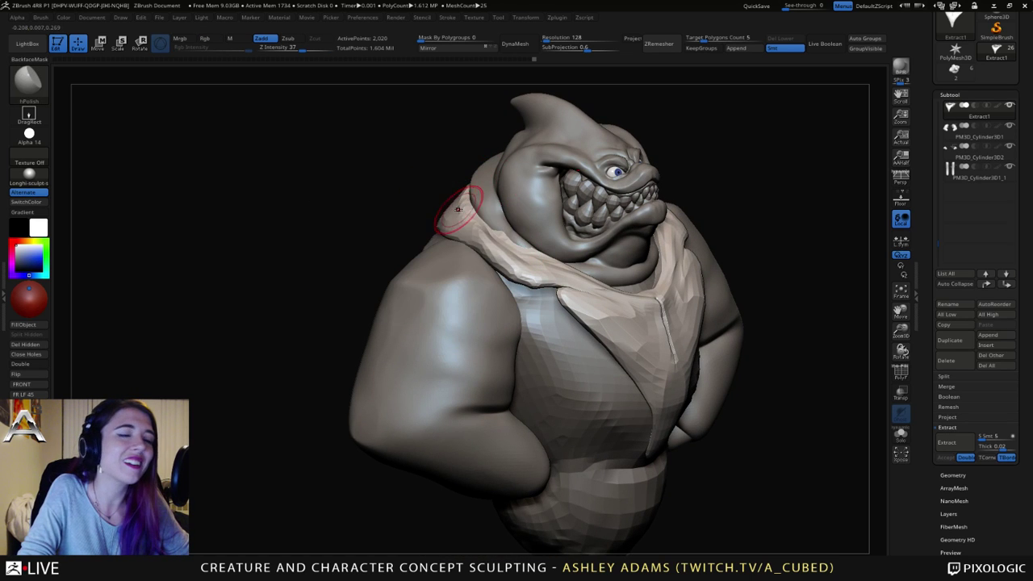
right_click_drag(487, 235, 557, 278, "alt")
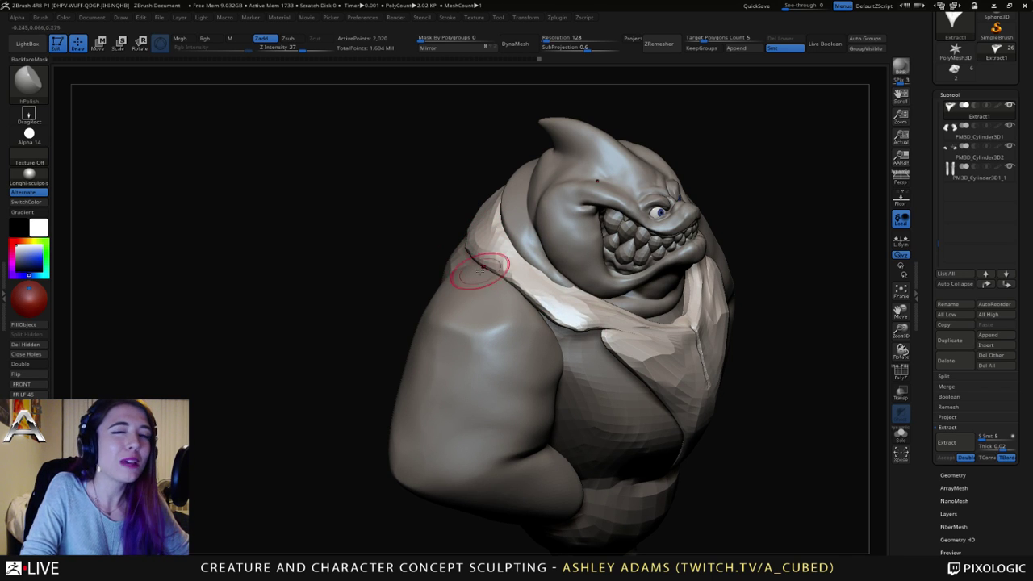
right_click_drag(532, 259, 471, 222)
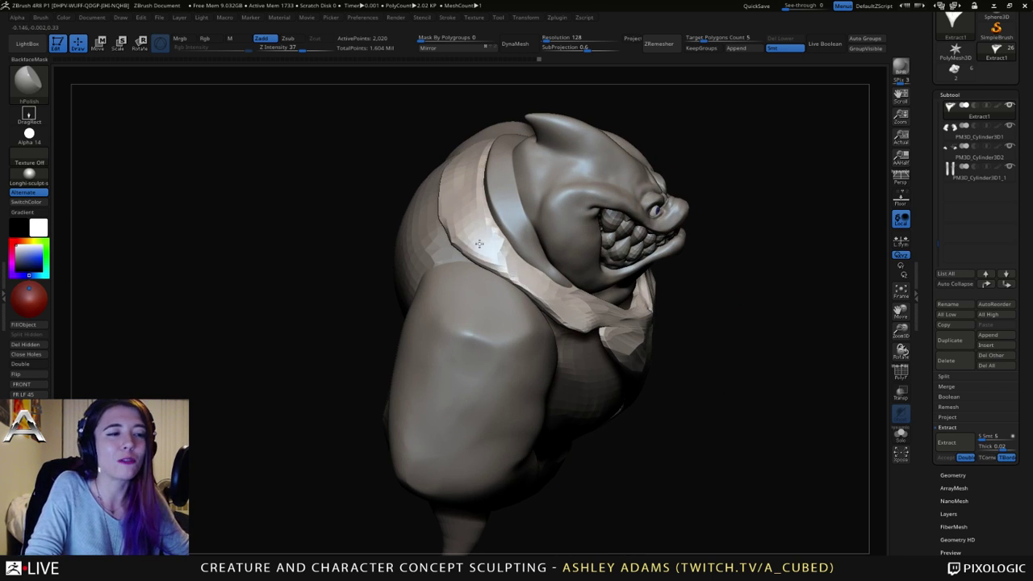
Step: Reshape the side of the collar around the neck with a large SnakeHook brush
key("b")
key("s")
key("h")
right_click(446, 241)
right_click_drag(476, 202, 479, 163)
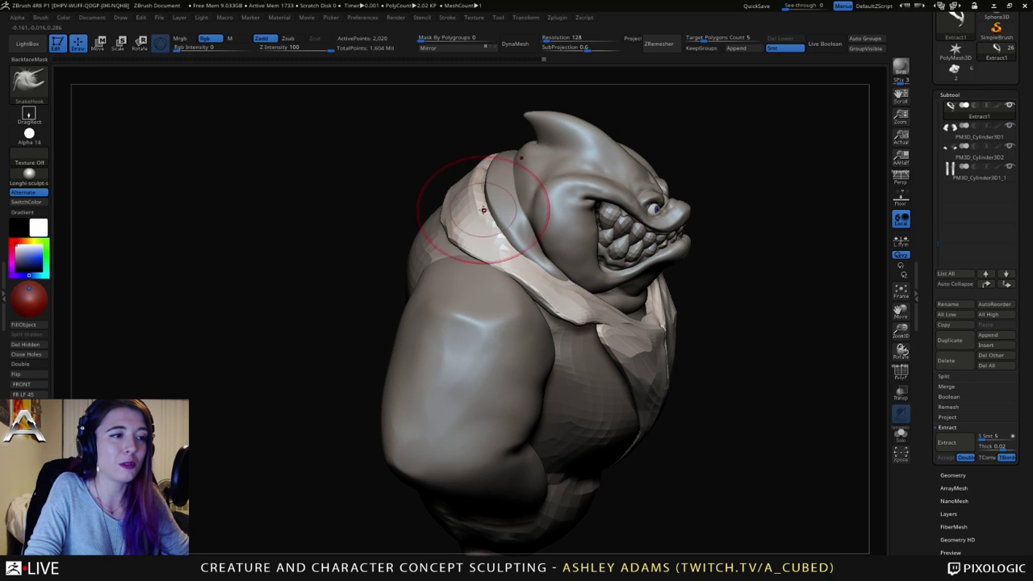
right_click_drag(483, 210, 442, 277)
right_click(441, 277)
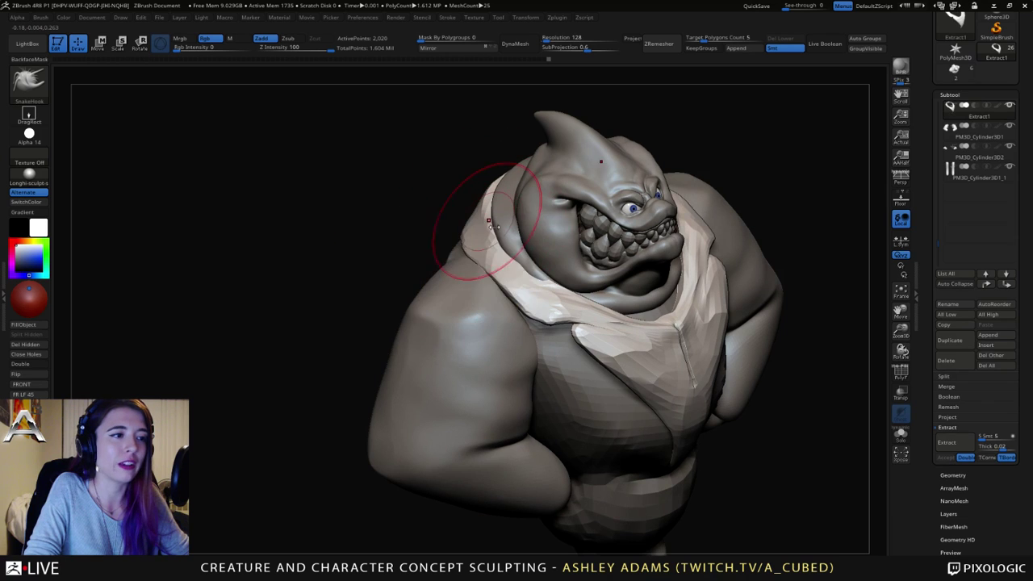
Step: Adjust the collar's rim above the shoulder with a resized SnakeHook brush
right_click_drag(486, 224, 491, 238)
key("space")
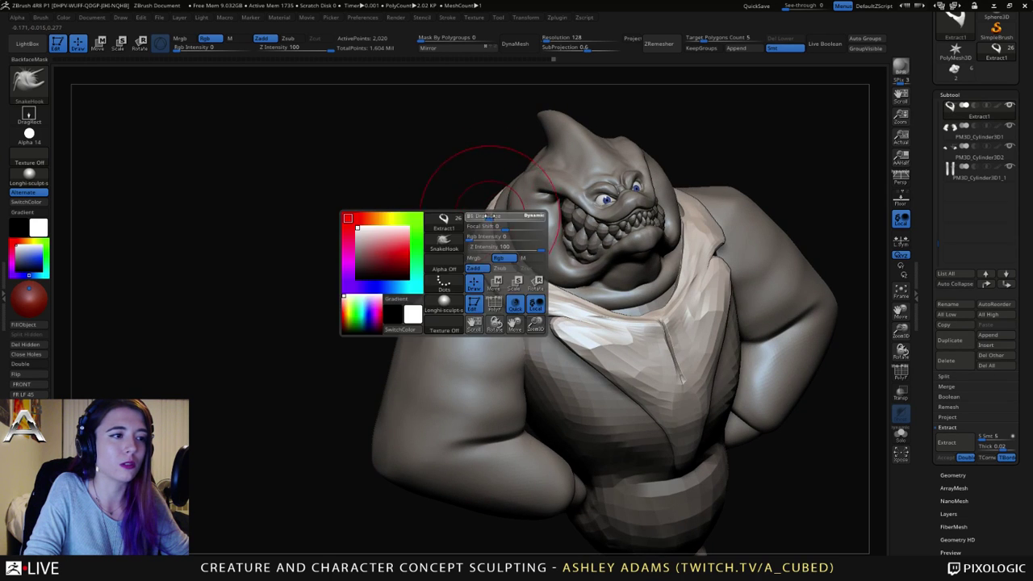
mouse_move(484, 180)
right_mouse_down()
mouse_move(498, 222)
mouse_move(462, 236)
mouse_move(528, 233)
mouse_move(494, 239)
right_mouse_up()
key("space")
key("space")
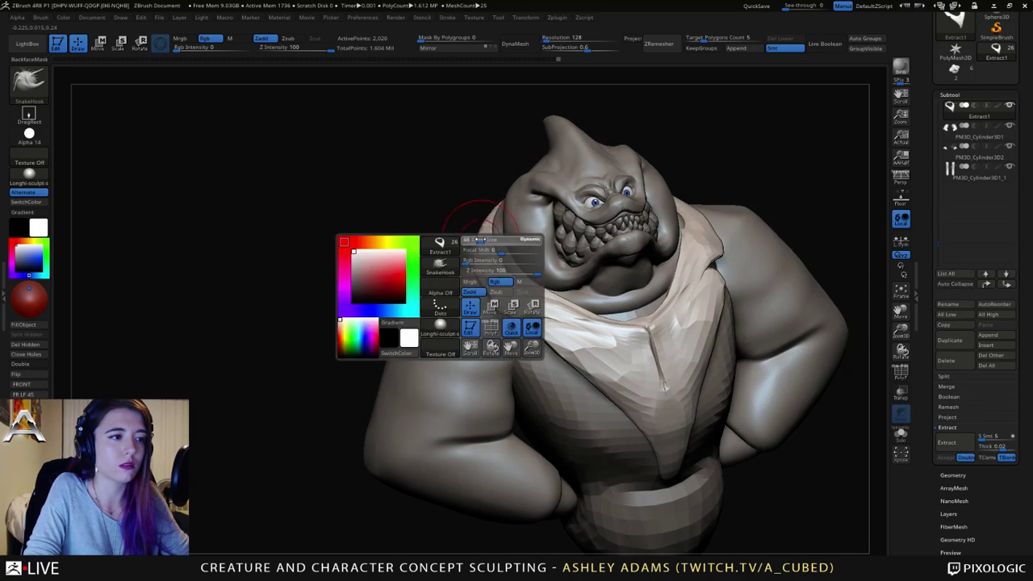
mouse_move(402, 179)
right_mouse_down()
mouse_move(431, 179)
mouse_move(470, 202)
right_mouse_up()
Step: Sharpen the collar's inner edge at the back of the neck with the DamStandard brush
key("b")
key("d")
key("s")
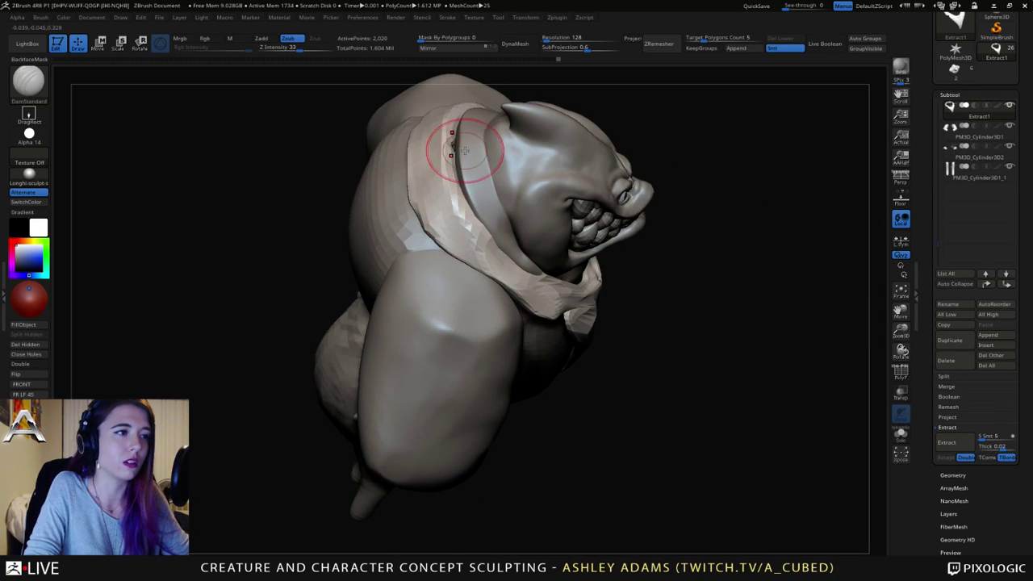
key("space")
mouse_move(455, 146)
right_mouse_down()
mouse_move(429, 129)
mouse_move(457, 146)
right_mouse_up()
key("space")
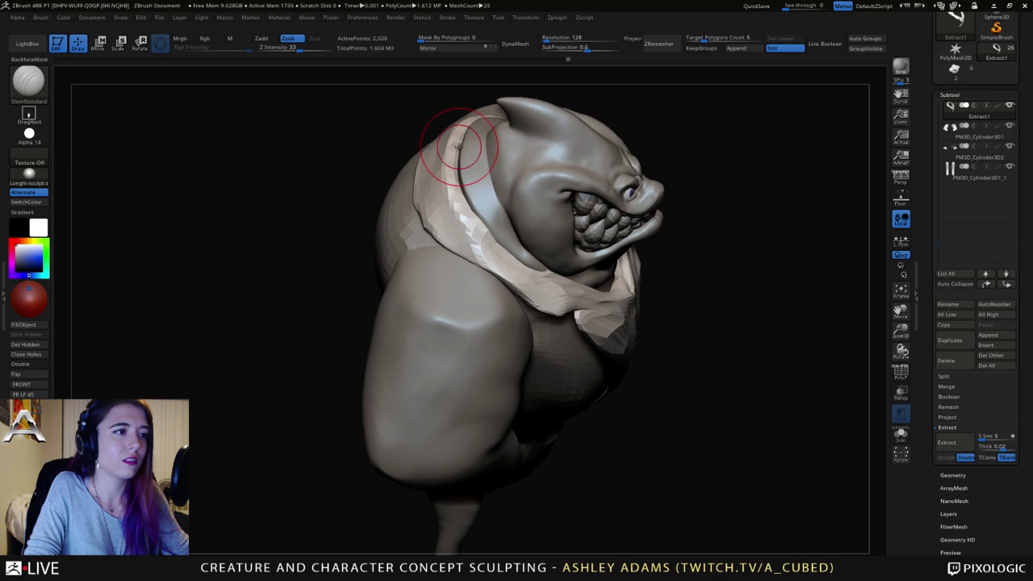
Step: Select the head subtool and pull the back of the neck into the collar opening with a resized SnakeHook brush
left_click(461, 146, "alt")
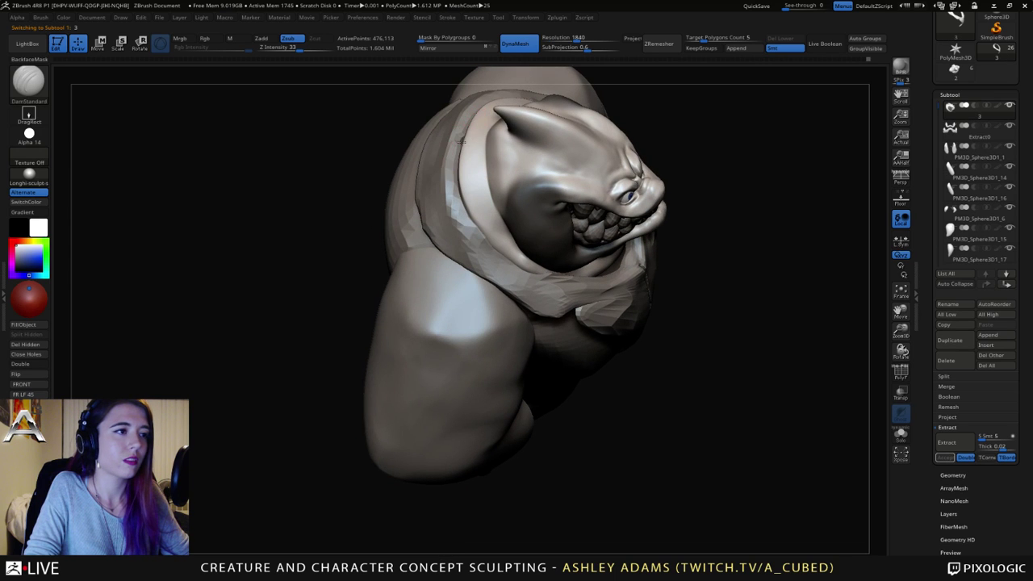
key("b")
key("s")
key("h")
key("space")
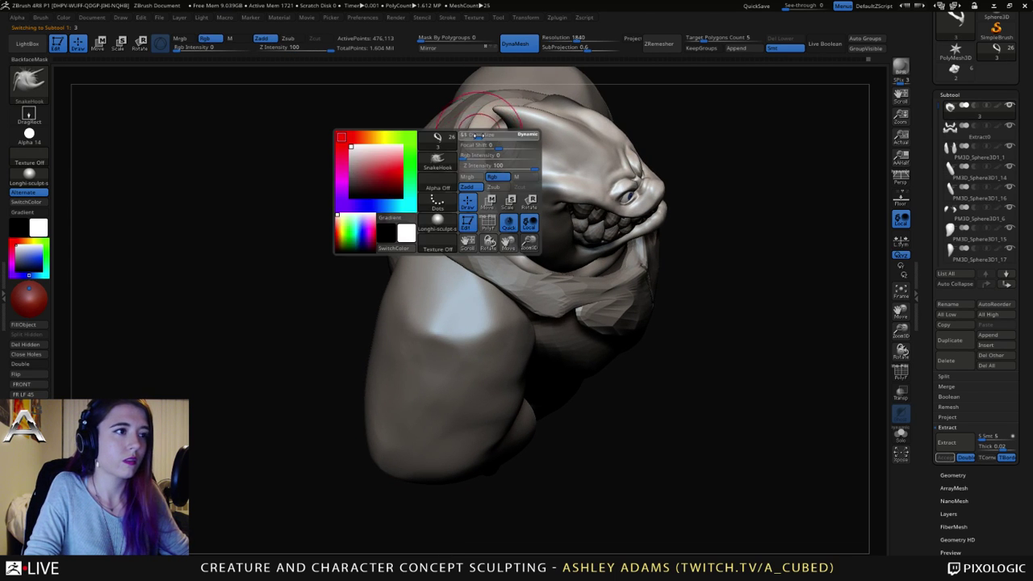
left_click_drag(488, 137, 458, 140)
key("space")
right_click_drag(458, 140, 461, 141)
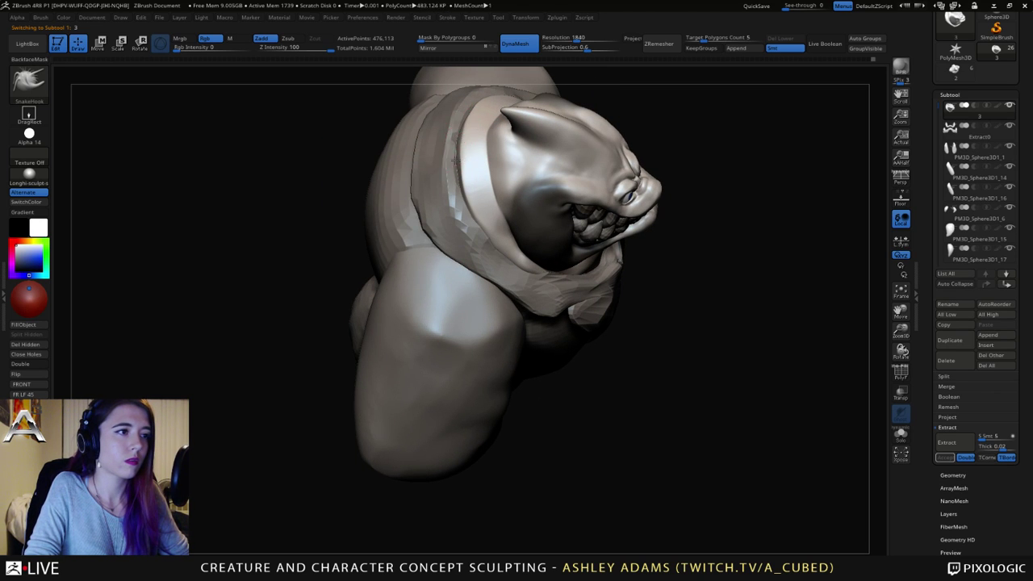
Step: Refine the neck along the collar's inner edge with a smaller SnakeHook brush and smooth it behind the cheek
right_click_drag(454, 170, 461, 134)
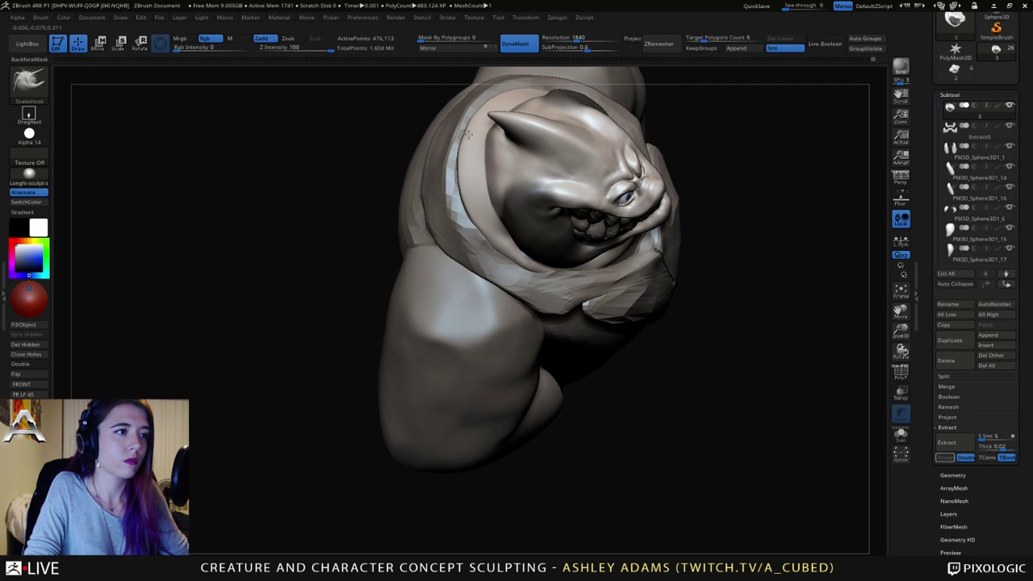
key("space")
left_click_drag(473, 132, 468, 132)
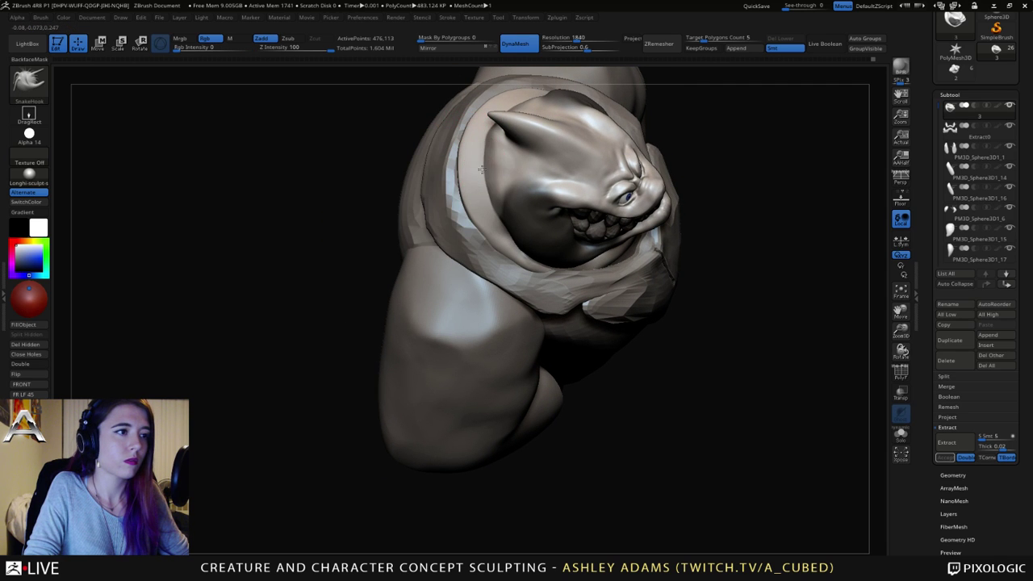
key("shift")
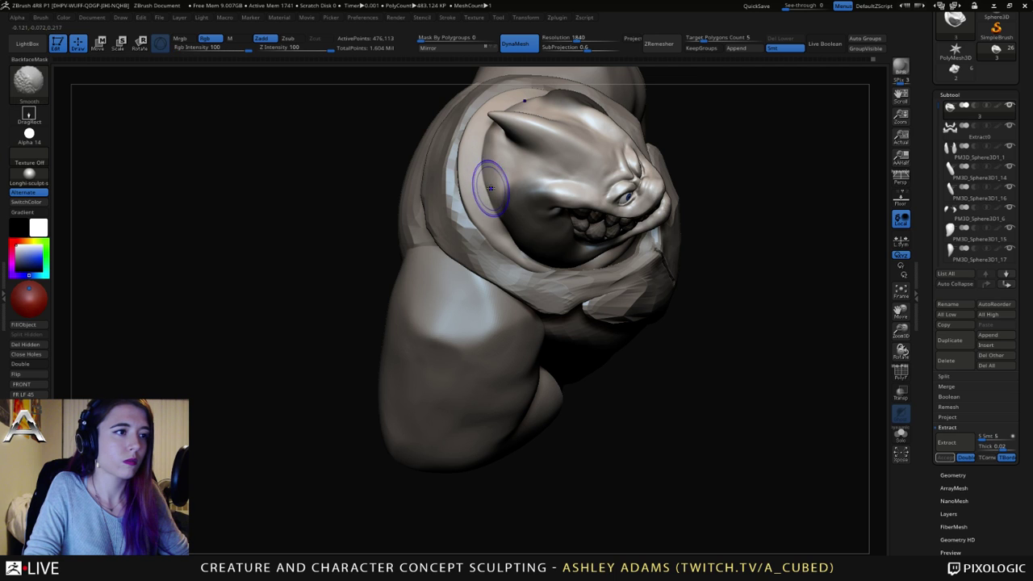
Step: Fill out the neck fold behind the cheek and above the collar with a large Inflat brush
right_click_drag(486, 145, 500, 166)
key("b")
key("i")
key("n")
key("space")
left_click_drag(491, 166, 501, 165)
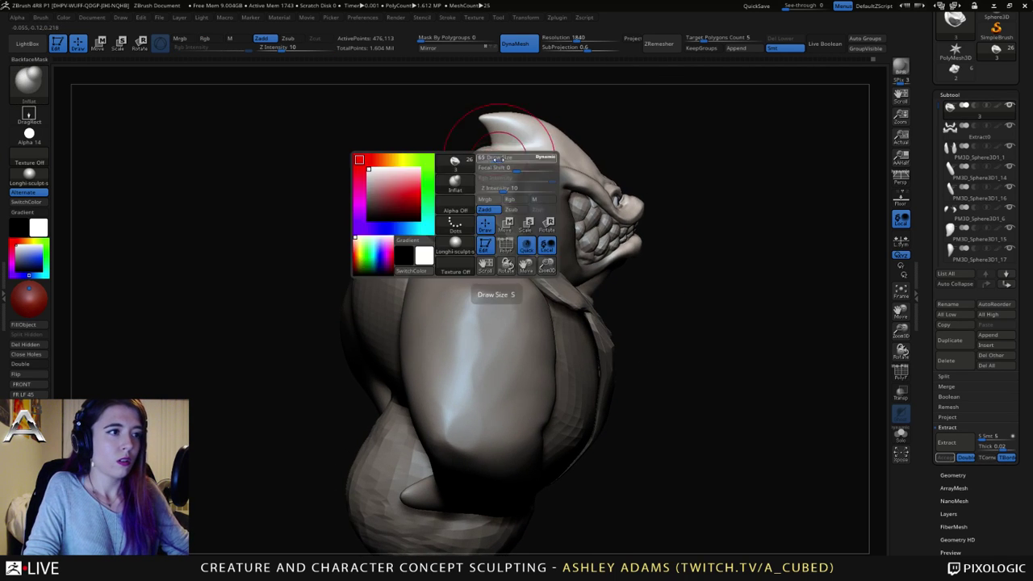
mouse_move(501, 166)
right_mouse_down()
mouse_move(509, 177)
mouse_move(466, 176)
mouse_move(488, 177)
mouse_move(498, 139)
right_mouse_up()
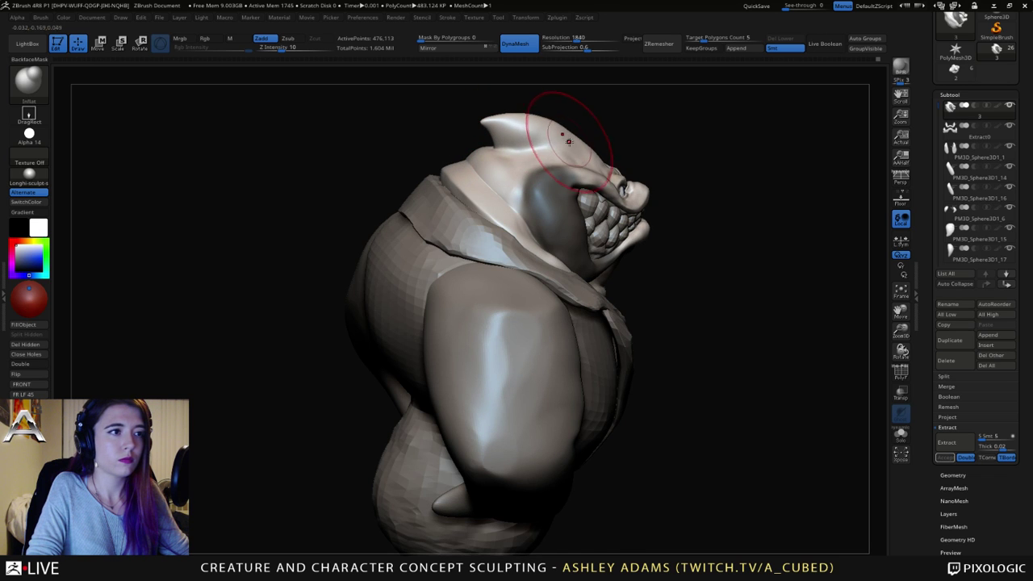
right_click_drag(553, 116, 512, 110)
right_click_drag(595, 110, 563, 112)
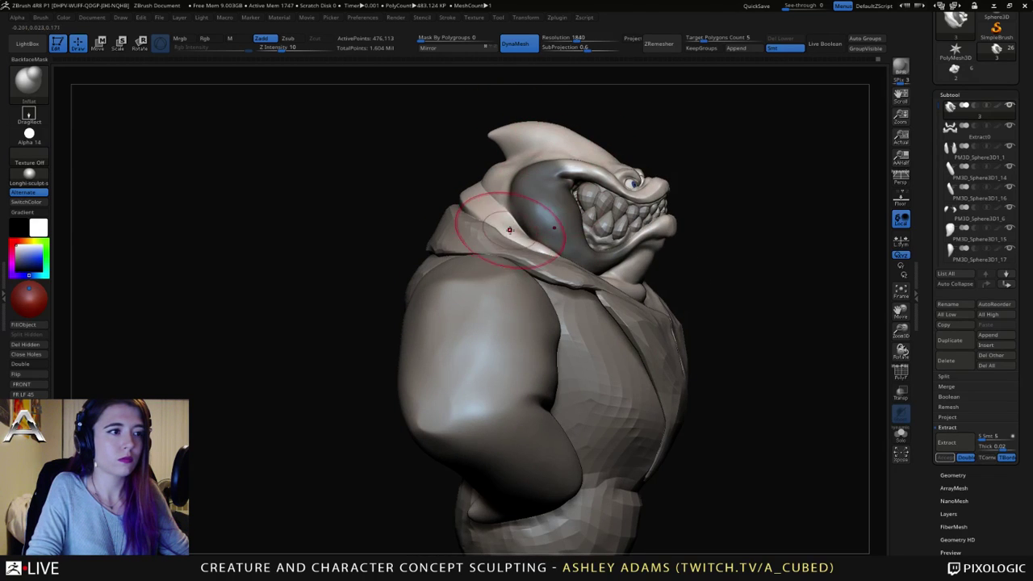
mouse_move(597, 193)
right_mouse_down()
mouse_move(481, 209)
mouse_move(491, 215)
mouse_move(476, 238)
right_mouse_up()
Step: Select the collar subtool and smooth its rim behind the cheek on the character's other side
left_click(440, 234, "alt")
right_click_drag(409, 233, 441, 226)
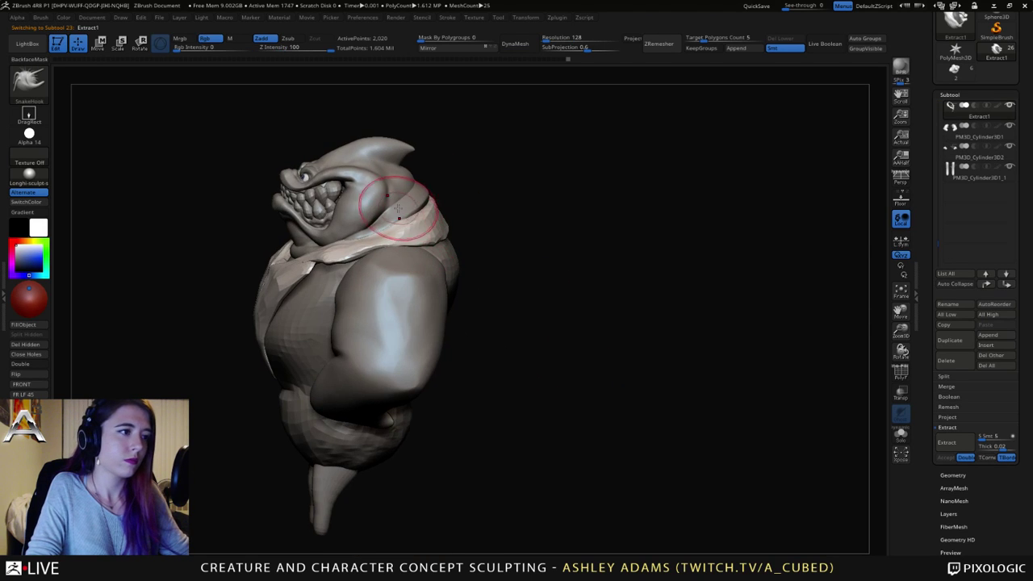
left_click_drag(389, 213, 405, 208, "shift")
mouse_move(405, 208)
right_mouse_down()
mouse_move(371, 216)
mouse_move(504, 226)
right_mouse_up()
right_click_drag(505, 226, 507, 275, "ctrl")
right_click_drag(460, 250, 500, 246)
Step: Select the head subtool again and inflate the neck roll above the collar with the Inflat brush
left_click(500, 241, "alt")
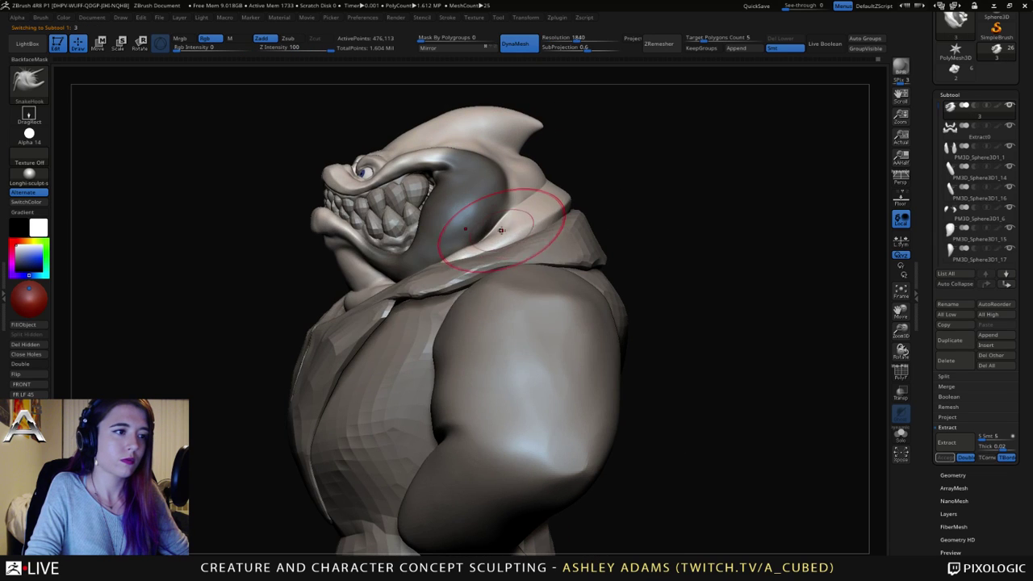
key("space")
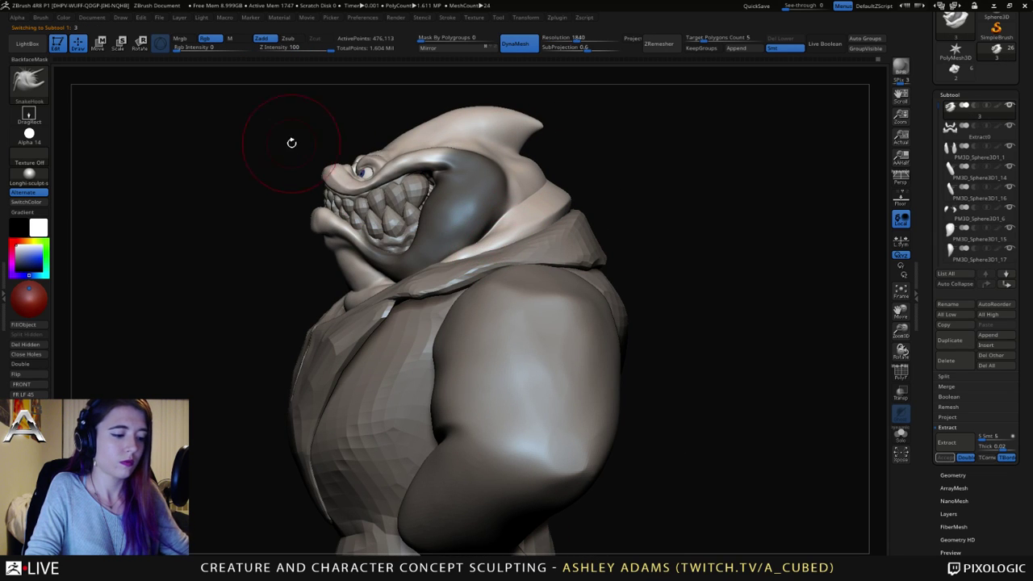
key("b")
key("i")
key("n")
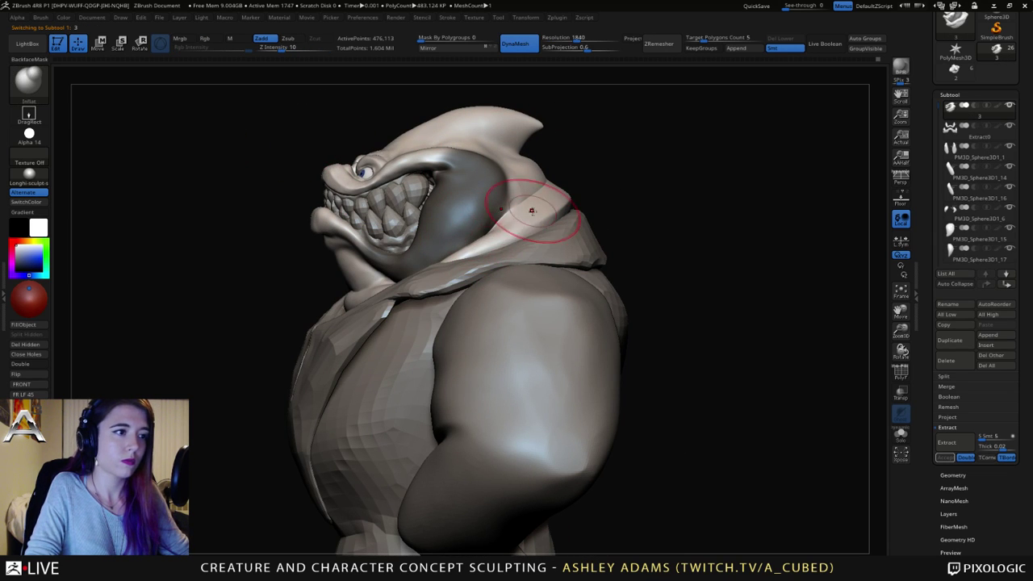
mouse_move(531, 210)
right_mouse_down()
mouse_move(549, 218)
mouse_move(464, 262)
mouse_move(500, 258)
mouse_move(424, 302)
mouse_move(428, 325)
mouse_move(467, 266)
mouse_move(440, 221)
right_mouse_up()
Step: Try carving a vertical crease down the middle of the throat with the DamStandard brush
right_click(428, 325)
key("b")
key("d")
key("s")
right_click(436, 315)
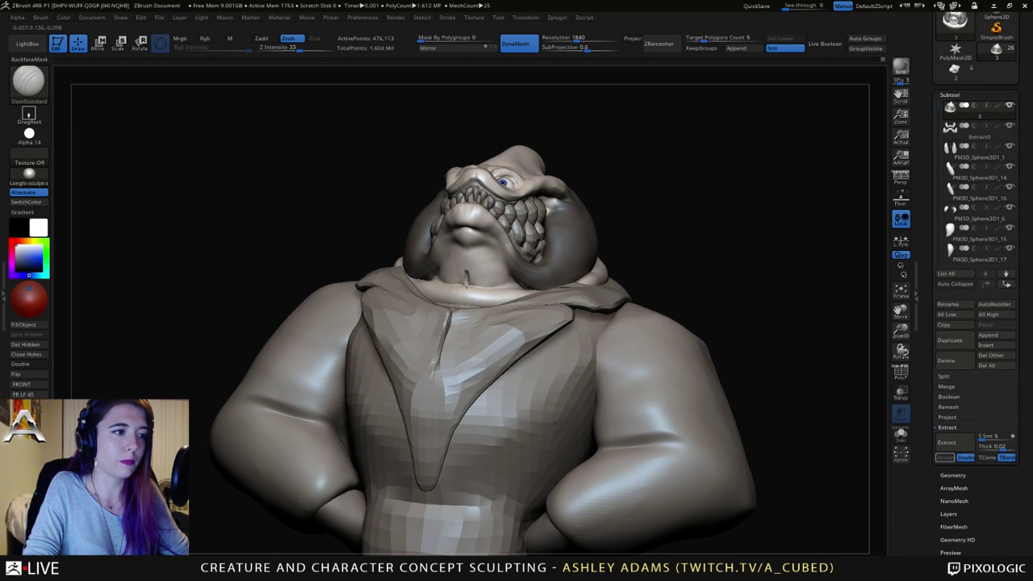
key("shift")
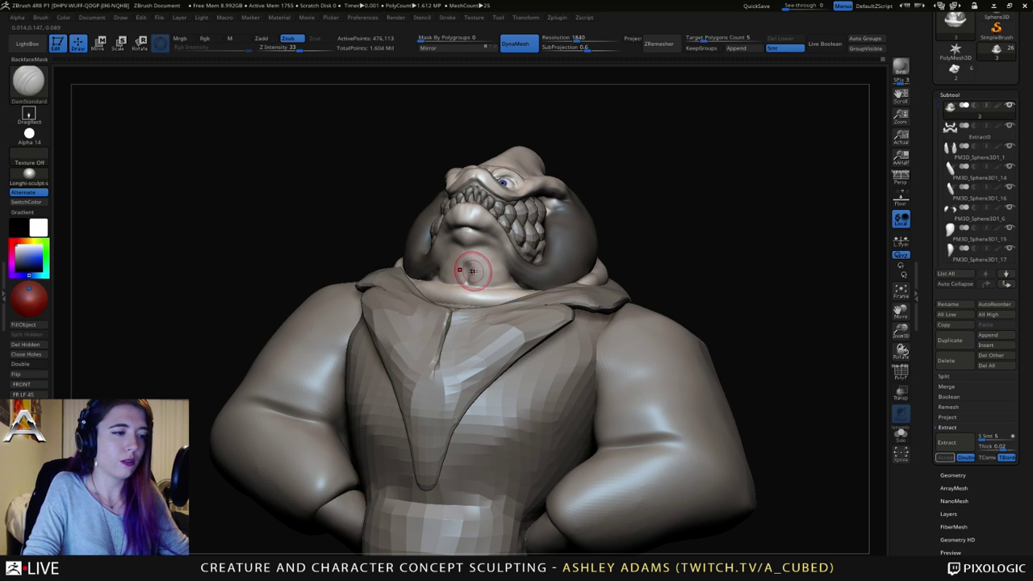
Step: Try inflating the throat into two bulges under the chin with the Inflat brush, and undo them
key("b")
key("i")
key("n")
key("space")
left_click_drag(473, 271, 485, 276)
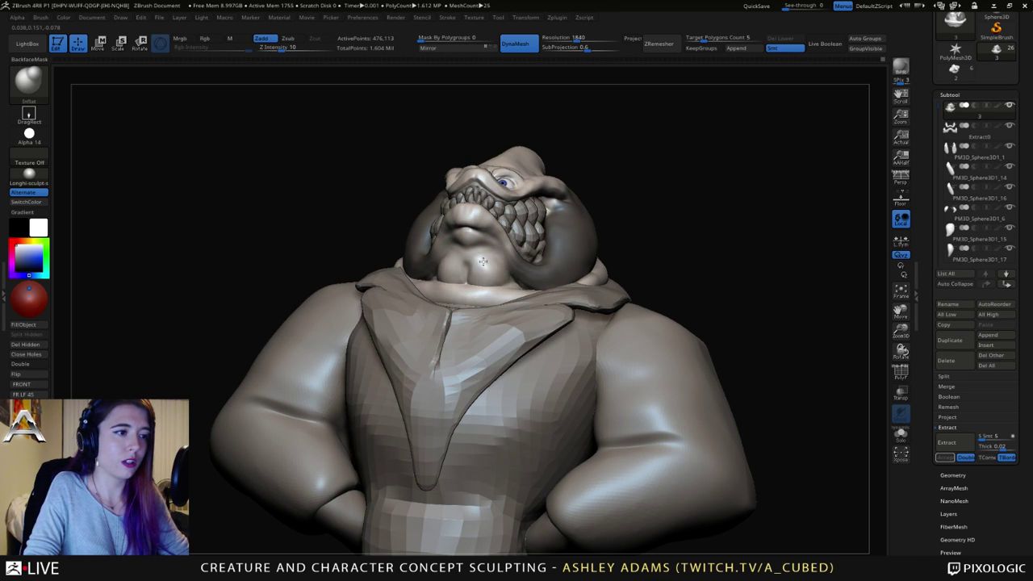
mouse_move(482, 261)
right_mouse_down()
mouse_move(565, 298)
mouse_move(557, 267)
mouse_move(488, 267)
right_mouse_up()
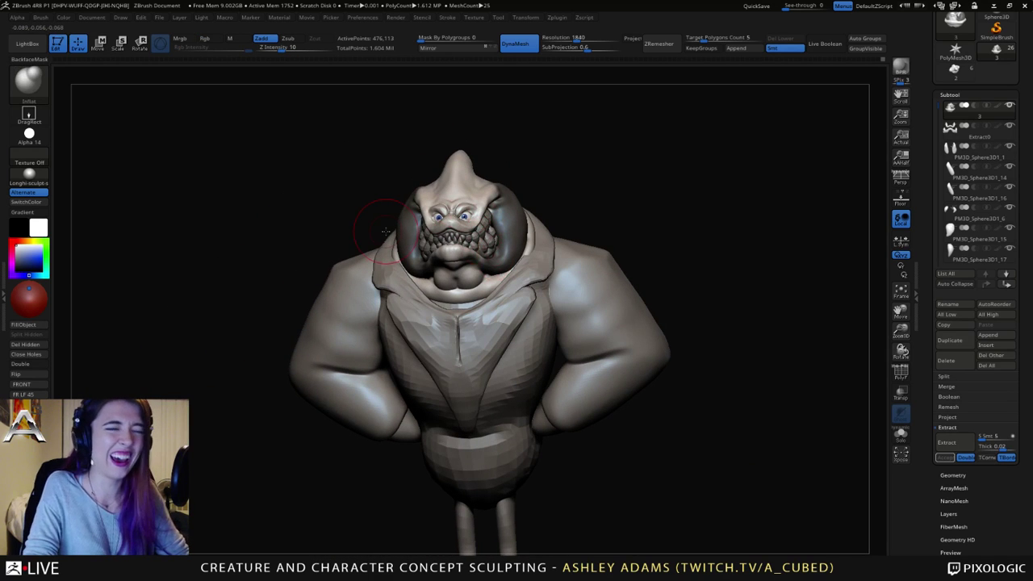
key("ctrl")
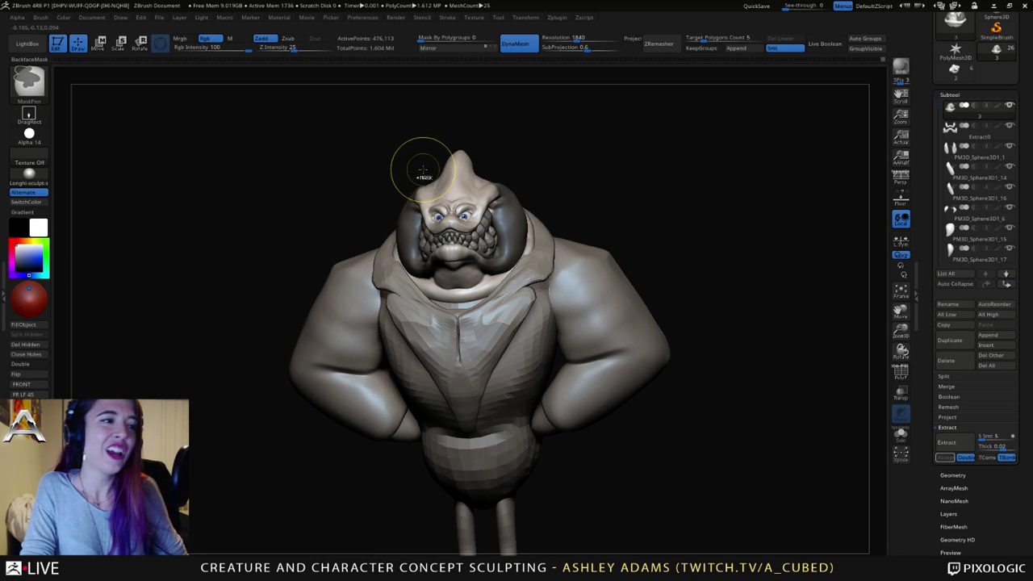
Step: Reshape the throat bulge between the chin and the collar with a resized SnakeHook brush
mouse_move(396, 280)
right_mouse_down("ctrl")
mouse_move(451, 303)
mouse_move(494, 270)
mouse_move(481, 294)
right_mouse_up("ctrl")
key("b")
key("s")
key("h")
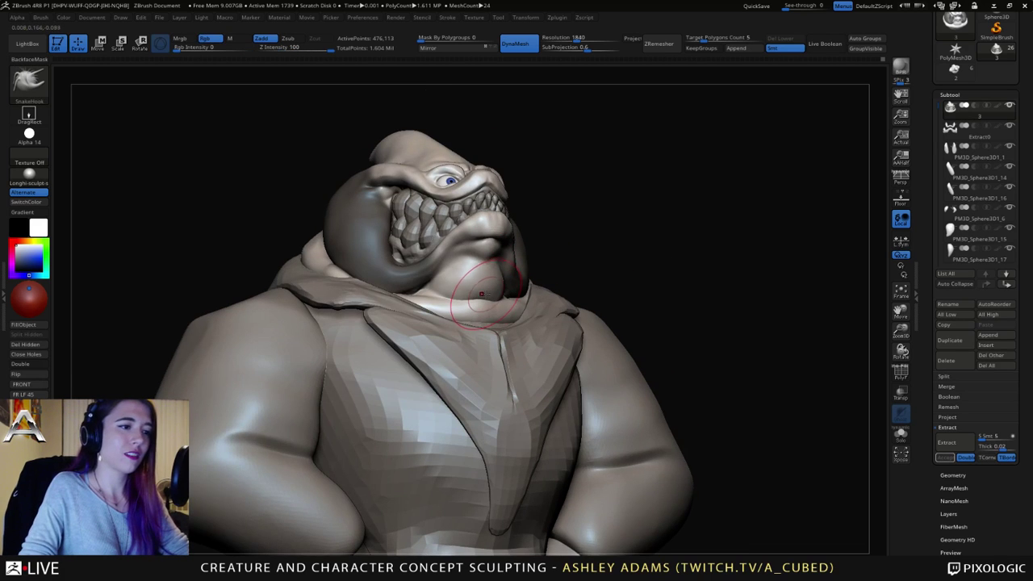
key("space")
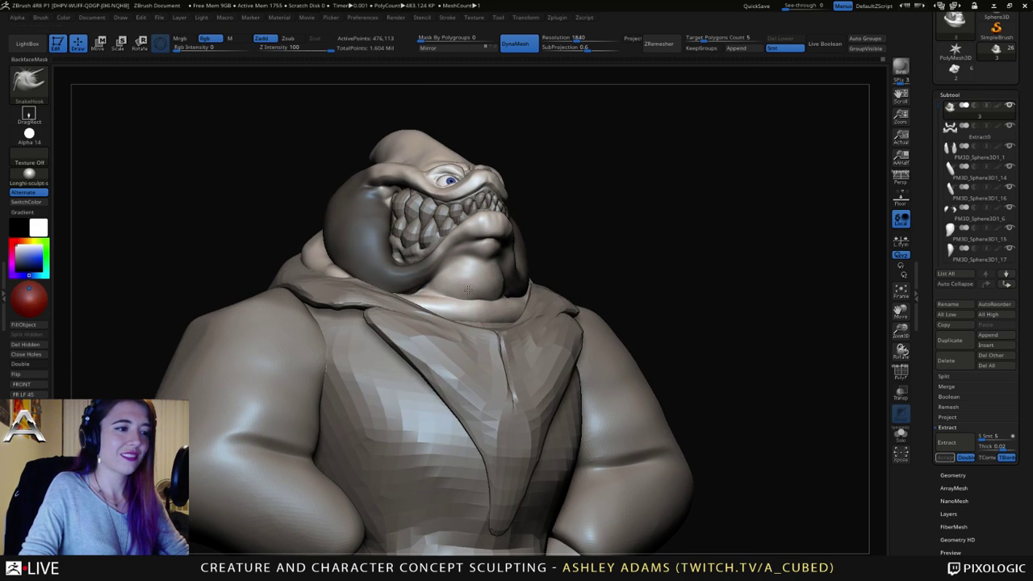
mouse_move(461, 290)
right_mouse_down()
mouse_move(482, 293)
mouse_move(460, 325)
mouse_move(509, 288)
mouse_move(473, 239)
mouse_move(467, 256)
right_mouse_up()
key("space")
Step: Carve the hollow below the lower lip with DamStandard and build up the chin around it with ClayBuildup
key("b")
key("d")
key("s")
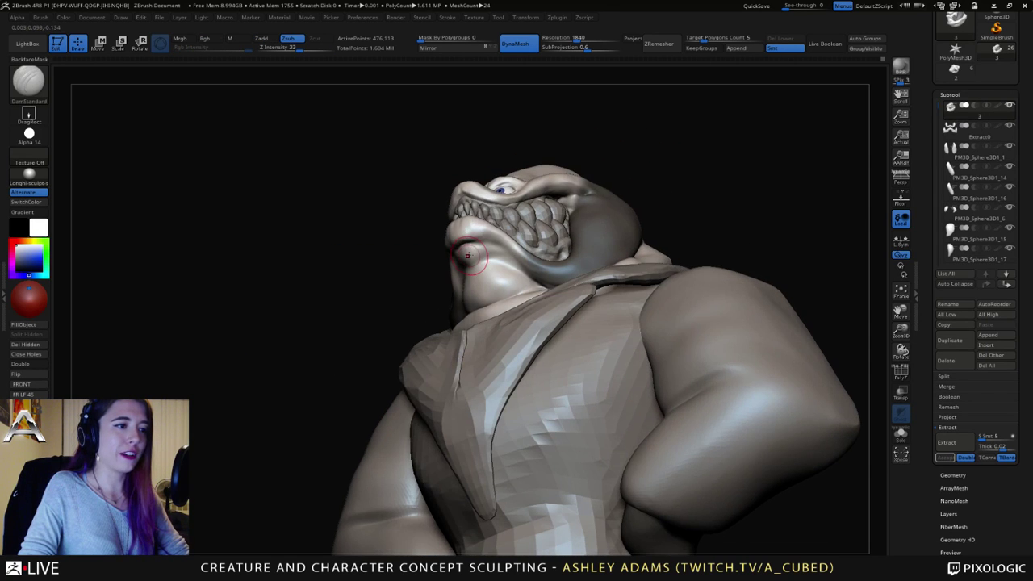
key("b")
key("c")
key("b")
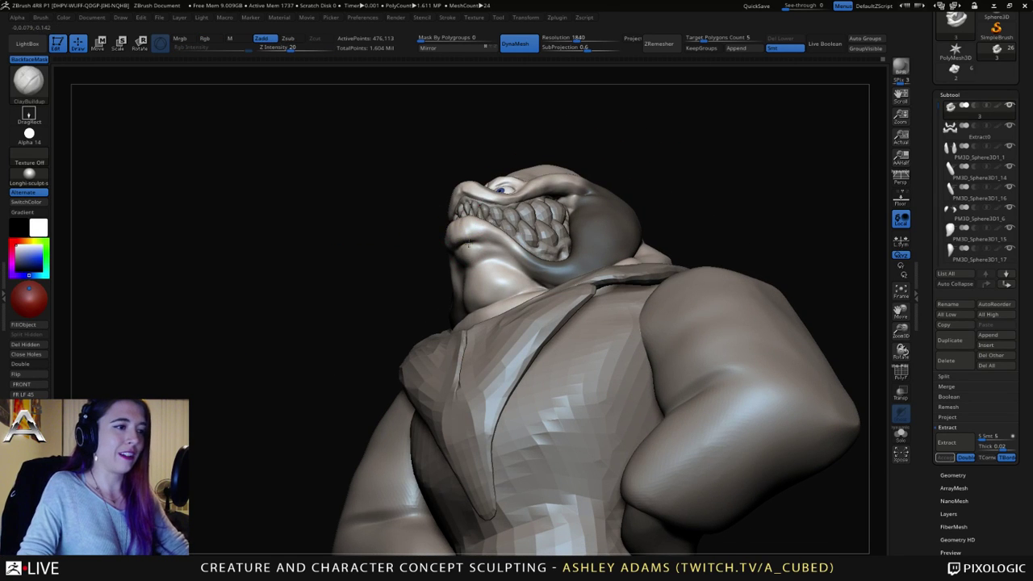
mouse_move(417, 212)
right_mouse_down()
mouse_move(467, 252)
mouse_move(476, 247)
mouse_move(476, 260)
right_mouse_up()
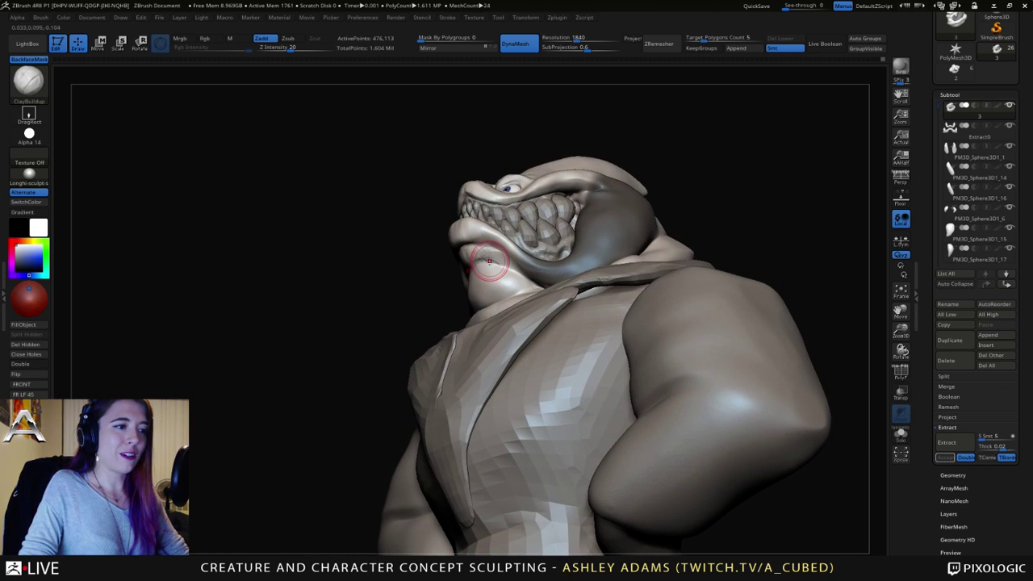
Step: Carve the crease around the chin and beneath the lower lip with the DamStandard brush
key("b")
key("d")
key("s")
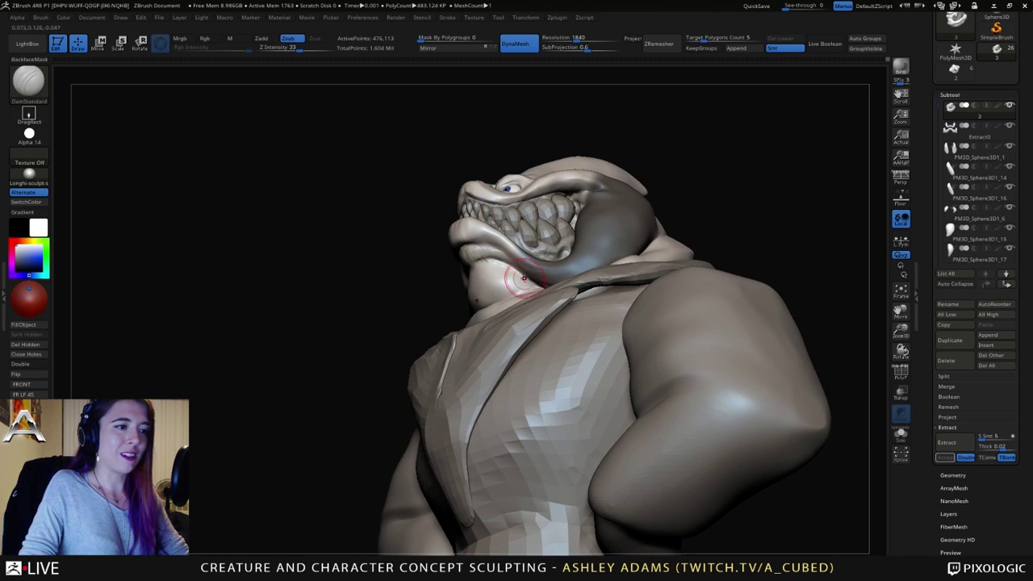
right_click_drag(487, 255, 419, 283, "shift")
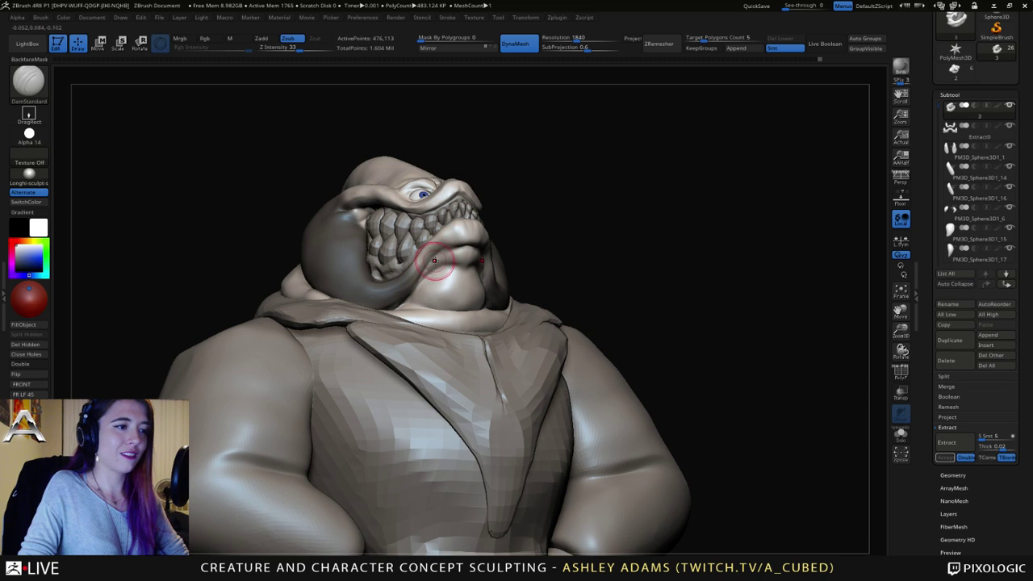
mouse_move(448, 251)
right_mouse_down()
mouse_move(465, 247)
mouse_move(426, 263)
mouse_move(408, 234)
mouse_move(454, 282)
mouse_move(432, 306)
mouse_move(403, 282)
right_mouse_up()
Step: Inflate the neck roll between the chin and the collar with the Inflat brush
key("space")
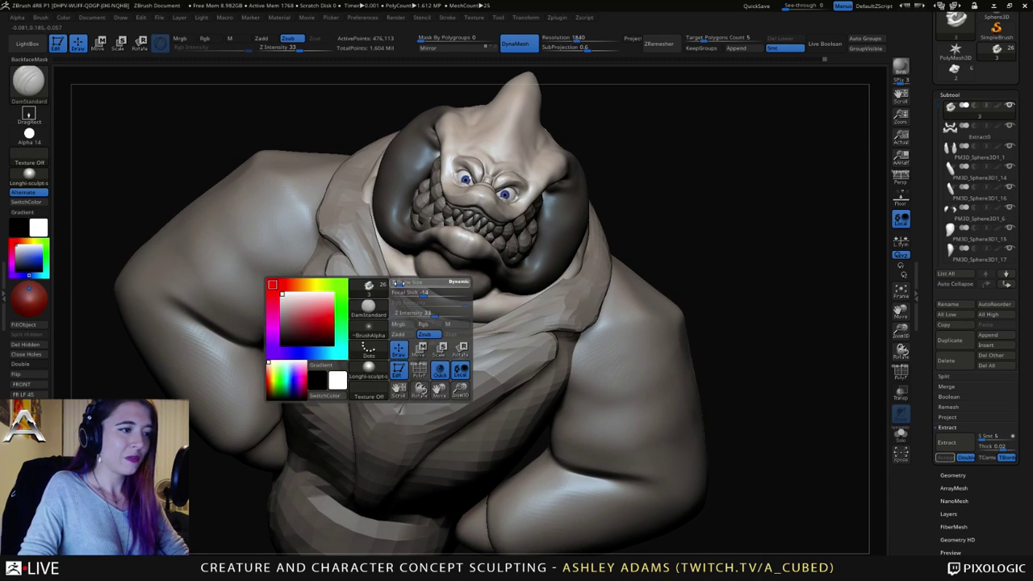
key("b")
key("i")
key("n")
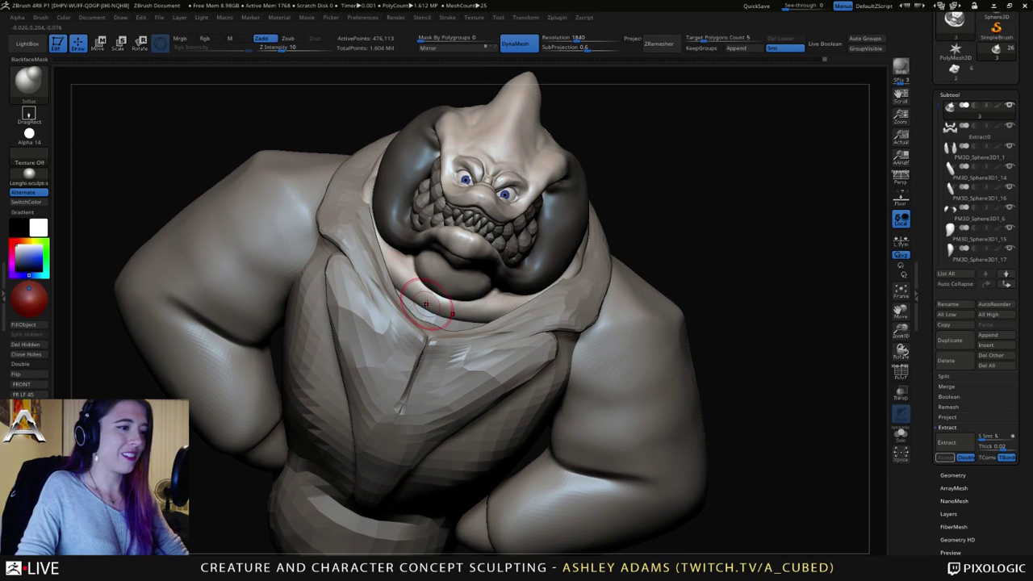
left_click_drag(380, 258, 412, 290)
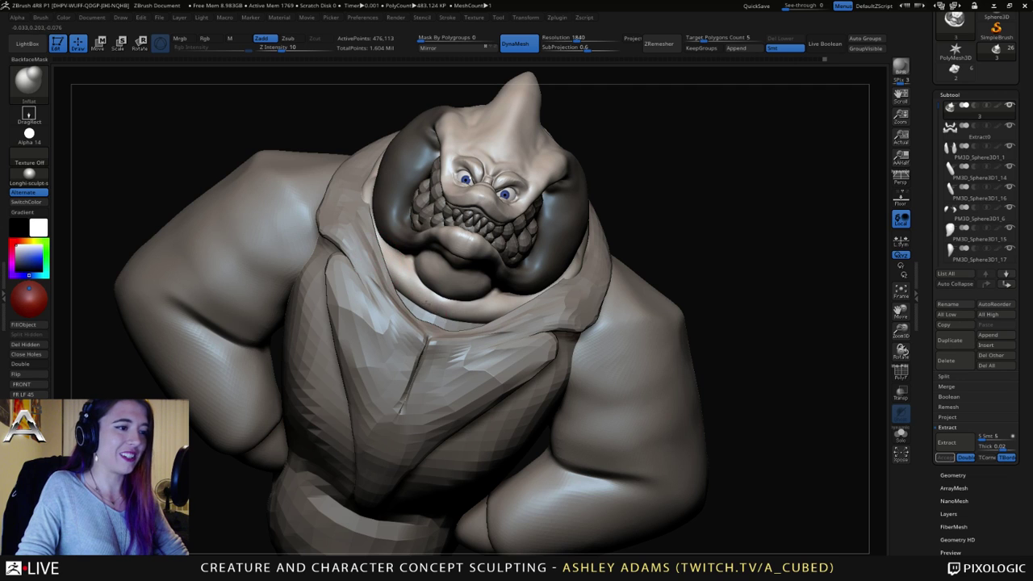
right_click_drag(404, 294, 372, 260)
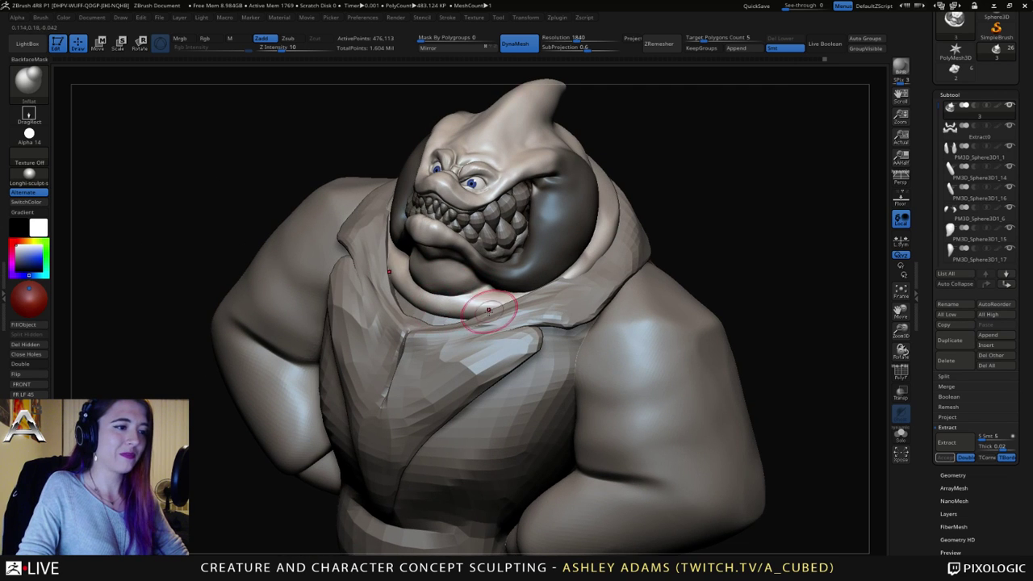
right_click_drag(469, 270, 501, 302)
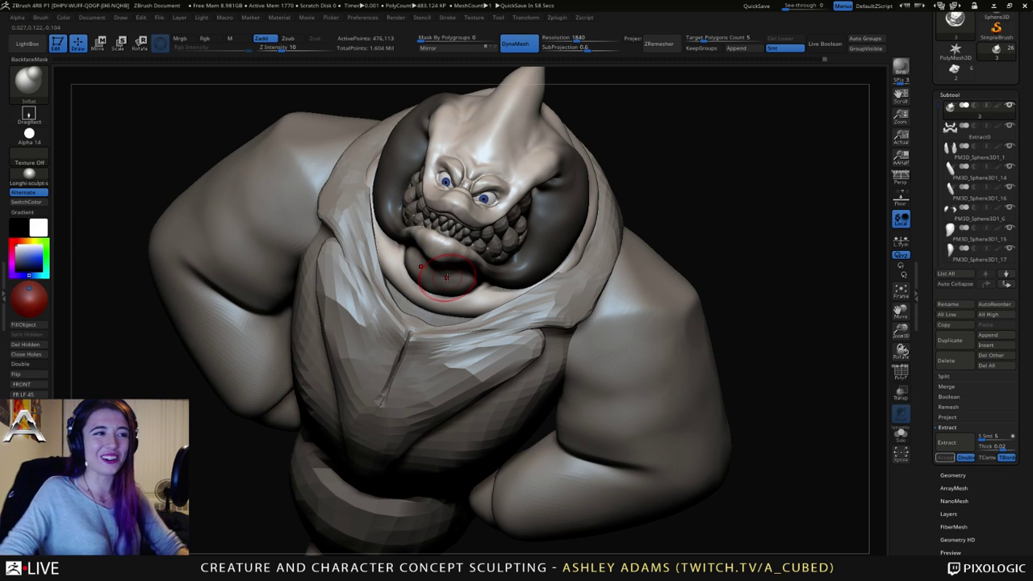
Step: Fill out the lower lip with a resized Inflat brush and smooth the surface around it
mouse_move(447, 277)
right_mouse_down()
mouse_move(452, 239)
mouse_move(417, 229)
mouse_move(420, 240)
right_mouse_up()
right_click(417, 243)
right_click(412, 242)
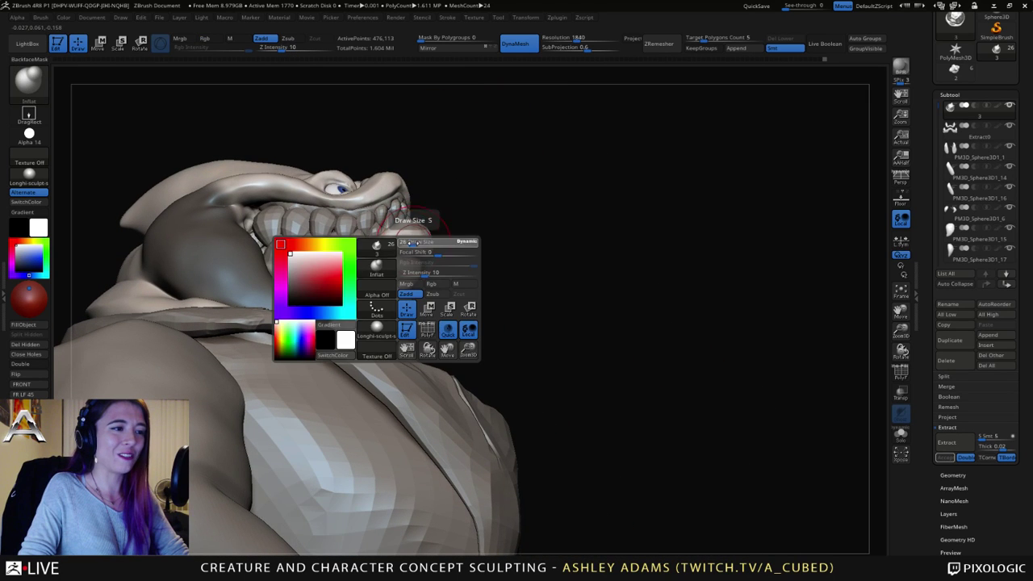
right_click_drag(413, 230, 435, 226)
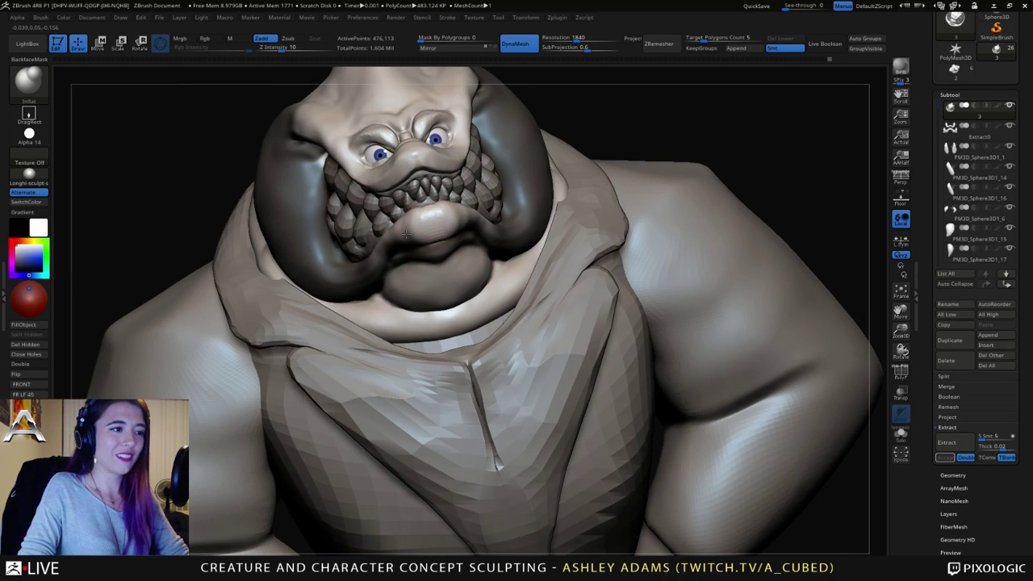
key("shift")
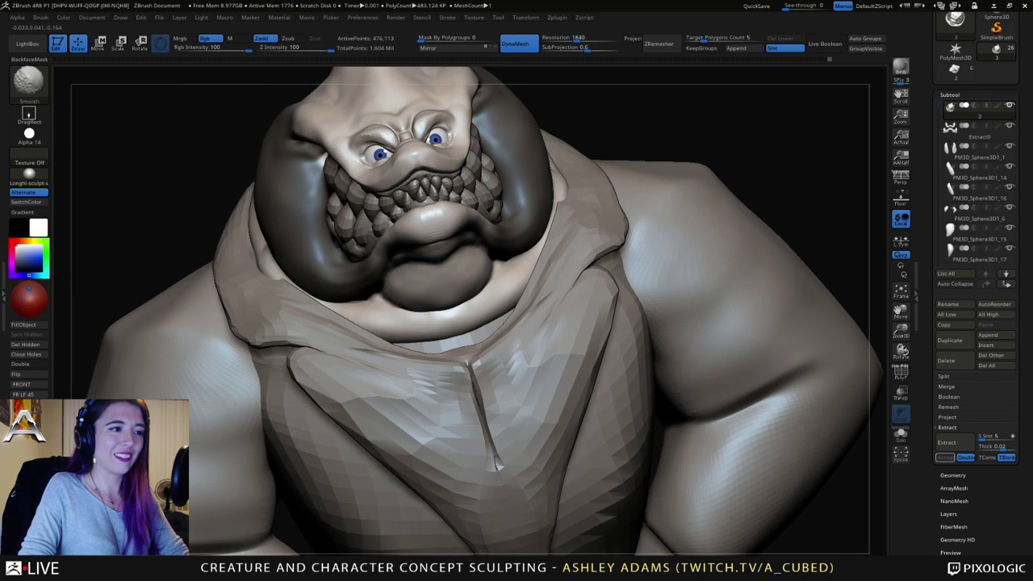
mouse_move(415, 209)
right_mouse_down()
mouse_move(440, 211)
mouse_move(414, 213)
mouse_move(423, 229)
mouse_move(434, 203)
mouse_move(469, 251)
mouse_move(422, 223)
mouse_move(457, 250)
mouse_move(444, 270)
mouse_move(456, 287)
mouse_move(436, 220)
right_mouse_up()
Step: Adjust the shape of the chin and the neck roll below it with the SnakeHook brush
key("b")
key("s")
key("h")
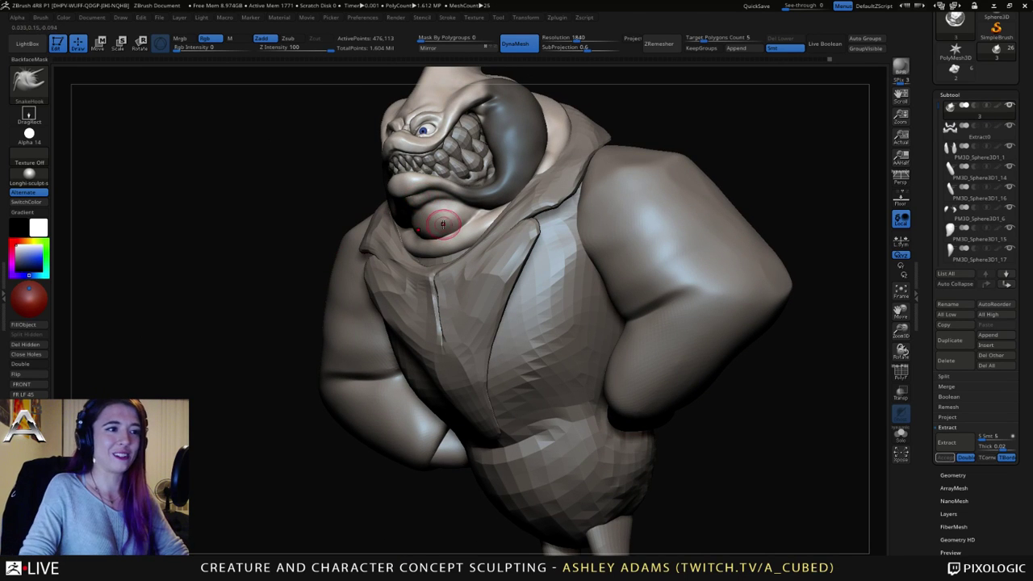
right_click_drag(497, 230, 510, 219)
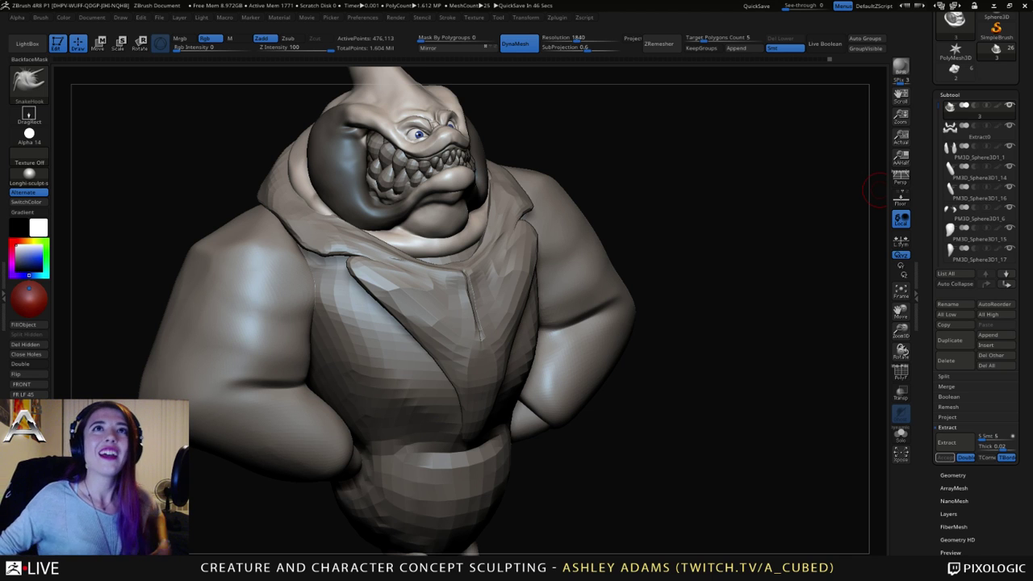
Step: Make the lapelled collar the active subtool and adjust its front neckline with a resized SnakeHook brush
left_click_drag(876, 191, 646, 242)
left_click(494, 299, "alt")
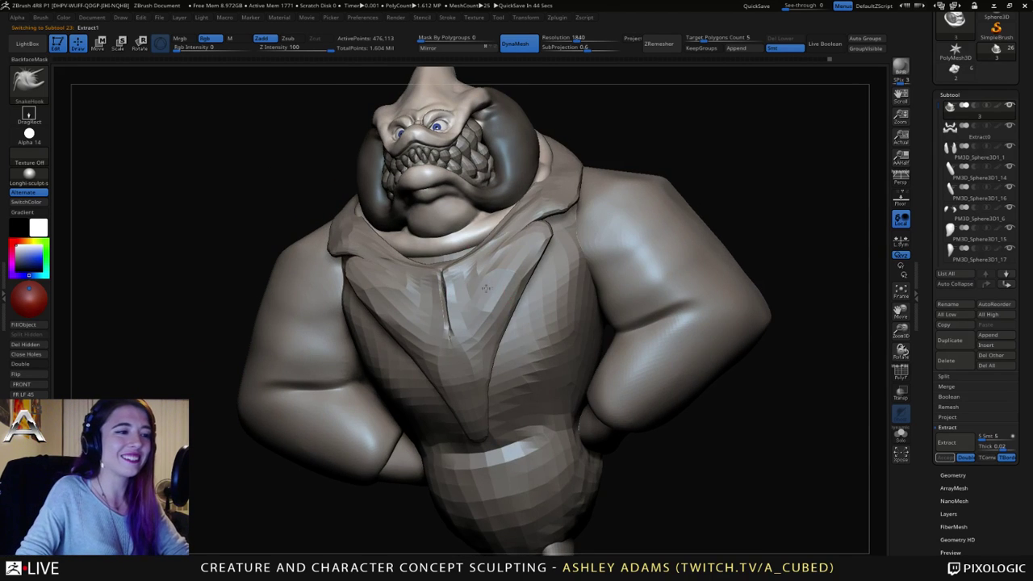
right_click_drag(501, 290, 565, 278)
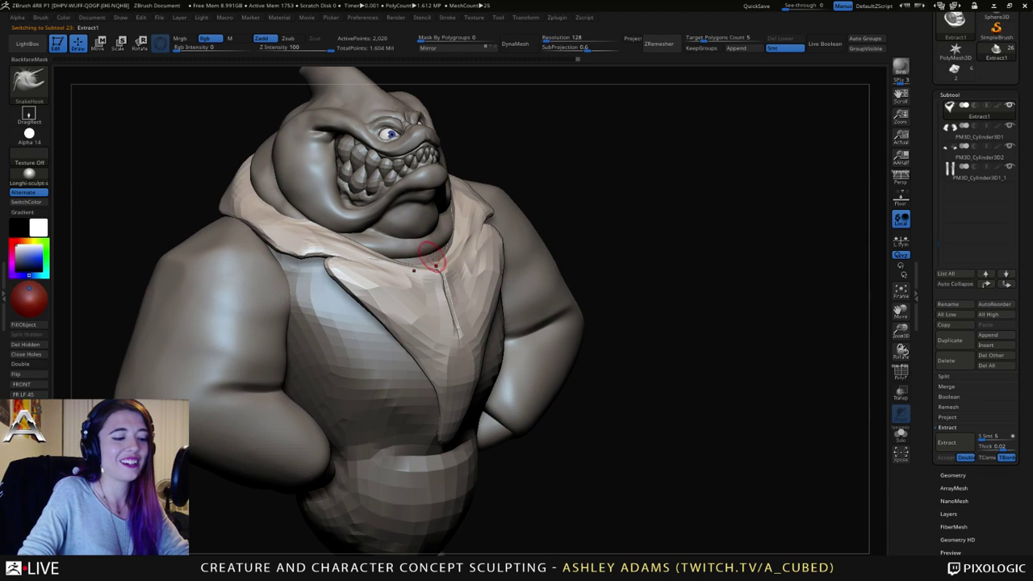
key("space")
left_click_drag(438, 253, 428, 253)
mouse_move(436, 255)
right_mouse_down()
mouse_move(422, 269)
mouse_move(423, 251)
right_mouse_up()
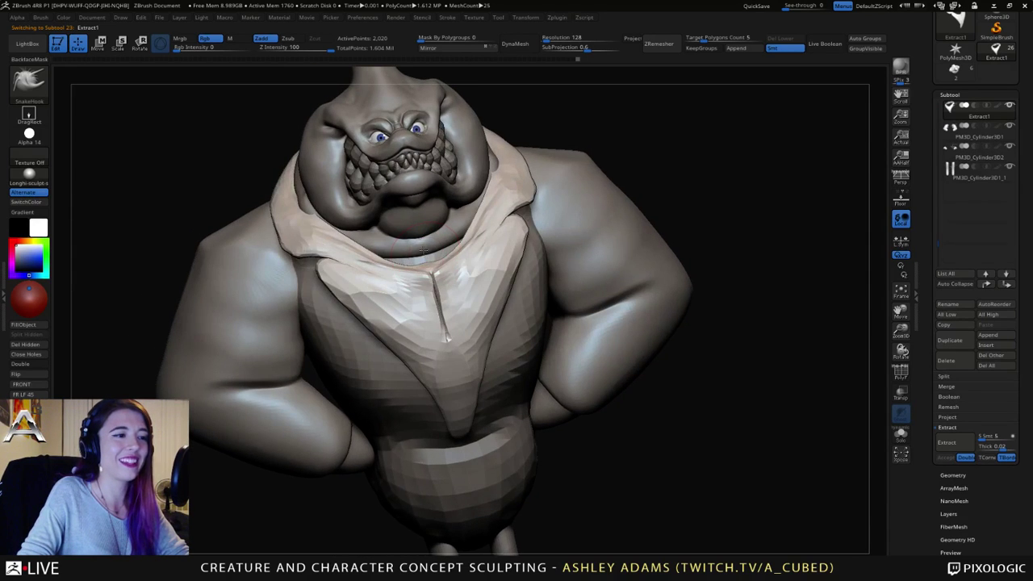
key("space")
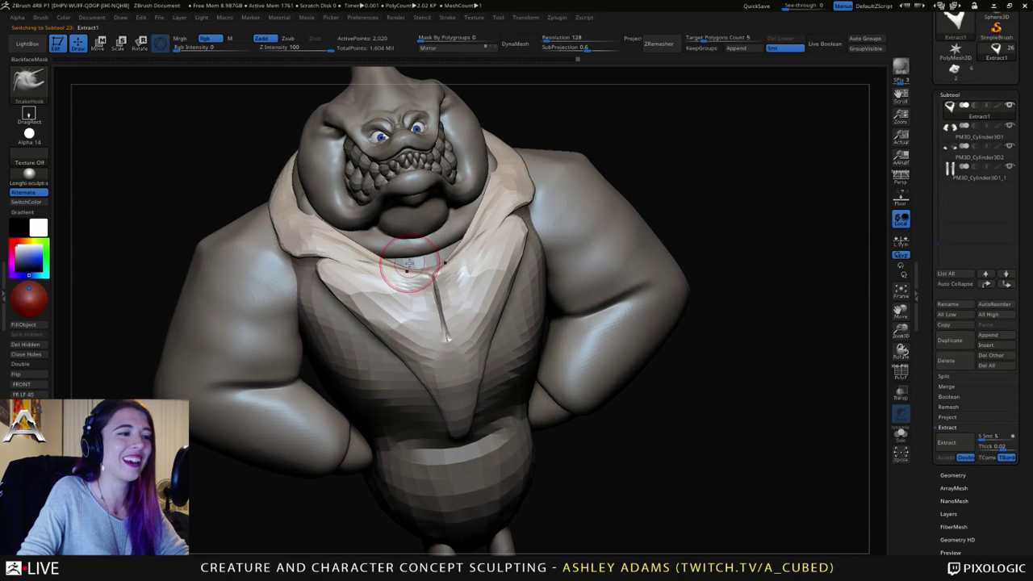
Step: Sharpen the fold at the collar's front opening with the DamStandard brush
key("b")
key("d")
key("s")
key("space")
right_click_drag(434, 272, 426, 266)
key("space")
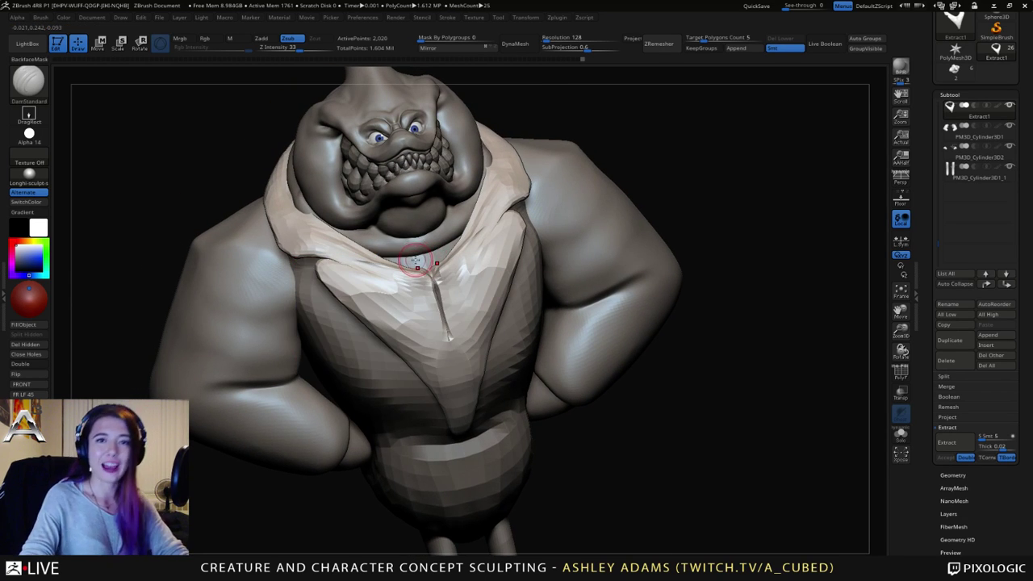
Step: Reshape the collar's front edge below the neck roll with the SnakeHook brush
key("b")
key("s")
key("h")
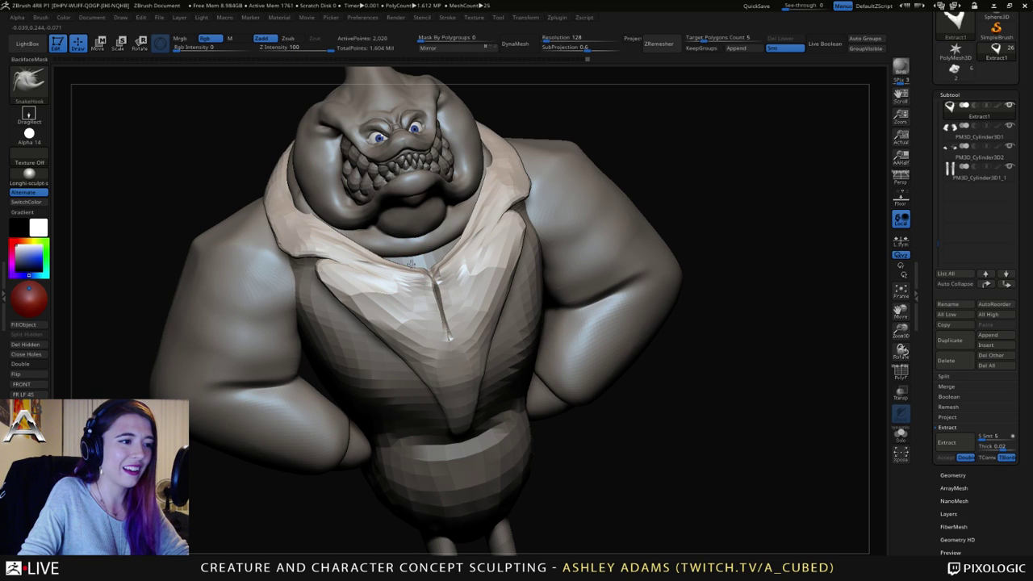
key("space")
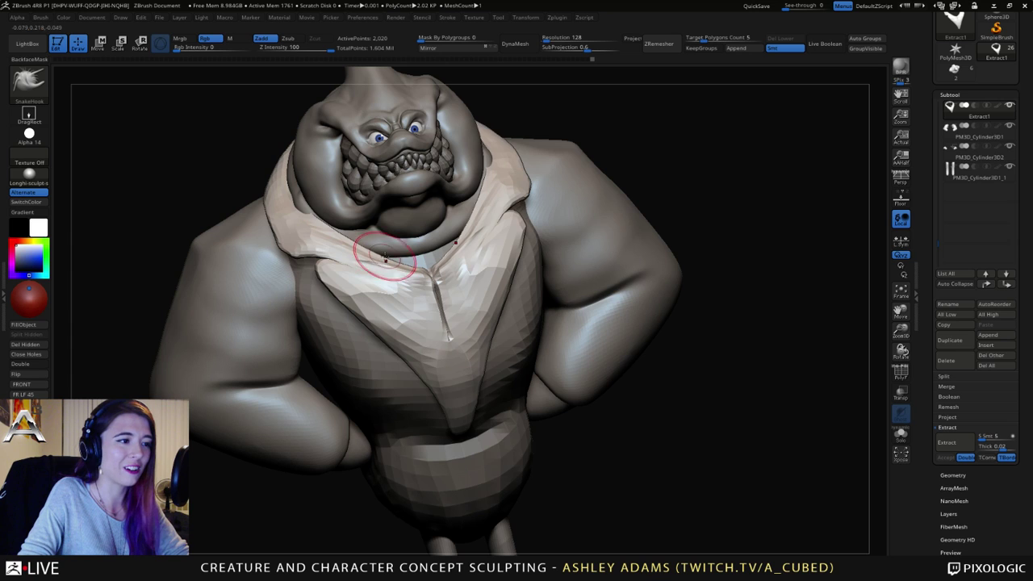
left_click_drag(218, 187, 309, 220)
key("space")
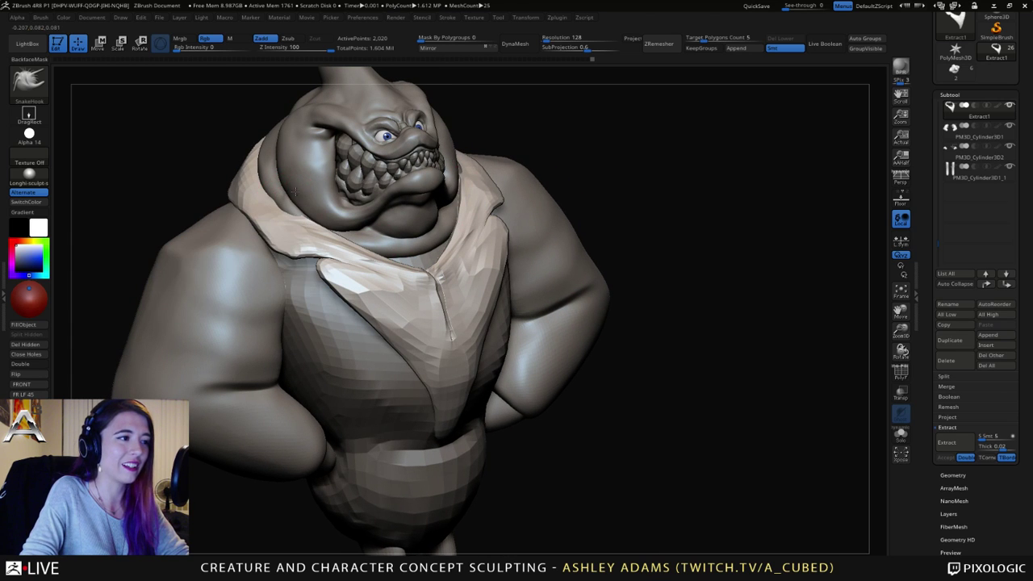
Step: Pull the collar's sides and back into shape around the neck with an enlarged SnakeHook brush
right_click_drag(307, 189, 347, 232, "alt")
key("space")
left_click_drag(343, 229, 340, 225)
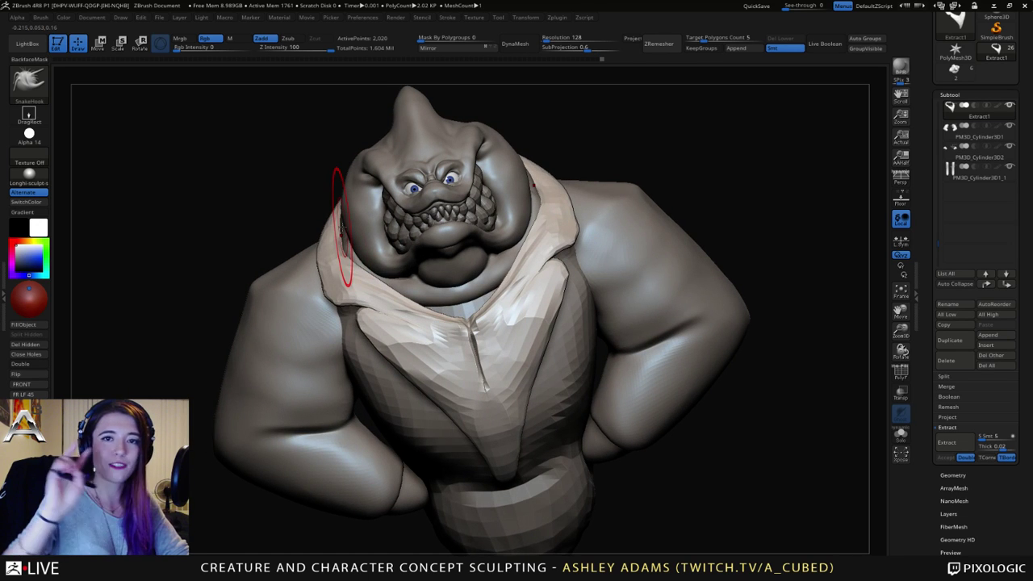
right_click_drag(587, 211, 533, 183)
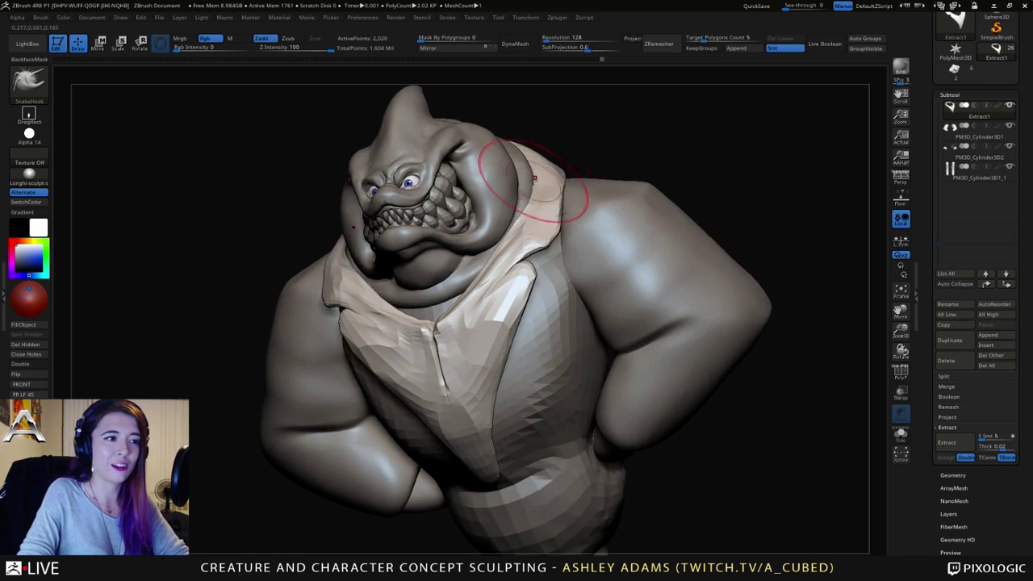
left_click_drag(532, 170, 539, 158)
right_click_drag(539, 158, 523, 150)
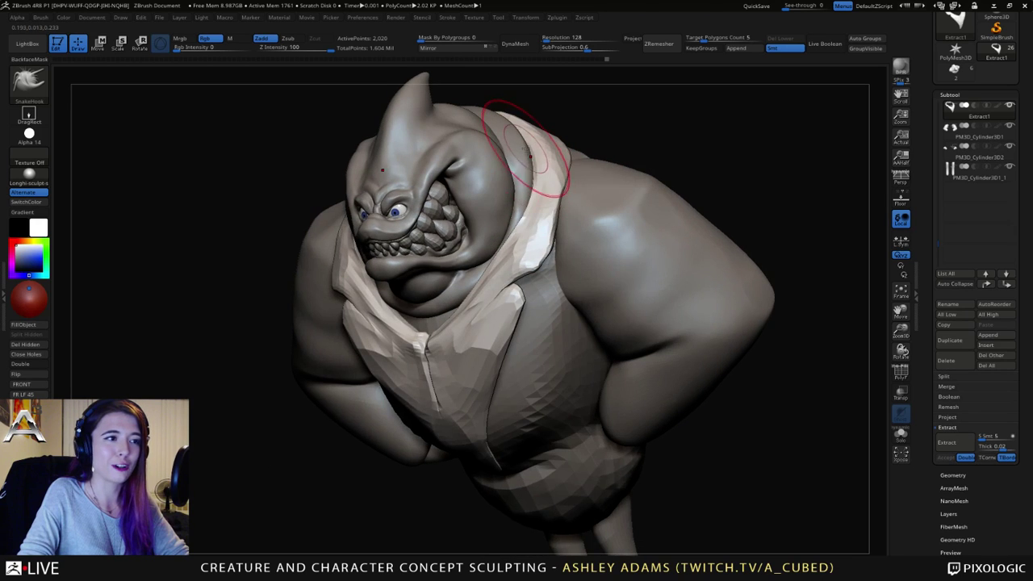
left_click_drag(523, 150, 527, 140)
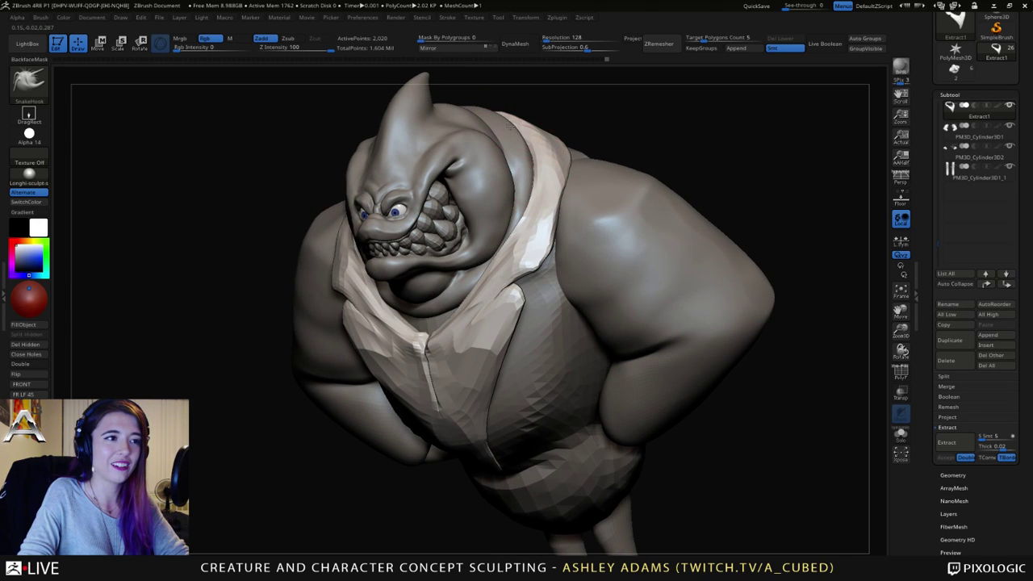
right_click_drag(514, 139, 533, 151)
mouse_move(534, 152)
left_mouse_down()
mouse_move(529, 242)
mouse_move(277, 254)
left_mouse_up()
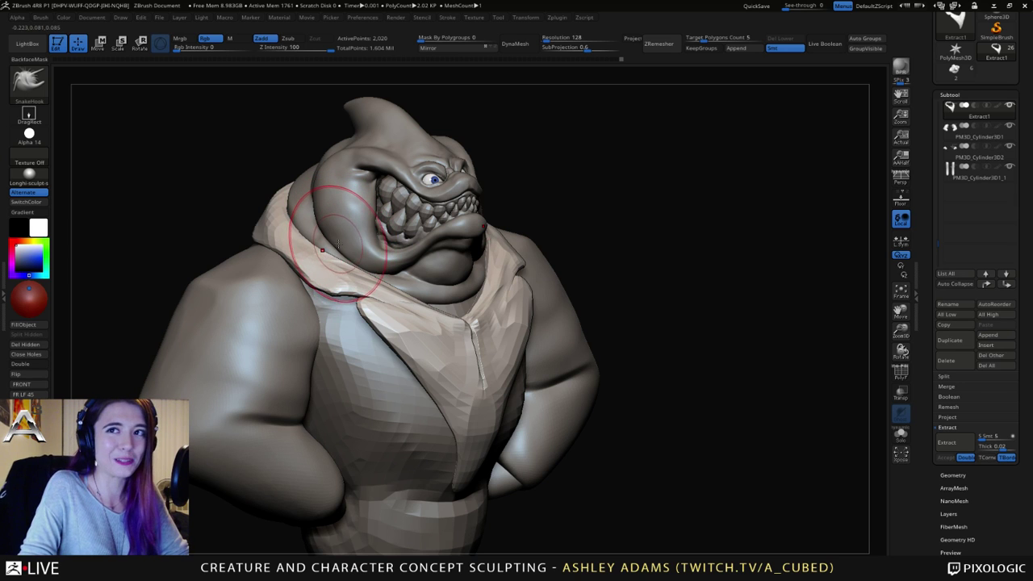
Step: Smooth the faceted surface of the collar and its lapels
mouse_move(357, 252)
right_mouse_down()
mouse_move(329, 258)
mouse_move(380, 323)
mouse_move(415, 318)
right_mouse_up()
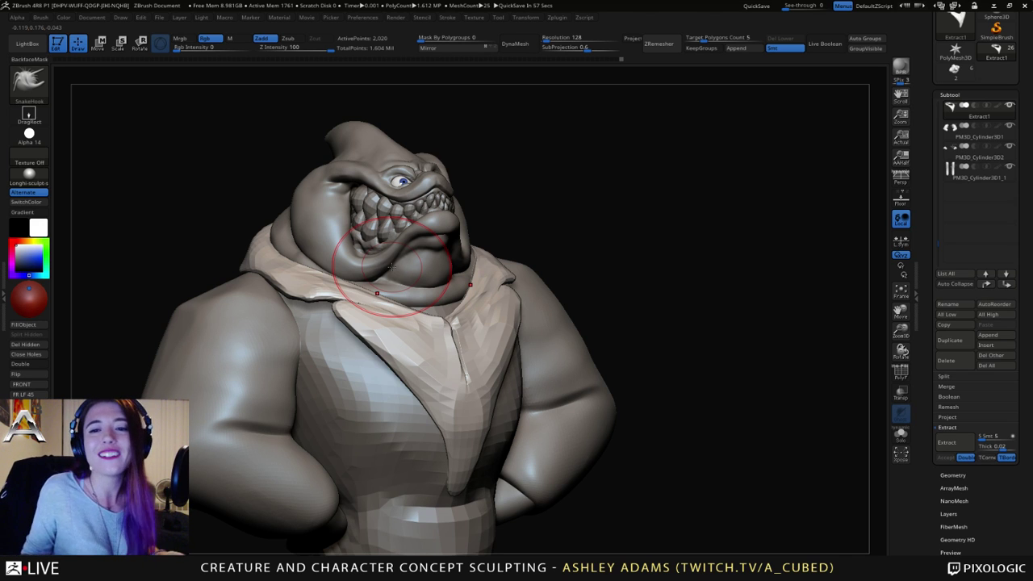
mouse_move(358, 269)
right_mouse_down()
mouse_move(162, 278)
mouse_move(523, 282)
mouse_move(491, 304)
right_mouse_up()
right_click(462, 348)
mouse_move(491, 304)
left_mouse_down("shift")
mouse_move(445, 322)
mouse_move(496, 267)
mouse_move(442, 321)
mouse_move(435, 348)
mouse_move(468, 338)
mouse_move(457, 365)
left_mouse_up("shift")
right_click_drag(457, 365, 484, 326)
mouse_move(484, 327)
left_mouse_down("shift")
mouse_move(460, 334)
mouse_move(355, 283)
mouse_move(381, 291)
left_mouse_up("shift")
right_click_drag(424, 343, 408, 359)
Step: Adjust the outer edge of the front lapel with a resized SnakeHook brush
key("space")
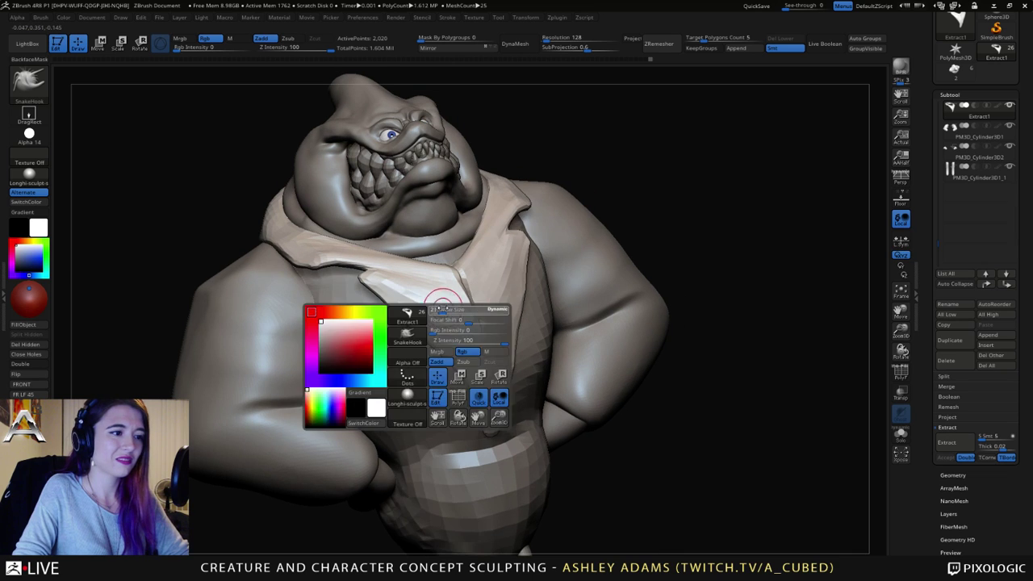
left_click_drag(441, 308, 453, 307)
left_click_drag(392, 329, 402, 319)
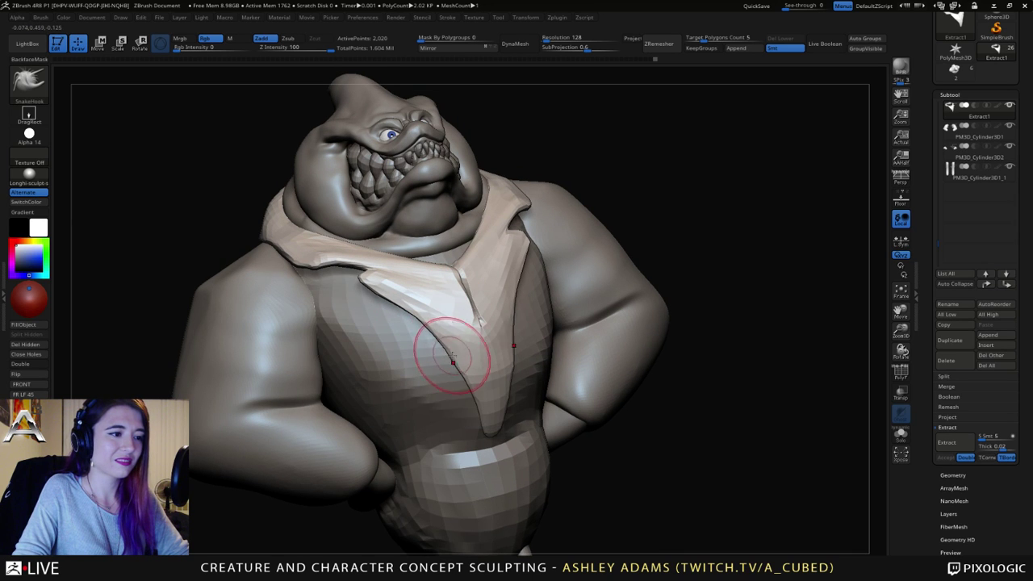
right_click_drag(463, 358, 514, 356)
Step: Carve the centre seam down the front of the lapels with a resized DamStandard brush
key("b")
key("d")
key("s")
key("space")
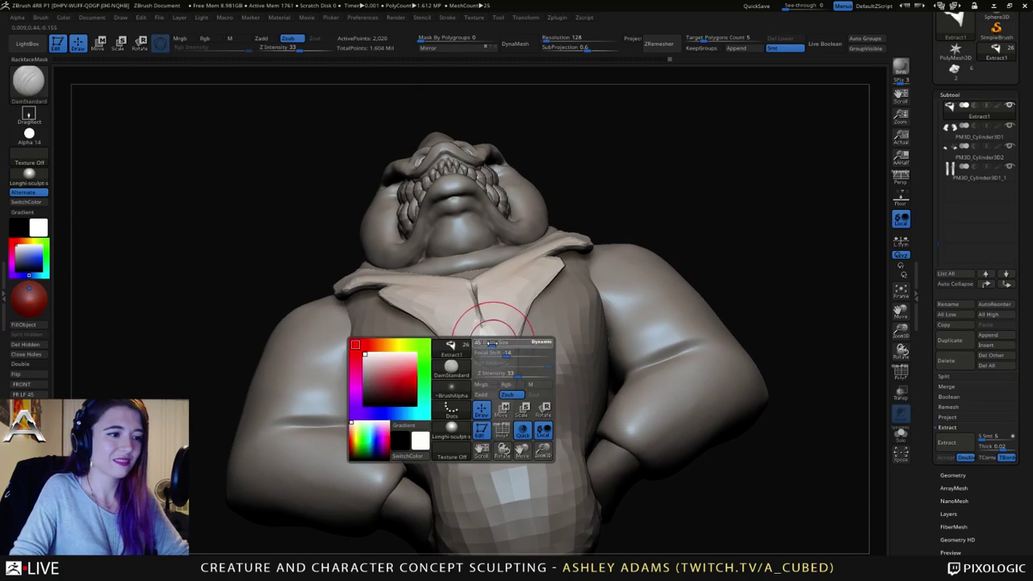
mouse_move(495, 351)
left_mouse_down()
mouse_move(480, 352)
mouse_move(502, 438)
left_mouse_up()
mouse_move(502, 438)
right_mouse_down("ctrl")
mouse_move(488, 374)
mouse_move(493, 396)
mouse_move(496, 350)
mouse_move(504, 355)
right_mouse_up("ctrl")
key("space")
left_click(540, 303)
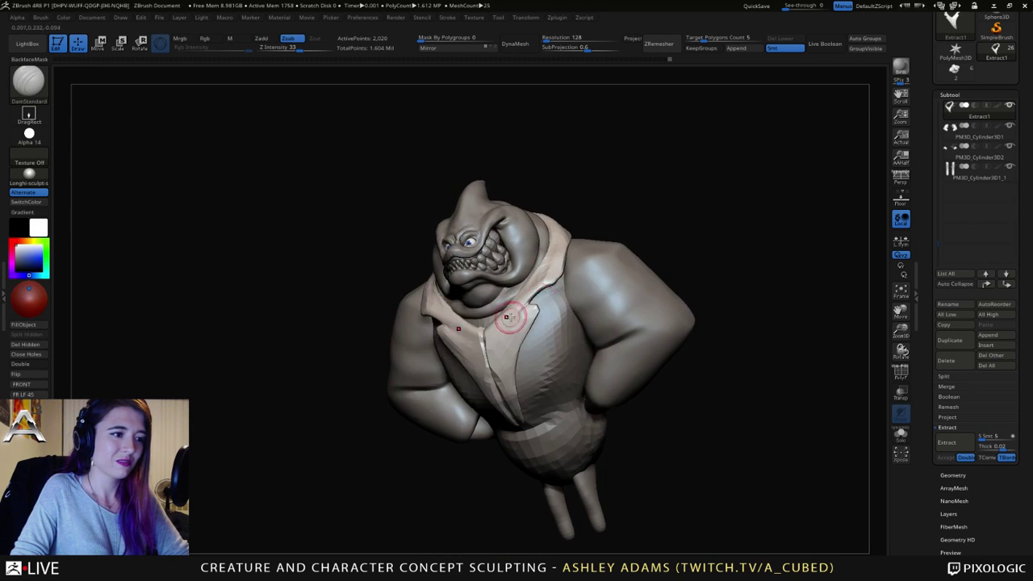
Step: Reshape the lapels' upper points and outer edges on the chest with the SnakeHook brush
right_click_drag(511, 319, 525, 314)
key("b")
key("s")
key("h")
left_click_drag(529, 312, 513, 365)
right_click_drag(516, 350, 526, 330)
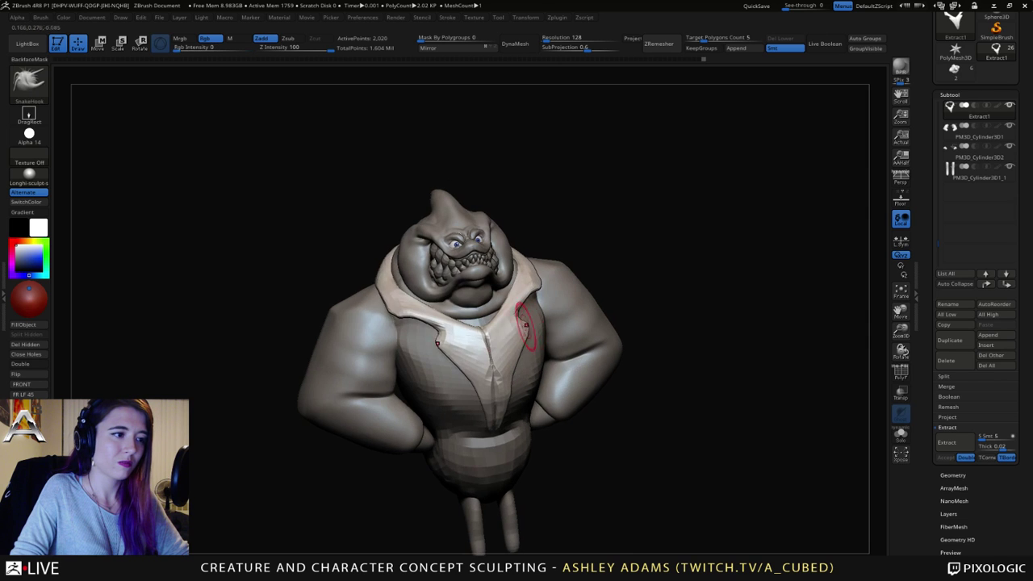
Step: Smooth the jacket collar and reshape its edge where it lies over the shoulder, using the SnakeHook brush
left_click_drag(382, 307, 424, 325, "shift")
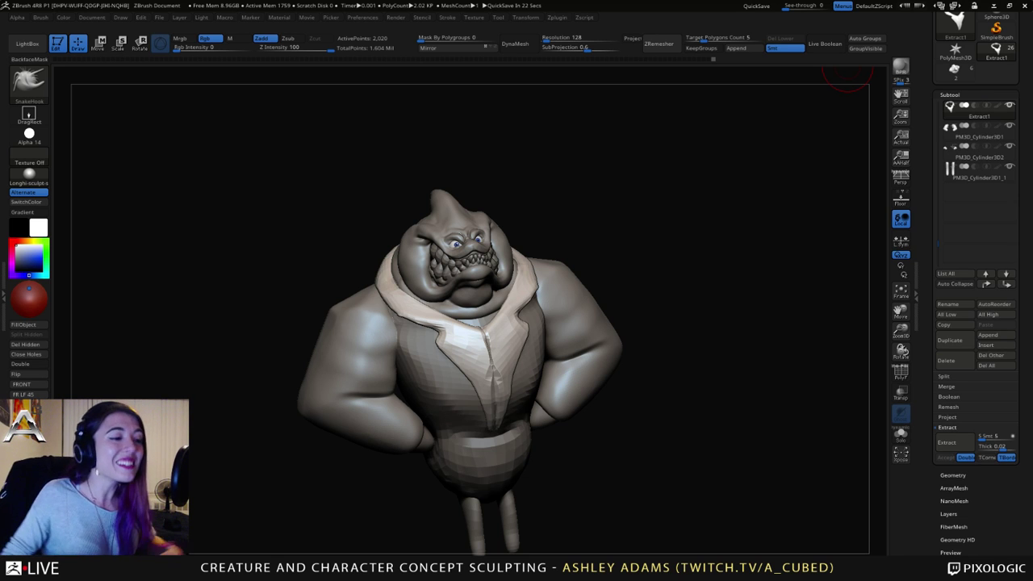
right_click_drag(392, 274, 410, 318)
key("space")
left_click_drag(402, 321, 408, 321)
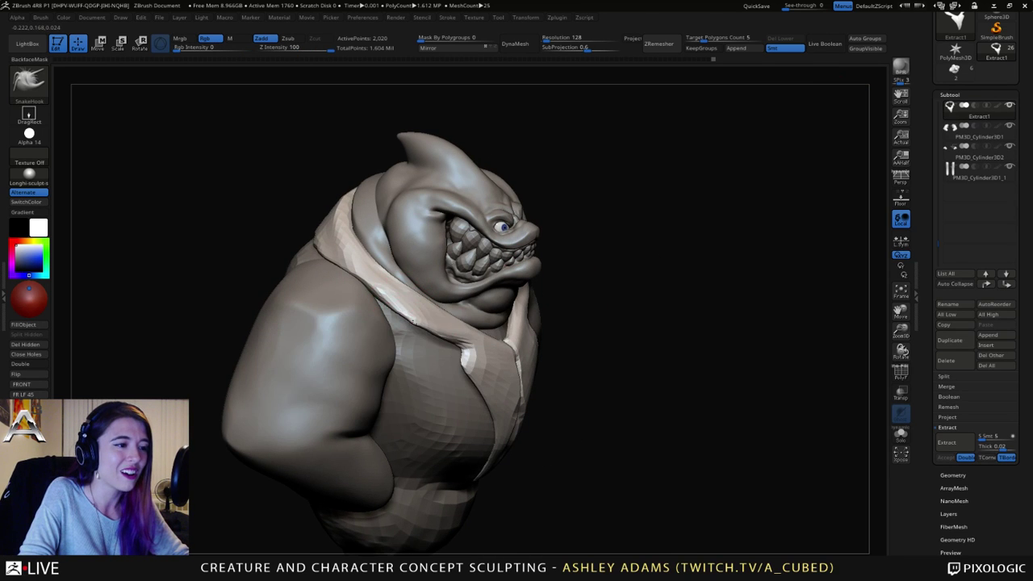
mouse_move(396, 326)
right_mouse_down()
mouse_move(339, 301)
mouse_move(390, 270)
mouse_move(416, 282)
right_mouse_up()
key("space")
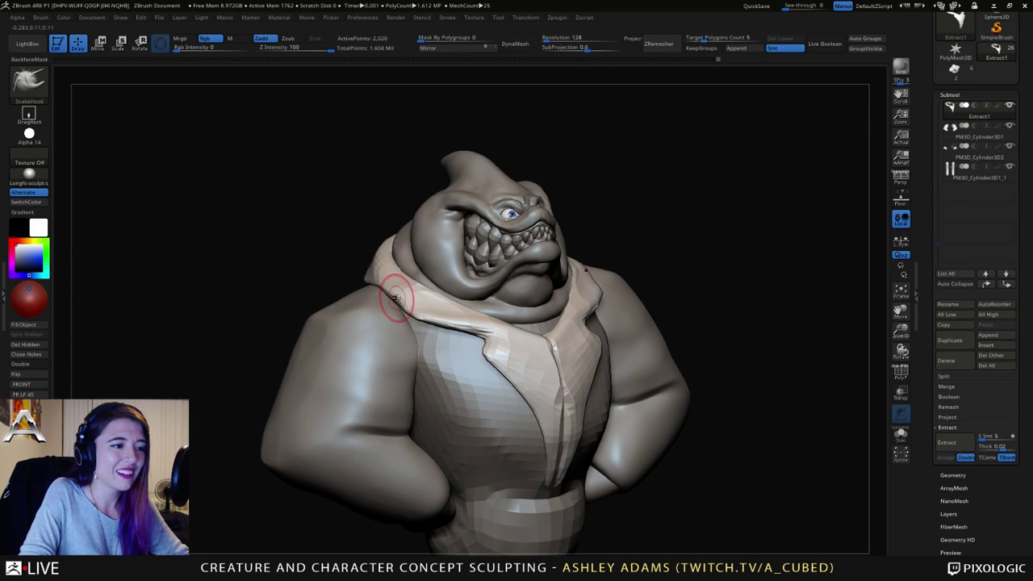
mouse_move(412, 315)
right_mouse_down()
mouse_move(436, 292)
mouse_move(418, 325)
mouse_move(417, 311)
mouse_move(400, 321)
mouse_move(414, 329)
right_mouse_up()
key("space")
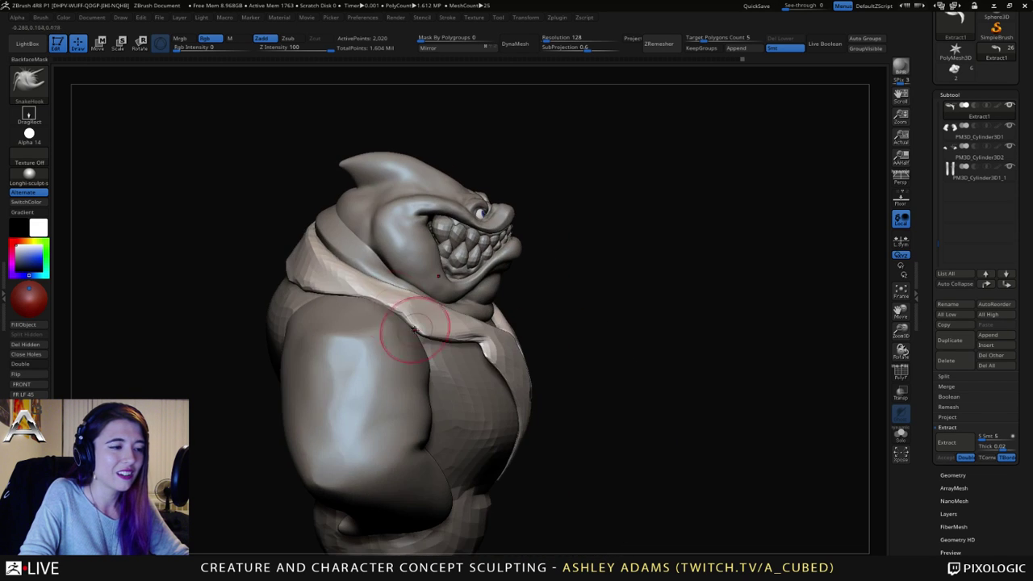
Step: Adjust the collar's side edge behind the shoulder with the SnakeHook brush
right_click_drag(373, 297, 341, 250)
key("space")
left_click_drag(337, 247, 350, 249)
mouse_move(349, 245)
right_mouse_down()
mouse_move(402, 269)
mouse_move(389, 305)
mouse_move(417, 314)
mouse_move(376, 298)
mouse_move(388, 332)
mouse_move(412, 349)
mouse_move(410, 281)
mouse_move(436, 351)
mouse_move(443, 277)
mouse_move(456, 275)
mouse_move(417, 274)
right_mouse_up()
key("space")
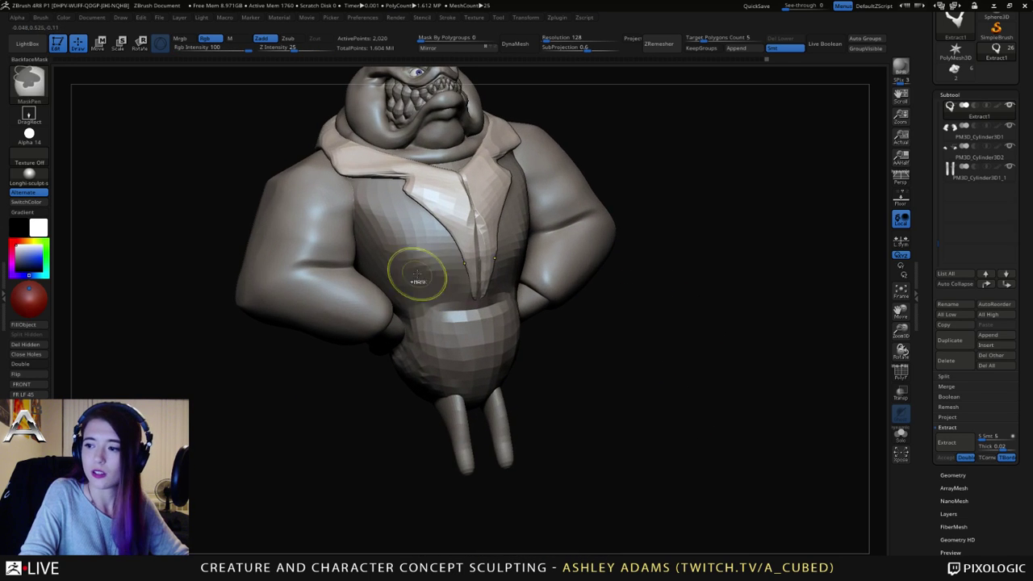
Step: Pull the upper outer edges of the lapels inward toward the middle of the chest
mouse_move(476, 296)
right_mouse_down()
mouse_move(519, 242)
mouse_move(495, 288)
mouse_move(500, 305)
mouse_move(506, 275)
right_mouse_up()
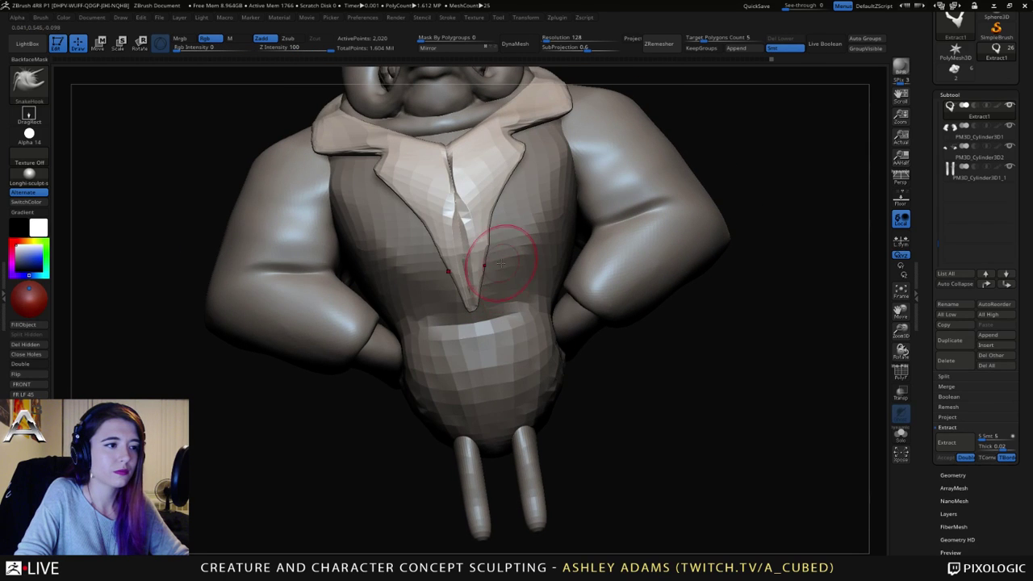
right_click_drag(507, 227, 528, 261, "alt")
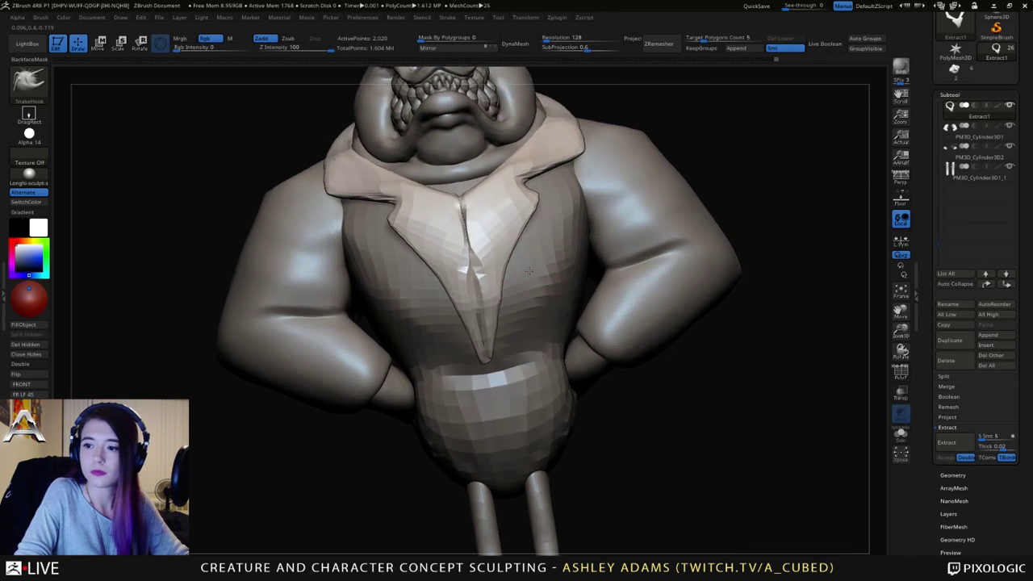
right_click(526, 259)
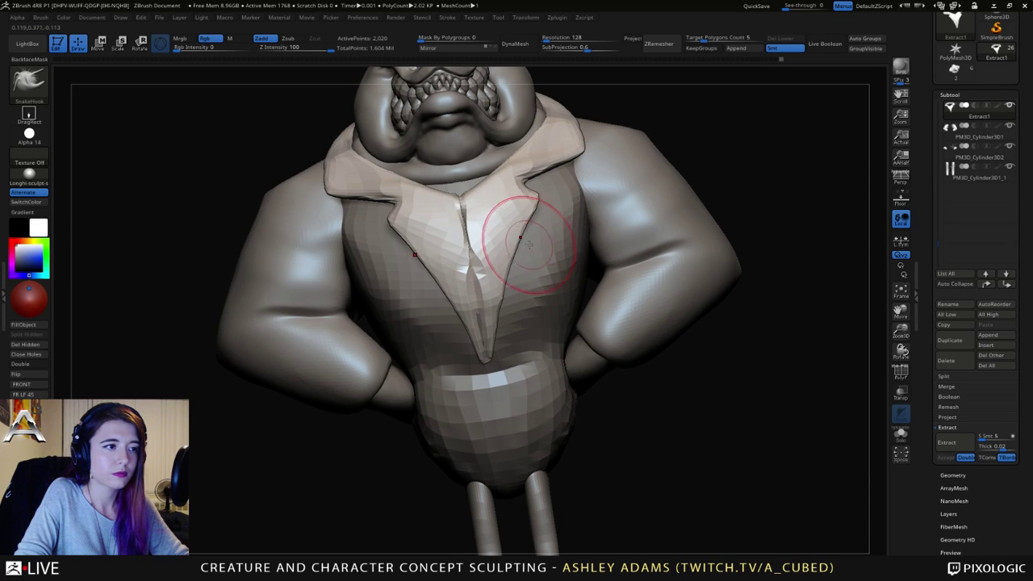
left_click_drag(536, 215, 528, 221)
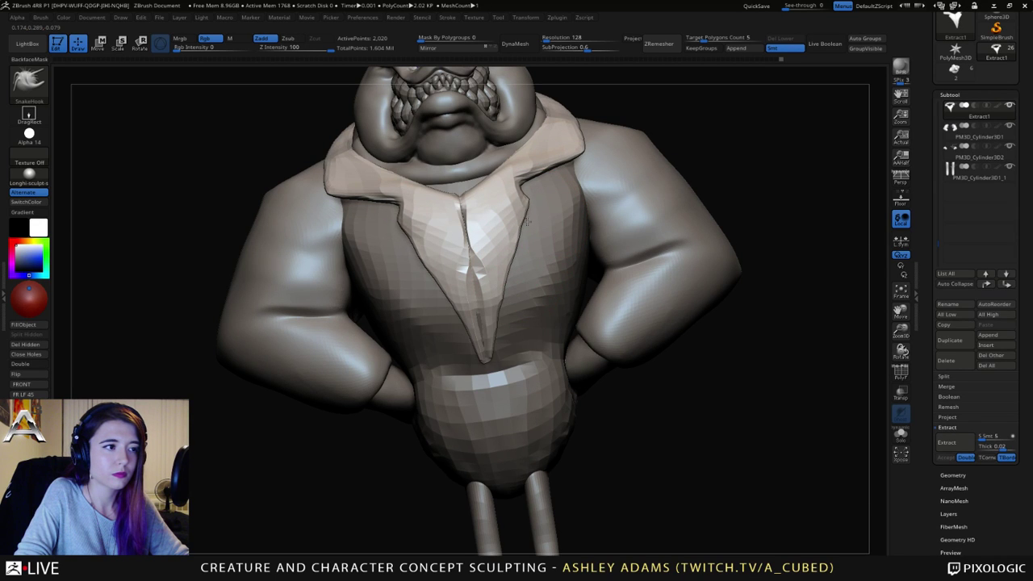
mouse_move(526, 220)
right_mouse_down()
mouse_move(428, 208)
mouse_move(431, 245)
right_mouse_up()
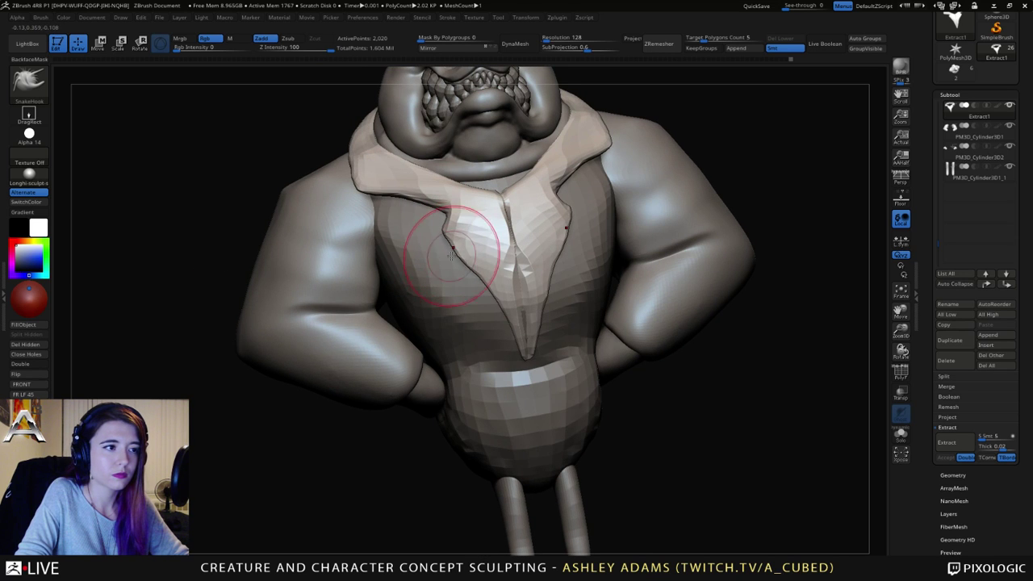
key("space")
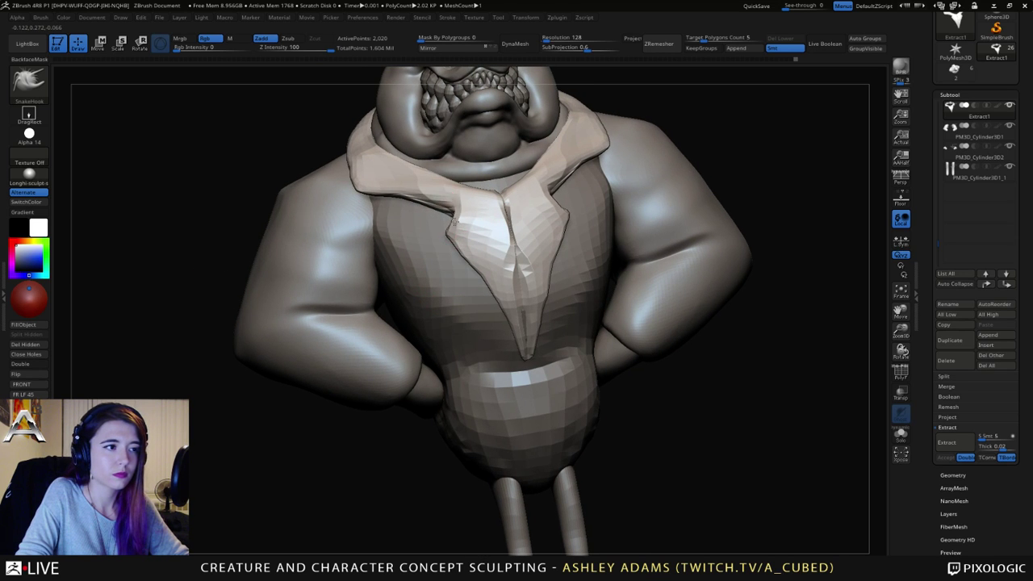
Step: Shape the notch between collar and lapels so that the lapel corners form points
mouse_move(450, 218)
left_mouse_down()
mouse_move(470, 213)
mouse_move(454, 225)
left_mouse_up()
right_click_drag(464, 216, 509, 212)
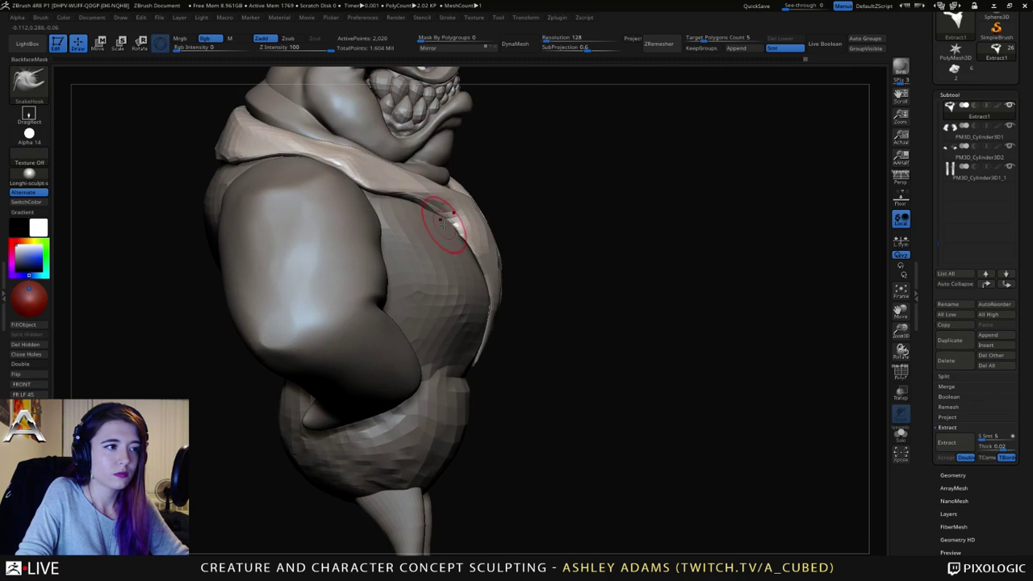
mouse_move(448, 228)
left_mouse_down()
mouse_move(457, 223)
mouse_move(450, 229)
left_mouse_up()
right_click_drag(484, 226, 435, 236)
mouse_move(460, 237)
left_mouse_down()
mouse_move(452, 241)
mouse_move(468, 258)
left_mouse_up()
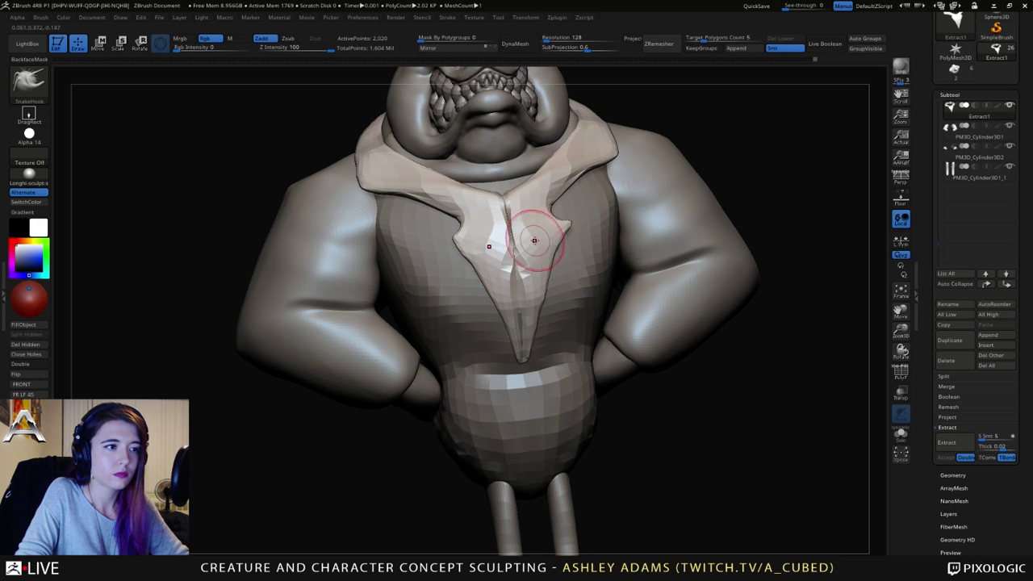
Step: Apply Mirror And Weld to the jacket collar mesh
left_click(952, 475)
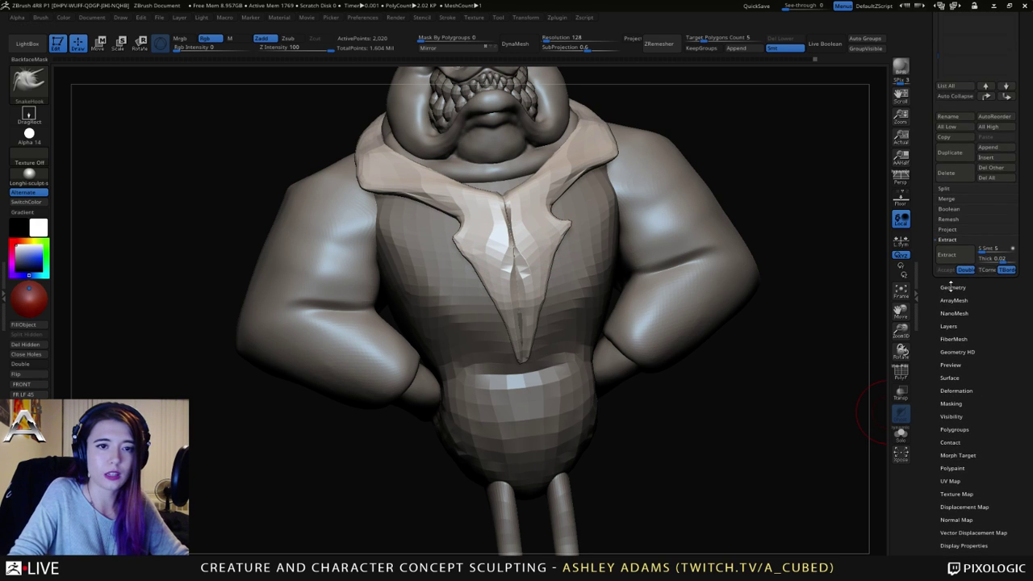
left_click(984, 85)
left_click(973, 117)
right_click_drag(531, 240, 505, 241)
right_click_drag(569, 236, 589, 280)
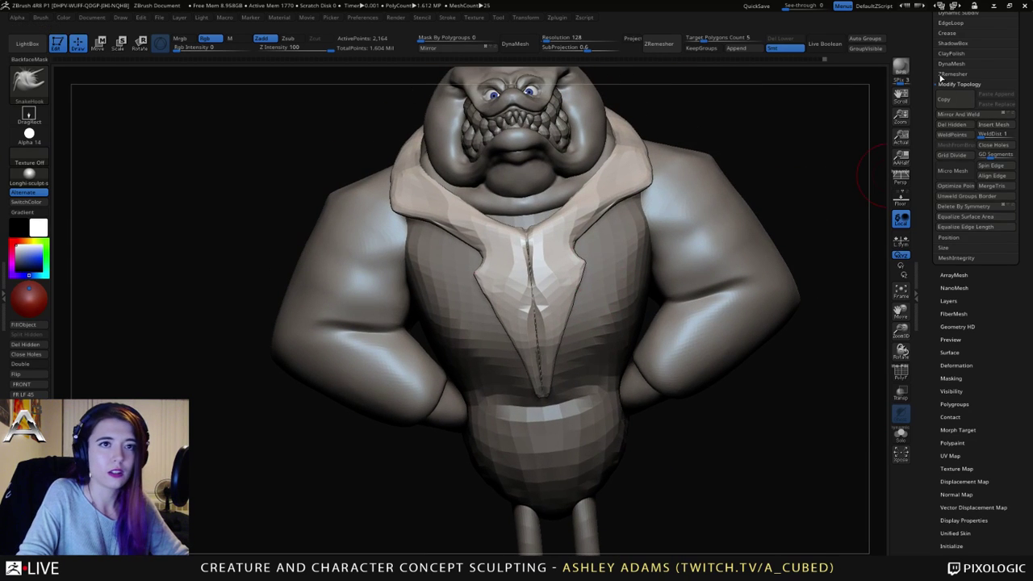
left_click_drag(933, 58, 937, 115)
scroll(948, 177, "up", 2)
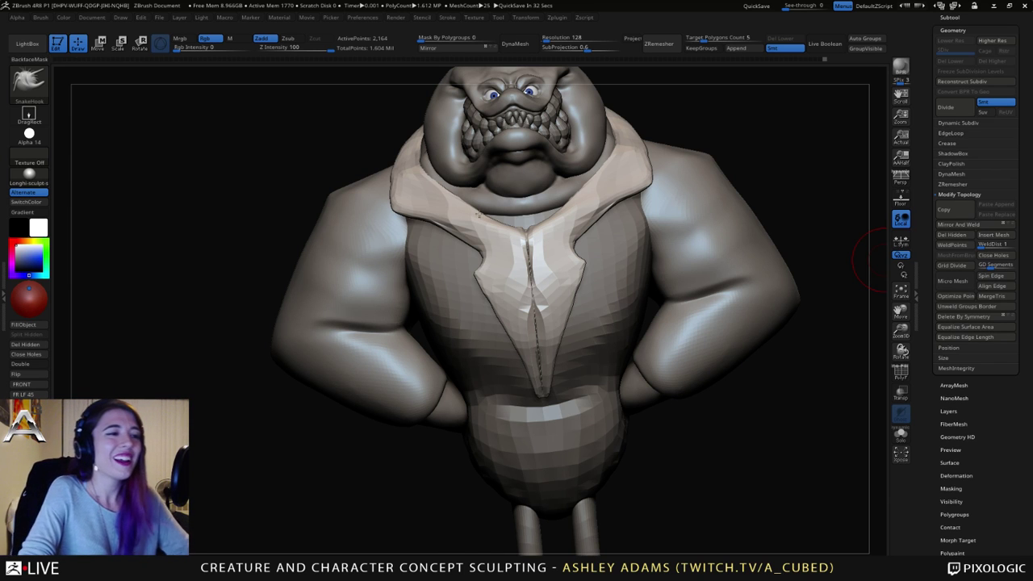
Step: Reshape the collar's lower edge over the chest with the SnakeHook brush
right_click_drag(479, 214, 487, 228)
right_click_drag(427, 215, 375, 282)
key("space")
left_click_drag(406, 229, 415, 225)
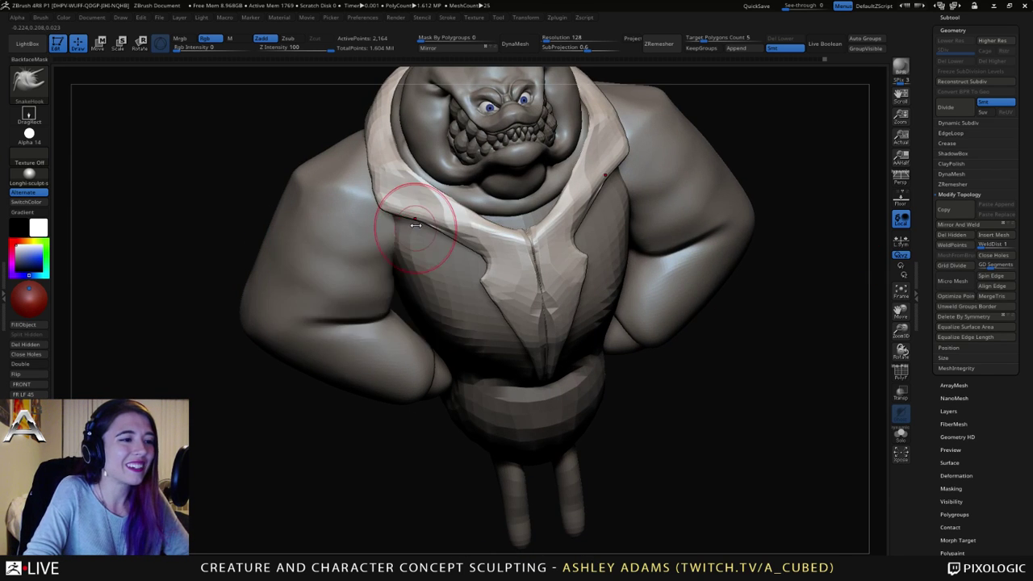
mouse_move(431, 229)
right_mouse_down()
mouse_move(462, 240)
mouse_move(401, 224)
right_mouse_up()
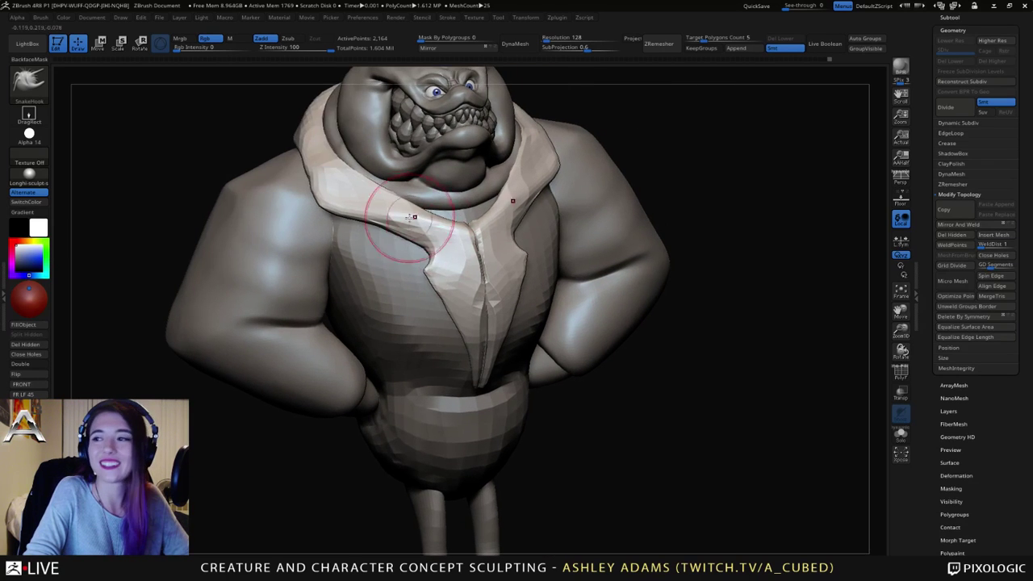
Step: Deepen the notch between collar and lapels and pull the lapel corners outward into sharper points
mouse_move(477, 268)
right_mouse_down()
mouse_move(495, 277)
mouse_move(498, 257)
right_mouse_up()
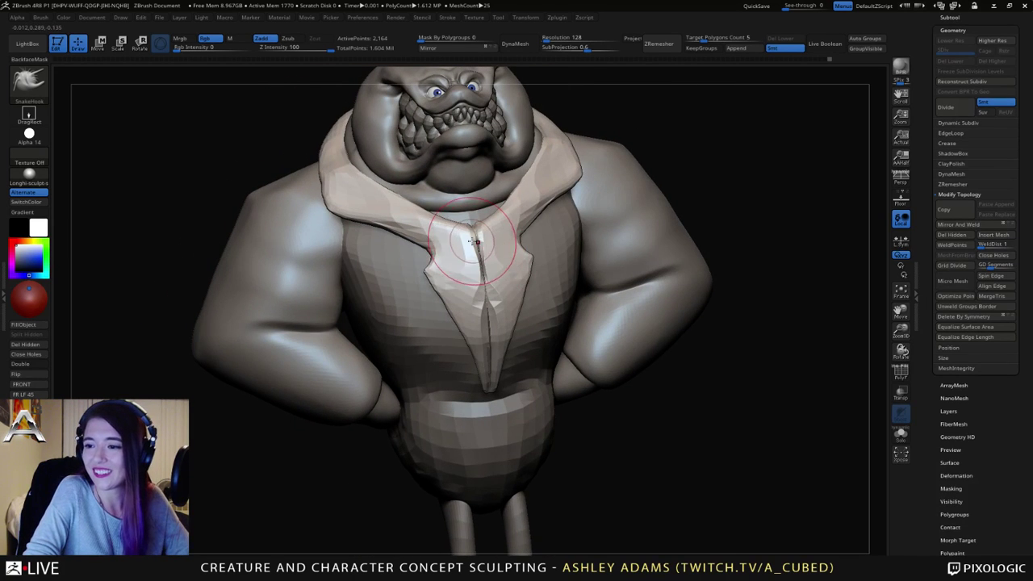
right_click(424, 248)
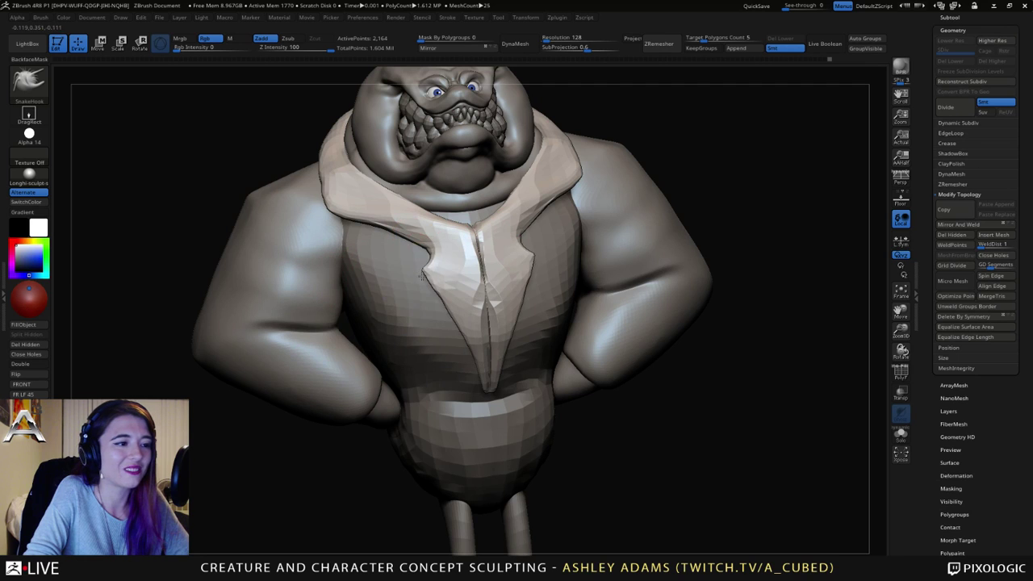
right_click_drag(436, 255, 428, 257)
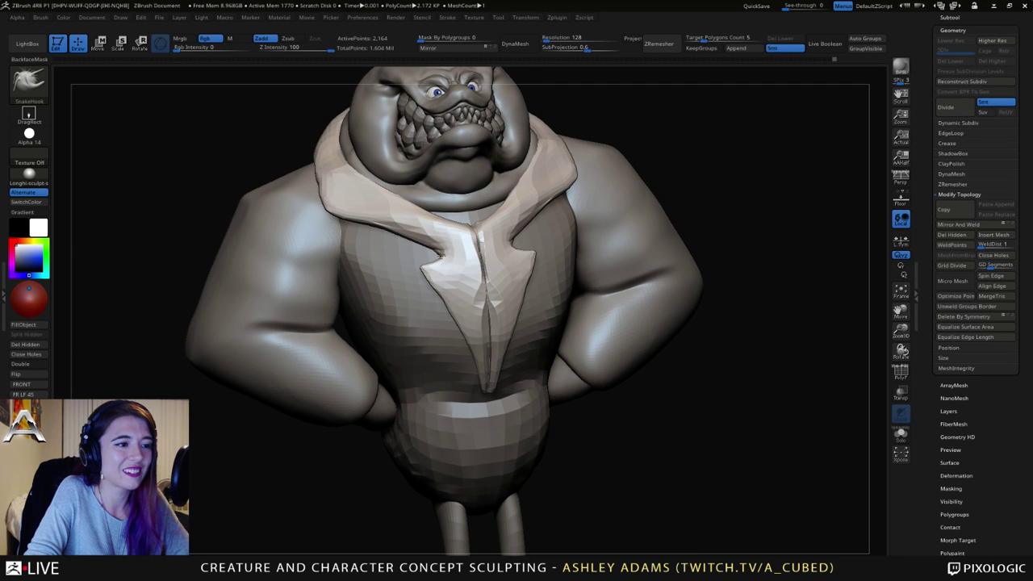
Step: Flatten the collar's surface with the hPolish brush, returning to the SnakeHook brush
right_click_drag(363, 256, 399, 238)
key("b")
key("h")
key("p")
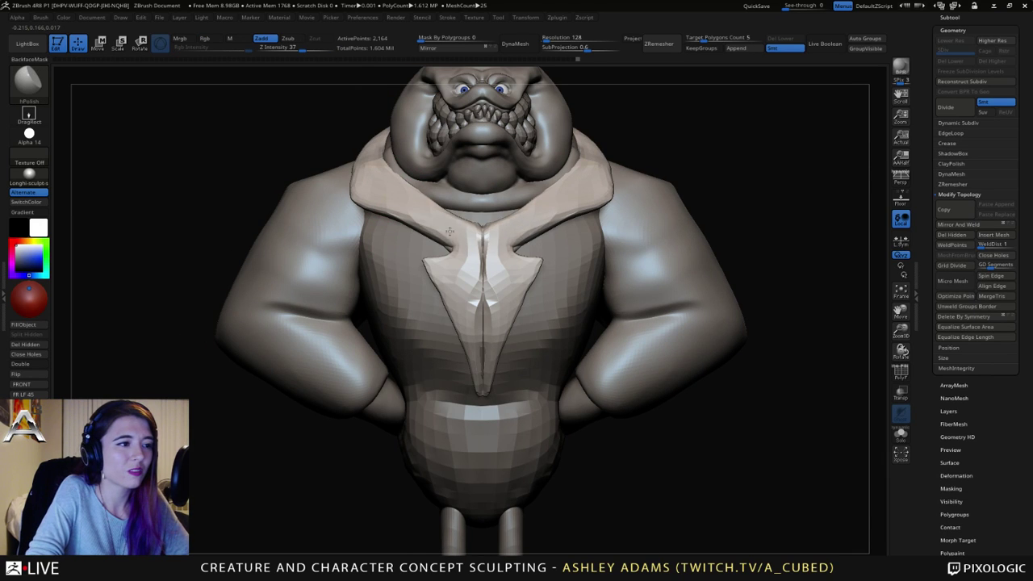
key("b")
key("s")
key("h")
mouse_move(369, 173)
right_mouse_down()
mouse_move(420, 191)
mouse_move(355, 180)
right_mouse_up()
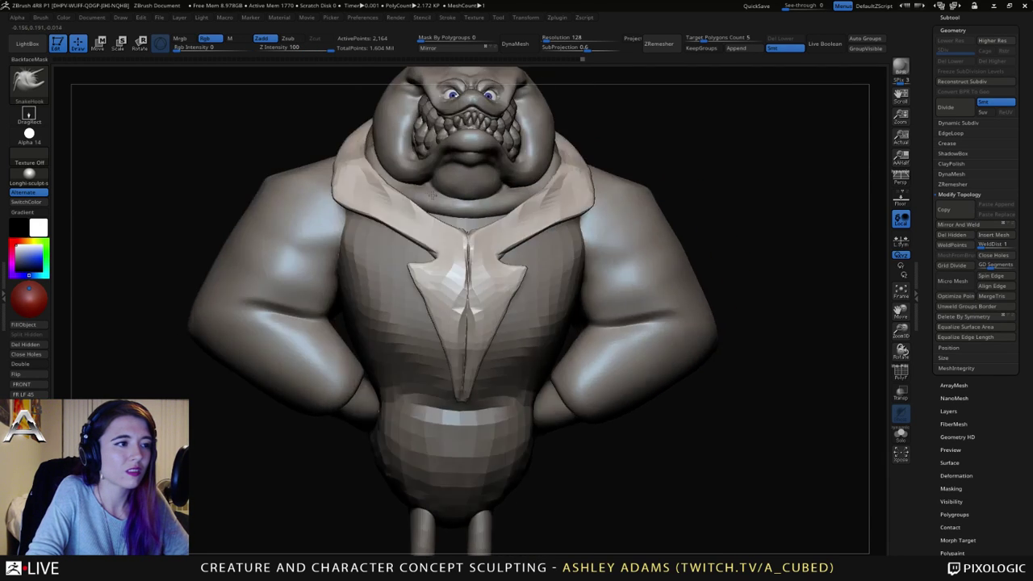
key("b")
key("h")
key("p")
left_click_drag(331, 185, 371, 222)
mouse_move(363, 222)
right_mouse_down()
mouse_move(381, 226)
mouse_move(386, 208)
right_mouse_up()
key("b")
key("s")
key("h")
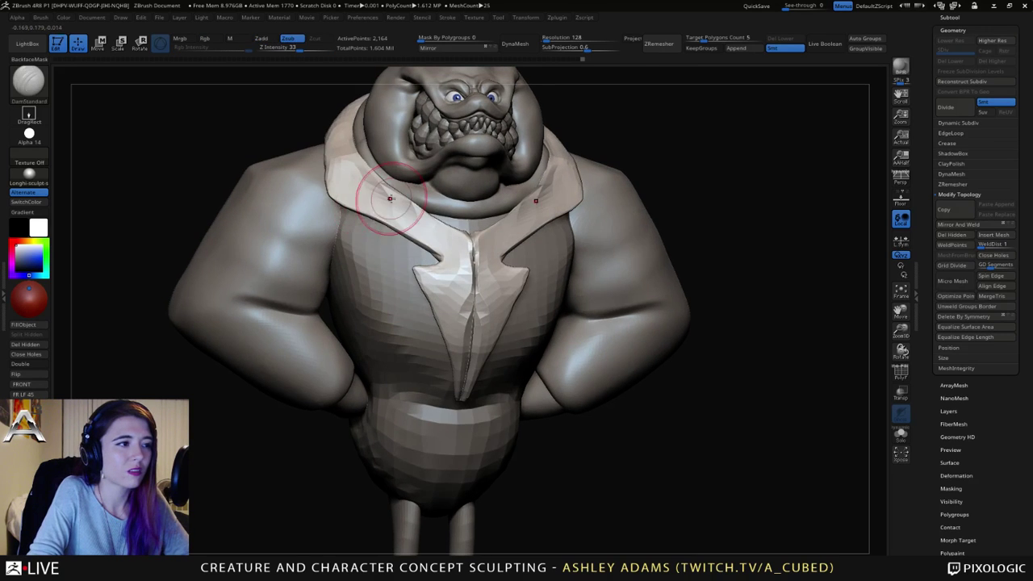
Step: Narrow the notch between the collar and the lapels with short SnakeHook strokes
mouse_move(543, 187)
right_mouse_down()
mouse_move(528, 176)
mouse_move(507, 210)
right_mouse_up()
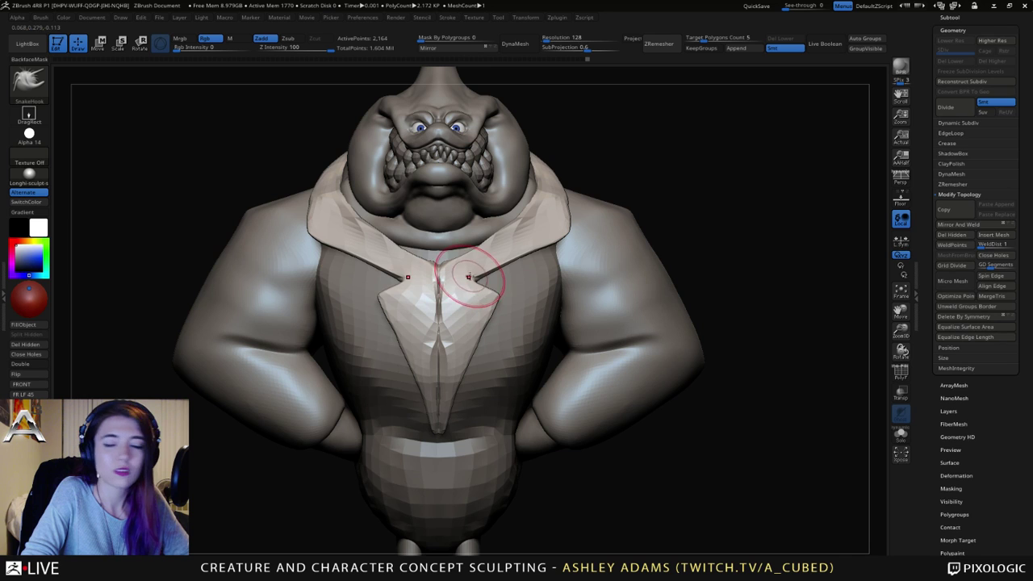
right_click_drag(368, 277, 410, 288, "alt")
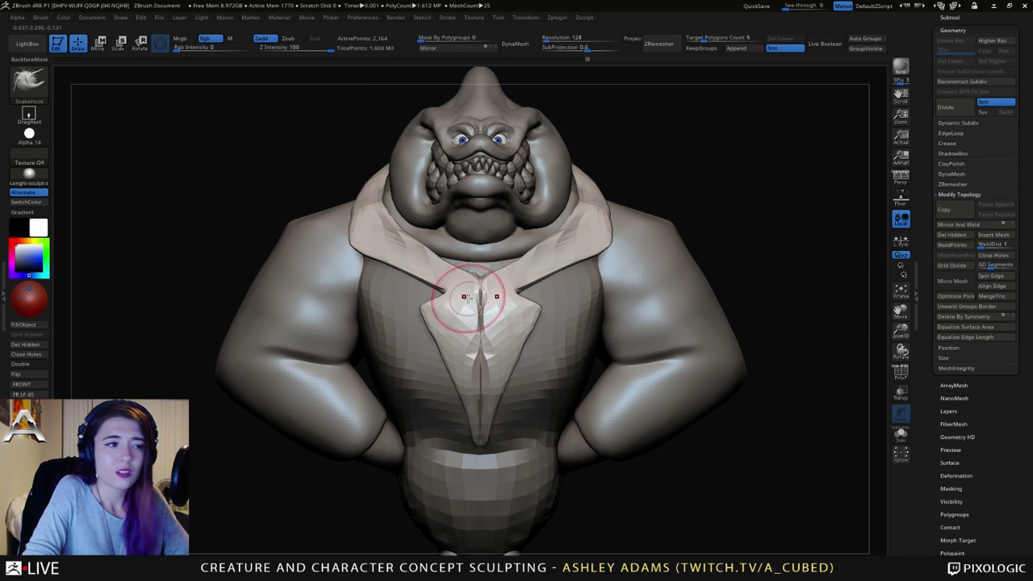
left_click_drag(448, 297, 429, 286)
right_click_drag(436, 282, 484, 290)
left_click_drag(440, 297, 428, 292)
right_click_drag(427, 292, 488, 287)
left_click_drag(442, 295, 451, 279)
Step: Push the front of the lapels closer to the chest in profile
right_click_drag(428, 270, 466, 267)
right_click(449, 274)
left_click_drag(452, 322, 445, 311)
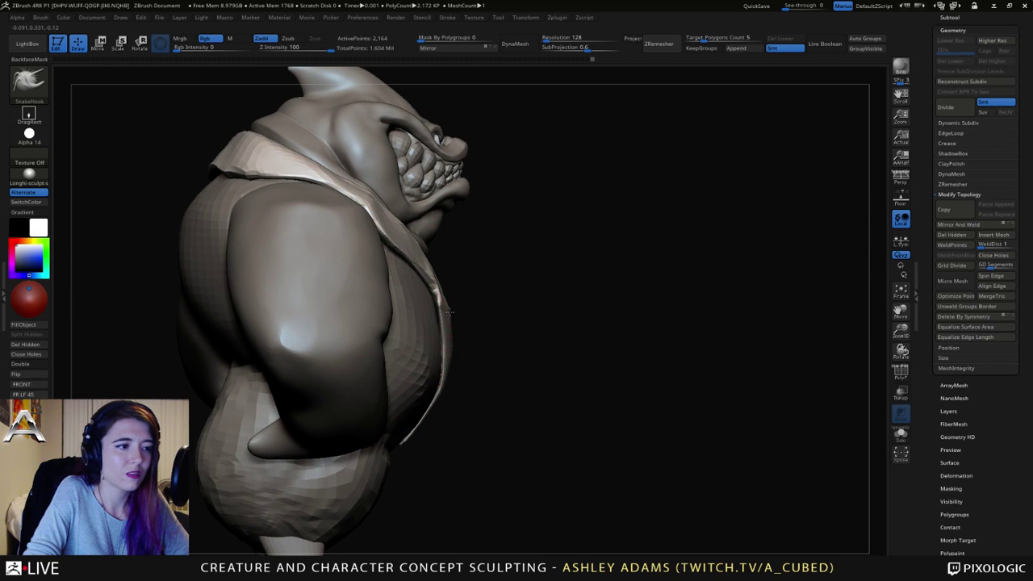
right_click_drag(441, 355, 339, 343, "shift")
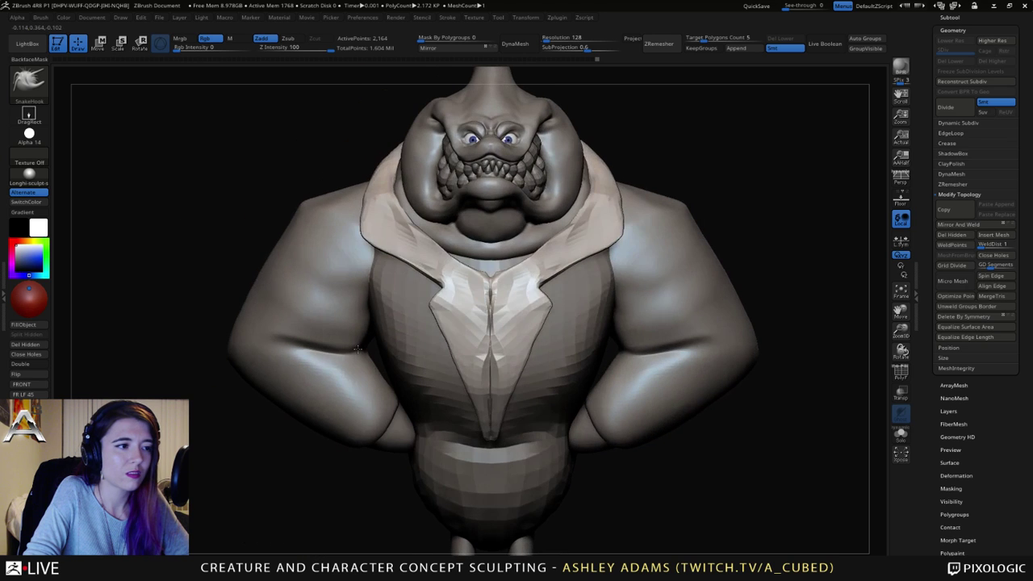
Step: Reshape the collar's lower edge into defined corners, pull its outer sides inward and tidy the outer edge
right_click(572, 265)
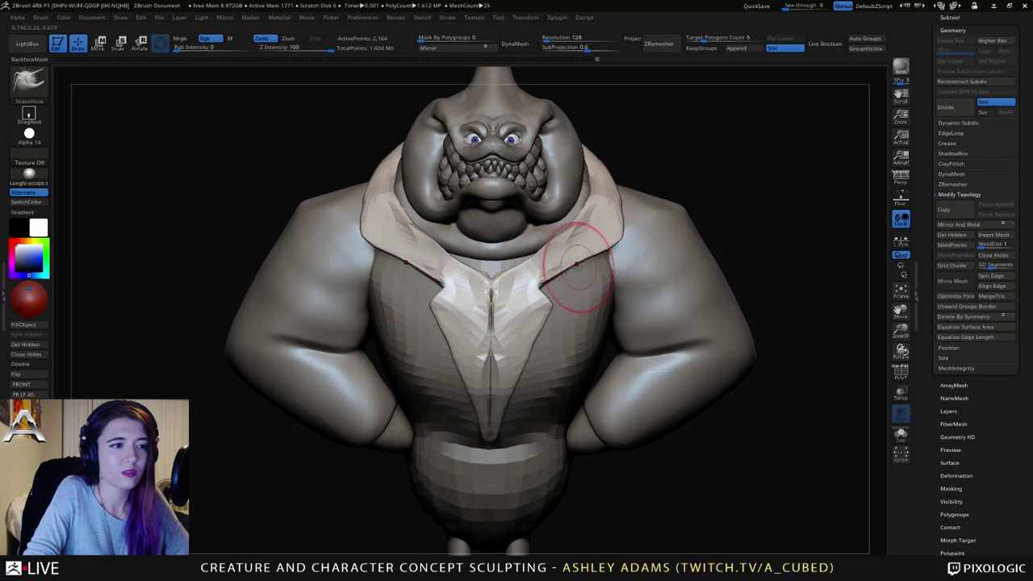
left_click_drag(577, 273, 581, 273)
left_click_drag(627, 234, 616, 231)
key("ctrl+shift")
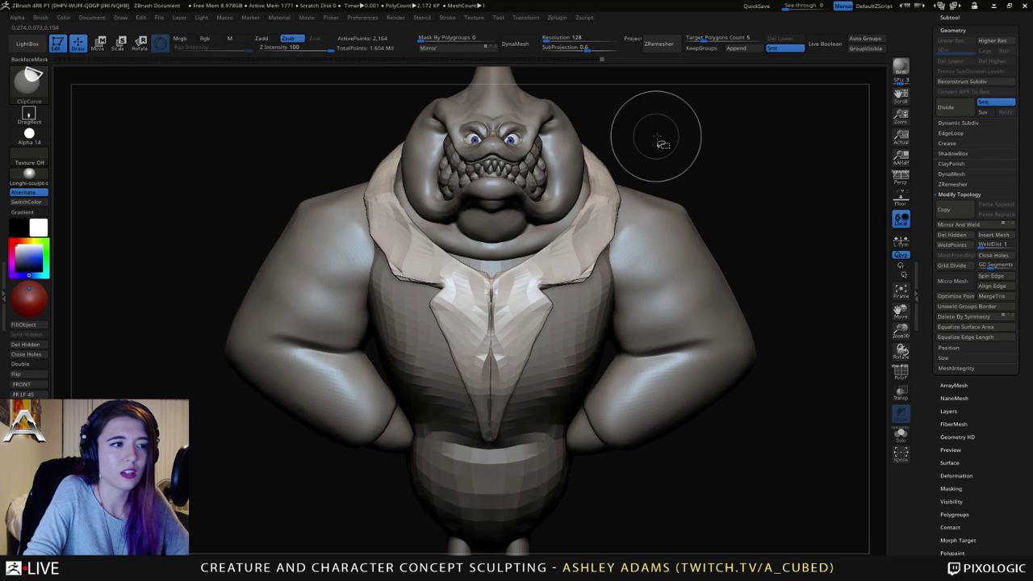
mouse_move(656, 139)
left_mouse_down("ctrl+shift")
mouse_move(576, 300)
mouse_move(618, 211)
left_mouse_up("ctrl+shift")
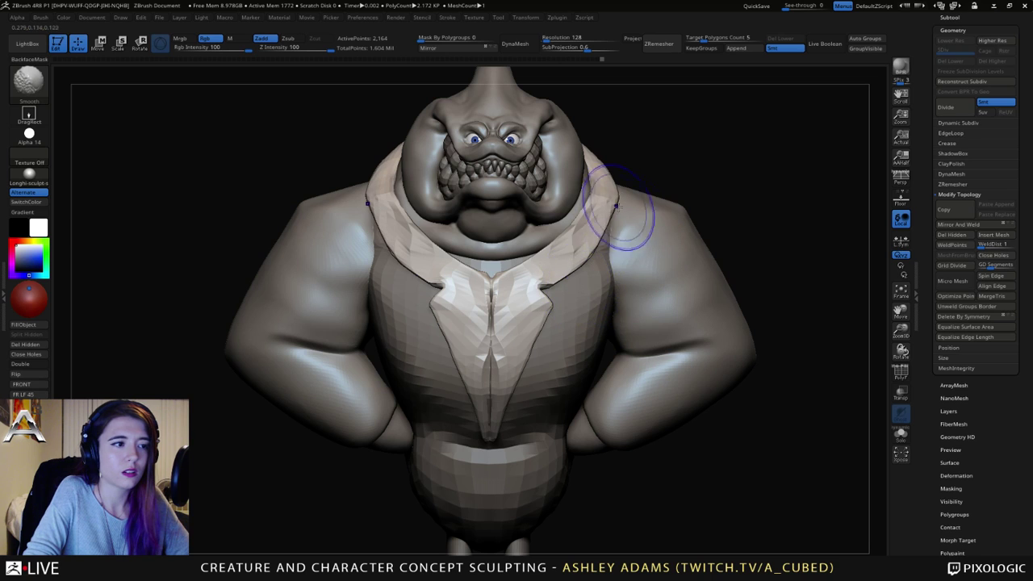
Step: Refine the lower collar corners where they meet the lapel notches and adjust the collar's inner edge
right_click(565, 268)
left_click_drag(574, 266, 560, 266)
mouse_move(553, 278)
left_mouse_down()
mouse_move(568, 279)
mouse_move(558, 282)
left_mouse_up()
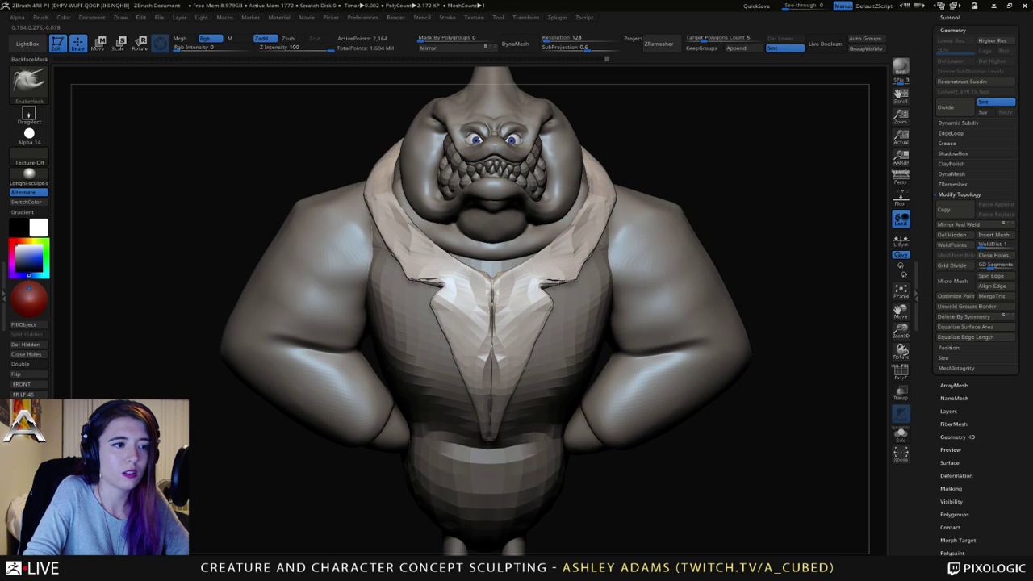
right_click(565, 233)
left_click_drag(540, 228, 551, 233)
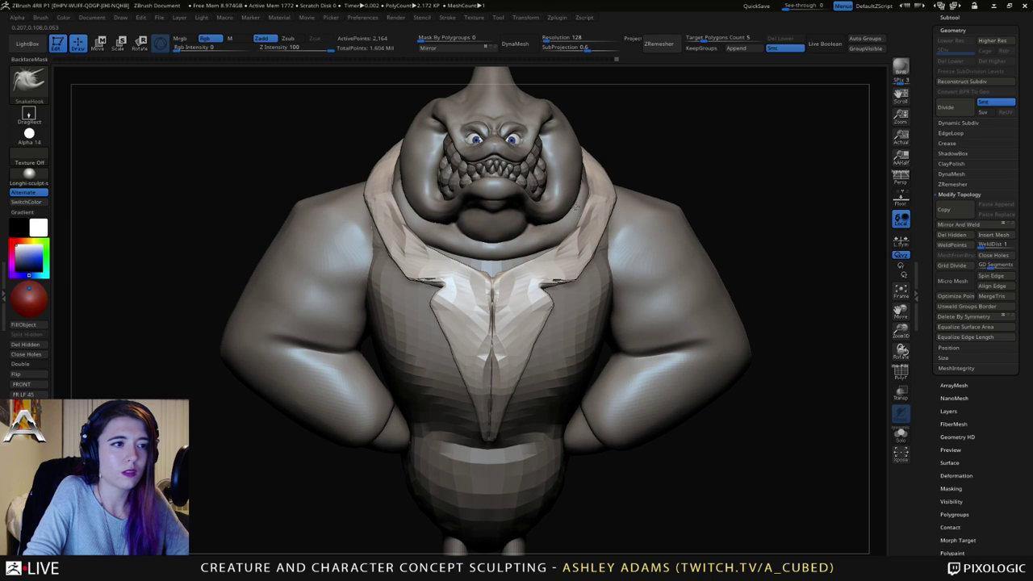
Step: Remesh the jacket collar with DynaMesh at a resolution of 616
left_click_drag(548, 40, 555, 40)
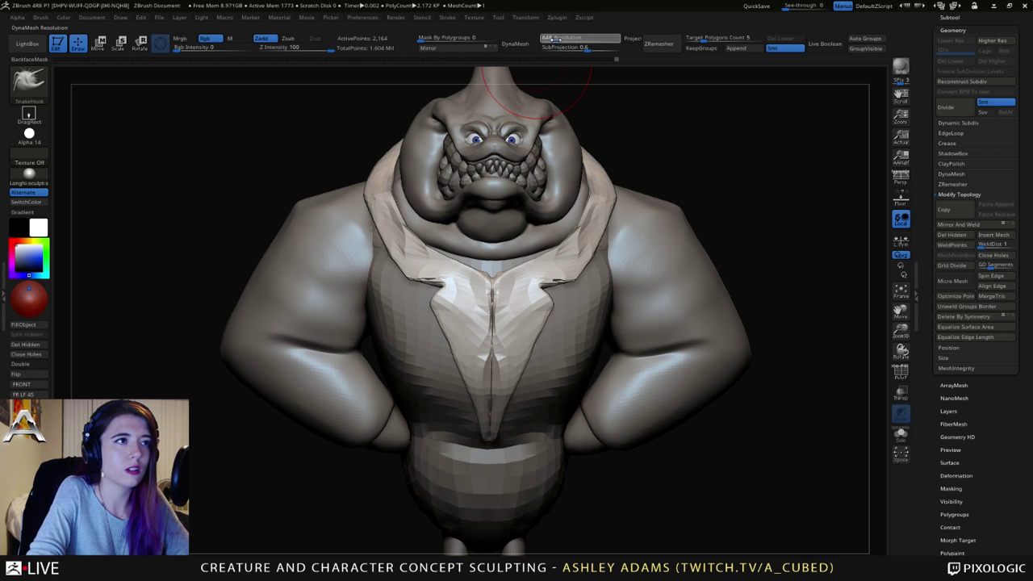
left_click(524, 50)
right_click_drag(436, 270, 471, 250)
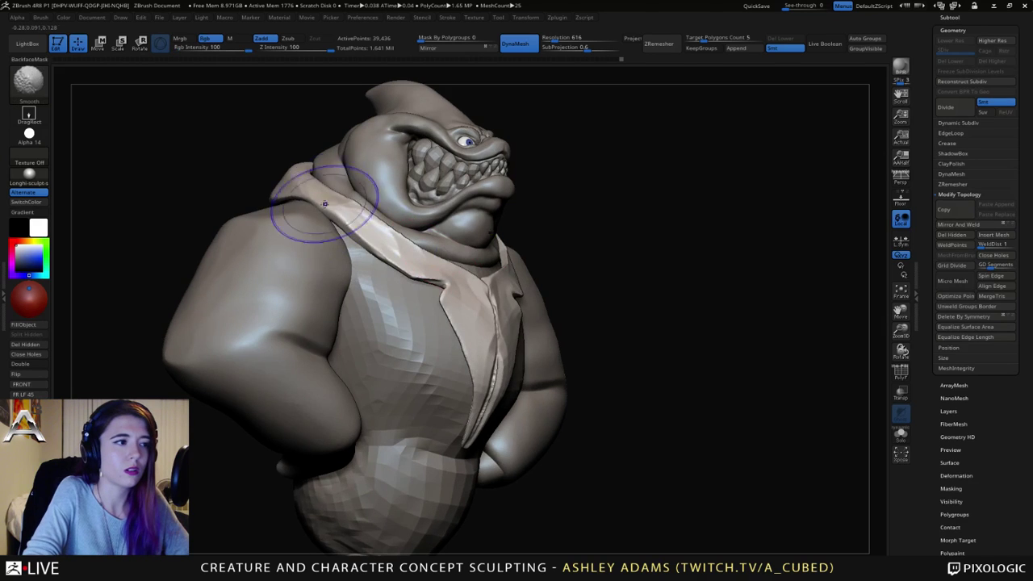
Step: Smooth the collar where it passes over the shoulder and adjust its curve around the back of the neck
mouse_move(325, 202)
left_mouse_down("shift")
mouse_move(363, 215)
mouse_move(305, 187)
left_mouse_up("shift")
mouse_move(302, 187)
right_mouse_down()
mouse_move(323, 201)
mouse_move(422, 368)
mouse_move(392, 288)
mouse_move(350, 318)
right_mouse_up()
key("space")
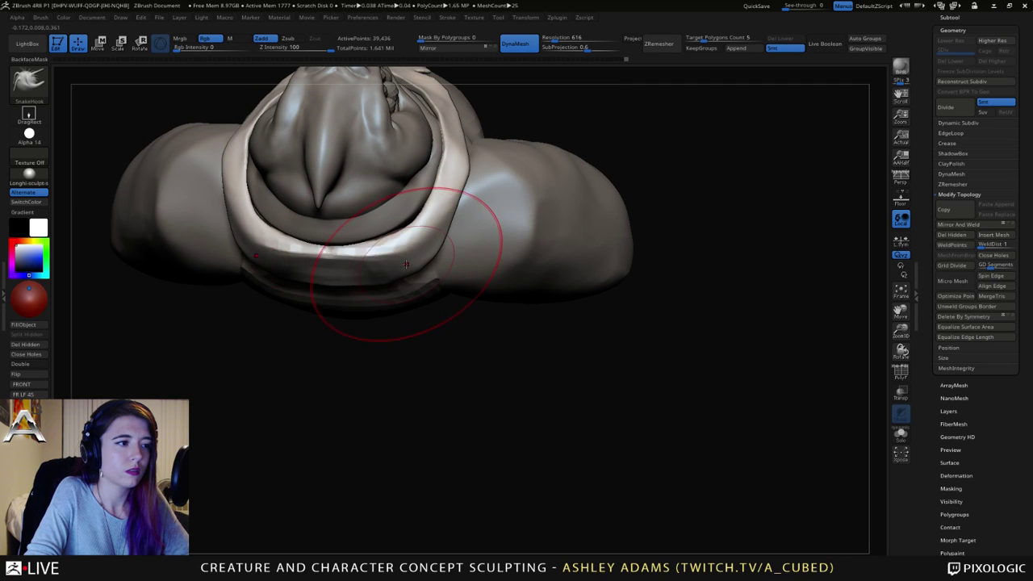
mouse_move(401, 253)
right_mouse_down()
mouse_move(391, 218)
mouse_move(354, 263)
mouse_move(420, 288)
right_mouse_up()
key("space")
Step: Trim the back and lower edge of the collar in side view with straight ClipCurve cuts
left_click_drag(442, 195, 326, 290, "ctrl+shift")
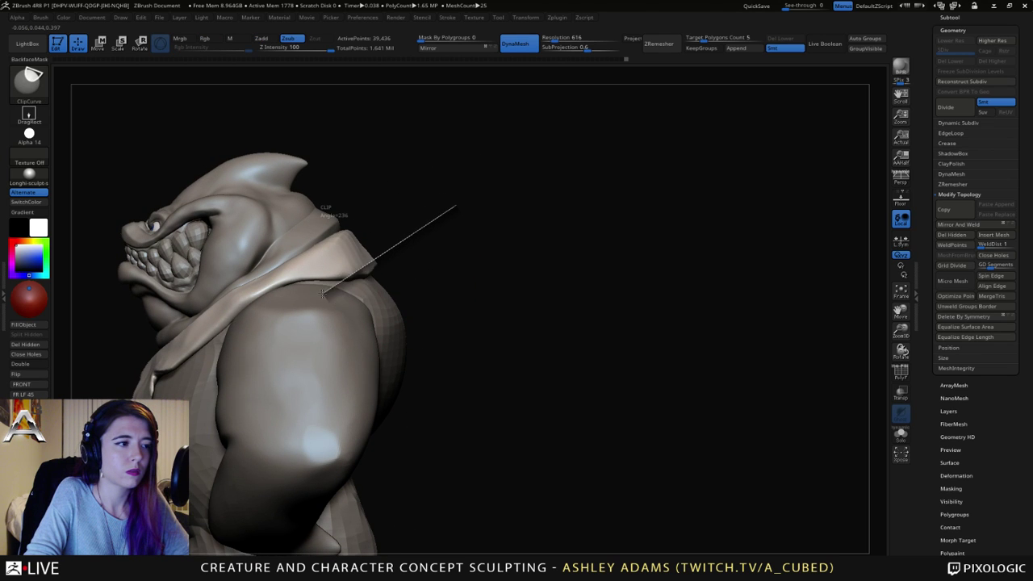
left_click_drag(320, 291, 321, 291, "ctrl+shift")
right_click_drag(376, 284, 449, 295, "alt")
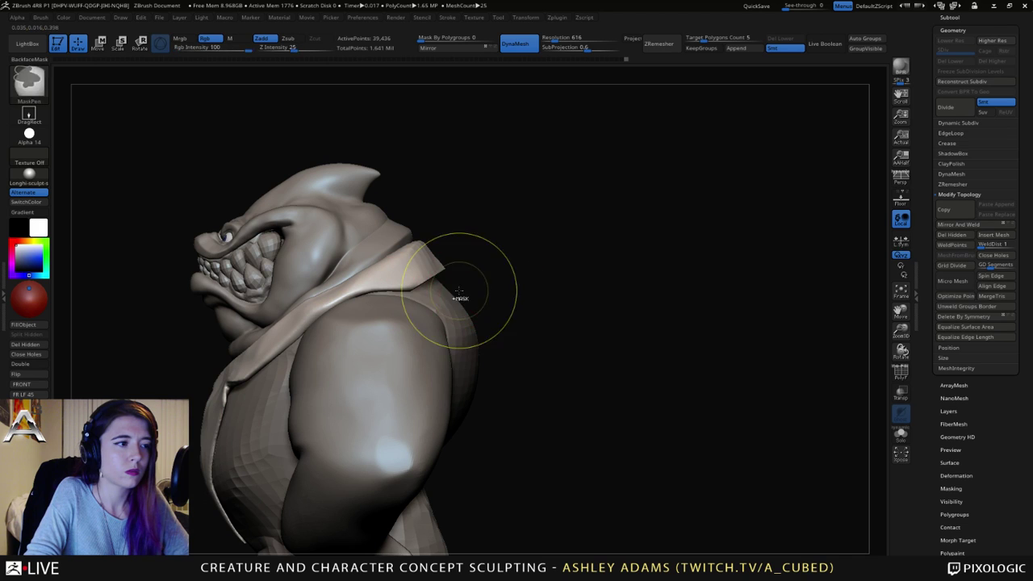
left_click_drag(499, 272, 443, 287, "ctrl+shift")
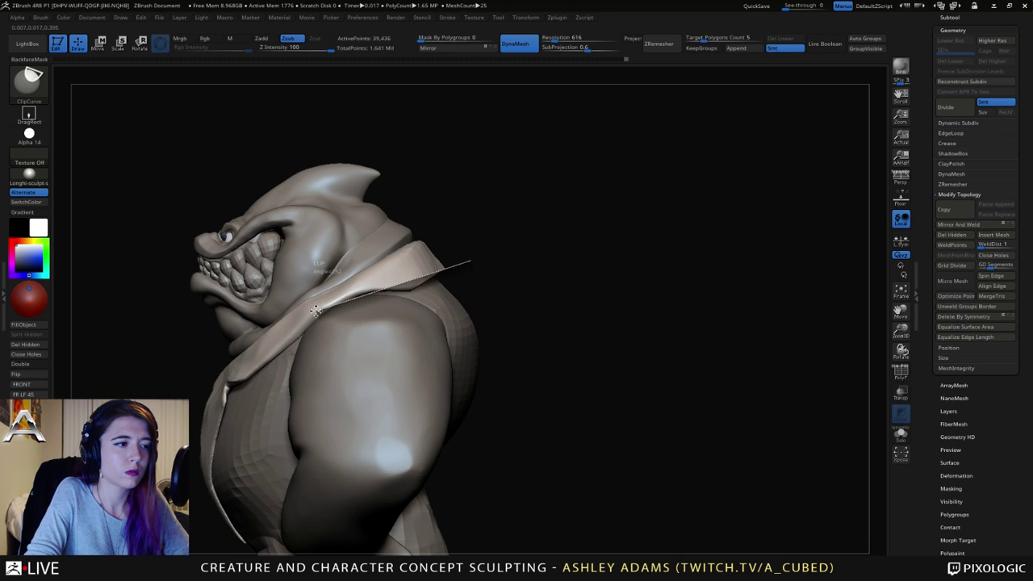
left_click_drag(320, 313, 320, 313, "ctrl+shift")
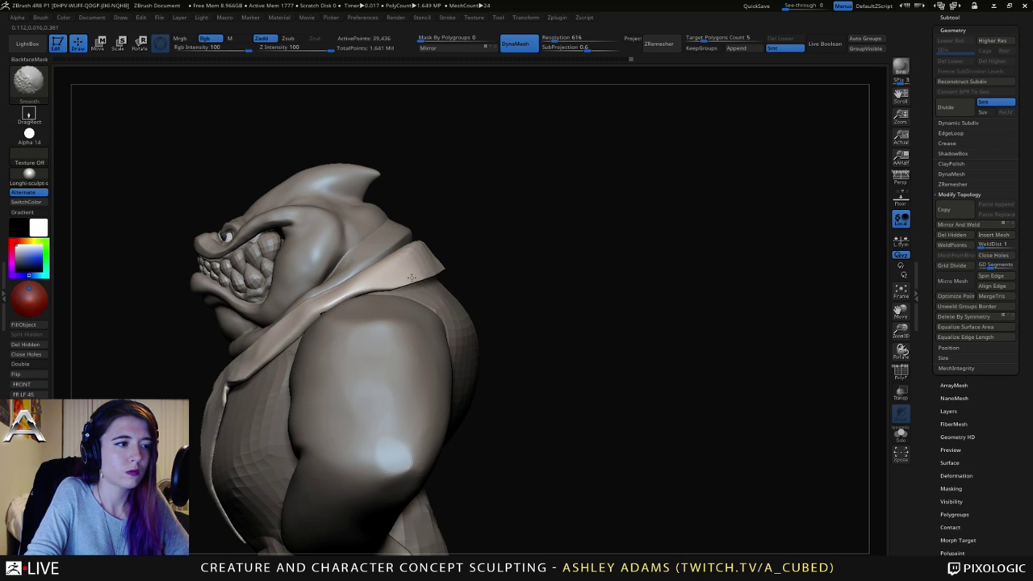
Step: Smooth the trimmed collar surface and pull its back corner into shape above the shoulder
left_click_drag(441, 270, 408, 263, "shift")
right_click_drag(409, 263, 484, 268)
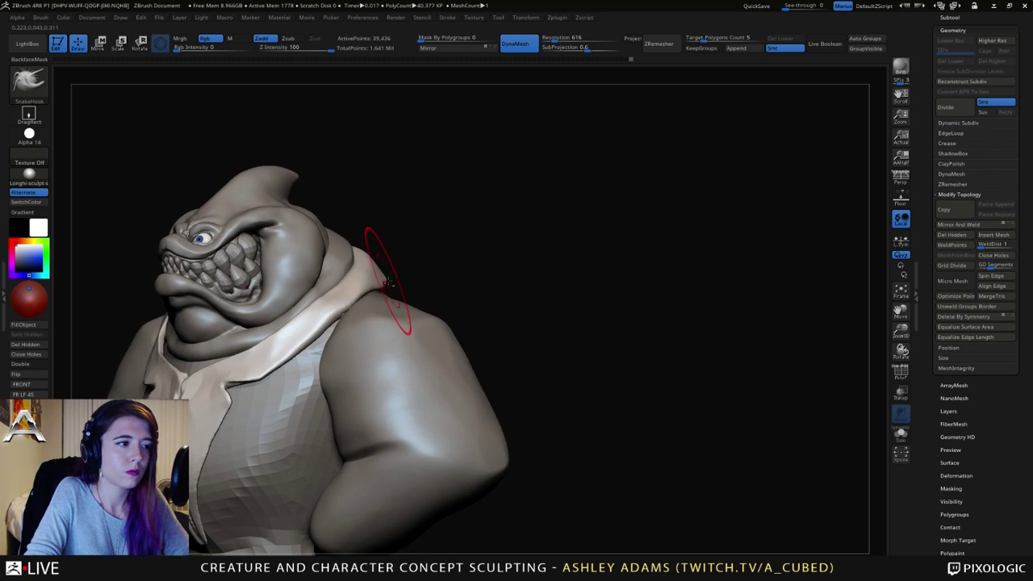
left_click_drag(370, 286, 368, 284)
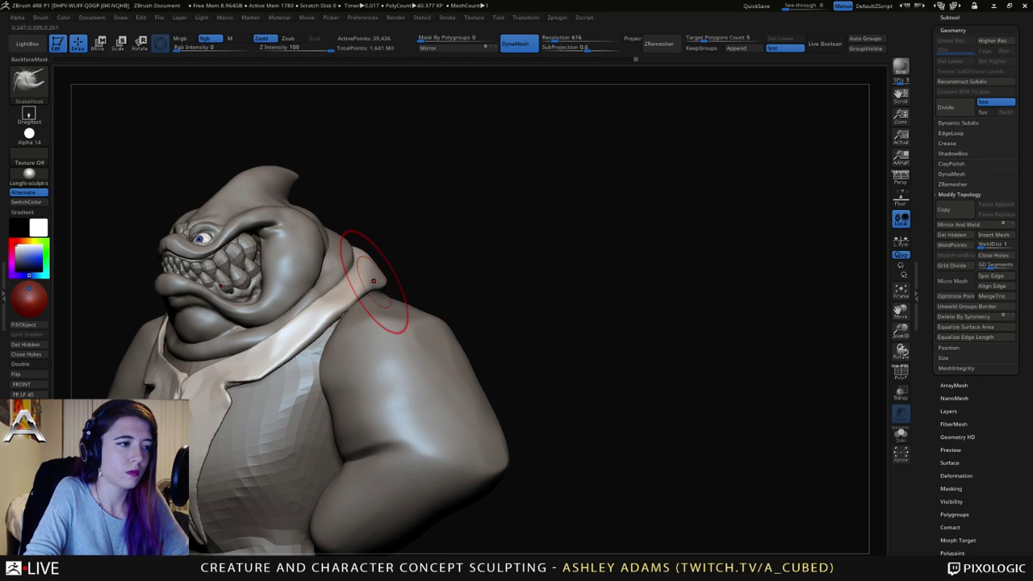
key("space")
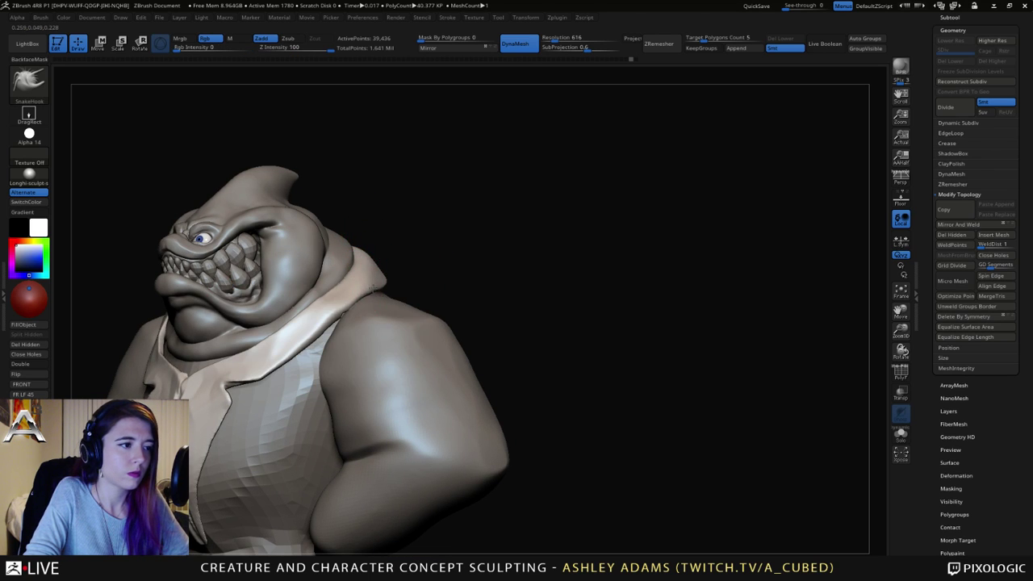
mouse_move(371, 288)
left_mouse_down("shift")
mouse_move(357, 288)
mouse_move(341, 321)
mouse_move(348, 305)
left_mouse_up("shift")
left_click_drag(420, 266, 515, 264, "alt")
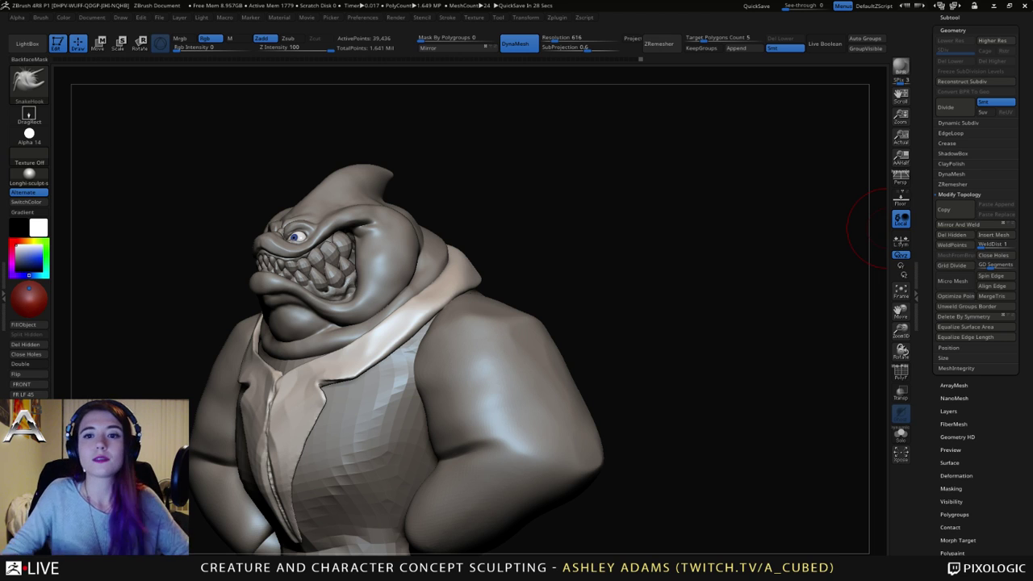
Step: Smooth out the rough centre seam between the two lapels
right_click_drag(427, 237, 517, 242, "shift")
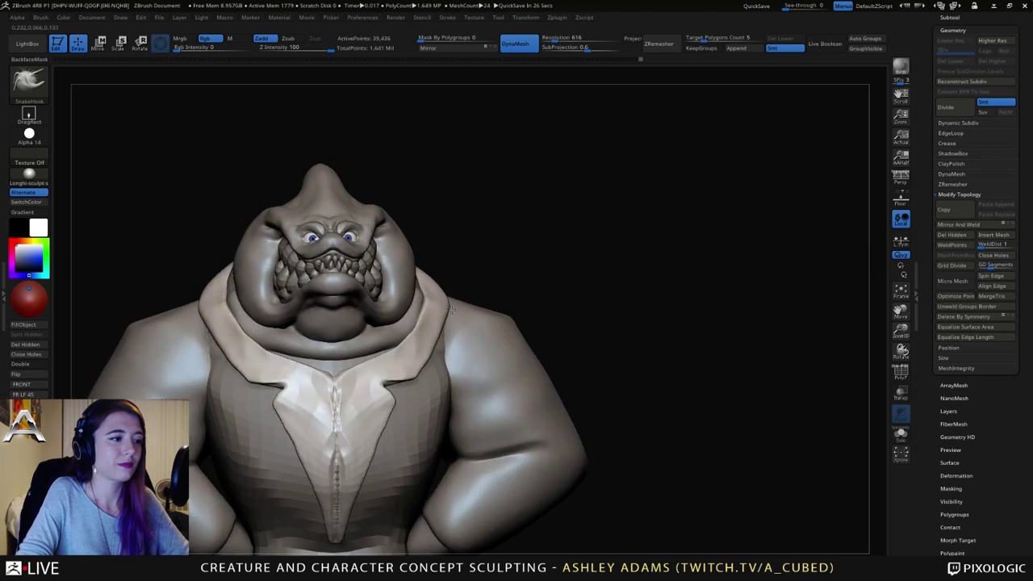
mouse_move(420, 307)
right_mouse_down("ctrl")
mouse_move(348, 371)
mouse_move(520, 302)
right_mouse_up("ctrl")
right_click(521, 302)
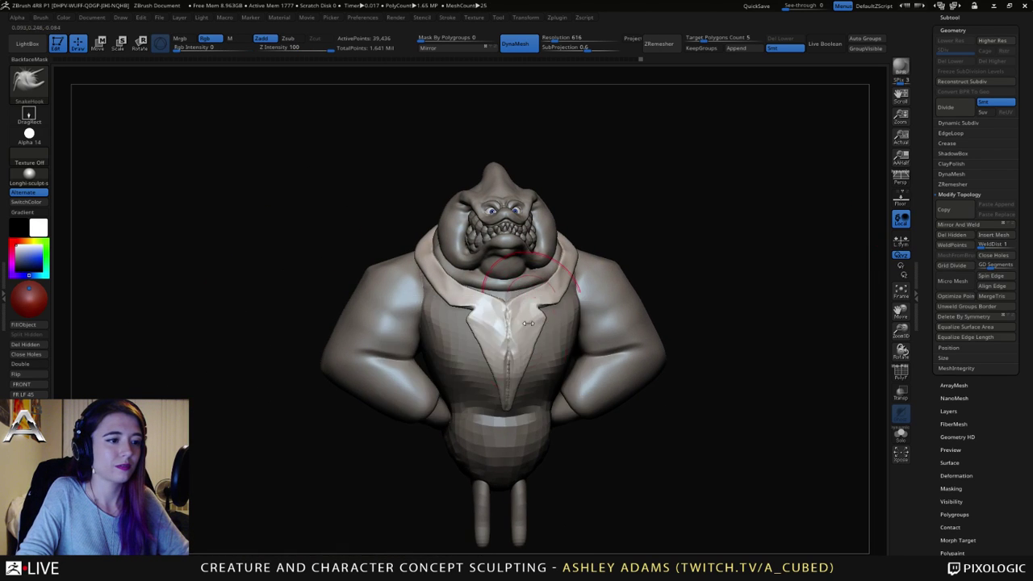
right_click_drag(420, 356, 510, 374)
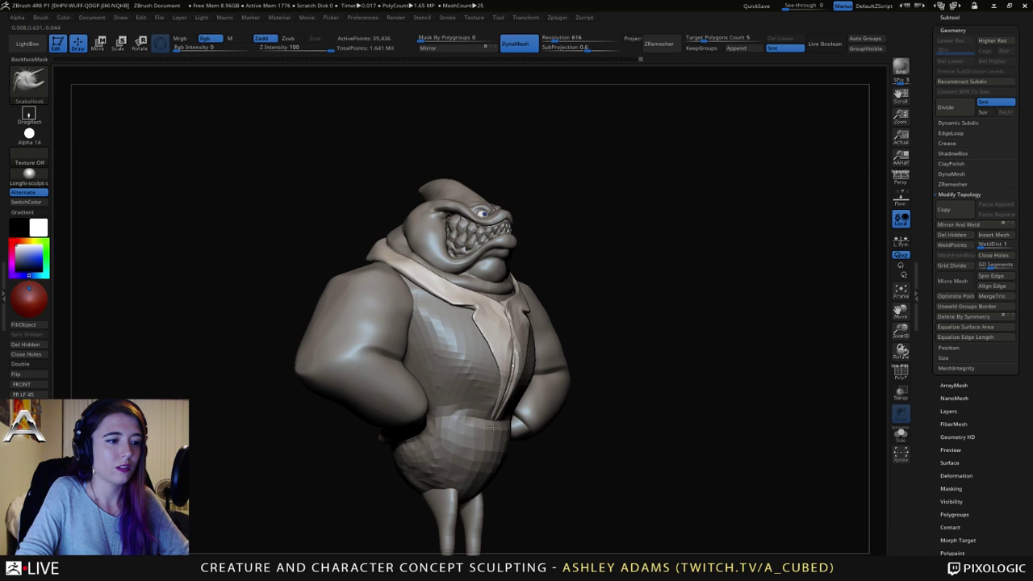
mouse_move(686, 364)
right_mouse_down()
mouse_move(495, 342)
mouse_move(597, 349)
right_mouse_up()
right_click(494, 342)
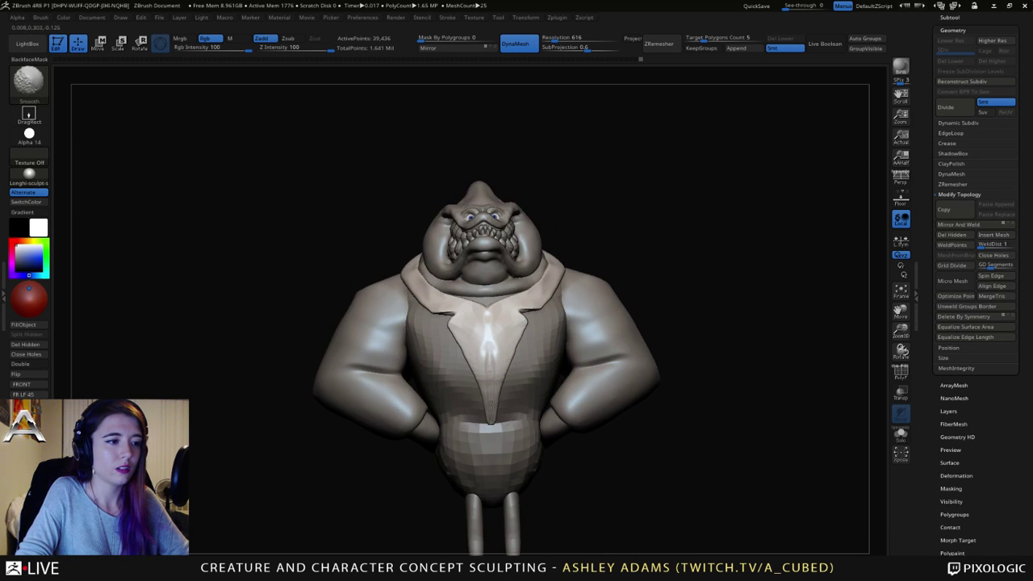
right_click_drag(461, 304, 489, 316)
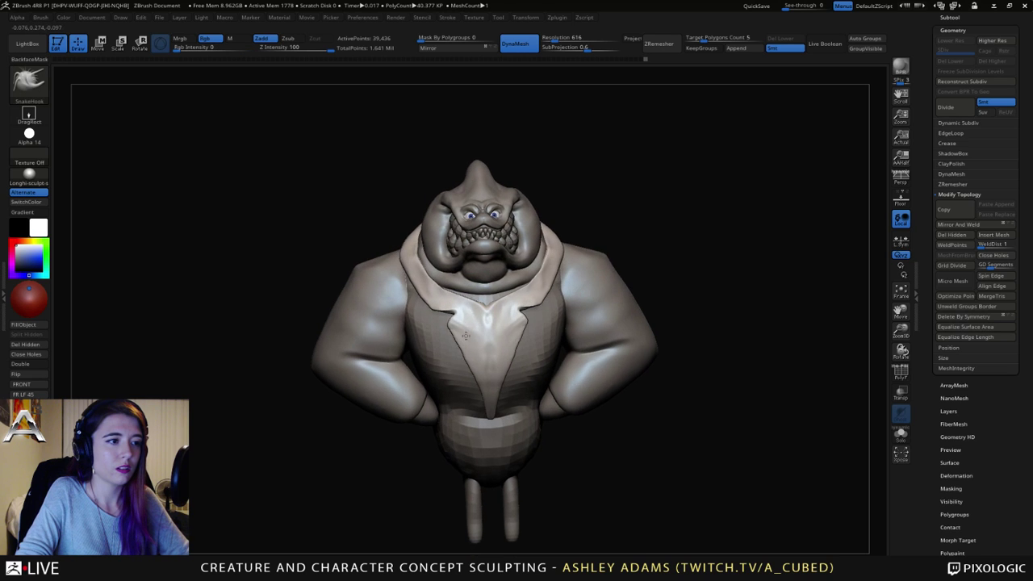
Step: Reshape the collar's sides around the neck and shoulders with the SnakeHook brush
right_click(555, 250)
left_click_drag(556, 250, 584, 250)
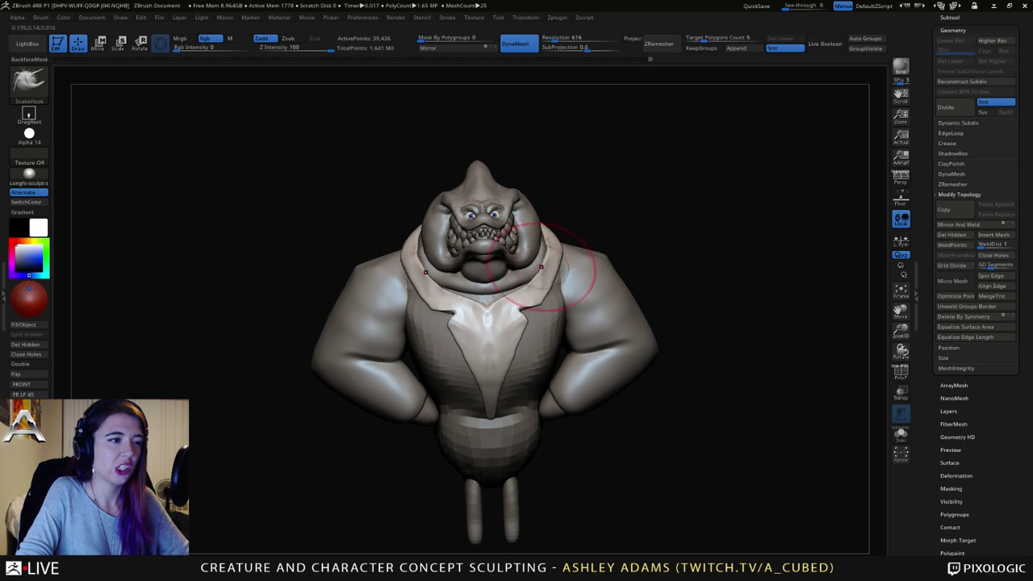
right_click_drag(357, 242, 380, 300)
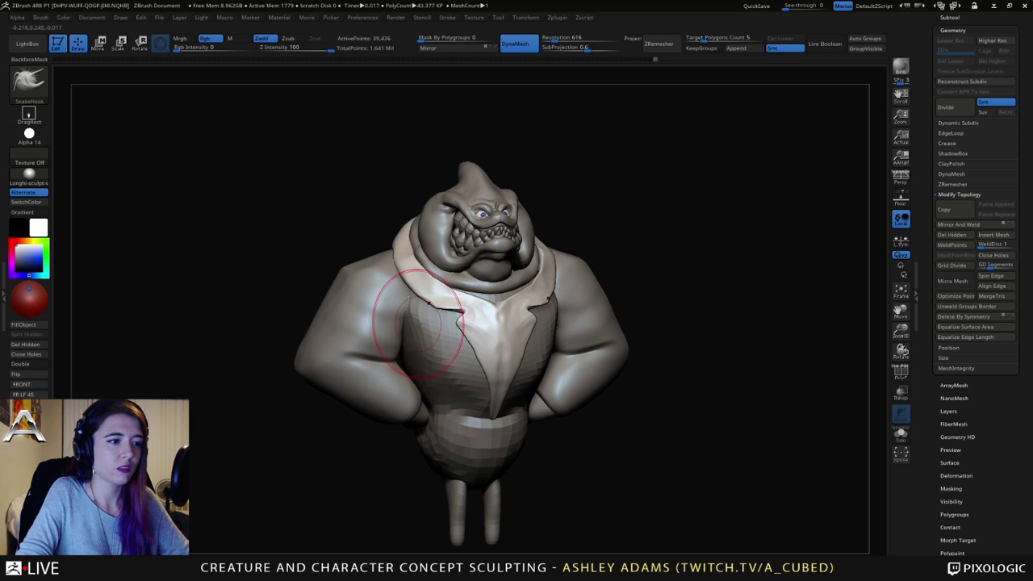
right_click_drag(396, 295, 400, 315)
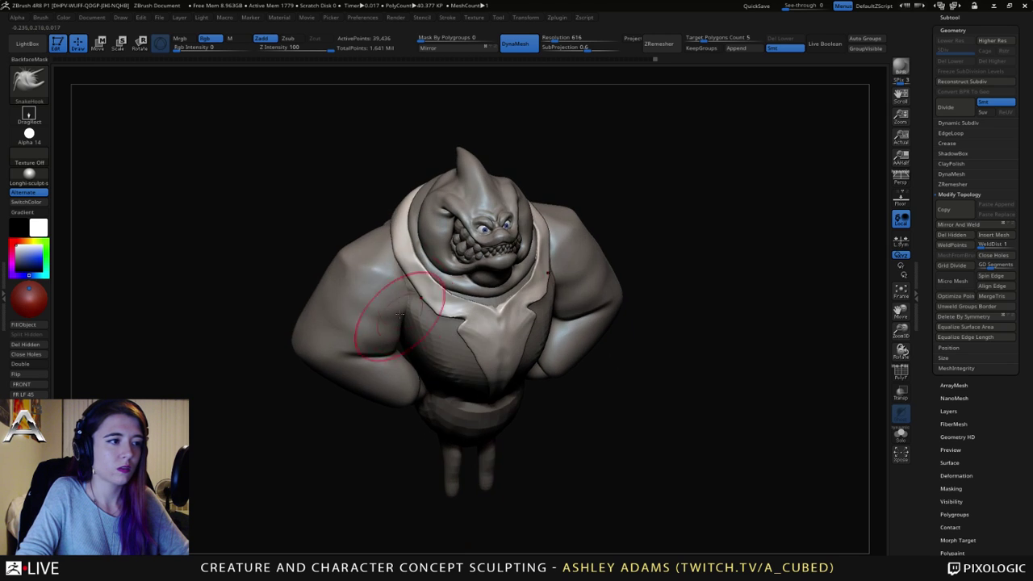
right_click_drag(387, 203, 390, 244)
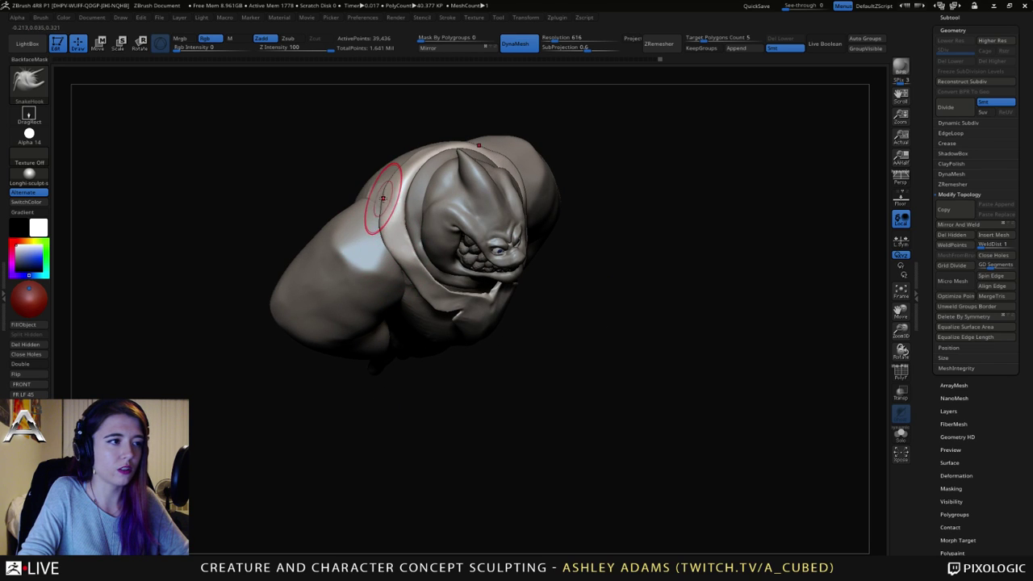
right_click_drag(383, 197, 386, 185)
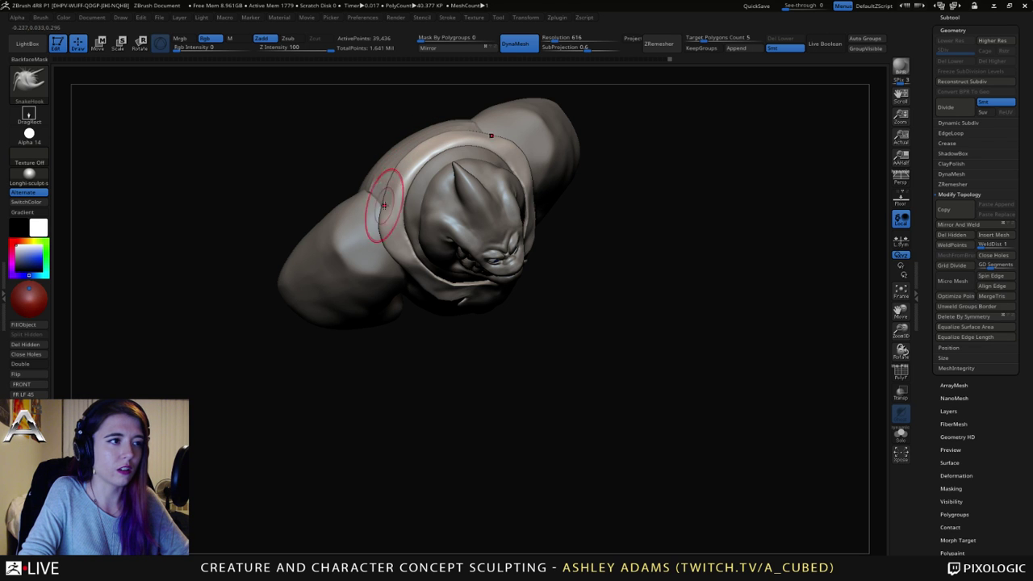
mouse_move(385, 205)
right_mouse_down()
mouse_move(380, 152)
mouse_move(358, 239)
mouse_move(534, 234)
mouse_move(539, 211)
mouse_move(656, 198)
right_mouse_up()
Step: Isolate the collar and thicken its inner back corners with the ClayBuildup brush
left_click(901, 434)
mouse_move(581, 267)
right_mouse_down("ctrl")
mouse_move(581, 338)
mouse_move(556, 166)
right_mouse_up("ctrl")
key("space")
left_click_drag(564, 240, 529, 269)
key("space")
mouse_move(583, 218)
left_mouse_down()
mouse_move(516, 274)
mouse_move(518, 263)
mouse_move(615, 216)
left_mouse_up()
right_click_drag(615, 216, 766, 202)
mouse_move(771, 202)
left_mouse_down()
mouse_move(734, 182)
mouse_move(803, 217)
mouse_move(758, 187)
mouse_move(807, 234)
left_mouse_up()
Step: Fill the groove along the inside of the collar's back rim with ClayBuildup strokes
right_click_drag(812, 240, 672, 192)
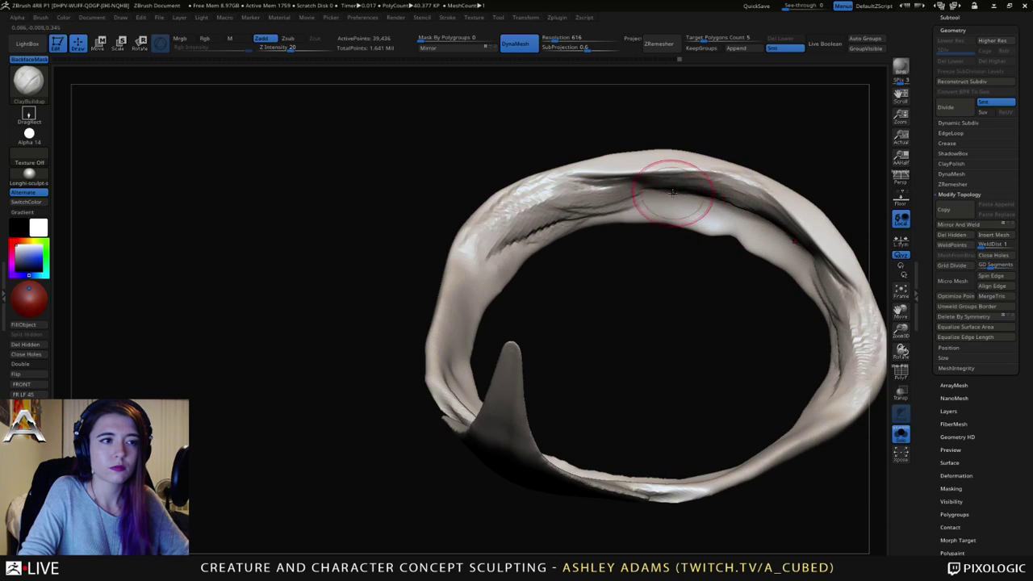
mouse_move(673, 192)
left_mouse_down()
mouse_move(597, 183)
mouse_move(669, 187)
mouse_move(585, 184)
mouse_move(537, 206)
mouse_move(629, 202)
left_mouse_up()
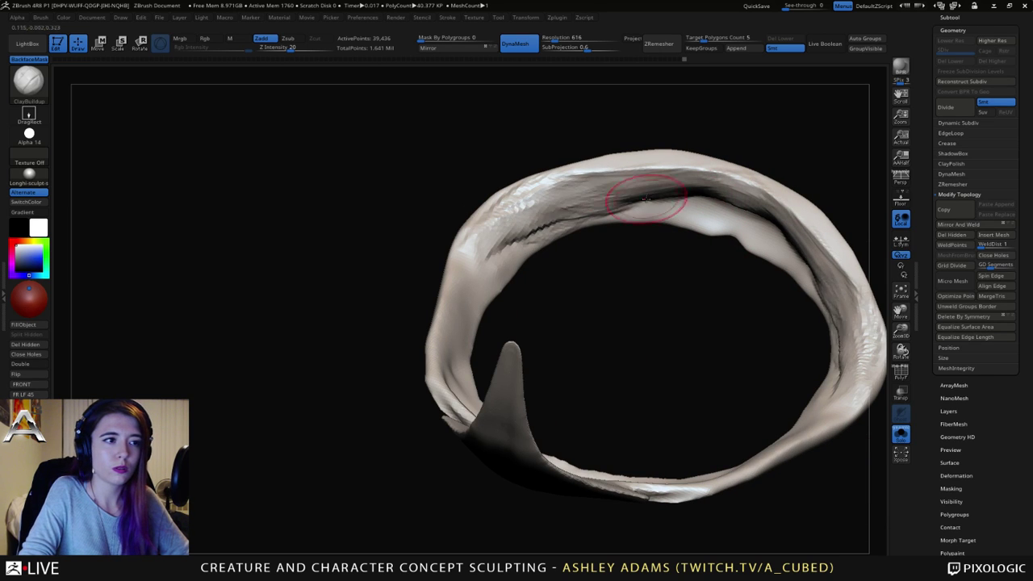
right_click_drag(645, 198, 502, 235)
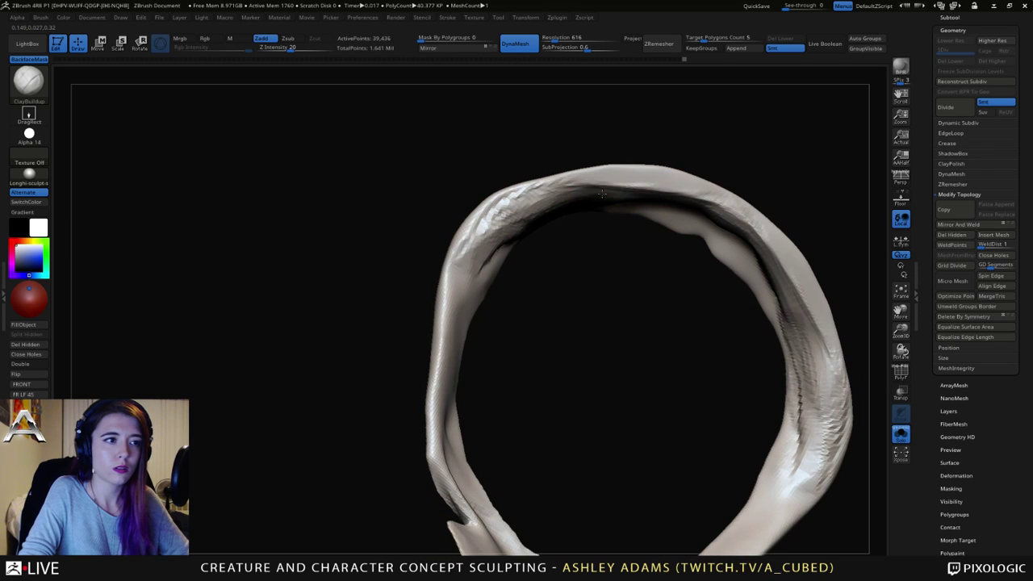
mouse_move(502, 235)
left_mouse_down()
mouse_move(549, 197)
mouse_move(529, 216)
mouse_move(603, 206)
mouse_move(582, 200)
mouse_move(603, 196)
mouse_move(563, 206)
left_mouse_up()
mouse_move(563, 206)
right_mouse_down()
mouse_move(597, 204)
mouse_move(588, 223)
mouse_move(556, 202)
right_mouse_up()
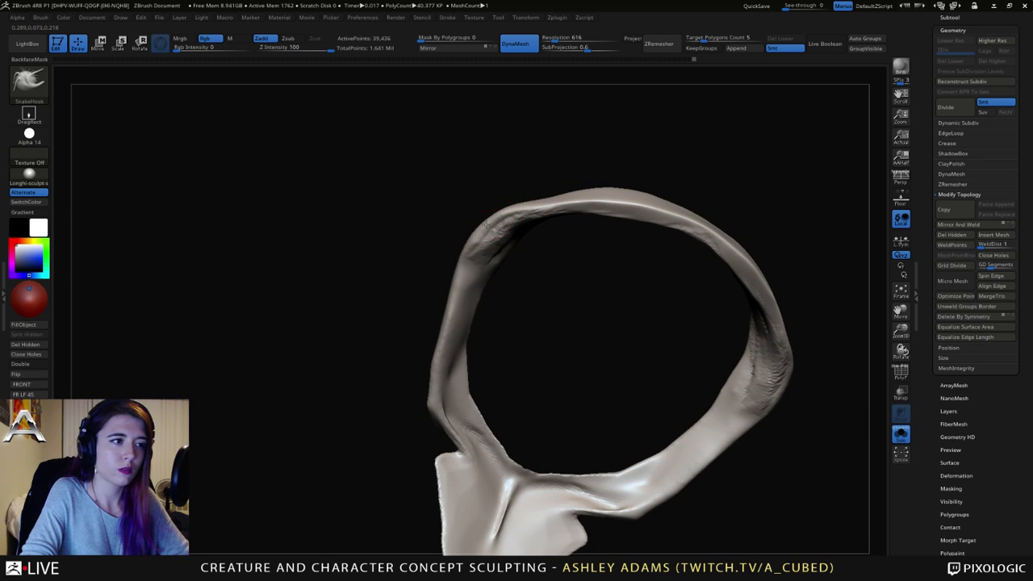
Step: Undo the last smoothing stroke and flatten the collar's back rim and inner surface with the hPolish brush
left_click_drag(504, 224, 524, 213, "shift")
key("ctrl+z")
key("b")
key("h")
key("p")
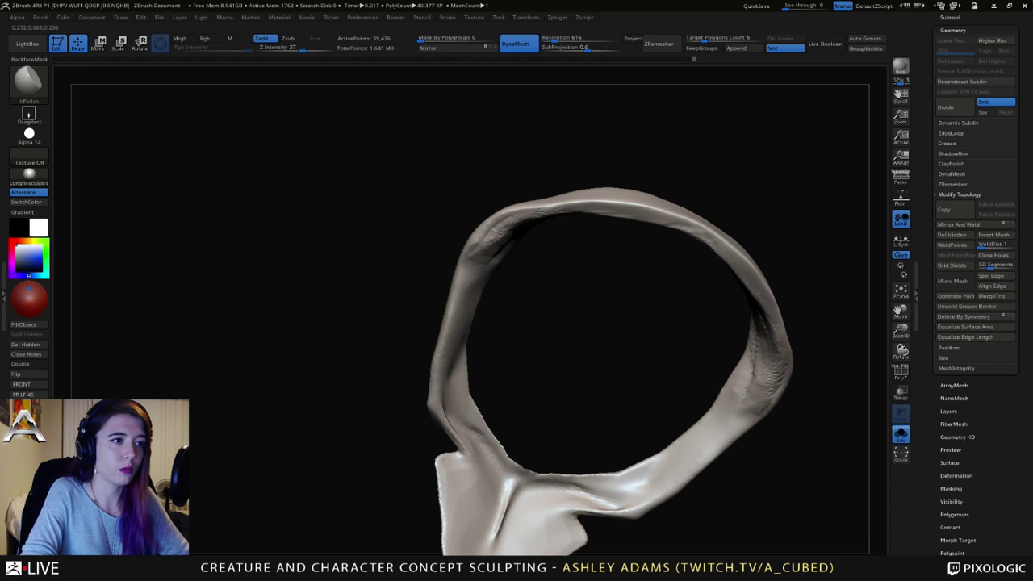
key("b")
key("s")
key("h")
right_click_drag(574, 192, 539, 204)
key("b")
key("h")
key("p")
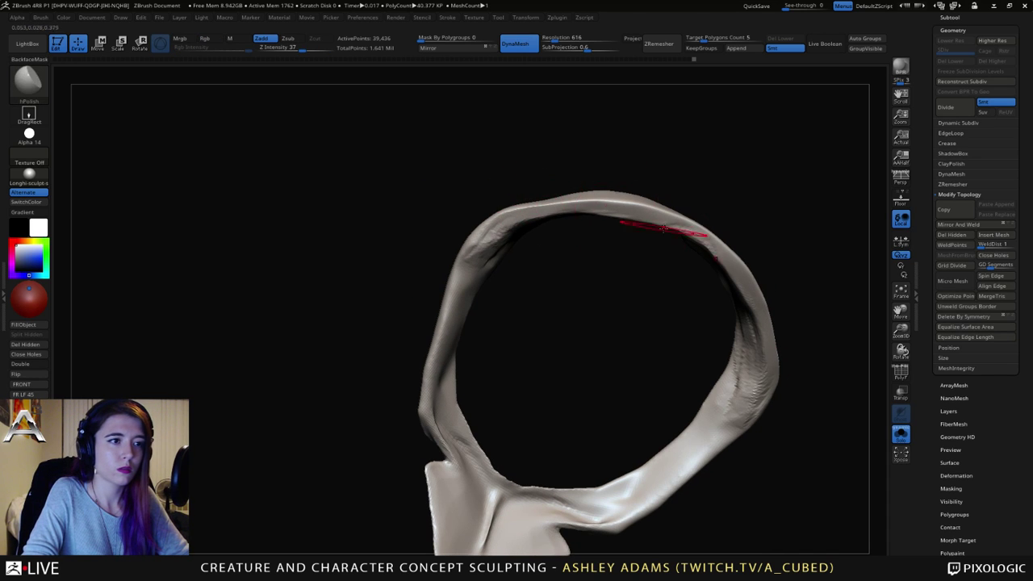
right_click_drag(663, 229, 616, 215)
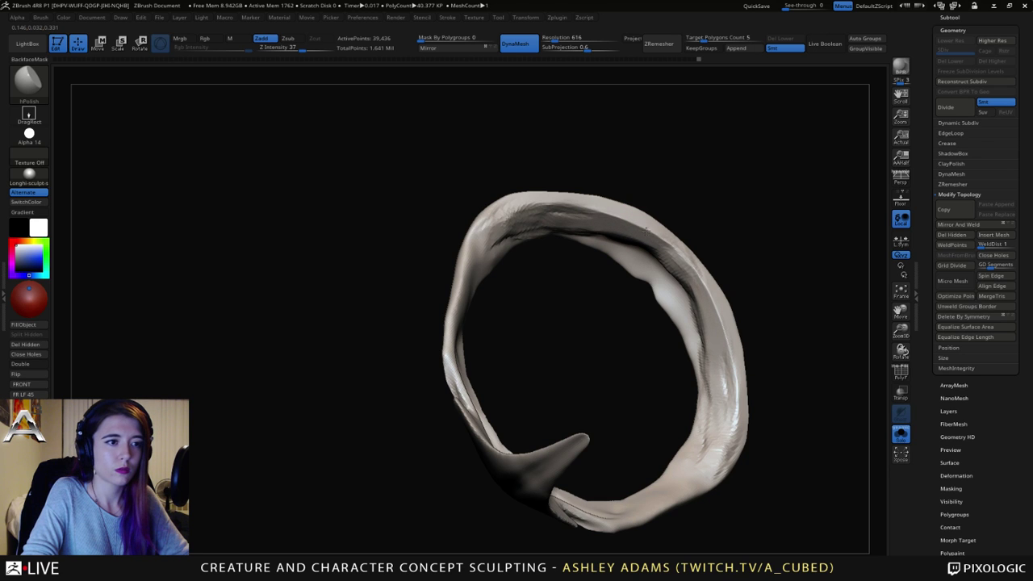
mouse_move(493, 284)
left_mouse_down()
mouse_move(547, 231)
mouse_move(472, 182)
mouse_move(456, 189)
left_mouse_up()
Step: Refine the isolated collar's side profile with the SnakeHook brush and bring the whole character back into view
key("b")
key("s")
key("h")
key("space")
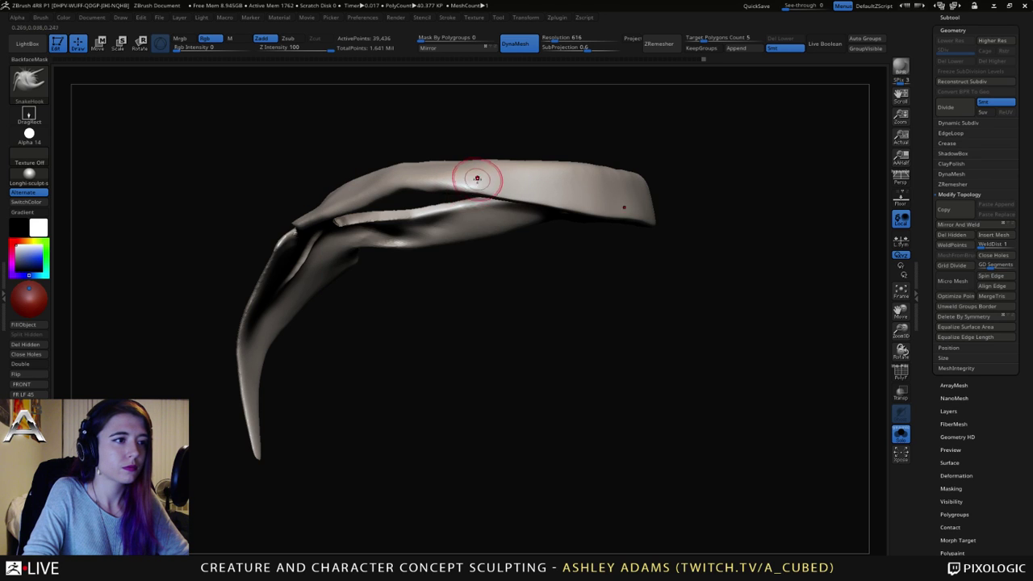
mouse_move(477, 179)
right_mouse_down()
mouse_move(481, 171)
mouse_move(522, 202)
right_mouse_up()
key("space")
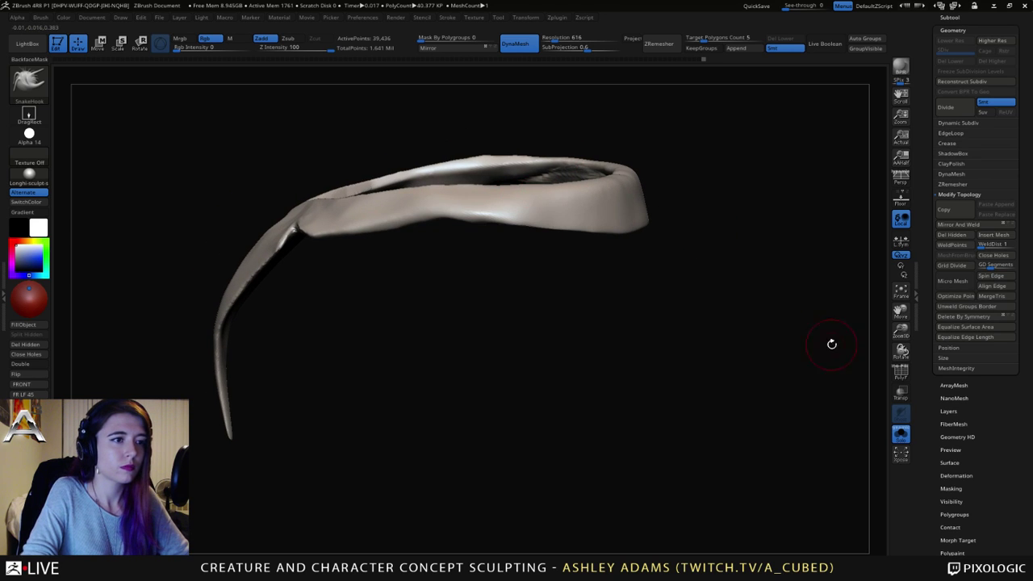
left_click(901, 436)
mouse_move(726, 404)
right_mouse_down("ctrl")
mouse_move(710, 348)
mouse_move(697, 344)
mouse_move(686, 372)
mouse_move(662, 363)
right_mouse_up("ctrl")
right_click_drag(484, 264, 587, 253, "alt")
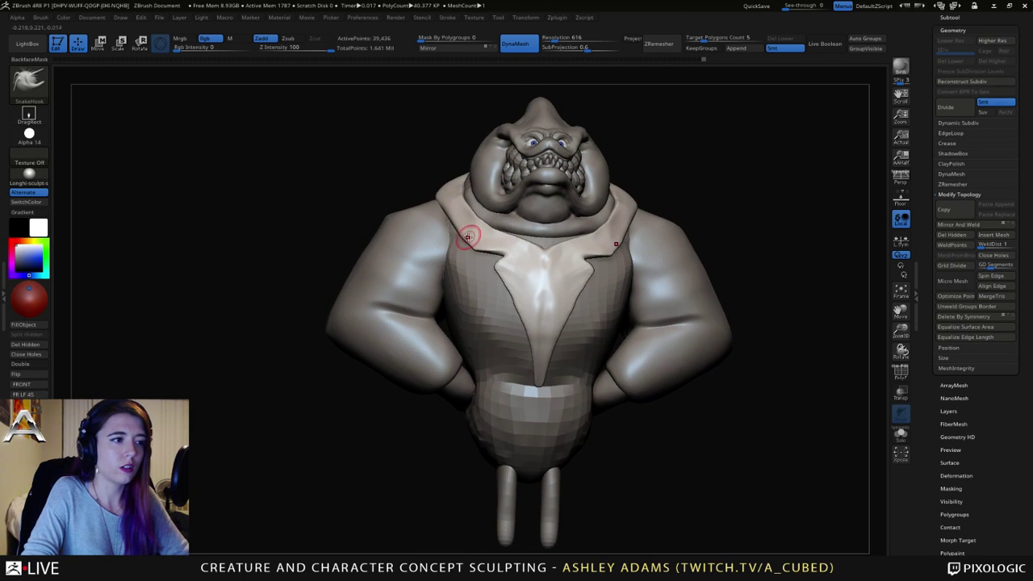
mouse_move(491, 293)
right_mouse_down("ctrl")
mouse_move(478, 240)
mouse_move(539, 274)
mouse_move(489, 252)
mouse_move(478, 227)
mouse_move(504, 286)
mouse_move(492, 298)
right_mouse_up("ctrl")
key("space")
Step: Subdivide the torso twice to level 3 and mask its lower part below the waist in side view
left_click(428, 346, "alt")
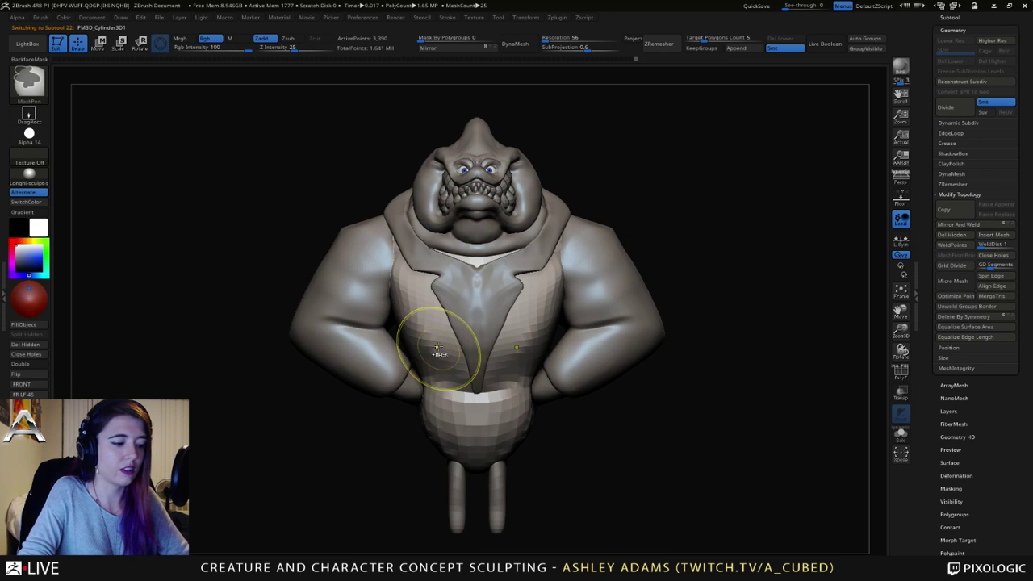
key("ctrl+d")
key("ctrl+d")
mouse_move(494, 388)
right_mouse_down()
mouse_move(526, 364)
mouse_move(493, 363)
right_mouse_up()
key("space")
right_click(465, 434)
right_click_drag(465, 434, 496, 422)
left_click_drag(301, 489, 603, 389, "ctrl")
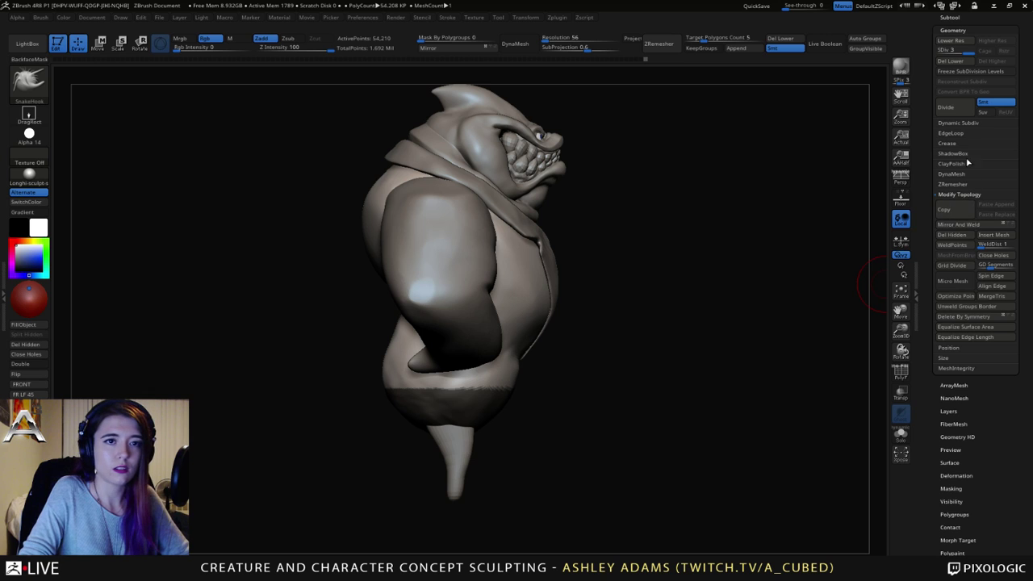
Step: Delete the torso's lower subdivision levels, split its masked lower part into a separate subtool and select that piece
left_click(944, 30)
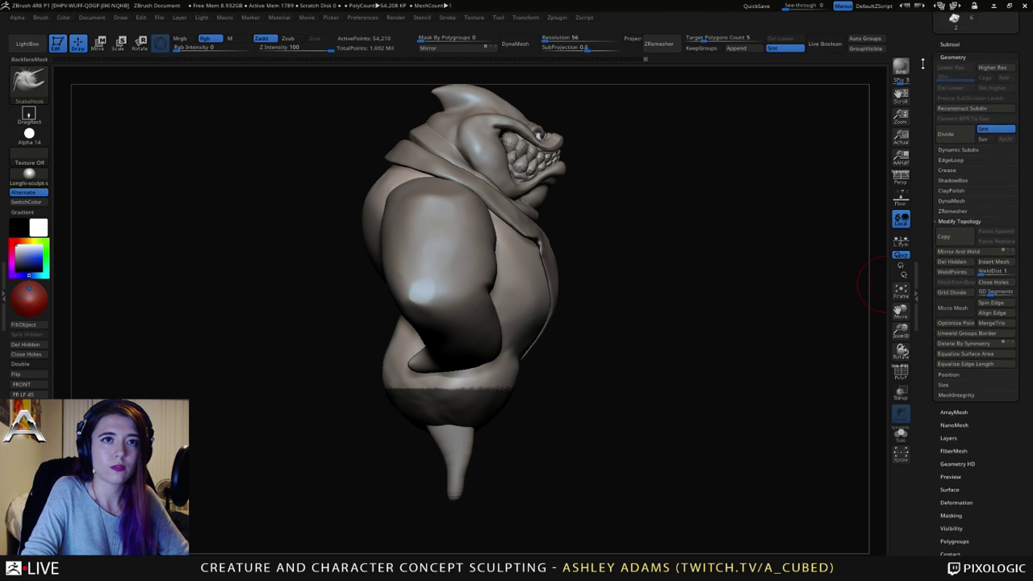
left_click(944, 320)
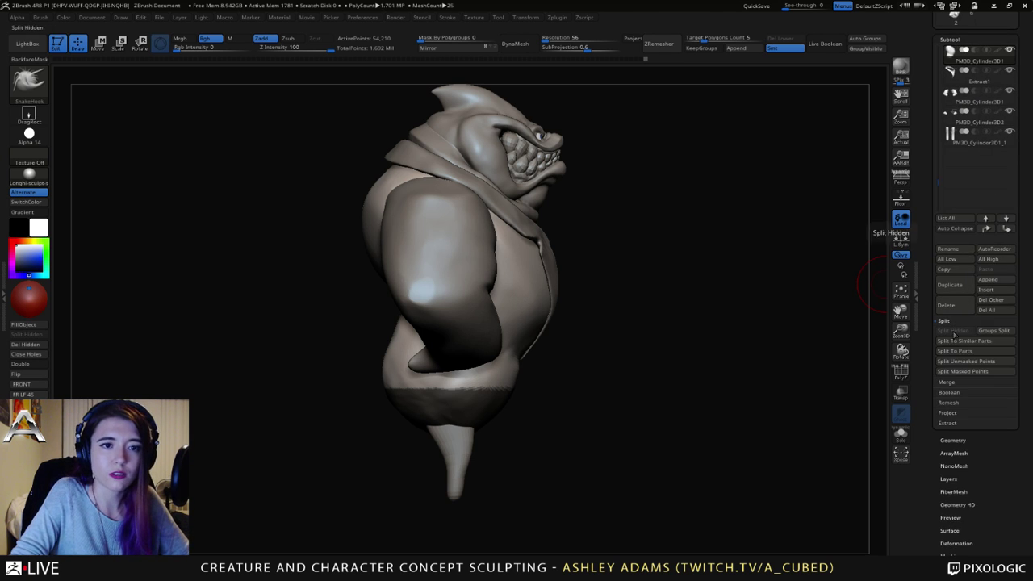
left_click(963, 371)
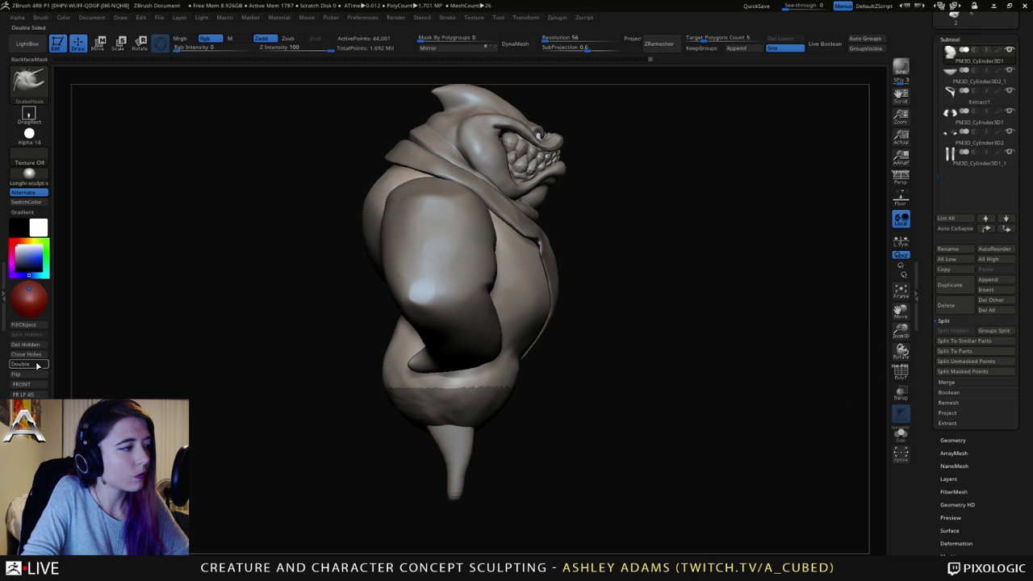
left_click(492, 406, "alt")
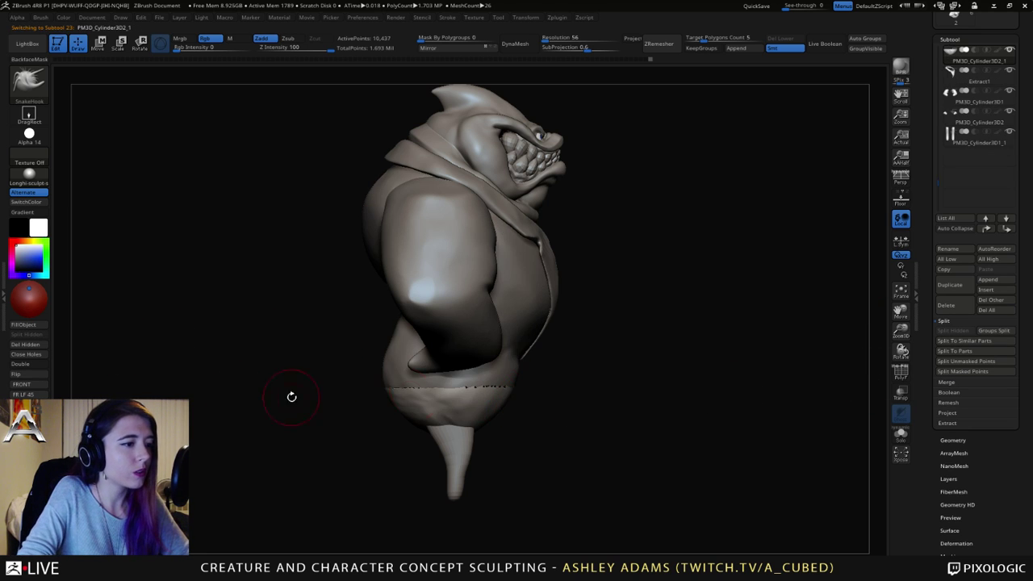
Step: Close the holes on the split lower-body piece and smooth its jagged upper rim
left_click(32, 354)
key("space")
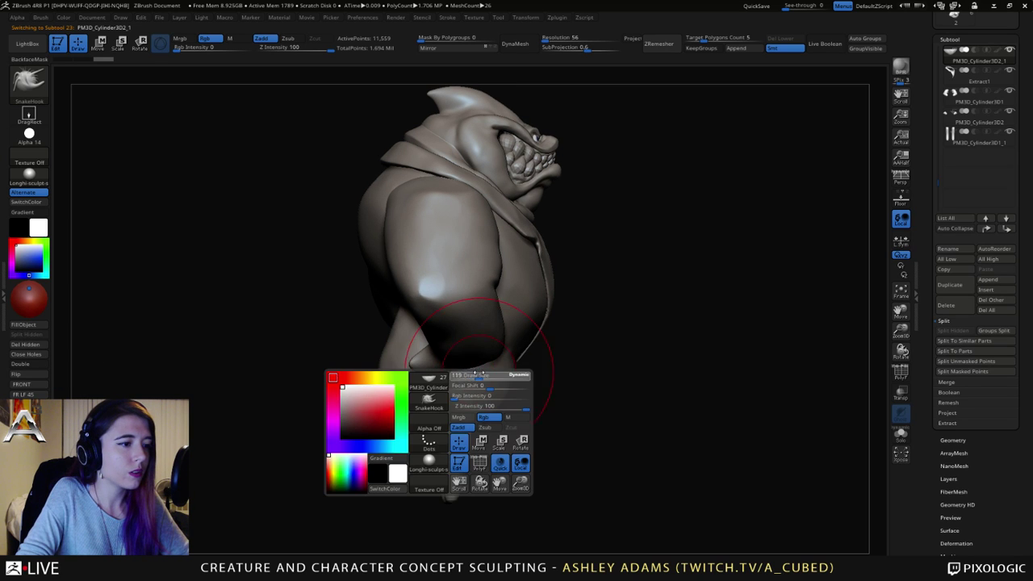
left_click_drag(403, 385, 507, 385, "shift")
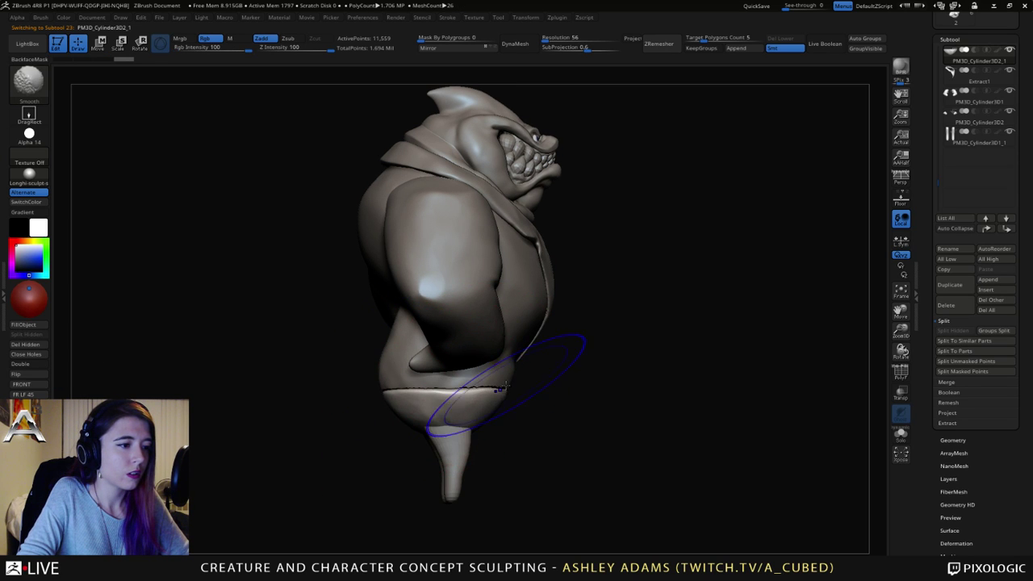
mouse_move(440, 385)
right_mouse_down()
mouse_move(416, 385)
mouse_move(452, 374)
right_mouse_up()
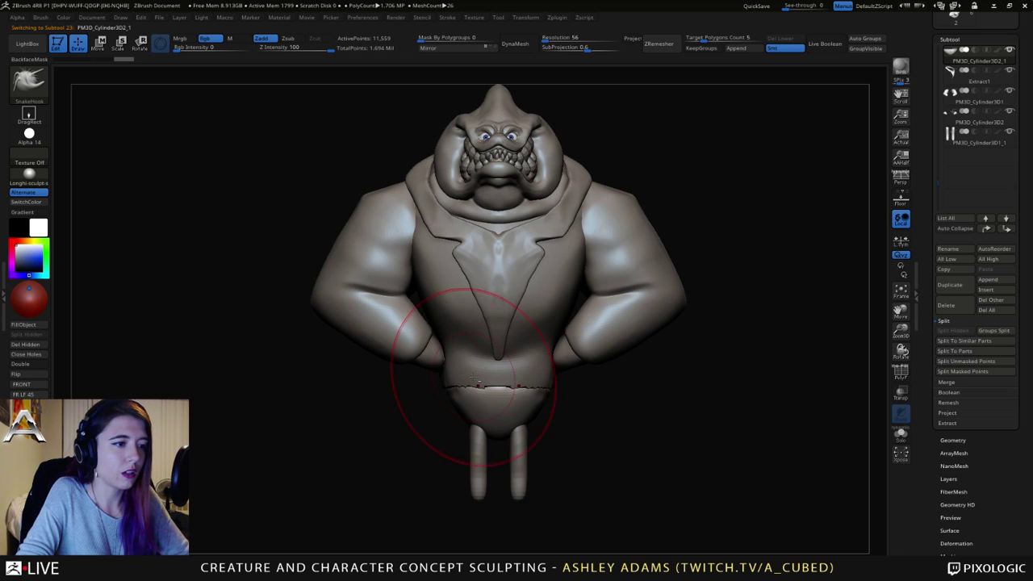
Step: Select the torso and pull the jacket's lower hem down over the hips with the SnakeHook brush
left_click(438, 390, "alt")
left_click_drag(442, 392, 444, 396)
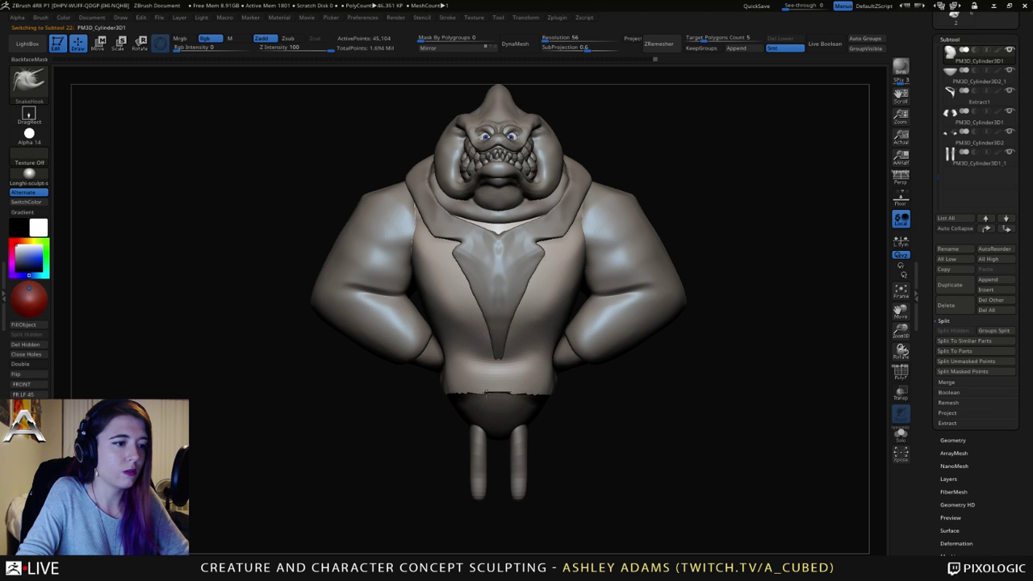
right_click_drag(485, 393, 569, 393)
right_click(450, 437)
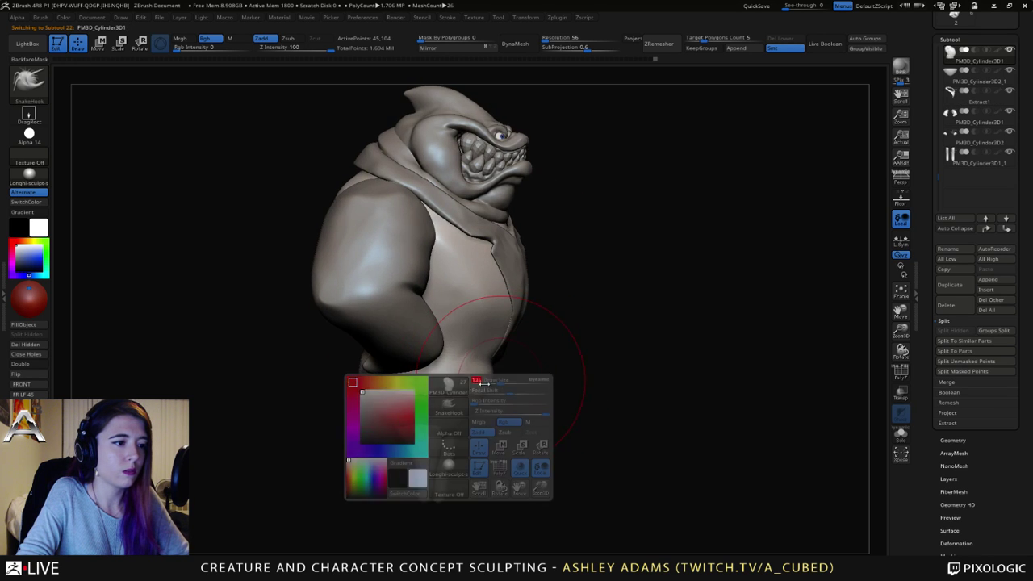
left_click_drag(359, 397, 300, 394)
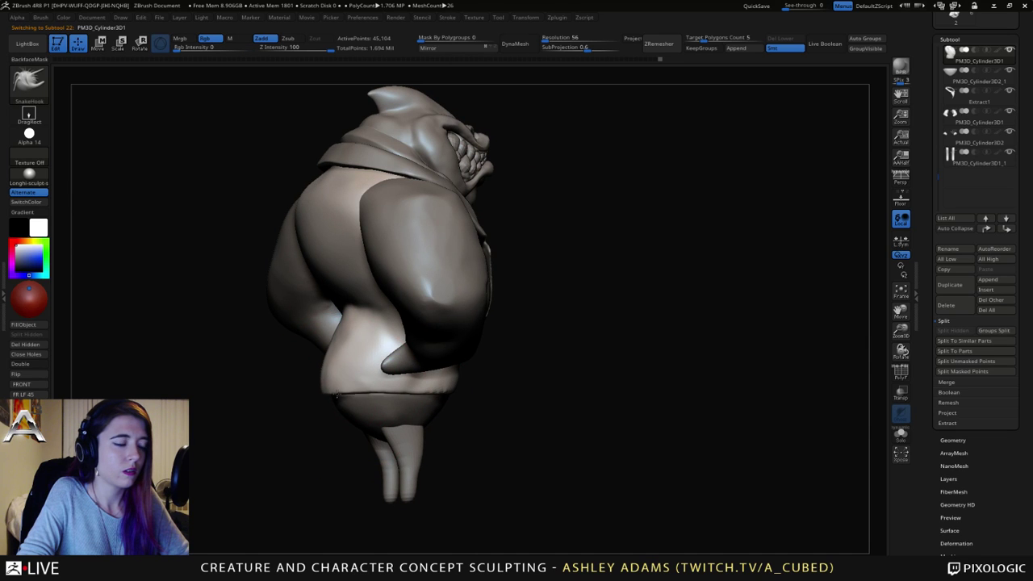
mouse_move(392, 397)
right_mouse_down()
mouse_move(440, 392)
mouse_move(460, 376)
right_mouse_up()
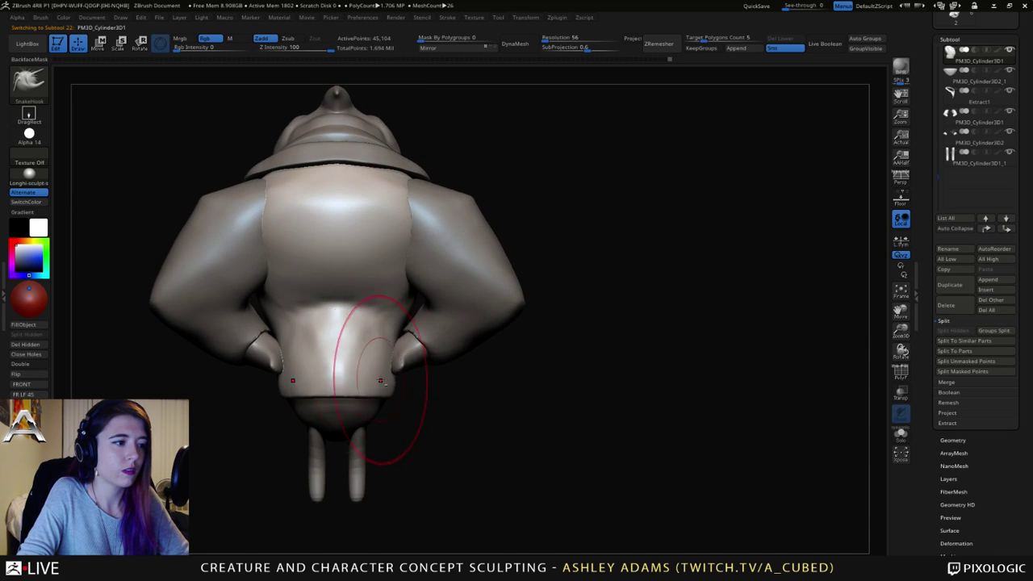
Step: Reshape the jacket's lower back and rear hem with the SnakeHook brush, adjusting the brush size
right_click_drag(380, 378, 431, 367, "alt")
right_click(377, 425)
mouse_move(416, 370)
left_mouse_down()
mouse_move(420, 381)
mouse_move(431, 373)
left_mouse_up()
key("ctrl")
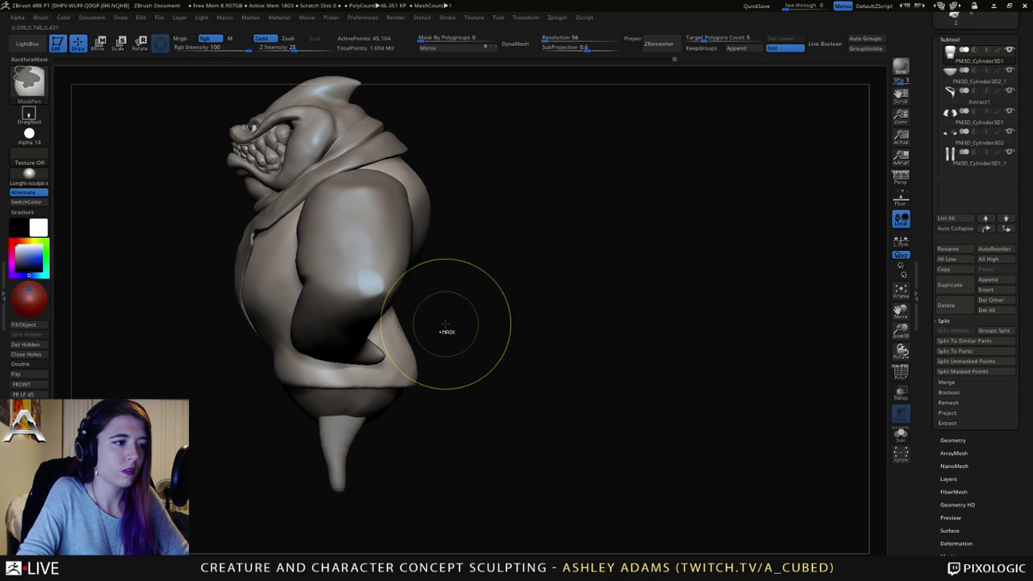
mouse_move(445, 324)
left_mouse_down()
mouse_move(379, 331)
mouse_move(408, 338)
left_mouse_up()
key("space")
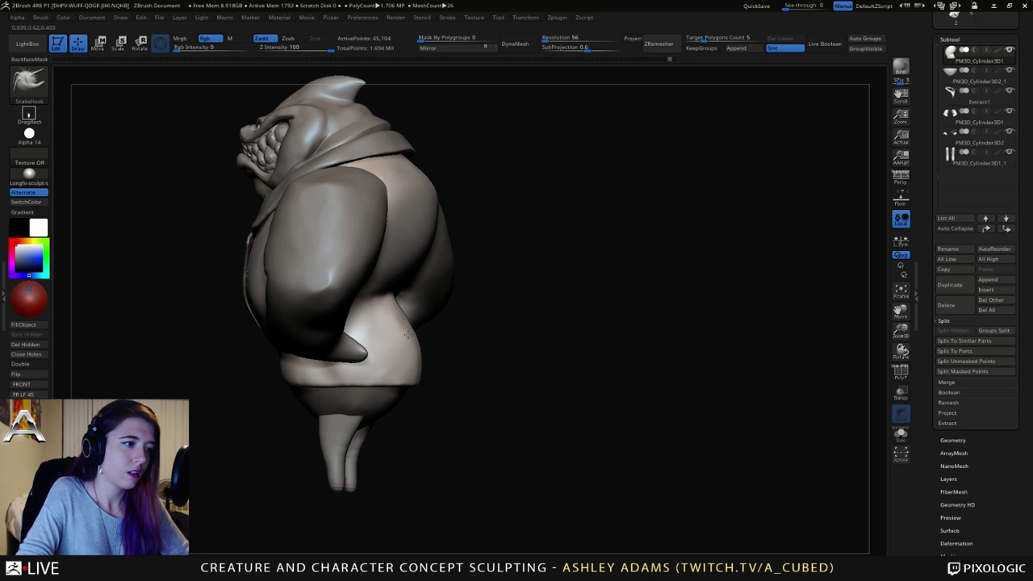
mouse_move(407, 342)
right_mouse_down()
mouse_move(416, 329)
mouse_move(455, 328)
right_mouse_up()
key("space")
left_click_drag(454, 329, 462, 329)
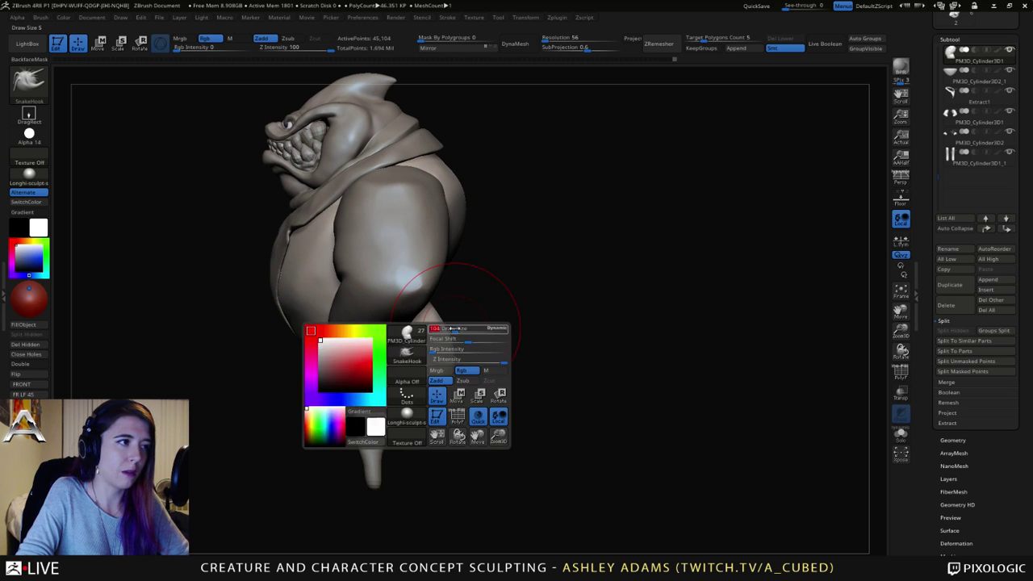
key("space")
Step: Alternate between the torso and lower-body subtools from below and fit the lower body inside the jacket hem
right_click_drag(450, 329, 430, 367)
left_click(429, 396, "alt")
key("space")
left_click(408, 390, "alt")
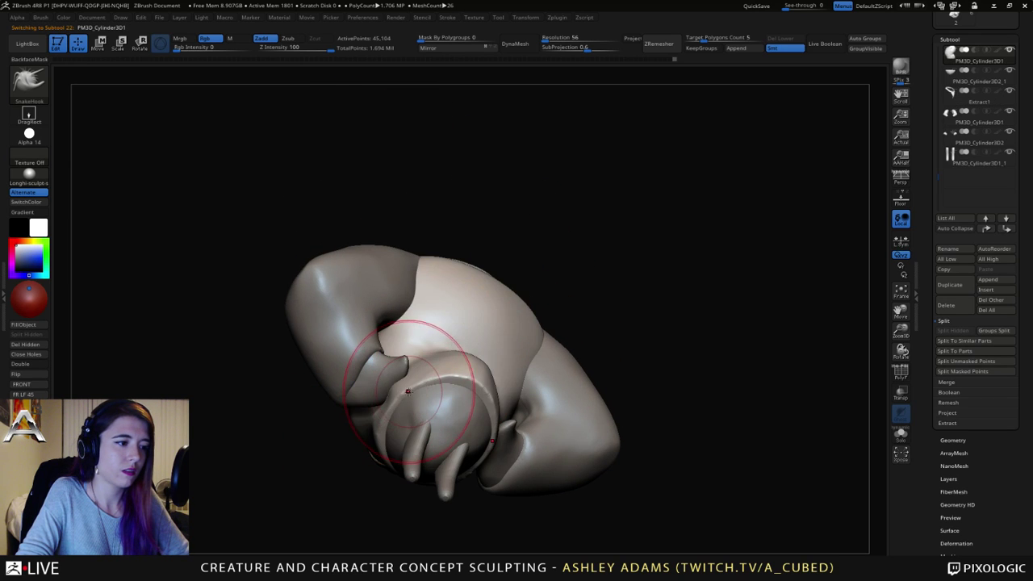
left_click(406, 409, "alt")
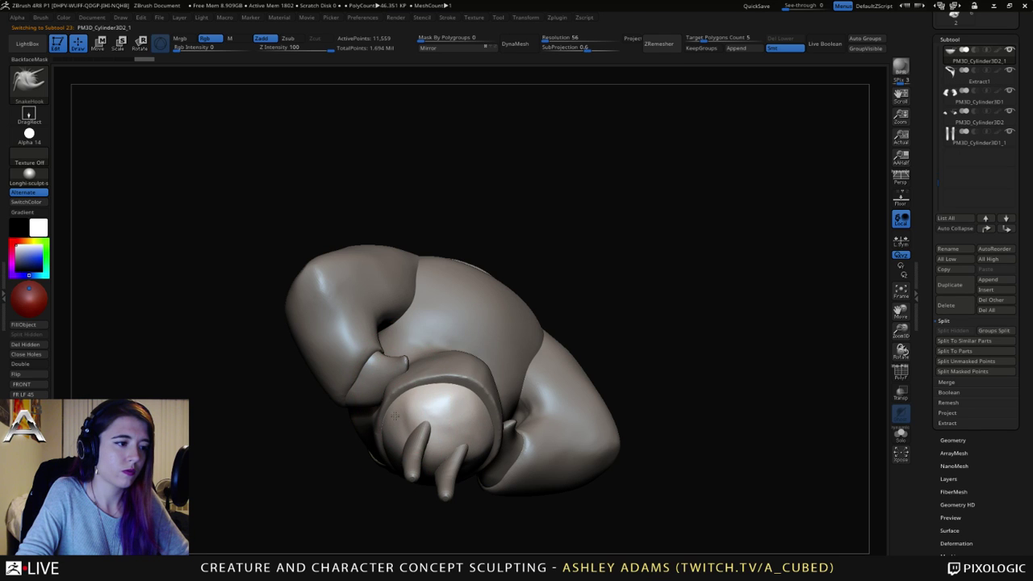
right_click_drag(454, 403, 468, 380)
Step: Select the legs and shift them slightly along the Z axis beneath the body
left_click(422, 438, "alt")
key("w")
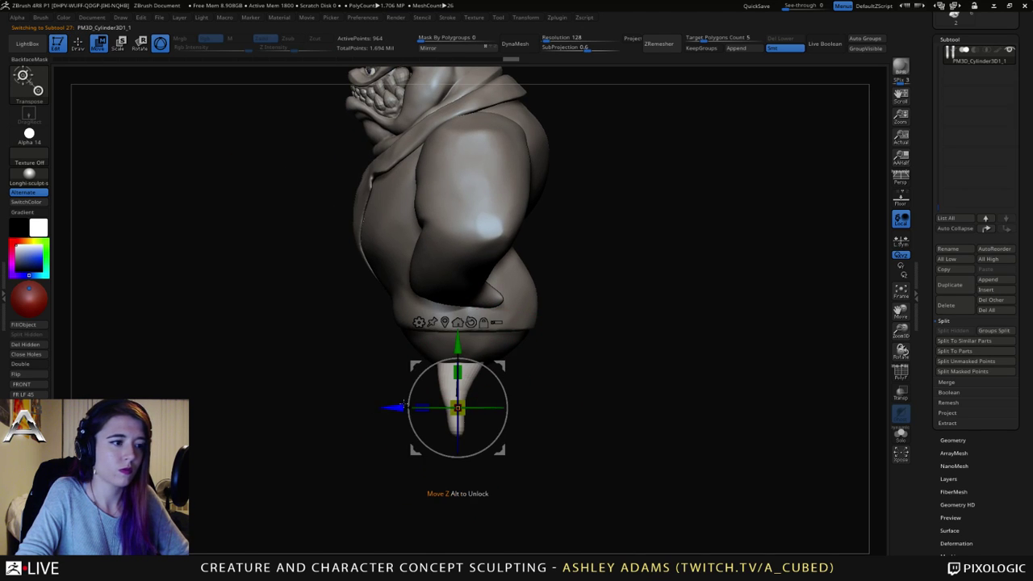
left_click_drag(406, 406, 408, 407)
key("q")
Step: Pull the tops of the legs outward and up into the hips with the SnakeHook brush to widen the thighs
key("space")
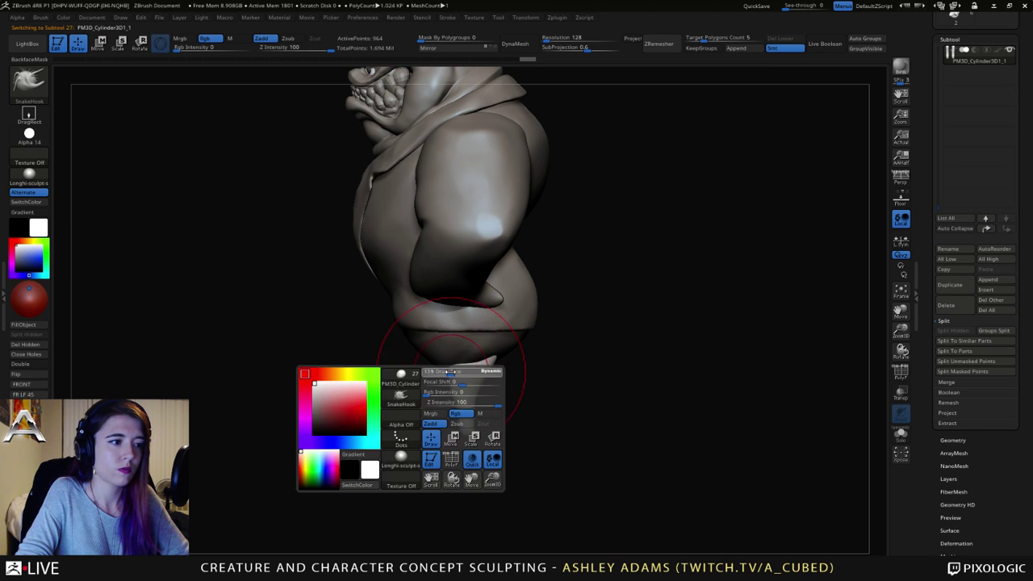
right_click_drag(459, 362, 487, 355)
left_click_drag(486, 355, 462, 359)
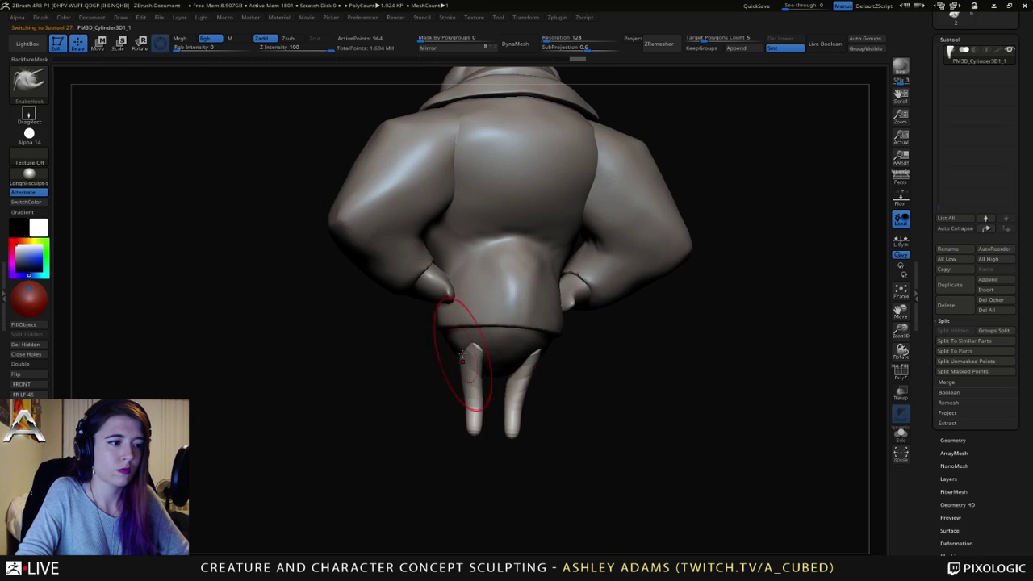
left_click_drag(457, 405, 514, 377)
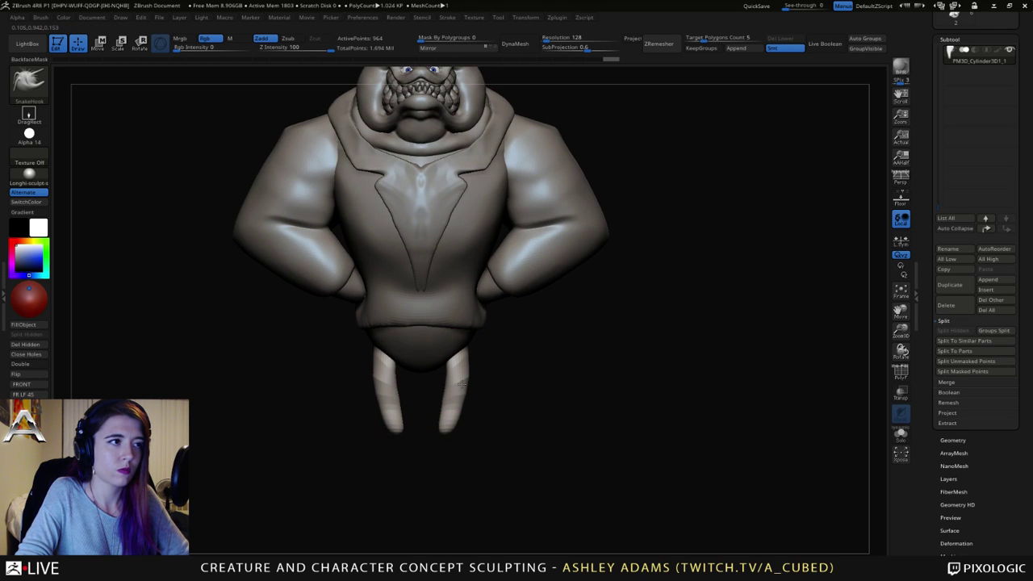
right_click_drag(443, 429, 418, 398, "alt")
right_click(387, 430)
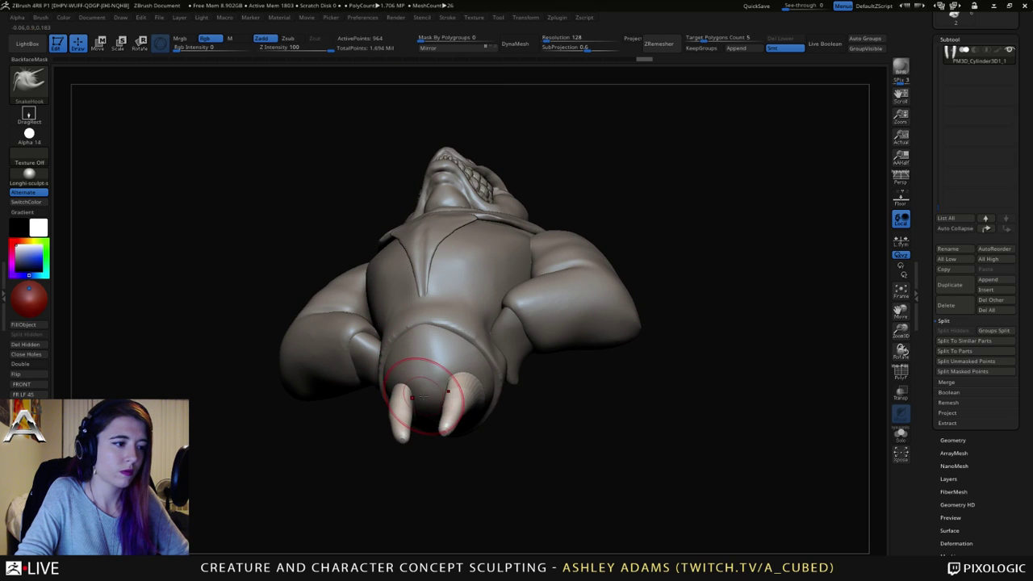
Step: Build up volume on the thighs with the ClayBuildup brush so they blend into the hips
key("b")
key("c")
key("b")
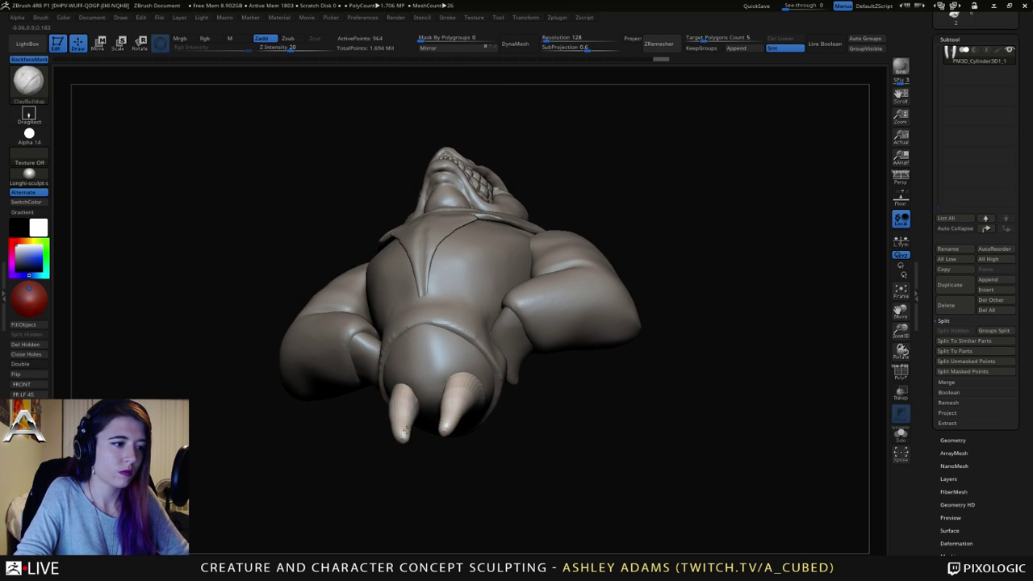
left_click_drag(415, 418, 405, 395)
mouse_move(405, 396)
right_mouse_down()
mouse_move(419, 444)
mouse_move(429, 440)
right_mouse_up()
left_click_drag(411, 408, 403, 379)
right_click_drag(402, 379, 418, 378)
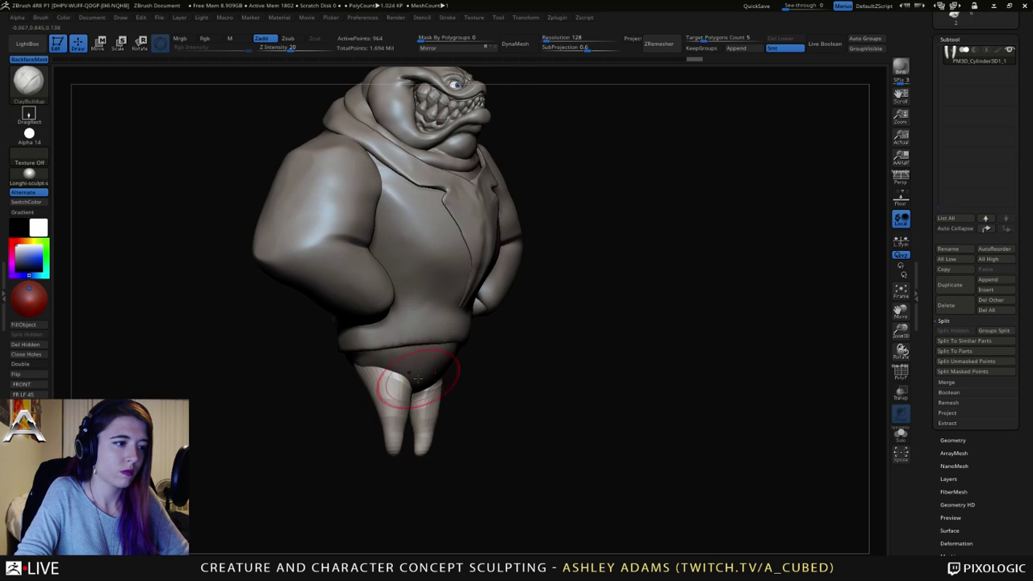
left_click_drag(395, 396, 370, 359)
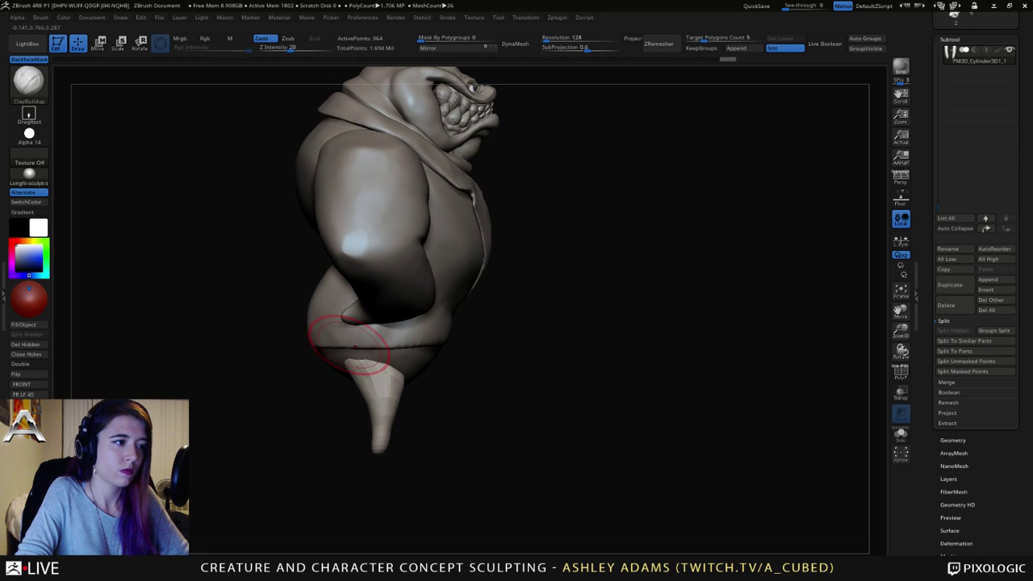
Step: Refine the torso's rear profile with the SnakeHook brush and tuck the lower body's back edge under the jacket hem
left_click(322, 312, "alt")
key("b")
key("s")
key("h")
key("space")
left_click_drag(332, 298, 345, 298)
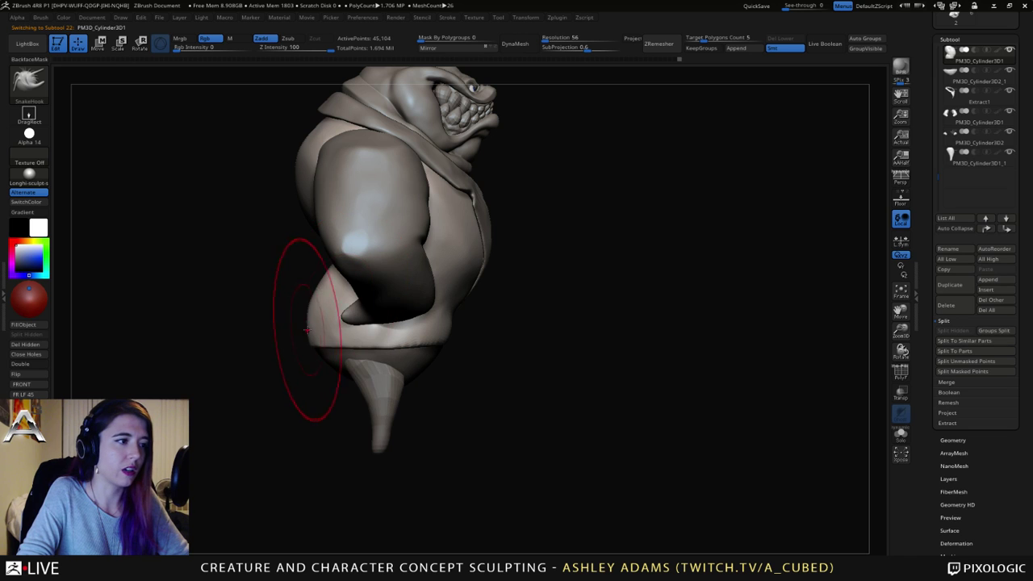
left_click_drag(306, 330, 312, 329)
left_click(312, 342, "alt")
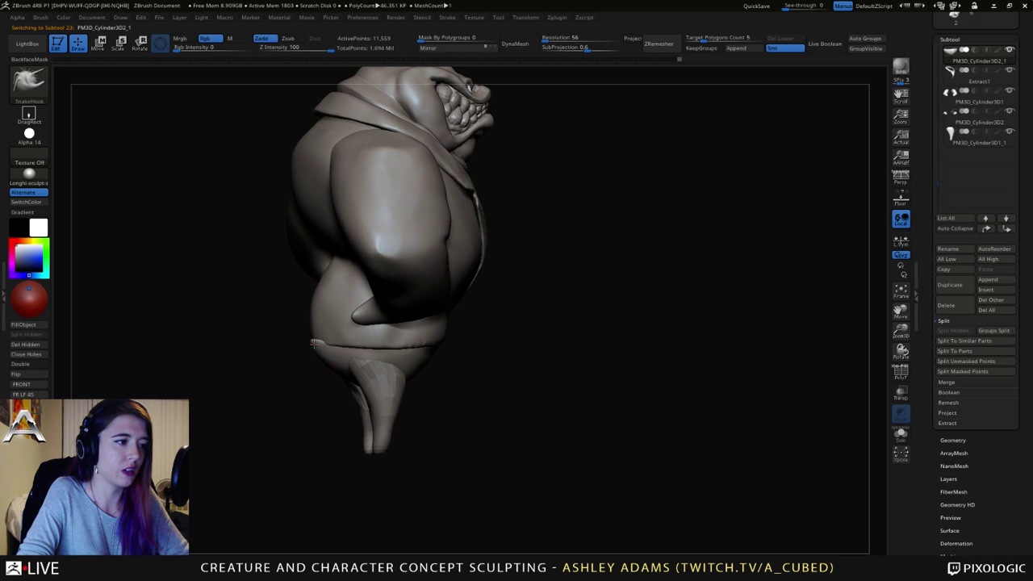
right_click_drag(322, 345, 394, 350, "shift")
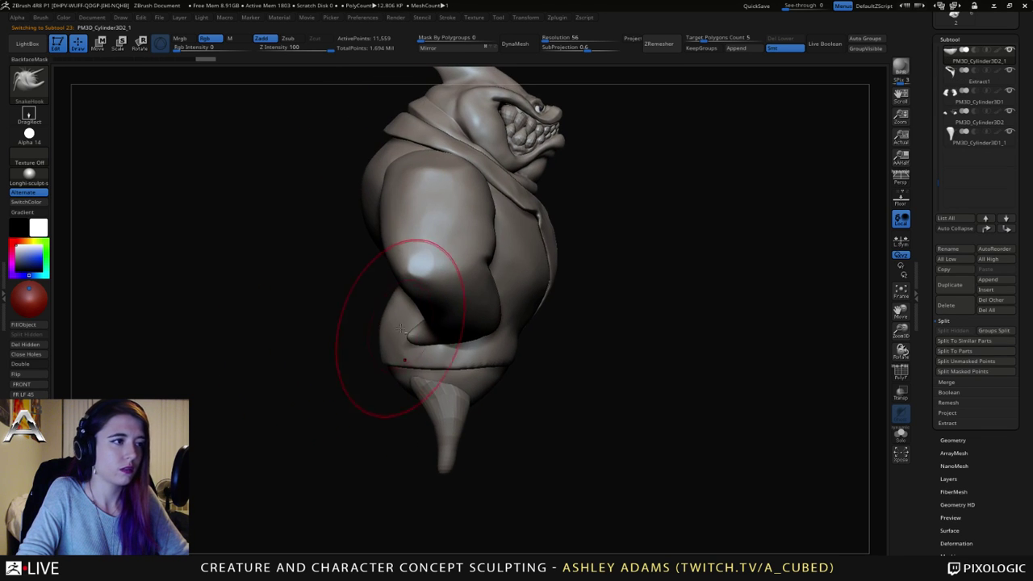
Step: Adjust the torso's upper back profile and the collar's rear edge with the SnakeHook brush
left_click(375, 229, "alt")
left_click_drag(360, 176, 366, 174)
left_click(401, 136, "alt")
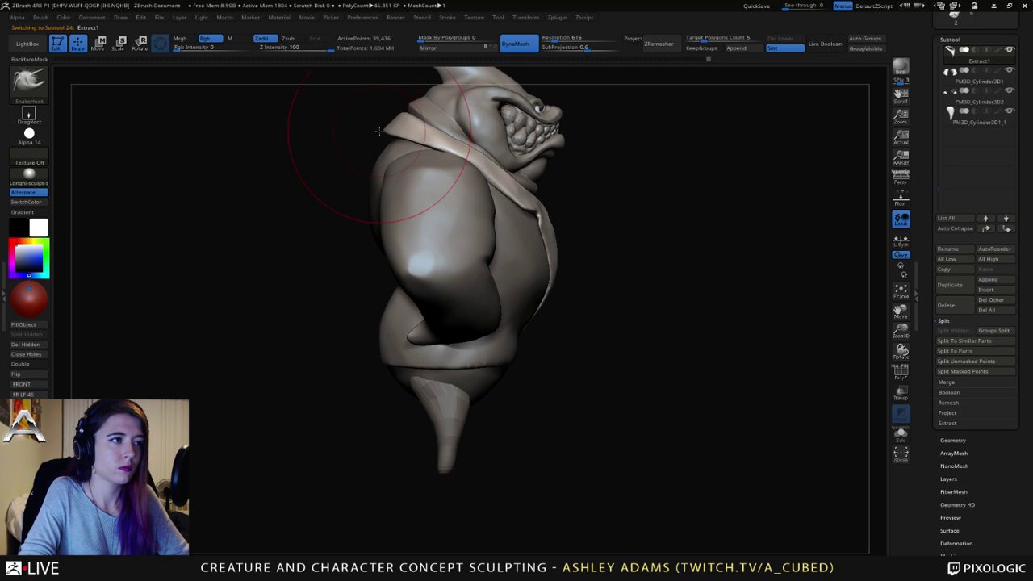
right_click_drag(380, 138, 453, 200)
right_click(454, 200)
mouse_move(457, 240)
right_mouse_down()
mouse_move(441, 199)
mouse_move(476, 216)
mouse_move(461, 219)
mouse_move(478, 207)
right_mouse_up()
right_click(440, 199)
Step: Select the torso and flatten its upper back beneath the collar with the hPolish brush
left_click(444, 190, "alt")
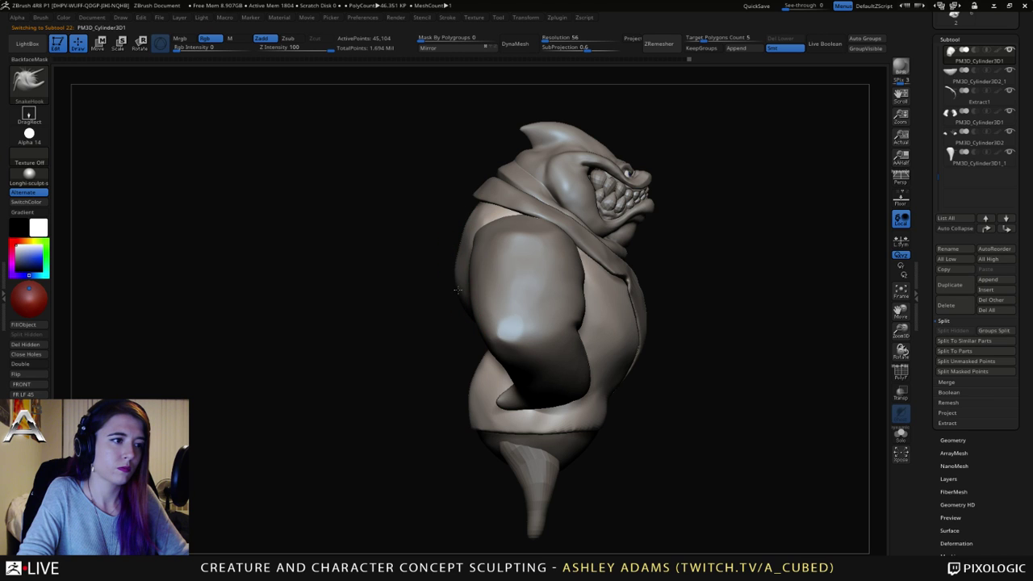
right_click_drag(465, 224, 473, 231)
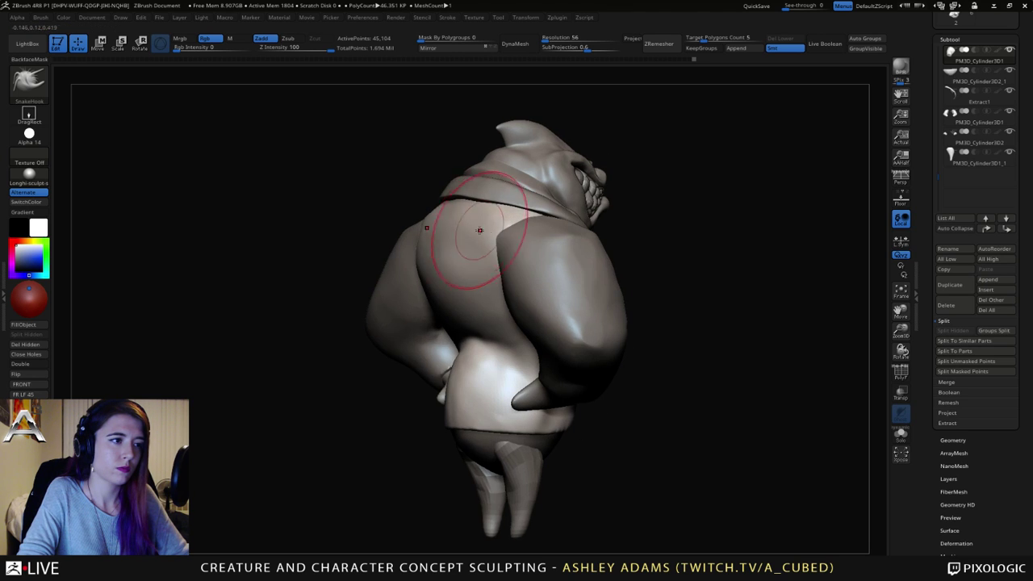
key("b")
key("h")
key("p")
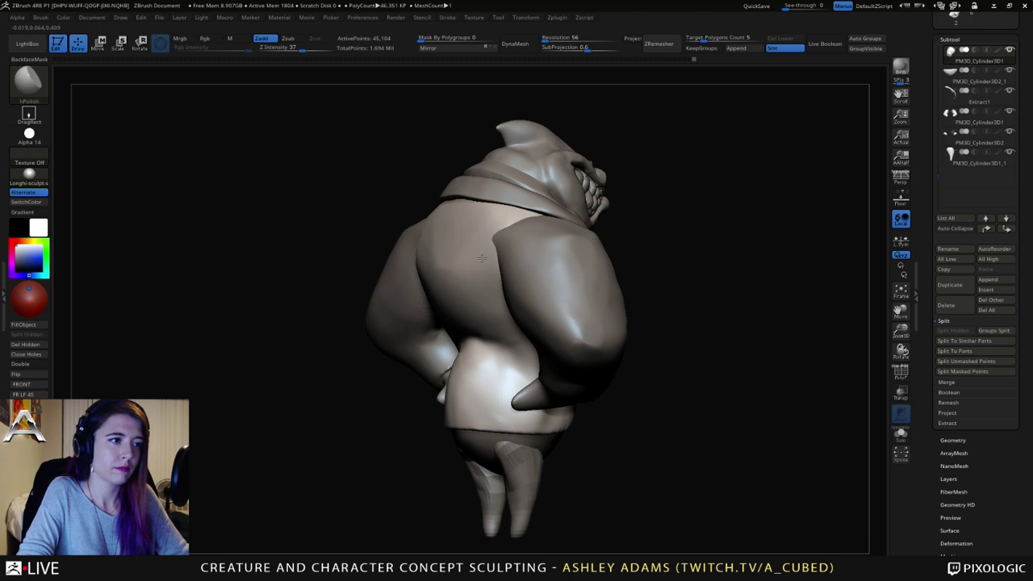
mouse_move(464, 251)
right_mouse_down()
mouse_move(468, 288)
mouse_move(428, 271)
mouse_move(409, 223)
mouse_move(470, 186)
right_mouse_up()
right_click_drag(372, 185, 458, 199)
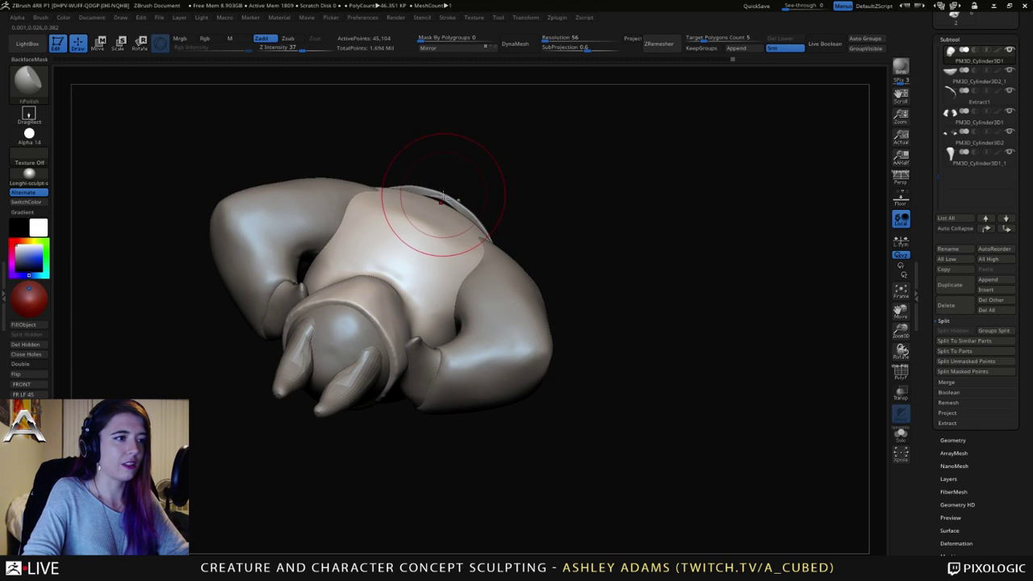
Step: Select the collar and fit its rear edge closer to the back with the SnakeHook brush
mouse_move(441, 192)
right_mouse_down()
mouse_move(381, 185)
mouse_move(373, 216)
mouse_move(387, 230)
mouse_move(378, 219)
mouse_move(395, 202)
mouse_move(438, 204)
mouse_move(443, 242)
mouse_move(423, 192)
mouse_move(403, 218)
mouse_move(369, 214)
mouse_move(438, 200)
mouse_move(486, 173)
right_mouse_up()
left_click(380, 180, "alt")
key("b")
key("s")
key("h")
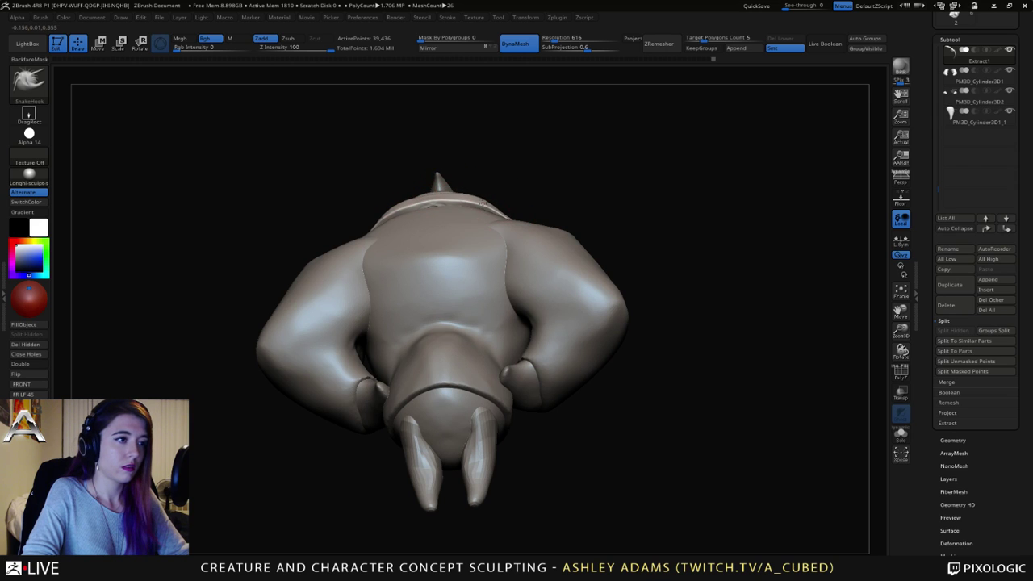
Step: Select the arms and refine the shoulders where they meet the upper back with the SnakeHook brush
mouse_move(481, 203)
right_mouse_down()
mouse_move(444, 242)
mouse_move(412, 239)
mouse_move(460, 239)
mouse_move(452, 250)
mouse_move(439, 234)
mouse_move(418, 235)
mouse_move(383, 257)
mouse_move(358, 308)
mouse_move(373, 228)
right_mouse_up()
left_click(412, 239, "alt")
left_click(502, 260, "alt")
key("space")
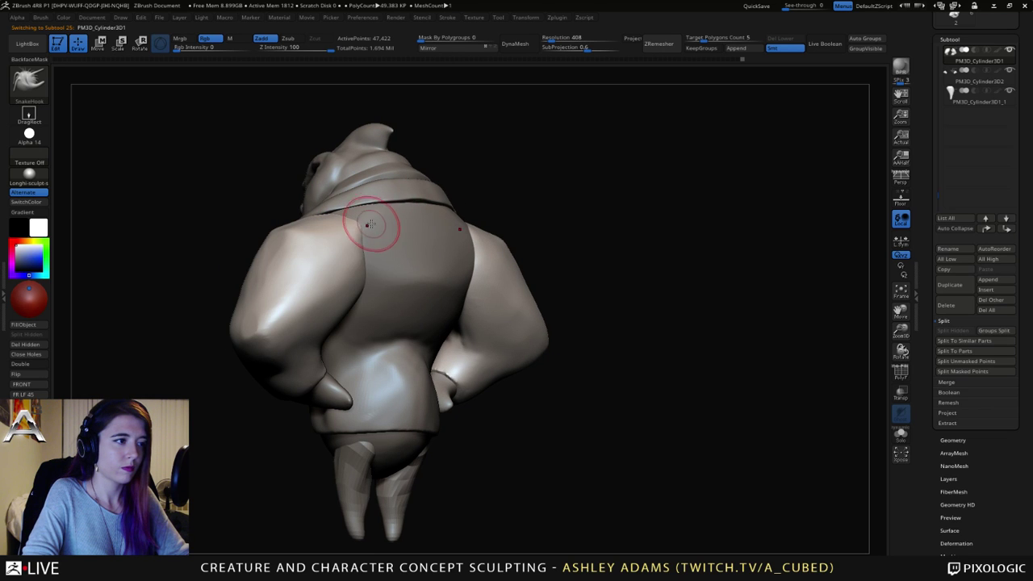
mouse_move(385, 301)
right_mouse_down("ctrl")
mouse_move(385, 267)
mouse_move(390, 297)
mouse_move(446, 280)
right_mouse_up("ctrl")
Step: Select the torso and build up the jacket's lower back with the ClayBuildup brush
key("space")
left_click_drag(447, 282, 459, 282)
left_click(459, 313, "alt")
right_click_drag(459, 313, 402, 345)
key("b")
key("c")
key("b")
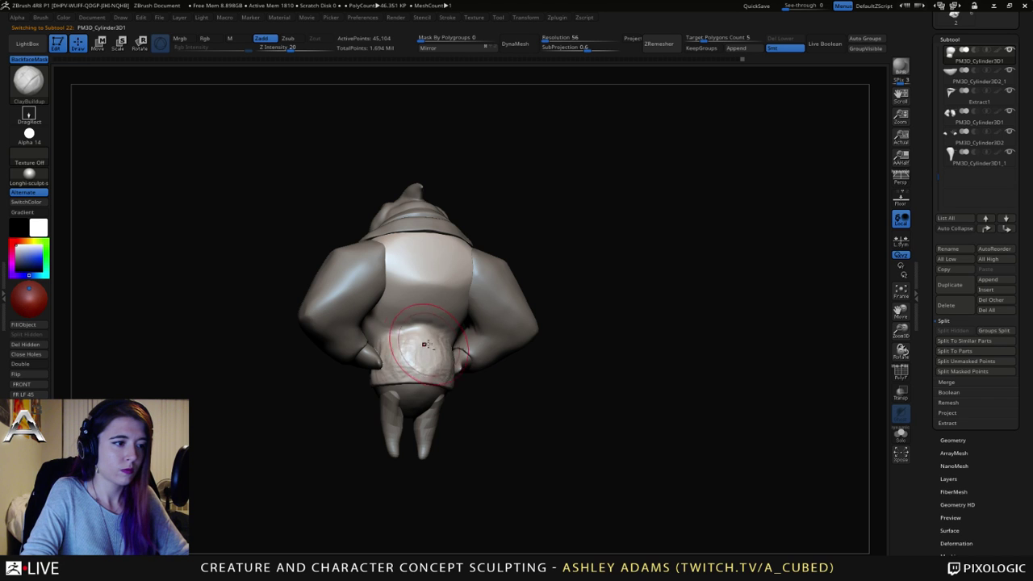
Step: Sharpen the crease across the back of the jacket's waist with the Pinch brush
mouse_move(438, 351)
right_mouse_down()
mouse_move(437, 368)
mouse_move(385, 310)
right_mouse_up()
key("b")
key("p")
key("i")
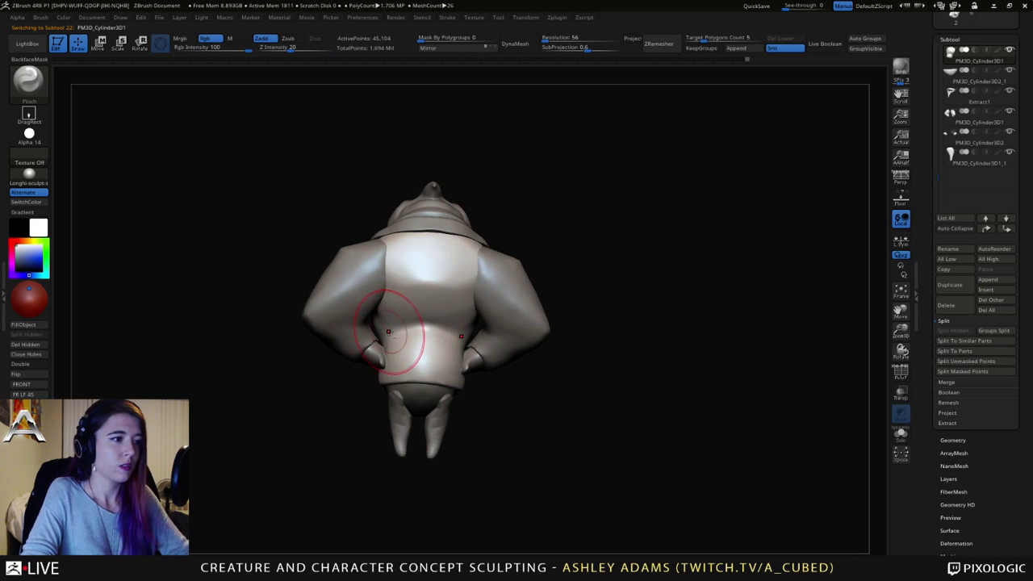
mouse_move(463, 342)
right_mouse_down()
mouse_move(429, 332)
mouse_move(449, 331)
mouse_move(407, 289)
right_mouse_up()
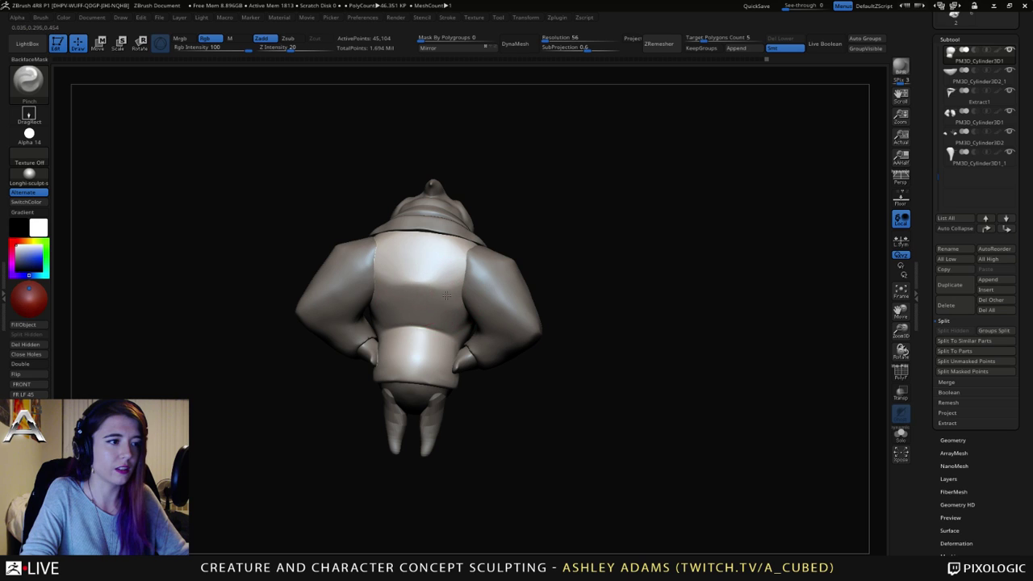
Step: Reshape the jacket's torso and hem silhouette from the side and front with the SnakeHook brush
mouse_move(479, 286)
right_mouse_down()
mouse_move(464, 267)
mouse_move(473, 270)
mouse_move(448, 305)
mouse_move(453, 317)
mouse_move(493, 312)
mouse_move(502, 294)
right_mouse_up()
key("b")
key("s")
key("h")
key("shift")
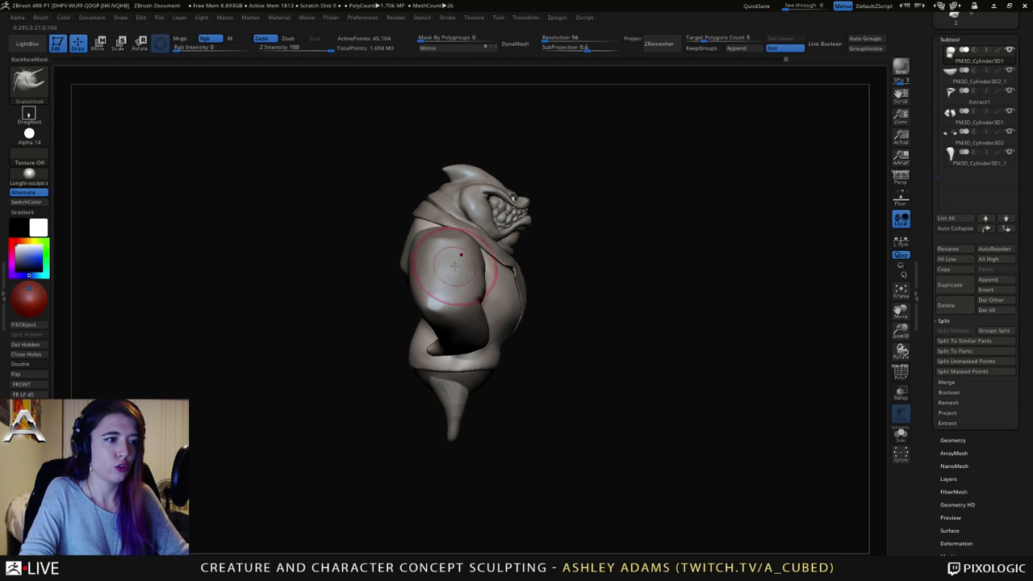
right_click_drag(455, 267, 474, 279)
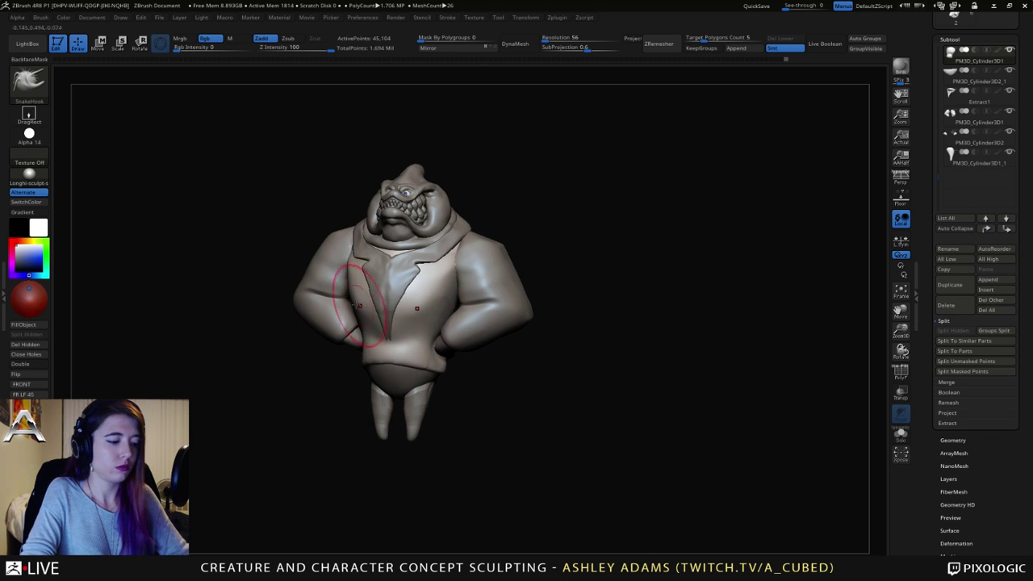
Step: Sharpen the crease across the front and sides of the jacket's waist with the Pinch brush
key("b")
key("p")
key("i")
mouse_move(379, 302)
right_mouse_down("alt")
mouse_move(511, 309)
mouse_move(501, 284)
mouse_move(477, 294)
mouse_move(513, 290)
right_mouse_up("alt")
key("space")
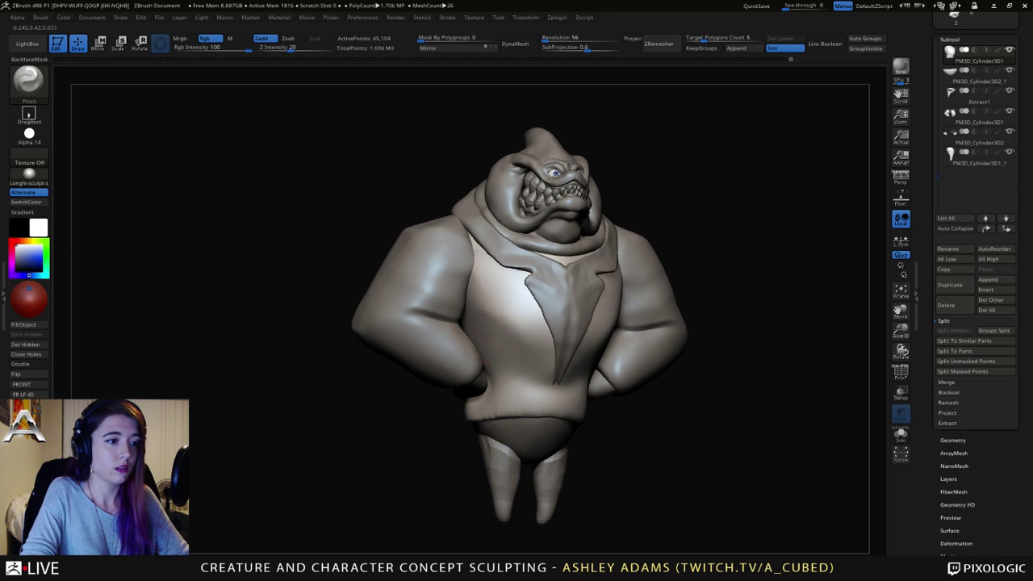
right_click_drag(547, 337, 569, 337)
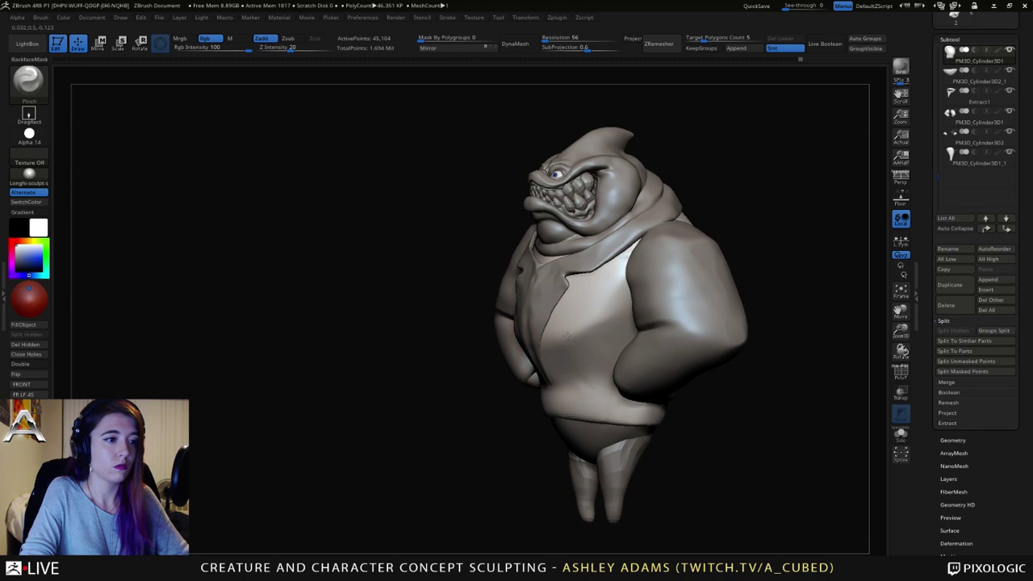
right_click_drag(625, 302, 591, 303)
mouse_move(579, 392)
right_mouse_down("alt")
mouse_move(577, 355)
mouse_move(563, 338)
mouse_move(569, 348)
mouse_move(557, 355)
mouse_move(535, 351)
mouse_move(599, 345)
mouse_move(519, 346)
mouse_move(494, 304)
right_mouse_up("alt")
left_click_drag(710, 343, 554, 342)
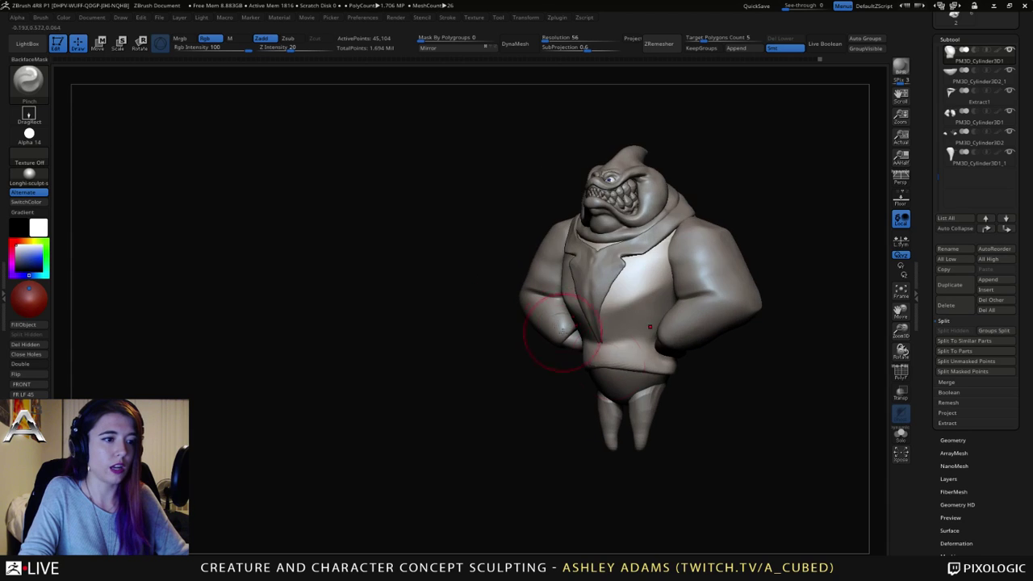
Step: Adjust the jacket's front hem above the lower body from the side with the SnakeHook brush
left_click(627, 381, "alt")
mouse_move(710, 375)
left_mouse_down()
mouse_move(600, 369)
mouse_move(654, 444)
left_mouse_up()
key("b")
key("s")
key("h")
key("space")
left_click(605, 373, "alt")
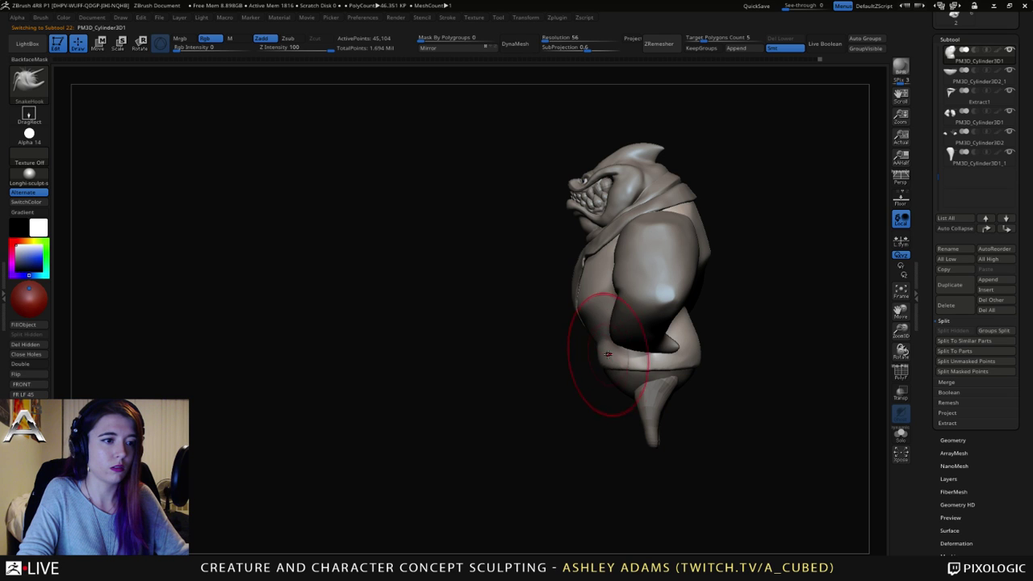
right_click_drag(607, 353, 549, 357)
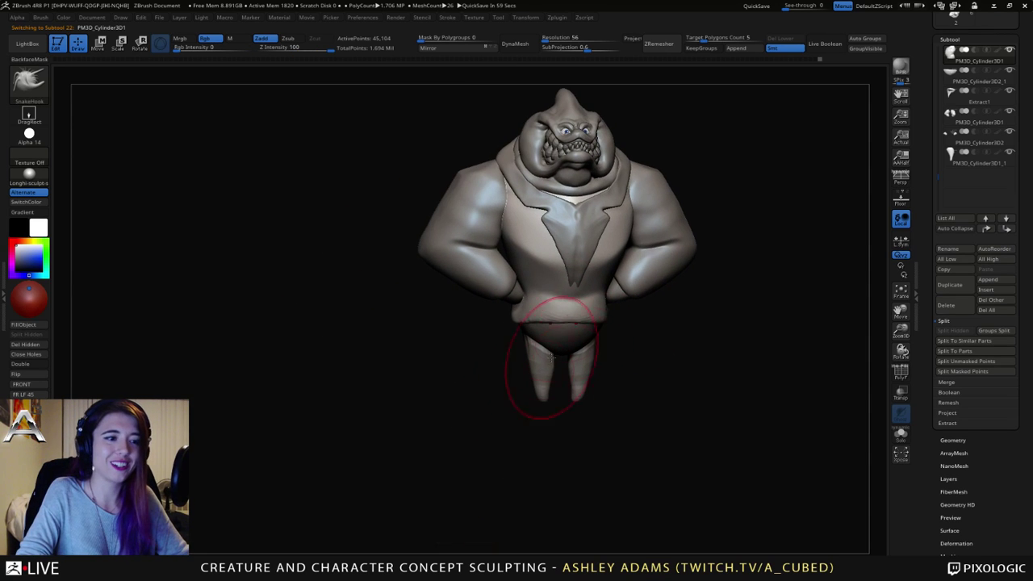
Step: Select the legs and pull their upper edges over the back of the lower body with the SnakeHook brush
left_click(576, 369, "alt")
right_click_drag(610, 347, 542, 371)
right_click(541, 371)
mouse_move(610, 323)
right_mouse_down()
mouse_move(579, 340)
mouse_move(607, 330)
mouse_move(594, 328)
mouse_move(636, 359)
mouse_move(599, 351)
right_mouse_up()
key("space")
key("b")
key("c")
key("b")
key("b")
key("s")
key("h")
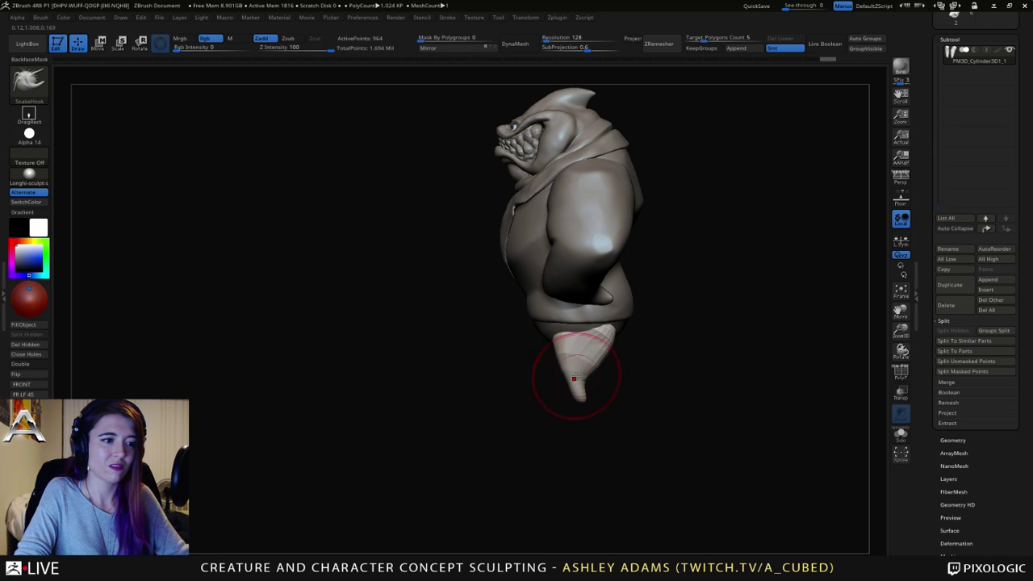
key("space")
mouse_move(583, 360)
left_mouse_down()
mouse_move(574, 360)
mouse_move(571, 395)
mouse_move(592, 381)
mouse_move(576, 364)
mouse_move(610, 332)
left_mouse_up()
right_click_drag(610, 333, 565, 332)
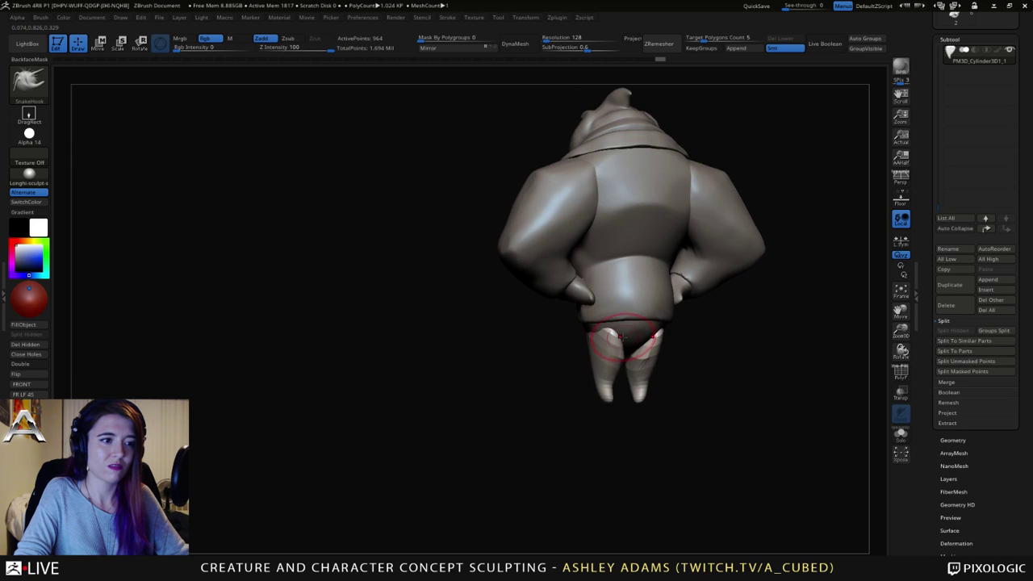
right_click_drag(637, 322, 595, 318)
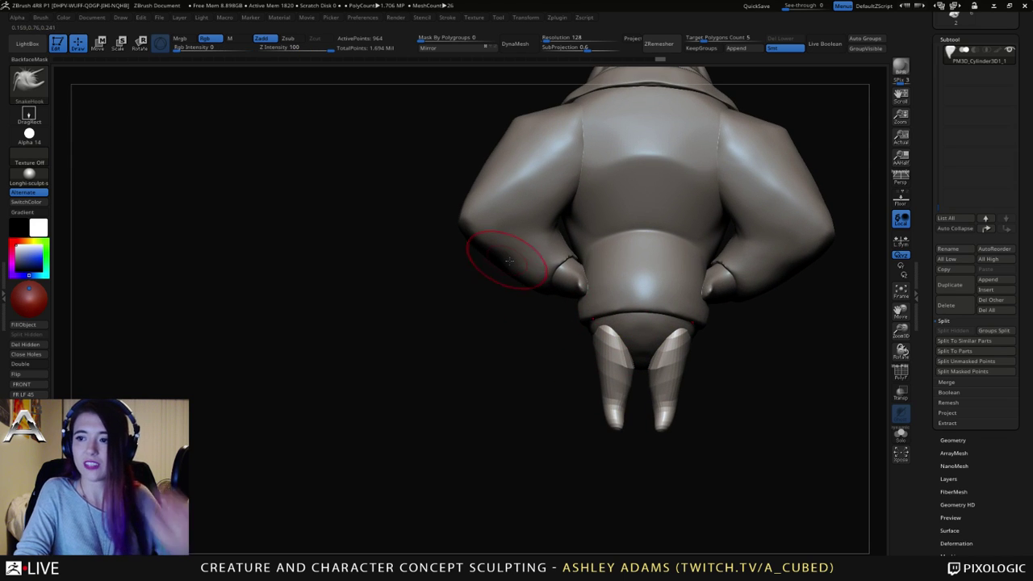
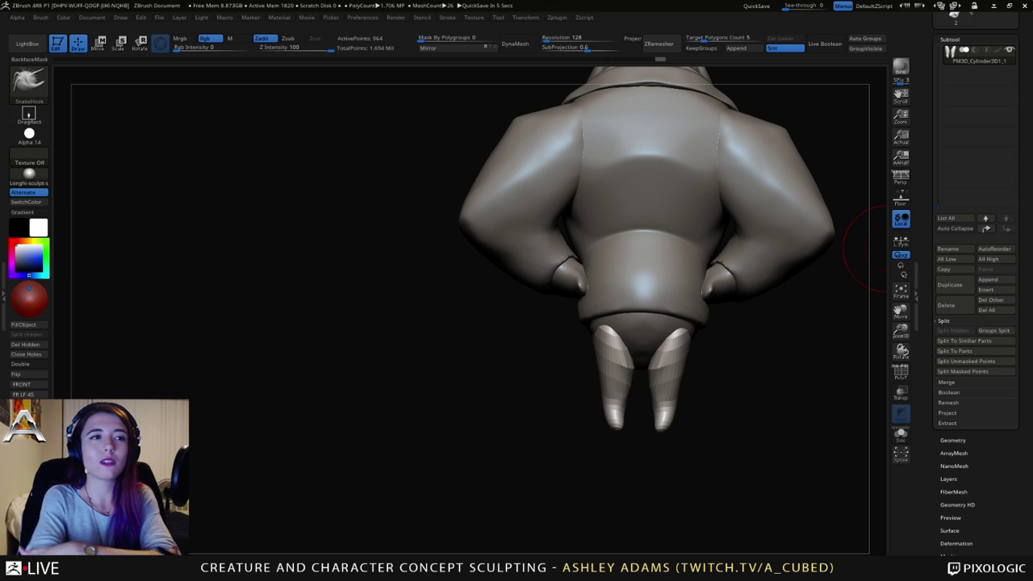
Step: Fill out the thighs and taper the legs' side profile with the SnakeHook brush
mouse_move(885, 249)
right_mouse_down()
mouse_move(651, 295)
mouse_move(602, 374)
right_mouse_up()
key("space")
mouse_move(662, 331)
left_mouse_down()
mouse_move(644, 332)
mouse_move(645, 341)
mouse_move(652, 347)
mouse_move(652, 311)
mouse_move(644, 404)
mouse_move(667, 336)
mouse_move(653, 306)
mouse_move(637, 339)
mouse_move(557, 331)
mouse_move(570, 336)
left_mouse_up()
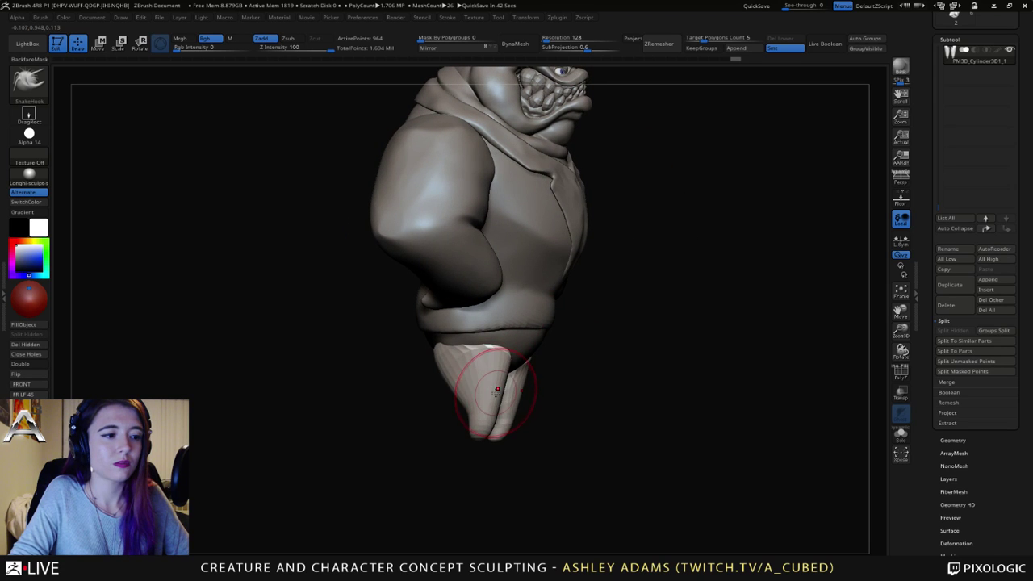
left_click_drag(492, 389, 502, 386)
left_click_drag(565, 371, 601, 373)
left_click_drag(484, 390, 430, 370)
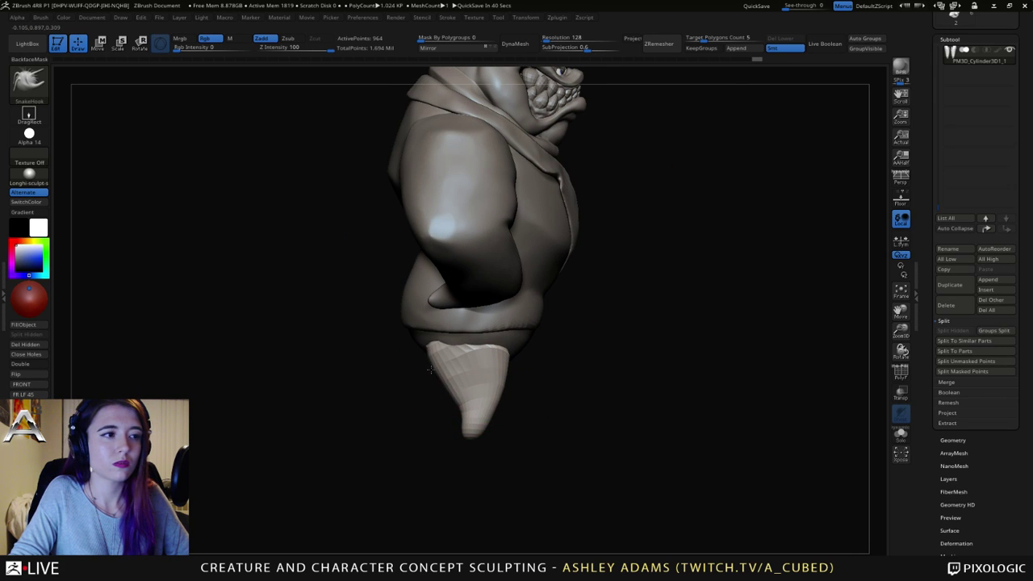
Step: Select the lower body and reshape its seat between the legs with the SnakeHook brush, smoothing the surface
left_click(426, 336, "alt")
left_click_drag(381, 334, 436, 331)
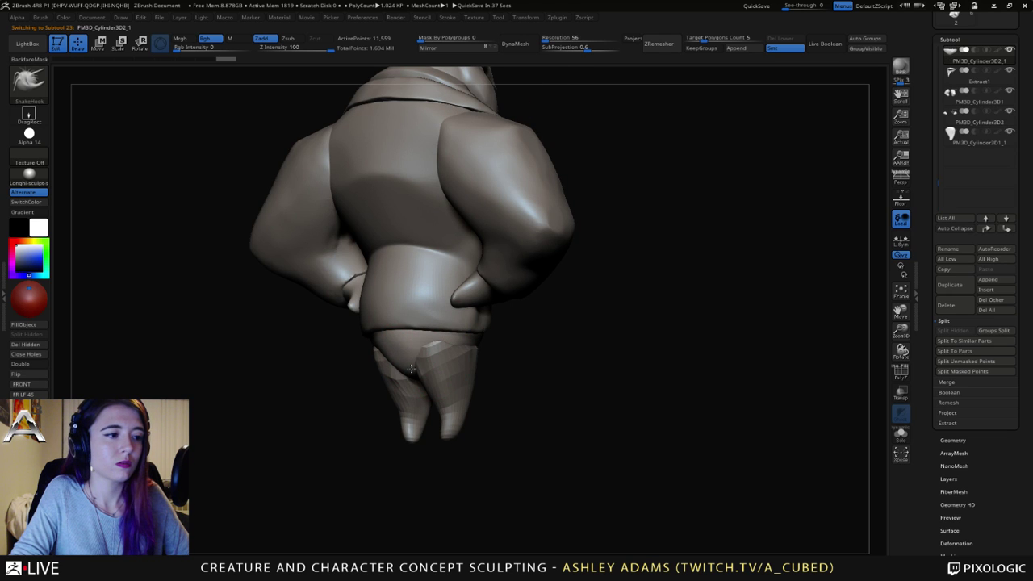
mouse_move(426, 384)
left_mouse_down()
mouse_move(495, 380)
mouse_move(501, 362)
mouse_move(581, 326)
mouse_move(620, 326)
left_mouse_up()
mouse_move(550, 339)
left_mouse_down()
mouse_move(549, 329)
mouse_move(551, 350)
left_mouse_up()
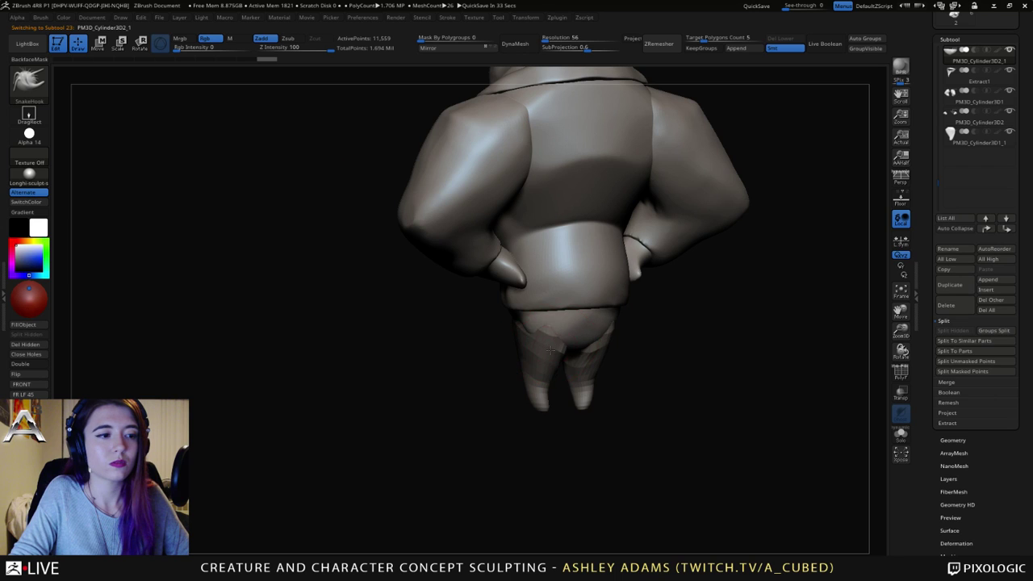
left_click_drag(476, 347, 574, 336)
key("ctrl+z")
mouse_move(646, 339)
left_mouse_down()
mouse_move(548, 329)
mouse_move(526, 342)
mouse_move(460, 342)
left_mouse_up()
left_click_drag(564, 338, 561, 345, "shift")
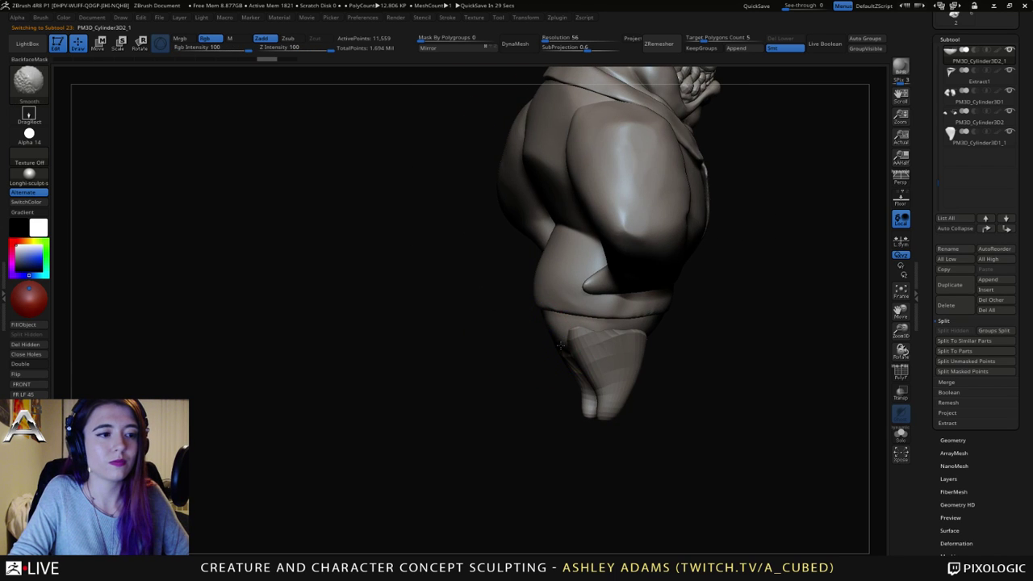
right_click_drag(561, 345, 516, 346)
mouse_move(623, 369)
right_mouse_down("ctrl")
mouse_move(623, 323)
mouse_move(645, 334)
mouse_move(596, 350)
right_mouse_up("ctrl")
key("space")
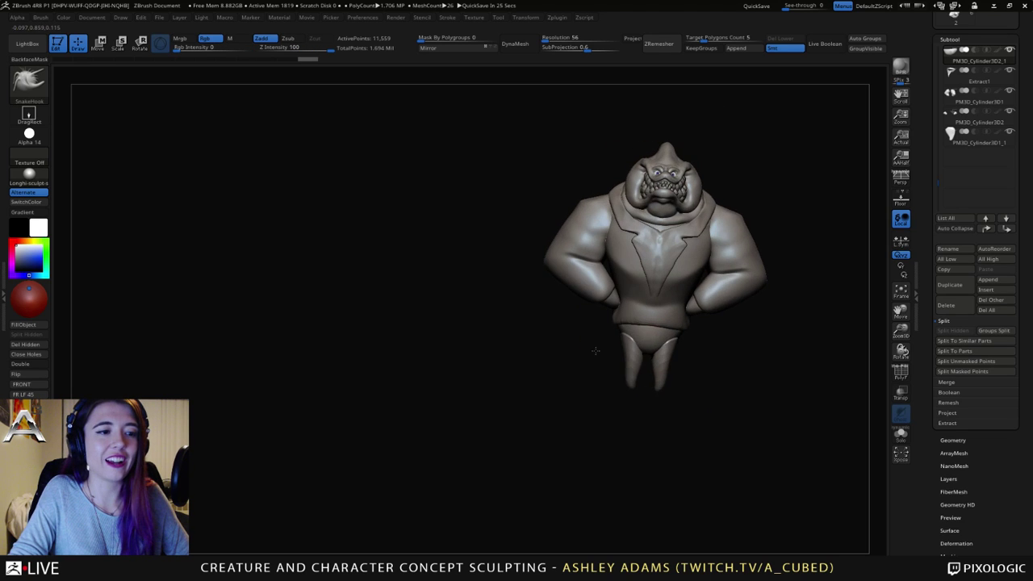
Step: Select the torso and build up the front of the jacket's waist with the ClayBuildup brush
left_click(622, 317, "alt")
right_click_drag(686, 347, 649, 376)
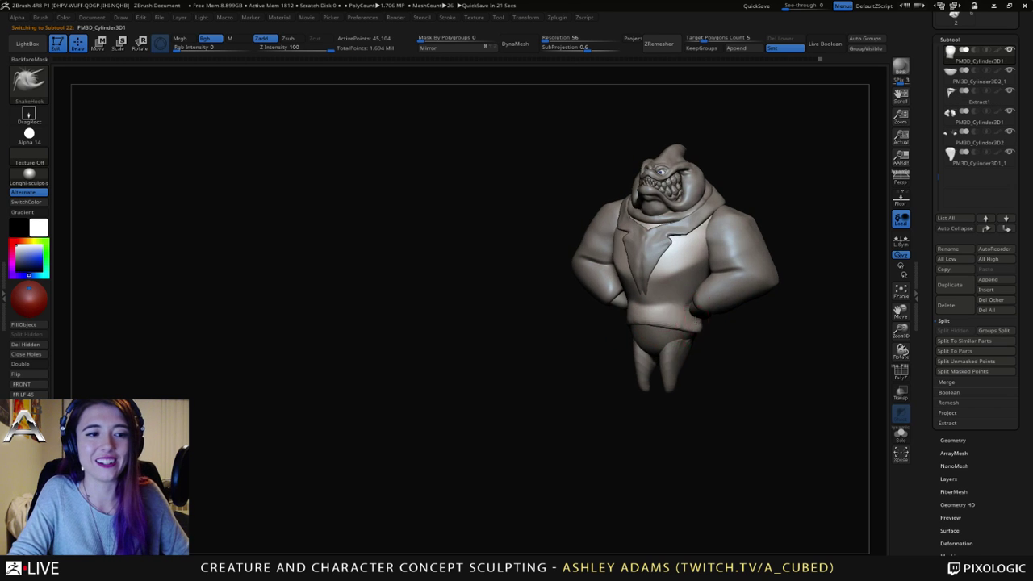
right_click(648, 377)
mouse_move(693, 310)
right_mouse_down("ctrl")
mouse_move(698, 339)
mouse_move(678, 315)
mouse_move(693, 293)
right_mouse_up("ctrl")
key("b")
key("c")
key("b")
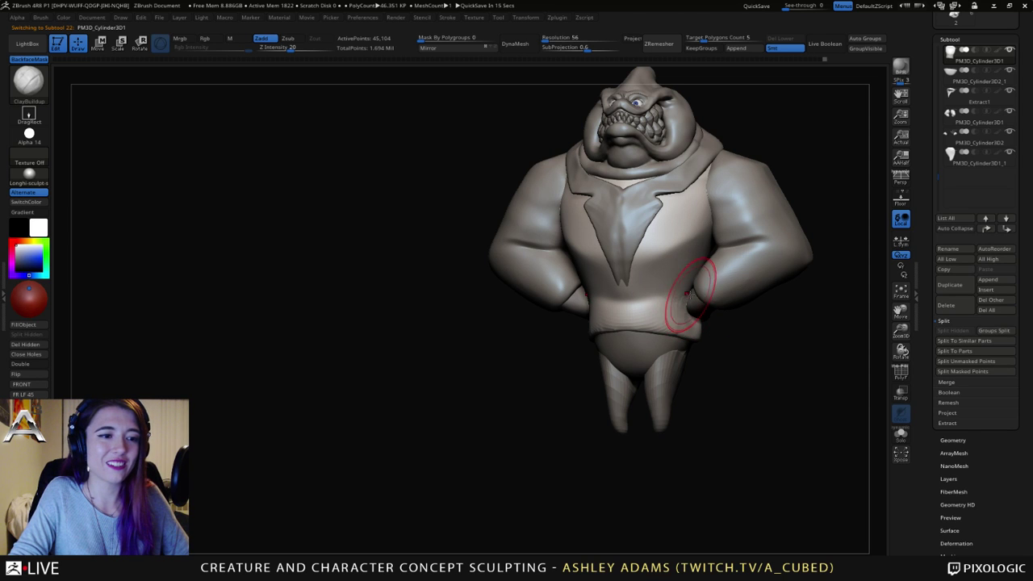
mouse_move(676, 292)
right_mouse_down()
mouse_move(699, 292)
mouse_move(662, 286)
right_mouse_up()
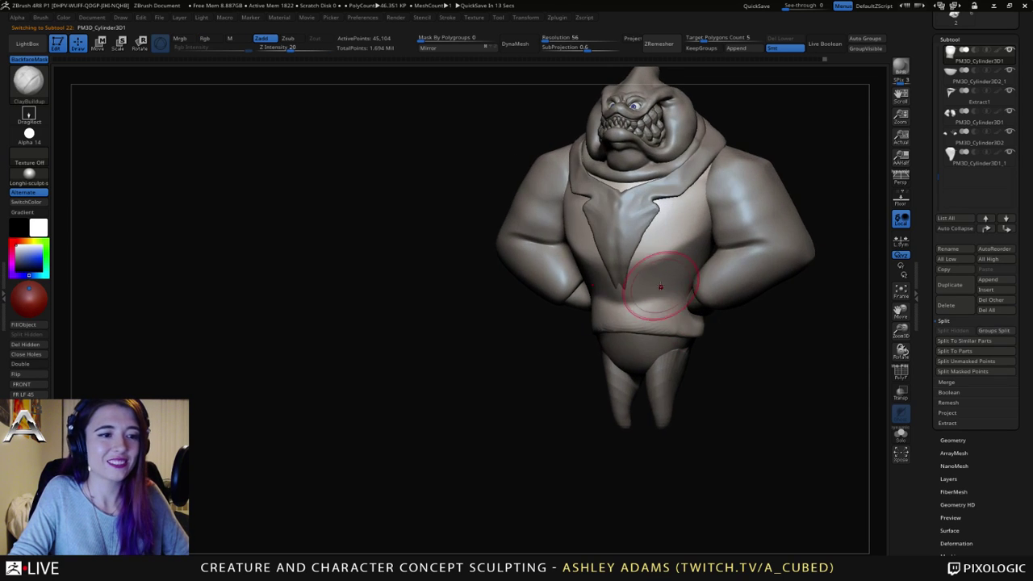
Step: Pinch the crease between the jacket's front and its flared hem with the Pinch brush
key("b")
key("p")
key("i")
right_click_drag(671, 334, 744, 330)
left_click_drag(563, 286, 621, 307)
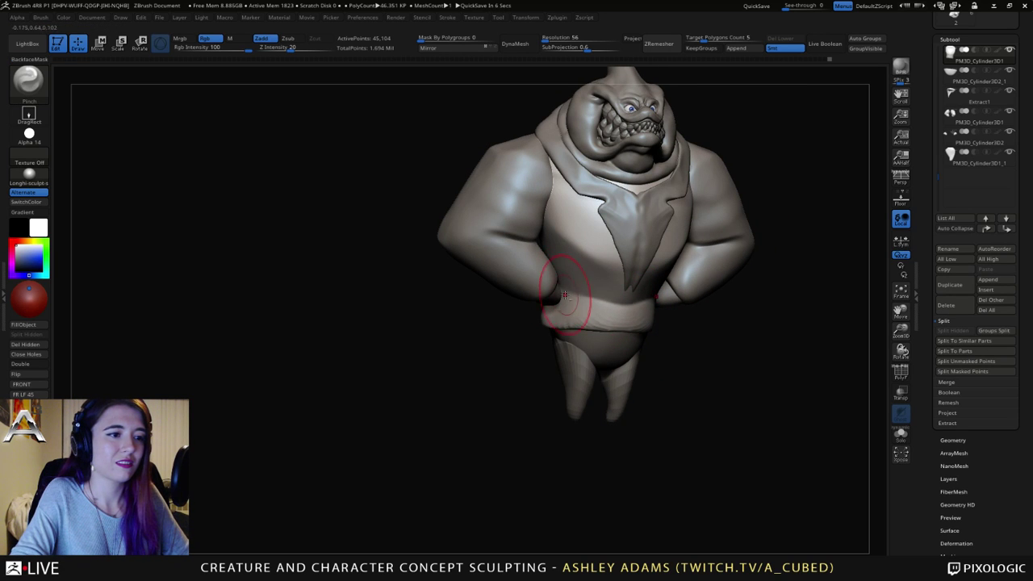
right_click_drag(587, 297, 531, 297)
key("space")
mouse_move(606, 291)
right_mouse_down()
mouse_move(585, 288)
mouse_move(620, 290)
right_mouse_up()
key("space")
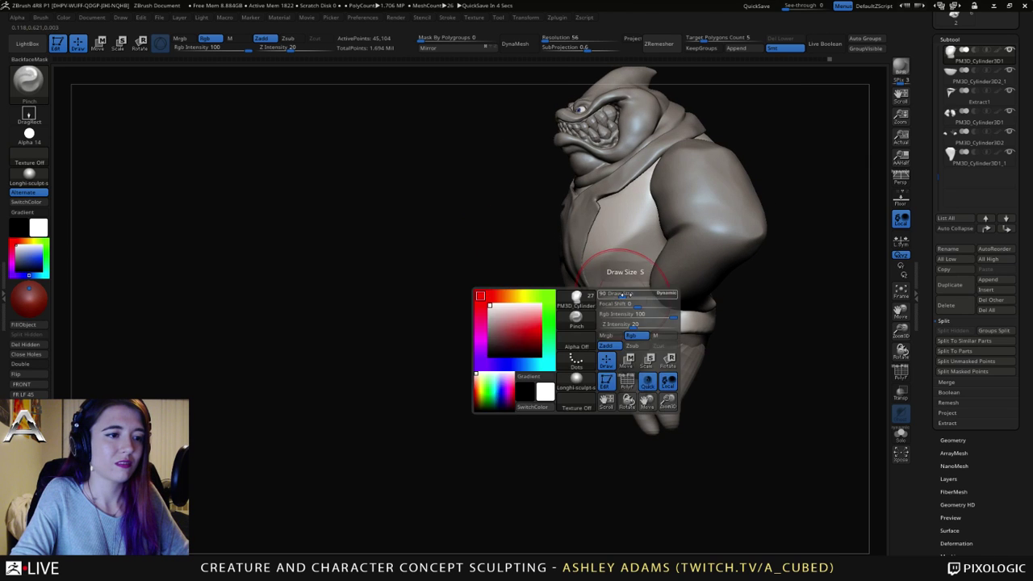
Step: Select the collar piece and extend the lapels' lower tips toward the waist with the SnakeHook brush
key("b")
key("s")
key("h")
right_click_drag(452, 251, 602, 265)
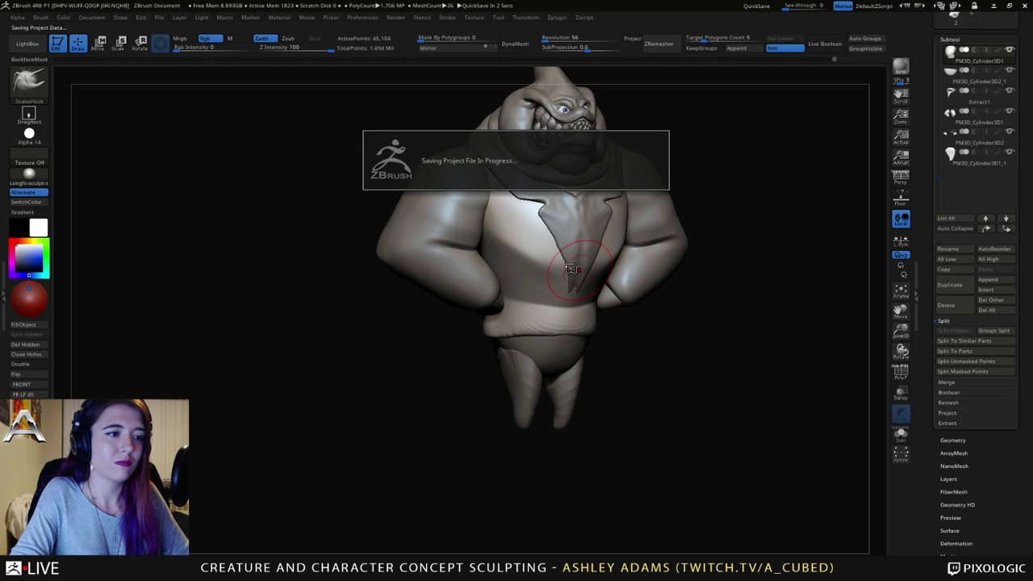
right_click_drag(436, 275, 489, 268)
left_click(584, 257, "alt")
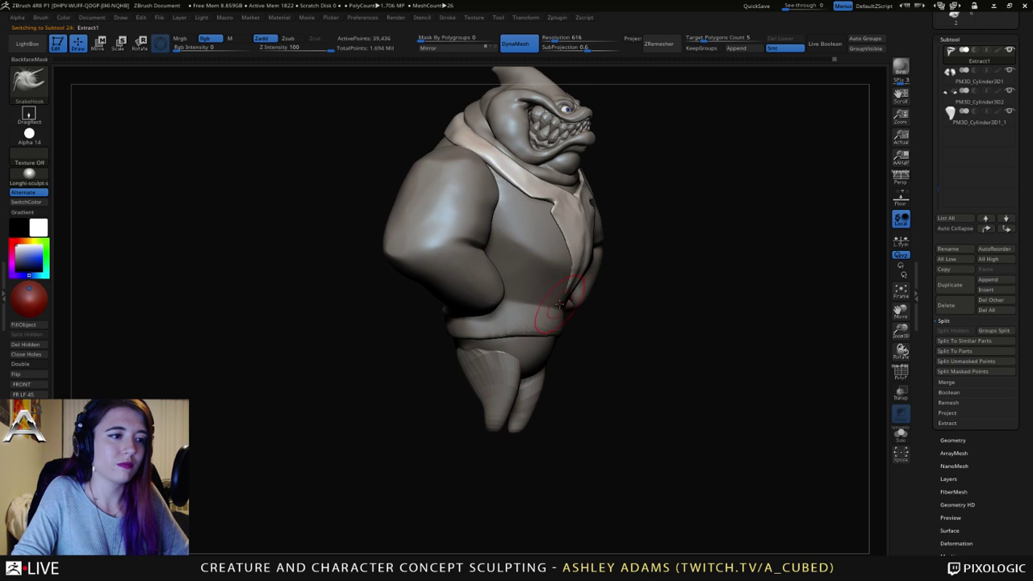
right_click_drag(571, 287, 499, 318)
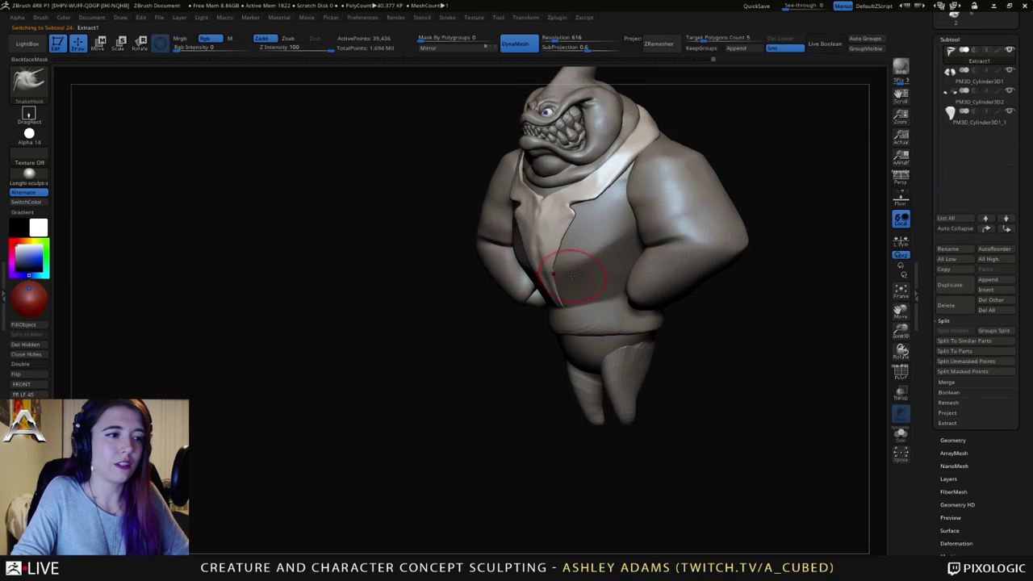
left_click_drag(557, 244, 539, 287)
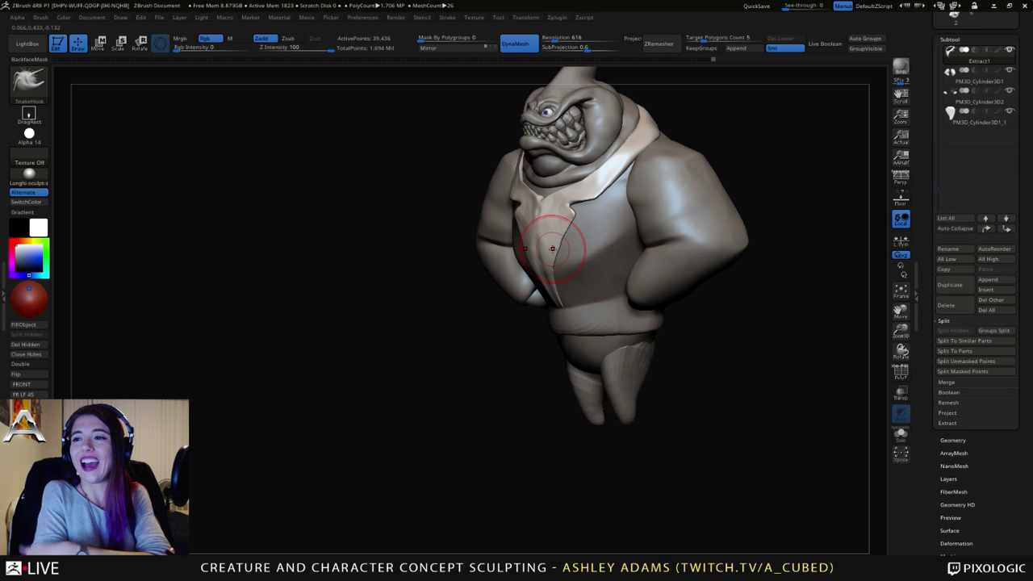
Step: Flatten the front surfaces of the lapels with the hPolish brush
mouse_move(552, 249)
right_mouse_down()
mouse_move(626, 250)
mouse_move(565, 295)
mouse_move(528, 270)
right_mouse_up()
key("b")
key("h")
key("p")
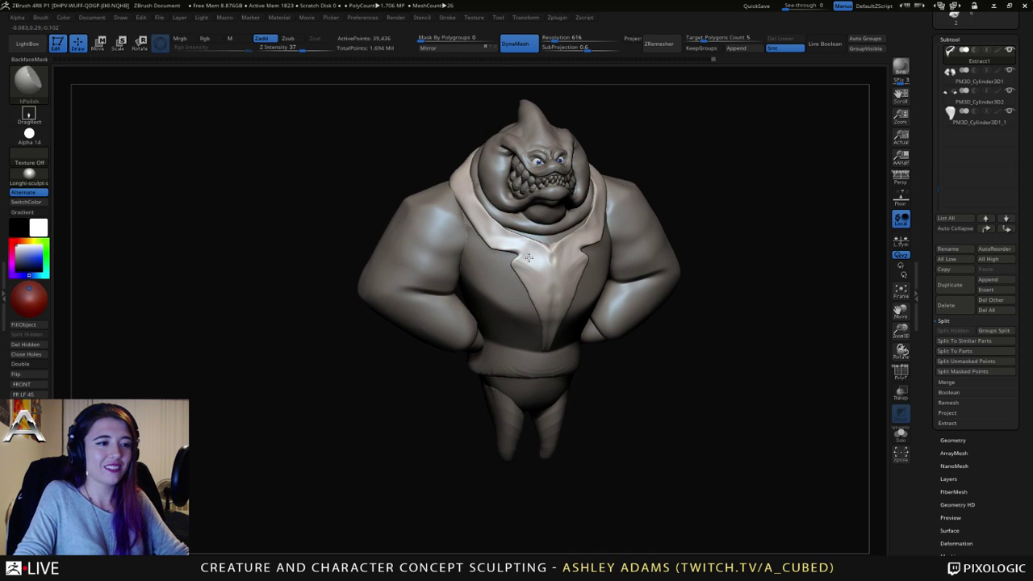
right_click_drag(504, 228, 436, 223)
Step: Refine the inner edge of the lapels below the creature's neck with the SnakeHook brush
key("b")
key("s")
key("h")
right_click(510, 219)
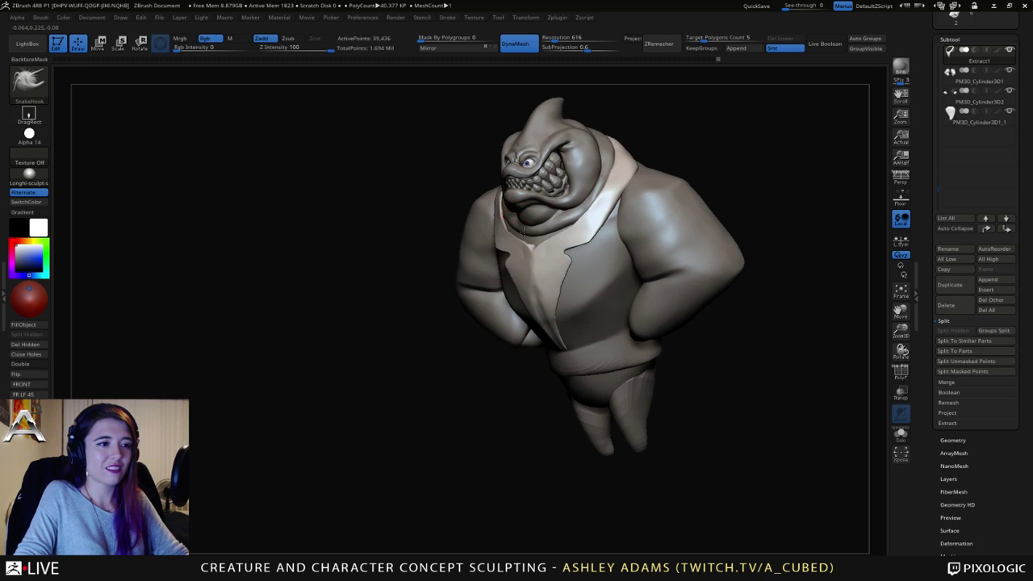
right_click_drag(509, 219, 564, 225)
Step: Thicken the collar along the shoulder with the Inflat brush
key("b")
key("i")
key("n")
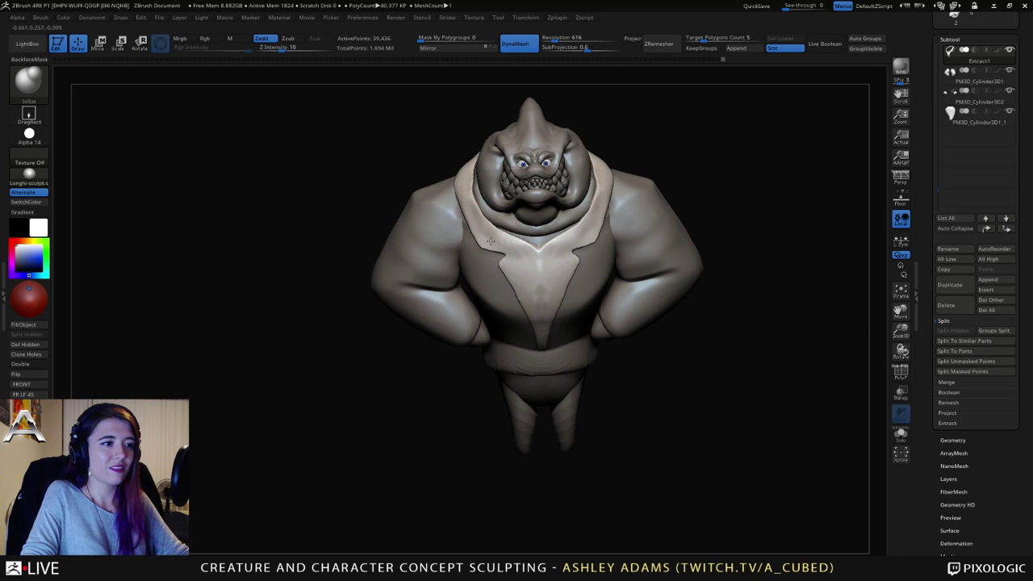
right_click_drag(473, 219, 459, 197)
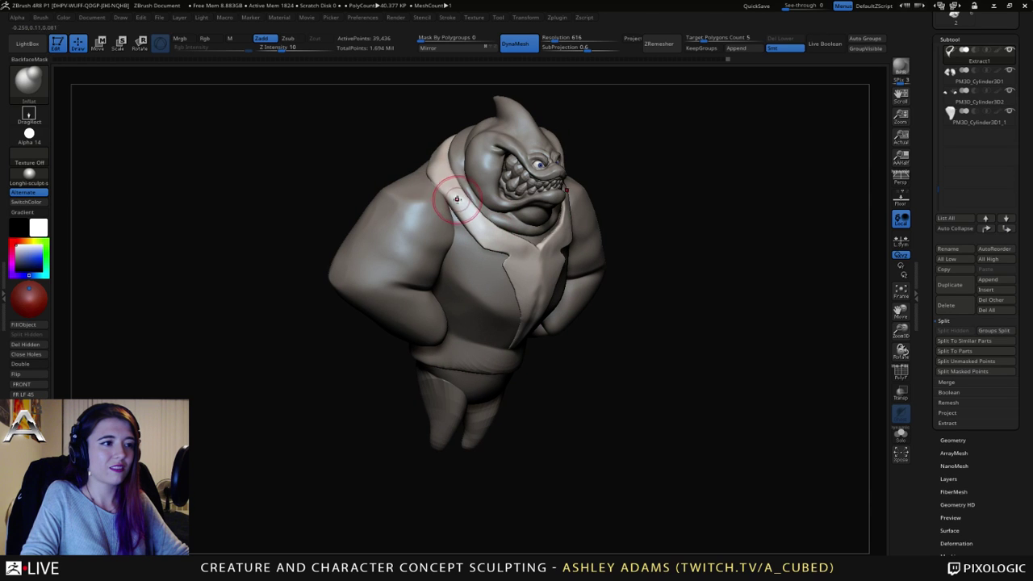
Step: Flatten the collar band from the chest around to the back of the neck with the hPolish brush
key("b")
key("h")
key("p")
mouse_move(461, 214)
left_mouse_down()
mouse_move(440, 187)
mouse_move(472, 220)
left_mouse_up()
right_click_drag(479, 226, 436, 173)
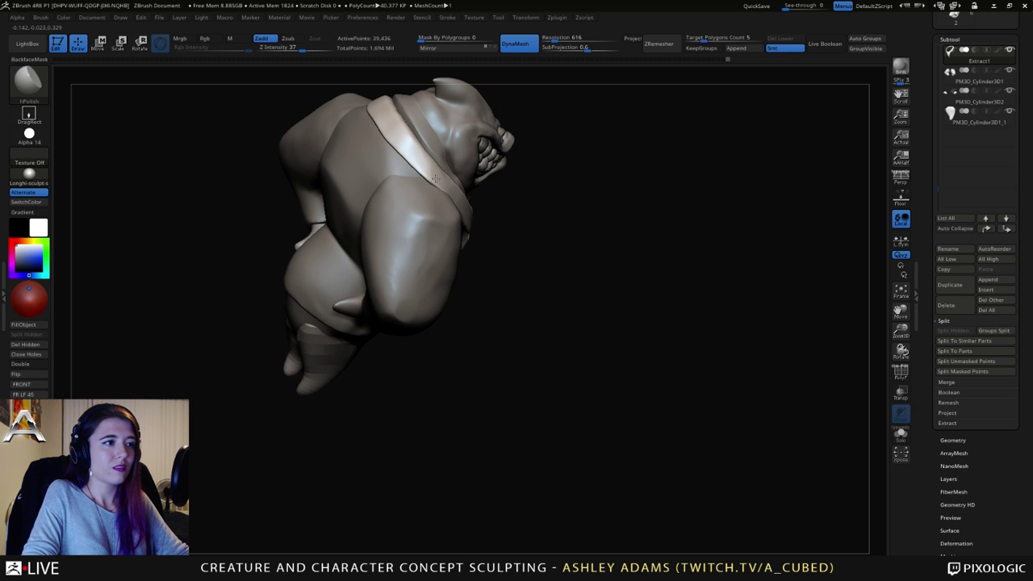
left_click_drag(436, 179, 389, 120)
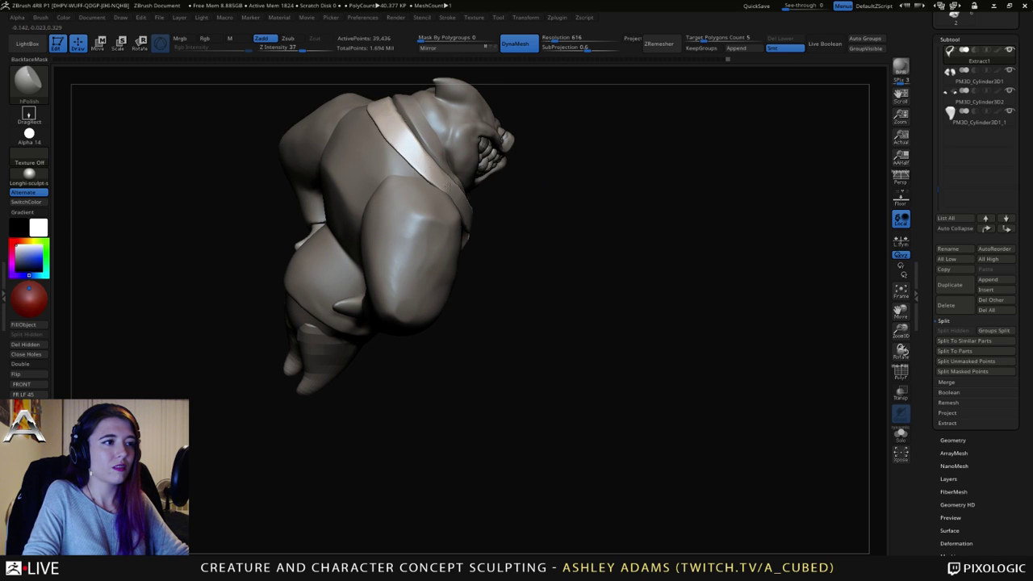
right_click_drag(448, 187, 424, 184)
mouse_move(424, 184)
left_mouse_down()
mouse_move(428, 167)
mouse_move(444, 183)
left_mouse_up()
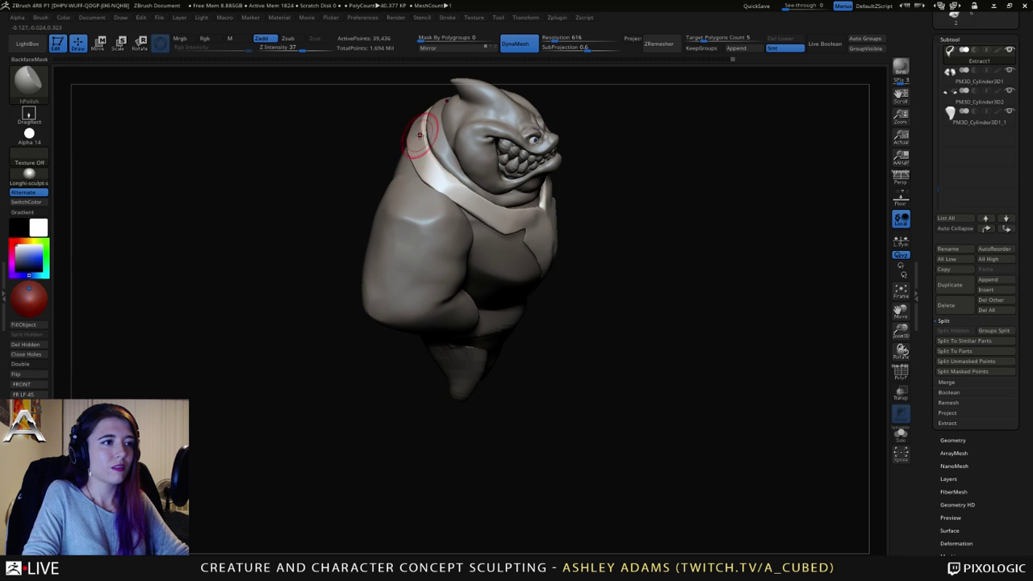
right_click_drag(420, 135, 443, 175)
mouse_move(553, 246)
right_mouse_down("ctrl")
mouse_move(524, 226)
mouse_move(480, 238)
mouse_move(585, 238)
right_mouse_up("ctrl")
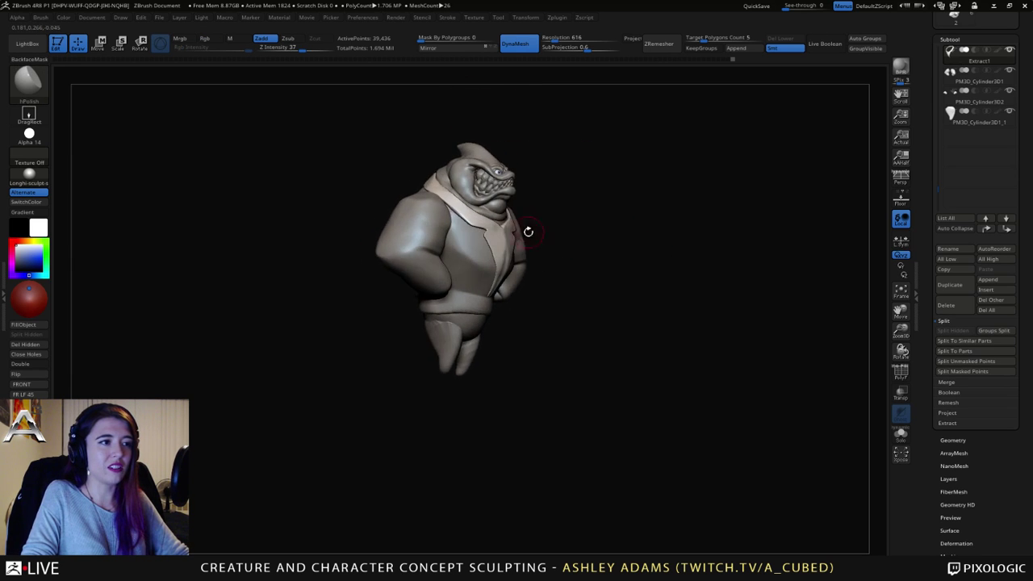
Step: Select the lower body and build up the back of the pelvis below the jacket with the ClayBuildup brush
right_click(473, 282)
right_click_drag(420, 279, 462, 254)
right_click_drag(413, 325, 498, 310, "alt")
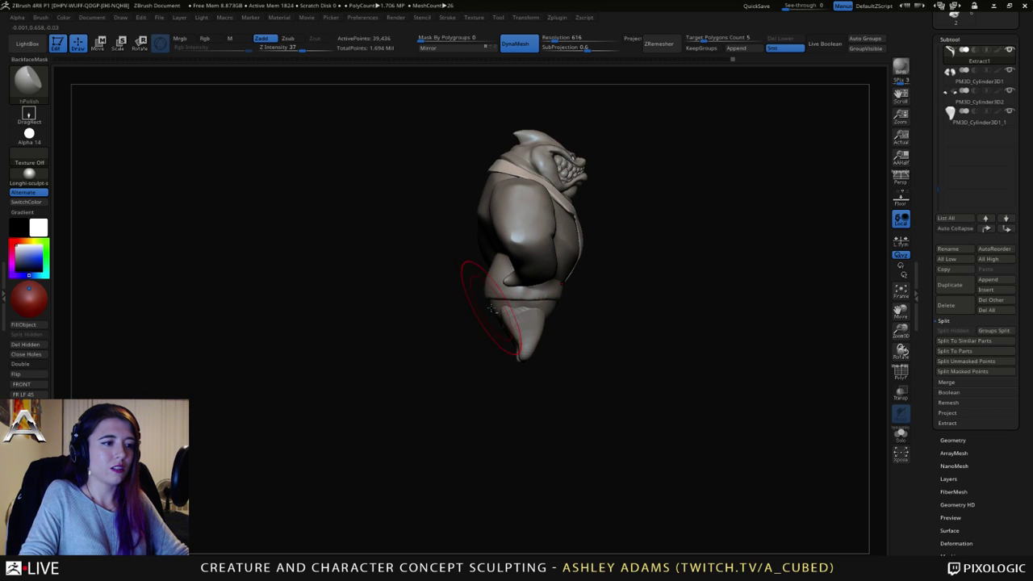
left_click(505, 316, "alt")
right_click_drag(395, 311, 499, 331)
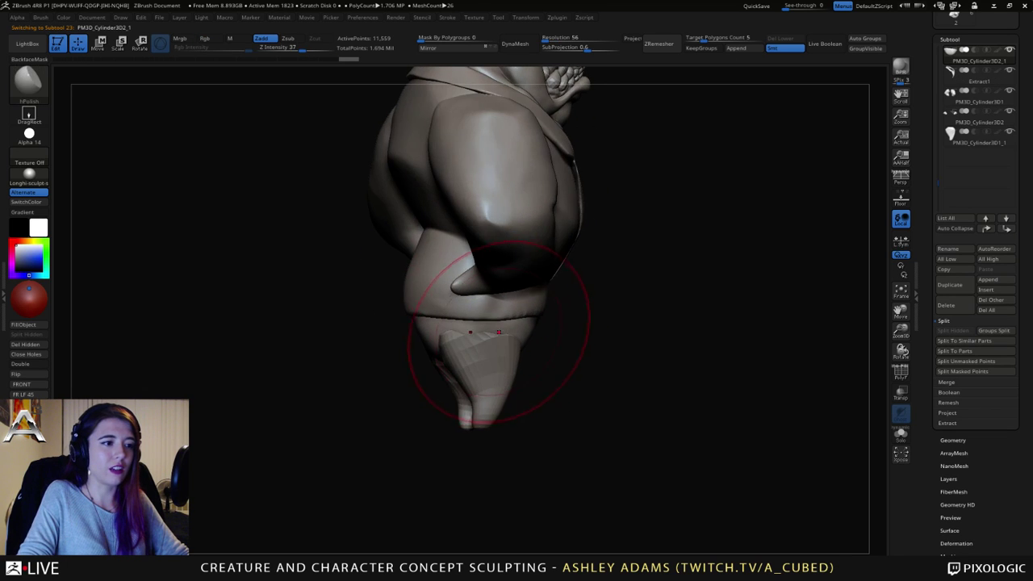
left_click_drag(499, 331, 552, 340, "alt")
left_click_drag(449, 335, 491, 310)
key("space")
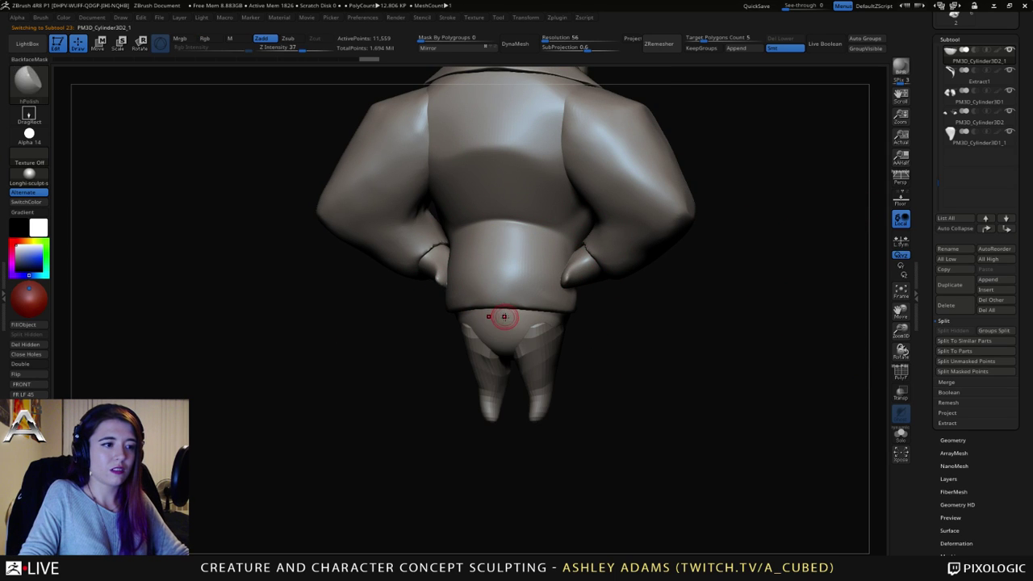
key("b")
key("c")
key("b")
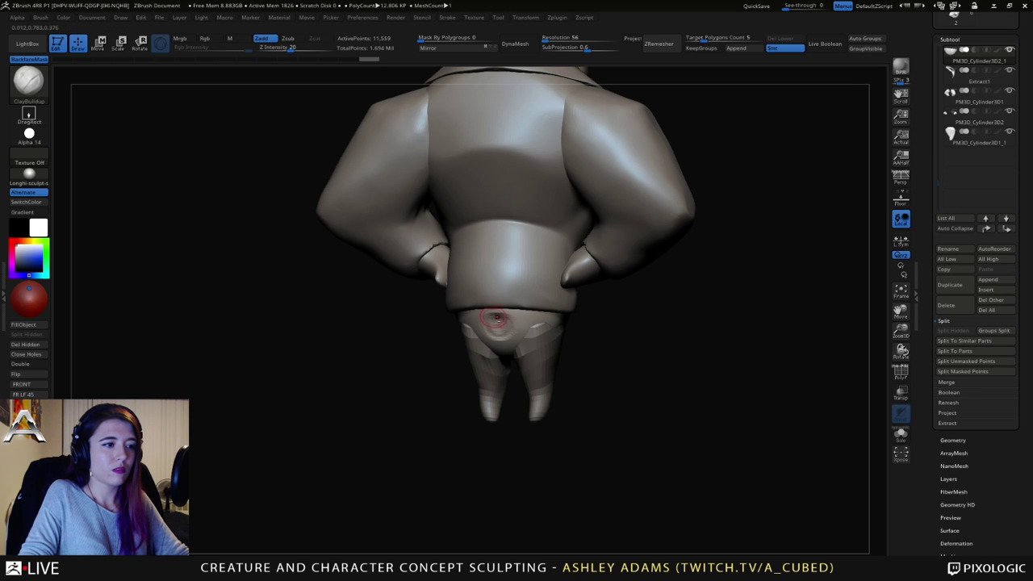
Step: Select the jacket torso and pull the middle of its back hem up into an arched opening with the SnakeHook brush
right_click_drag(500, 327, 433, 279)
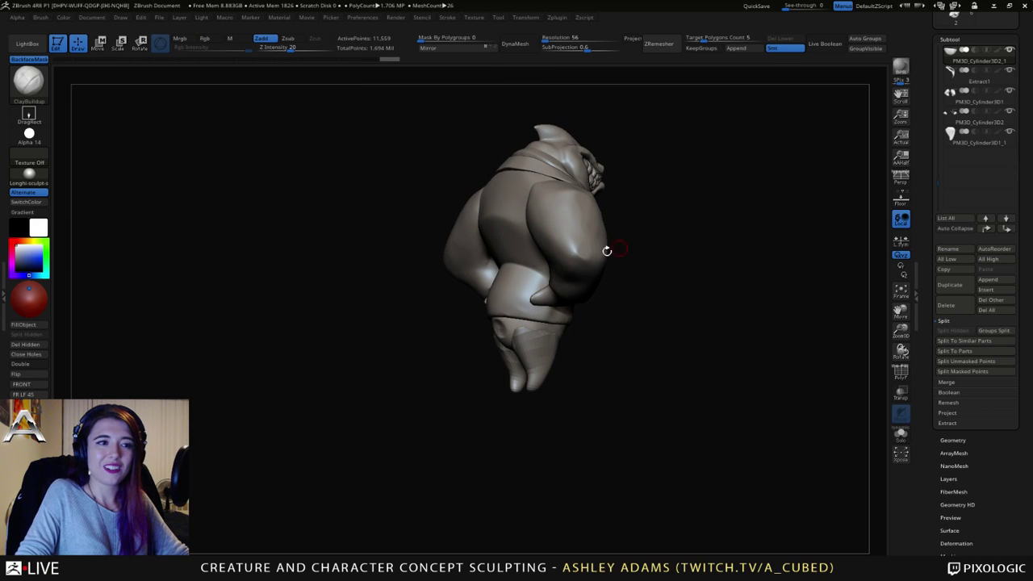
right_click_drag(604, 246, 533, 297)
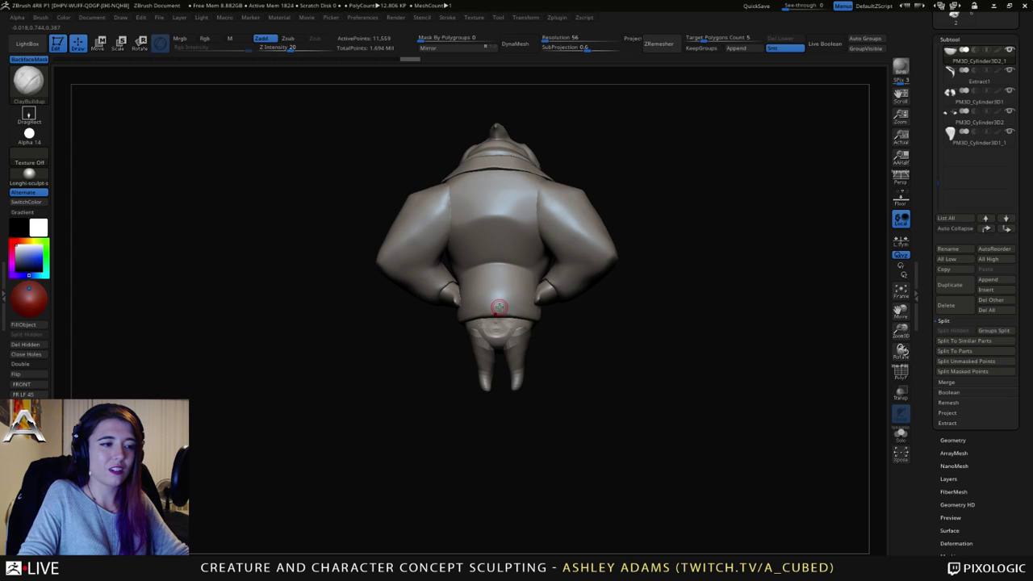
key("b")
key("s")
key("h")
left_click(497, 313, "alt")
key("space")
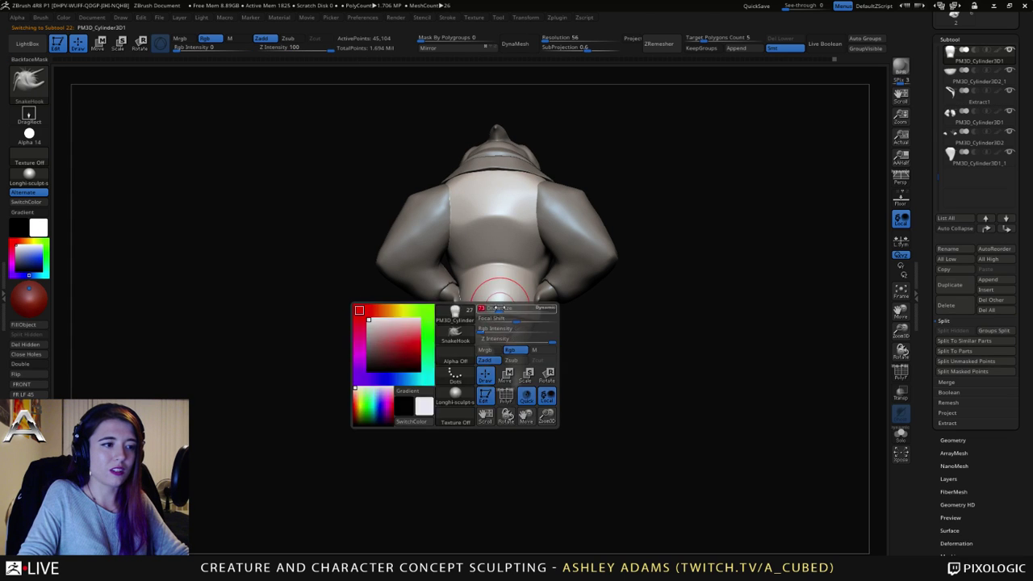
right_click_drag(497, 302, 505, 301)
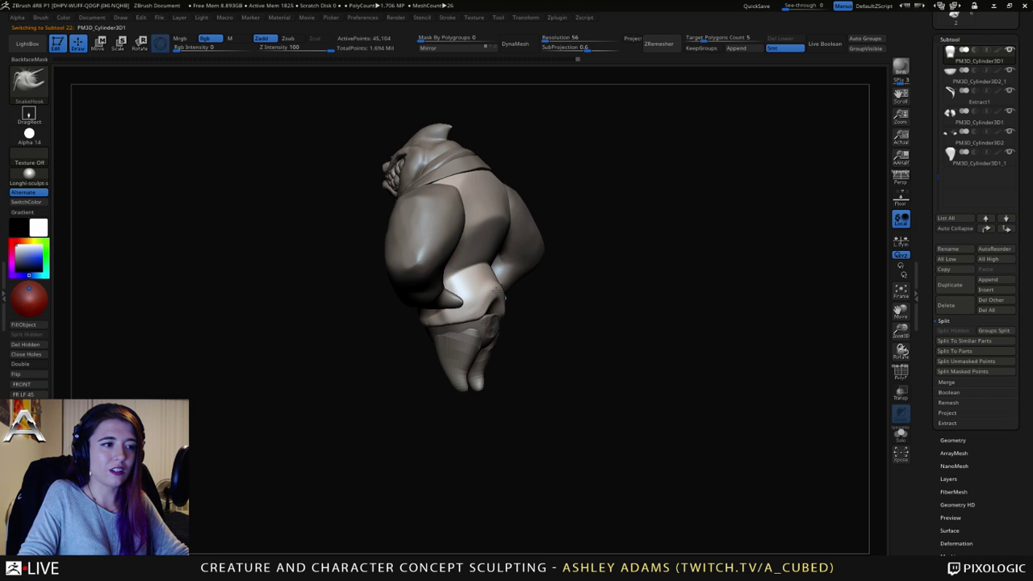
Step: Refine and thicken the rim of the arched opening in the jacket's back hem with the Inflat brush
key("b")
key("h")
key("p")
right_click_drag(495, 296, 500, 284, "shift")
key("b")
key("d")
key("s")
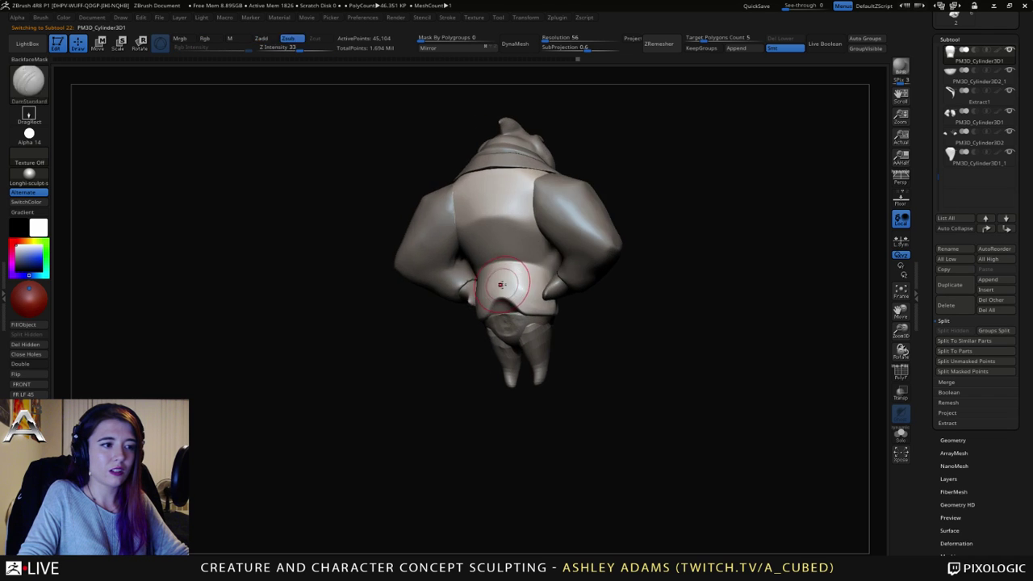
key("space")
key("b")
key("i")
key("n")
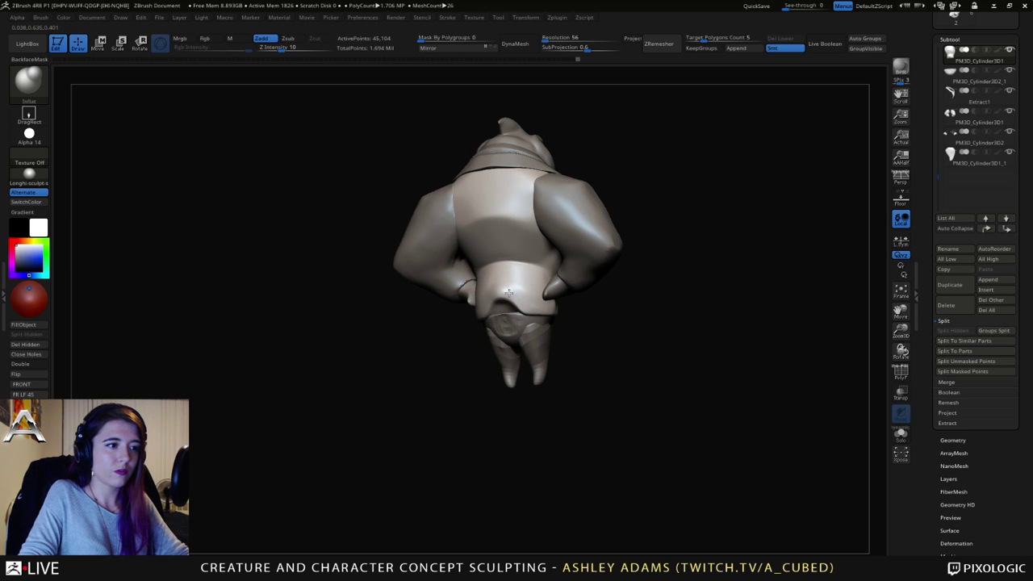
Step: Try to sharpen the rim of the arched hem opening with the Pinch brush
key("b")
key("p")
key("i")
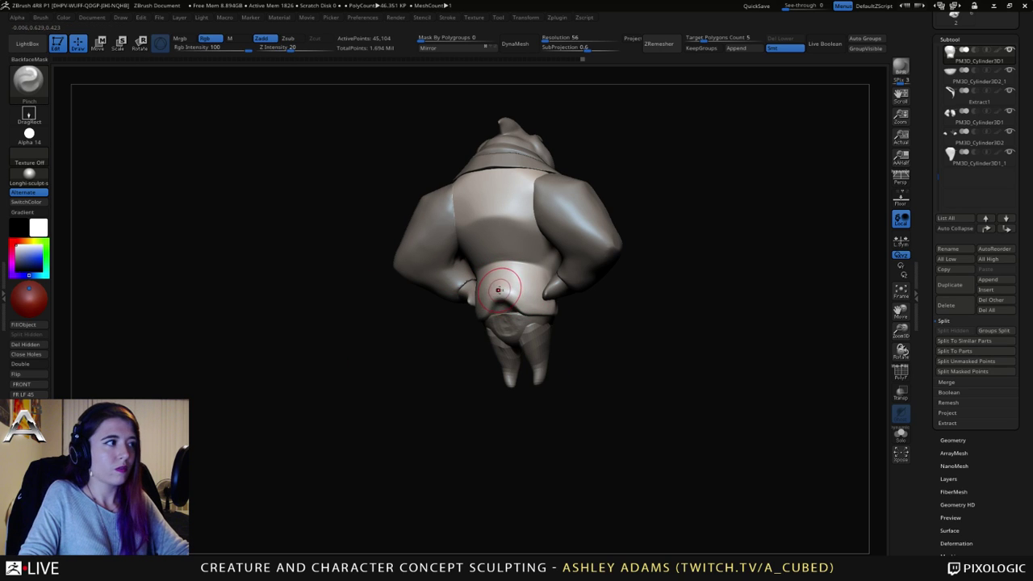
key("space")
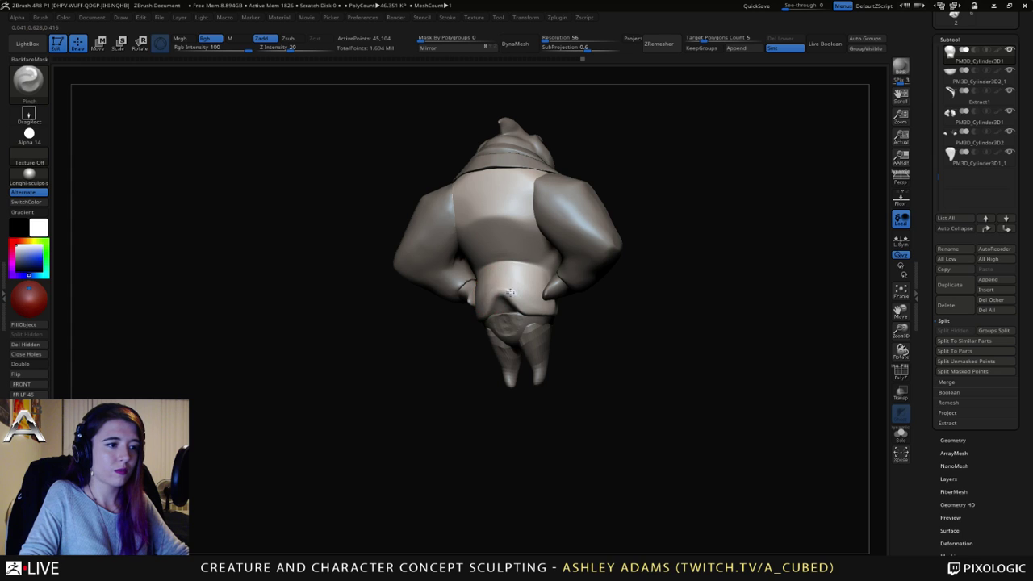
key("ctrl+z")
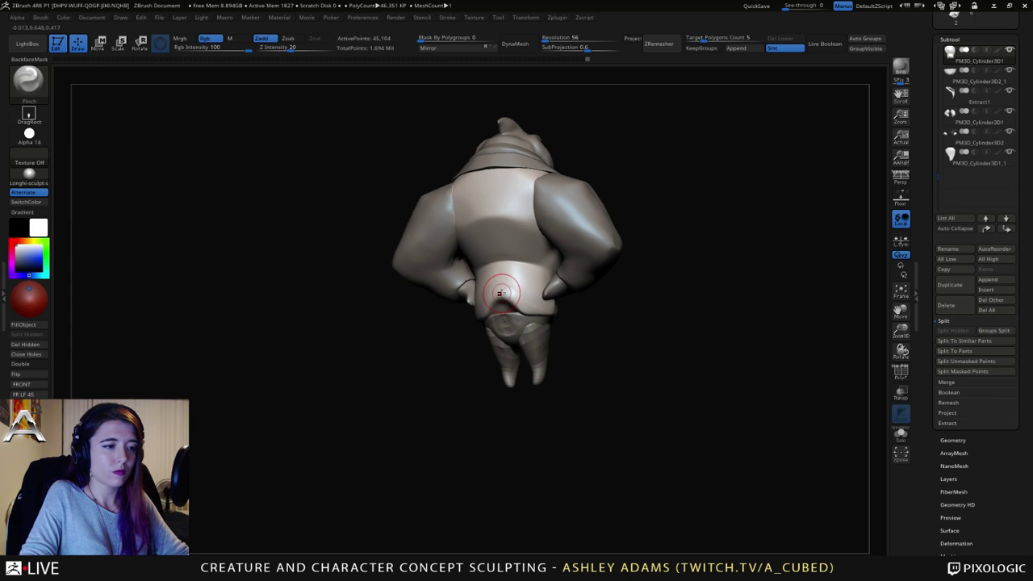
Step: Build up the jacket surface around the arched hem opening with the ClayBuildup brush
key("b")
key("c")
key("b")
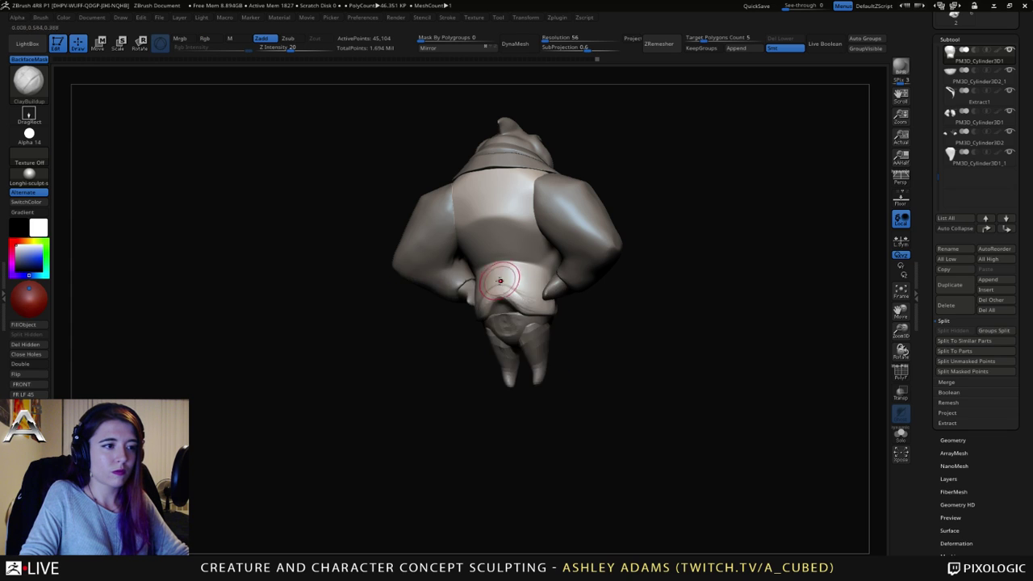
Step: Shape the arch in the jacket's back hem with the SnakeHook brush and smooth the fabric around it
key("b")
key("s")
key("h")
mouse_move(638, 277)
left_mouse_down()
mouse_move(490, 280)
mouse_move(621, 273)
left_mouse_up()
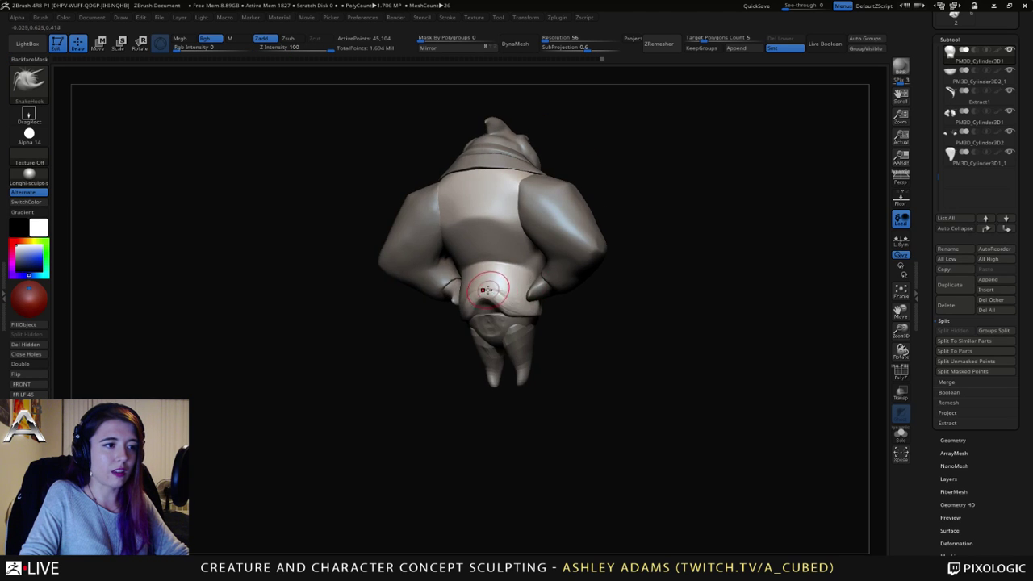
key("space")
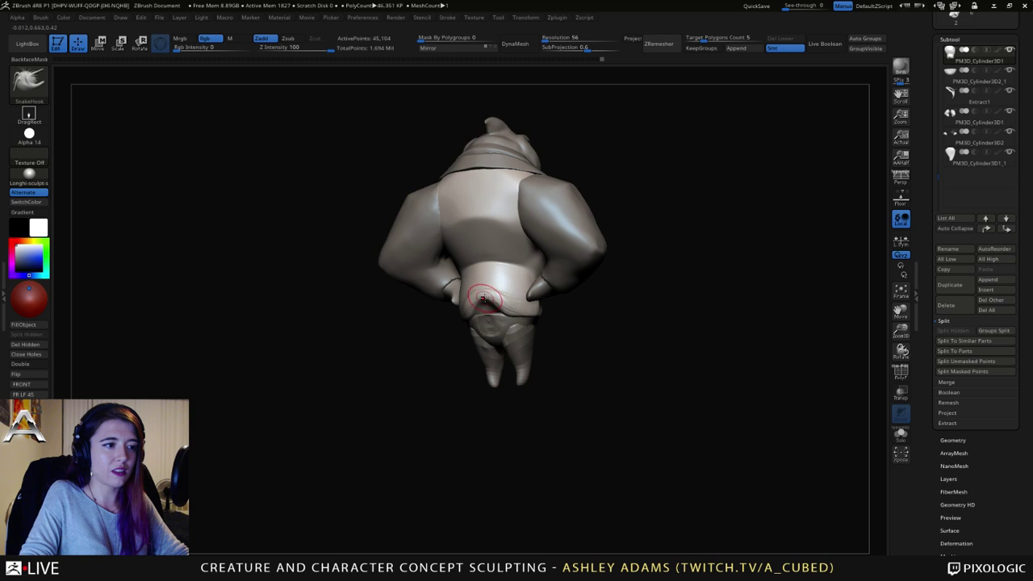
right_click_drag(485, 295, 462, 295)
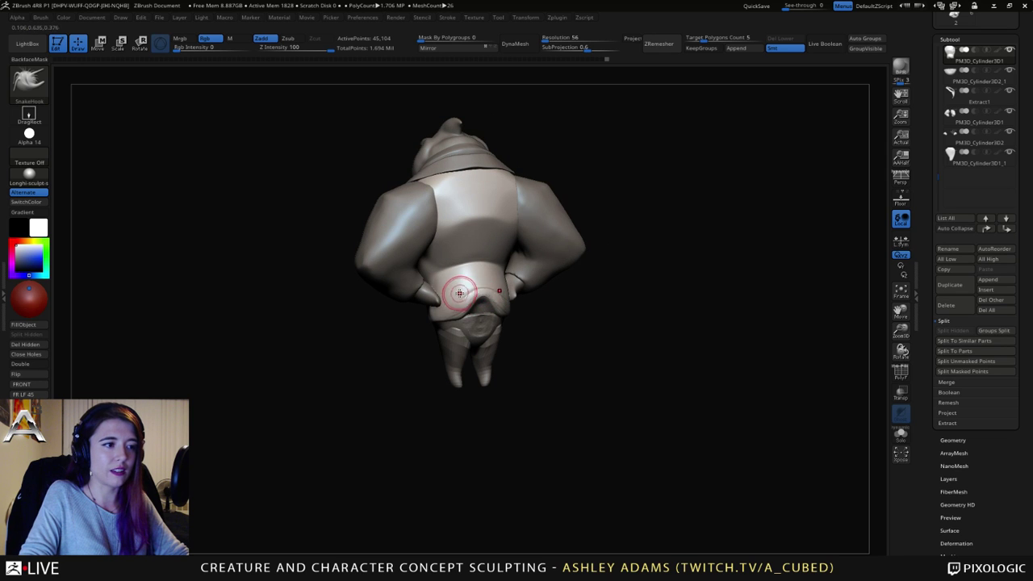
key("shift")
right_click_drag(490, 287, 467, 290)
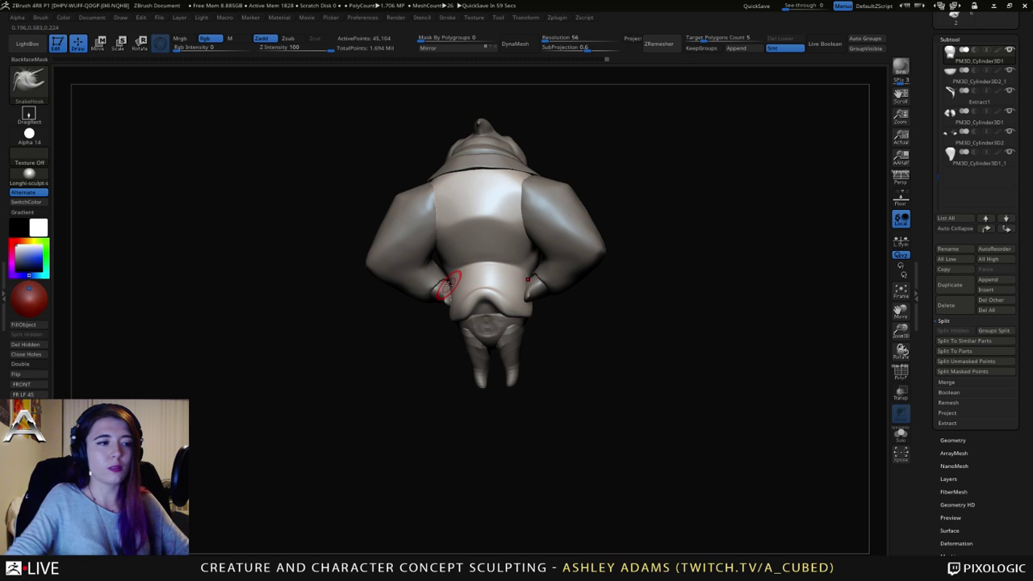
mouse_move(448, 284)
right_mouse_down()
mouse_move(504, 307)
mouse_move(468, 302)
right_mouse_up()
key("space")
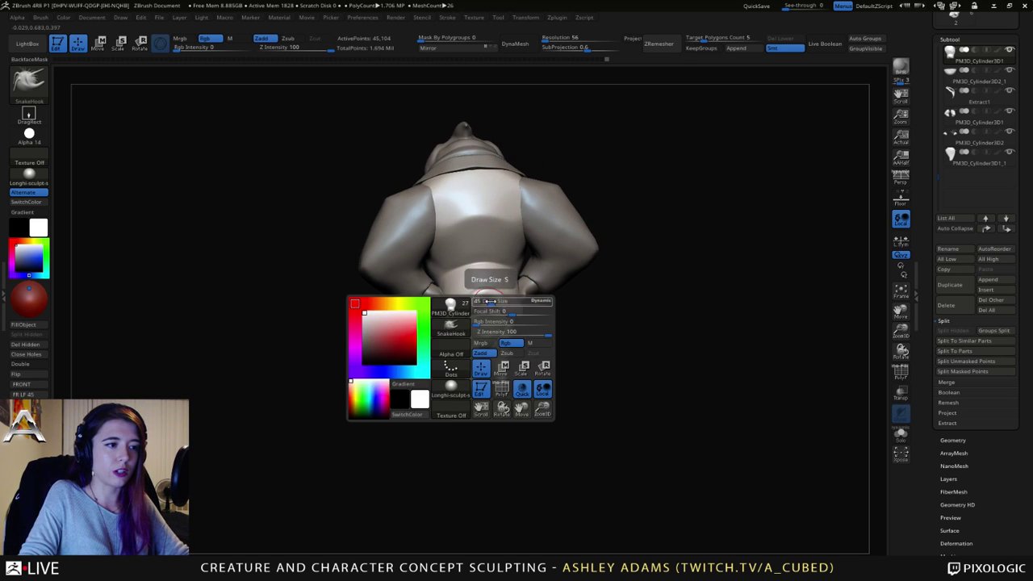
left_click_drag(486, 302, 495, 302)
right_click_drag(501, 309, 461, 242)
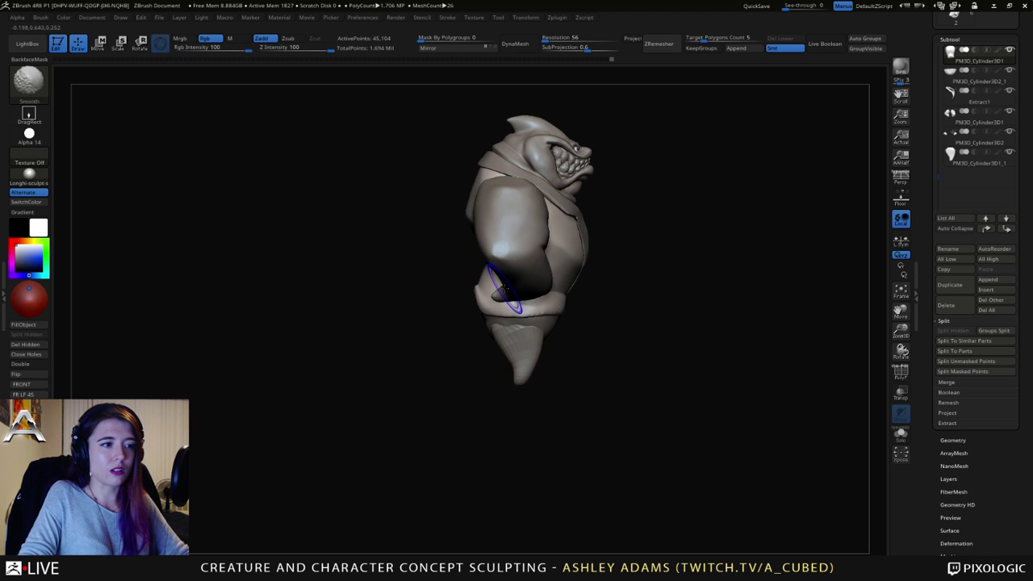
Step: Append a Cylinder3D as a new subtool and scale it down to fit the creature's proportions
left_click(994, 280)
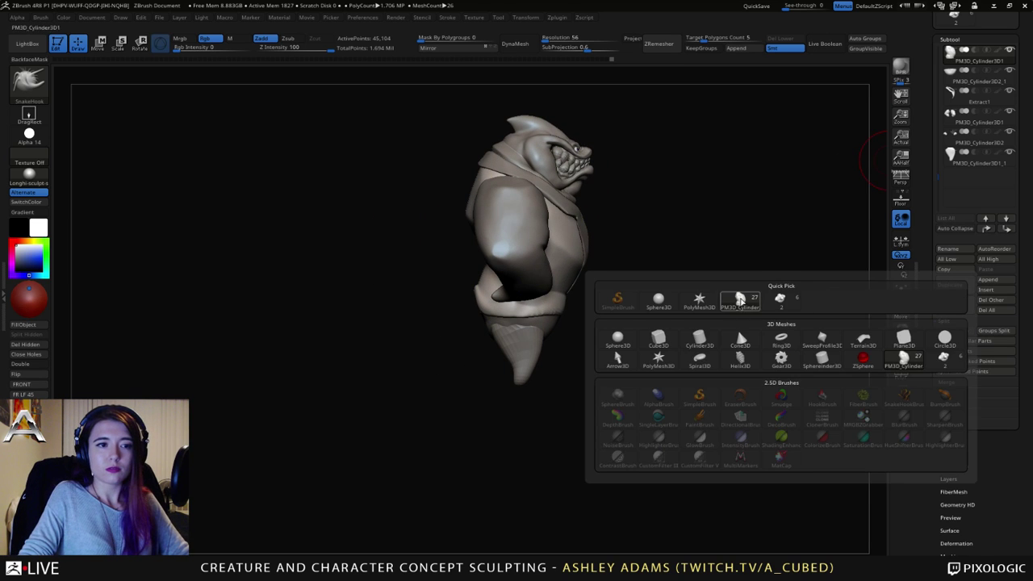
left_click(699, 339)
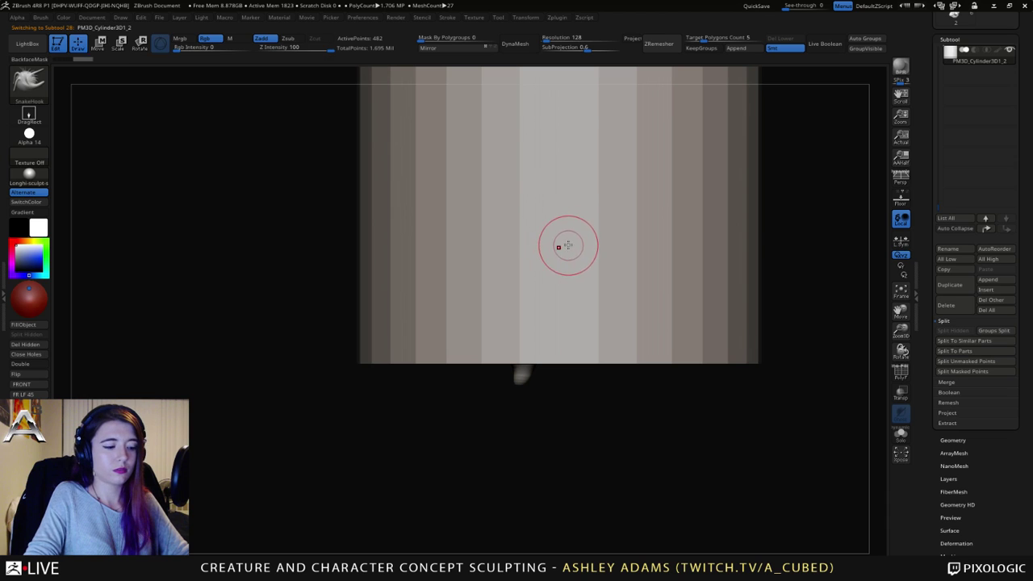
key("r")
right_click_drag(664, 178, 614, 253, "alt")
right_click_drag(614, 253, 585, 223)
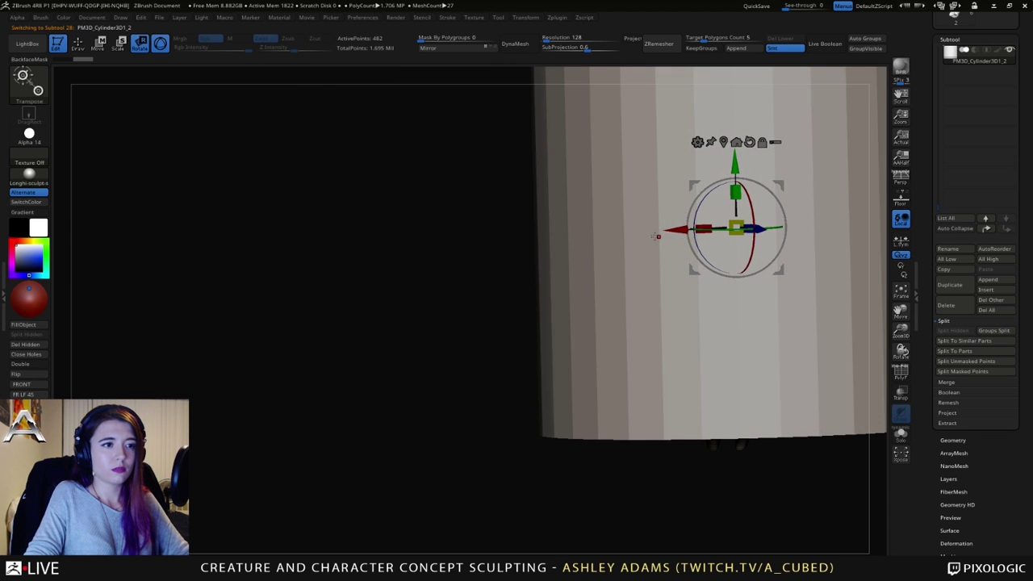
right_click_drag(730, 305, 730, 263, "ctrl")
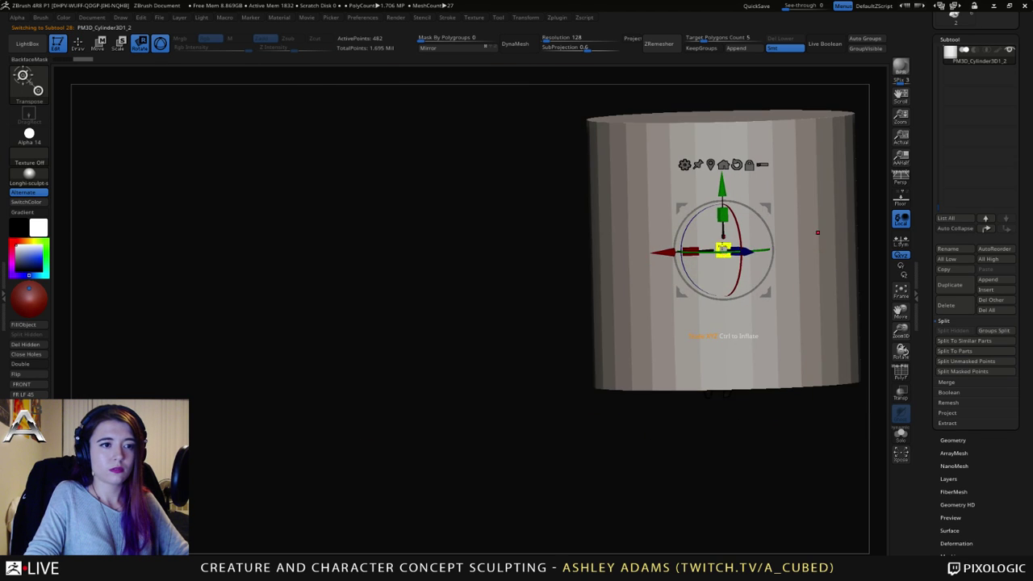
left_click_drag(725, 250, 870, 353)
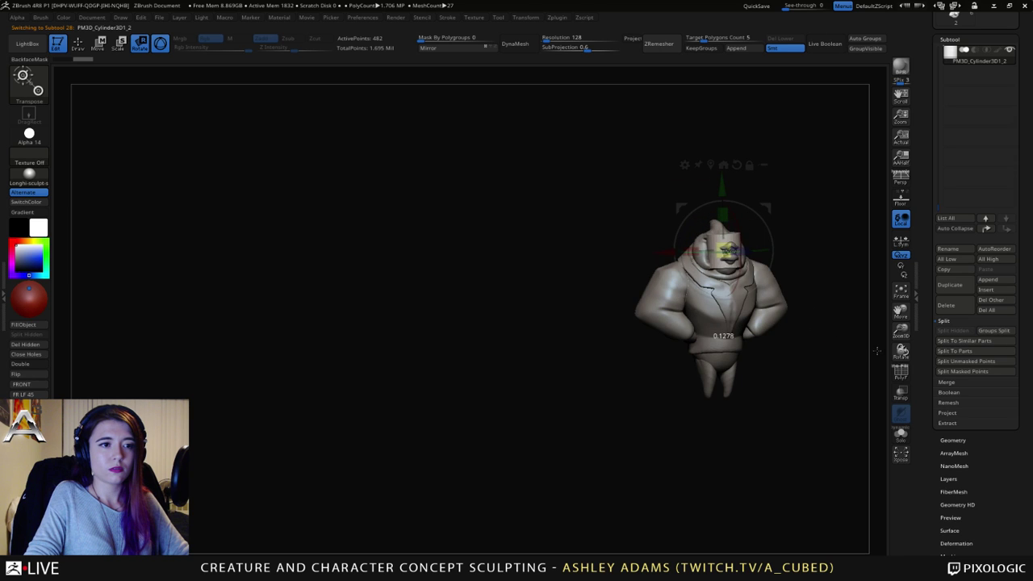
Step: Rotate the cylinder to point backward and place it behind the pelvis under the arched jacket hem
right_click_drag(645, 234, 726, 222)
left_click_drag(734, 208, 688, 310)
key("q")
mouse_move(677, 299)
right_mouse_down()
mouse_move(630, 267)
mouse_move(653, 369)
mouse_move(652, 328)
right_mouse_up()
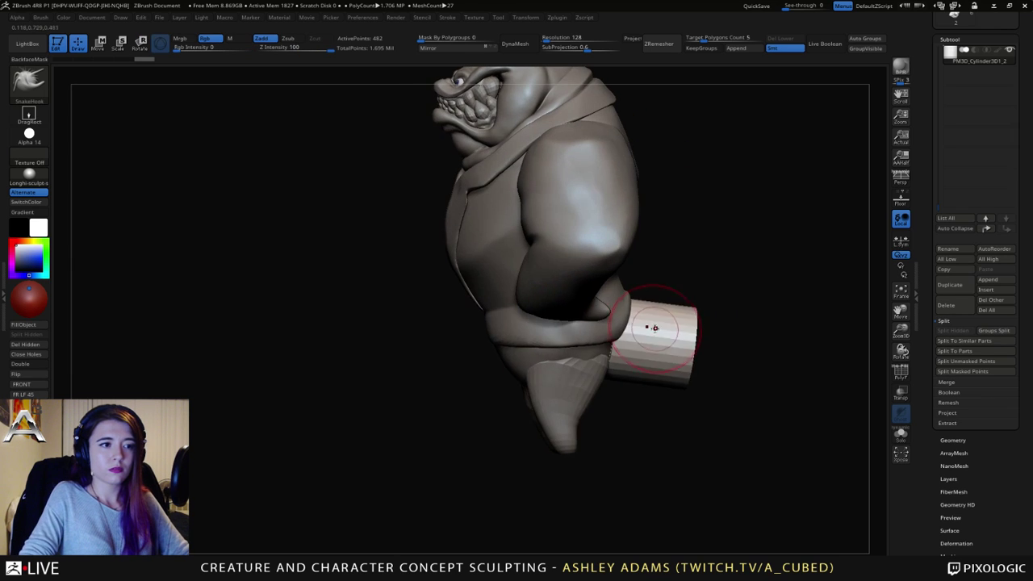
Step: Smooth the cylinder's outer end into a rounded stub and adjust its fit beneath the hem arch
key("space")
left_click_drag(652, 328, 666, 328)
mouse_move(635, 339)
right_mouse_down()
mouse_move(573, 369)
mouse_move(593, 362)
mouse_move(500, 359)
right_mouse_up()
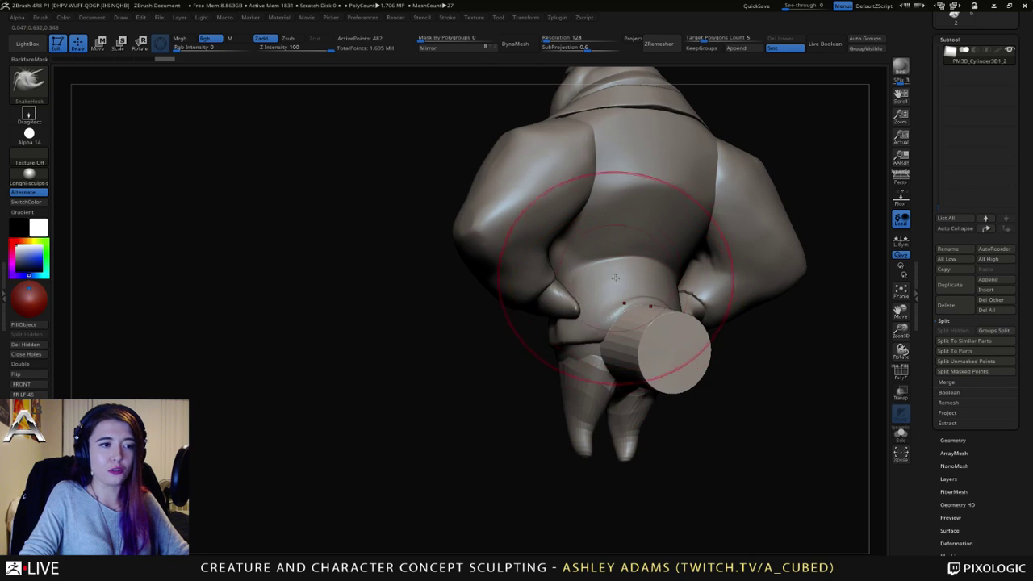
right_click_drag(616, 274, 596, 292)
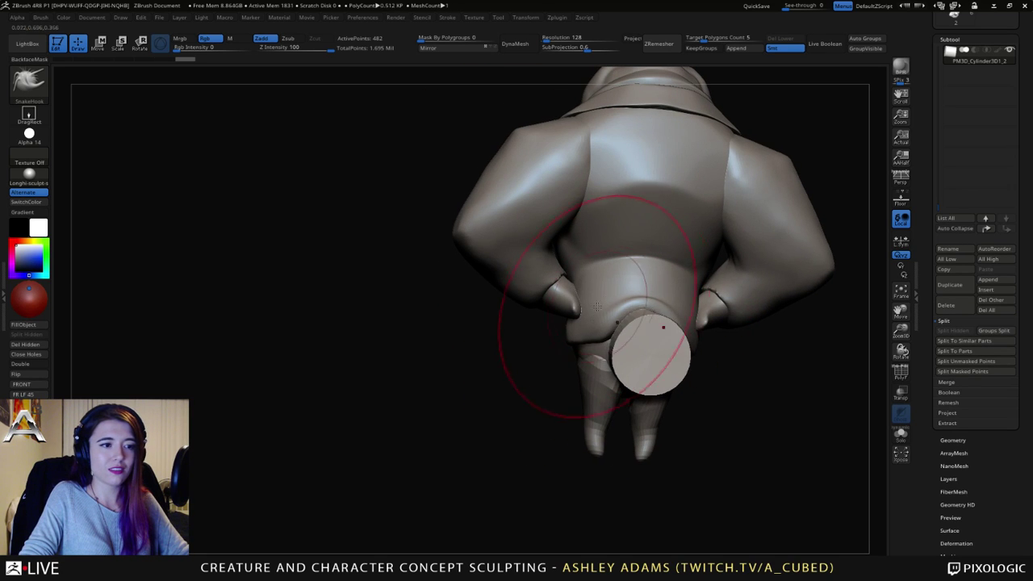
right_click_drag(554, 339, 628, 364)
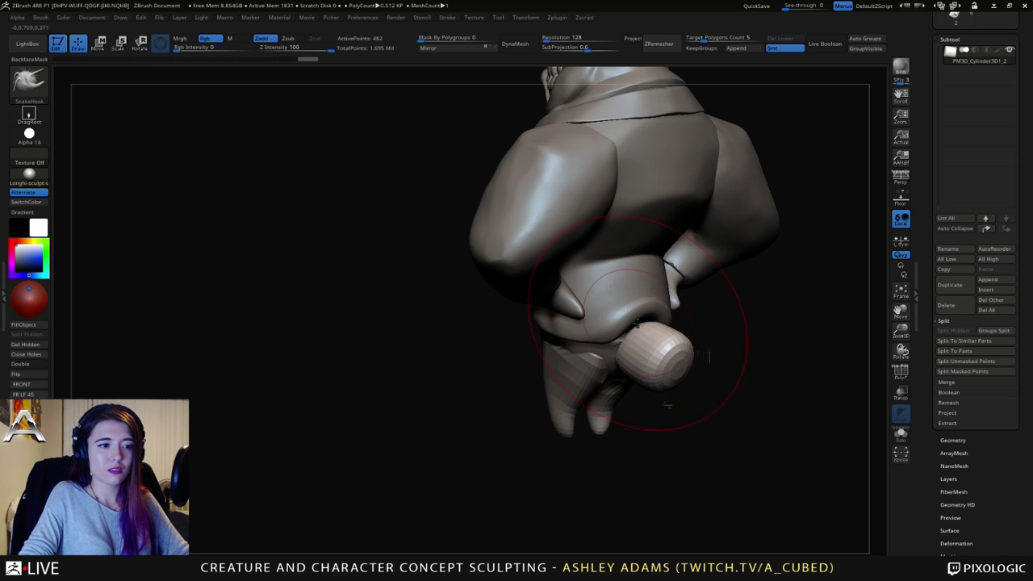
mouse_move(655, 353)
left_mouse_down()
mouse_move(660, 328)
mouse_move(653, 339)
left_mouse_up()
mouse_move(709, 355)
right_mouse_down()
mouse_move(592, 295)
mouse_move(601, 353)
right_mouse_up()
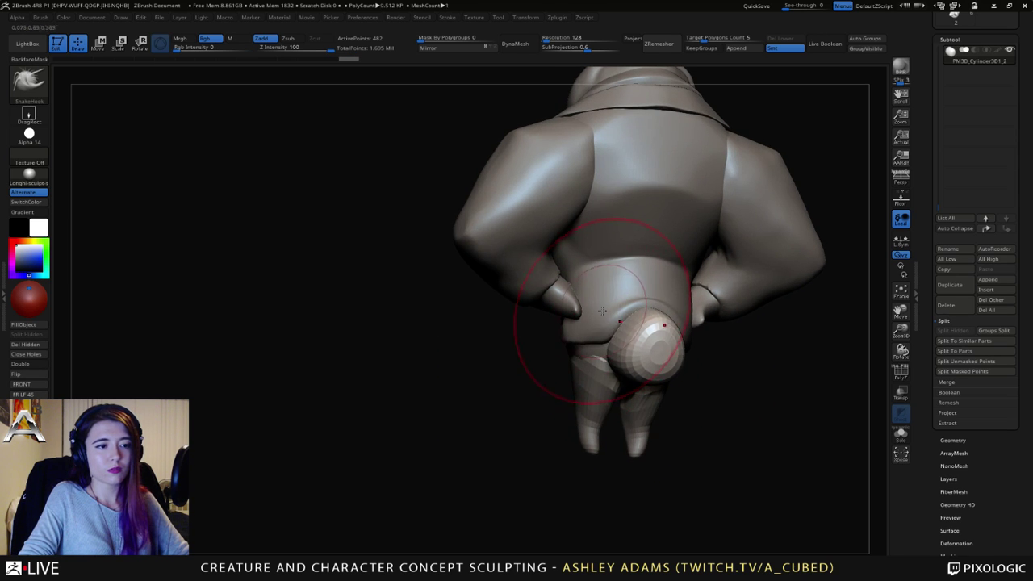
Step: Stretch the stub backward and downward with the SnakeHook brush and smooth its tip into a tapered tail
right_click_drag(583, 353, 601, 419)
right_click_drag(597, 359, 603, 328)
key("space")
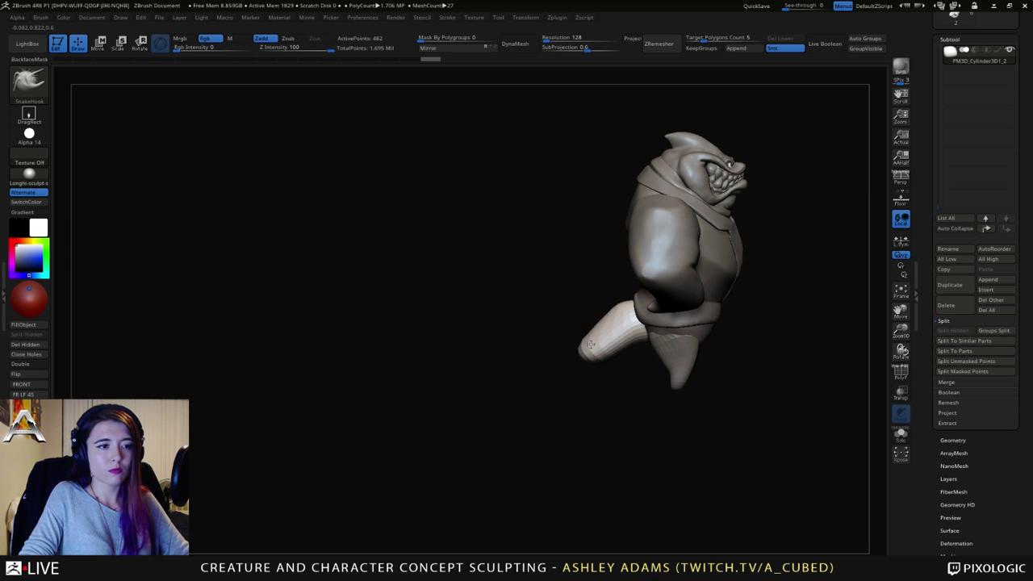
left_click_drag(589, 344, 581, 349)
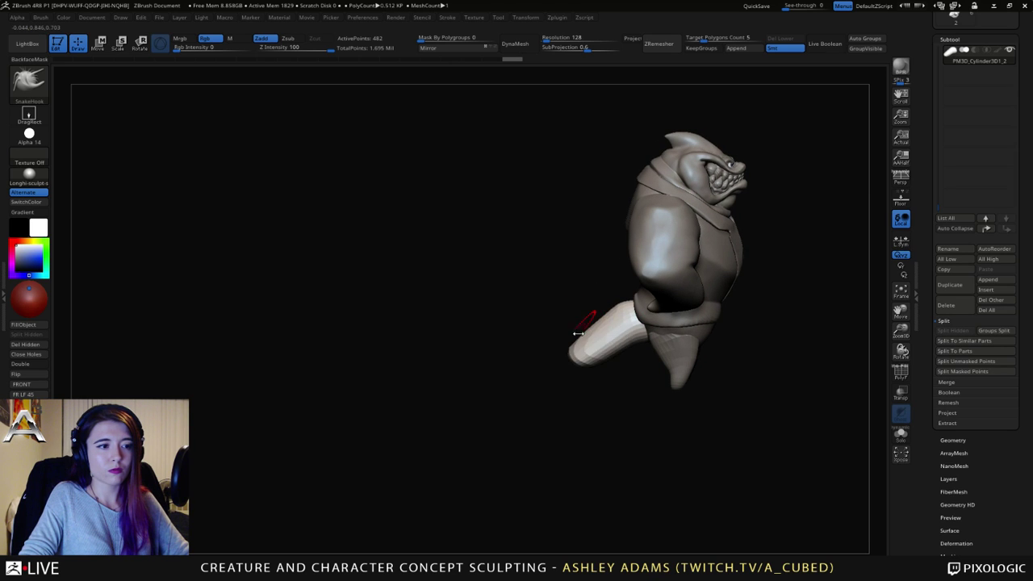
key("shift")
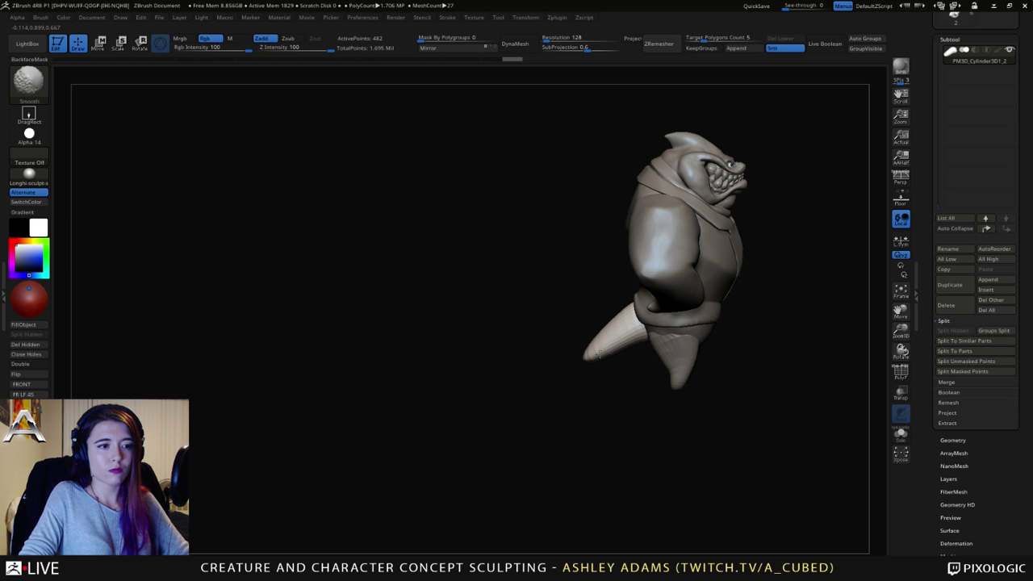
right_click_drag(625, 355, 513, 330)
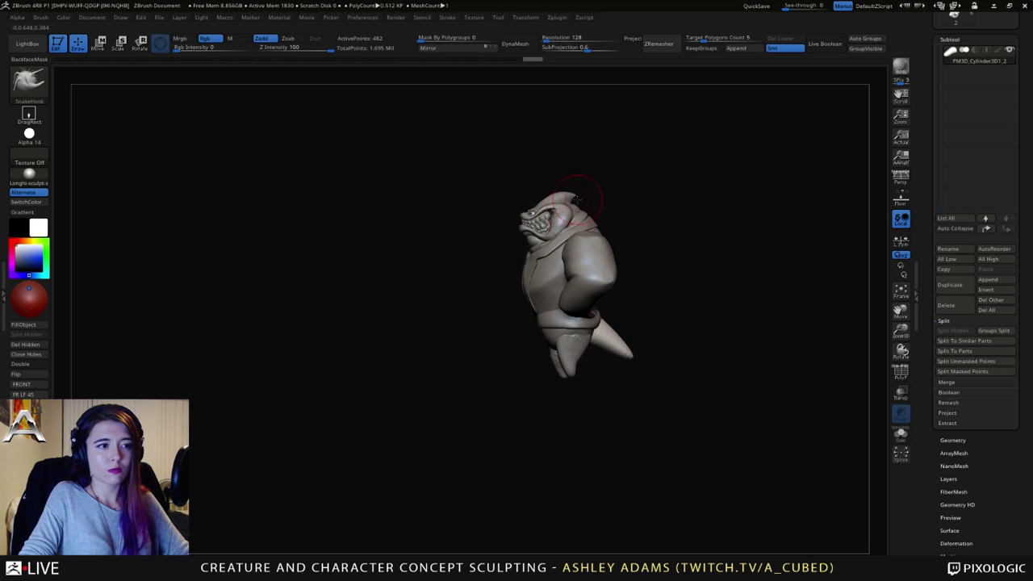
Step: Remesh the tail with DynaMesh at resolution 128
left_click(510, 46)
mouse_move(565, 311)
right_mouse_down("ctrl")
mouse_move(569, 368)
mouse_move(634, 346)
mouse_move(649, 328)
mouse_move(667, 358)
right_mouse_up("ctrl")
right_click(619, 344)
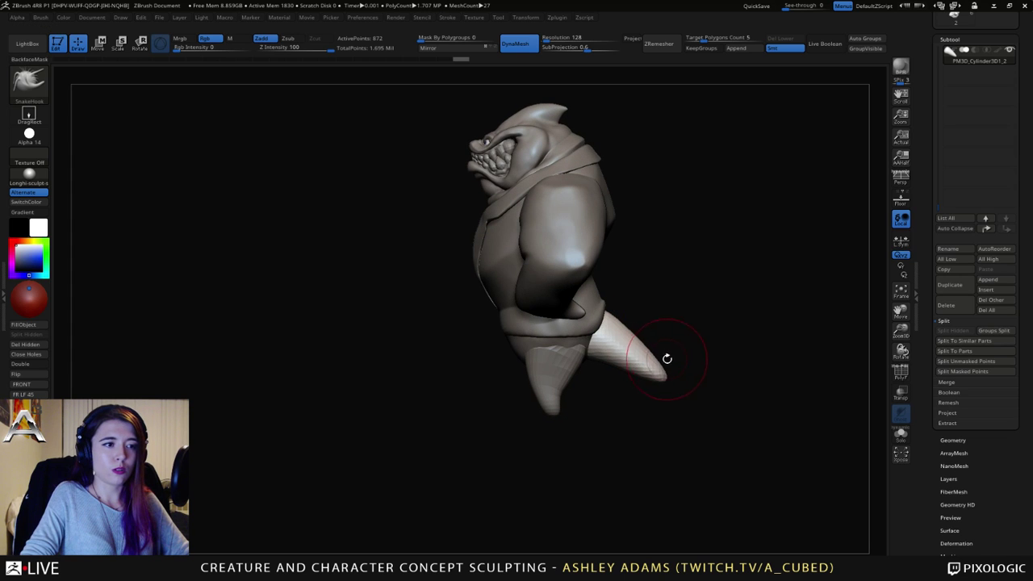
Step: Pull an upper and a lower lobe out of the tail's tip with the SnakeHook brush, and remesh the forked tail with DynaMesh
left_click_drag(682, 345, 703, 331)
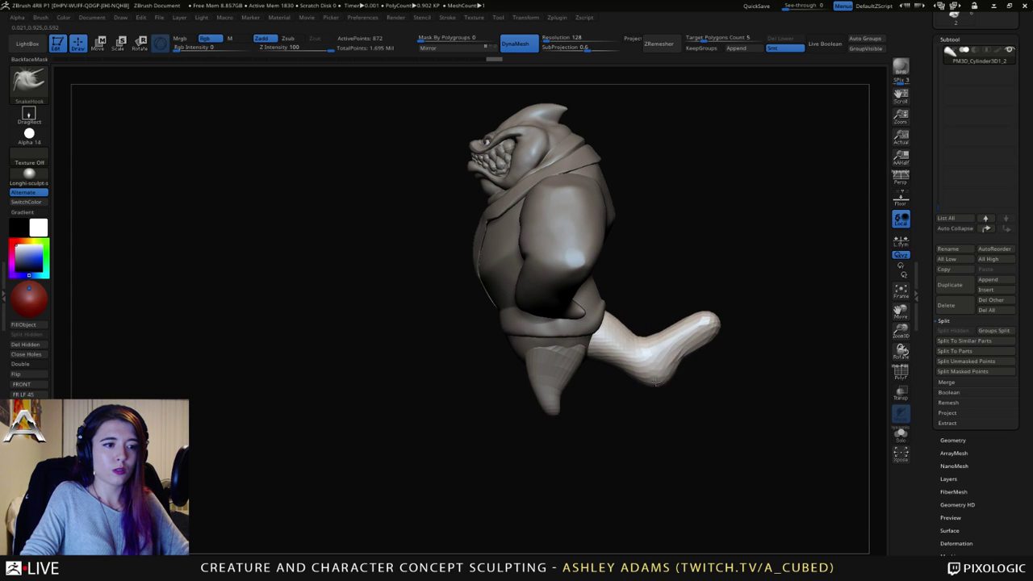
left_click_drag(656, 382, 686, 403)
left_click_drag(701, 328, 739, 320)
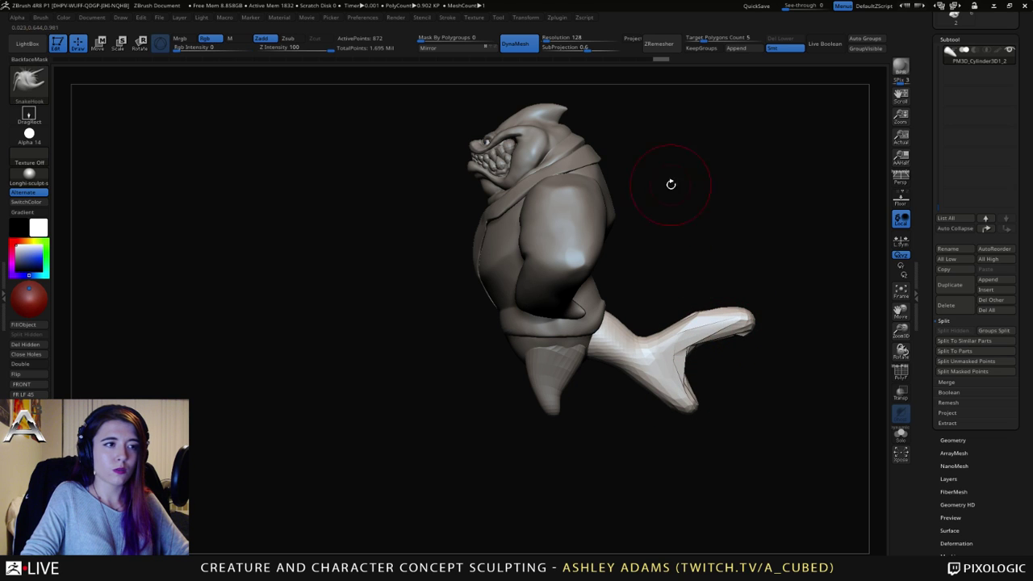
left_click_drag(678, 245, 696, 279, "ctrl")
left_click_drag(698, 288, 669, 274, "alt")
Step: Smooth the fork between the tail lobes and reshape both lobe ends into tapered fin points
mouse_move(693, 311)
left_mouse_down("shift")
mouse_move(672, 317)
mouse_move(686, 311)
mouse_move(652, 373)
left_mouse_up("shift")
key("space")
left_click_drag(677, 314, 708, 313)
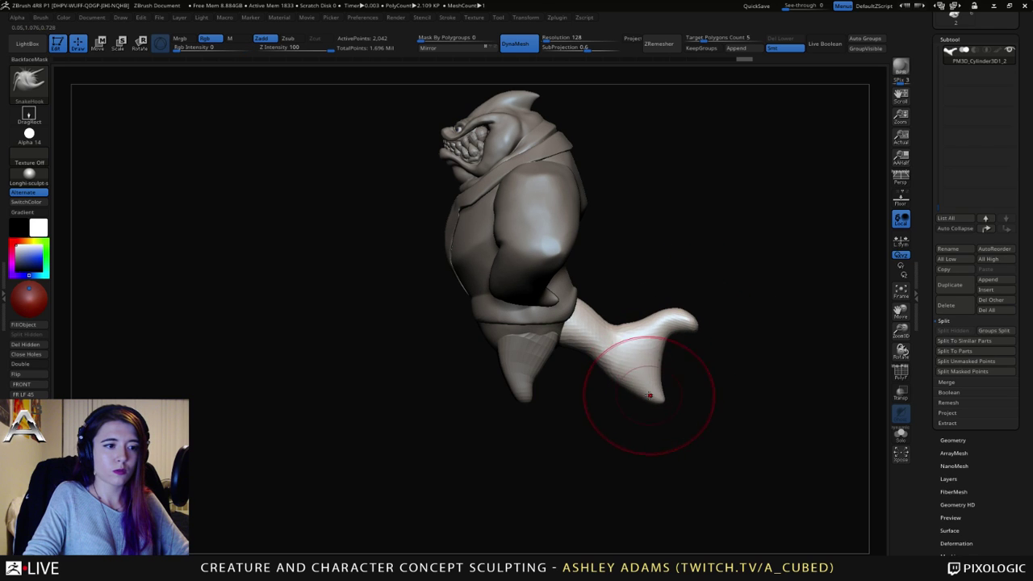
left_click_drag(654, 393, 659, 395)
key("space")
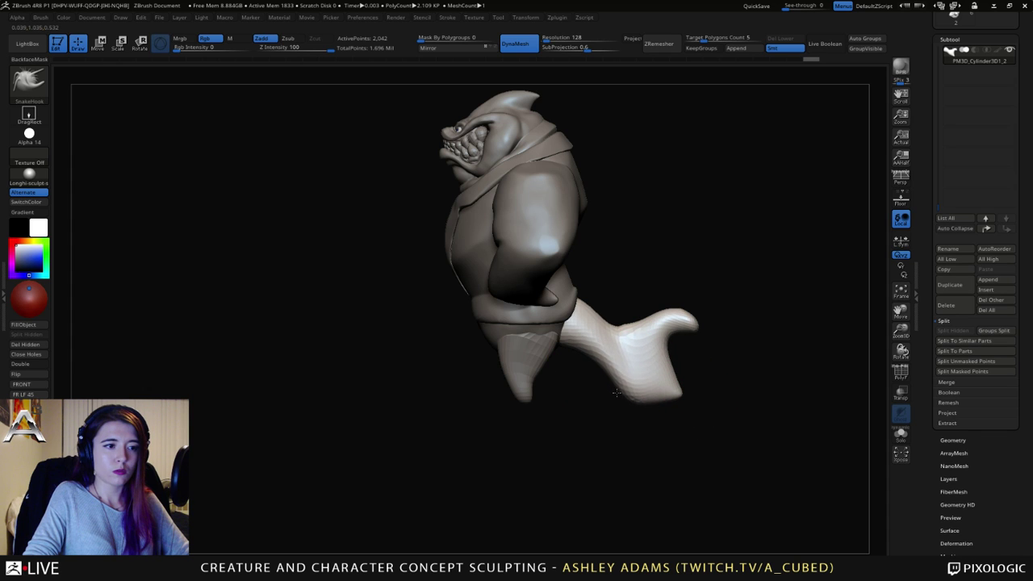
key("space")
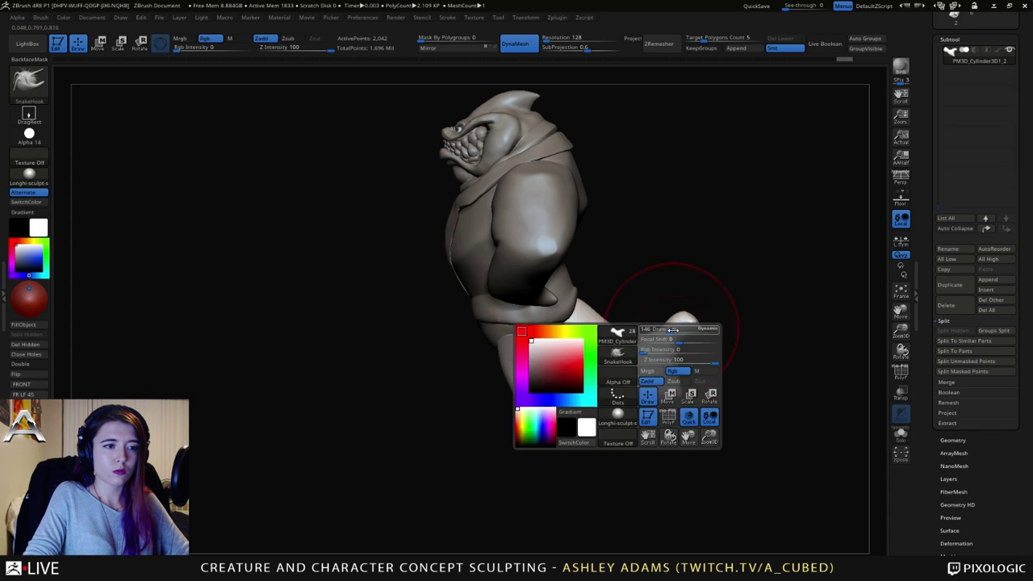
left_click_drag(662, 396, 686, 393)
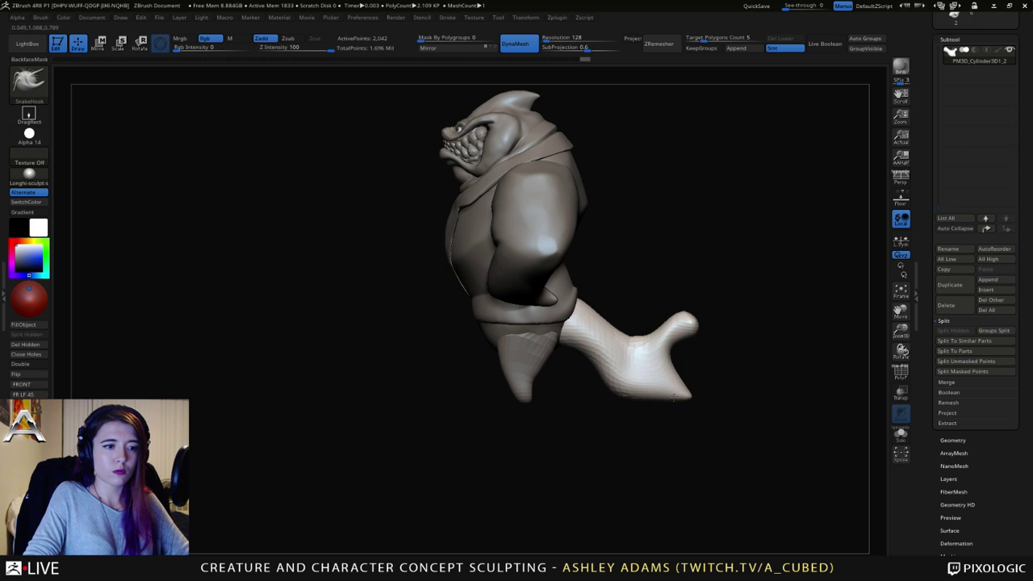
key("shift")
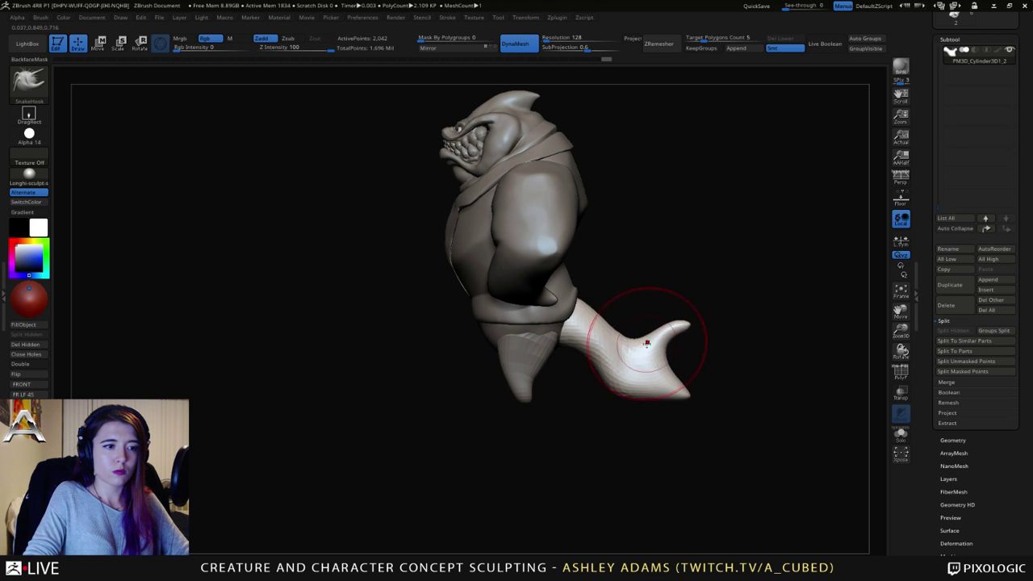
Step: Stretch the upper and lower tail lobes farther backward from the opposite side and smooth the notch between them
mouse_move(710, 342)
left_mouse_down()
mouse_move(565, 349)
mouse_move(591, 333)
left_mouse_up()
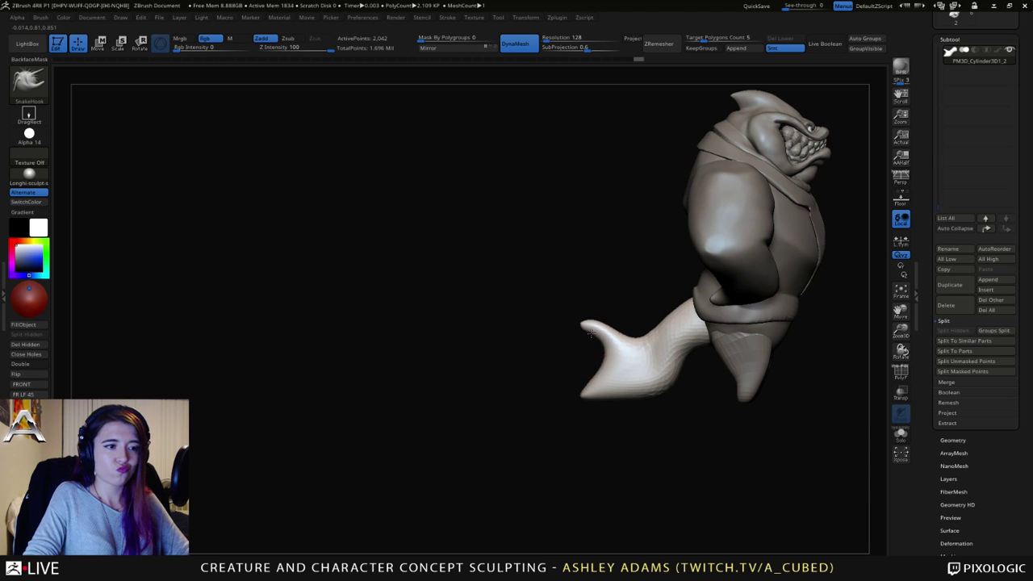
key("space")
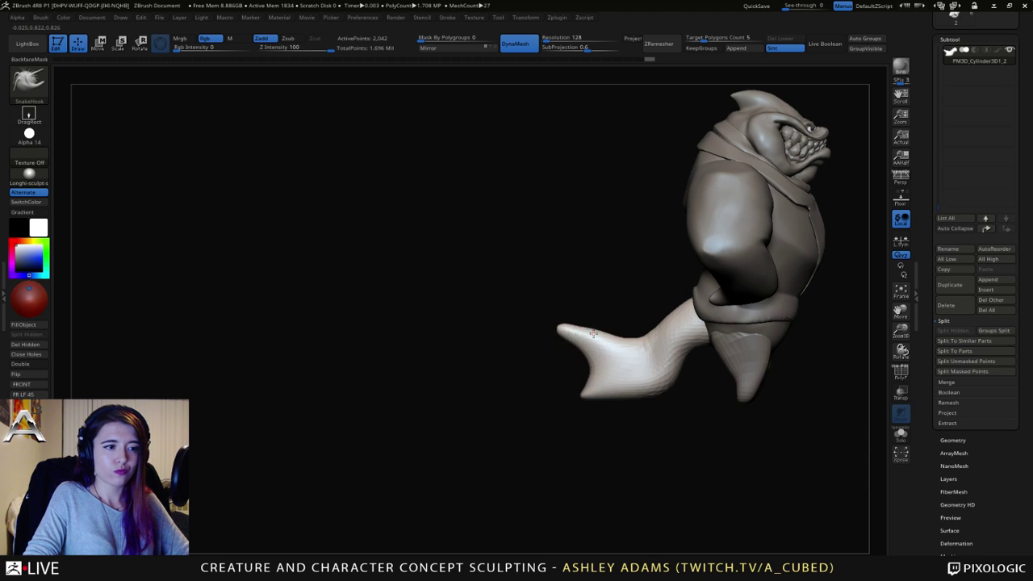
key("space")
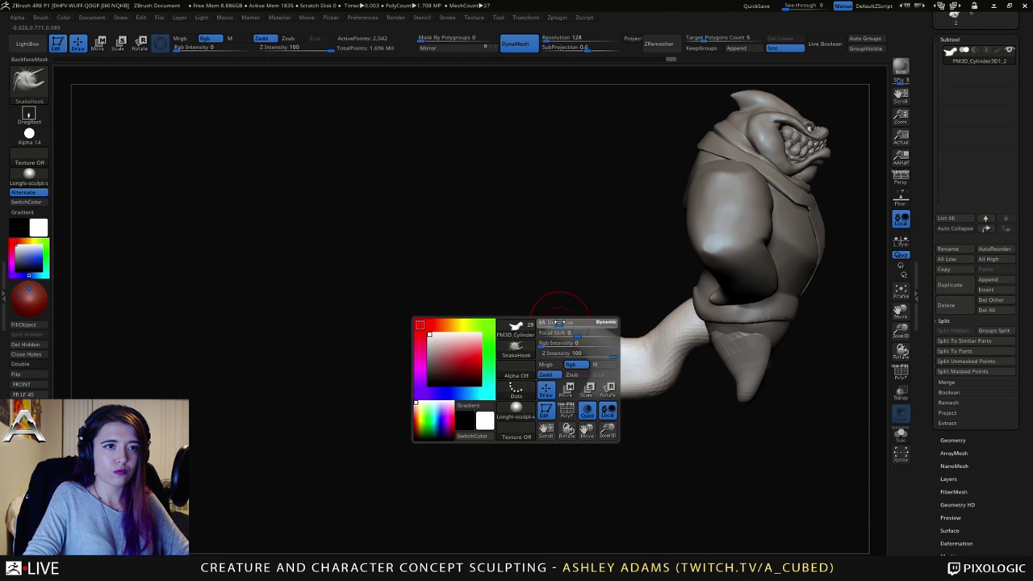
mouse_move(560, 328)
left_mouse_down()
mouse_move(575, 327)
mouse_move(526, 340)
mouse_move(565, 334)
mouse_move(553, 331)
left_mouse_up()
key("space")
left_click_drag(587, 367, 588, 385)
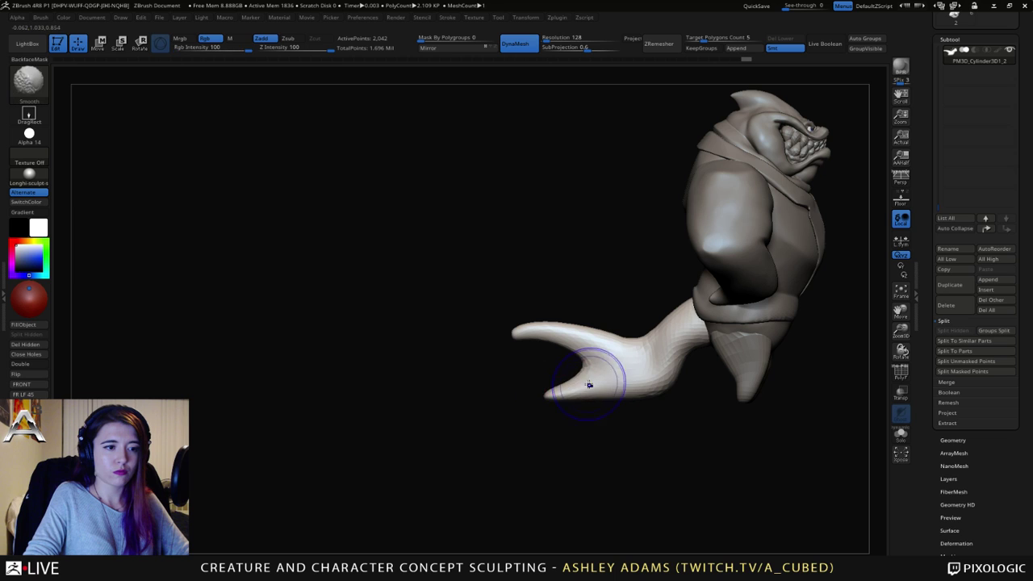
Step: Bend the tail below the jacket hem into an S-curve, then sharpen and smooth the two lobe tips
right_click_drag(634, 358, 581, 358, "alt")
mouse_move(584, 356)
left_mouse_down("shift")
mouse_move(577, 342)
mouse_move(606, 346)
mouse_move(570, 326)
mouse_move(580, 329)
left_mouse_up("shift")
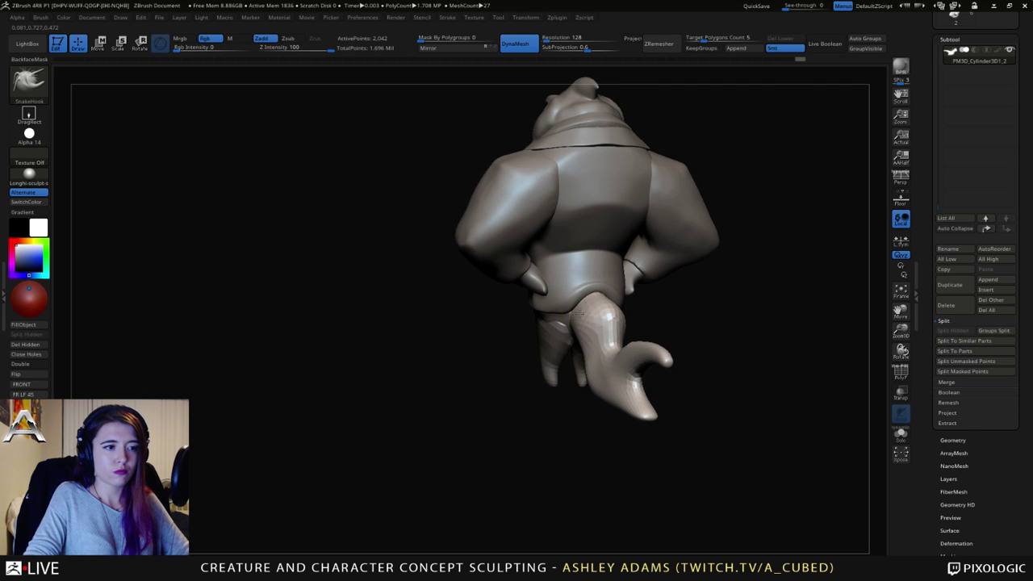
left_click_drag(590, 370, 627, 349)
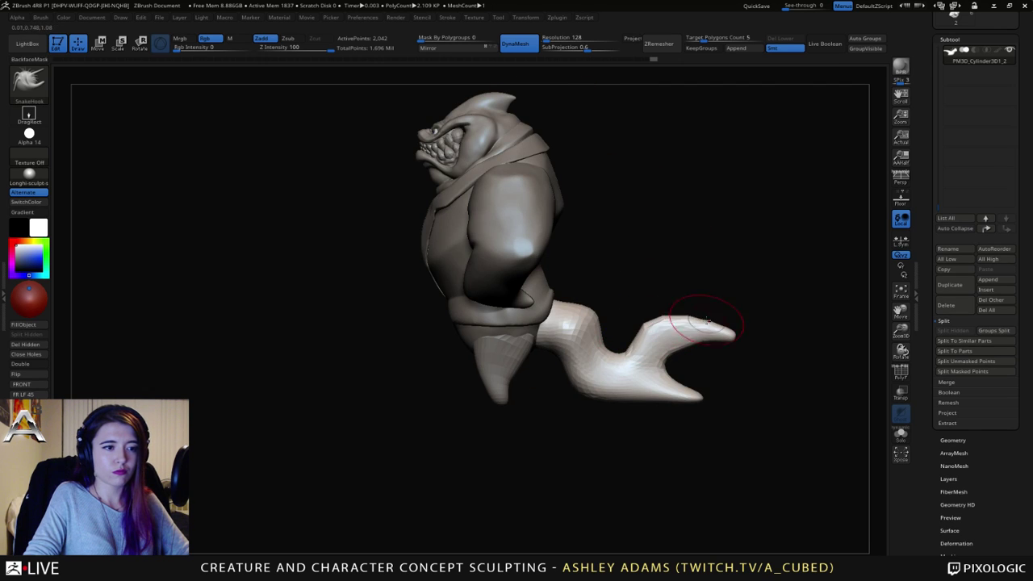
left_click_drag(714, 334, 685, 323, "shift")
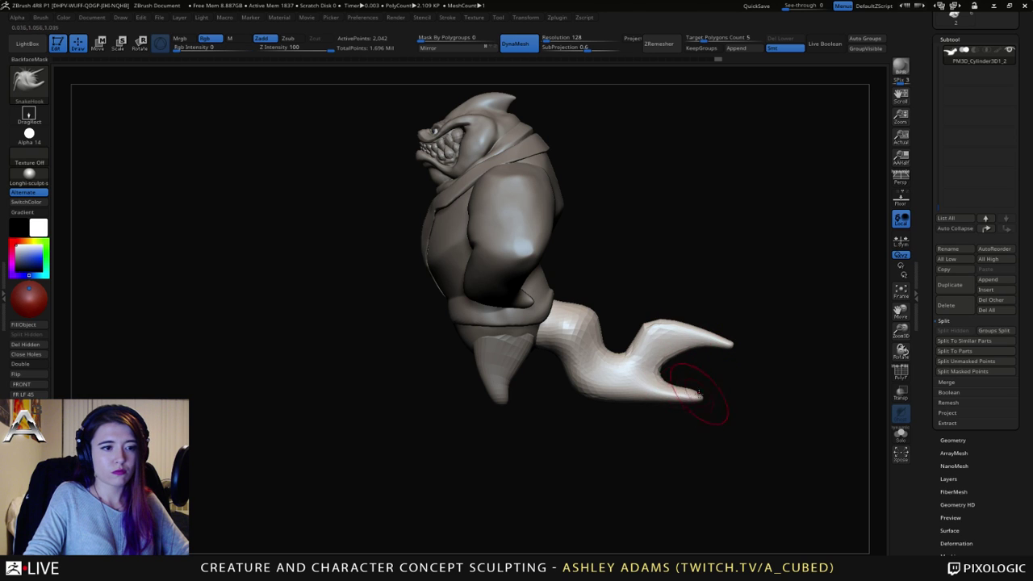
left_click_drag(699, 393, 702, 394)
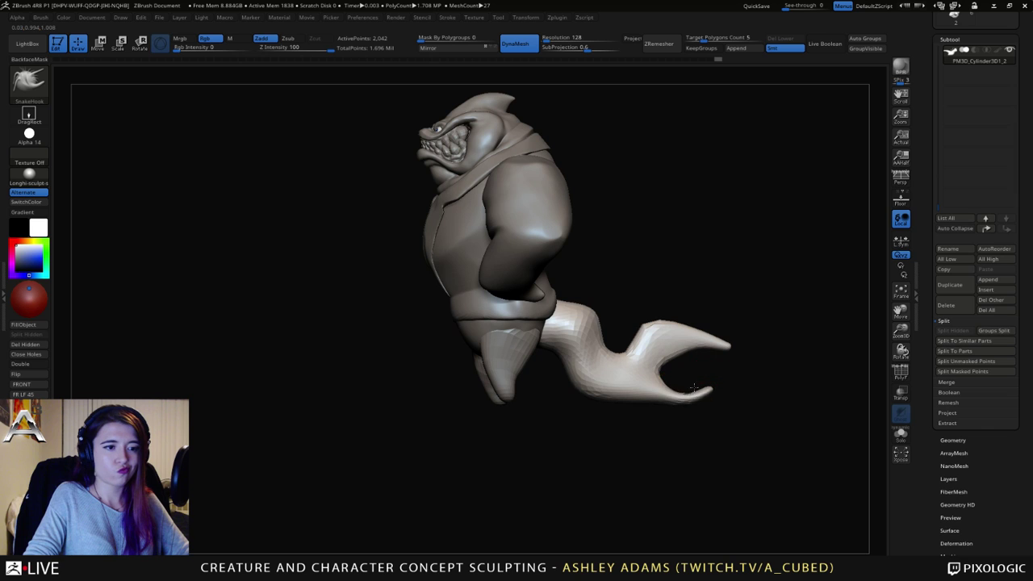
key("shift")
mouse_move(662, 367)
left_mouse_down("shift")
mouse_move(639, 353)
mouse_move(632, 363)
mouse_move(639, 350)
mouse_move(675, 343)
left_mouse_up("shift")
Step: Reshape the tail's lower bend and the root of the upper lobe with a resized SnakeHook brush
key("space")
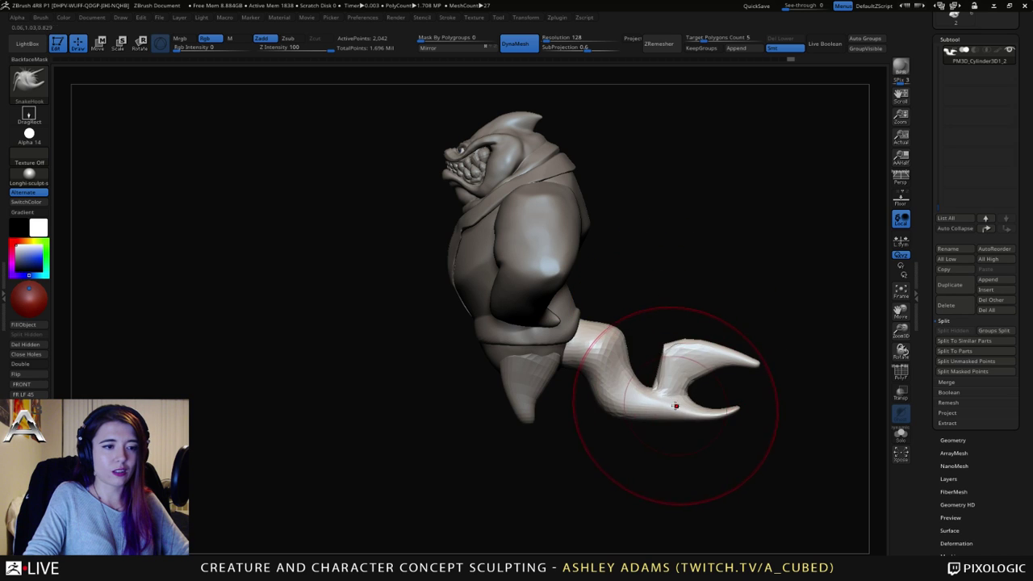
left_click_drag(677, 404, 640, 375)
key("space")
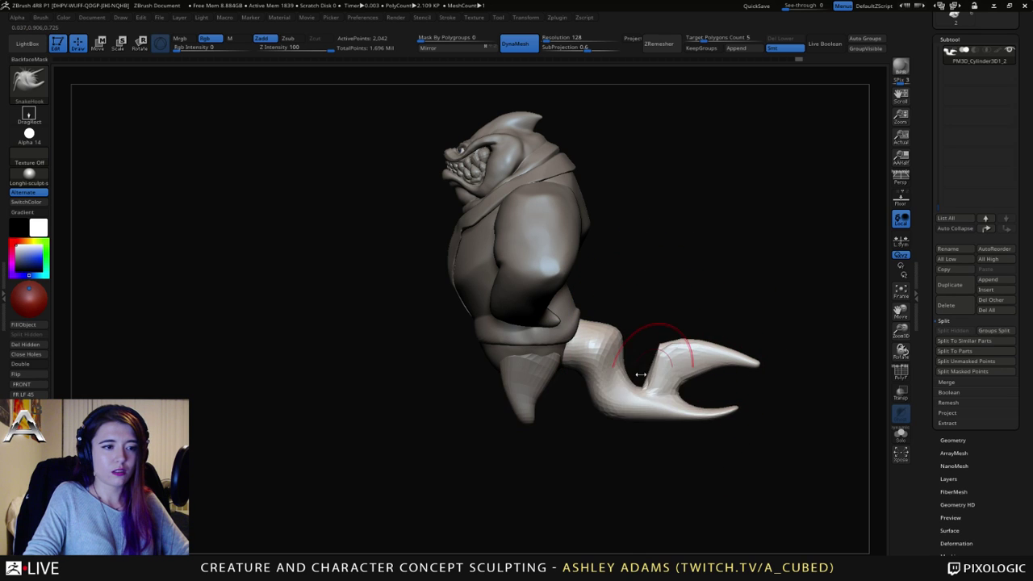
mouse_move(588, 411)
left_mouse_down()
mouse_move(603, 413)
mouse_move(609, 395)
left_mouse_up()
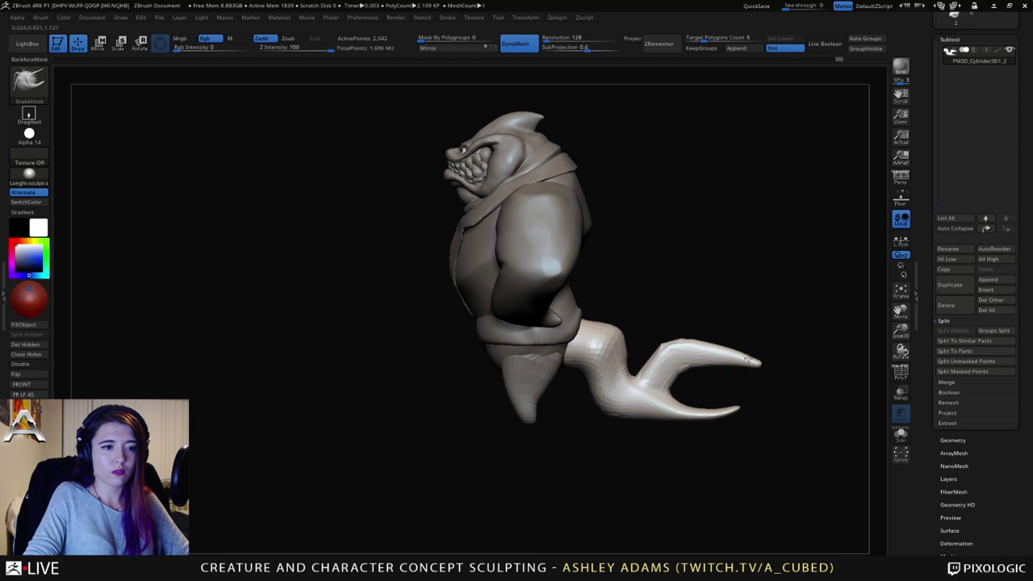
Step: Raise the upper lobe's outer curve and smooth it into a slimmer, pointed fin
key("shift")
left_click_drag(683, 366, 673, 351, "shift")
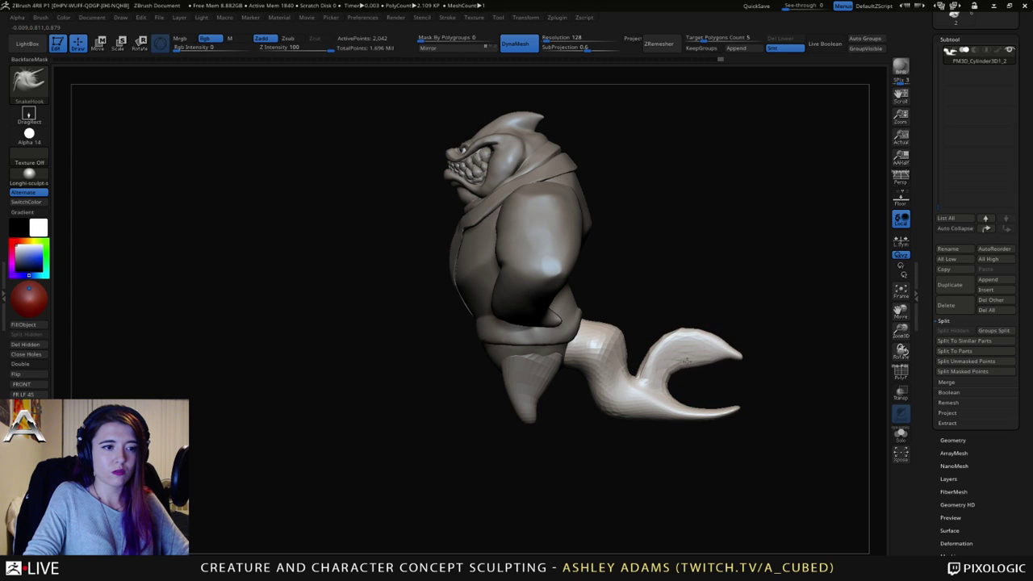
key("shift")
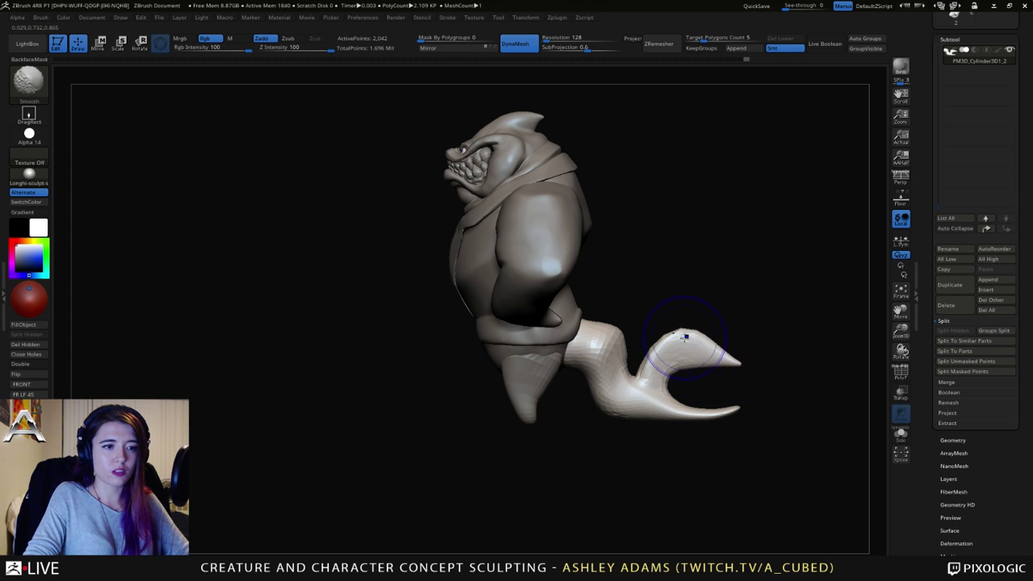
left_click_drag(706, 343, 673, 335, "shift")
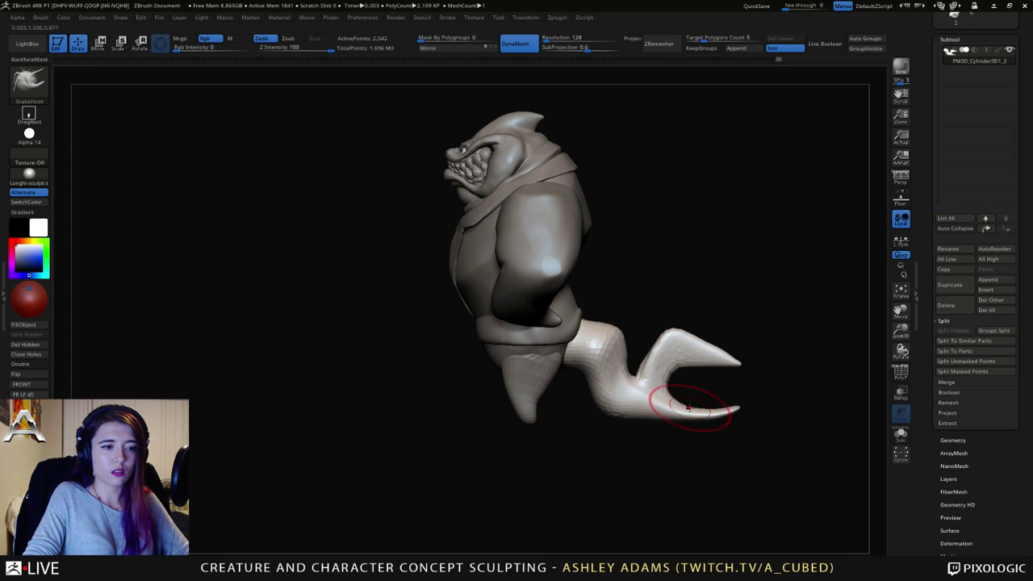
Step: Shorten the lower tail lobe and smooth it into a sharp taper
key("space")
key("shift")
mouse_move(699, 404)
left_mouse_down()
mouse_move(688, 404)
mouse_move(736, 409)
mouse_move(683, 406)
left_mouse_up()
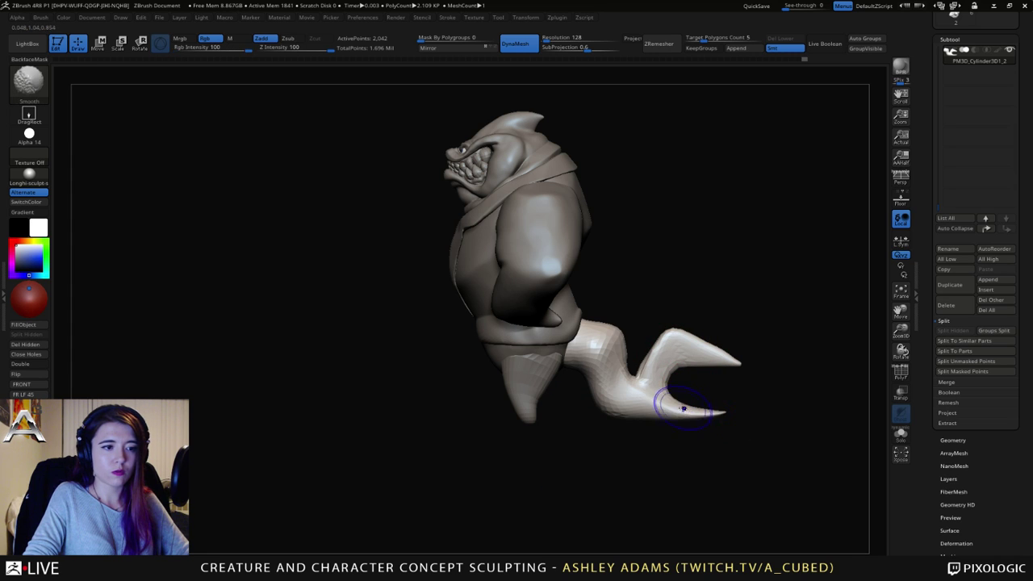
mouse_move(726, 452)
left_mouse_down()
mouse_move(605, 442)
mouse_move(637, 442)
left_mouse_up()
Step: Add volume around the fork and lobes of the tail with the ClayBuildup brush, remeshing the tail with DynaMesh along the way
key("b")
key("c")
key("b")
left_click_drag(659, 373, 650, 384)
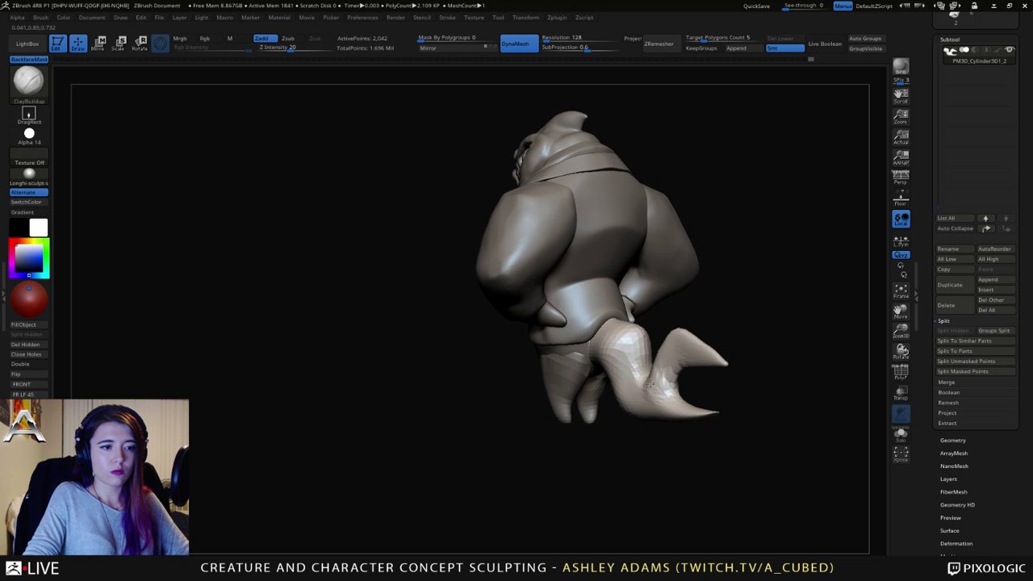
right_click_drag(663, 363, 661, 381)
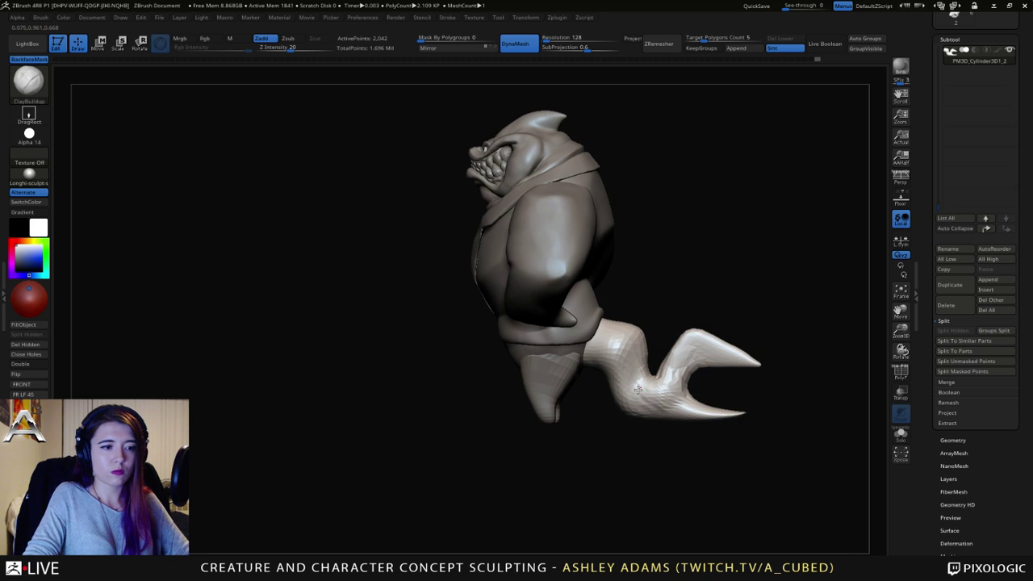
left_click_drag(644, 371, 656, 356)
mouse_move(651, 339)
left_mouse_down()
mouse_move(659, 332)
mouse_move(665, 349)
left_mouse_up()
left_click_drag(678, 274, 709, 292)
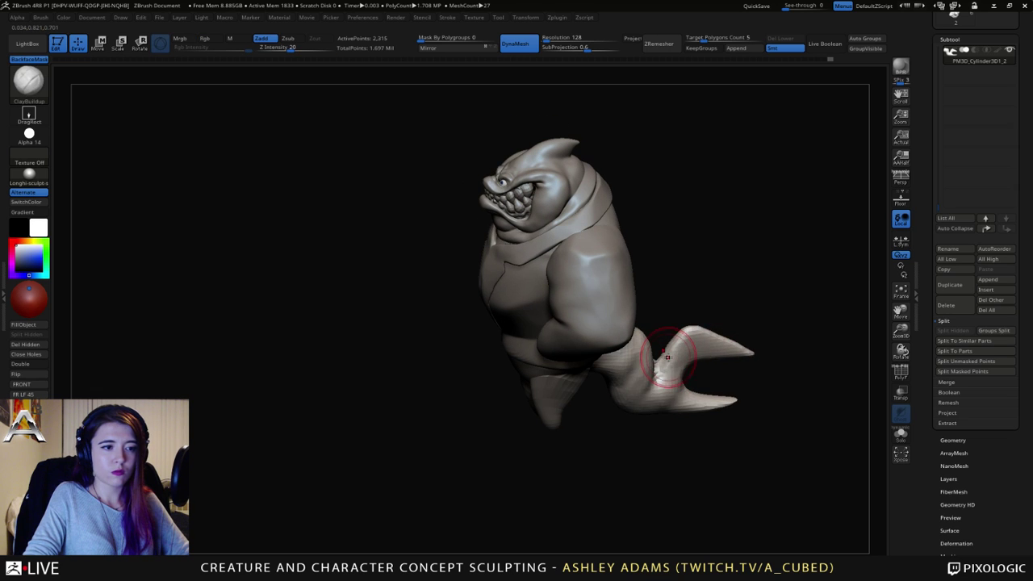
mouse_move(665, 362)
left_mouse_down()
mouse_move(670, 342)
mouse_move(684, 342)
mouse_move(671, 308)
mouse_move(683, 370)
mouse_move(723, 355)
mouse_move(670, 387)
mouse_move(714, 406)
mouse_move(707, 391)
mouse_move(726, 410)
mouse_move(688, 402)
left_mouse_up()
mouse_move(767, 389)
left_mouse_down()
mouse_move(566, 388)
mouse_move(634, 371)
left_mouse_up()
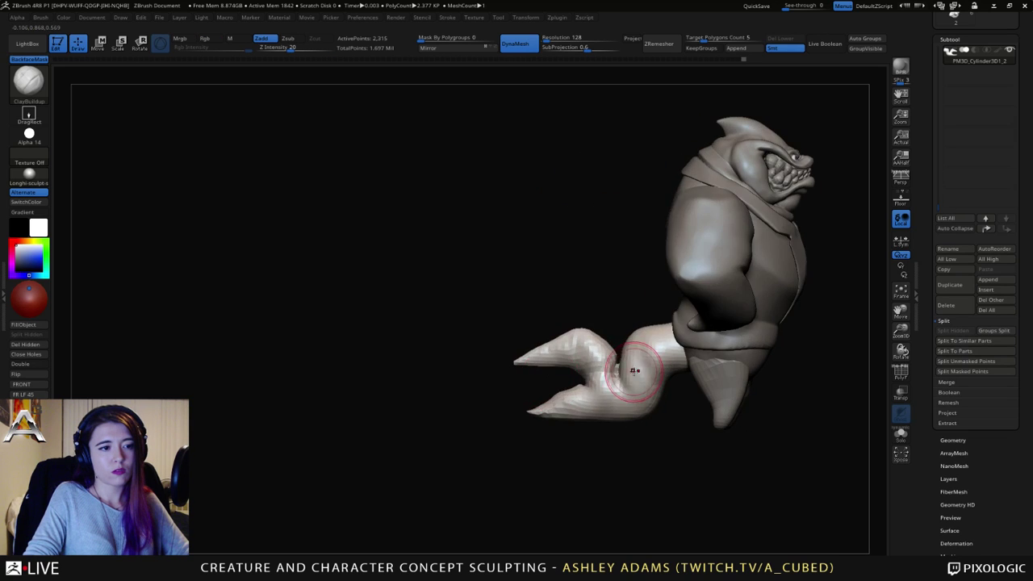
Step: Curve the upper lobe into a downward-hooked crescent with the SnakeHook brush, undoing the first attempt, and adjust the notch between the lobes
key("b")
key("s")
key("h")
left_click_drag(508, 365, 552, 348)
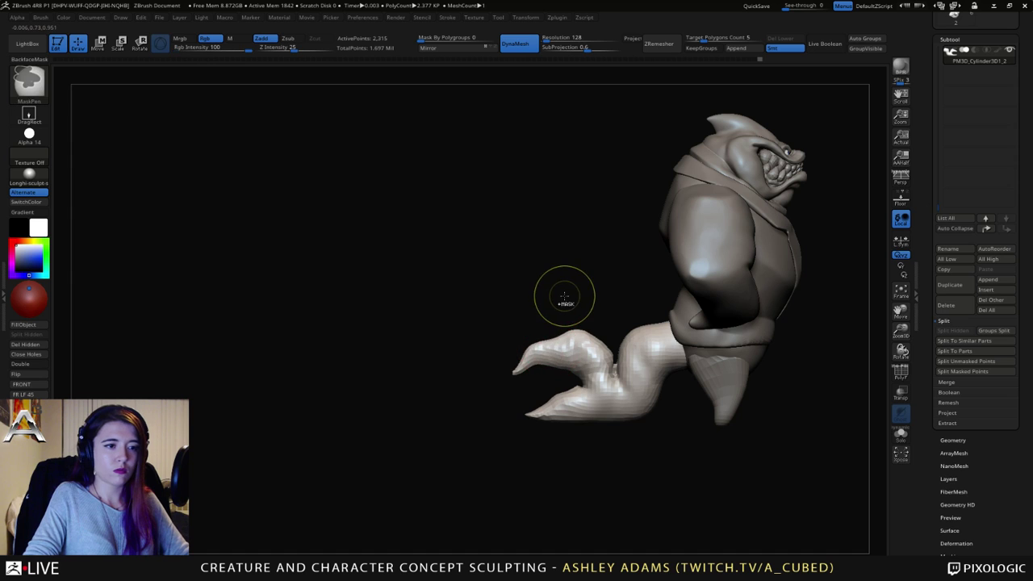
key("ctrl+z")
key("ctrl+z")
right_click_drag(579, 295, 553, 402, "ctrl")
right_click(593, 329)
mouse_move(562, 355)
left_mouse_down()
mouse_move(586, 334)
mouse_move(571, 331)
mouse_move(535, 374)
mouse_move(582, 364)
left_mouse_up()
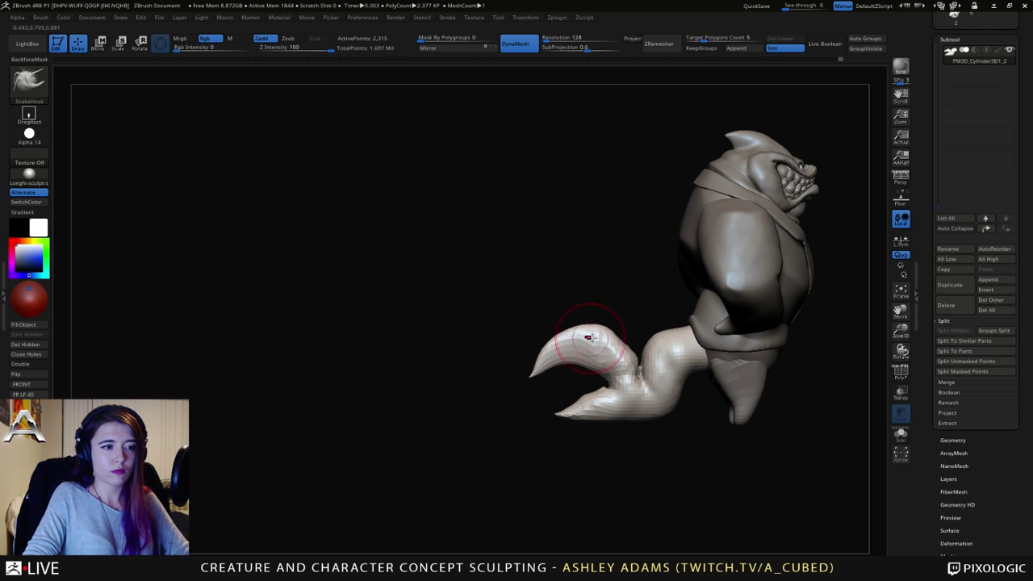
left_click_drag(607, 331, 604, 334)
left_click_drag(609, 380, 600, 385)
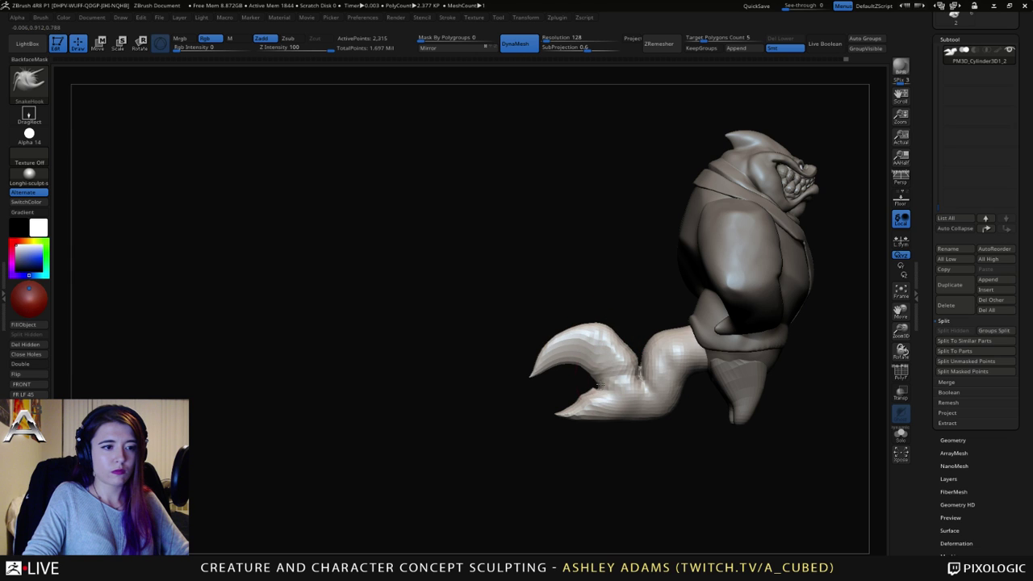
Step: Reshape the tail's root beneath the arched jacket hem with the SnakeHook brush, working from below and behind
right_click_drag(601, 384, 493, 339)
right_click_drag(599, 365, 663, 341, "alt")
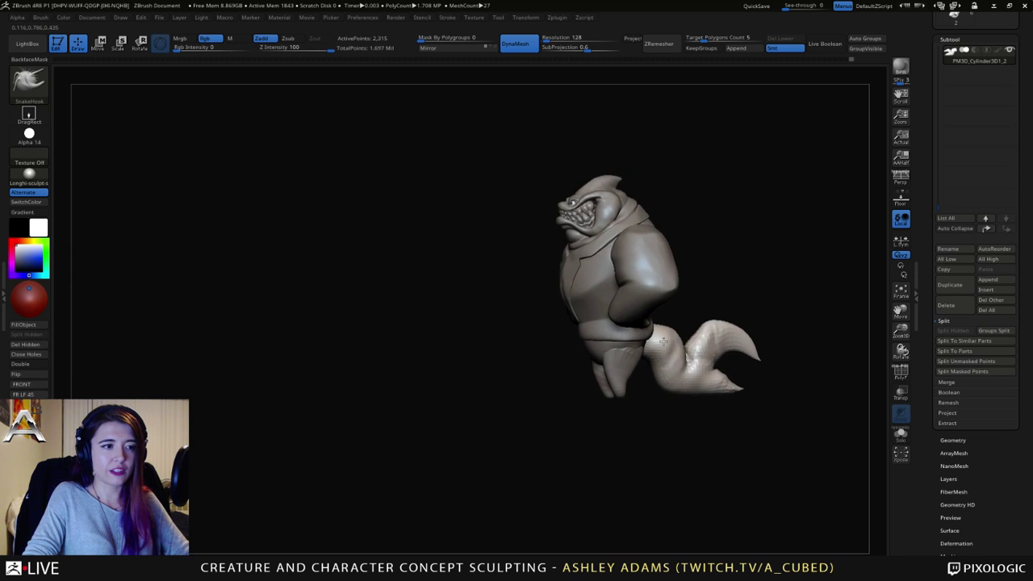
left_click_drag(664, 341, 658, 323)
key("space")
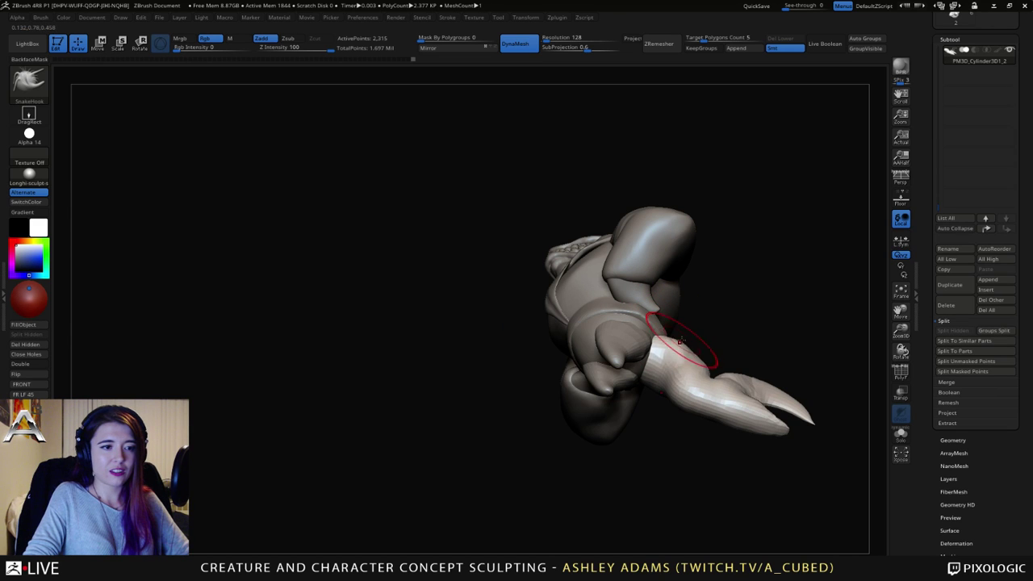
mouse_move(680, 341)
left_mouse_down()
mouse_move(627, 306)
mouse_move(635, 299)
left_mouse_up()
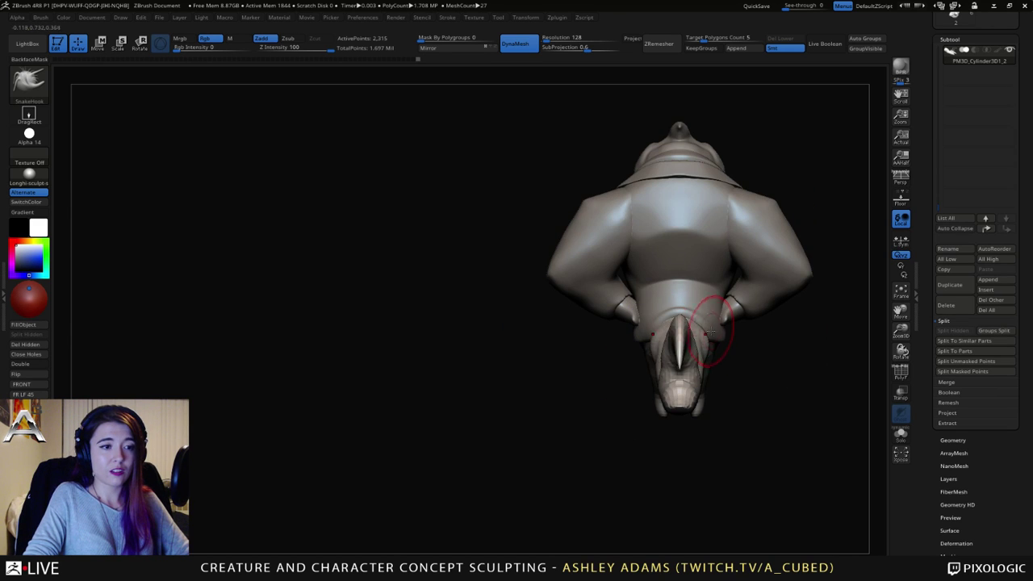
mouse_move(709, 329)
left_mouse_down()
mouse_move(733, 339)
mouse_move(663, 302)
mouse_move(706, 323)
mouse_move(703, 347)
mouse_move(725, 365)
left_mouse_up()
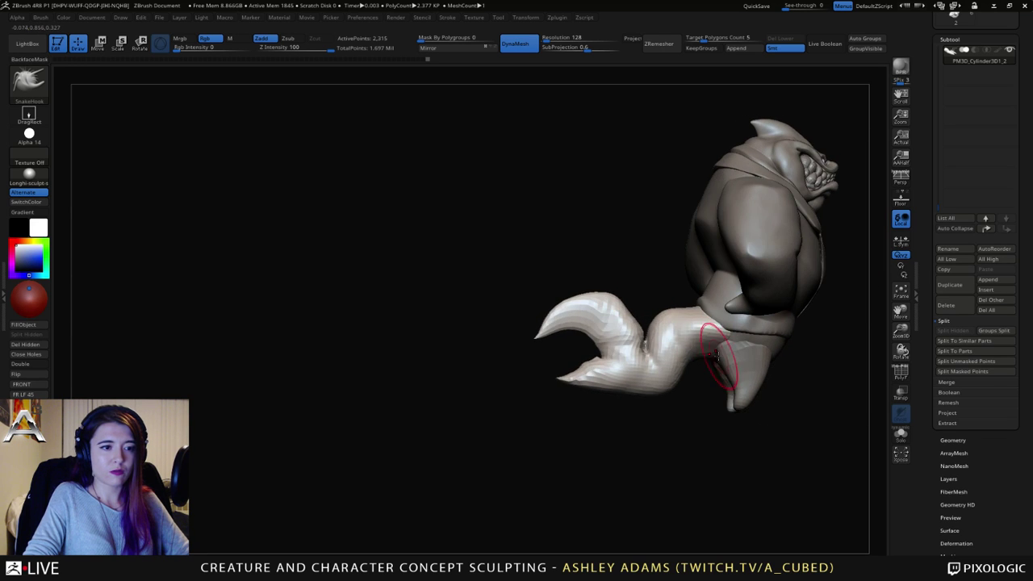
Step: Mask the tail's root with the MaskLasso brush and an inverted mask, leaving the lower bend and forked fin free
right_click(701, 358)
right_click_drag(710, 346, 687, 360, "shift")
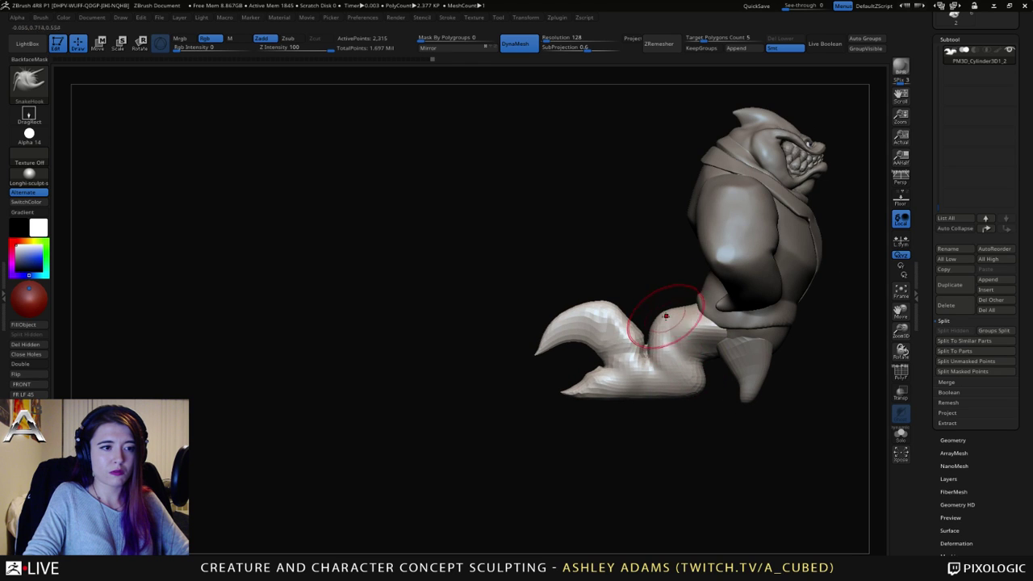
key("space")
left_click_drag(658, 321, 679, 320)
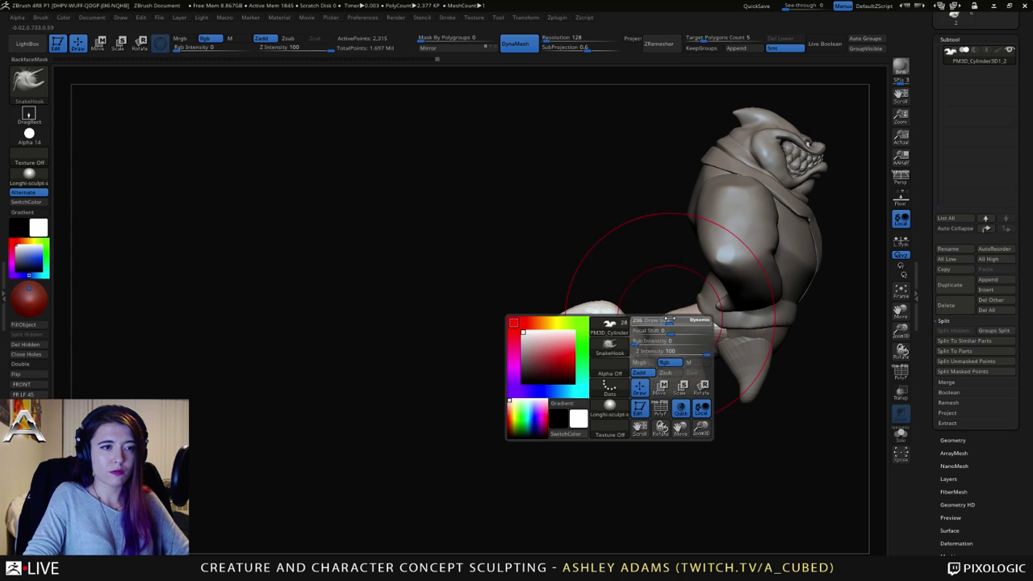
left_click_drag(446, 268, 670, 421, "ctrl")
left_click(30, 84)
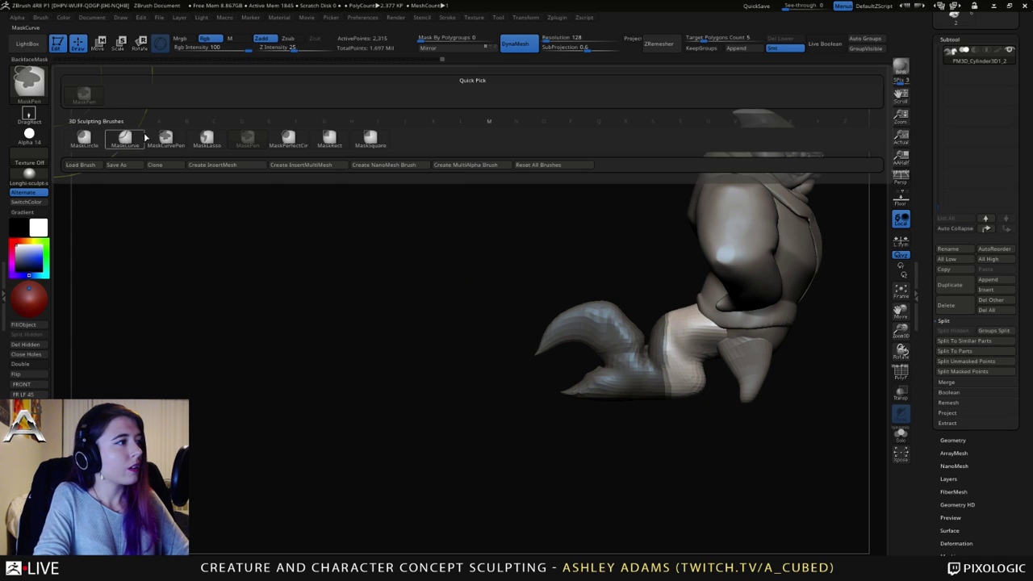
left_click(204, 139)
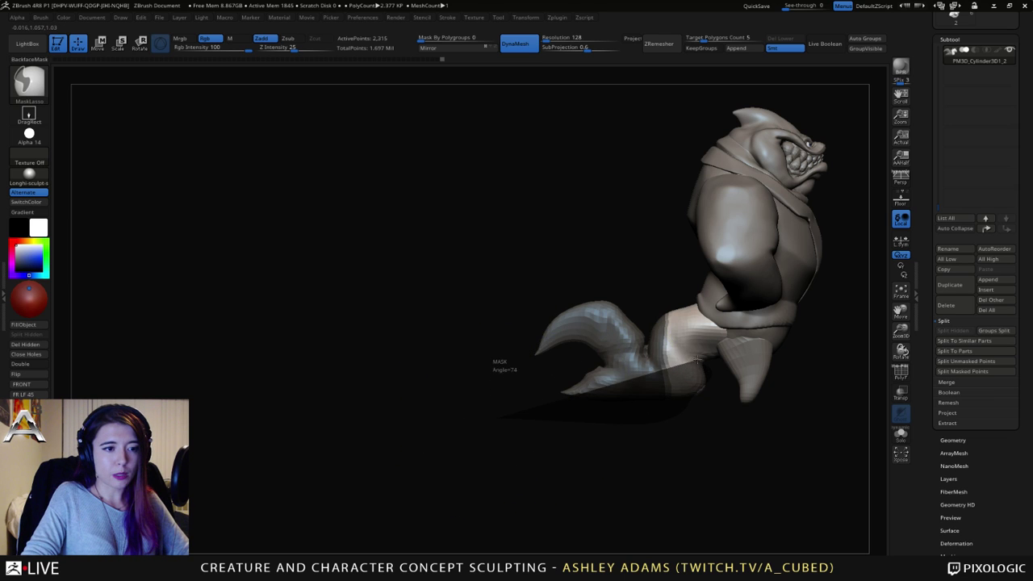
key("b")
key("s")
key("h")
left_click_drag(690, 426, 622, 433, "alt")
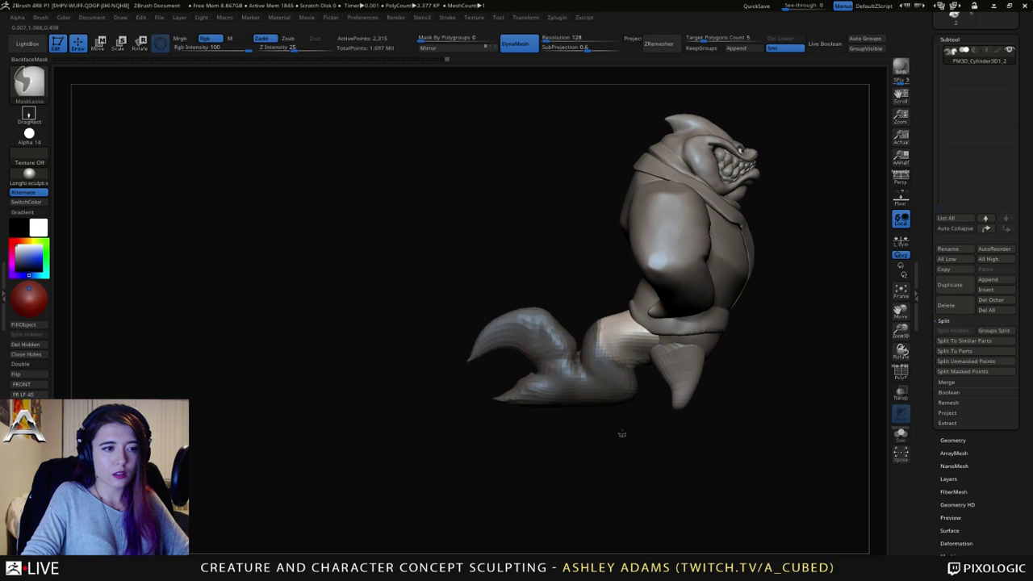
left_click(622, 434, "ctrl")
Step: Move the unmasked lower tail and fin closer to the body and slightly downward
key("w")
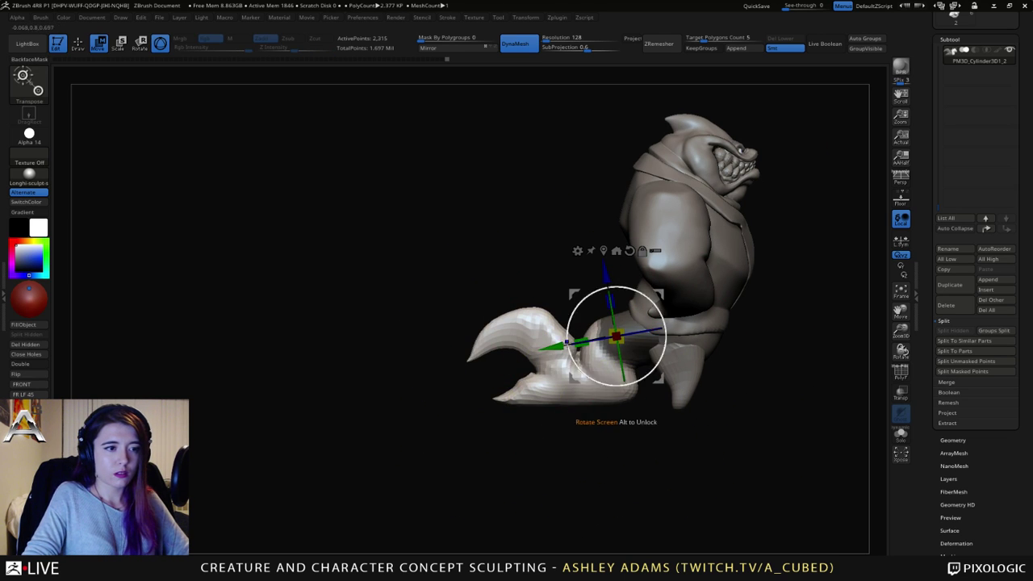
left_click_drag(554, 345, 571, 352)
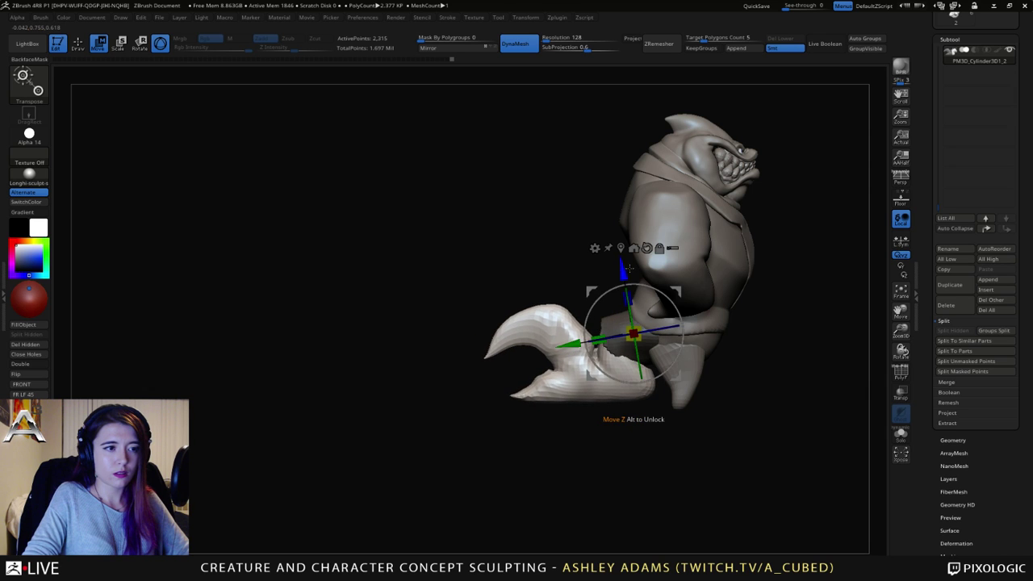
left_click_drag(627, 270, 629, 279)
key("q")
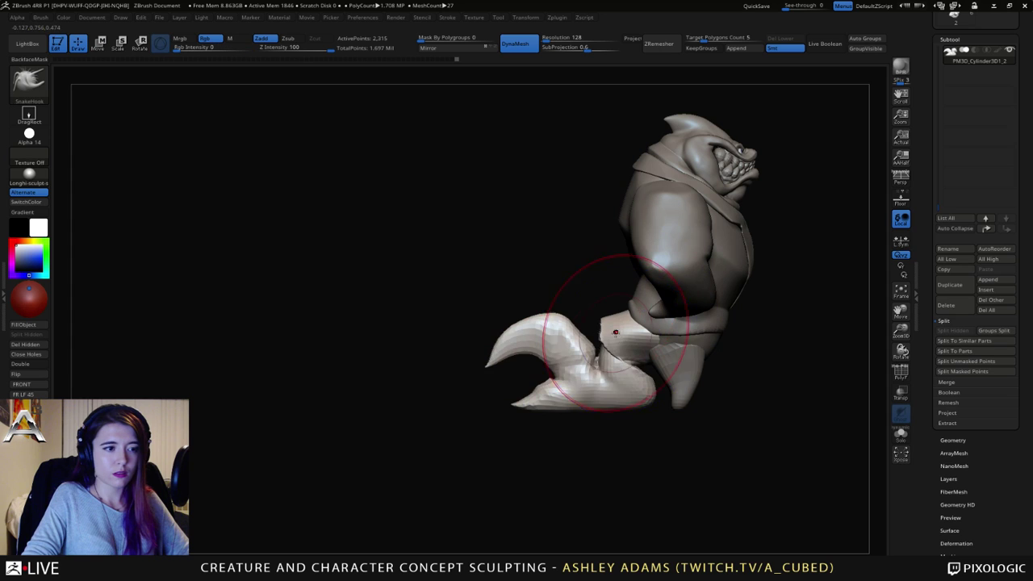
Step: Smooth the transition between the tail's root and lower bend, undoing unwanted strokes, and adjust the notch behind the fin
mouse_move(611, 325)
left_mouse_down("shift")
mouse_move(648, 376)
mouse_move(651, 401)
left_mouse_up("shift")
key("ctrl+z")
key("space")
key("ctrl+z")
key("space")
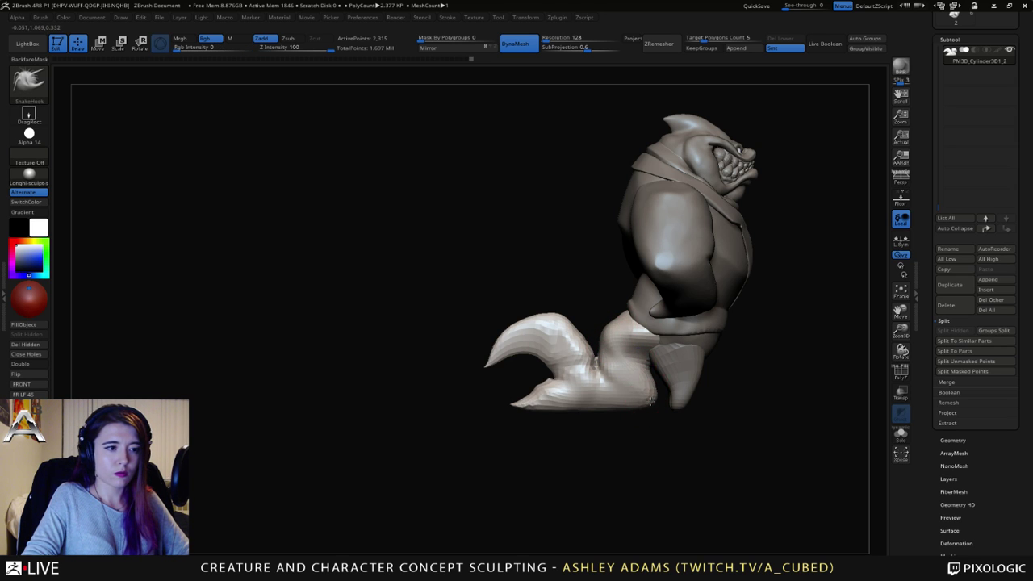
left_click_drag(598, 361, 602, 361)
Step: Smooth the tail toward the upper lobe's tip and thicken that lobe with the Inflat brush
right_click_drag(618, 378, 588, 321, "ctrl")
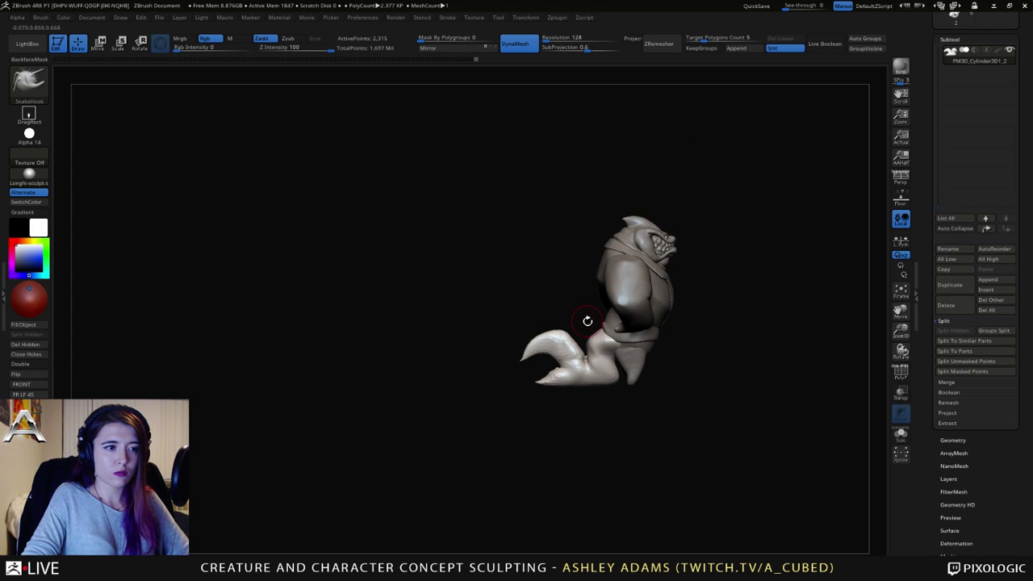
key("space")
mouse_move(618, 375)
left_mouse_down()
mouse_move(518, 343)
mouse_move(524, 351)
left_mouse_up()
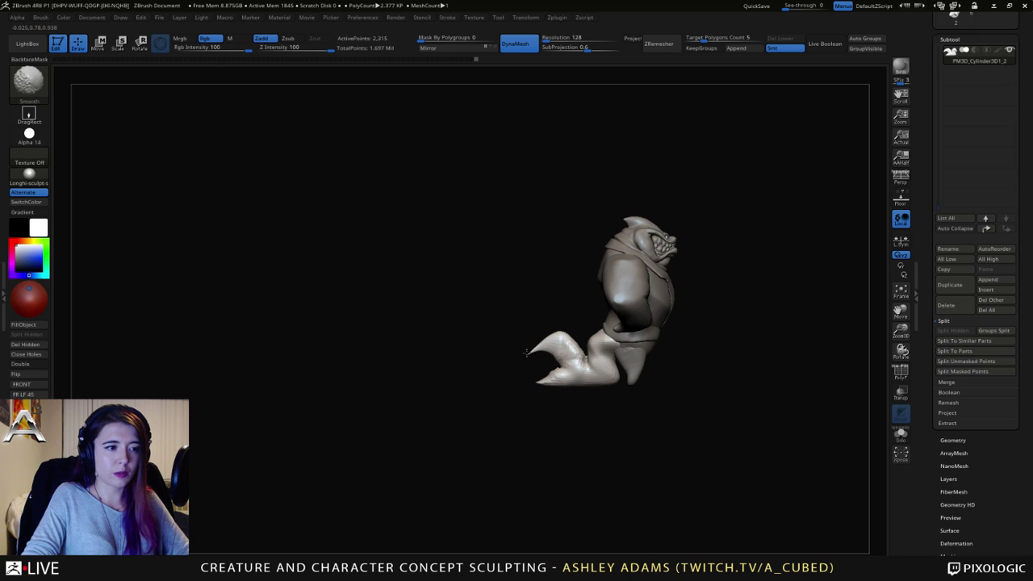
key("b")
key("i")
key("n")
mouse_move(547, 340)
left_mouse_down()
mouse_move(524, 358)
mouse_move(551, 341)
mouse_move(567, 355)
mouse_move(537, 345)
mouse_move(537, 358)
left_mouse_up()
Step: Mask everything on the tail except the forked fin, reset the gizmo's orientation at the fin, and scale the fin down
mouse_move(473, 321)
left_mouse_down("ctrl")
mouse_move(566, 385)
mouse_move(503, 415)
left_mouse_up("ctrl")
mouse_move(573, 415)
left_mouse_down("ctrl")
mouse_move(558, 416)
mouse_move(557, 313)
mouse_move(585, 335)
left_mouse_up("ctrl")
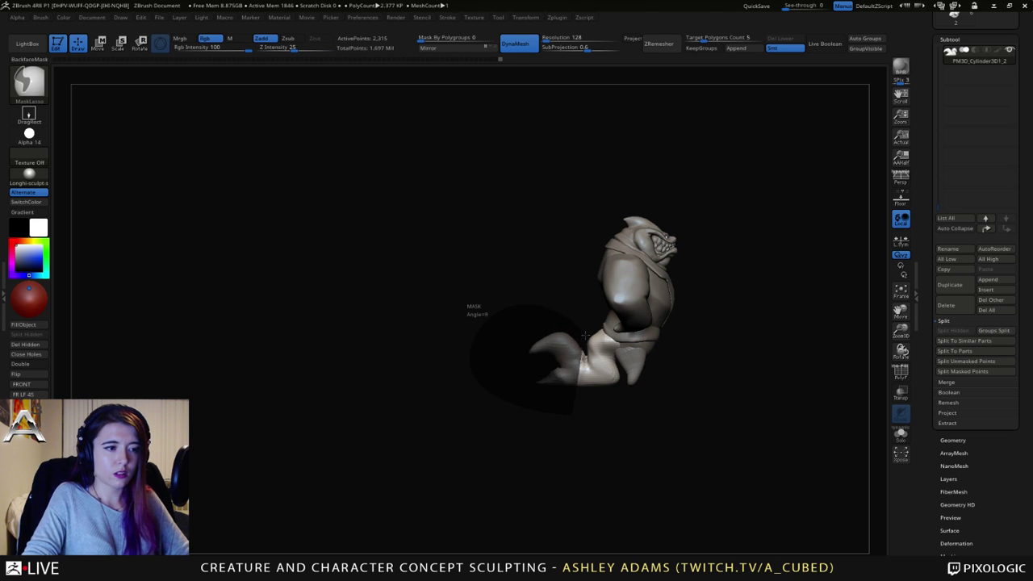
left_click_drag(598, 409, 607, 405, "ctrl")
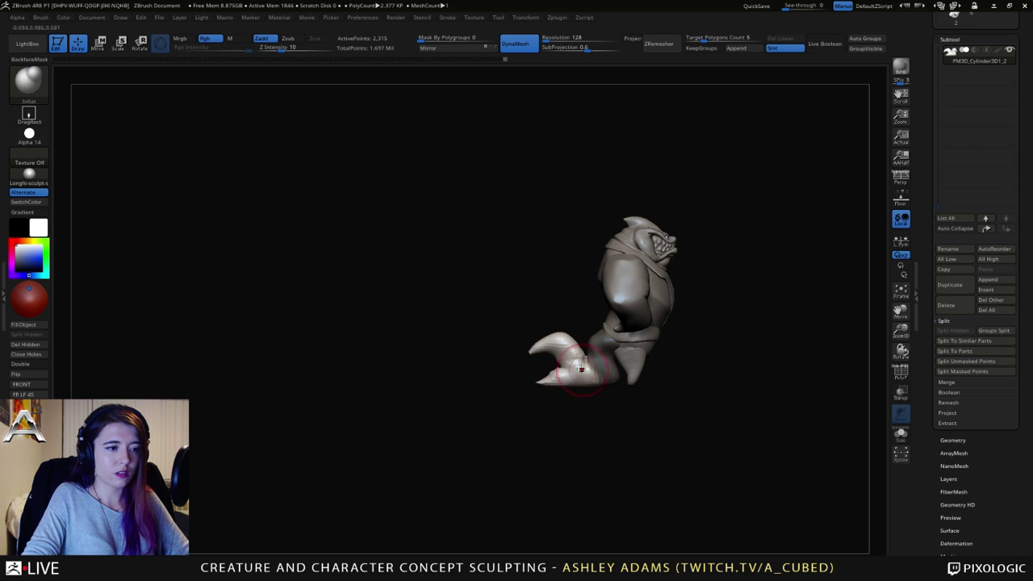
key("r")
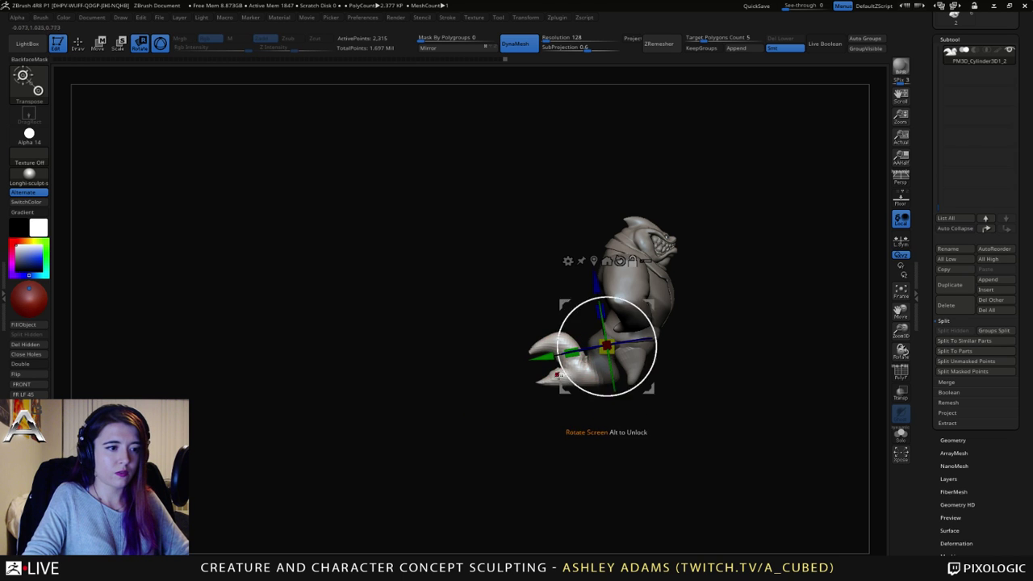
left_click(548, 335, "alt")
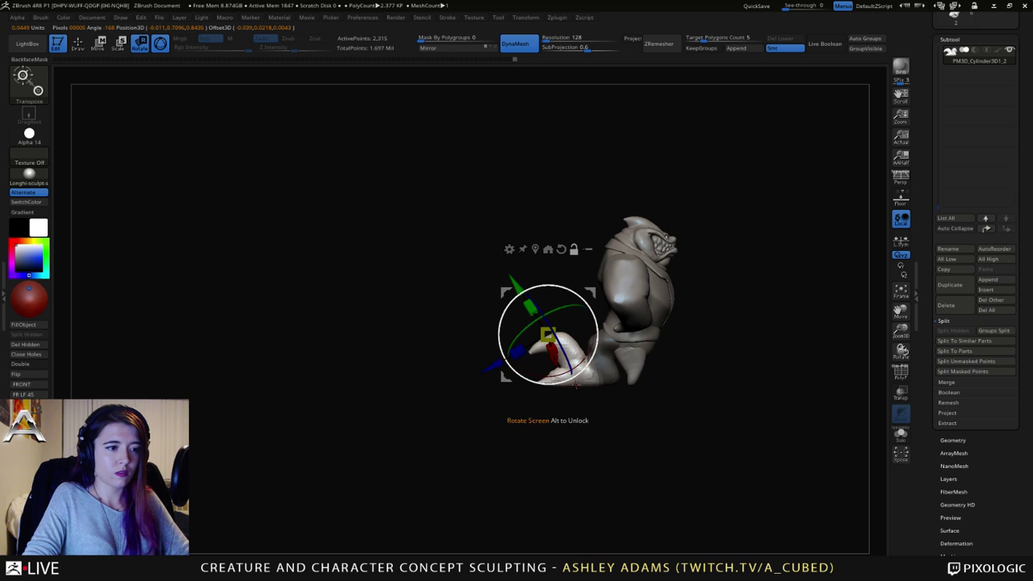
left_click(561, 249)
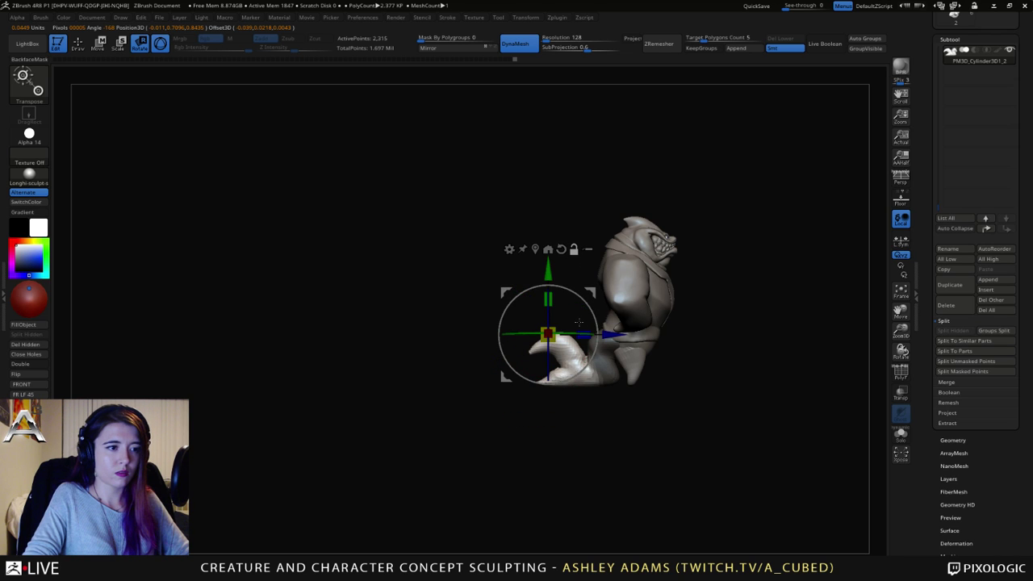
left_click_drag(590, 293, 605, 327, "alt")
left_click_drag(562, 369, 576, 372)
key("q")
right_click_drag(563, 334, 594, 369, "ctrl")
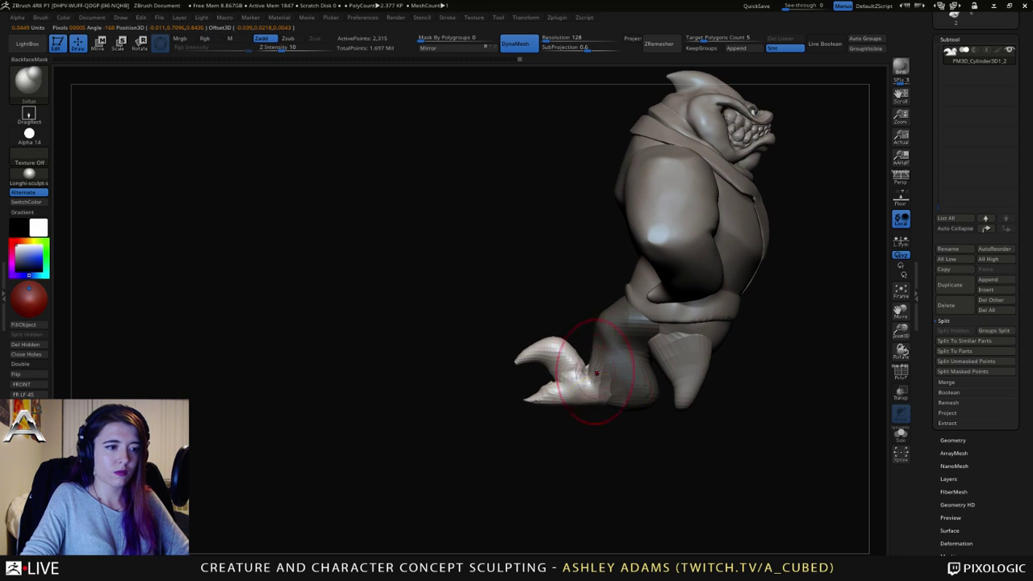
Step: Move the forked fin slightly closer to the tail's bend and clear the mask
key("w")
left_click_drag(578, 334, 578, 334)
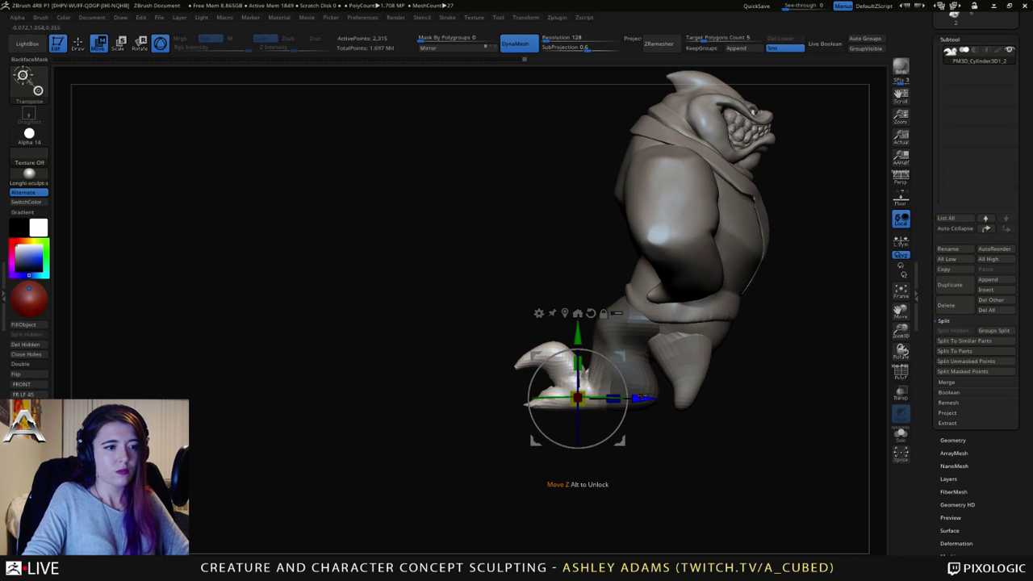
left_click_drag(646, 399, 651, 400)
key("q")
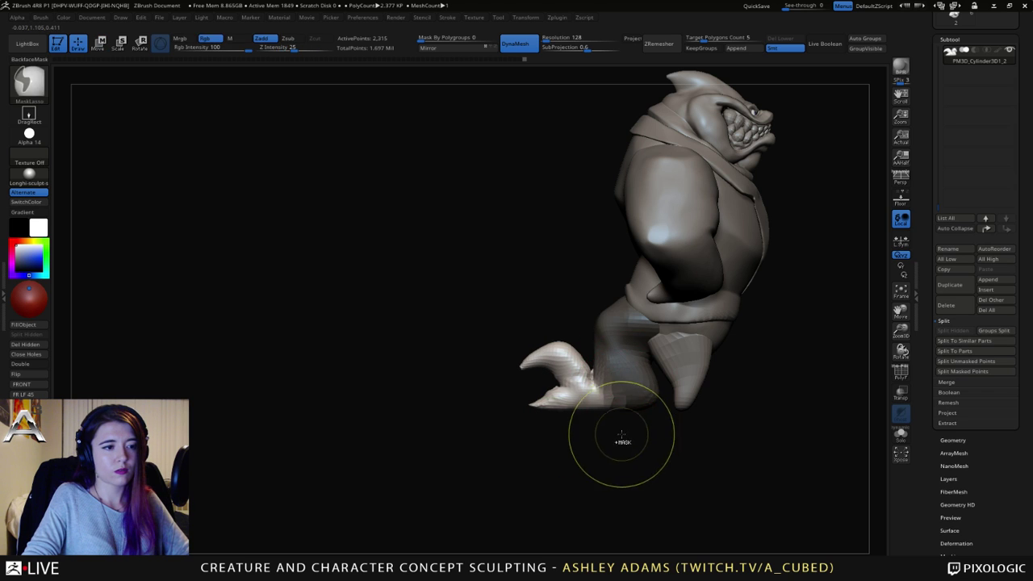
left_click_drag(622, 433, 632, 443, "ctrl")
Step: Round the outer curve of the tail's bend and flatten the arch of the upper lobe with the SnakeHook brush
key("b")
key("s")
key("h")
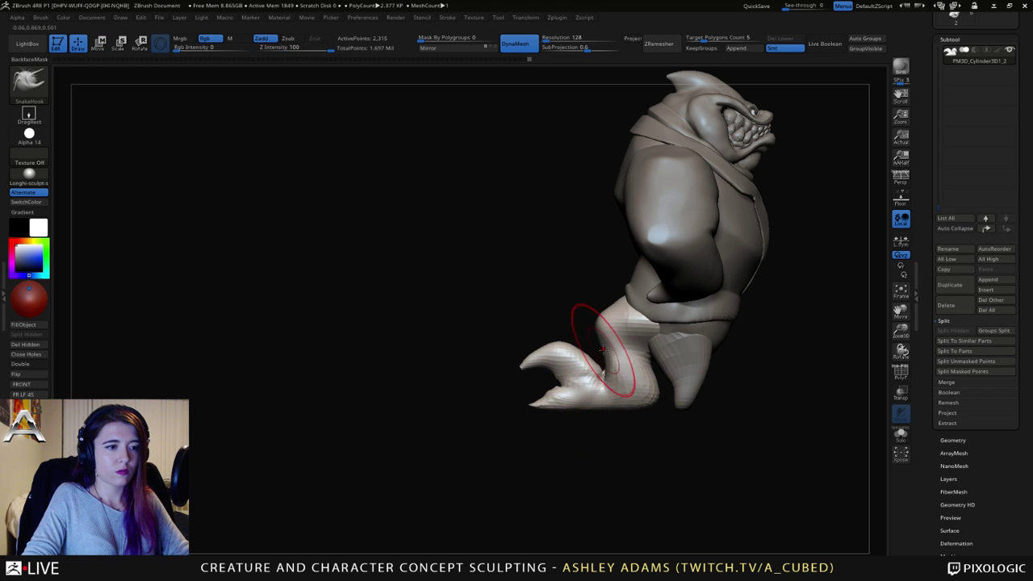
mouse_move(573, 346)
left_mouse_down()
mouse_move(549, 347)
mouse_move(555, 363)
left_mouse_up()
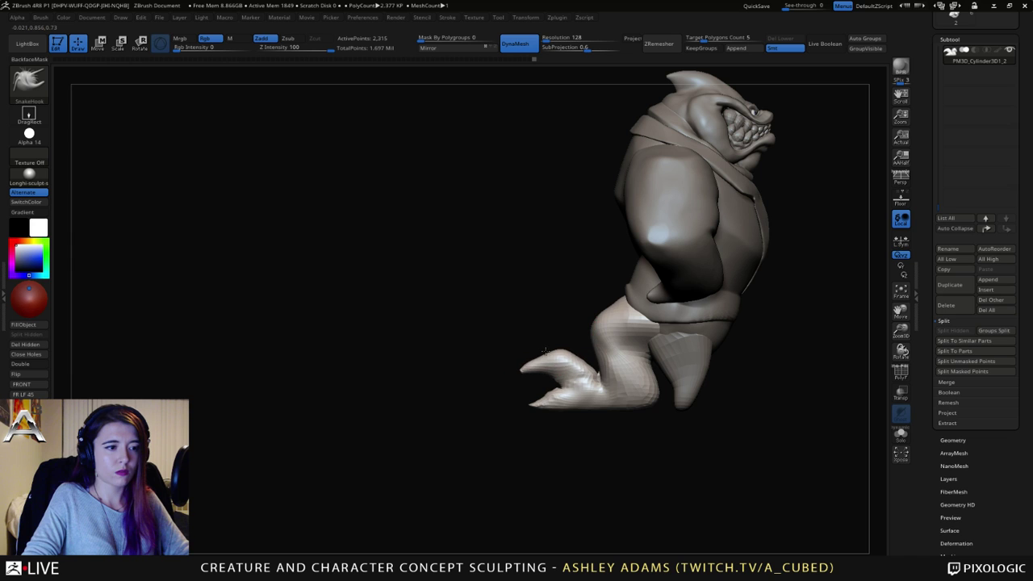
mouse_move(554, 403)
right_mouse_down("ctrl")
mouse_move(491, 331)
mouse_move(467, 357)
mouse_move(442, 353)
mouse_move(523, 305)
mouse_move(619, 395)
right_mouse_up("ctrl")
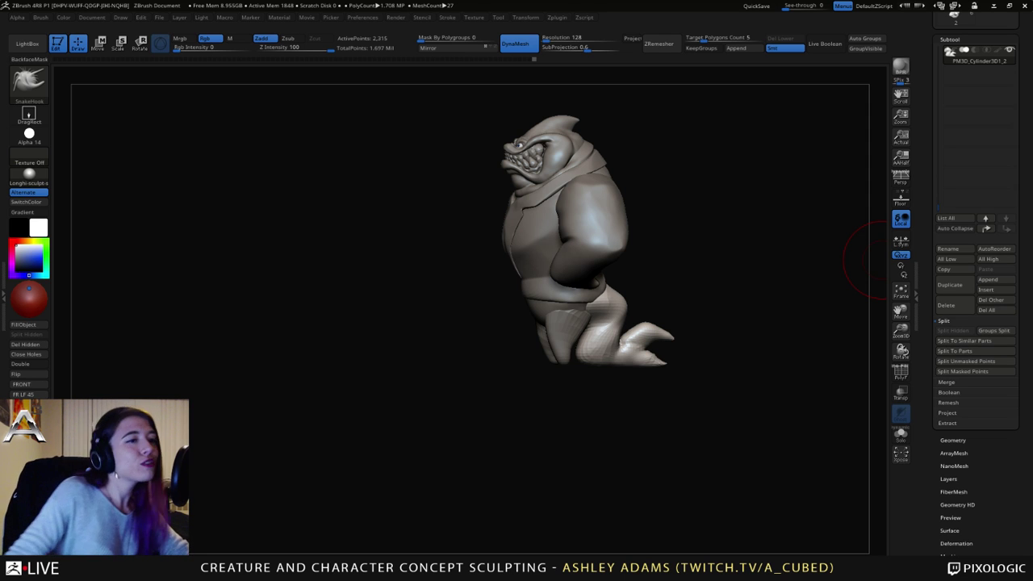
Step: Select the jacket lapel subtool and fill the chest area between the lapels with a smaller ClayBuildup brush
left_click_drag(876, 262, 593, 271)
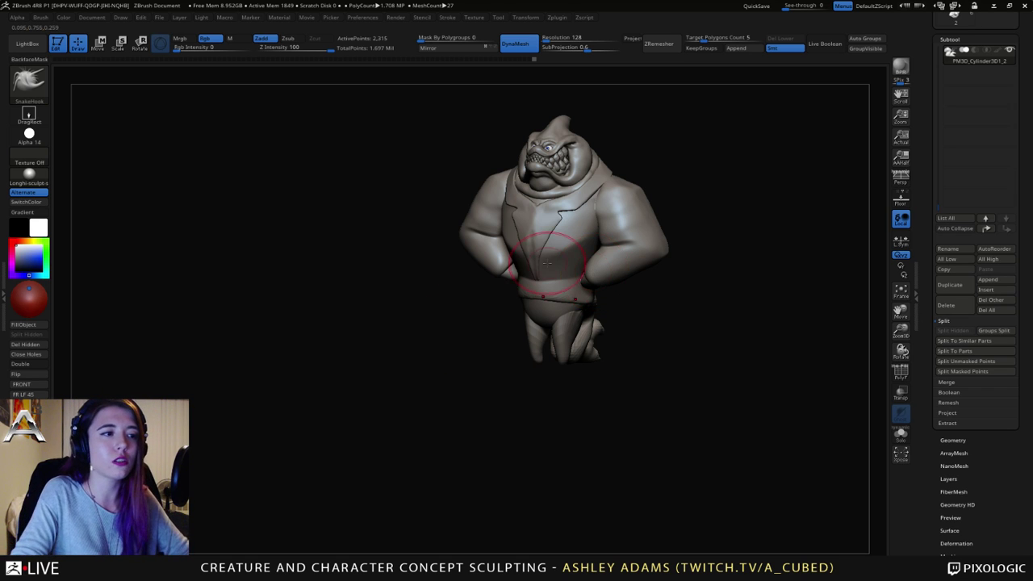
right_click_drag(625, 263, 551, 286)
right_click_drag(544, 197, 590, 288, "alt")
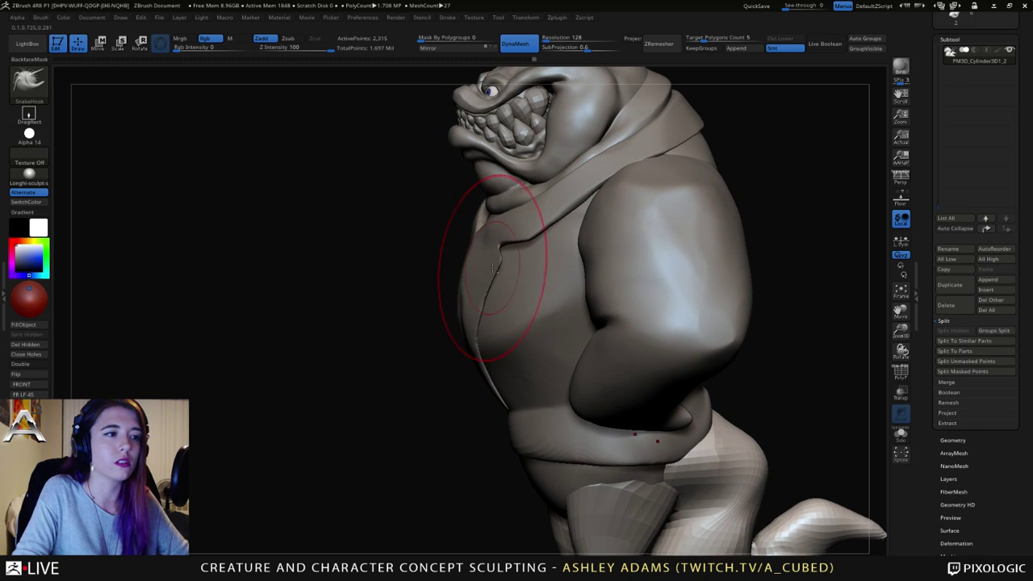
right_click_drag(472, 288, 511, 258)
left_click(512, 258, "alt")
key("space")
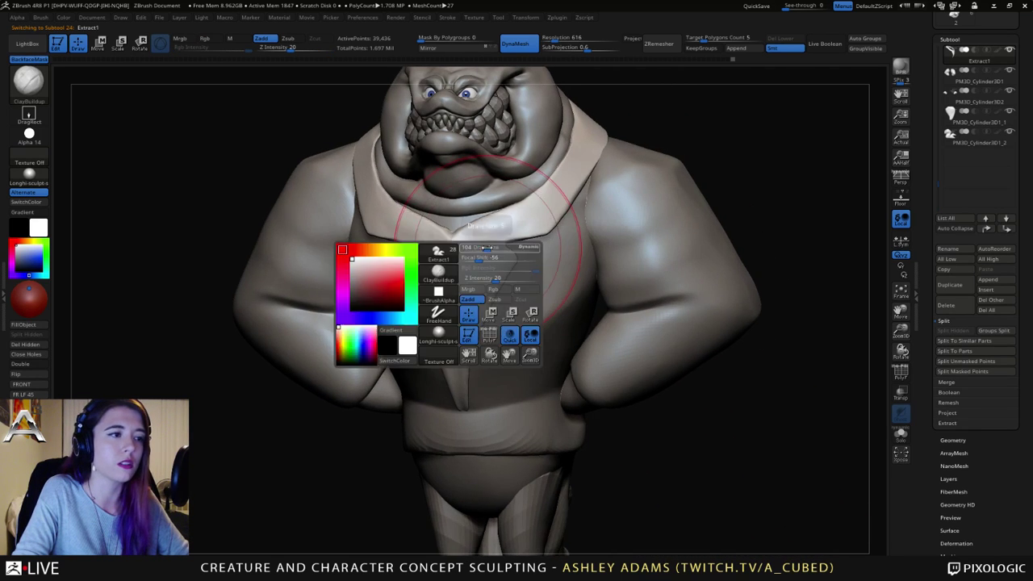
left_click_drag(498, 247, 485, 247)
right_click_drag(485, 247, 530, 266, "alt")
mouse_move(524, 259)
left_mouse_down()
mouse_move(520, 328)
mouse_move(533, 322)
left_mouse_up()
Step: Adjust the lower lapels' outer edges and notch corners symmetrically with the SnakeHook brush
key("b")
key("s")
key("h")
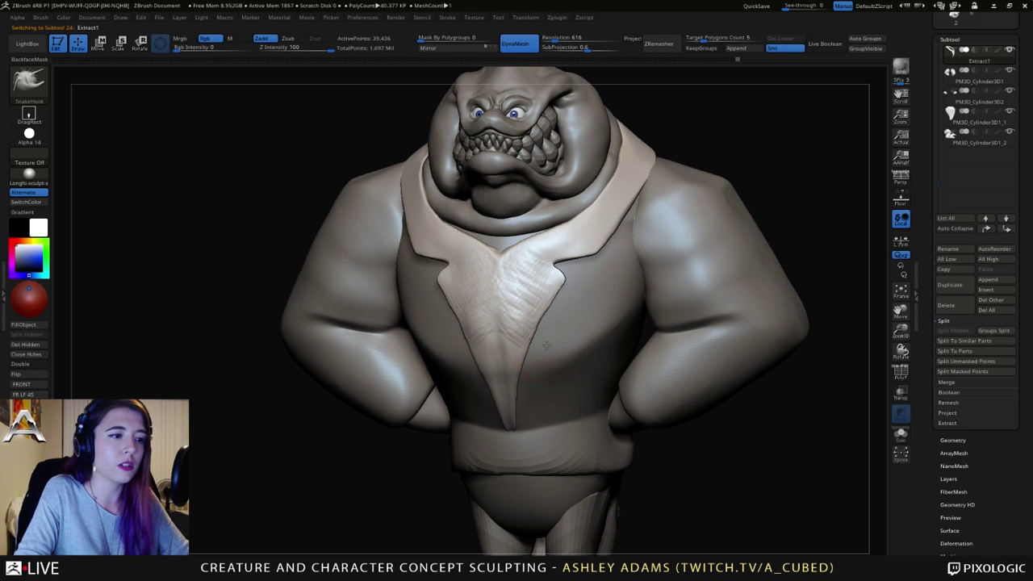
right_click_drag(548, 337, 560, 330, "shift")
right_click_drag(501, 315, 445, 288, "shift")
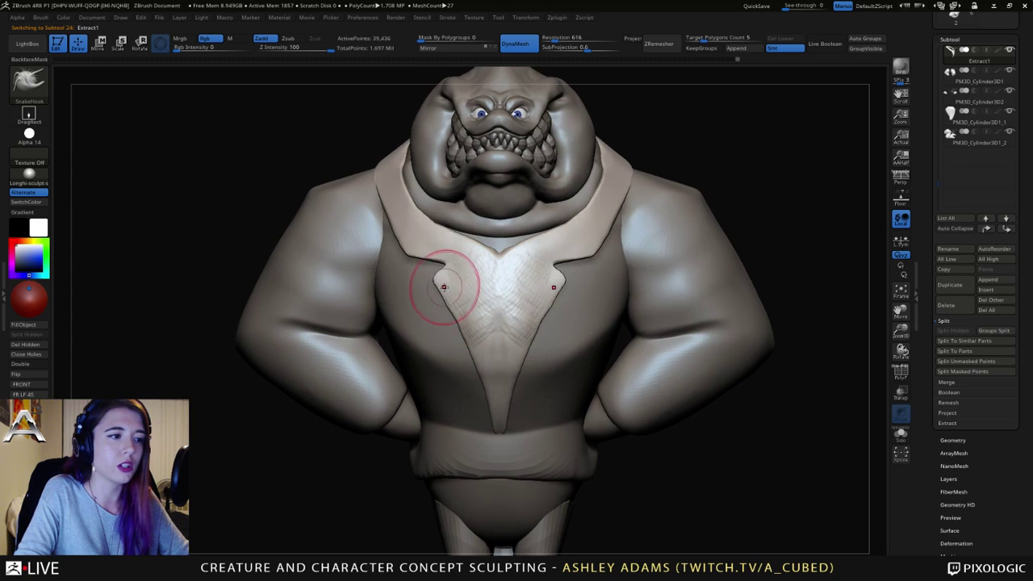
left_click_drag(445, 289, 429, 267)
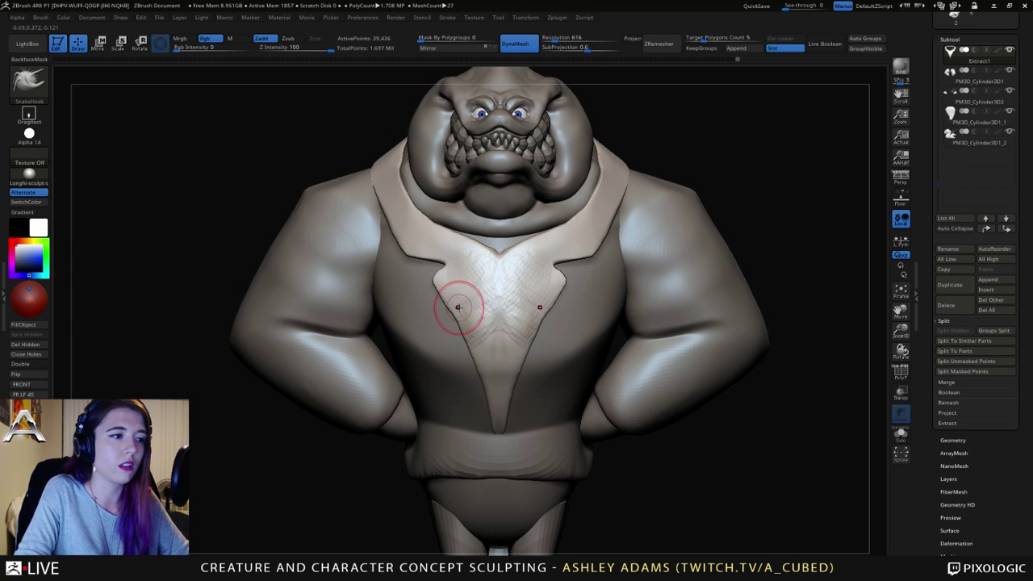
right_click_drag(460, 326, 468, 334)
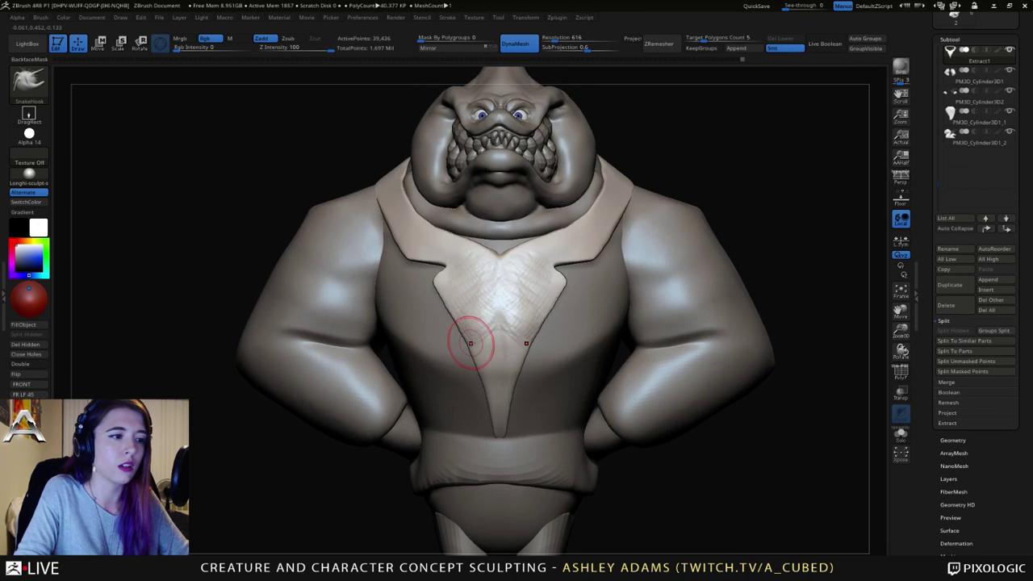
Step: Flatten and polish the filled chest area and collar surfaces with the hPolish brush, working from several angles
mouse_move(553, 334)
right_mouse_down()
mouse_move(484, 326)
mouse_move(525, 311)
right_mouse_up()
key("b")
key("h")
key("p")
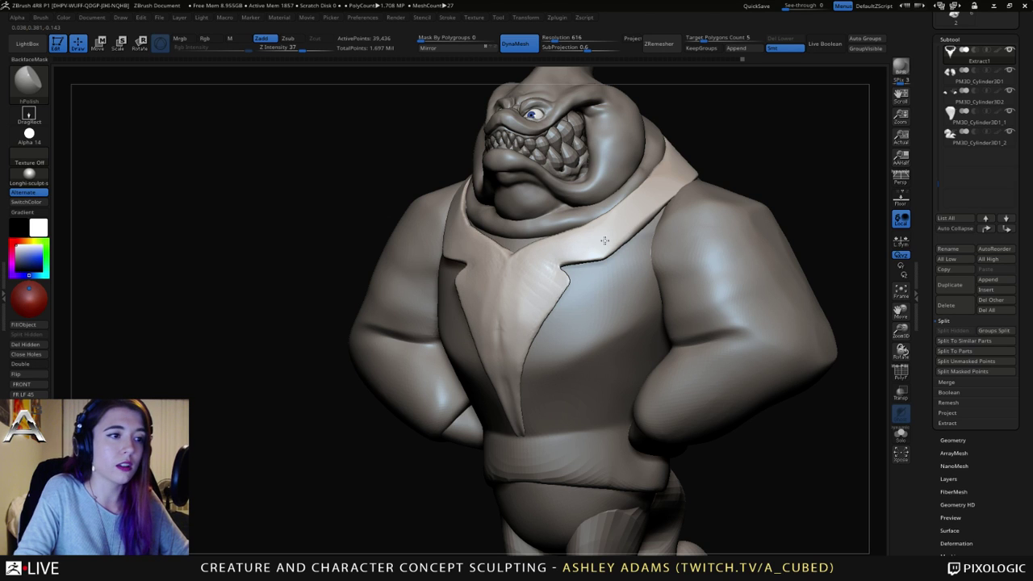
right_click_drag(622, 233, 507, 264)
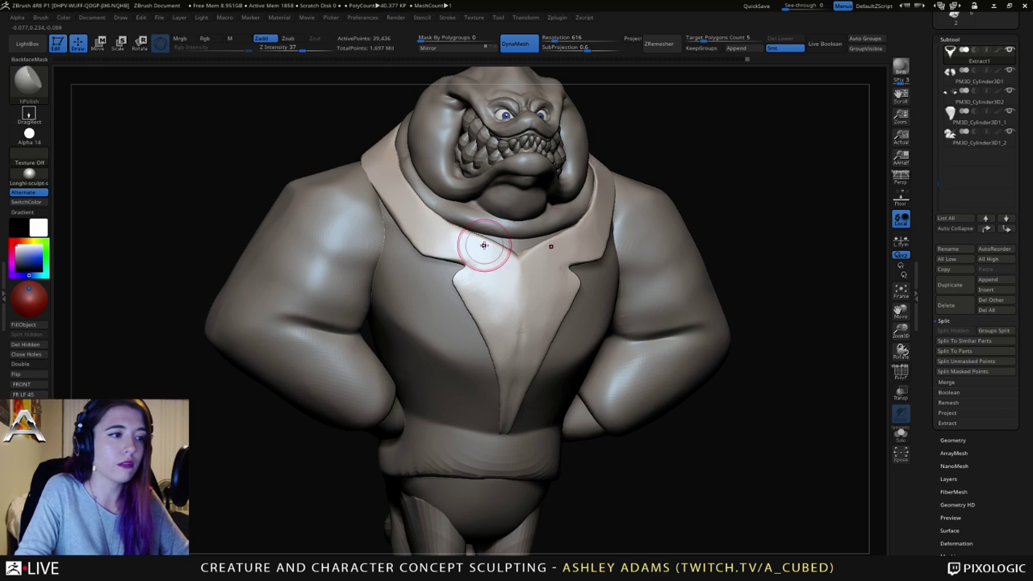
right_click_drag(484, 242, 512, 261)
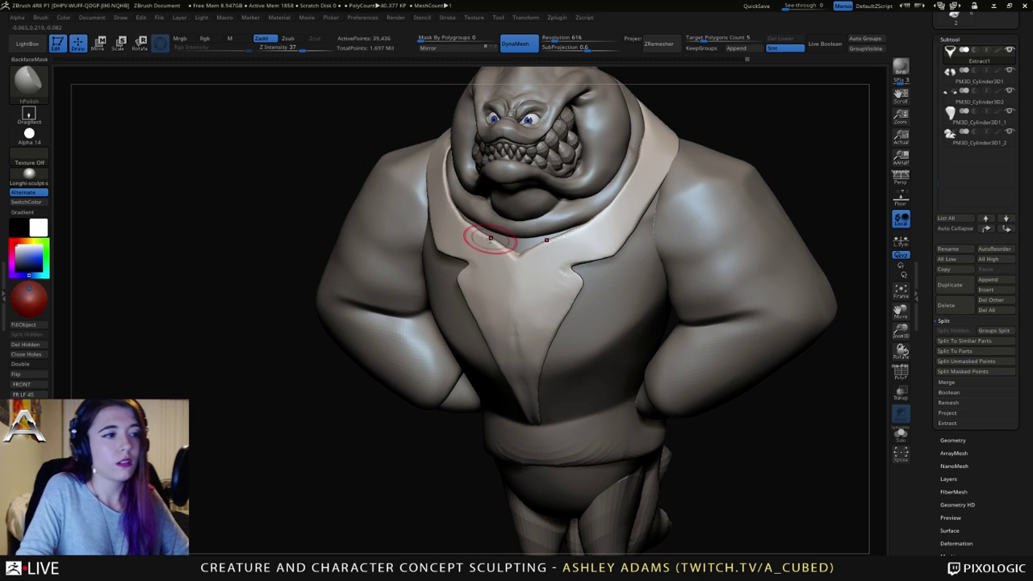
mouse_move(536, 338)
right_mouse_down()
mouse_move(519, 268)
mouse_move(547, 234)
mouse_move(517, 234)
right_mouse_up()
Step: Carve a vertical crease down the centre of the chest between the lapels with the DamStandard brush
key("b")
key("d")
key("s")
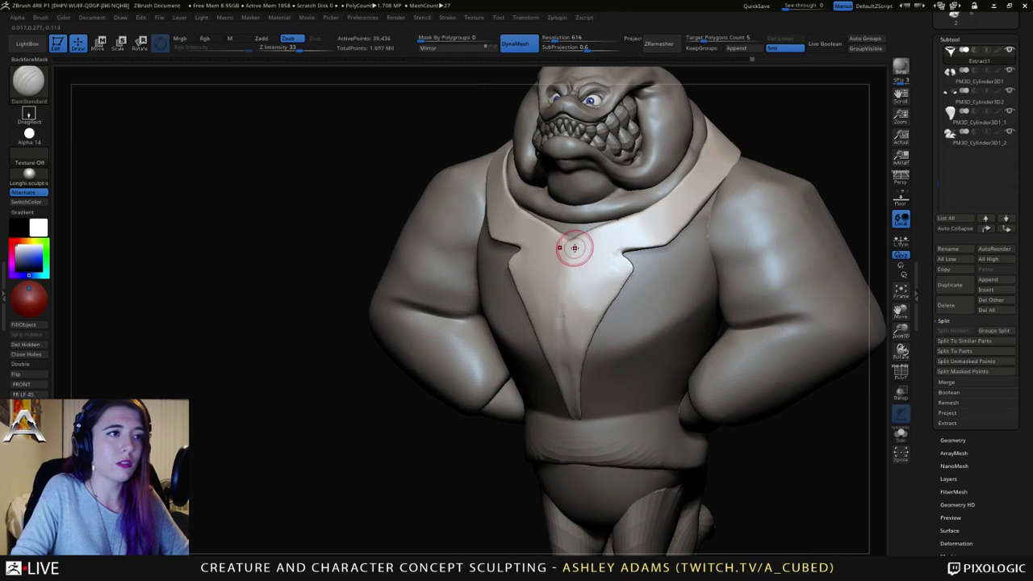
left_click_drag(564, 275, 572, 240)
left_click_drag(561, 310, 569, 266)
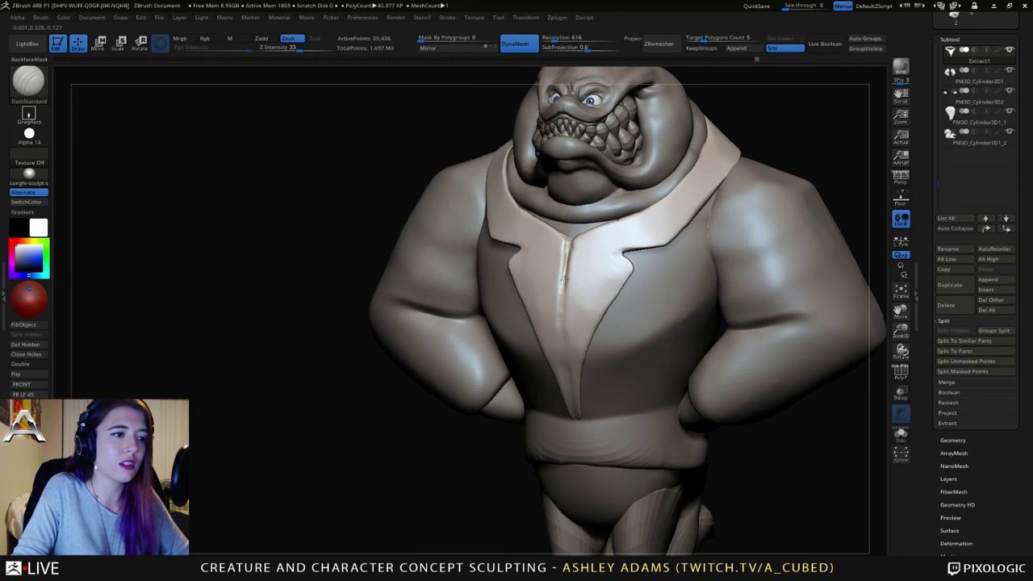
mouse_move(565, 306)
right_mouse_down()
mouse_move(577, 310)
mouse_move(567, 309)
right_mouse_up()
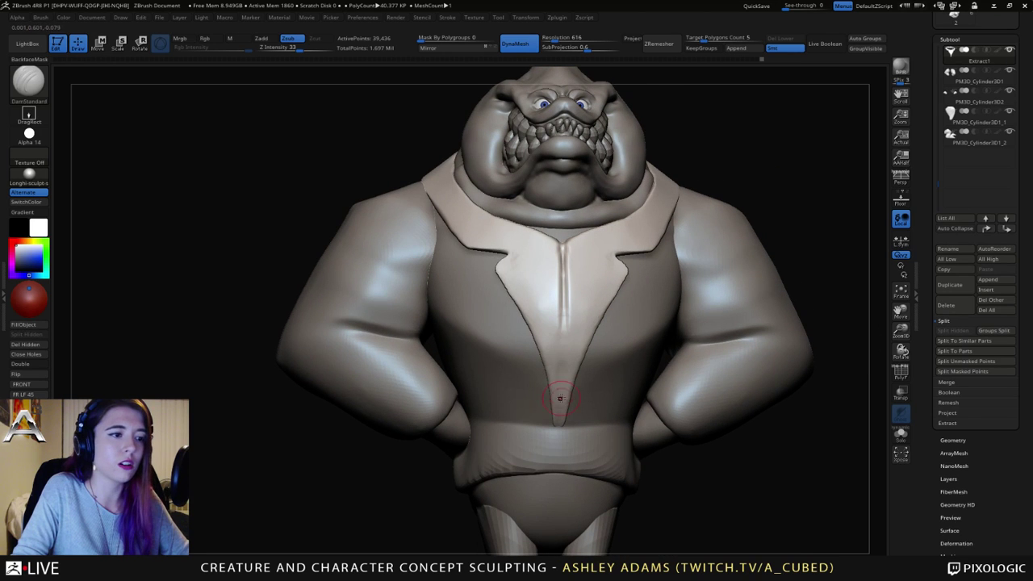
Step: Extend the vertical chest crease down to the lapels' lower tip with the DamStandard brush
left_click_drag(564, 352, 563, 388)
left_click_drag(563, 312, 562, 370)
key("b")
key("s")
key("h")
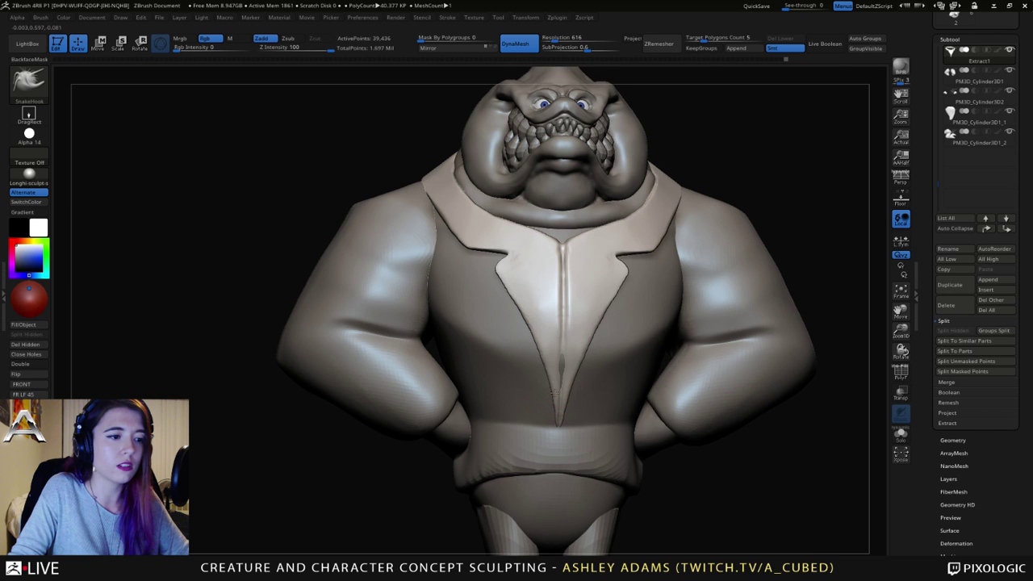
right_click_drag(544, 407, 572, 417, "shift")
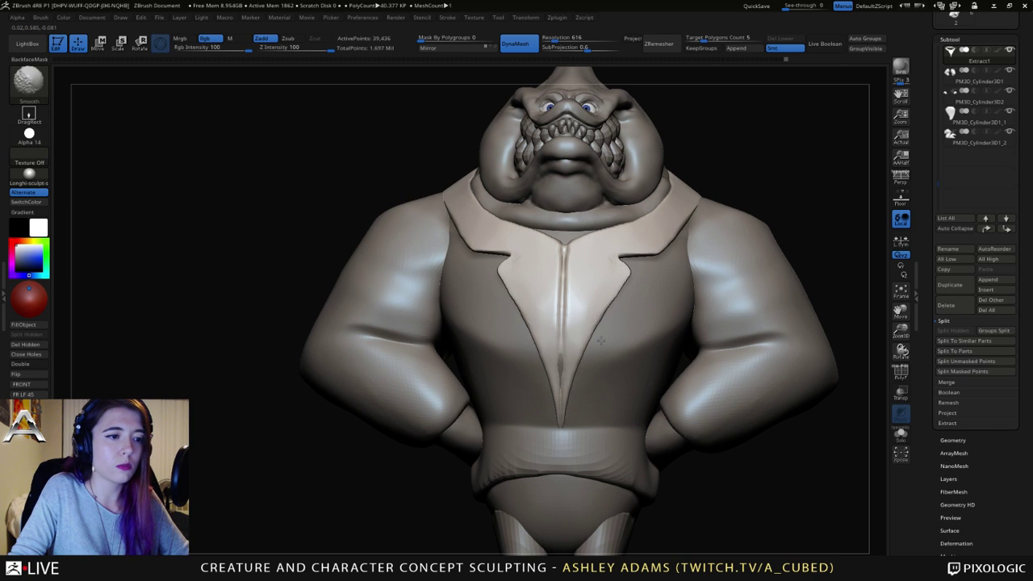
Step: Select the arms subtool and adjust the shoulder contours beside the collar with a larger SnakeHook brush
mouse_move(631, 323)
right_mouse_down()
mouse_move(627, 401)
mouse_move(594, 341)
mouse_move(603, 353)
right_mouse_up()
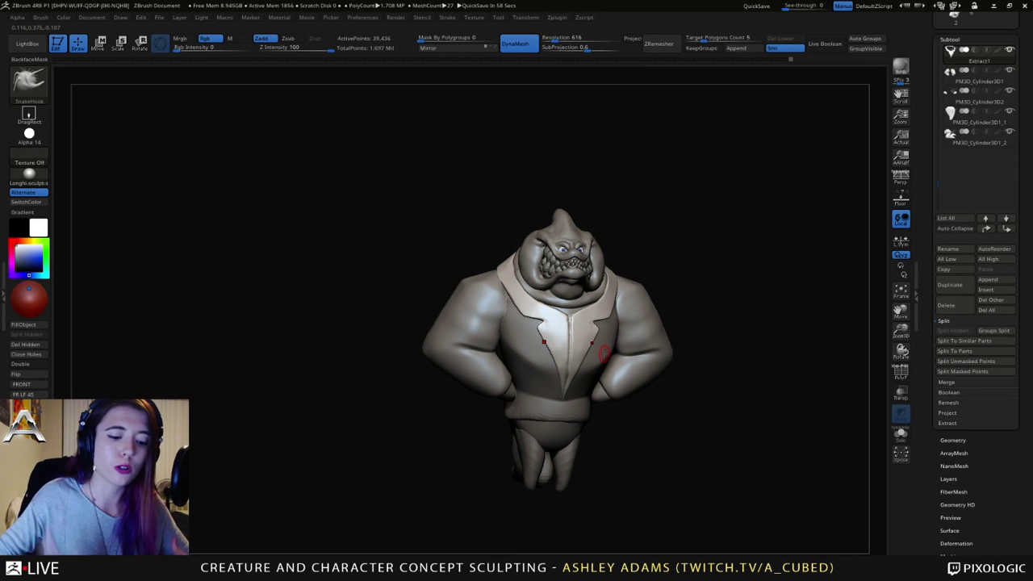
left_click_drag(703, 305, 683, 313)
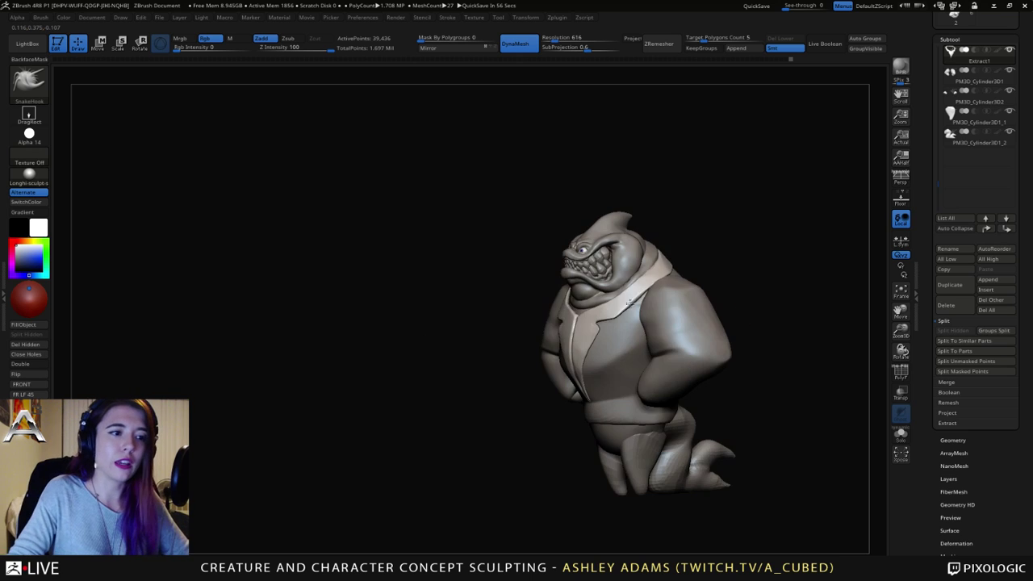
left_click(665, 324, "alt")
right_click(620, 371)
right_click_drag(620, 371, 606, 340, "ctrl")
right_click(605, 340)
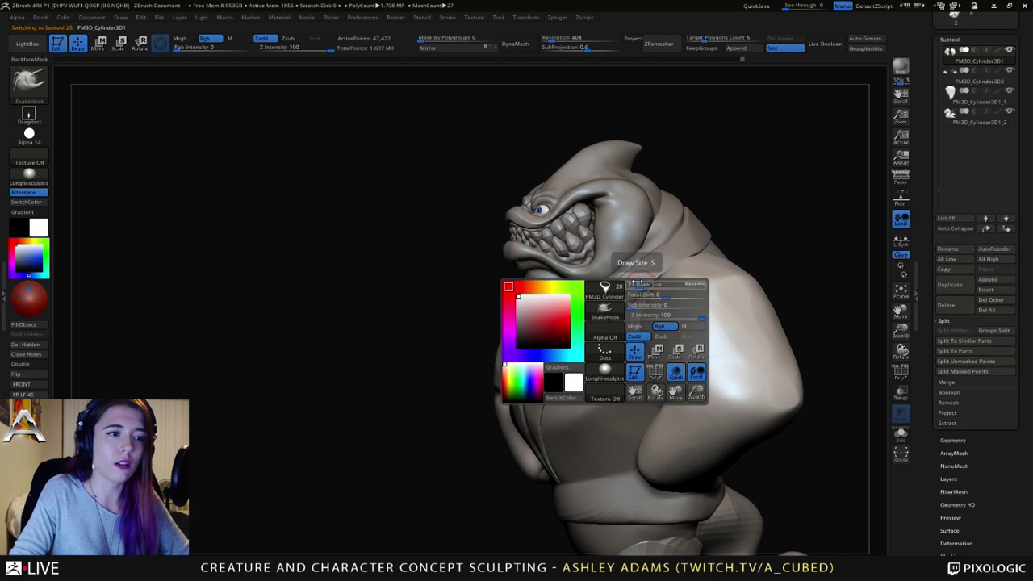
left_click_drag(634, 284, 651, 281)
key("space")
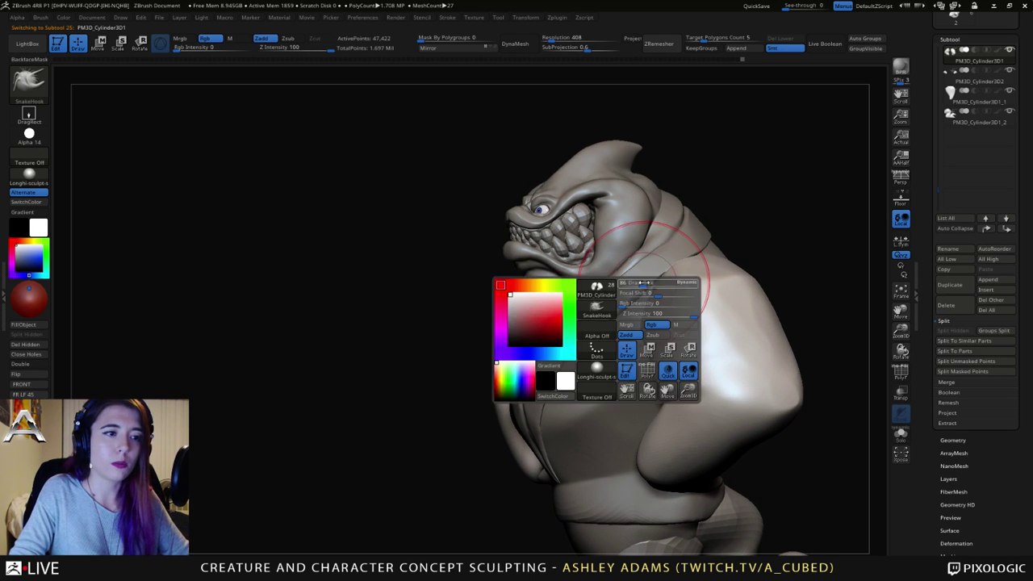
mouse_move(662, 277)
right_mouse_down()
mouse_move(676, 259)
mouse_move(669, 272)
right_mouse_up()
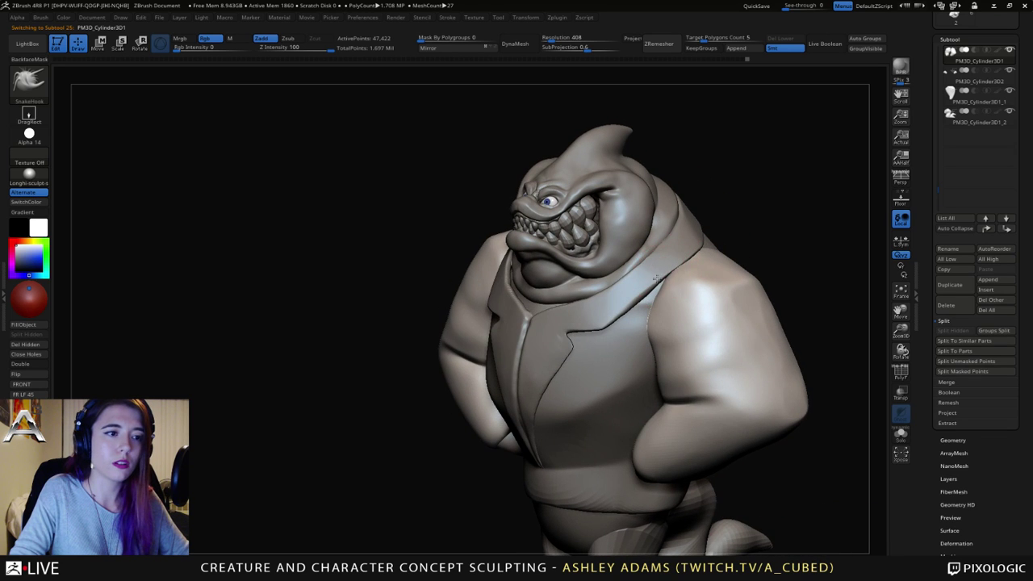
key("space")
key("shift")
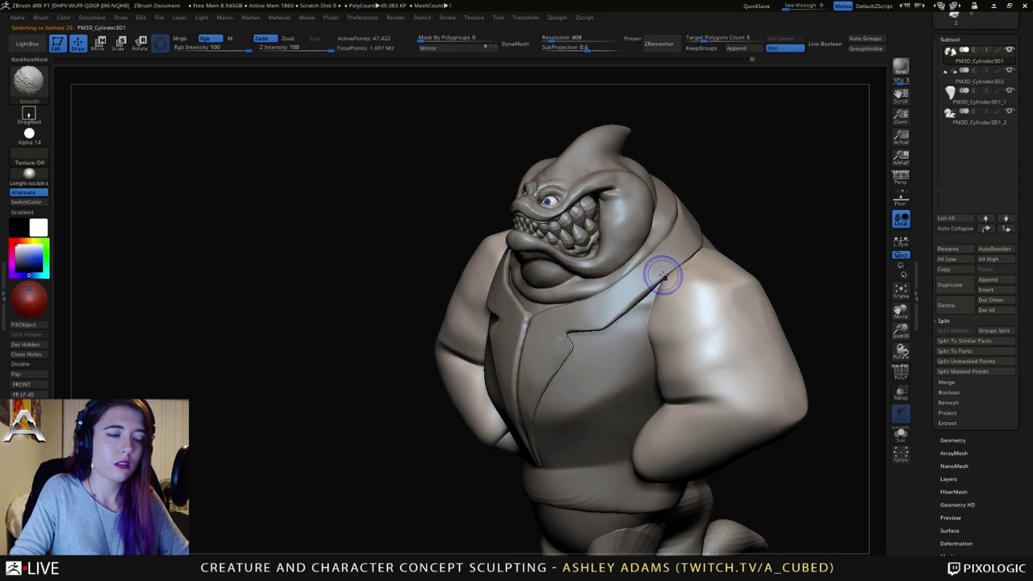
Step: Adjust the collar's outer edge near the shoulder, and smooth the jacket torso surface beneath it
left_click(650, 297, "alt")
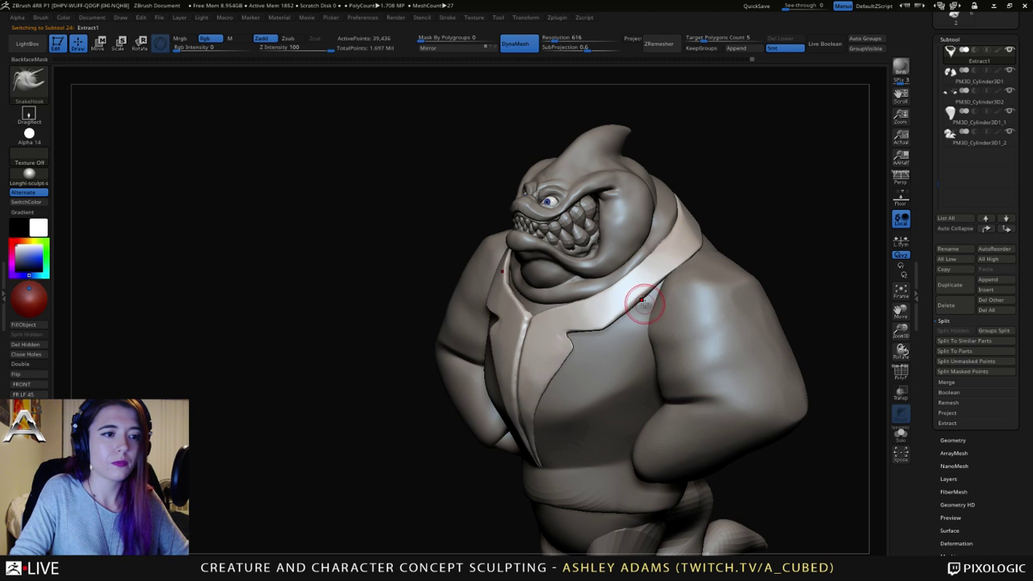
right_click_drag(653, 285, 654, 290)
left_click_drag(657, 293, 636, 314, "shift")
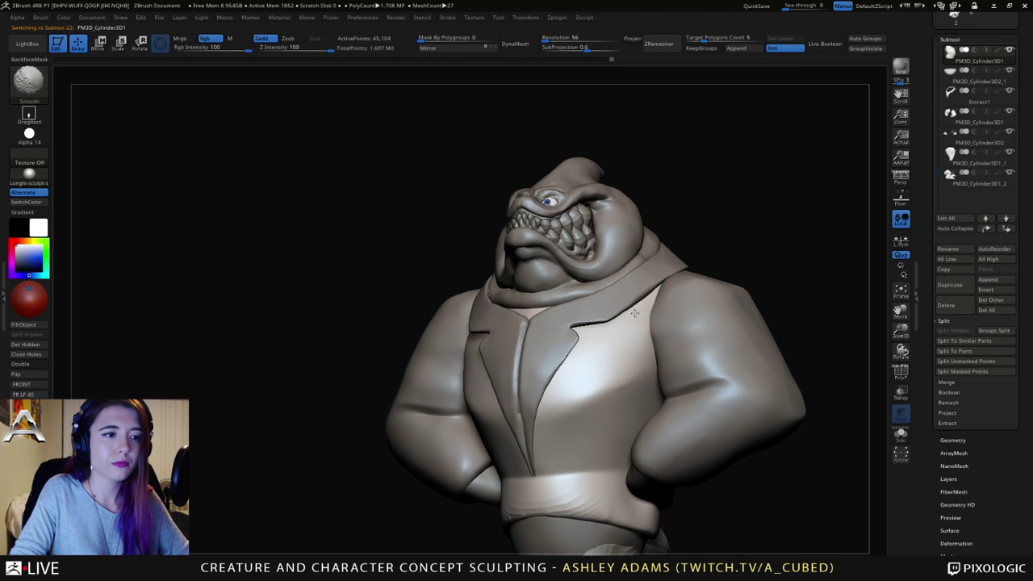
mouse_move(651, 304)
right_mouse_down()
mouse_move(634, 329)
mouse_move(569, 327)
mouse_move(642, 303)
mouse_move(649, 316)
right_mouse_up()
key("b")
key("h")
key("p")
key("b")
key("s")
key("h")
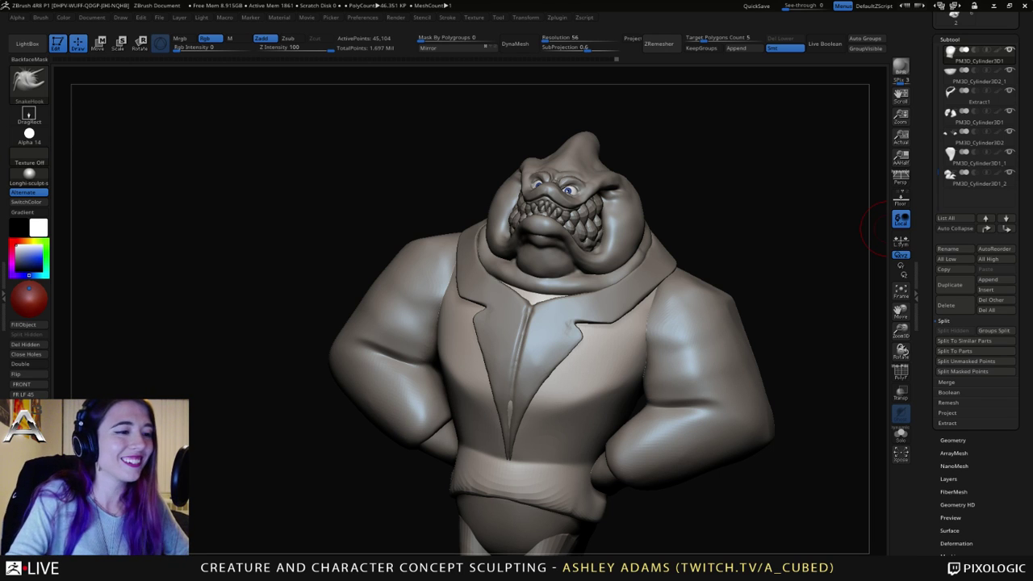
Step: Select the leg fins subtool and push the fins' upper rear edges forward beneath the jacket hem with the SnakeHook brush
mouse_move(656, 242)
right_mouse_down()
mouse_move(710, 258)
mouse_move(633, 314)
mouse_move(560, 337)
mouse_move(609, 357)
mouse_move(579, 317)
right_mouse_up()
key("space")
left_click_drag(570, 317, 588, 317)
left_click(530, 353, "alt")
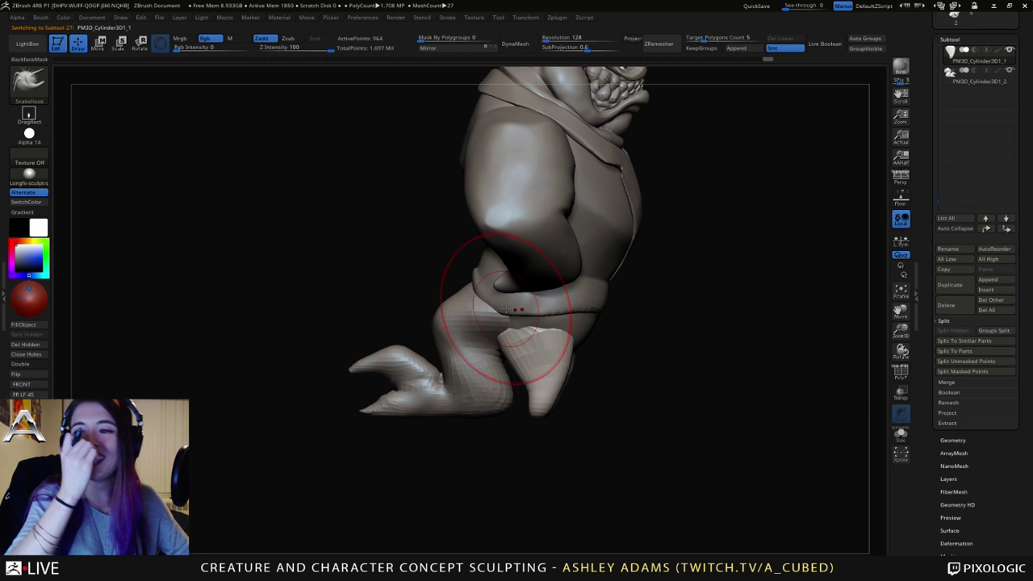
right_click_drag(541, 295, 494, 333)
left_click_drag(494, 332, 528, 321)
right_click_drag(528, 321, 556, 321)
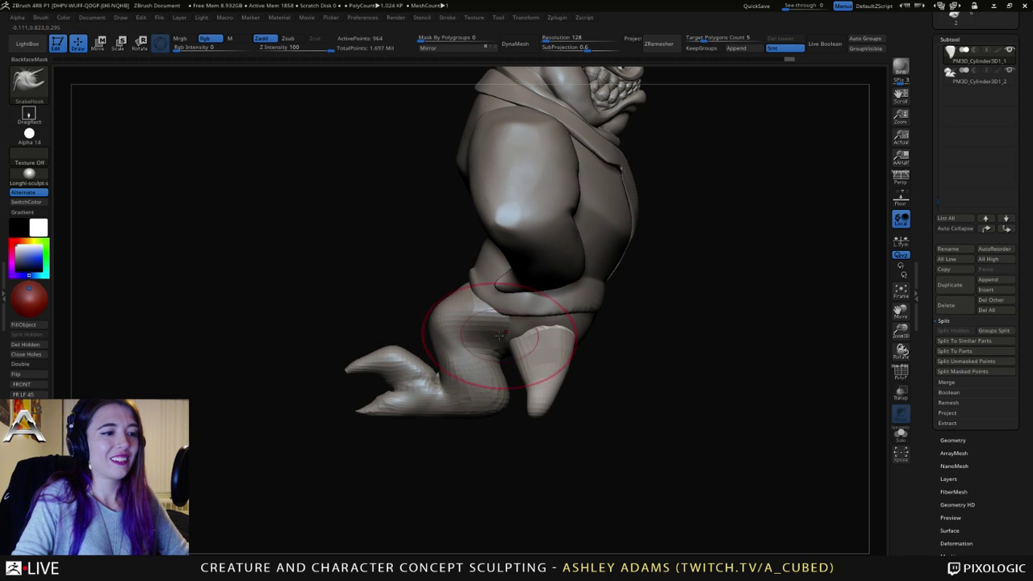
key("space")
mouse_move(519, 344)
left_mouse_down()
mouse_move(506, 345)
mouse_move(521, 370)
mouse_move(536, 344)
left_mouse_up()
key("space")
mouse_move(565, 331)
right_mouse_down()
mouse_move(527, 334)
mouse_move(498, 295)
right_mouse_up()
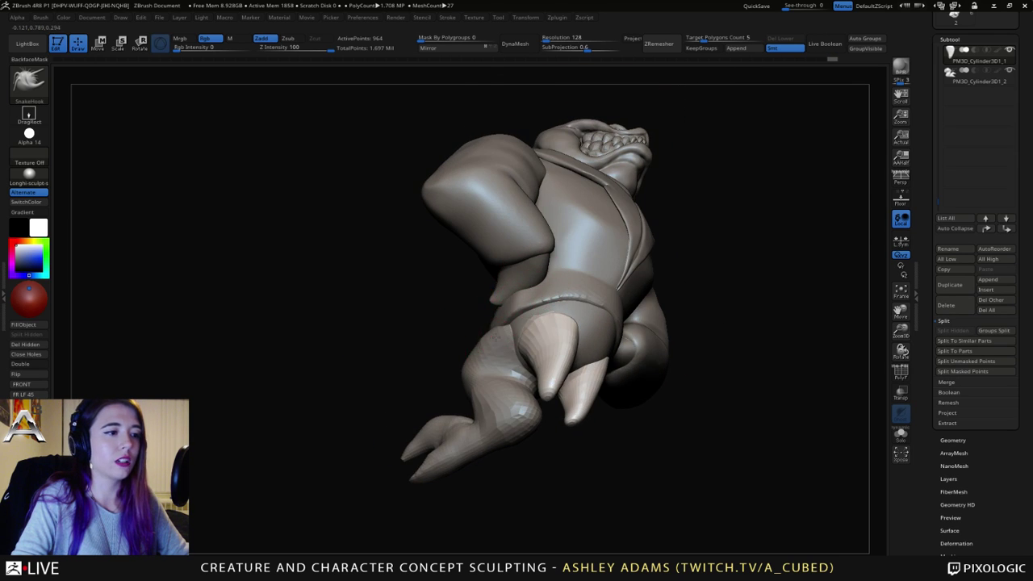
Step: Select the tail subtool and smooth its upper section where it emerges beneath the jacket hem
left_click(478, 350, "alt")
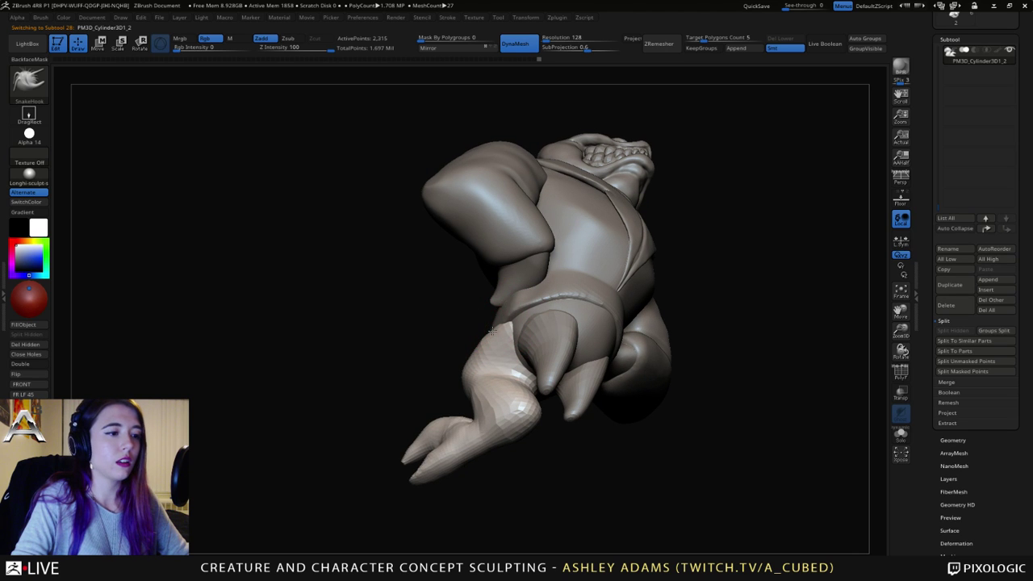
key("shift")
left_click_drag(493, 332, 489, 344, "shift")
right_click_drag(505, 362, 532, 380, "ctrl")
mouse_move(533, 380)
right_mouse_down()
mouse_move(554, 393)
mouse_move(515, 334)
right_mouse_up()
left_click_drag(472, 349, 477, 354, "shift")
mouse_move(484, 362)
right_mouse_down()
mouse_move(528, 346)
mouse_move(556, 355)
right_mouse_up()
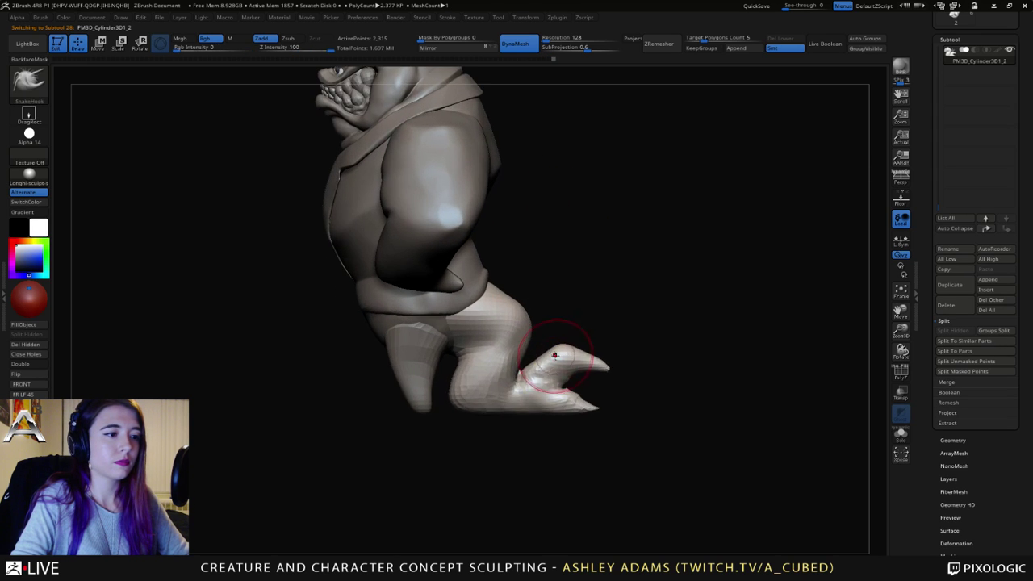
Step: Inflate the tail around the base of its fork with a small Inflat brush
key("space")
mouse_move(600, 366)
left_mouse_down()
mouse_move(608, 370)
mouse_move(581, 398)
mouse_move(590, 410)
mouse_move(558, 391)
left_mouse_up()
key("space")
left_click_drag(637, 384, 535, 377)
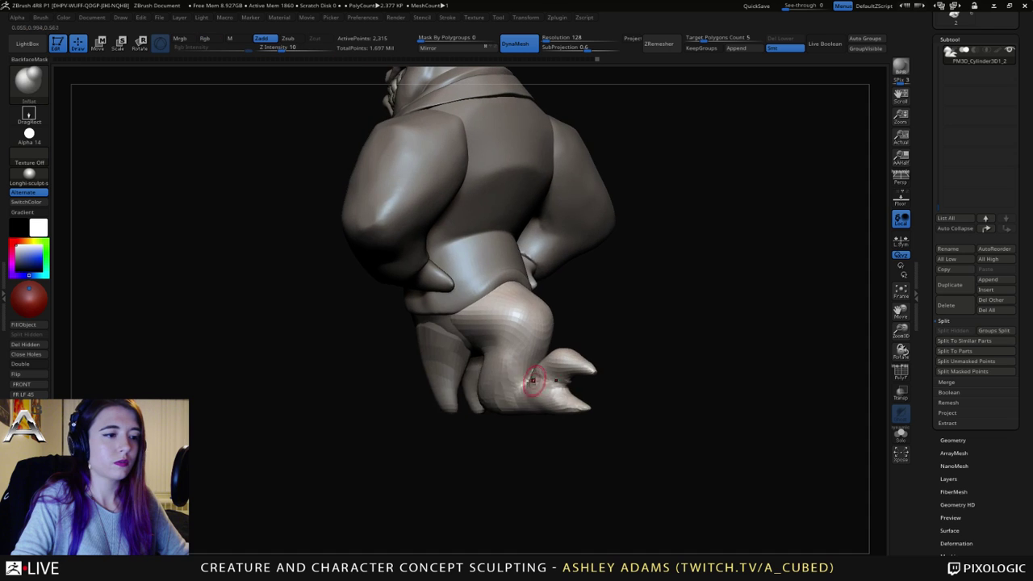
Step: Build up volume along the tail's bend and fork lobes with the ClayBuildup brush, smoothing the inner side
key("space")
key("b")
key("c")
key("b")
right_click_drag(540, 380, 533, 383, "shift")
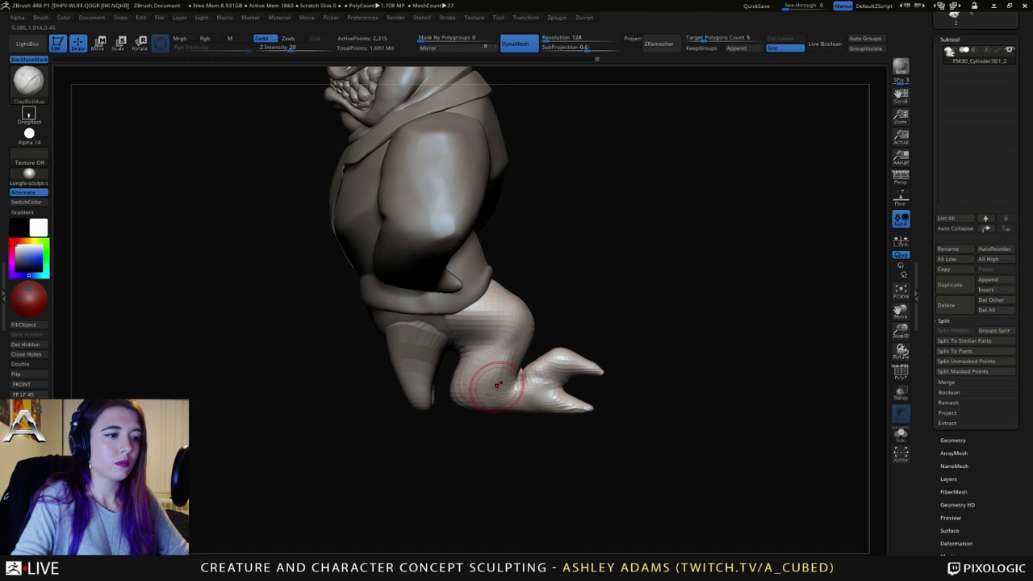
mouse_move(495, 382)
left_mouse_down()
mouse_move(484, 385)
mouse_move(505, 376)
mouse_move(493, 359)
mouse_move(469, 389)
mouse_move(494, 389)
mouse_move(484, 346)
mouse_move(497, 334)
mouse_move(498, 286)
left_mouse_up()
right_click_drag(498, 287, 517, 326)
left_click_drag(516, 326, 498, 369)
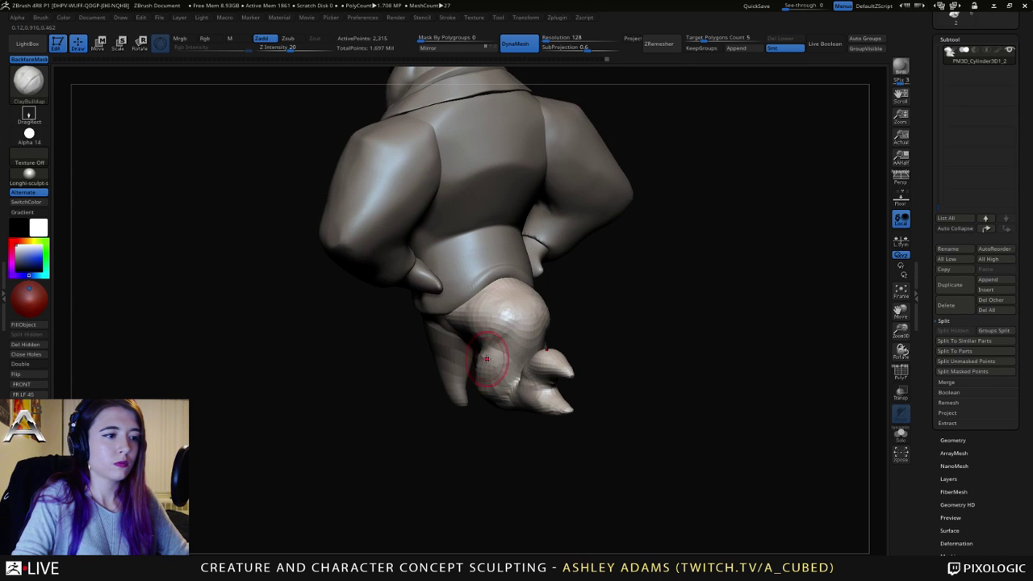
right_click_drag(497, 369, 489, 362)
mouse_move(489, 362)
left_mouse_down("shift")
mouse_move(471, 375)
mouse_move(499, 360)
left_mouse_up("shift")
mouse_move(499, 360)
right_mouse_down()
mouse_move(444, 367)
mouse_move(508, 376)
right_mouse_up()
mouse_move(523, 394)
left_mouse_down()
mouse_move(512, 396)
mouse_move(549, 392)
mouse_move(542, 376)
mouse_move(565, 360)
left_mouse_up()
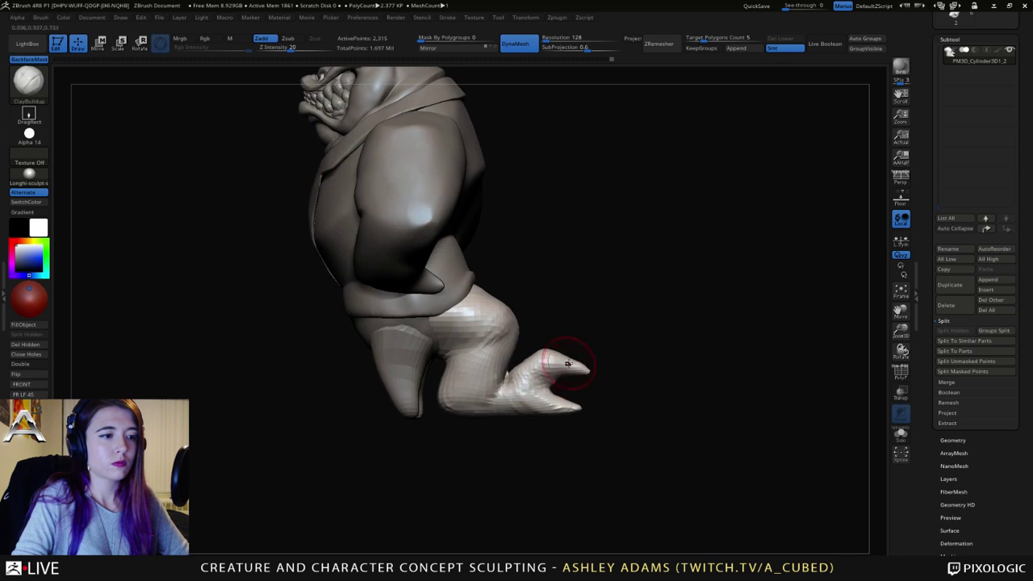
Step: Refine the silhouette of the tail fork and upper tail in profile with the SnakeHook brush
right_click_drag(583, 375, 557, 360, "ctrl")
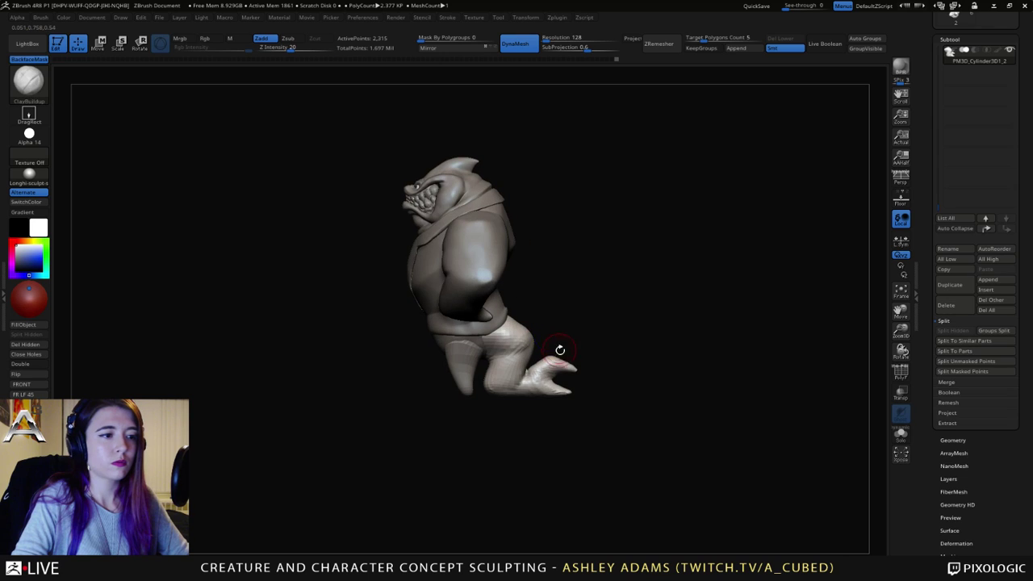
key("b")
key("s")
key("h")
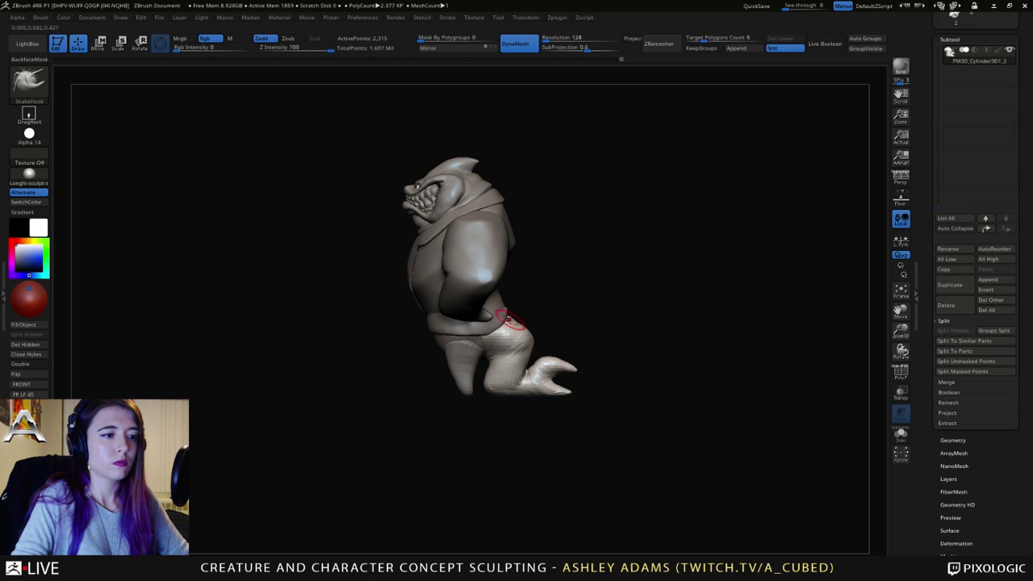
right_click_drag(557, 363, 589, 369, "alt")
left_click_drag(591, 380, 586, 380)
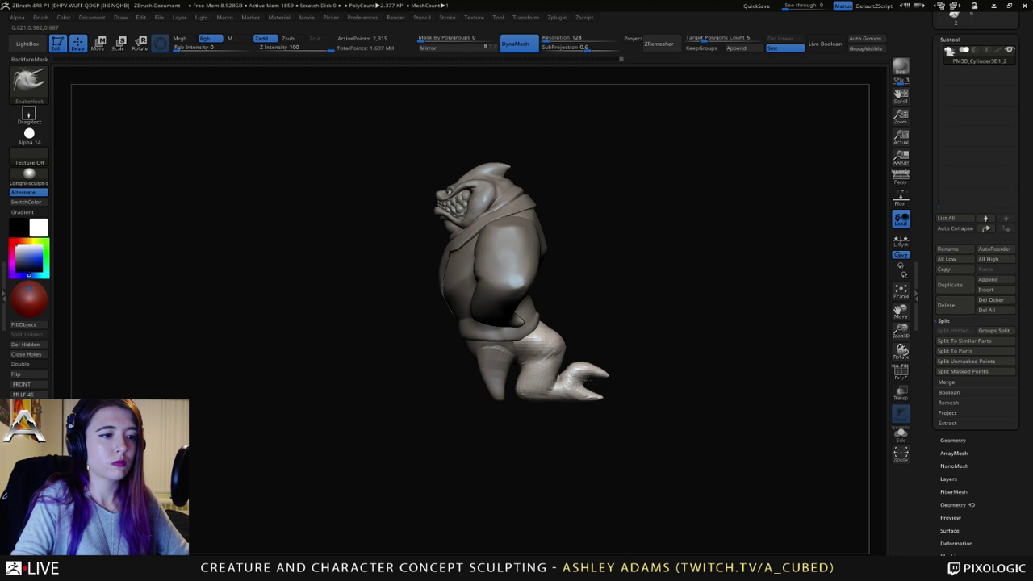
mouse_move(502, 326)
right_mouse_down()
mouse_move(537, 336)
mouse_move(508, 302)
mouse_move(535, 342)
mouse_move(526, 318)
right_mouse_up()
left_click_drag(526, 319, 523, 320)
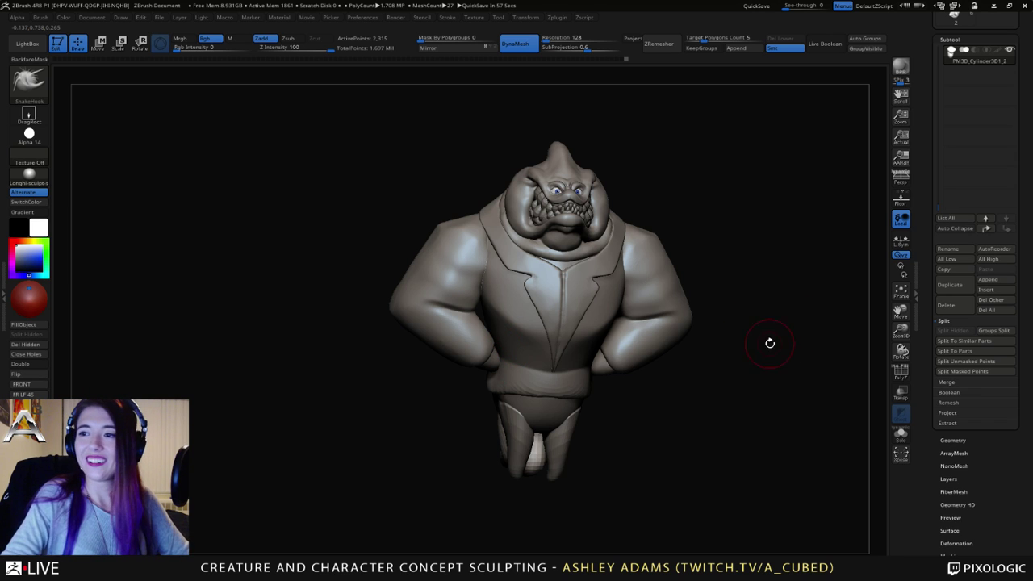
Step: Select the arms subtool, flatten the tops of the shoulders with the hPolish brush and smooth the upper arm
right_click_drag(592, 311, 546, 311)
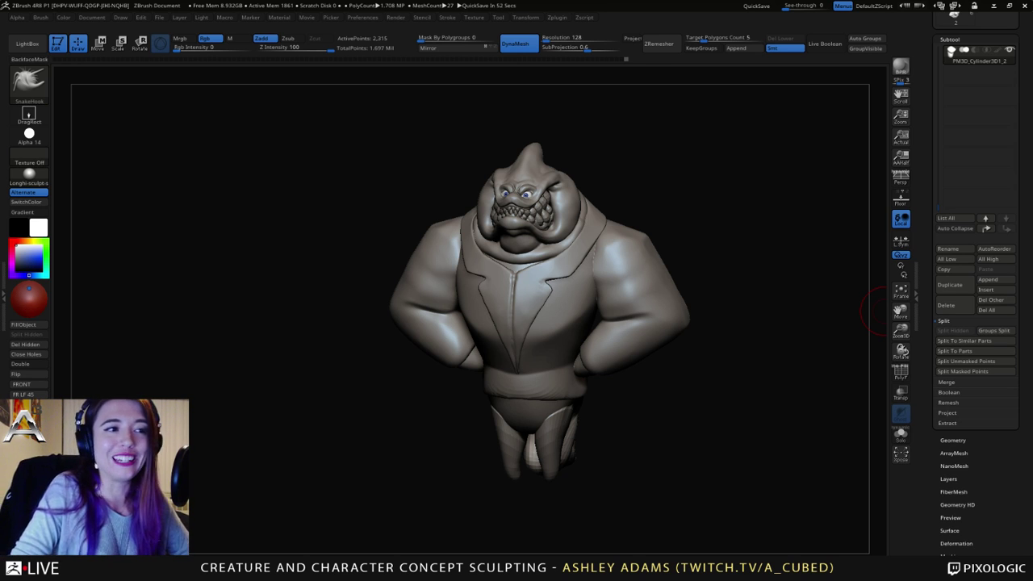
right_click_drag(654, 271, 678, 323)
left_click(452, 238, "alt")
mouse_move(452, 238)
right_mouse_down()
mouse_move(493, 295)
mouse_move(497, 286)
right_mouse_up()
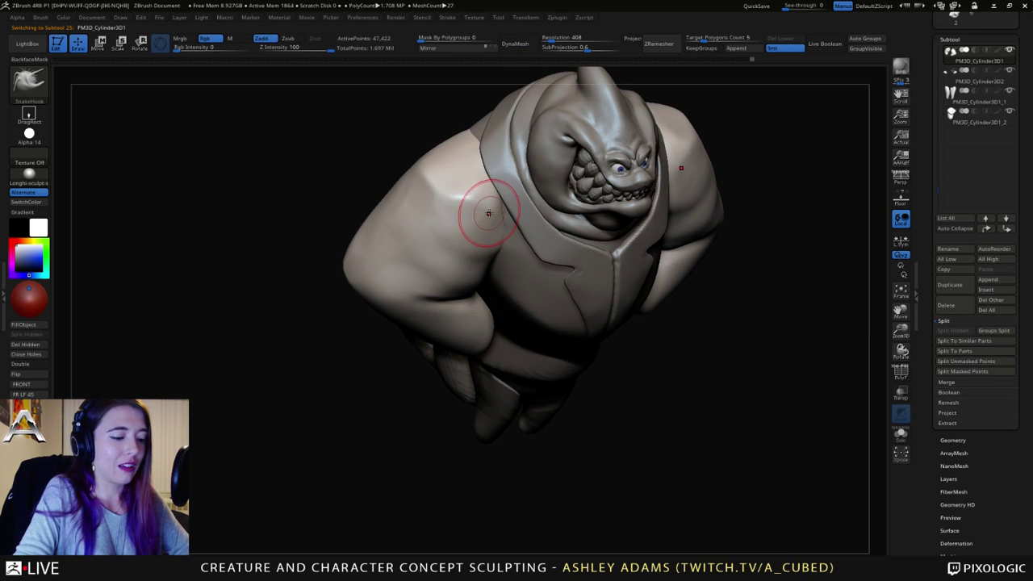
key("b")
key("h")
key("p")
mouse_move(493, 215)
right_mouse_down()
mouse_move(473, 224)
mouse_move(443, 150)
right_mouse_up()
right_click(441, 261)
left_click_drag(420, 143, 407, 151)
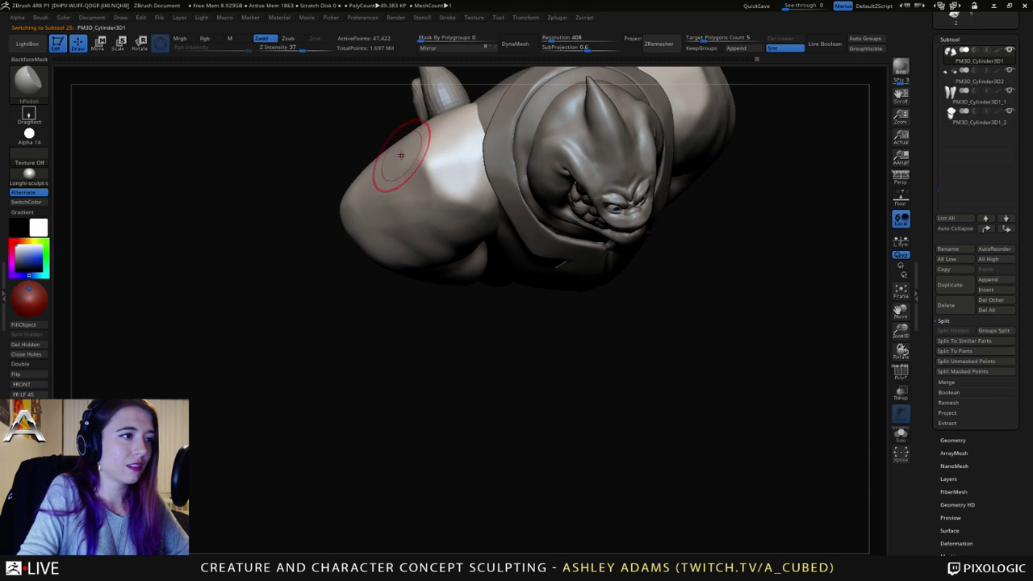
left_click_drag(407, 191, 409, 198, "shift")
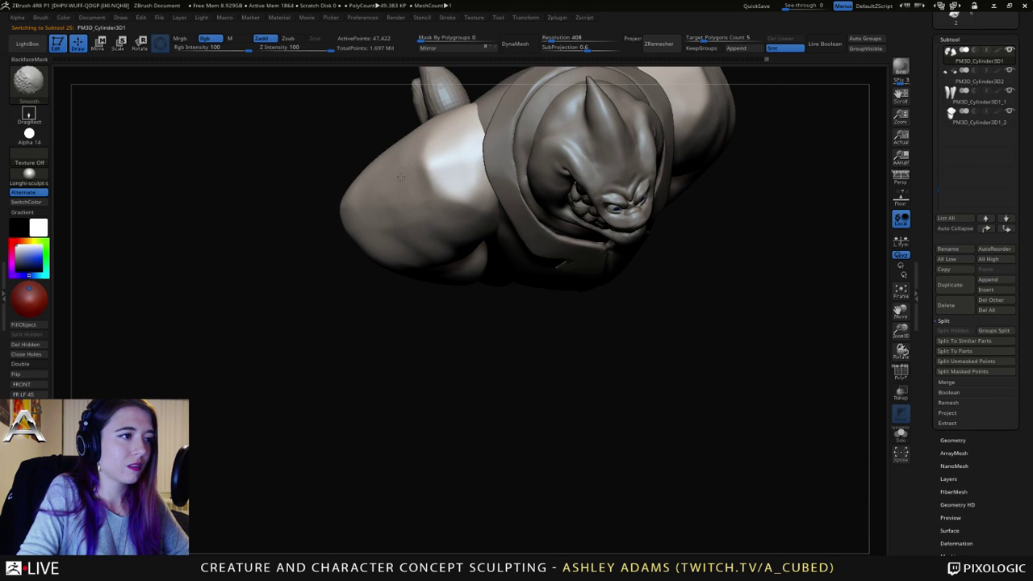
Step: Adjust the sleeve's front edge along the jacket chest with the SnakeHook brush
key("b")
key("c")
key("b")
mouse_move(420, 207)
right_mouse_down()
mouse_move(523, 258)
mouse_move(493, 219)
mouse_move(517, 218)
right_mouse_up()
key("b")
key("s")
key("h")
left_click_drag(503, 226, 517, 249)
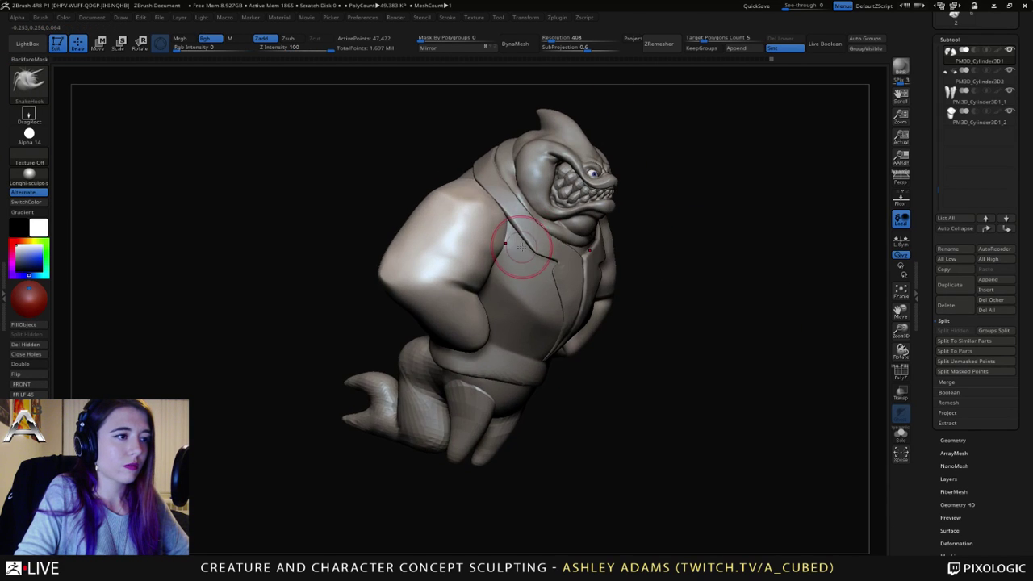
right_click_drag(518, 249, 521, 258)
right_click(511, 255)
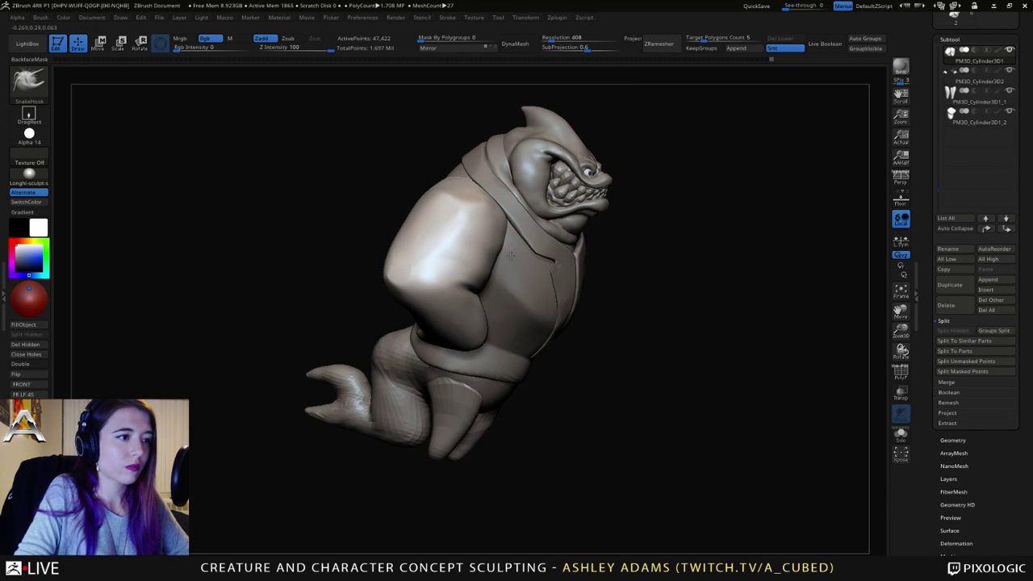
Step: Tuck the top of the shoulder against the collar and smooth the sleeve's front edge on the opposite side
left_click_drag(512, 200, 497, 191)
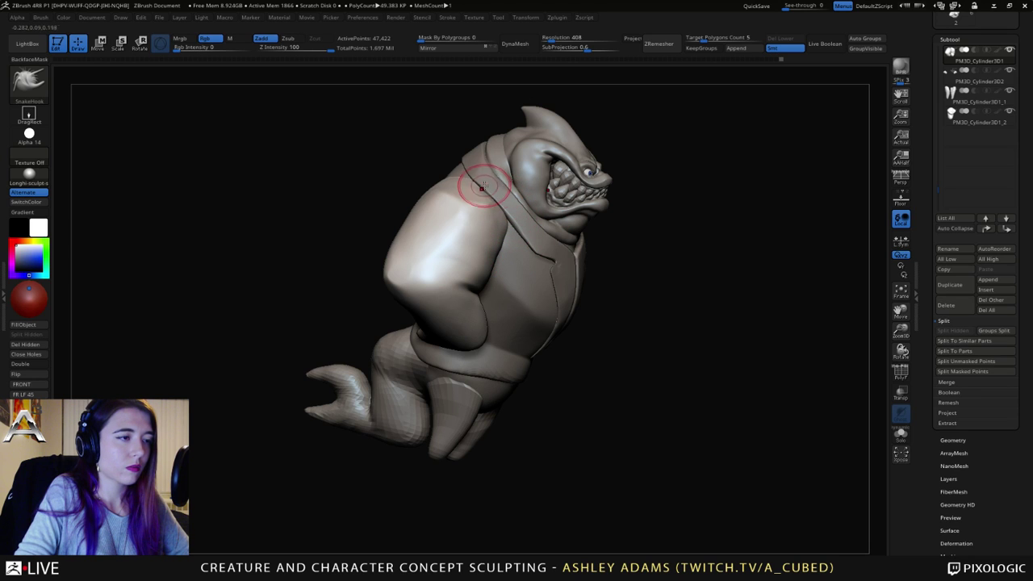
key("shift")
right_click_drag(613, 202, 500, 211)
mouse_move(630, 244)
right_mouse_down("alt")
mouse_move(587, 225)
mouse_move(615, 220)
mouse_move(599, 214)
right_mouse_up("alt")
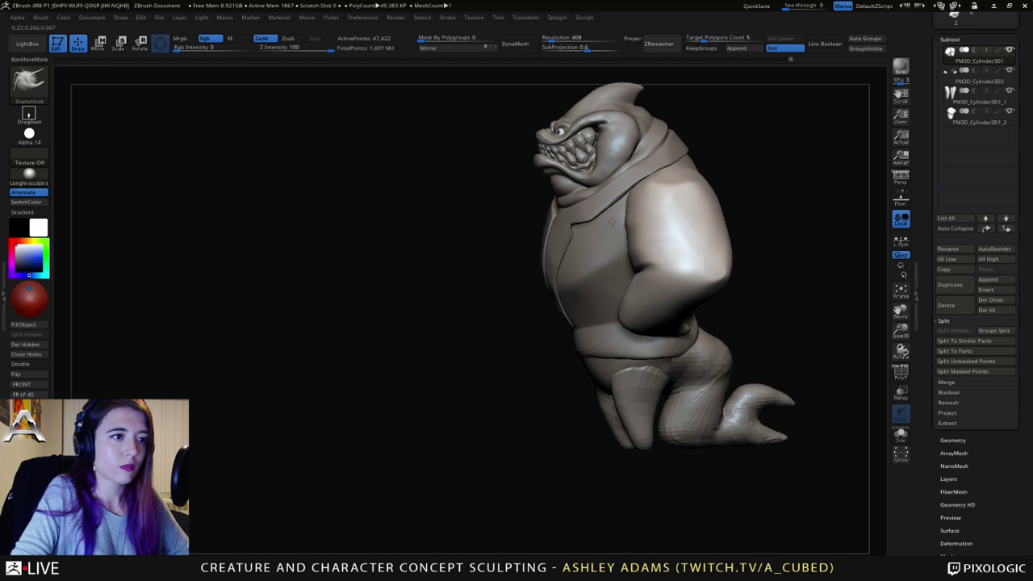
key("shift")
left_click_drag(613, 215, 618, 223, "shift")
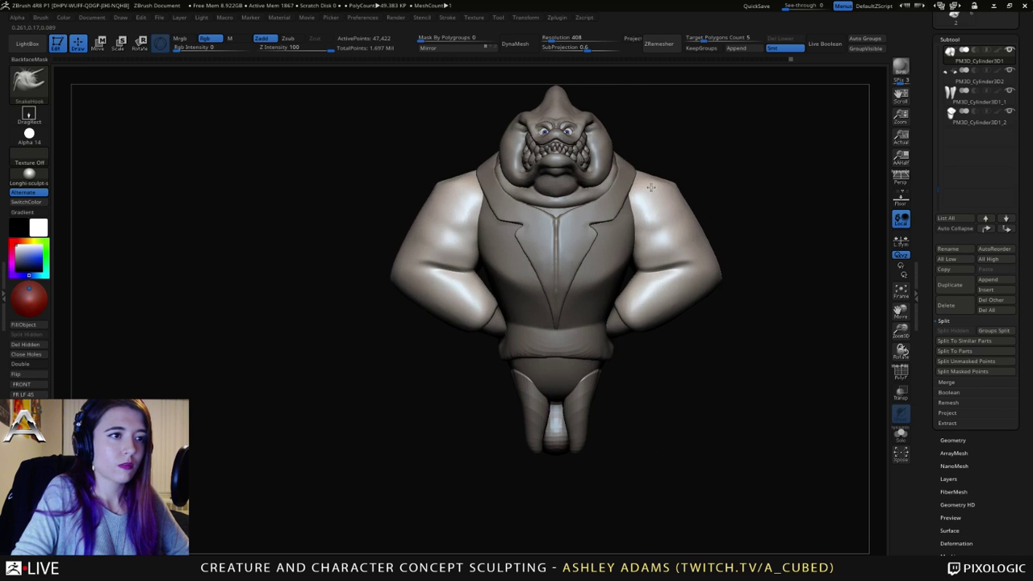
Step: Select the head subtool and refine the side contours of the head fin symmetrically with the SnakeHook brush
mouse_move(634, 281)
right_mouse_down("ctrl")
mouse_move(672, 201)
mouse_move(587, 191)
right_mouse_up("ctrl")
right_click_drag(611, 238, 626, 266, "ctrl")
right_click_drag(626, 266, 658, 363, "alt")
right_click_drag(658, 363, 678, 420, "ctrl")
left_click(571, 165, "alt")
right_click_drag(558, 157, 574, 167)
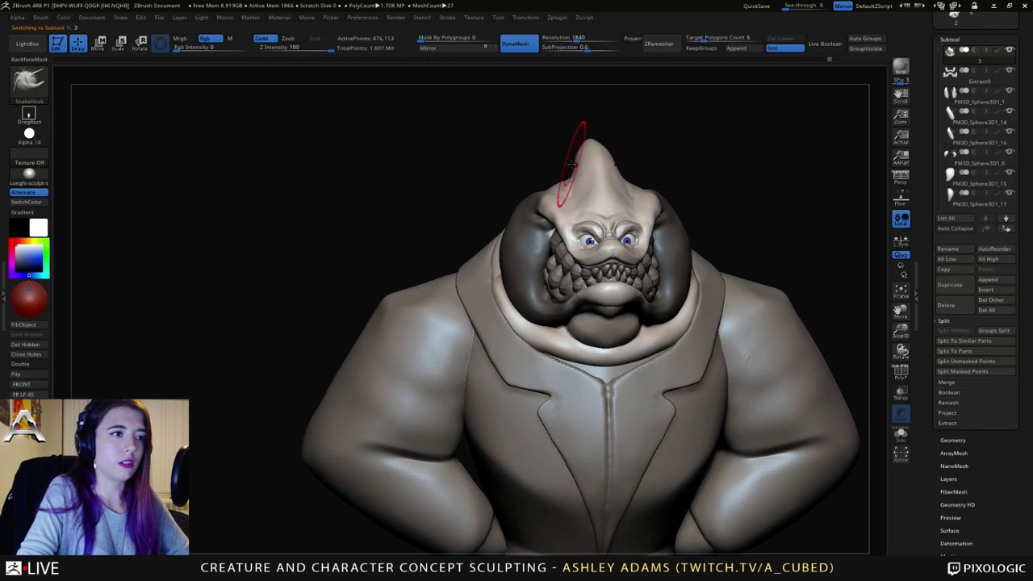
left_click_drag(576, 166, 572, 172)
mouse_move(572, 171)
right_mouse_down("shift")
mouse_move(696, 175)
mouse_move(594, 178)
mouse_move(533, 148)
right_mouse_up("shift")
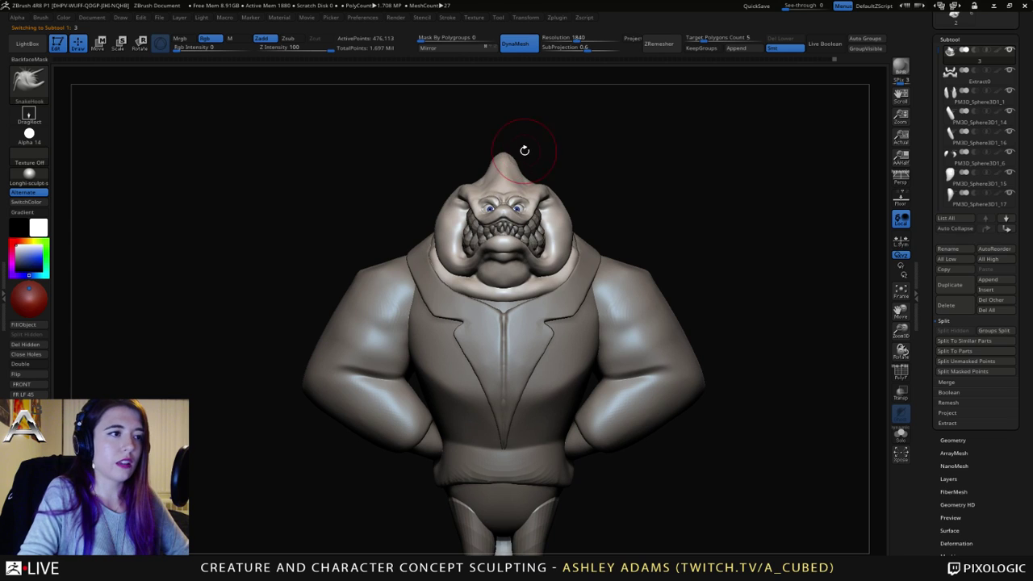
Step: Display the whole model as a black silhouette using the Outline Thin material and black colour
right_click_drag(544, 203, 557, 224)
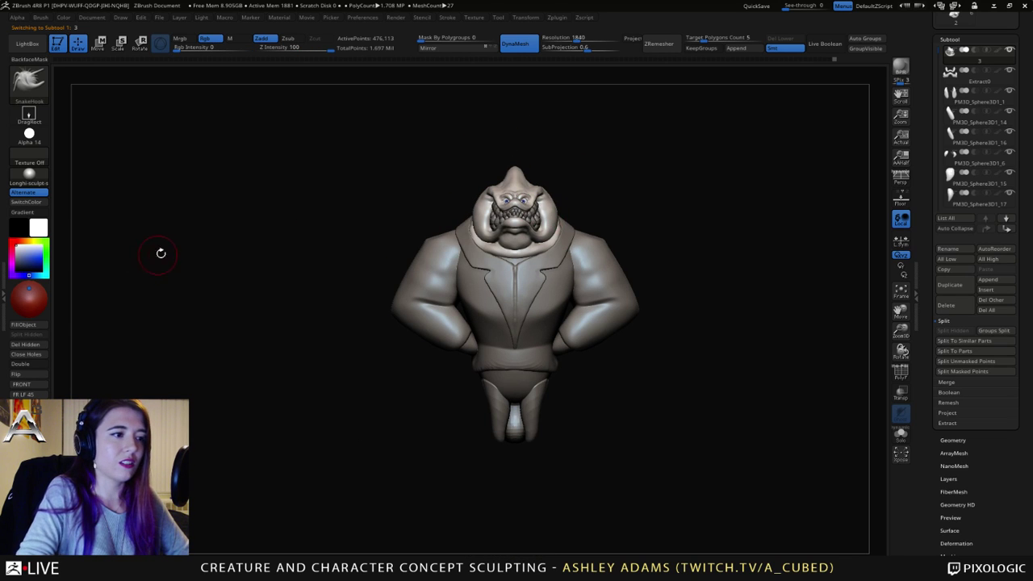
left_click(29, 173)
left_click(401, 303)
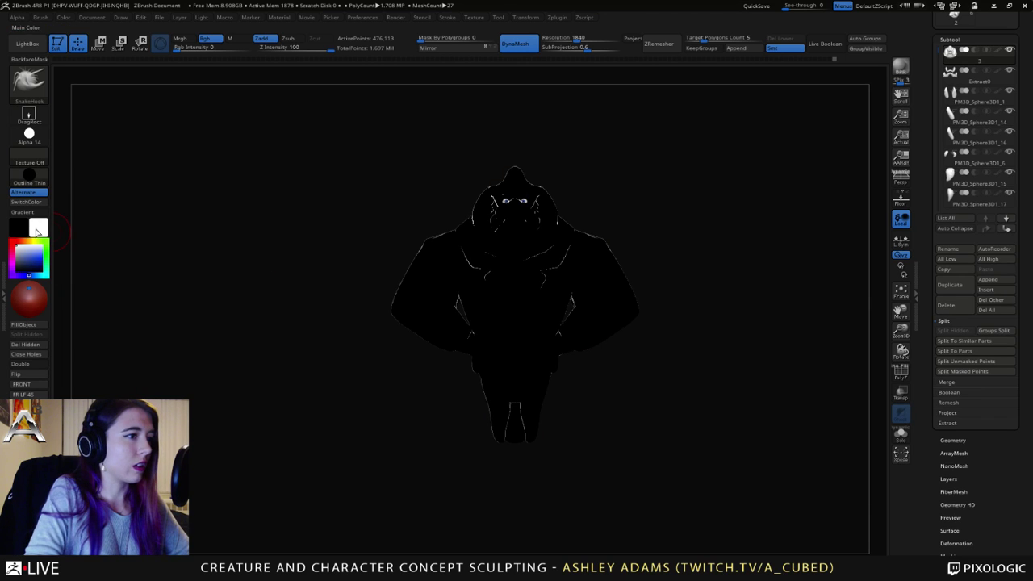
left_click_drag(27, 250, 16, 272)
left_click_drag(581, 190, 545, 201, "alt")
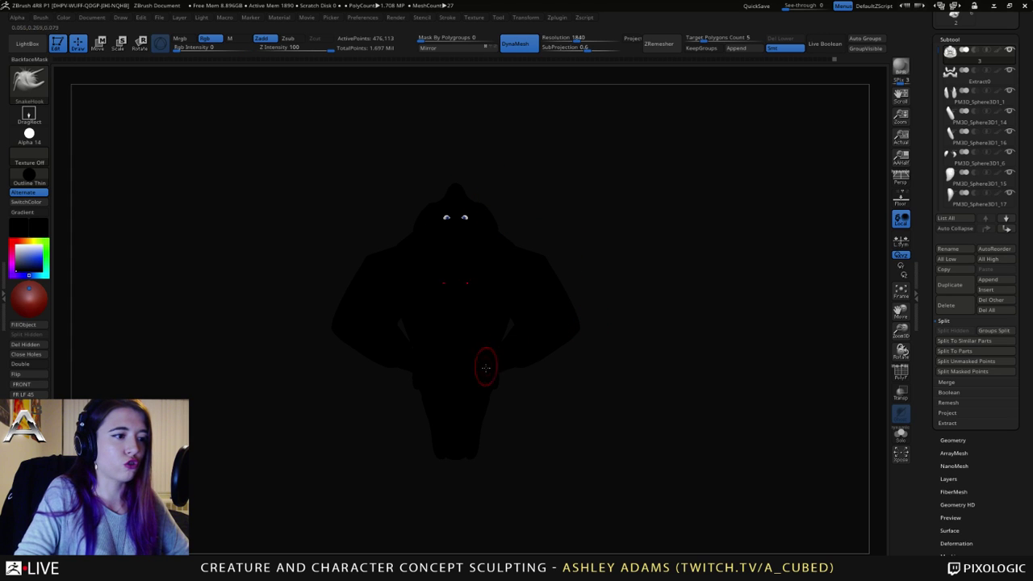
Step: Select the leg fins subtool and narrow the lower leg silhouette inward with the SnakeHook brush
left_click(432, 432, "alt")
right_click(418, 379)
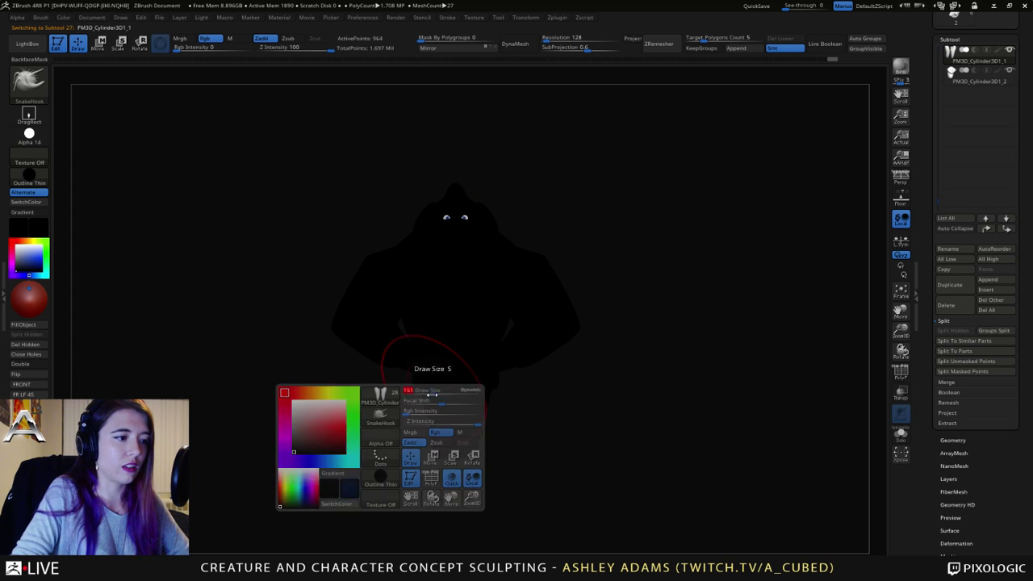
left_click(444, 457)
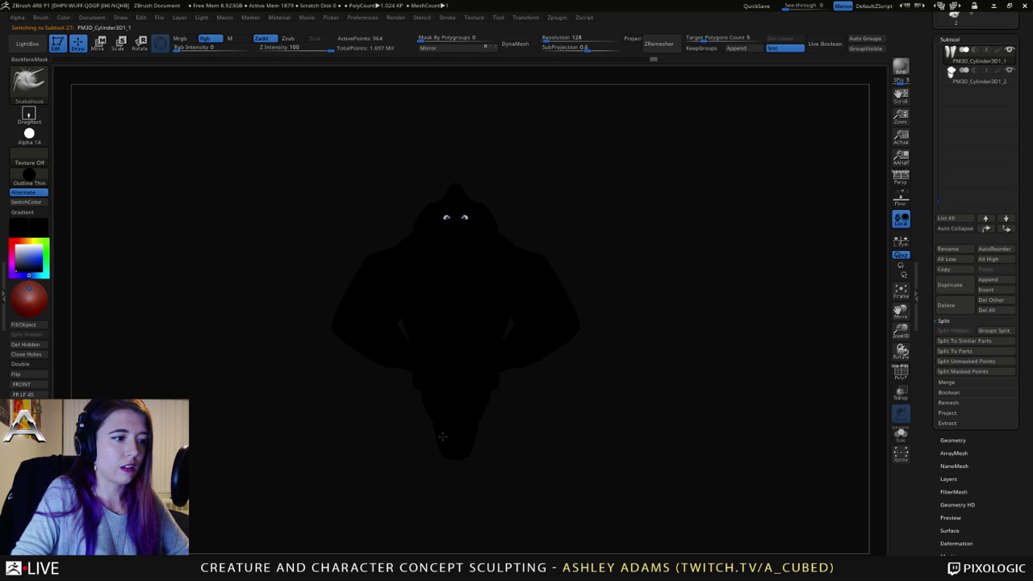
right_click(442, 436)
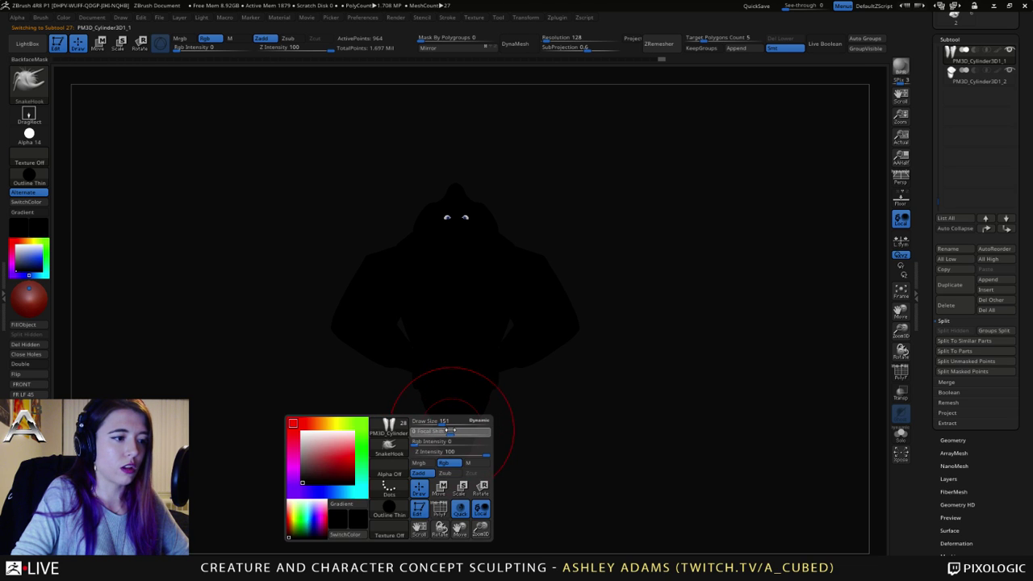
right_click(451, 404)
left_click_drag(448, 396, 438, 396)
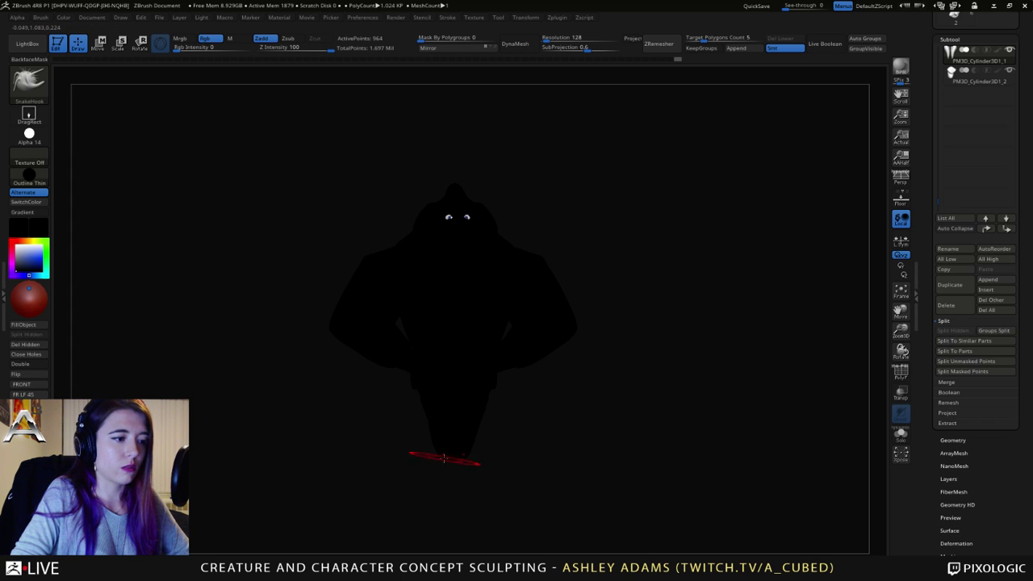
right_click_drag(454, 448, 461, 424, "shift")
right_click_drag(498, 339, 487, 357)
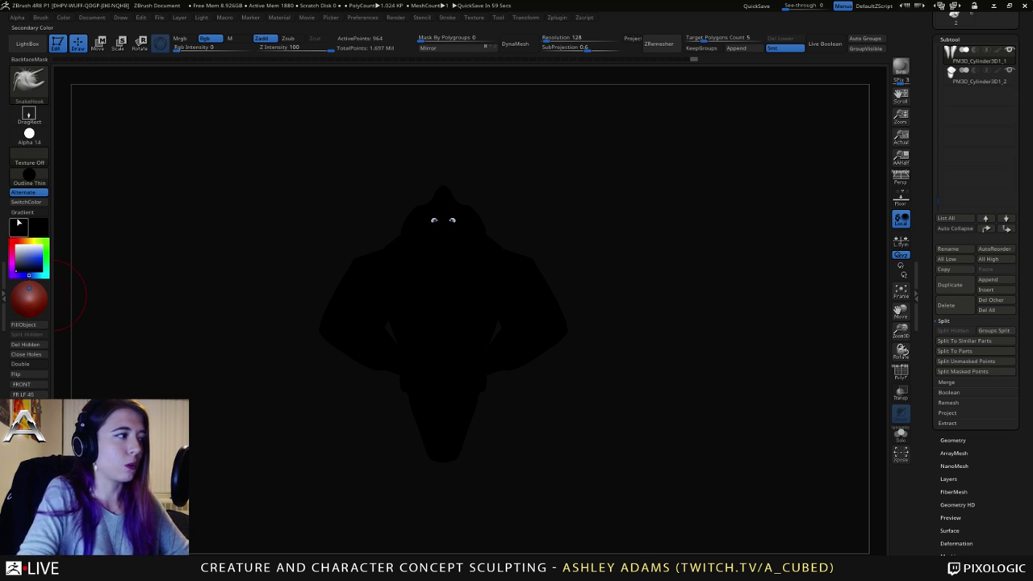
Step: Restore the Longhi-sculpt shaded material and set the main colour back to white
left_click(26, 178)
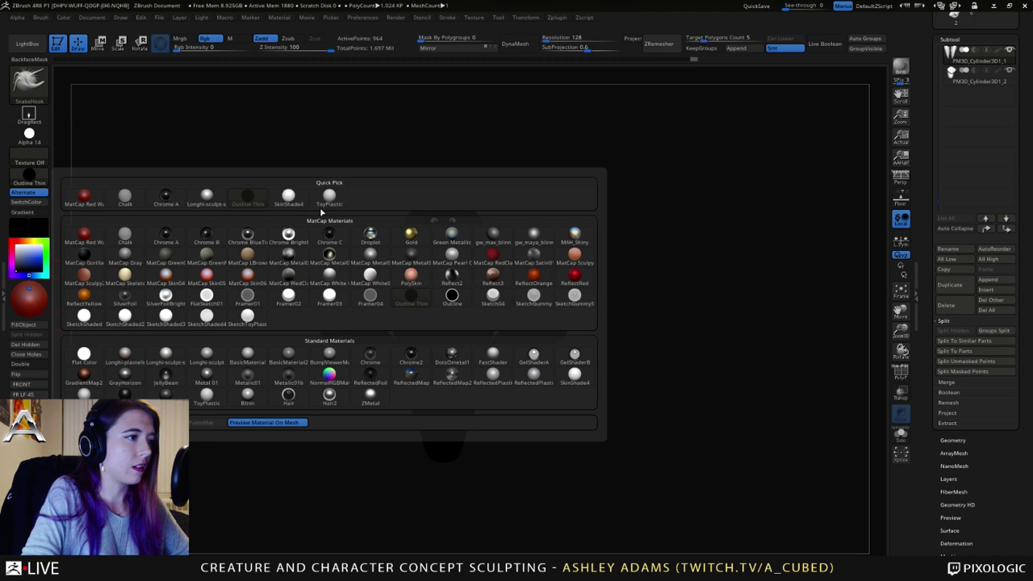
left_click(164, 355)
left_click_drag(23, 263, 14, 244)
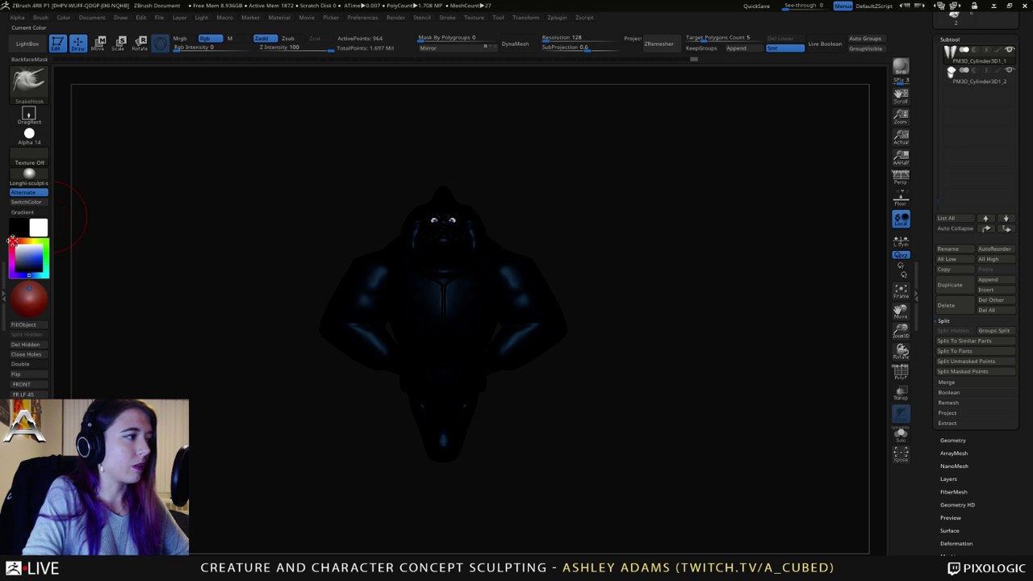
Step: Select the head subtool and reshape the base of the head fin from above and behind with the SnakeHook brush
mouse_move(455, 191)
right_mouse_down("ctrl")
mouse_move(455, 121)
mouse_move(498, 263)
mouse_move(500, 196)
mouse_move(511, 404)
right_mouse_up("ctrl")
right_click(506, 338)
left_click_drag(506, 338, 491, 338)
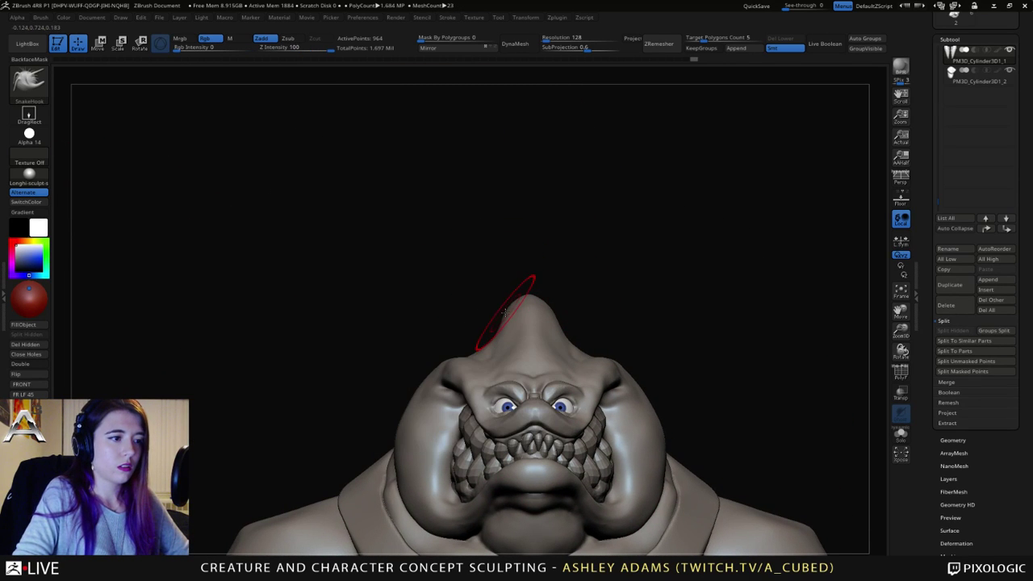
left_click(509, 315, "alt")
mouse_move(520, 281)
right_mouse_down()
mouse_move(613, 284)
mouse_move(478, 308)
right_mouse_up()
left_click_drag(479, 307, 469, 307)
right_click_drag(468, 308, 471, 344)
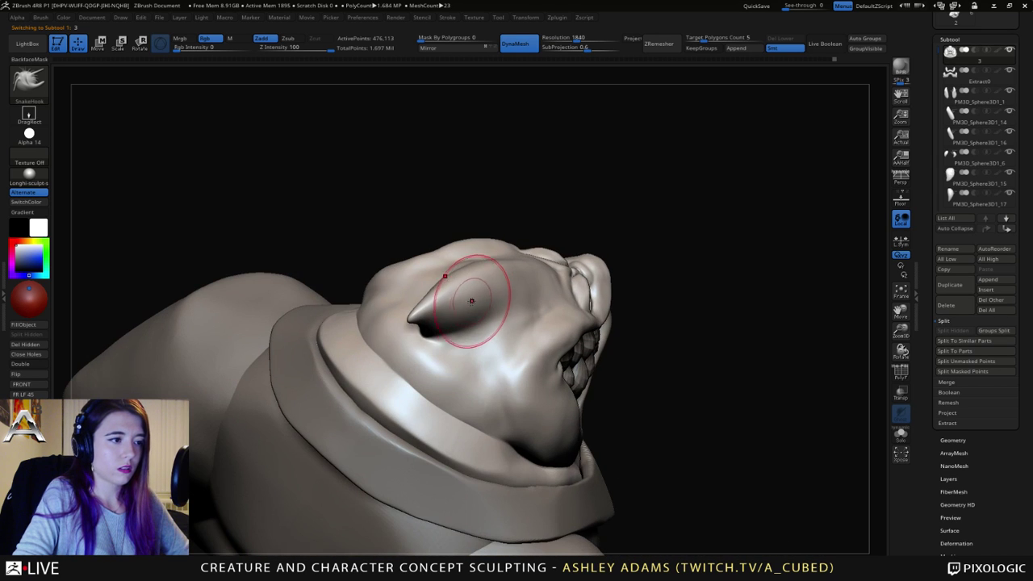
left_click_drag(473, 299, 465, 307)
right_click_drag(465, 305, 508, 269)
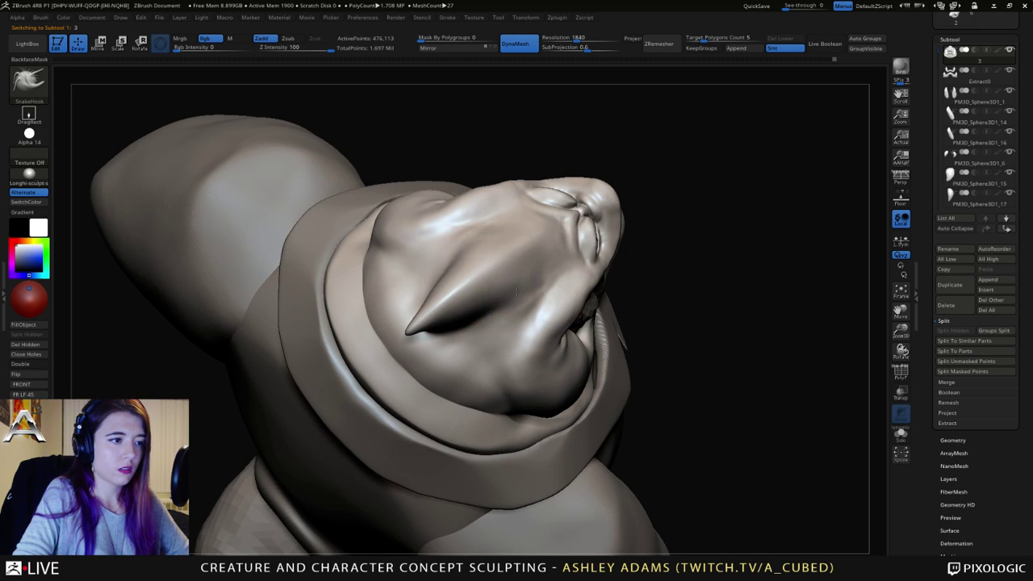
left_click_drag(536, 274, 545, 259)
right_click(545, 259)
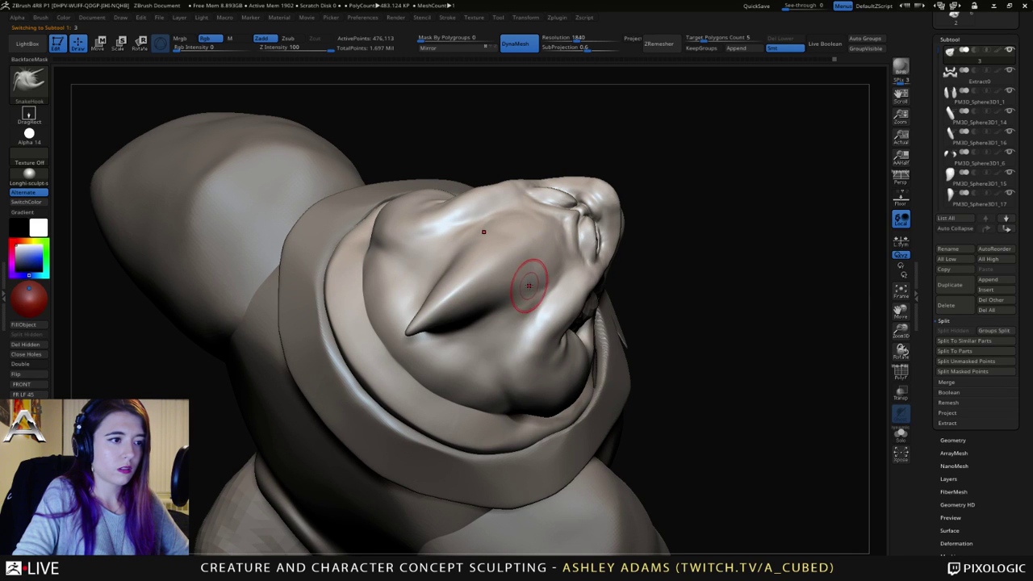
Step: Smooth the sides of the head fin where it blends into the top of the head
key("shift")
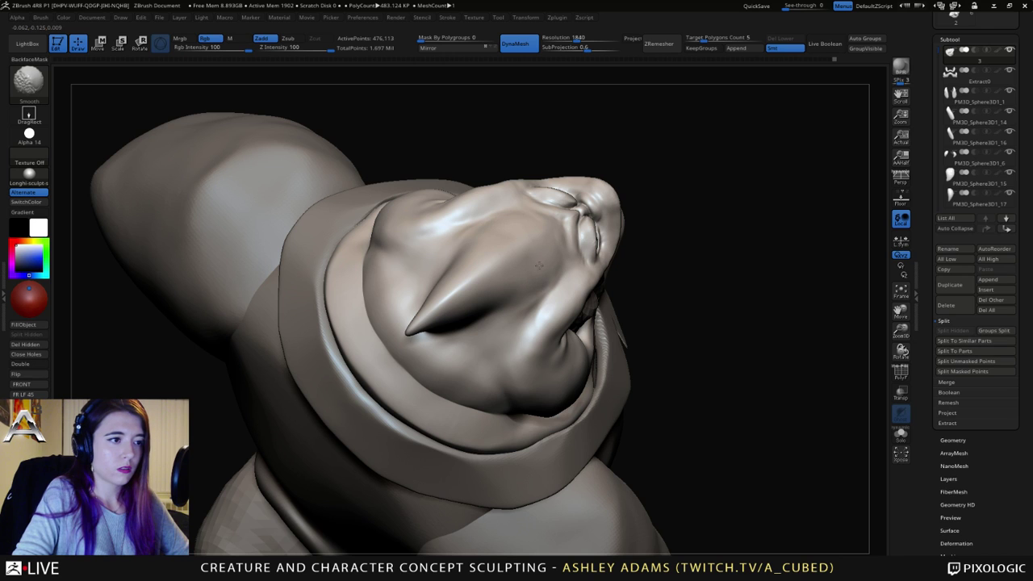
right_click_drag(509, 286, 506, 313)
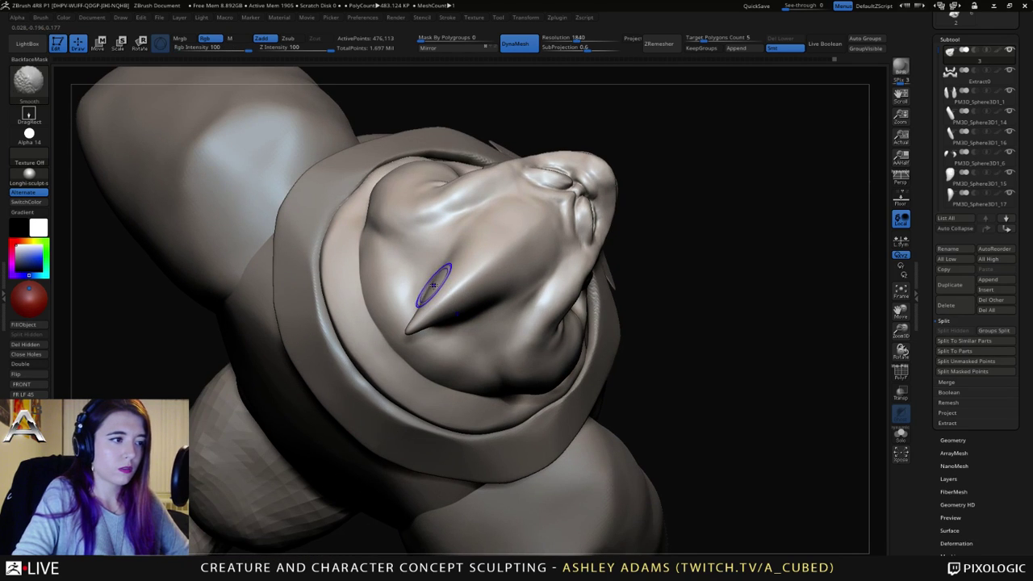
left_click_drag(430, 286, 421, 312, "shift")
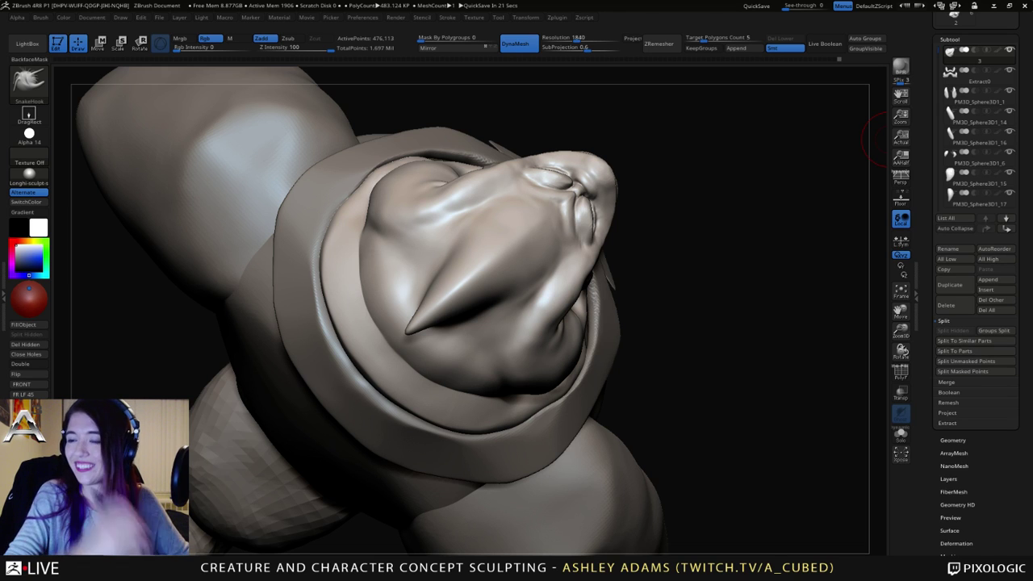
Step: Refine the head fin's front contour symmetrically with small SnakeHook strokes at varied brush sizes and smooth its sloping sides
right_click_drag(553, 395, 525, 261)
mouse_move(604, 407)
right_mouse_down("alt")
mouse_move(633, 408)
mouse_move(670, 441)
right_mouse_up("alt")
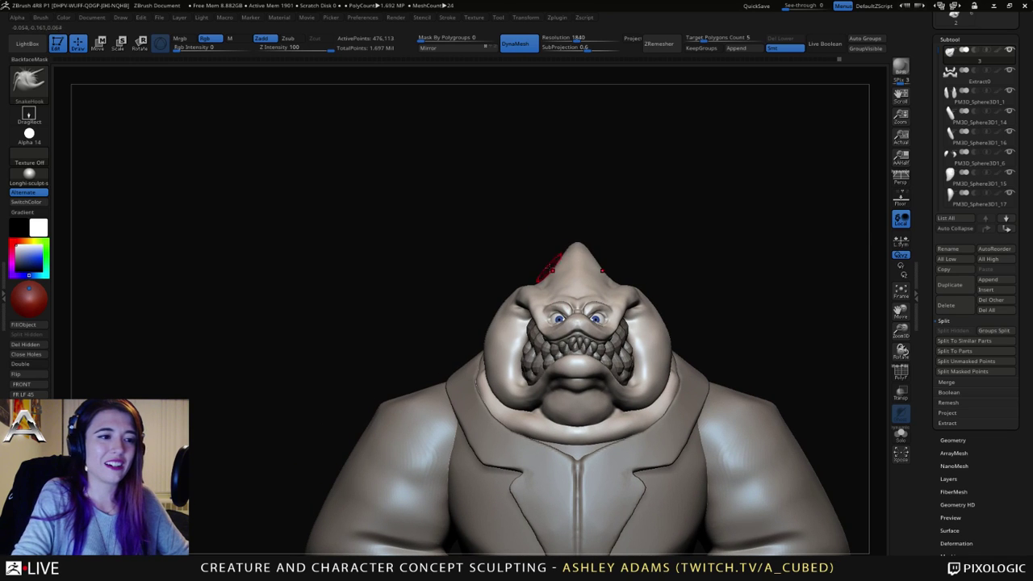
key("space")
left_click_drag(566, 255, 576, 255)
right_click_drag(580, 251, 565, 254)
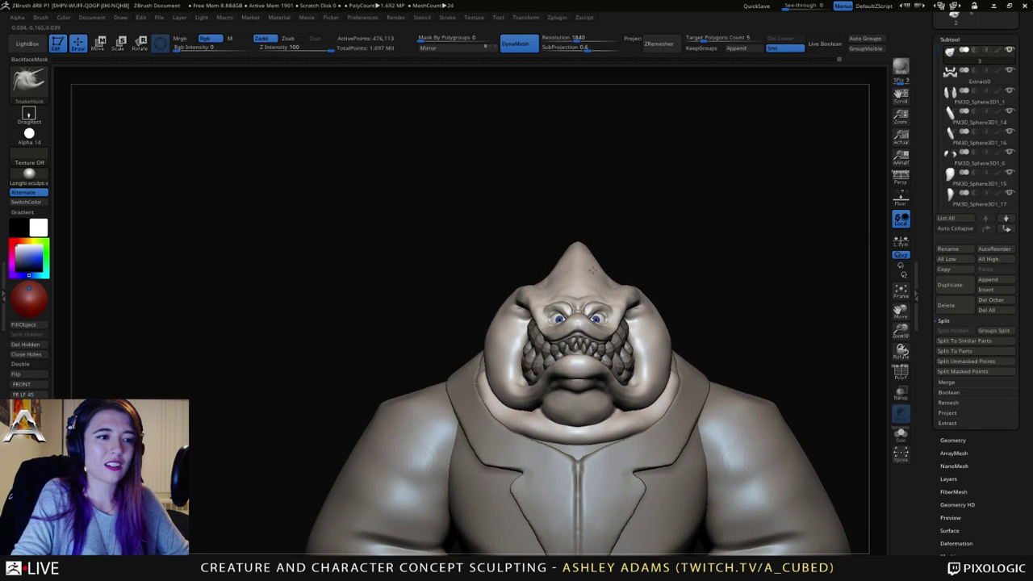
key("space")
left_click_drag(590, 269, 581, 270)
key("space")
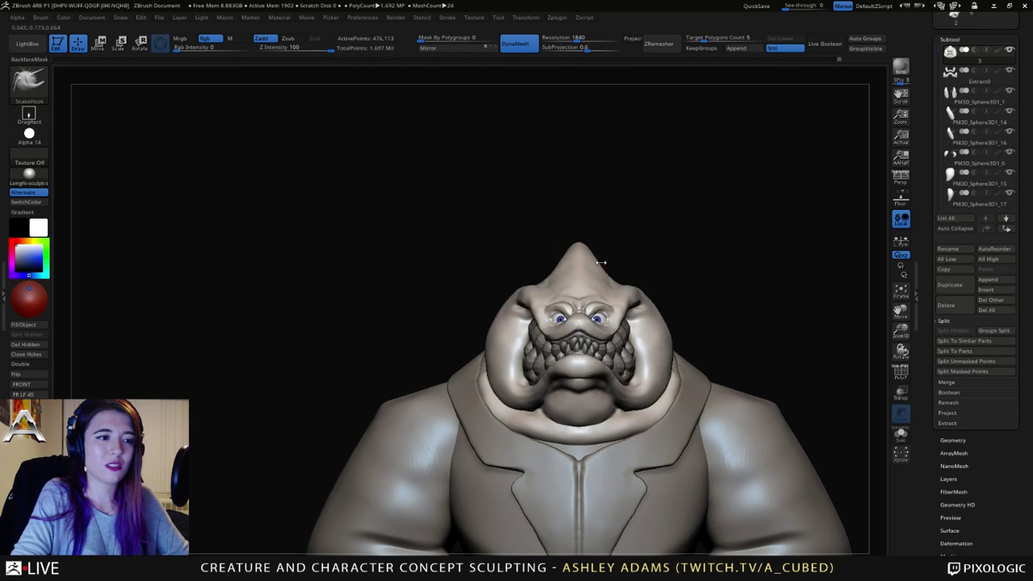
key("space")
right_click_drag(597, 264, 603, 265)
key("space")
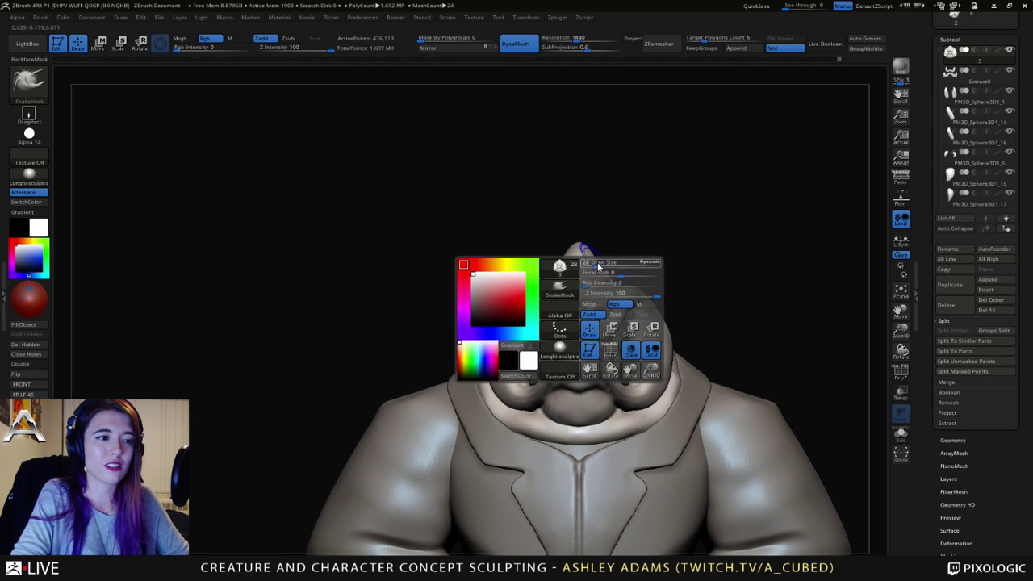
left_click_drag(599, 268, 606, 268)
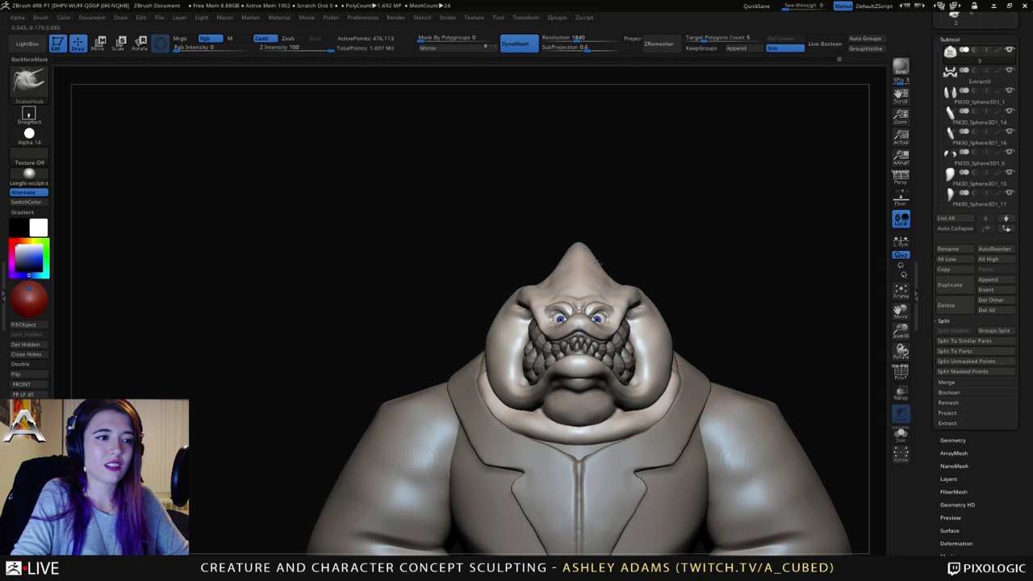
key("shift")
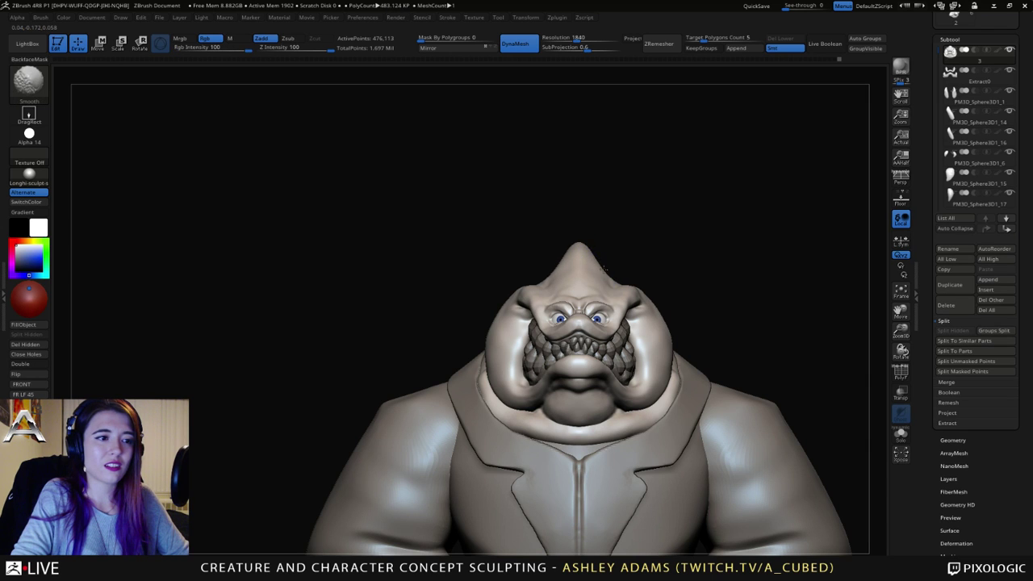
Step: Adjust the slopes from the head fin's base to the outer brow corners with the SnakeHook brush
right_click_drag(628, 273, 596, 268, "alt")
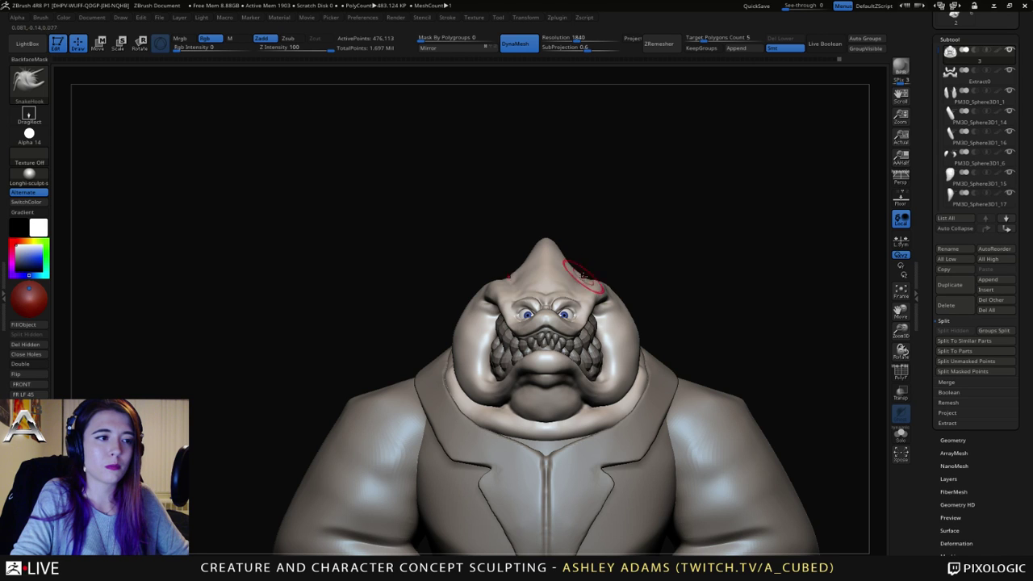
key("space")
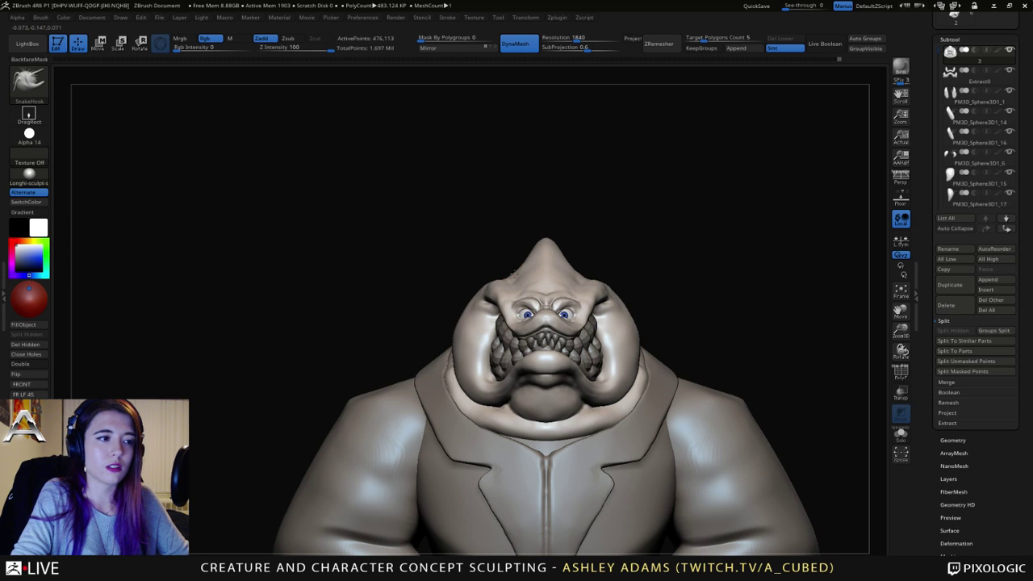
key("shift")
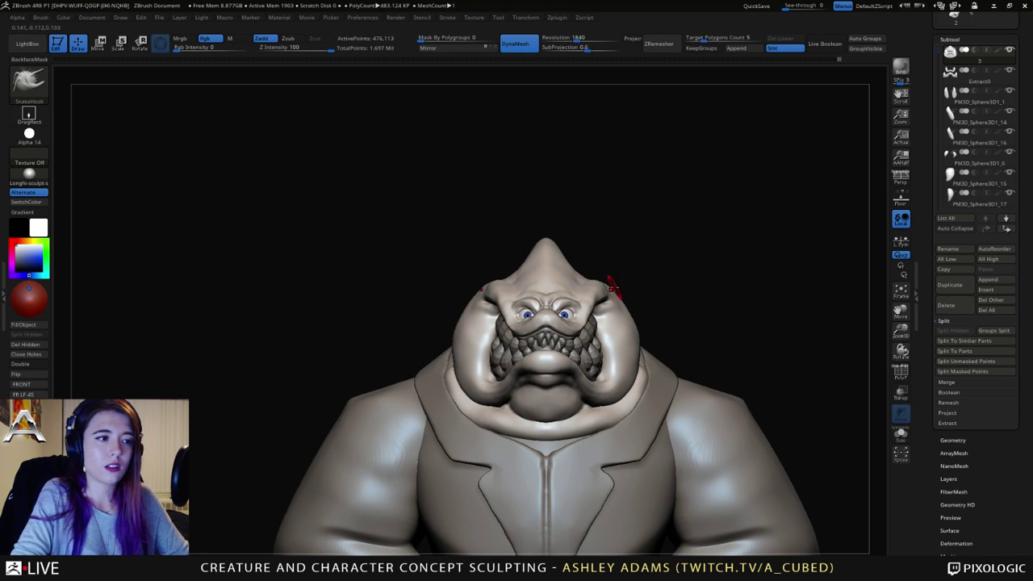
key("space")
left_click(613, 285)
Step: Shift the brow ridge above the mouth corner in side and three-quarter view, and smooth the area below the fin
right_click_drag(615, 285, 555, 295)
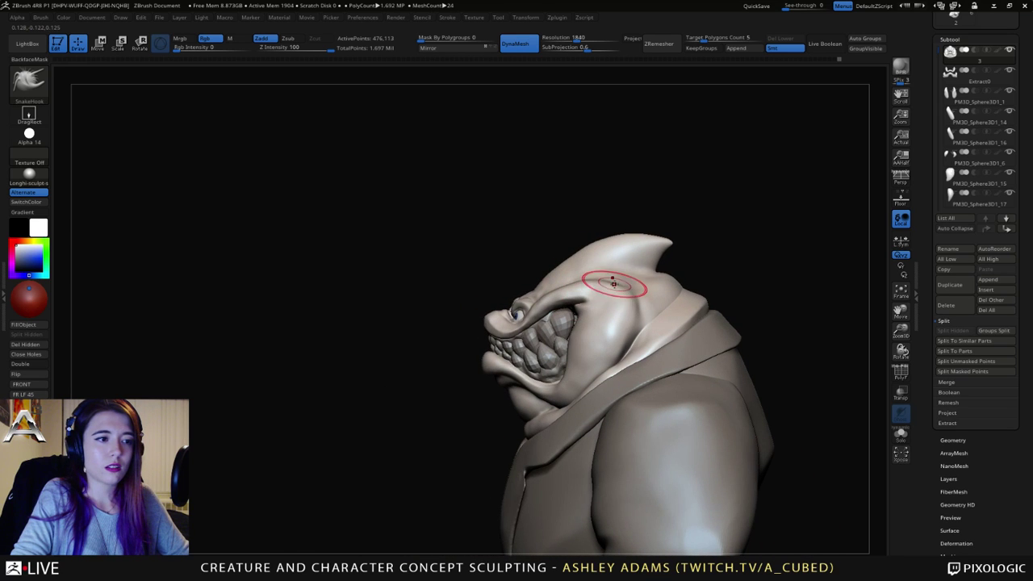
left_click_drag(609, 286, 588, 286)
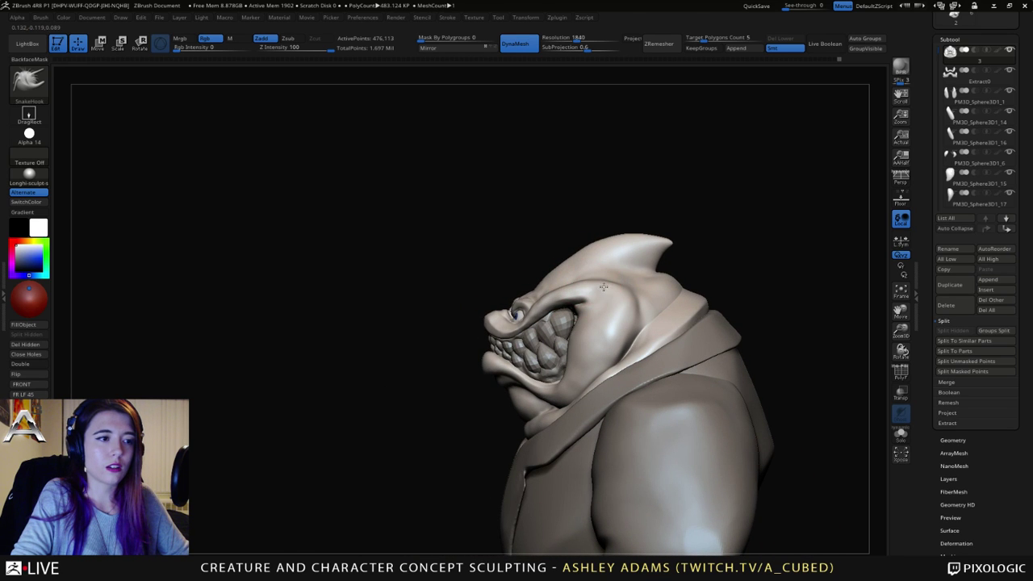
right_click_drag(603, 287, 549, 289)
key("space")
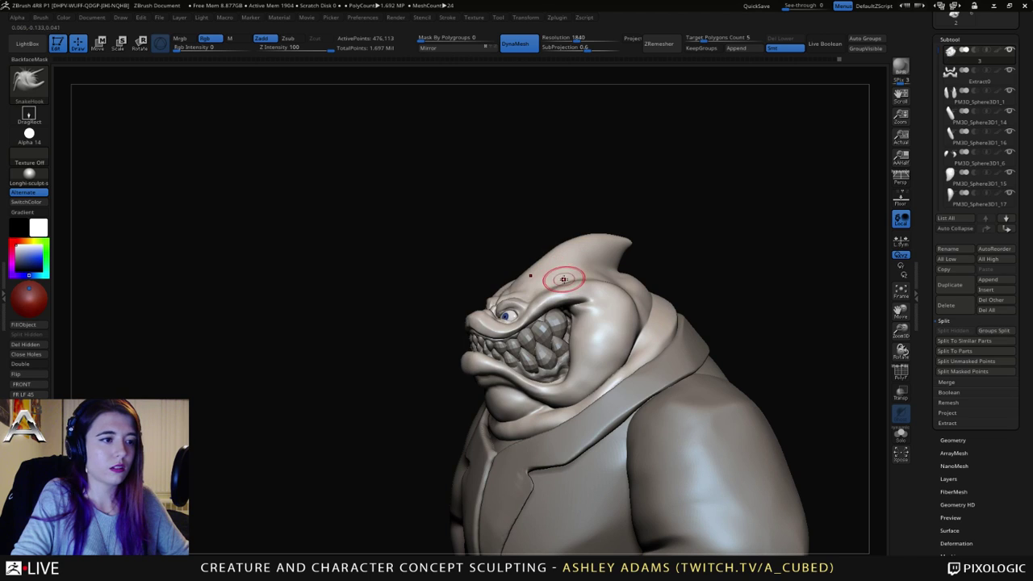
left_click_drag(559, 279, 555, 280)
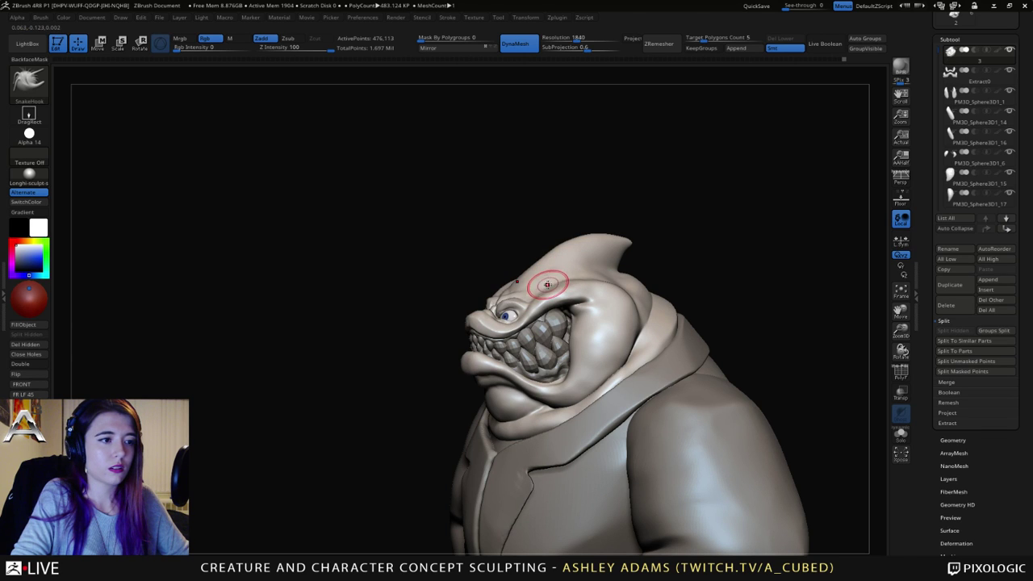
key("shift")
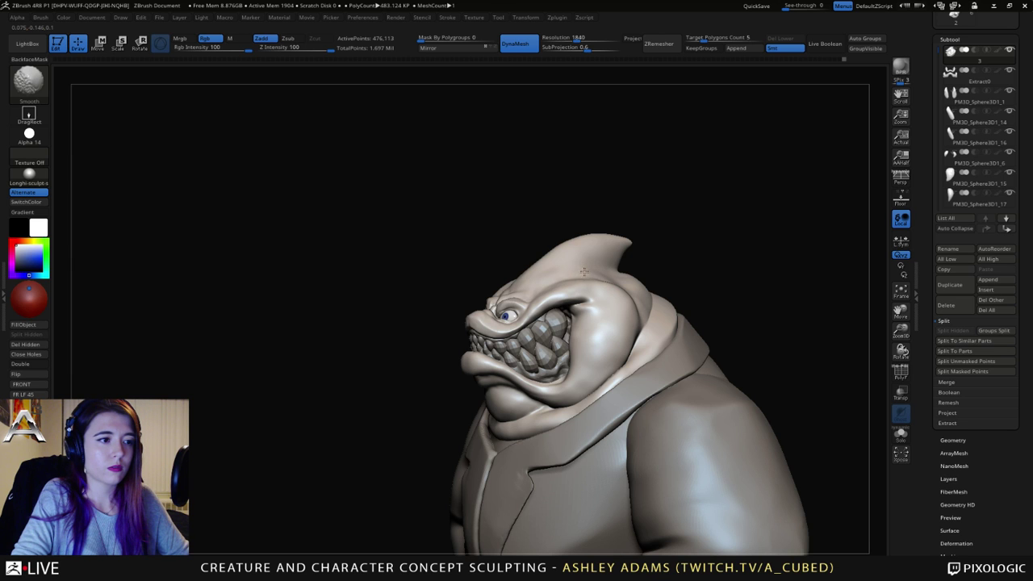
Step: Build up the ridge above the mouth corner with the ClayBuildup brush and smooth it along the upper lip
right_click_drag(563, 268, 608, 269, "shift")
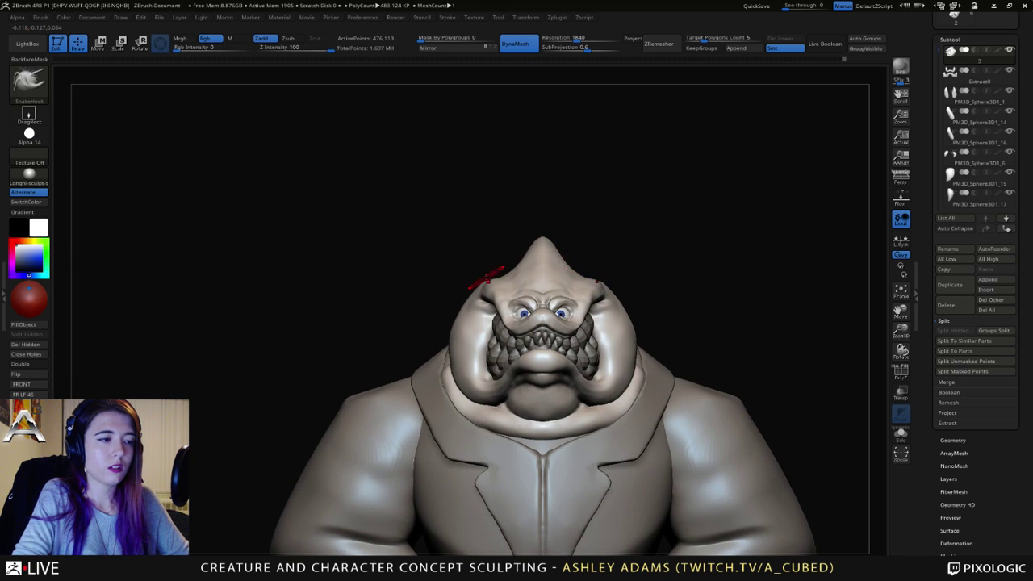
right_click_drag(484, 278, 461, 284)
key("b")
key("c")
key("b")
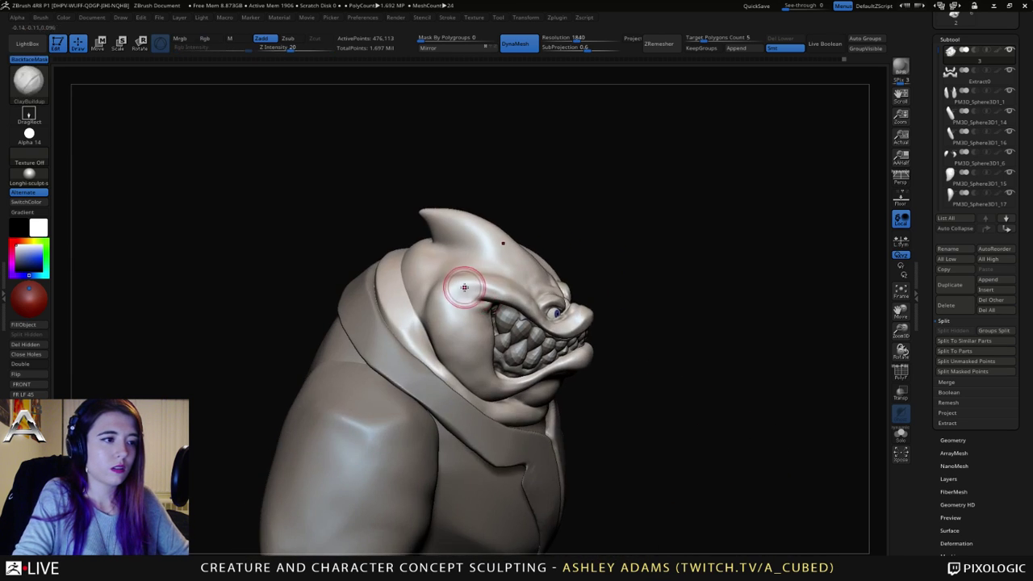
left_click_drag(464, 287, 466, 291)
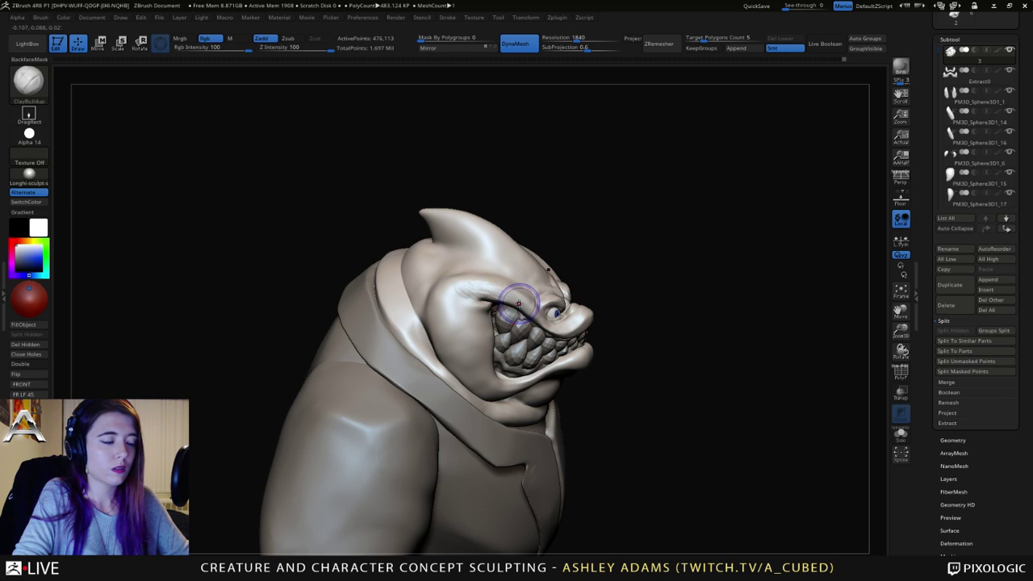
mouse_move(526, 303)
left_mouse_down("shift")
mouse_move(477, 287)
mouse_move(503, 301)
left_mouse_up("shift")
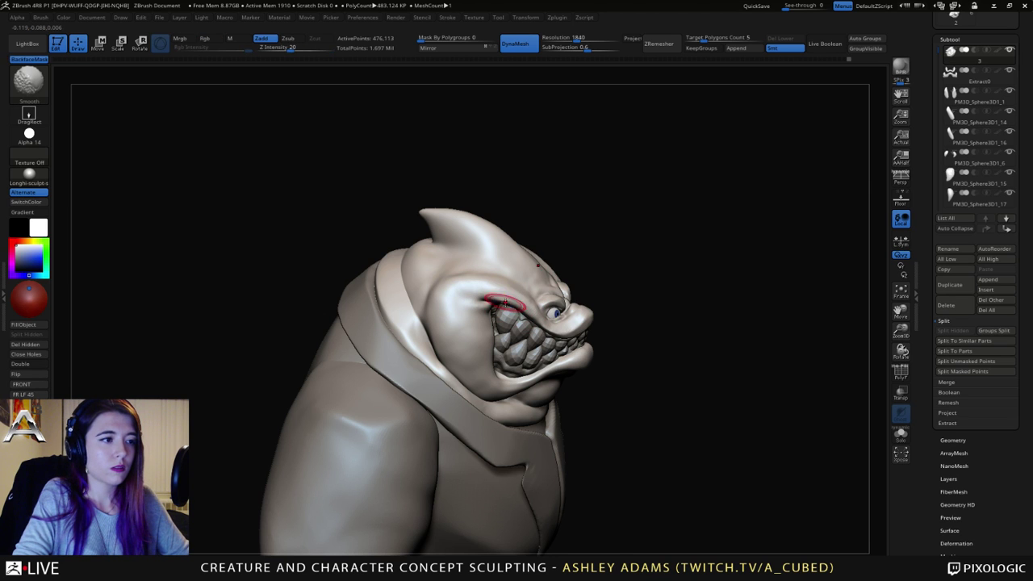
Step: Smooth the form behind the mouth-corner ridge on the side of the head
right_click_drag(503, 302, 457, 339)
mouse_move(456, 275)
left_mouse_down("shift")
mouse_move(491, 270)
mouse_move(462, 278)
left_mouse_up("shift")
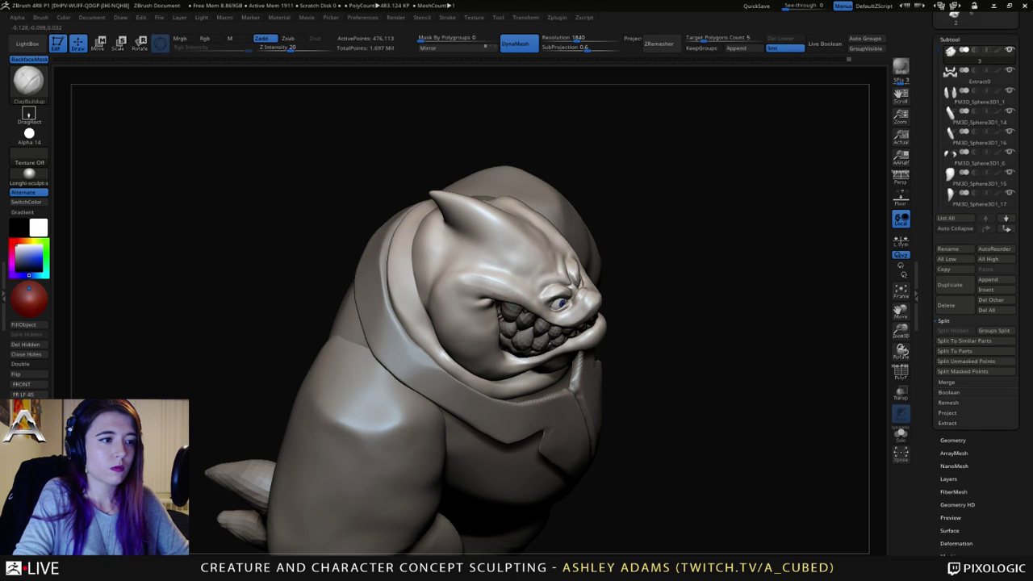
key("shift")
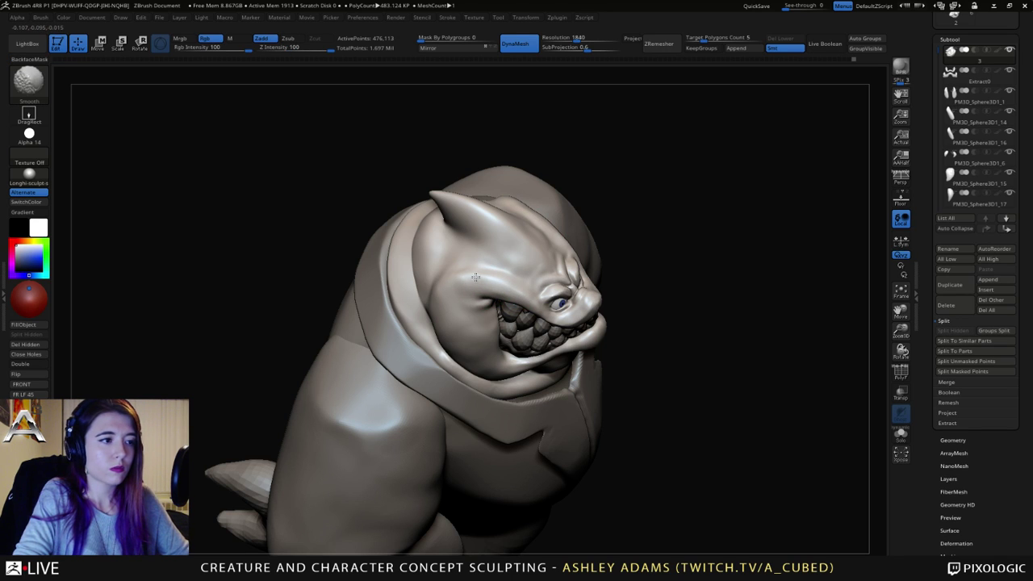
mouse_move(517, 293)
right_mouse_down()
mouse_move(534, 266)
mouse_move(492, 295)
mouse_move(479, 282)
right_mouse_up()
key("shift")
Step: Reshape the upper cheek behind the mouth-corner ridge with the SnakeHook brush and smooth it toward the neck
key("b")
key("s")
key("h")
key("space")
left_click(466, 283)
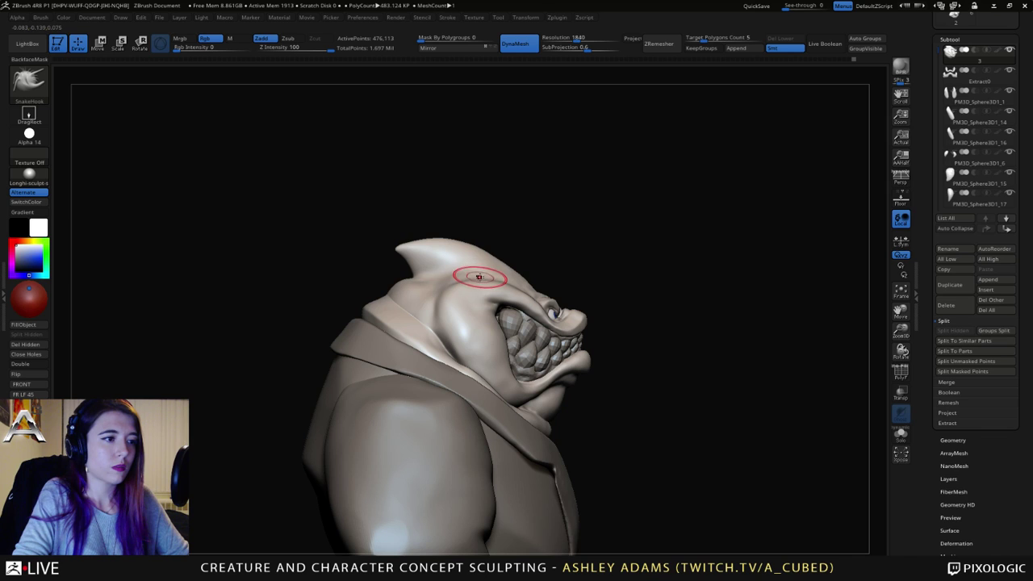
key("shift")
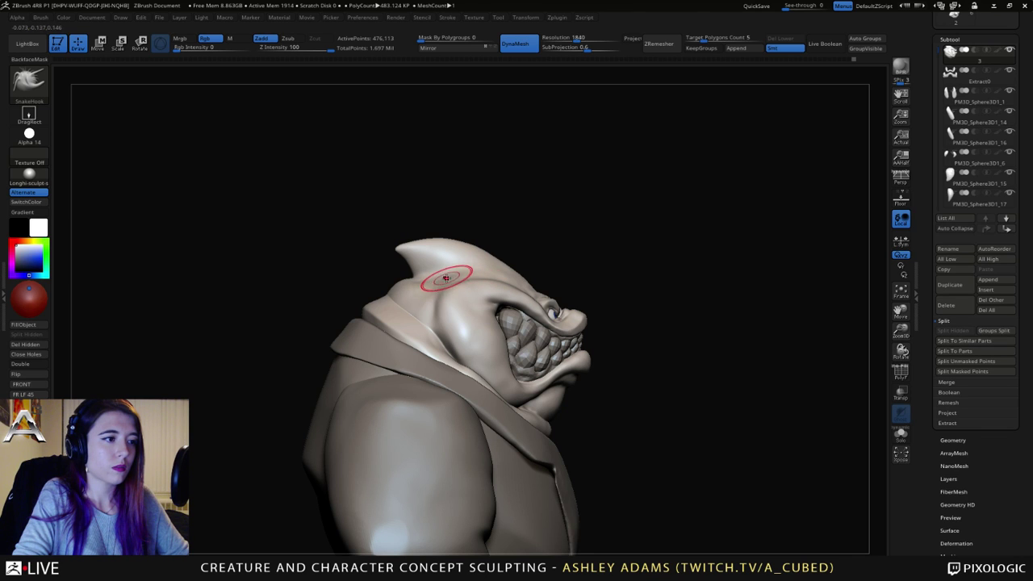
left_click_drag(436, 286, 427, 301, "shift")
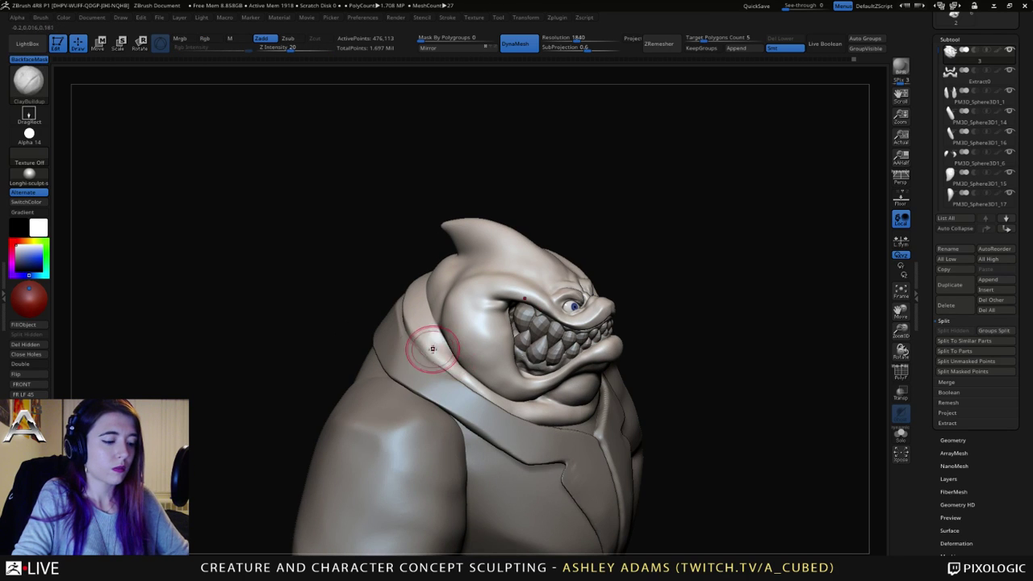
Step: Swell the area where the cheek meets the neck fold with the Inflat brush and smooth the cheek's back edge
key("b")
key("i")
key("n")
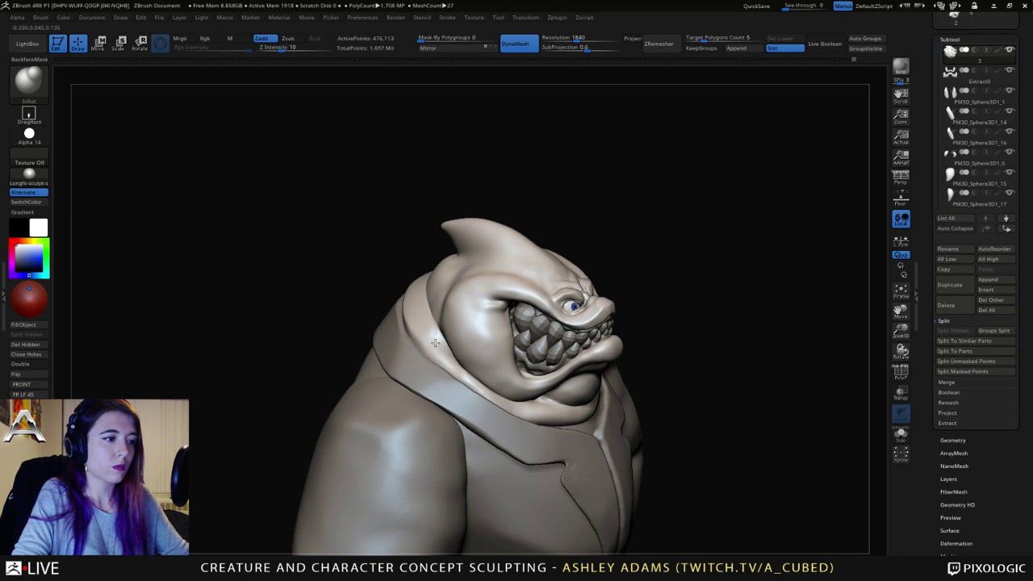
mouse_move(421, 316)
right_mouse_down()
mouse_move(448, 321)
mouse_move(459, 349)
right_mouse_up()
mouse_move(443, 333)
left_mouse_down()
mouse_move(436, 319)
mouse_move(459, 332)
left_mouse_up()
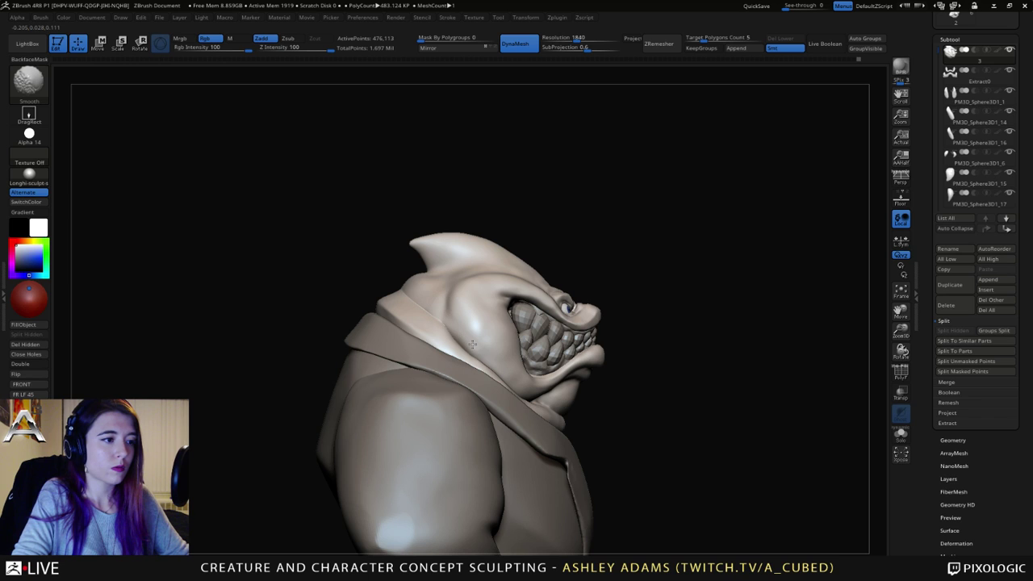
left_click_drag(447, 288, 450, 318, "shift")
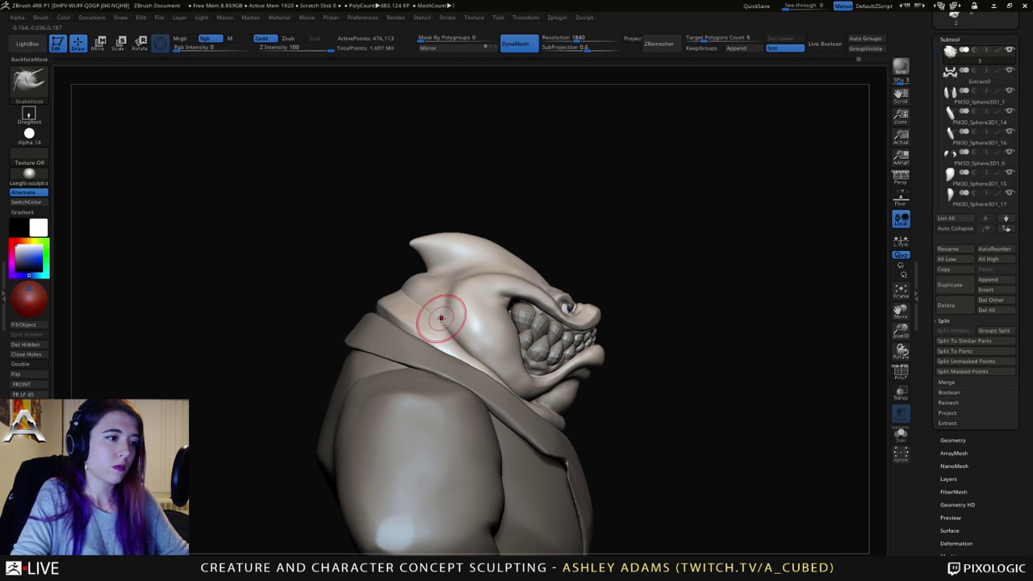
Step: Refine the cheek's rear contour against the neck fold with a resized SnakeHook brush and smooth the crease
key("space")
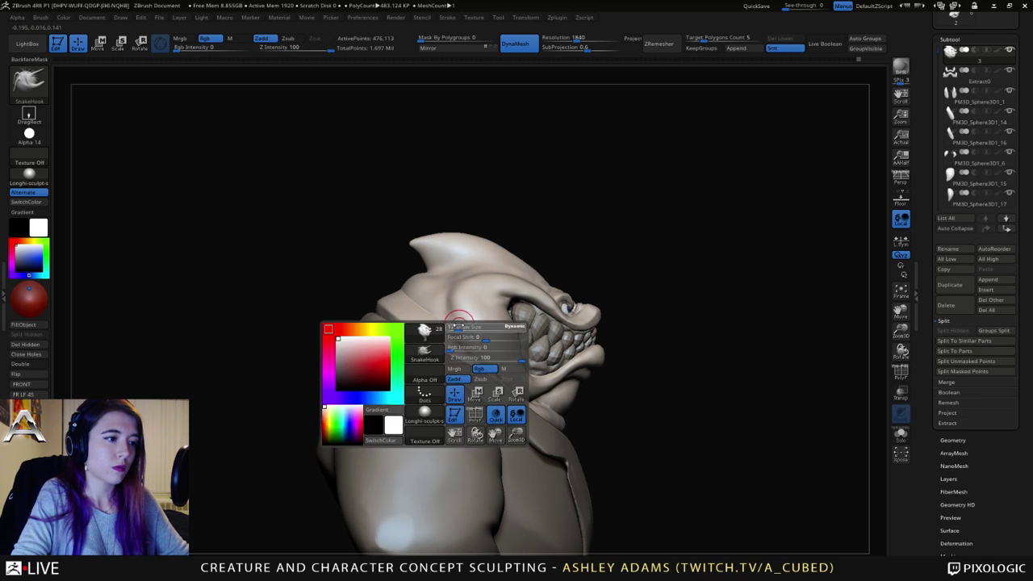
key("space")
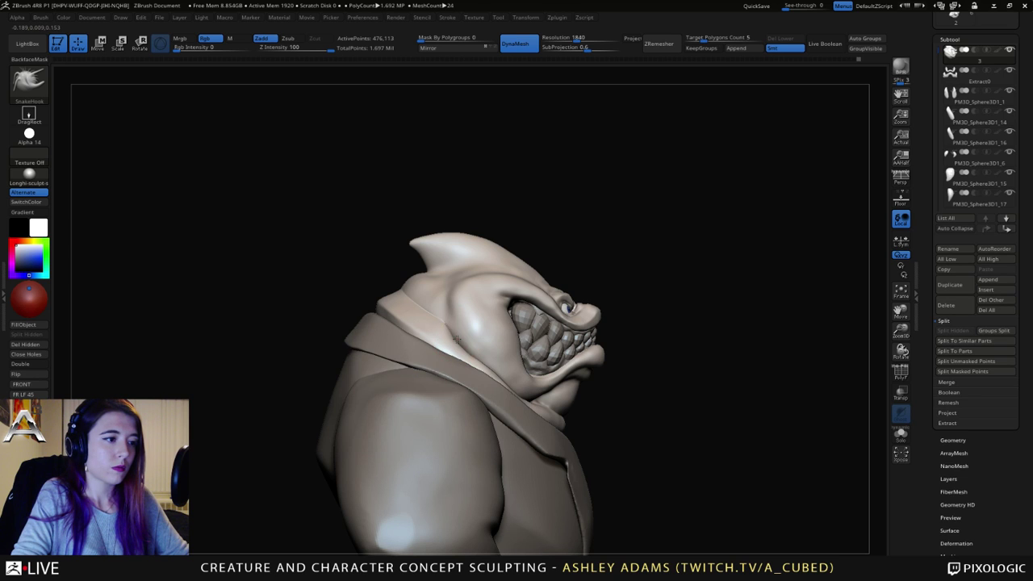
mouse_move(479, 346)
left_mouse_down("shift")
mouse_move(443, 318)
mouse_move(463, 331)
left_mouse_up("shift")
left_click_drag(457, 293, 463, 330, "shift")
key("space")
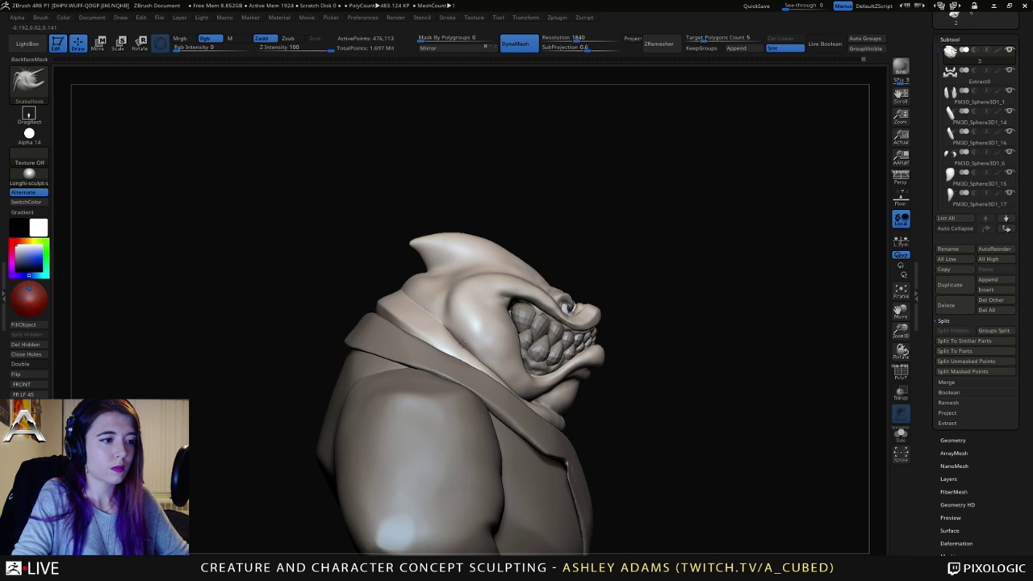
key("shift")
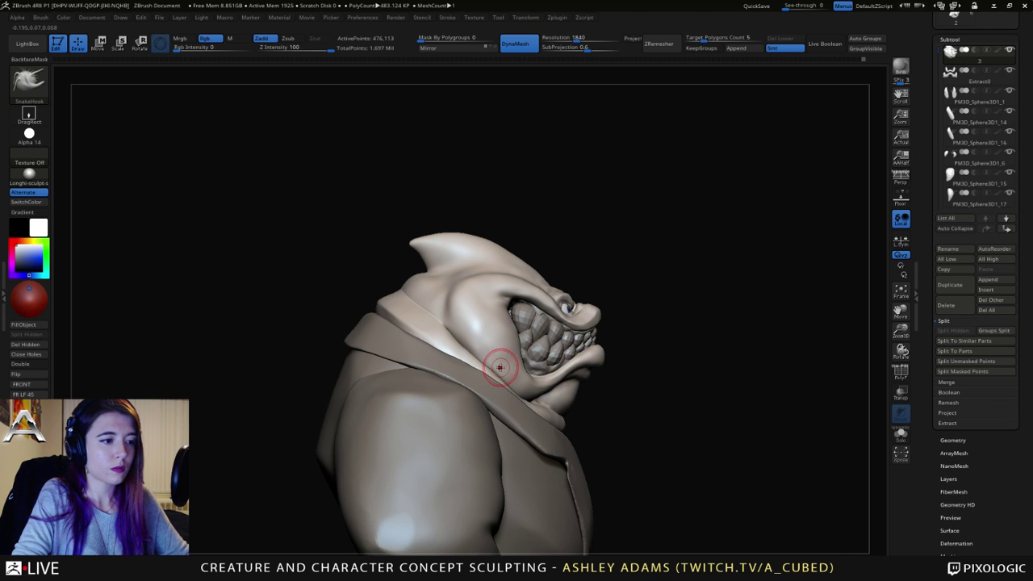
mouse_move(498, 368)
right_mouse_down()
mouse_move(444, 373)
mouse_move(503, 353)
mouse_move(473, 352)
right_mouse_up()
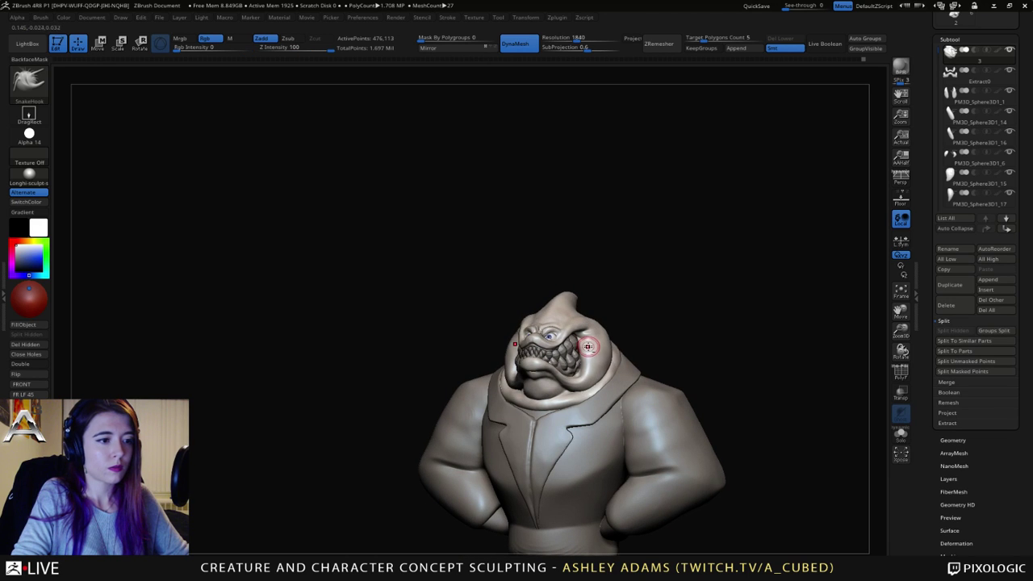
Step: Select the torso subtool and swell the chest under the jacket lapels with a resized Inflat brush
mouse_move(589, 346)
right_mouse_down()
mouse_move(517, 300)
mouse_move(531, 297)
right_mouse_up()
key("space")
right_click_drag(551, 352, 505, 292, "alt")
left_click(523, 411, "alt")
right_click_drag(476, 412, 523, 414)
key("space")
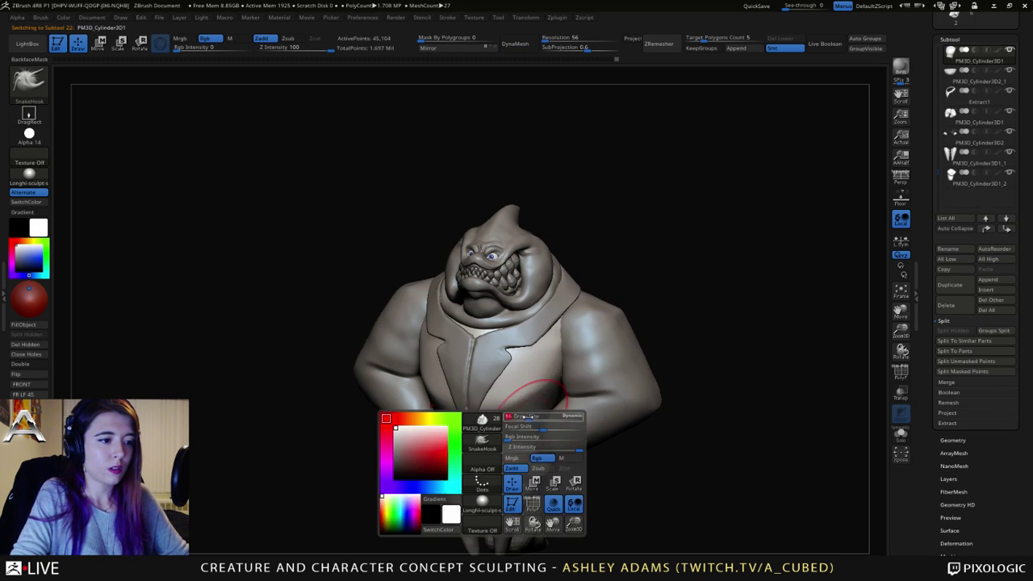
mouse_move(443, 401)
right_mouse_down()
mouse_move(473, 400)
mouse_move(506, 368)
mouse_move(450, 363)
right_mouse_up()
key("b")
key("i")
key("n")
key("space")
left_click_drag(434, 364, 438, 364)
right_click_drag(381, 365, 428, 365)
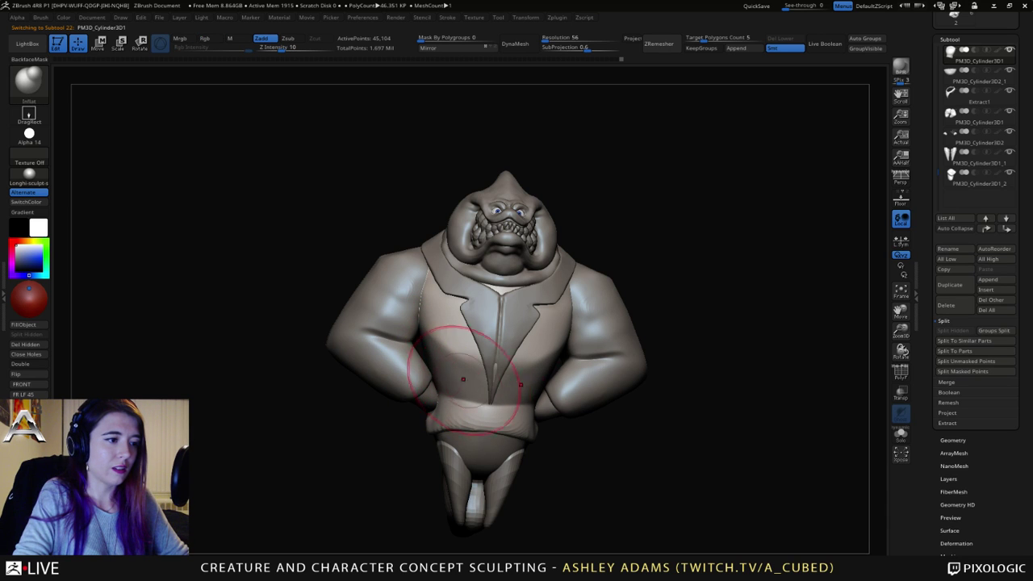
Step: Fill out and smooth the torso's sides from the chest down to the waist, working around the body
mouse_move(461, 375)
right_mouse_down()
mouse_move(436, 380)
mouse_move(467, 392)
mouse_move(426, 322)
mouse_move(396, 342)
mouse_move(425, 350)
mouse_move(431, 376)
mouse_move(368, 272)
mouse_move(379, 291)
mouse_move(366, 308)
mouse_move(461, 325)
mouse_move(473, 339)
mouse_move(454, 314)
mouse_move(546, 401)
right_mouse_up()
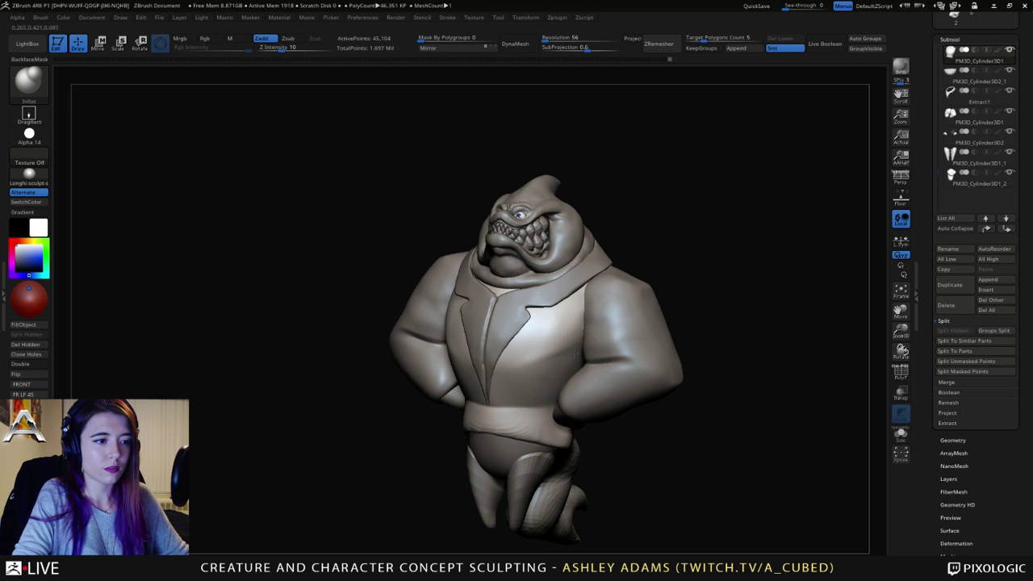
key("shift")
right_click_drag(532, 390, 525, 344, "alt")
right_click_drag(525, 345, 476, 359)
mouse_move(568, 386)
right_mouse_down()
mouse_move(533, 310)
mouse_move(585, 398)
mouse_move(638, 429)
right_mouse_up()
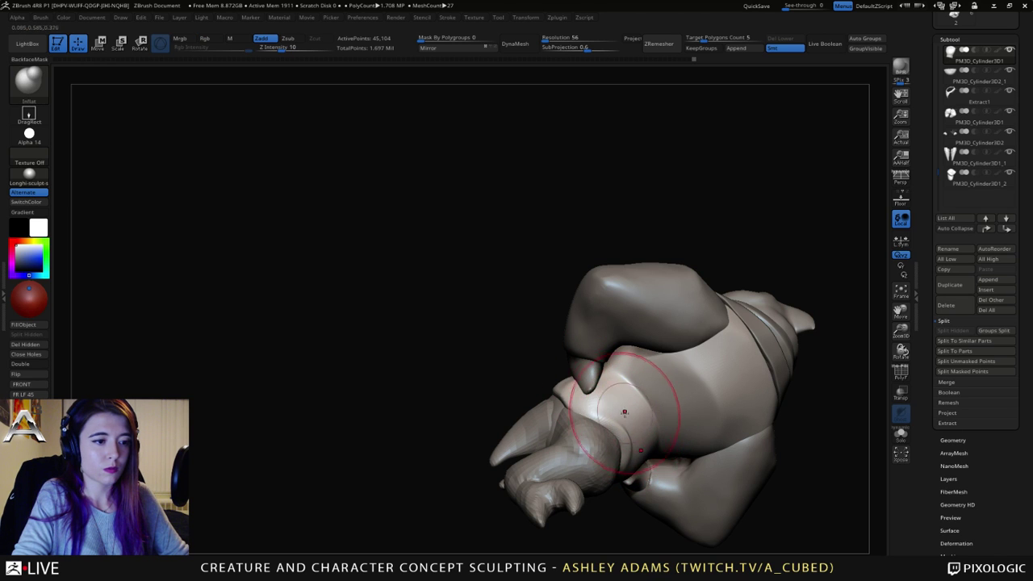
Step: Adjust the curve of the lower back with the SnakeHook brush
mouse_move(587, 388)
right_mouse_down()
mouse_move(556, 444)
mouse_move(549, 421)
mouse_move(594, 414)
mouse_move(603, 399)
mouse_move(541, 399)
mouse_move(567, 380)
mouse_move(539, 358)
mouse_move(569, 347)
mouse_move(525, 345)
mouse_move(544, 346)
mouse_move(539, 354)
mouse_move(547, 327)
mouse_move(524, 343)
mouse_move(539, 333)
right_mouse_up()
key("b")
key("s")
key("h")
mouse_move(539, 332)
right_mouse_down("ctrl")
mouse_move(565, 339)
mouse_move(572, 328)
right_mouse_up("ctrl")
Step: Build up the middle of the back and its sides with the ClayBuildup brush, and smooth the strokes
key("b")
key("c")
key("b")
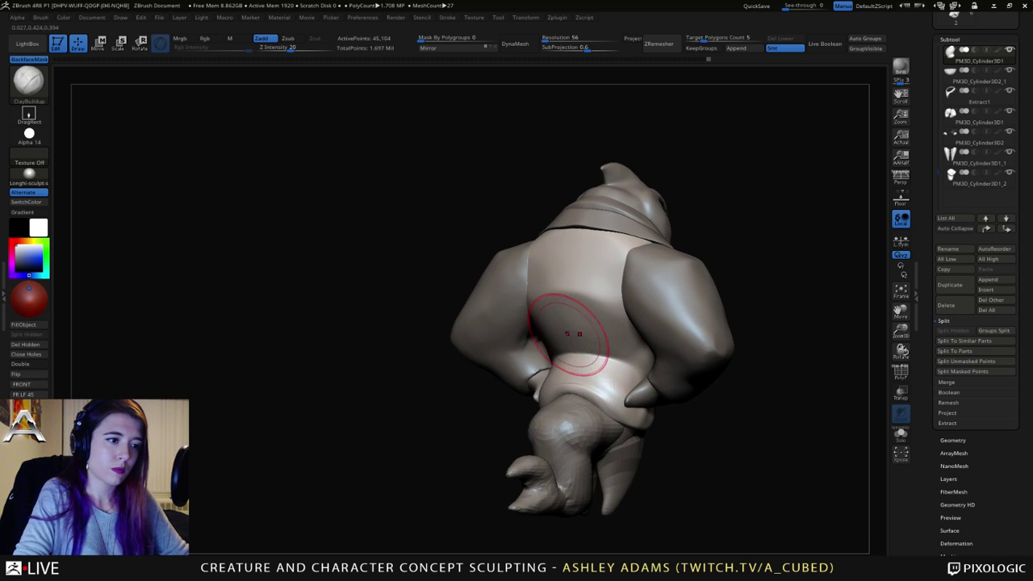
mouse_move(573, 334)
left_mouse_down()
mouse_move(618, 341)
mouse_move(588, 316)
mouse_move(563, 331)
mouse_move(618, 348)
mouse_move(580, 308)
left_mouse_up()
right_click(582, 314)
right_click_drag(580, 307, 594, 330, "alt")
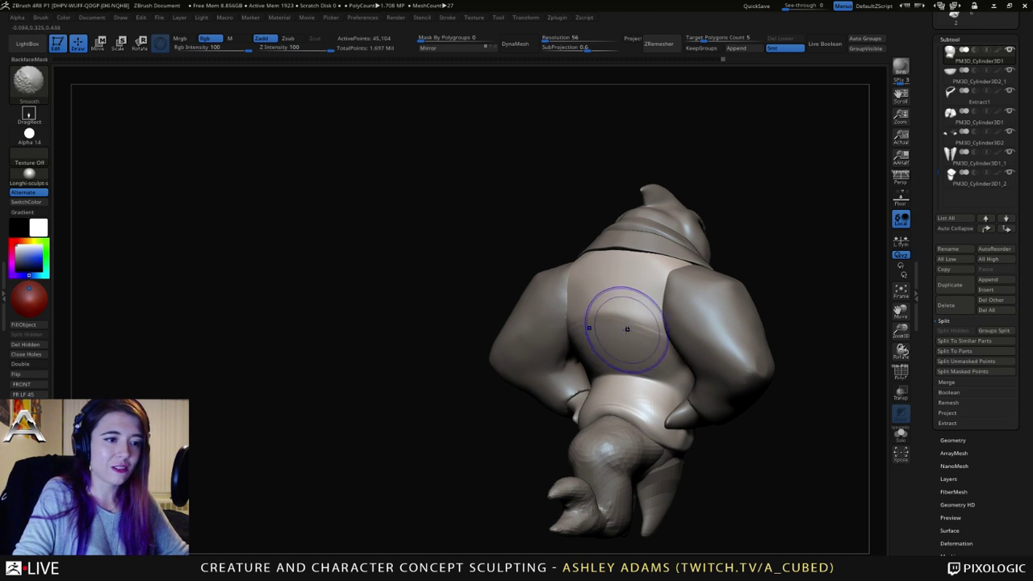
right_click_drag(623, 323, 637, 326)
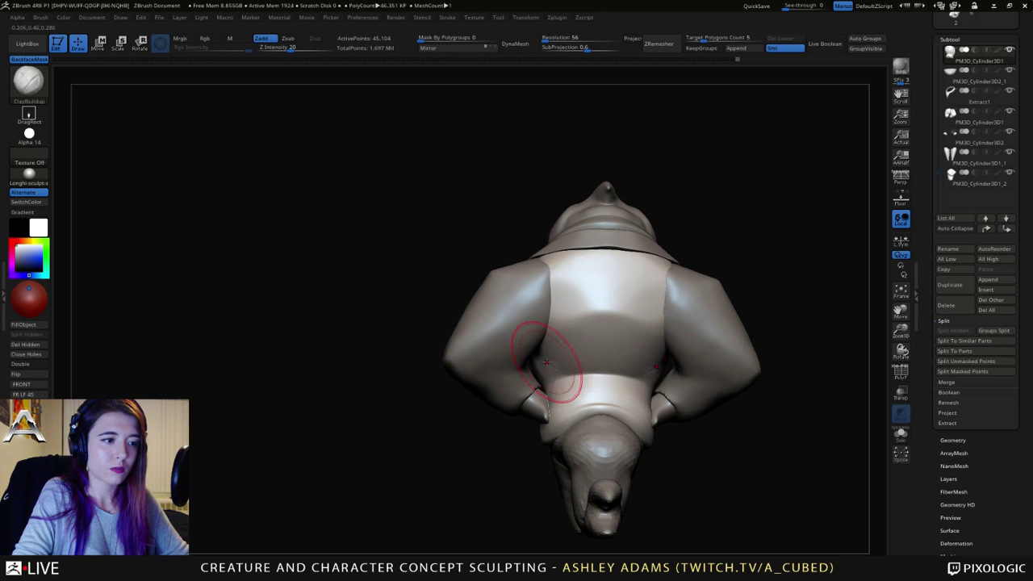
key("shift")
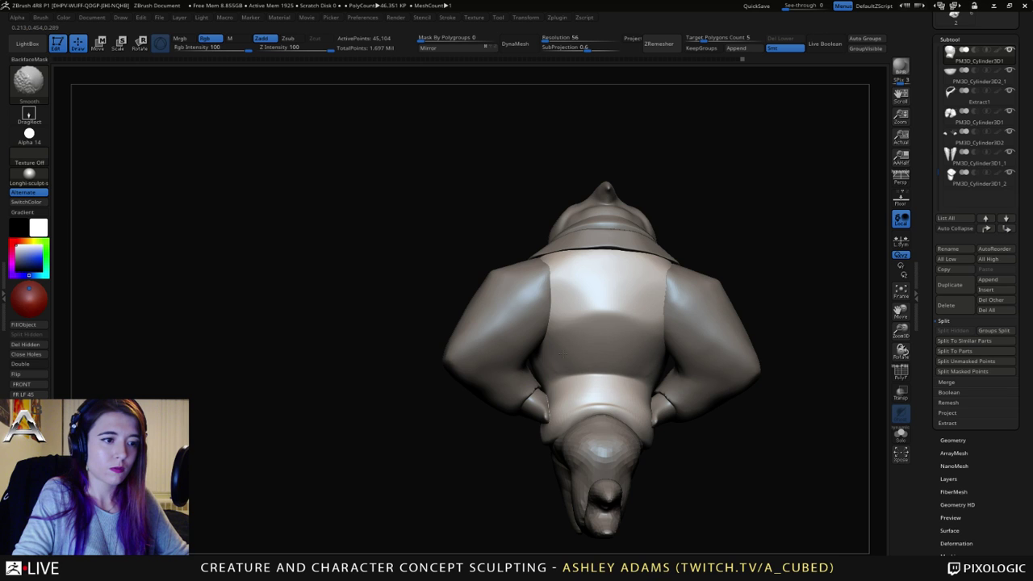
Step: Adjust the upper back's profile in side view with the SnakeHook brush
right_click_drag(590, 342, 551, 339)
key("b")
key("s")
key("h")
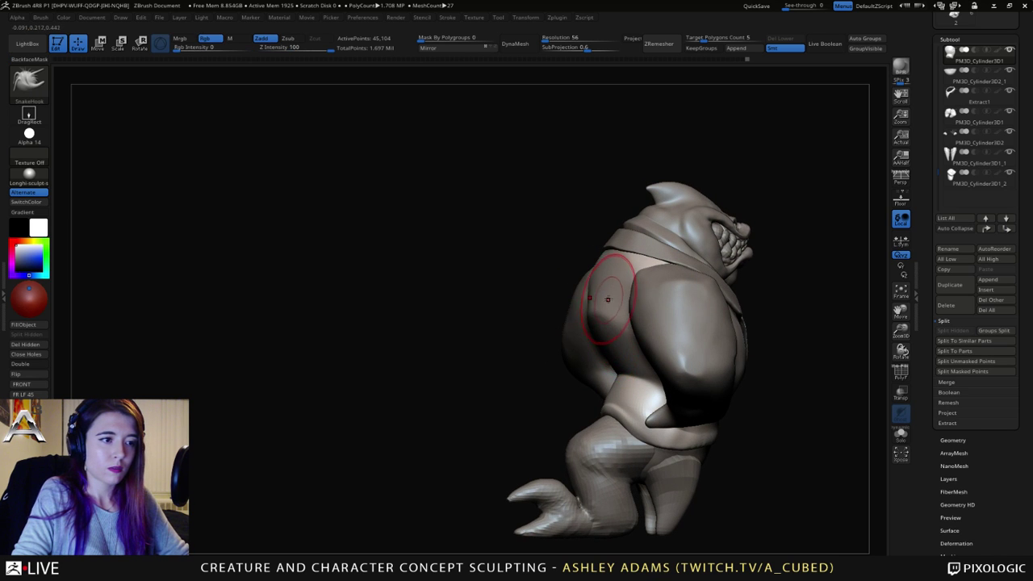
right_click_drag(607, 300, 592, 288)
Step: Add volume across the upper back below the collar with the ClayBuildup brush and smooth it
key("b")
key("c")
key("b")
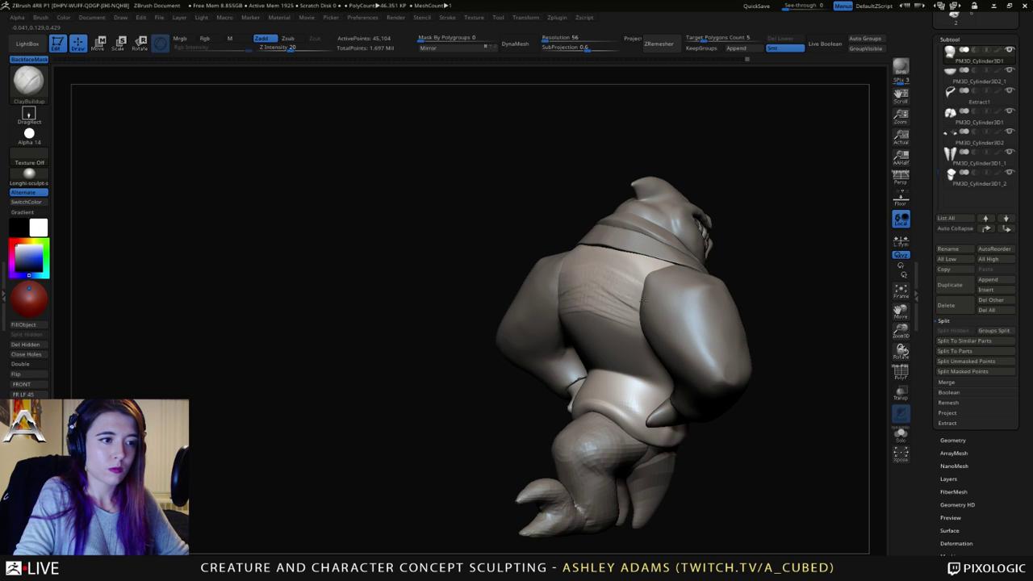
key("shift")
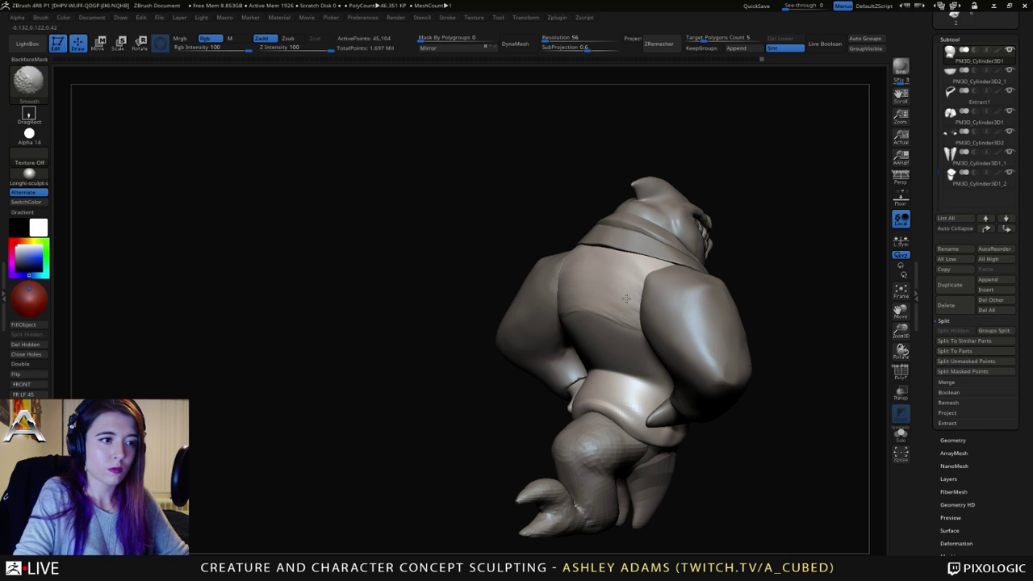
mouse_move(608, 284)
right_mouse_down("shift")
mouse_move(584, 279)
mouse_move(611, 257)
mouse_move(596, 265)
right_mouse_up("shift")
Step: Shape the back's silhouette behind the arm in side view with the SnakeHook brush
key("b")
key("s")
key("h")
right_click(550, 321)
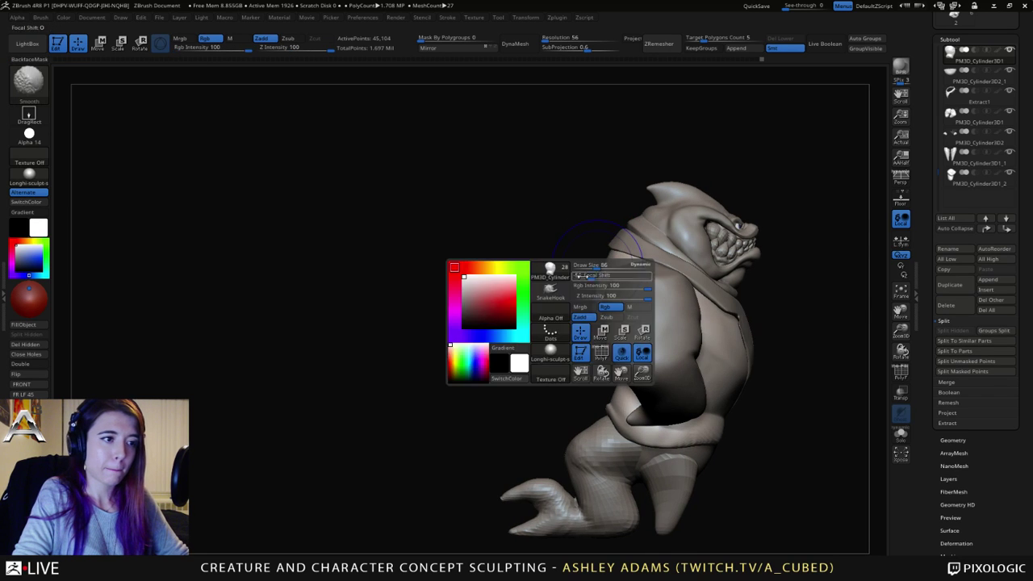
right_click_drag(557, 318, 598, 315)
Step: Flatten the back's surface behind the arm with the hPolish brush and smooth it down toward the waist
key("b")
key("h")
key("p")
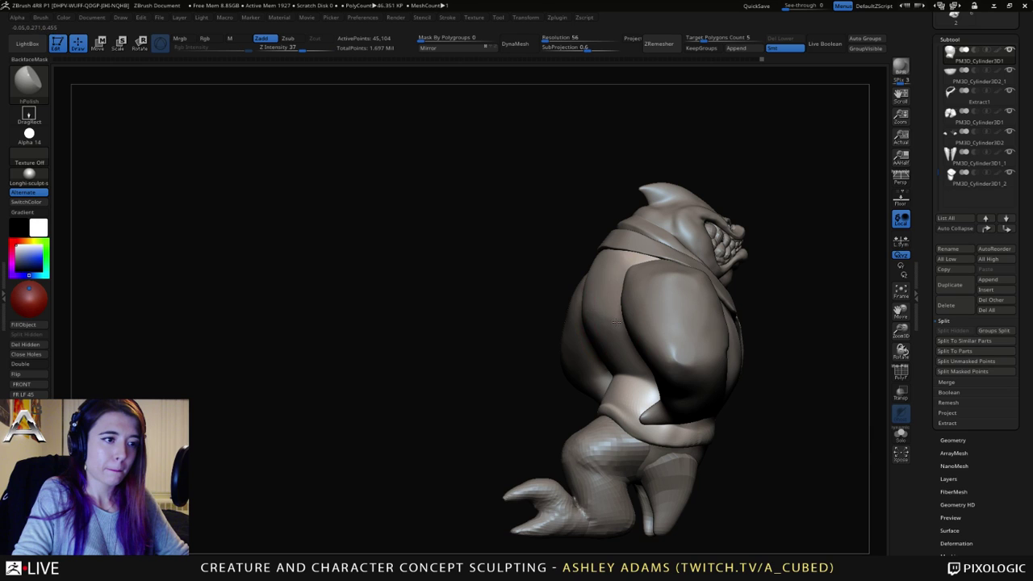
mouse_move(628, 338)
left_mouse_down("shift")
mouse_move(632, 355)
mouse_move(618, 368)
left_mouse_up("shift")
mouse_move(619, 368)
right_mouse_down("ctrl")
mouse_move(609, 315)
mouse_move(694, 317)
mouse_move(614, 333)
right_mouse_up("ctrl")
Step: Pull the back's contour with the SnakeHook brush and polish the reshaped surface with hPolish
key("b")
key("s")
key("h")
left_click_drag(592, 337, 618, 328)
key("b")
key("h")
key("p")
right_click_drag(593, 339, 634, 327)
Step: Adjust the torso's outline in front view with the SnakeHook brush
key("b")
key("s")
key("h")
key("space")
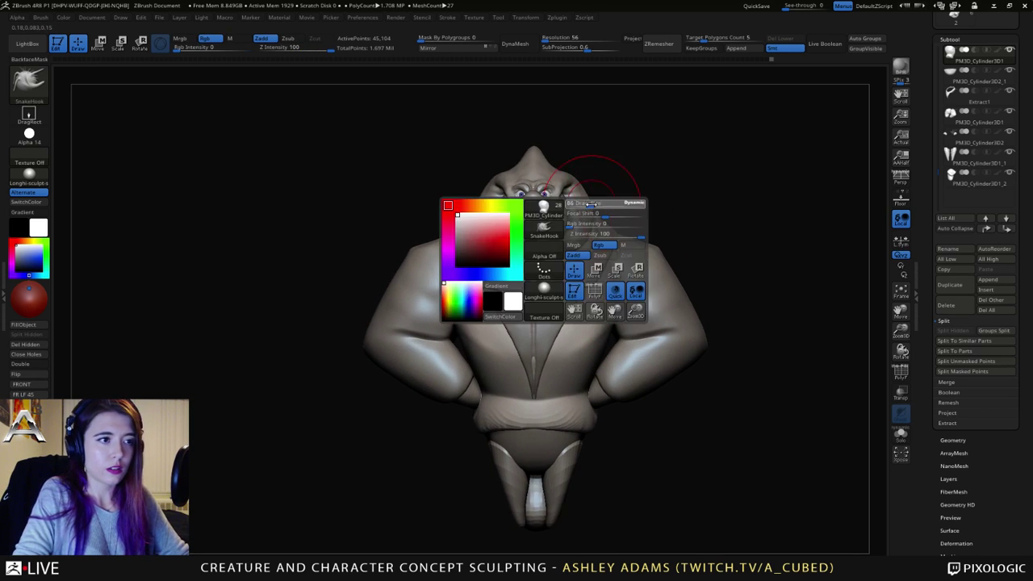
mouse_move(589, 207)
right_mouse_down()
mouse_move(557, 202)
mouse_move(565, 180)
mouse_move(594, 196)
right_mouse_up()
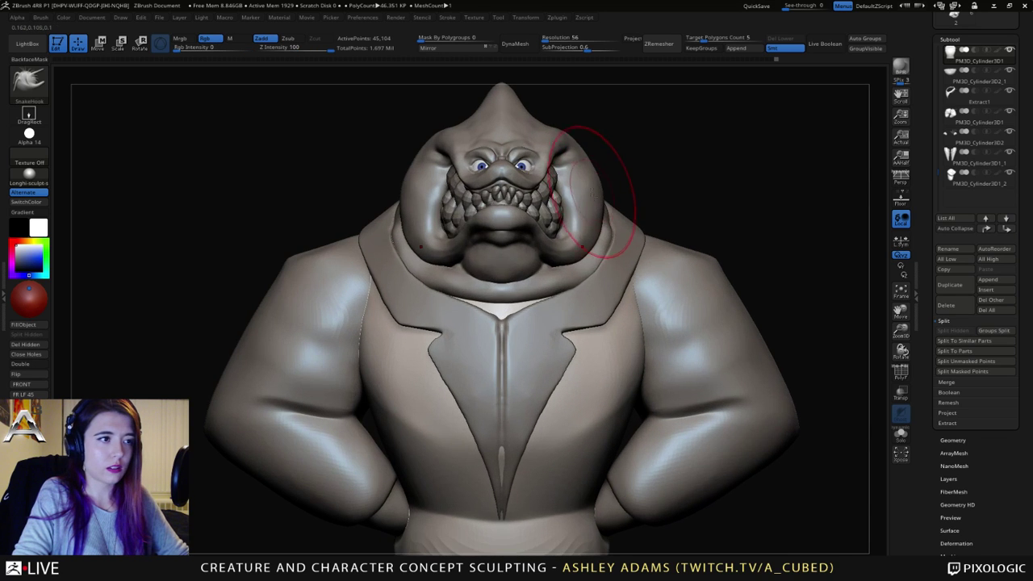
Step: Select the head subtool and adjust the outer cheek contours symmetrically in front view with a resized SnakeHook brush
key("space")
left_click(588, 165, "alt")
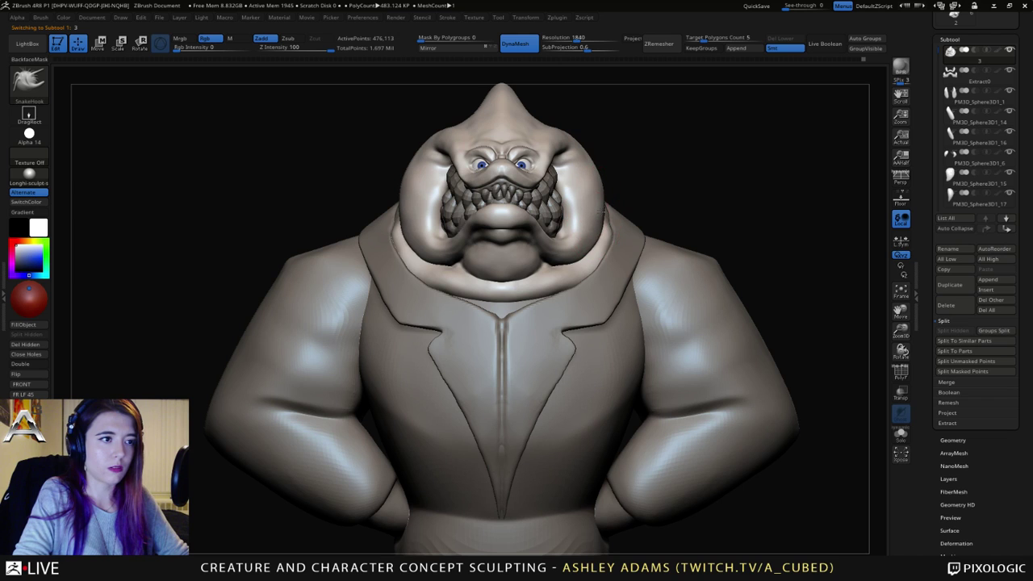
right_click_drag(581, 143, 602, 193, "alt")
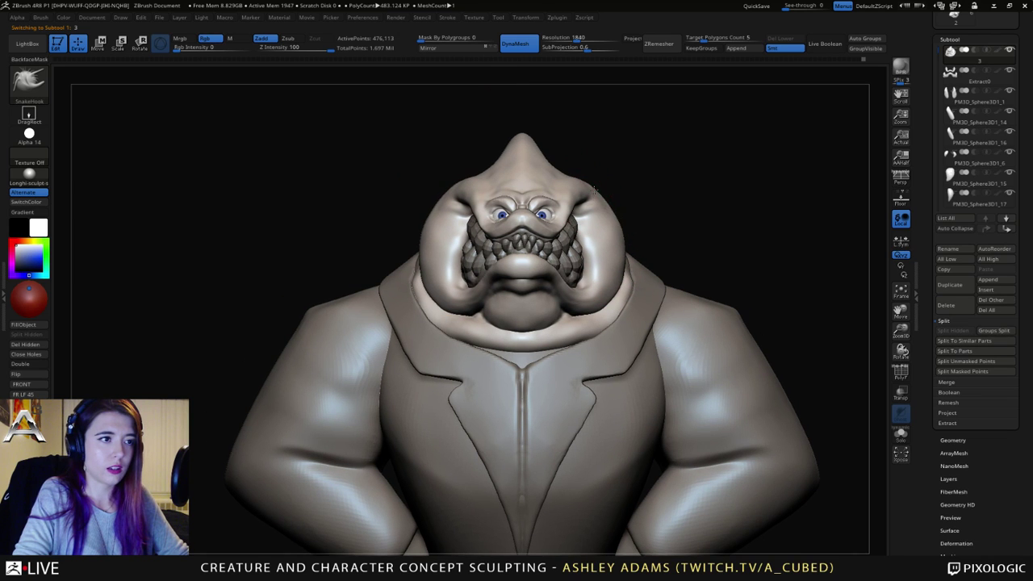
key("space")
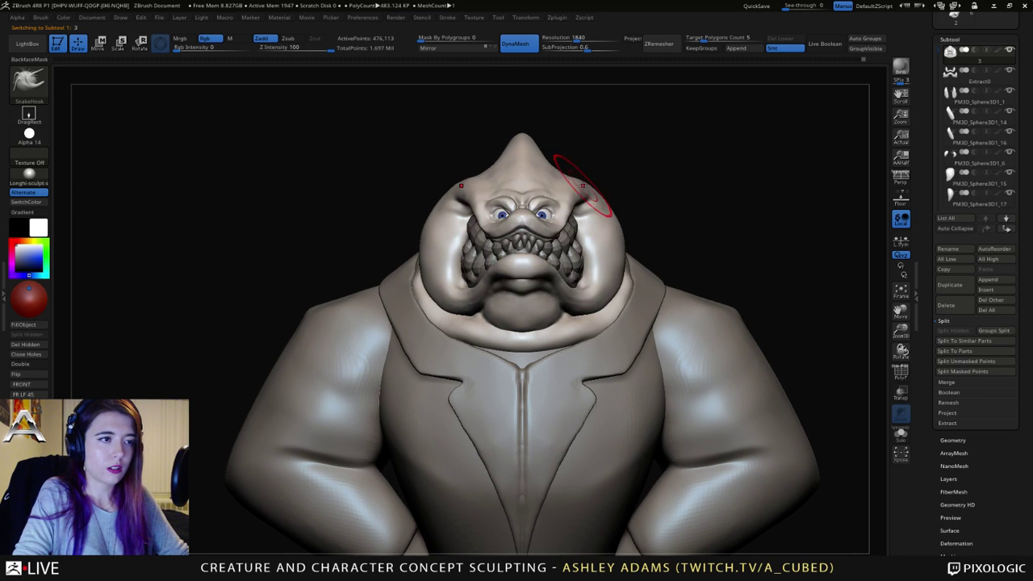
right_click_drag(583, 186, 600, 265, "ctrl")
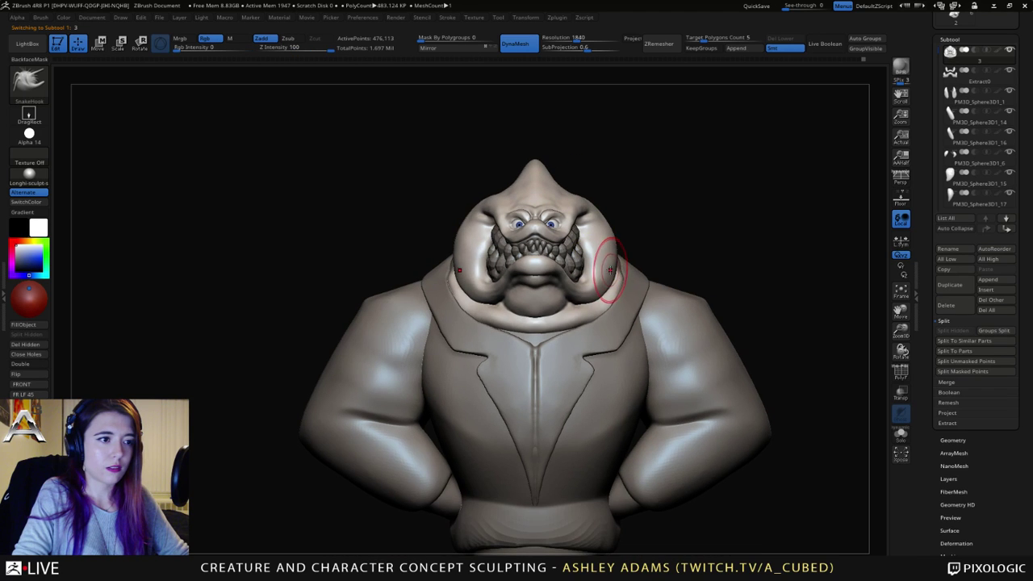
key("space")
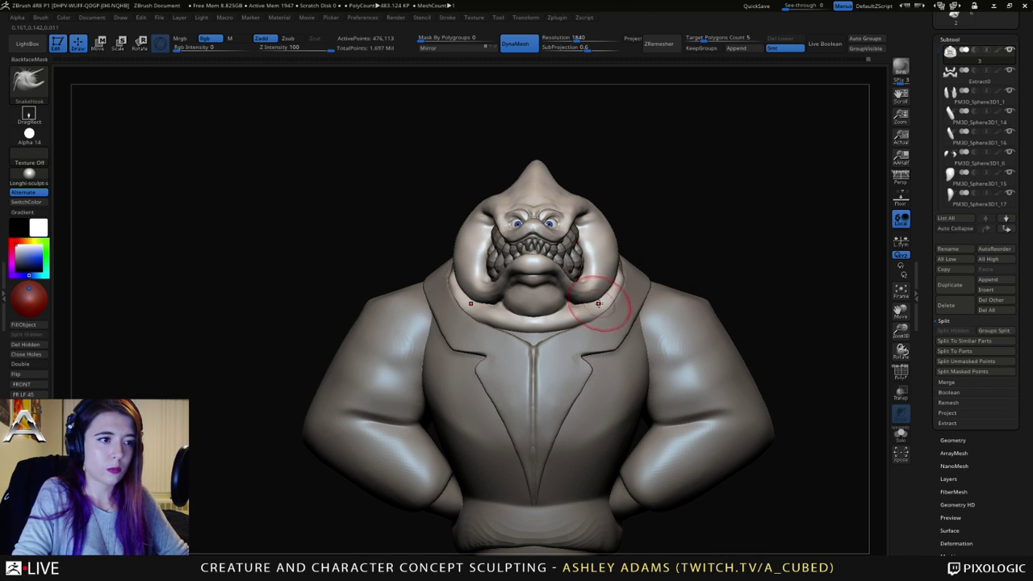
right_click_drag(598, 304, 618, 269, "ctrl")
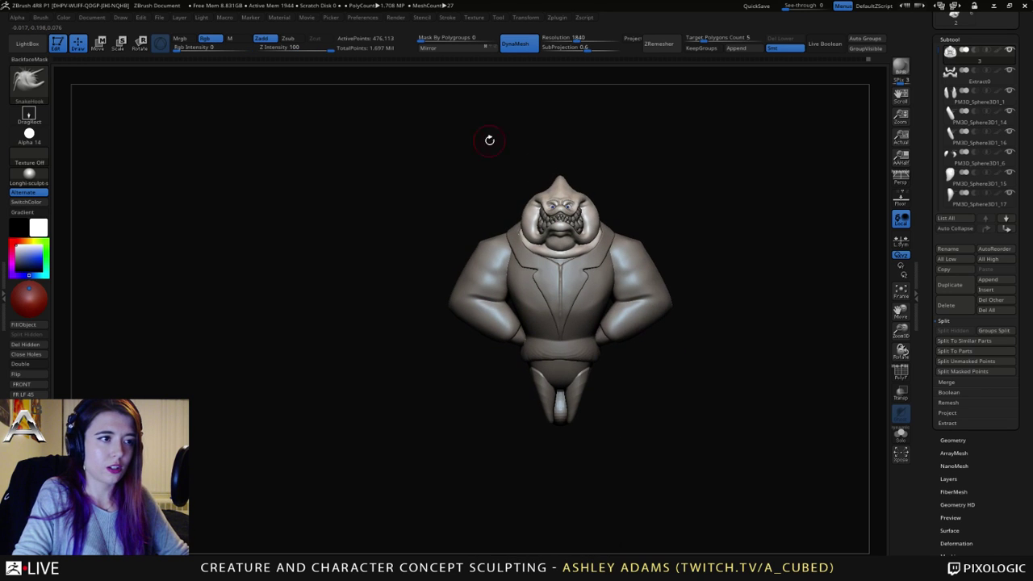
mouse_move(494, 163)
right_mouse_down("ctrl")
mouse_move(487, 147)
mouse_move(511, 170)
mouse_move(428, 168)
mouse_move(482, 169)
right_mouse_up("ctrl")
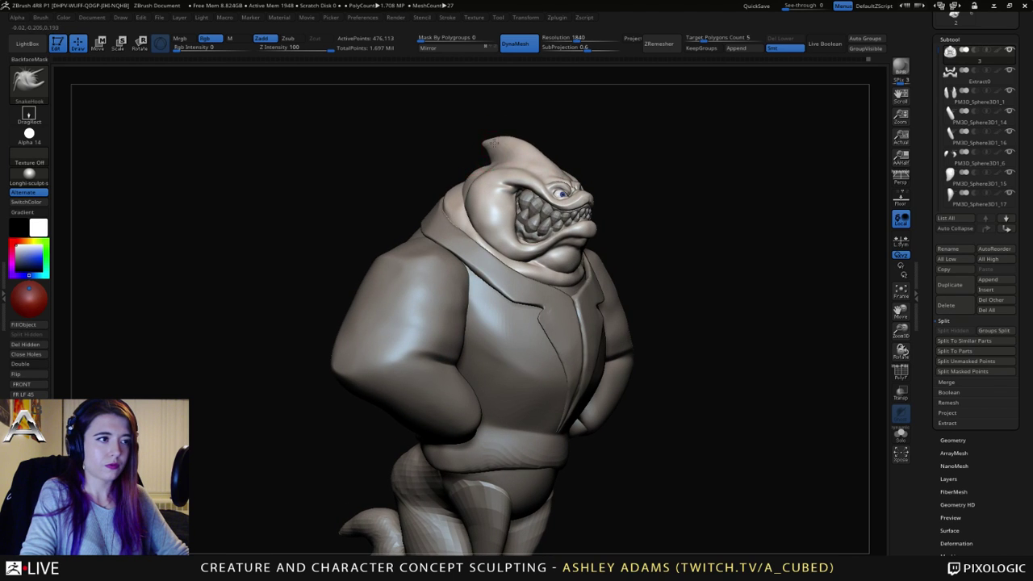
Step: Reshape the head fin and the slope in front of it in side view with a resized SnakeHook brush
key("space")
left_click_drag(486, 144, 509, 143)
mouse_move(510, 141)
right_mouse_down()
mouse_move(484, 140)
mouse_move(492, 146)
right_mouse_up()
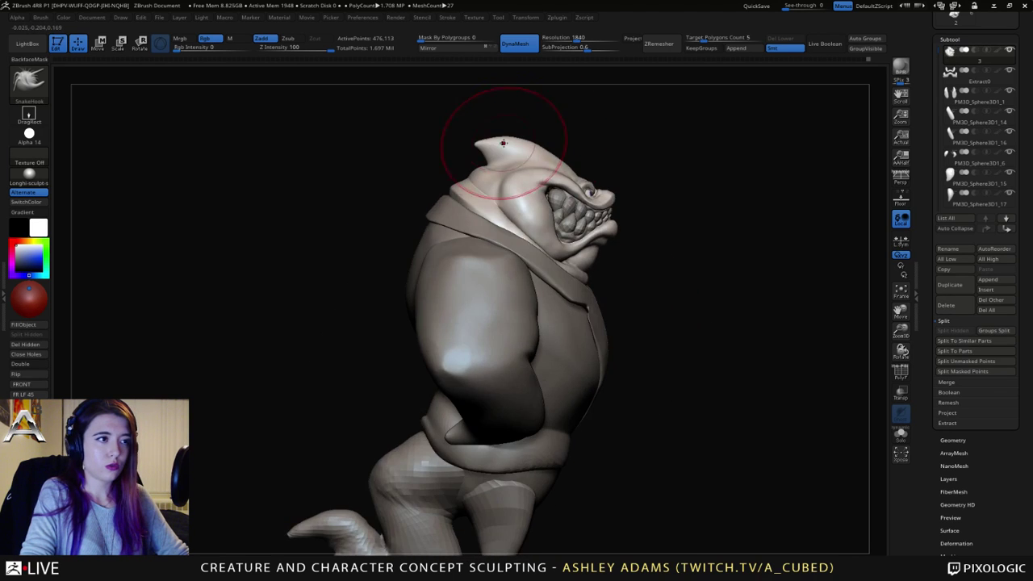
right_click(496, 142)
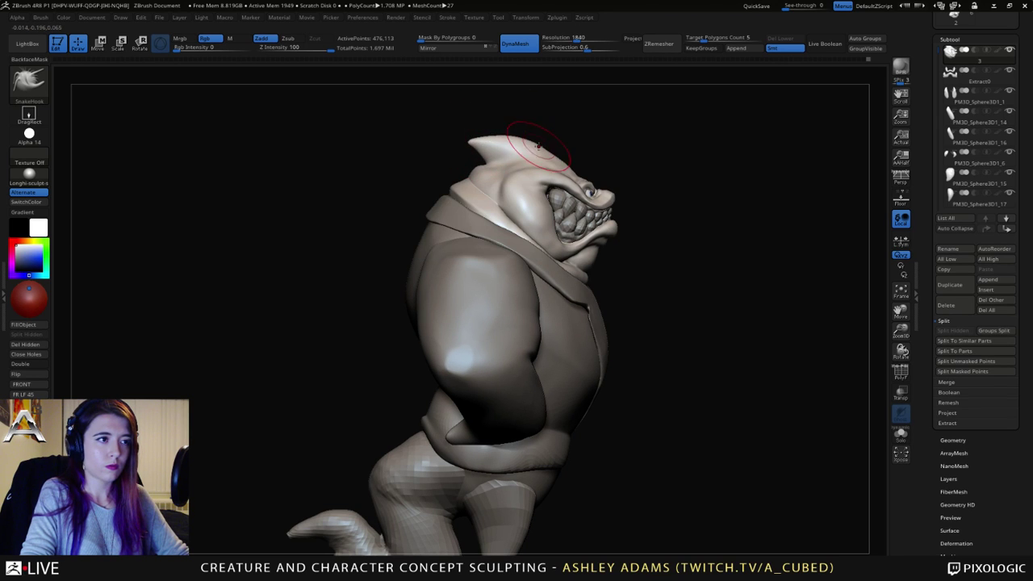
right_click(533, 137)
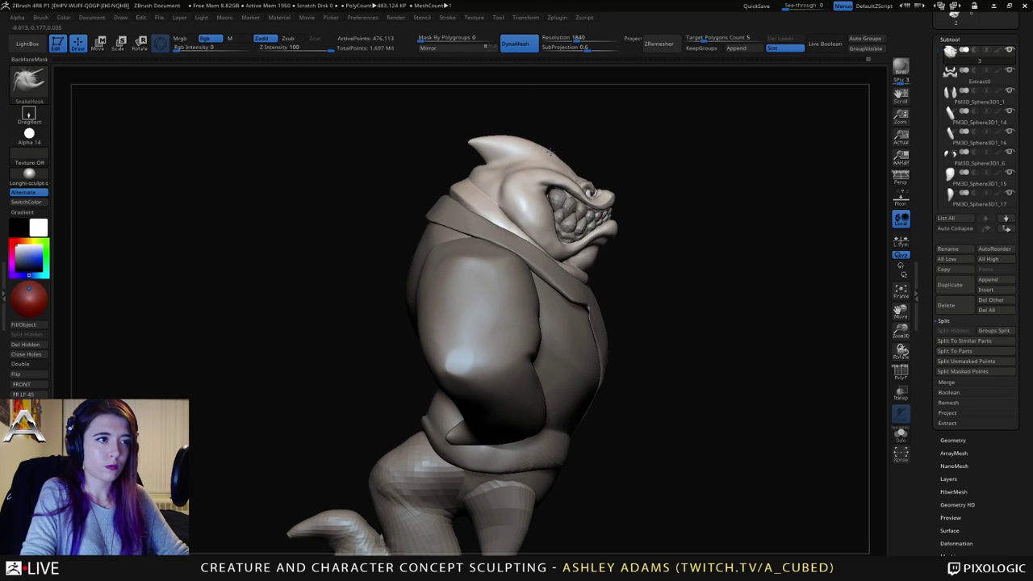
mouse_move(578, 223)
right_mouse_down("ctrl")
mouse_move(521, 141)
mouse_move(507, 157)
mouse_move(475, 158)
mouse_move(594, 220)
right_mouse_up("ctrl")
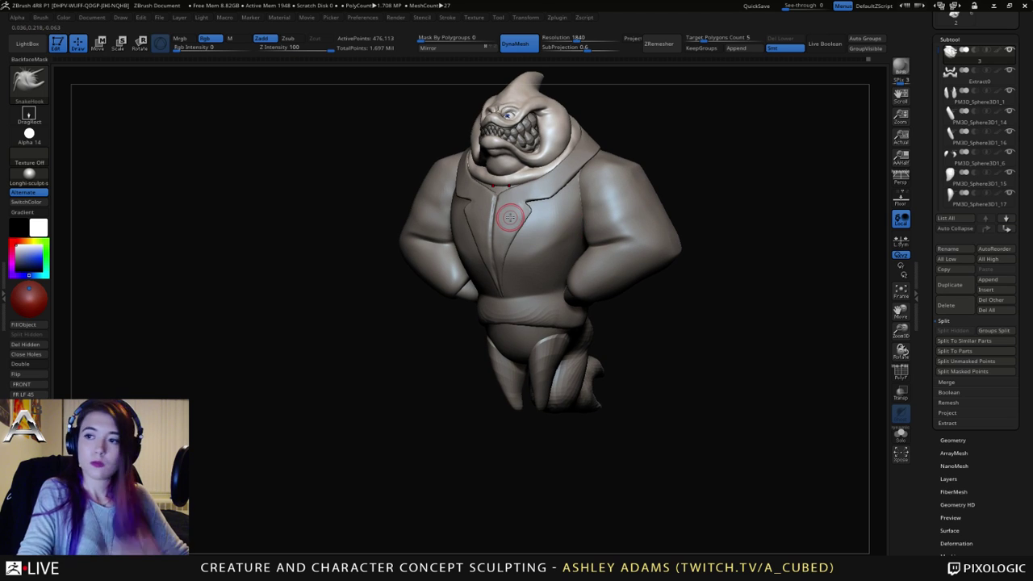
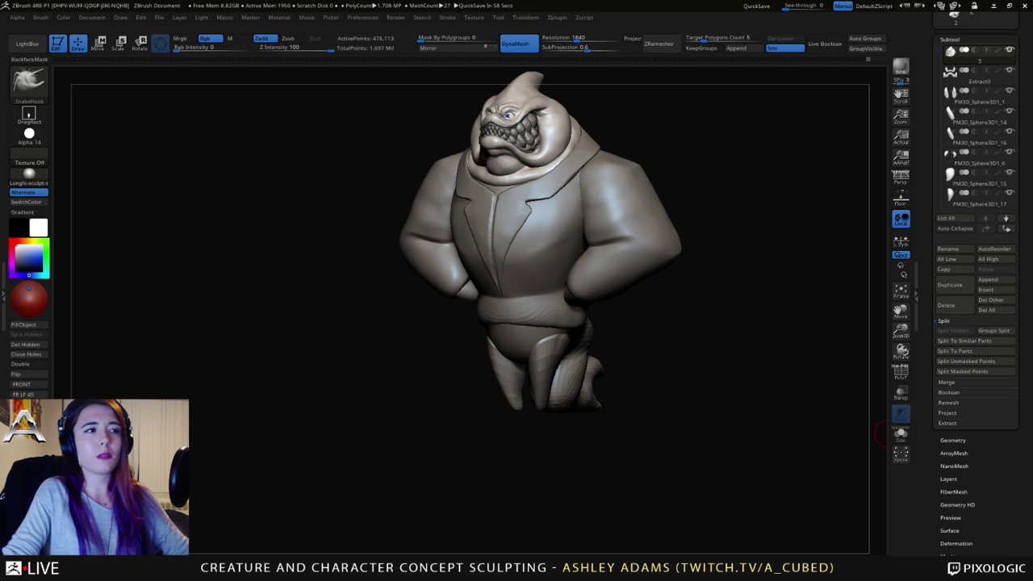
Step: Select the jacket torso subtool and adjust its lower hem around the waist with a resized SnakeHook brush
mouse_move(452, 234)
right_mouse_down()
mouse_move(560, 221)
mouse_move(544, 311)
mouse_move(485, 306)
mouse_move(600, 303)
right_mouse_up()
right_click_drag(496, 287, 509, 168, "alt")
left_click(548, 311, "alt")
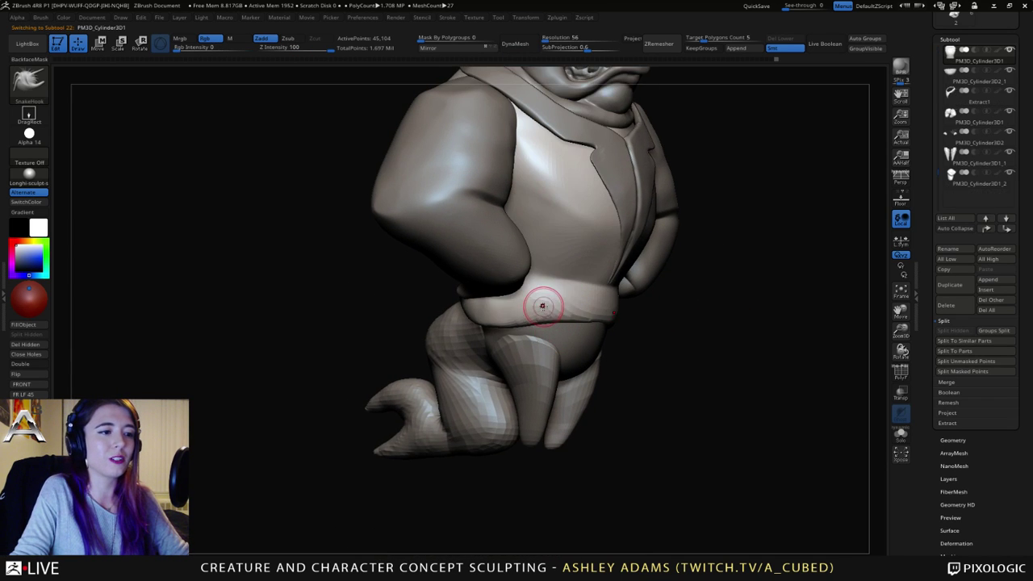
right_click_drag(543, 306, 546, 307)
key("space")
mouse_move(542, 307)
left_mouse_down()
mouse_move(554, 306)
mouse_move(552, 324)
left_mouse_up()
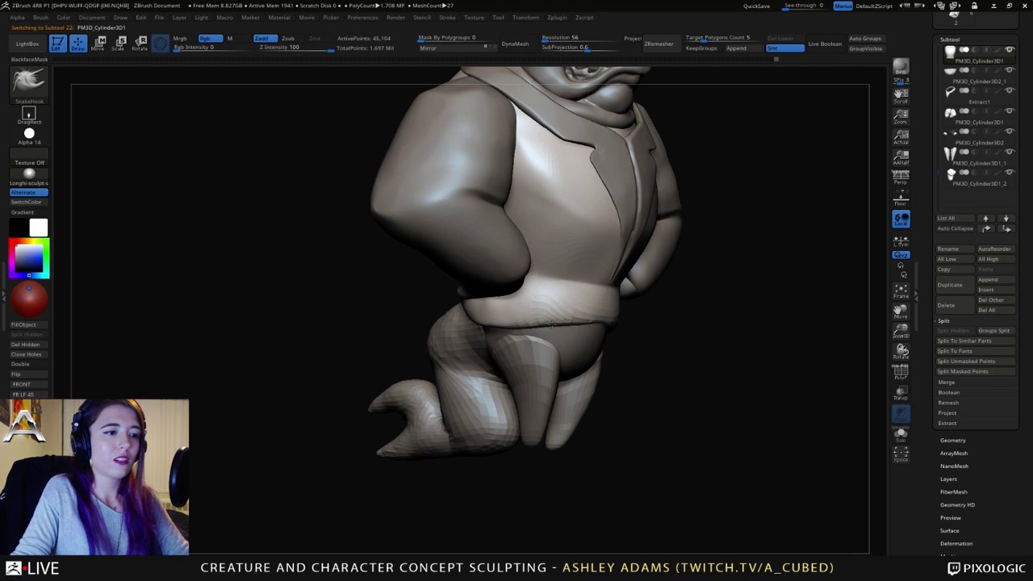
mouse_move(552, 325)
right_mouse_down()
mouse_move(591, 331)
mouse_move(557, 324)
mouse_move(598, 315)
right_mouse_up()
key("space")
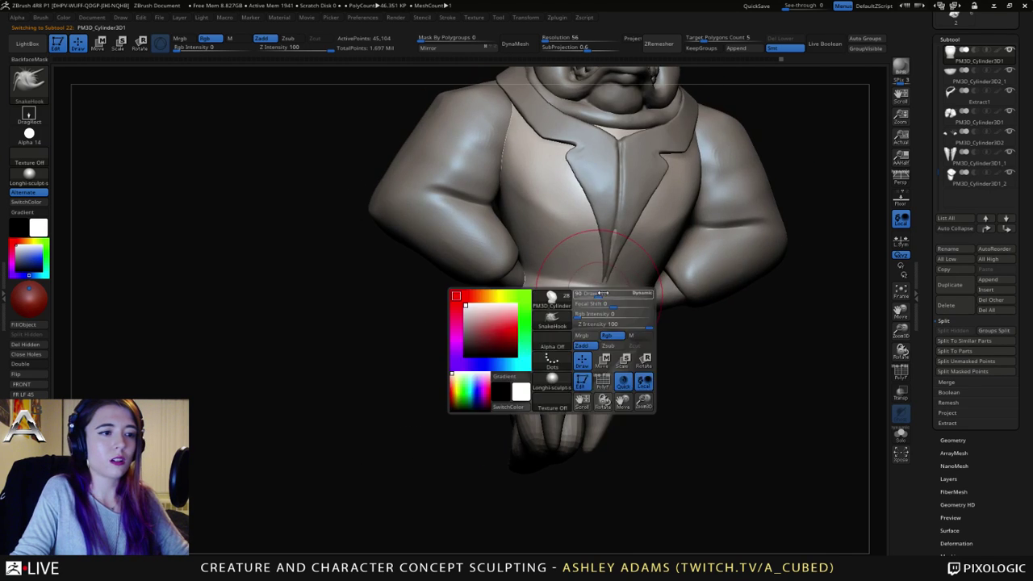
left_click_drag(602, 293, 592, 293)
Step: Carve a vertical centre seam from the lapels' meeting point down to the jacket's hem with the DamStandard brush
mouse_move(595, 289)
right_mouse_down()
mouse_move(560, 280)
mouse_move(604, 289)
right_mouse_up()
key("b")
key("d")
key("s")
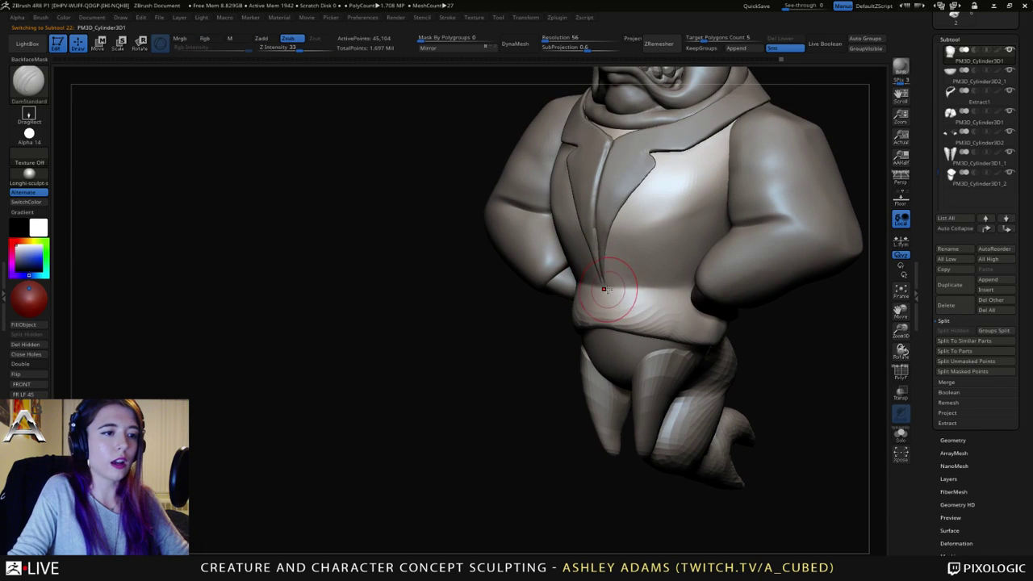
key("space")
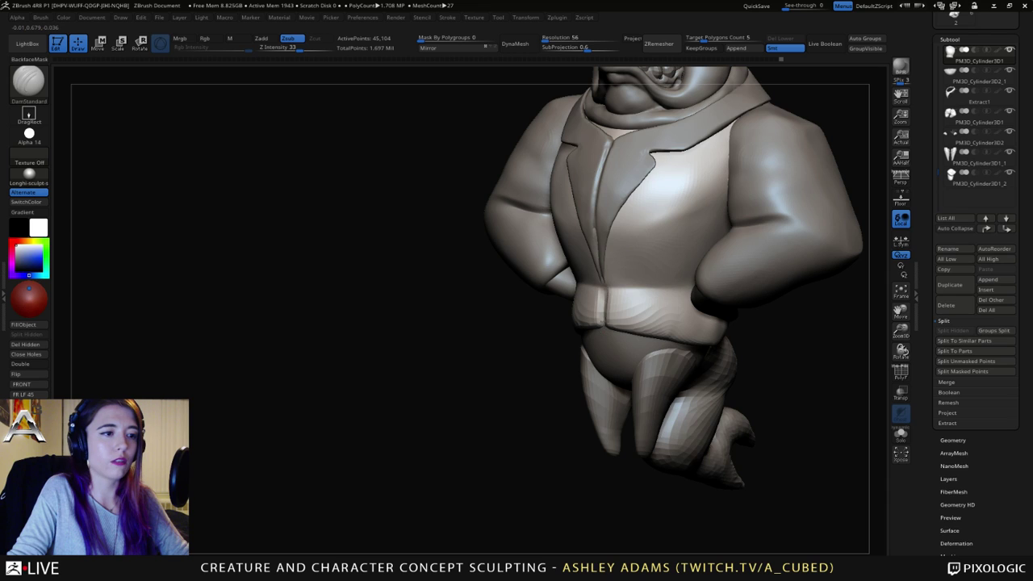
right_click_drag(569, 277, 605, 274)
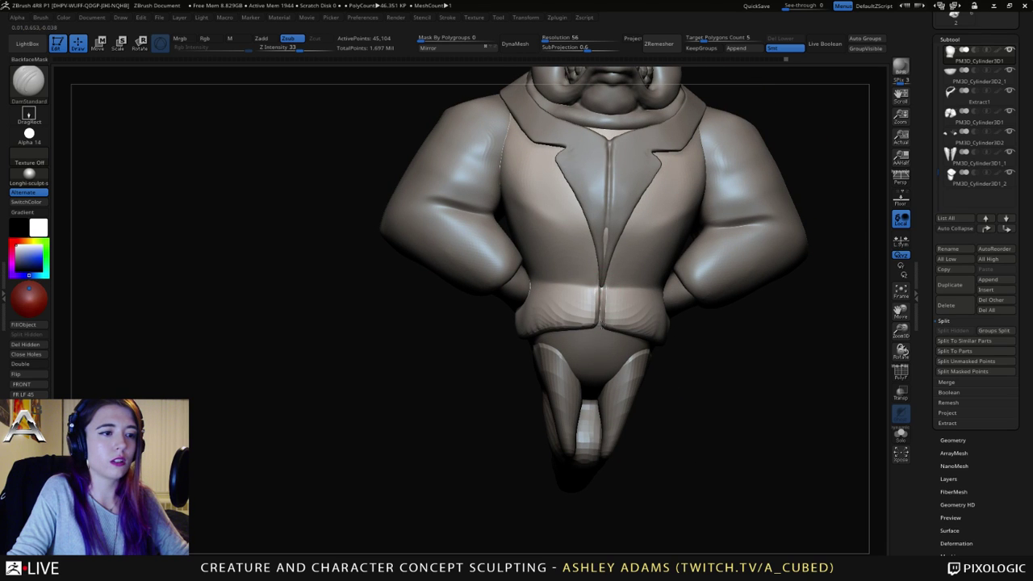
right_click_drag(604, 315, 571, 314)
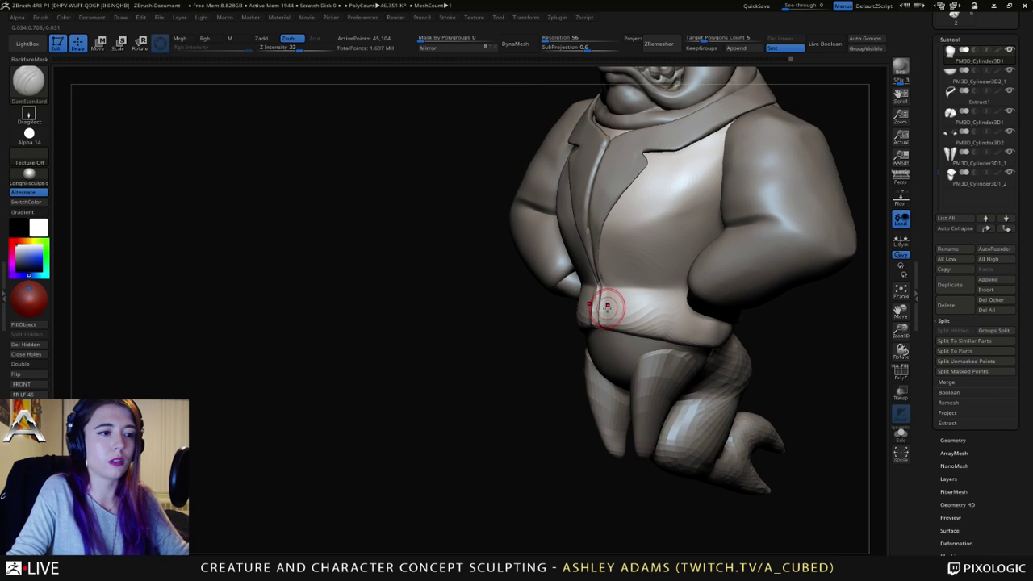
Step: Build up the jacket's lower front beside the centre seam with the ClayBuildup brush
key("b")
key("h")
key("p")
key("b")
key("c")
key("b")
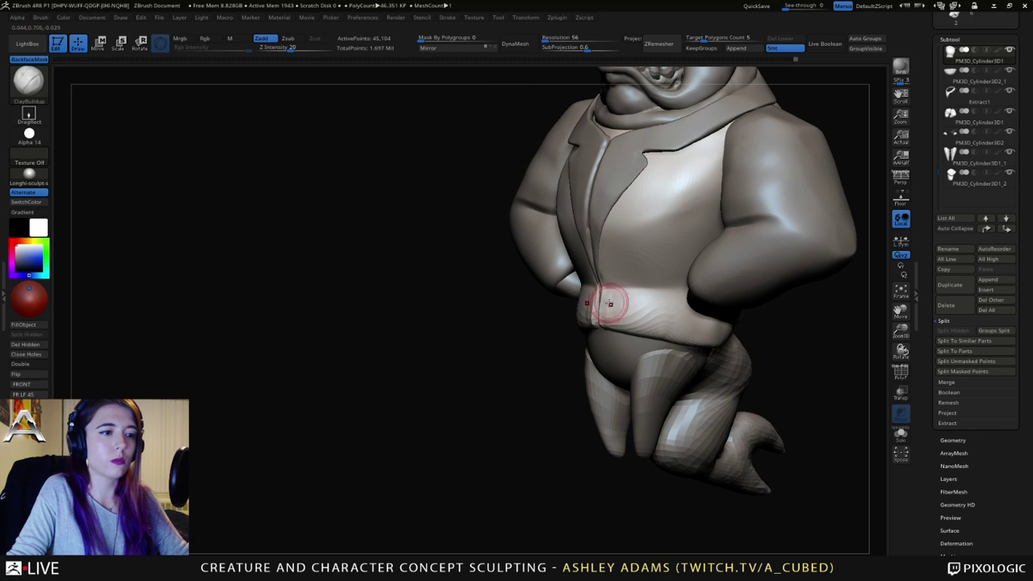
mouse_move(615, 316)
right_mouse_down()
mouse_move(605, 302)
mouse_move(613, 332)
right_mouse_up()
Step: Adjust the edges of the jacket's lower front opening symmetrically with the SnakeHook brush
key("b")
key("s")
key("h")
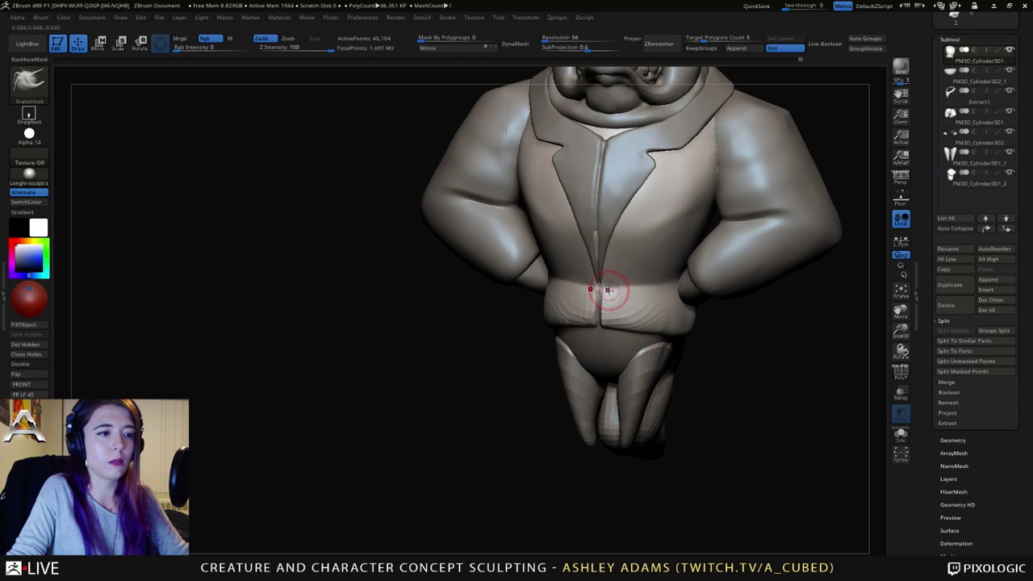
right_click_drag(611, 296, 605, 229)
Step: Add volume along the jacket's front closure at the waist with the ClayBuildup brush
key("b")
key("c")
key("b")
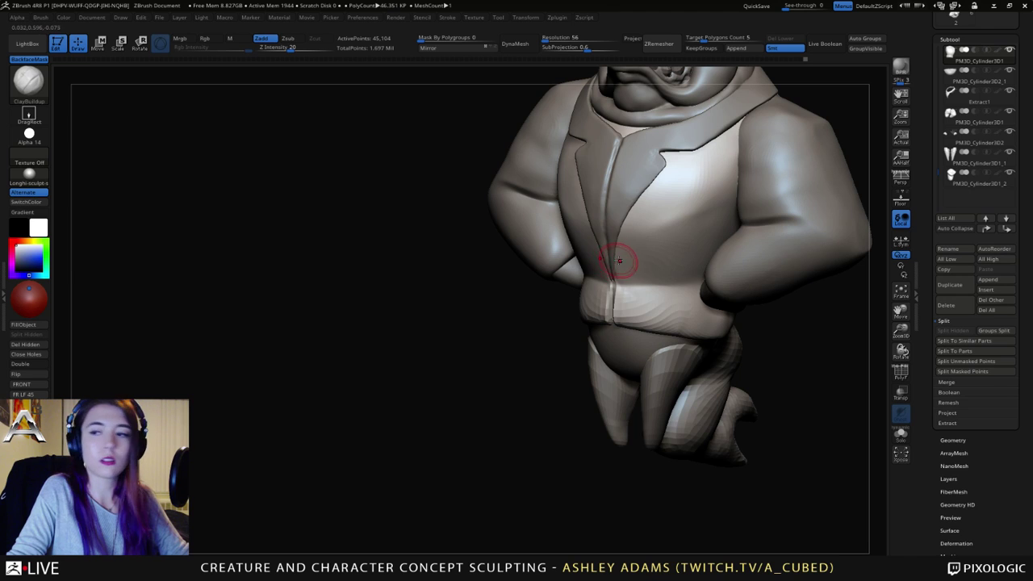
right_click_drag(619, 263, 629, 260)
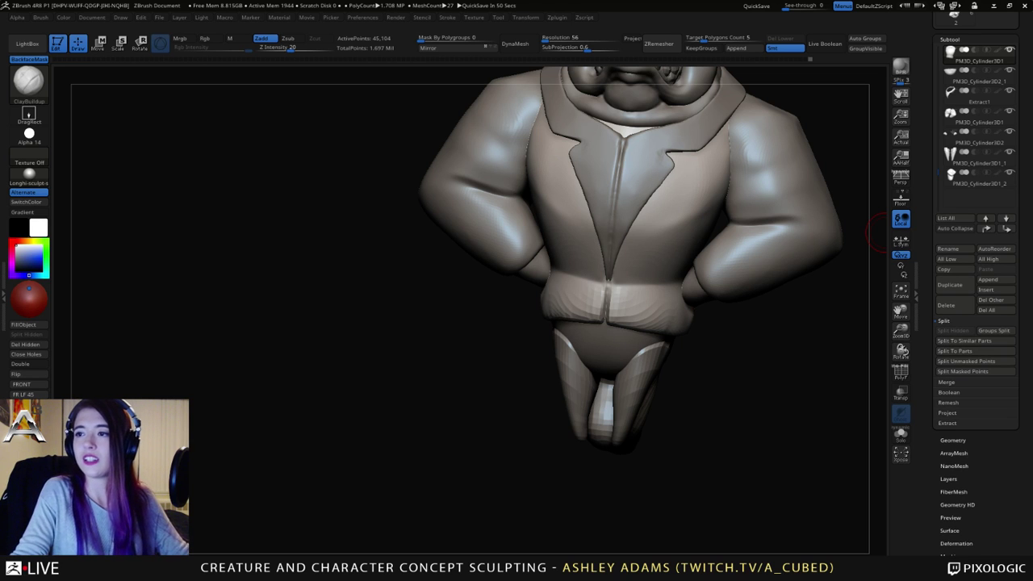
right_click_drag(614, 232, 607, 289)
right_click(670, 344)
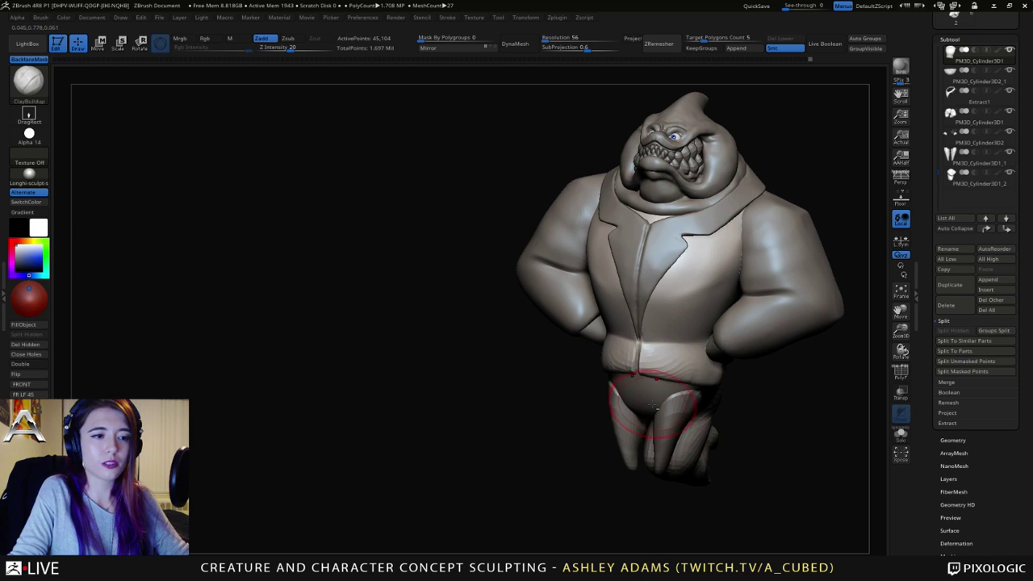
Step: Select the pelvis subtool and reshape it symmetrically beneath the jacket hem with the SnakeHook brush
left_click(638, 378, "alt")
right_click_drag(638, 378, 606, 347)
key("b")
key("s")
key("h")
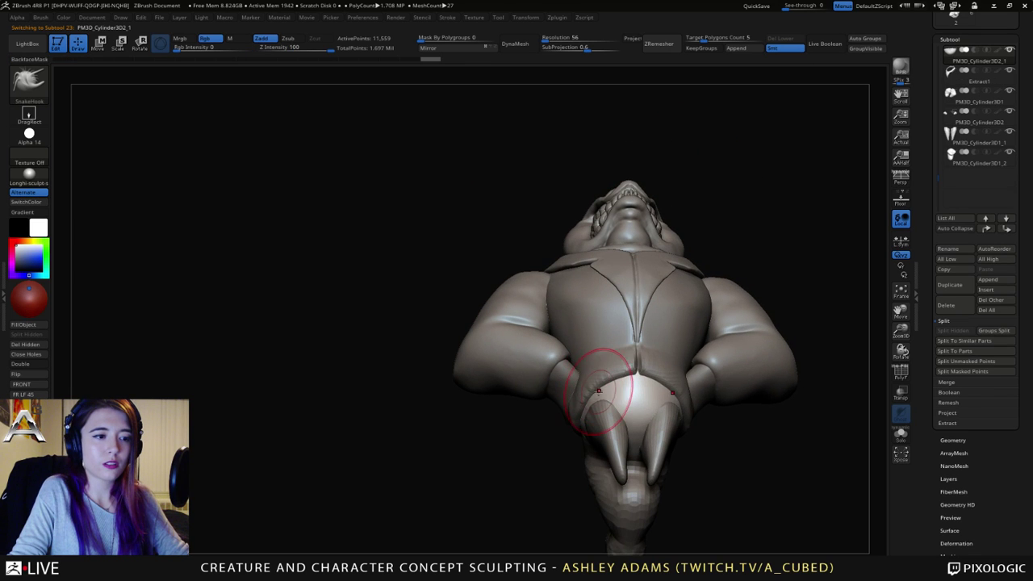
mouse_move(599, 392)
right_mouse_down("shift")
mouse_move(609, 405)
mouse_move(606, 333)
mouse_move(589, 326)
mouse_move(542, 345)
mouse_move(562, 327)
mouse_move(589, 353)
right_mouse_up("shift")
Step: Carve the creases between the pelvis and the legs with DamStandard and flatten the pelvis sides with hPolish
key("space")
key("b")
key("d")
key("s")
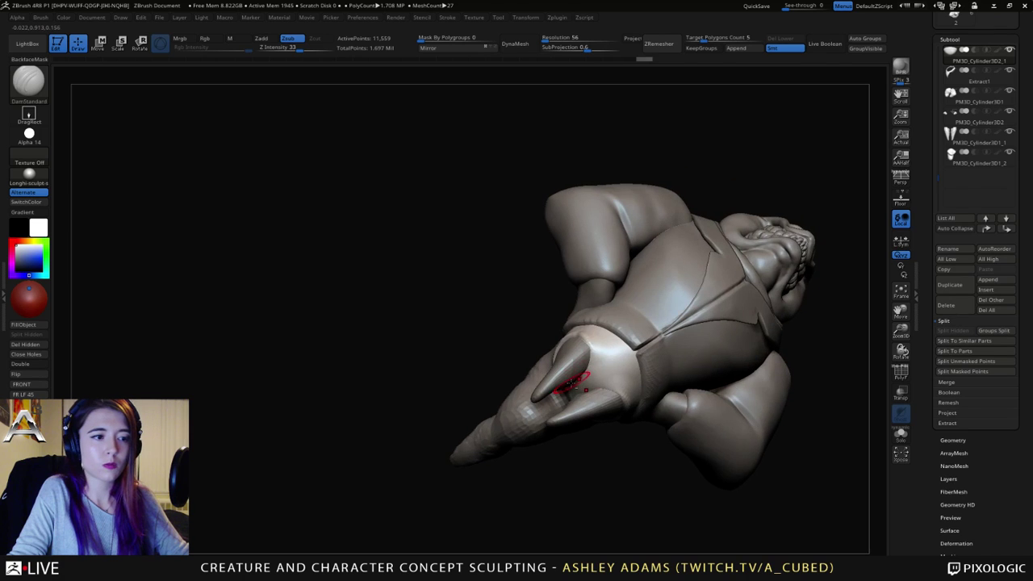
left_click_drag(591, 364, 595, 388)
right_click_drag(591, 363, 554, 334)
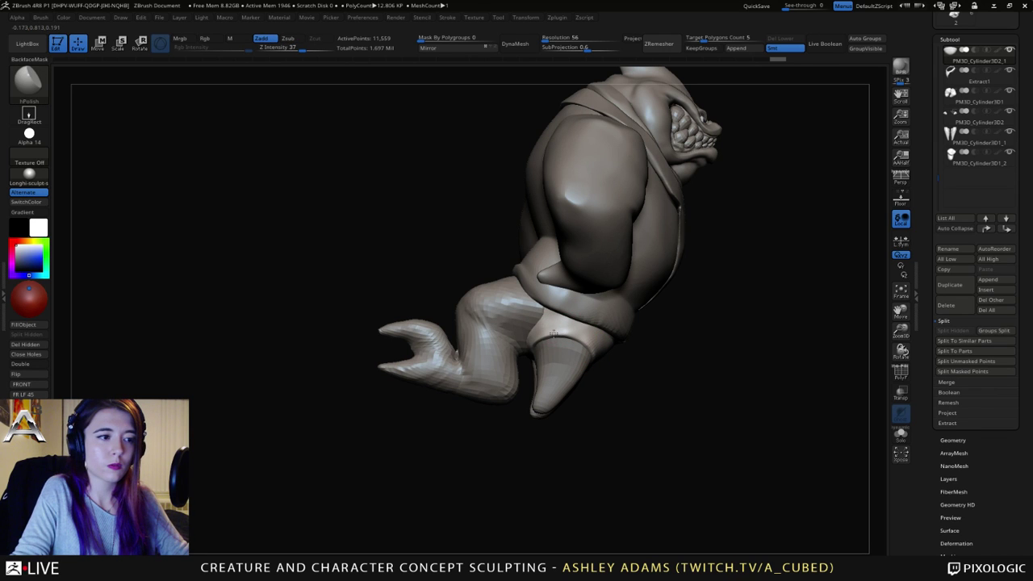
right_click_drag(578, 334, 597, 354)
left_click_drag(591, 353, 593, 359)
right_click_drag(593, 359, 619, 343, "shift")
Step: Pull the front of the pelvis into shape with the SnakeHook brush
key("b")
key("s")
key("h")
right_click(622, 346)
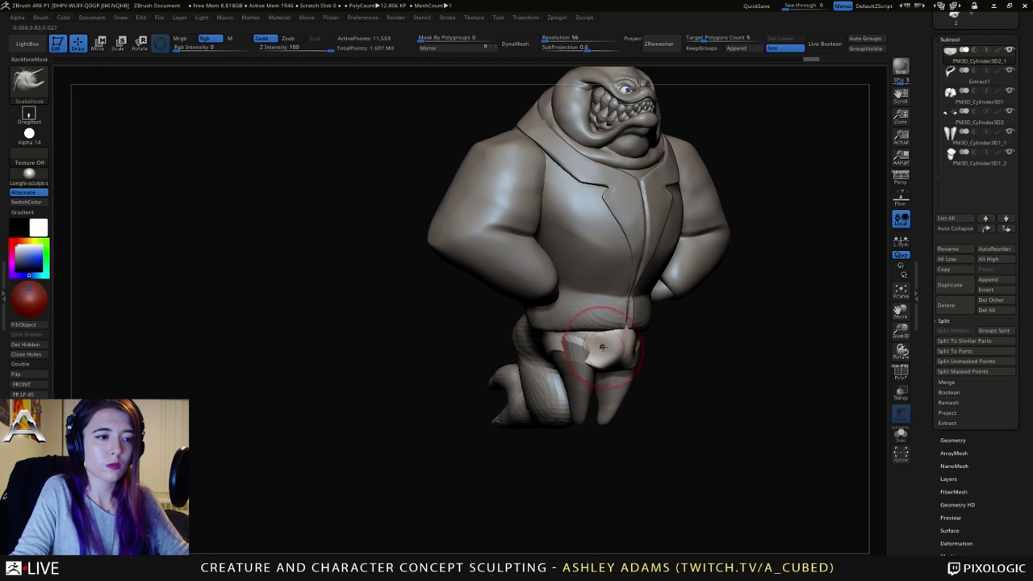
Step: Puff up the front of the pelvis above the legs with the Inflat brush
key("b")
key("i")
key("n")
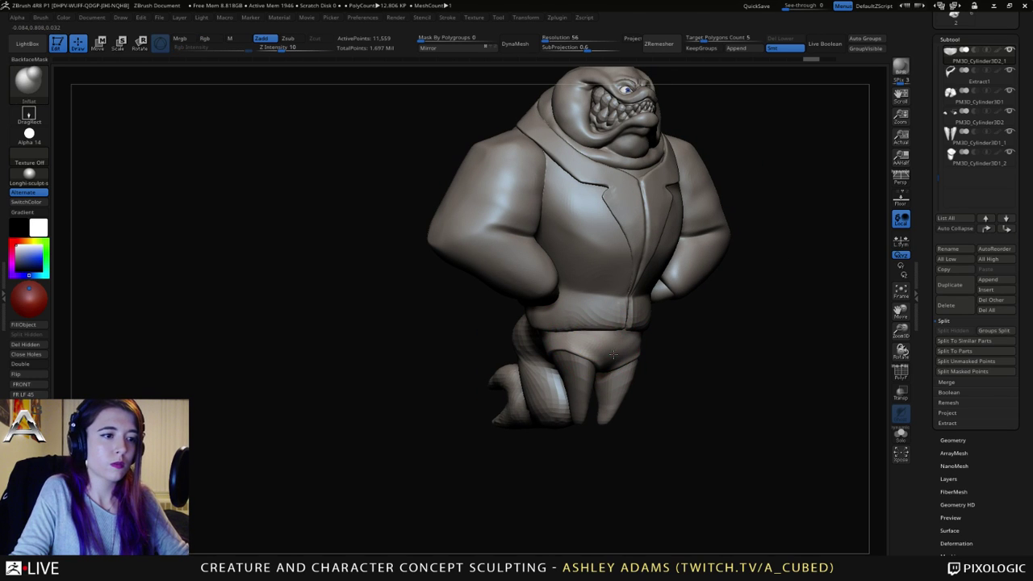
right_click_drag(623, 333, 663, 333)
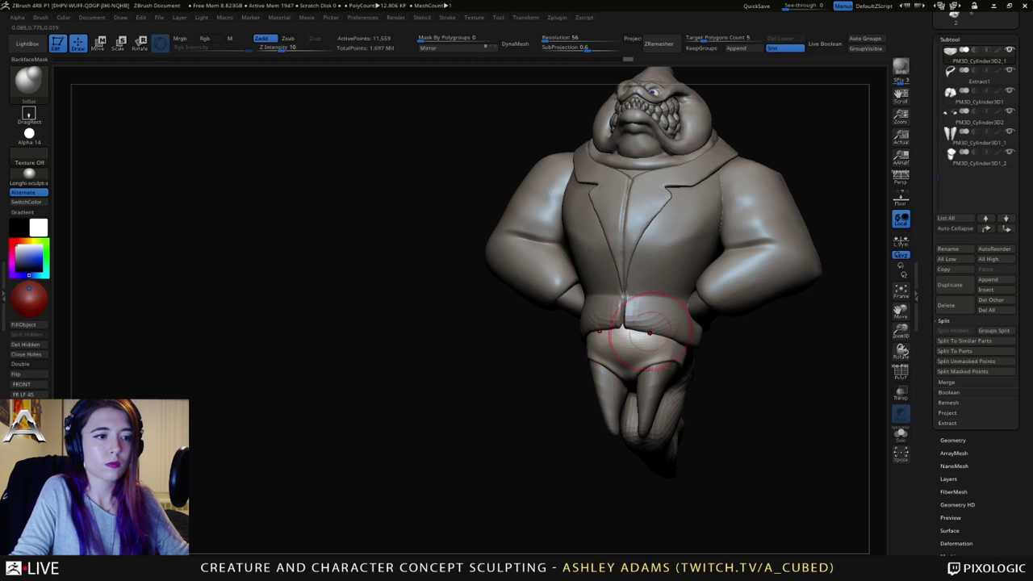
right_click_drag(637, 353, 684, 326)
Step: Refine the pelvis contours around the tops of the legs with the SnakeHook brush and smooth the sides
mouse_move(526, 374)
right_mouse_down()
mouse_move(560, 334)
mouse_move(546, 348)
right_mouse_up()
right_click_drag(608, 323, 579, 361, "shift")
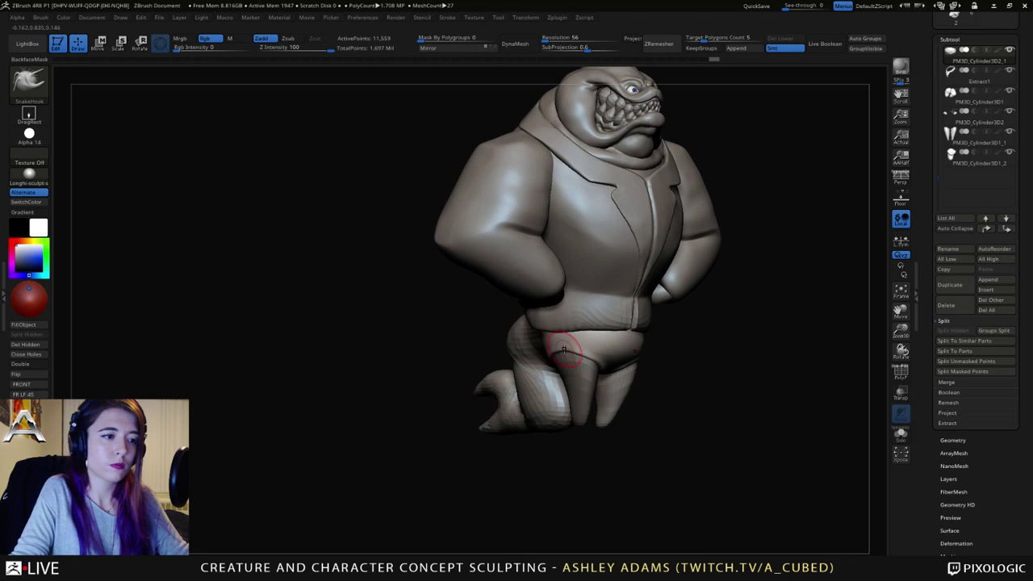
right_click_drag(578, 359, 593, 323)
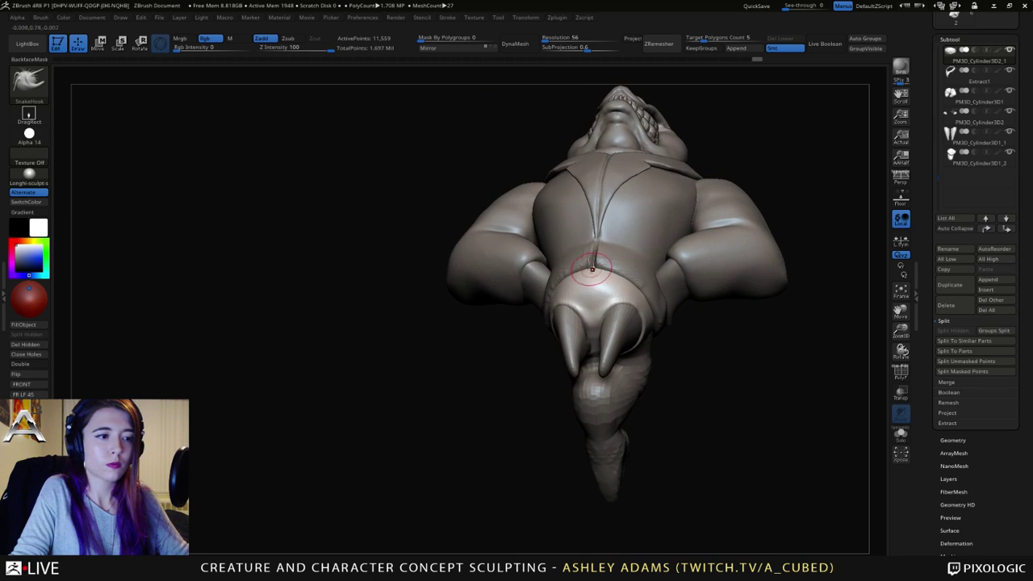
right_click_drag(597, 363, 589, 412)
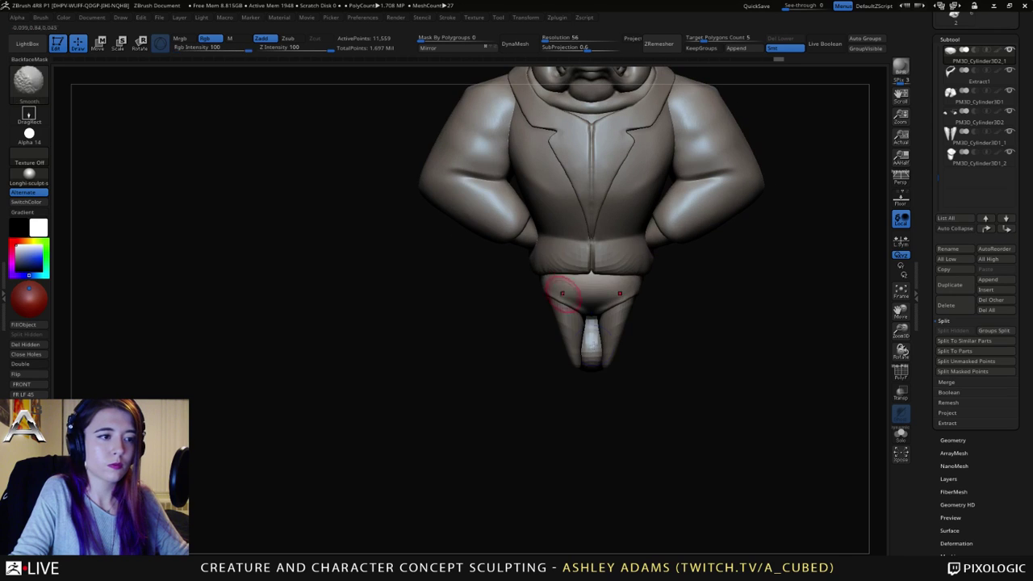
Step: Select the tail piece and pull its upper front edge back away from the pelvis with the SnakeHook brush
key("b")
key("d")
key("s")
mouse_move(597, 311)
right_mouse_down("ctrl")
mouse_move(546, 274)
mouse_move(569, 283)
mouse_move(529, 307)
mouse_move(519, 288)
right_mouse_up("ctrl")
key("b")
key("s")
key("h")
left_click(519, 289, "alt")
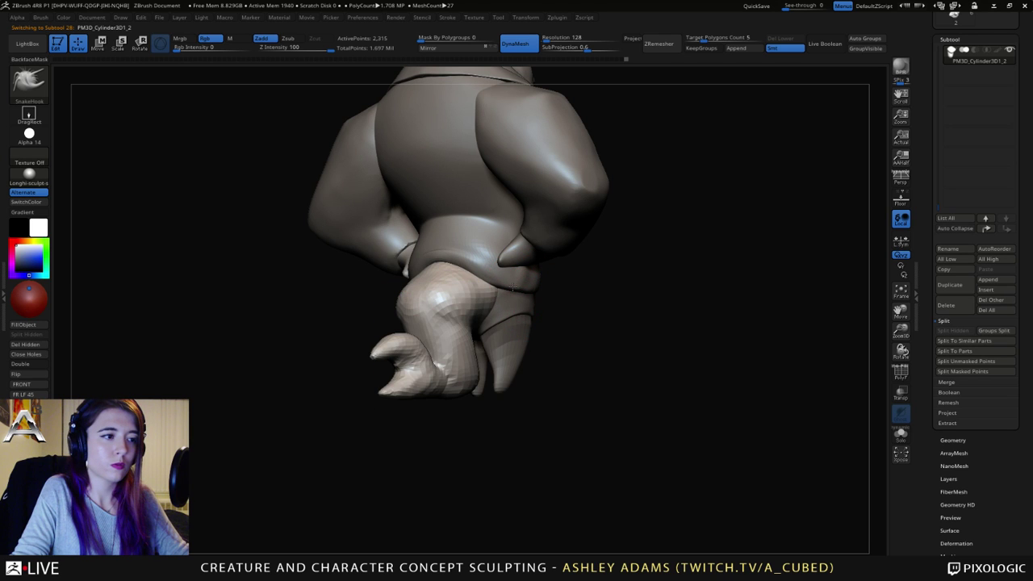
right_click_drag(509, 287, 514, 318)
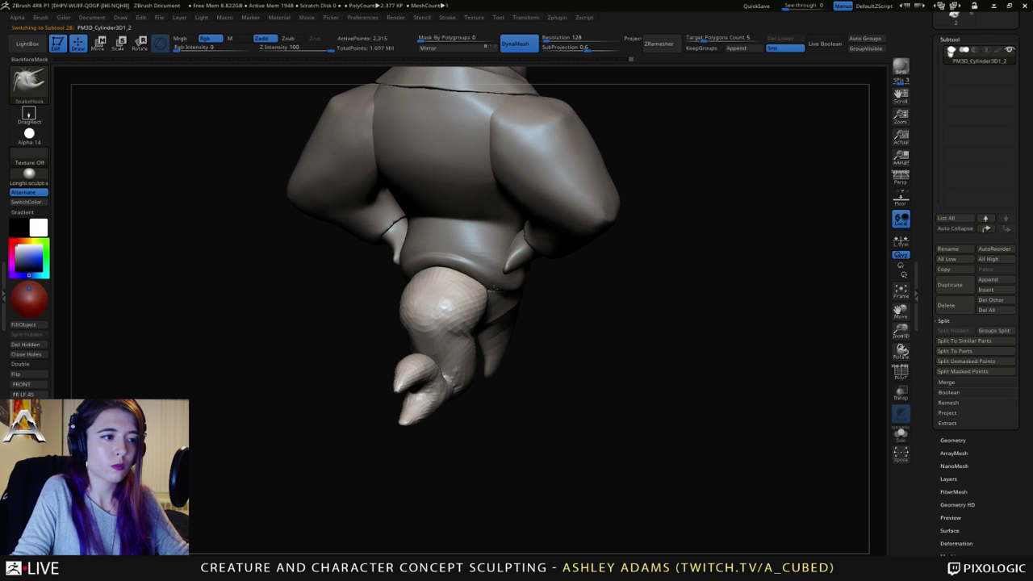
right_click_drag(473, 288, 512, 330)
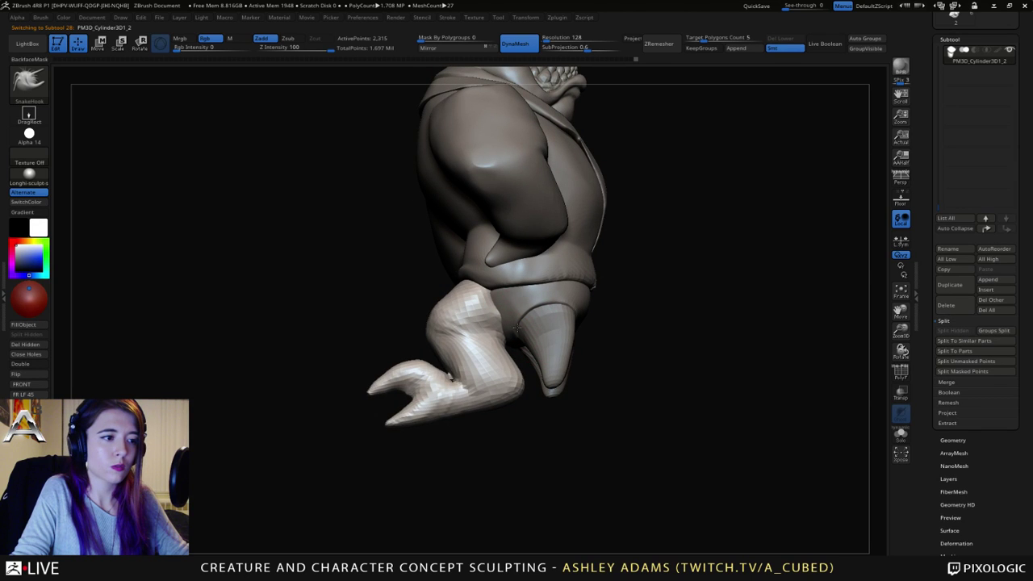
key("space")
left_click_drag(531, 327, 509, 327)
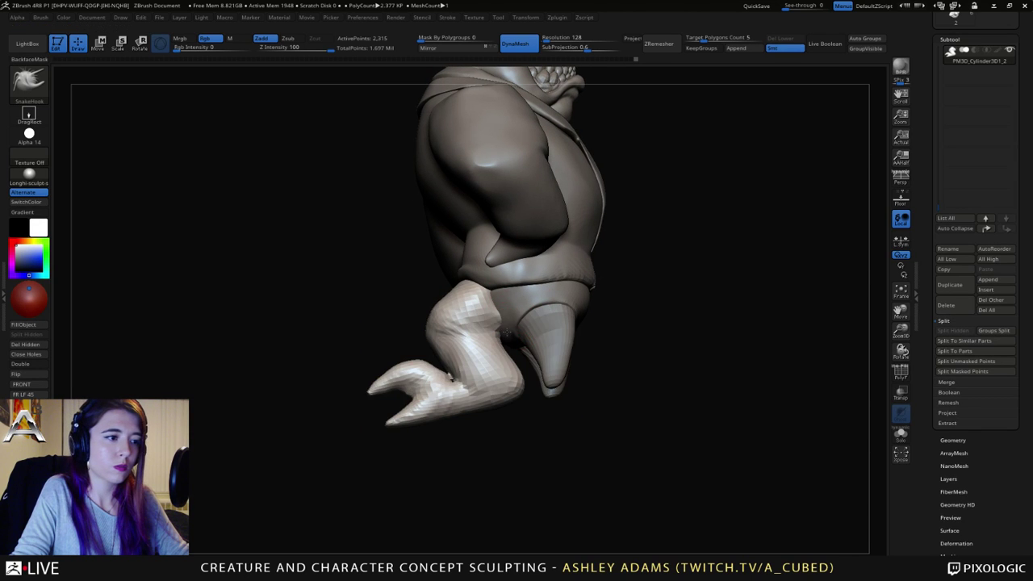
mouse_move(506, 331)
right_mouse_down()
mouse_move(517, 316)
mouse_move(507, 335)
right_mouse_up()
key("space")
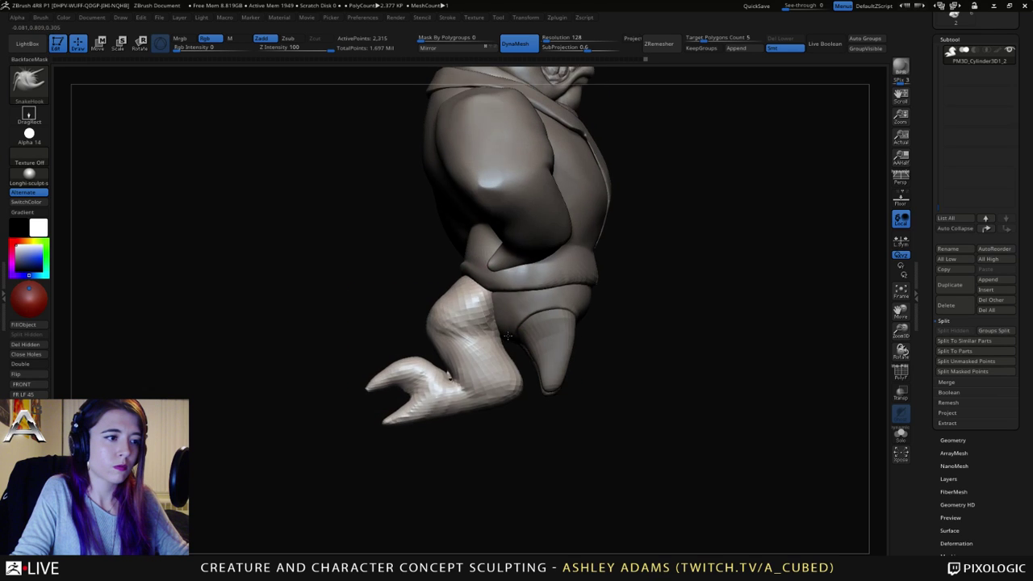
Step: Select the pelvis piece, build up its lower front between the legs with ClayBuildup, and smooth the added clay
left_click(484, 311, "alt")
key("space")
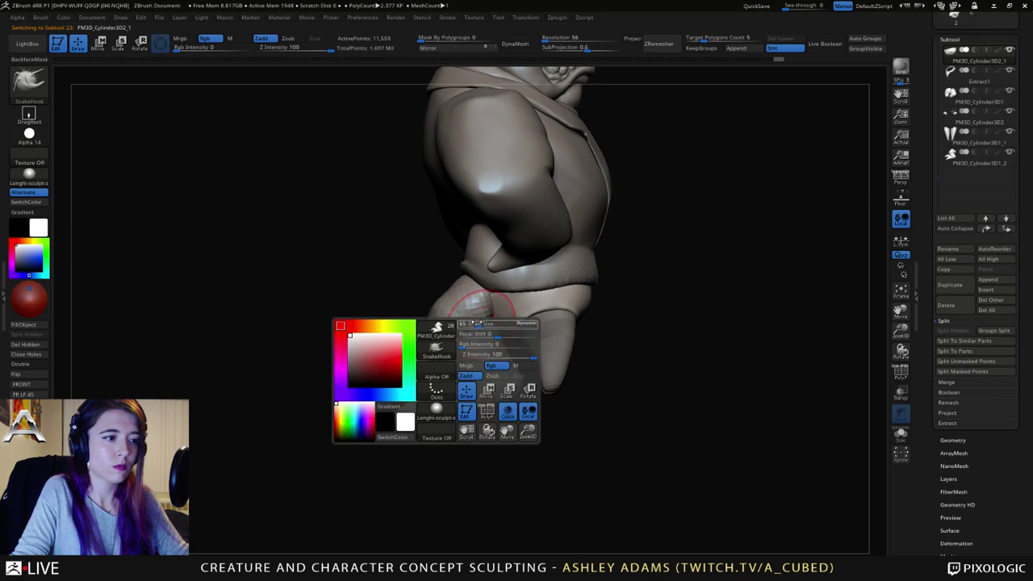
left_click_drag(476, 322, 481, 319)
key("space")
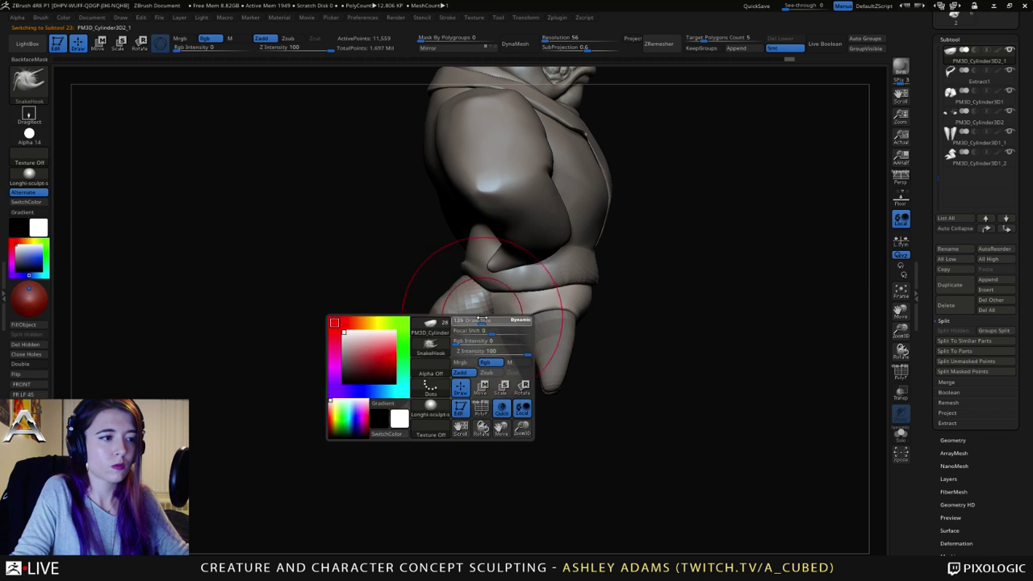
key("space")
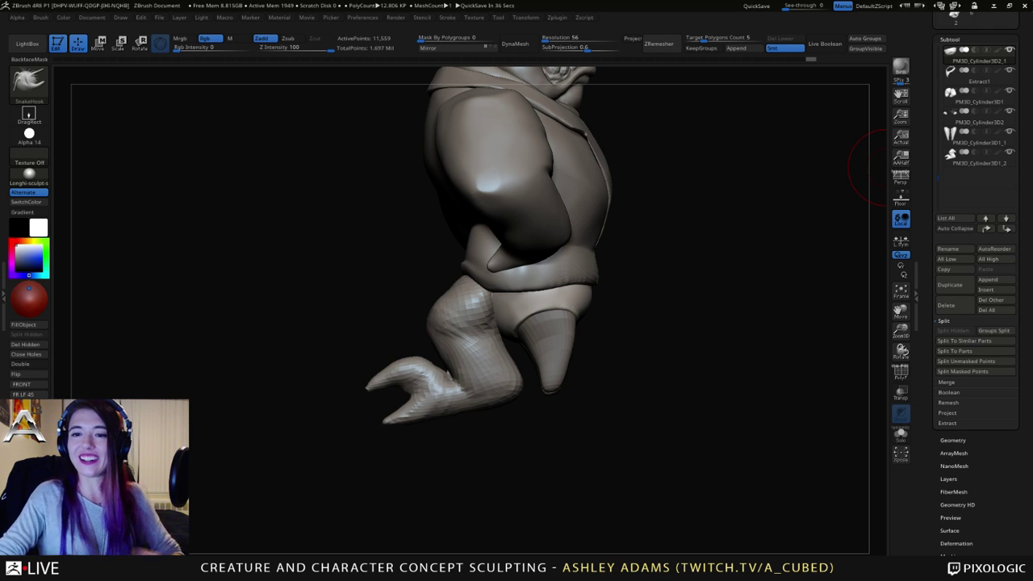
mouse_move(541, 316)
right_mouse_down()
mouse_move(519, 339)
mouse_move(460, 329)
right_mouse_up()
key("b")
key("c")
key("b")
mouse_move(571, 321)
right_mouse_down()
mouse_move(571, 295)
mouse_move(581, 339)
right_mouse_up()
key("space")
mouse_move(579, 319)
left_mouse_down()
mouse_move(581, 309)
mouse_move(584, 324)
left_mouse_up()
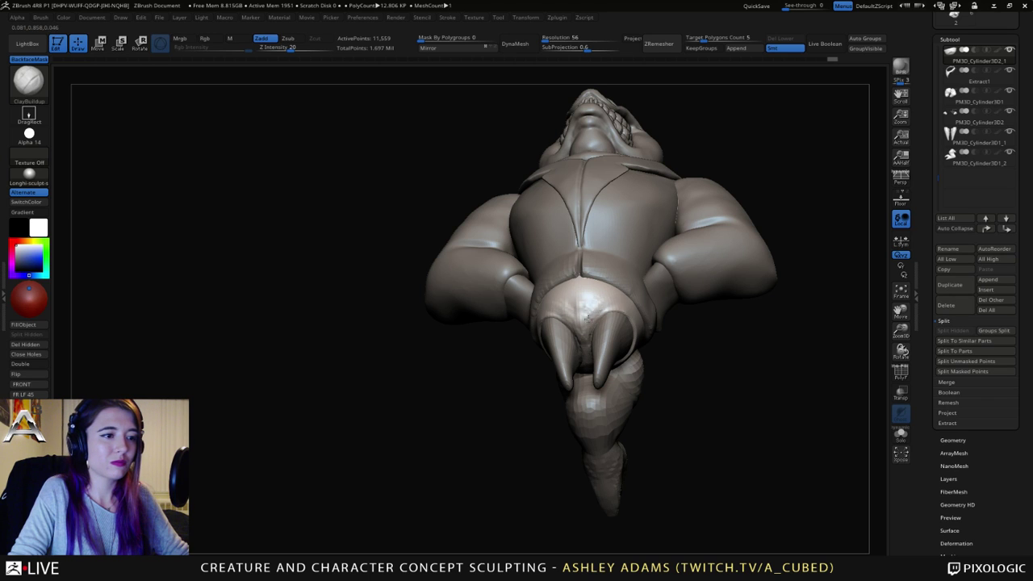
key("shift")
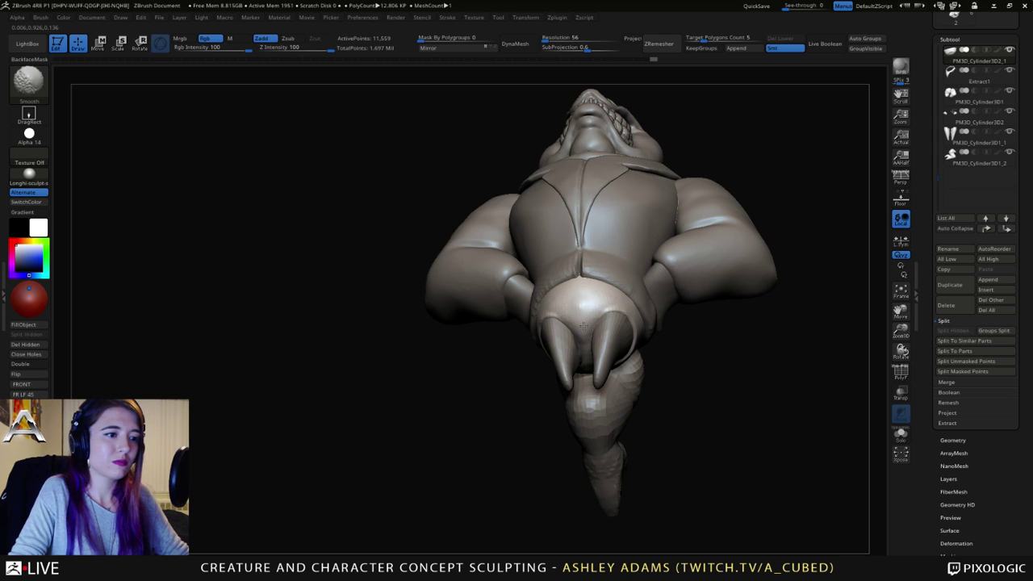
Step: Refine the pelvis crease between the legs with DamStandard and smooth the front of the pelvis
key("b")
key("d")
key("s")
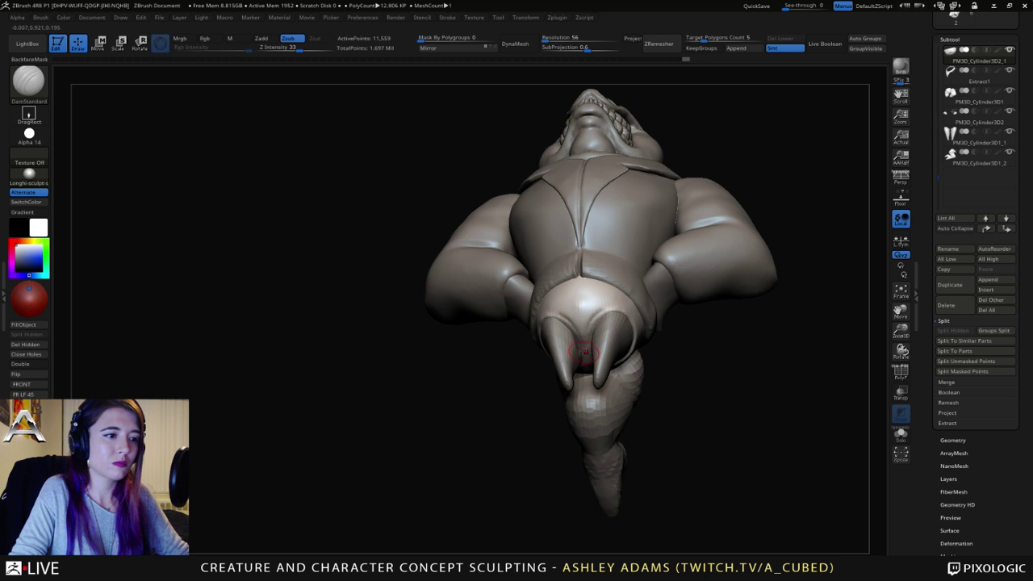
mouse_move(583, 349)
right_mouse_down()
mouse_move(602, 329)
mouse_move(574, 315)
right_mouse_up()
key("ctrl")
mouse_move(575, 314)
right_mouse_down()
mouse_move(548, 300)
mouse_move(551, 341)
right_mouse_up()
right_click(551, 342)
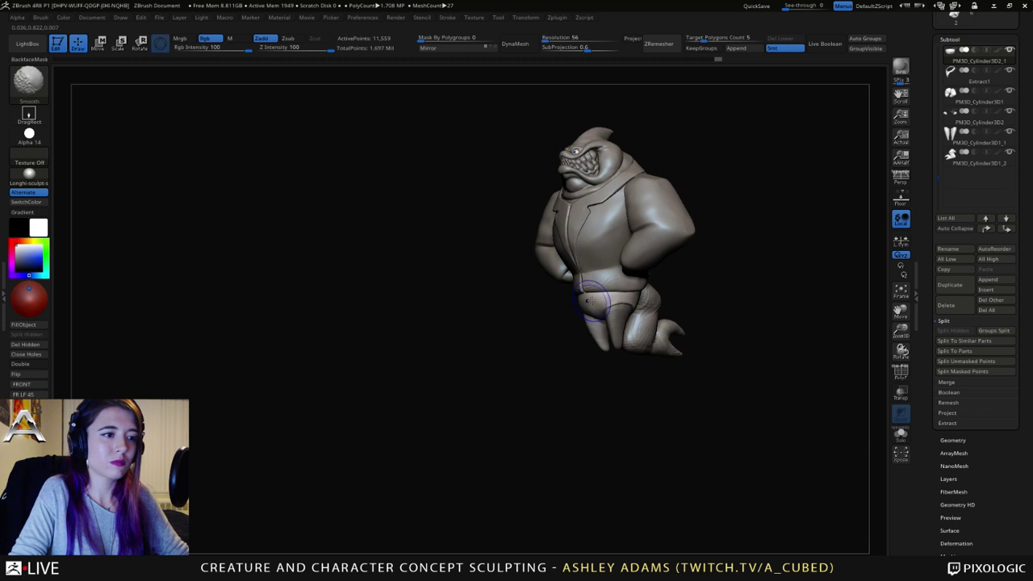
mouse_move(602, 300)
left_mouse_down("shift")
mouse_move(593, 297)
mouse_move(612, 277)
left_mouse_up("shift")
right_click_drag(612, 277, 557, 267)
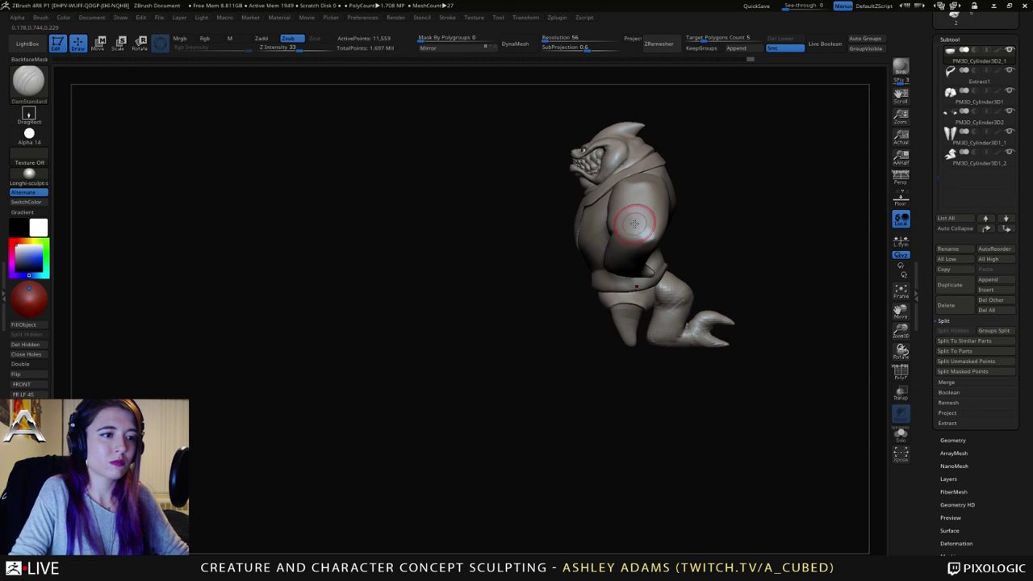
Step: Adjust the rear side of the pelvis beside the tail with the SnakeHook brush
right_click(651, 299)
mouse_move(656, 285)
right_mouse_down("ctrl")
mouse_move(664, 327)
mouse_move(641, 312)
right_mouse_up("ctrl")
key("b")
key("s")
key("h")
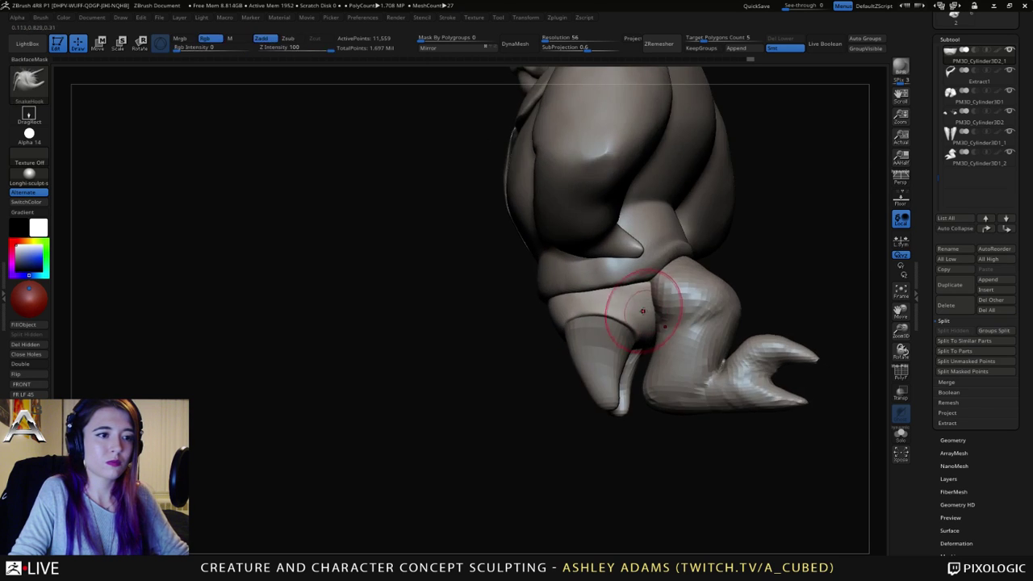
right_click(642, 310)
left_click_drag(644, 309, 641, 309)
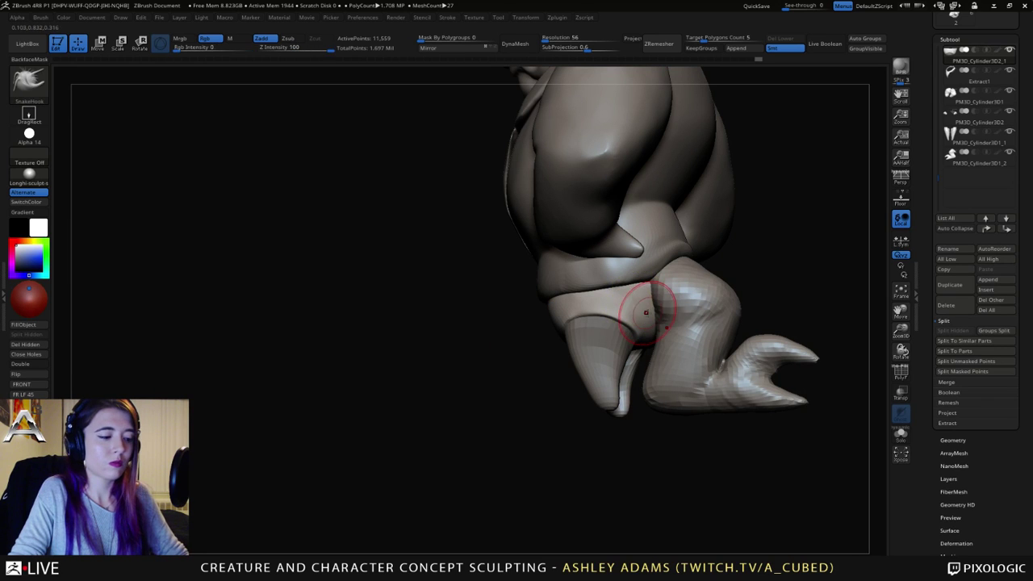
Step: Build up the side of the pelvis next to the tail with ClayBuildup and smooth it
key("b")
key("c")
key("b")
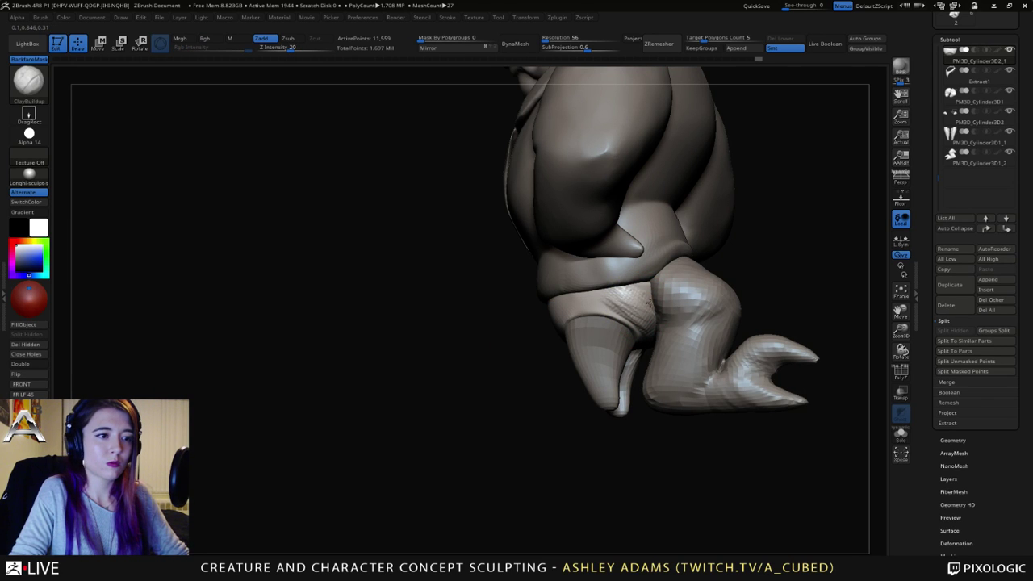
mouse_move(637, 302)
left_mouse_down()
mouse_move(627, 309)
mouse_move(653, 328)
left_mouse_up()
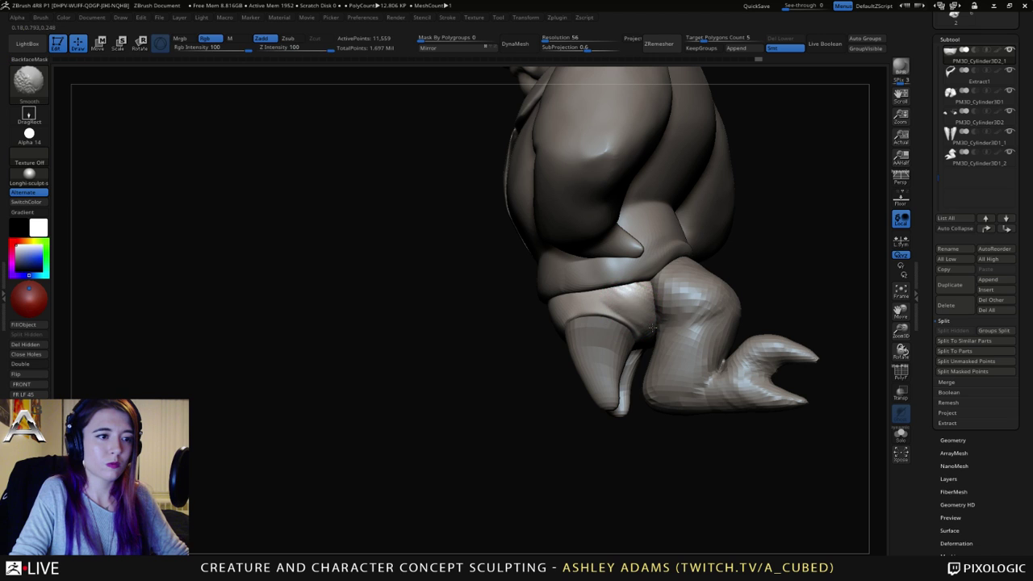
mouse_move(631, 297)
right_mouse_down()
mouse_move(670, 311)
mouse_move(664, 317)
right_mouse_up()
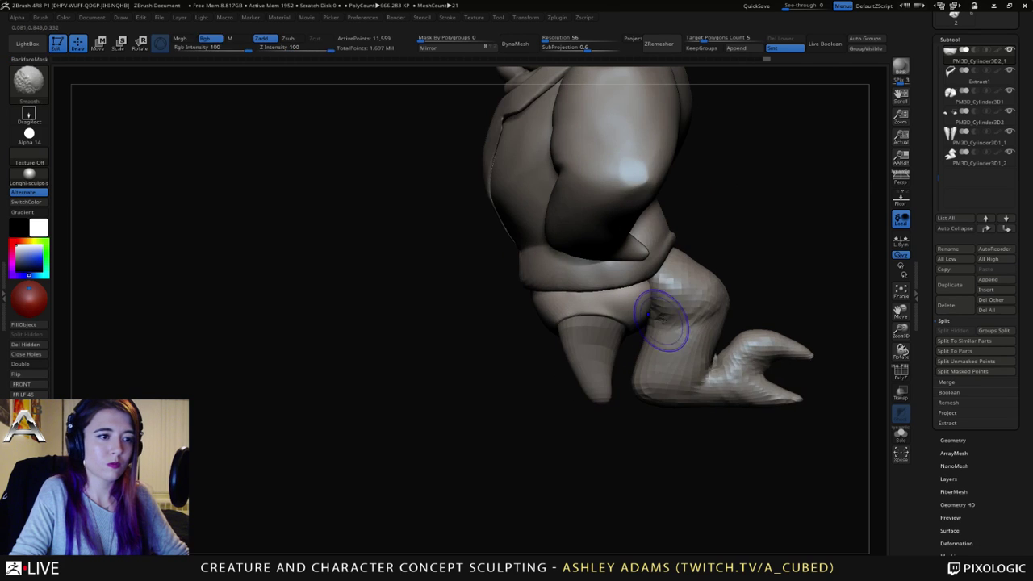
Step: Reshape the pelvis's lower edge above the leg with SnakeHook and smooth it
key("b")
key("s")
key("h")
key("space")
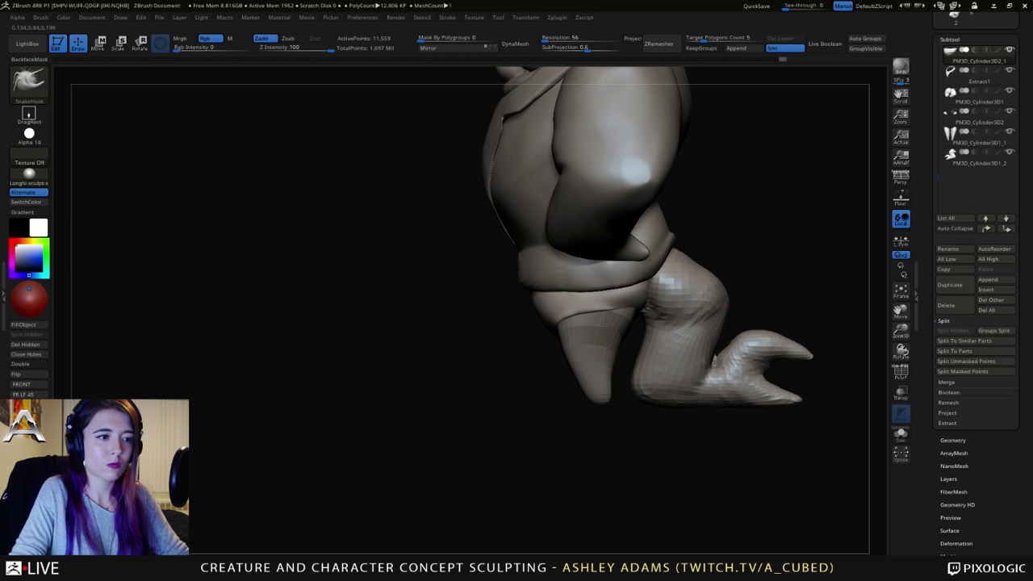
right_click(568, 372)
left_click_drag(758, 315, 593, 309)
right_click_drag(593, 309, 615, 345)
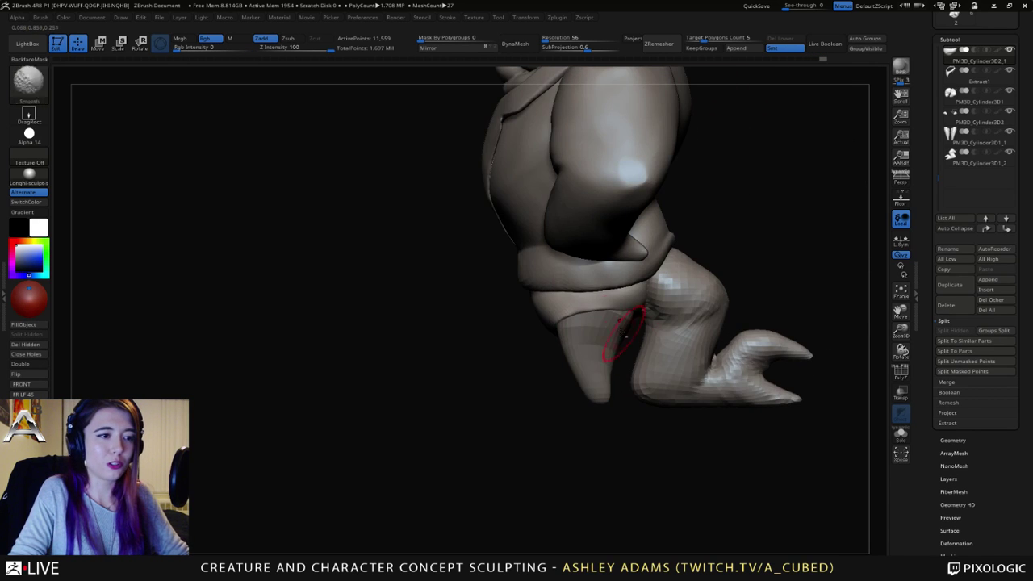
Step: Select the legs and pull their pointed lower tips forward into small feet with SnakeHook
left_click(613, 343, "alt")
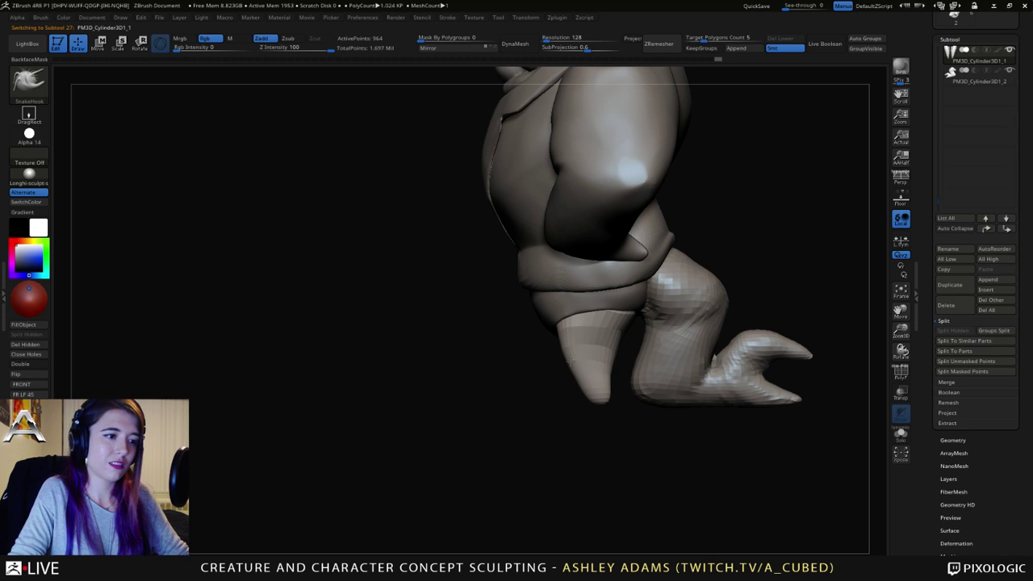
left_click_drag(569, 373, 599, 403)
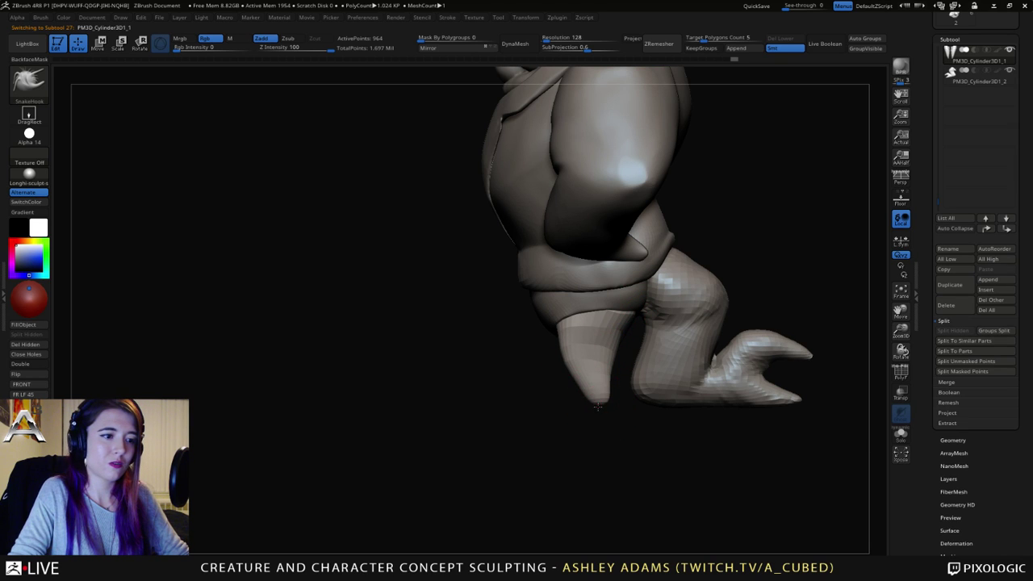
left_click_drag(651, 425, 605, 419)
right_click_drag(586, 391, 597, 399, "shift")
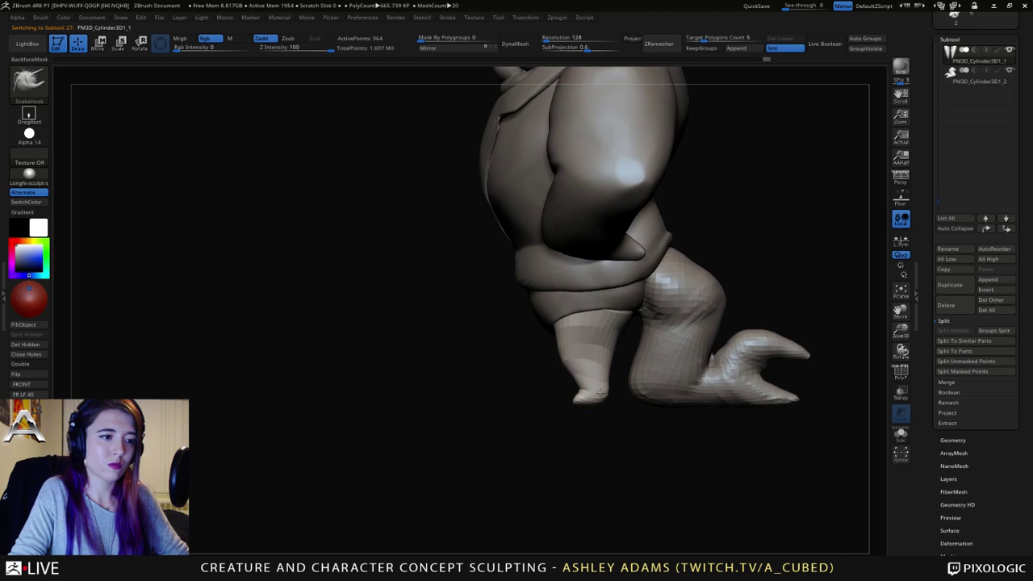
Step: Reshape the legs from the front with SnakeHook, widening the outer thighs and tapering them toward the feet
key("f")
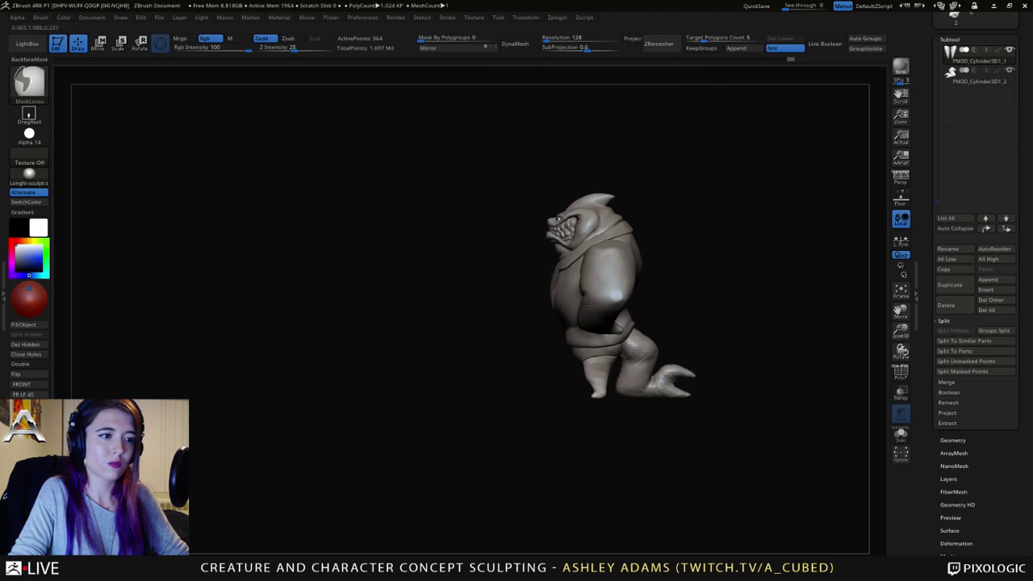
right_click(599, 370)
right_click_drag(597, 372, 609, 429, "ctrl")
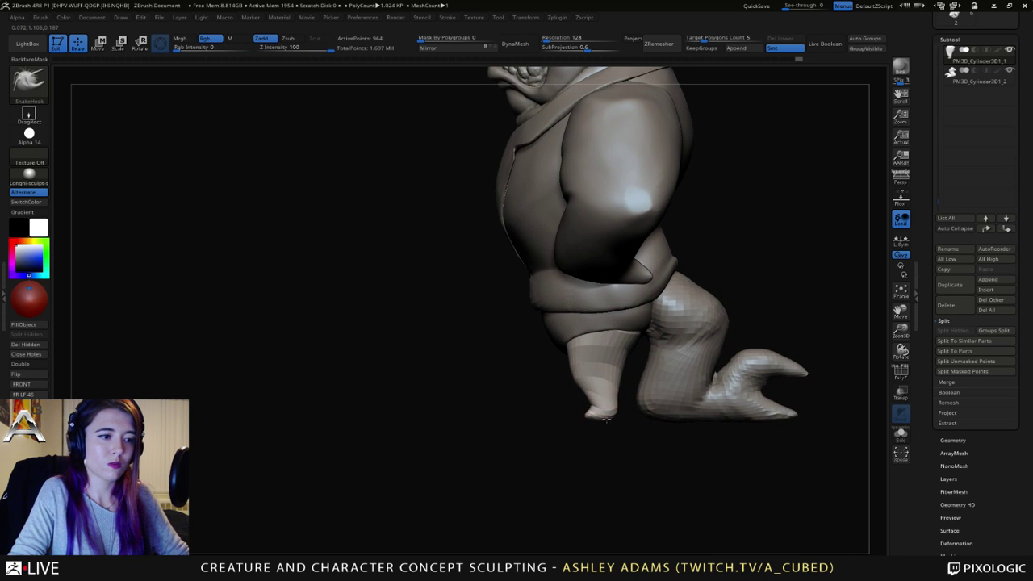
right_click_drag(608, 418, 621, 369)
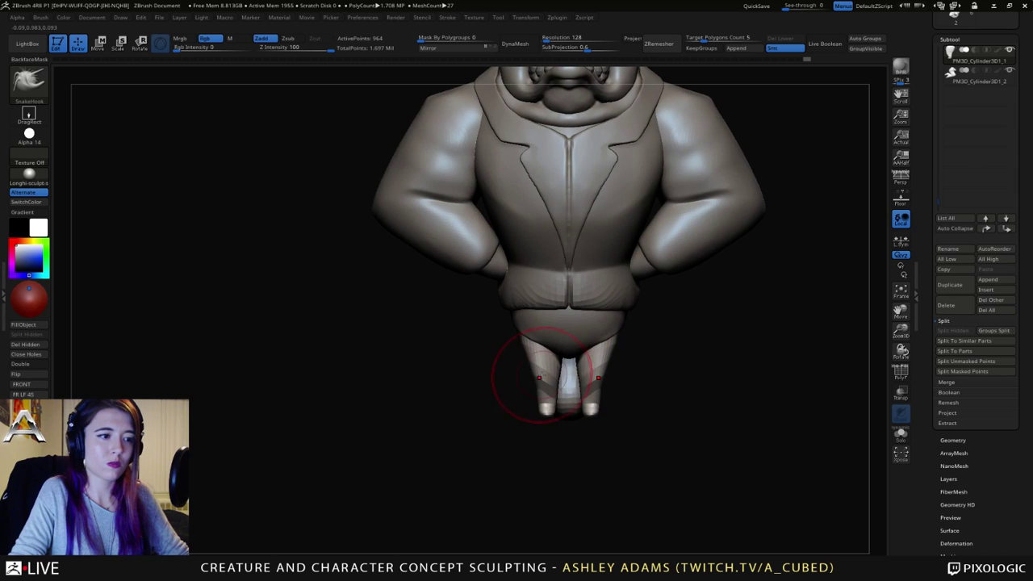
key("space")
left_click_drag(540, 371, 557, 371)
left_click_drag(539, 411, 545, 415)
key("space")
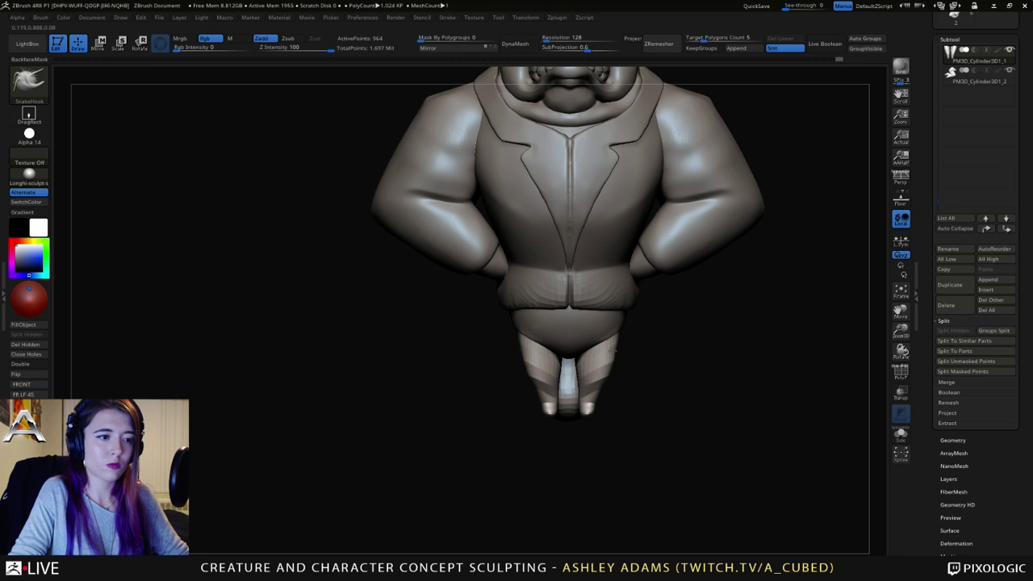
Step: Select the tail piece and round out its upper back curve in side view with SnakeHook
mouse_move(613, 344)
right_mouse_down("ctrl")
mouse_move(572, 309)
mouse_move(602, 299)
mouse_move(614, 346)
right_mouse_up("ctrl")
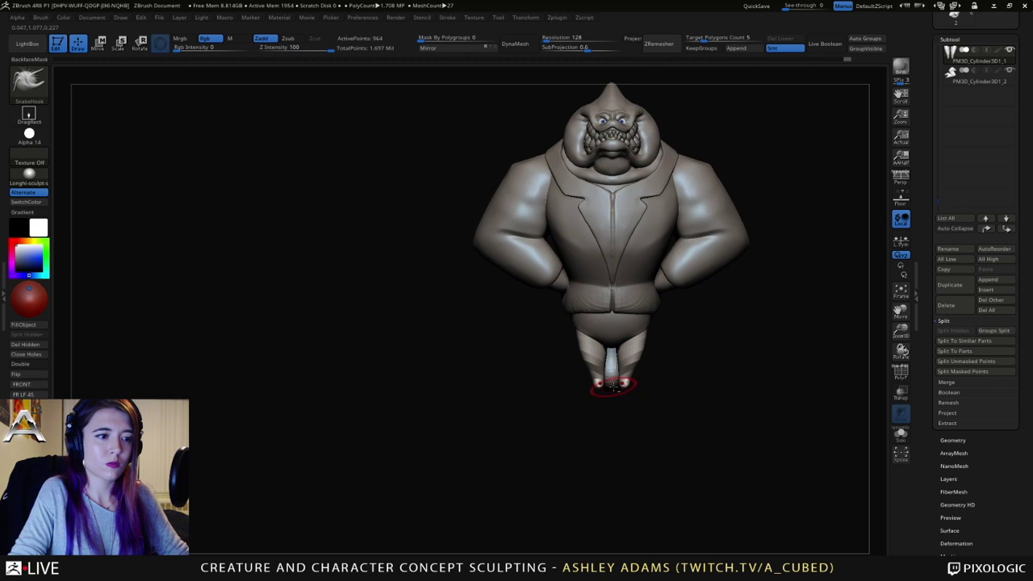
left_click(614, 386, "alt")
right_click_drag(613, 386, 702, 375)
mouse_move(758, 408)
left_mouse_down("ctrl+shift")
mouse_move(389, 410)
mouse_move(391, 389)
left_mouse_up("ctrl+shift")
right_click_drag(609, 346, 588, 381, "alt")
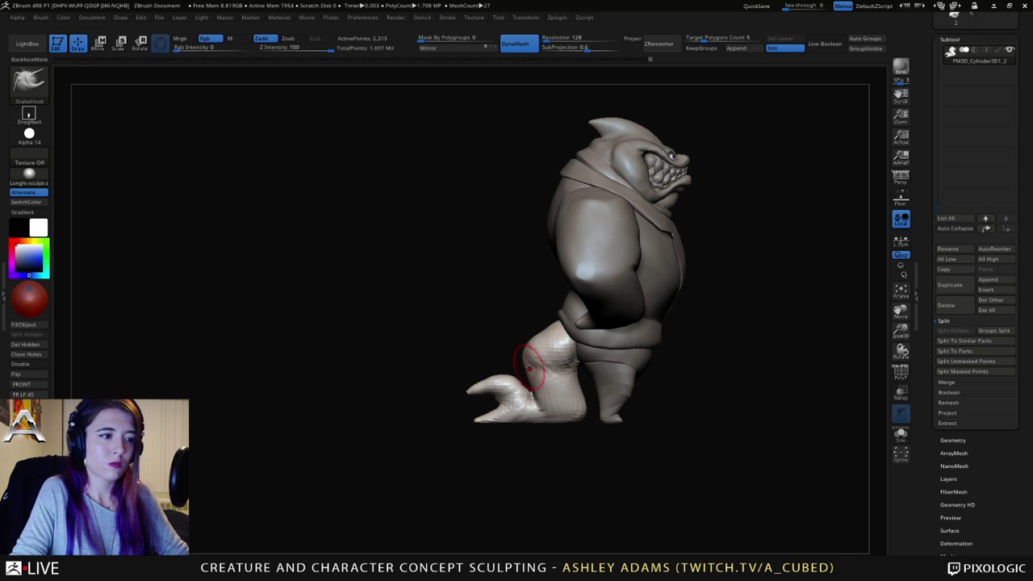
key("space")
mouse_move(525, 365)
left_mouse_down()
mouse_move(545, 331)
mouse_move(560, 339)
left_mouse_up()
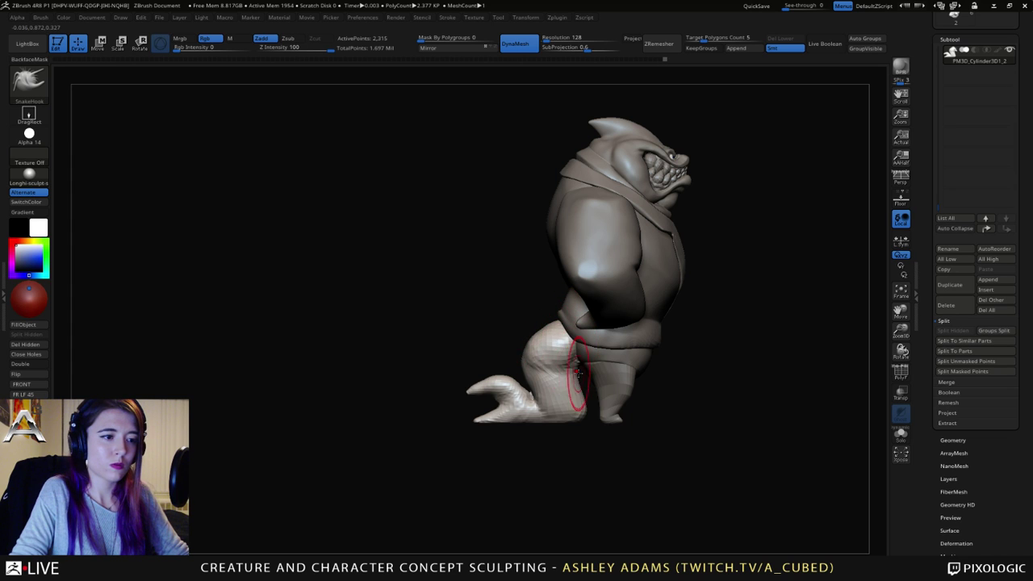
key("space")
left_click_drag(578, 373, 569, 373)
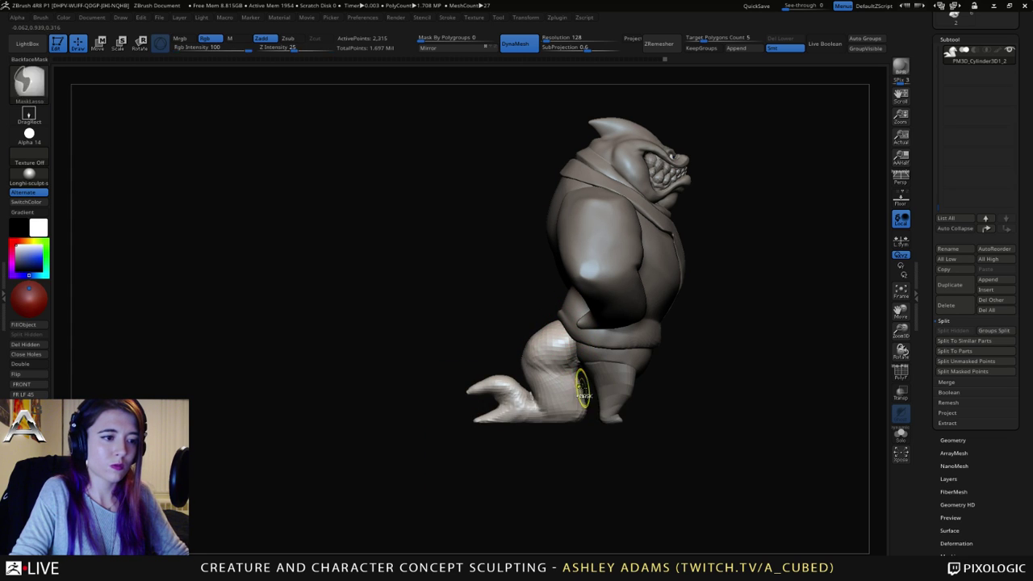
Step: Refine the front curve of the tail behind the legs and smooth its surface
key("space")
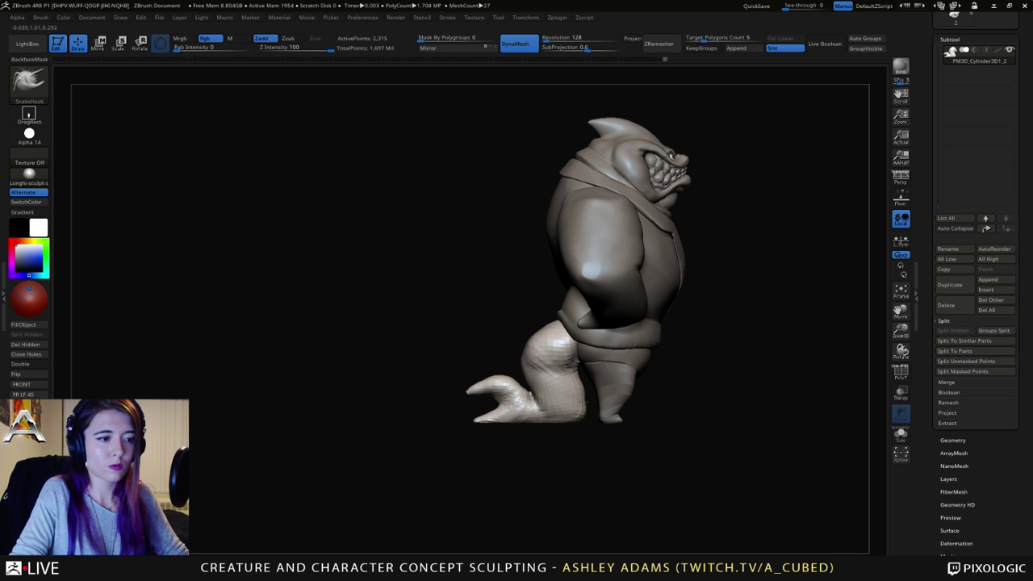
key("space")
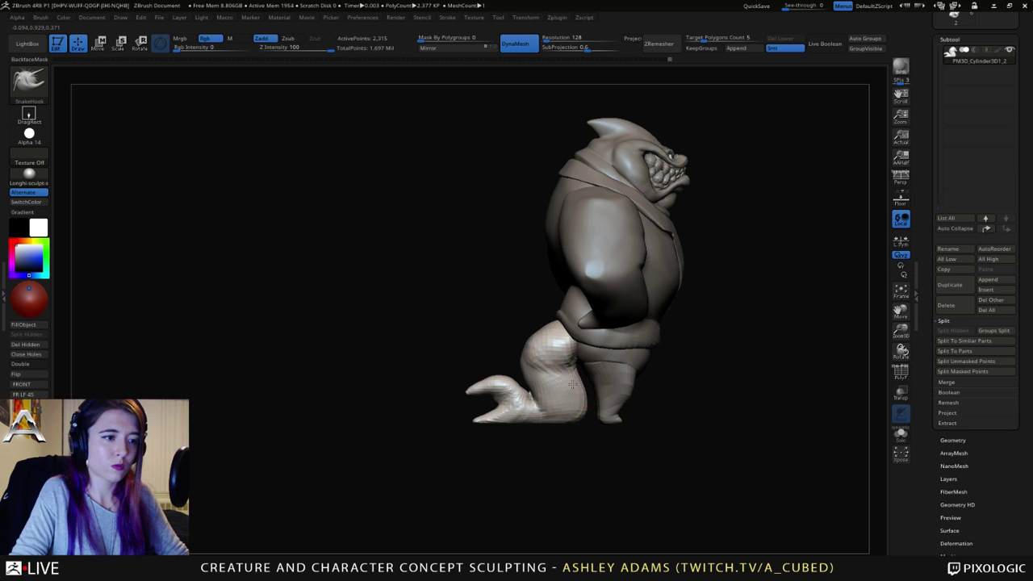
key("shift")
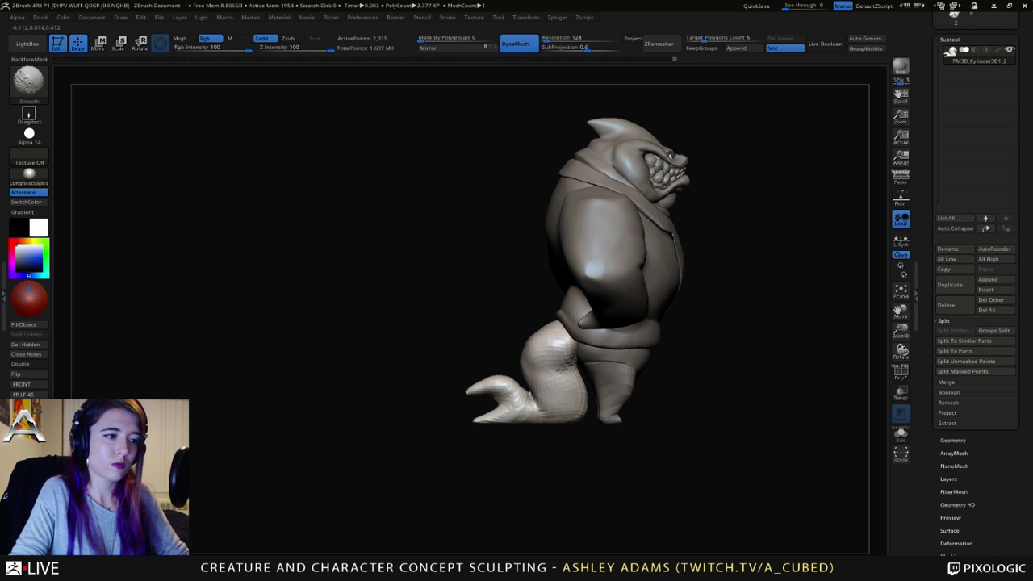
right_click_drag(562, 370, 572, 366)
mouse_move(549, 373)
left_mouse_down()
mouse_move(546, 357)
mouse_move(557, 369)
left_mouse_up()
right_click_drag(567, 380, 553, 366, "ctrl")
mouse_move(553, 365)
left_mouse_down()
mouse_move(627, 364)
mouse_move(594, 376)
left_mouse_up()
Step: Refine the tail's curve with SnakeHook from the side views, checking the silhouette from the back and front
key("b")
key("s")
key("h")
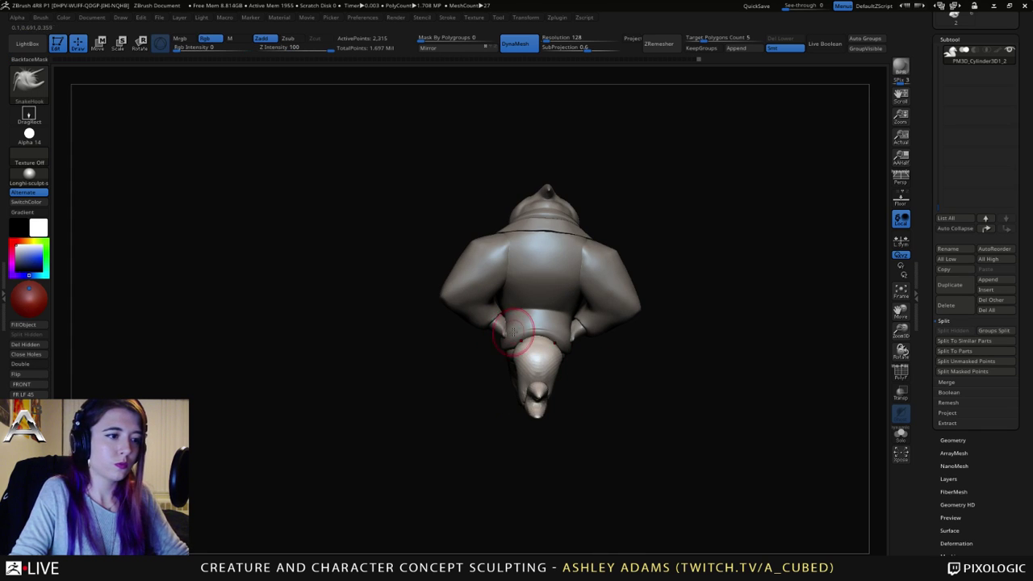
mouse_move(514, 331)
right_mouse_down()
mouse_move(530, 339)
mouse_move(530, 360)
right_mouse_up()
left_click_drag(530, 363, 523, 355, "shift")
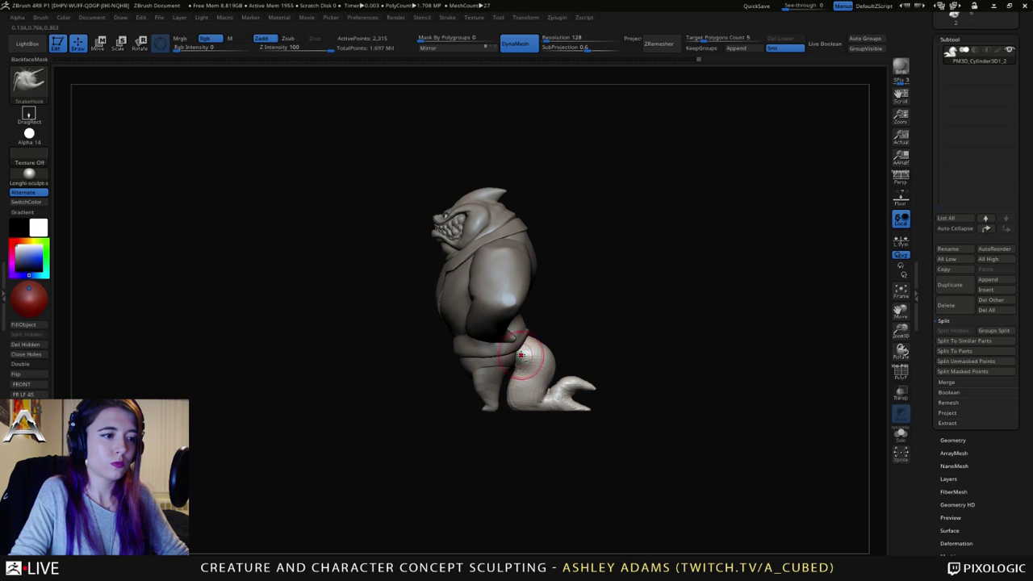
right_click_drag(520, 355, 577, 364, "alt")
mouse_move(595, 401)
right_mouse_down("ctrl")
mouse_move(576, 361)
mouse_move(613, 355)
mouse_move(576, 350)
mouse_move(623, 427)
right_mouse_up("ctrl")
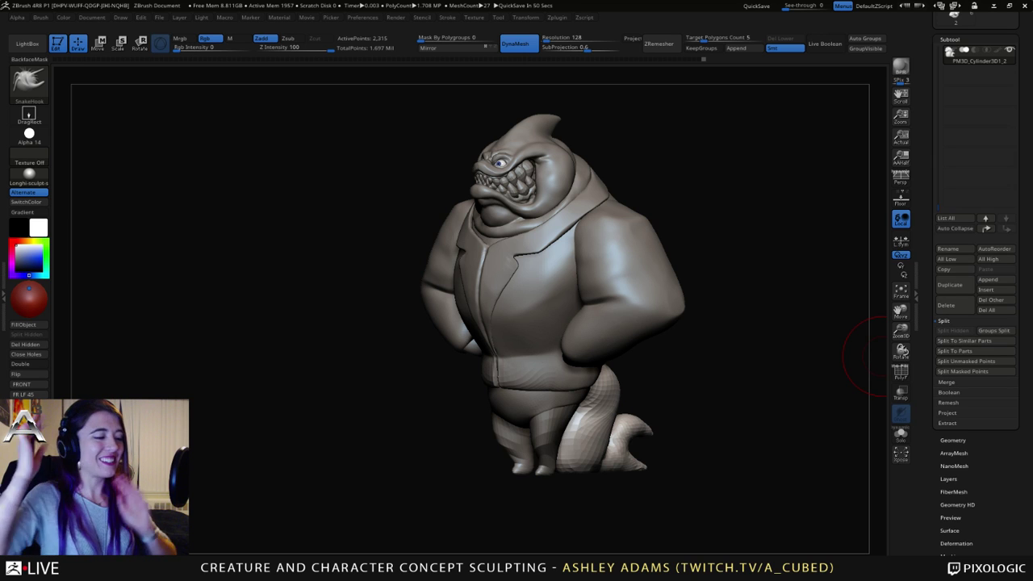
left_click_drag(355, 315, 574, 305)
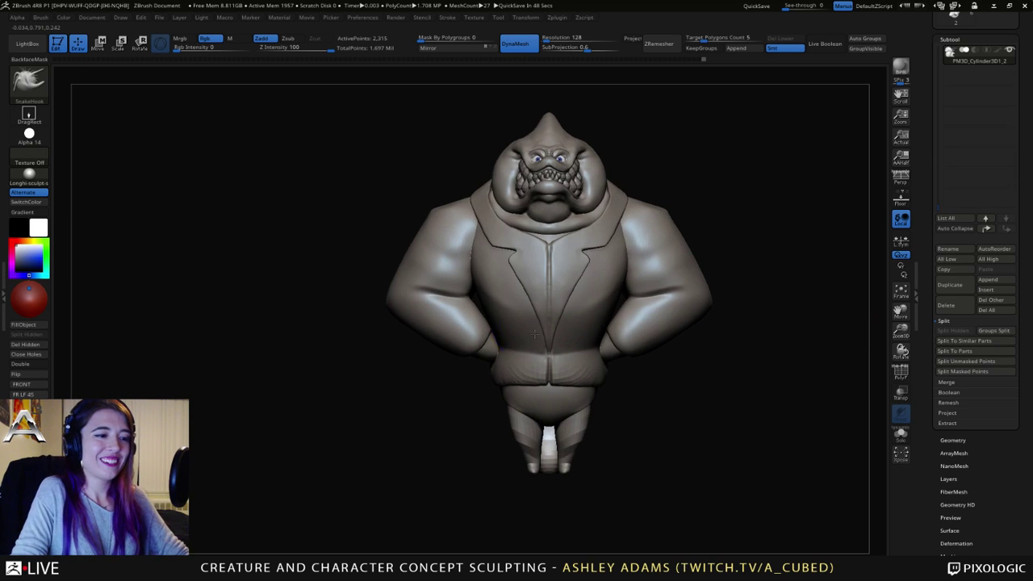
Step: Select the jacket body and adjust its lower hem above the pelvis with SnakeHook
left_click(531, 370, "alt")
right_click_drag(355, 374, 489, 375)
left_click_drag(489, 375, 505, 374)
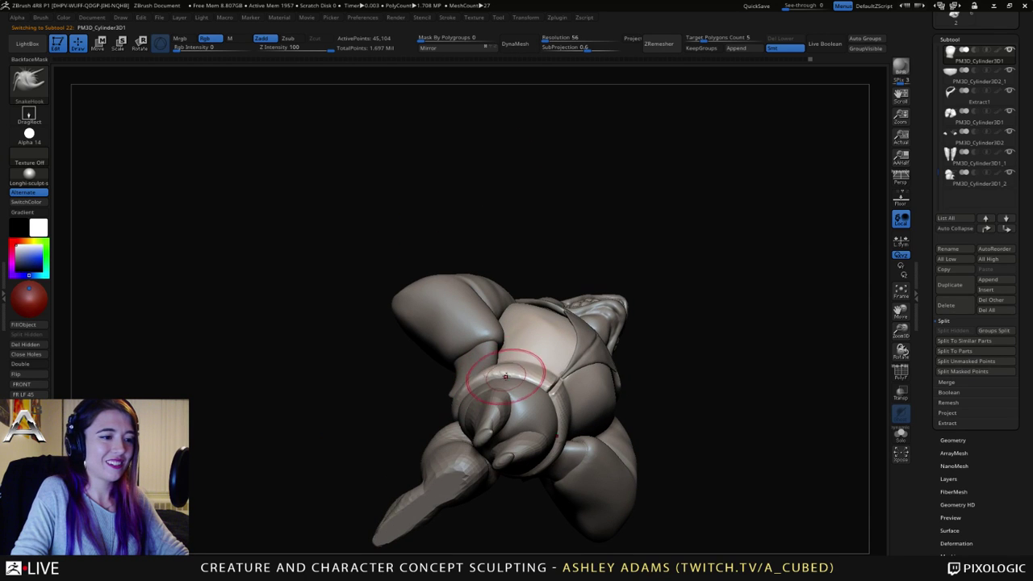
mouse_move(508, 373)
right_mouse_down()
mouse_move(506, 390)
mouse_move(505, 363)
right_mouse_up()
key("b")
key("h")
key("p")
key("space")
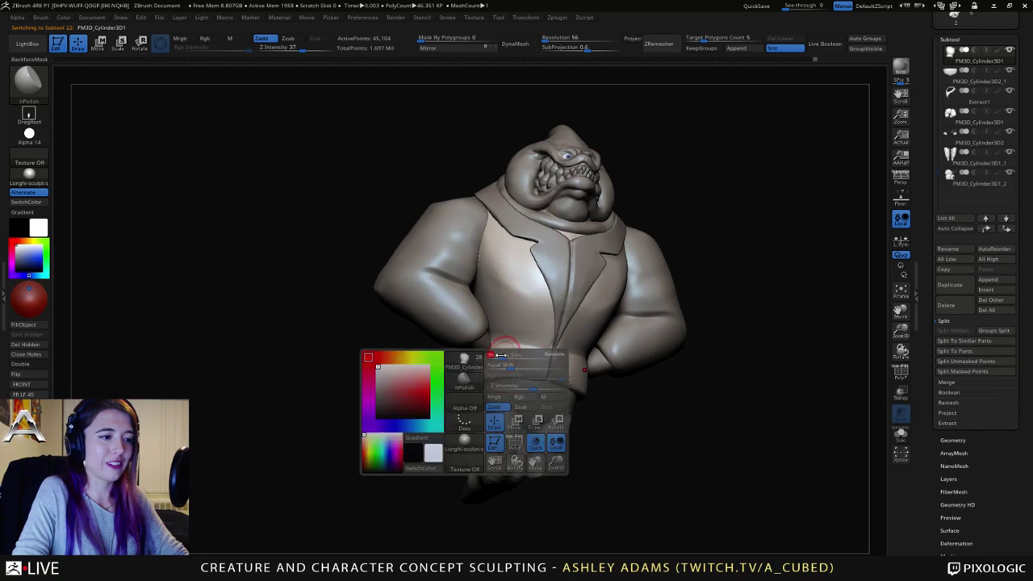
key("space")
left_click_drag(489, 378, 510, 378)
Step: Select the pelvis and reshape its underside and hips beneath the jacket hem with SnakeHook
key("b")
key("s")
key("h")
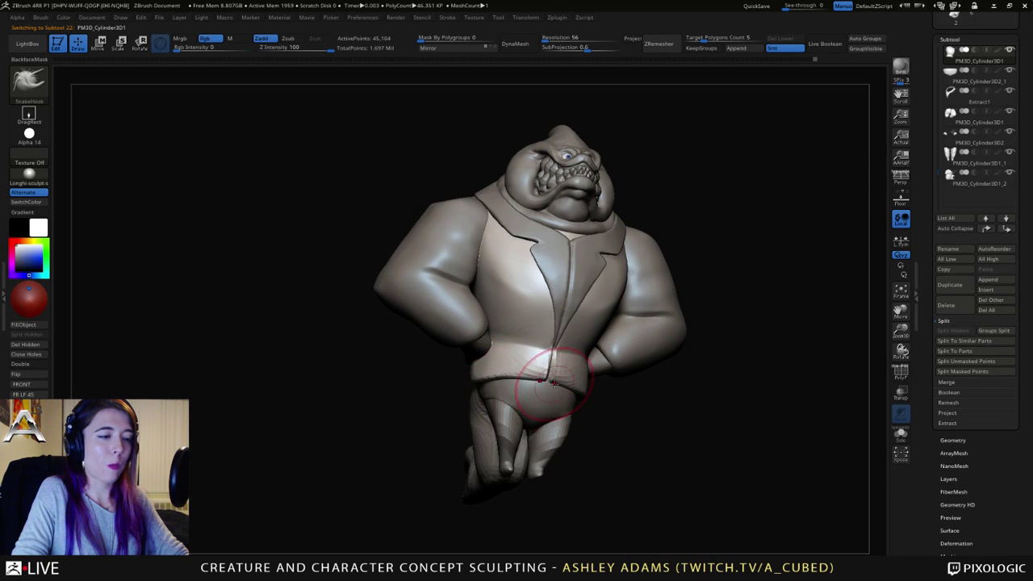
right_click_drag(546, 376, 546, 369, "shift")
left_click(569, 390, "alt")
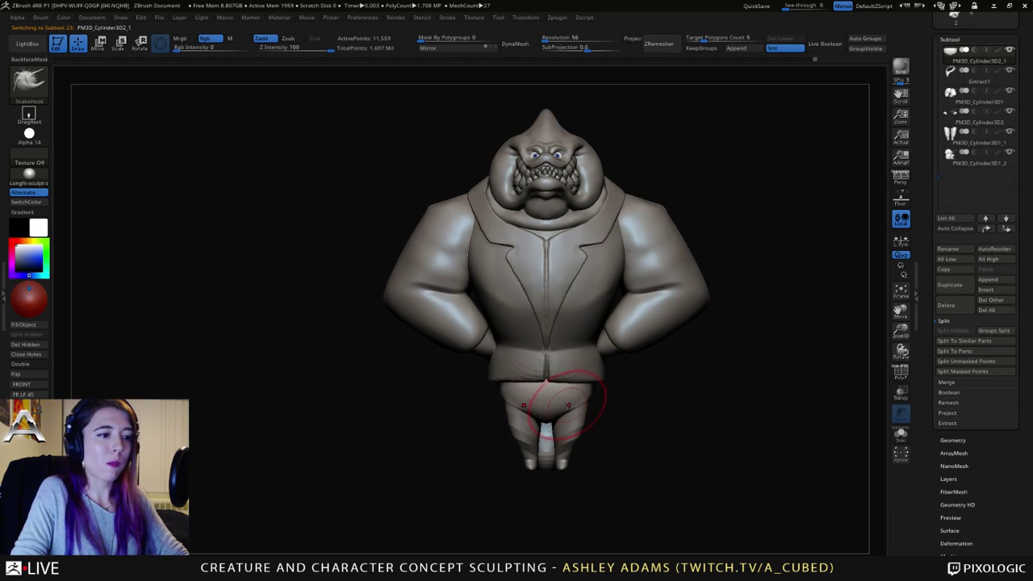
right_click_drag(596, 385, 565, 328)
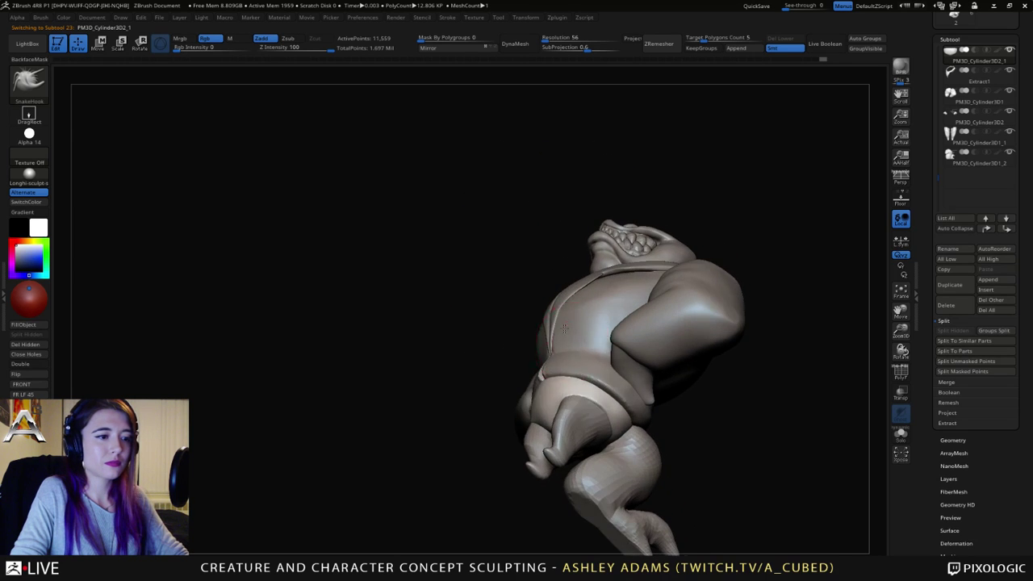
right_click_drag(572, 385, 612, 397)
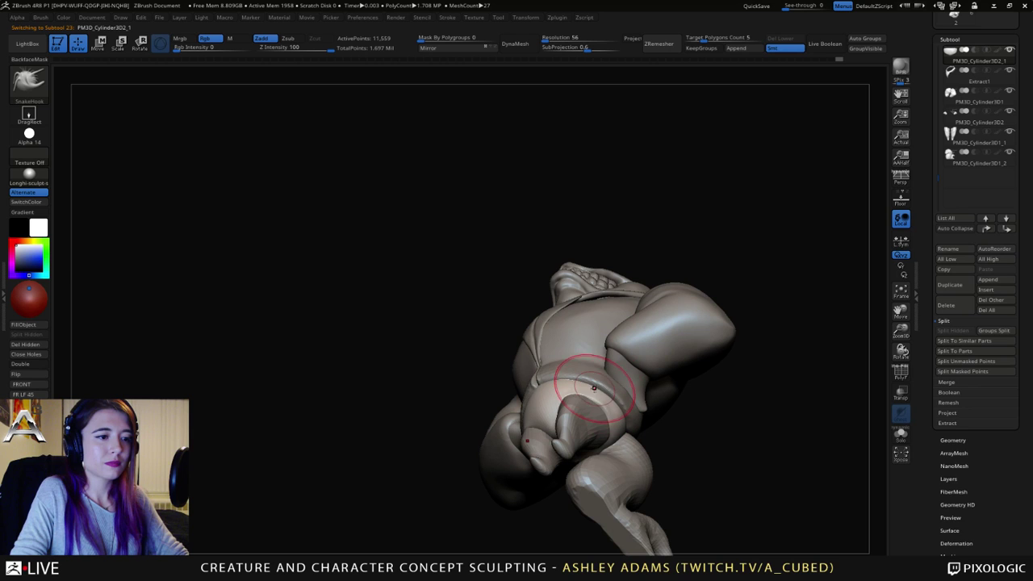
mouse_move(602, 402)
right_mouse_down()
mouse_move(628, 469)
mouse_move(623, 461)
right_mouse_up()
Step: Select the jacket body and refine its lower hem around the back, hips and front with SnakeHook
mouse_move(467, 360)
right_mouse_down()
mouse_move(540, 417)
mouse_move(464, 372)
mouse_move(446, 379)
right_mouse_up()
left_click(460, 367, "alt")
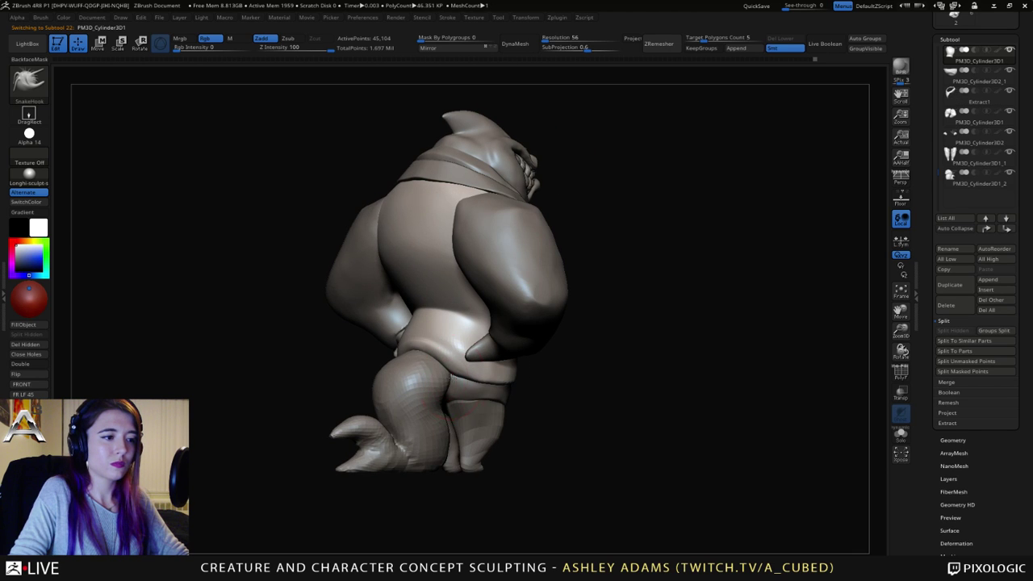
key("space")
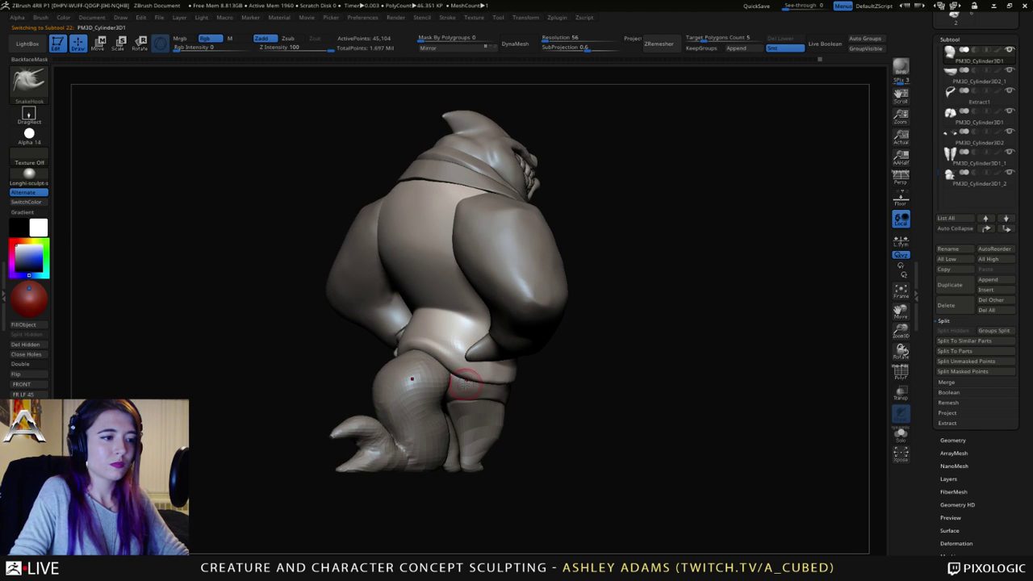
right_click_drag(464, 384, 485, 391)
key("space")
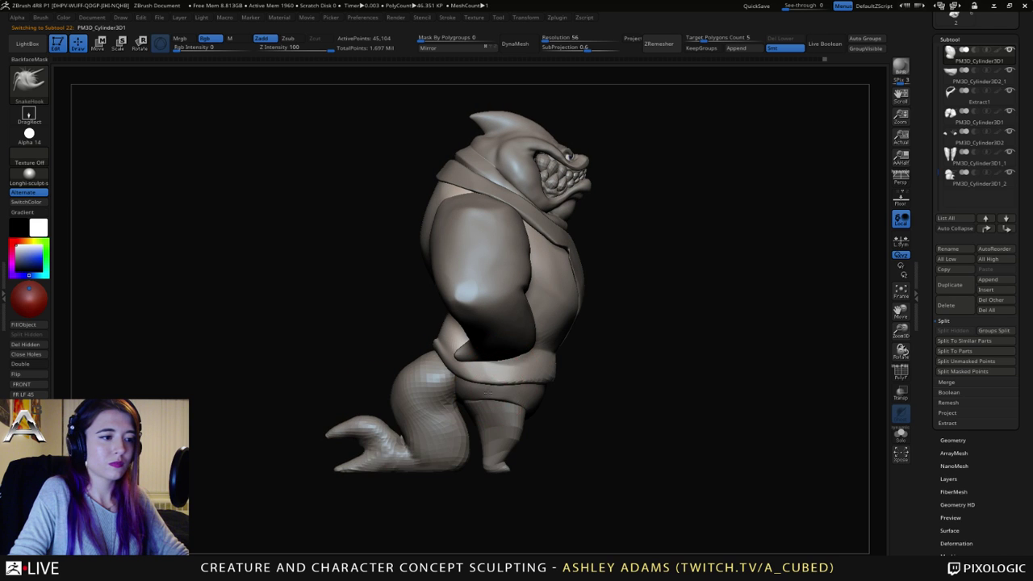
key("space")
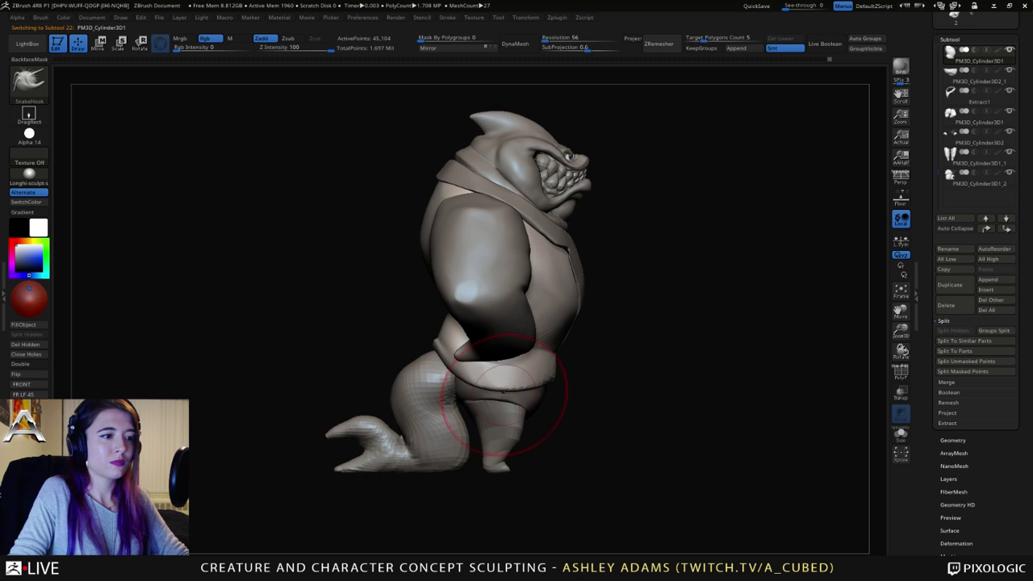
mouse_move(502, 422)
right_mouse_down("ctrl")
mouse_move(470, 356)
mouse_move(476, 341)
mouse_move(541, 410)
right_mouse_up("ctrl")
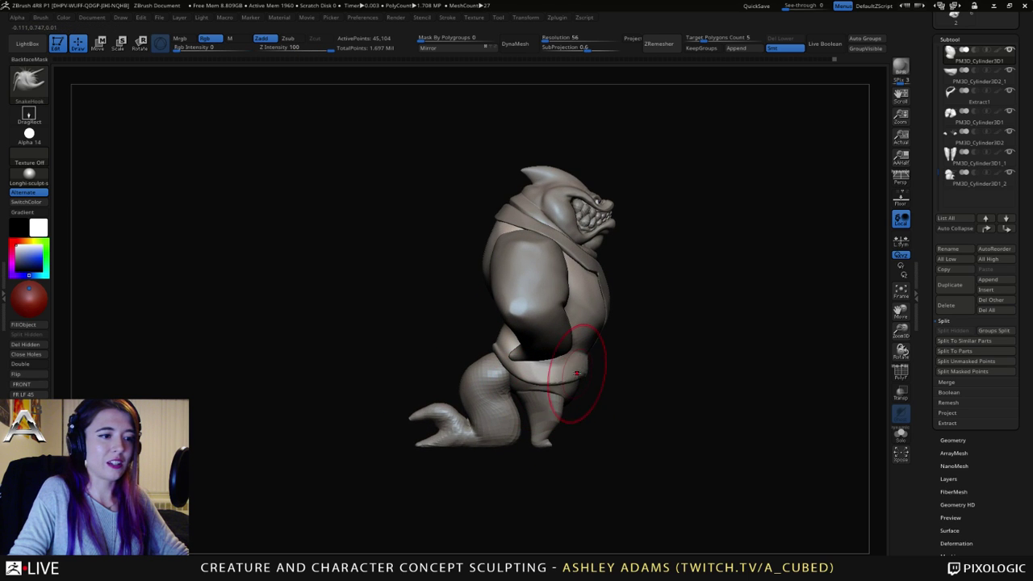
right_click_drag(551, 364, 516, 402, "alt")
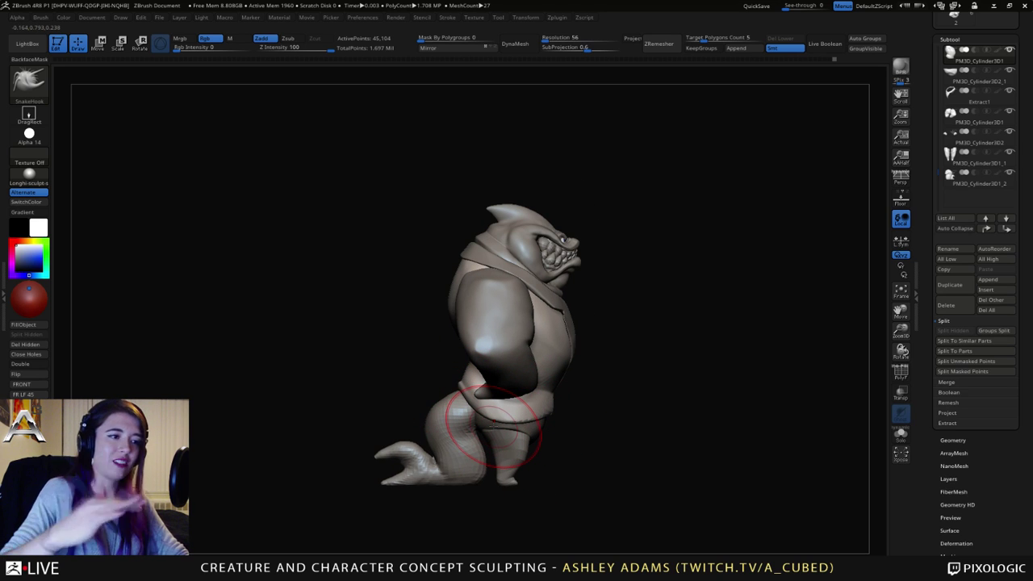
Step: Select the arms and adjust the top of the shoulder beneath the collar with a smaller SnakeHook brush
left_click(504, 269, "alt")
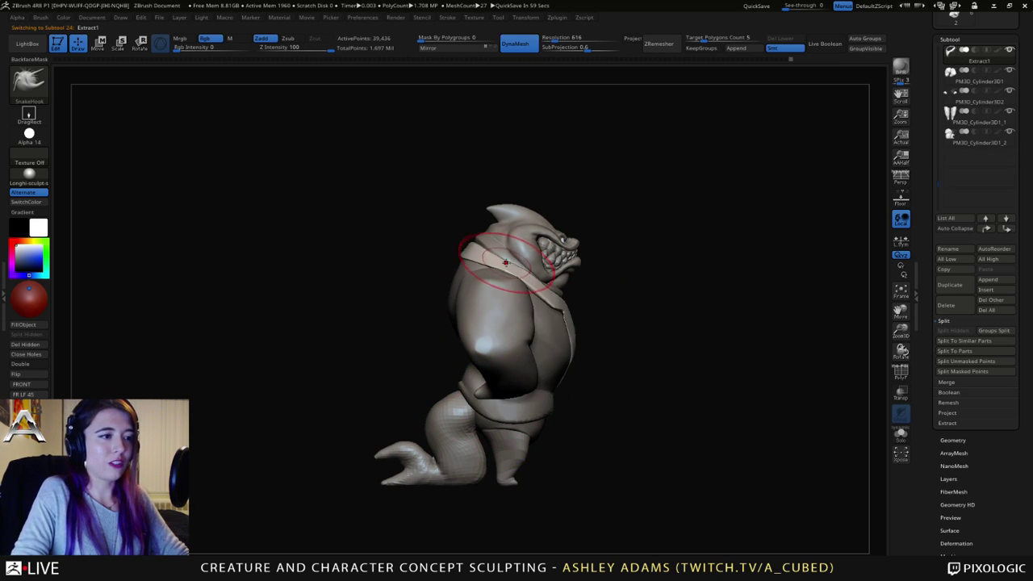
right_click_drag(506, 262, 530, 282, "ctrl")
key("space")
left_click_drag(530, 265, 509, 265)
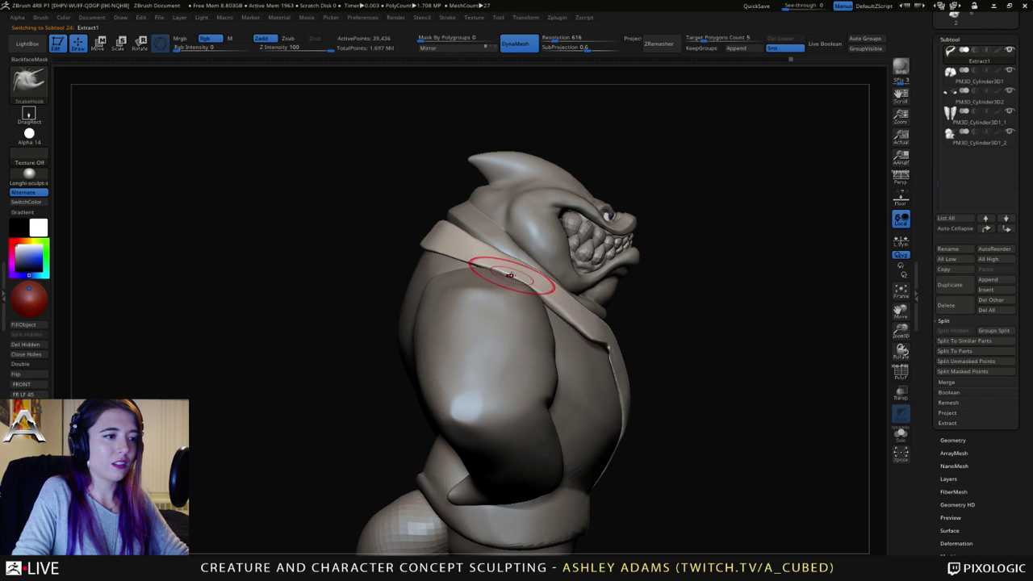
left_click(498, 284, "alt")
right_click_drag(499, 284, 497, 271)
key("space")
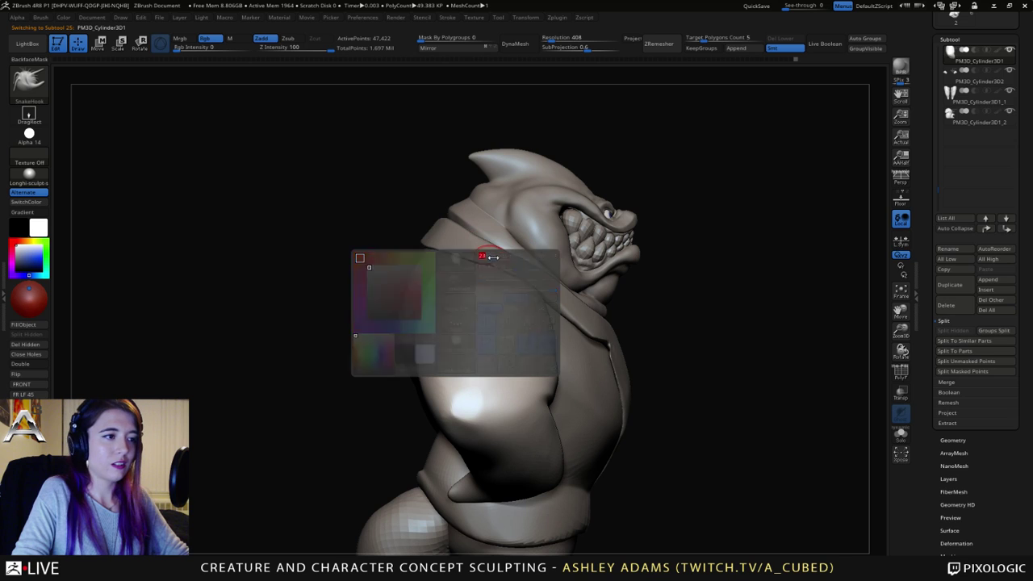
key("space")
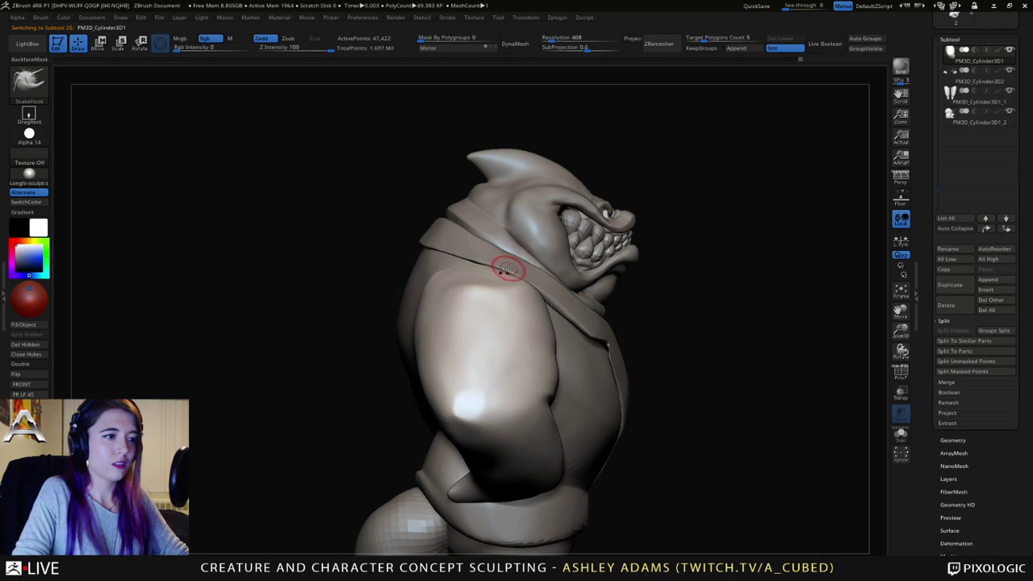
Step: Inspect the full character's proportions and silhouette from the front, three-quarter and side views
left_click(487, 258, "alt")
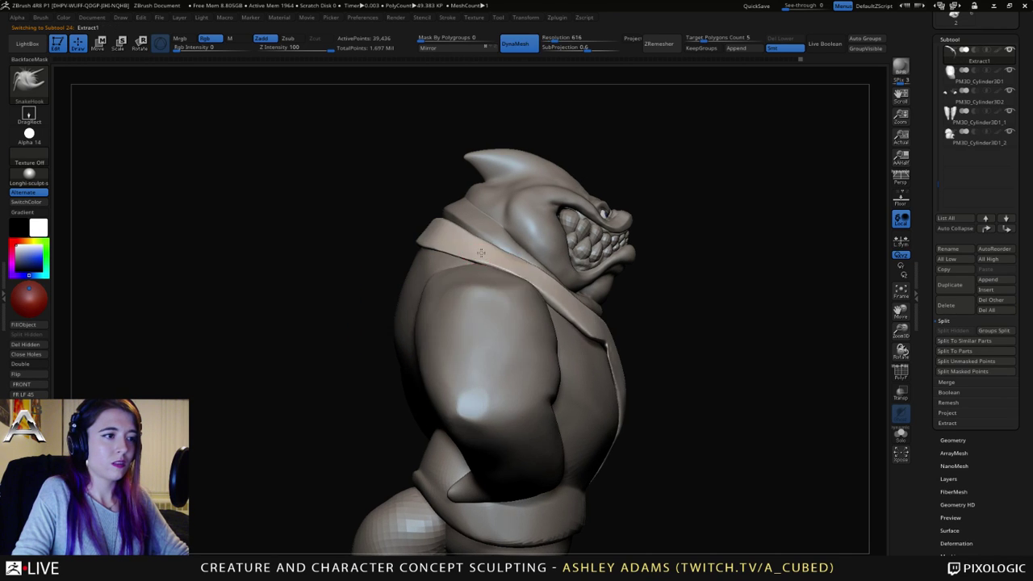
mouse_move(482, 286)
right_mouse_down("ctrl")
mouse_move(486, 267)
mouse_move(419, 272)
mouse_move(425, 288)
mouse_move(386, 280)
mouse_move(509, 318)
right_mouse_up("ctrl")
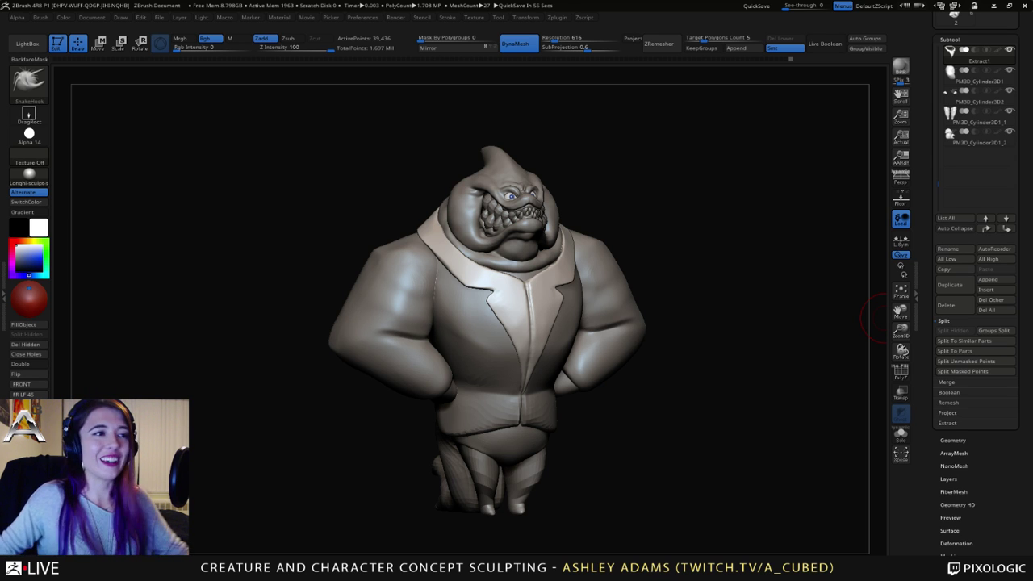
mouse_move(489, 312)
right_mouse_down()
mouse_move(544, 316)
mouse_move(484, 292)
mouse_move(516, 306)
mouse_move(468, 323)
mouse_move(502, 320)
right_mouse_up()
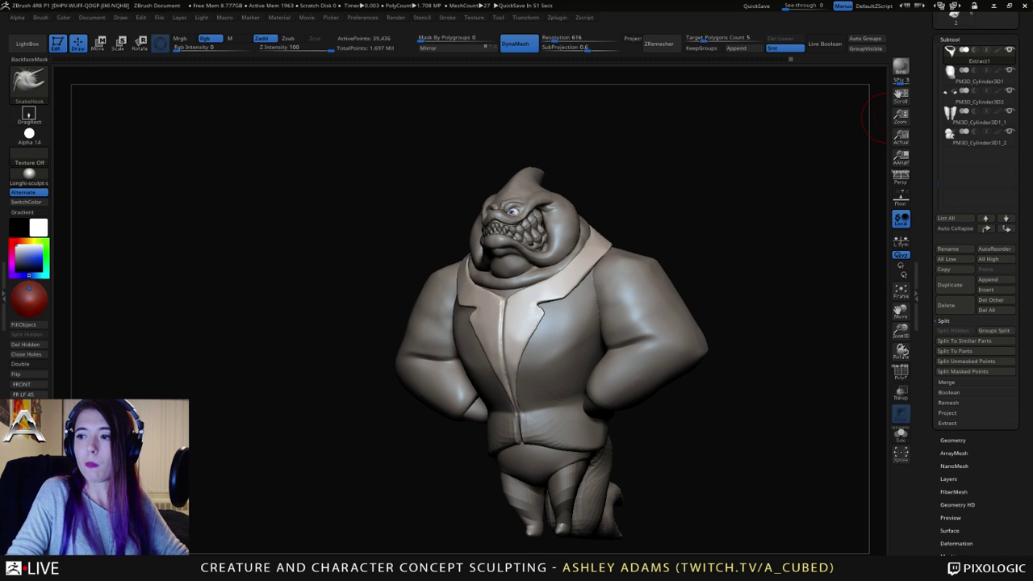
mouse_move(726, 286)
left_mouse_down()
mouse_move(553, 353)
mouse_move(493, 348)
mouse_move(557, 326)
mouse_move(397, 315)
left_mouse_up()
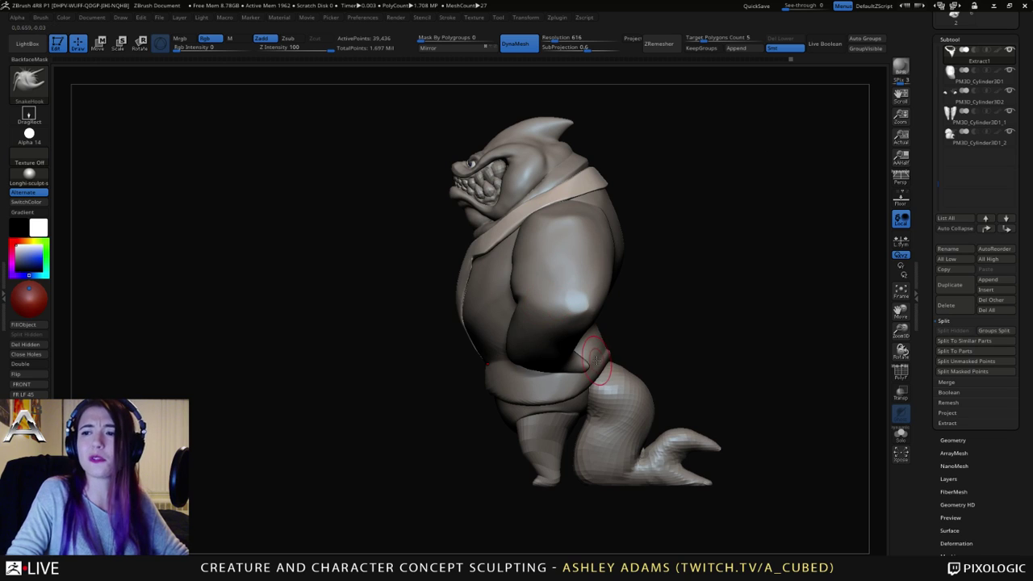
mouse_move(581, 288)
right_mouse_down("ctrl")
mouse_move(608, 270)
mouse_move(611, 280)
right_mouse_up("ctrl")
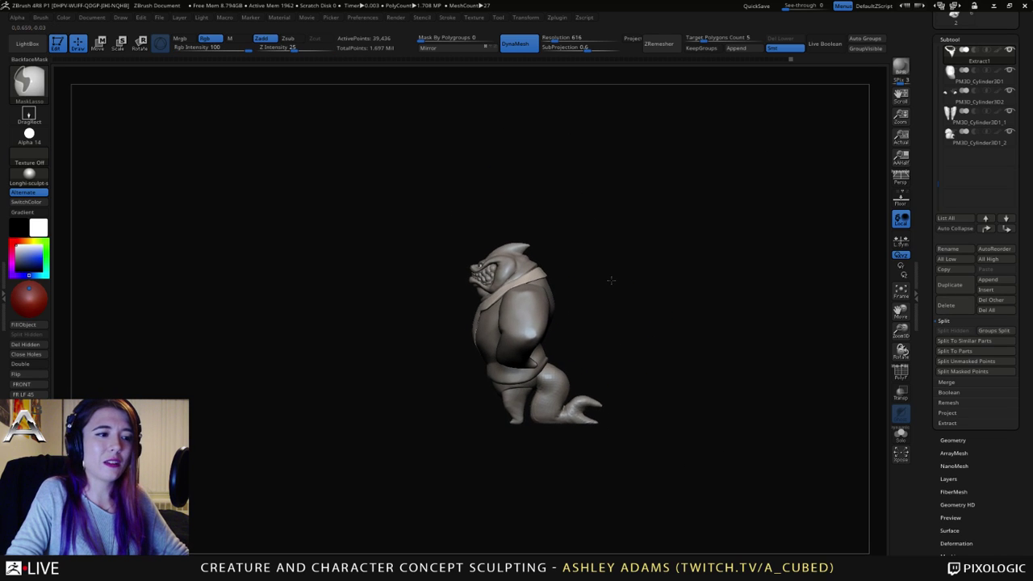
mouse_move(555, 332)
right_mouse_down("ctrl")
mouse_move(590, 405)
mouse_move(560, 416)
right_mouse_up("ctrl")
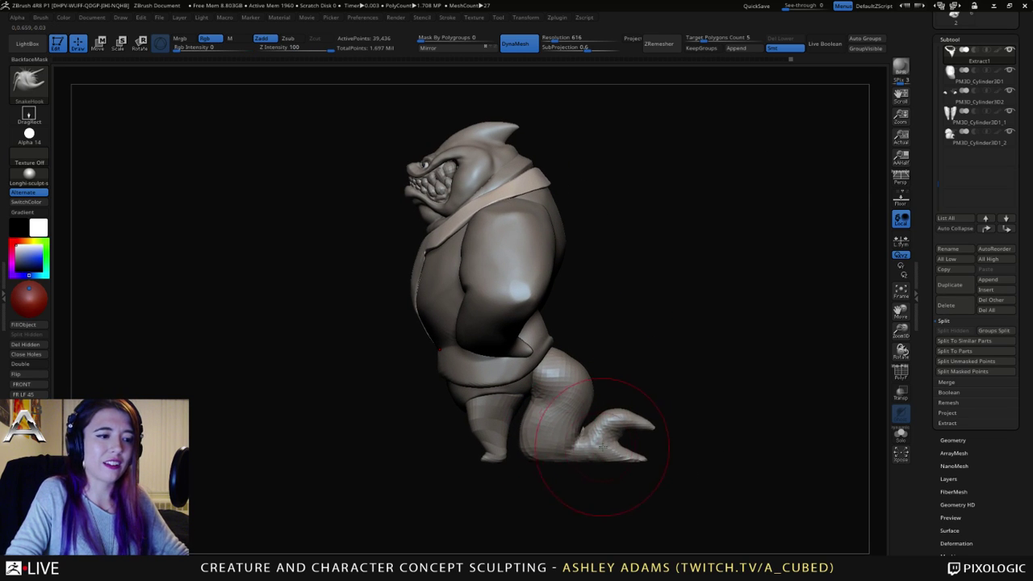
Step: Select the tail and pull its lower front bend back from the legs in side view with SnakeHook
key("space")
key("space")
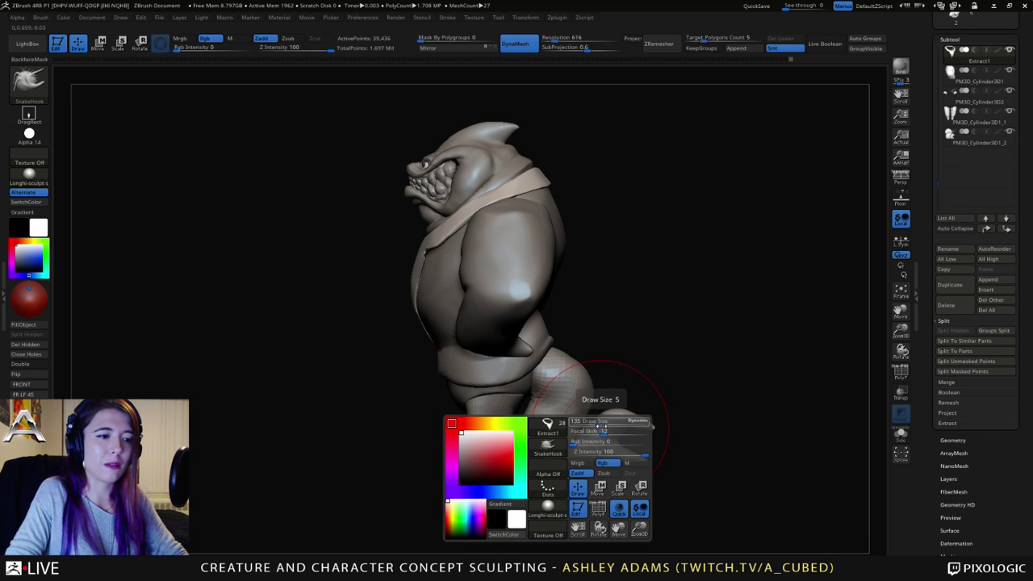
left_click_drag(601, 426, 593, 421)
key("space")
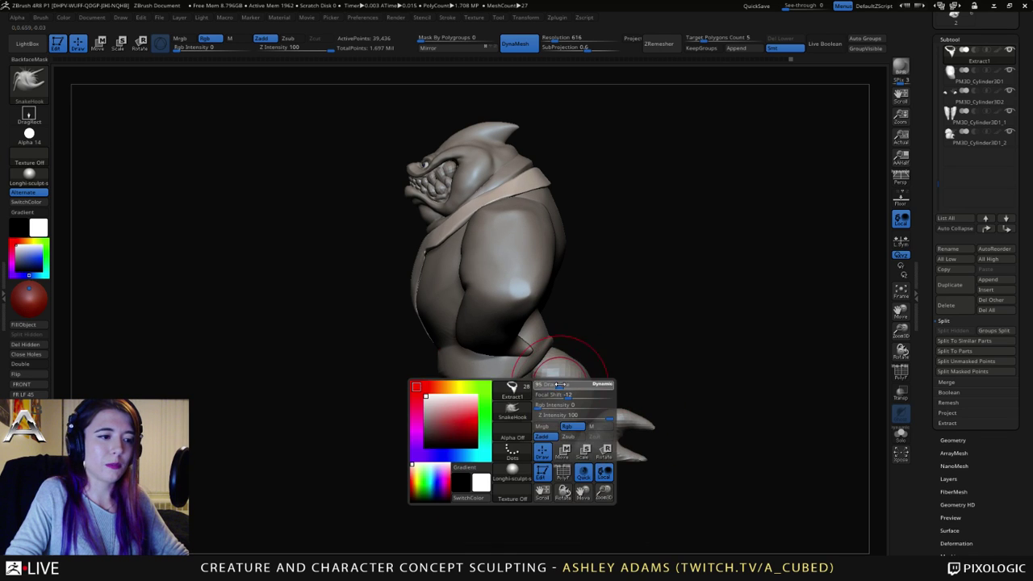
left_click_drag(556, 385, 568, 386)
left_click(550, 438, "alt")
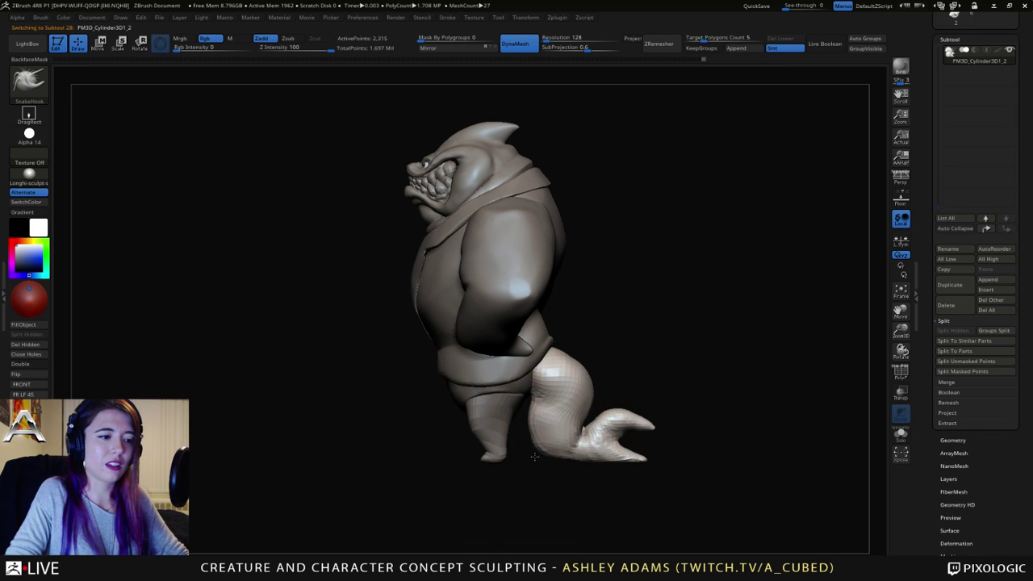
key("space")
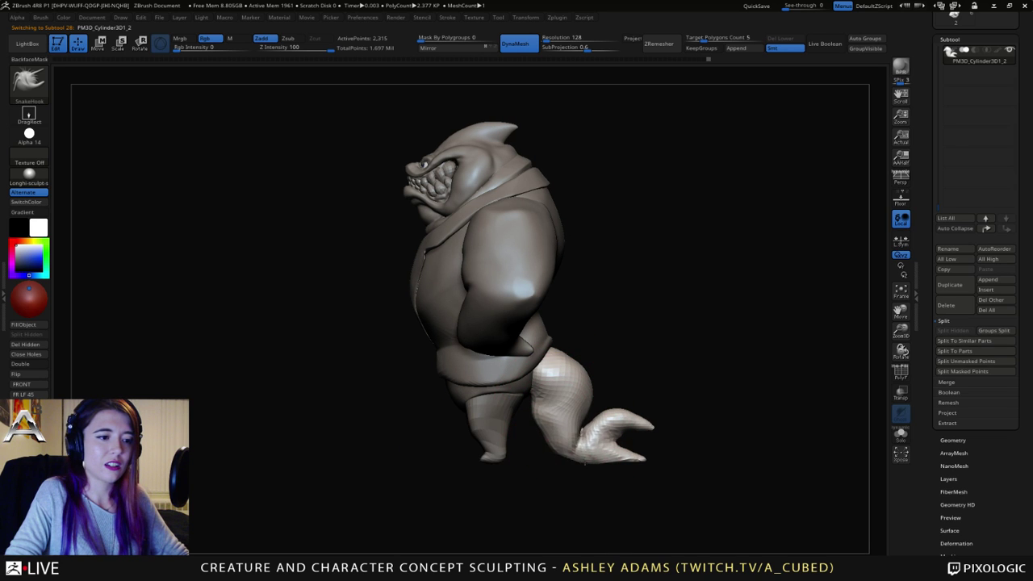
key("space")
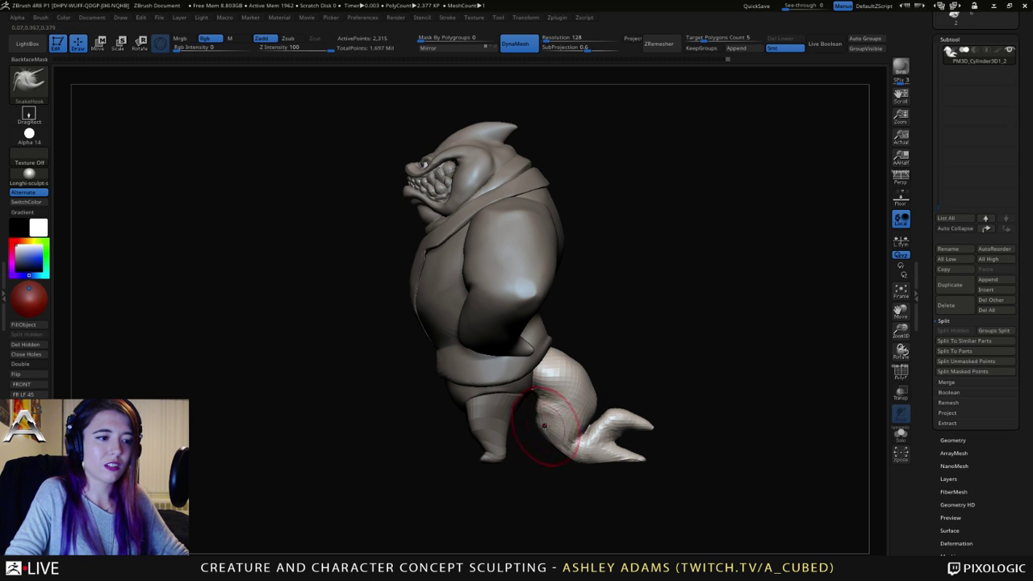
key("shift")
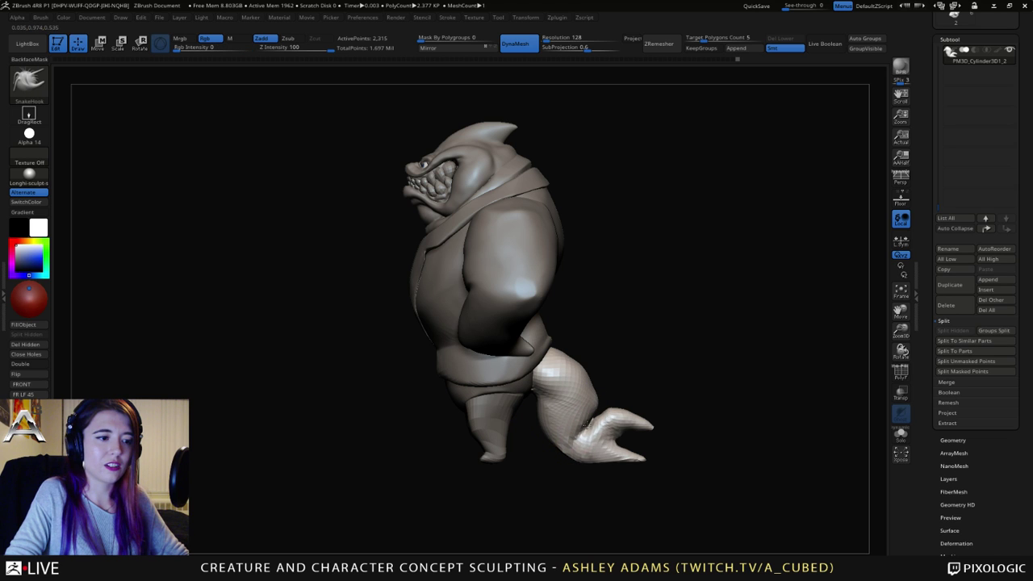
Step: Try to mask the upper tail and rotate the finned end upward in side view
left_click_drag(694, 403, 596, 366)
key("shift")
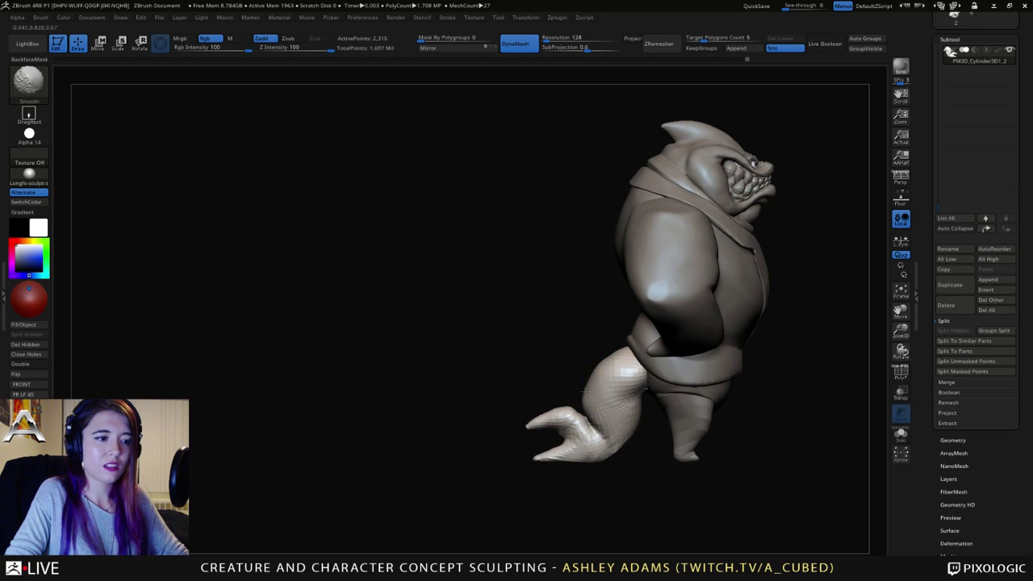
right_click_drag(611, 387, 571, 393, "alt")
key("space")
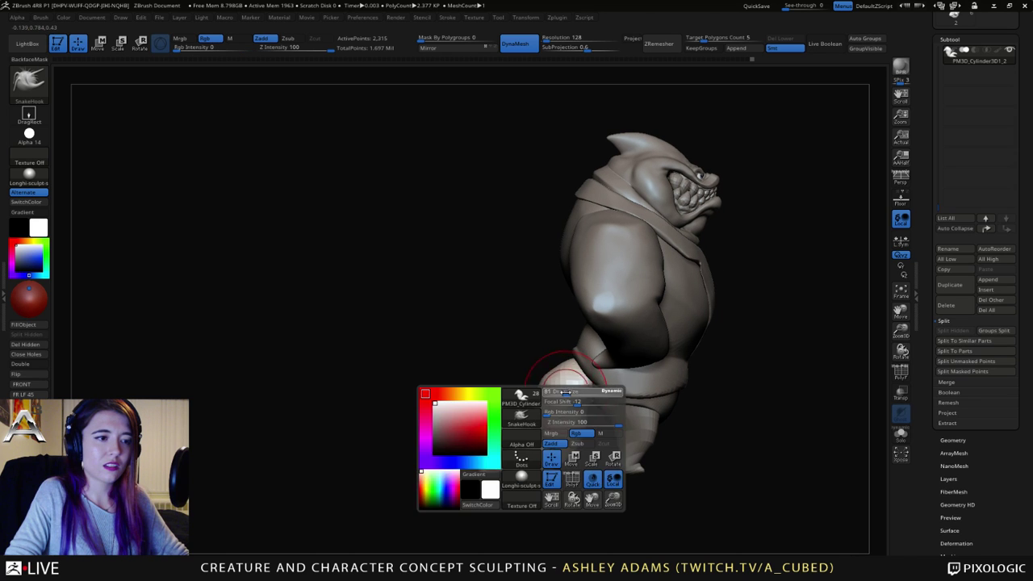
left_click_drag(563, 387, 572, 386)
key("ctrl")
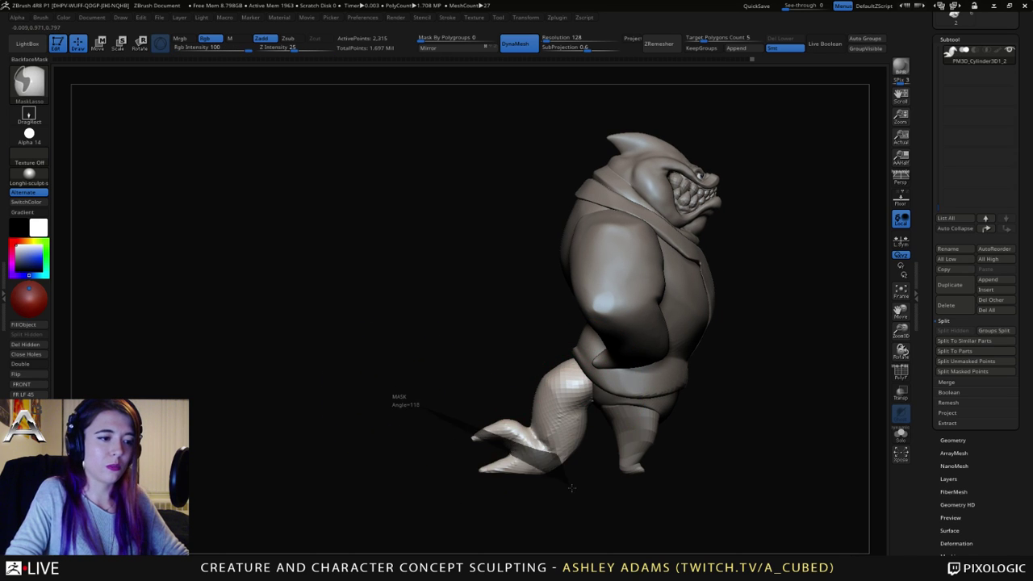
left_click_drag(559, 490, 589, 463, "ctrl")
left_click_drag(526, 415, 503, 415, "ctrl")
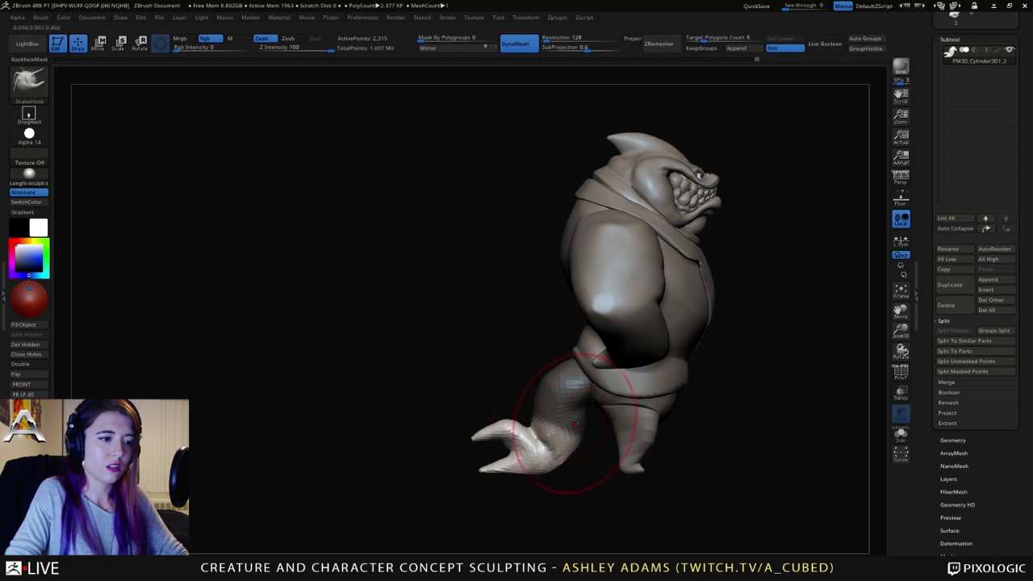
key("r")
left_click_drag(559, 417, 547, 379)
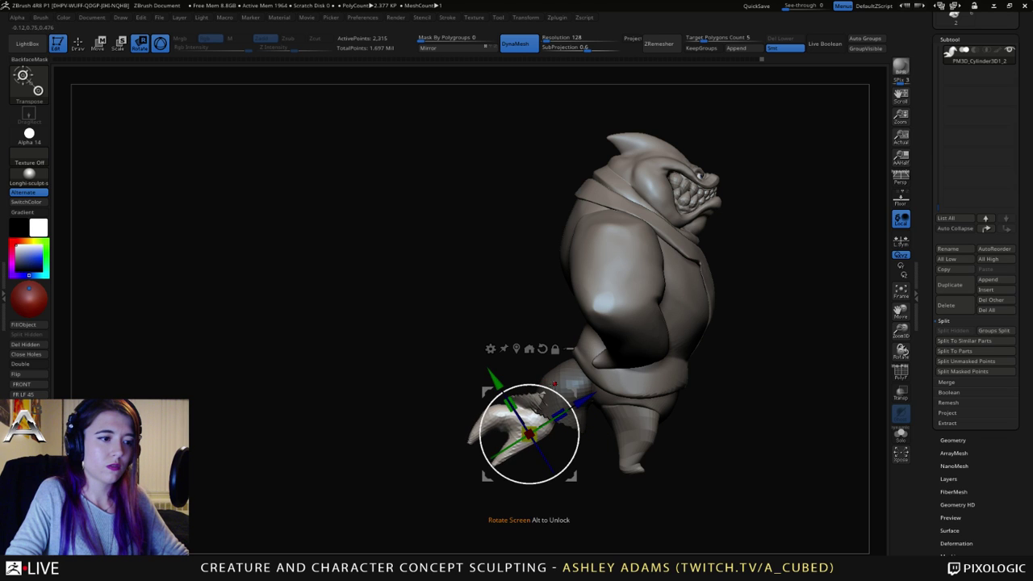
key("ctrl+z")
key("ctrl+z")
key("q")
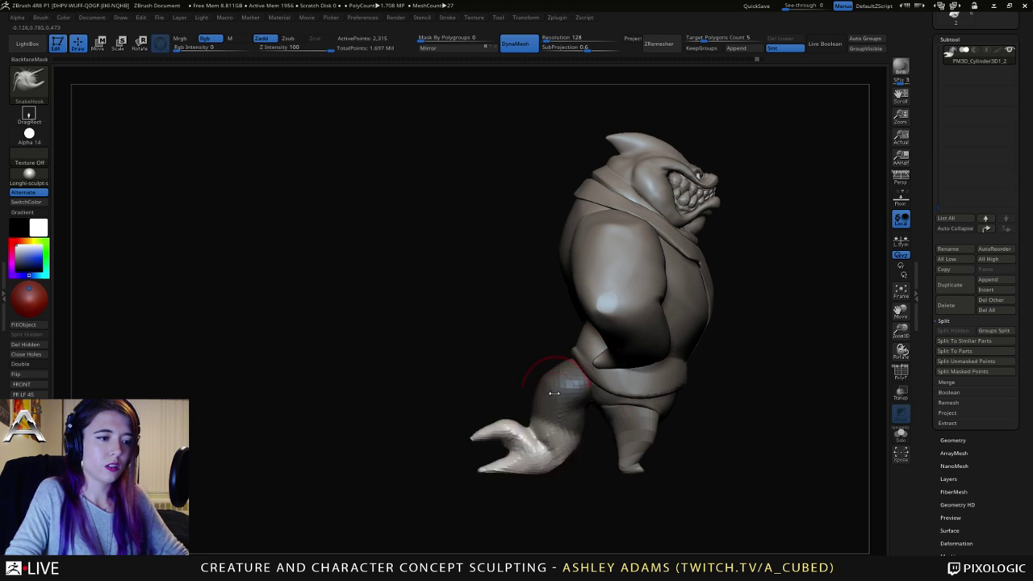
left_click_drag(470, 356, 543, 390, "ctrl")
Step: Enlarge the SnakeHook brush to a draw size of about 222 and lift the tail into a straighter backward sweep
key("space")
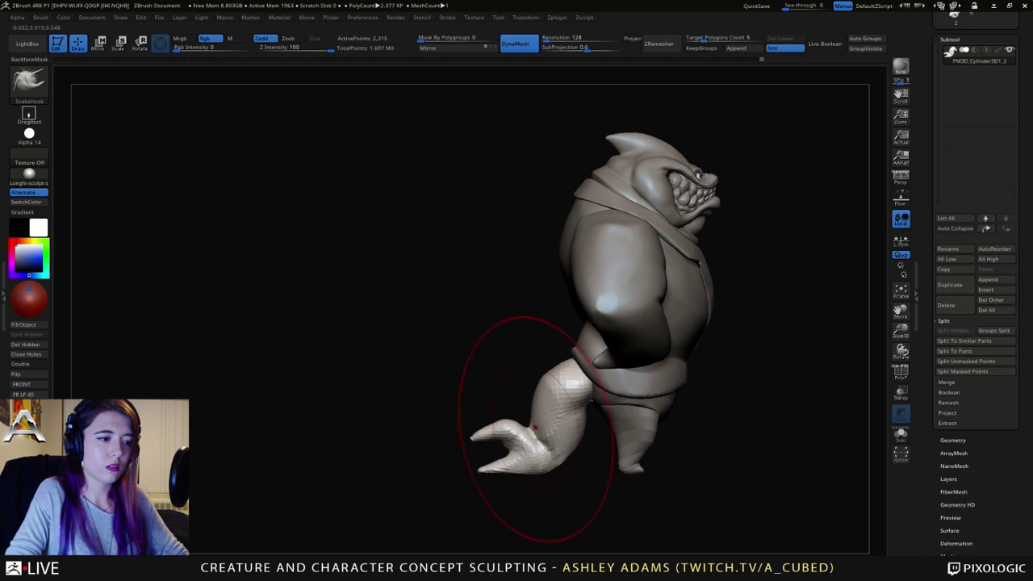
left_click_drag(546, 449, 545, 441)
key("space")
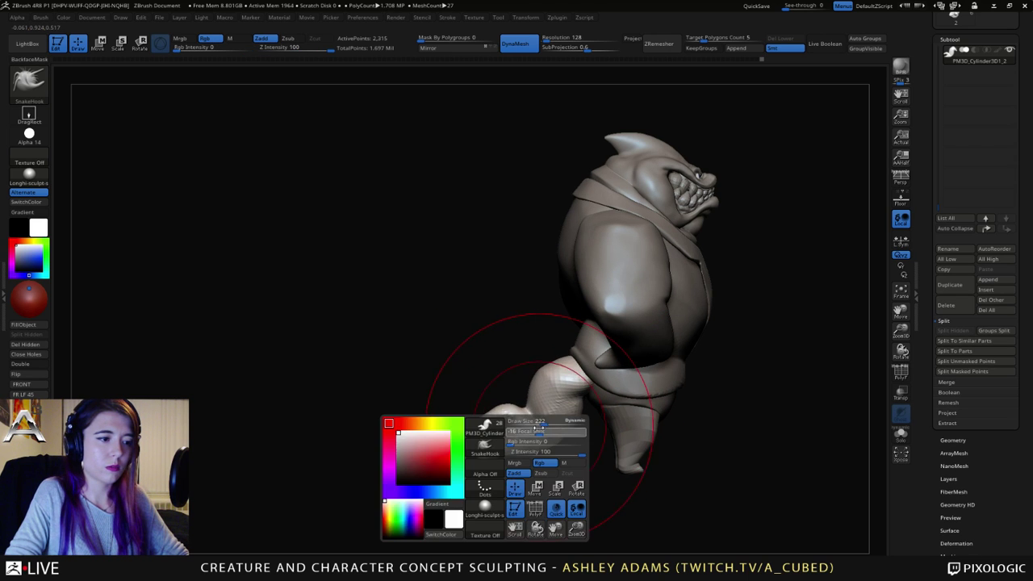
key("space")
mouse_move(538, 425)
left_mouse_down()
mouse_move(522, 426)
mouse_move(536, 402)
left_mouse_up()
left_click_drag(536, 402, 581, 402, "shift")
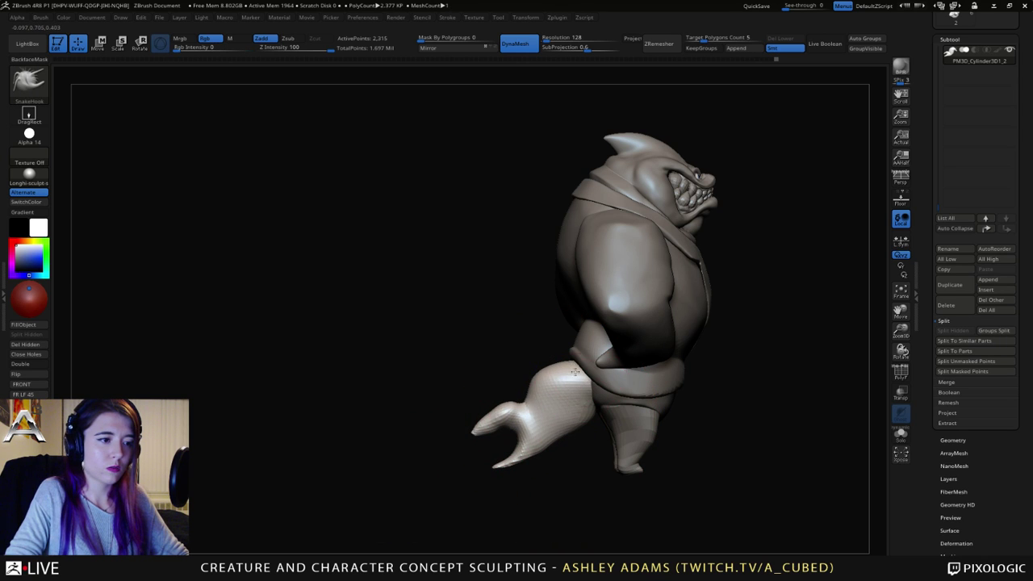
Step: Pull the upper tail fluke outward and slim the upper contour of the tail near the jacket hem
left_click_drag(484, 390, 599, 384)
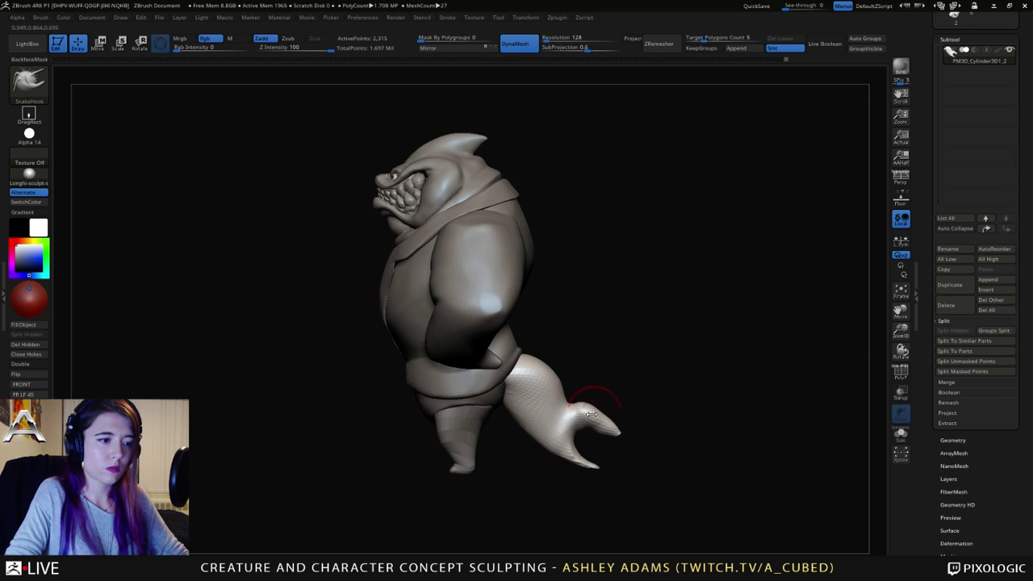
left_click_drag(568, 415, 572, 401)
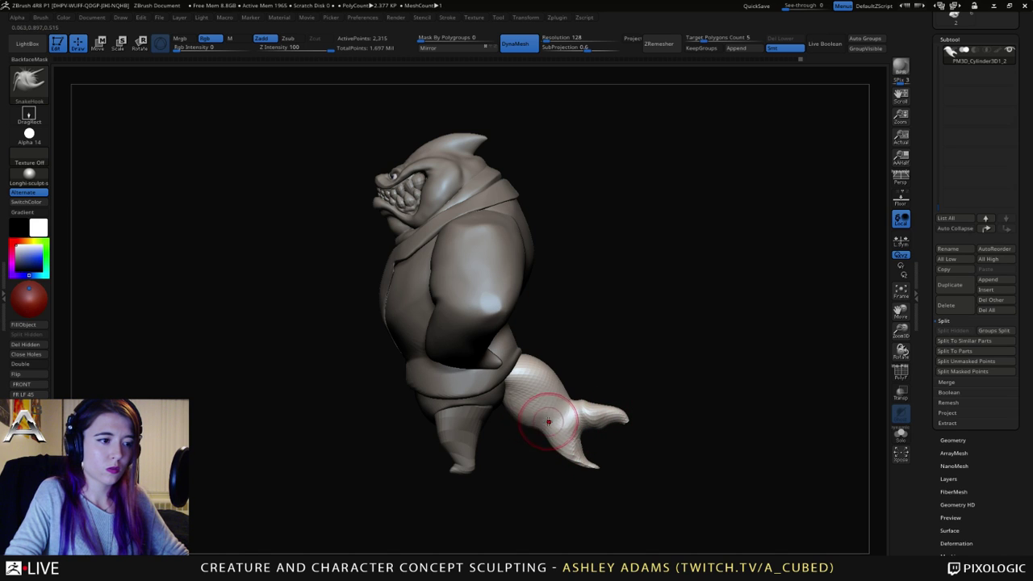
key("space")
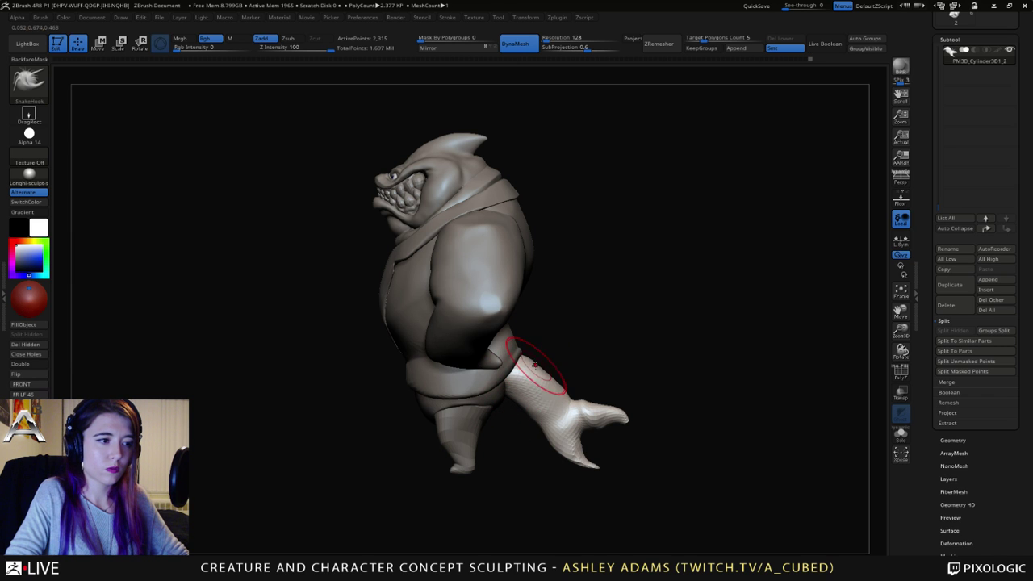
left_click_drag(541, 366, 523, 360)
Step: Raise the end of the tail and shorten its two flukes using SnakeHook at draw size 169
right_click_drag(536, 361, 462, 355)
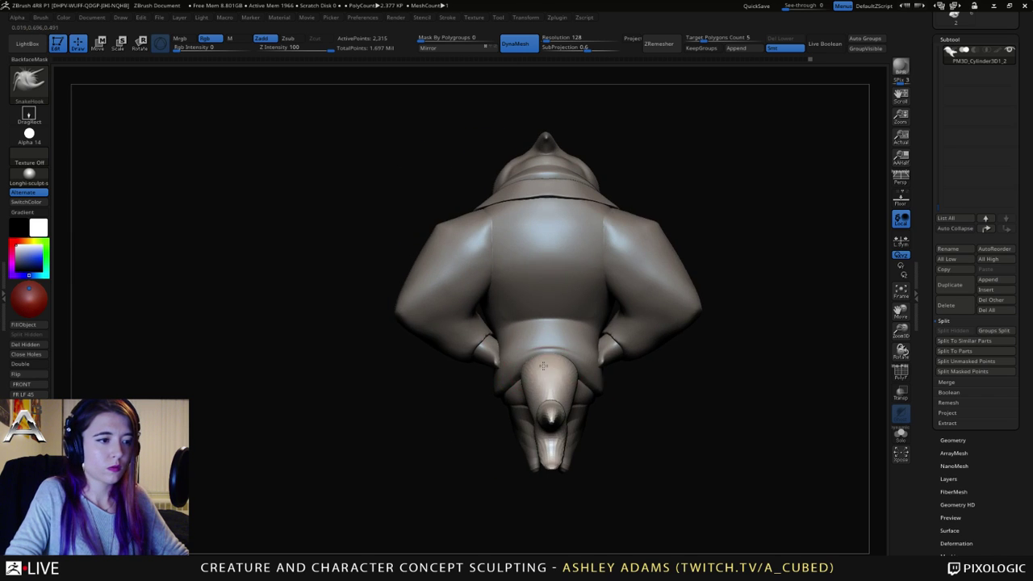
right_click_drag(540, 363, 459, 369)
mouse_move(479, 405)
left_mouse_down()
mouse_move(531, 373)
mouse_move(481, 401)
mouse_move(490, 380)
left_mouse_up()
key("ctrl+z")
key("ctrl+z")
key("space")
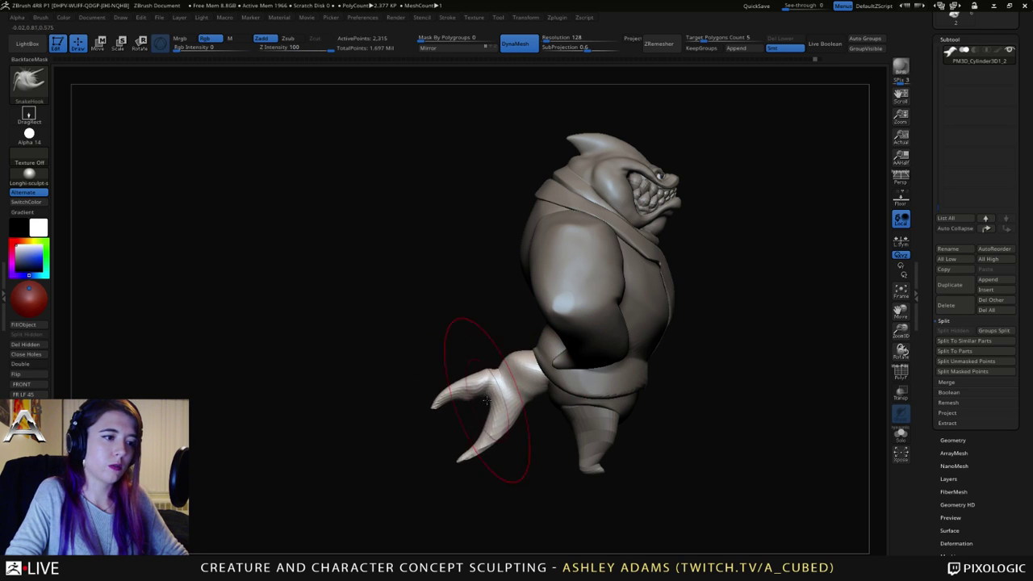
key("space")
left_click(479, 449)
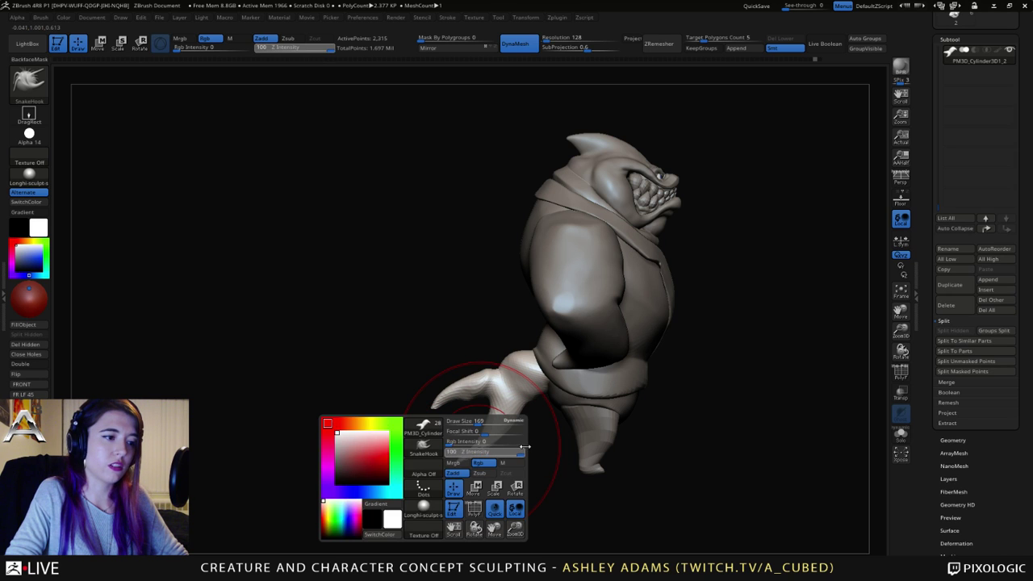
key("space")
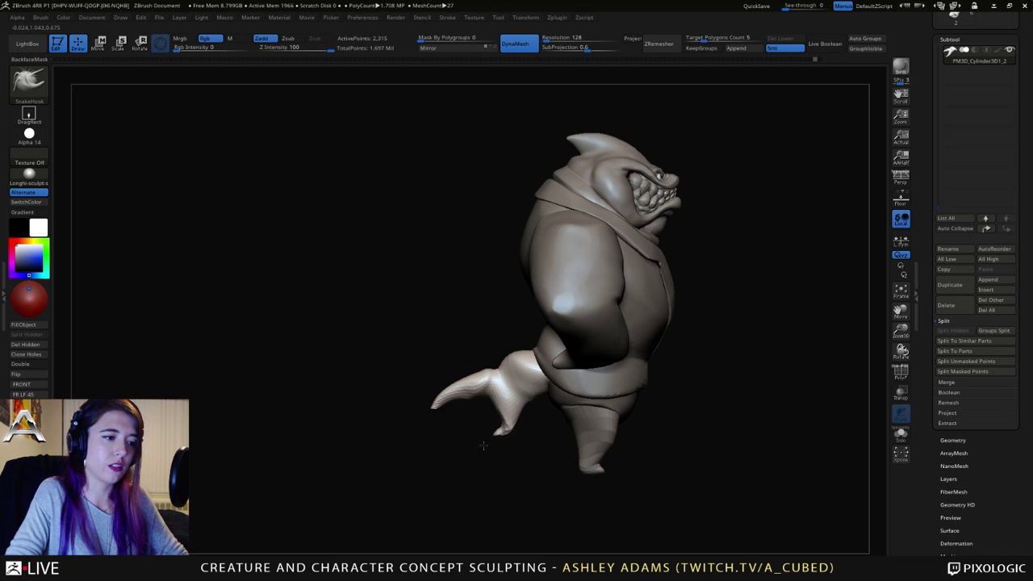
left_click_drag(482, 446, 469, 437)
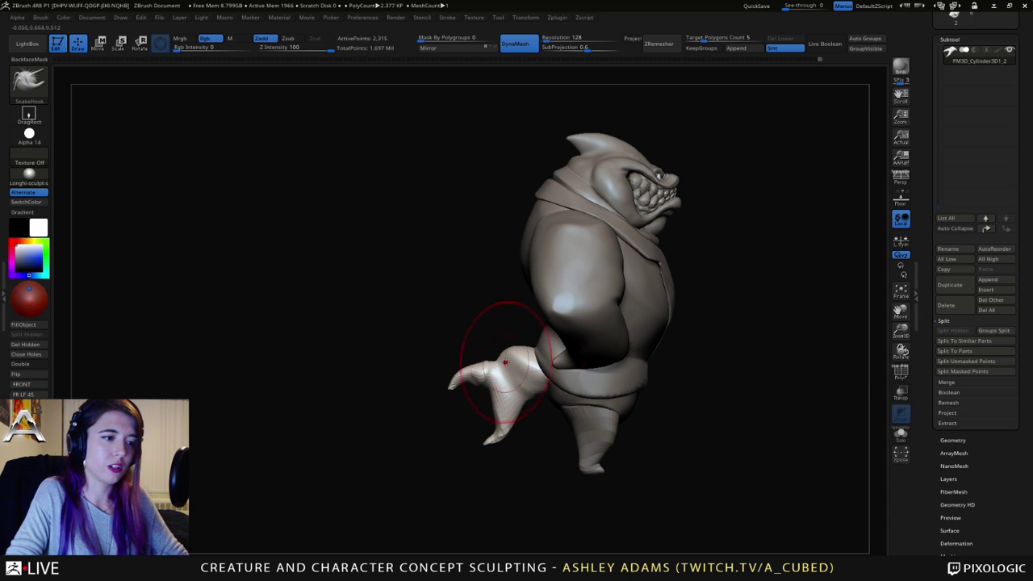
Step: Adjust the tail's upper contour and build up volume around its base with ClayBuildup
left_click_drag(506, 362, 506, 371)
key("space")
key("b")
key("c")
key("b")
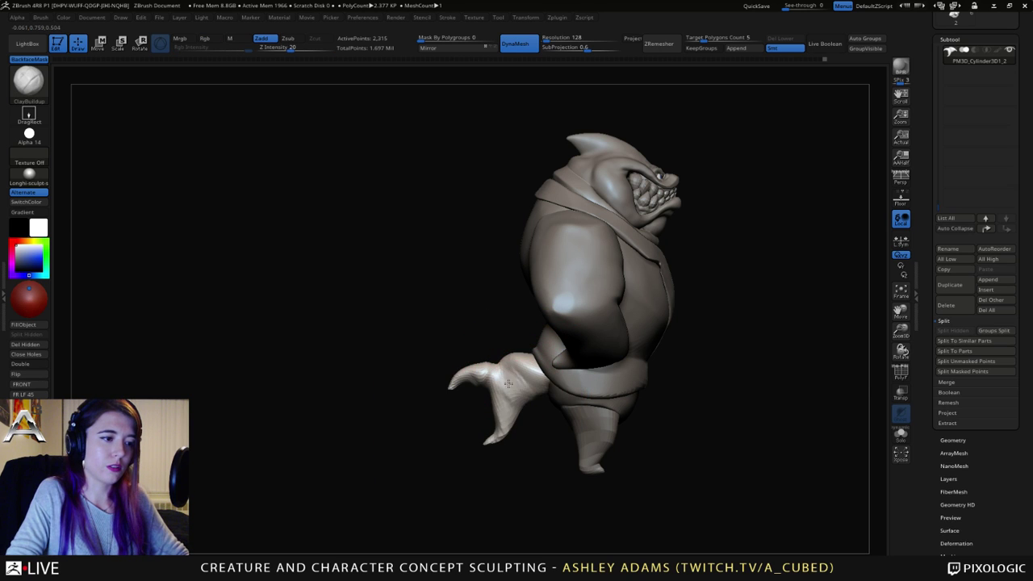
key("b")
key("s")
key("h")
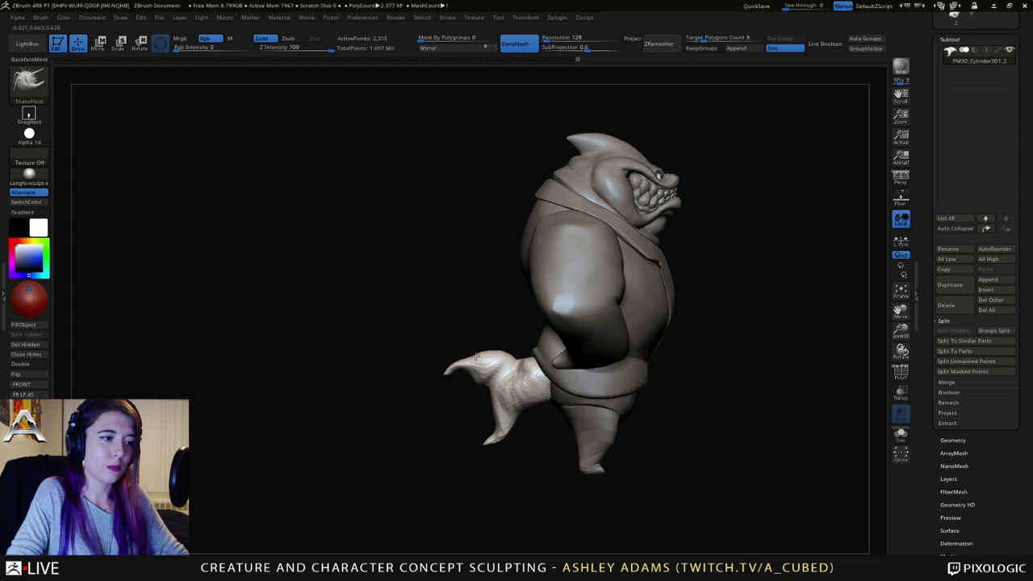
Step: Thicken the upper tail fluke with the Inflat brush and return to SnakeHook for shaping
key("b")
key("i")
key("n")
mouse_move(473, 364)
left_mouse_down()
mouse_move(452, 367)
mouse_move(471, 384)
mouse_move(505, 357)
mouse_move(522, 365)
left_mouse_up()
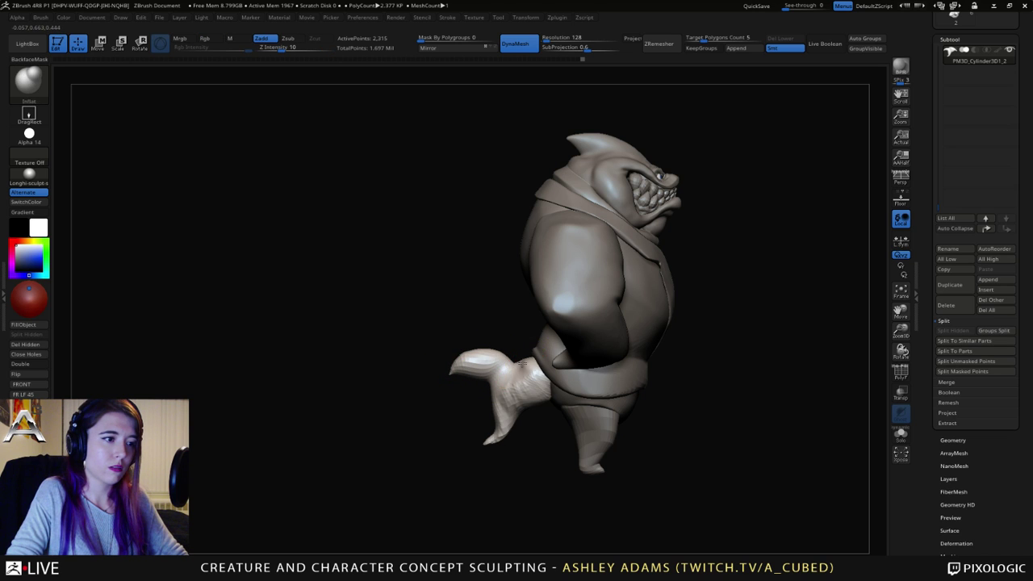
key("b")
key("s")
key("h")
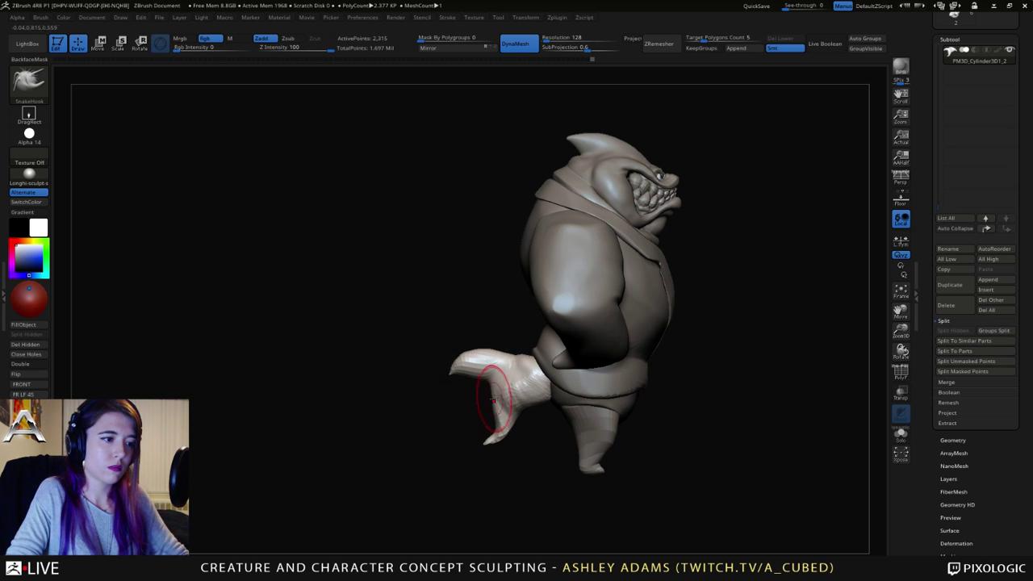
Step: Inflate the lower tail fluke to add thickness and return to the SnakeHook brush
key("b")
key("i")
key("n")
mouse_move(495, 437)
left_mouse_down()
mouse_move(533, 410)
mouse_move(573, 414)
mouse_move(557, 402)
mouse_move(569, 397)
mouse_move(494, 413)
mouse_move(572, 417)
mouse_move(500, 349)
left_mouse_up()
key("b")
key("s")
key("h")
Step: Add volume to the lower fluke and the body of the tail with ClayBuildup
key("b")
key("c")
key("b")
mouse_move(542, 451)
left_mouse_down()
mouse_move(524, 388)
mouse_move(496, 436)
mouse_move(502, 422)
left_mouse_up()
mouse_move(517, 413)
left_mouse_down()
mouse_move(500, 475)
mouse_move(475, 388)
left_mouse_up()
Step: Reshape the lower fluke and the tip of the upper fluke with SnakeHook
key("b")
key("s")
key("h")
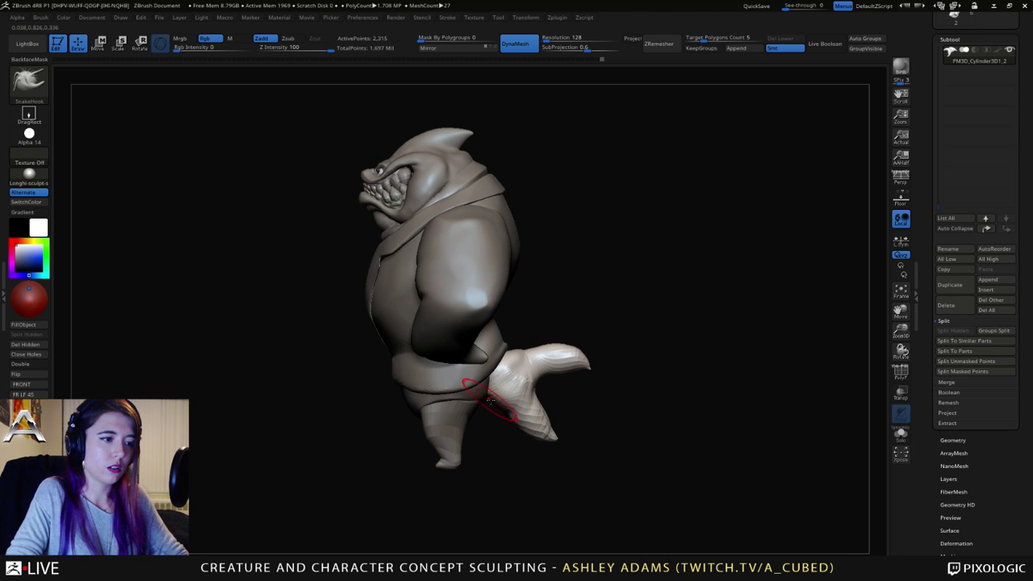
mouse_move(532, 415)
left_mouse_down()
mouse_move(549, 428)
mouse_move(543, 433)
left_mouse_up()
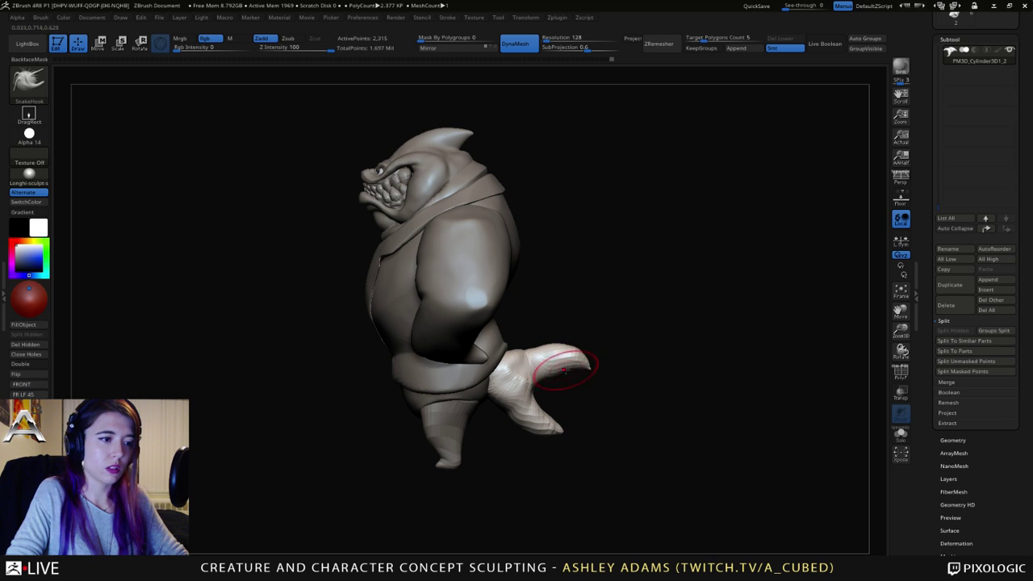
mouse_move(580, 370)
left_mouse_down()
mouse_move(565, 367)
mouse_move(593, 369)
left_mouse_up()
Step: Build up the surfaces of both flukes from behind and from the side with ClayBuildup
right_click_drag(542, 364, 452, 364)
key("b")
key("c")
key("b")
mouse_move(541, 356)
left_mouse_down()
mouse_move(521, 380)
mouse_move(509, 367)
mouse_move(508, 378)
mouse_move(539, 421)
mouse_move(554, 408)
left_mouse_up()
right_click_drag(529, 381, 522, 380)
mouse_move(557, 376)
left_mouse_down()
mouse_move(525, 371)
mouse_move(554, 357)
left_mouse_up()
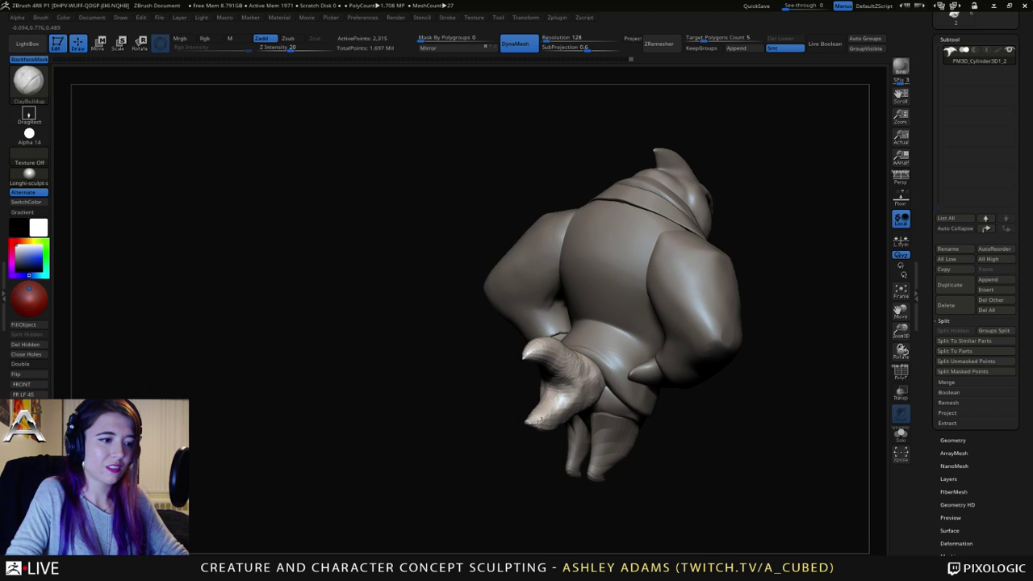
mouse_move(553, 423)
left_mouse_down()
mouse_move(523, 385)
mouse_move(578, 363)
mouse_move(535, 338)
left_mouse_up()
Step: Enlarge the SnakeHook brush slightly and refine the curves of the upper and lower flukes in side view
key("b")
key("s")
key("h")
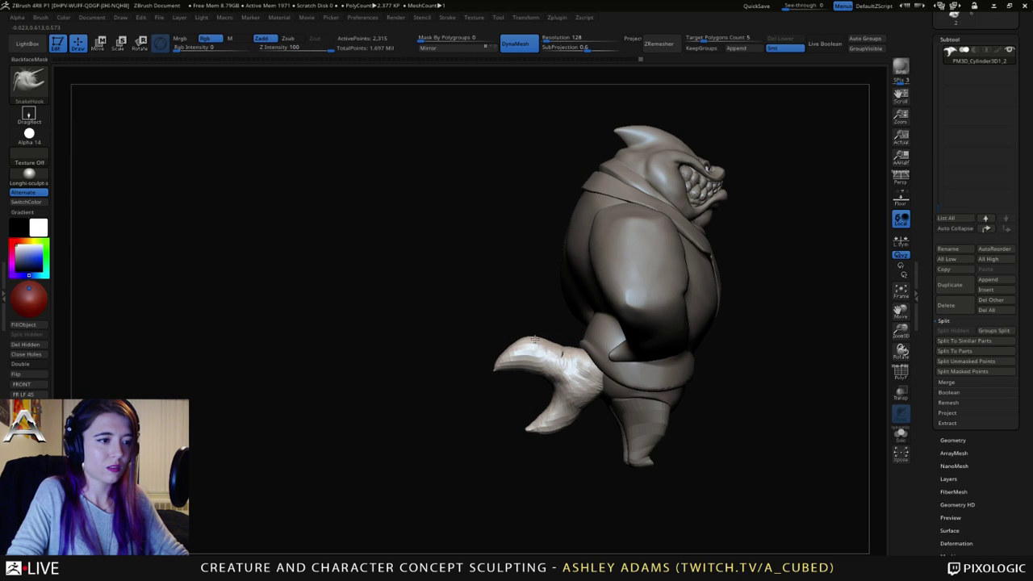
right_click_drag(542, 343, 553, 345)
key("space")
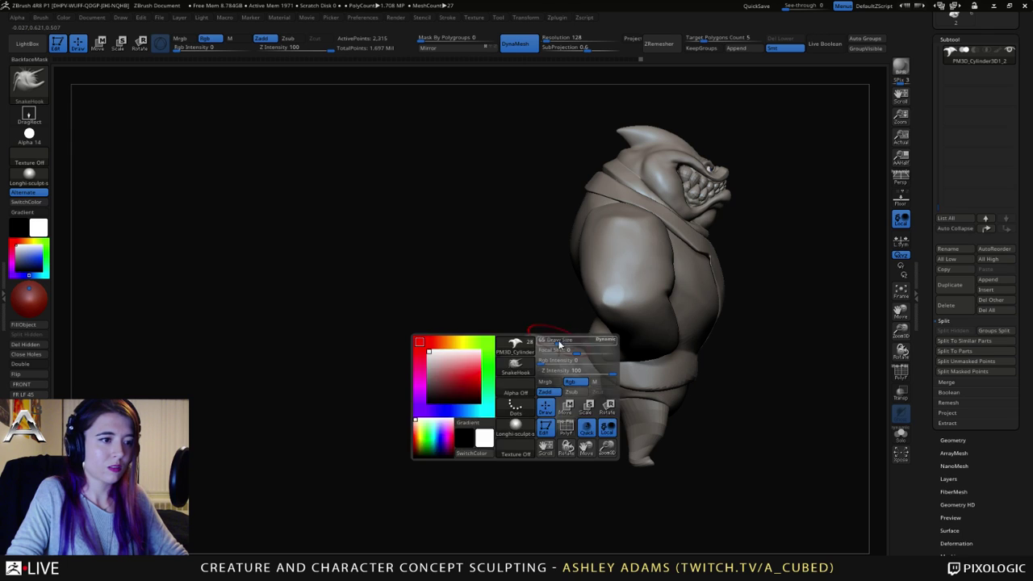
left_click_drag(559, 344, 563, 344)
mouse_move(505, 362)
left_mouse_down()
mouse_move(496, 370)
mouse_move(505, 369)
left_mouse_up()
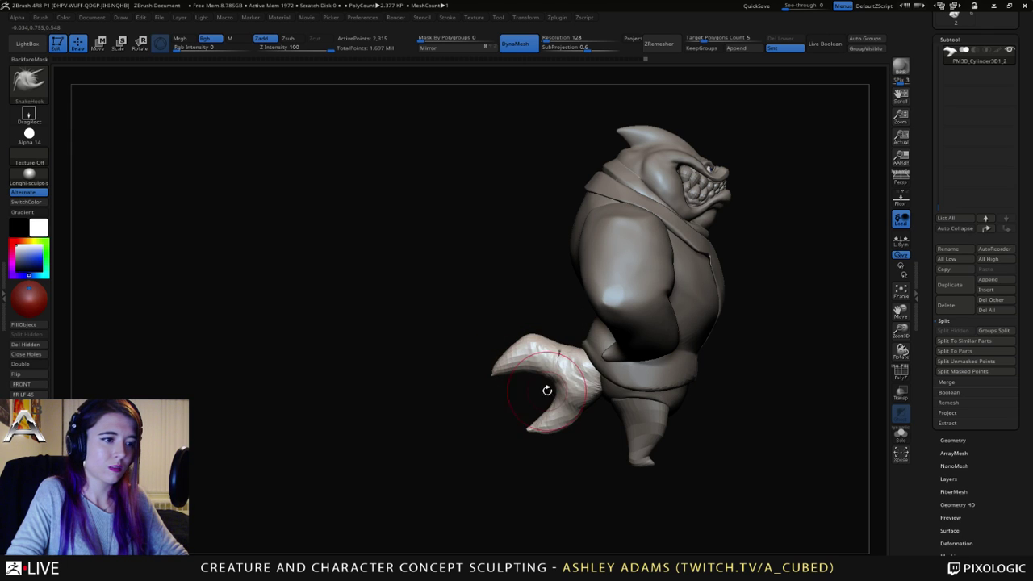
mouse_move(557, 418)
left_mouse_down()
mouse_move(582, 419)
mouse_move(572, 429)
left_mouse_up()
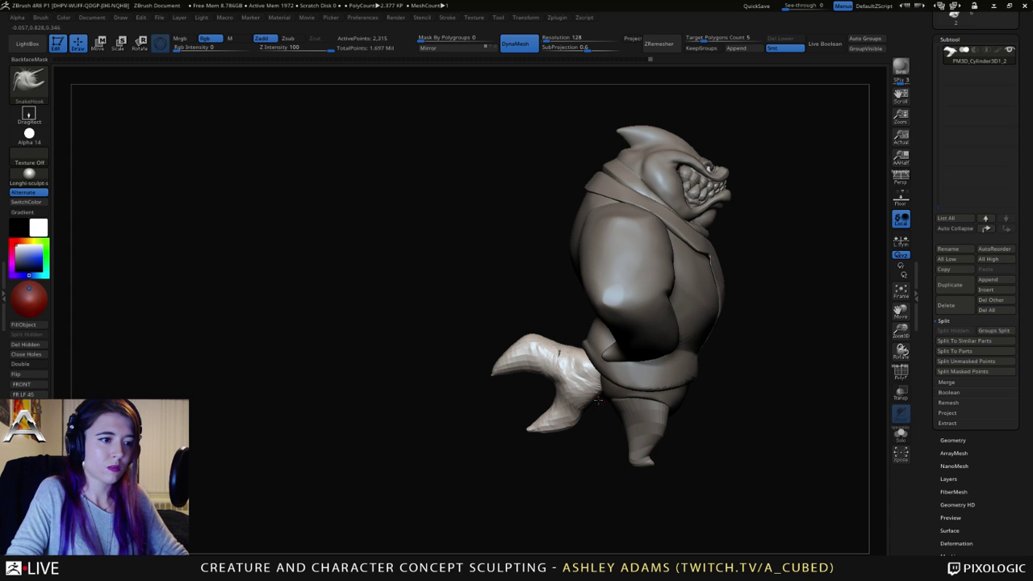
Step: Inspect the tail's shape and its fit with the whole character from the back and both sides
mouse_move(605, 380)
right_mouse_down()
mouse_move(636, 373)
mouse_move(627, 367)
right_mouse_up()
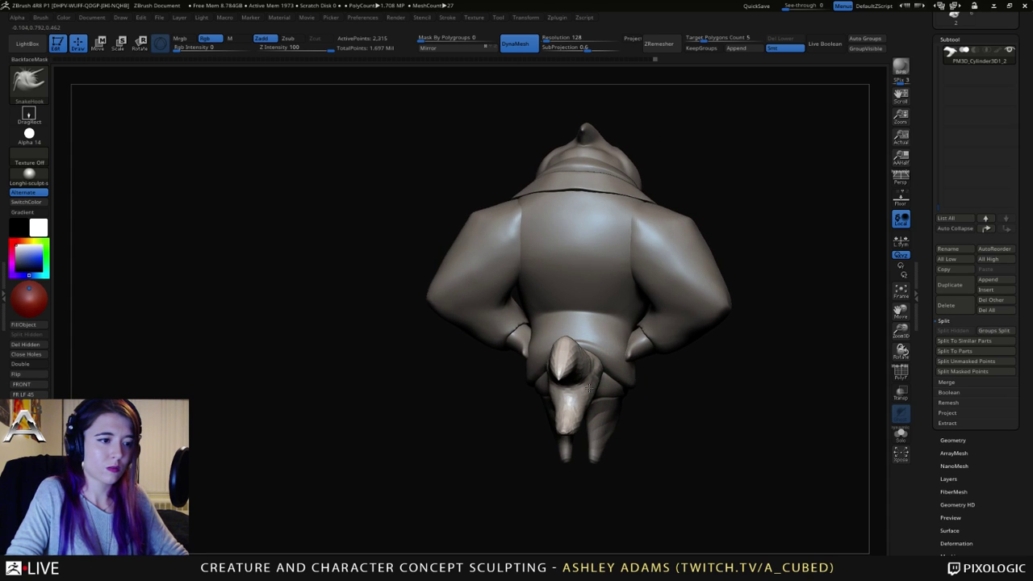
mouse_move(597, 380)
left_mouse_down()
mouse_move(650, 386)
mouse_move(684, 376)
left_mouse_up()
mouse_move(621, 316)
left_mouse_down("alt")
mouse_move(622, 354)
mouse_move(610, 344)
left_mouse_up("alt")
right_click(609, 343)
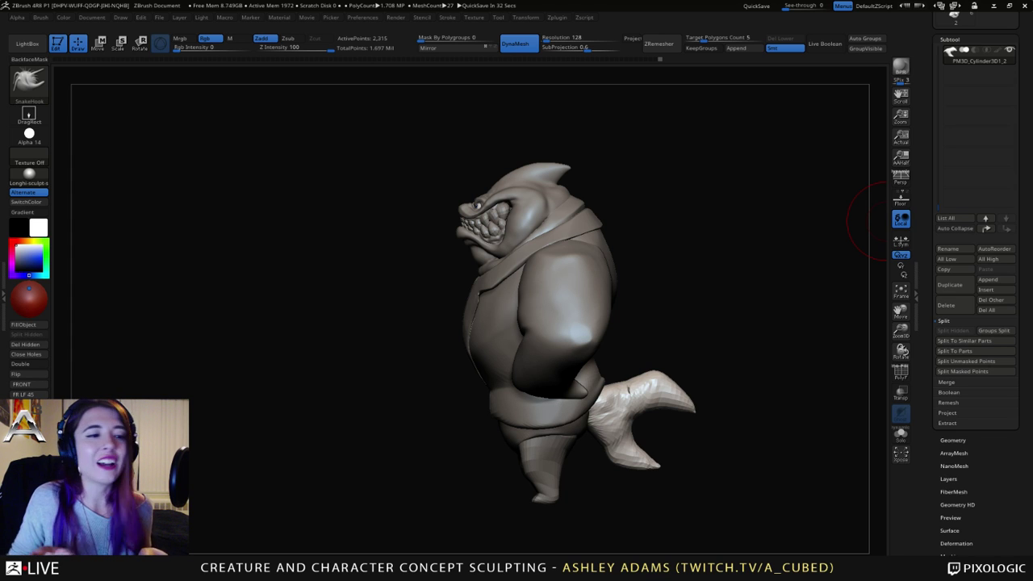
right_click_drag(885, 221, 707, 292)
right_click_drag(645, 387, 539, 330, "alt")
right_click_drag(643, 327, 579, 329, "alt")
right_click_drag(839, 326, 643, 326)
mouse_move(642, 326)
left_mouse_down()
mouse_move(726, 291)
mouse_move(645, 270)
mouse_move(660, 281)
left_mouse_up()
key("space")
mouse_move(710, 329)
right_mouse_down()
mouse_move(646, 329)
mouse_move(646, 355)
mouse_move(628, 345)
right_mouse_up()
right_click_drag(640, 413, 639, 376)
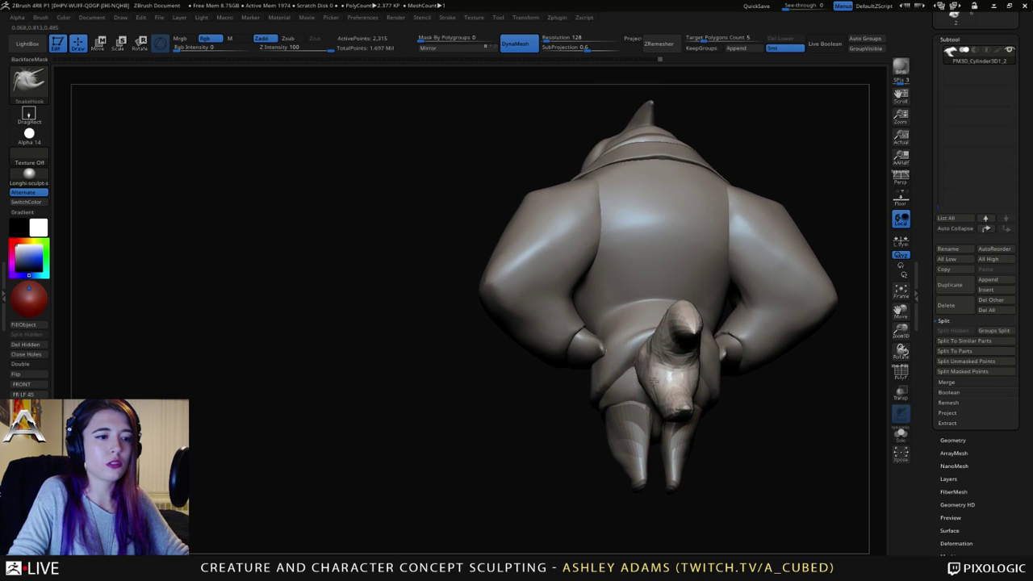
Step: Remesh the tail with DynaMesh at resolution 128 and refine its upper and lower contours in side view
mouse_move(638, 376)
left_mouse_down()
mouse_move(657, 357)
mouse_move(657, 334)
left_mouse_up()
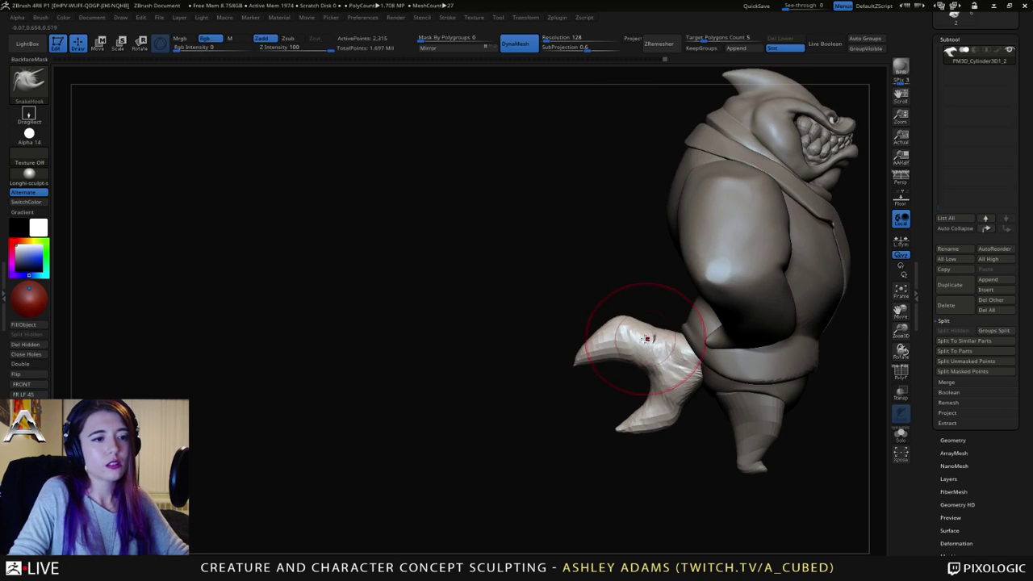
key("b")
key("s")
key("h")
key("space")
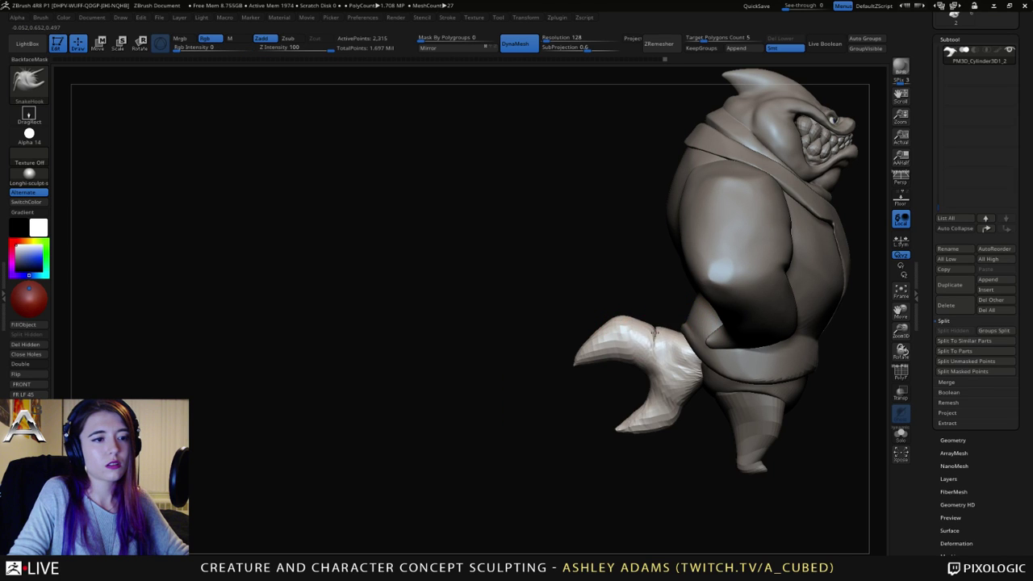
left_click_drag(635, 291, 648, 281, "ctrl")
left_click_drag(657, 322, 664, 333, "shift")
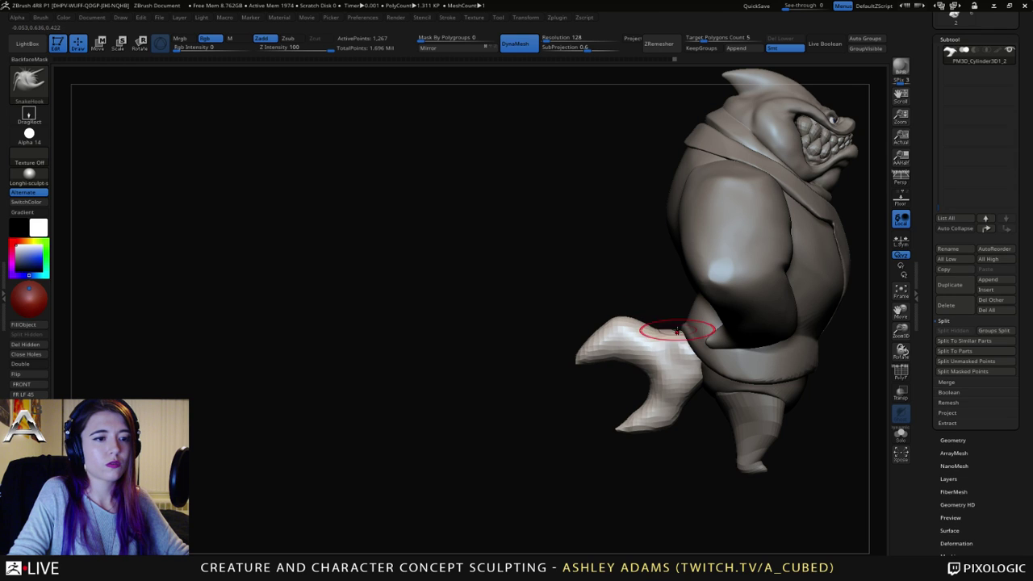
left_click_drag(678, 414, 685, 410)
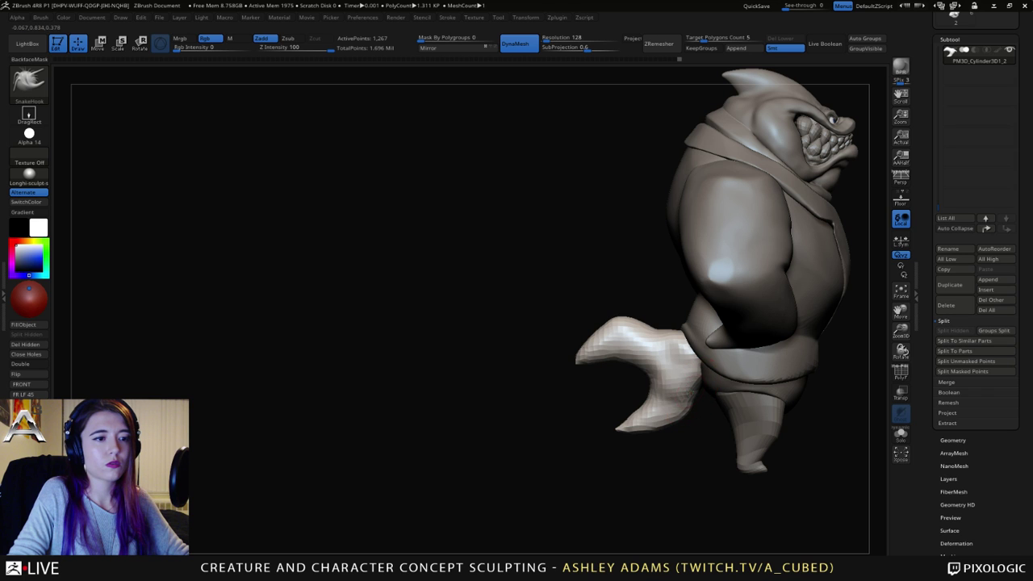
Step: Raise the upper contour of the upper fluke with SnakeHook from the opposite side and check it against the whole figure
mouse_move(517, 379)
left_mouse_down()
mouse_move(758, 356)
mouse_move(722, 361)
left_mouse_up()
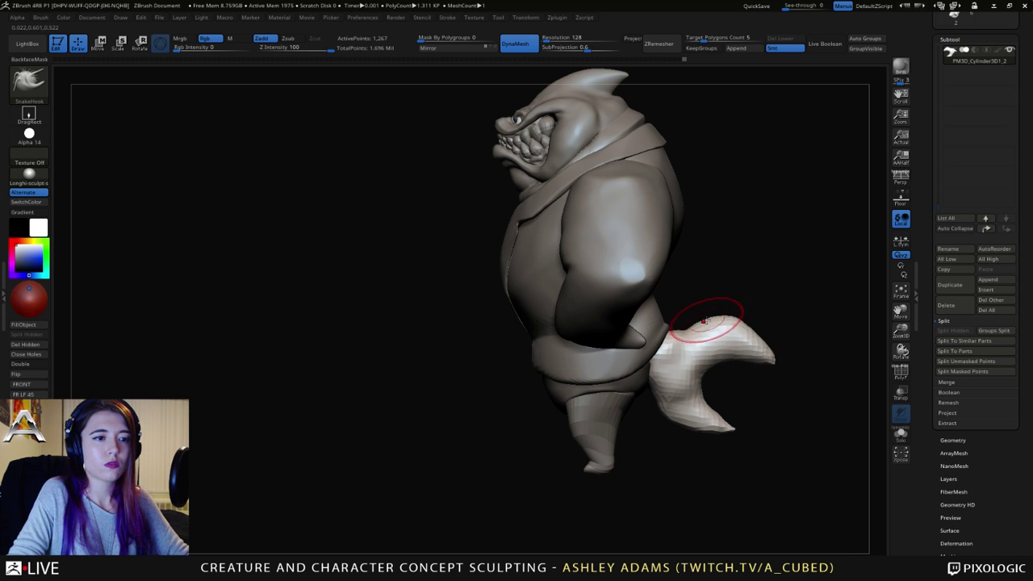
left_click_drag(710, 322, 731, 318)
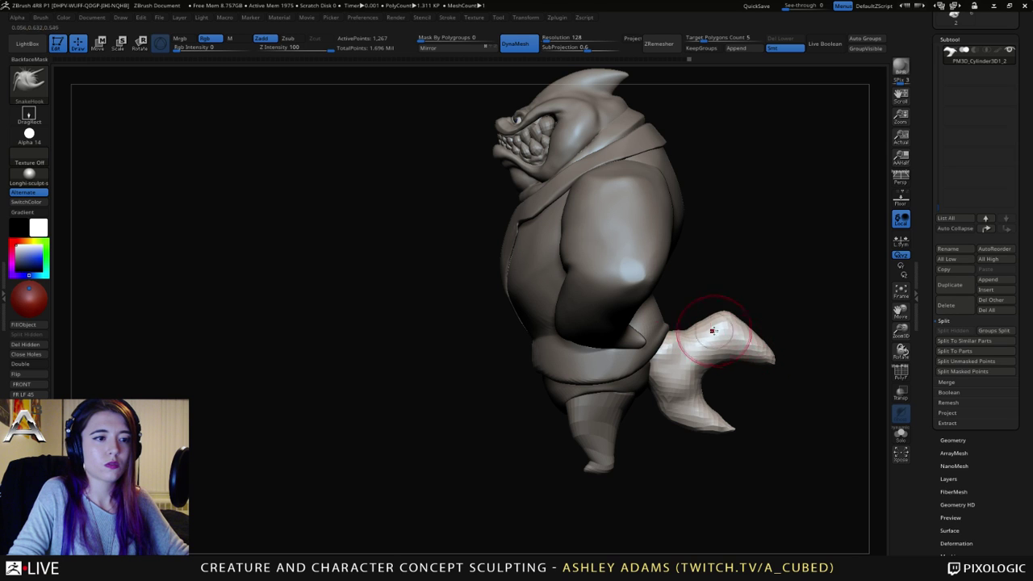
mouse_move(650, 355)
right_mouse_down()
mouse_move(700, 355)
mouse_move(618, 363)
right_mouse_up()
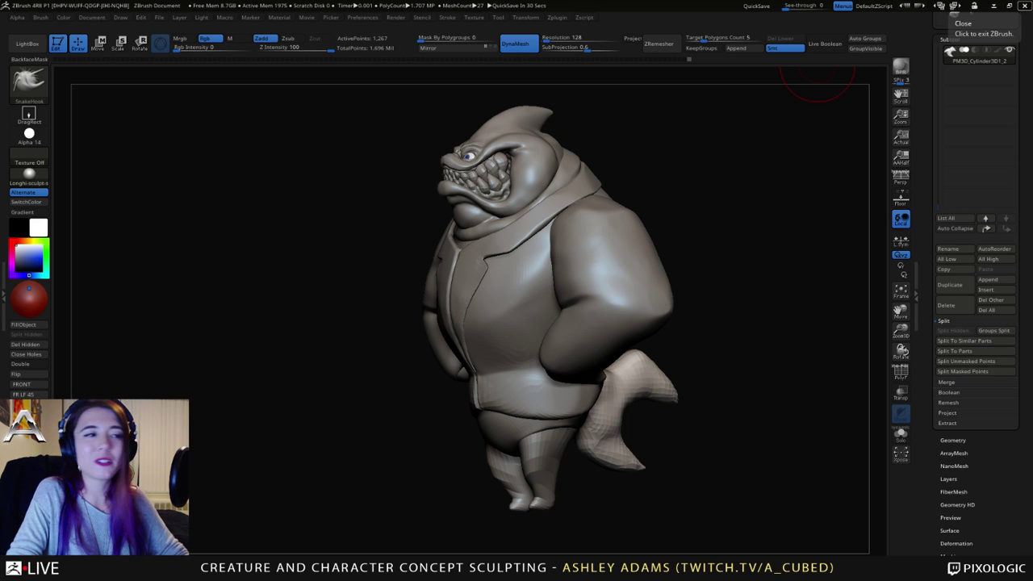
mouse_move(516, 261)
right_mouse_down()
mouse_move(636, 260)
mouse_move(529, 264)
mouse_move(588, 265)
right_mouse_up()
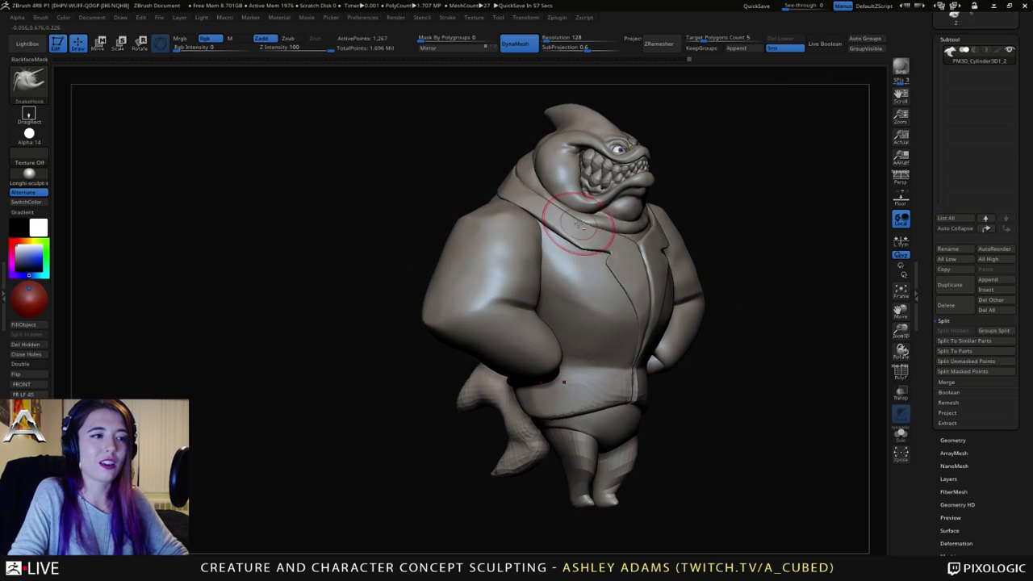
Step: Select the jacket collar mesh and adjust its lower edge across the upper back with SnakeHook
left_click(578, 224, "alt")
right_click_drag(501, 193, 523, 195)
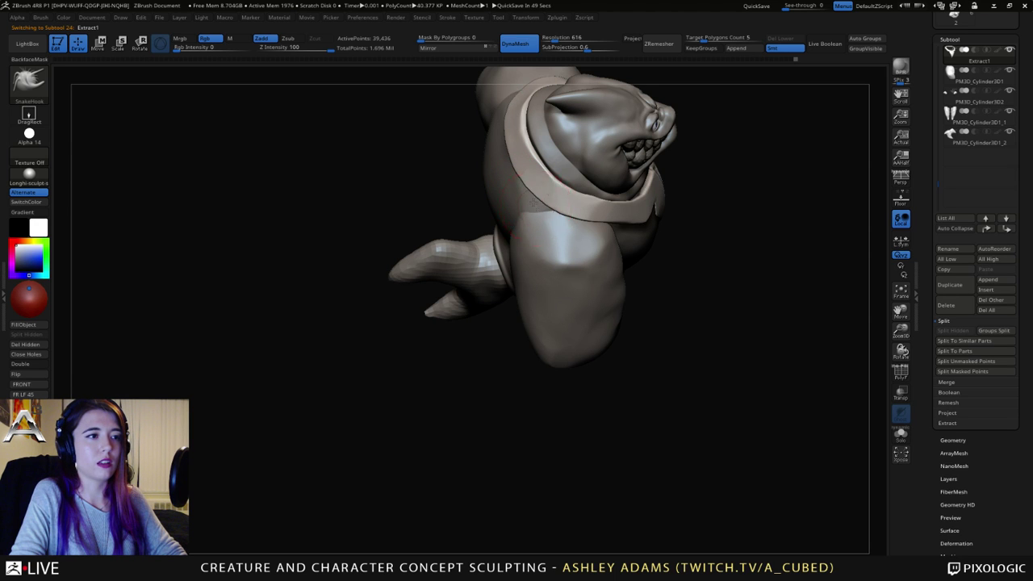
mouse_move(533, 202)
right_mouse_down()
mouse_move(509, 176)
mouse_move(531, 170)
mouse_move(516, 167)
mouse_move(502, 198)
mouse_move(499, 157)
mouse_move(490, 161)
right_mouse_up()
key("space")
key("space")
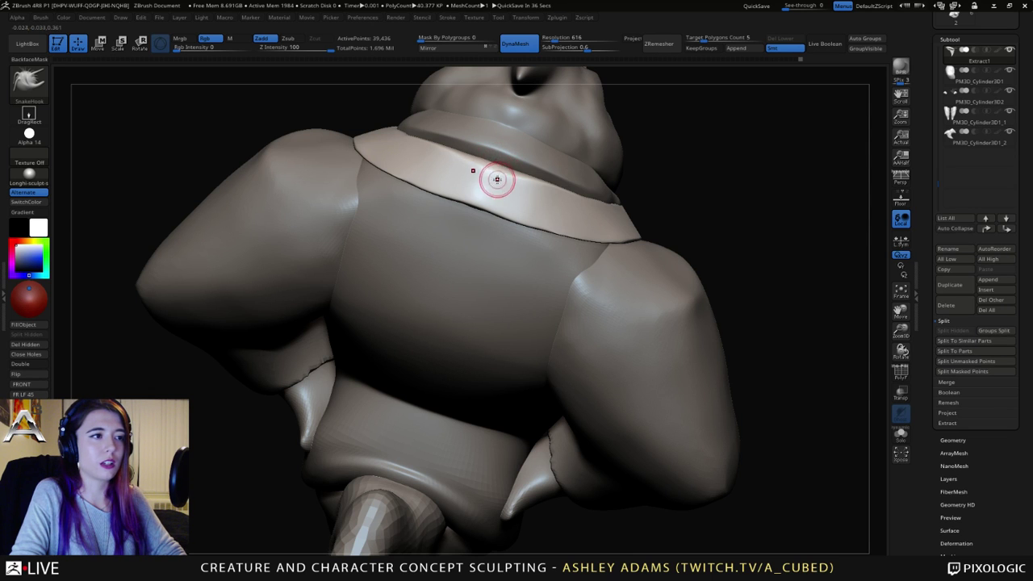
right_click_drag(497, 179, 491, 205)
key("space")
left_click_drag(475, 222, 484, 223)
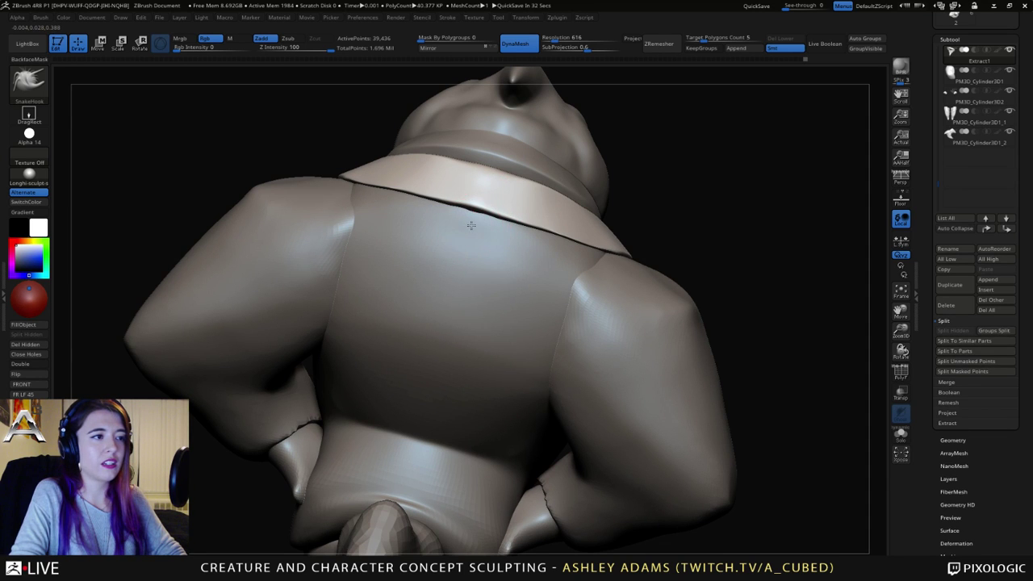
Step: Switch to the hPolish brush and smooth the collar's lower edge at the middle of the back
mouse_move(498, 231)
right_mouse_down()
mouse_move(530, 226)
mouse_move(477, 189)
right_mouse_up()
key("b")
key("h")
key("p")
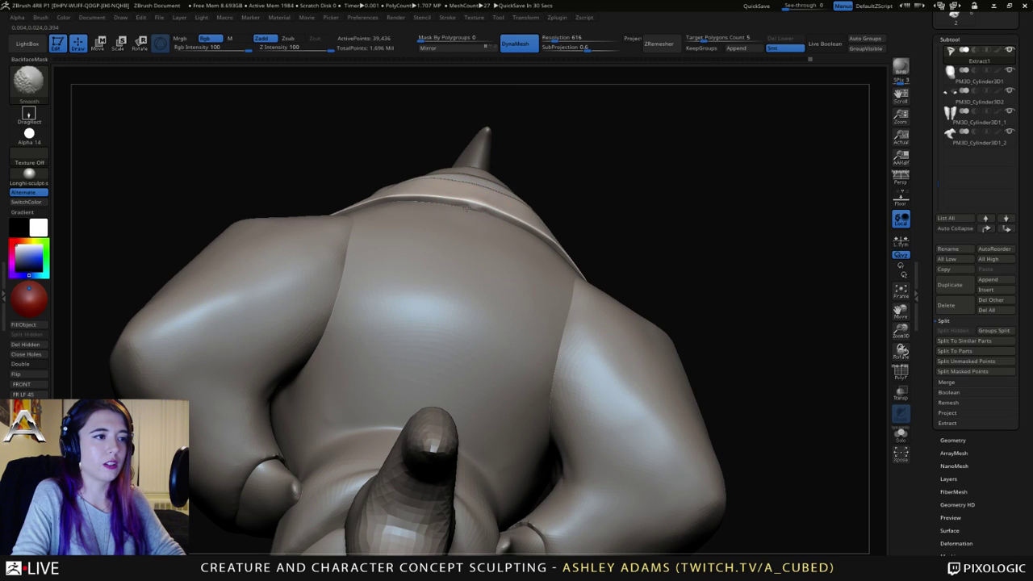
left_click_drag(482, 211, 476, 208, "shift")
Step: Try to reshape the back of the collar with a SnakeHook stroke and undo it
mouse_move(476, 209)
right_mouse_down()
mouse_move(468, 283)
mouse_move(489, 207)
right_mouse_up()
key("b")
key("s")
key("h")
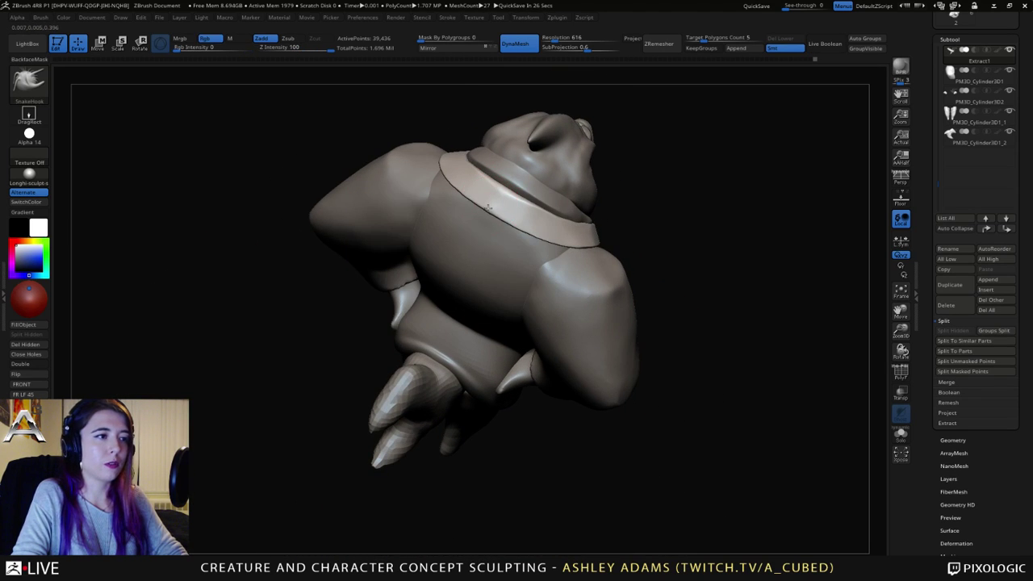
left_click_drag(518, 217, 503, 213)
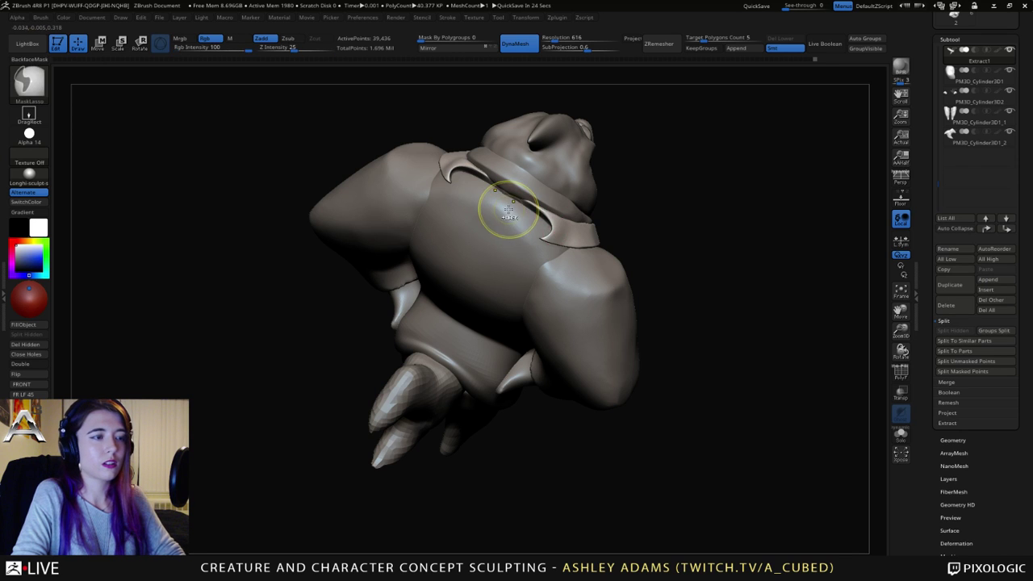
key("ctrl+z")
Step: Refine the collar around the back and sides of the neck, alternating between hPolish and SnakeHook
key("b")
key("h")
key("p")
mouse_move(498, 212)
right_mouse_down()
mouse_move(480, 171)
mouse_move(528, 220)
right_mouse_up()
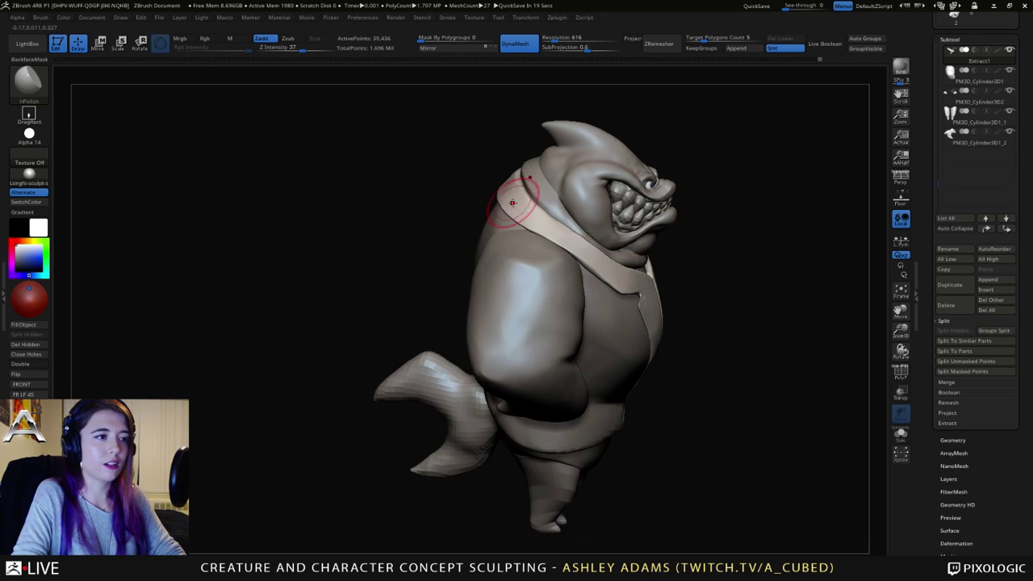
mouse_move(601, 261)
right_mouse_down()
mouse_move(589, 275)
mouse_move(598, 258)
mouse_move(590, 247)
mouse_move(560, 242)
mouse_move(535, 208)
mouse_move(569, 249)
mouse_move(484, 200)
mouse_move(481, 211)
mouse_move(529, 227)
right_mouse_up()
key("b")
key("s")
key("h")
key("b")
key("h")
key("p")
key("b")
key("s")
key("h")
key("space")
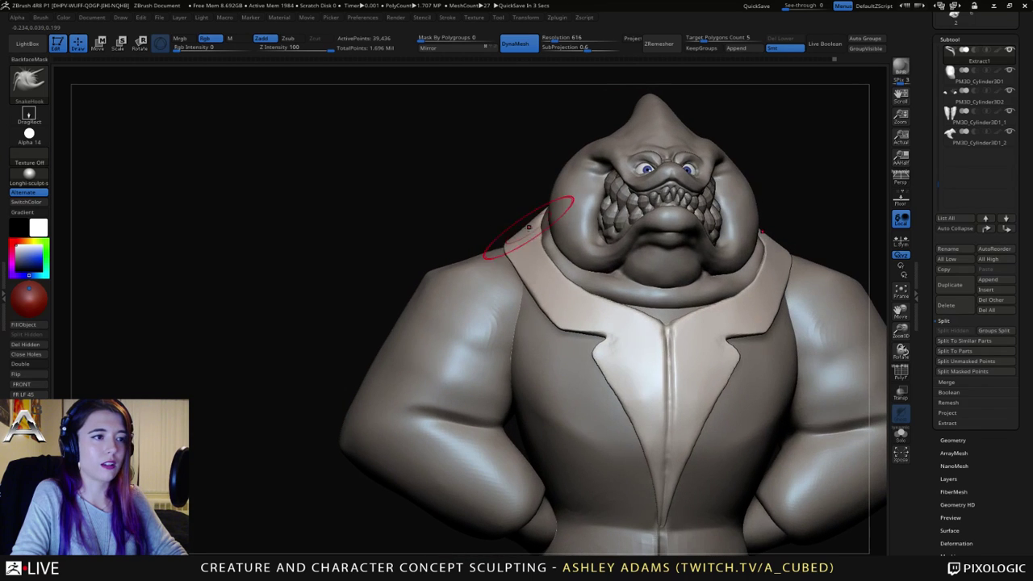
Step: Reduce the SnakeHook brush size slightly and adjust the collar's inner edge around the neck
left_click(512, 223, "alt")
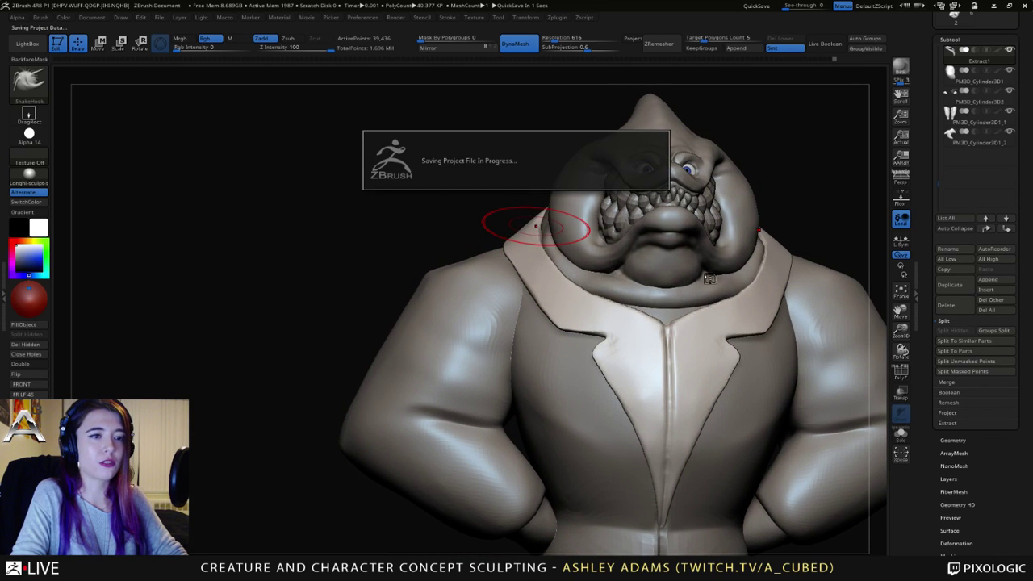
key("space")
mouse_move(565, 242)
right_mouse_down()
mouse_move(567, 289)
mouse_move(555, 246)
mouse_move(562, 257)
right_mouse_up()
left_click(568, 288, "alt")
key("space")
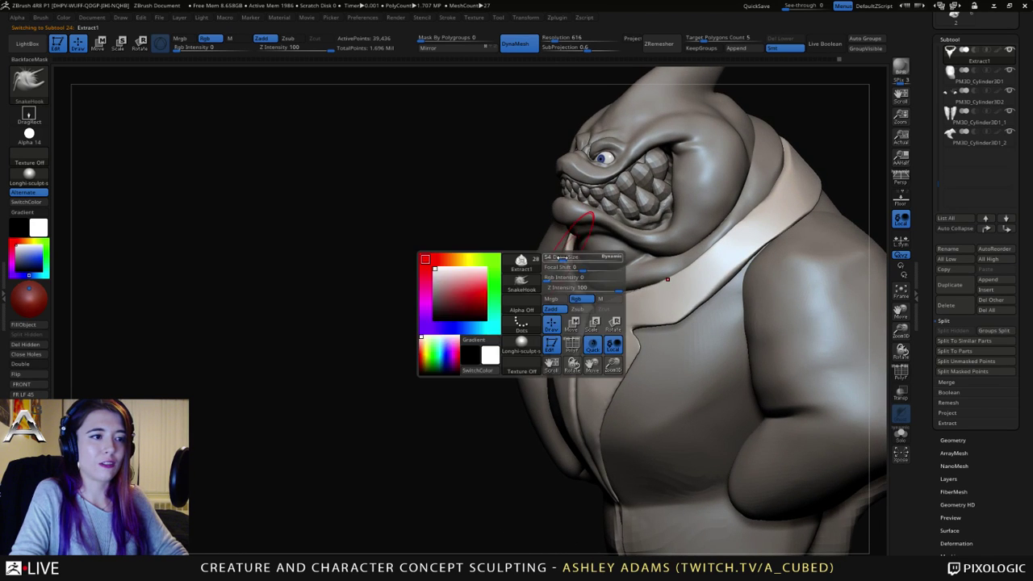
left_click_drag(562, 257, 556, 257)
mouse_move(559, 258)
right_mouse_down()
mouse_move(626, 276)
mouse_move(628, 293)
right_mouse_up()
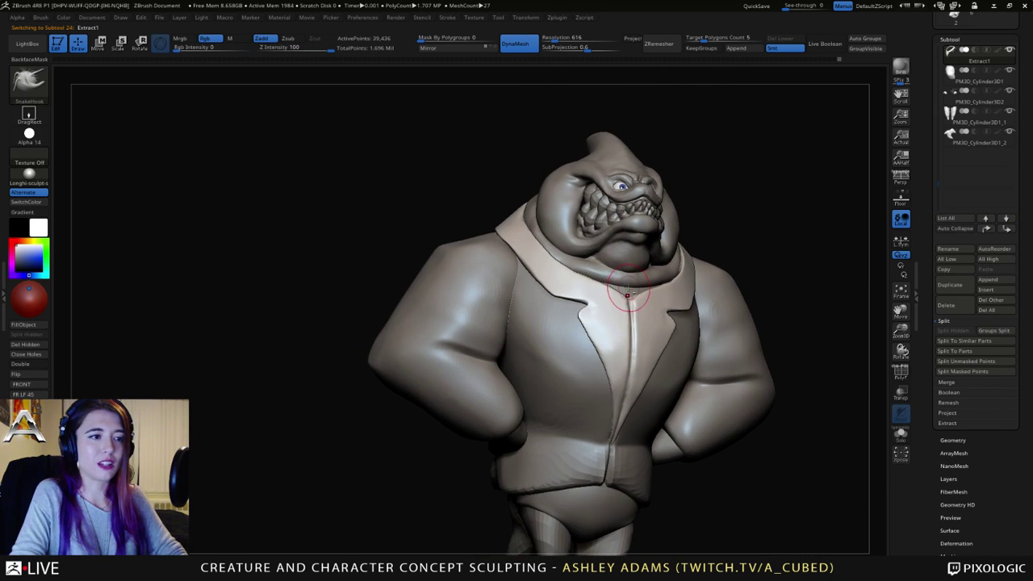
Step: Select the head mesh and refine the neck ridge above the collar, checking the figure from the front and side
left_click(627, 294, "alt")
left_click(623, 278, "alt")
right_click_drag(617, 250, 595, 275)
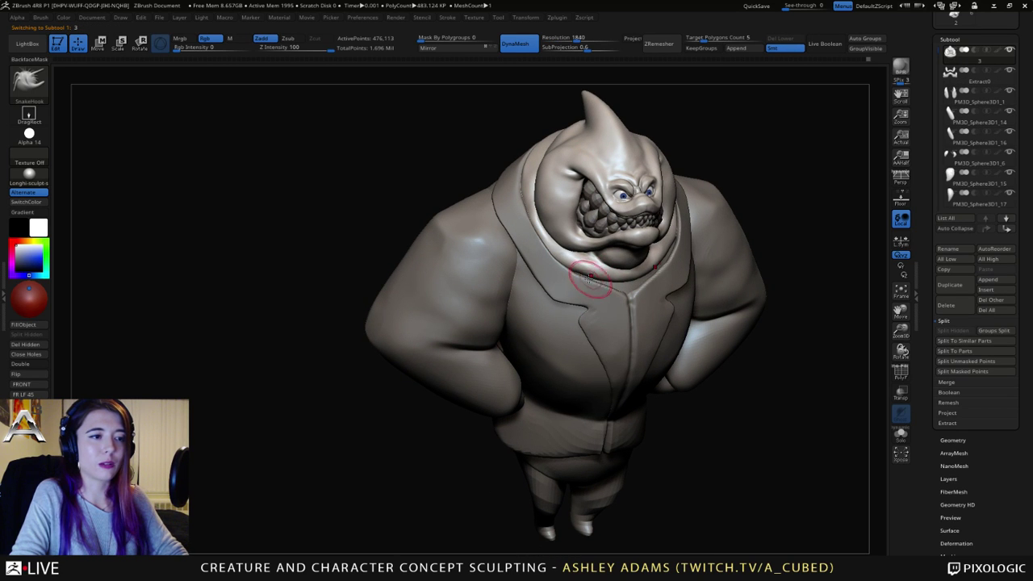
mouse_move(572, 276)
right_mouse_down()
mouse_move(686, 259)
mouse_move(692, 279)
mouse_move(677, 259)
mouse_move(627, 246)
right_mouse_up()
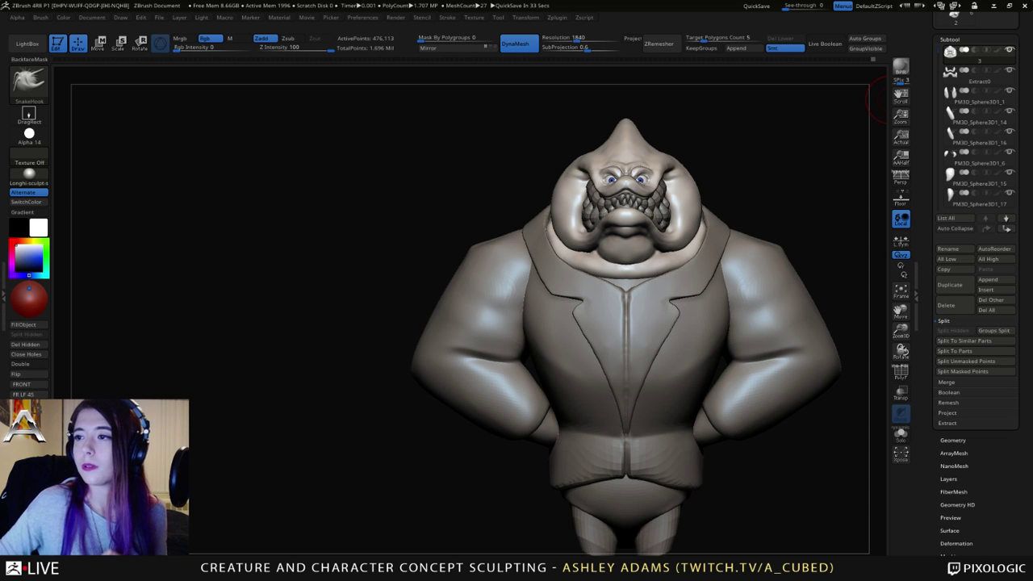
right_click_drag(548, 260, 605, 260)
right_click_drag(605, 259, 486, 280, "ctrl")
right_click(542, 345)
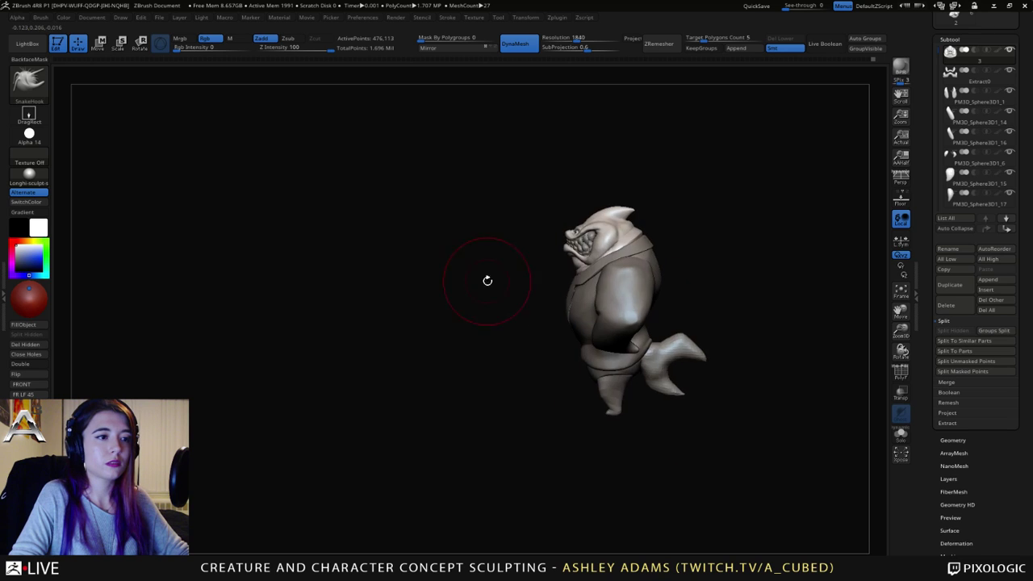
right_click_drag(570, 276, 623, 283)
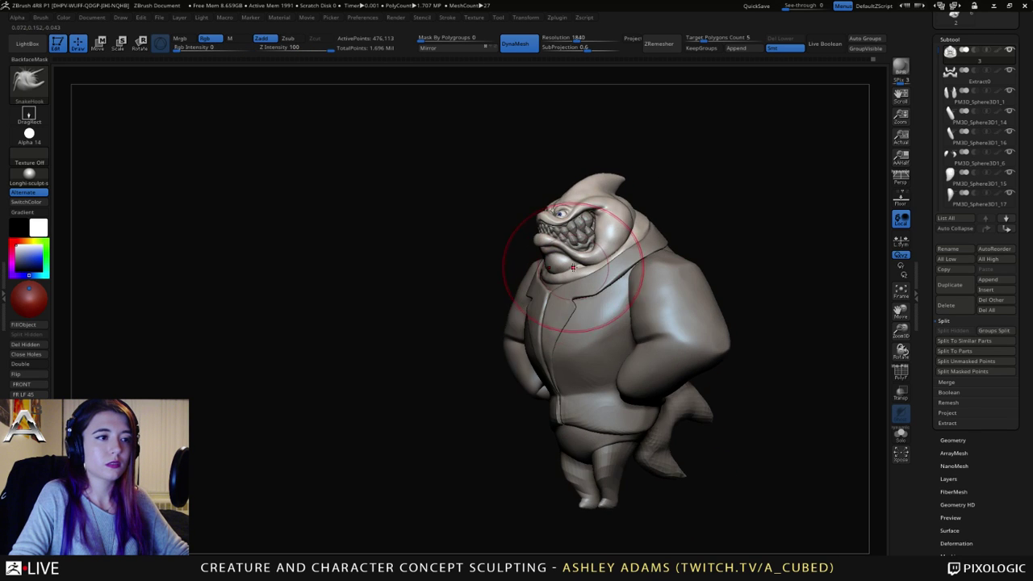
mouse_move(586, 235)
right_mouse_down("ctrl")
mouse_move(588, 269)
mouse_move(563, 233)
mouse_move(600, 243)
right_mouse_up("ctrl")
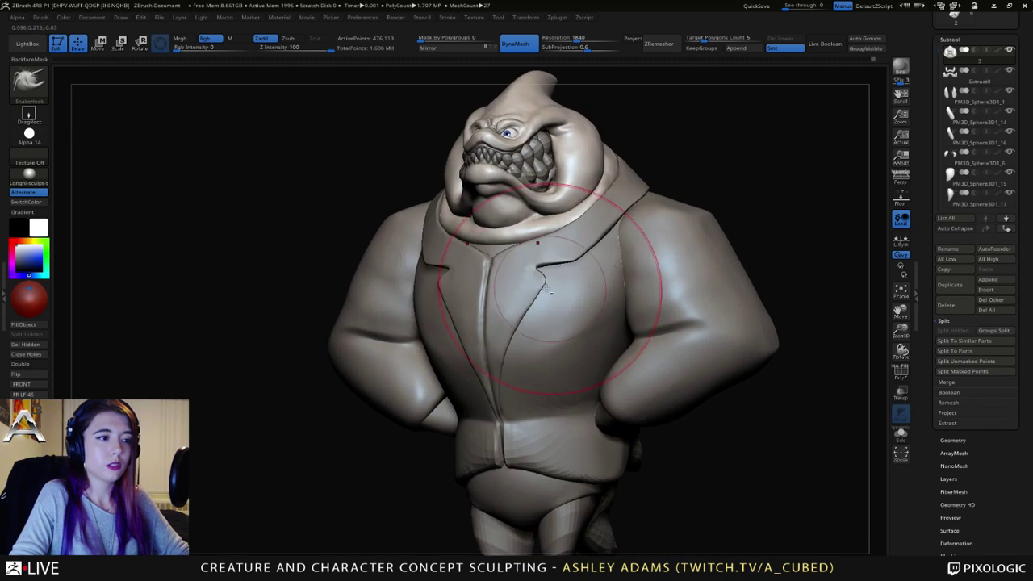
Step: Append a Sphere3D as a new subtool after the collar mesh and make it active
left_click(527, 273, "alt")
right_click_drag(516, 270, 570, 258, "alt")
key("space")
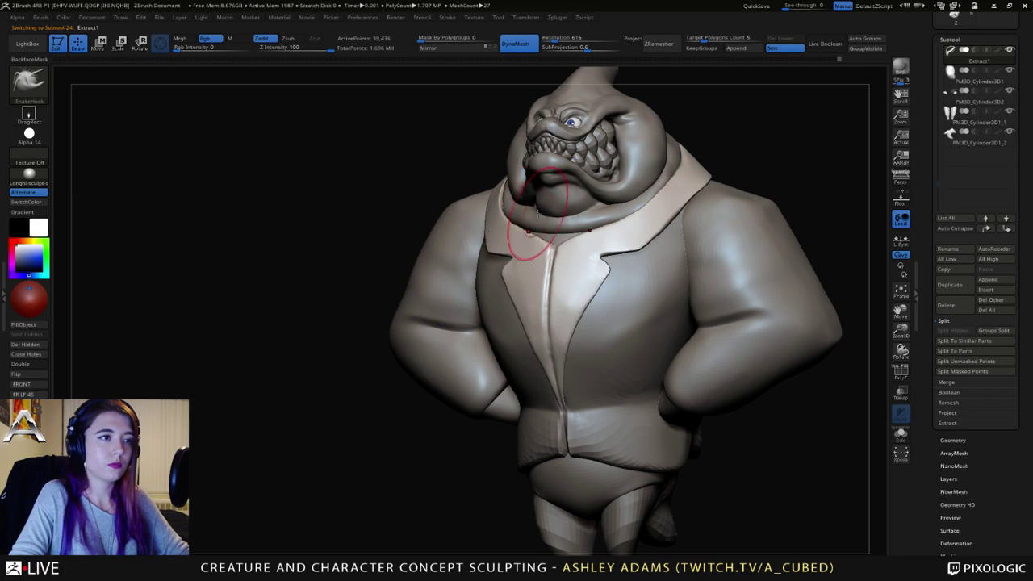
left_click(994, 280)
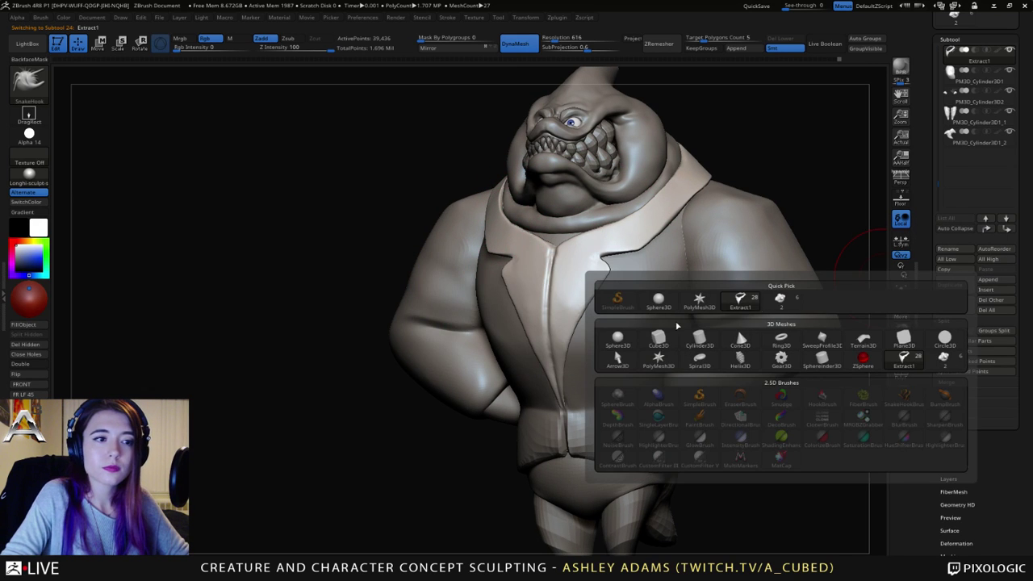
left_click(617, 339)
left_click(620, 295, "alt")
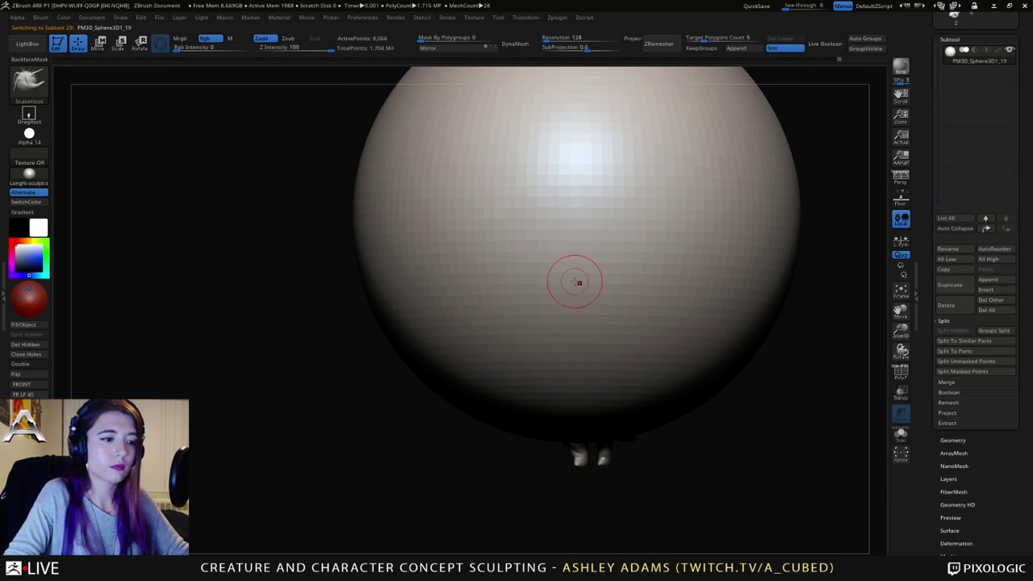
Step: Scale the sphere down and place it in front of the collar under the chin
key("e")
left_click_drag(583, 219, 280, 150)
key("ctrl+z")
mouse_move(613, 174)
left_mouse_down()
mouse_move(580, 195)
mouse_move(569, 224)
left_mouse_up()
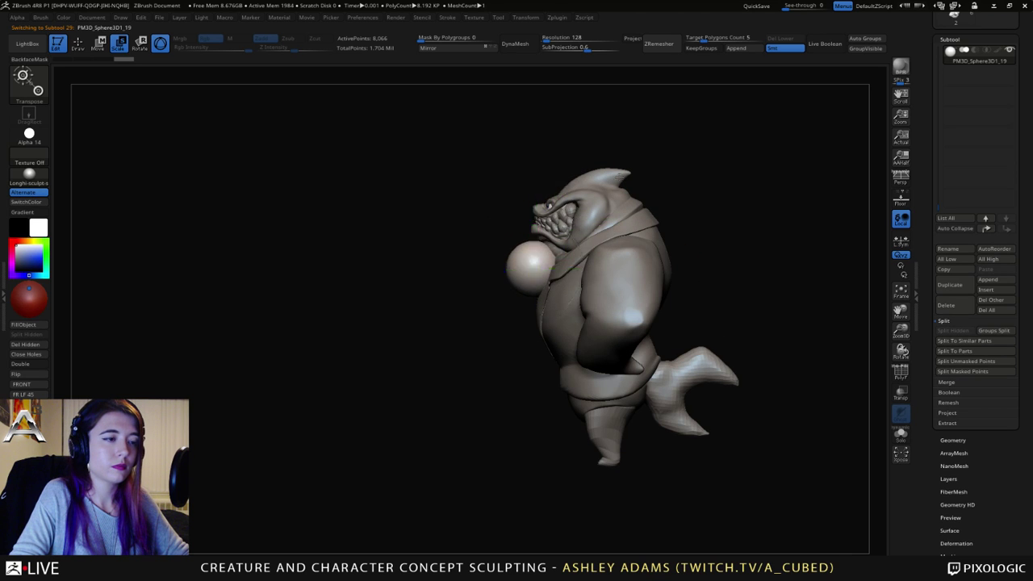
left_click_drag(565, 165, 676, 178, "shift")
Step: Pull the sphere into a small bow tie shape with SnakeHook, pinching its upper and lower middle inward
key("q")
right_click(561, 254)
right_click_drag(549, 251, 625, 267, "ctrl")
mouse_move(552, 276)
right_mouse_down()
mouse_move(456, 252)
mouse_move(437, 304)
mouse_move(523, 263)
right_mouse_up()
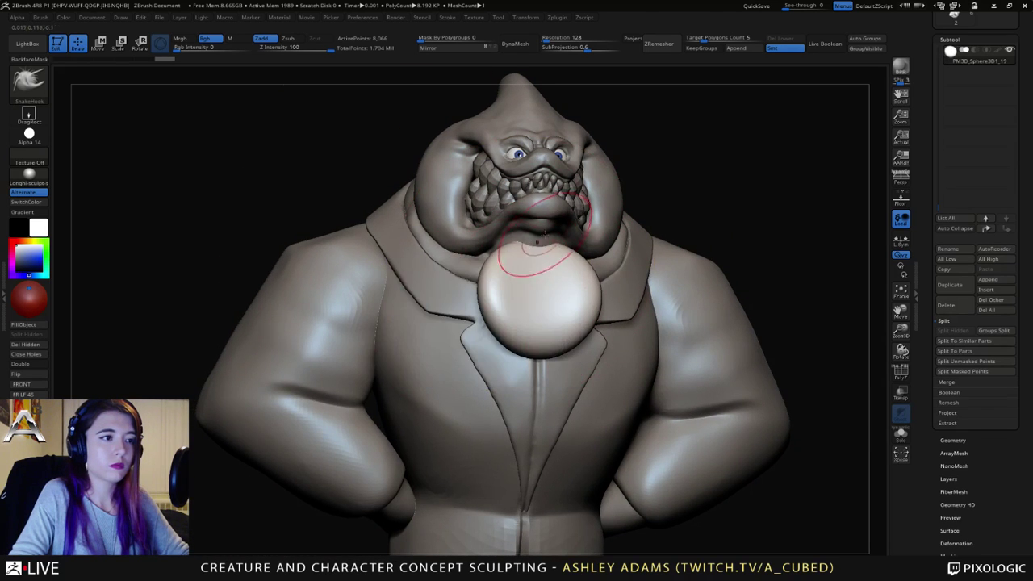
left_click_drag(549, 260, 545, 272)
left_click_drag(539, 355, 538, 318)
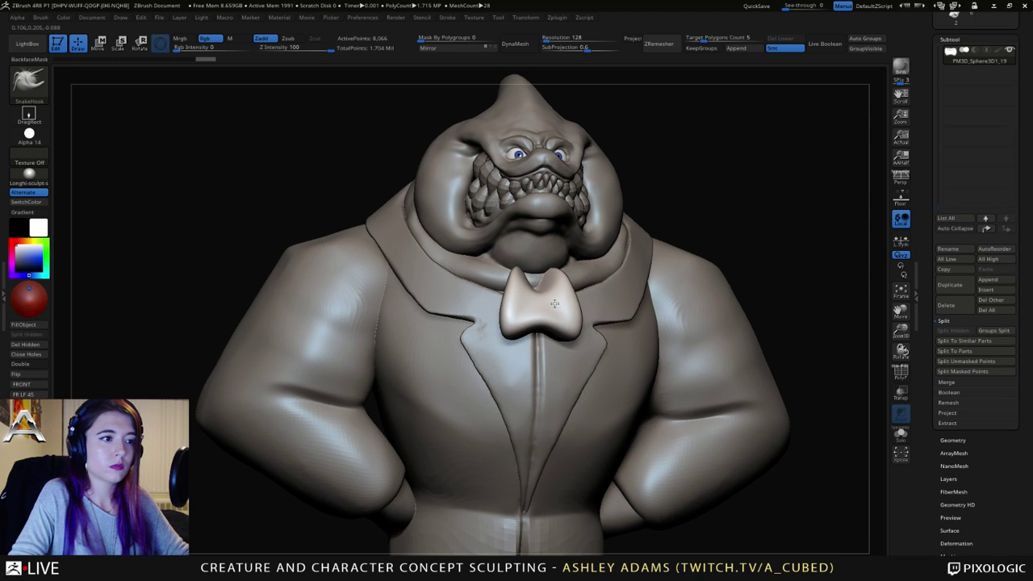
mouse_move(587, 289)
right_mouse_down()
mouse_move(559, 296)
mouse_move(552, 282)
right_mouse_up()
key("space")
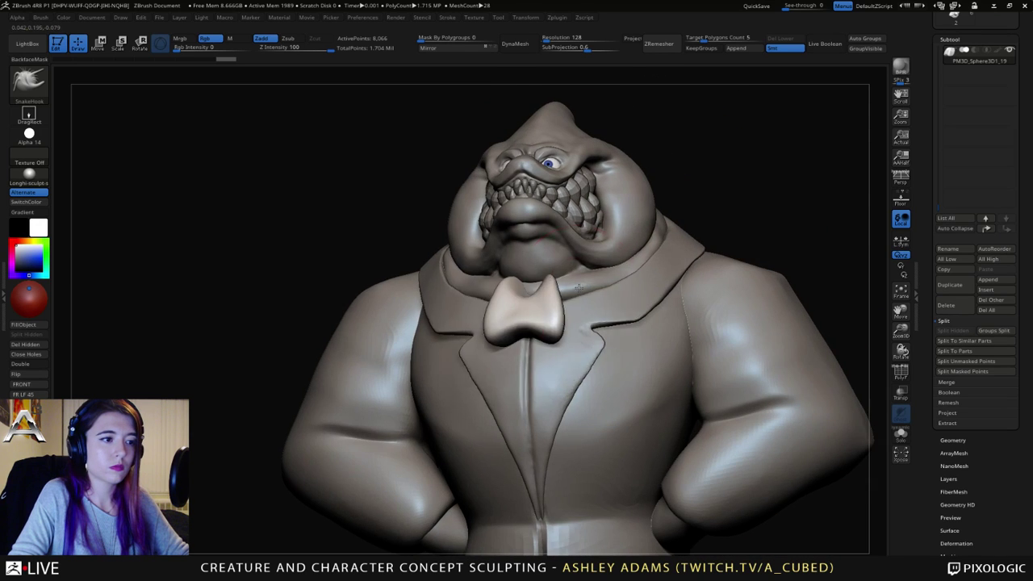
Step: Scale the bow tie down and move it back against the collar opening
key("e")
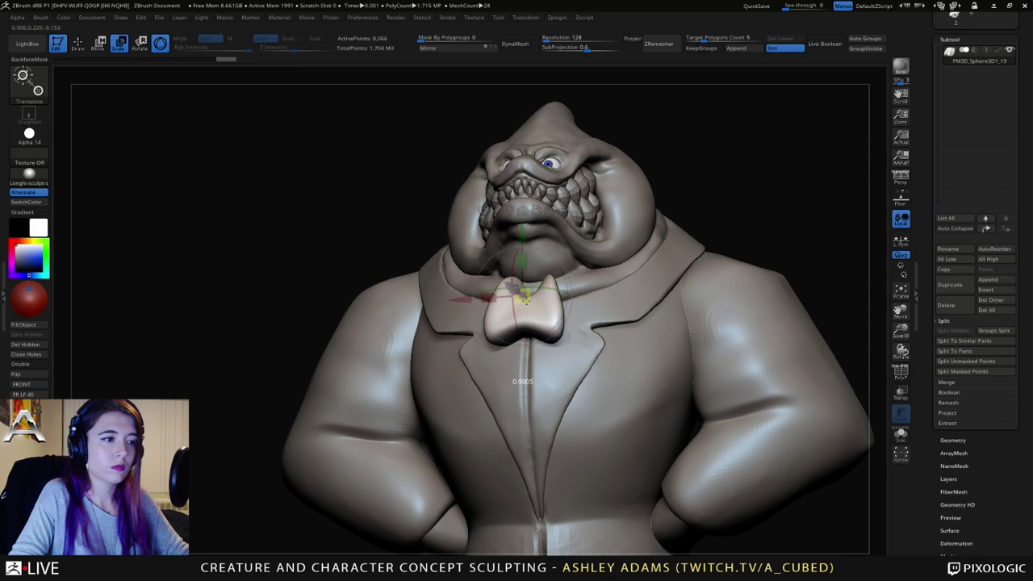
right_click_drag(496, 298, 590, 265)
key("q")
key("w")
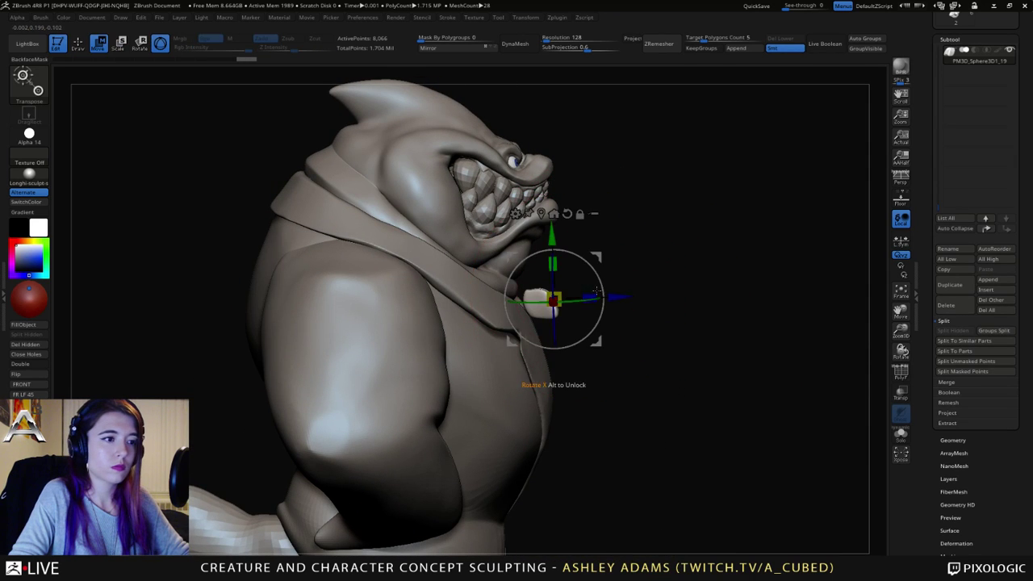
left_click_drag(592, 298, 590, 297)
right_click_drag(622, 263, 489, 260)
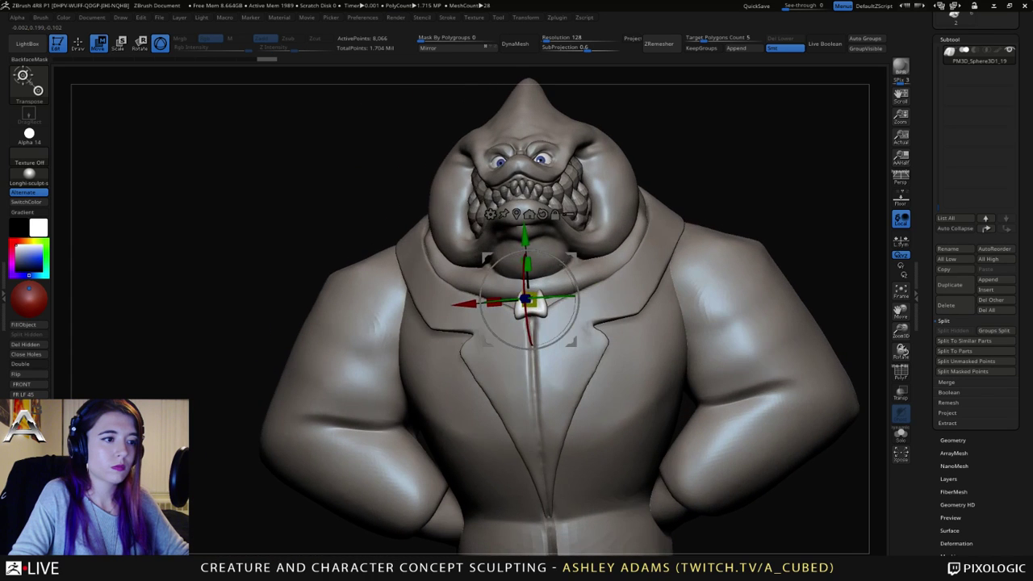
Step: Check the bow tie's fit from the side and refine its outline with SnakeHook at a smaller brush size
key("q")
key("space")
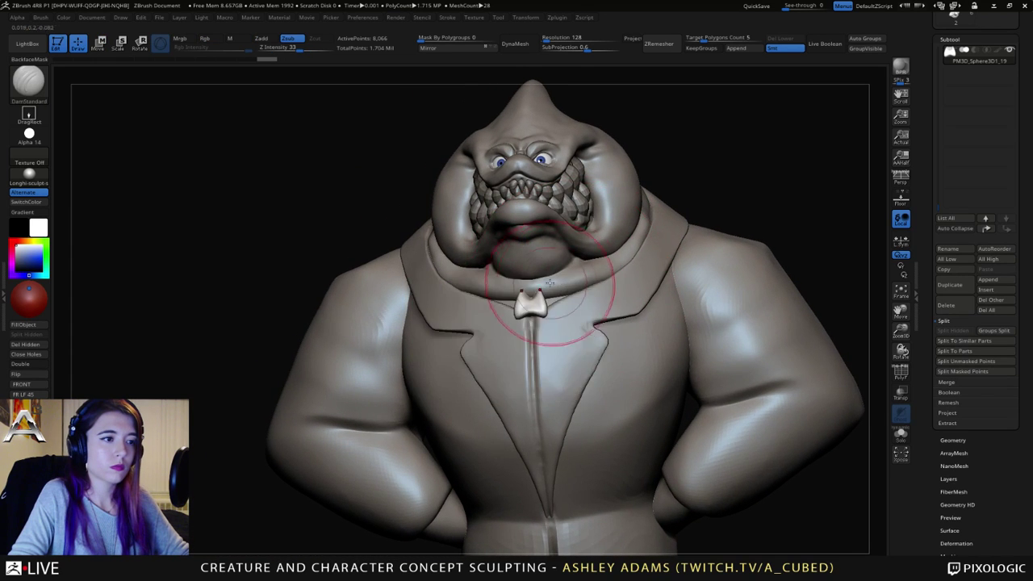
mouse_move(554, 299)
right_mouse_down()
mouse_move(539, 280)
mouse_move(621, 278)
mouse_move(565, 270)
mouse_move(554, 231)
mouse_move(549, 253)
mouse_move(629, 264)
right_mouse_up()
key("w")
key("q")
right_click(514, 322)
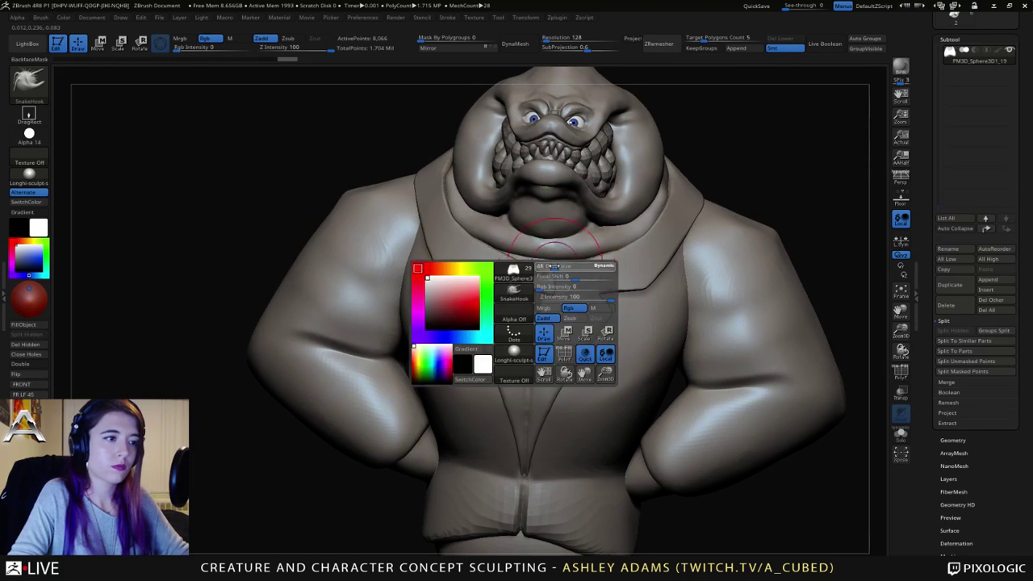
Step: Switch to ClayBuildup and build up the bow tie's surface from below and from the side
right_click_drag(549, 215, 542, 155)
key("b")
key("c")
key("b")
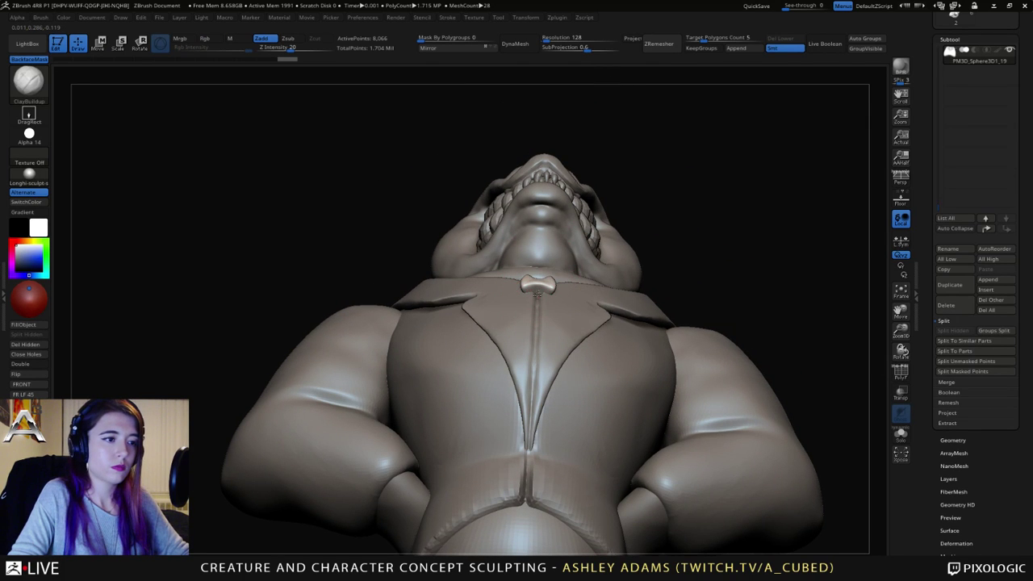
right_click_drag(537, 286, 581, 266)
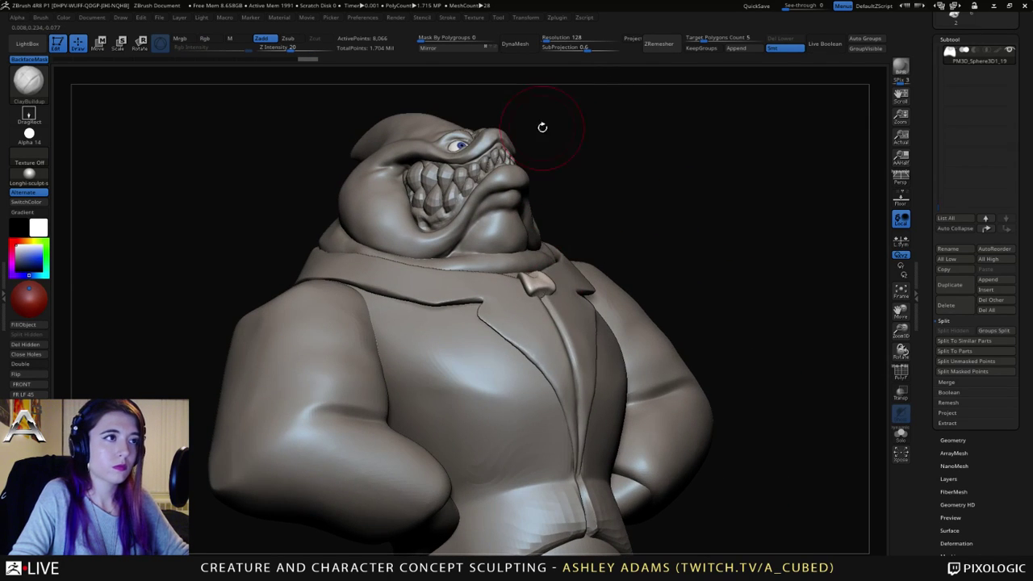
Step: Try to remesh the bow tie with DynaMesh at resolution 128 and undo it
left_click(517, 44)
key("ctrl+z")
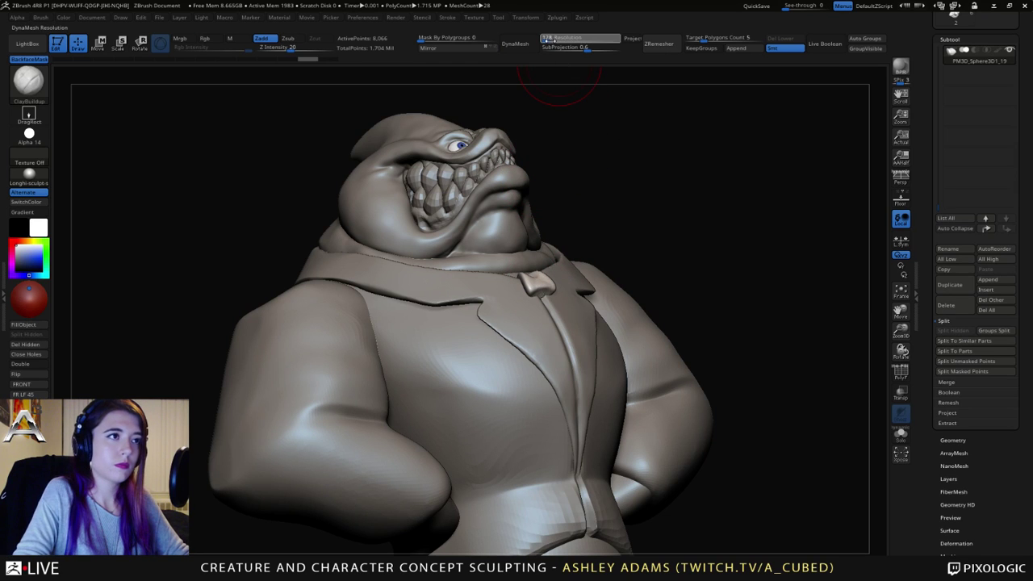
Step: Remesh the tie knot at the collar opening with DynaMesh at resolution 616
left_click(555, 40)
left_click(533, 45)
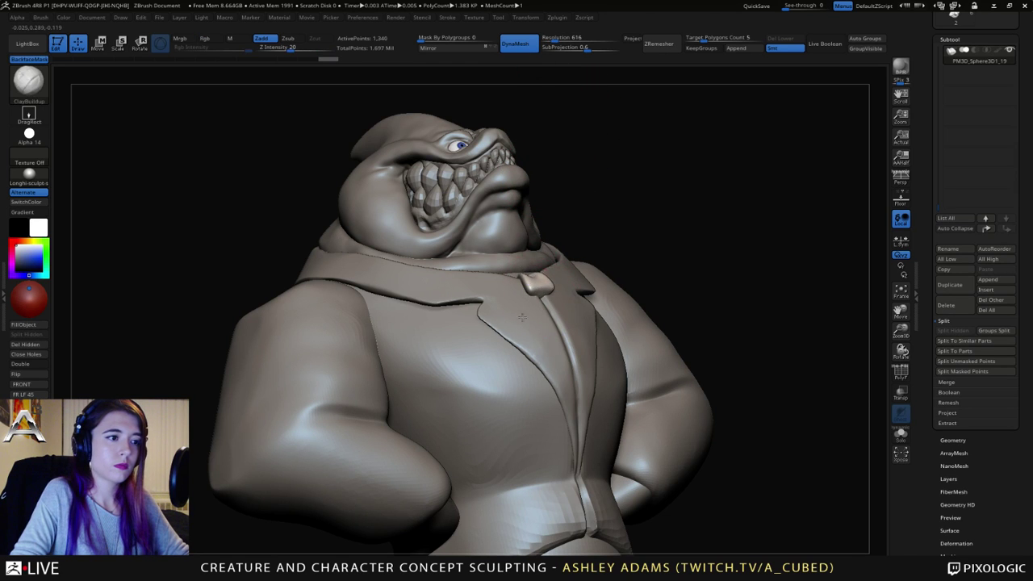
mouse_move(530, 286)
right_mouse_down()
mouse_move(525, 255)
mouse_move(593, 281)
right_mouse_up()
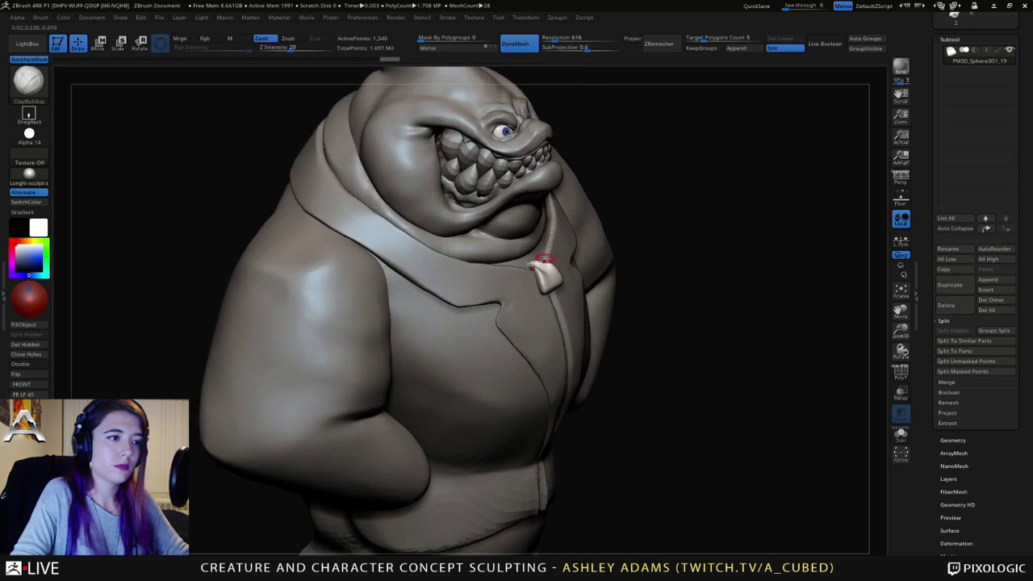
Step: Smooth the tie knot from the side and reshape its outline with SnakeHook
right_click(510, 309)
mouse_move(510, 309)
right_mouse_down()
mouse_move(546, 282)
mouse_move(526, 260)
right_mouse_up()
key("b")
key("s")
key("h")
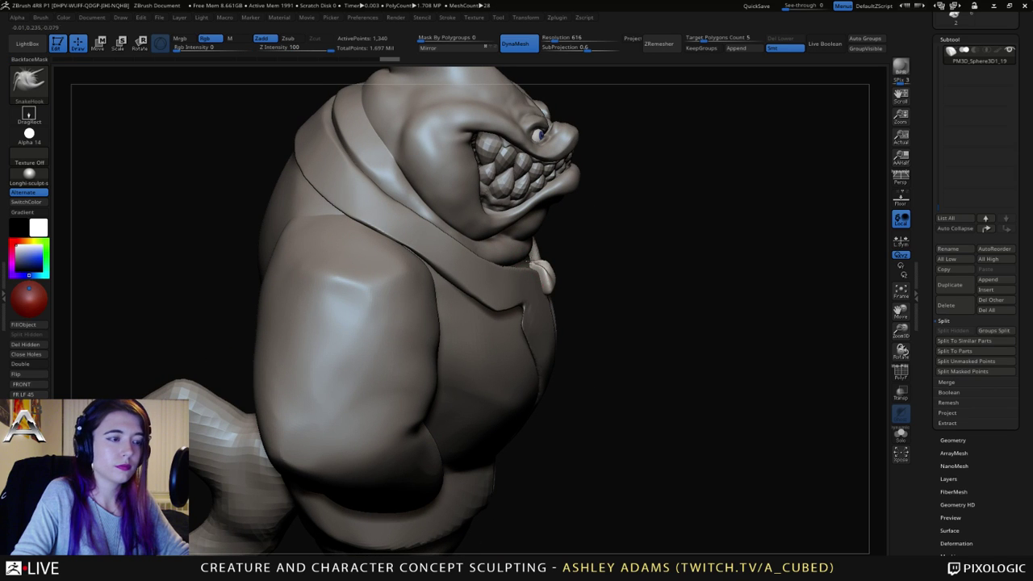
key("shift")
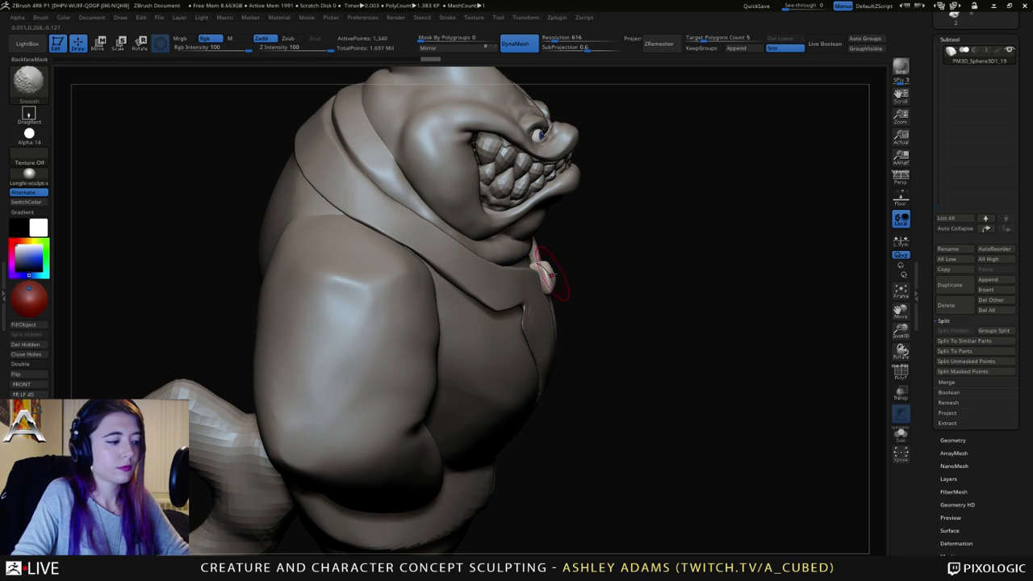
left_click_drag(548, 275, 573, 279)
key("space")
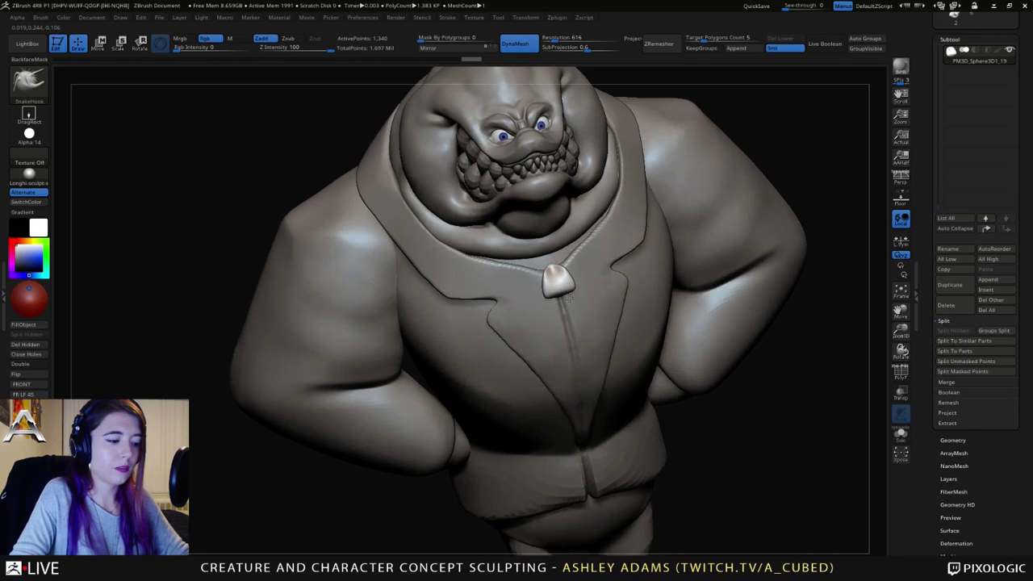
Step: Carve a vertical crease down the middle of the tie knot with DamStandard
mouse_move(569, 298)
right_mouse_down()
mouse_move(569, 275)
mouse_move(512, 239)
mouse_move(589, 310)
mouse_move(547, 272)
right_mouse_up()
key("b")
key("i")
key("n")
key("space")
key("b")
key("d")
key("s")
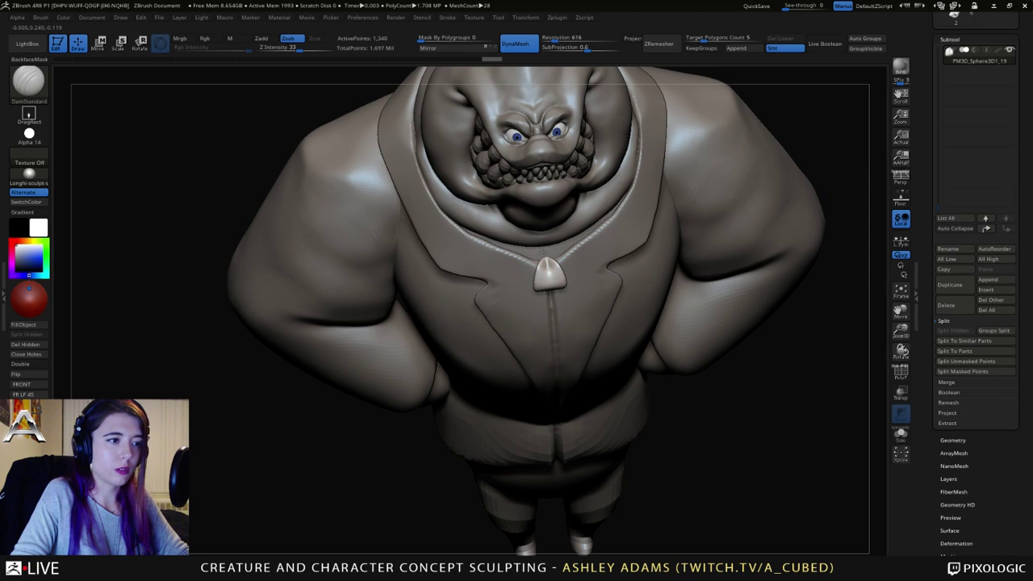
mouse_move(541, 263)
left_mouse_down()
mouse_move(520, 287)
mouse_move(534, 313)
left_mouse_up()
Step: Swell the top of the tie knot with the Inflat brush and sharpen its crease with DamStandard
right_click_drag(536, 313, 541, 311)
key("b")
key("i")
key("n")
mouse_move(539, 269)
left_mouse_down()
mouse_move(528, 262)
mouse_move(540, 265)
left_mouse_up()
key("b")
key("d")
key("s")
mouse_move(540, 267)
right_mouse_down()
mouse_move(494, 276)
mouse_move(561, 272)
mouse_move(510, 283)
right_mouse_up()
Step: Pull the upper edge of the tie knot into shape with SnakeHook at a smaller brush size
key("b")
key("s")
key("h")
right_click(511, 309)
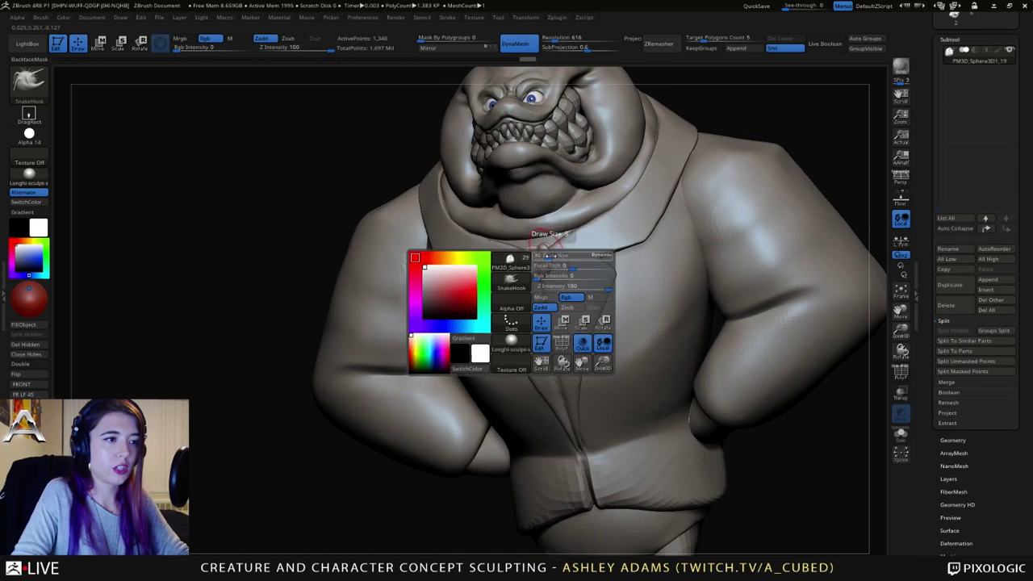
left_click_drag(542, 246, 543, 263)
mouse_move(543, 263)
right_mouse_down()
mouse_move(564, 264)
mouse_move(535, 267)
right_mouse_up()
Step: Build up volume on the front of the tie knot with ClayBuildup
key("b")
key("c")
key("b")
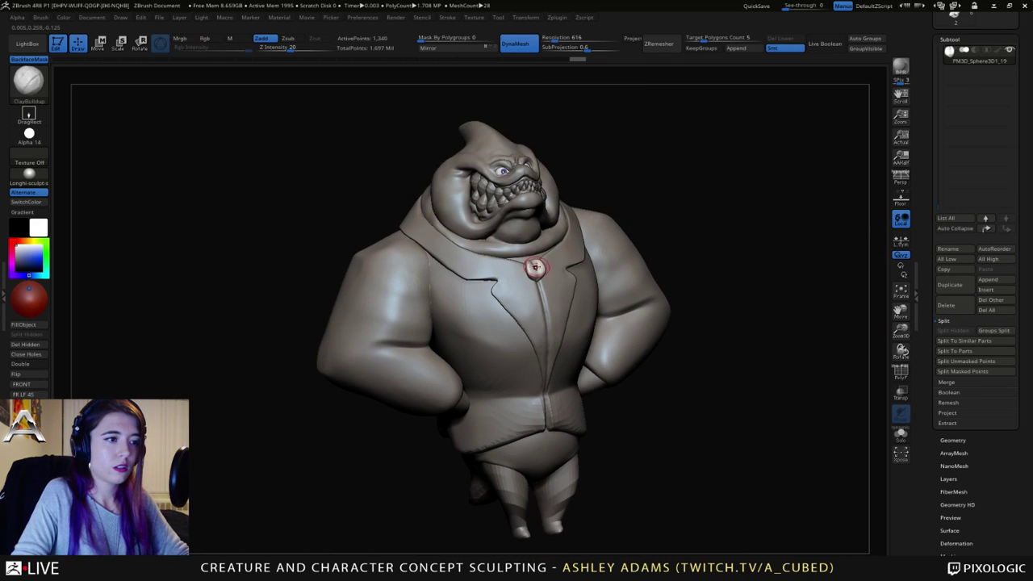
left_click_drag(536, 266, 555, 258)
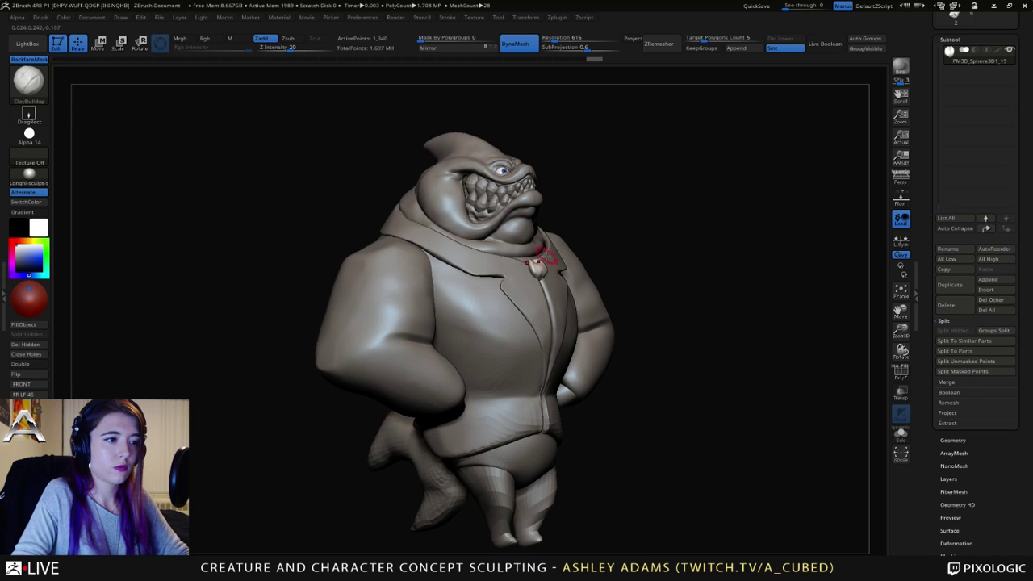
Step: Duplicate the tie knot and move the copy down the chest, directly below the original
left_click(959, 289)
key("w")
right_click_drag(542, 242, 585, 237)
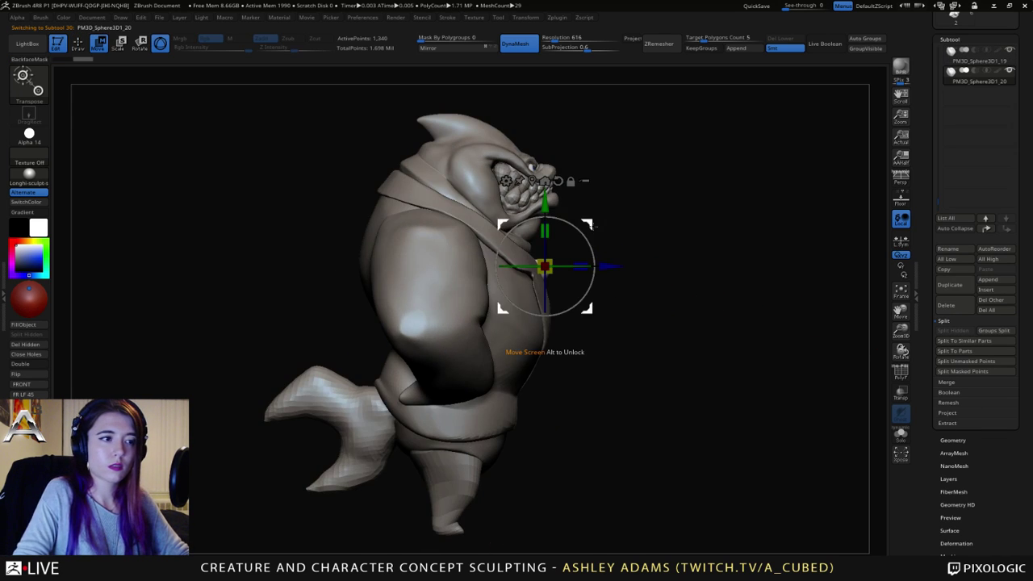
mouse_move(586, 227)
left_mouse_down()
mouse_move(605, 245)
mouse_move(523, 316)
left_mouse_up()
key("q")
Step: Stretch the duplicated piece downward with SnakeHook into a narrow tie and smooth it from both sides
key("b")
key("s")
key("h")
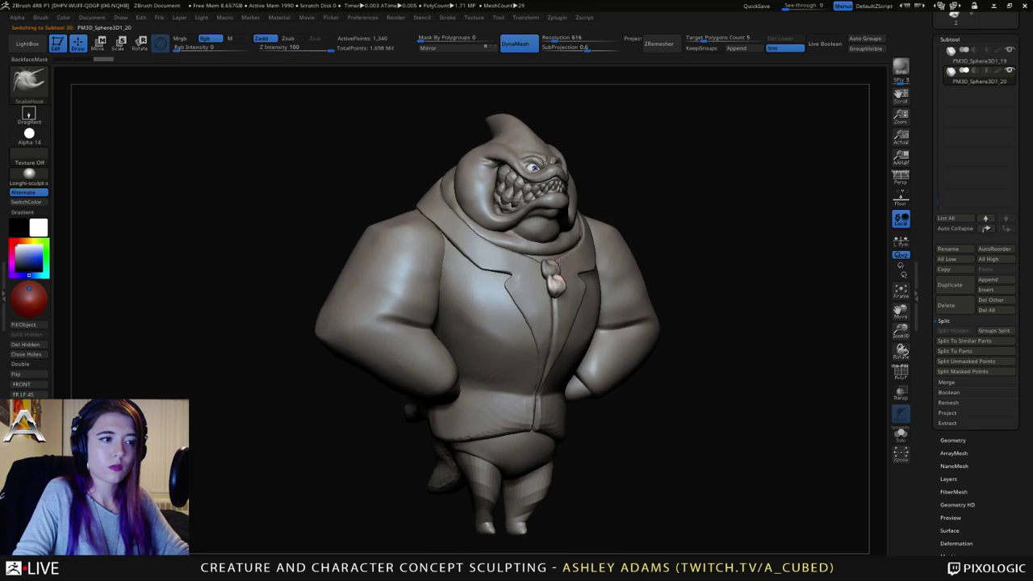
key("space")
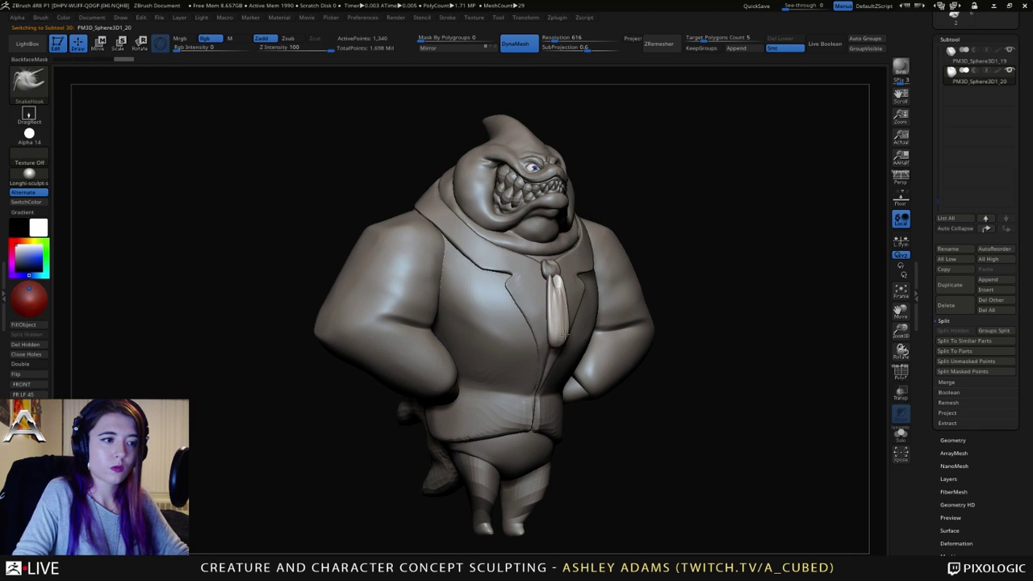
key("shift")
right_click_drag(563, 328, 436, 327)
right_click(509, 327)
key("shift")
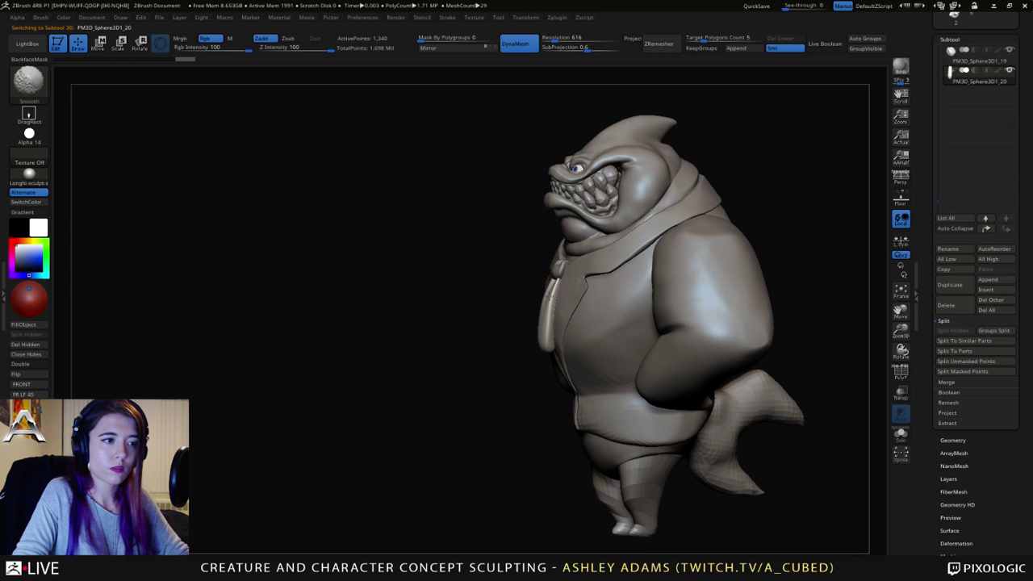
Step: Extend the tie down past the jacket hem to the lower legs and adjust its upper curve from the side
right_click_drag(547, 337, 637, 338, "shift")
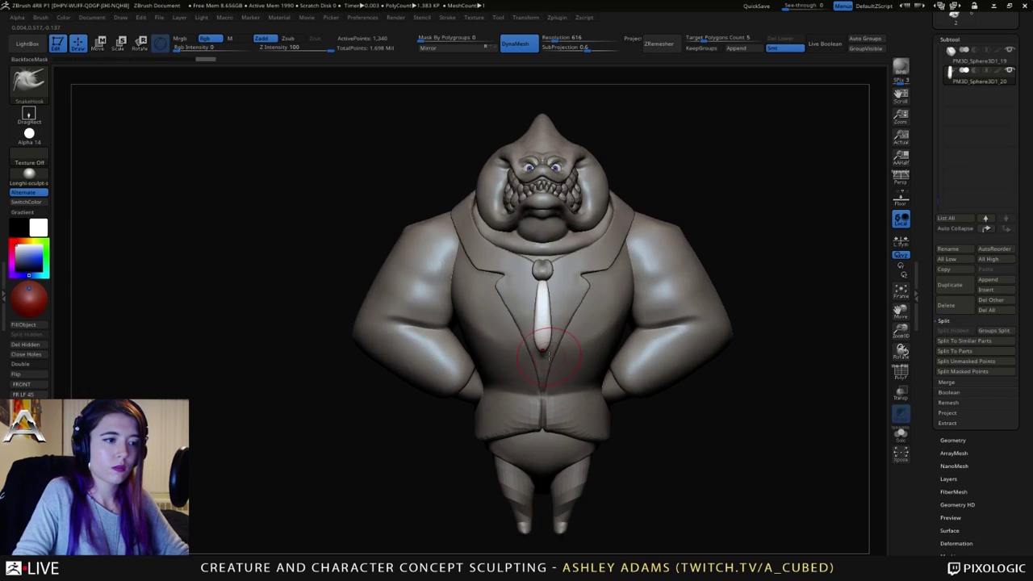
left_click_drag(546, 339, 544, 488)
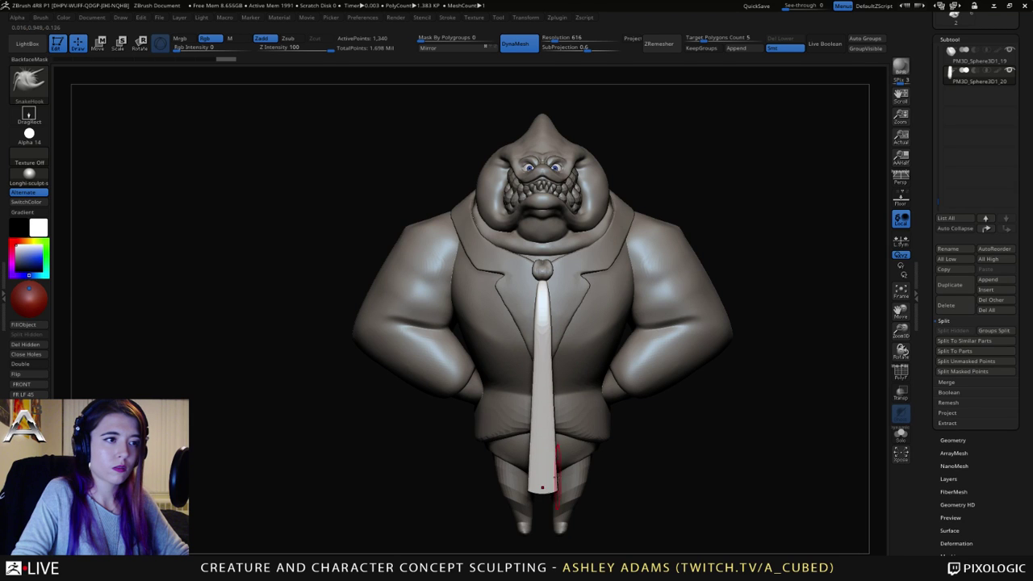
mouse_move(544, 488)
right_mouse_down("ctrl")
mouse_move(539, 358)
mouse_move(584, 372)
mouse_move(558, 329)
mouse_move(554, 380)
right_mouse_up("ctrl")
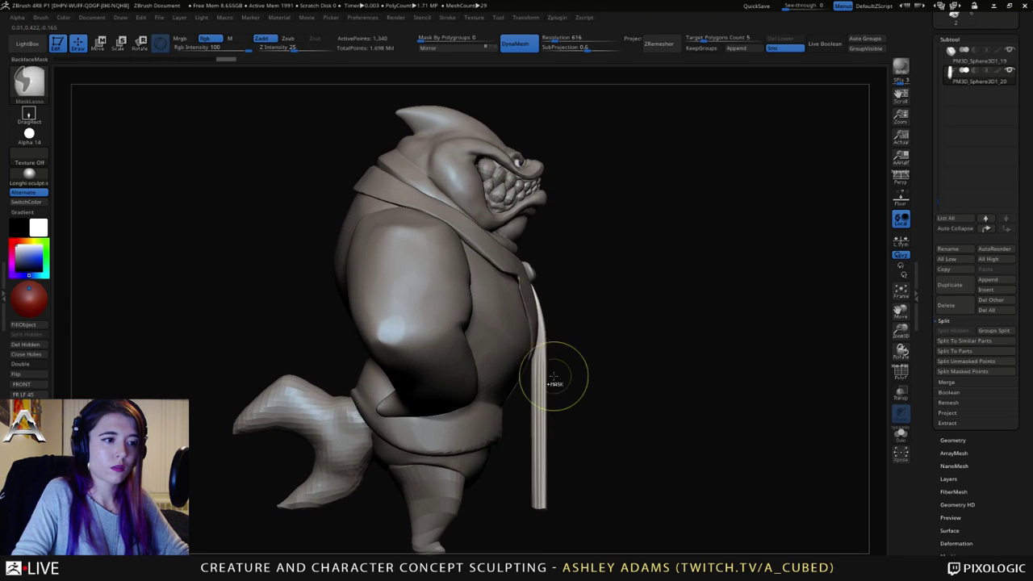
key("space")
left_click_drag(549, 279, 558, 280)
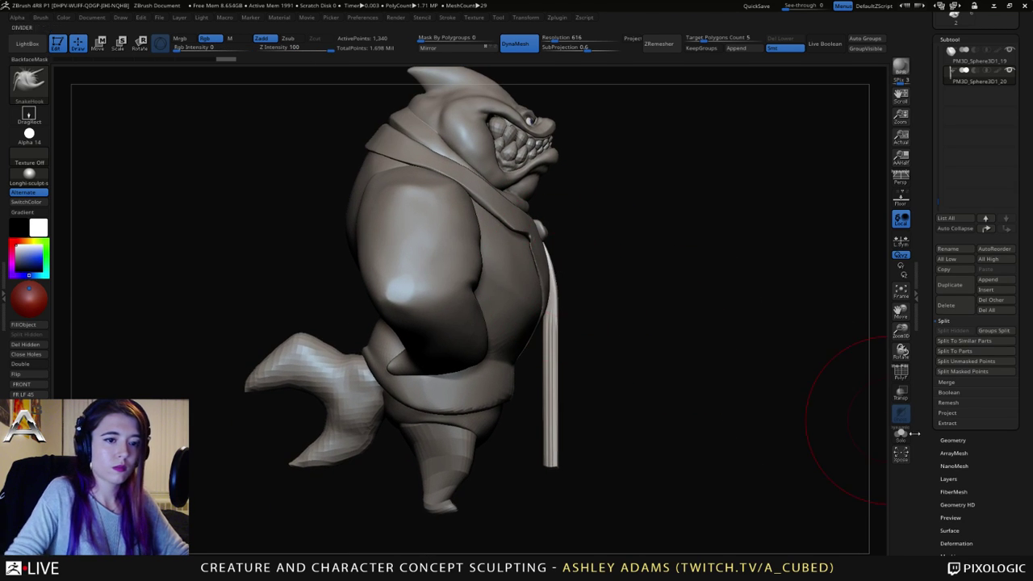
Step: Isolate the tie, update its DynaMesh and smooth its lower part
left_click(900, 433)
key("ctrl")
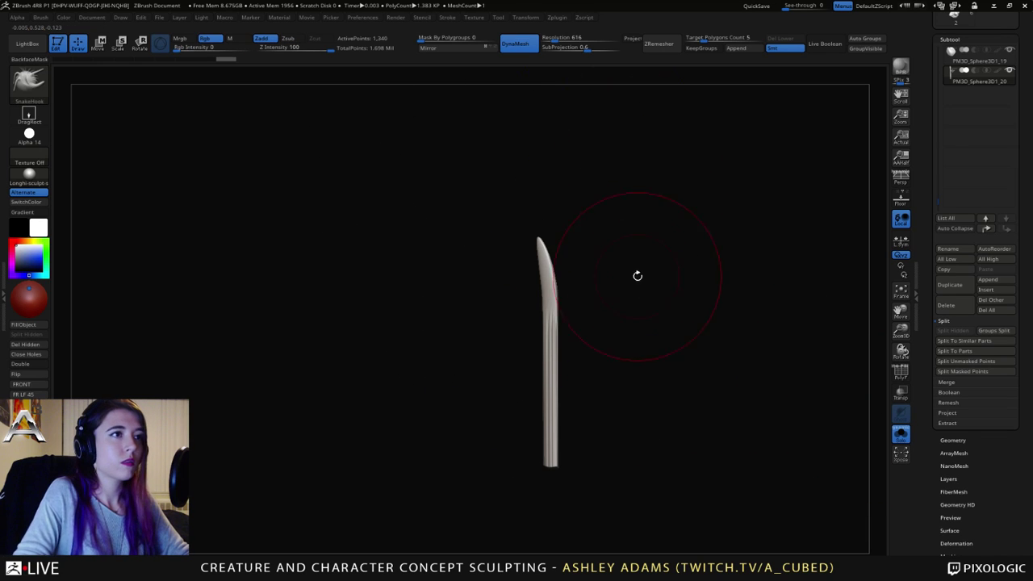
left_click_drag(606, 298, 623, 294, "ctrl")
left_click_drag(558, 410, 552, 462, "shift")
right_click_drag(590, 321, 590, 265, "alt")
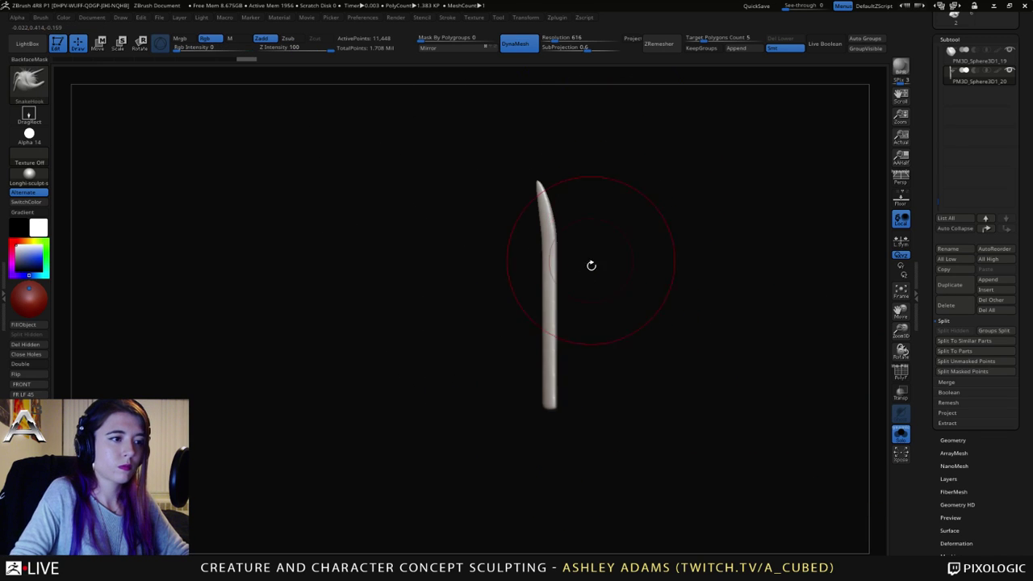
Step: Slice the isolated tie thinner along its length with ClipCurve and bring back the whole character
left_click_drag(551, 452, 553, 244, "ctrl+shift")
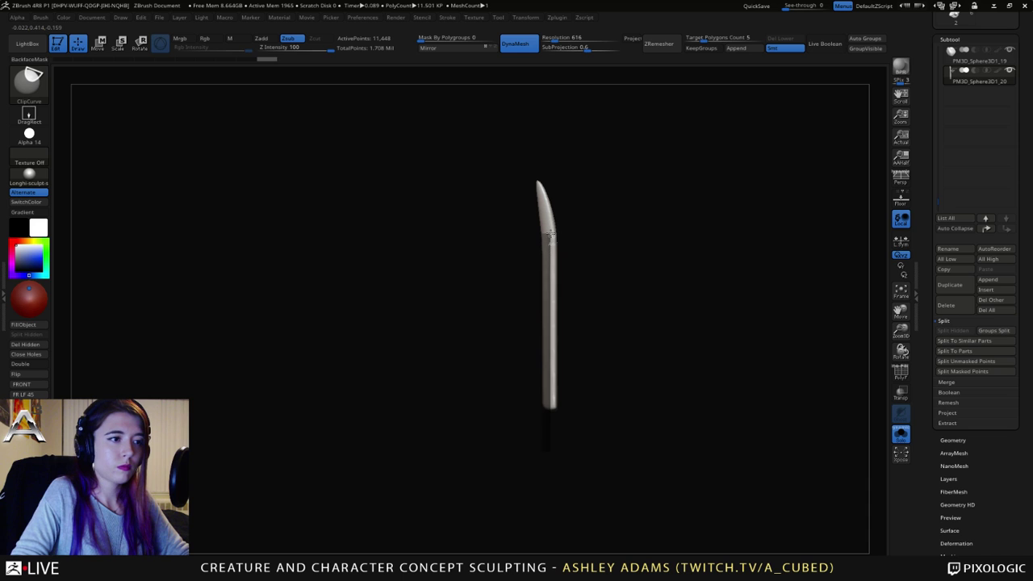
left_click_drag(541, 202, 519, 149, "ctrl+shift")
left_click(902, 435)
Step: Smooth the tie from the front and clip its lower sides with ClipCurve to form a pointed tip
right_click_drag(791, 403, 654, 399)
left_click_drag(570, 222, 579, 392, "shift")
right_click_drag(583, 322, 579, 368, "alt")
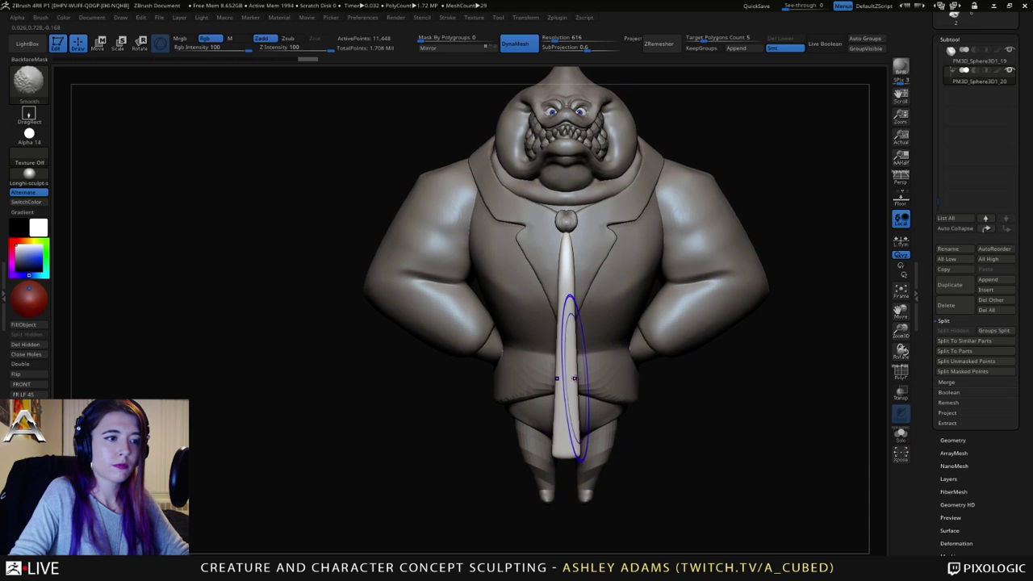
mouse_move(633, 278)
left_mouse_down("ctrl+shift")
mouse_move(591, 528)
mouse_move(554, 507)
left_mouse_up("ctrl+shift")
left_click_drag(567, 439, 565, 385, "shift")
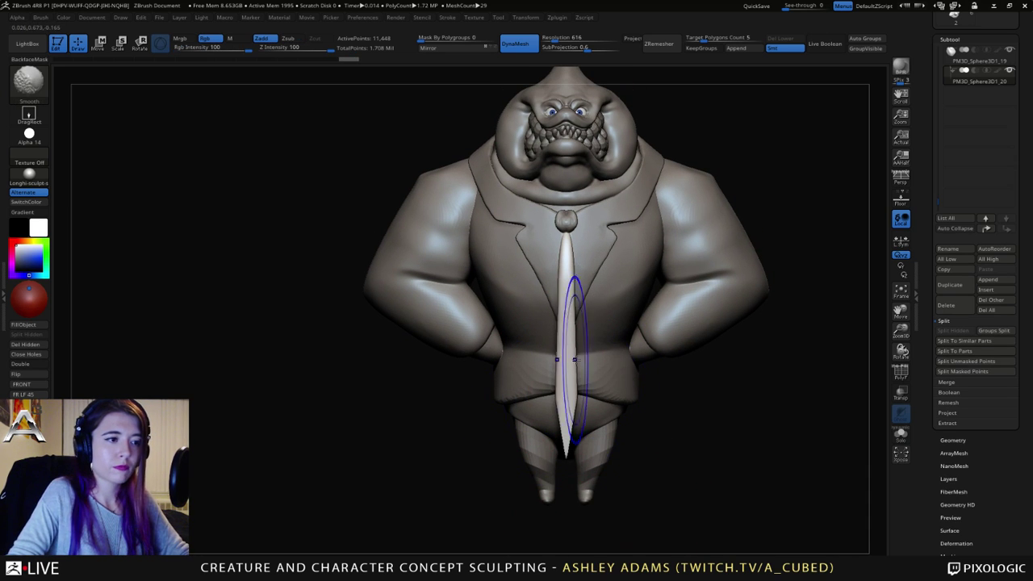
mouse_move(618, 256)
left_mouse_down("ctrl+shift")
mouse_move(576, 495)
mouse_move(557, 497)
mouse_move(560, 507)
left_mouse_up("ctrl+shift")
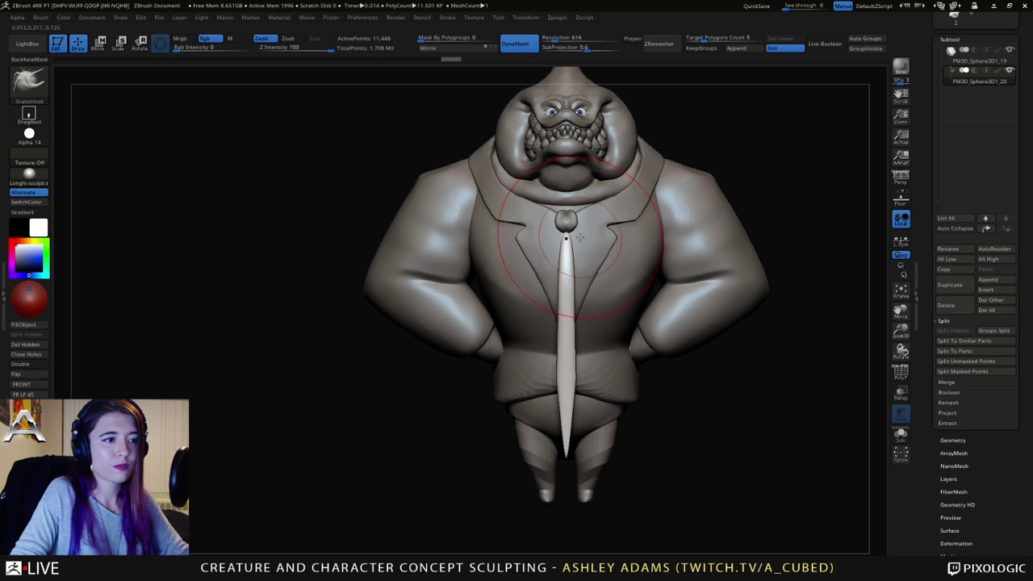
Step: Bend the upper end of the tie against the knot and chest from the side with SnakeHook
left_click_drag(779, 230, 582, 228)
key("space")
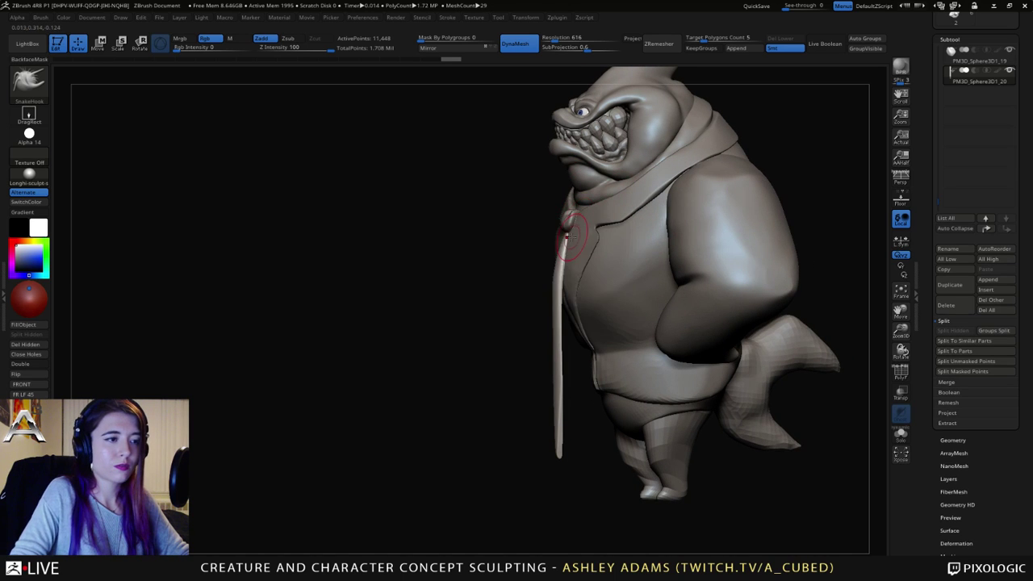
left_click_drag(563, 242, 563, 263)
left_click_drag(576, 375, 571, 314, "alt")
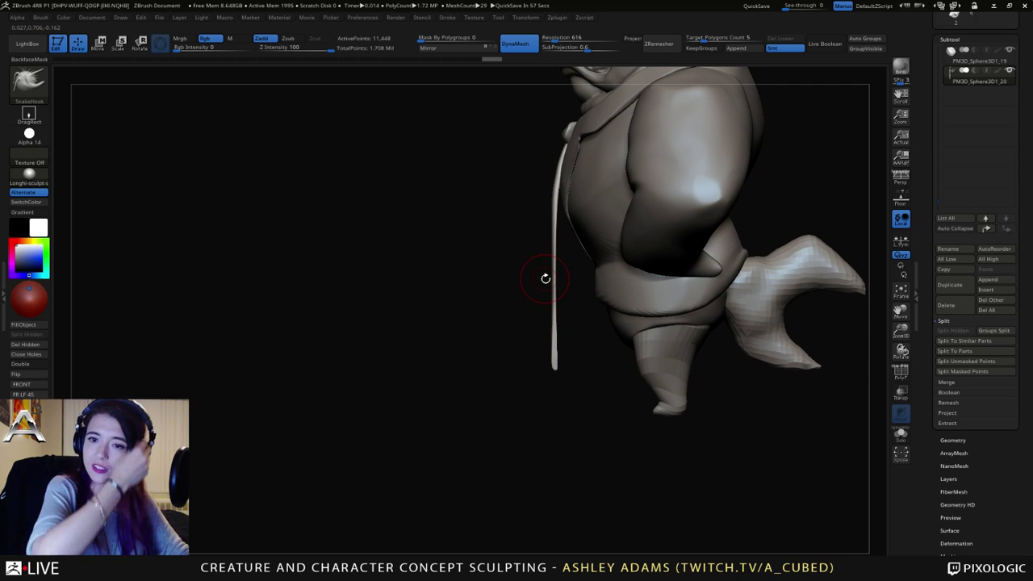
left_click_drag(533, 356, 653, 336, "alt")
right_click_drag(653, 336, 616, 312, "ctrl")
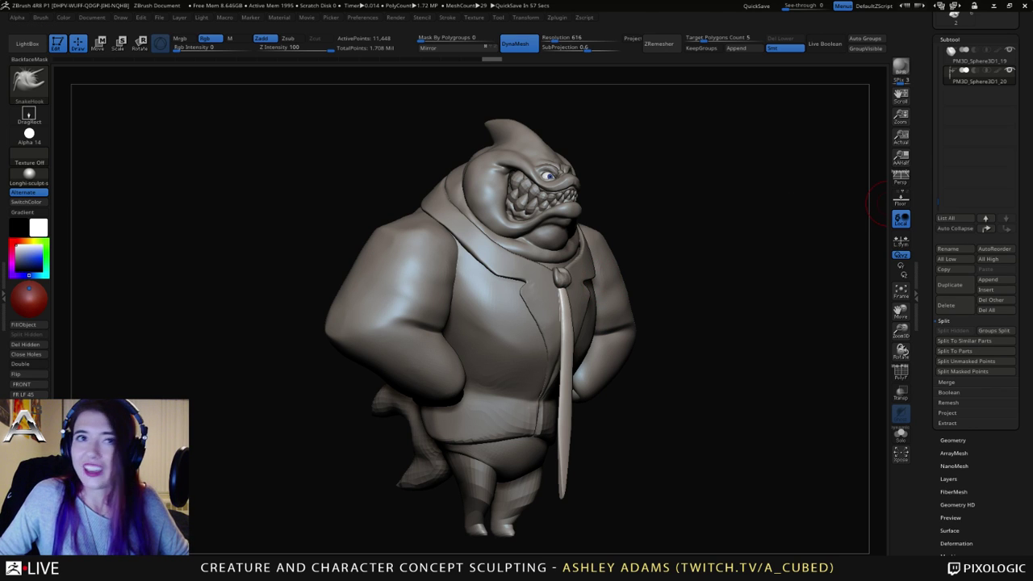
Step: Select the tie knot subtool and fill in its crease with ClayBuildup
left_click_drag(963, 40, 963, 195)
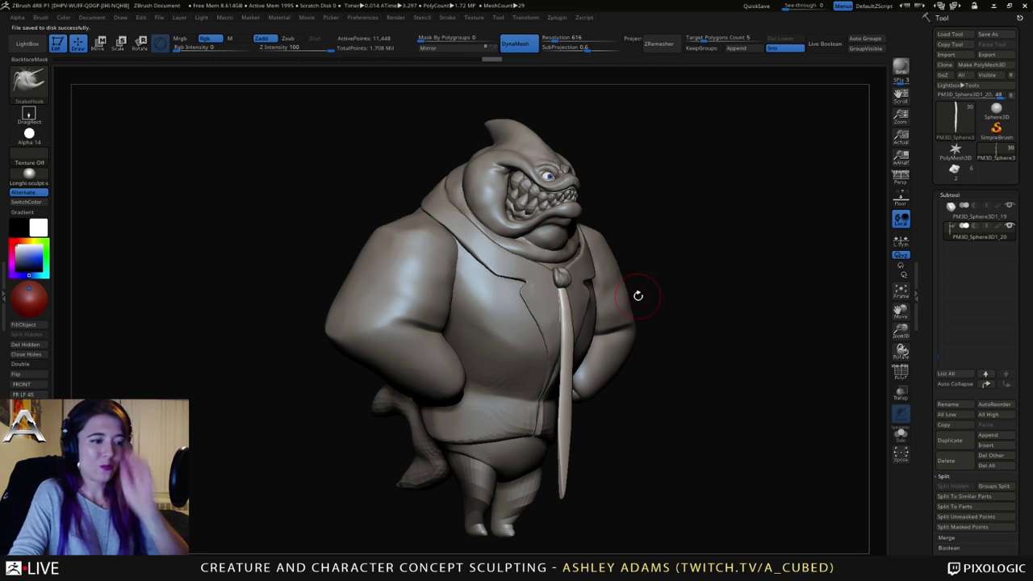
left_click_drag(660, 281, 624, 290)
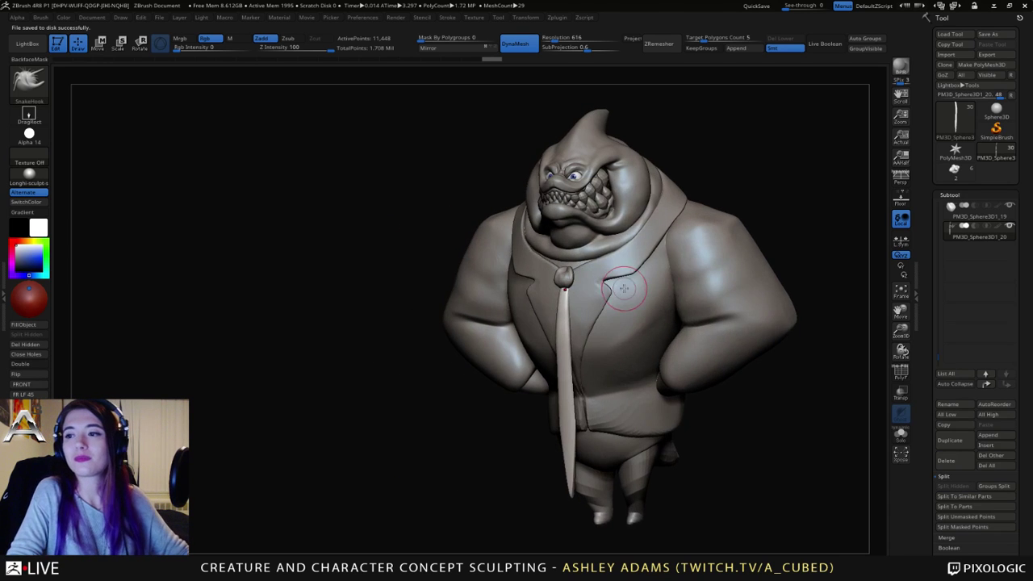
right_click_drag(694, 307, 672, 283, "ctrl")
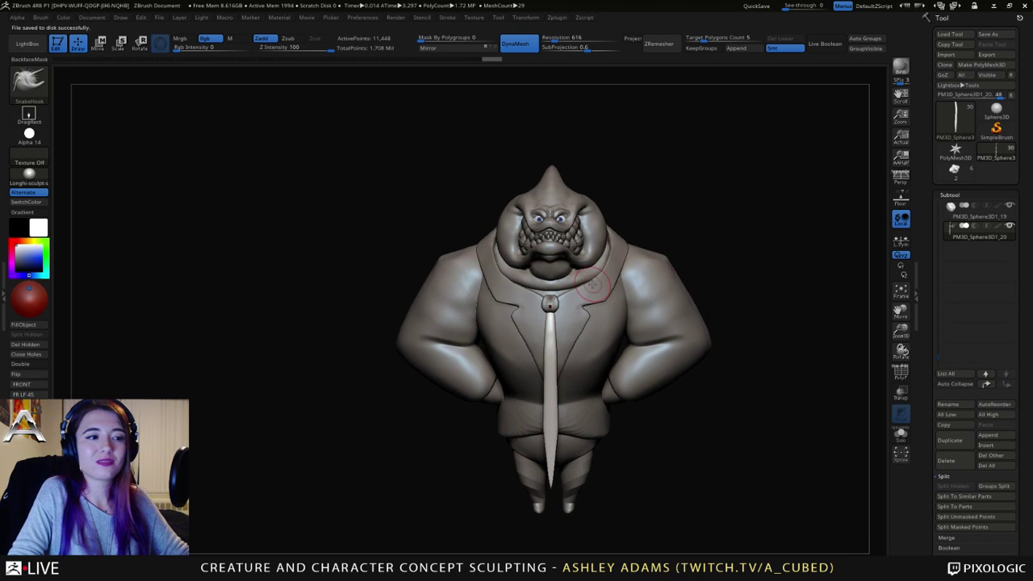
right_click(556, 341)
right_click_drag(533, 299, 565, 303)
right_click_drag(565, 303, 564, 379, "ctrl")
left_click(554, 301, "alt")
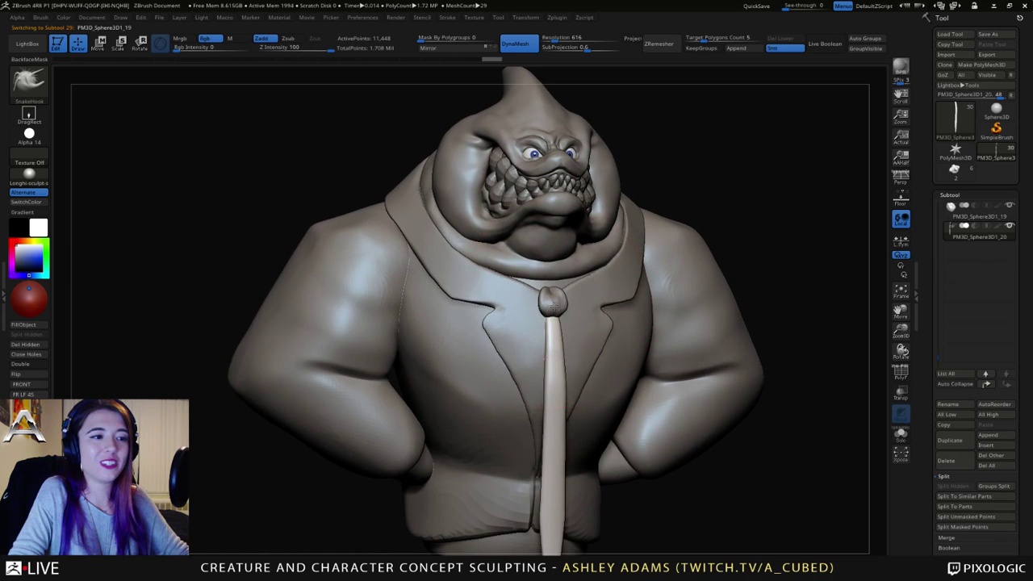
right_click(553, 300)
left_click_drag(553, 300, 537, 300)
right_click_drag(552, 297, 547, 331)
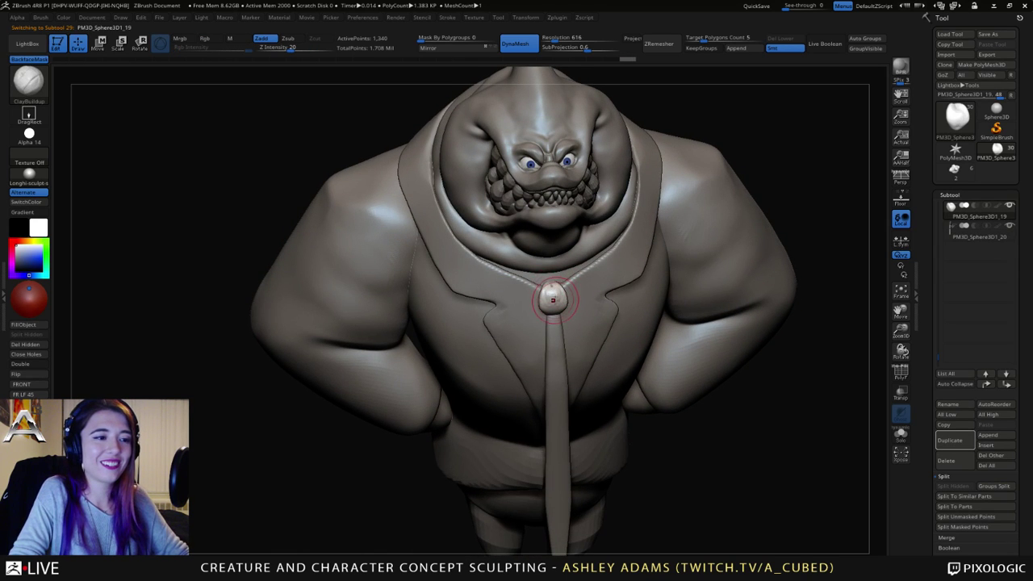
Step: Smooth the filled tie knot and reshape its outline with SnakeHook
key("shift")
right_click_drag(553, 299, 554, 263)
key("b")
key("s")
key("h")
key("space")
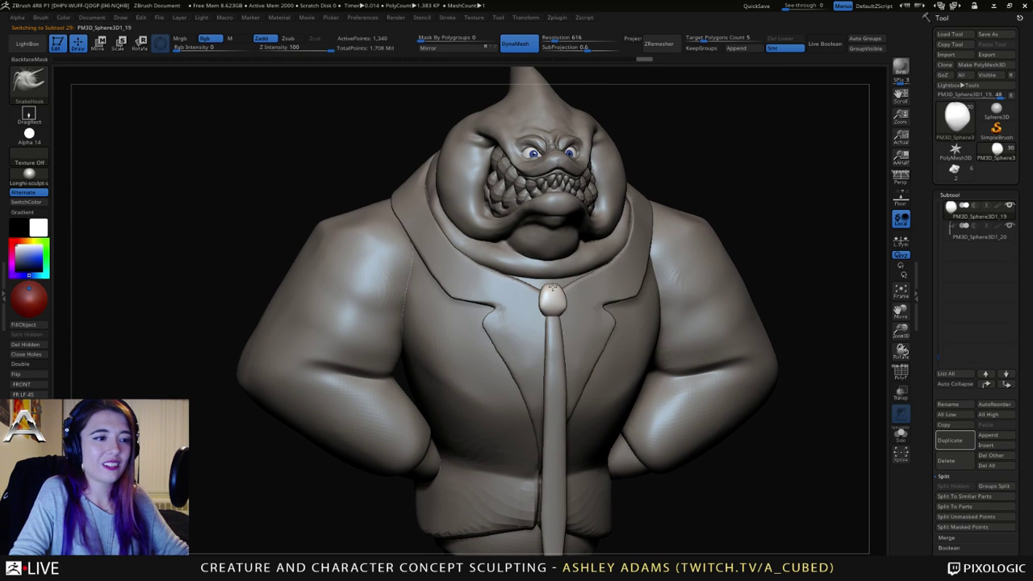
Step: Carve a new crease into the front of the tie knot with DamStandard
key("b")
key("d")
key("s")
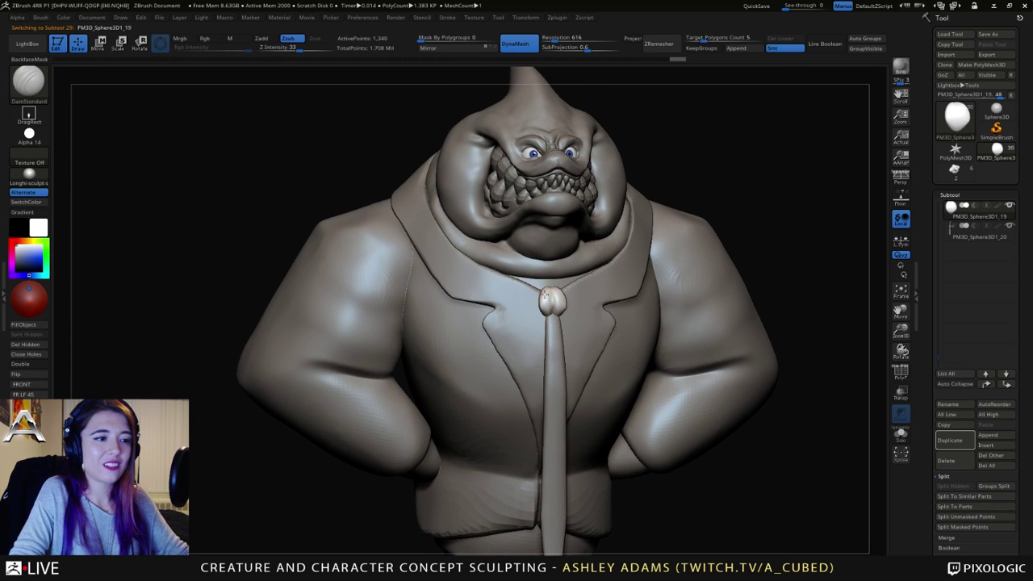
mouse_move(544, 294)
right_mouse_down()
mouse_move(639, 303)
mouse_move(562, 309)
right_mouse_up()
Step: Pull the tie knot into a squarer, tapered shape with SnakeHook and smooth it
key("b")
key("s")
key("h")
left_click_drag(561, 309, 579, 328, "shift")
mouse_move(578, 328)
right_mouse_down("ctrl")
mouse_move(574, 320)
mouse_move(586, 343)
mouse_move(573, 279)
right_mouse_up("ctrl")
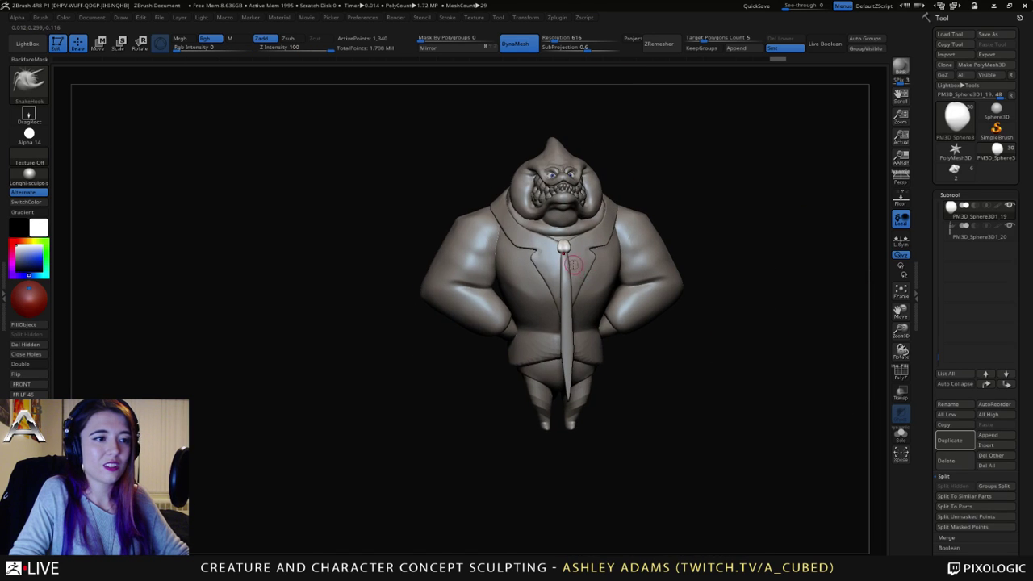
Step: Build up the tie knot with ClayBuildup and smooth its surface
key("b")
key("c")
key("b")
key("shift")
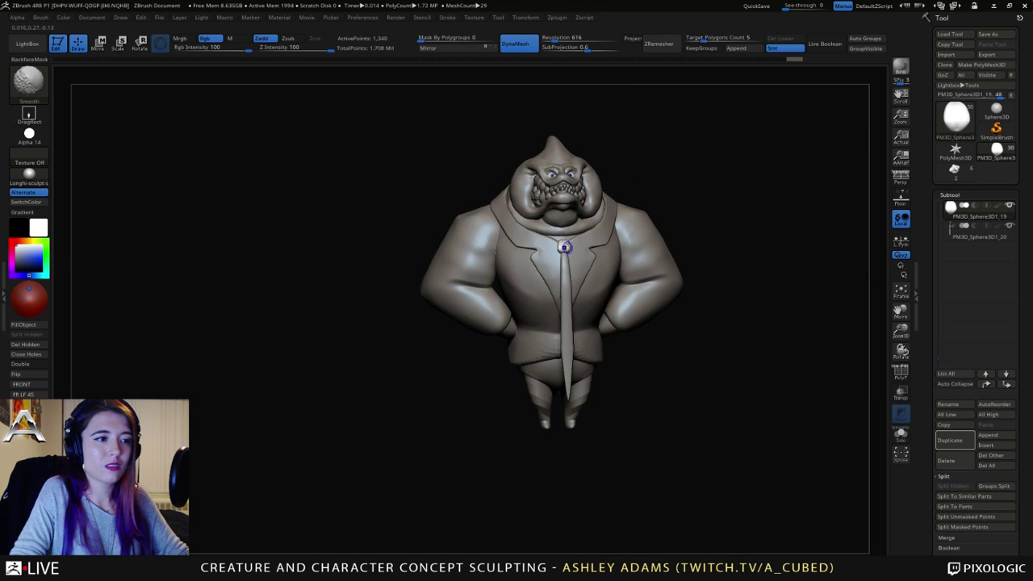
right_click_drag(508, 314, 552, 317)
right_click(553, 317)
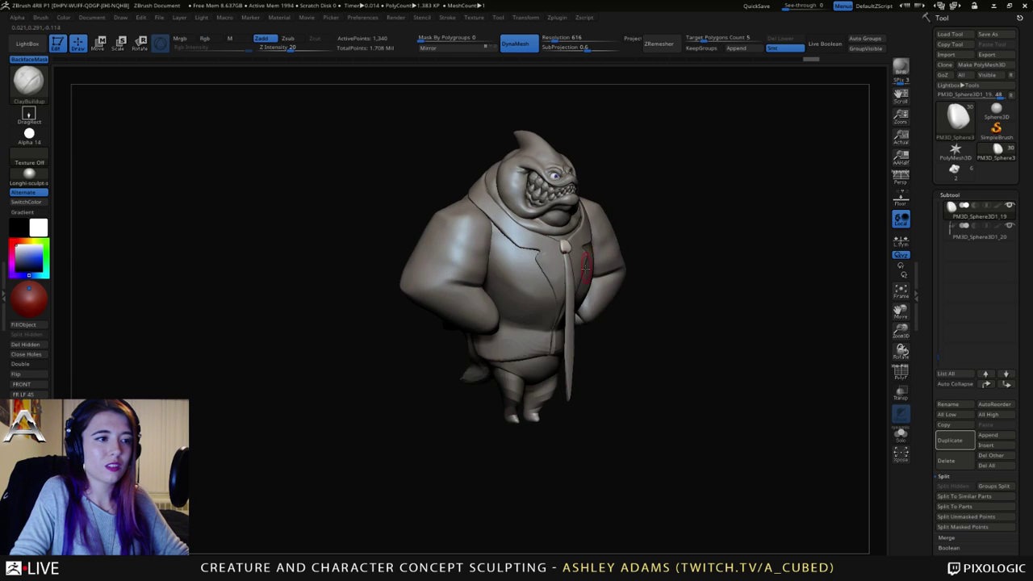
mouse_move(591, 271)
right_mouse_down()
mouse_move(532, 302)
mouse_move(530, 286)
mouse_move(621, 288)
mouse_move(588, 286)
right_mouse_up()
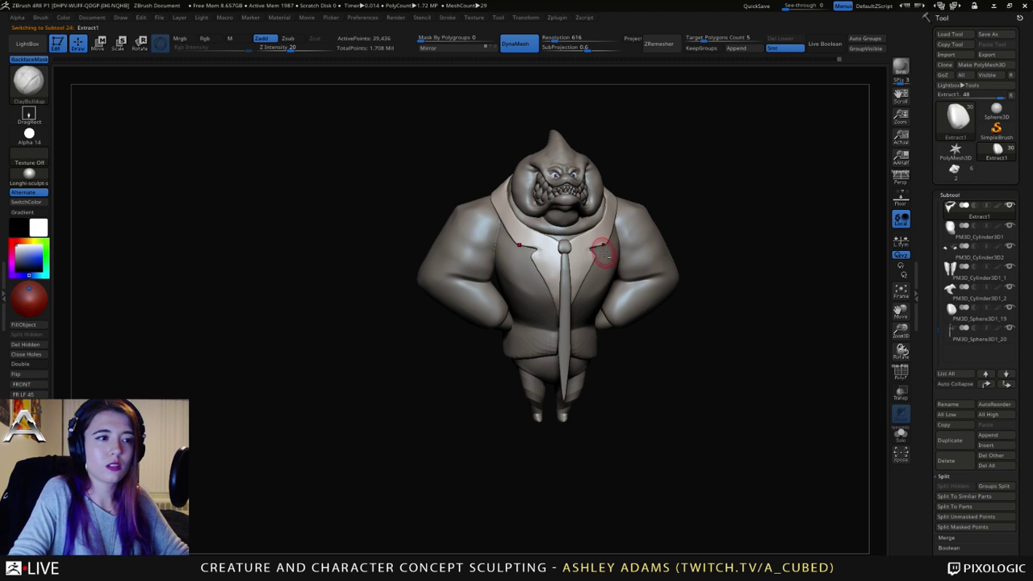
Step: Select the torso subtool, show the other subtools as transparent ghosts, and set the masking brush to MaskPen
left_click(604, 254, "alt")
left_click(902, 435)
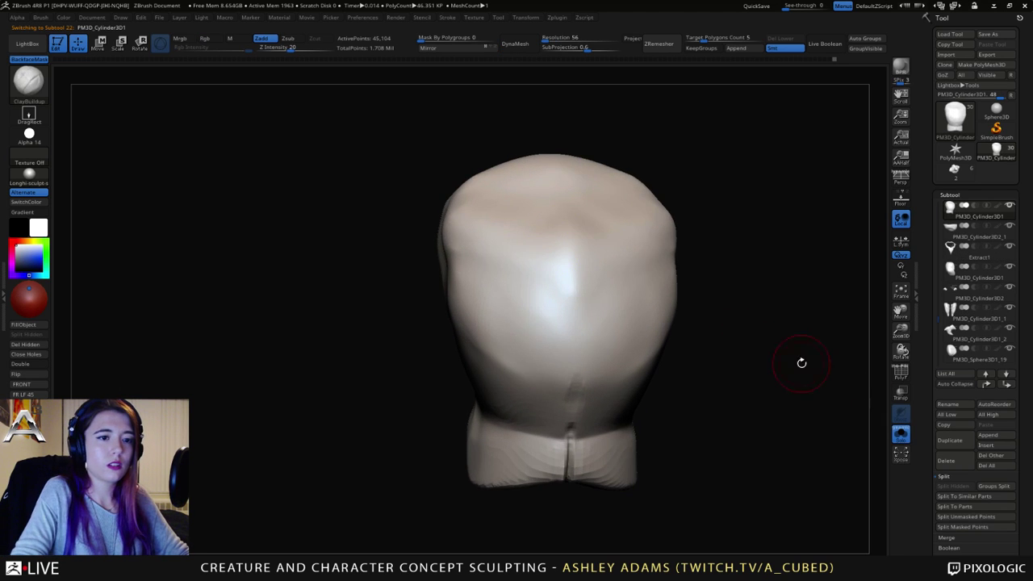
left_click(901, 434)
left_click(900, 392)
right_click_drag(404, 162, 483, 197)
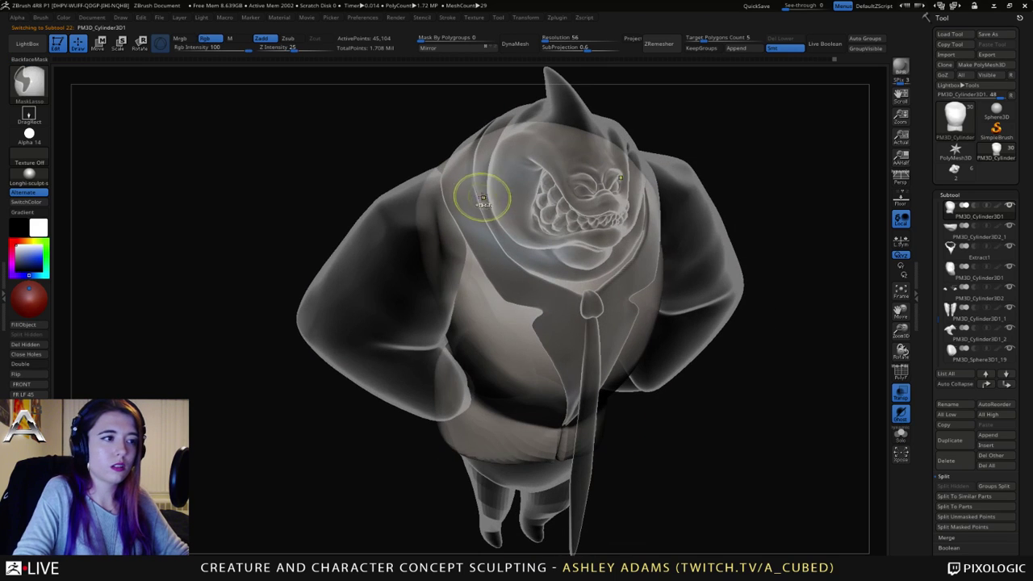
left_click(33, 81)
left_click(125, 96, "ctrl")
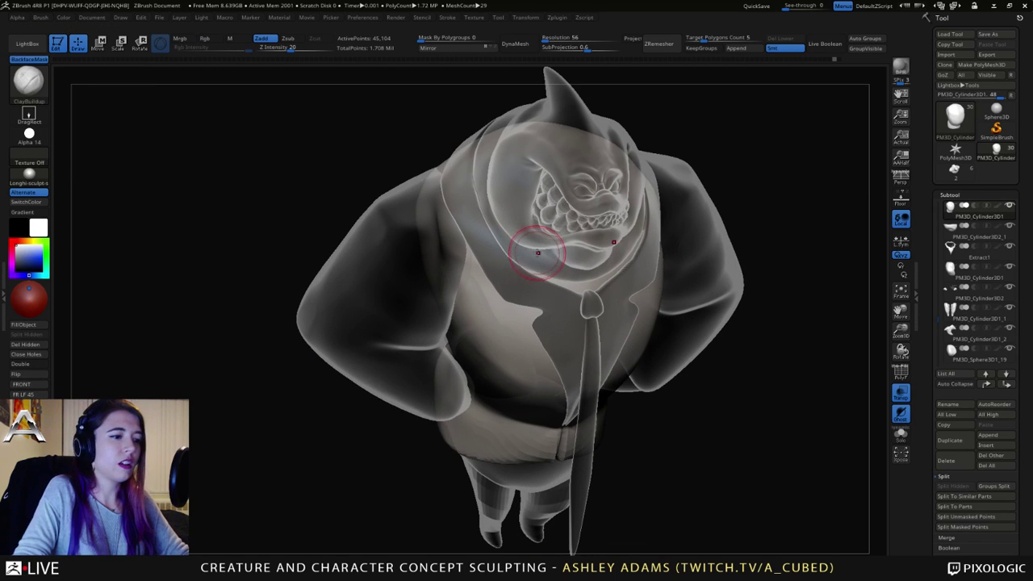
Step: Paint a mask band around the neck opening on the torso's front, sides and back with MaskPen
right_click_drag(542, 247, 550, 242)
key("space")
left_click_drag(542, 248, 526, 248)
key("ctrl")
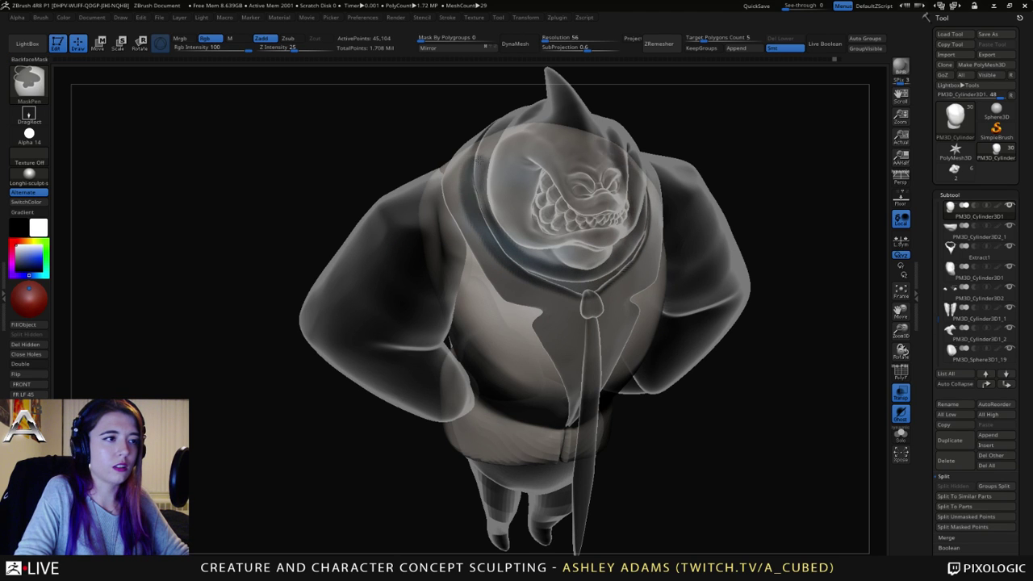
mouse_move(474, 171)
right_mouse_down()
mouse_move(495, 207)
mouse_move(482, 255)
right_mouse_up()
left_click_drag(525, 173, 484, 202, "ctrl")
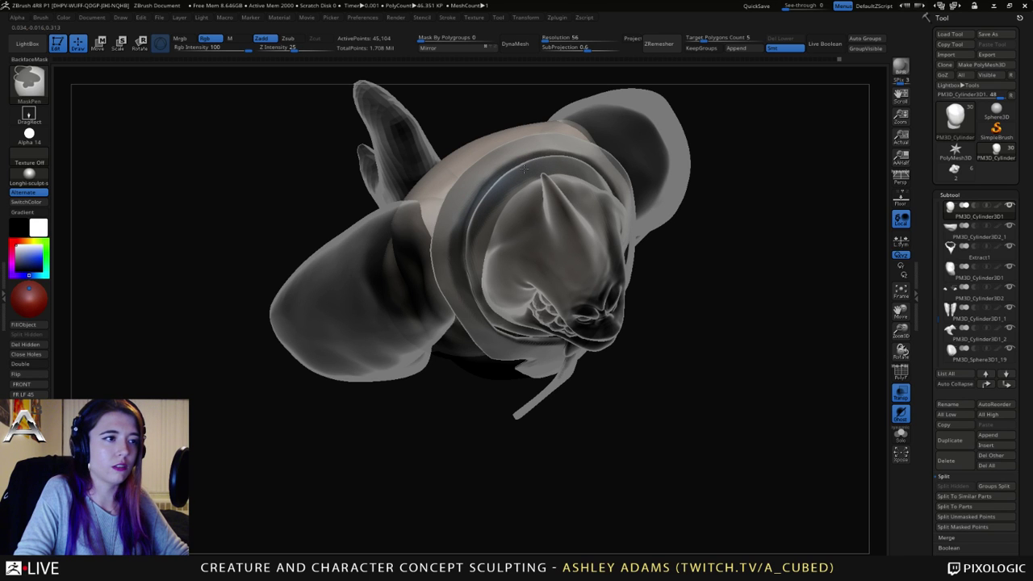
mouse_move(468, 209)
right_mouse_down()
mouse_move(489, 238)
mouse_move(473, 180)
mouse_move(523, 329)
right_mouse_up()
key("ctrl")
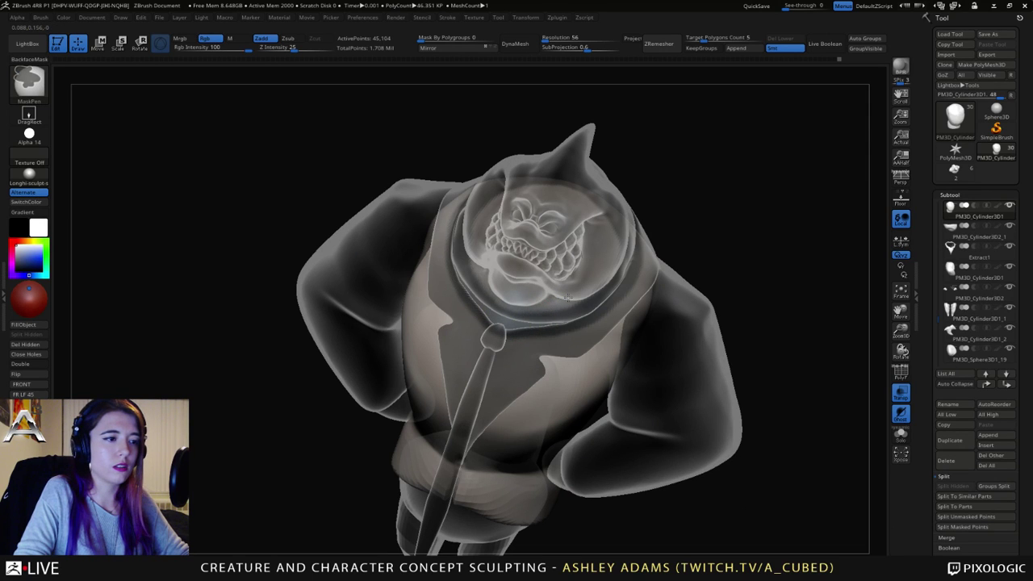
right_click_drag(577, 299, 607, 269)
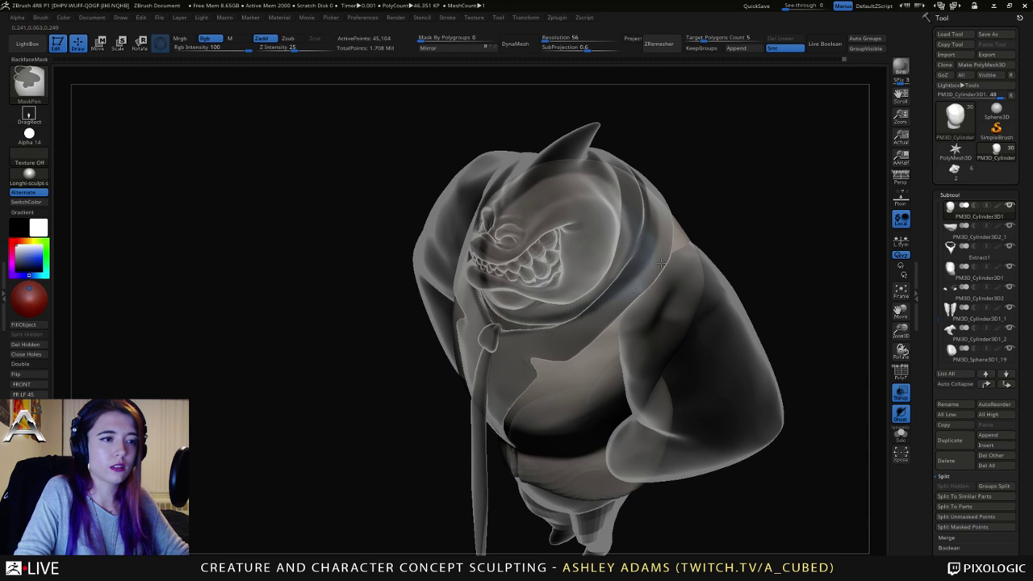
right_click_drag(661, 234, 665, 166)
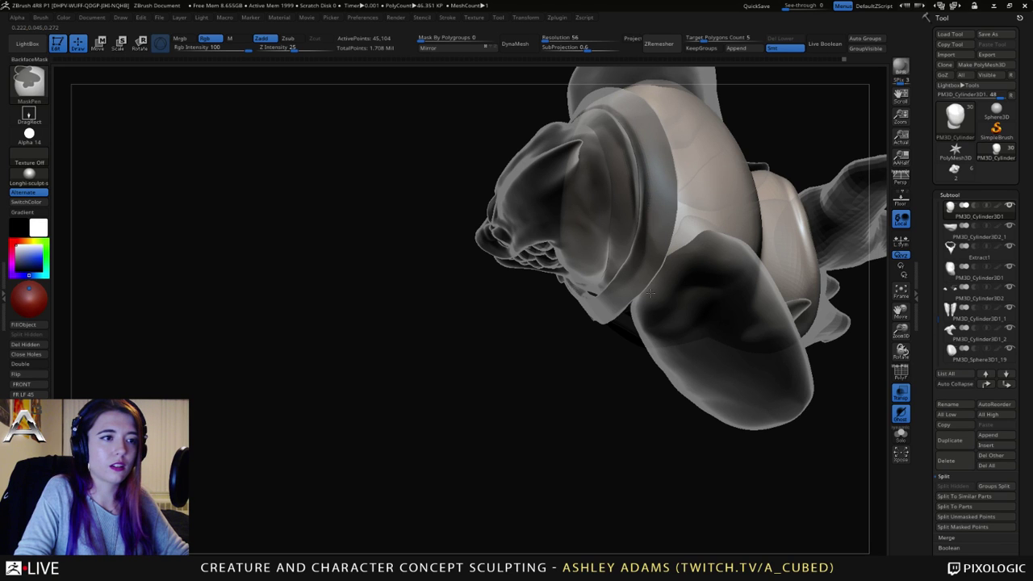
right_click_drag(650, 293, 727, 188)
Step: Try to extract a new subtool from the torso with the neck mask inverted, and check the subtool list
left_click(731, 191, "ctrl")
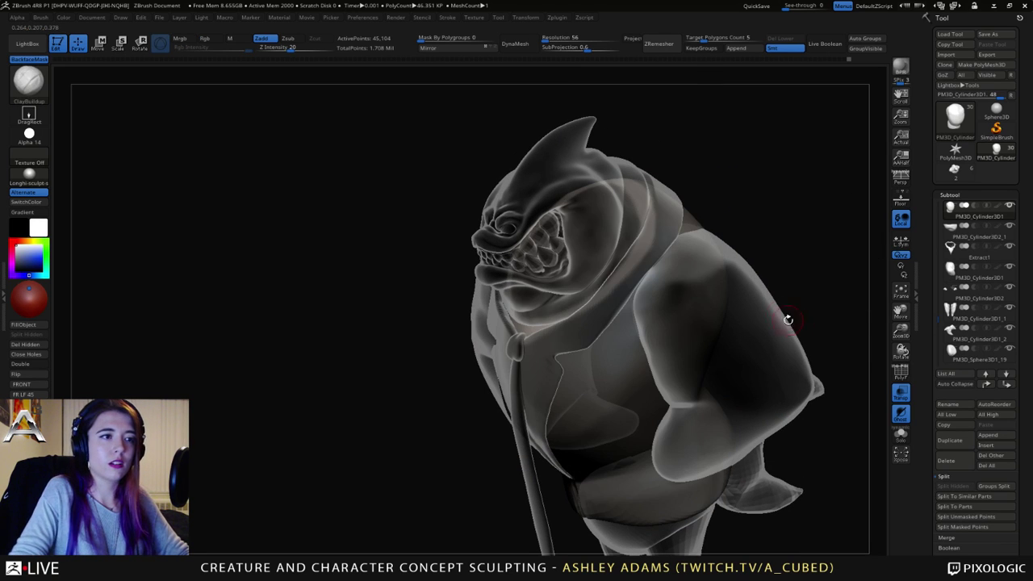
left_click(951, 477)
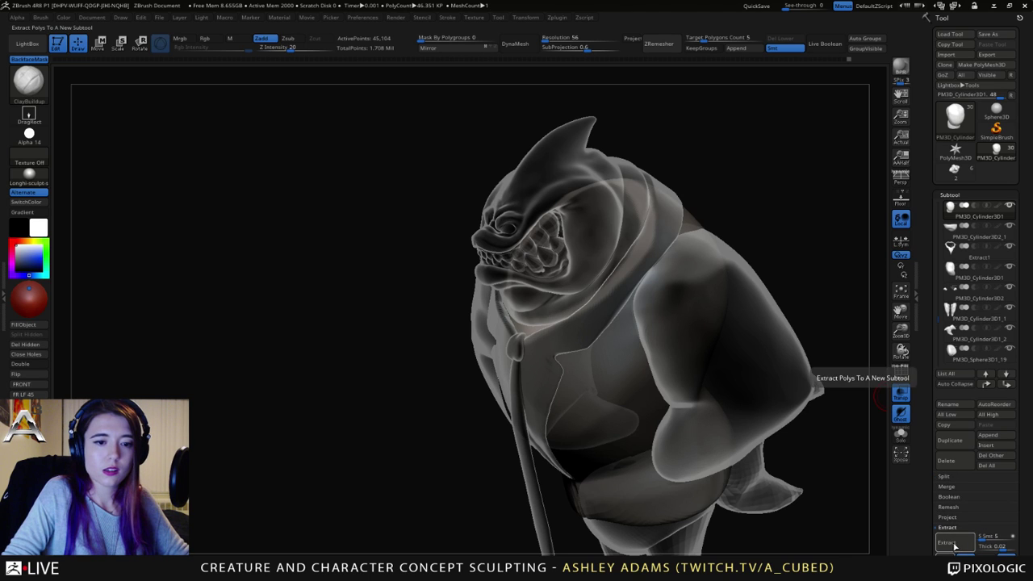
left_click(958, 545)
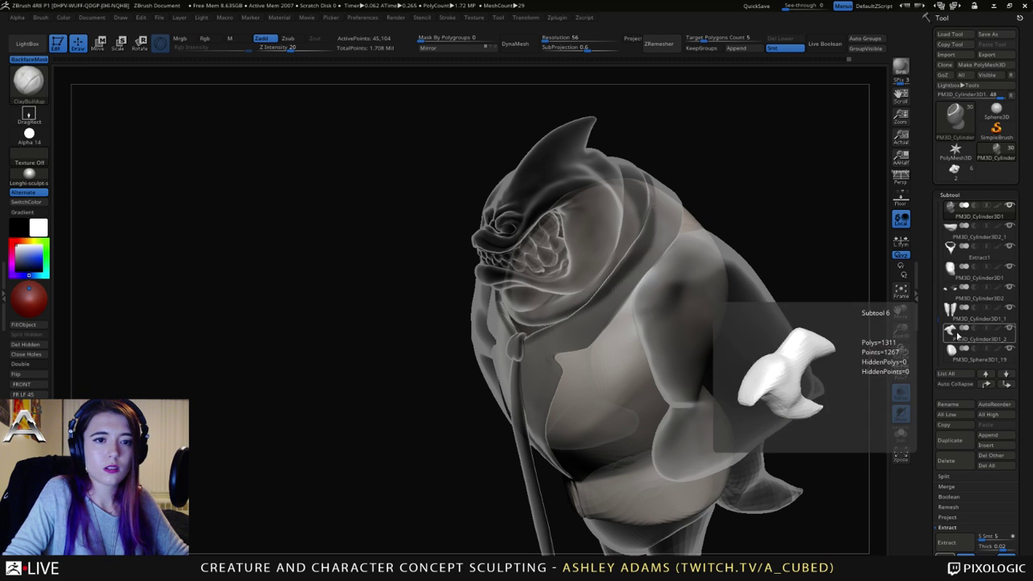
scroll(938, 323, "down", 2)
scroll(939, 327, "down", 1)
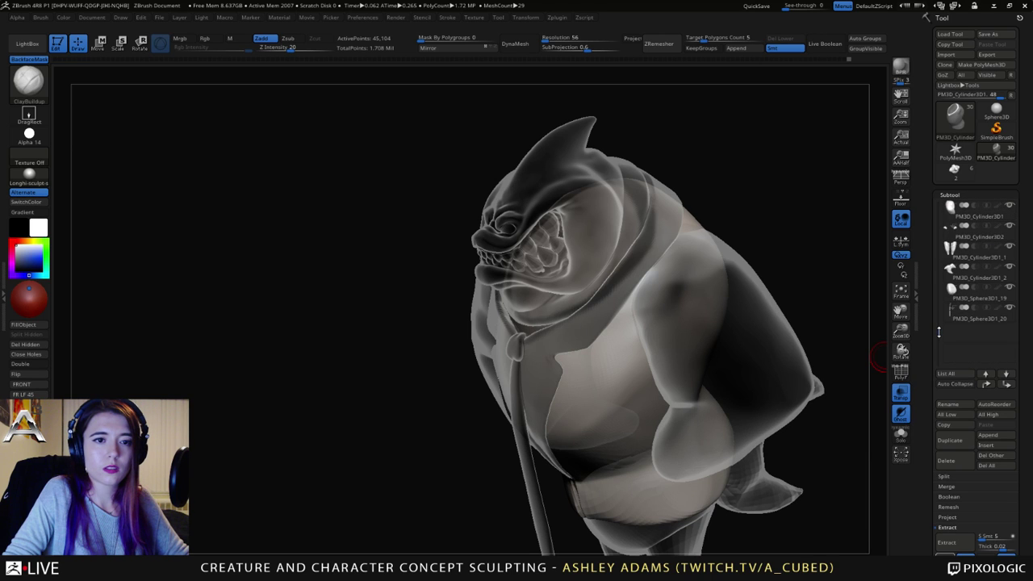
left_click_drag(939, 331, 938, 290)
mouse_move(950, 307)
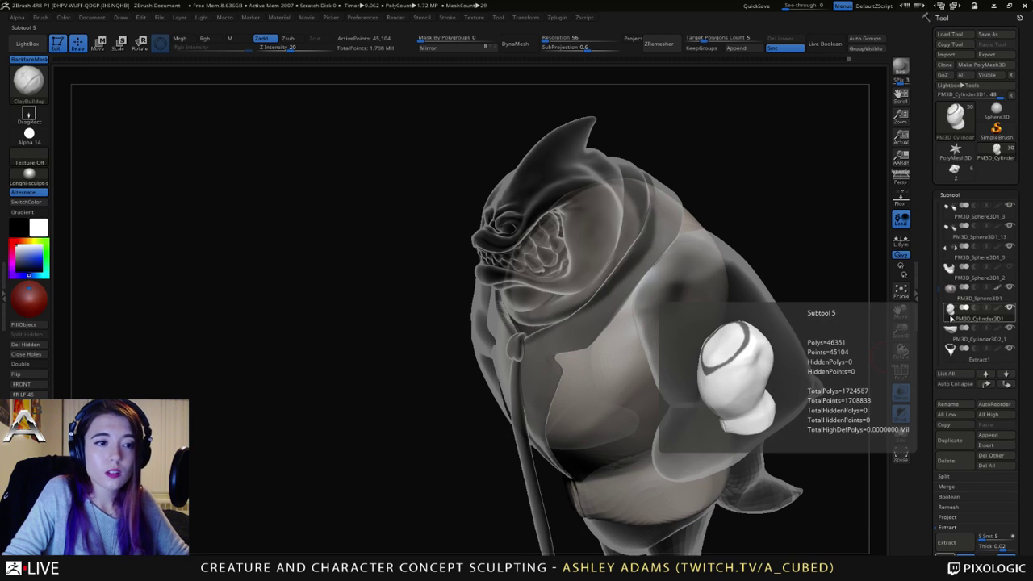
mouse_move(950, 333)
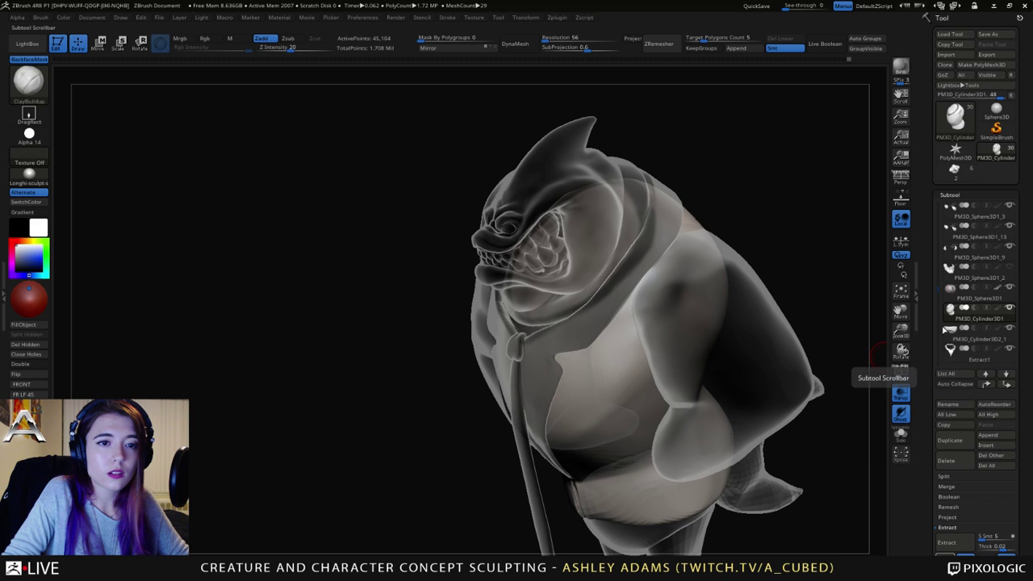
Step: Extract the masked neck band as a new shirt collar subtool with 0.02 thickness and accept it
left_click_drag(764, 335, 878, 373)
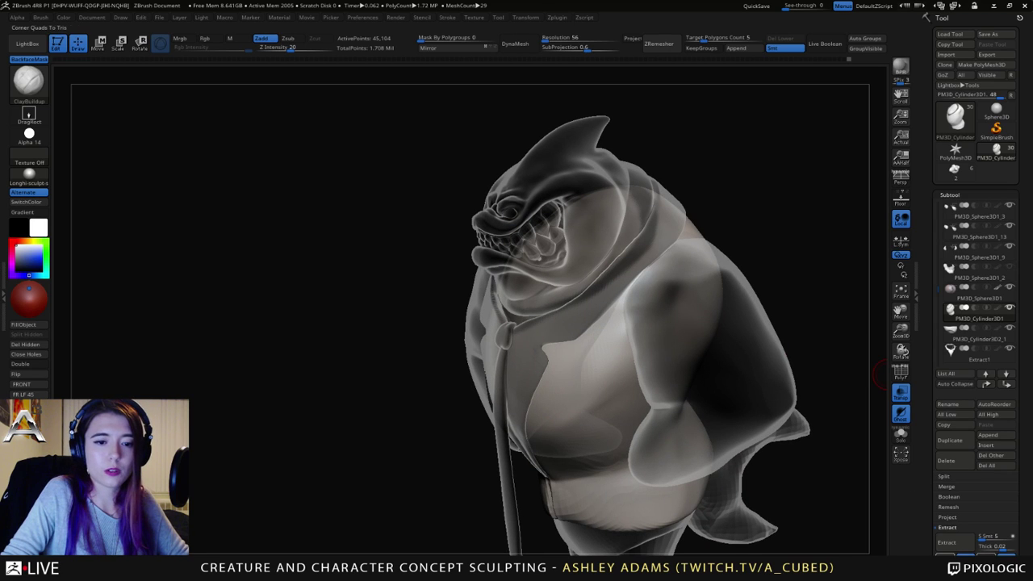
left_click(957, 547)
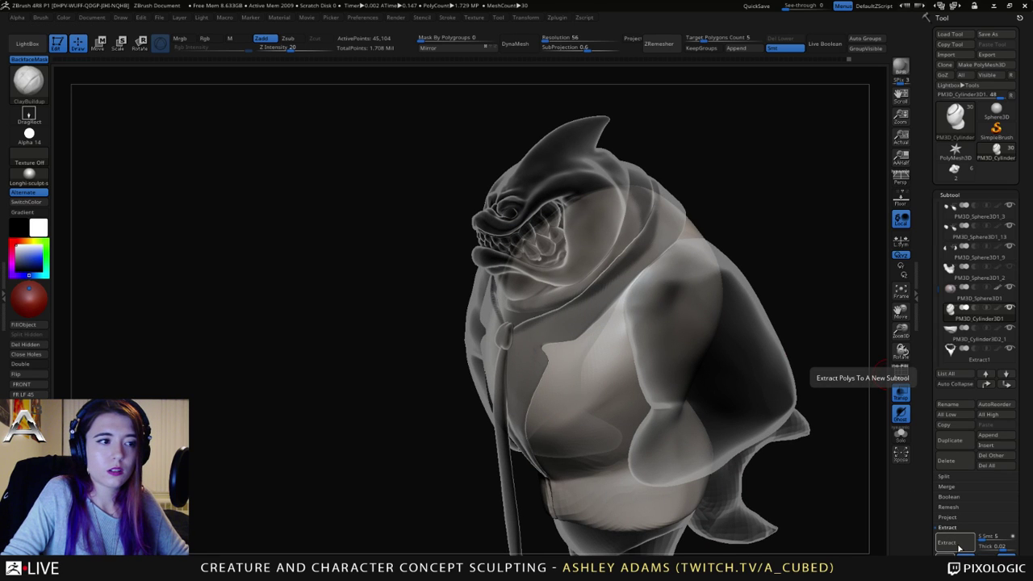
left_click(949, 555)
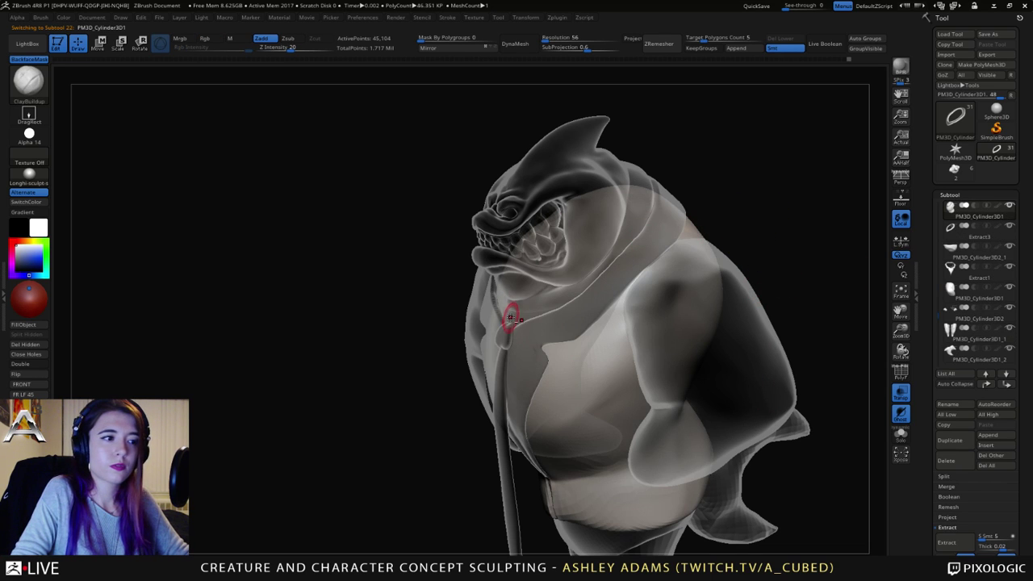
Step: Select the extracted shirt collar, turn off the ghosted display, and reshape the collar around the neck with SnakeHook
left_click(511, 317, "alt")
right_click_drag(633, 303, 599, 279)
key("space")
left_click_drag(599, 279, 618, 279)
mouse_move(619, 279)
right_mouse_down()
mouse_move(569, 319)
mouse_move(588, 337)
right_mouse_up()
key("b")
key("s")
key("h")
key("space")
left_click_drag(650, 292, 626, 290)
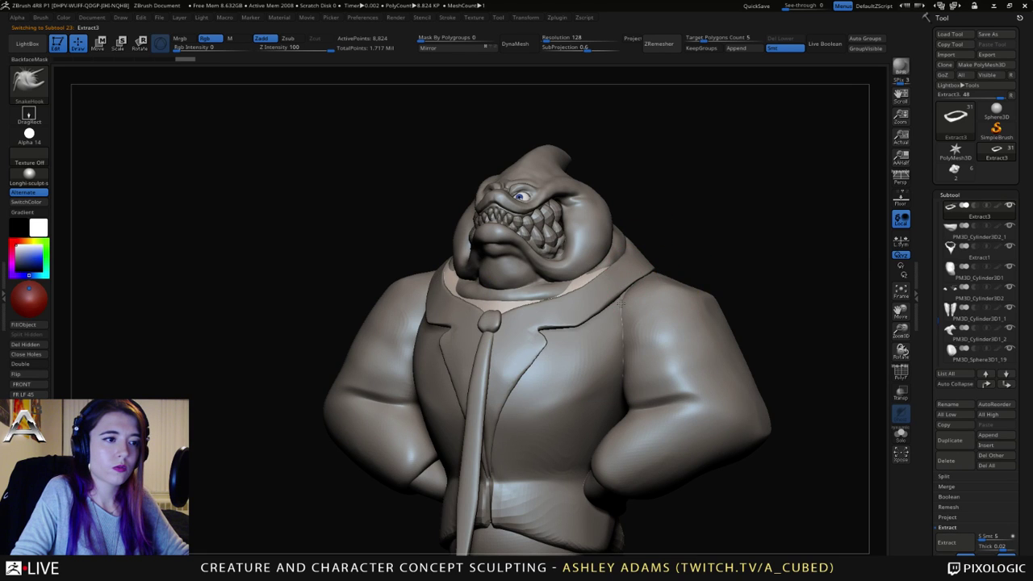
mouse_move(621, 304)
right_mouse_down()
mouse_move(597, 275)
mouse_move(611, 317)
mouse_move(616, 271)
mouse_move(625, 282)
mouse_move(614, 322)
mouse_move(618, 379)
right_mouse_up()
right_click(597, 274)
mouse_move(564, 327)
right_mouse_down()
mouse_move(500, 368)
mouse_move(536, 379)
mouse_move(609, 365)
mouse_move(571, 362)
mouse_move(565, 347)
mouse_move(576, 367)
right_mouse_up()
Step: Select the jacket lapel subtool, adjust its neckline with SnakeHook and smooth its inner edge
left_click(581, 367, "alt")
right_click_drag(475, 387, 481, 387)
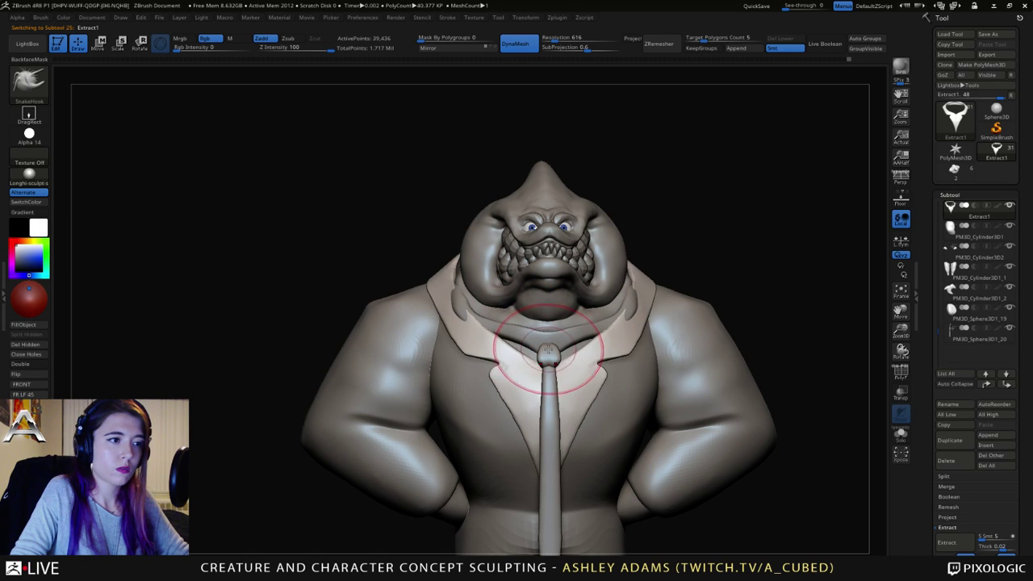
key("space")
right_click_drag(547, 348, 506, 327)
key("space")
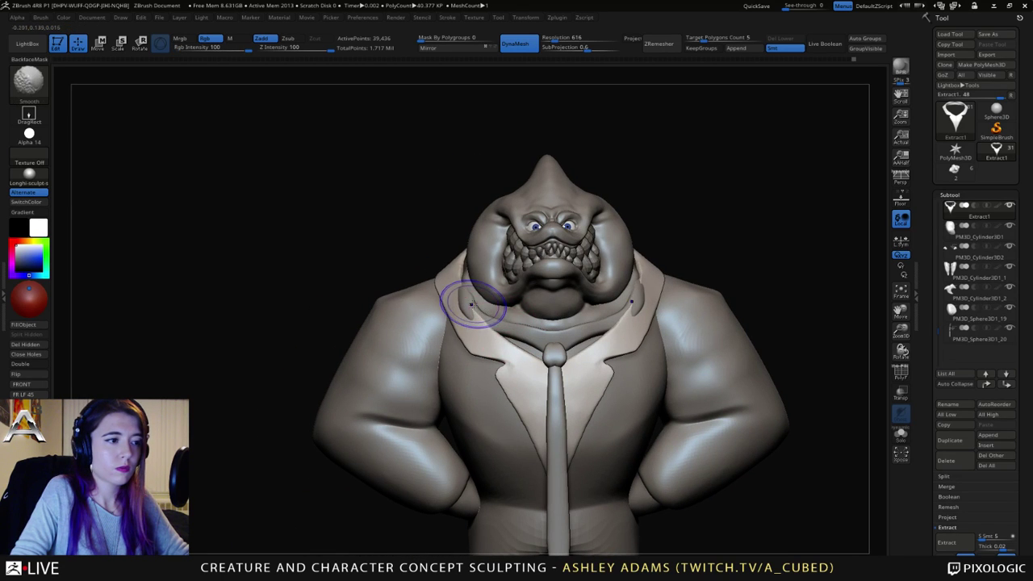
left_click_drag(474, 305, 523, 353, "shift")
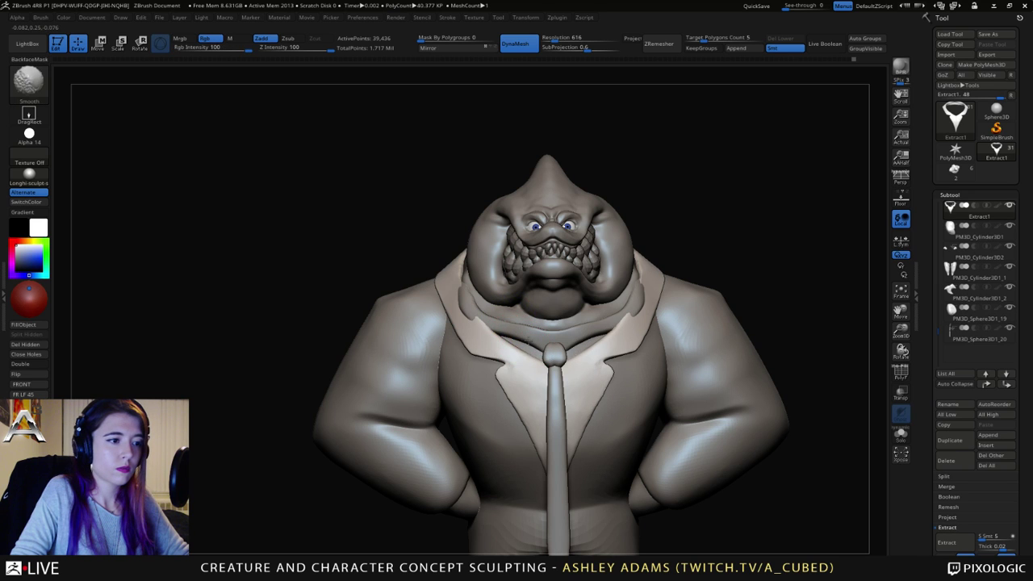
Step: Select the shirt collar and pull its front edge into shape near the tie knot with SnakeHook
left_click(529, 341, "alt")
key("space")
mouse_move(489, 398)
right_mouse_down()
mouse_move(534, 360)
mouse_move(547, 382)
mouse_move(513, 371)
mouse_move(533, 347)
mouse_move(514, 327)
mouse_move(571, 363)
mouse_move(553, 375)
mouse_move(530, 366)
right_mouse_up()
Step: Isolate the lapel subtool, pull a V-shaped notch down at its front centre with SnakeHook and smooth it
left_click(554, 375, "alt")
key("space")
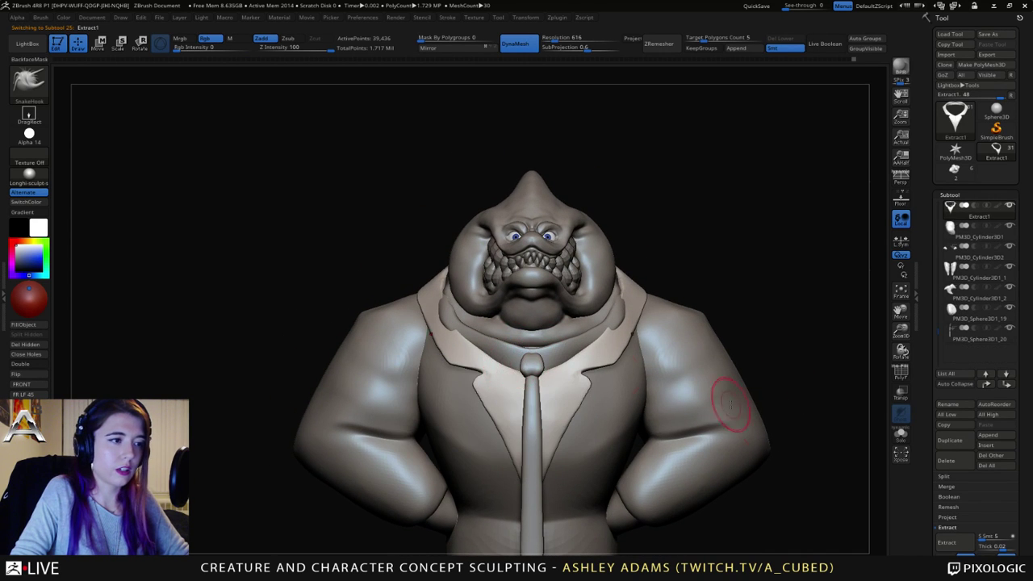
left_click(902, 435)
left_click(901, 436)
right_click_drag(492, 323, 529, 302)
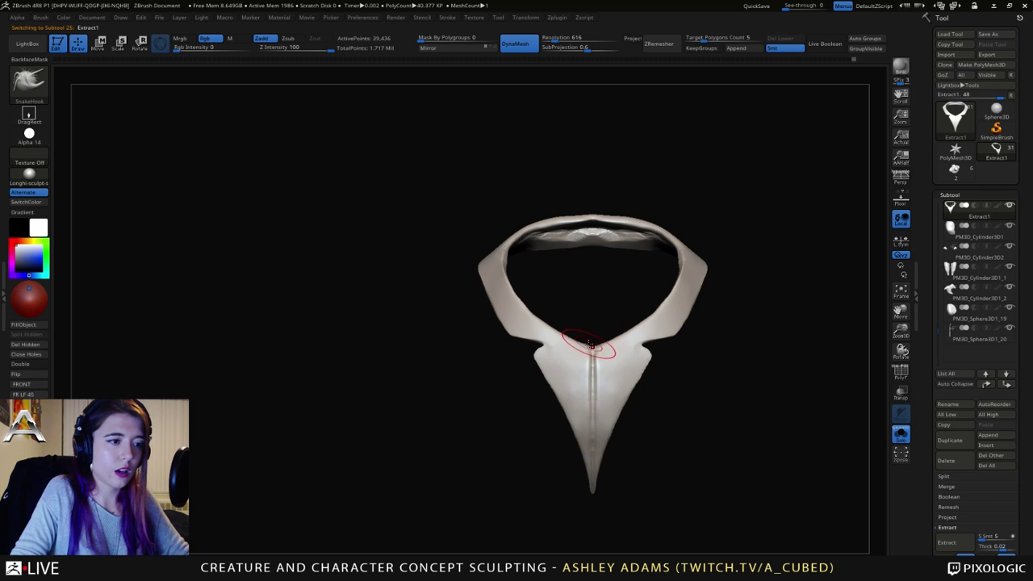
key("space")
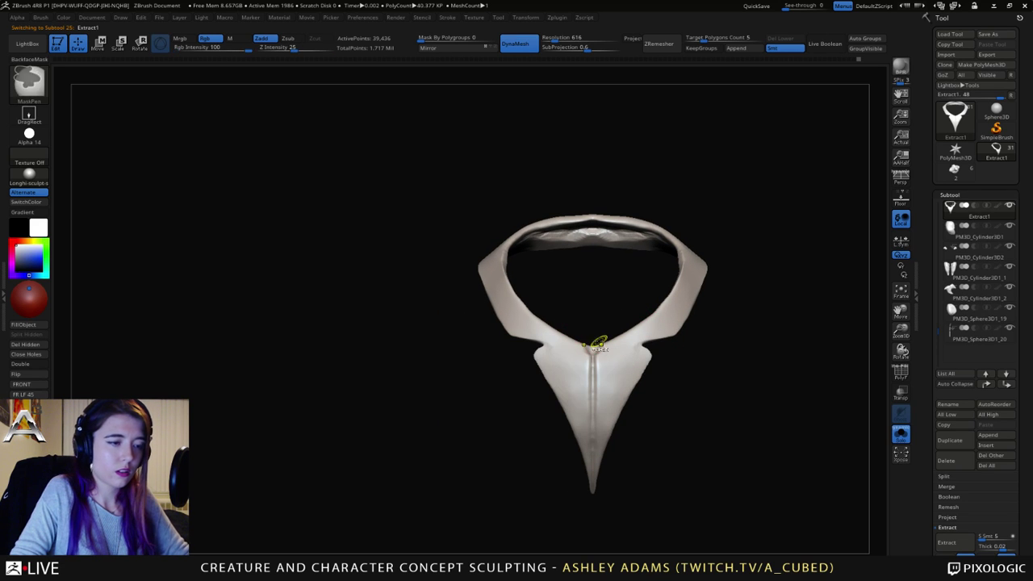
key("space")
right_click_drag(585, 345, 589, 346)
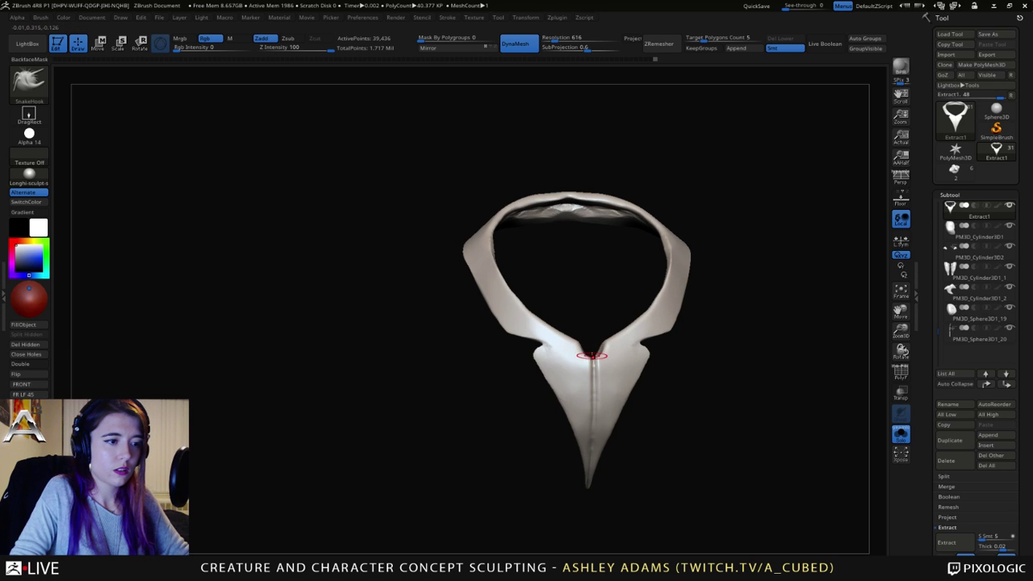
key("shift")
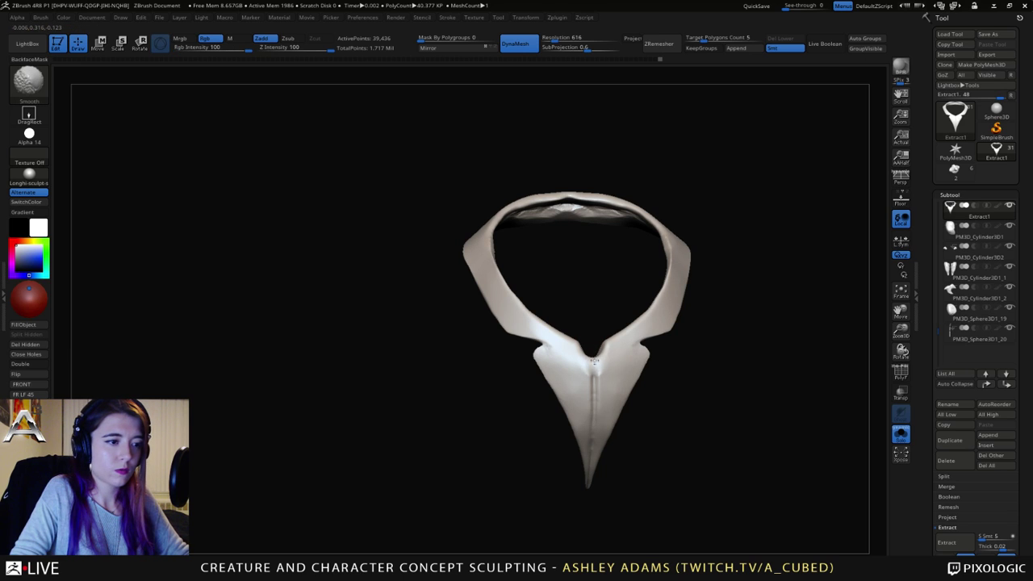
mouse_move(594, 362)
left_mouse_down("shift")
mouse_move(593, 387)
mouse_move(594, 365)
left_mouse_up("shift")
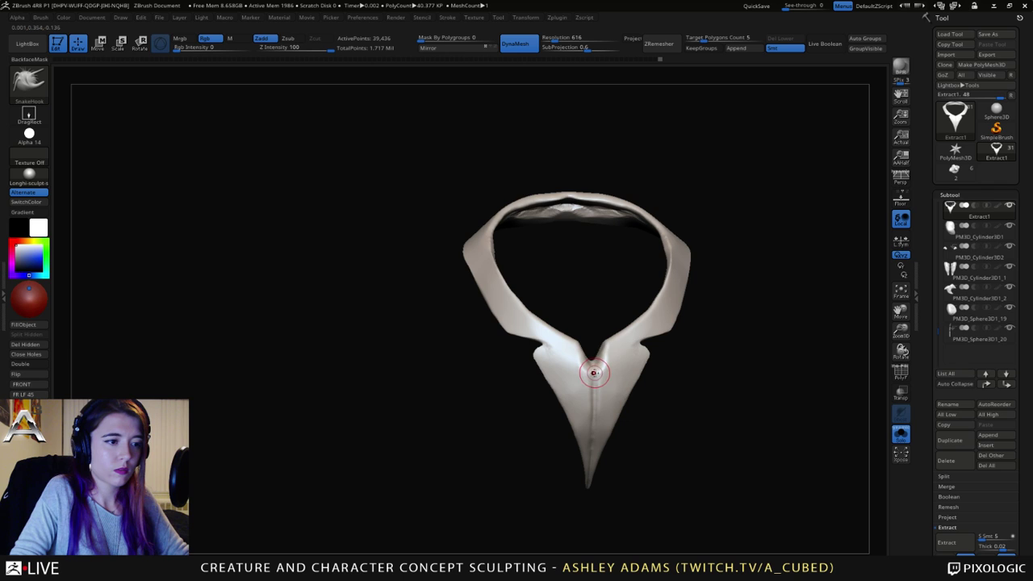
Step: Carve the centre line below the lapel notch with DamStandard, smooth it, and show all subtools again
key("b")
key("d")
key("s")
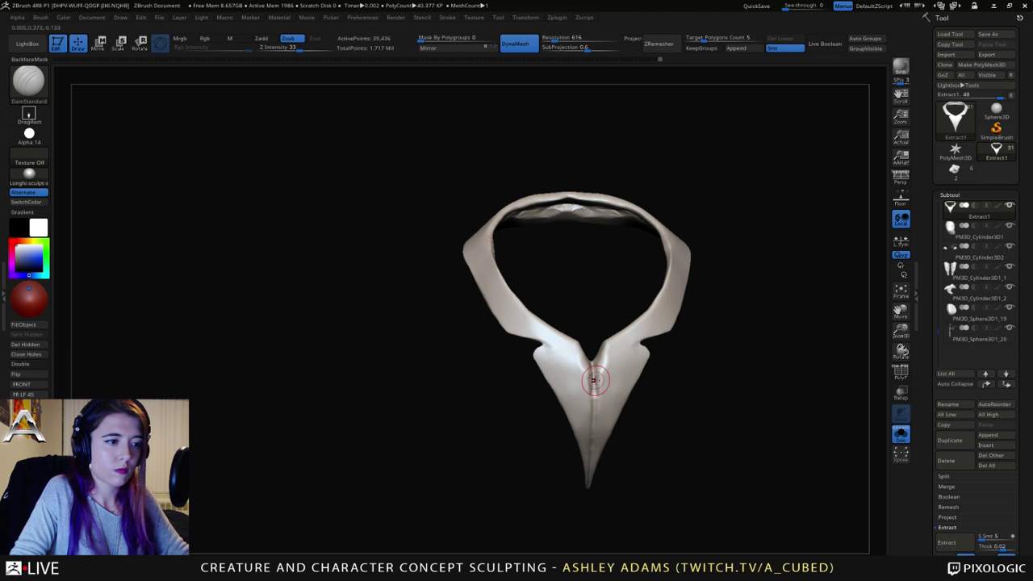
key("shift")
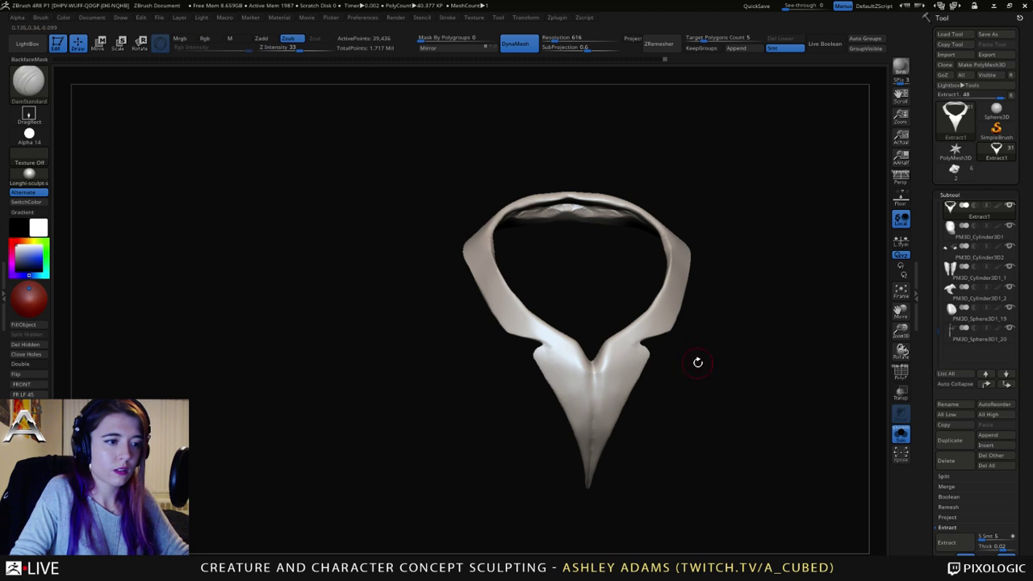
left_click(902, 434)
right_click_drag(598, 312, 567, 340)
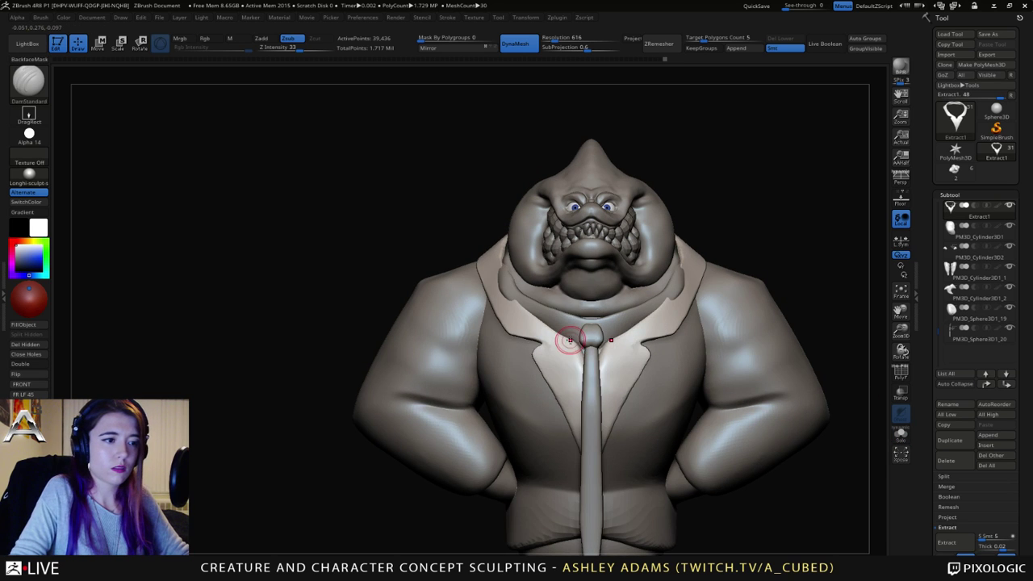
Step: Pull the lapels' inner edges beside the tie knot into shape with SnakeHook
key("b")
key("s")
key("h")
key("space")
left_click_drag(576, 333, 603, 353)
right_click_drag(601, 353, 622, 345)
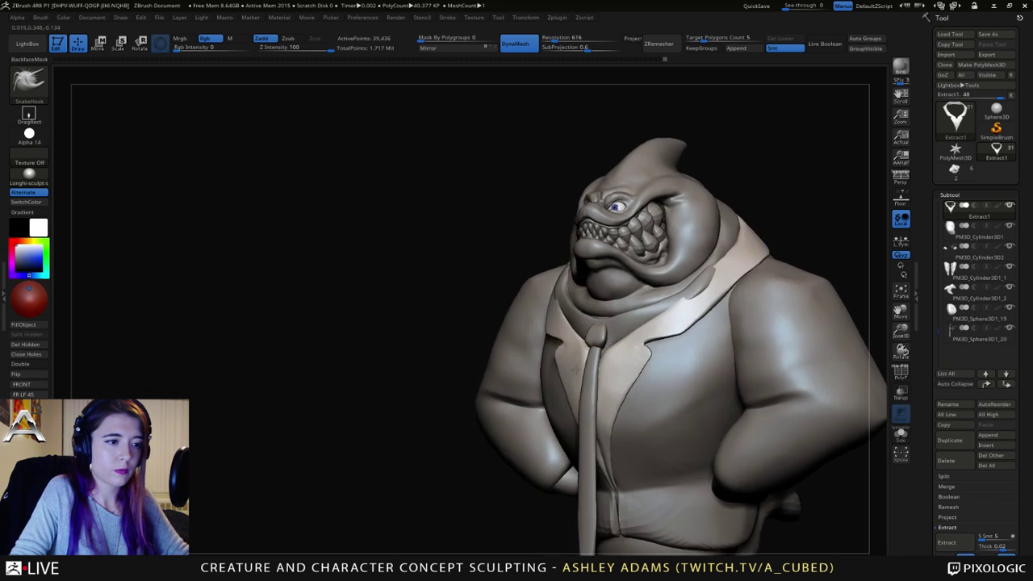
Step: Flatten the front surfaces of the lapels with the hPolish brush
key("b")
key("h")
key("p")
mouse_move(615, 383)
right_mouse_down("shift")
mouse_move(606, 328)
mouse_move(623, 310)
mouse_move(553, 364)
mouse_move(615, 330)
mouse_move(541, 355)
right_mouse_up("shift")
Step: Reshape the shirt collar around the tie knot with SnakeHook and reselect the jacket lapels
left_click(590, 319, "alt")
key("b")
key("s")
key("h")
right_click(554, 364)
mouse_move(607, 363)
right_mouse_down()
mouse_move(570, 353)
mouse_move(572, 334)
mouse_move(556, 330)
mouse_move(654, 276)
right_mouse_up()
left_click(565, 348, "alt")
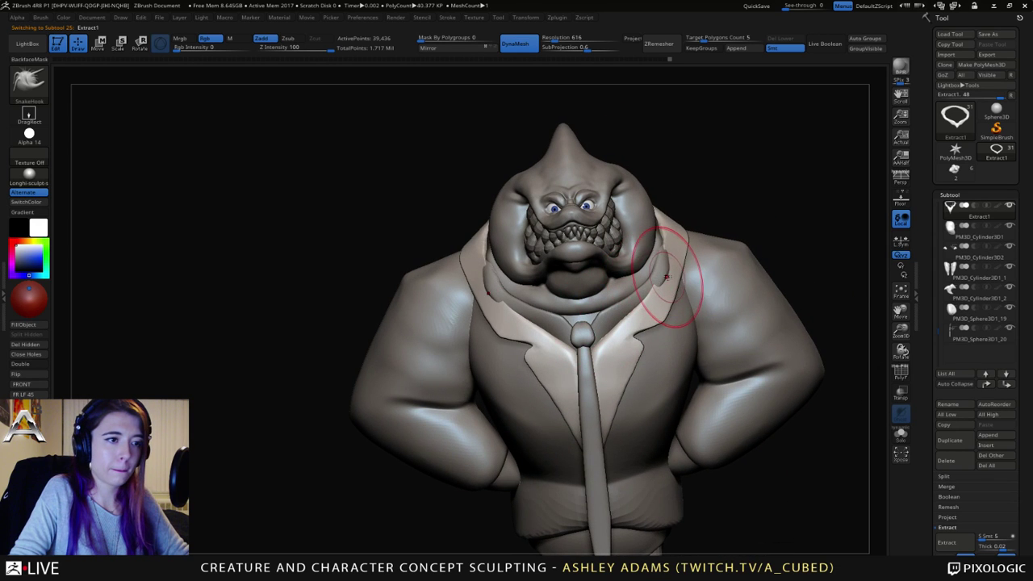
Step: Select the shirt collar and pull its edge along the side of the neck into shape with SnakeHook
left_click(658, 271, "alt")
mouse_move(659, 271)
right_mouse_down()
mouse_move(618, 279)
mouse_move(665, 277)
right_mouse_up()
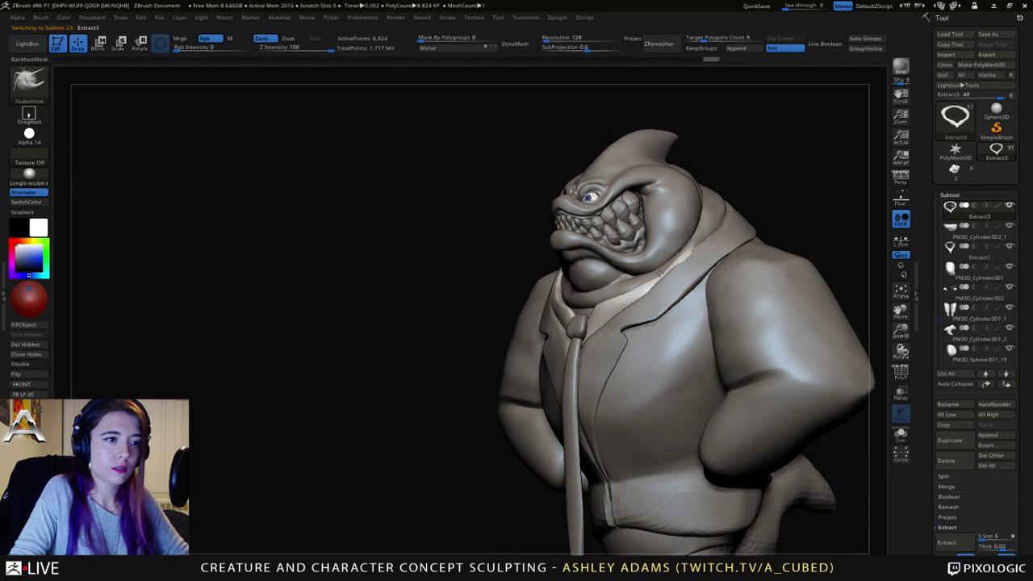
right_click(657, 279)
left_click_drag(604, 307, 618, 292)
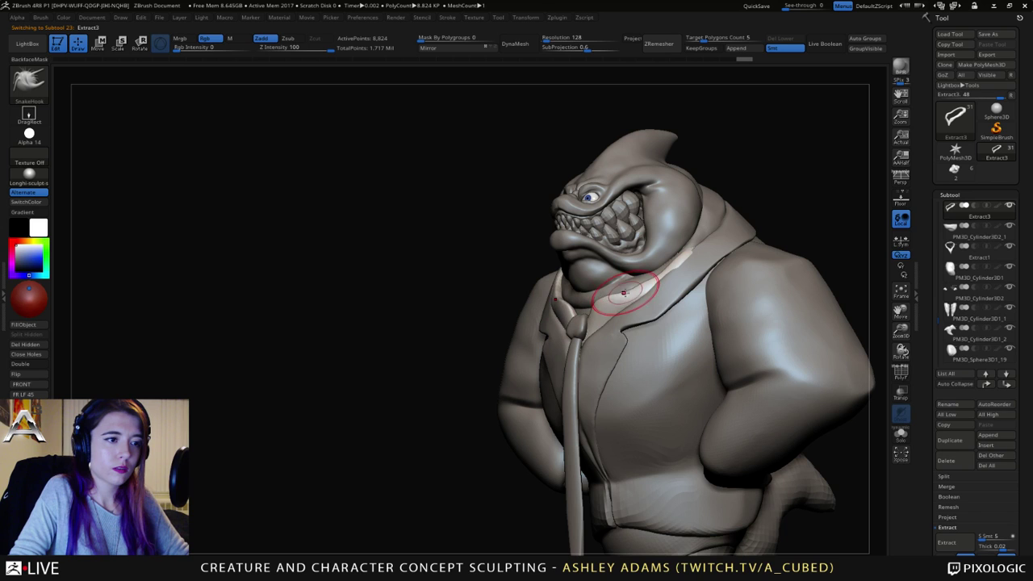
right_click_drag(626, 291, 638, 317)
left_click_drag(641, 313, 643, 303)
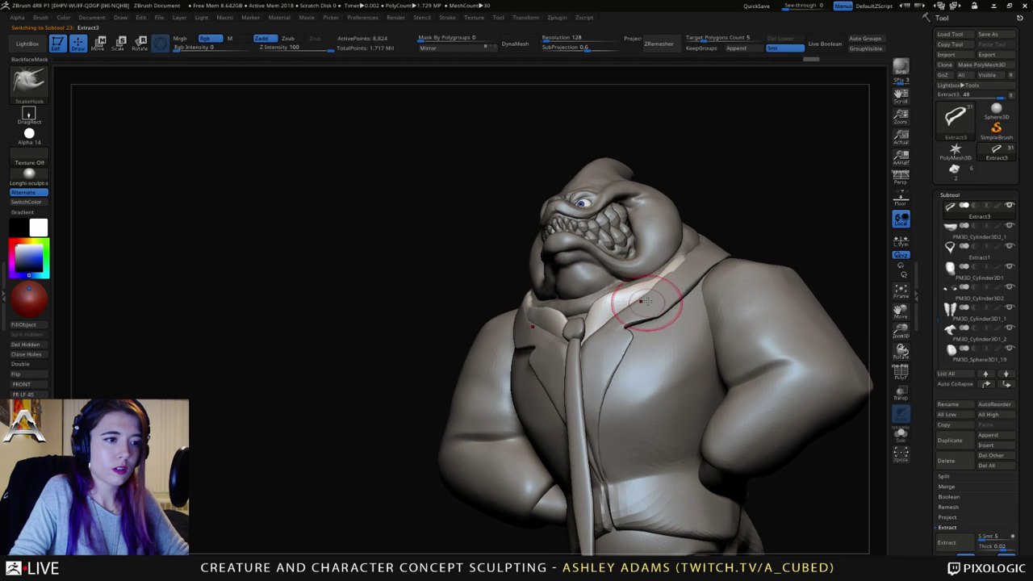
right_click_drag(643, 304, 656, 276)
left_click(658, 271, "alt")
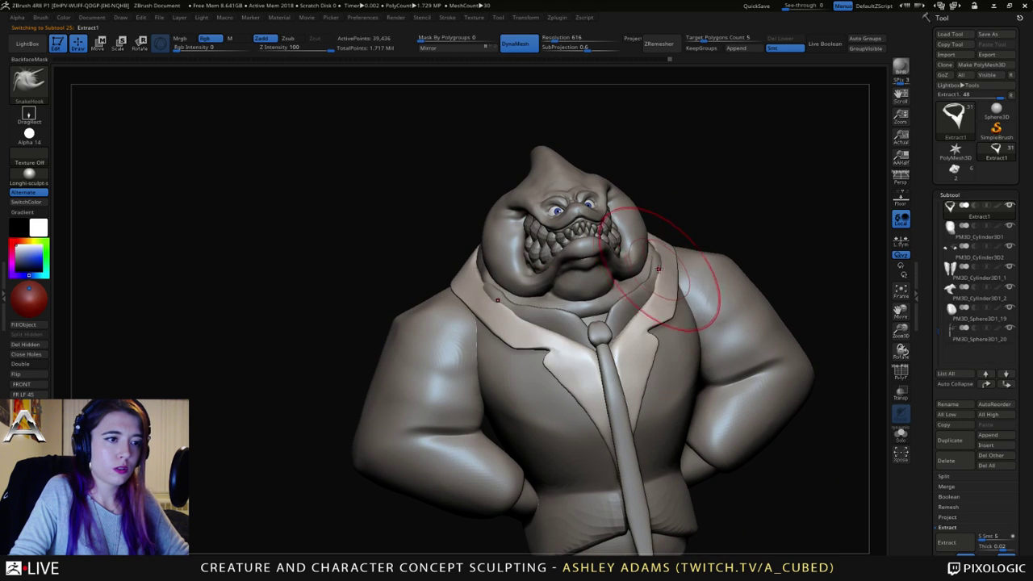
left_click(655, 273, "alt")
right_click_drag(655, 273, 607, 230)
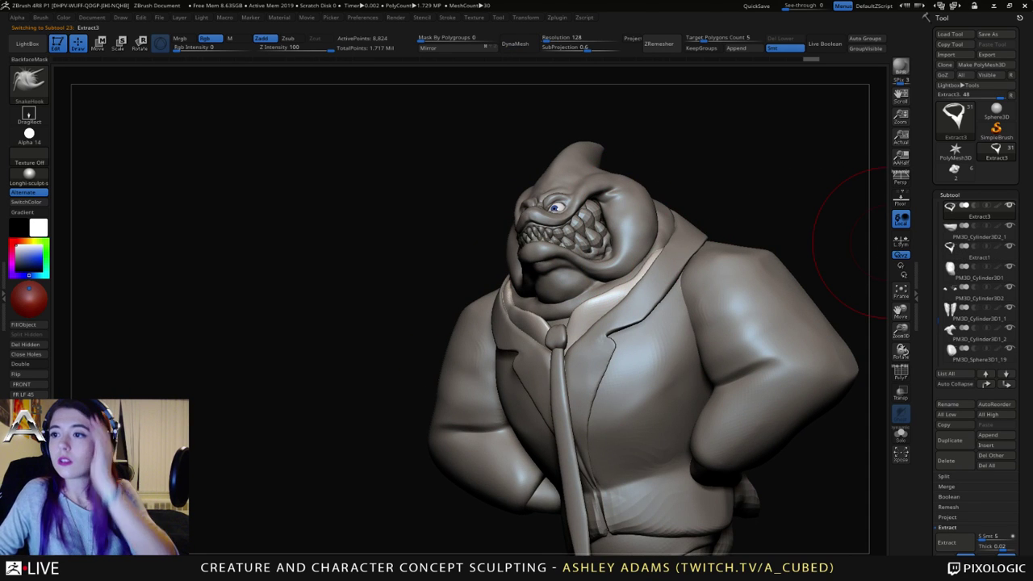
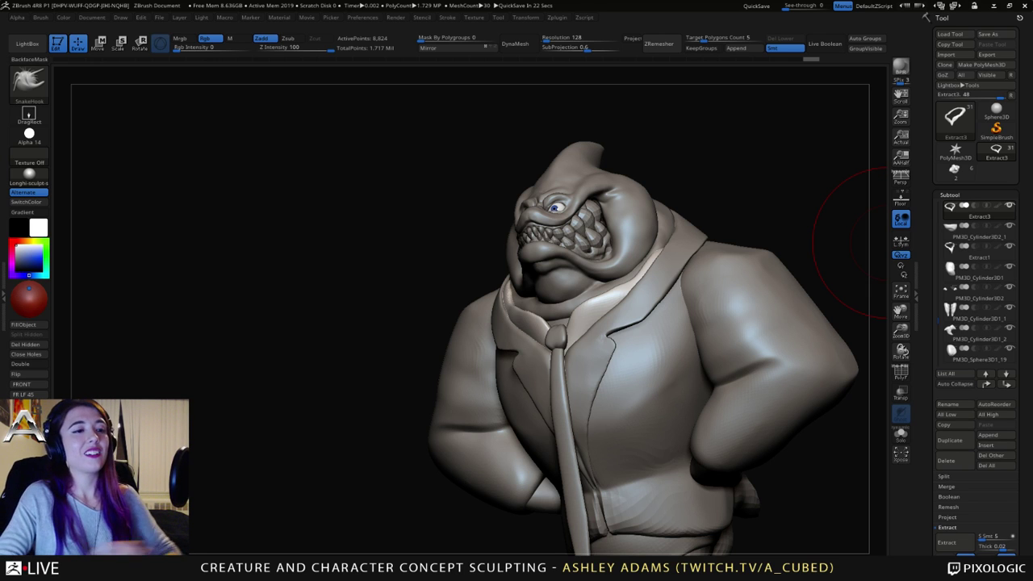
Step: Select the jacket lapels and adjust their upper edge beside the back of the neck with SnakeHook
left_click_drag(847, 242, 427, 250)
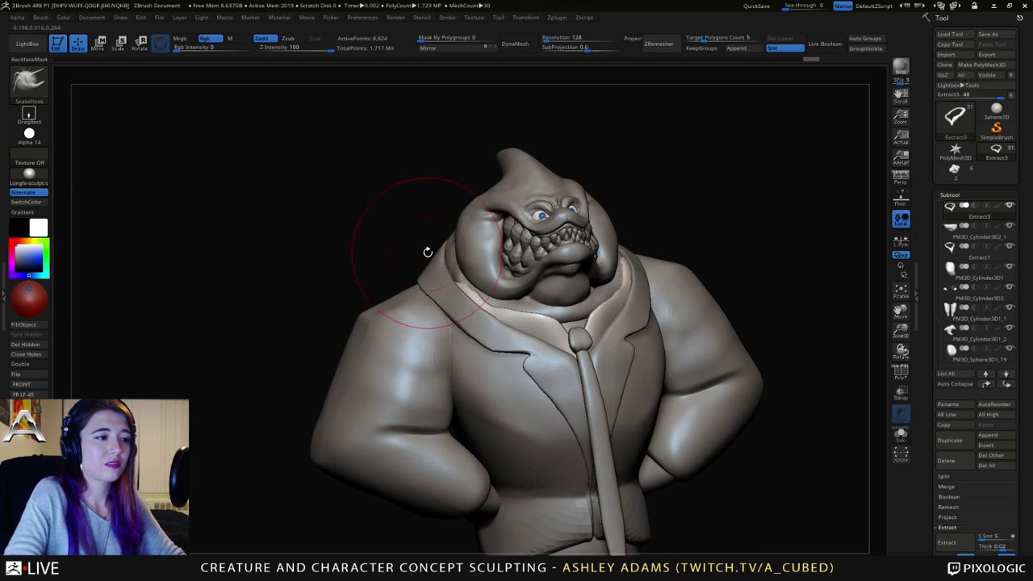
left_click(446, 269, "alt")
right_click_drag(446, 269, 516, 241)
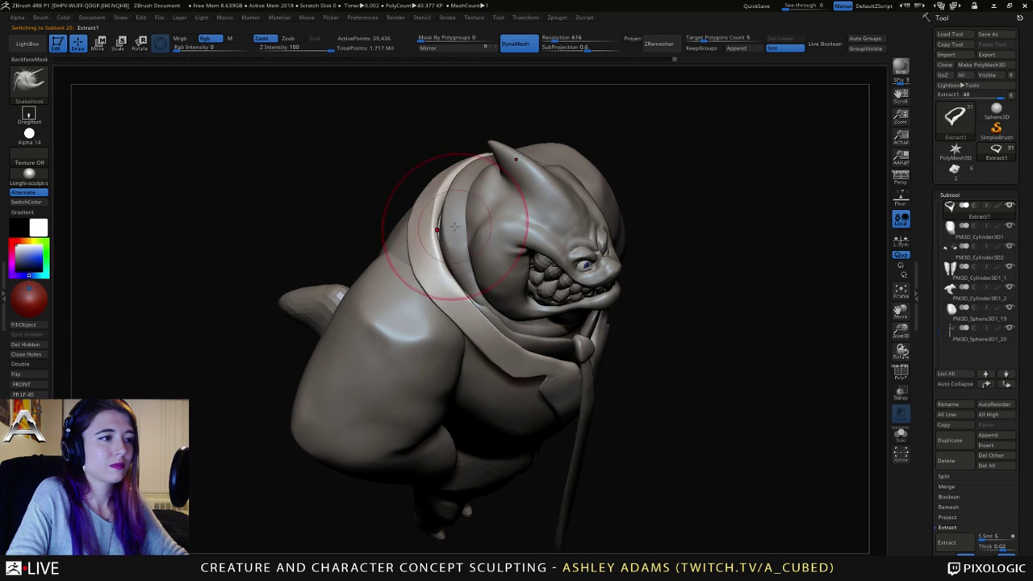
mouse_move(457, 229)
right_mouse_down()
mouse_move(464, 281)
mouse_move(443, 281)
mouse_move(436, 260)
mouse_move(448, 241)
mouse_move(462, 246)
right_mouse_up()
right_click(464, 284)
Step: Reselect the shirt collar and reshape its rough edge where it meets the lapel at the side of the neck
left_click(445, 290, "alt")
right_click(386, 298)
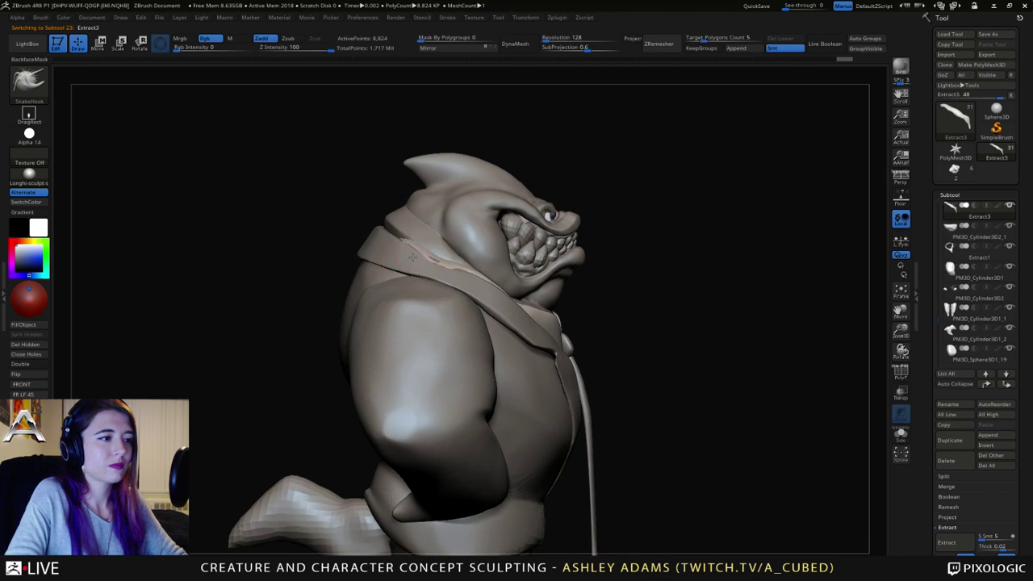
right_click_drag(436, 278, 380, 297)
right_click(380, 297)
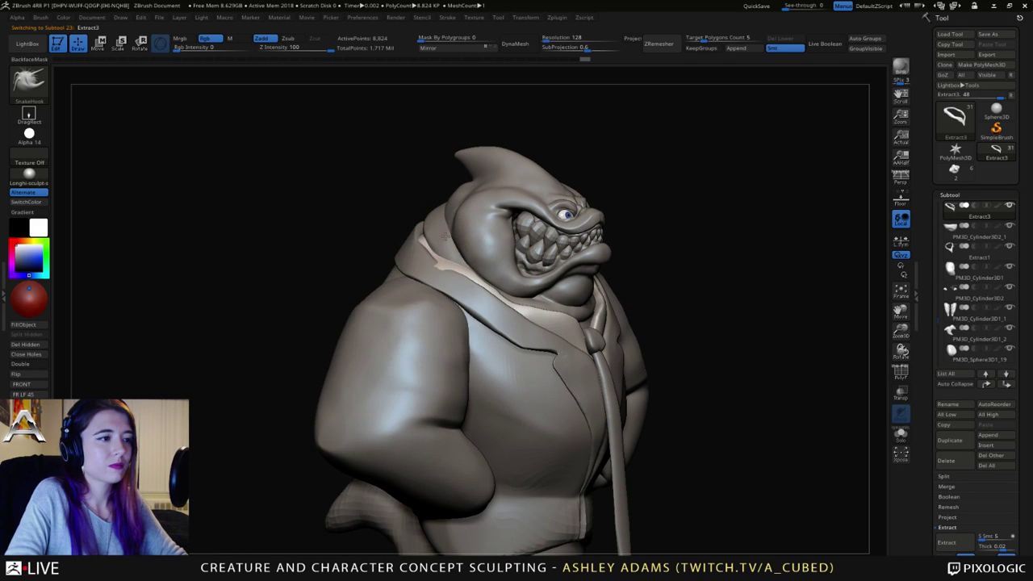
mouse_move(440, 228)
left_mouse_down()
mouse_move(442, 288)
mouse_move(415, 288)
mouse_move(438, 254)
mouse_move(431, 262)
left_mouse_up()
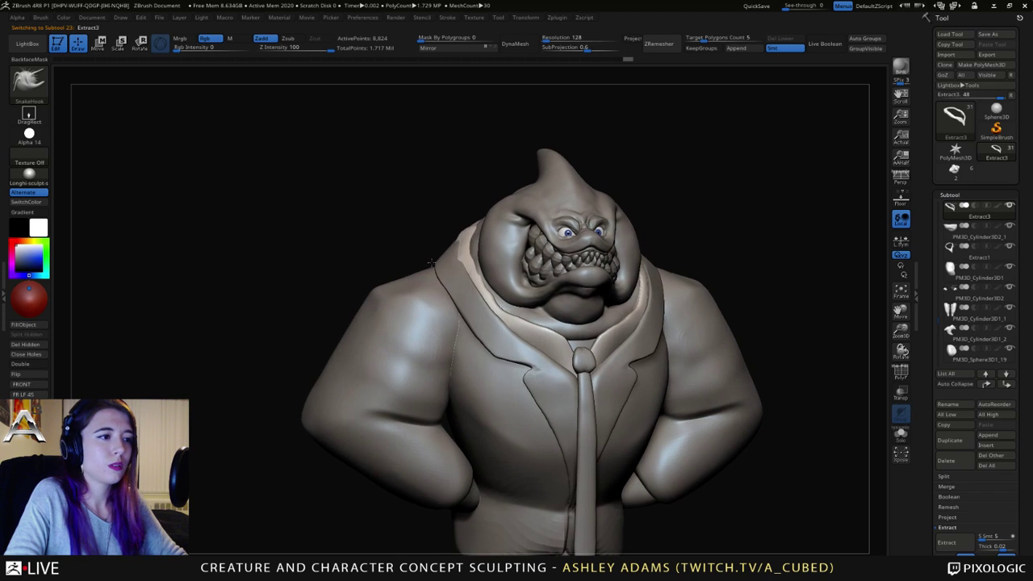
key("space")
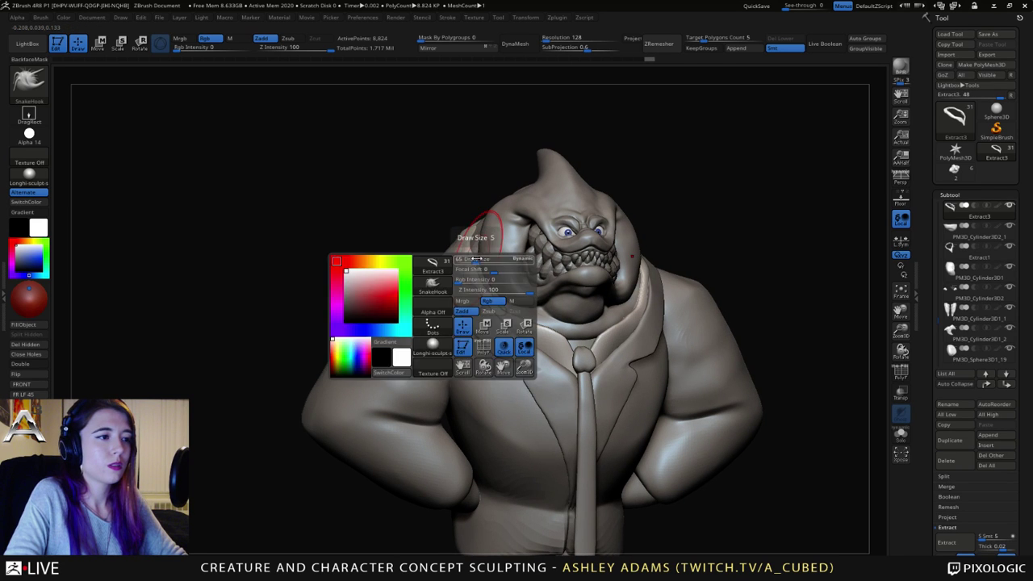
key("shift")
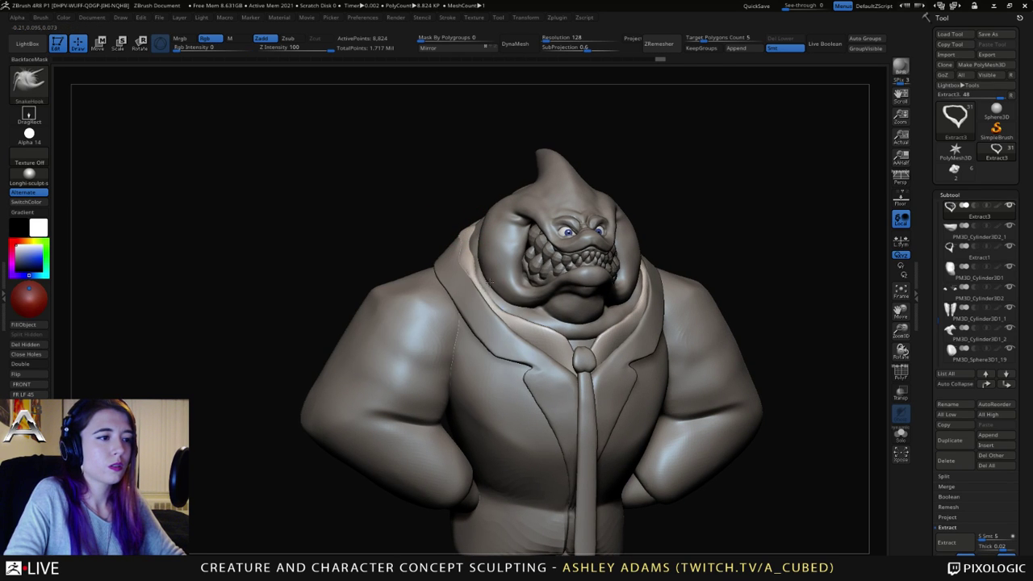
Step: Resize the SnakeHook brush and even out the shirt collar's edge along the lapel, working in profile
mouse_move(492, 301)
right_mouse_down()
mouse_move(470, 261)
mouse_move(482, 302)
right_mouse_up()
left_click(482, 301, "alt")
right_click(427, 345)
right_click_drag(427, 345, 481, 289)
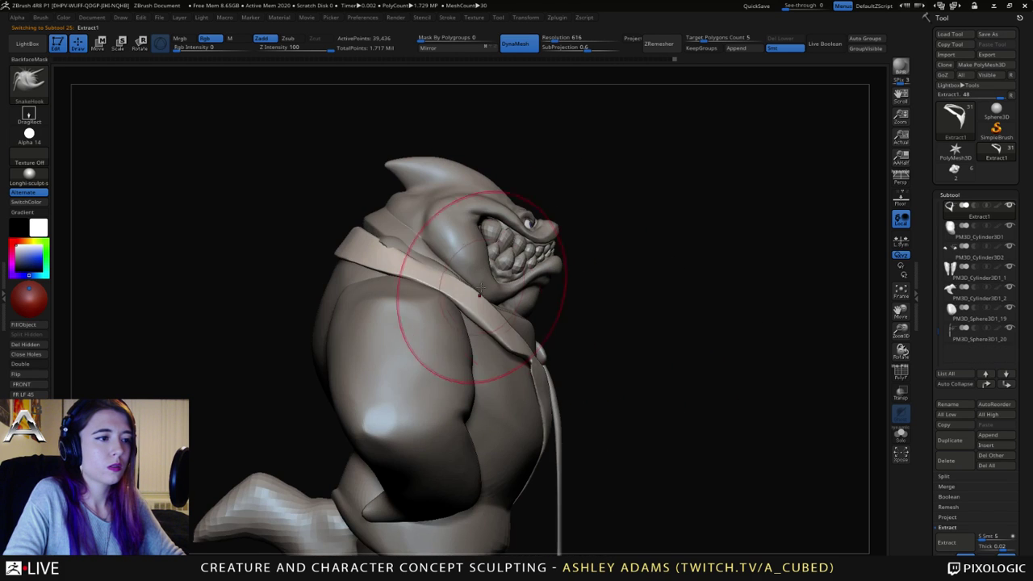
left_click(403, 226, "alt")
key("space")
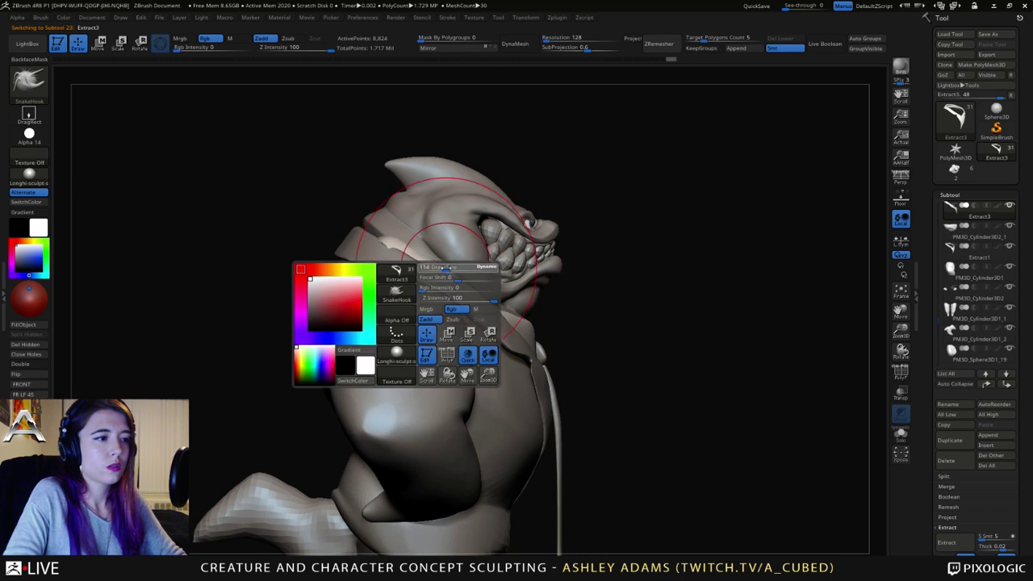
left_click_drag(484, 289, 495, 296)
key("space")
key("space")
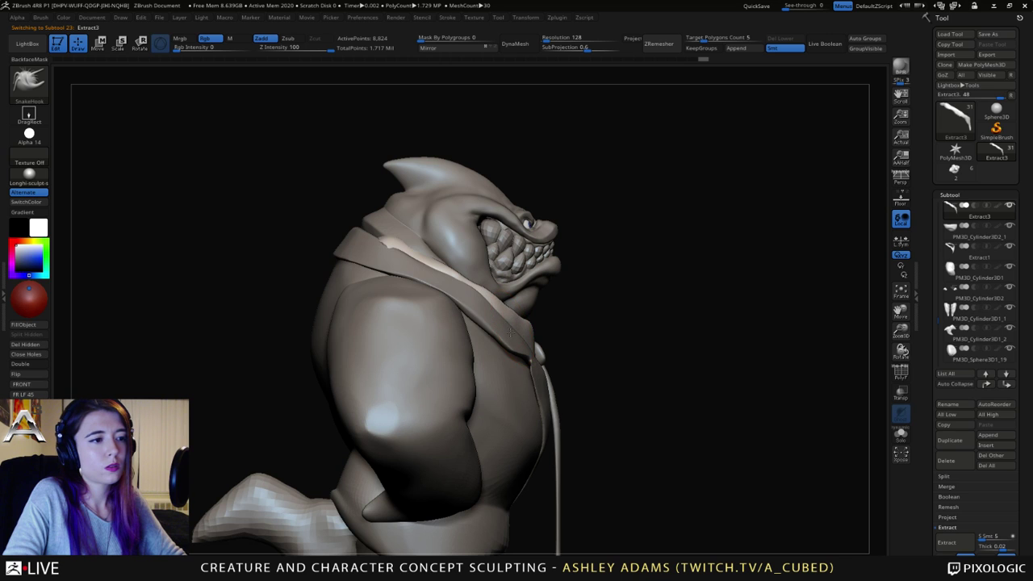
Step: Shape and smooth the front stretch of the shirt collar below the jaw, down to the tie knot
right_click_drag(510, 332, 463, 358)
key("space")
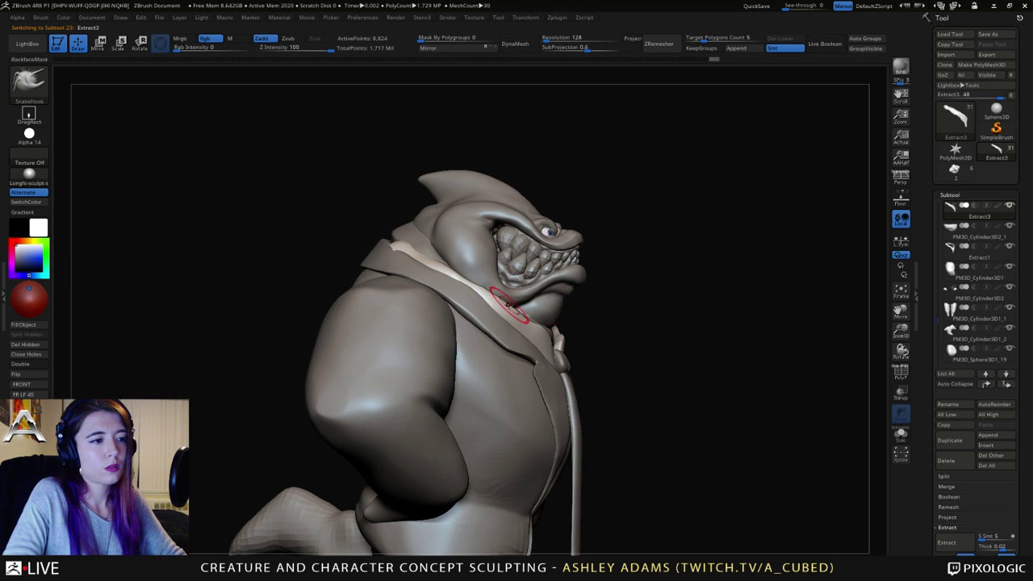
right_click_drag(528, 320, 498, 301)
key("shift")
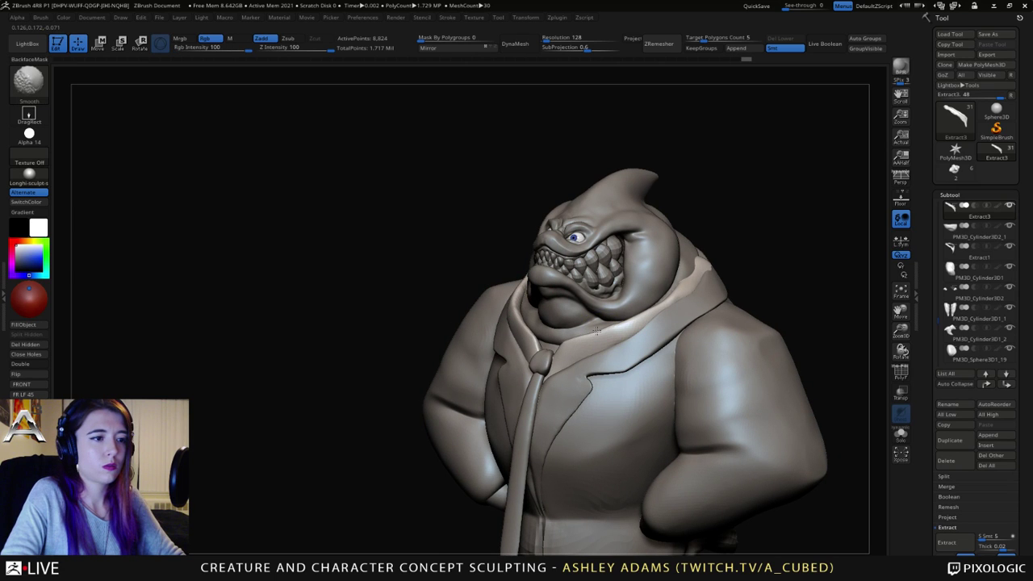
right_click_drag(525, 347, 560, 352)
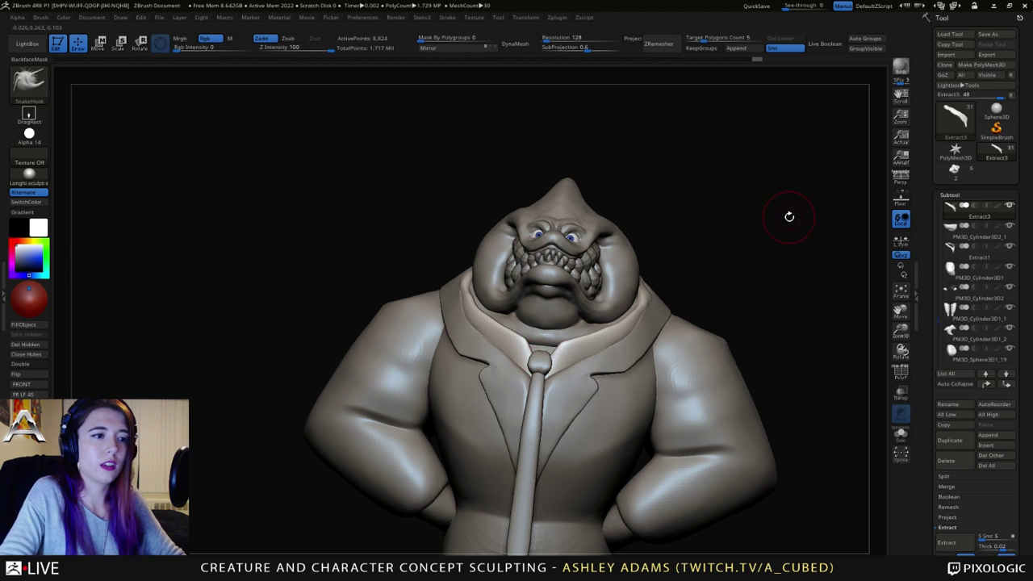
Step: Pull the shirt collar up around the back and side of the neck with a resized SnakeHook brush
right_click_drag(788, 215, 703, 243)
key("space")
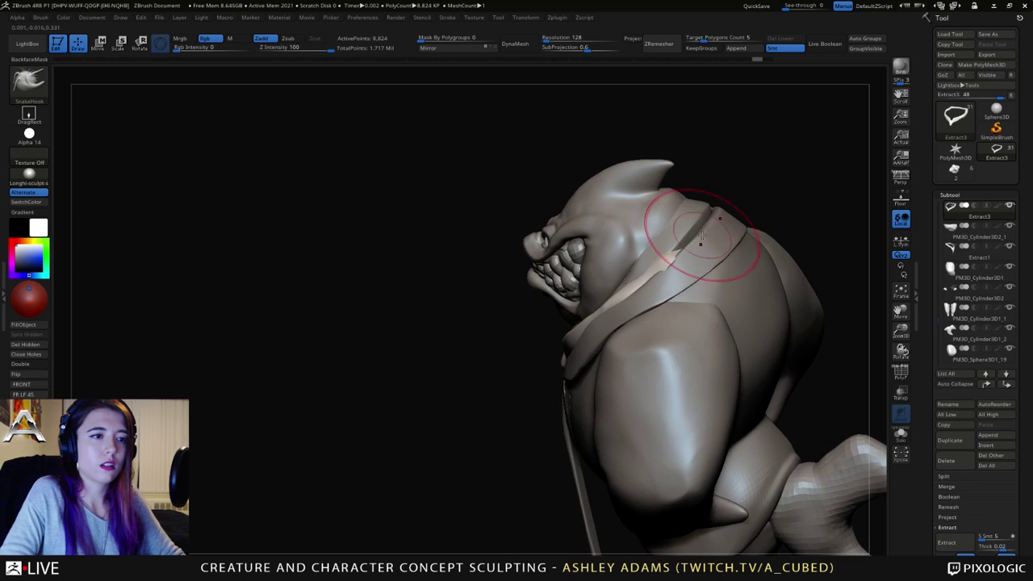
mouse_move(708, 234)
left_mouse_down()
mouse_move(701, 218)
mouse_move(698, 226)
left_mouse_up()
key("space")
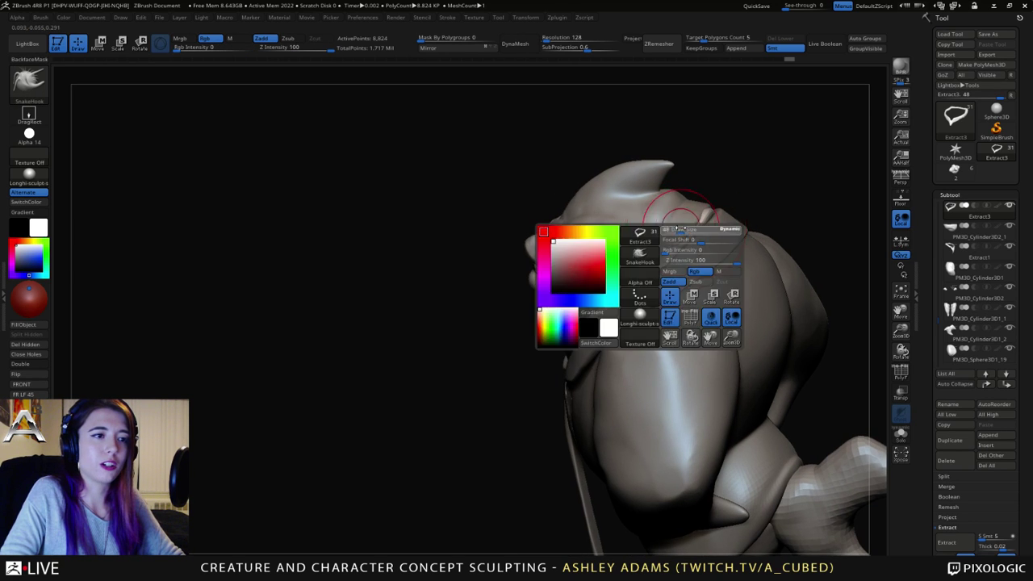
mouse_move(689, 243)
right_mouse_down()
mouse_move(701, 219)
mouse_move(687, 266)
right_mouse_up()
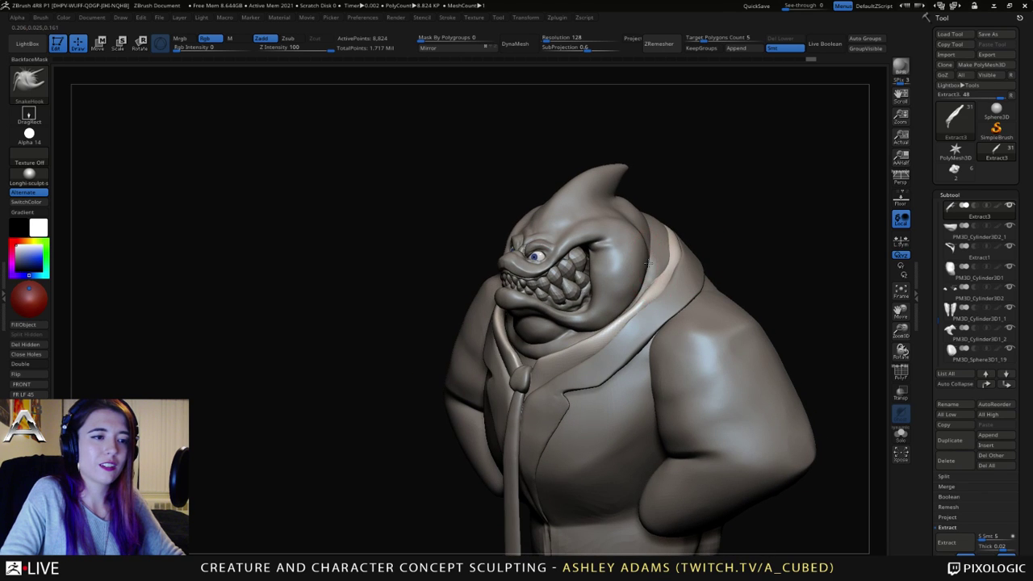
left_click_drag(648, 263, 668, 253)
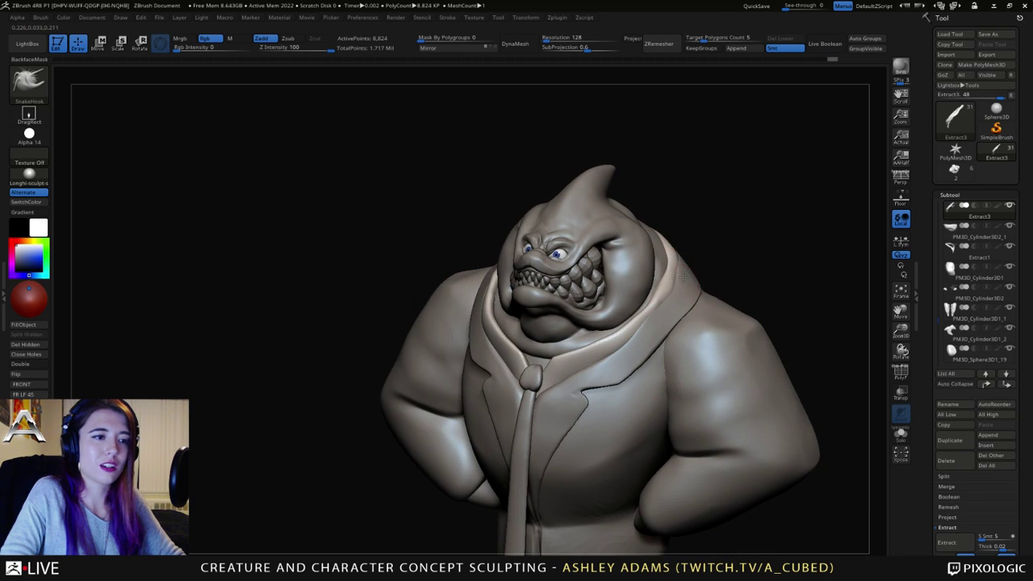
Step: Select the jacket lapels and pull their outer edges at the shoulders into shape with SnakeHook
left_click(682, 277, "alt")
key("space")
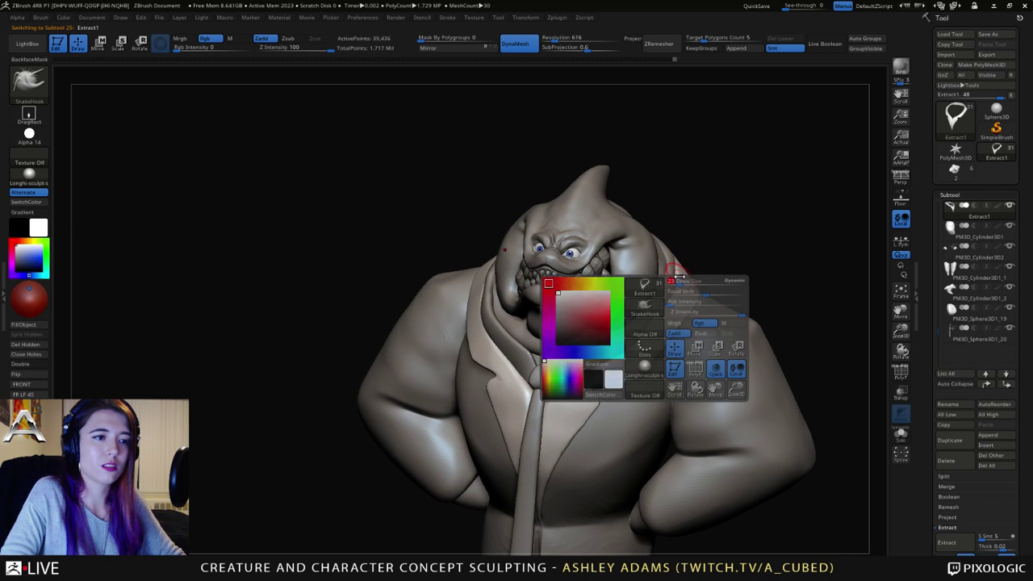
key("space")
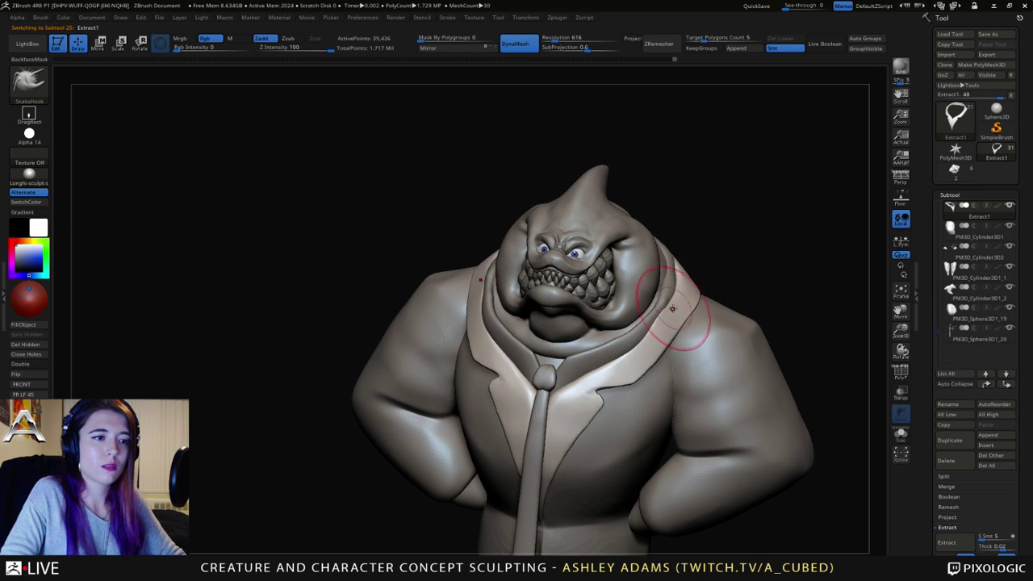
right_click_drag(675, 300, 675, 311)
left_click_drag(449, 339, 454, 323)
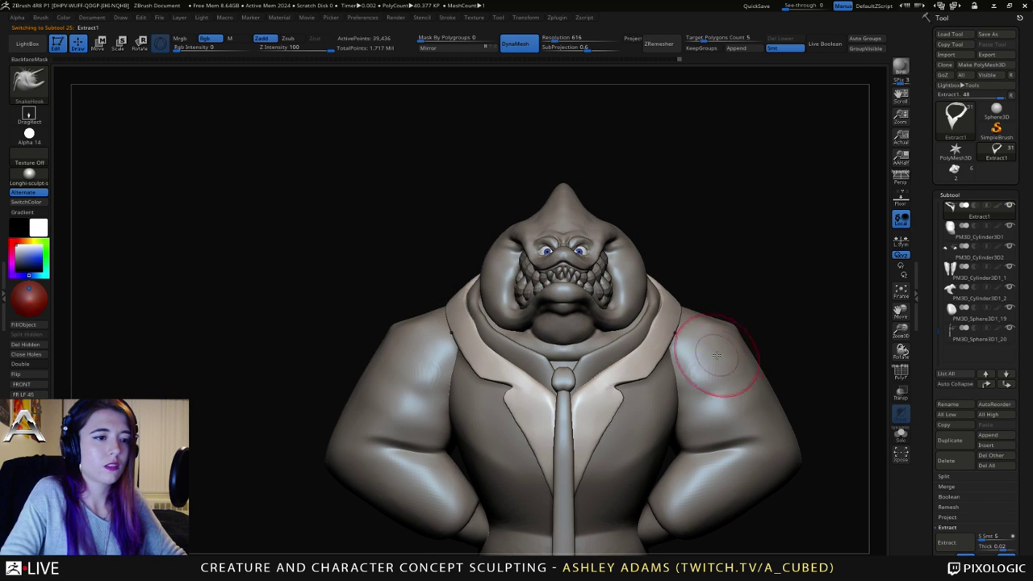
Step: Reselect the jacket lapels after picking the torso and reshape the lapel band around the back of the neck
right_click_drag(715, 348, 683, 346, "ctrl")
left_click(673, 353, "alt")
key("space")
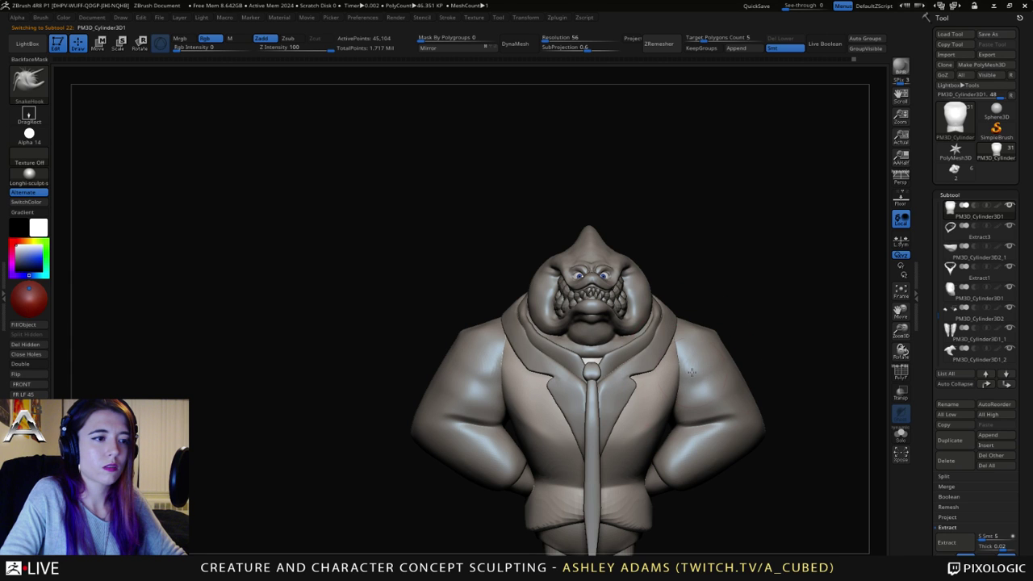
mouse_move(692, 372)
right_mouse_down("ctrl")
mouse_move(671, 333)
mouse_move(685, 316)
mouse_move(680, 324)
mouse_move(697, 332)
mouse_move(682, 387)
right_mouse_up("ctrl")
left_click(667, 330, "alt")
right_click(689, 321)
mouse_move(664, 285)
left_mouse_down()
mouse_move(651, 276)
mouse_move(655, 251)
left_mouse_up()
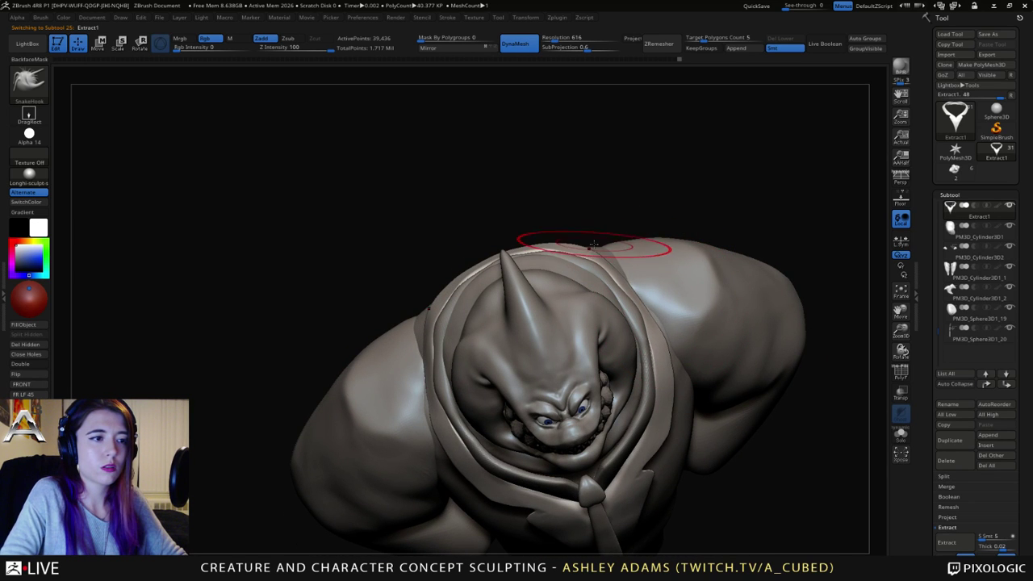
right_click_drag(595, 243, 595, 268)
left_click_drag(594, 268, 585, 244)
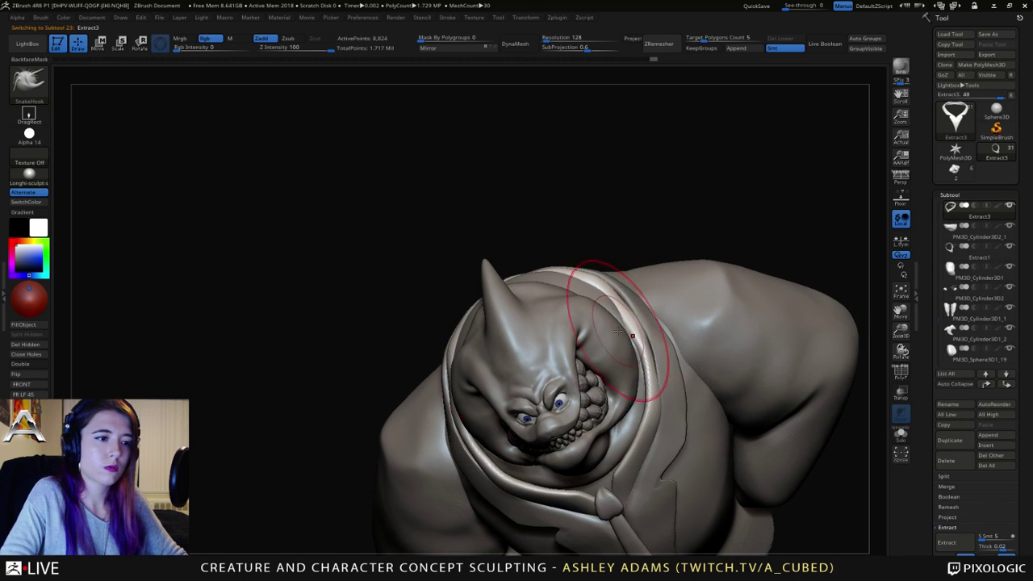
Step: Pull the shirt collar toward the lapel band around the side of the neck, working from above
key("shift")
right_click_drag(616, 295, 618, 297)
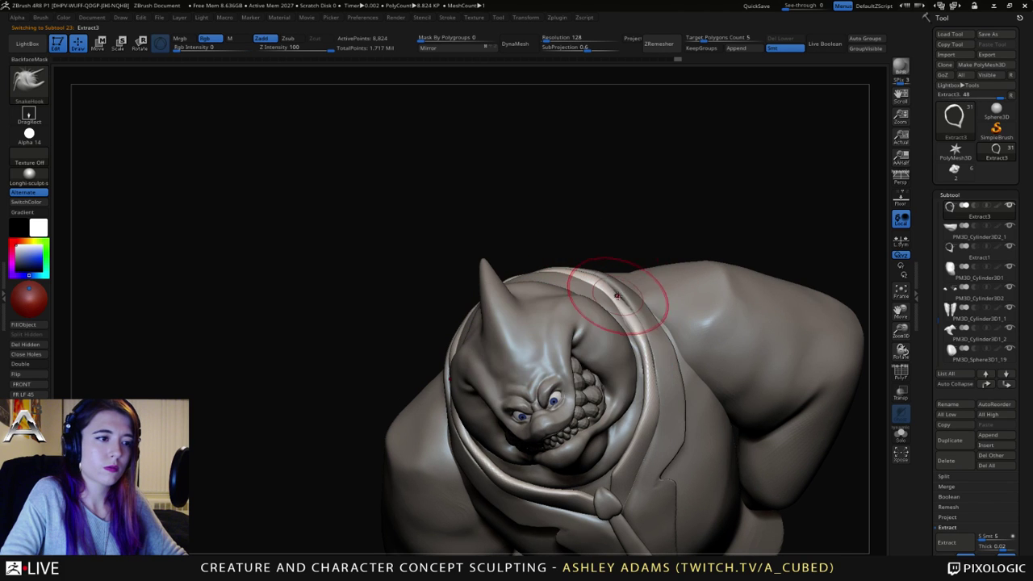
left_click_drag(618, 298, 622, 291)
right_click_drag(605, 278, 529, 265)
Step: Refine the shirt collar's back section behind the head and smooth it
left_click(526, 265, "alt")
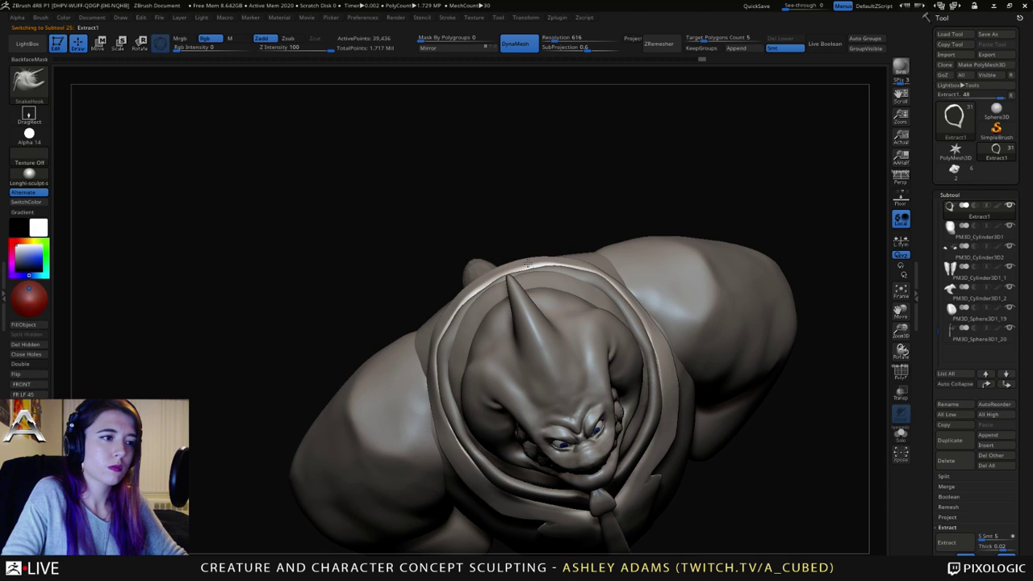
left_click(521, 273, "alt")
key("space")
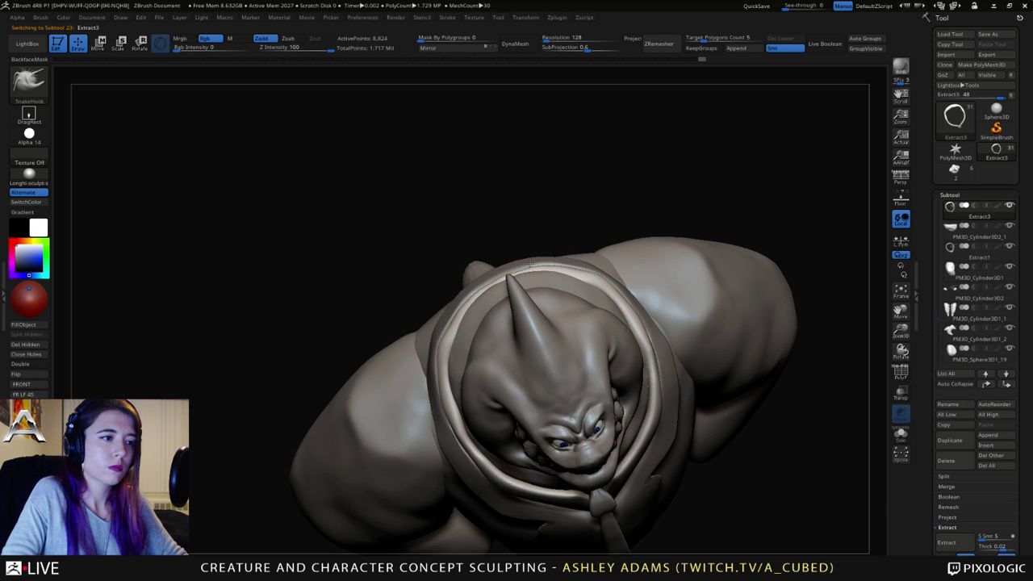
key("shift")
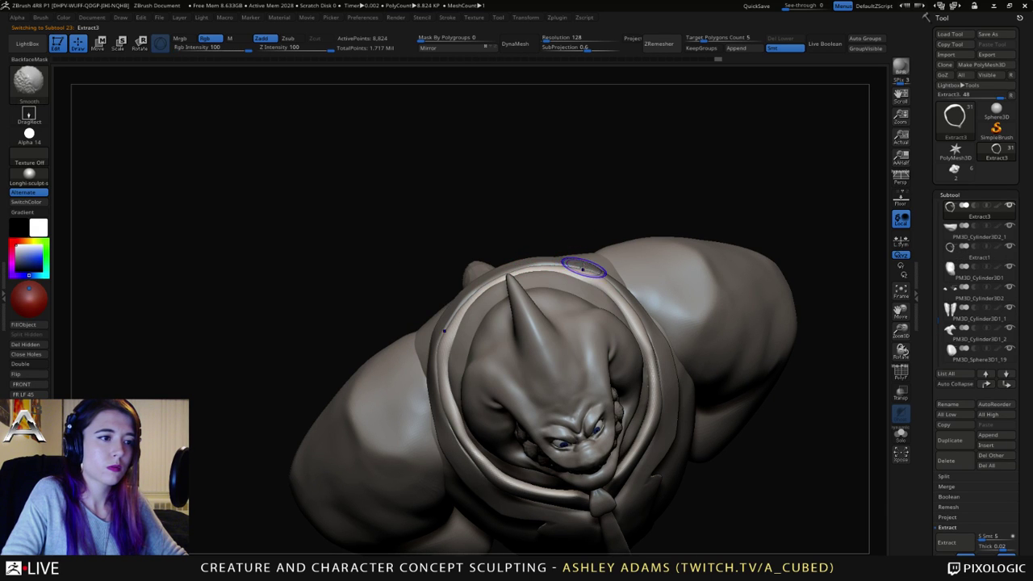
mouse_move(573, 265)
right_mouse_down()
mouse_move(581, 234)
mouse_move(517, 243)
right_mouse_up()
Step: Adjust the shirt collar beside the neck with a resized brush, smooth it, and select the jacket lapels
key("space")
key("space")
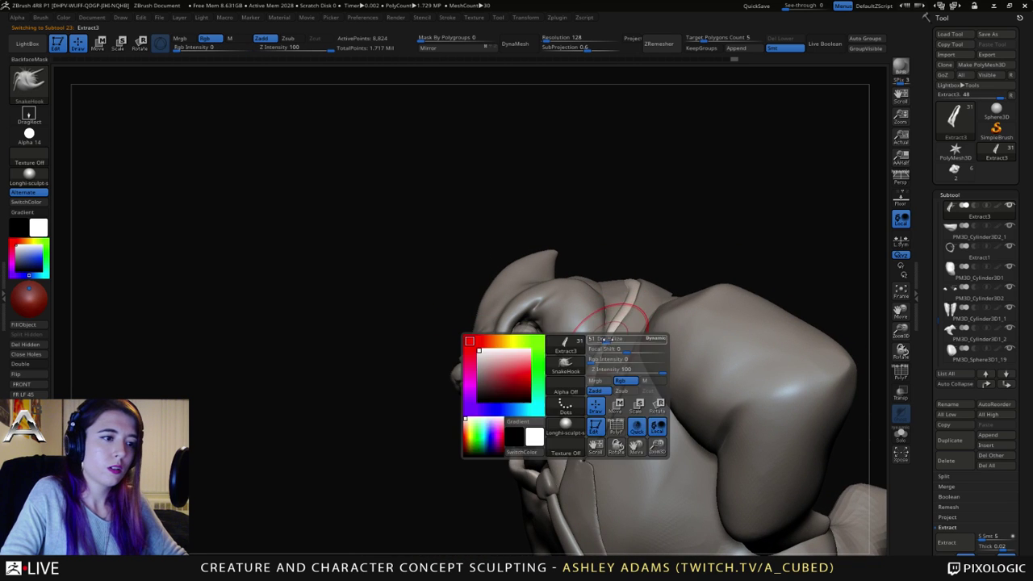
right_click_drag(574, 319, 604, 347)
left_click_drag(606, 347, 604, 361, "shift")
left_click(611, 363, "alt")
mouse_move(611, 363)
right_mouse_down()
mouse_move(633, 384)
mouse_move(615, 397)
right_mouse_up()
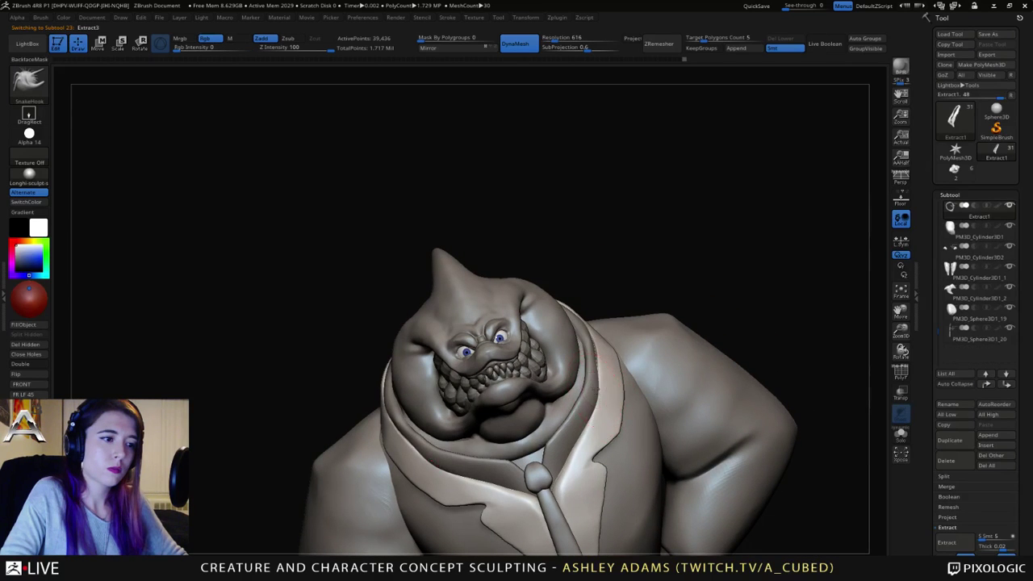
Step: Select the shirt collar, smooth it beside the neck, and flatten its side with the hPolish brush
left_click(605, 402, "alt")
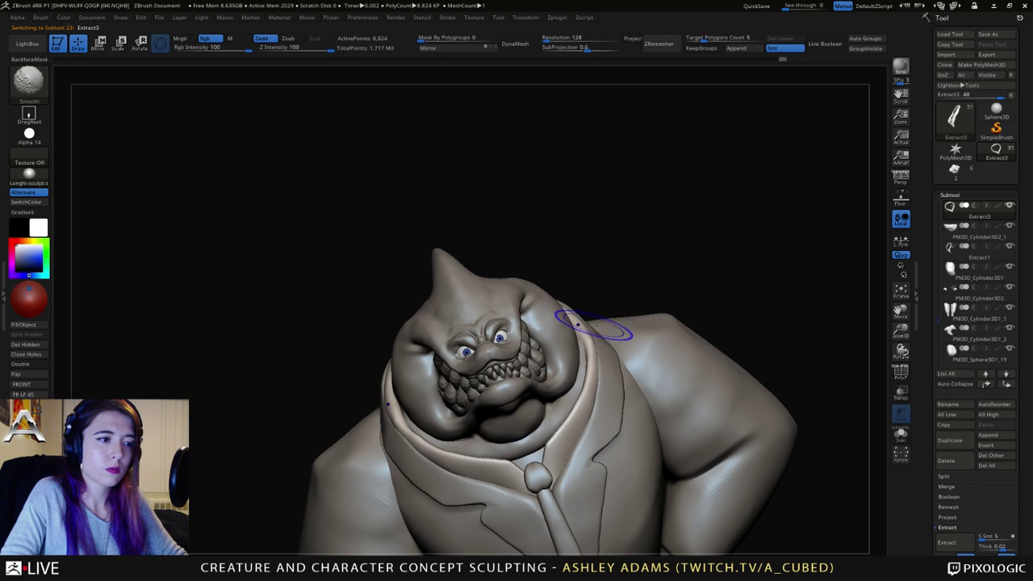
mouse_move(600, 323)
right_mouse_down("shift")
mouse_move(579, 321)
mouse_move(655, 321)
right_mouse_up("shift")
mouse_move(484, 323)
right_mouse_down()
mouse_move(556, 327)
mouse_move(549, 355)
mouse_move(449, 321)
right_mouse_up()
left_click_drag(426, 339, 432, 319, "shift")
right_click_drag(433, 320, 406, 307)
mouse_move(406, 306)
left_mouse_down()
mouse_move(444, 339)
mouse_move(447, 360)
left_mouse_up()
right_click_drag(447, 360, 414, 333)
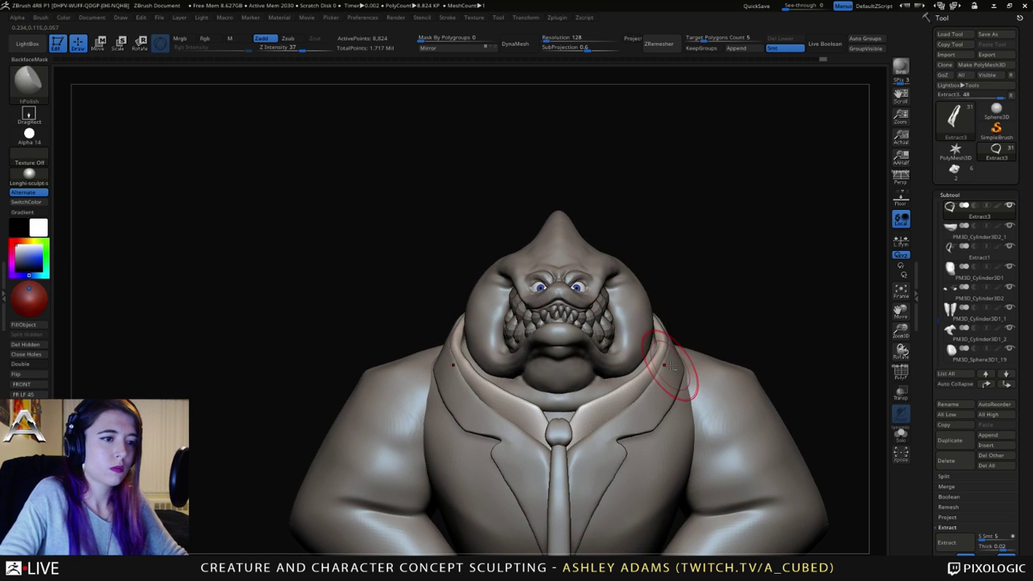
mouse_move(686, 371)
right_mouse_down()
mouse_move(706, 324)
mouse_move(679, 377)
right_mouse_up()
right_click(679, 377)
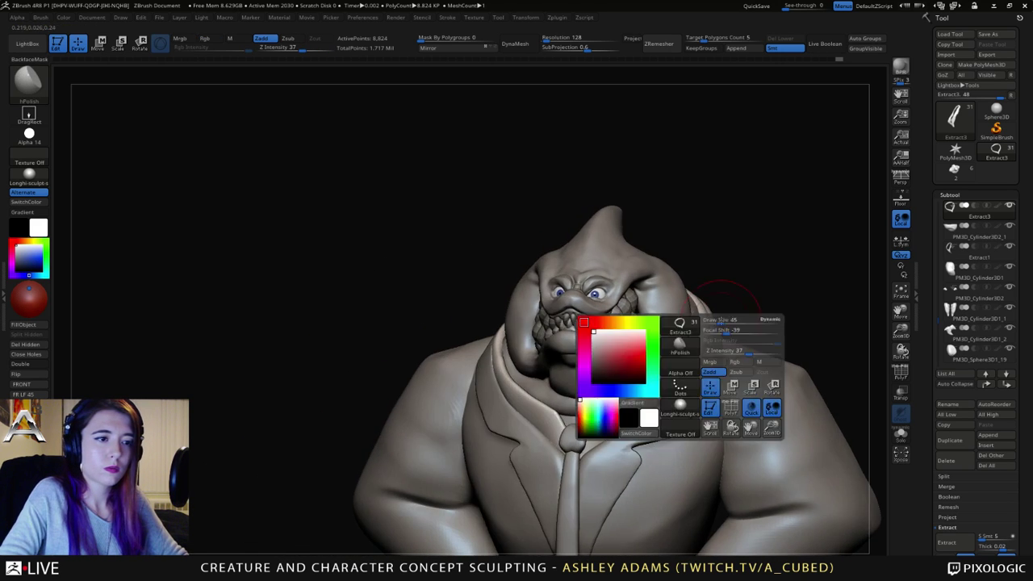
Step: Select the jacket lapels and reshape the band over the shoulder with the SnakeHook brush
left_click(715, 329, "alt")
key("b")
key("s")
key("h")
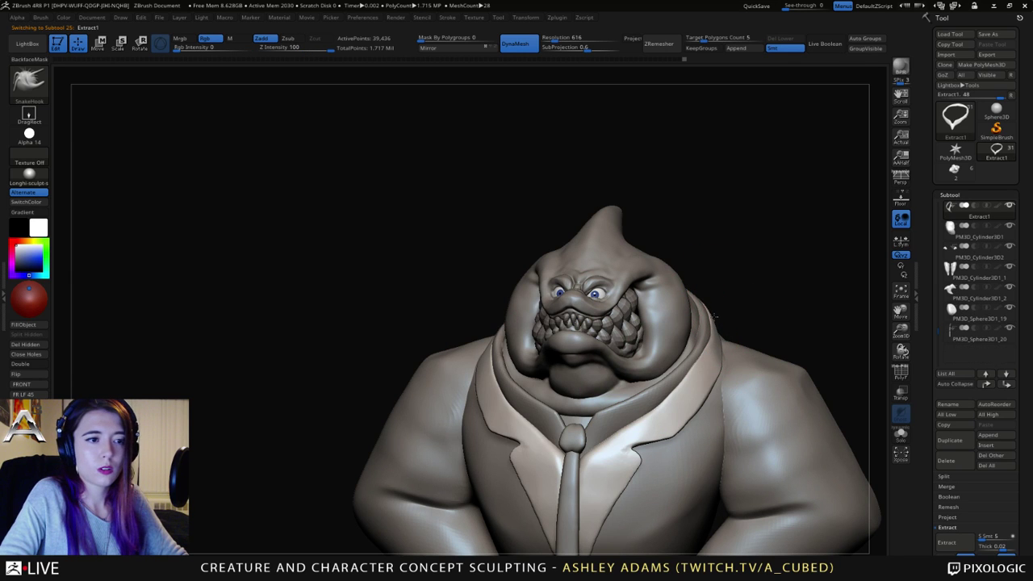
right_click_drag(717, 320, 738, 299)
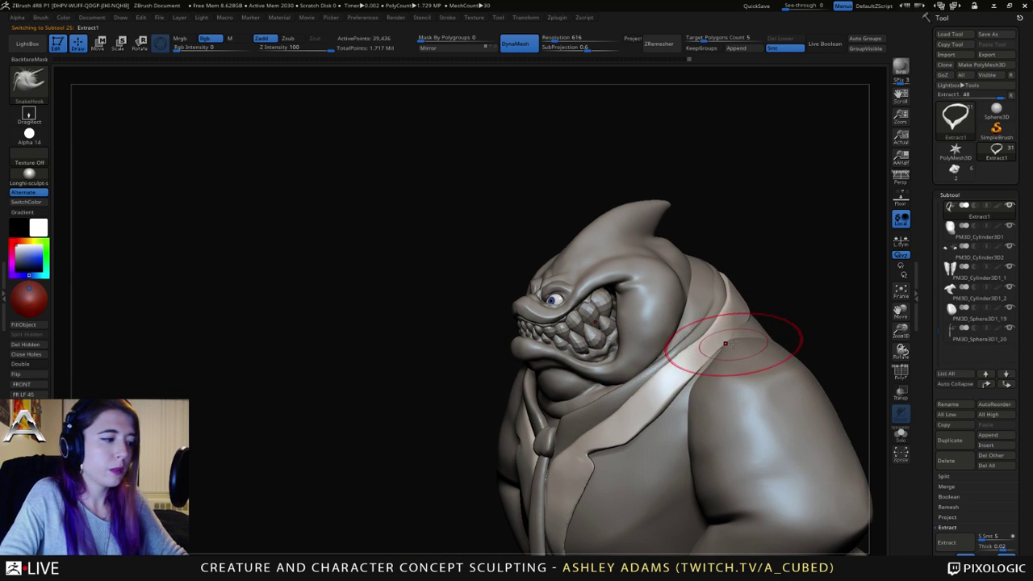
mouse_move(724, 343)
right_mouse_down()
mouse_move(737, 333)
mouse_move(703, 341)
right_mouse_up()
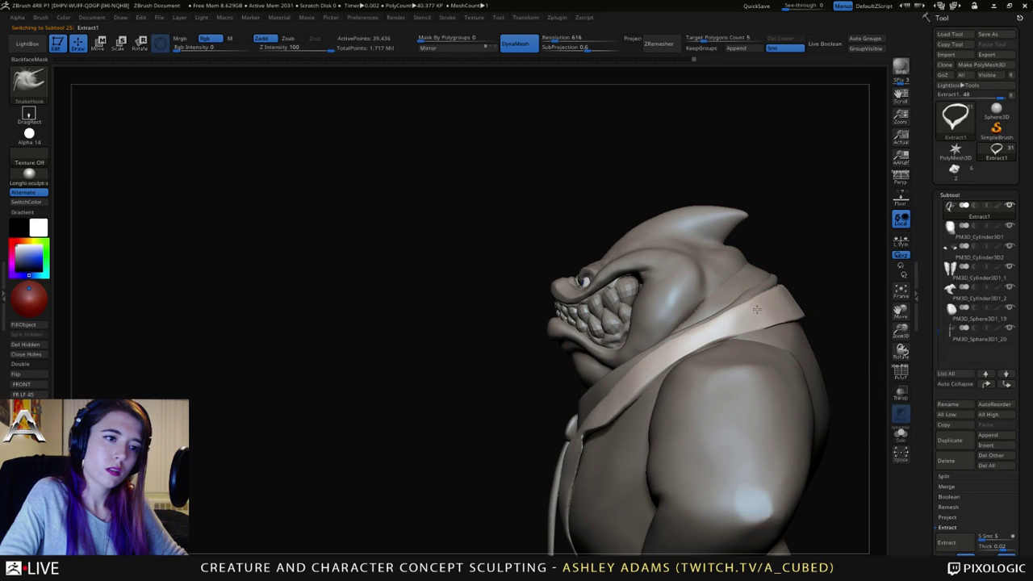
key("space")
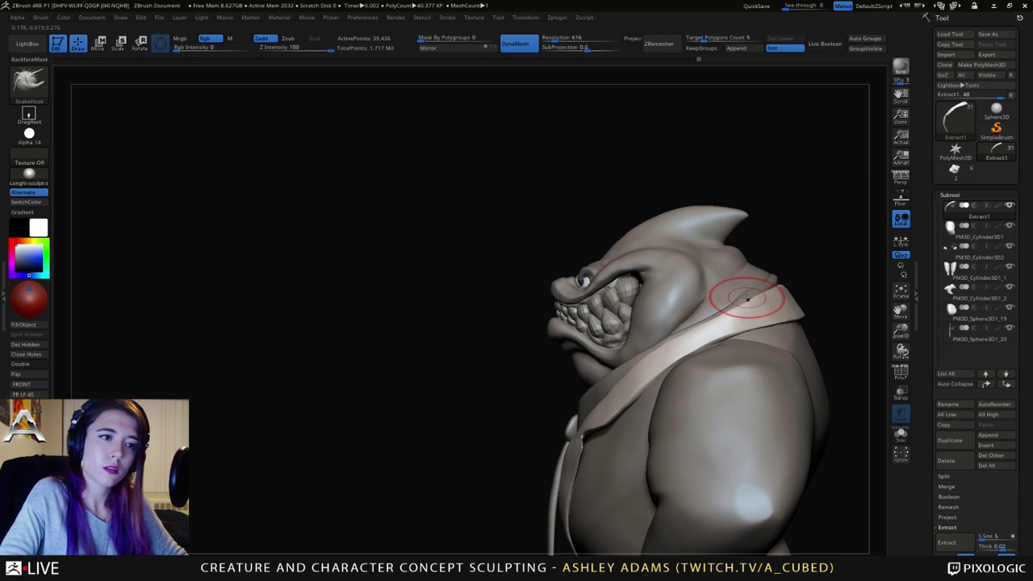
Step: Select the shirt collar, pull its section behind the head into place, and smooth it
left_click(779, 288, "alt")
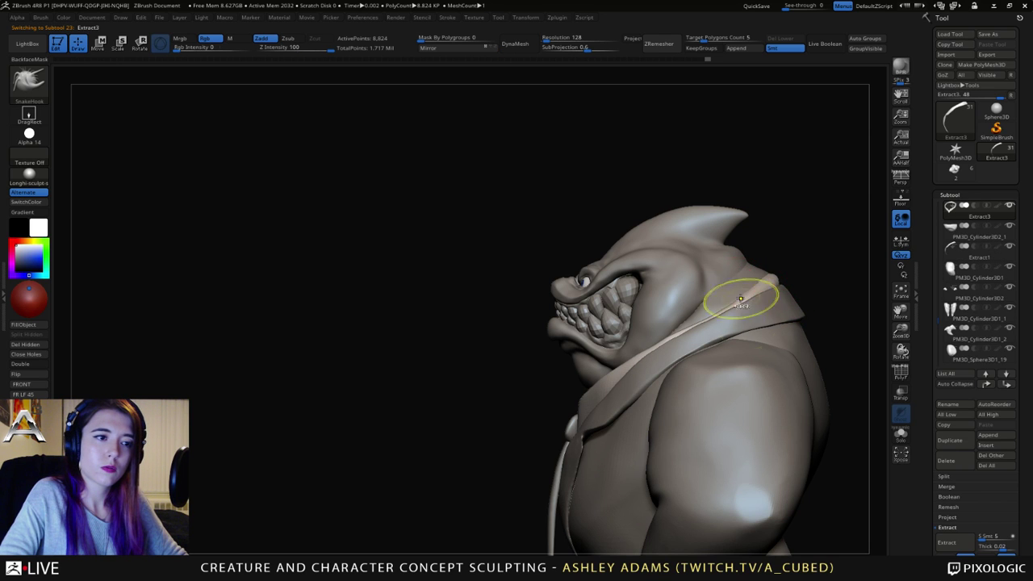
right_click_drag(741, 298, 762, 300, "ctrl")
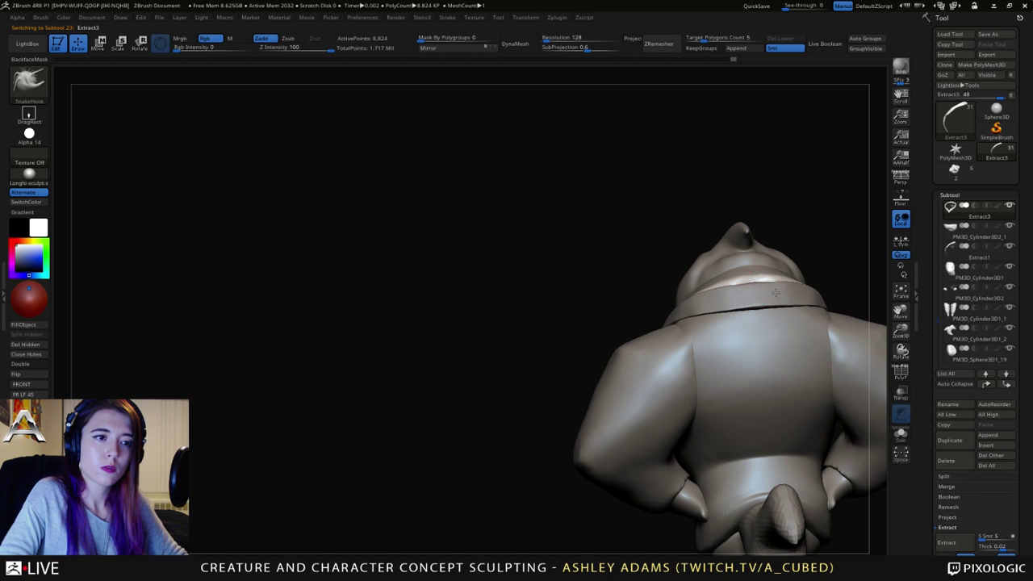
left_click_drag(775, 292, 765, 278)
key("shift")
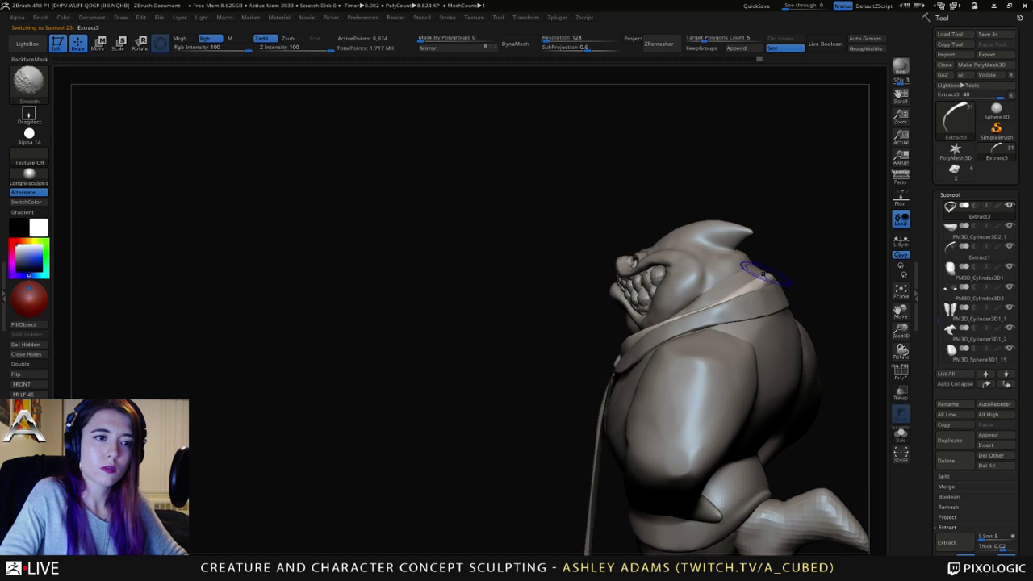
Step: Carve a crease along the shirt collar around the side and back of the neck with the DamStandard brush
mouse_move(750, 276)
right_mouse_down()
mouse_move(763, 330)
mouse_move(710, 343)
right_mouse_up()
right_click(756, 291)
key("b")
key("d")
key("s")
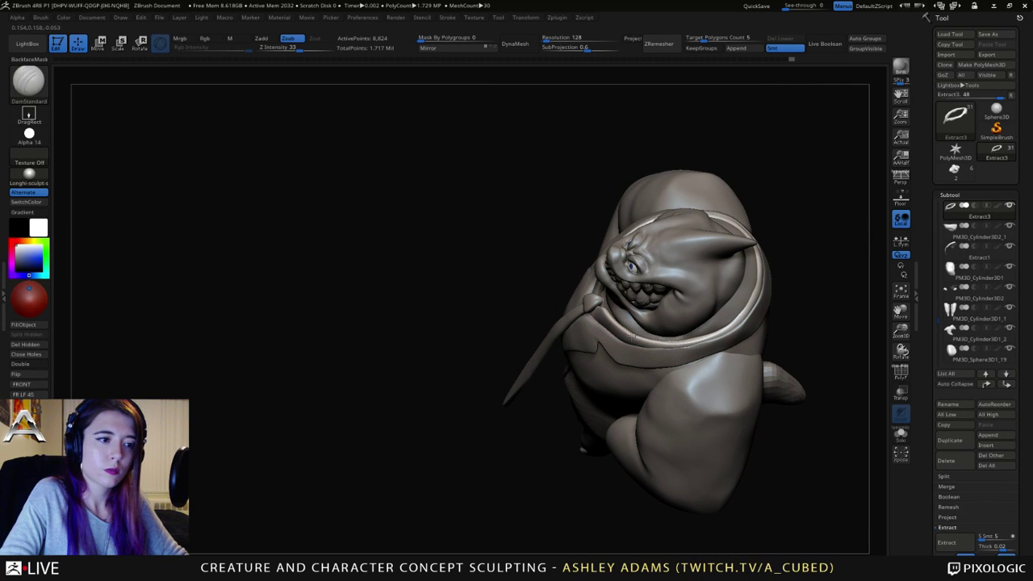
mouse_move(633, 337)
left_mouse_down()
mouse_move(694, 342)
mouse_move(759, 287)
left_mouse_up()
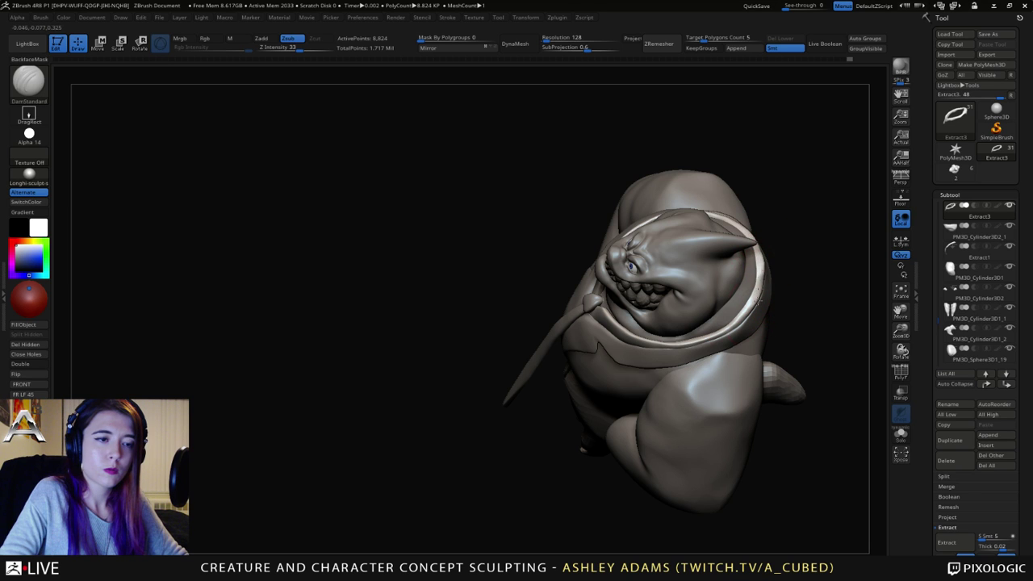
mouse_move(758, 302)
right_mouse_down()
mouse_move(750, 267)
mouse_move(759, 252)
right_mouse_up()
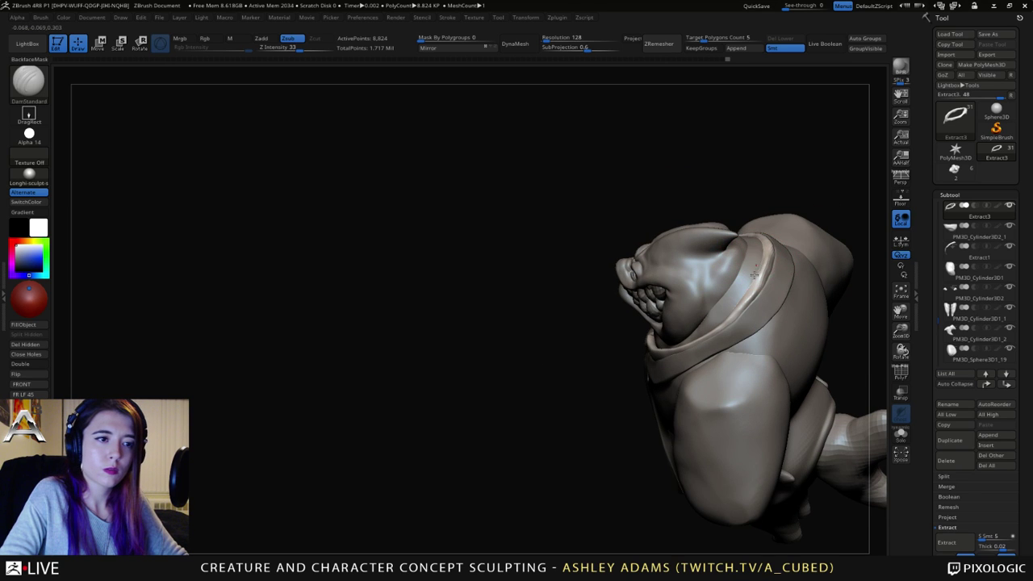
Step: Switch to the hPolish brush and flatten the shirt collar's edge near the back of the neck
right_click_drag(747, 290, 764, 265)
key("b")
key("h")
key("p")
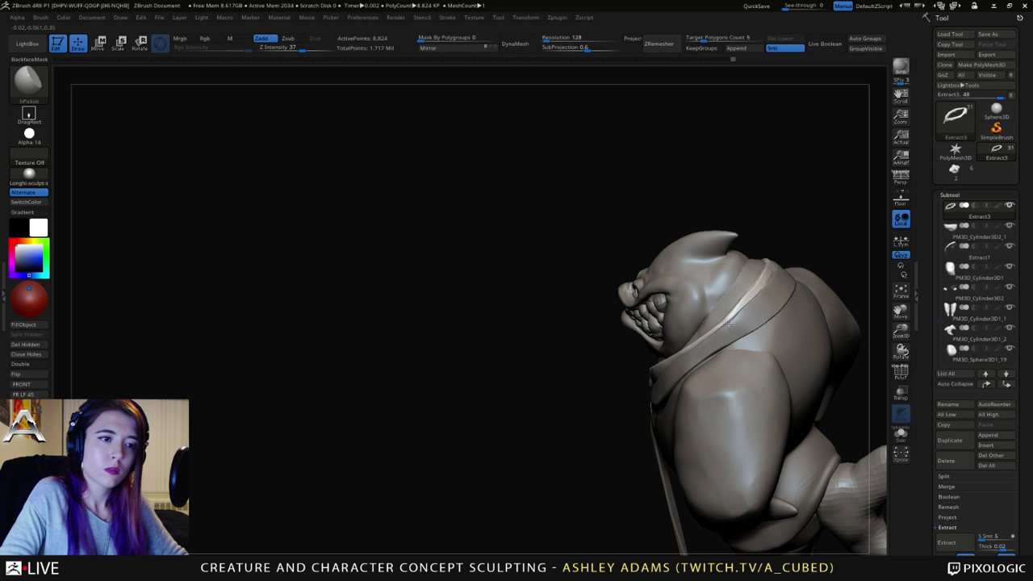
Step: Pull the shirt collar's rear edge toward the lapel band with the SnakeHook brush
key("b")
key("s")
key("h")
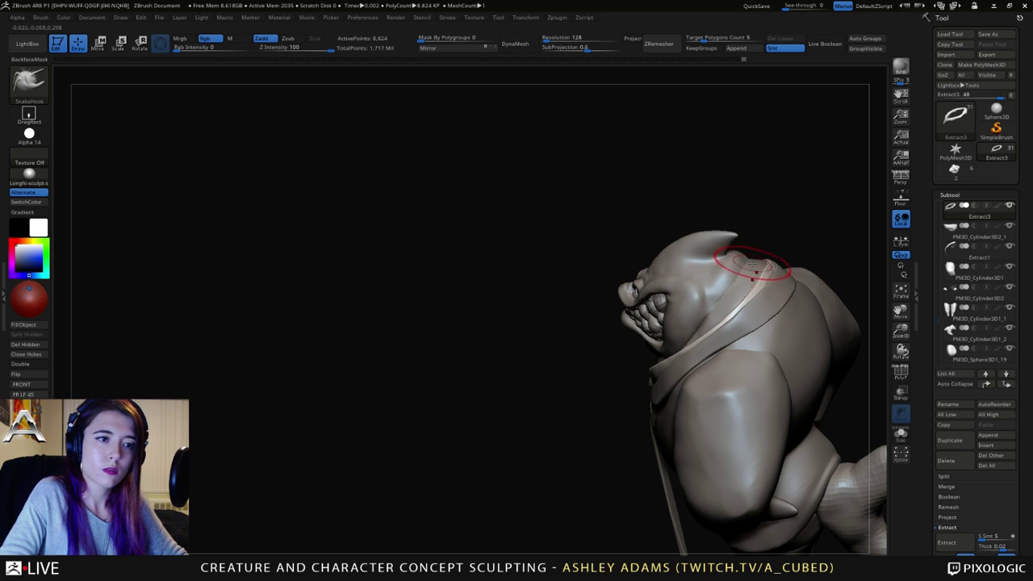
left_click_drag(752, 266, 782, 266)
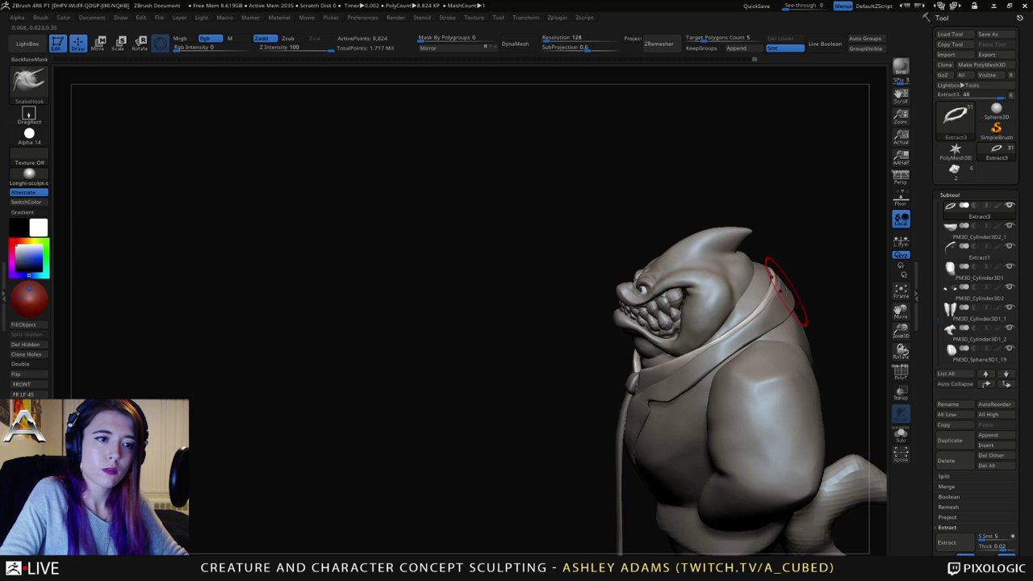
right_click_drag(786, 291, 725, 327)
right_click(724, 327)
right_click_drag(783, 265, 797, 290)
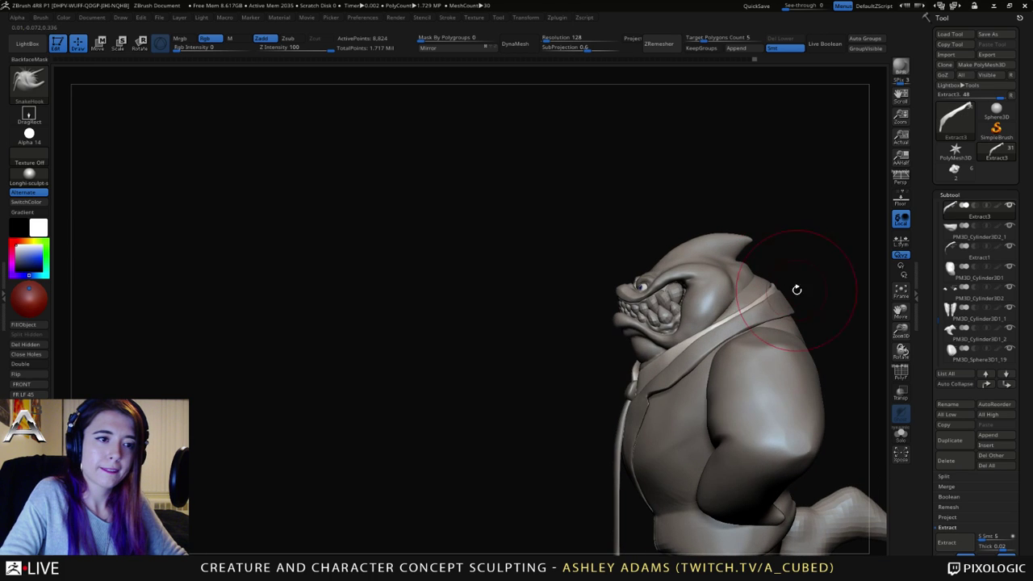
right_click_drag(738, 268, 752, 268, "ctrl")
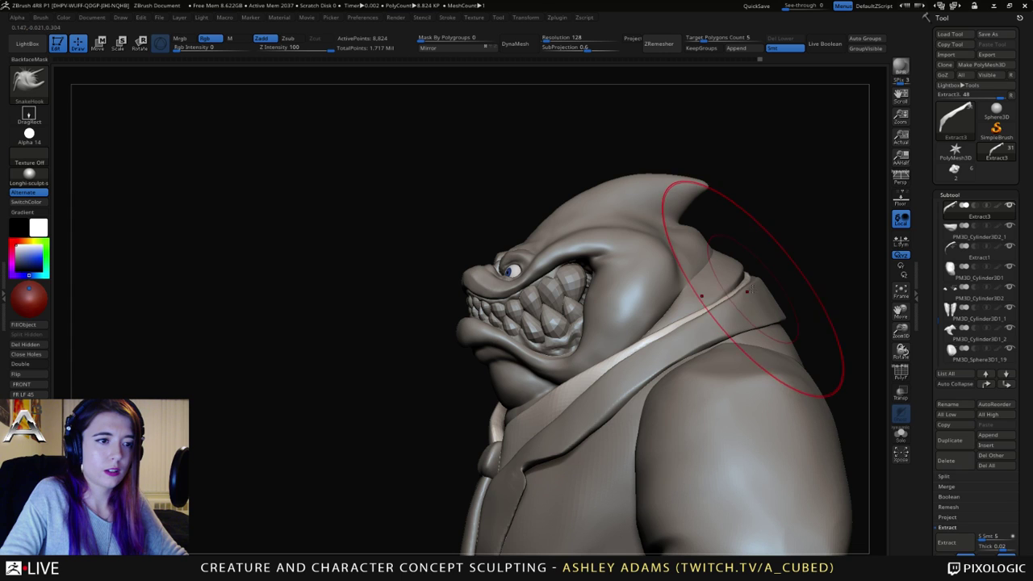
Step: Reselect the shirt collar after picking the lapels and adjust its section behind the neck
left_click(759, 285, "alt")
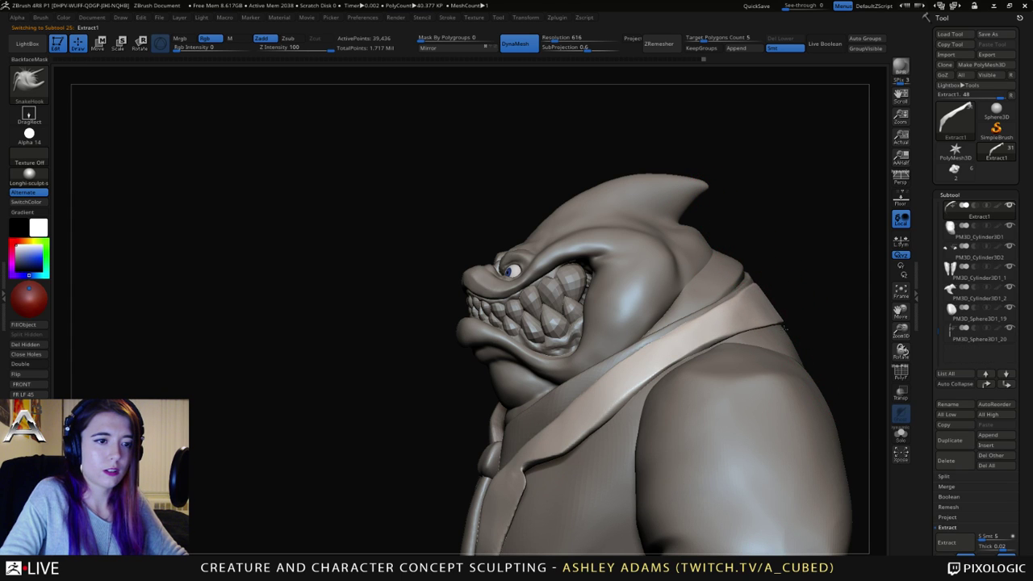
left_click(715, 288, "alt")
left_click_drag(823, 271, 703, 299)
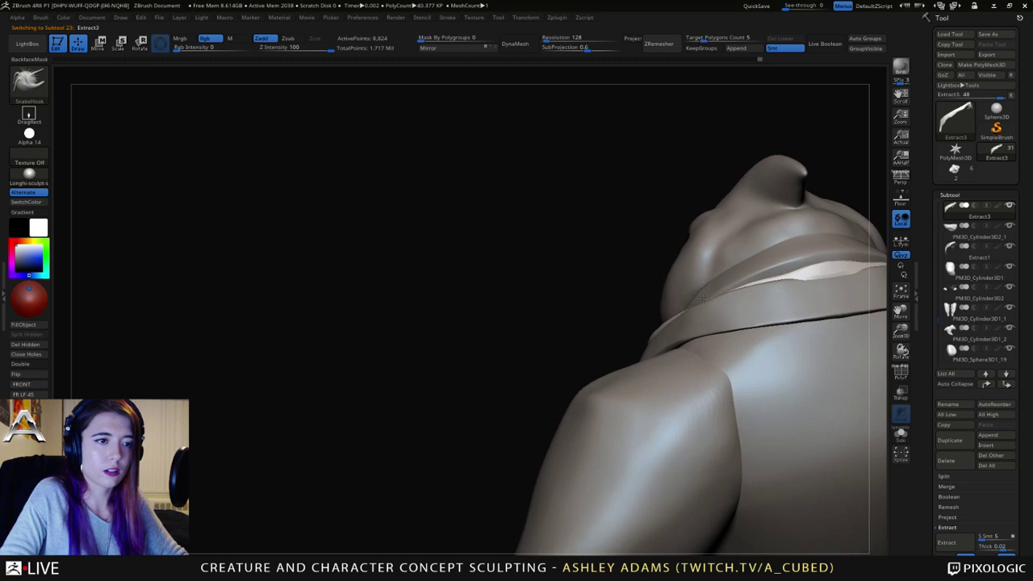
right_click_drag(780, 279, 823, 297)
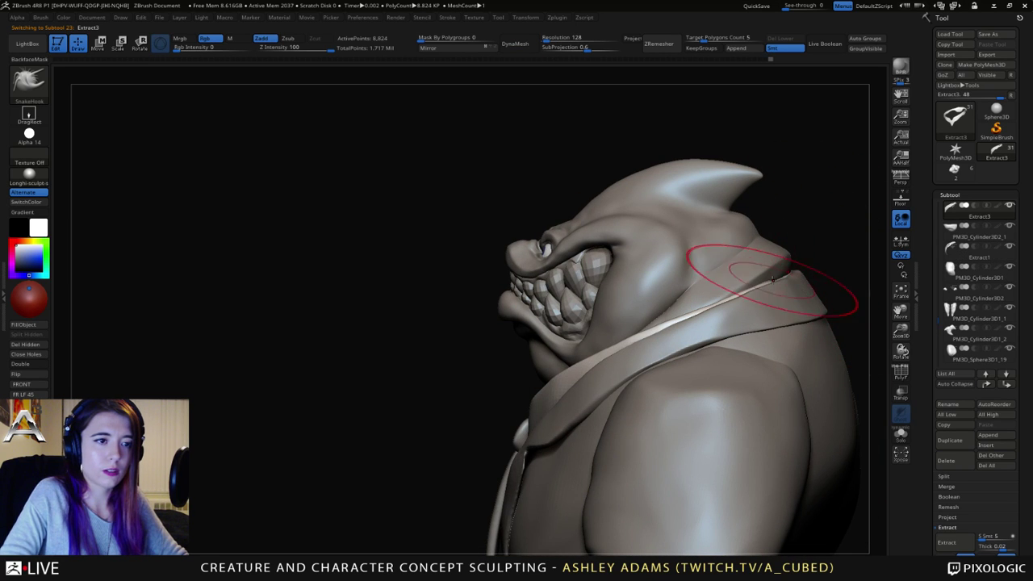
Step: Select the jacket lapels and reshape the band's upper edge beside and behind the neck
left_click(787, 285, "alt")
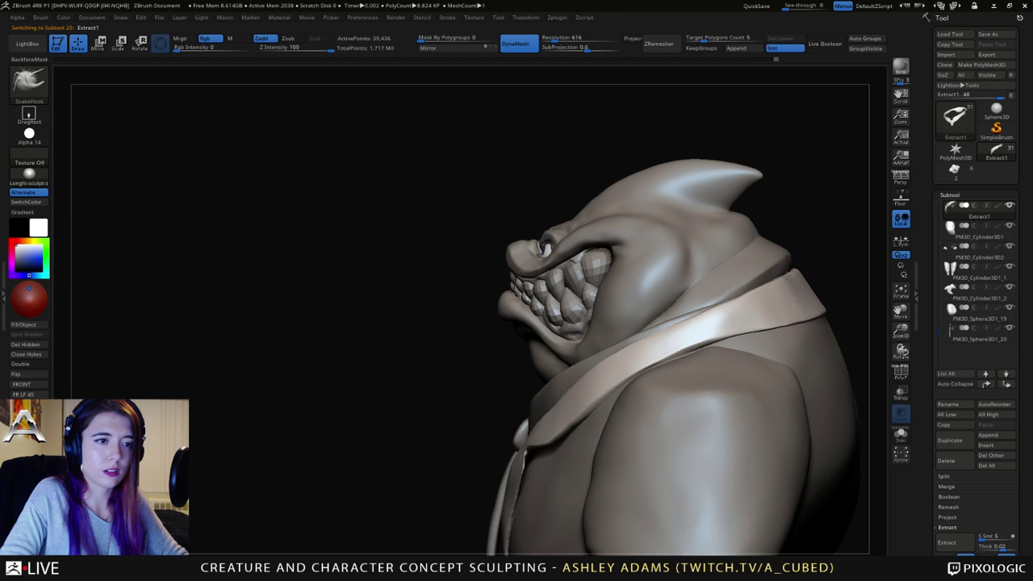
right_click_drag(787, 274, 799, 273)
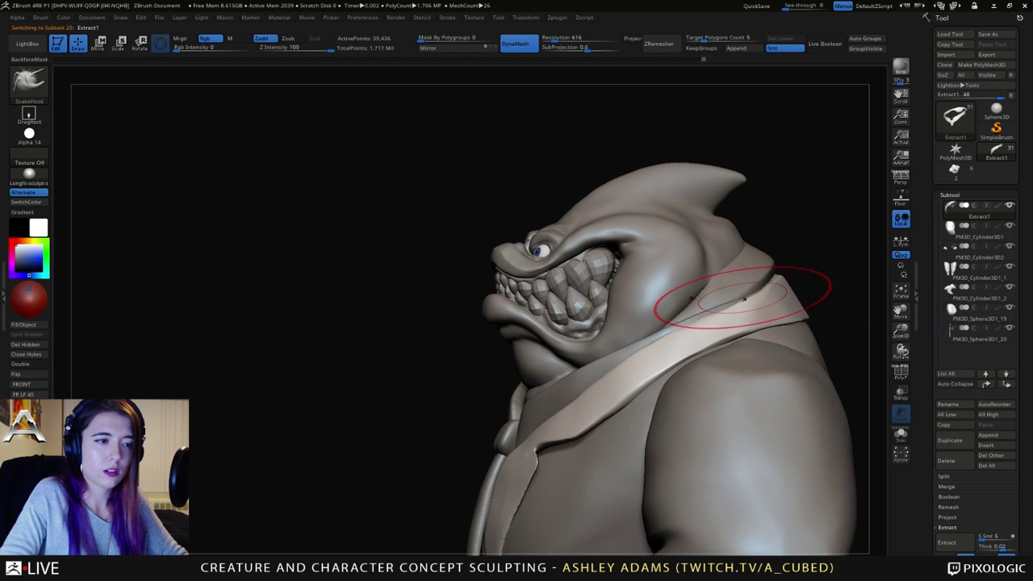
right_click_drag(743, 300, 758, 298)
right_click(758, 299)
Step: Reselect the jacket lapels after picking the shirt collar, flatten the band over the shoulder with hPolish, and smooth it
left_click(749, 273, "alt")
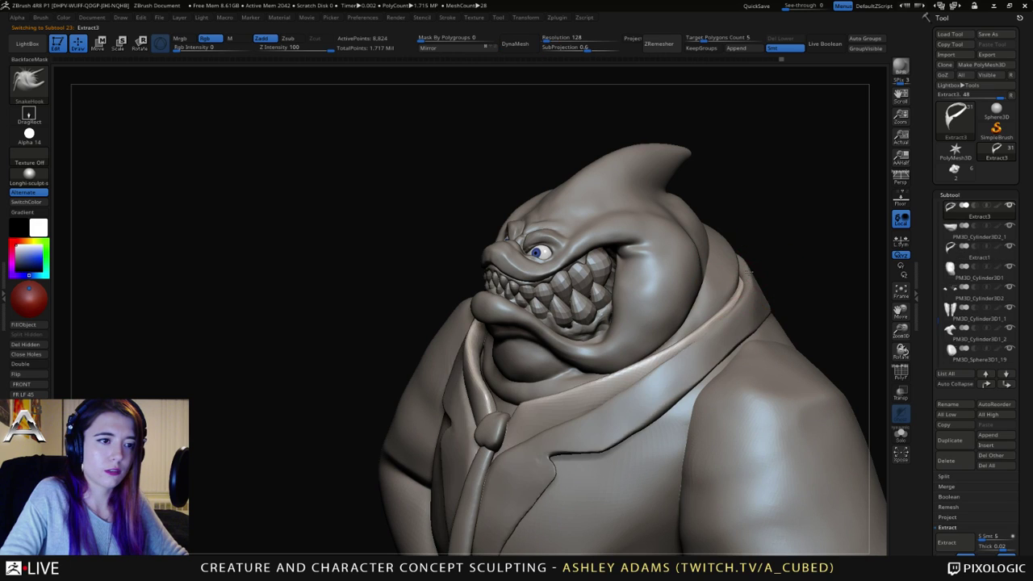
left_click(743, 276, "alt")
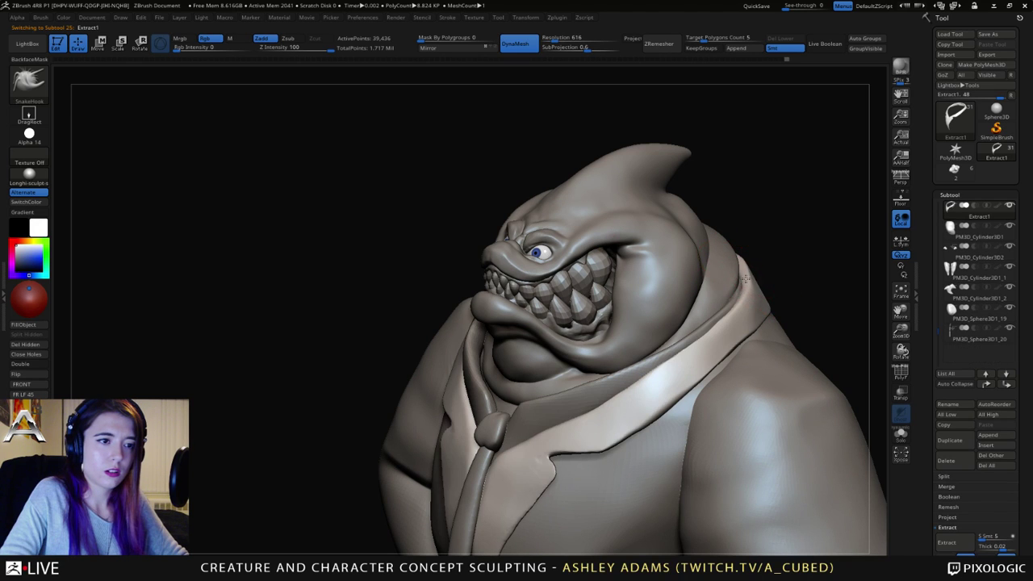
right_click_drag(765, 295, 752, 300)
key("b")
key("h")
key("p")
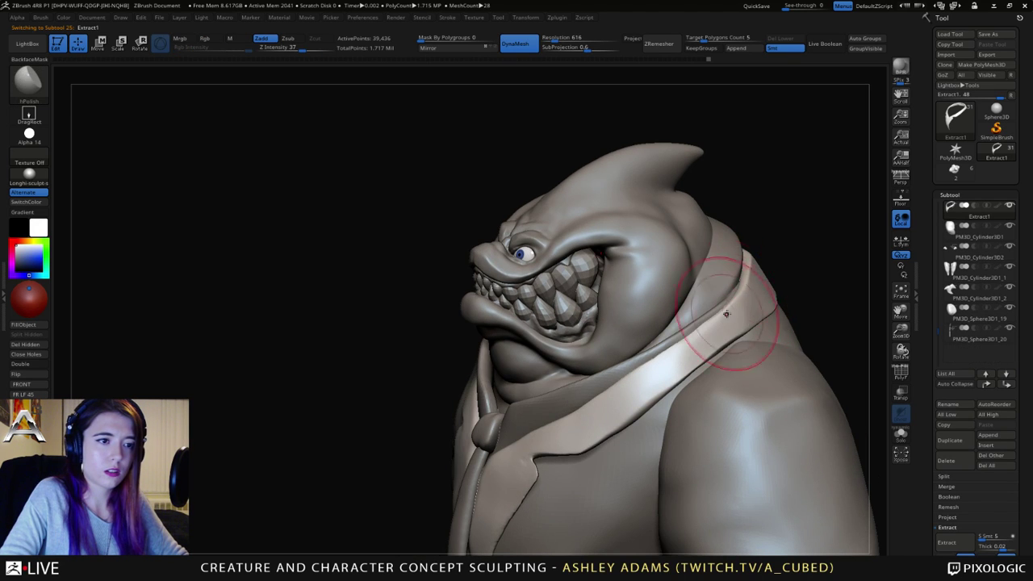
right_click_drag(756, 275, 764, 259)
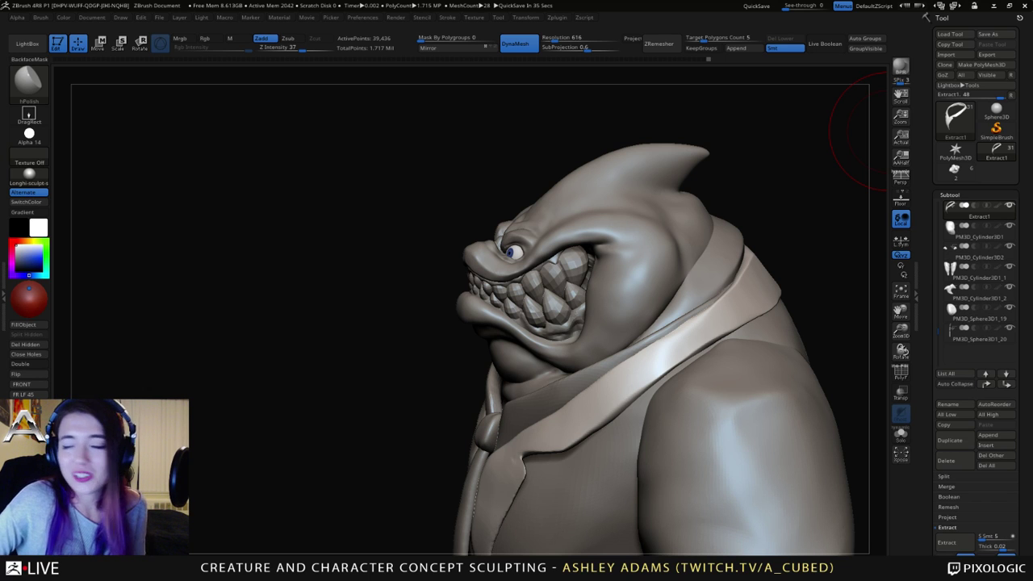
left_click_drag(858, 132, 710, 242)
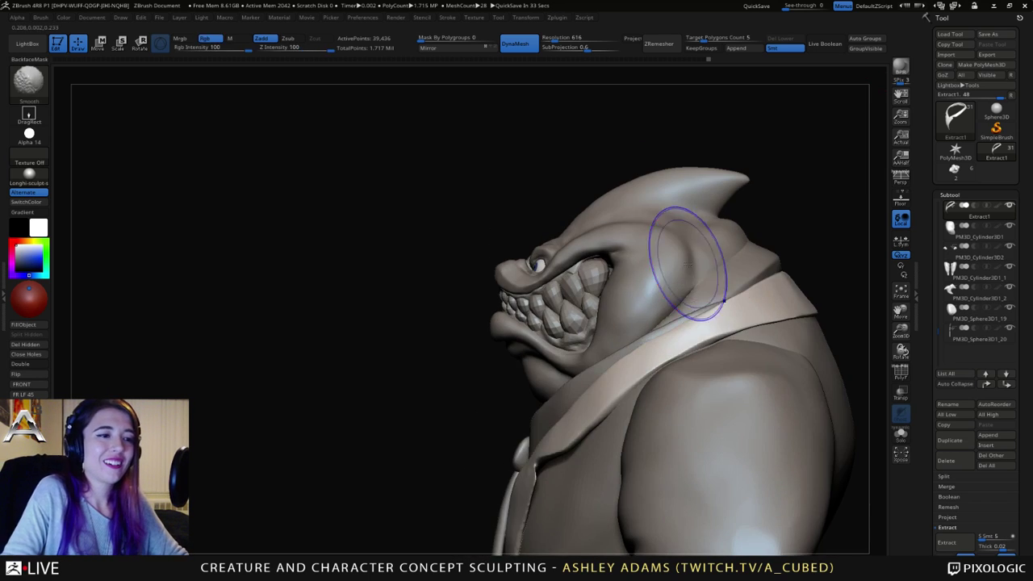
Step: Select the shirt collar, adjust its edge below the cheek with a smaller SnakeHook brush, and smooth it
left_click(702, 305, "alt")
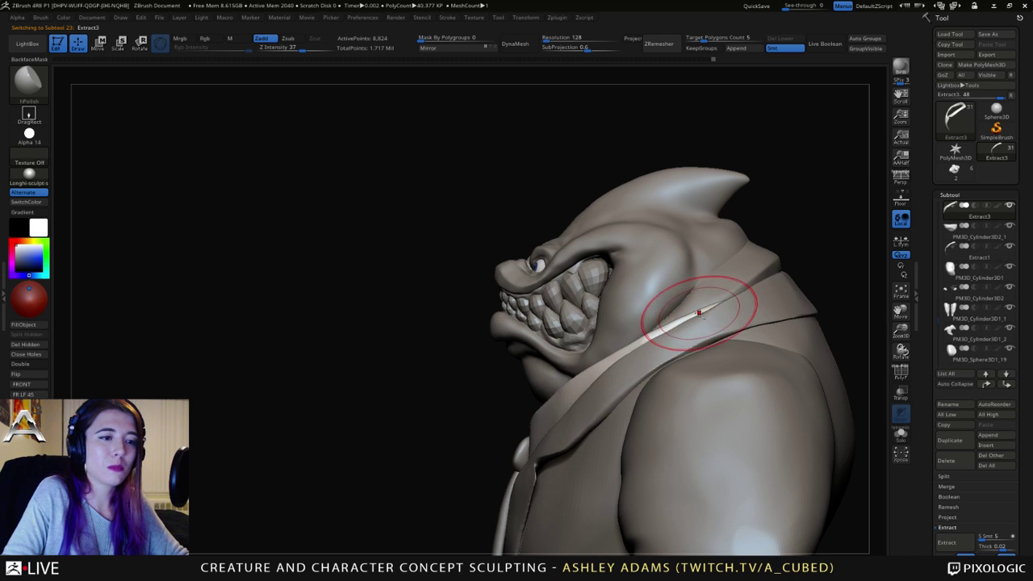
key("b")
key("s")
key("h")
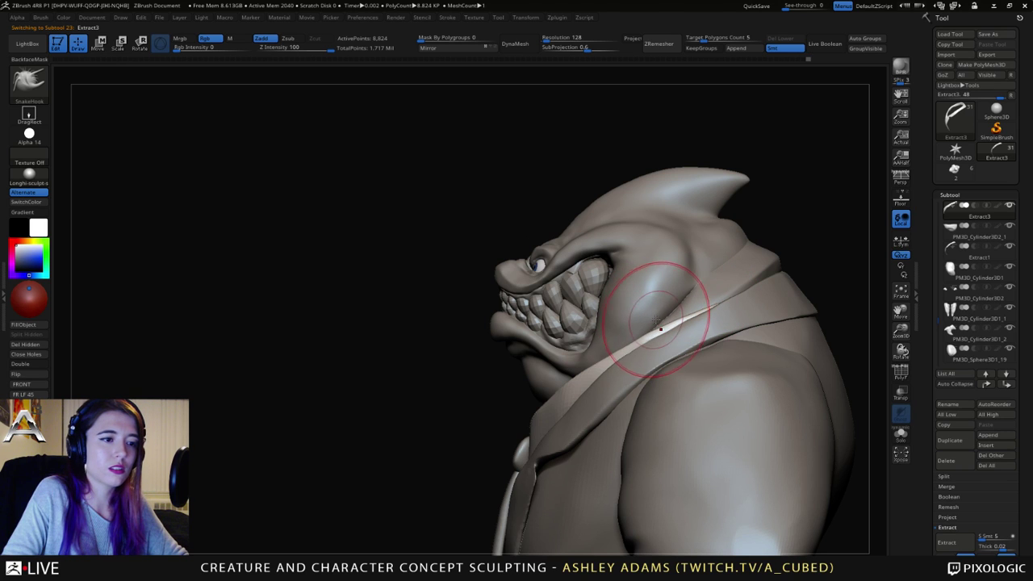
key("space")
left_click_drag(663, 318, 652, 318)
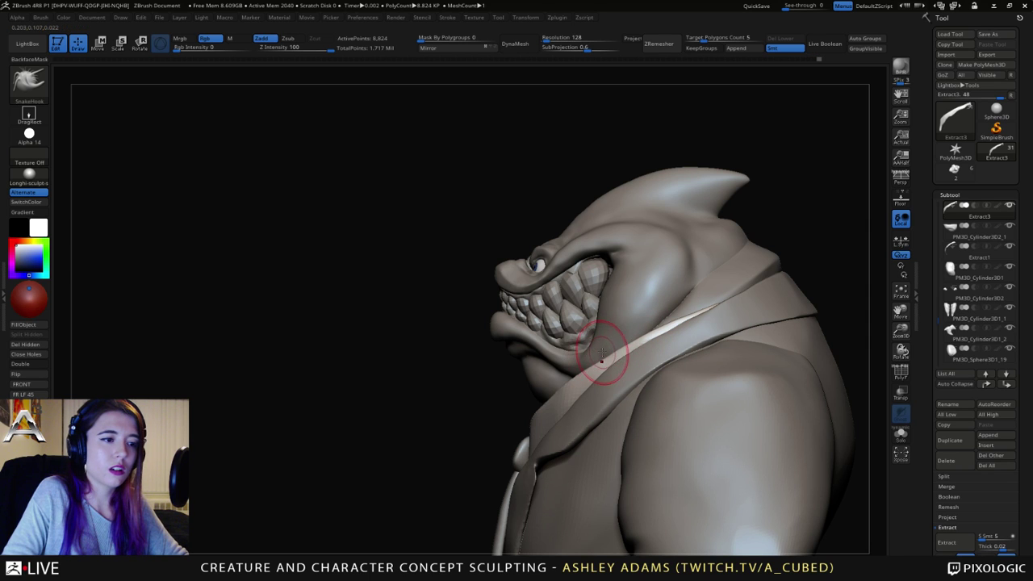
key("shift")
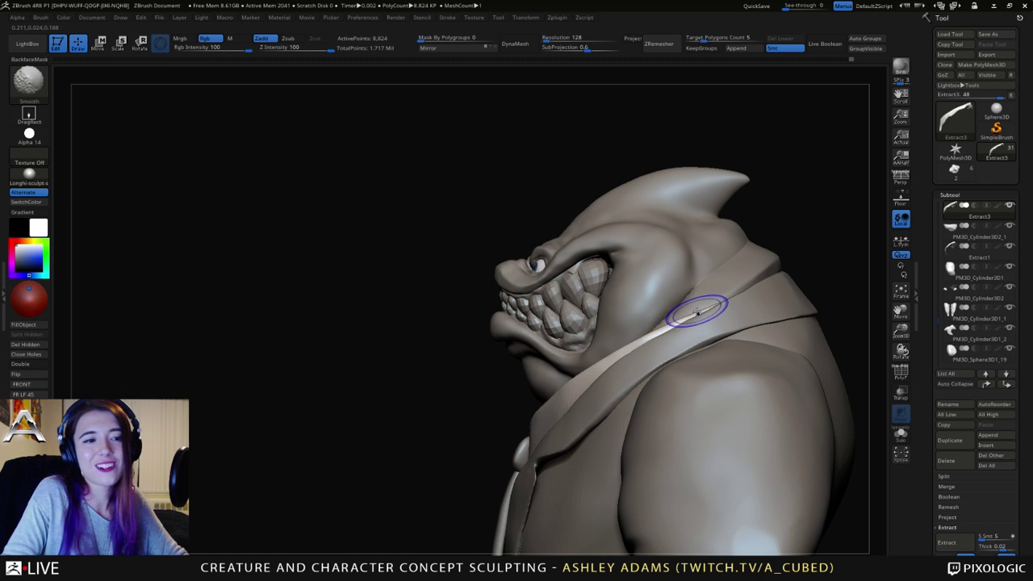
Step: Select the jacket lapels, smooth the band beside the neck, and reshape its outer edge at the shoulder
left_click(673, 332, "alt")
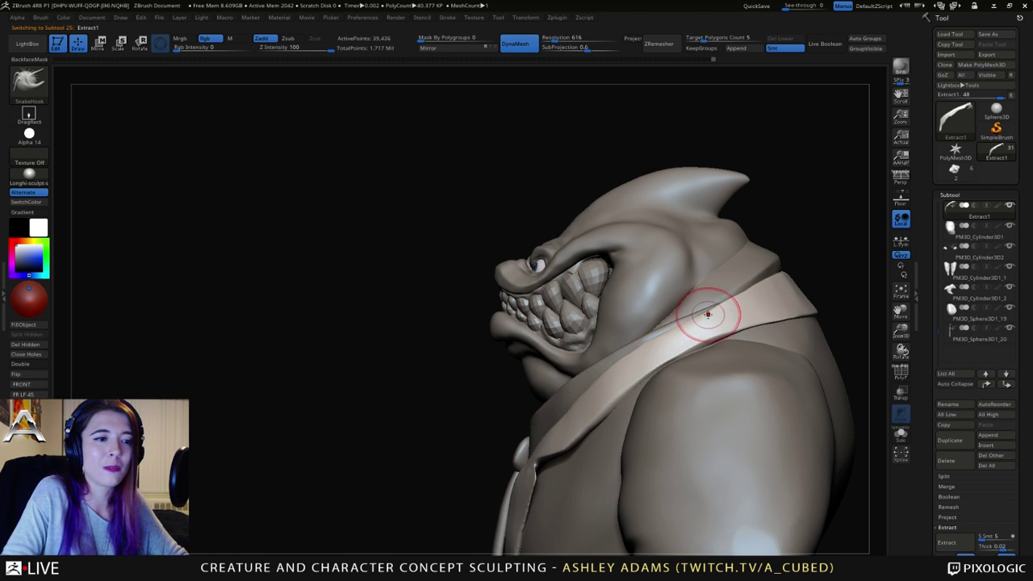
key("shift")
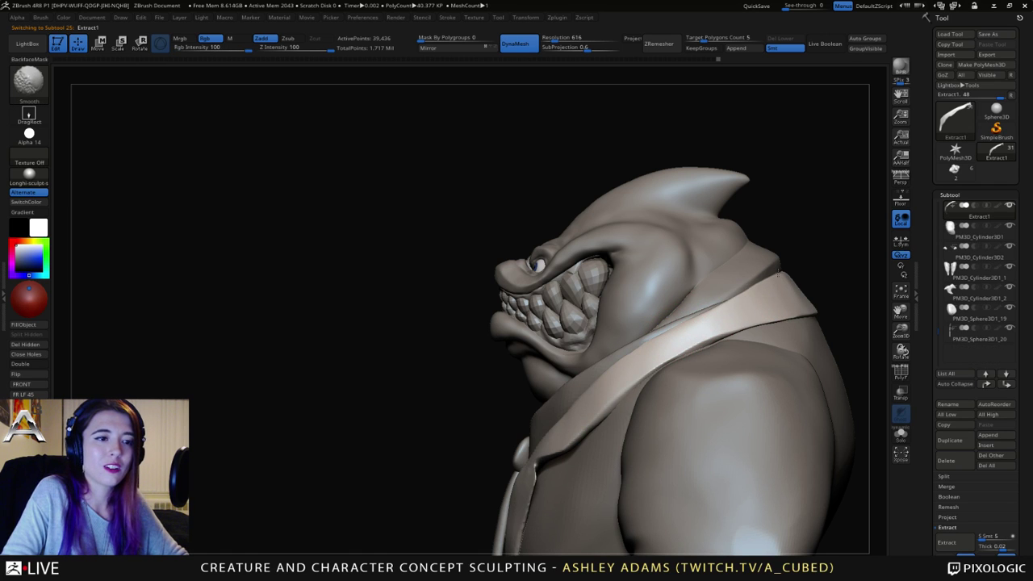
right_click_drag(755, 292, 795, 294)
right_click_drag(733, 310, 787, 319)
right_click(719, 310)
right_click_drag(717, 330, 726, 342)
mouse_move(727, 342)
left_mouse_down()
mouse_move(715, 341)
mouse_move(719, 376)
left_mouse_up()
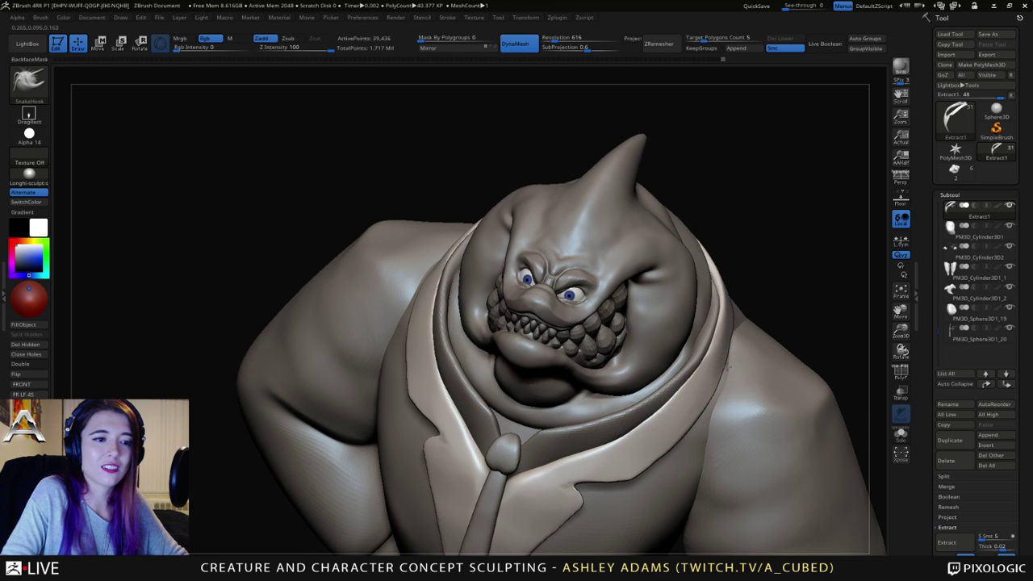
Step: Flatten the jacket lapel band over the shoulder and beside the neck with the hPolish brush
key("b")
key("h")
key("p")
right_click_drag(728, 352, 674, 386)
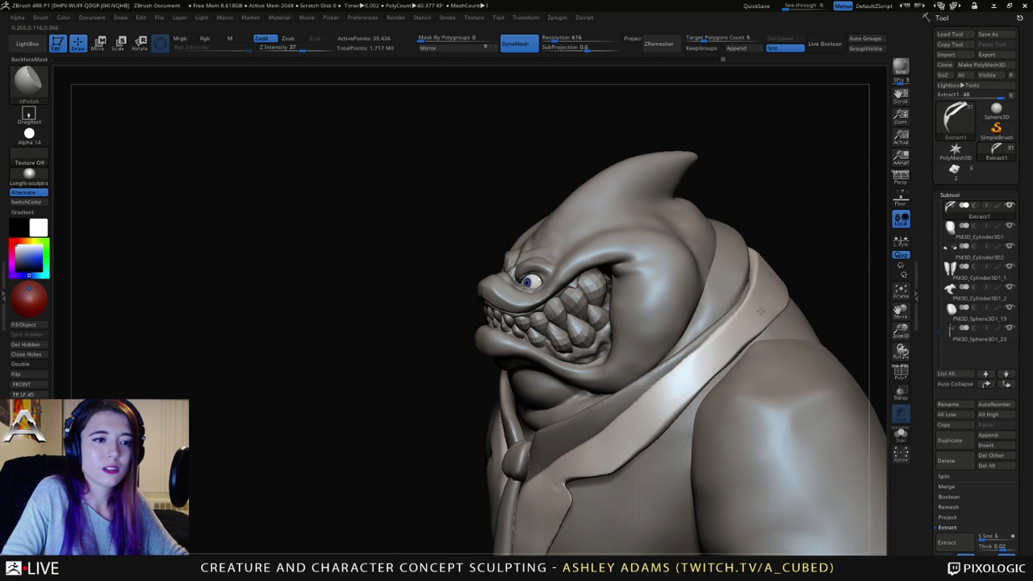
mouse_move(699, 363)
right_mouse_down()
mouse_move(657, 403)
mouse_move(689, 365)
right_mouse_up()
Step: Select the shirt collar, adjust its edge below the cheek with a resized SnakeHook brush, and flatten it with hPolish
key("b")
key("s")
key("h")
key("space")
left_click(677, 354, "alt")
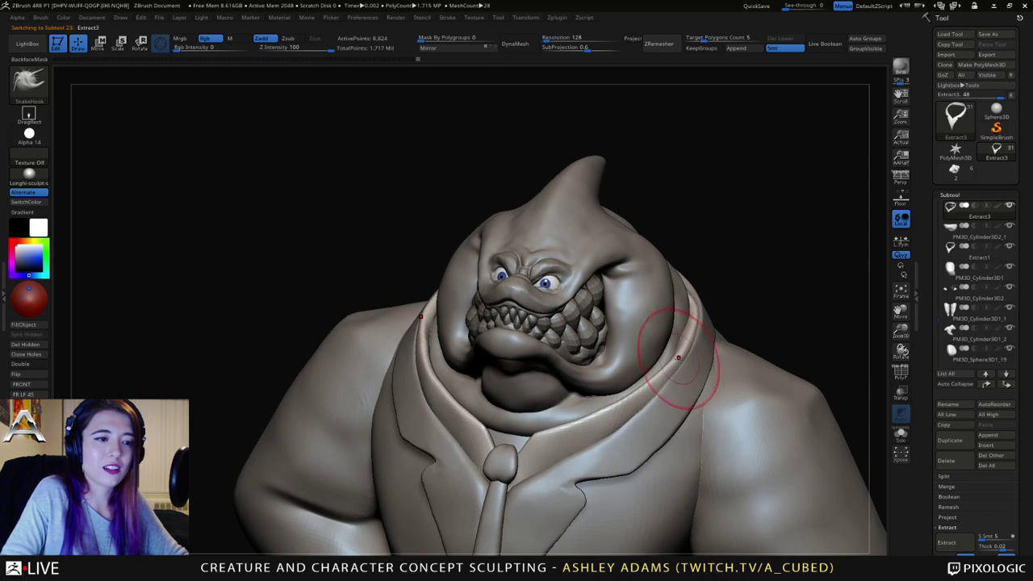
key("space")
left_click_drag(681, 358, 675, 358)
key("b")
key("h")
key("p")
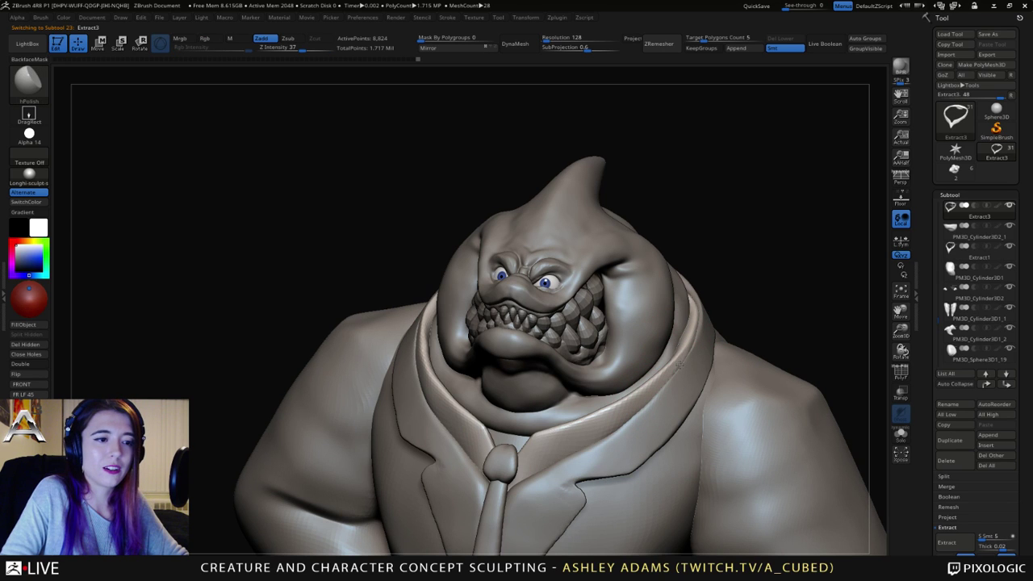
Step: Refine the shirt collar beside the neck with SnakeHook, polish and smooth it, and reselect the jacket lapels
key("b")
key("s")
key("h")
mouse_move(685, 364)
right_mouse_down()
mouse_move(698, 371)
mouse_move(696, 346)
mouse_move(714, 346)
mouse_move(697, 357)
mouse_move(703, 379)
mouse_move(718, 379)
right_mouse_up()
key("b")
key("h")
key("p")
key("shift")
left_click(702, 380, "alt")
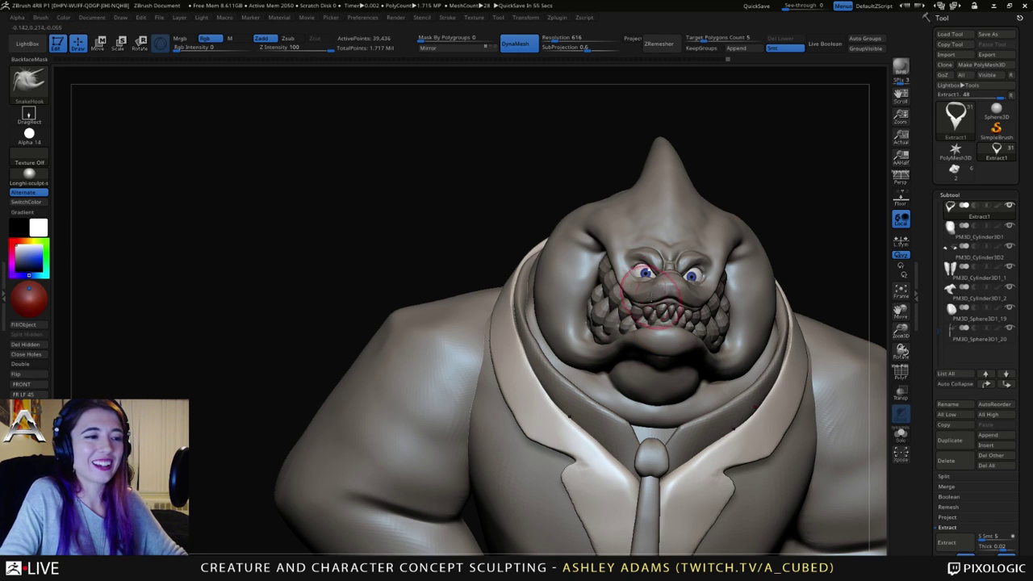
Step: Examine the fit of the lapels, shirt collar and tie from the front and both sides, at full figure and close up
right_click_drag(645, 312, 701, 333, "alt")
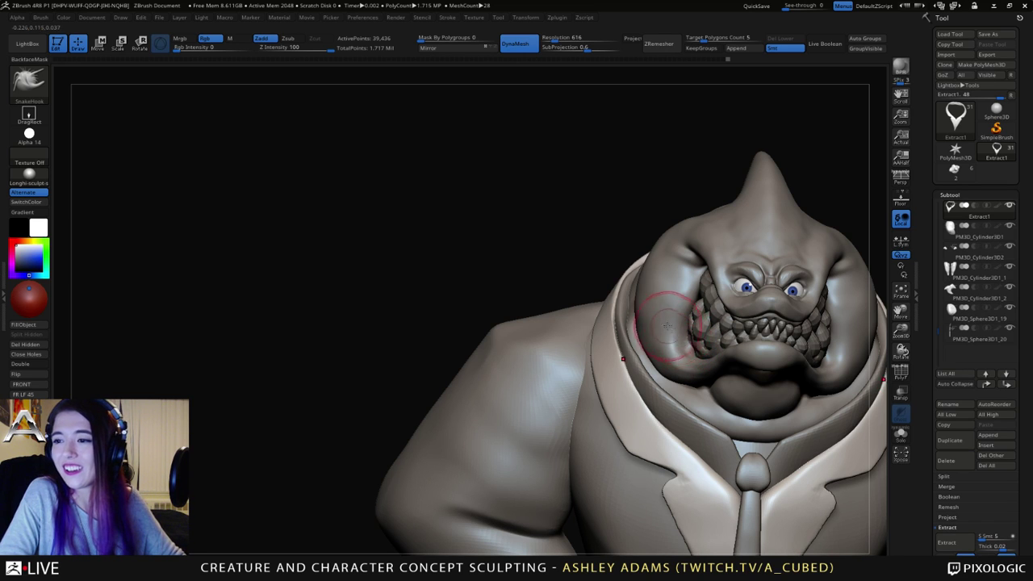
right_click_drag(678, 327, 630, 314)
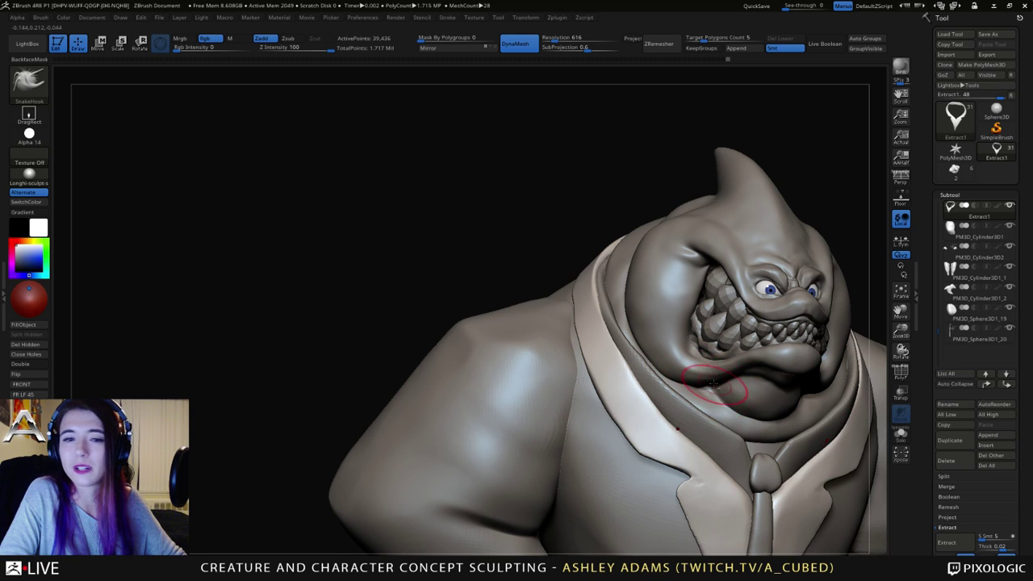
mouse_move(731, 428)
right_mouse_down("alt")
mouse_move(630, 352)
mouse_move(605, 358)
right_mouse_up("alt")
mouse_move(647, 414)
right_mouse_down("alt")
mouse_move(635, 337)
mouse_move(648, 325)
right_mouse_up("alt")
right_click_drag(614, 383, 643, 298, "shift")
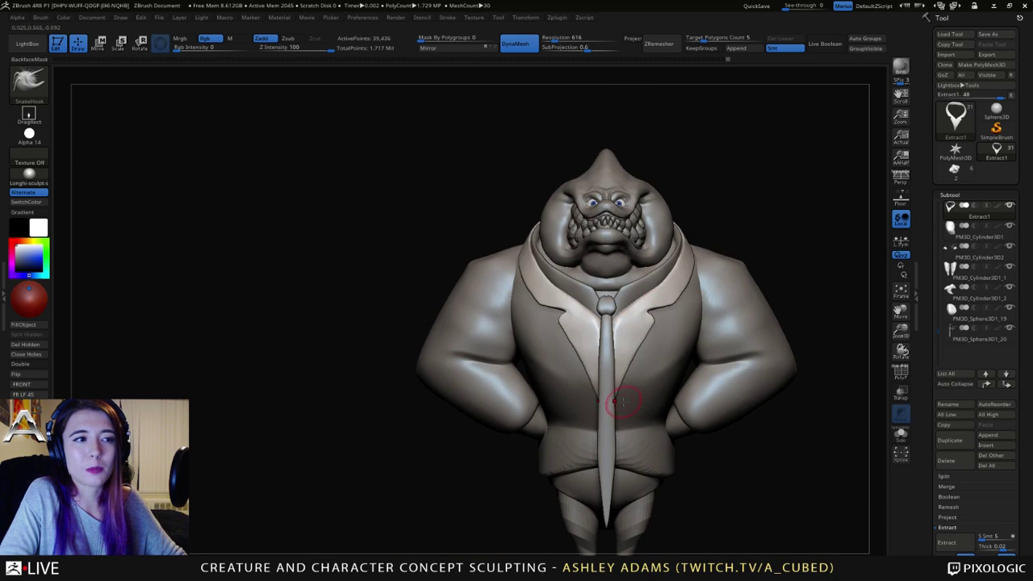
mouse_move(615, 399)
right_mouse_down()
mouse_move(656, 381)
mouse_move(605, 323)
right_mouse_up()
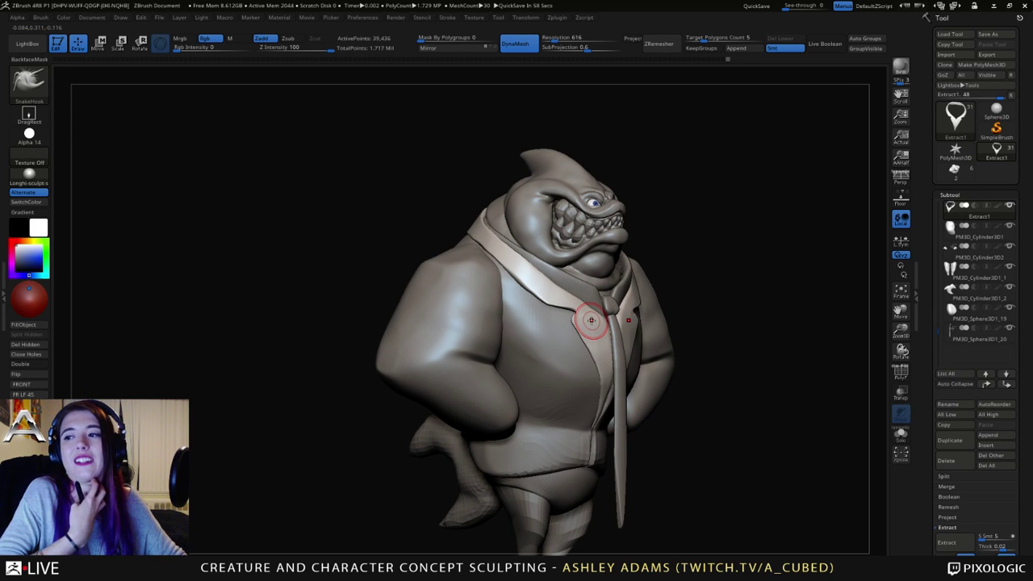
right_click_drag(619, 351, 464, 285, "ctrl")
right_click(540, 292)
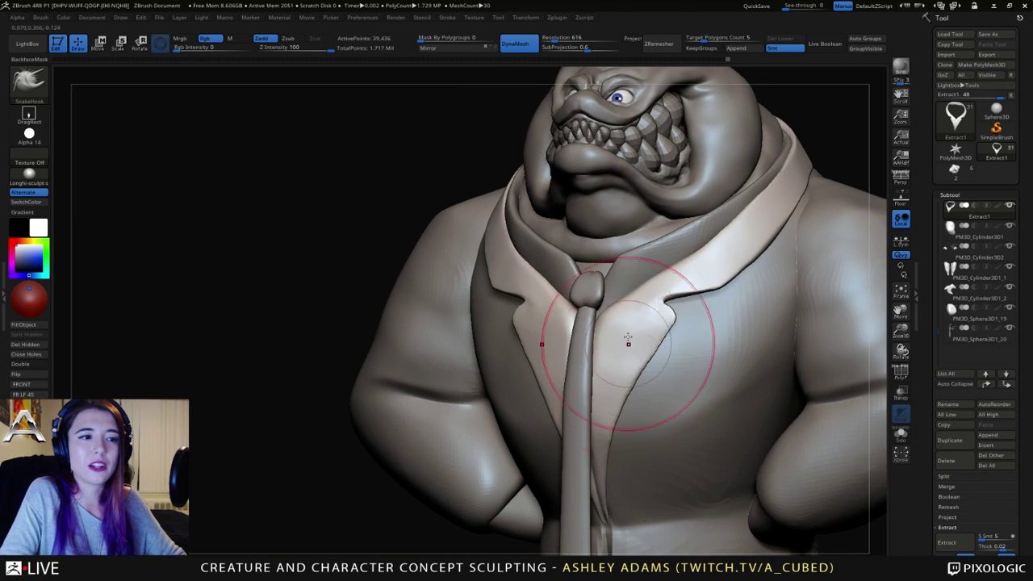
right_click_drag(649, 329, 555, 347)
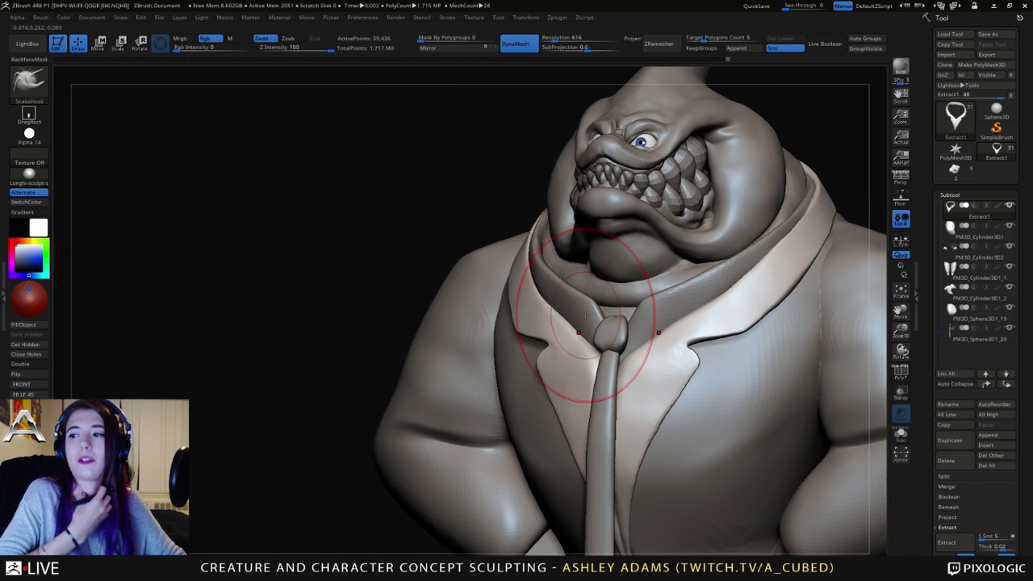
mouse_move(696, 319)
right_mouse_down()
mouse_move(619, 313)
mouse_move(660, 293)
mouse_move(622, 282)
mouse_move(774, 246)
mouse_move(787, 234)
mouse_move(783, 210)
mouse_move(807, 205)
mouse_move(823, 182)
mouse_move(730, 224)
right_mouse_up()
Step: Select the shark's body after picking the shirt collar, and smooth its neck and cheek area beside the collar
left_click(692, 286, "alt")
key("space")
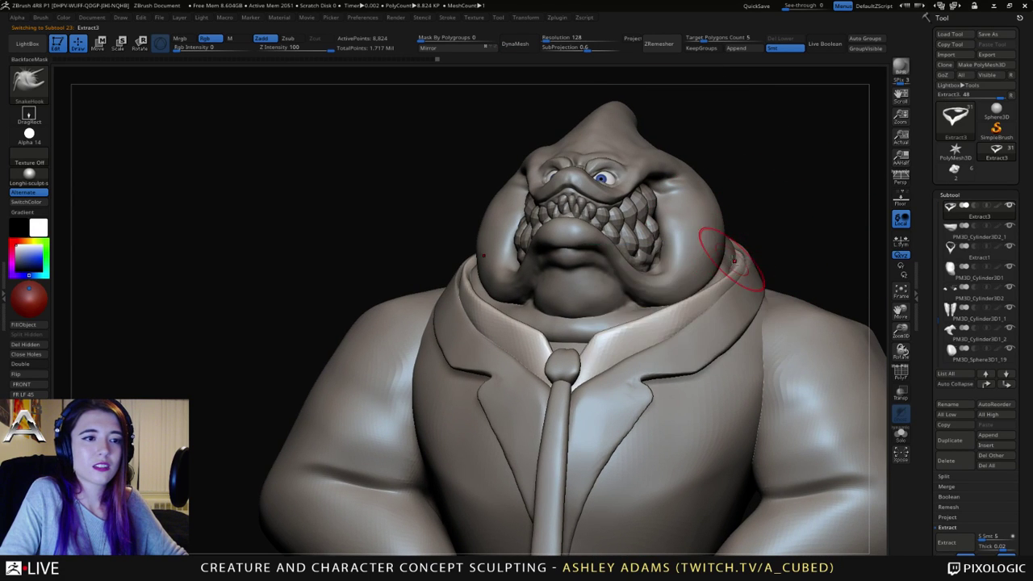
left_click(731, 262, "alt")
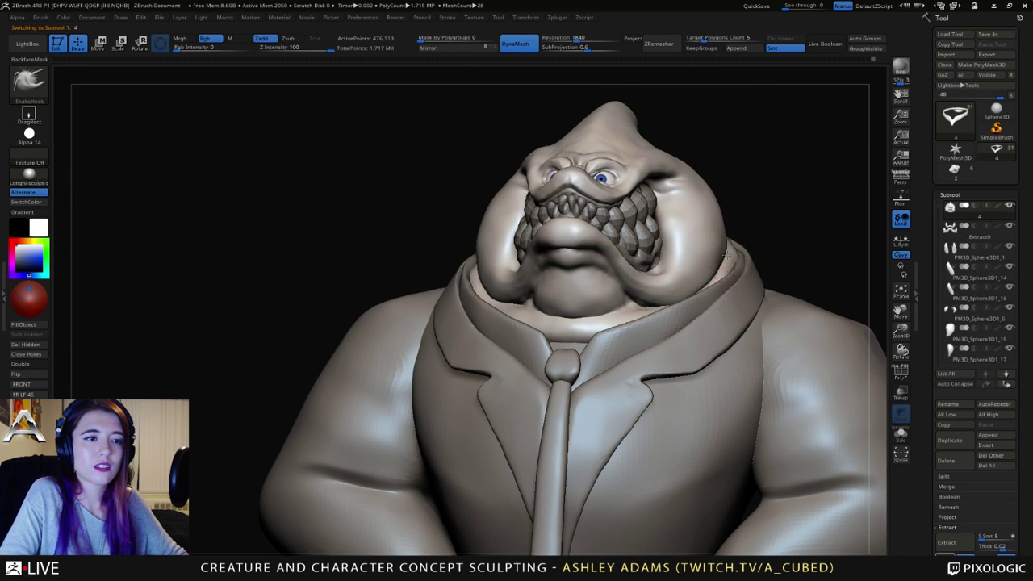
key("space")
key("shift")
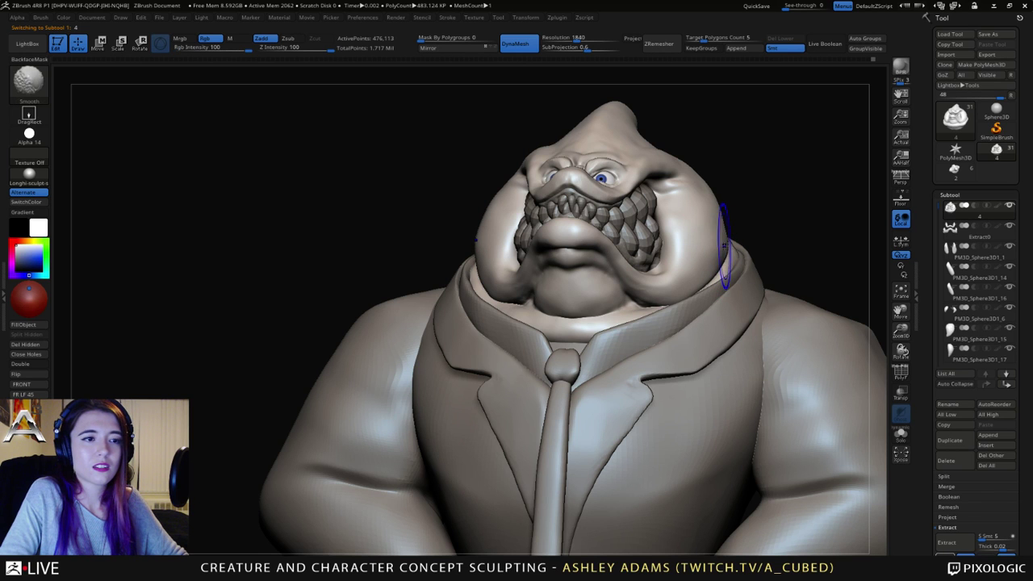
Step: Reshape the body's neck under the cheek with a resized SnakeHook brush and smooth the fold above the collar
left_click_drag(786, 250, 672, 342)
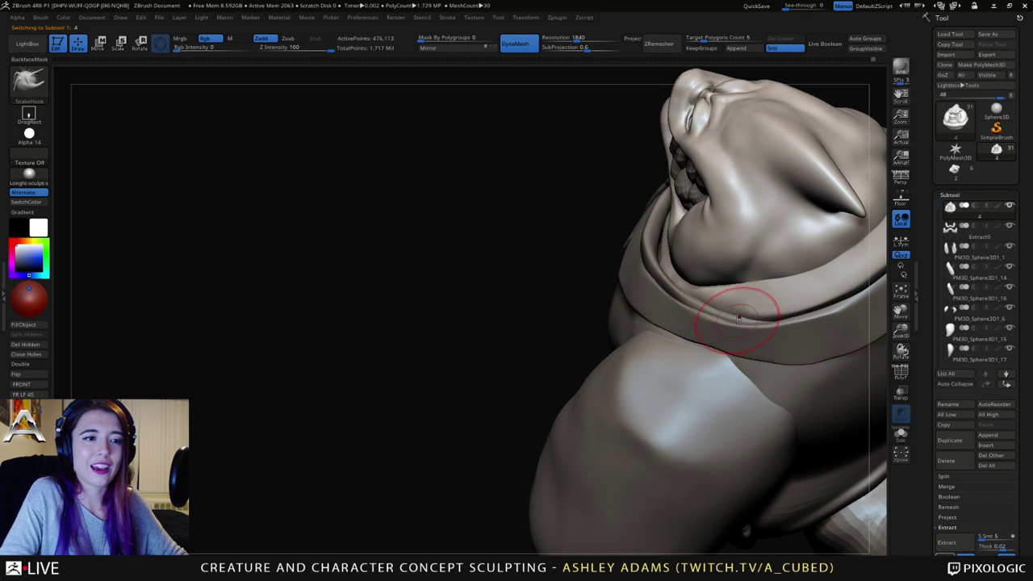
left_click_drag(737, 317, 734, 288)
key("space")
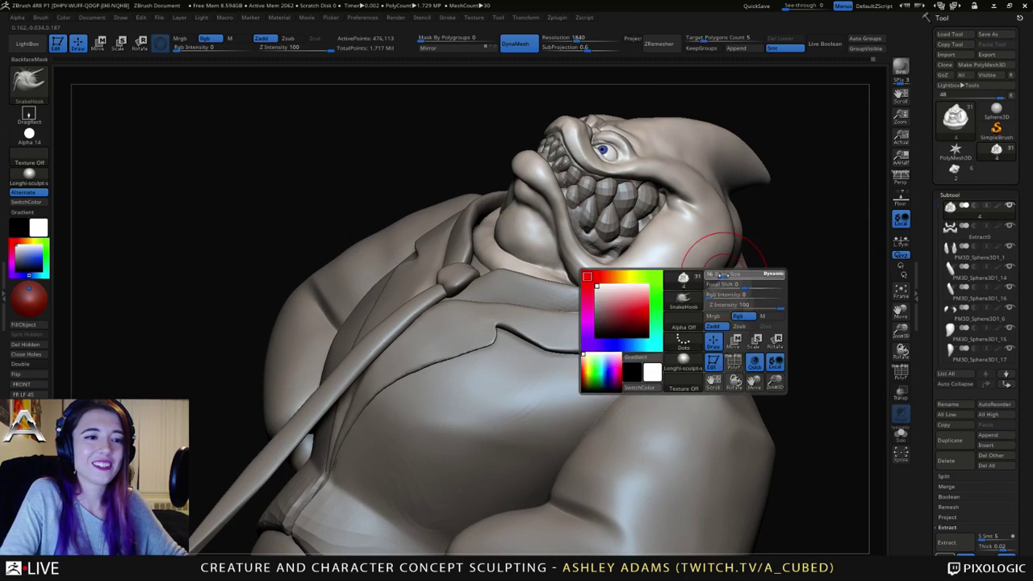
key("shift")
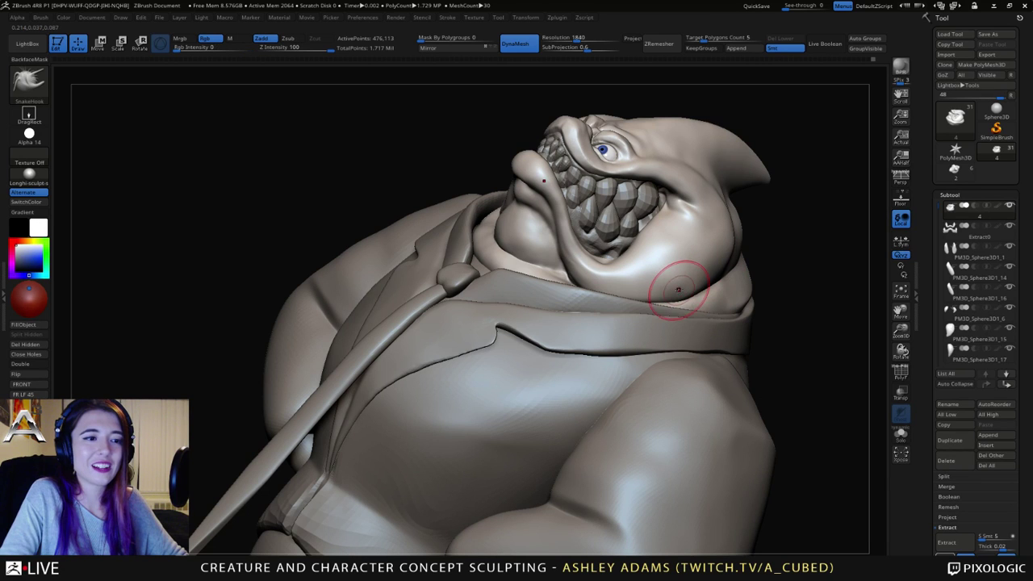
left_click_drag(678, 289, 686, 297, "shift")
right_click_drag(692, 289, 710, 282)
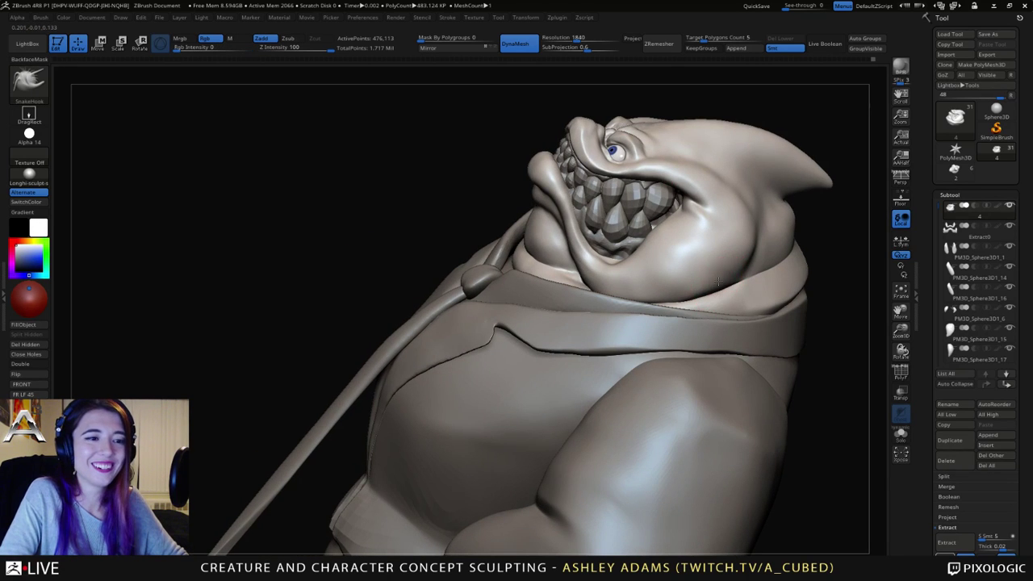
Step: Flatten the underside of the shark's cheek above the collar with hPolish and smooth it
key("b")
key("h")
key("p")
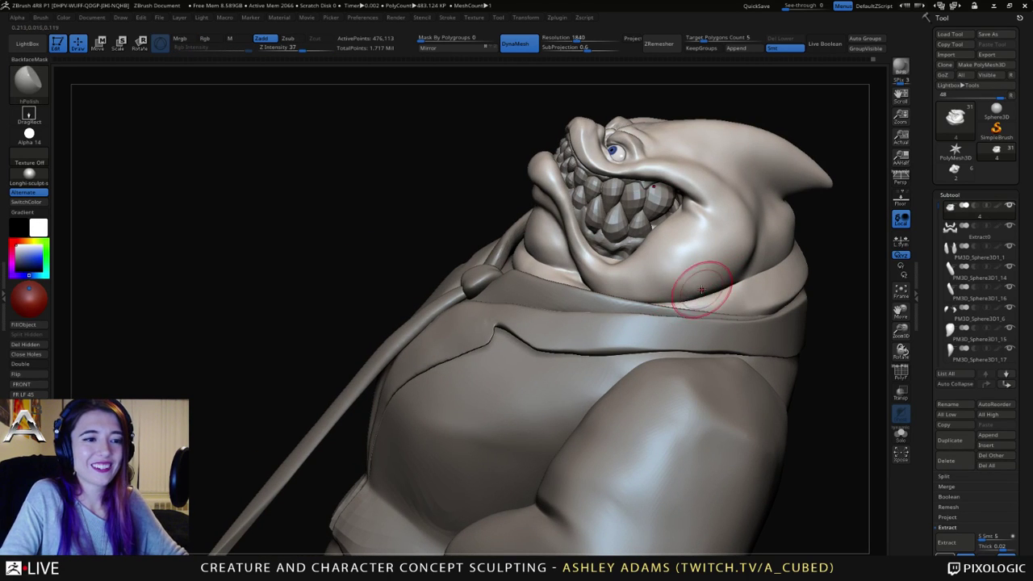
left_click_drag(674, 288, 687, 288, "shift")
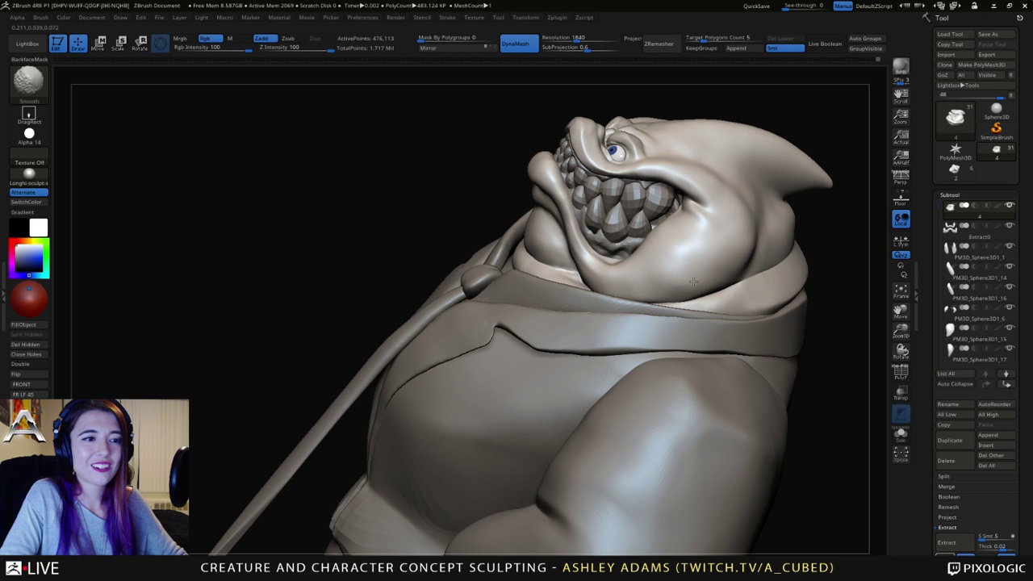
mouse_move(693, 281)
right_mouse_down()
mouse_move(676, 279)
mouse_move(700, 301)
mouse_move(759, 299)
mouse_move(693, 355)
mouse_move(759, 307)
mouse_move(745, 301)
mouse_move(793, 288)
mouse_move(753, 305)
right_mouse_up()
Step: Select the shirt collar and work on its folded edge beside the neck with the DamStandard brush
key("b")
key("s")
key("h")
left_click(770, 277, "alt")
right_click(762, 300)
key("b")
key("d")
key("s")
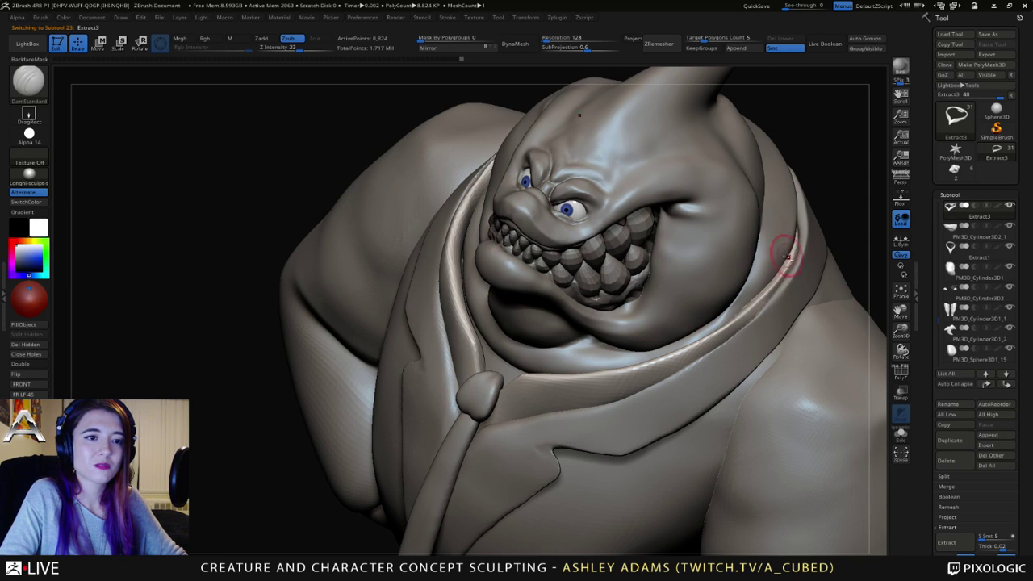
right_click_drag(788, 258, 742, 266)
right_click_drag(798, 233, 781, 235)
Step: Pull the shirt collar's upper edge closer to the neck below the cheek with the SnakeHook brush
key("b")
key("s")
key("h")
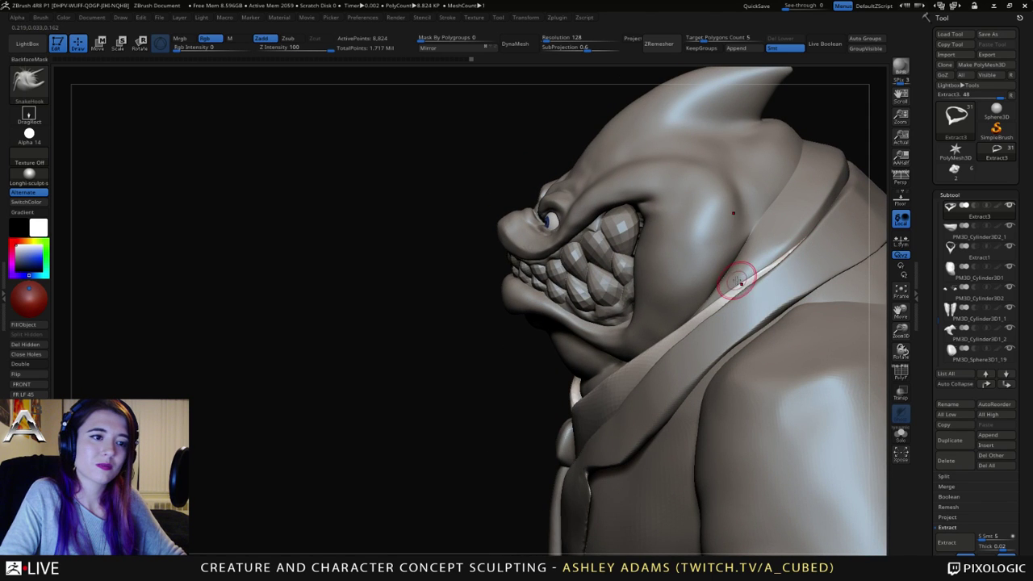
left_click_drag(738, 286, 761, 253)
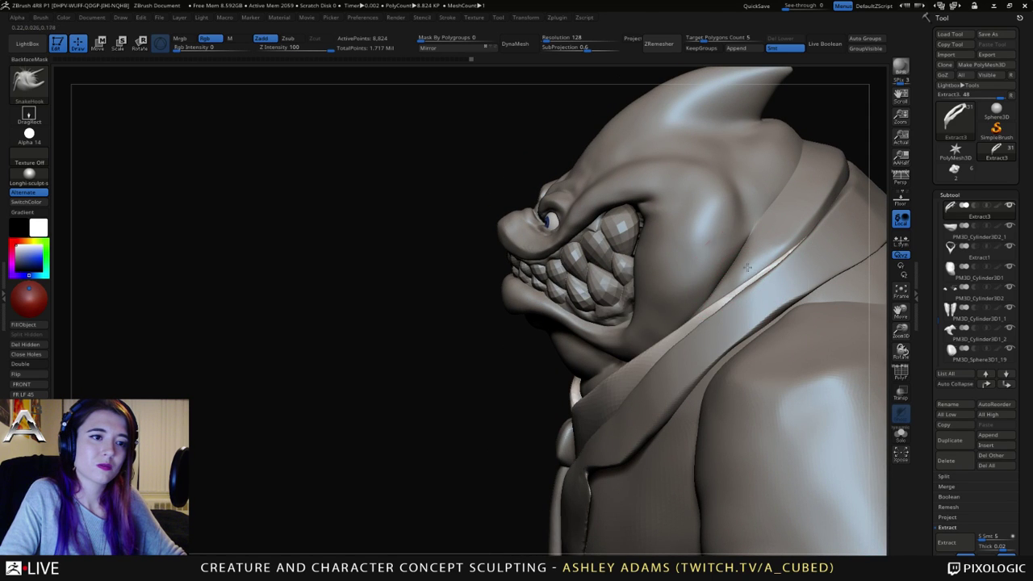
mouse_move(699, 315)
right_mouse_down()
mouse_move(701, 333)
mouse_move(564, 357)
right_mouse_up()
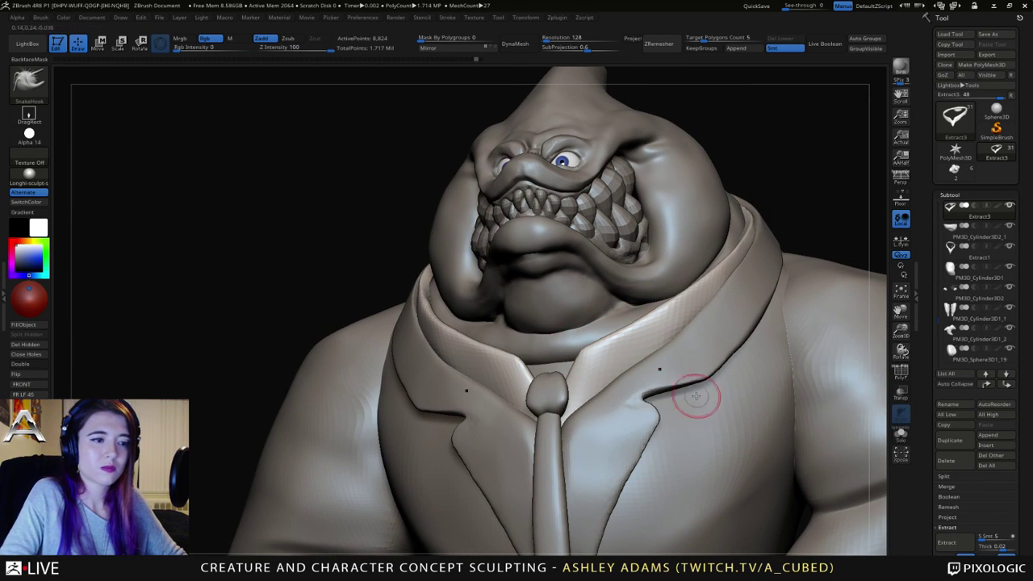
Step: Mask the shirt collar around the neck on both sides, leaving the front ends beside the tie knot unmasked
mouse_move(587, 360)
left_mouse_down("ctrl")
mouse_move(690, 311)
mouse_move(738, 249)
left_mouse_up("ctrl")
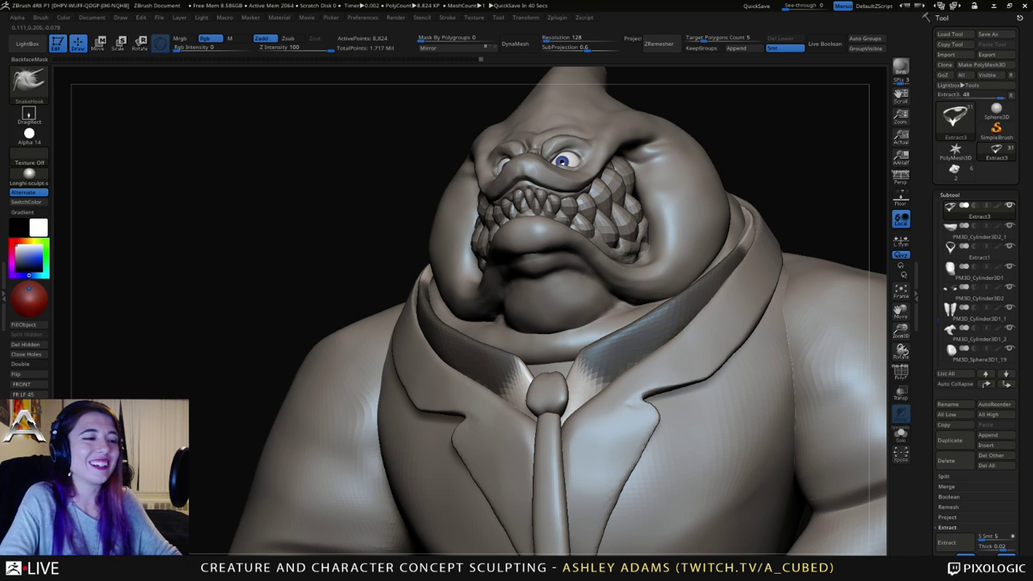
left_click_drag(295, 345, 422, 380)
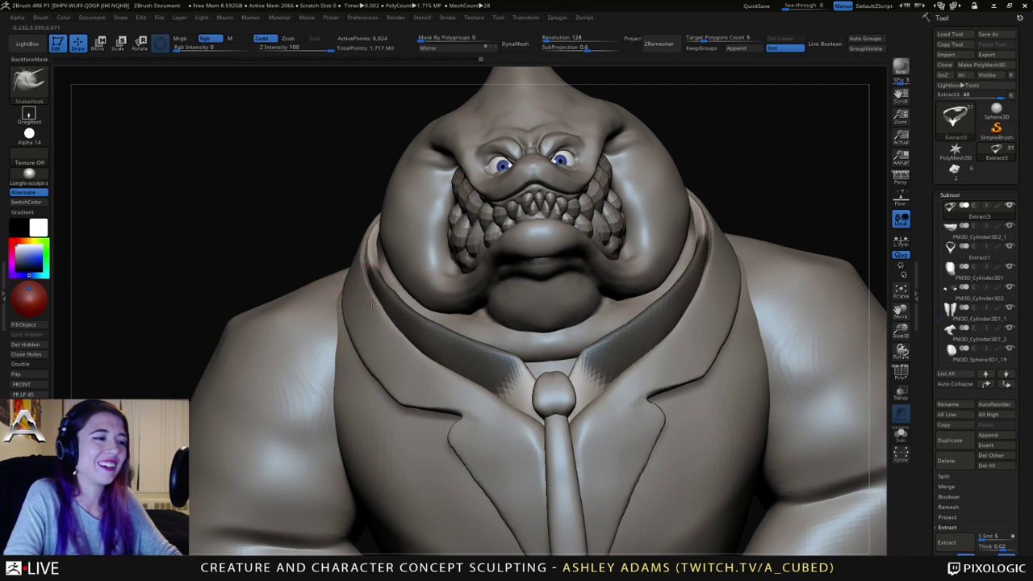
left_click_drag(218, 250, 420, 306)
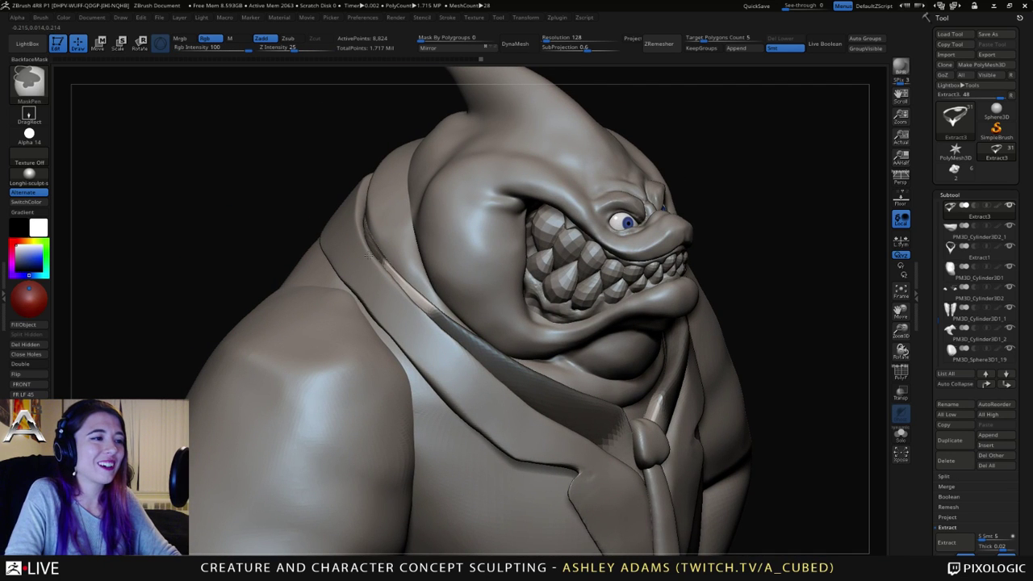
left_click_drag(368, 255, 429, 316, "ctrl")
left_click_drag(767, 331, 517, 383)
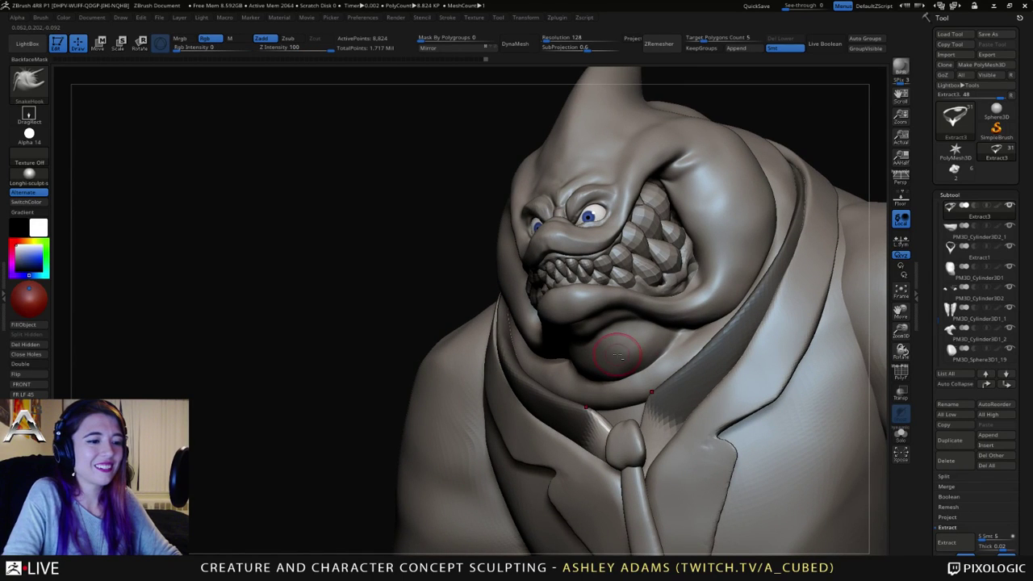
left_click_drag(886, 401, 829, 325, "alt")
Step: Extract the masked collar area as a new subtool, trying a thickness of 0.00362, then select the extracted piece and clear its mask
left_click(957, 543)
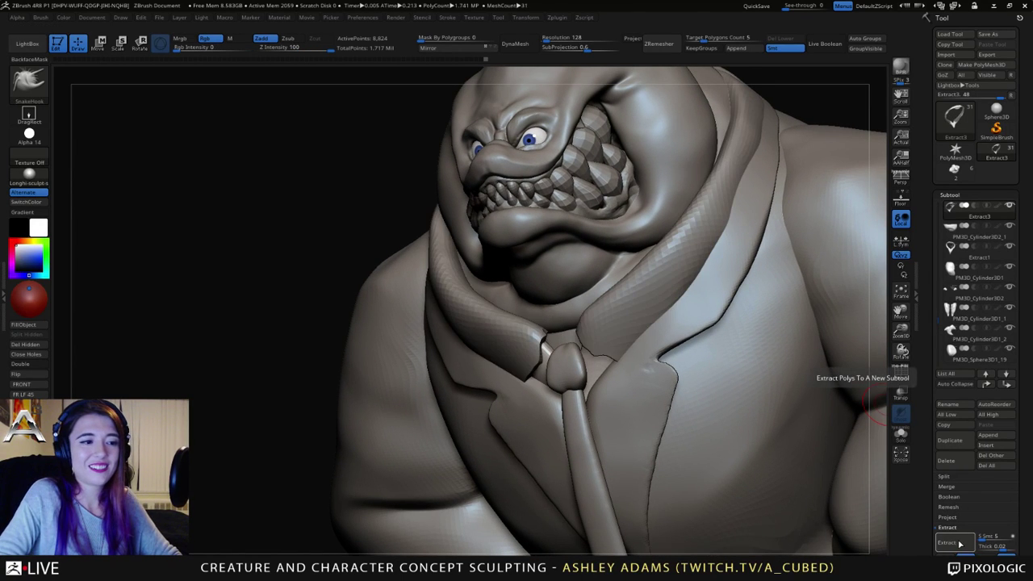
left_click(1003, 548)
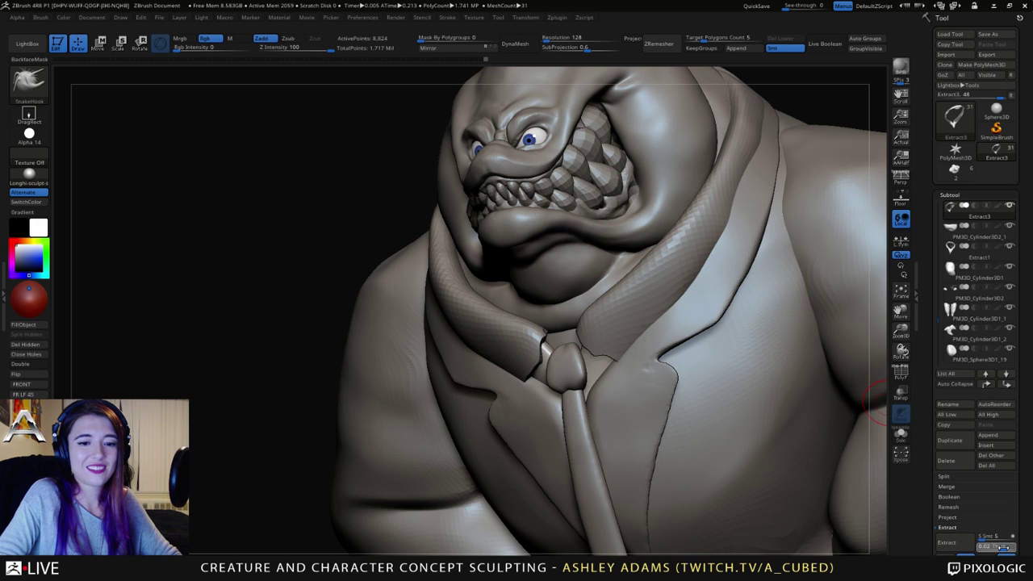
left_click_drag(1001, 547, 974, 551)
left_click(950, 539)
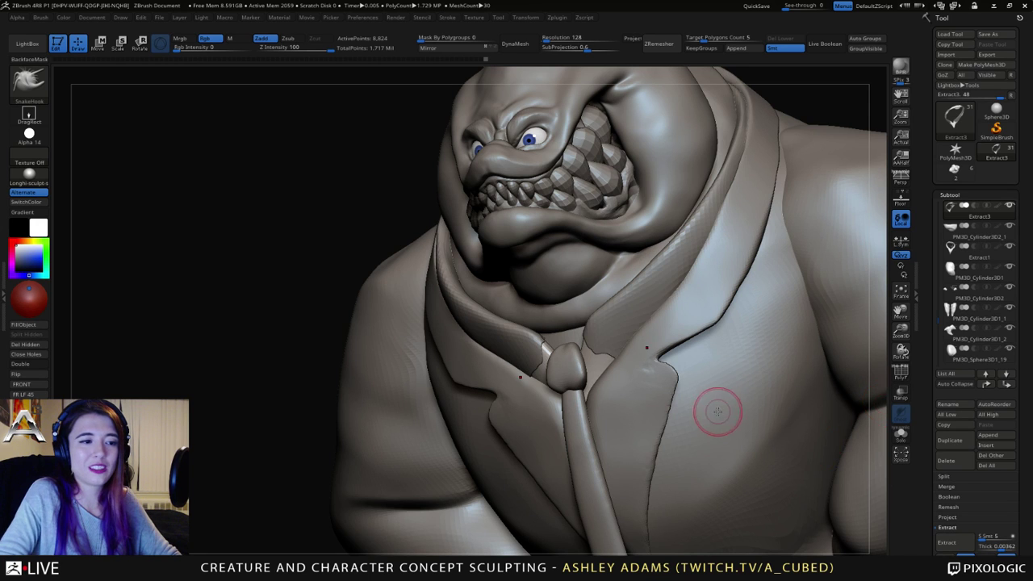
left_click(939, 555)
right_click_drag(542, 345, 592, 292)
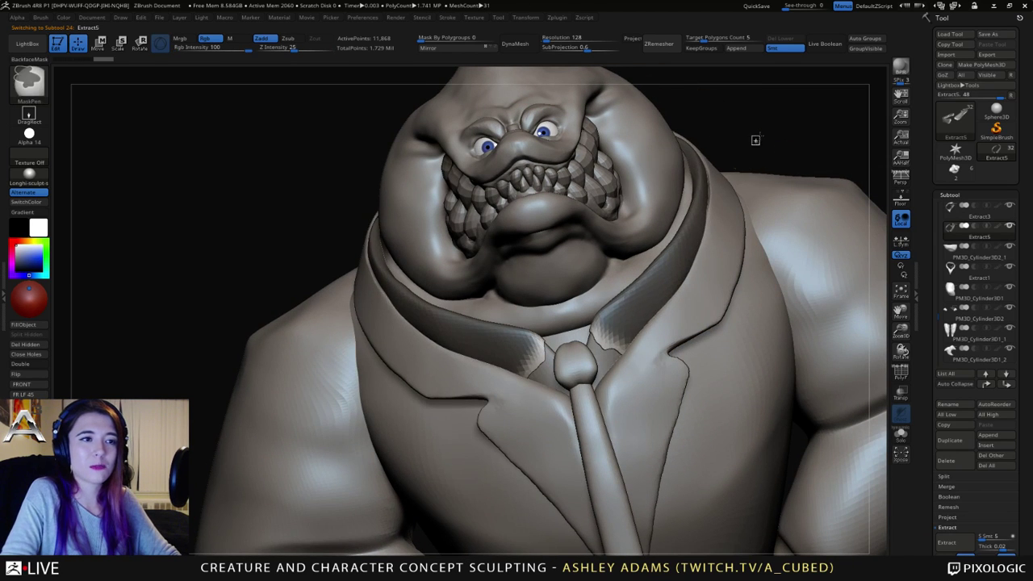
Step: Reshape and smooth the extracted collar layer's front ends beside the tie knot with the SnakeHook brush
key("space")
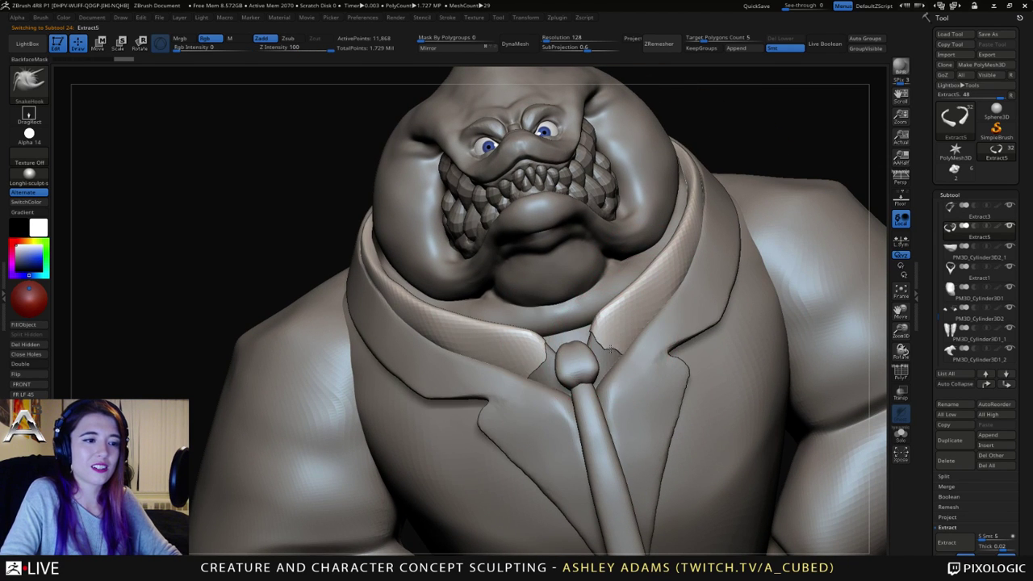
key("space")
key("space")
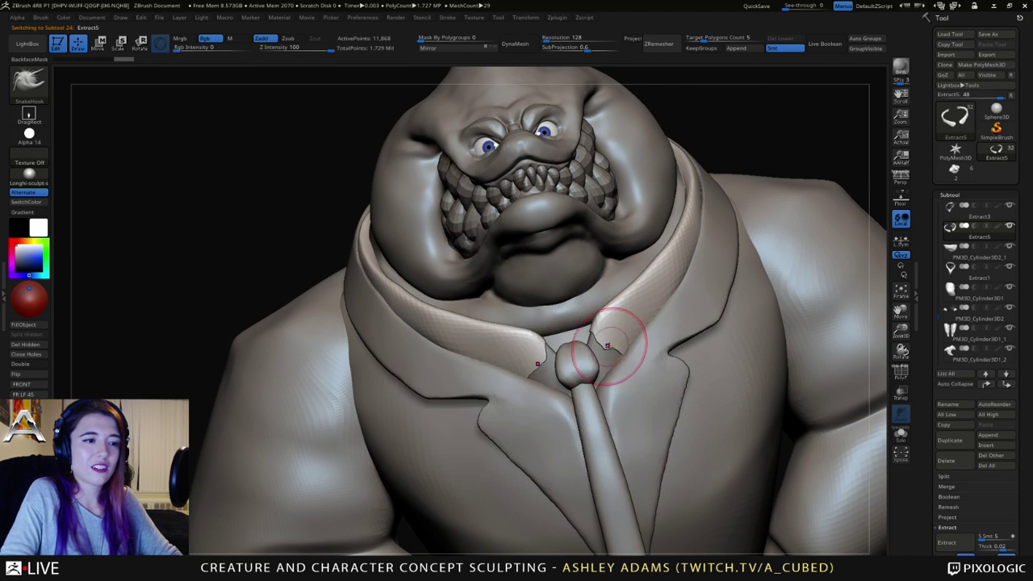
key("shift")
left_click_drag(600, 342, 595, 338, "shift")
left_click_drag(875, 422, 606, 323)
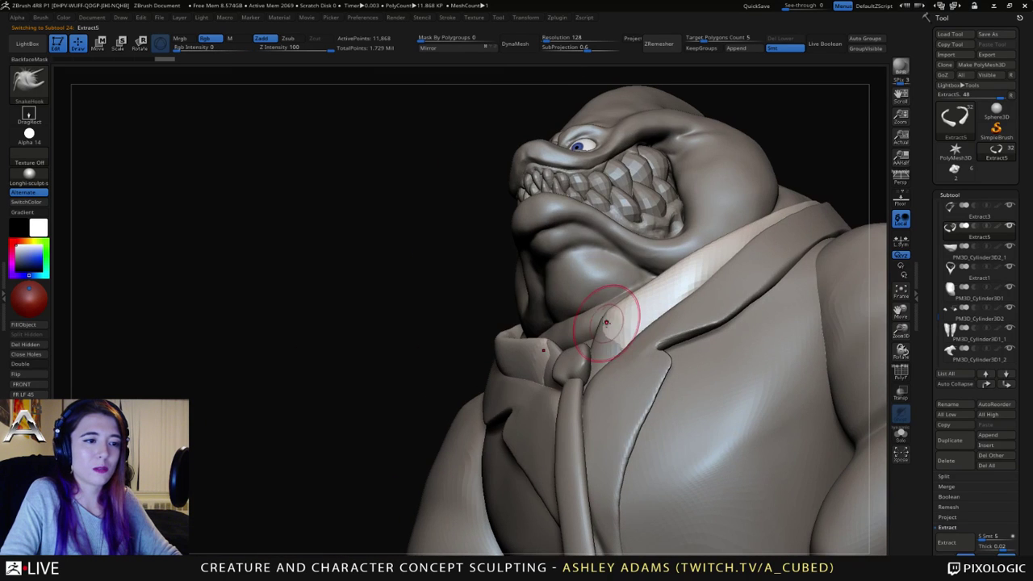
right_click_drag(614, 335, 622, 347)
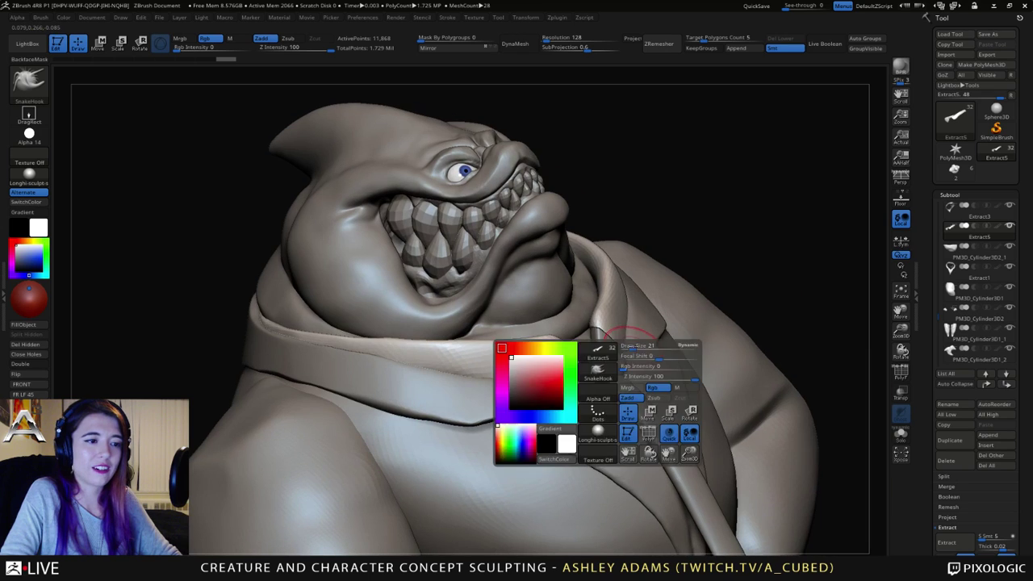
Step: Adjust the inner shirt collar beside the tie knot and pull the extracted layer's upper edge along the neck with SnakeHook
left_click(619, 335, "alt")
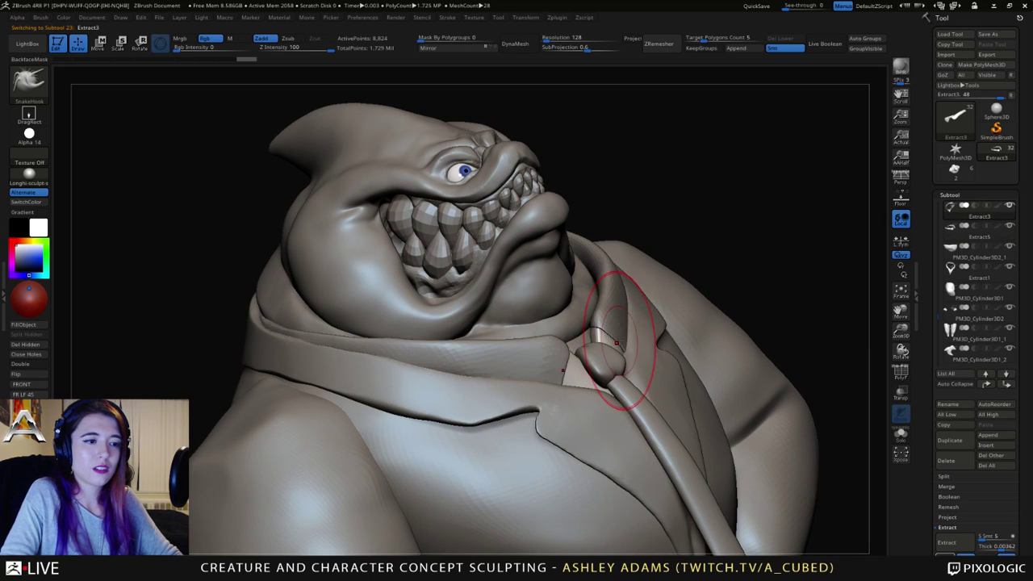
key("space")
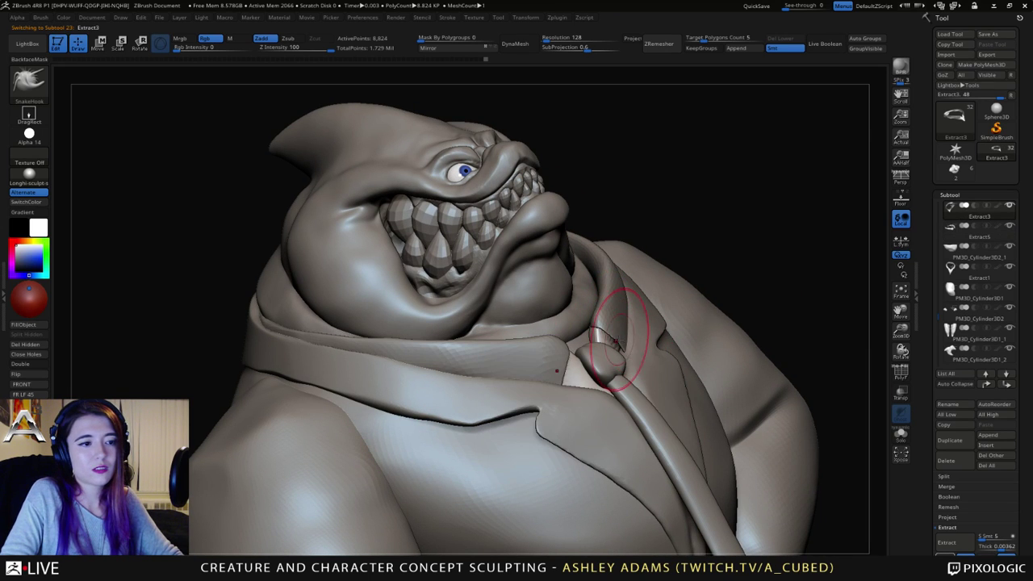
right_click_drag(618, 336, 596, 302)
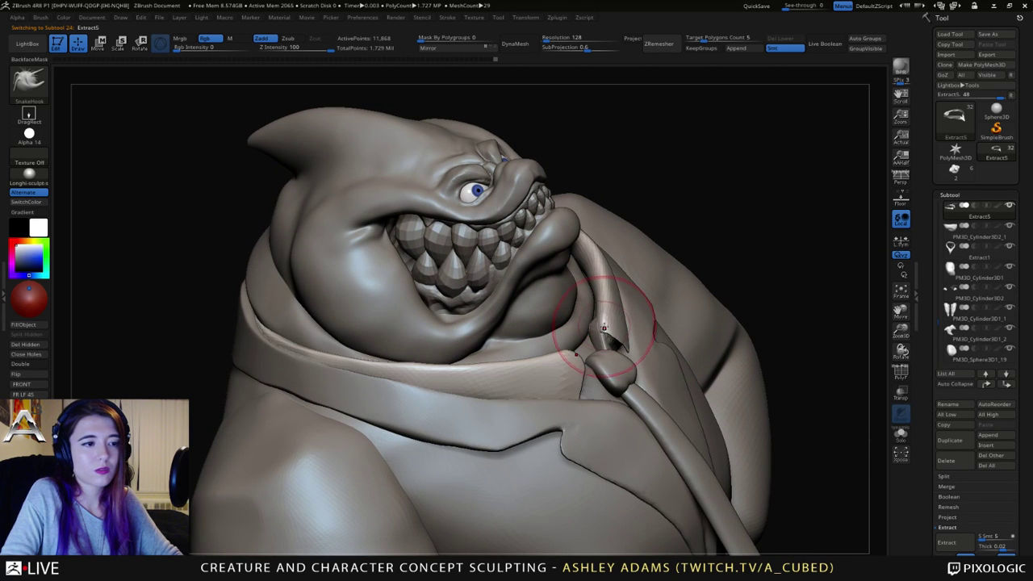
left_click(602, 300, "alt")
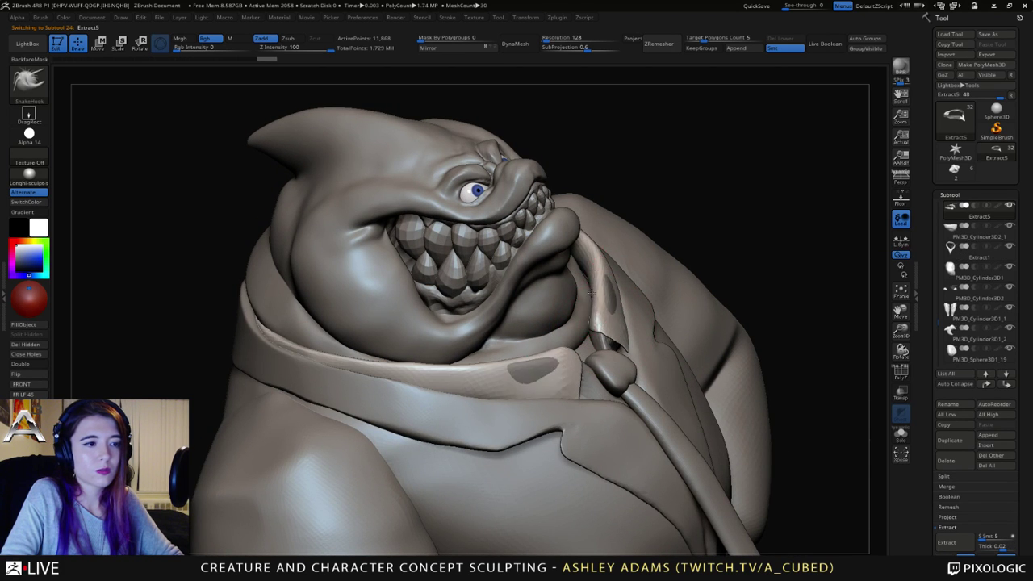
left_click_drag(583, 255, 575, 258)
right_click_drag(584, 257, 605, 254)
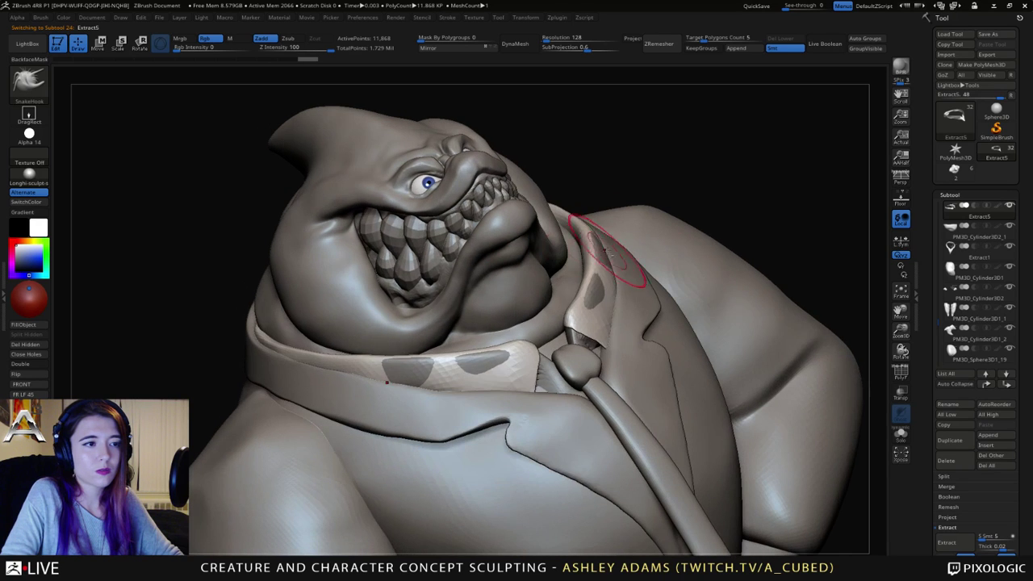
Step: Select the inner shirt collar and push it beneath the extracted layer where it pokes through beside the neck
left_click(607, 254, "alt")
left_click_drag(676, 198, 694, 212, "ctrl")
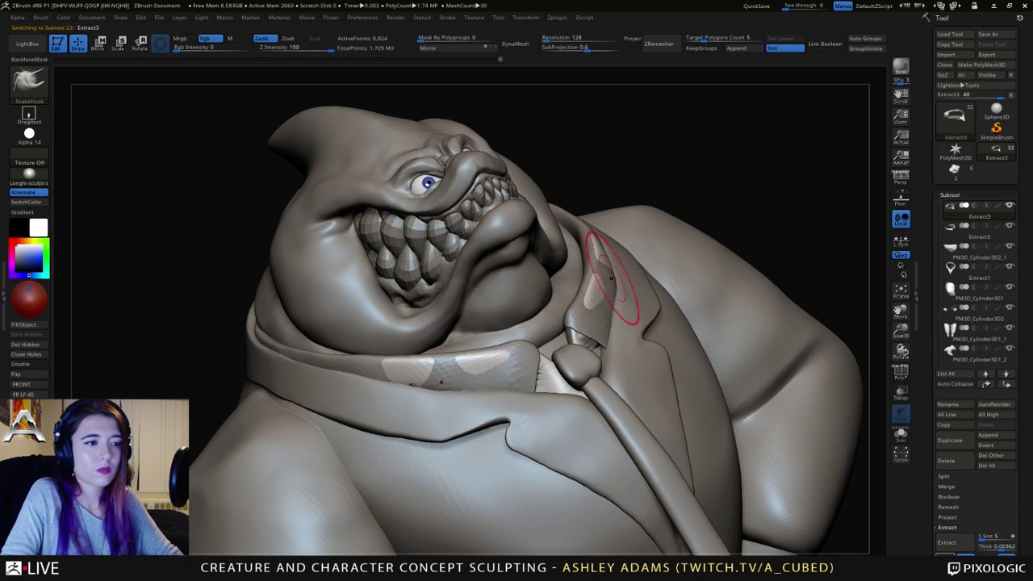
left_click_drag(601, 264, 594, 318)
mouse_move(594, 318)
right_mouse_down()
mouse_move(554, 364)
mouse_move(518, 334)
right_mouse_up()
right_click(587, 315)
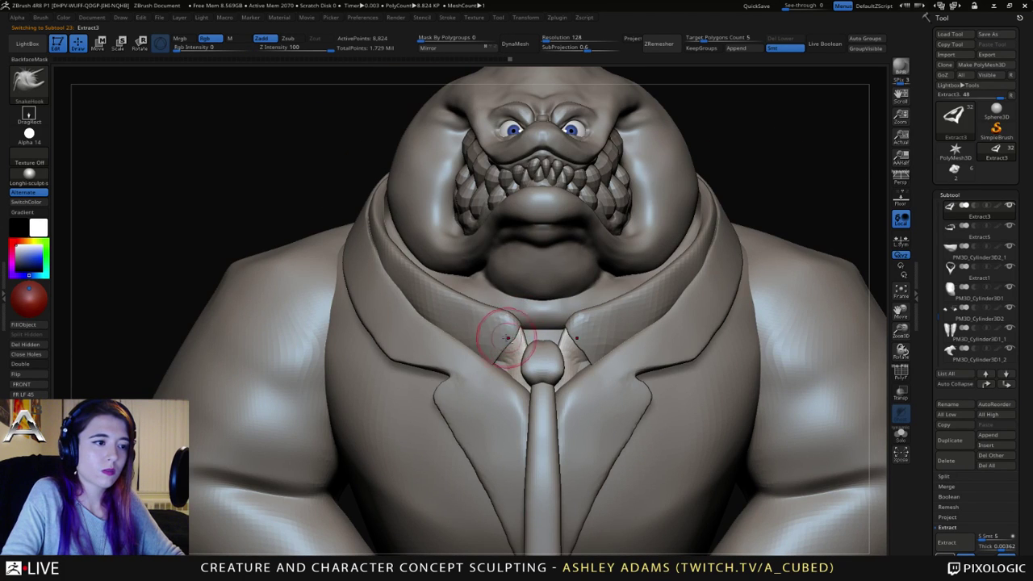
right_click_drag(499, 368, 452, 371)
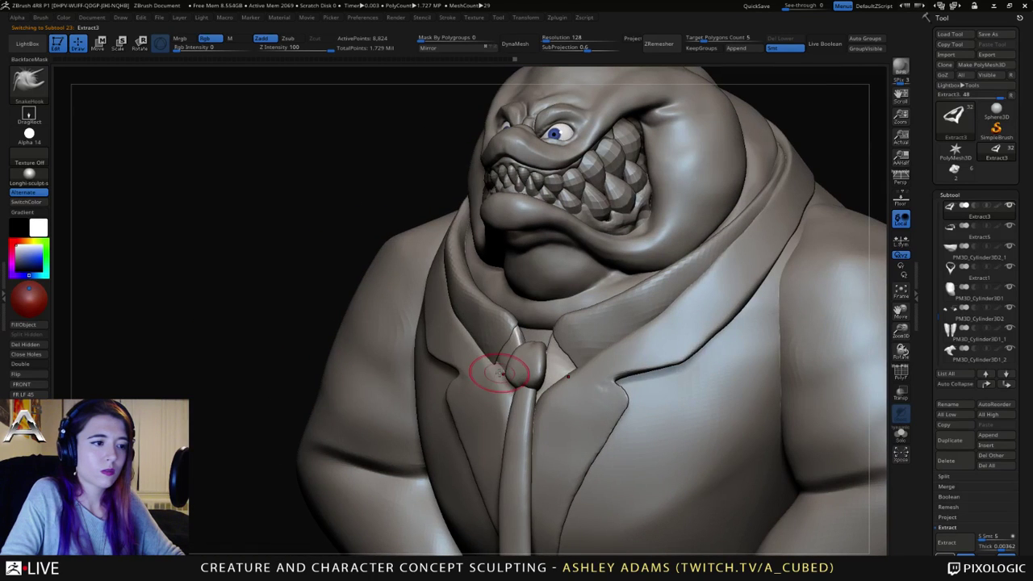
Step: Select the jacket lapels and adjust their inner edge below the shirt collar and tie knot with SnakeHook
left_click(506, 401, "alt")
right_click_drag(503, 371, 513, 360)
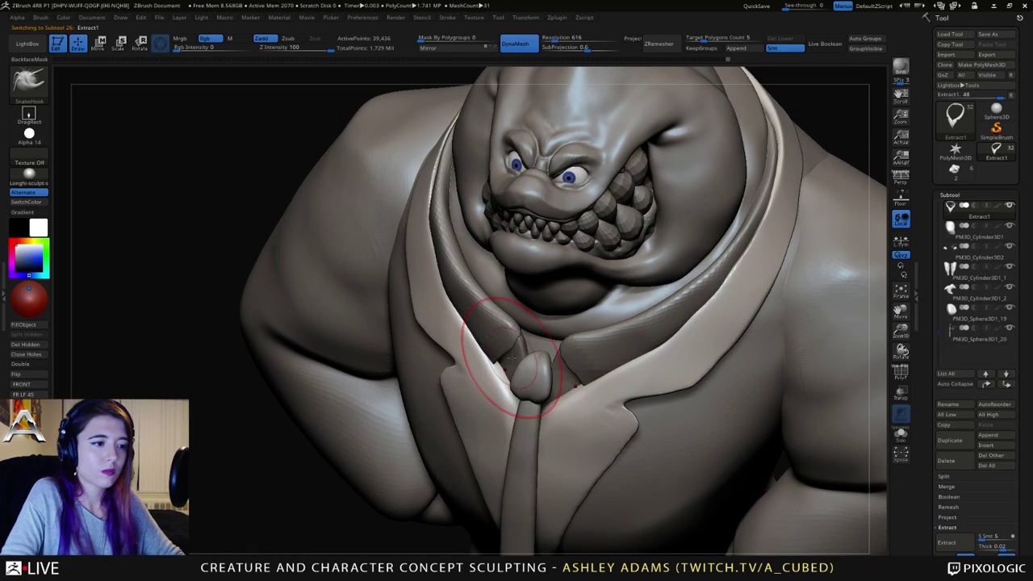
left_click_drag(507, 379, 448, 274)
mouse_move(448, 274)
right_mouse_down()
mouse_move(428, 226)
mouse_move(429, 239)
right_mouse_up()
Step: Smooth the jacket lapels' outer edge below the notch, trying the hPolish brush before returning to SnakeHook
key("b")
key("h")
key("p")
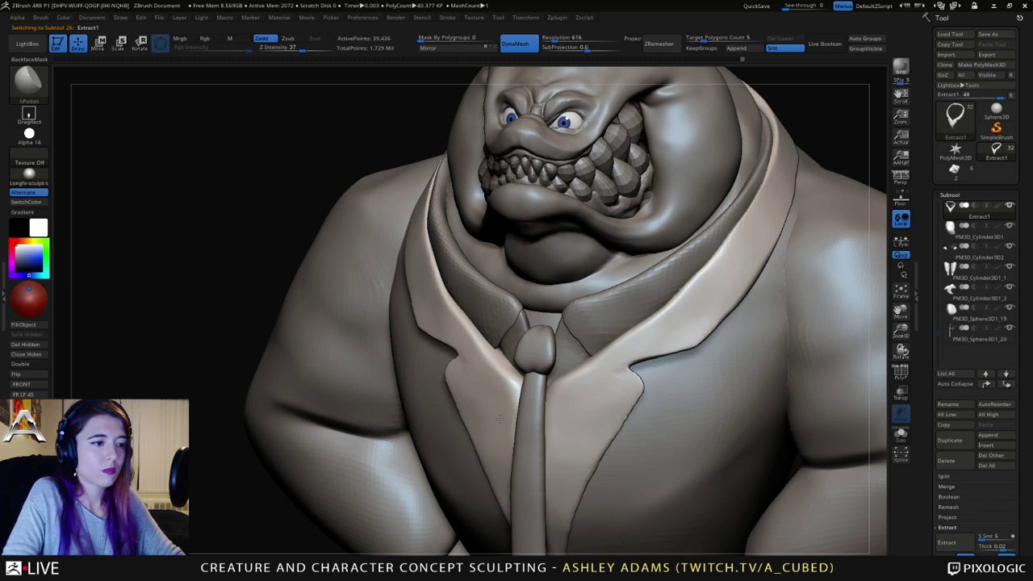
right_click_drag(436, 379, 484, 369)
key("b")
key("s")
key("h")
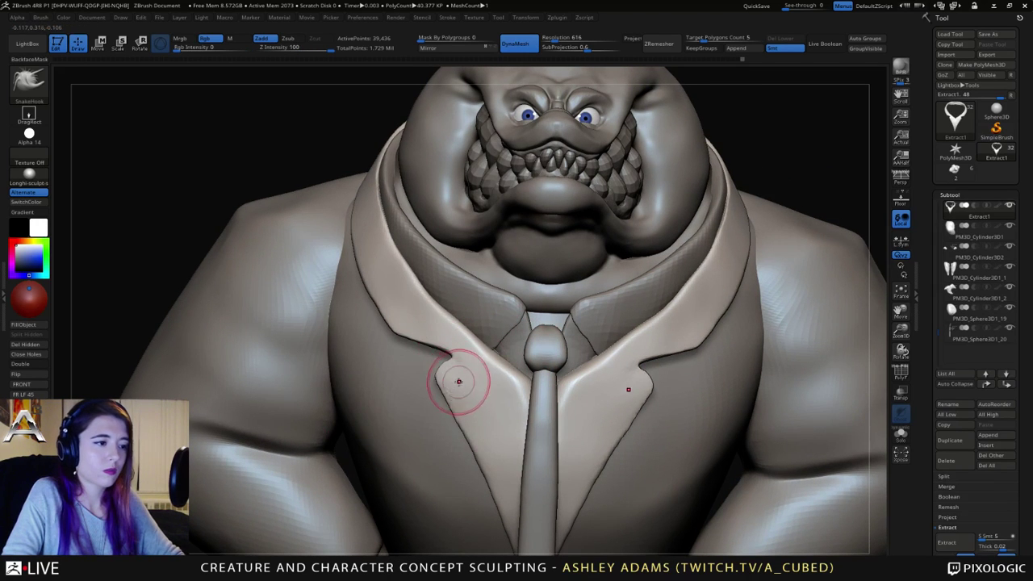
left_click_drag(438, 381, 468, 438, "shift")
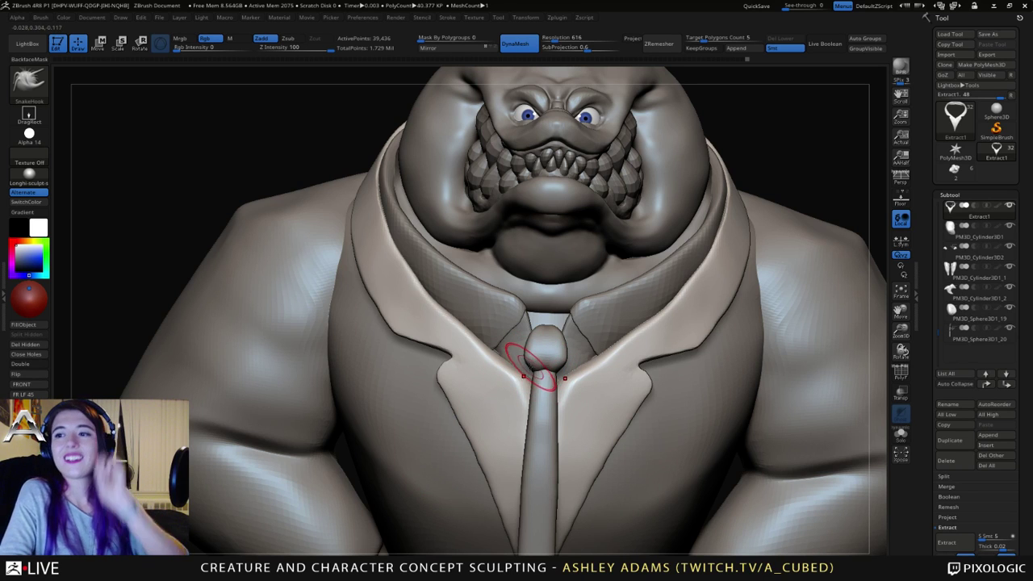
Step: Refine the jacket lapels' upper inner edge against the shirt collar with the SnakeHook brush
mouse_move(542, 339)
right_mouse_down()
mouse_move(622, 319)
mouse_move(541, 304)
right_mouse_up()
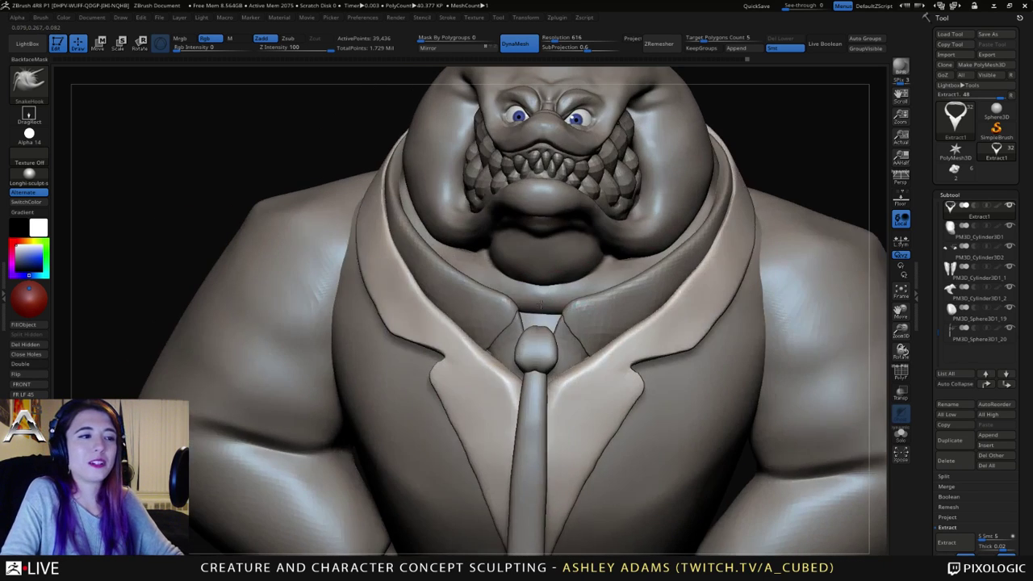
left_click(477, 308, "alt")
right_click_drag(478, 308, 542, 312)
left_click(388, 339, "alt")
key("space")
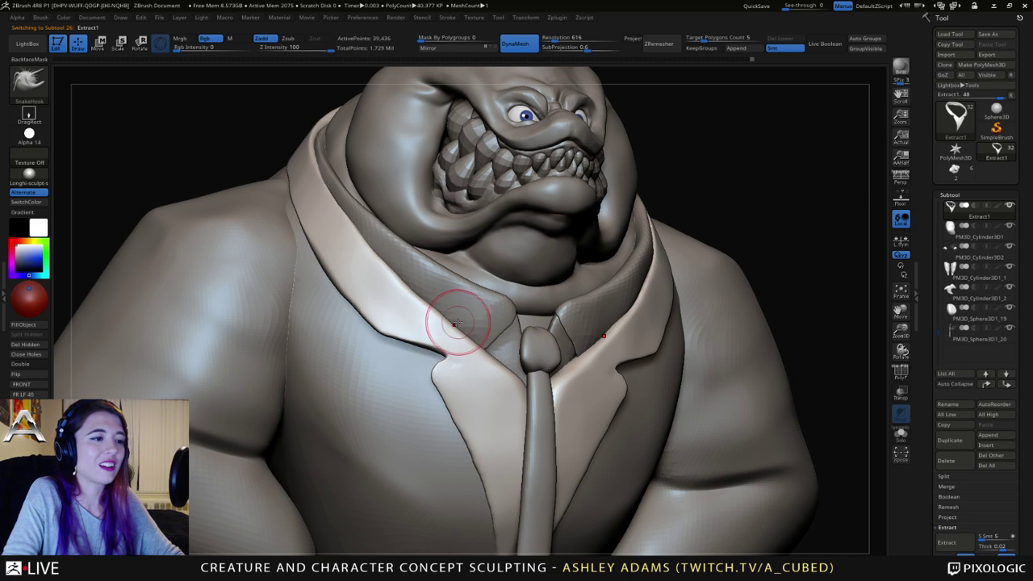
right_click_drag(489, 353, 536, 348)
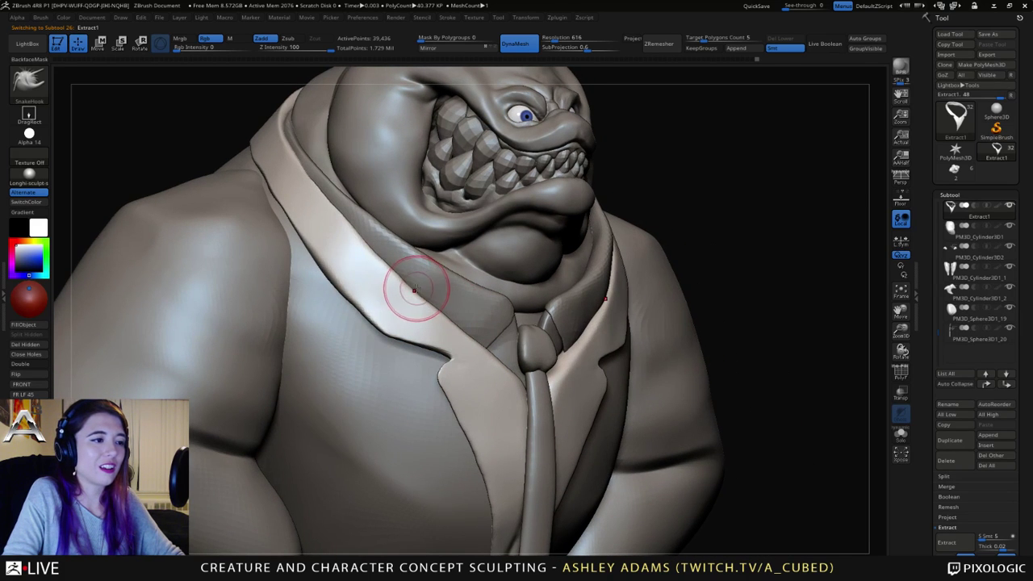
mouse_move(448, 298)
right_mouse_down()
mouse_move(469, 324)
mouse_move(502, 330)
mouse_move(470, 354)
right_mouse_up()
Step: Select the extracted collar layer and smooth its front corners on both sides of the tie knot
left_click(497, 322, "alt")
right_click(489, 321)
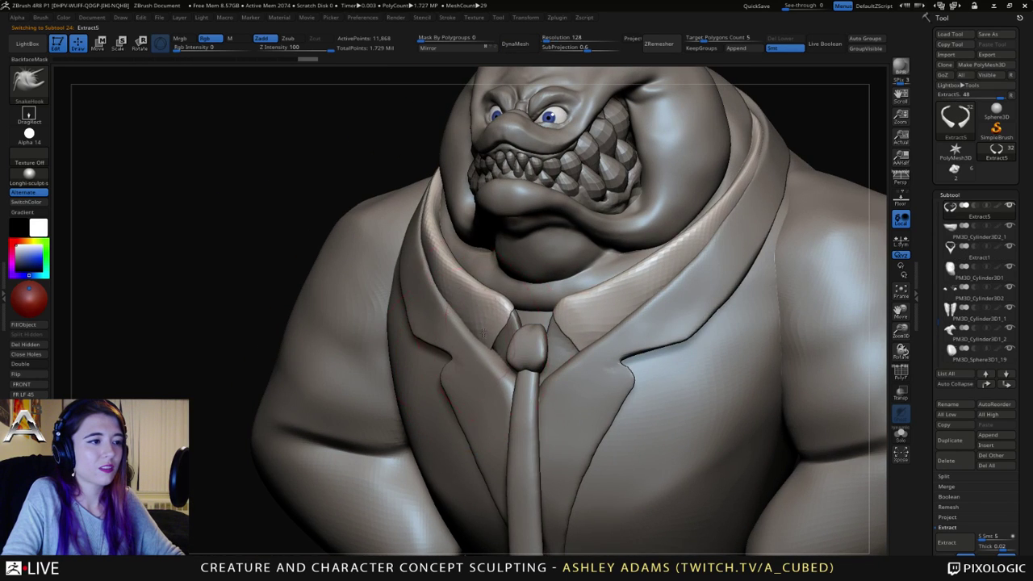
left_click_drag(484, 332, 496, 339, "shift")
key("space")
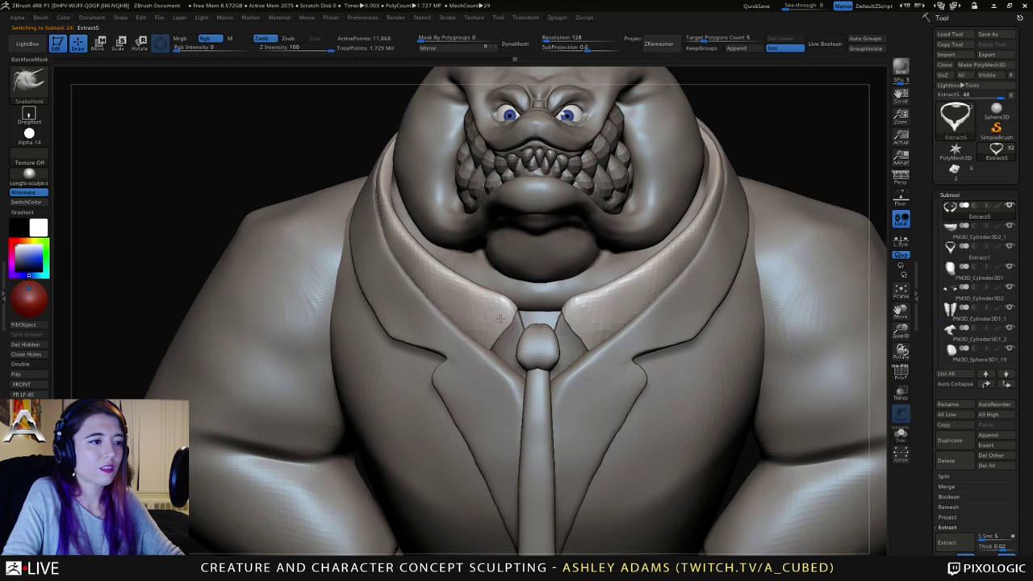
right_click_drag(500, 318, 510, 333, "shift")
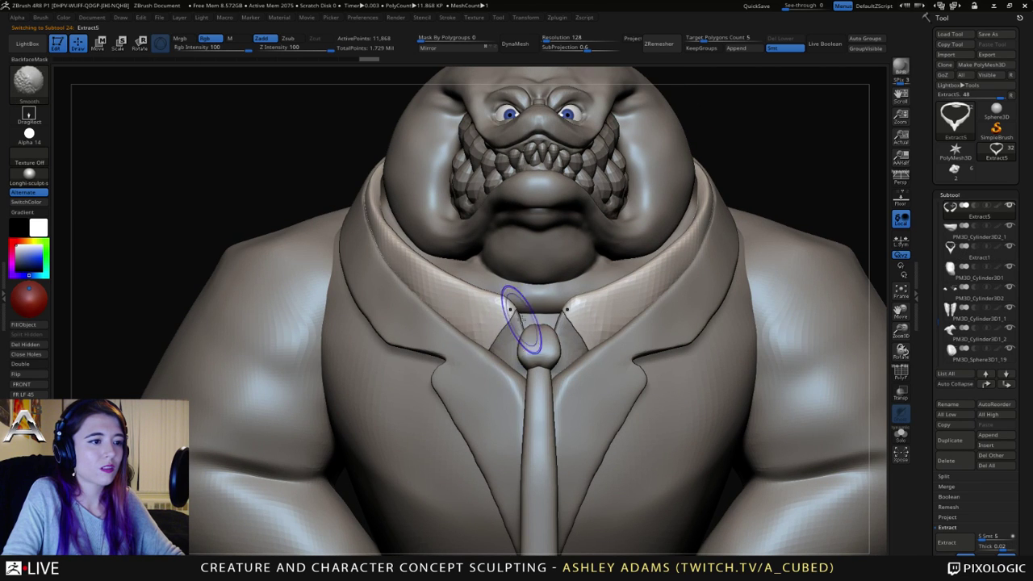
key("space")
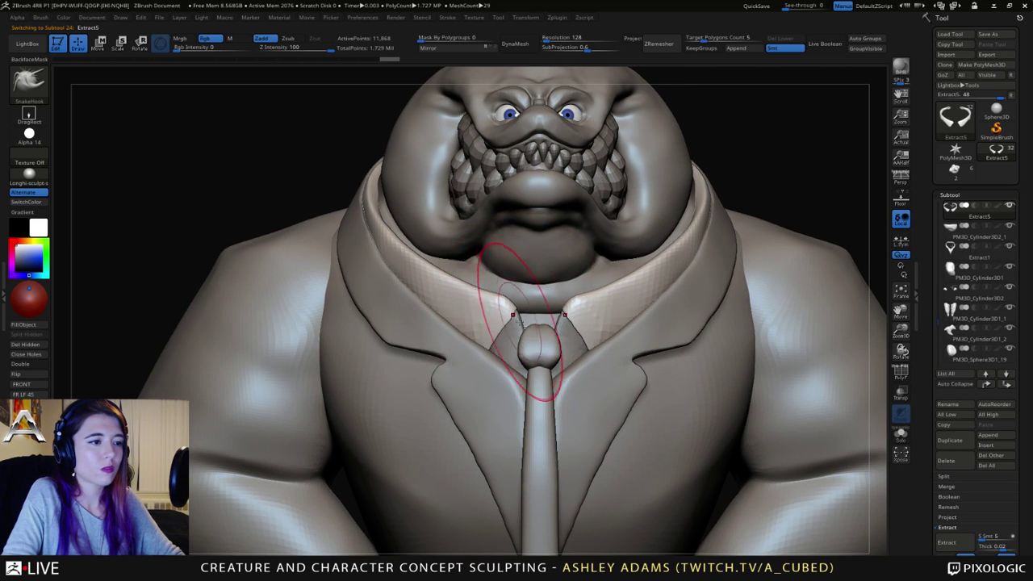
Step: Select the inner shirt collar and push its front edges back under the extracted layer above the tie knot
left_click(509, 326, "alt")
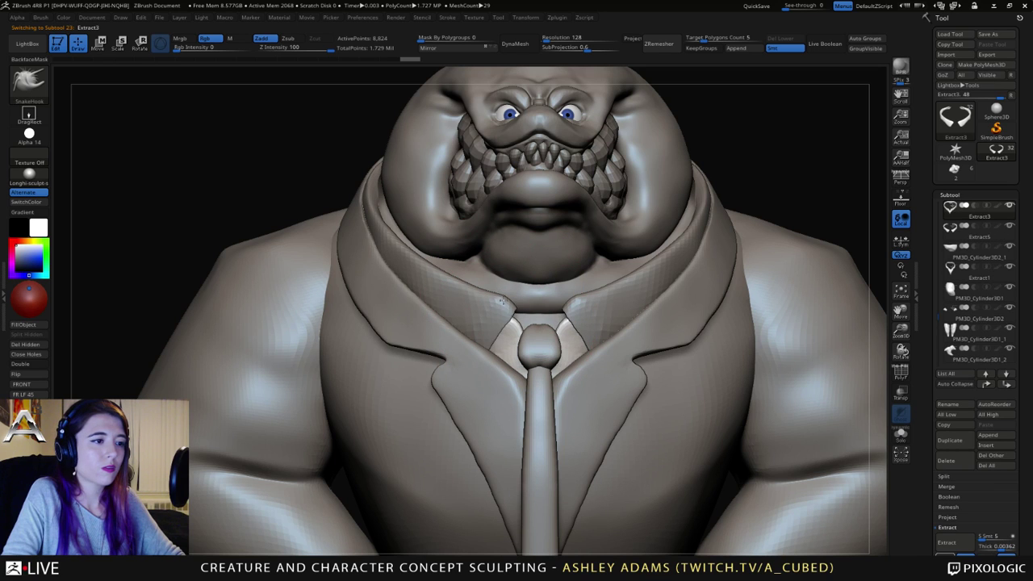
mouse_move(516, 306)
left_mouse_down()
mouse_move(485, 310)
mouse_move(498, 316)
left_mouse_up()
key("space")
Step: Select the extracted collar layer and reshape its upper edge around the neck below the cheek with a resized SnakeHook brush
left_click(508, 305, "alt")
key("space")
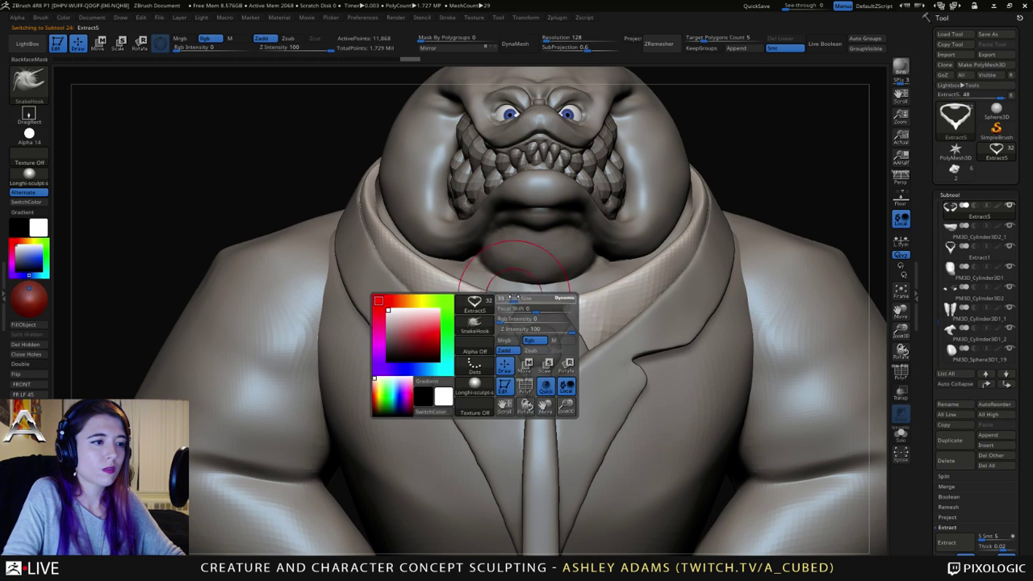
right_click_drag(492, 314, 453, 345)
right_click(454, 345)
right_click_drag(460, 270, 485, 241)
left_click_drag(482, 240, 469, 243)
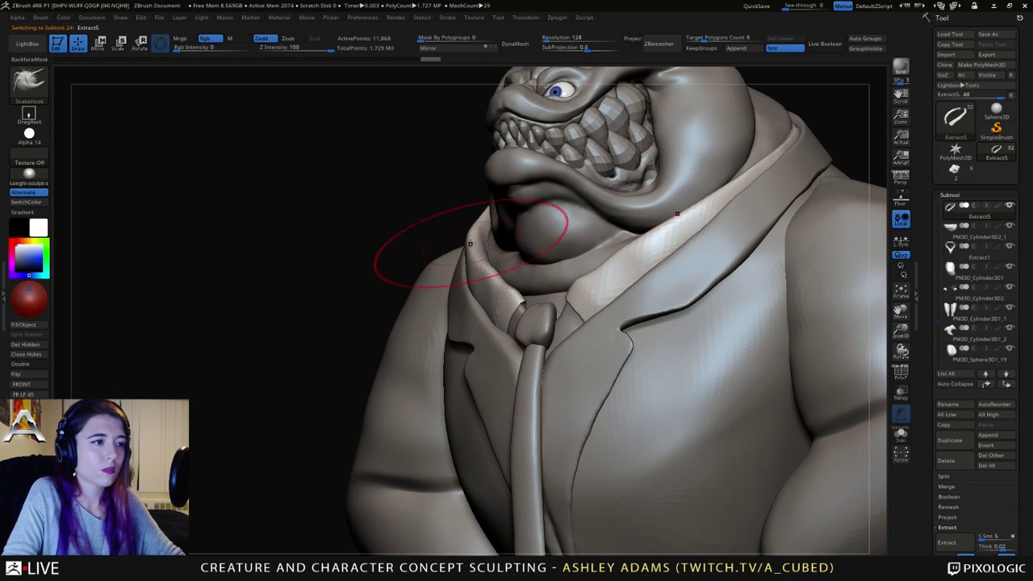
key("space")
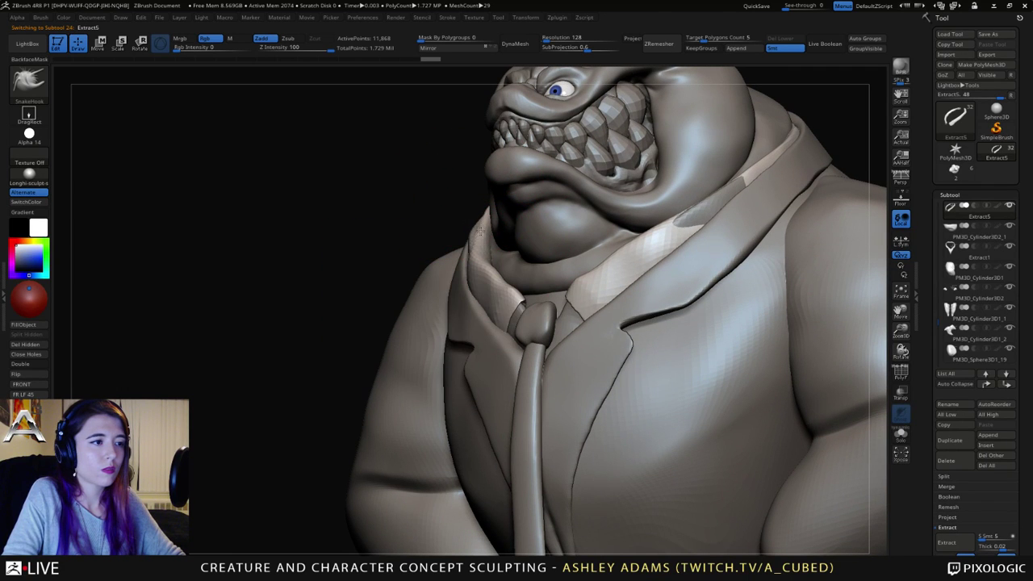
left_click_drag(485, 253, 481, 258)
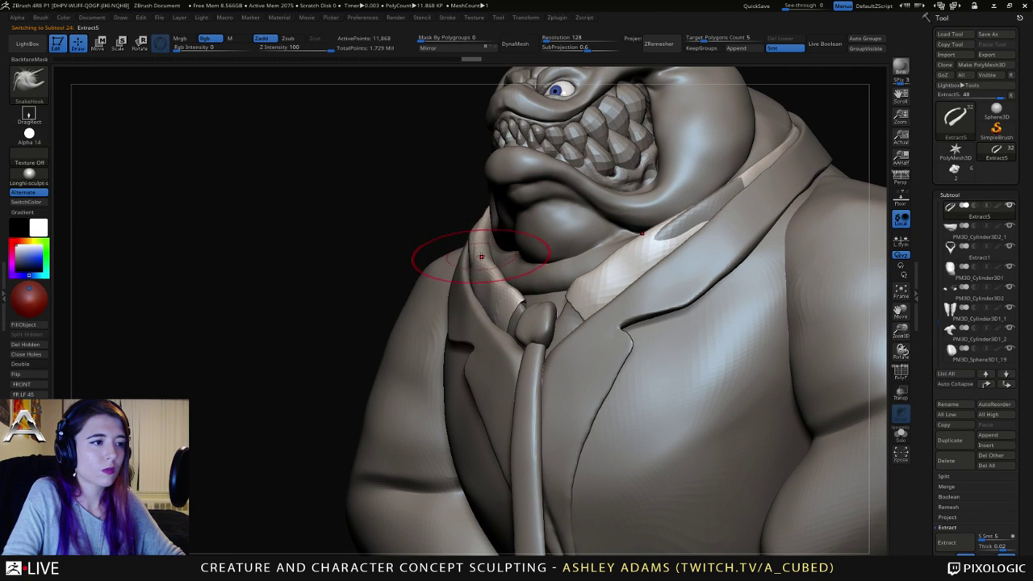
key("space")
Step: Push the inner shirt collar's upper edge in beneath the extracted layer along the side of the neck
left_click(471, 239, "alt")
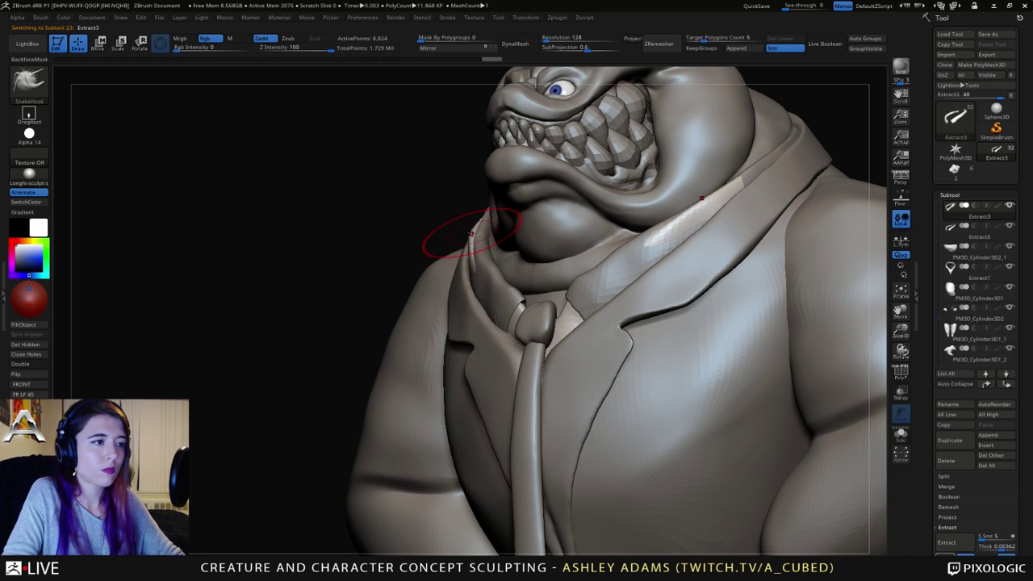
left_click(500, 241, "alt")
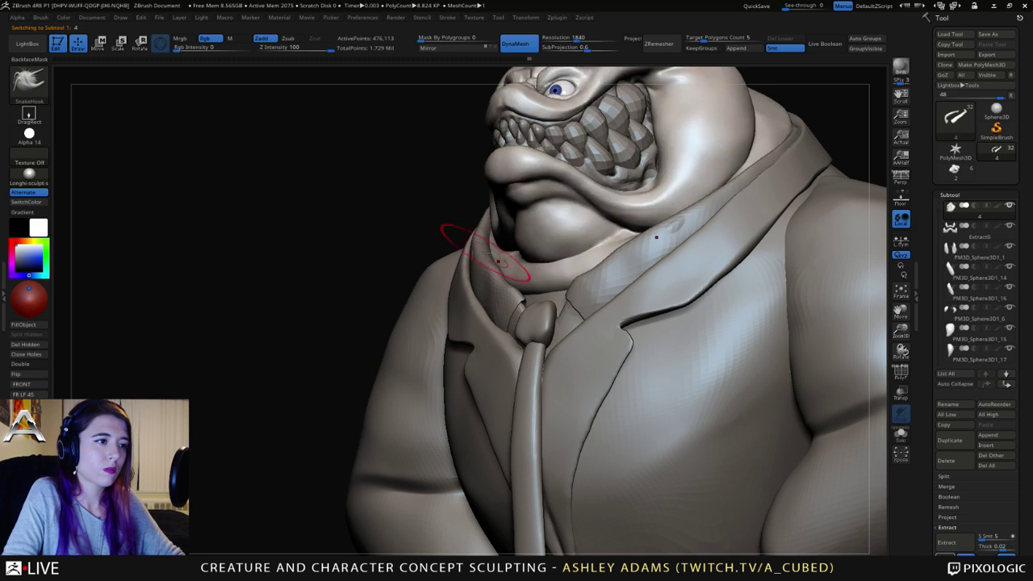
right_click_drag(454, 236, 583, 260)
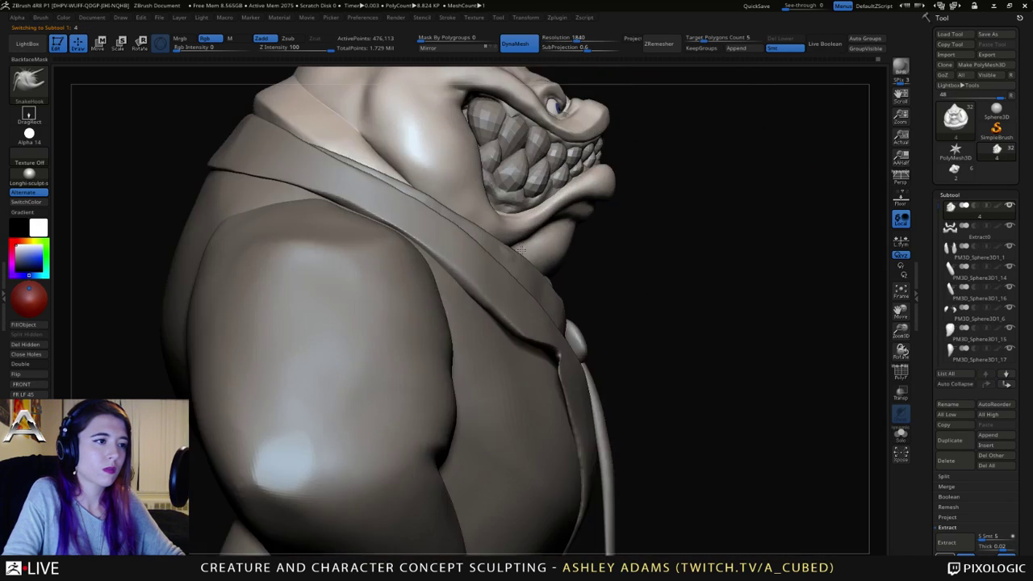
left_click(471, 292, "alt")
right_click_drag(472, 292, 506, 304)
left_click_drag(505, 304, 491, 280)
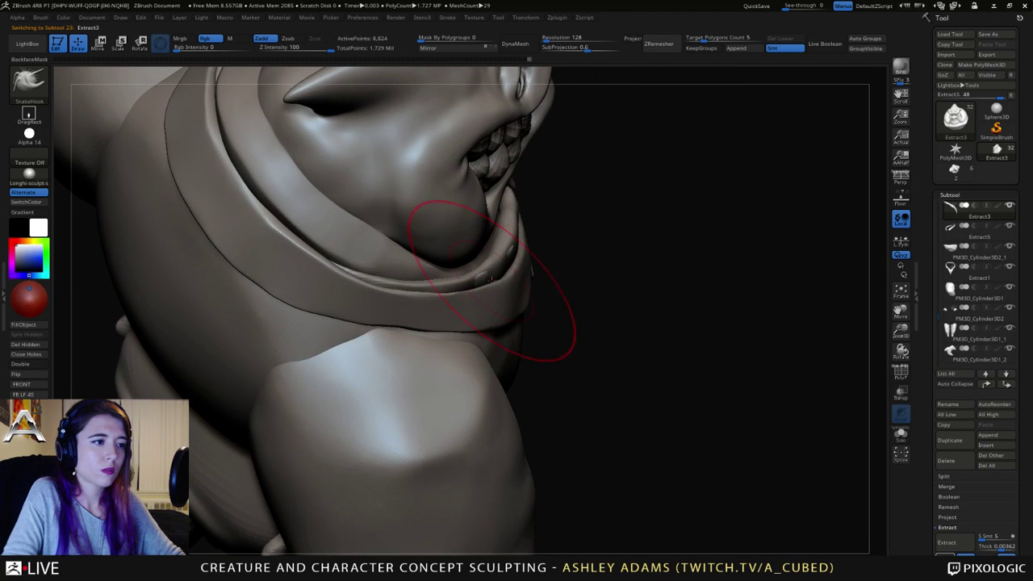
right_click_drag(486, 293, 441, 267)
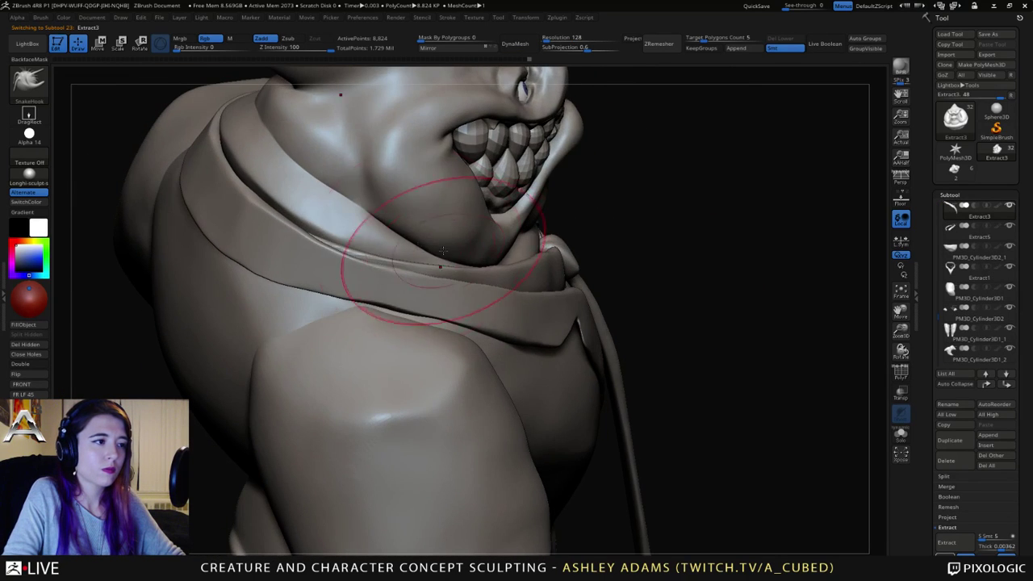
Step: Select the shark's head and rework the neck where it meets the collar layer with a resized mech-cut brush
left_click(413, 256, "alt")
right_click(355, 223)
left_click_drag(358, 226, 327, 204)
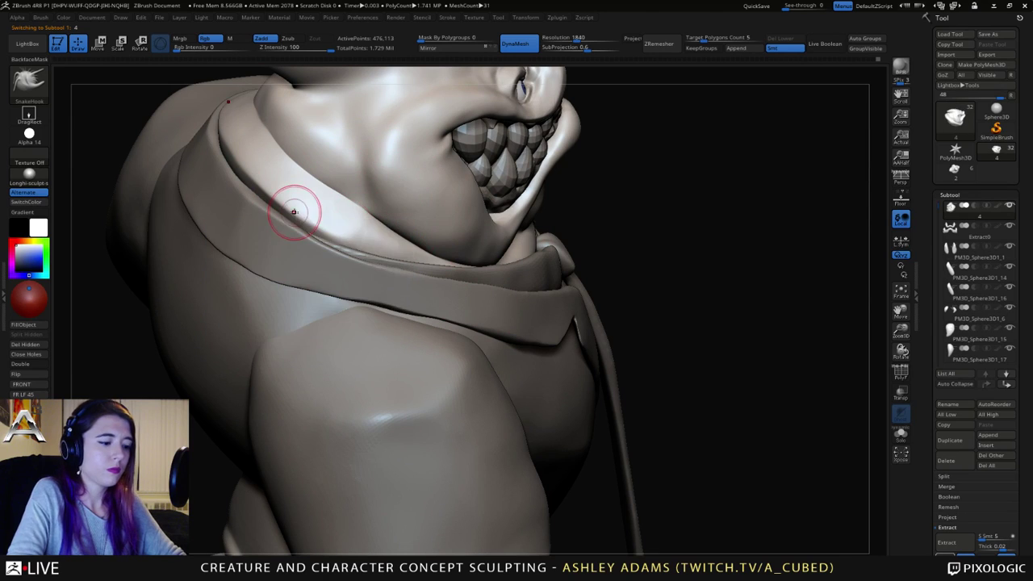
key("2")
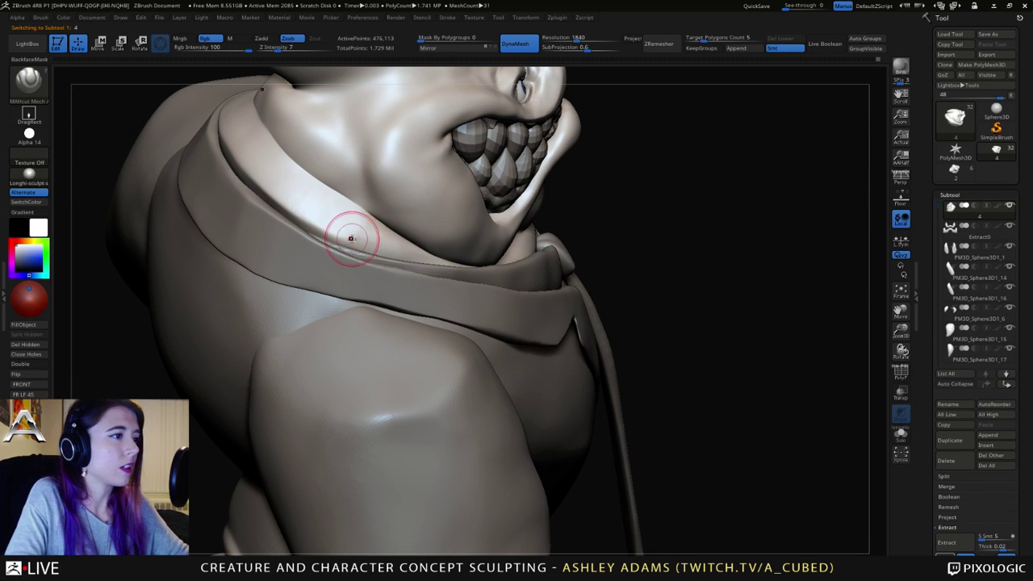
left_click_drag(317, 226, 408, 252)
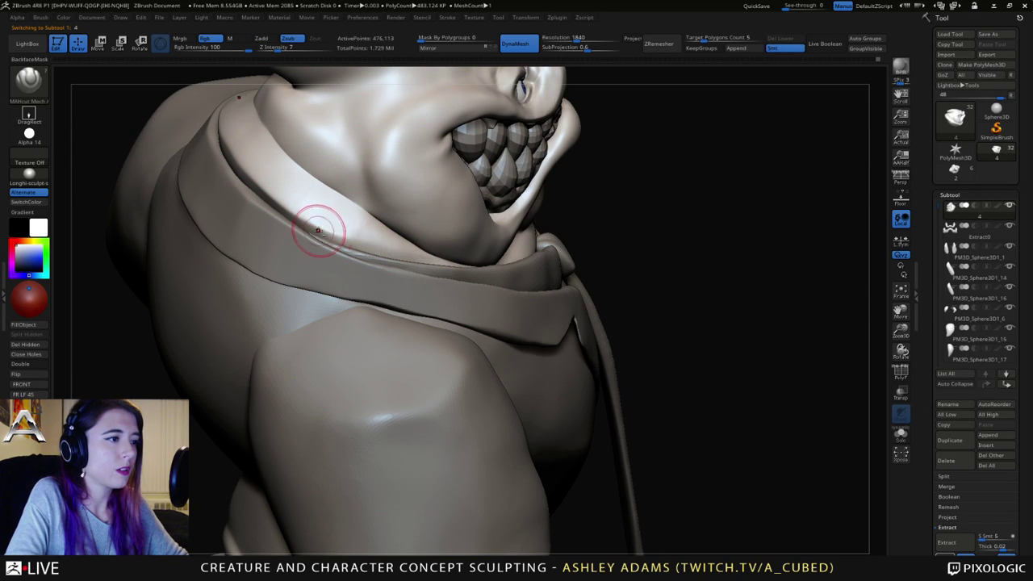
Step: Mask the shark's lower cheek just above the neck and collar
key("ctrl")
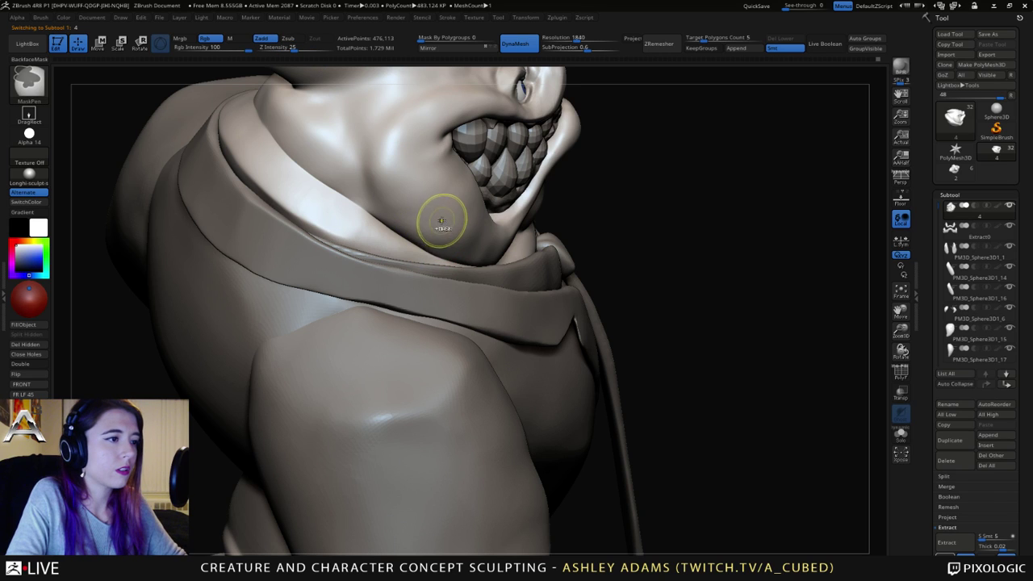
left_click_drag(442, 221, 472, 243, "ctrl")
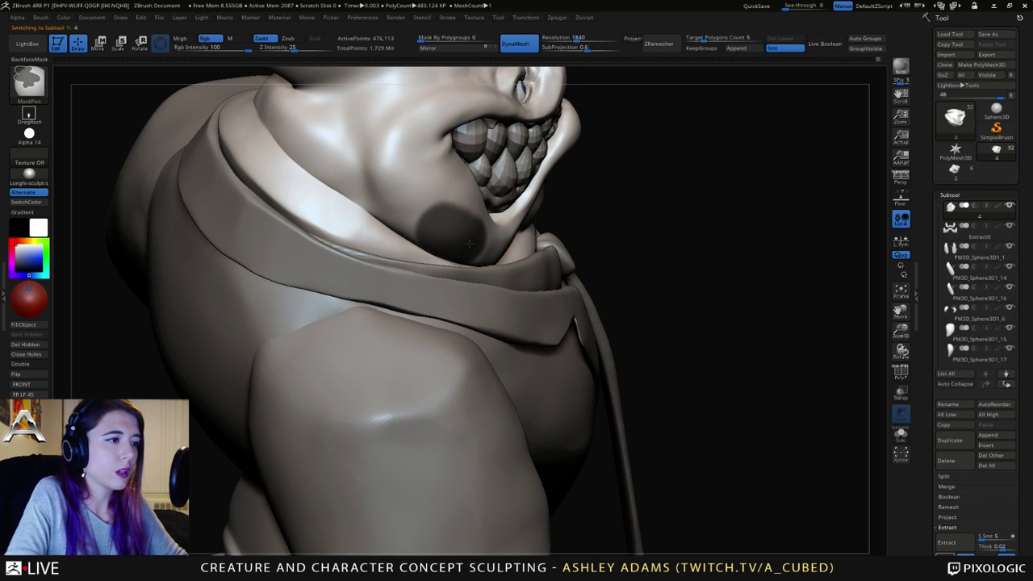
mouse_move(434, 208)
left_mouse_down("ctrl")
mouse_move(396, 200)
mouse_move(433, 230)
left_mouse_up("ctrl")
right_click_drag(427, 229, 387, 246)
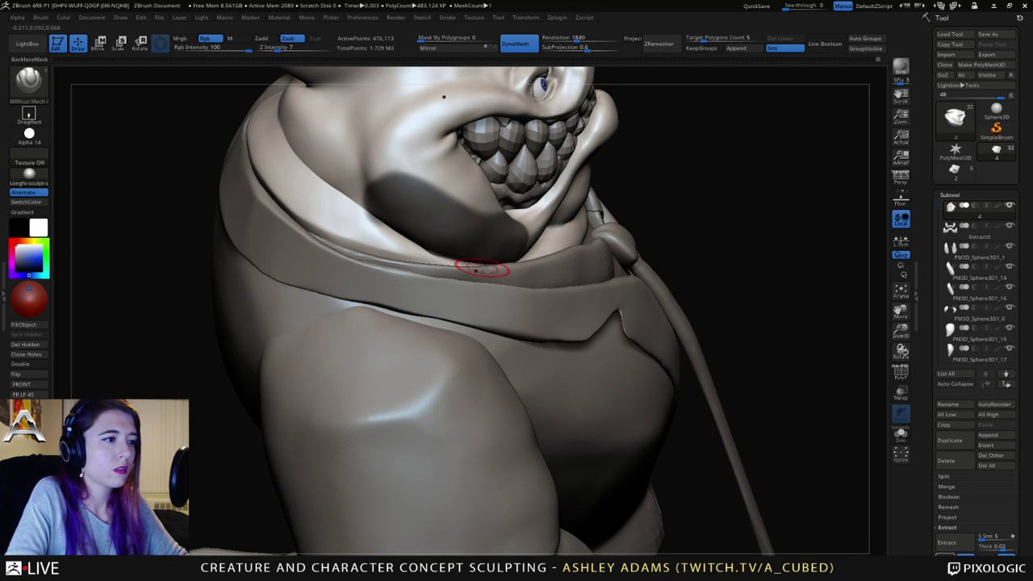
Step: Smooth the neck and chin below the masked cheek and refine the lower lip with the mech-cut brush
key("shift")
mouse_move(437, 255)
right_mouse_down()
mouse_move(410, 224)
mouse_move(357, 240)
mouse_move(379, 161)
right_mouse_up()
mouse_move(645, 283)
right_mouse_down()
mouse_move(541, 250)
mouse_move(551, 299)
mouse_move(463, 277)
right_mouse_up()
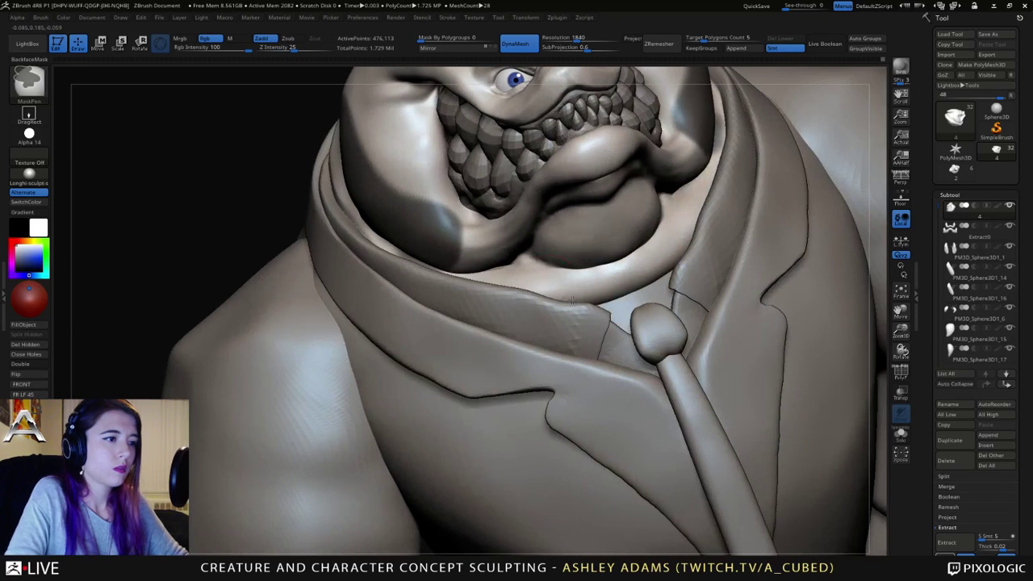
left_click_drag(479, 253, 509, 213, "shift")
mouse_move(556, 262)
right_mouse_down()
mouse_move(472, 230)
mouse_move(517, 194)
right_mouse_up()
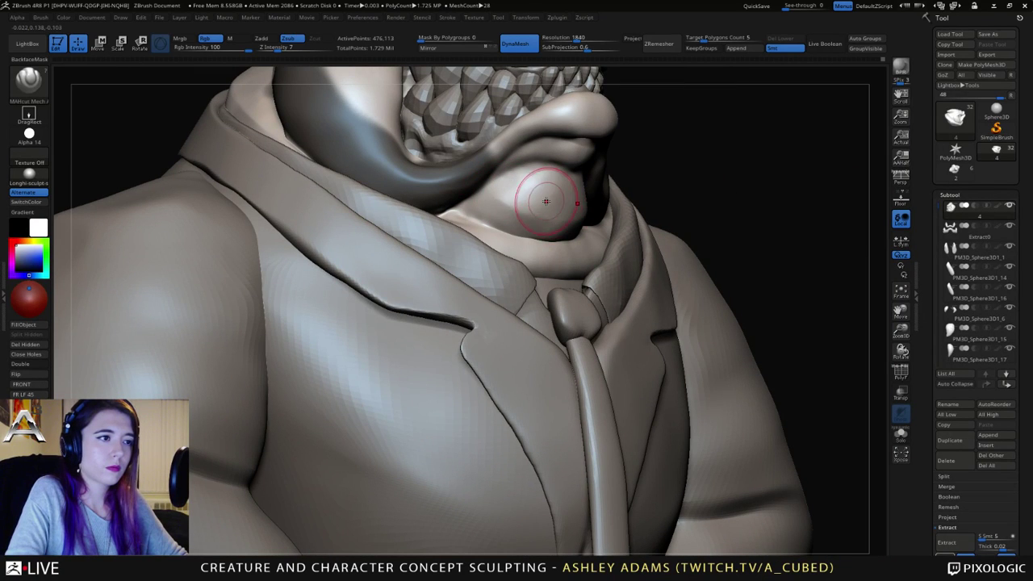
left_click_drag(547, 201, 504, 201, "shift")
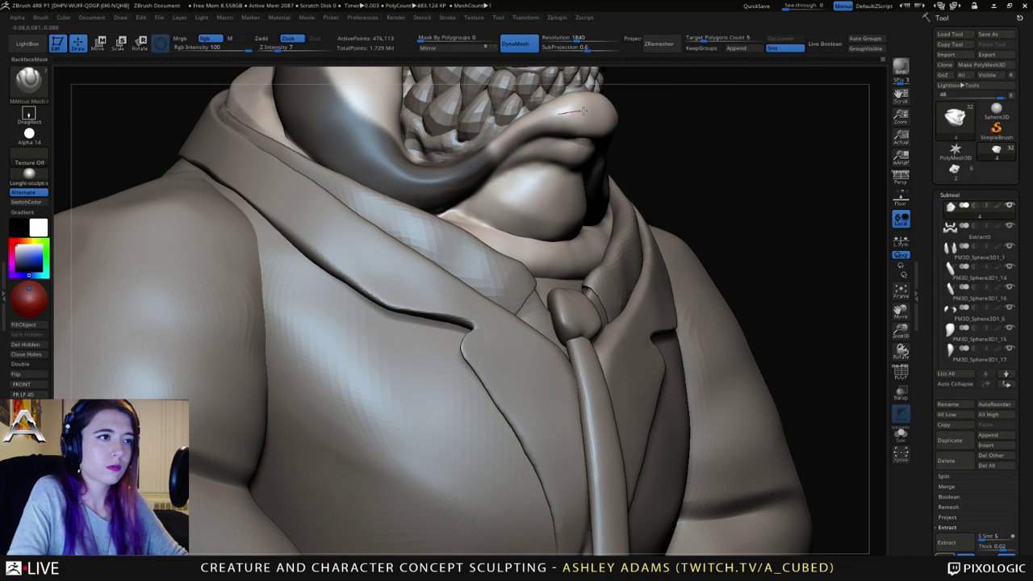
left_click_drag(555, 115, 588, 124)
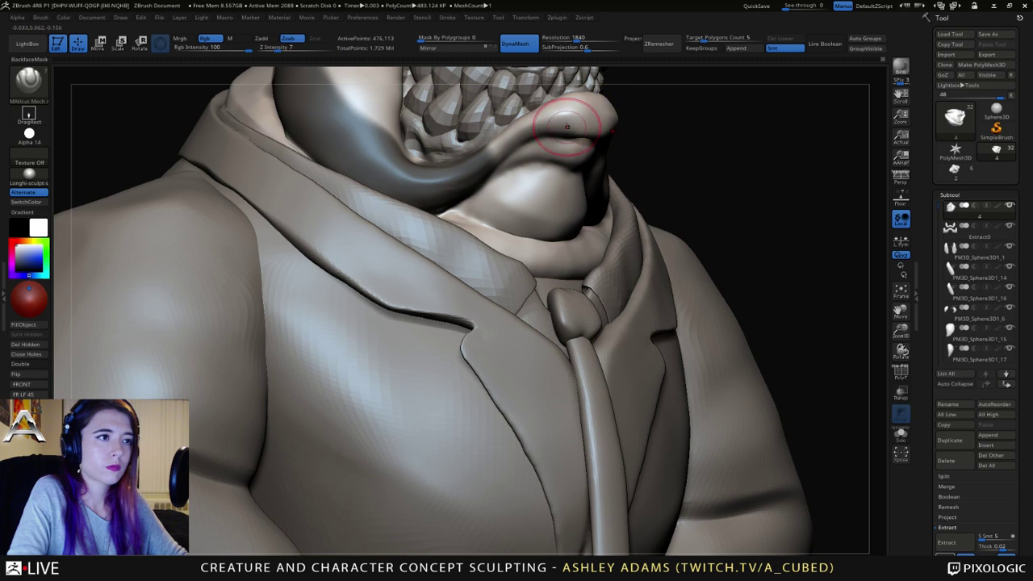
Step: Refine the front of the neck beside the chin, above the collar layer, with the mech-cut brush
mouse_move(662, 186)
right_mouse_down()
mouse_move(586, 218)
mouse_move(583, 243)
mouse_move(553, 239)
right_mouse_up()
left_click_drag(516, 190, 525, 207)
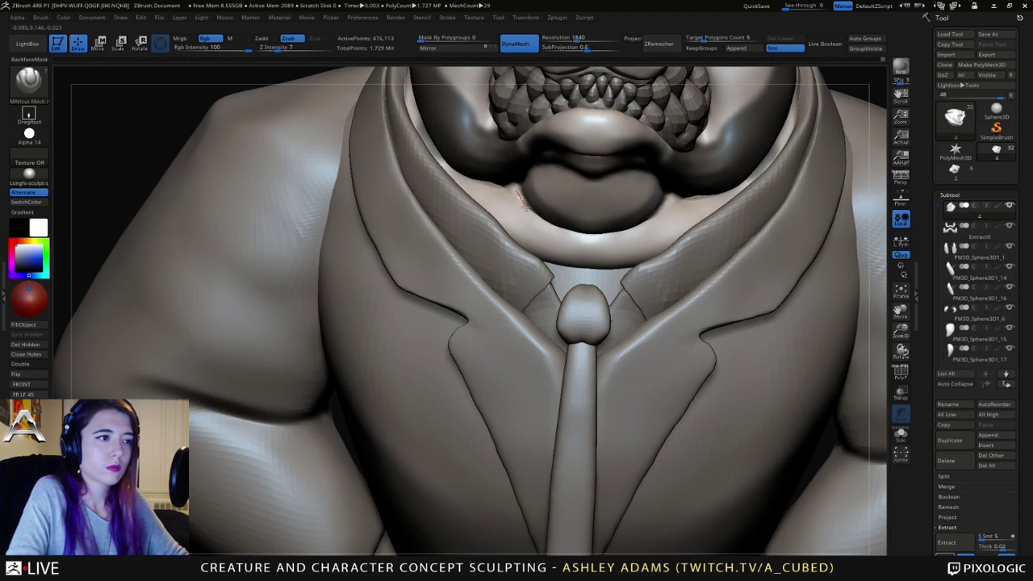
left_click(512, 221, "alt")
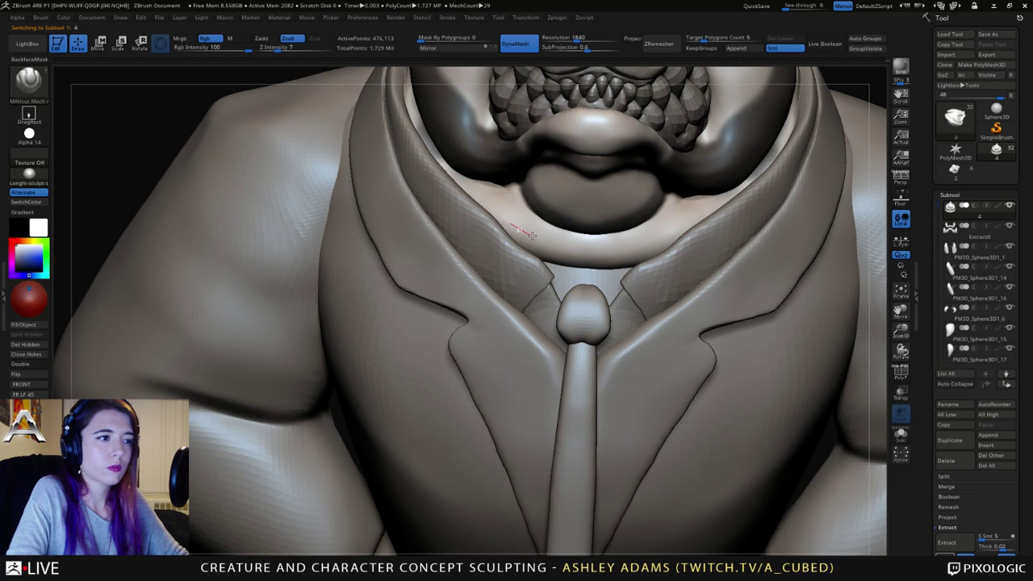
right_click_drag(535, 228, 613, 234, "ctrl")
right_click_drag(614, 234, 555, 249)
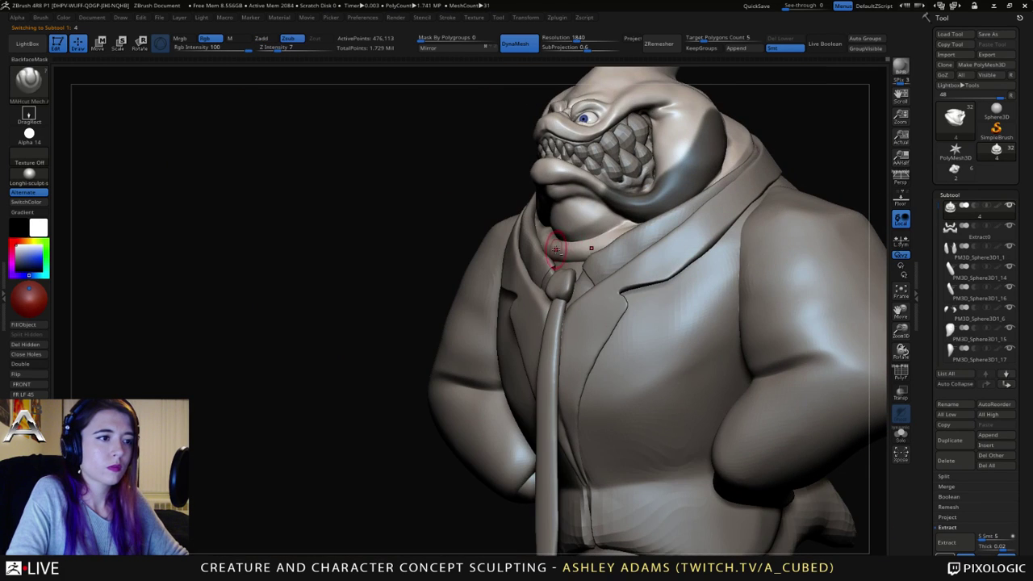
Step: Switch to a resized SnakeHook brush and pull the front of the neck into shape above the tie knot
mouse_move(624, 232)
right_mouse_down("shift")
mouse_move(567, 253)
mouse_move(575, 270)
mouse_move(555, 250)
right_mouse_up("shift")
key("space")
left_click(560, 248, "alt")
key("b")
key("s")
key("h")
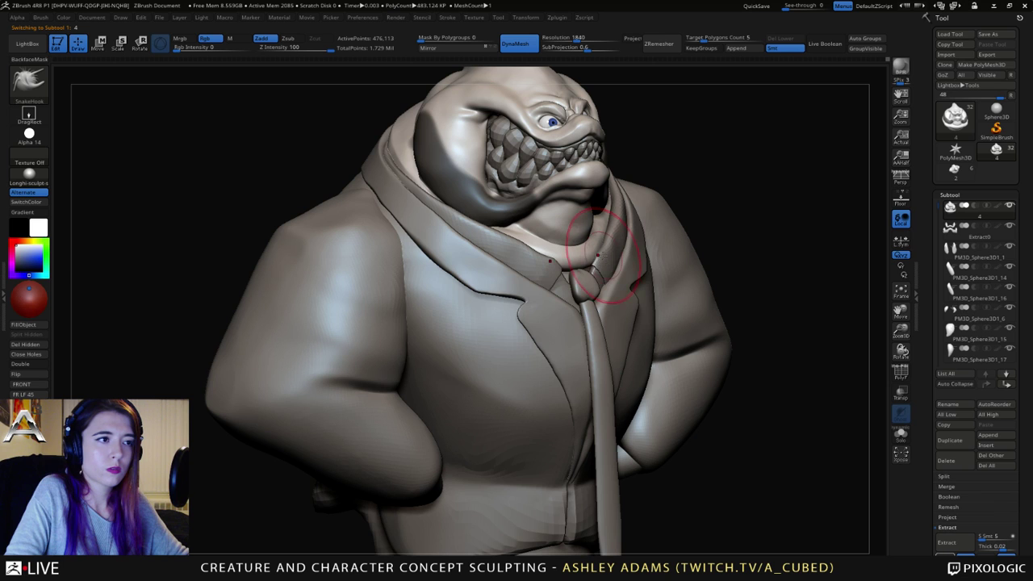
right_click_drag(598, 255, 594, 256)
key("space")
left_click_drag(598, 255, 574, 248)
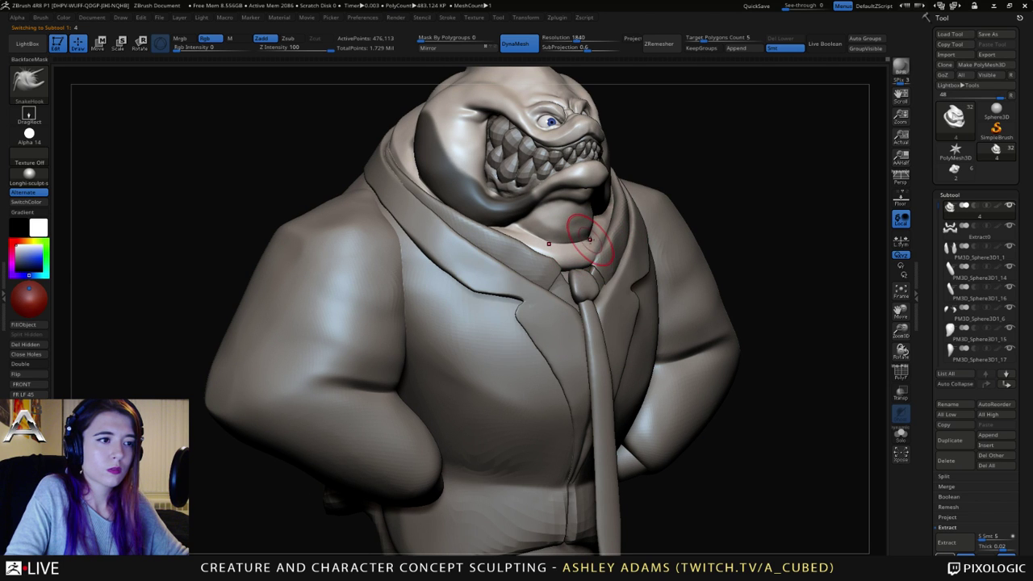
Step: Undo the last neck pull and reshape the throat under the chin with a resized SnakeHook brush
mouse_move(587, 240)
right_mouse_down()
mouse_move(557, 253)
mouse_move(575, 272)
mouse_move(598, 273)
mouse_move(529, 305)
right_mouse_up()
right_click(589, 282)
key("ctrl+z")
right_click(529, 305)
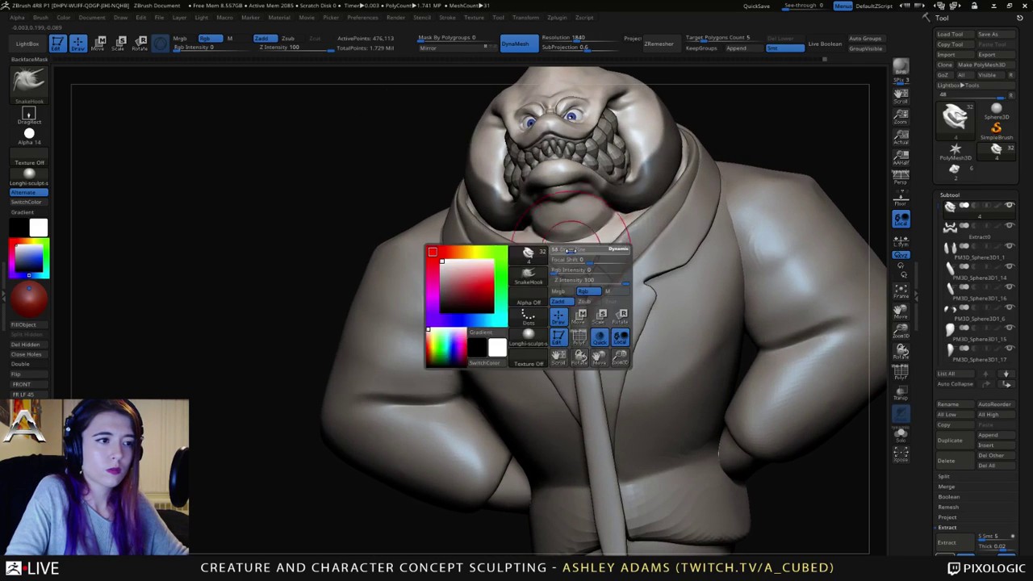
mouse_move(606, 268)
right_mouse_down()
mouse_move(576, 259)
mouse_move(574, 245)
mouse_move(581, 230)
mouse_move(606, 244)
right_mouse_up()
right_click(572, 248)
key("b")
key("c")
key("b")
key("b")
key("s")
key("h")
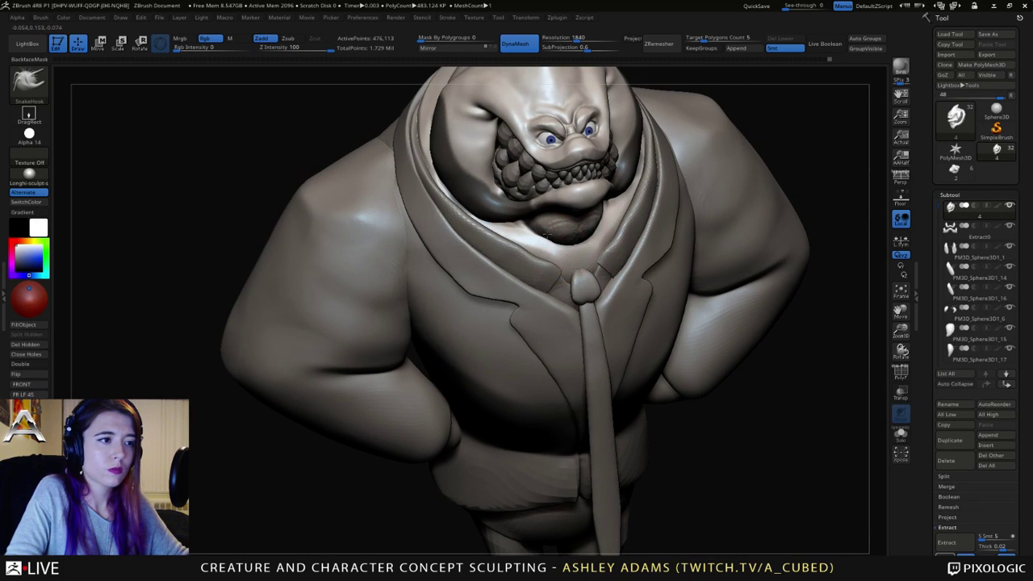
left_click_drag(561, 251, 545, 239)
Step: Select the folded collar layer and adjust its front near the tie knot with a resized SnakeHook brush
mouse_move(544, 243)
right_mouse_down()
mouse_move(555, 204)
mouse_move(610, 217)
mouse_move(541, 258)
mouse_move(565, 254)
right_mouse_up()
left_click(511, 260, "alt")
right_click(511, 253)
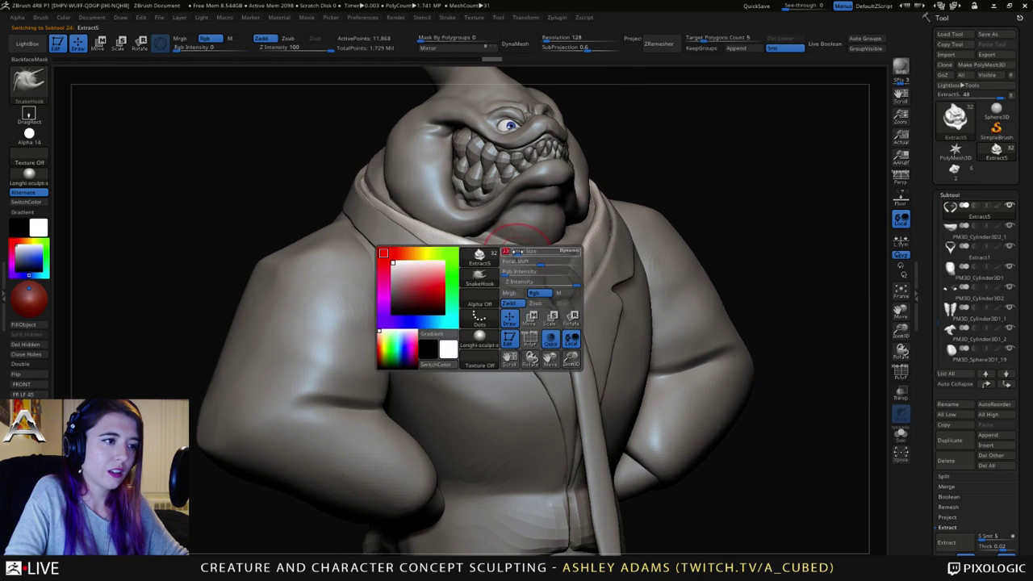
mouse_move(507, 253)
left_mouse_down("shift")
mouse_move(481, 248)
mouse_move(494, 250)
left_mouse_up("shift")
mouse_move(539, 268)
right_mouse_down("shift")
mouse_move(547, 260)
mouse_move(567, 273)
right_mouse_up("shift")
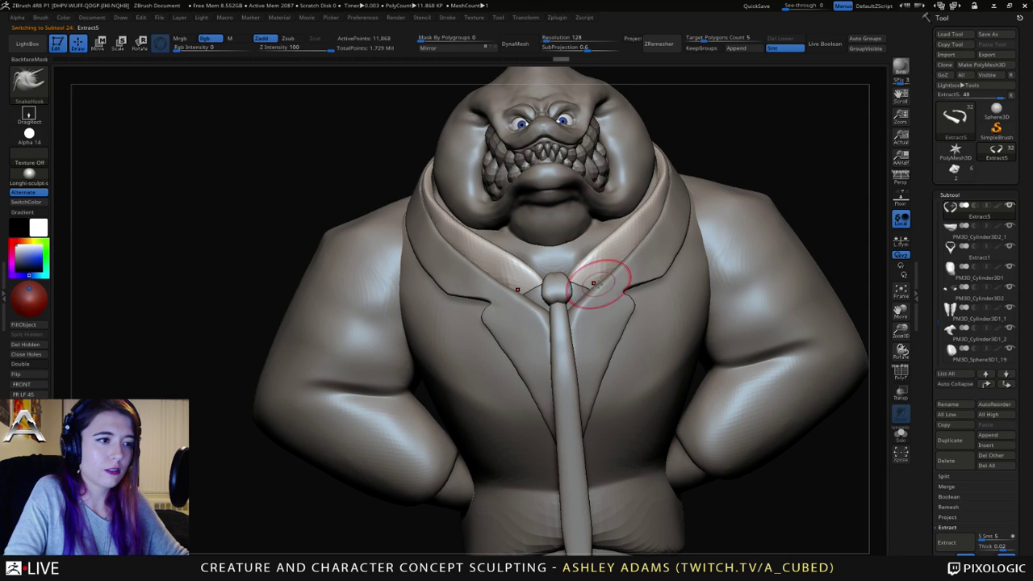
Step: Select the shark's head again and clear the mask from its cheeks
right_click_drag(643, 263, 638, 218, "ctrl")
right_click_drag(638, 218, 581, 230)
right_click_drag(581, 230, 539, 255, "alt")
left_click(556, 256, "alt")
left_click(541, 226, "alt")
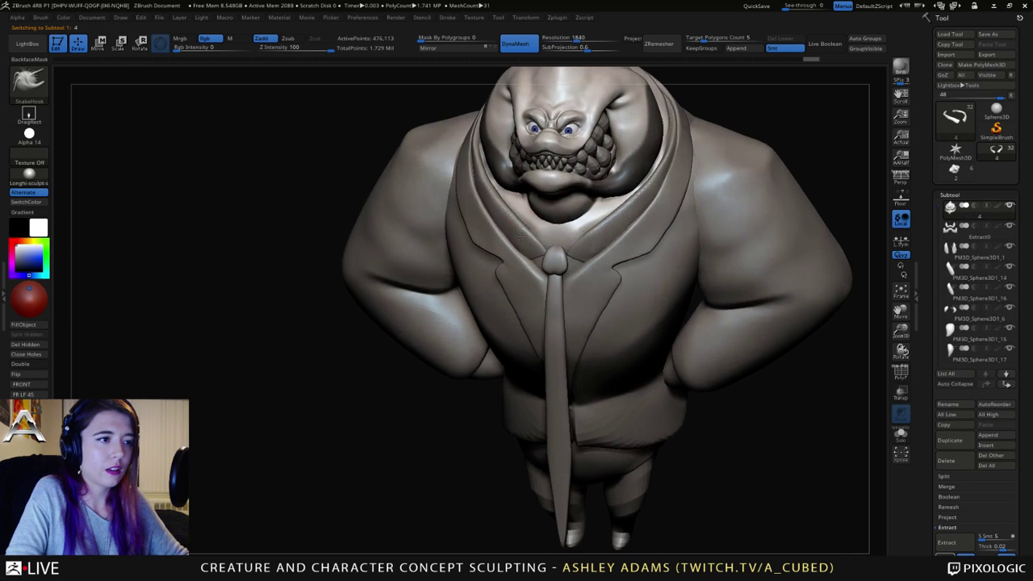
left_click_drag(807, 116, 795, 129, "ctrl")
Step: Carve the throat above the tie knot with the DamStandard brush and smooth the result
mouse_move(502, 197)
right_mouse_down()
mouse_move(532, 227)
mouse_move(505, 194)
right_mouse_up()
key("b")
key("d")
key("s")
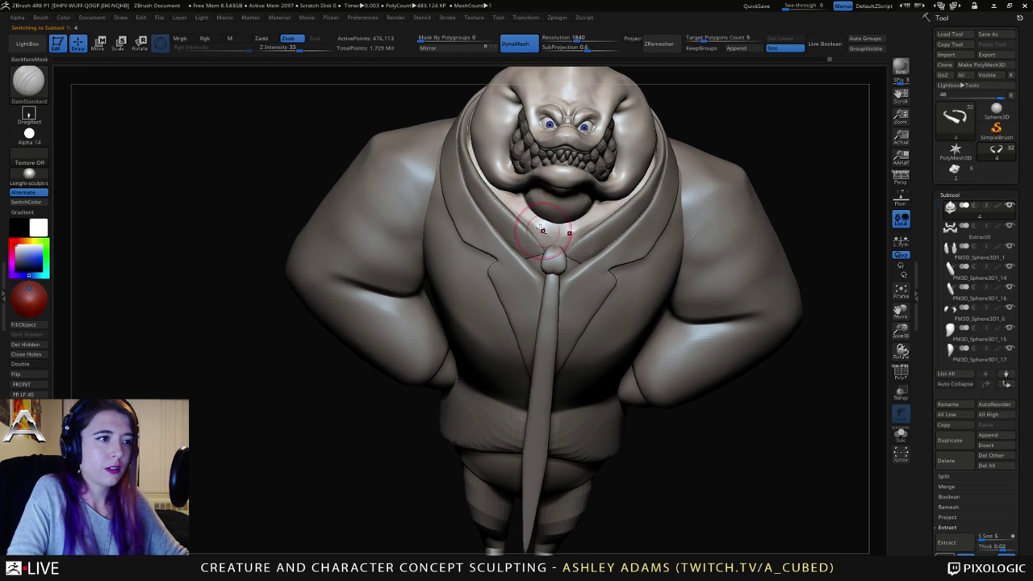
key("shift")
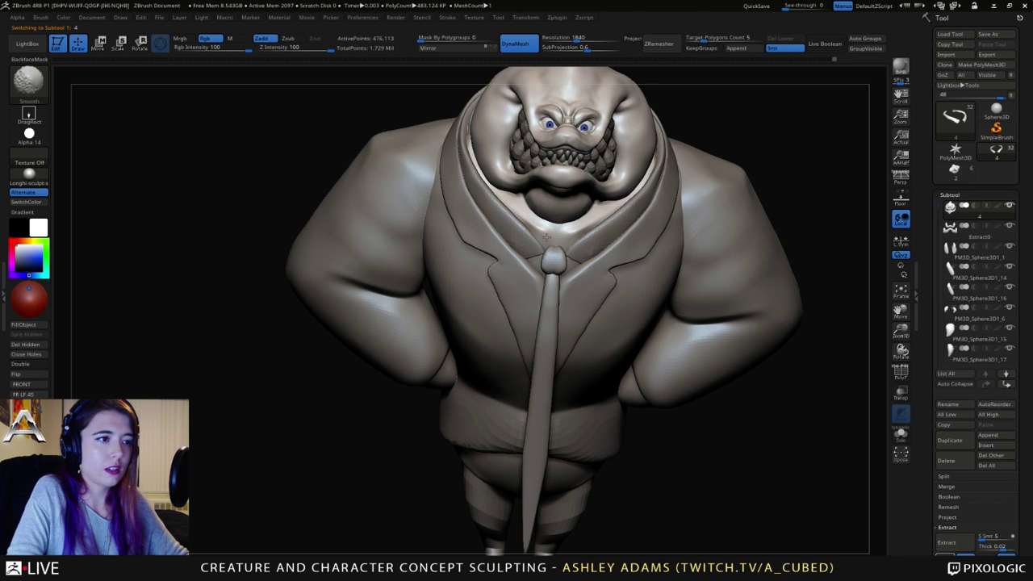
Step: Build up the throat between the chin and tie knot with the ClayBuildup brush and smooth it
mouse_move(546, 237)
right_mouse_down()
mouse_move(539, 221)
mouse_move(560, 235)
mouse_move(549, 243)
right_mouse_up()
key("b")
key("c")
key("b")
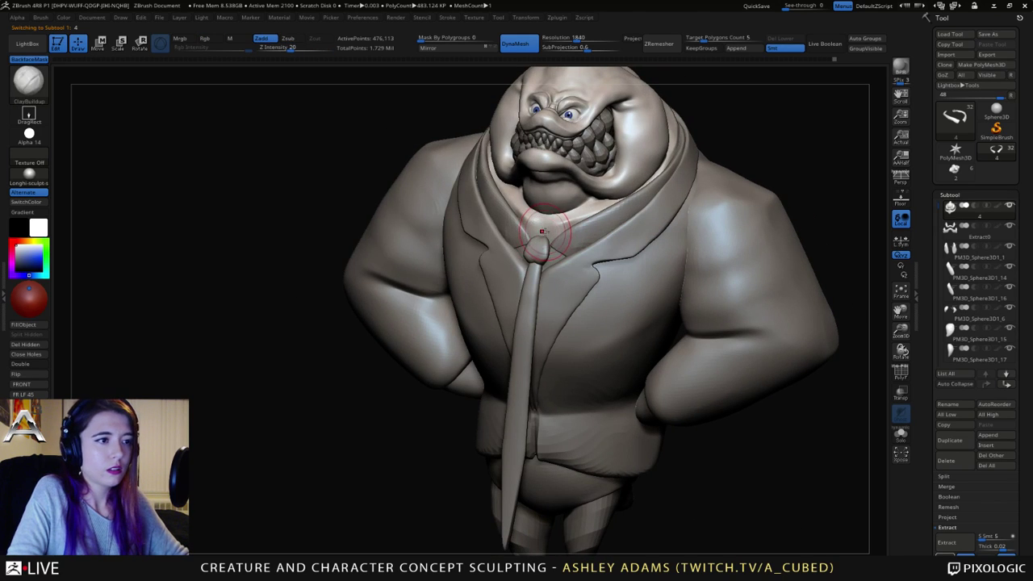
key("shift")
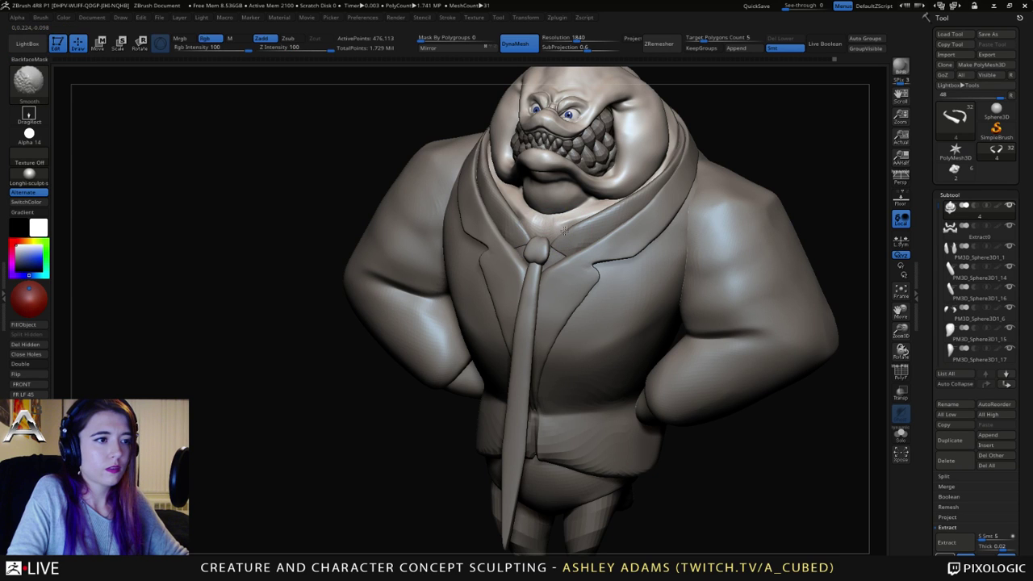
mouse_move(575, 250)
right_mouse_down("ctrl")
mouse_move(526, 234)
mouse_move(569, 225)
mouse_move(532, 264)
mouse_move(476, 250)
mouse_move(516, 234)
right_mouse_up("ctrl")
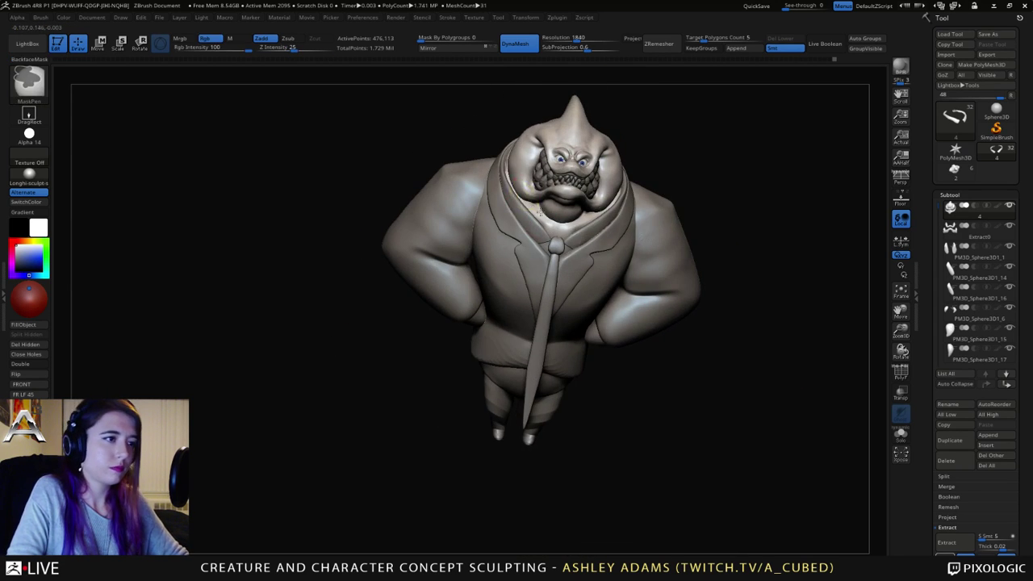
Step: Inflate the neck folds below the chin with the Inflat brush and smooth them
right_click_drag(528, 195, 551, 227, "ctrl")
key("b")
key("i")
key("n")
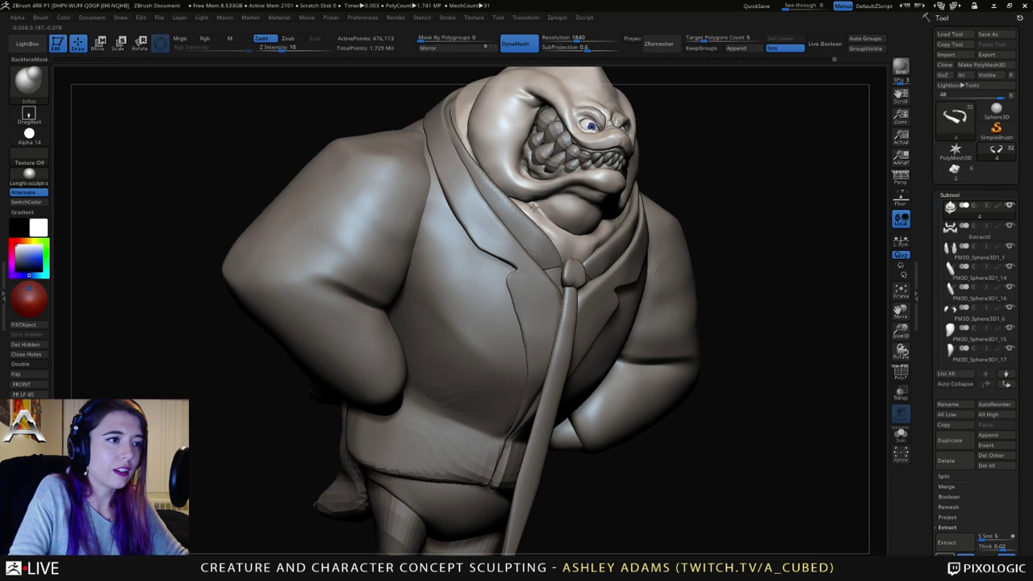
mouse_move(555, 233)
right_mouse_down()
mouse_move(579, 210)
mouse_move(569, 238)
right_mouse_up()
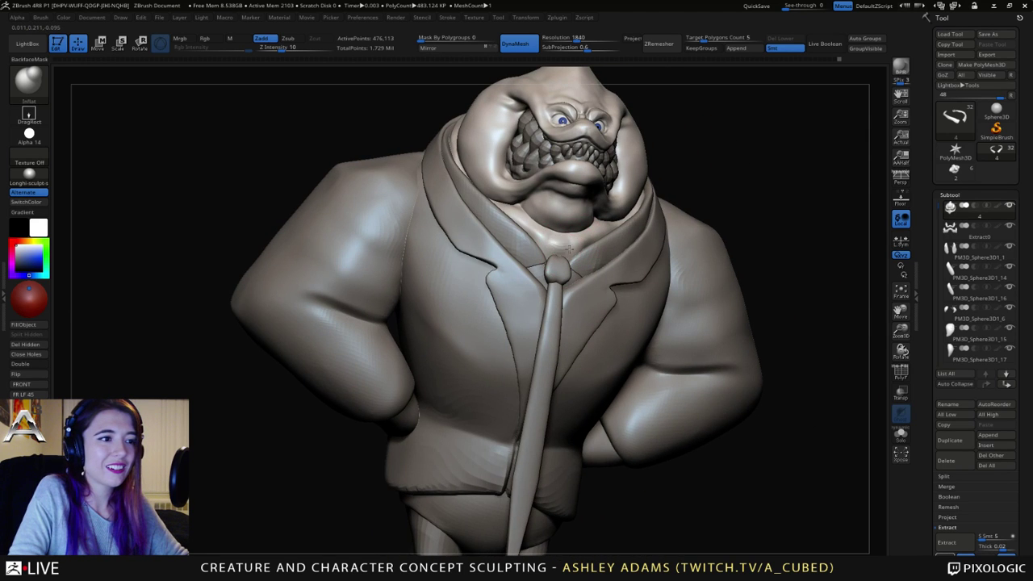
key("shift")
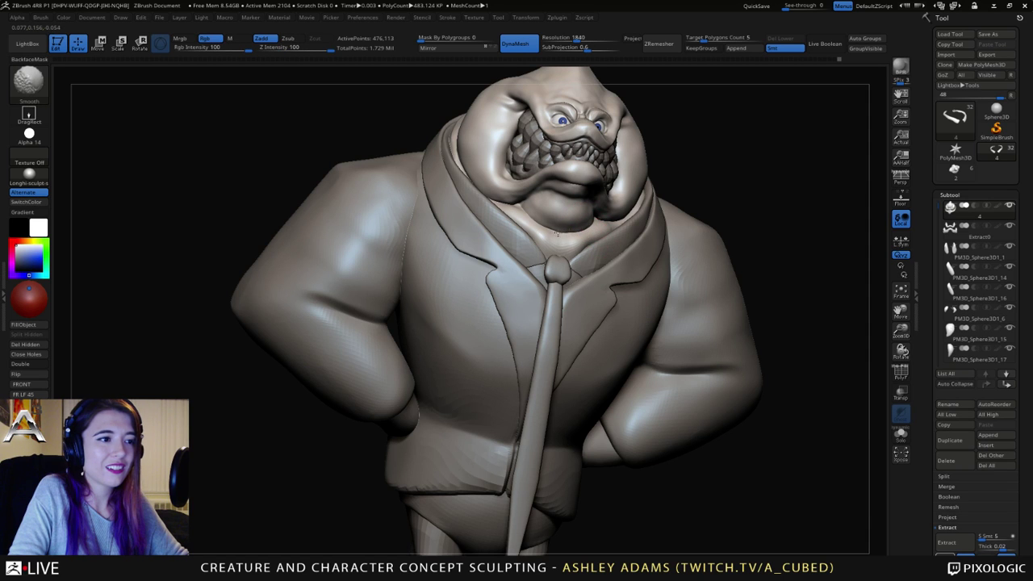
Step: Pull the throat's profile into shape between the chin and tie knot with a resized SnakeHook brush
right_click_drag(603, 233, 569, 270)
key("space")
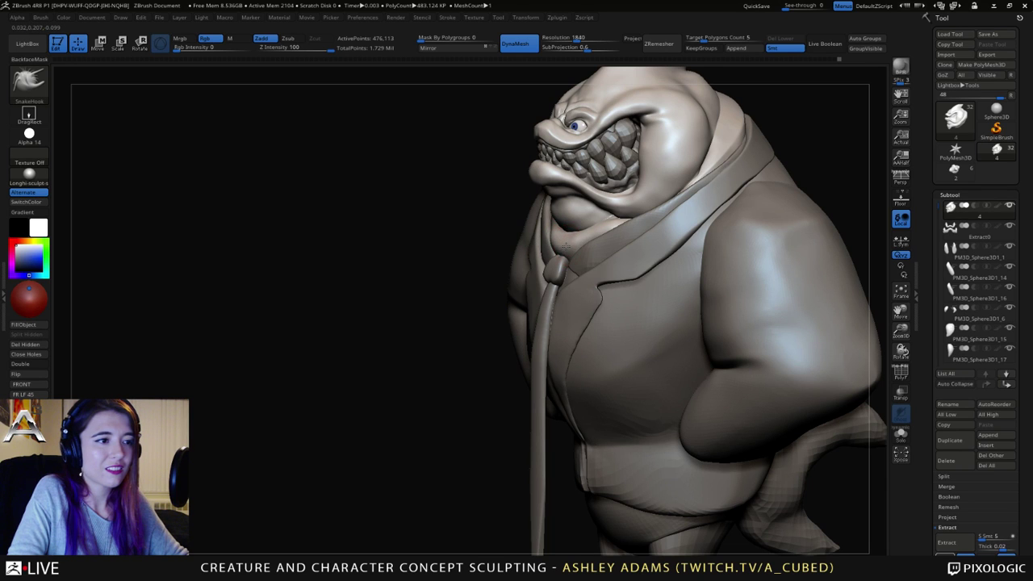
mouse_move(566, 246)
right_mouse_down()
mouse_move(590, 242)
mouse_move(549, 256)
mouse_move(574, 257)
mouse_move(543, 247)
right_mouse_up()
right_click_drag(542, 247, 517, 247)
left_click_drag(518, 244, 576, 245)
right_click_drag(576, 246, 562, 262)
left_click_drag(563, 261, 590, 279)
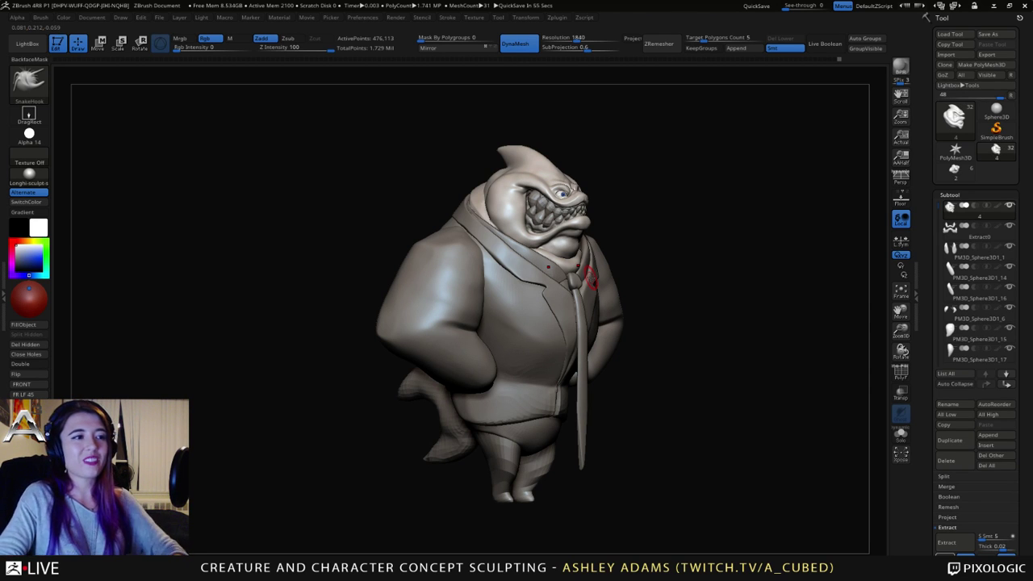
left_click_drag(693, 289, 716, 278)
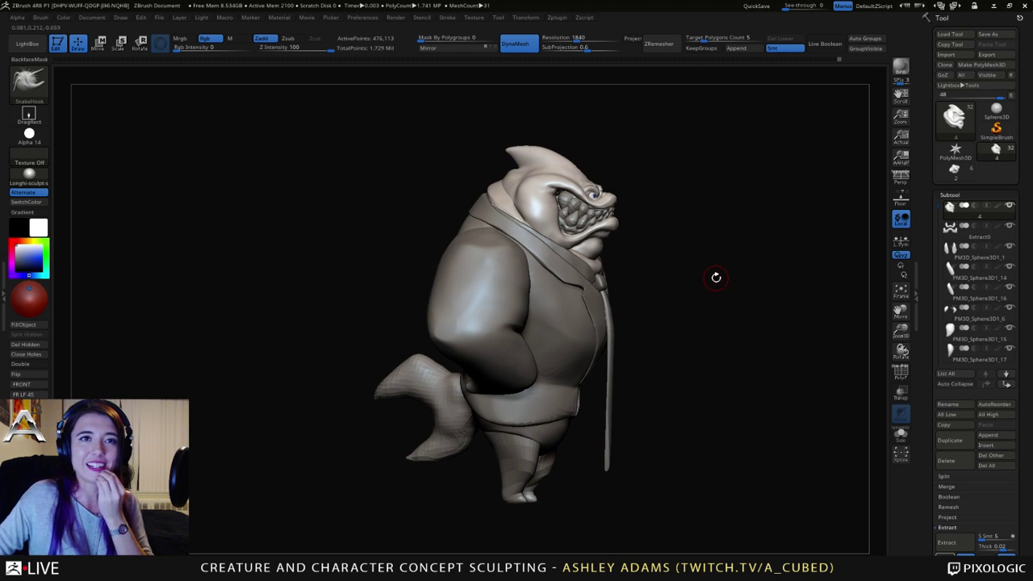